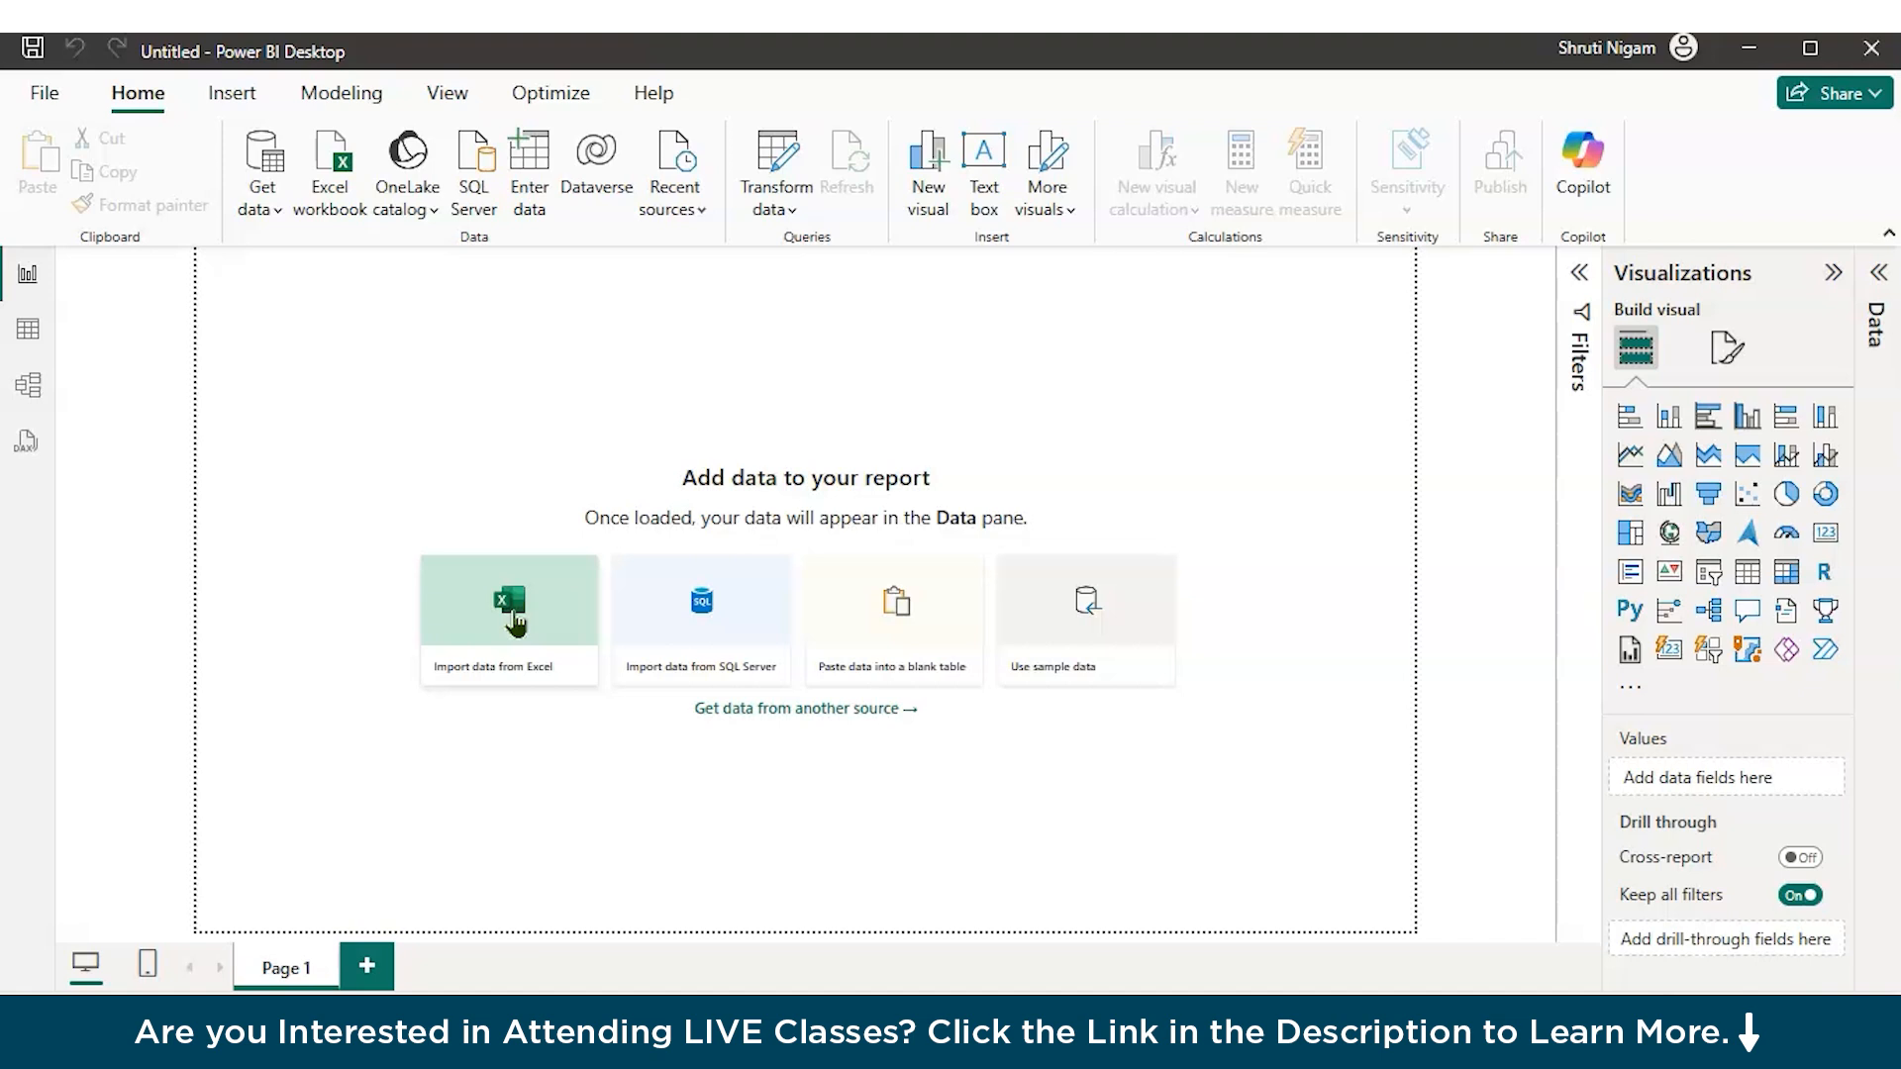
Step: Open the Excel workbook auto_sales_data.xlsx as the data source and mark Sheet1 for import
left_click(339, 196)
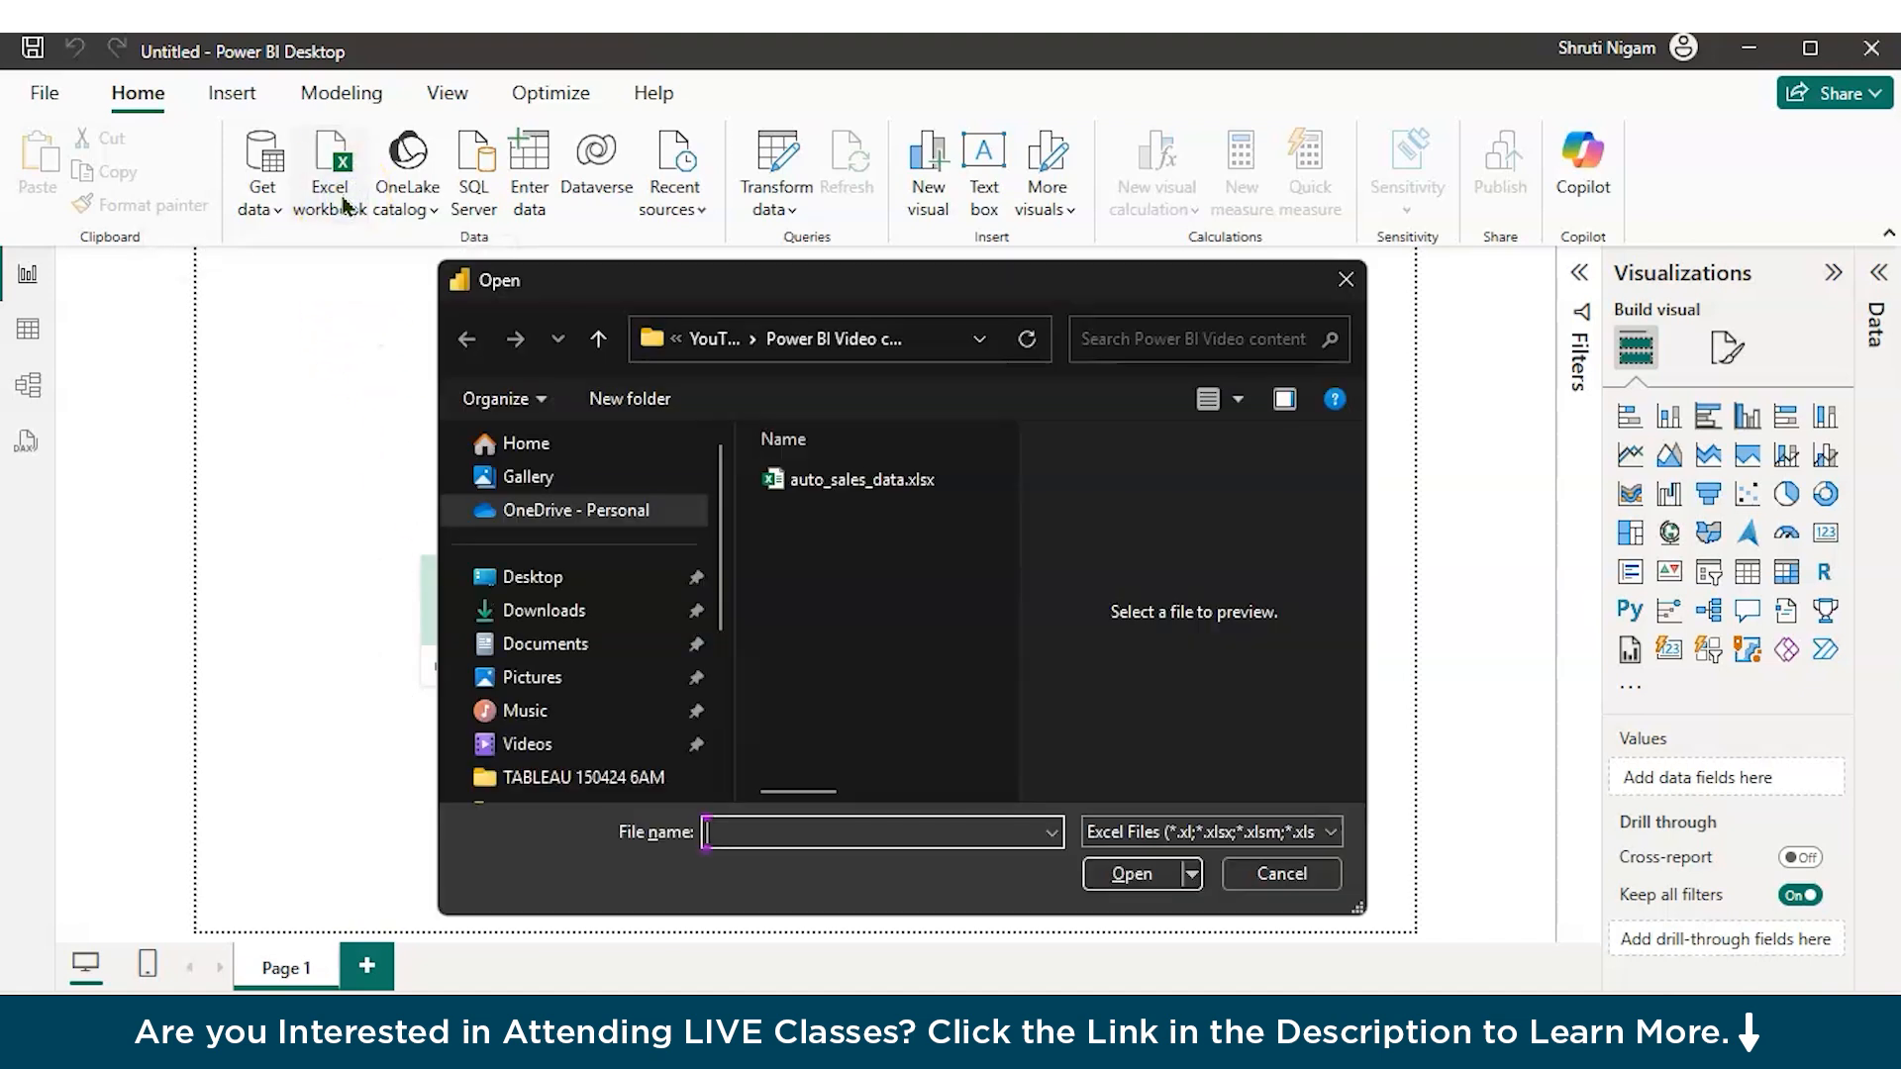
left_click(867, 492)
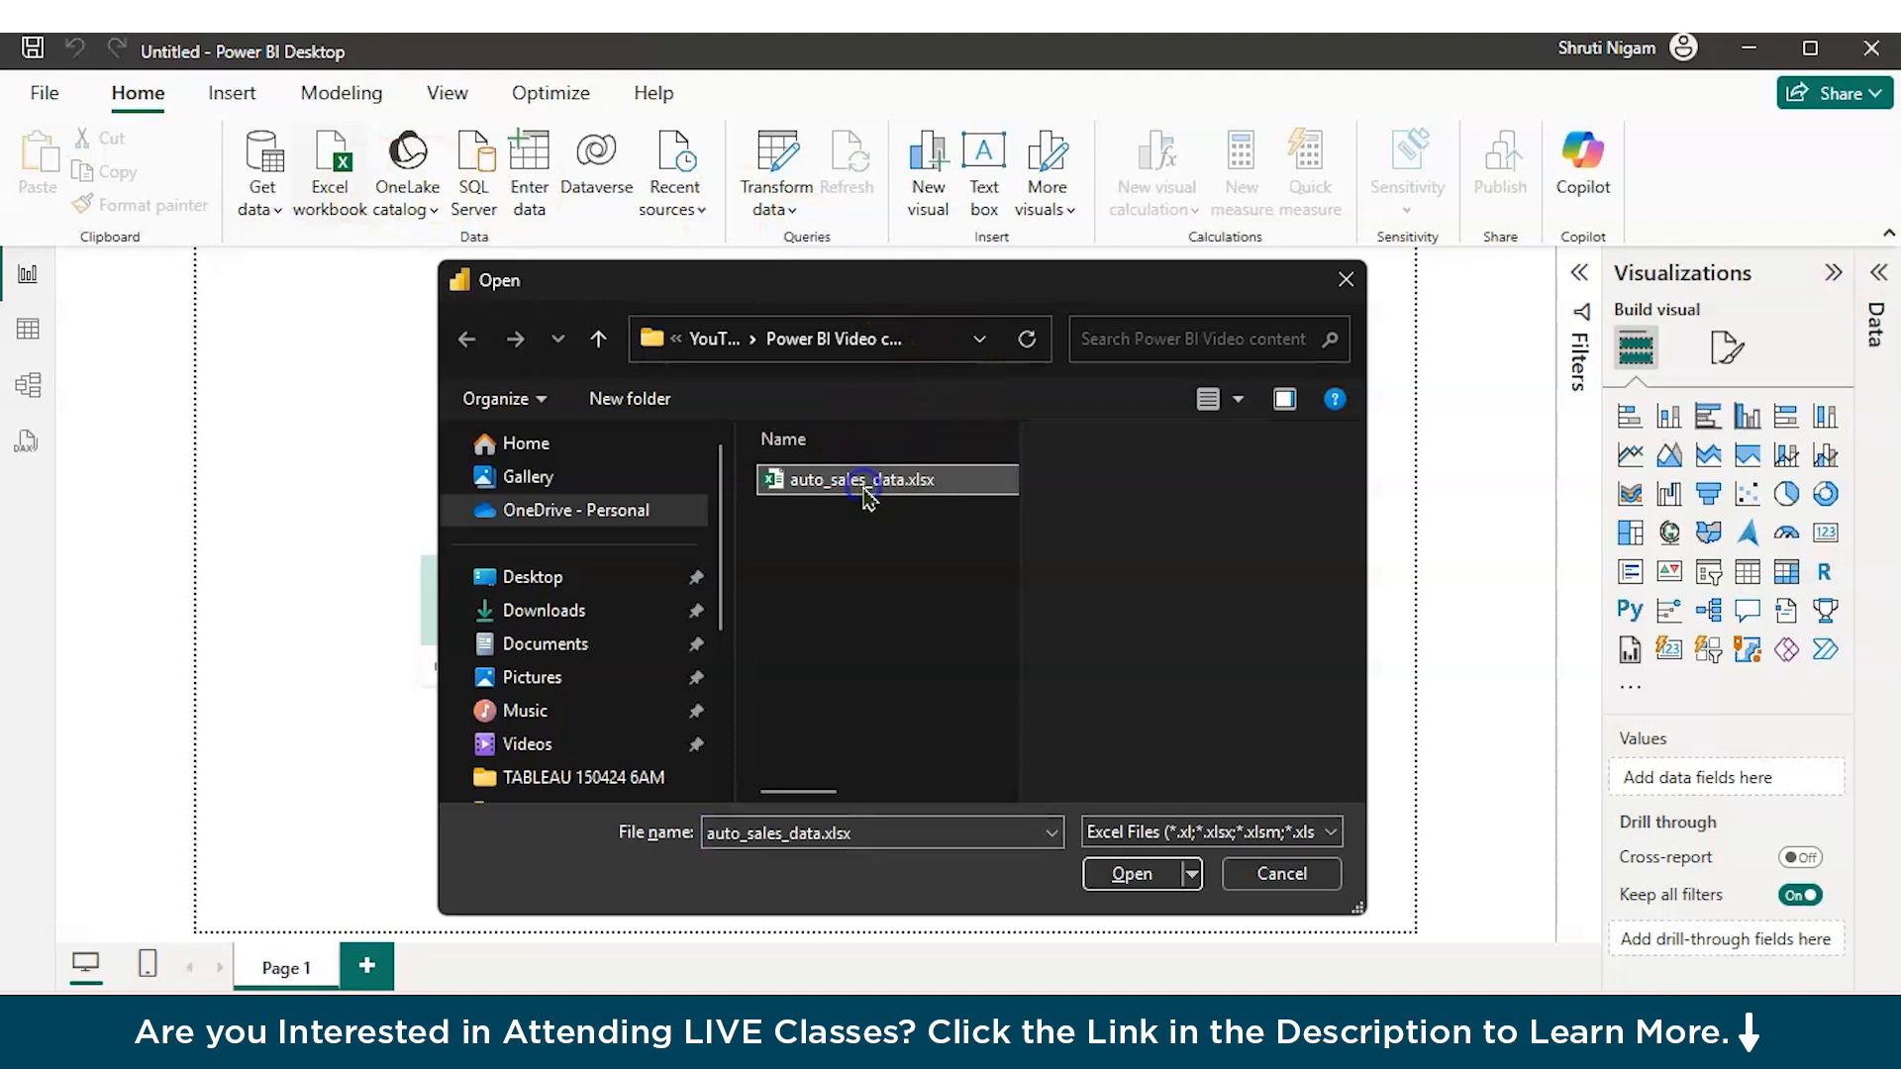
left_click(1126, 881)
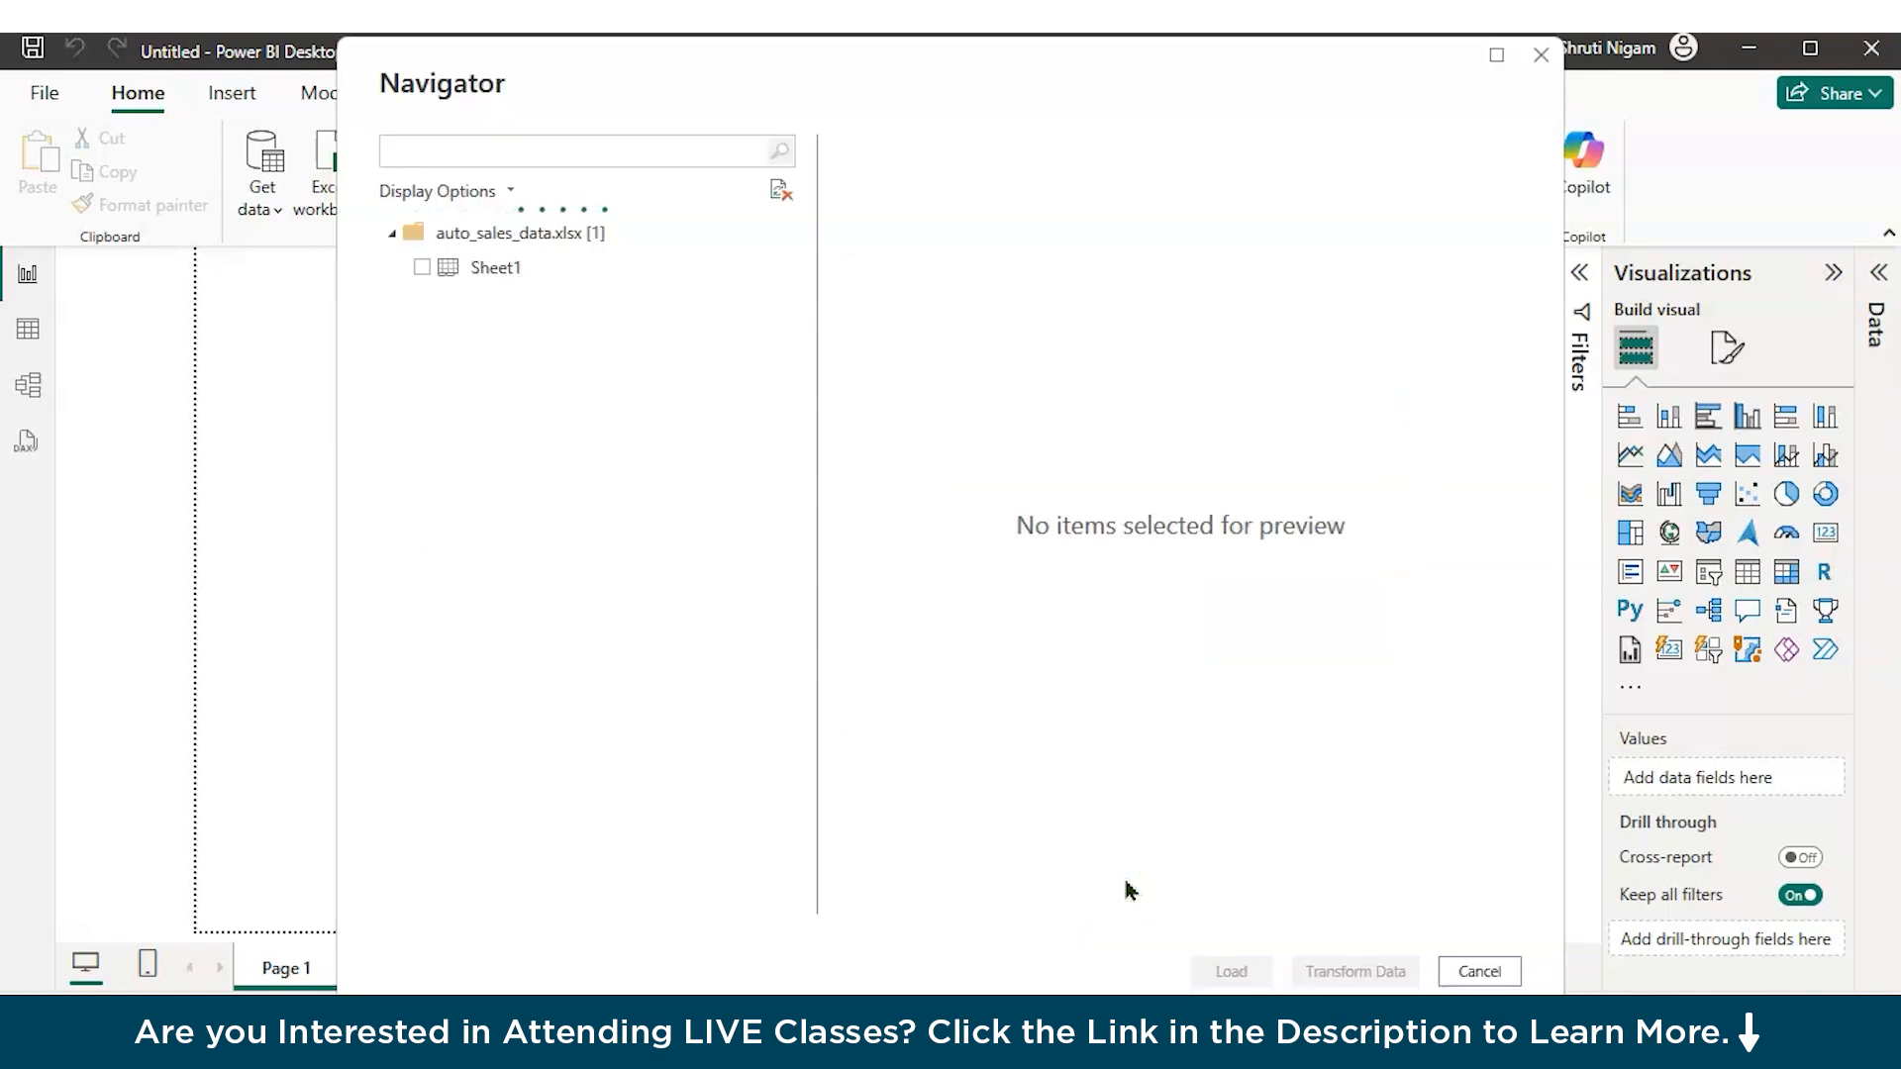
left_click(483, 270)
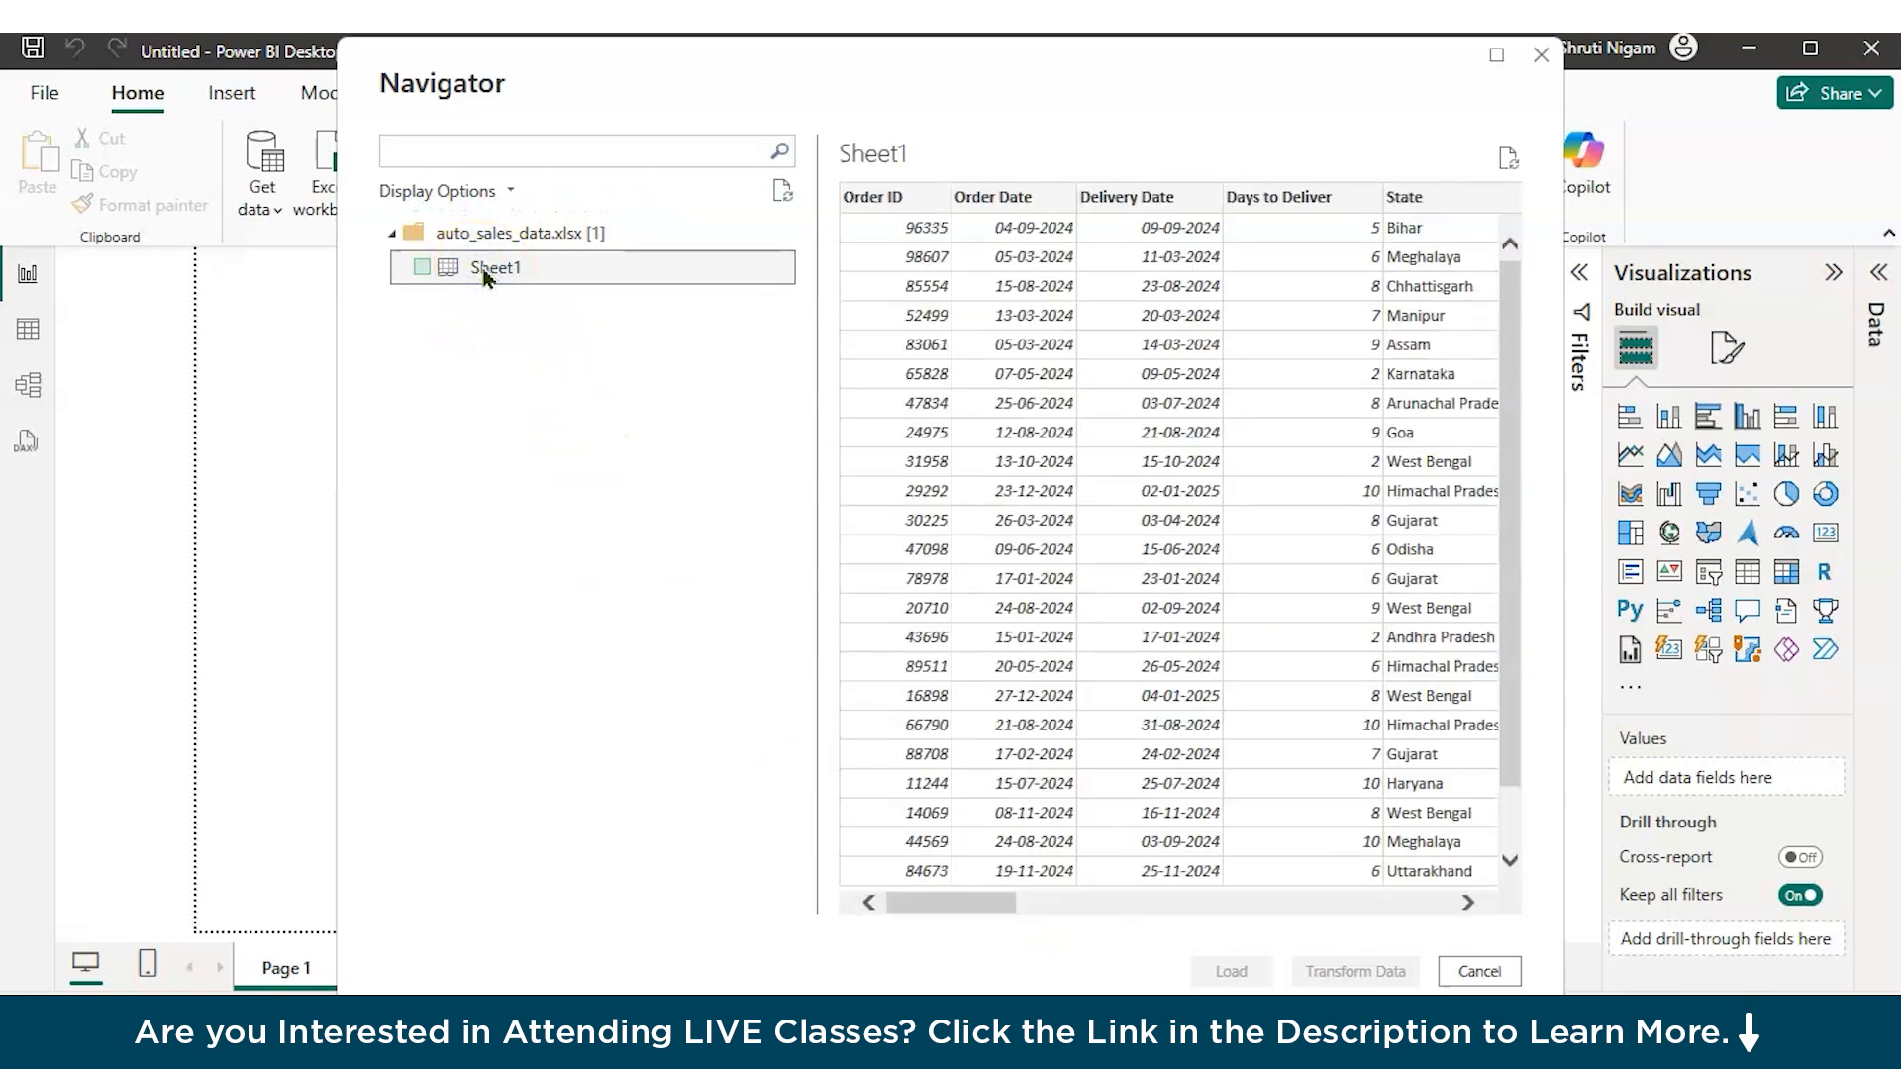
left_click(422, 267)
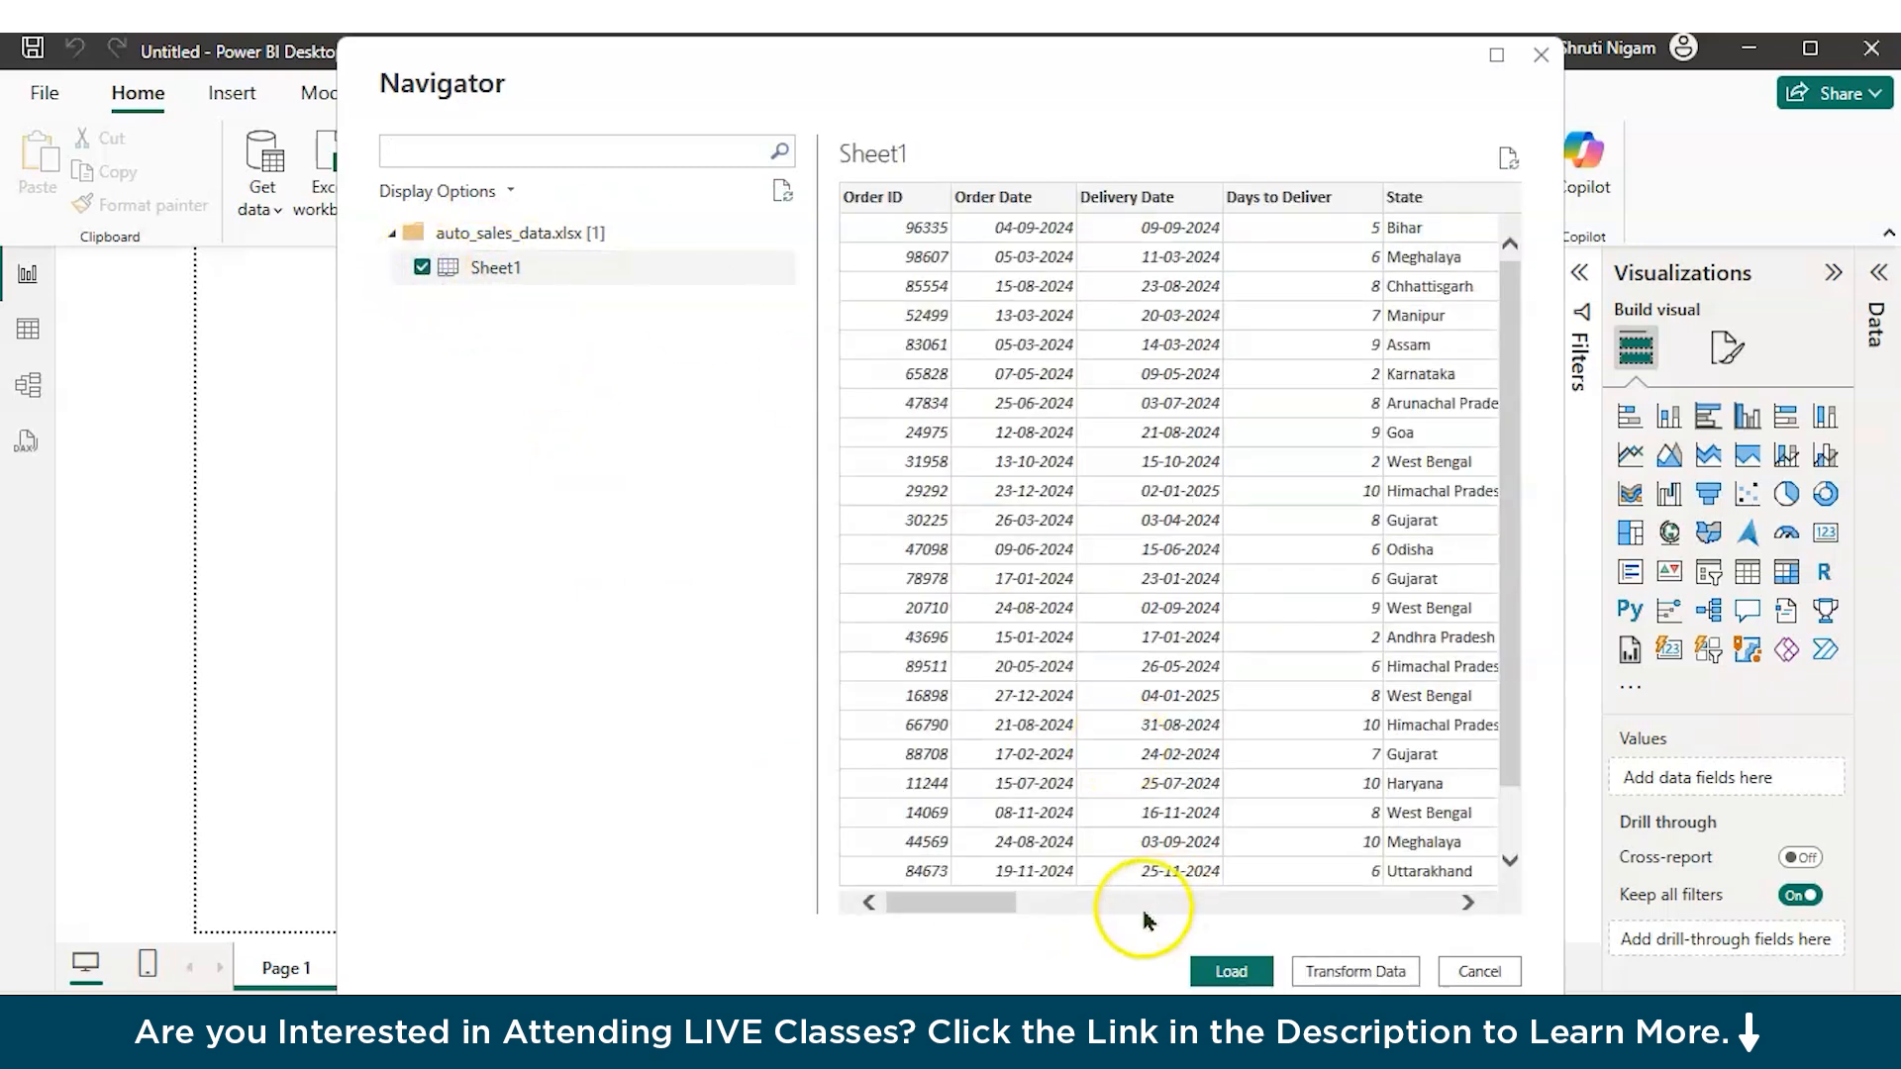
Step: Check Sheet1's columns in the preview, then open the sheet for transformation in a maximized Power Query Editor
left_click_drag(971, 902, 1343, 904)
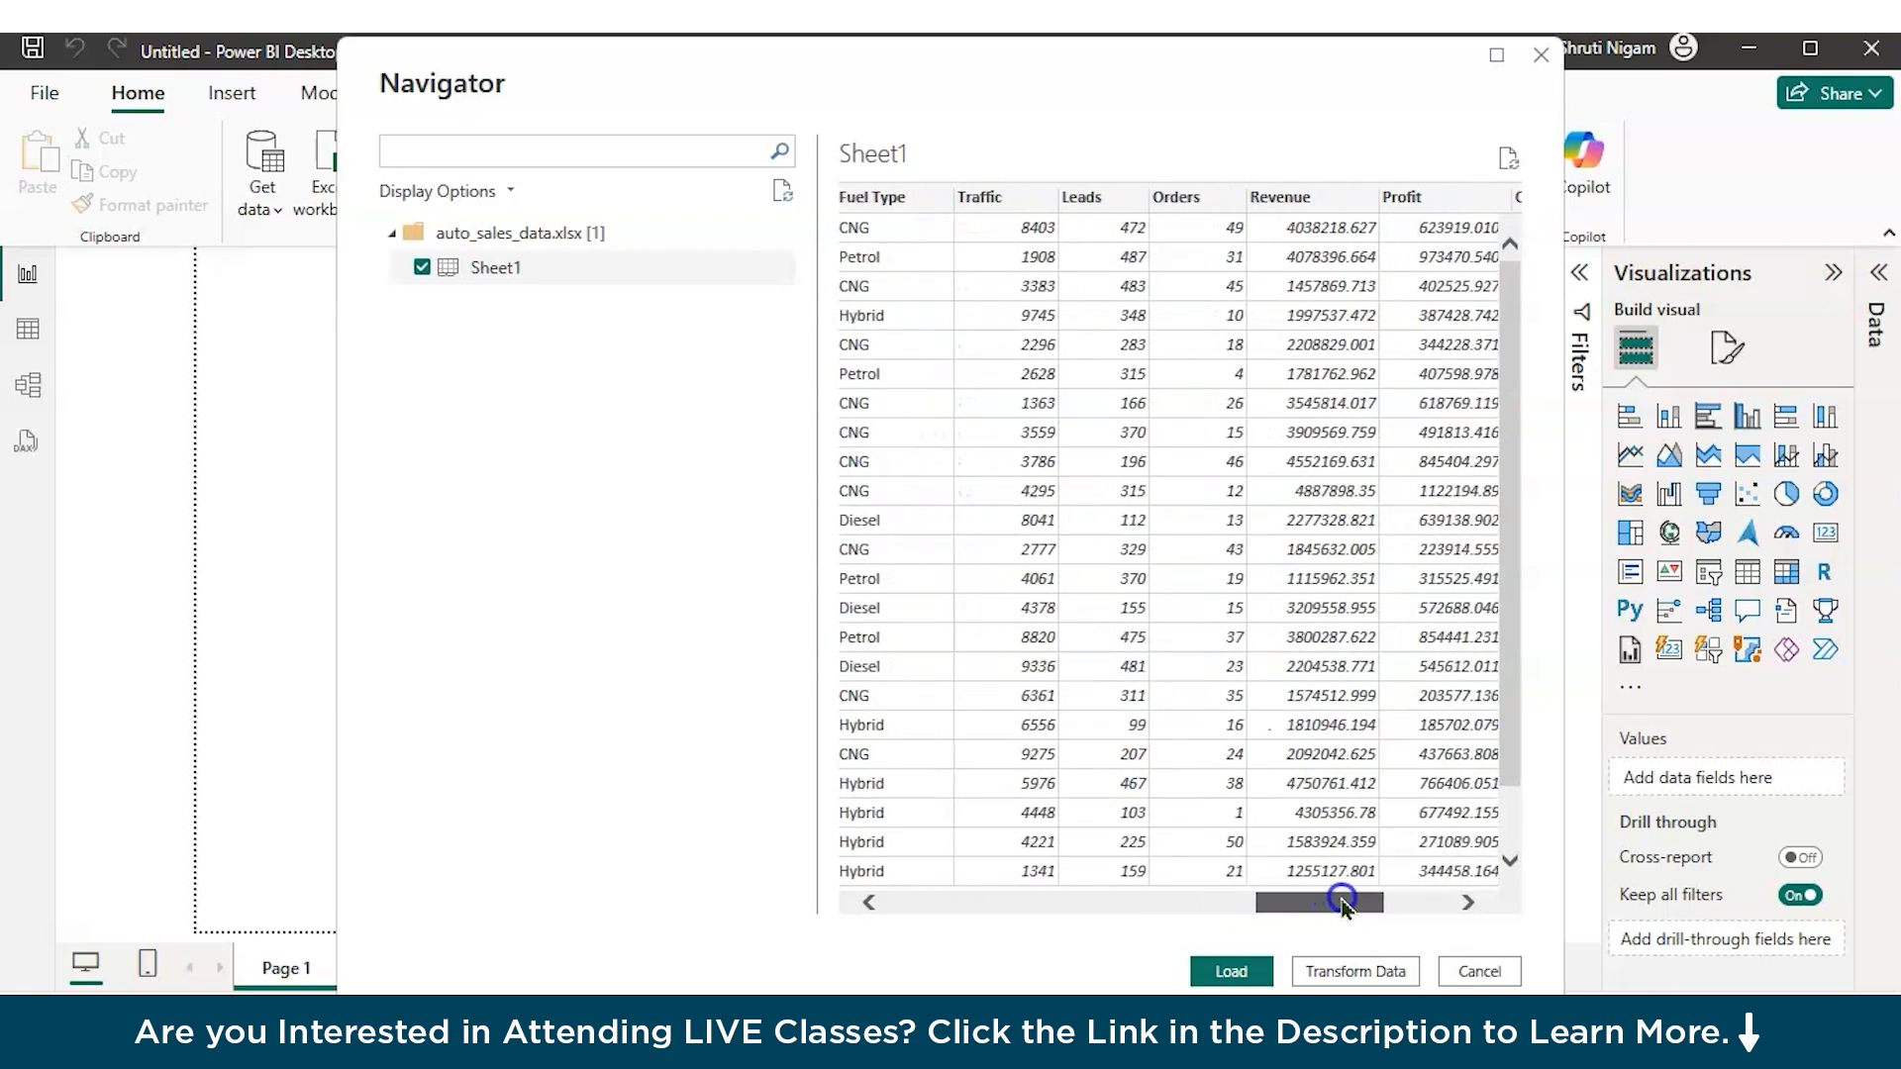
left_click_drag(1344, 904, 1444, 904)
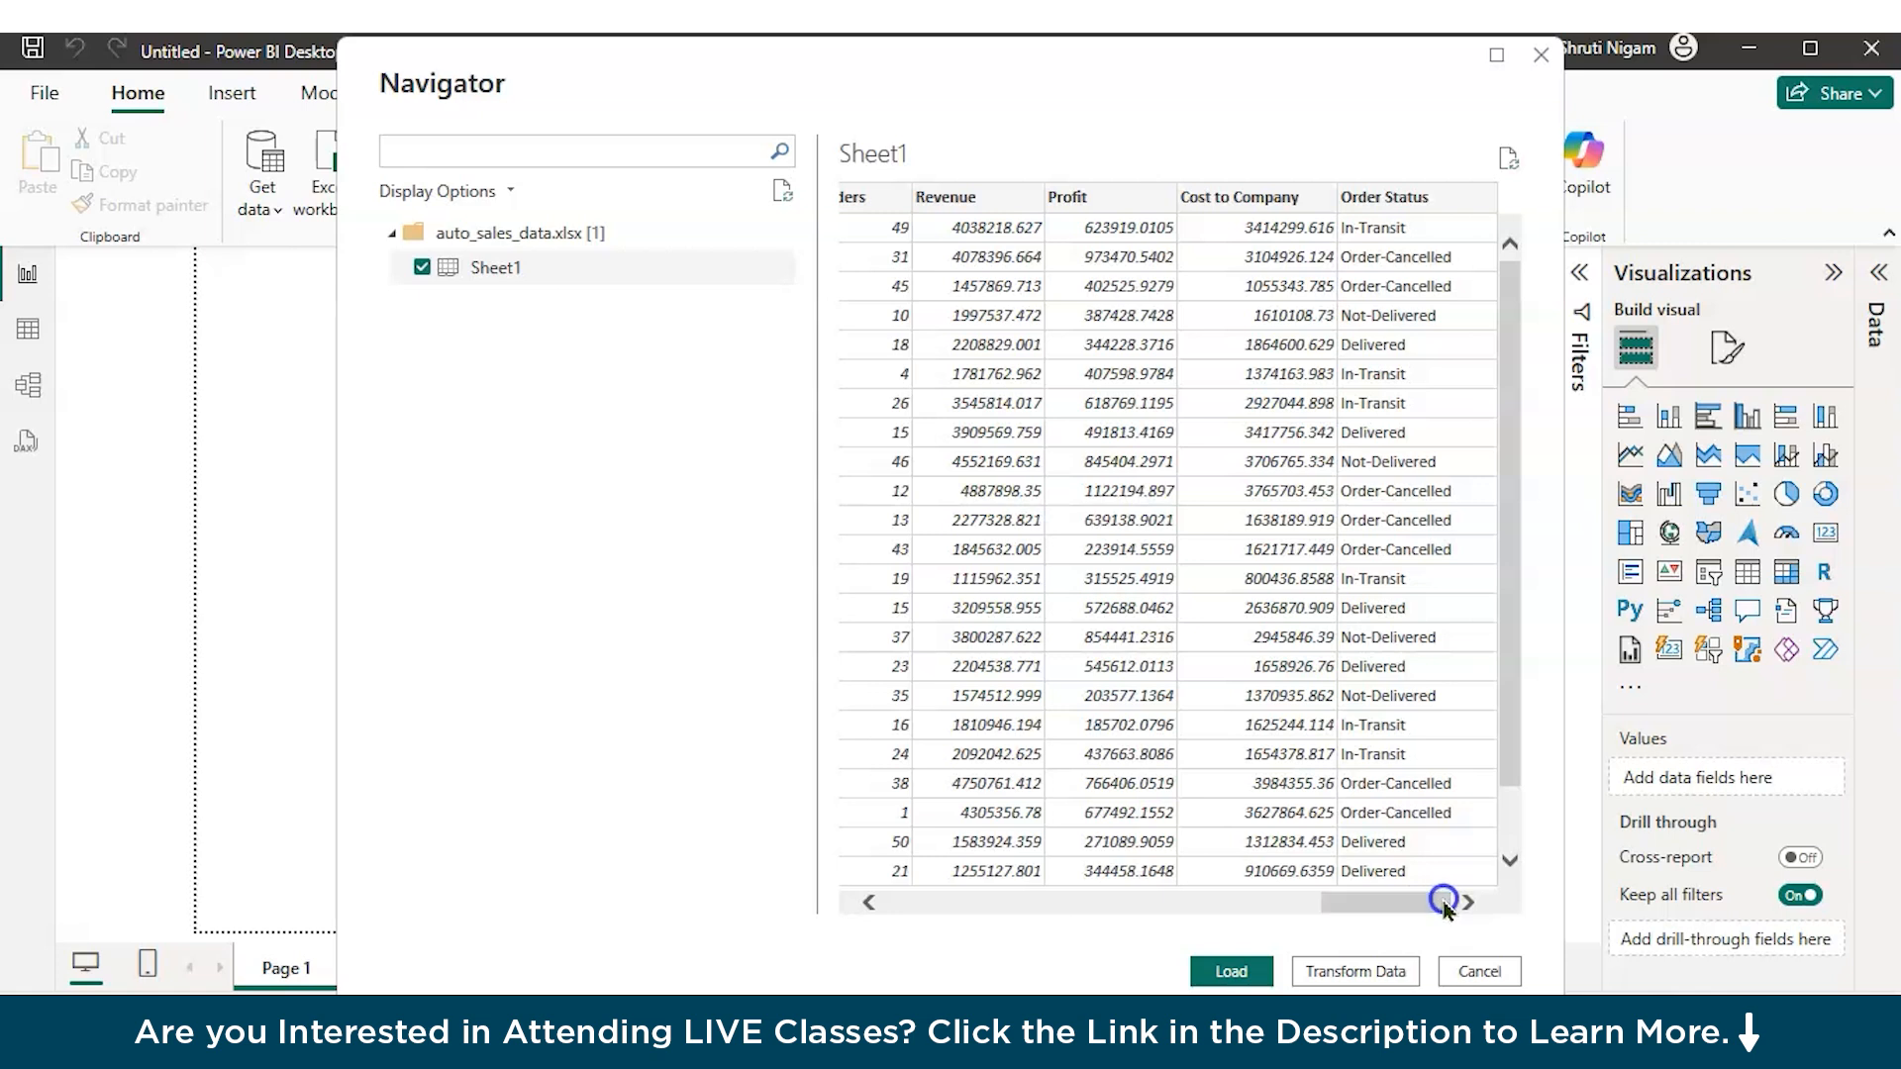
left_click(1391, 978)
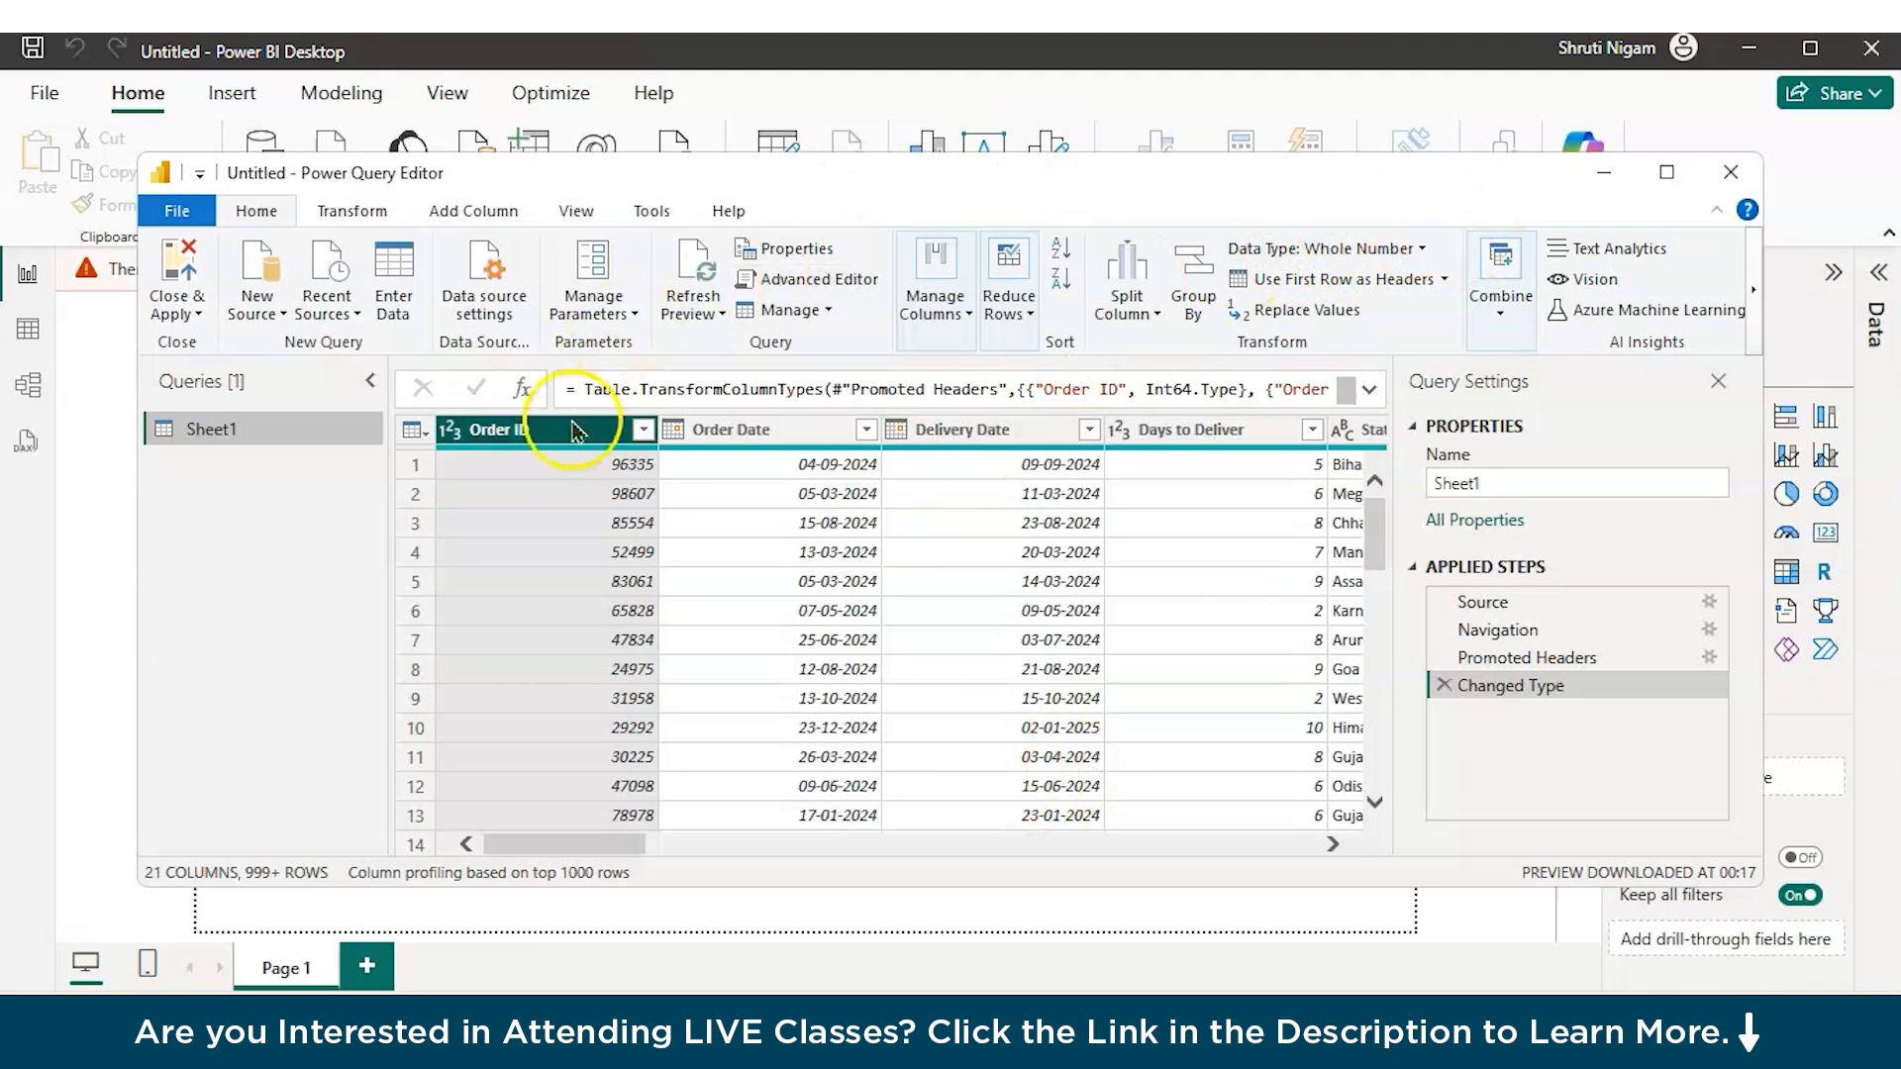
left_click(1666, 172)
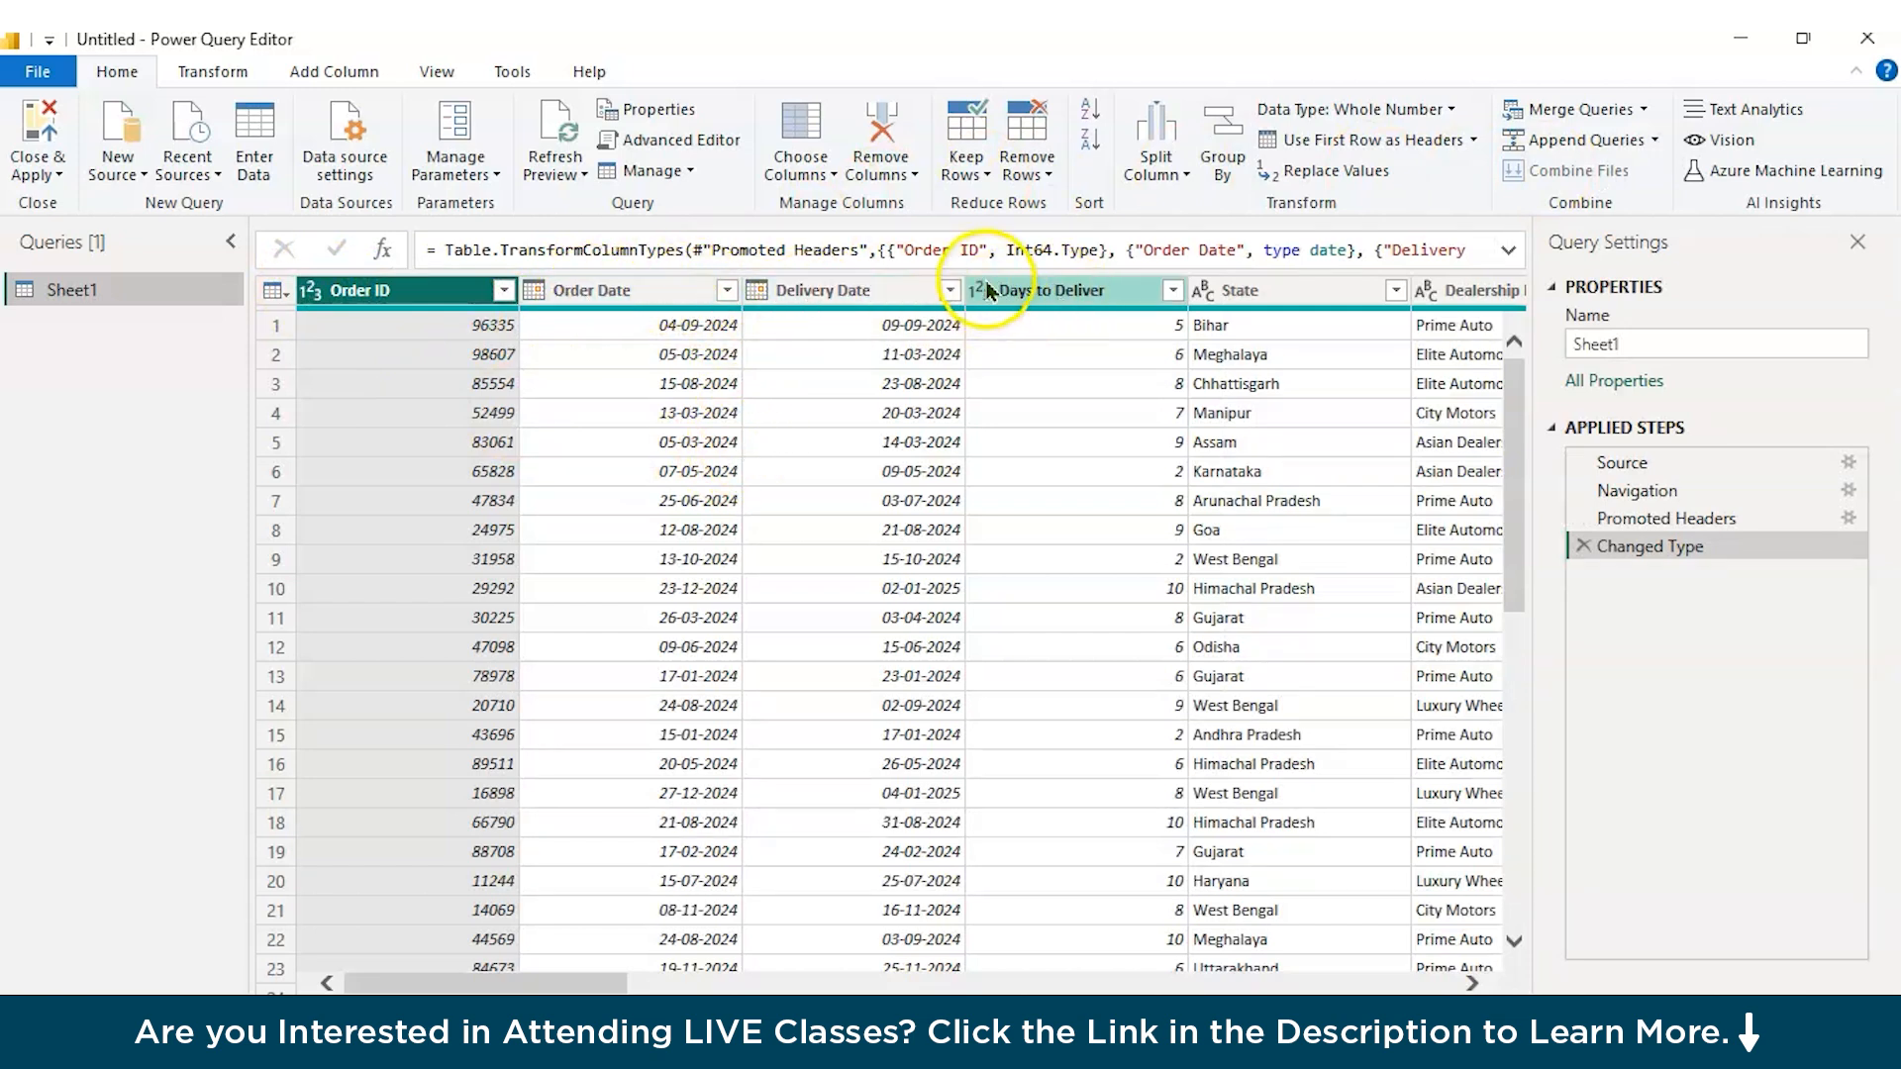
Step: Change the Revenue, Profit and Cost to Company columns to Fixed decimal number, adding the conversion as a new step
left_click_drag(582, 990, 1409, 983)
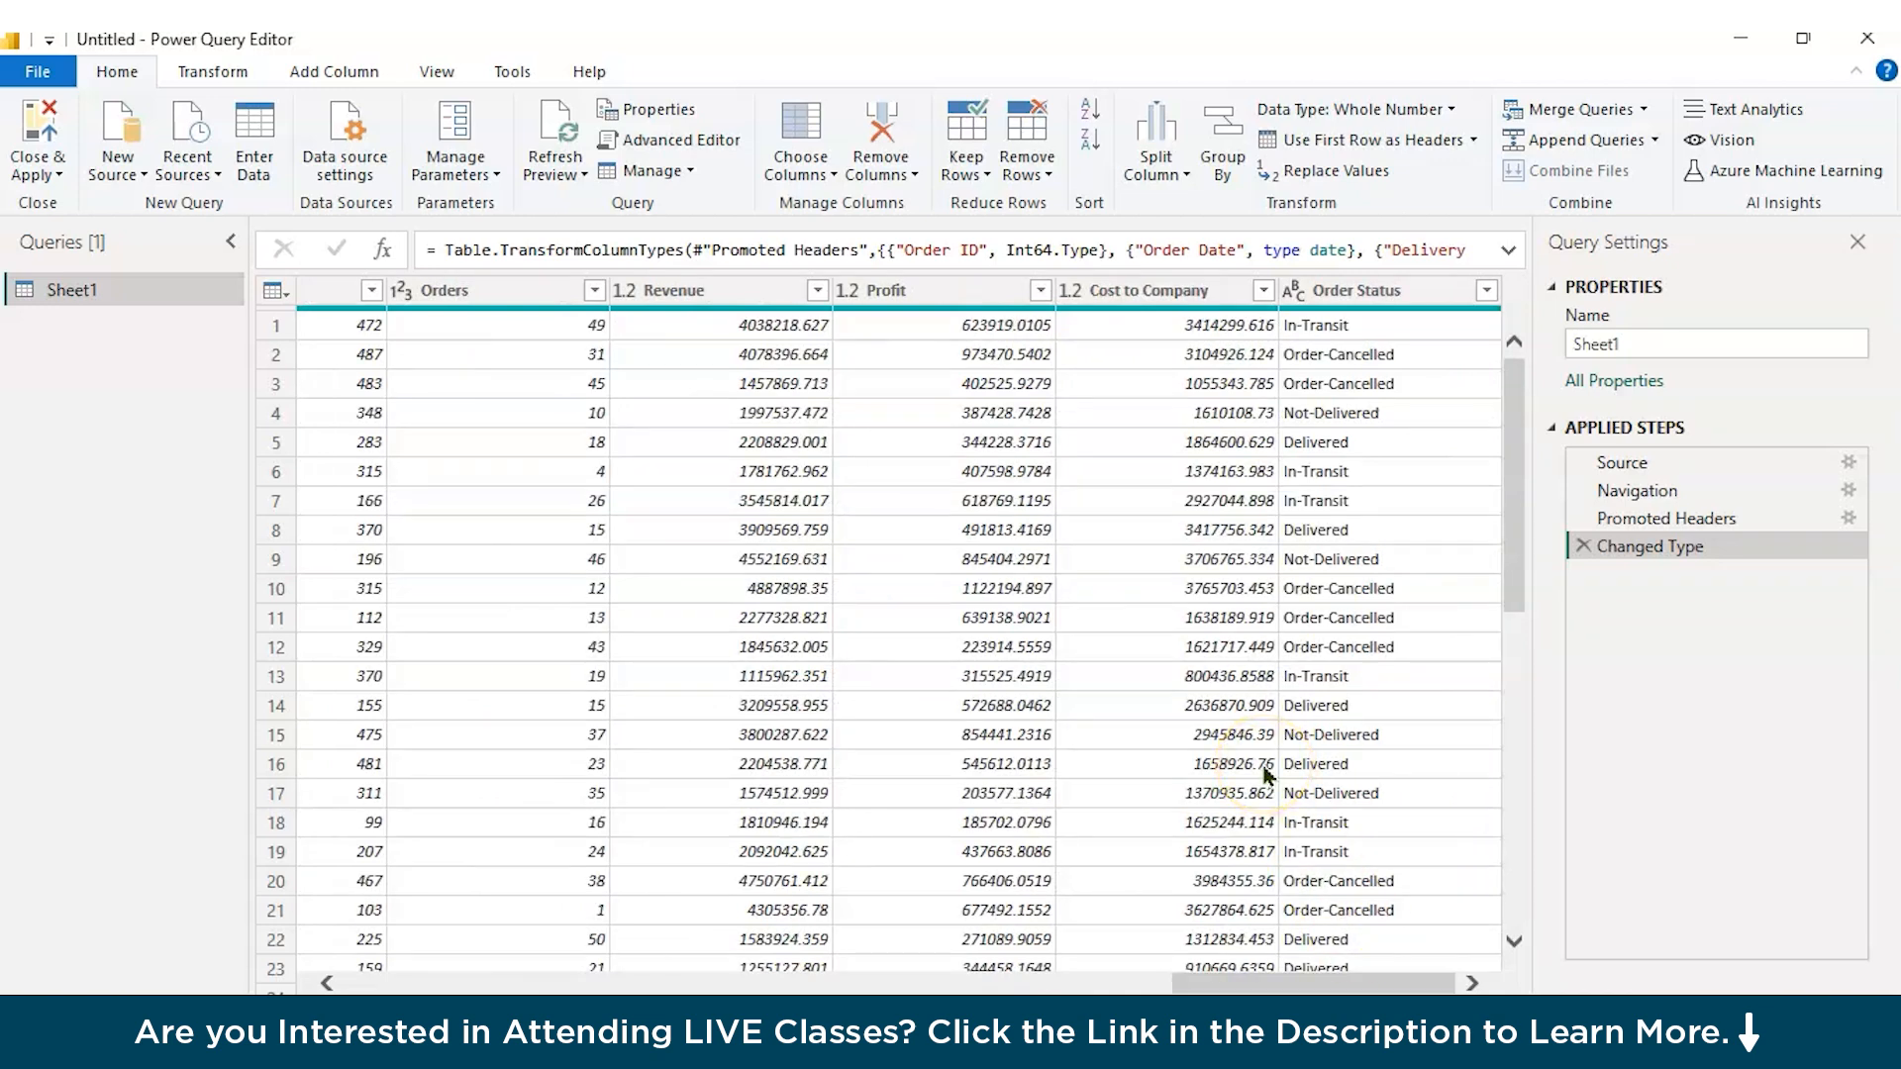
left_click(848, 297)
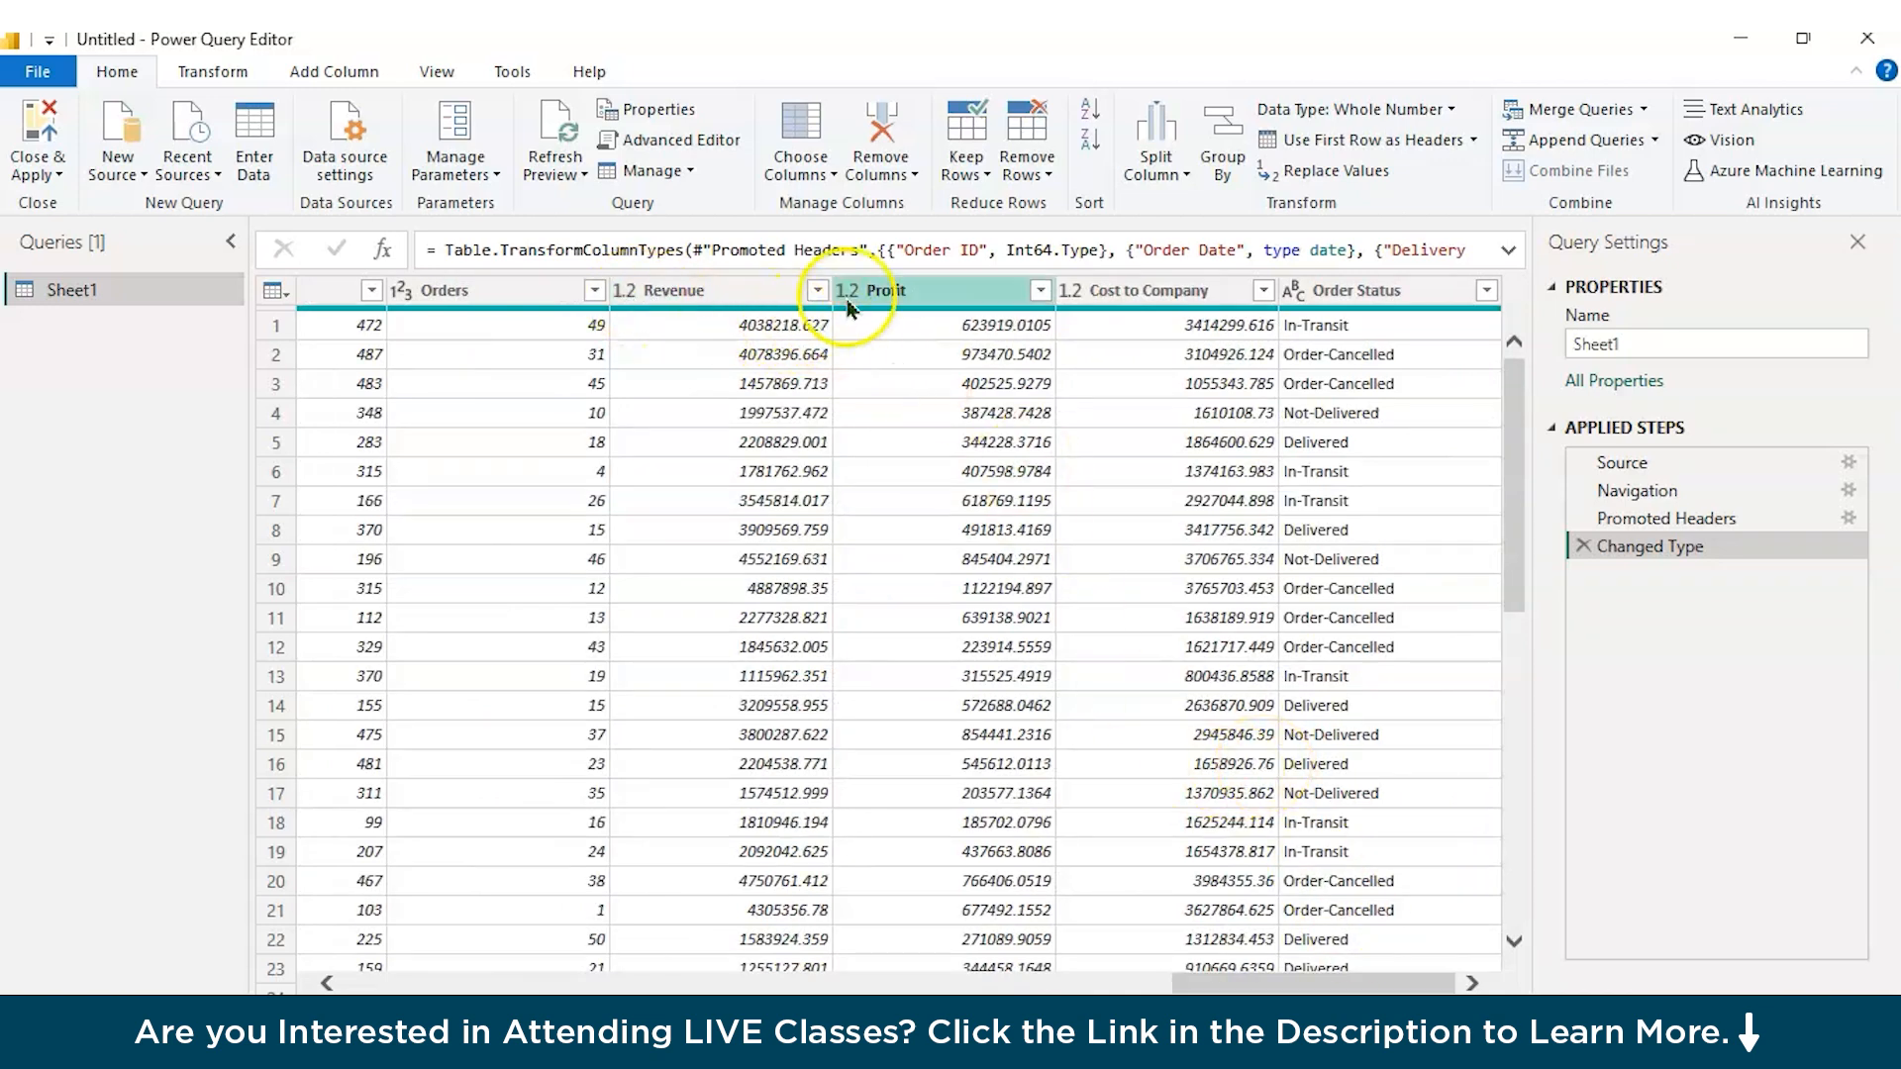
left_click(682, 295)
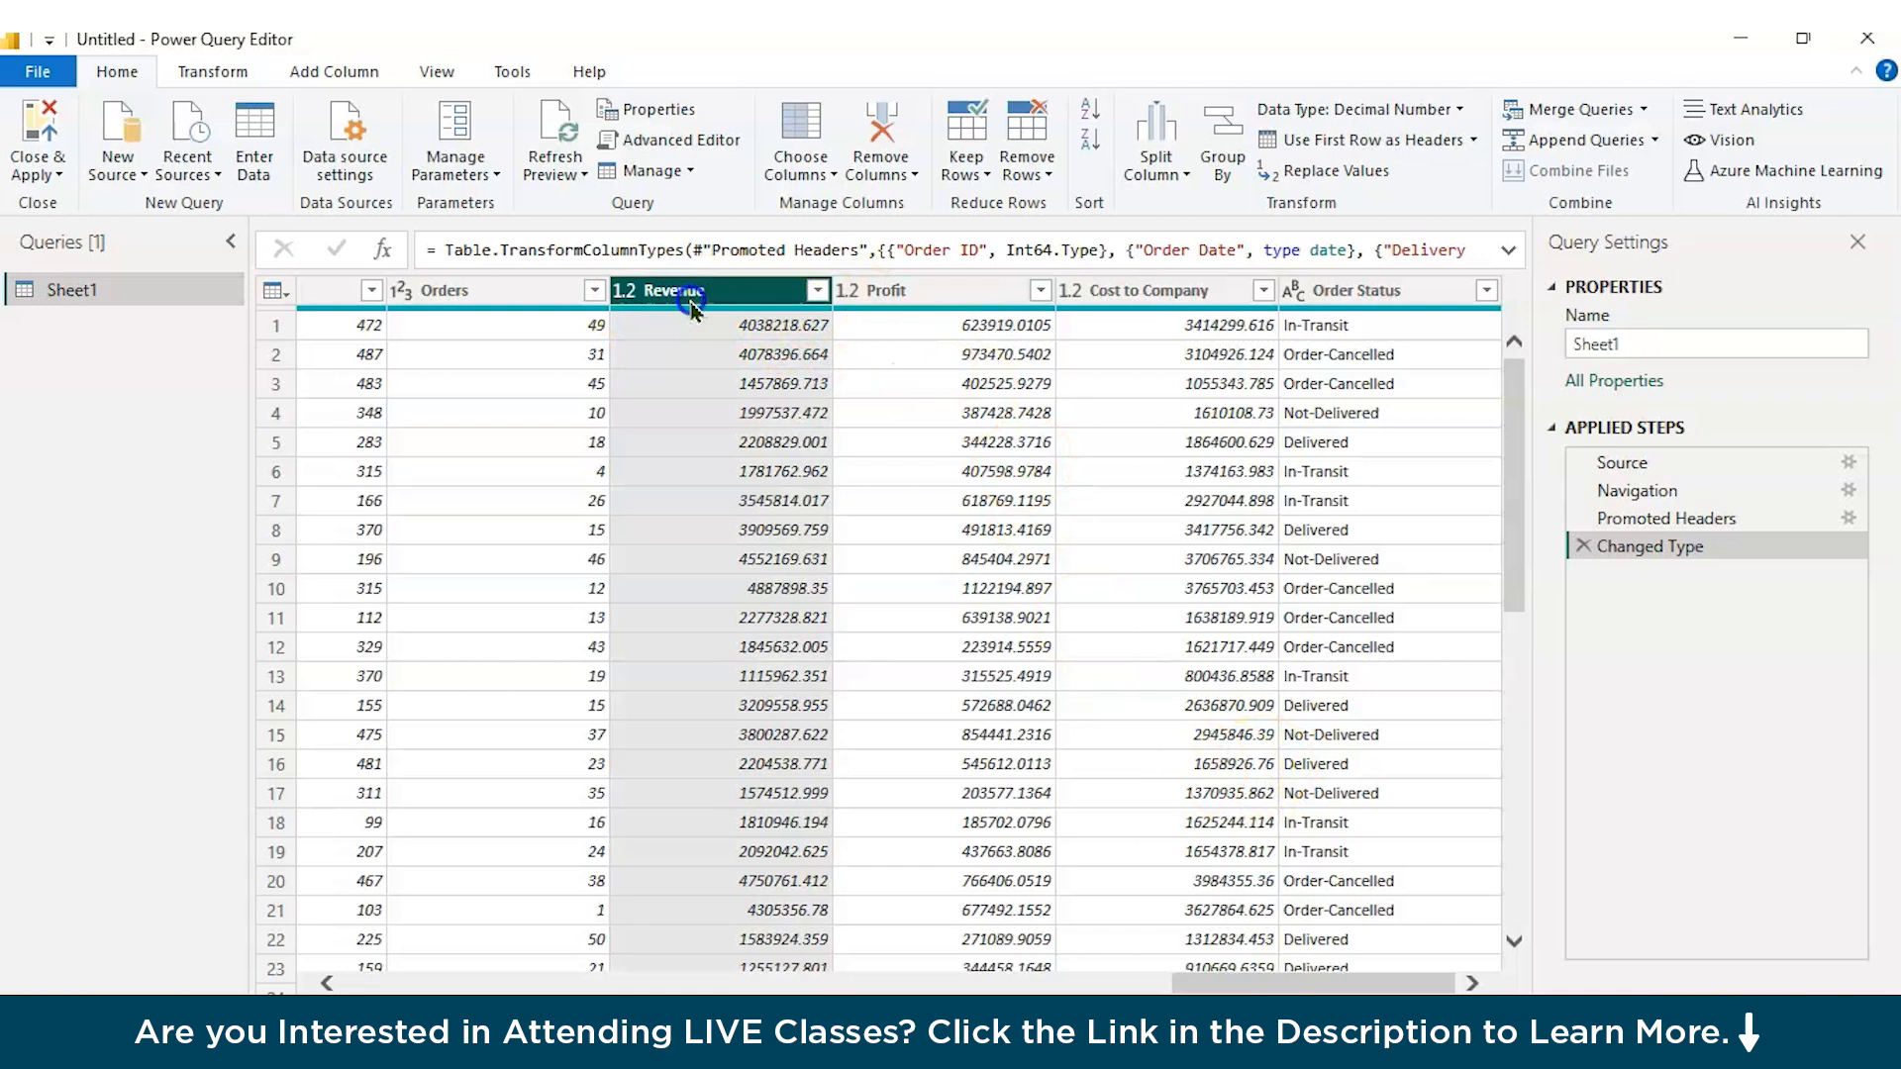
left_click(872, 298, "ctrl")
left_click(1135, 297, "ctrl")
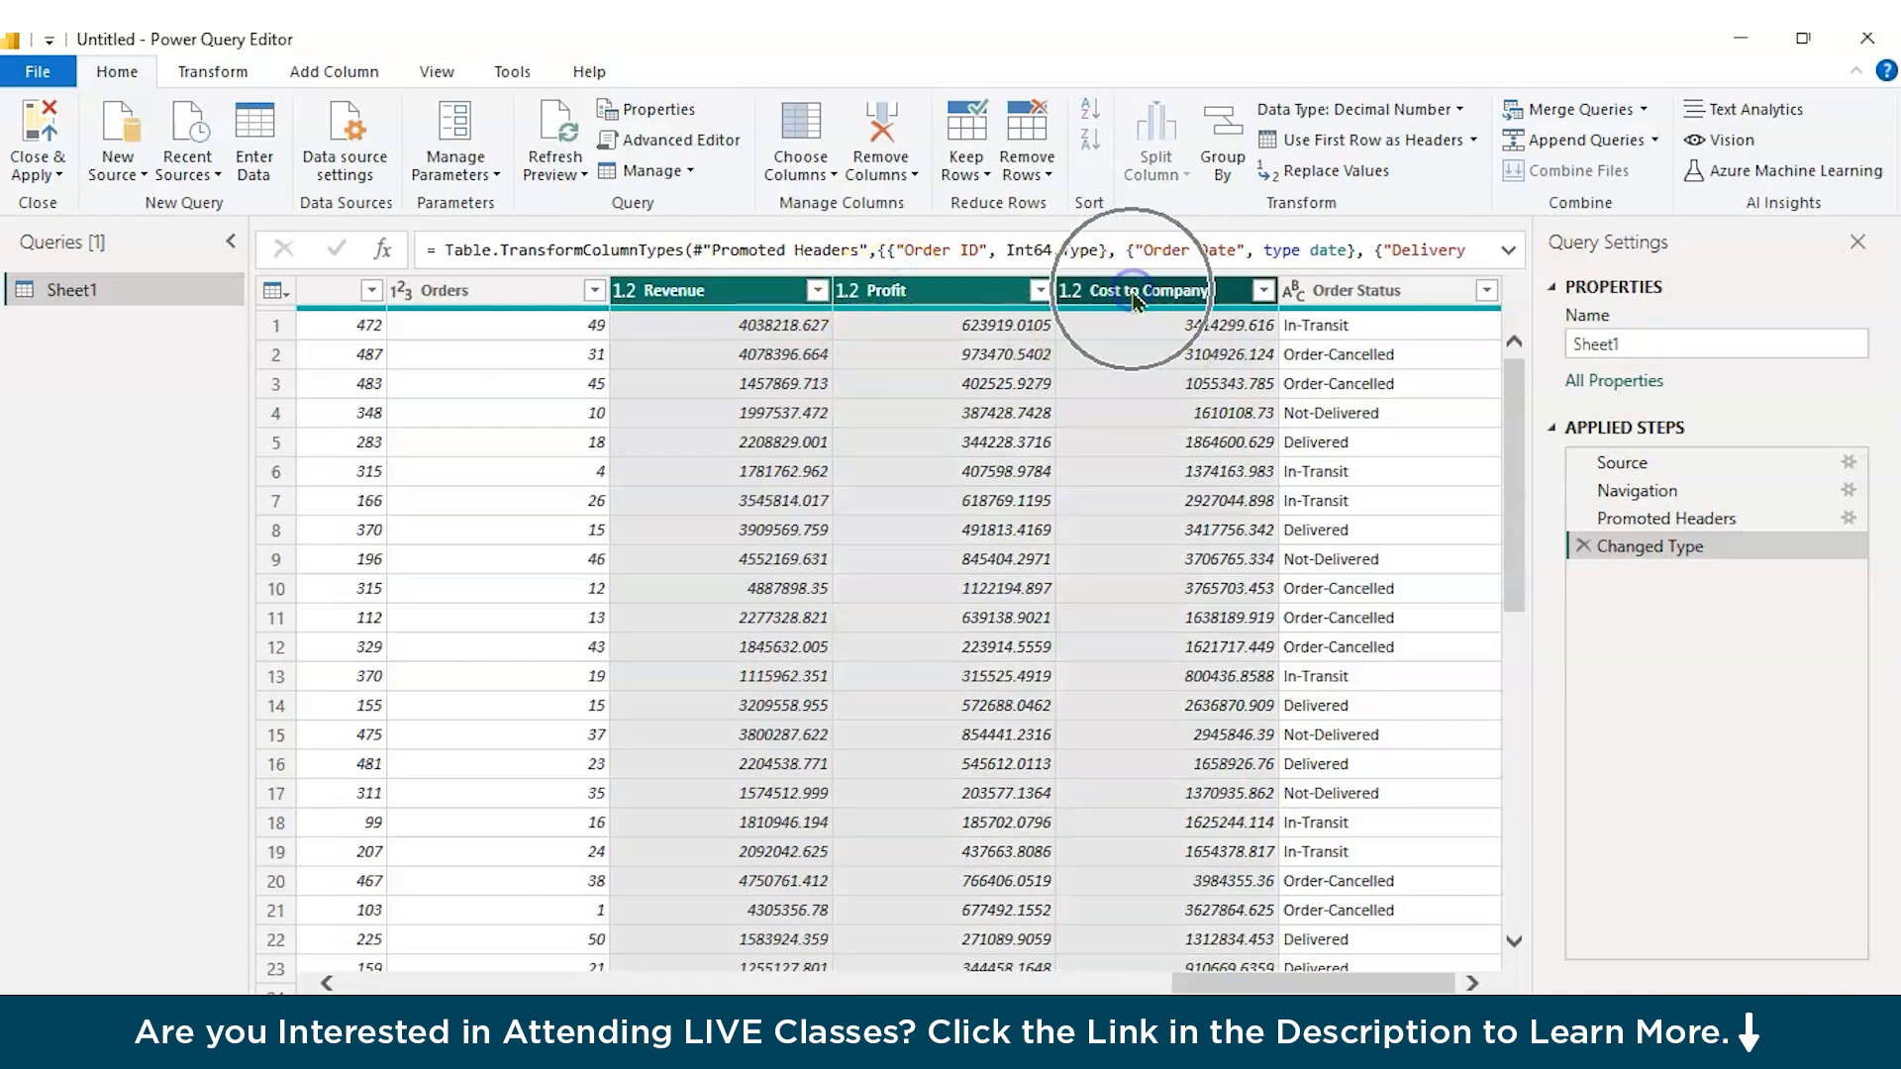
right_click(1135, 300)
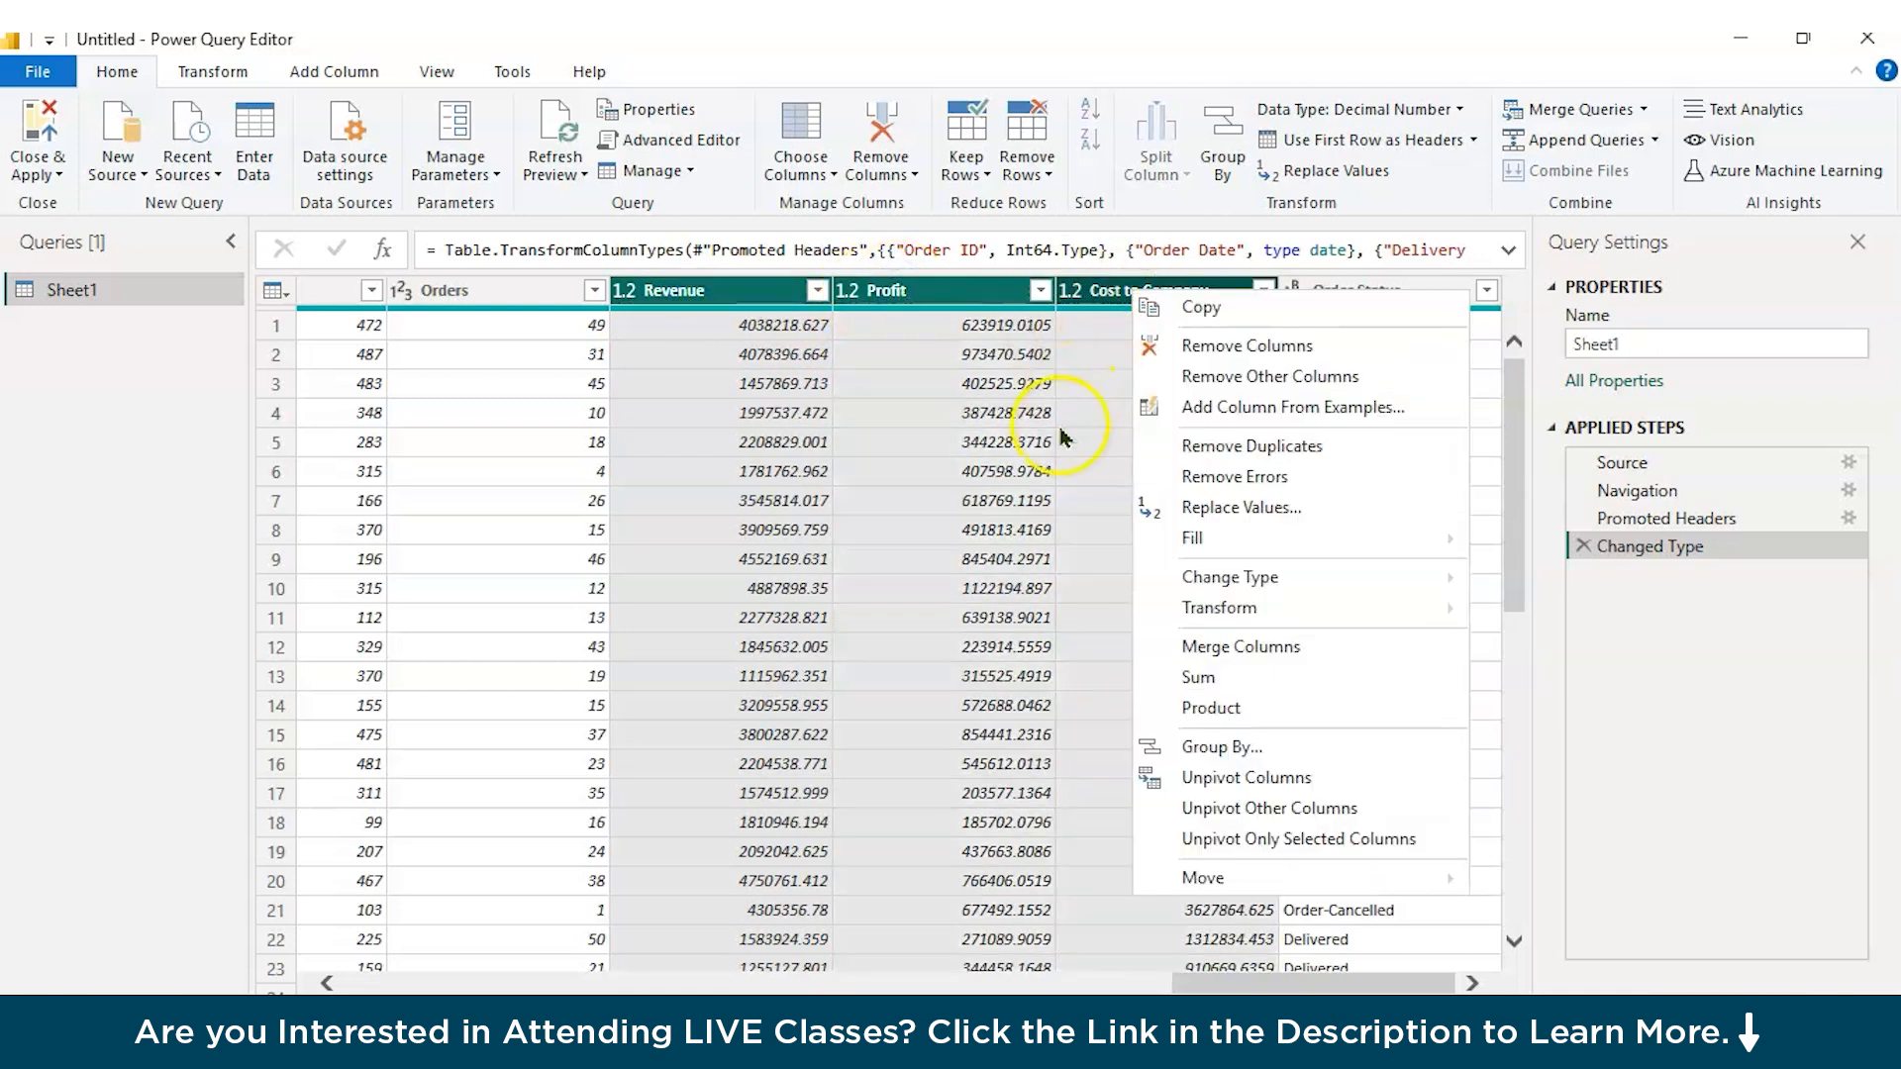
mouse_move(1226, 587)
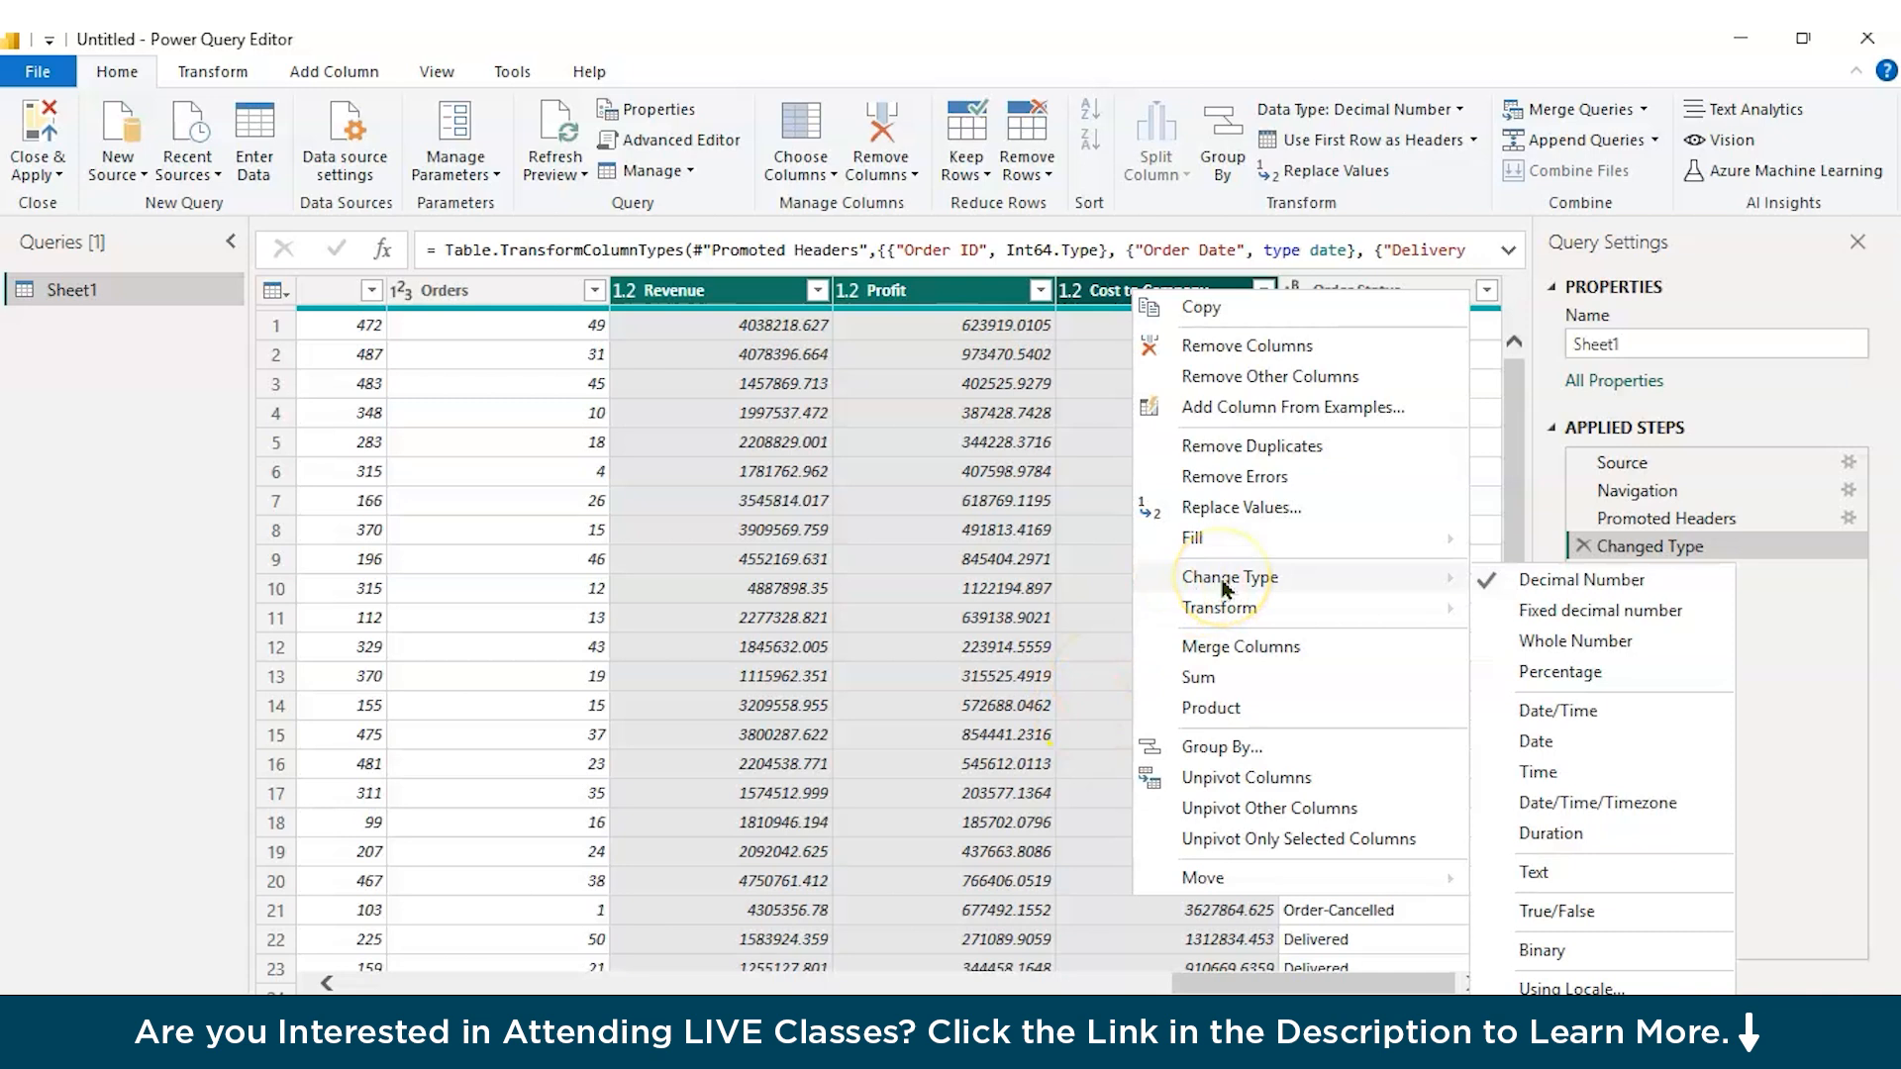
left_click(1588, 614)
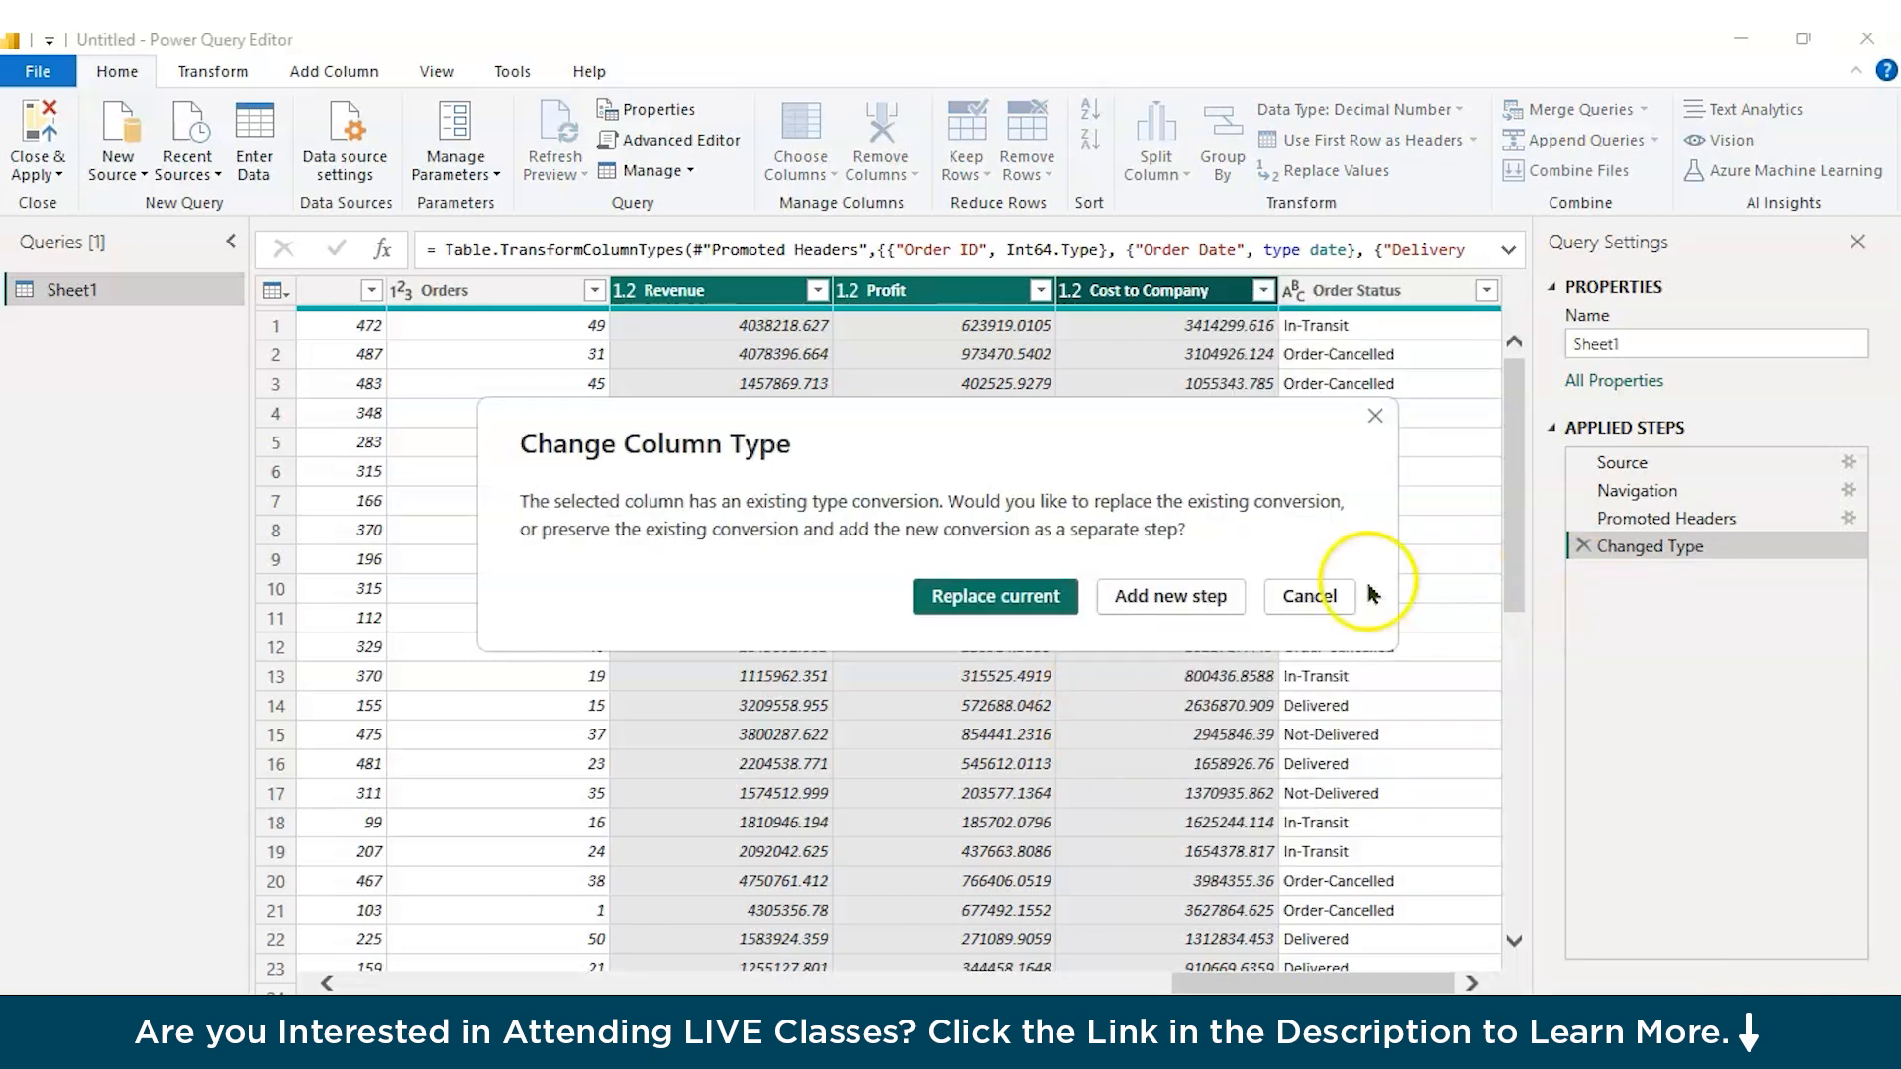
left_click(1196, 599)
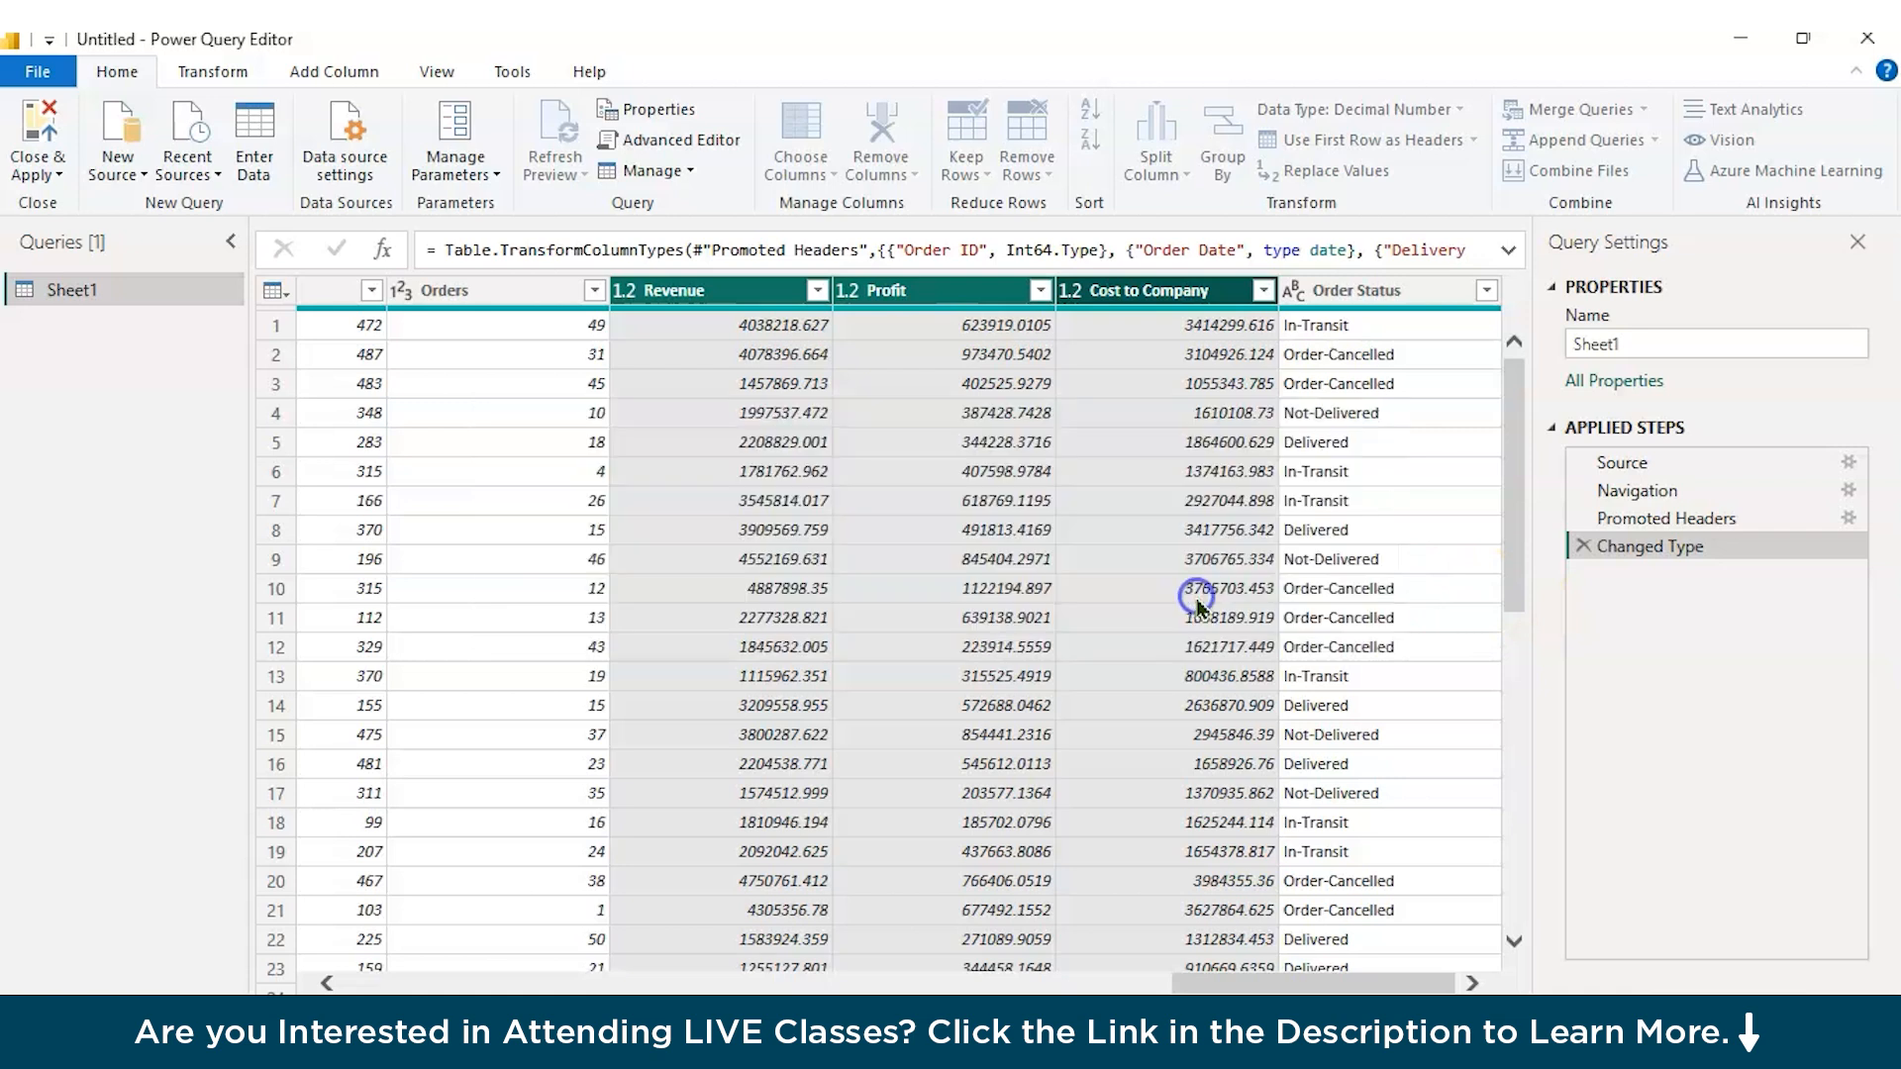
Step: Rename the Sheet1 query as Auto_Sales_Data
left_click_drag(1647, 343, 1449, 345)
key("BackSpace")
type("Aut")
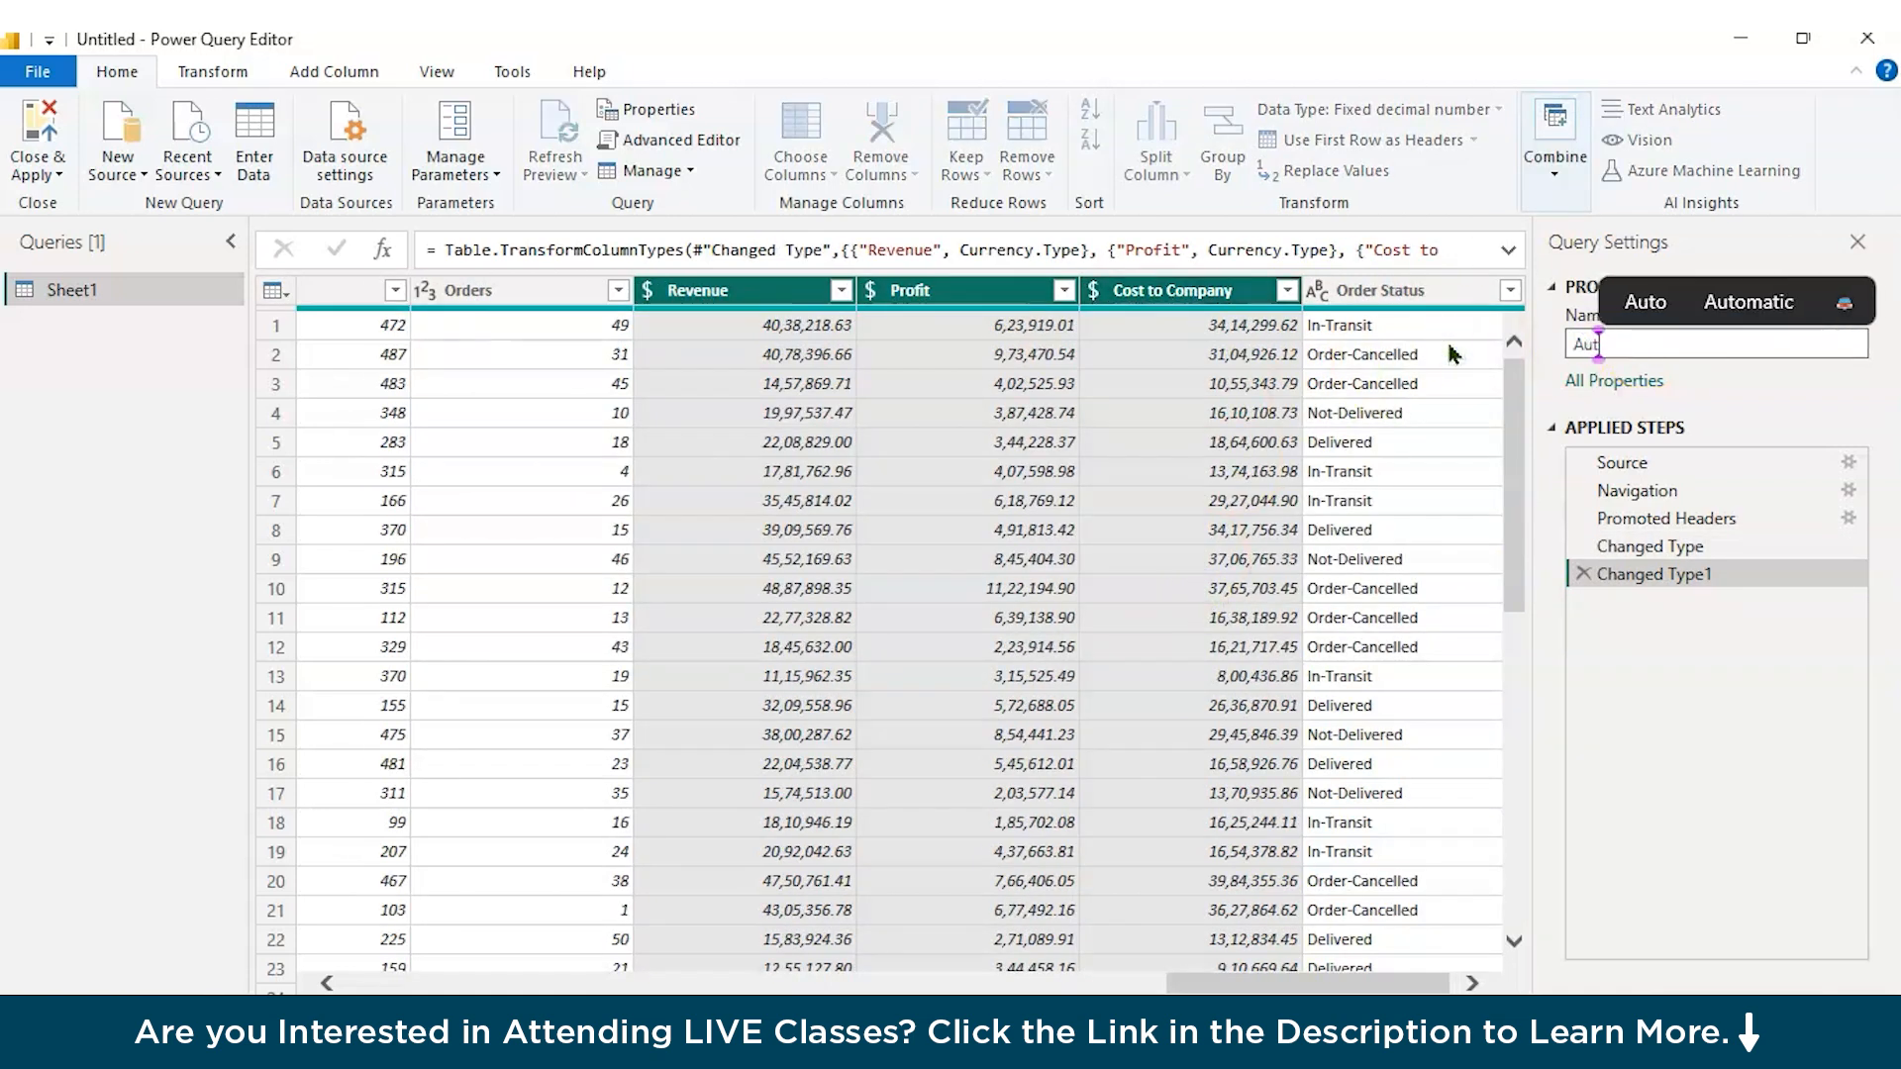
type("_Sales")
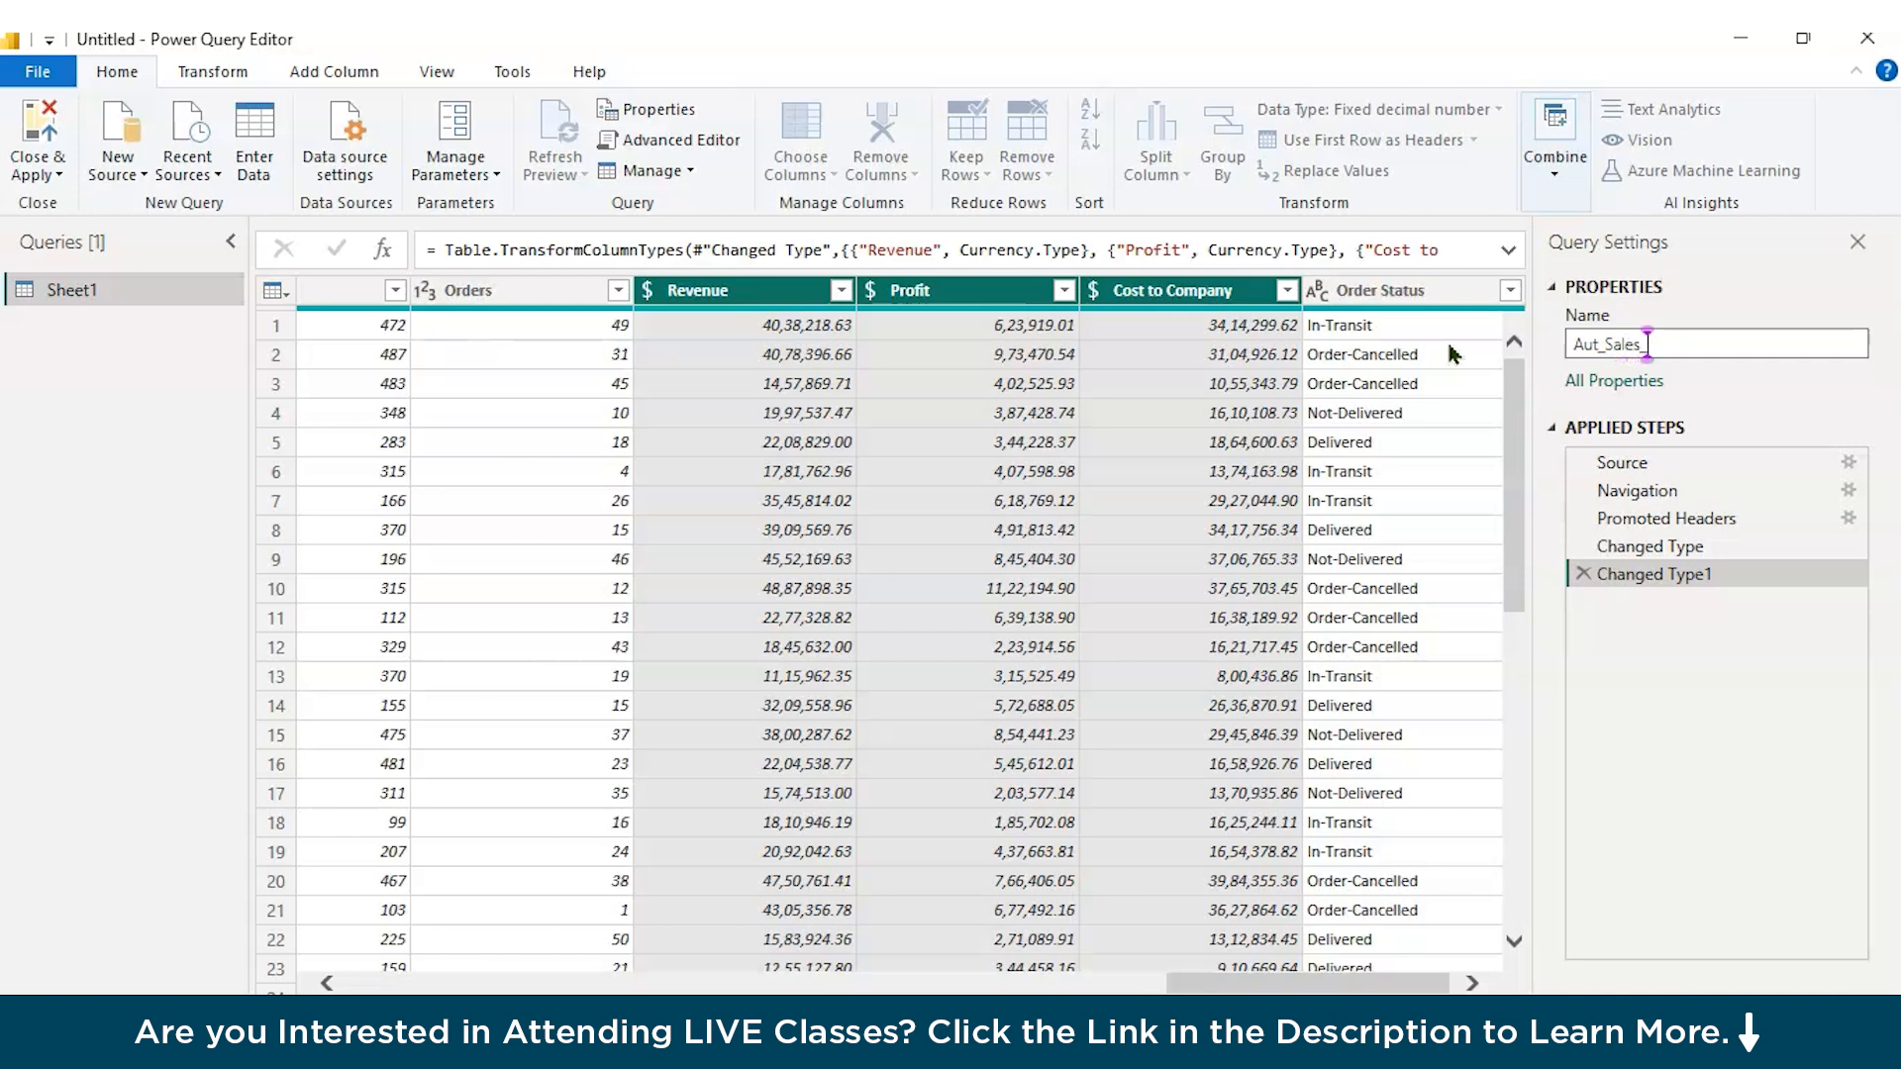
type("_Data")
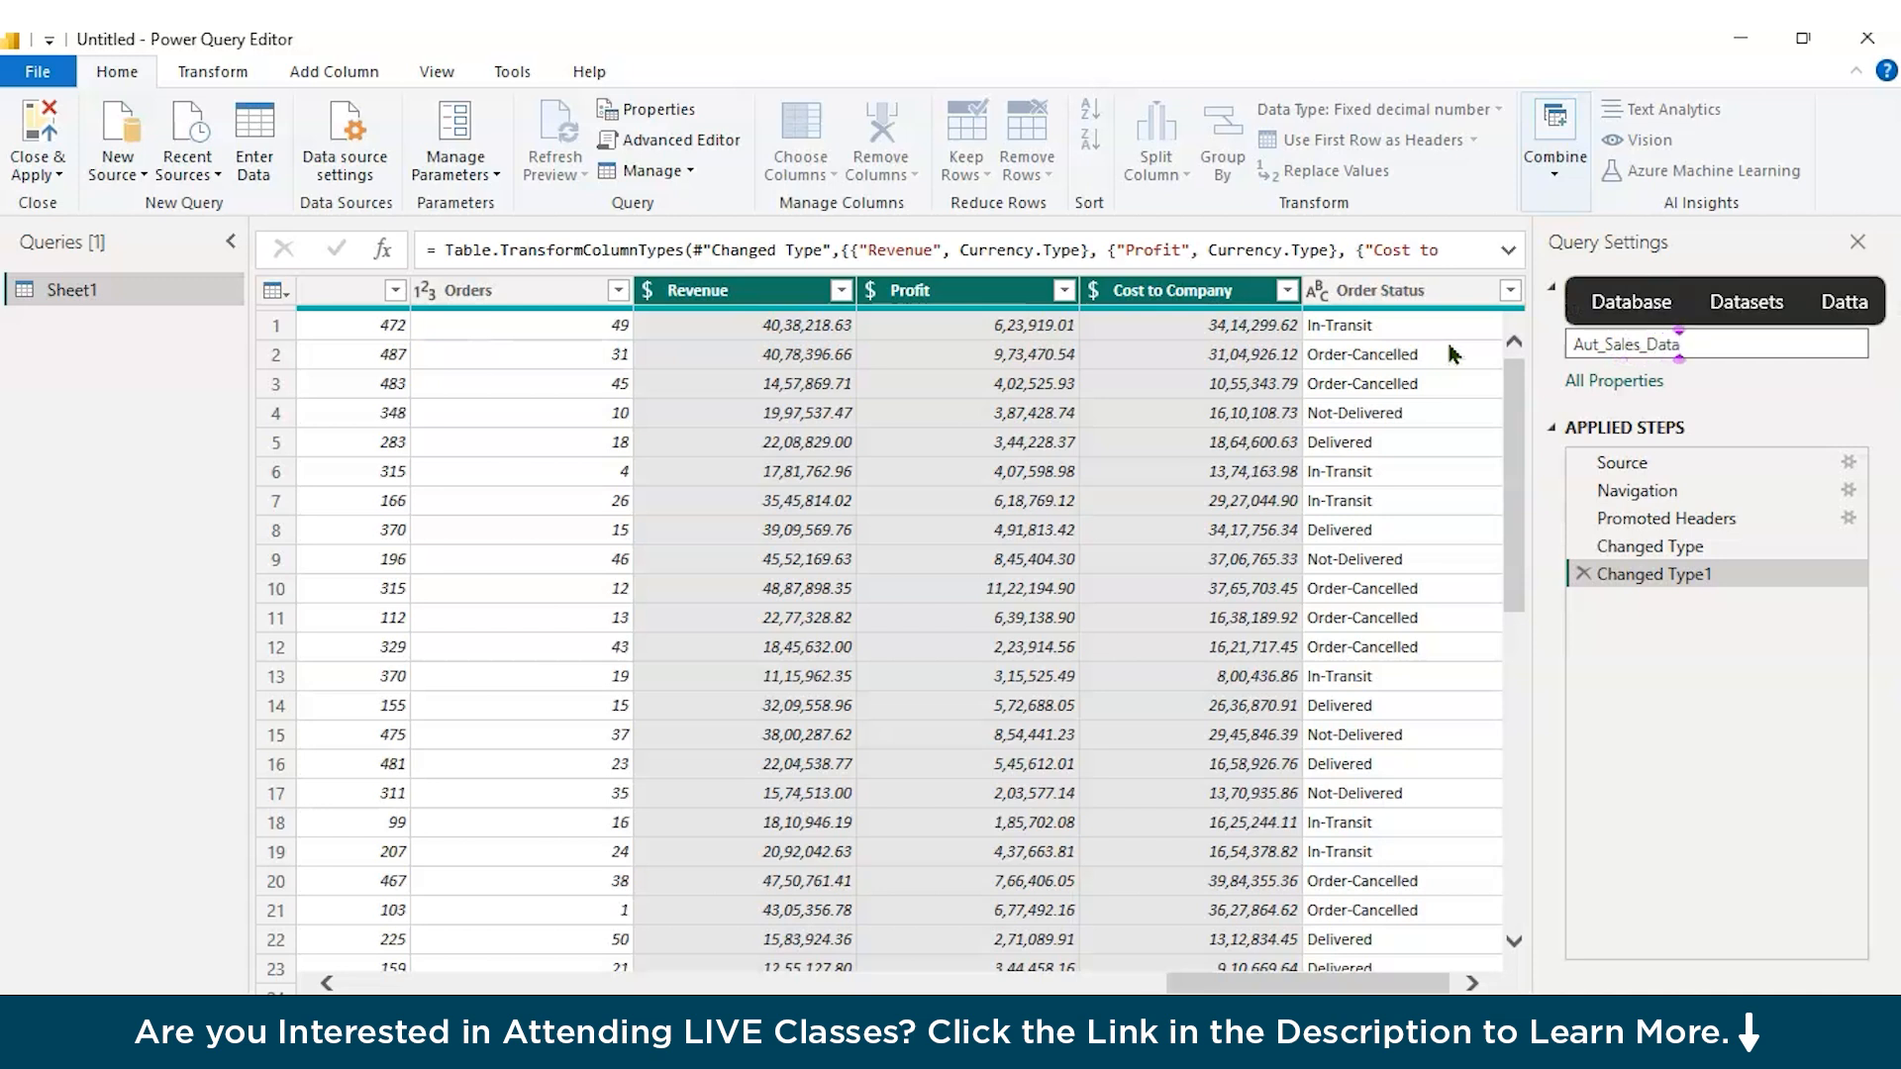
key("Return")
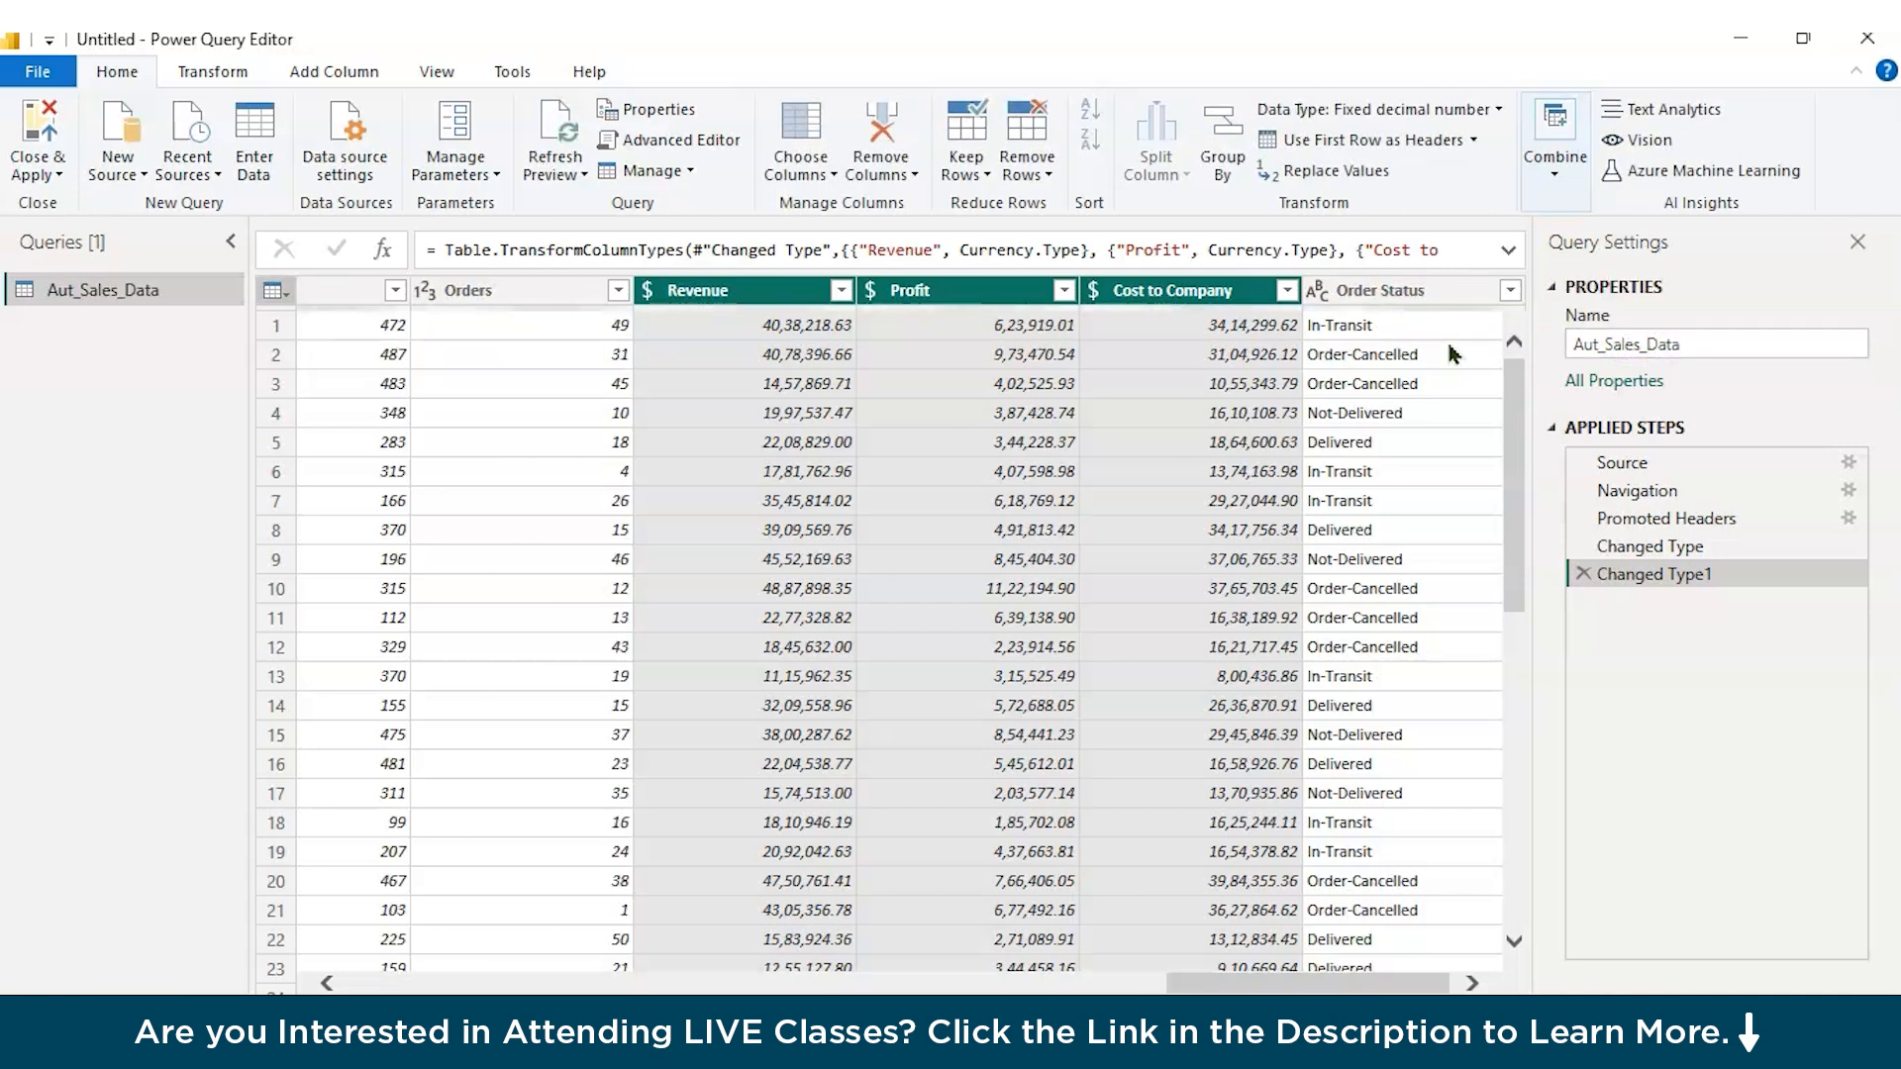
left_click(1604, 346)
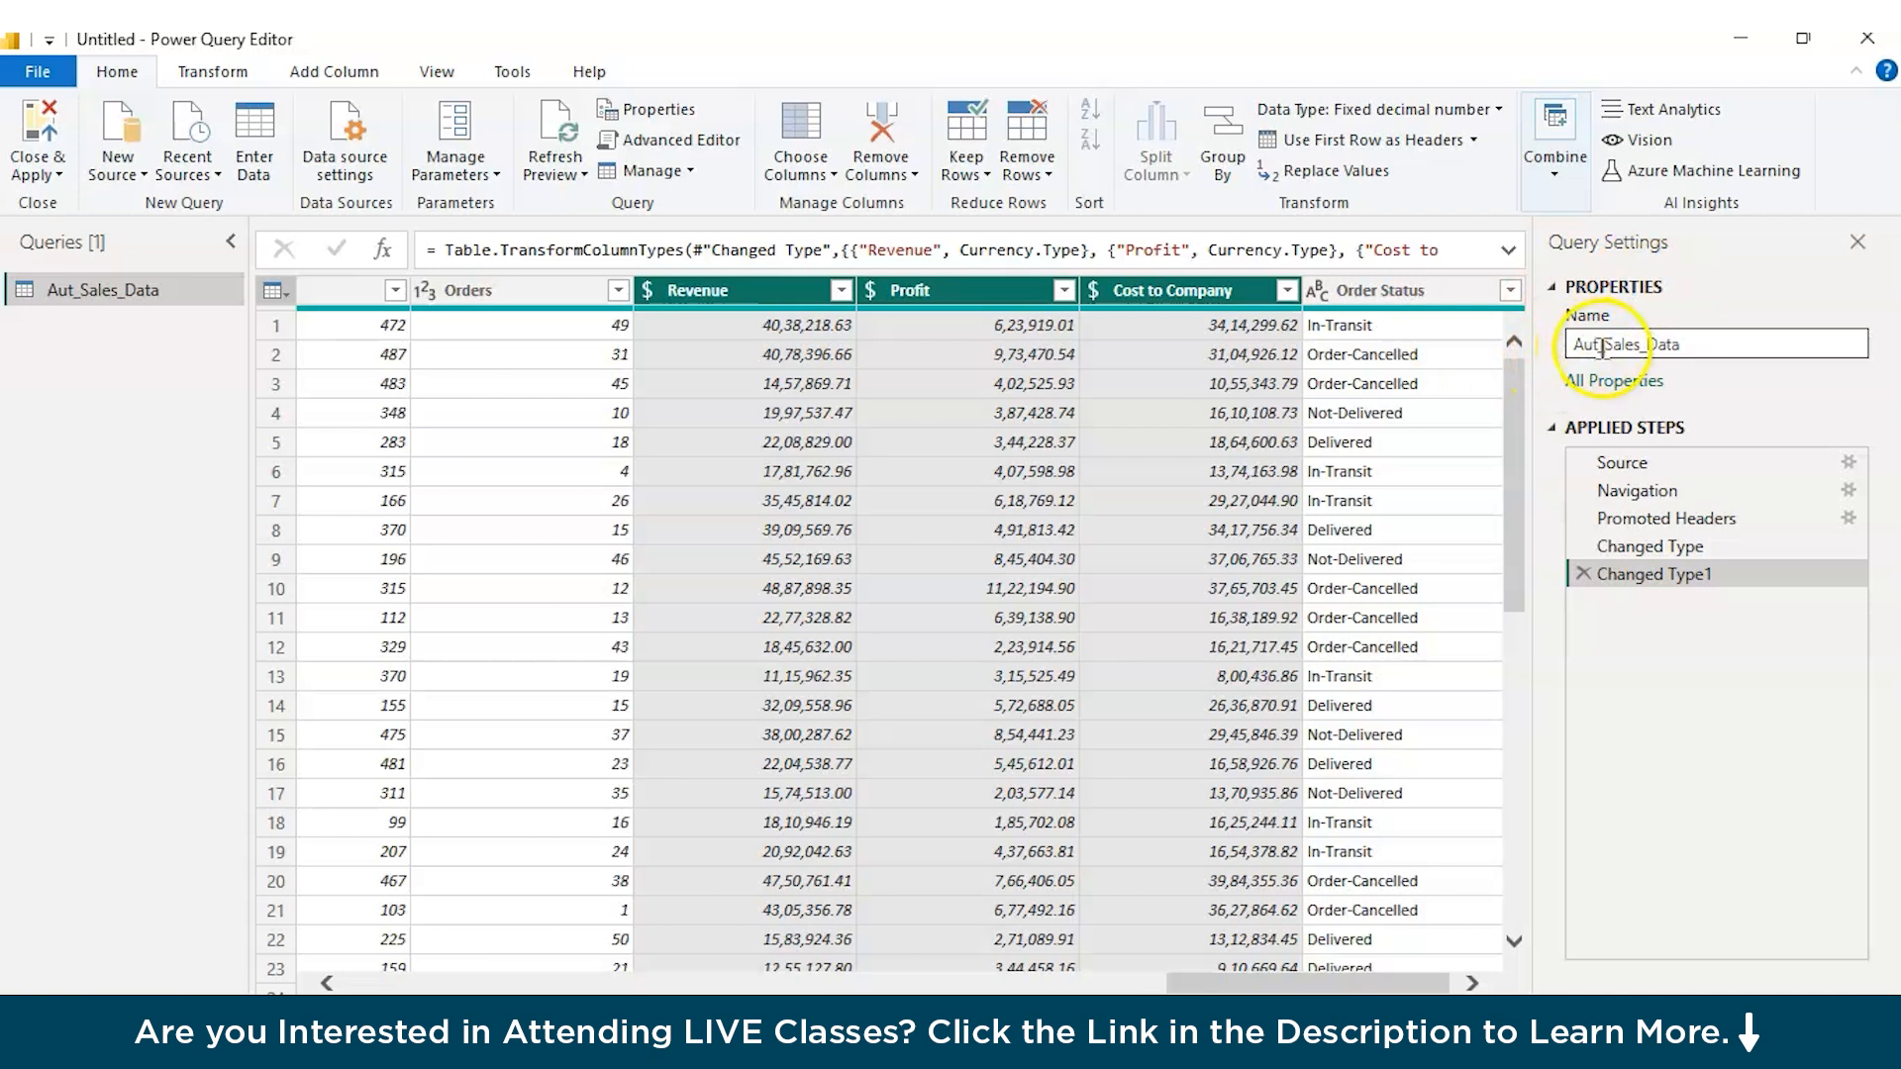
type("o")
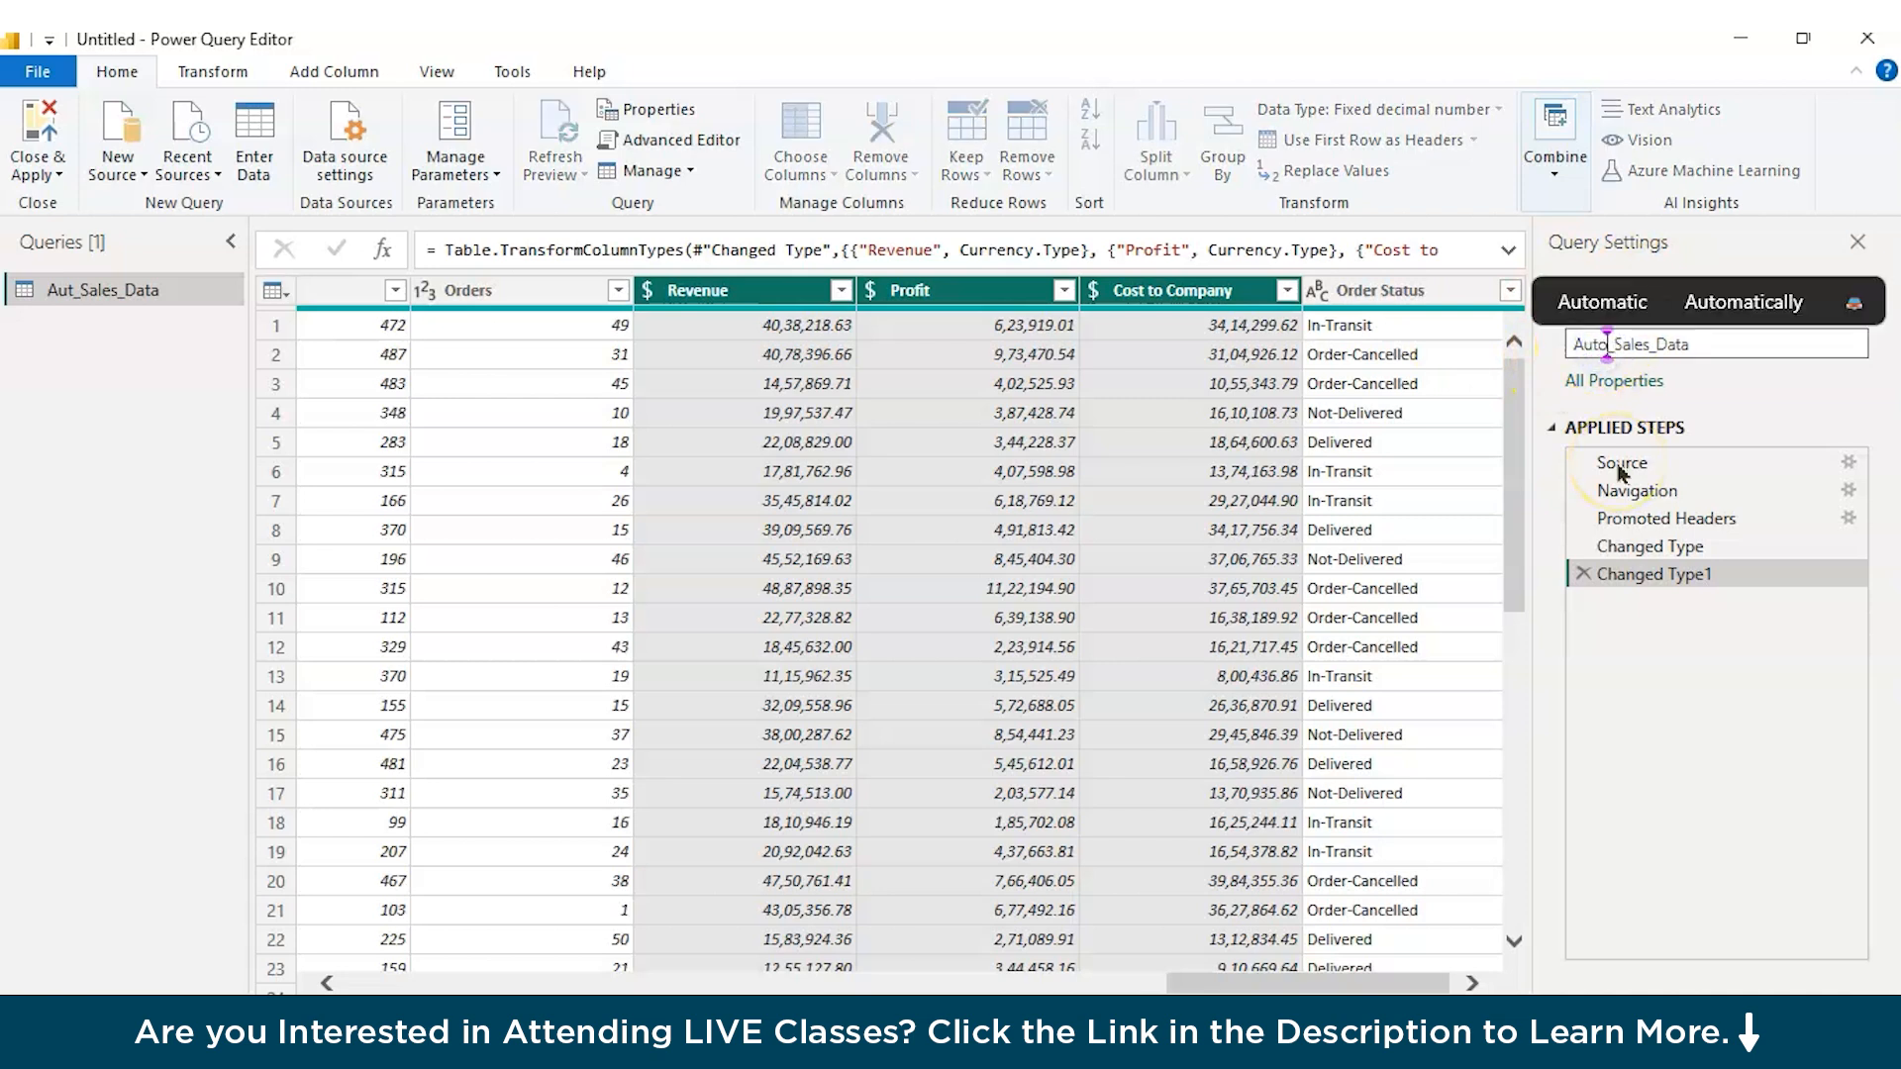
key("Return")
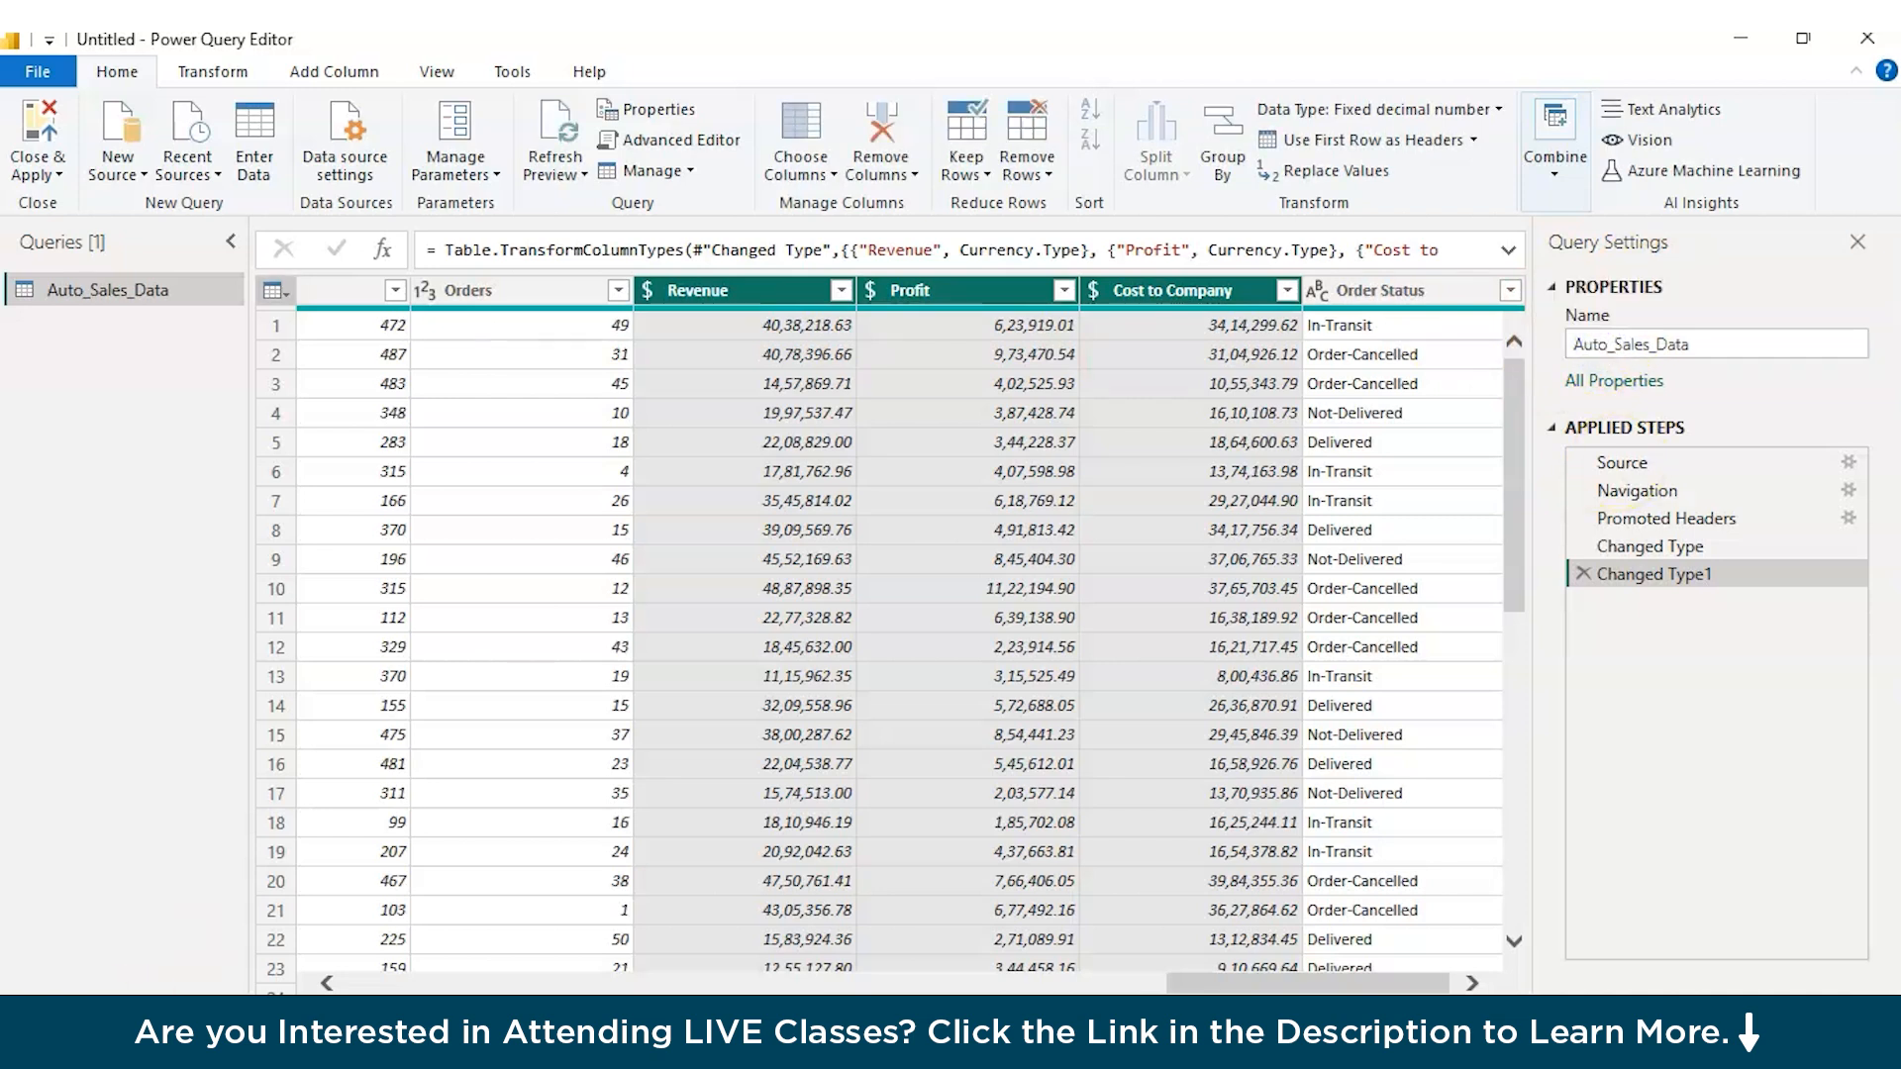
Step: Close the query editor with the changes applied, and show the Auto_Sales_Data fields in a widened Data pane
left_click(33, 132)
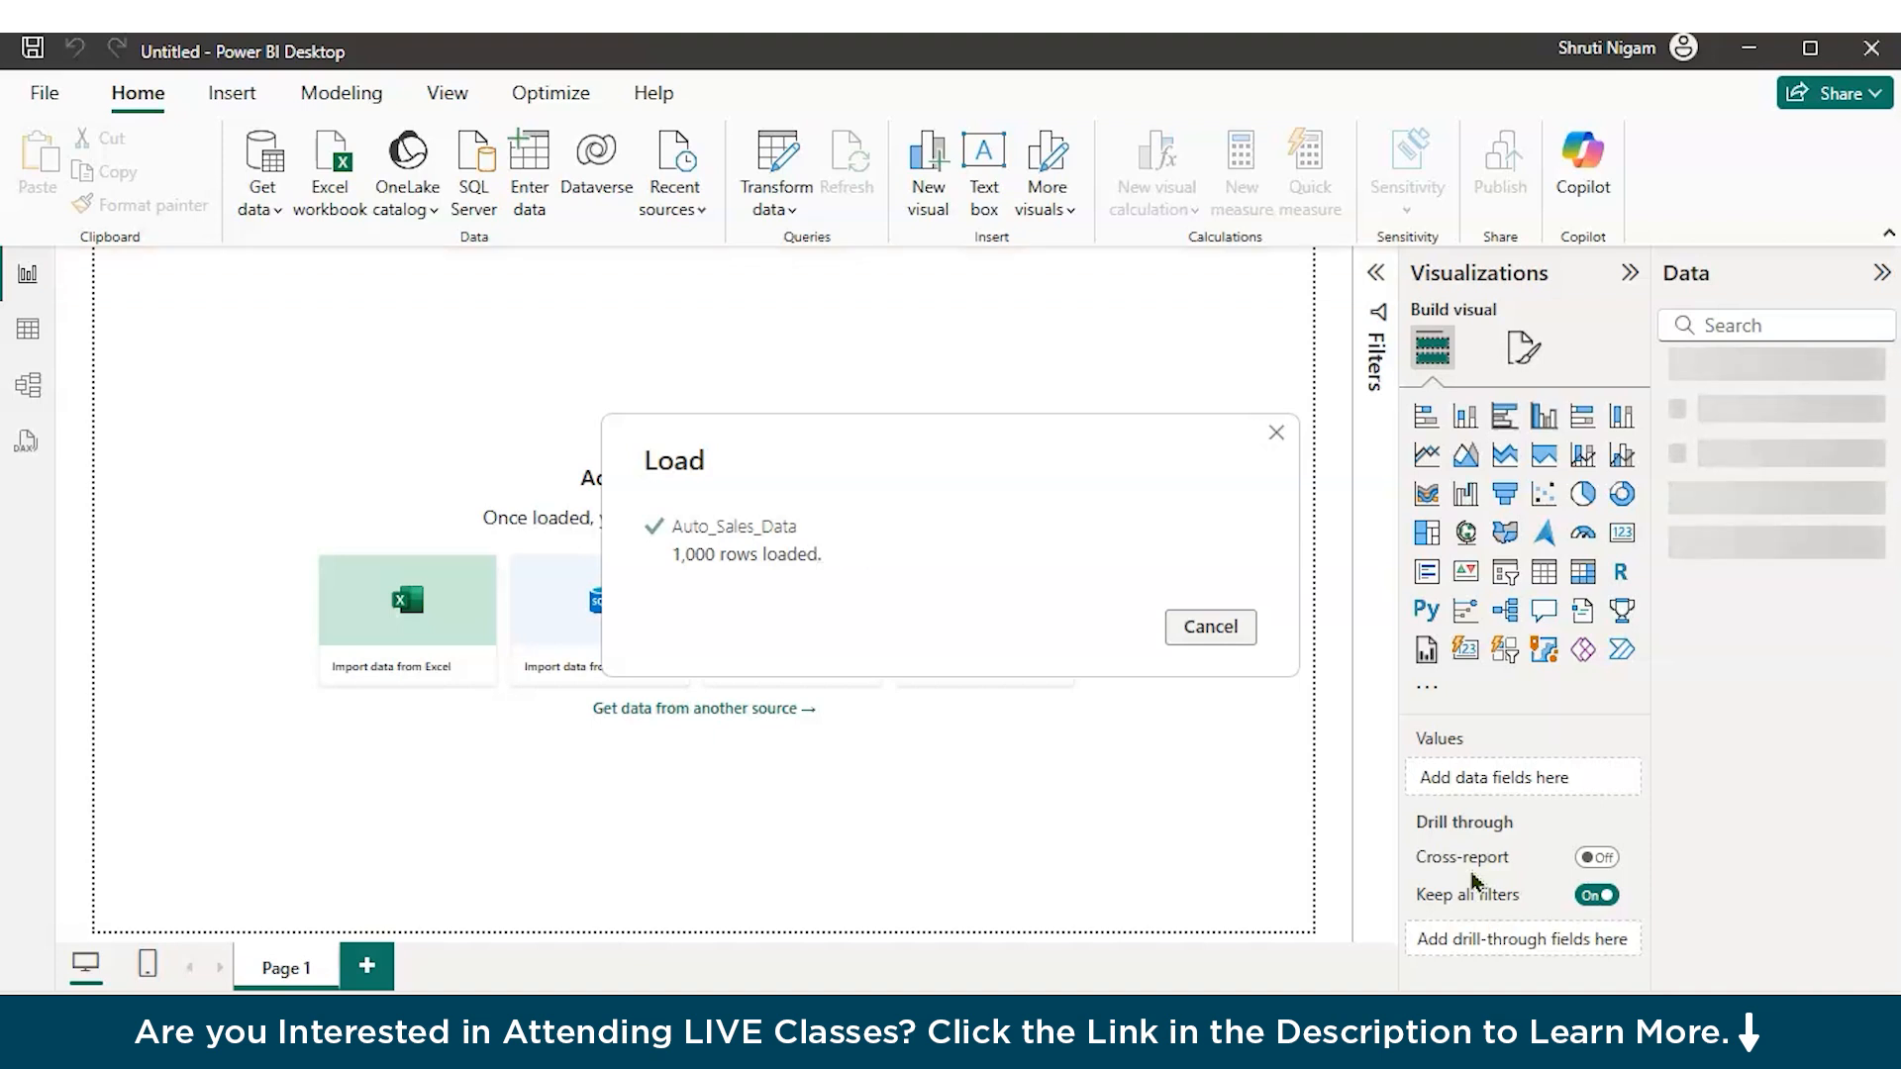
left_click(1680, 375)
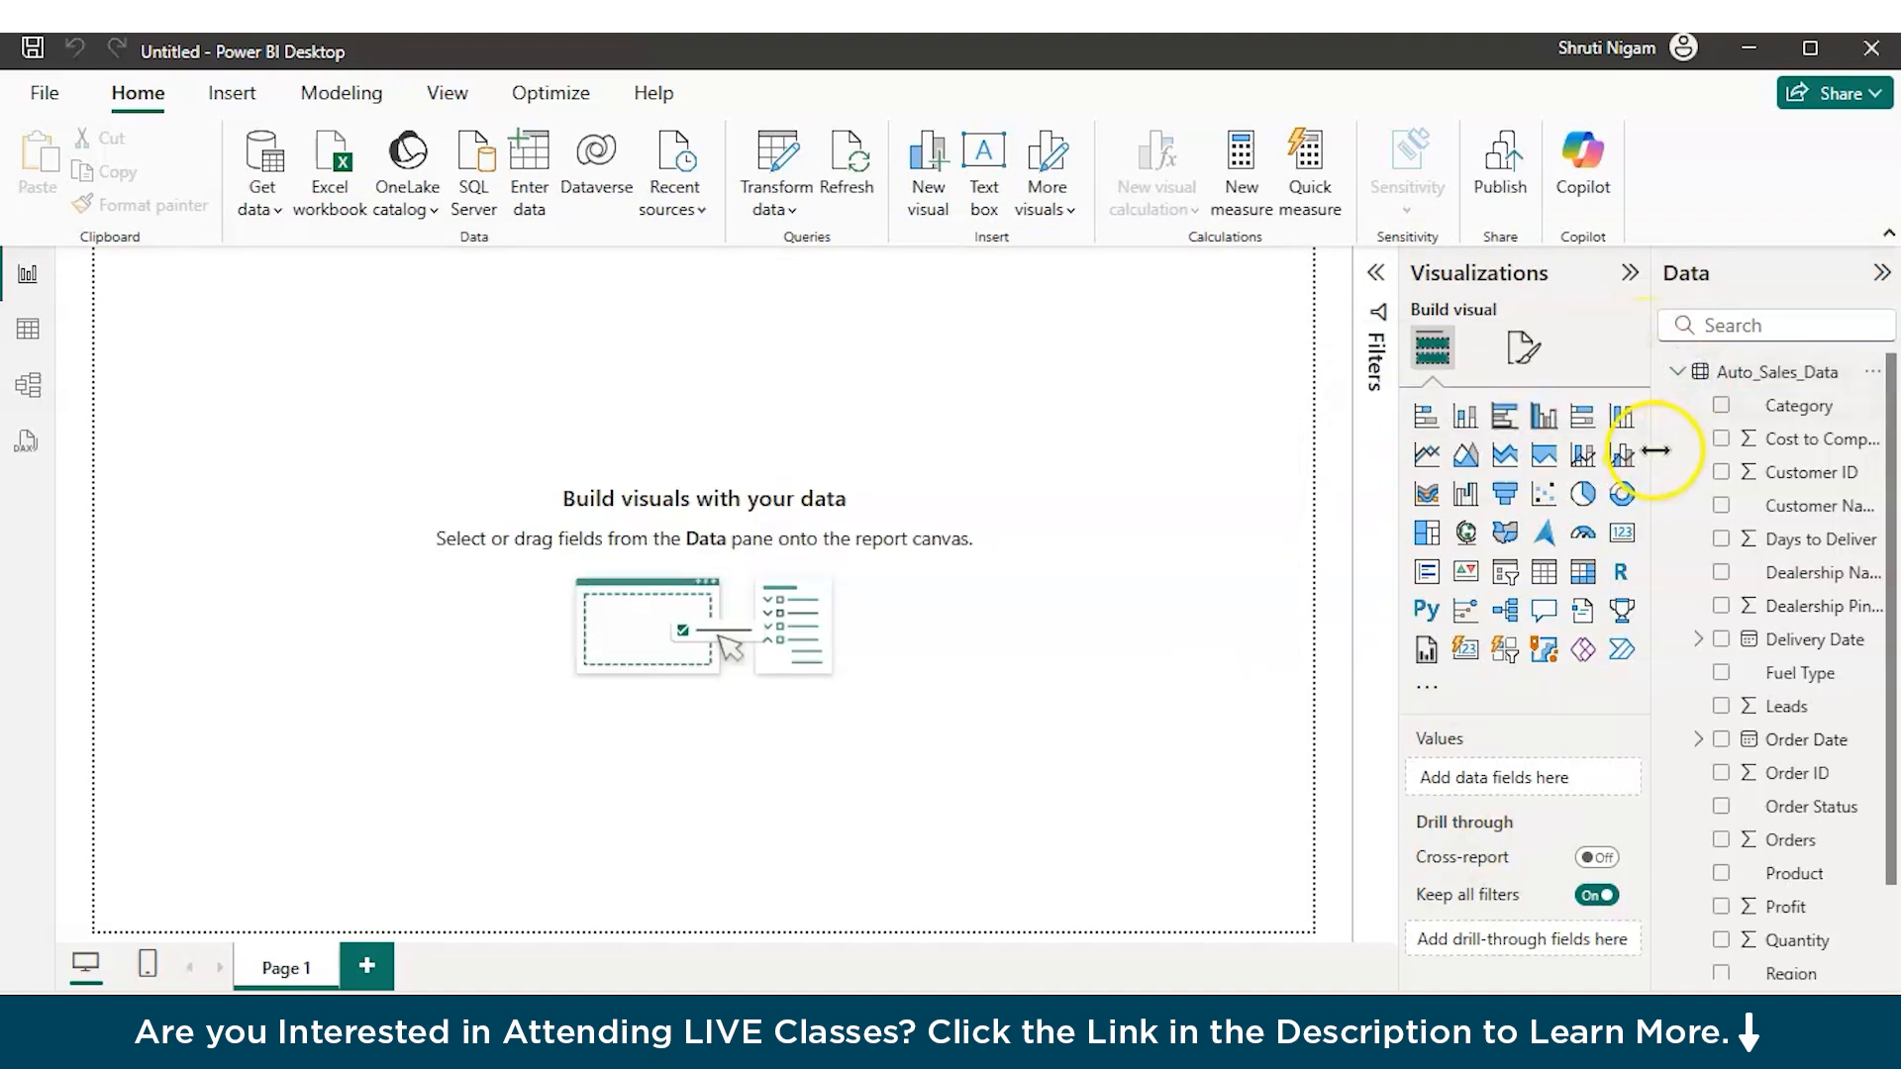
left_click_drag(1656, 451, 1603, 450)
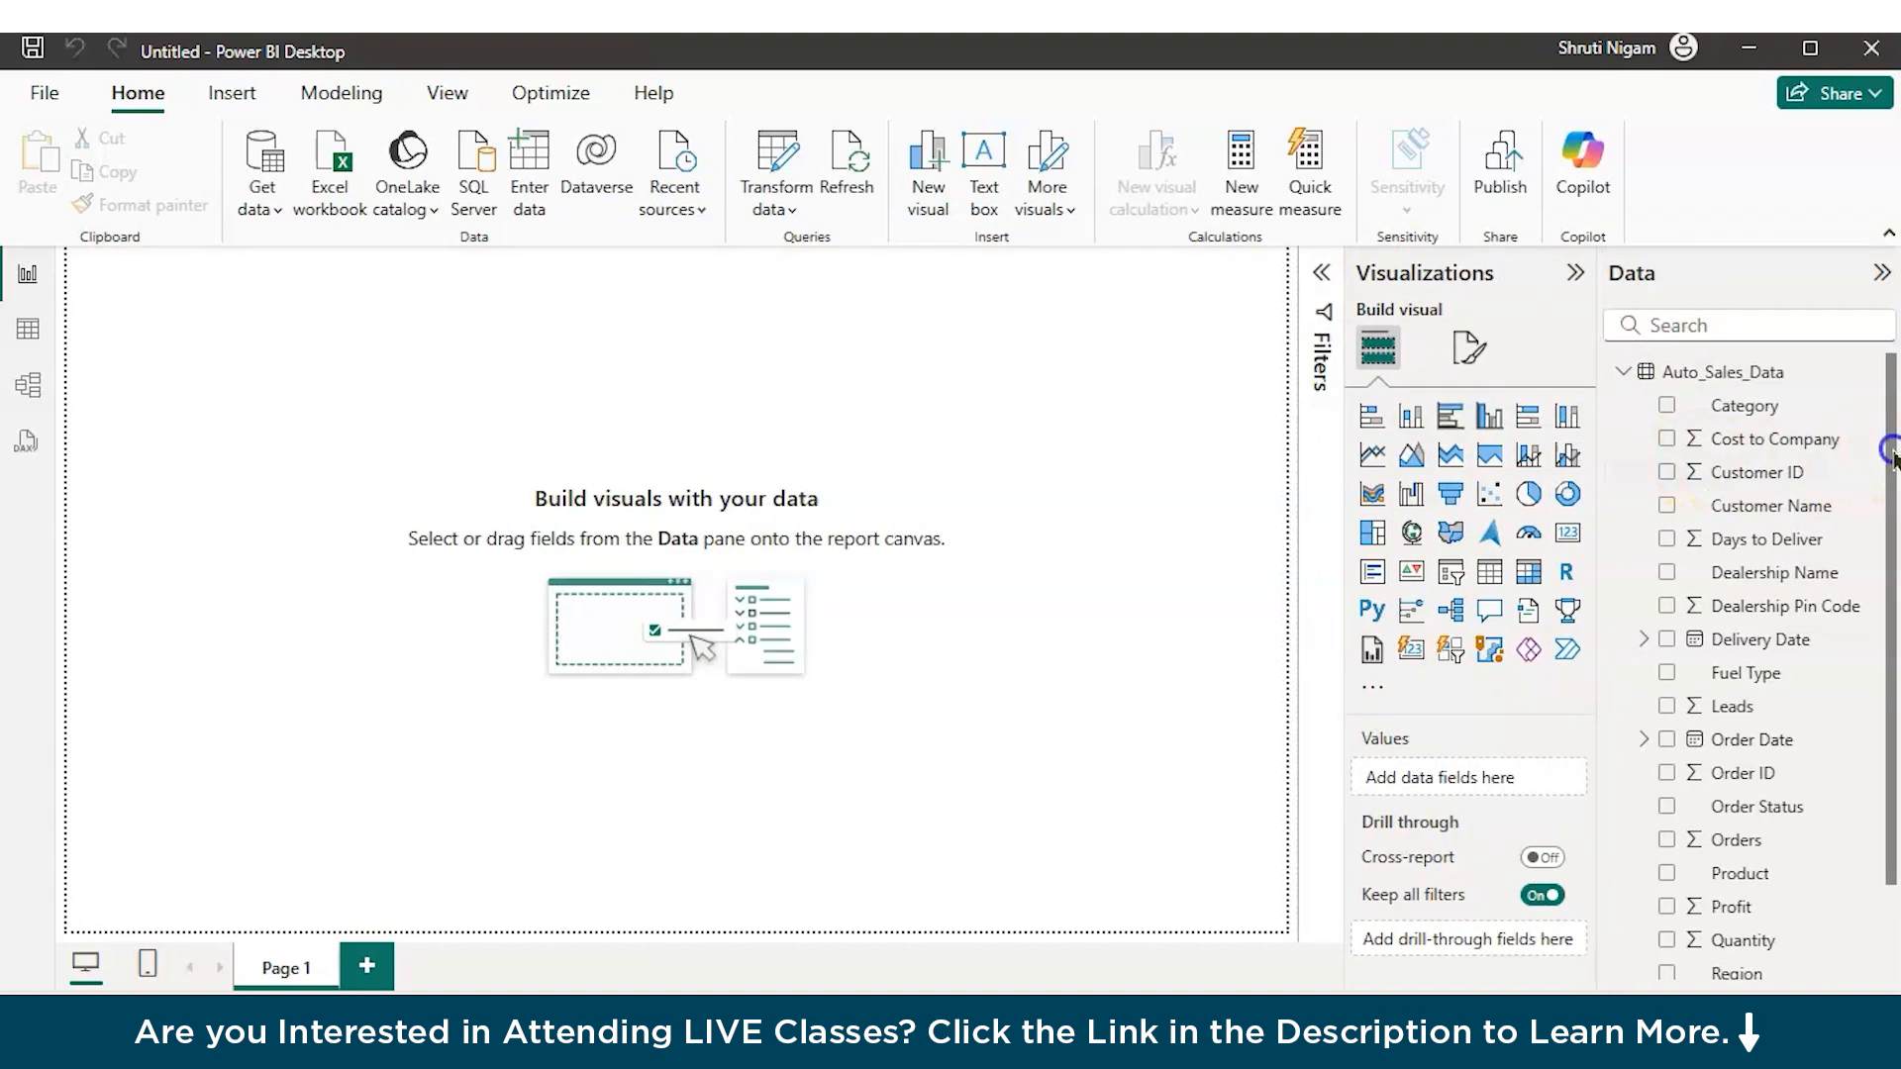
Step: Review the Auto_Sales_Data field list and the summarization properties of the Cost to Company and Customer ID columns
left_click_drag(1891, 454, 1891, 548)
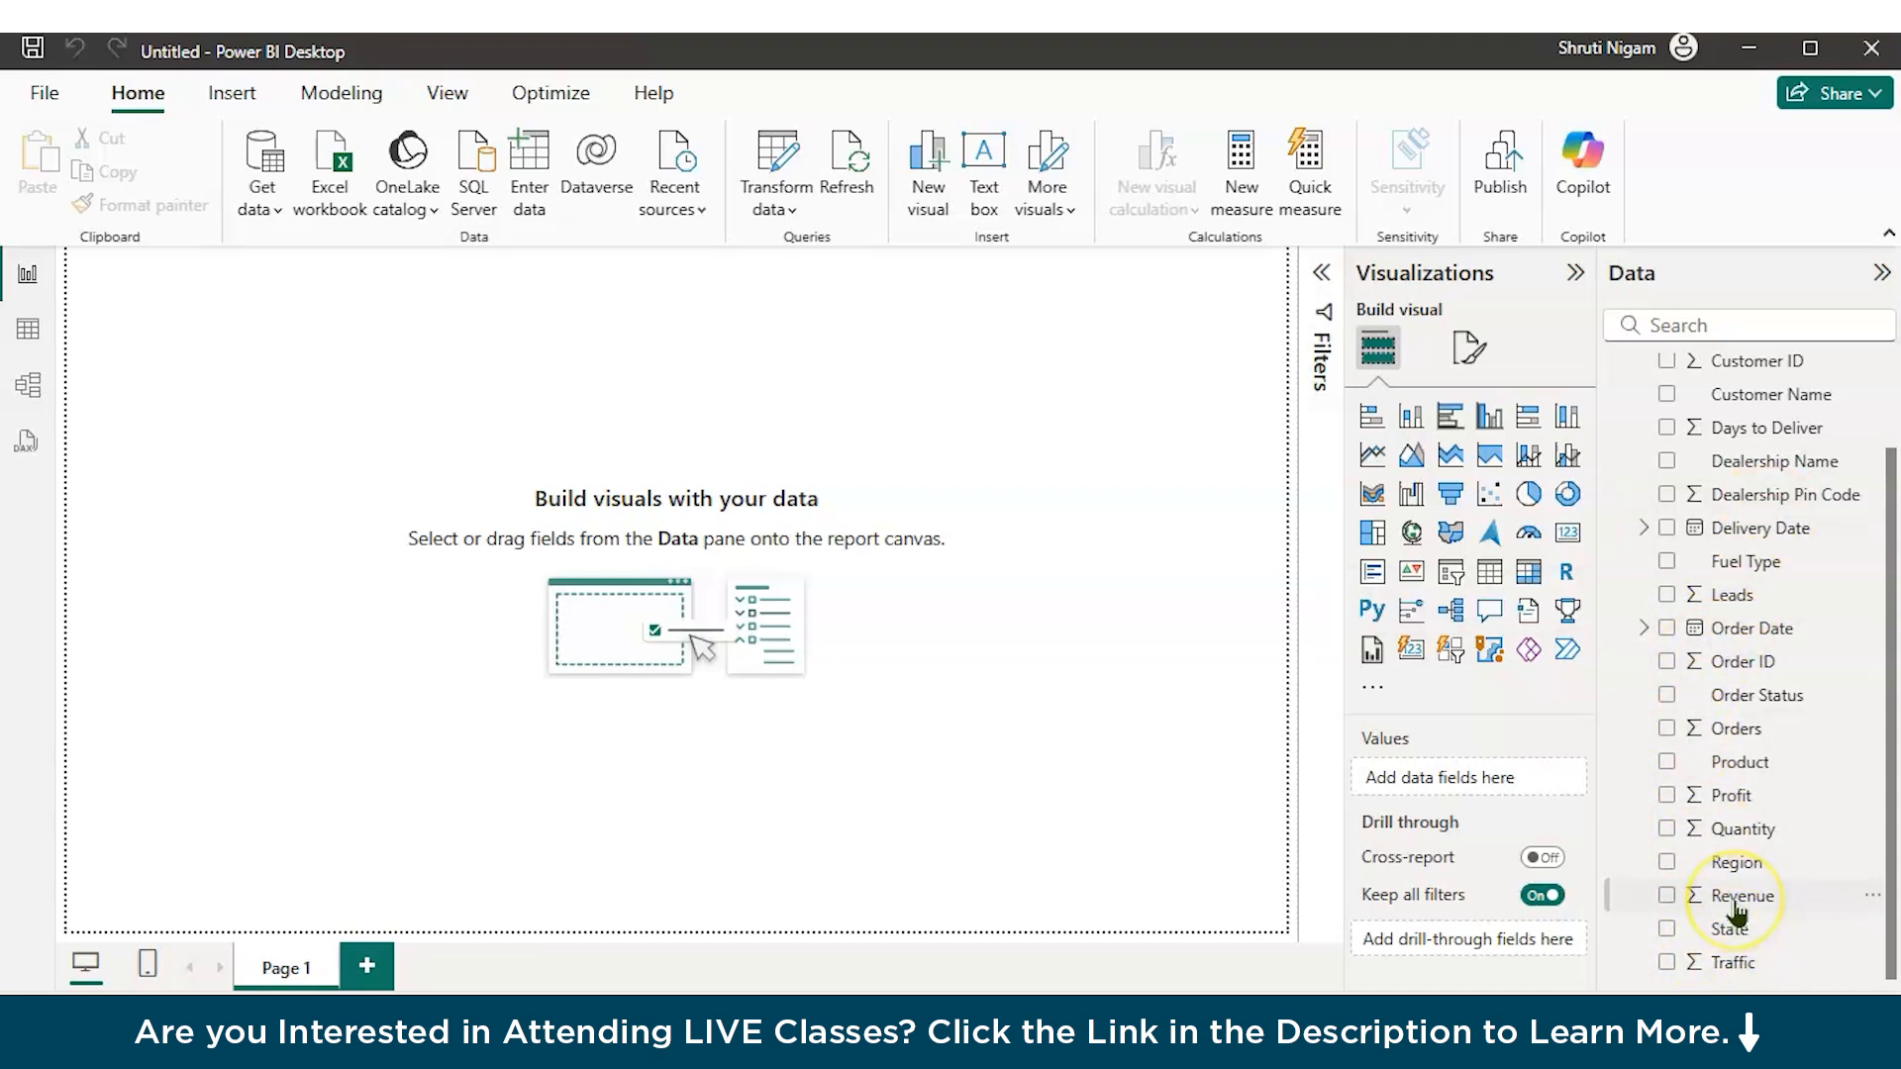
scroll(1683, 377, "up", 2)
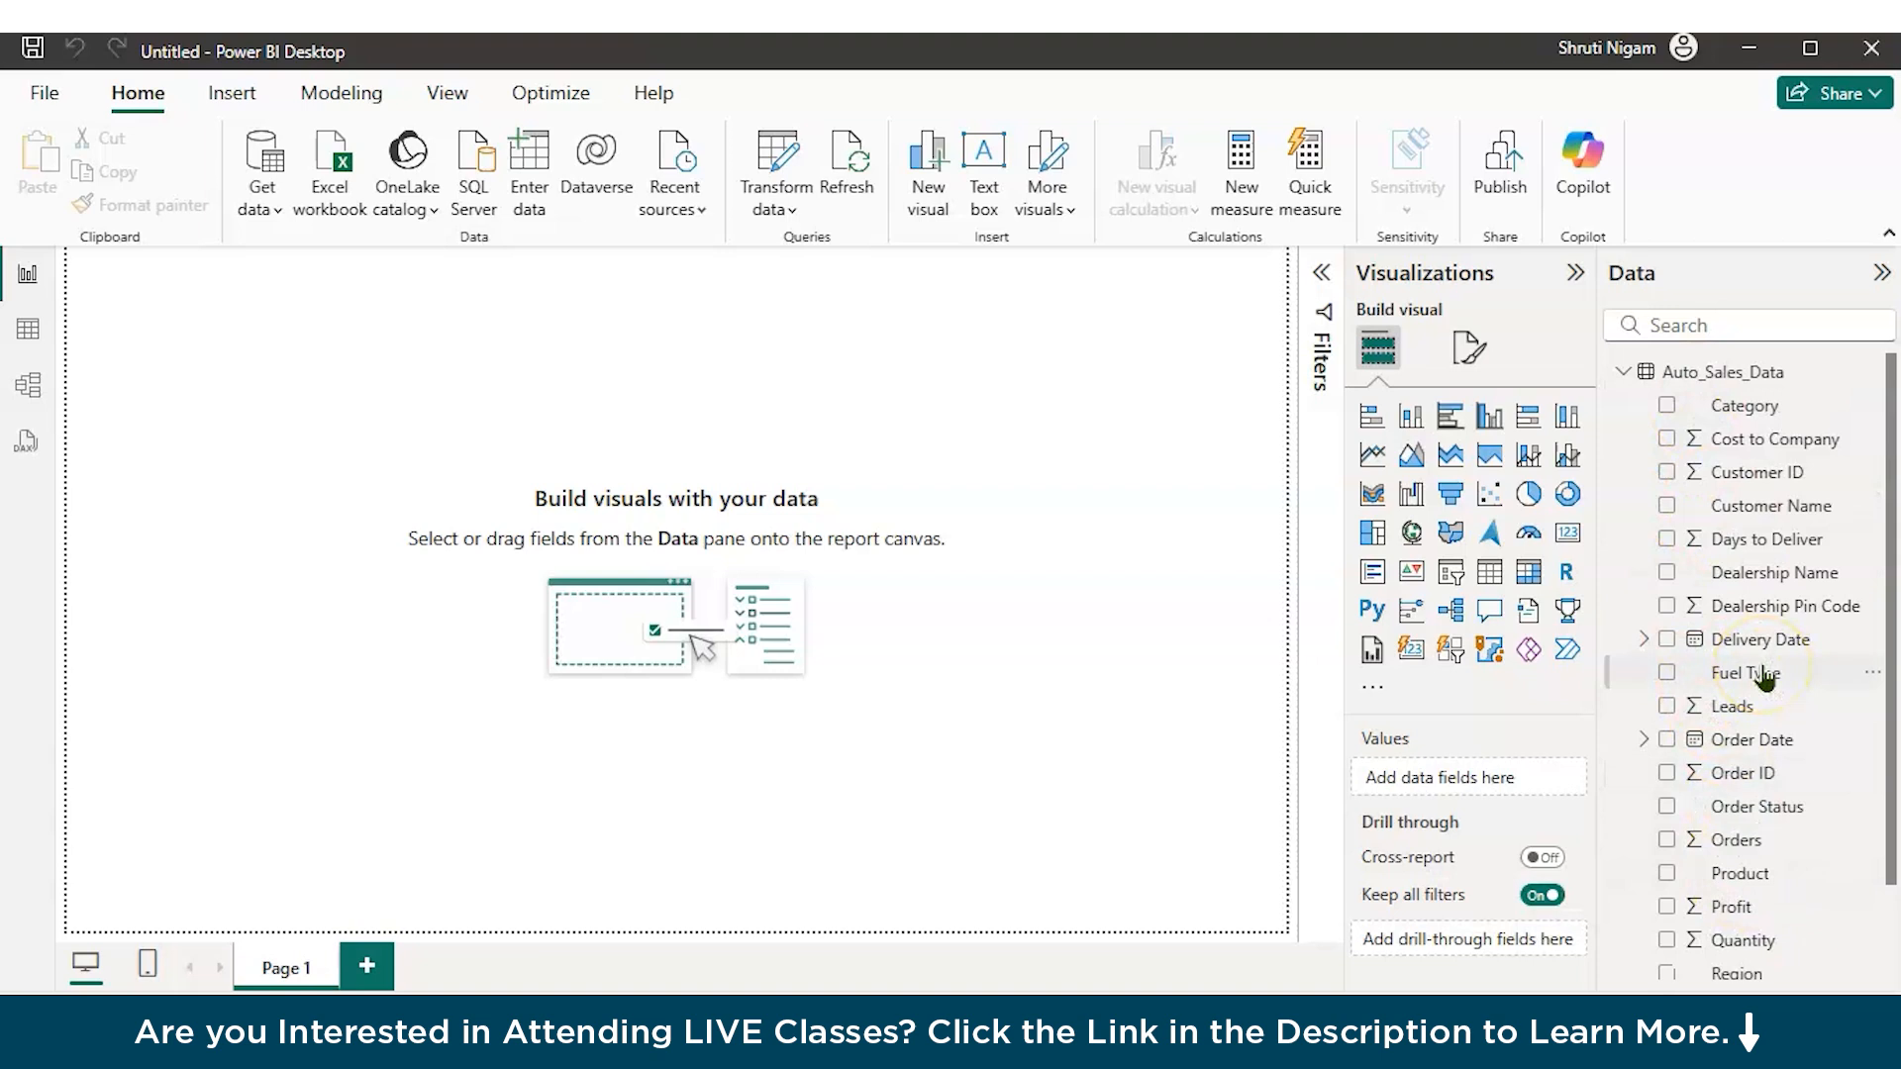
left_click(1772, 445)
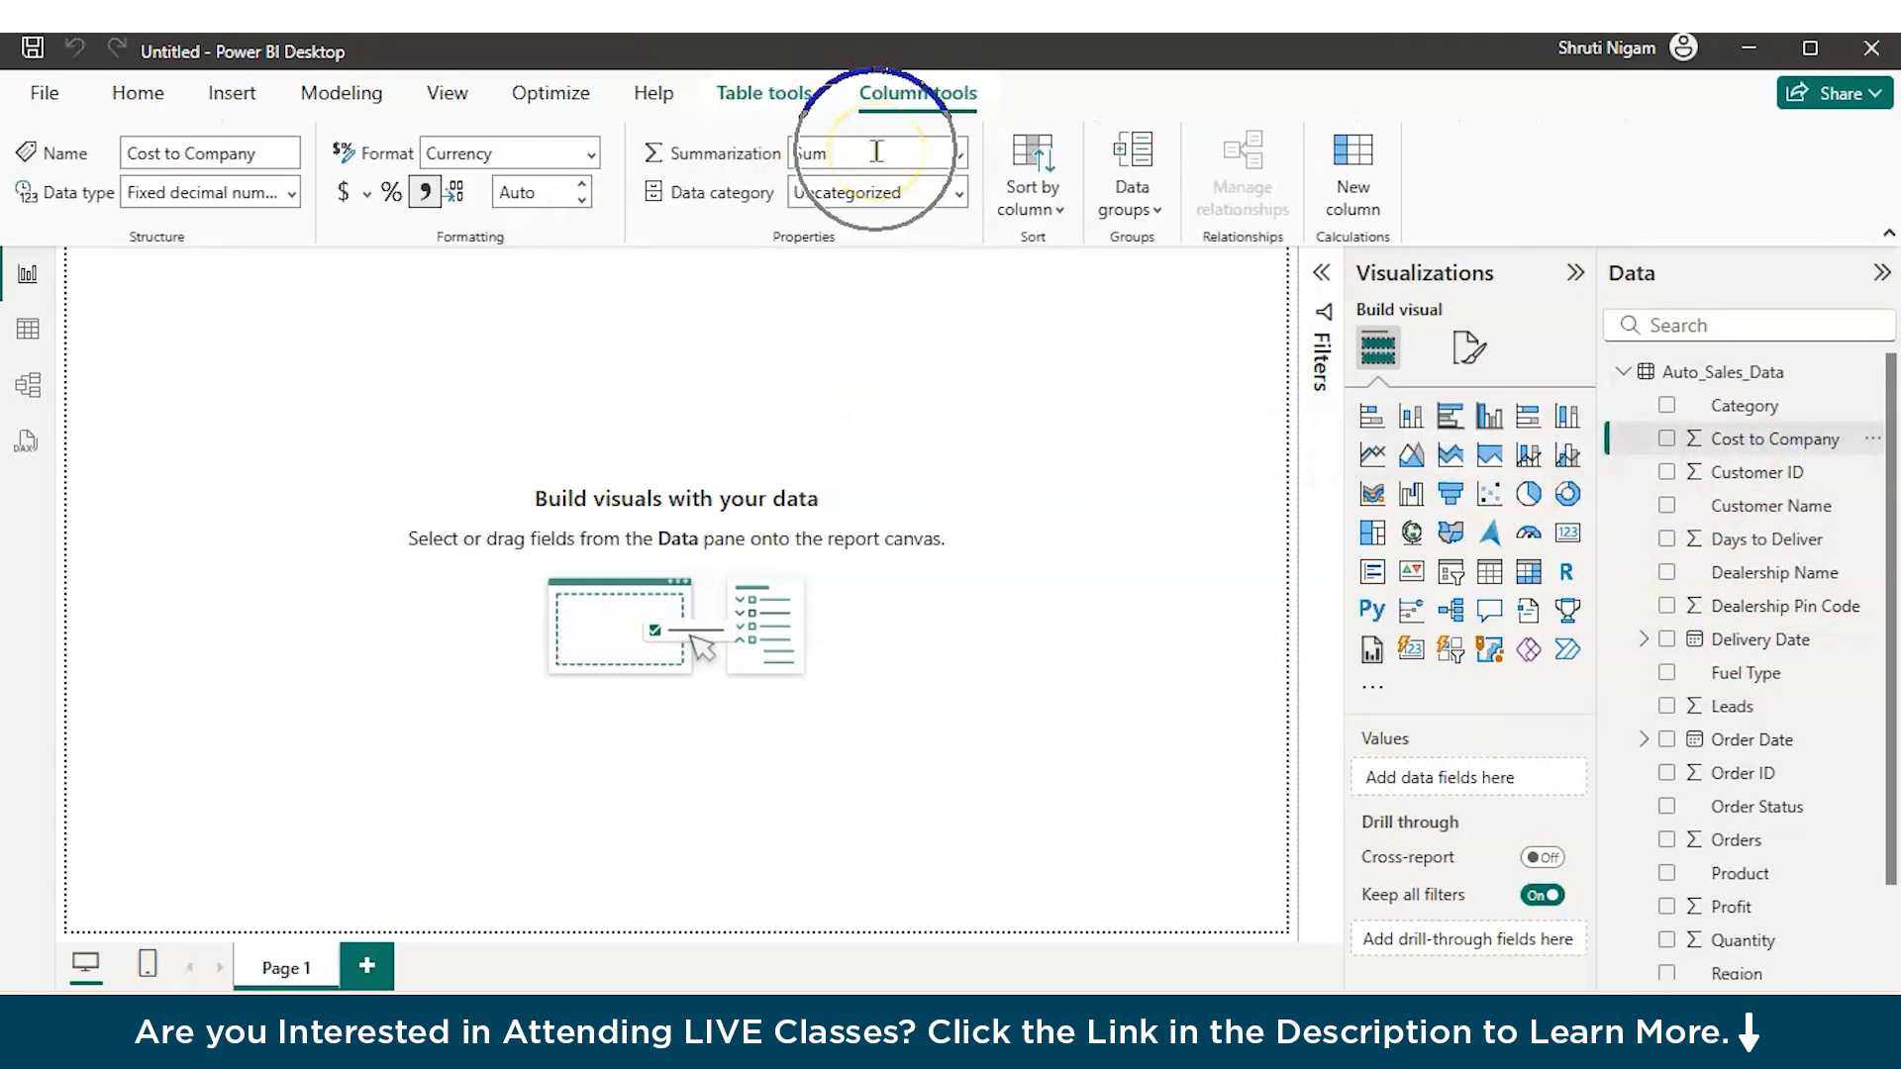
left_click(1740, 482)
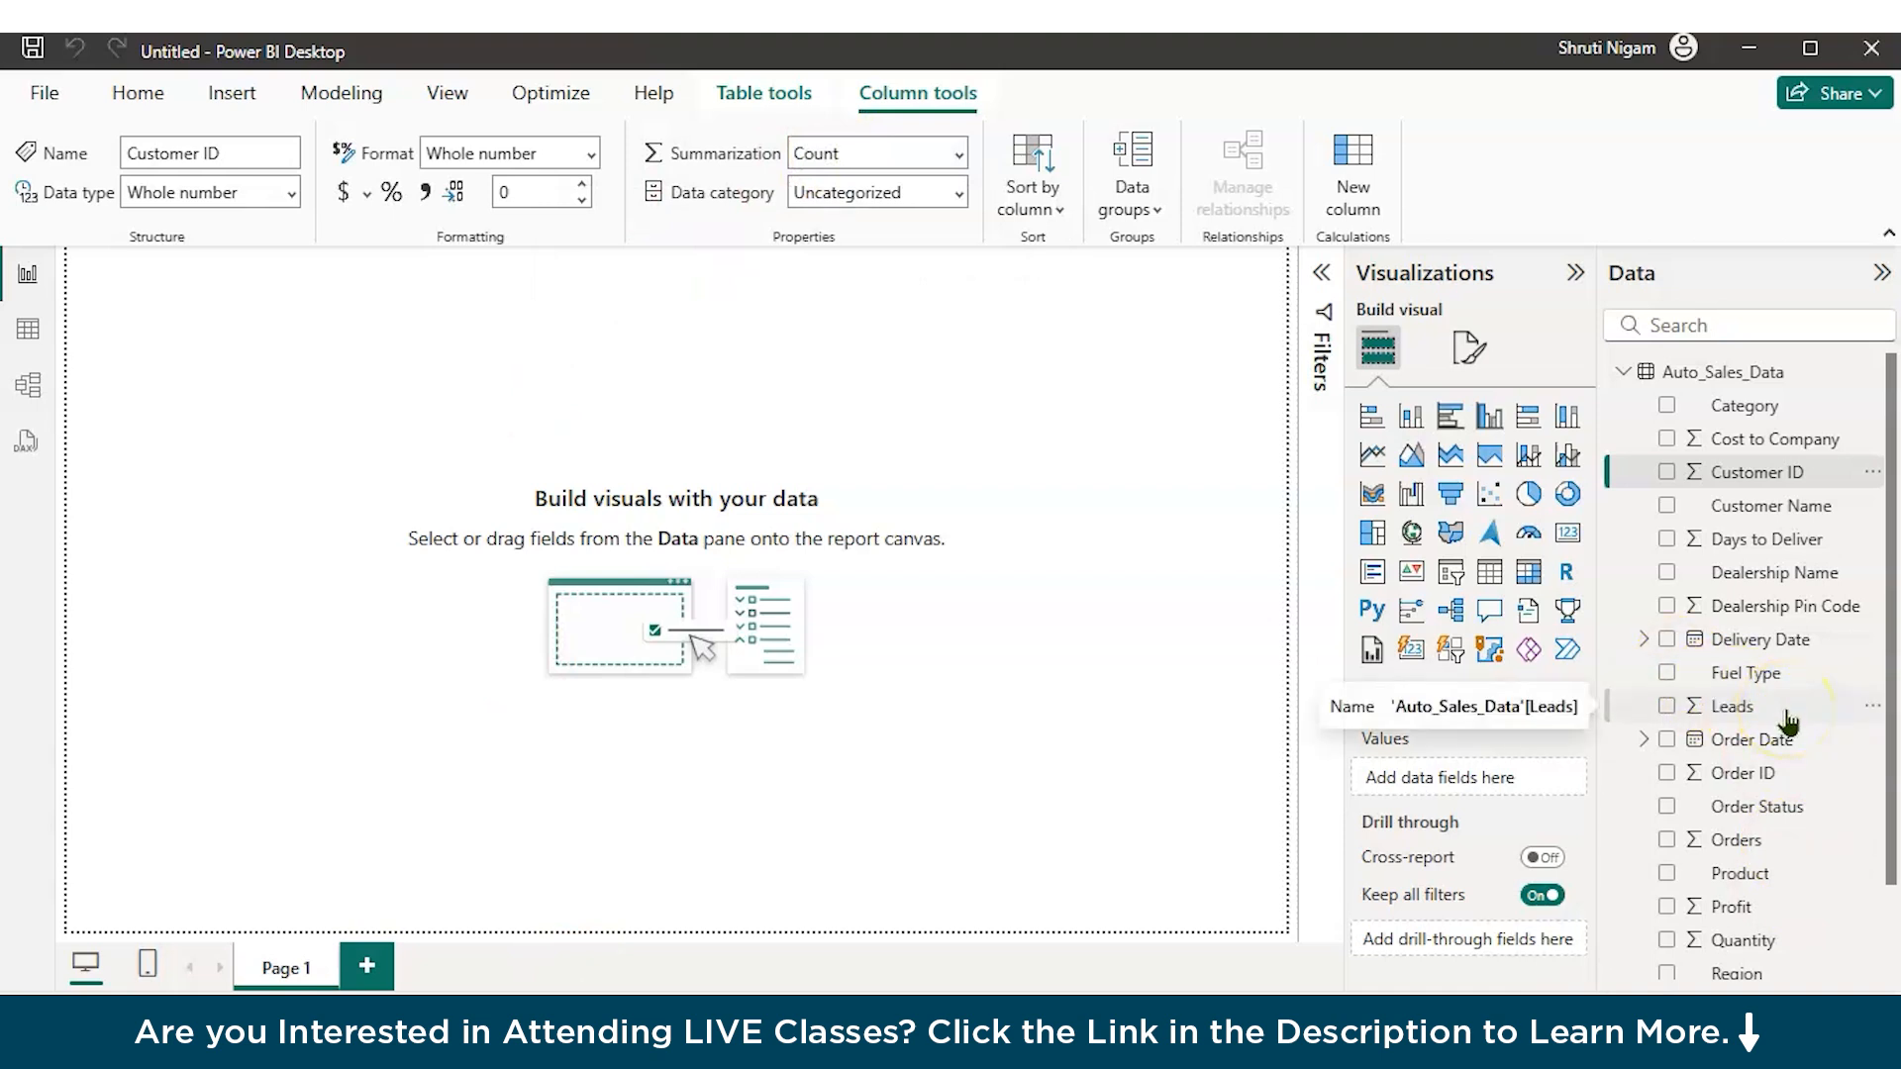
scroll(1787, 721, "down", 2)
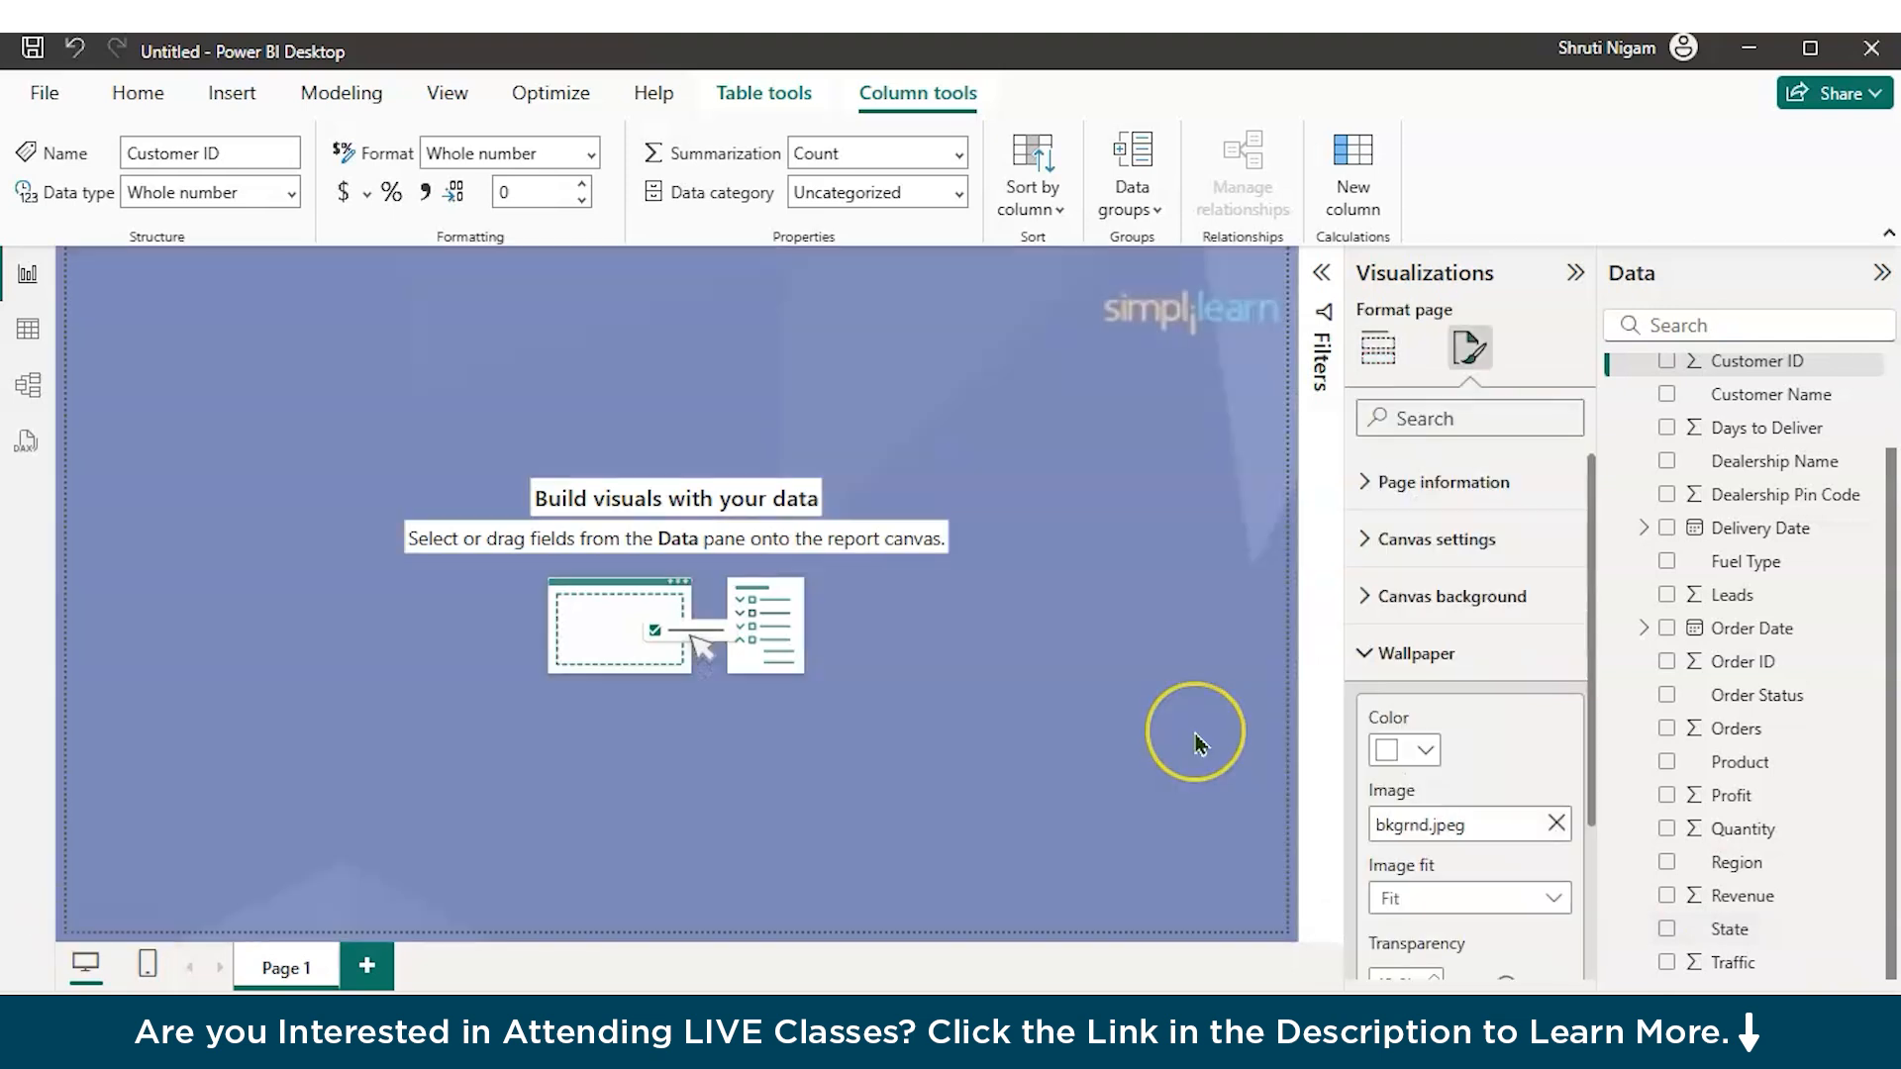
Step: Insert an empty table visual in the upper-left corner of the report canvas, enlarge it, and collapse the Filters pane
left_click(1373, 353)
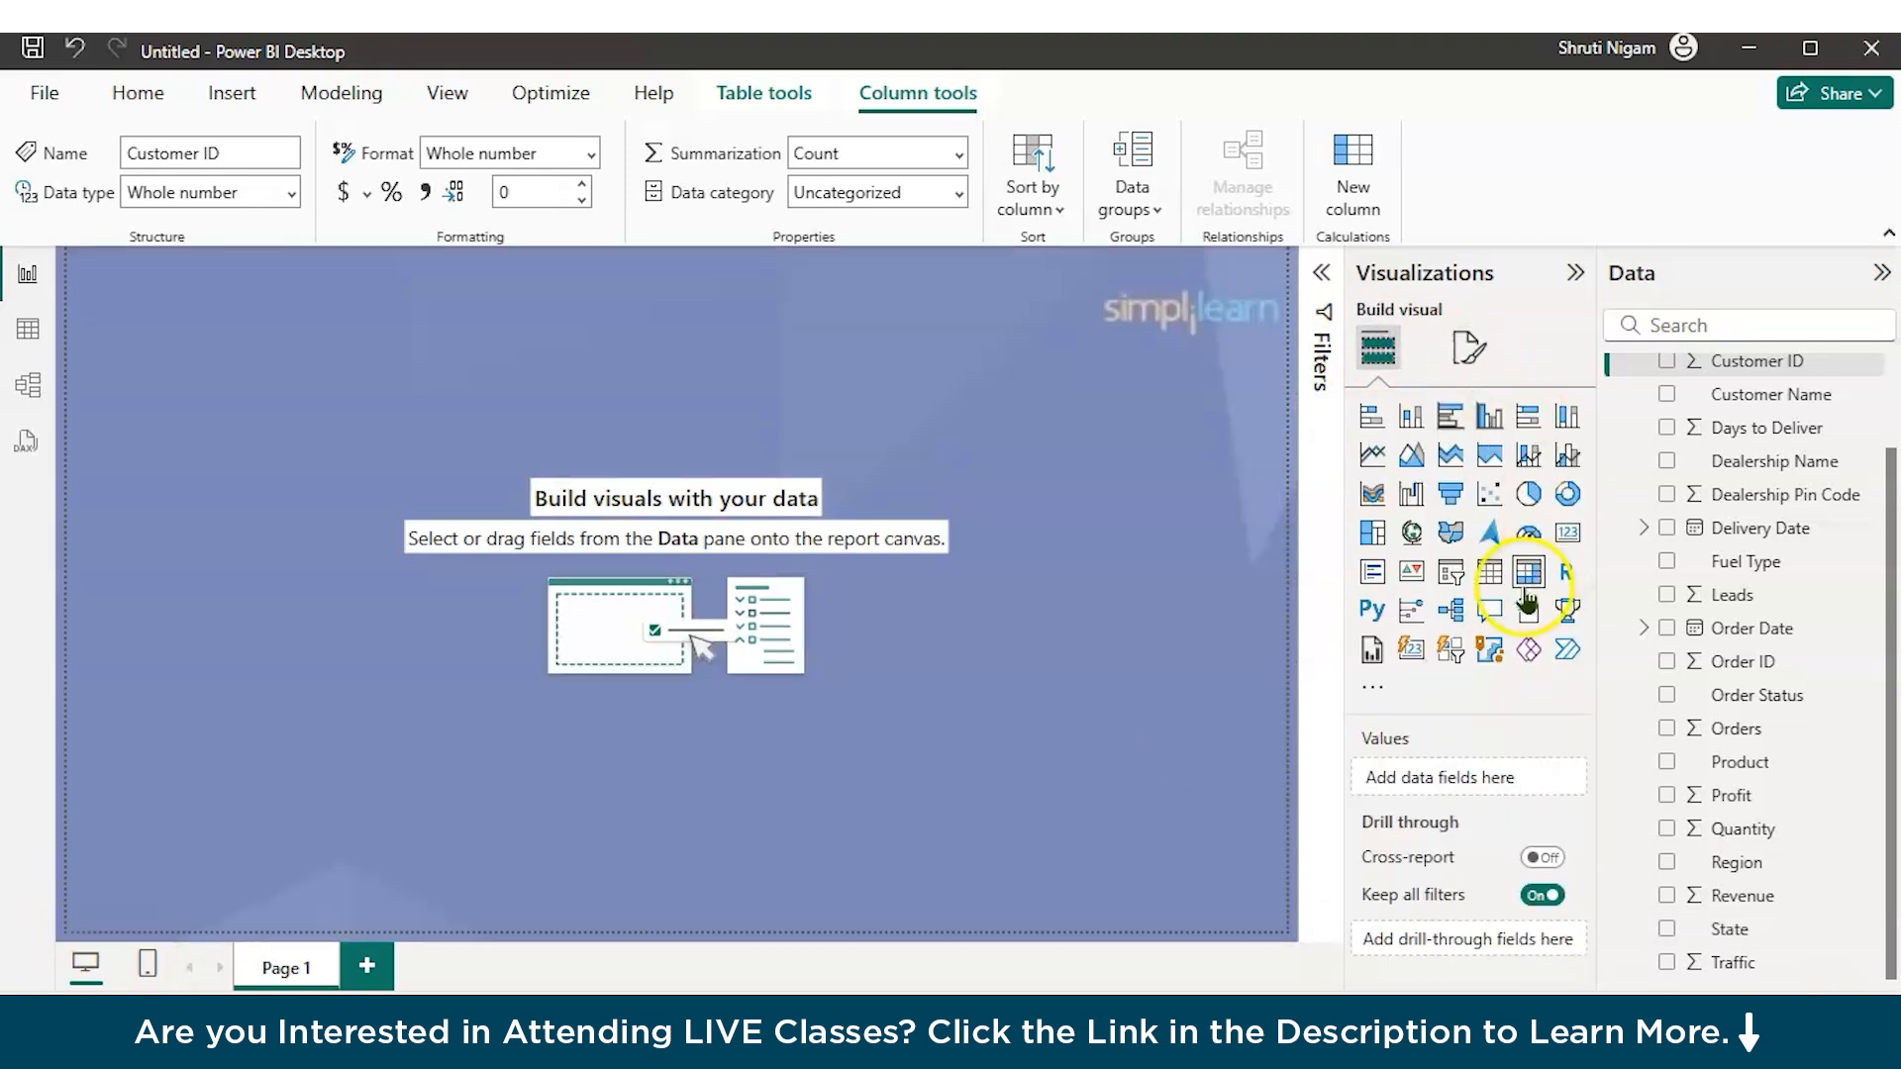
left_click(1490, 571)
left_click_drag(255, 479, 535, 645)
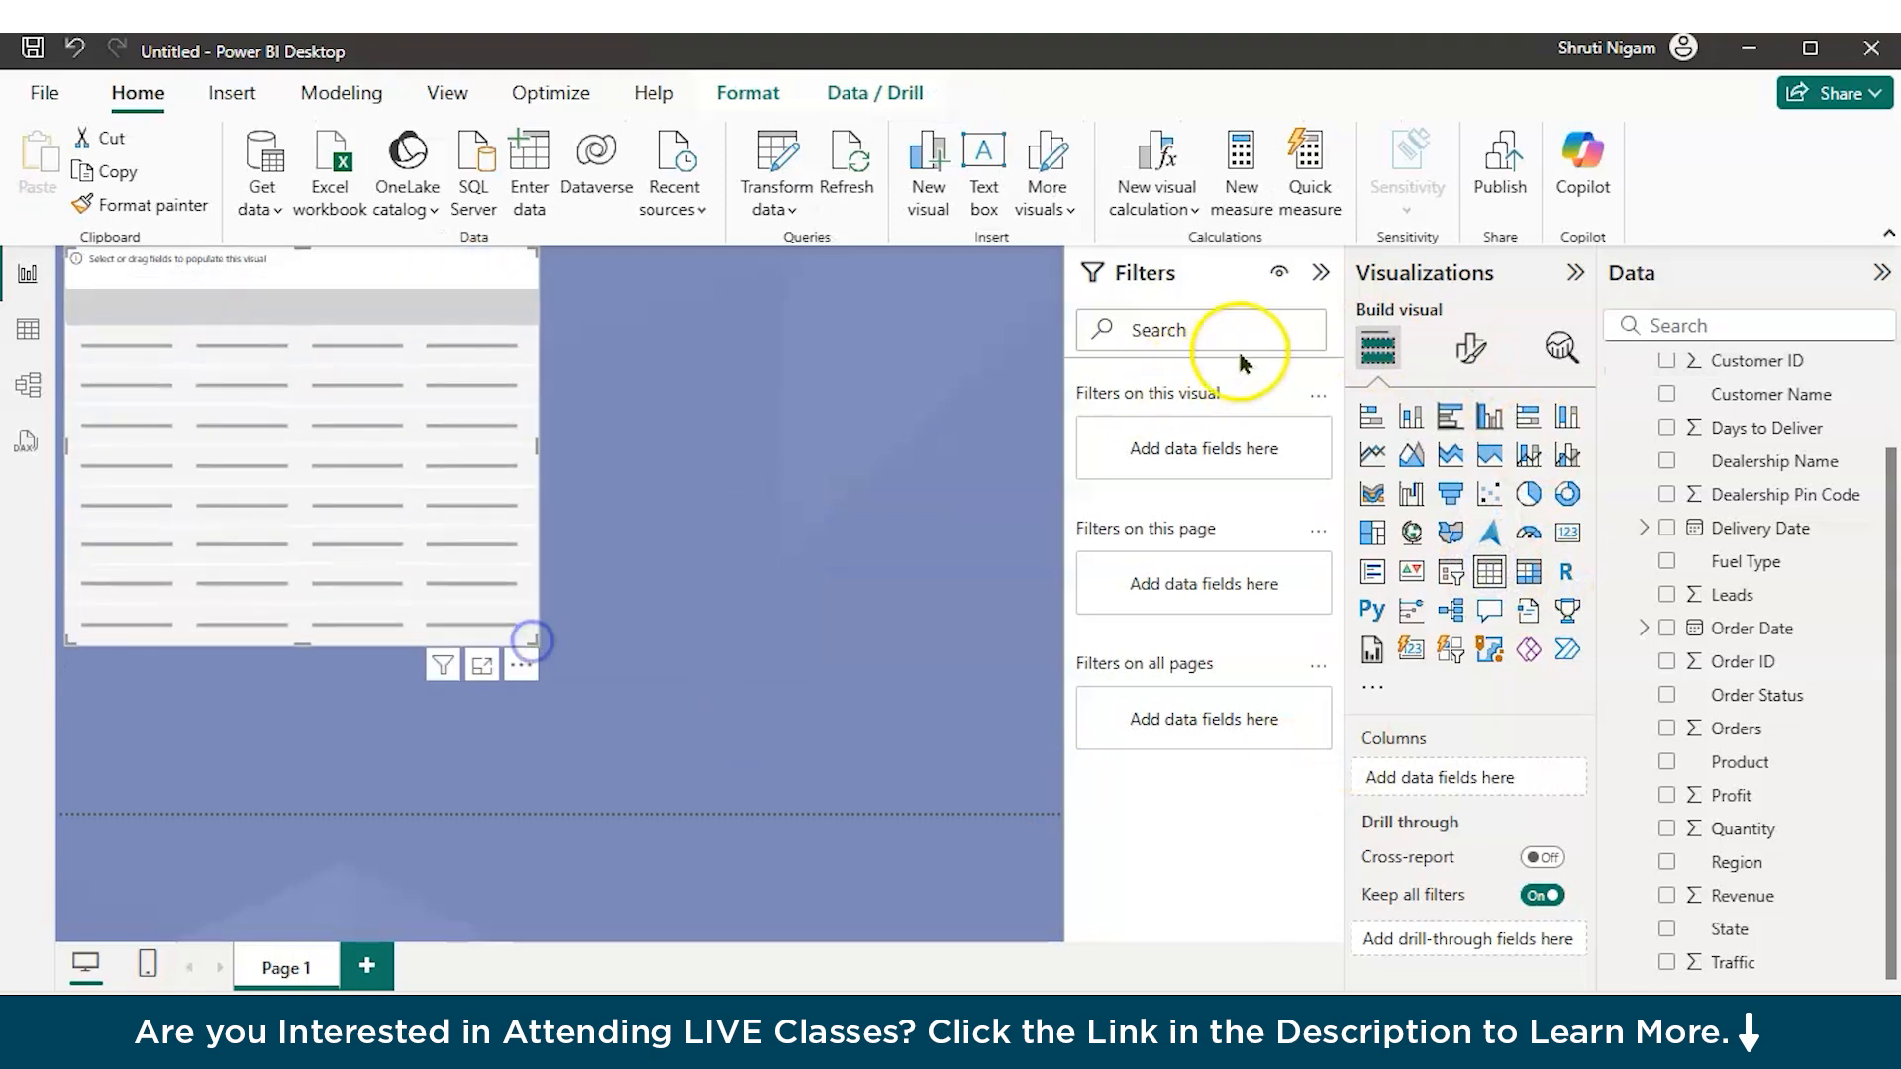
left_click(1330, 278)
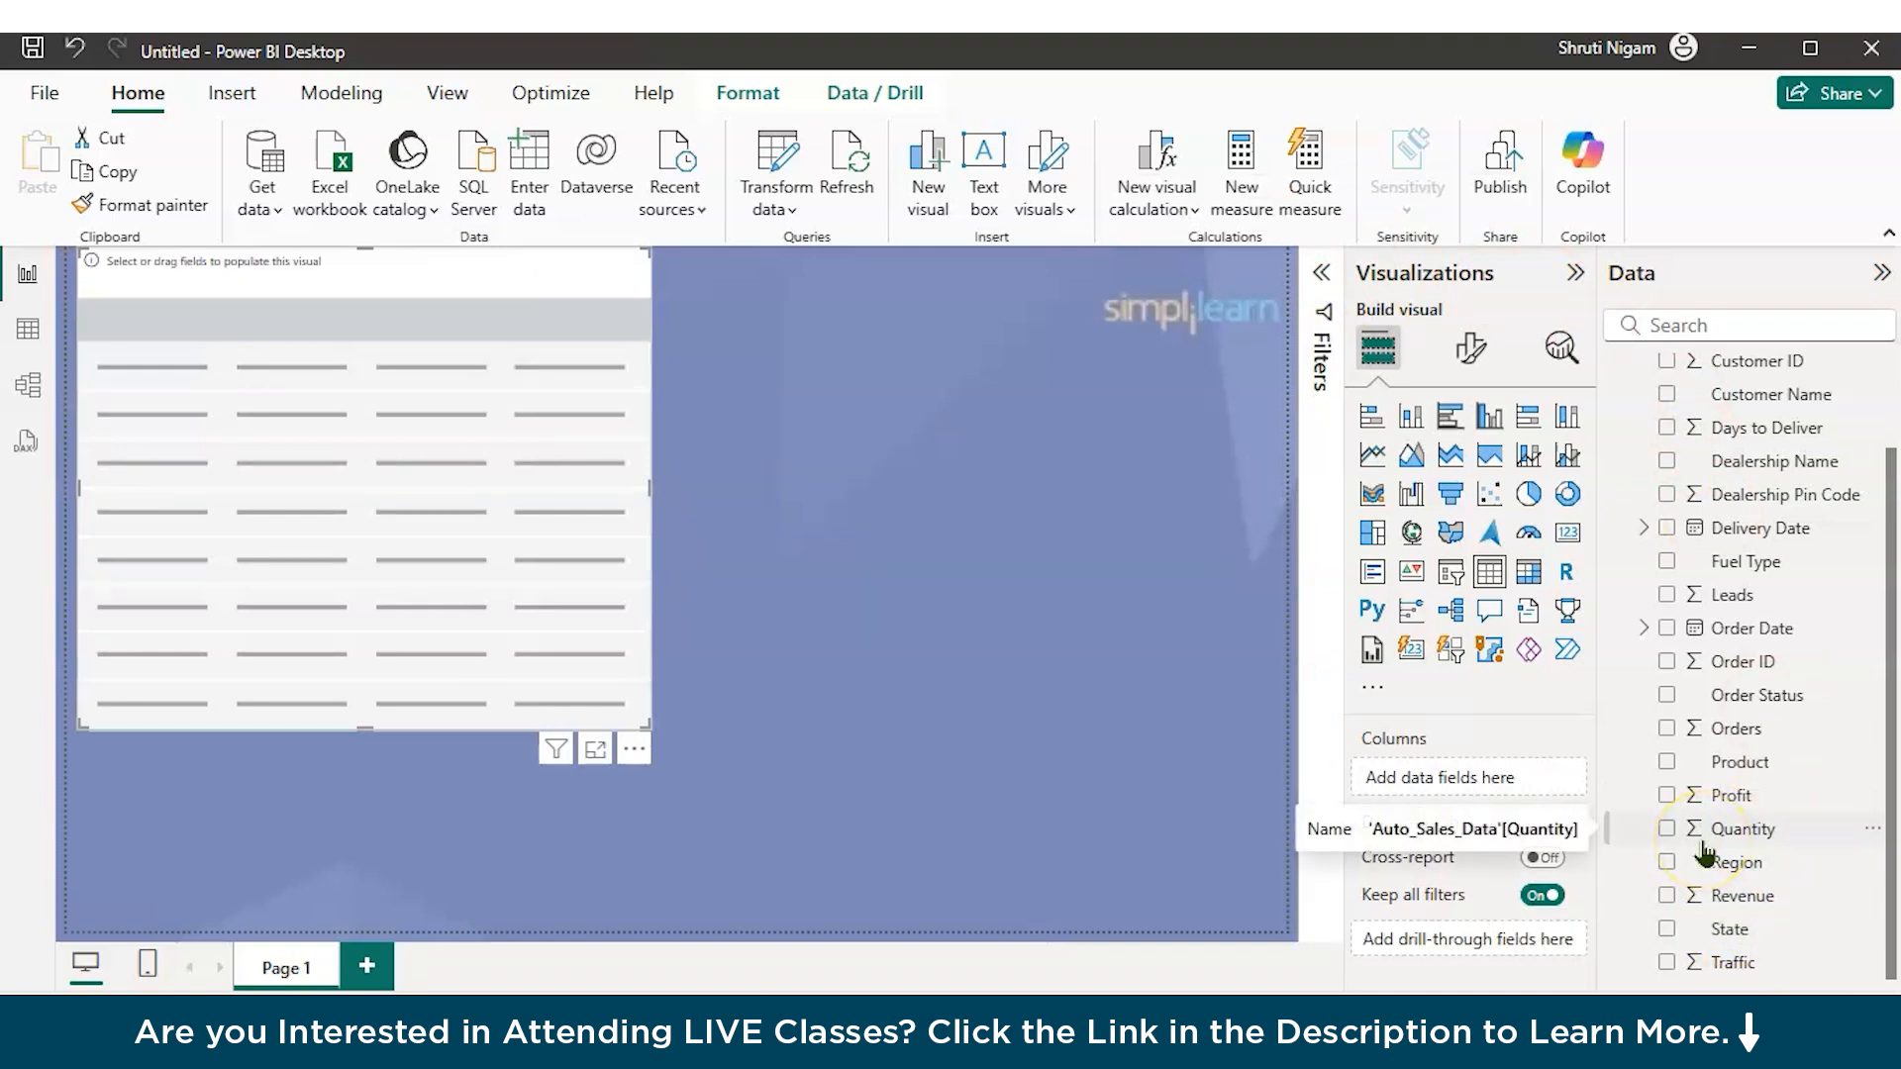
Step: Fill the empty table visual with the Category and Quantity fields from Auto_Sales_Data
scroll(1646, 501, "up", 3)
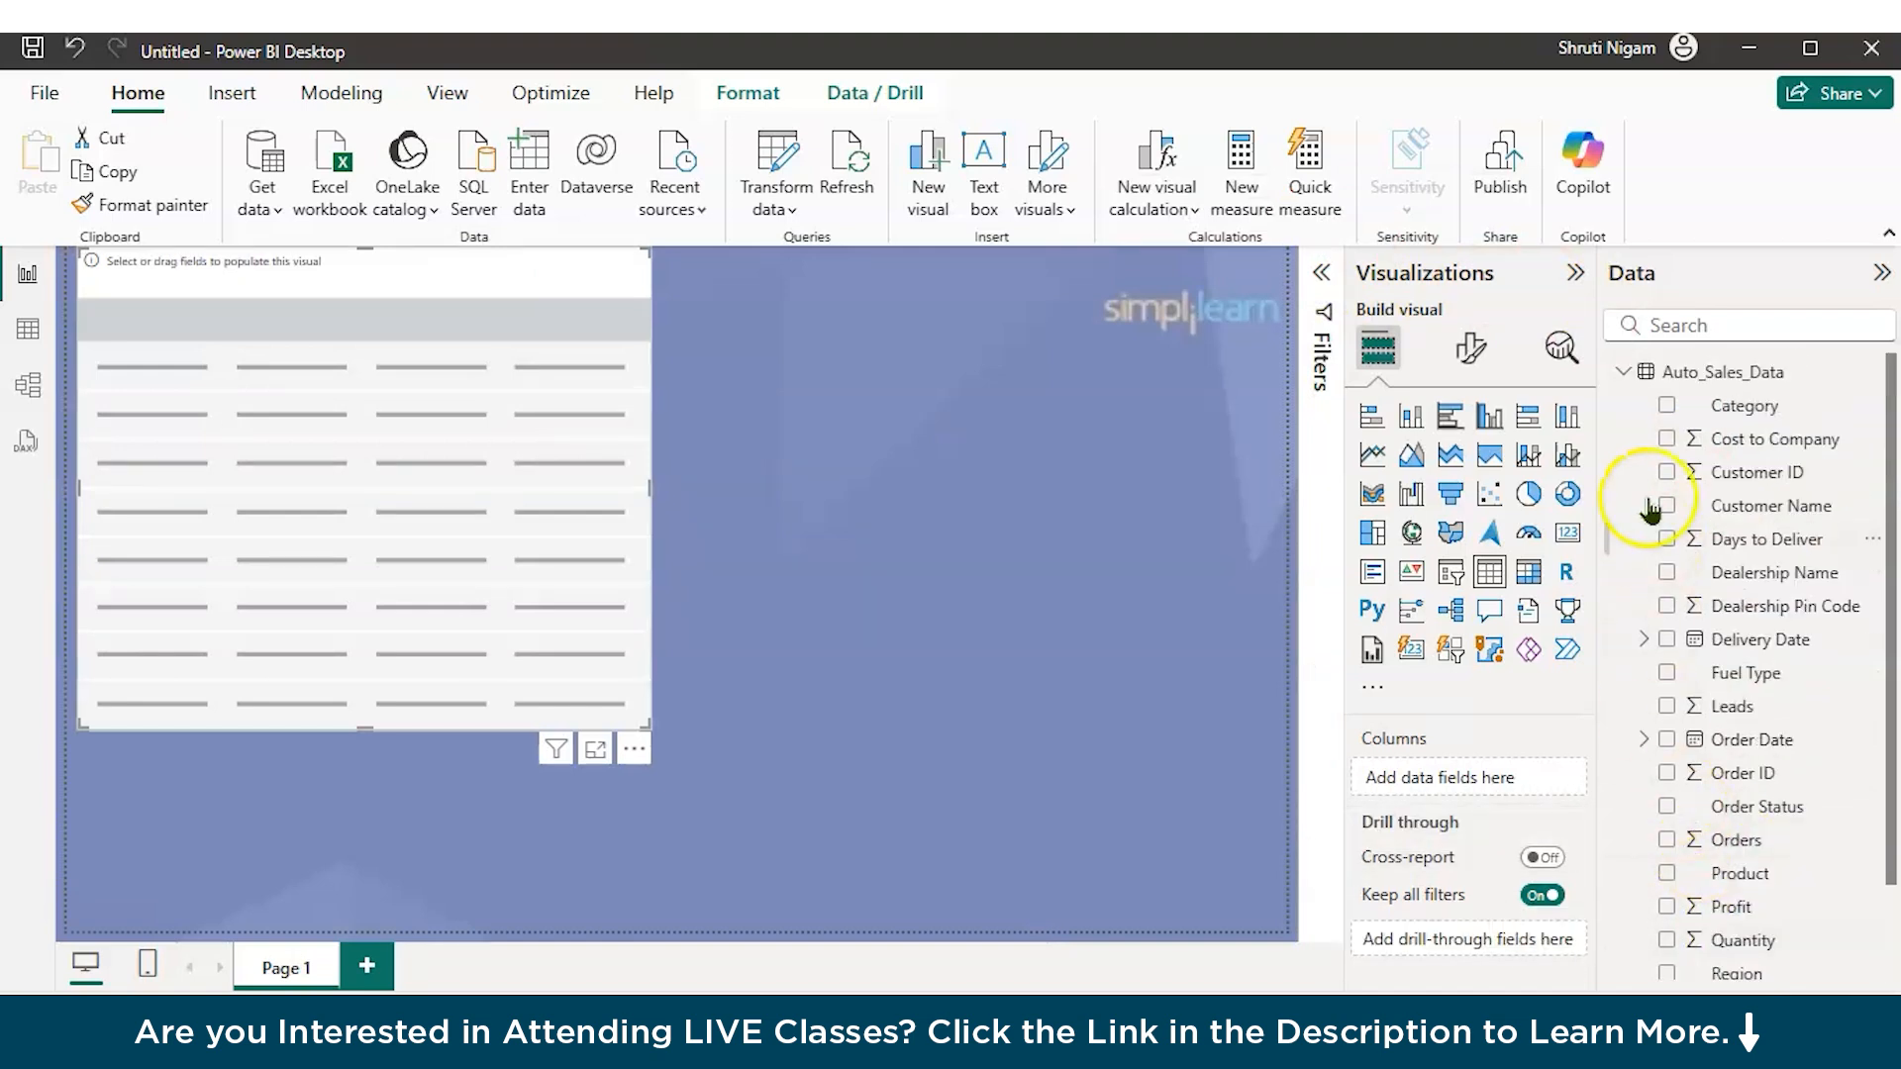
left_click(1668, 408)
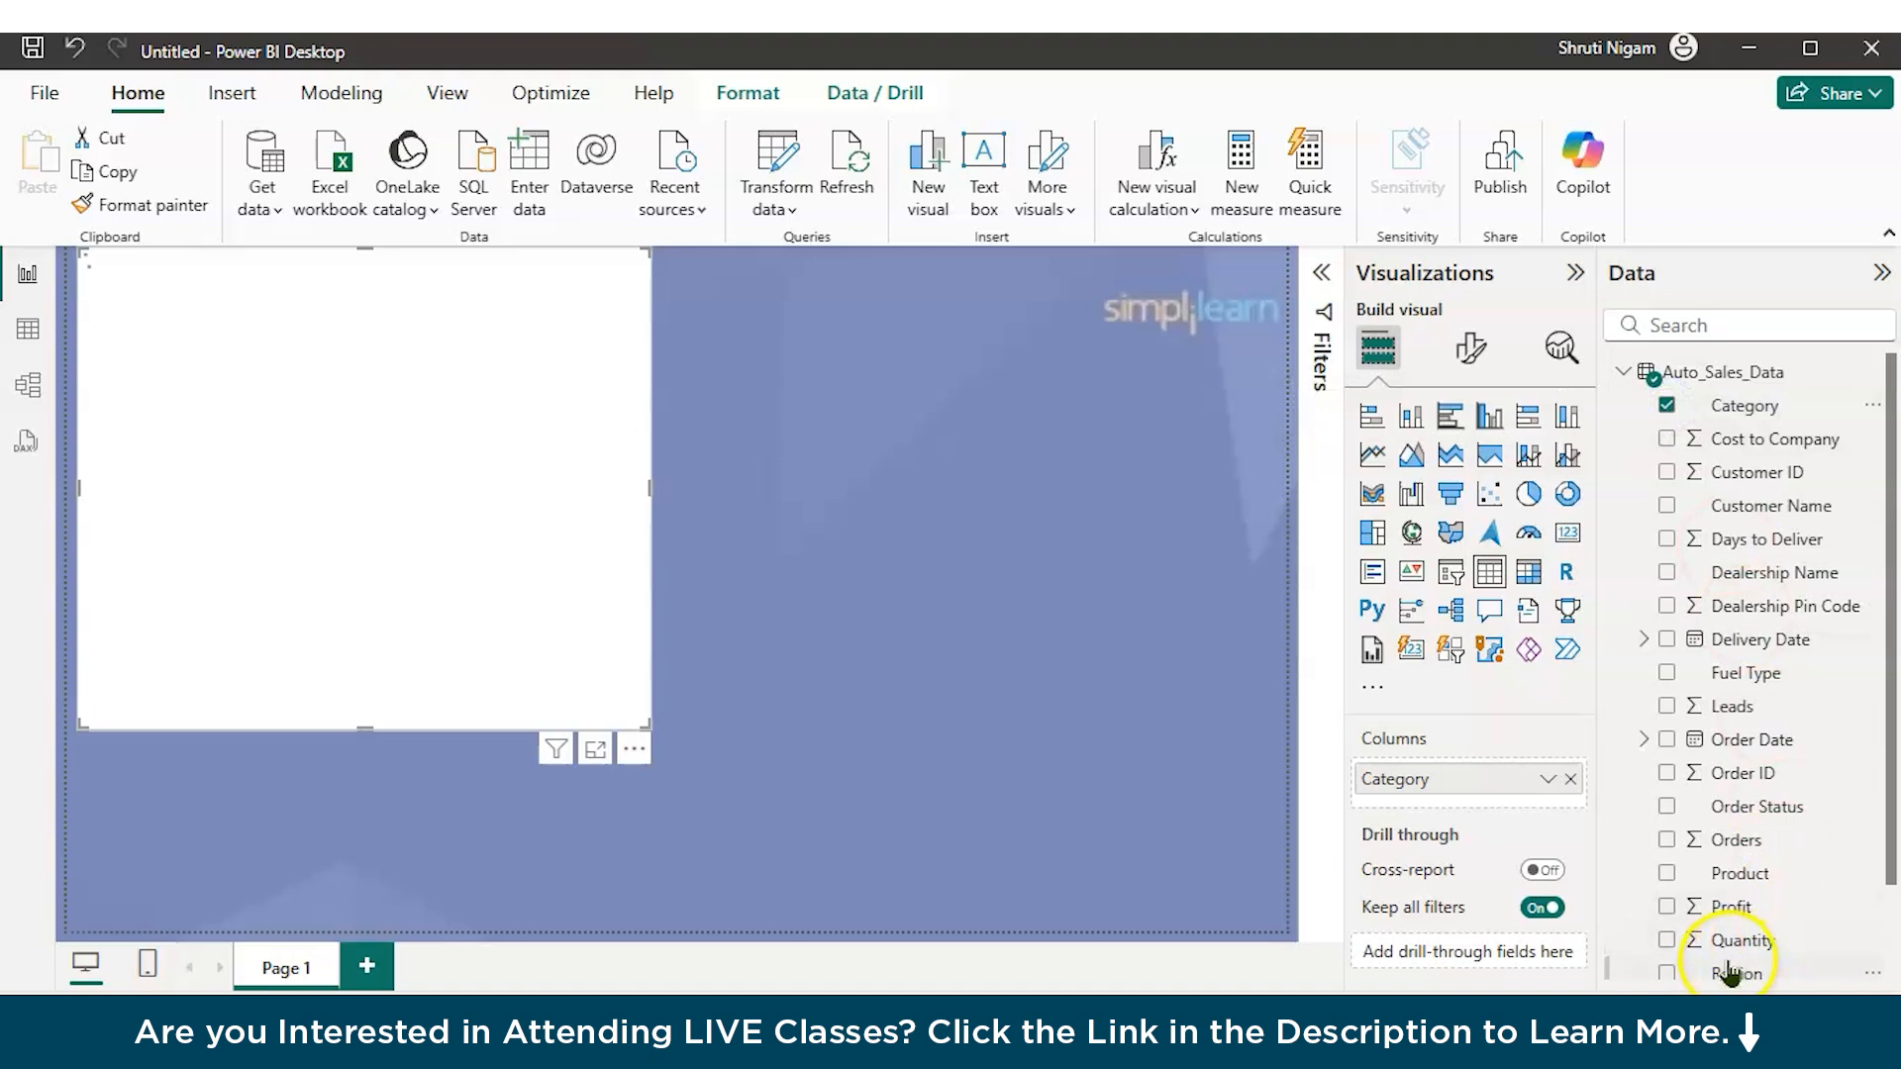
left_click(1667, 939)
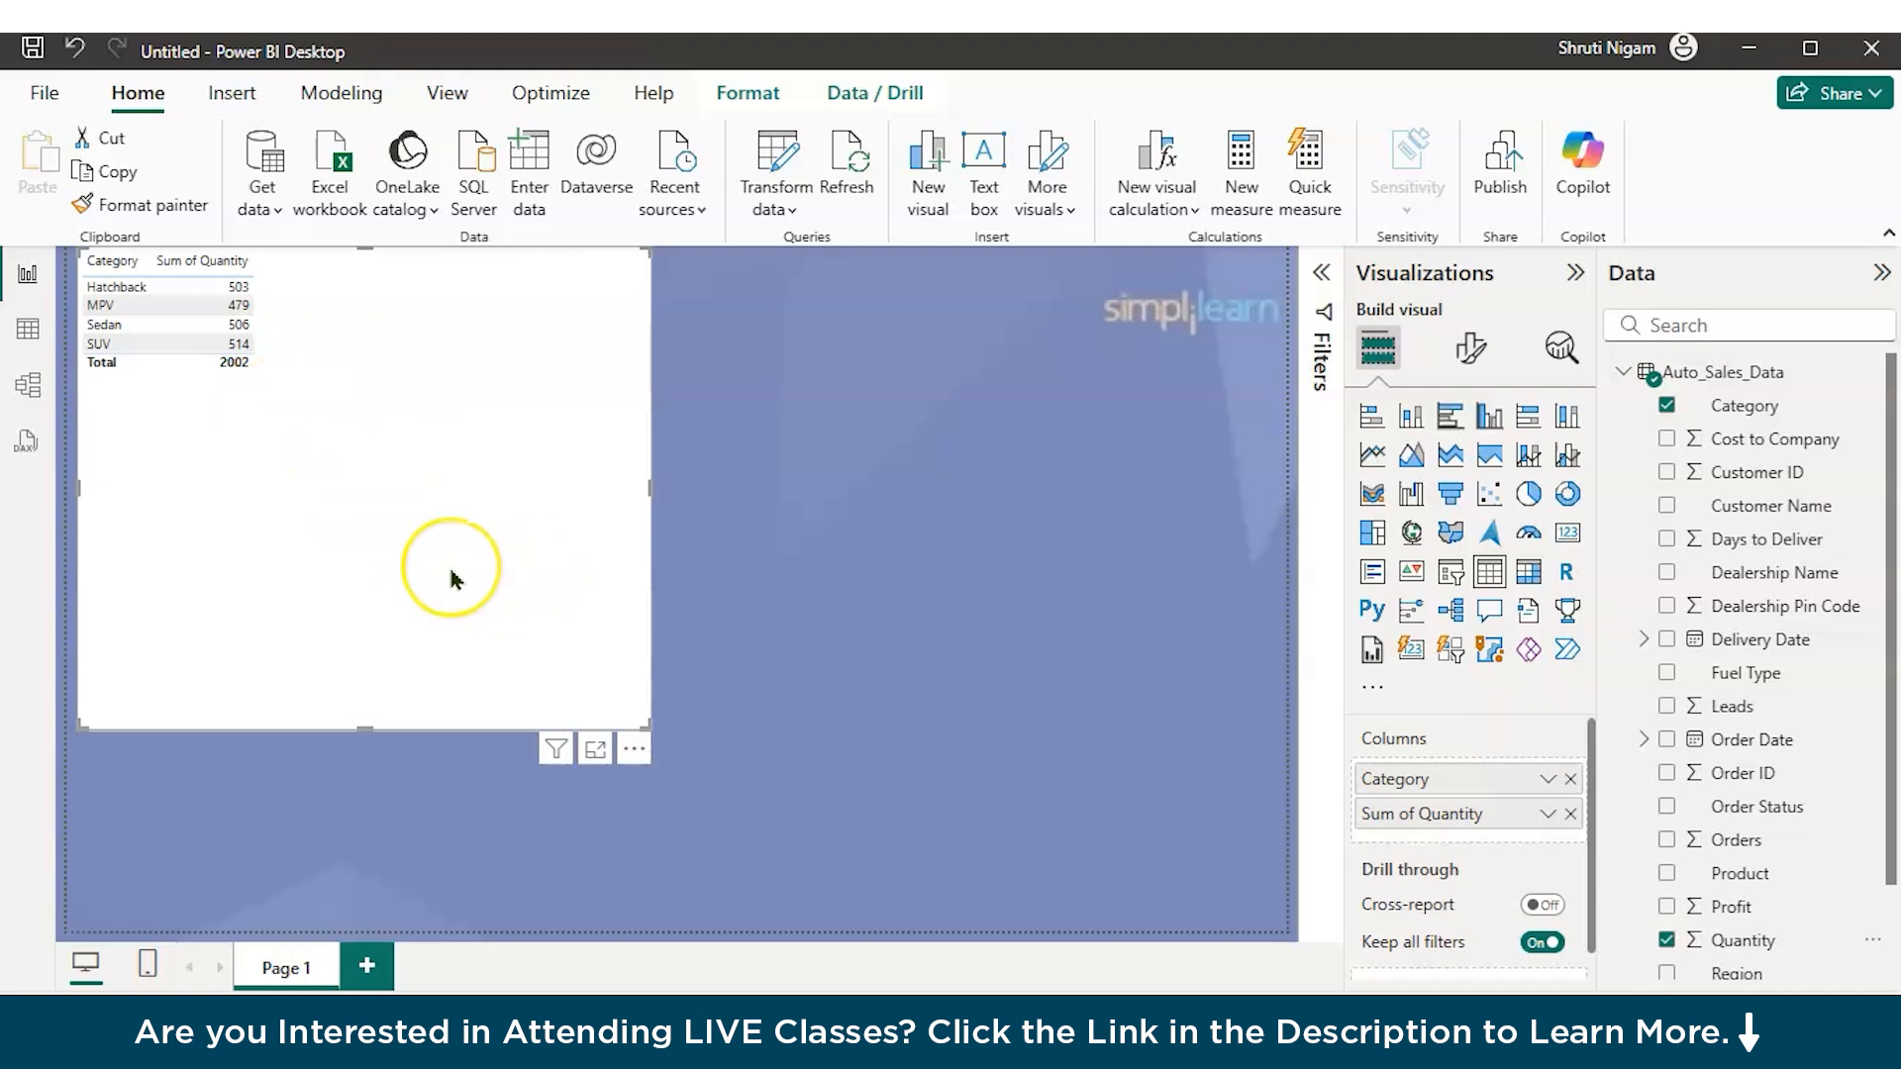
scroll(450, 580, "up", 2)
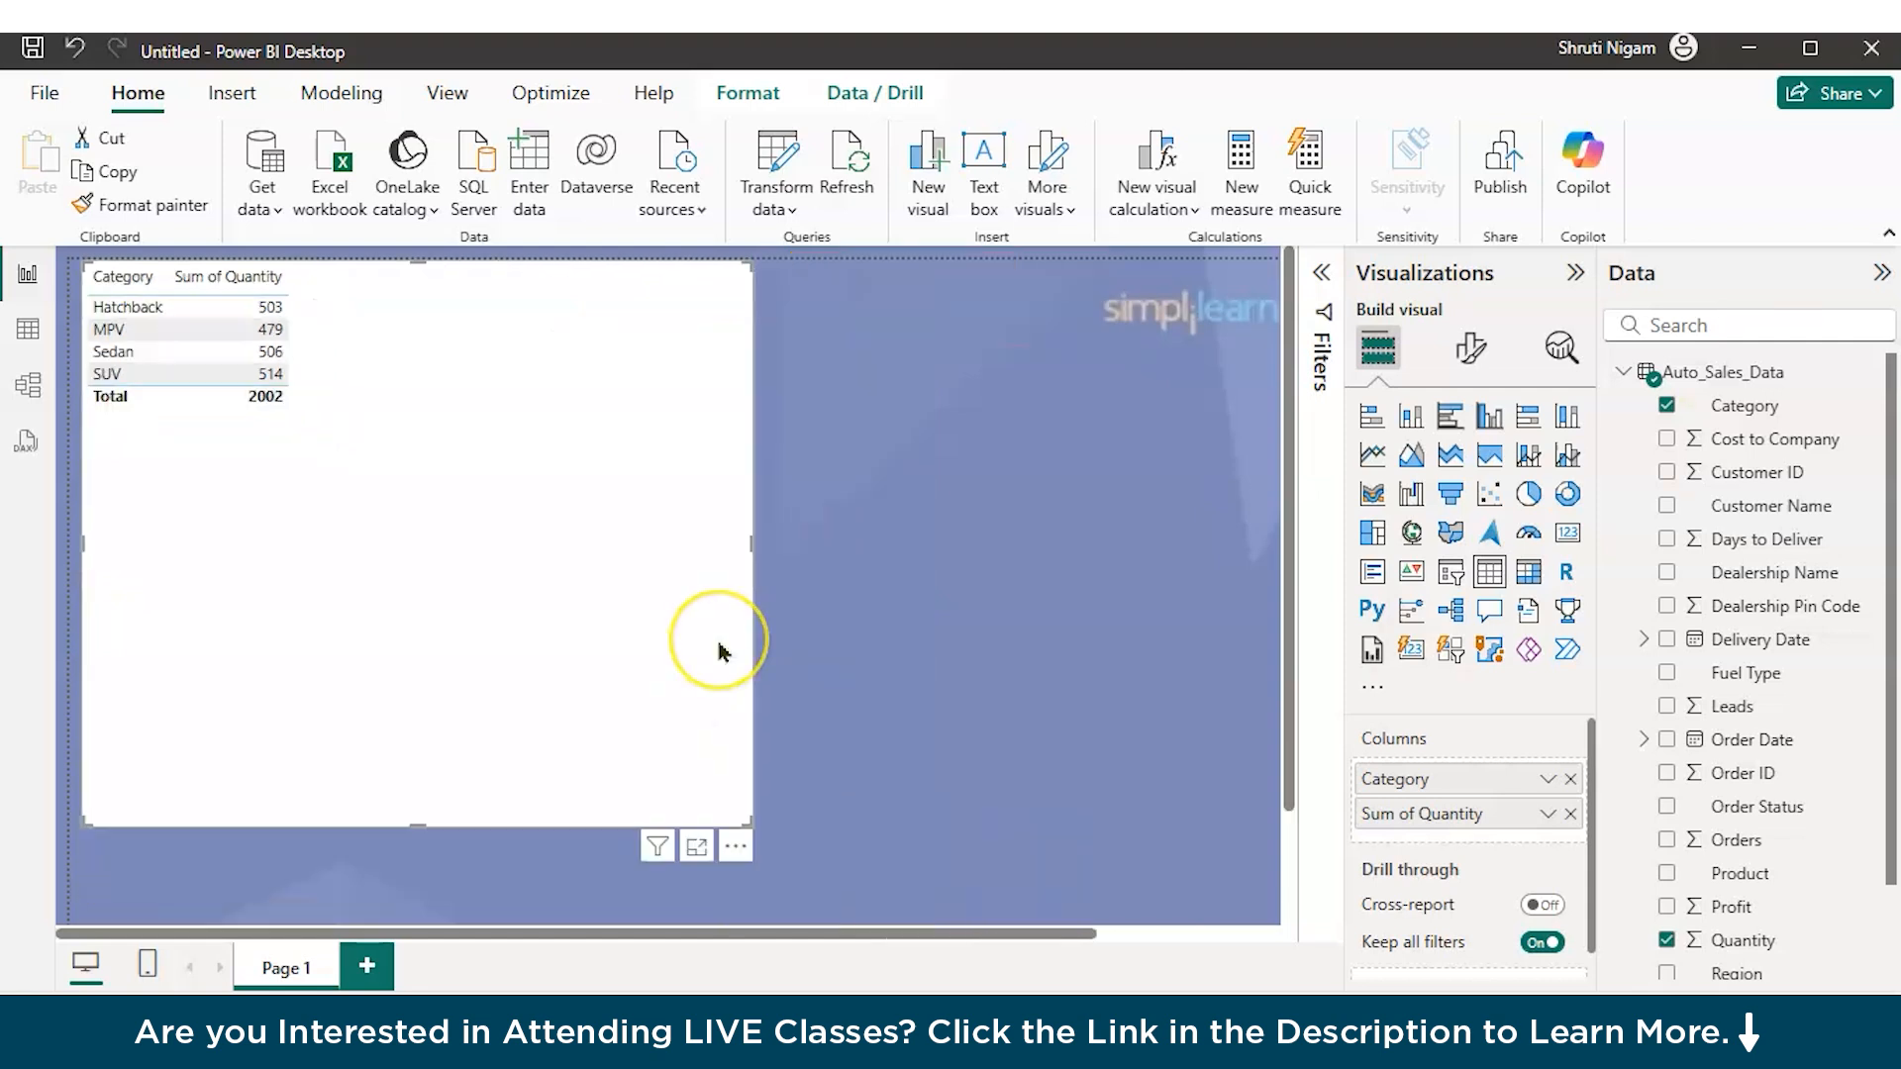
scroll(721, 649, "down", 1)
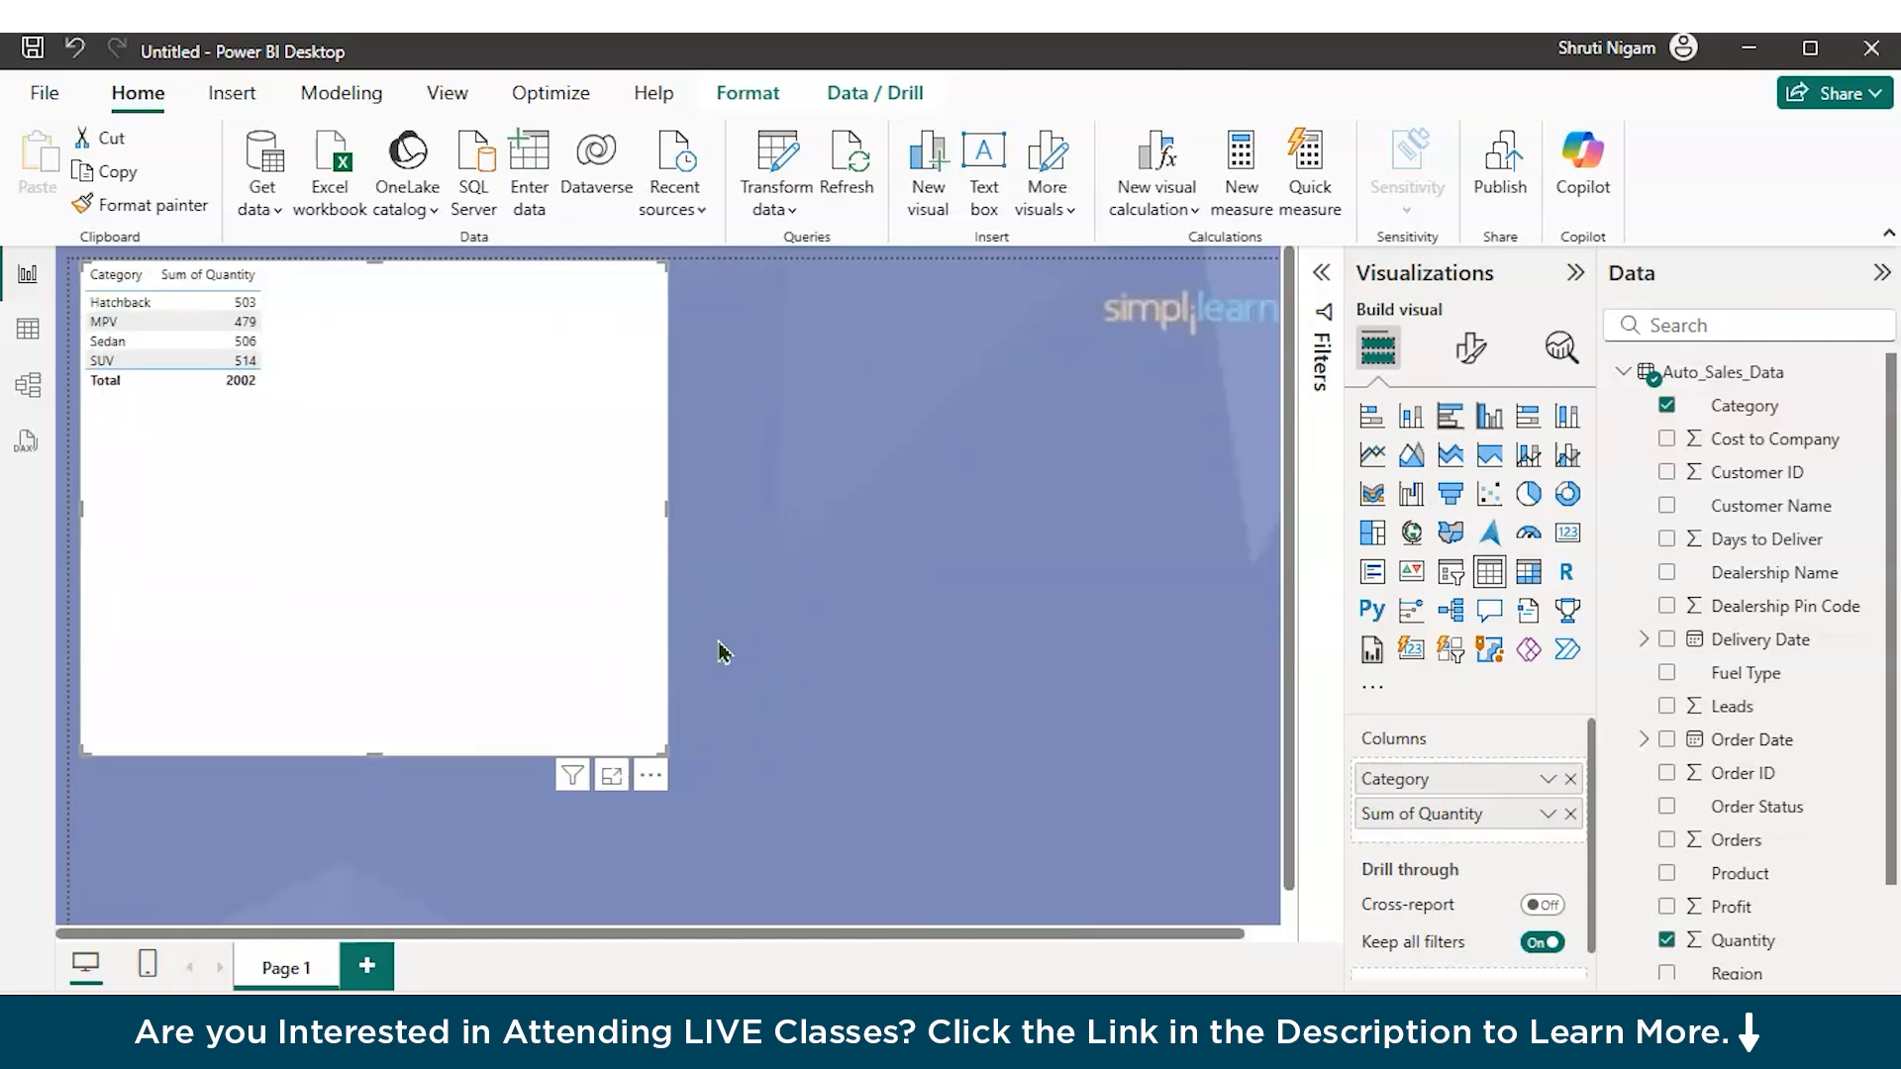
left_click(720, 650)
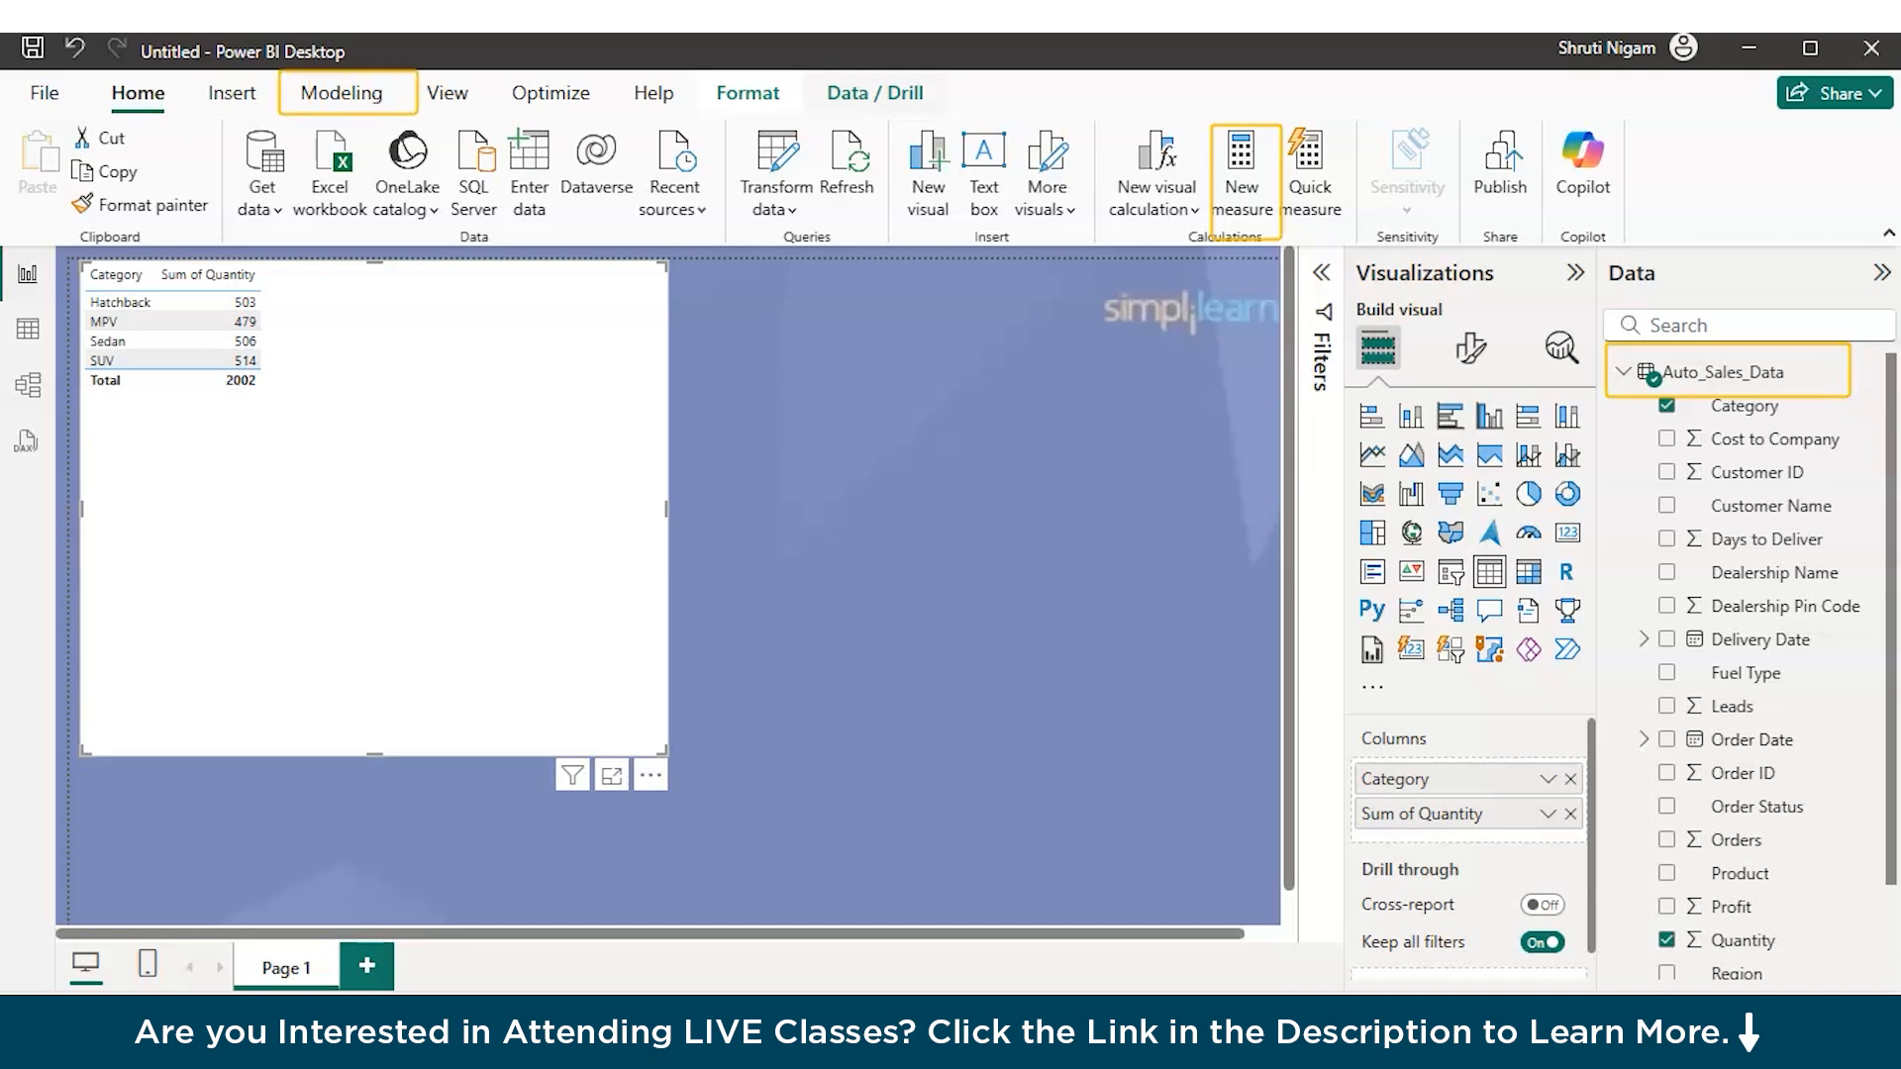
Step: Start a new measure in the Auto_Sales_Data table and name it TotalSales in its formula
left_click(342, 93)
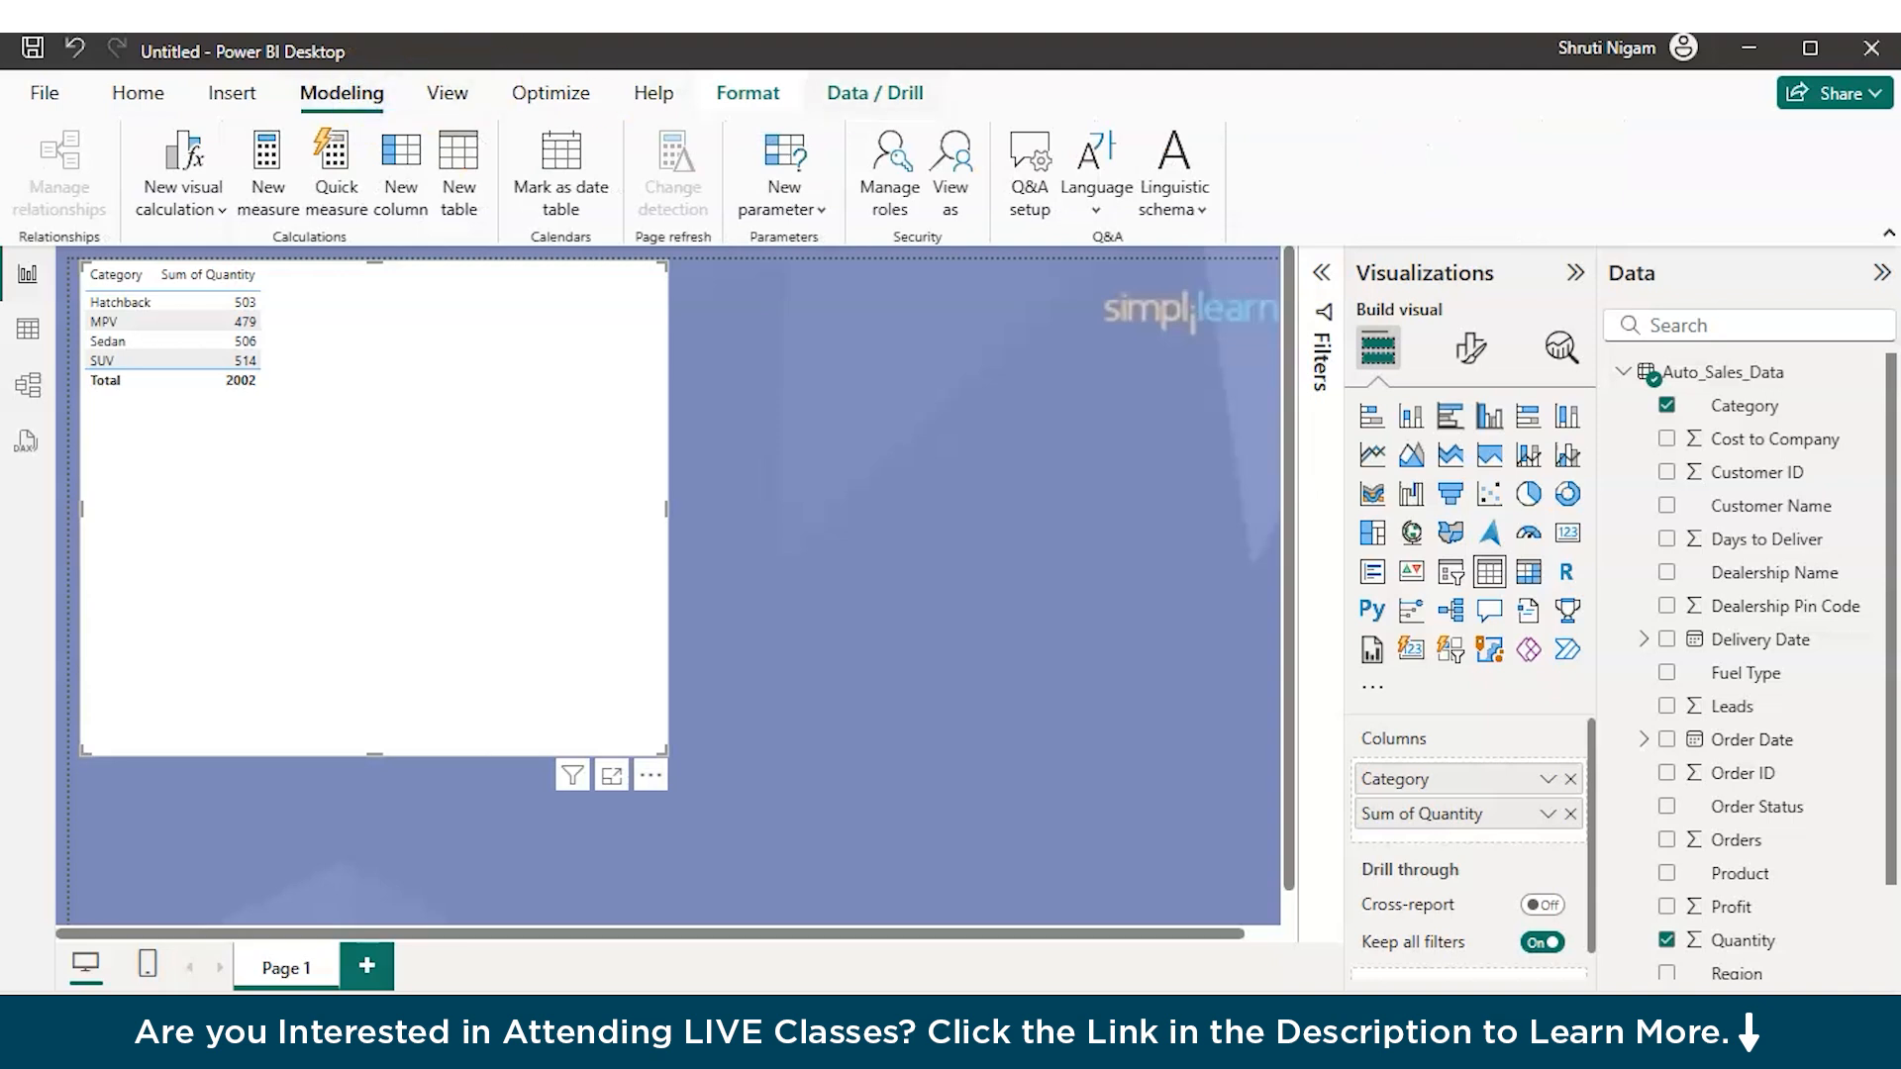
right_click(1656, 376)
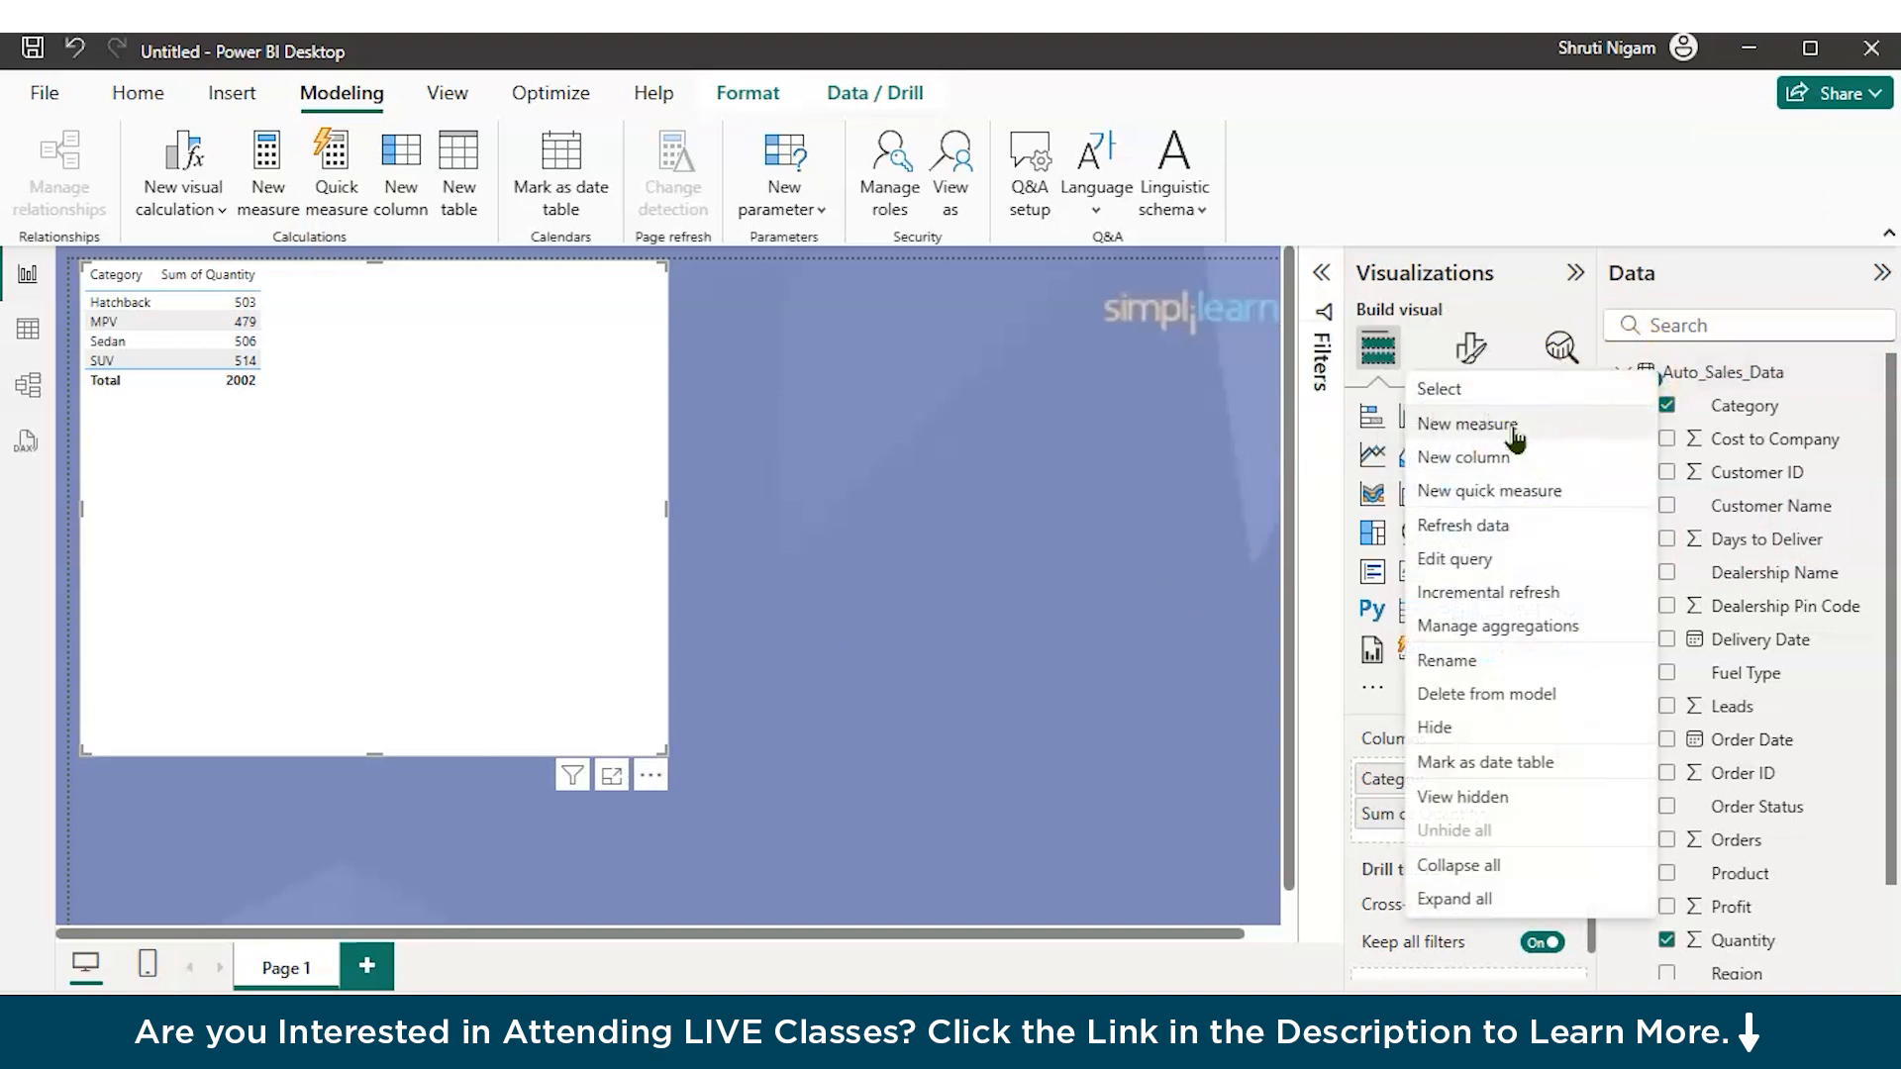
left_click(1514, 426)
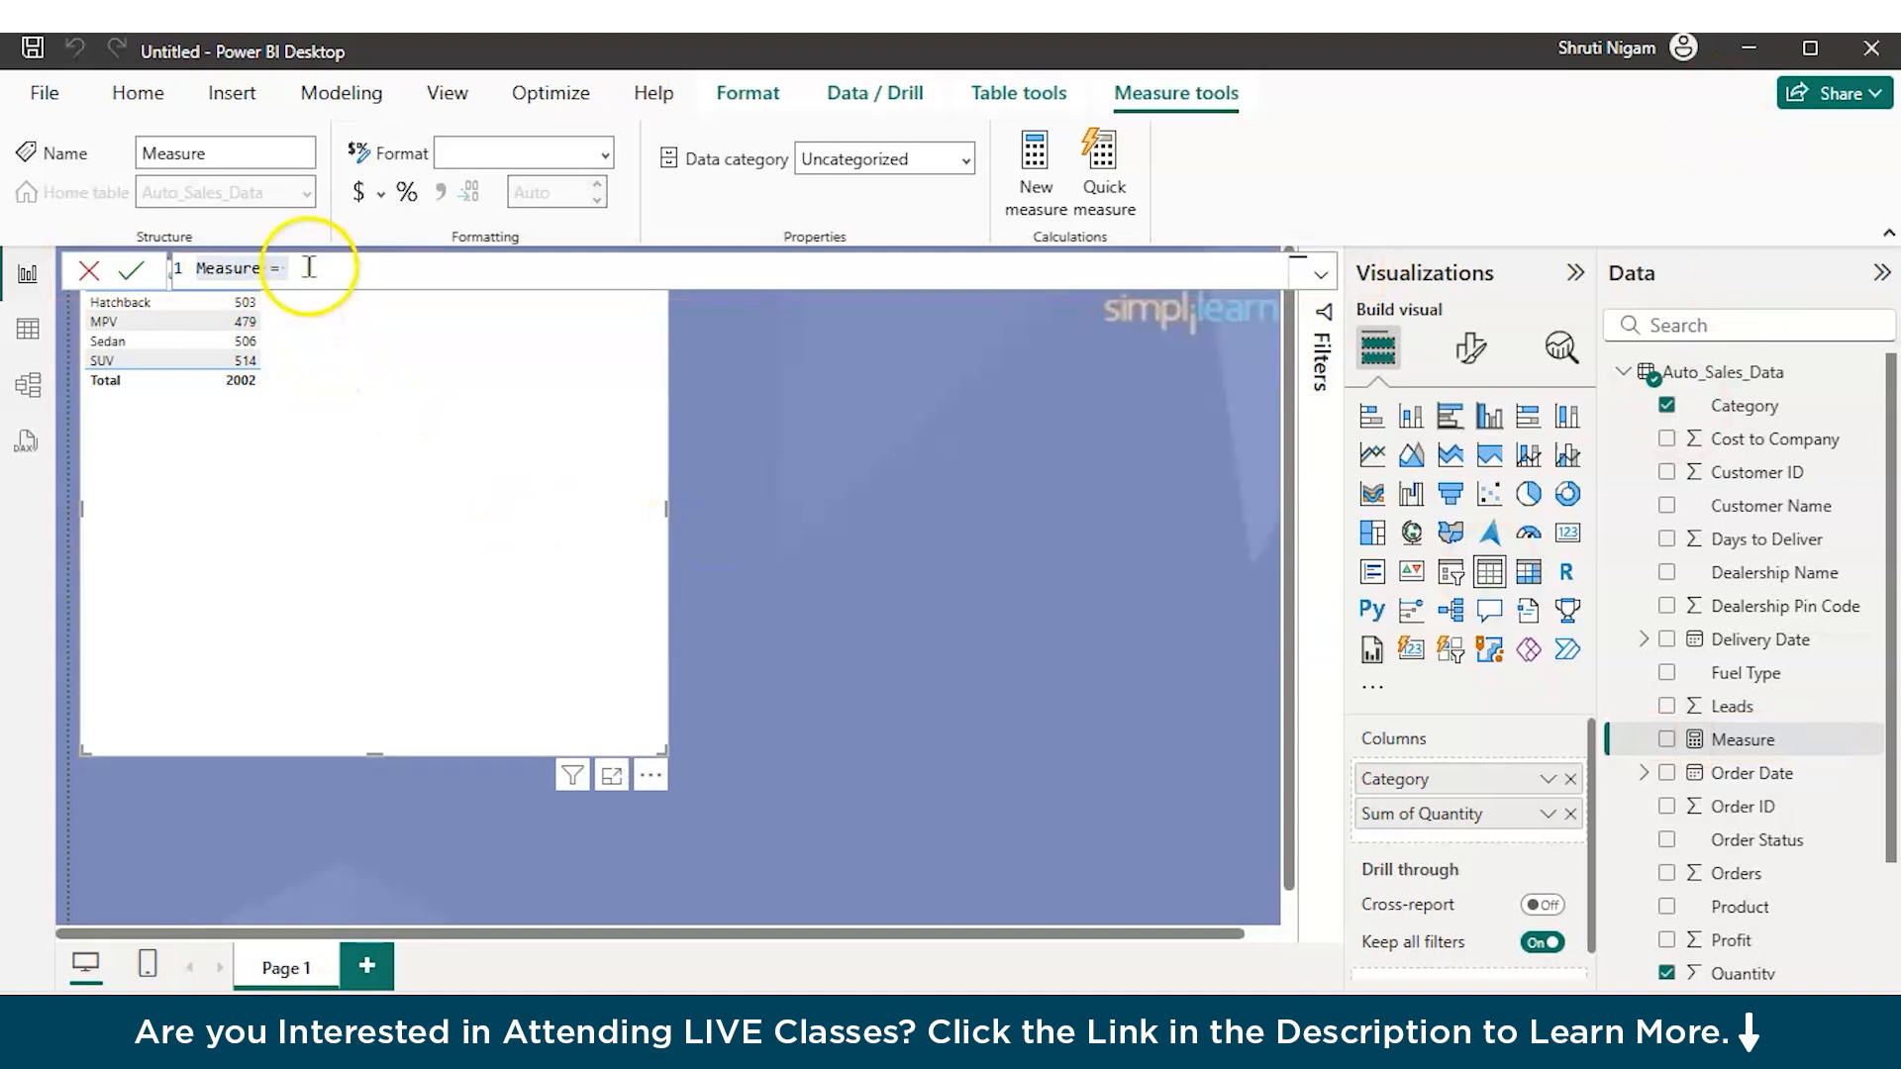
left_click(171, 270)
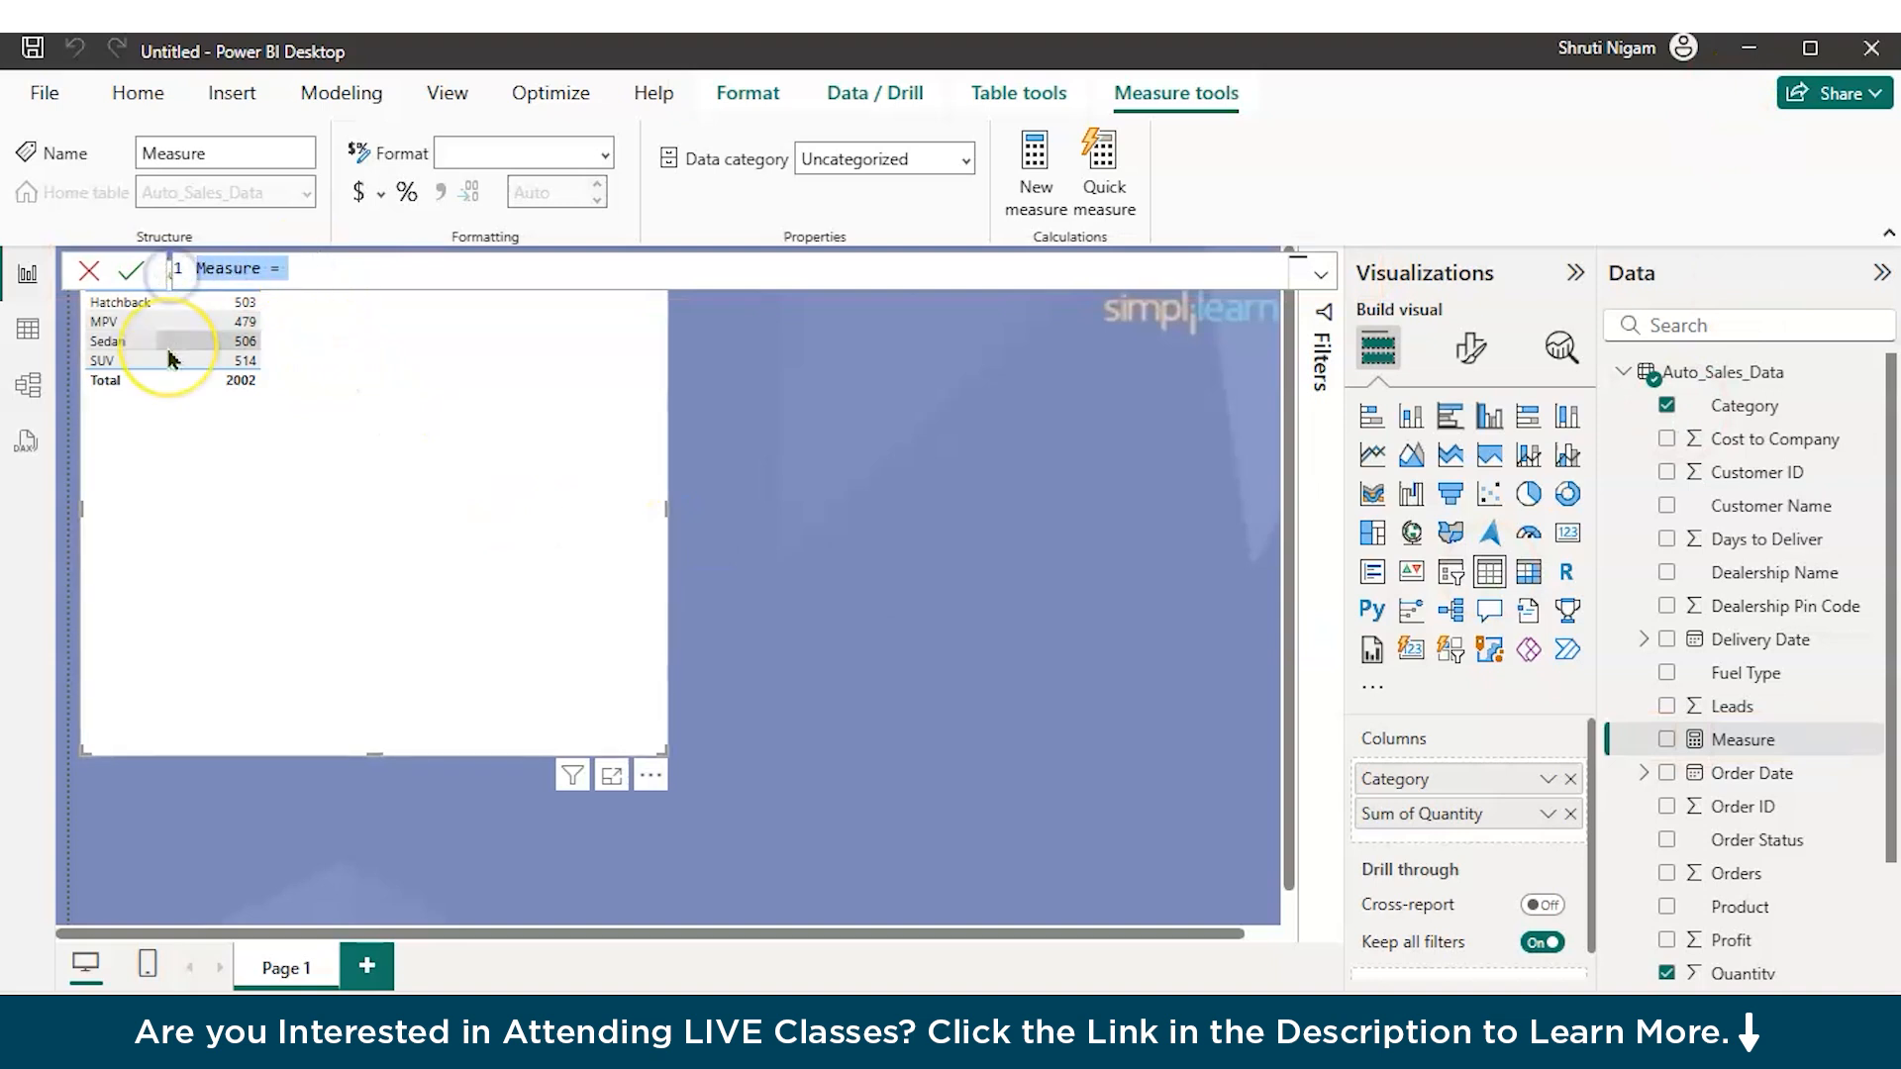
type("Total")
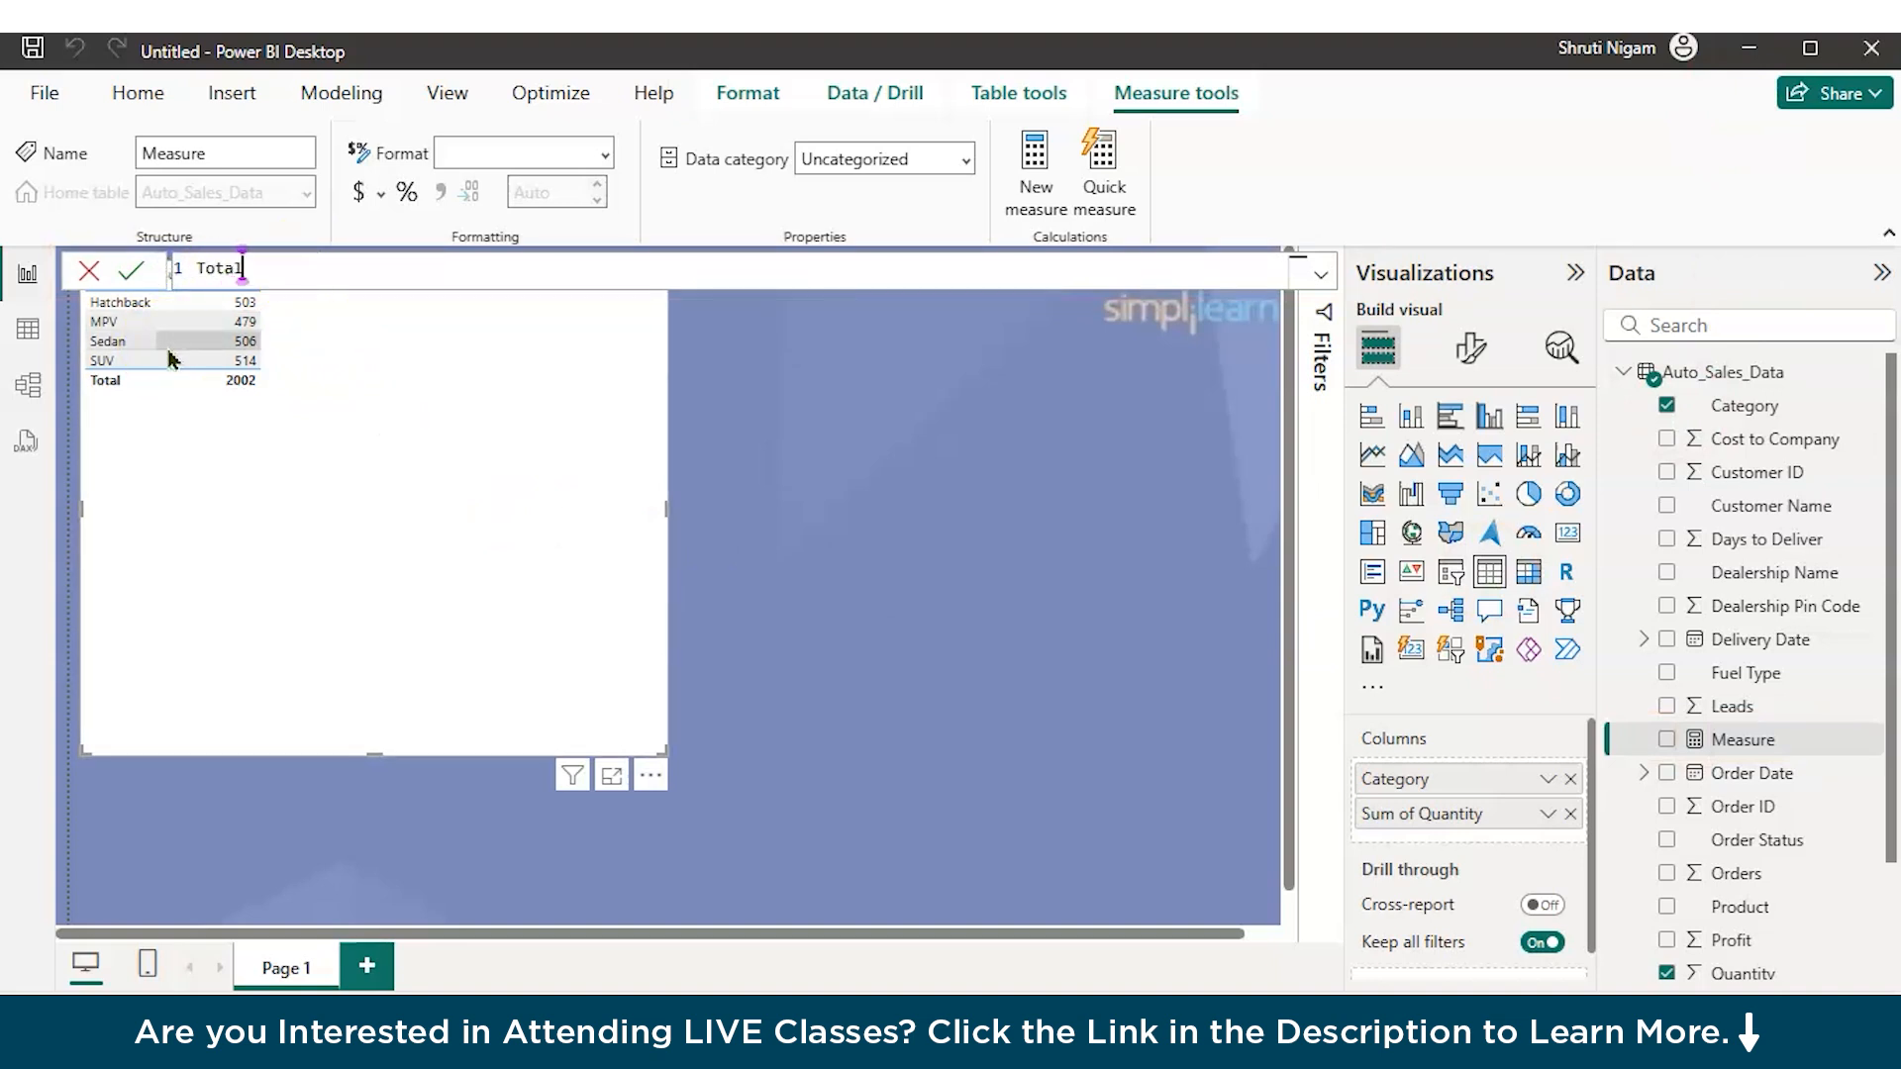
type("Sales =")
Step: Define the TotalSales measure as SUM(Auto_Sales_Data[Quantity]) and commit the formula
type("SU")
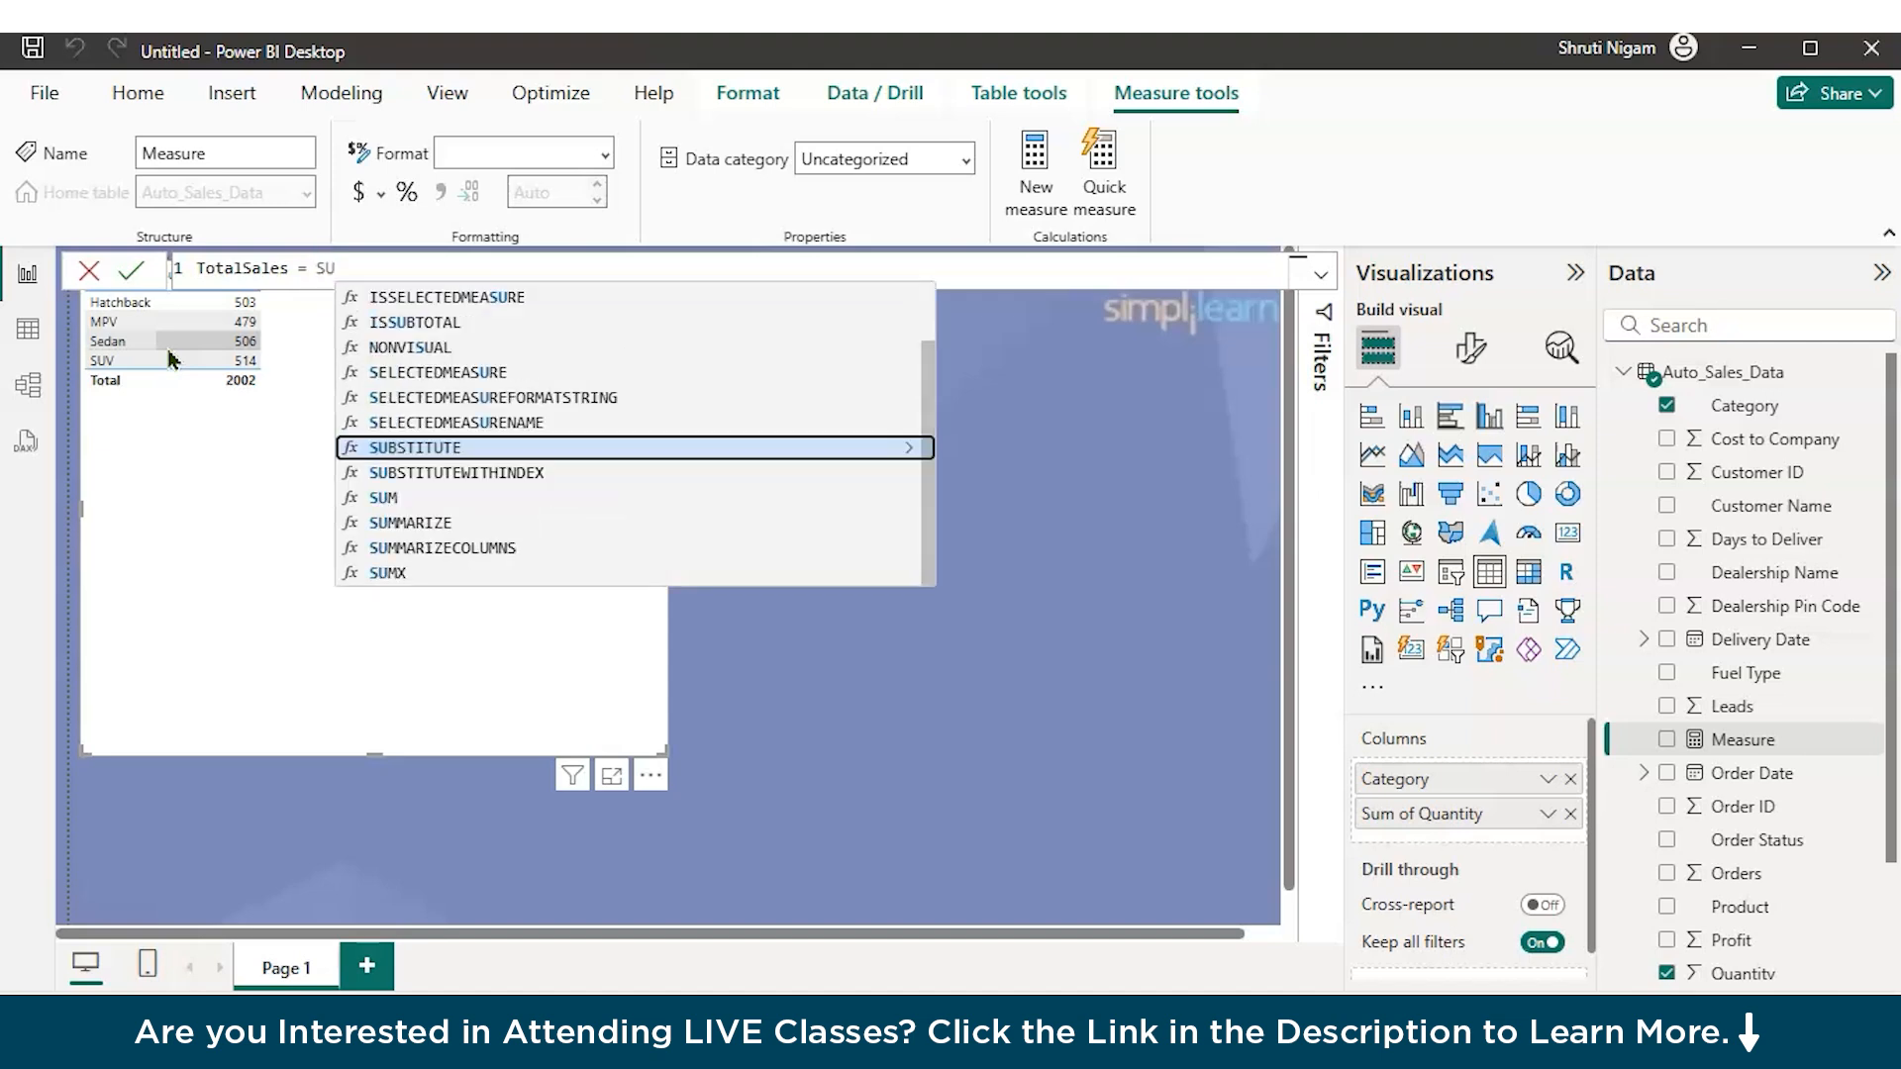
type("M")
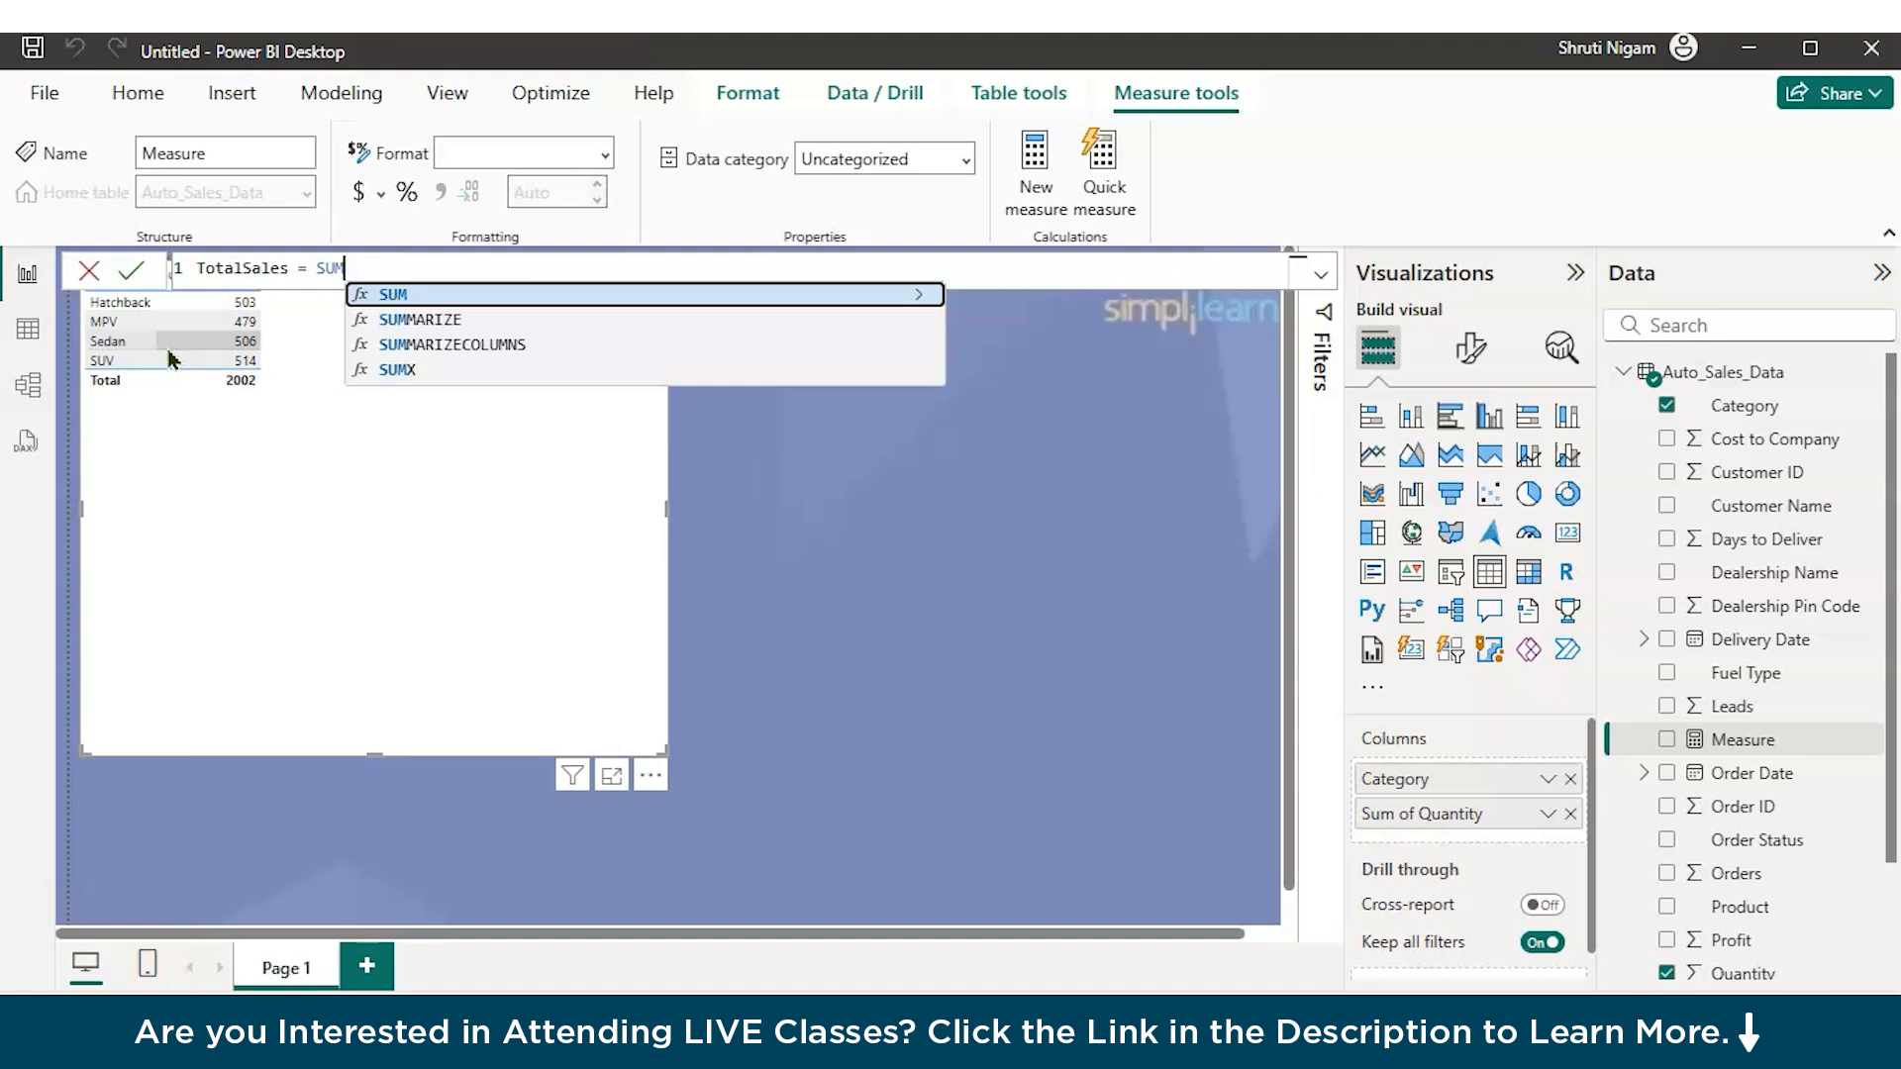
left_click(919, 295)
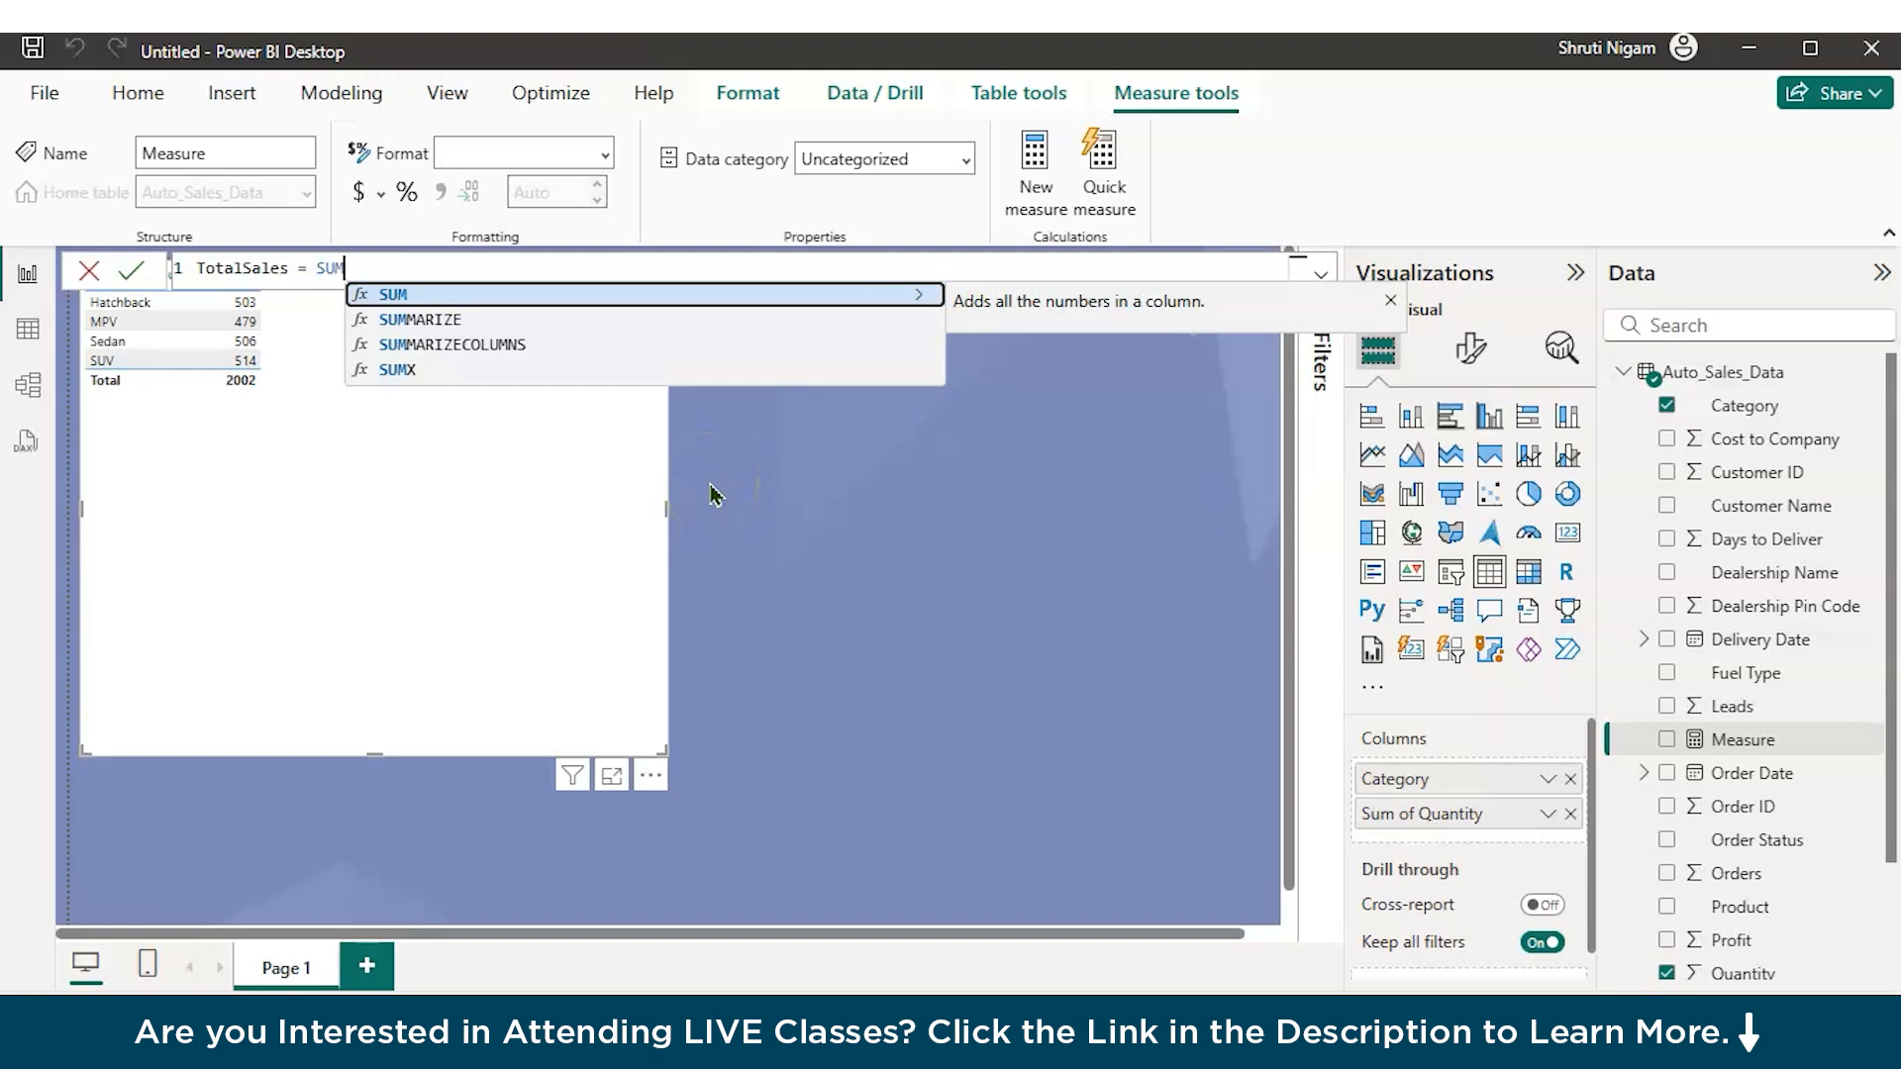
left_click(396, 296)
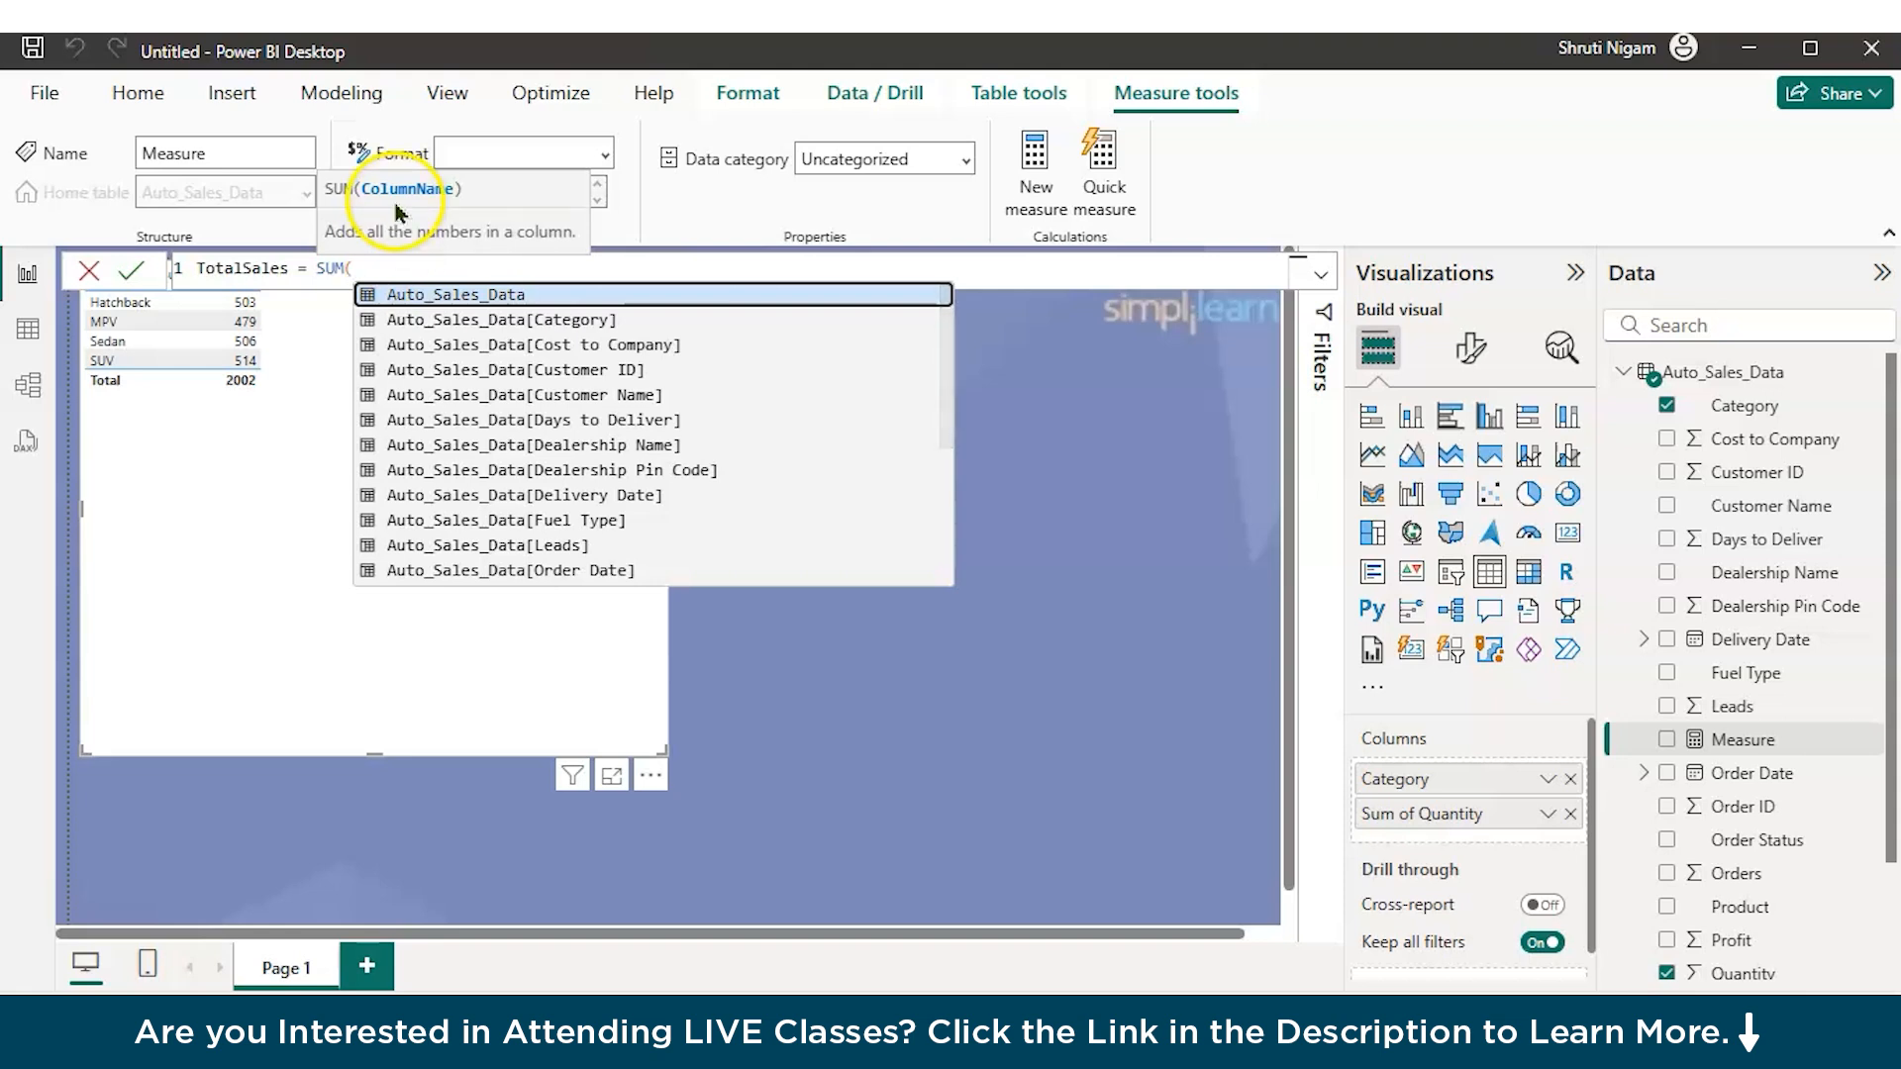
key("Escape")
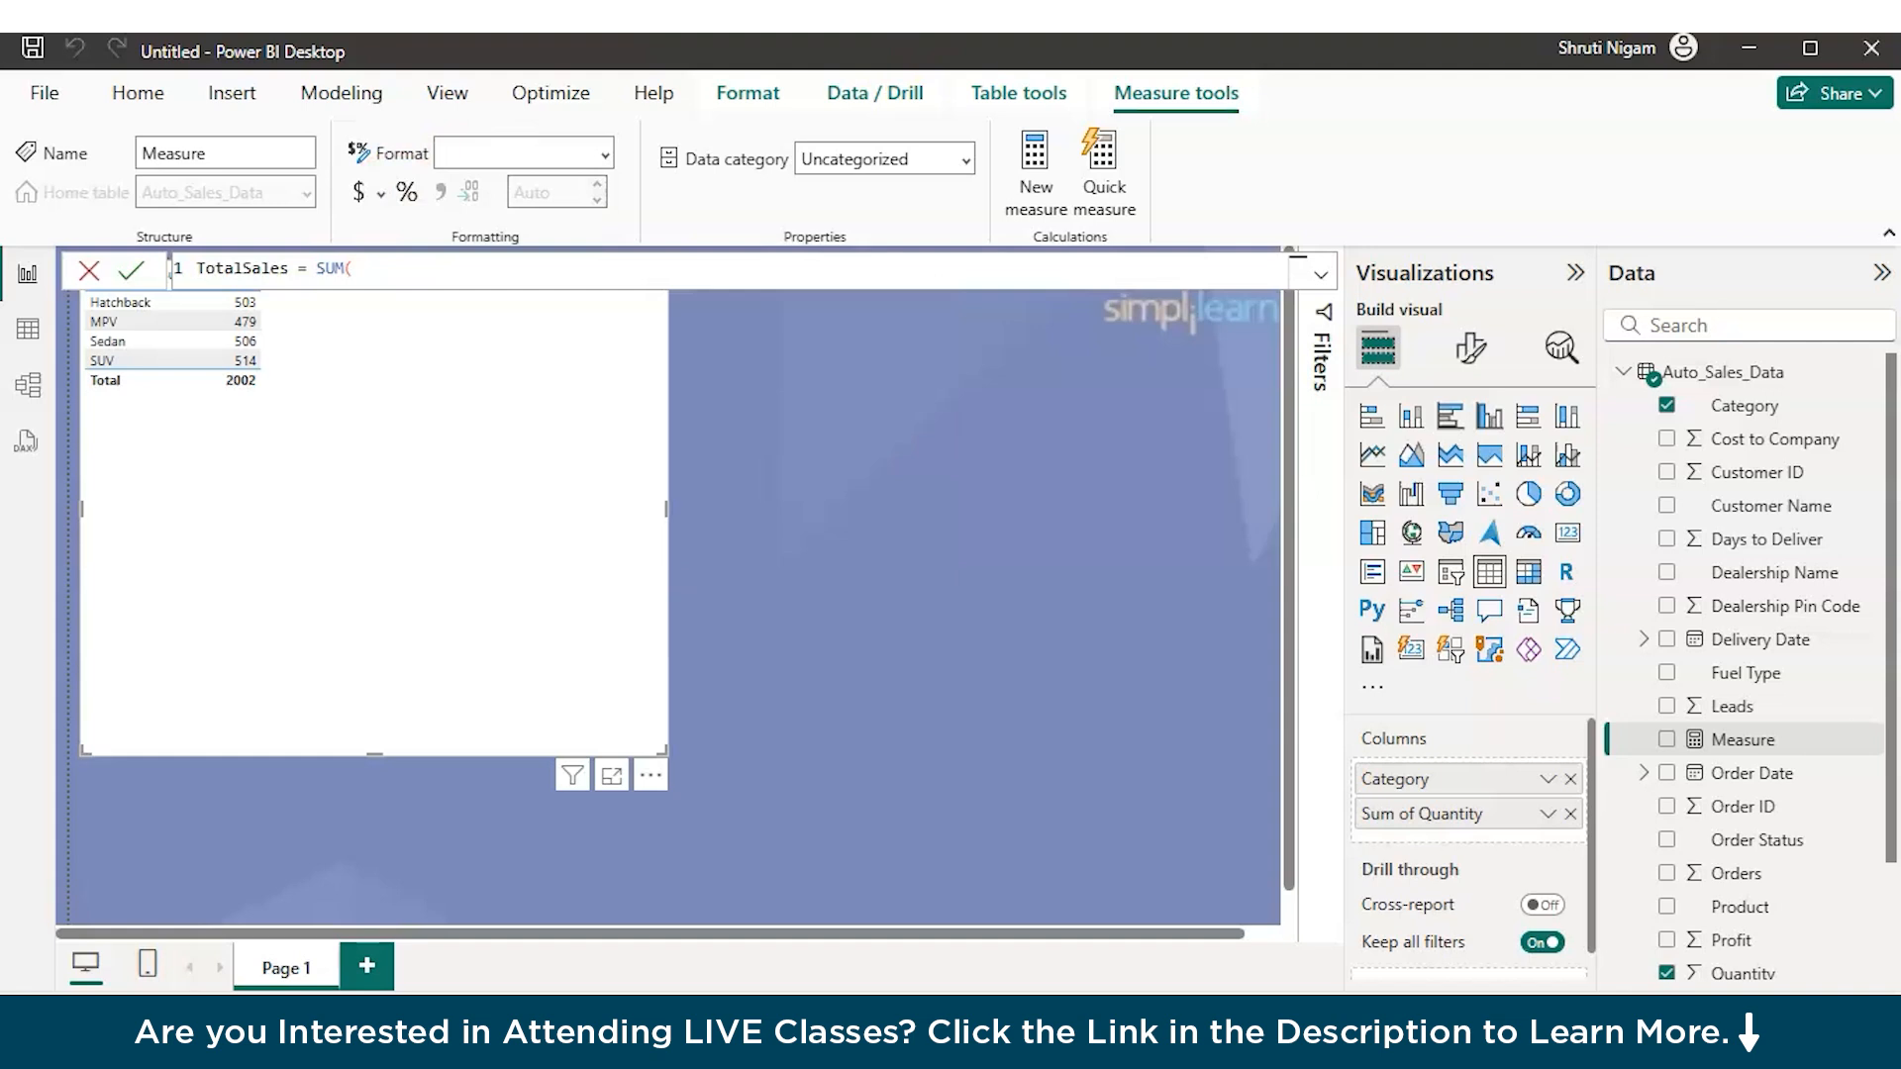
key("BackSpace")
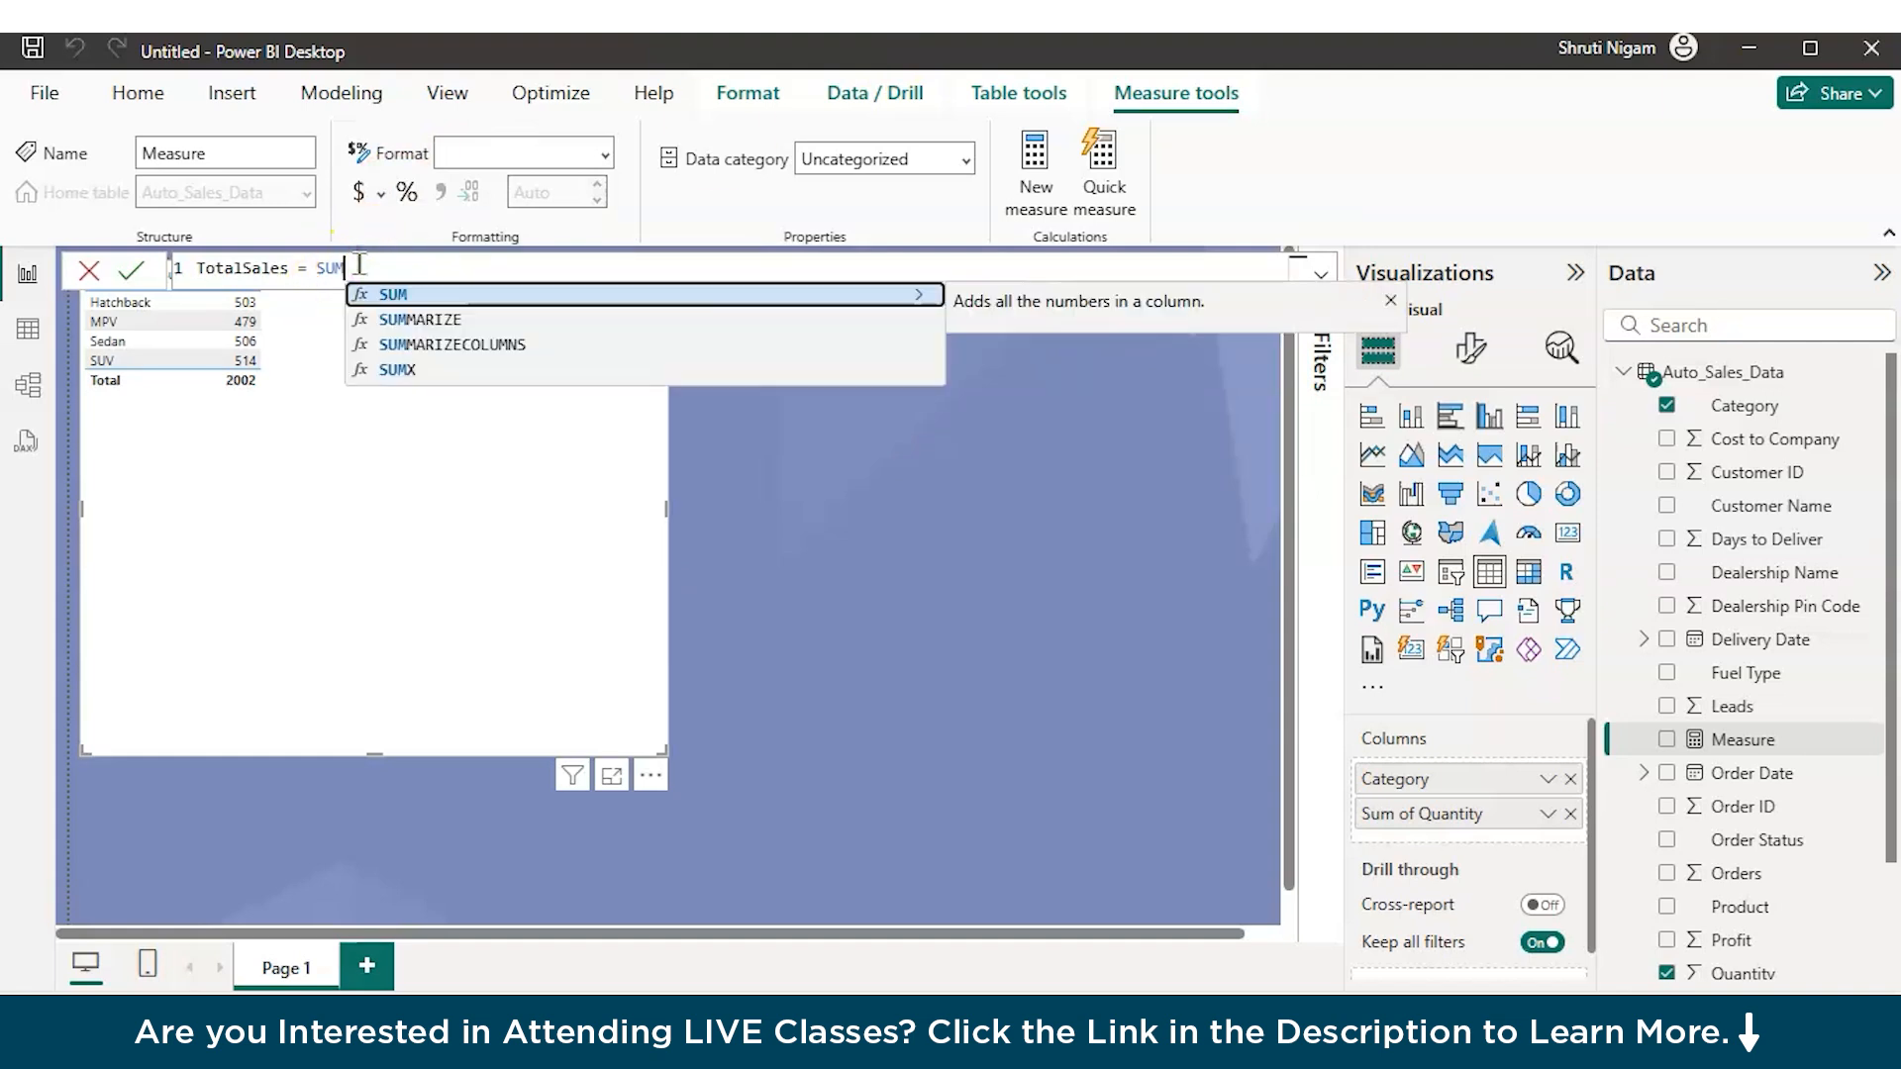
type("(")
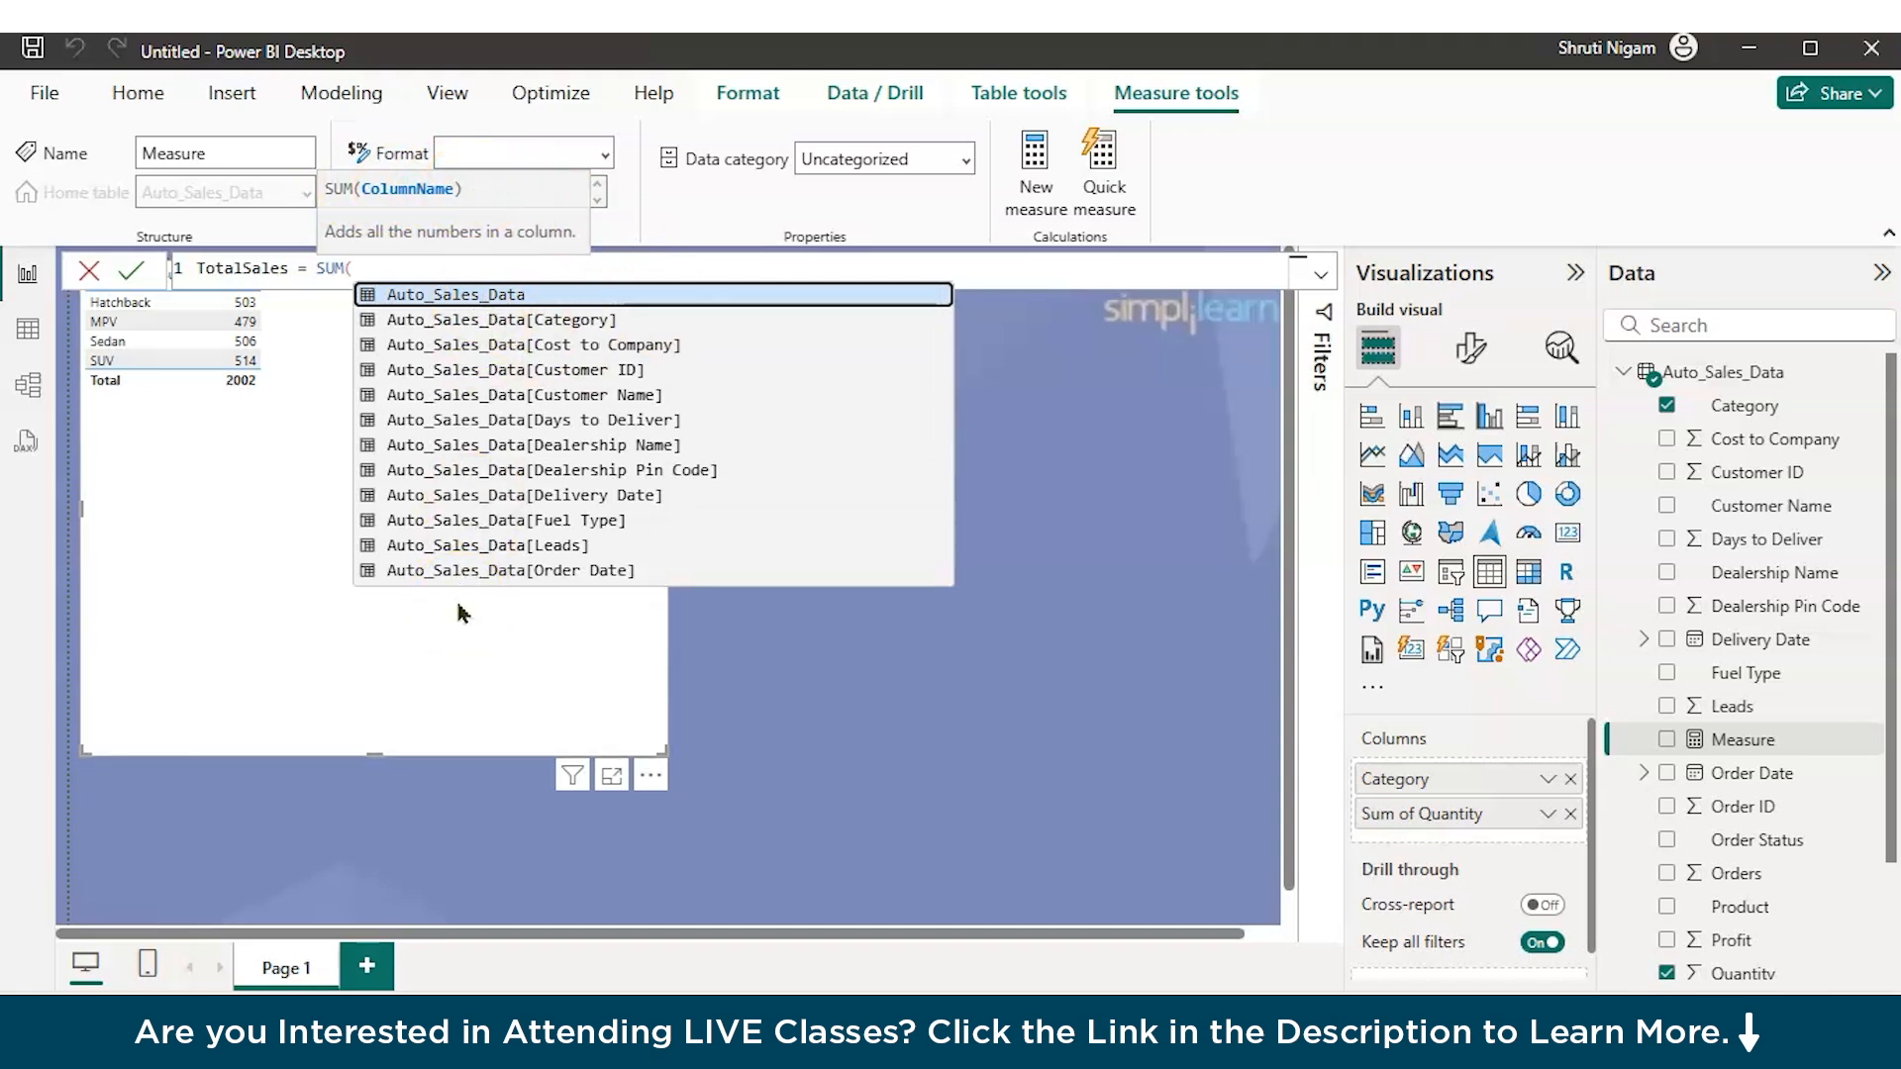
type("Q")
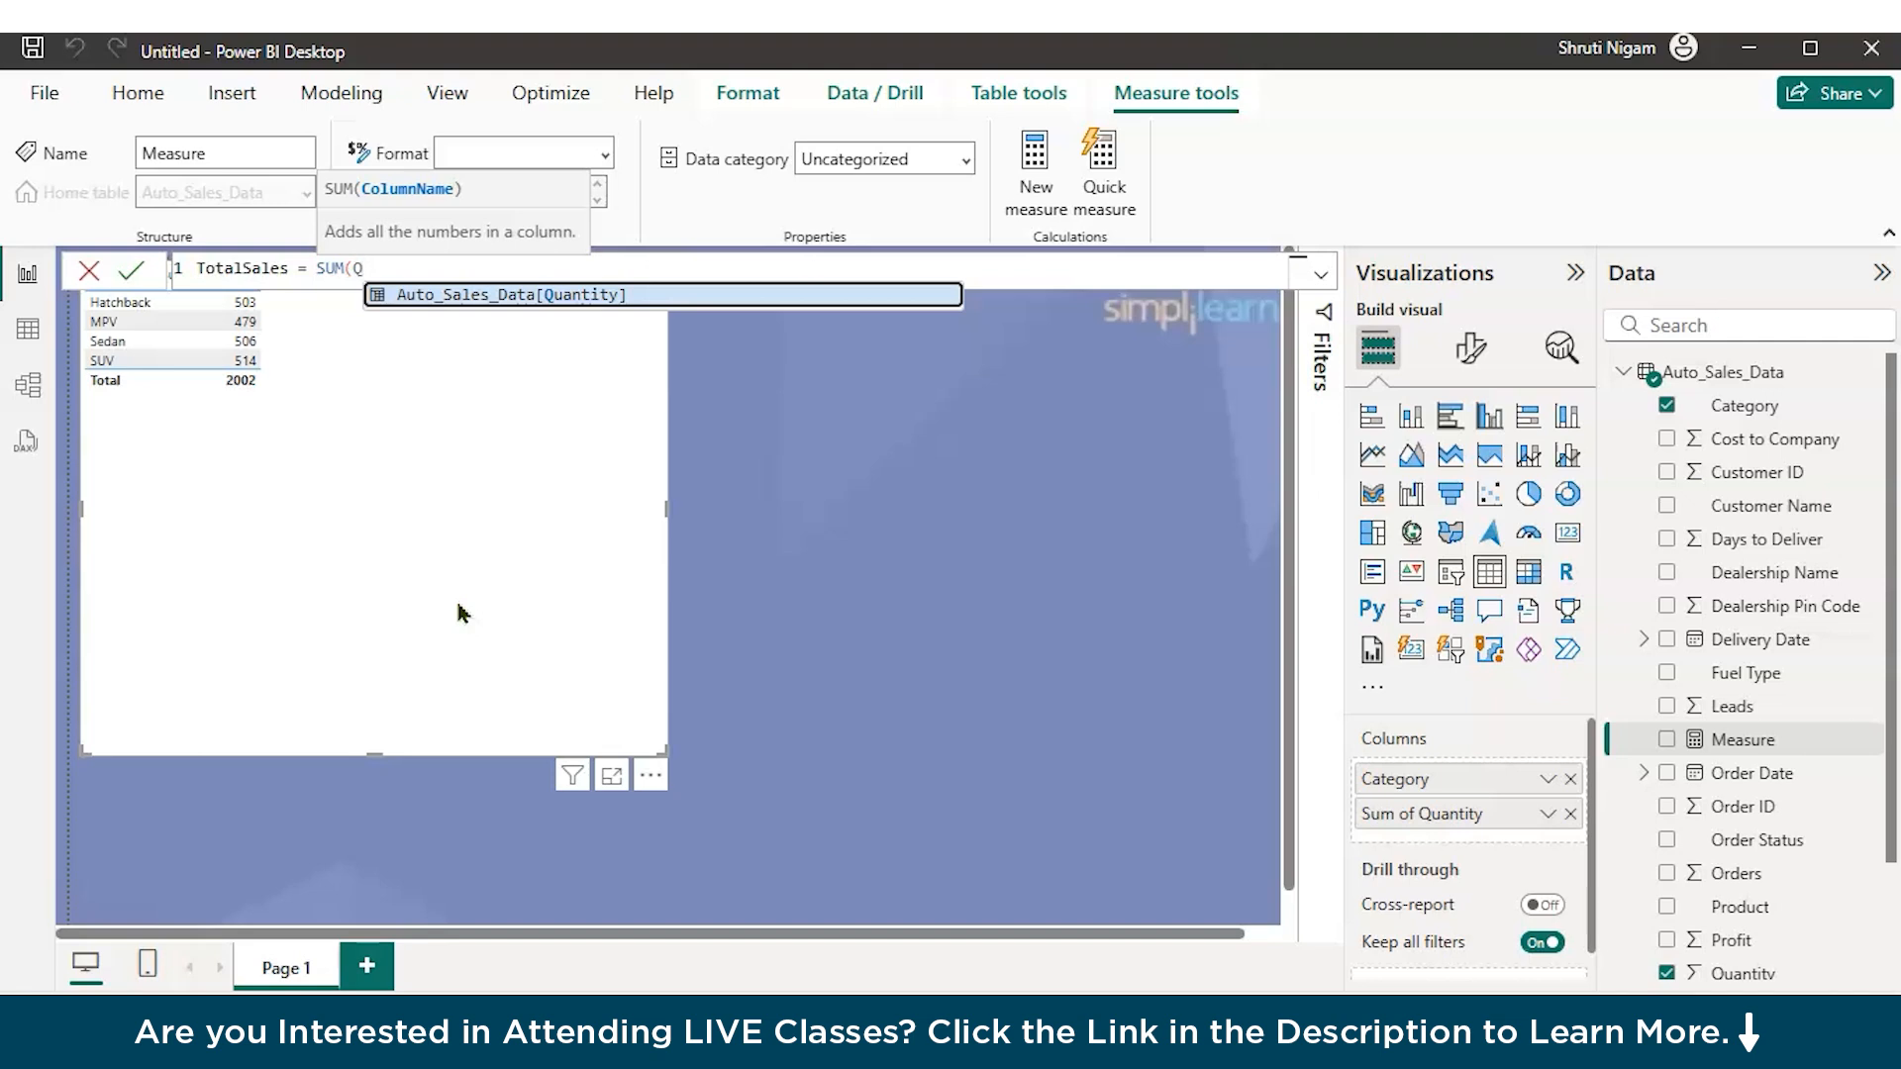
key("Tab")
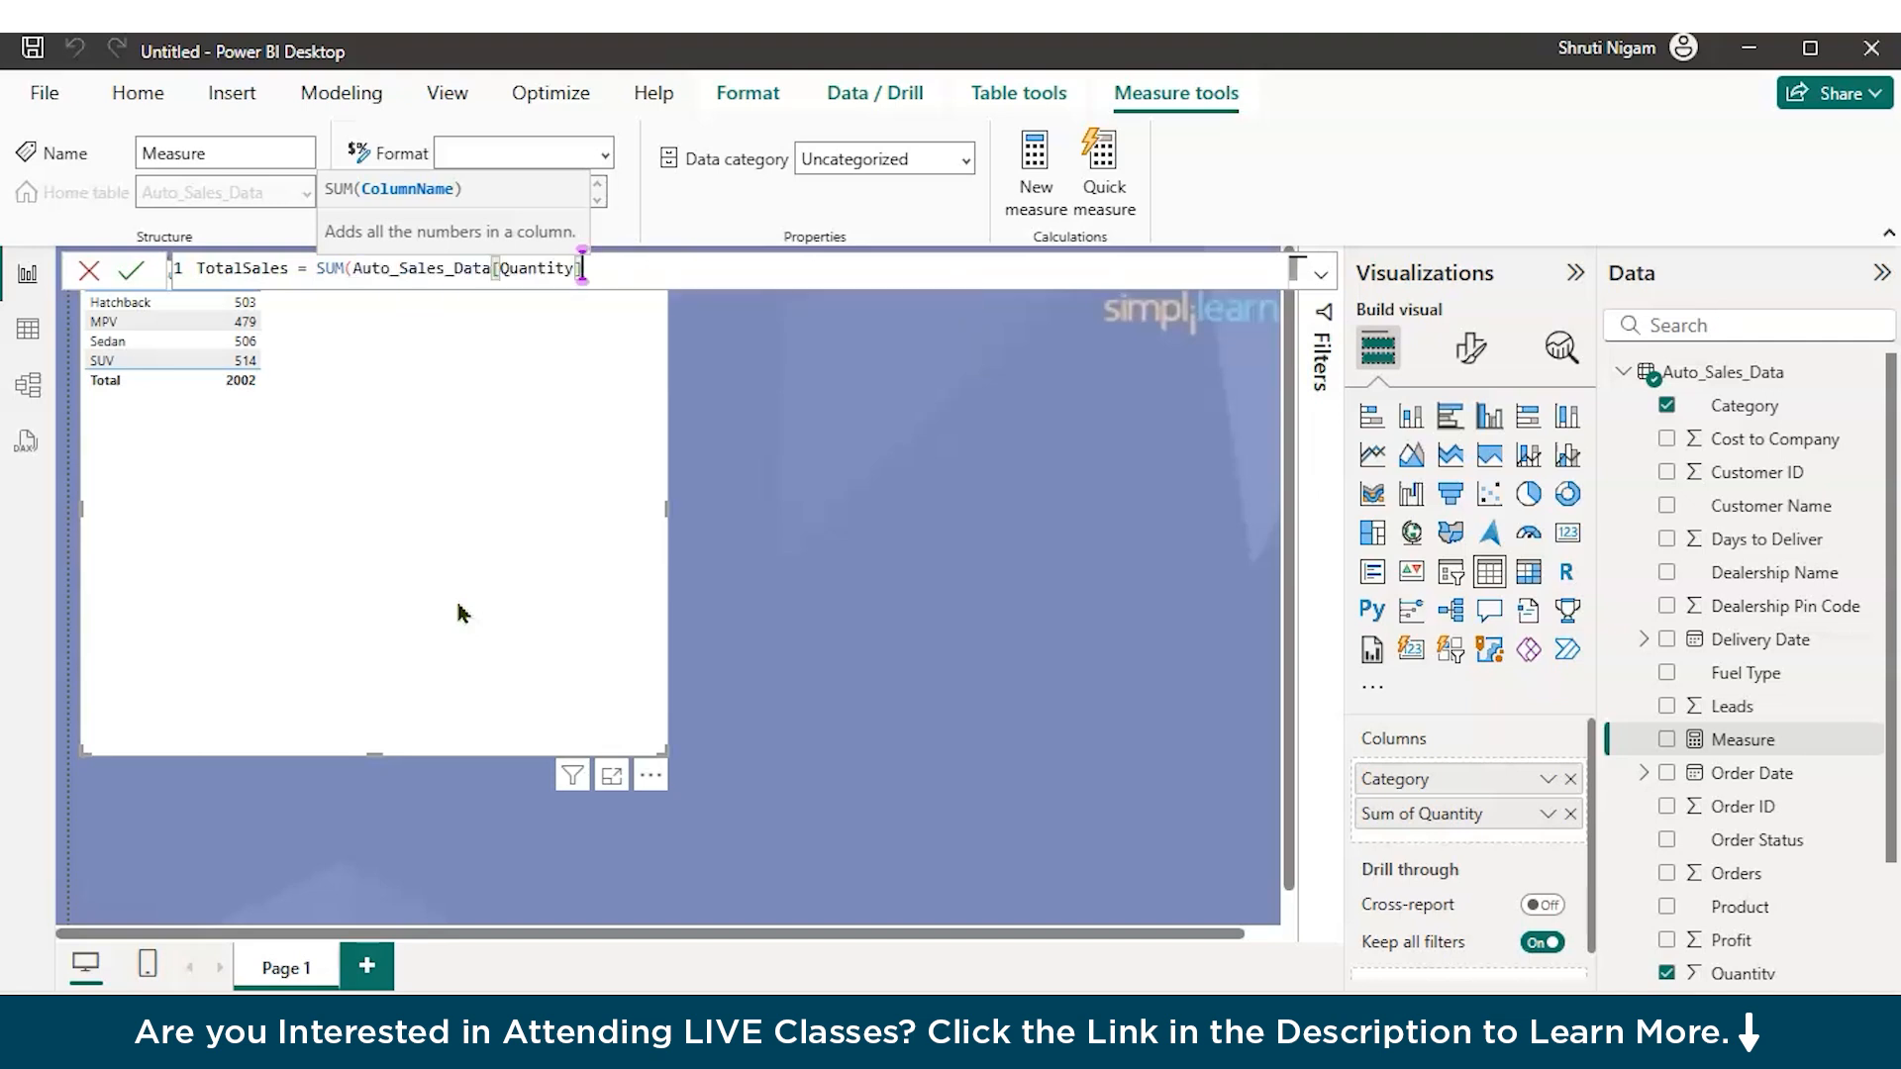
type(")")
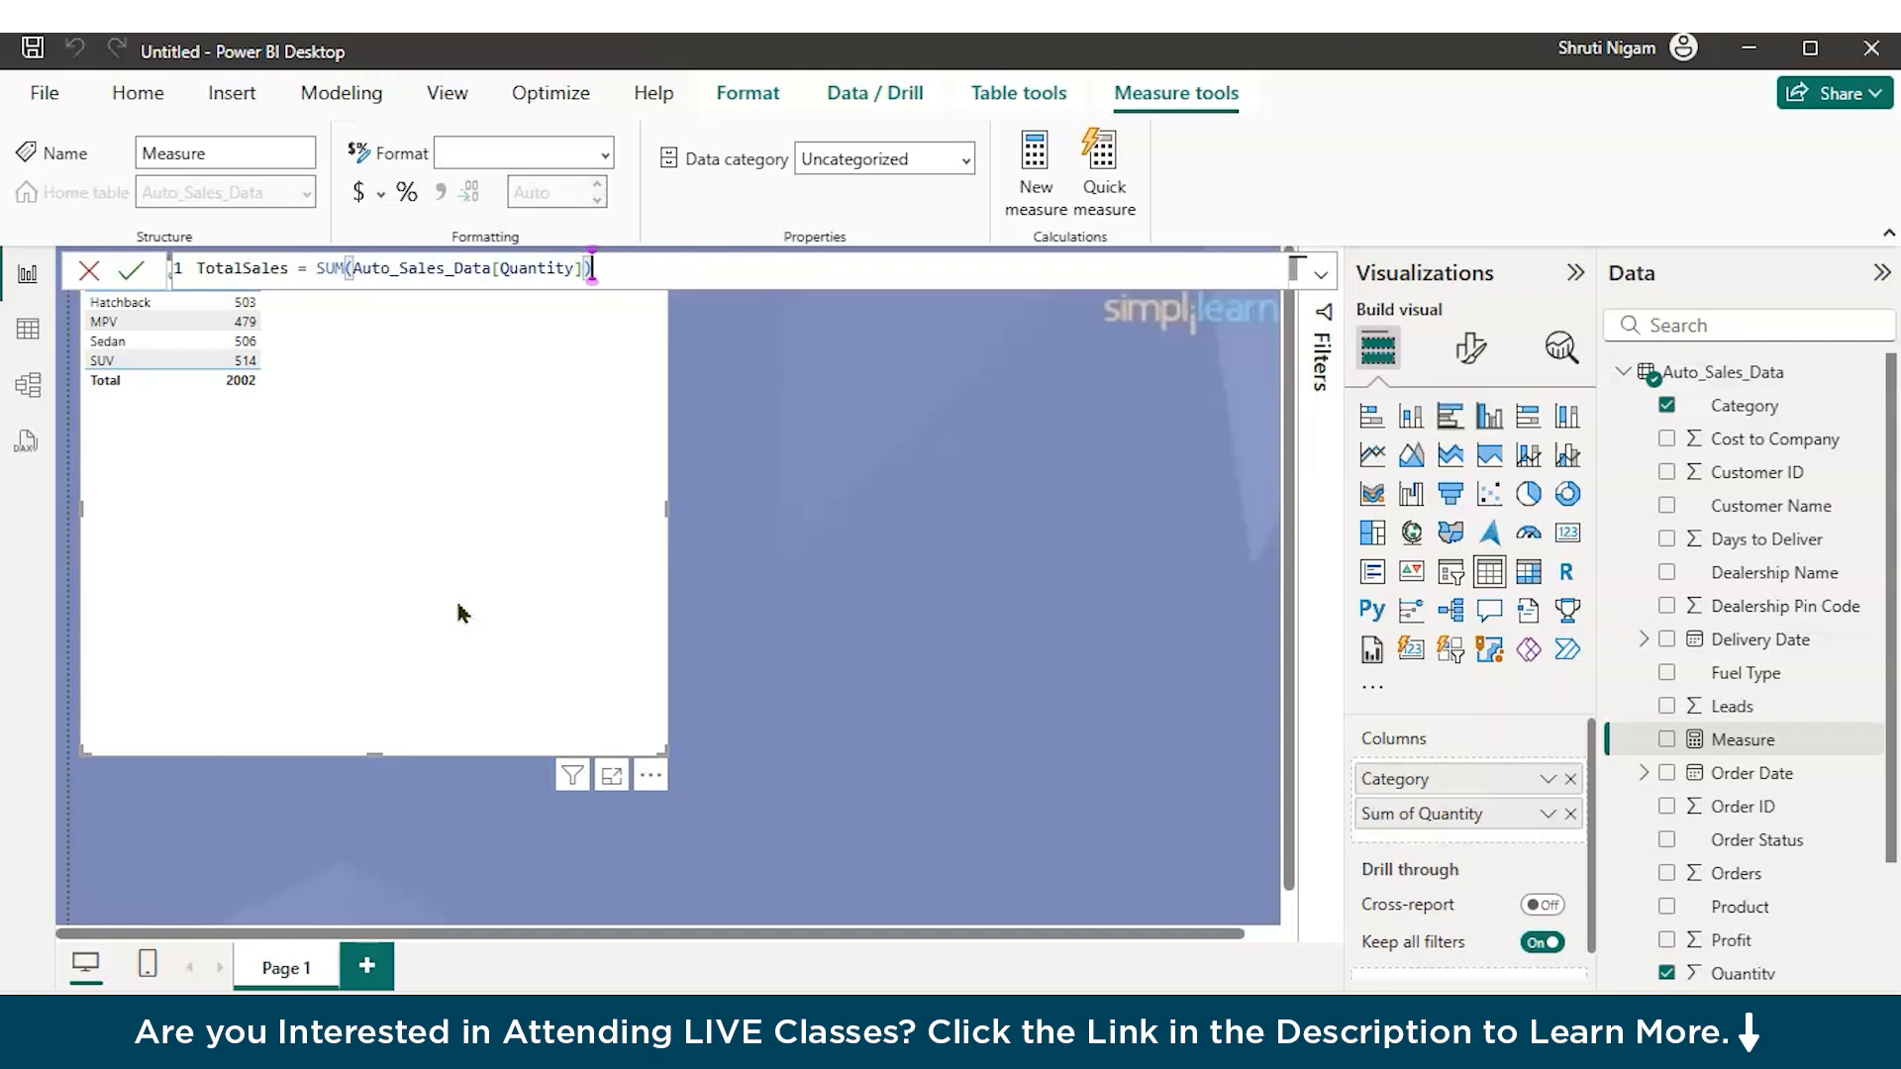
key("Return")
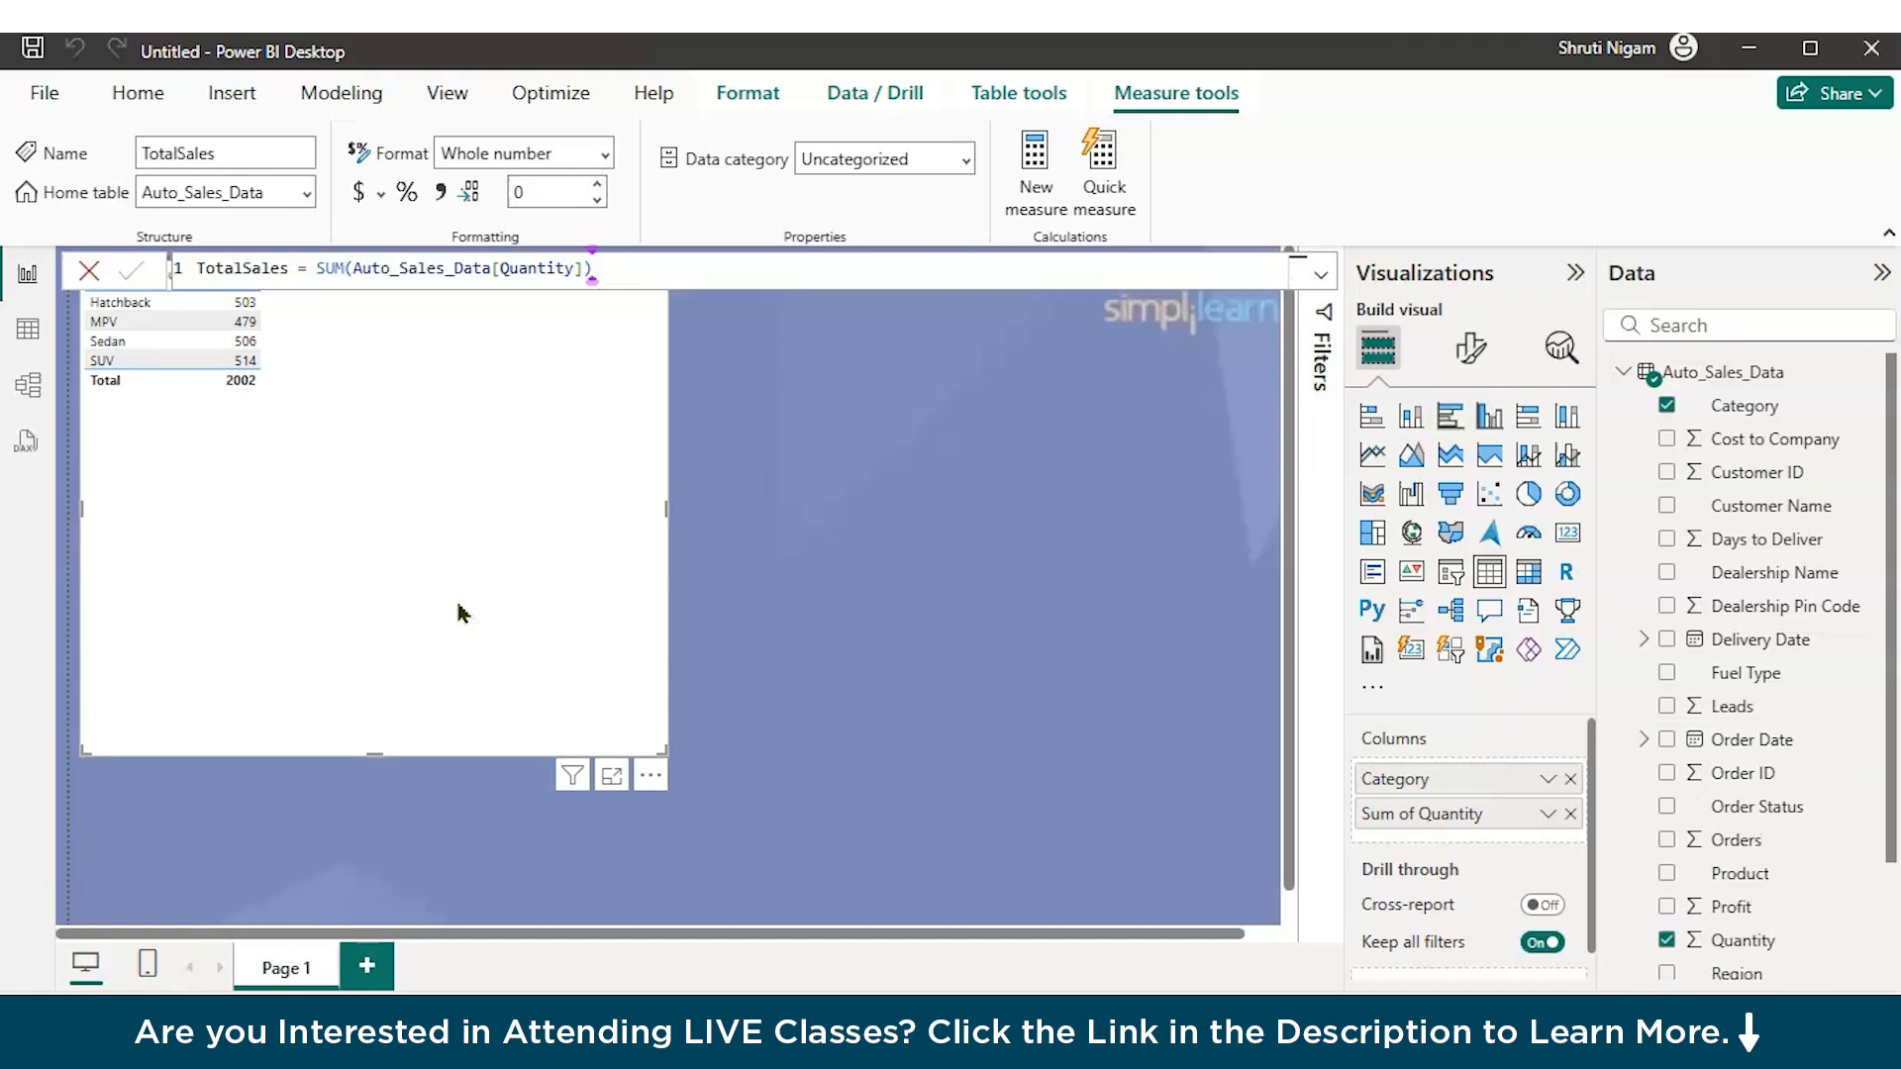
Step: Rename the TotalSales measure as TotalQtySold in its formula, commit it and close the formula editor
double_click(288, 268)
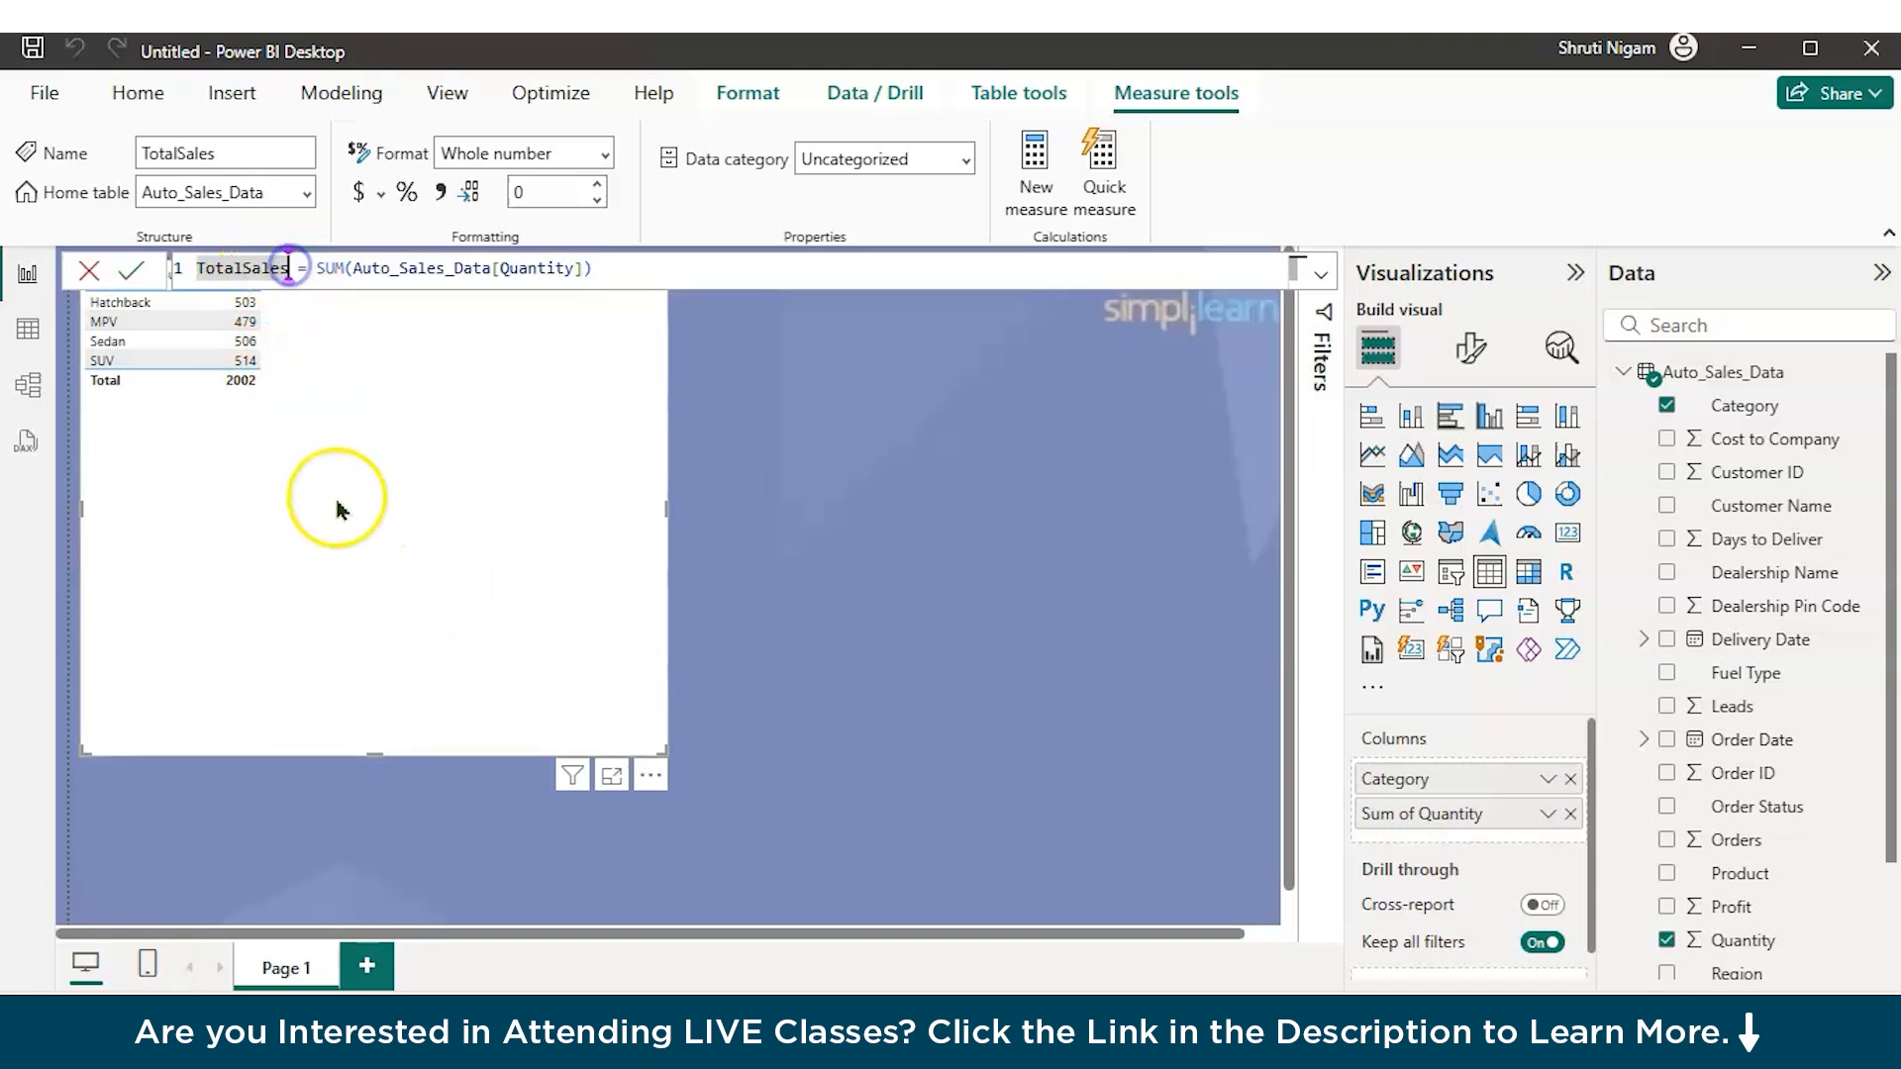
type("Total")
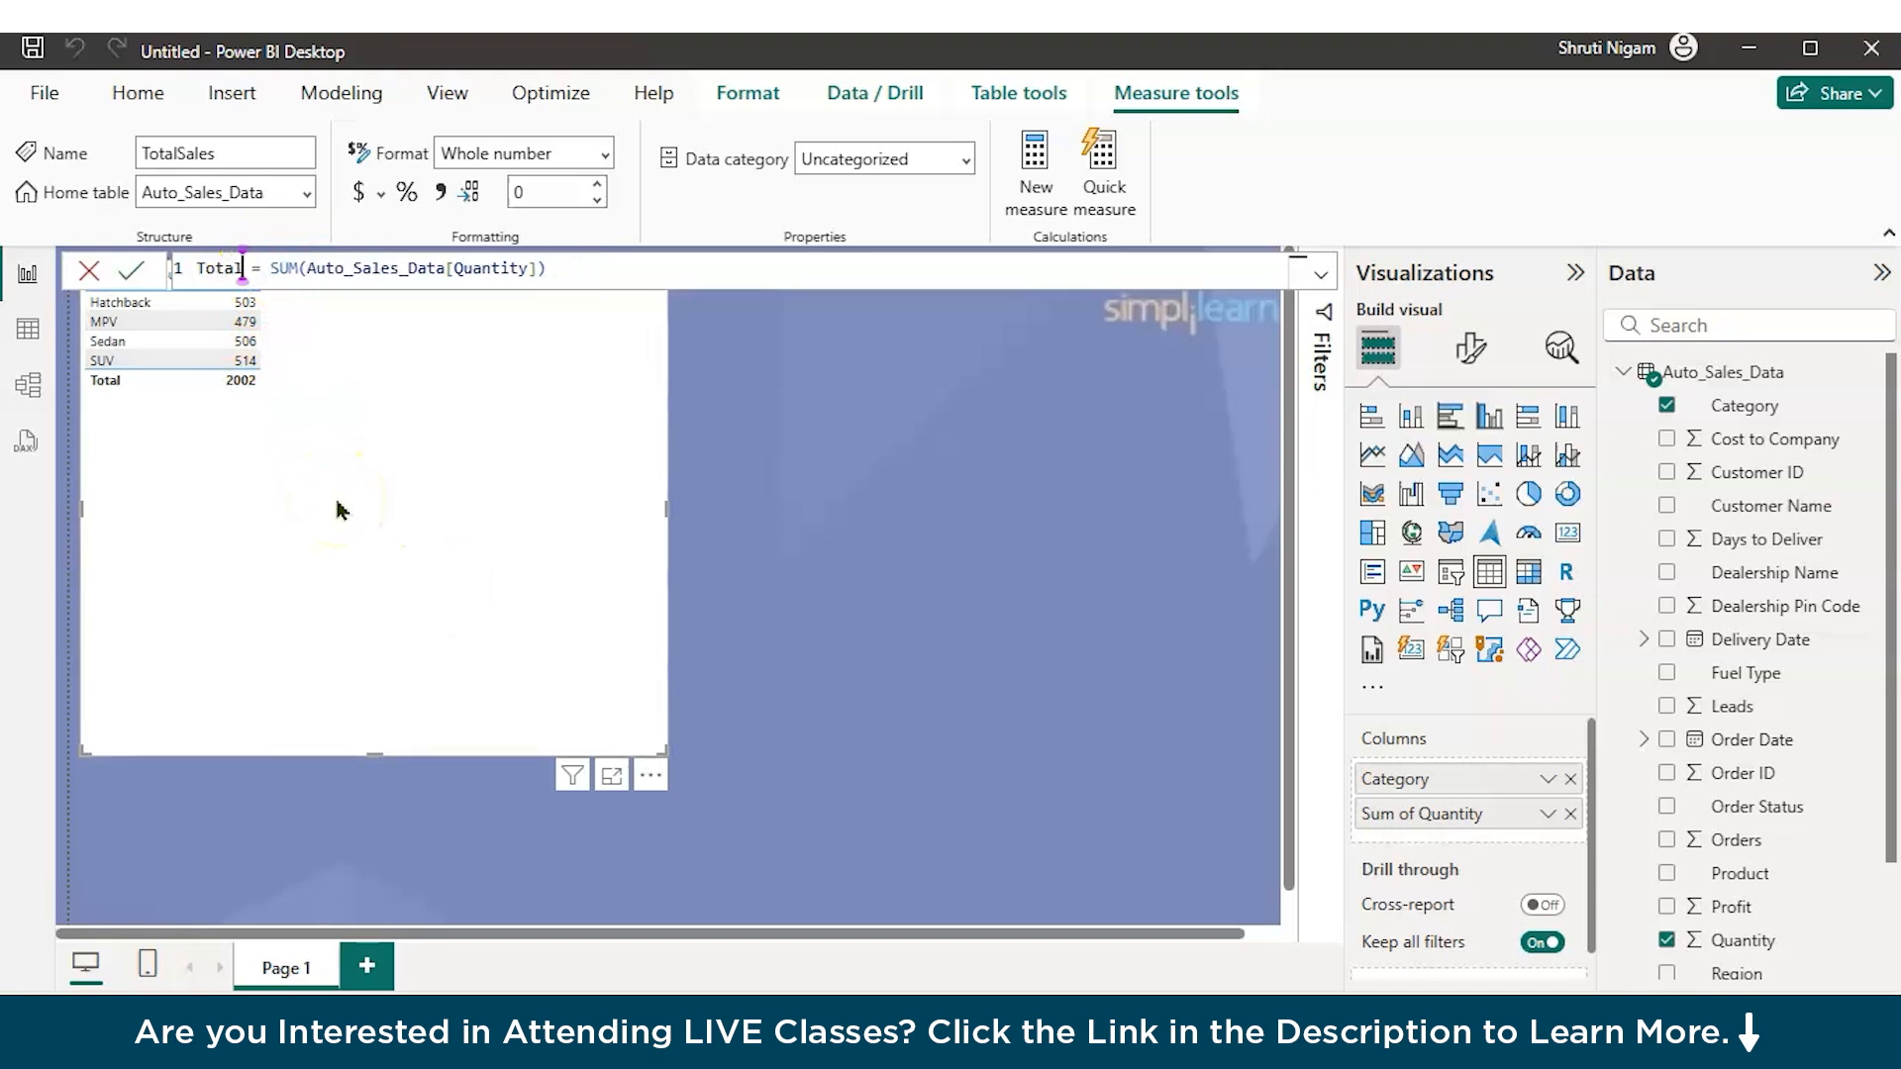
type("Qty")
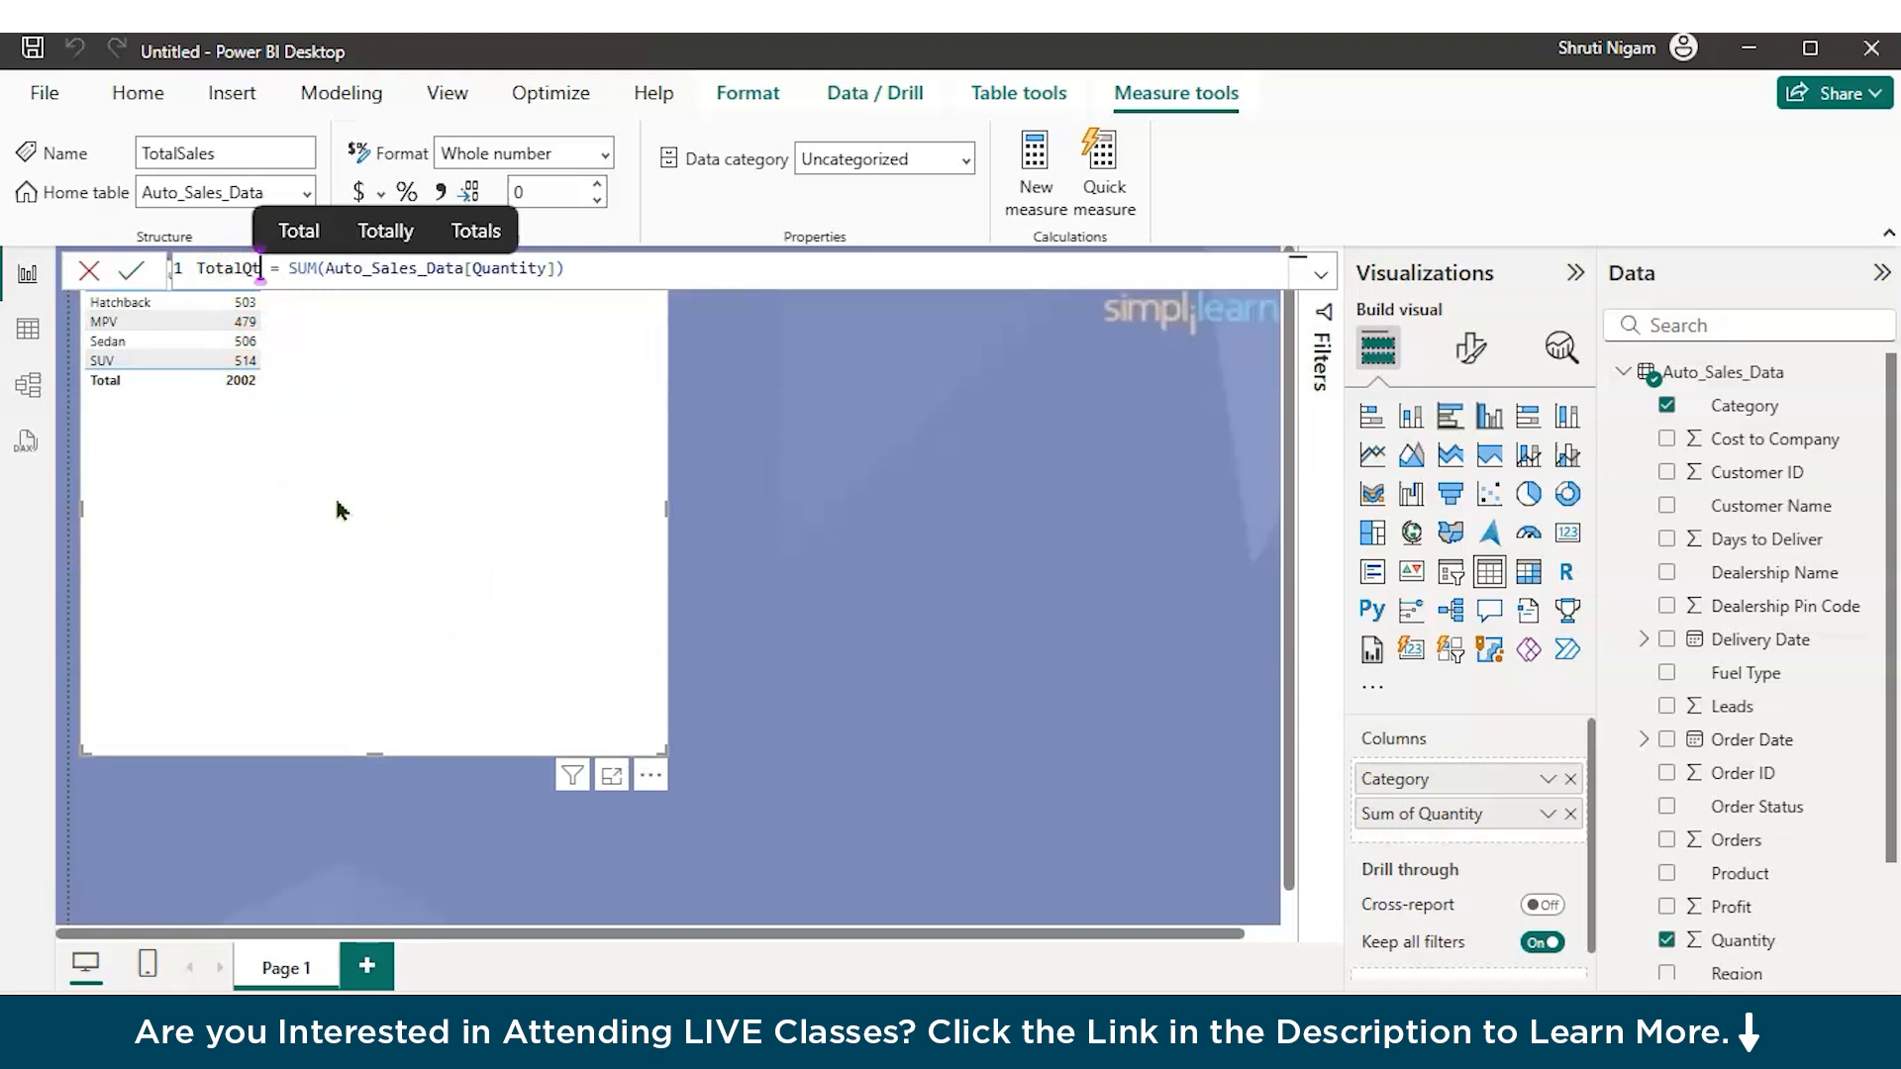
type("Sold")
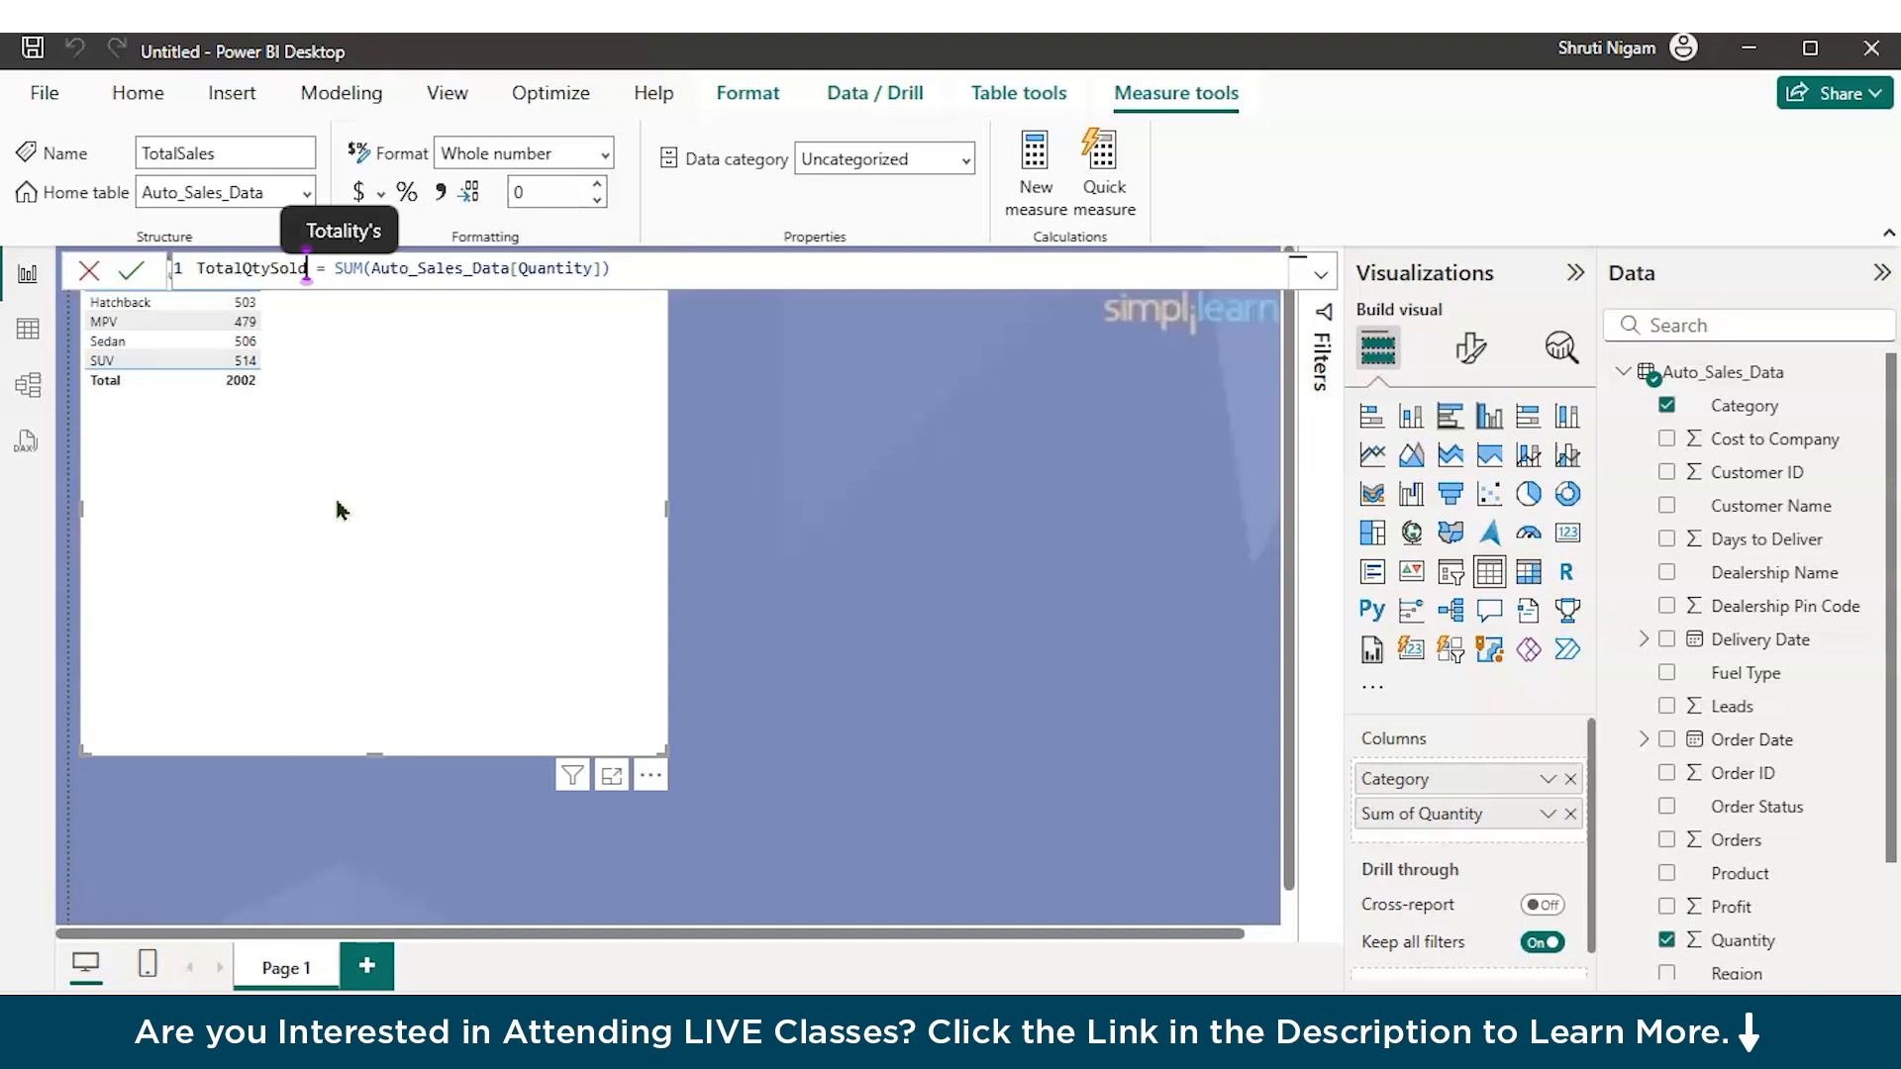
key("Return")
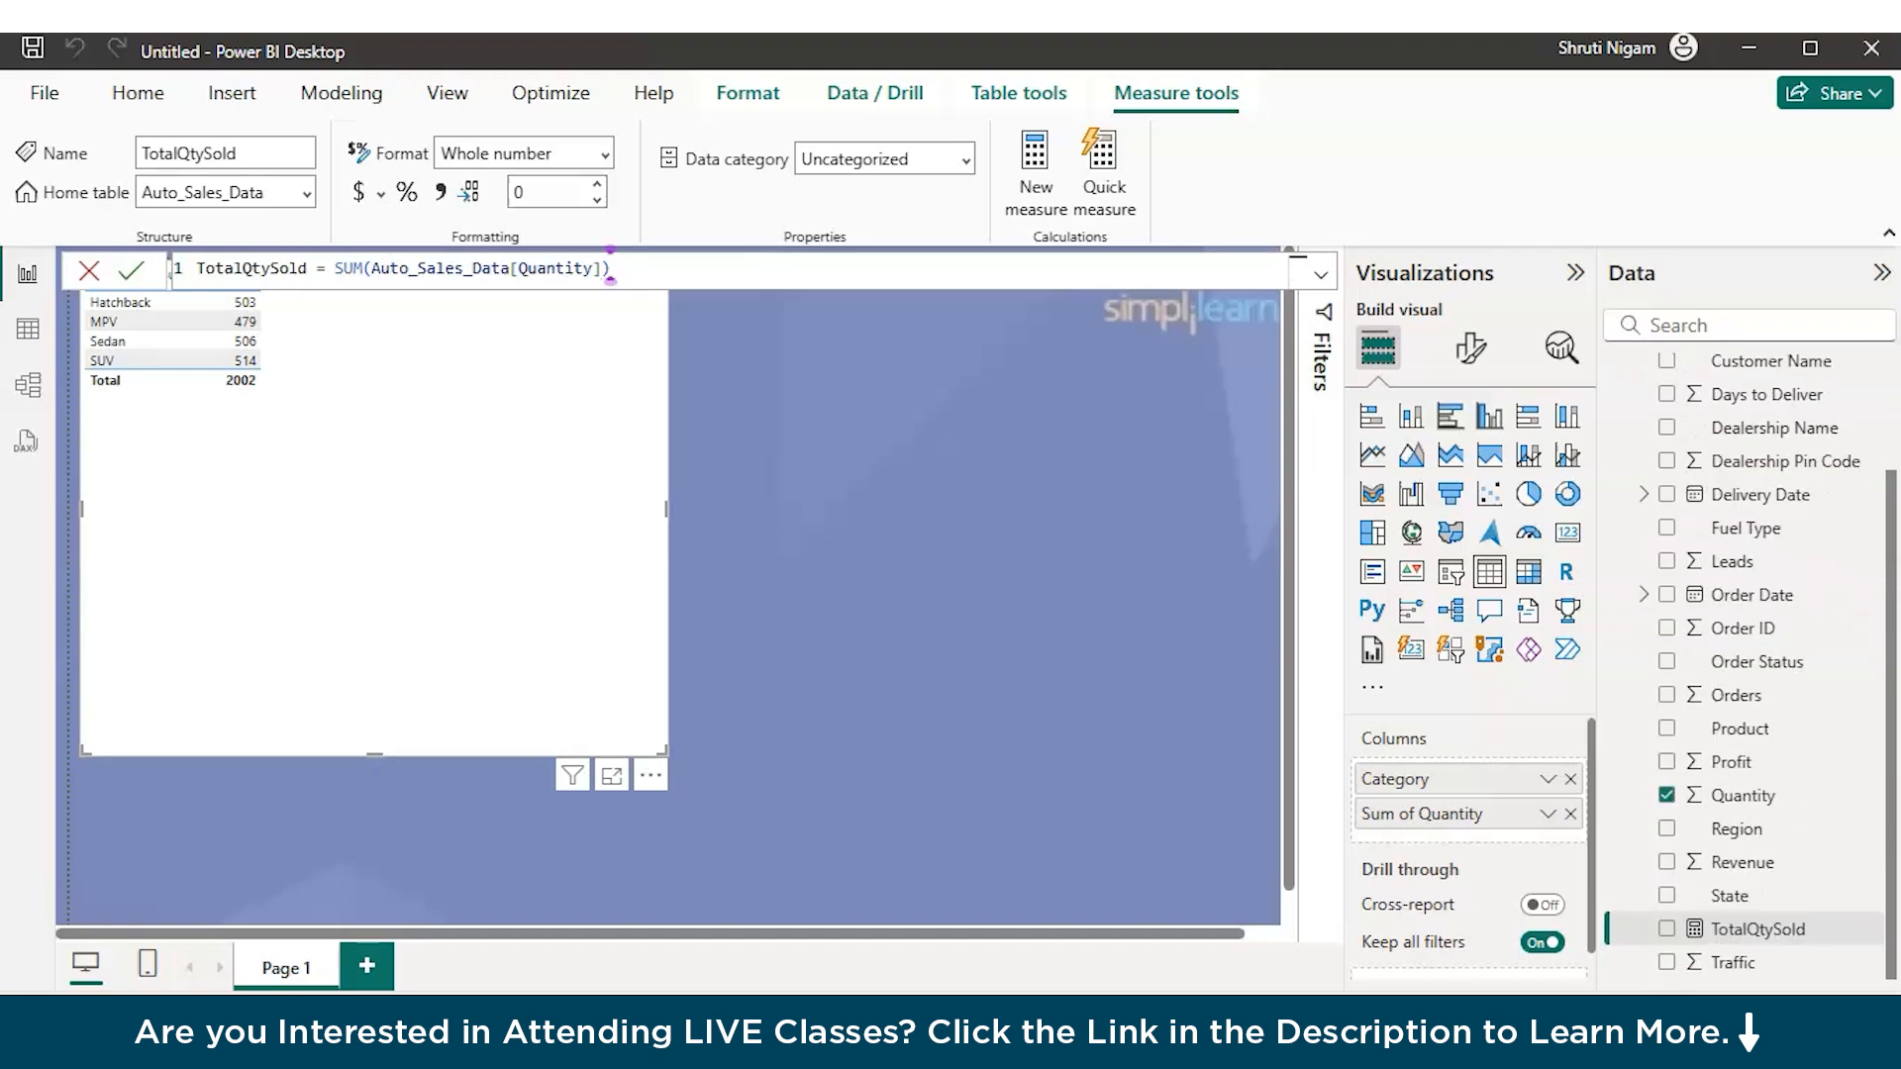
key("ctrl")
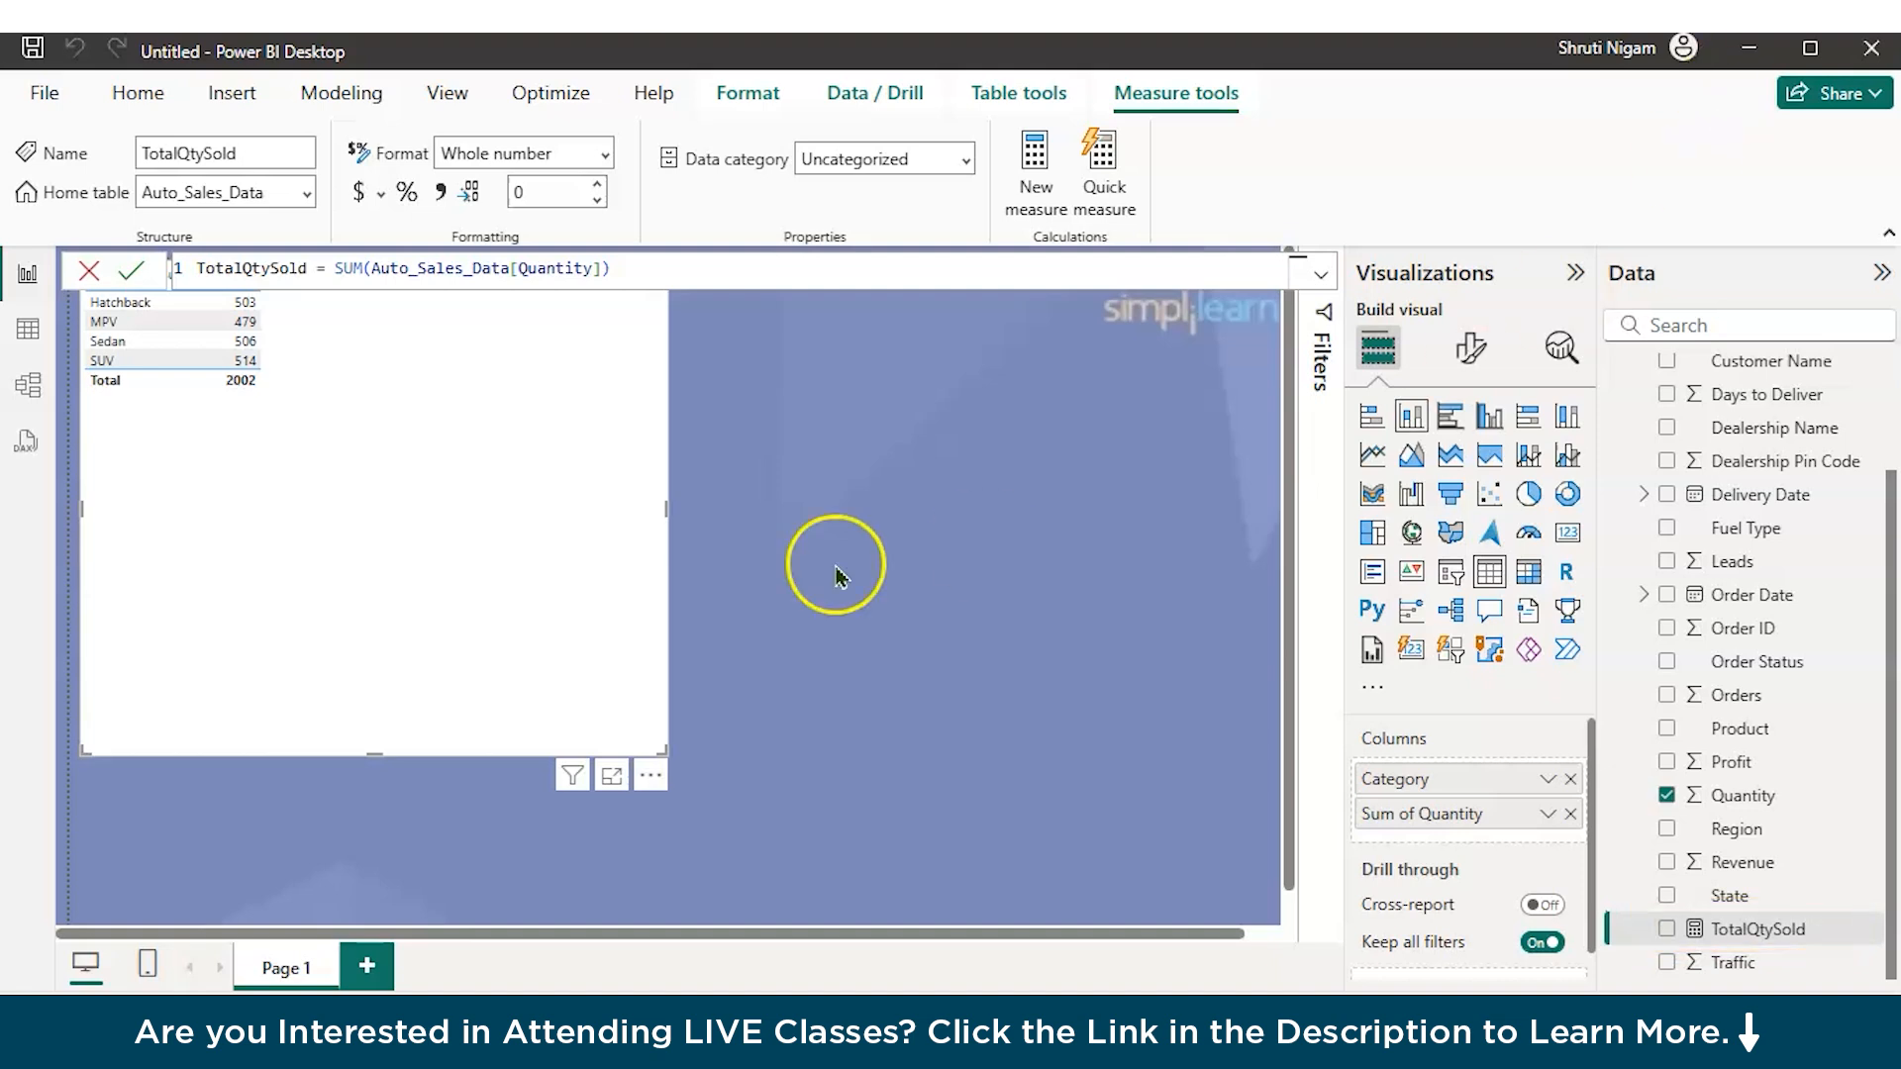
left_click(88, 274)
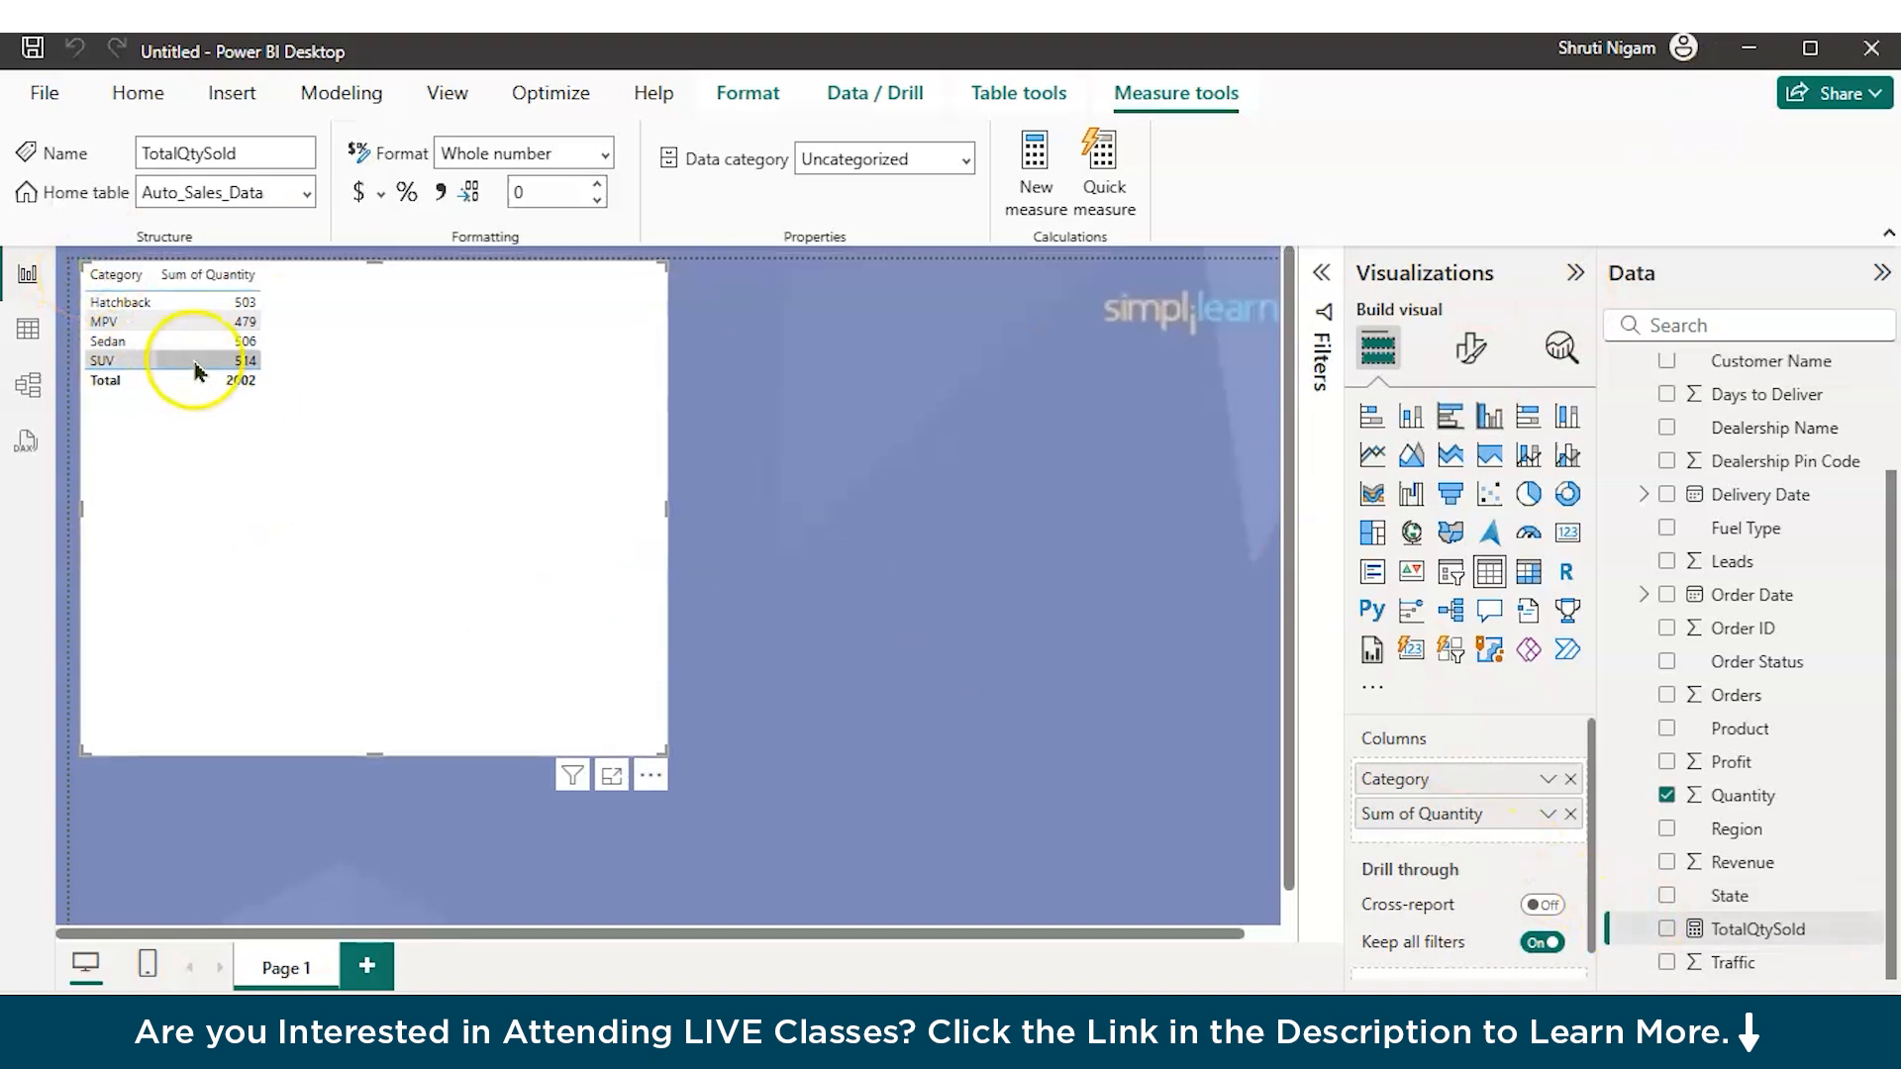
Step: Add the TotalQtySold measure to the table visual as a third column
left_click(1667, 929)
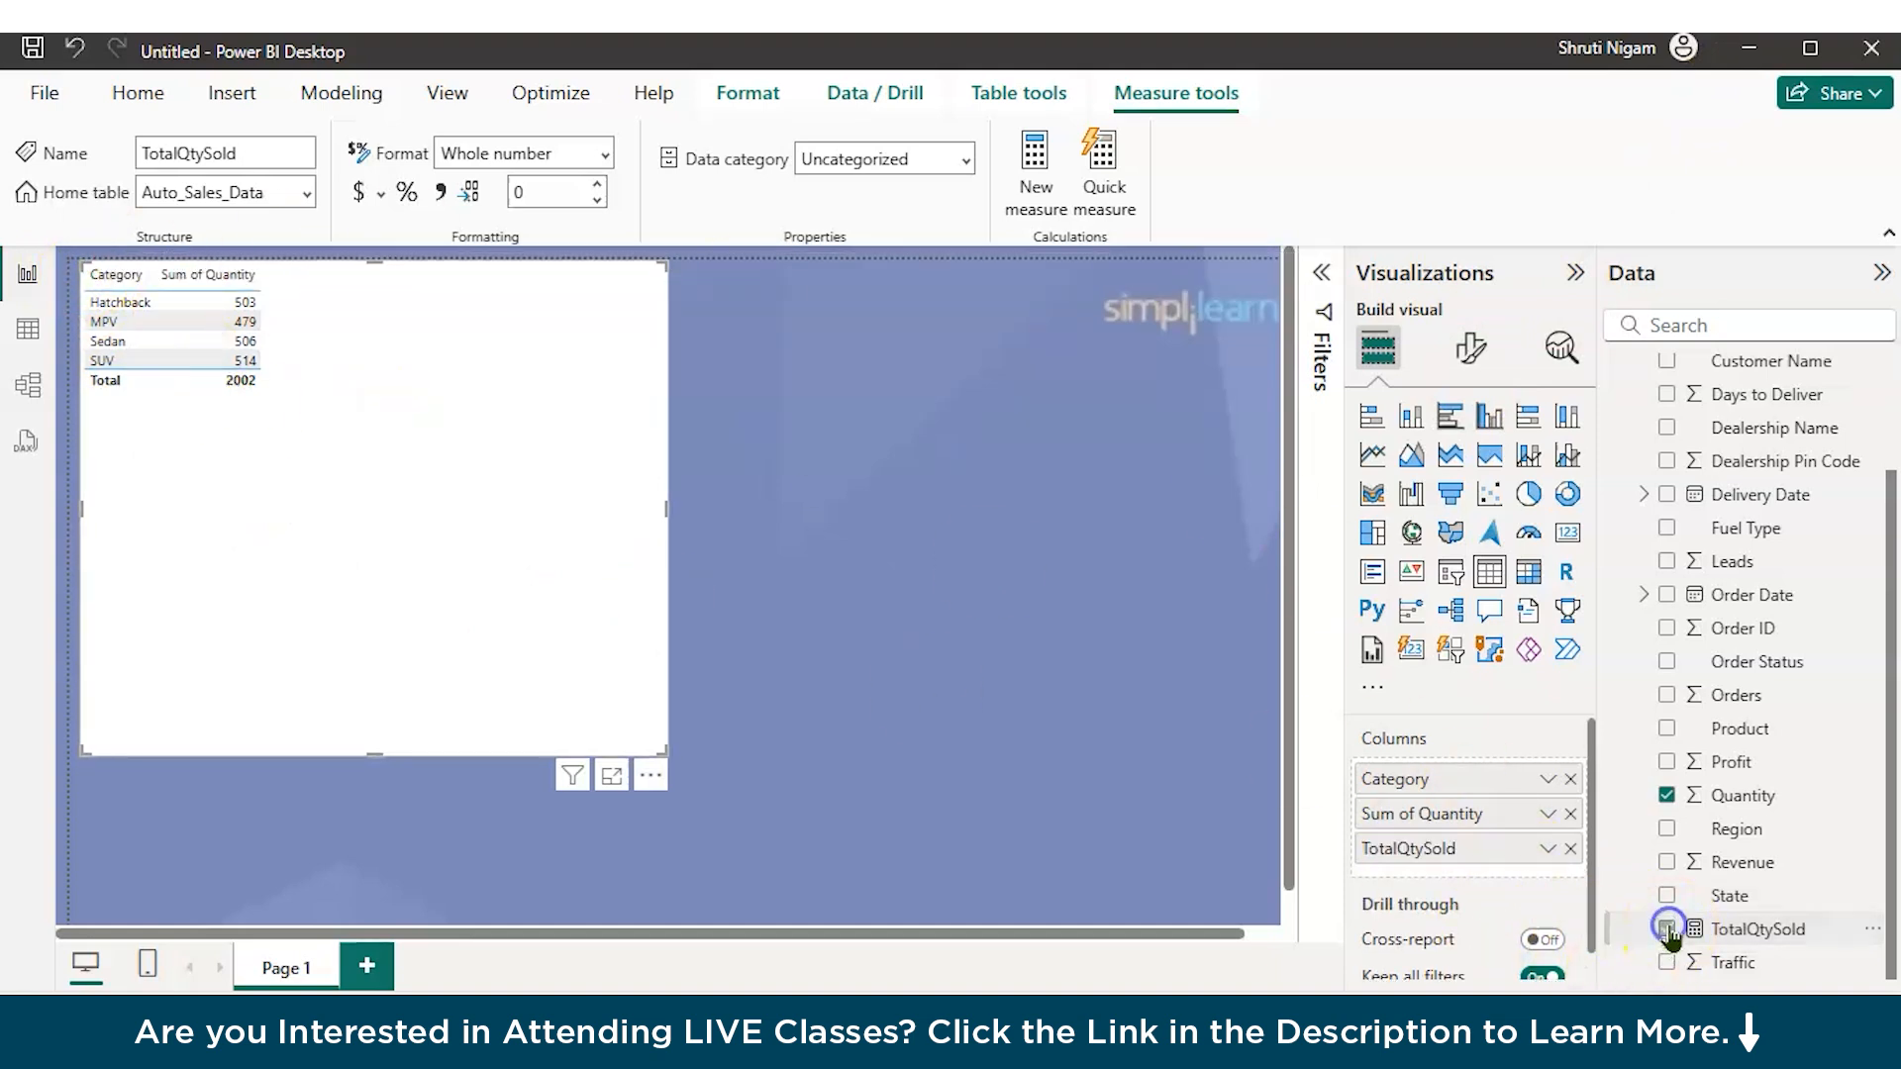
scroll(475, 612, "up", 2)
scroll(475, 612, "up", 1)
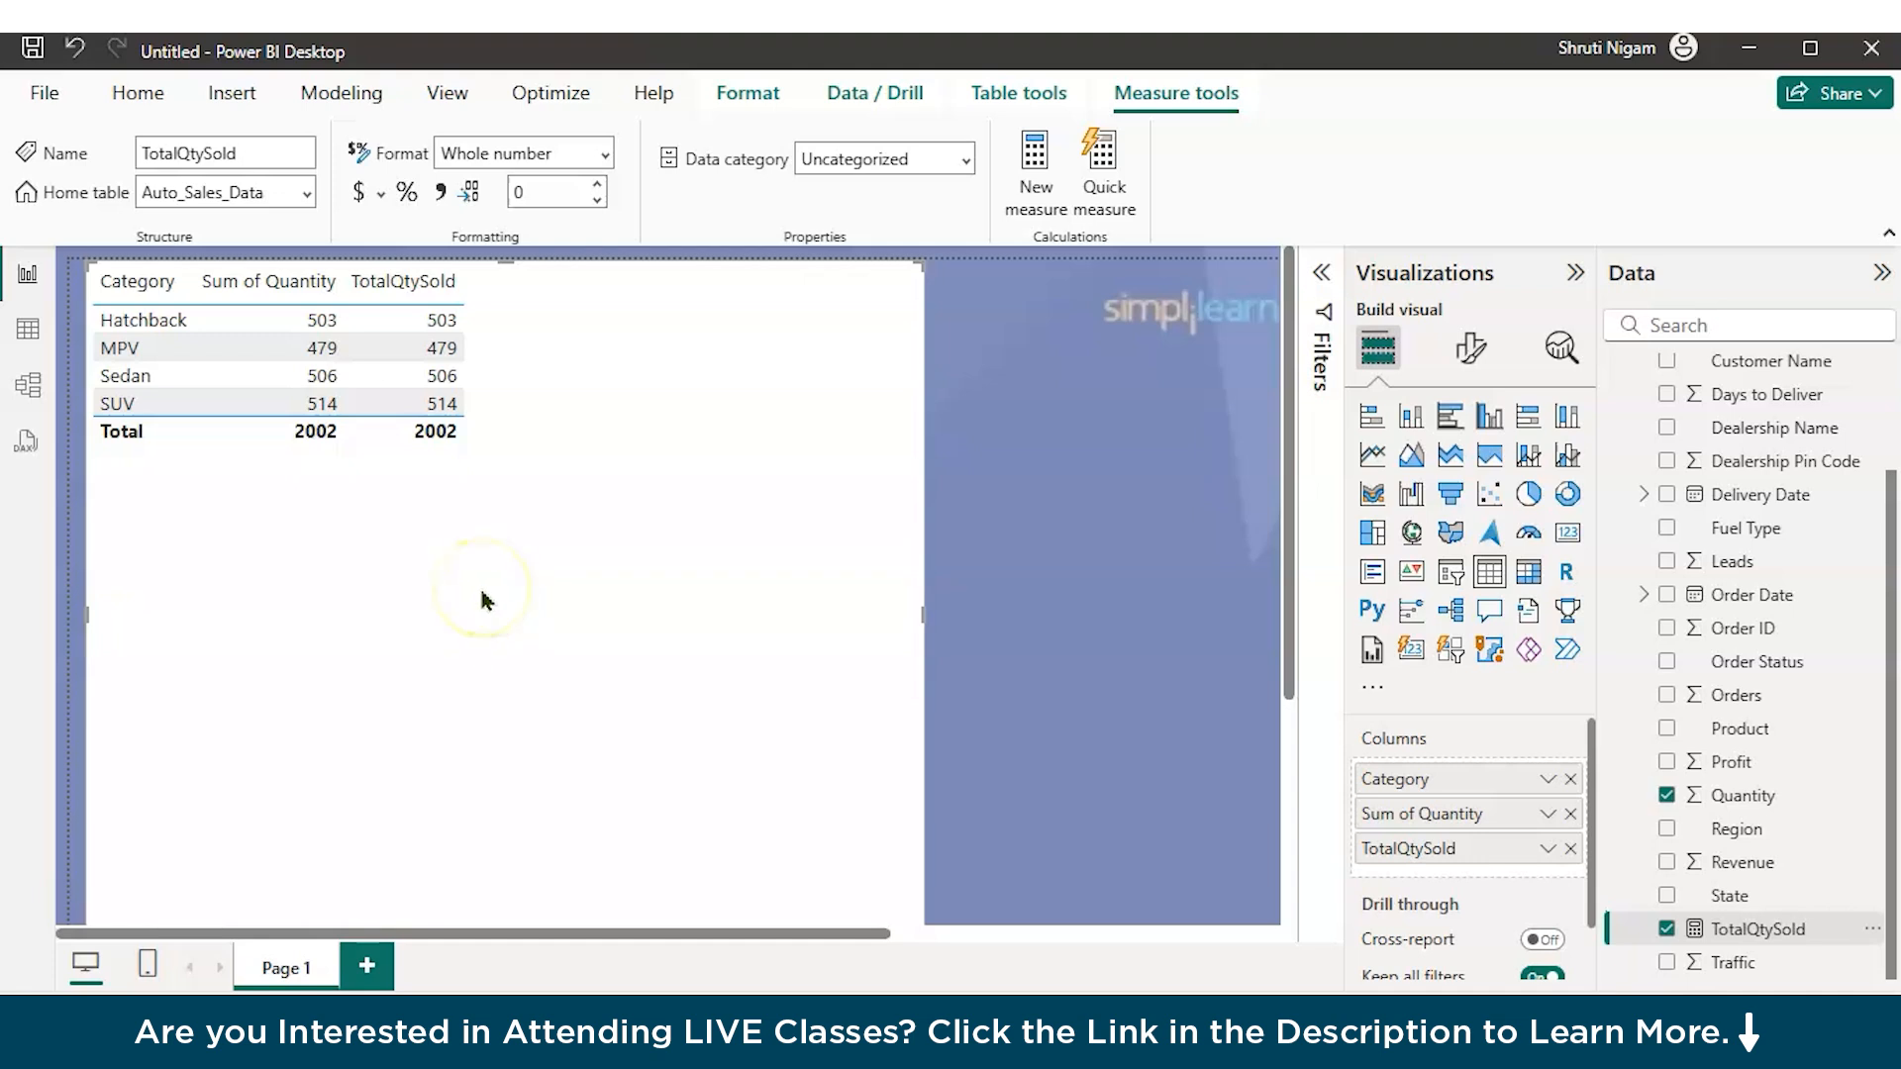
Step: Compare the aggregation options offered for the Sum of Quantity and TotalQtySold columns of the table visual
left_click(1548, 815)
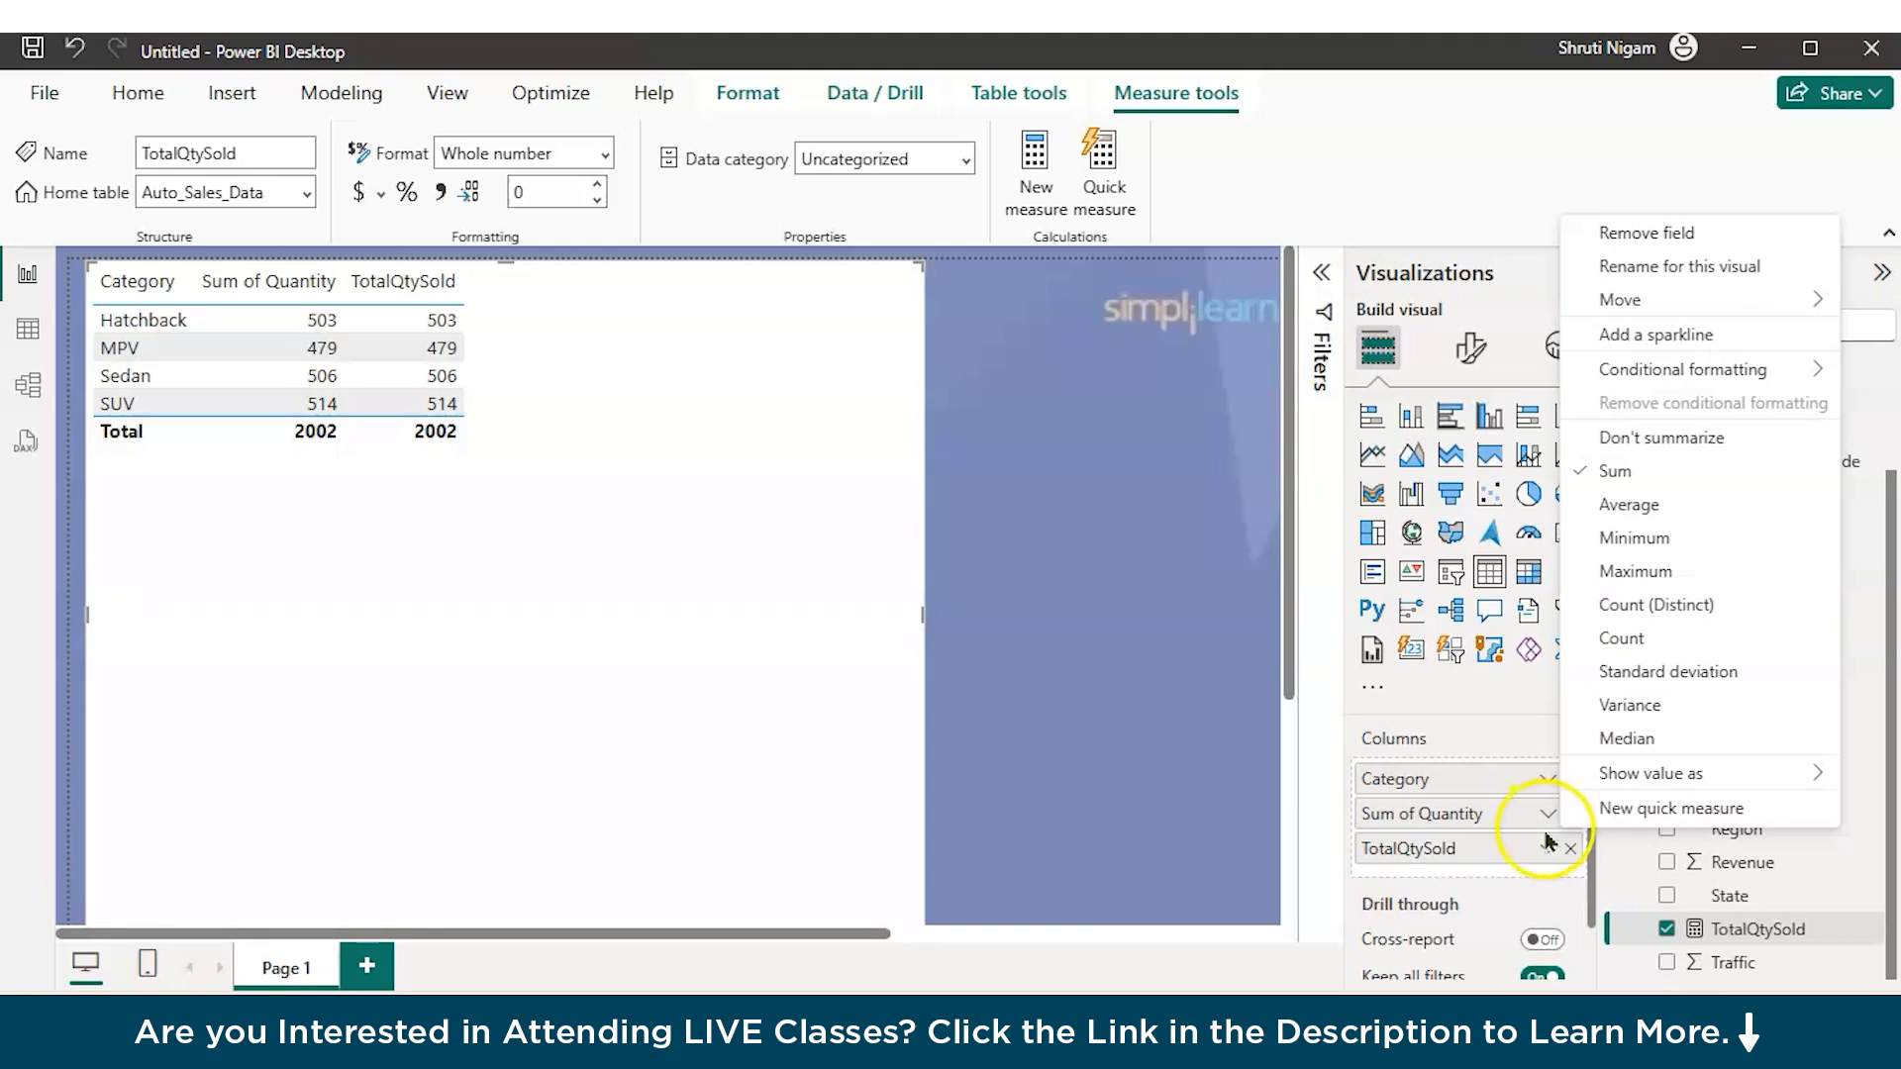
left_click(1547, 845)
left_click(1536, 814)
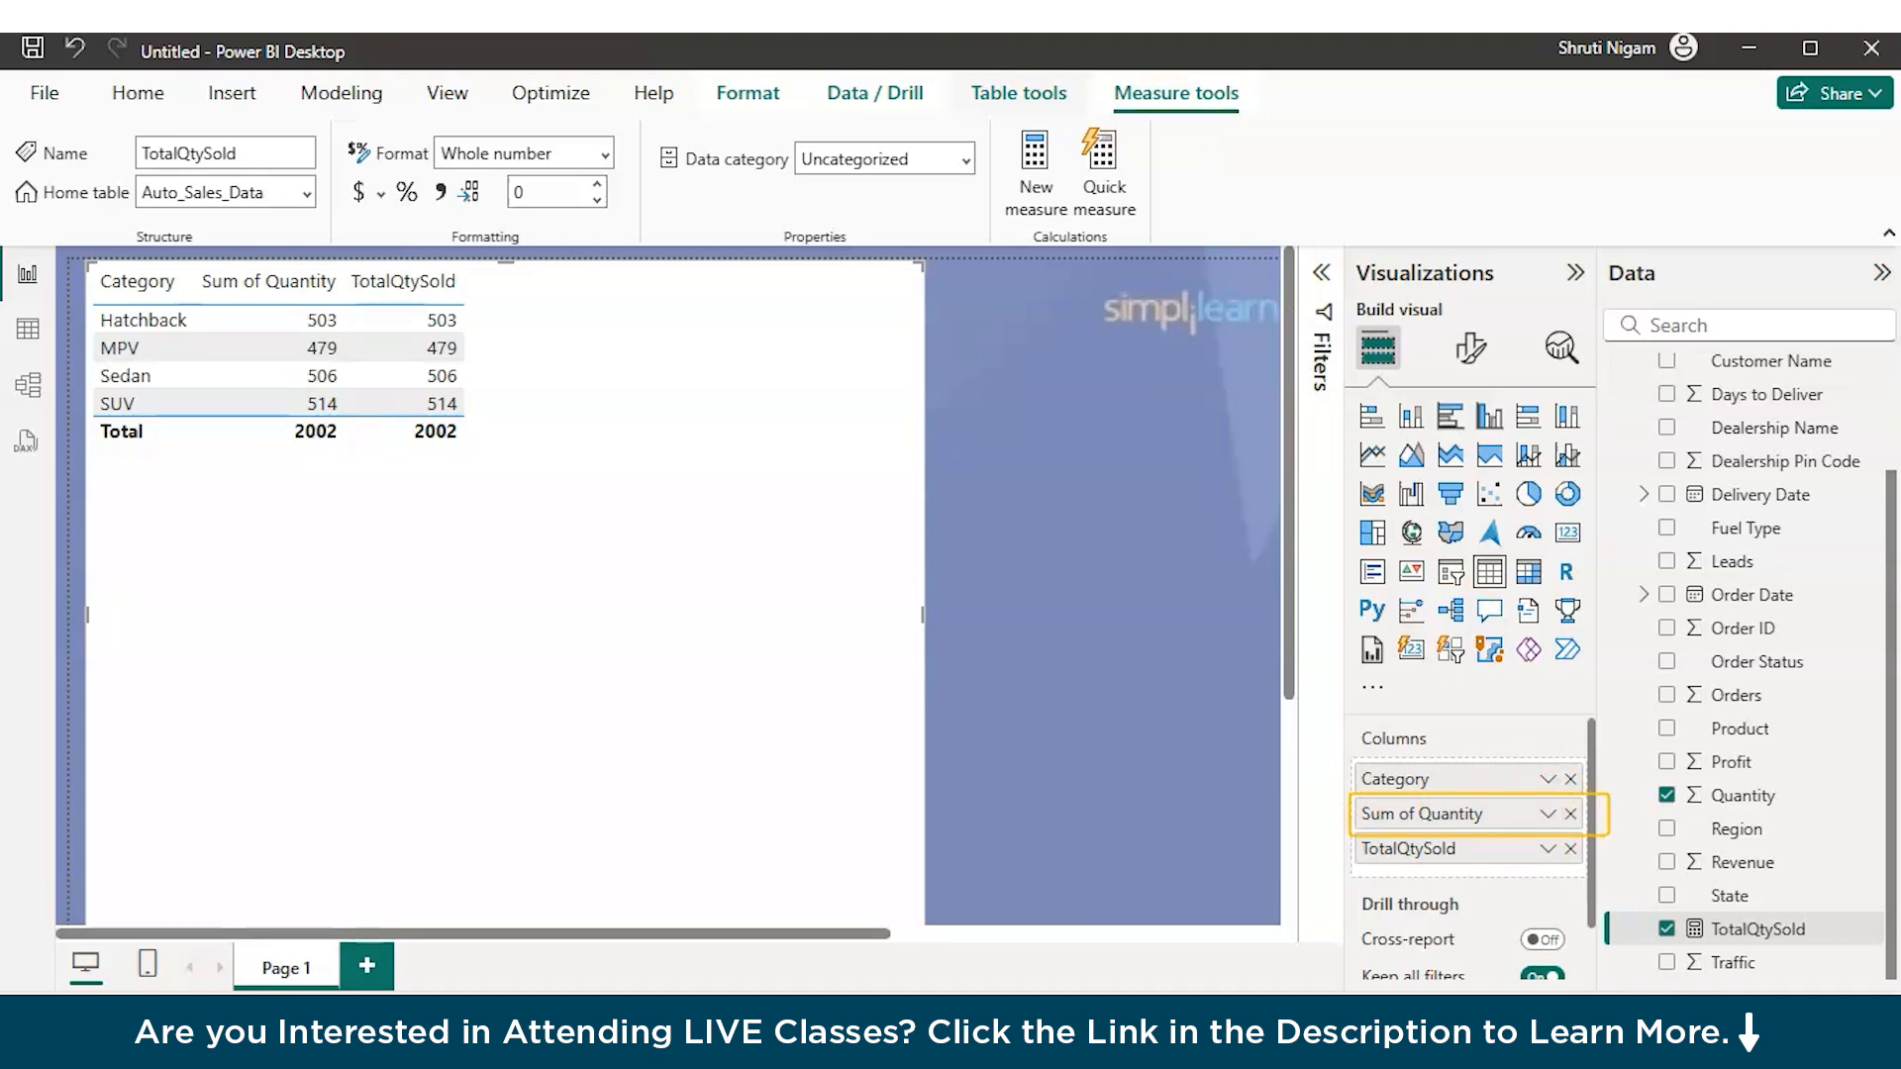
left_click(1548, 813)
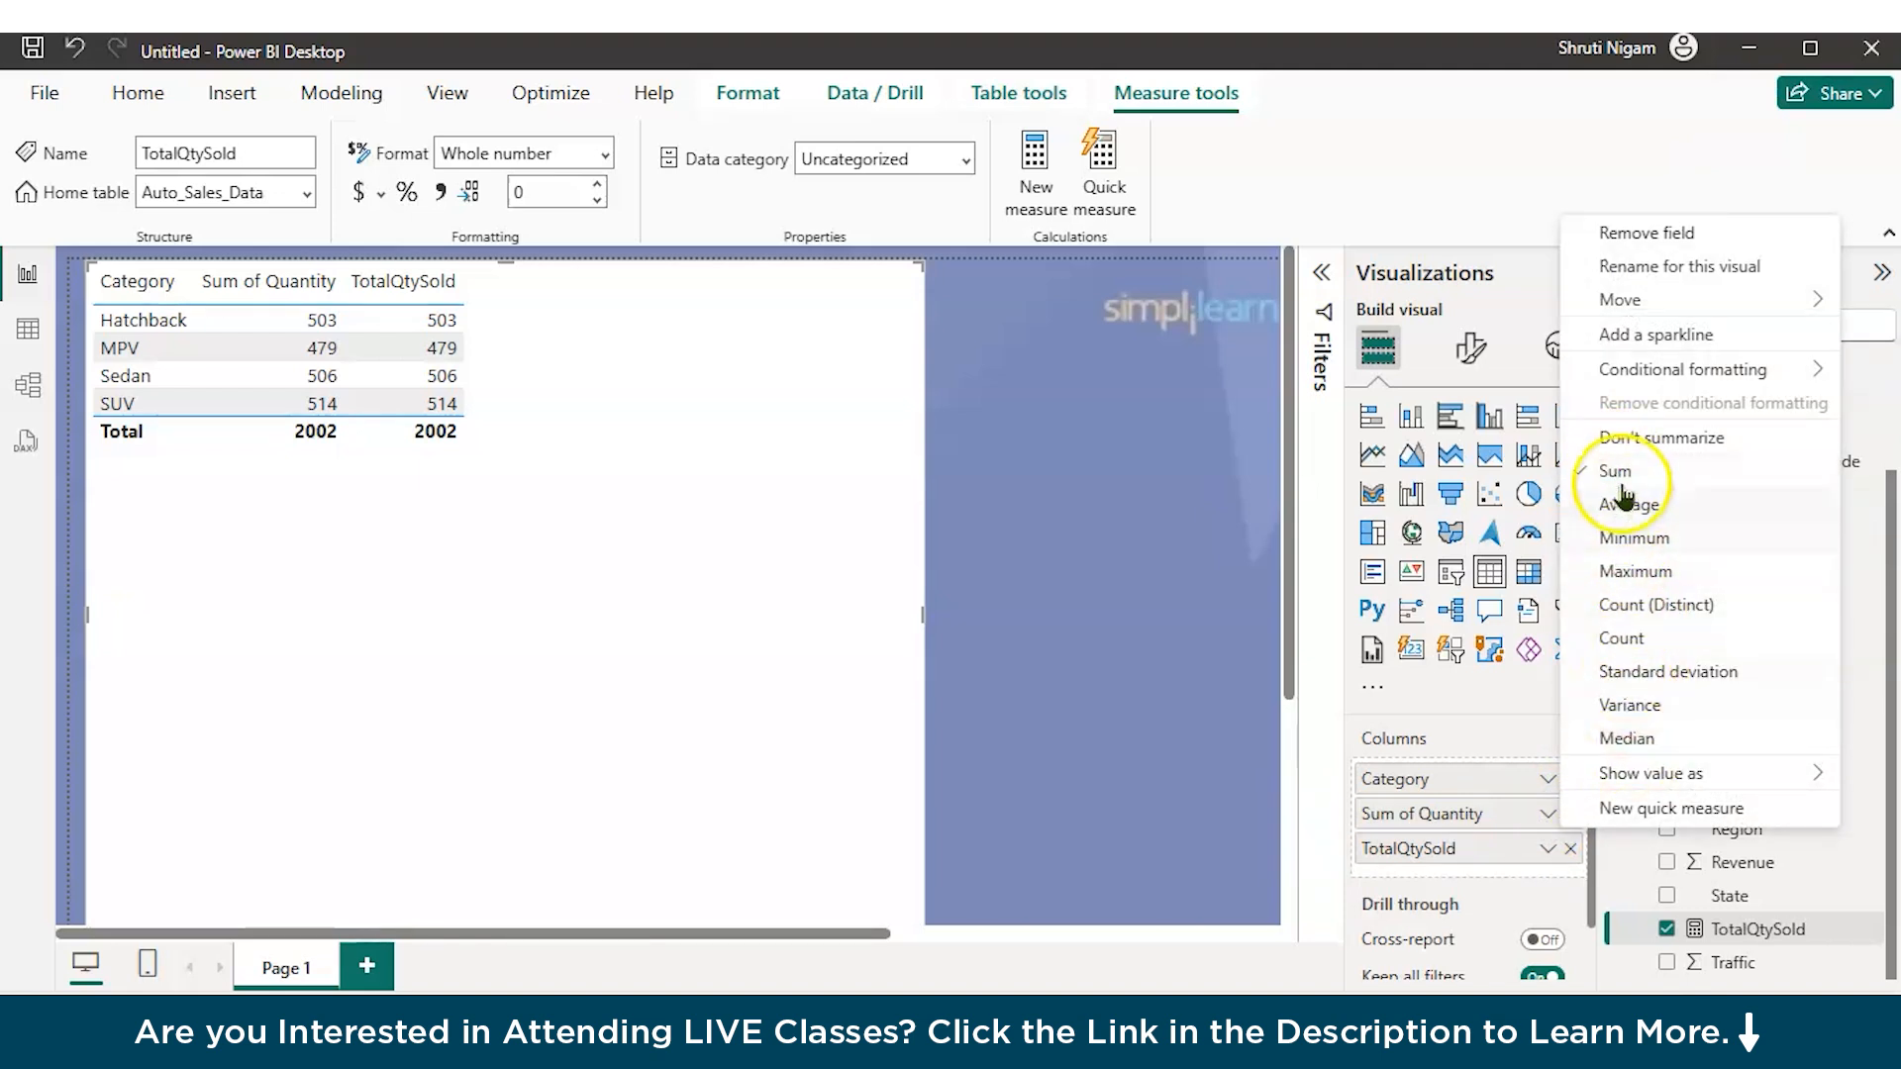
left_click(1549, 850)
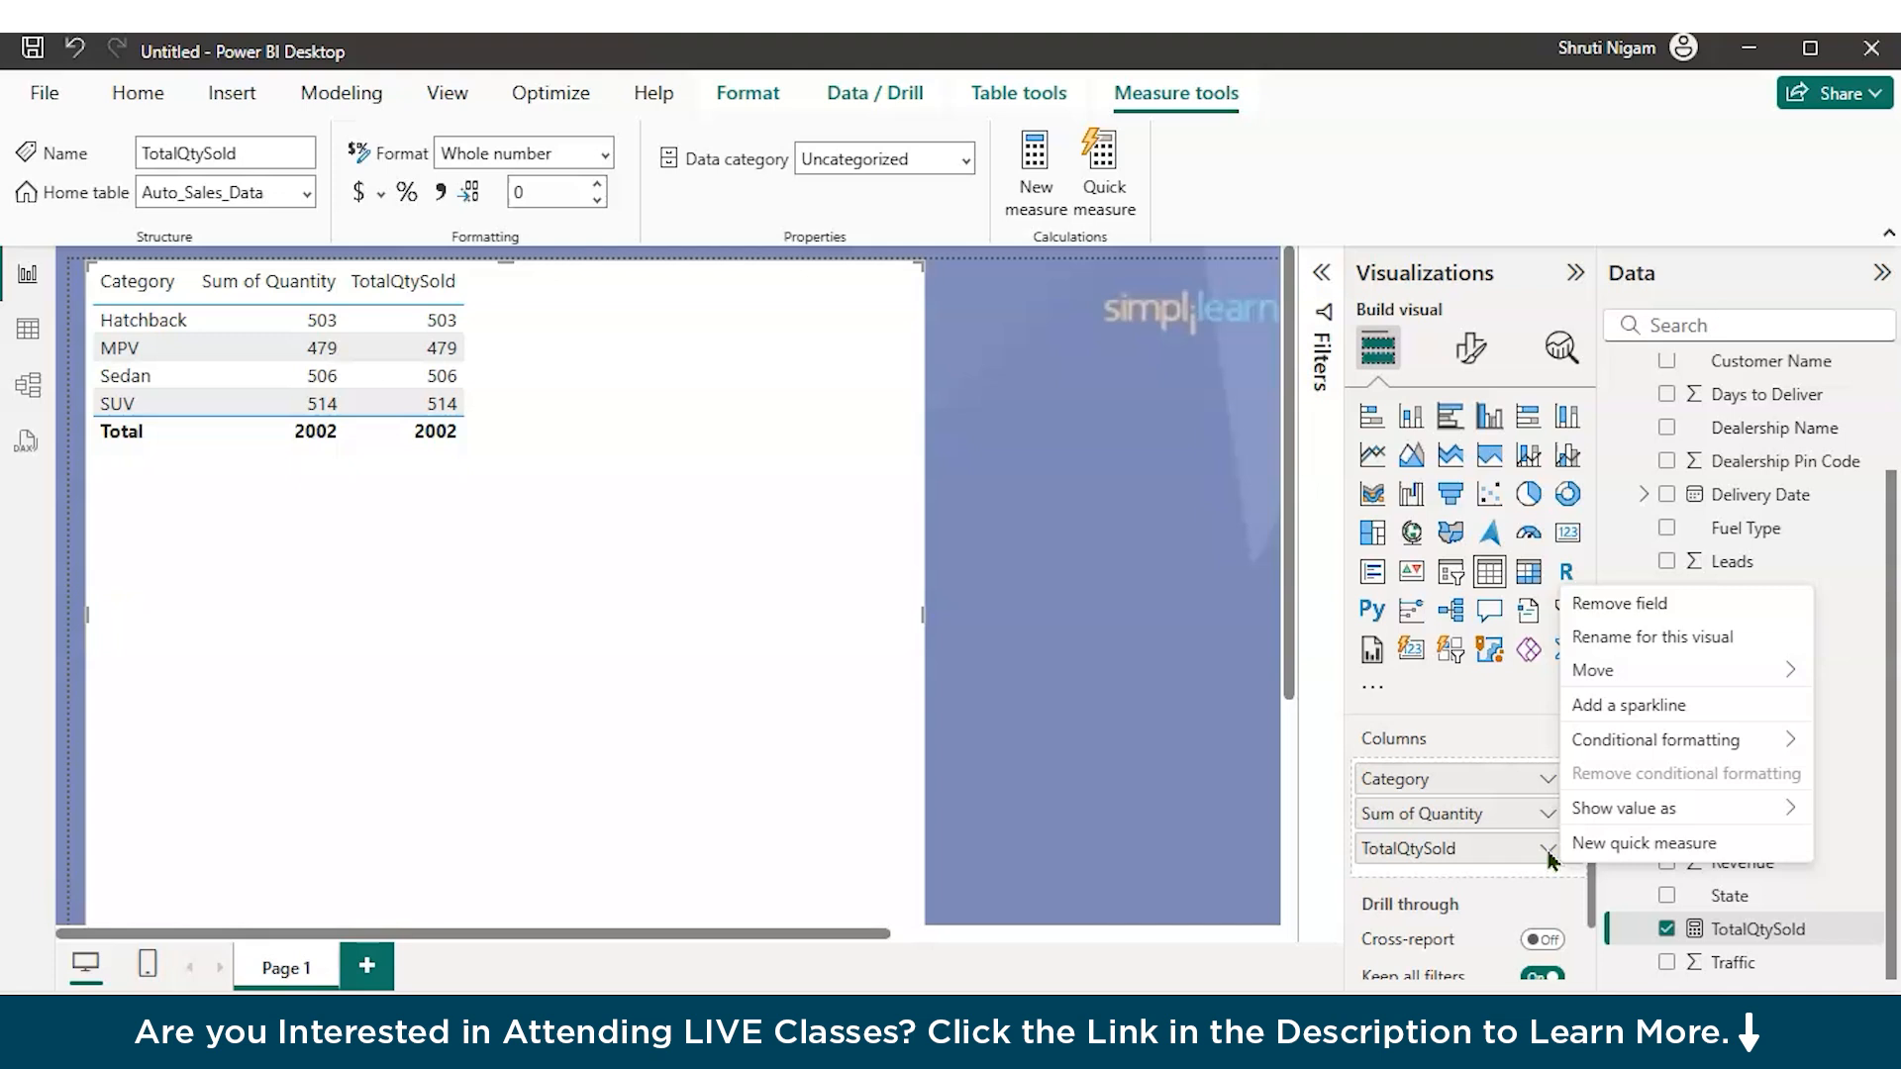
Step: Check how TotalQtySold values can be shown, close its options and shrink the category table visual to fit its data
mouse_move(1604, 810)
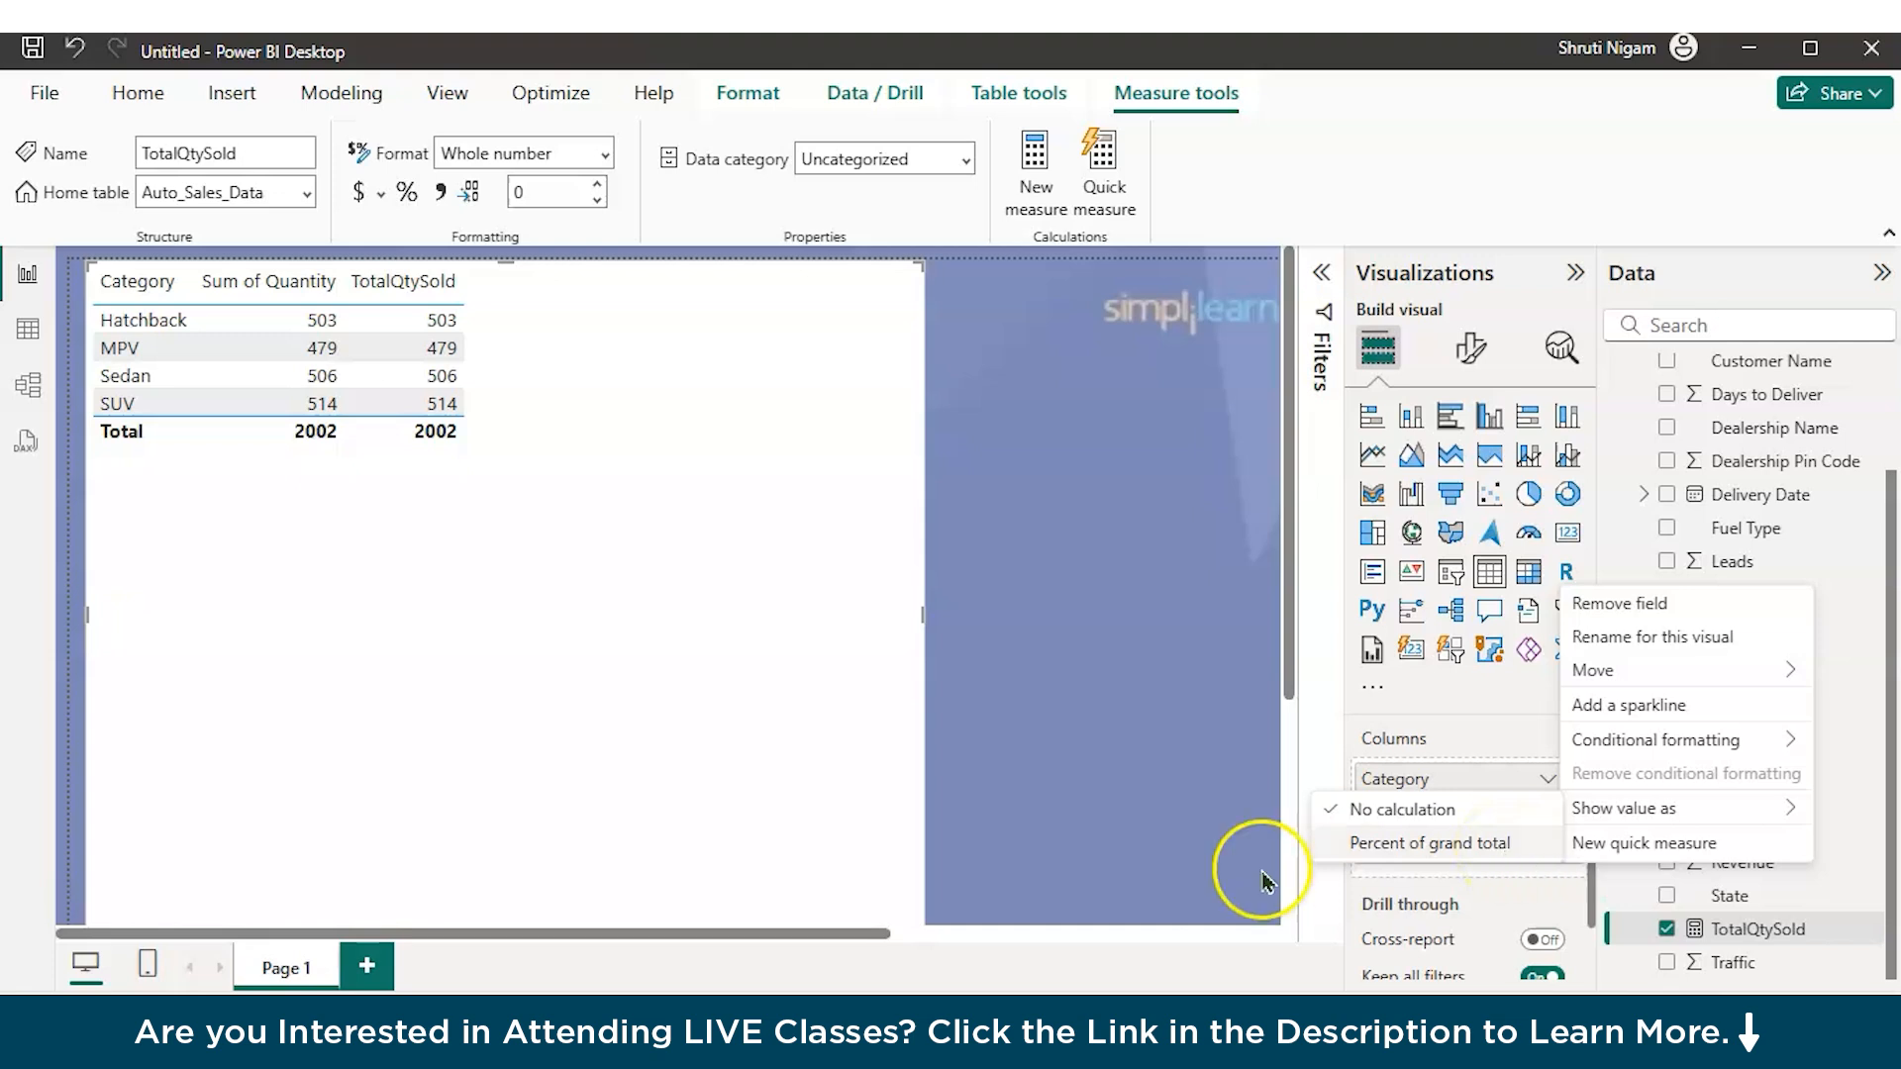
left_click(779, 595)
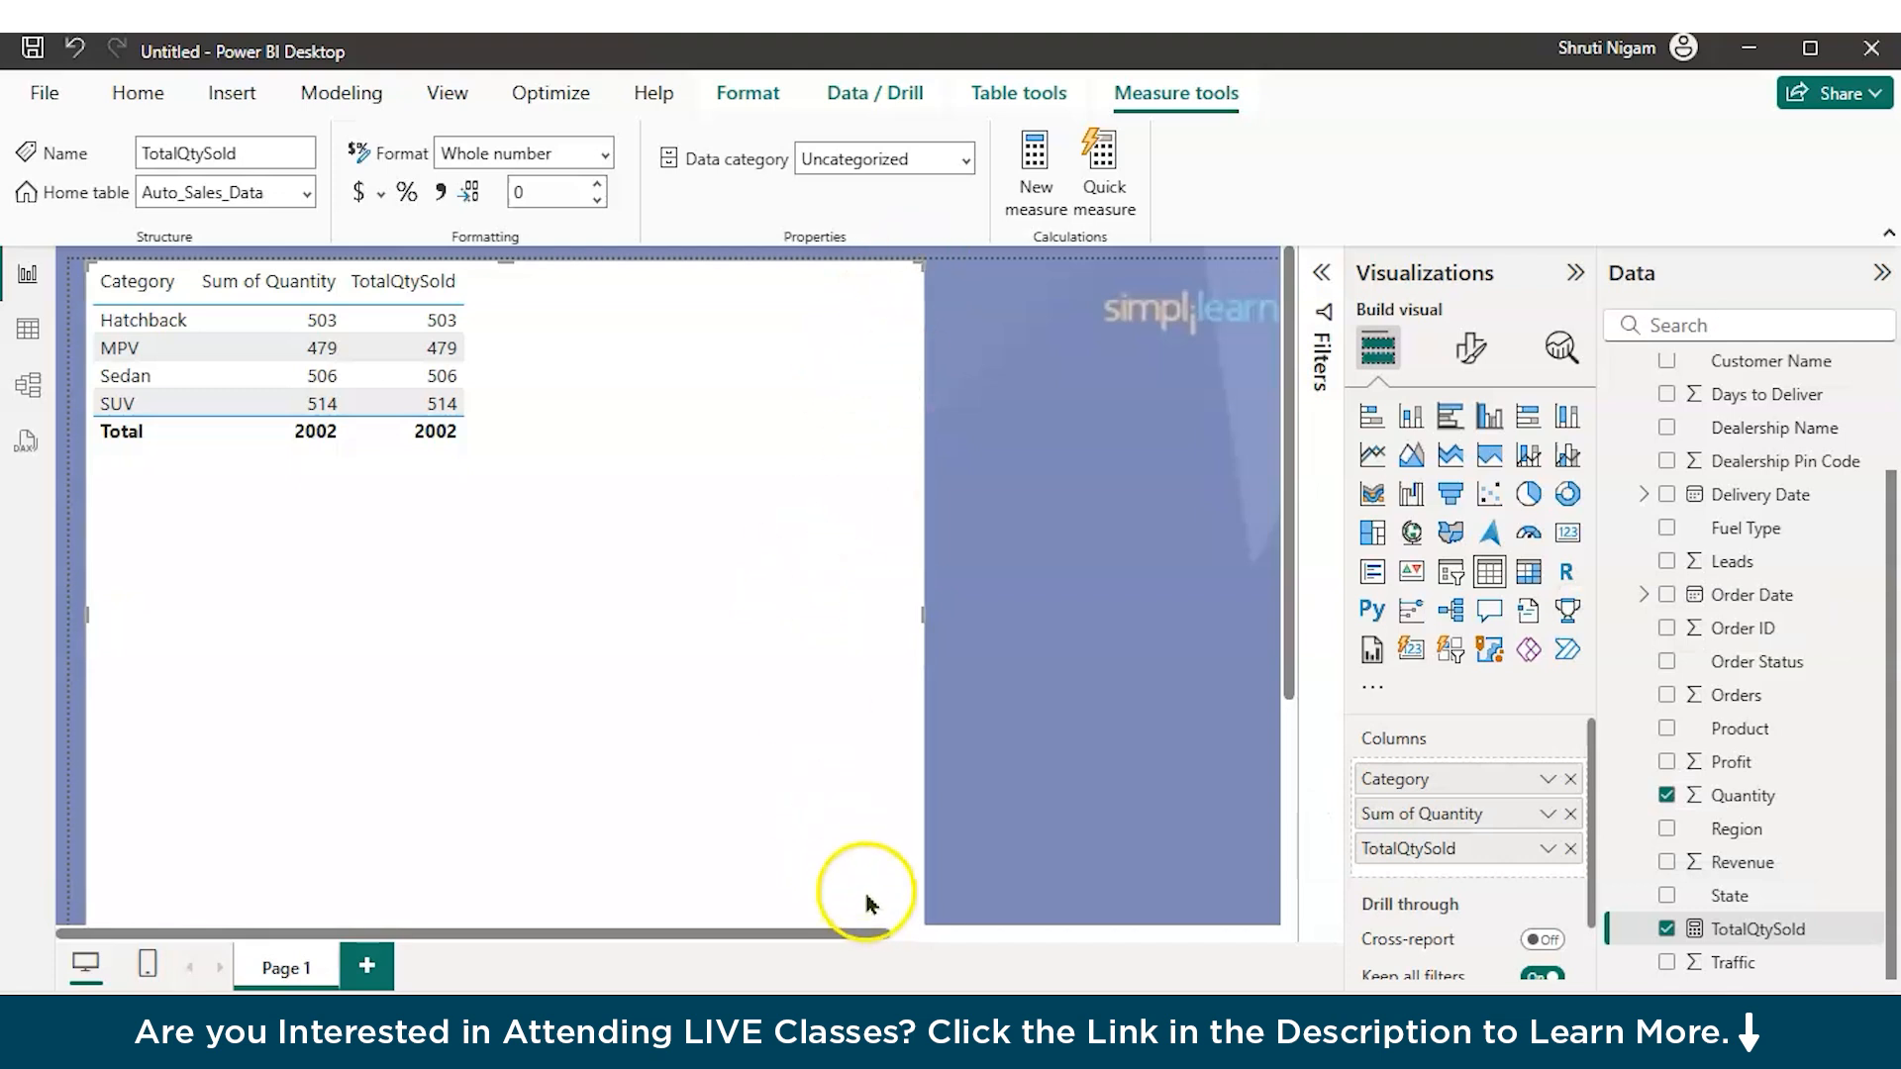
scroll(789, 737, "down", 1)
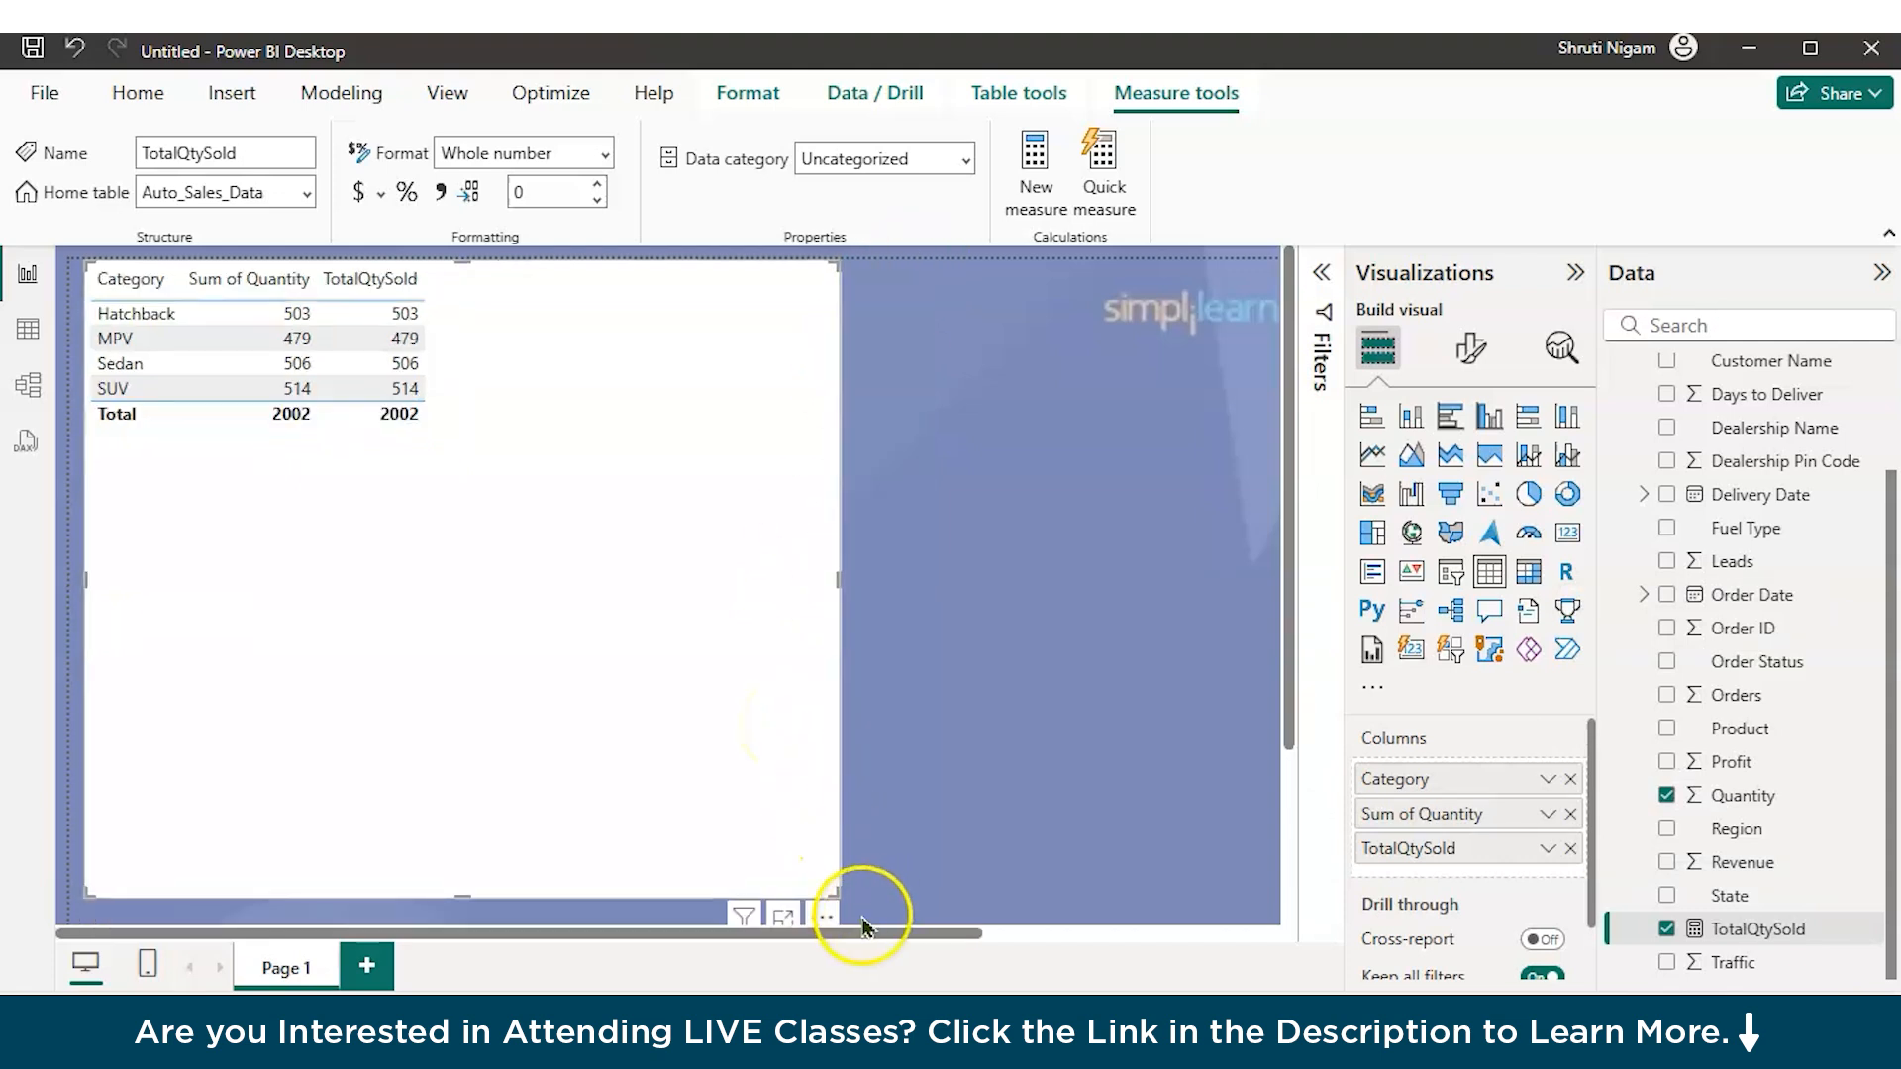
left_click_drag(832, 886, 519, 482)
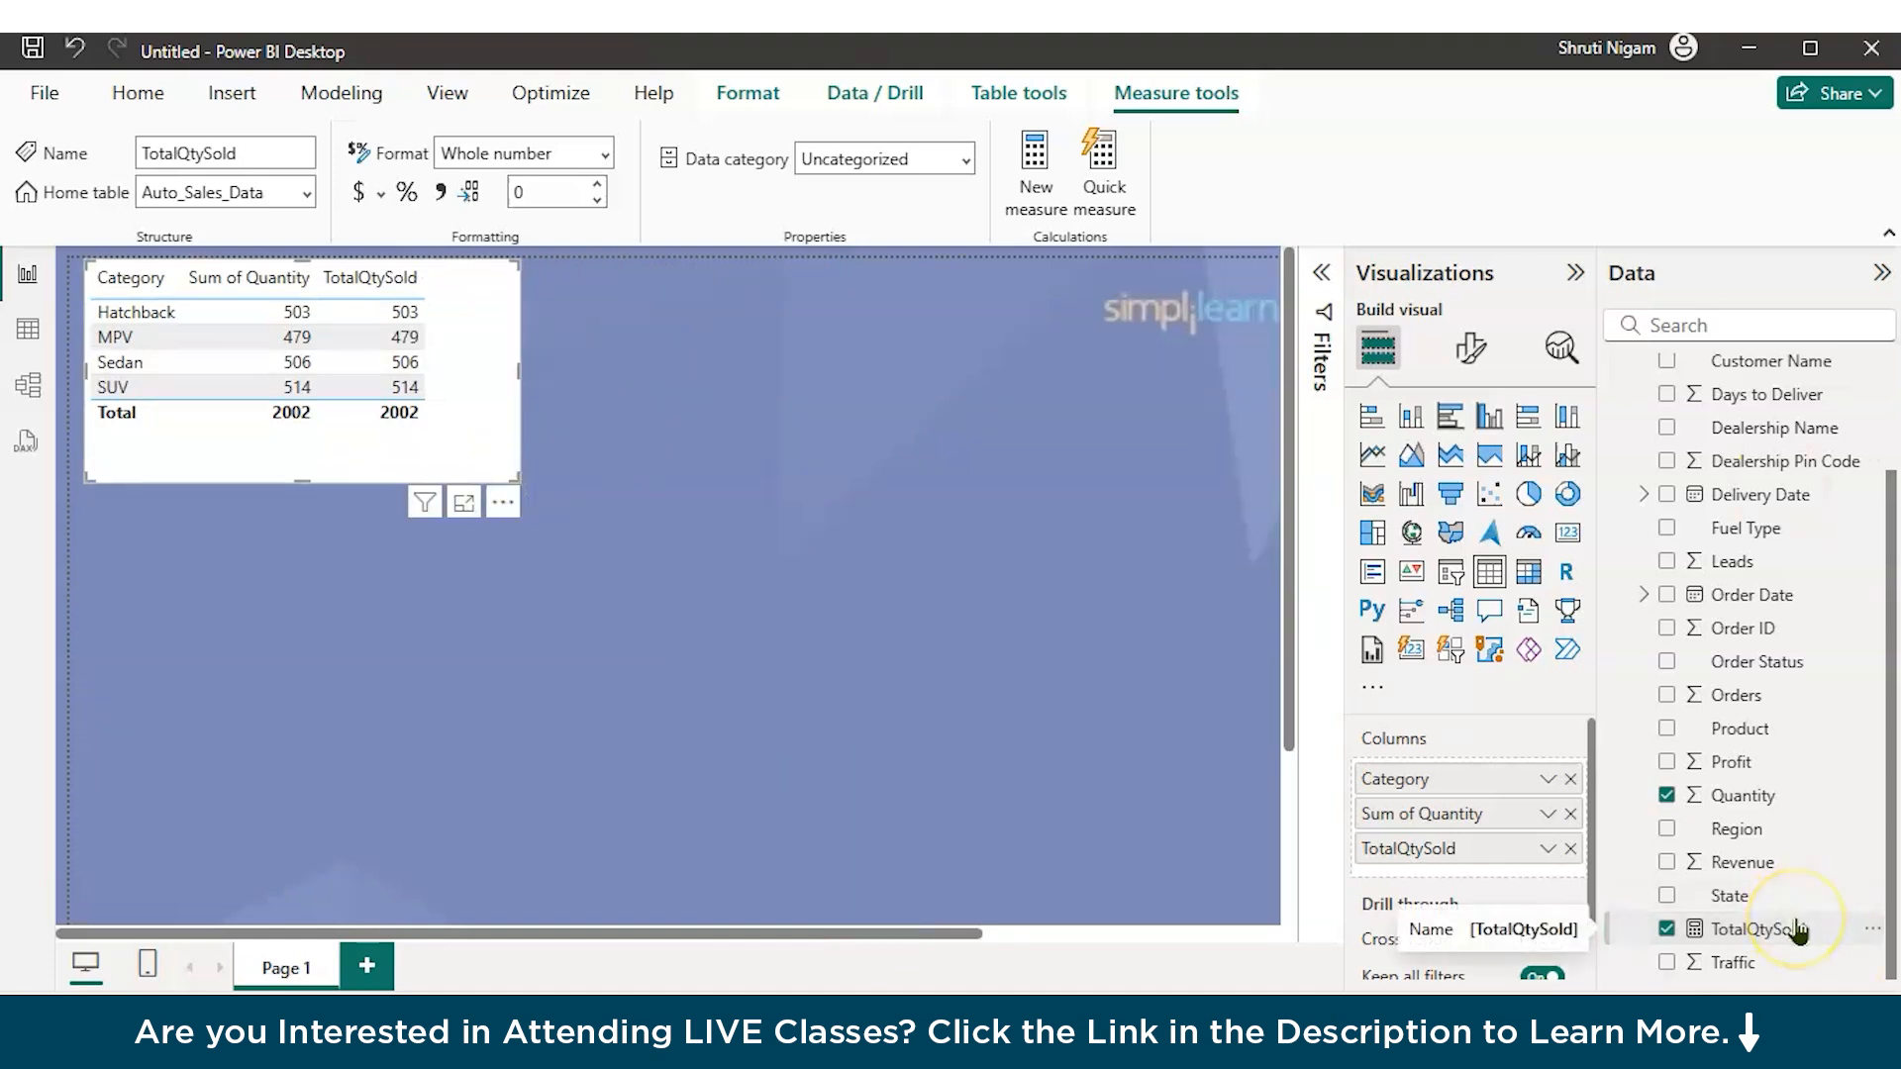
scroll(1799, 931, "up", 3)
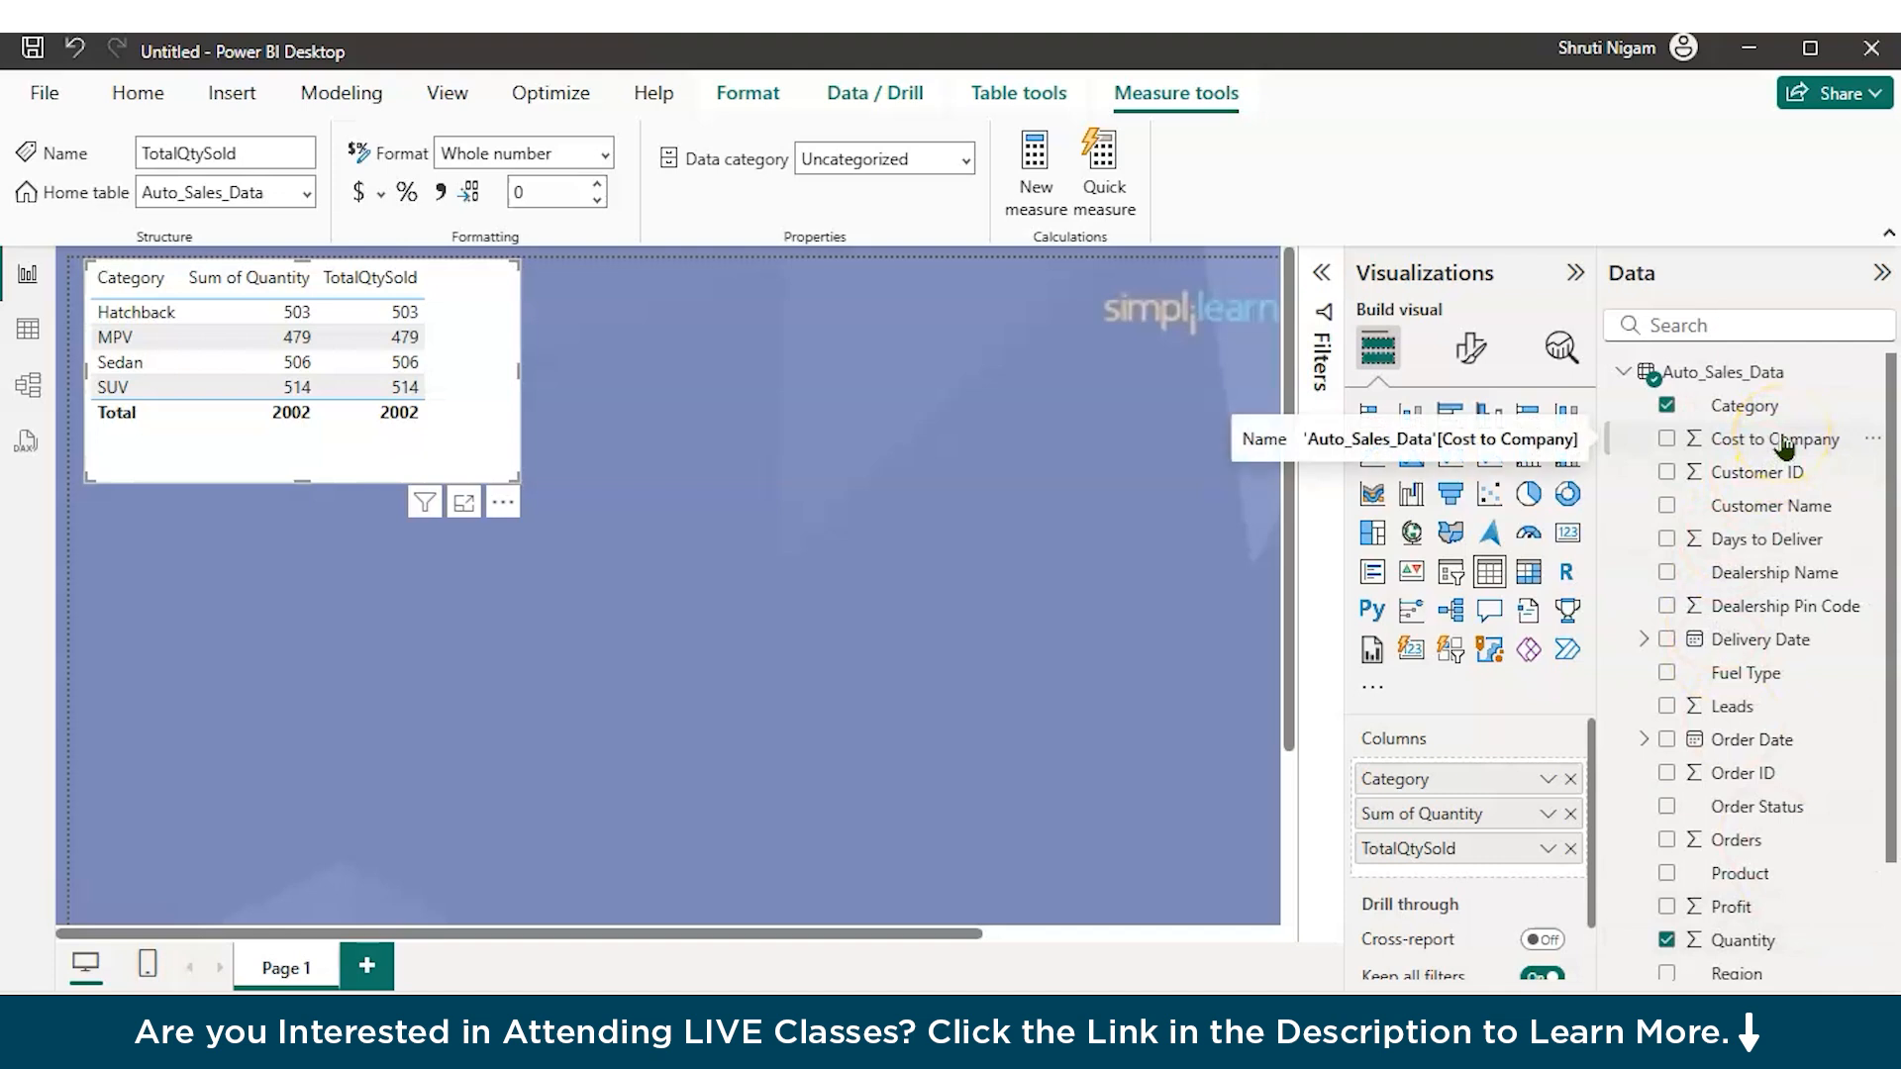
scroll(1783, 614, "down", 3)
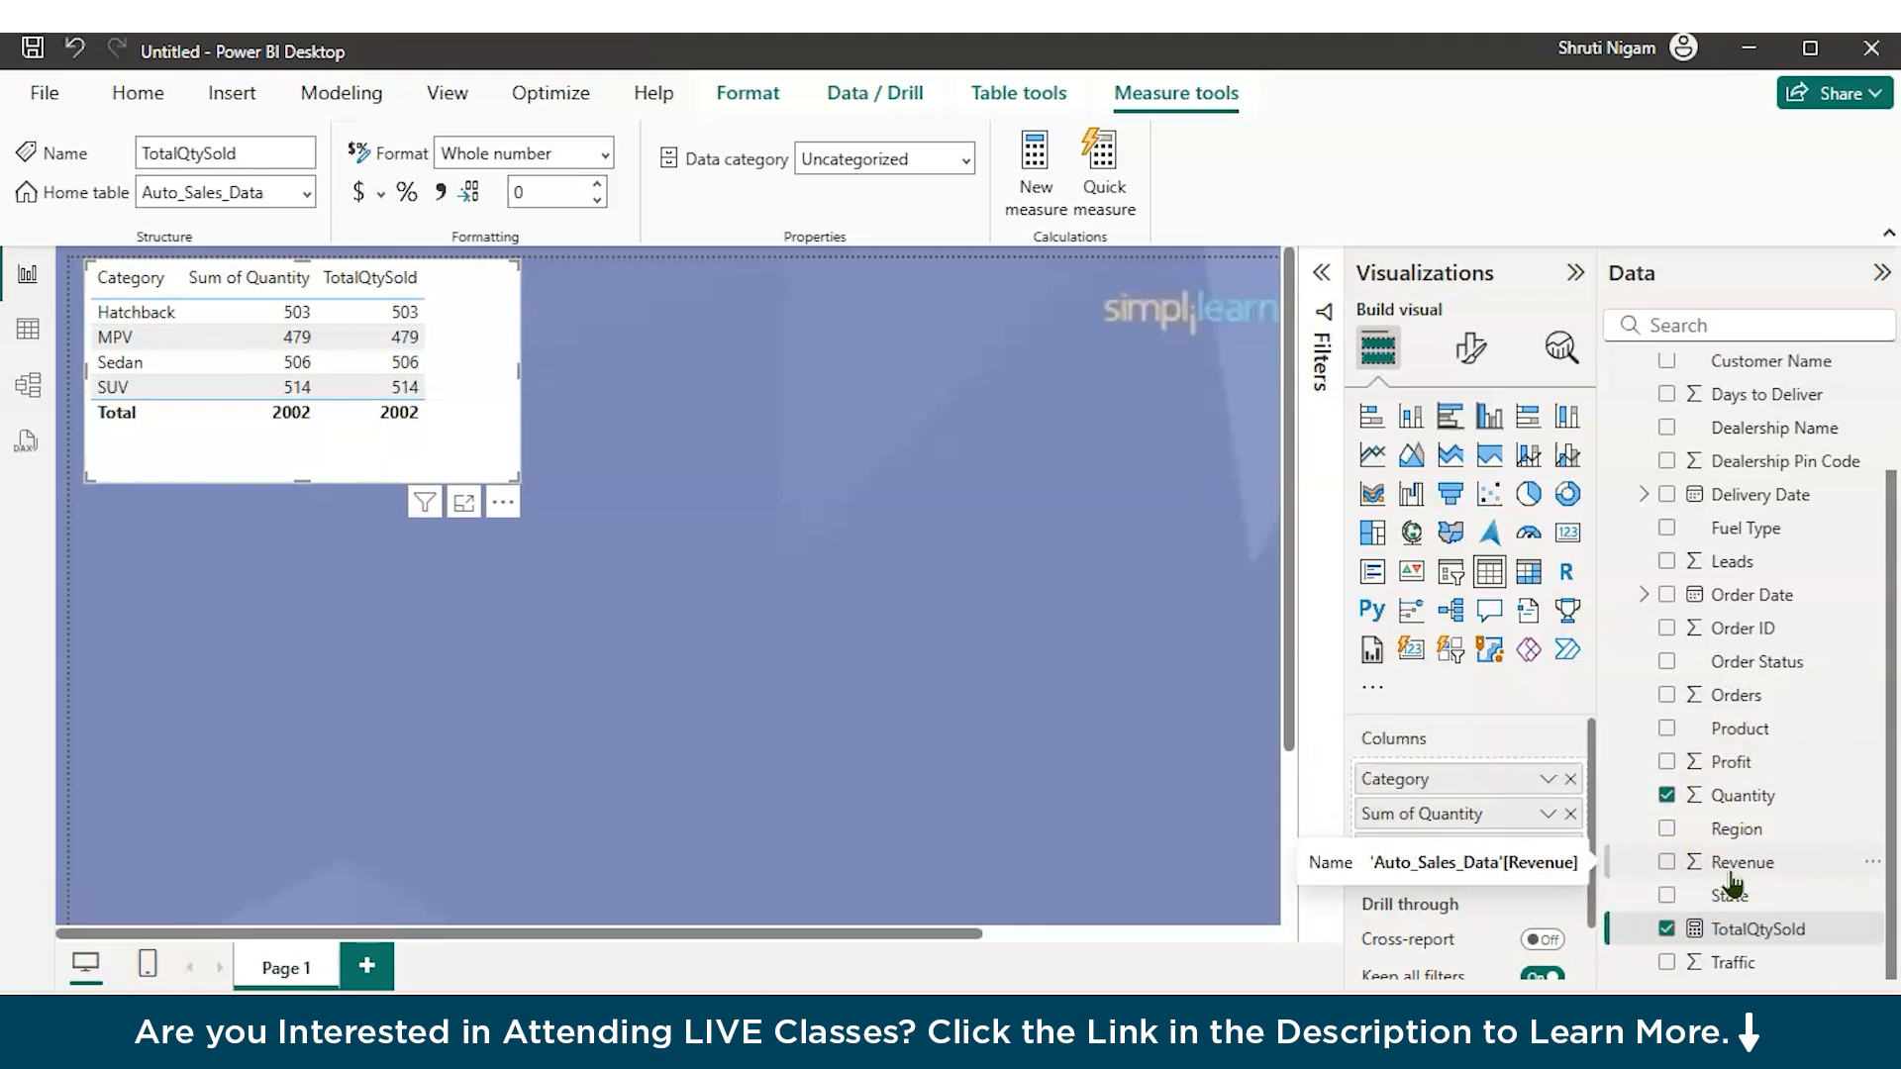
left_click_drag(514, 476, 451, 448)
left_click(598, 500)
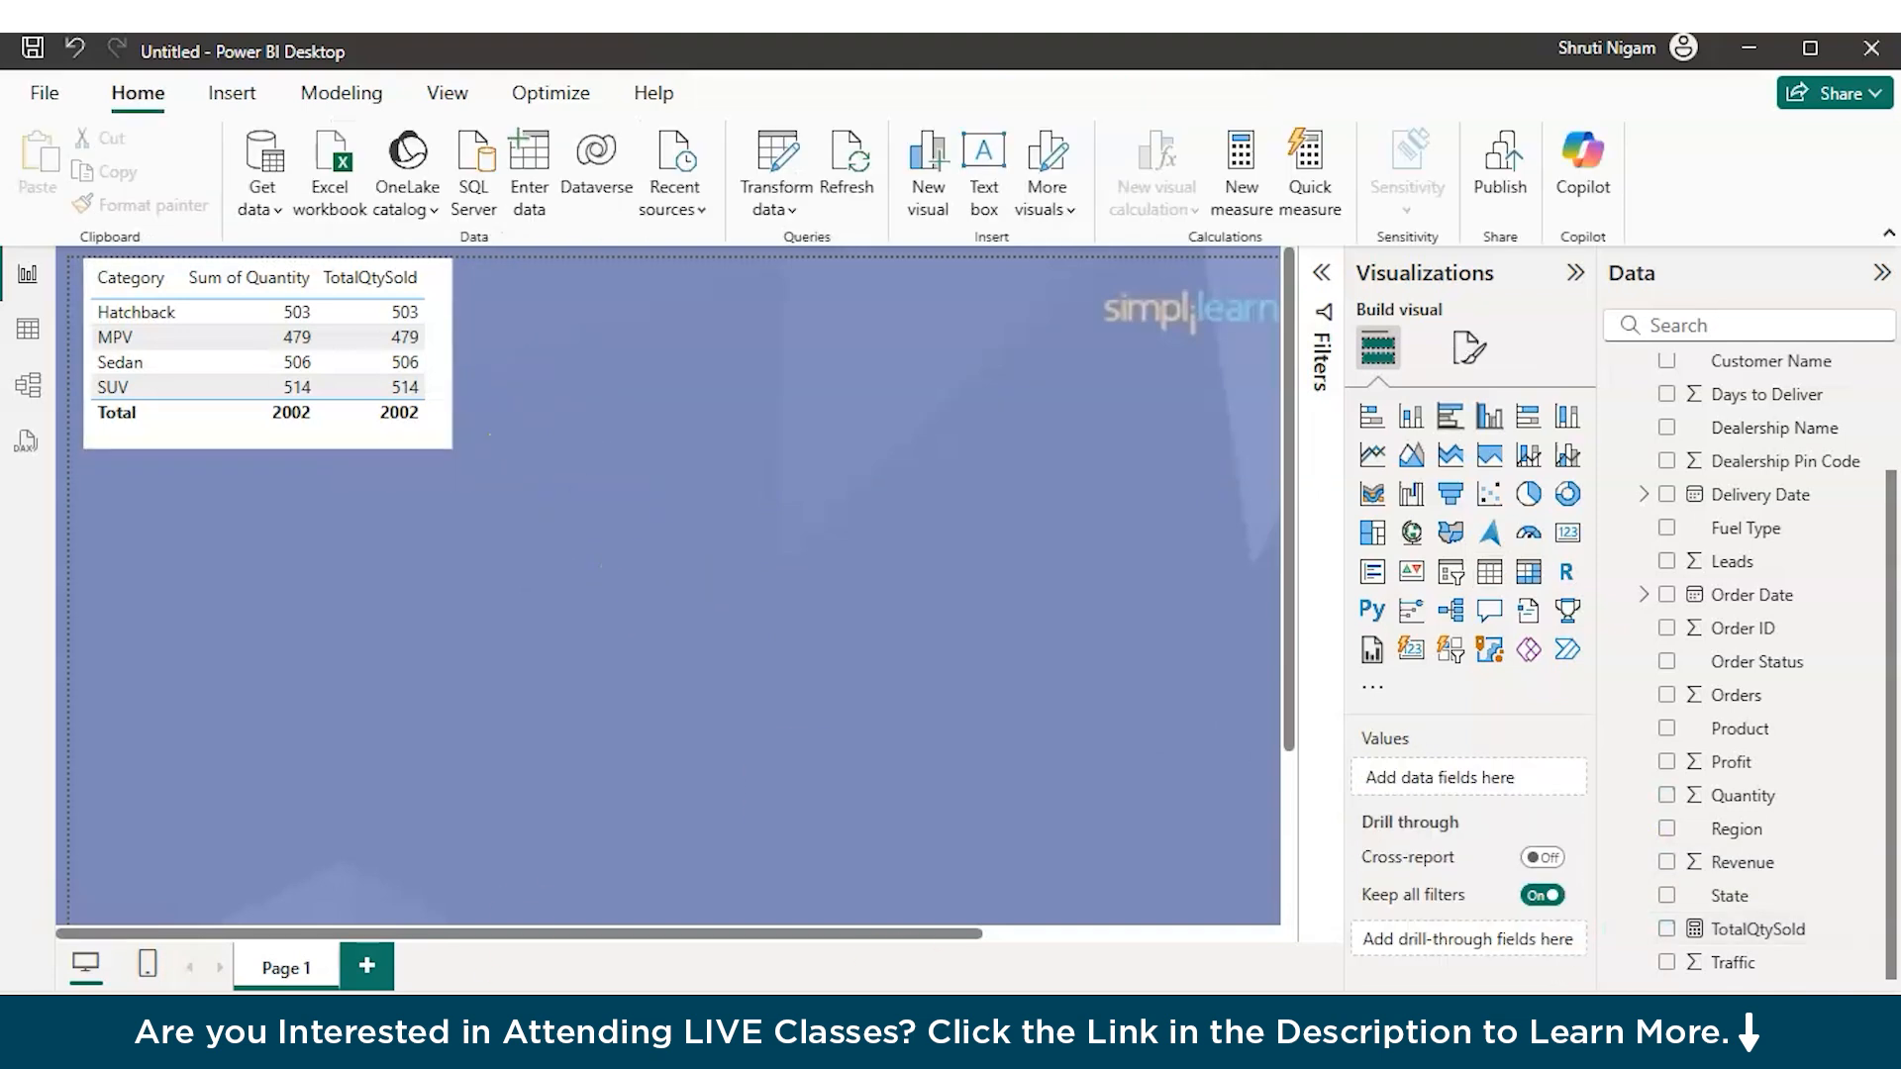
Step: Insert a second table visual and place it beside the category table
scroll(1816, 645, "up", 3)
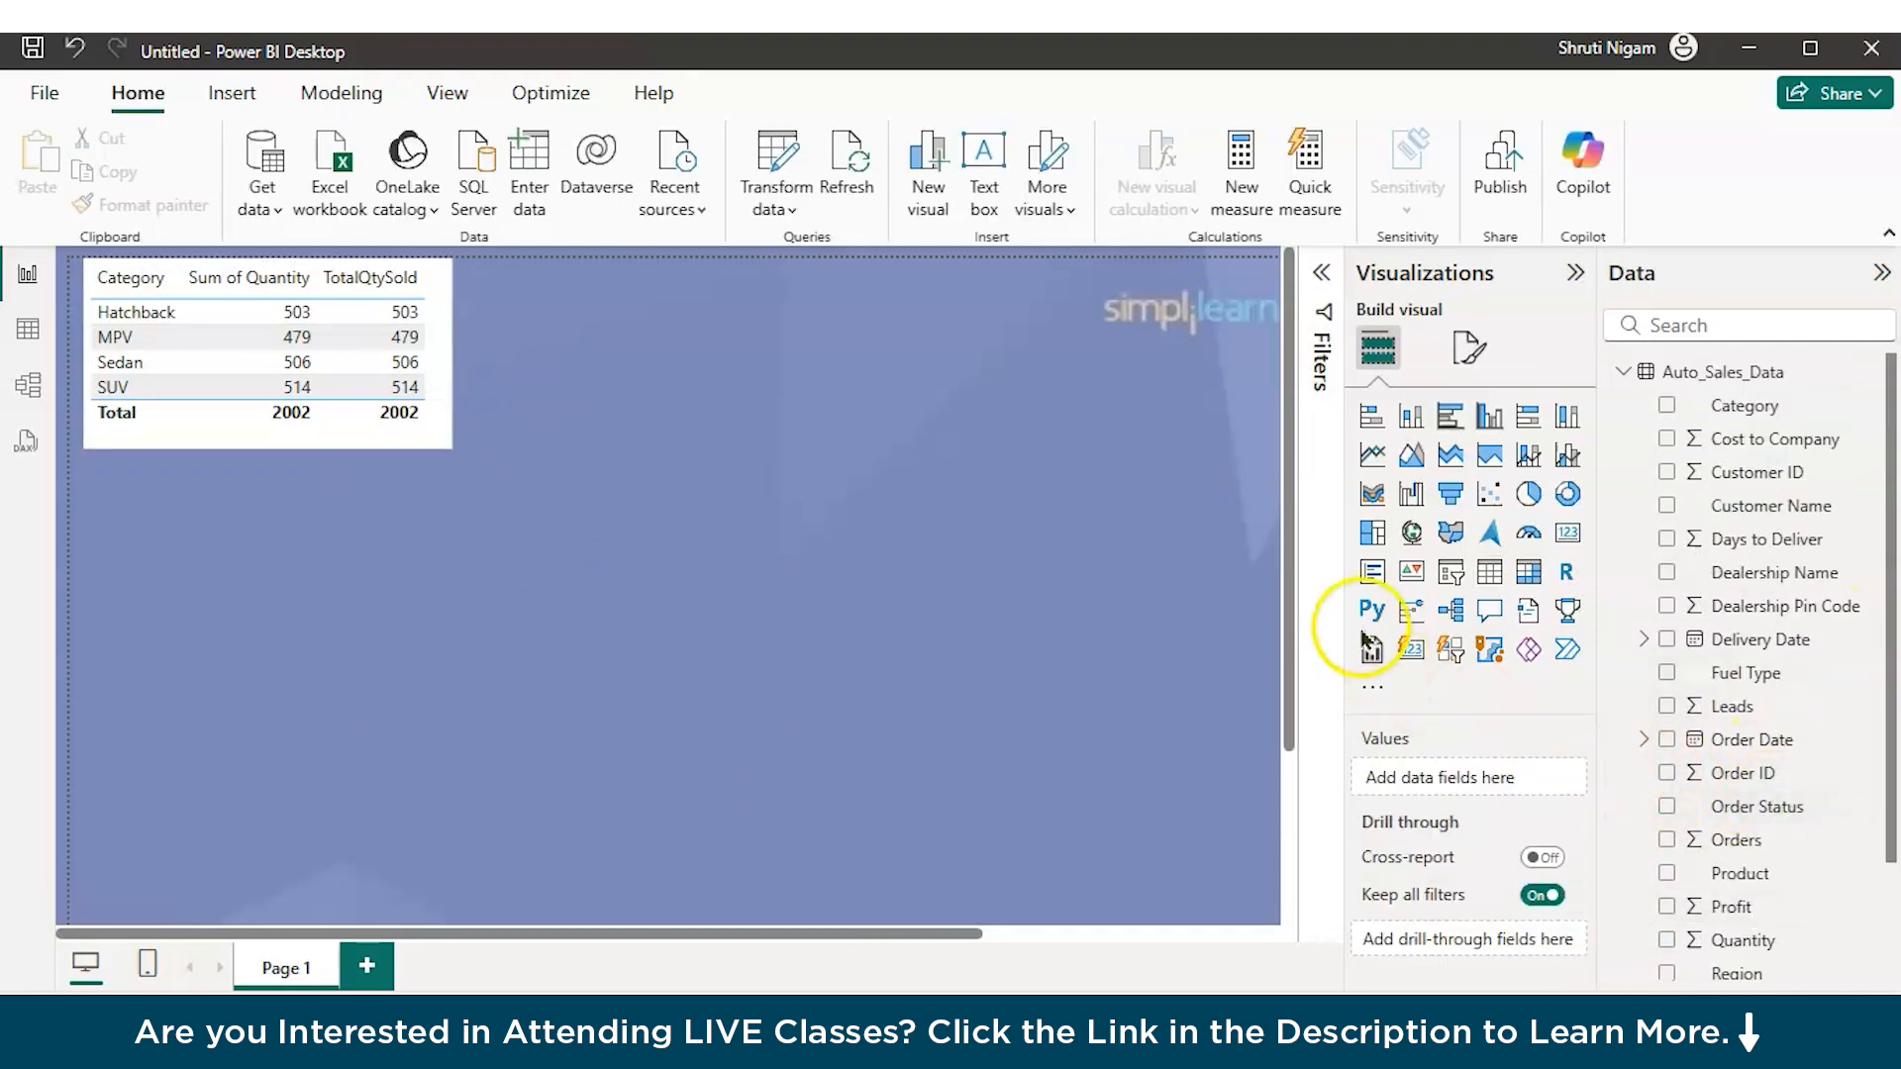
left_click(1488, 571)
left_click_drag(373, 670, 792, 396)
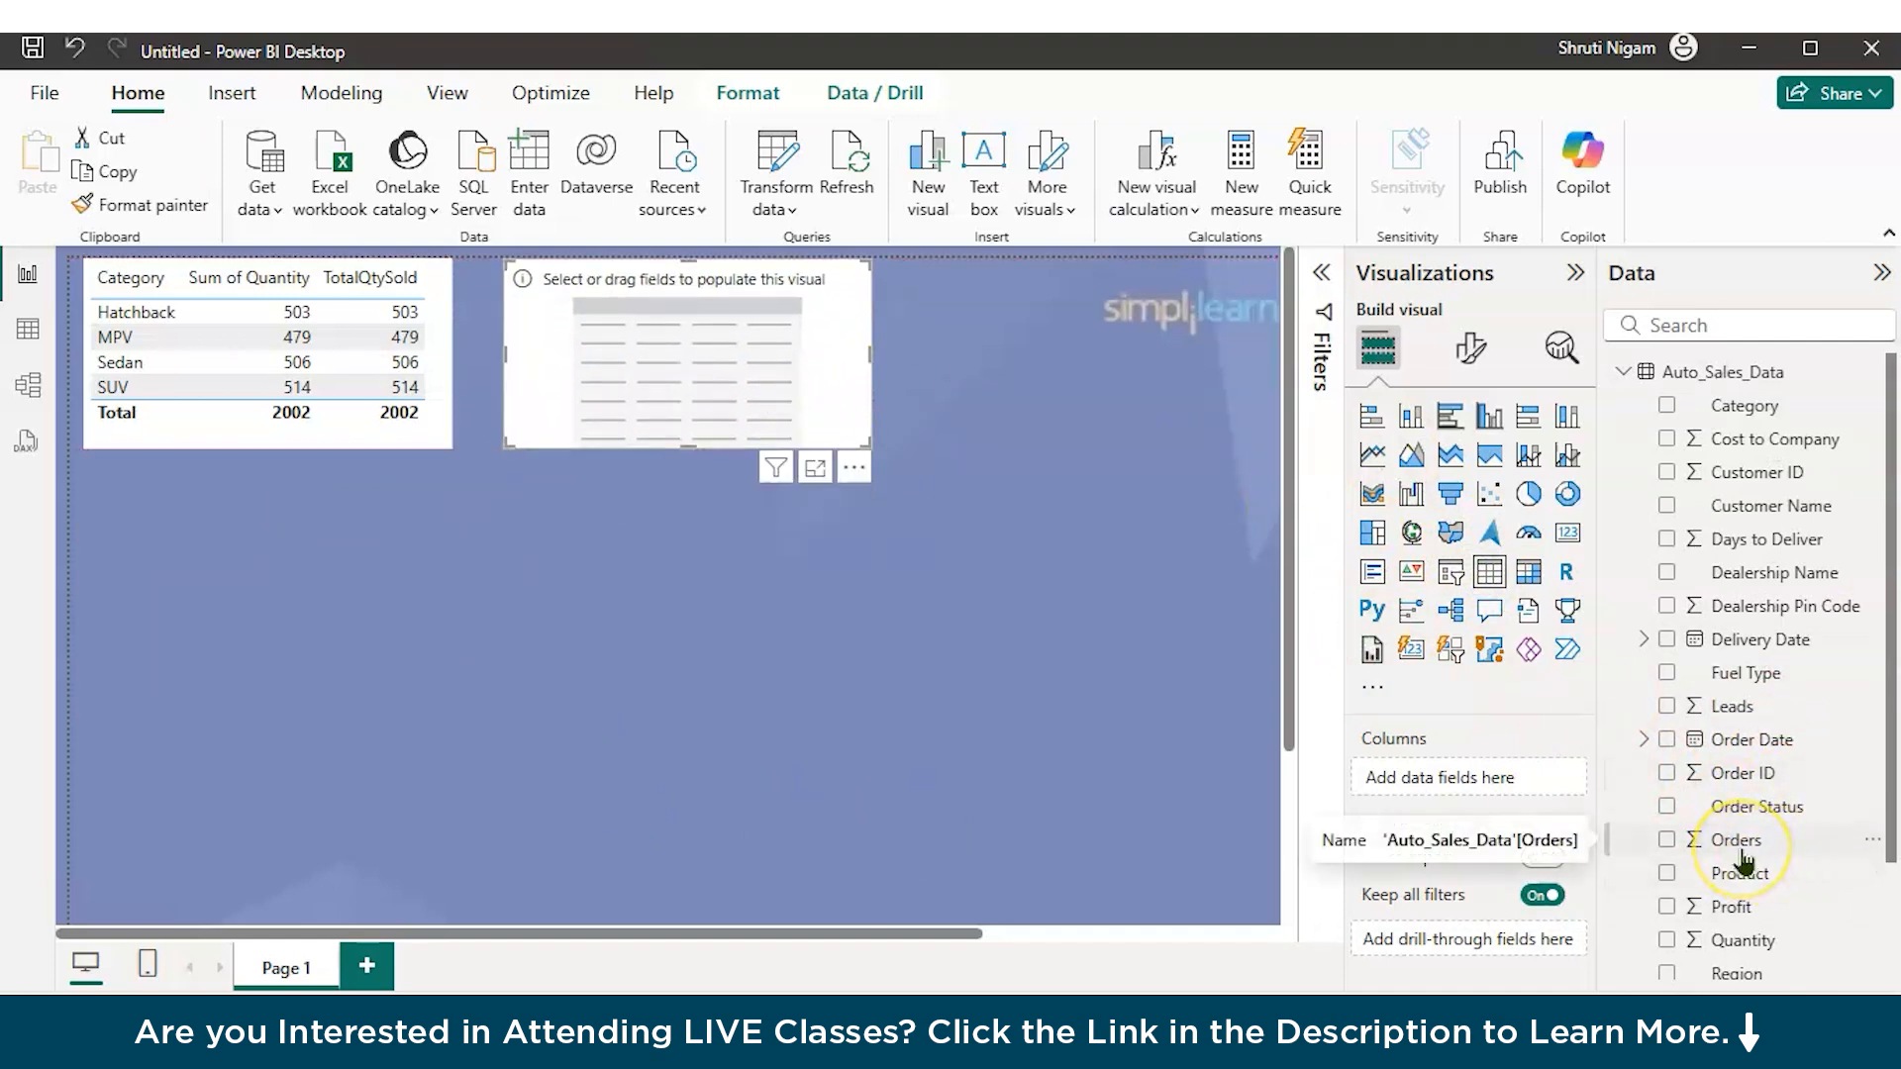
Step: Add the State field to the empty table visual and extend the visual downward to show more rows
scroll(1673, 837, "down", 2)
left_click(1667, 903)
left_click_drag(870, 448, 871, 708)
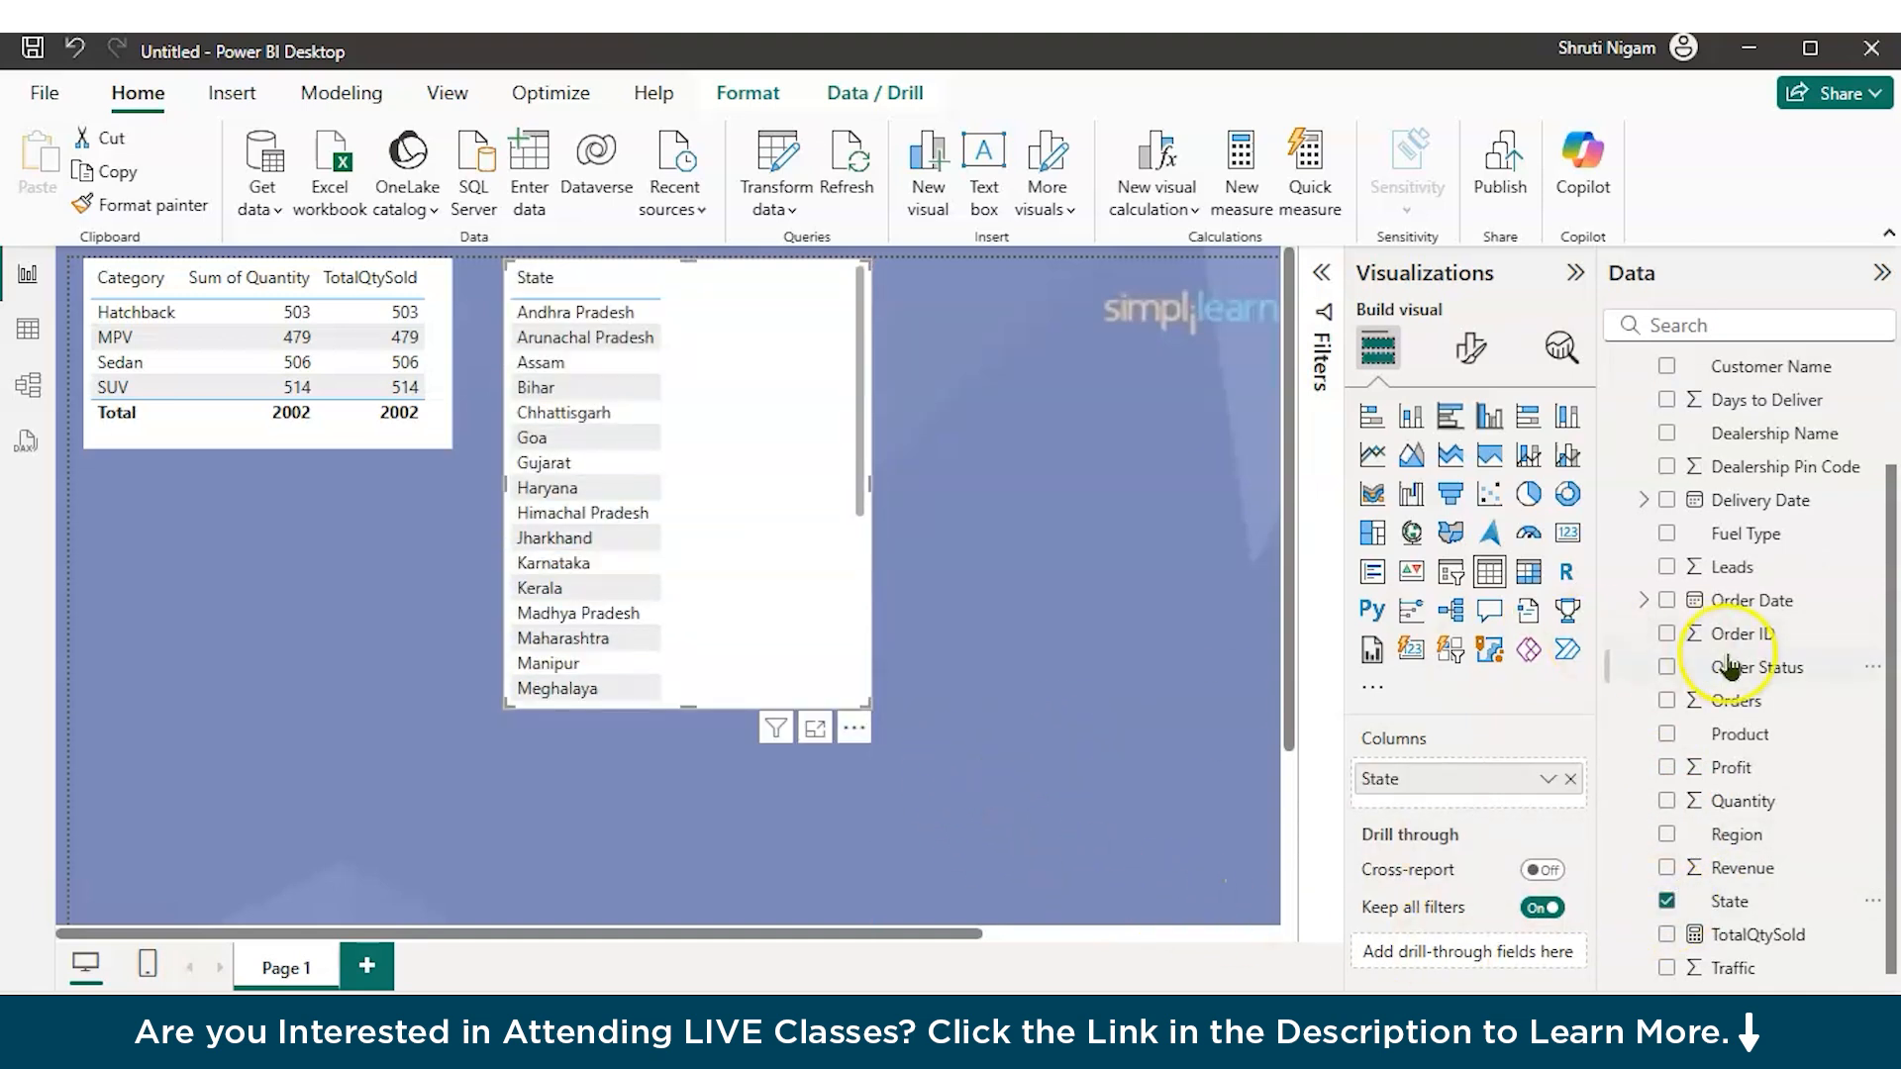
Step: Try the Days to Deliver field as an implicit sum in the state table, and remove it again
left_click(1669, 401)
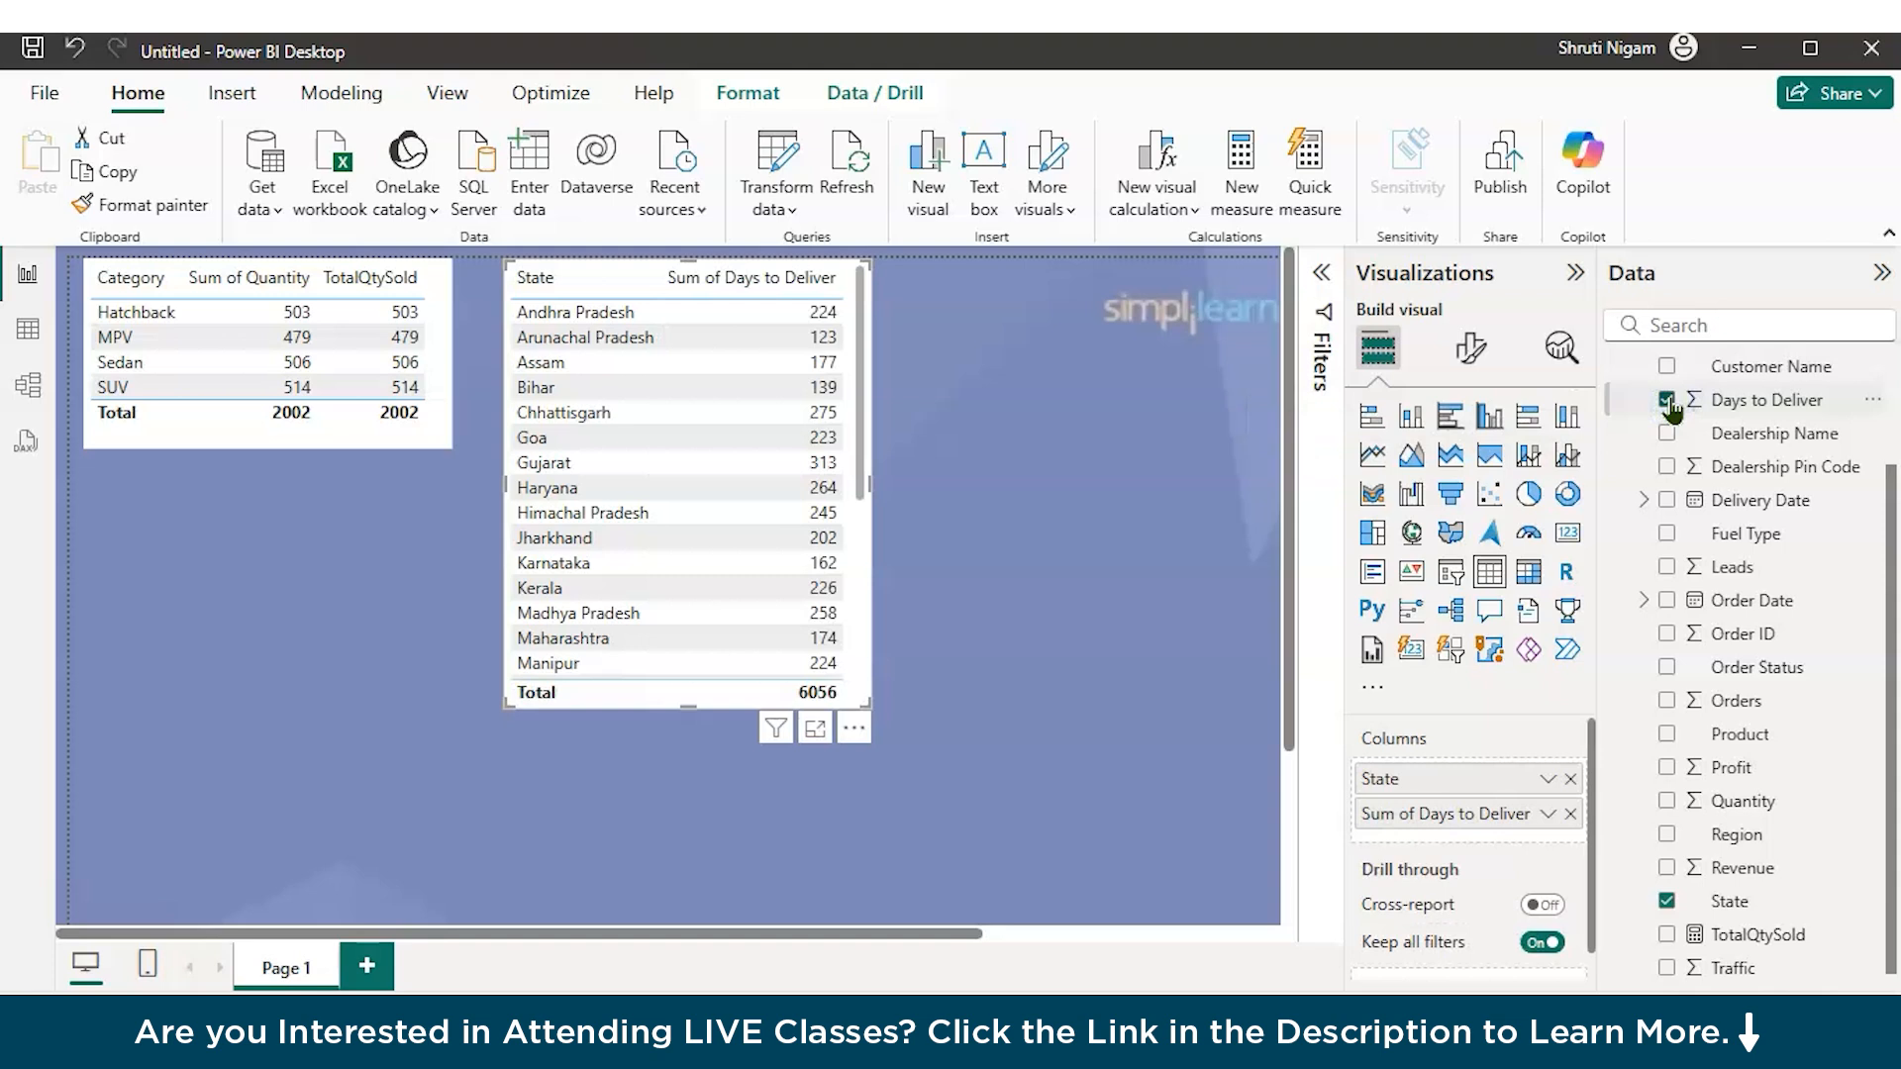
left_click(1669, 401)
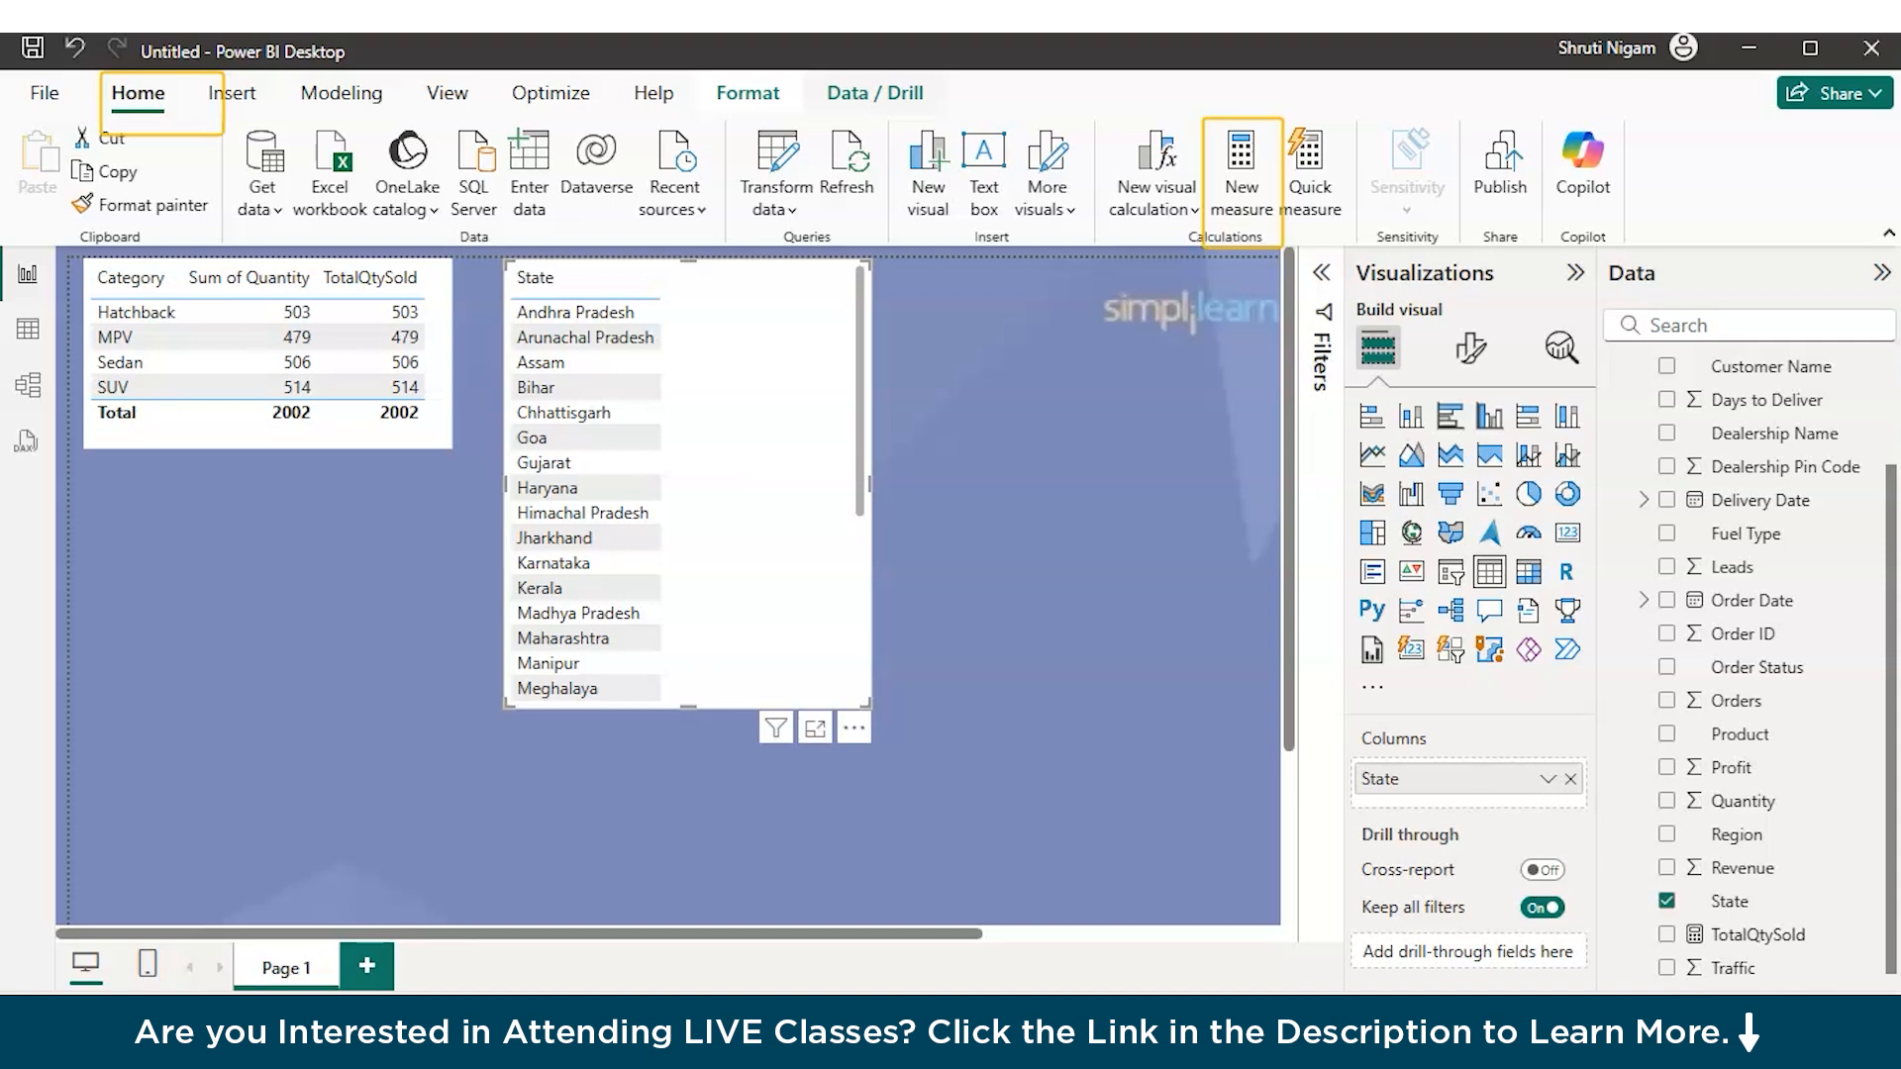
Step: Create a new measure and name it Avg_DaystoDeliver in its formula
left_click(1241, 161)
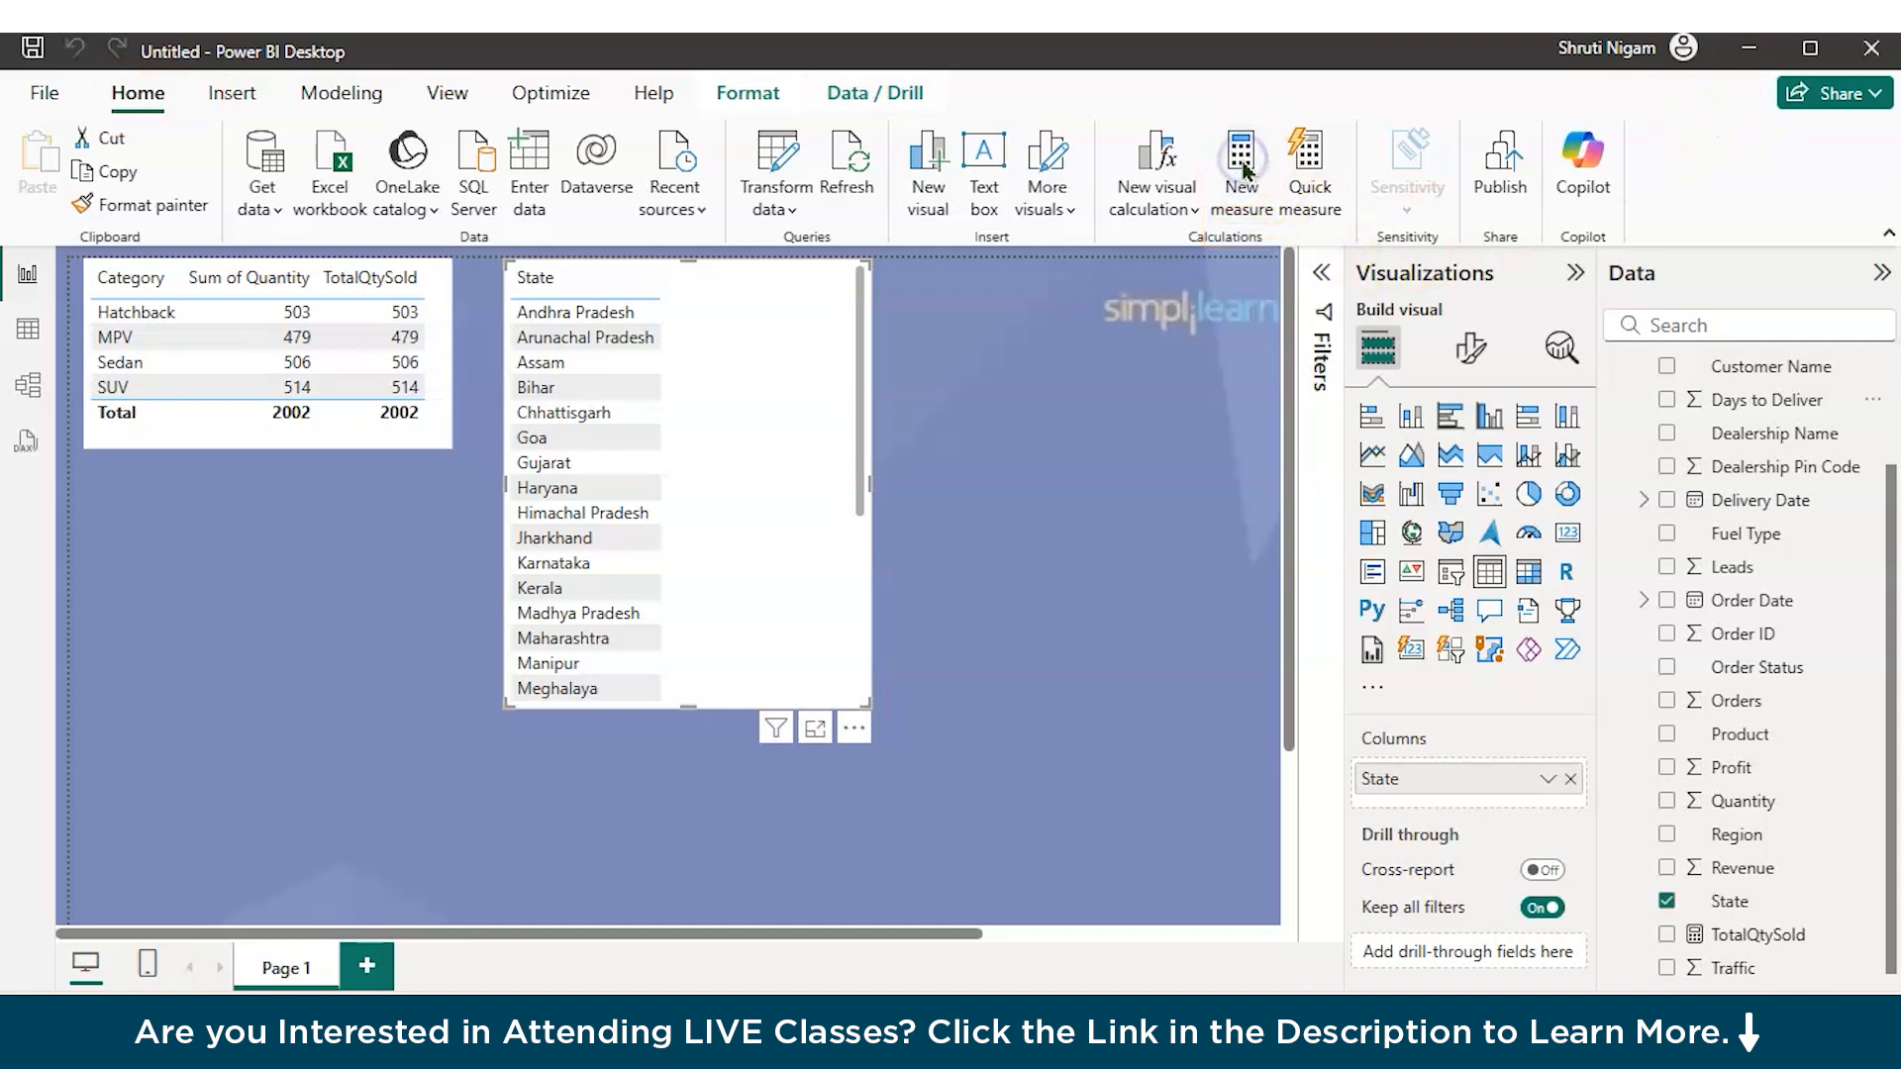
type("Av")
type("e")
type("D")
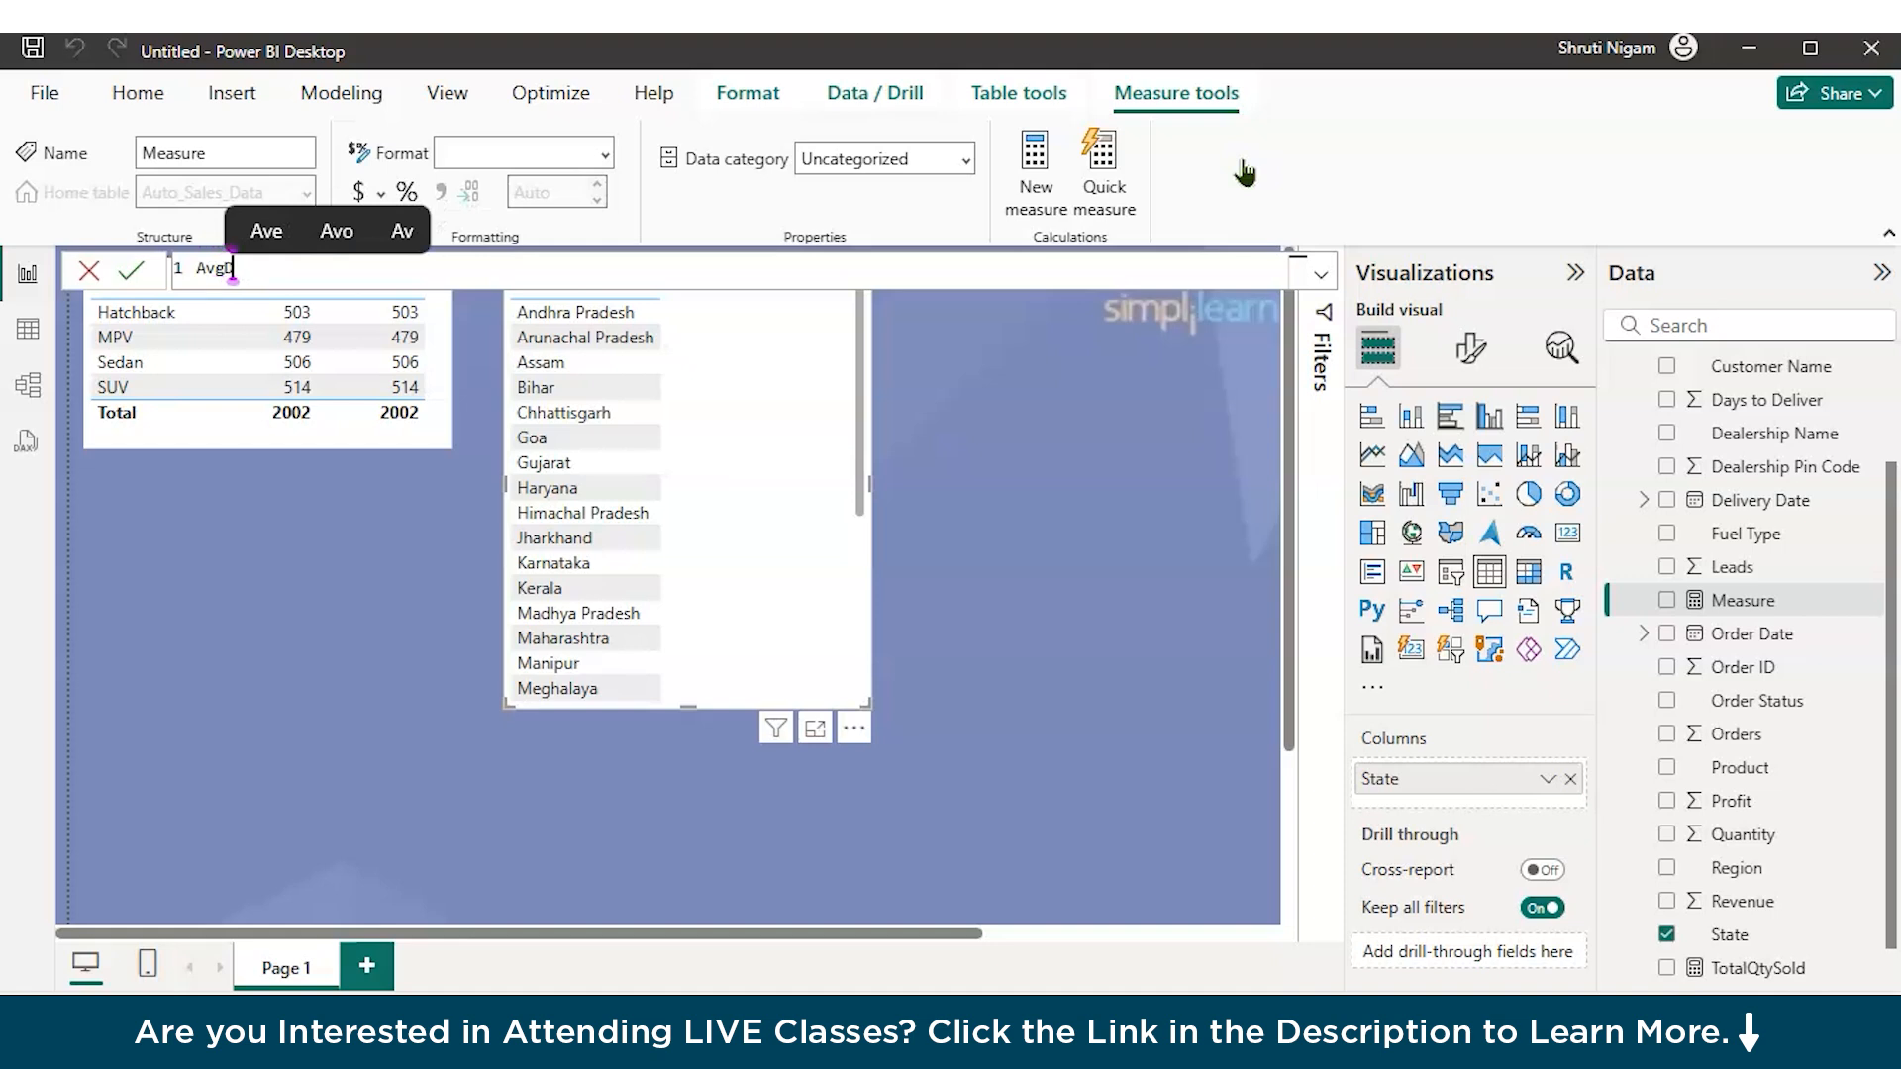
type("aysto Deliver")
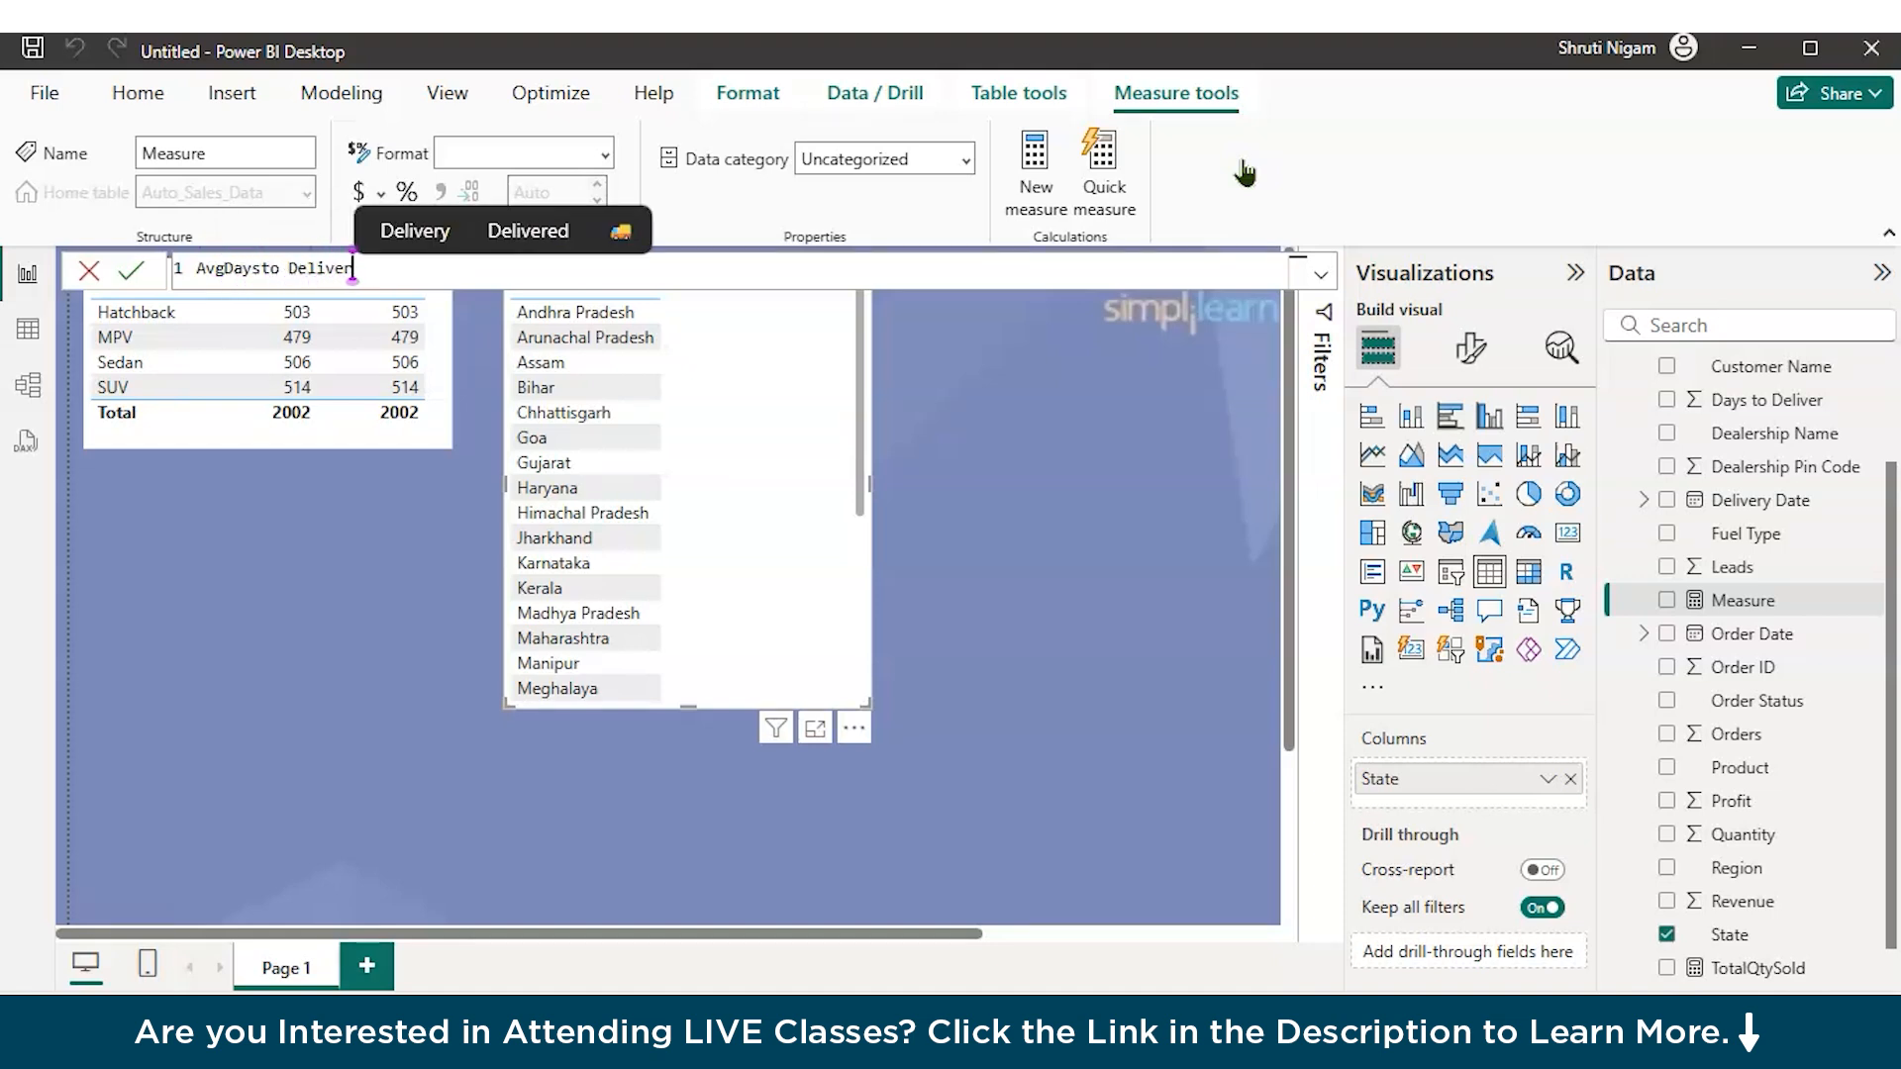
key("ctrl+Left")
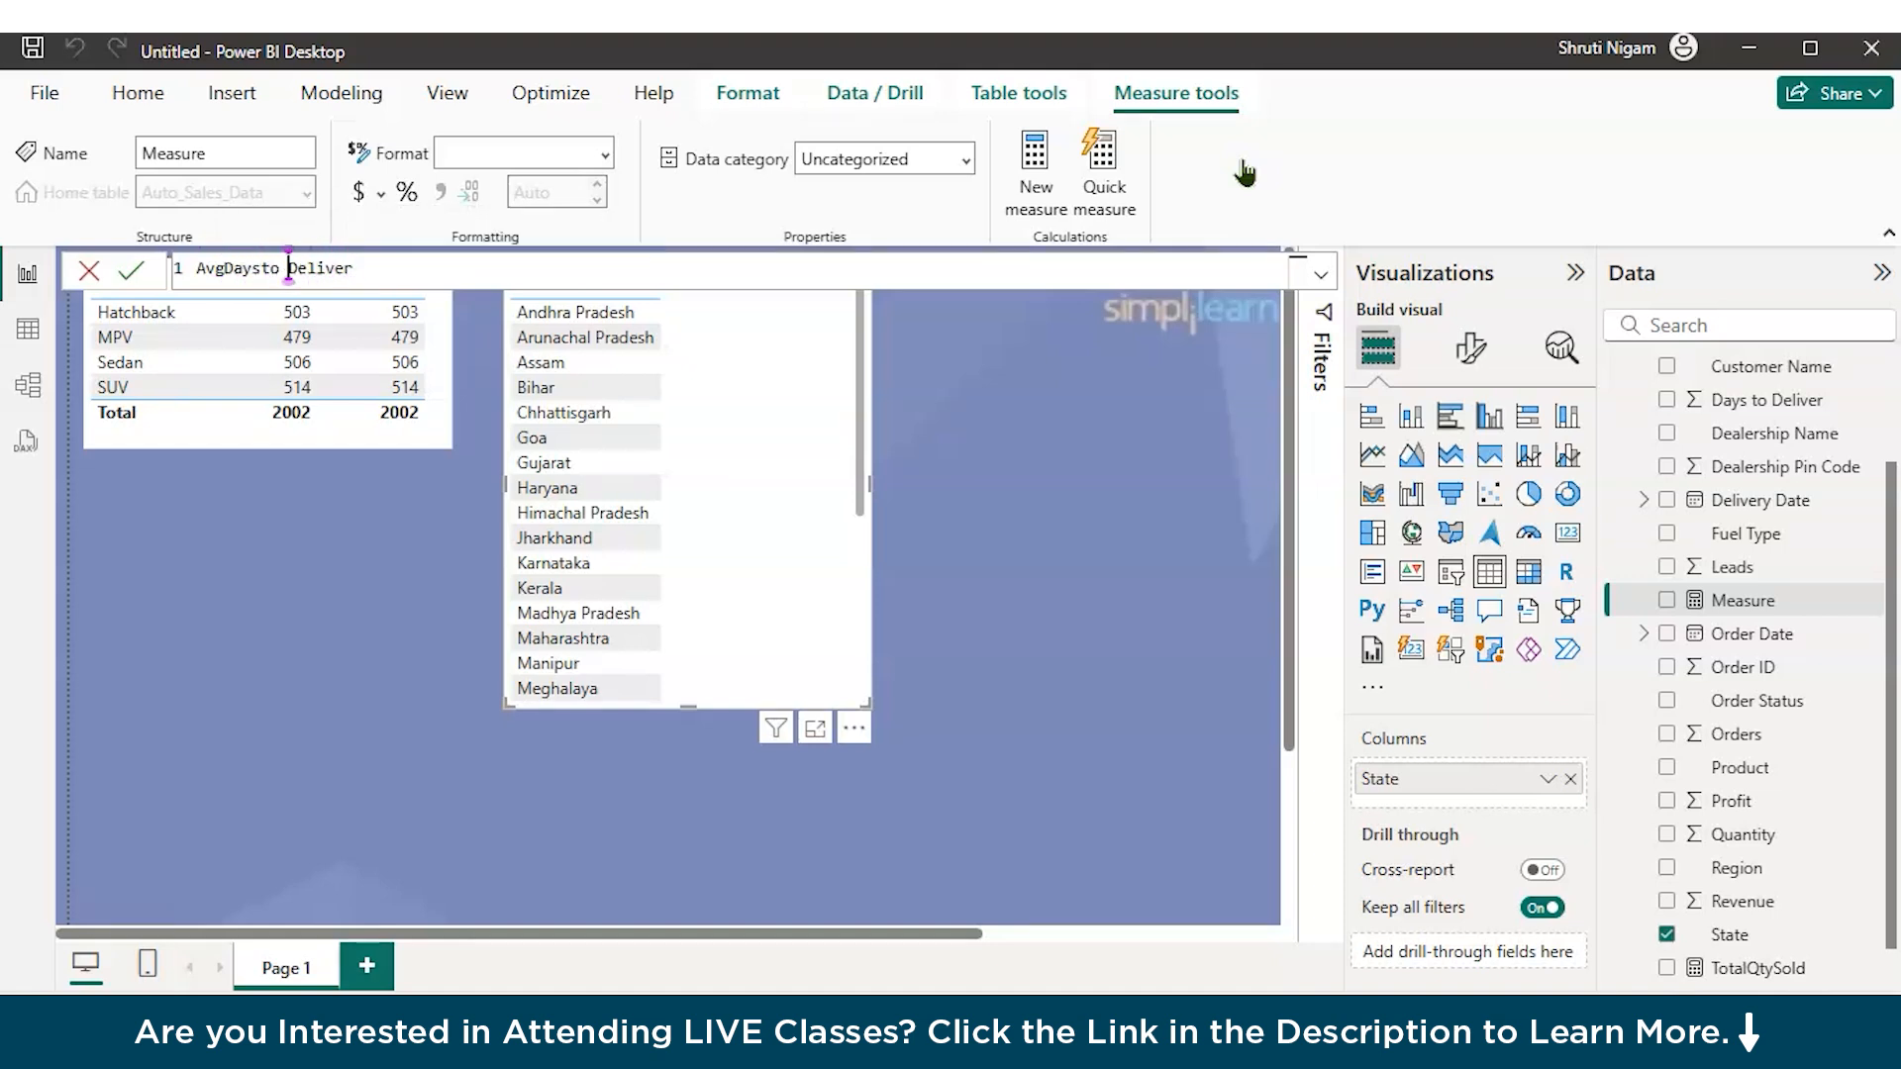
key("BackSpace")
key("ctrl+a")
left_click(1244, 179)
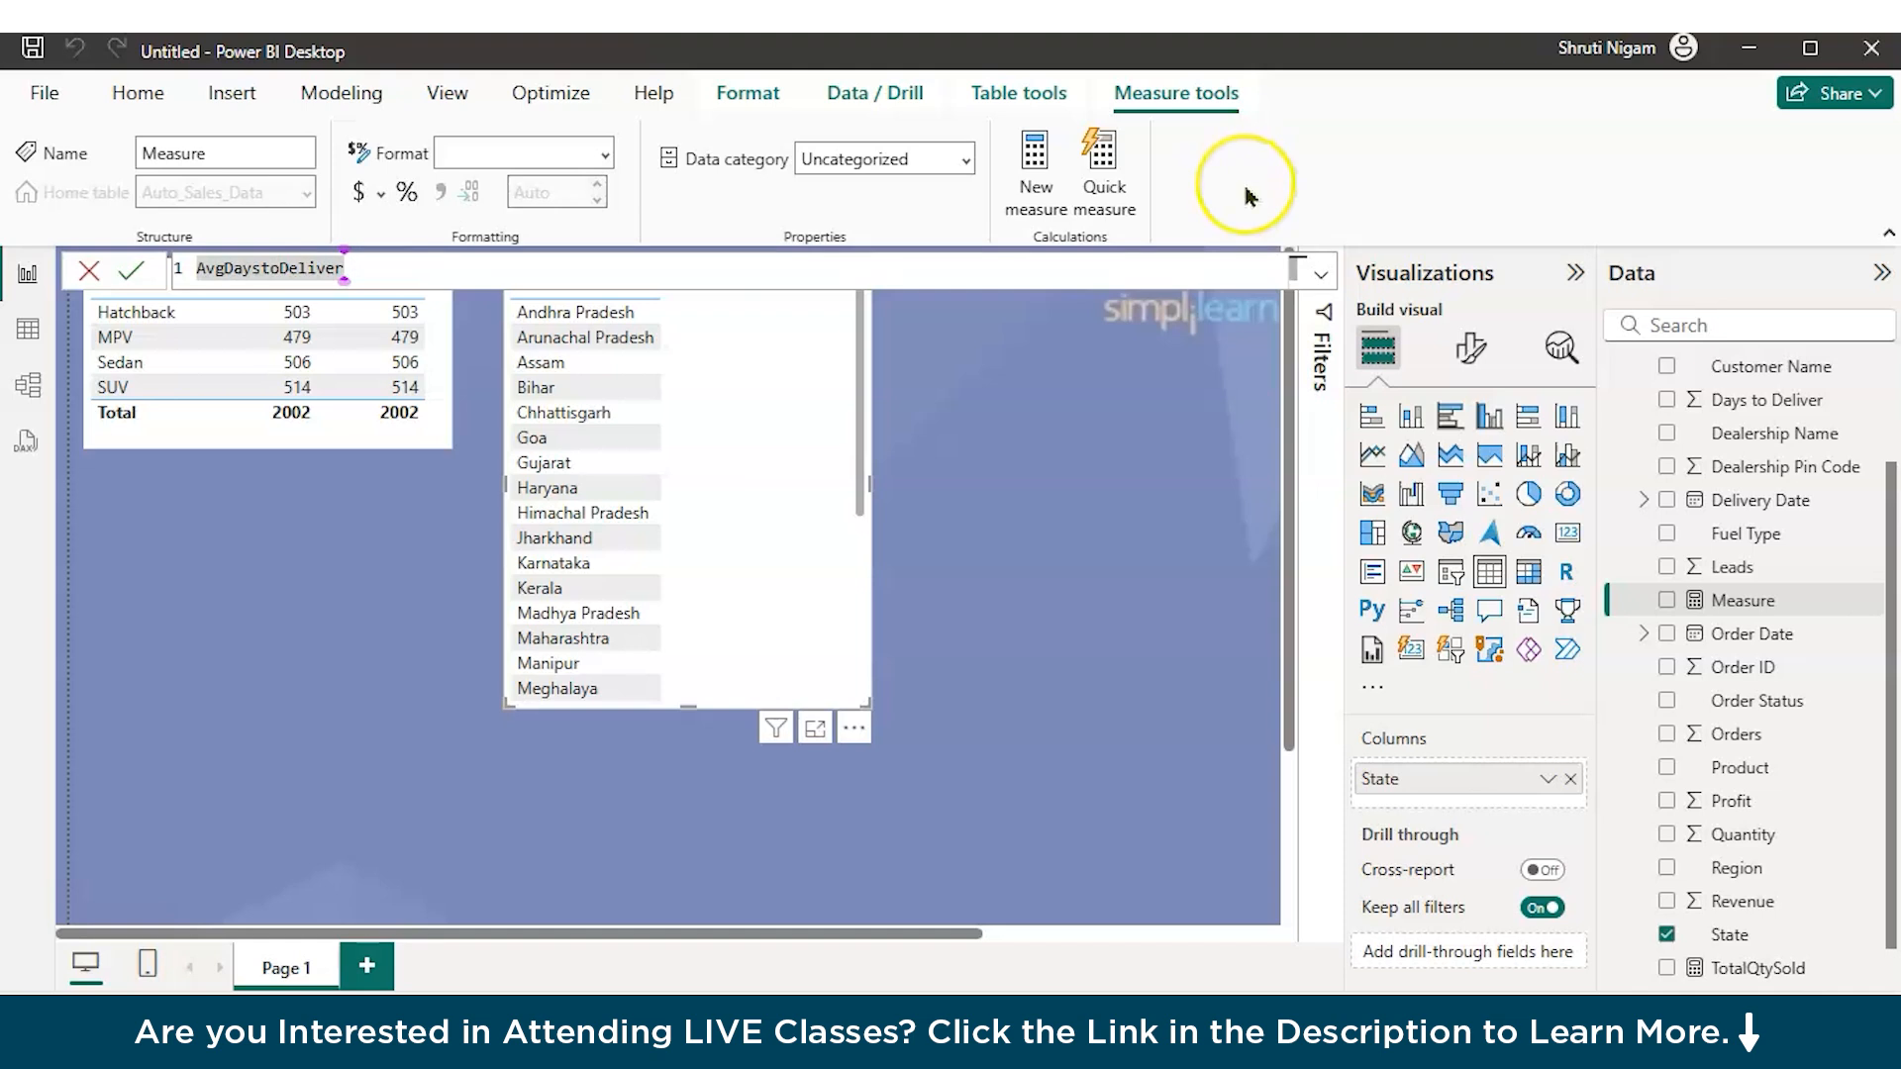
key("Home")
key("Right")
key("Right")
key("Right")
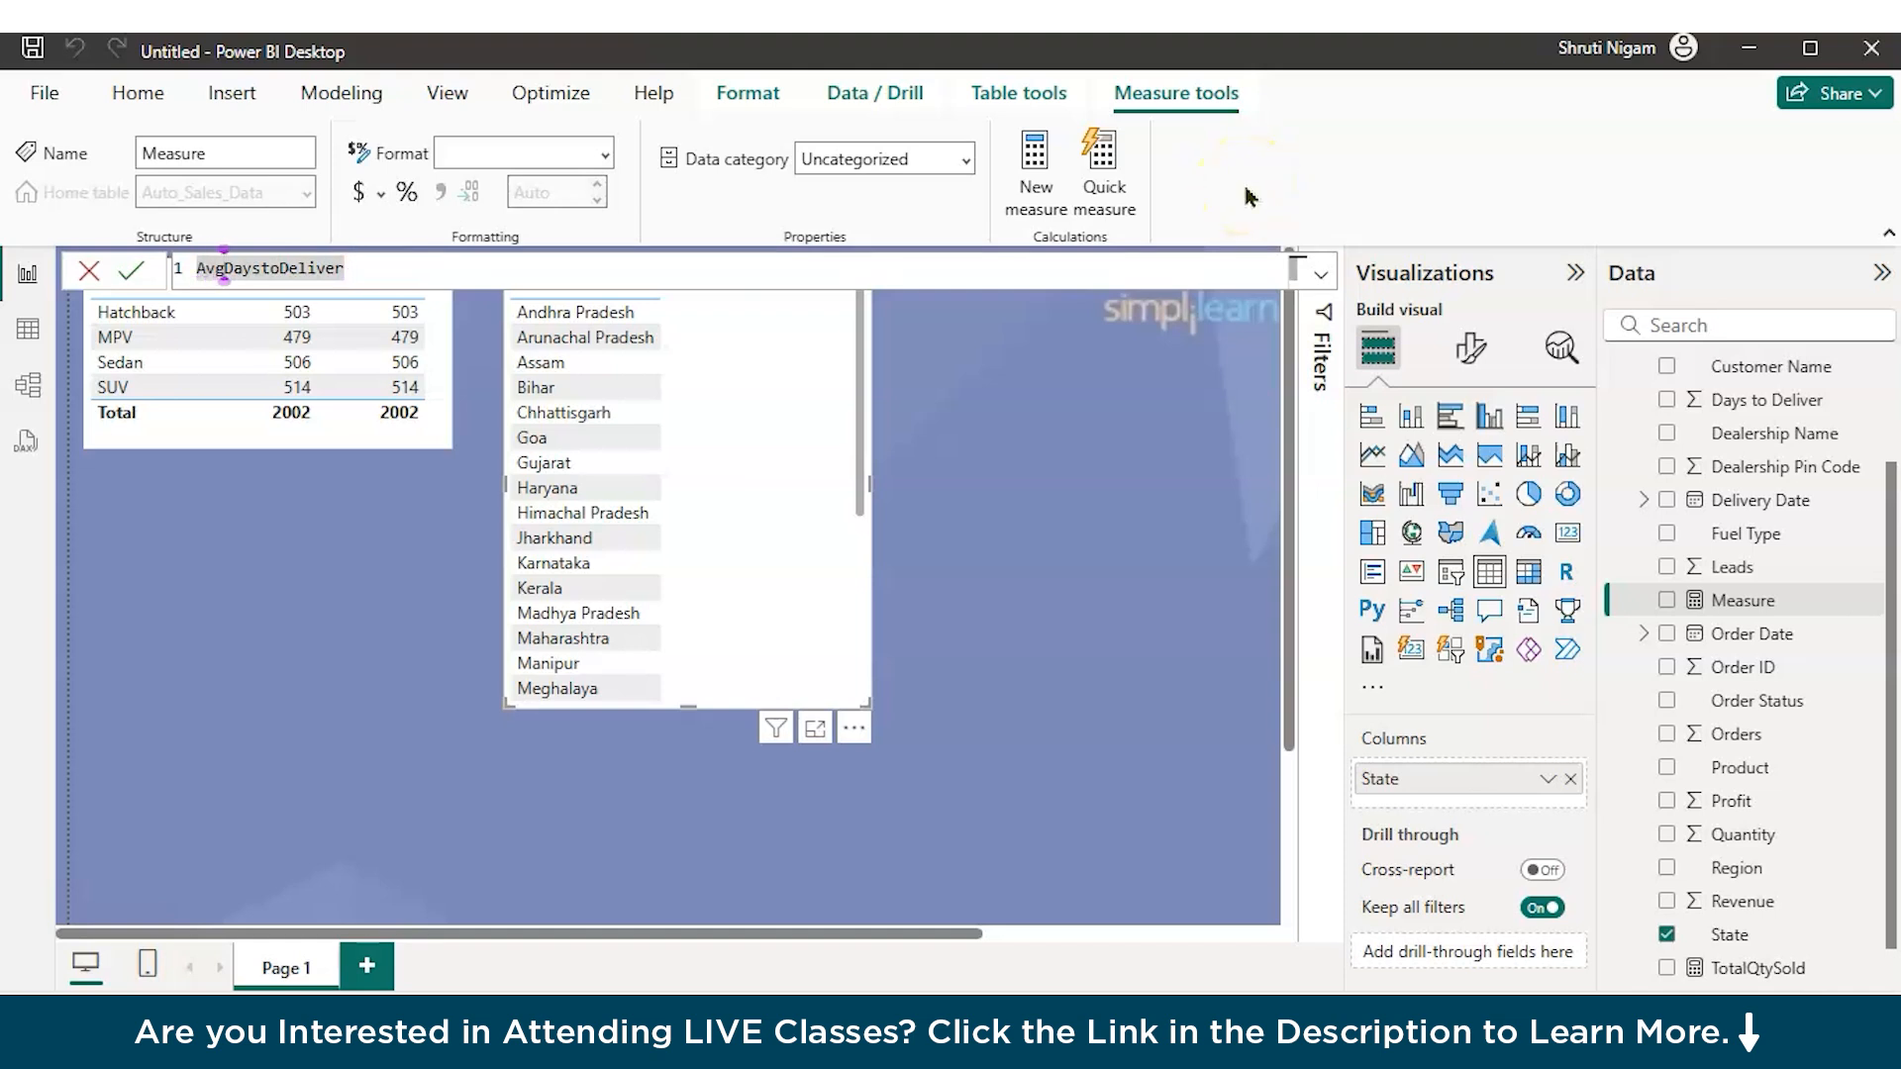
type("_")
key("End")
Step: Define the Avg_DaystoDeliver measure as AVERAGE(Auto_Sales_Data[Days to Deliver]) and commit the formula
type("=")
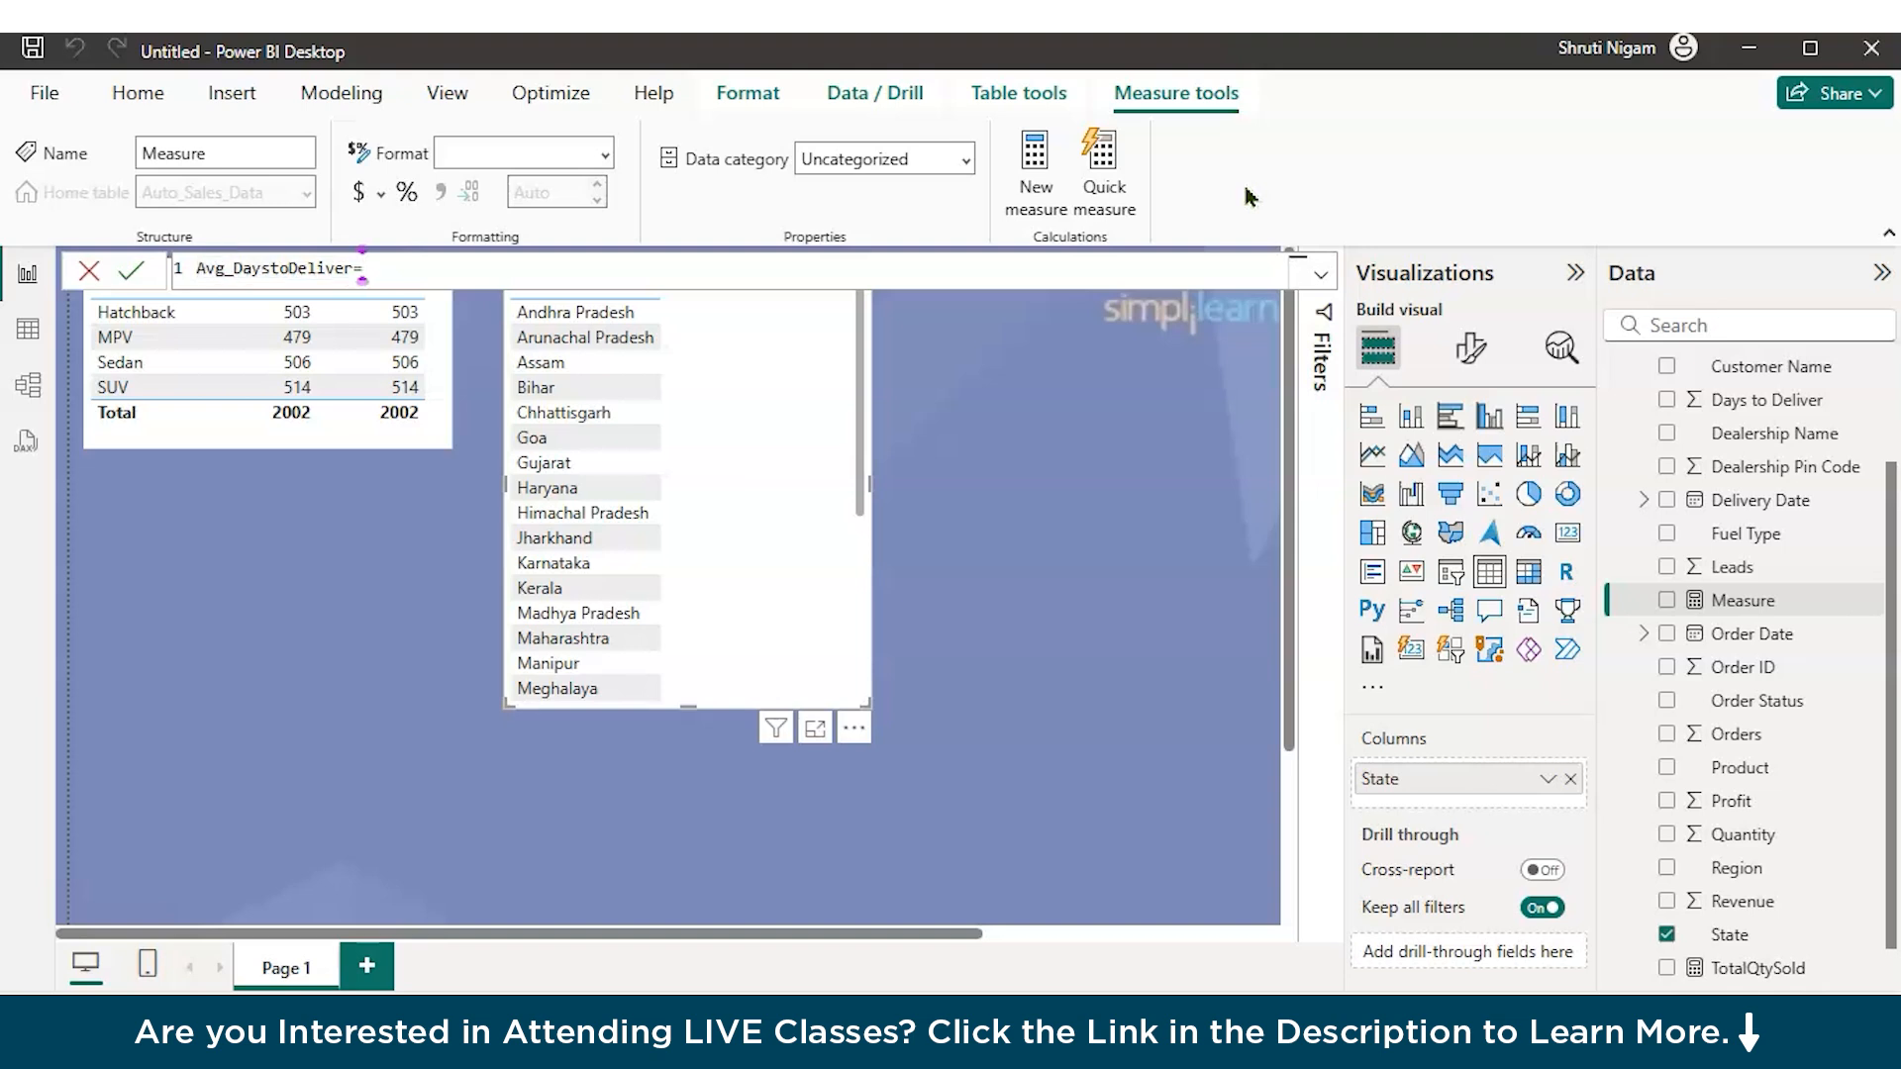
key("BackSpace")
type("= AV")
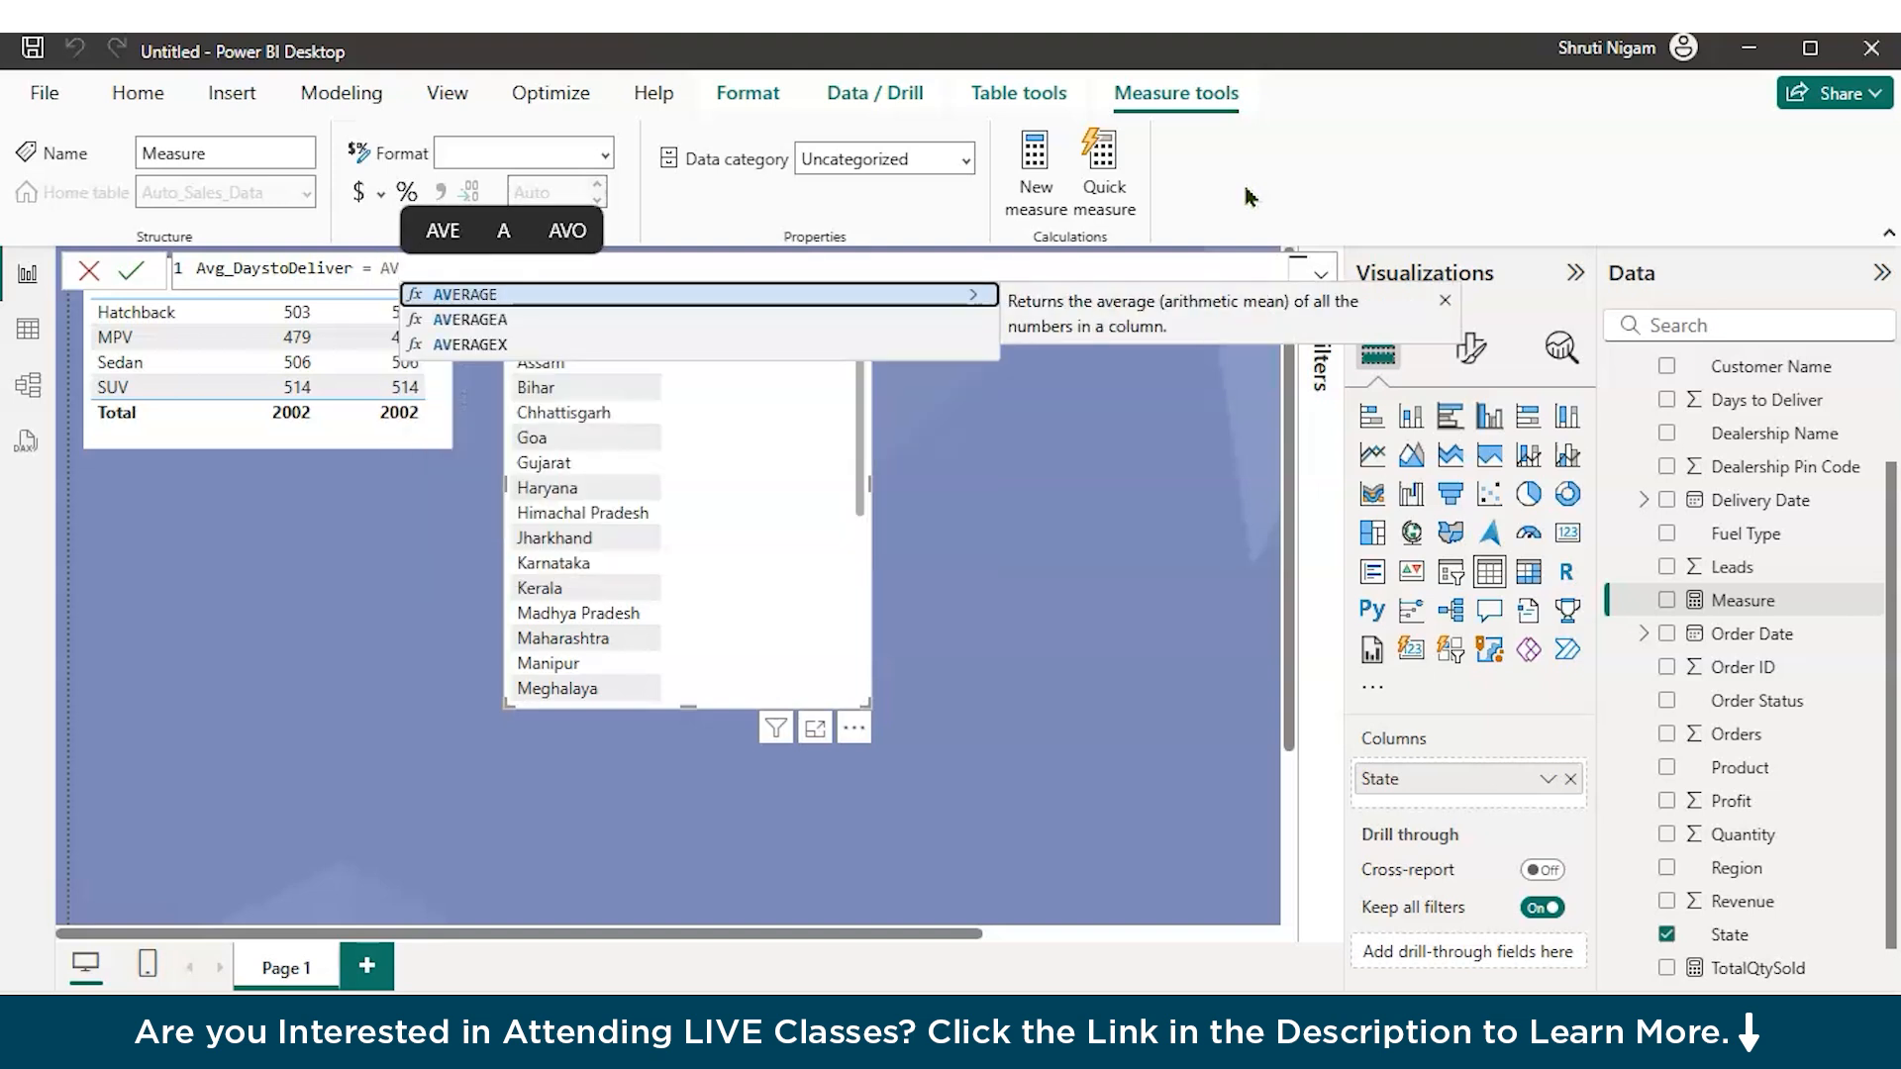
key("Tab")
type("DA")
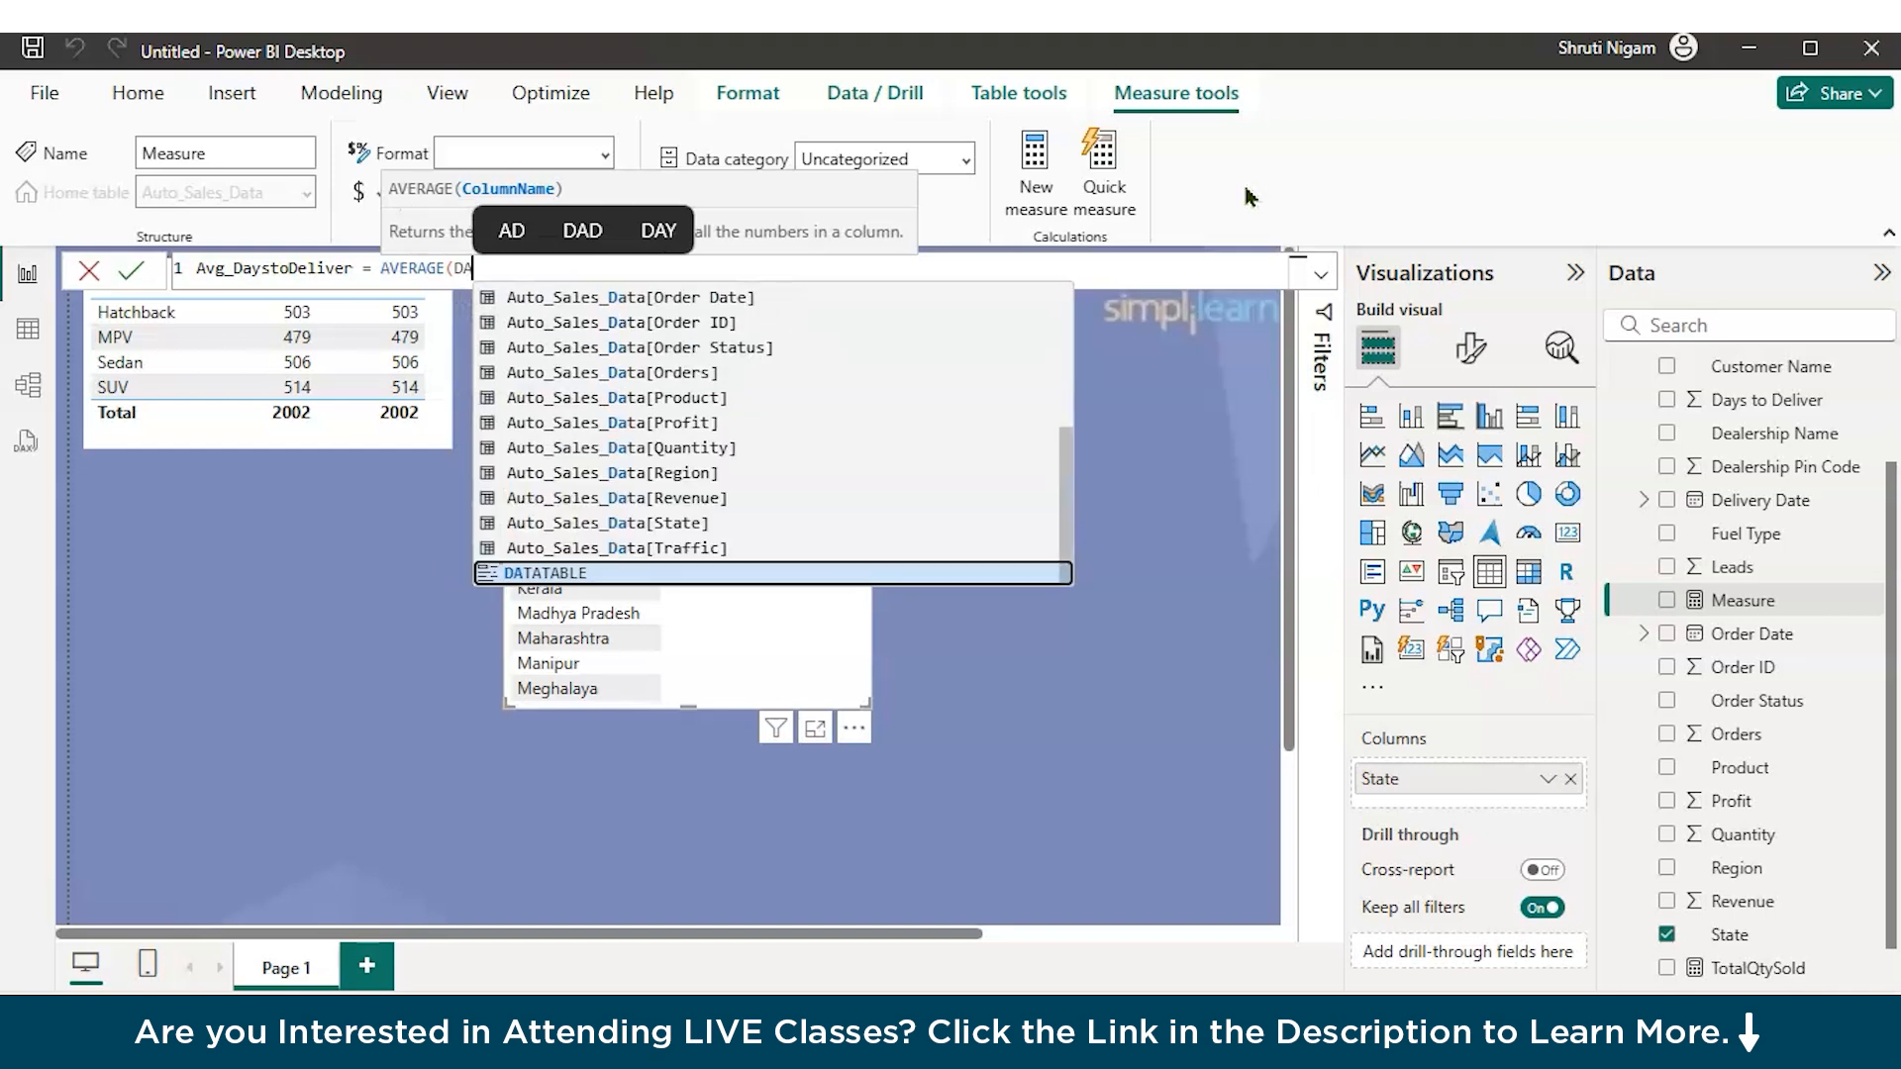
type("YS")
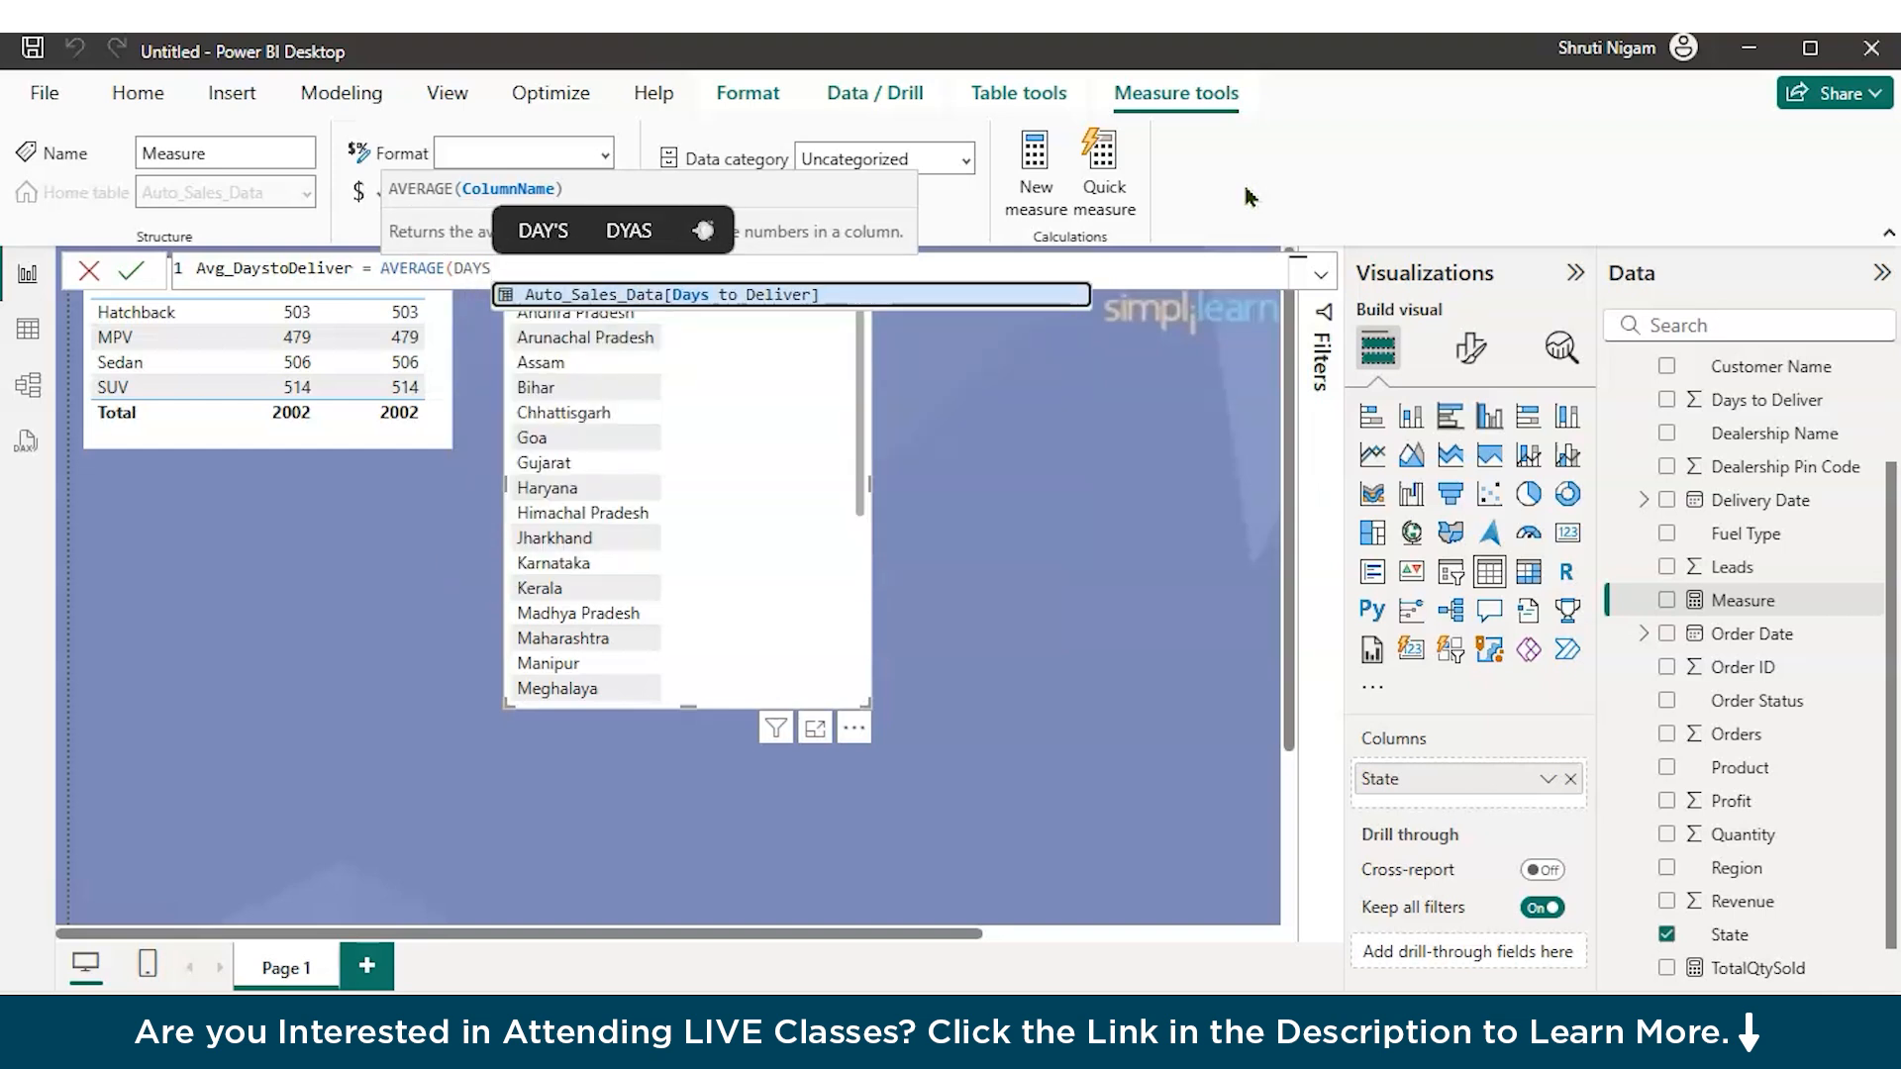
key("Tab")
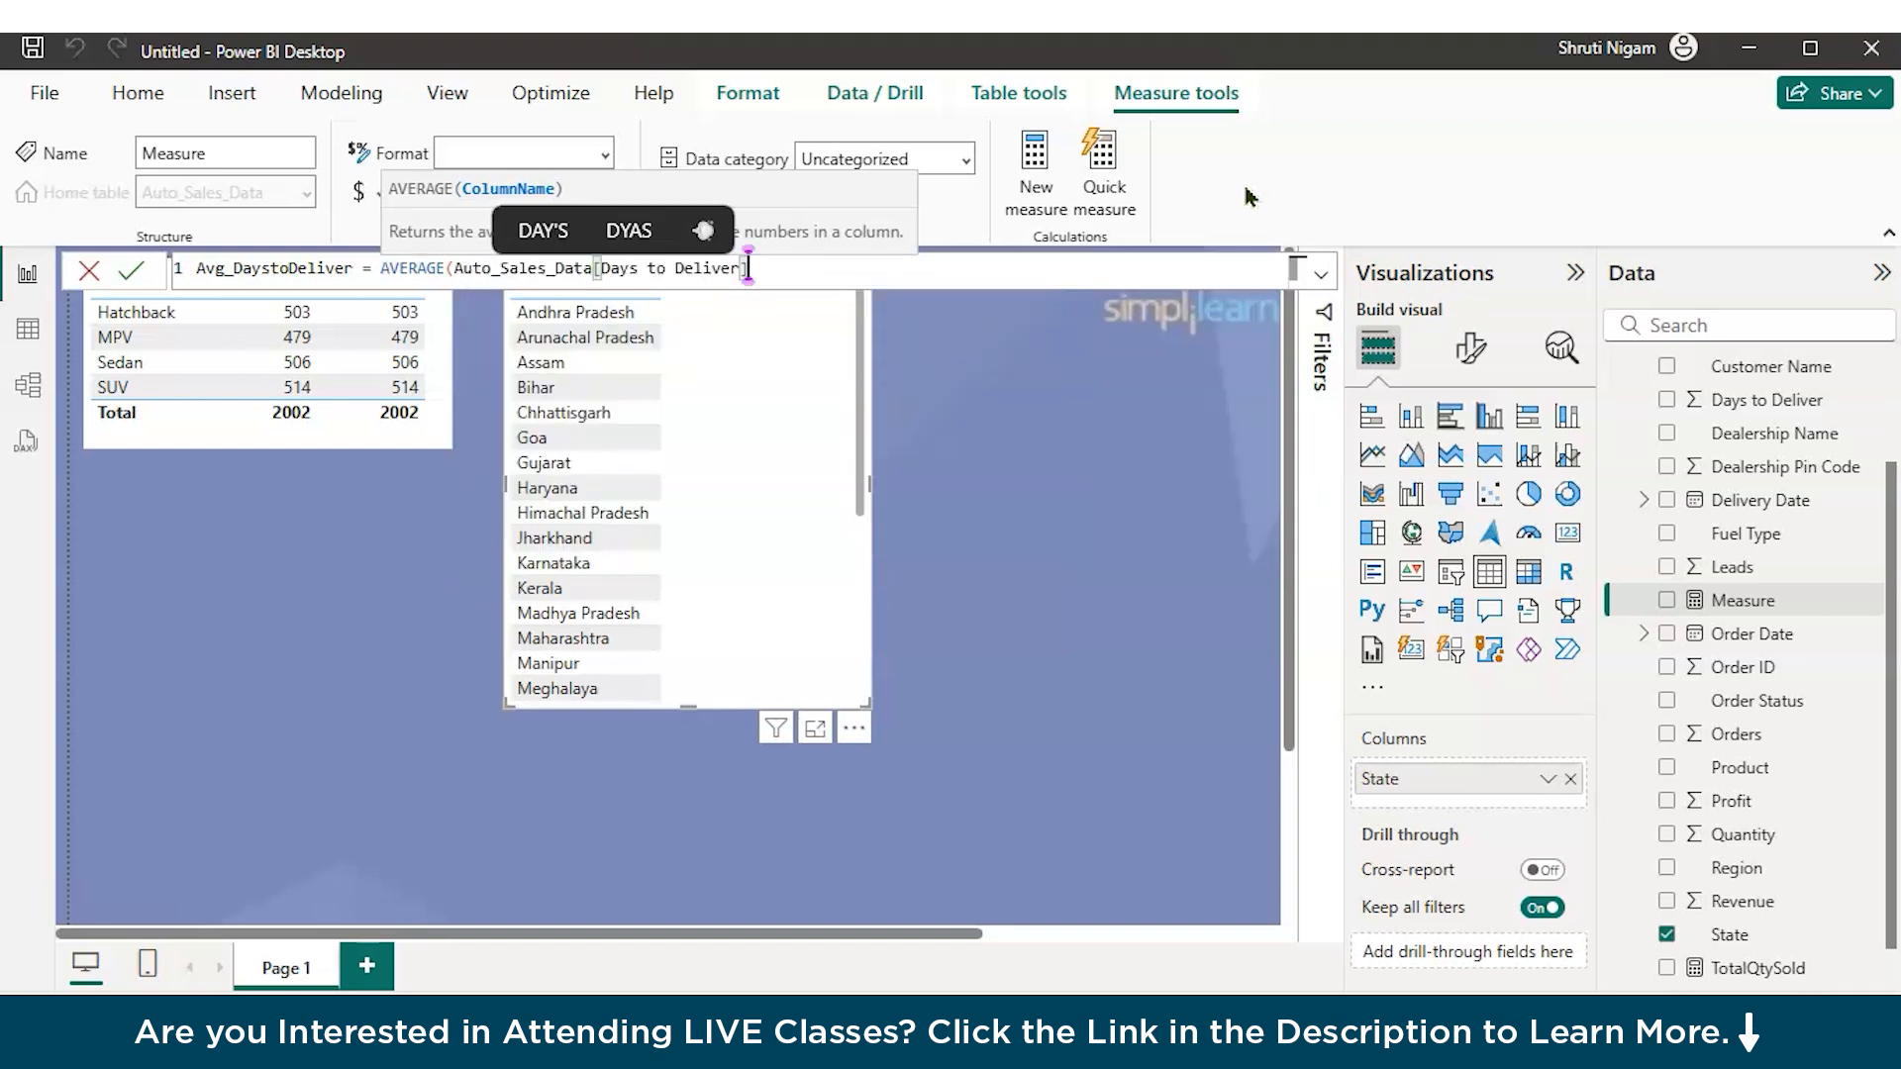
type(")")
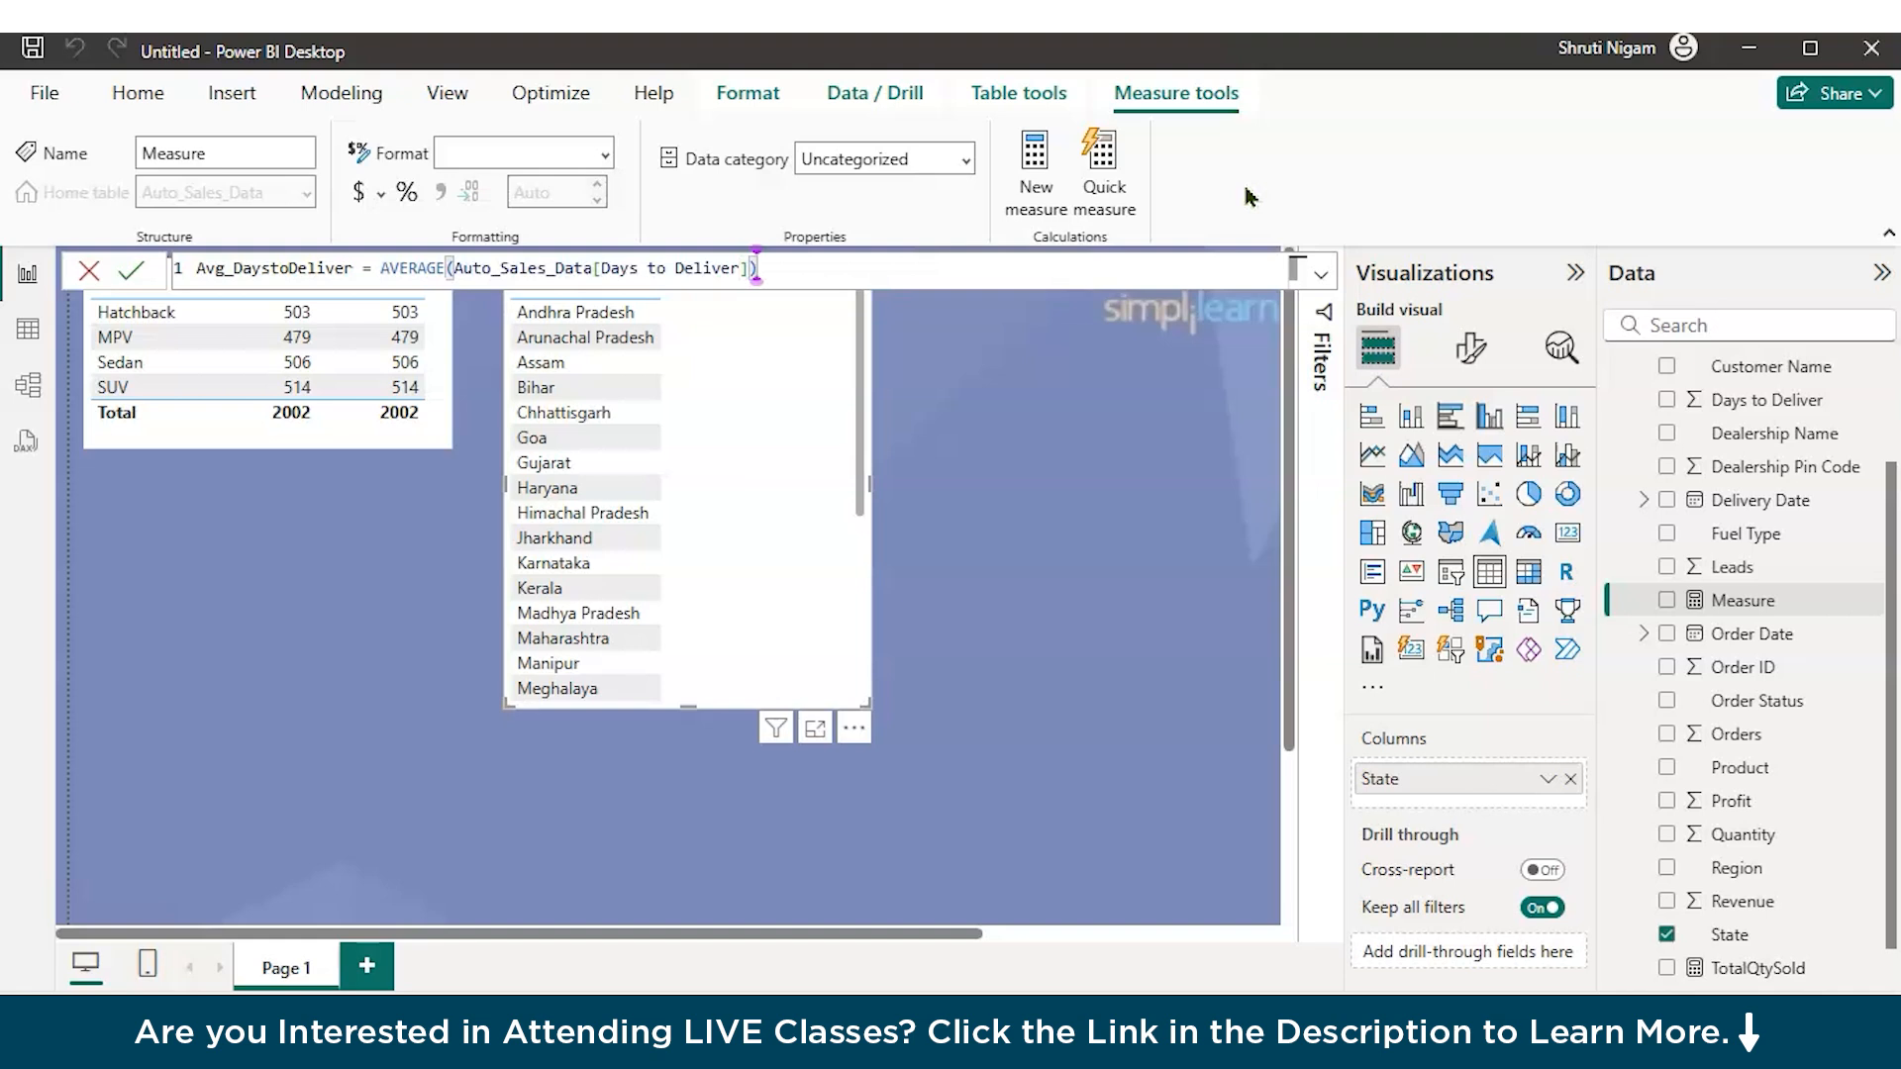
key("Return")
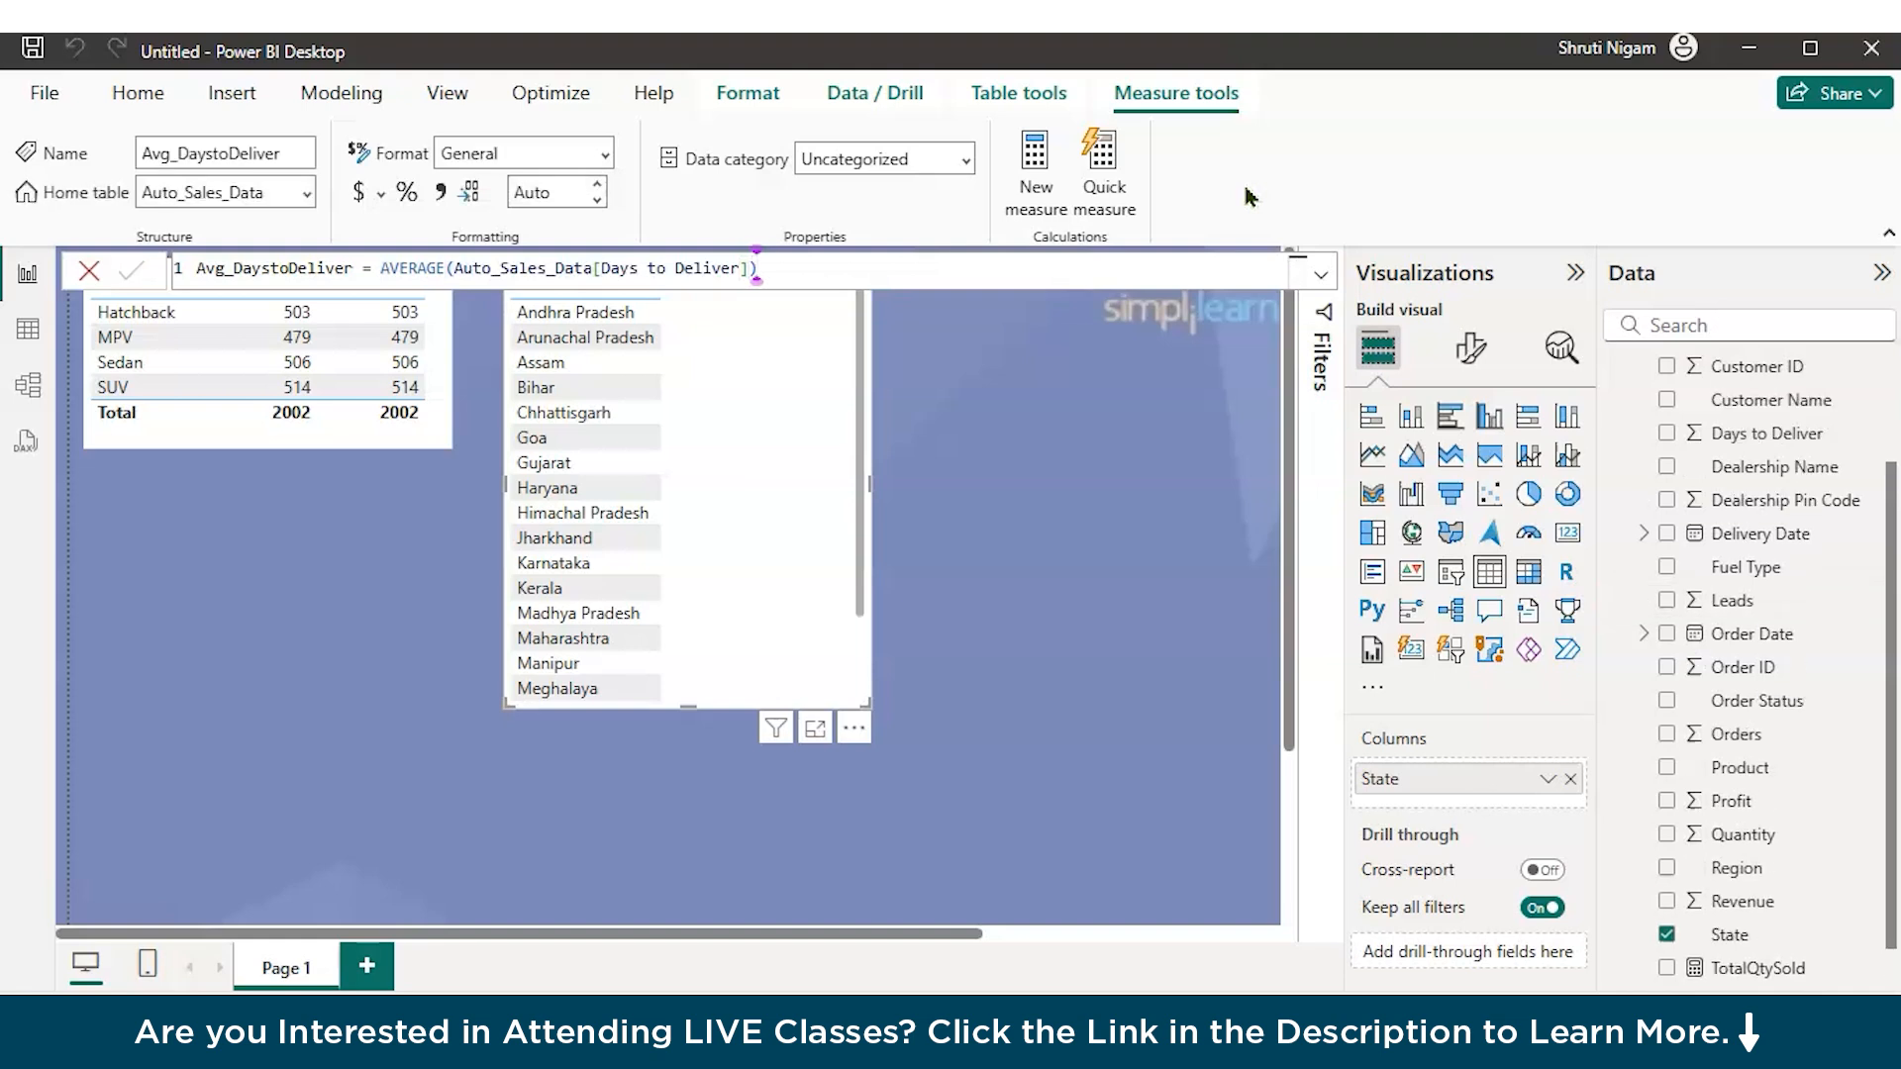
Step: Add the Avg_DaystoDeliver measure to the state table visual and close the formula editor
scroll(1791, 813, "up", 3)
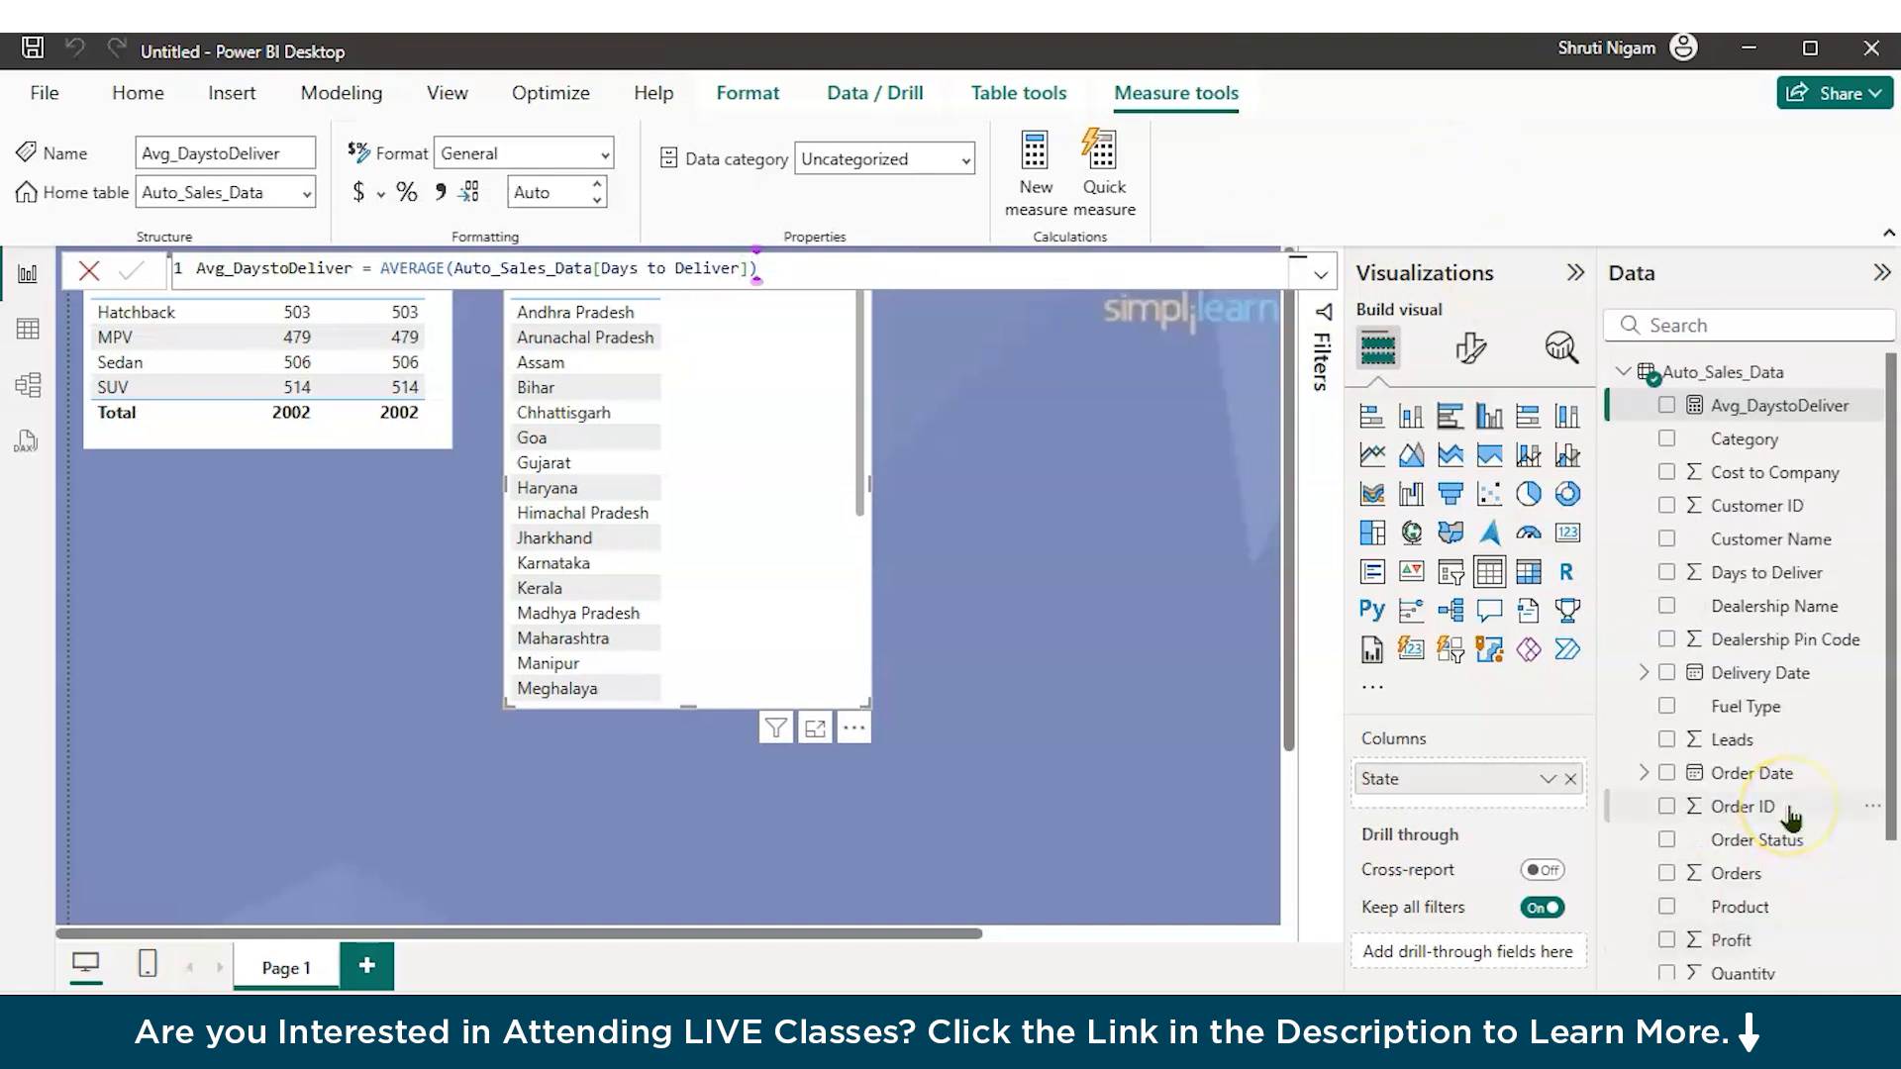
left_click(1667, 406)
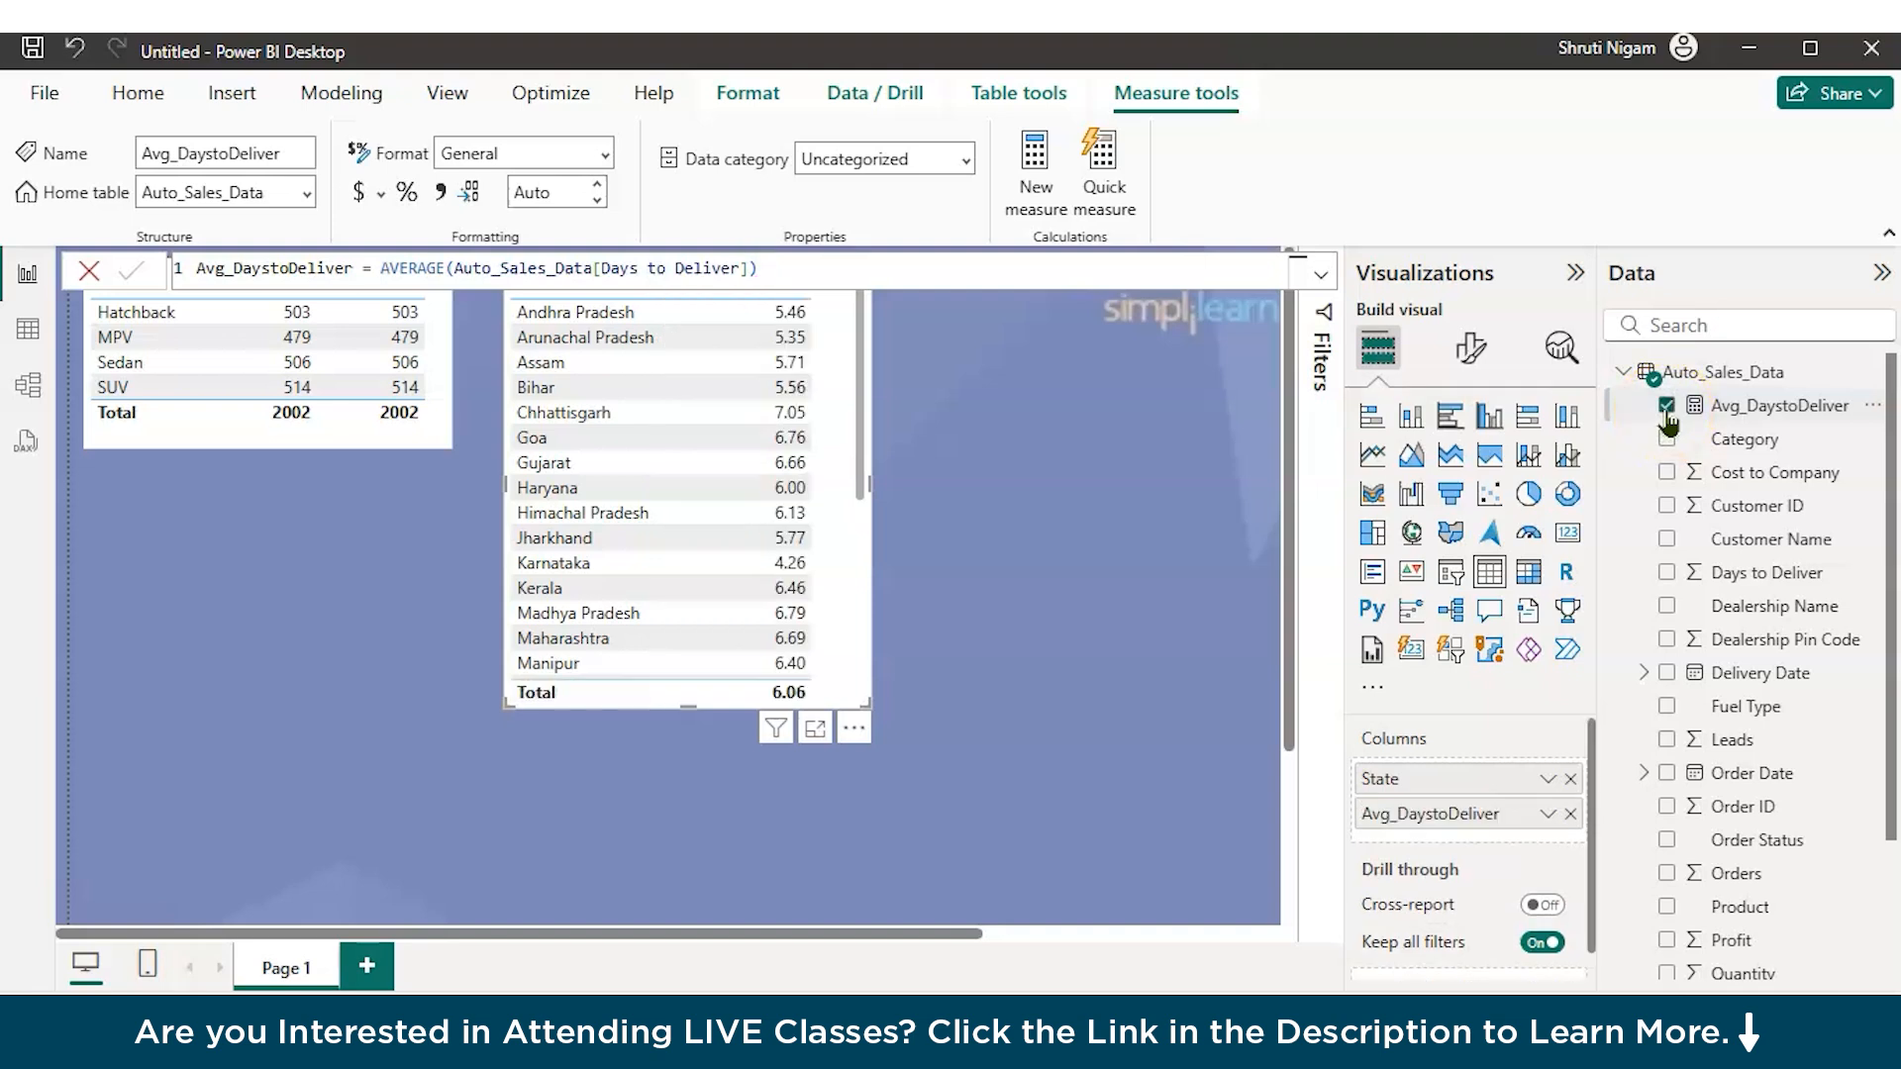
left_click(115, 426)
Step: Enlarge the state table visual in height and width, and review its rows down to the last state
left_click_drag(864, 704, 871, 829)
scroll(831, 769, "down", 3)
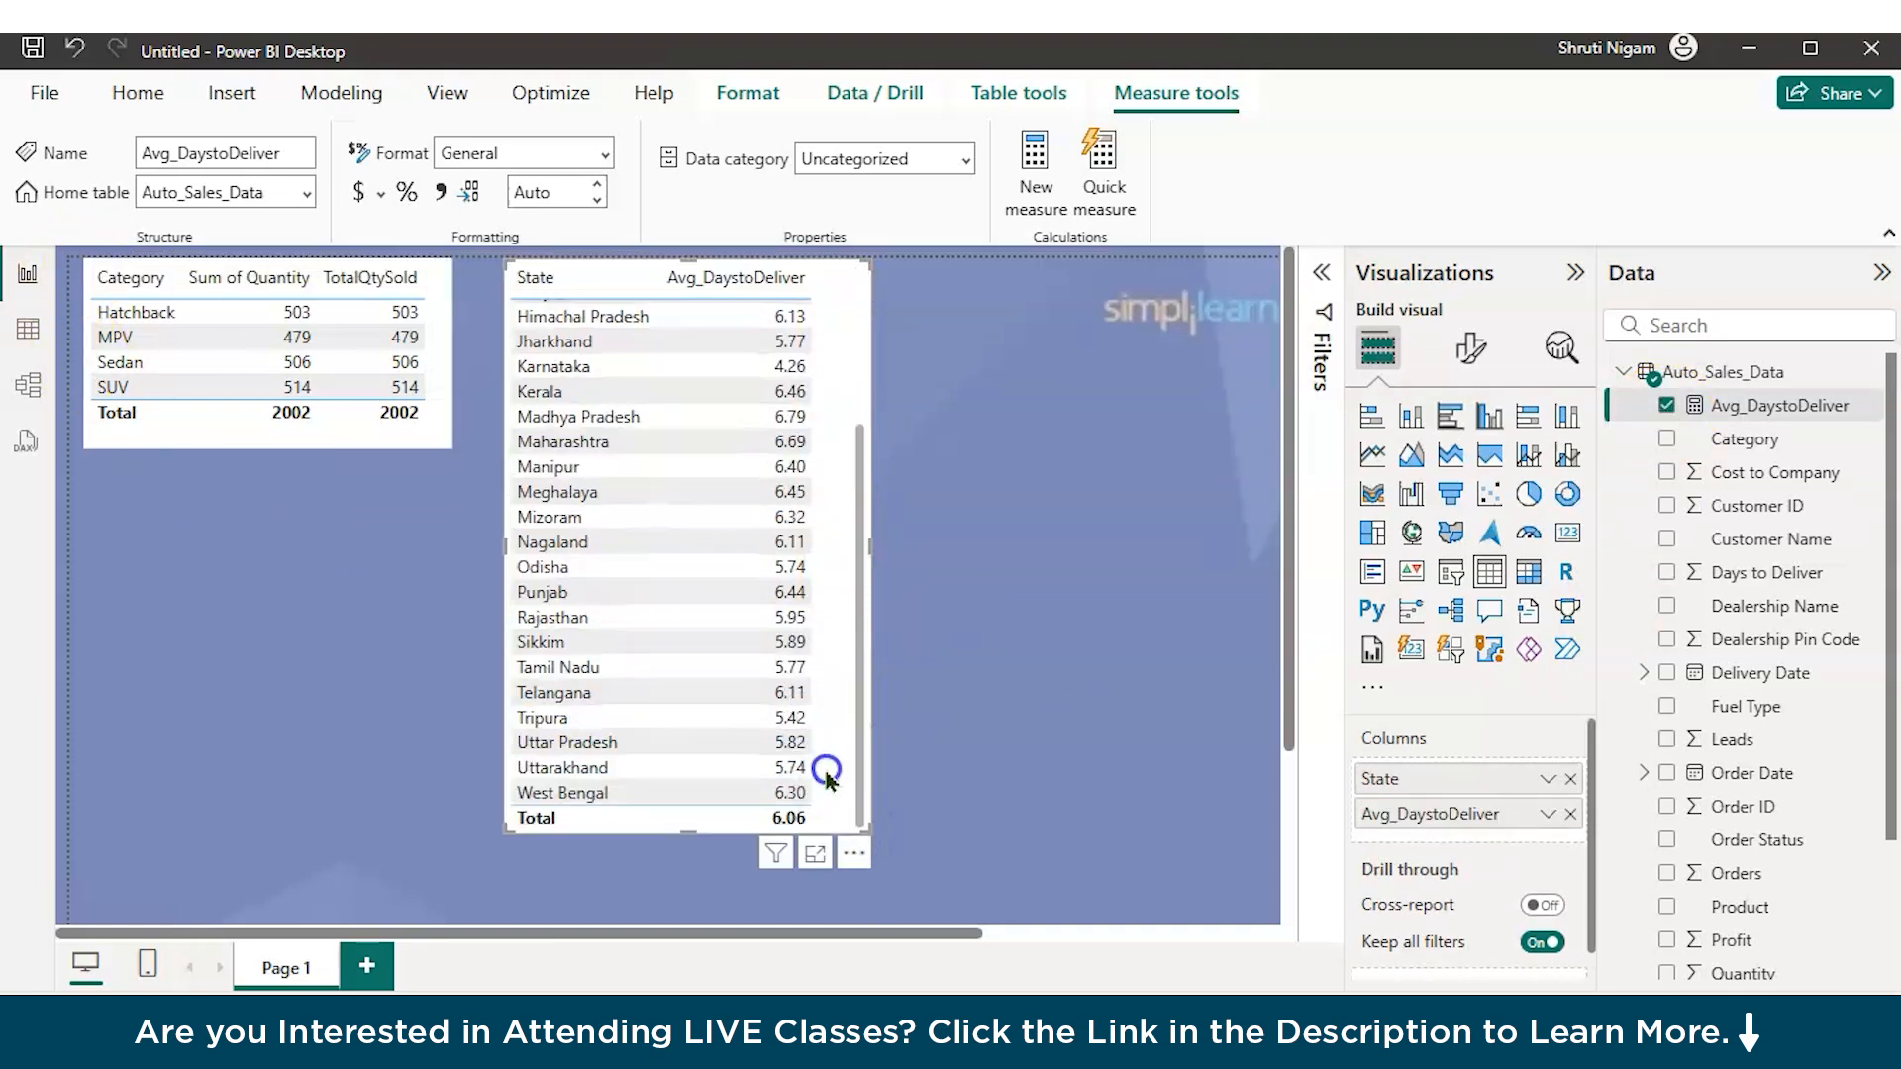
scroll(881, 552, "up", 3)
left_click_drag(880, 551, 975, 599)
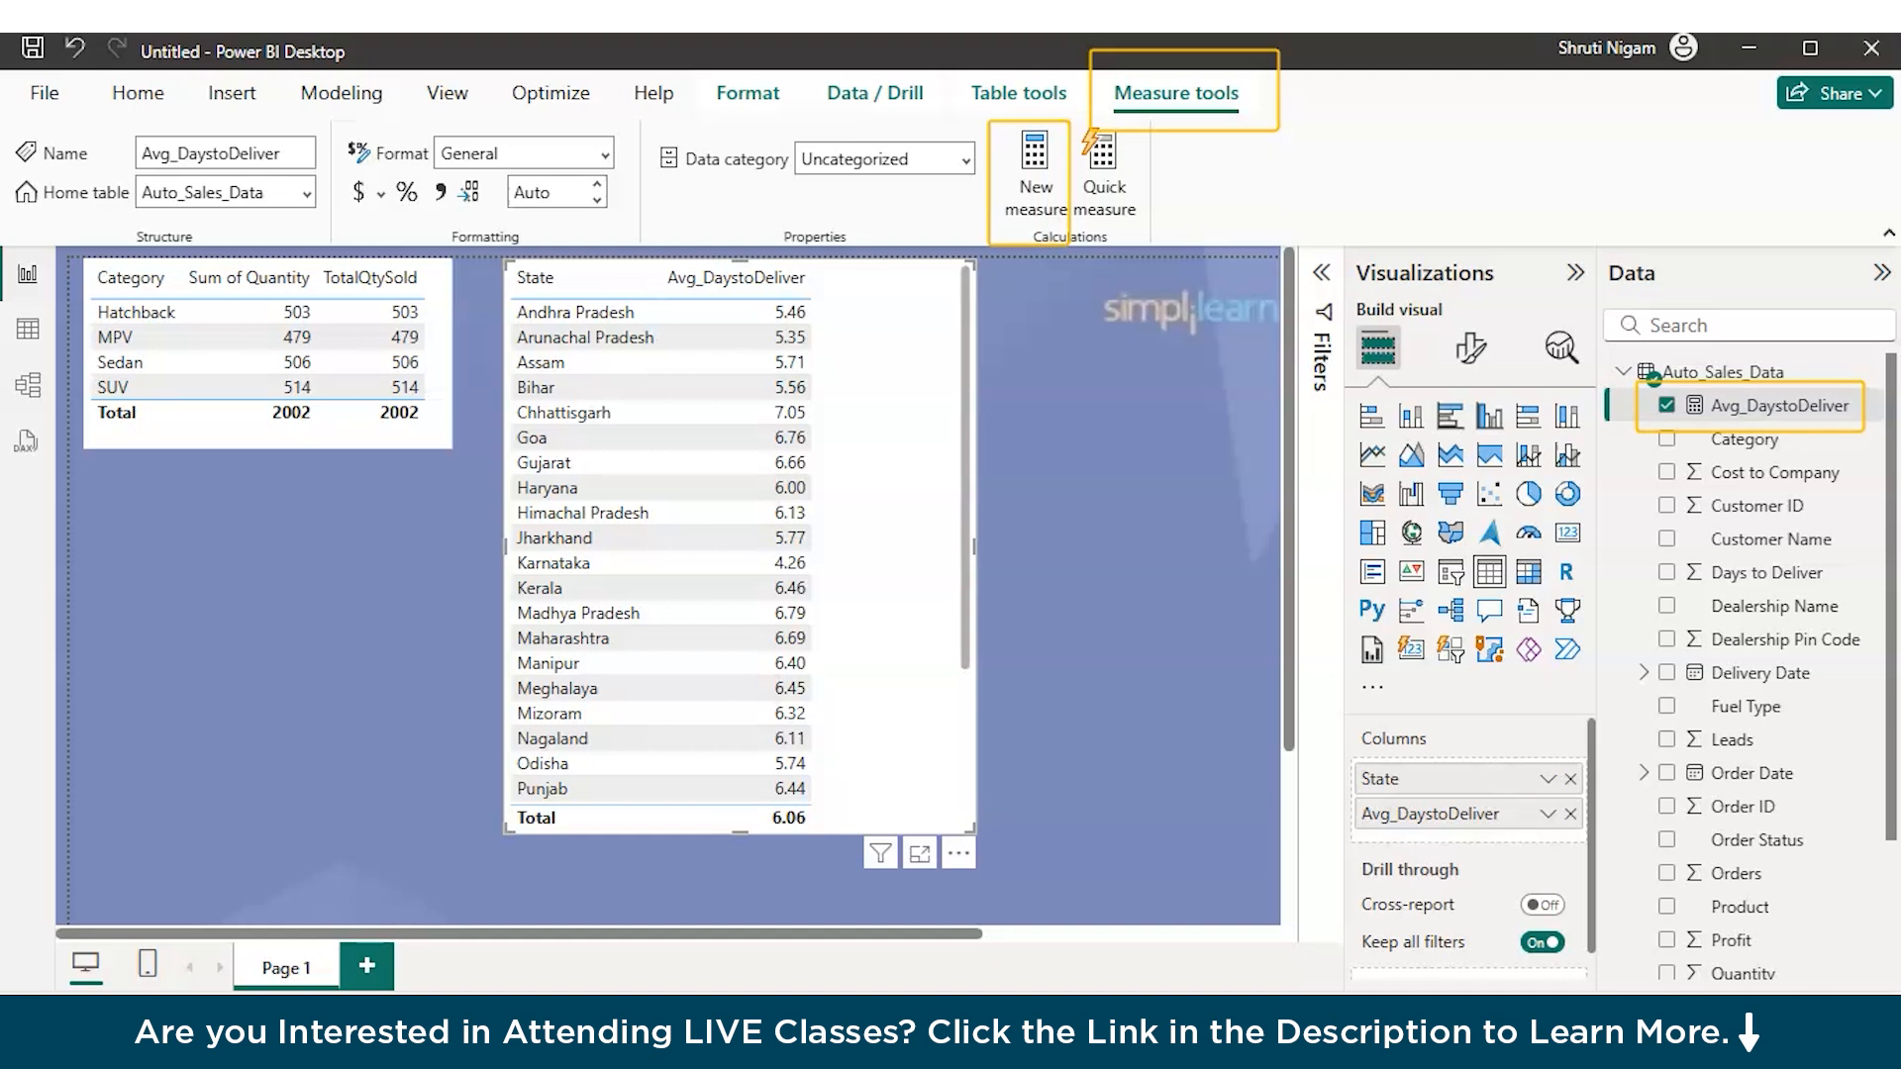
Step: Create a new measure and name it Delivery_Performance in its formula
left_click(1032, 162)
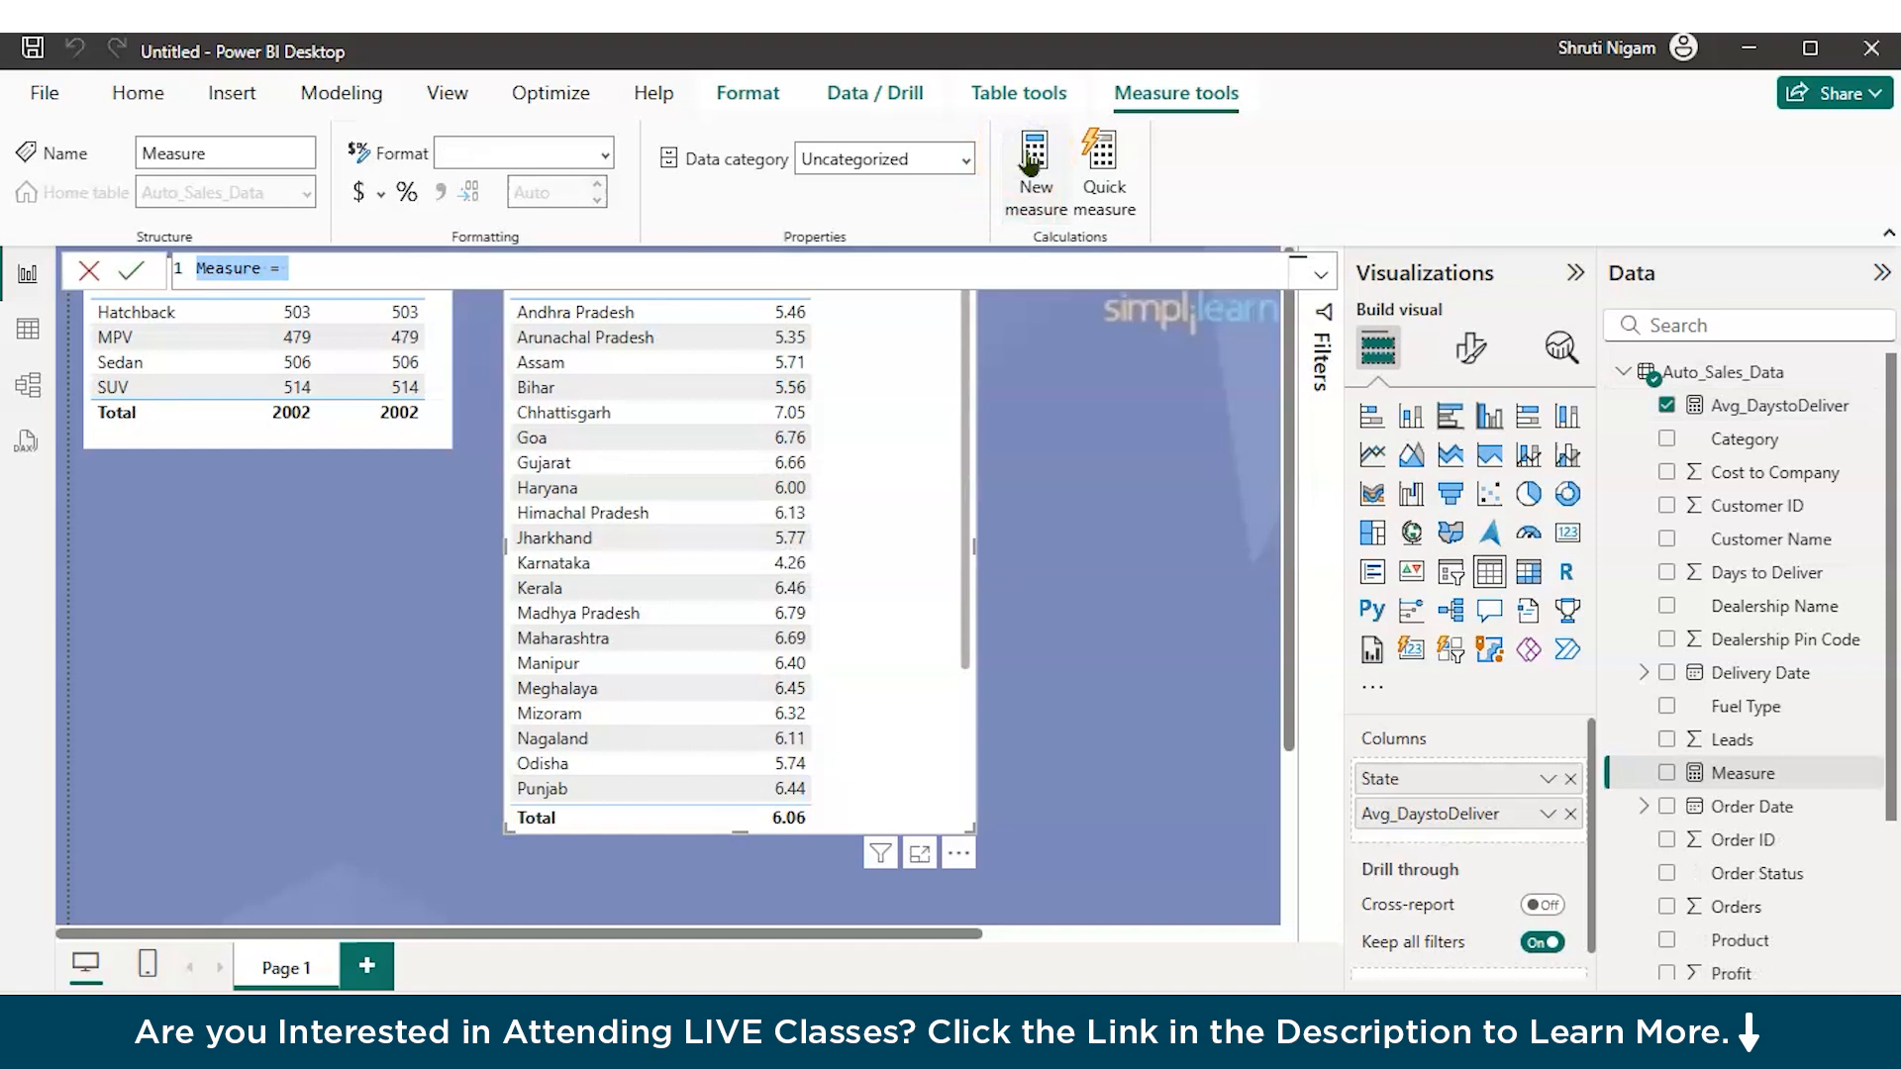
key("BackSpace")
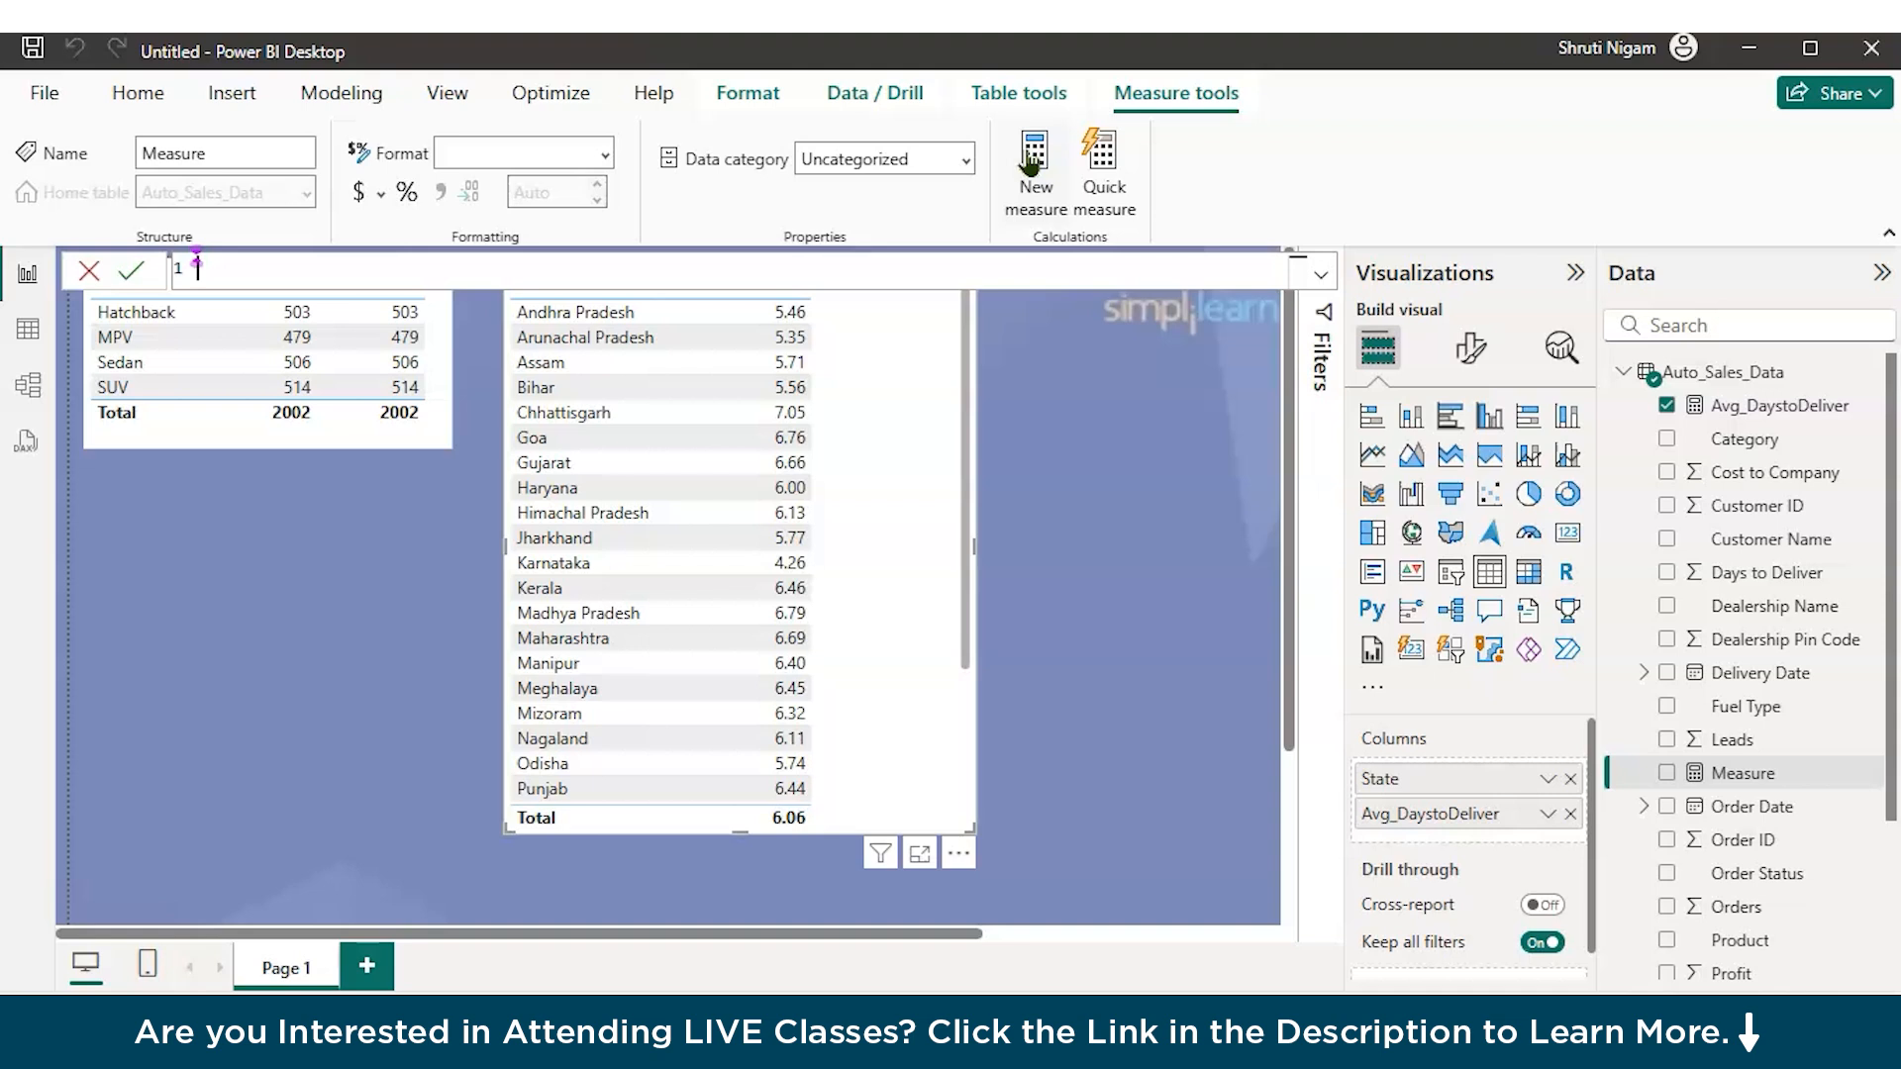
type("Deliver")
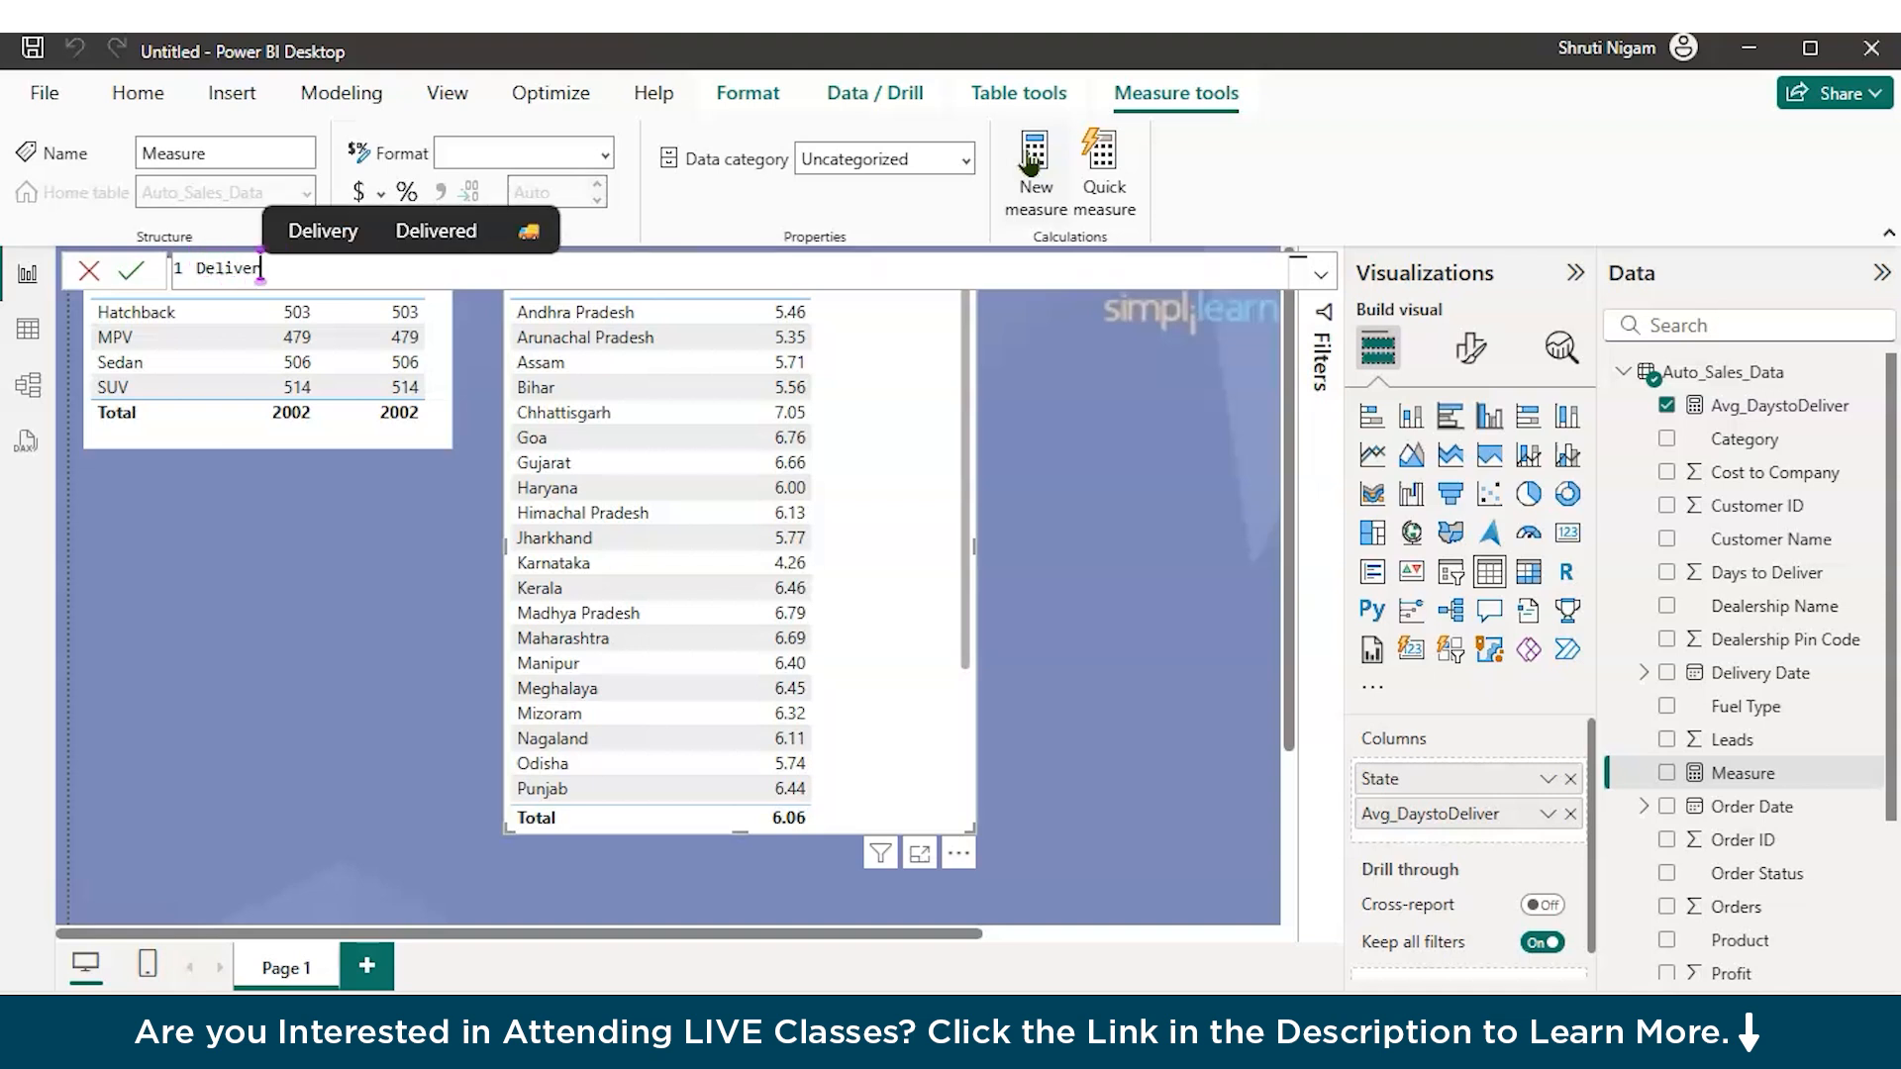
type("y_P")
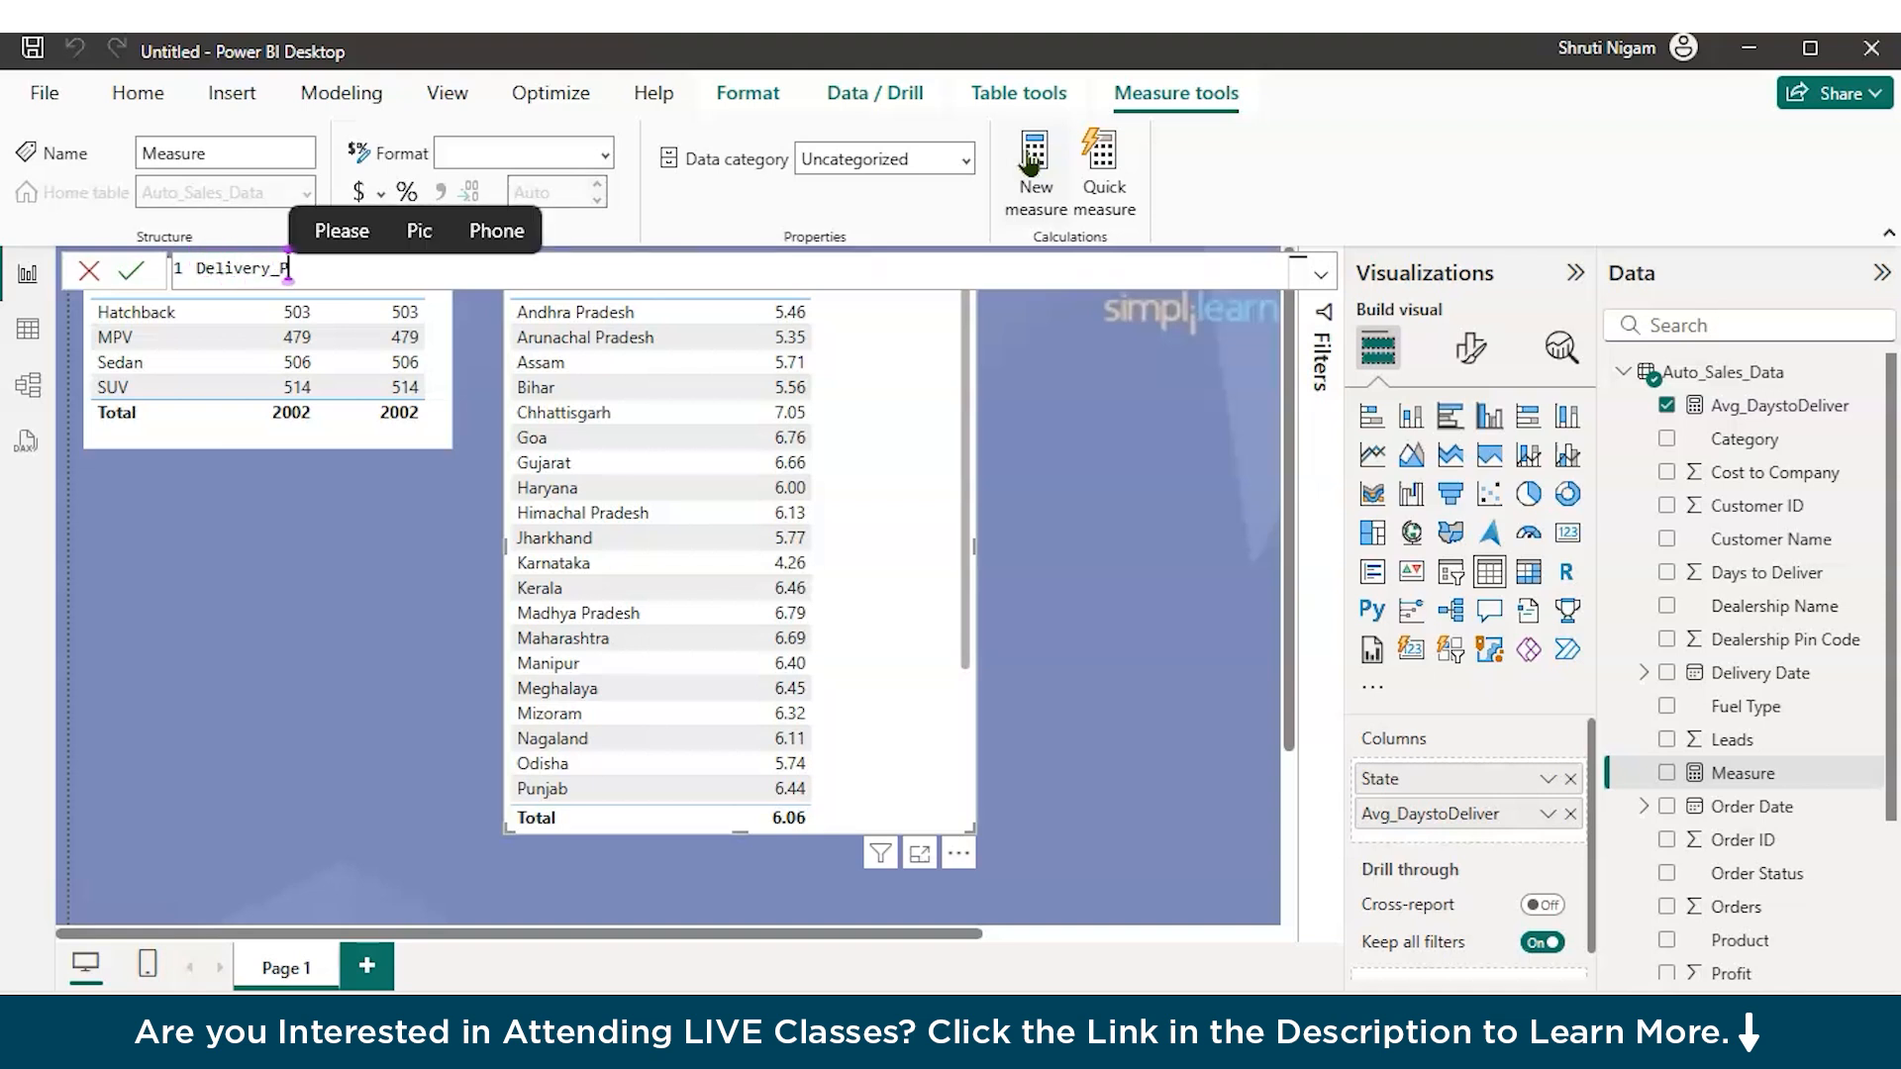
type("erformance")
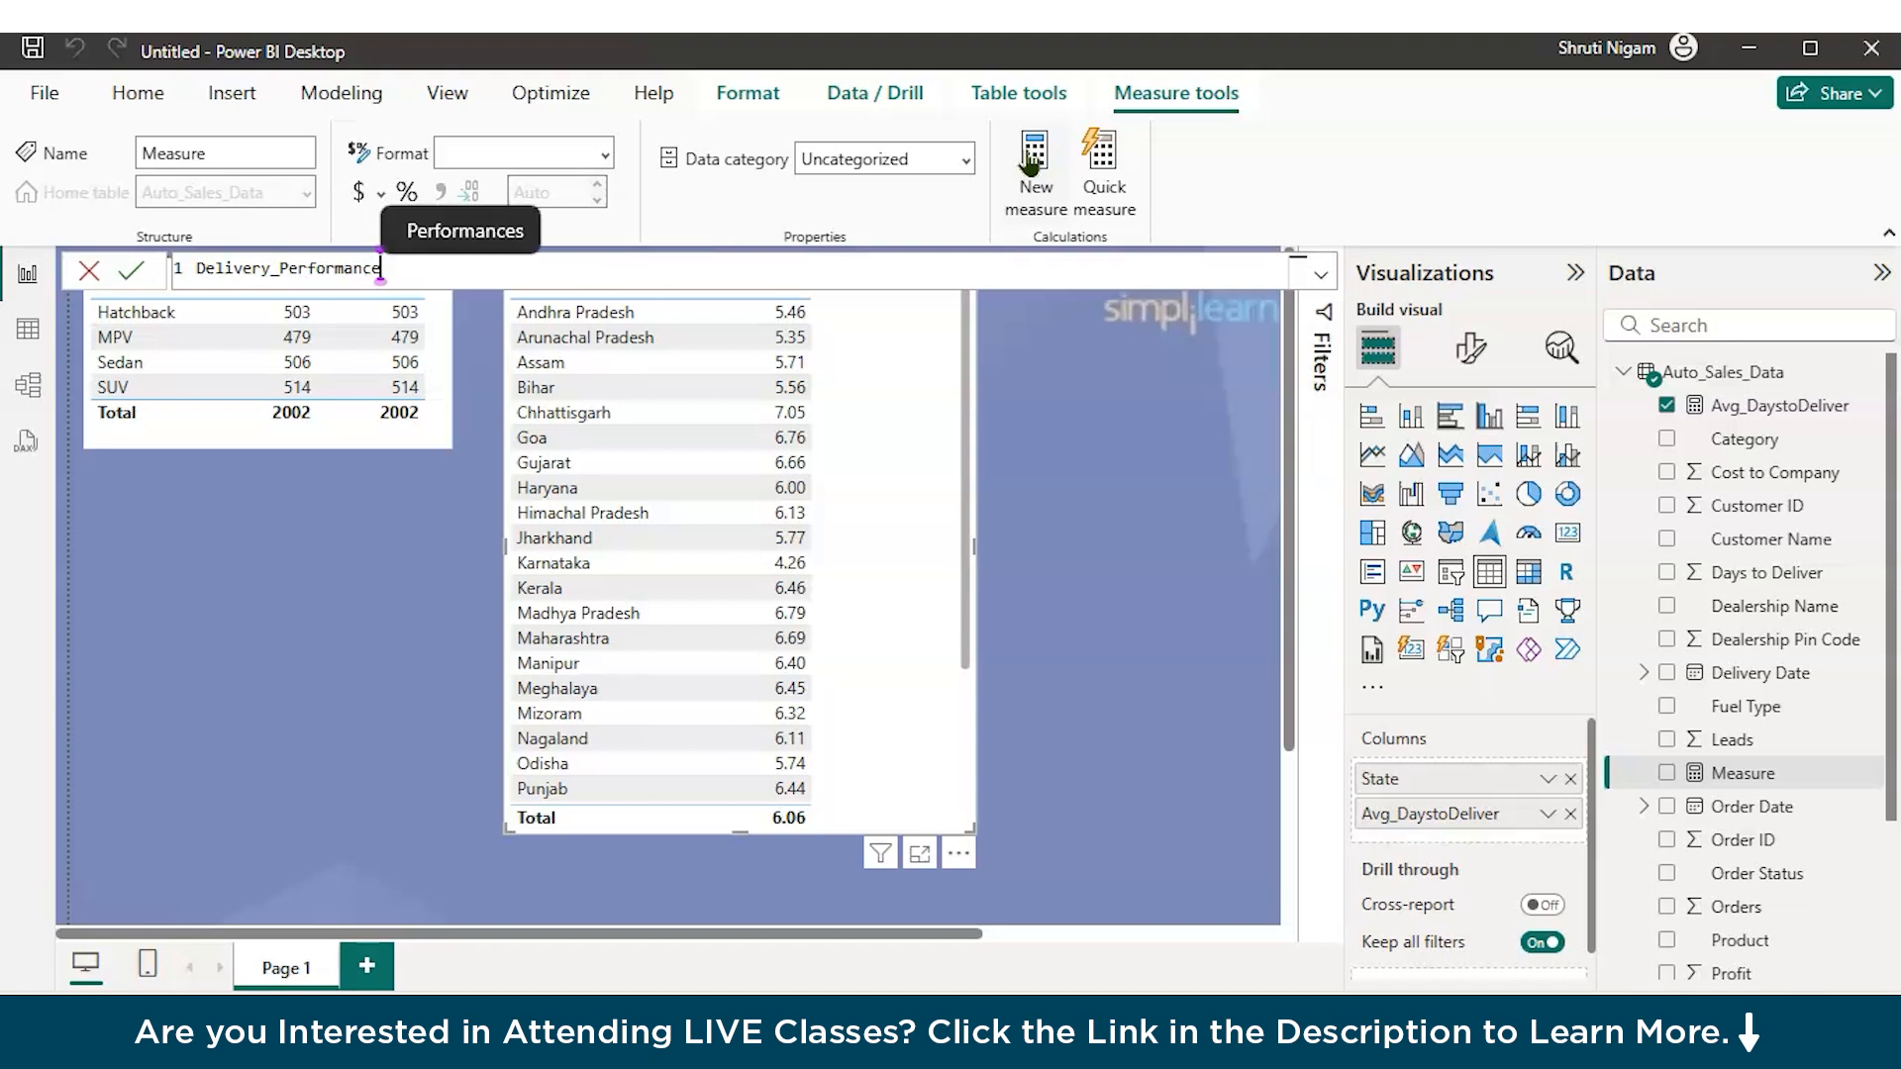
type(" = ")
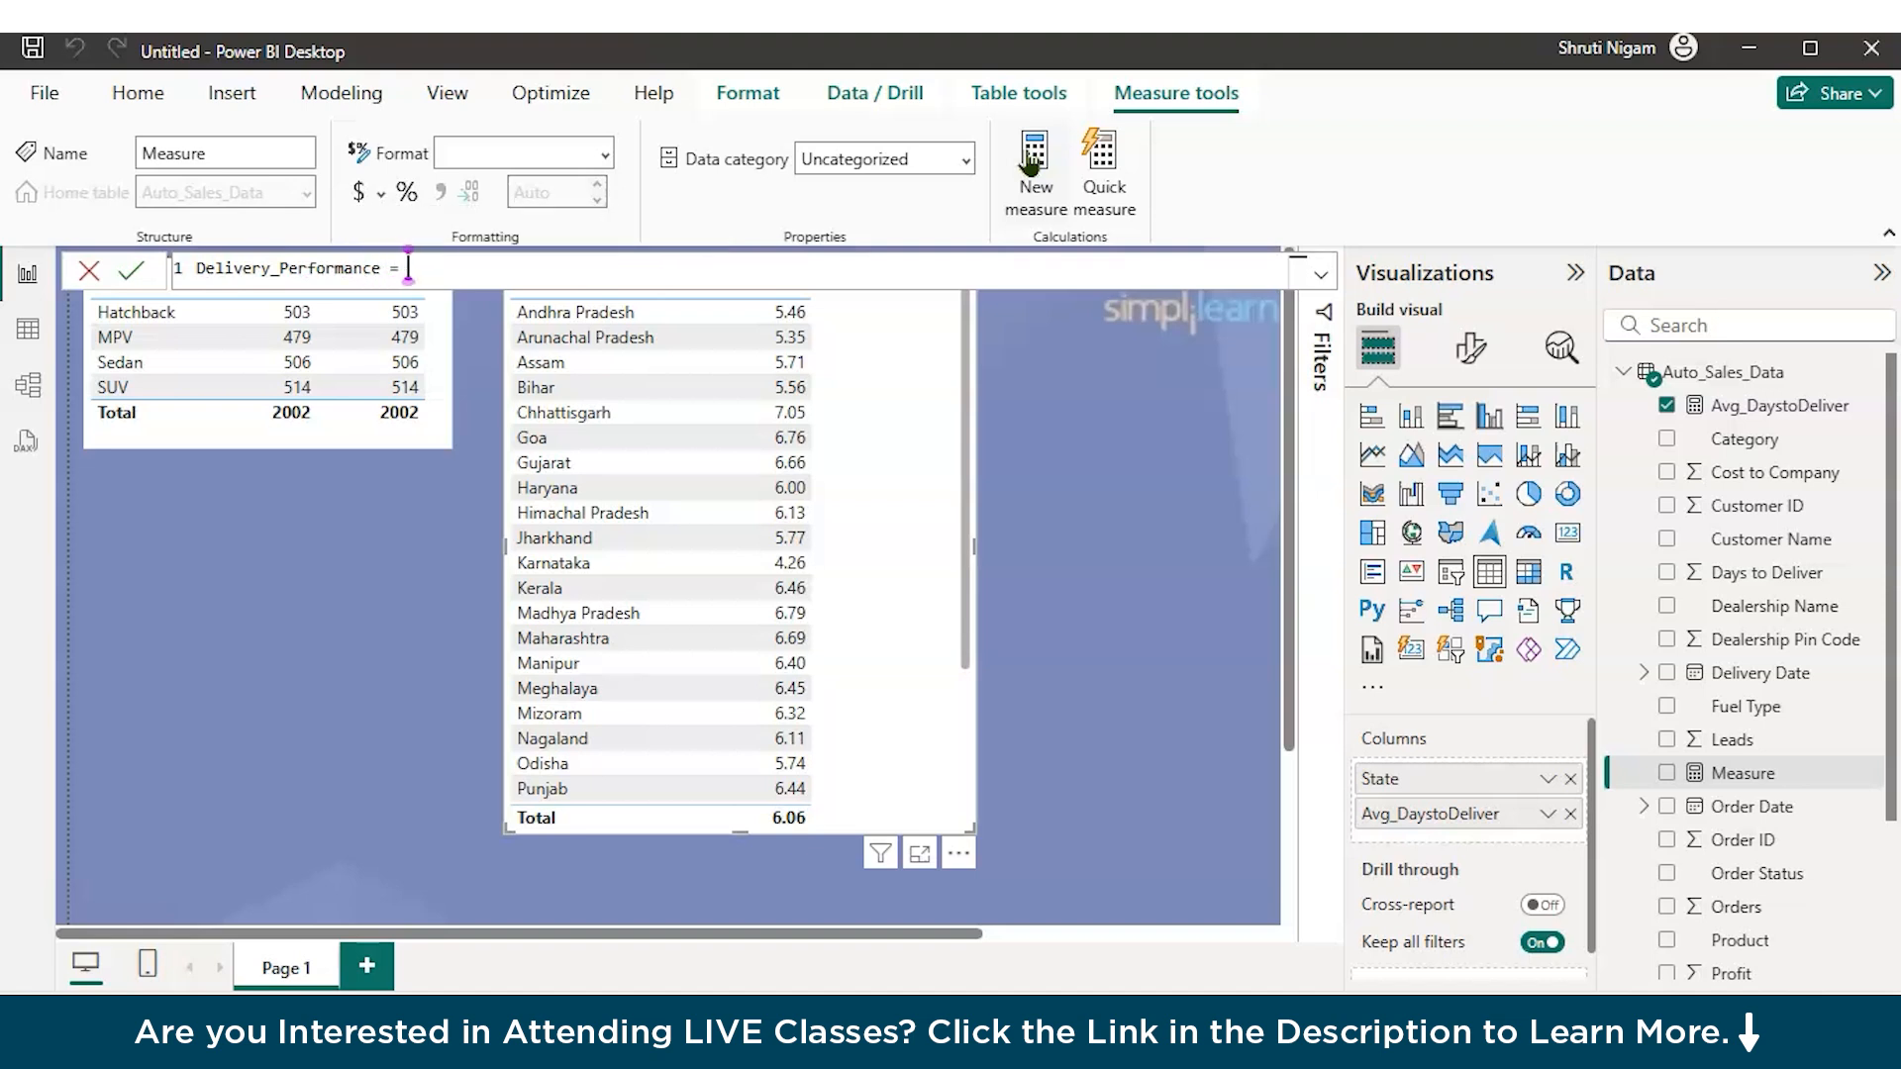
Step: Start the Delivery_Performance formula with an IF function that tests [Avg_DaystoDeliver]>= 5.5
type("I")
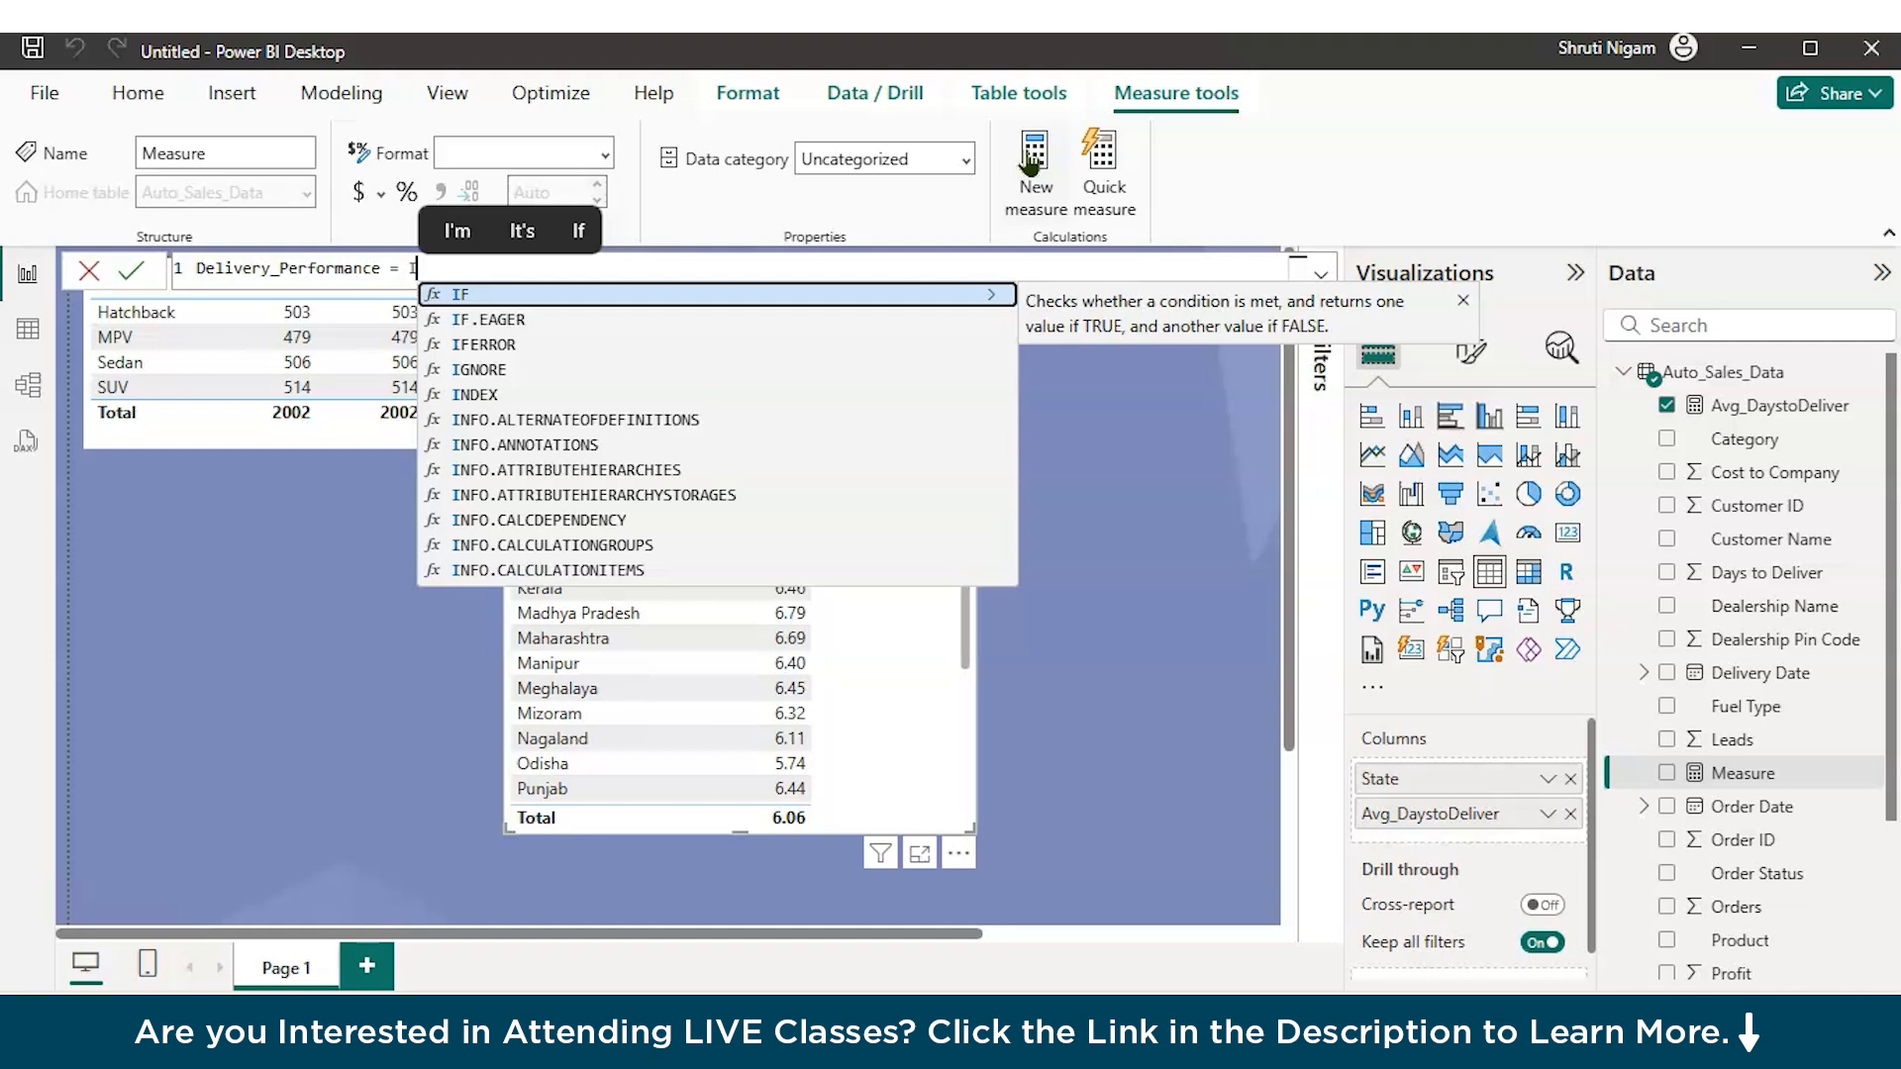
key("Tab")
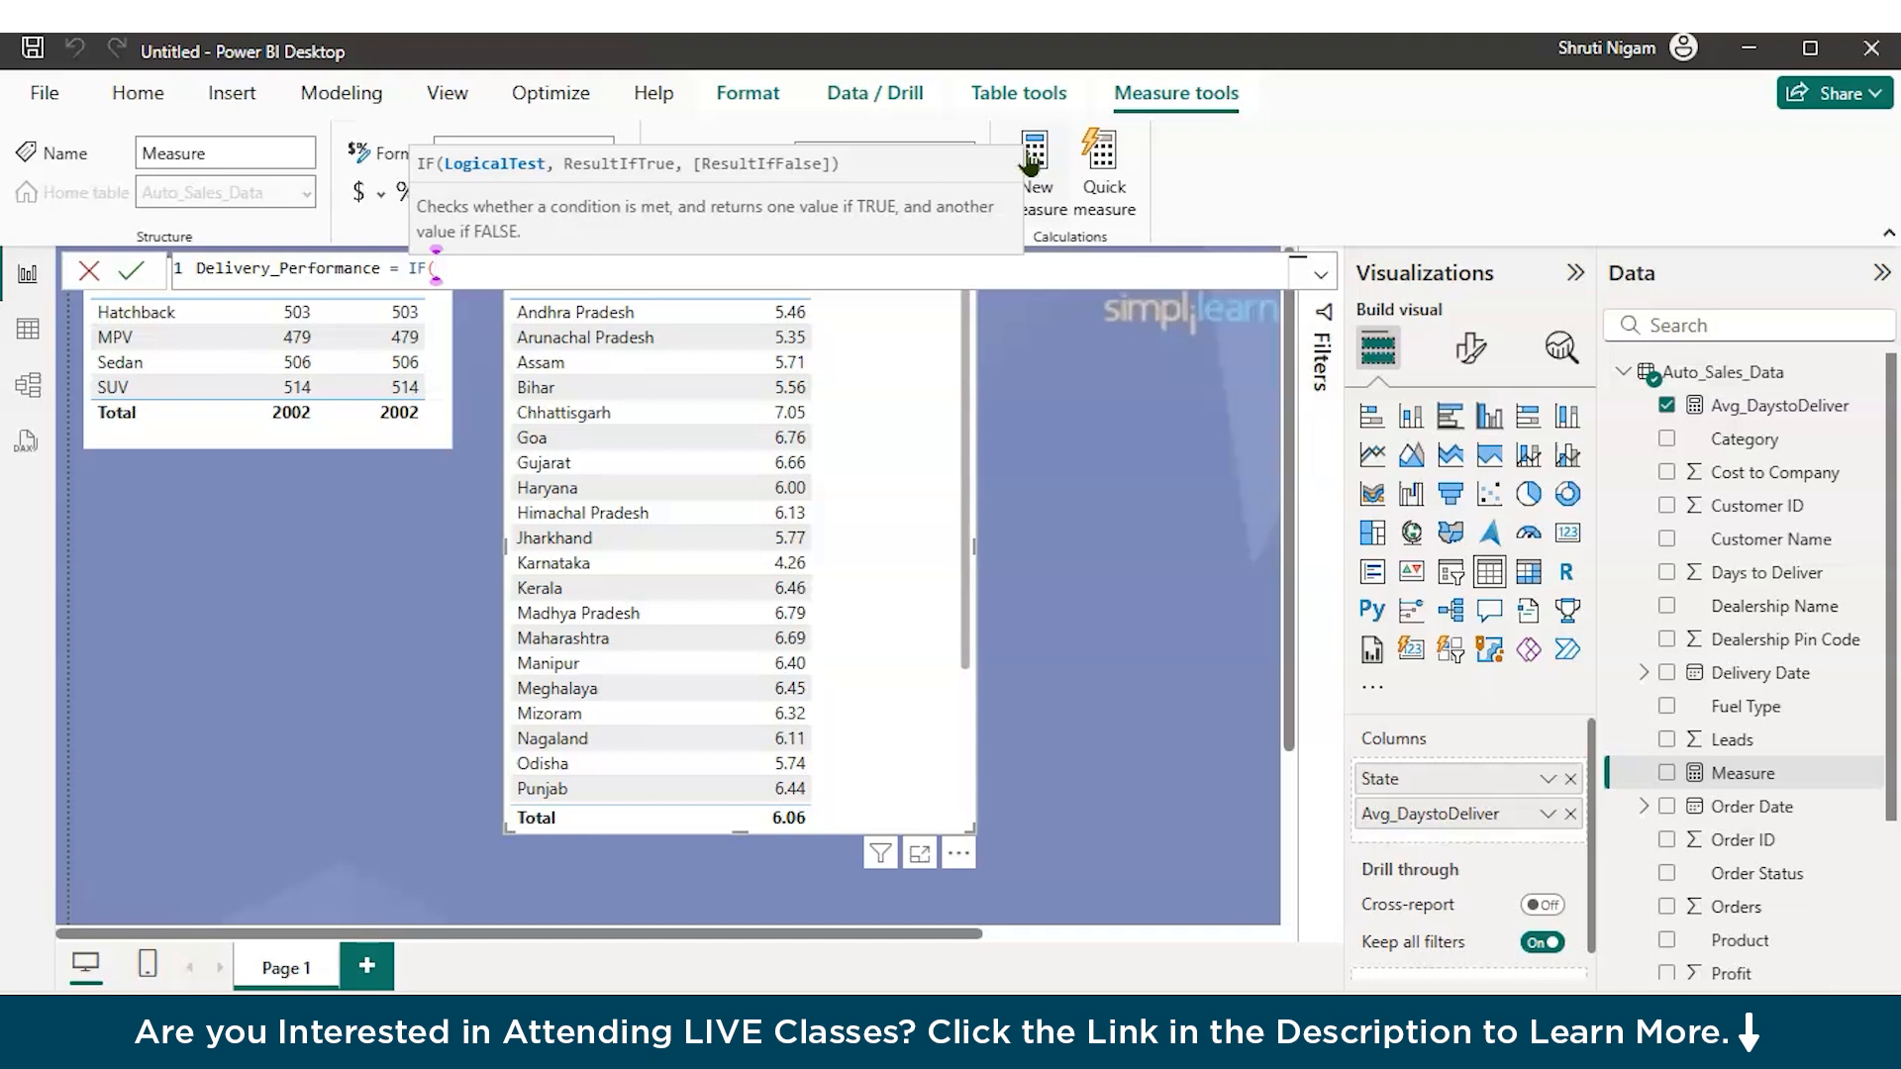
type("AV")
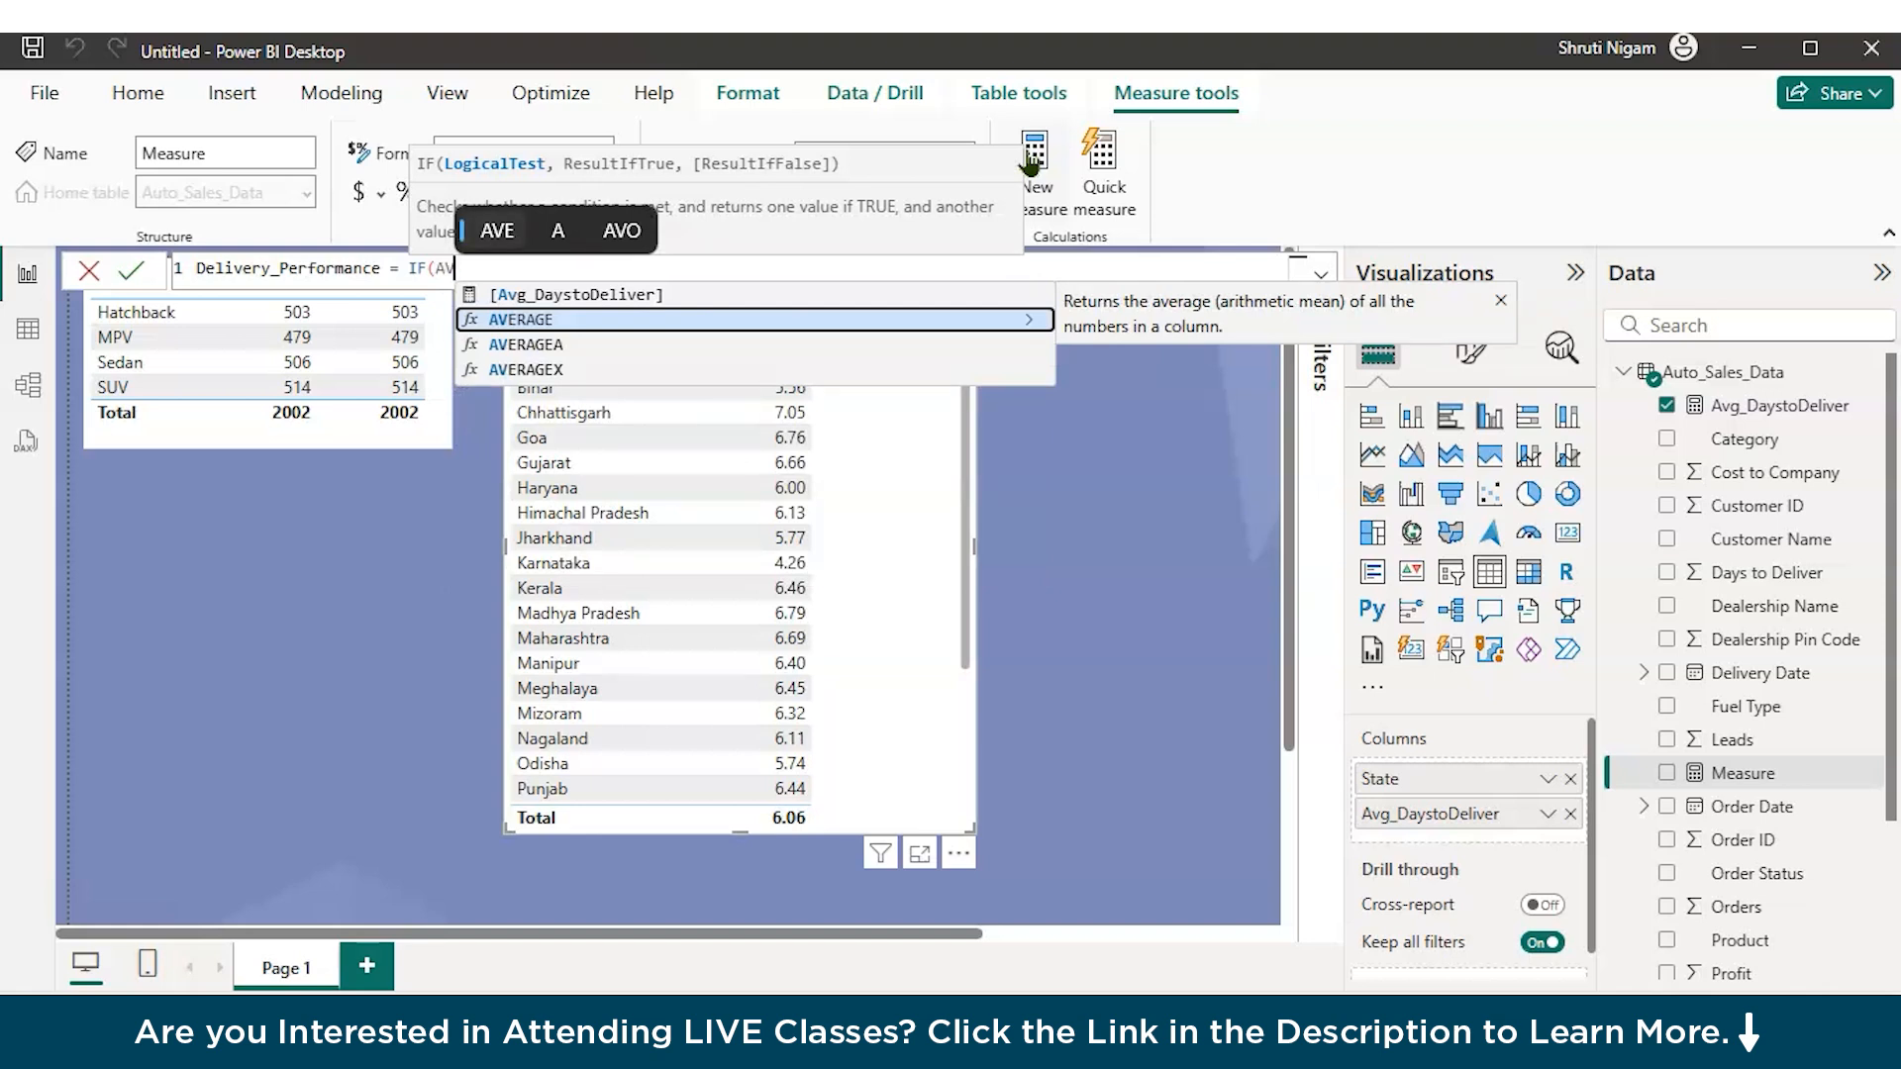
left_click(622, 296)
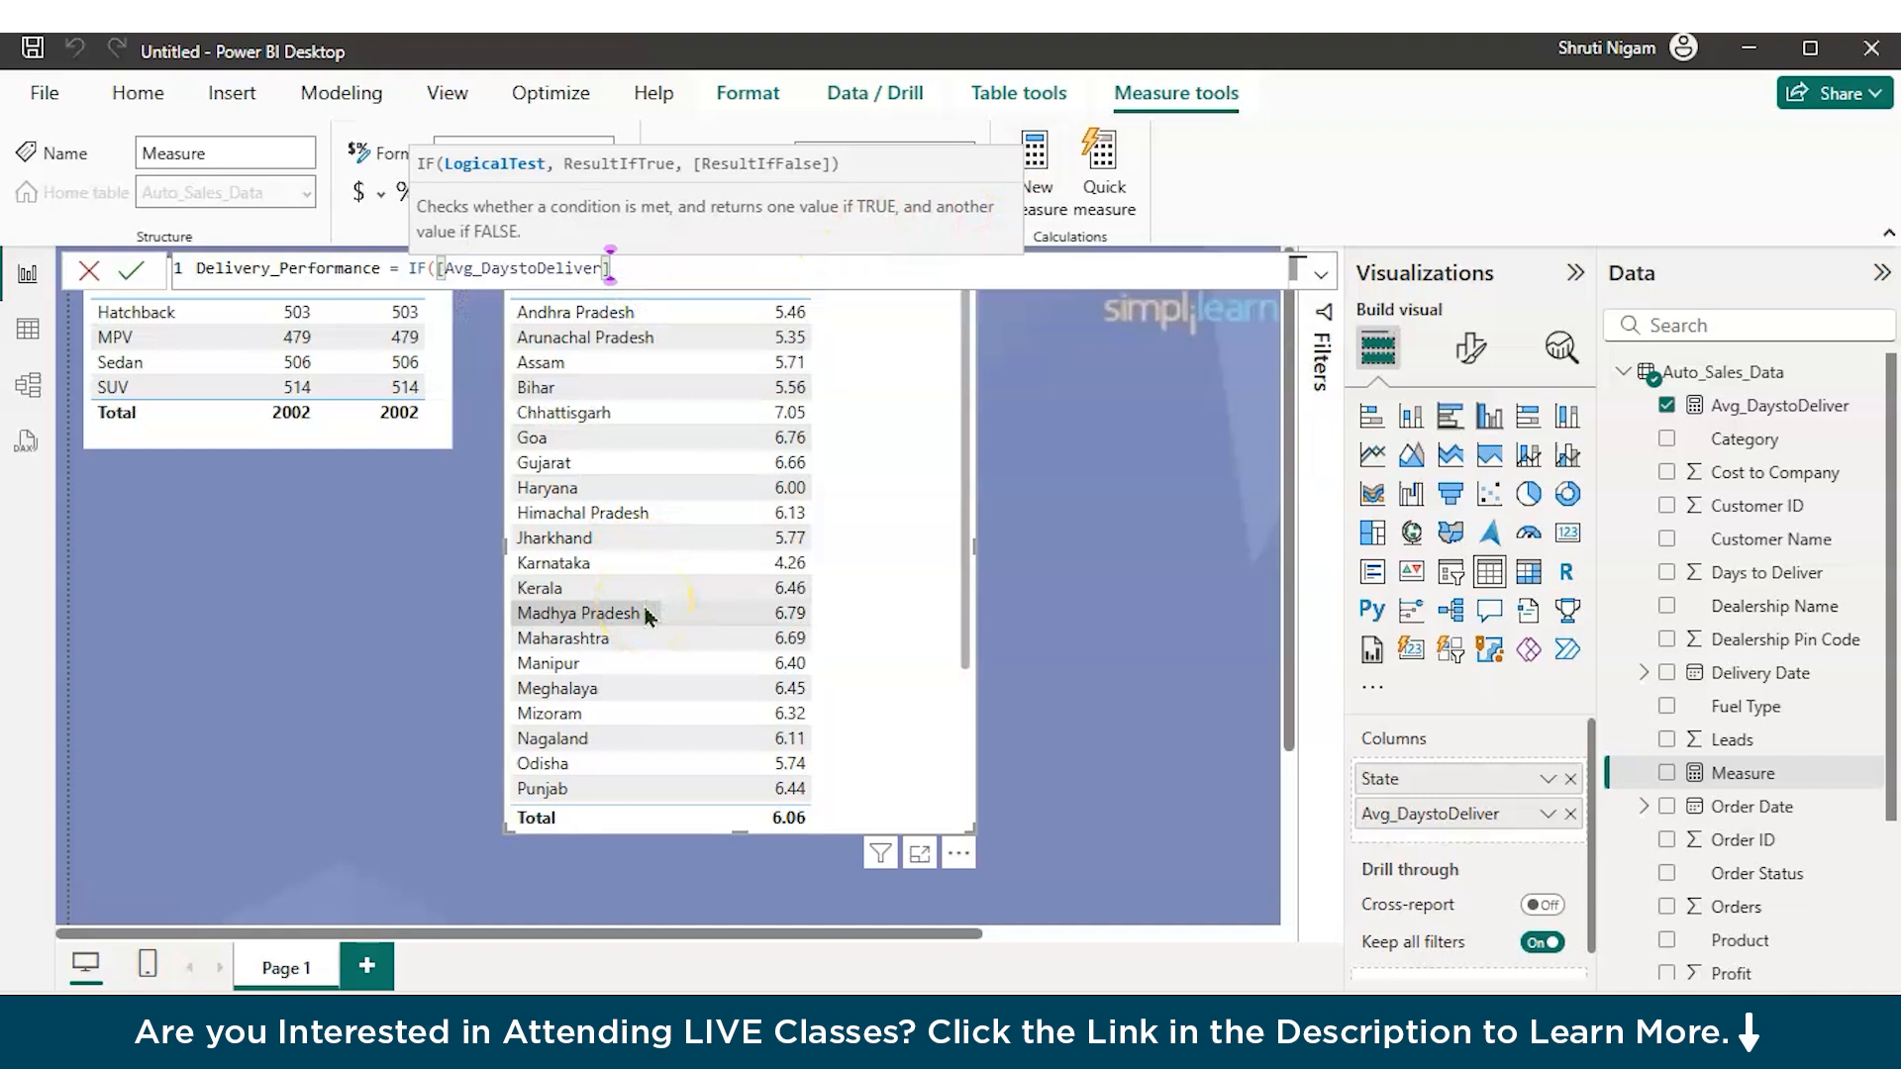
type(">= 5.5,")
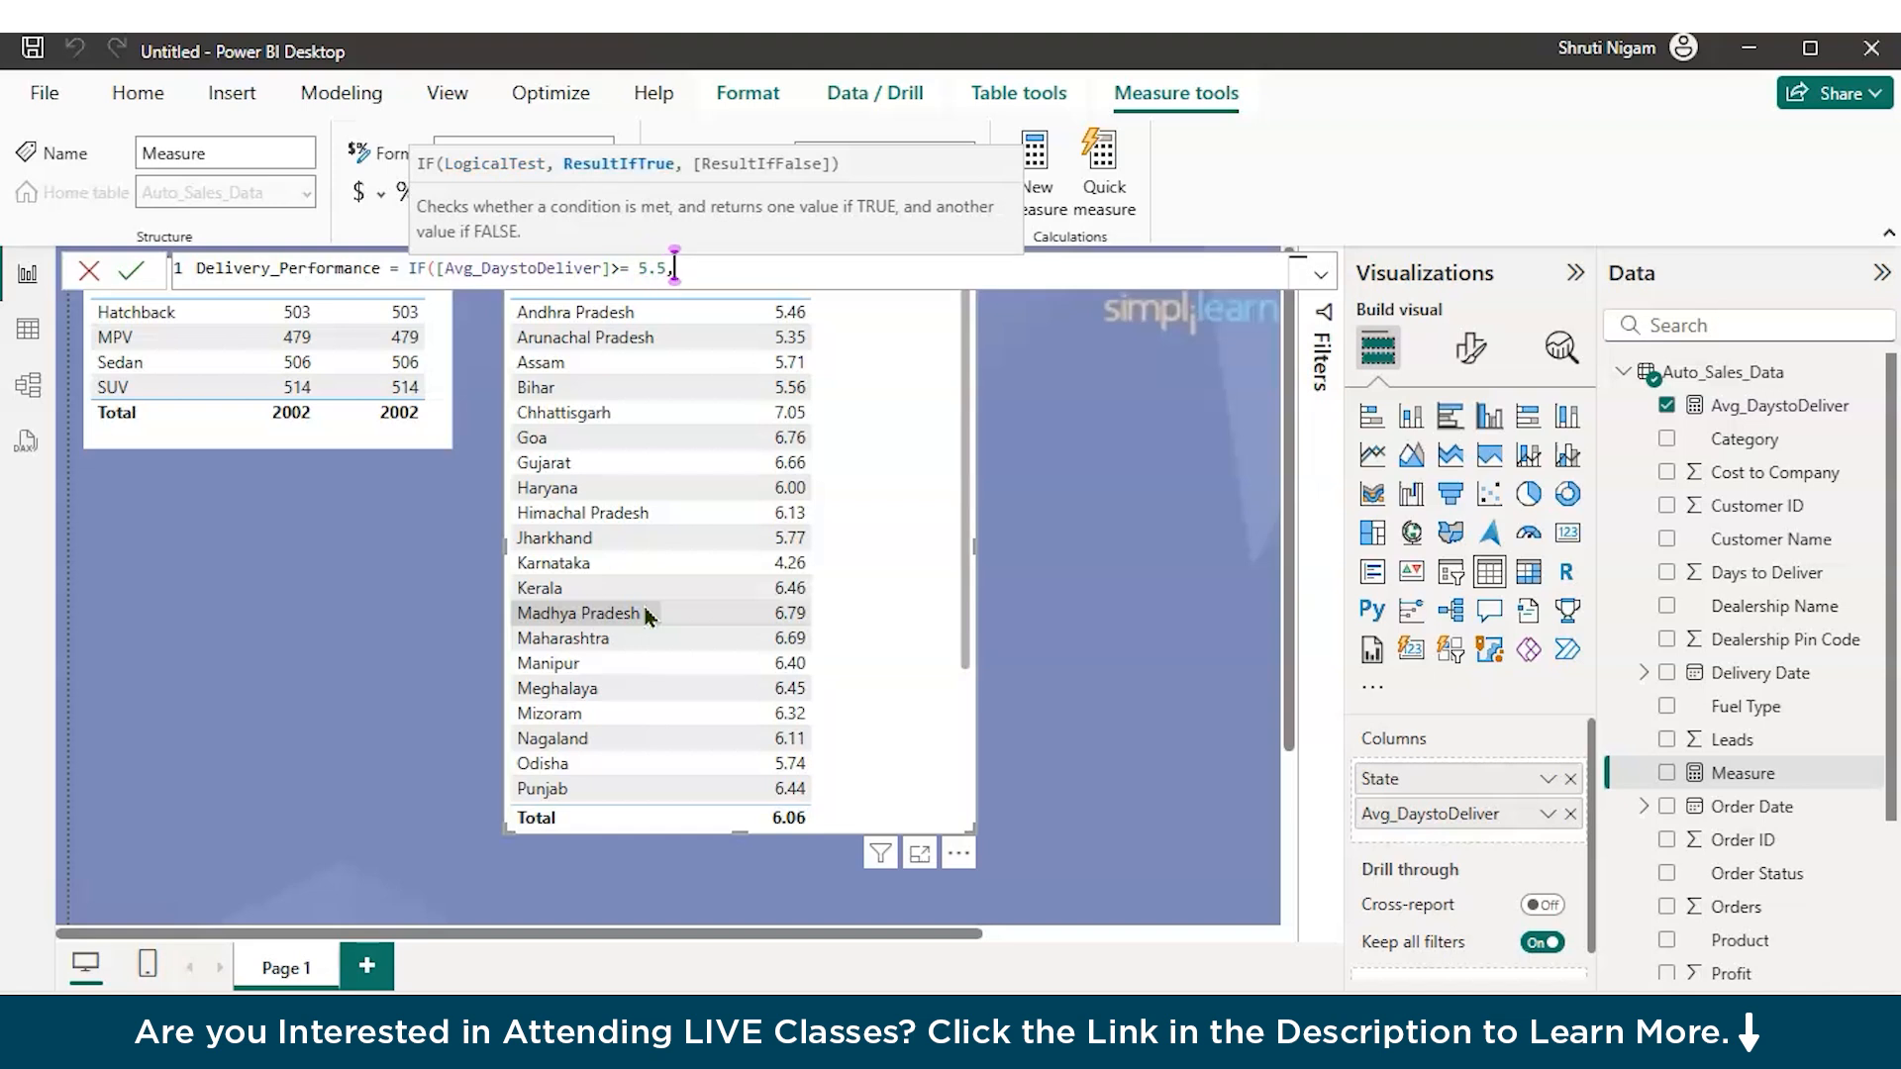
Step: Complete the IF formula with "Need Improvement" as the true result and "Good" as the false result, and commit it
type("\"Nee")
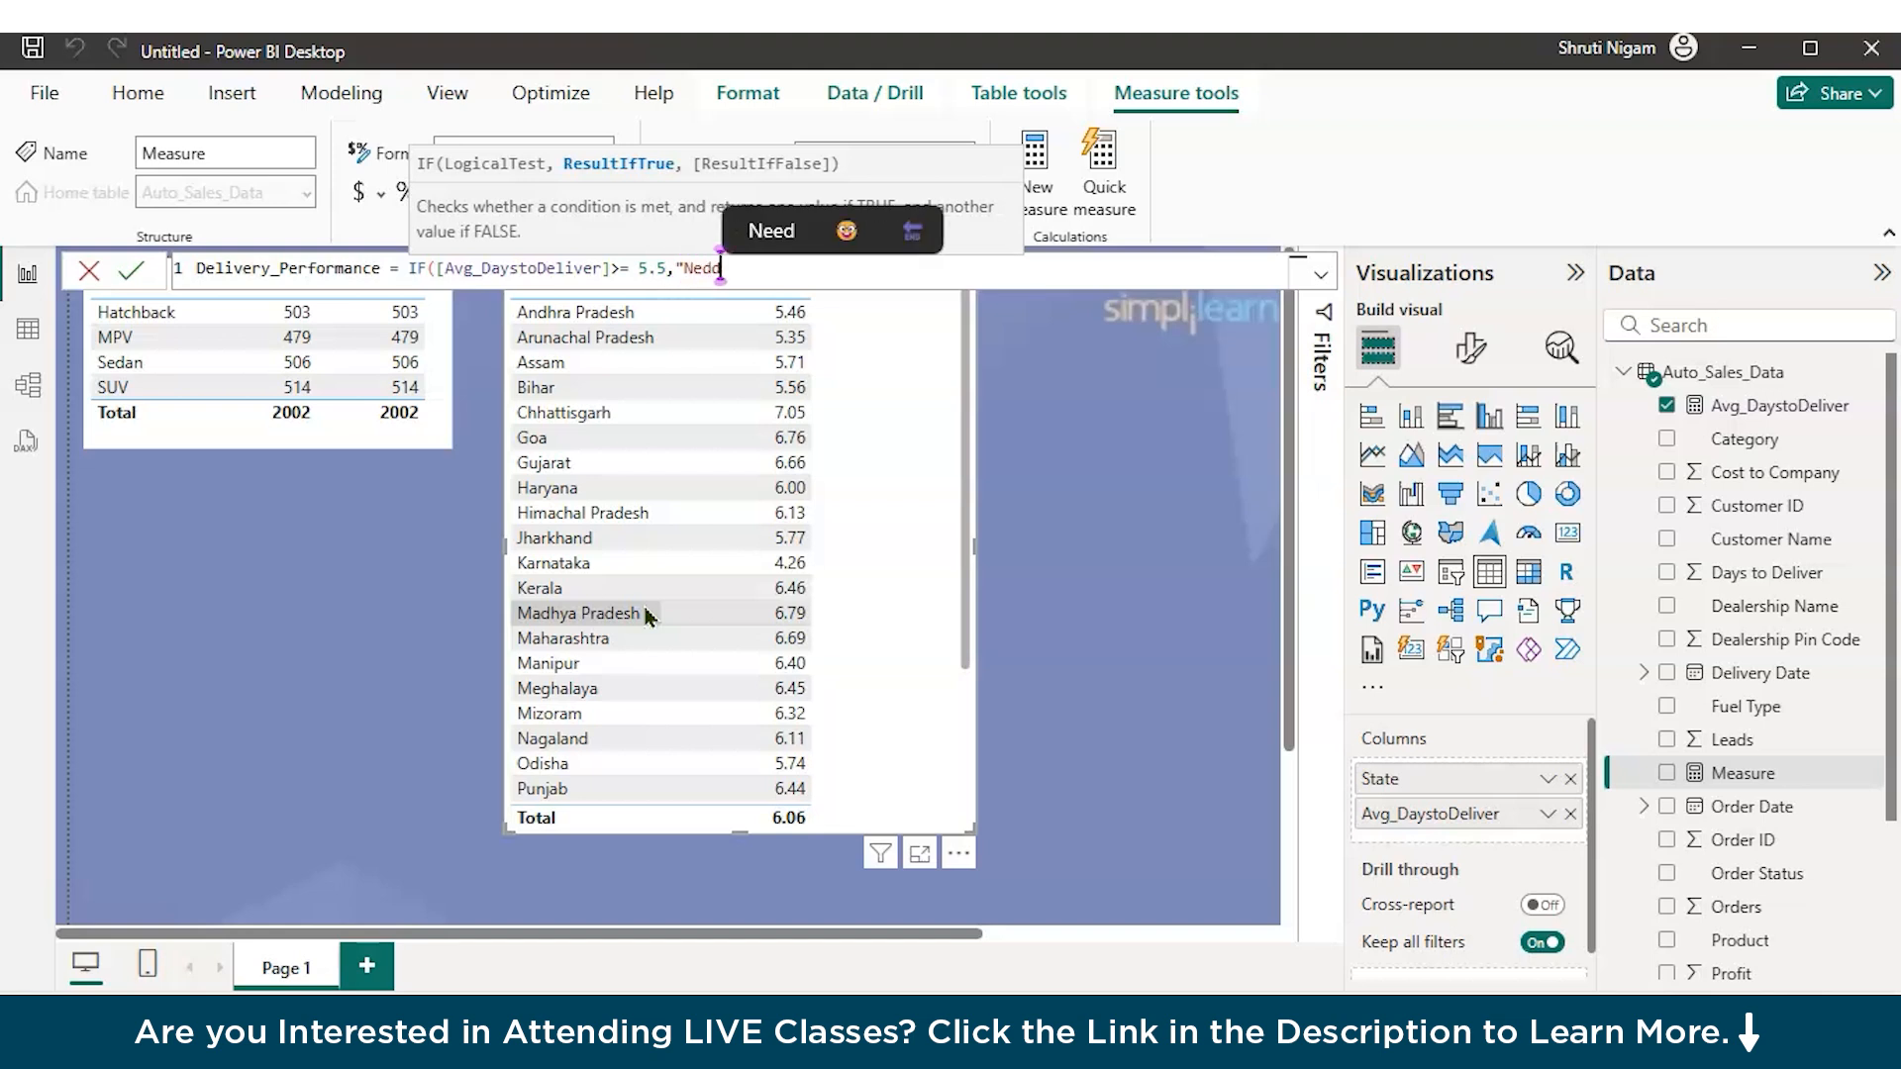
type("d I")
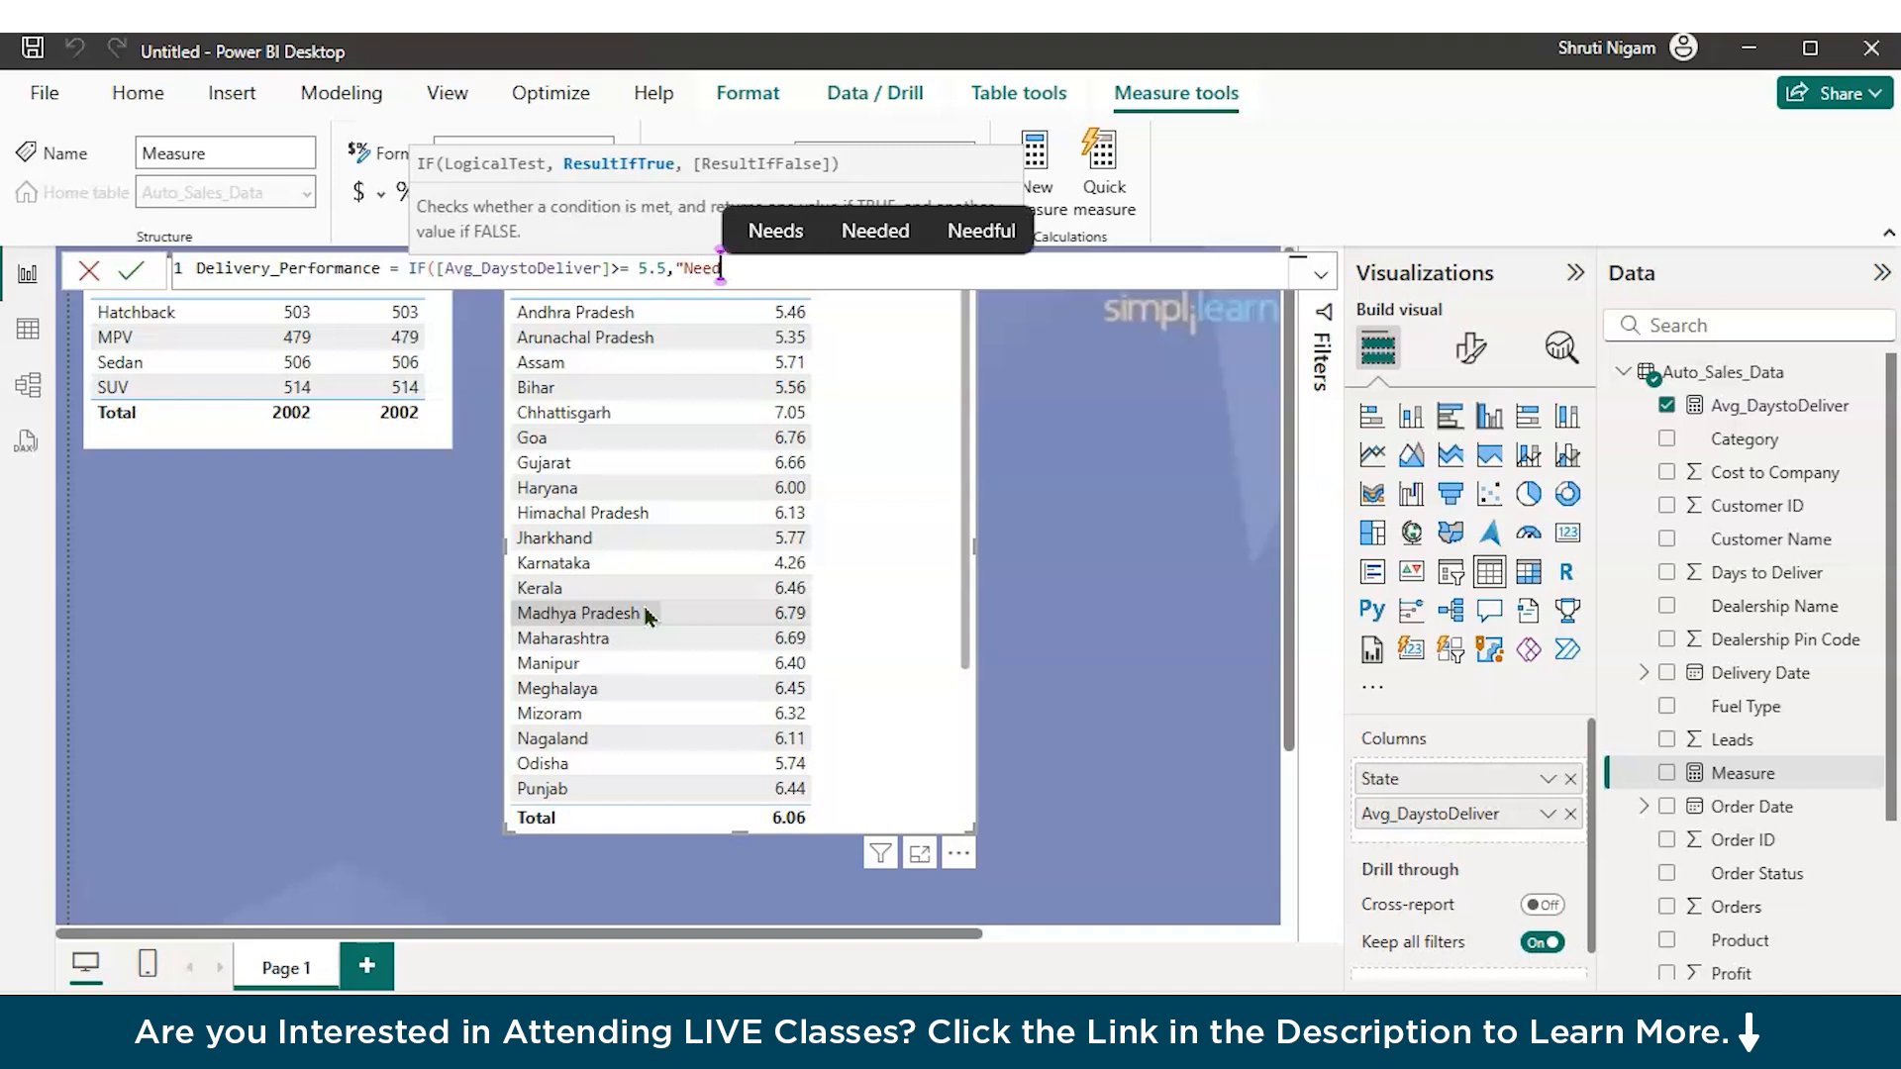
type("mprovem")
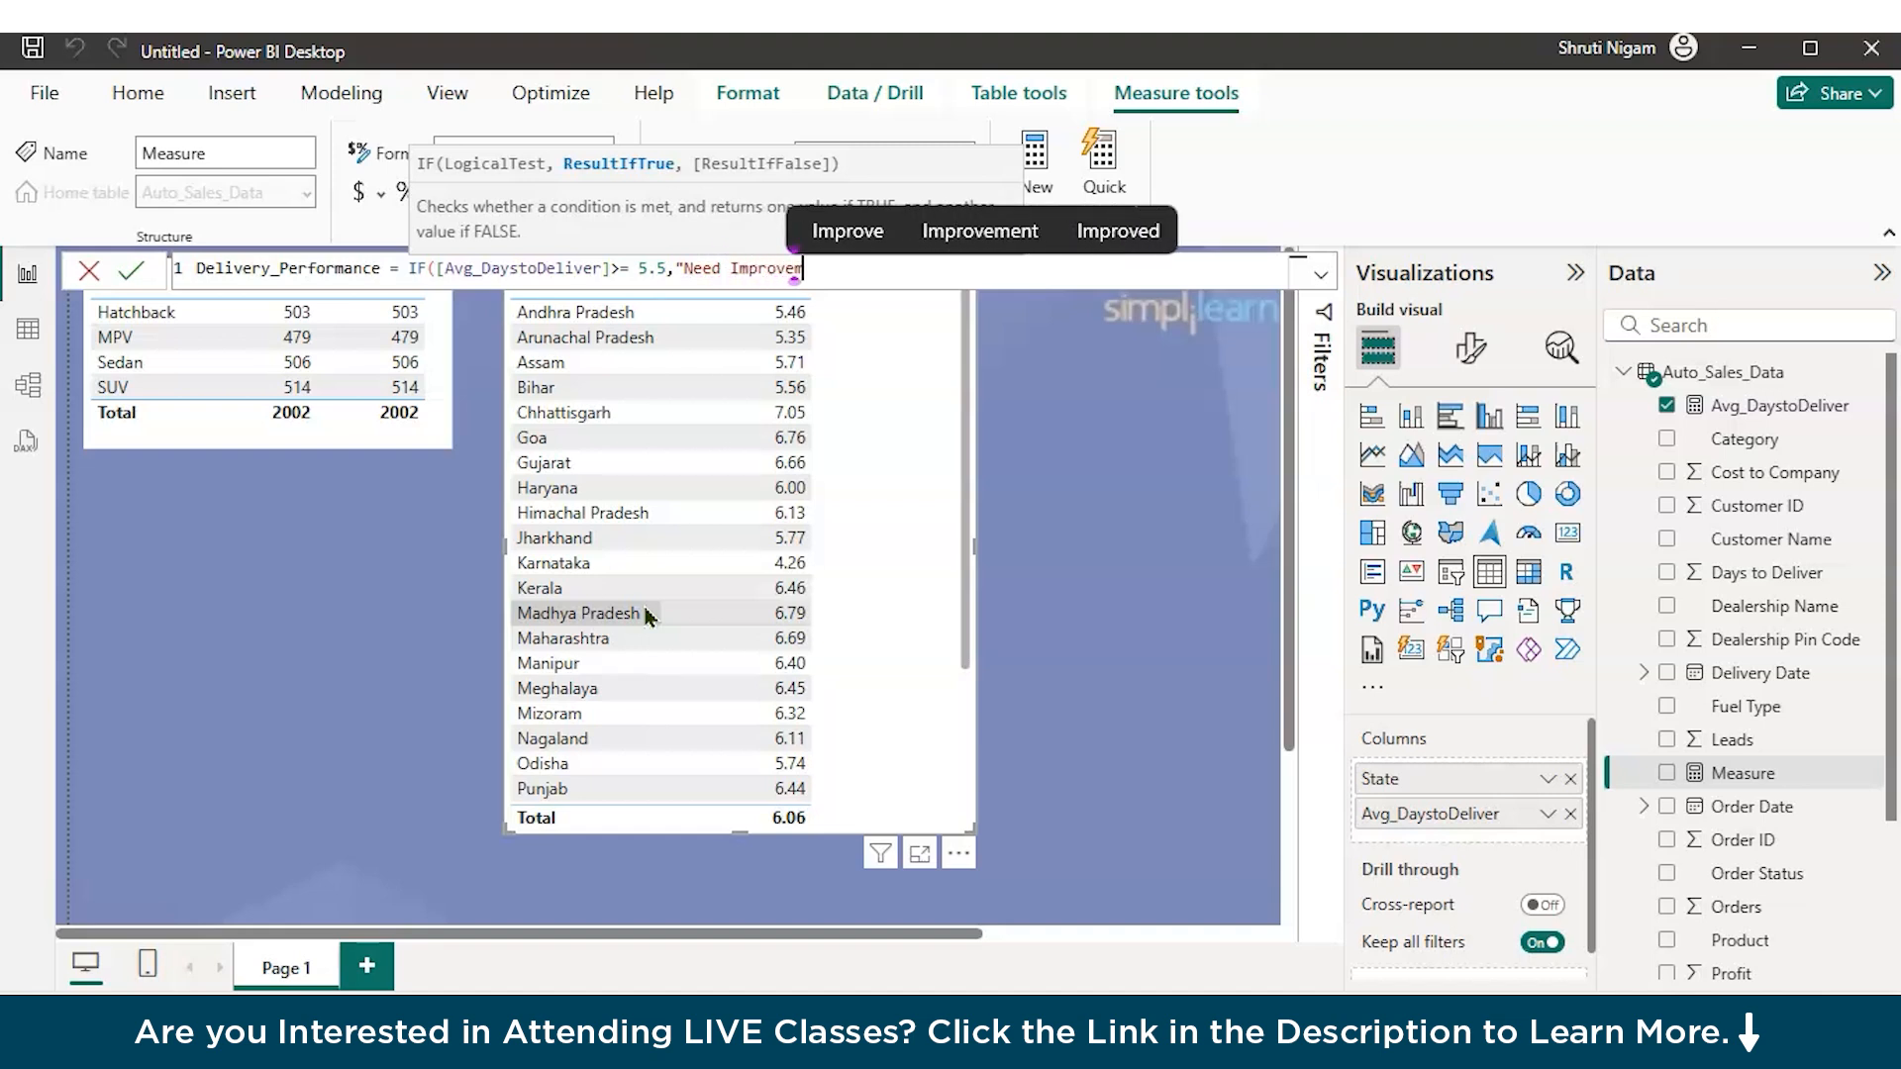
type("ent")
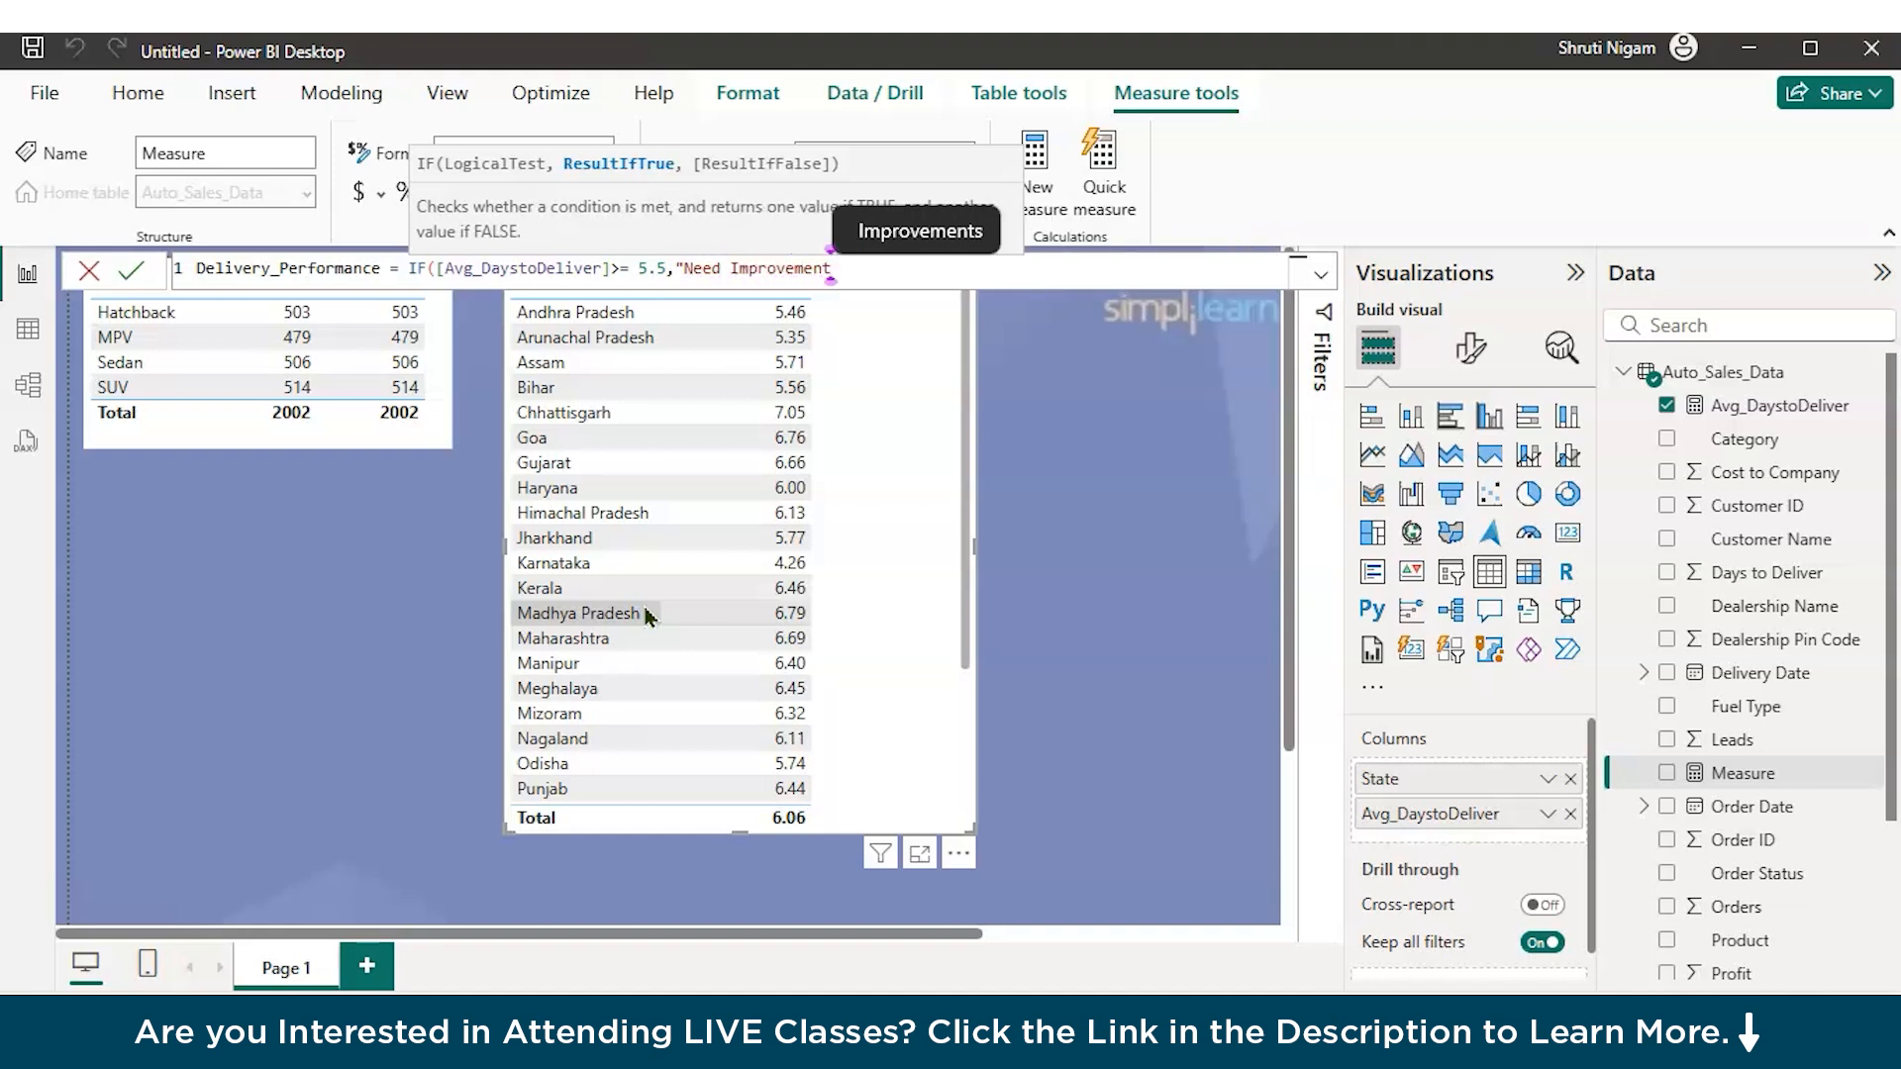
type("\",")
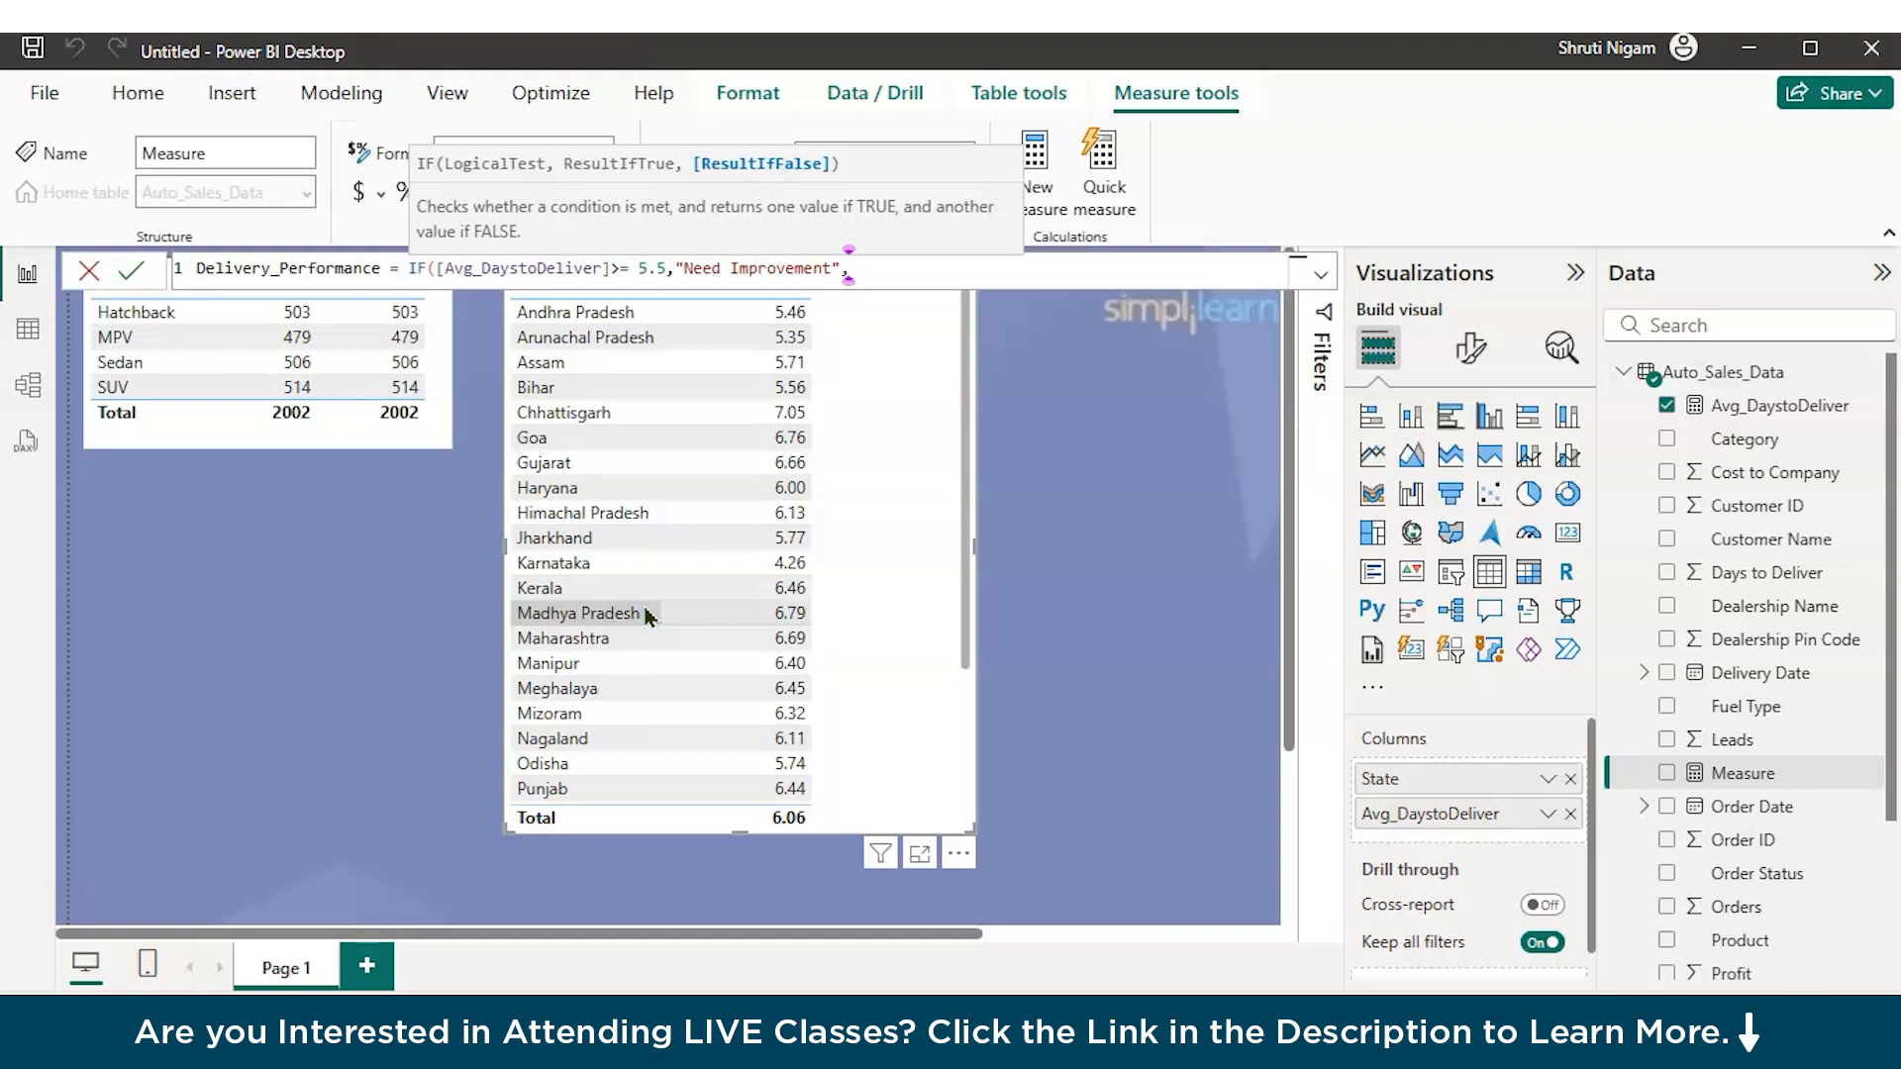
type("\"Good\")")
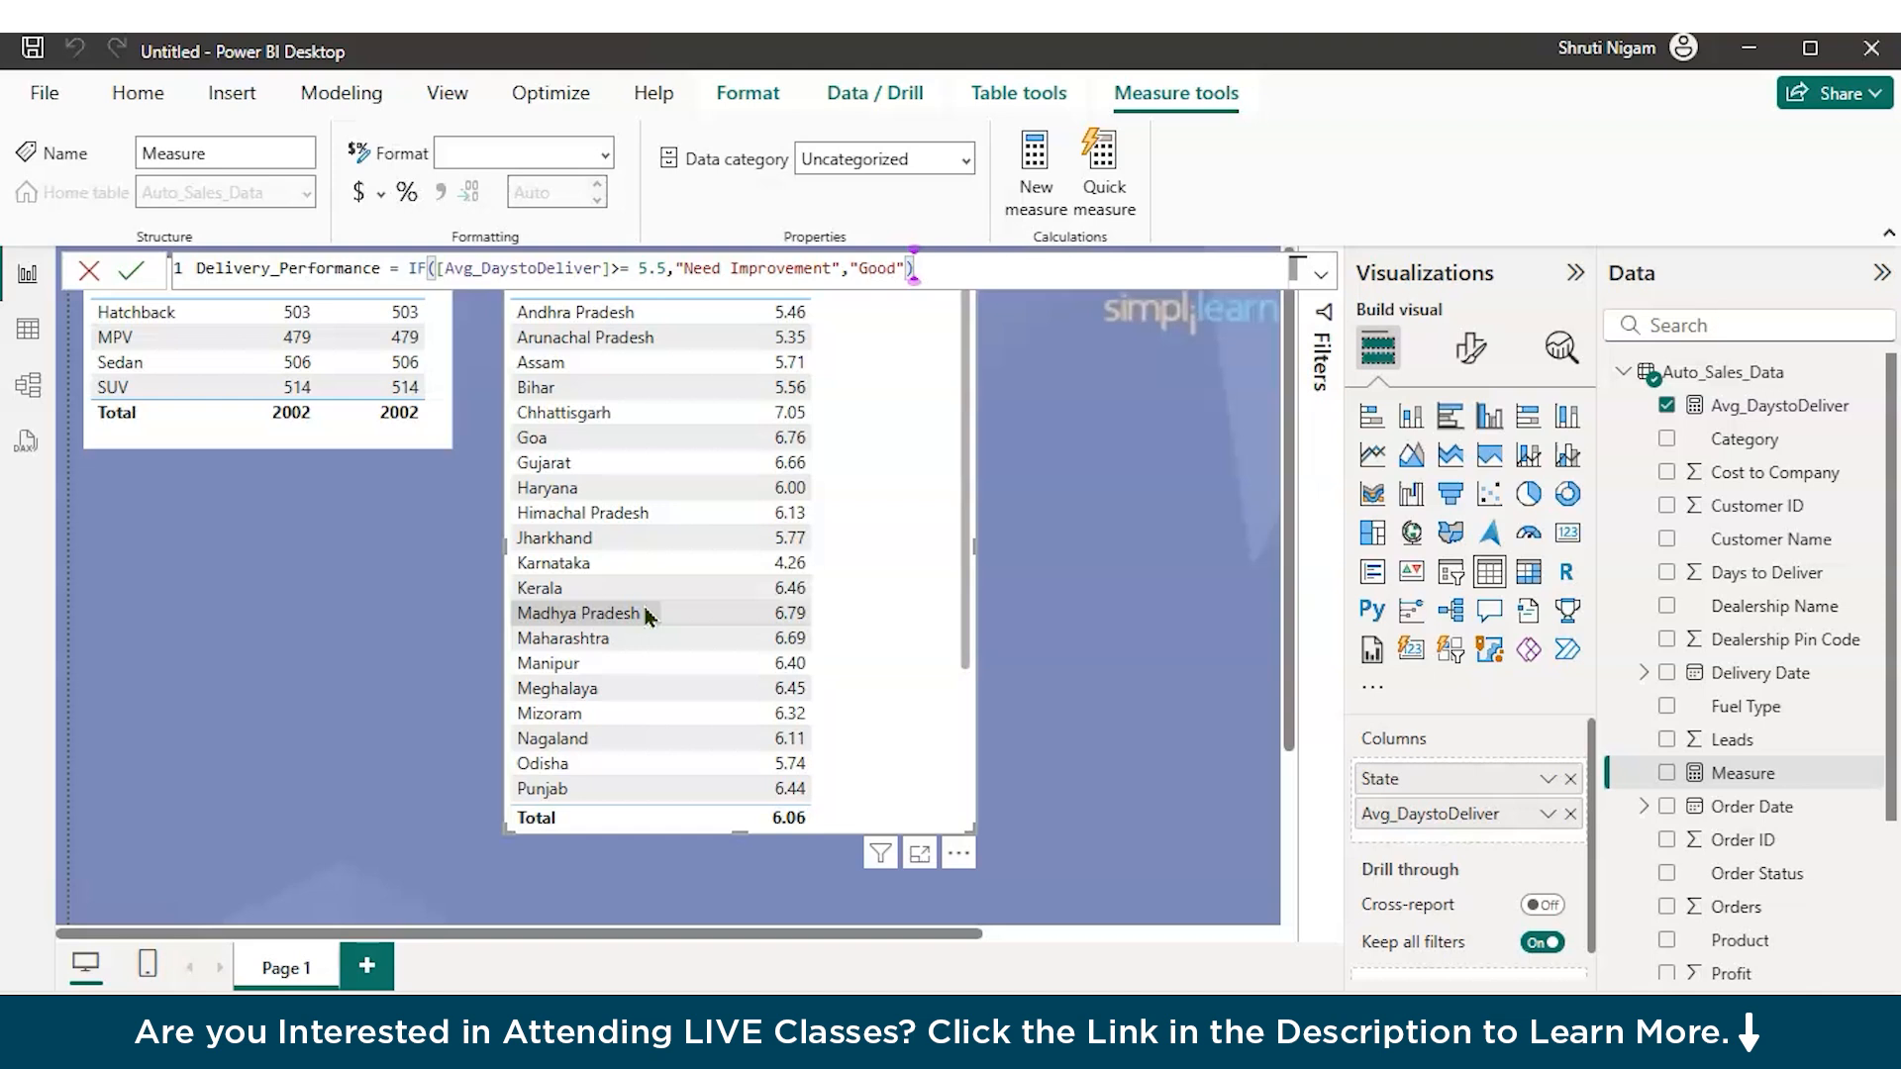
key("Return")
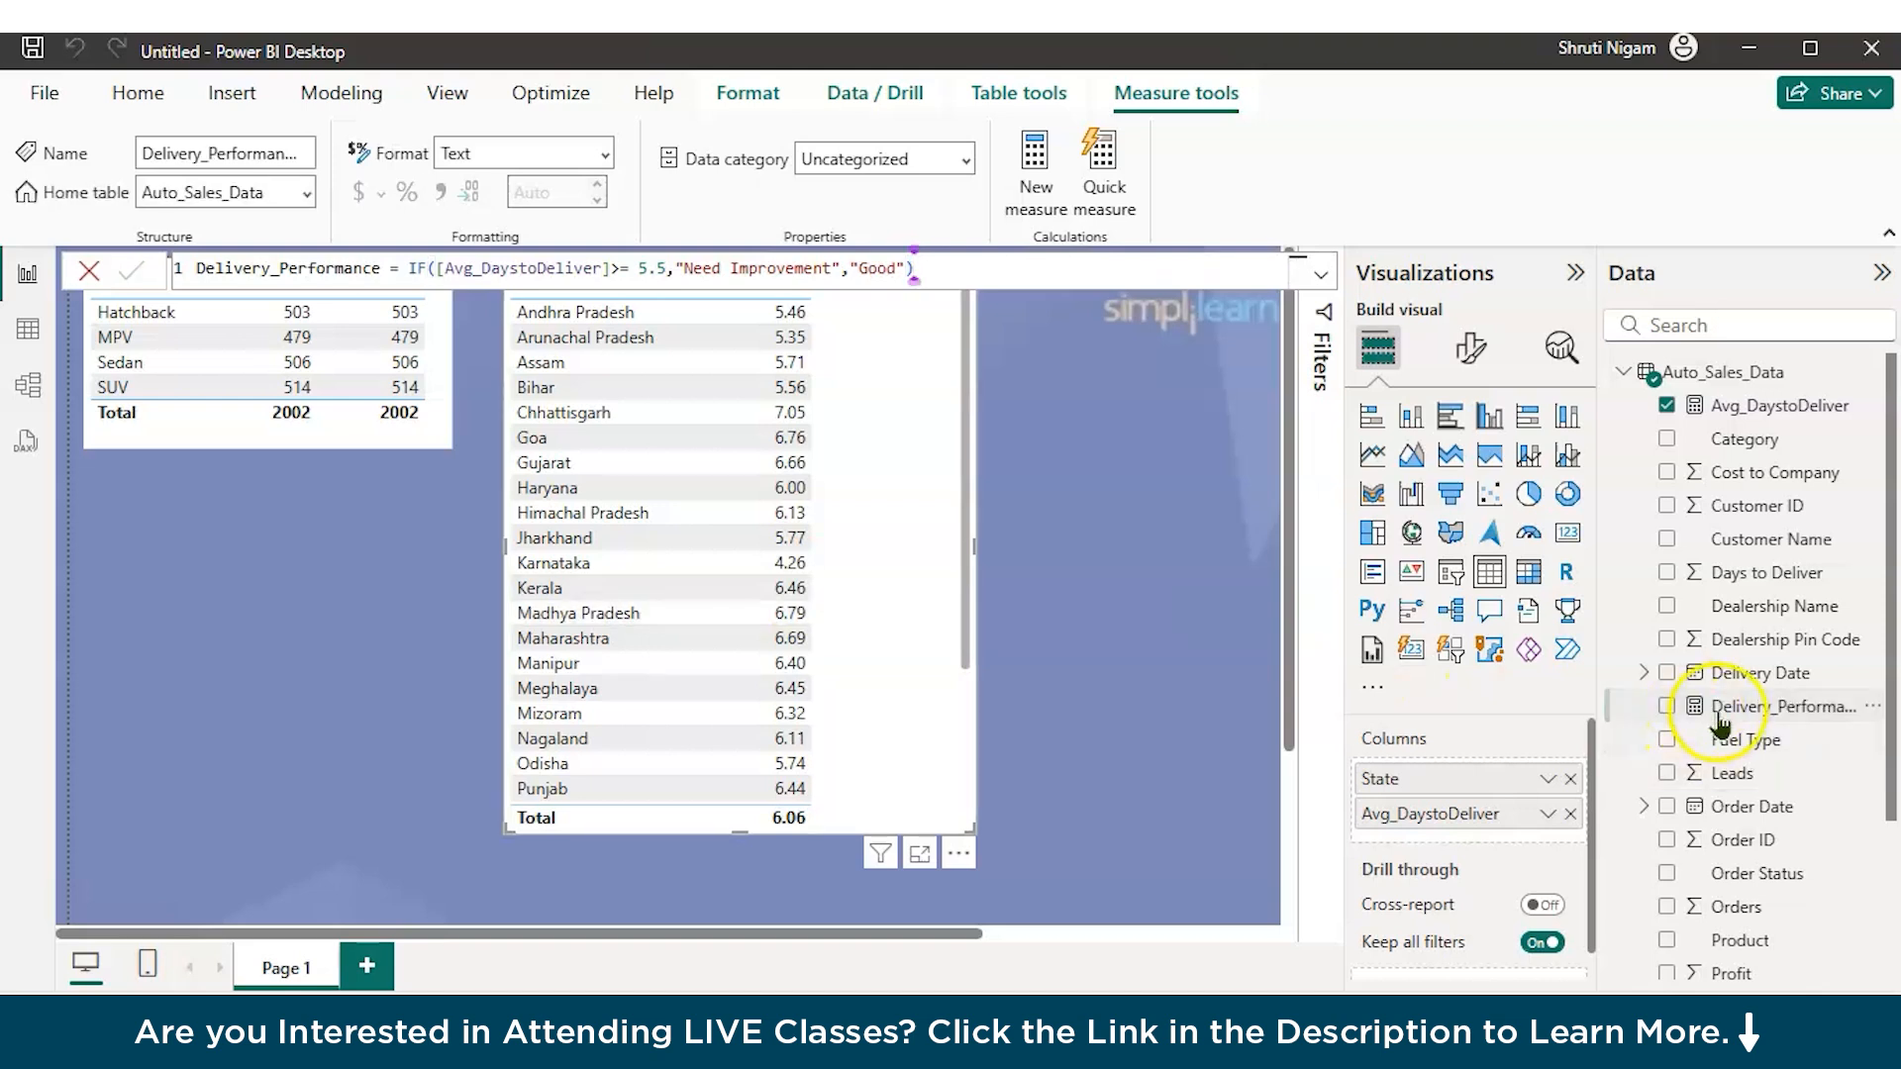
Step: Add the Delivery_Performance measure to the state table, close the formula editor, then widen the visual and move it closer to the category table
left_click(1668, 706)
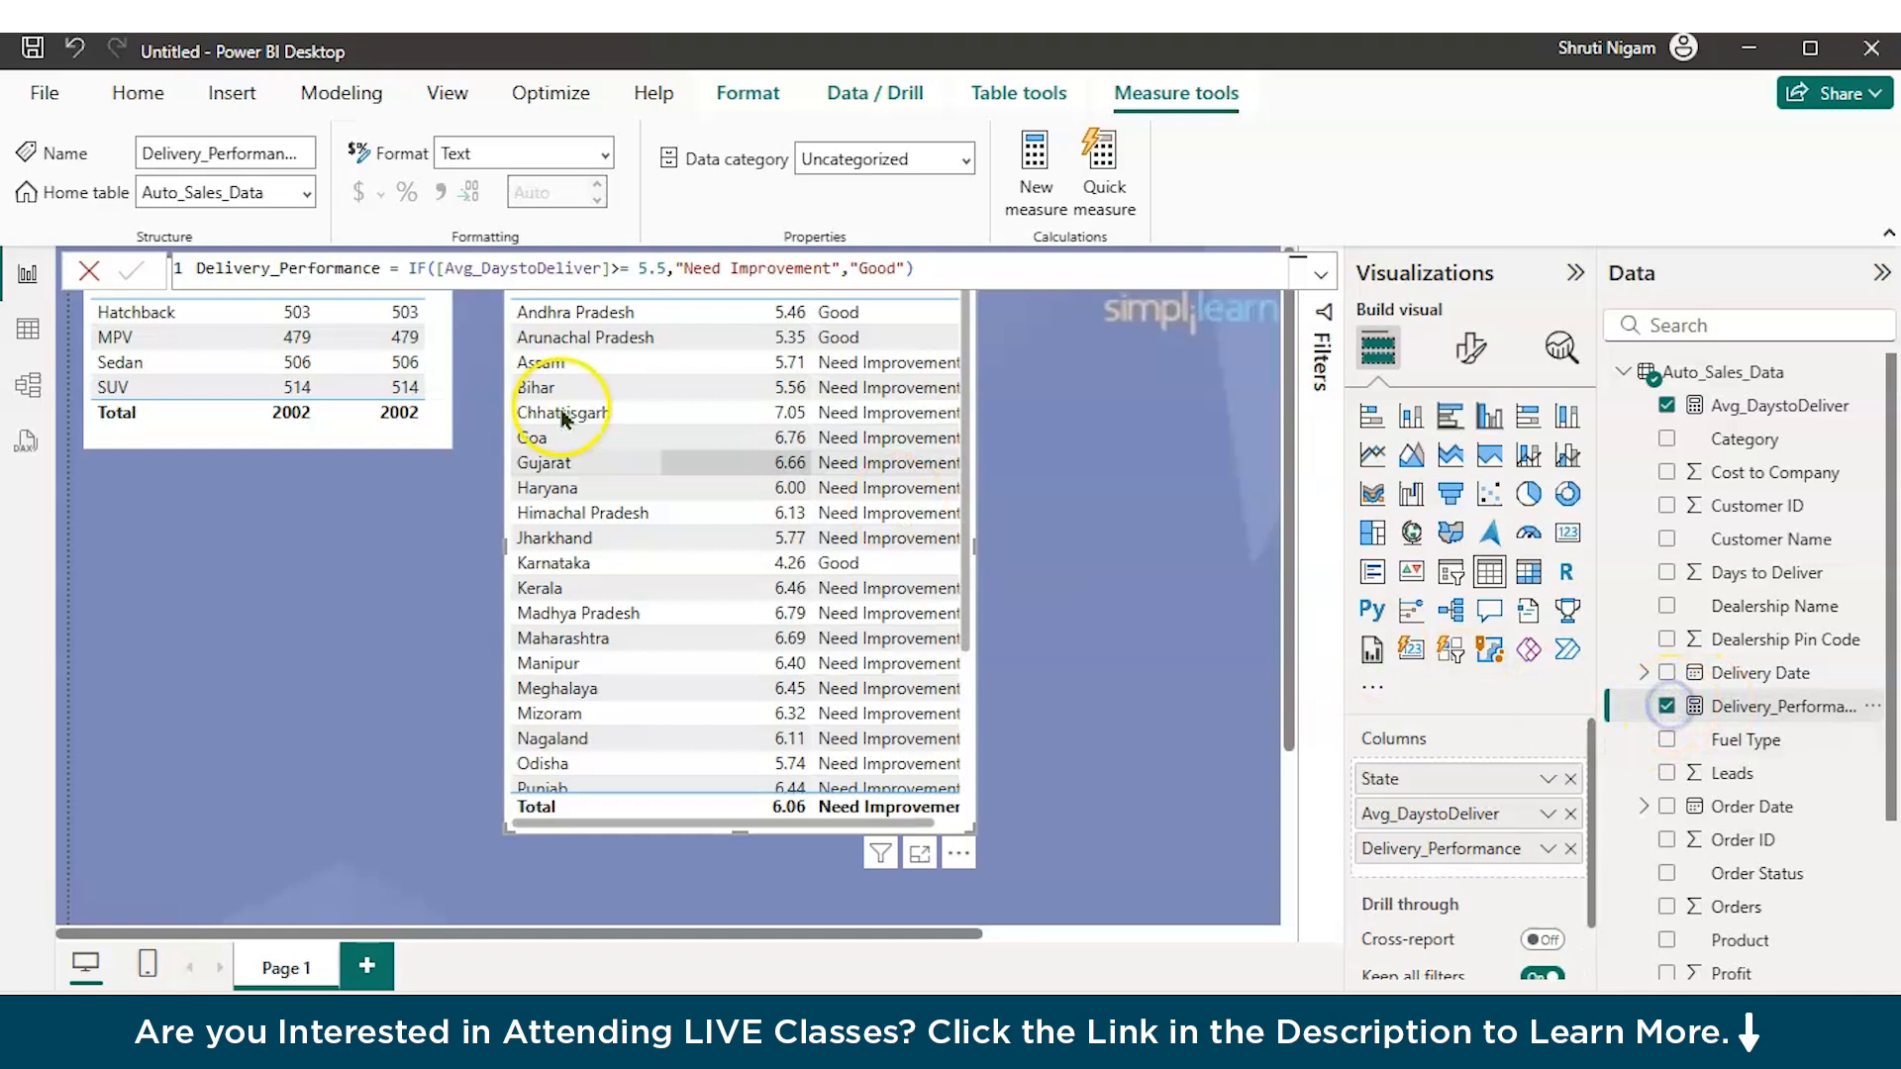
left_click(87, 268)
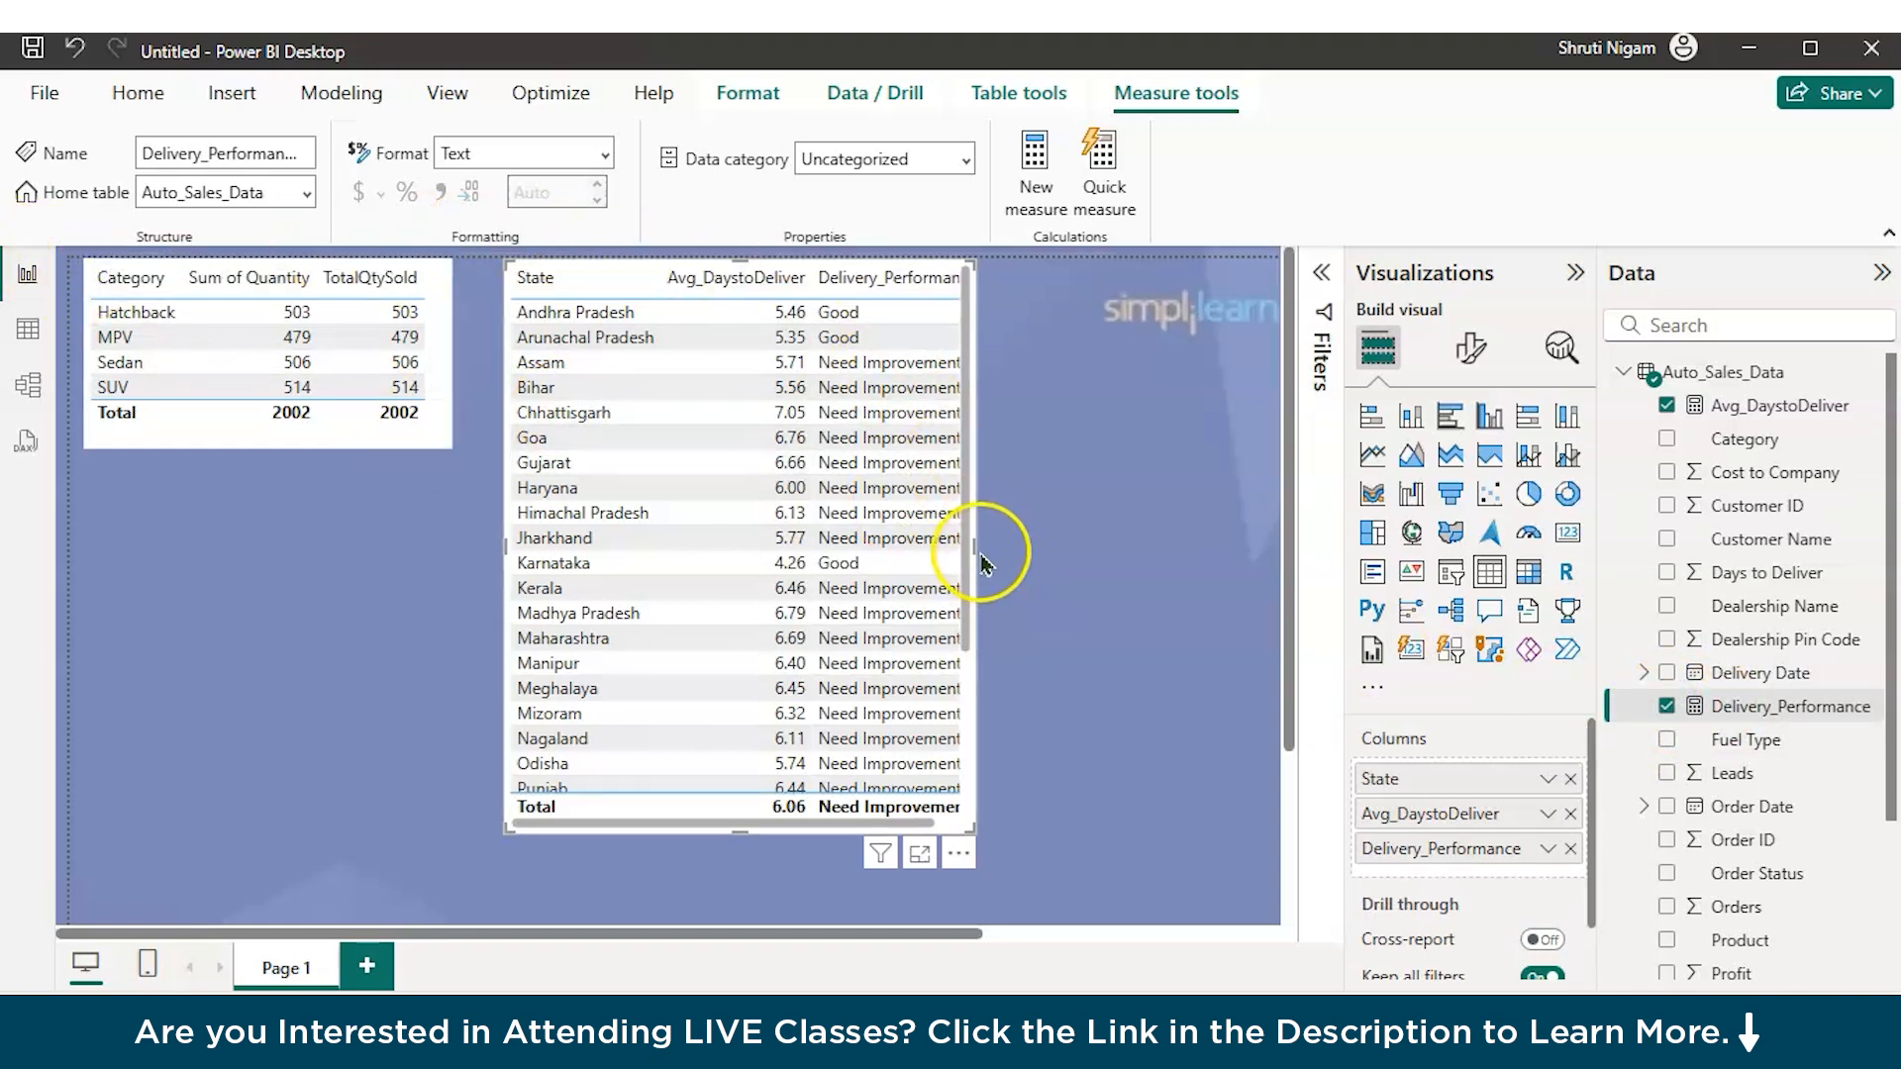
left_click_drag(977, 548, 1057, 549)
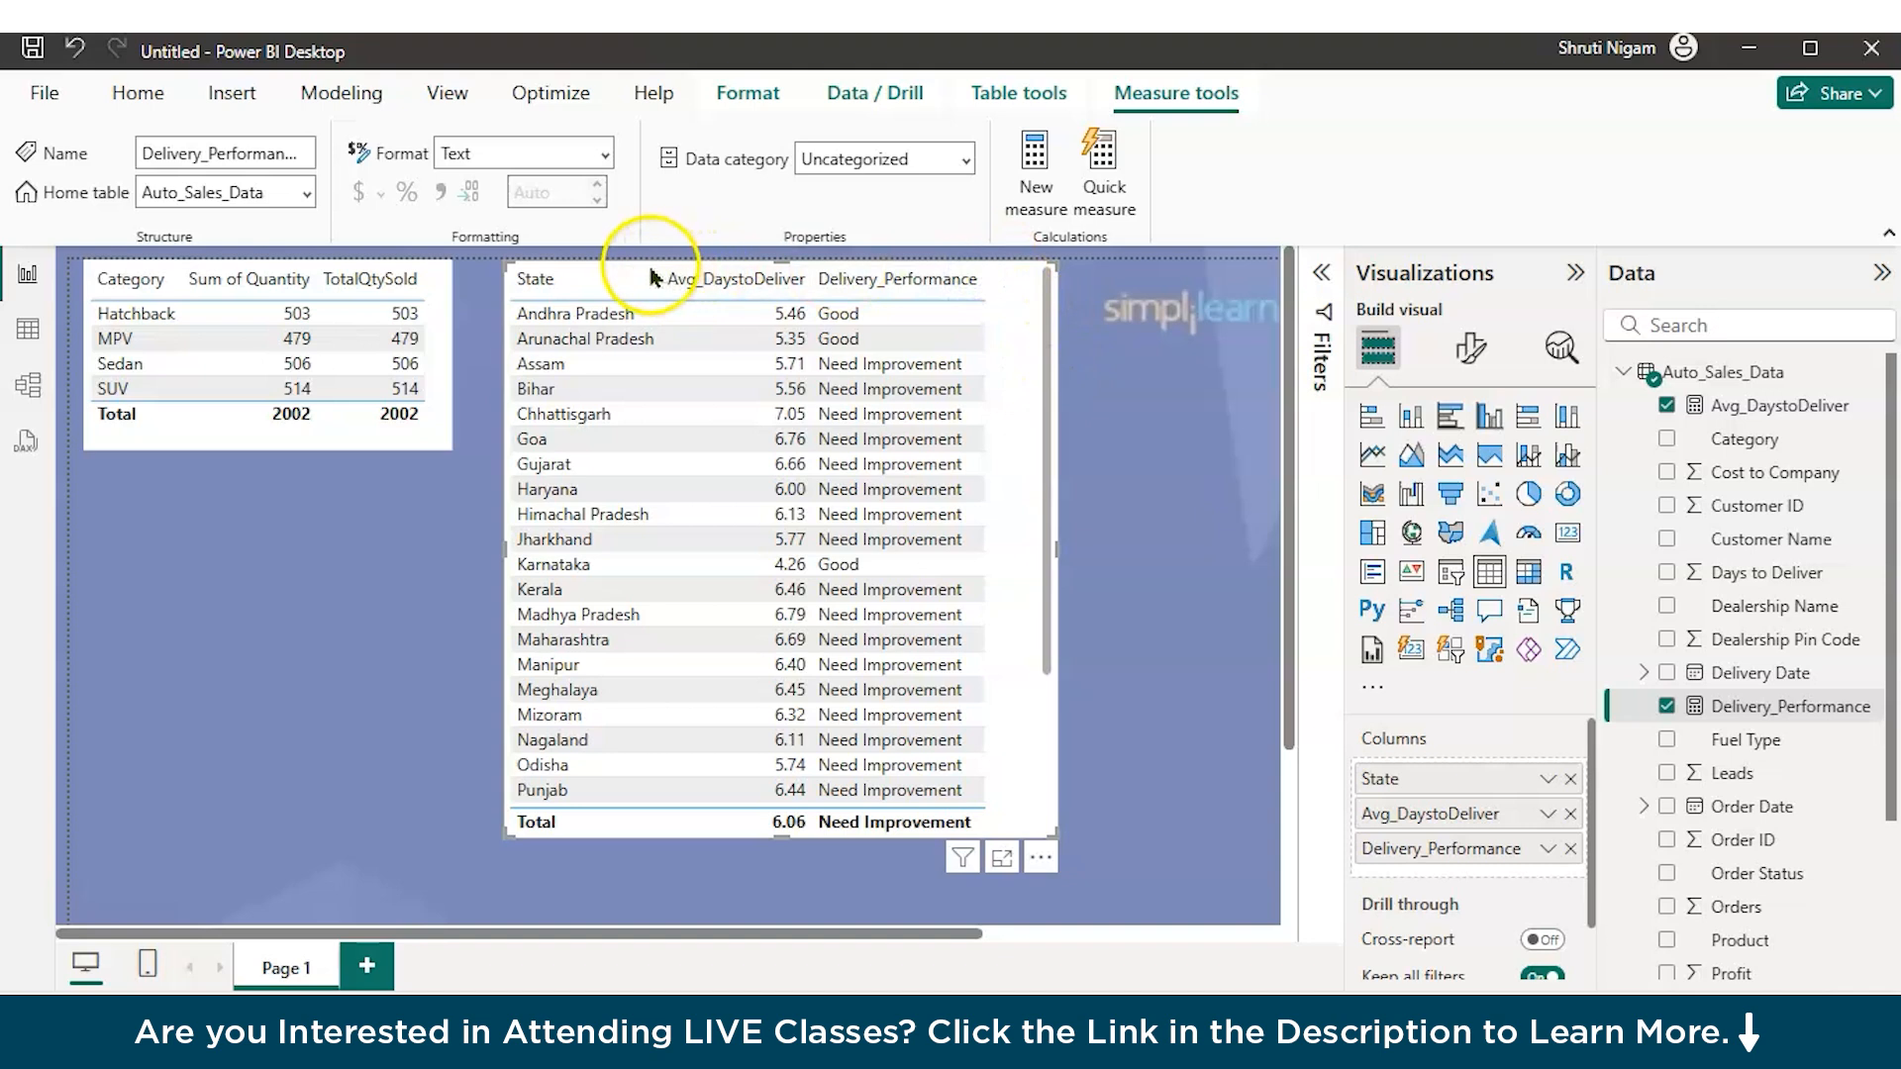
left_click_drag(648, 265, 608, 265)
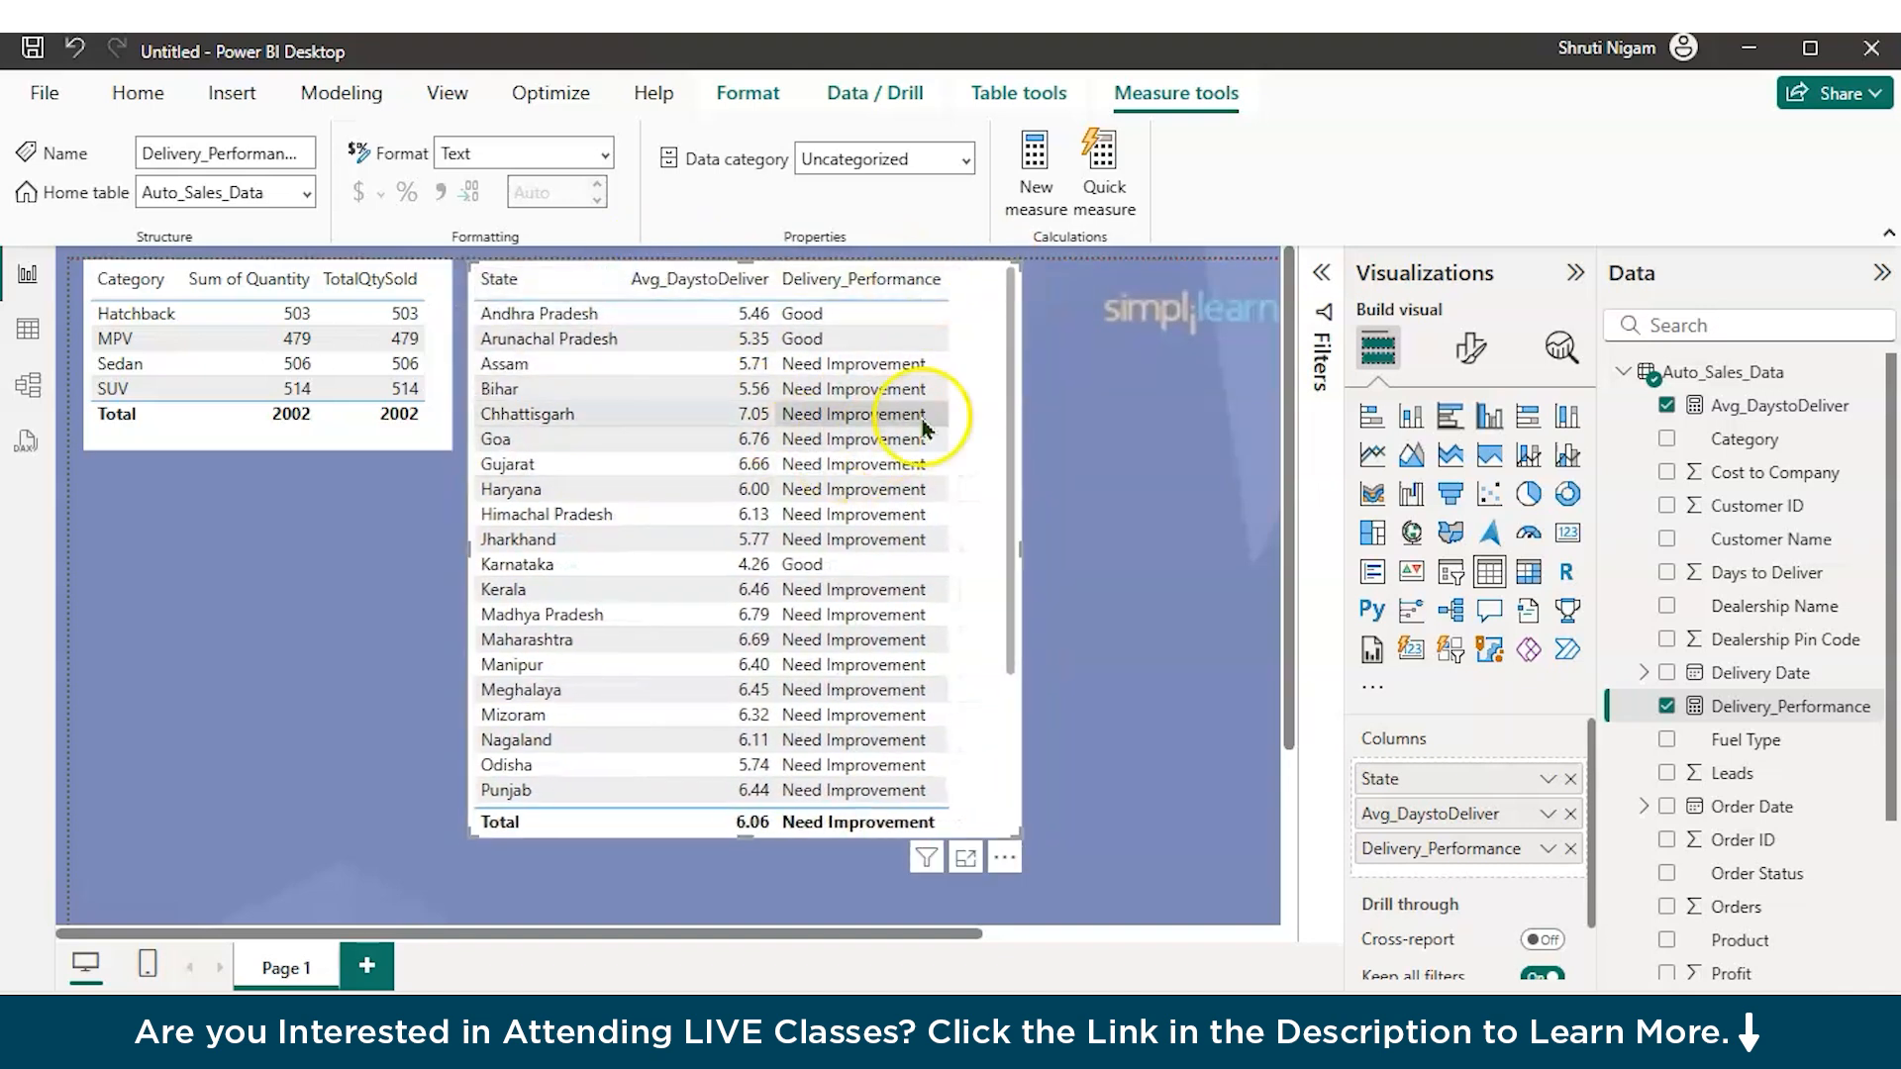
Step: Add a slicer on the Region field, narrow it and place it beside the state table near the page's upper edge
left_click(1225, 507)
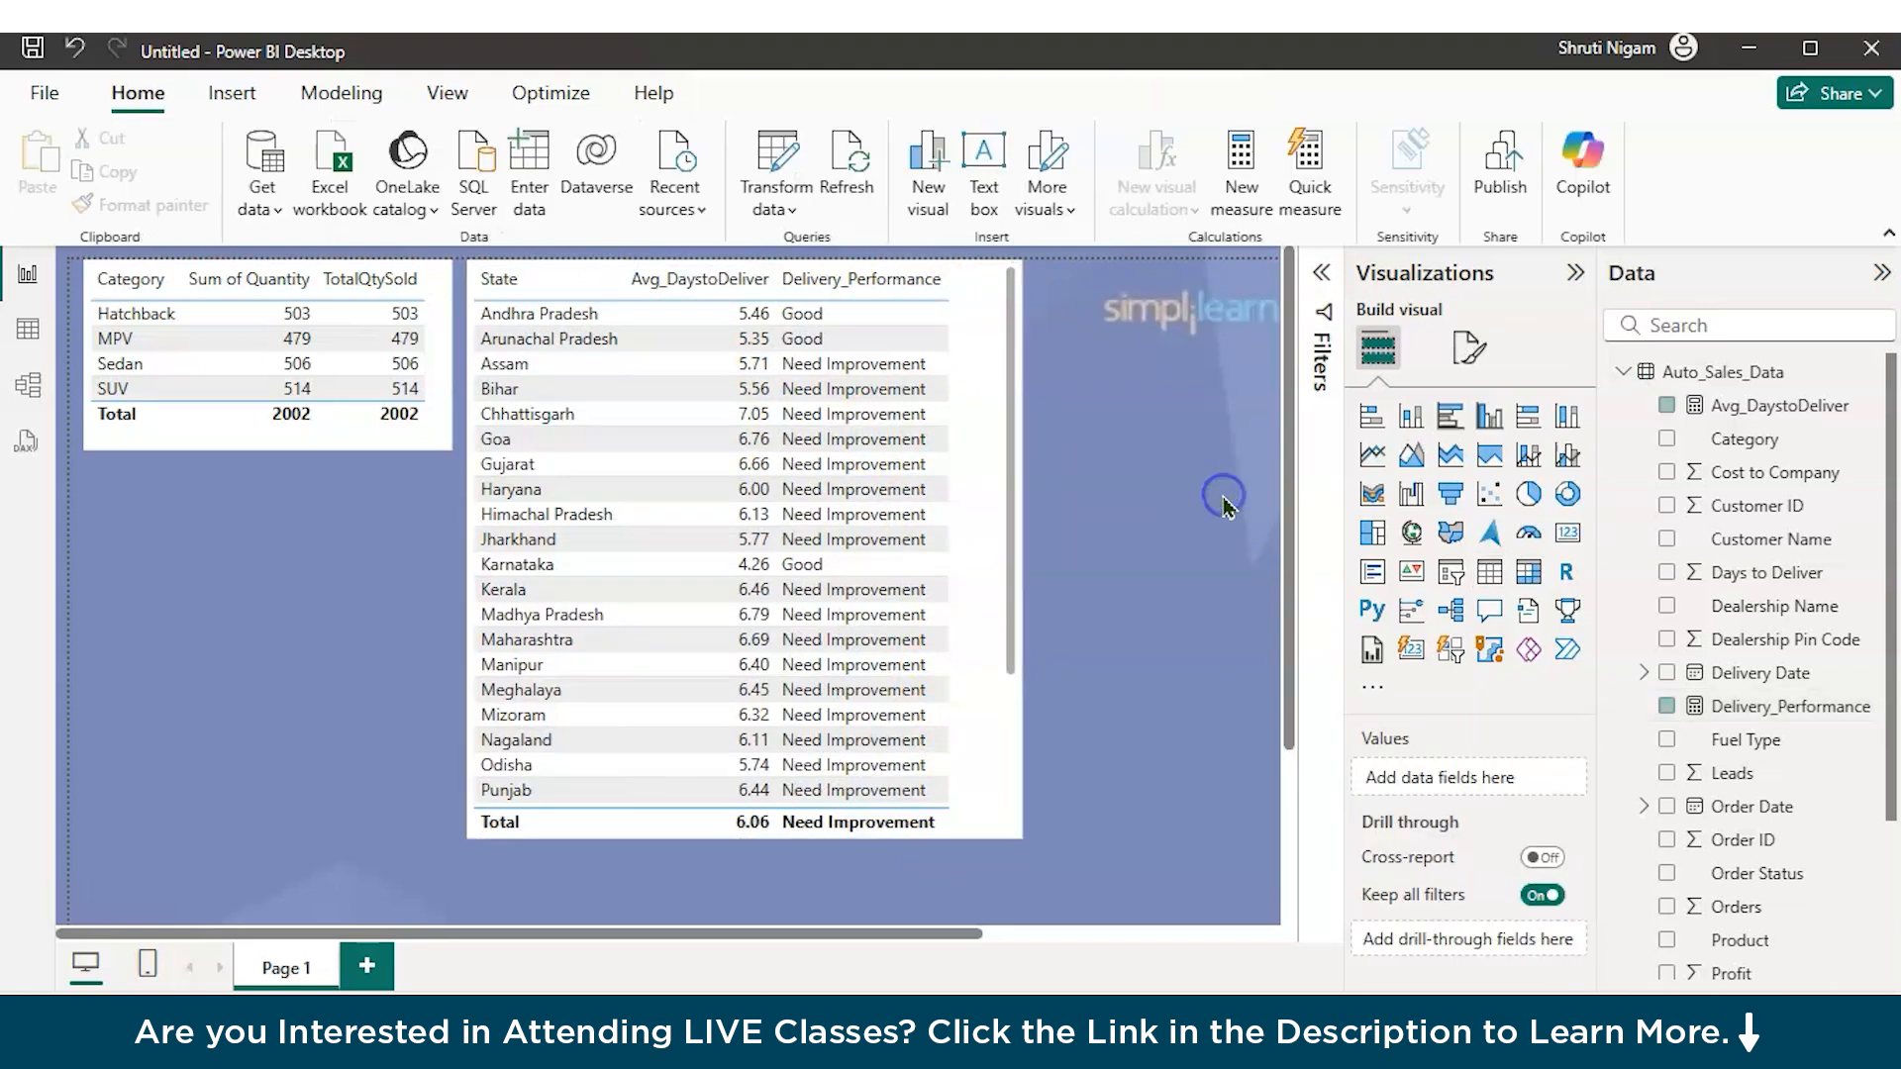
left_click(1451, 572)
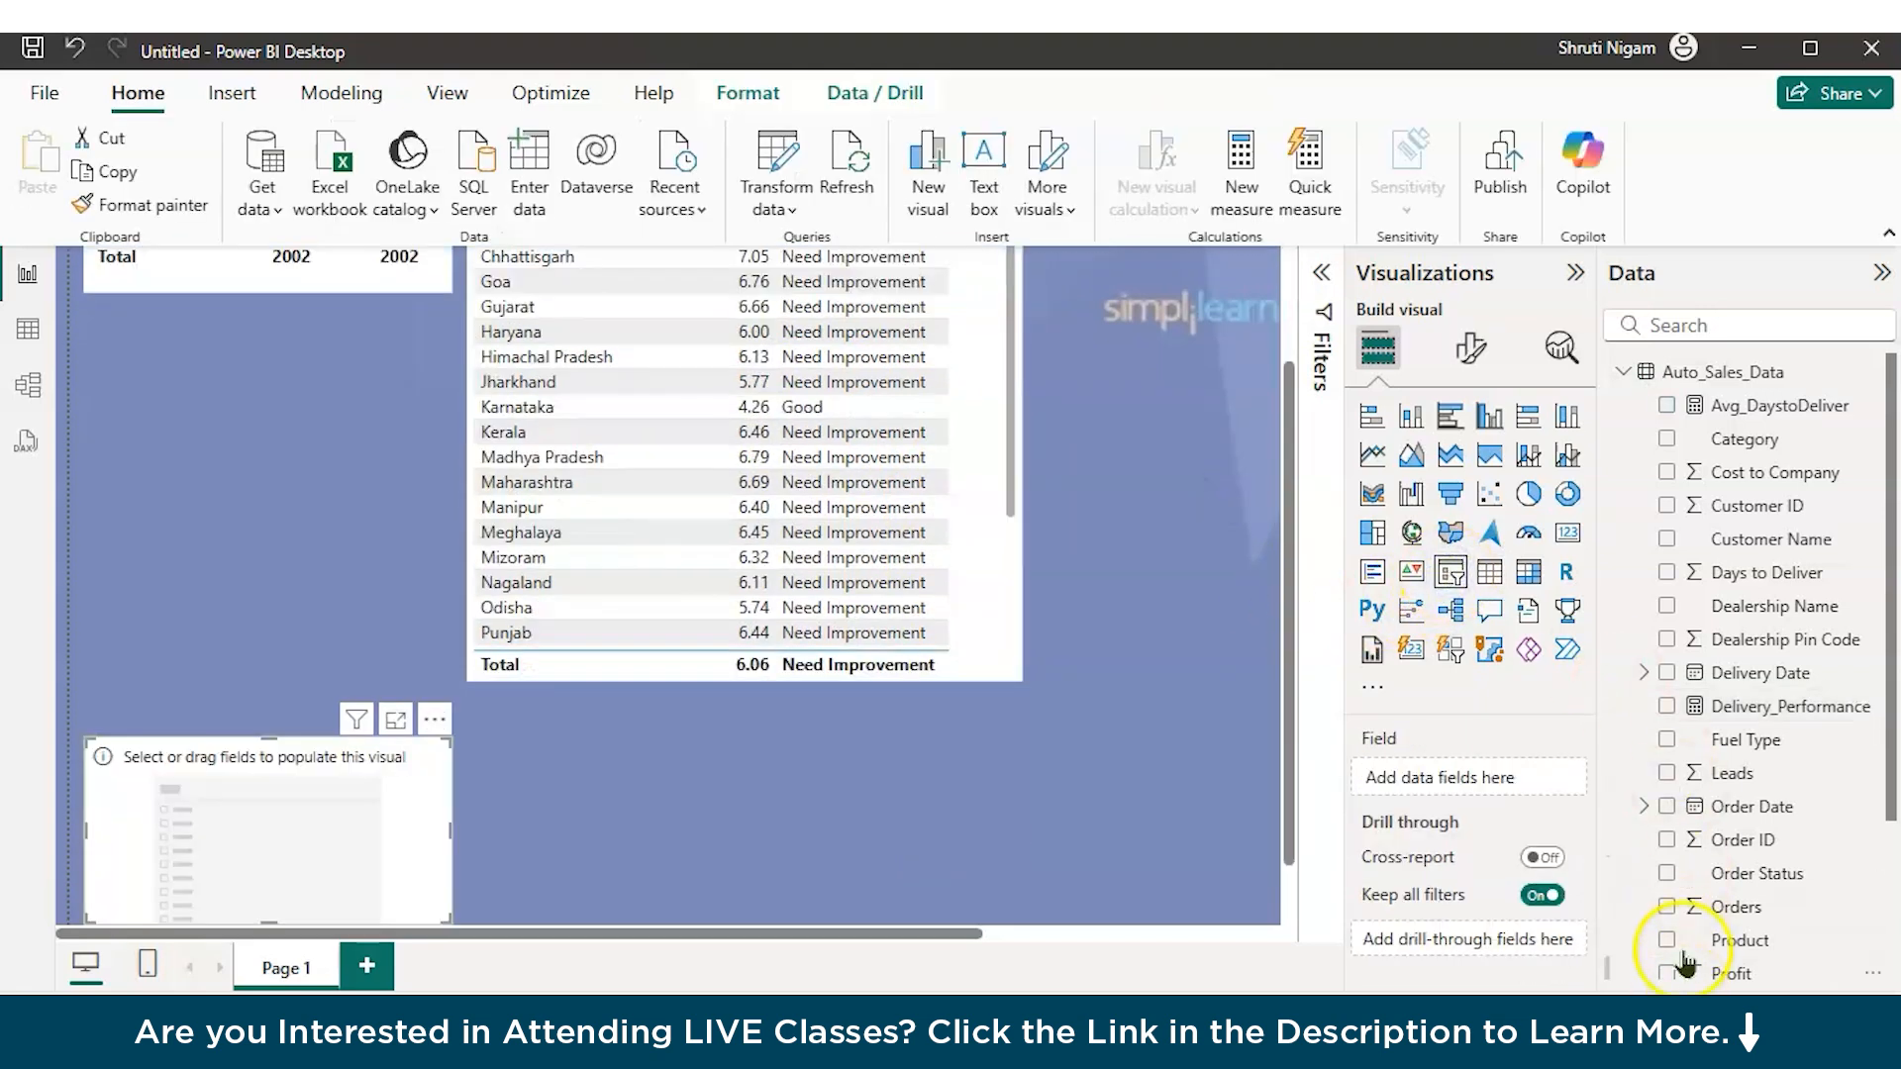
scroll(1686, 861, "down", 3)
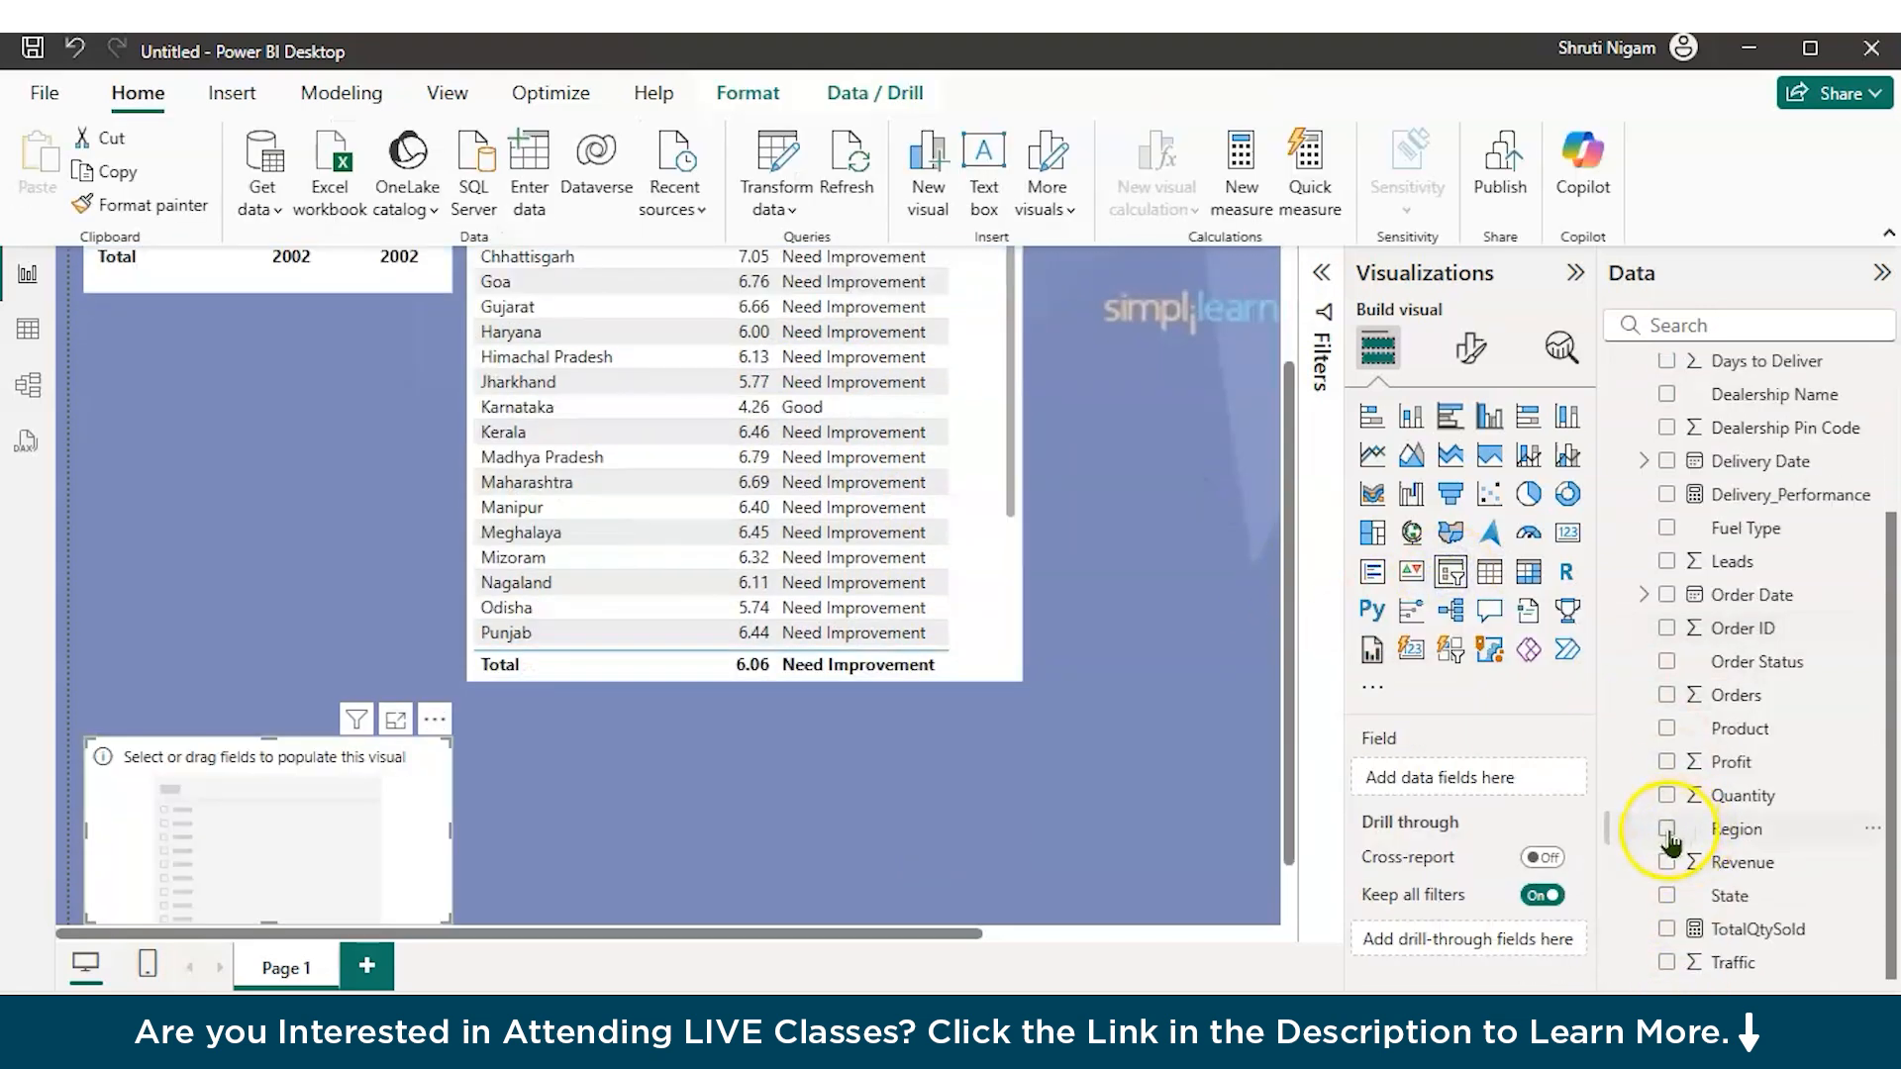
left_click(1672, 830)
left_click_drag(242, 763, 1109, 297)
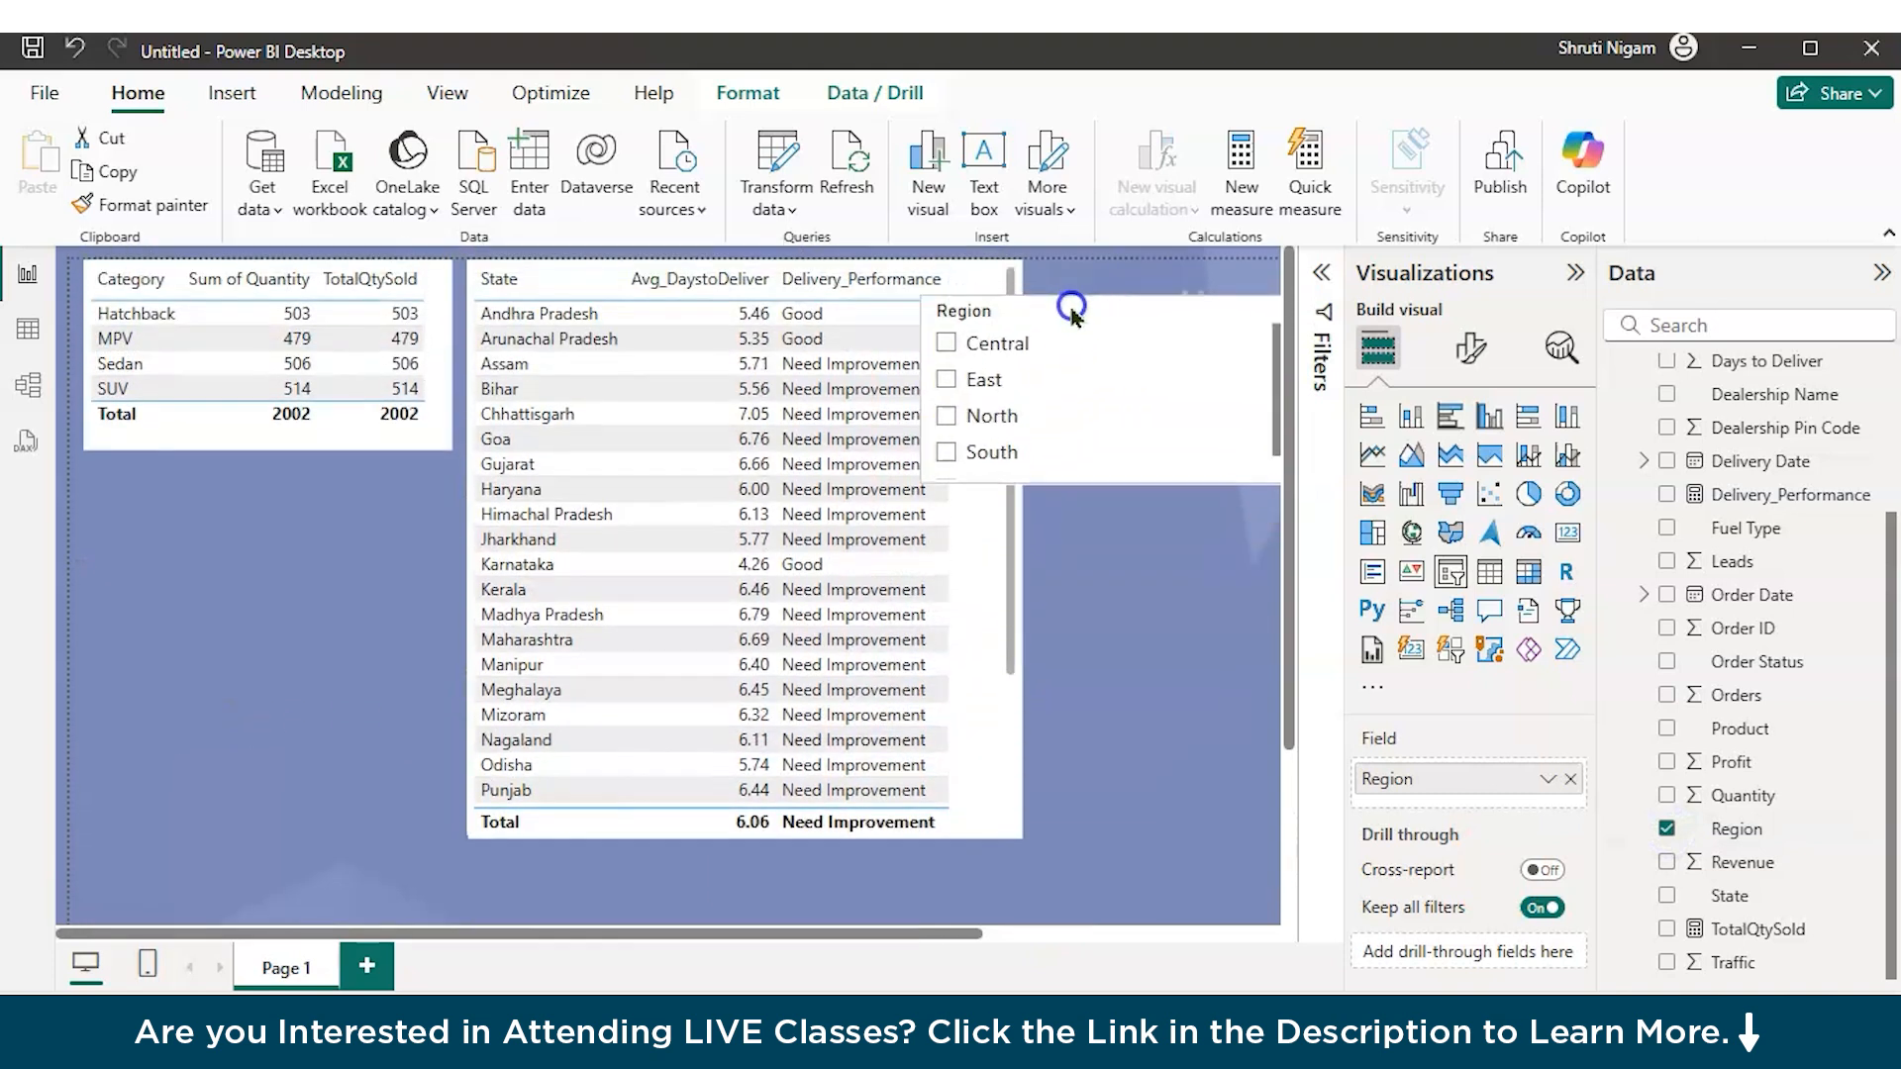
left_click_drag(906, 402, 1080, 368)
left_click_drag(1177, 319, 1148, 290)
Step: Filter the report by the Central, East, North and South regions in turn to check how the measures respond
left_click(1077, 321)
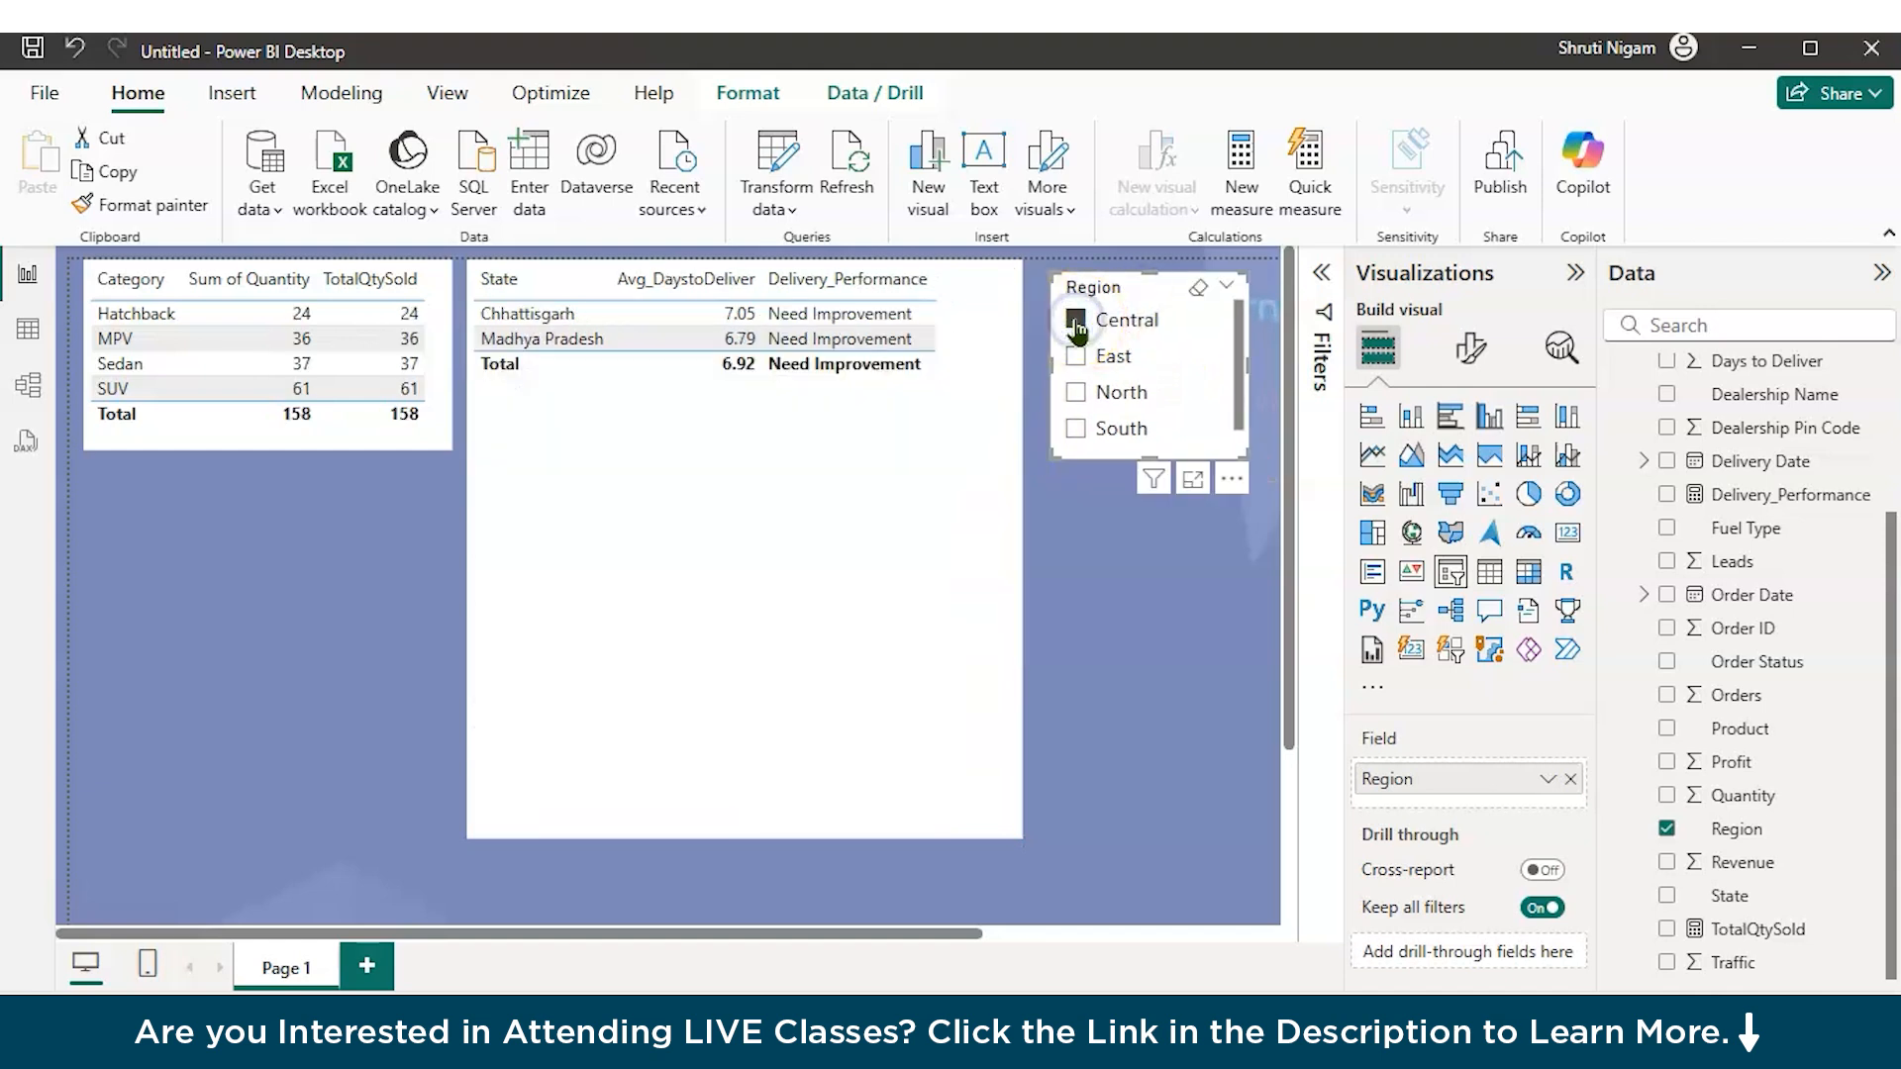
left_click(1076, 354)
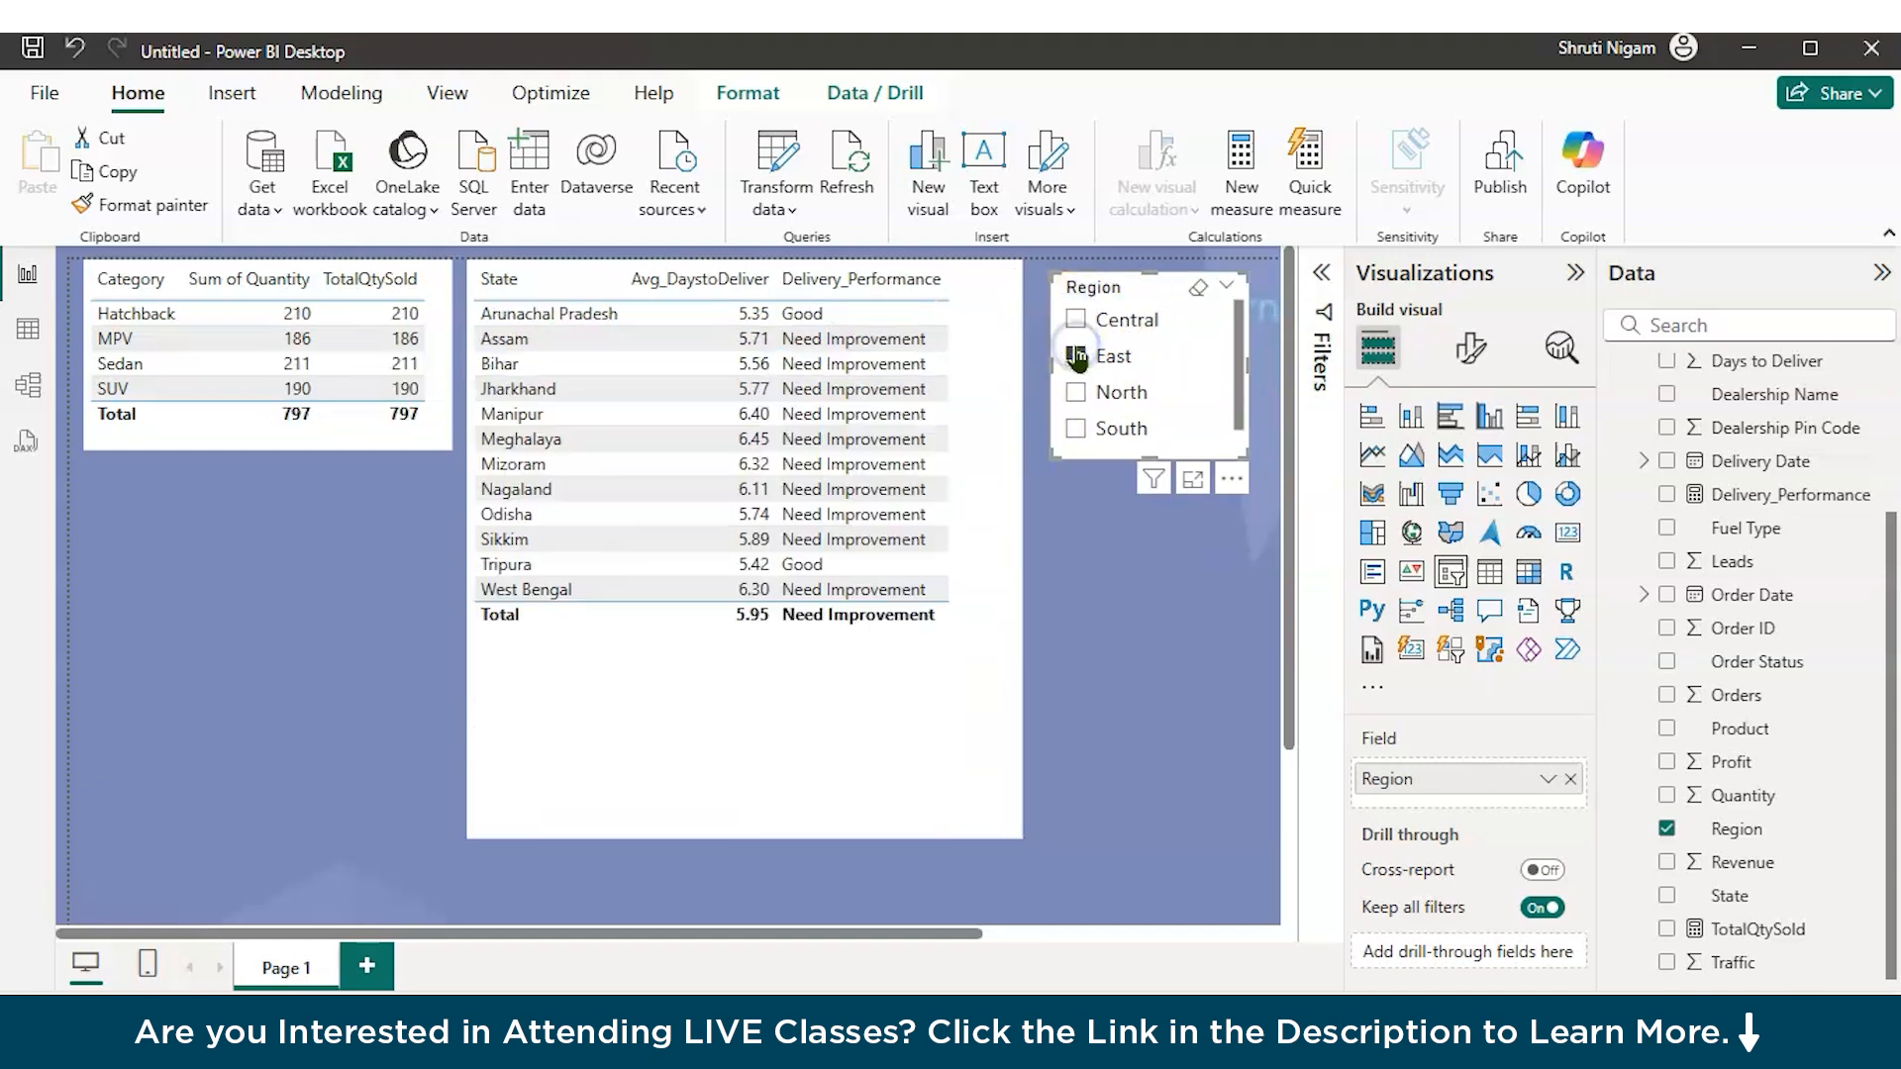
left_click(1076, 394)
left_click(1076, 430)
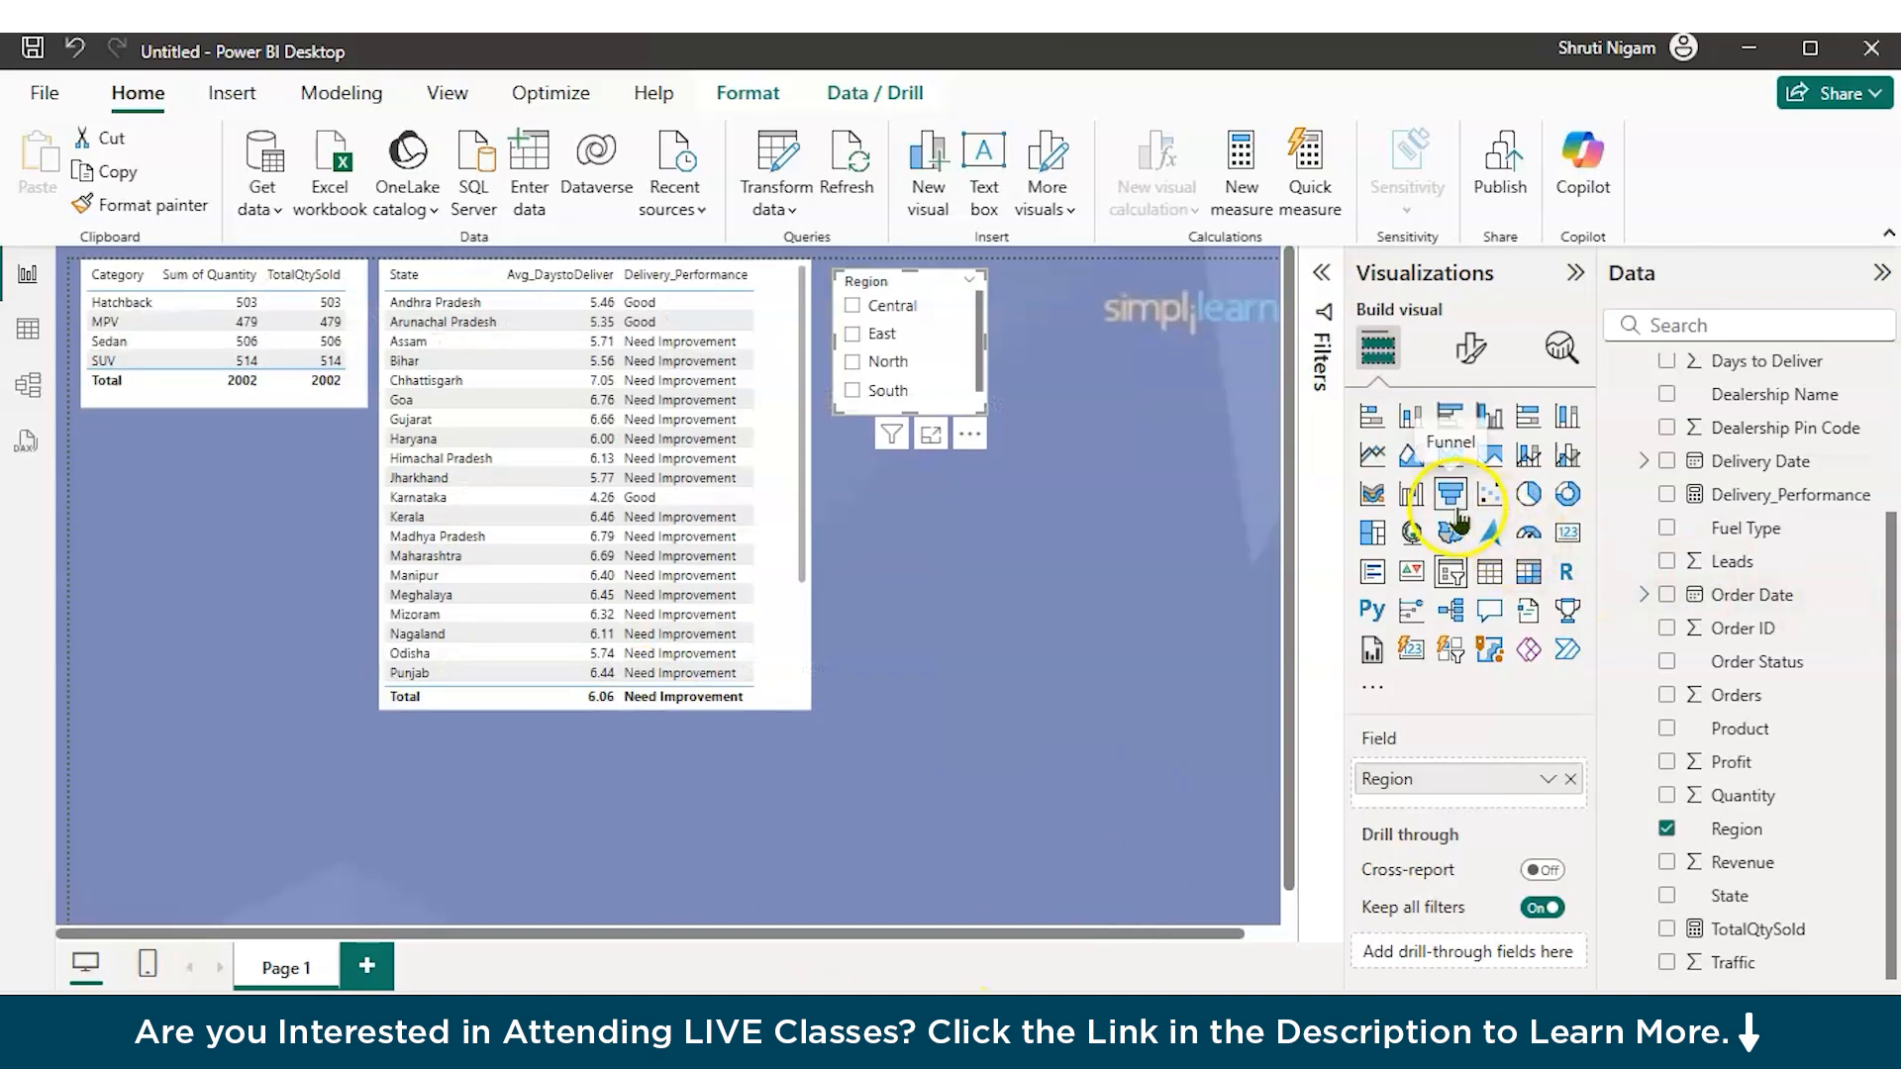
Step: Insert a new empty table visual, place it below the Region slicer and enlarge it
left_click(993, 548)
left_click(1491, 572)
left_click_drag(247, 763, 995, 451)
left_click_drag(1116, 585, 1170, 724)
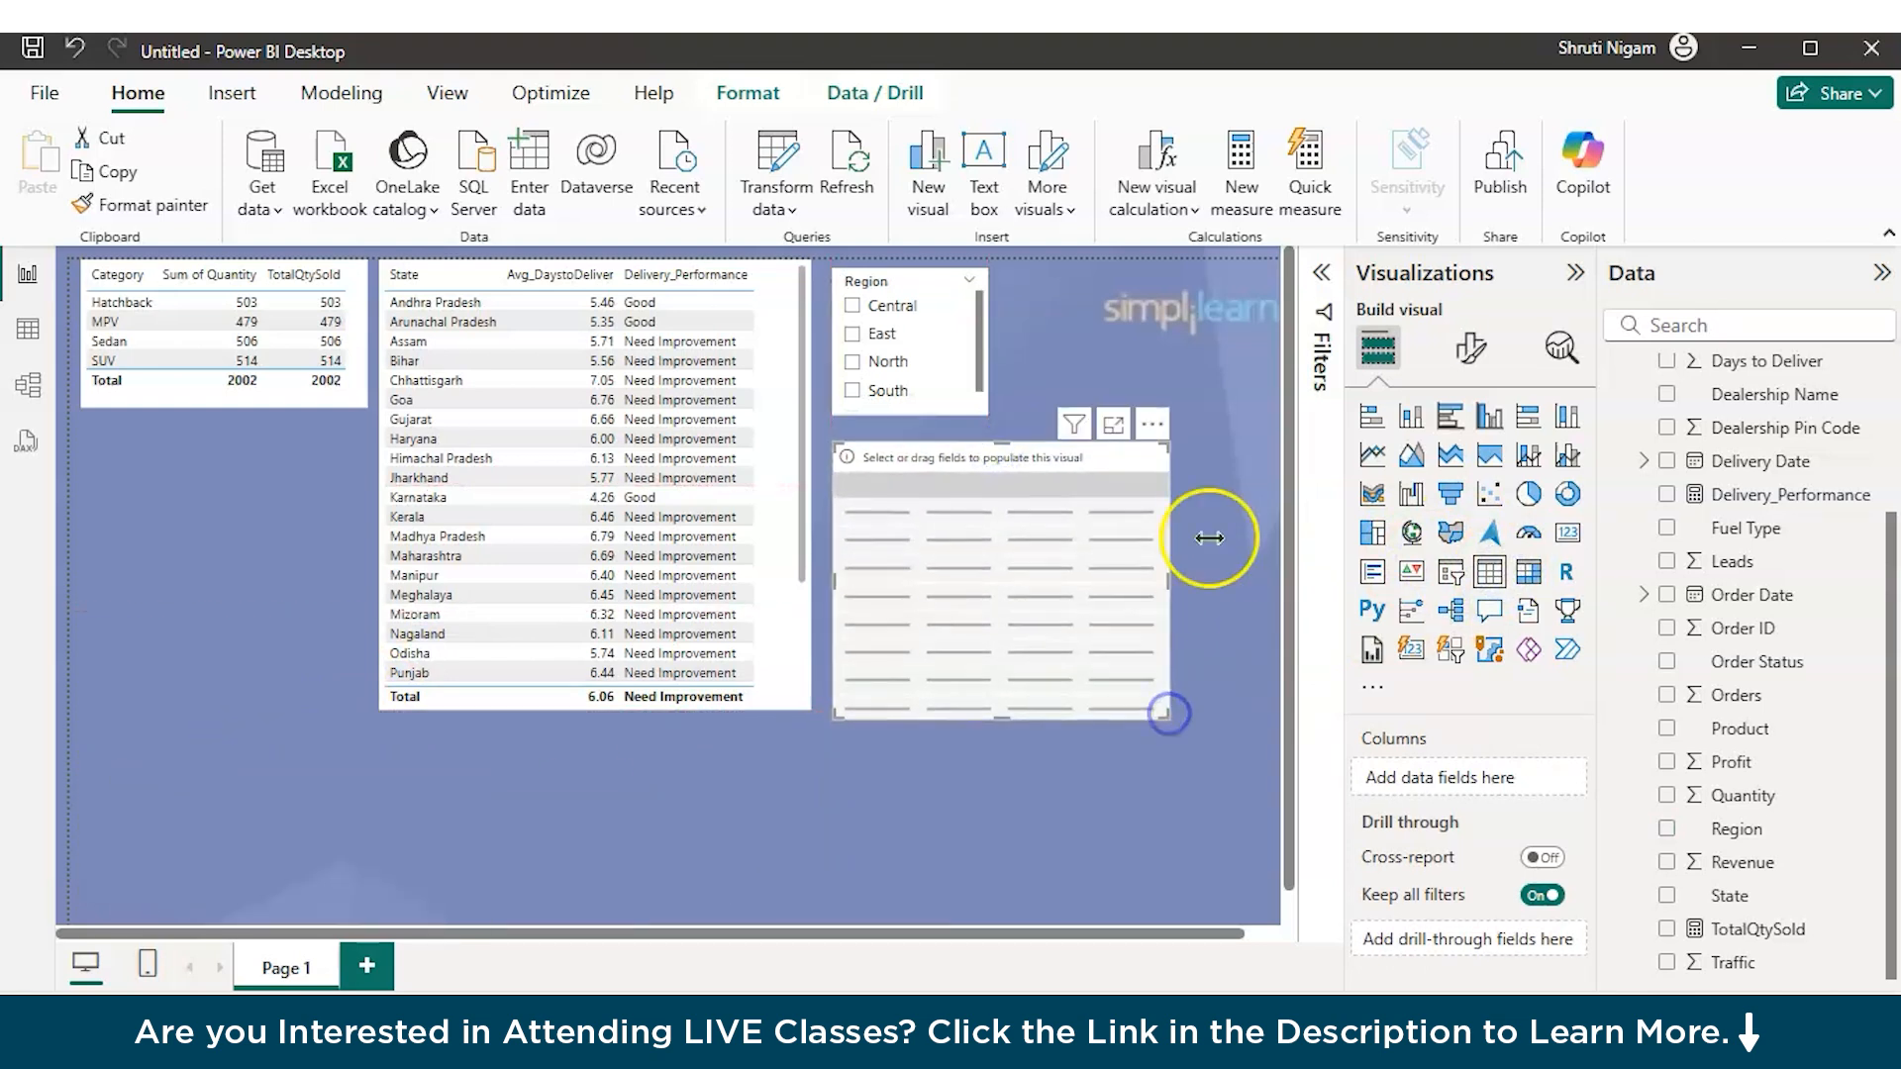
Step: Add the Order Date hierarchy to the new table and remove its Day level
scroll(1728, 782, "up", 3)
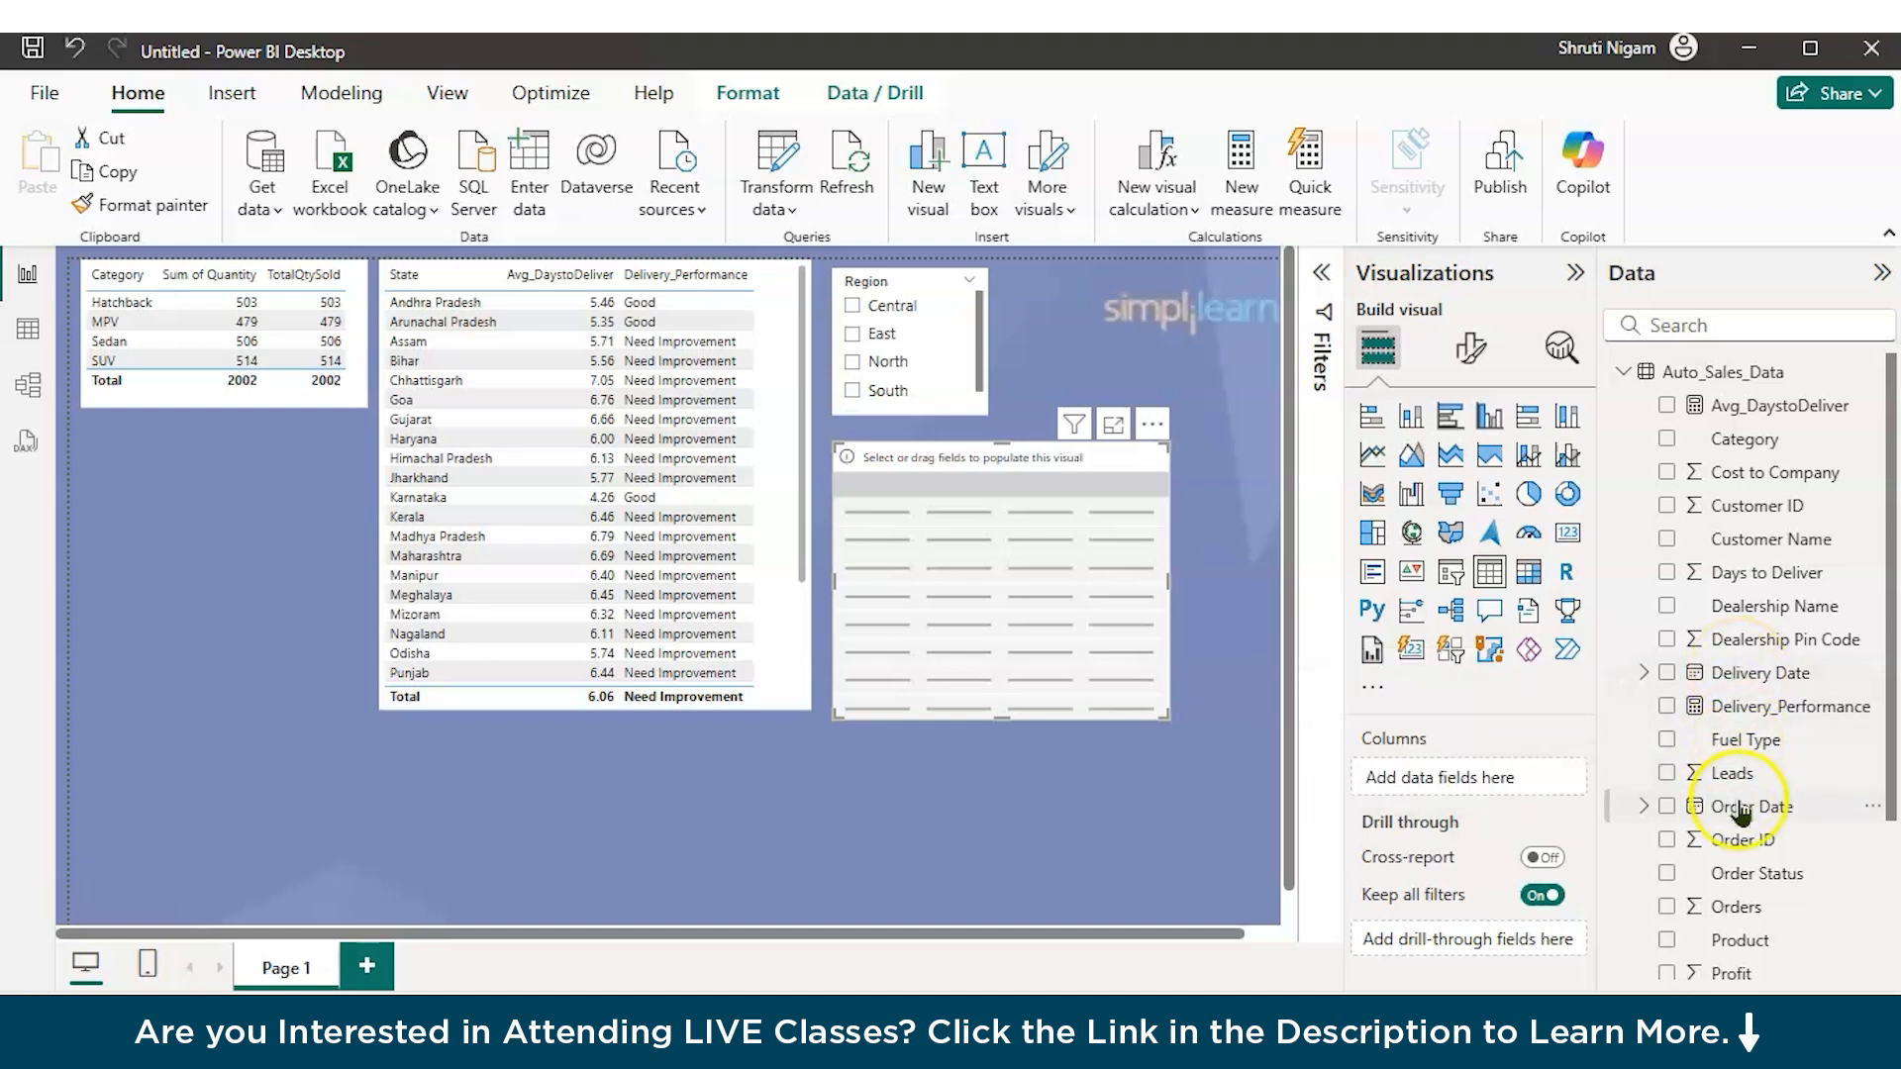
left_click(1666, 807)
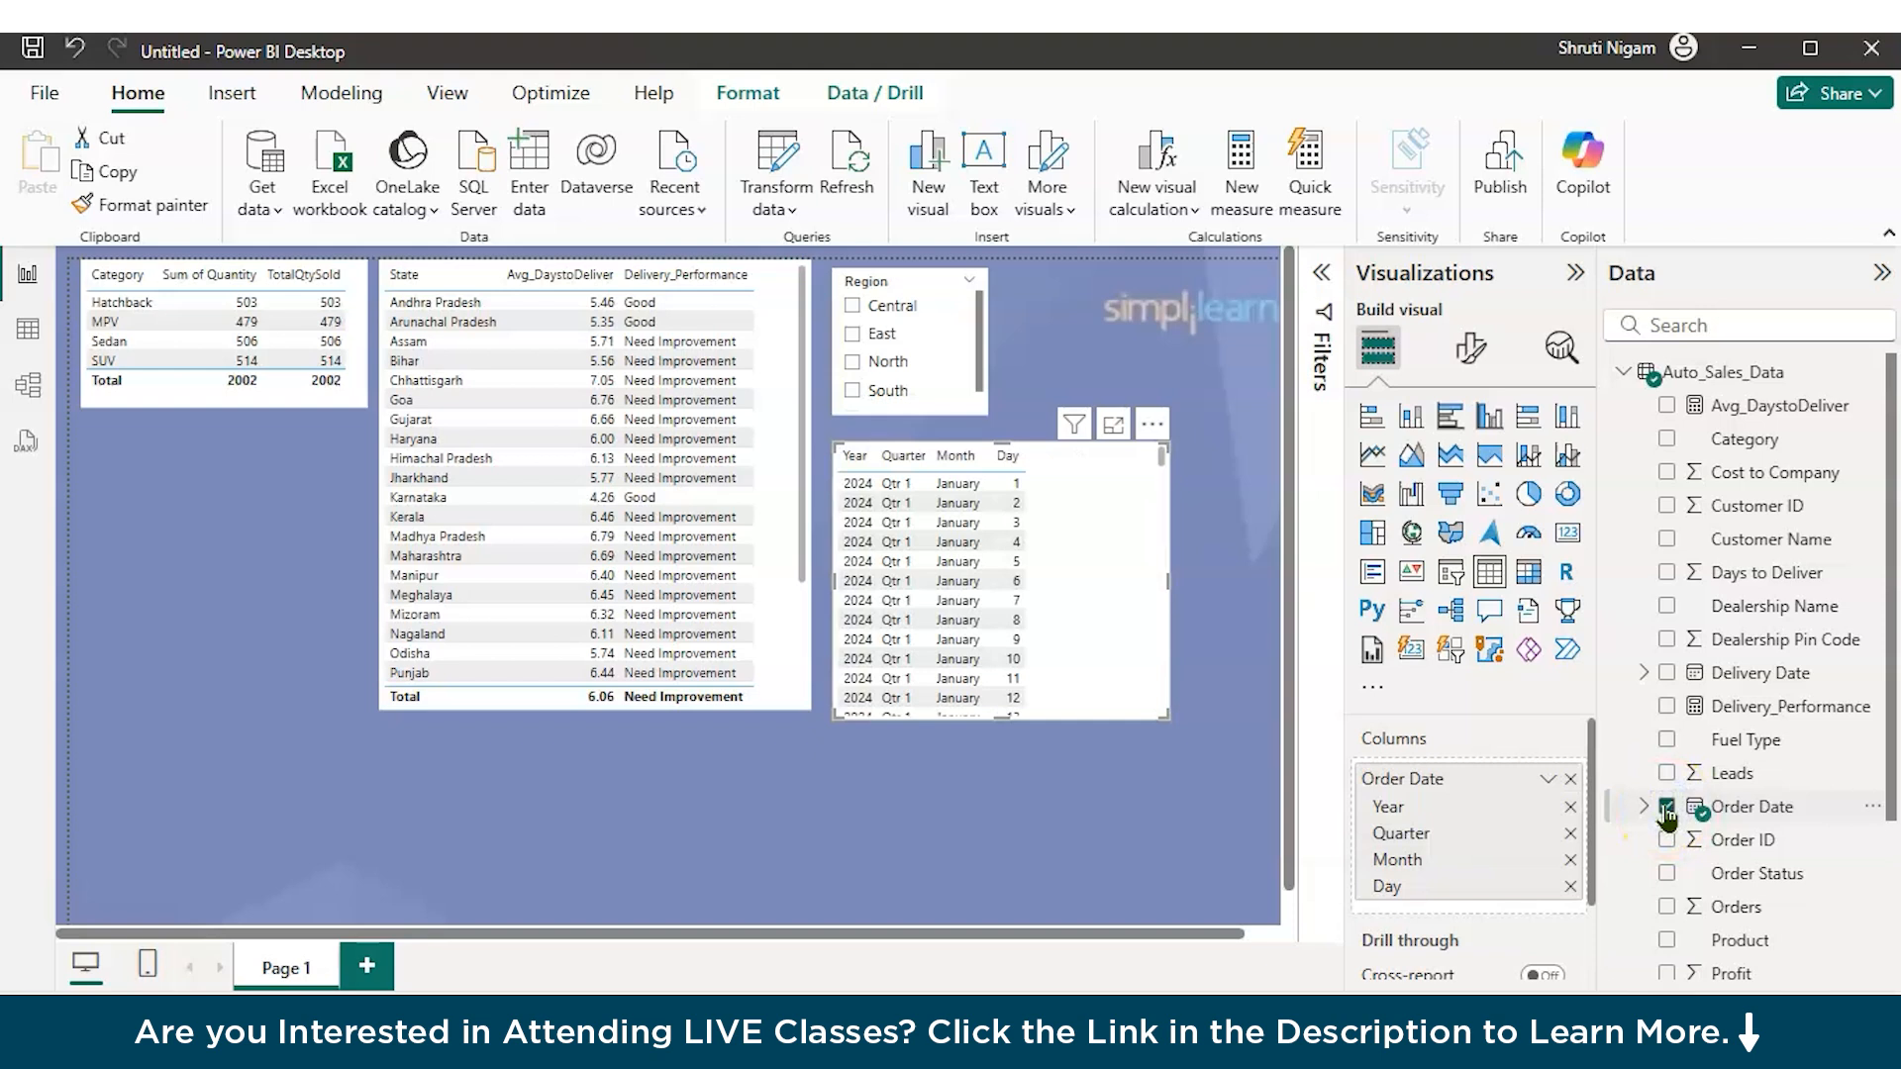
scroll(1667, 812, "down", 3)
left_click(1644, 595)
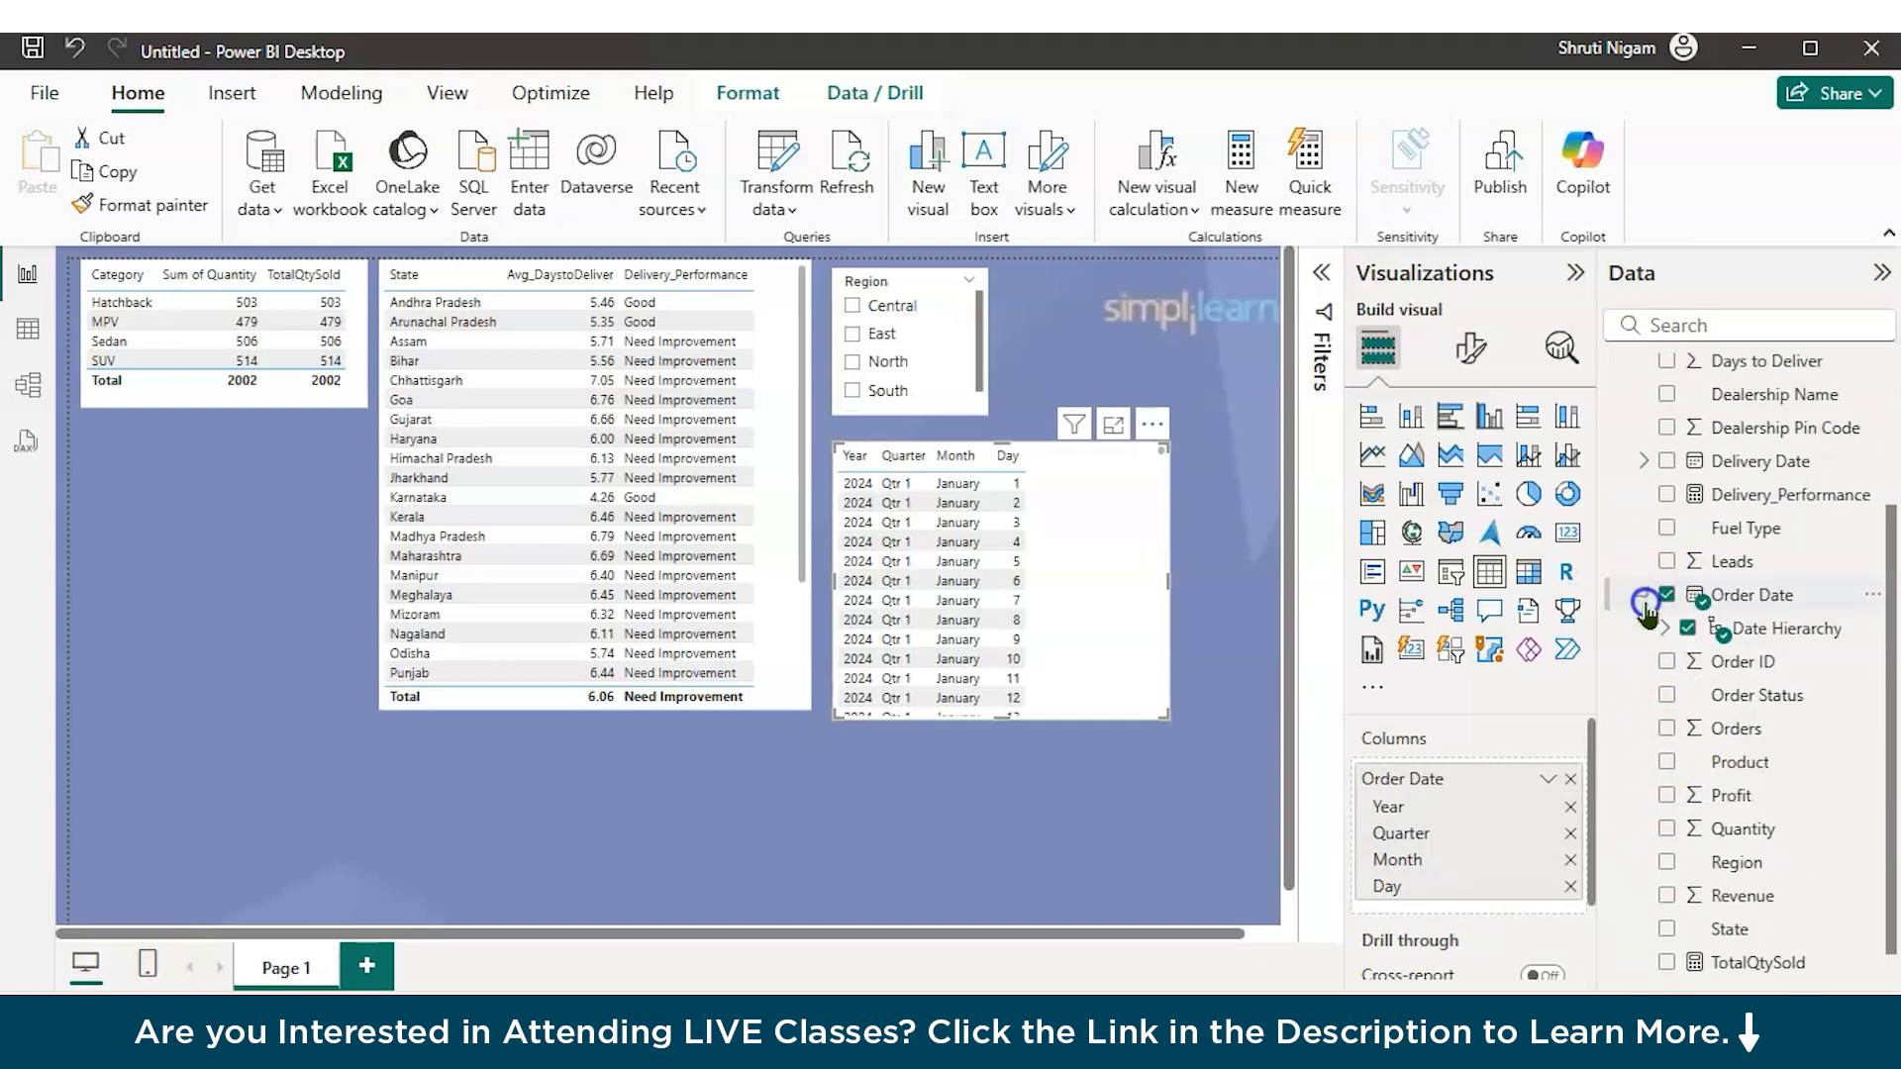
left_click(1666, 628)
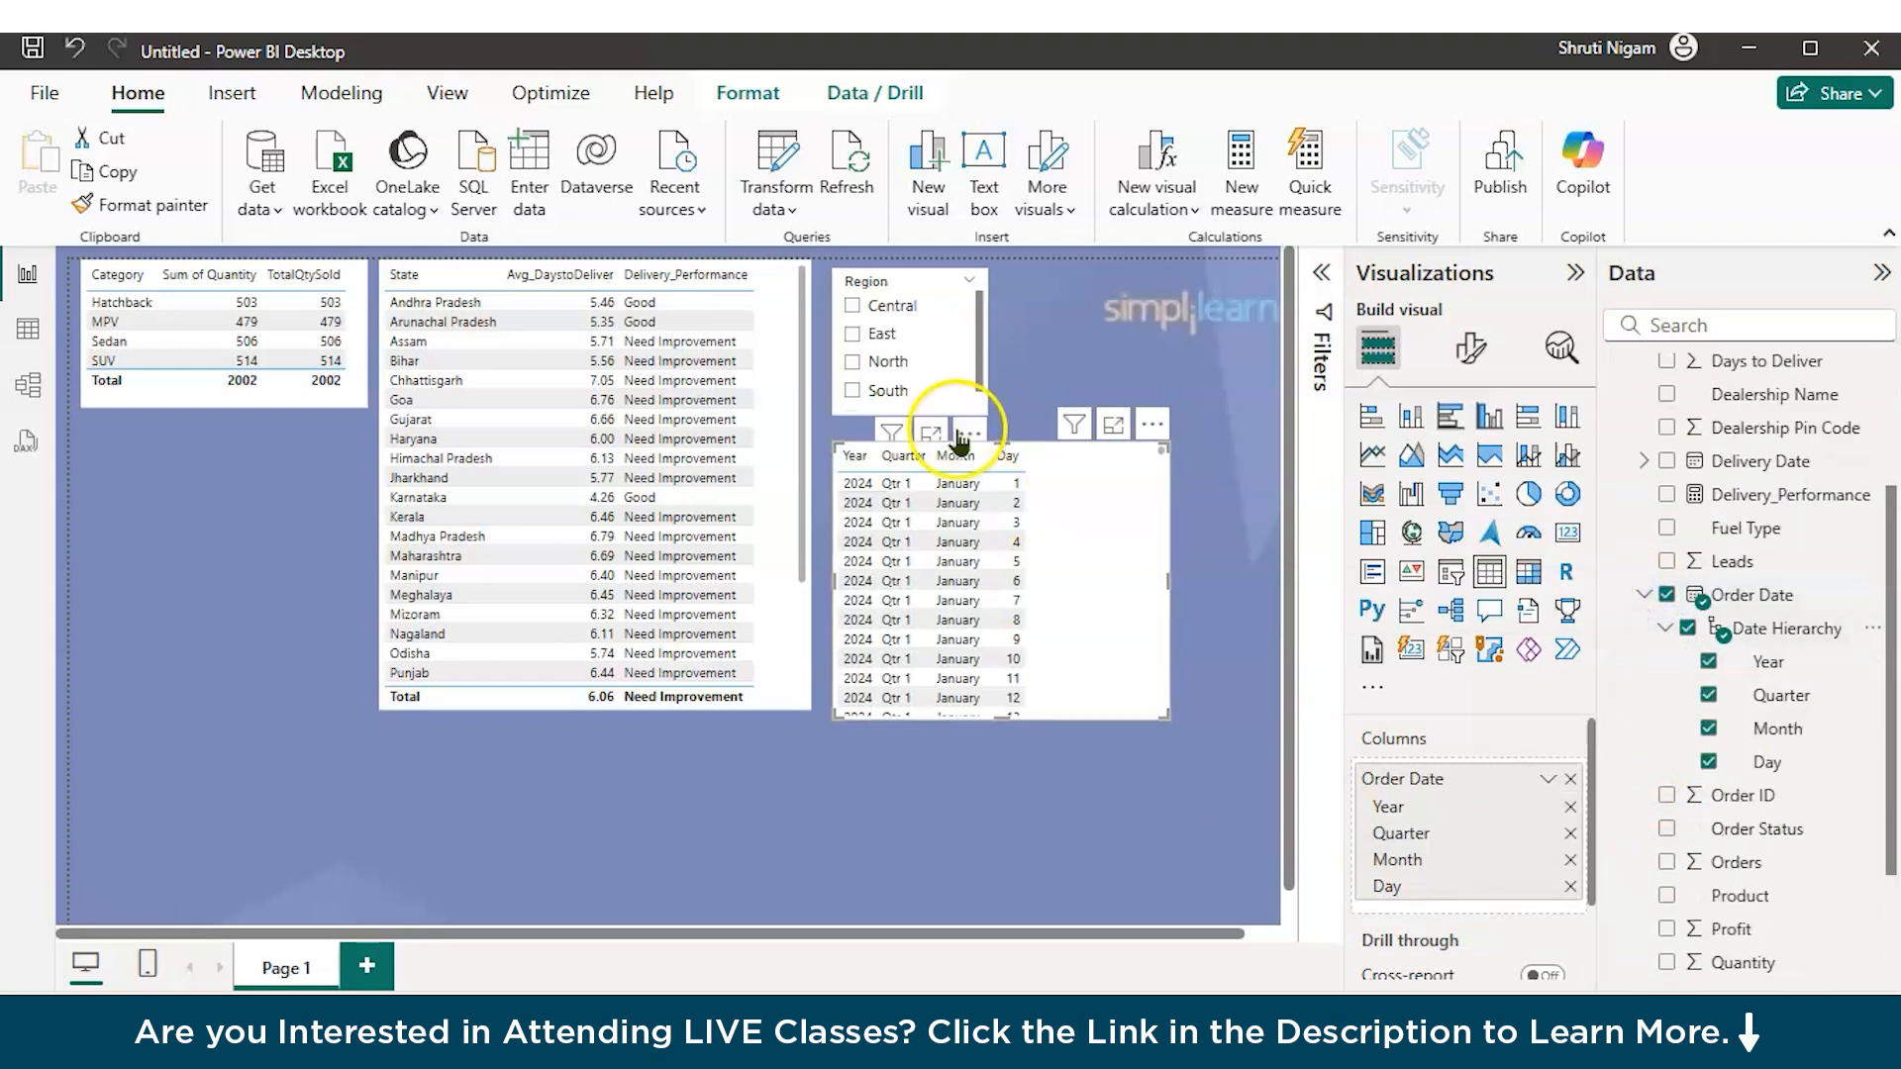
left_click(1709, 760)
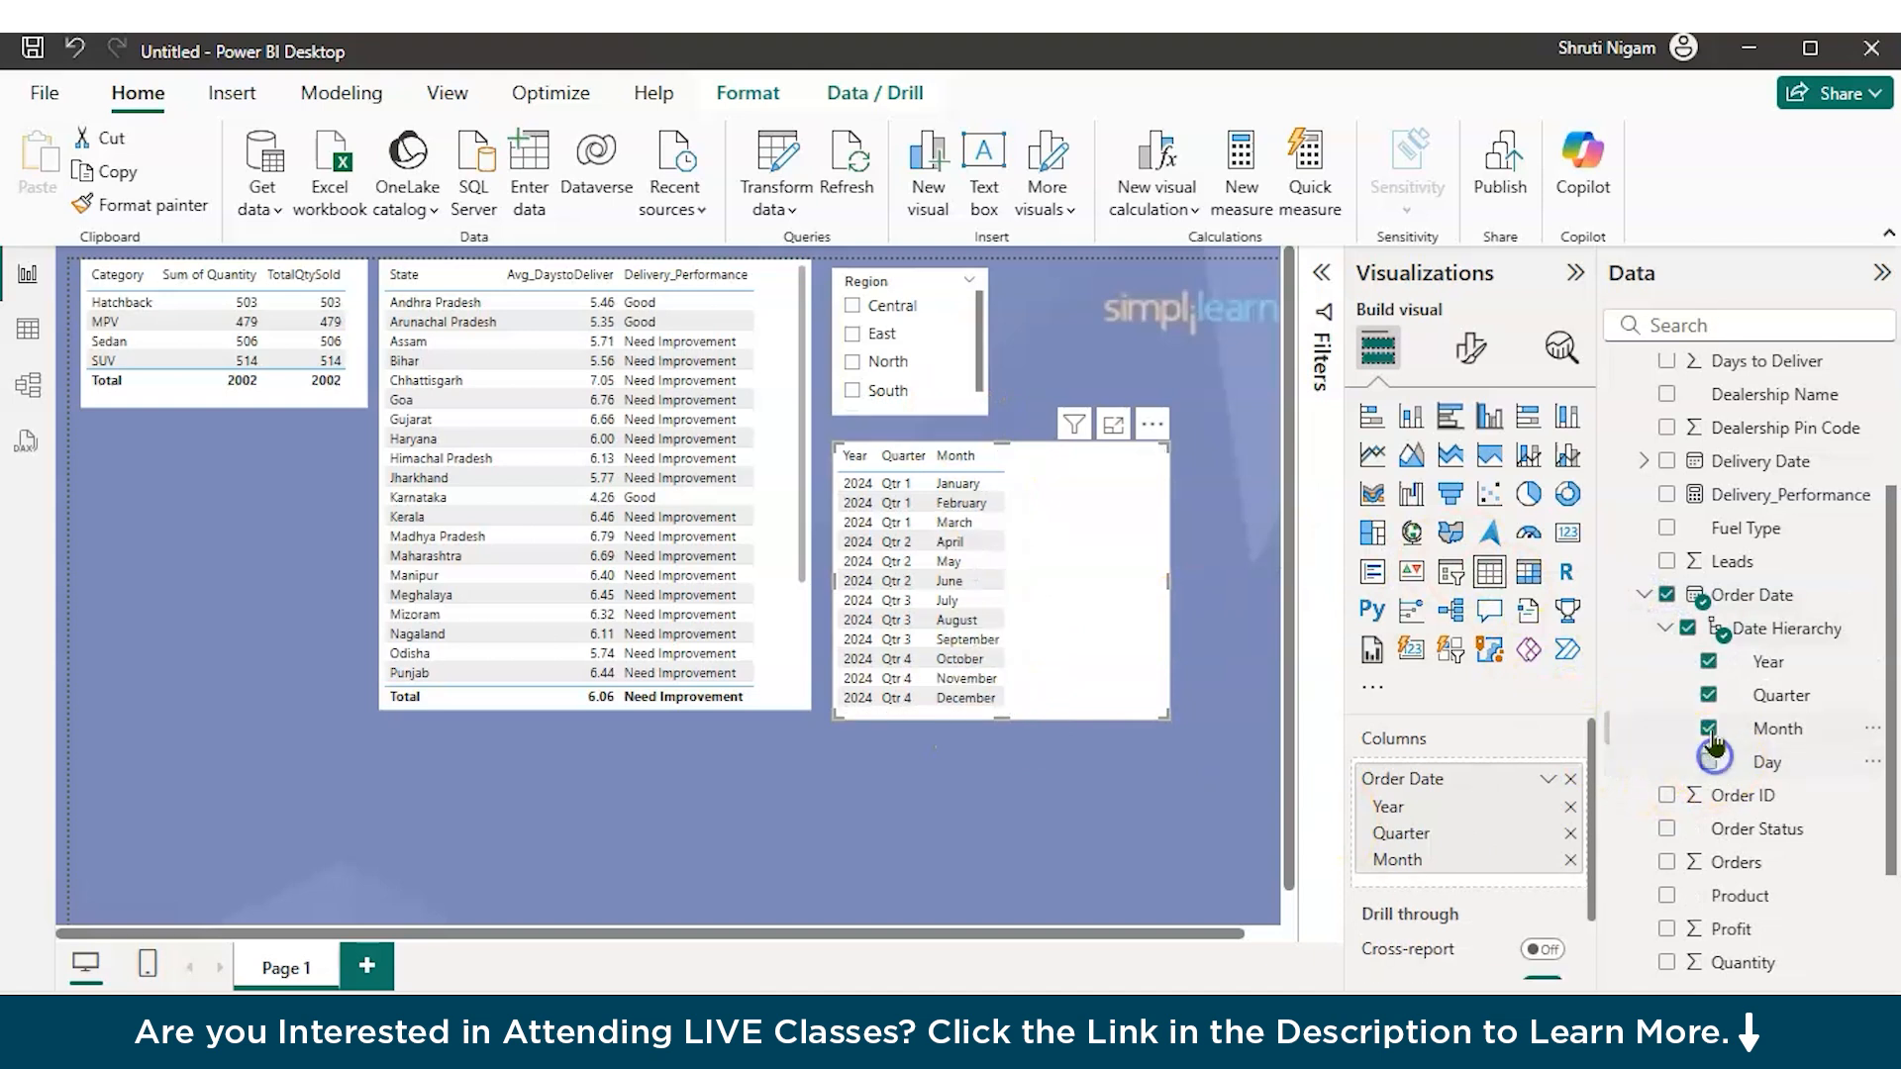
Step: Remove the Quarter level from the order-date table so that it lists only Year and Month
left_click(1709, 694)
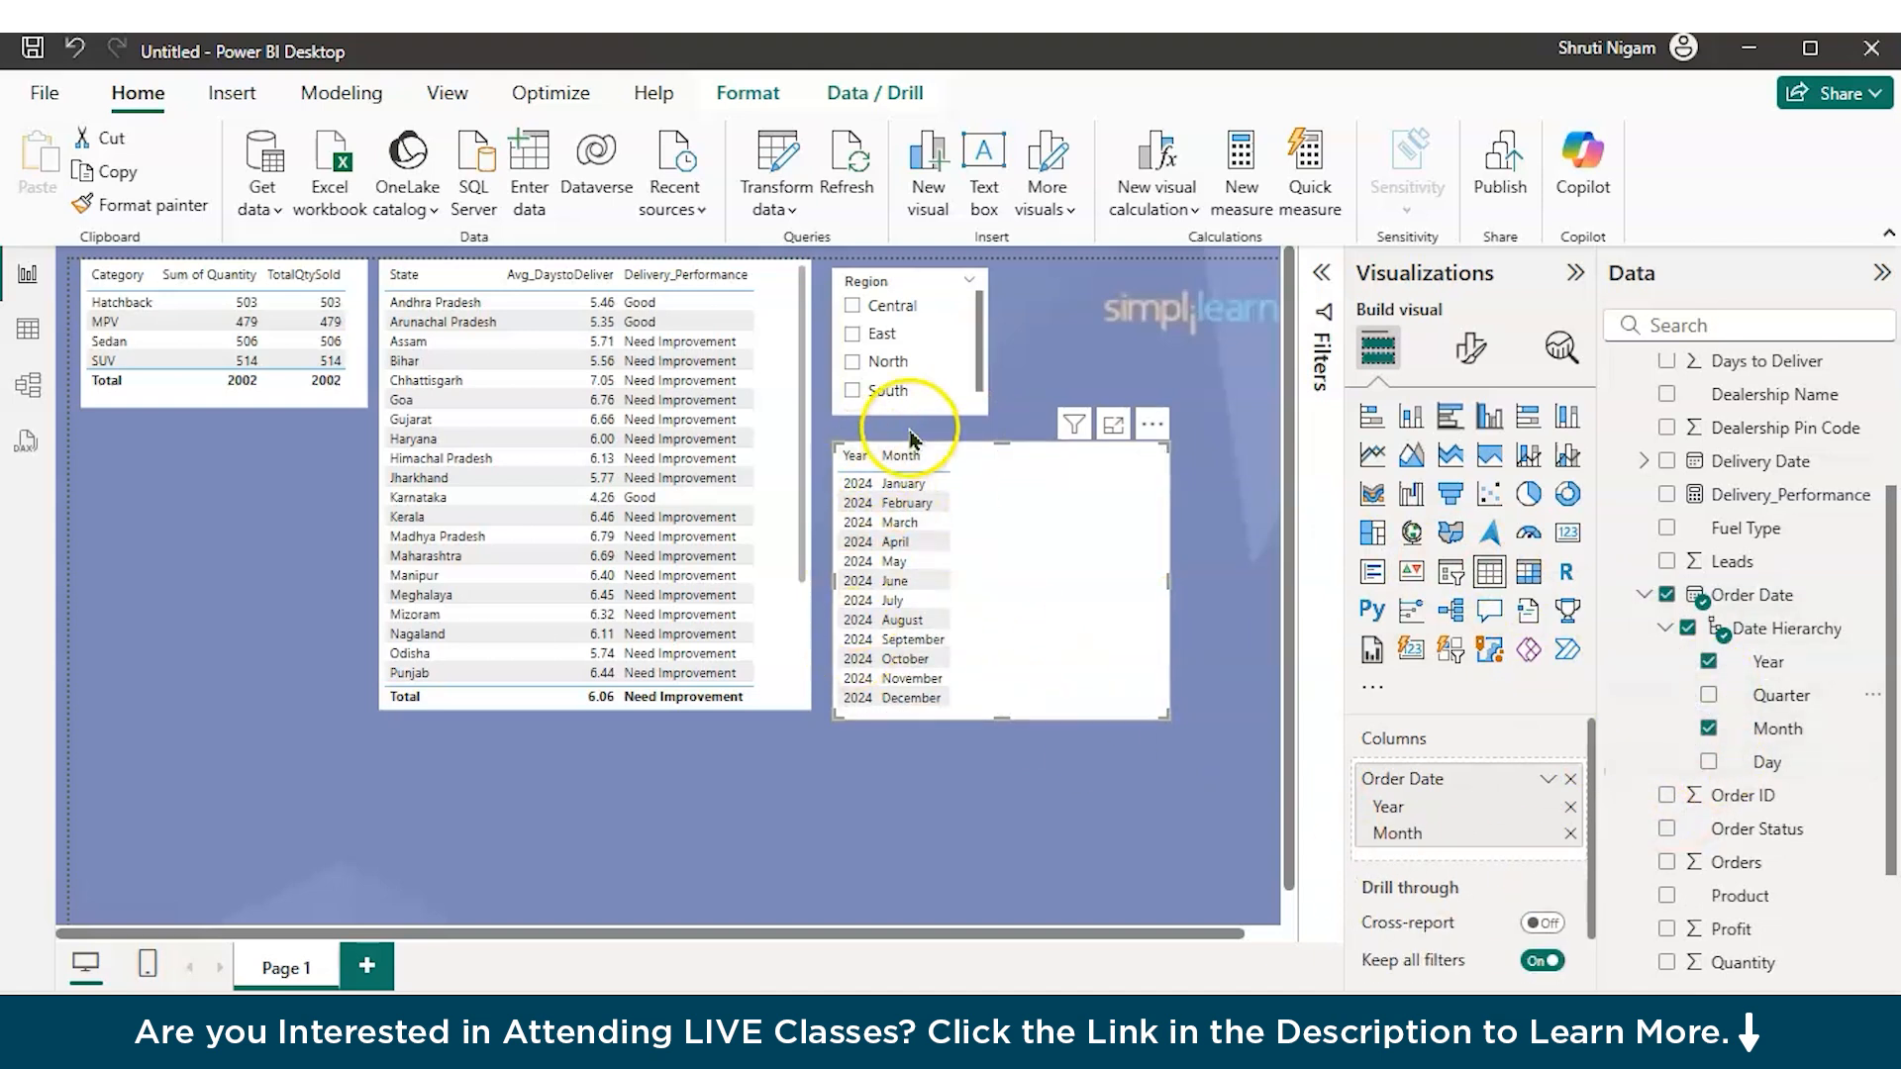
scroll(1010, 650, "down", 1)
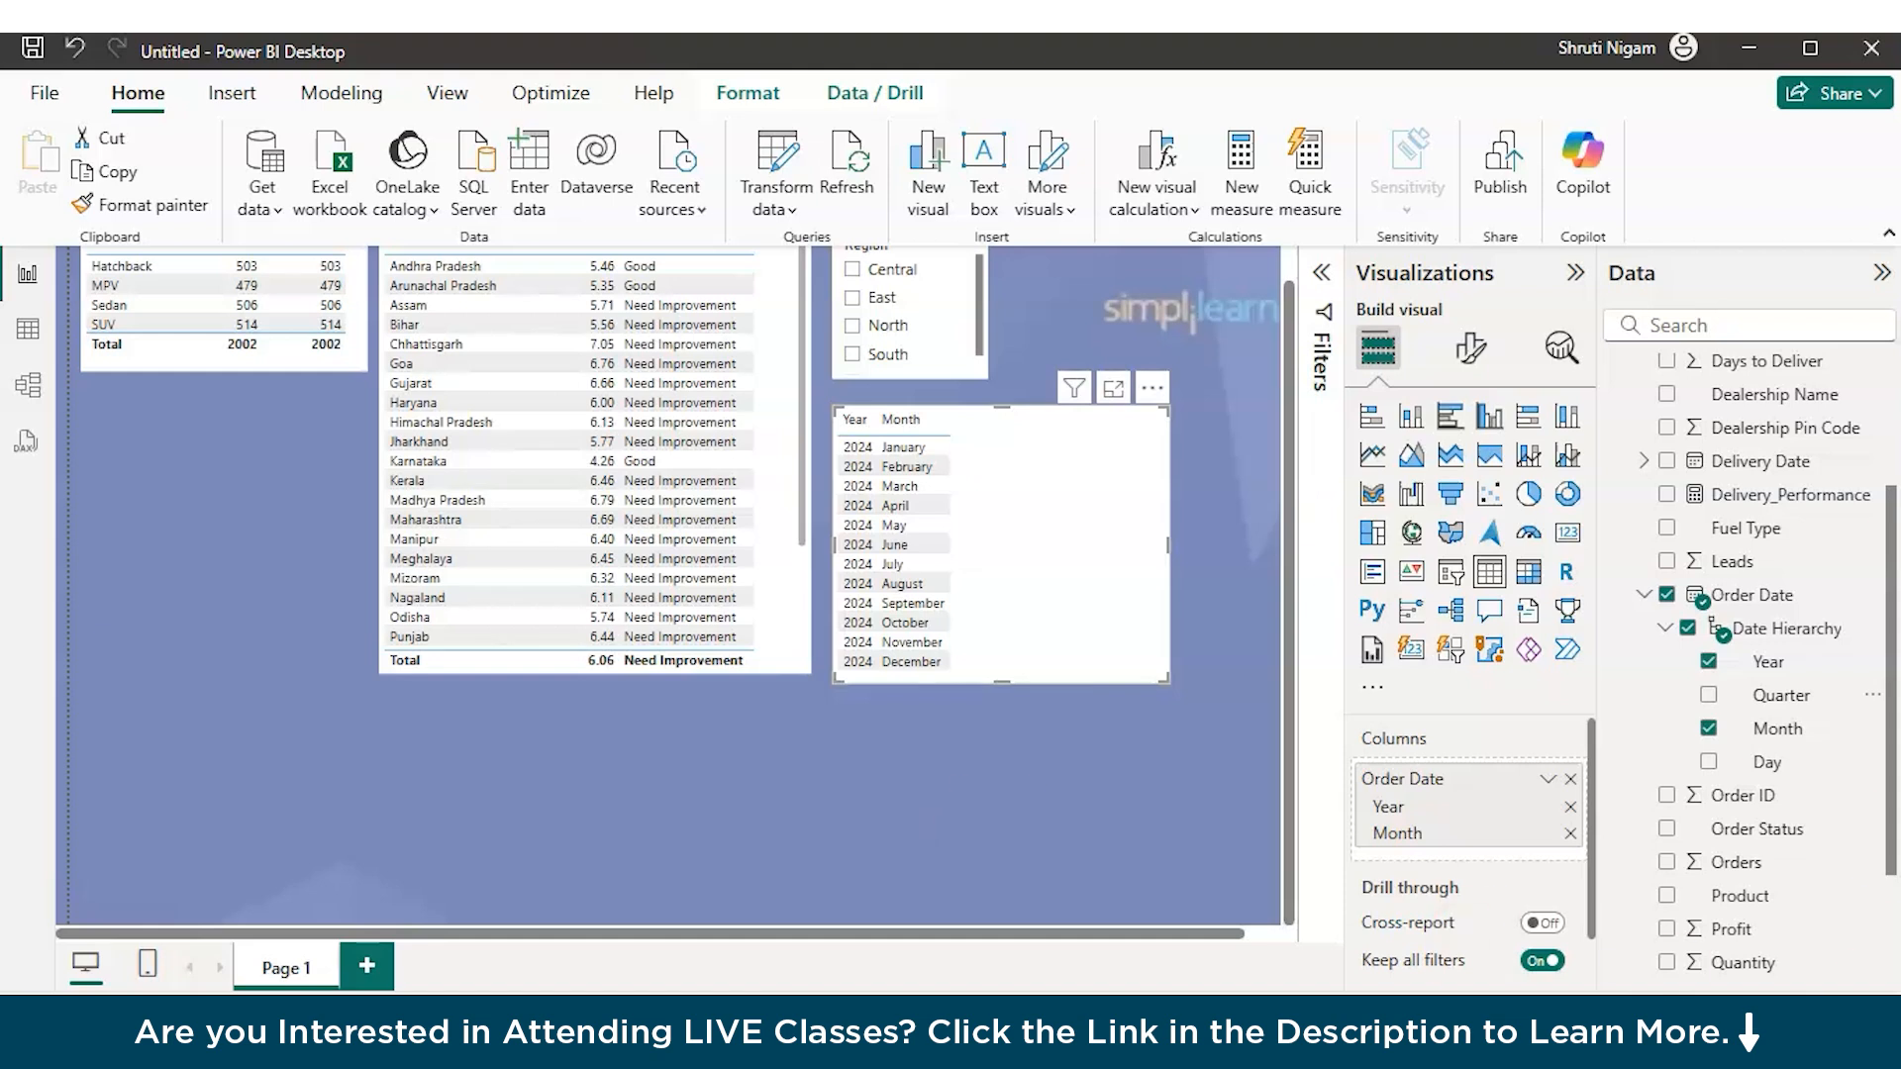
left_click(991, 814)
Step: Try to create a new measure named YEAR that uses the YEAR function
left_click(1244, 170)
key("BackSpace")
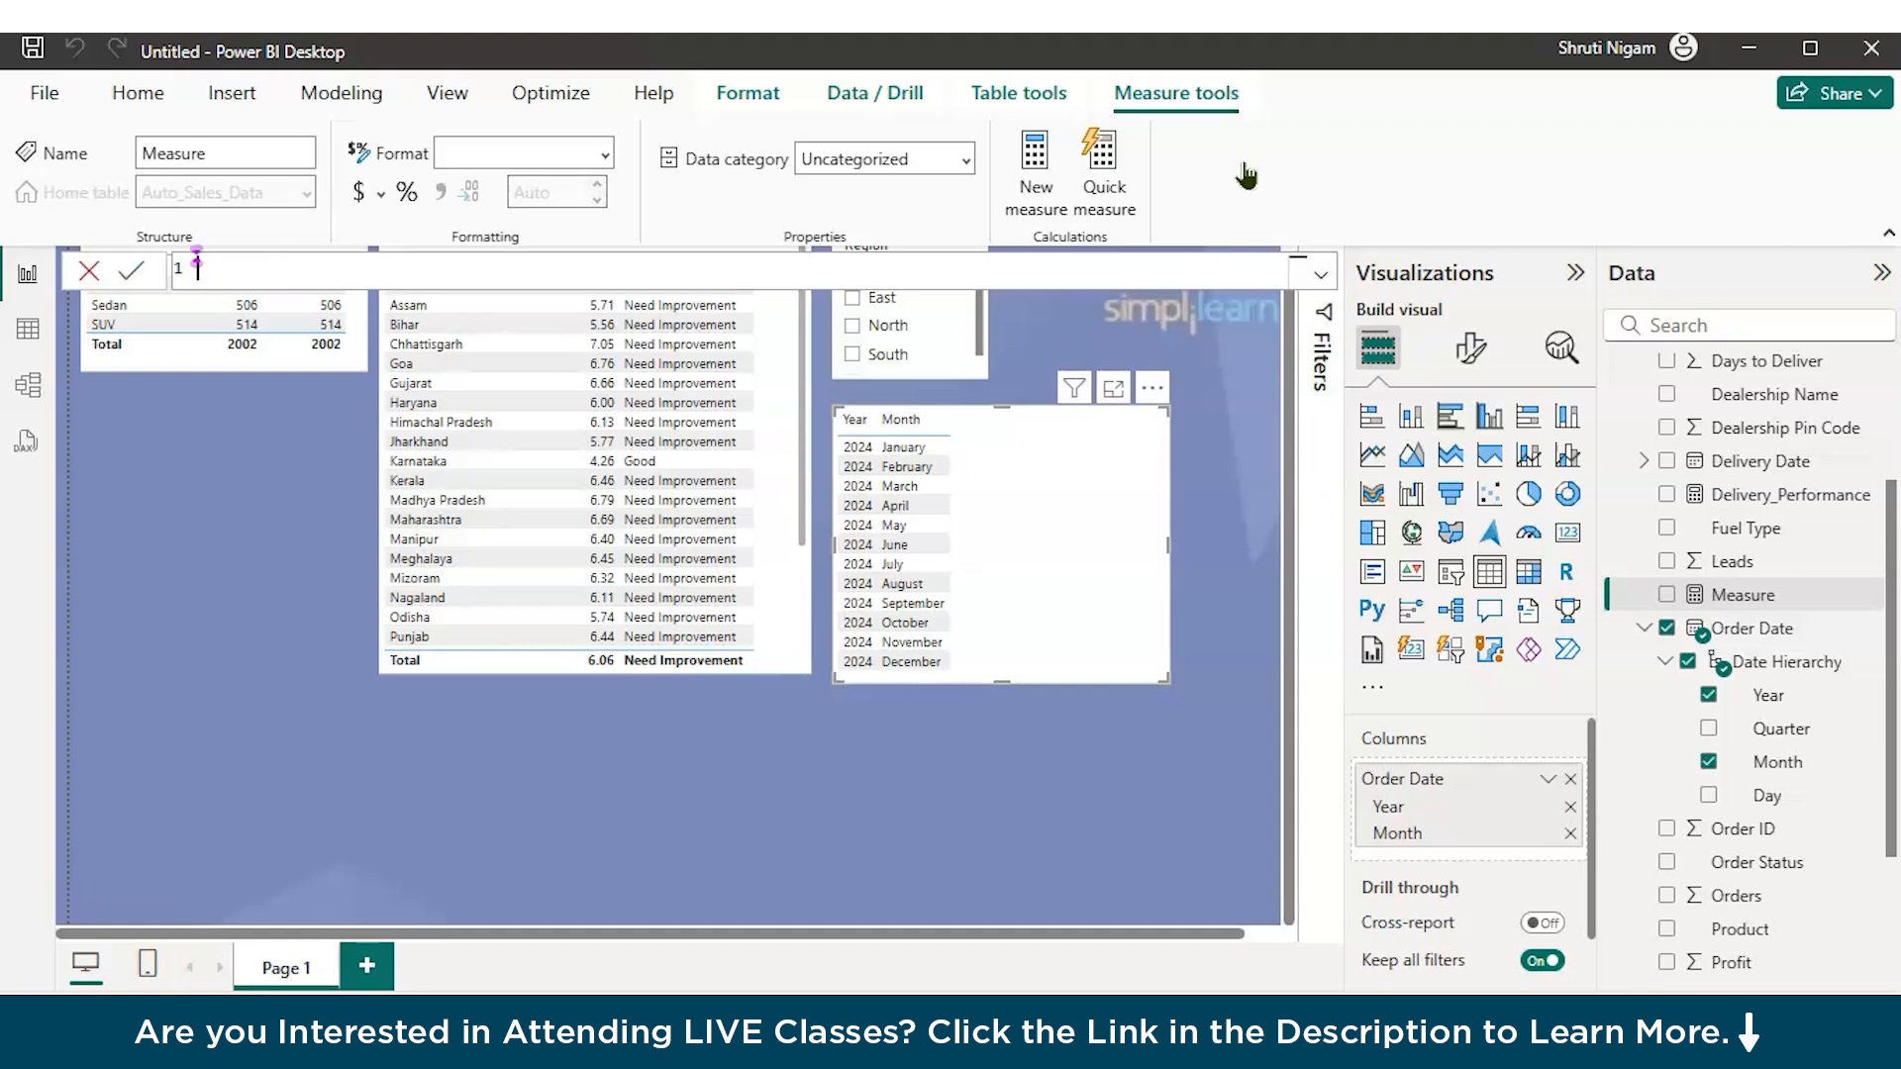
type("YEA")
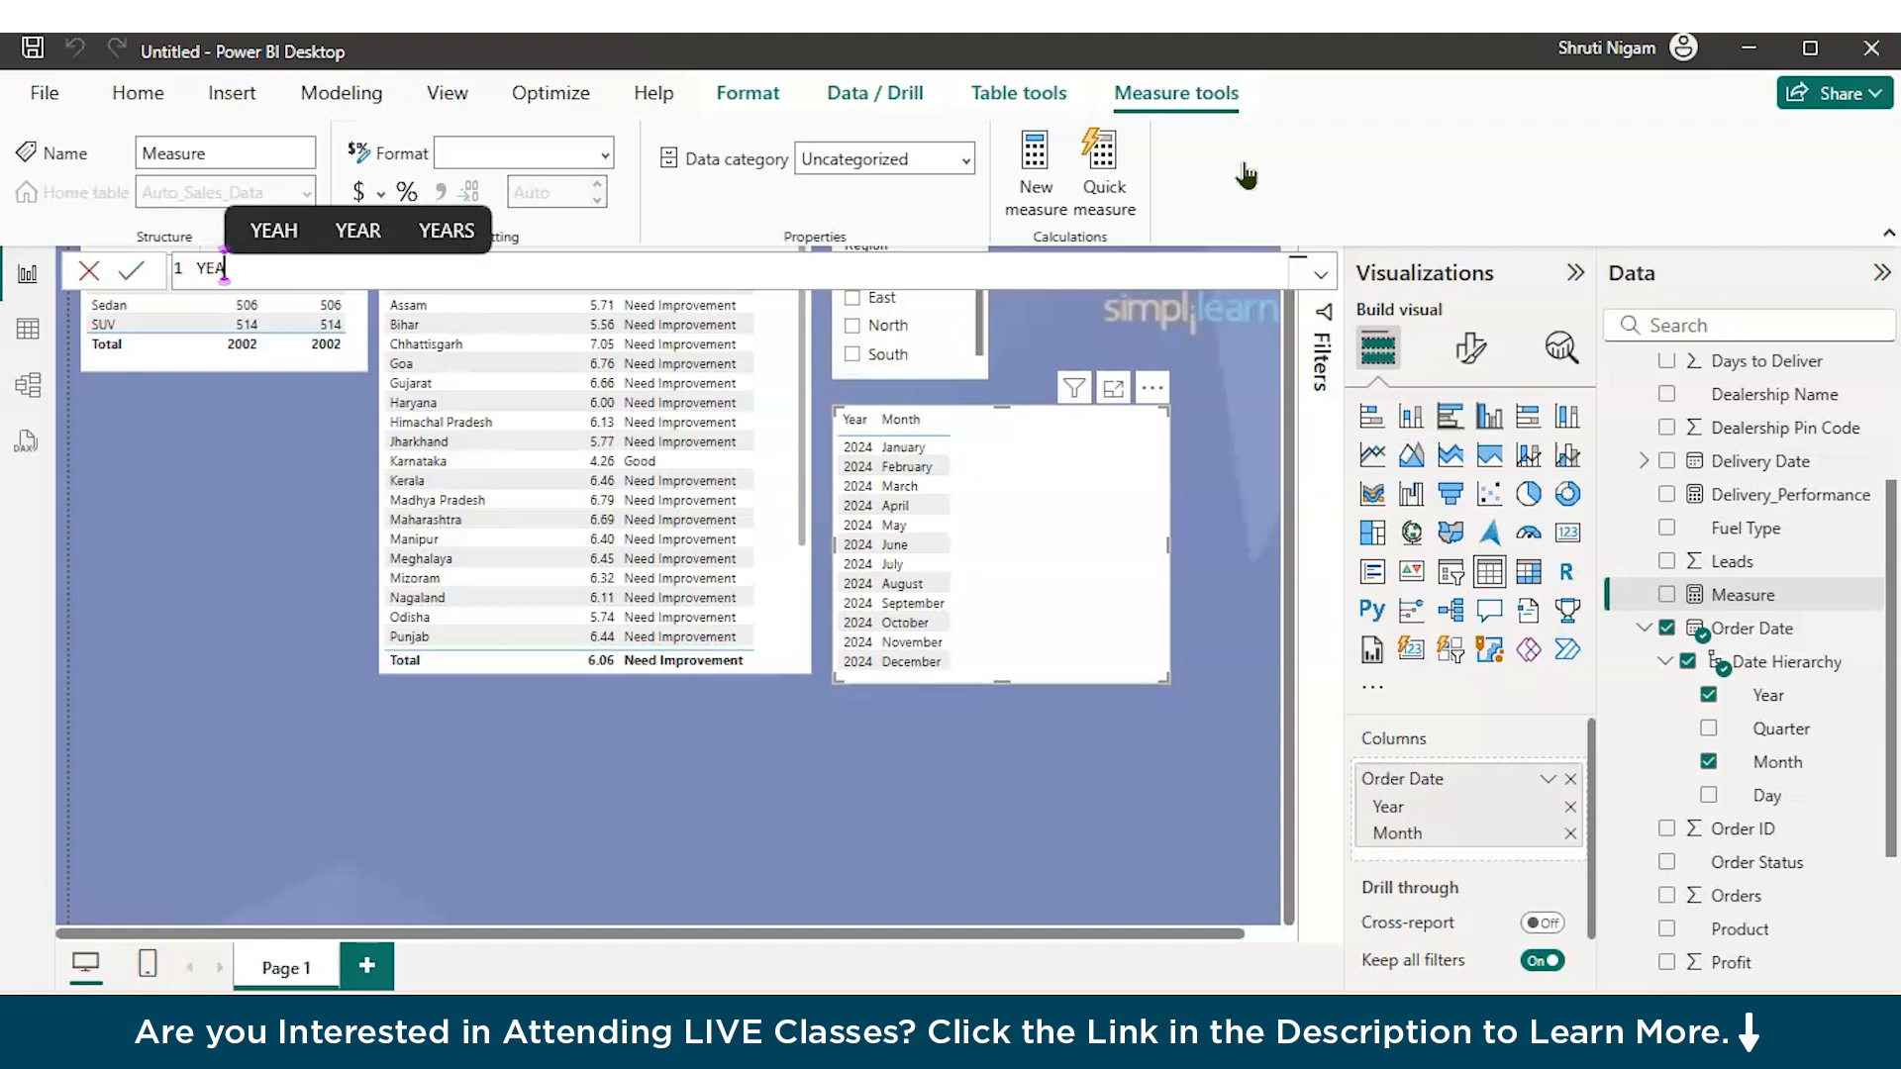
type("R = ")
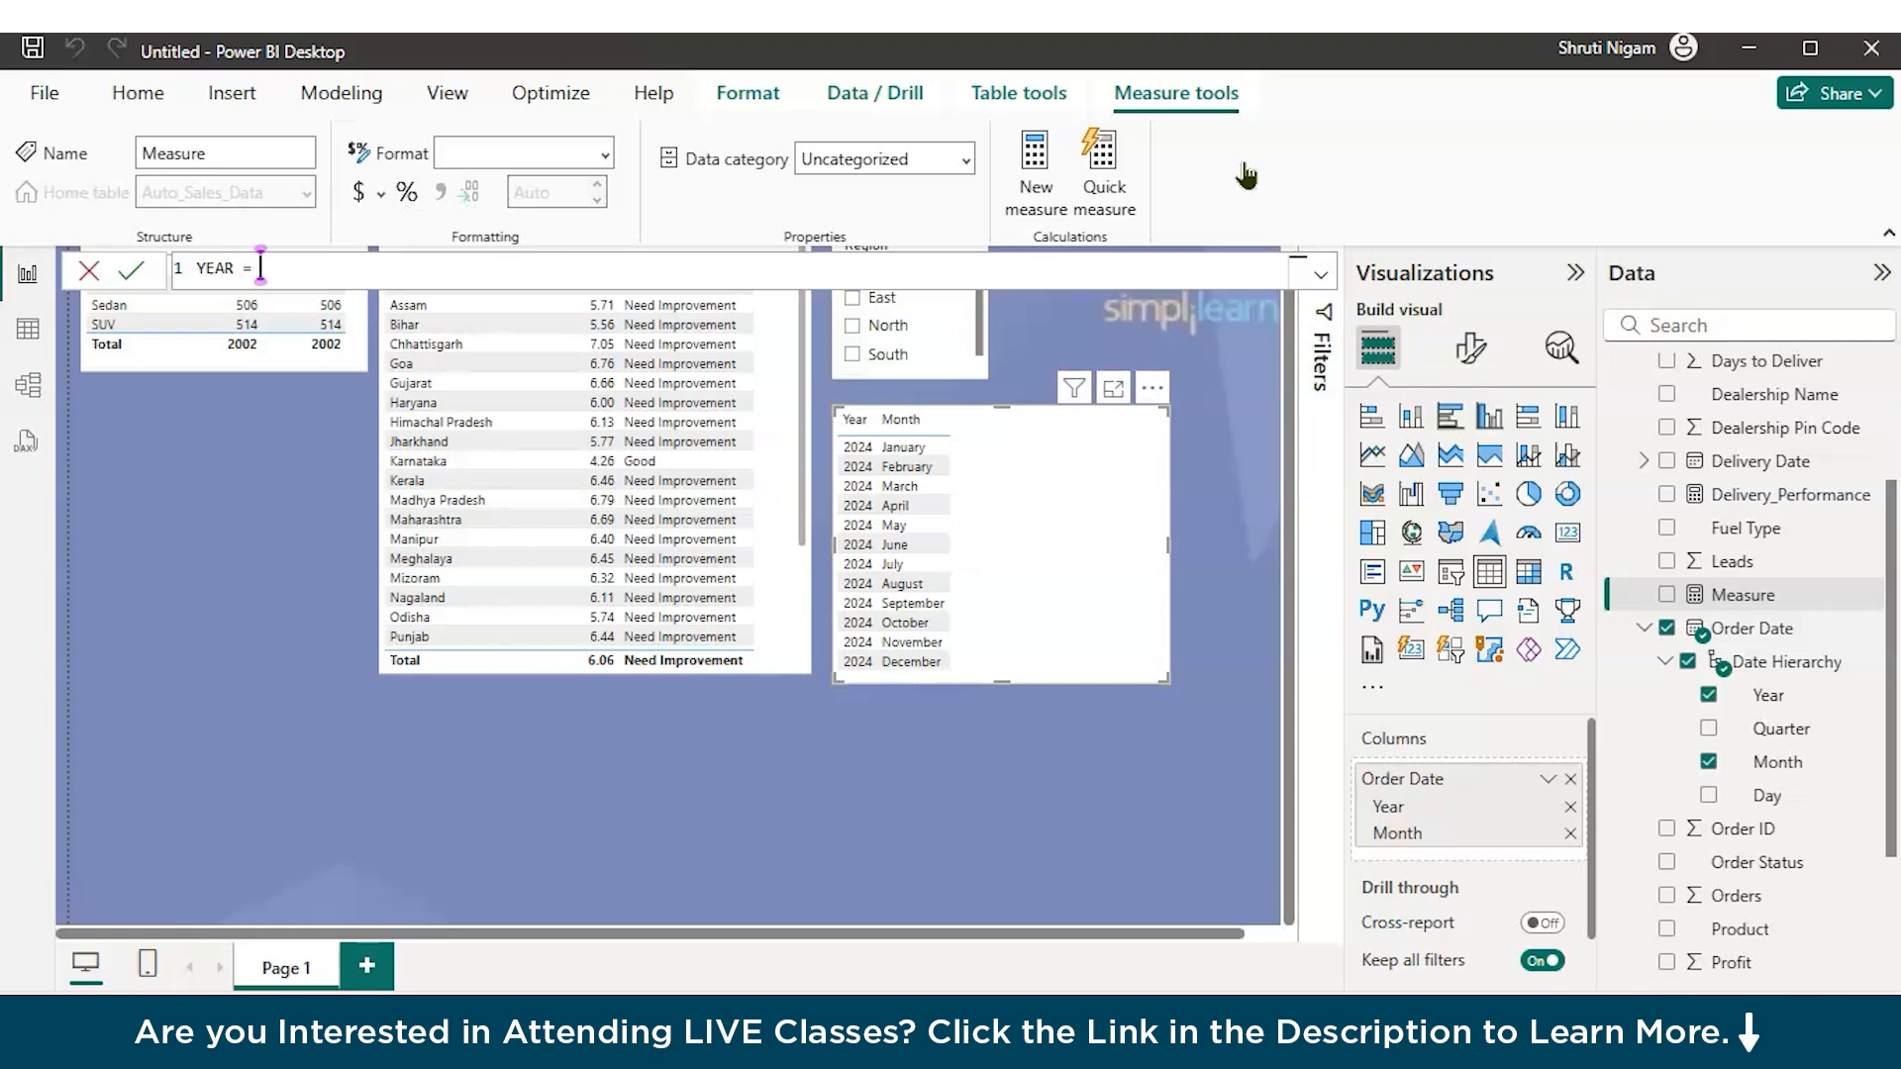
type("YE")
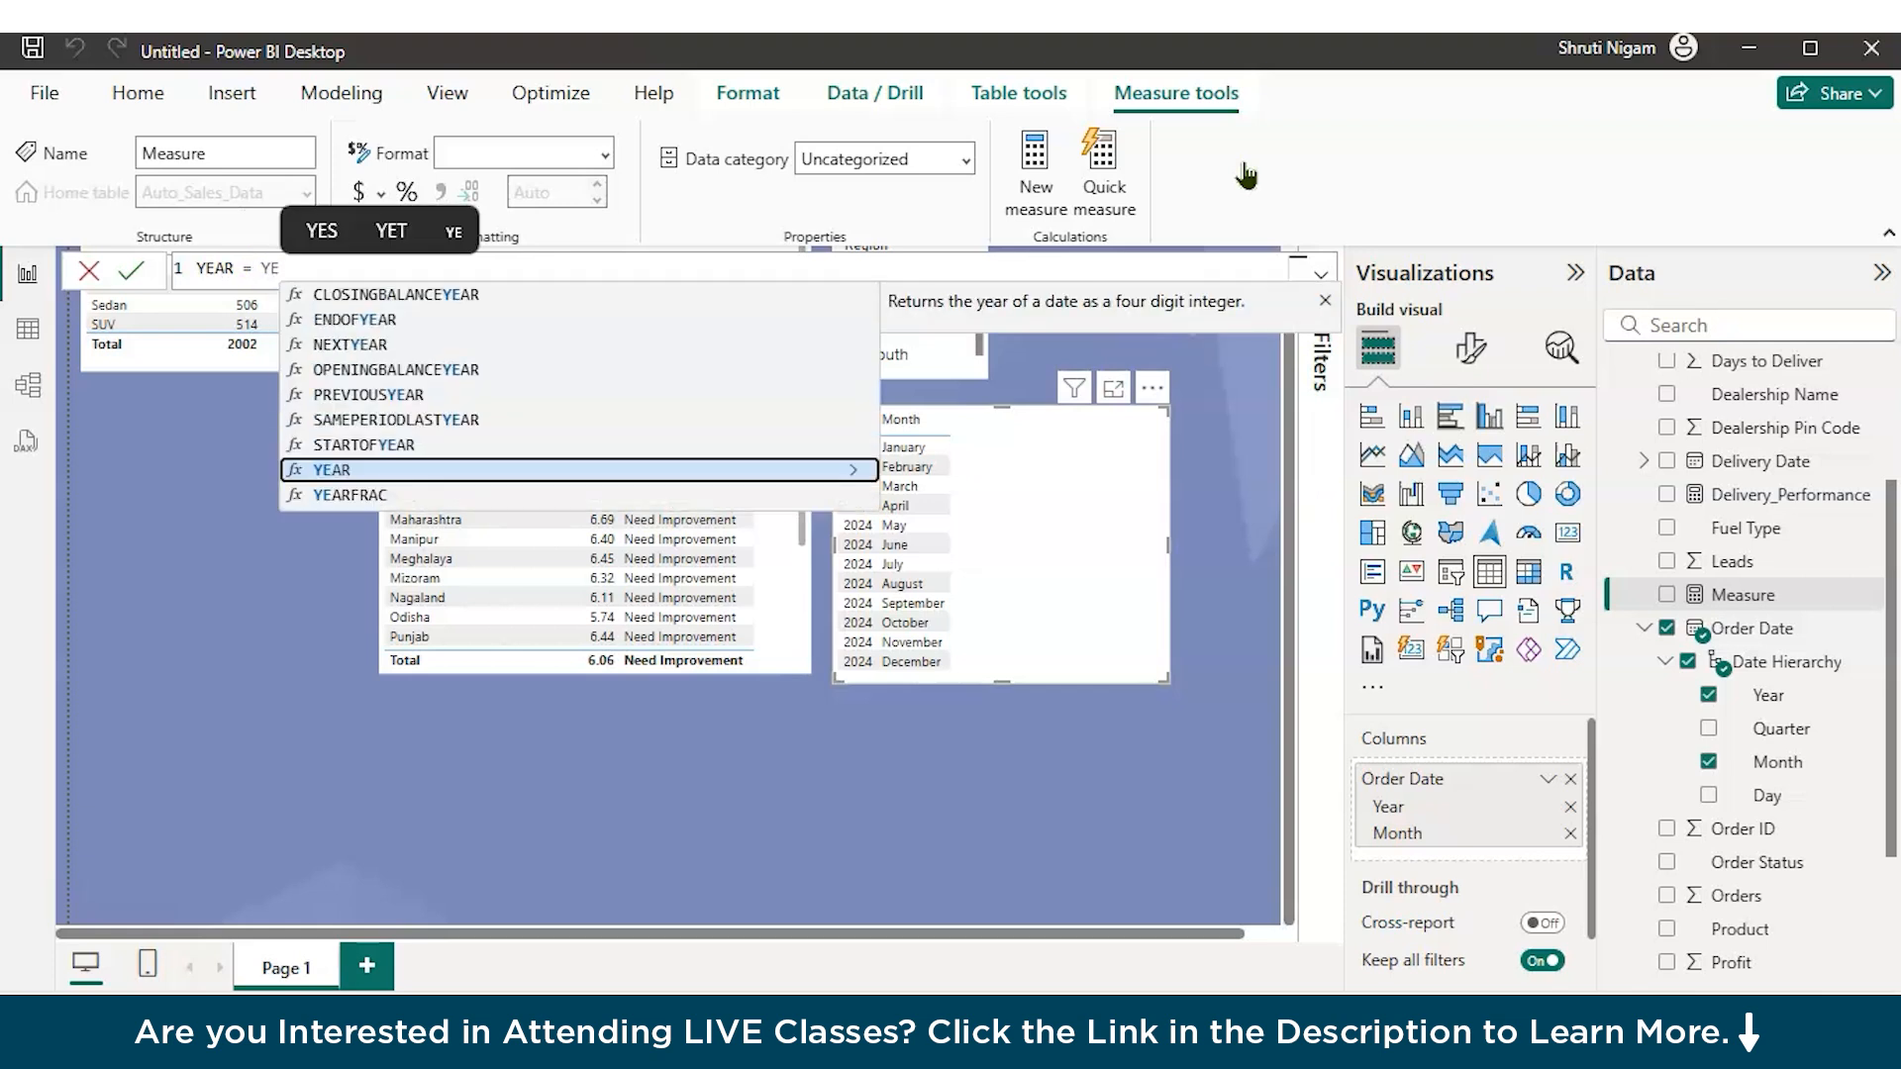
key("Tab")
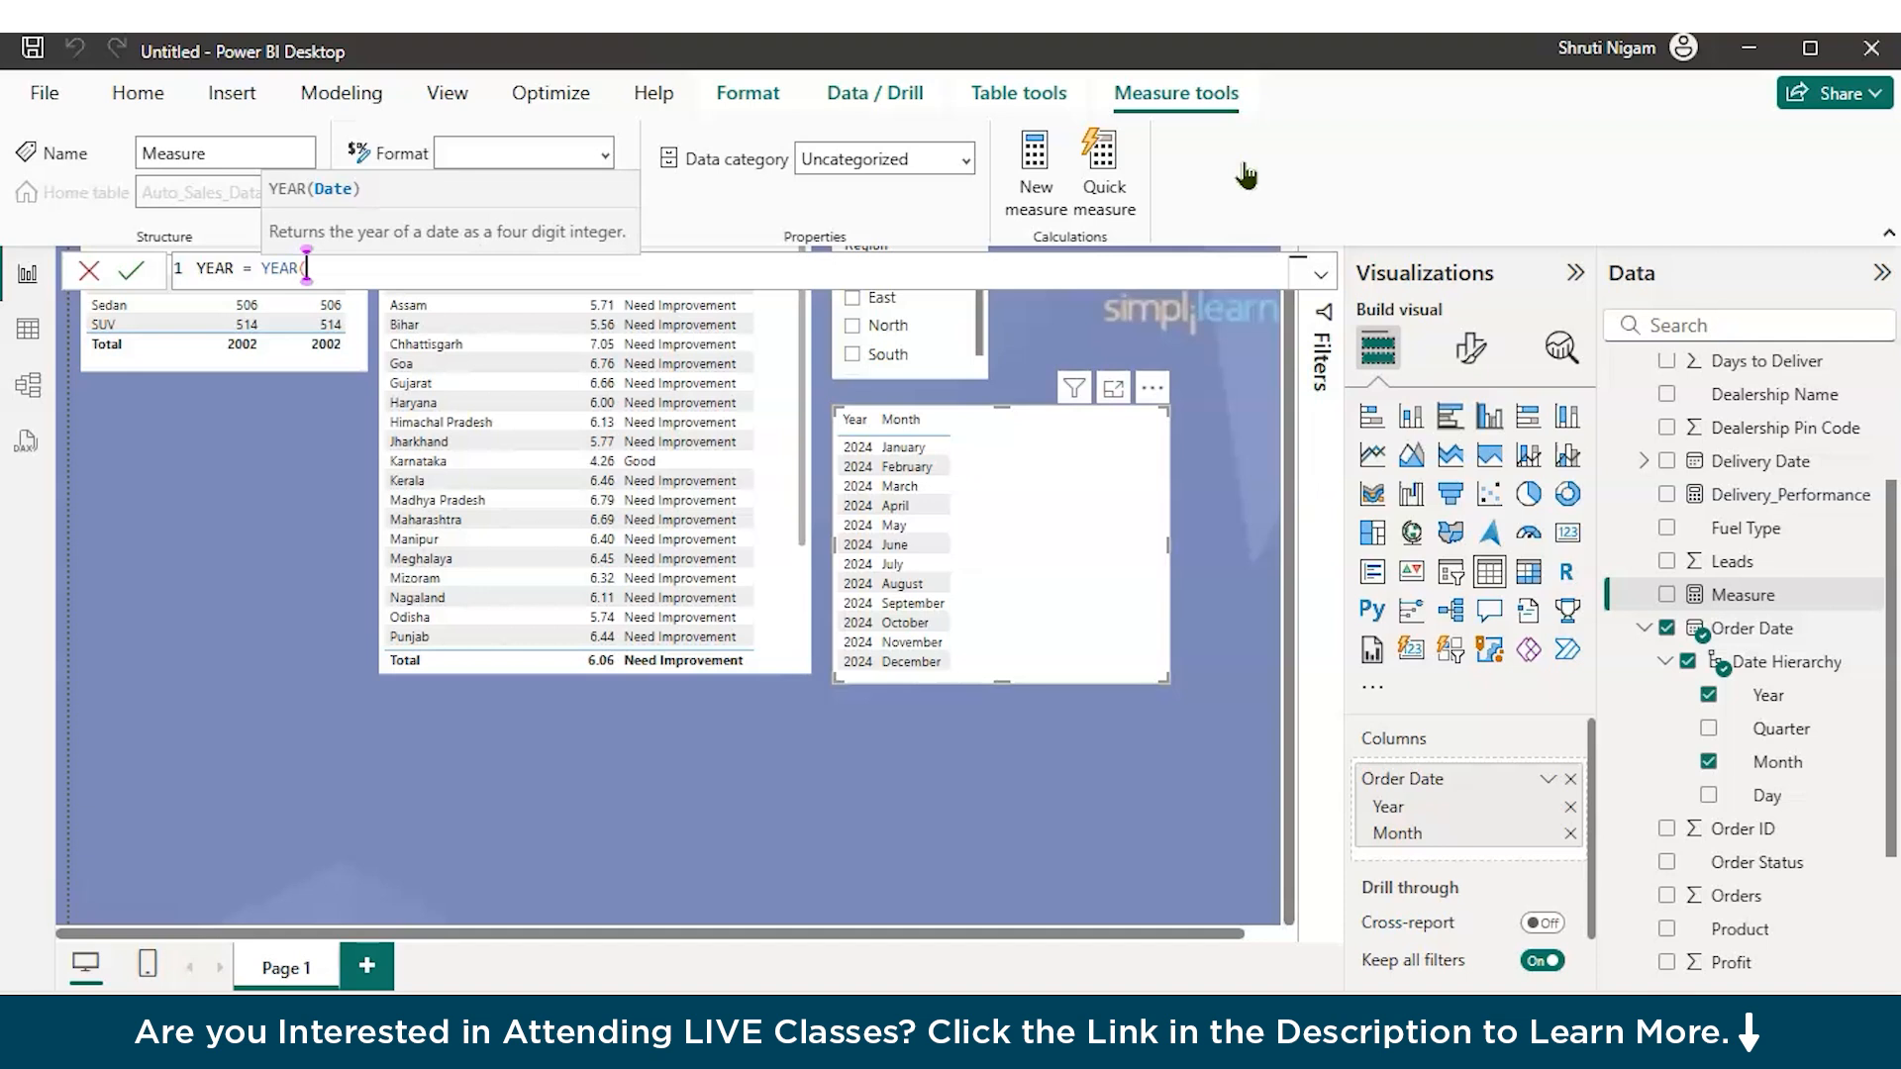
Step: Try to find the order date column among the suggestions for the YEAR function's date argument, using ORDE, DATE and DA
type("ORDE")
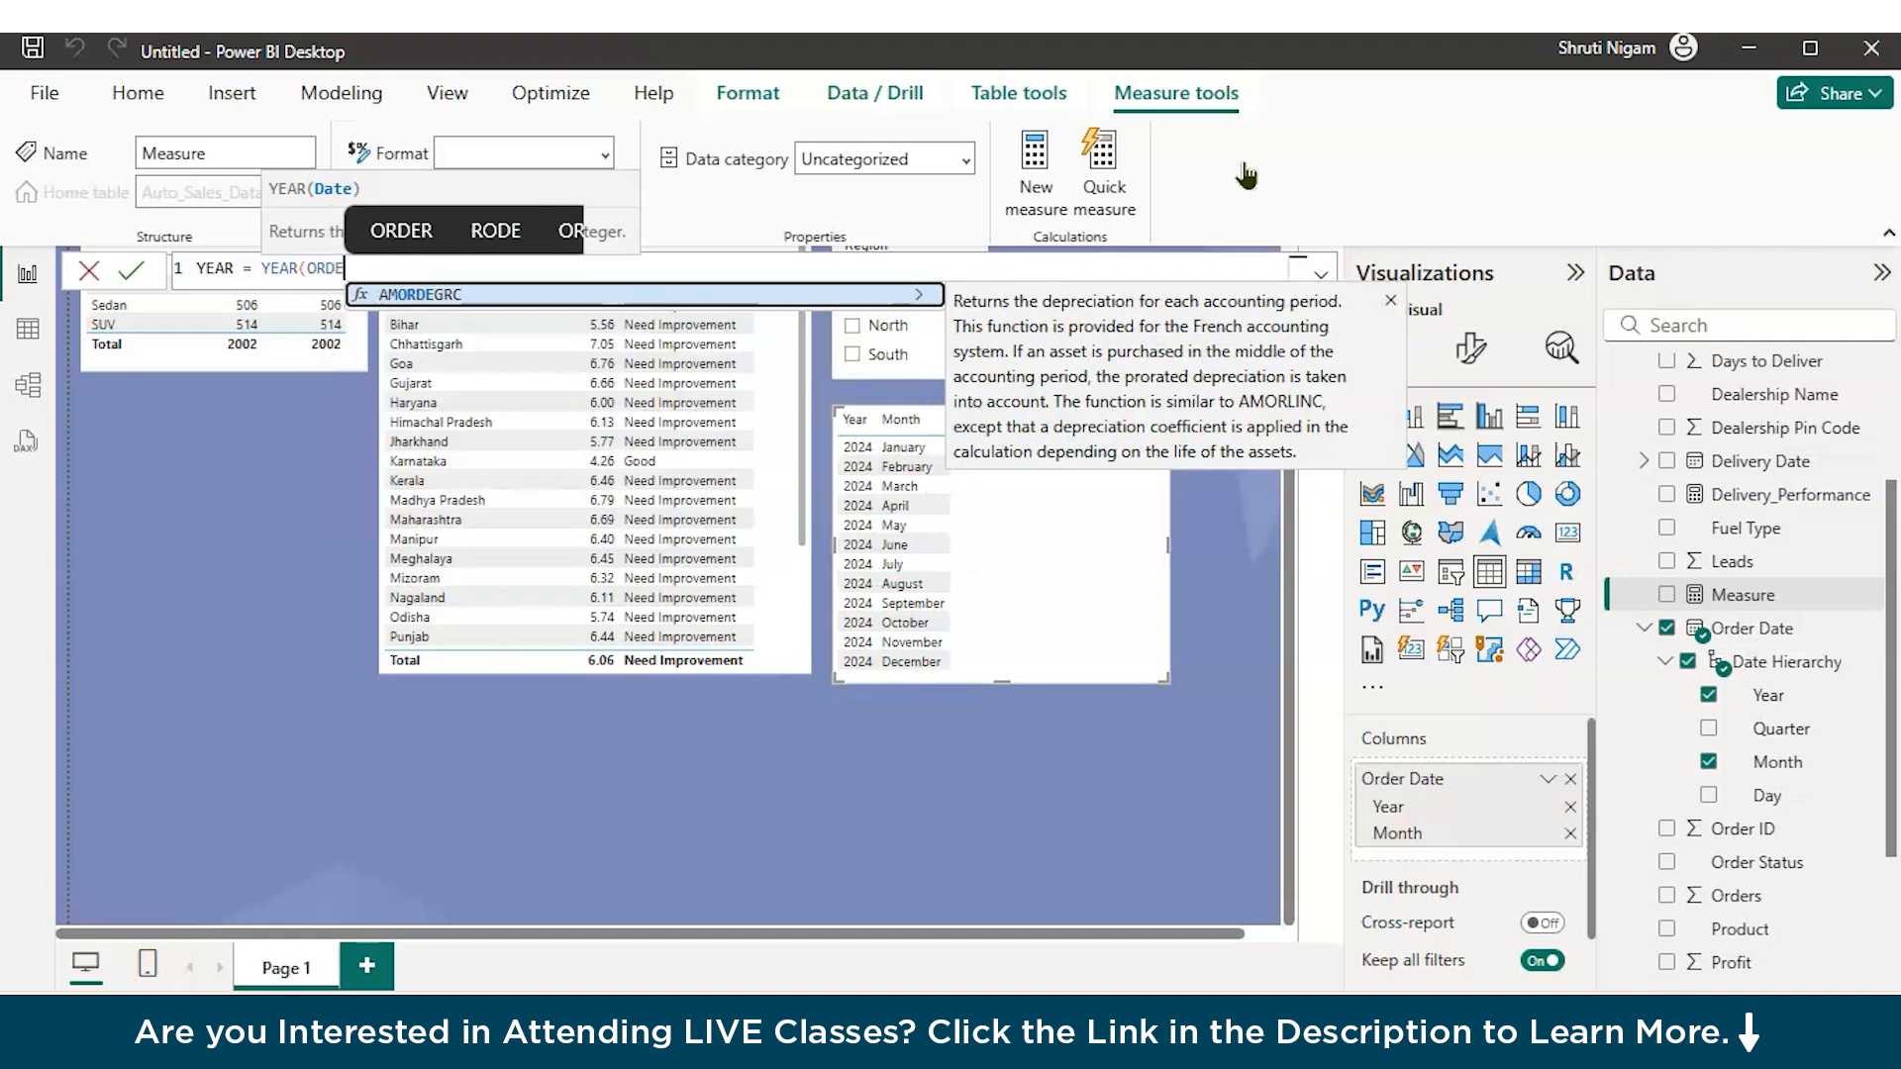
key("BackSpace")
key("BackSpace")
key("BackSpace")
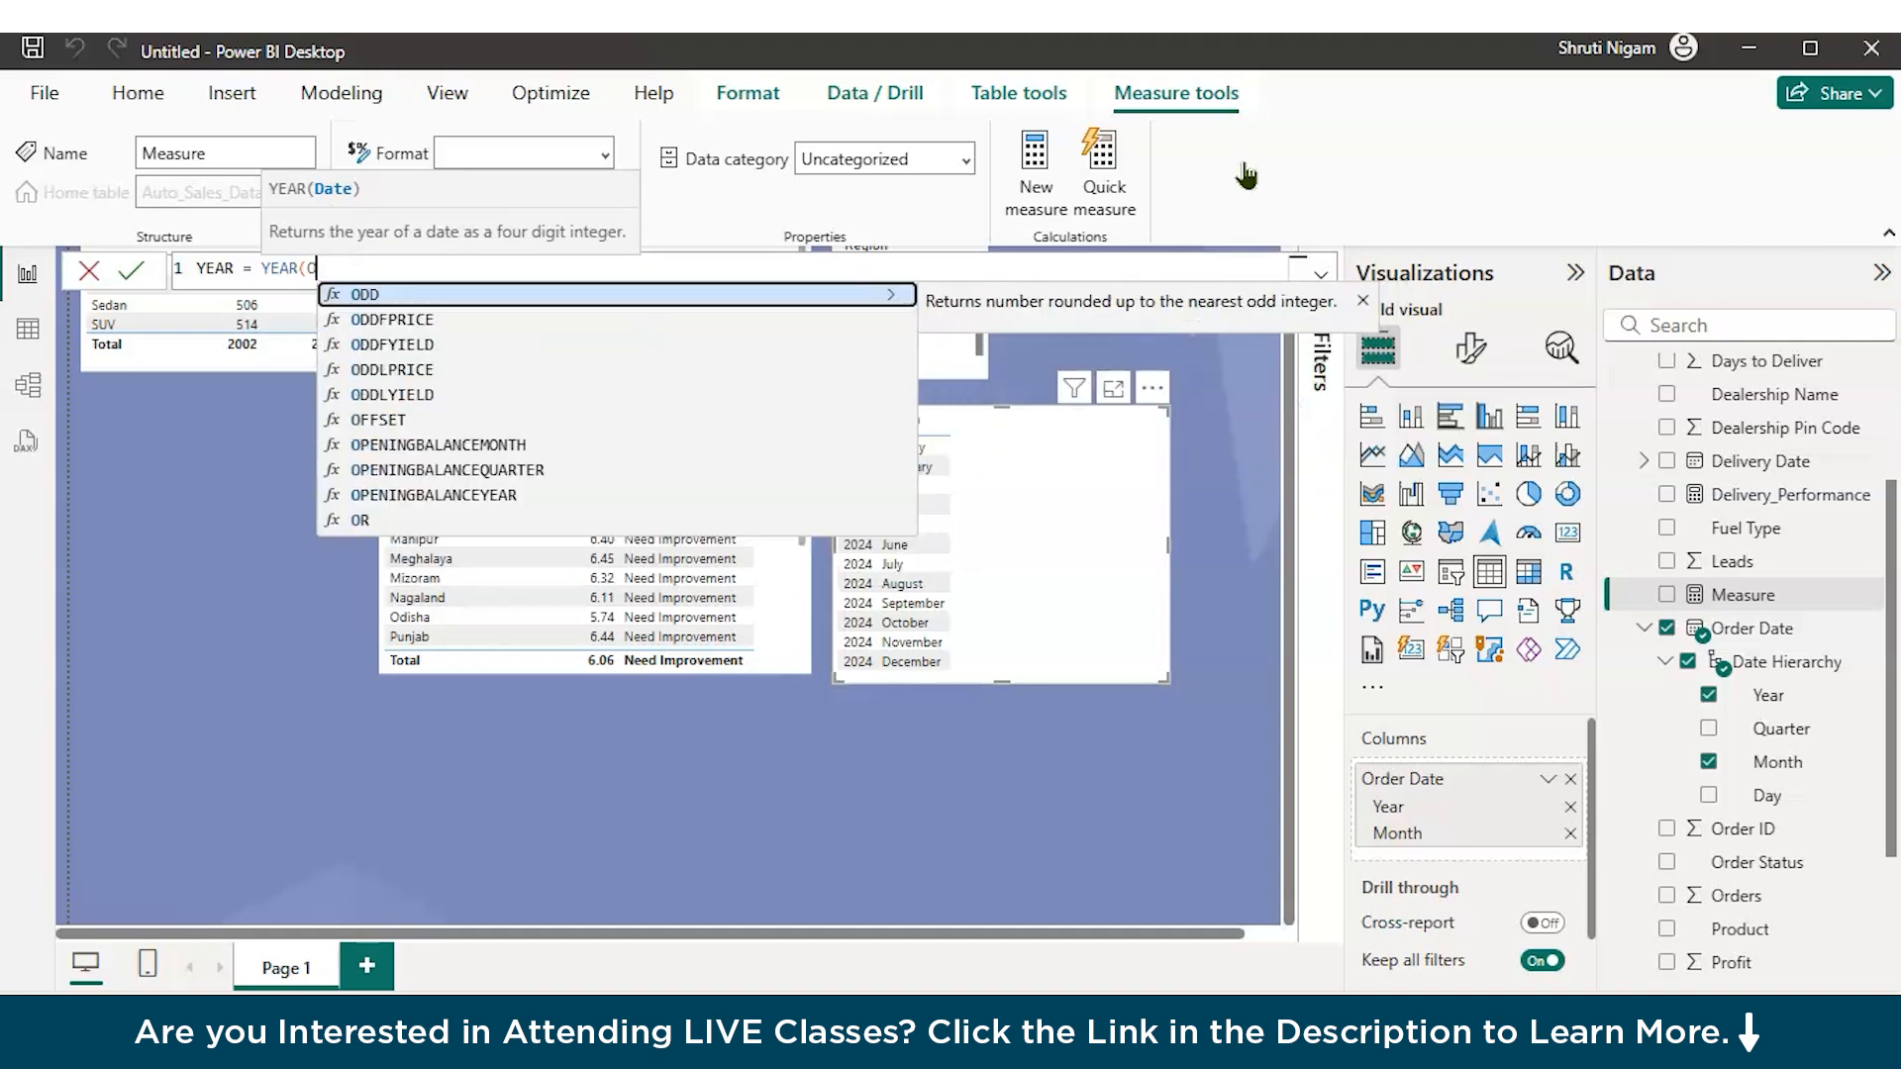
key("BackSpace")
type("DATE")
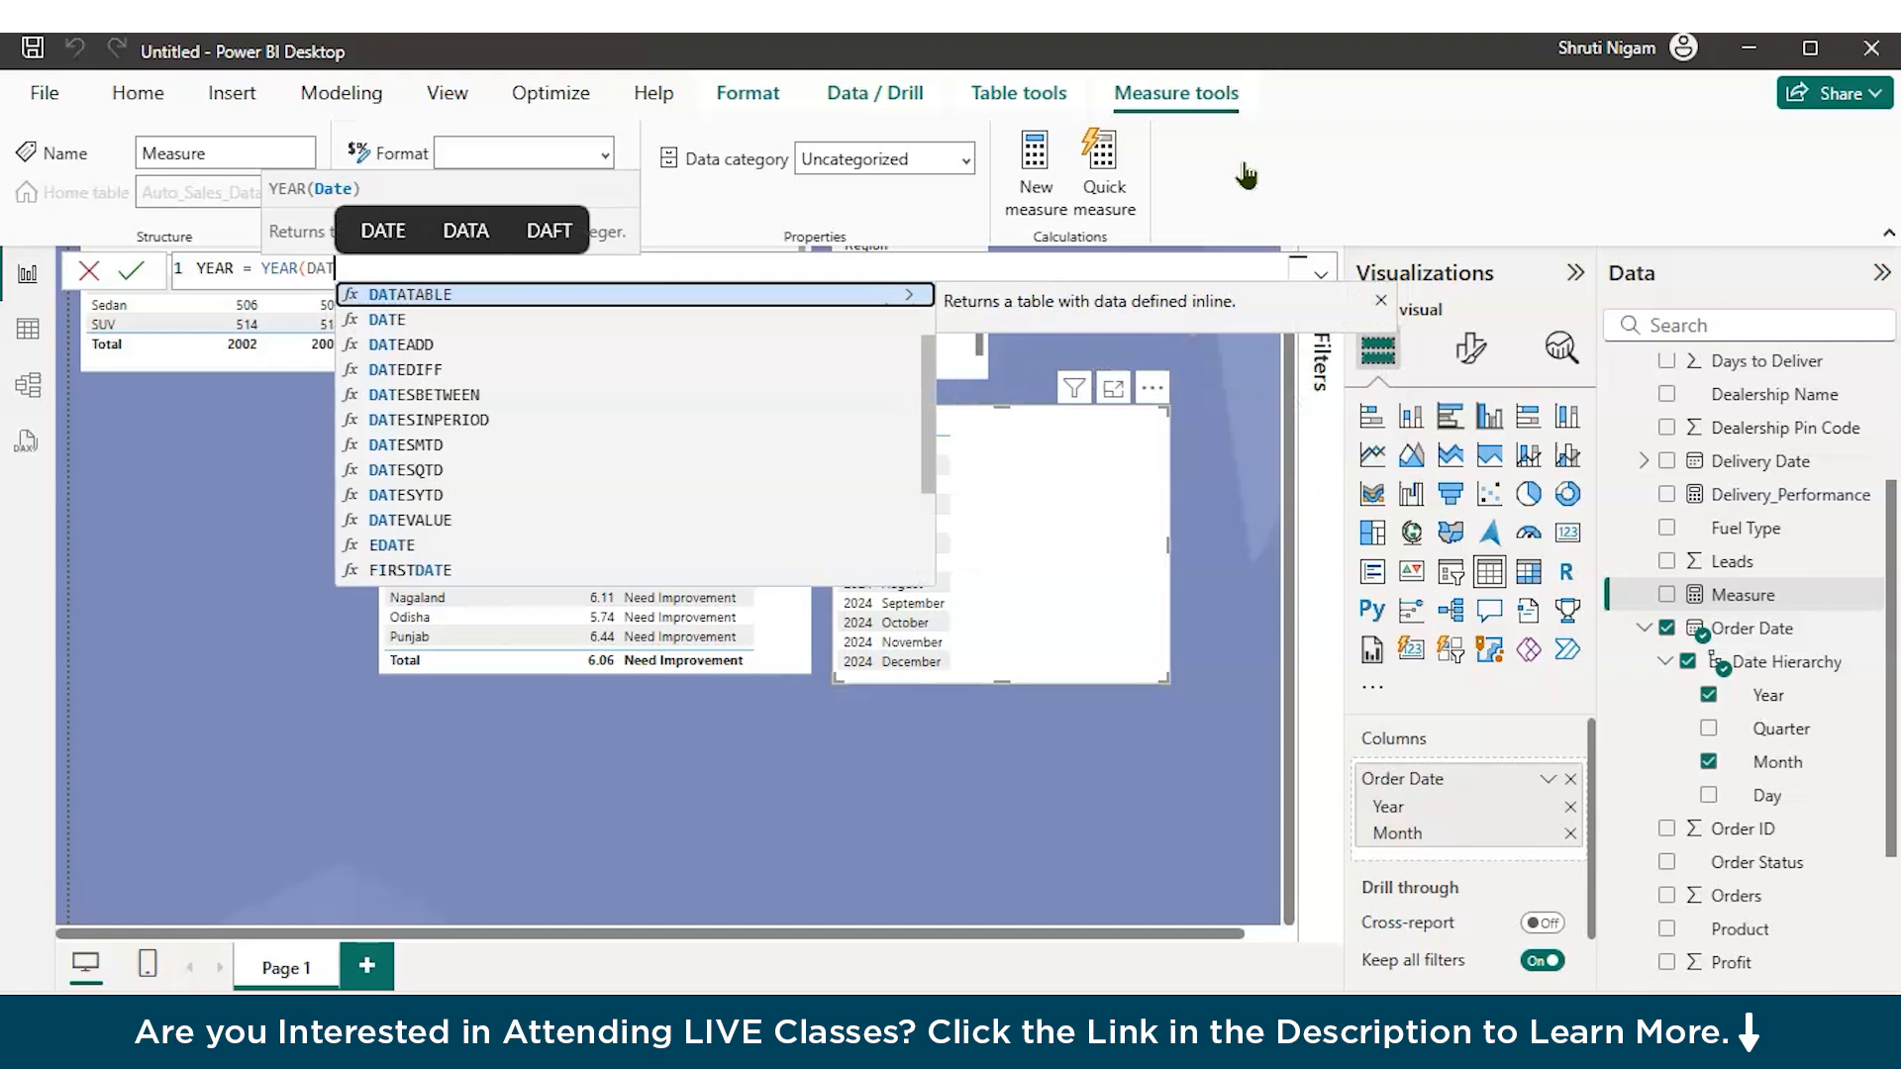
key("BackSpace")
key("BackSpace")
key("BackSpace")
key("BackSpace")
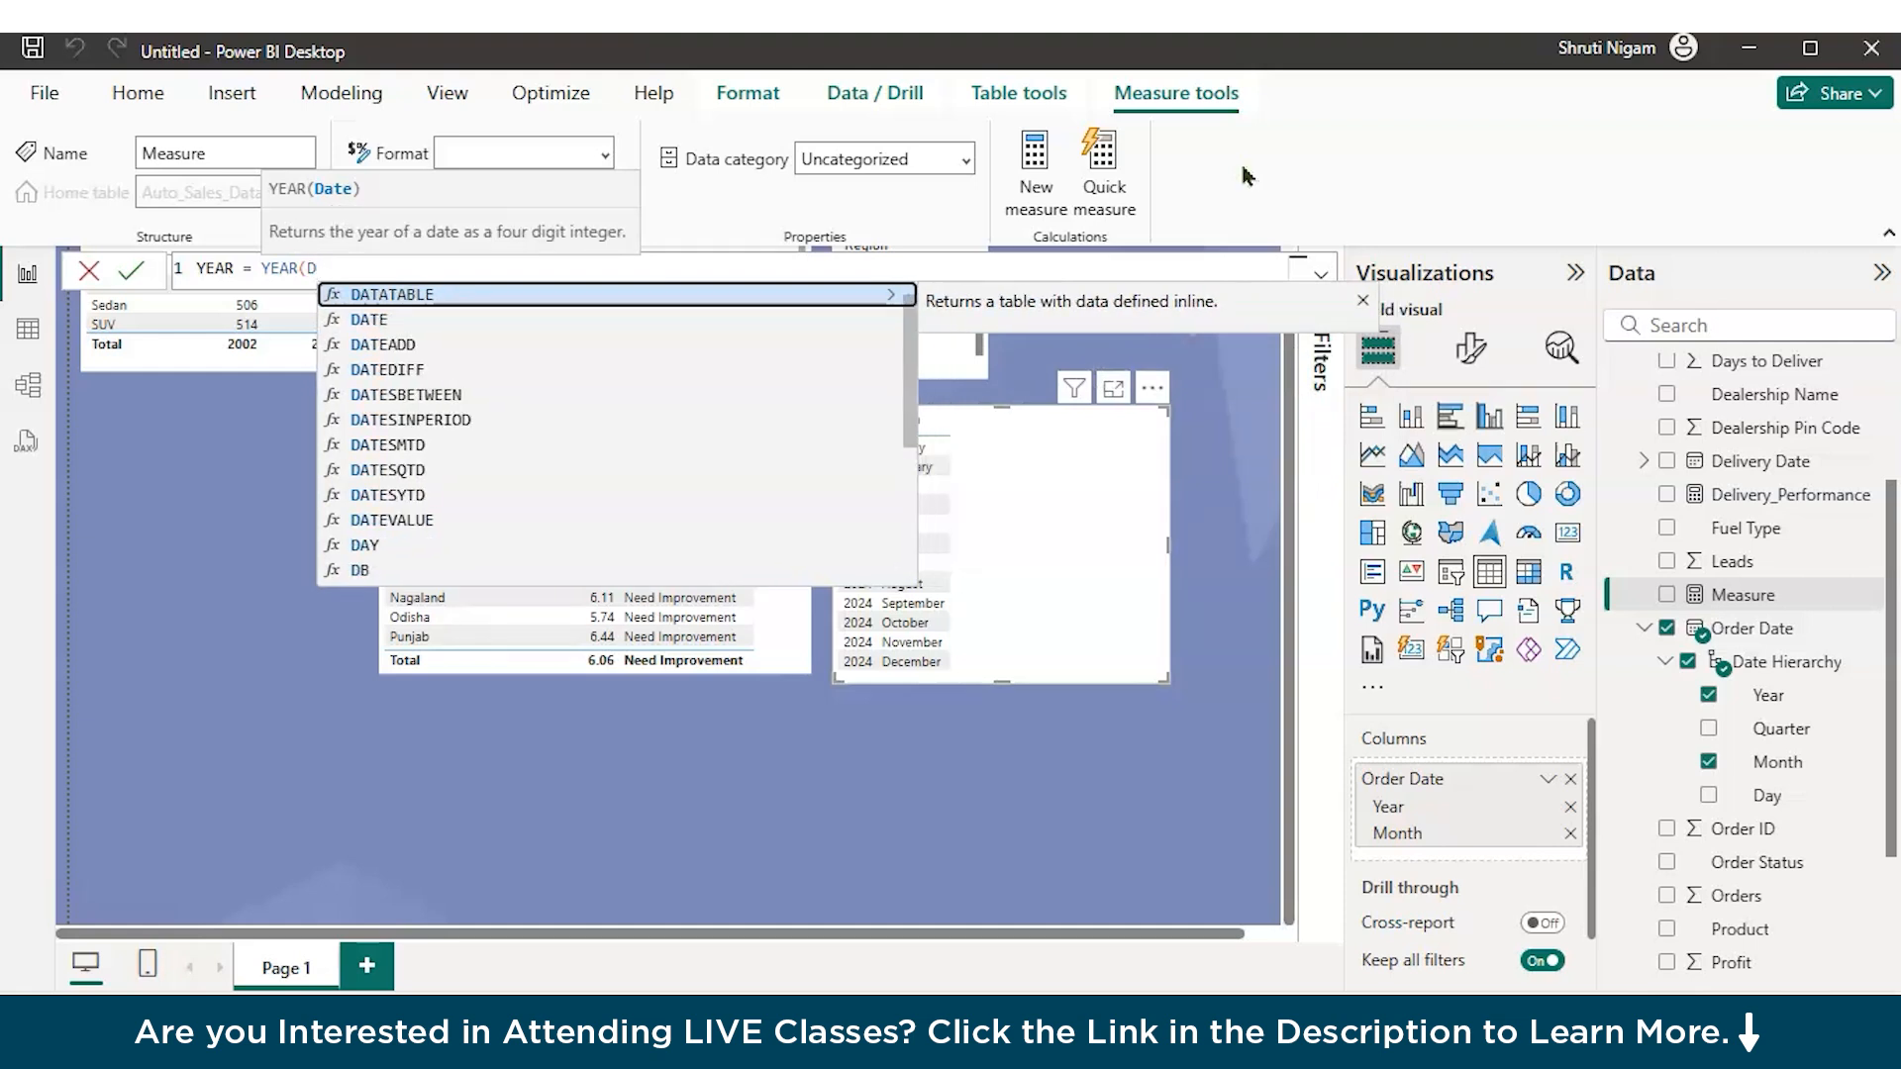
type("DA")
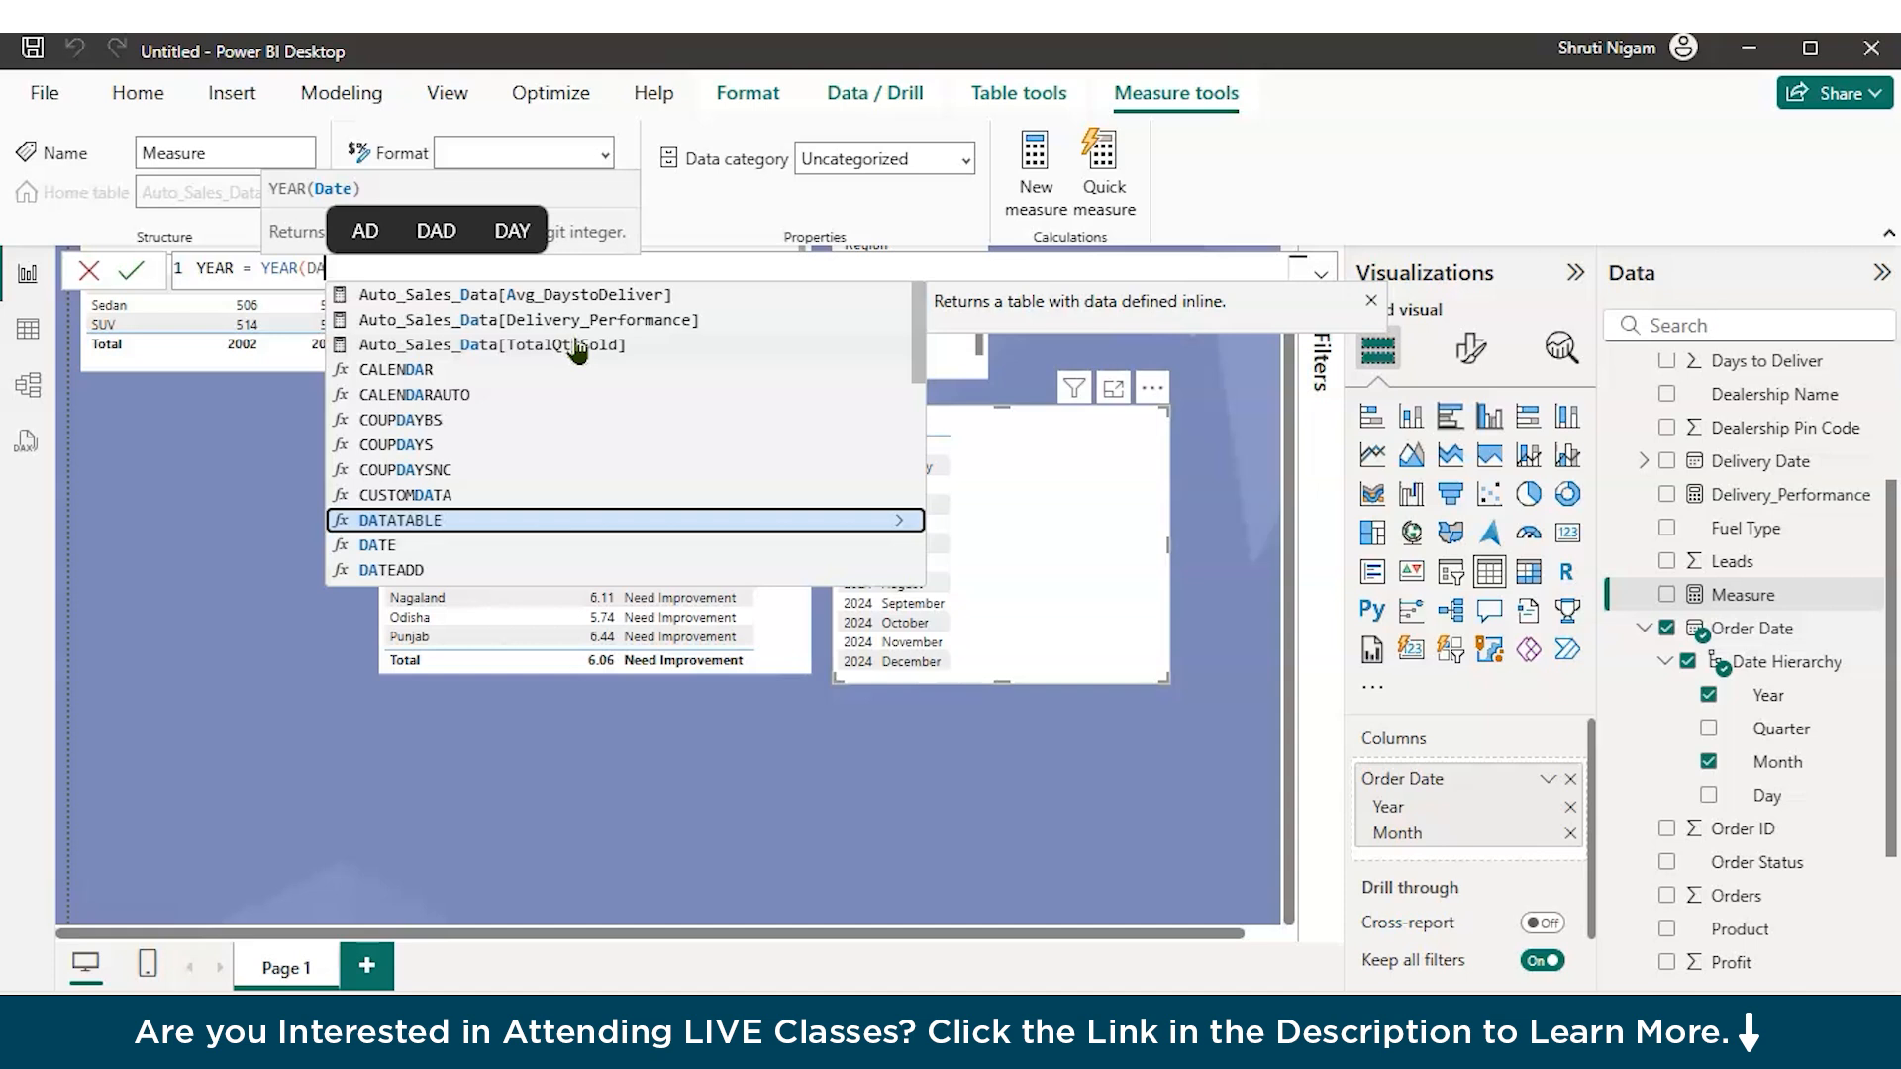
scroll(577, 357, "down", 5)
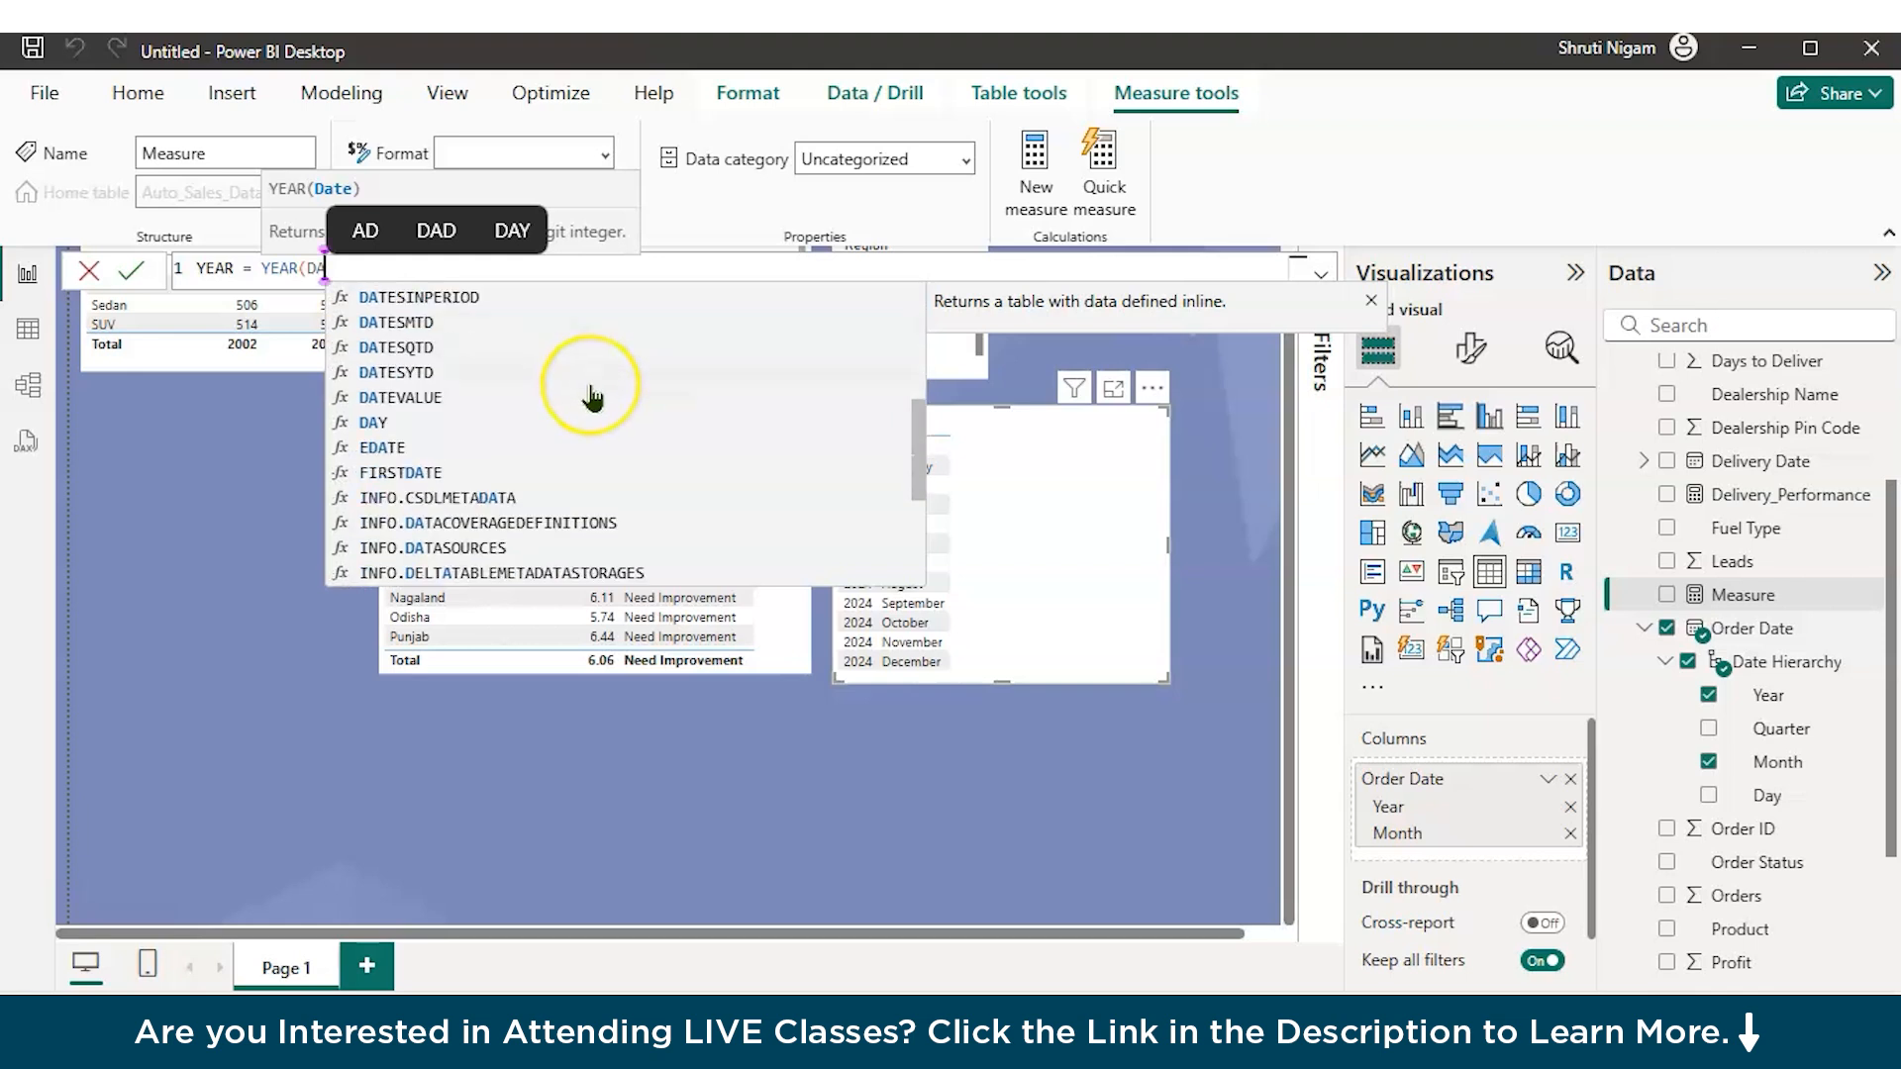
scroll(592, 398, "down", 3)
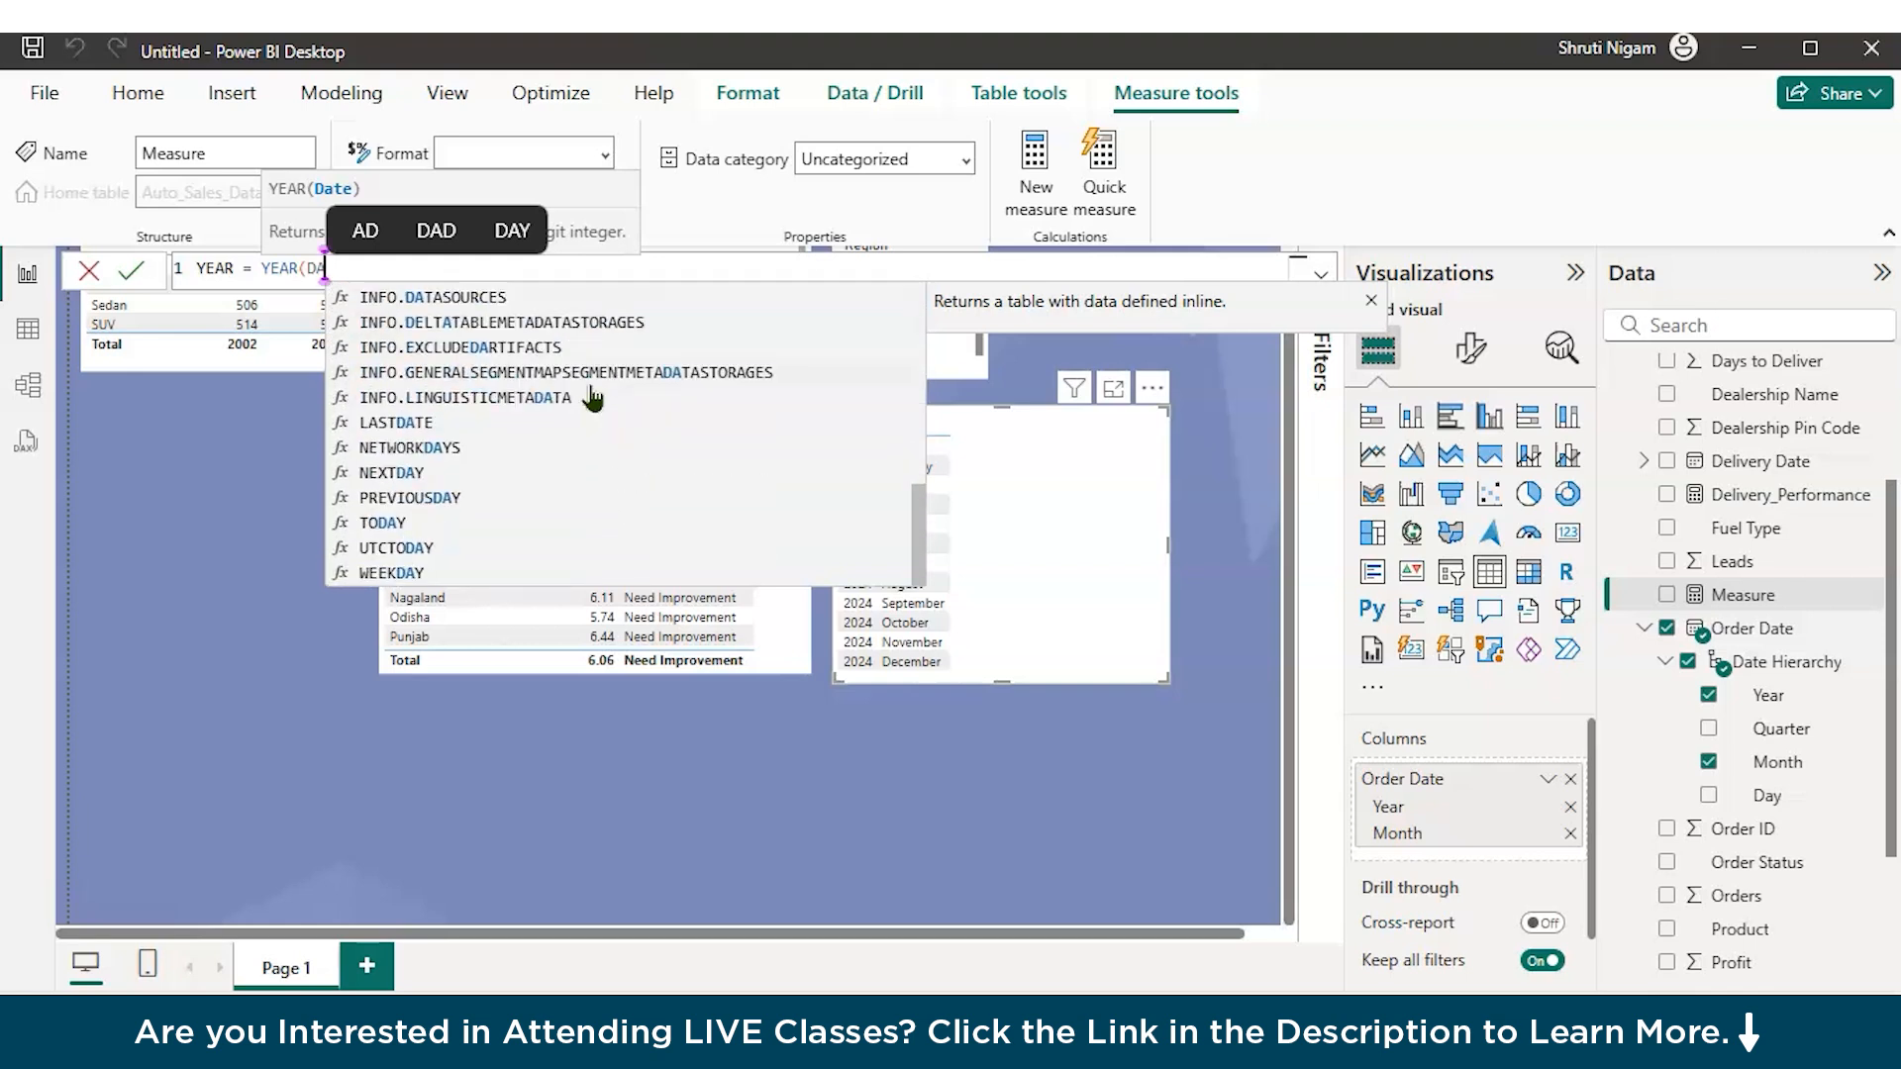
scroll(592, 399, "up", 7)
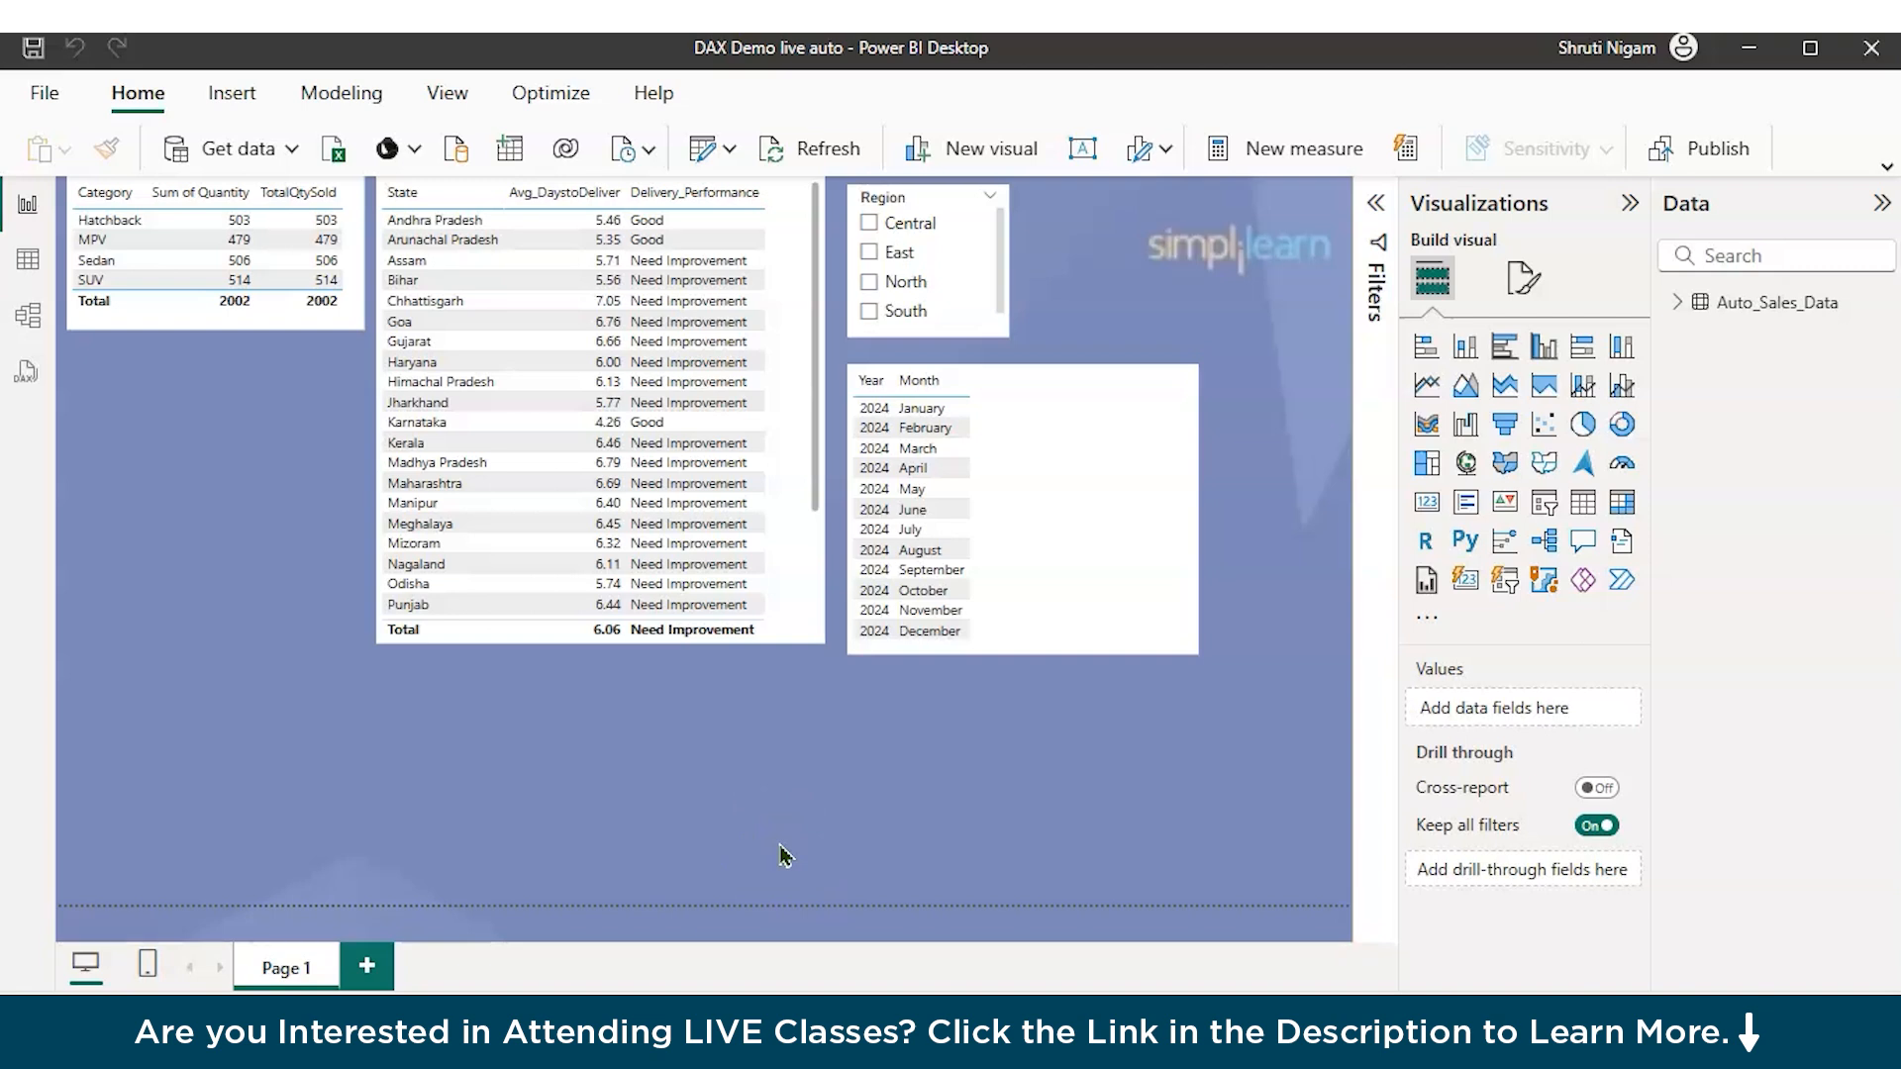
Step: Insert a text box on the report page and set its font to Georgia at size 28
left_click(1083, 148)
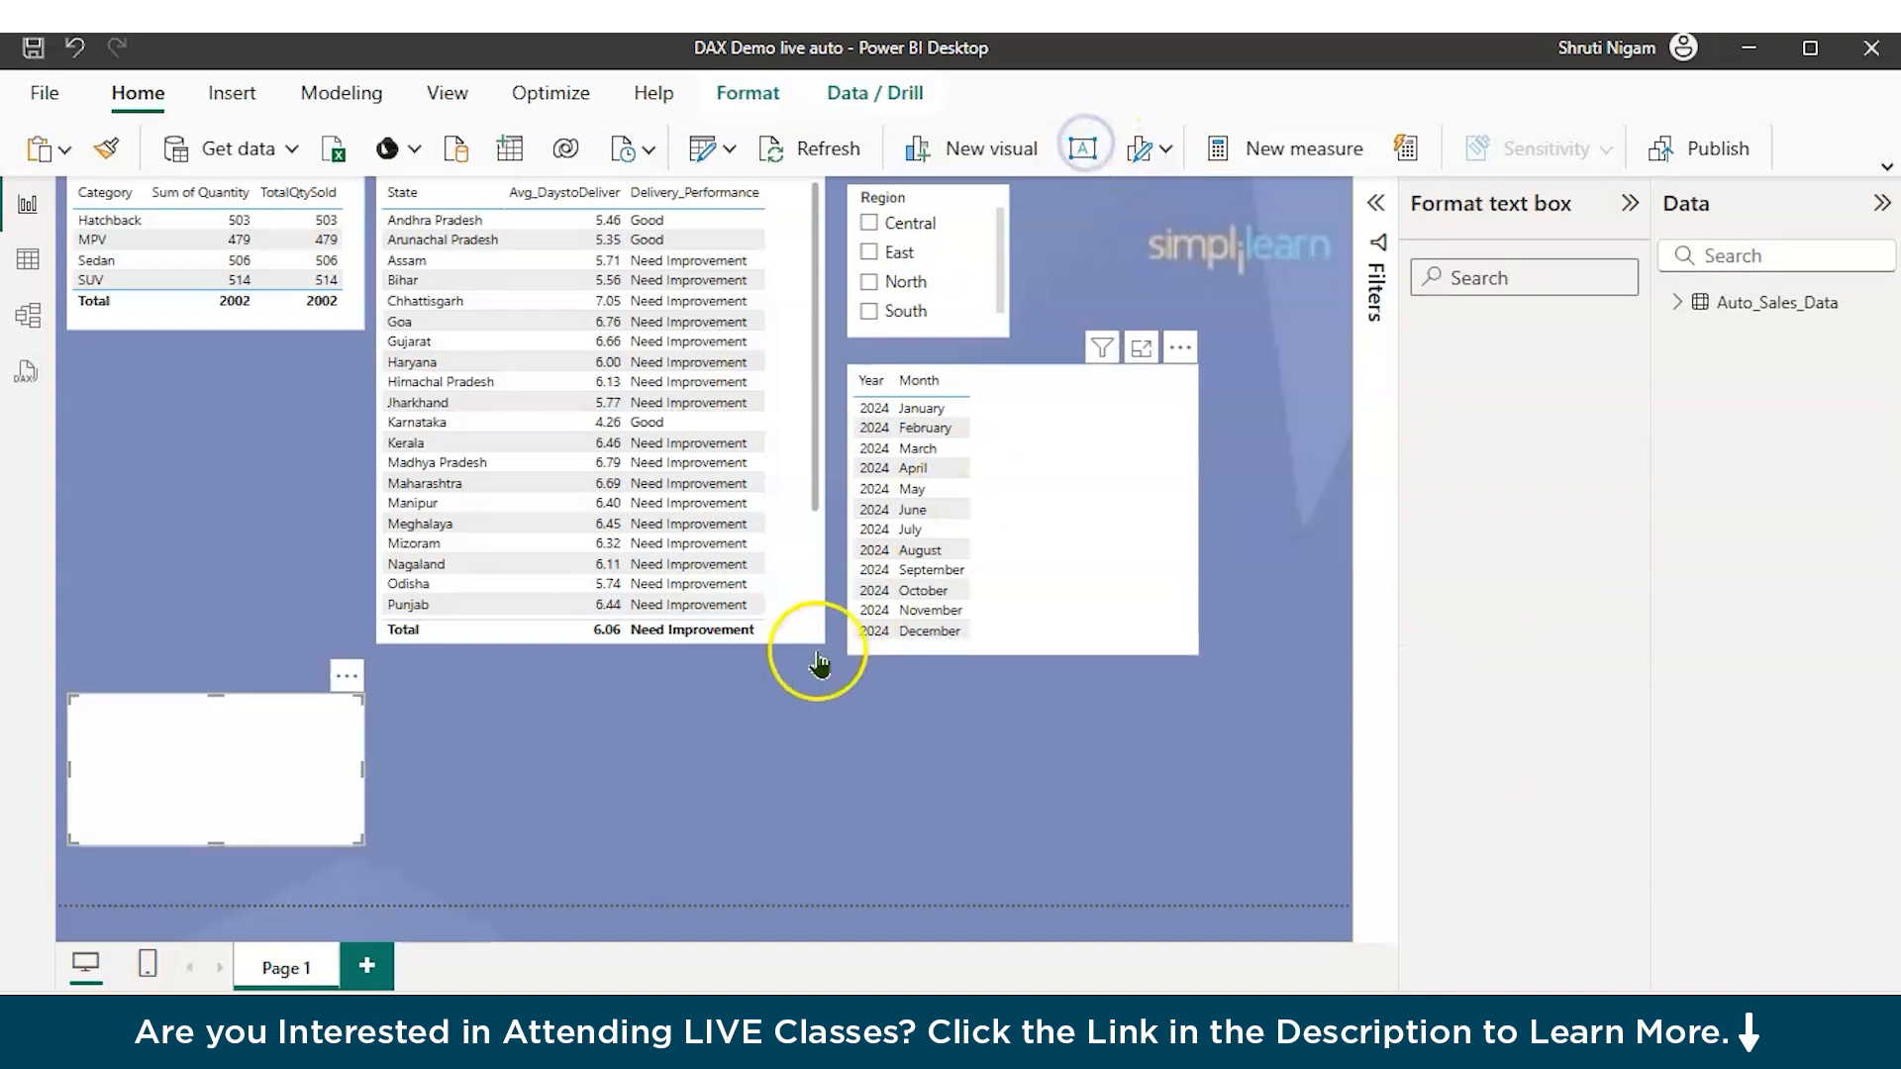
left_click(149, 730)
left_click(169, 704)
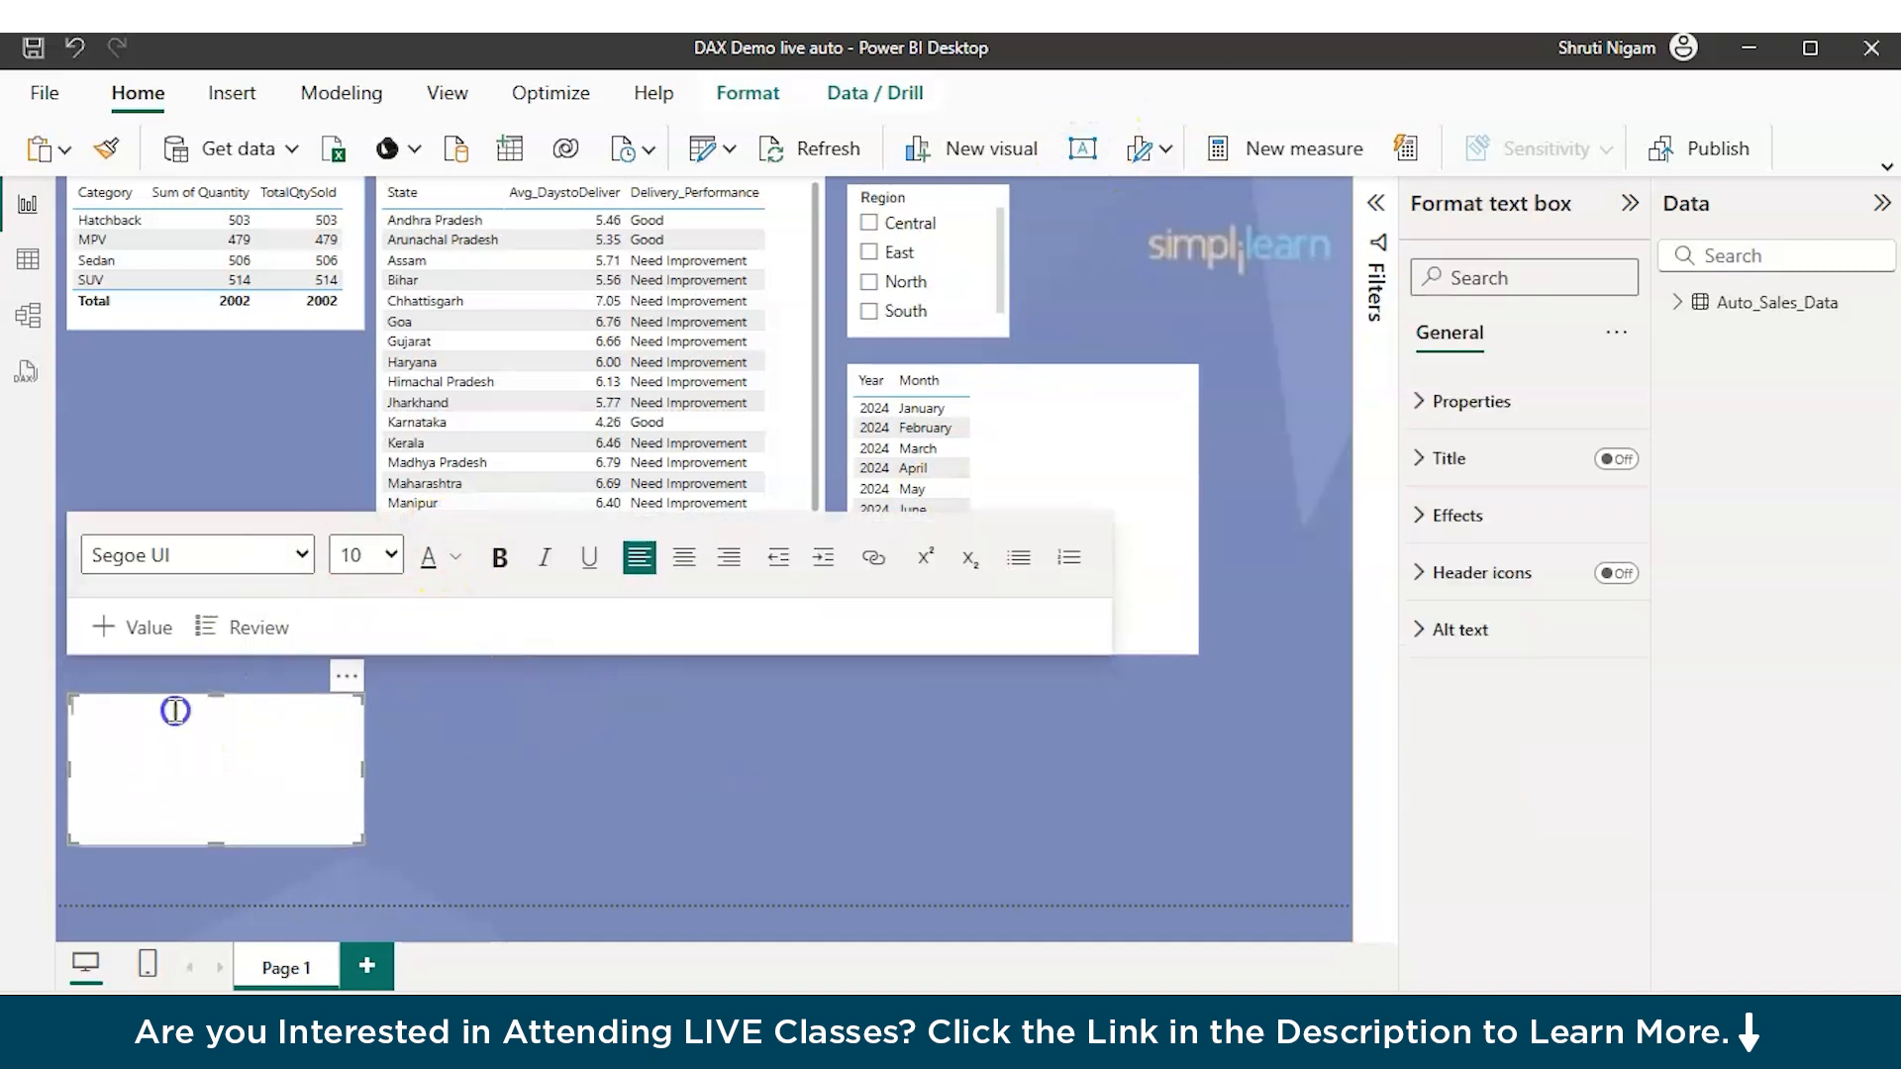
left_click(300, 554)
left_click(215, 399)
left_click(391, 554)
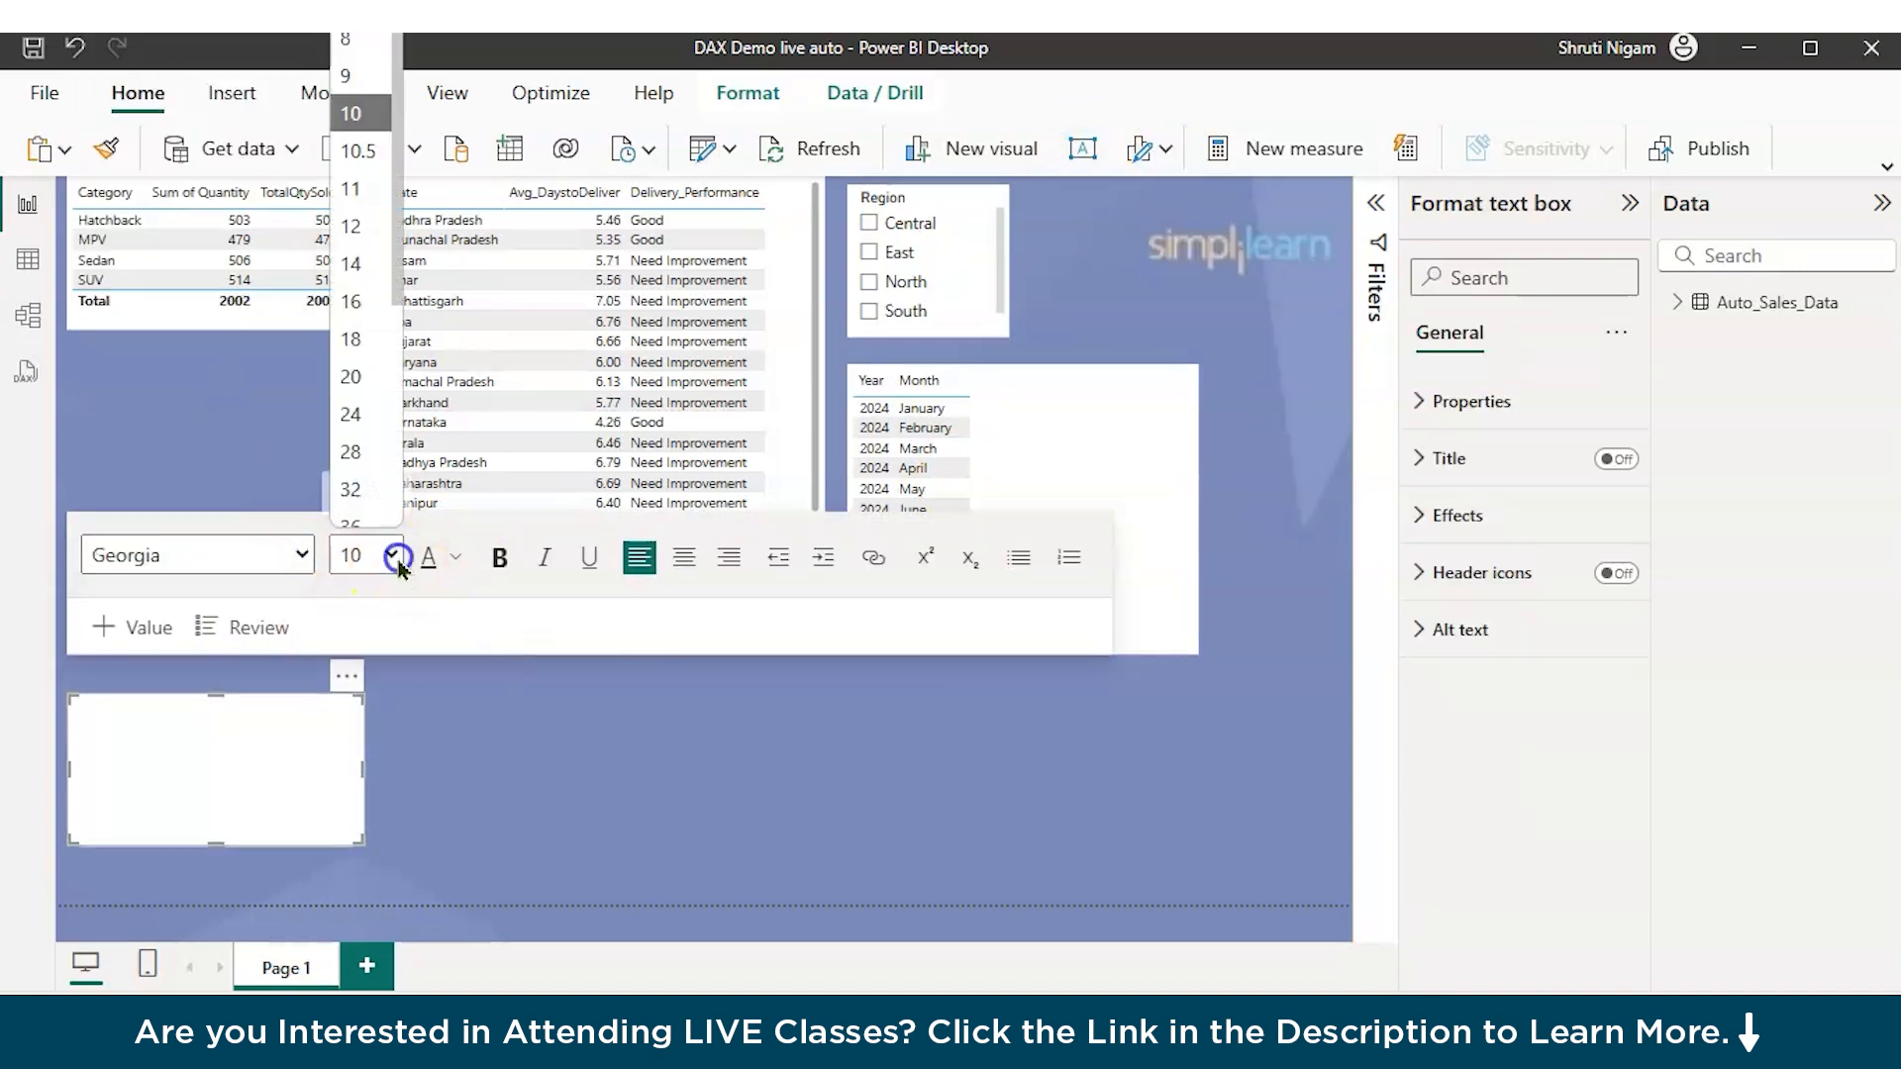
left_click(361, 424)
Step: Enter "CONTEXT: Row context and Filter Context" in the text box and widen it so the text fits on one line
type("CON")
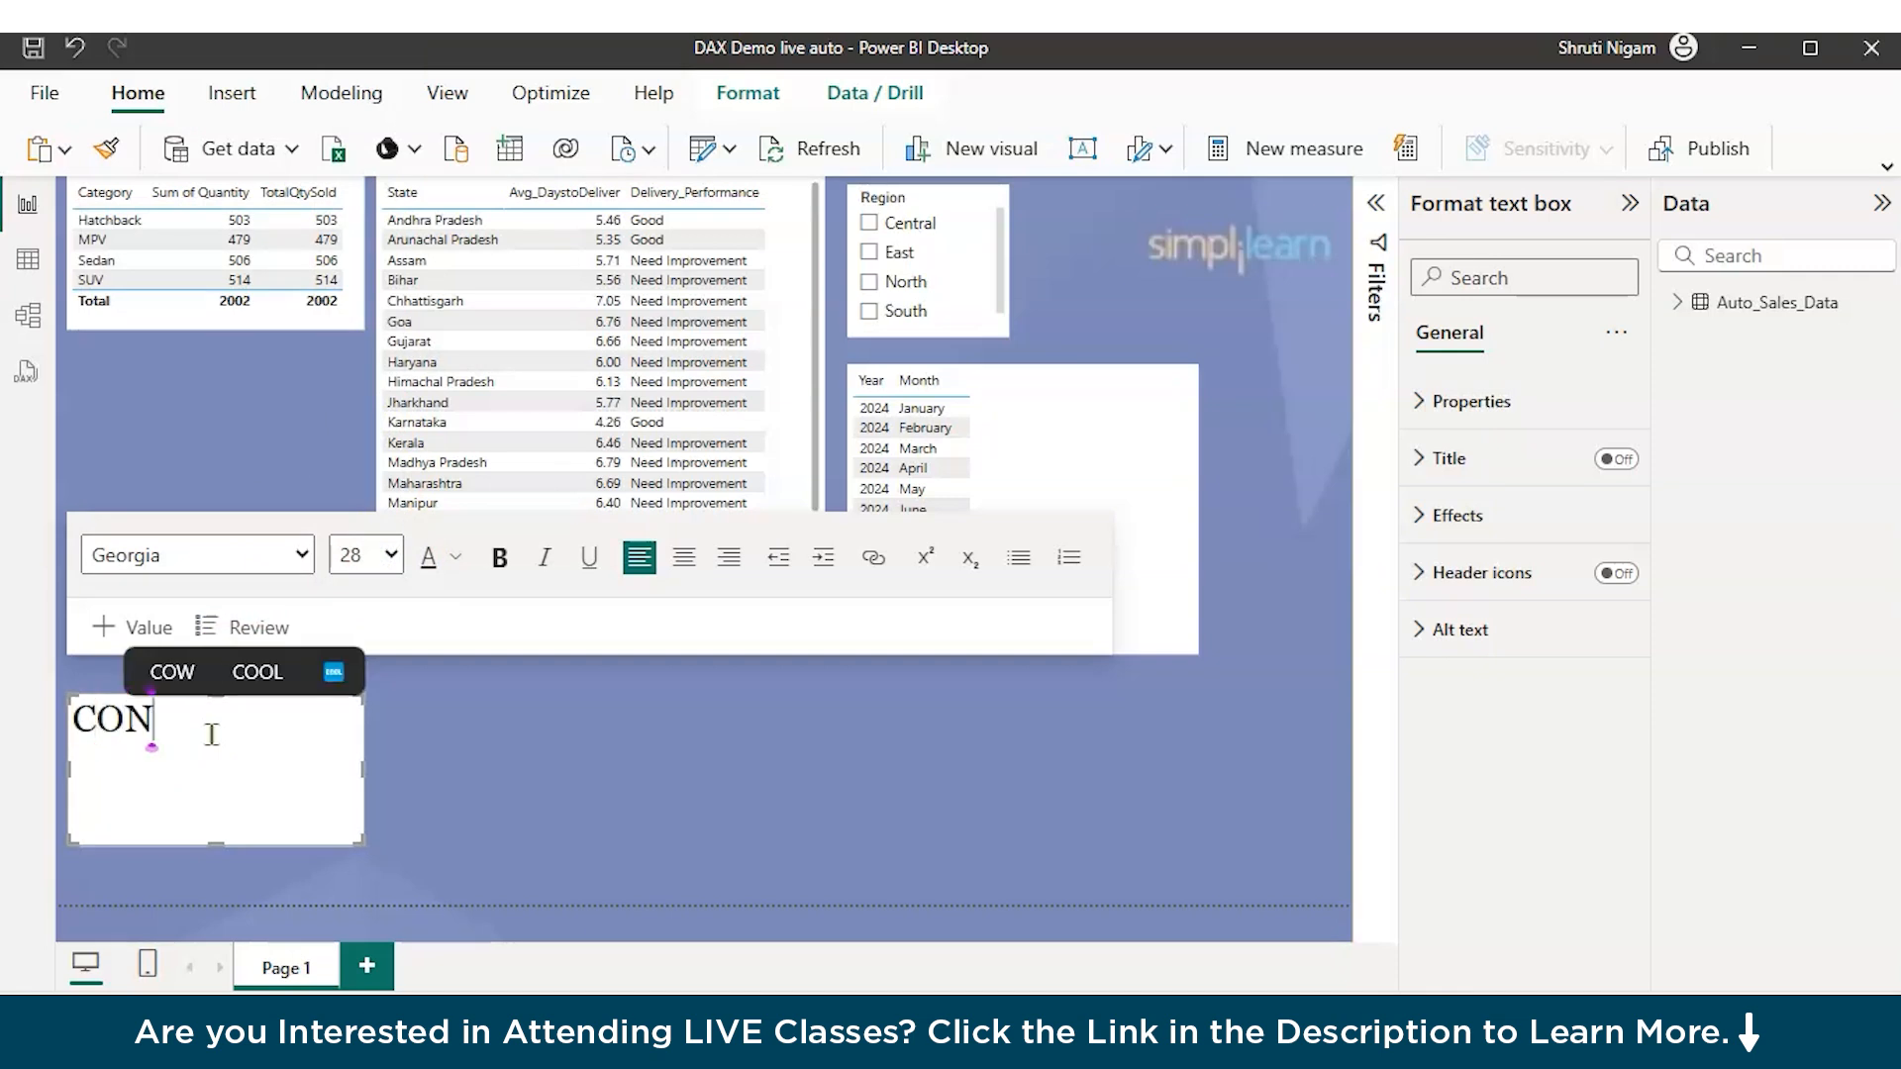
type("TEXT")
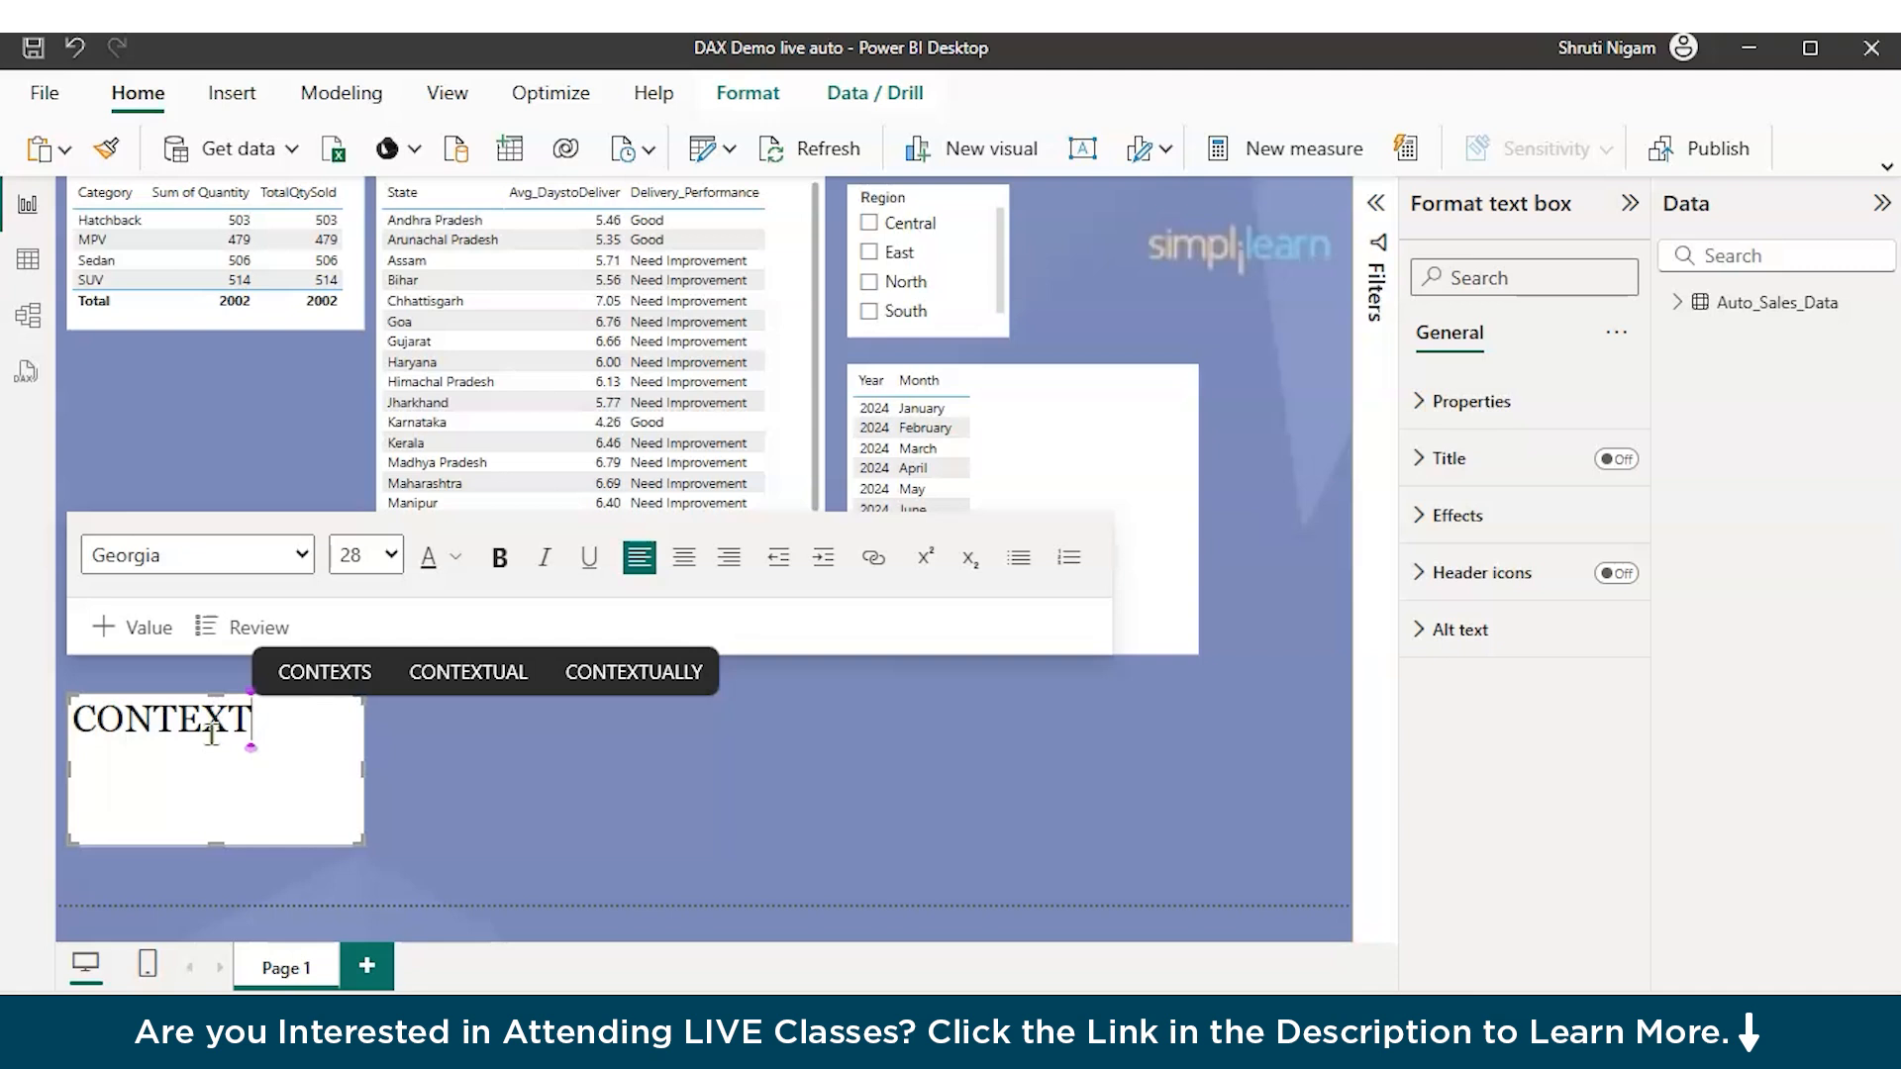
type(": ")
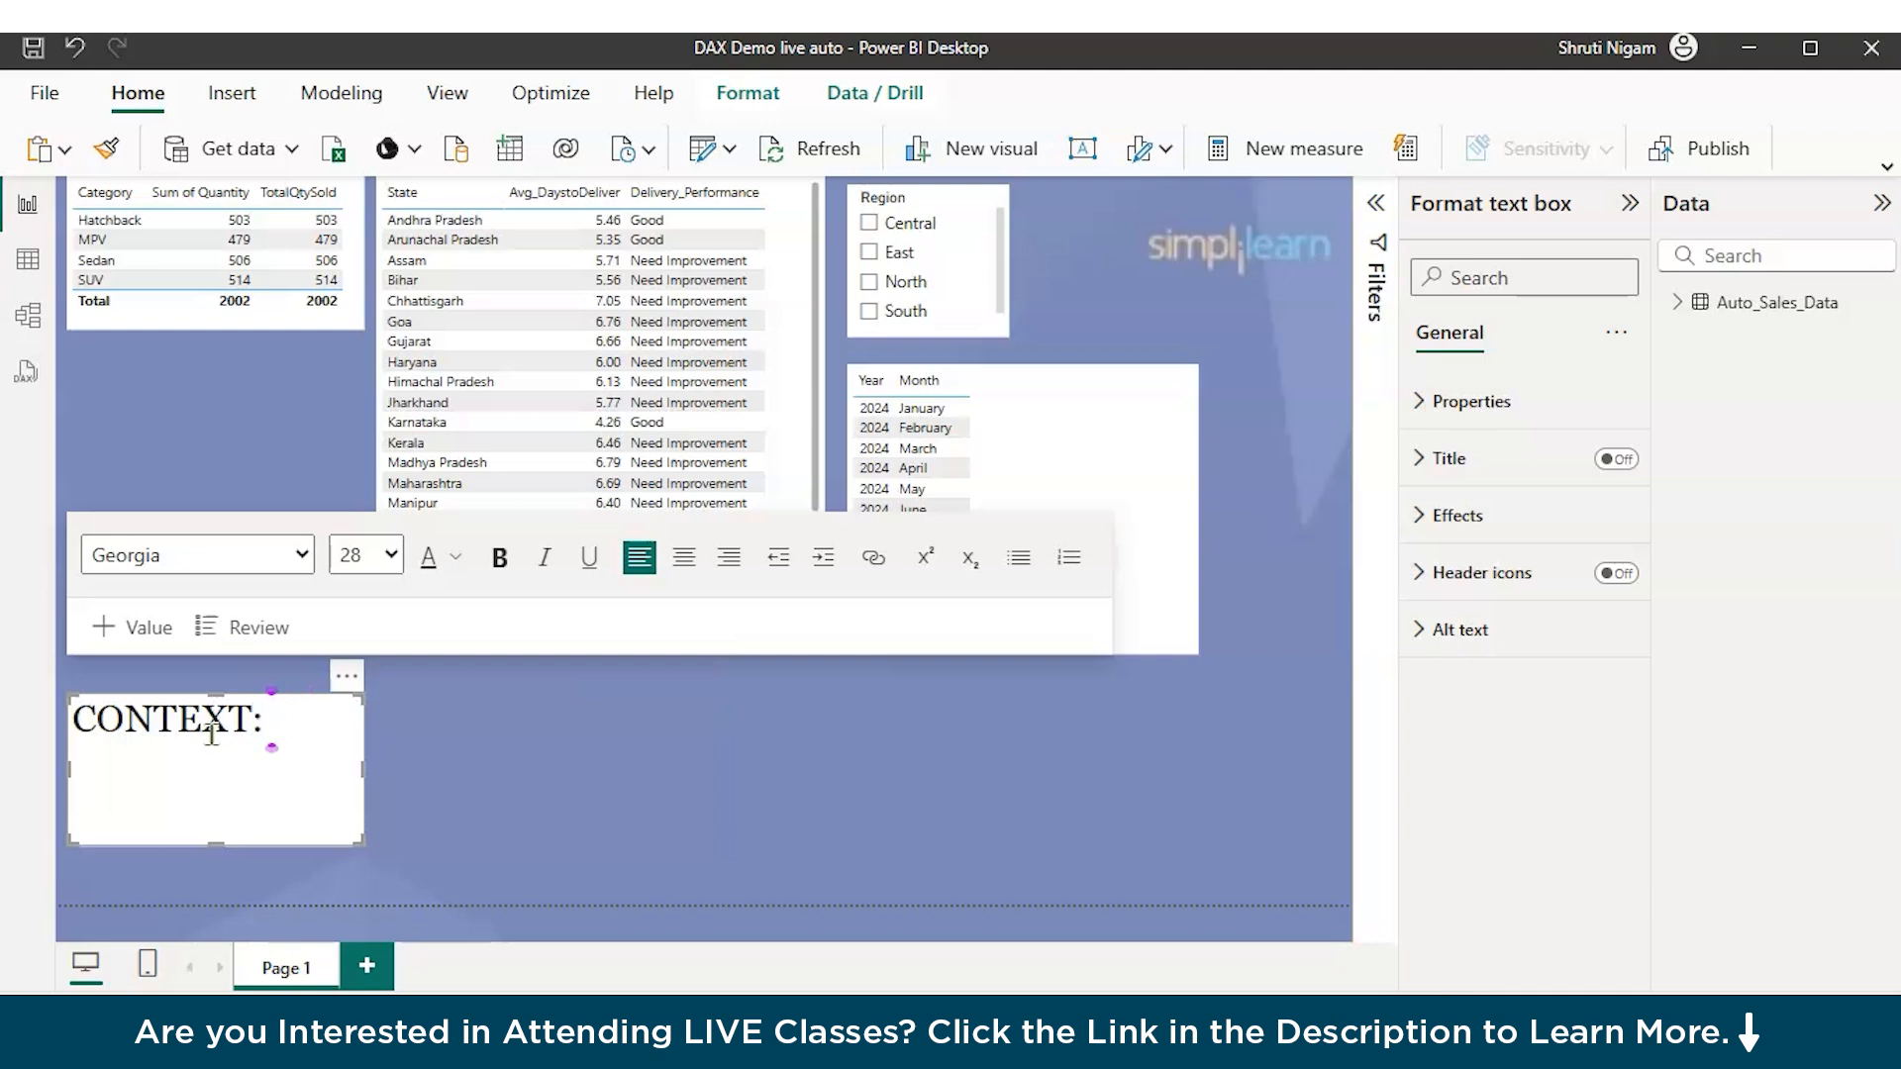
type("Row cont")
type("ext adn")
key("BackSpace")
key("BackSpace")
type("nd Fil")
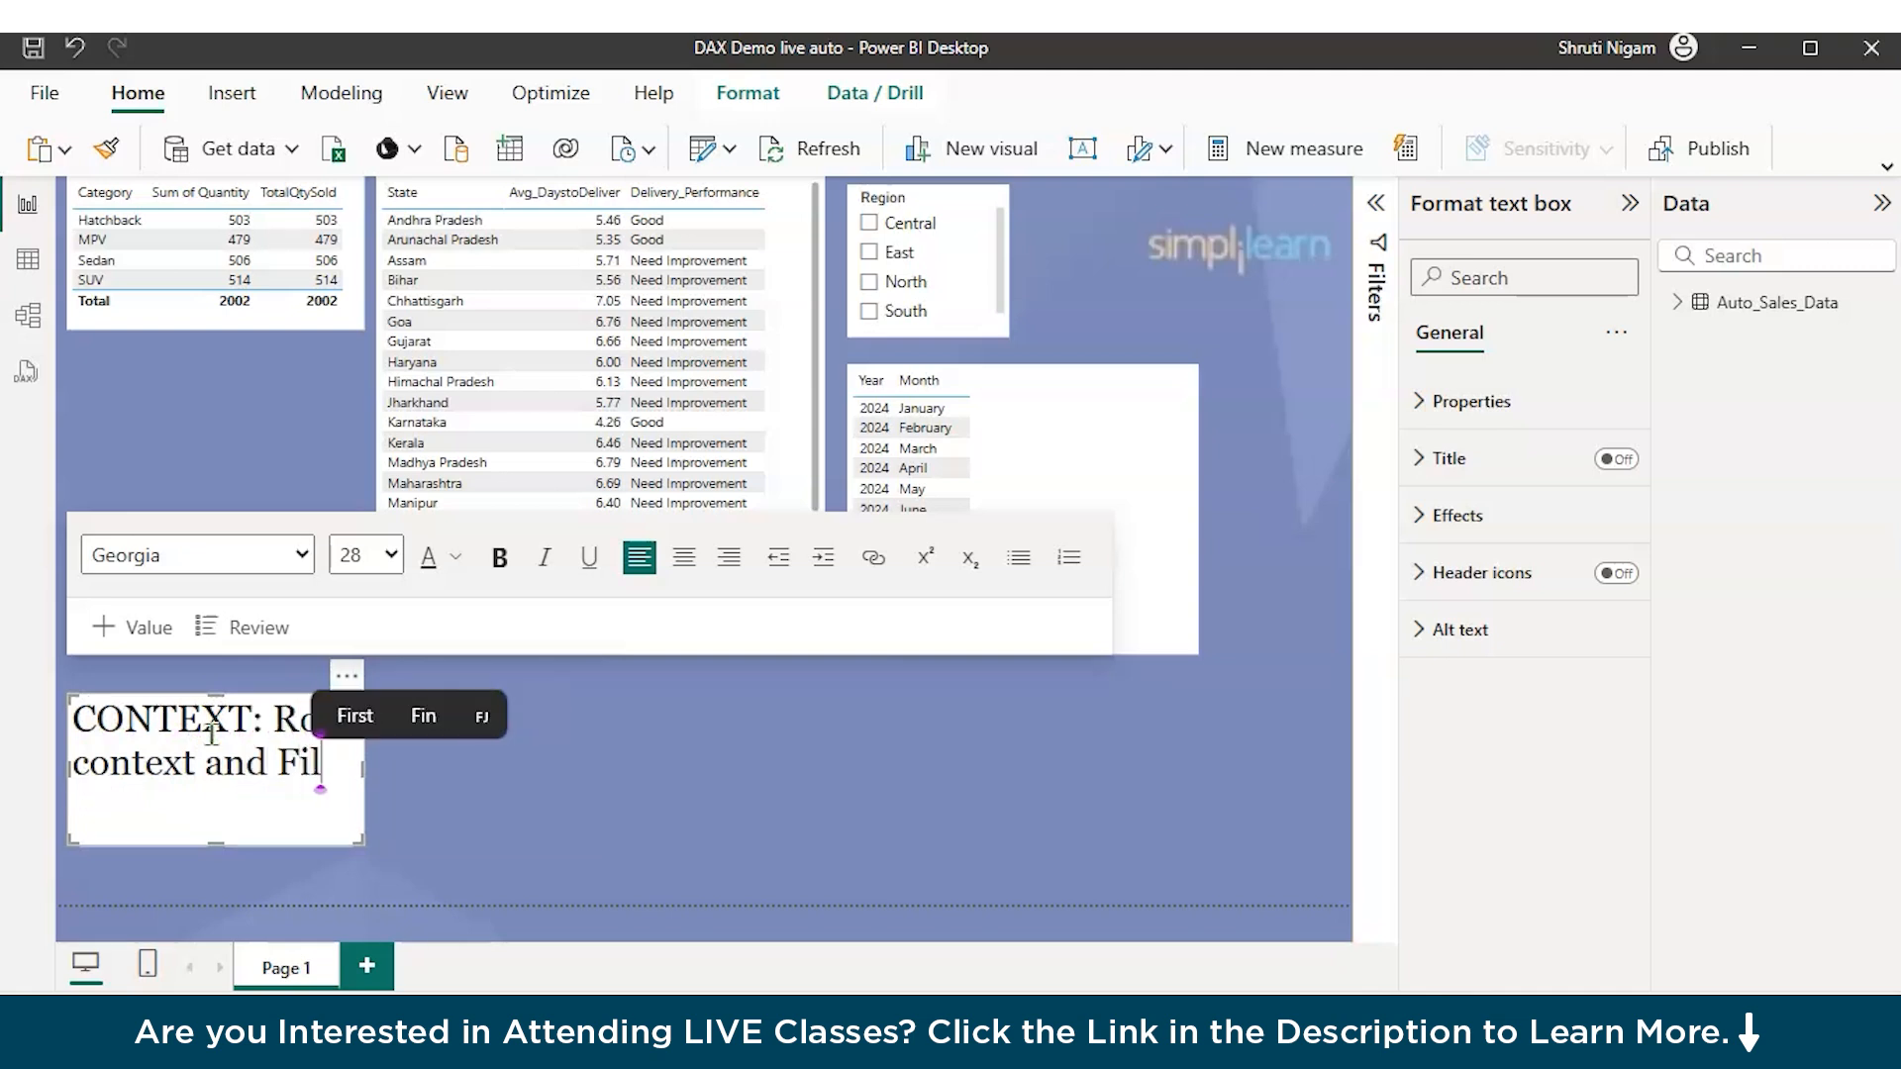
type("ter Context")
left_click_drag(398, 836, 883, 790)
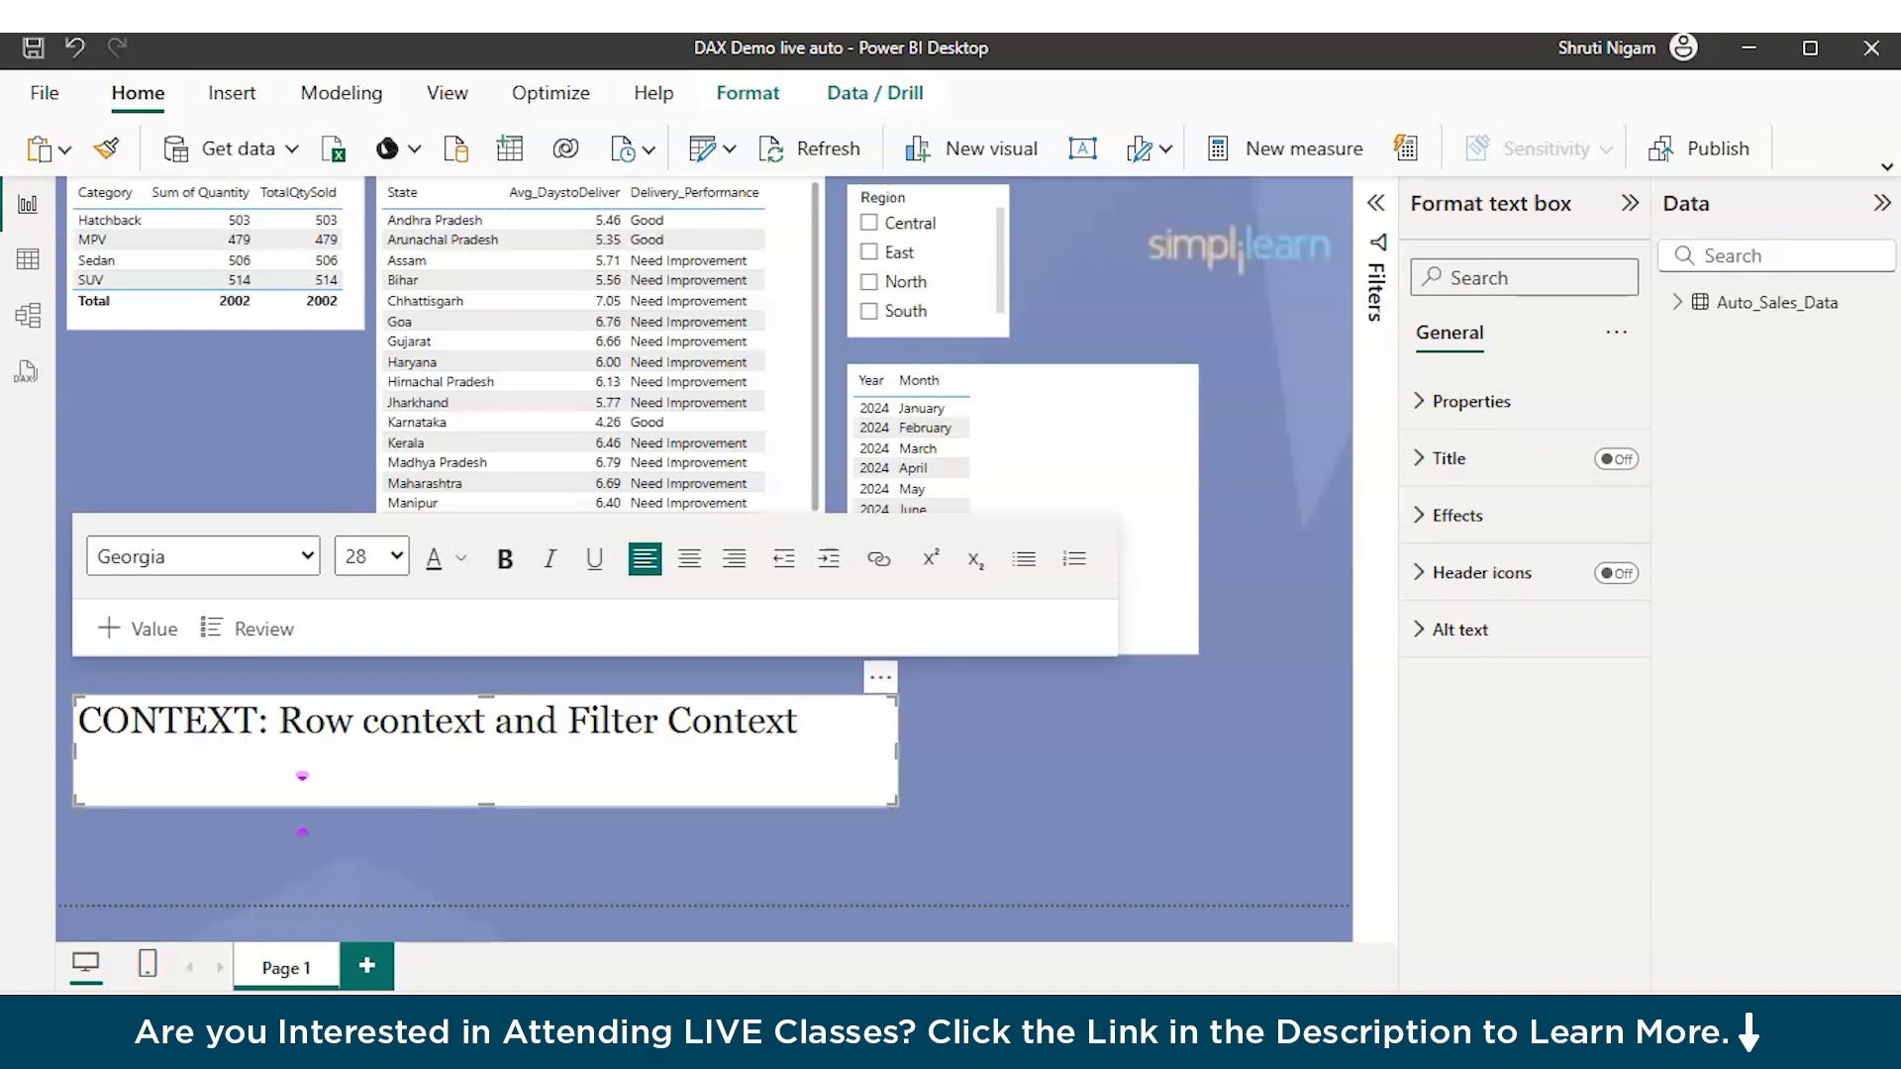
Step: Switch to the table view and start a new calculated table named Calendar_tbl
left_click(1886, 167)
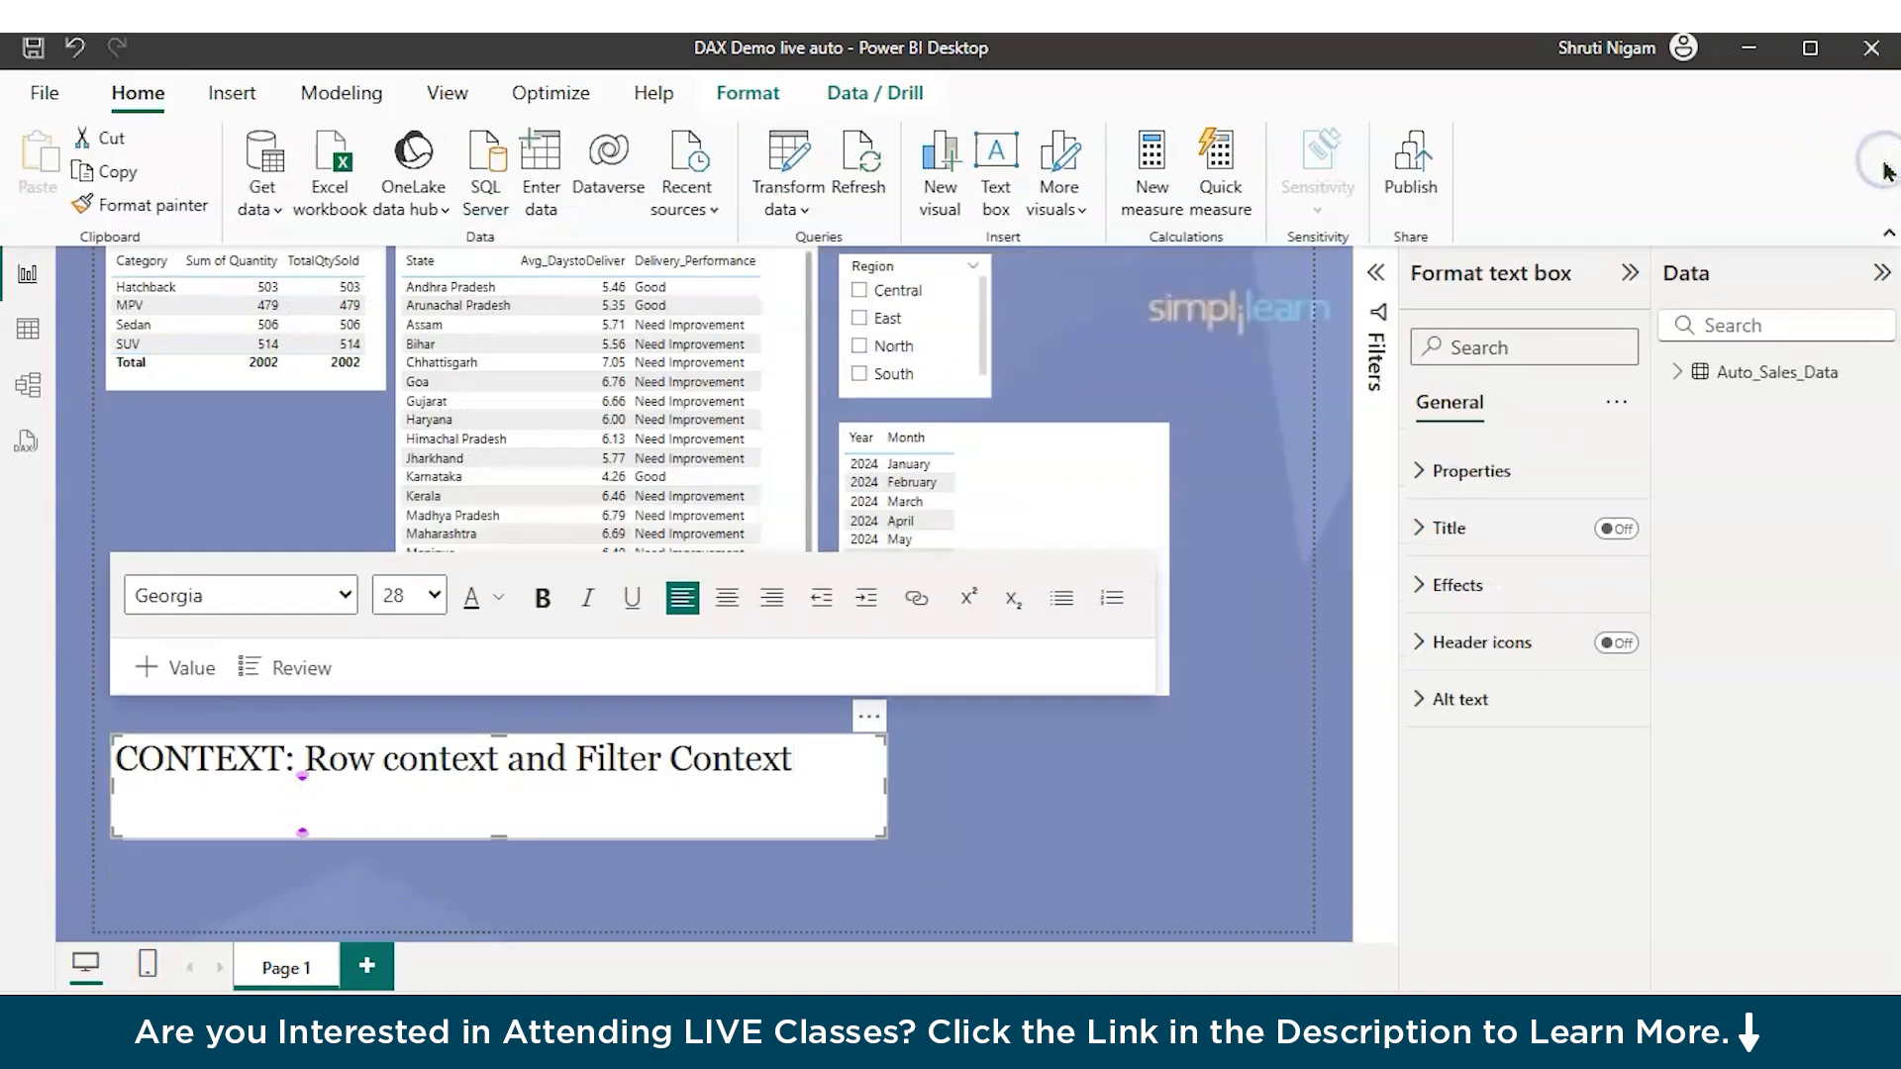
left_click(29, 345)
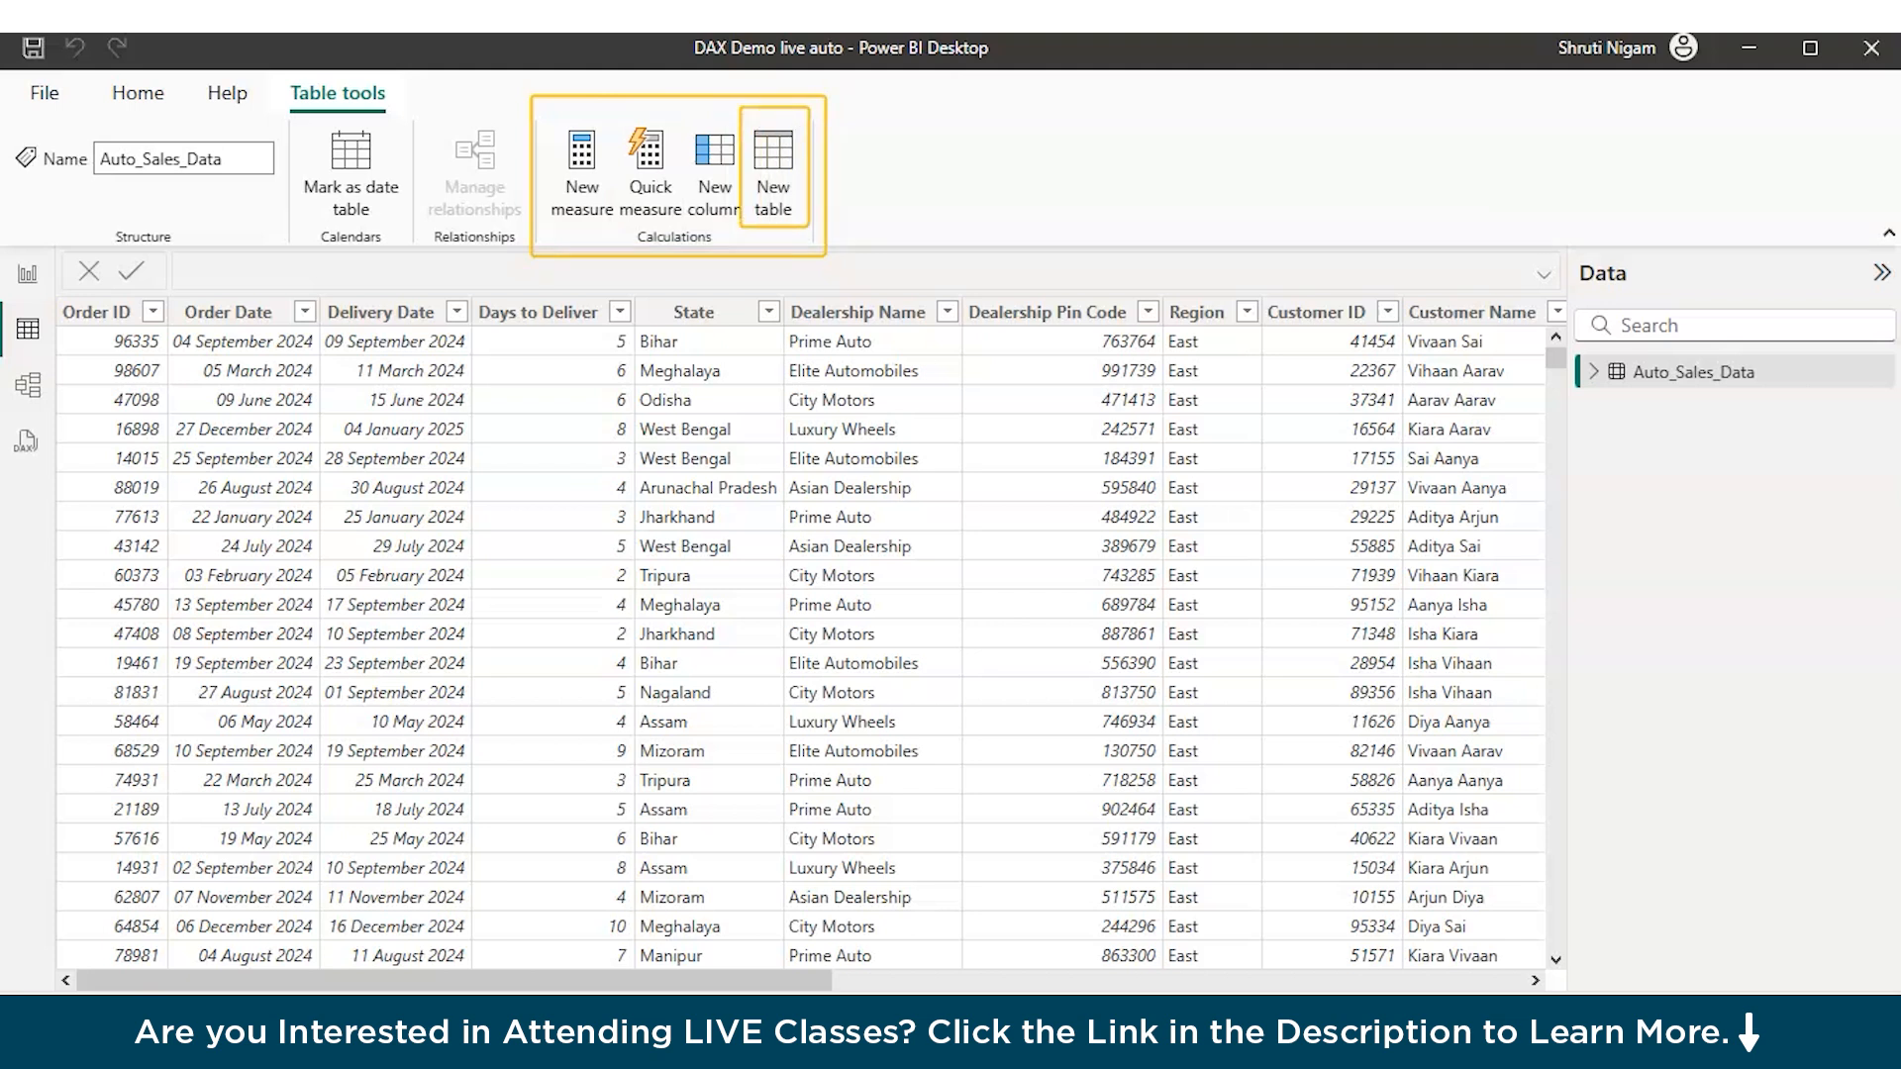
left_click(778, 158)
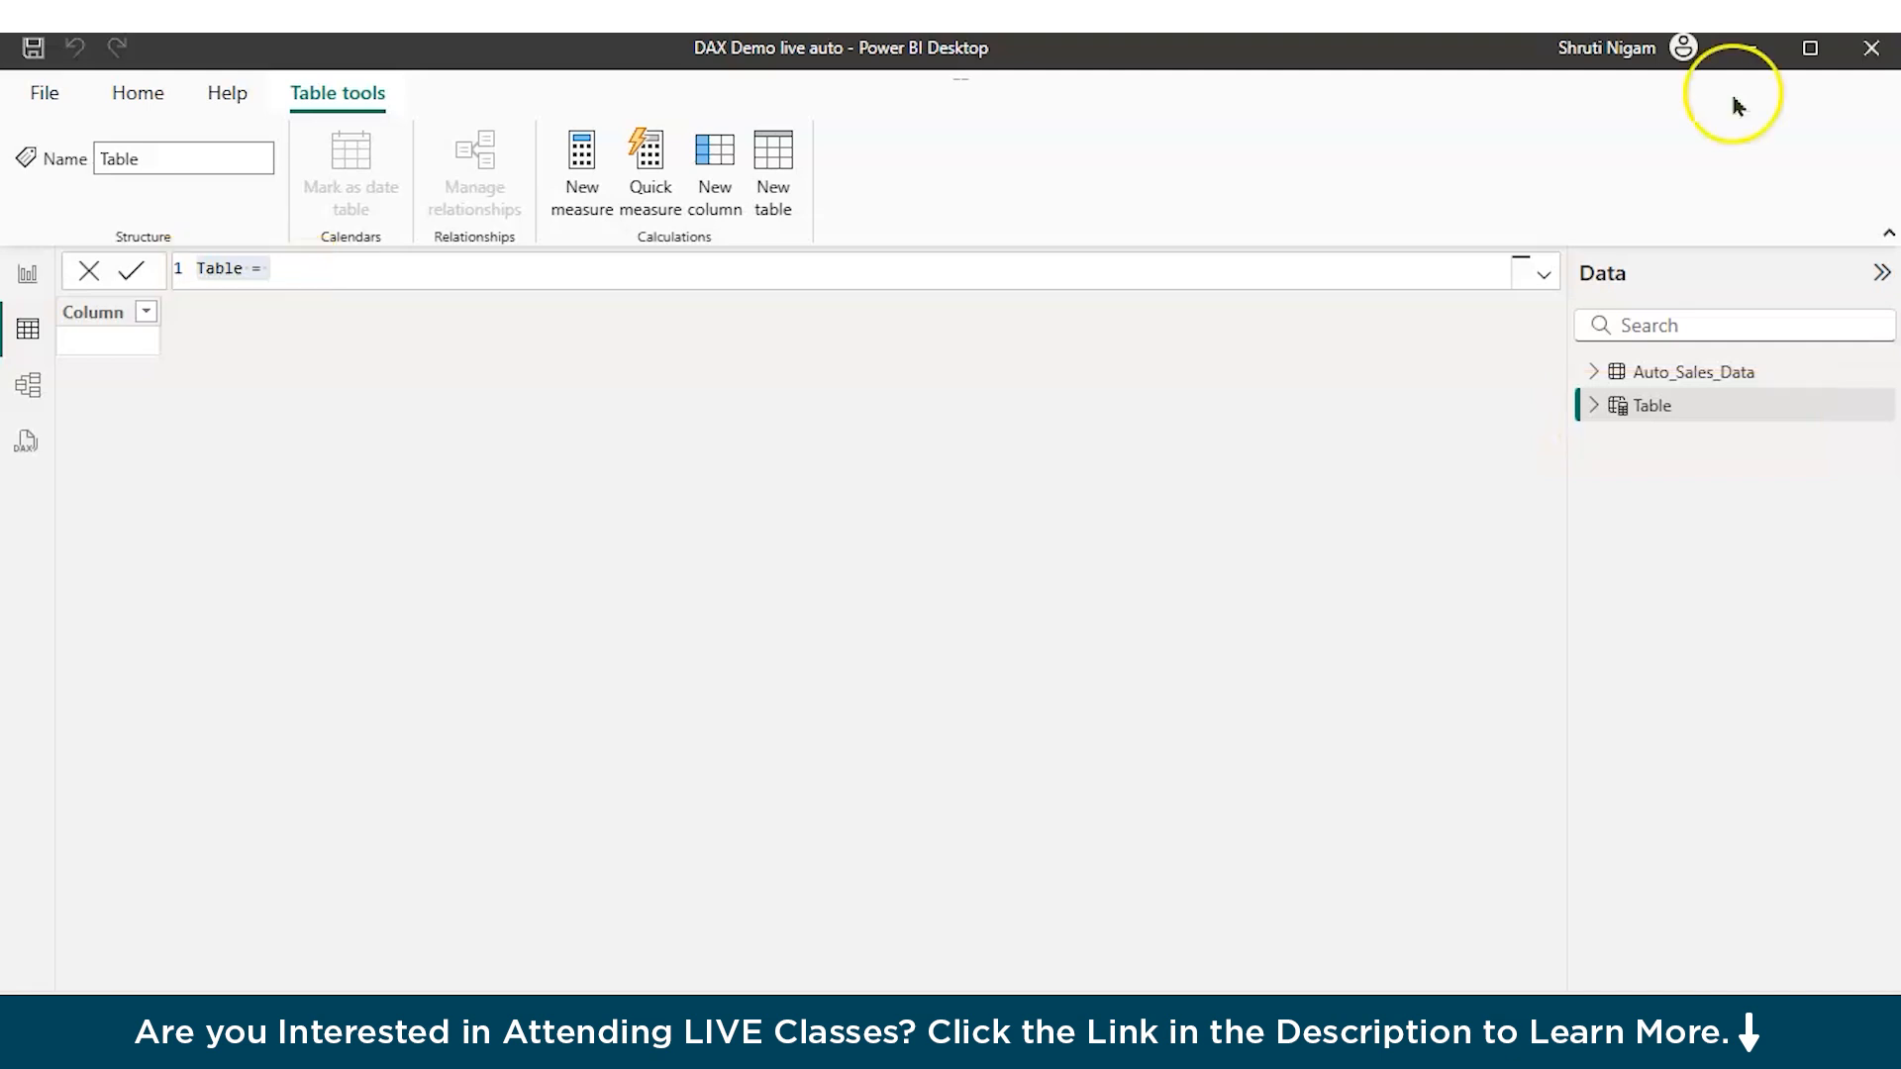
left_click(378, 261)
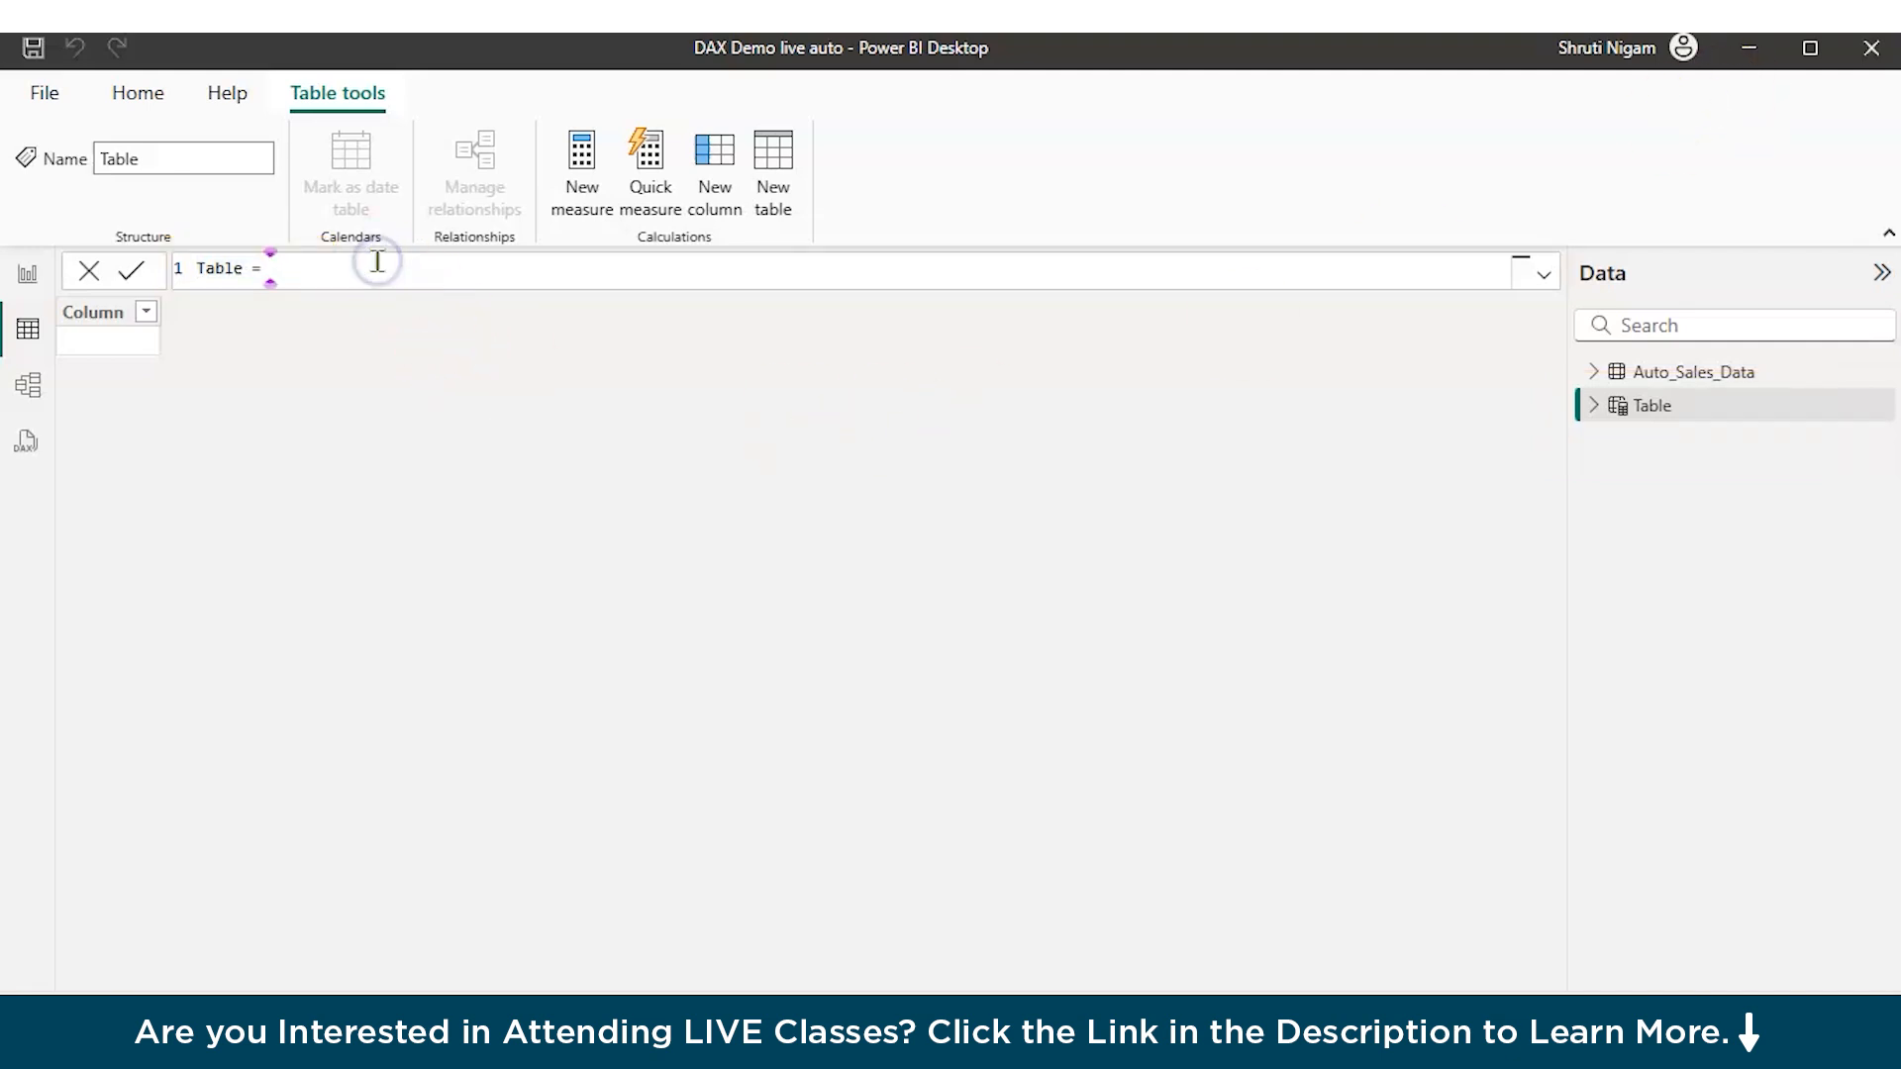
left_click_drag(374, 260, 113, 243)
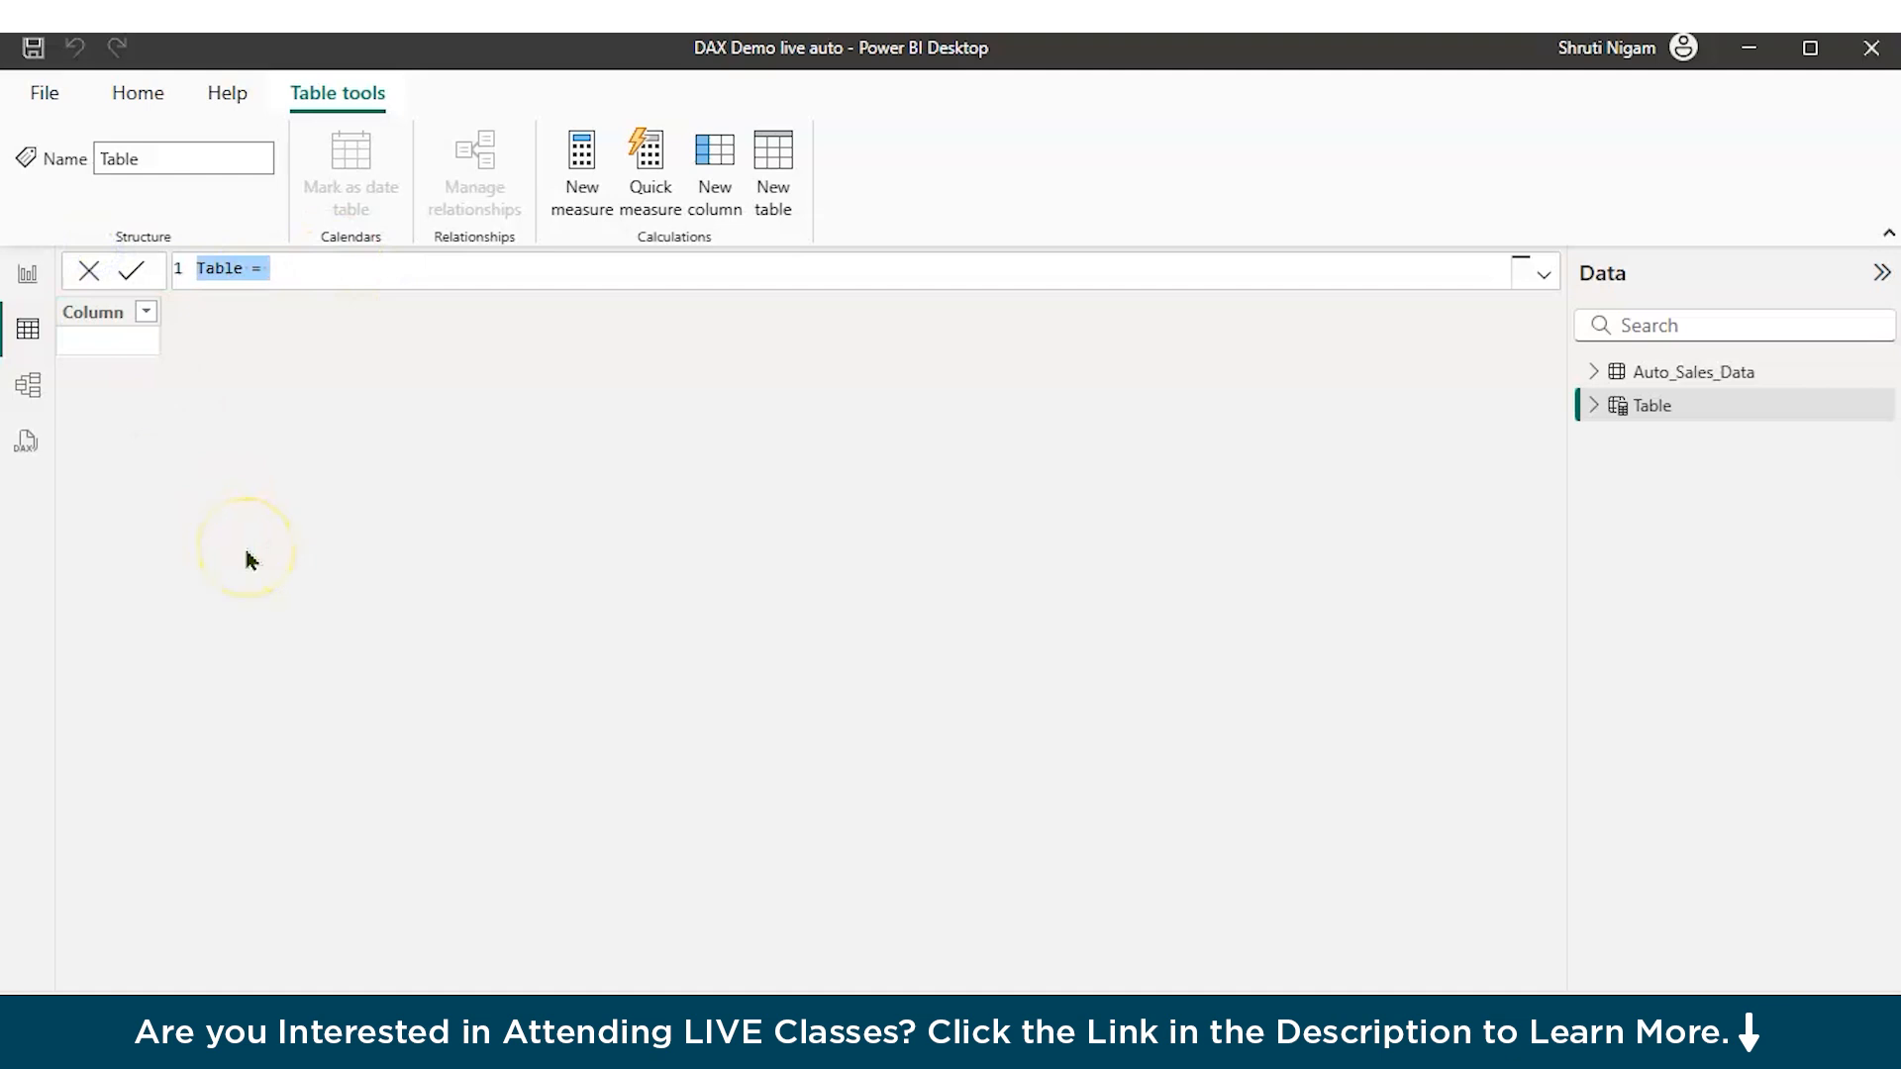
key("BackSpace")
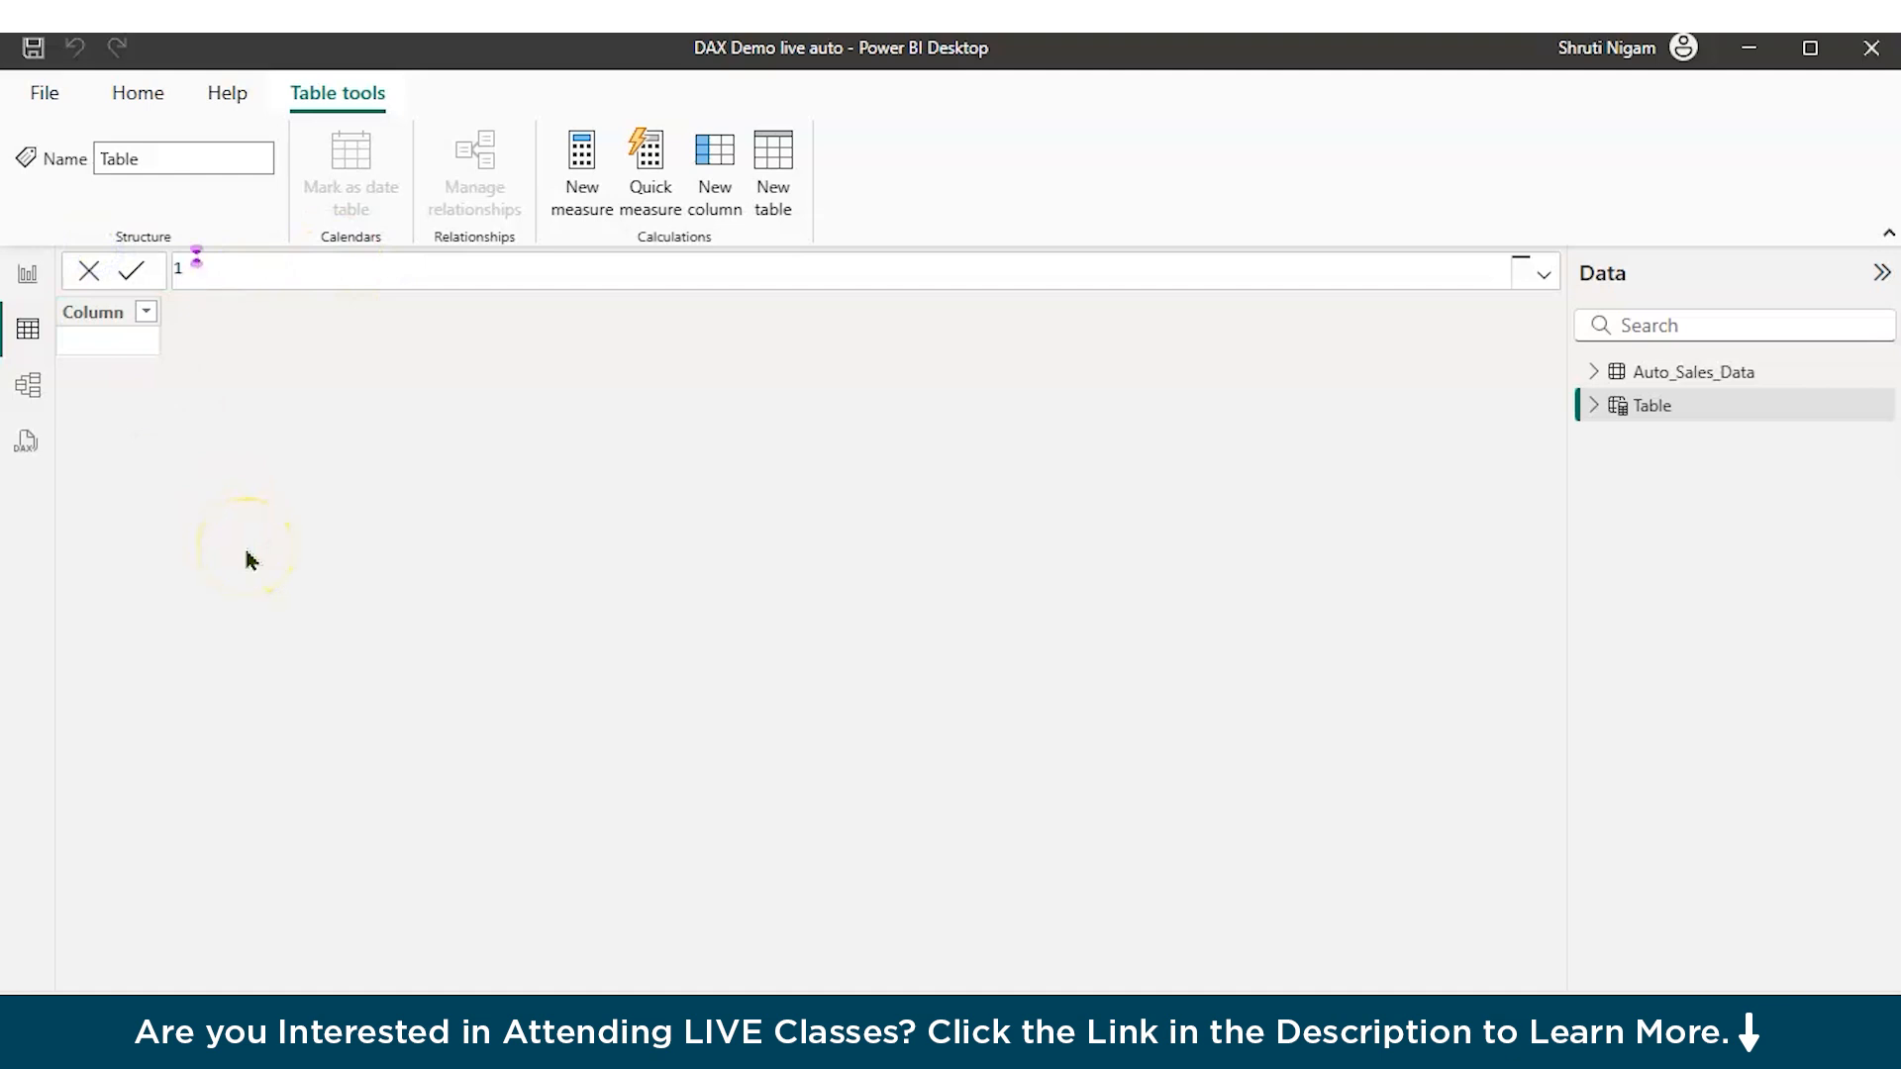
type("Calendar_tbl = ")
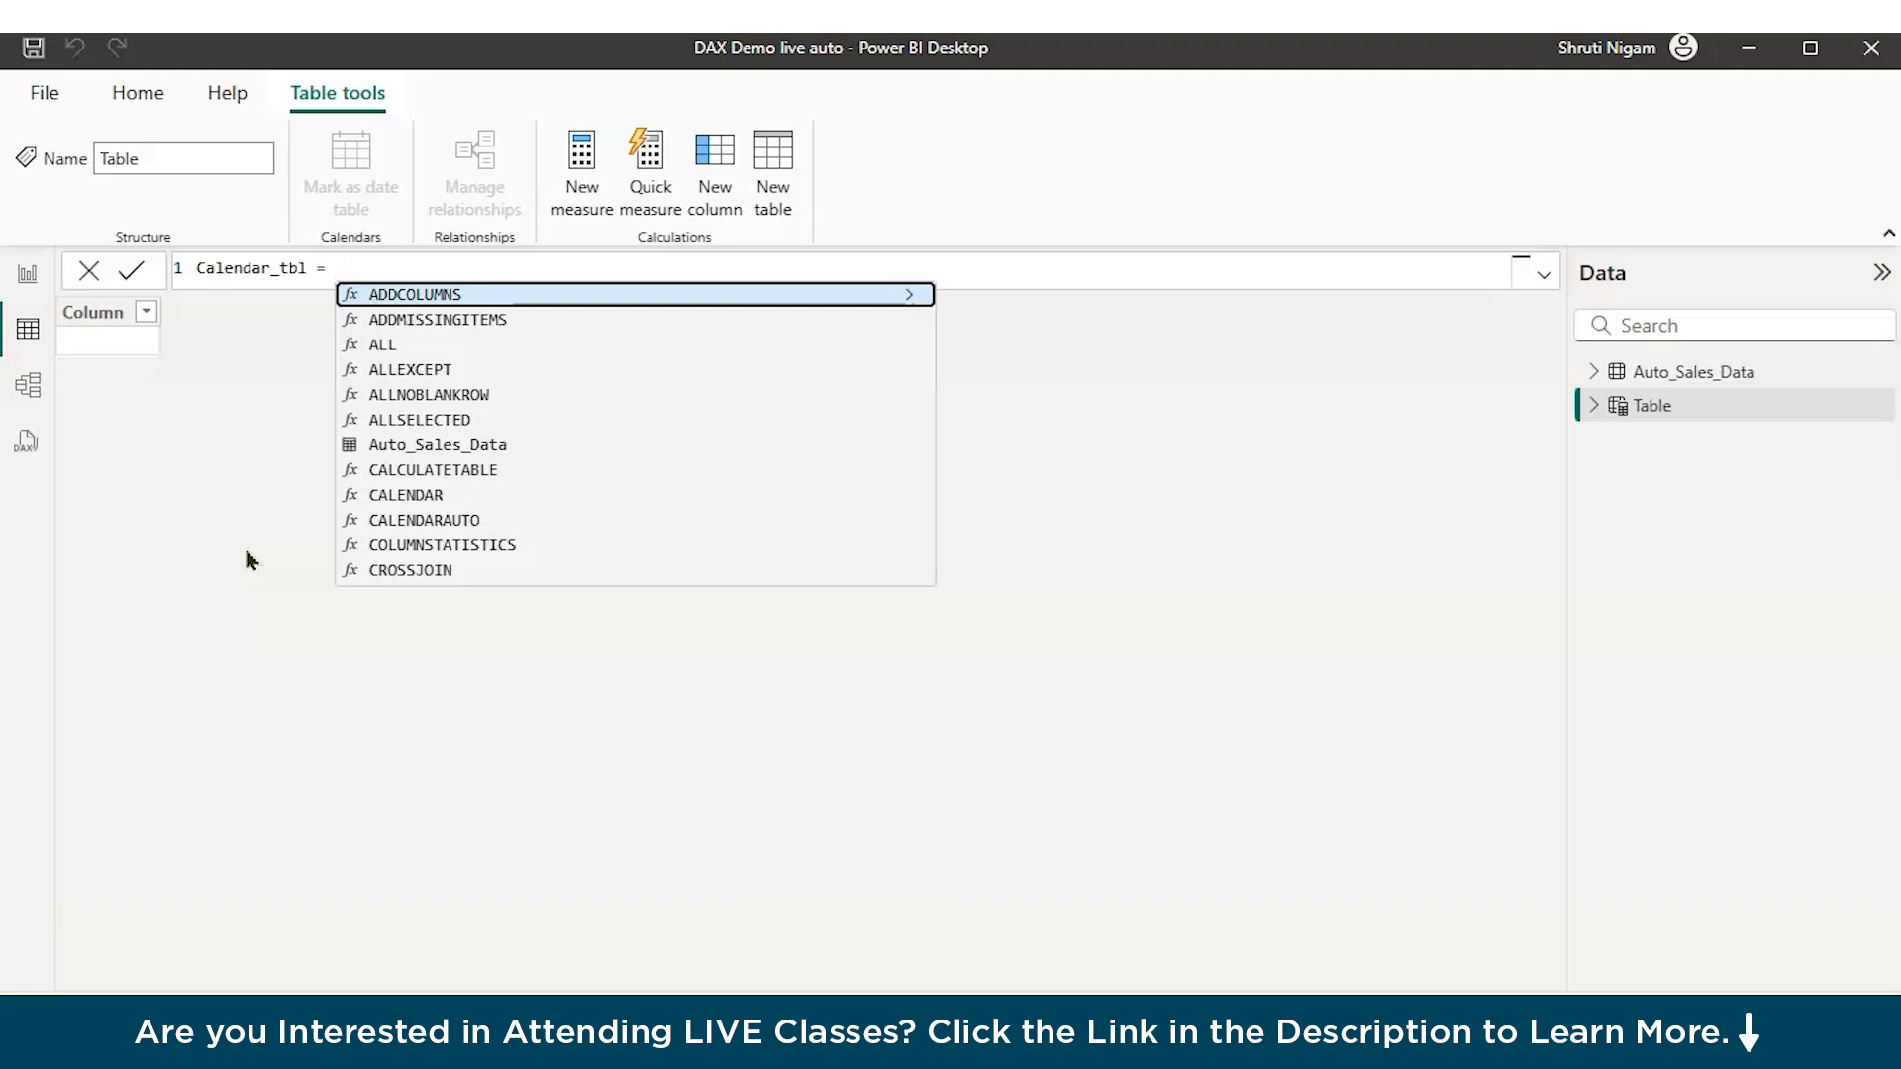
Step: Define Calendar_tbl with the CALENDARAUTO() function and commit the formula
type("ca")
key("Down")
key("Down")
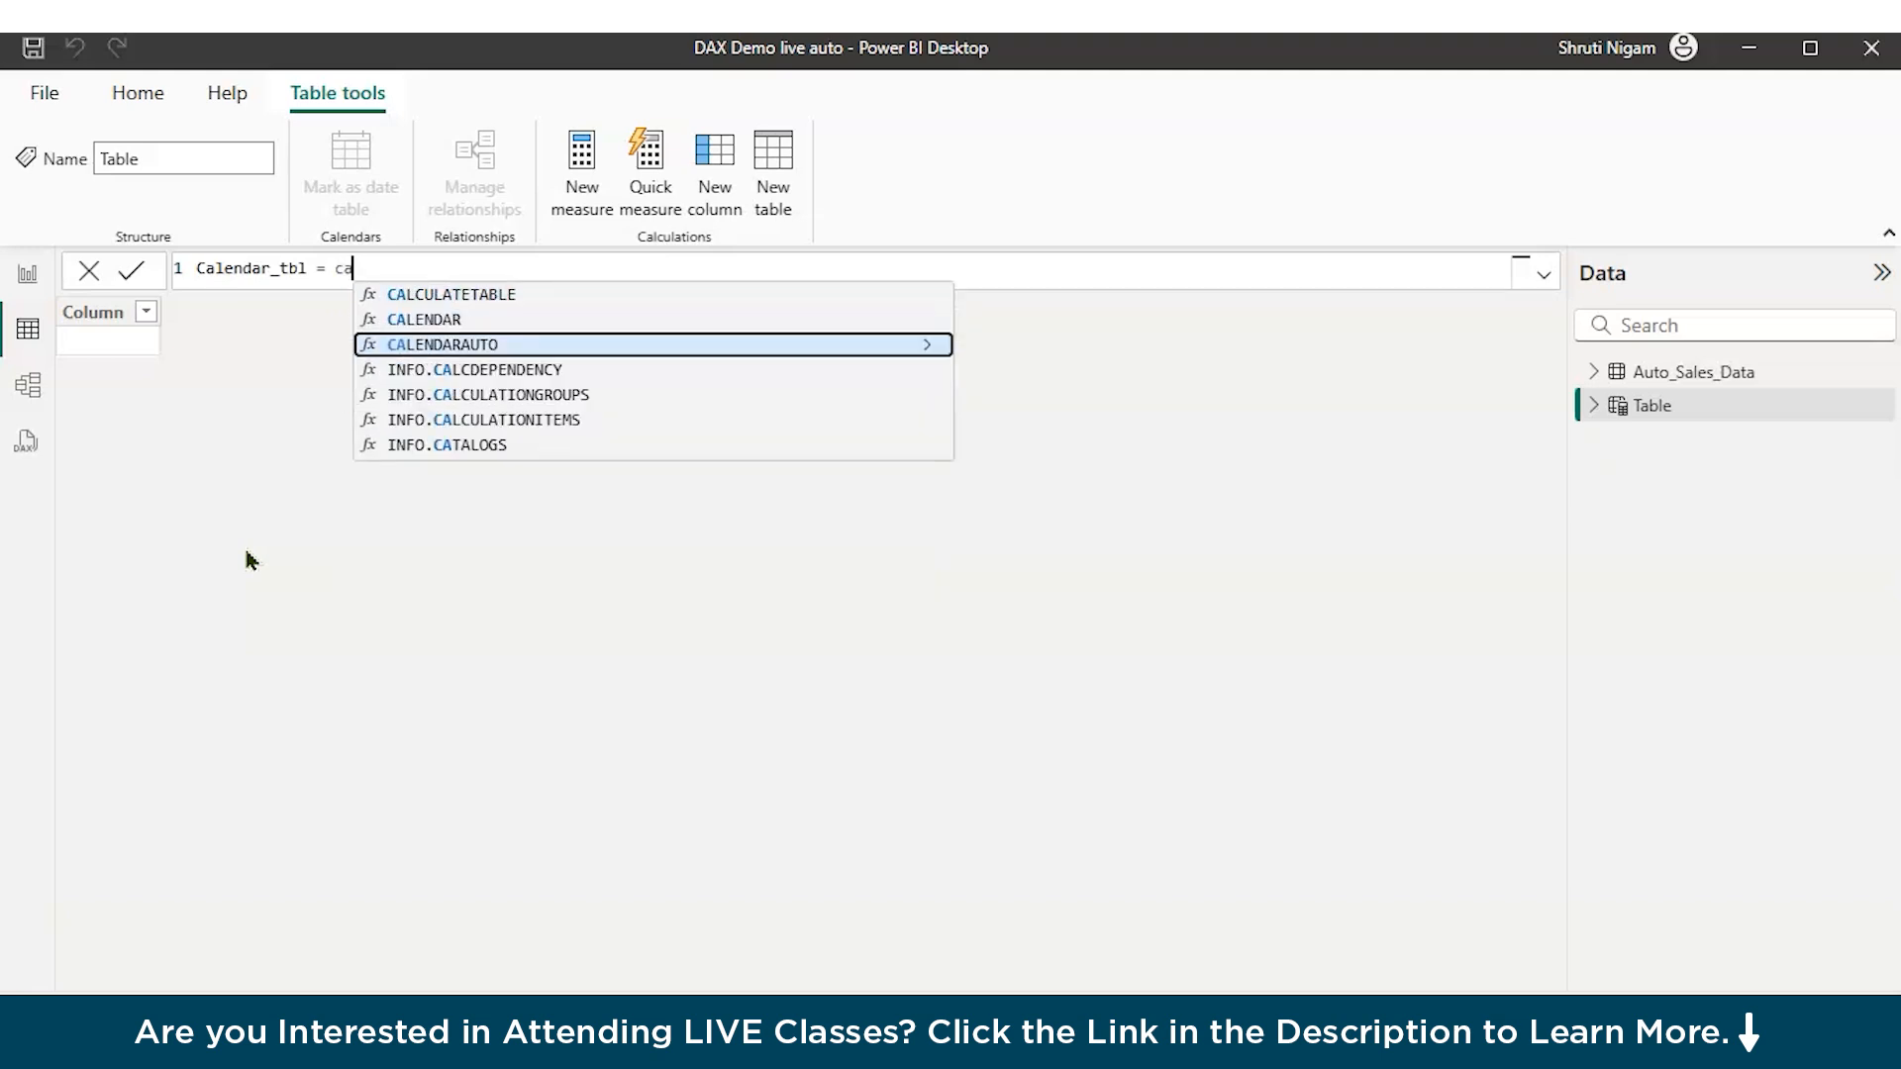
left_click(927, 344)
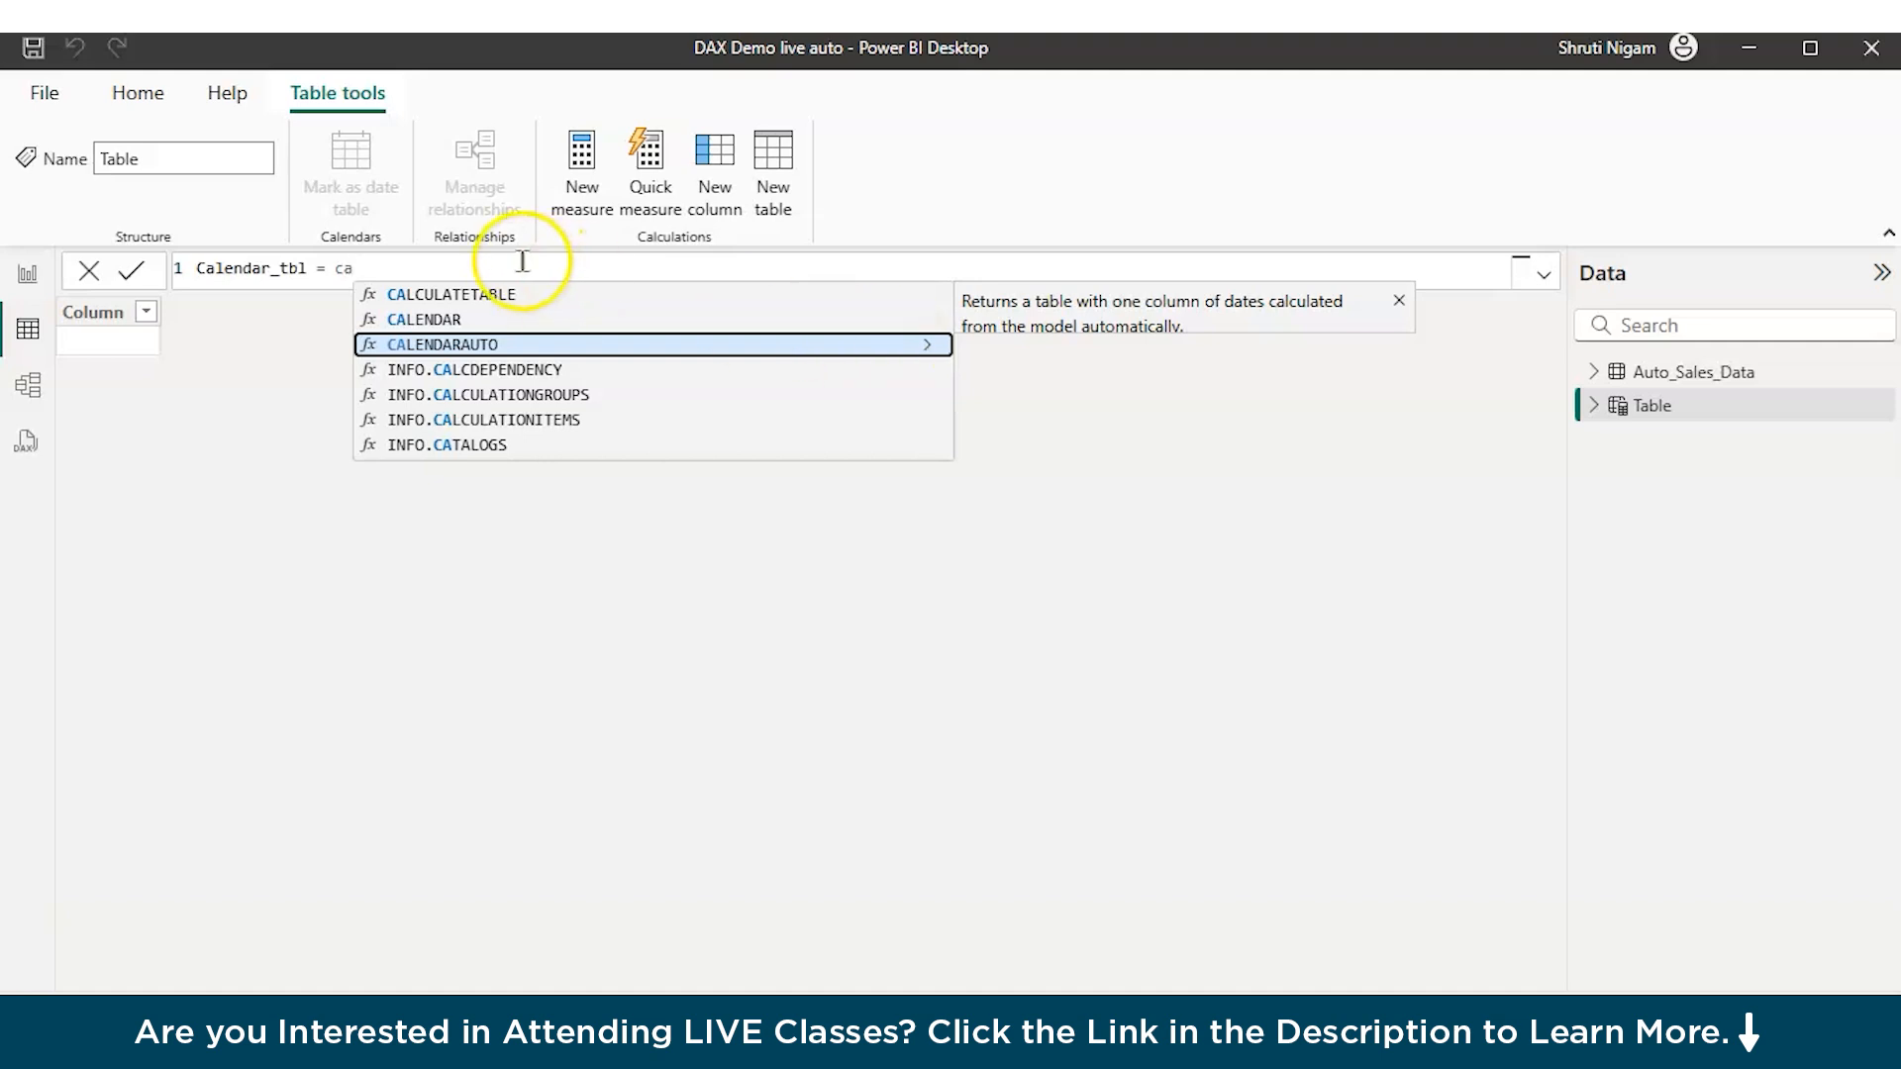
left_click(492, 344)
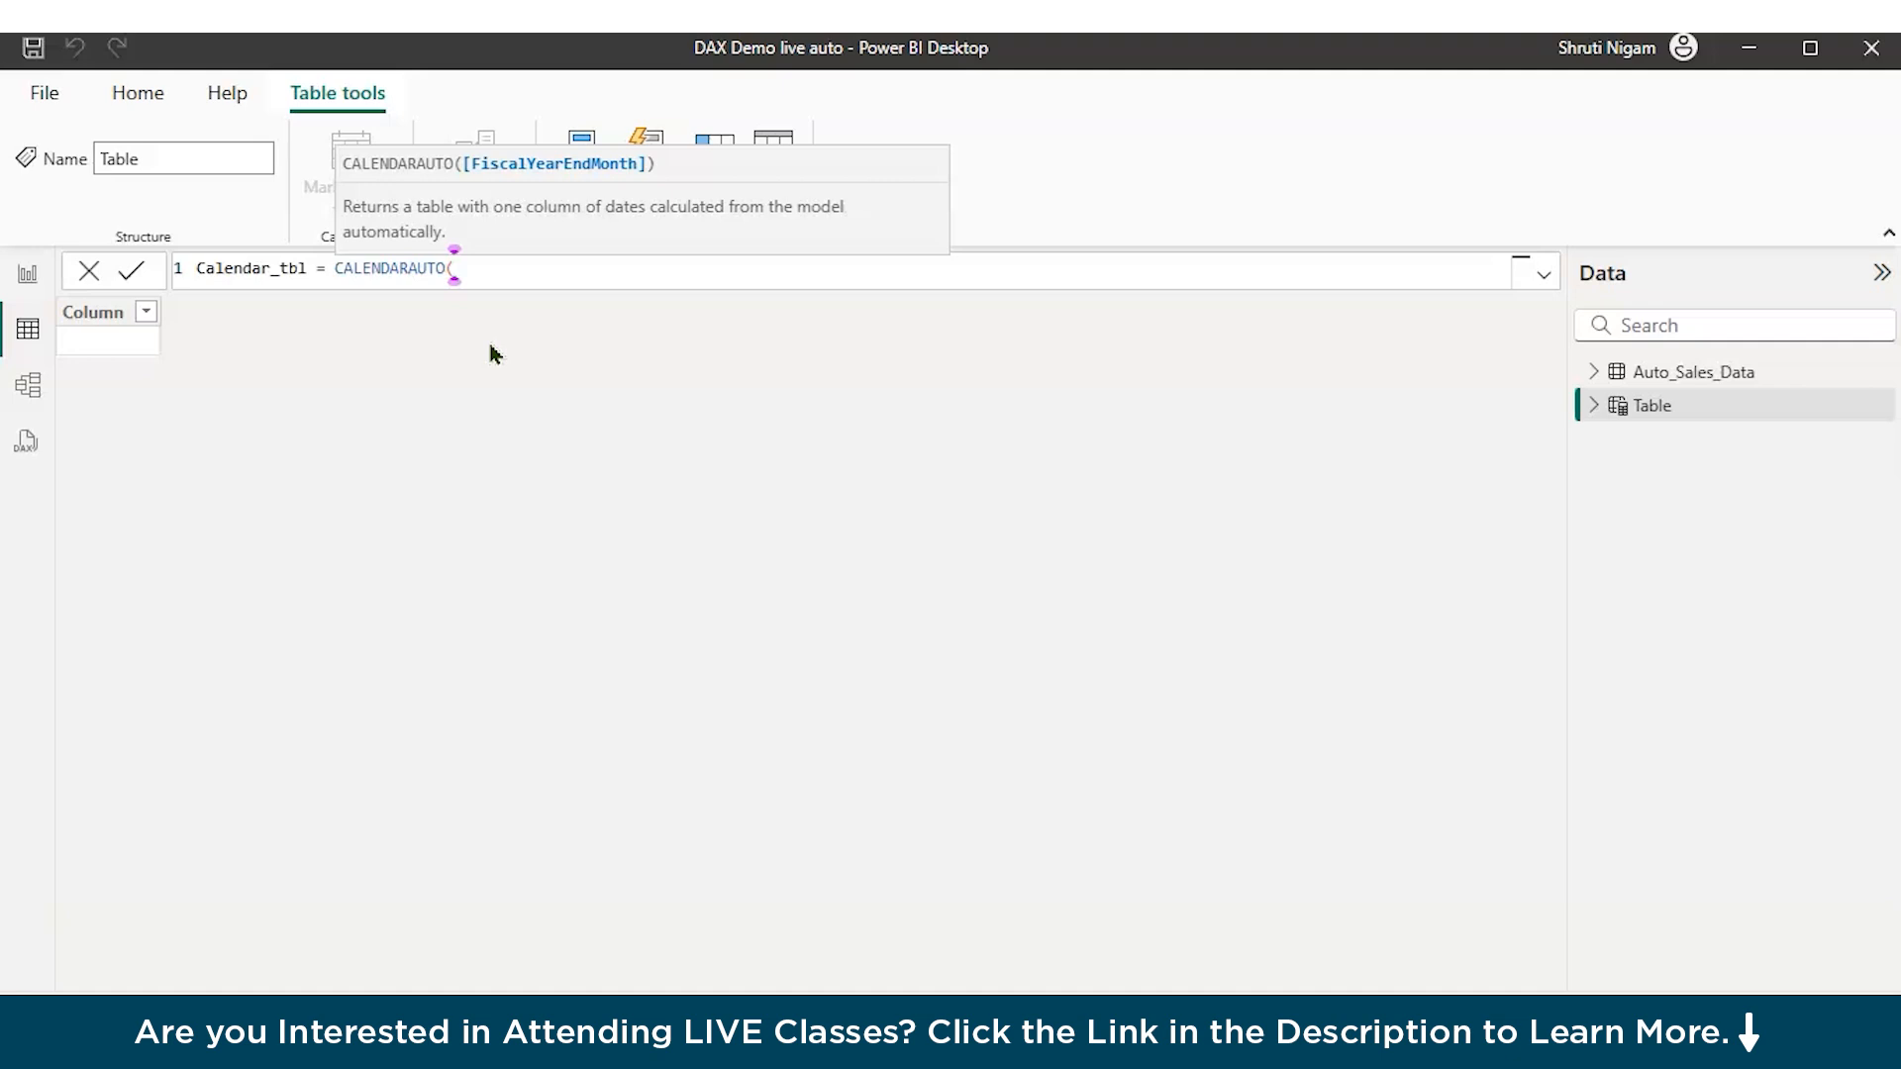
type(")")
key("Return")
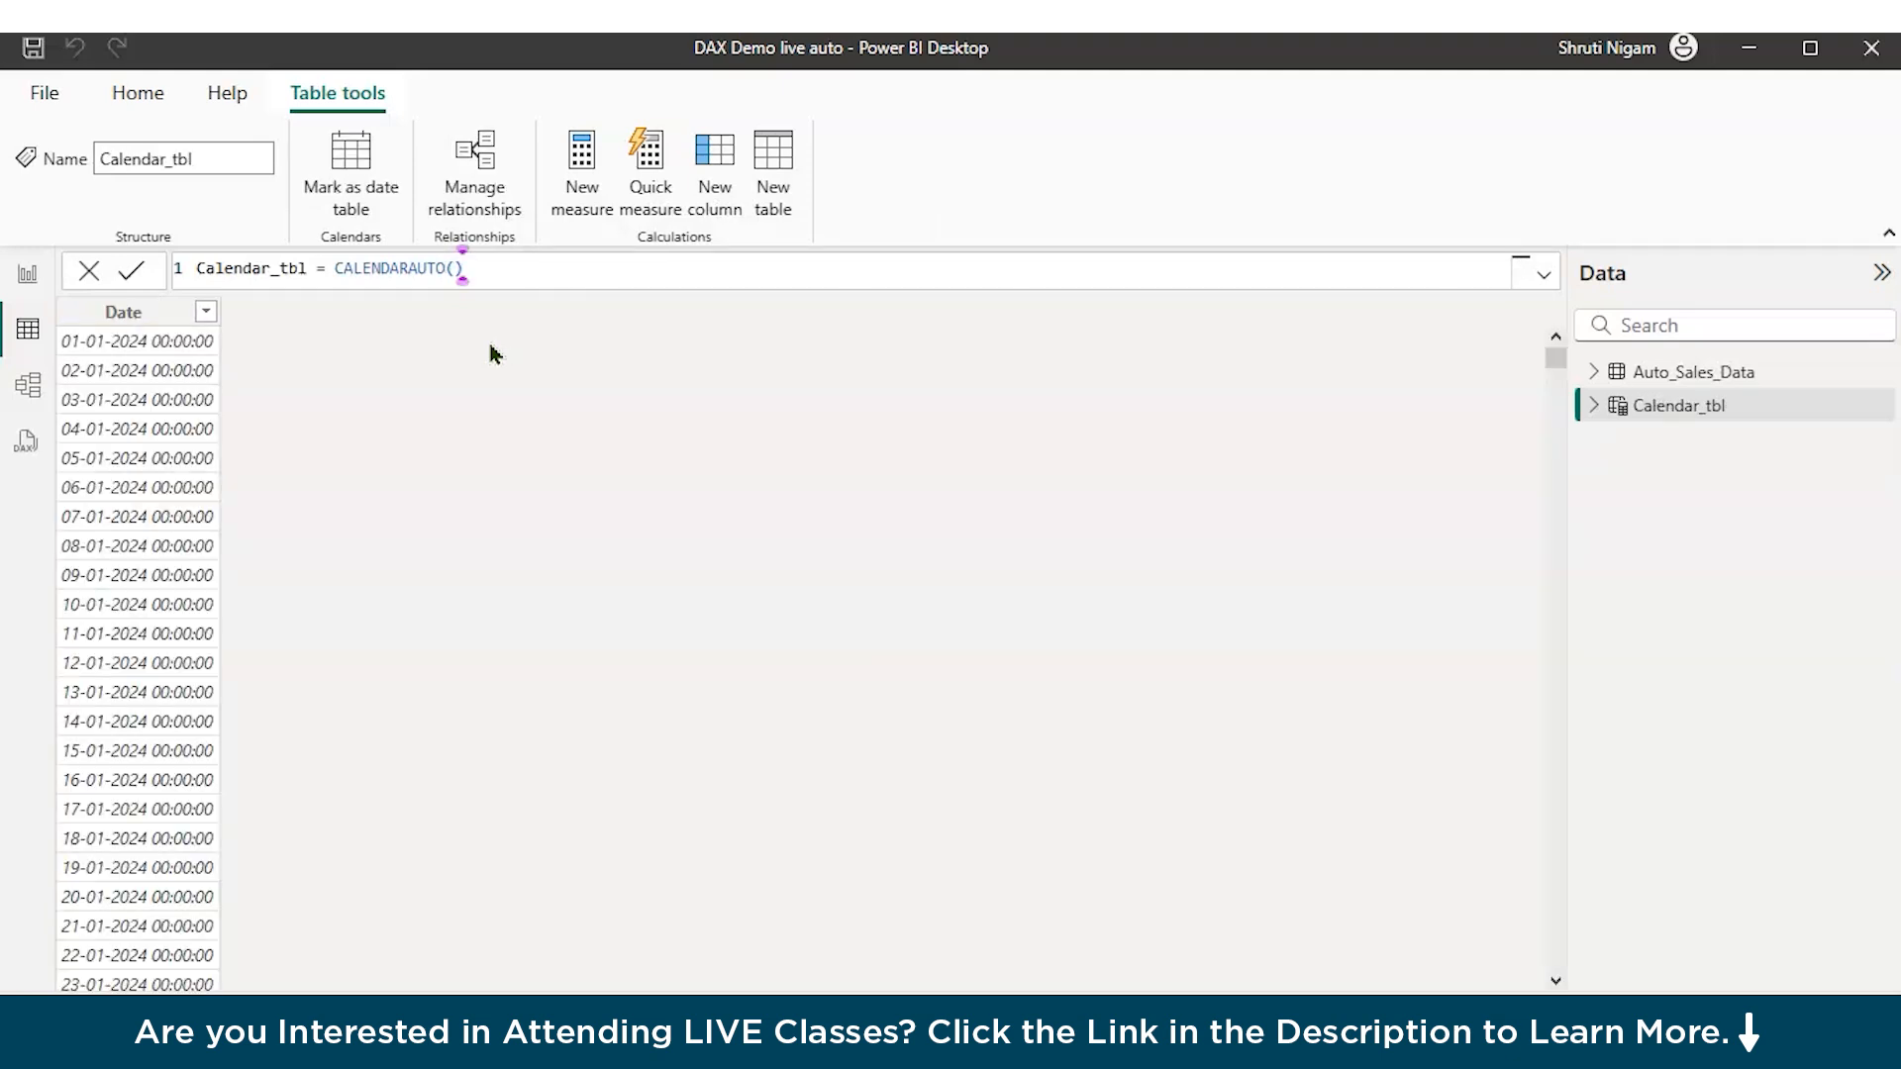
left_click(471, 349)
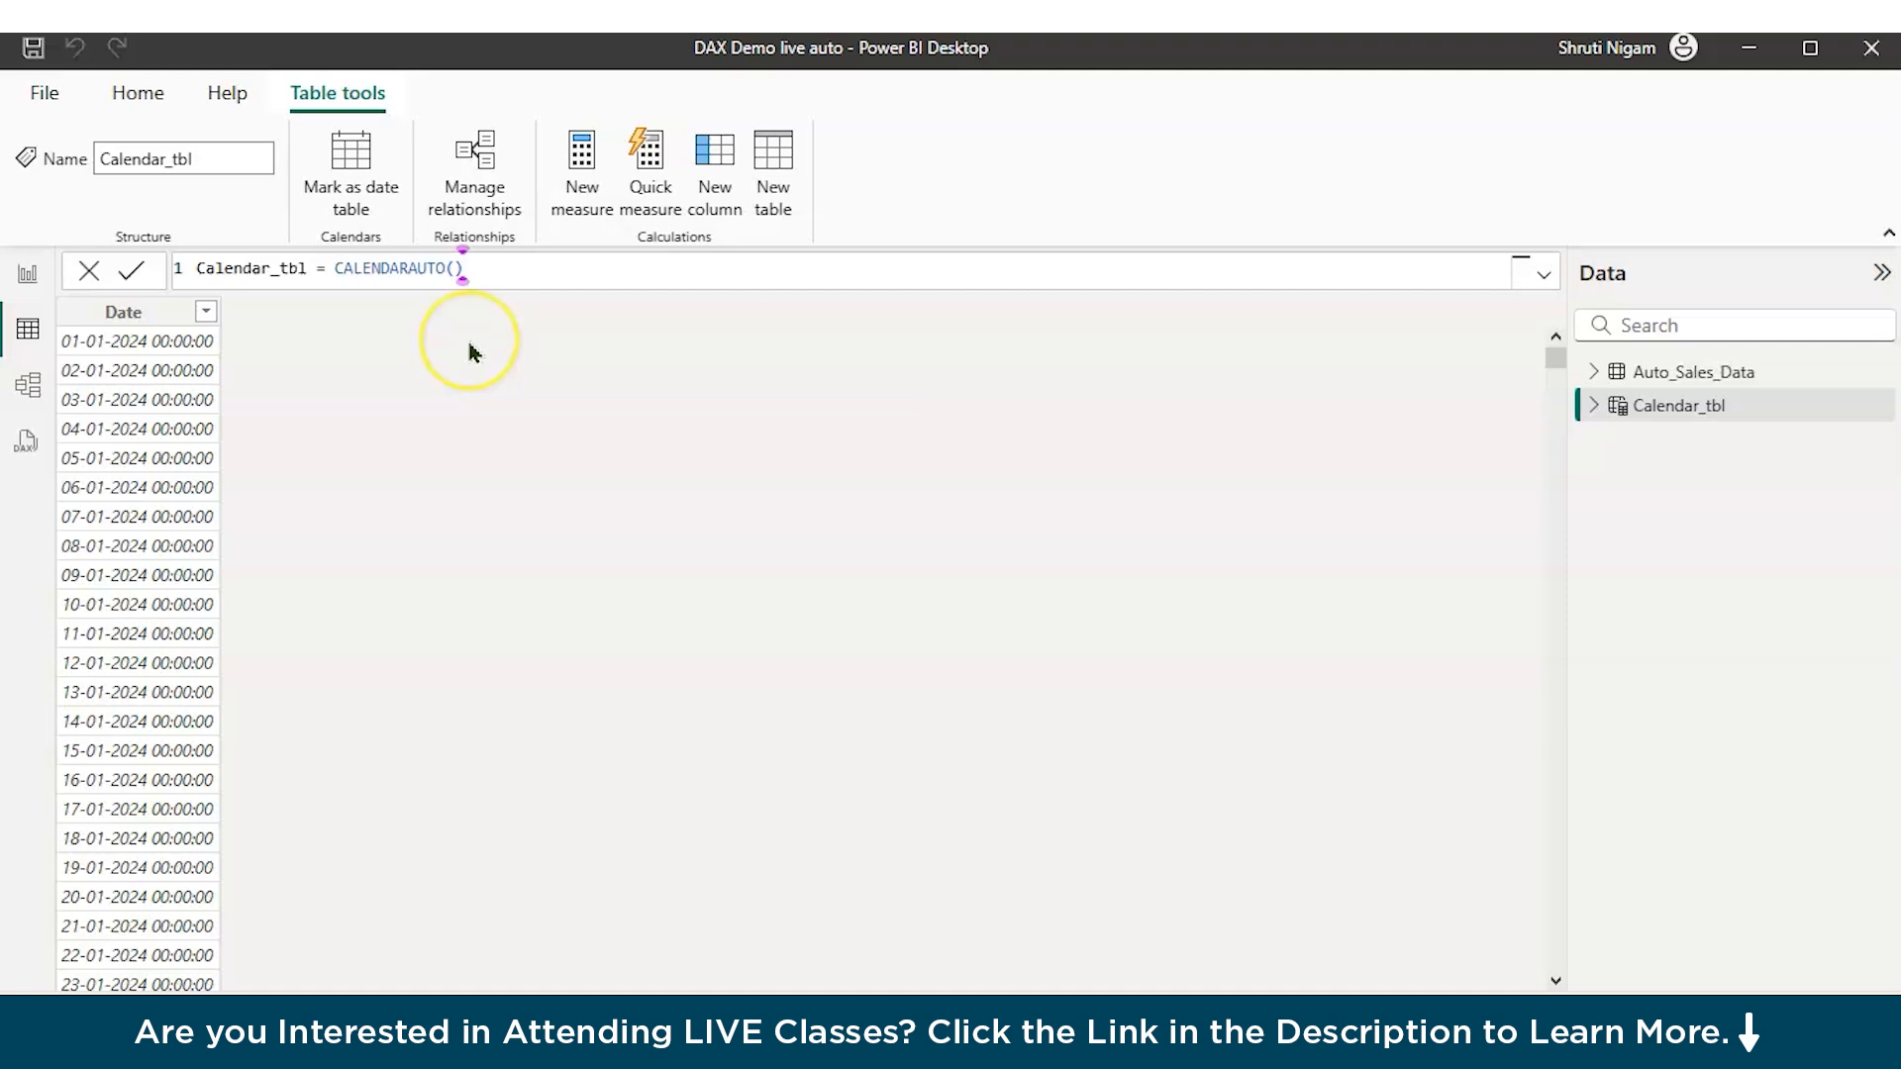
Step: Change the data type of Calendar_tbl's Date column to Date
left_click(1593, 408)
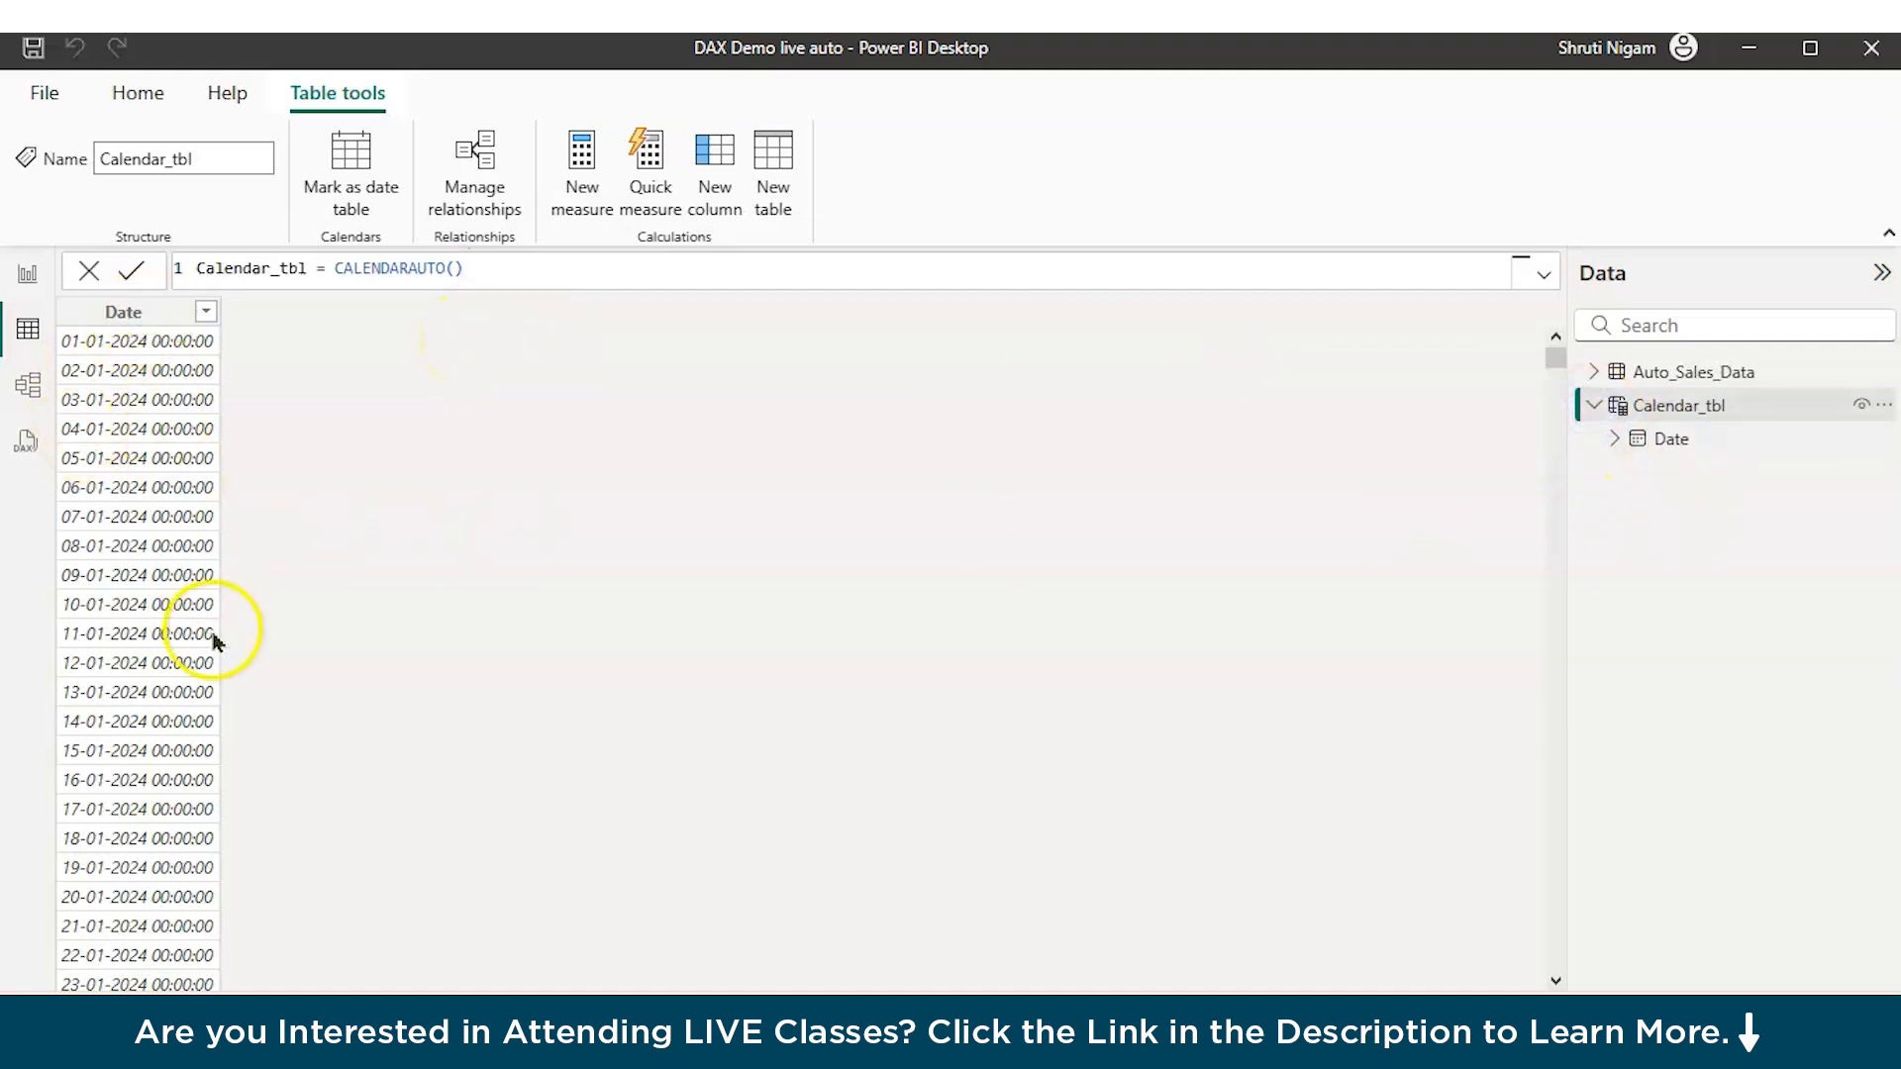
left_click(132, 315)
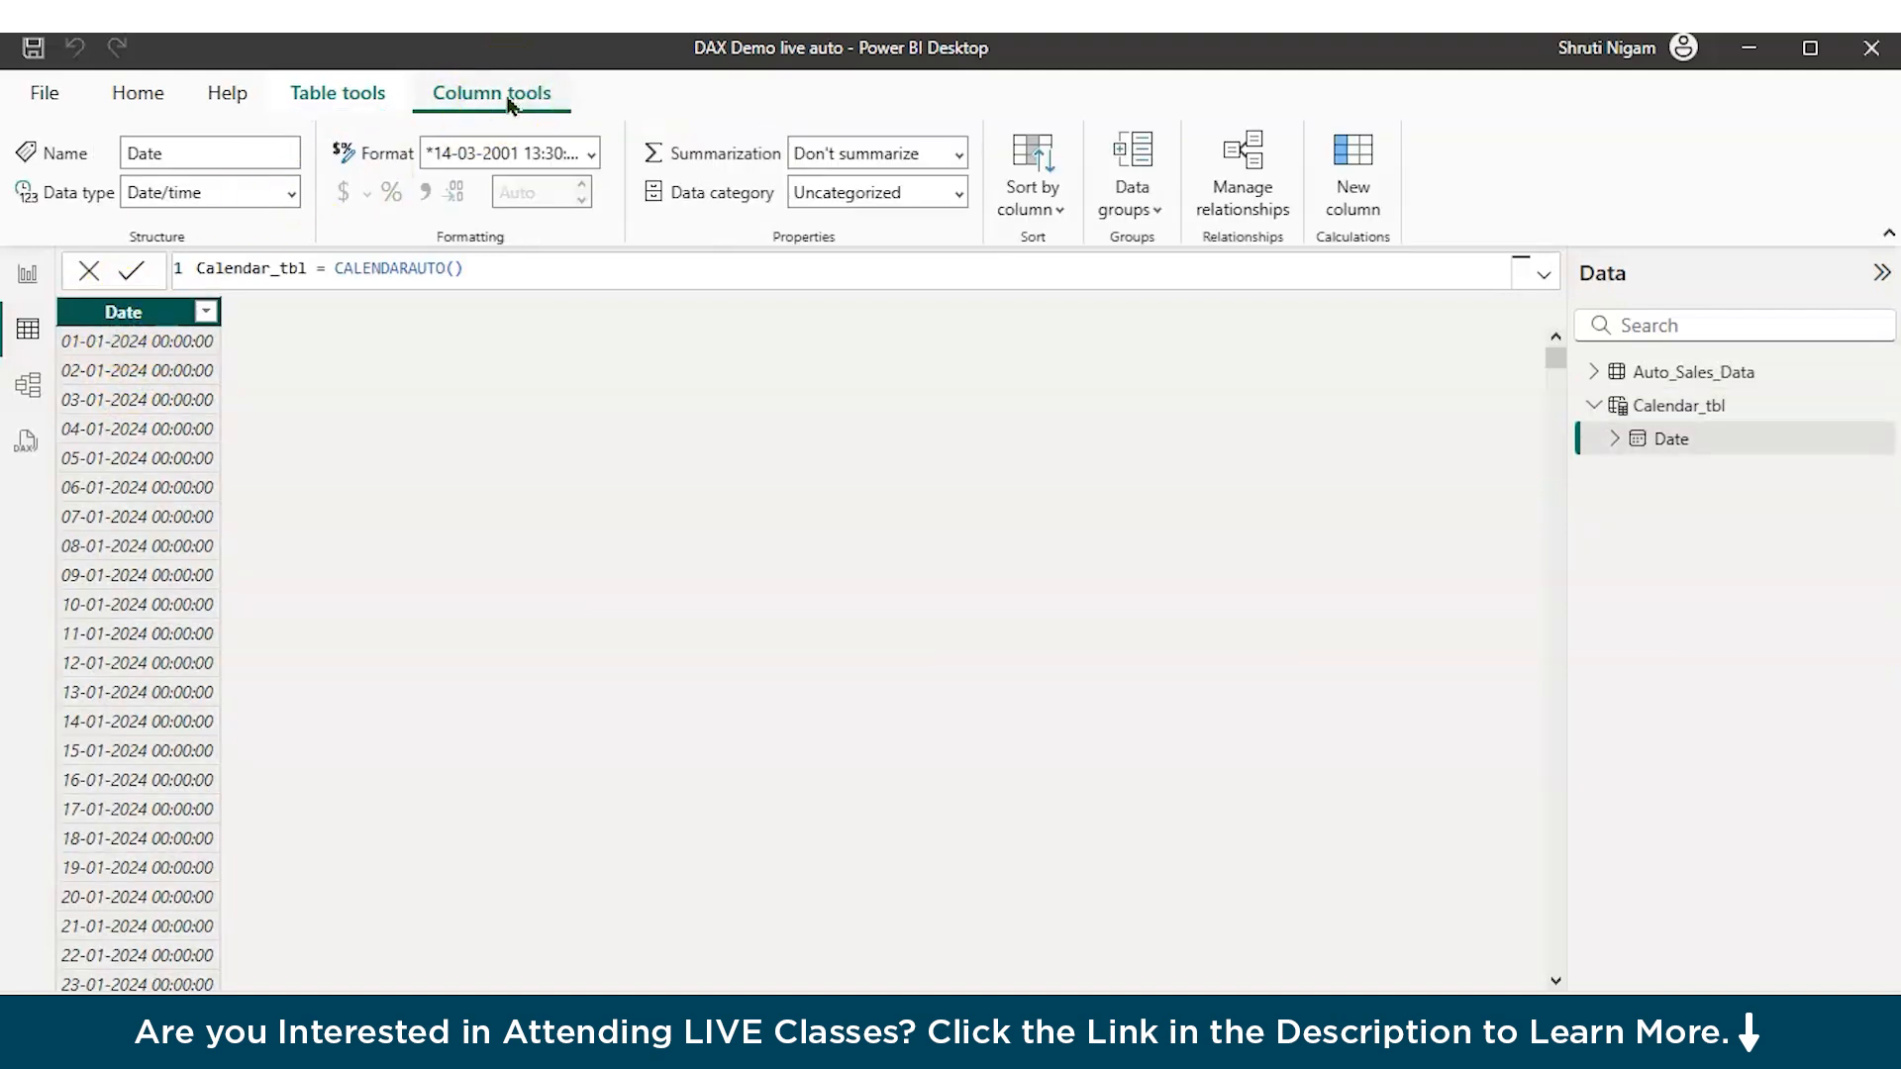
left_click(292, 195)
left_click(212, 395)
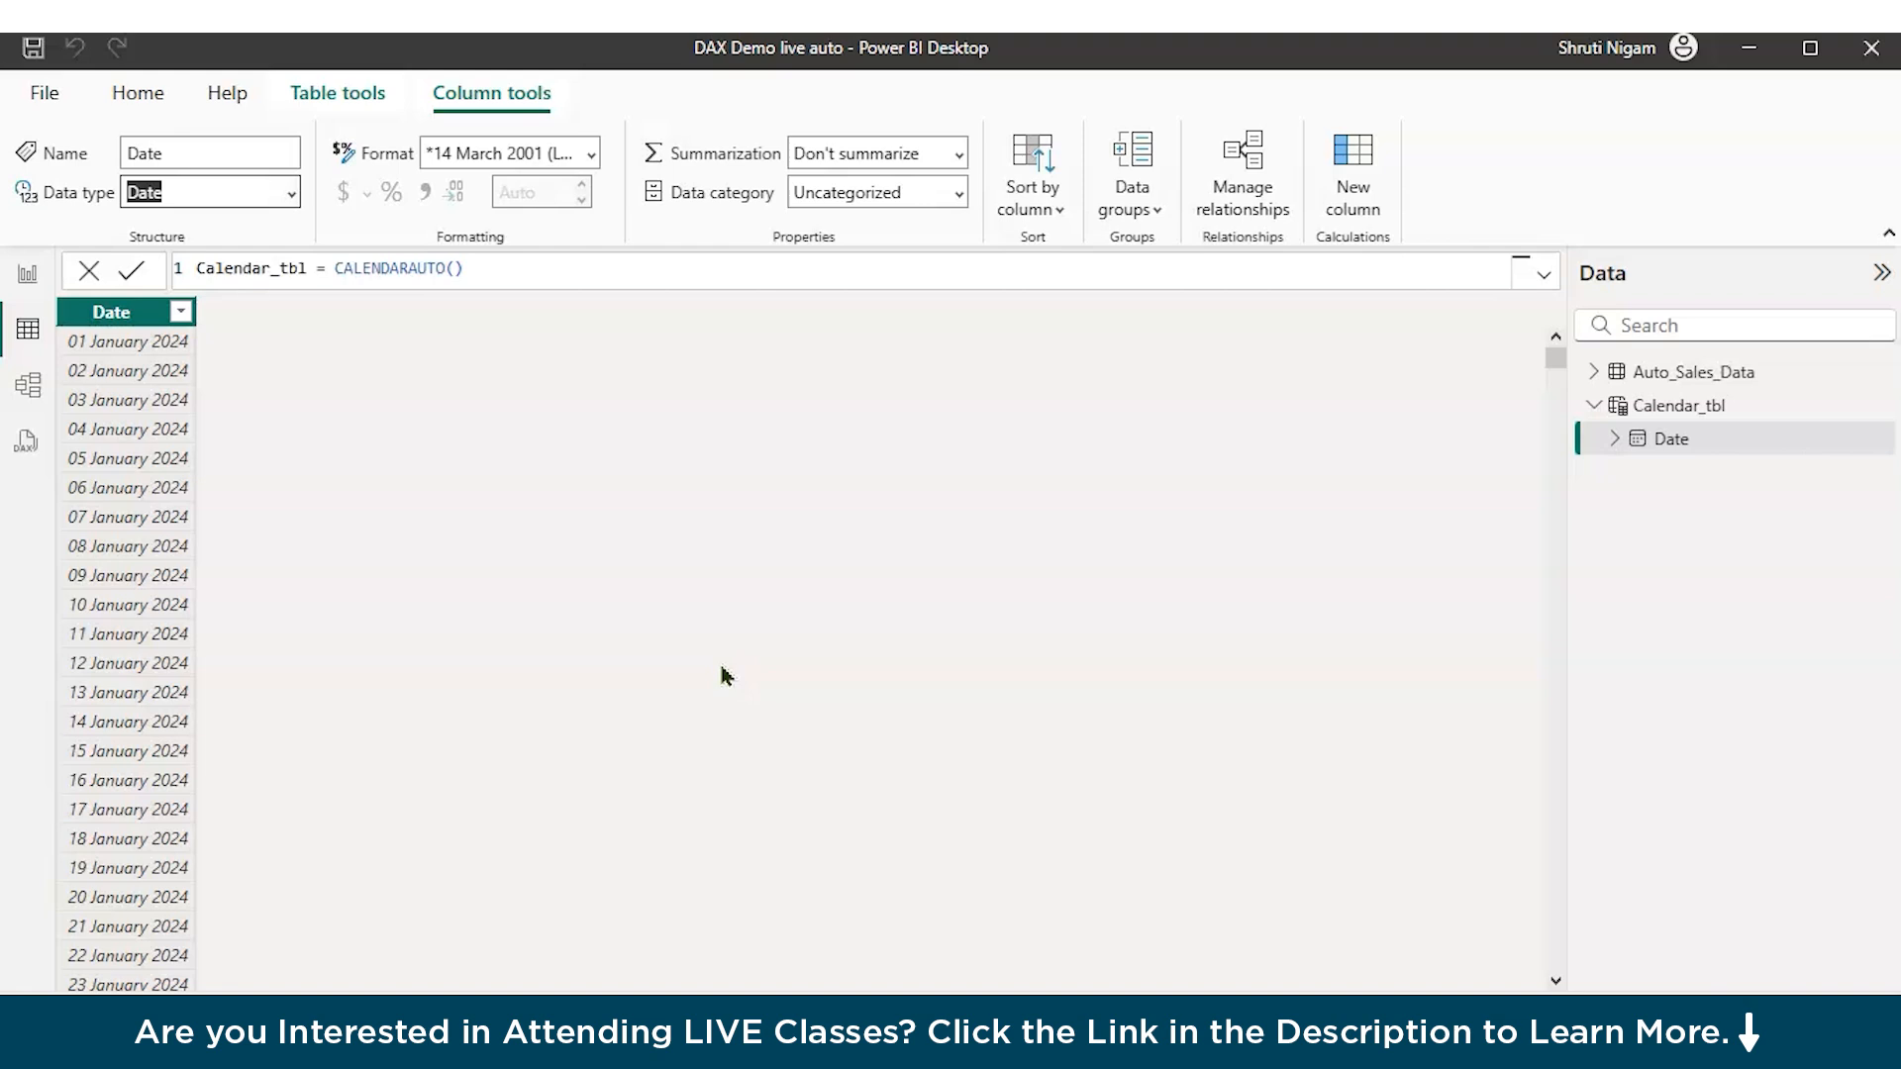
left_click(726, 589)
left_click(119, 311)
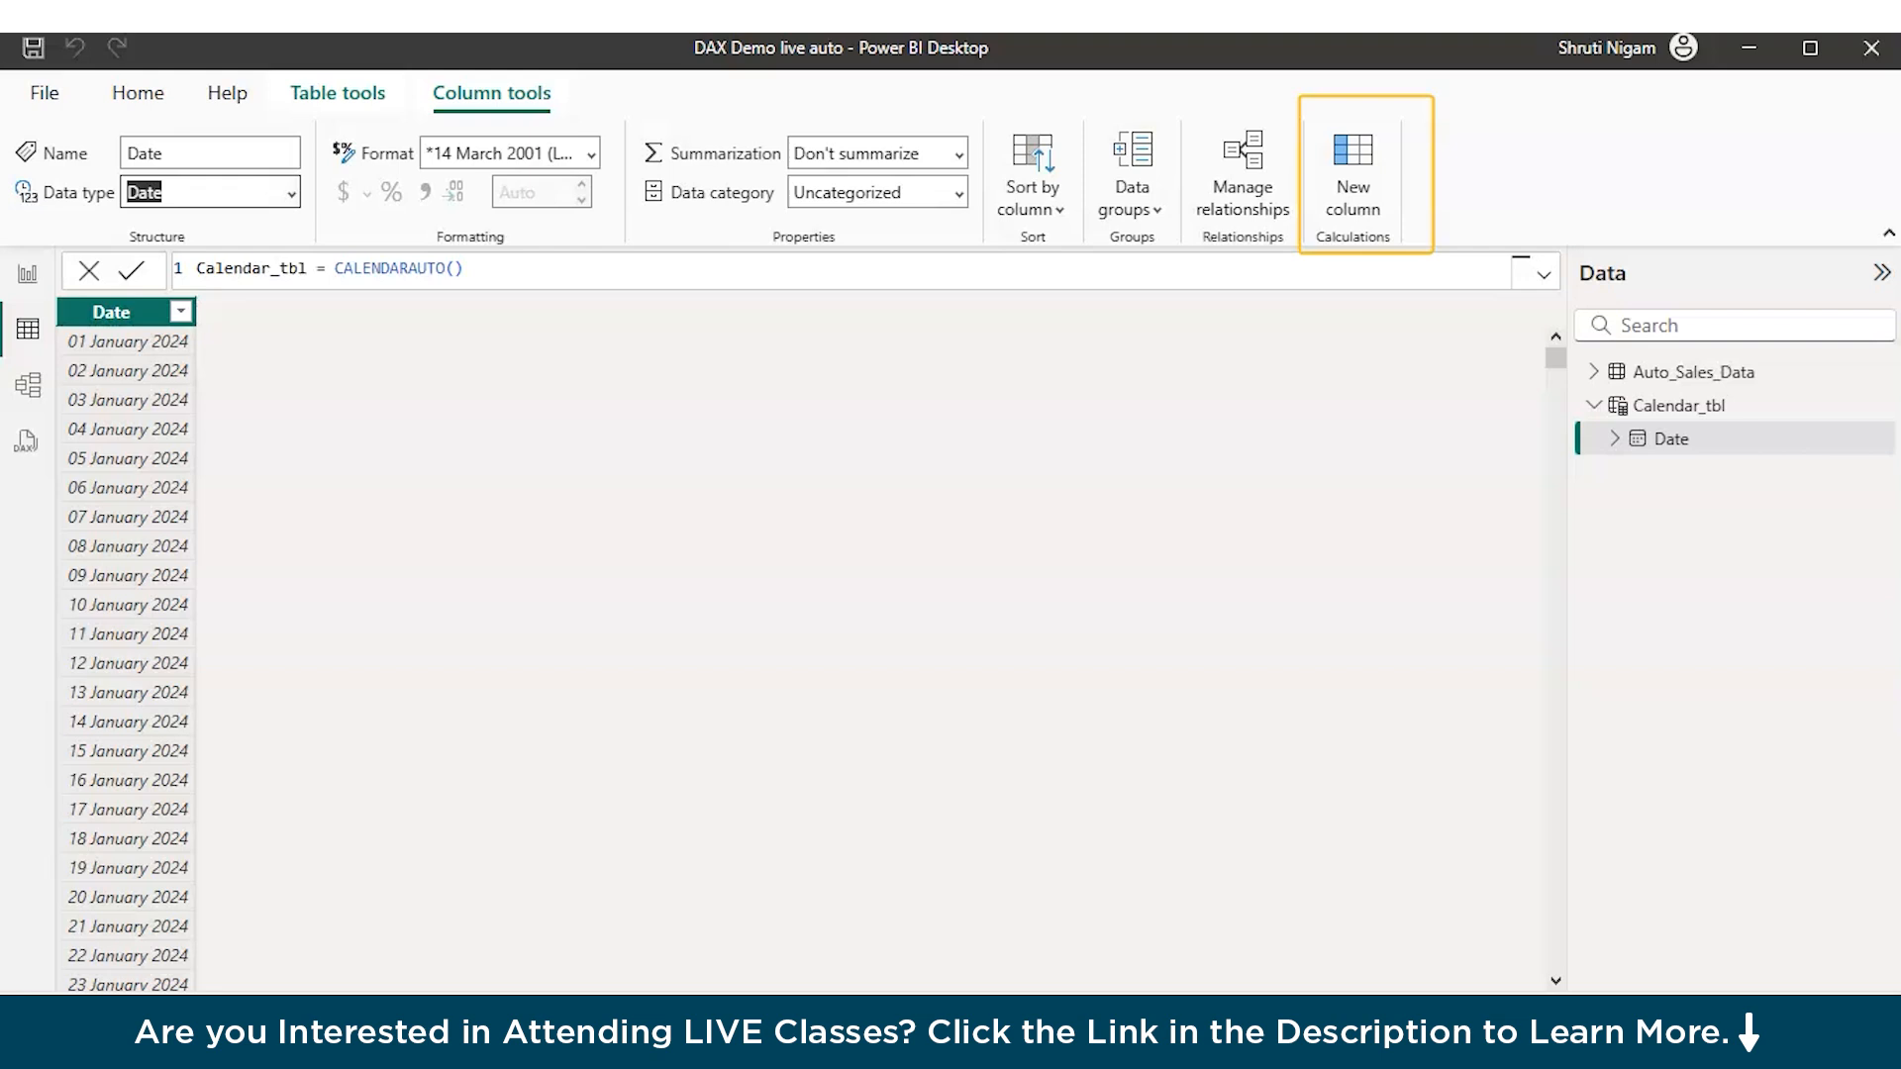
Step: Add a calculated column to Calendar_tbl defined as Year = YEAR(Calendar_tbl[Date])
left_click(1358, 158)
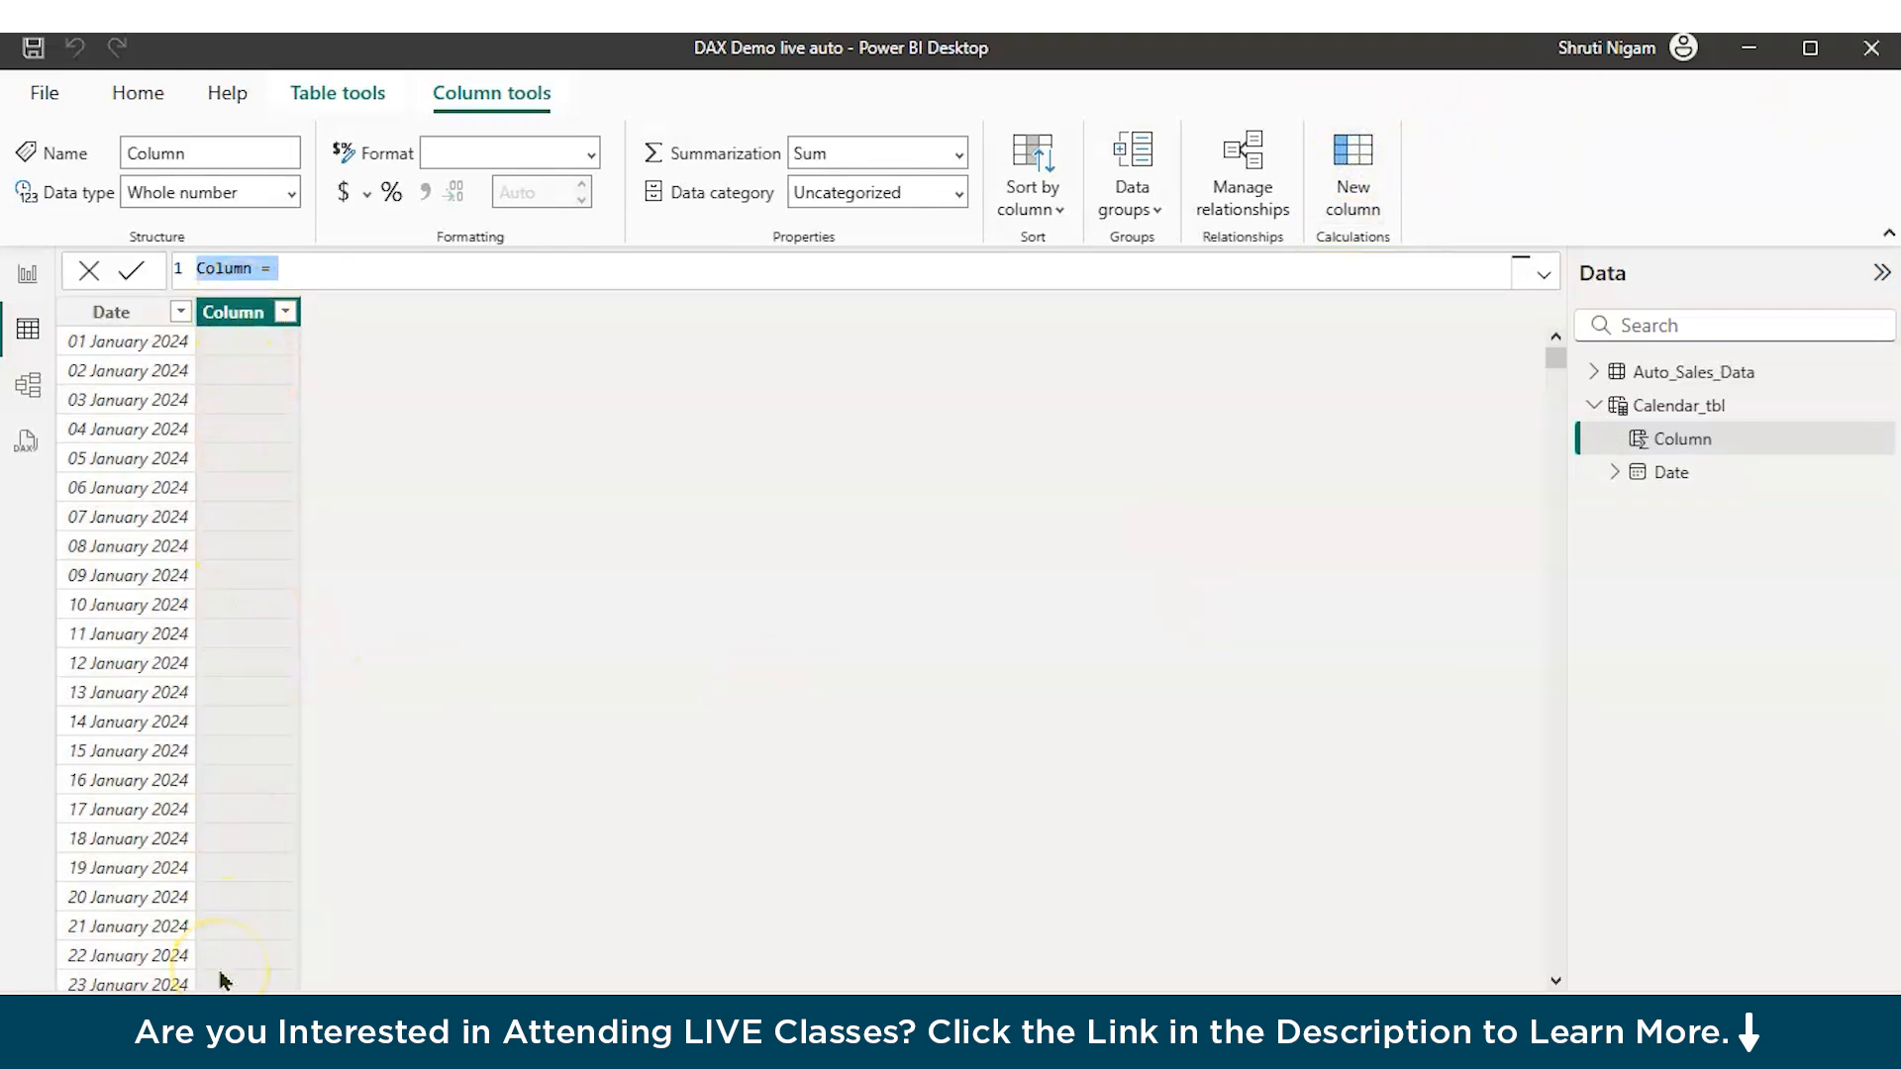
type("Year = ")
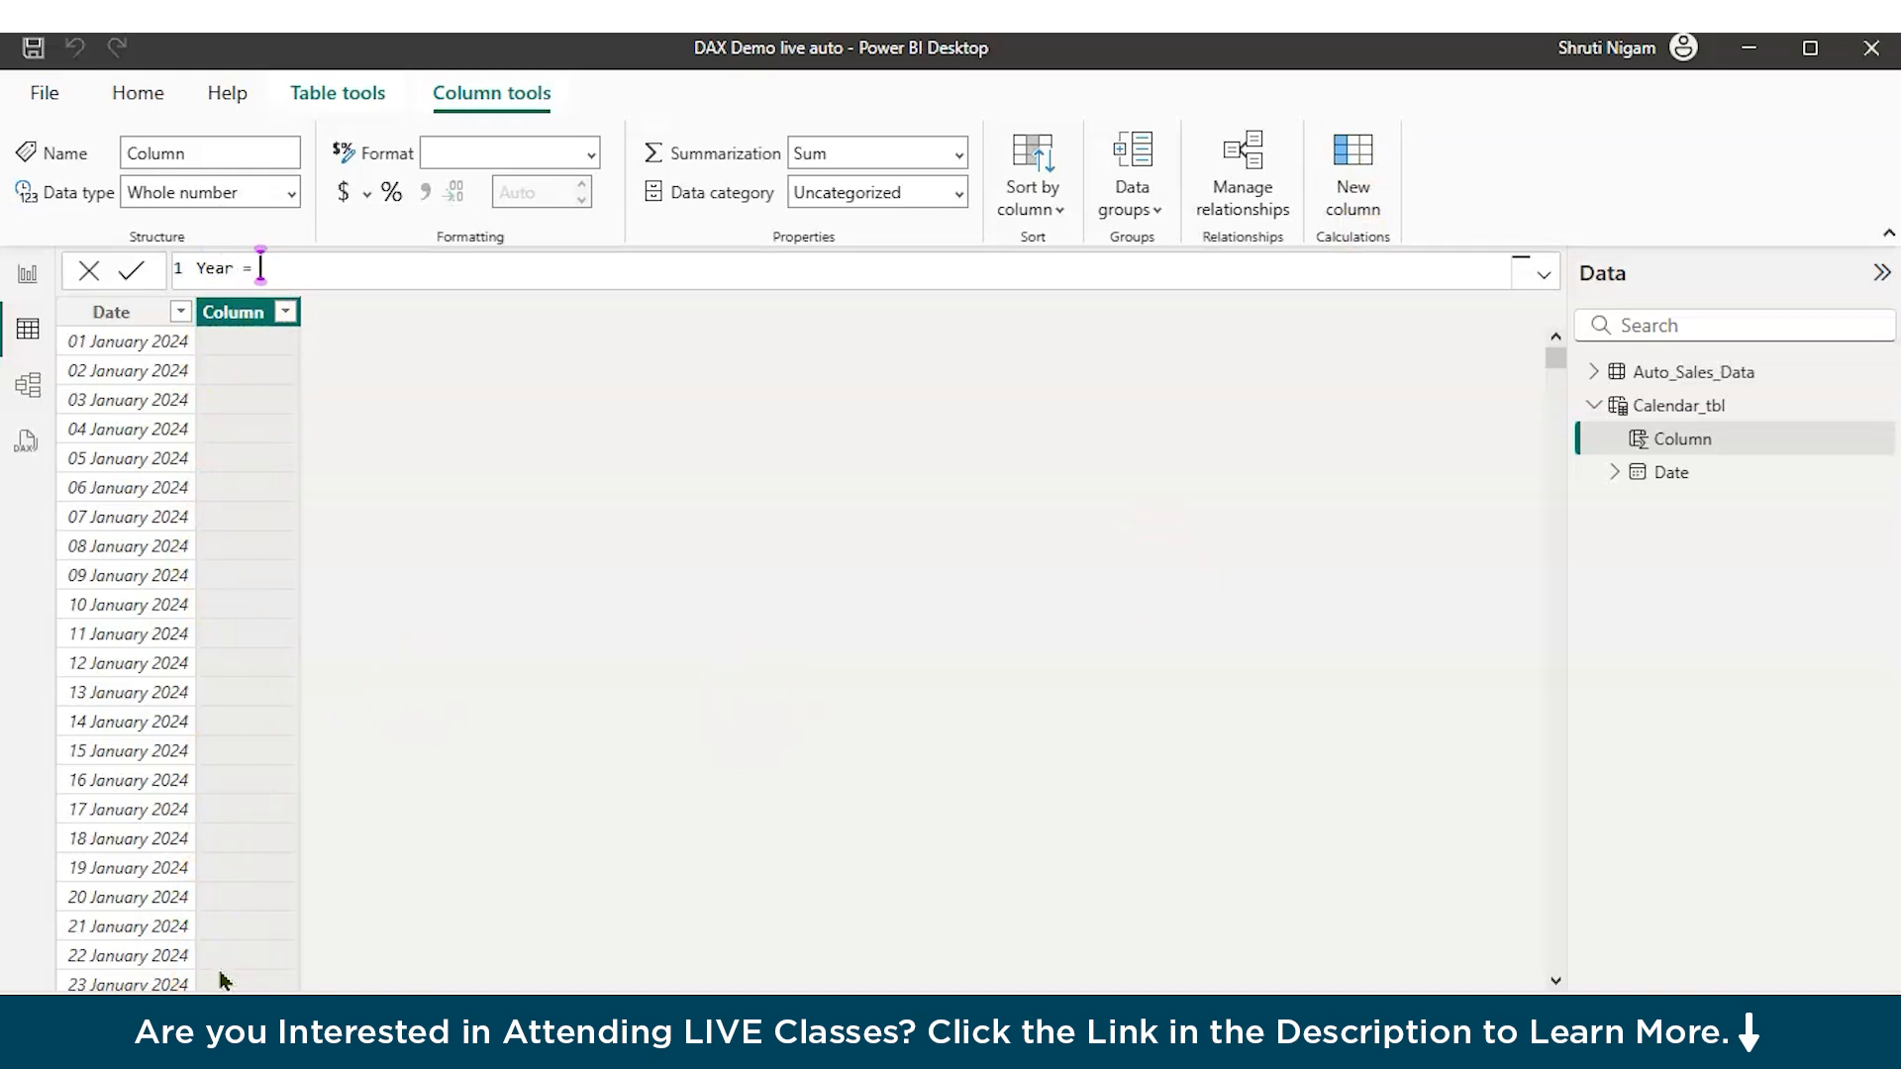
type("y")
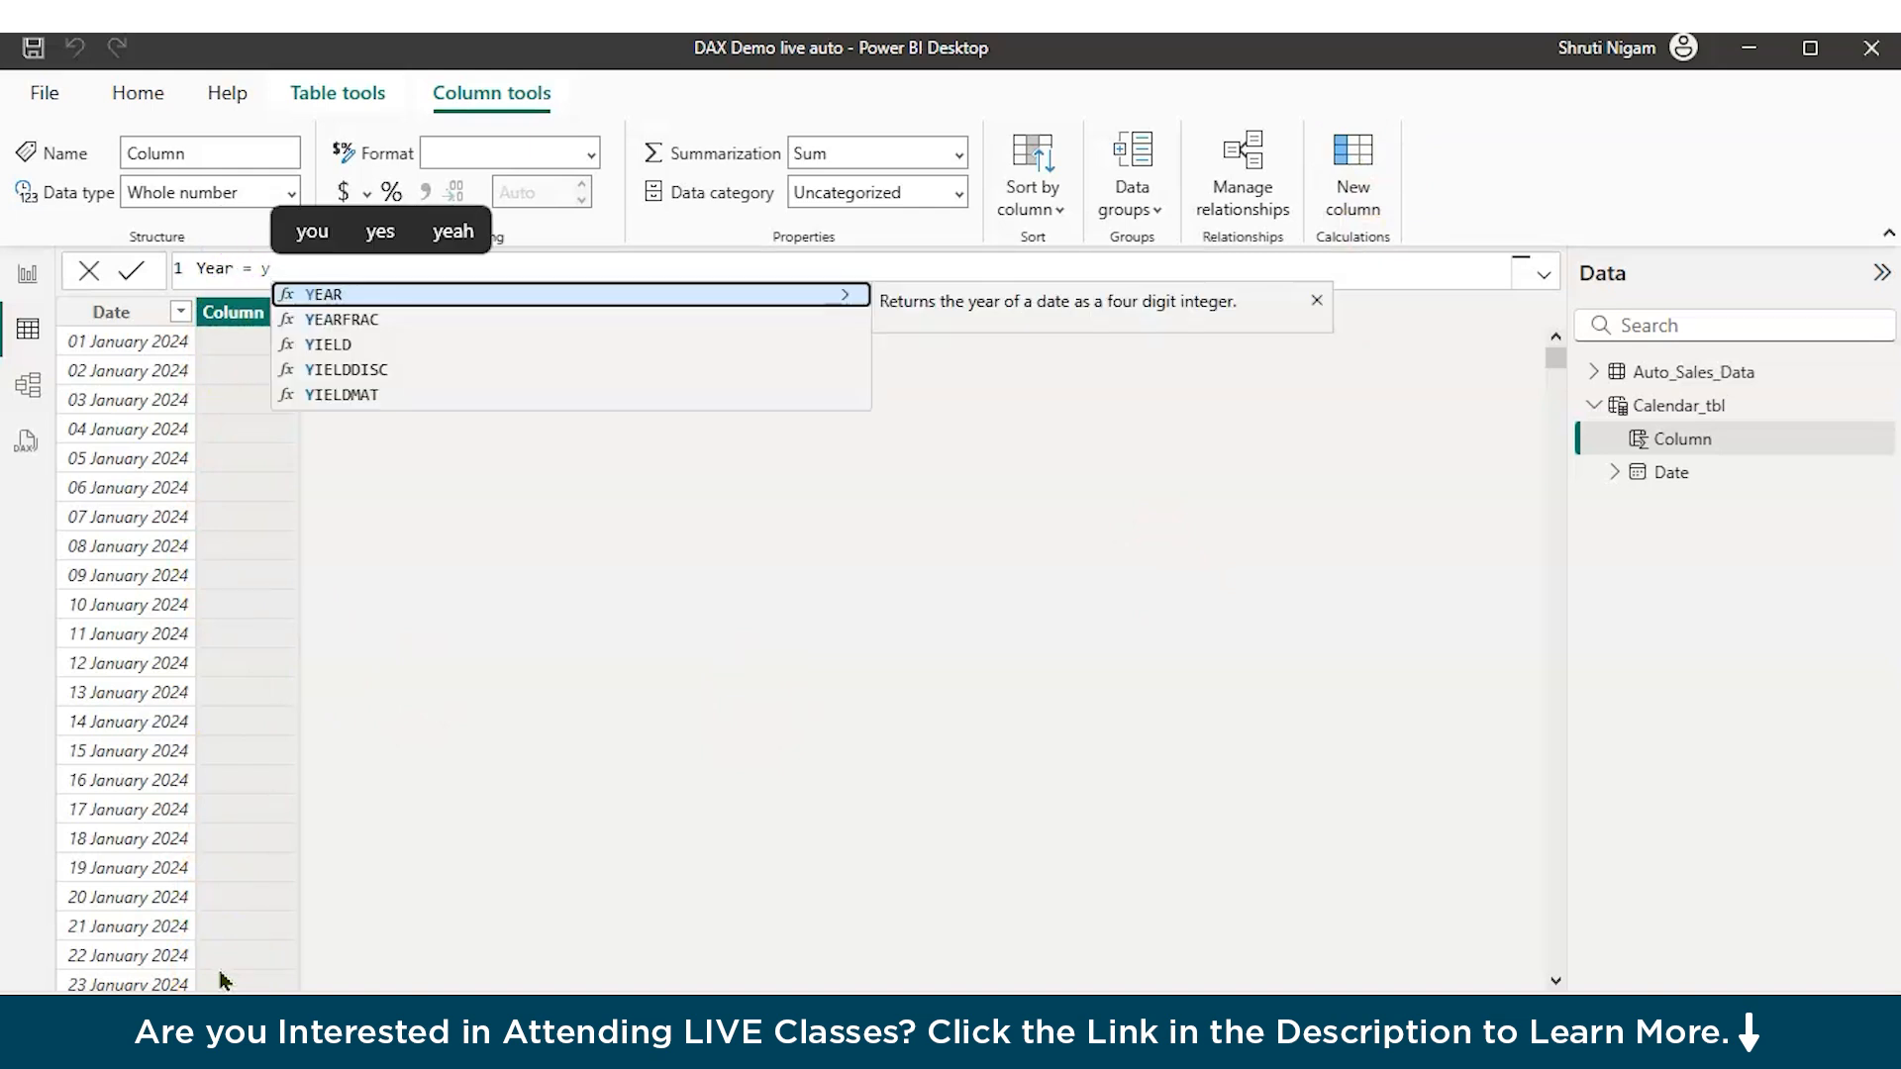
key("Tab")
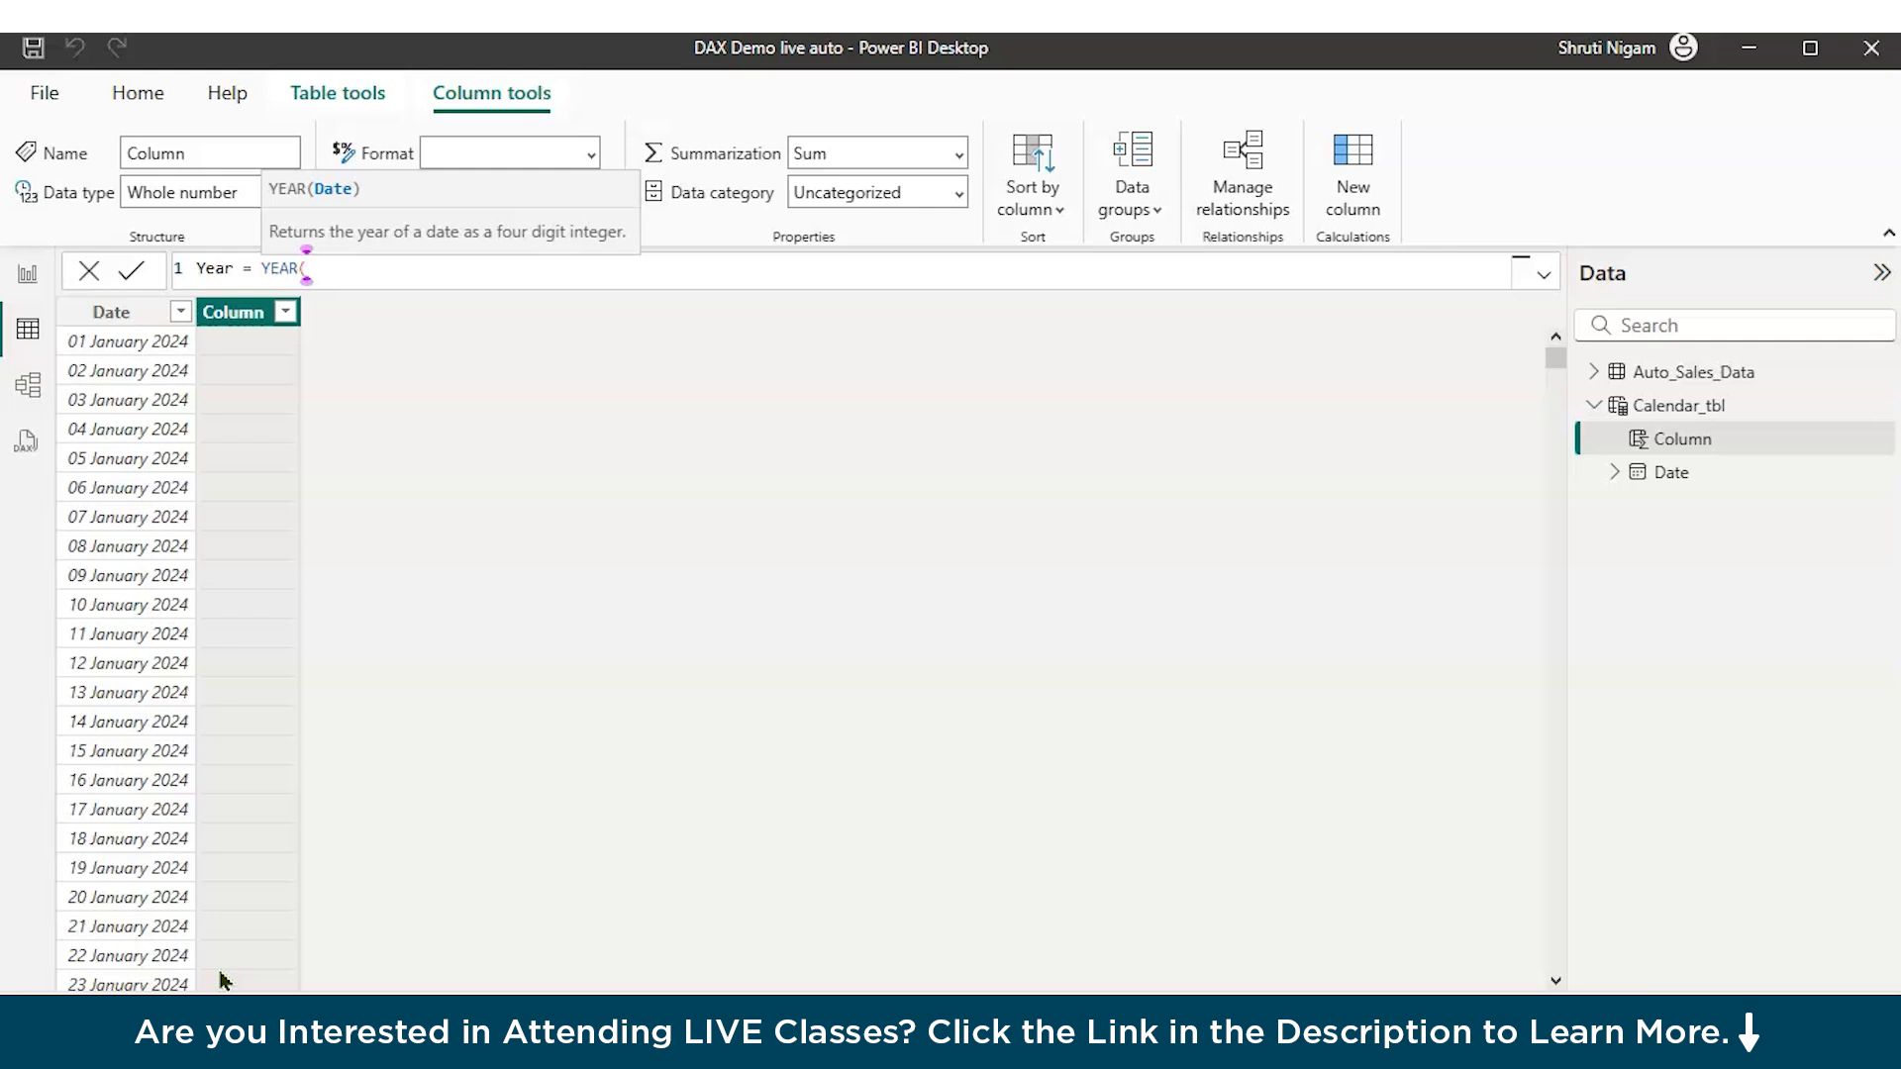
type("ca")
key("Down")
key("Tab")
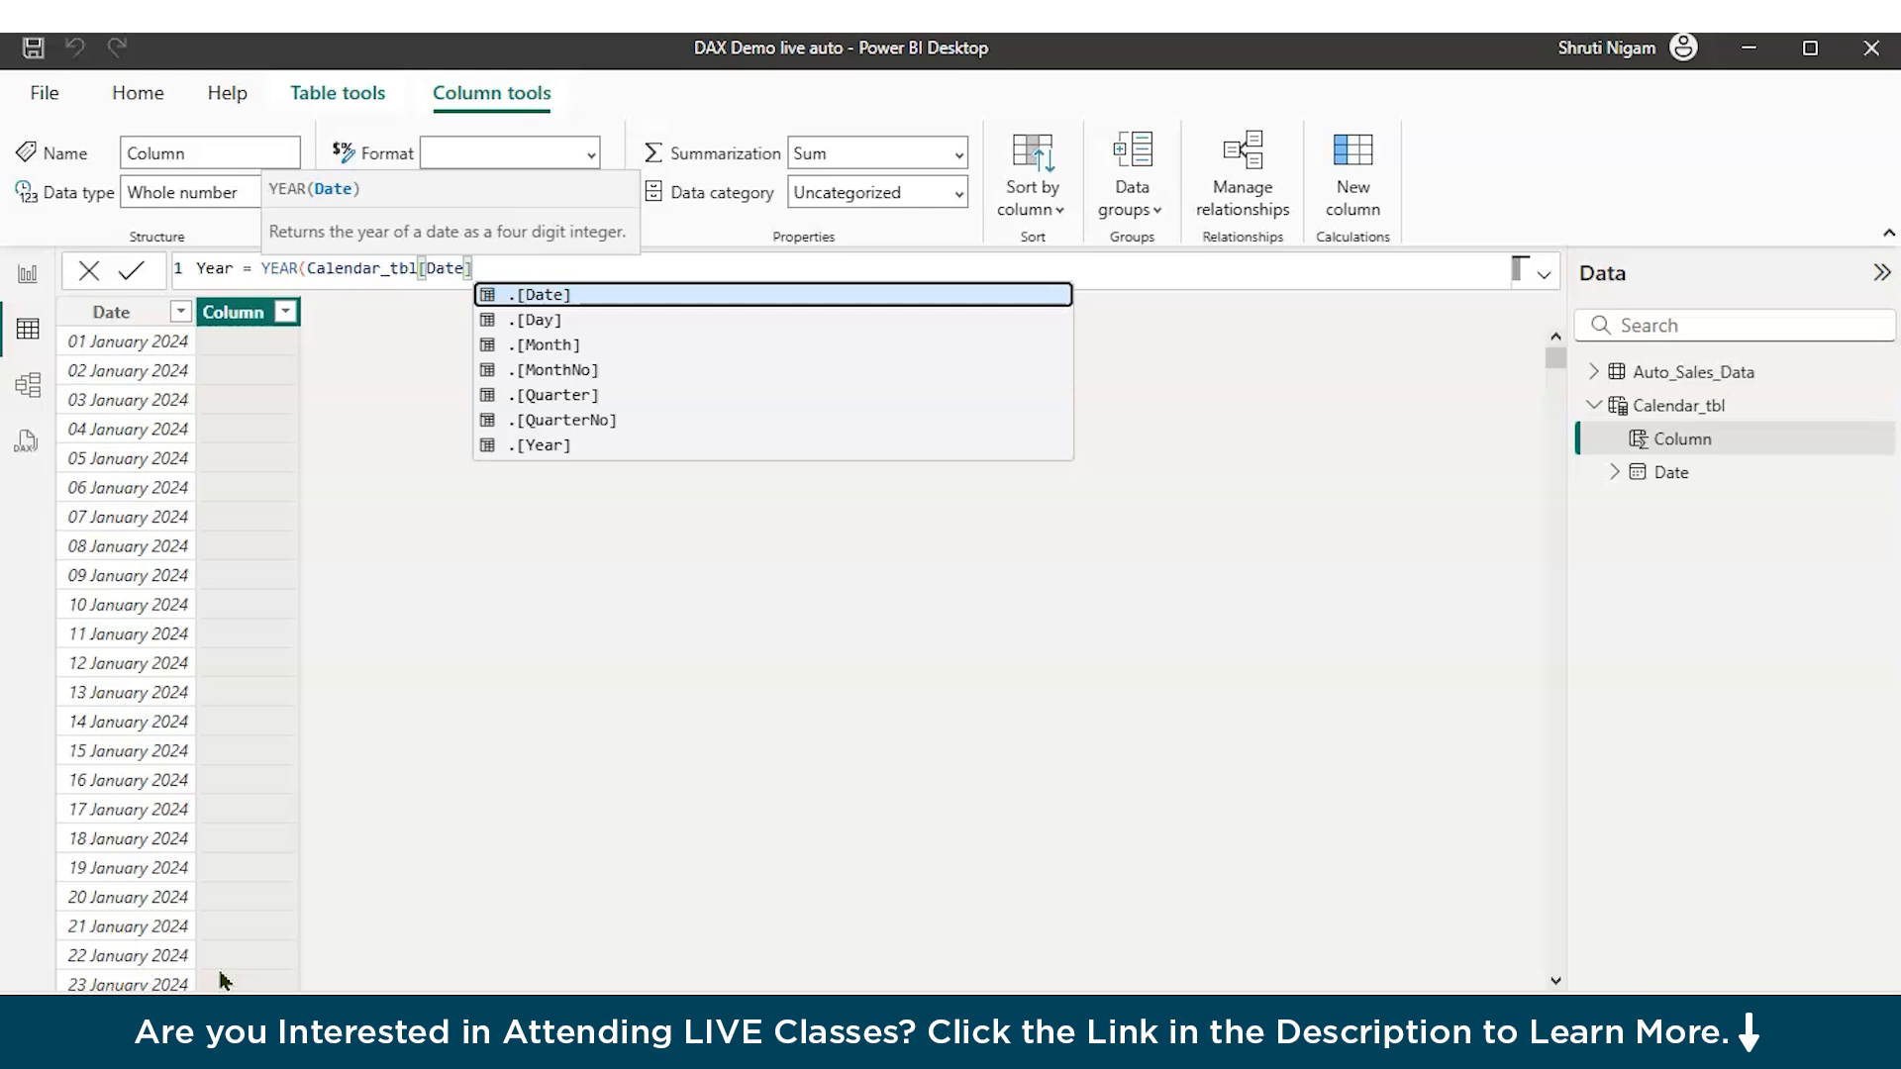
type(")")
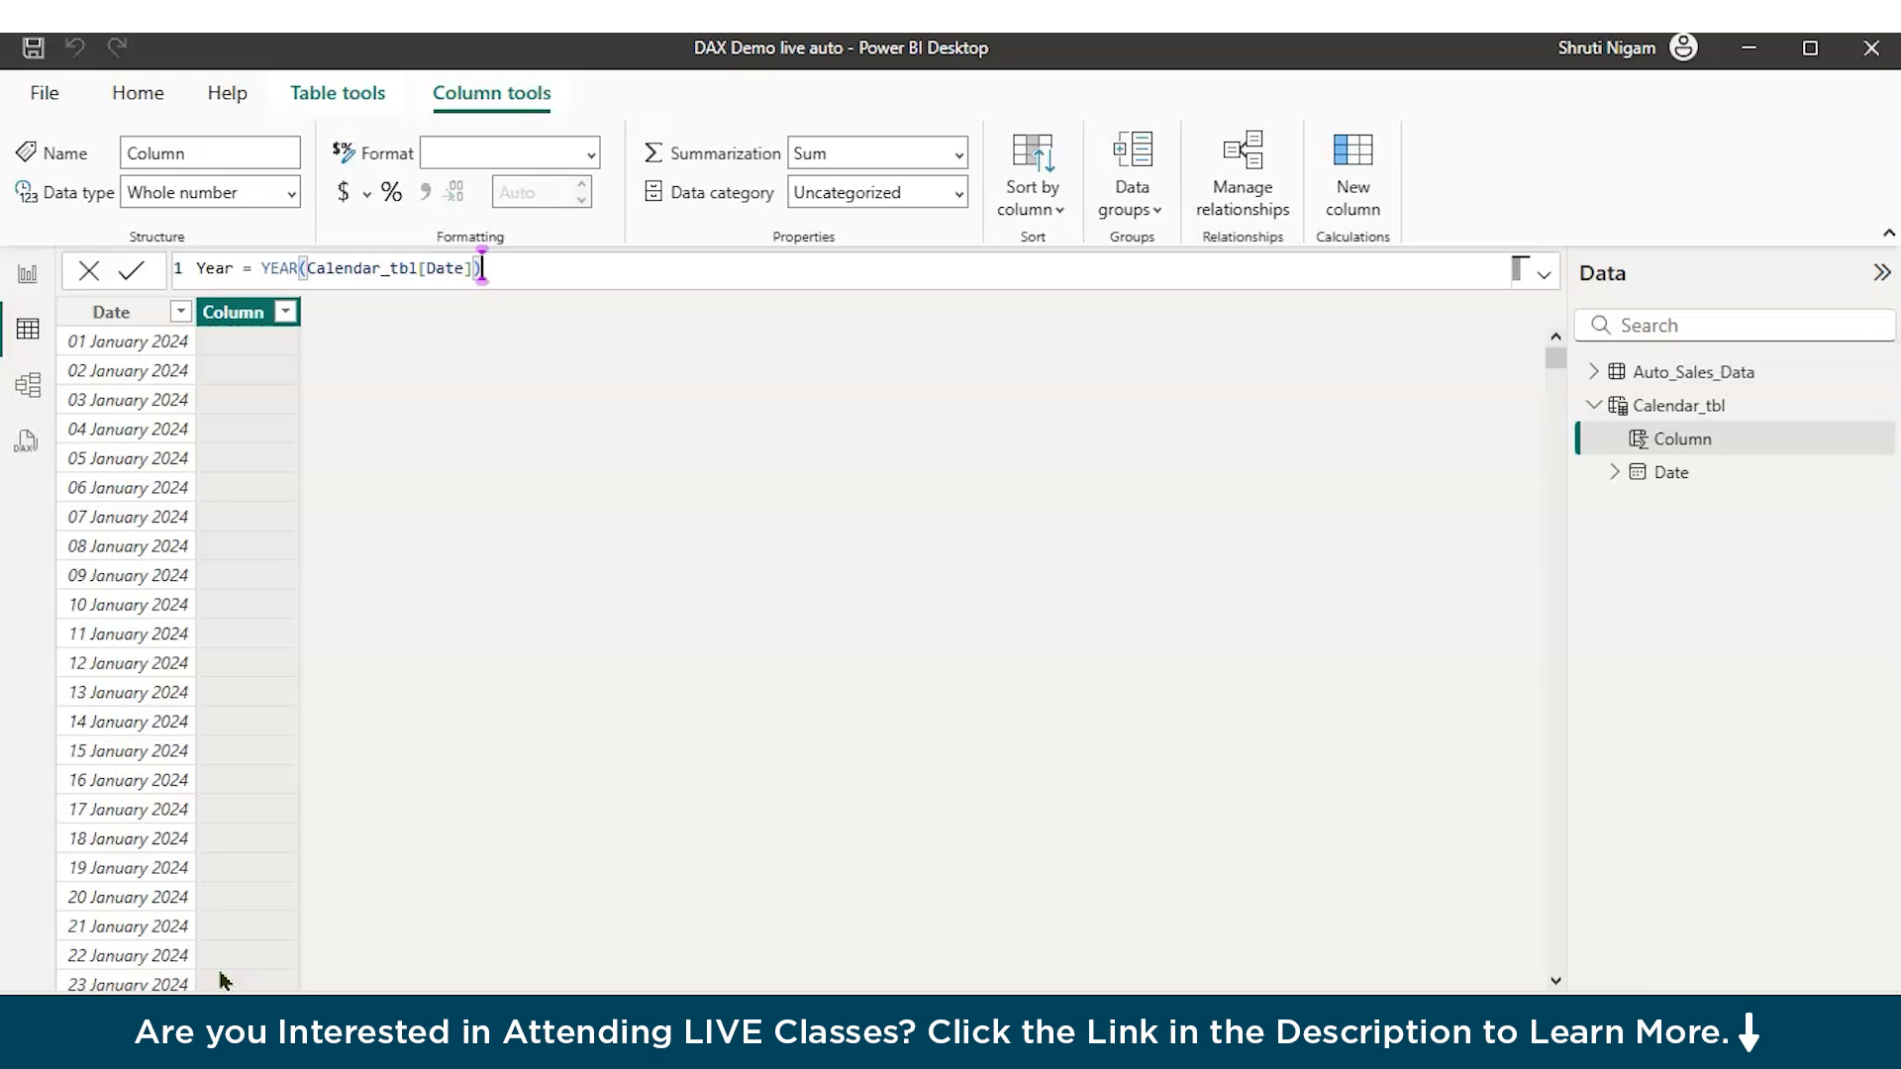
key("Return")
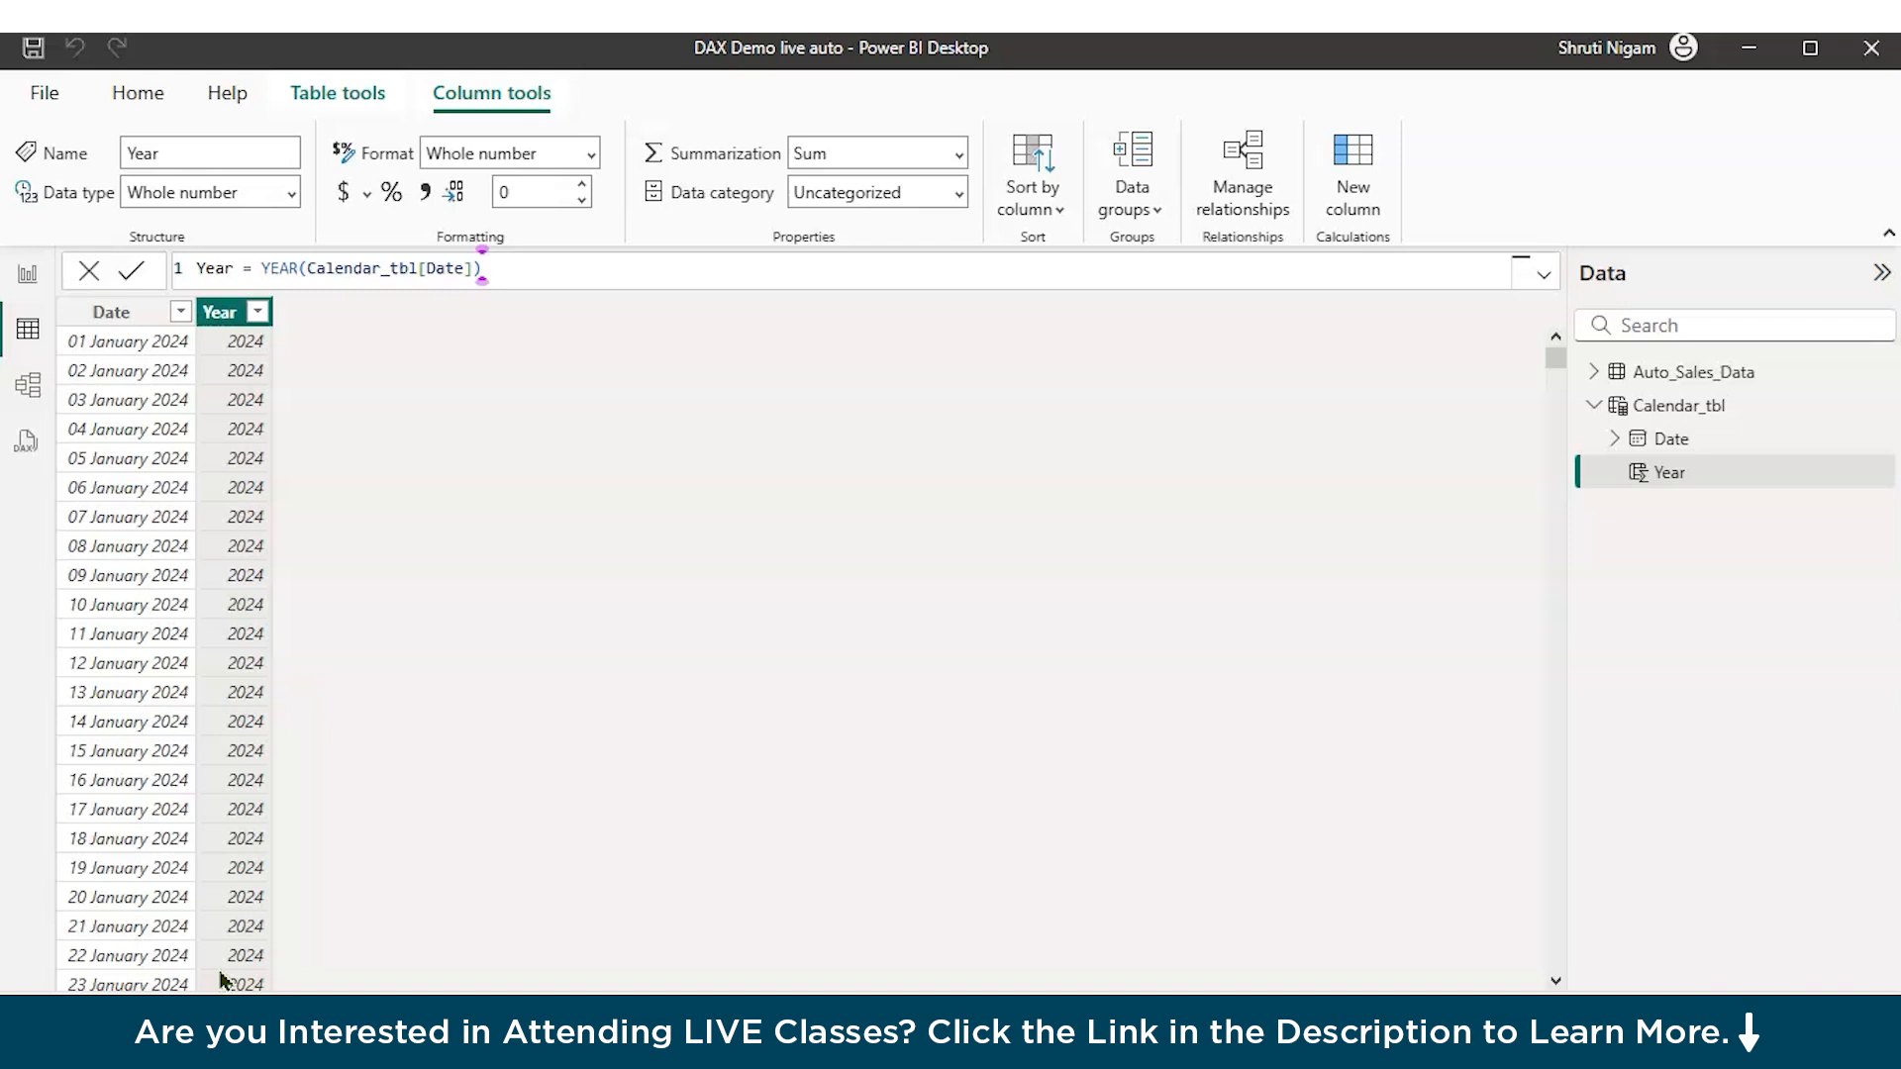
Step: Add a calculated column to Calendar_tbl defined as Month# = MONTH(Calendar_tbl[Date])
left_click(1353, 163)
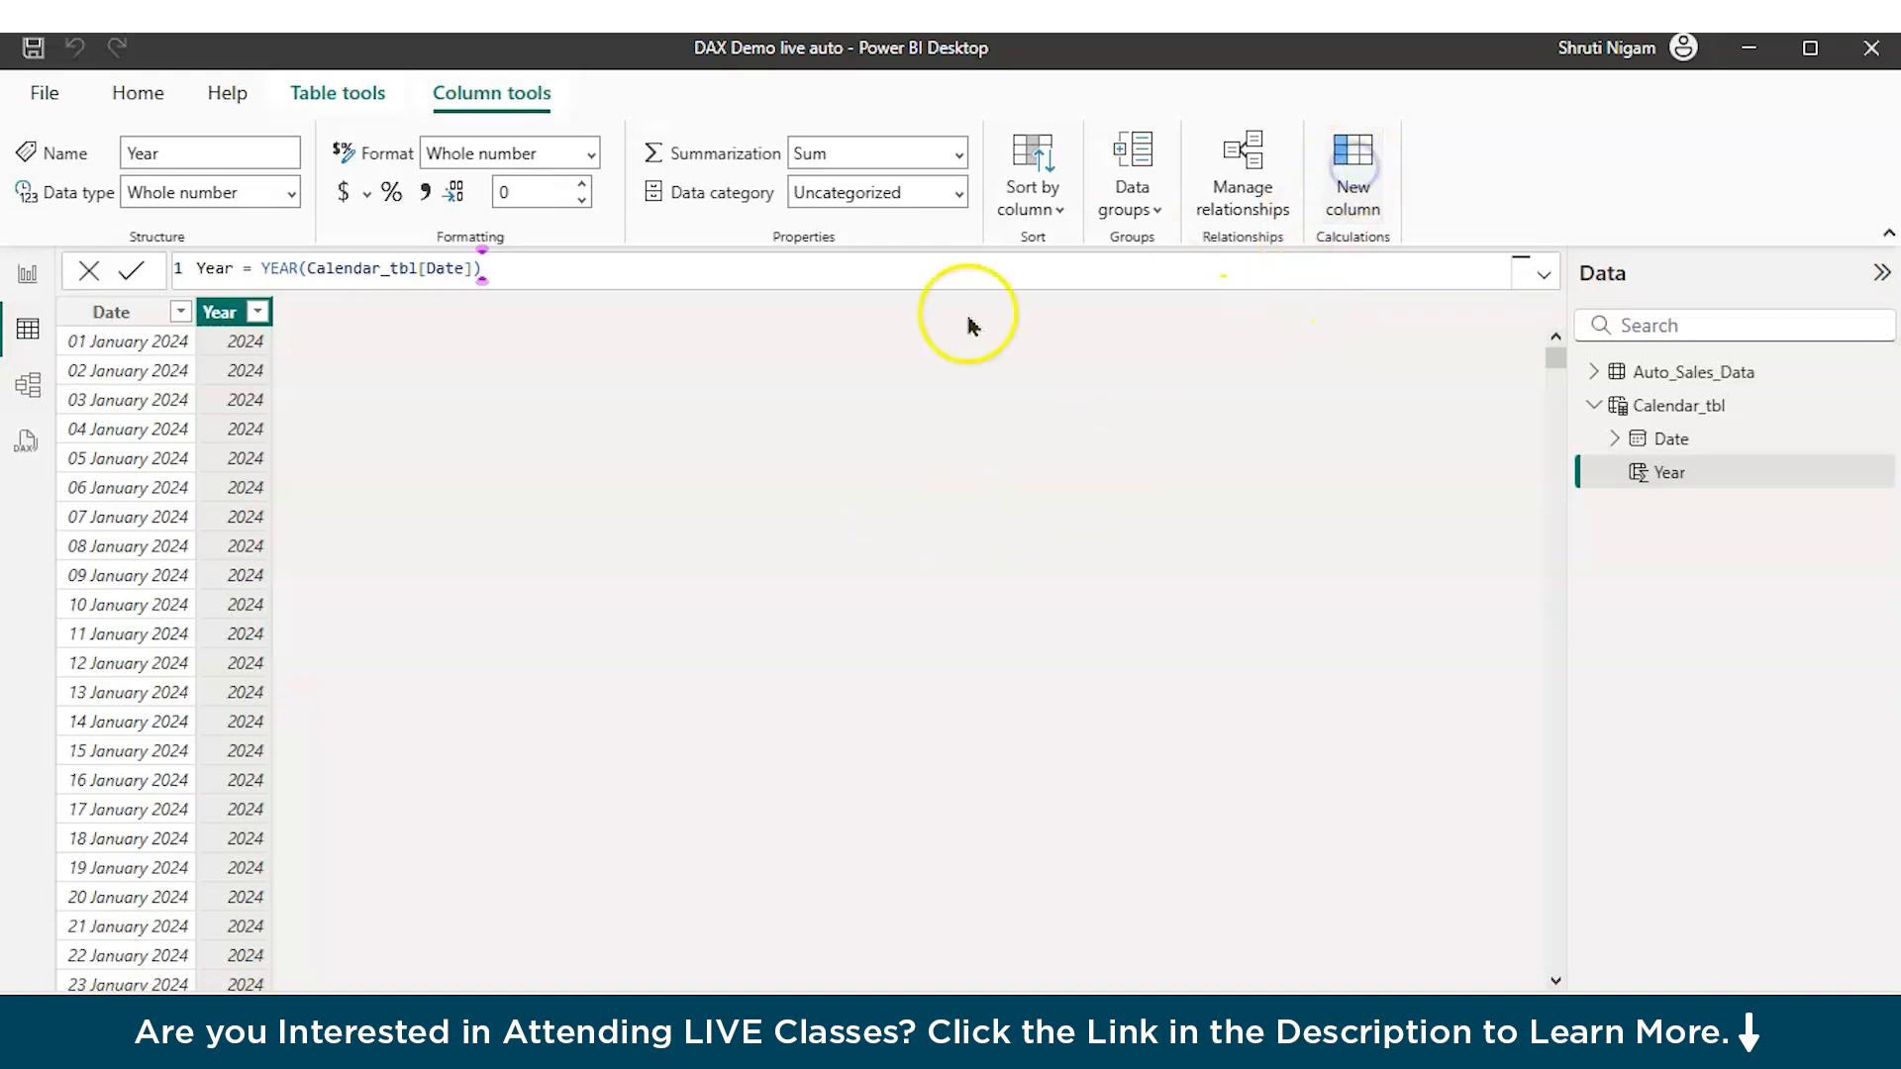
key("ctrl+a")
key("BackSpace")
type("Month# = mon")
key("Tab")
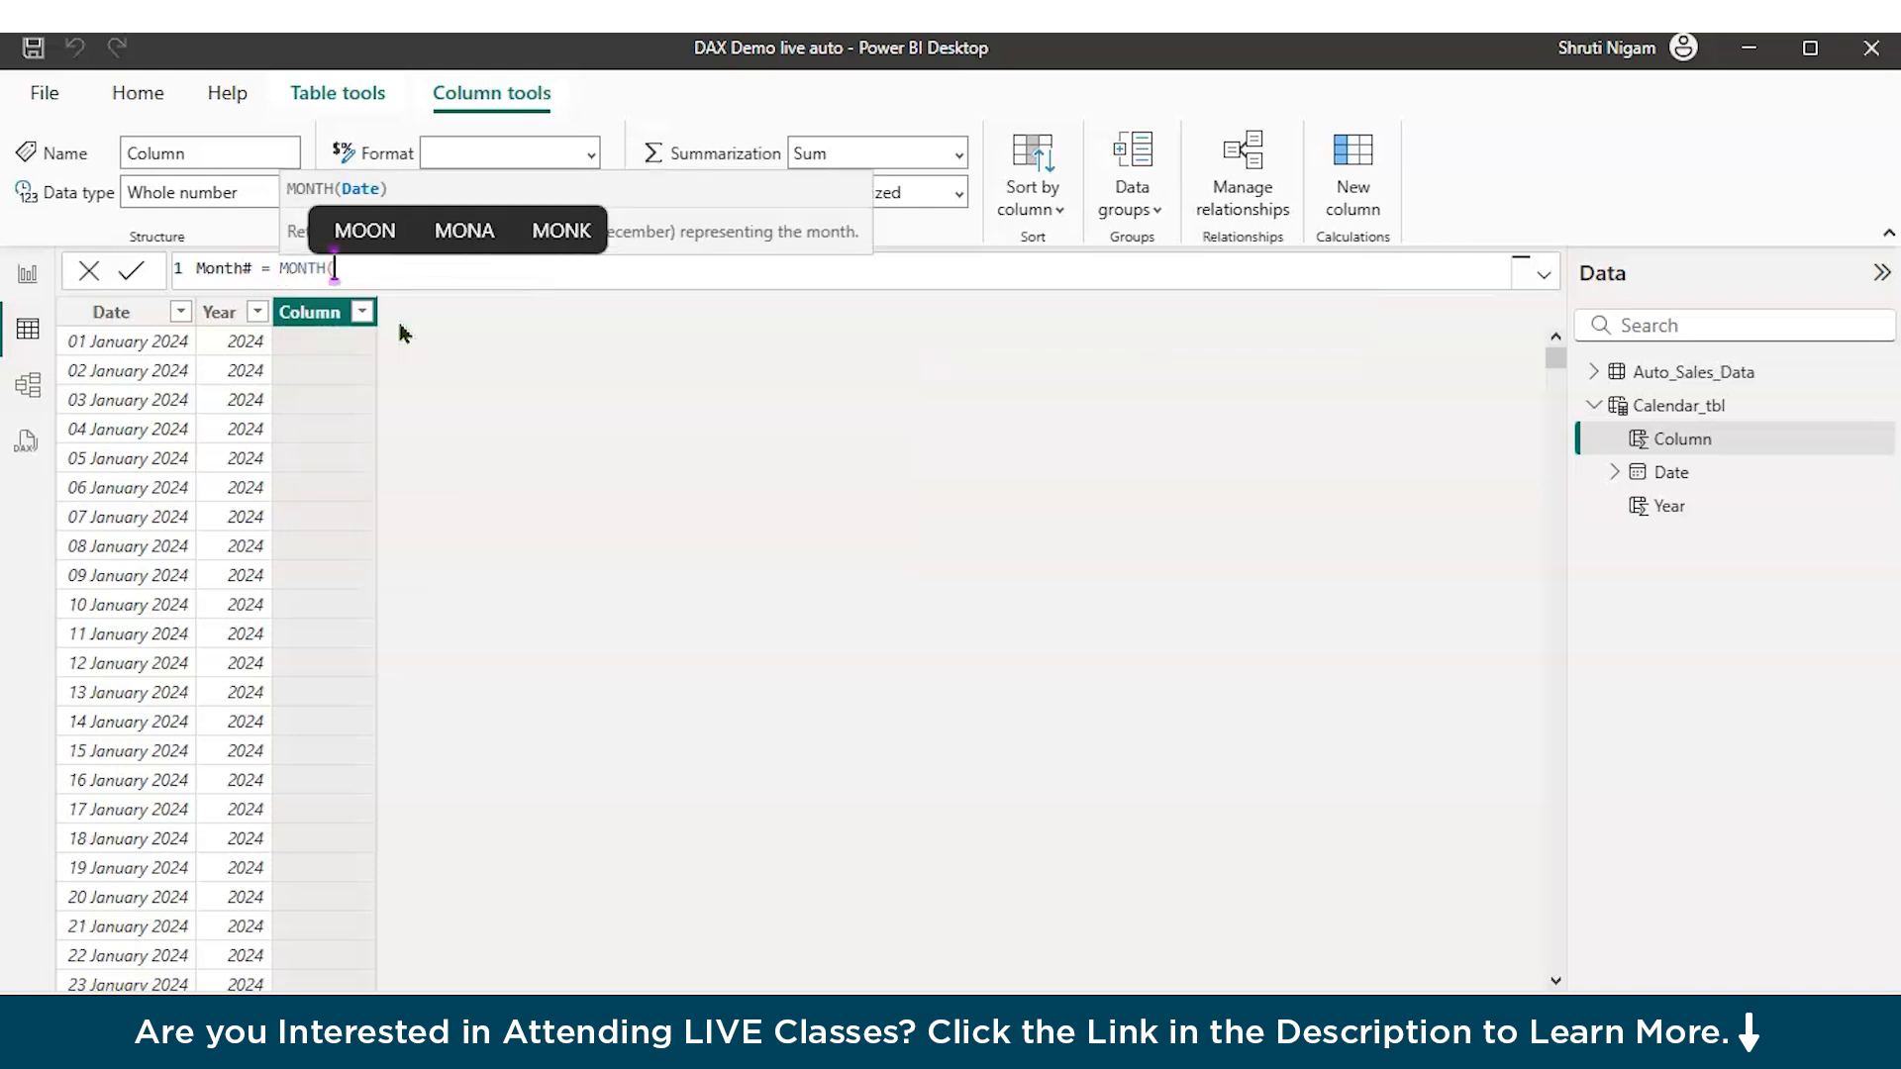
type("CA")
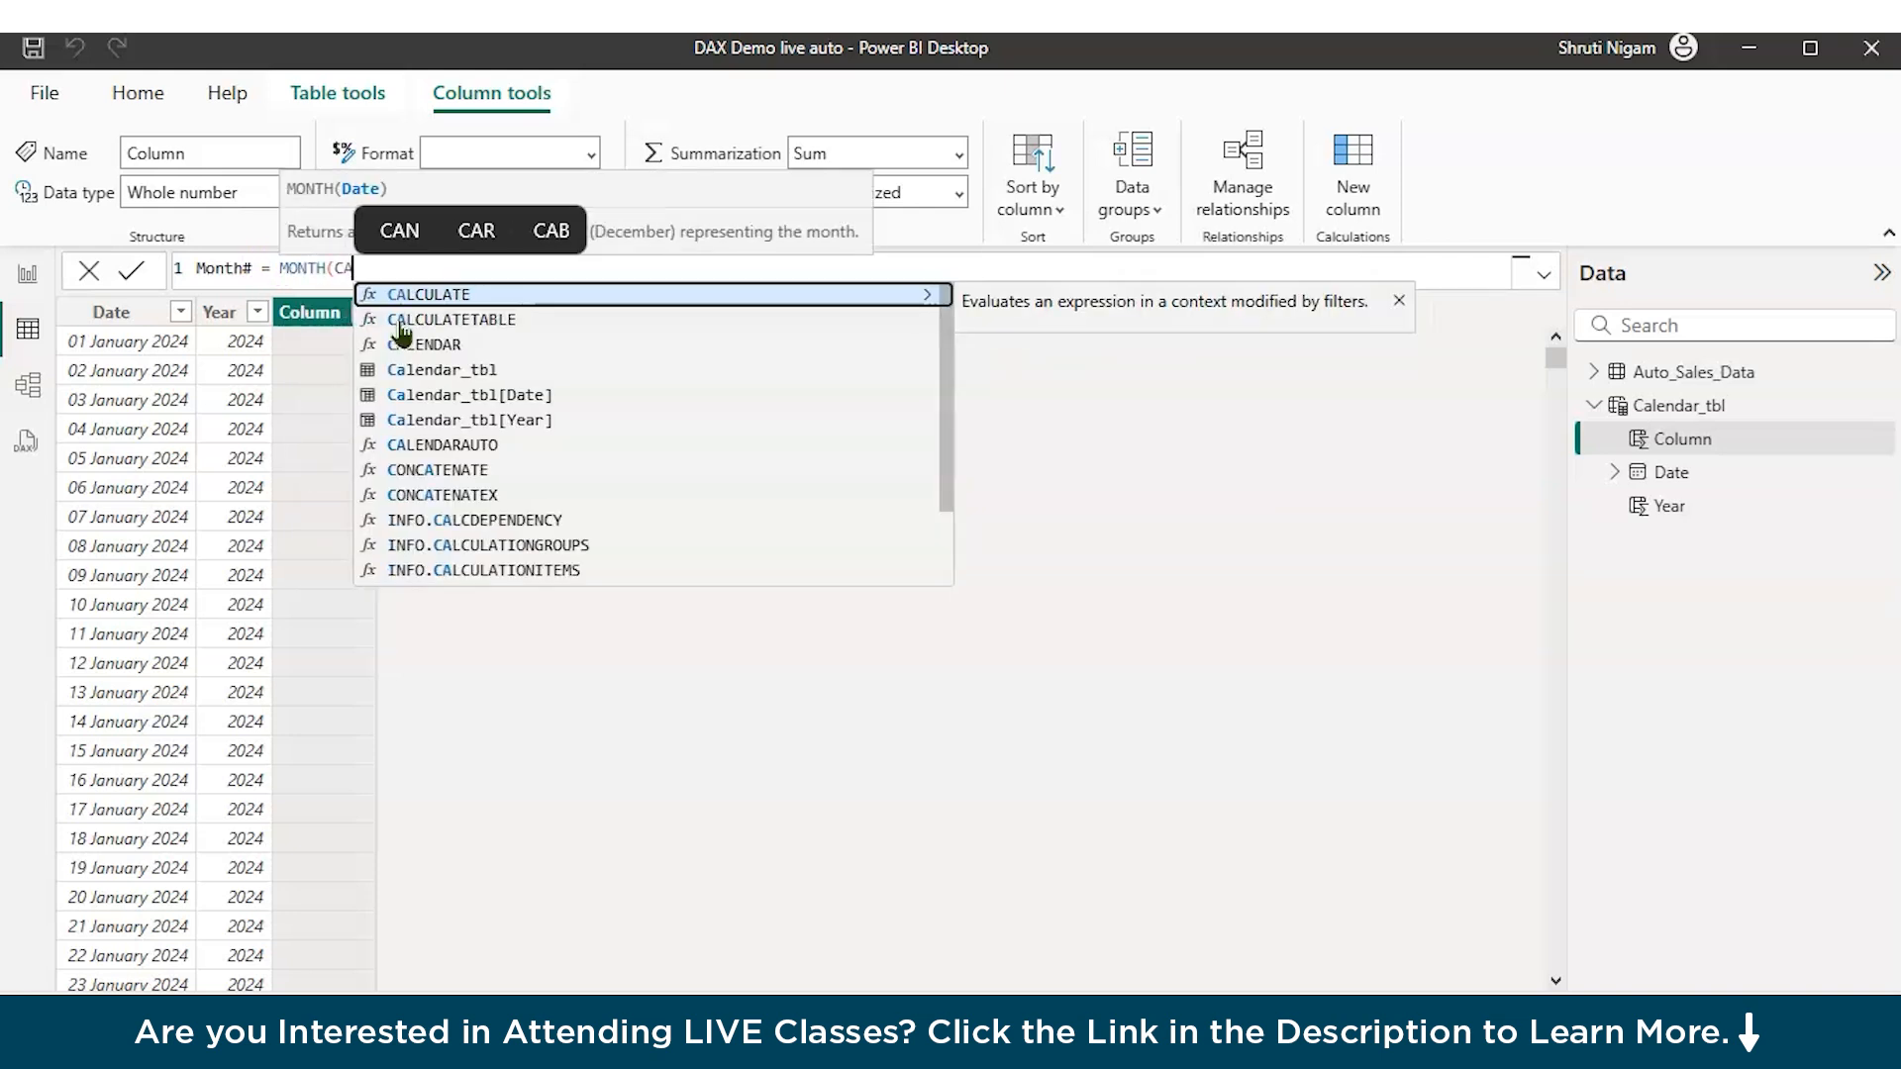
left_click(442, 394)
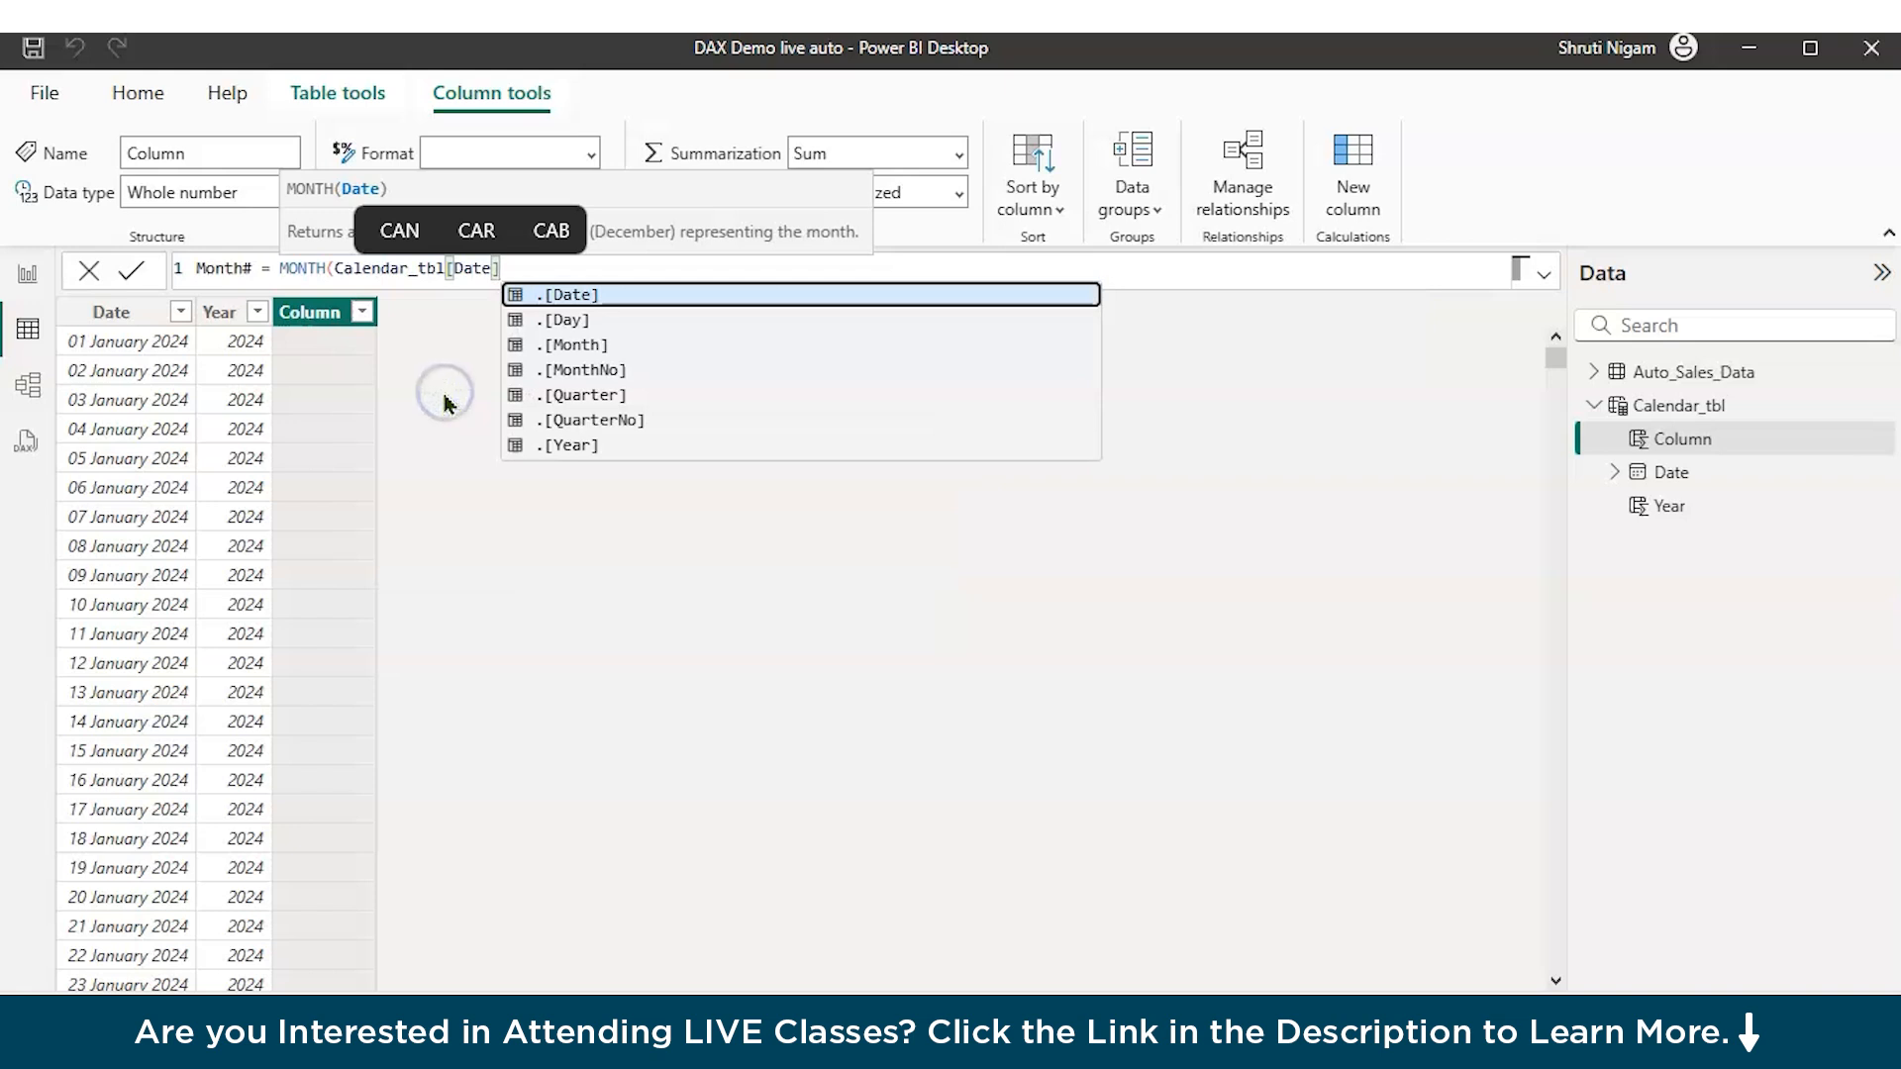
type(")")
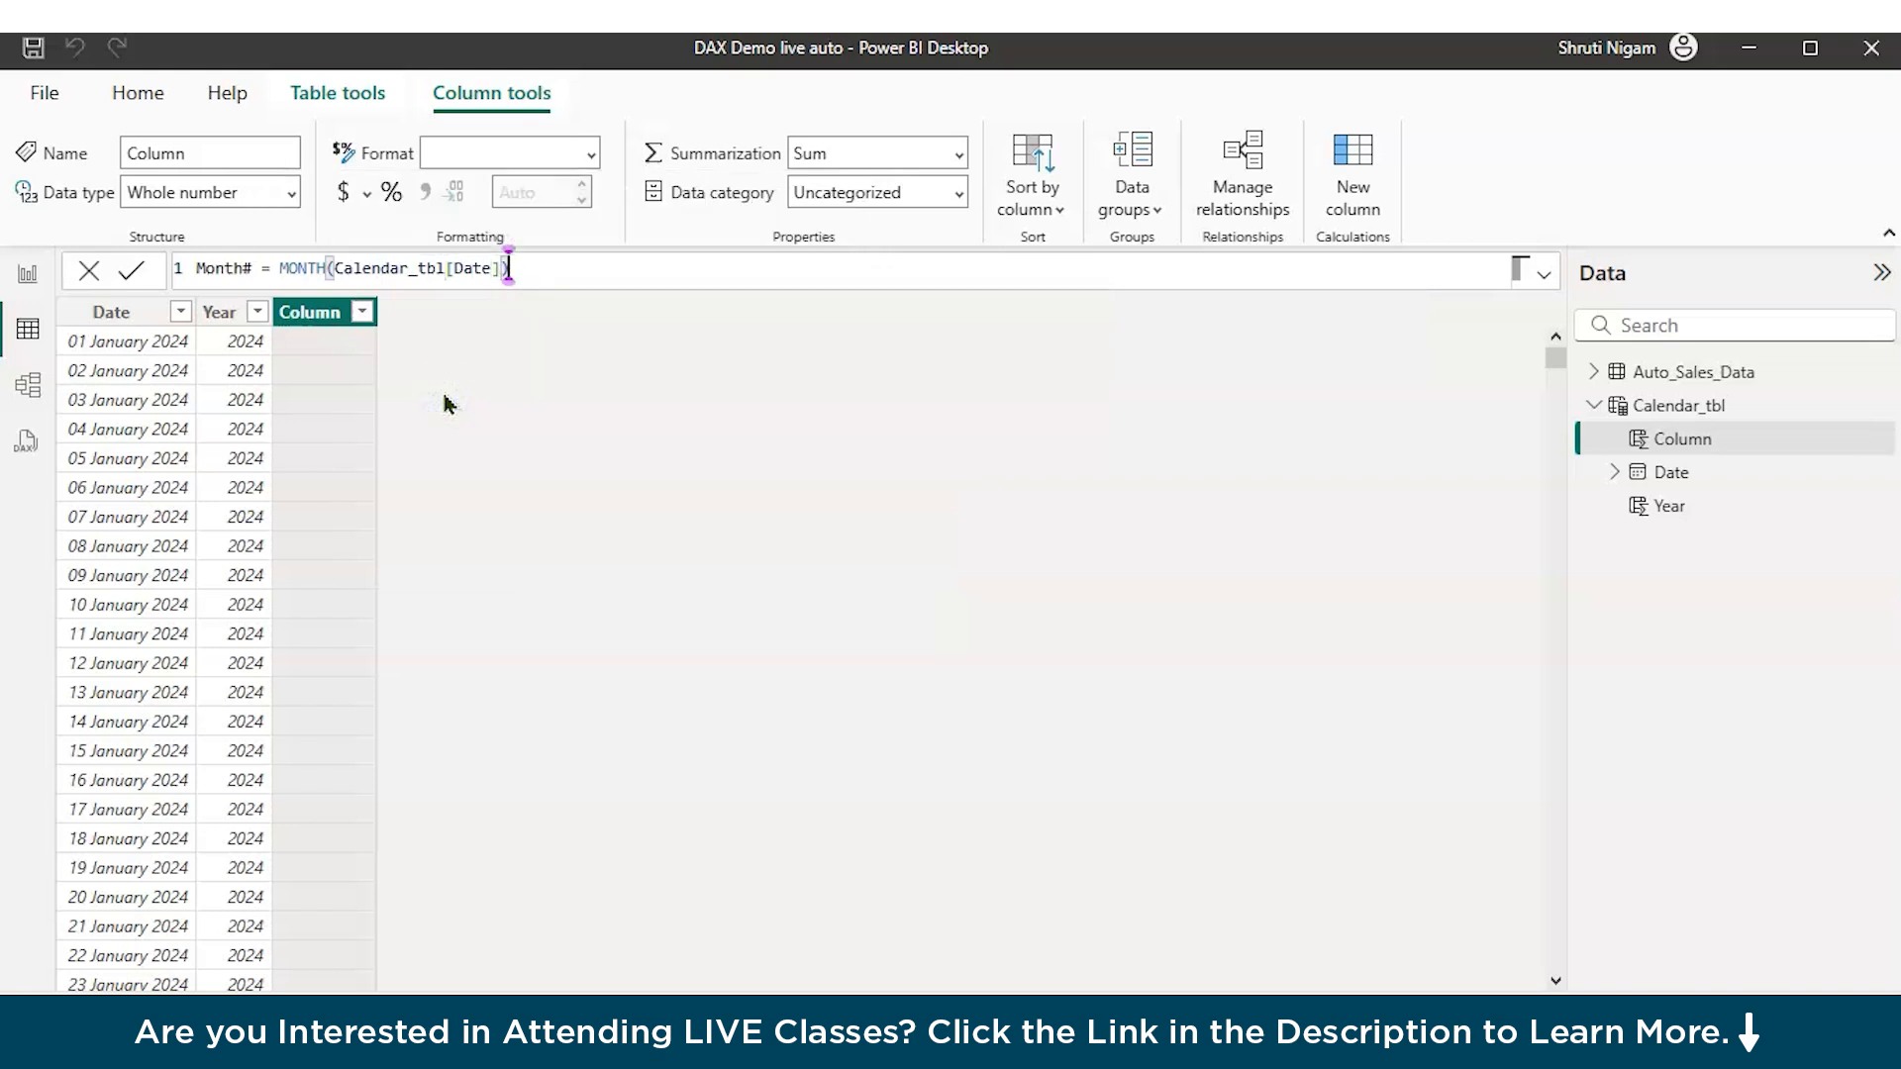
key("Return")
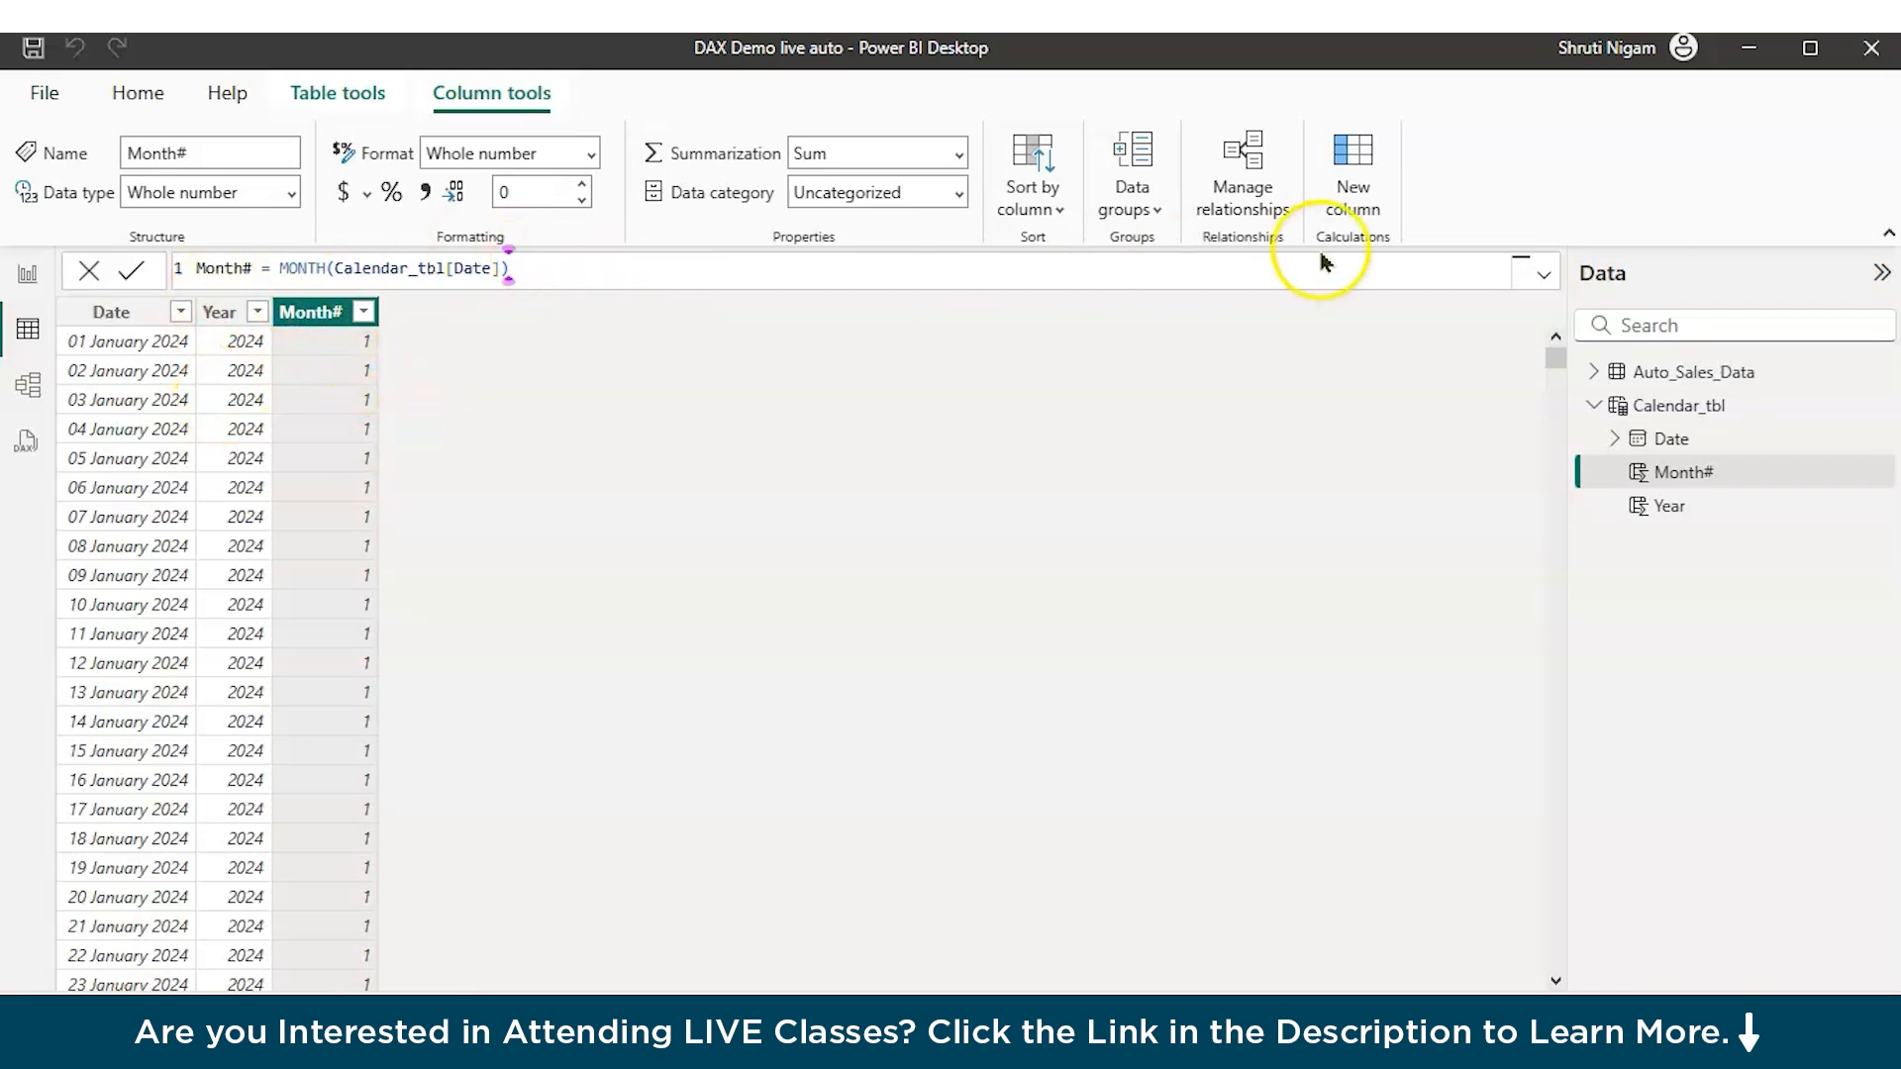
Step: Add a calculated column to Calendar_tbl defined as QTR = QUARTER(Calendar_tbl[Date])
left_click(1347, 181)
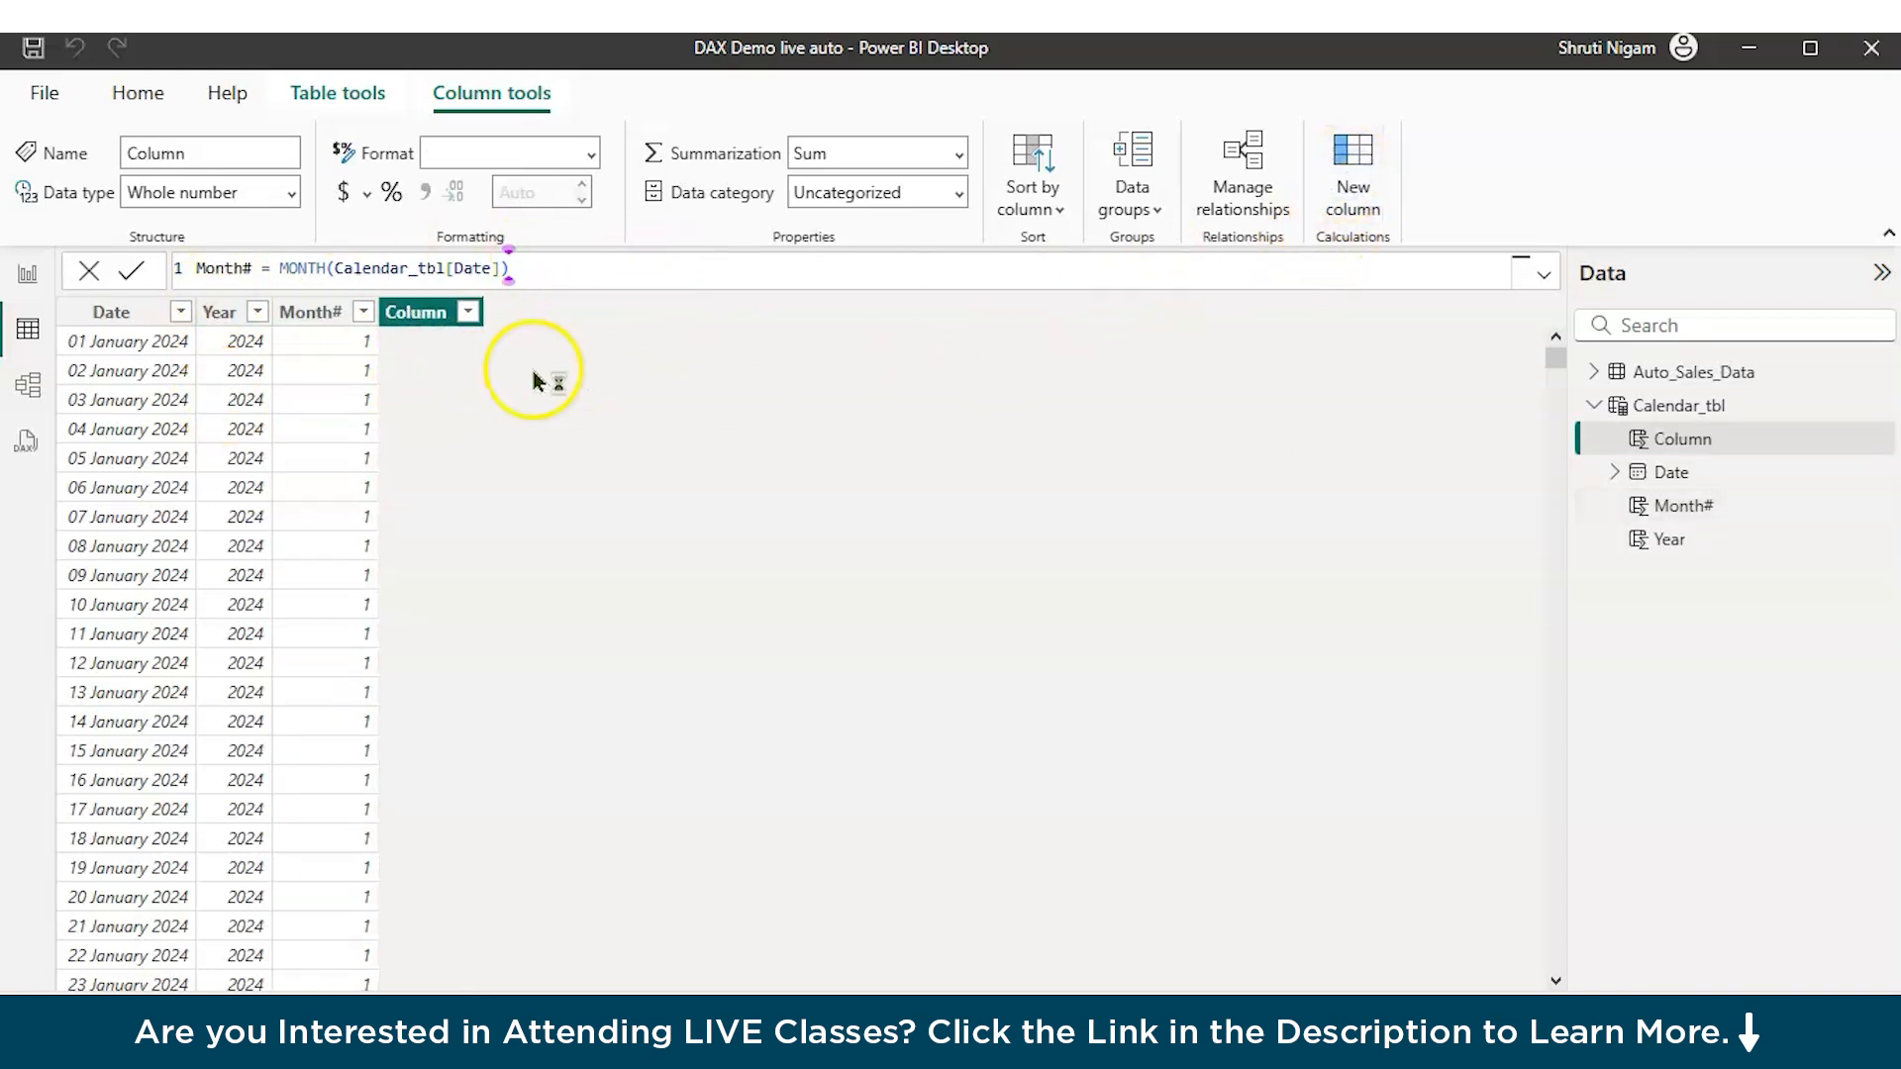
type("QTR = ")
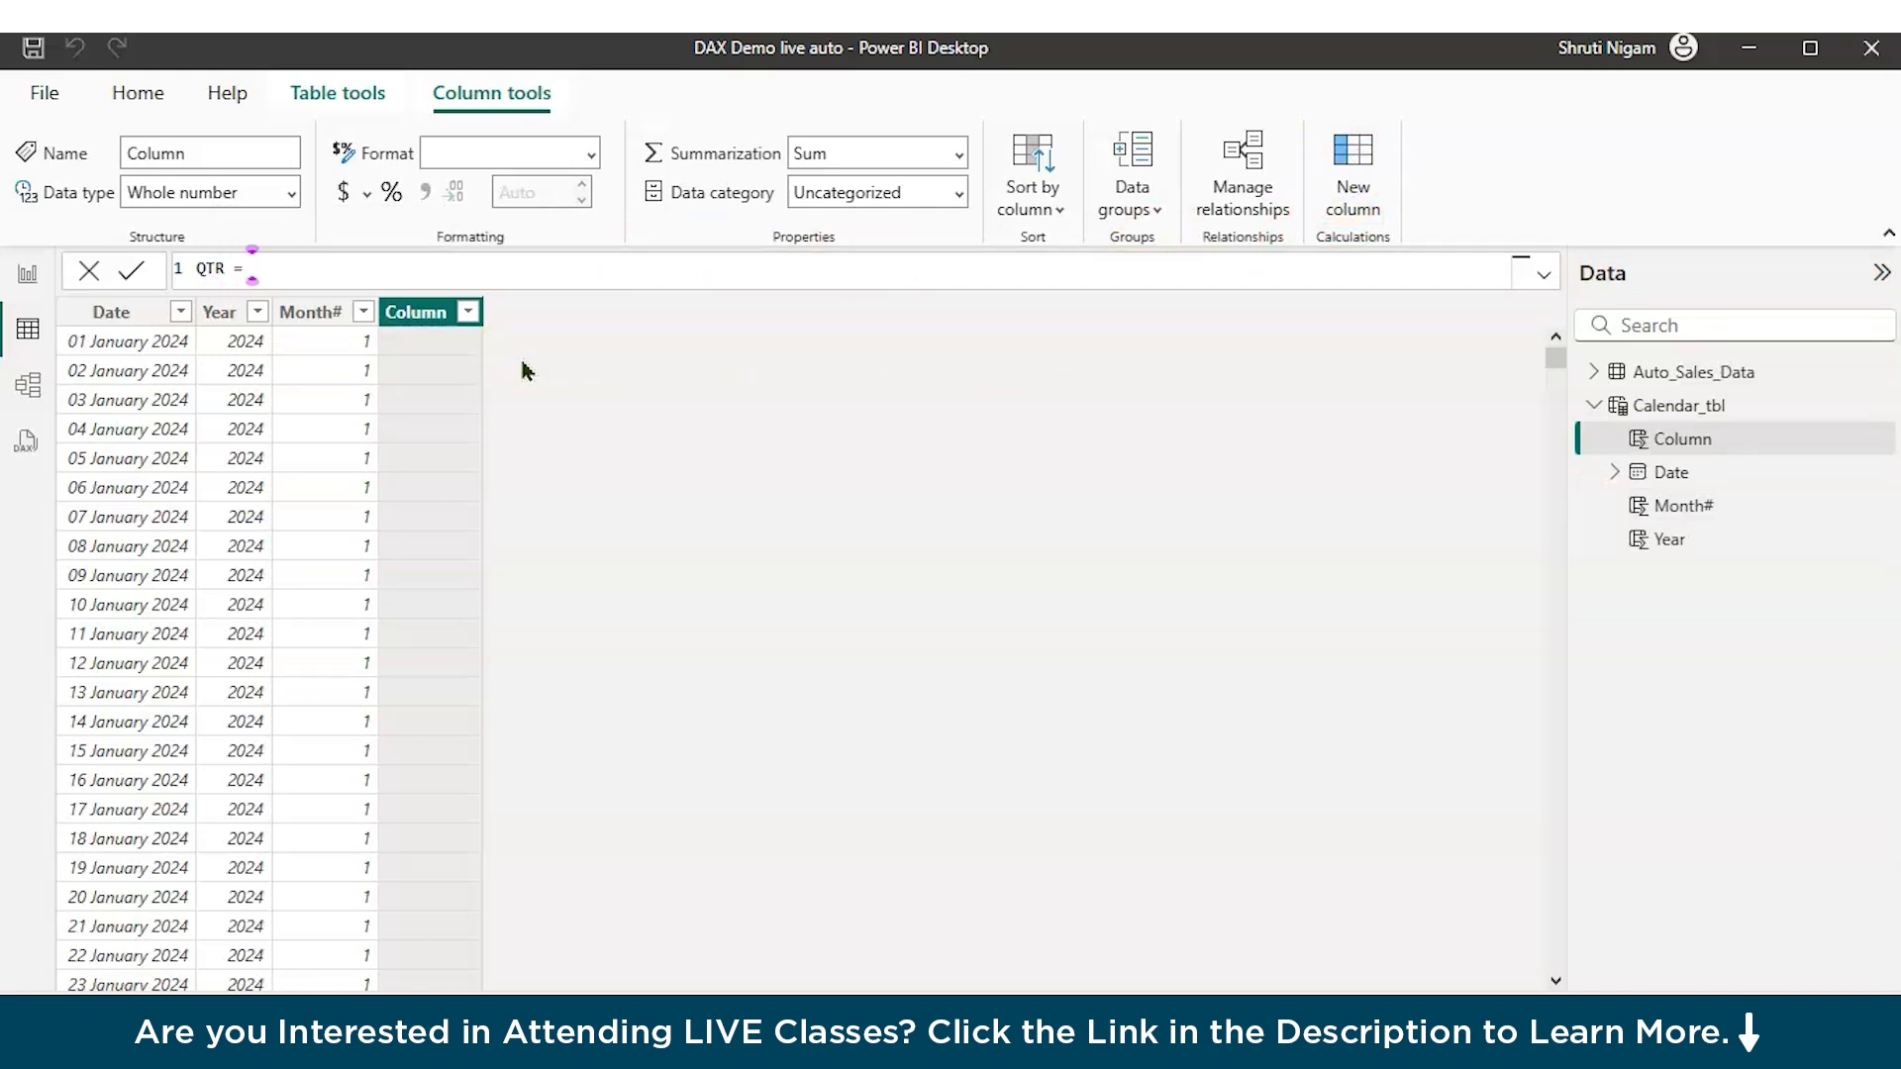
type("qu")
key("Tab")
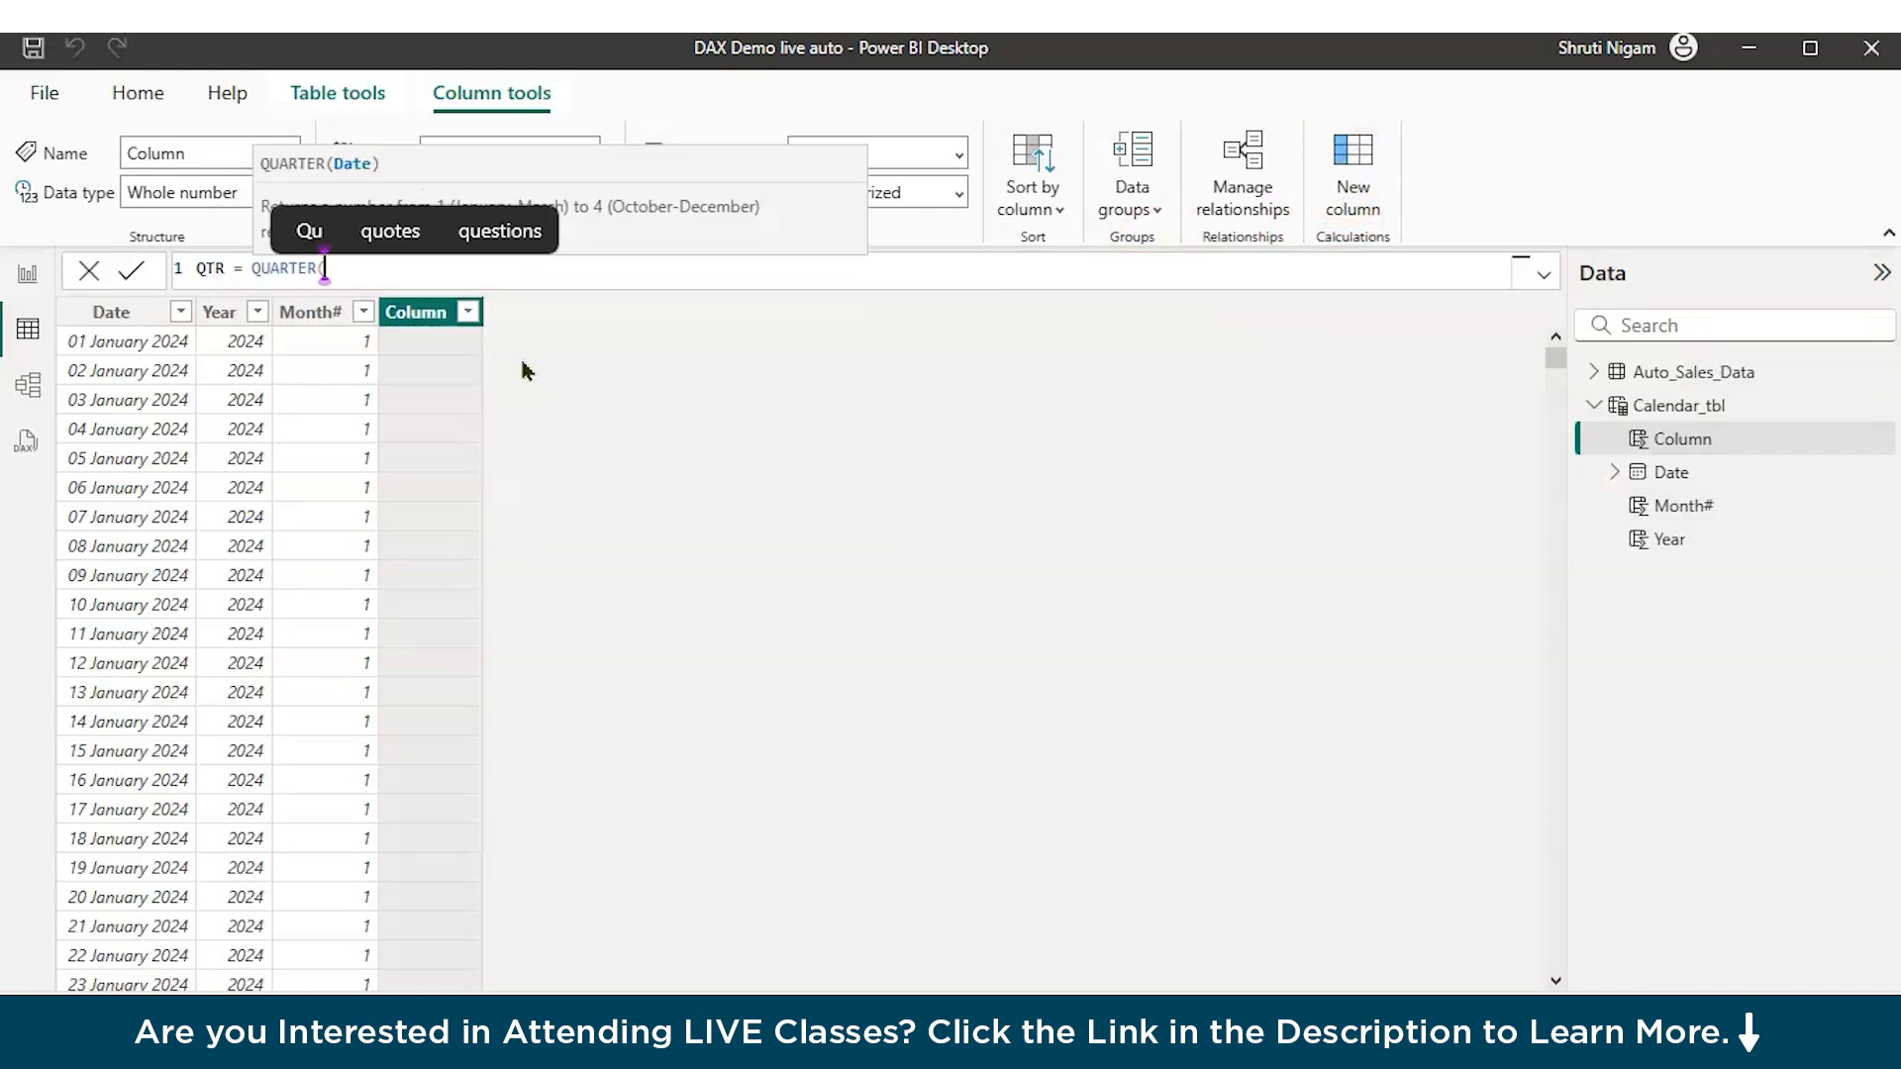
type("cal")
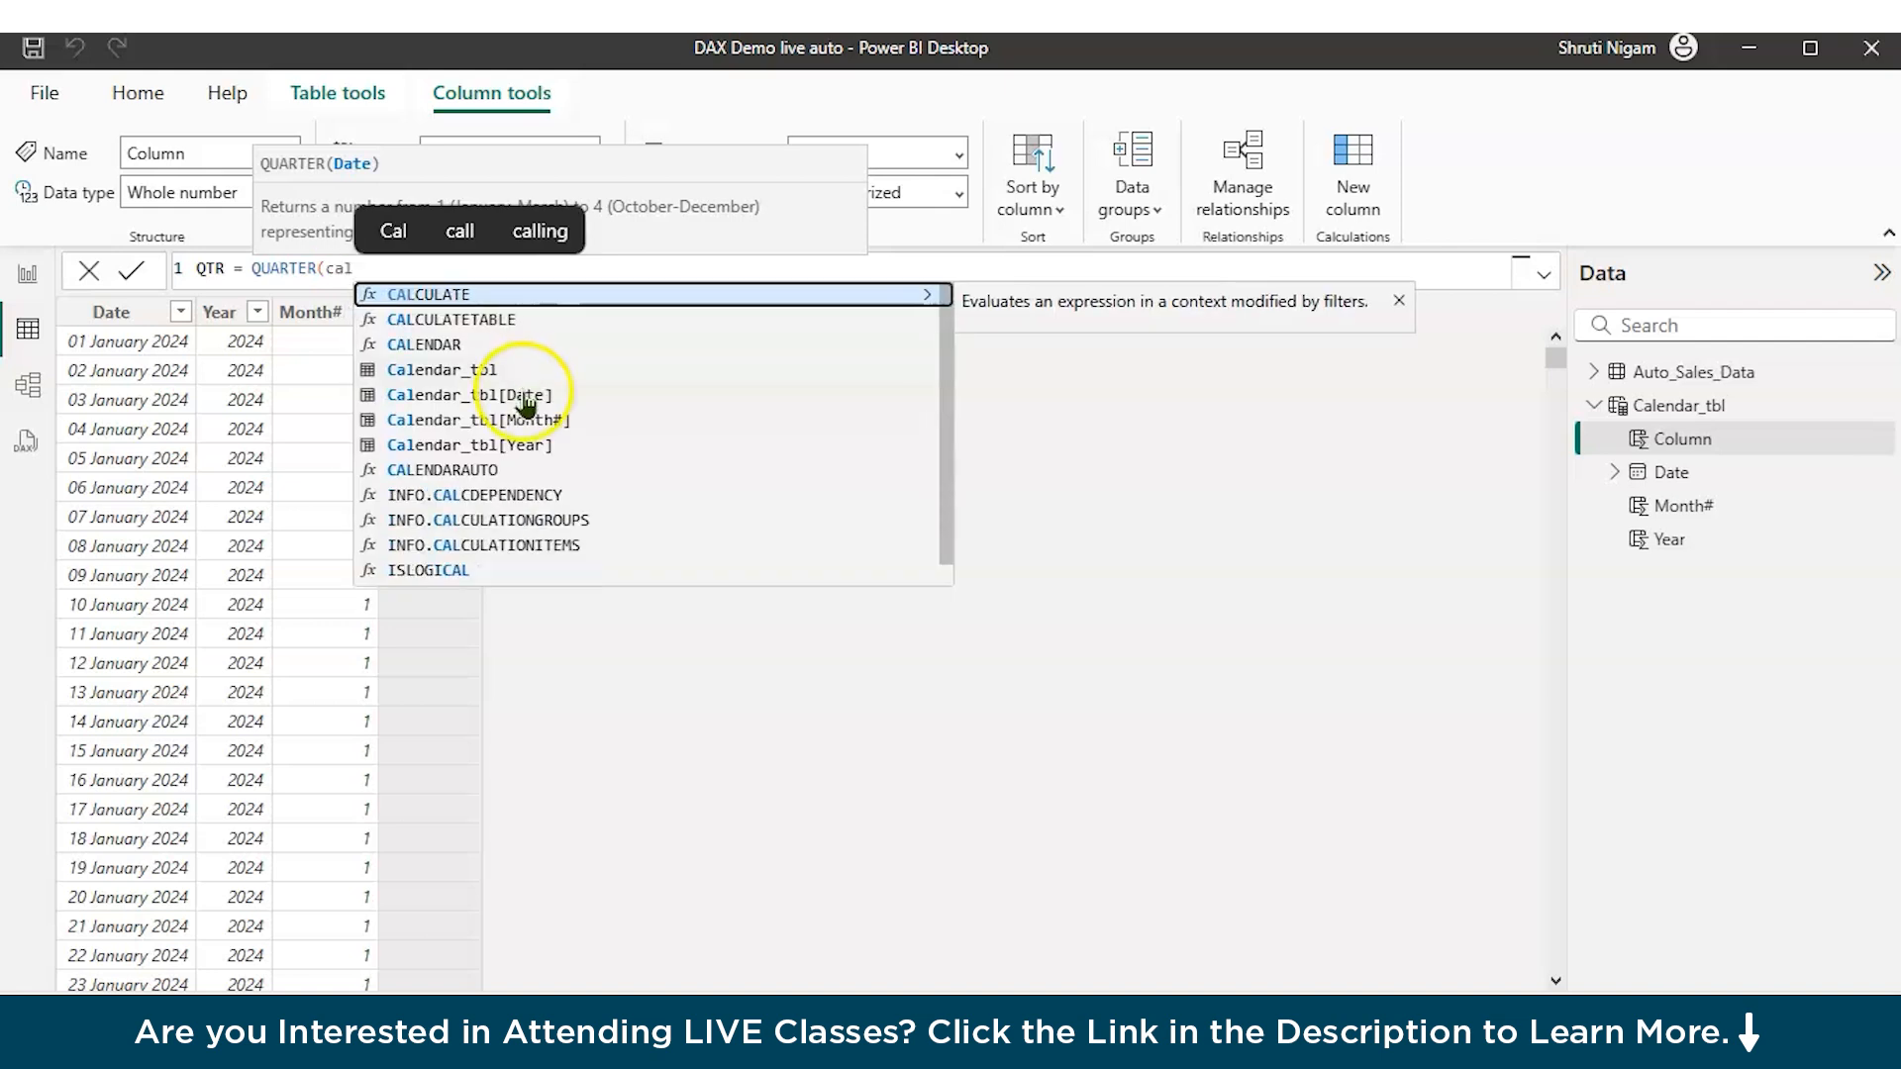
left_click(525, 395)
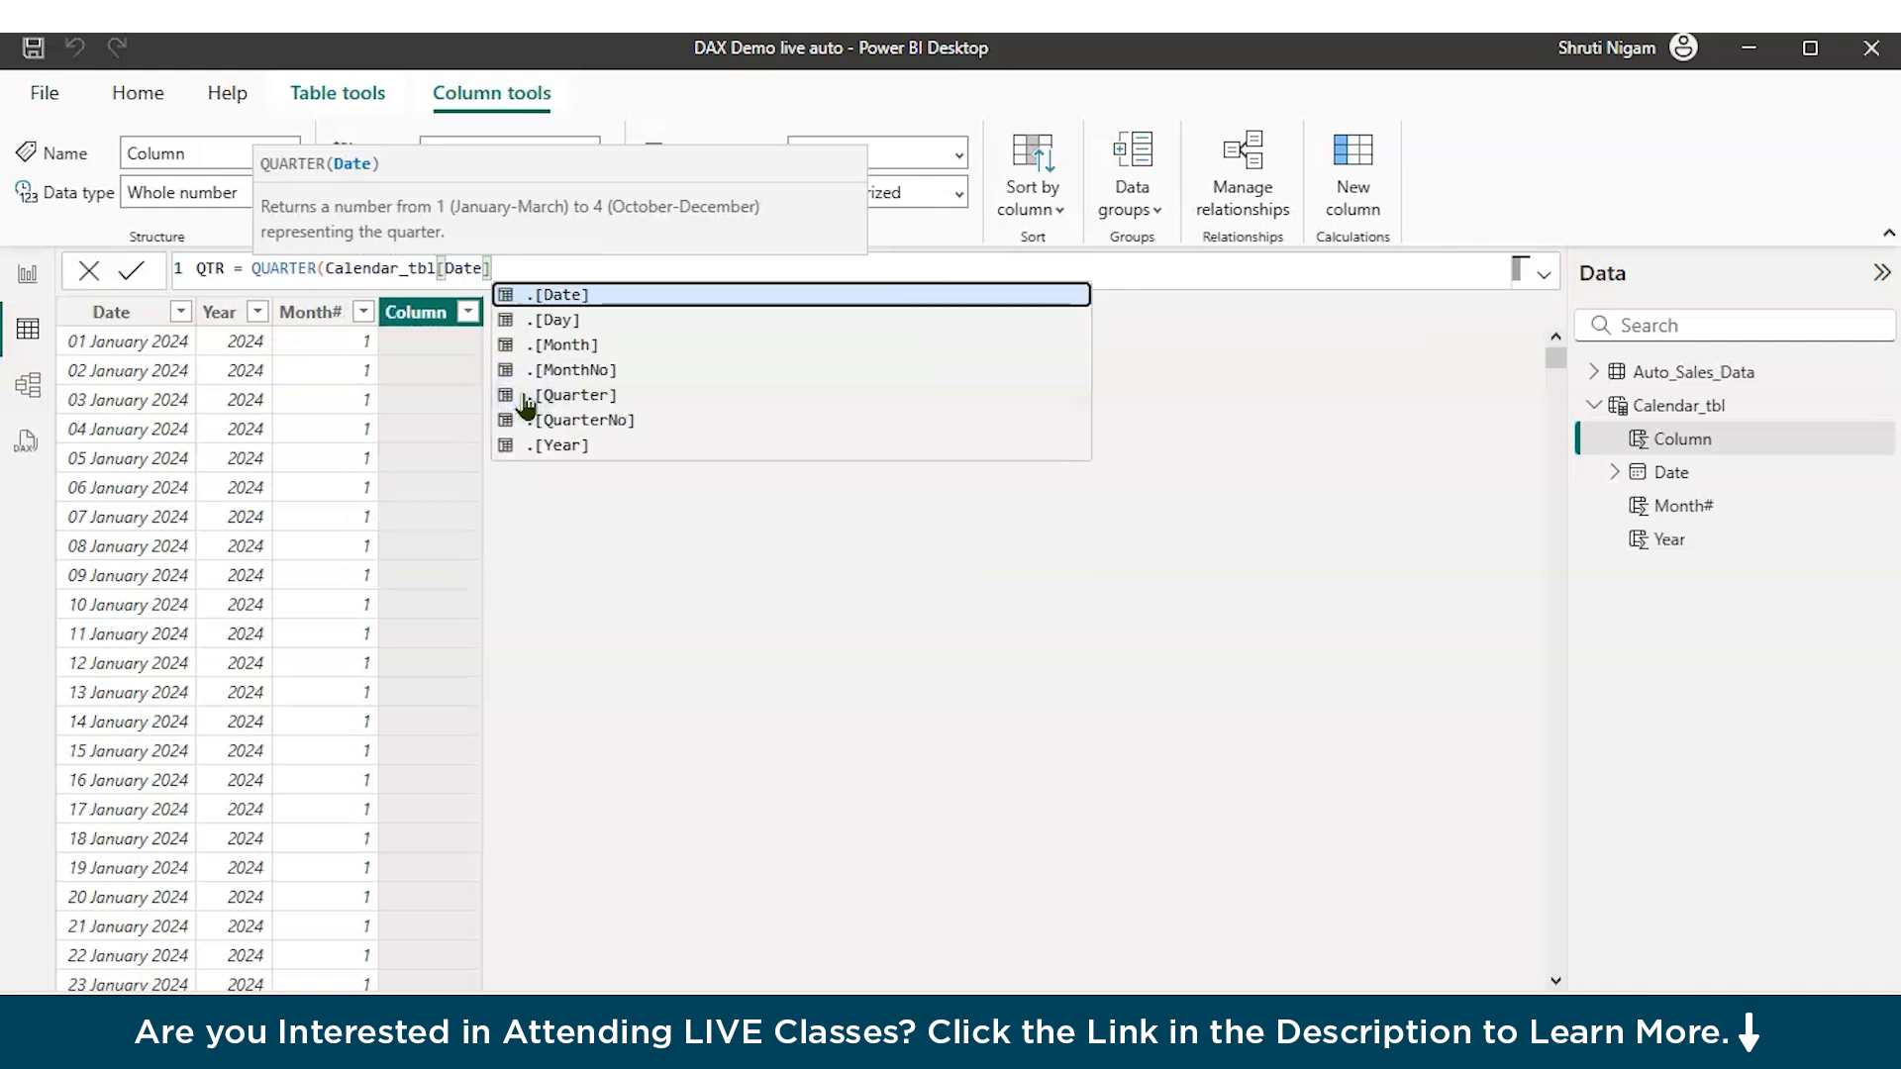
type(")")
key("Return")
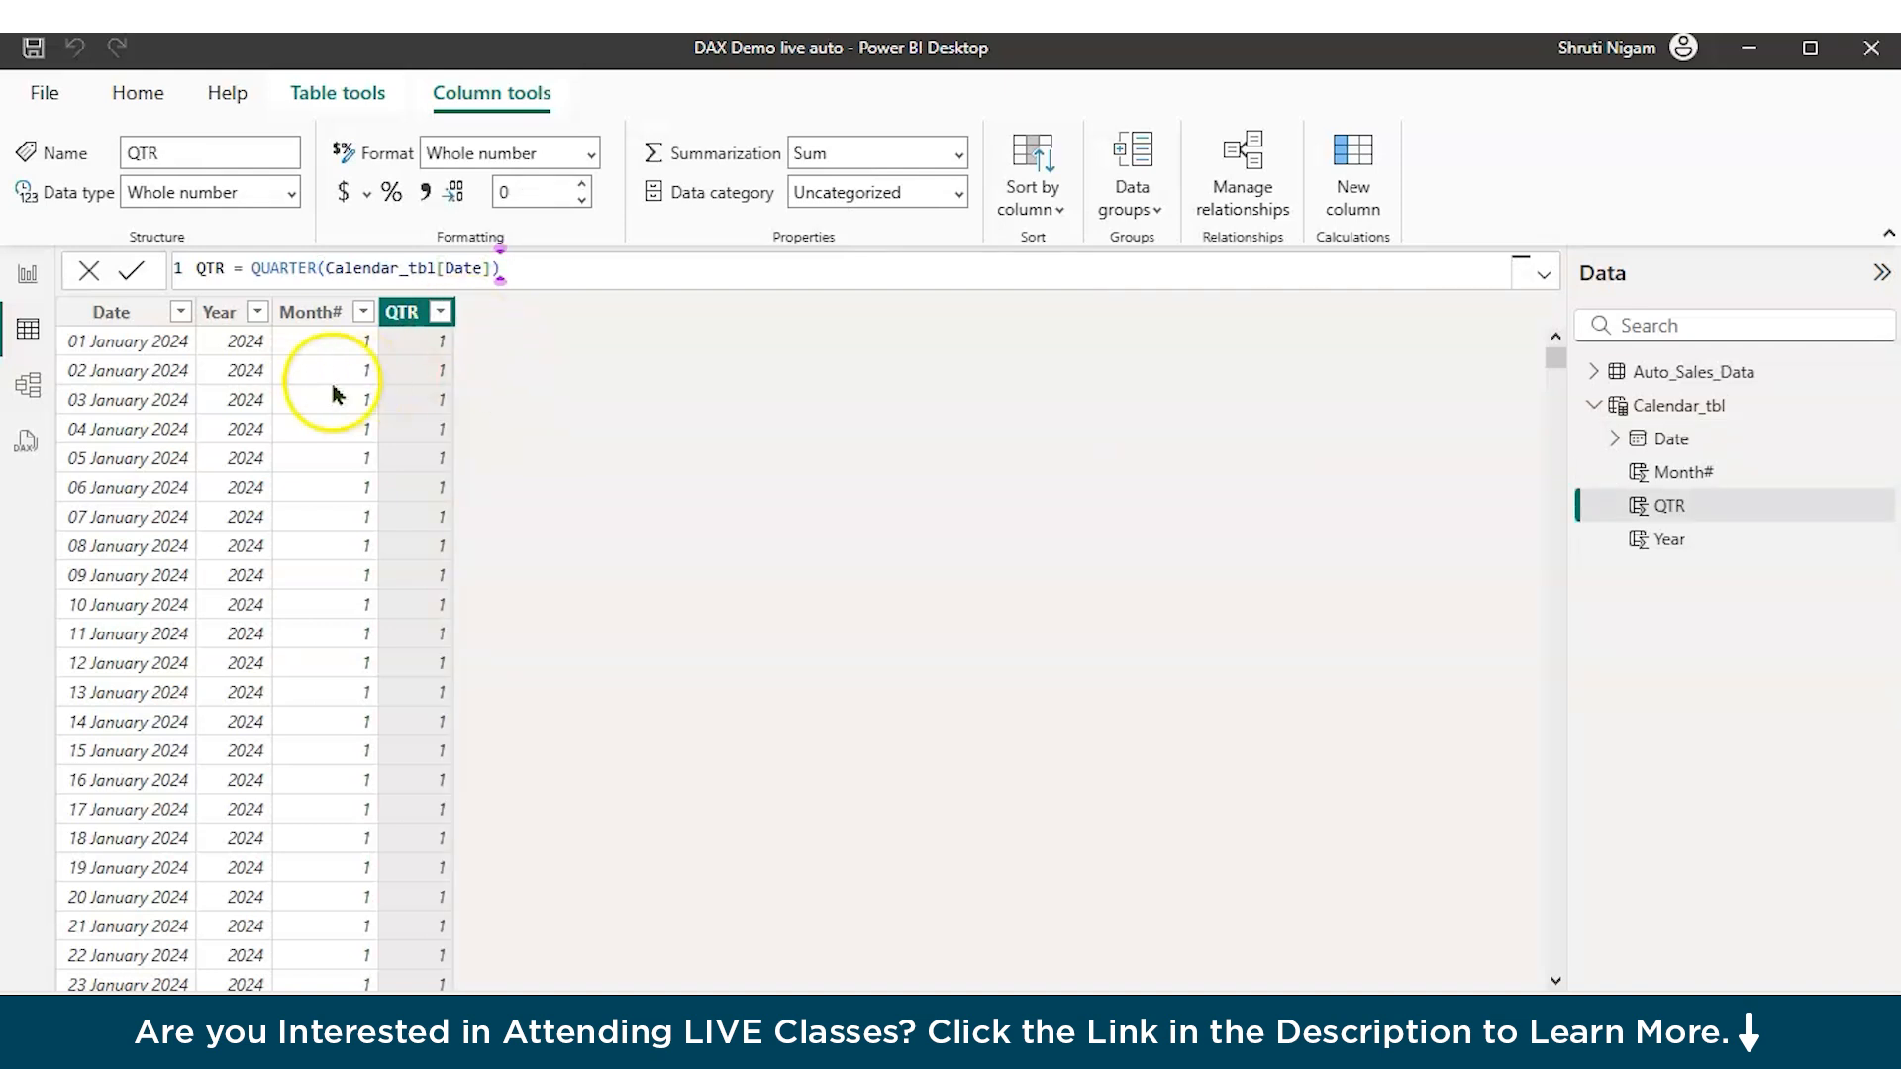
Step: Rename the QTR column to C_QTR in its formula and commit the change
left_click(198, 267)
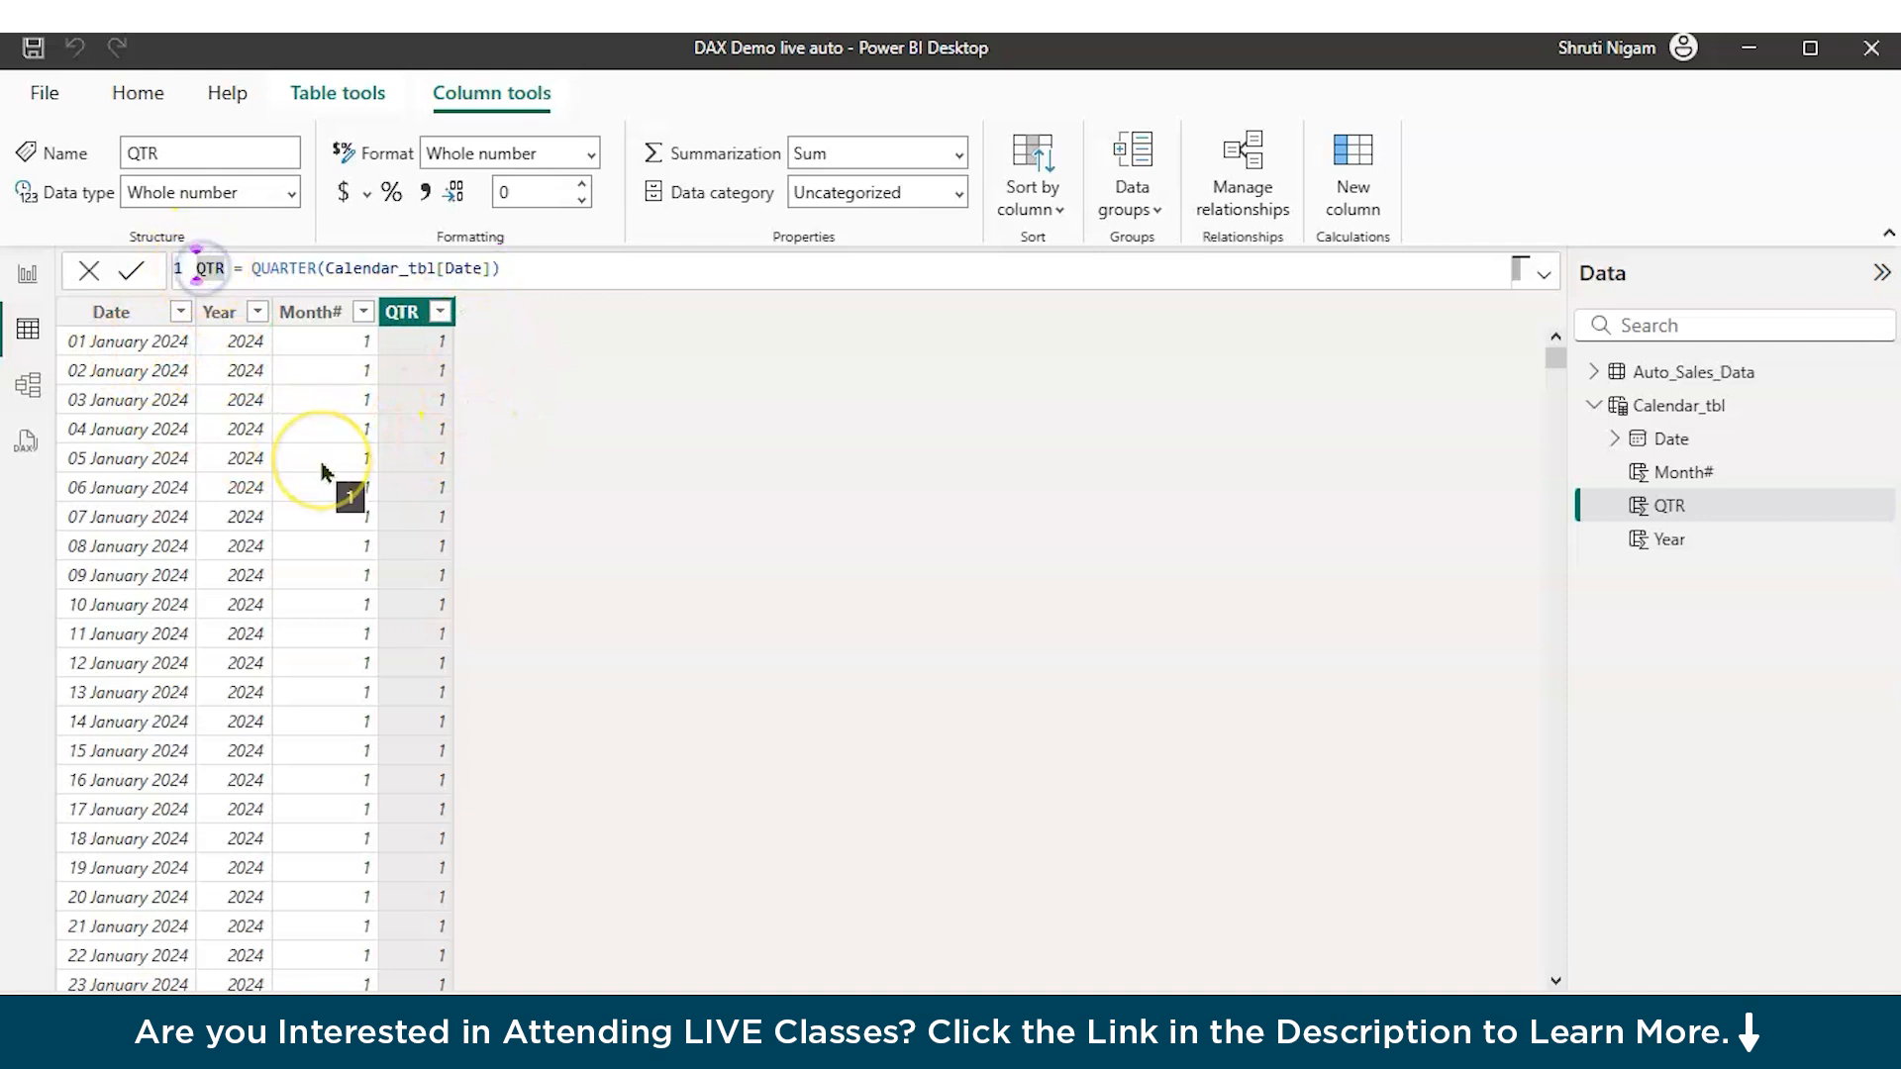
type("C")
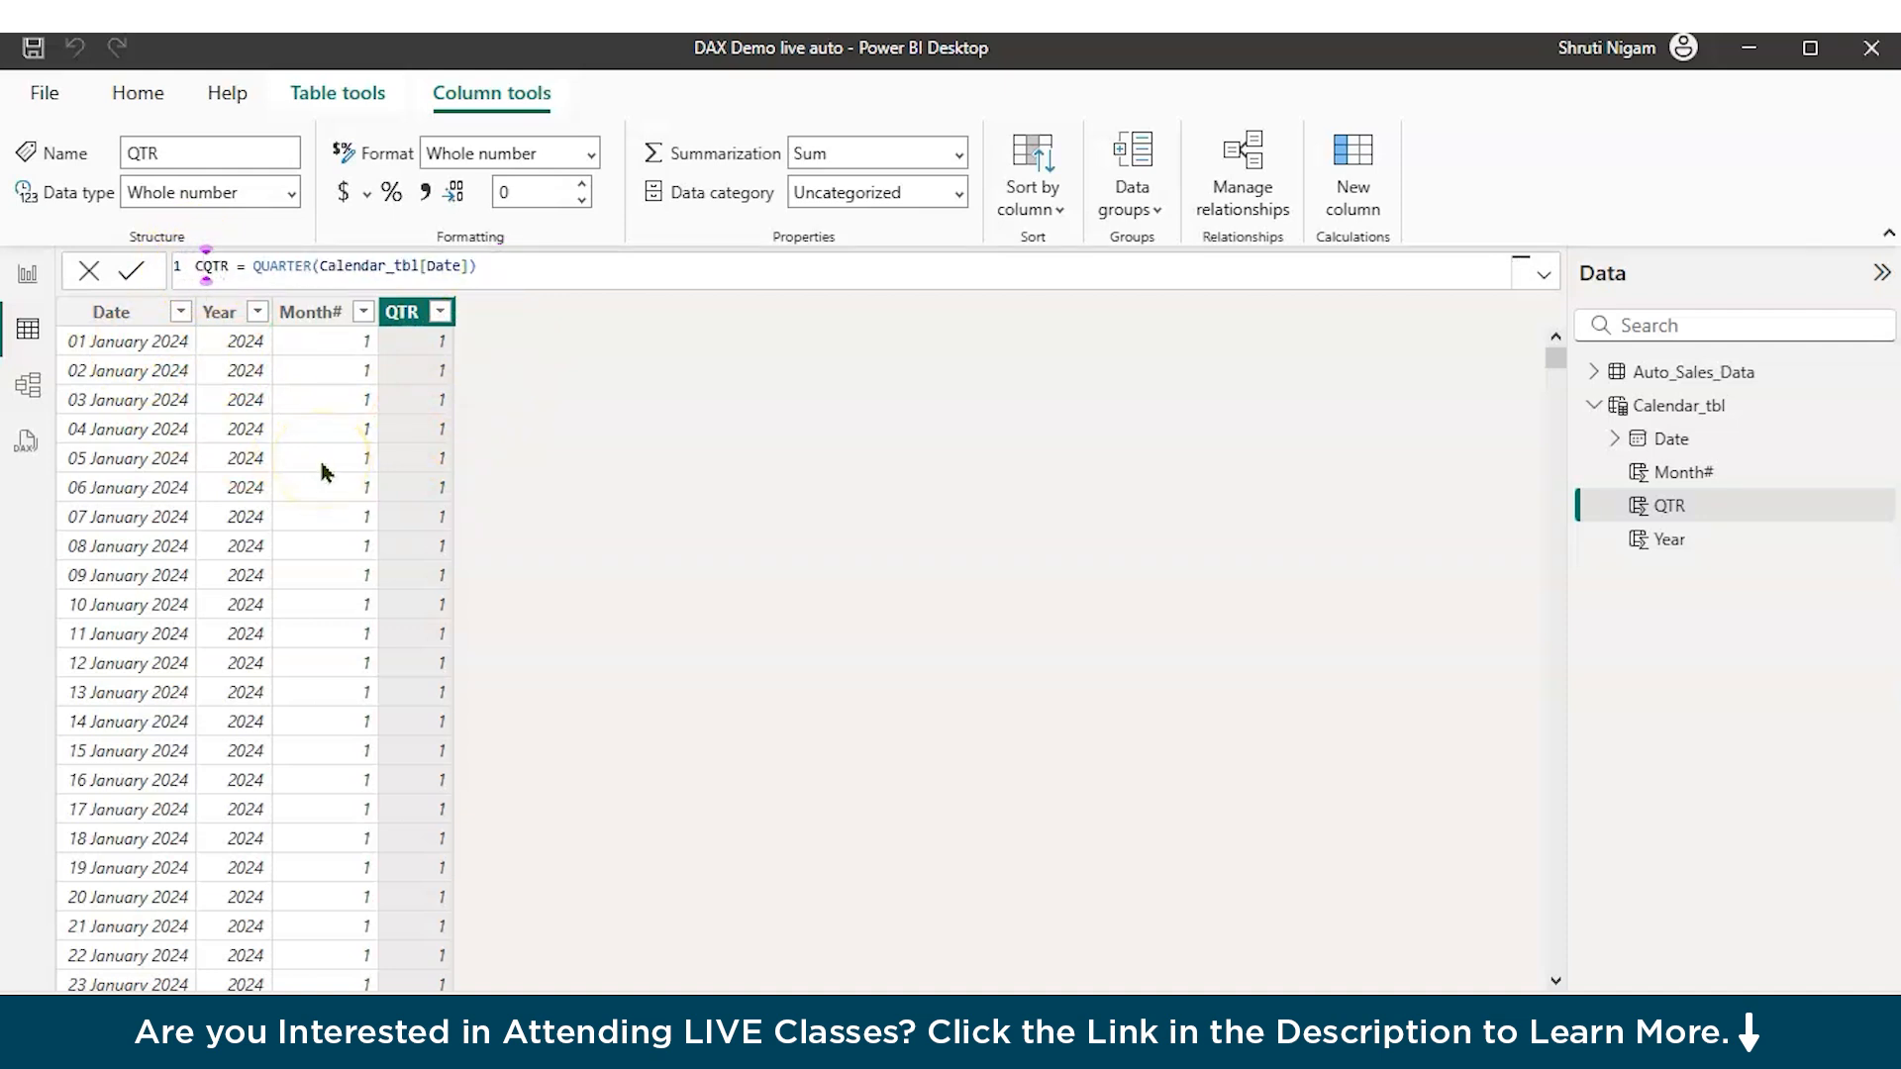
type("_")
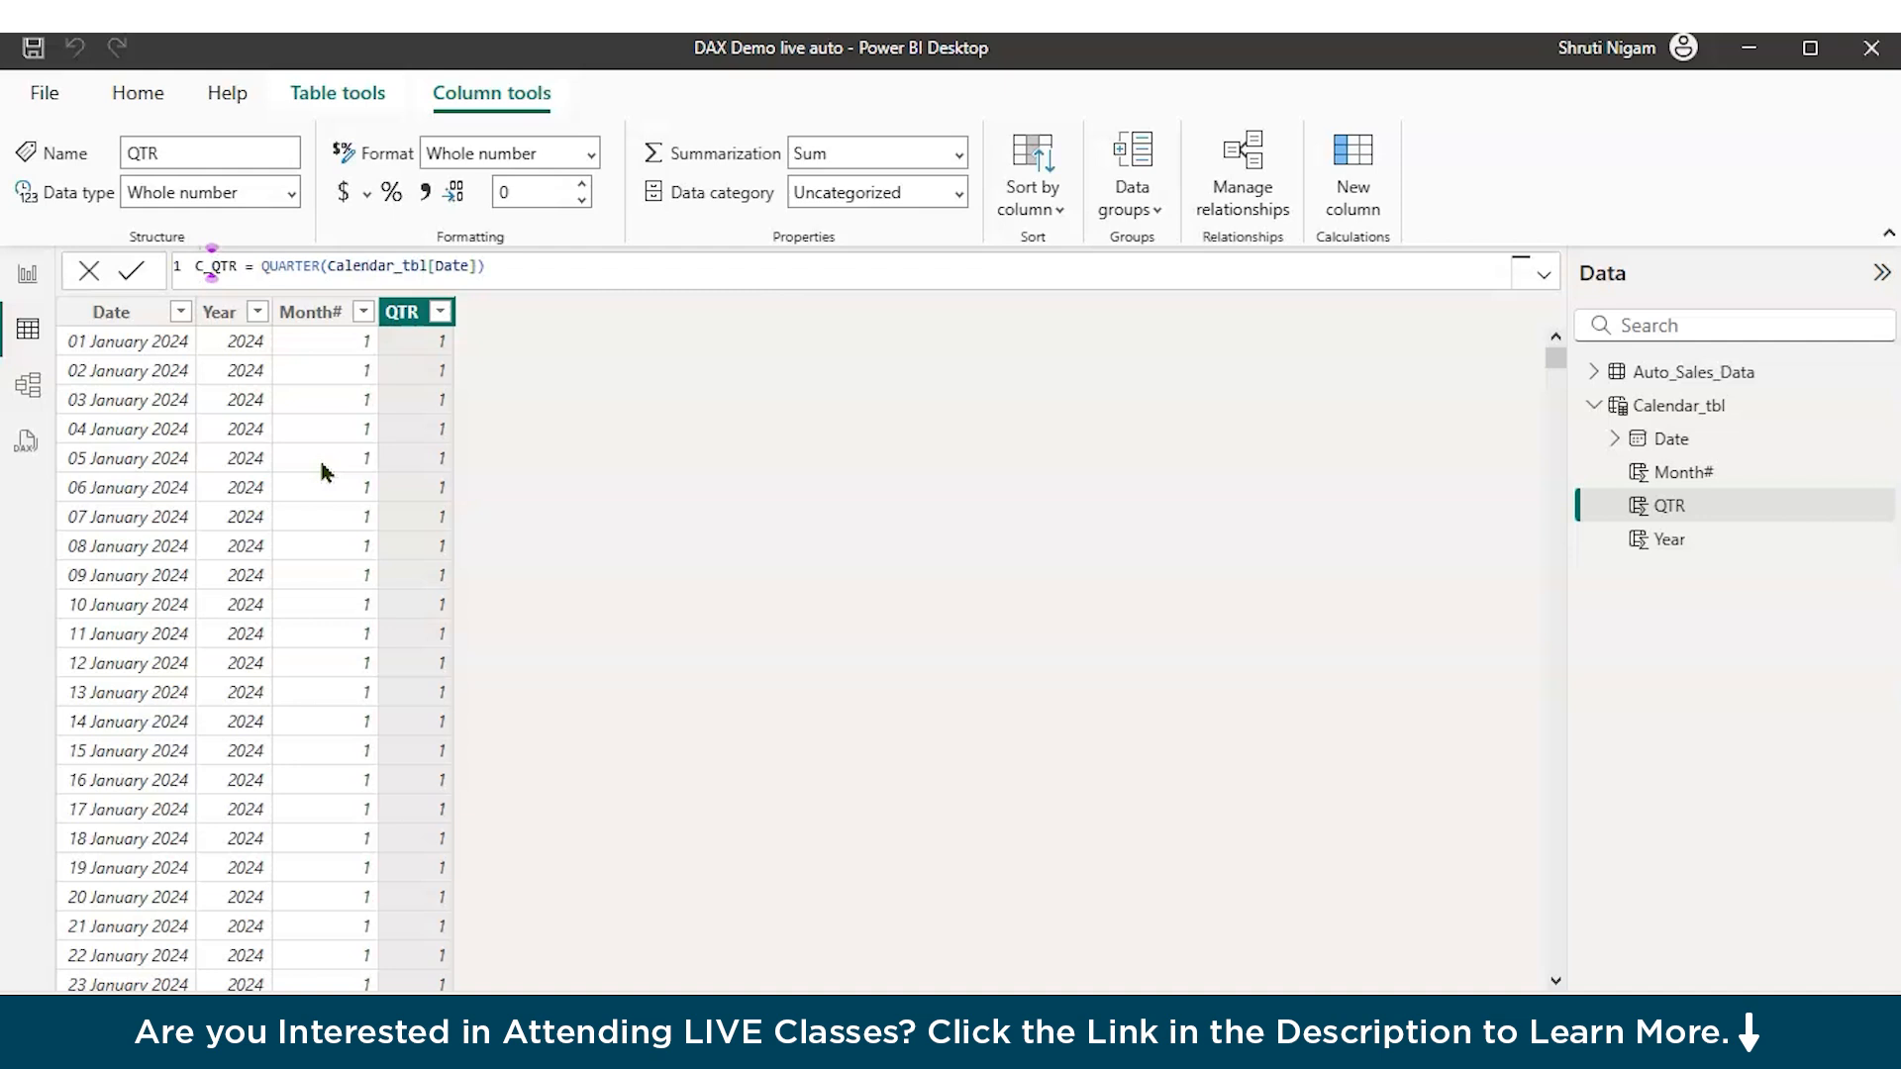
key("Return")
left_click(539, 267)
left_click(695, 303)
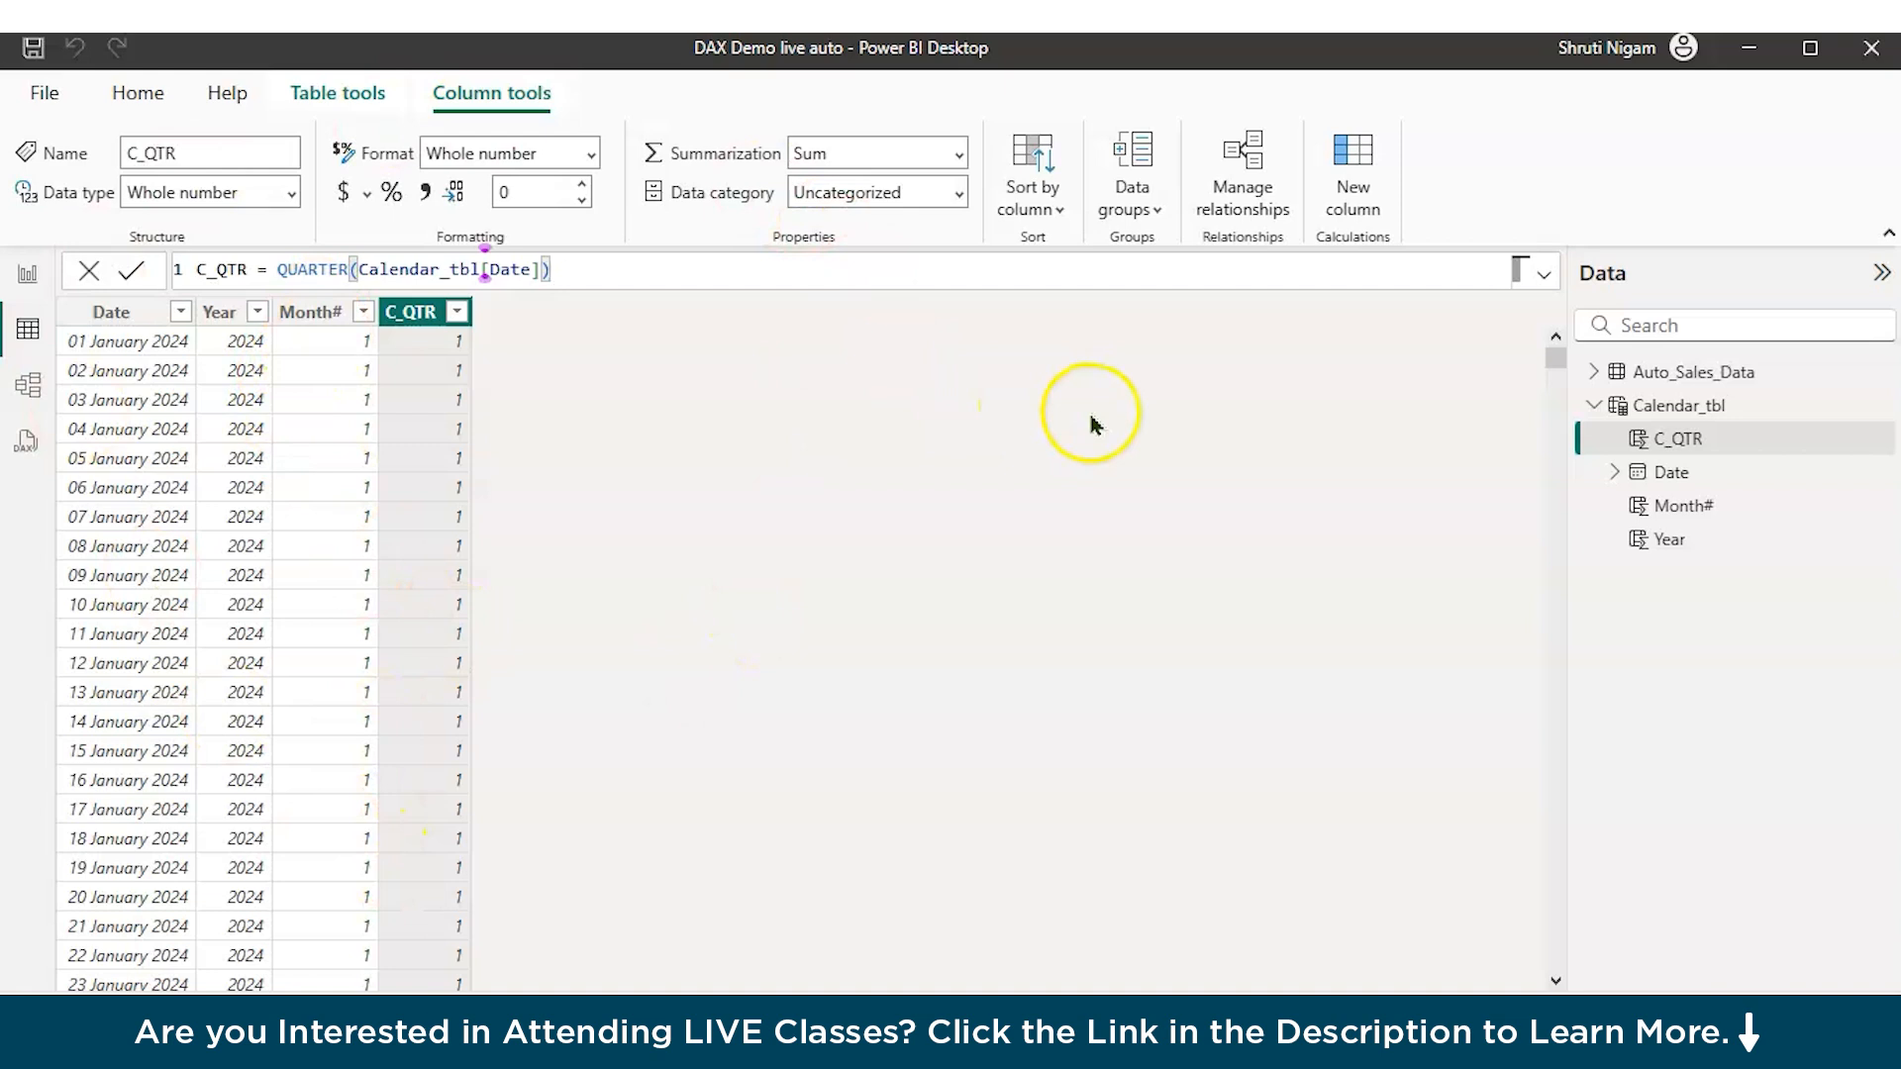
Step: Start another calculated column in Calendar_tbl and name it Month_Name in the formula
left_click(1349, 158)
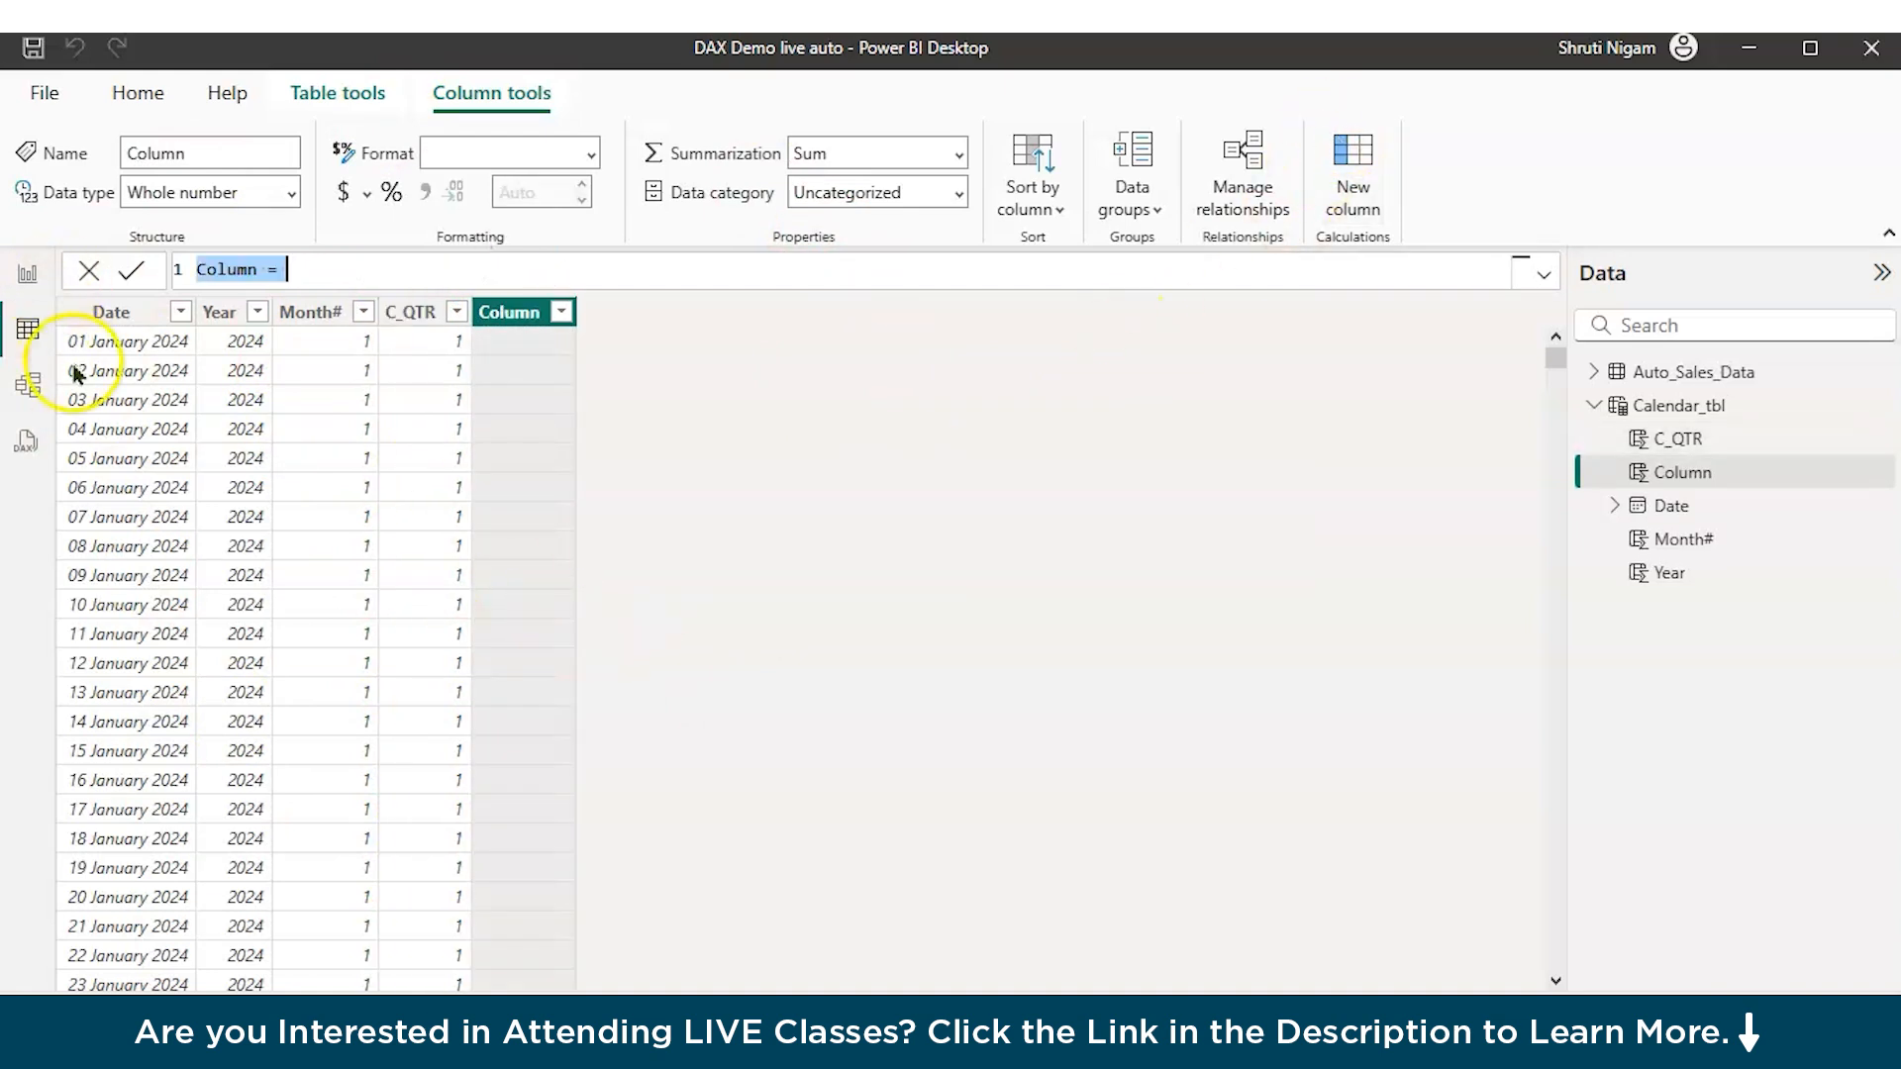
key("BackSpace")
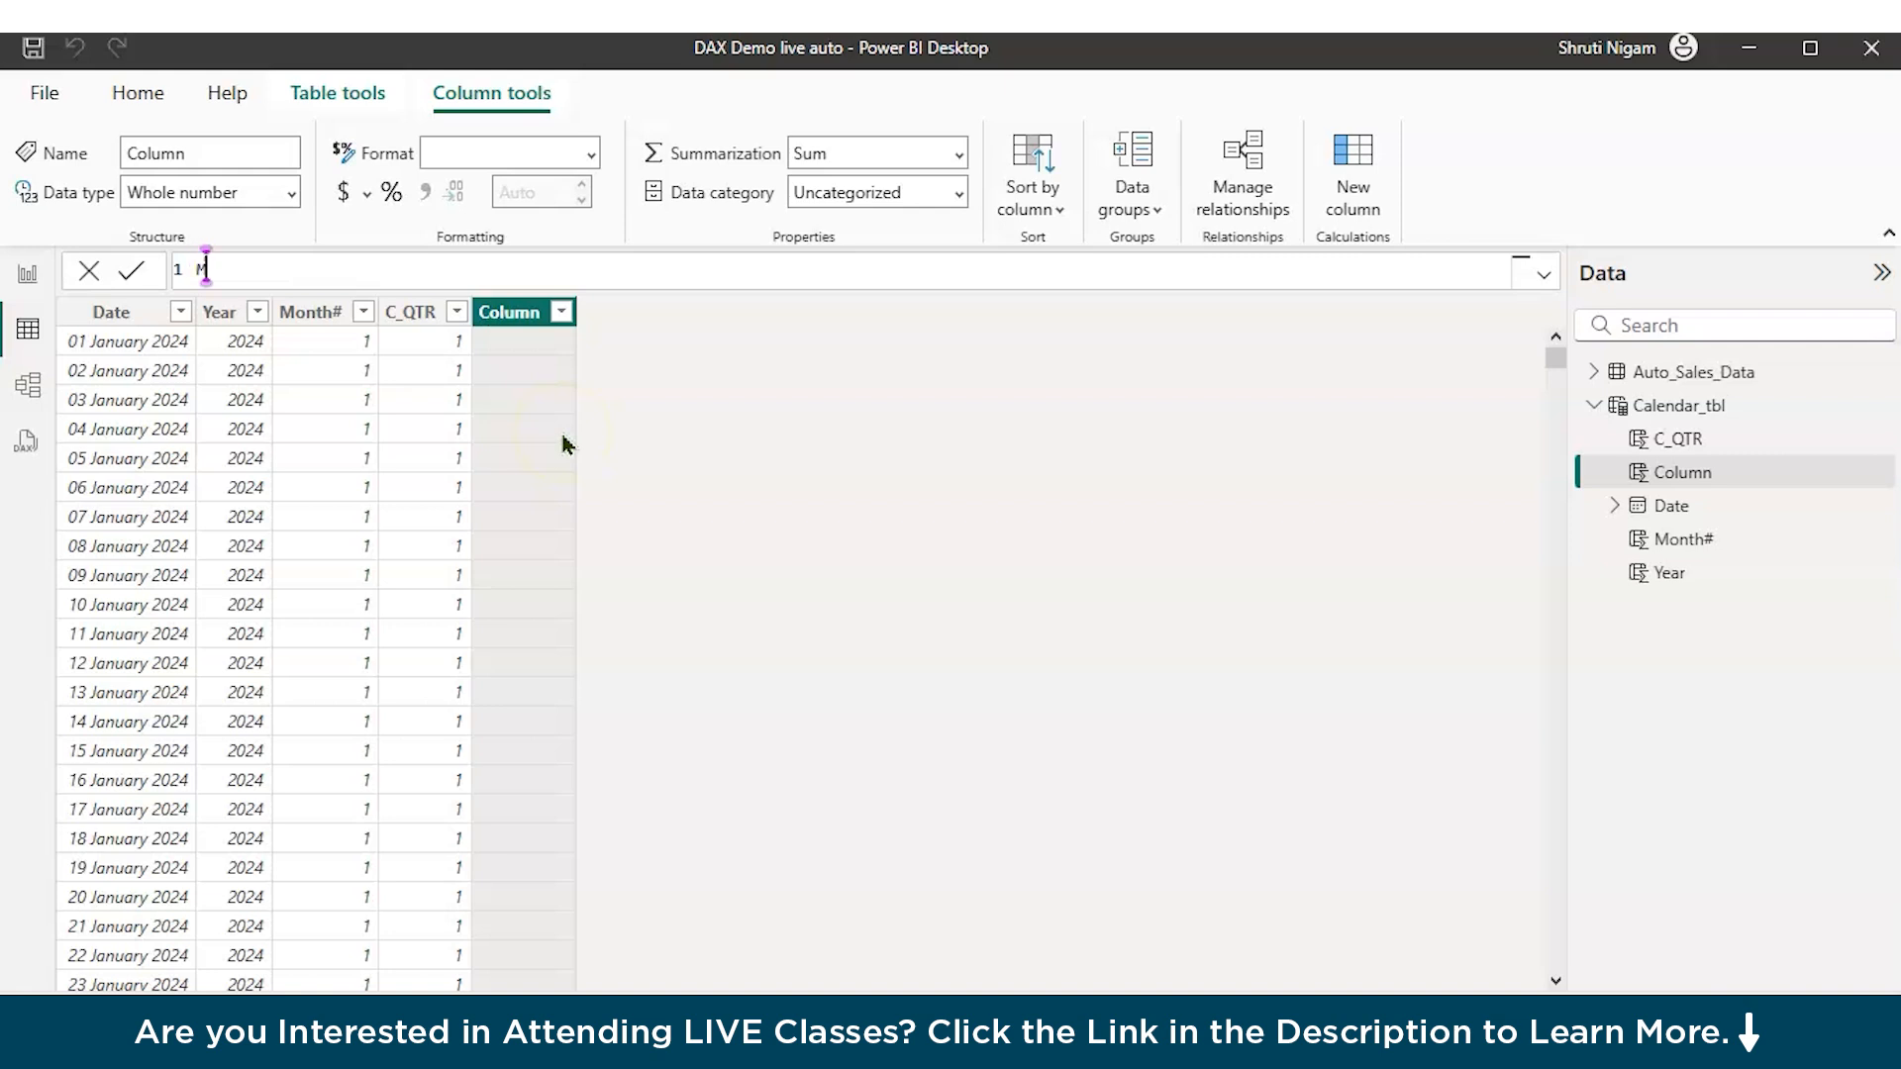
type("Month)name")
key("BackSpace")
key("BackSpace")
key("BackSpace")
key("BackSpace")
key("BackSpace")
type("Nm")
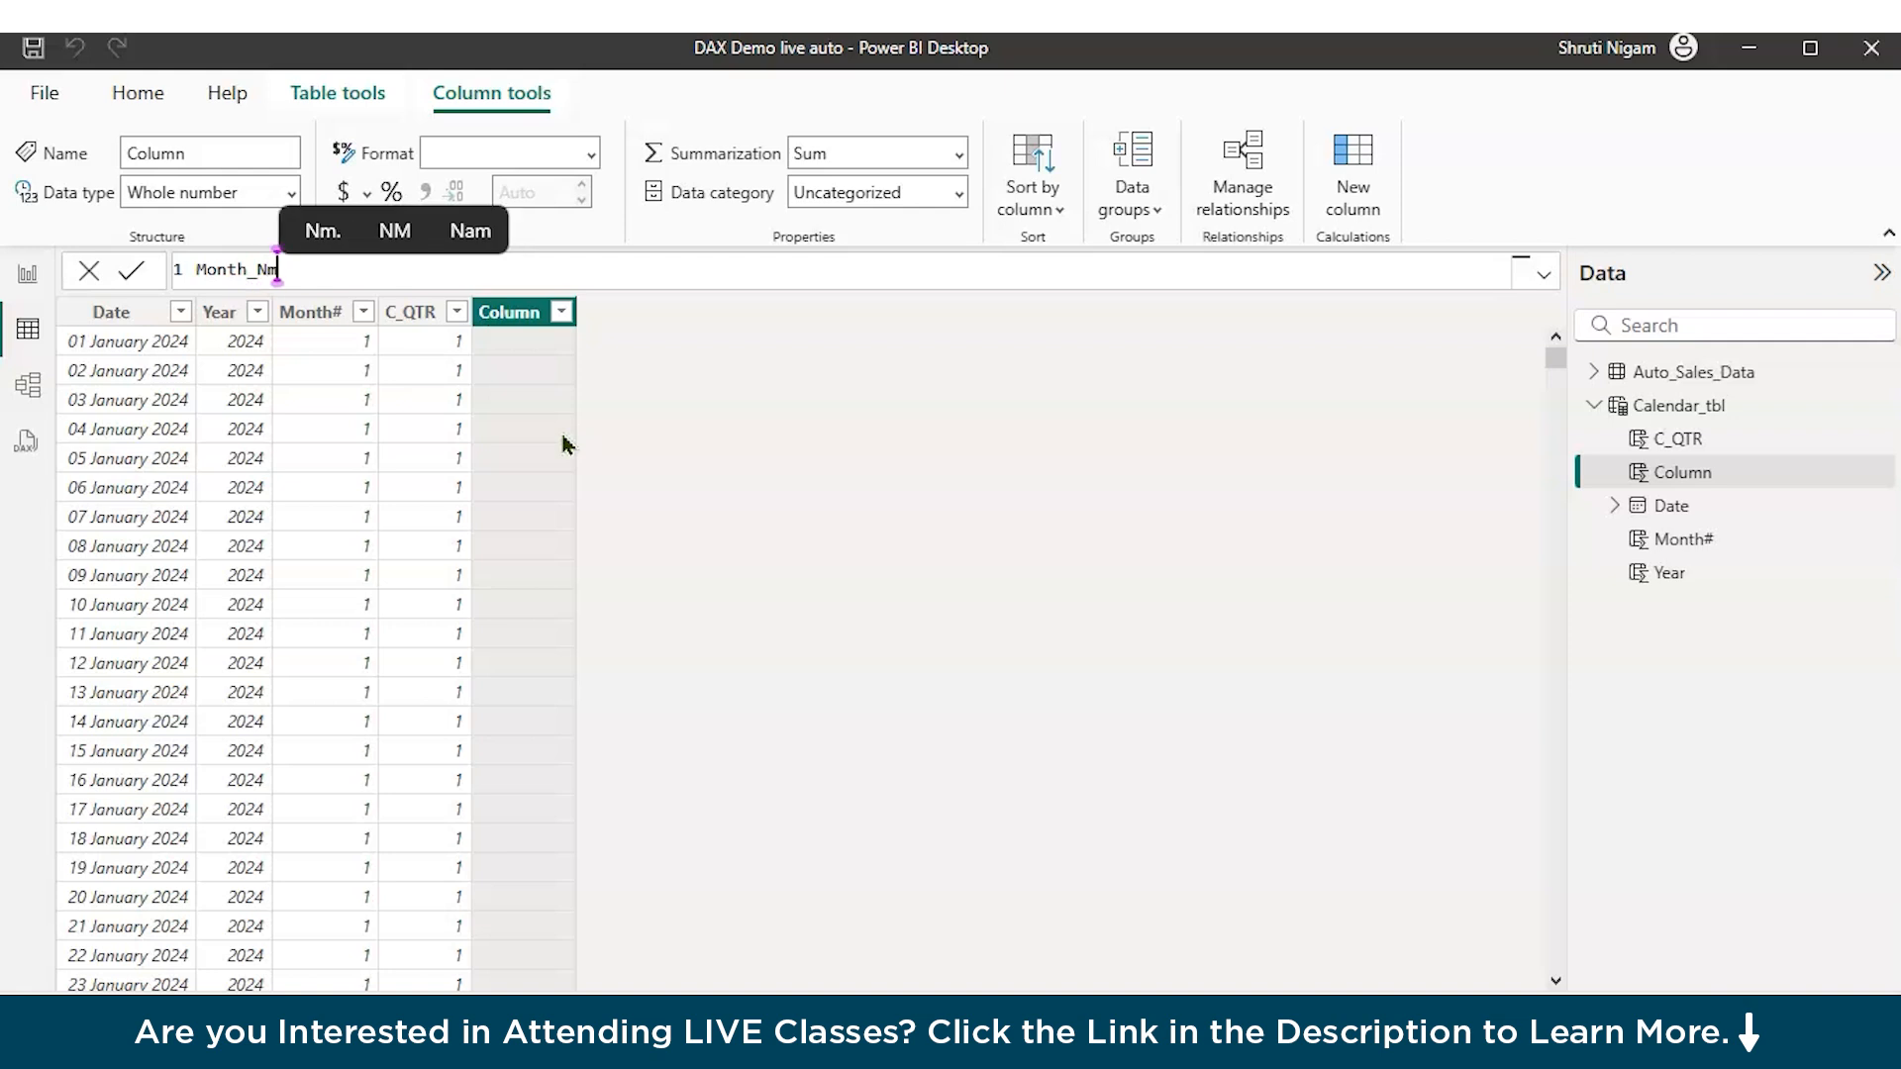
key("BackSpace")
type("ame = ")
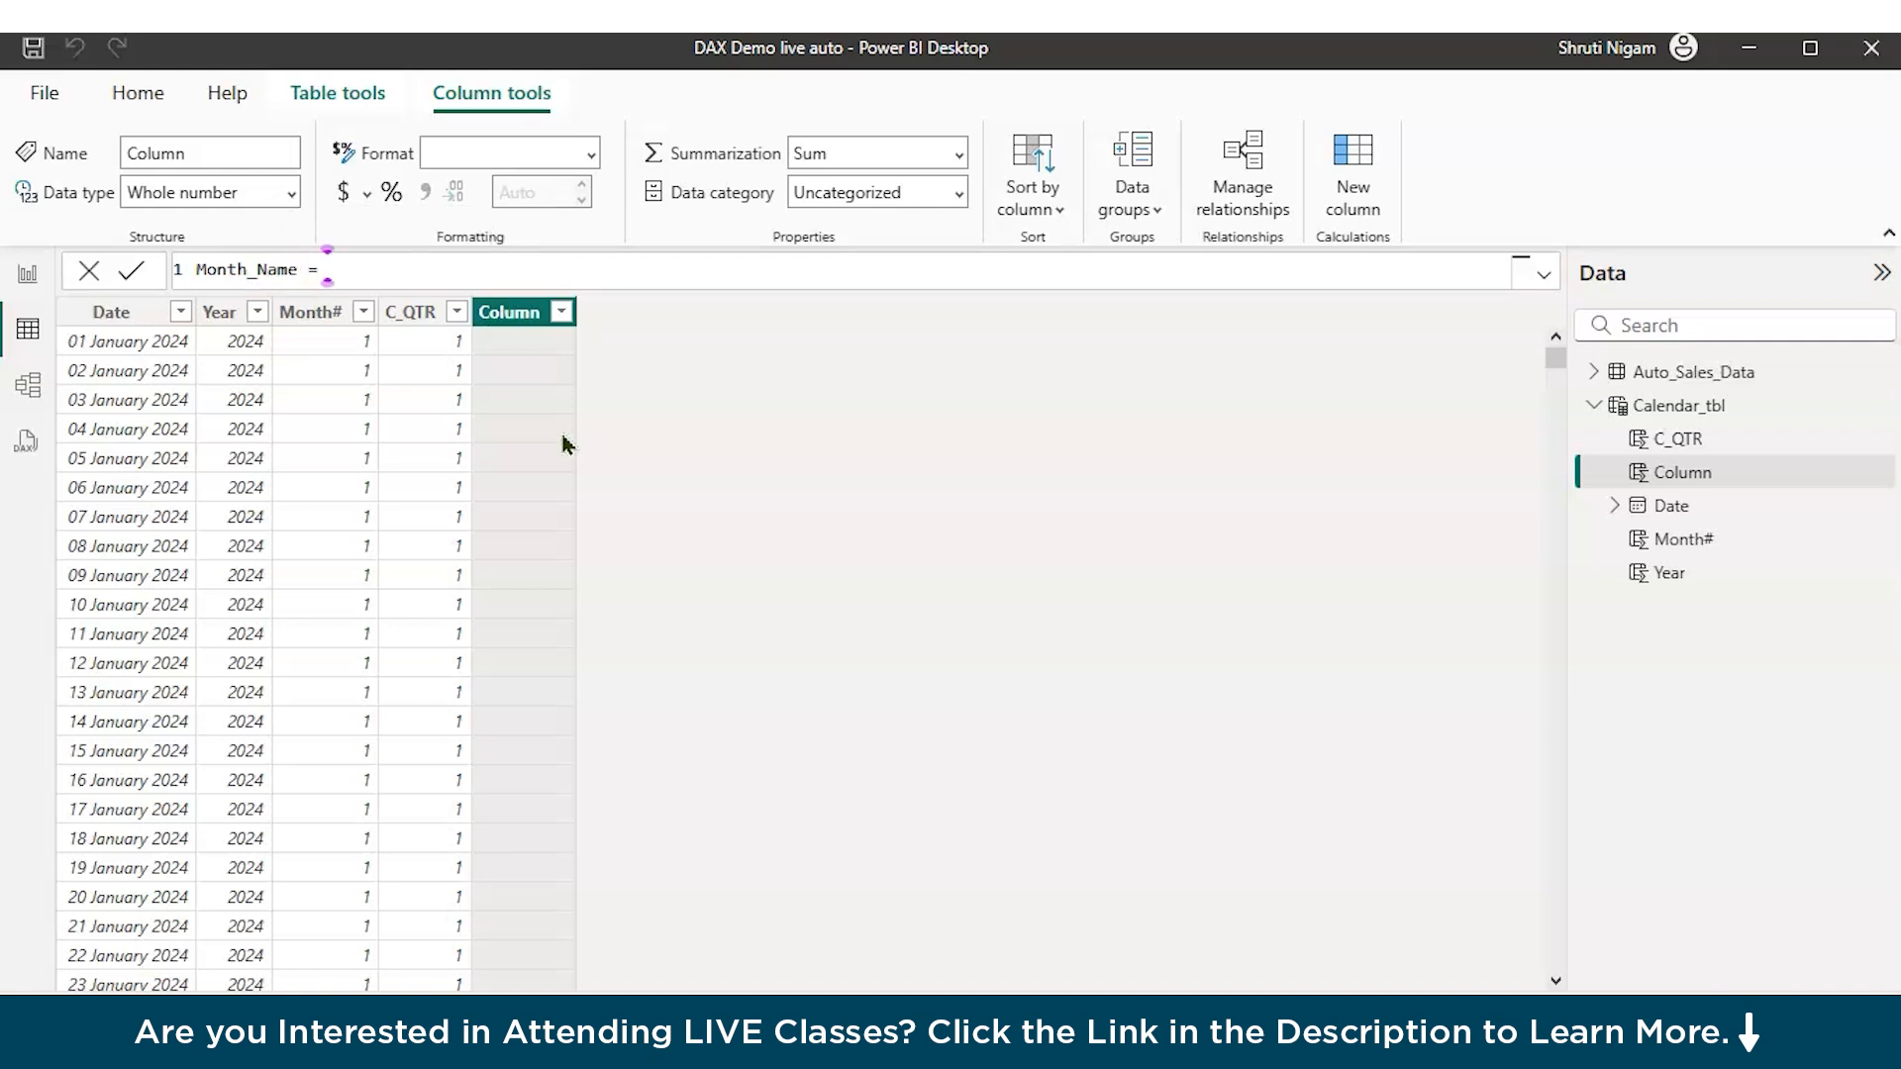
Step: Complete the Month_Name column formula as FORMAT(Calendar_tbl[Date],"mmmm") and commit it
type("Fo")
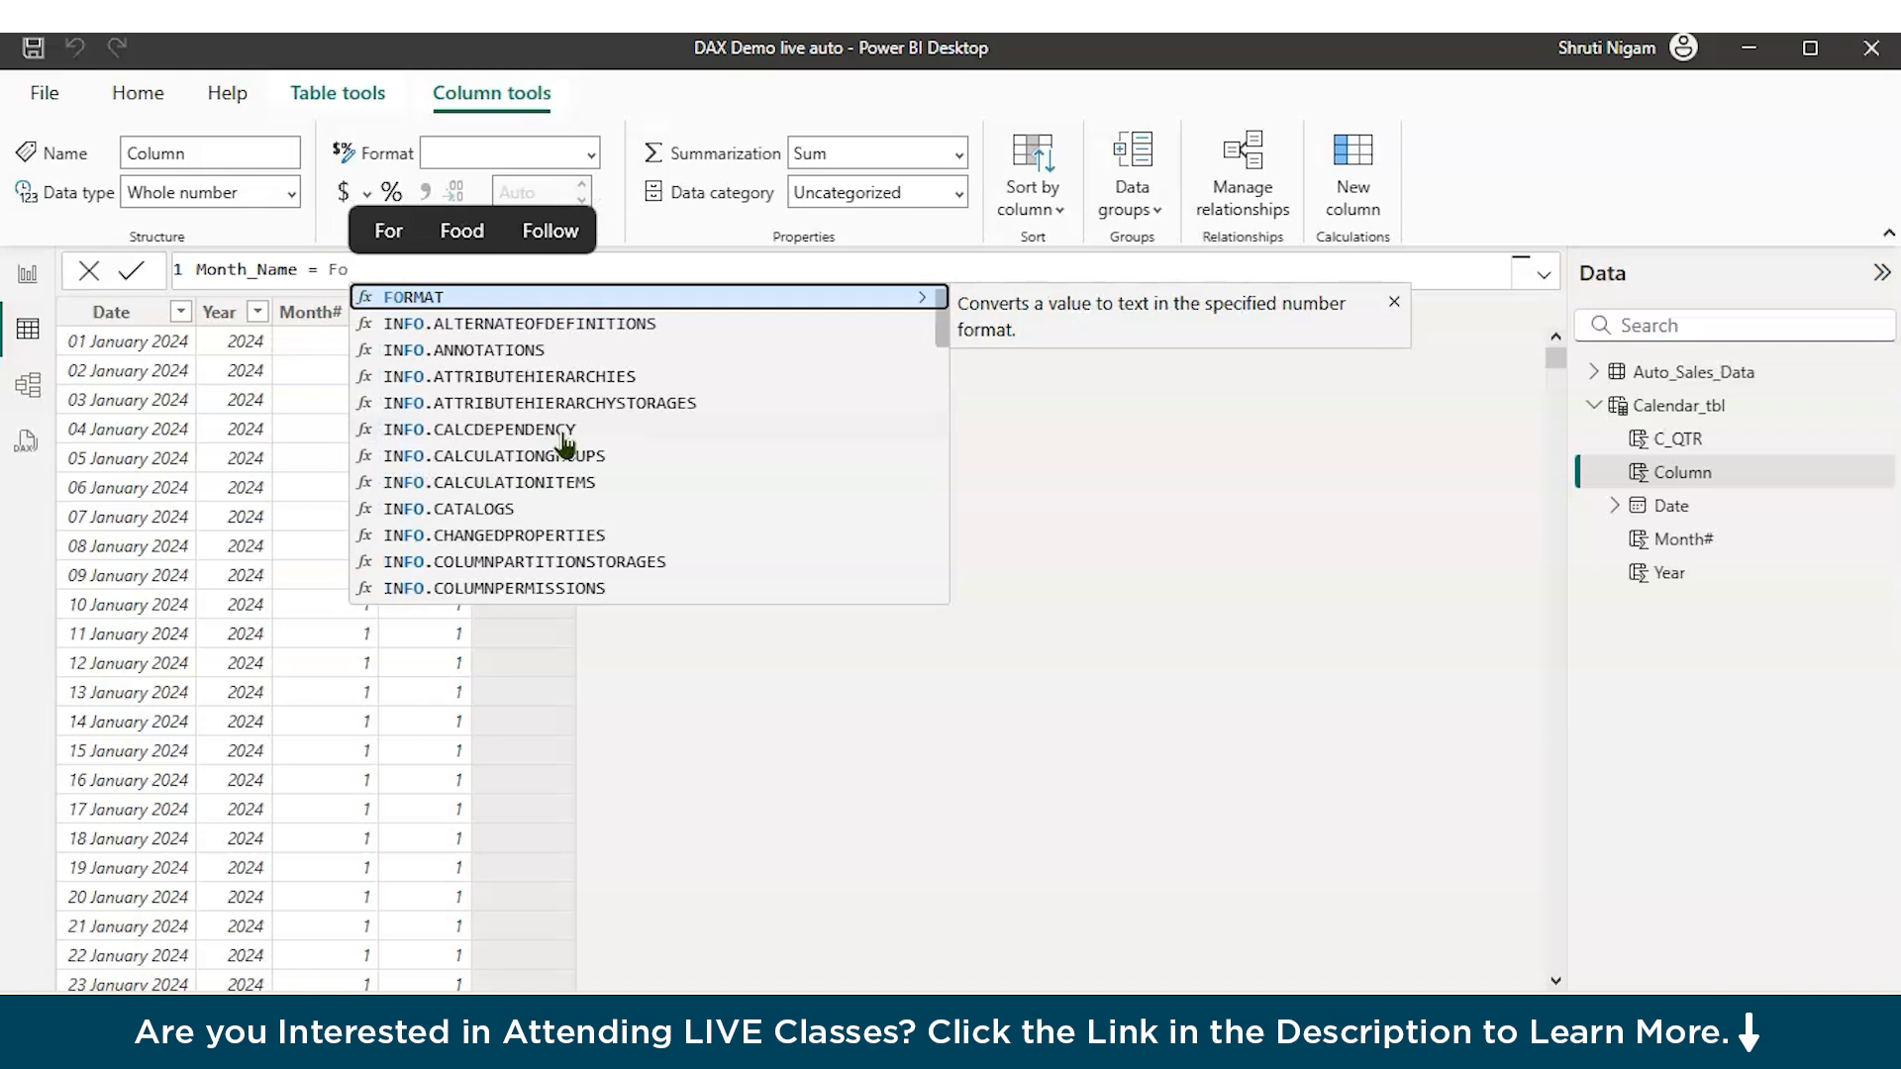
key("Tab")
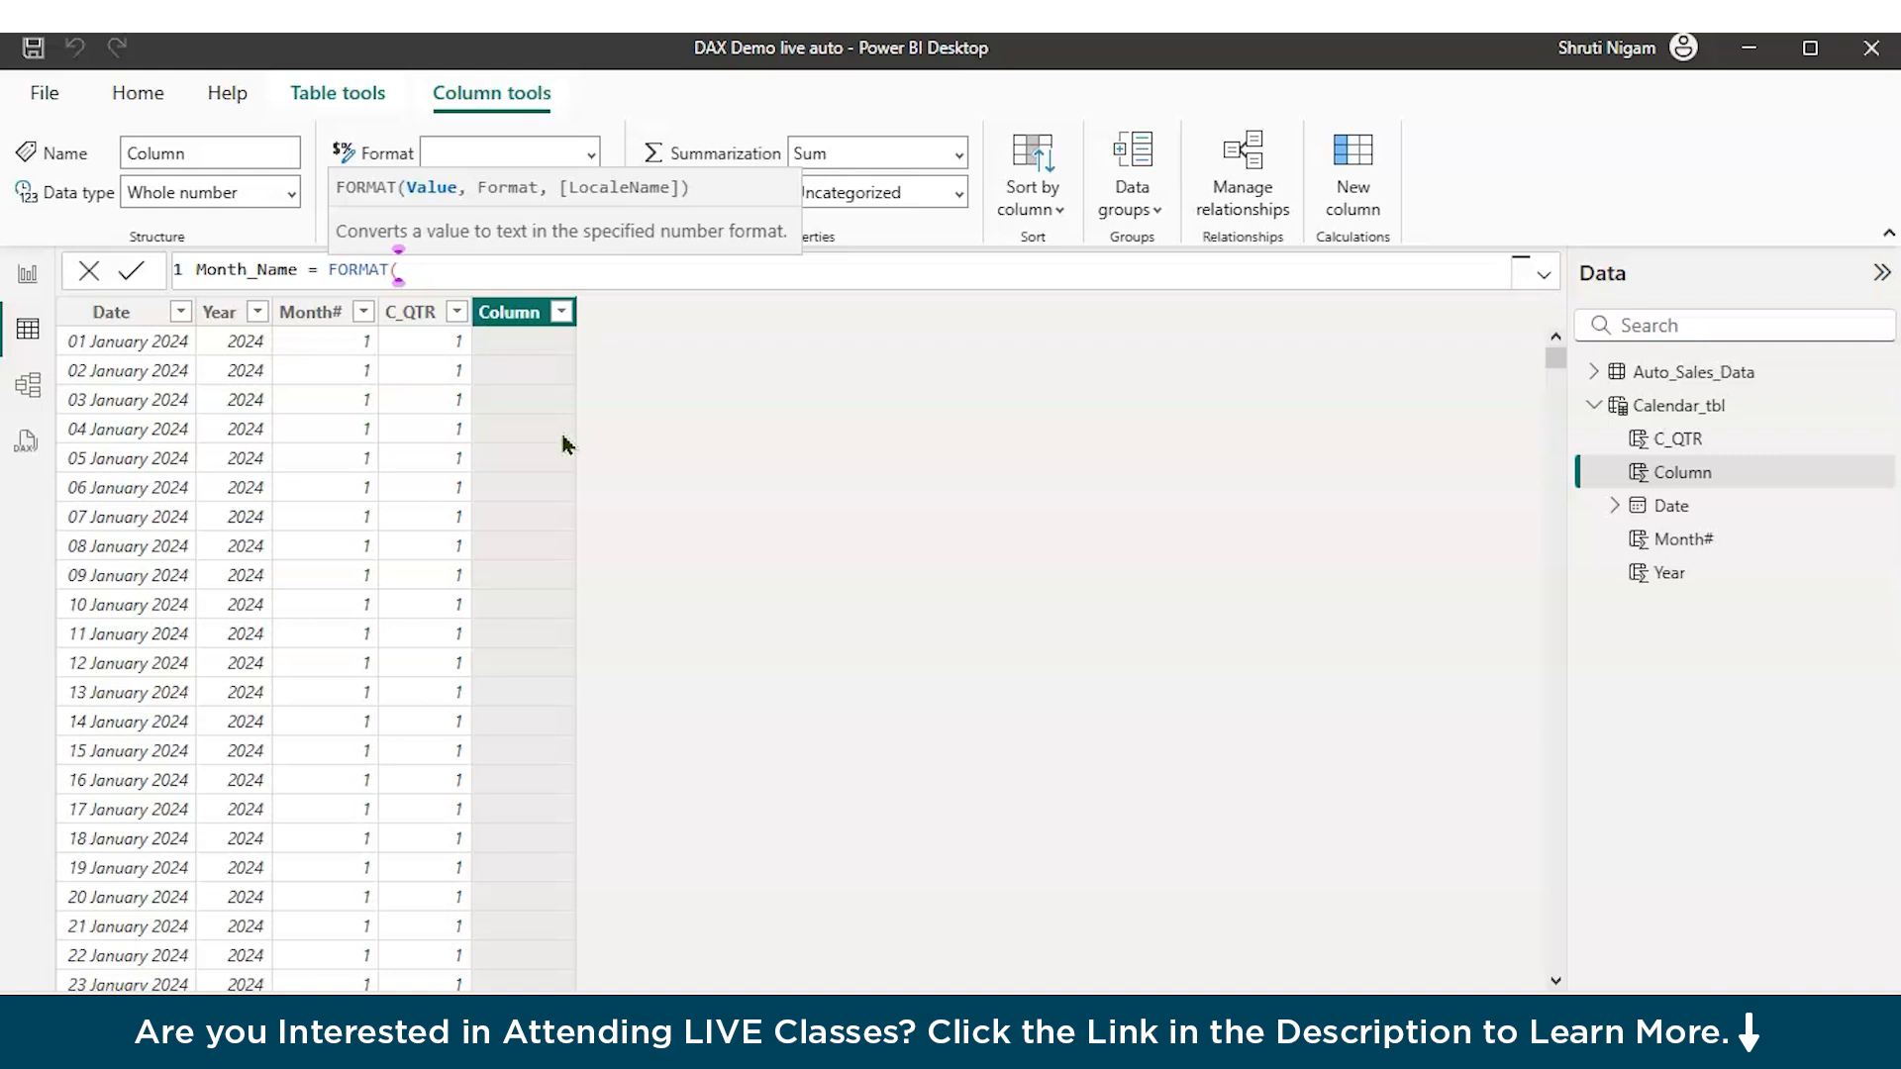
type("ca")
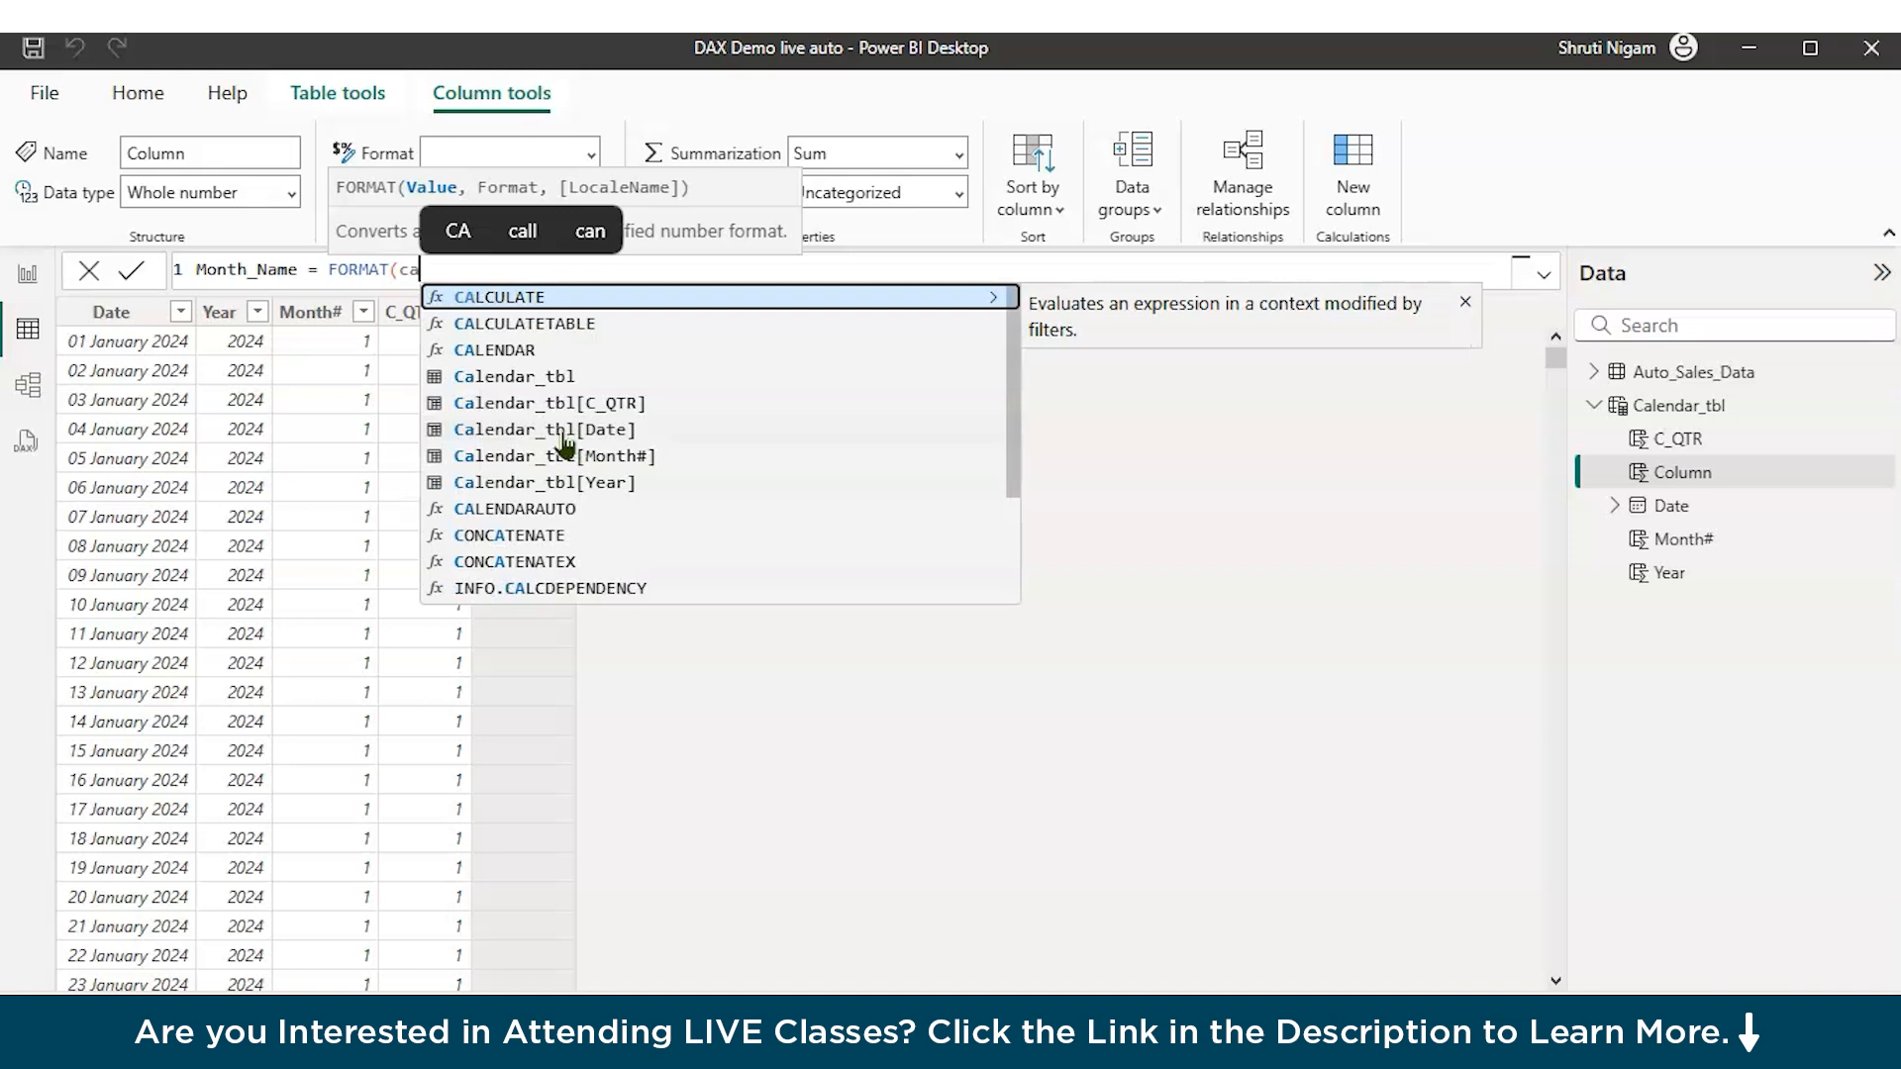
left_click(562, 433)
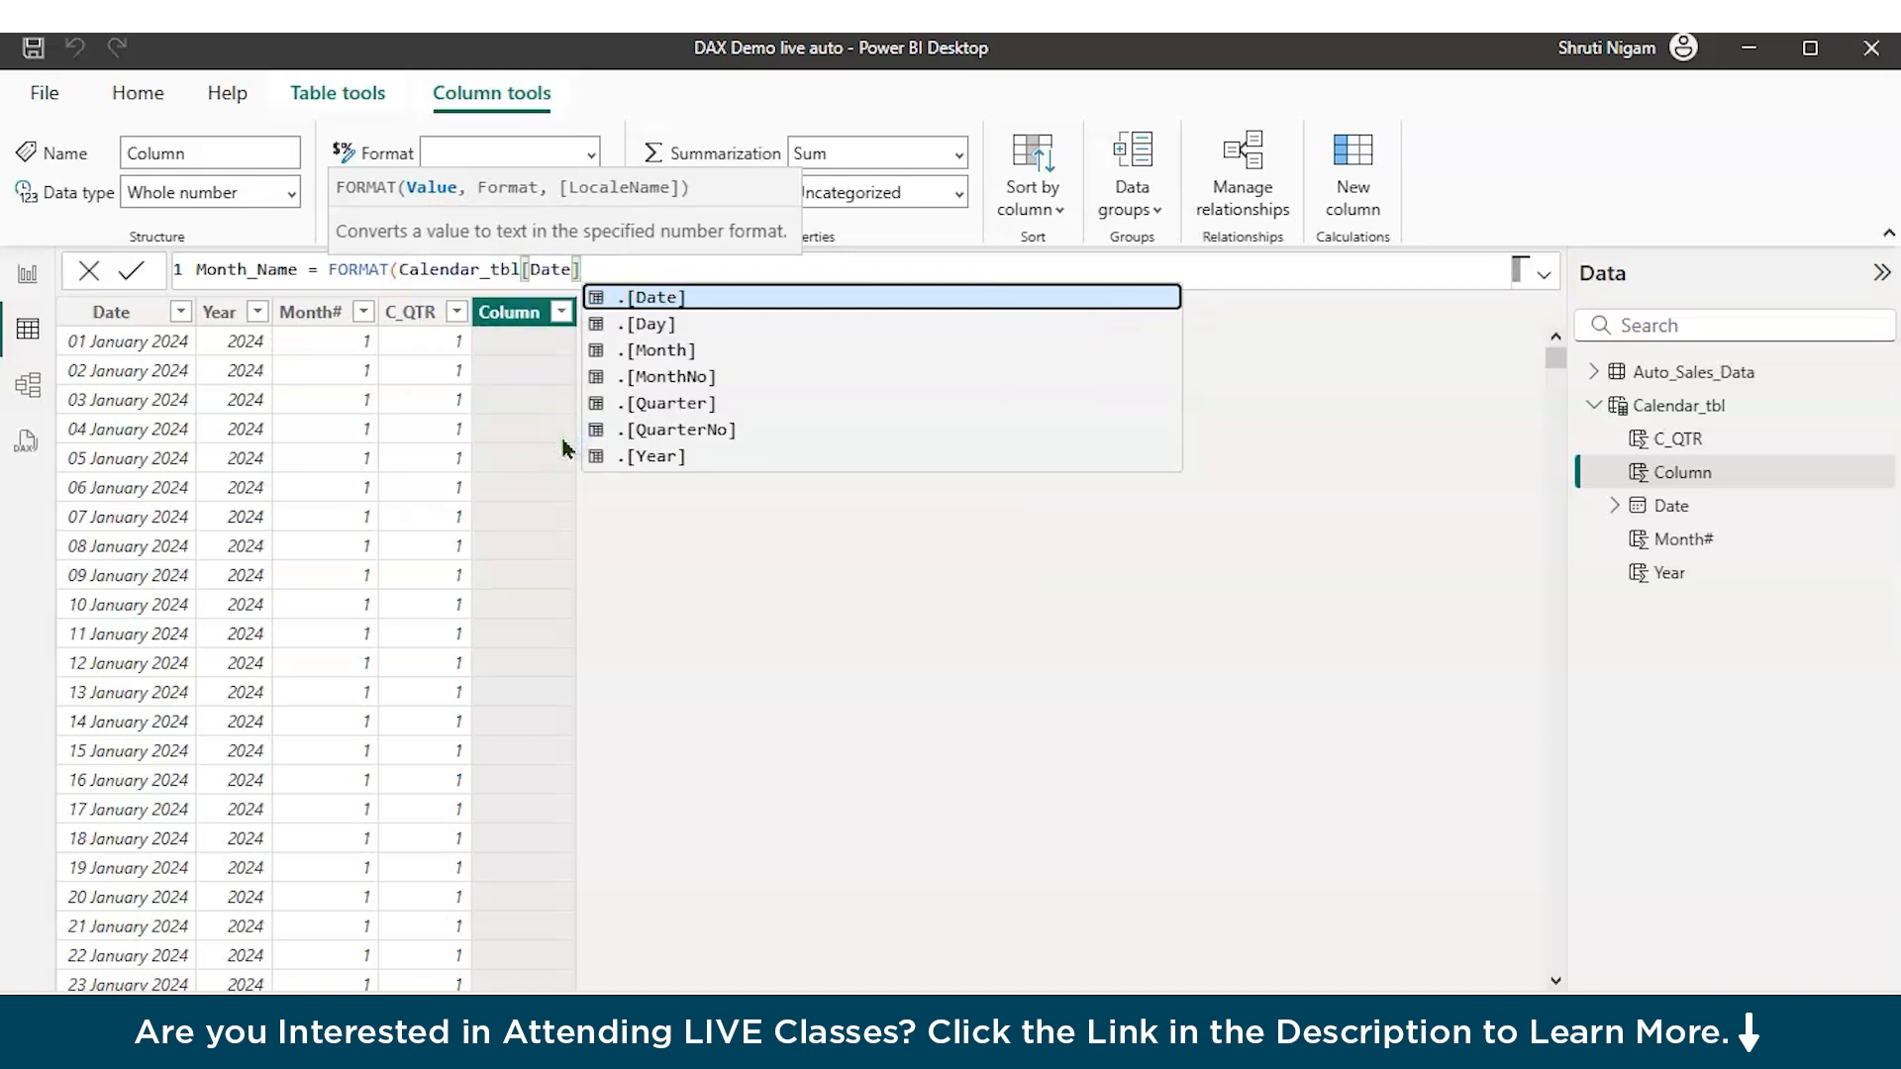
type(",")
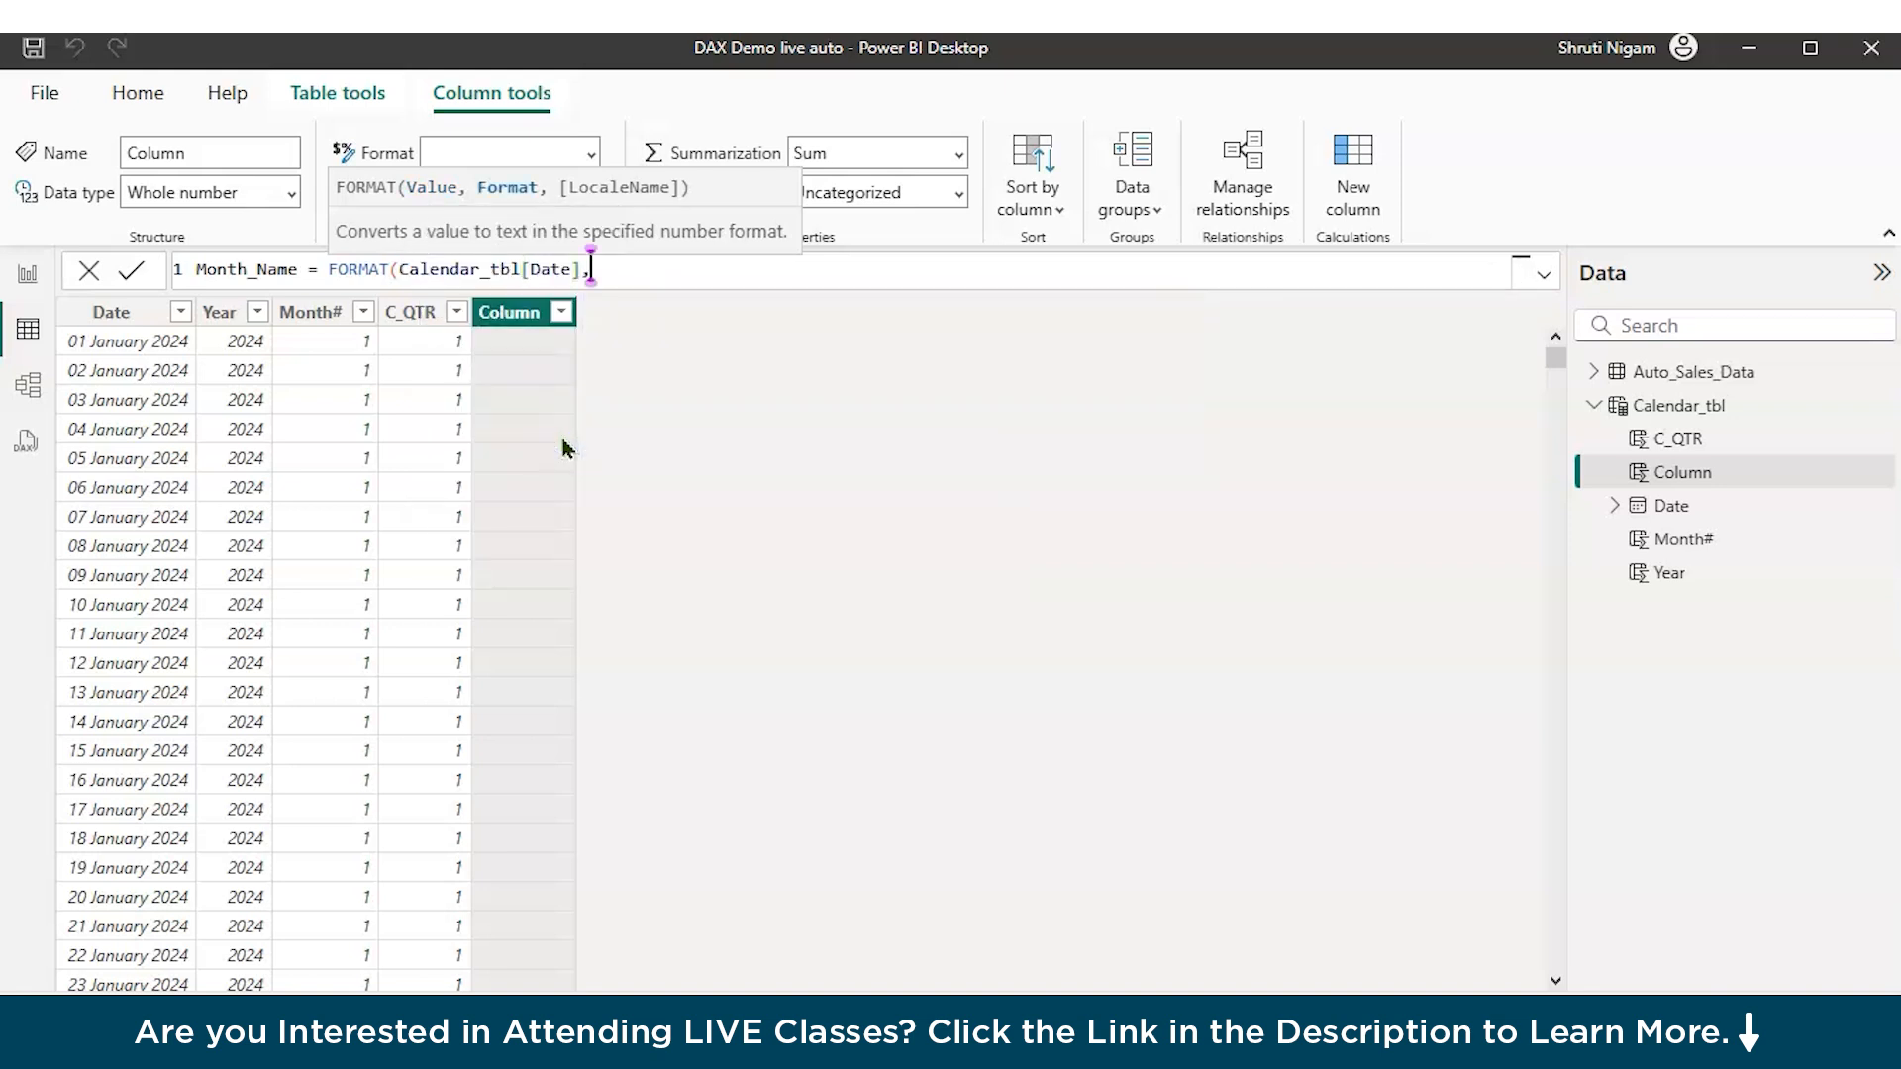
type("\"mmmm\"")
type(",")
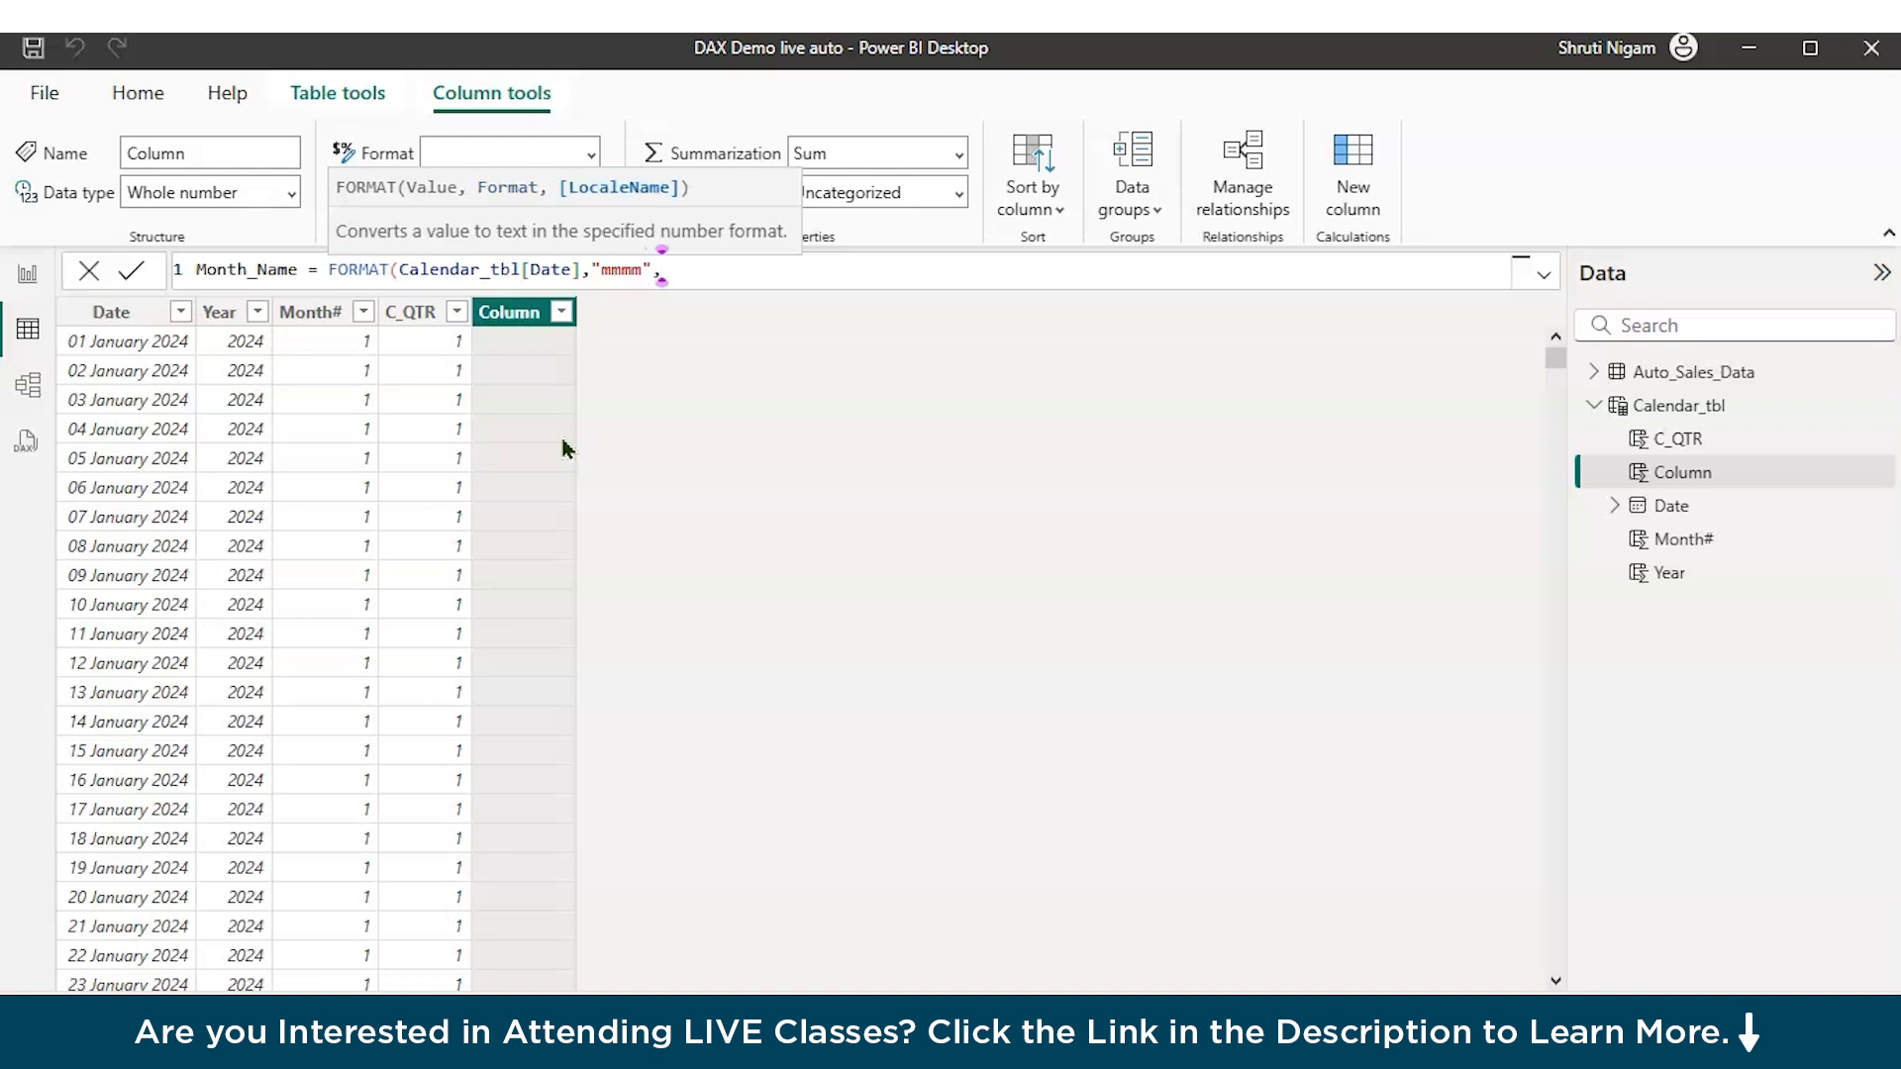
key("BackSpace")
type(")")
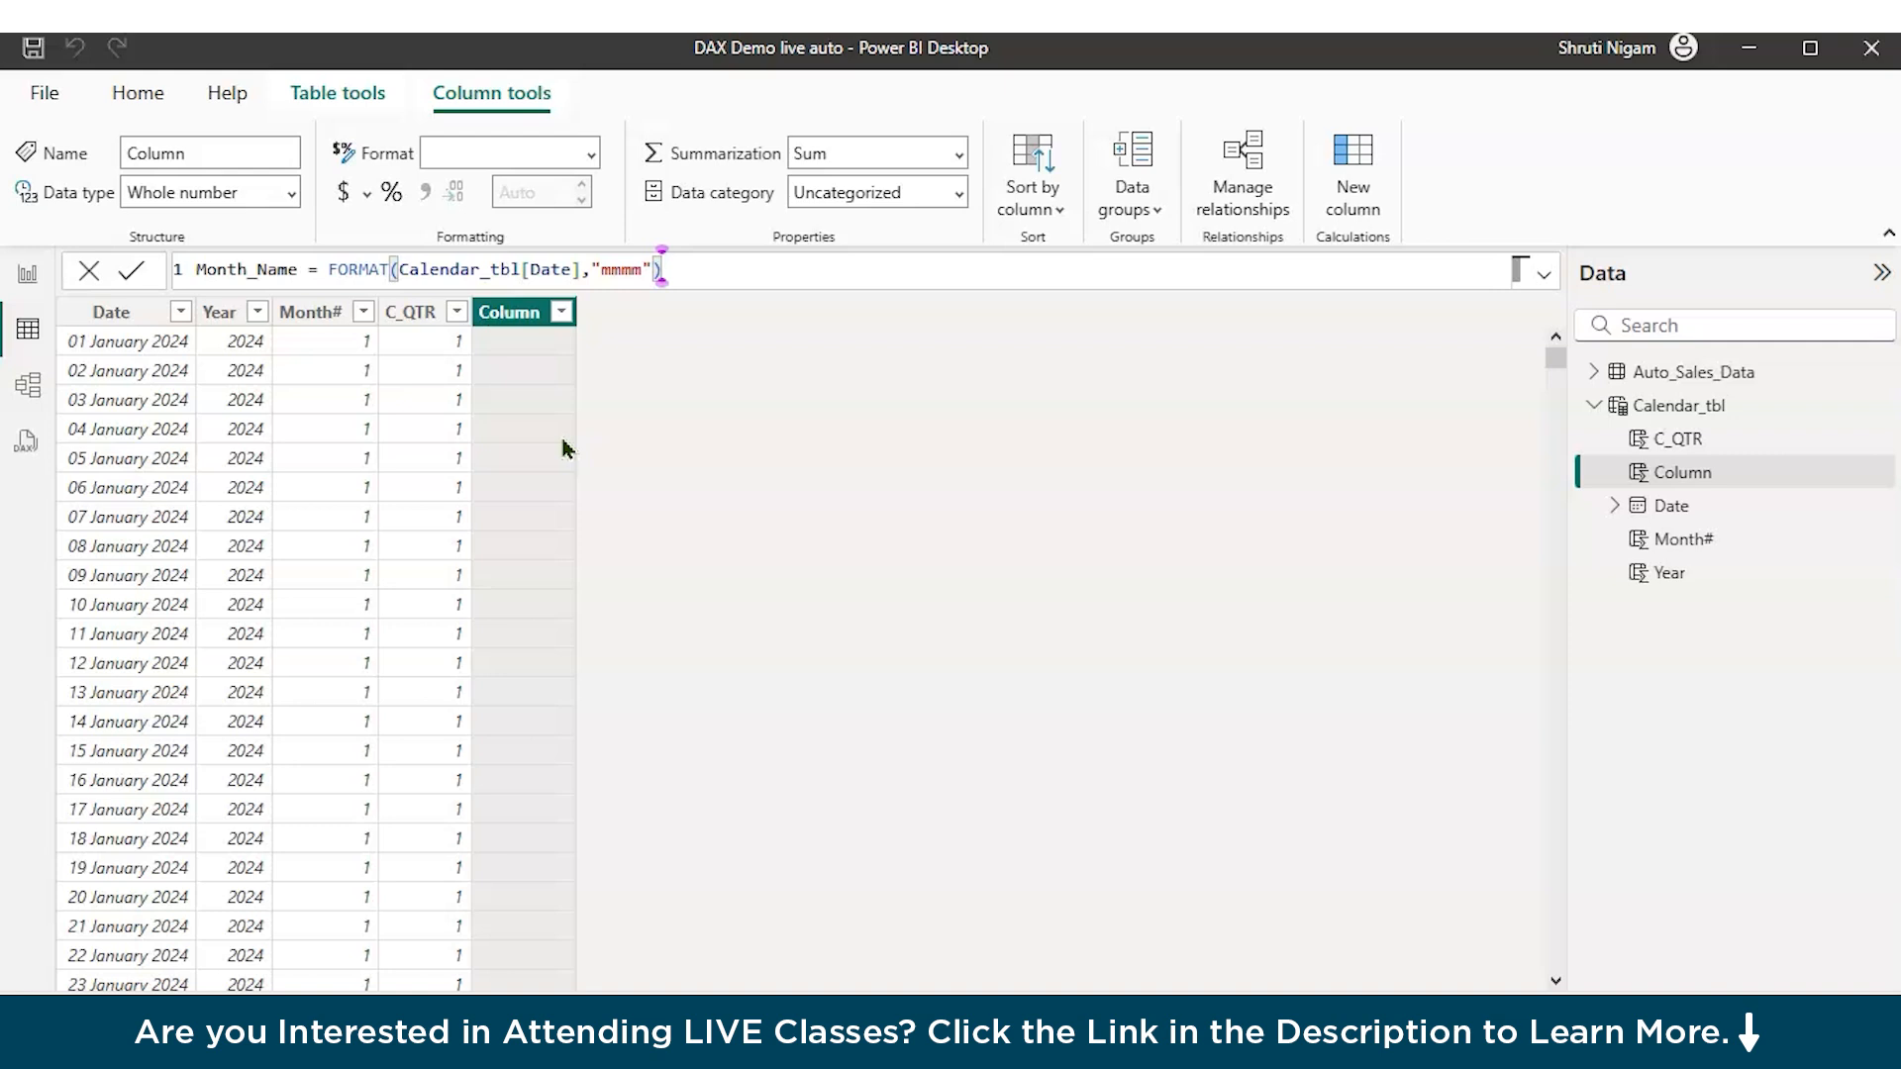
key("Return")
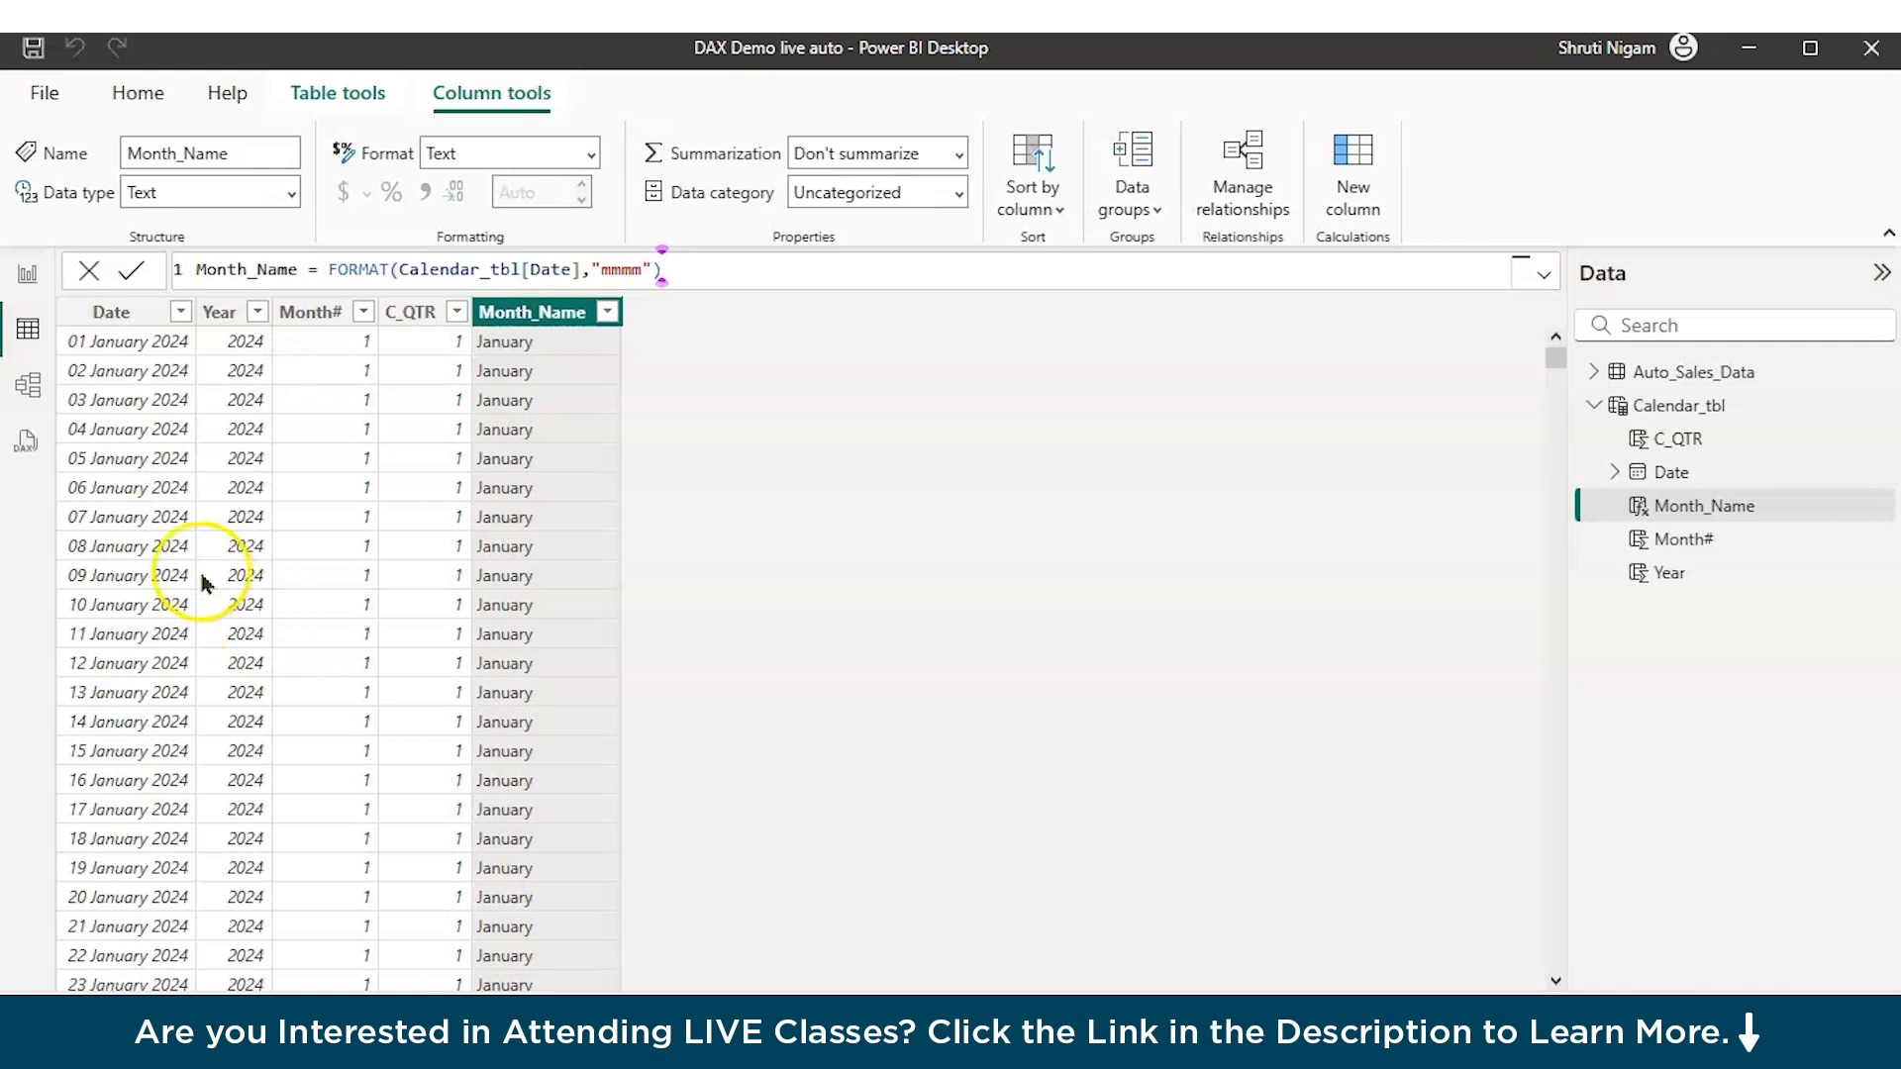
Step: Return to the report view, expand the Auto_Sales_Data fields and highlight the words Filter Context in the text box
left_click(27, 283)
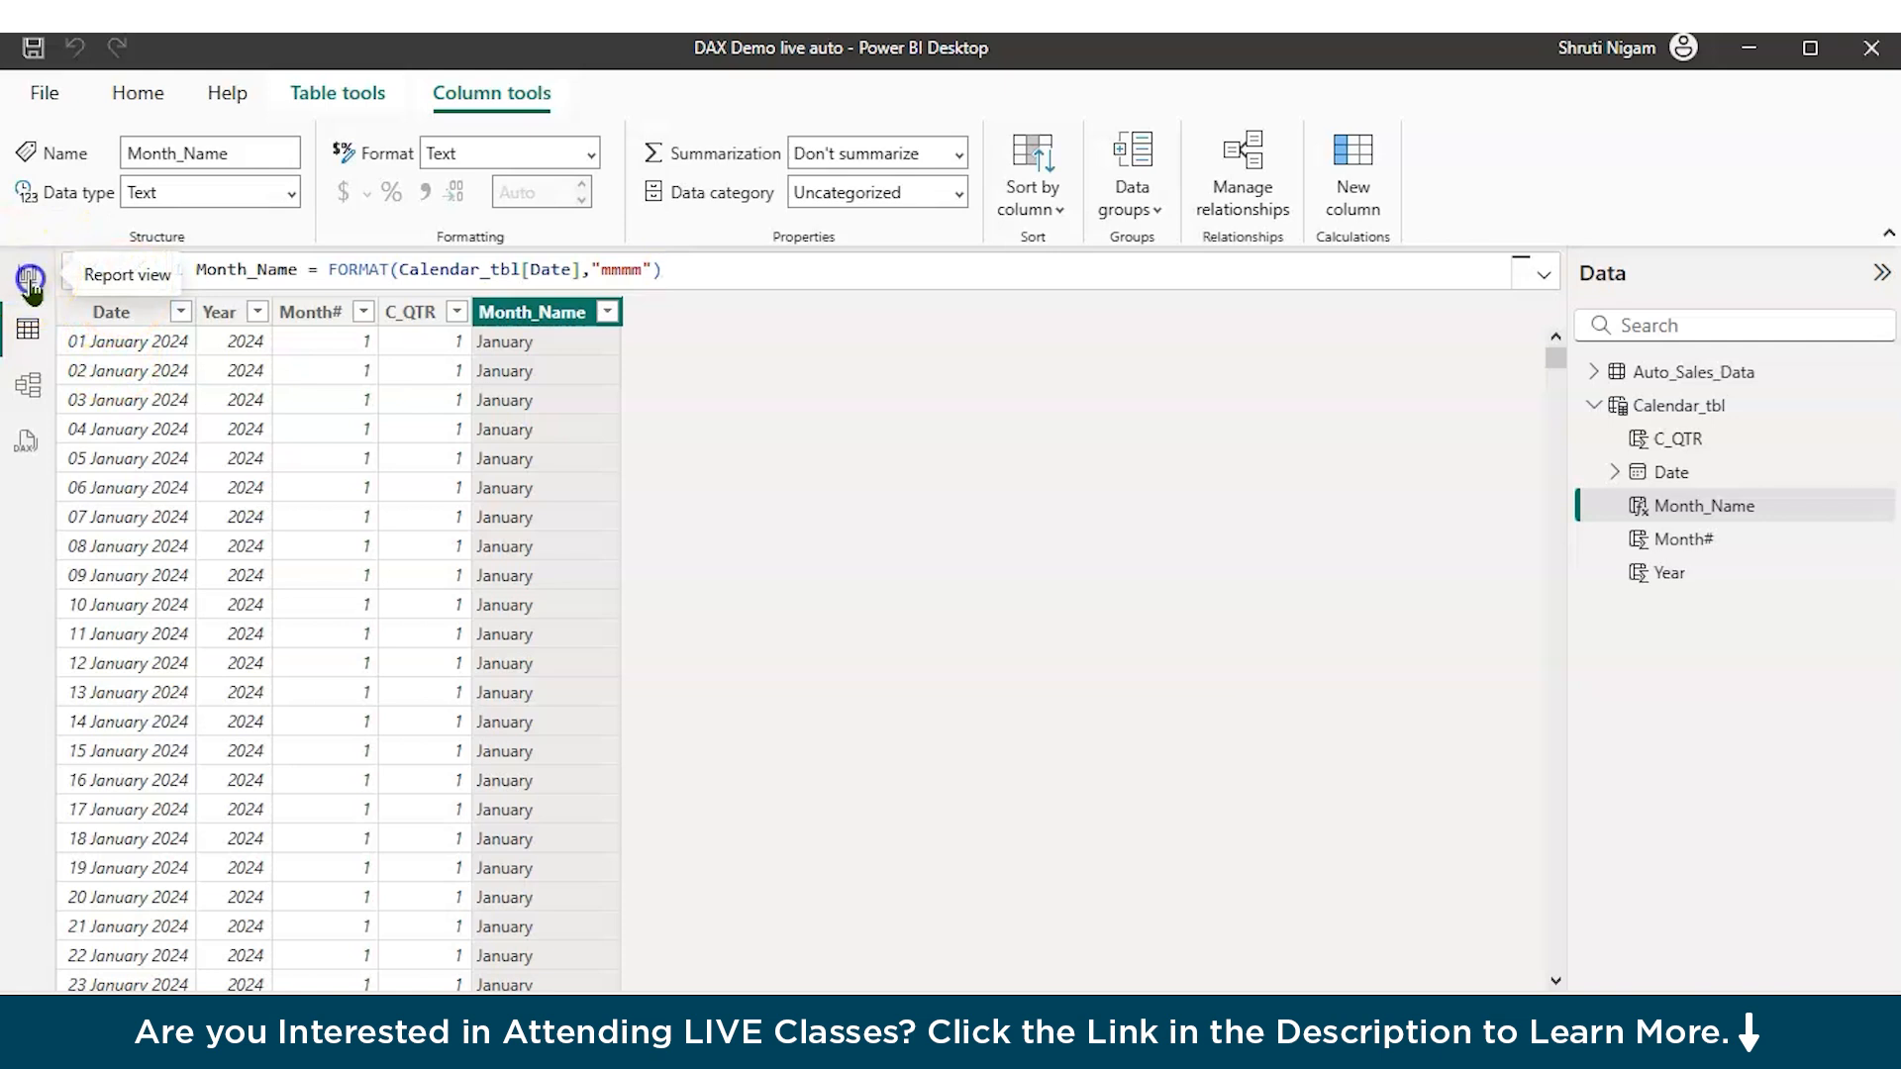
left_click_drag(602, 838, 602, 867)
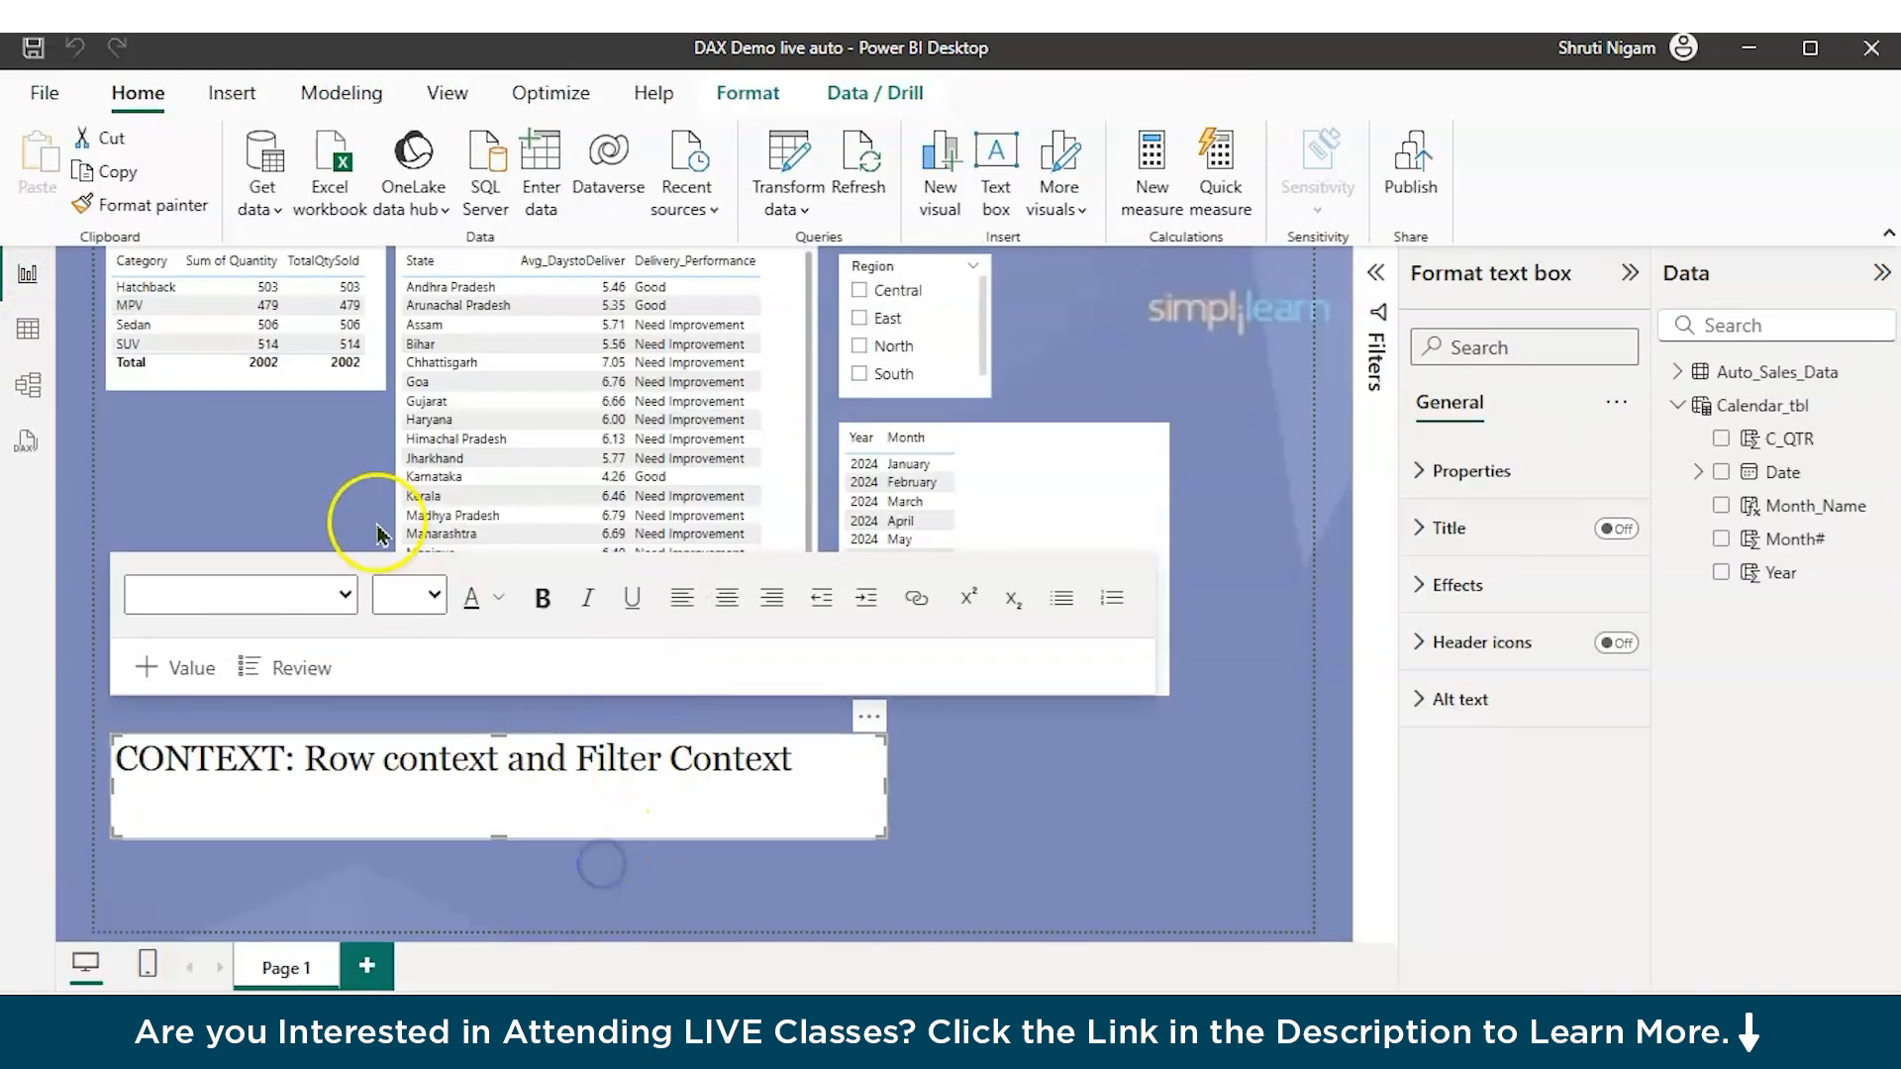
left_click(1020, 808)
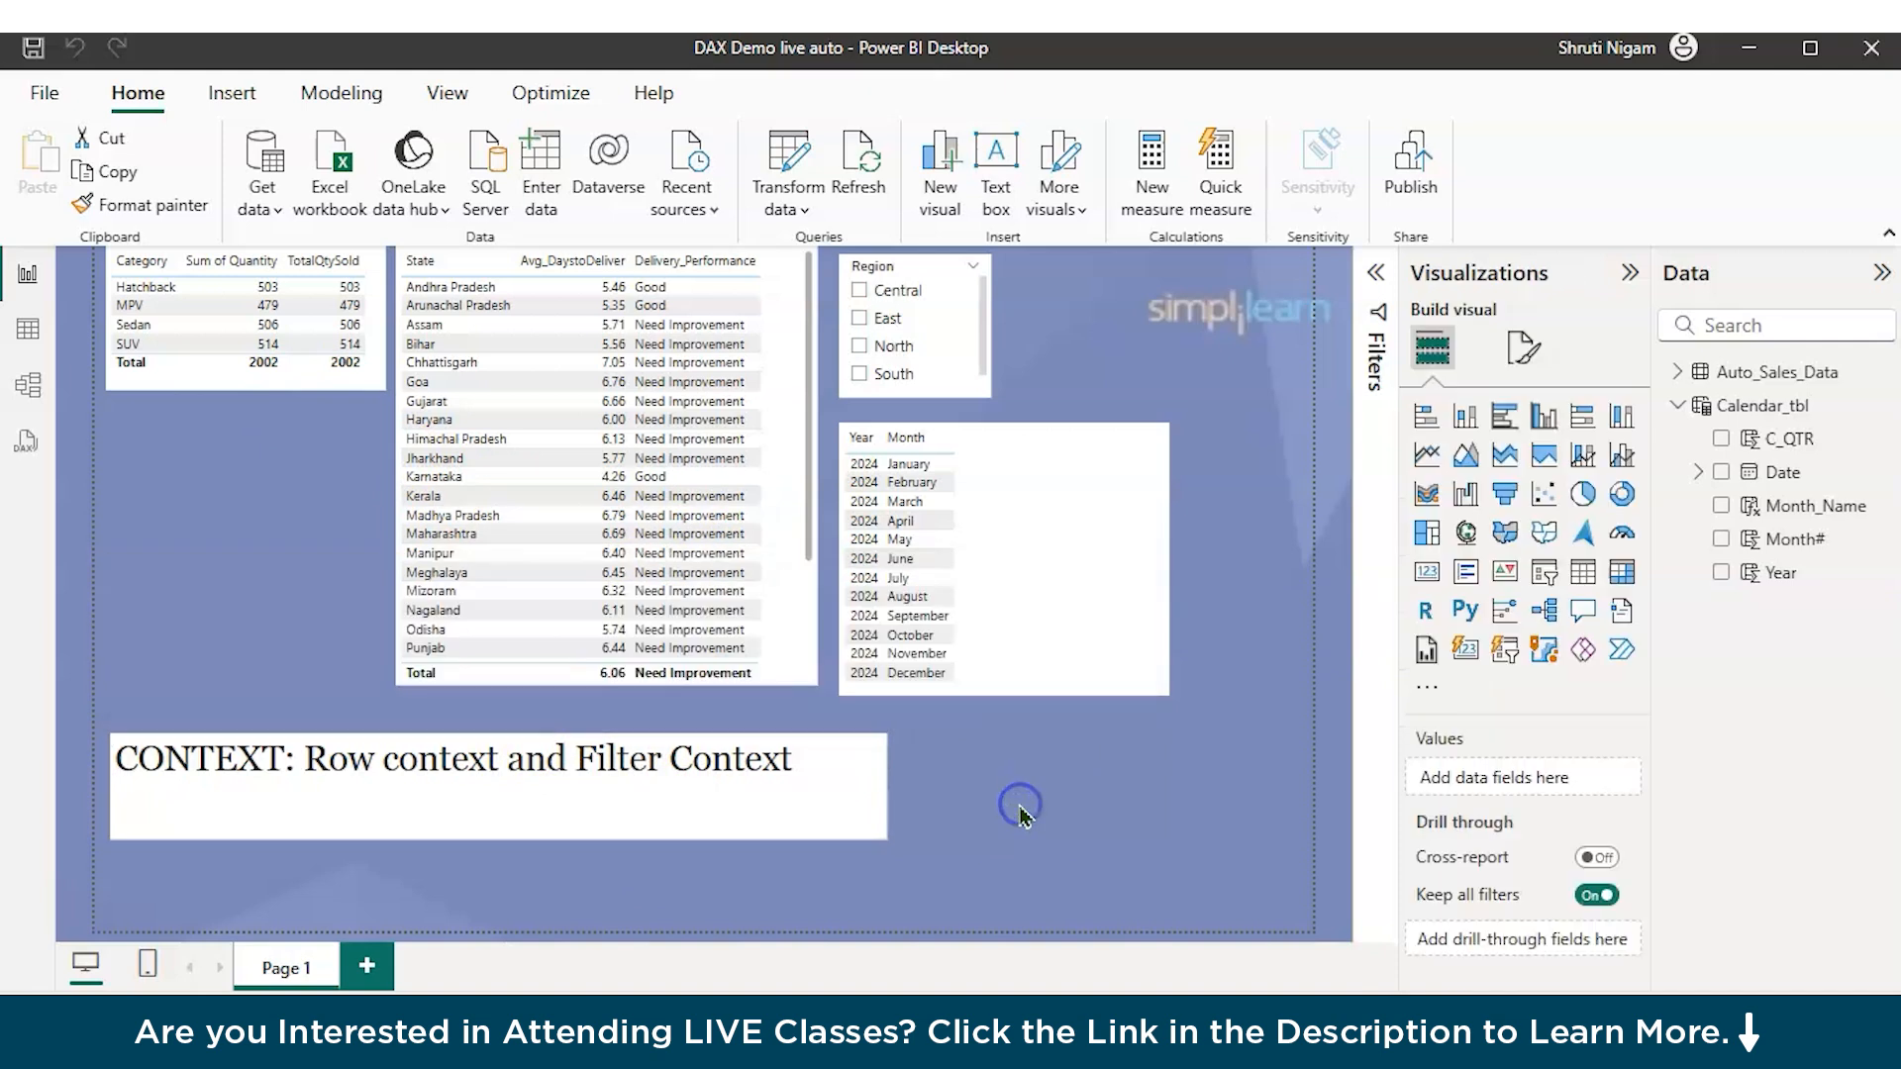
left_click(1684, 372)
scroll(1780, 913, "down", 3)
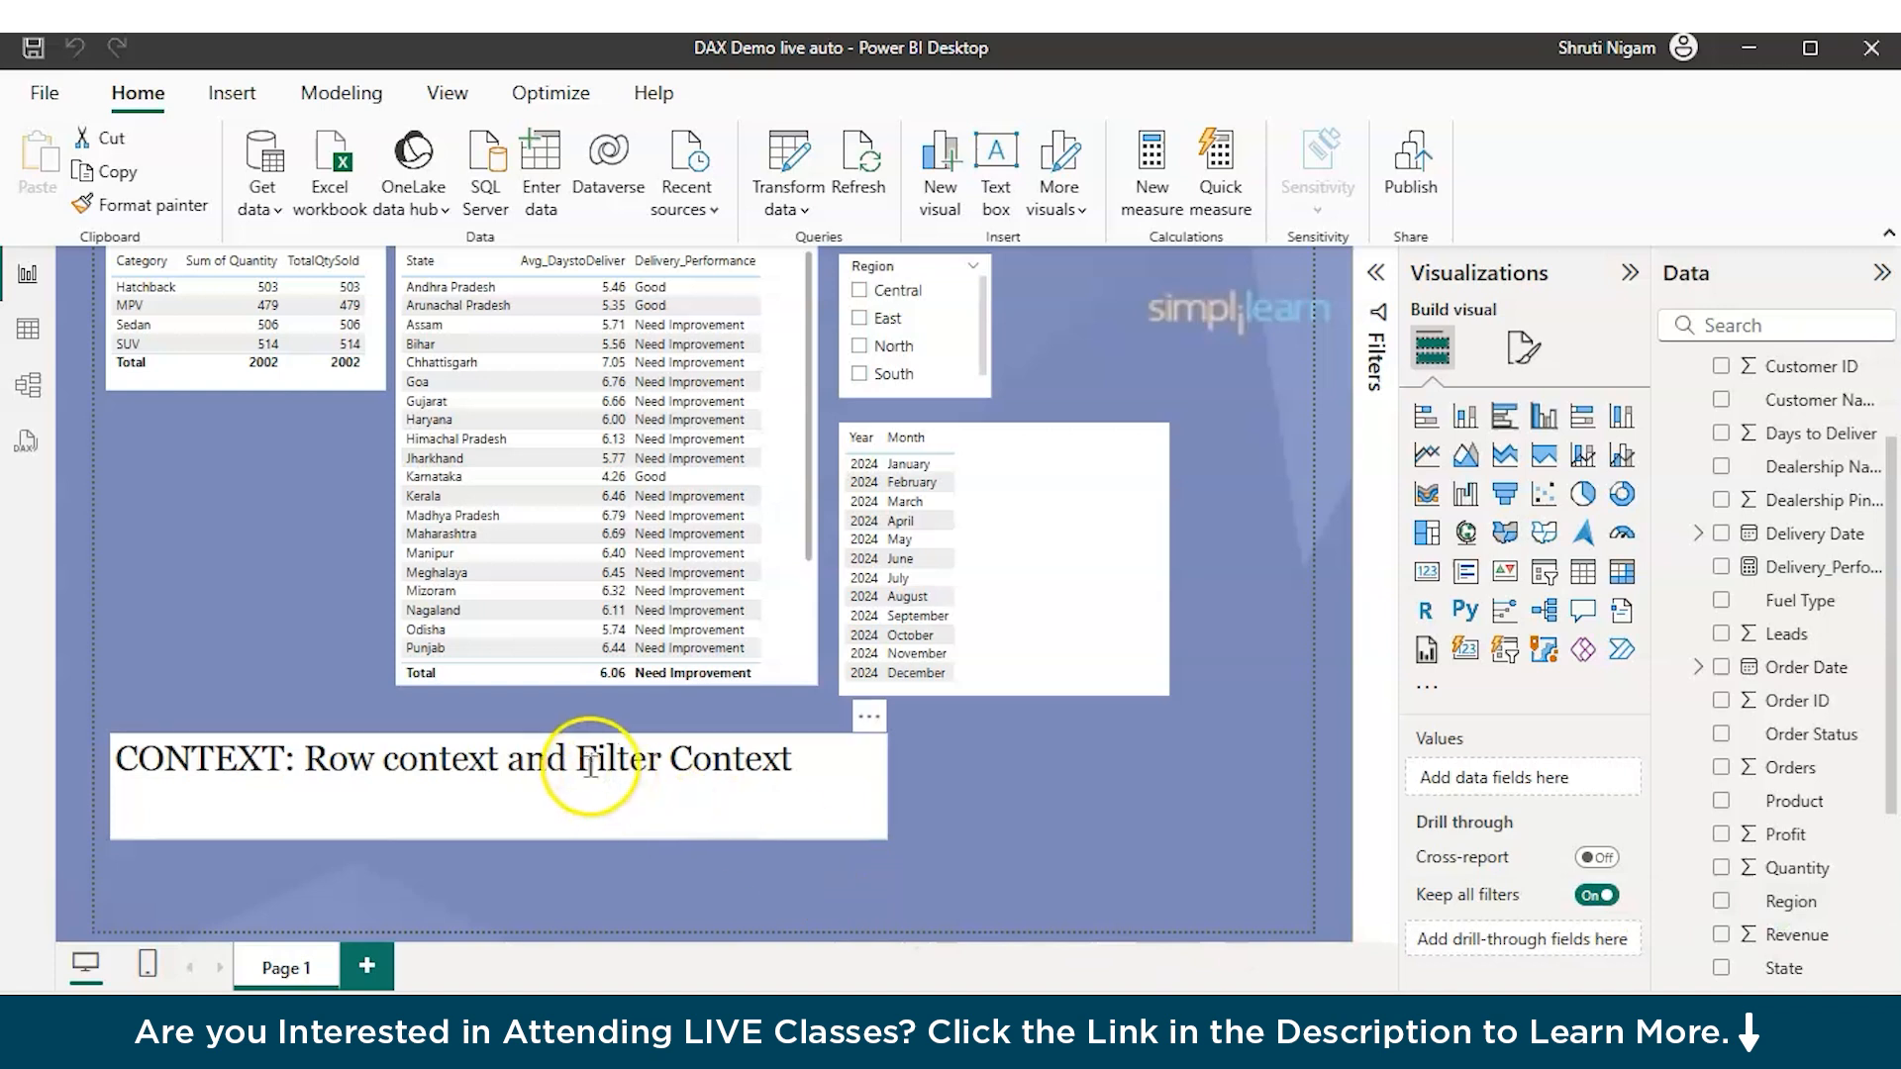
left_click_drag(579, 761, 836, 785)
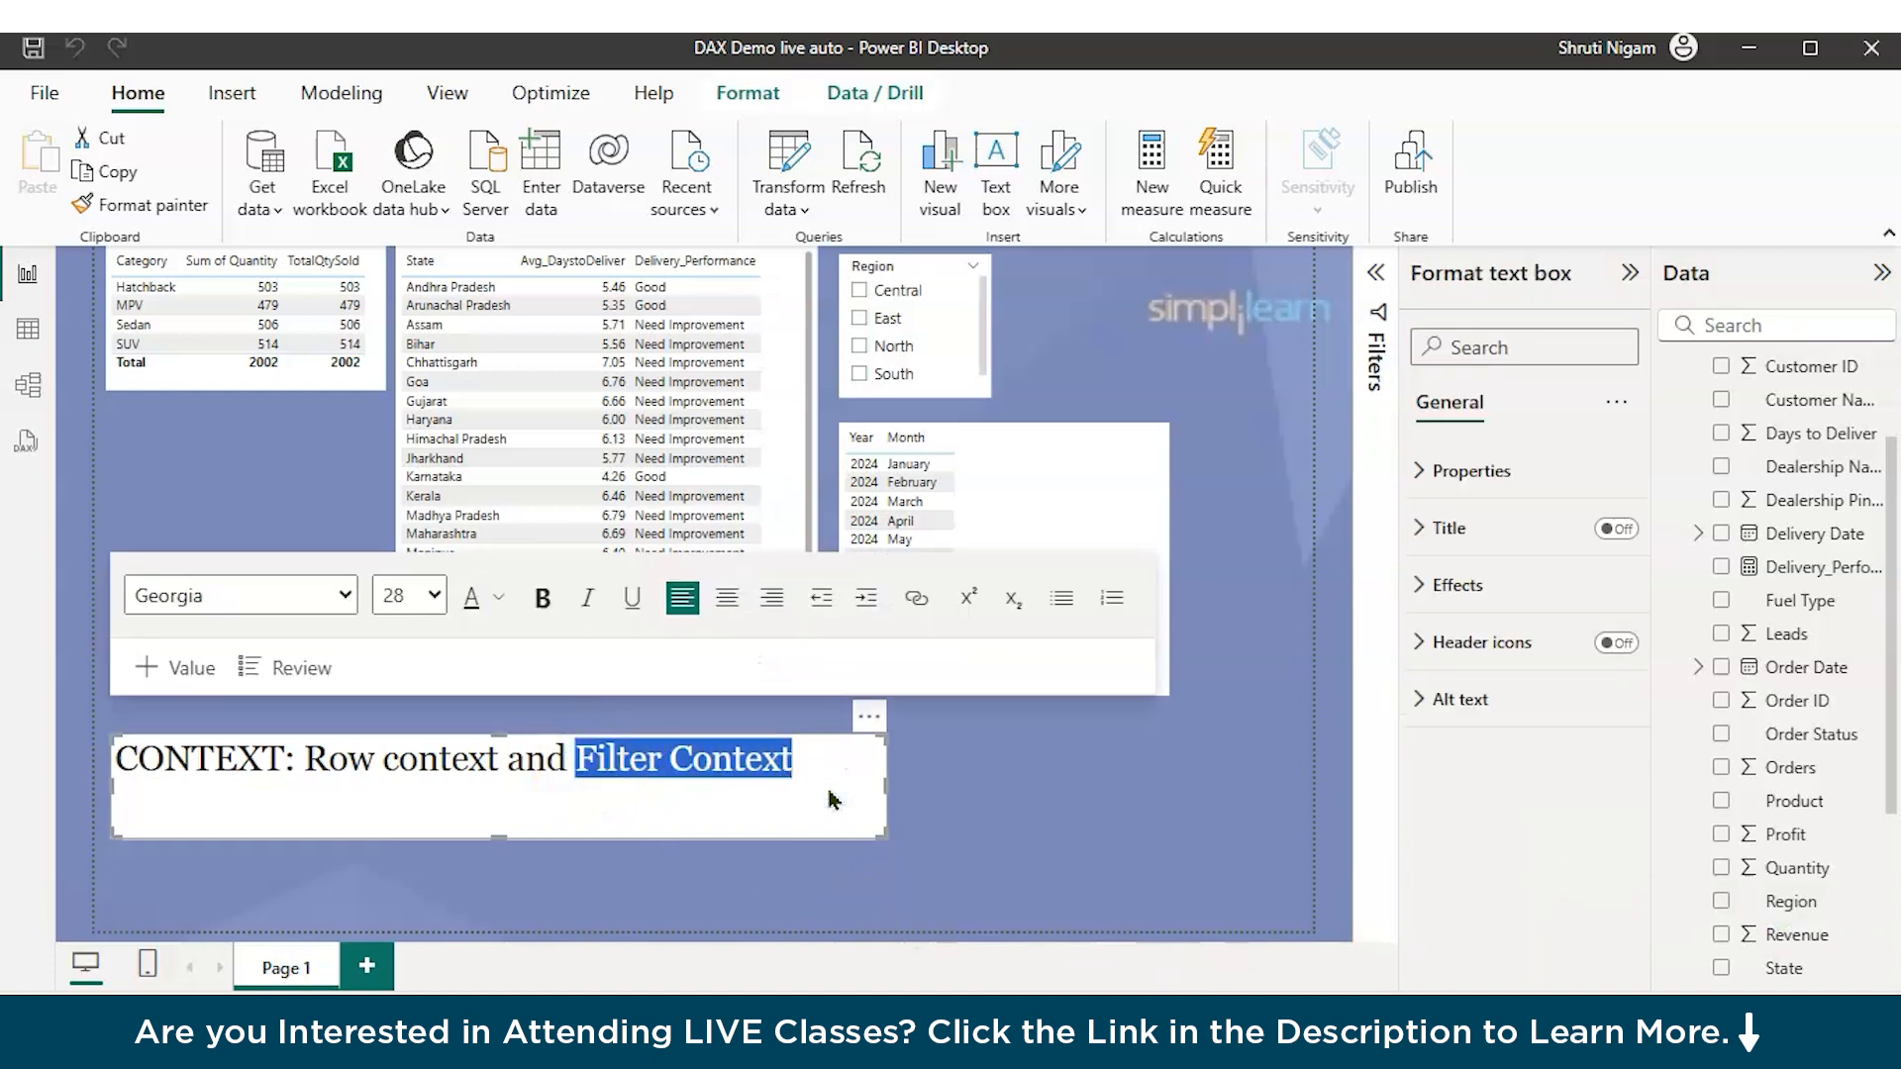
left_click(1116, 738)
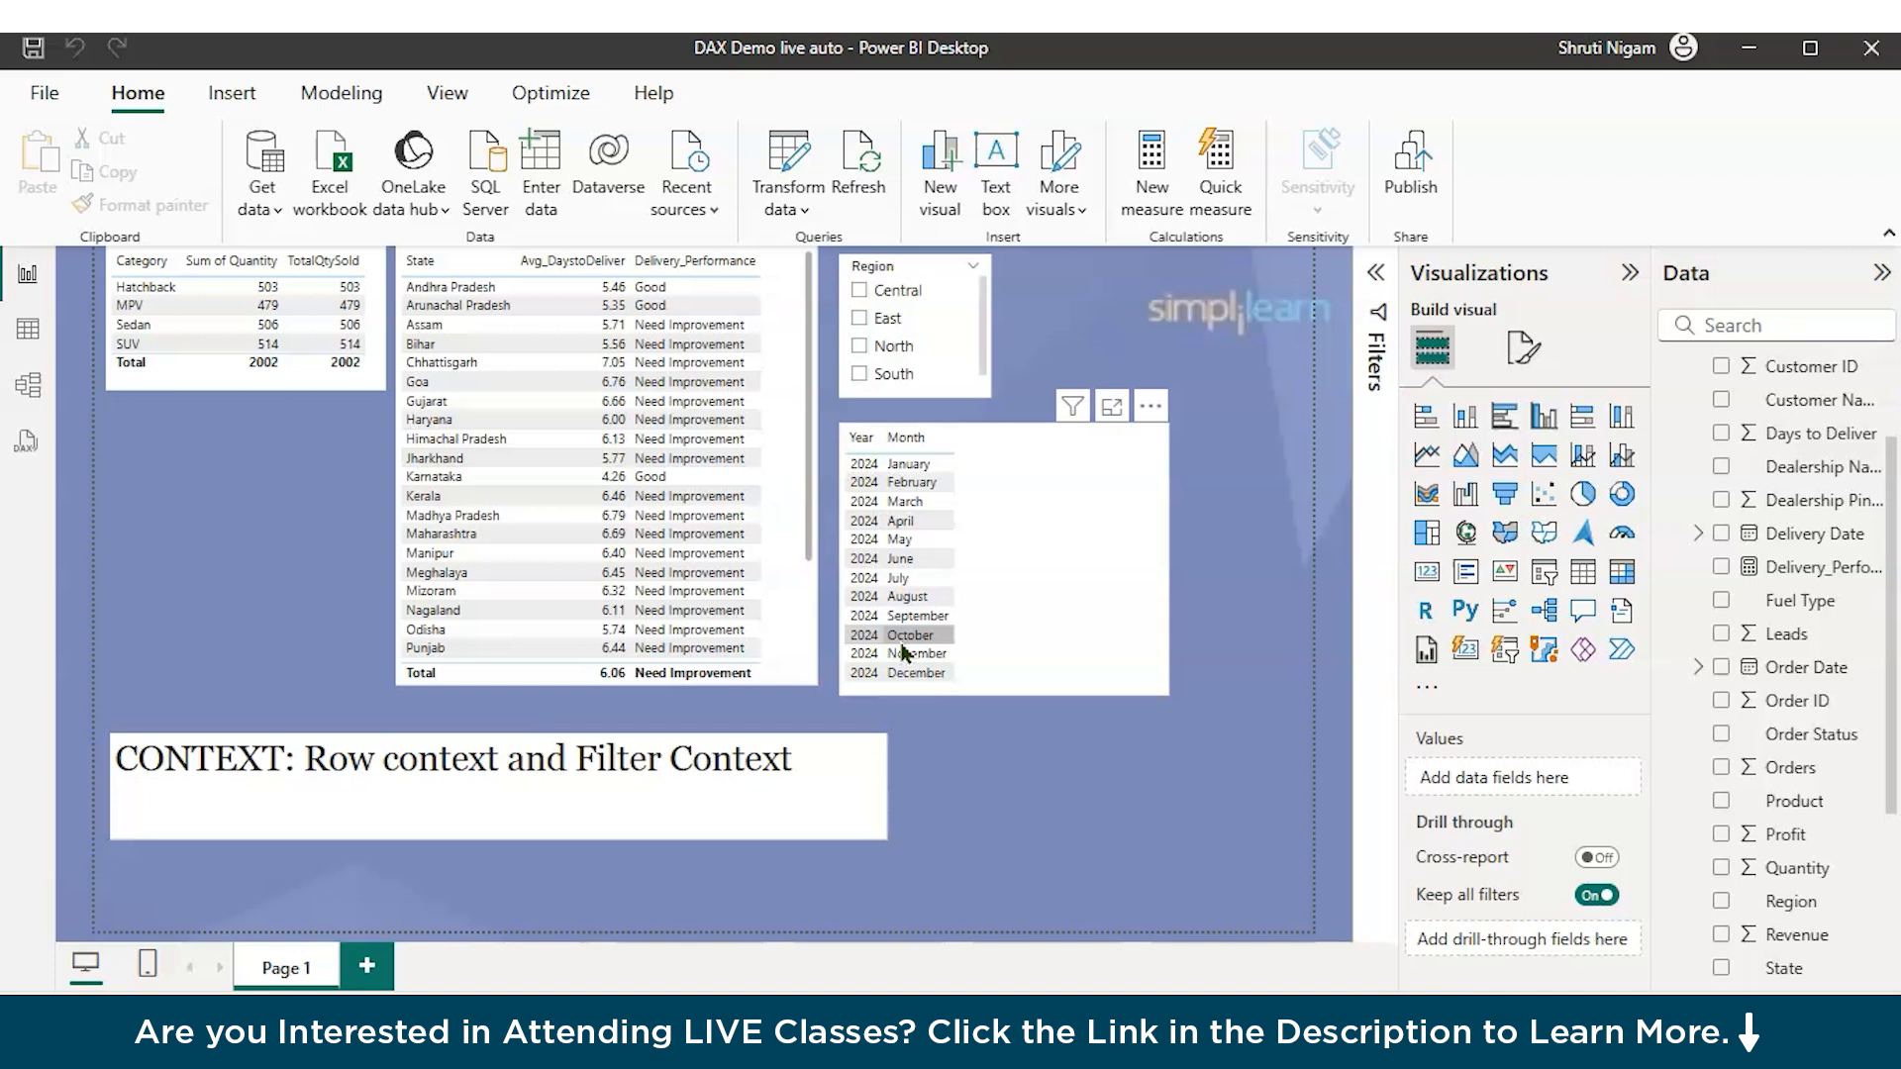
Step: Create a measure in Auto_Sales_Data defined as Total_Profit = SUM(Auto_Sales_Data[Profit])
left_click(1149, 161)
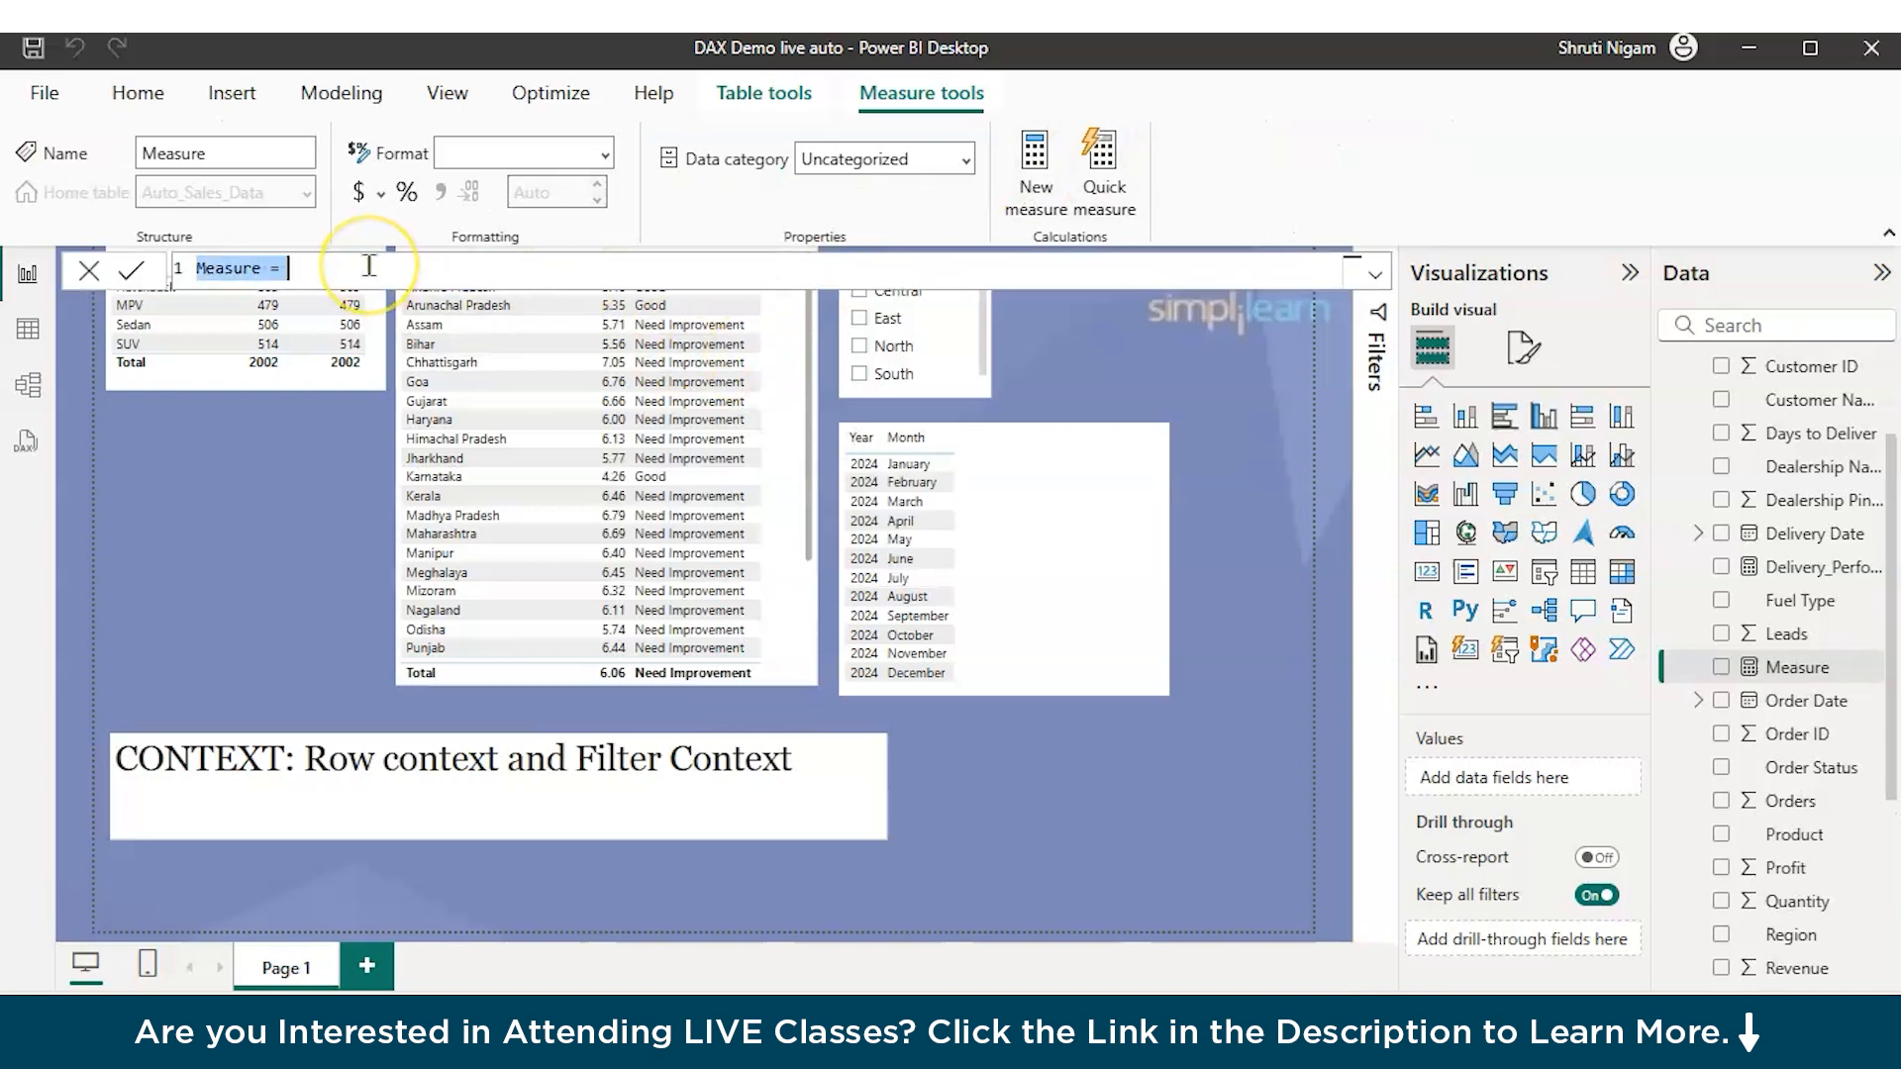
type("Total_Profit = S")
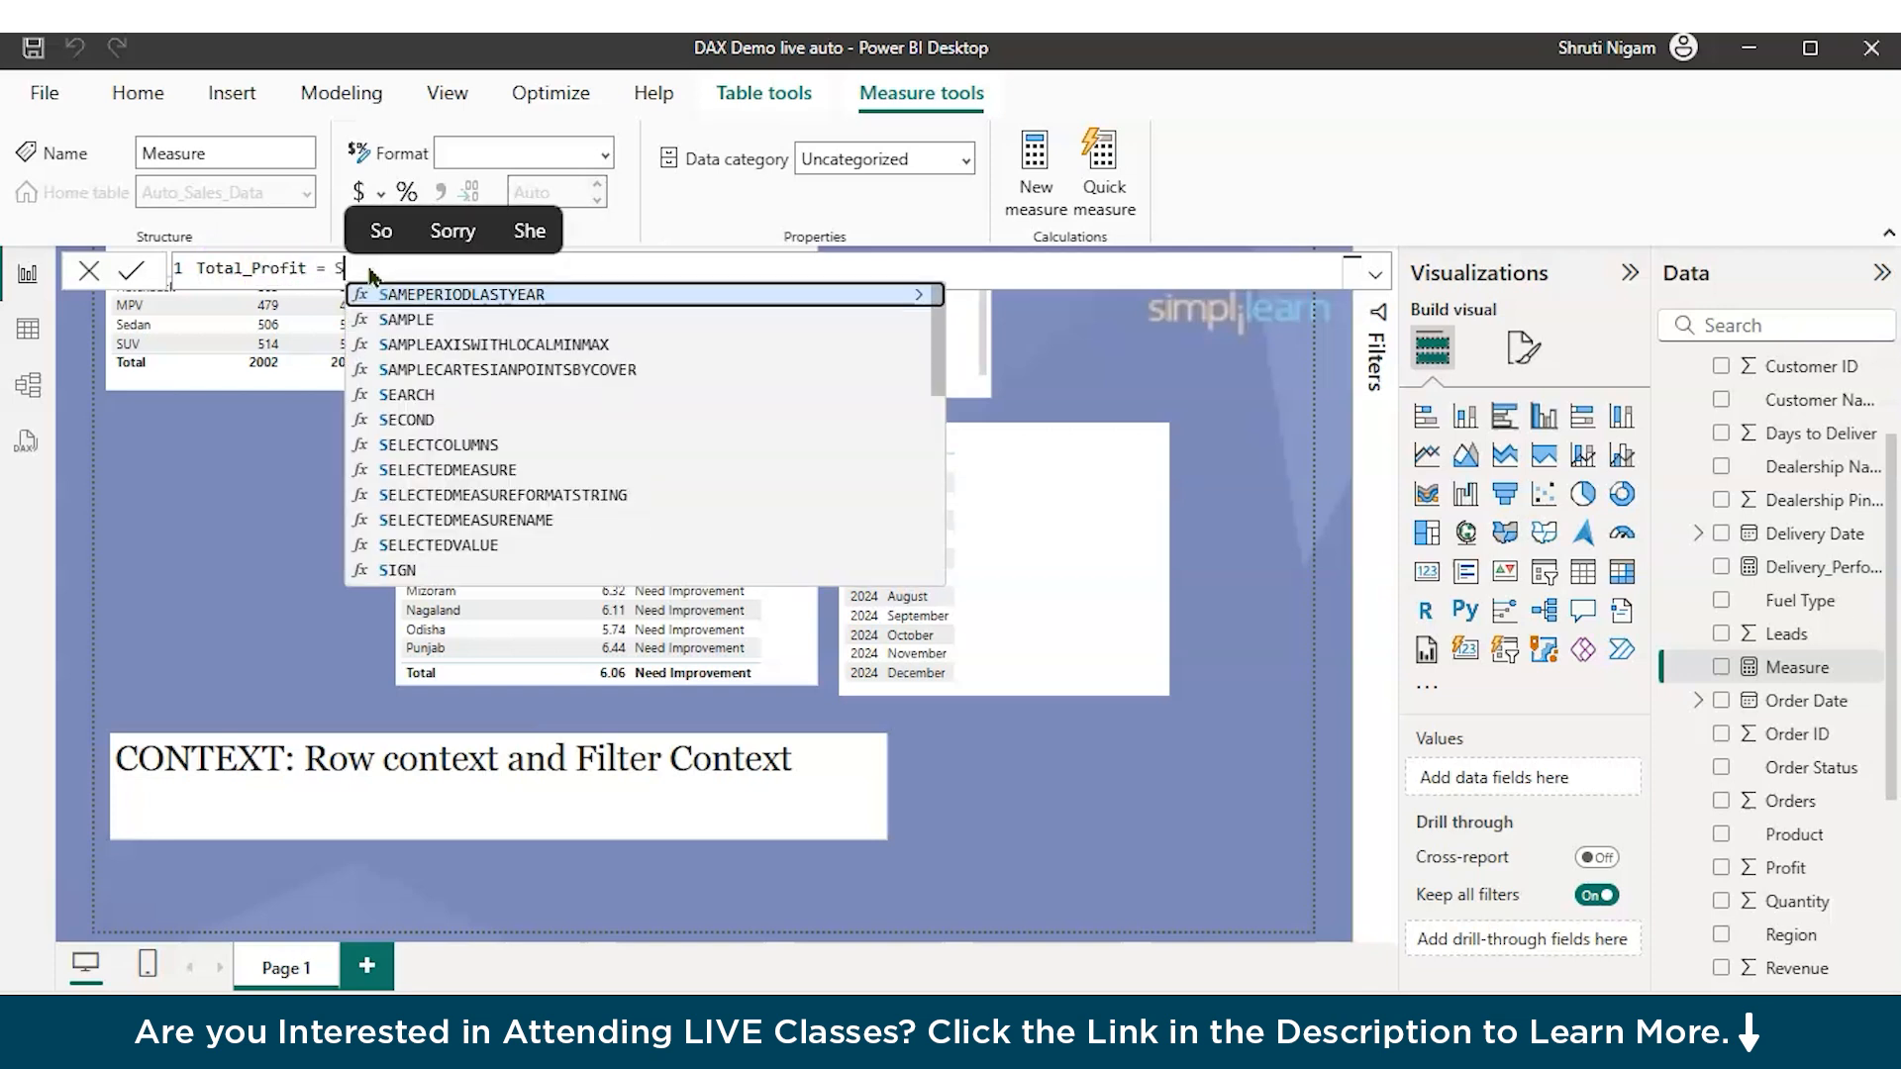
type("UM")
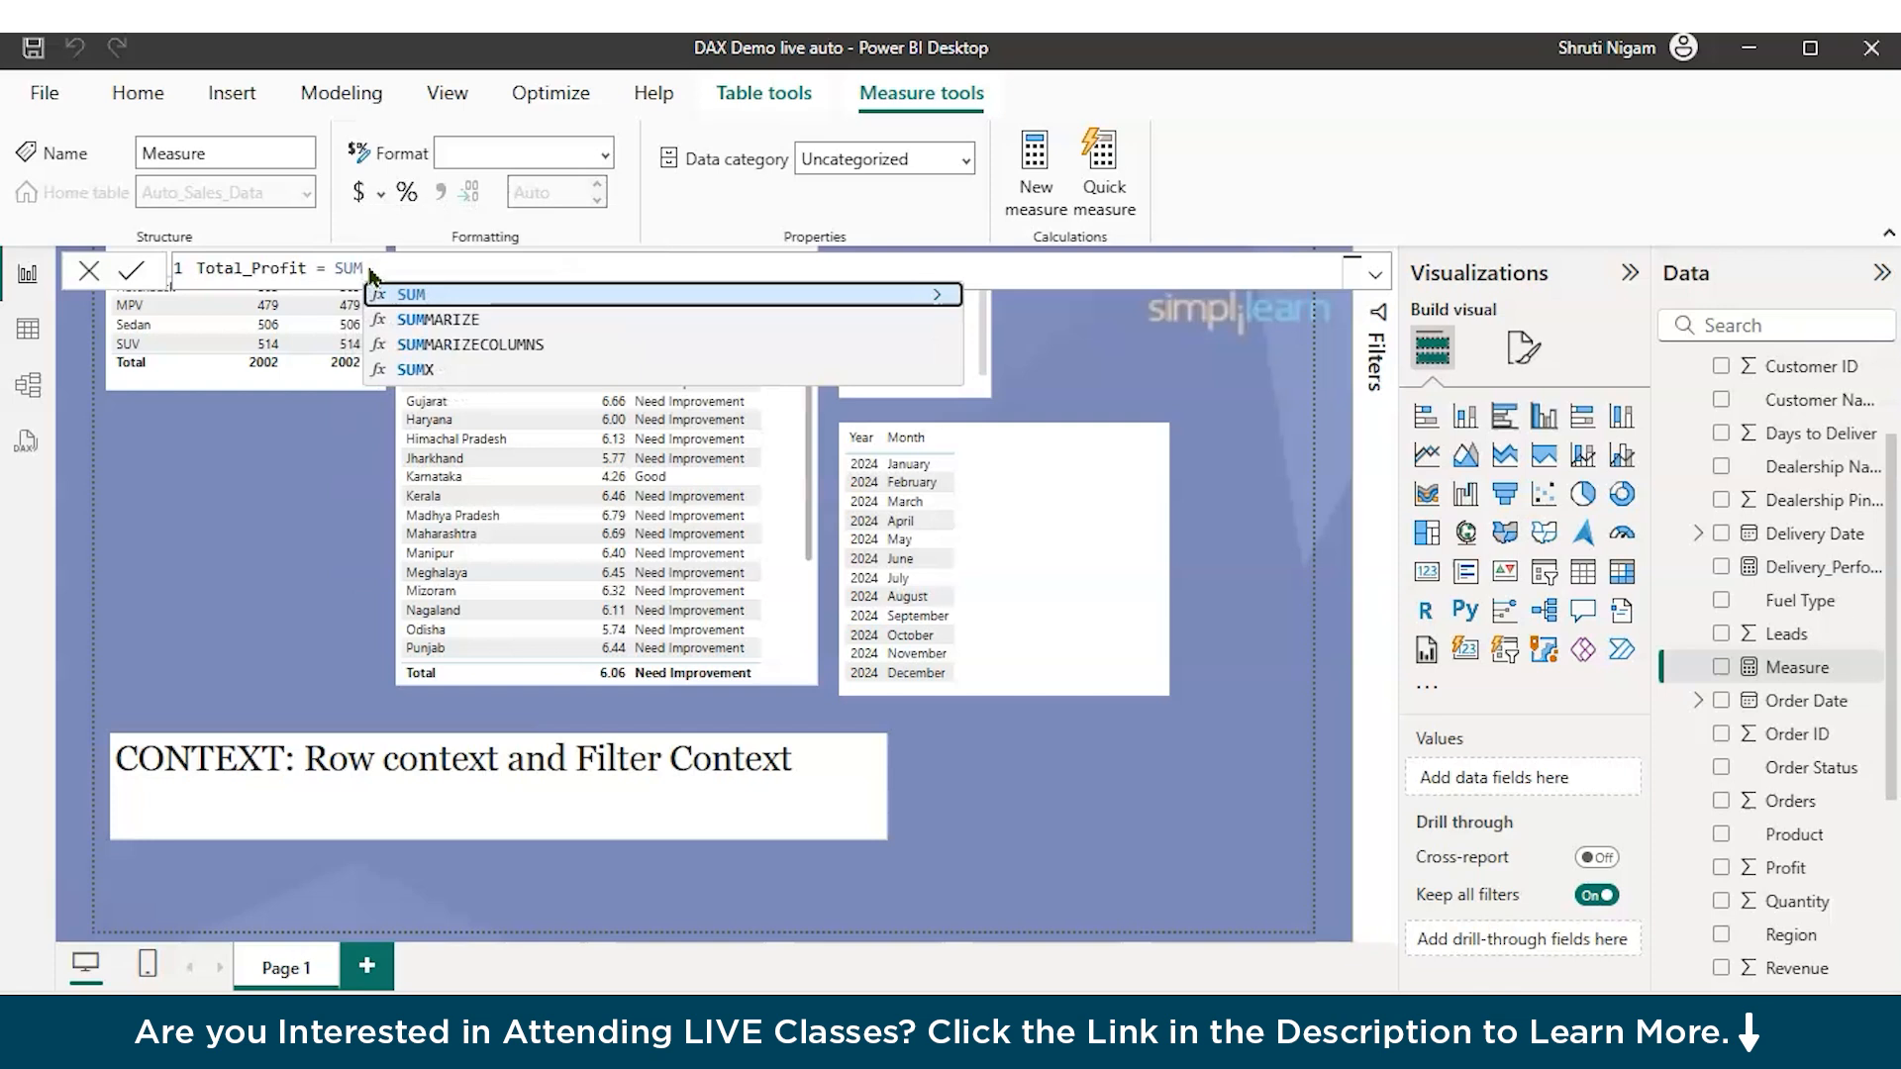
type("(")
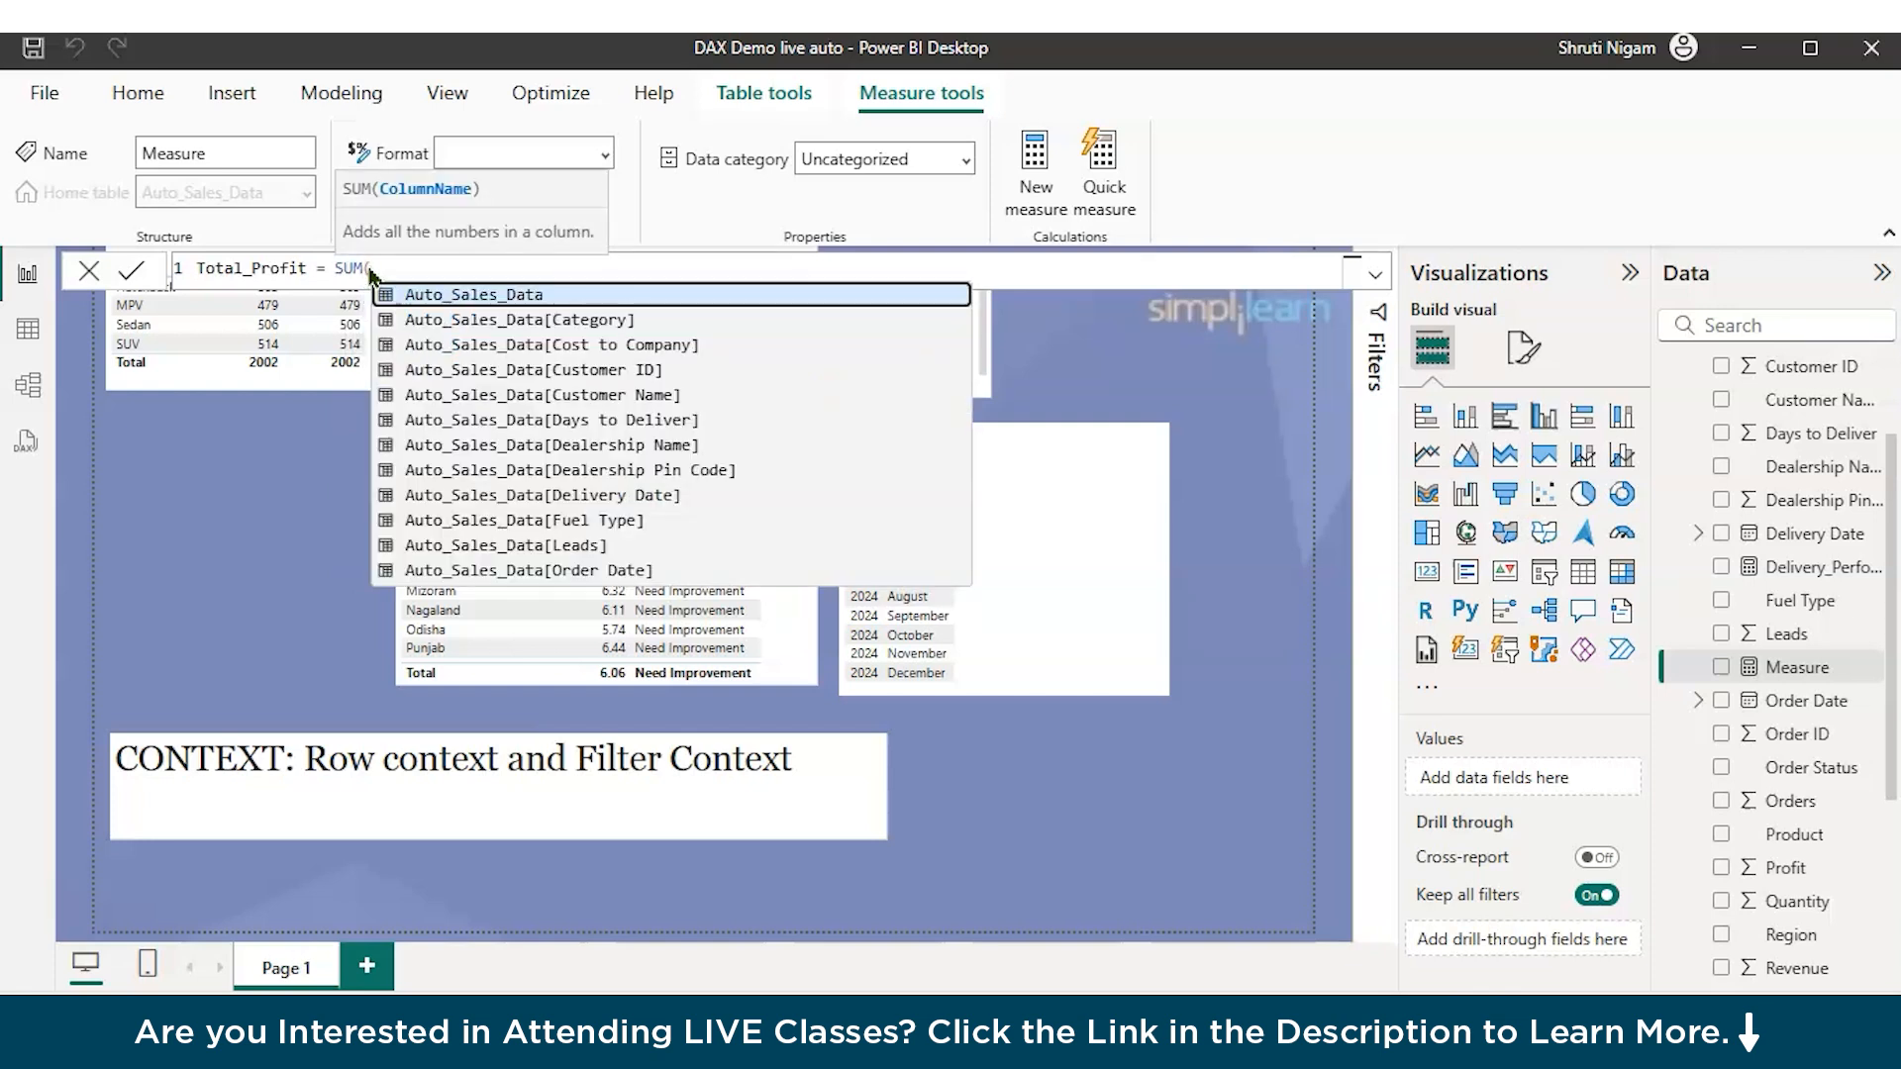
type("PROF")
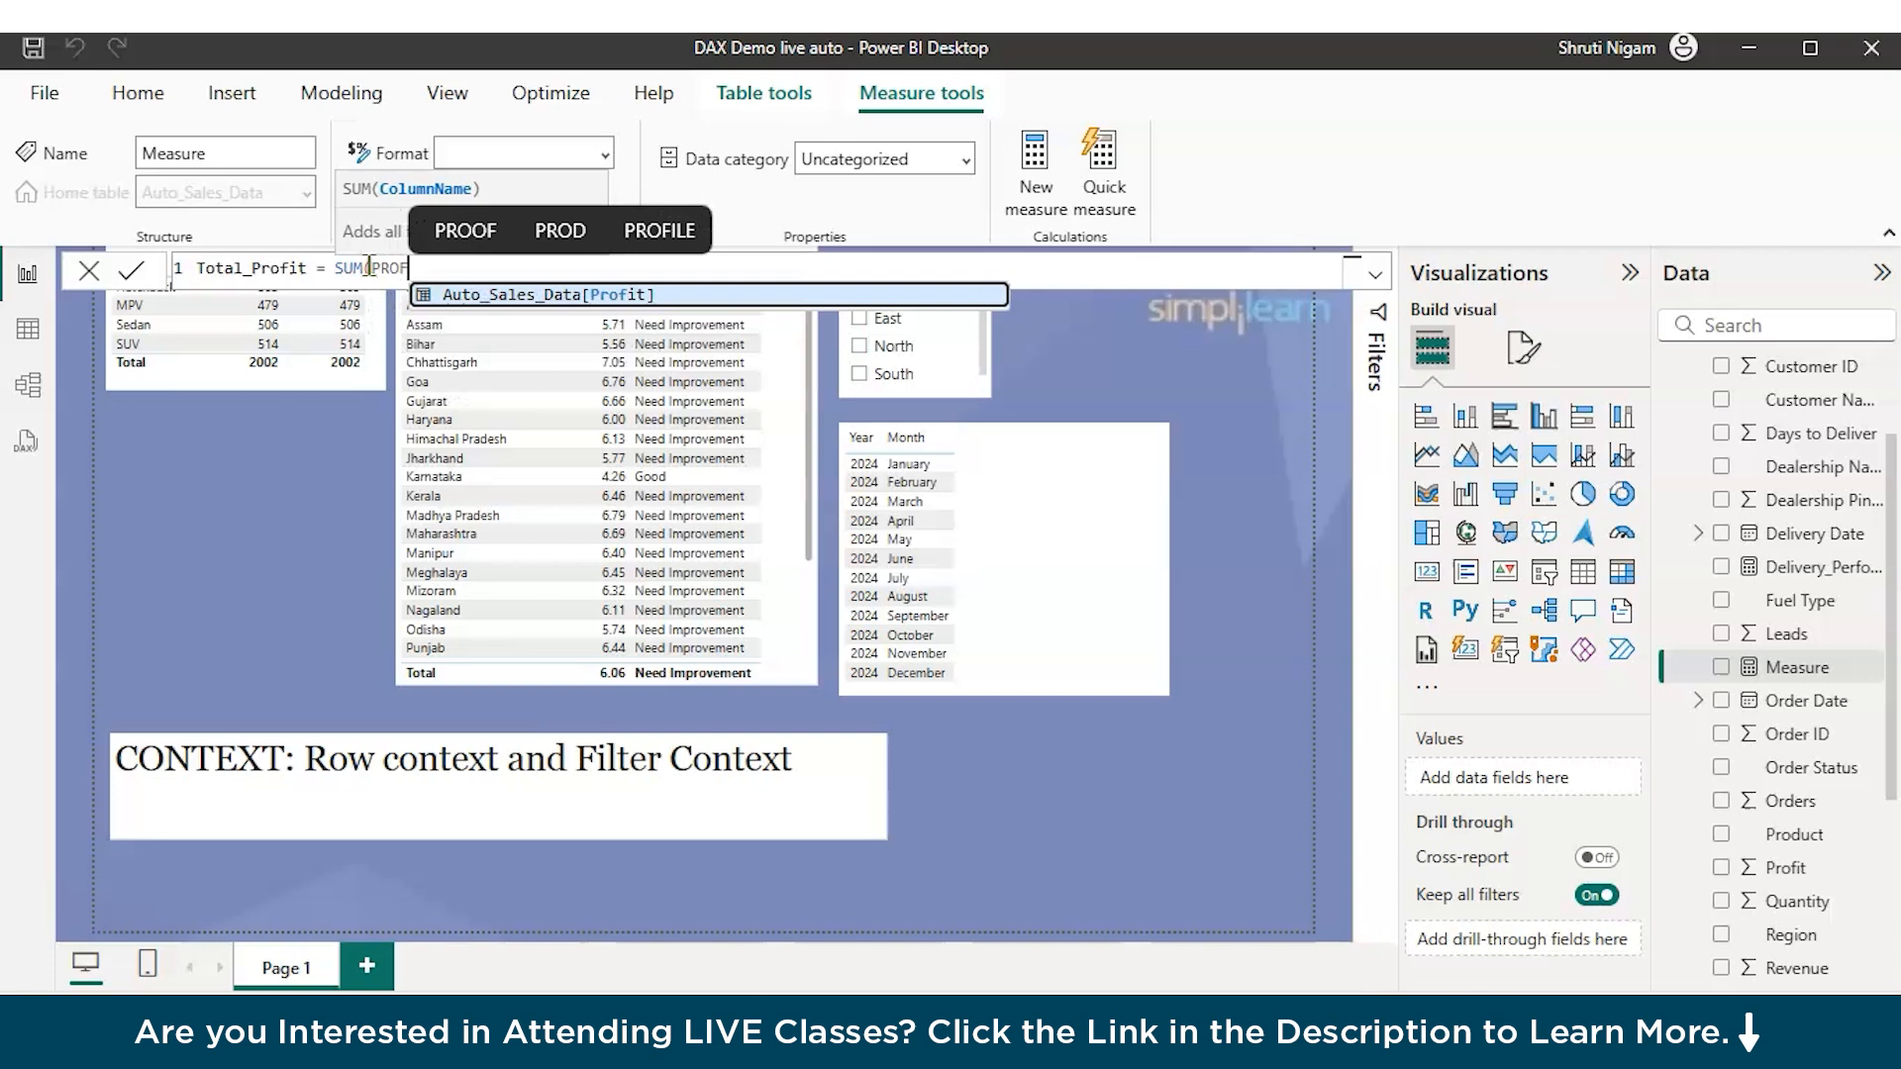
key("Tab")
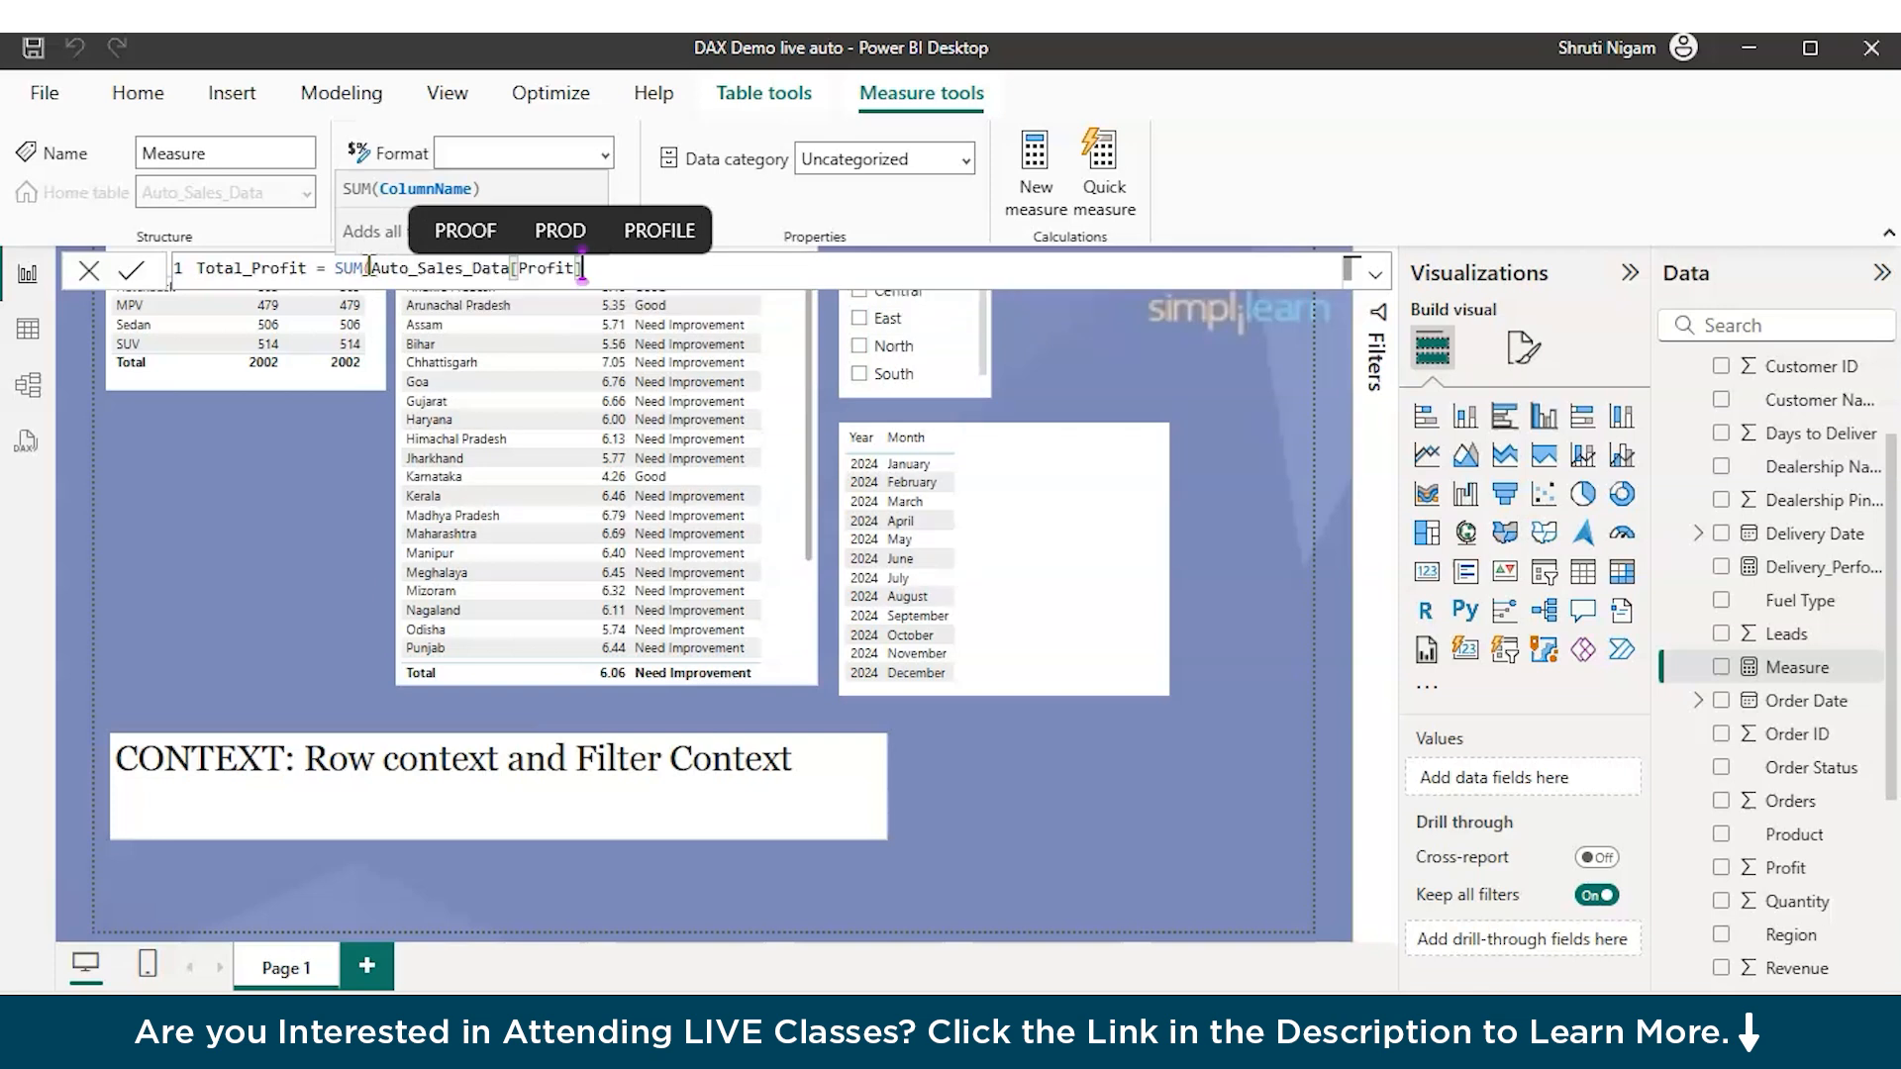
type(")")
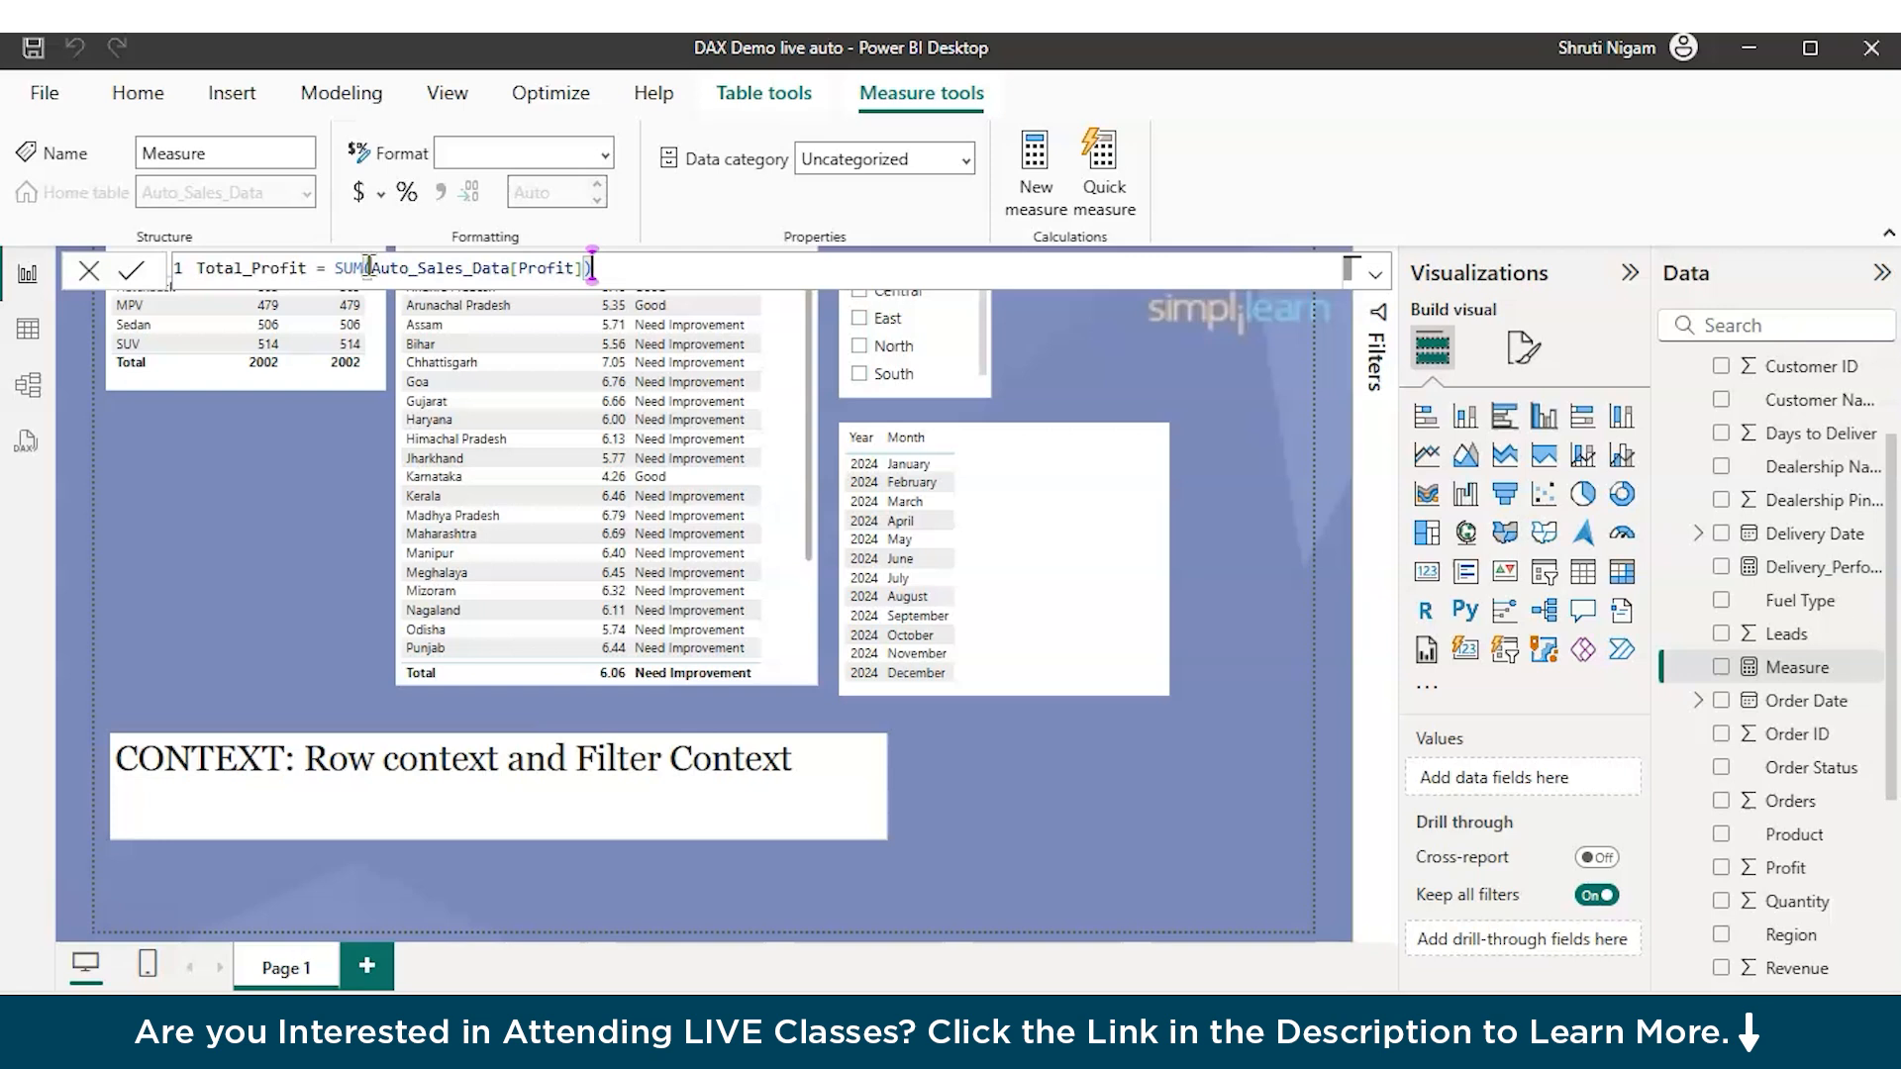
key("Return")
Step: Add a new report page and build a table visual on it with the Region and Profit fields
left_click(365, 966)
left_click(572, 760)
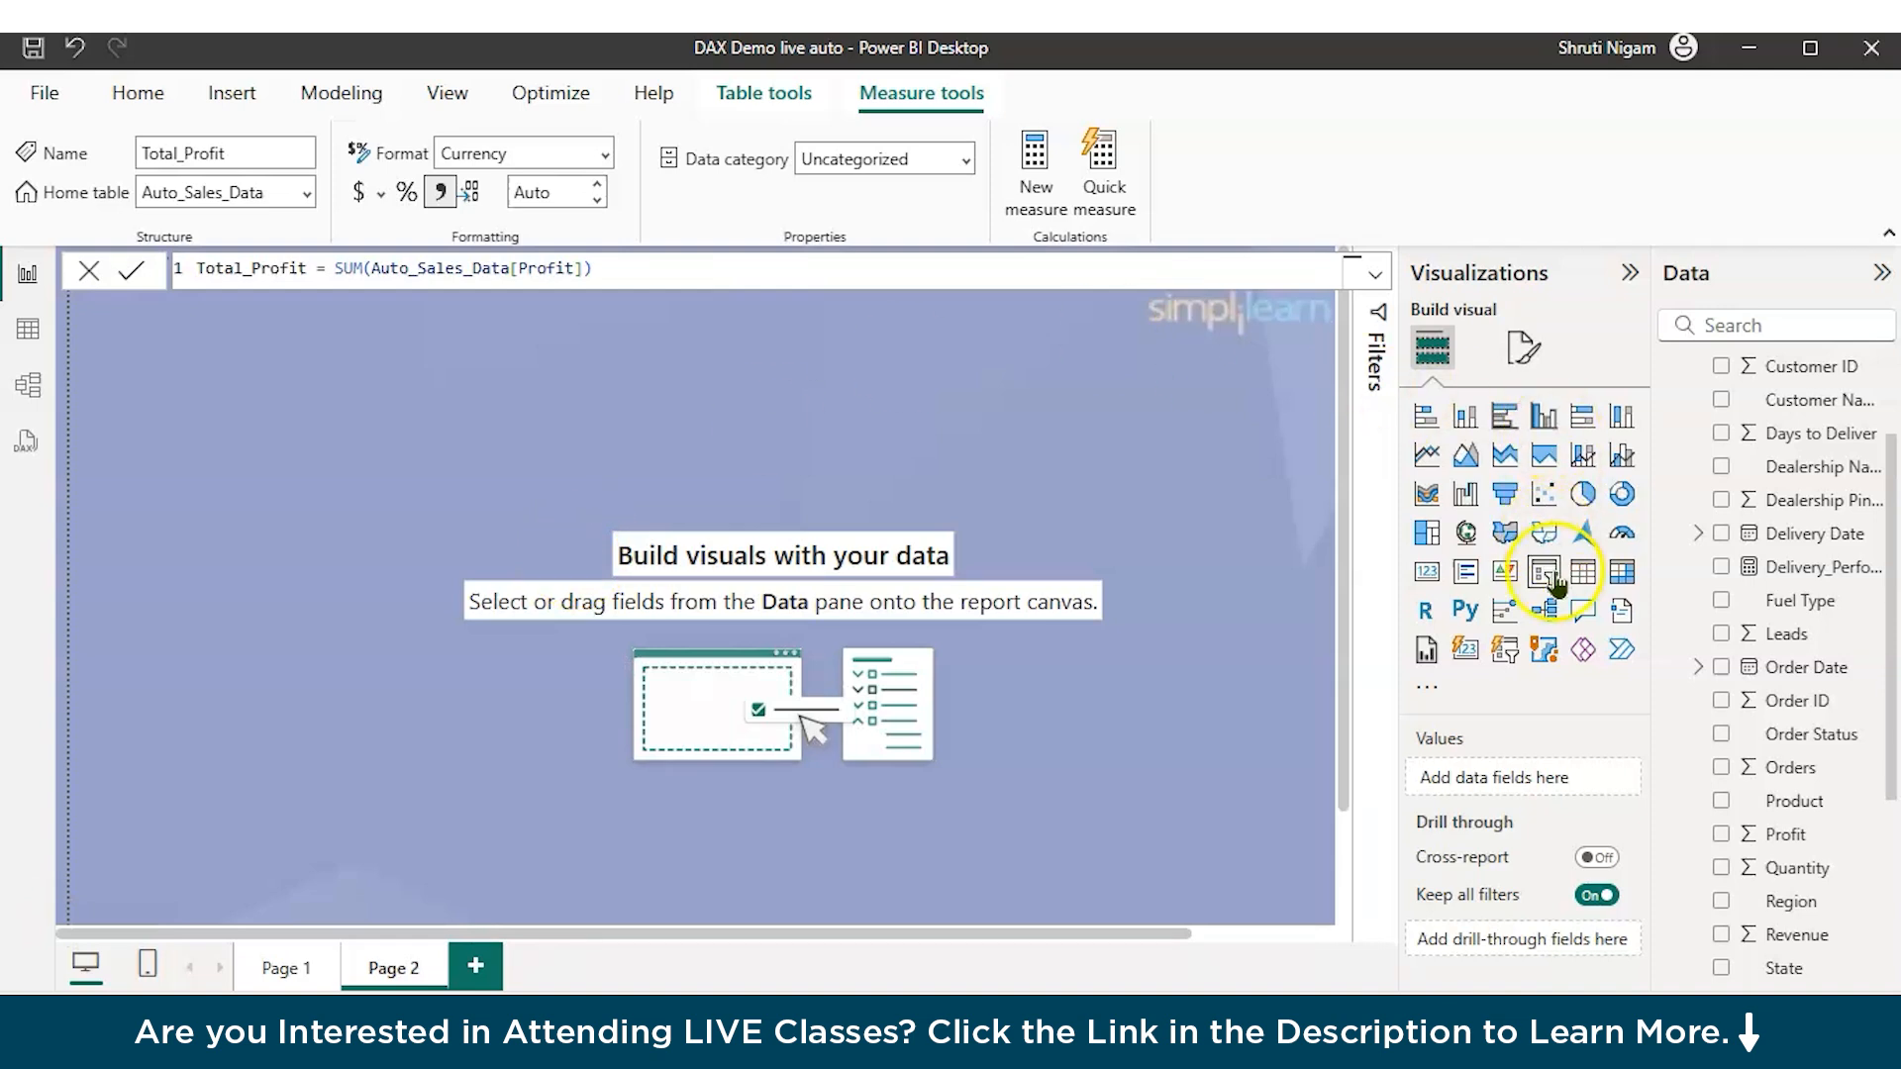
left_click(1588, 574)
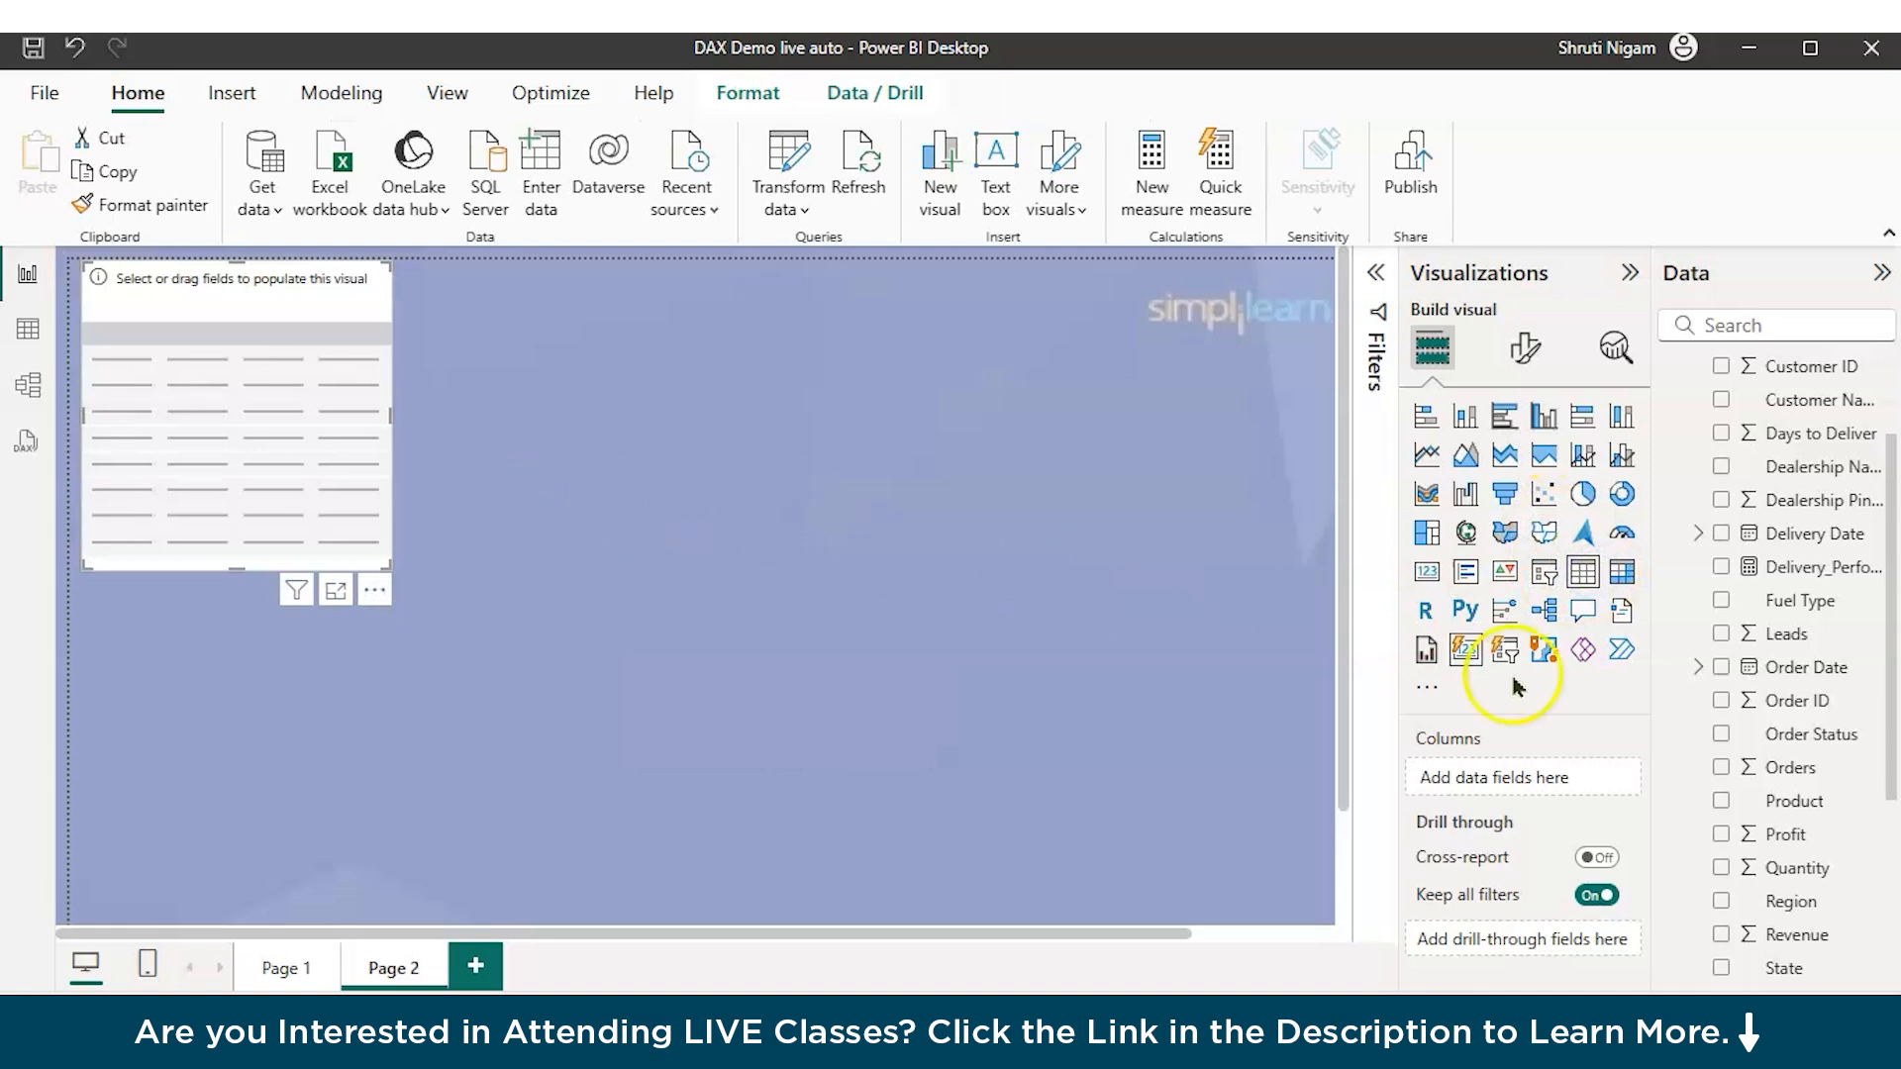
left_click(1723, 899)
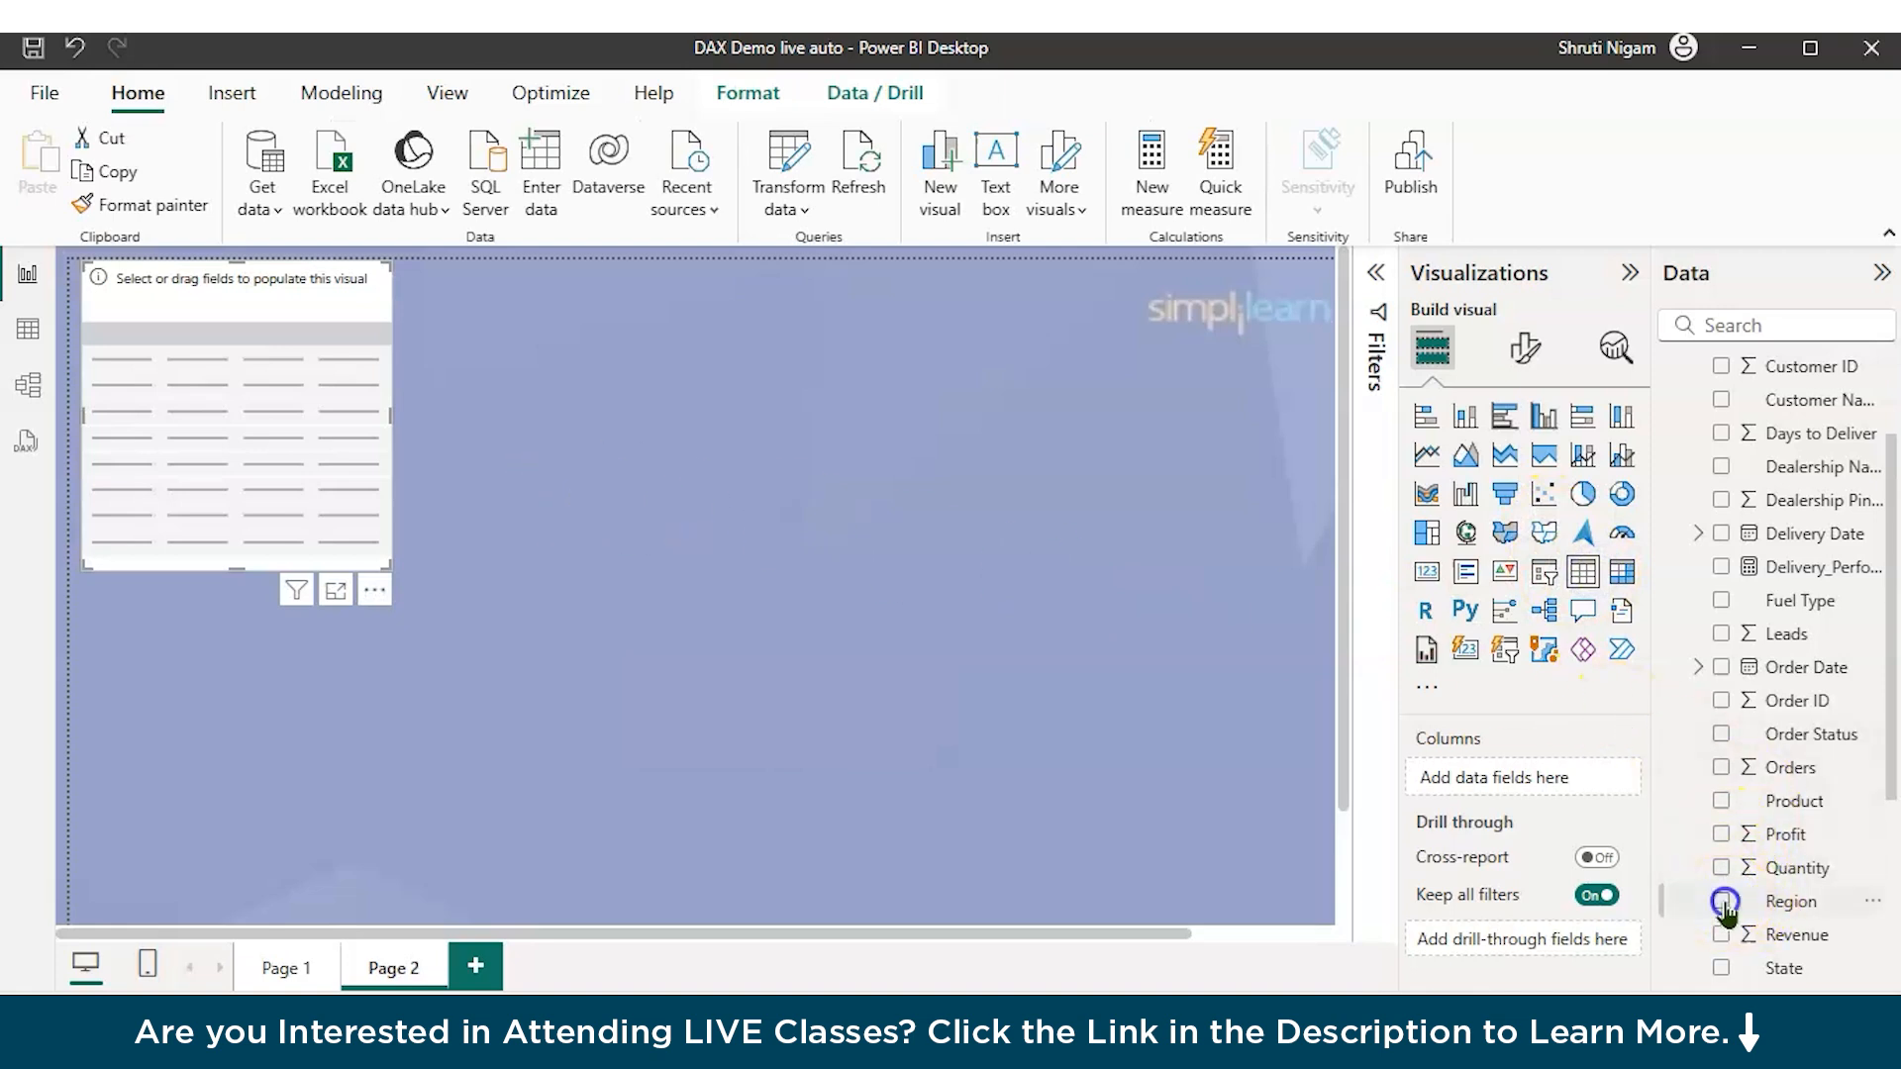
left_click(1722, 836)
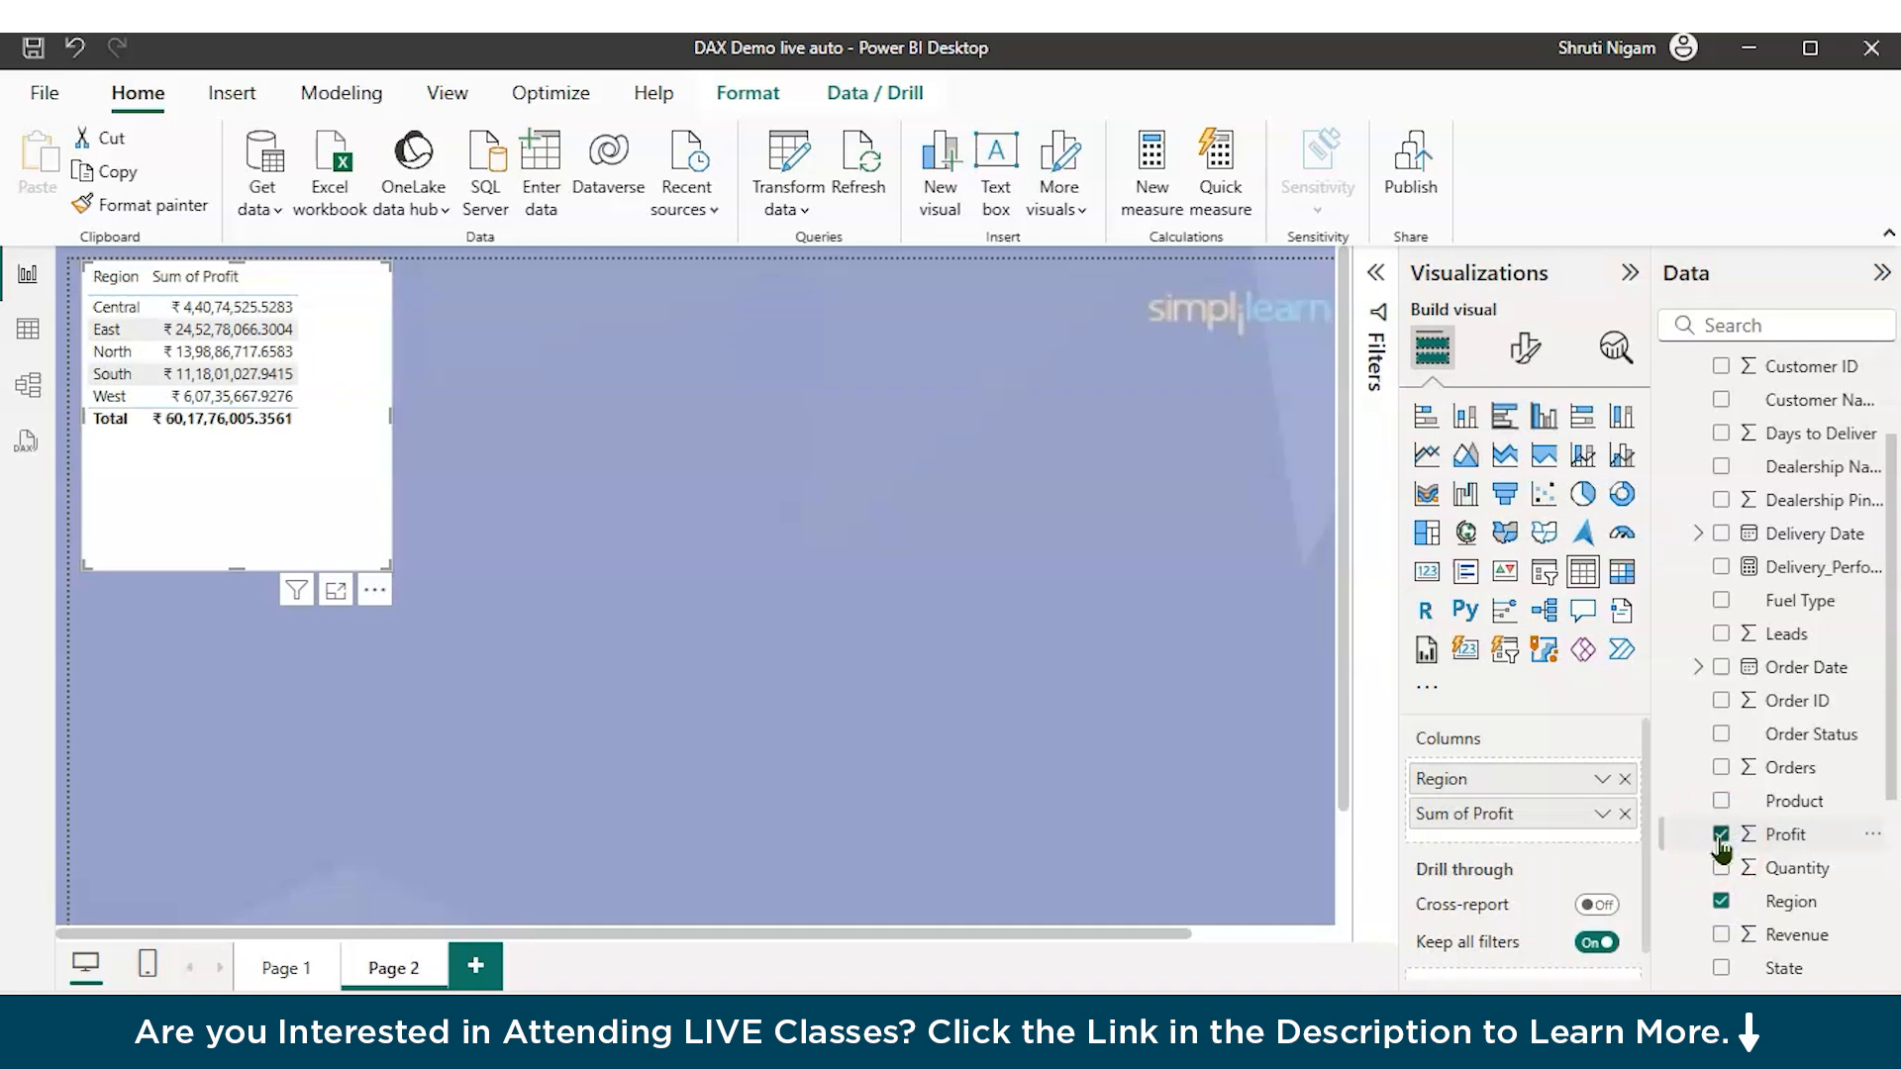
left_click(130, 313)
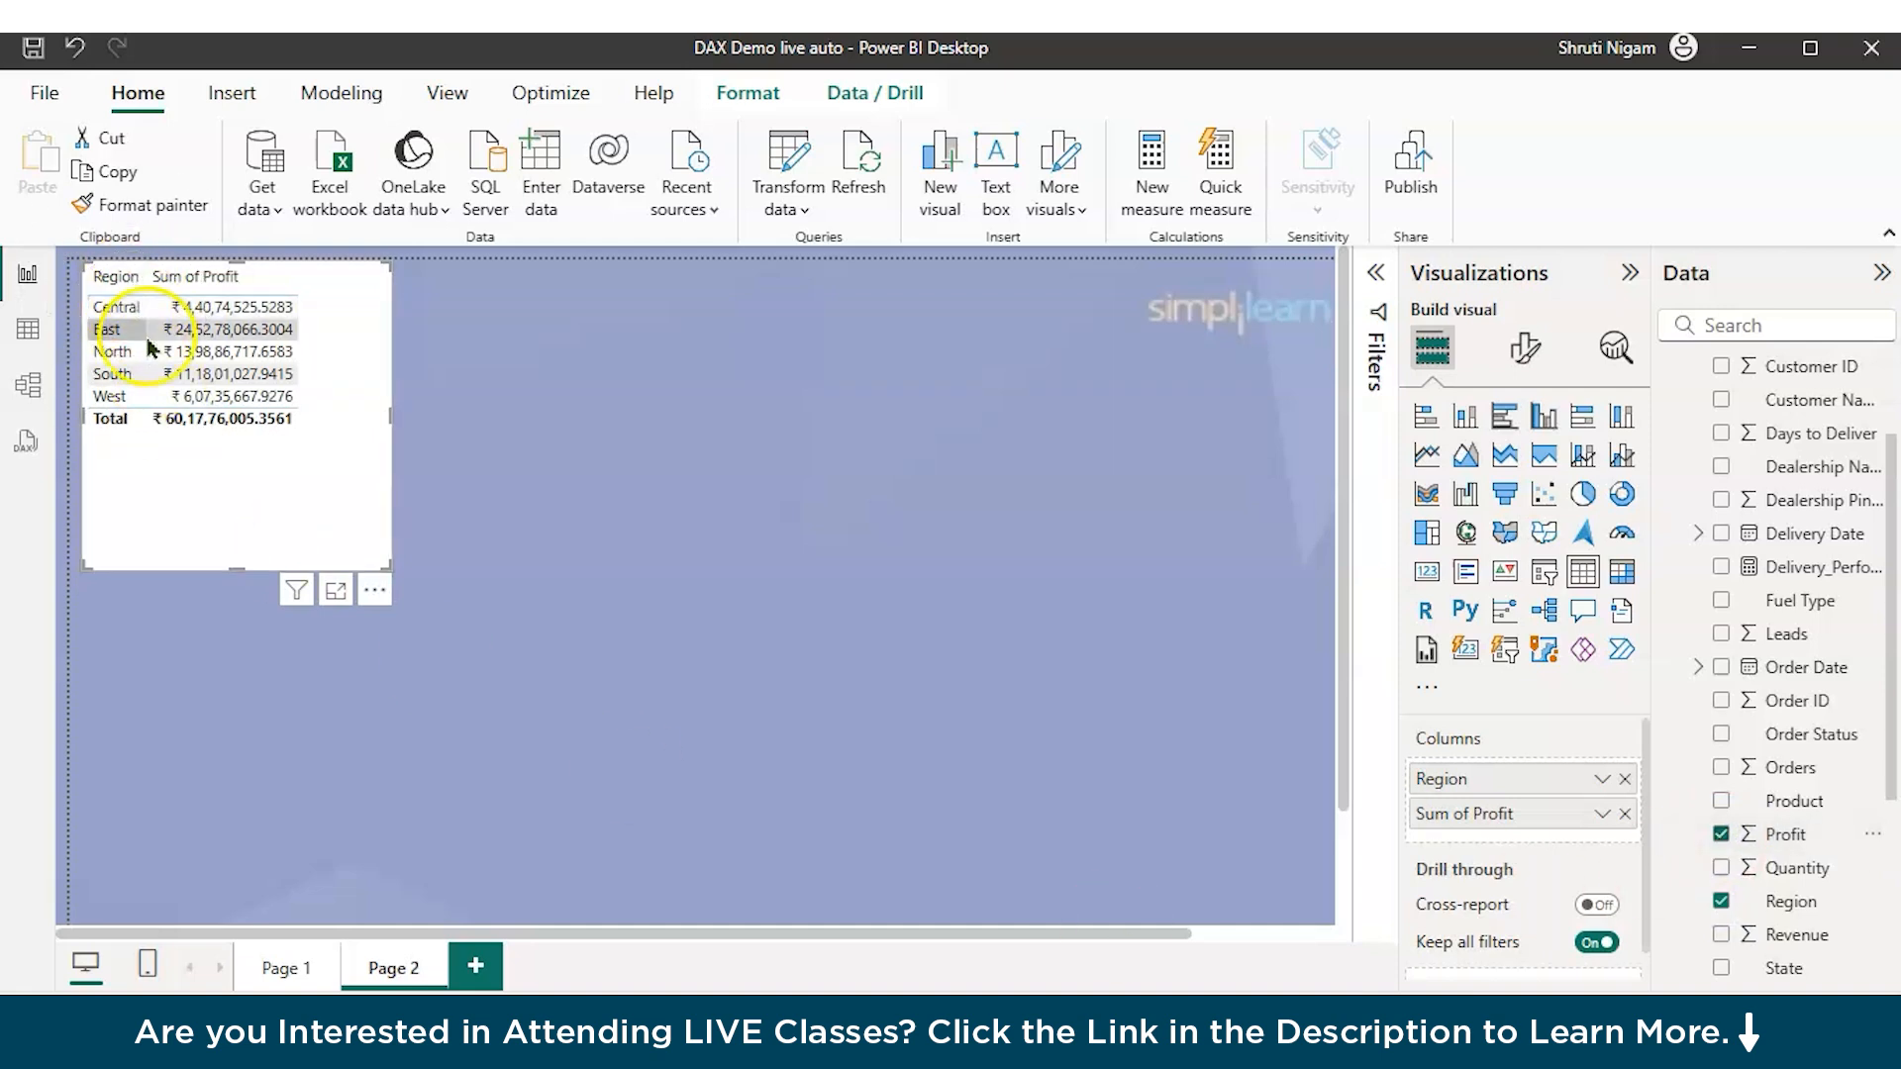
left_click(306, 322)
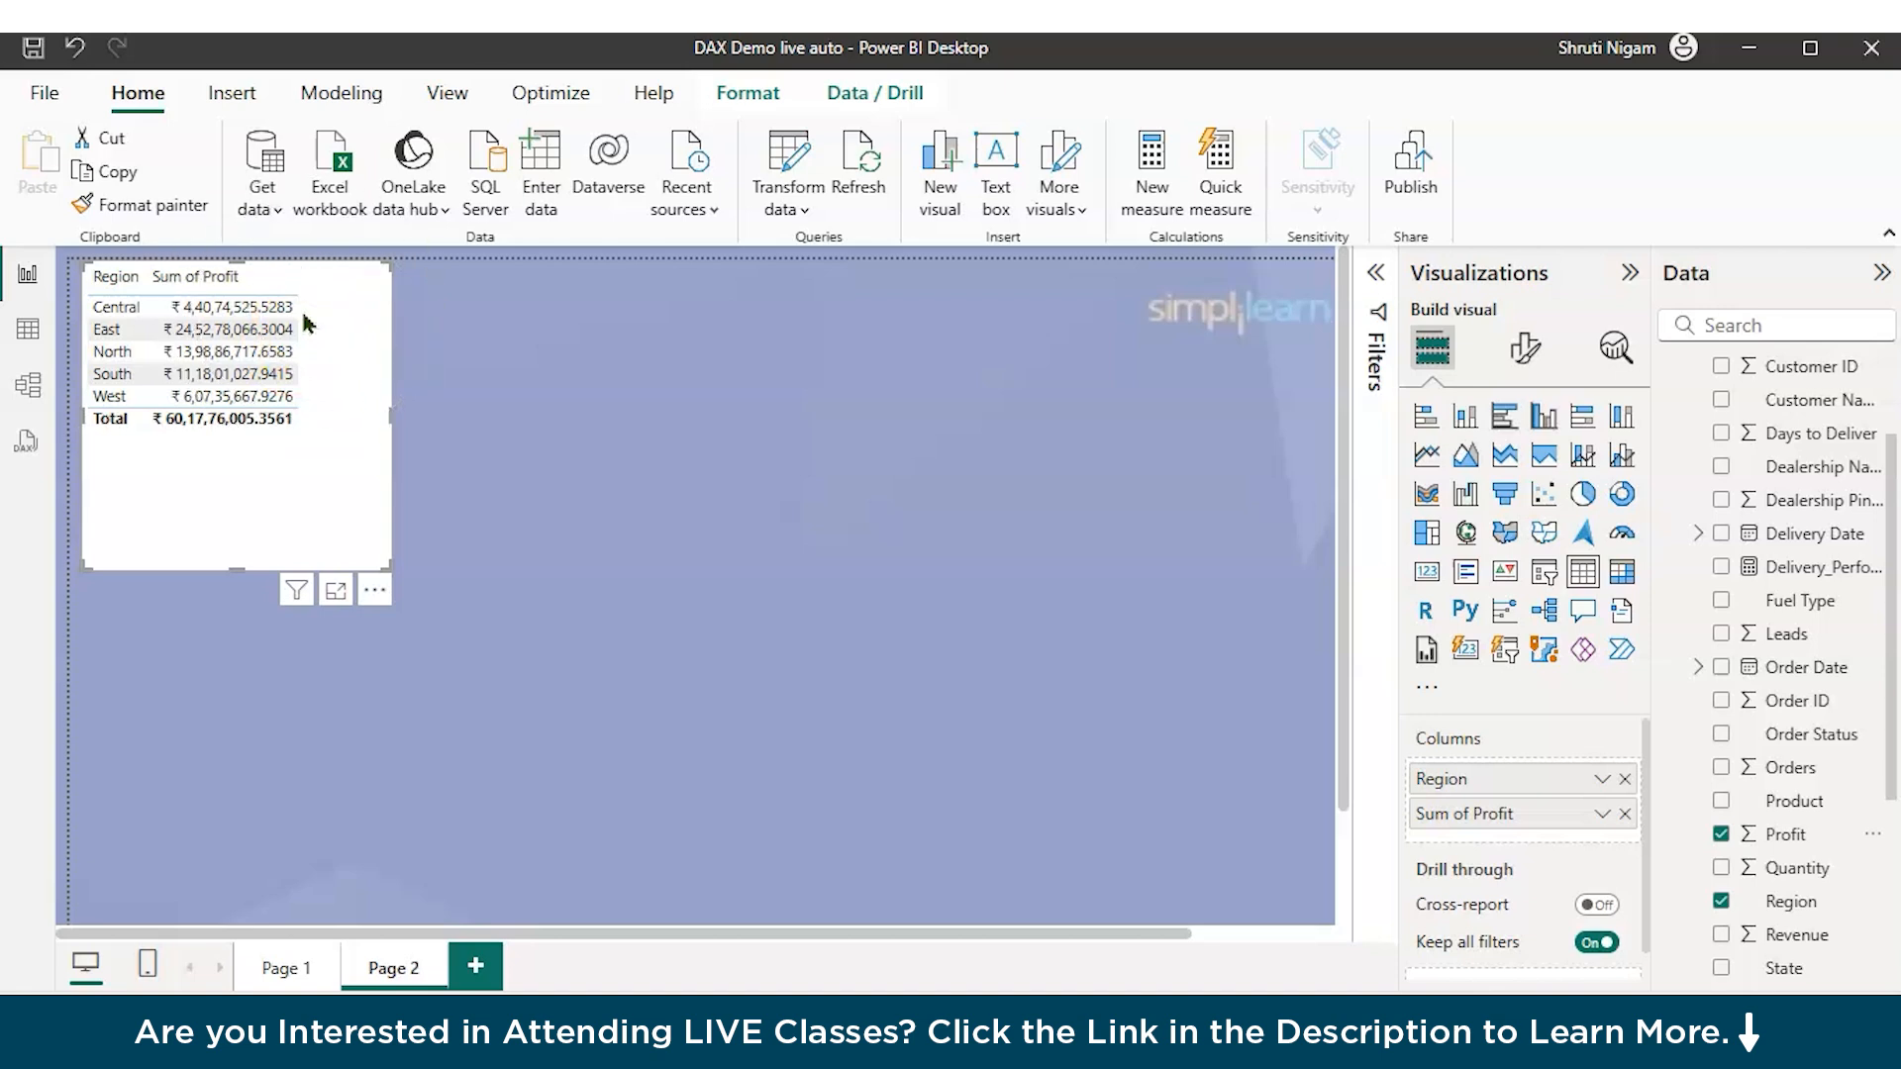
Step: On Page 1, filter the visuals to the West region with the Region slicer
left_click(280, 969)
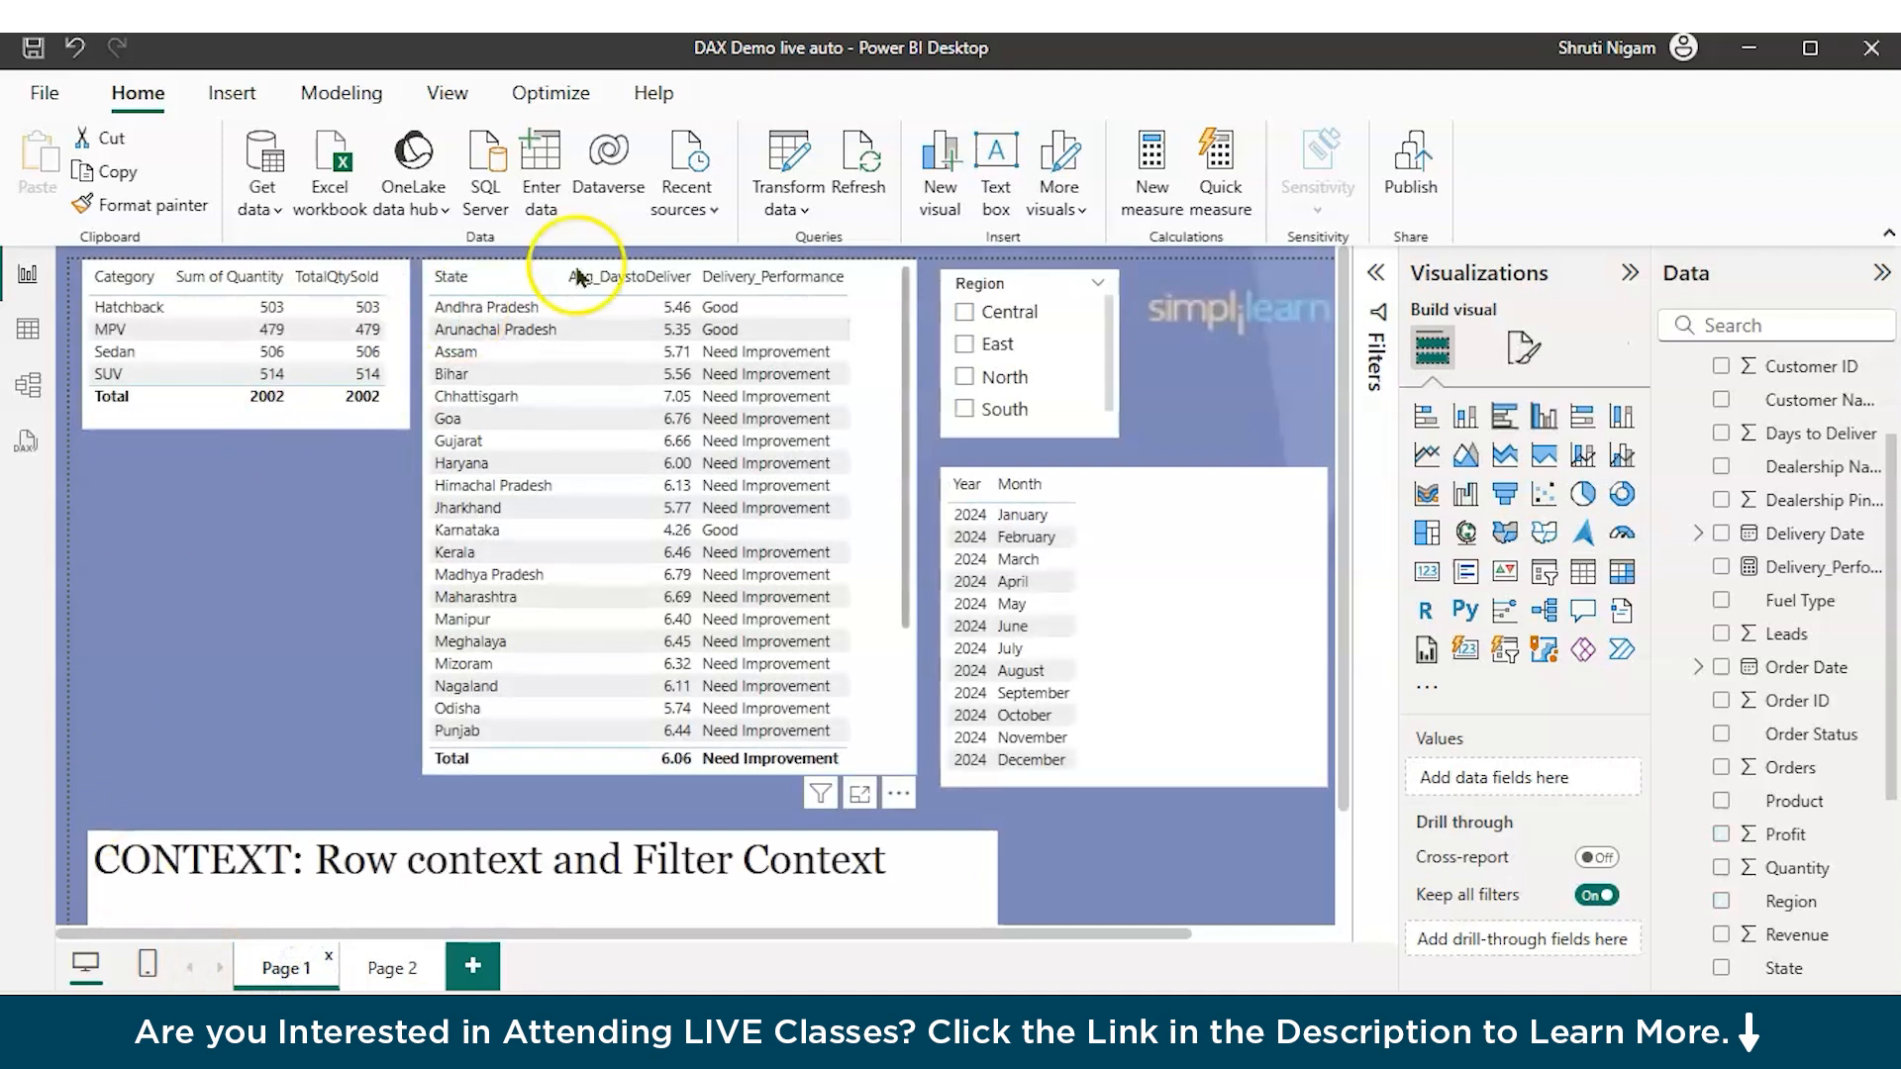
scroll(1029, 376, "down", 1)
left_click(965, 420)
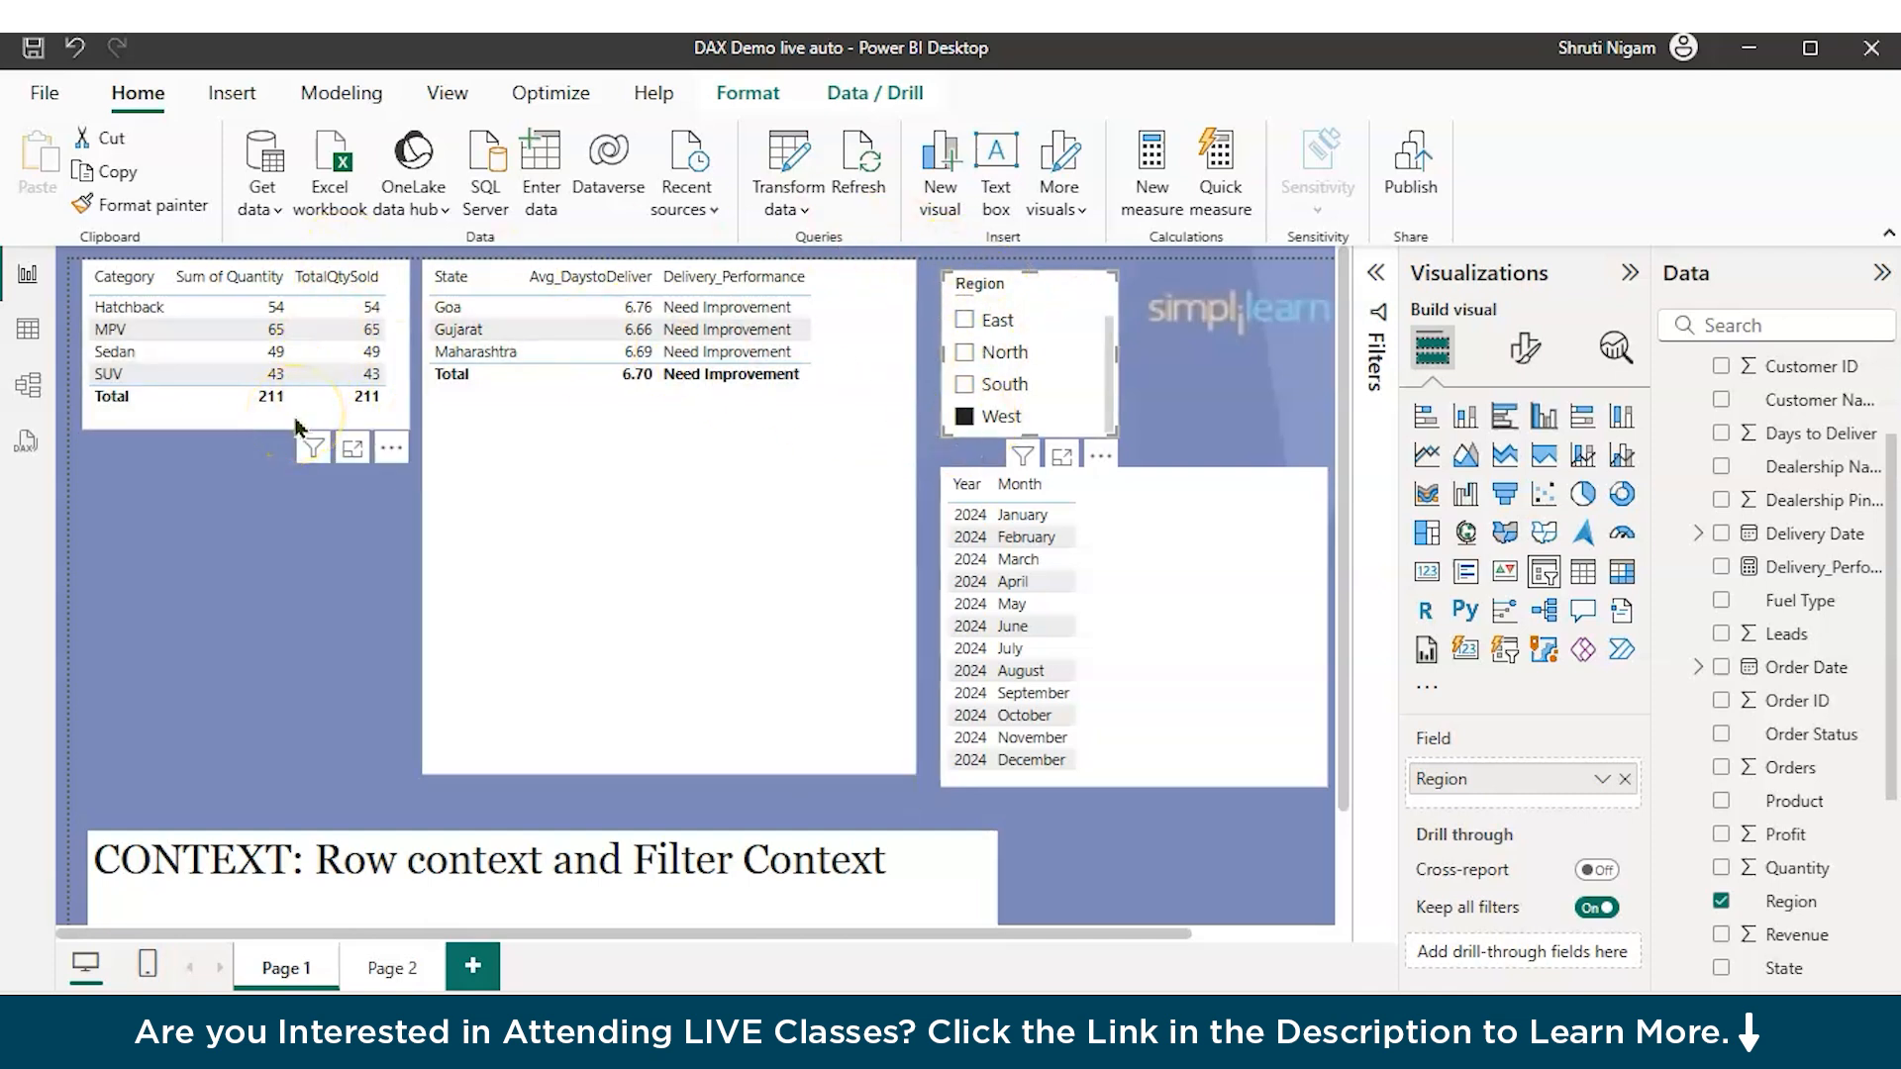
Step: Go back to Page 2 and highlight the West row of the profit table, then clear the highlight
left_click(393, 972)
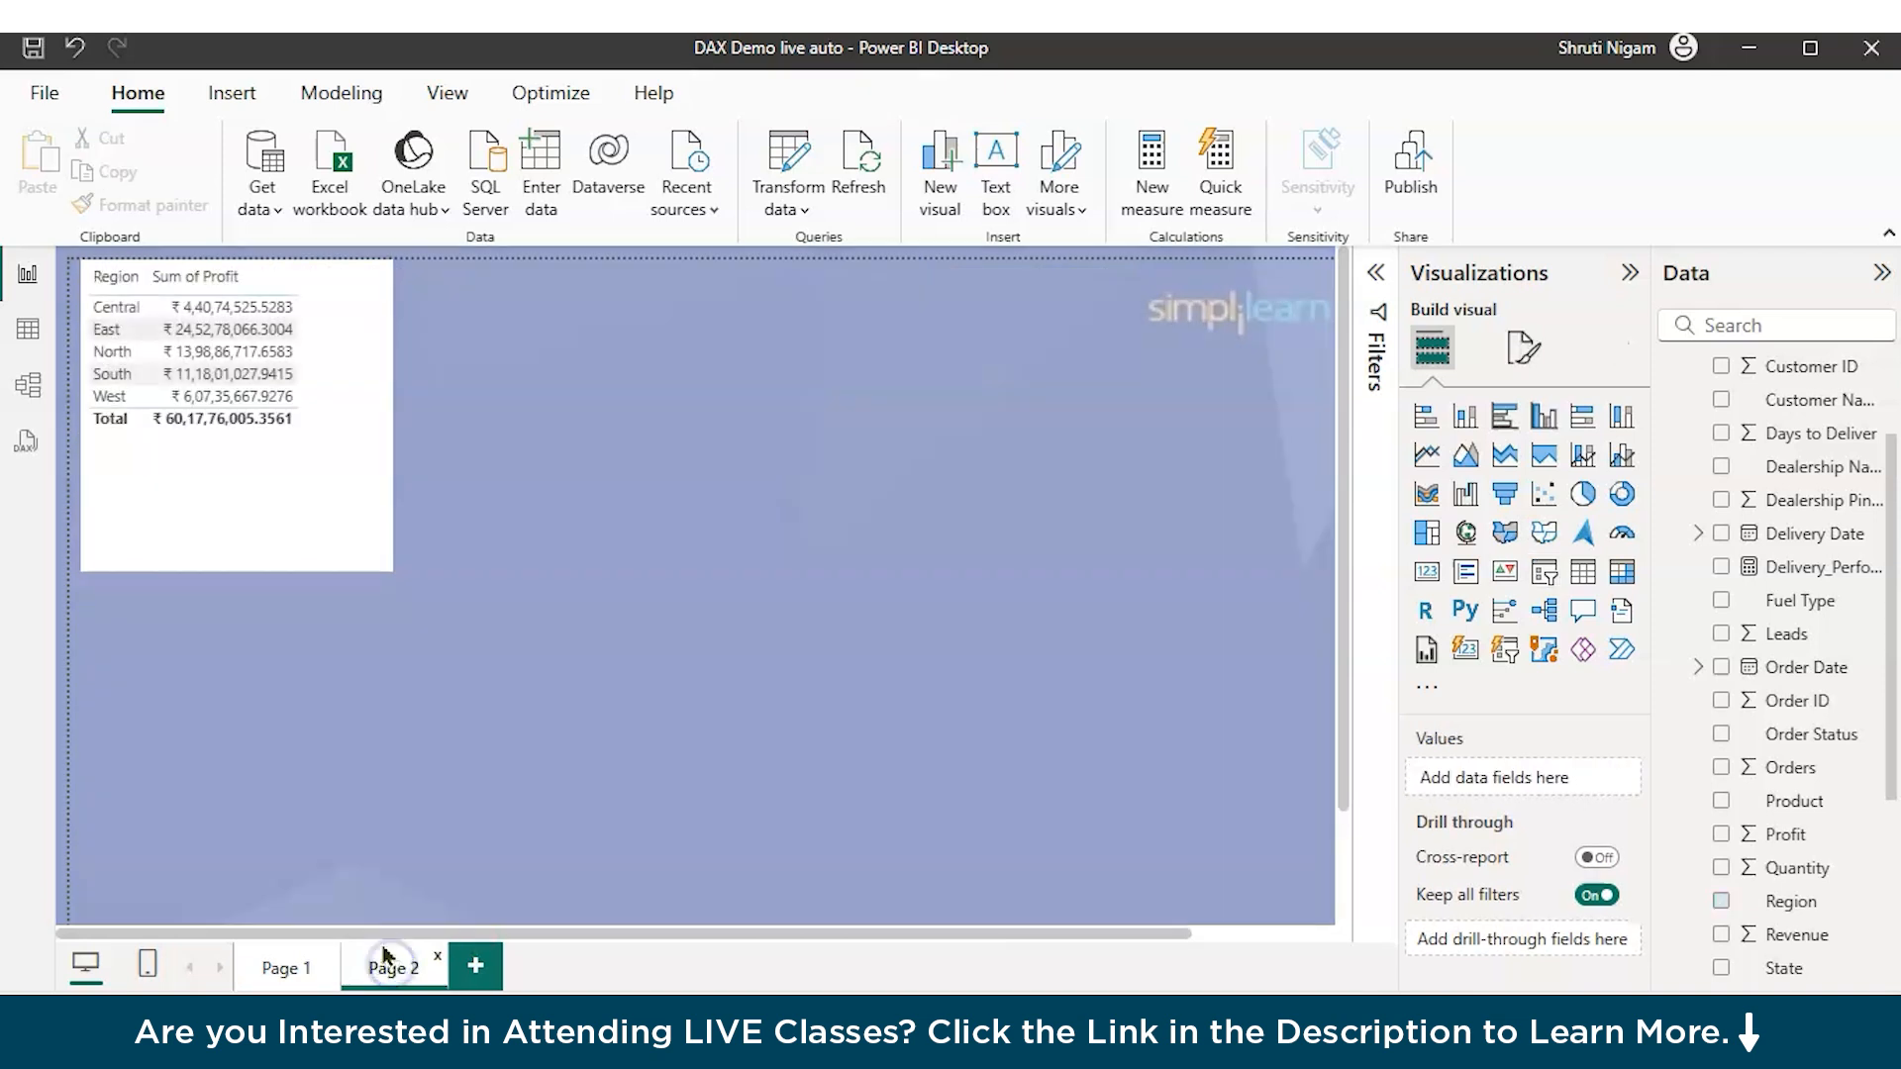
left_click(117, 398)
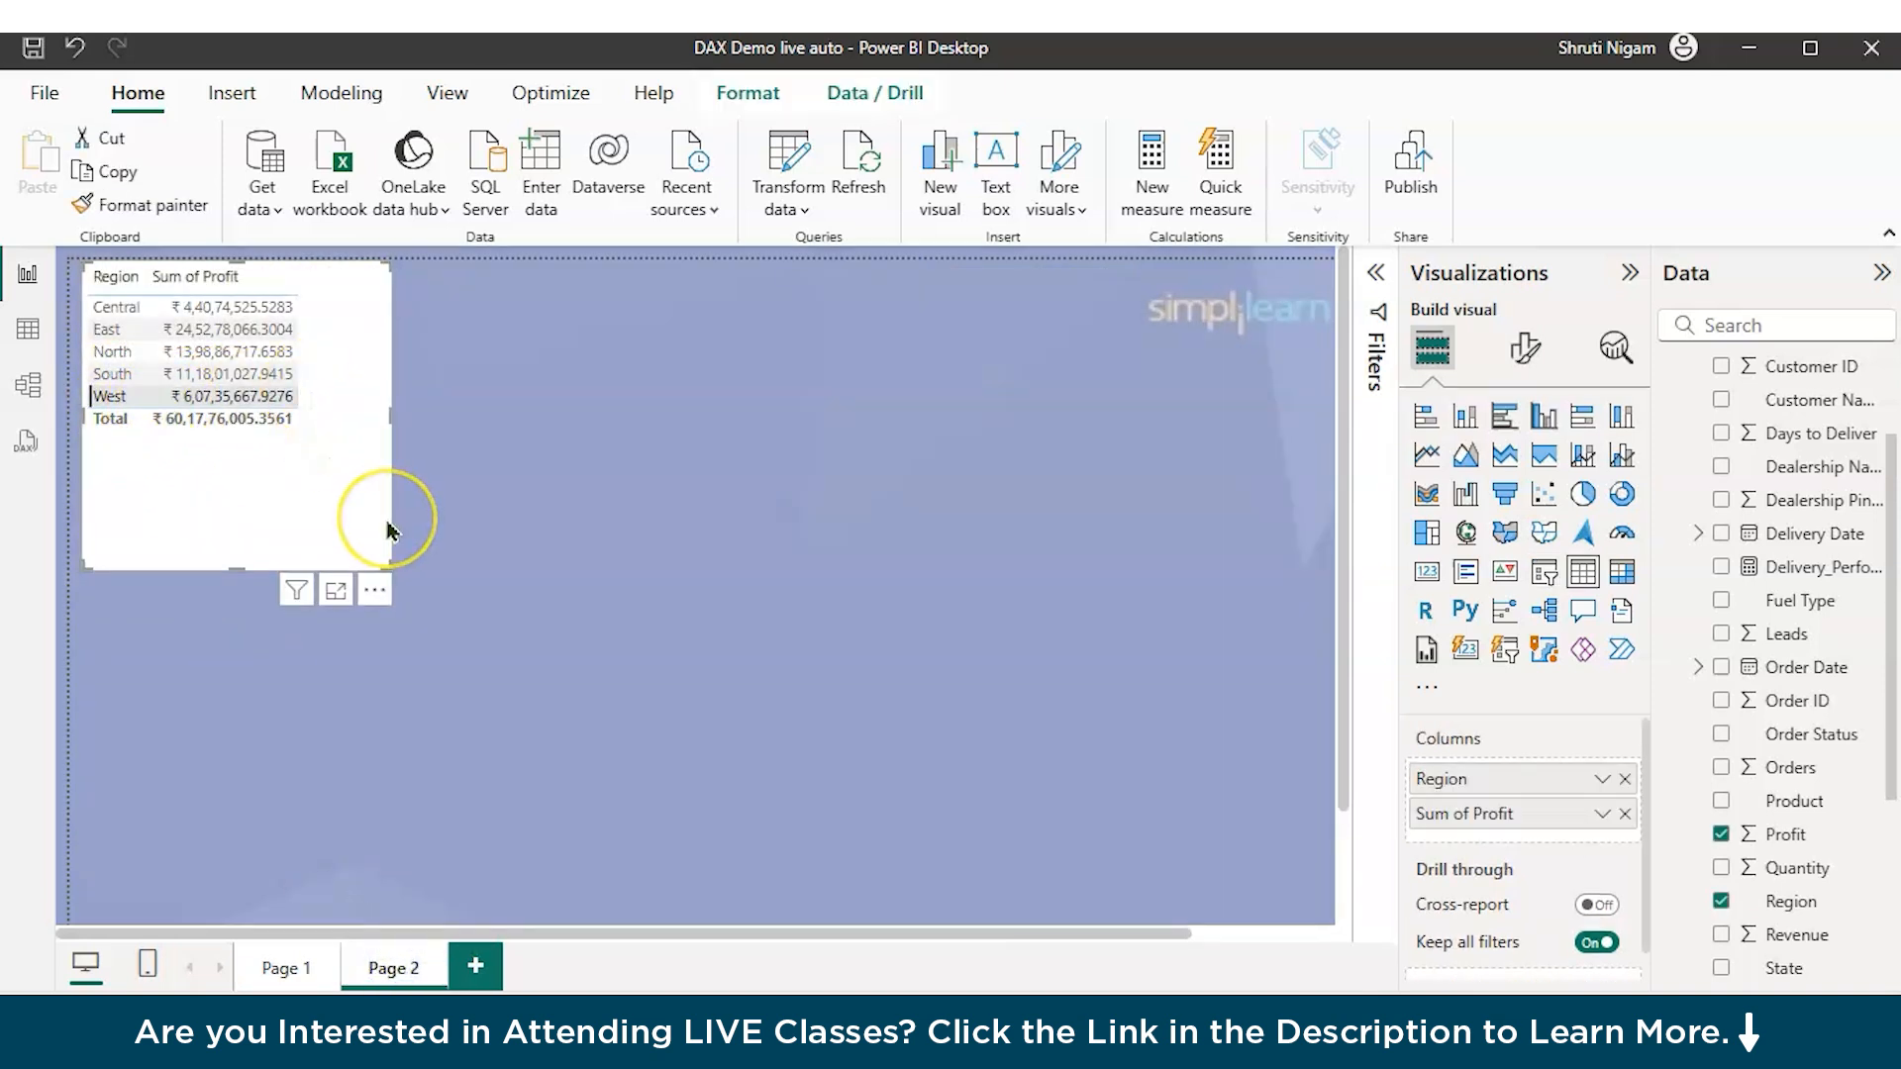
left_click(113, 398)
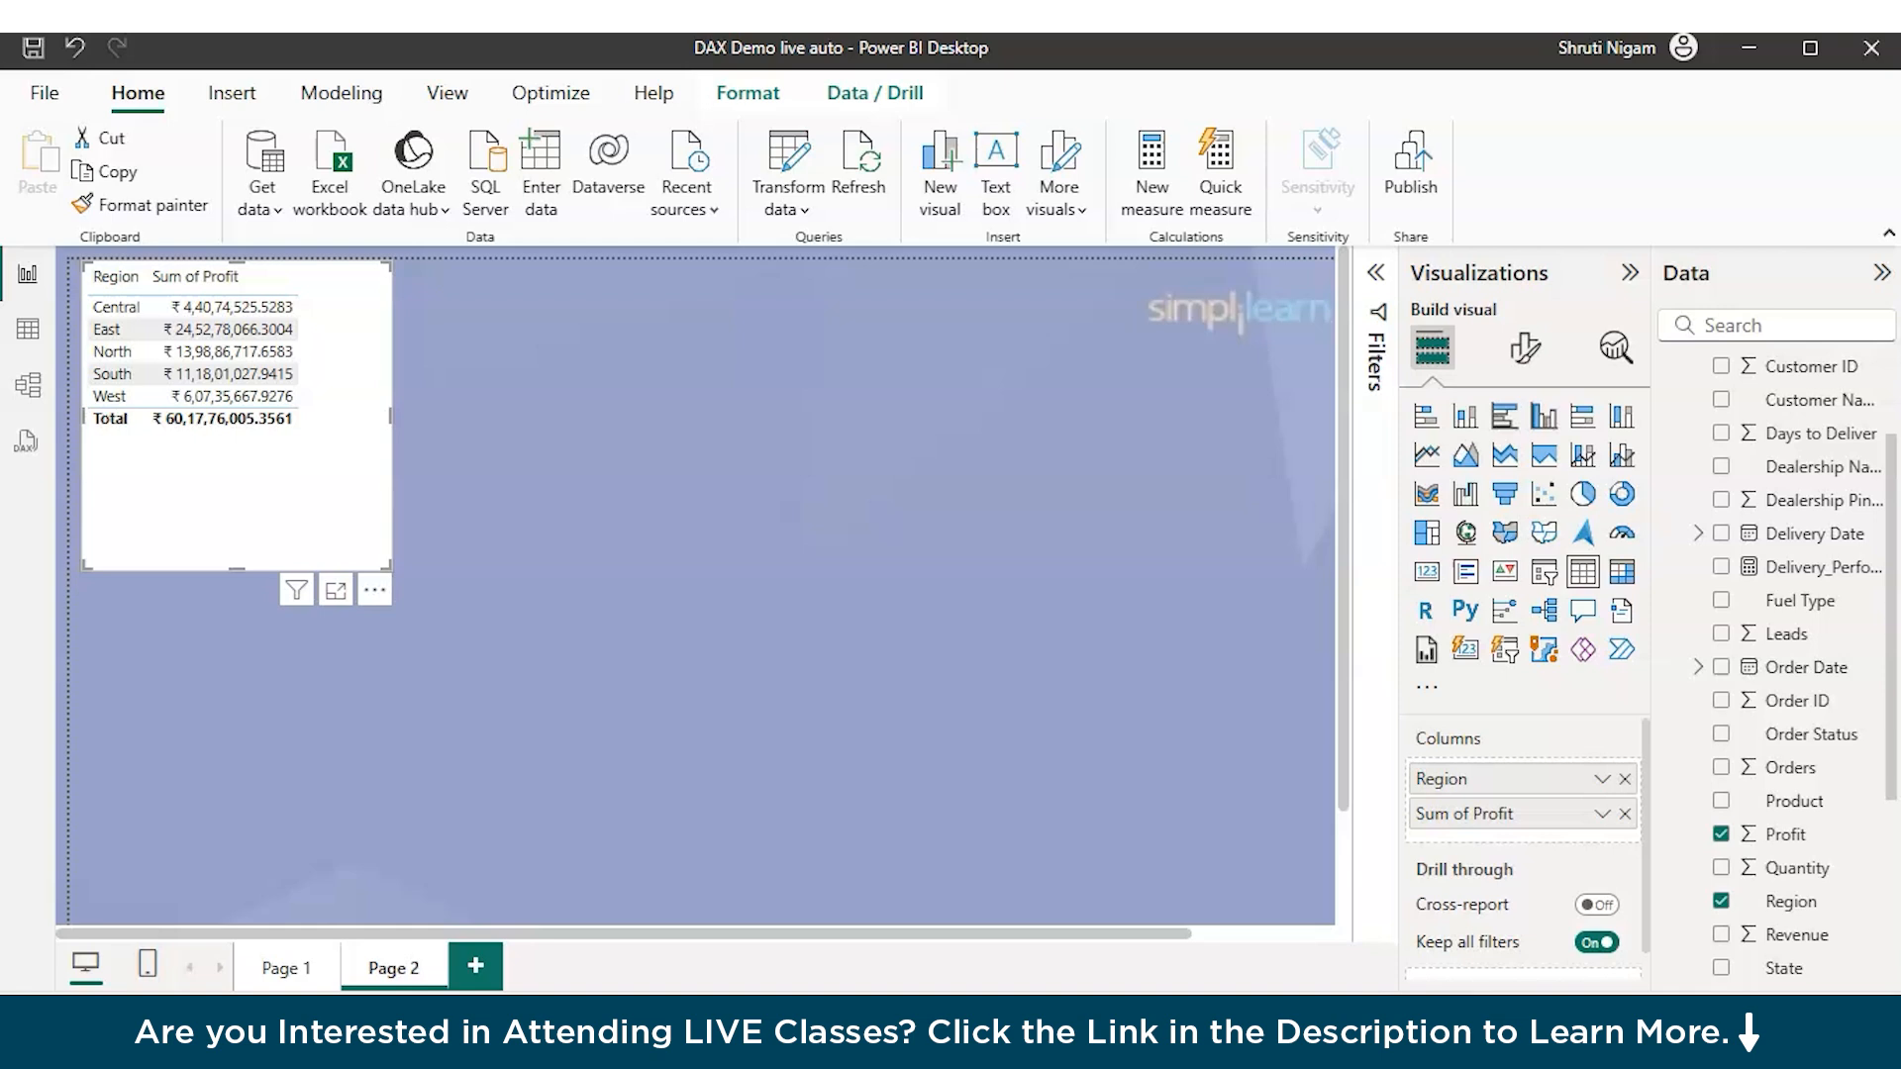
left_click_drag(1654, 560, 1615, 561)
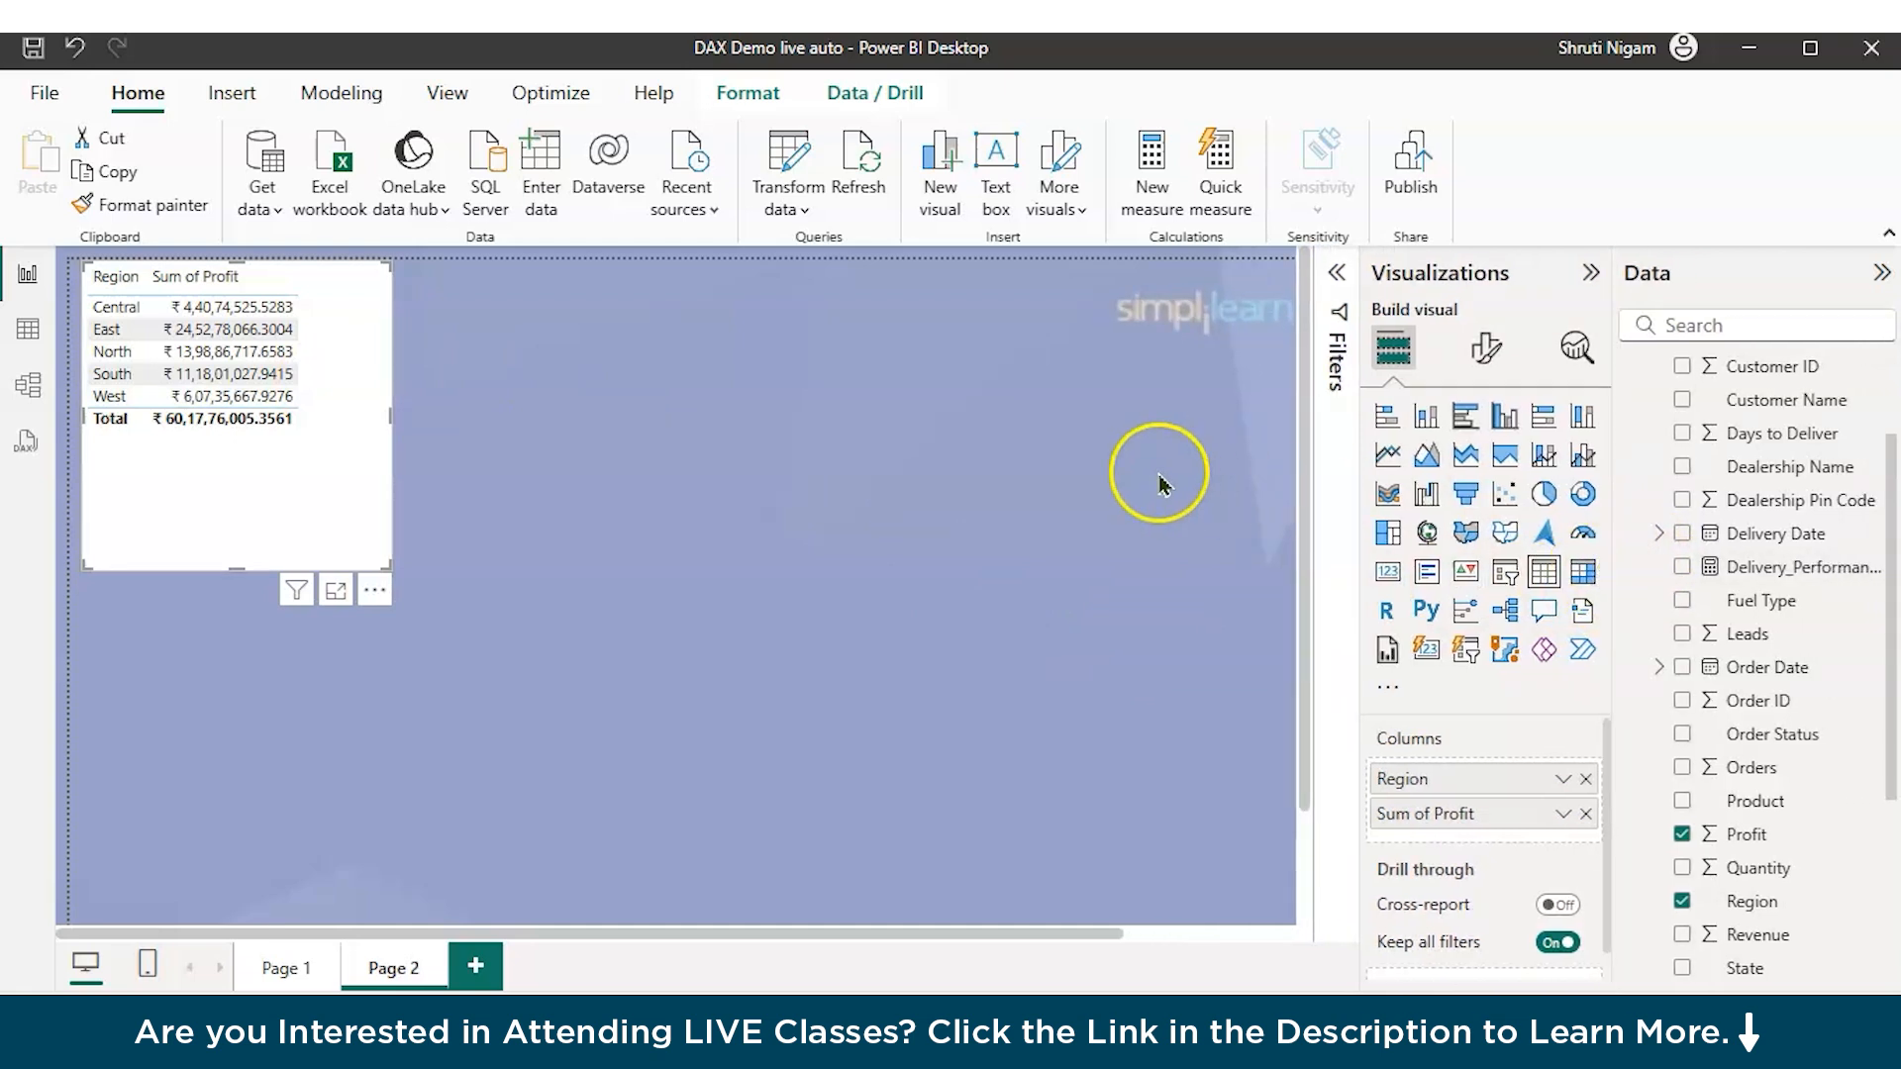
left_click(1149, 163)
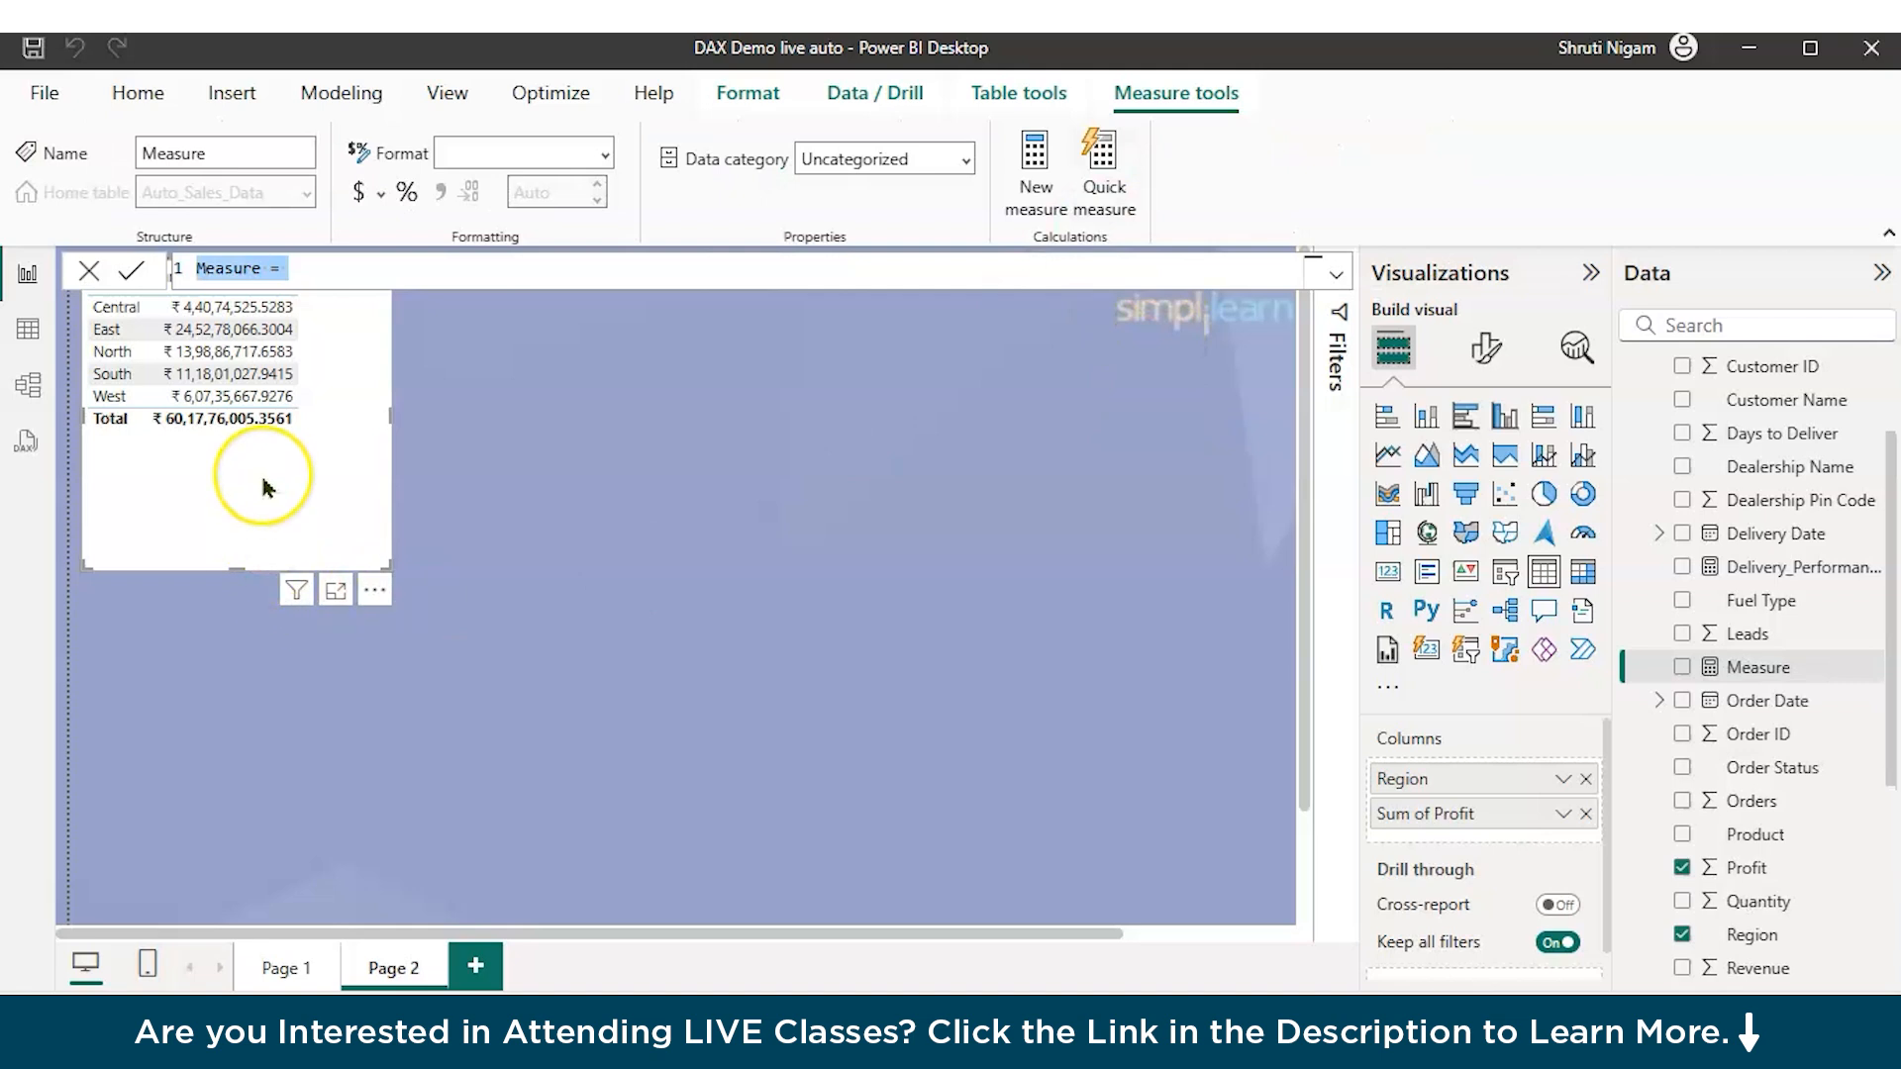
type("CAL")
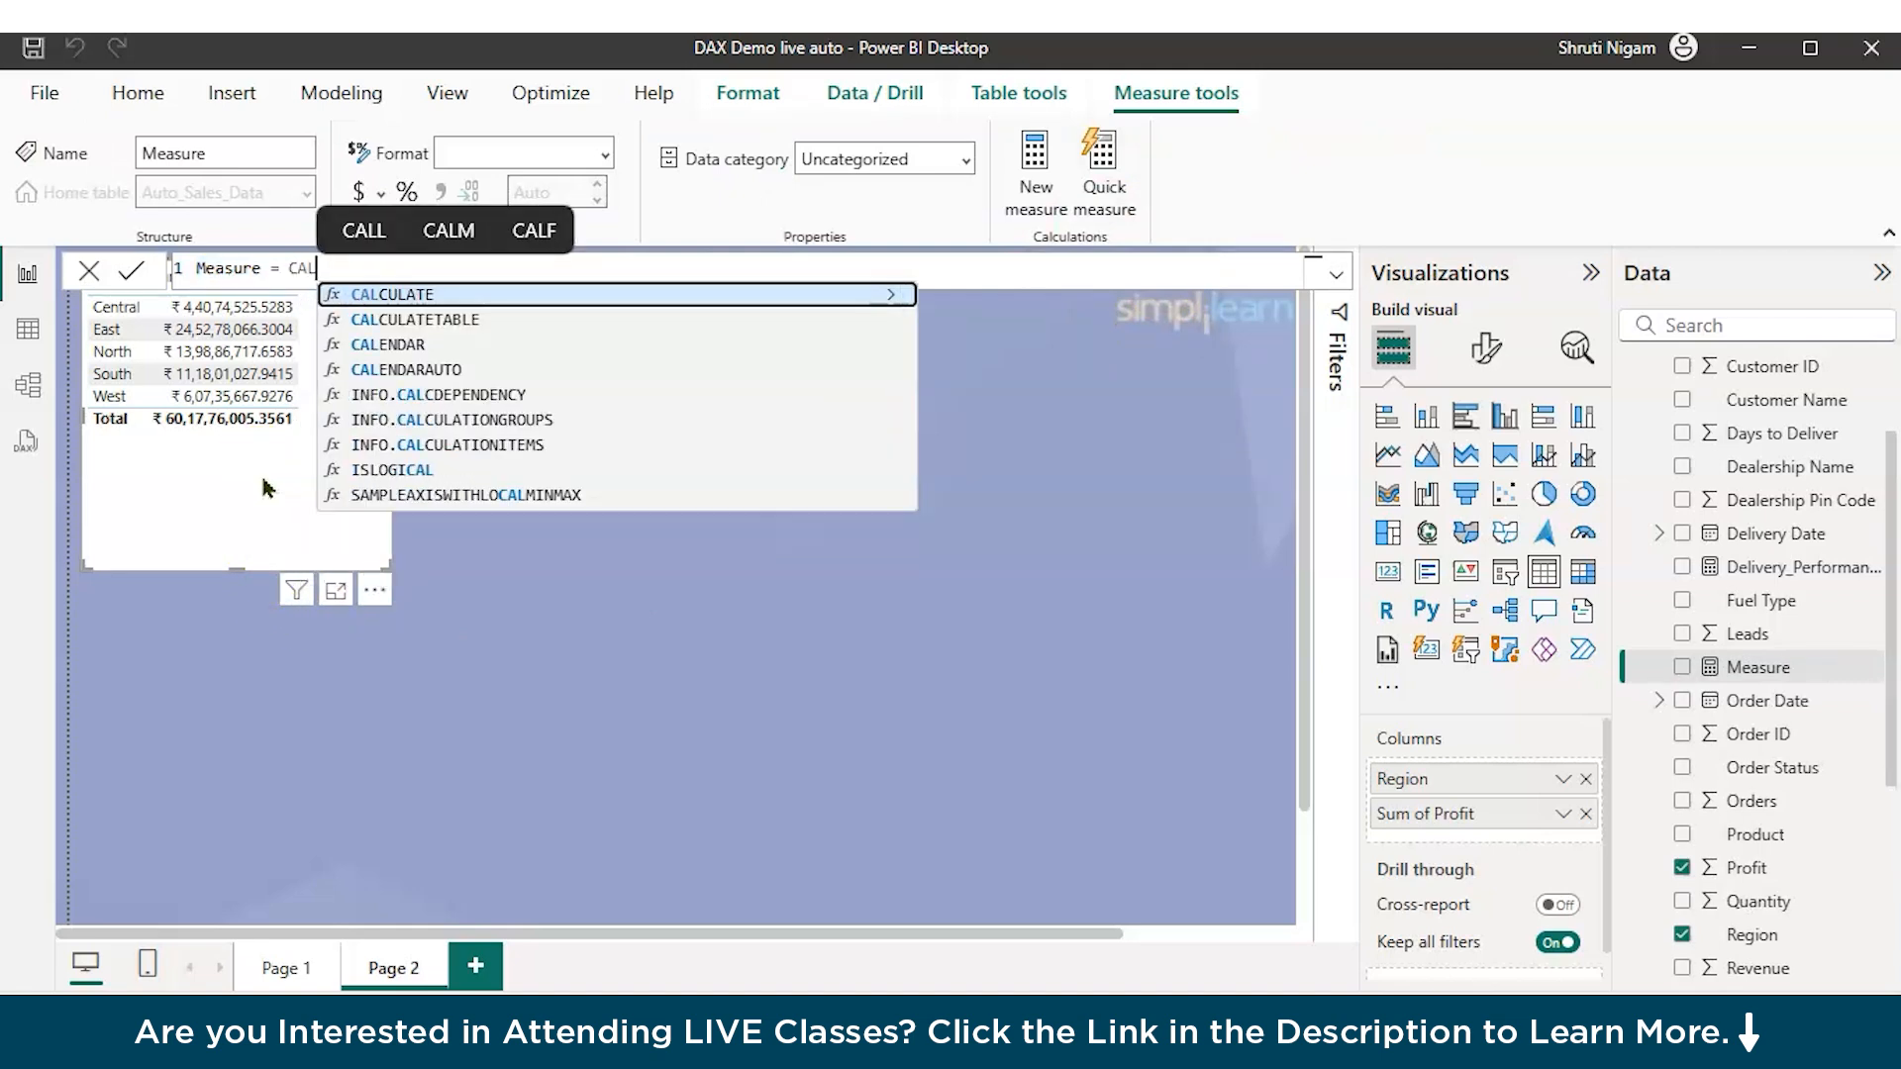
key("Tab")
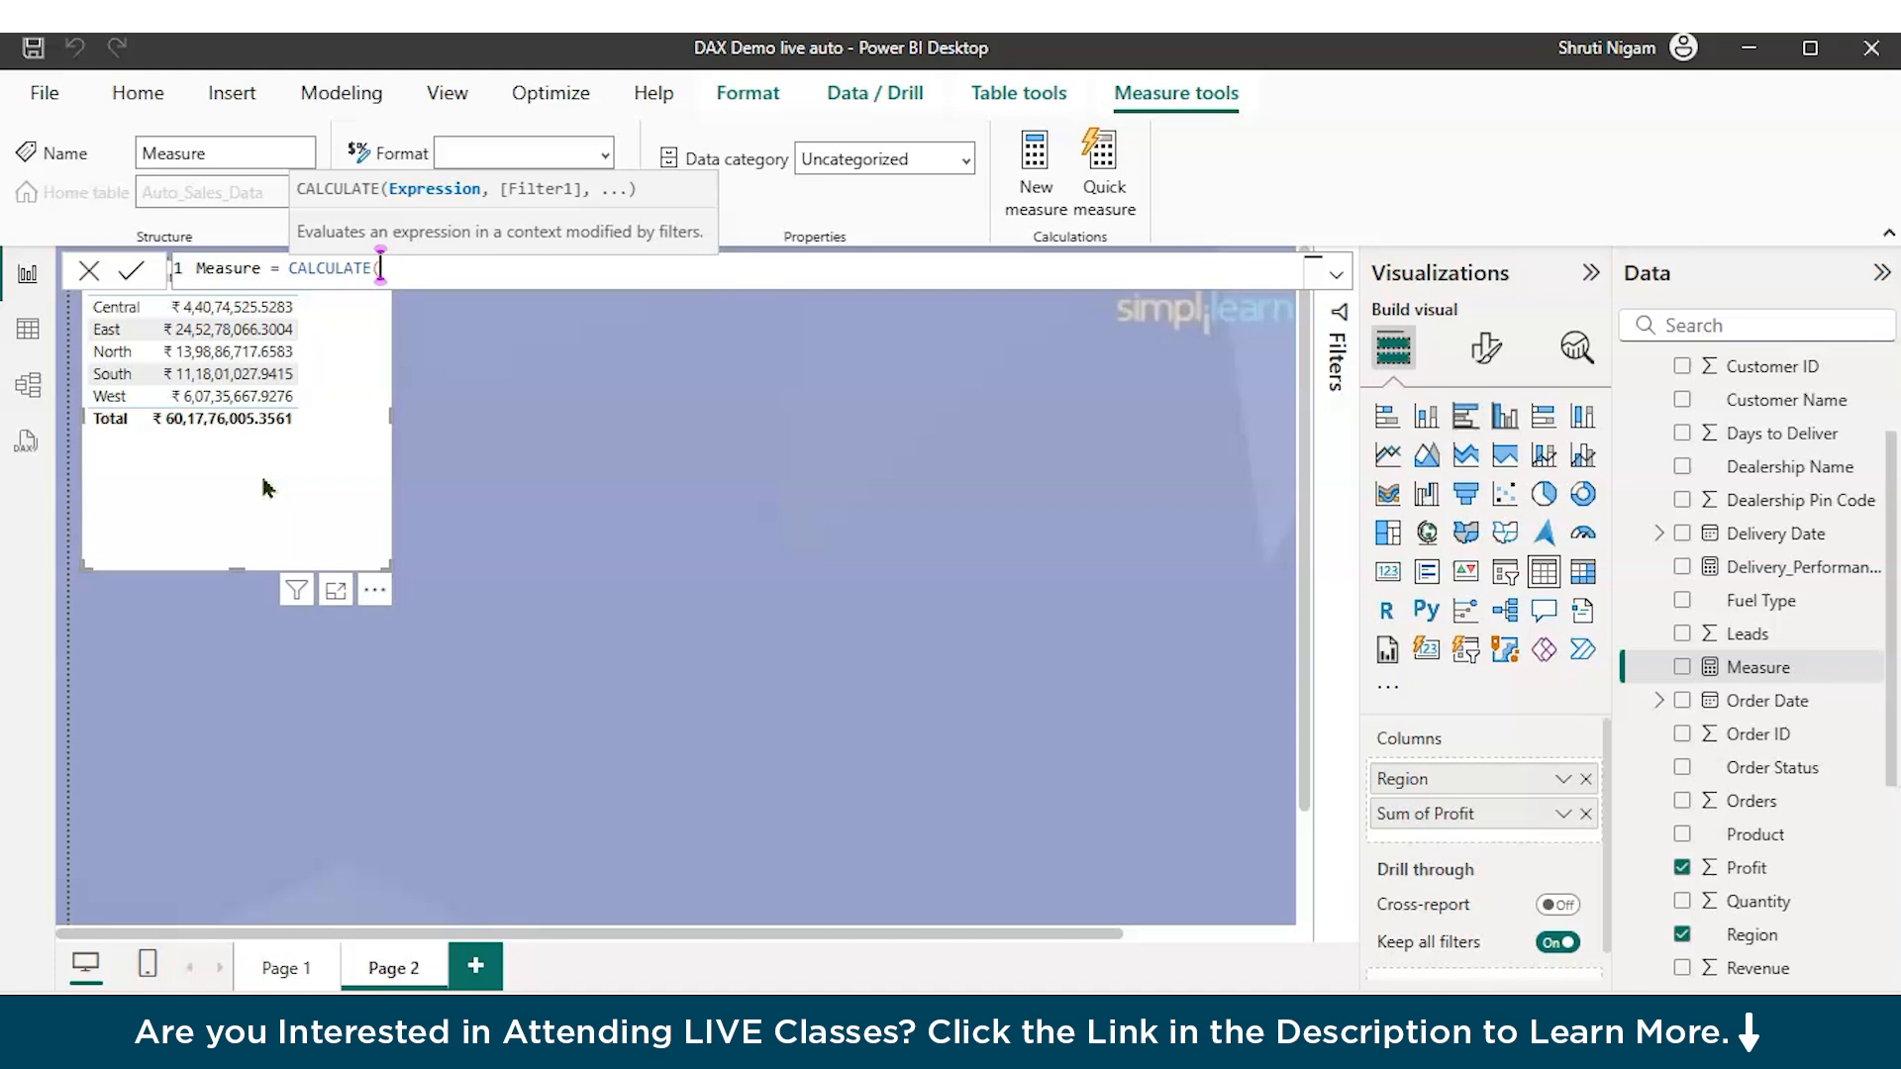
scroll(1786, 842, "up", 3)
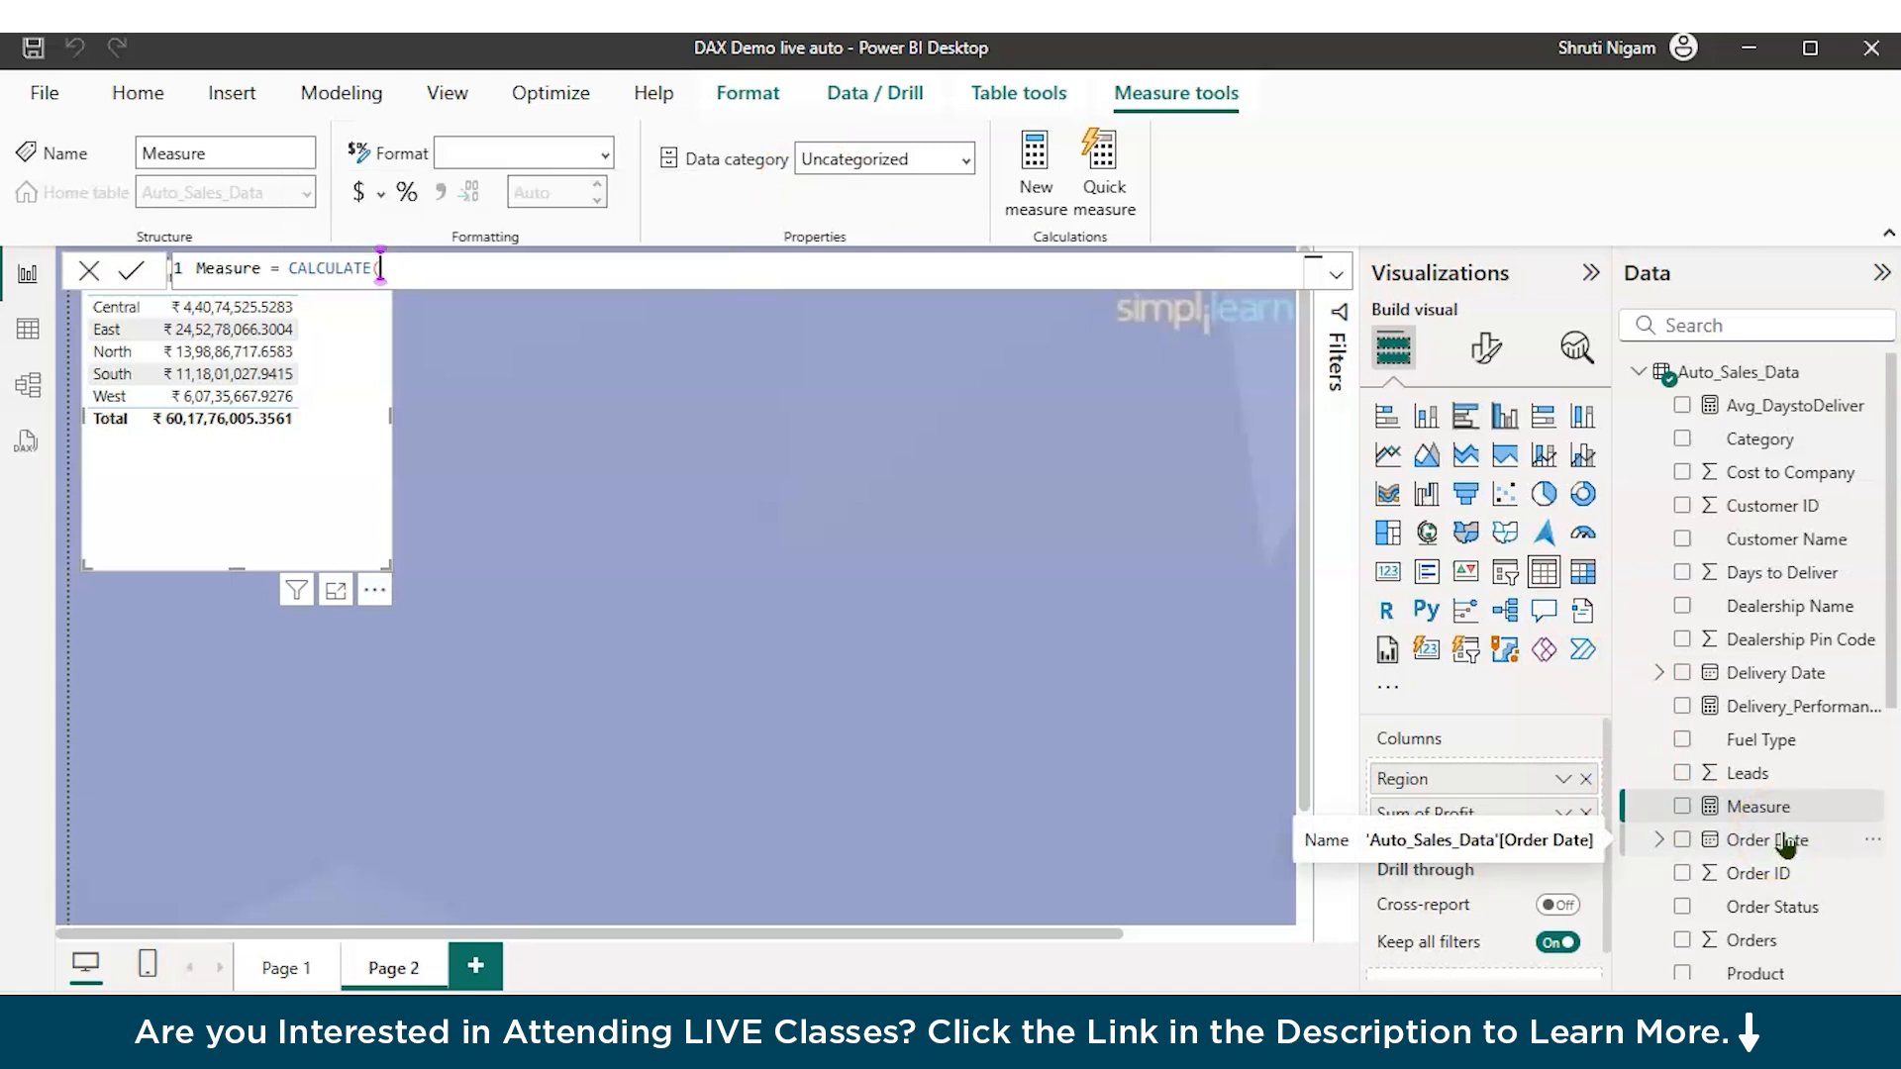
key("Escape")
Step: Check the category names in the table on Page 1, and move the profit table on Page 2 slightly lower
left_click(265, 970)
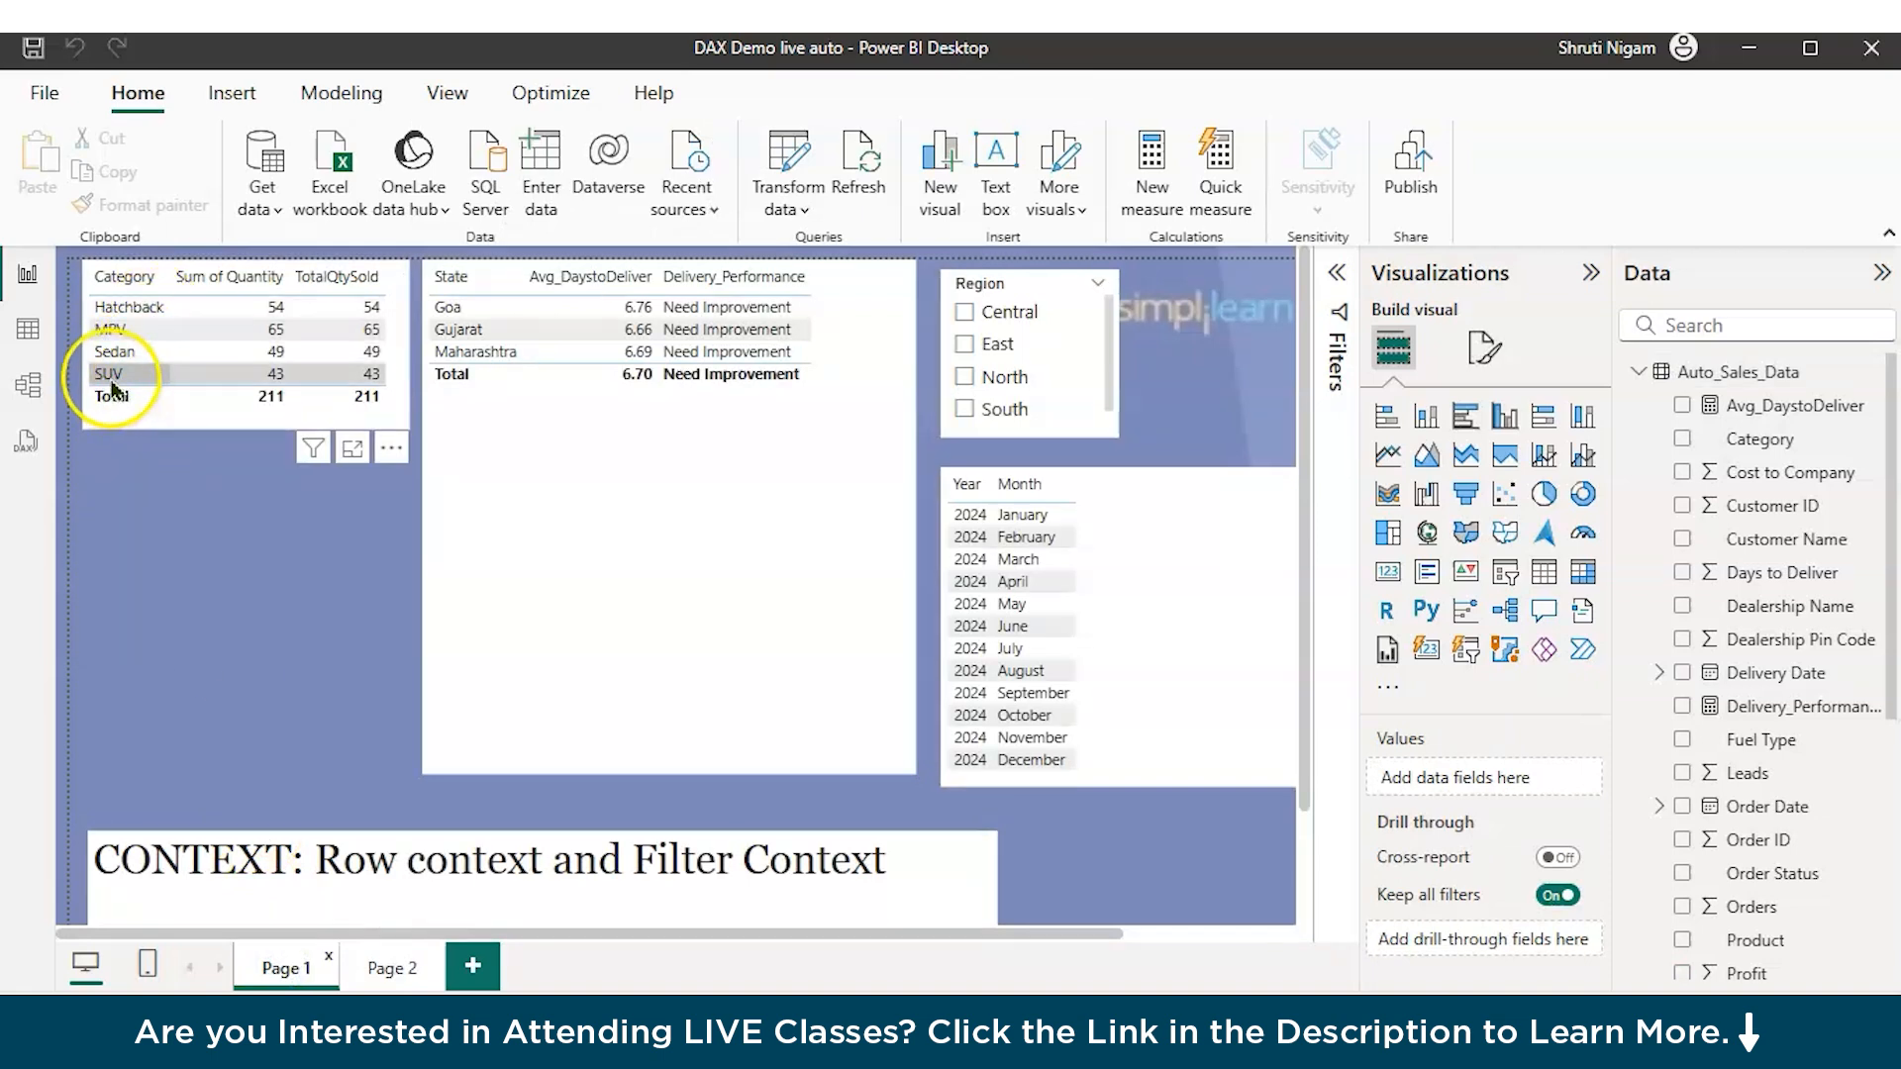
left_click(373, 969)
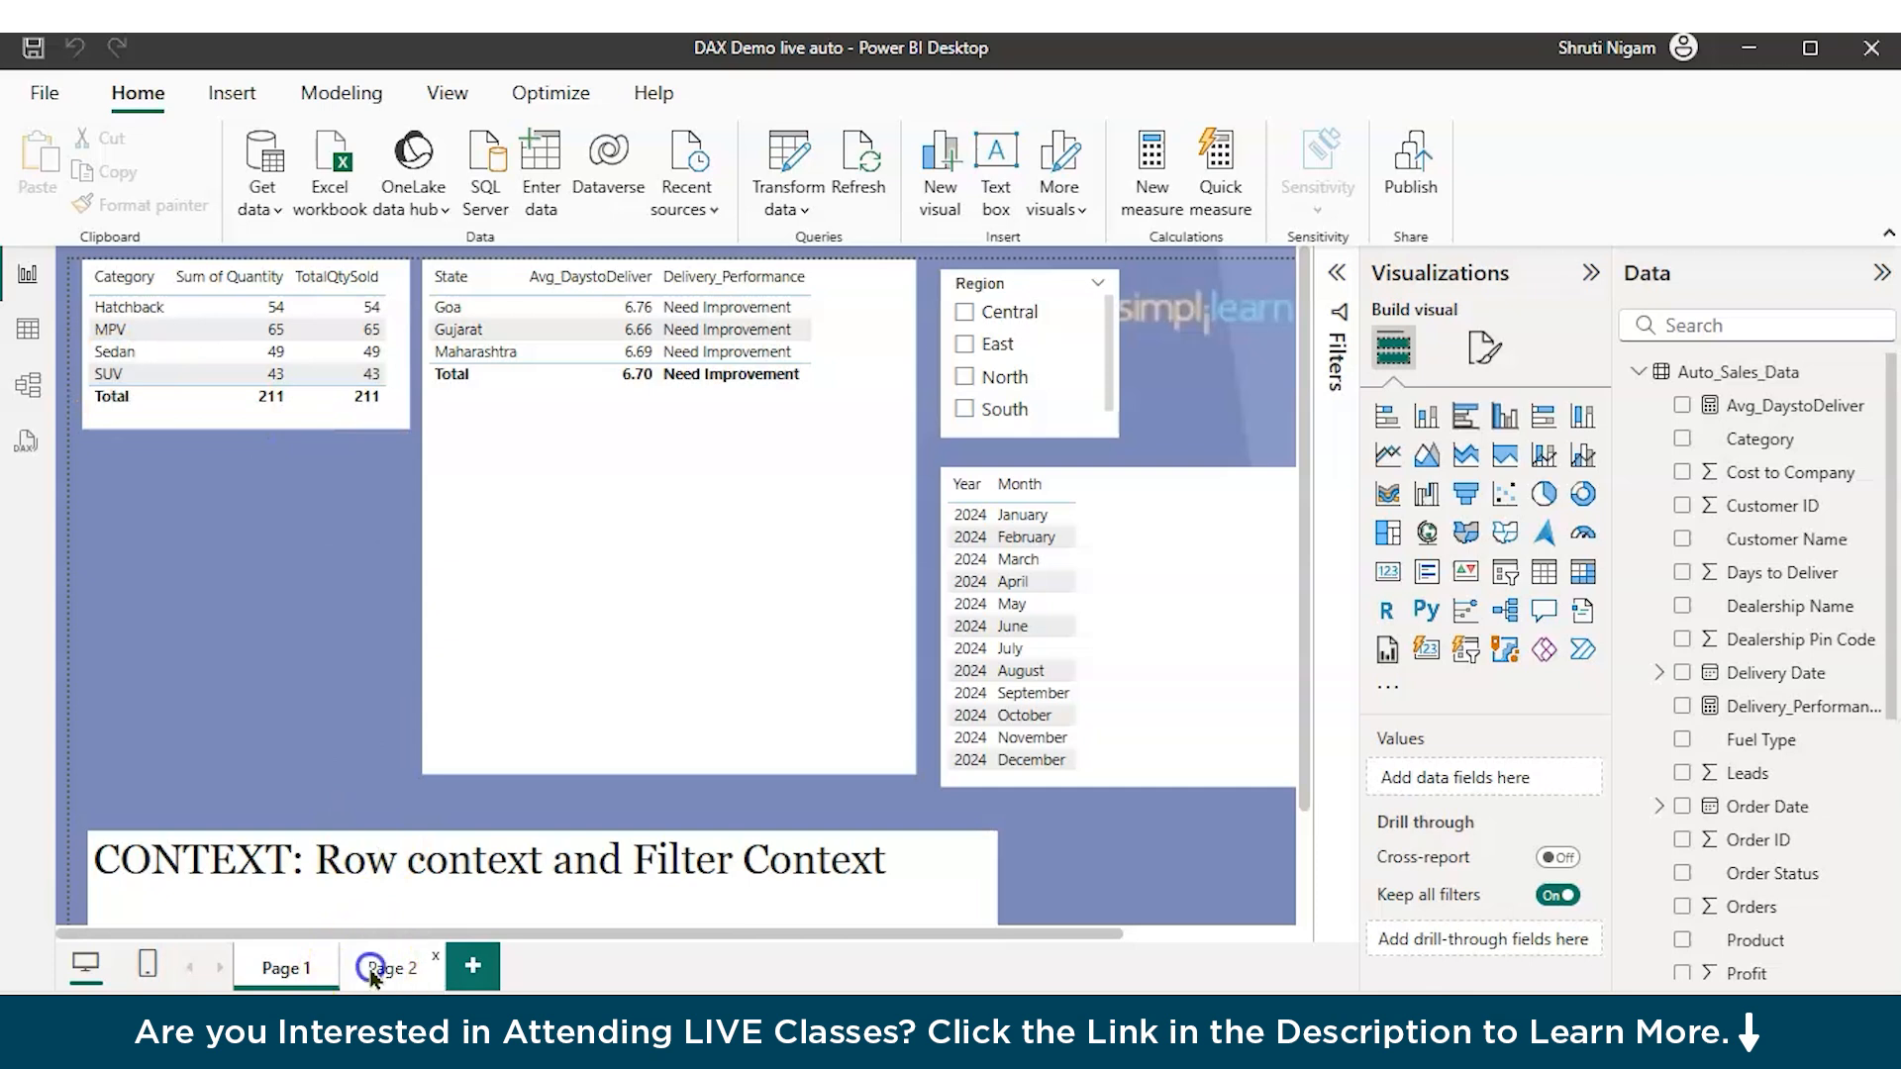
left_click_drag(331, 509, 352, 609)
Step: Start a new measure named SUV_Profit in Auto_Sales_Data, using CALCULATE with the [Total_Profit] measure as its expression
left_click(1155, 154)
key("BackSpace")
type("SUV_")
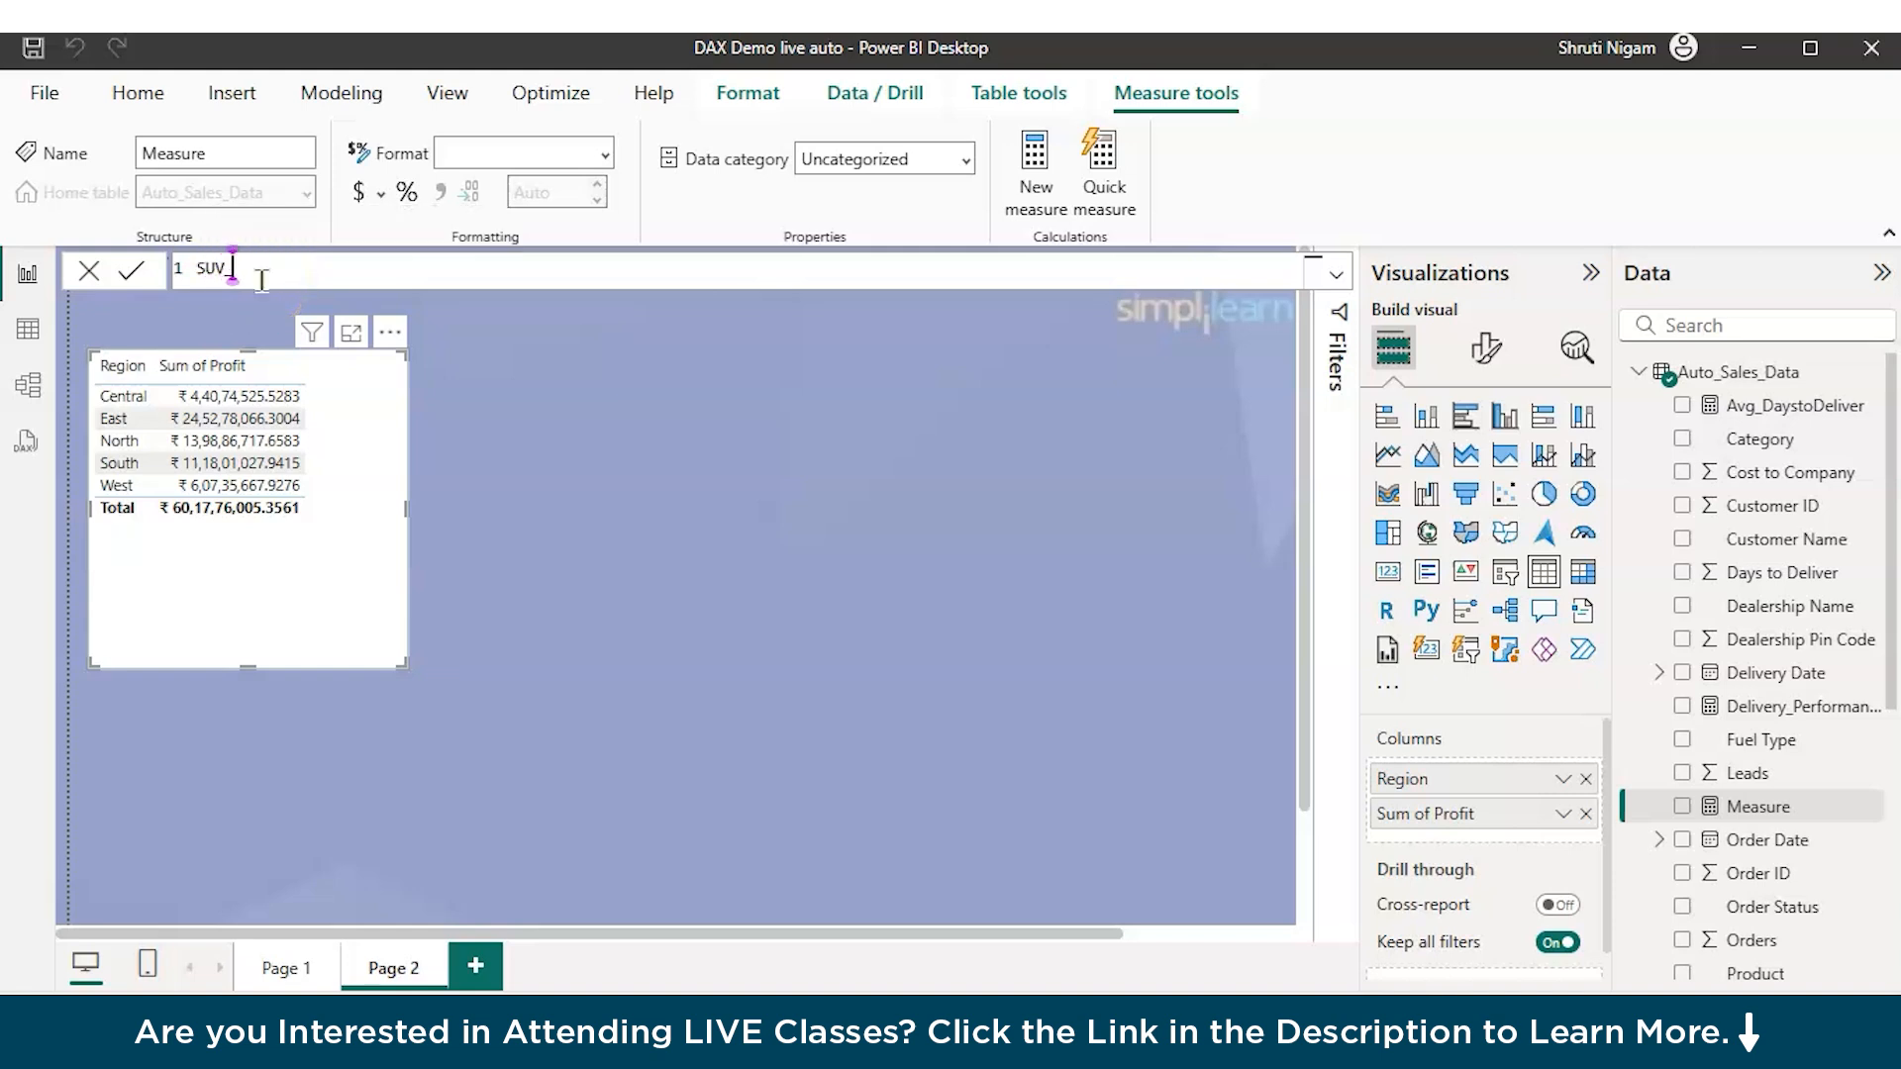
type("Profi")
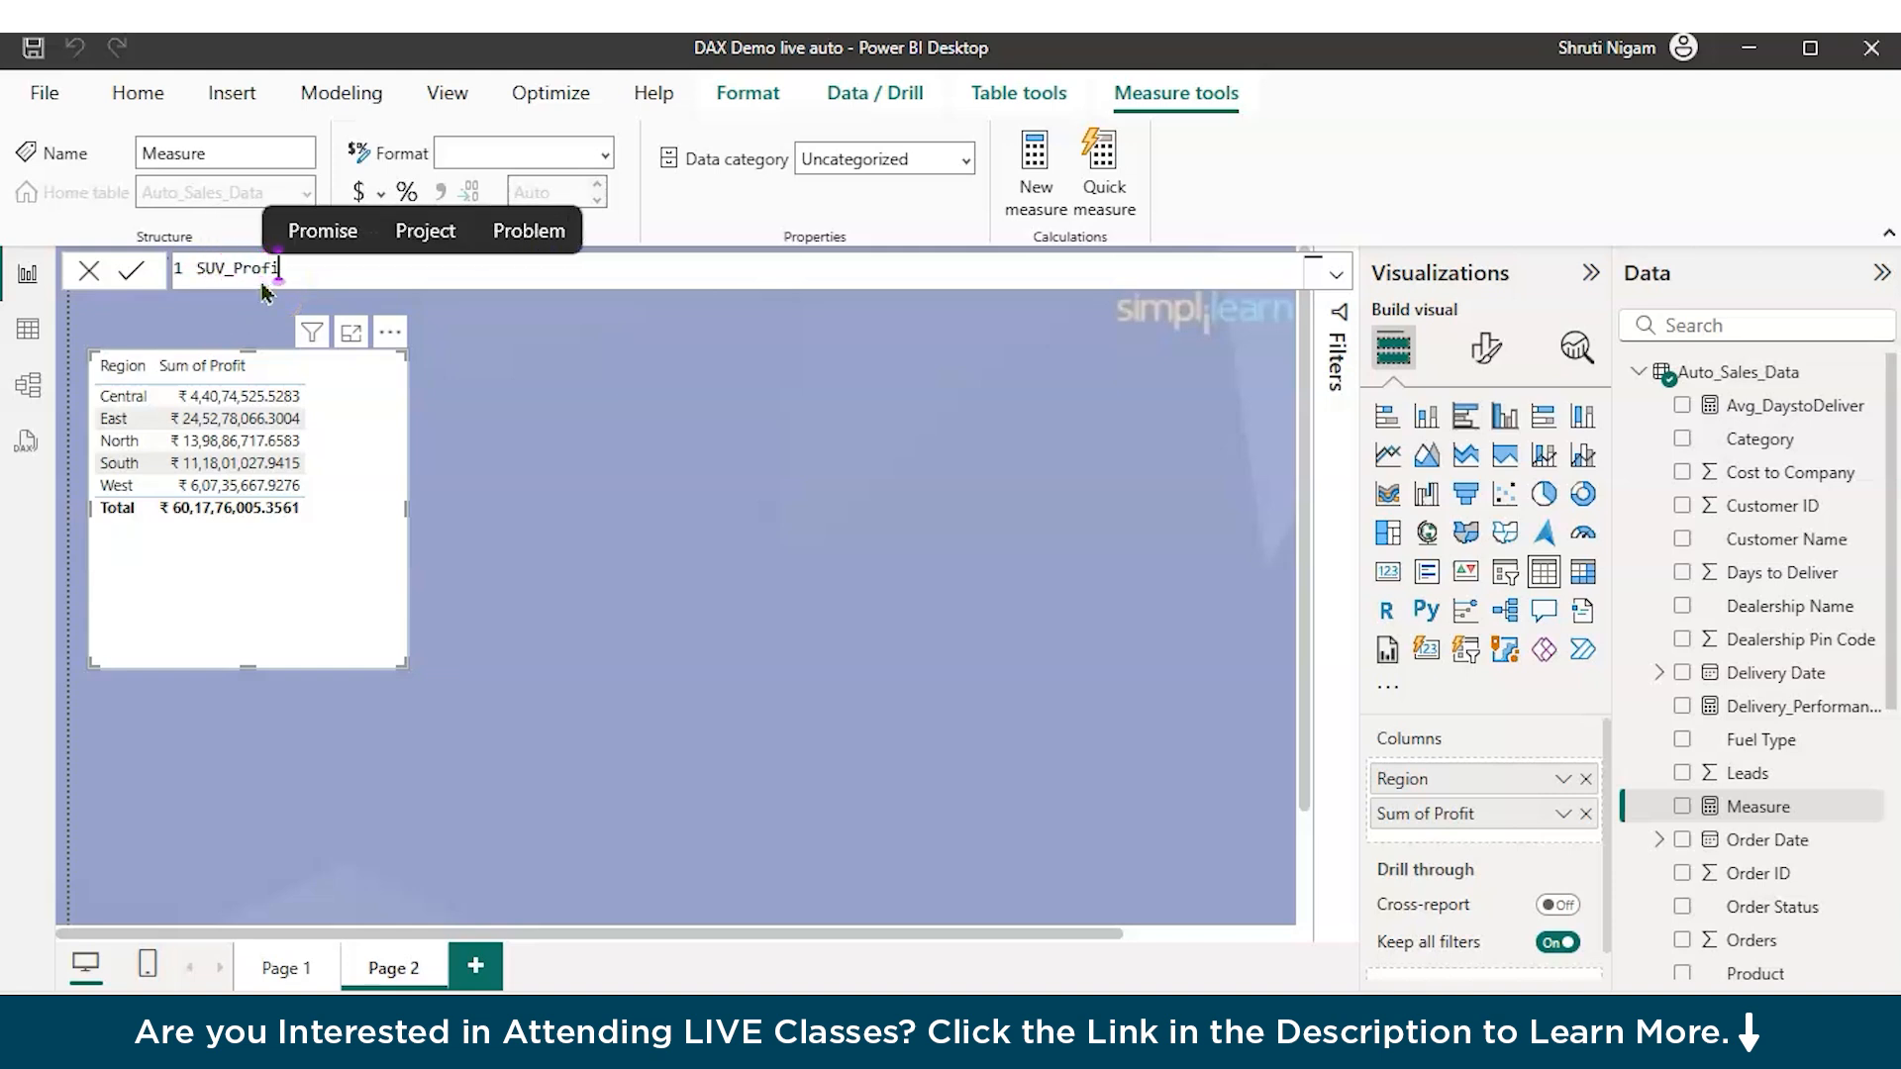
type("t = ")
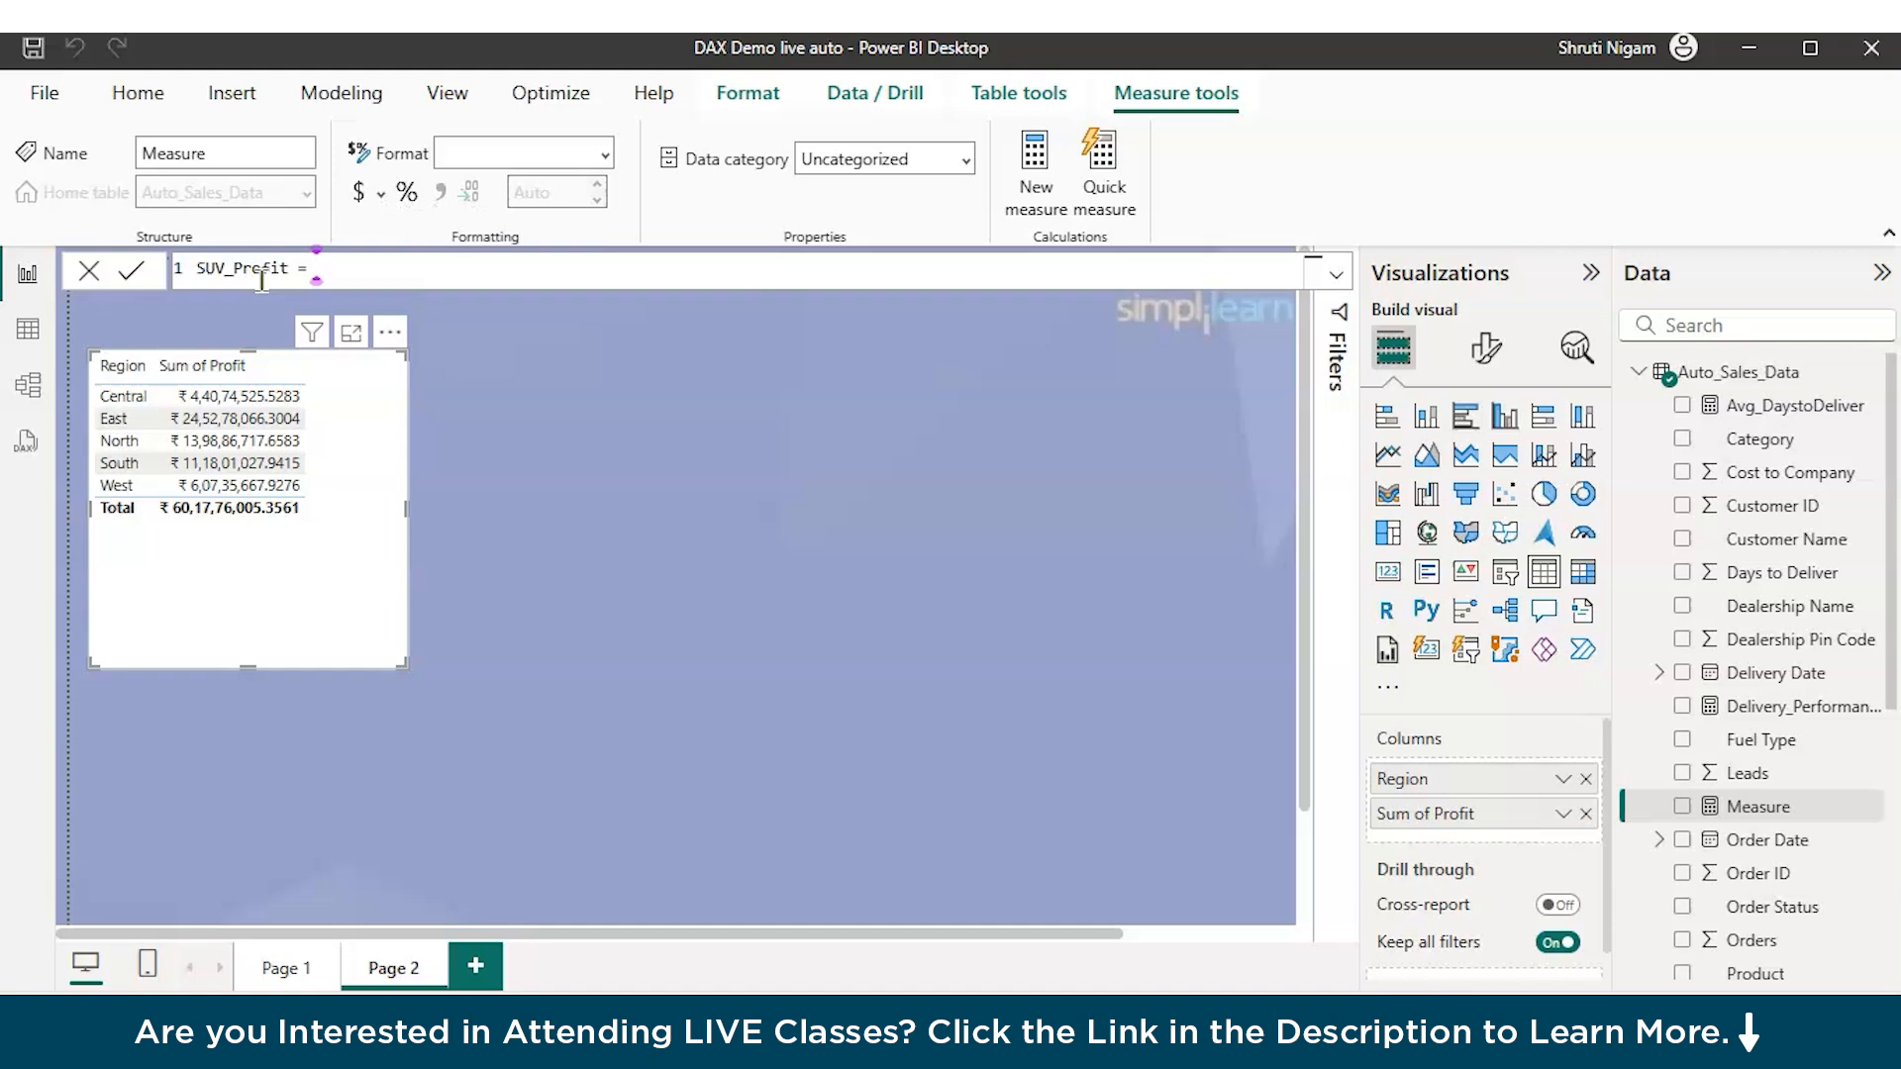
type("CALCULATE(")
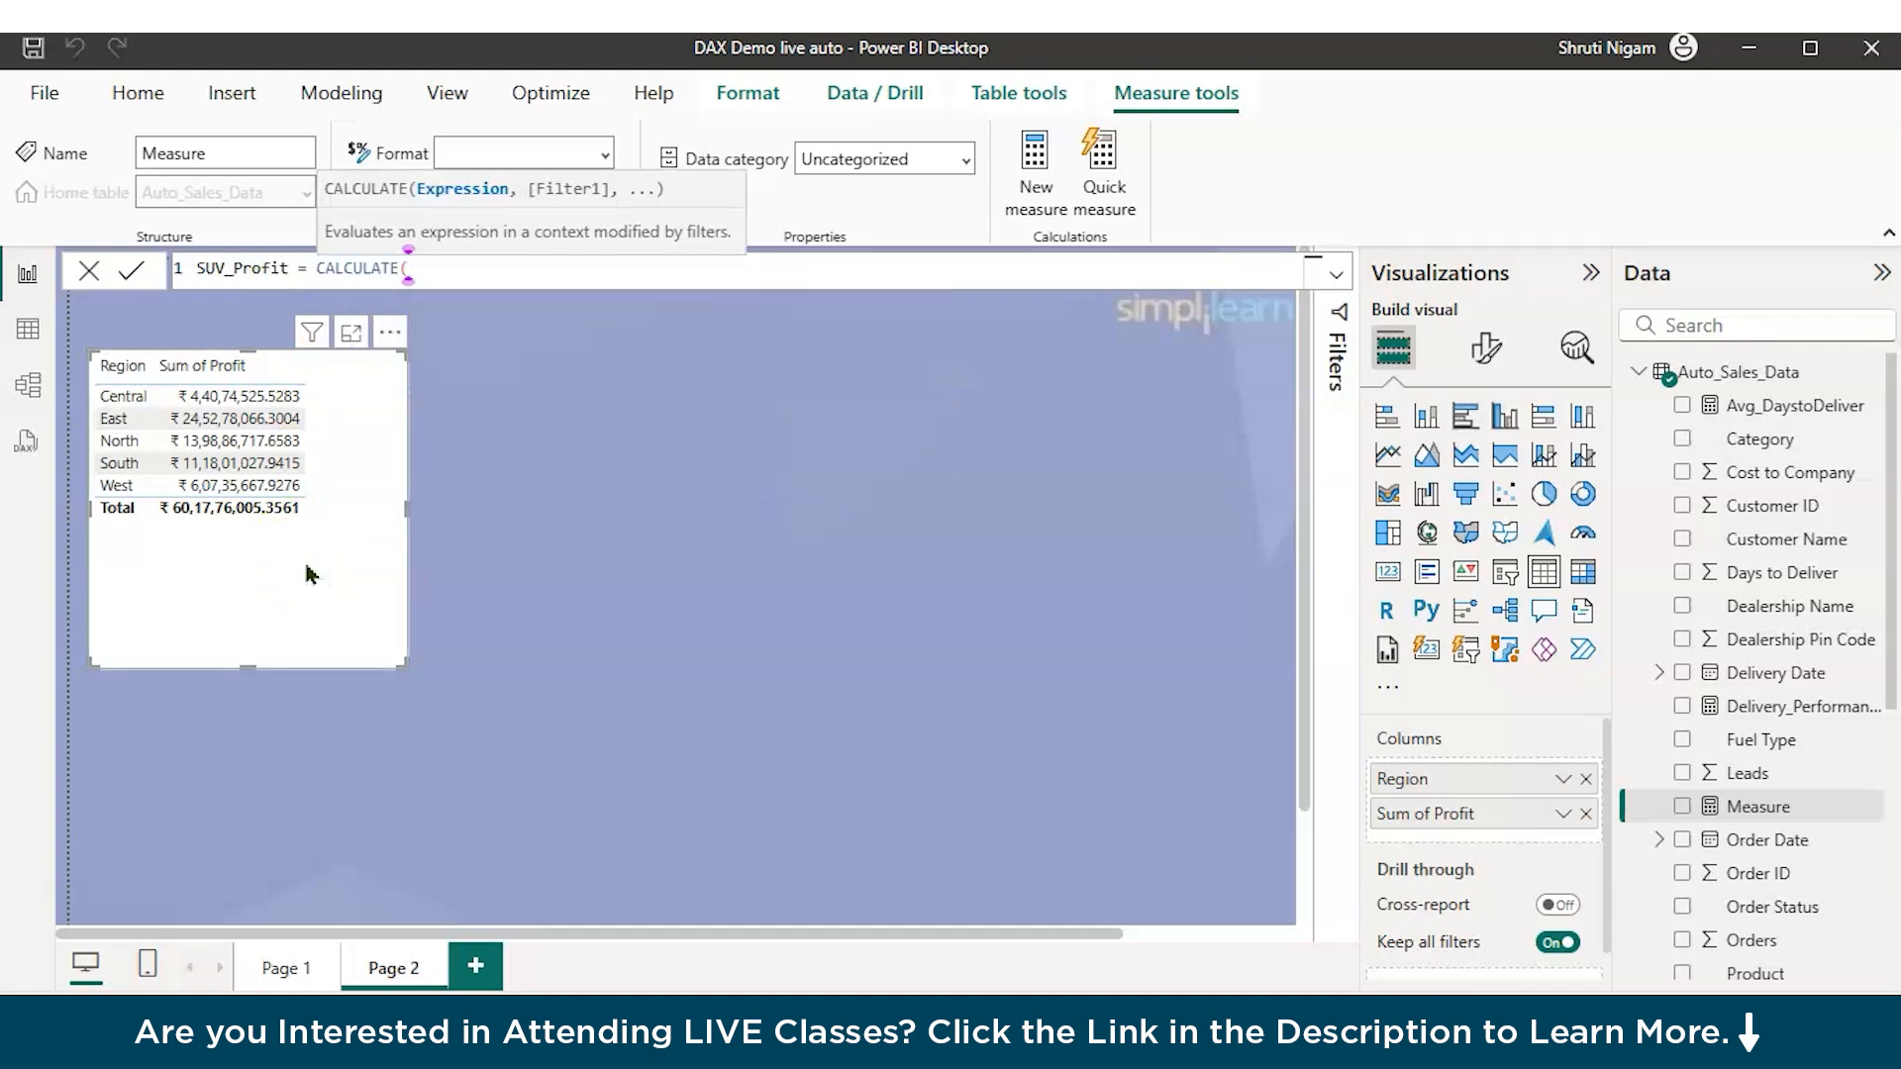
type("to")
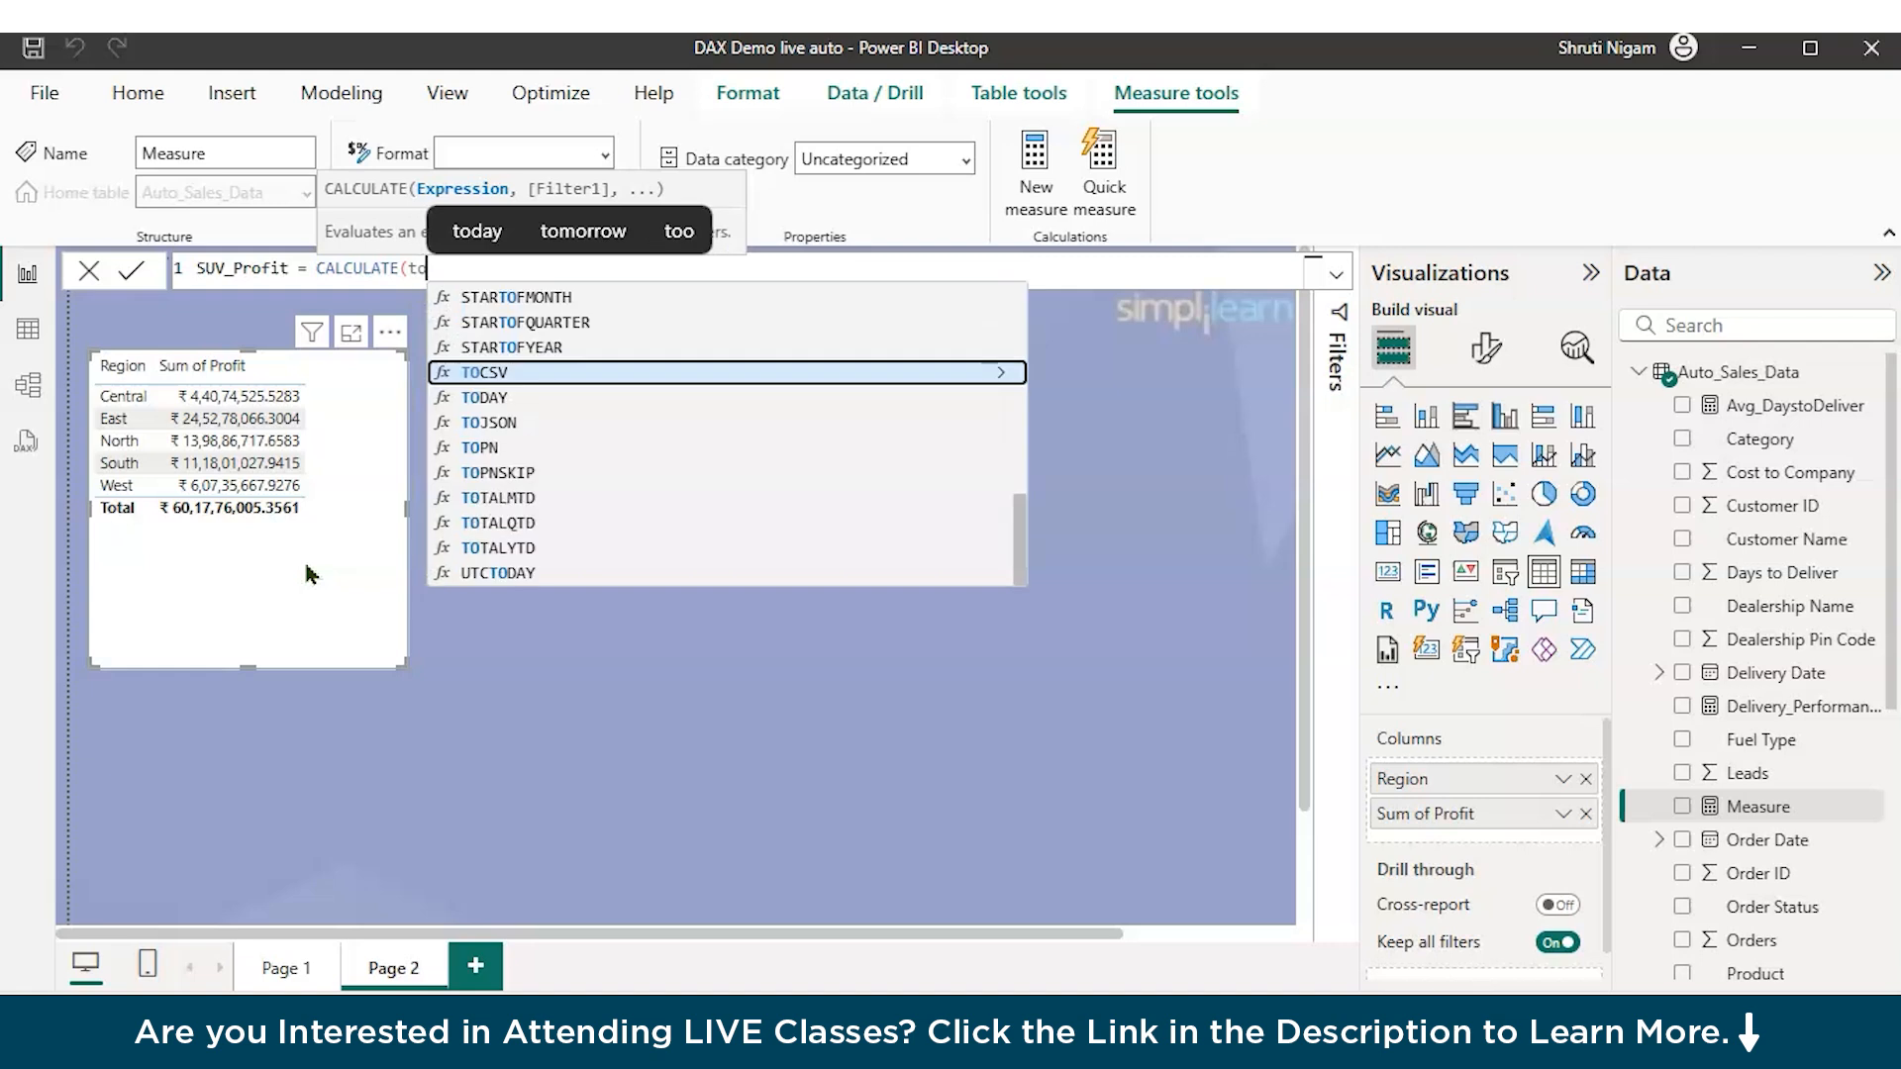
type("ta")
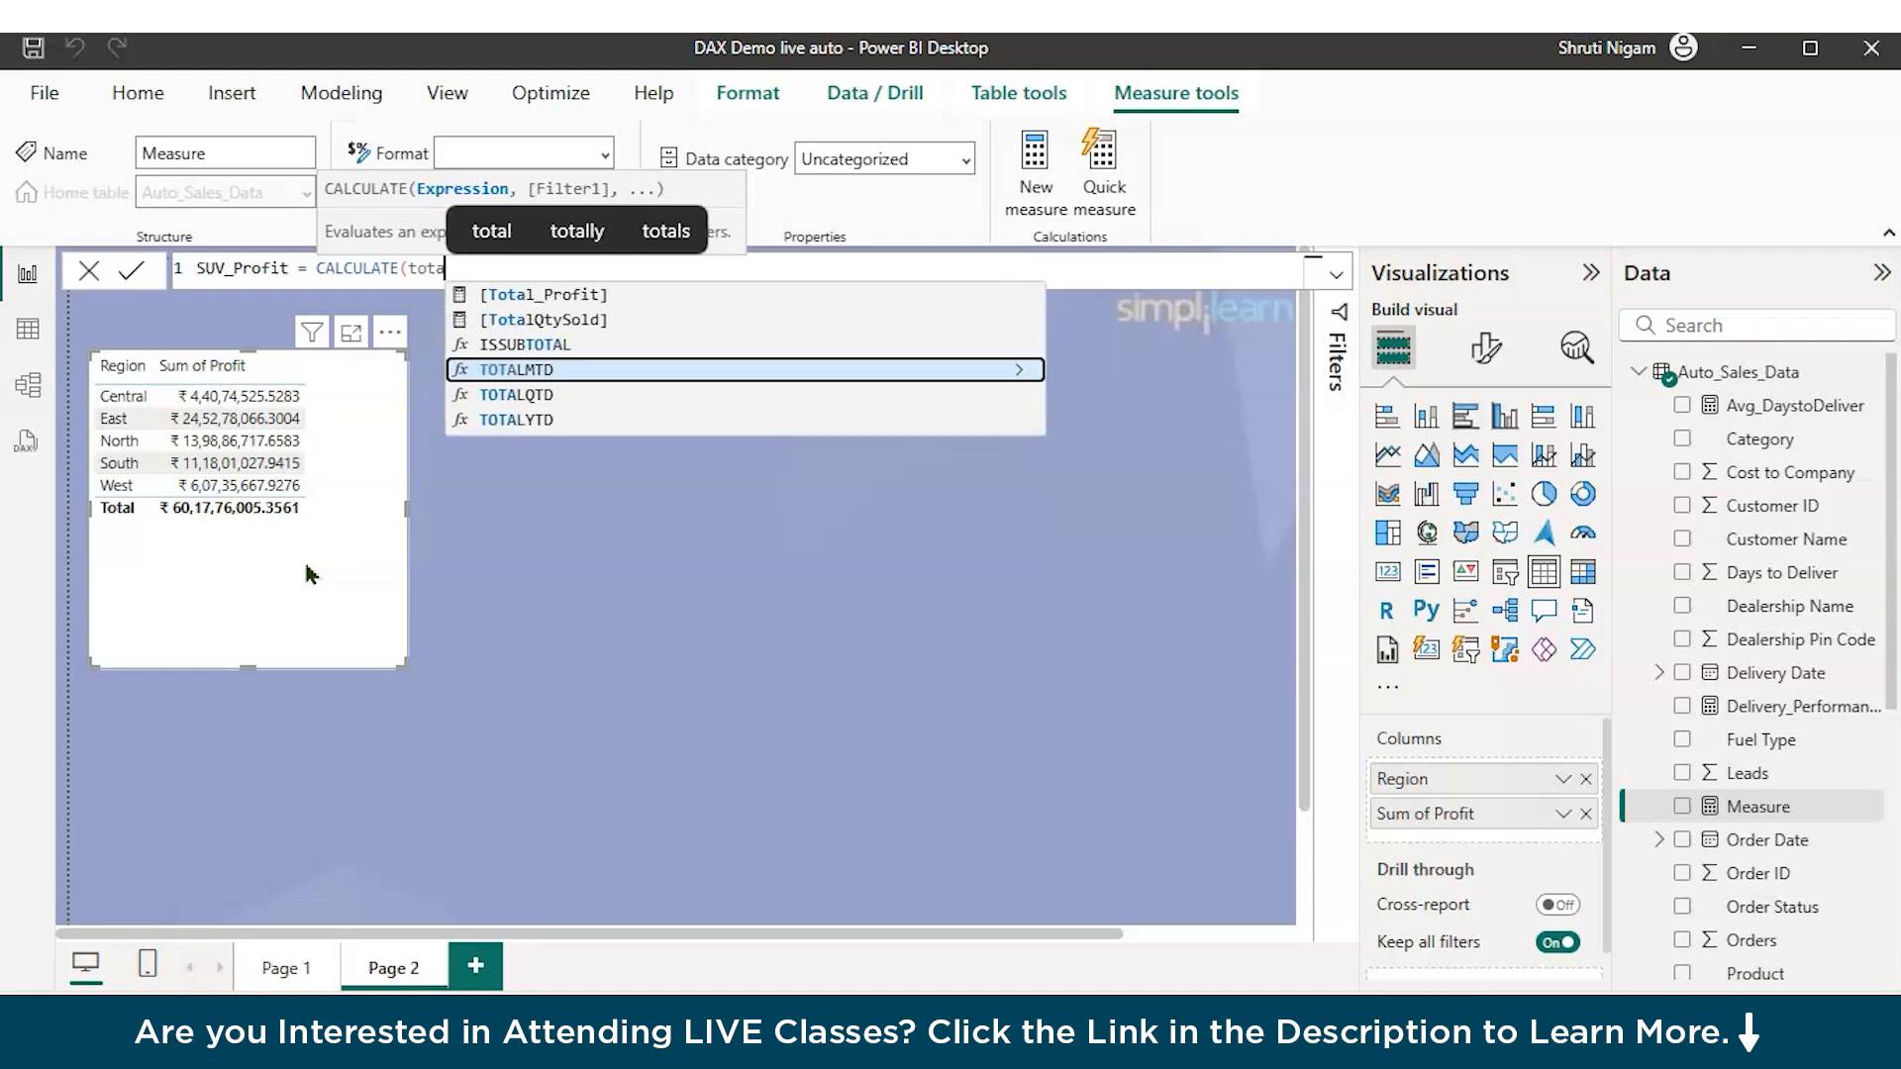
key("Up")
key("Up")
key("Up")
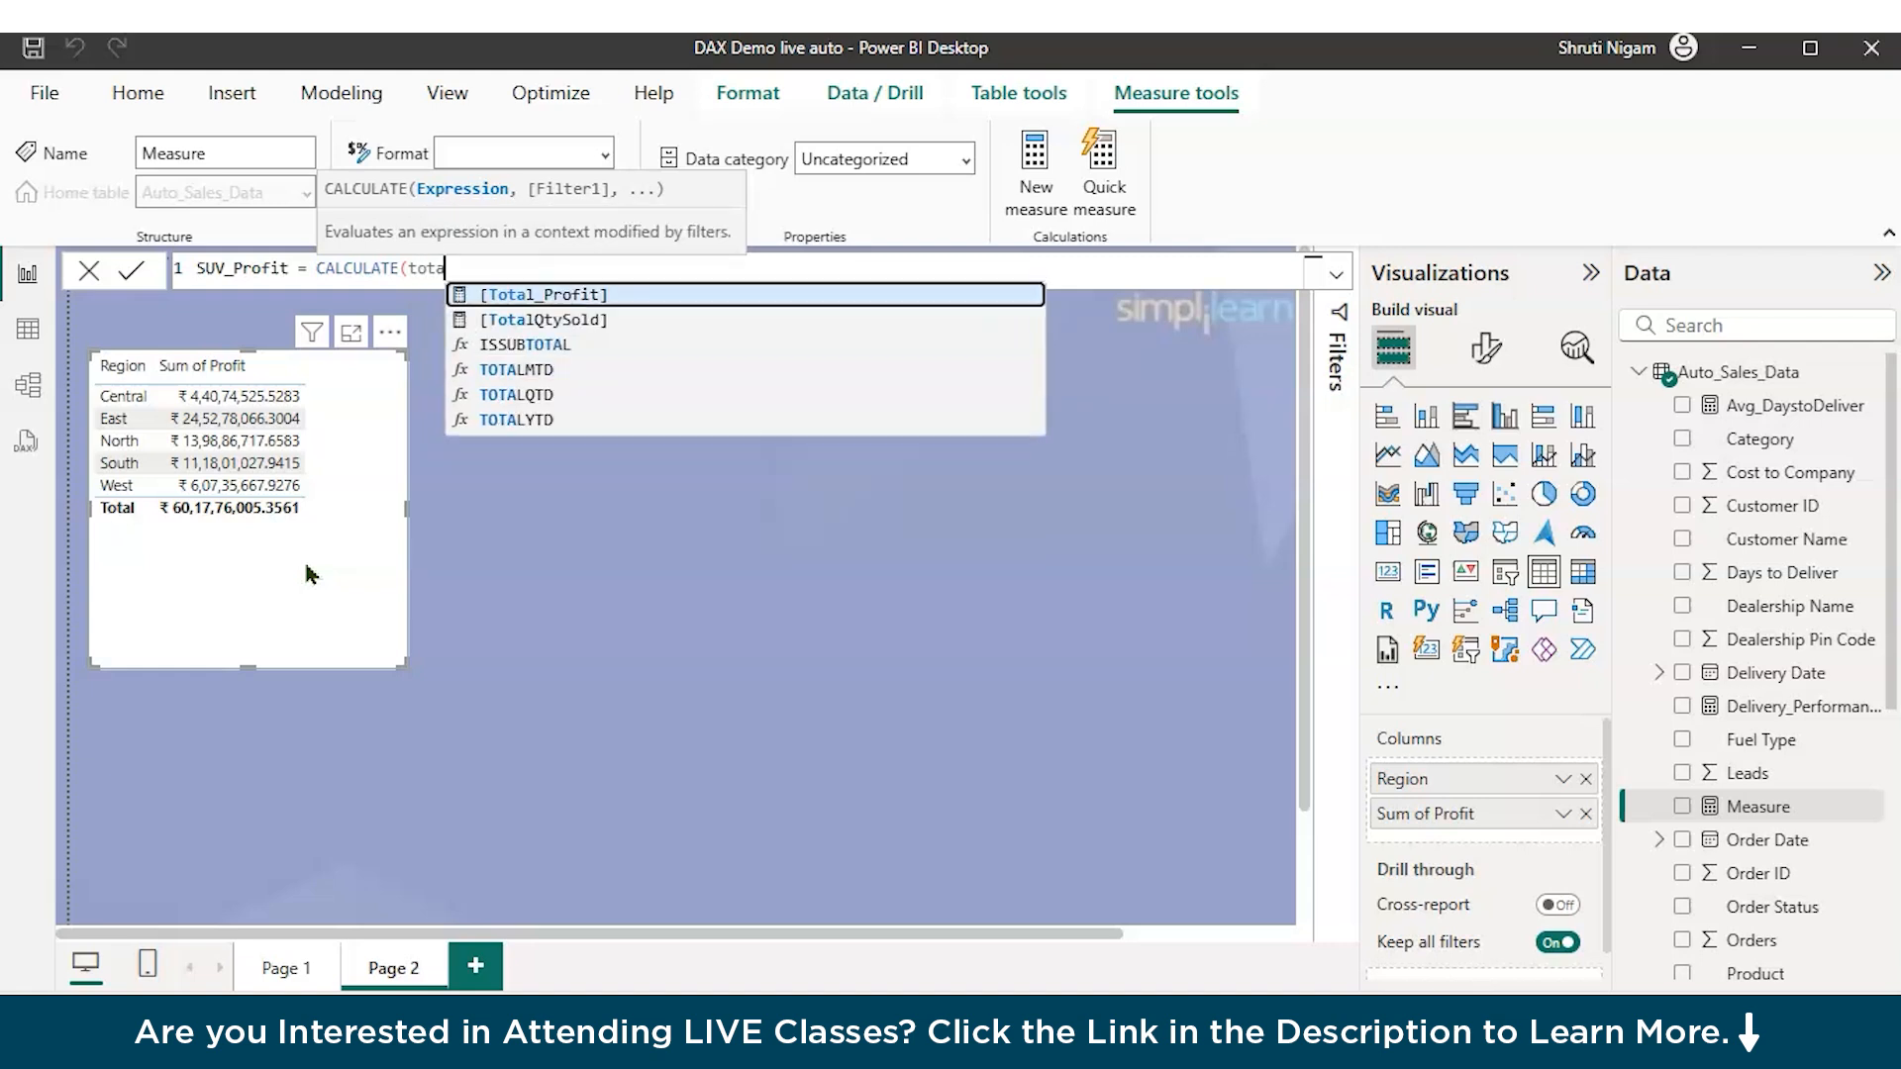
key("Tab")
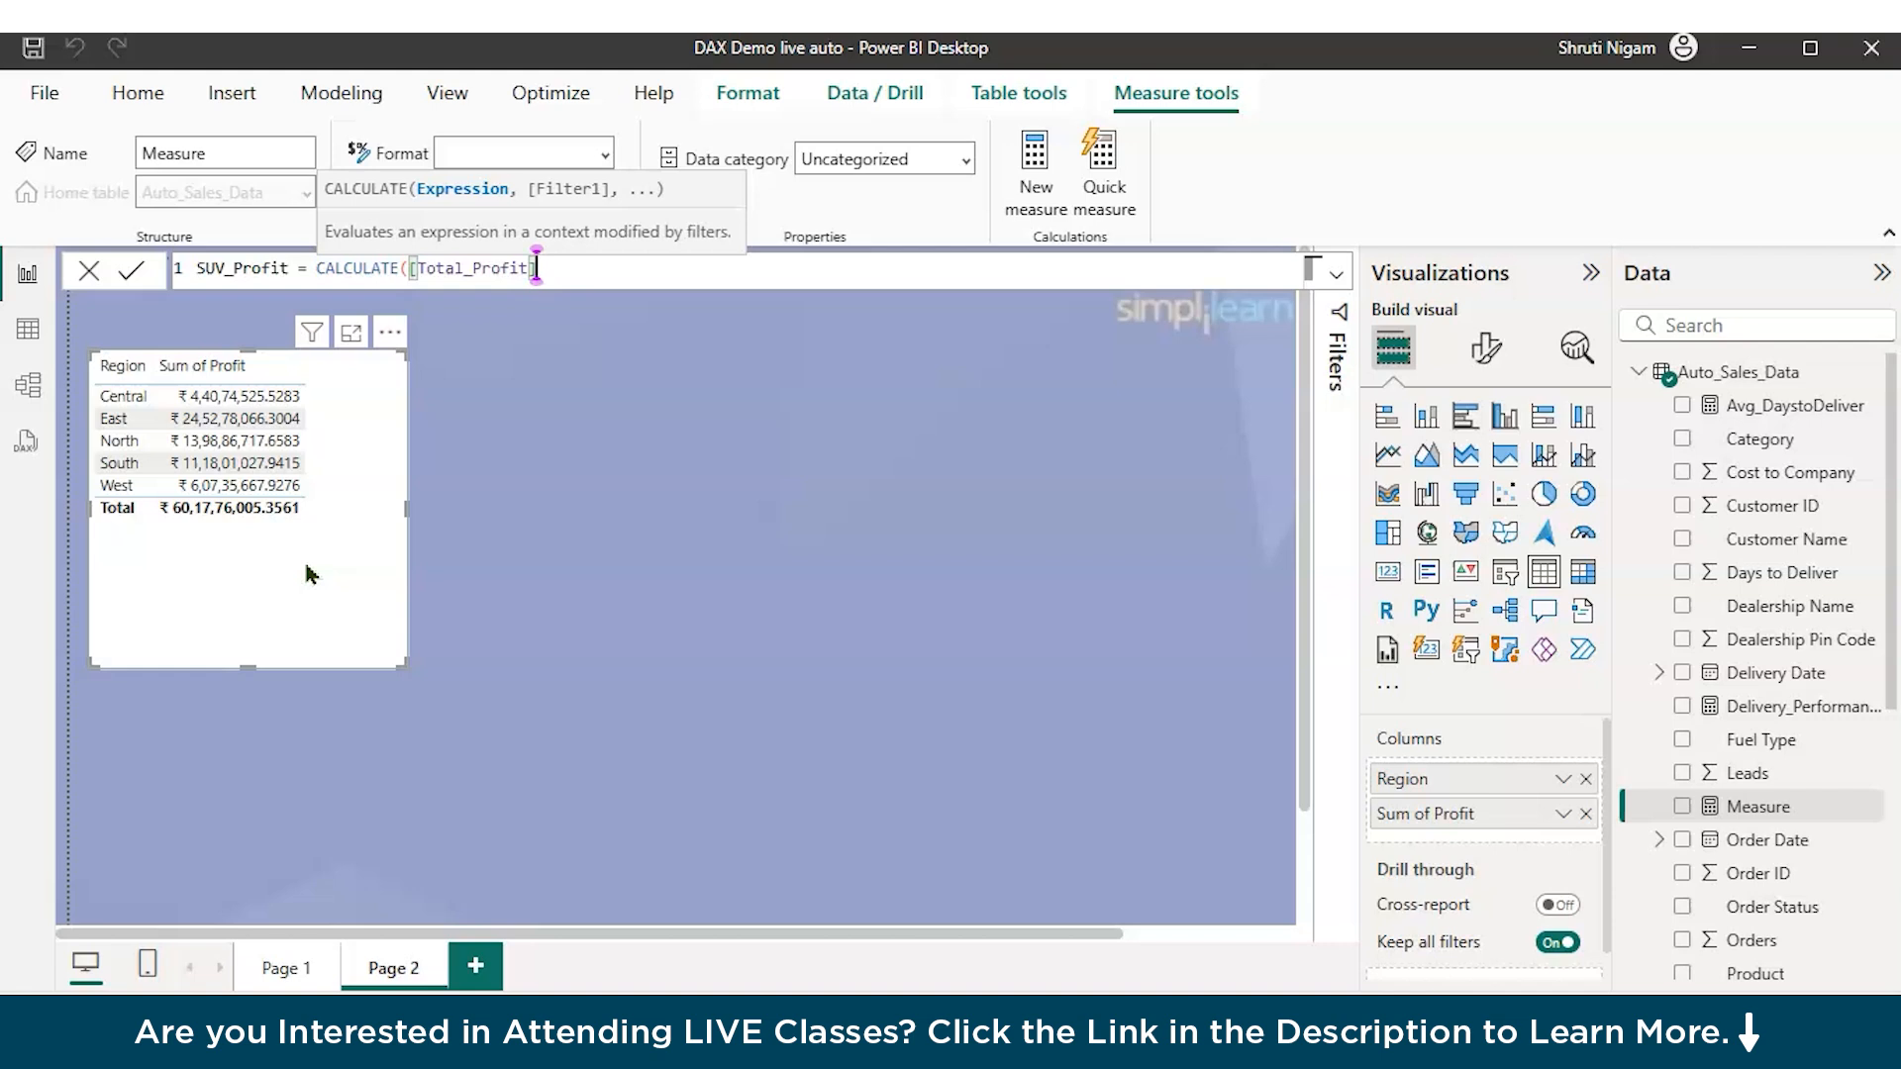
Step: Complete the SUV_Profit measure with the filter Auto_Sales_Data[Category]="SUV" and add it as a column to the profit table
type(",")
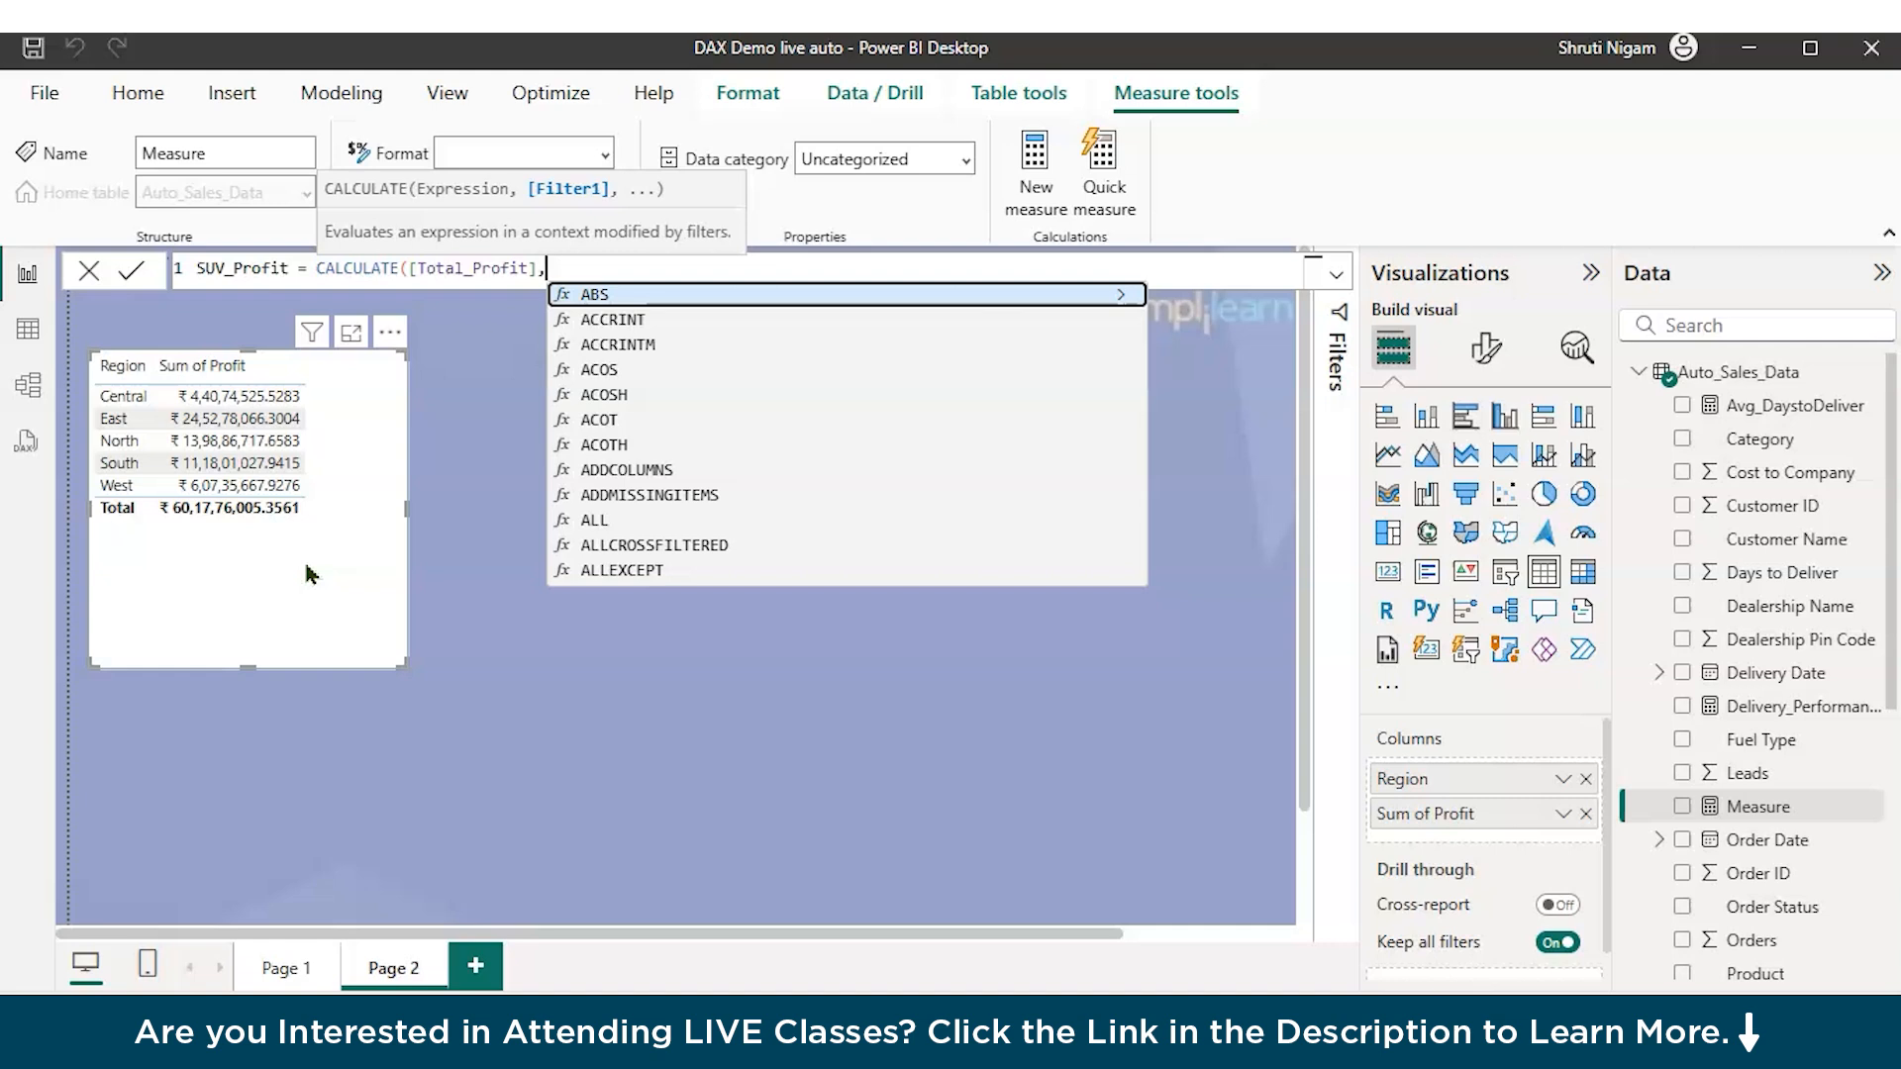
type("ca")
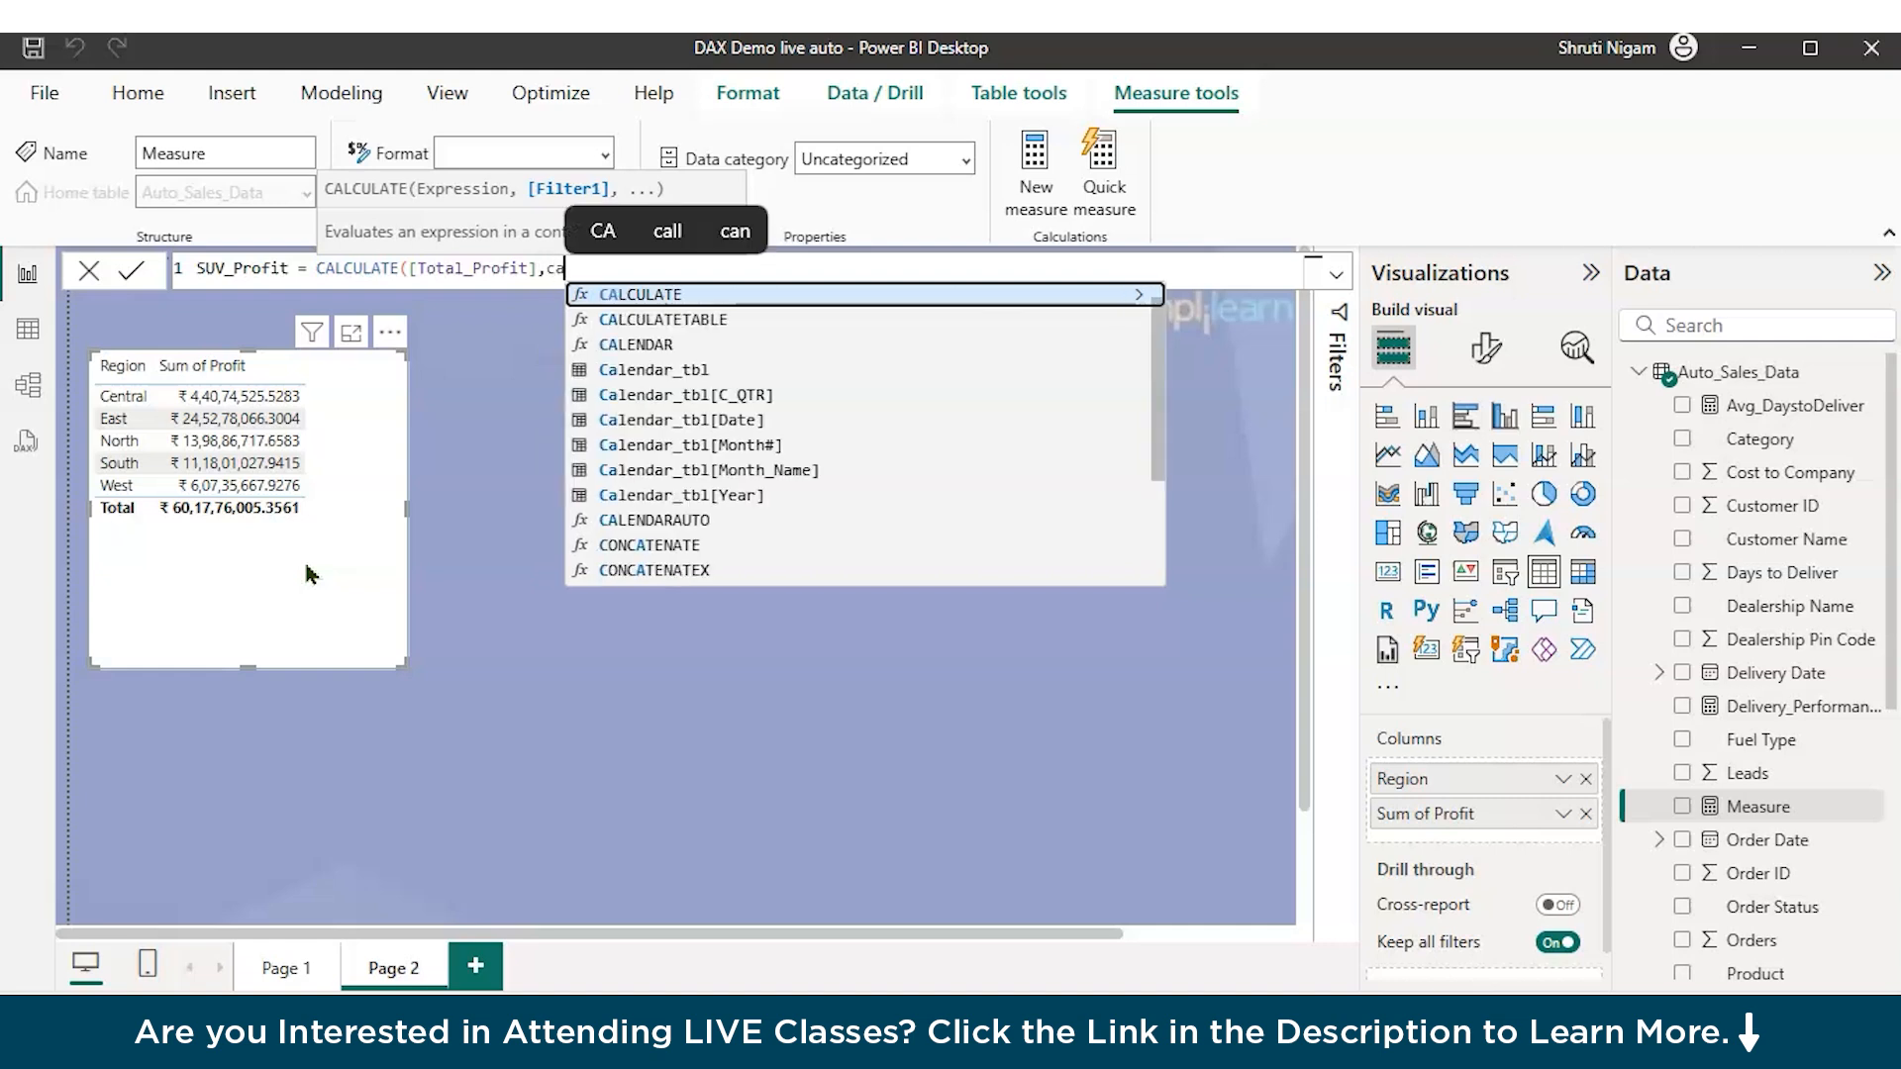
key("Down")
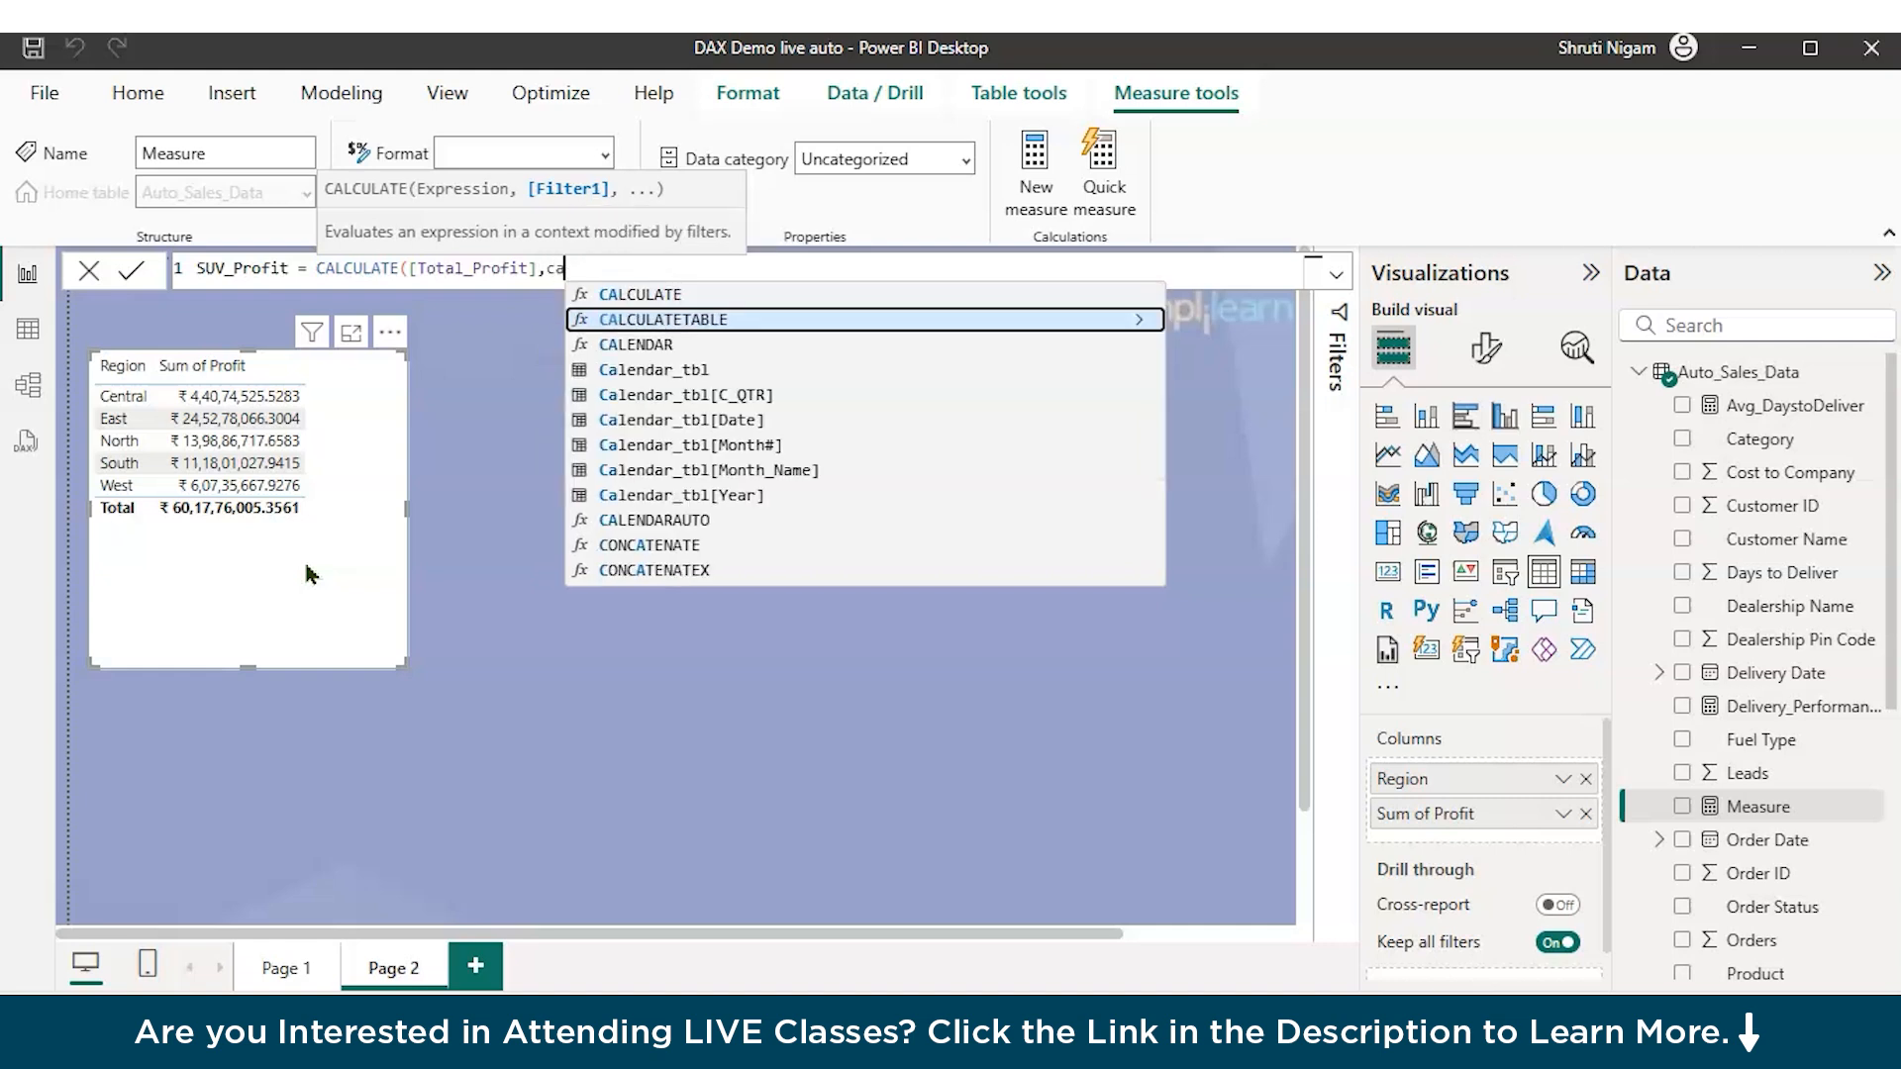
type("te")
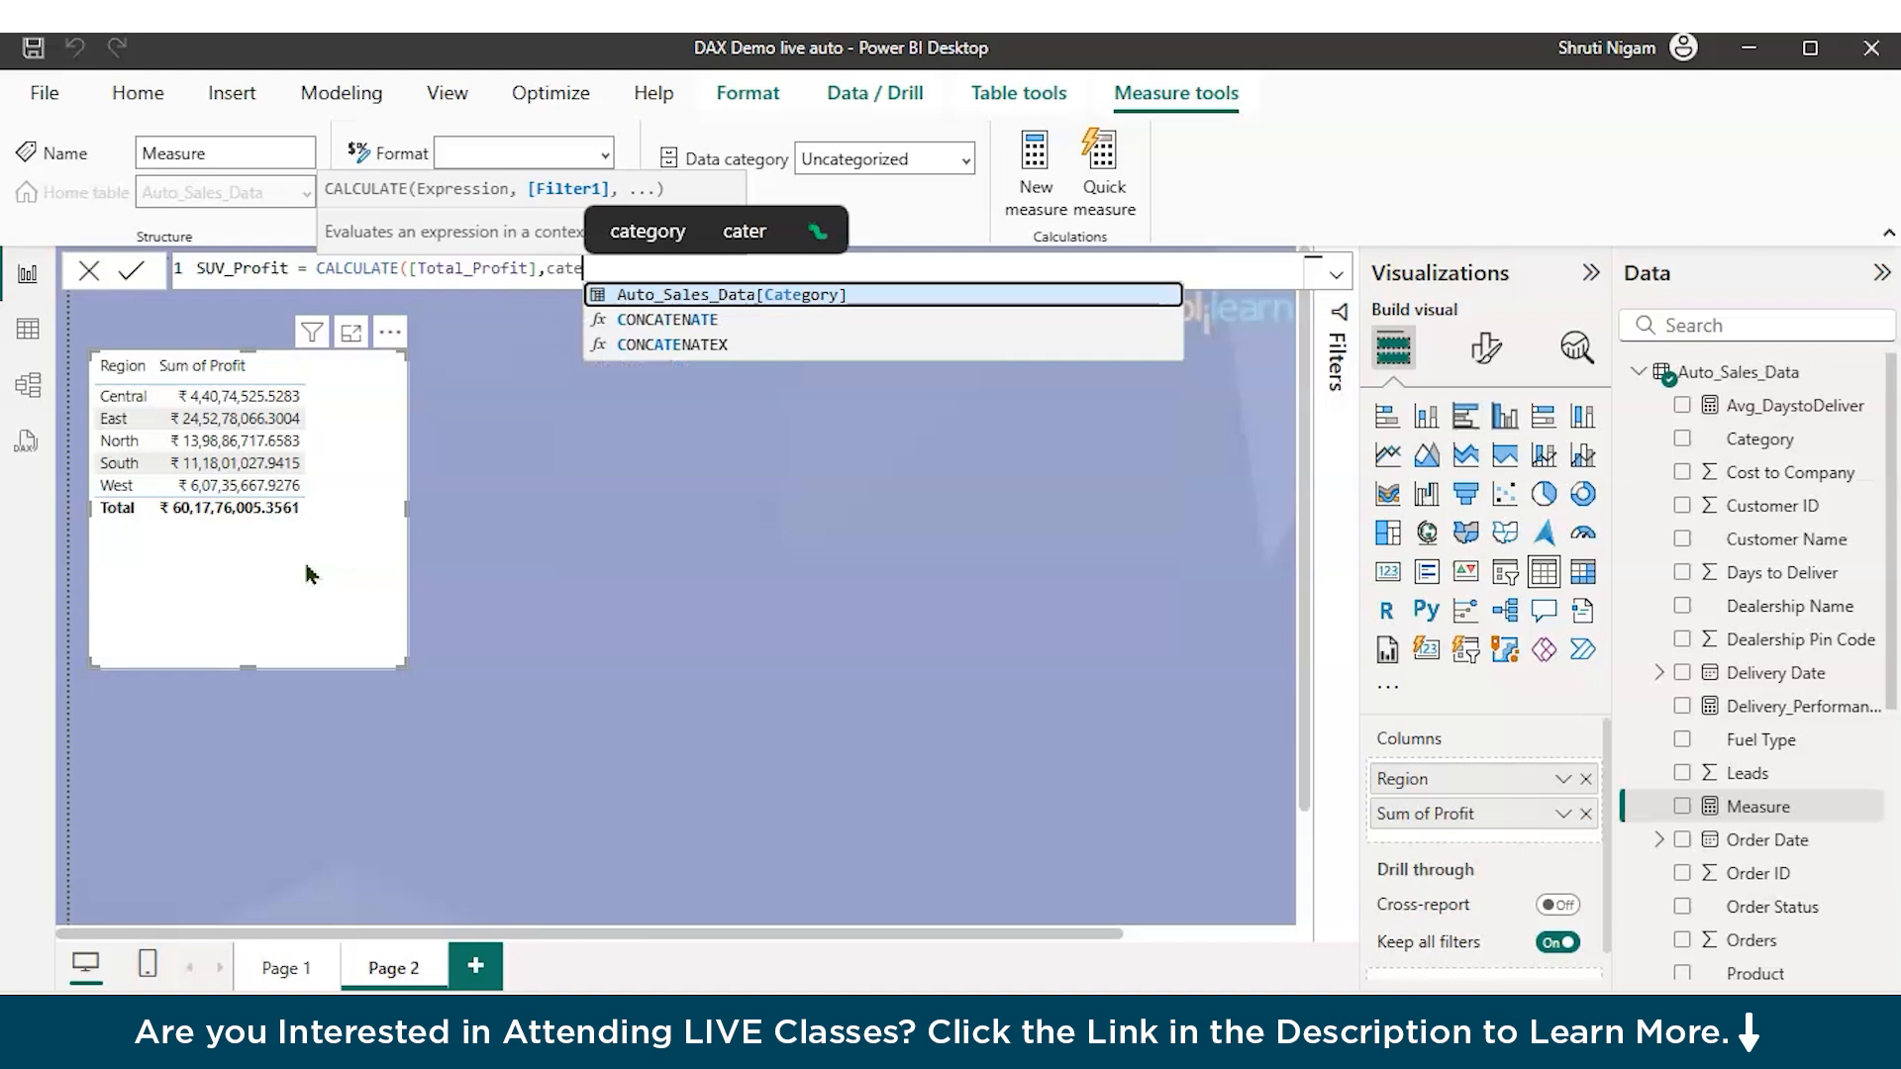
key("Tab")
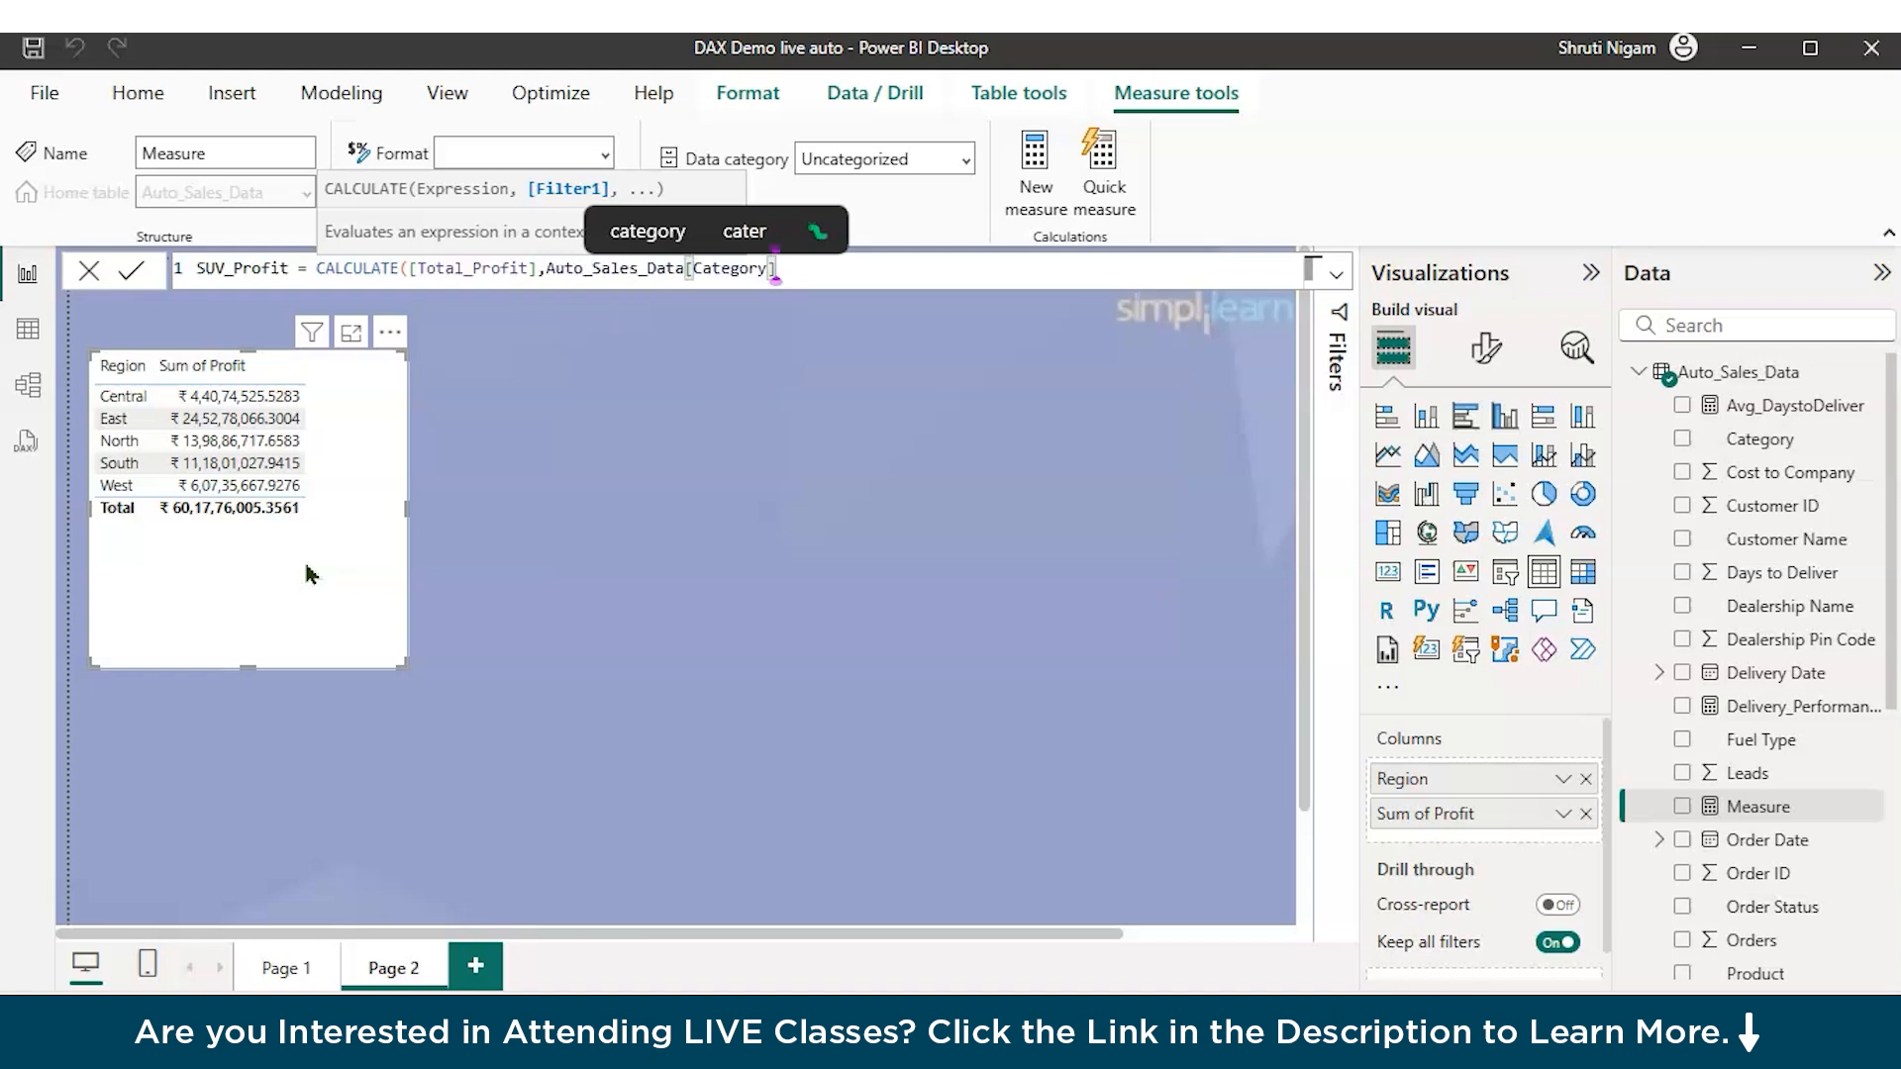
type("=")
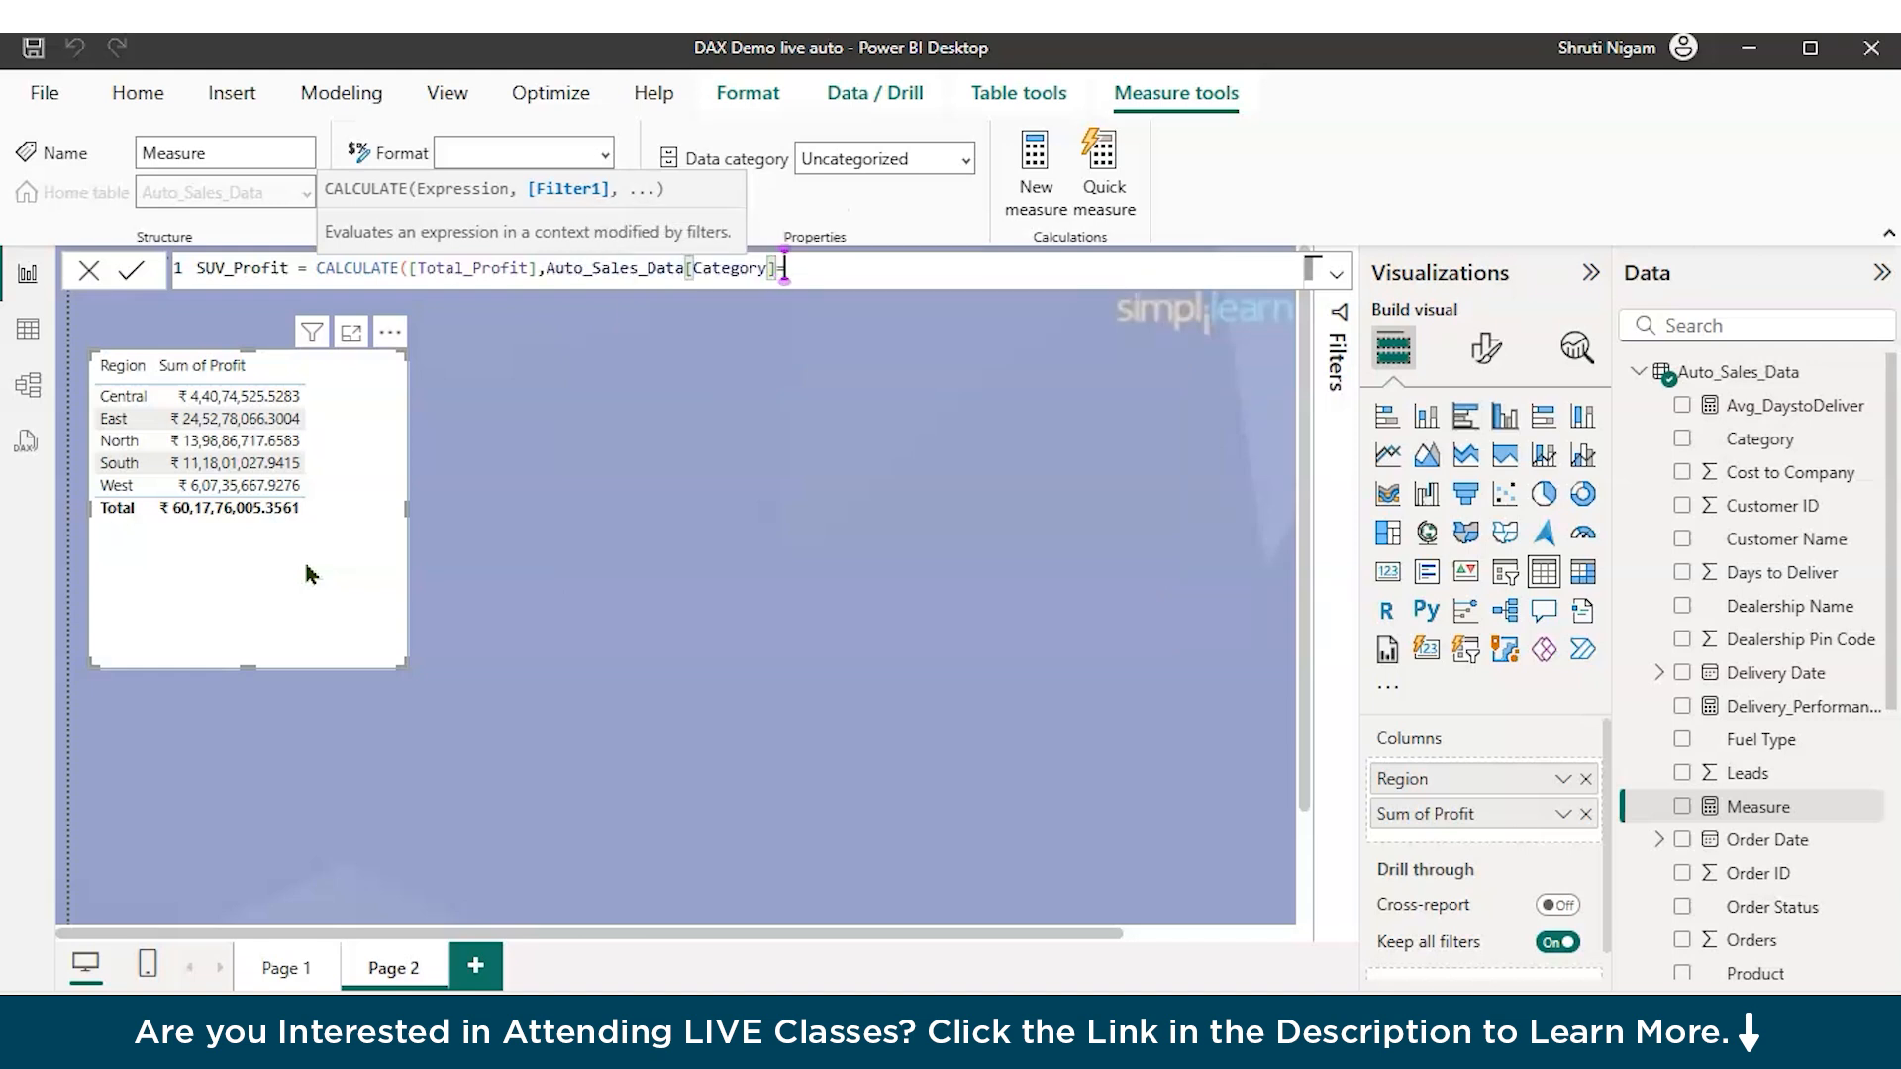
type("'SUV'")
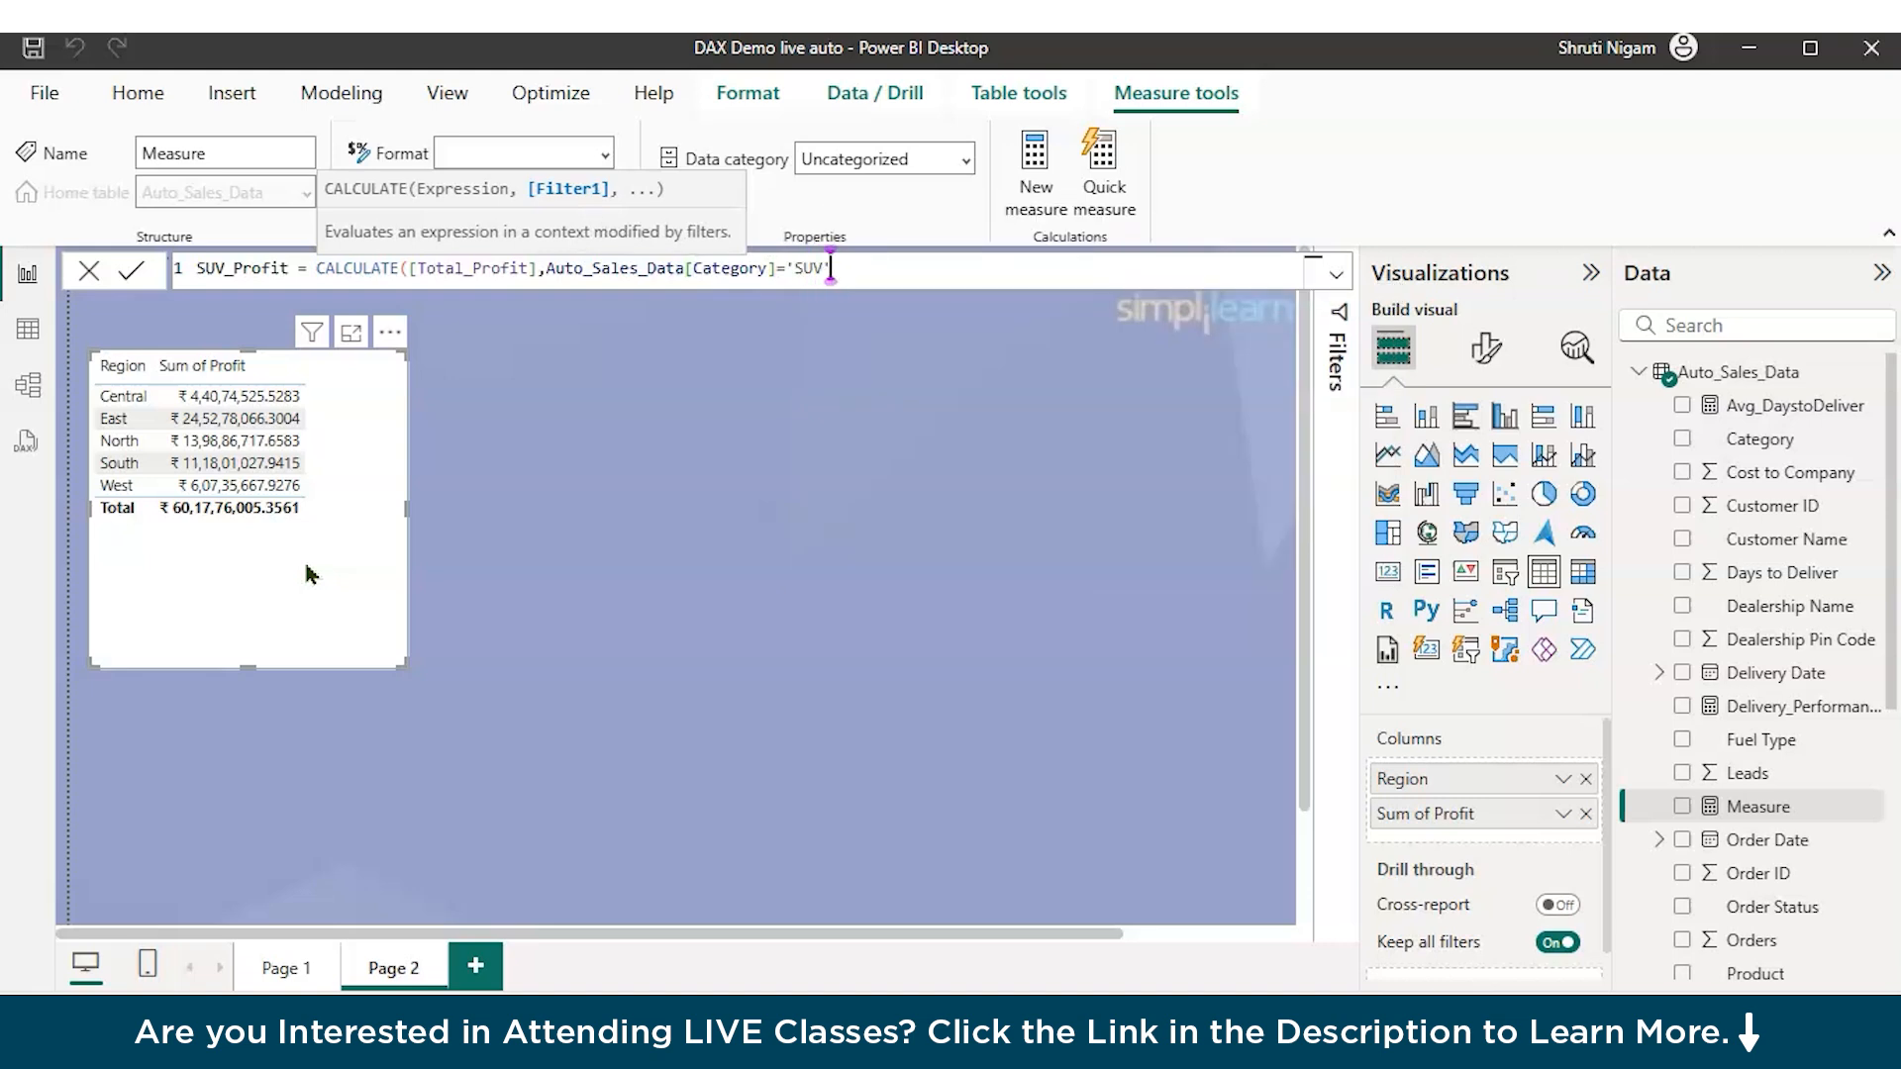
key("BackSpace")
key("BackSpace")
key("BackSpace")
key("BackSpace")
key("BackSpace")
type("\"SUV\")")
key("End")
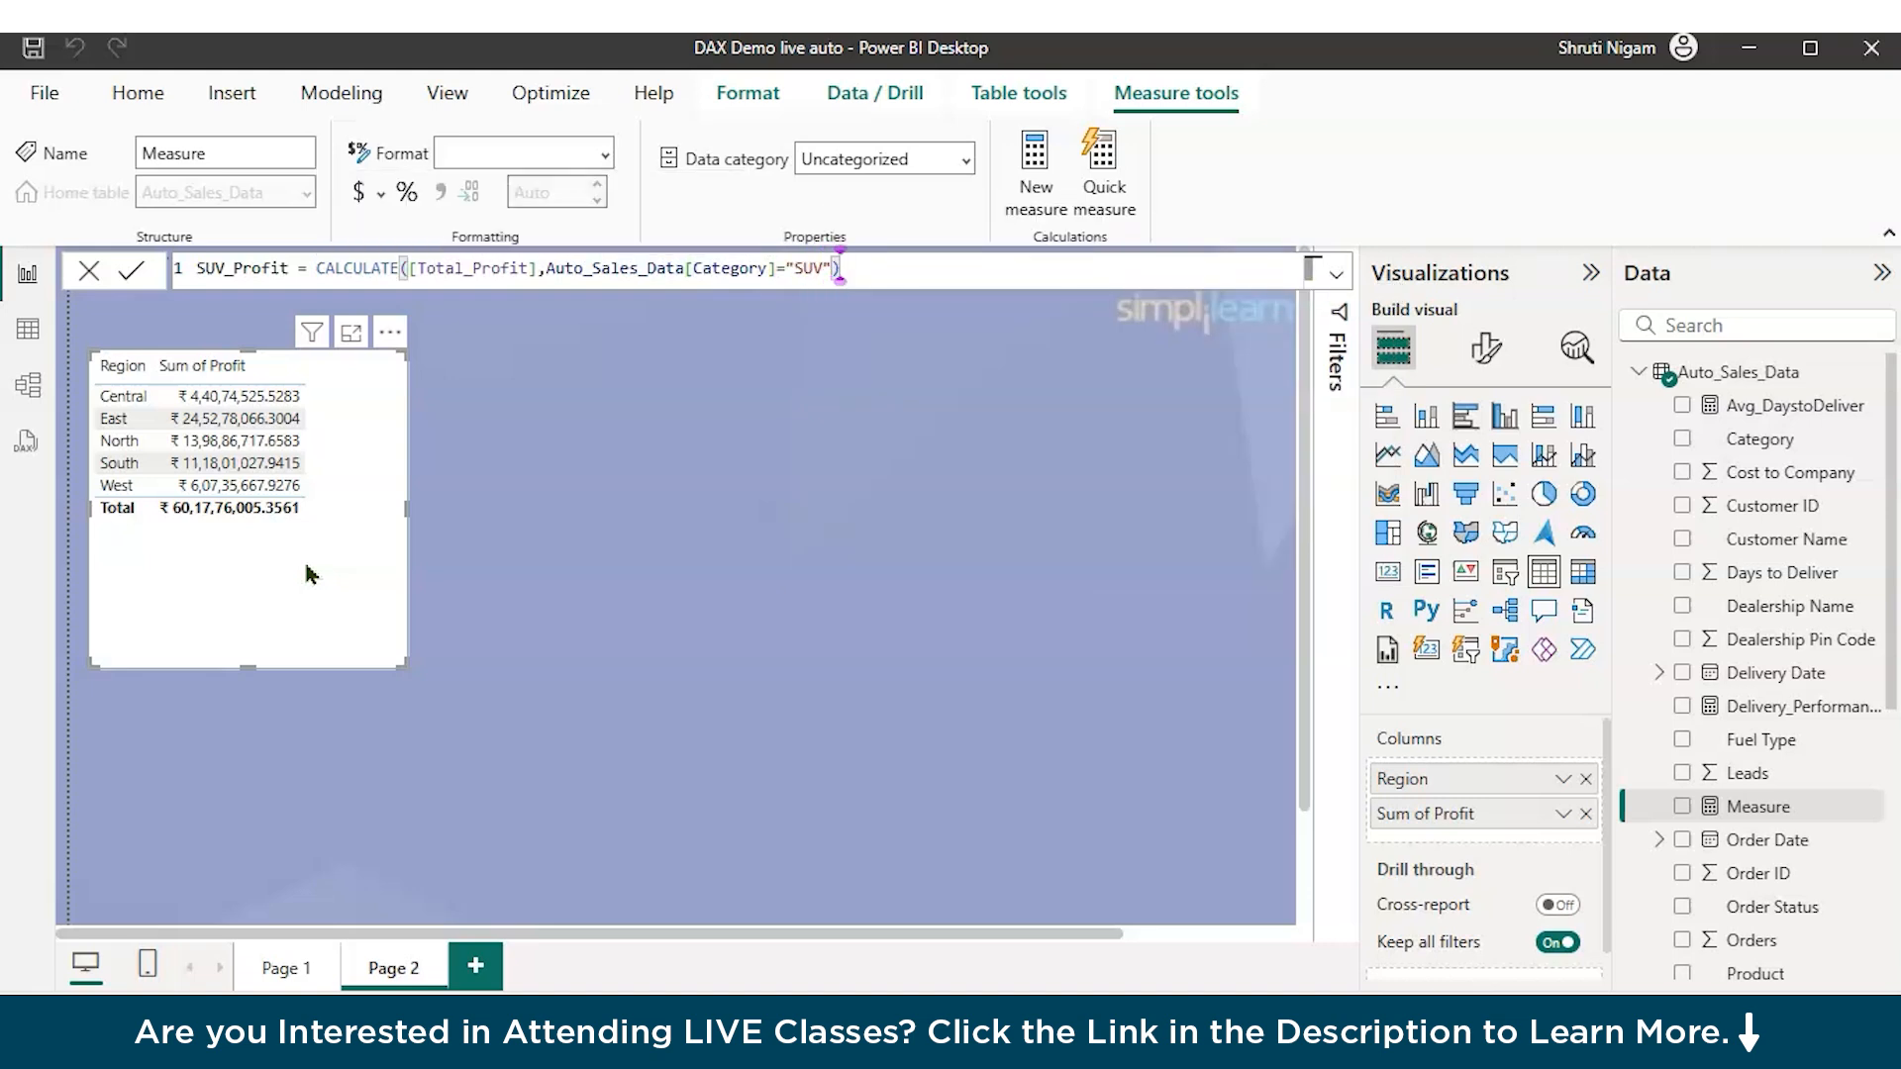
key("Return")
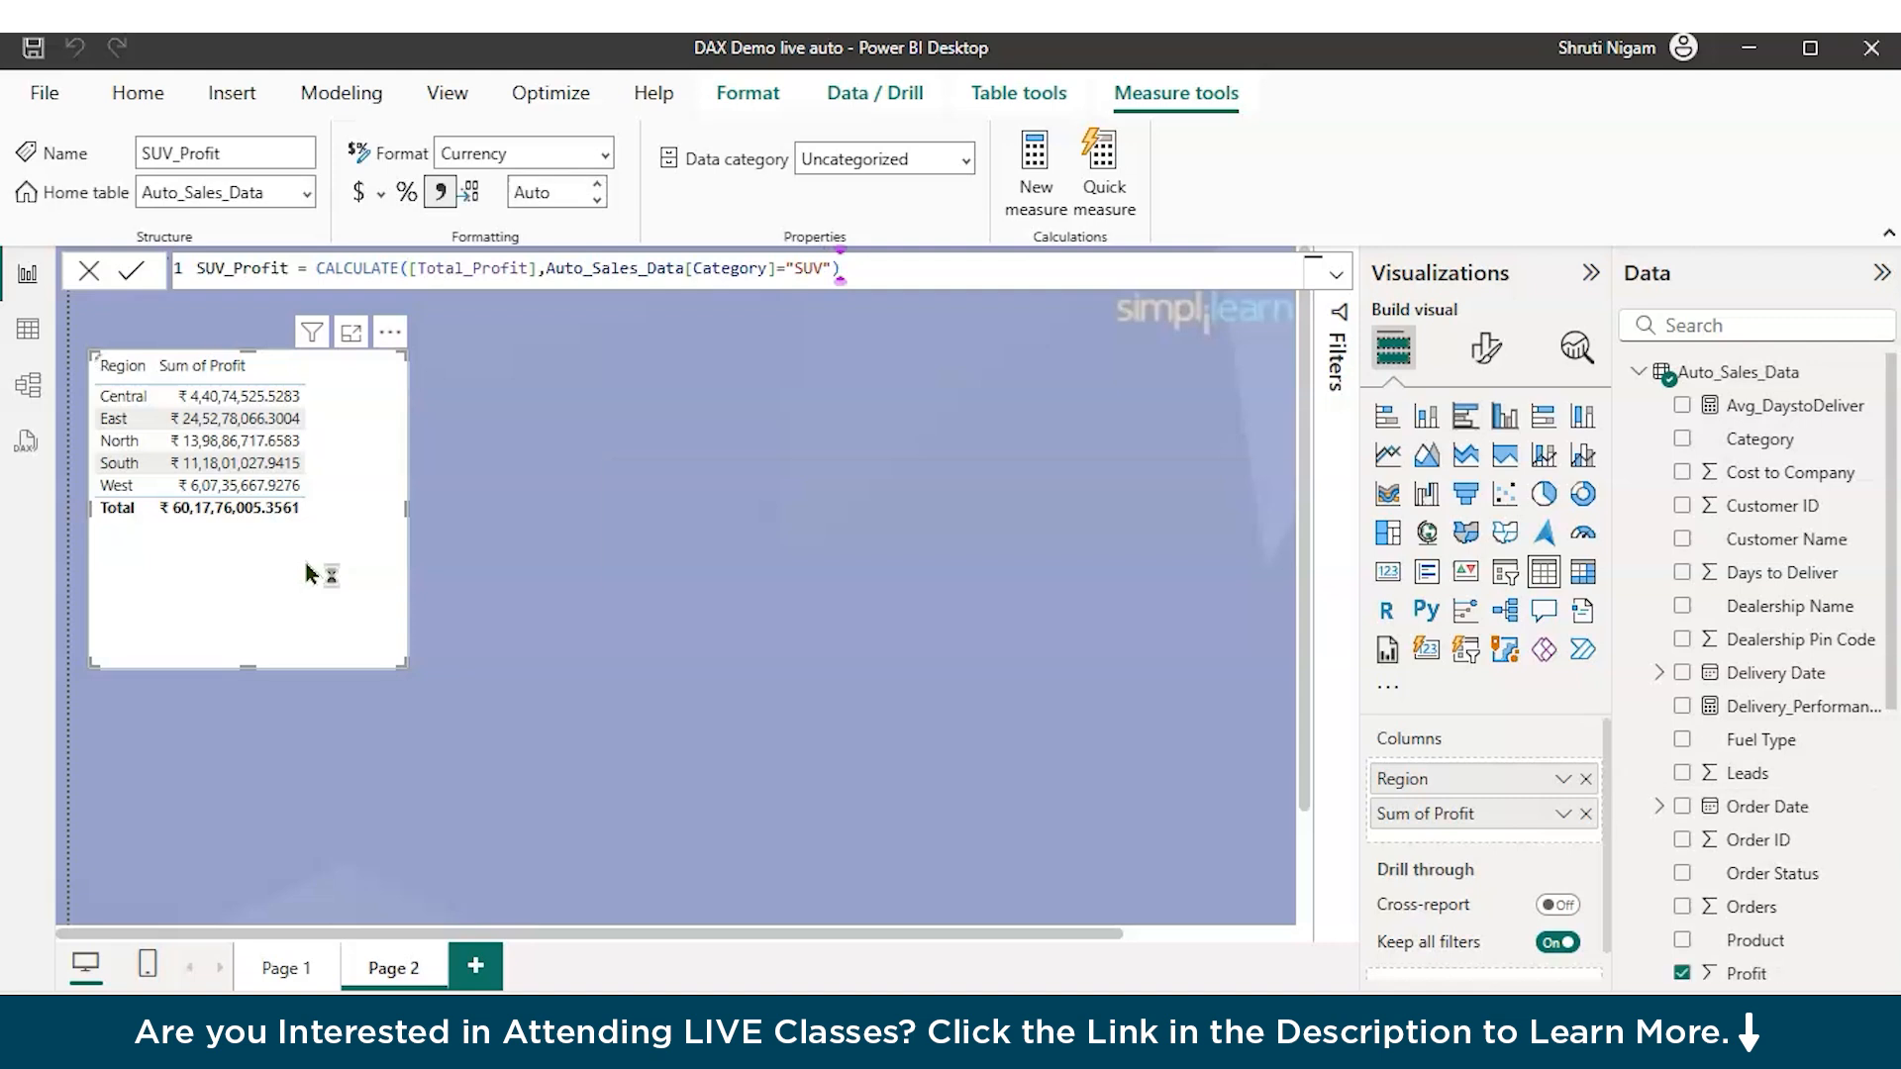
left_click(1682, 661)
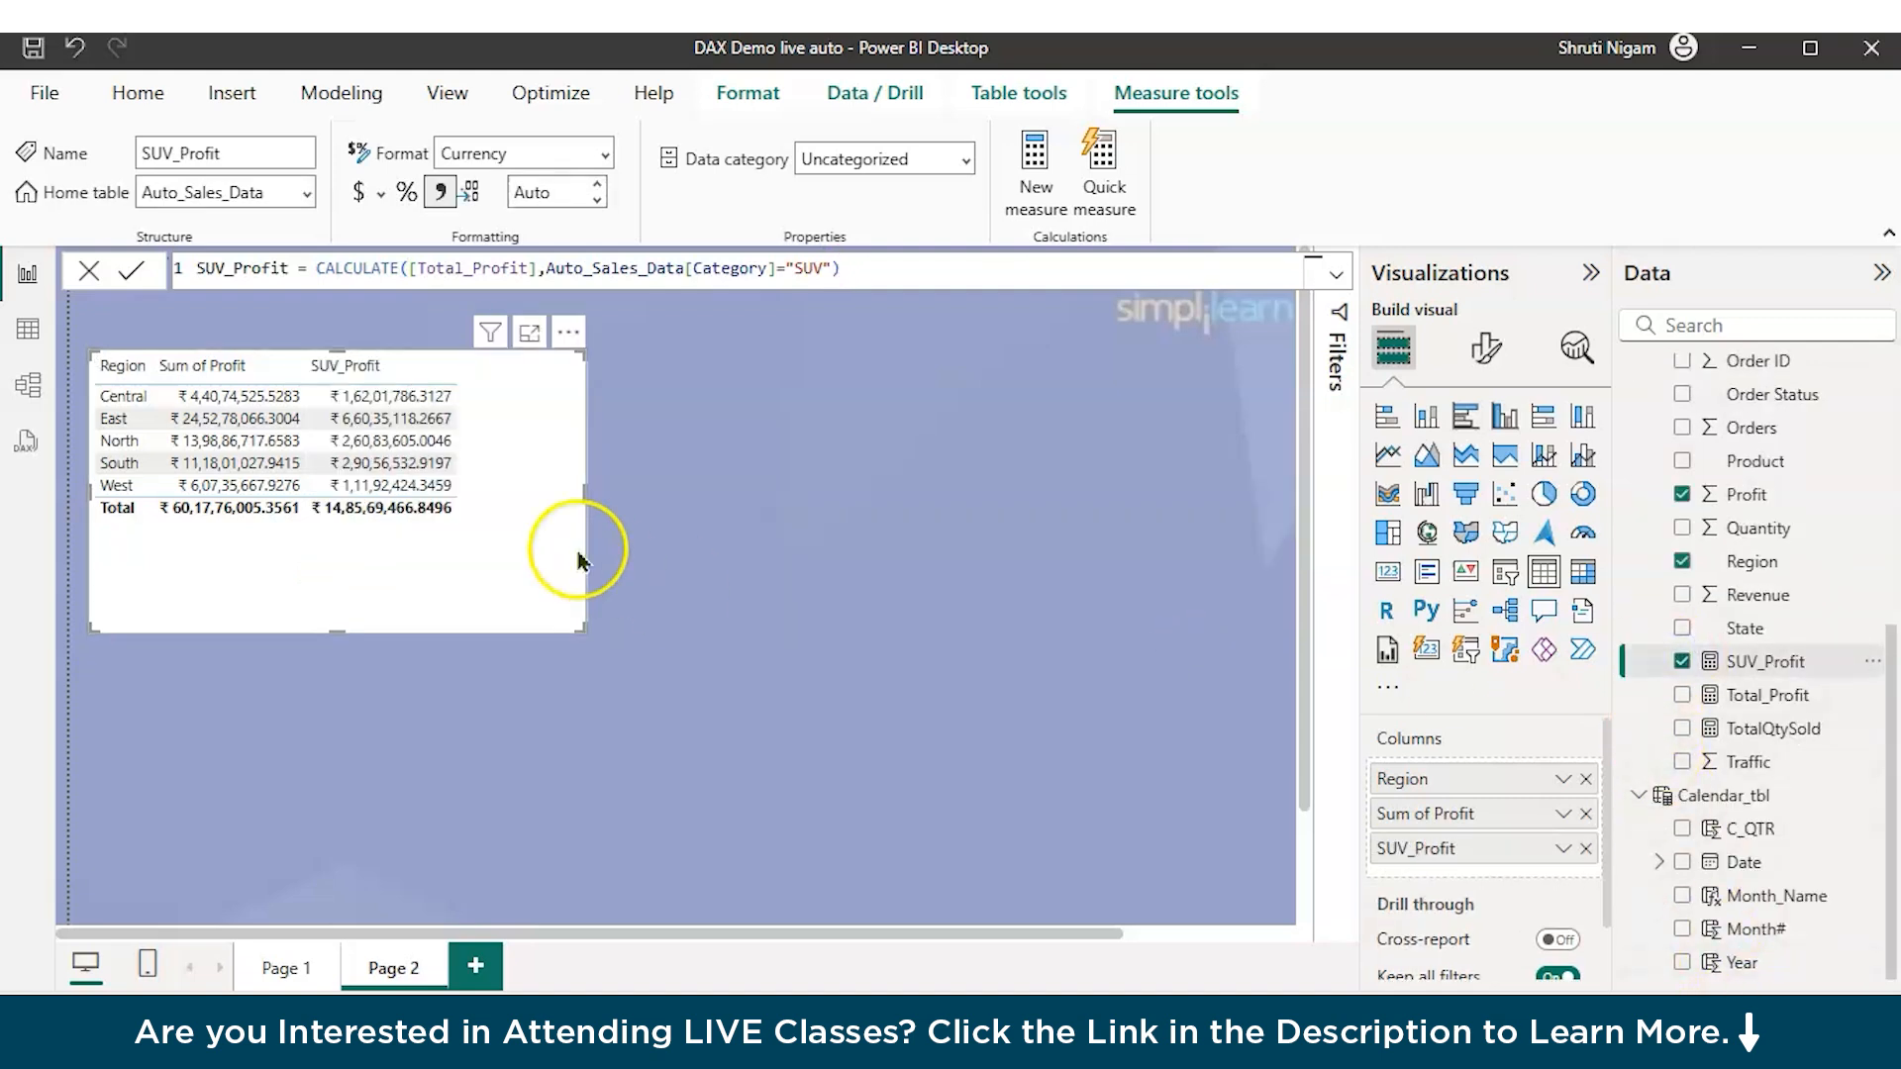
Step: Add a card visual showing Total_Profit beside the profit table and reduce its size
left_click(723, 428)
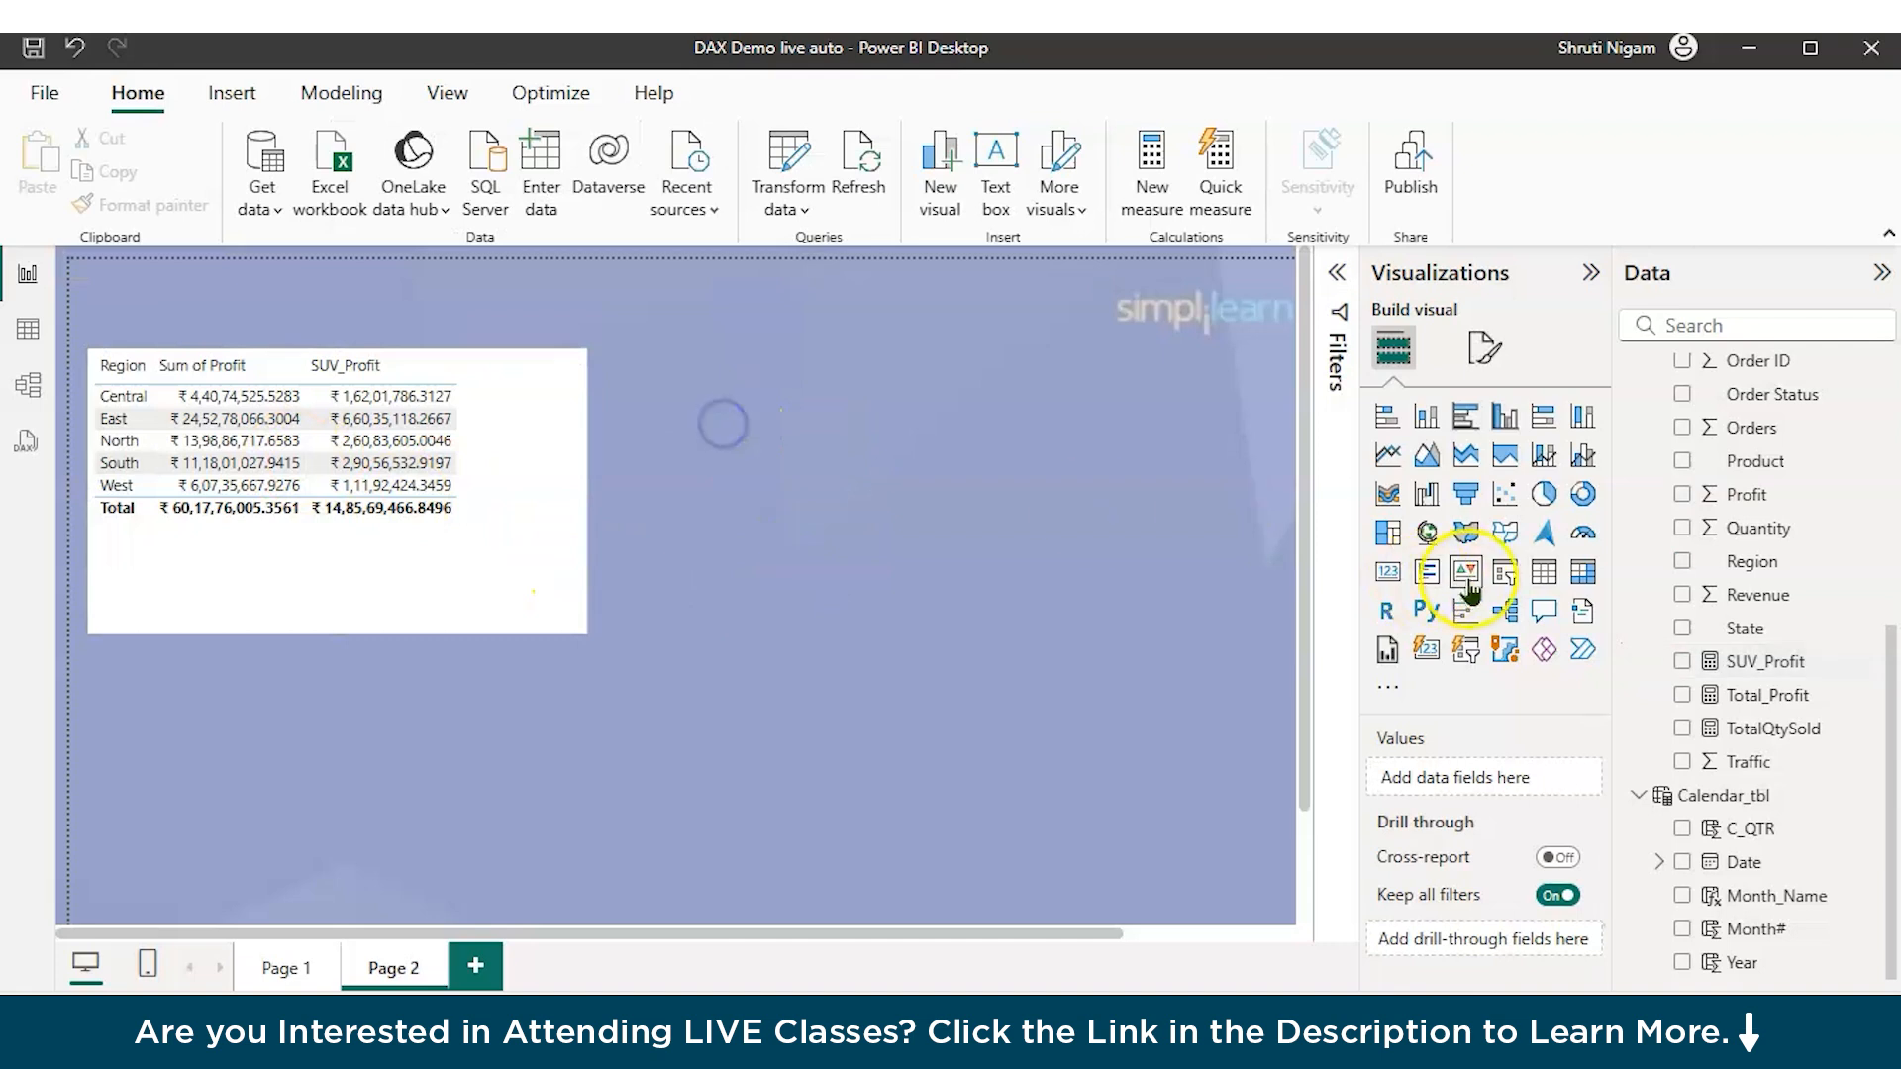
left_click(1389, 573)
left_click_drag(479, 793, 1069, 523)
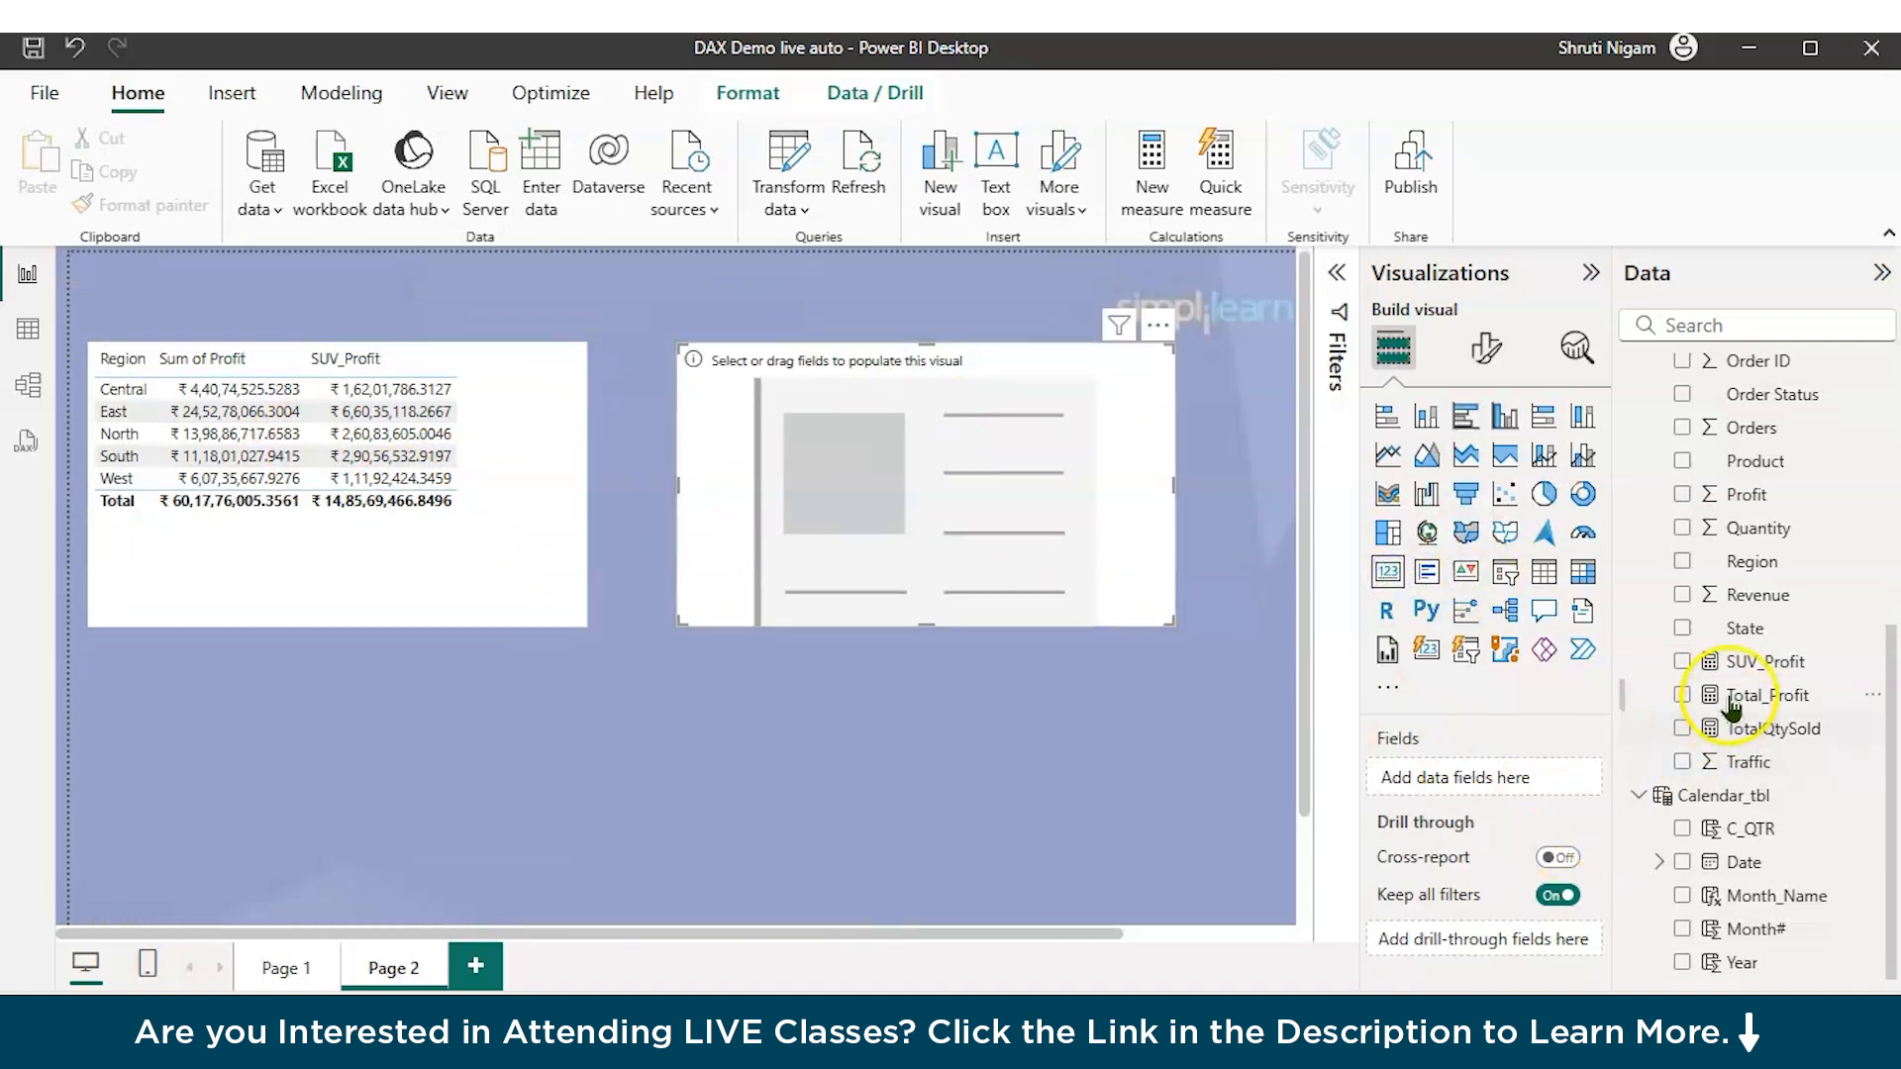
left_click(1681, 695)
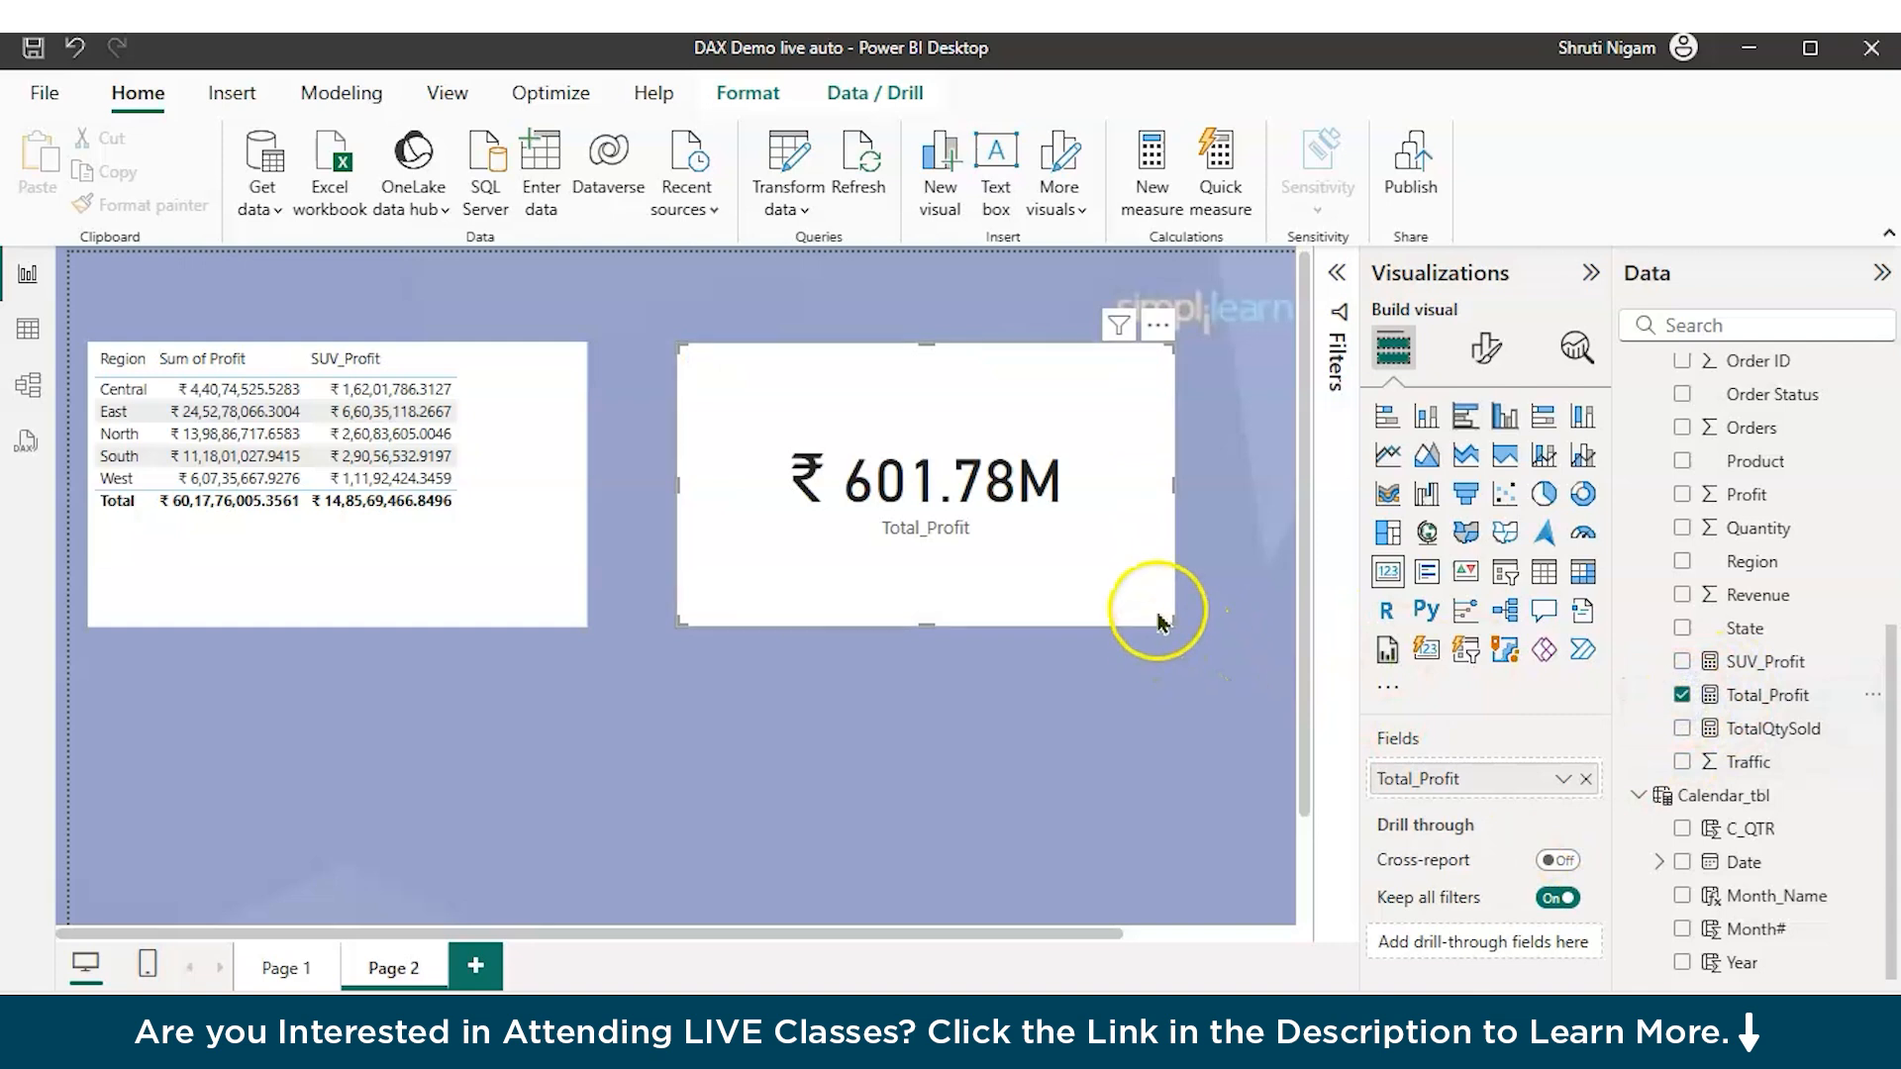
left_click_drag(1174, 624, 1001, 522)
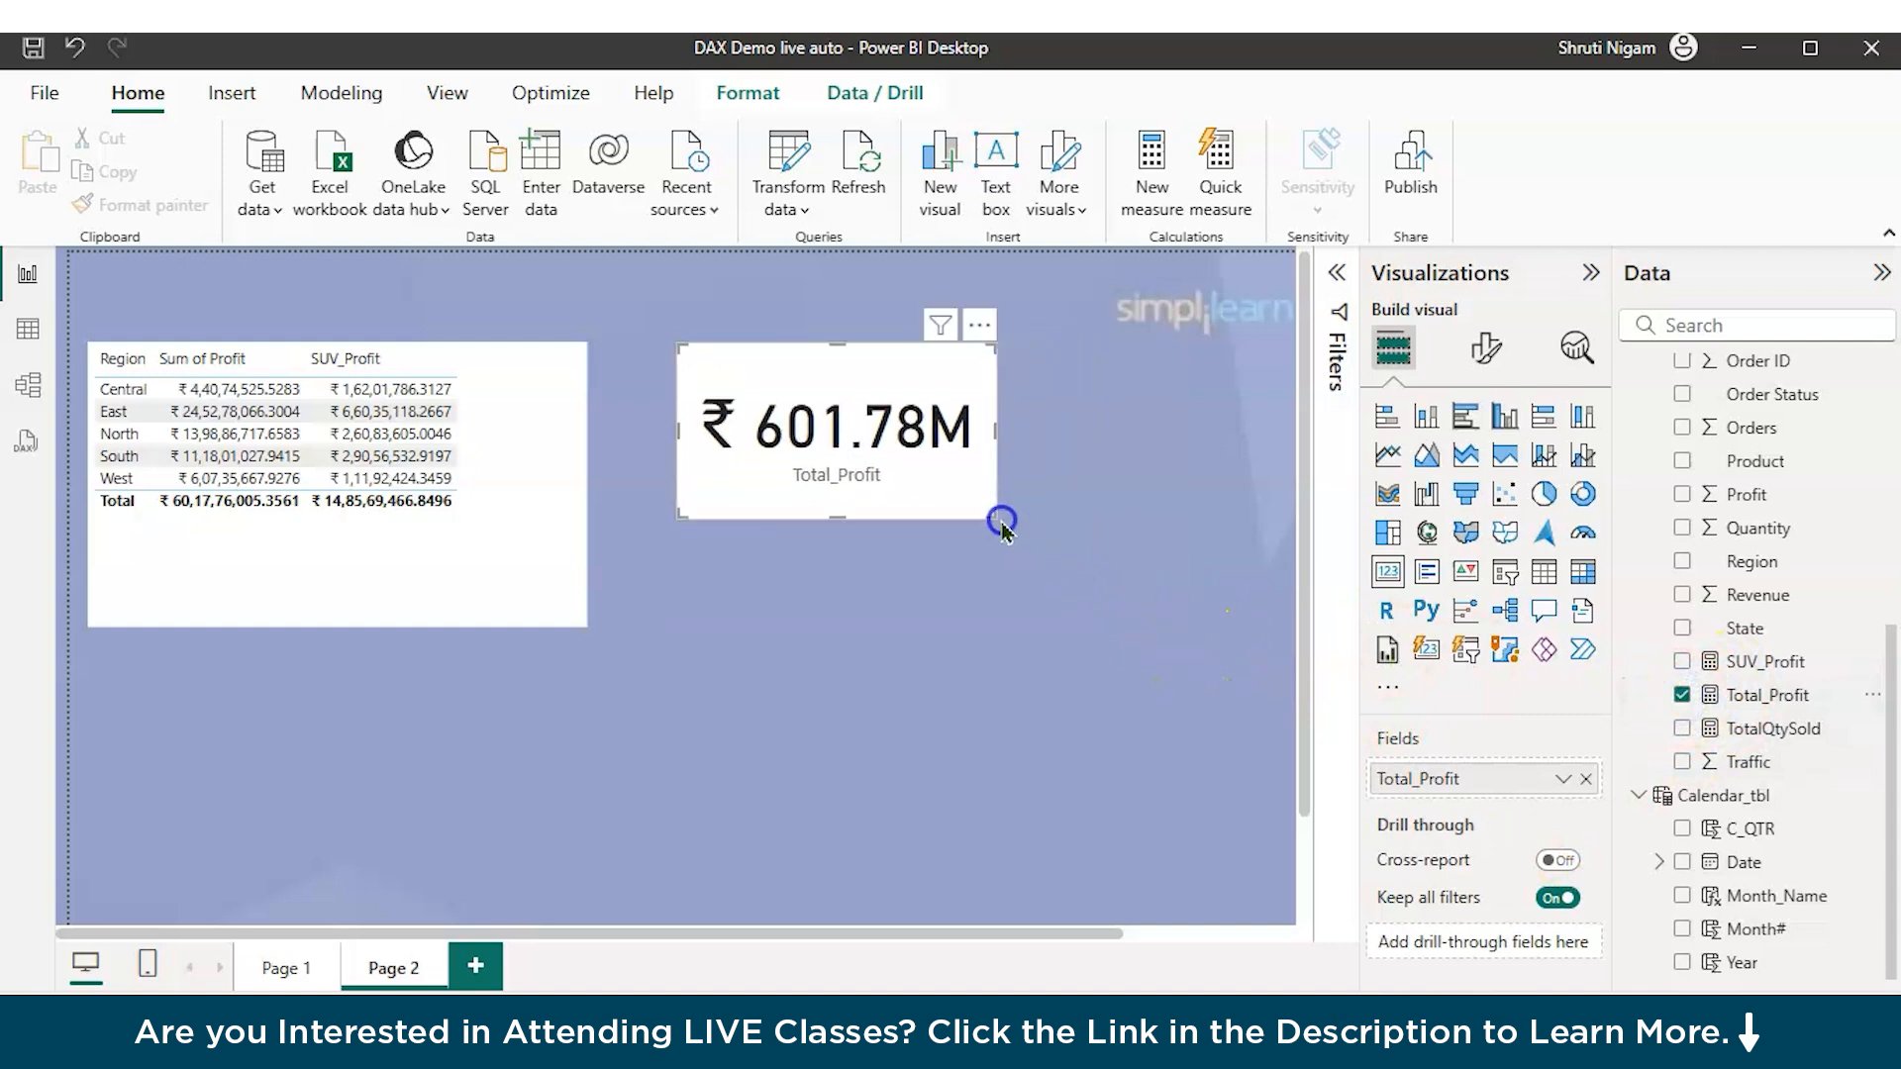
Step: Add a second card showing SUV_Profit, shrink it to match the Total_Profit card and place it directly beneath
left_click(901, 594)
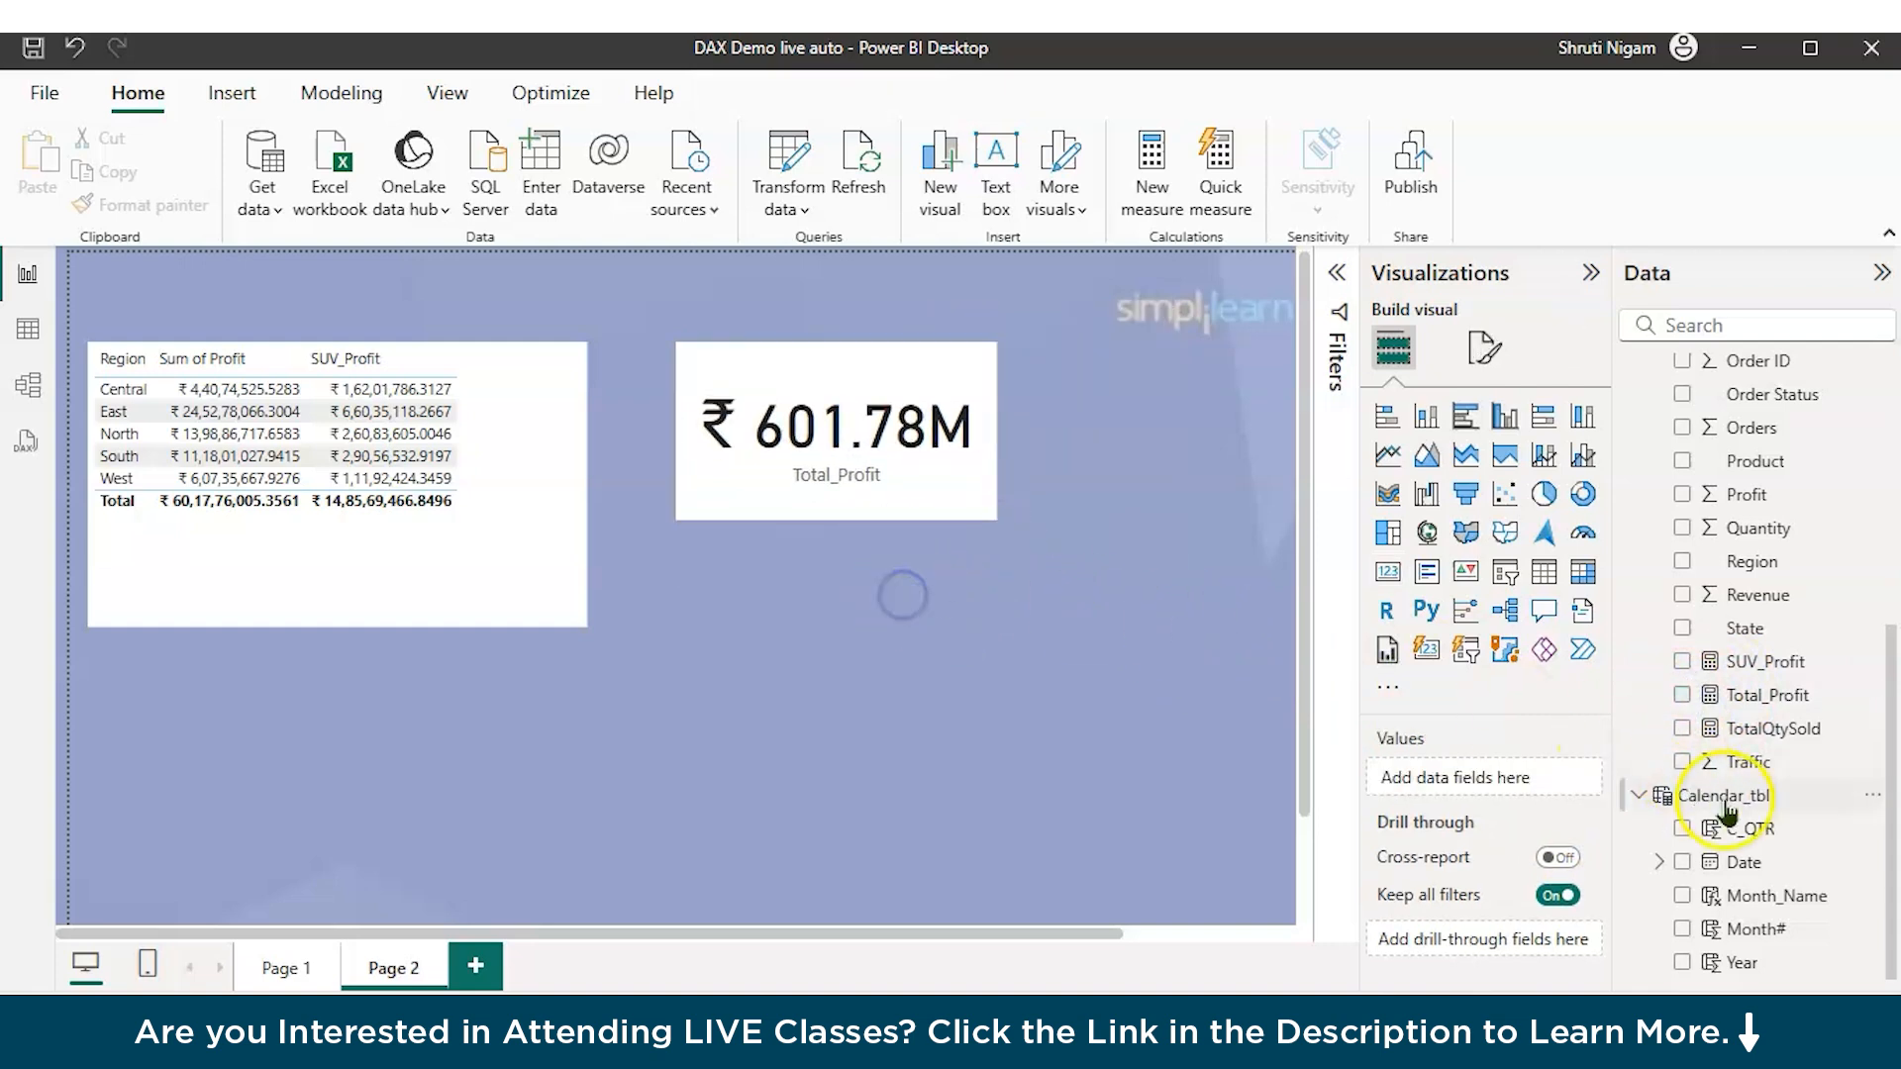
left_click(1387, 572)
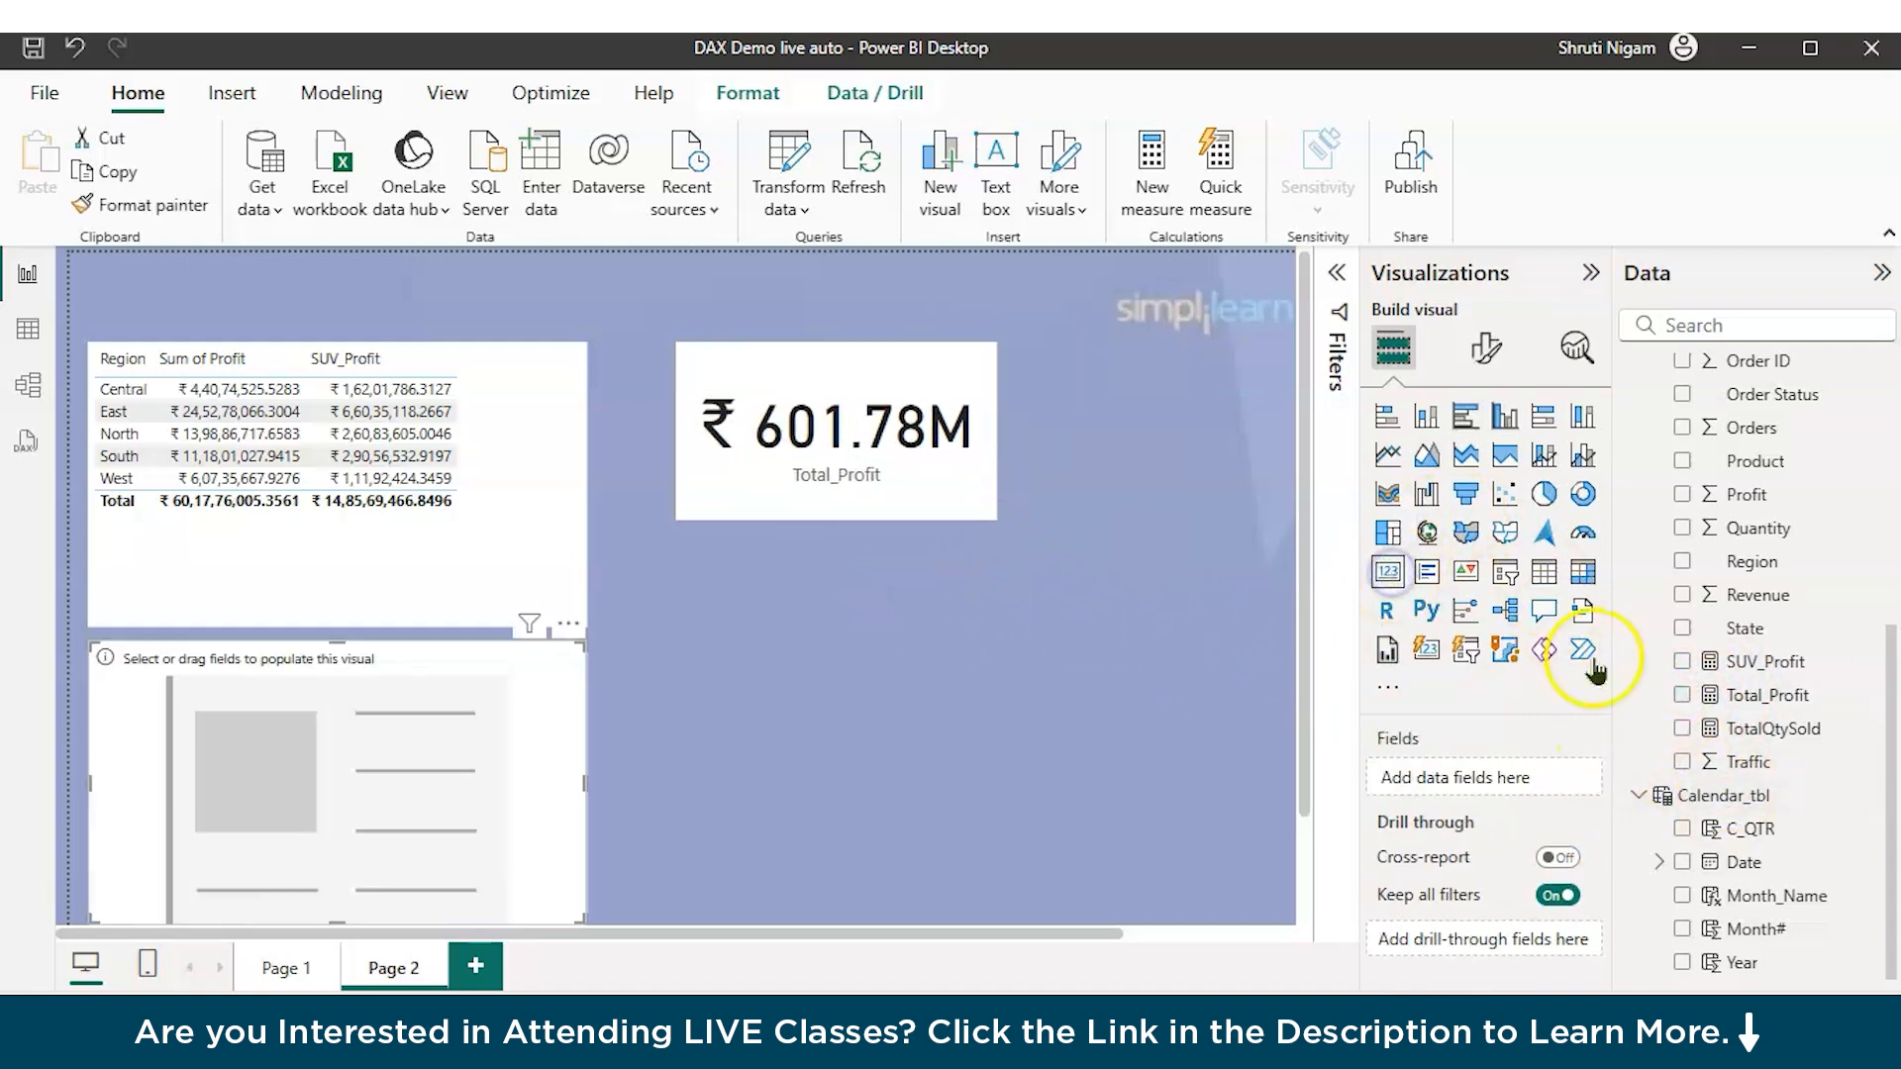
left_click(1683, 661)
left_click_drag(424, 776, 967, 633)
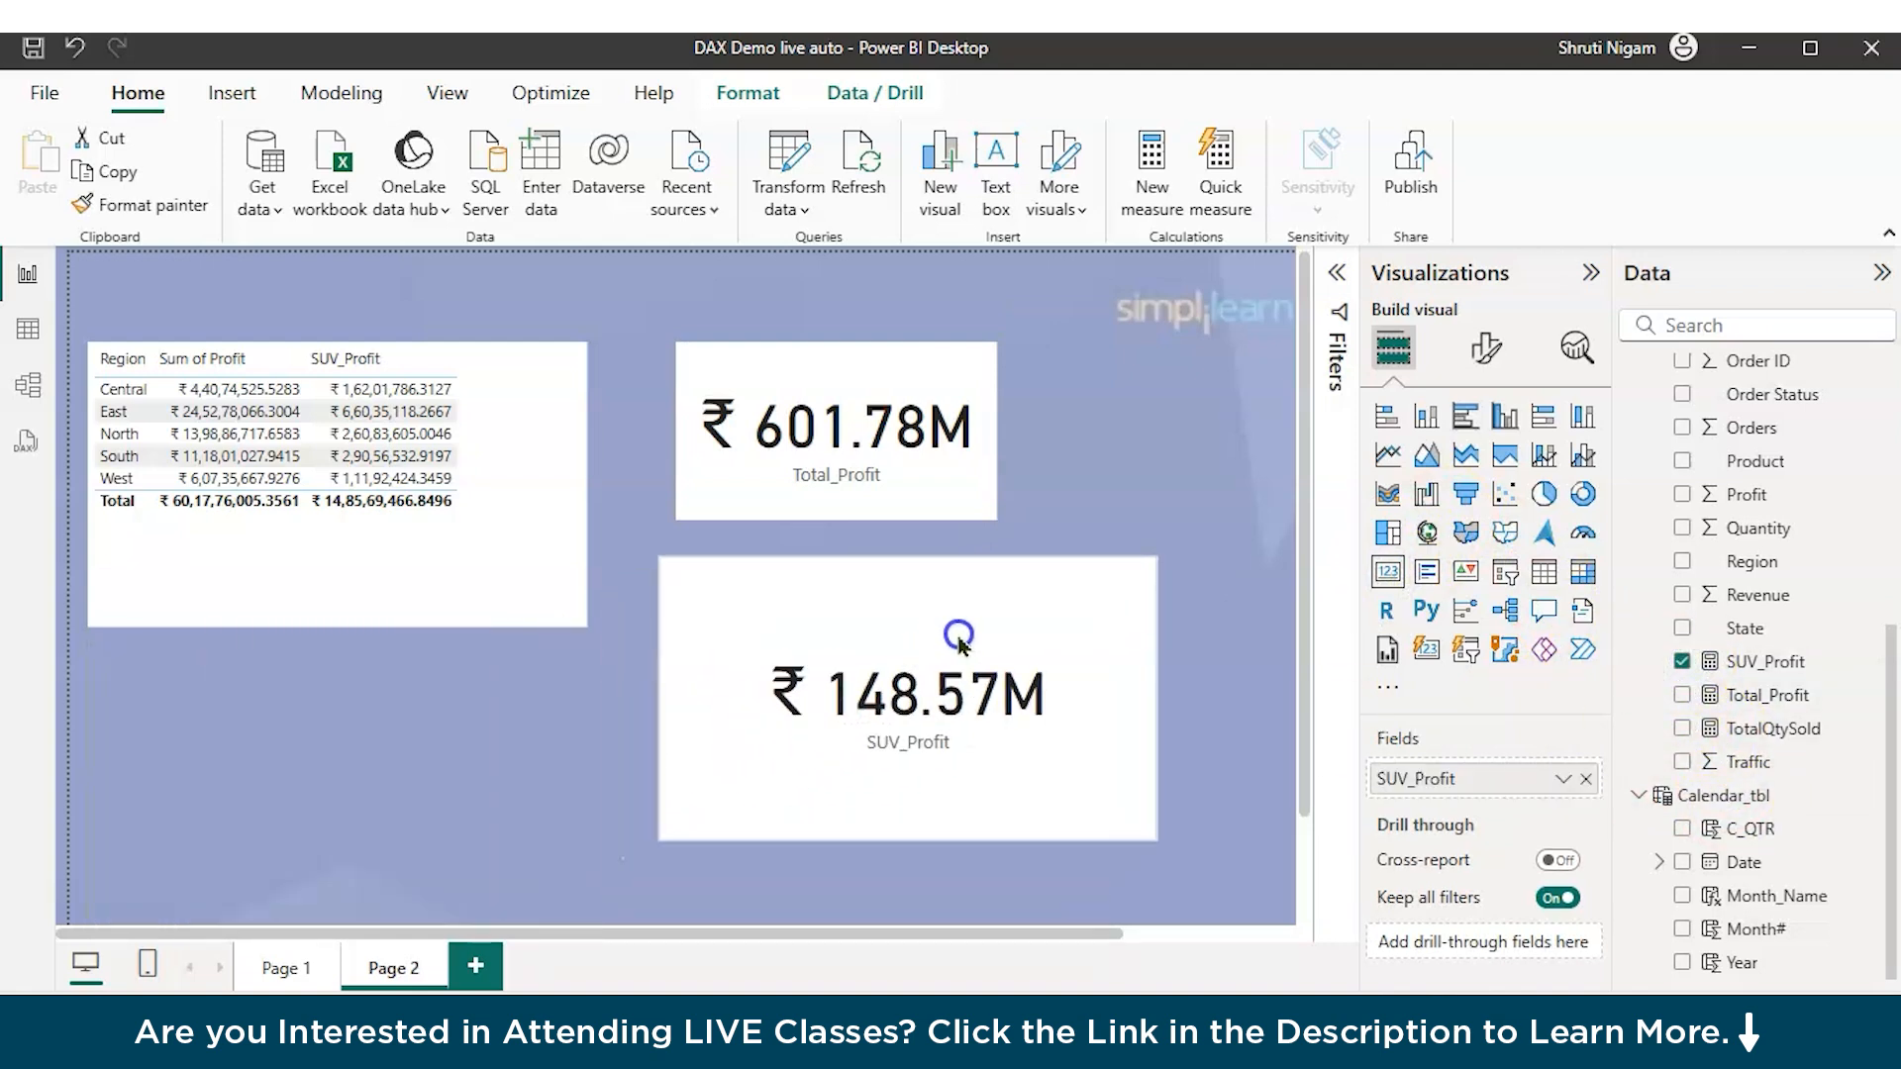
left_click_drag(1150, 833, 971, 729)
left_click_drag(835, 598, 852, 577)
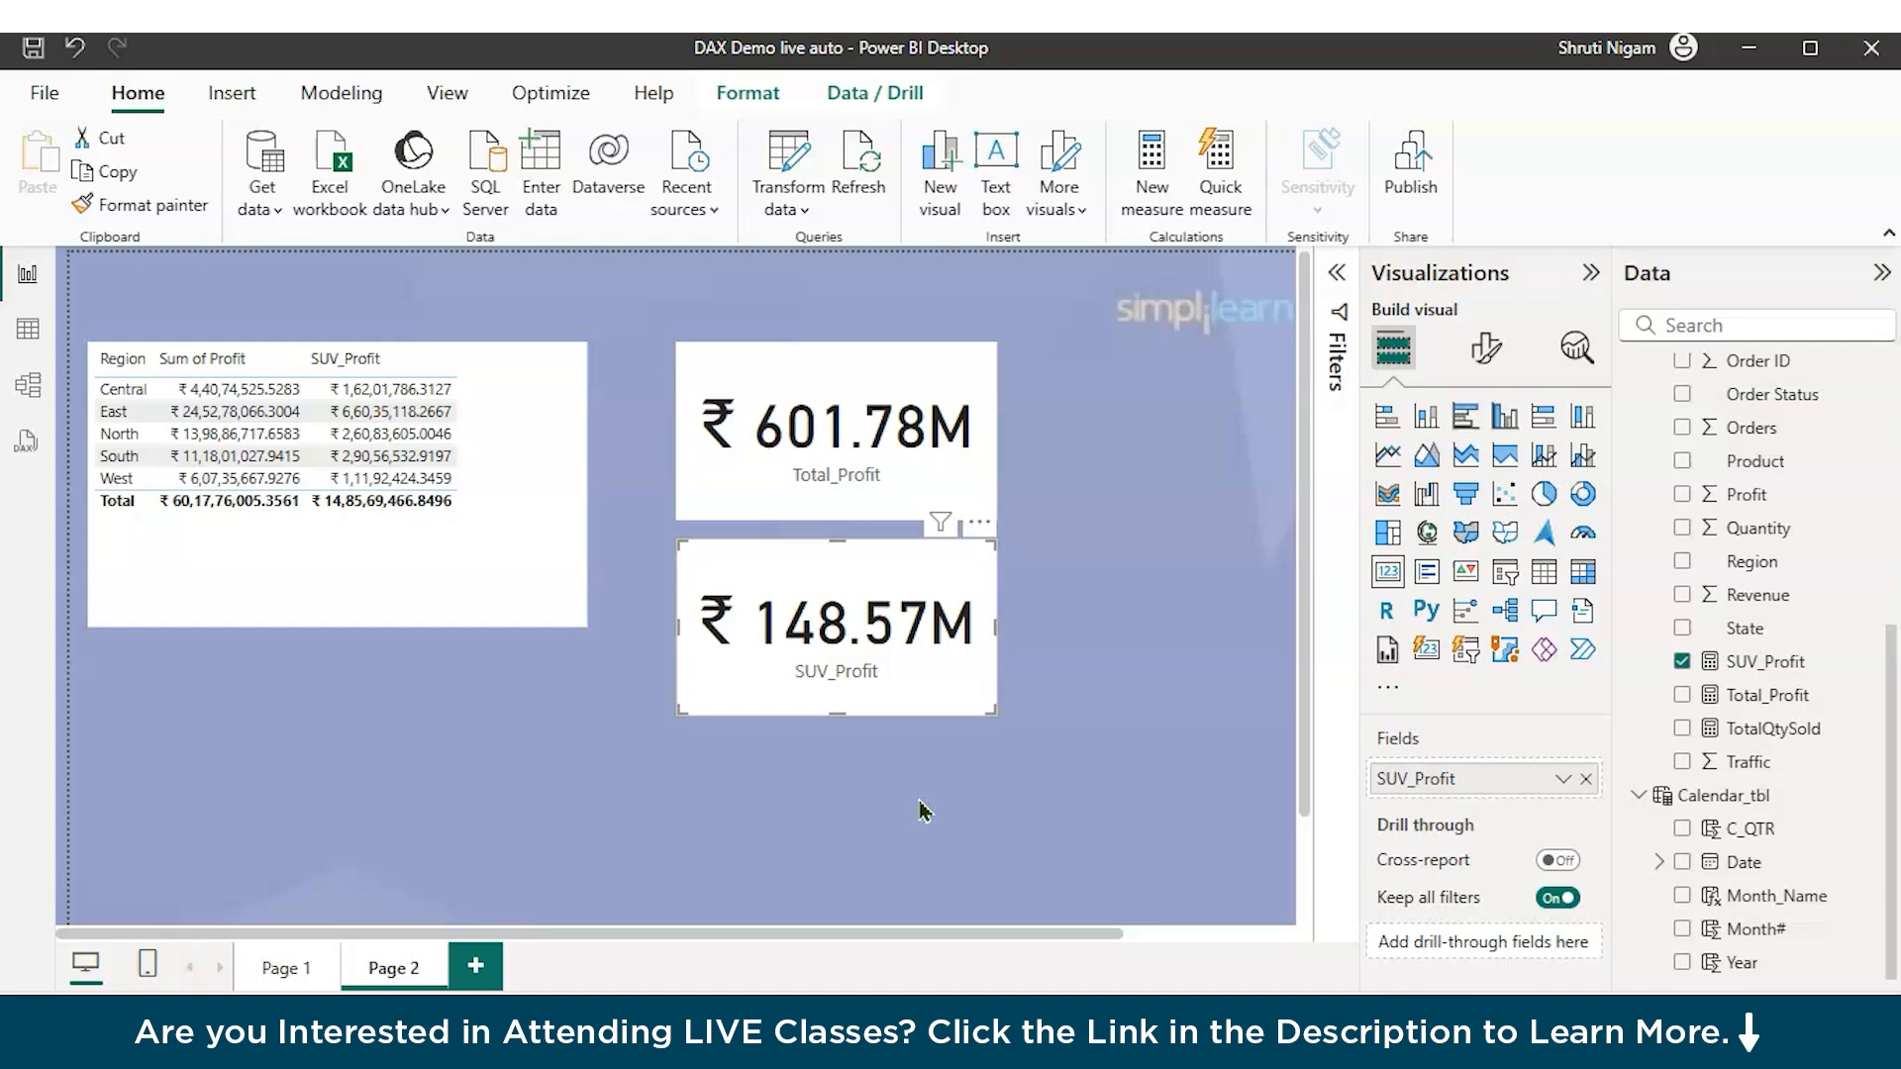
Step: Cross-filter the two profit cards by the Central row of the profit table, and select the East row
left_click(127, 396)
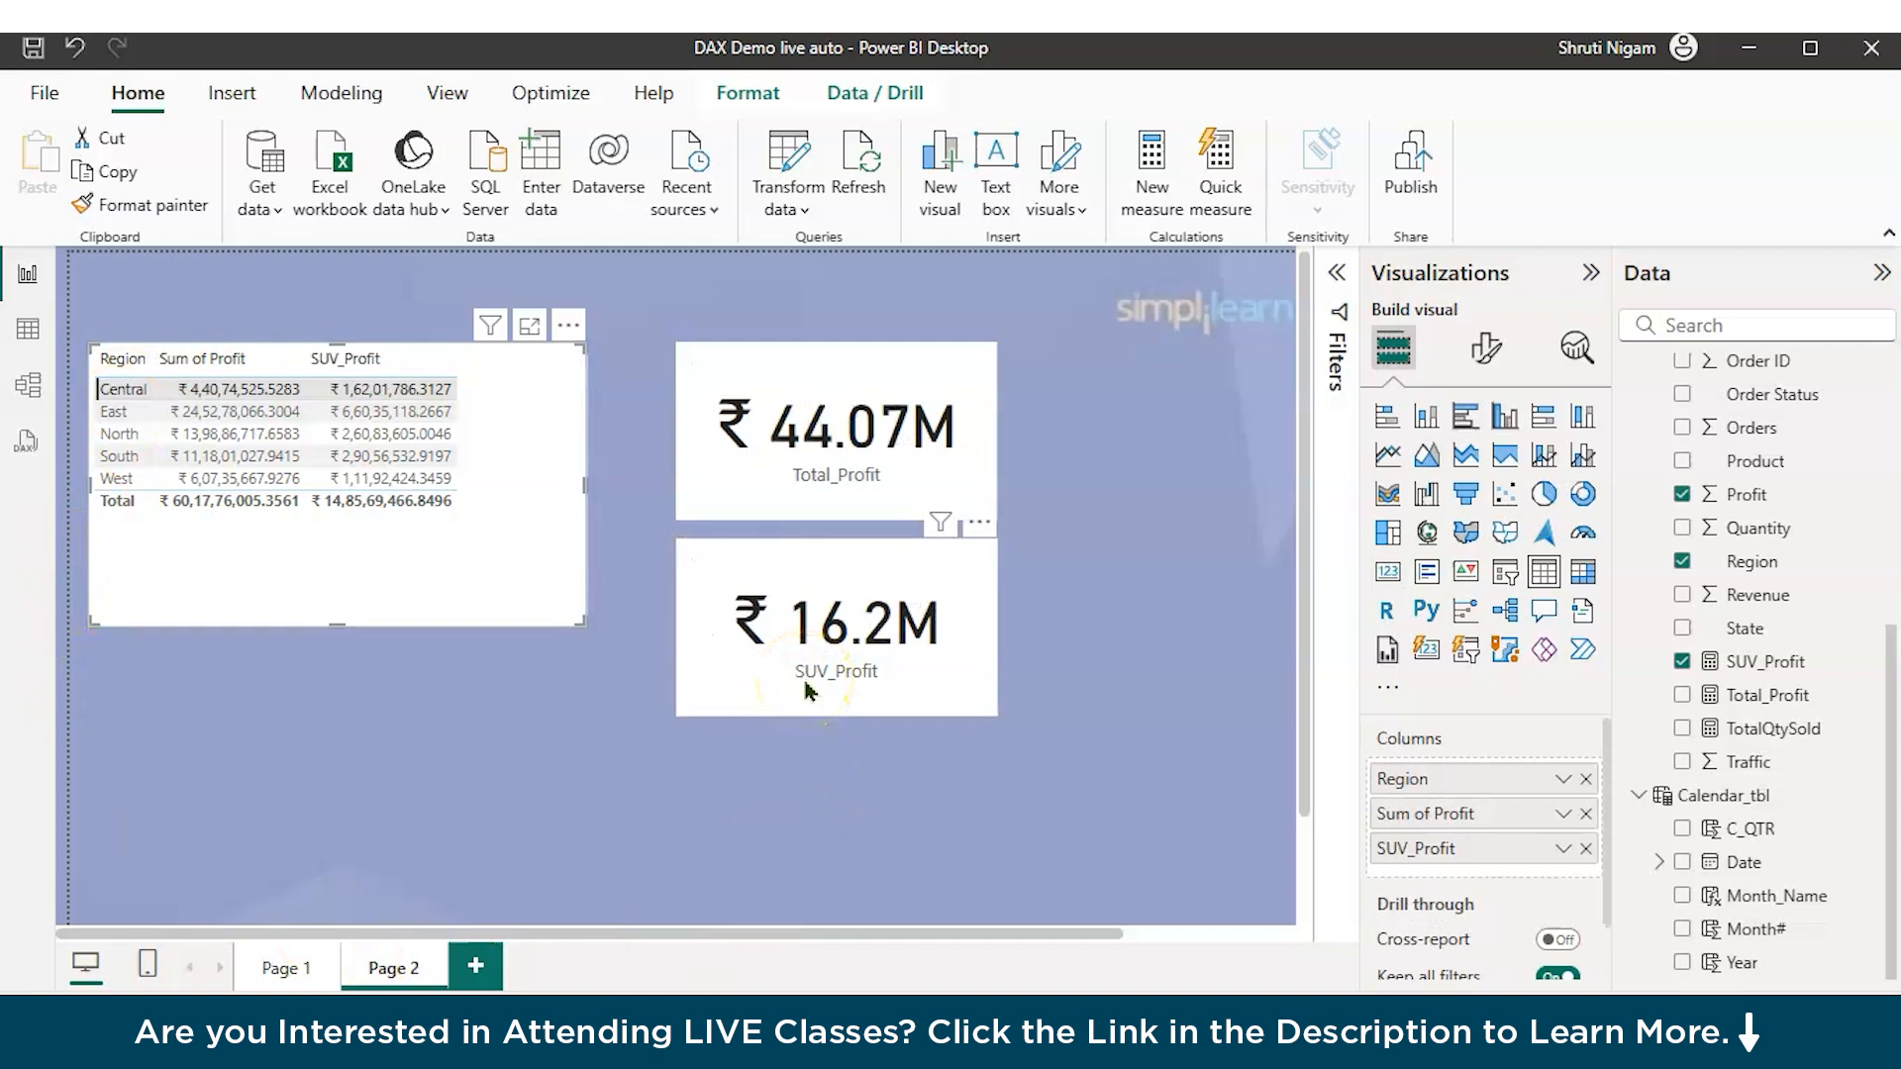
left_click(114, 396)
left_click(114, 411)
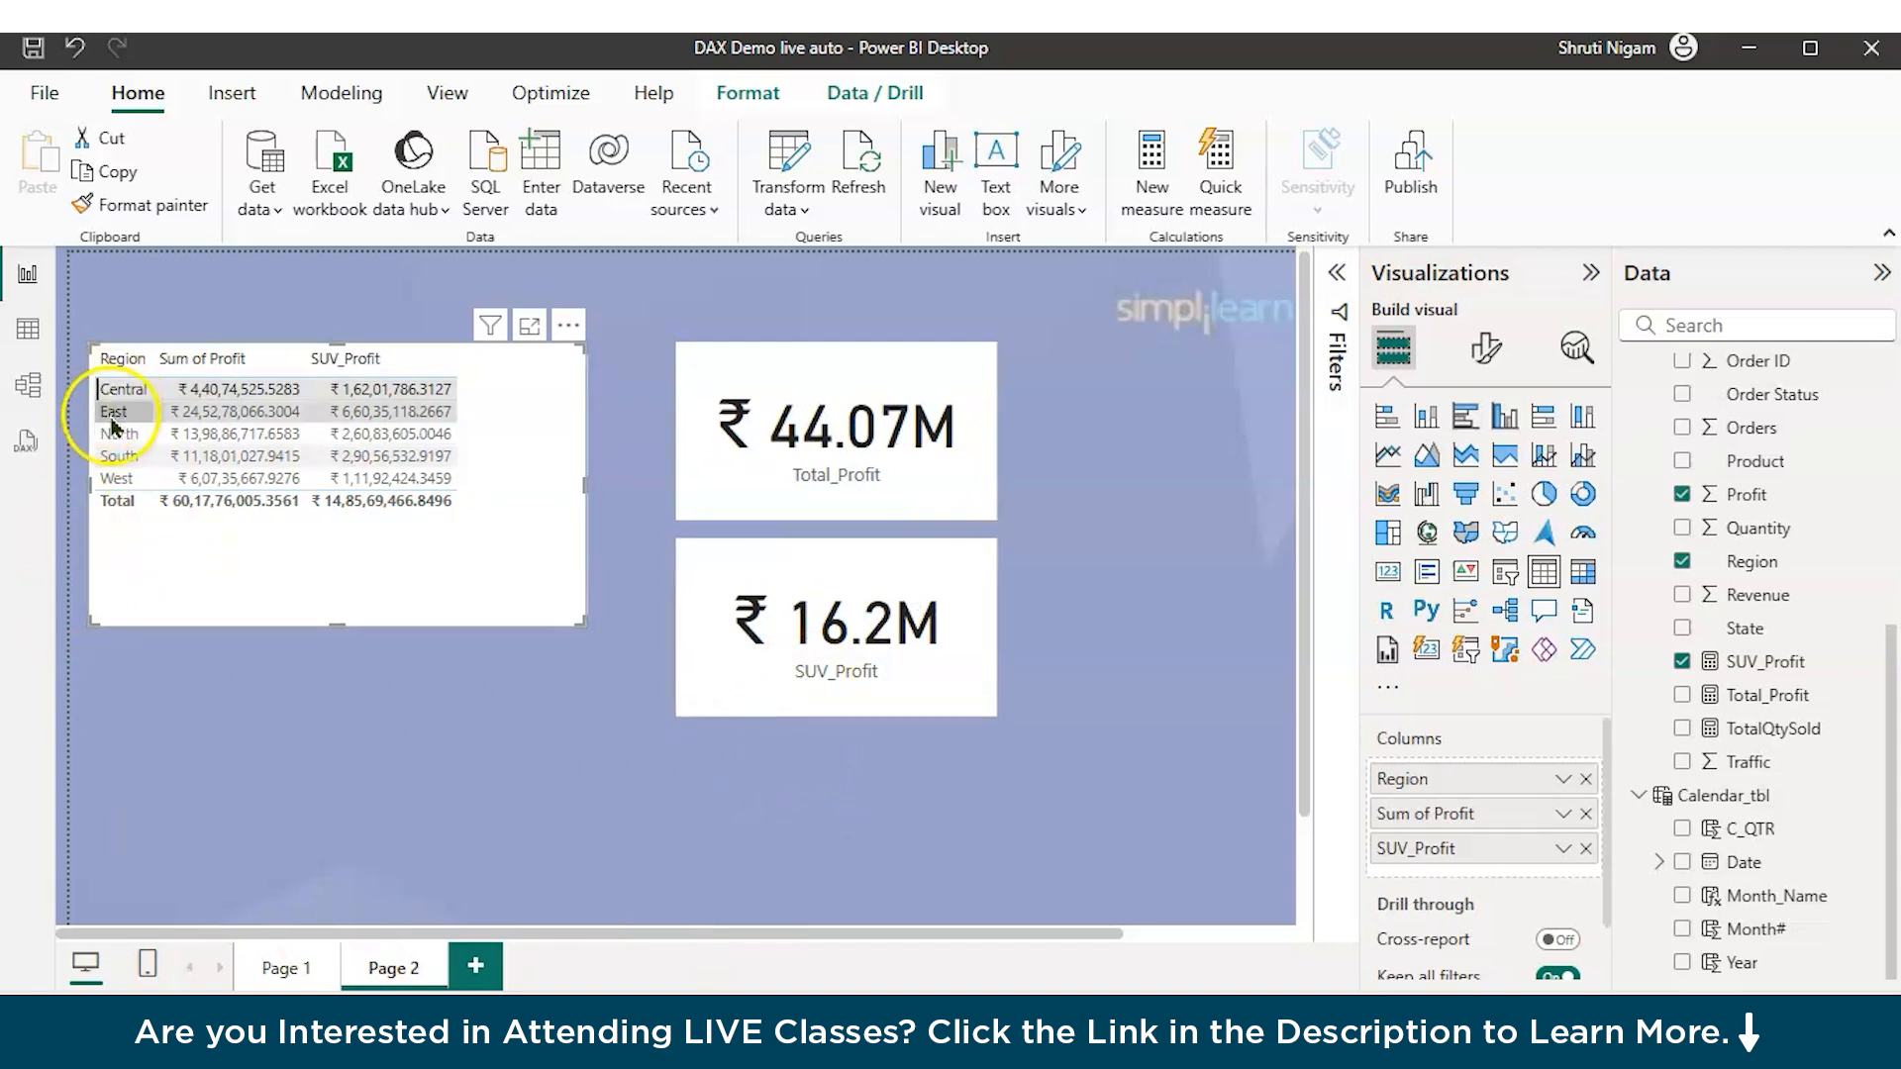
Step: Cross-filter the two profit cards by the South row of the profit table, and clear the selection
left_click(114, 455)
left_click(108, 461)
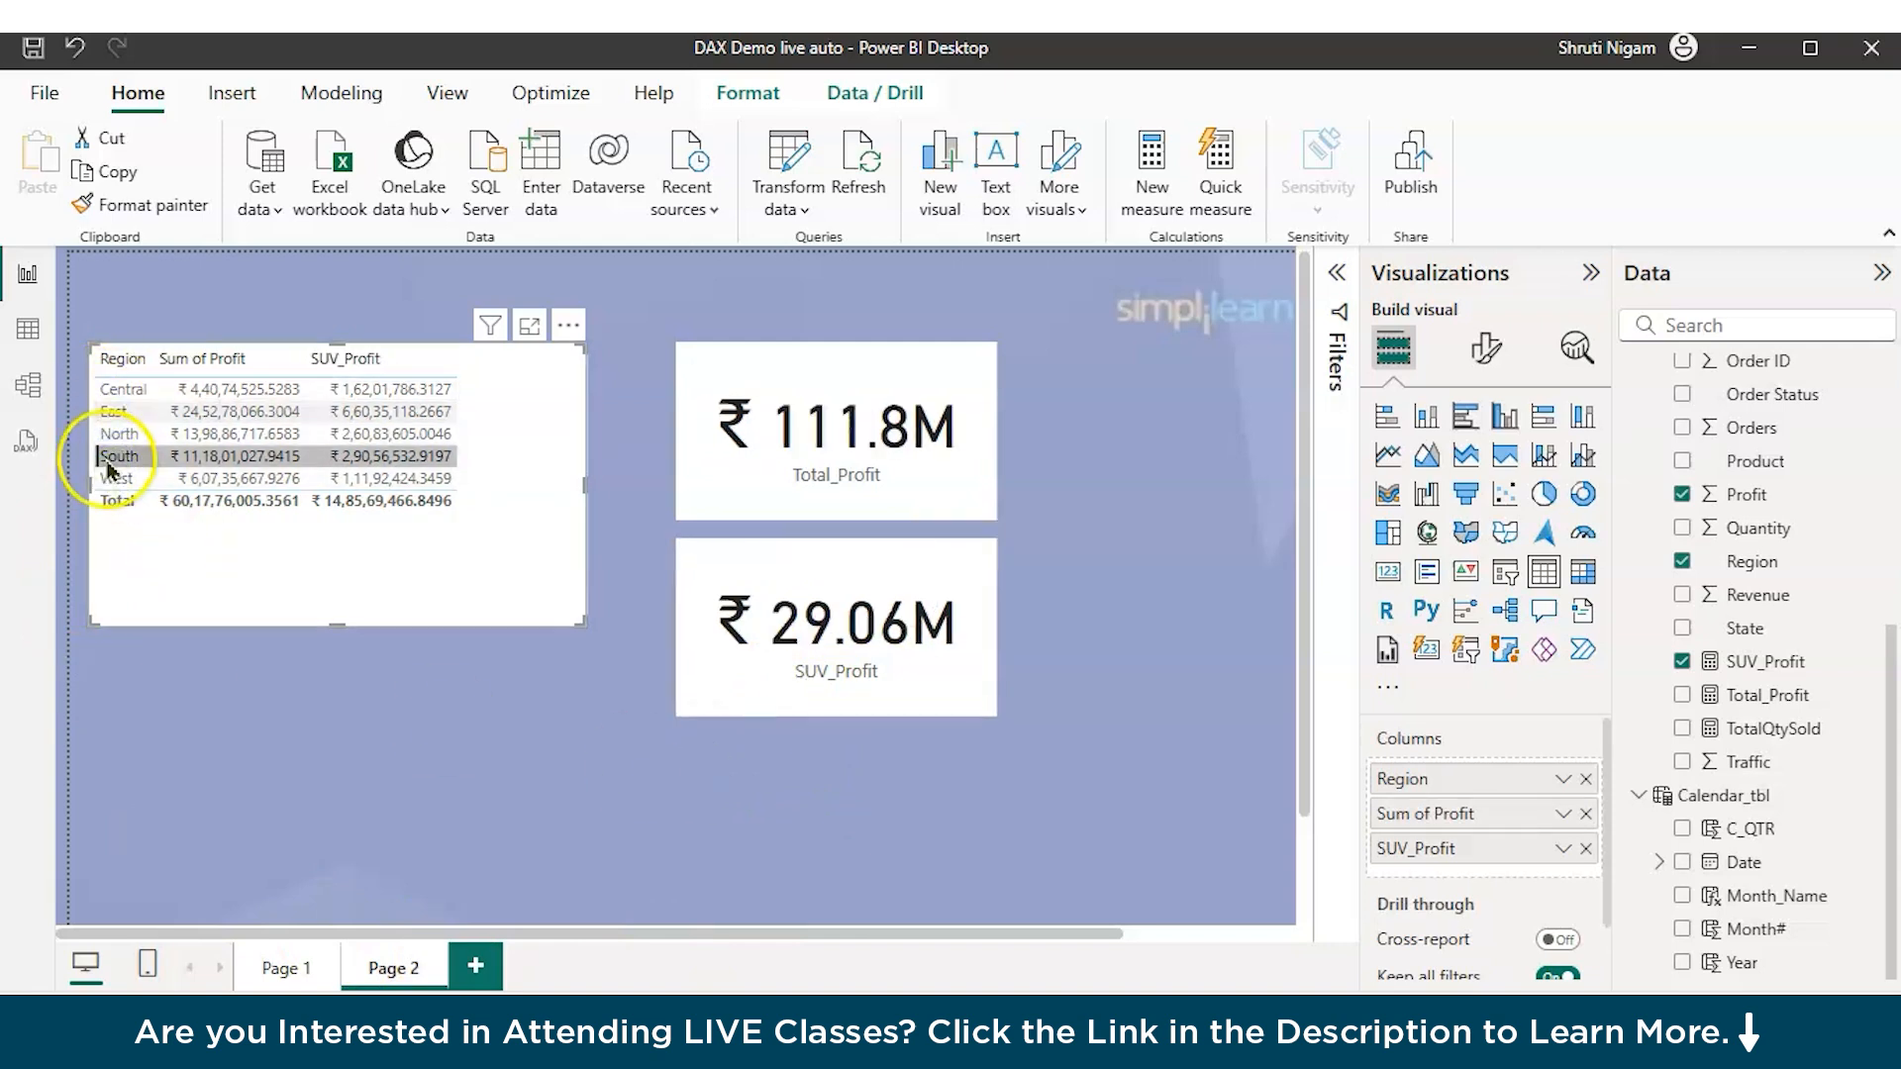
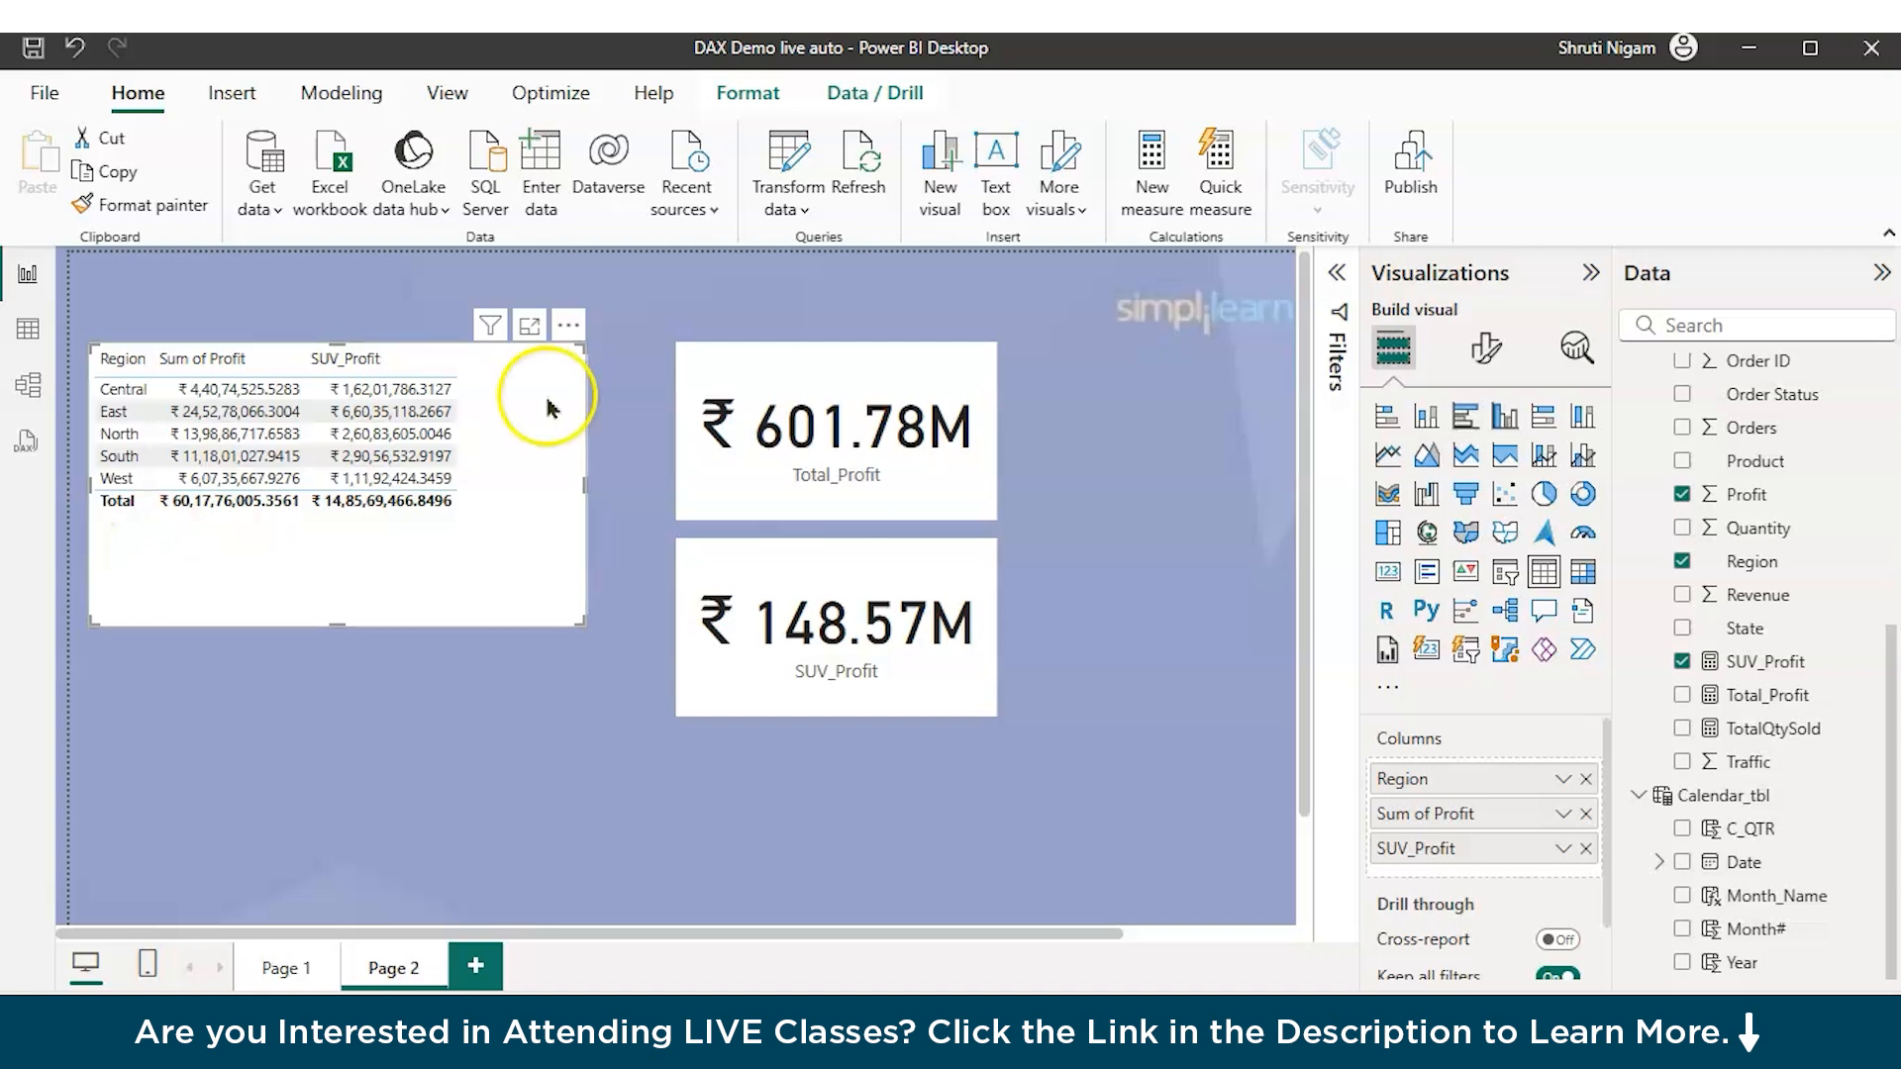
Step: Create a new measure named Profit_contri%_SUV
left_click(1145, 189)
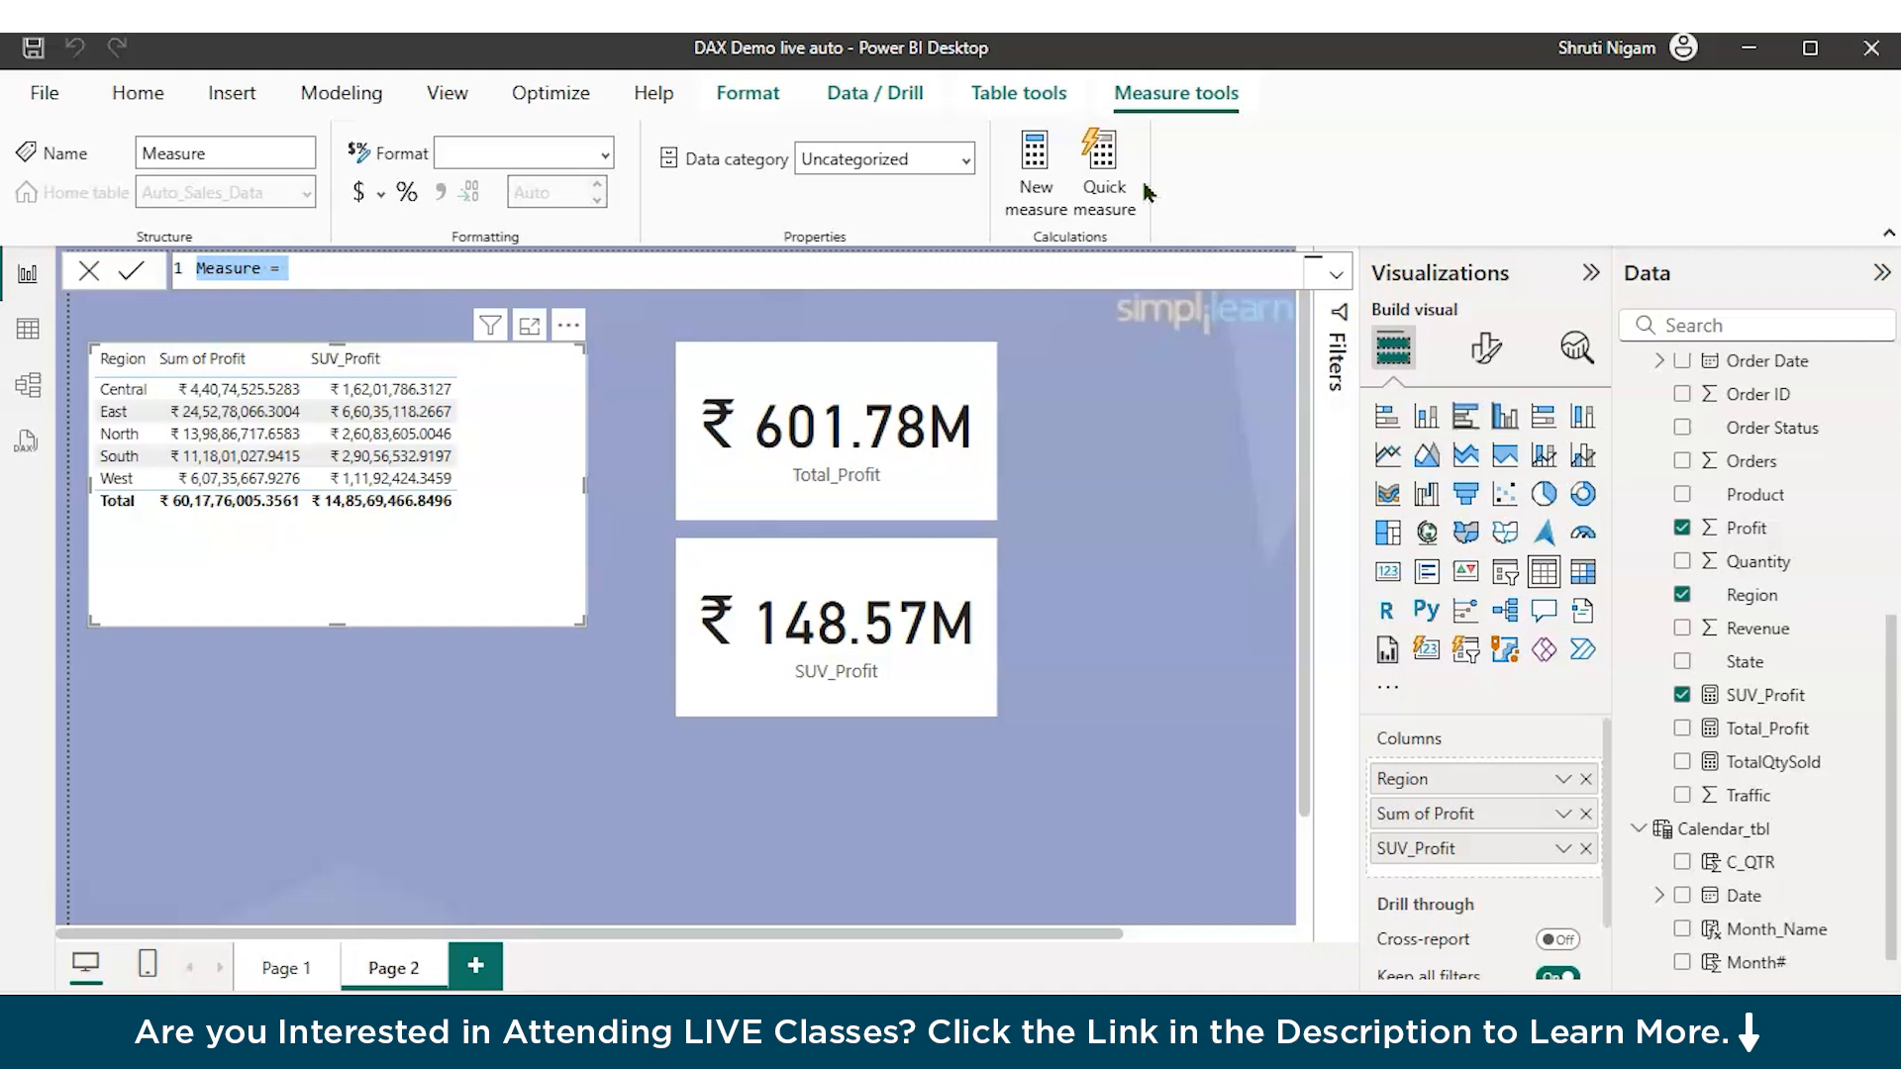
key("BackSpace")
left_click(388, 269)
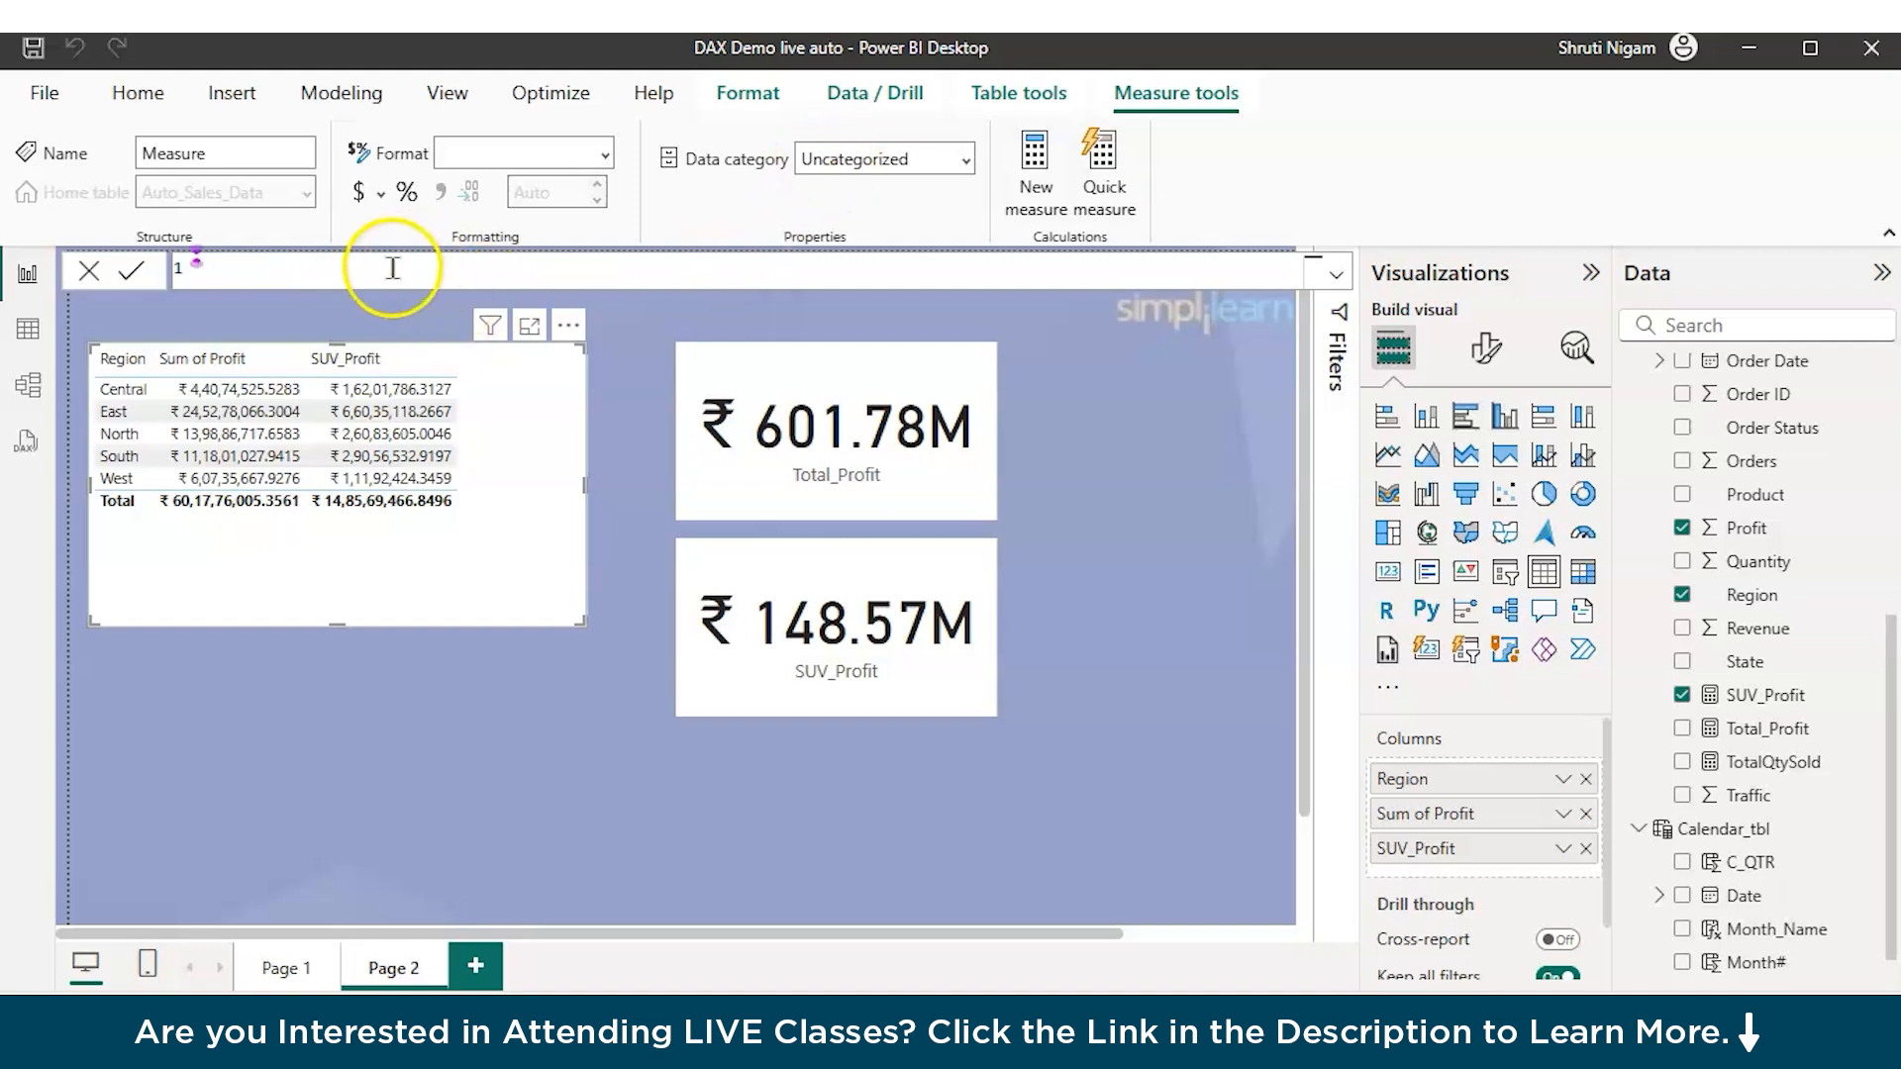
type("P")
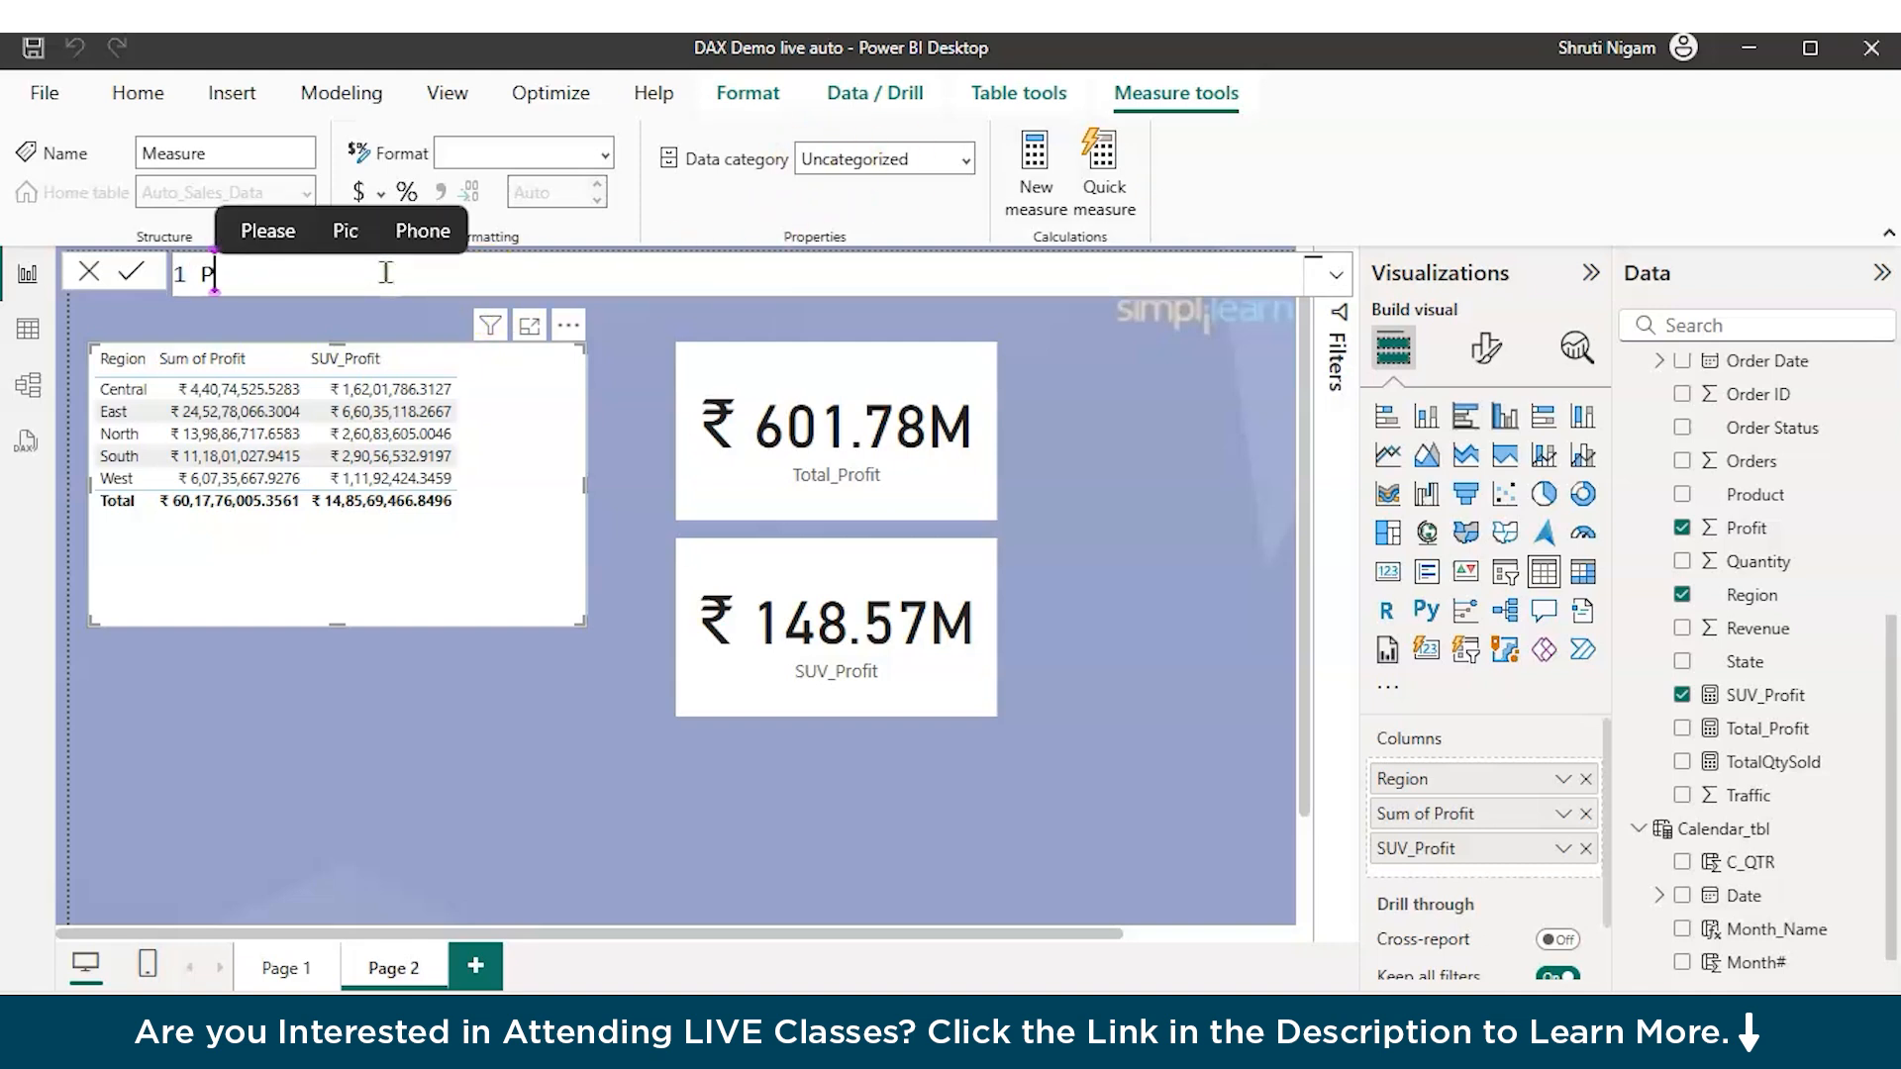
type("rofit_contri")
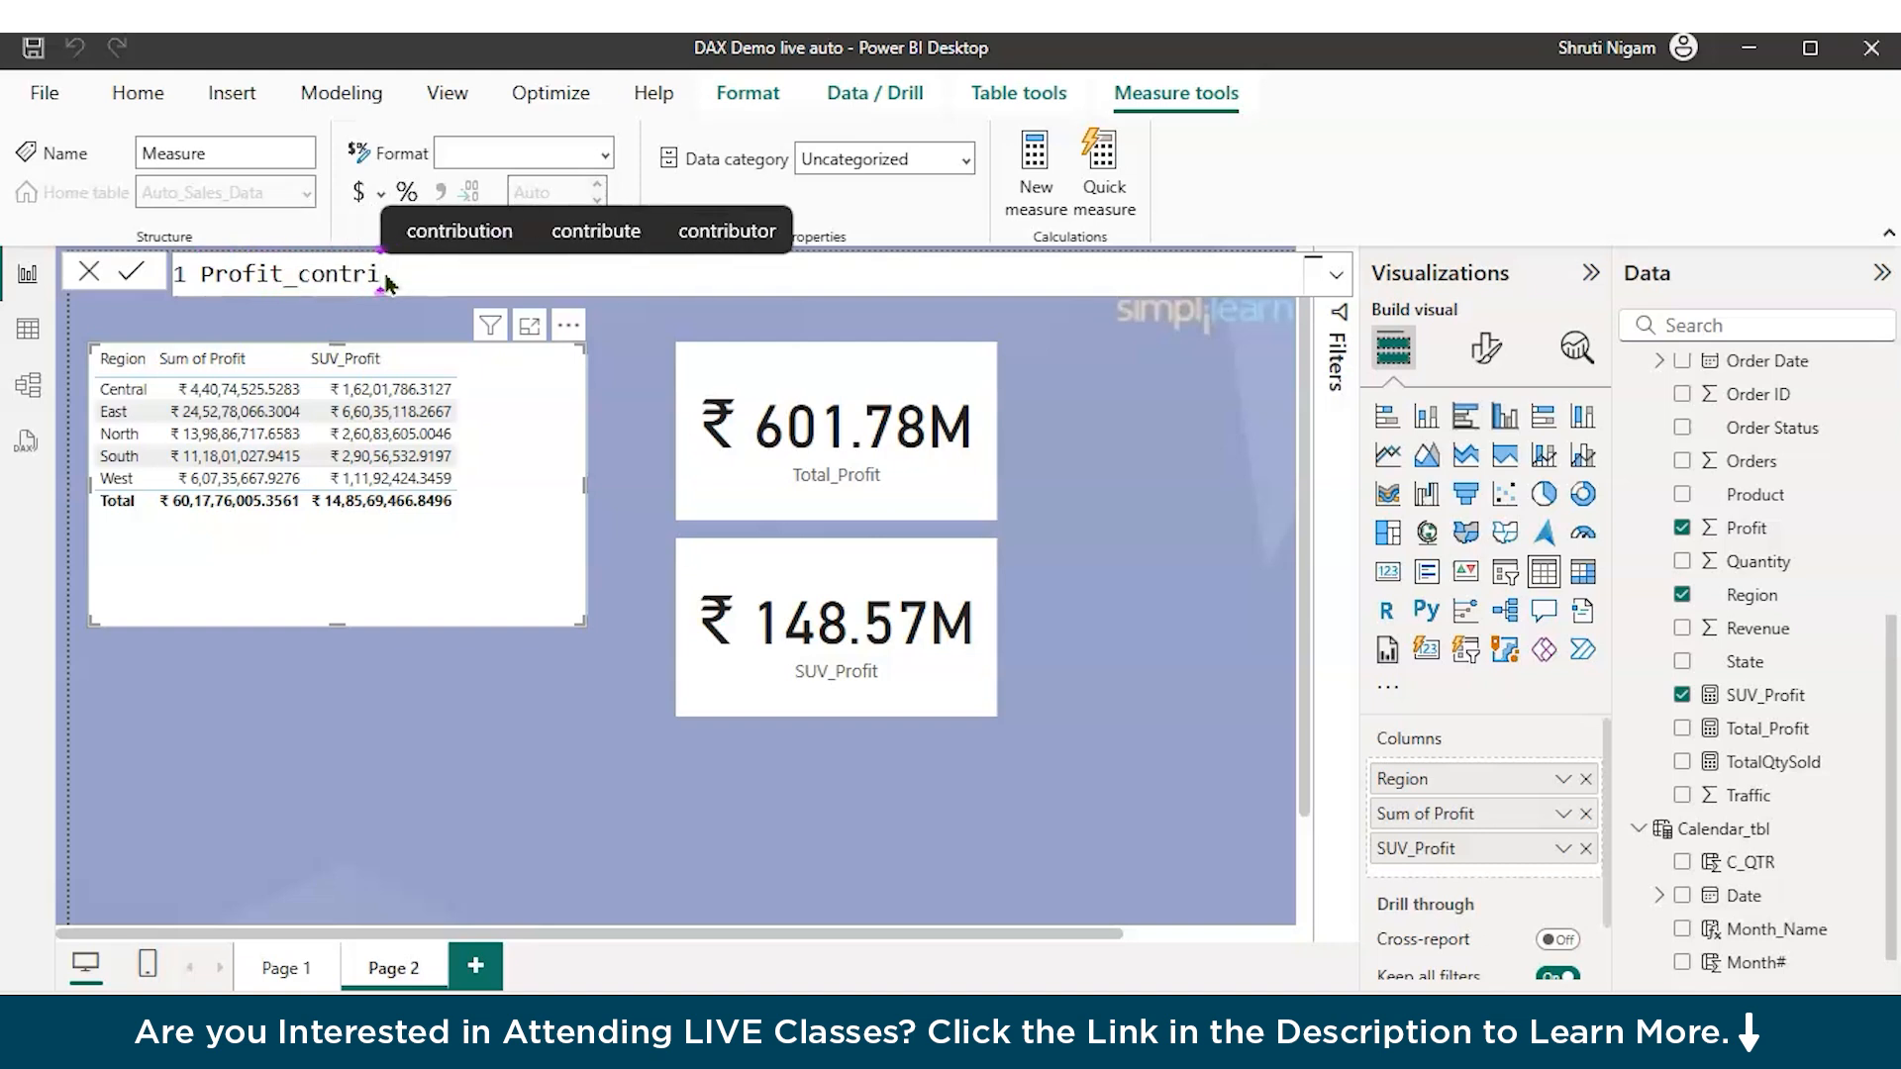
type("b_SU")
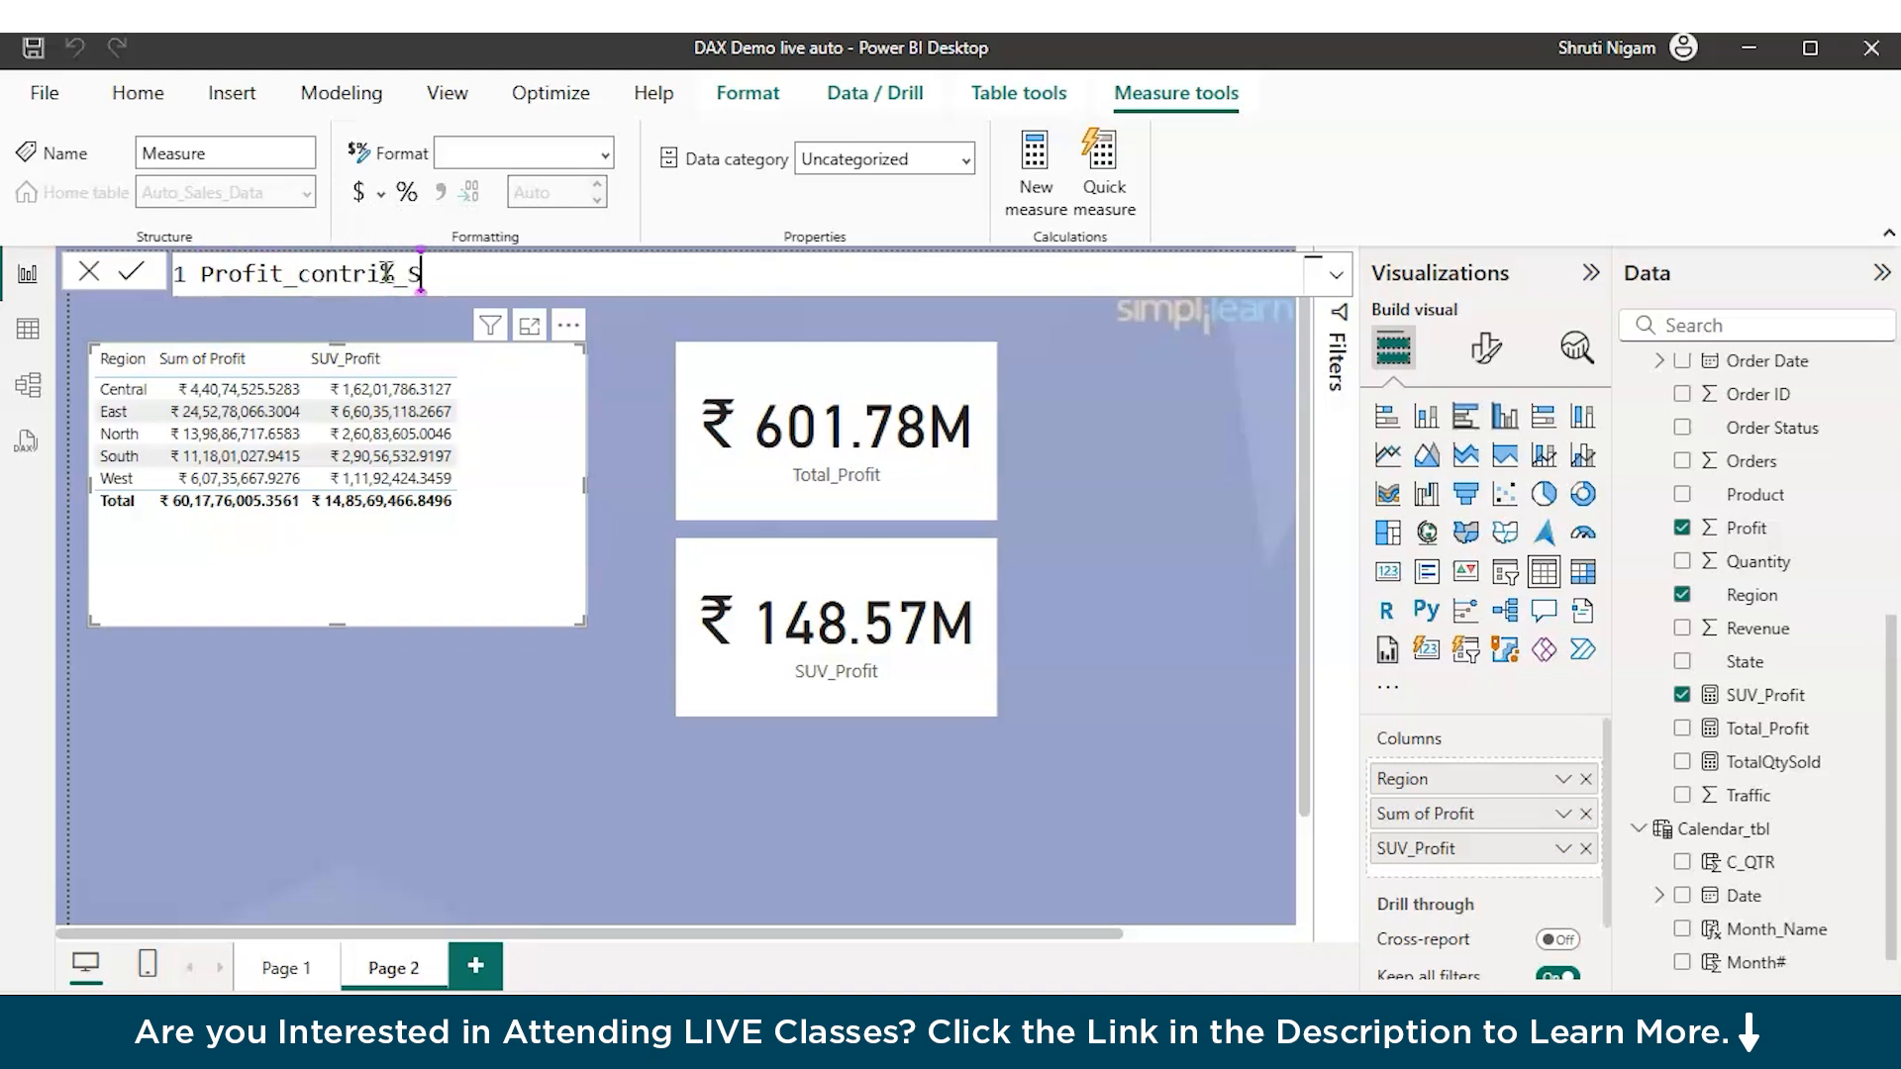
type("V = ")
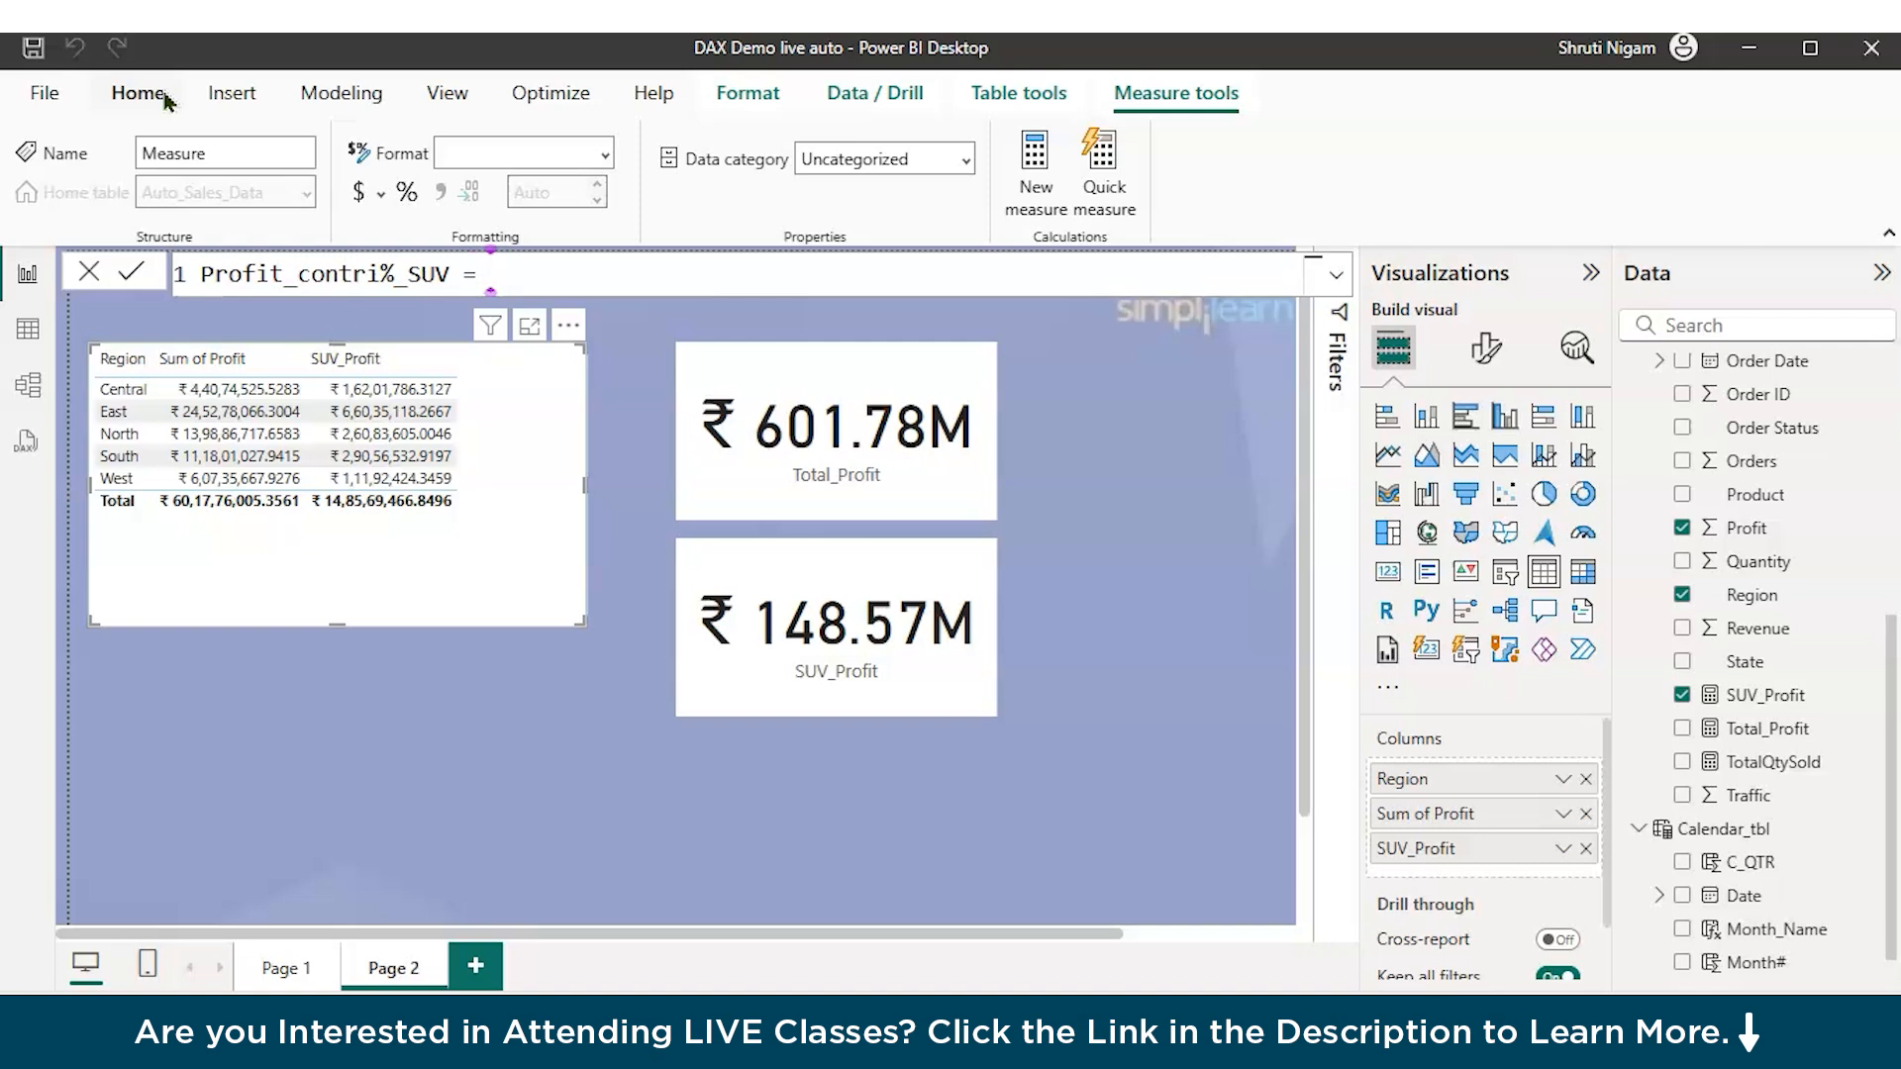
Step: Begin the Profit_contri%_SUV formula with a DIVIDE function that uses [SUV_Profit] as the numerator
type(" to")
key("BackSpace")
key("BackSpace")
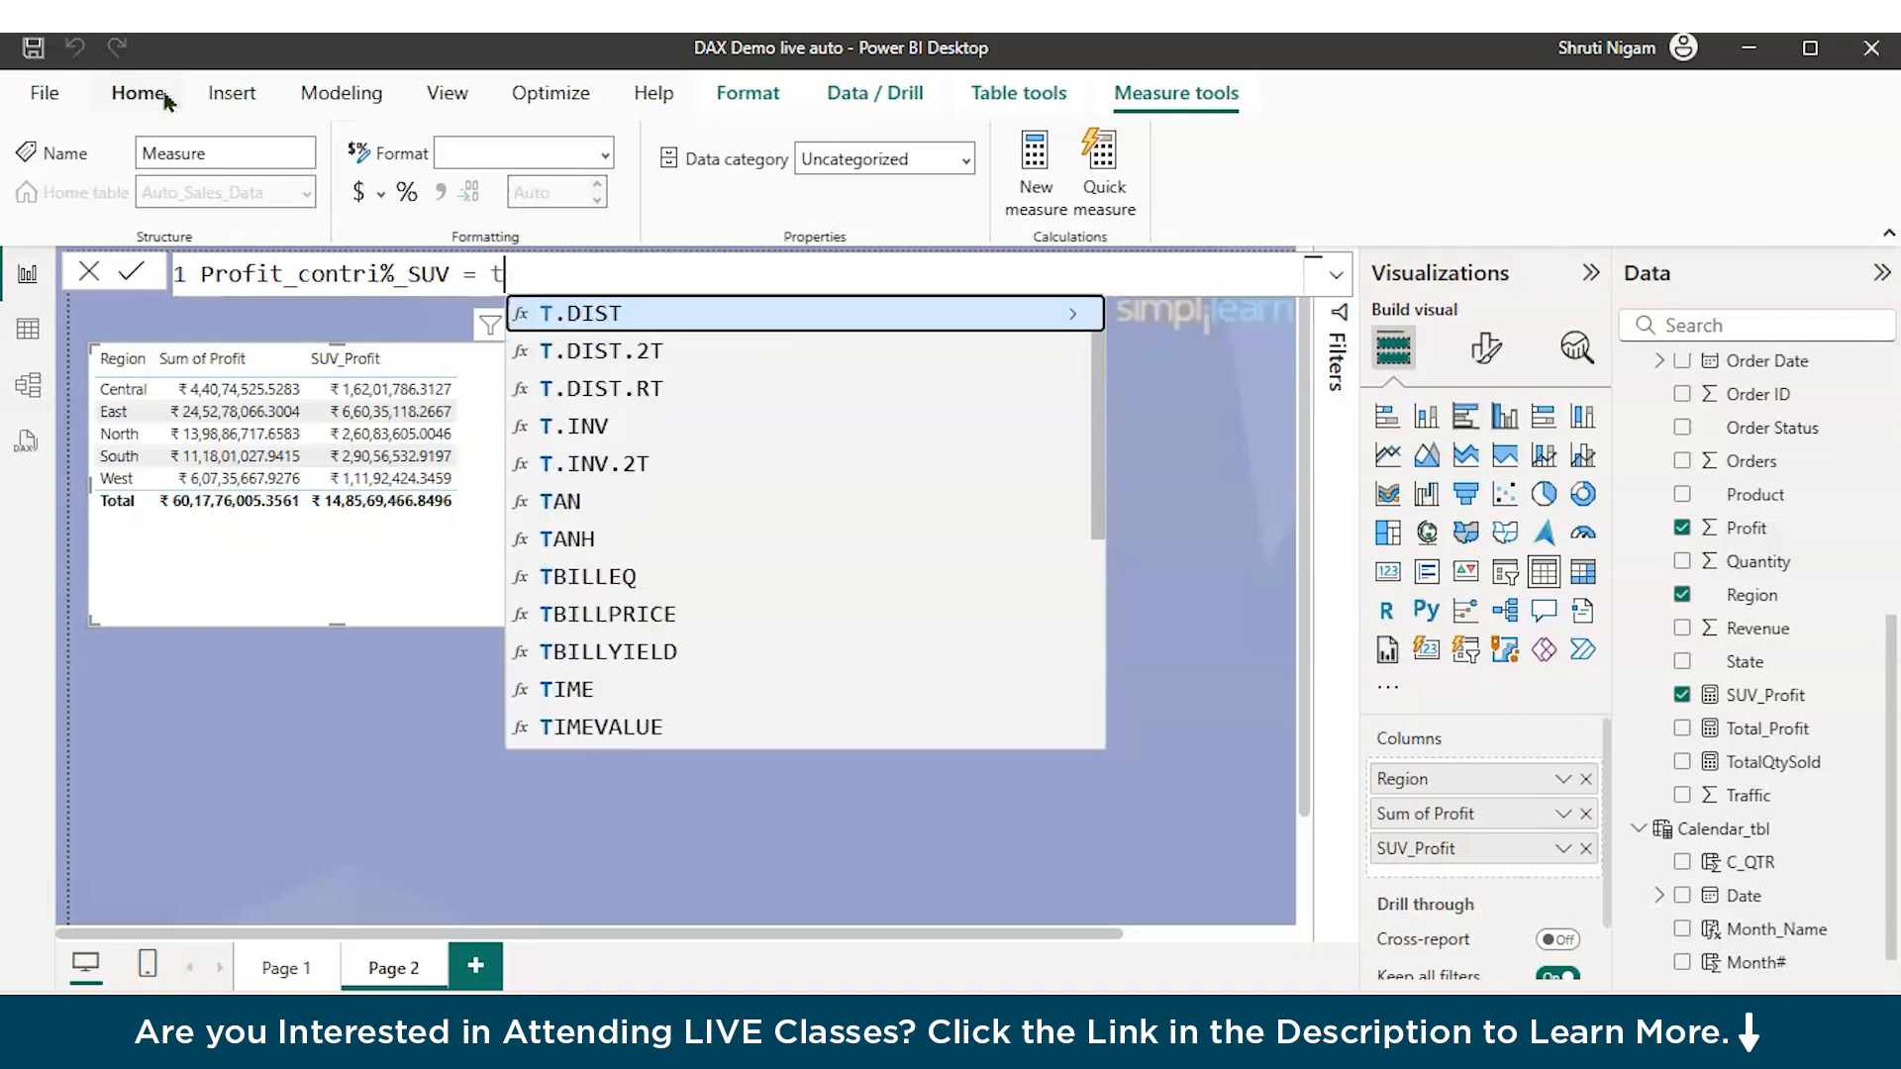
type("s")
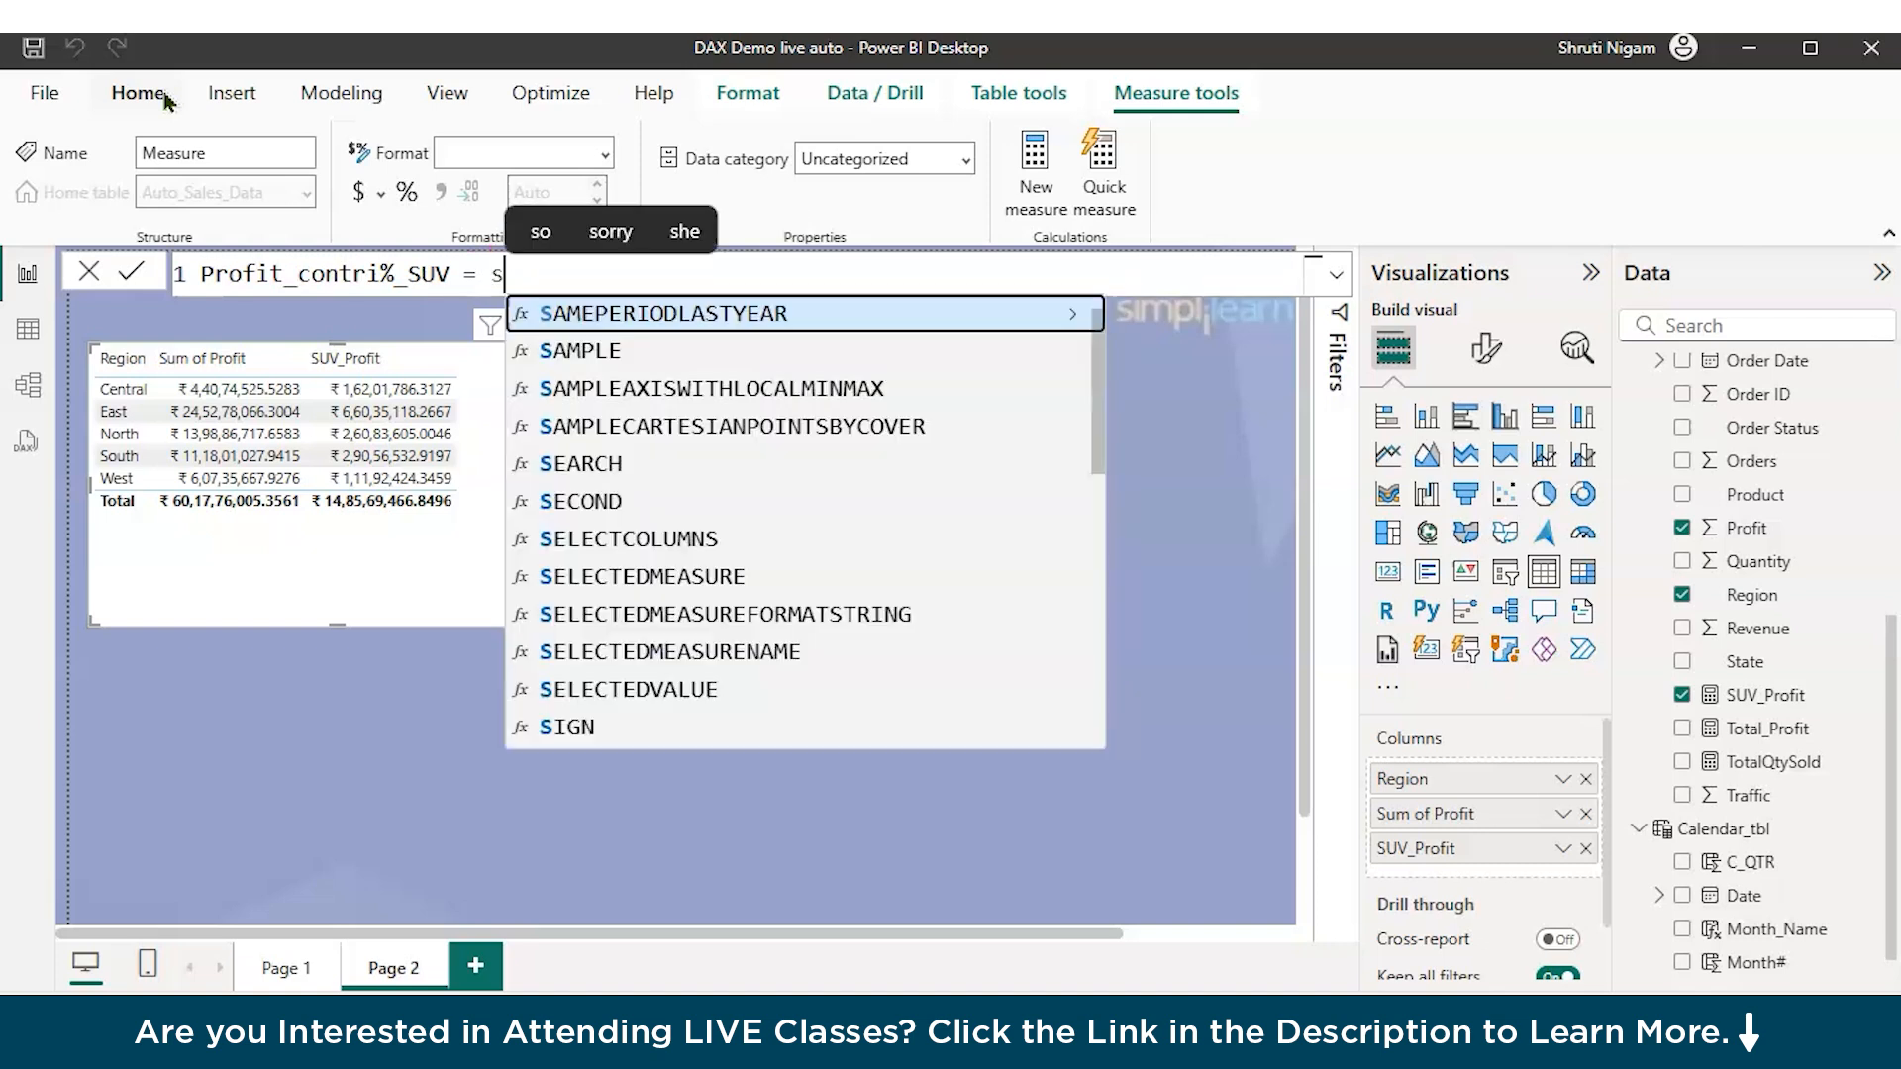
type("uv")
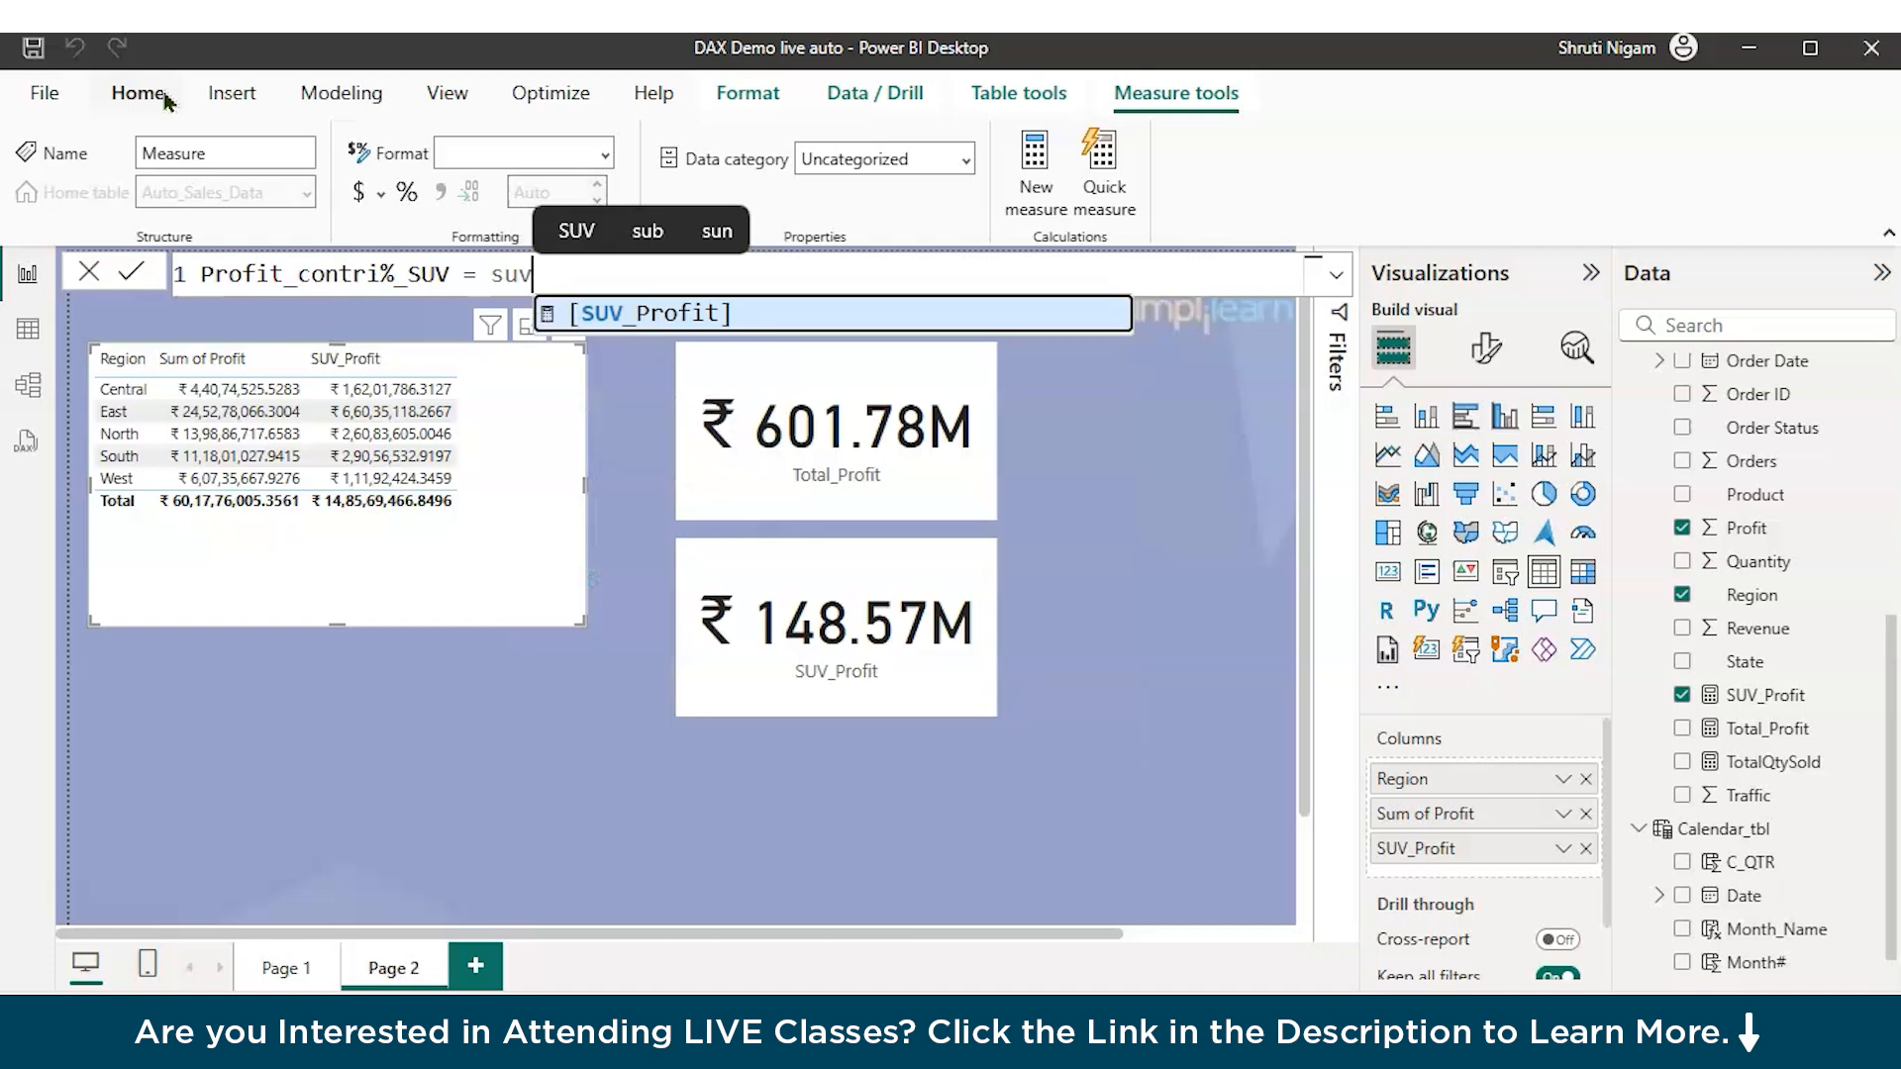
key("Tab")
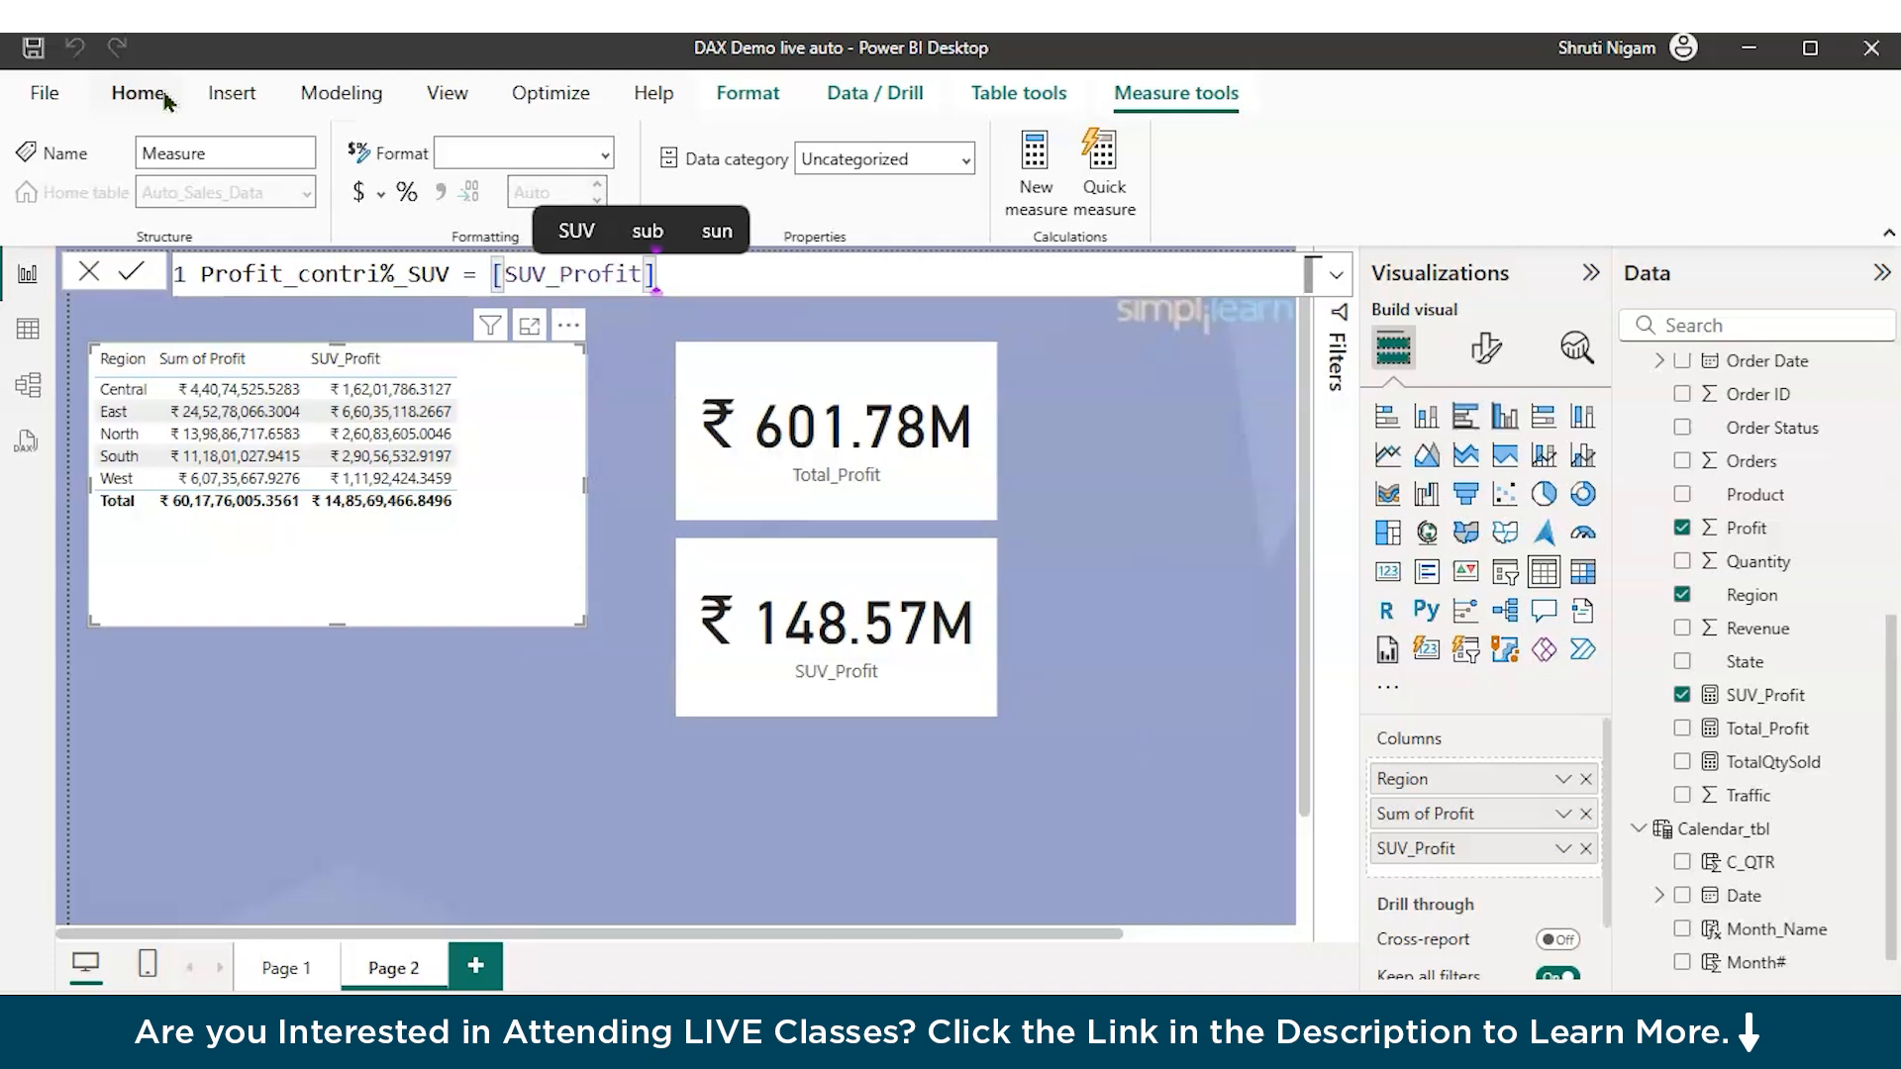
key("ctrl+Left")
key("Left")
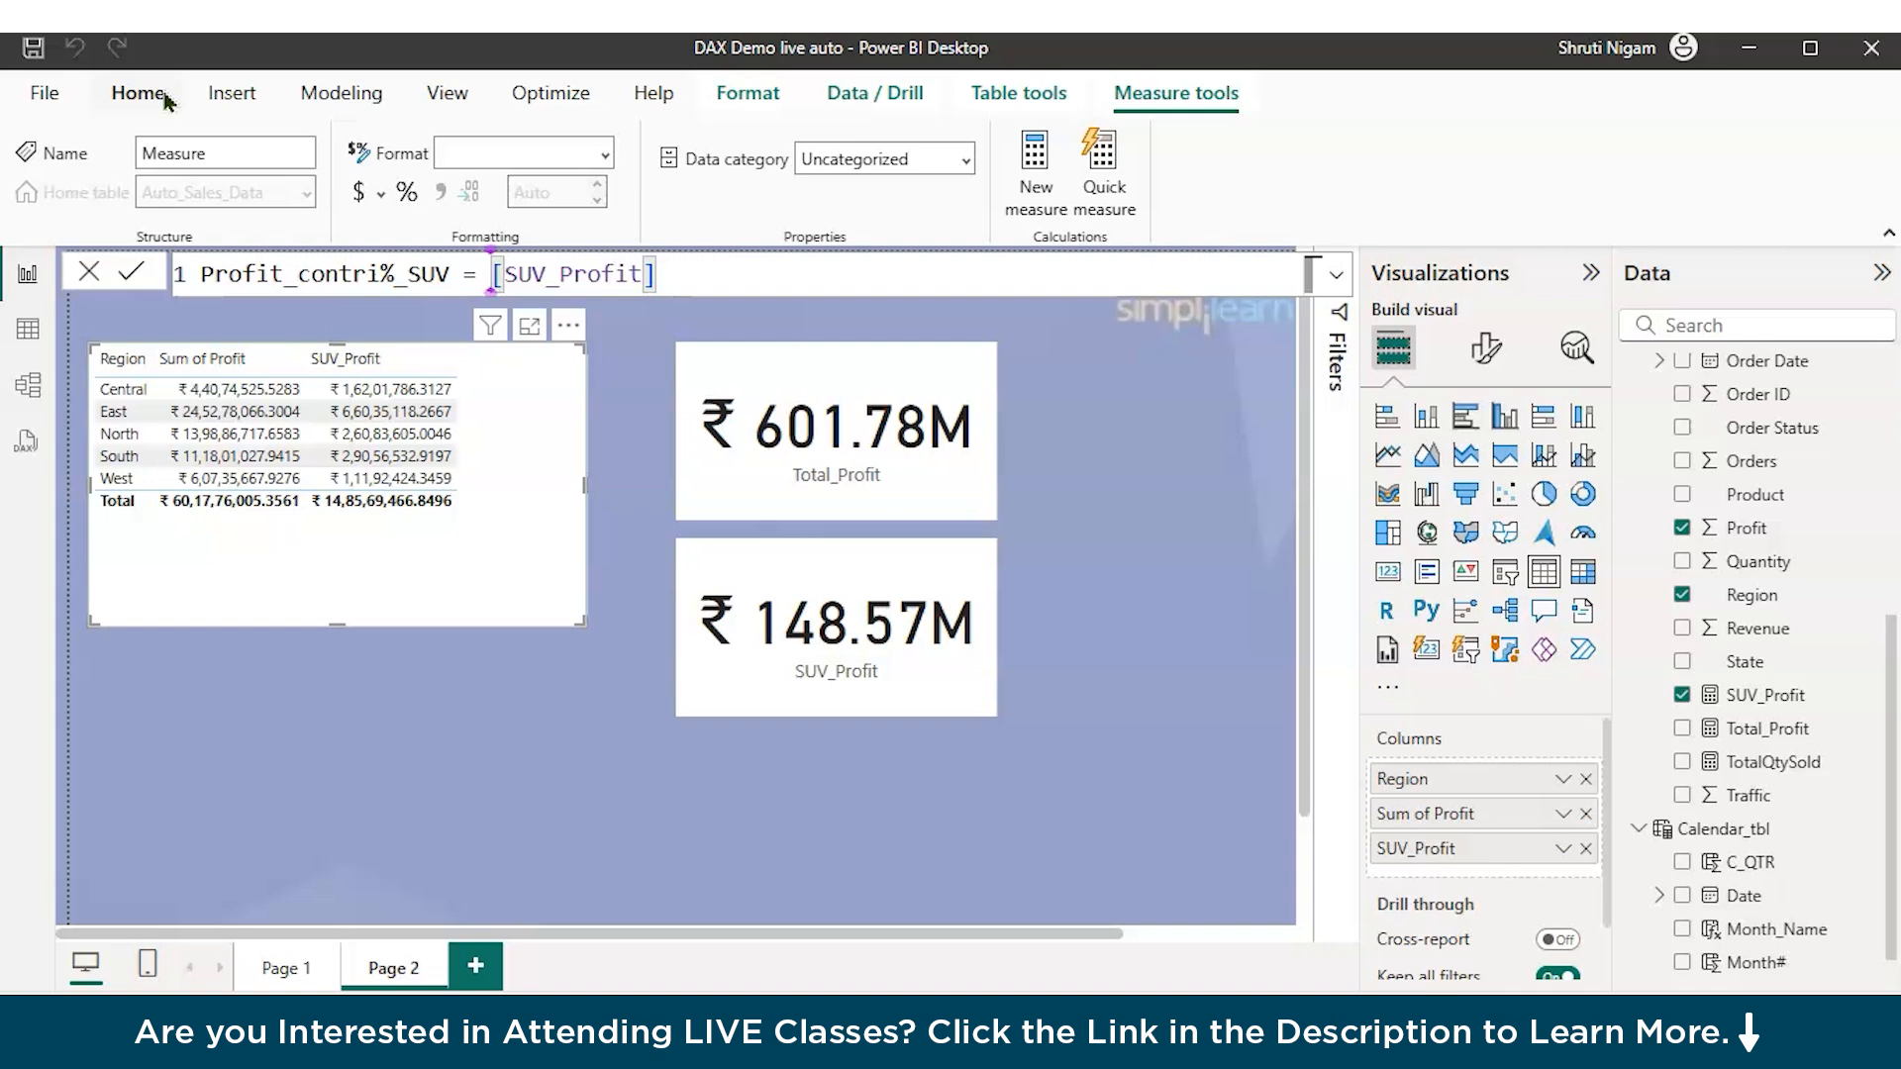
type("DIVIDE")
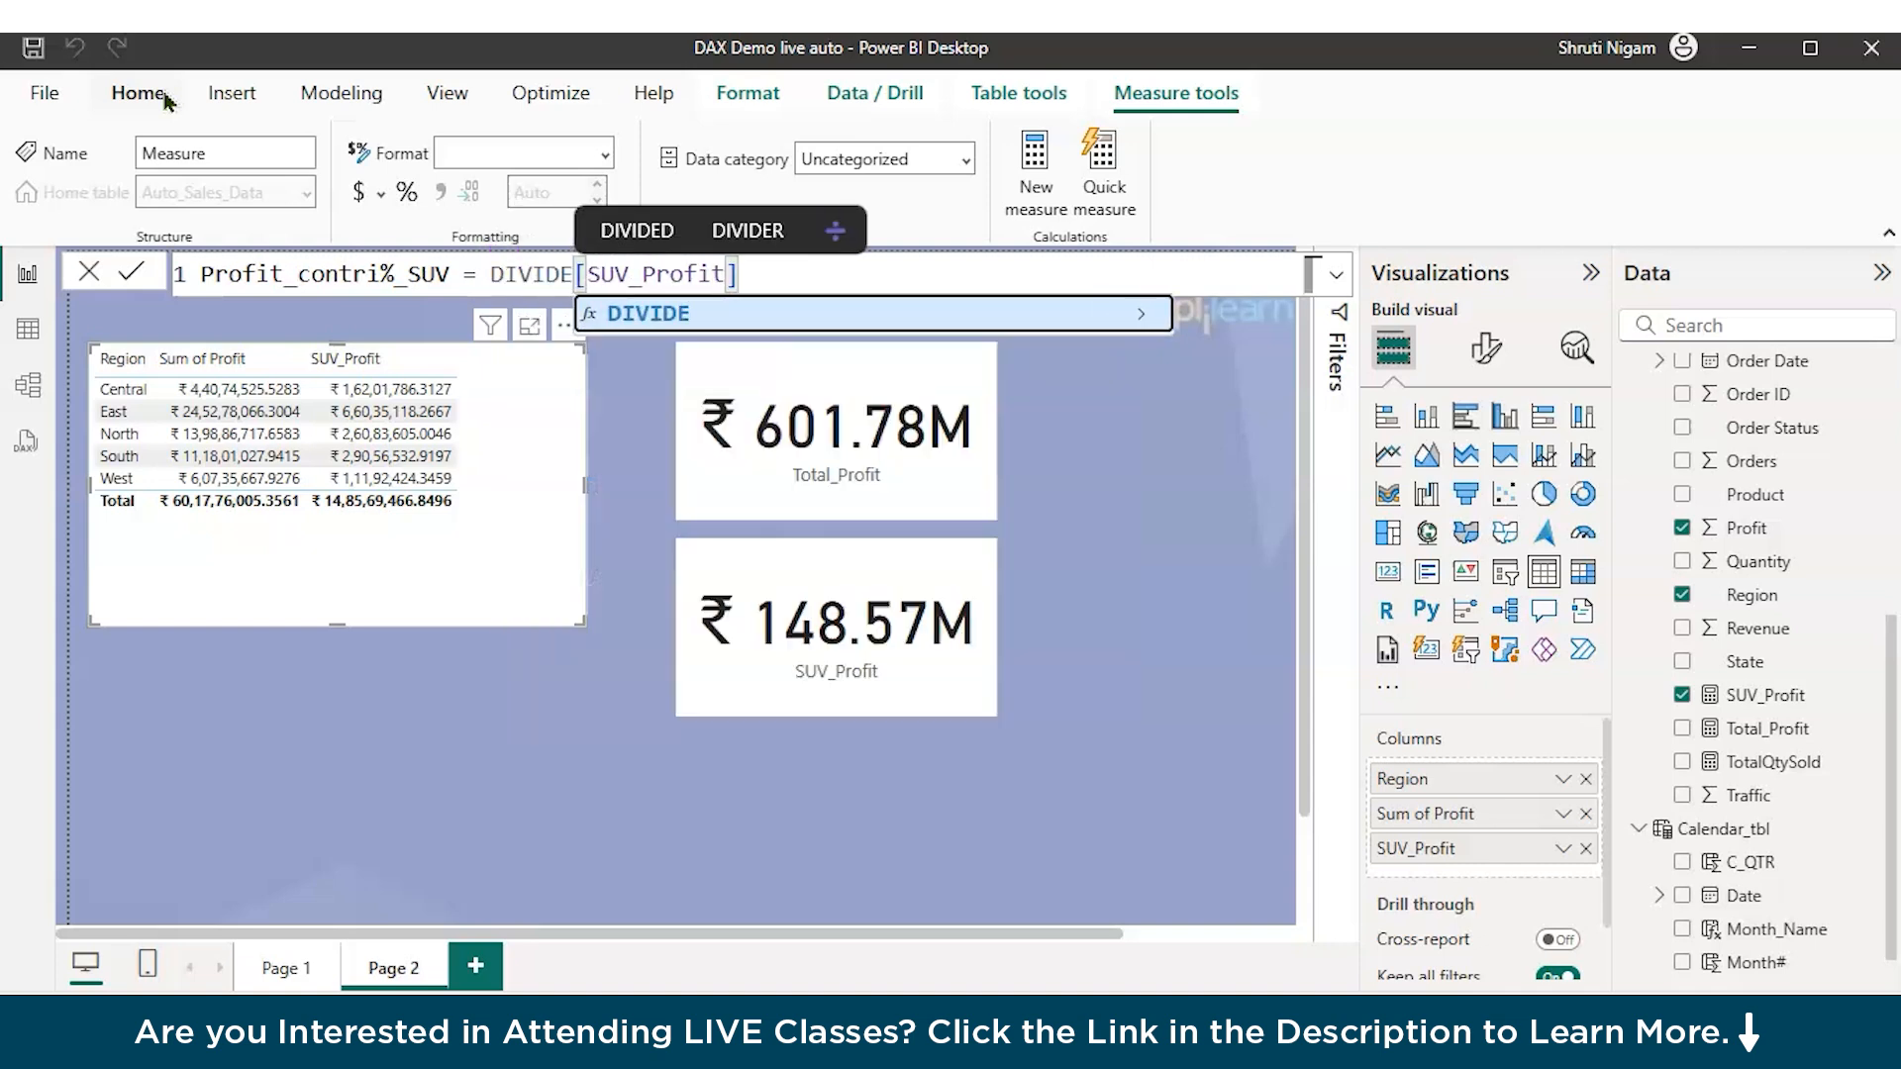
type("(")
key("End")
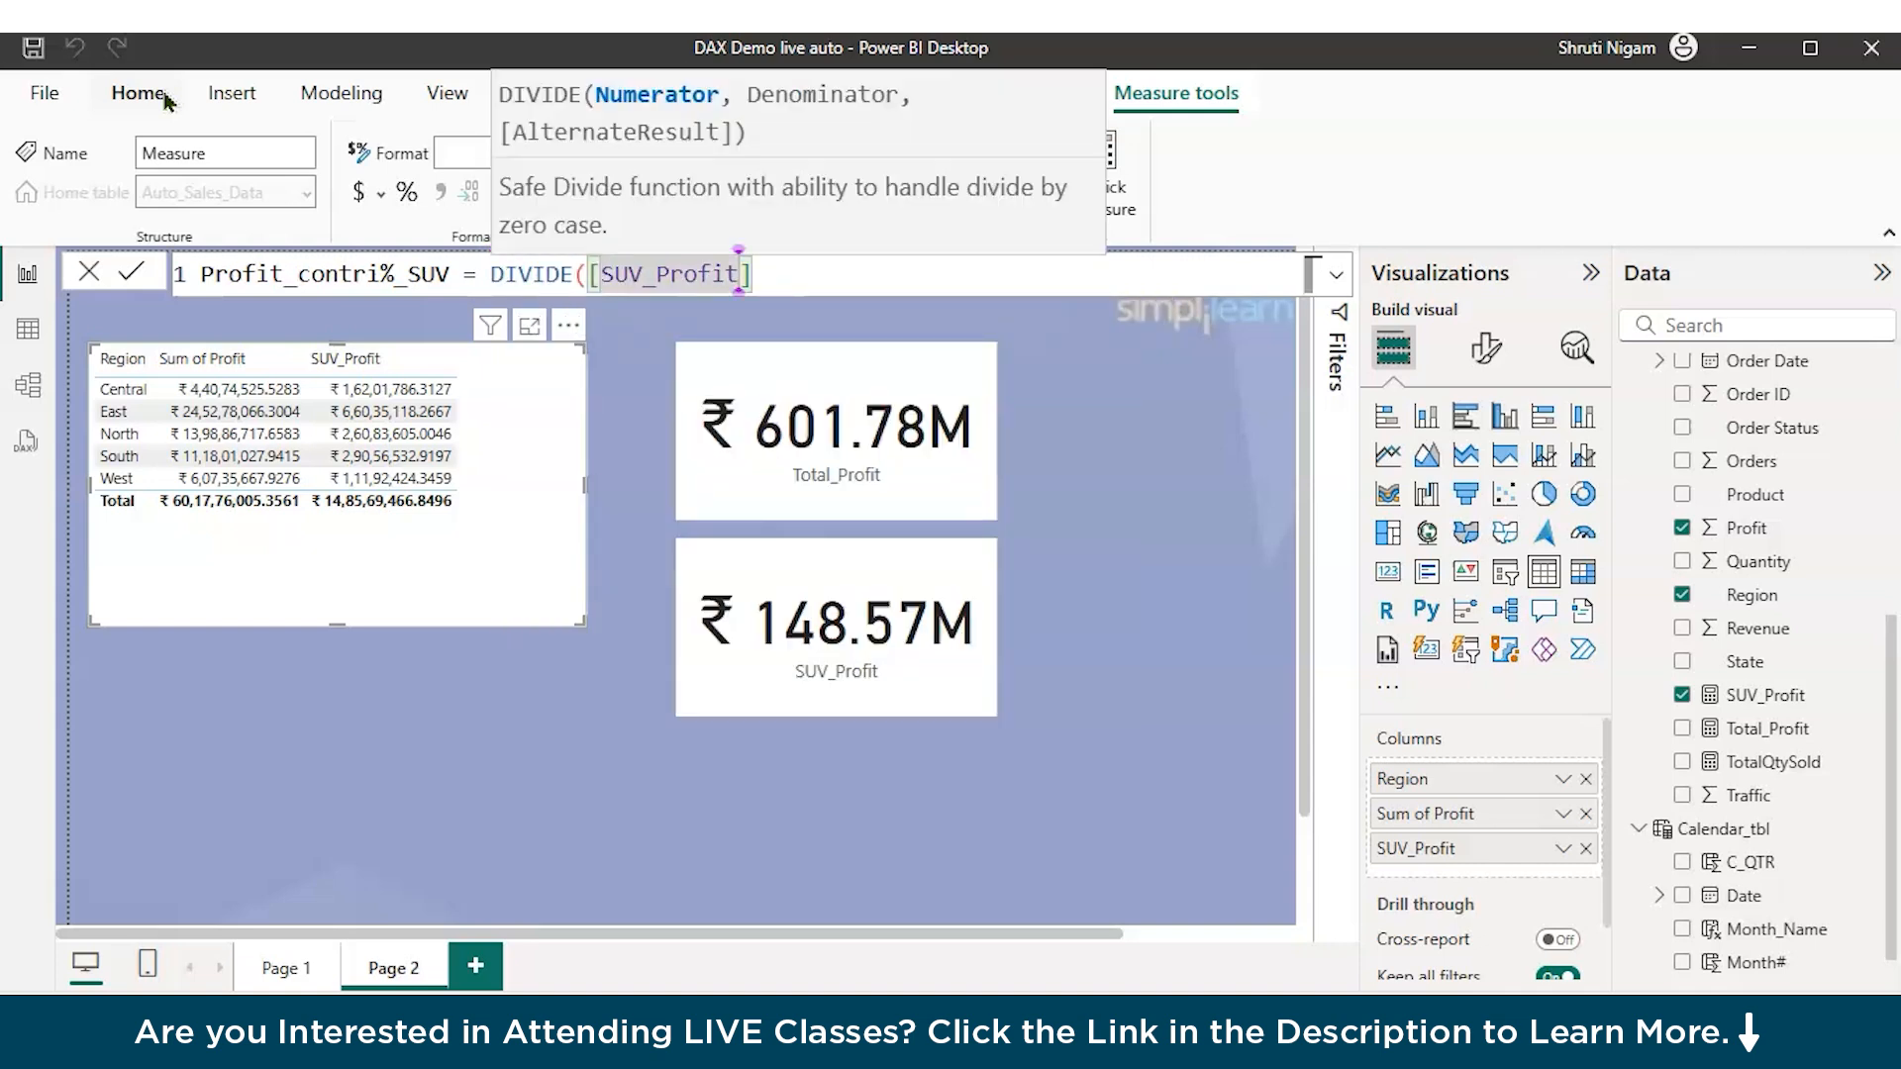
type(", ")
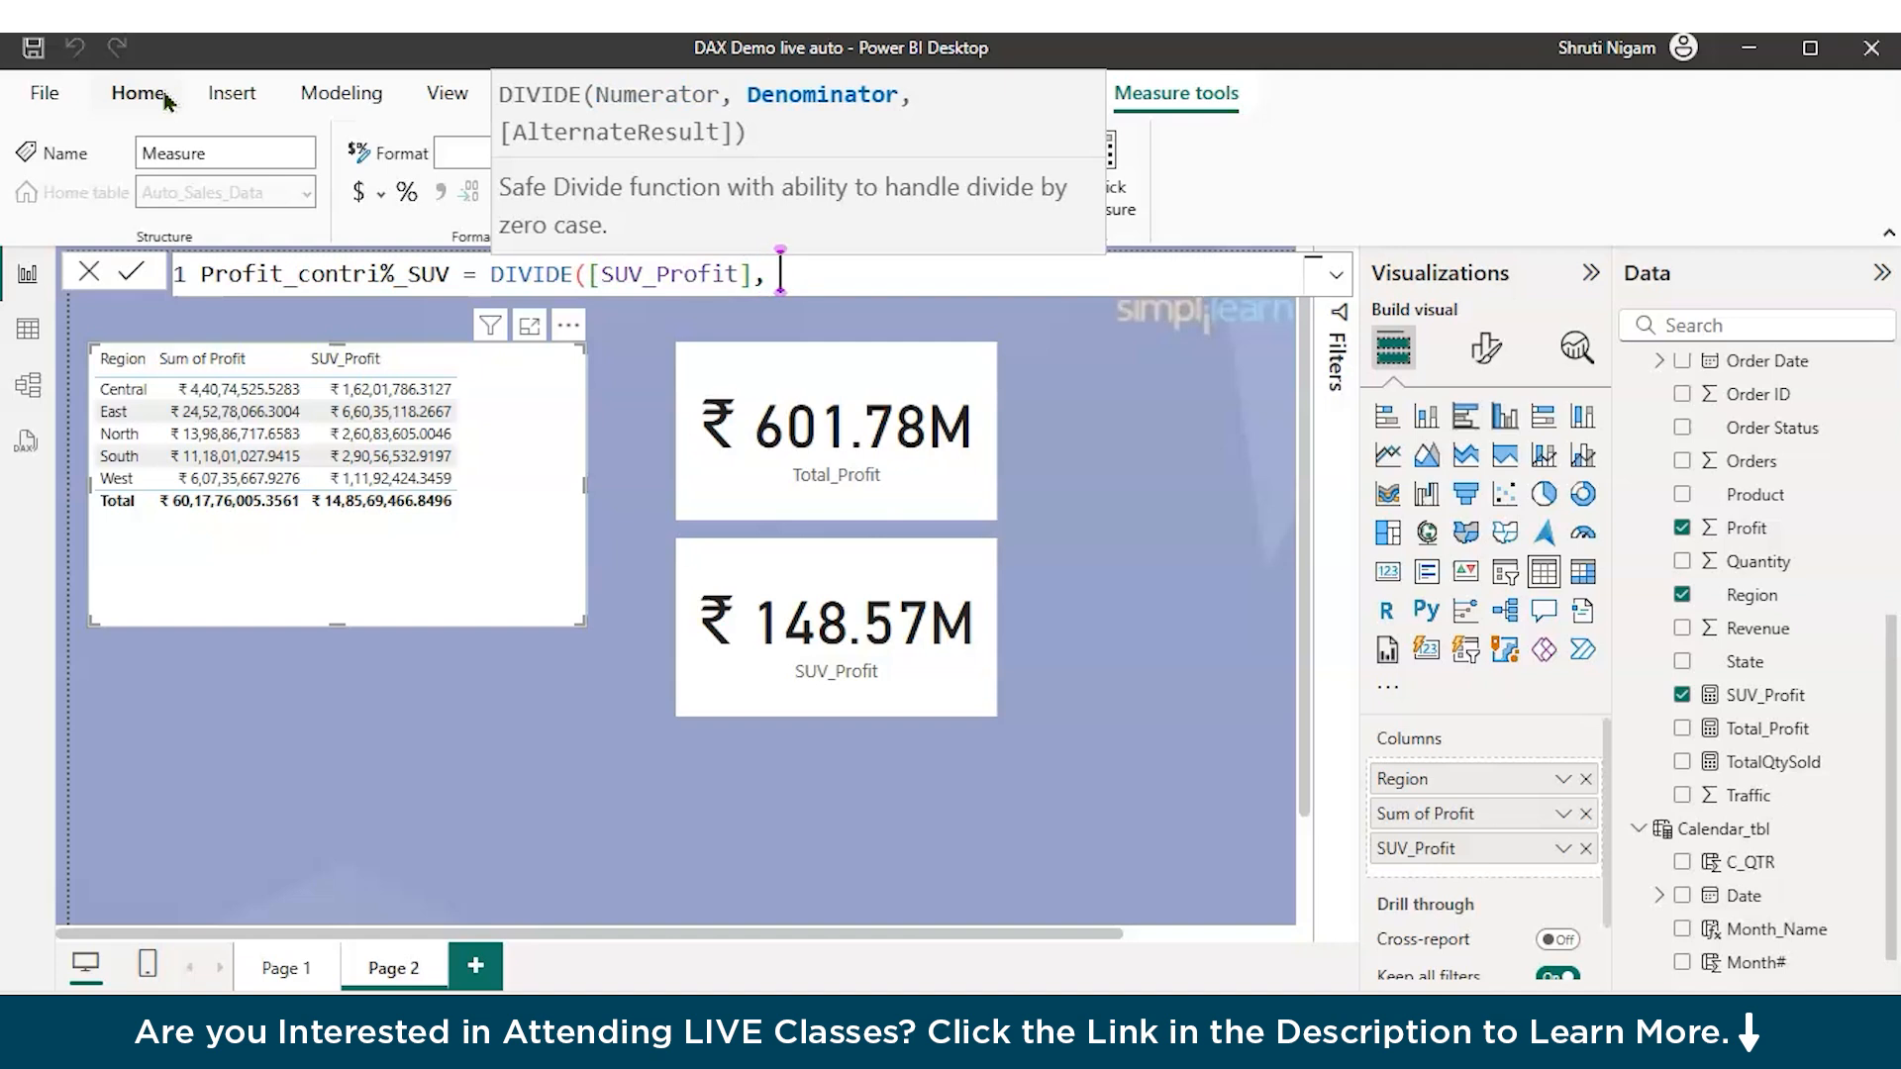
Step: Enter a CALCULATE function as the DIVIDE denominator, with [Total_Profit] as its expression
type("CAL")
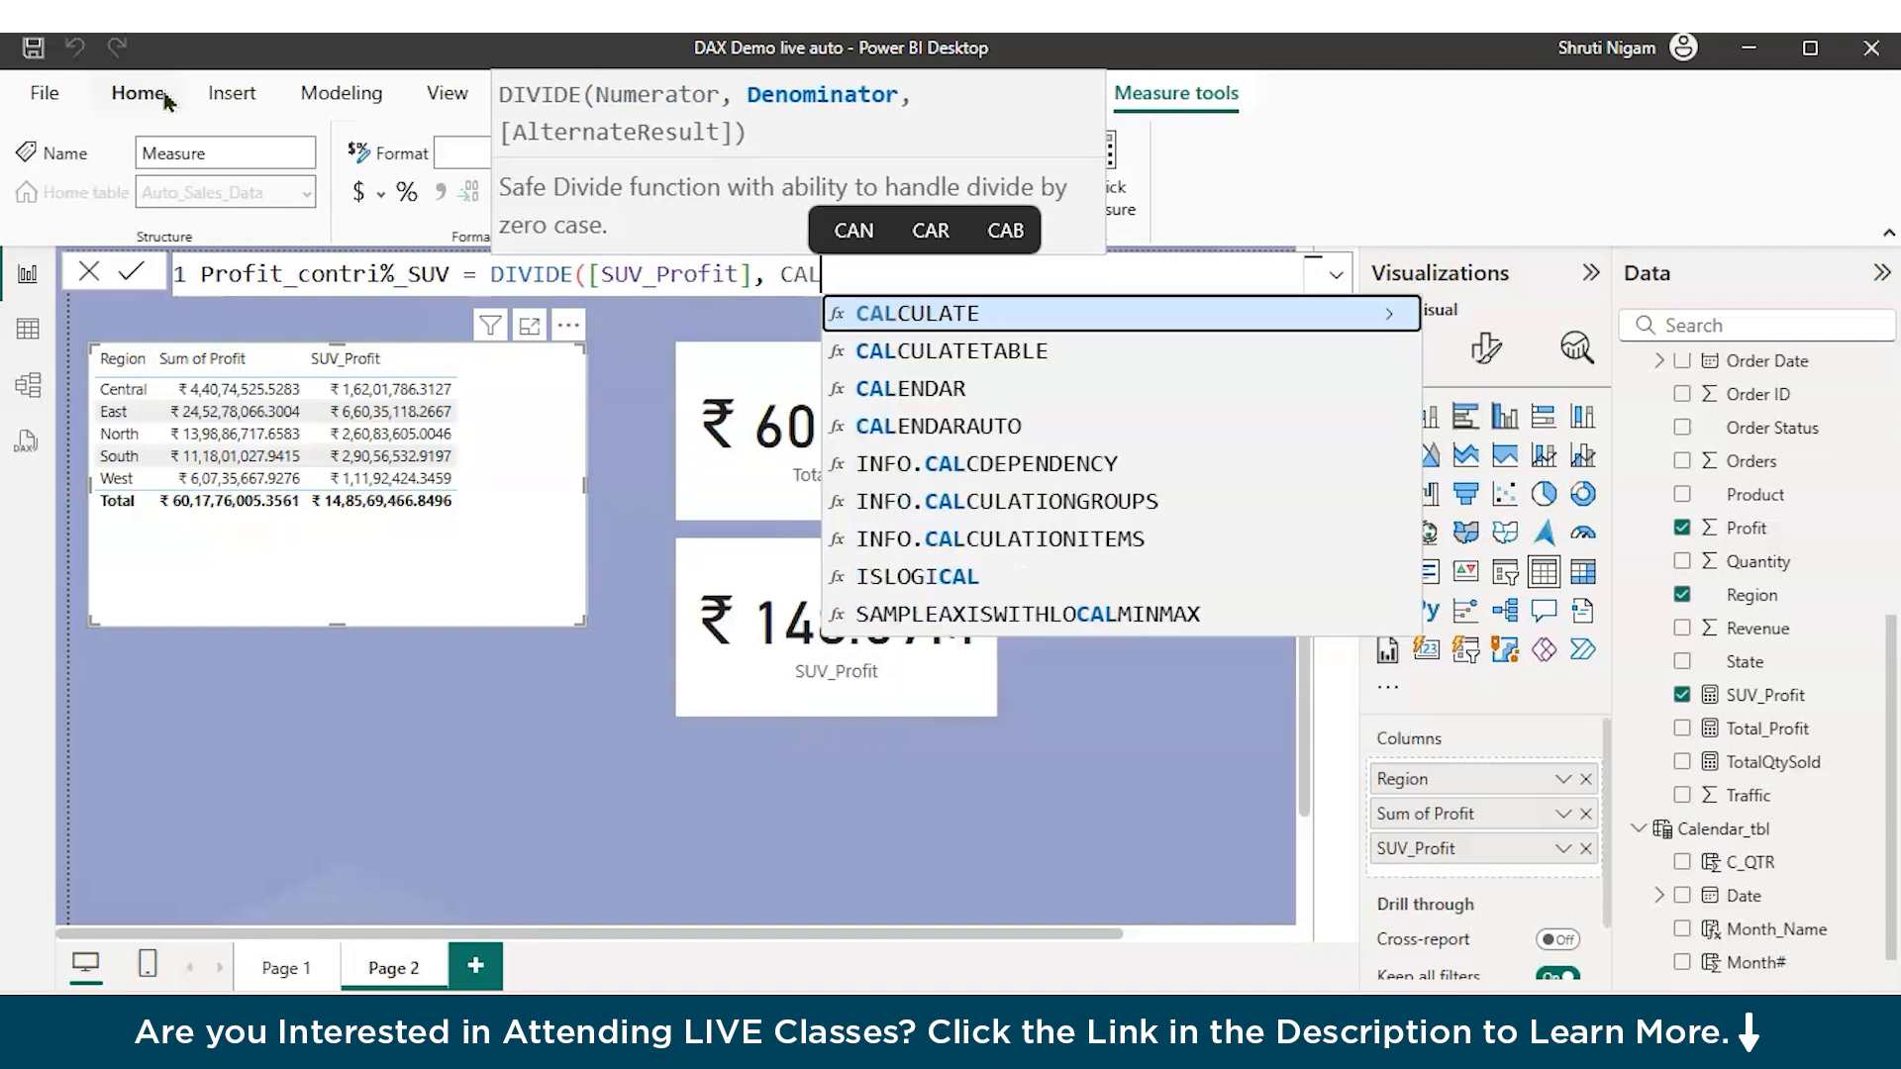
key("Tab")
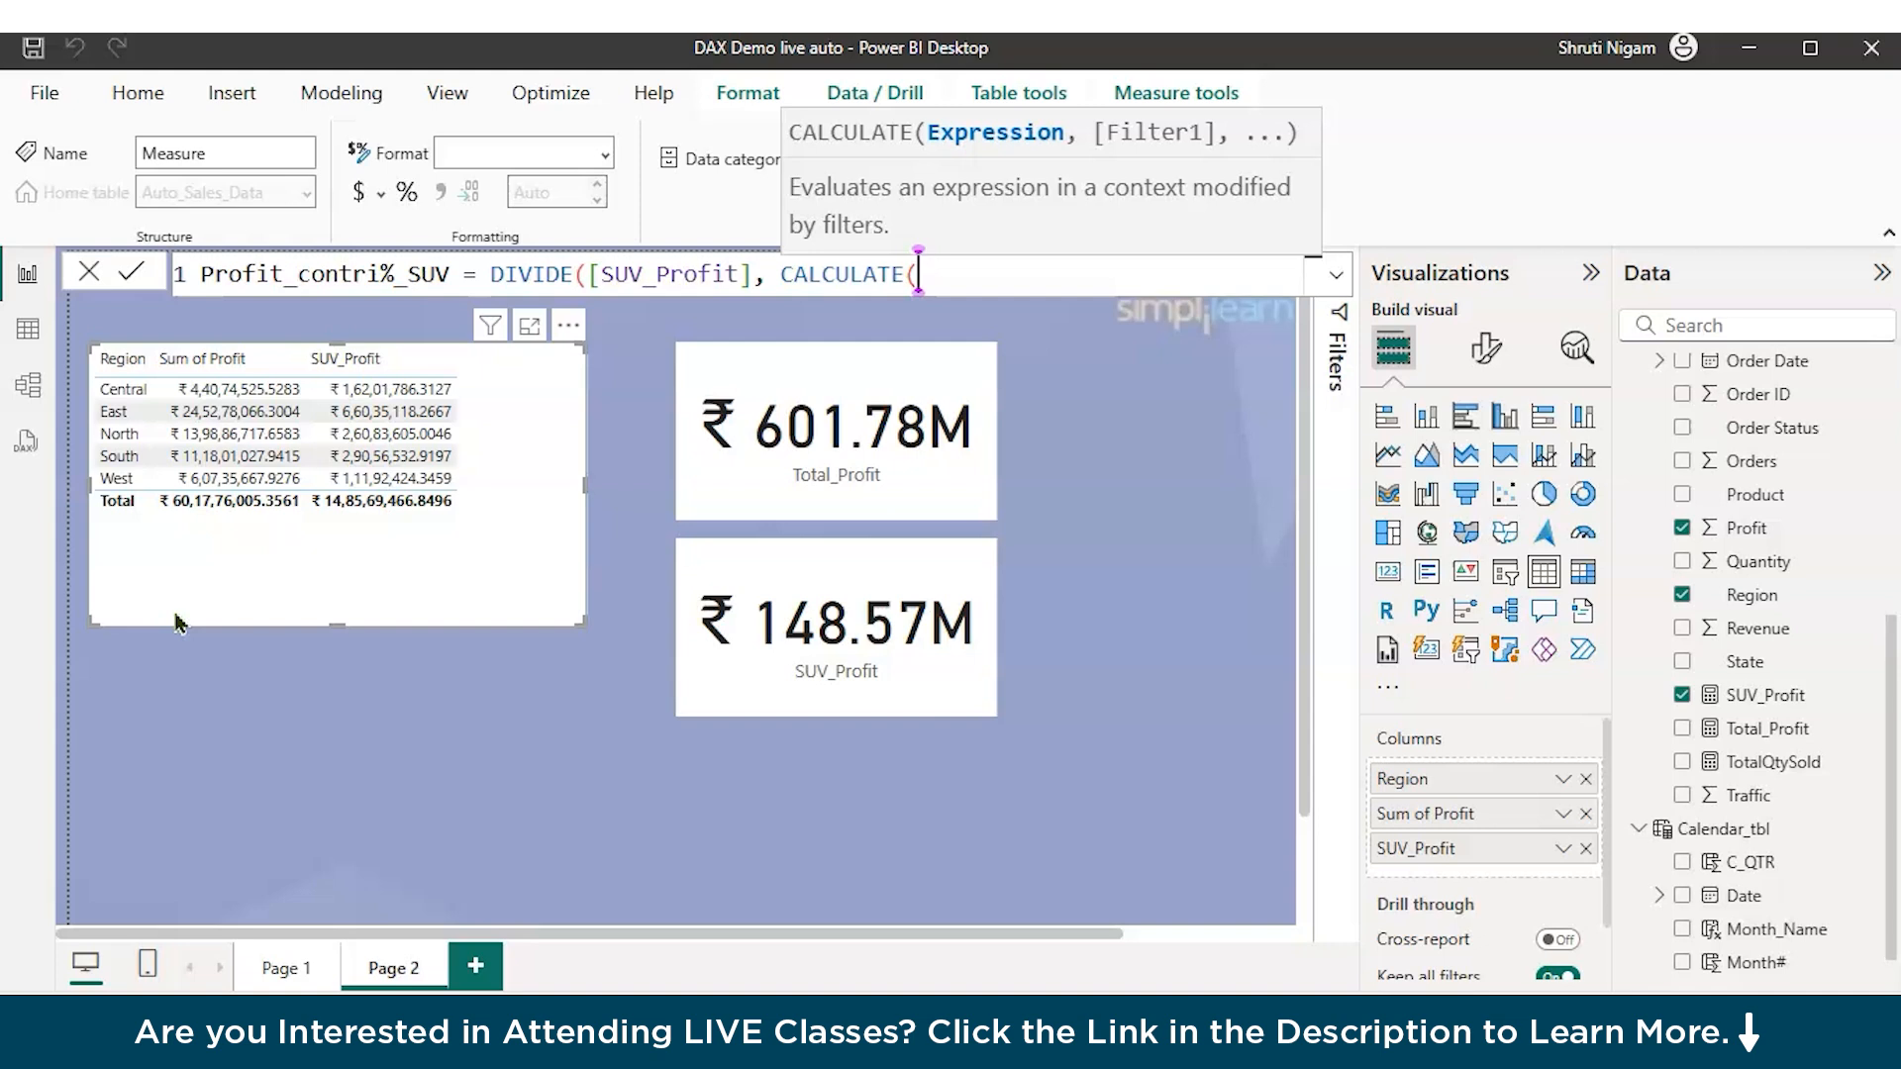
type("TOT")
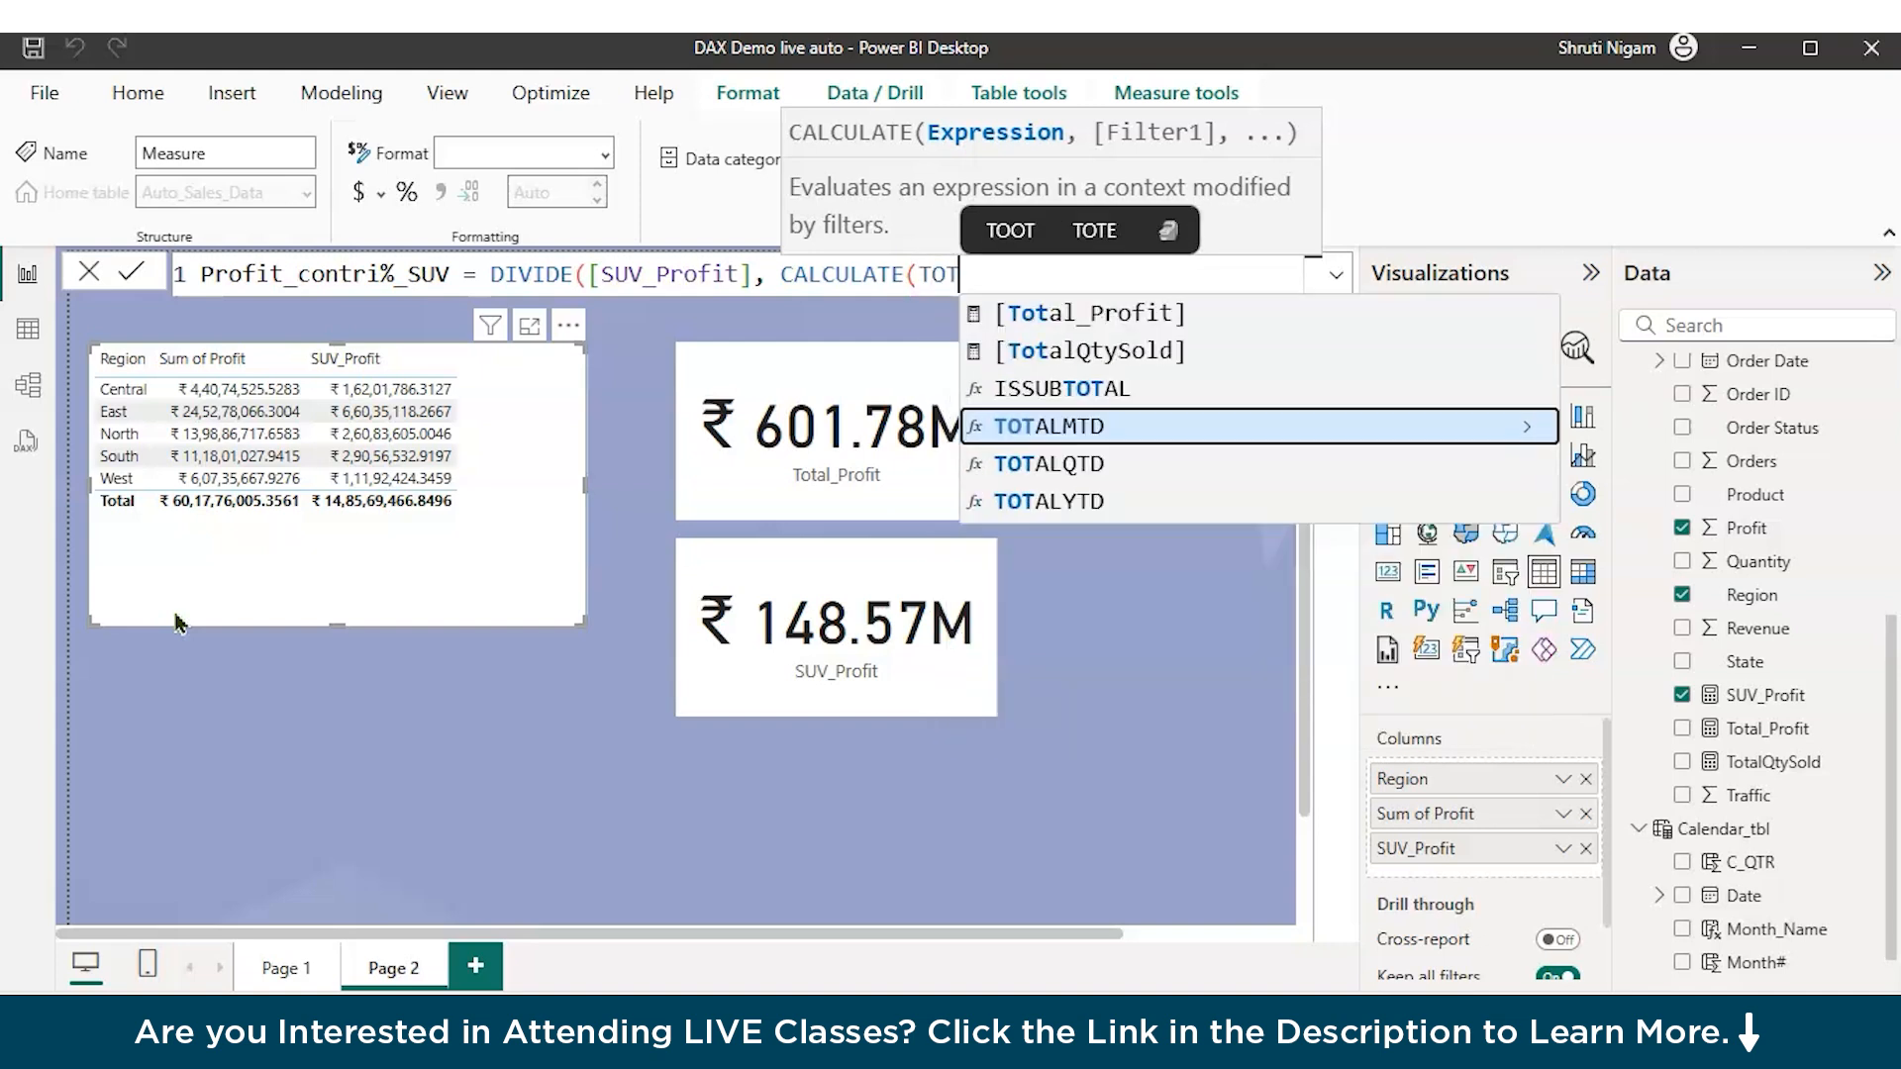
key("Up")
key("Up")
key("Up")
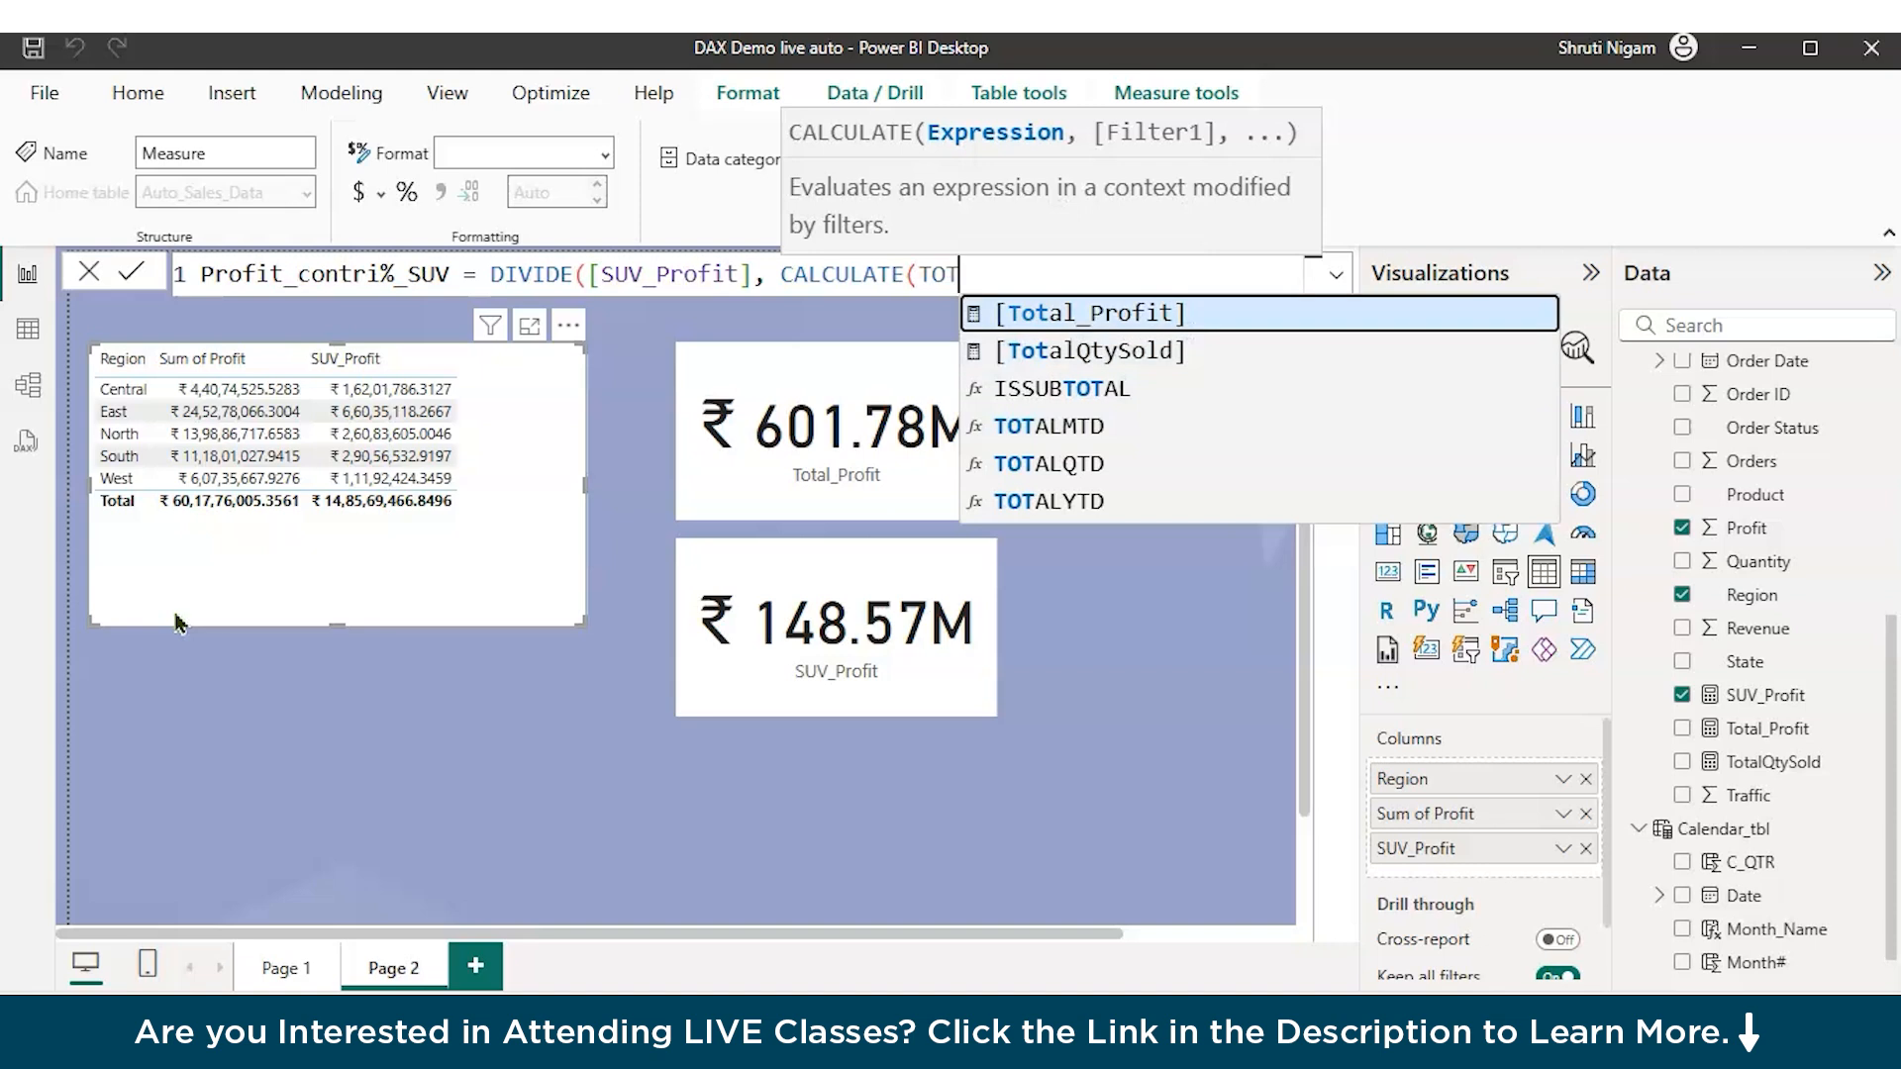
key("Tab")
type(",")
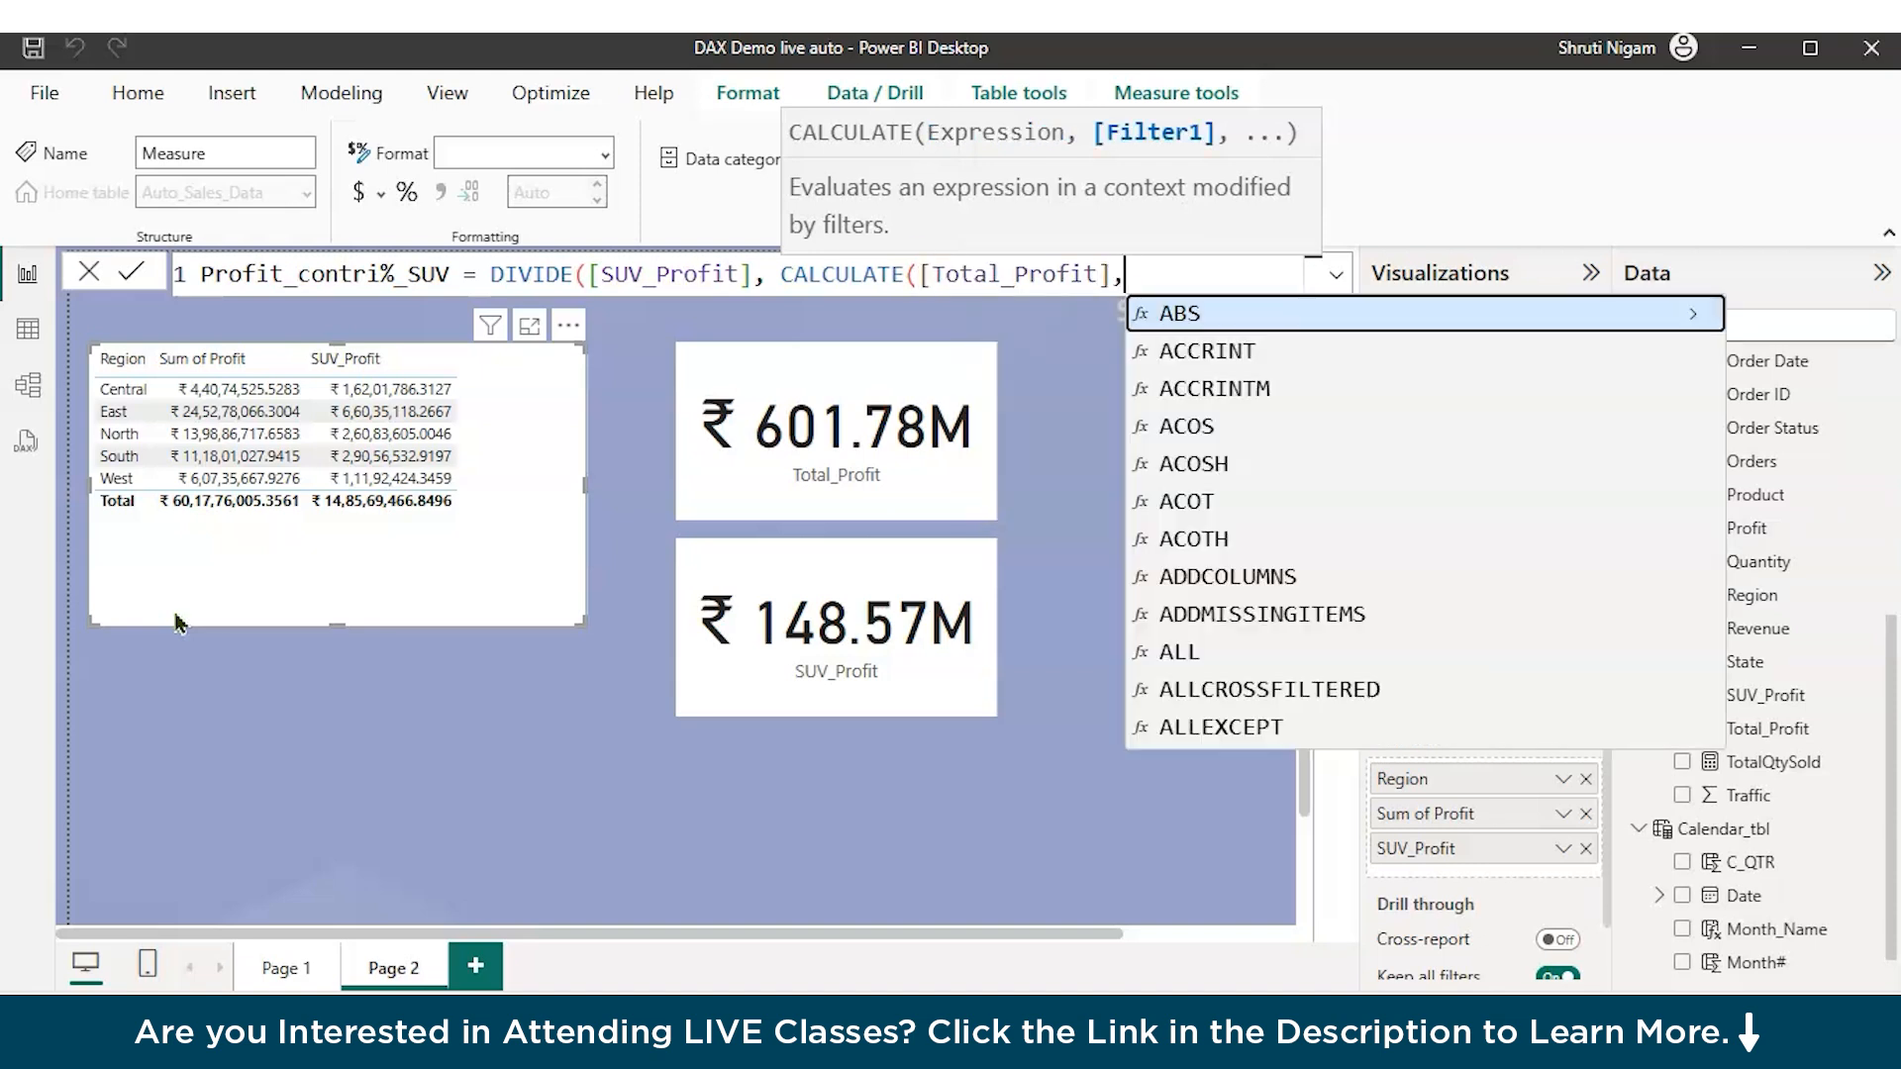
Step: Add ALL(Auto_Sales_Data) as the CALCULATE filter, close the formula and commit the Profit_contri%_SUV measure
type("AL")
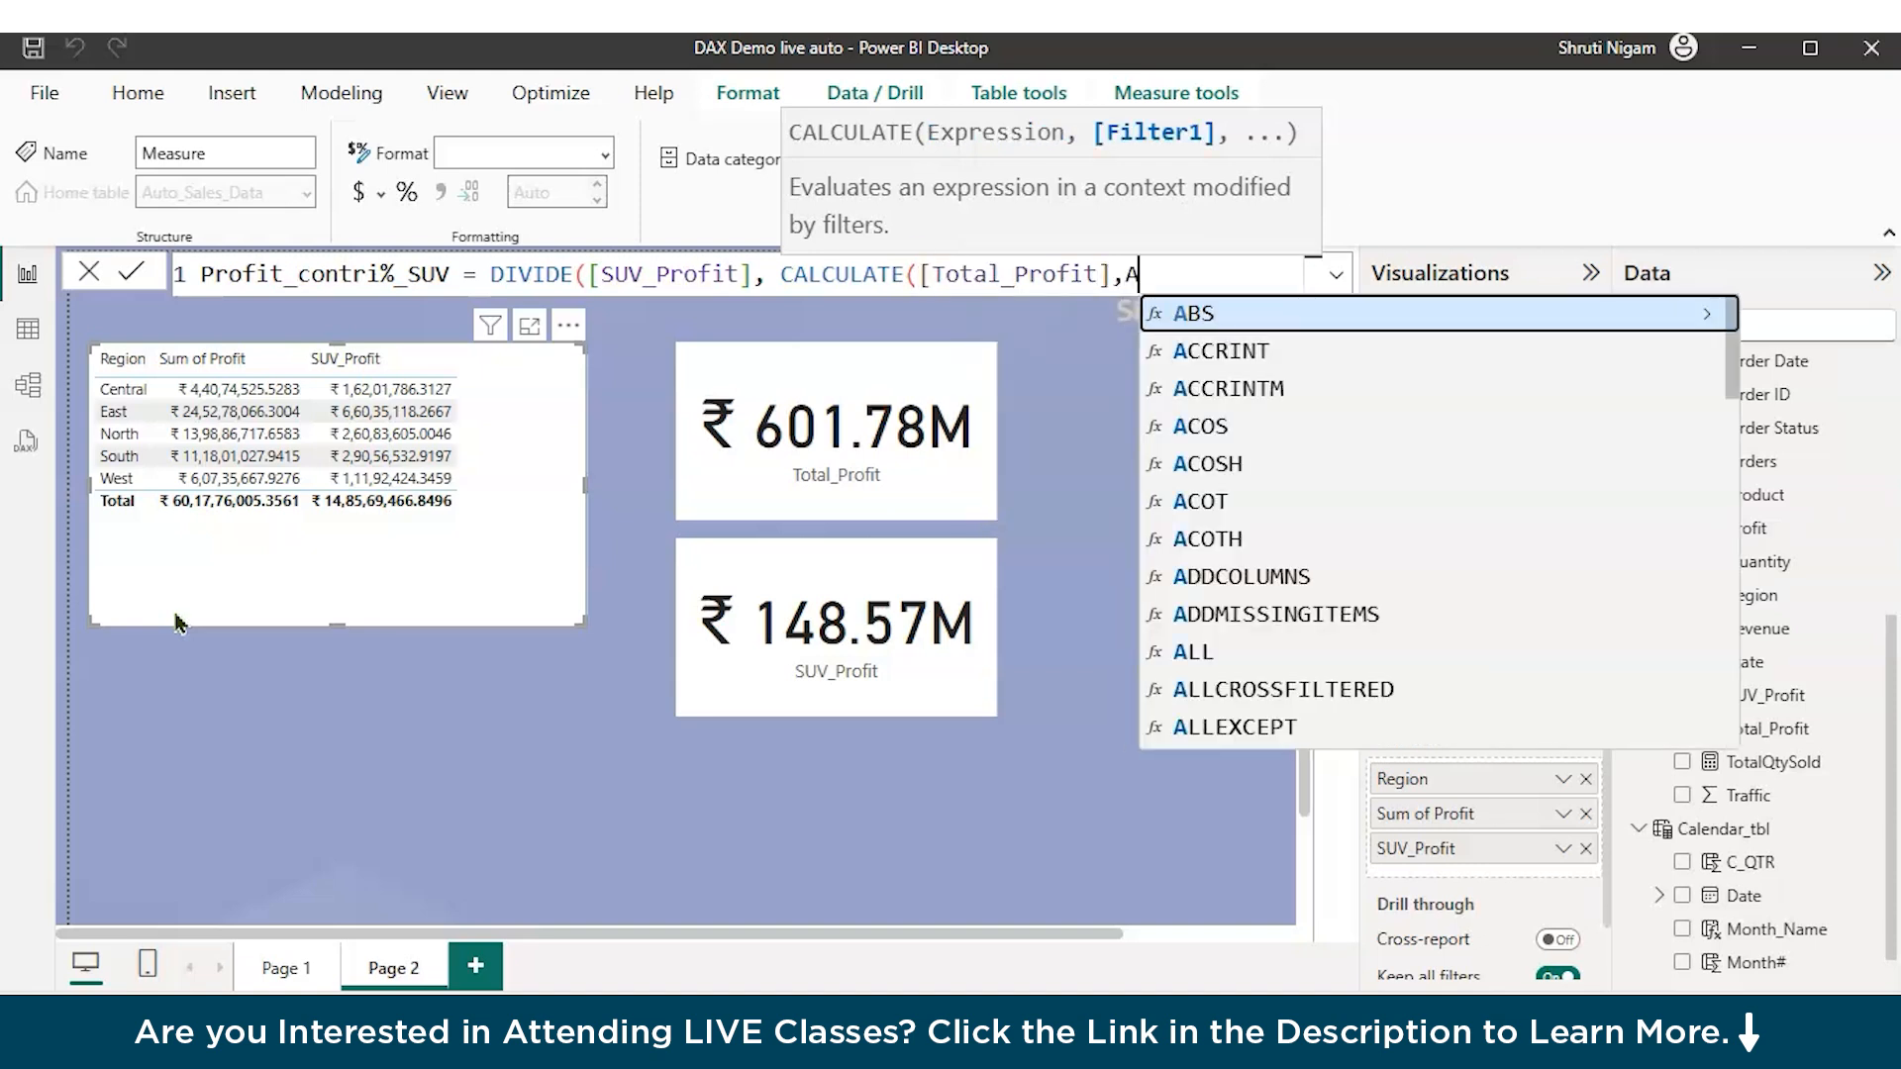
type("L")
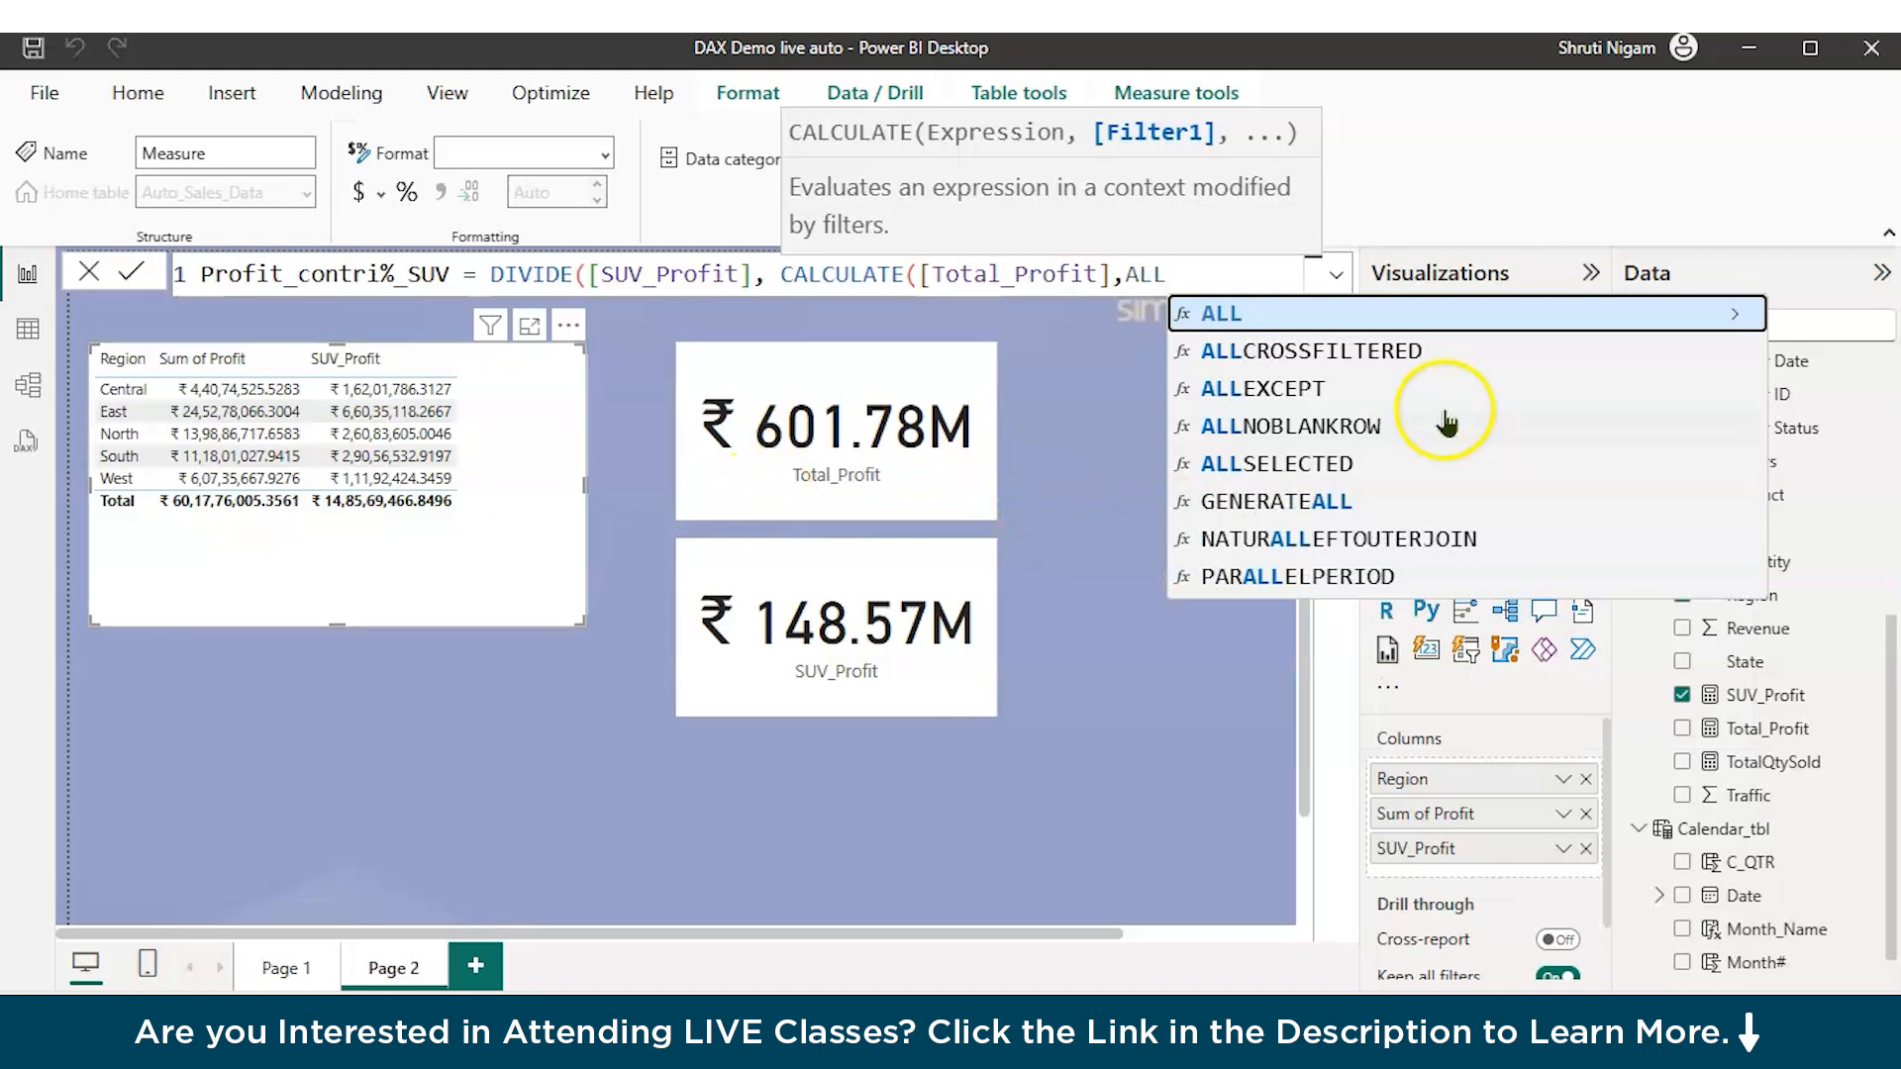
left_click(1735, 314)
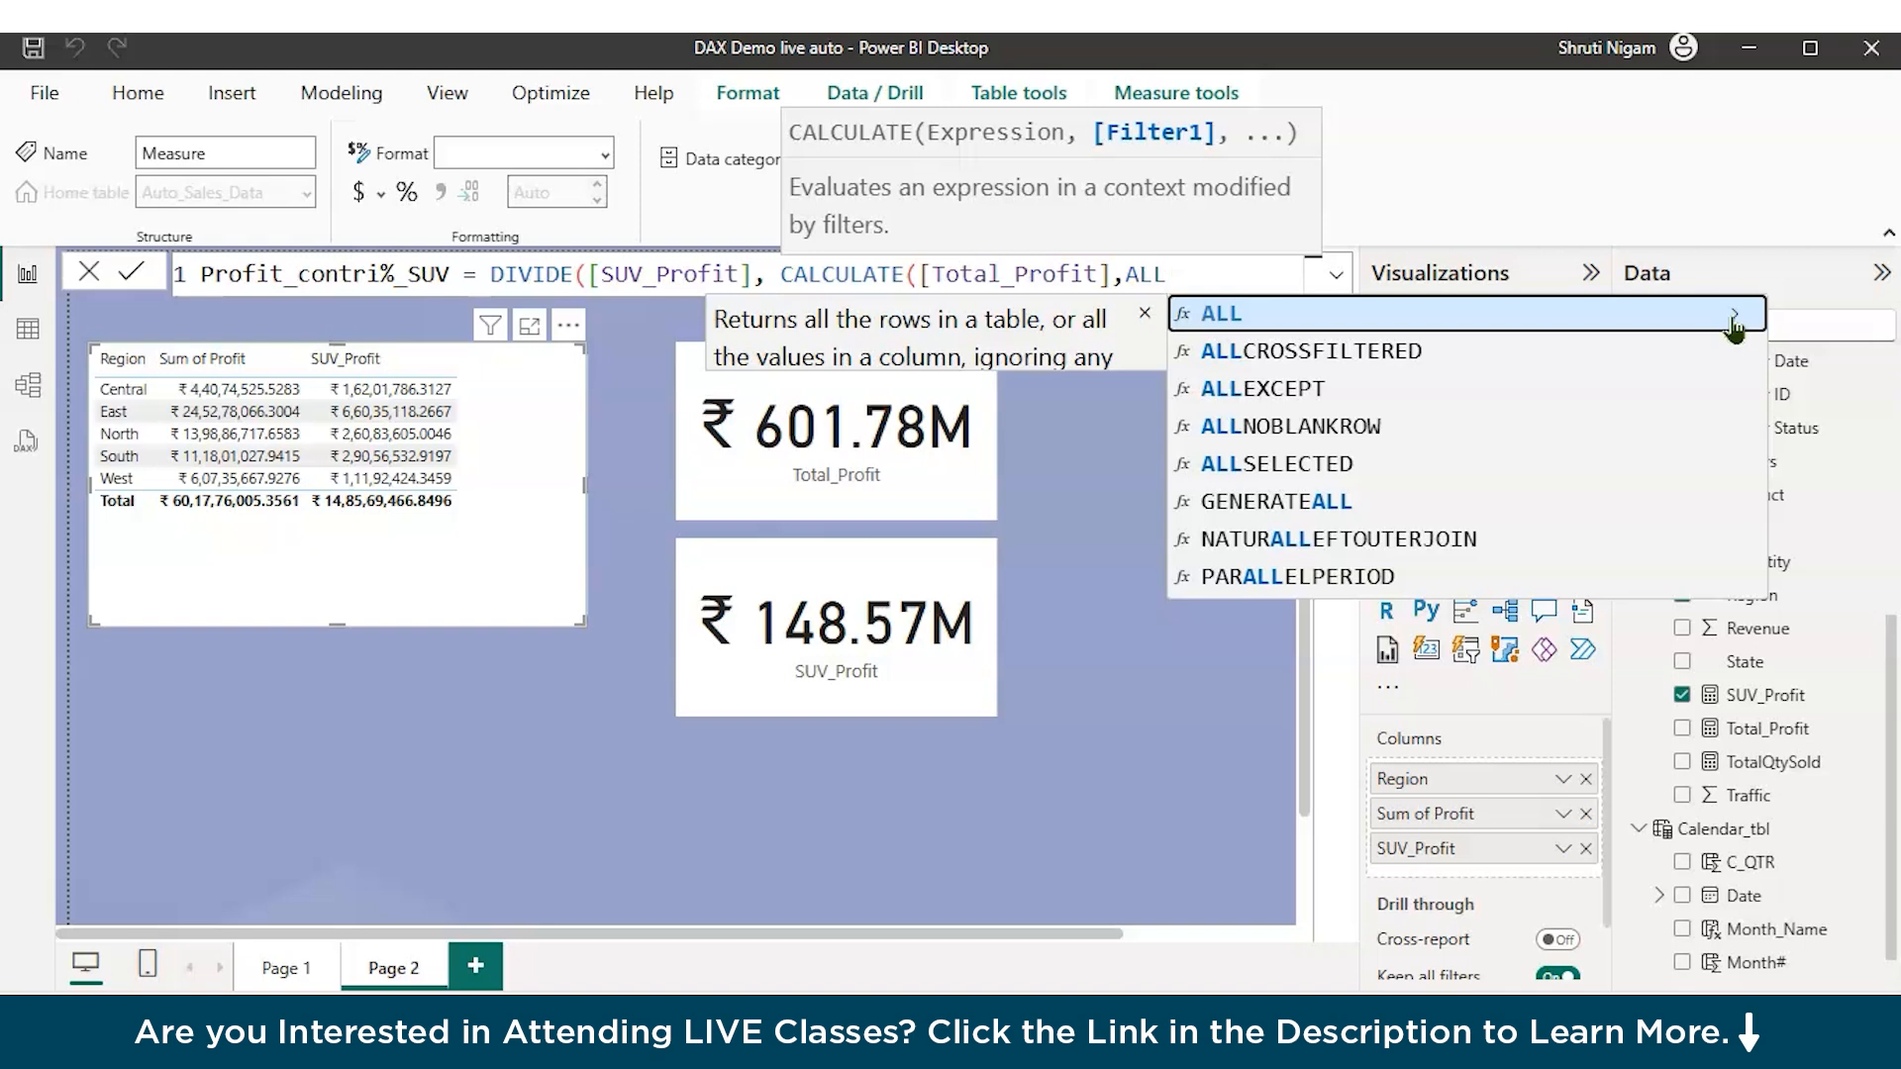
key("Tab")
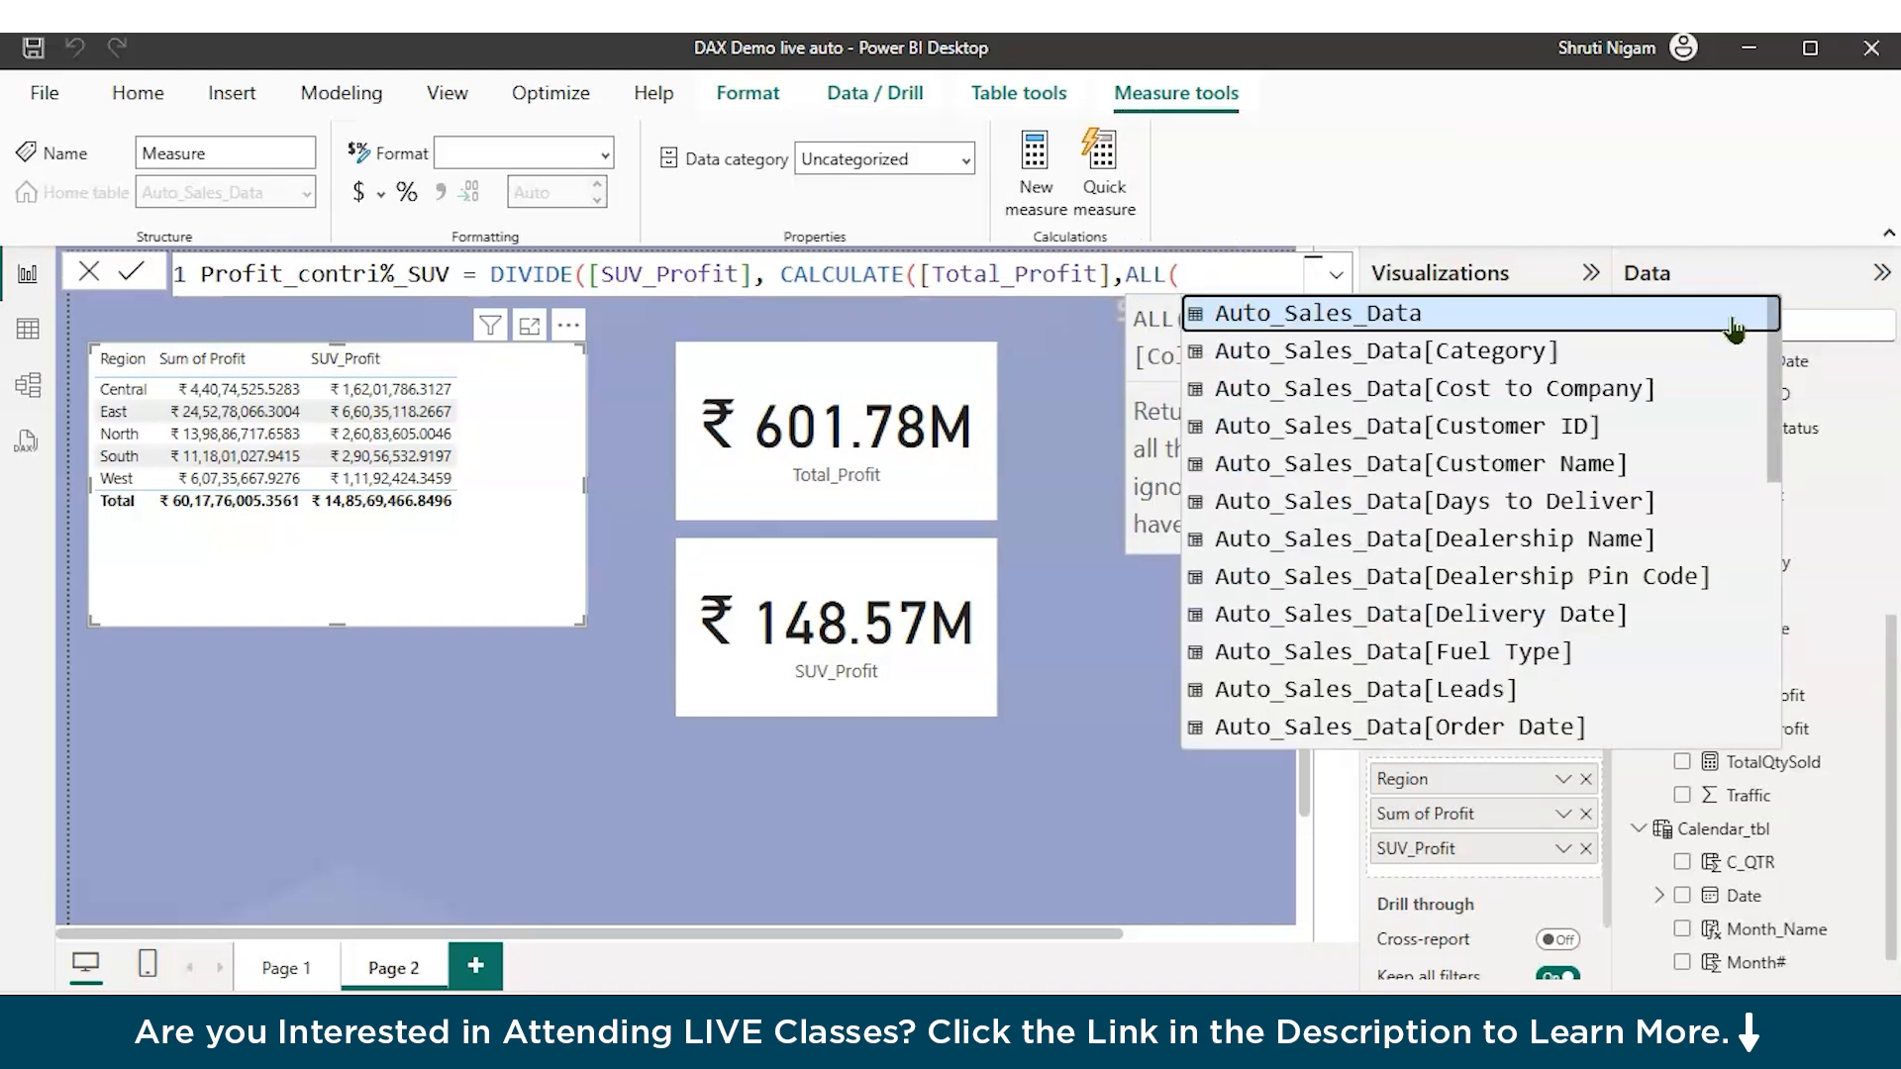
left_click(1733, 315)
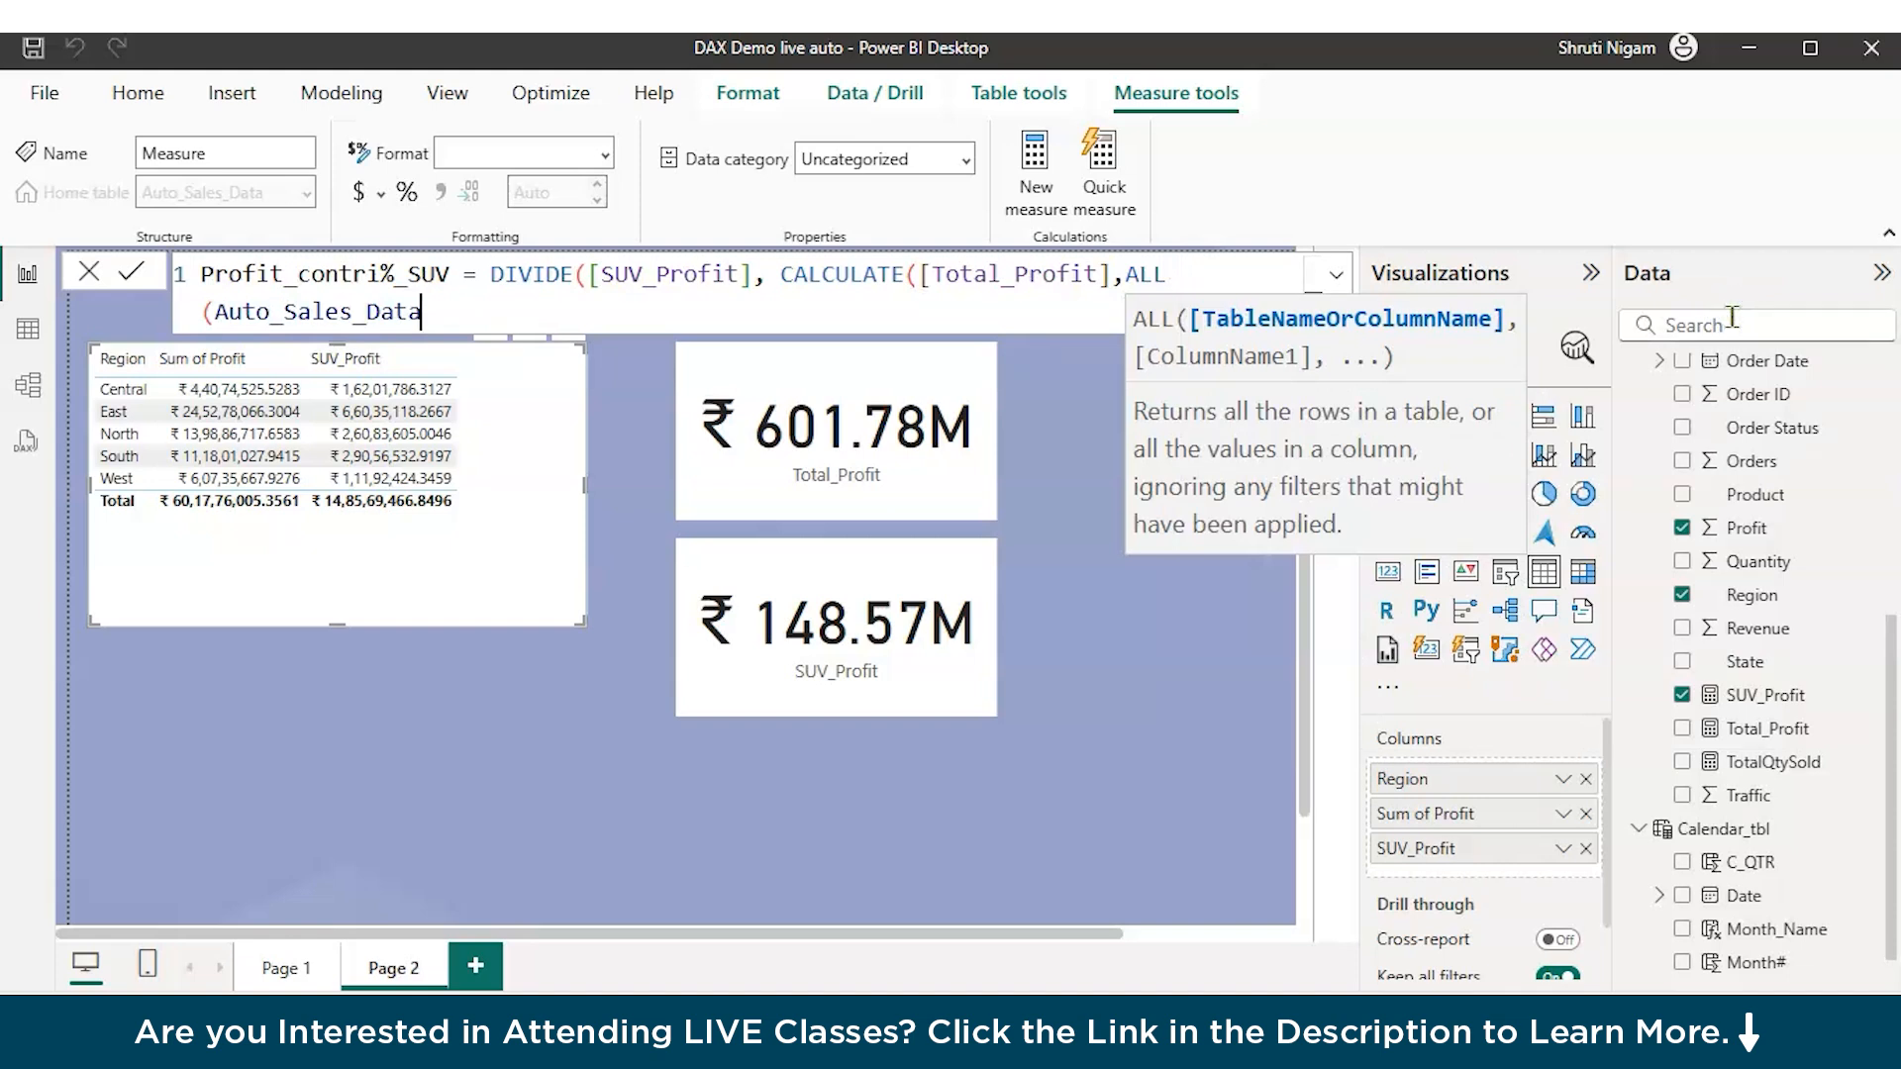
type(")")
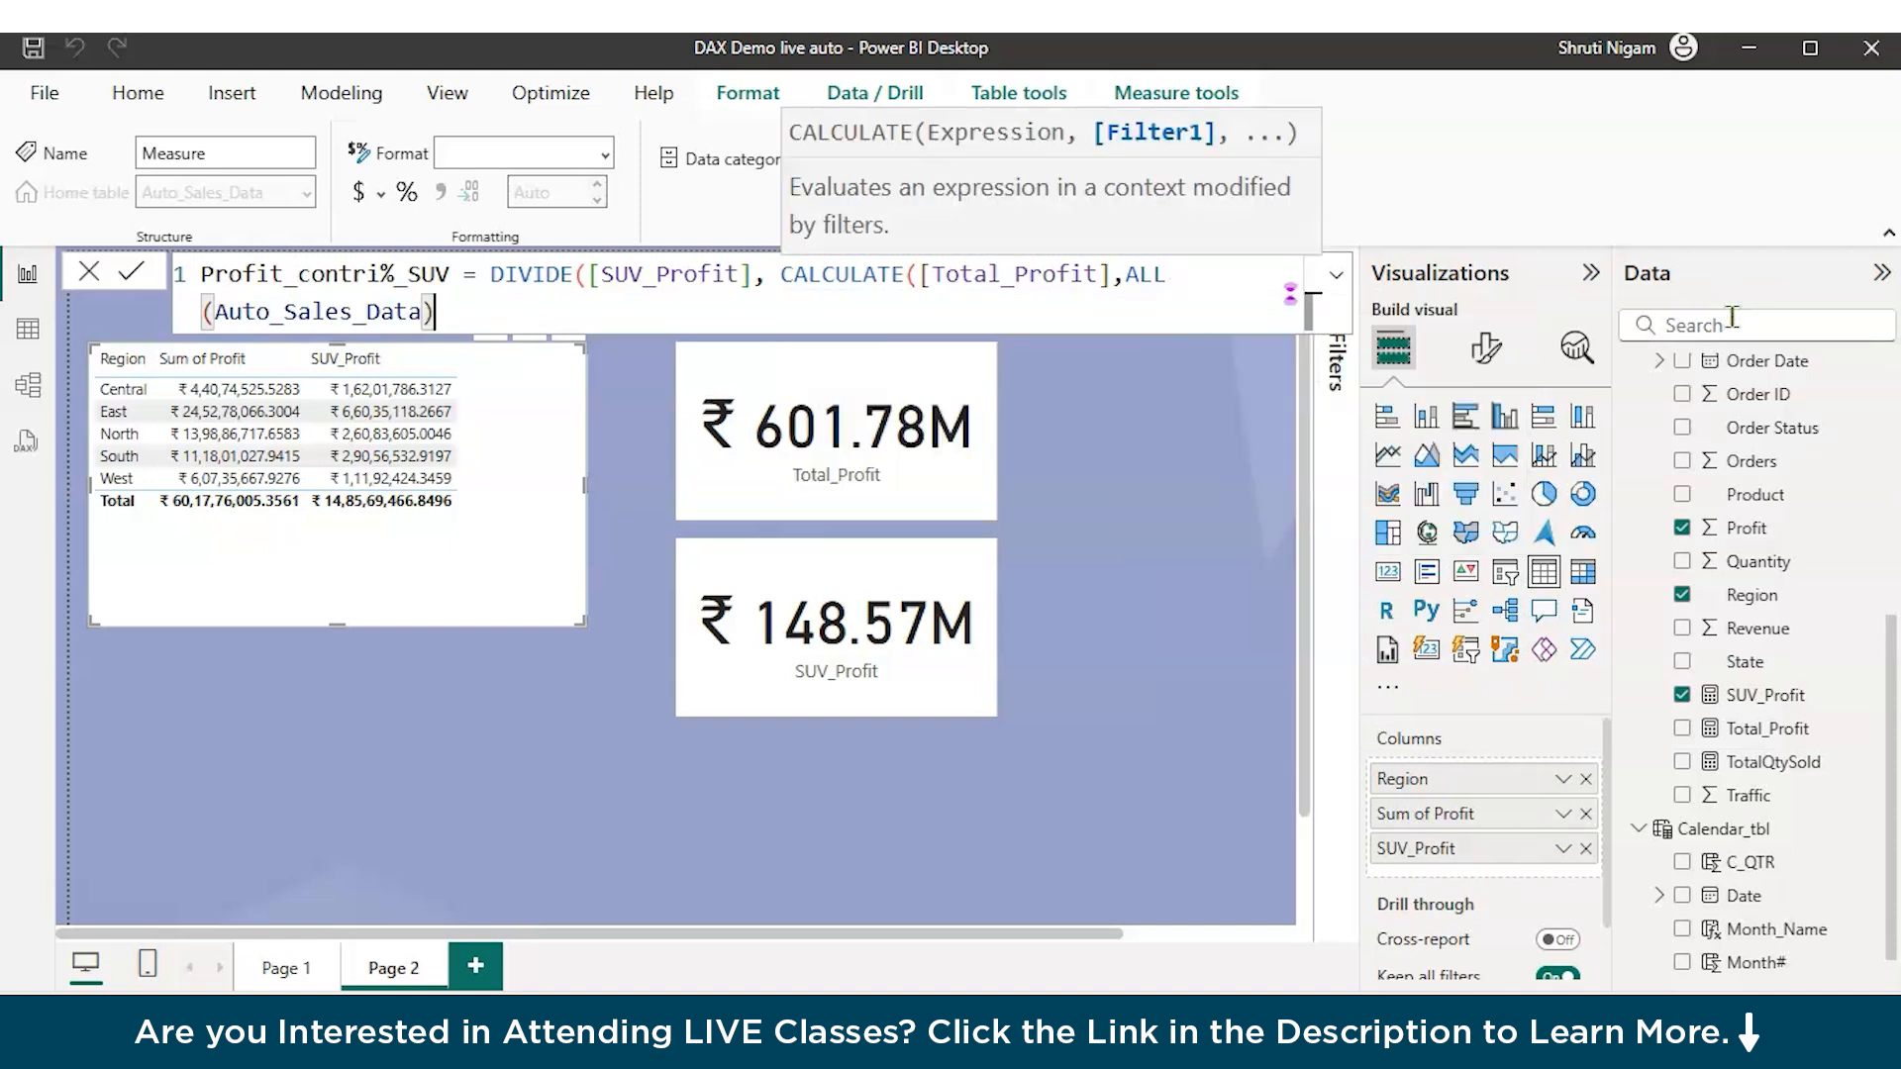
type(")")
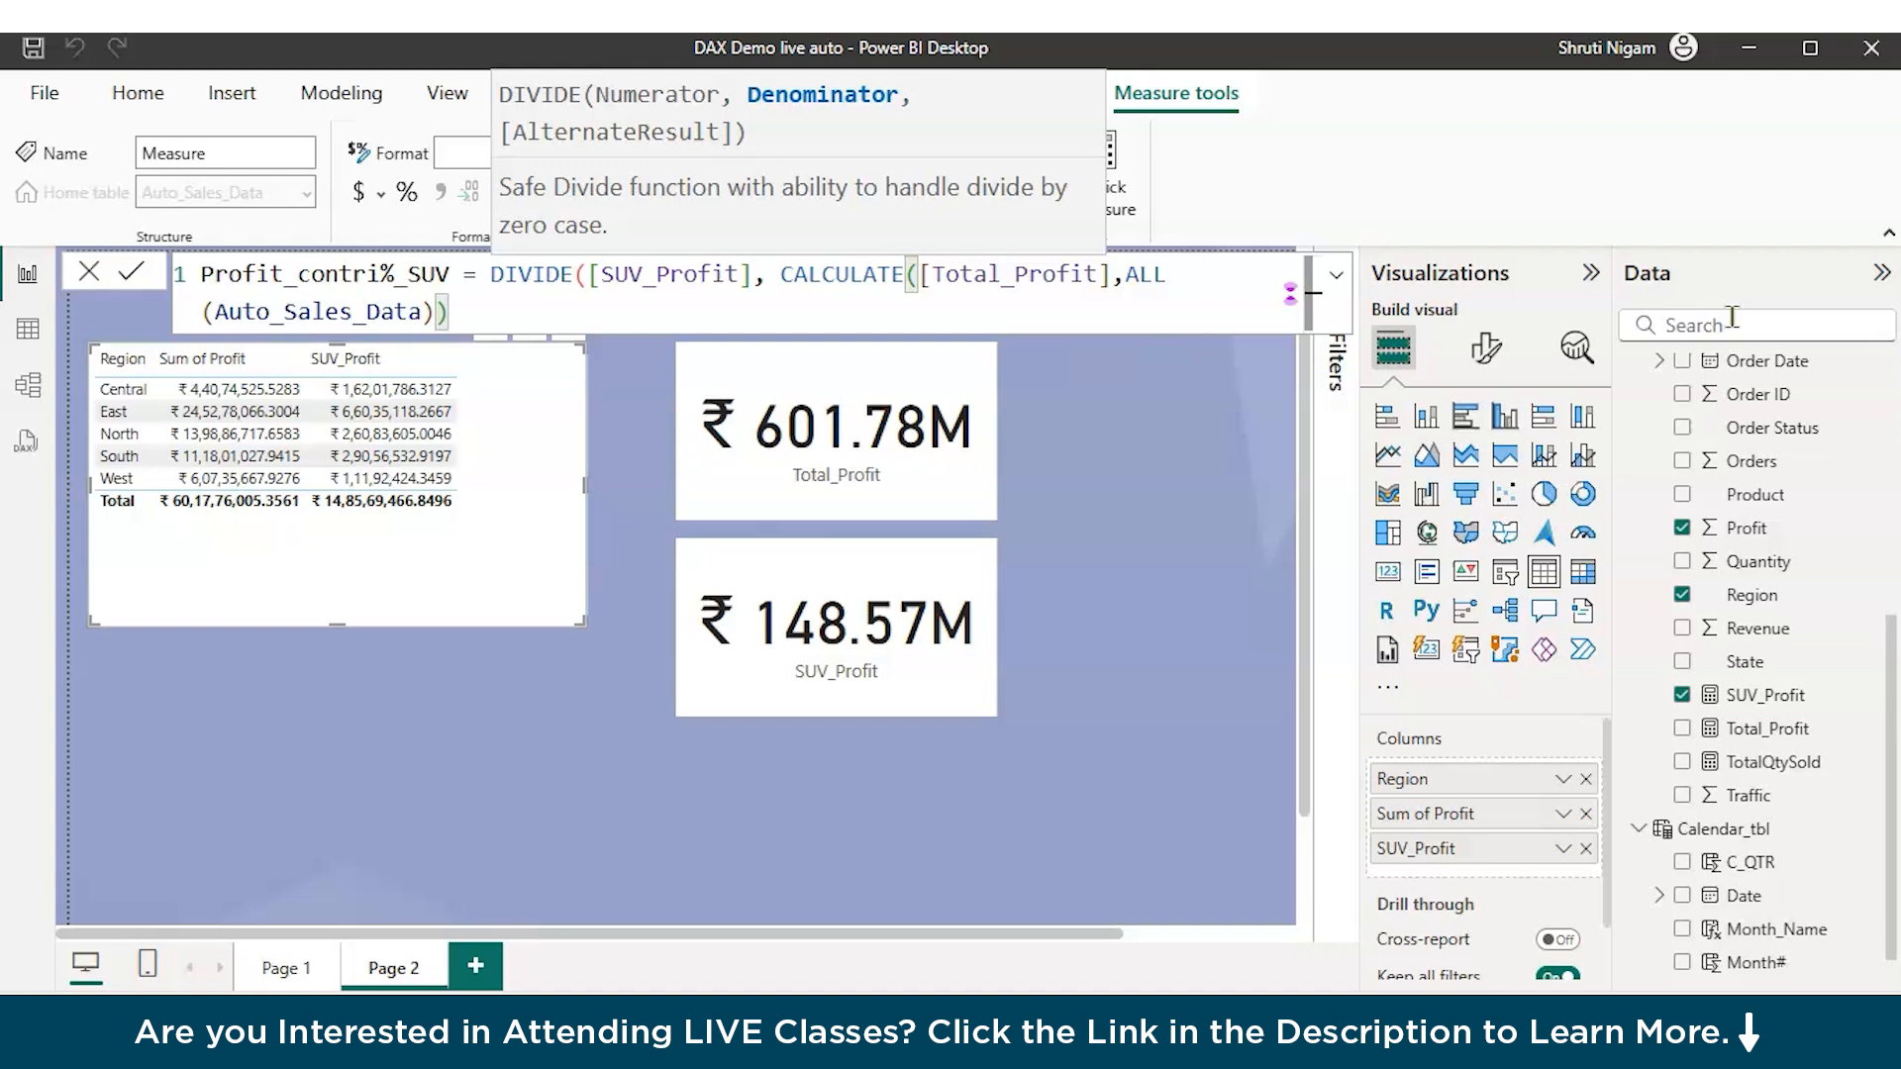
type(")")
left_click(127, 773)
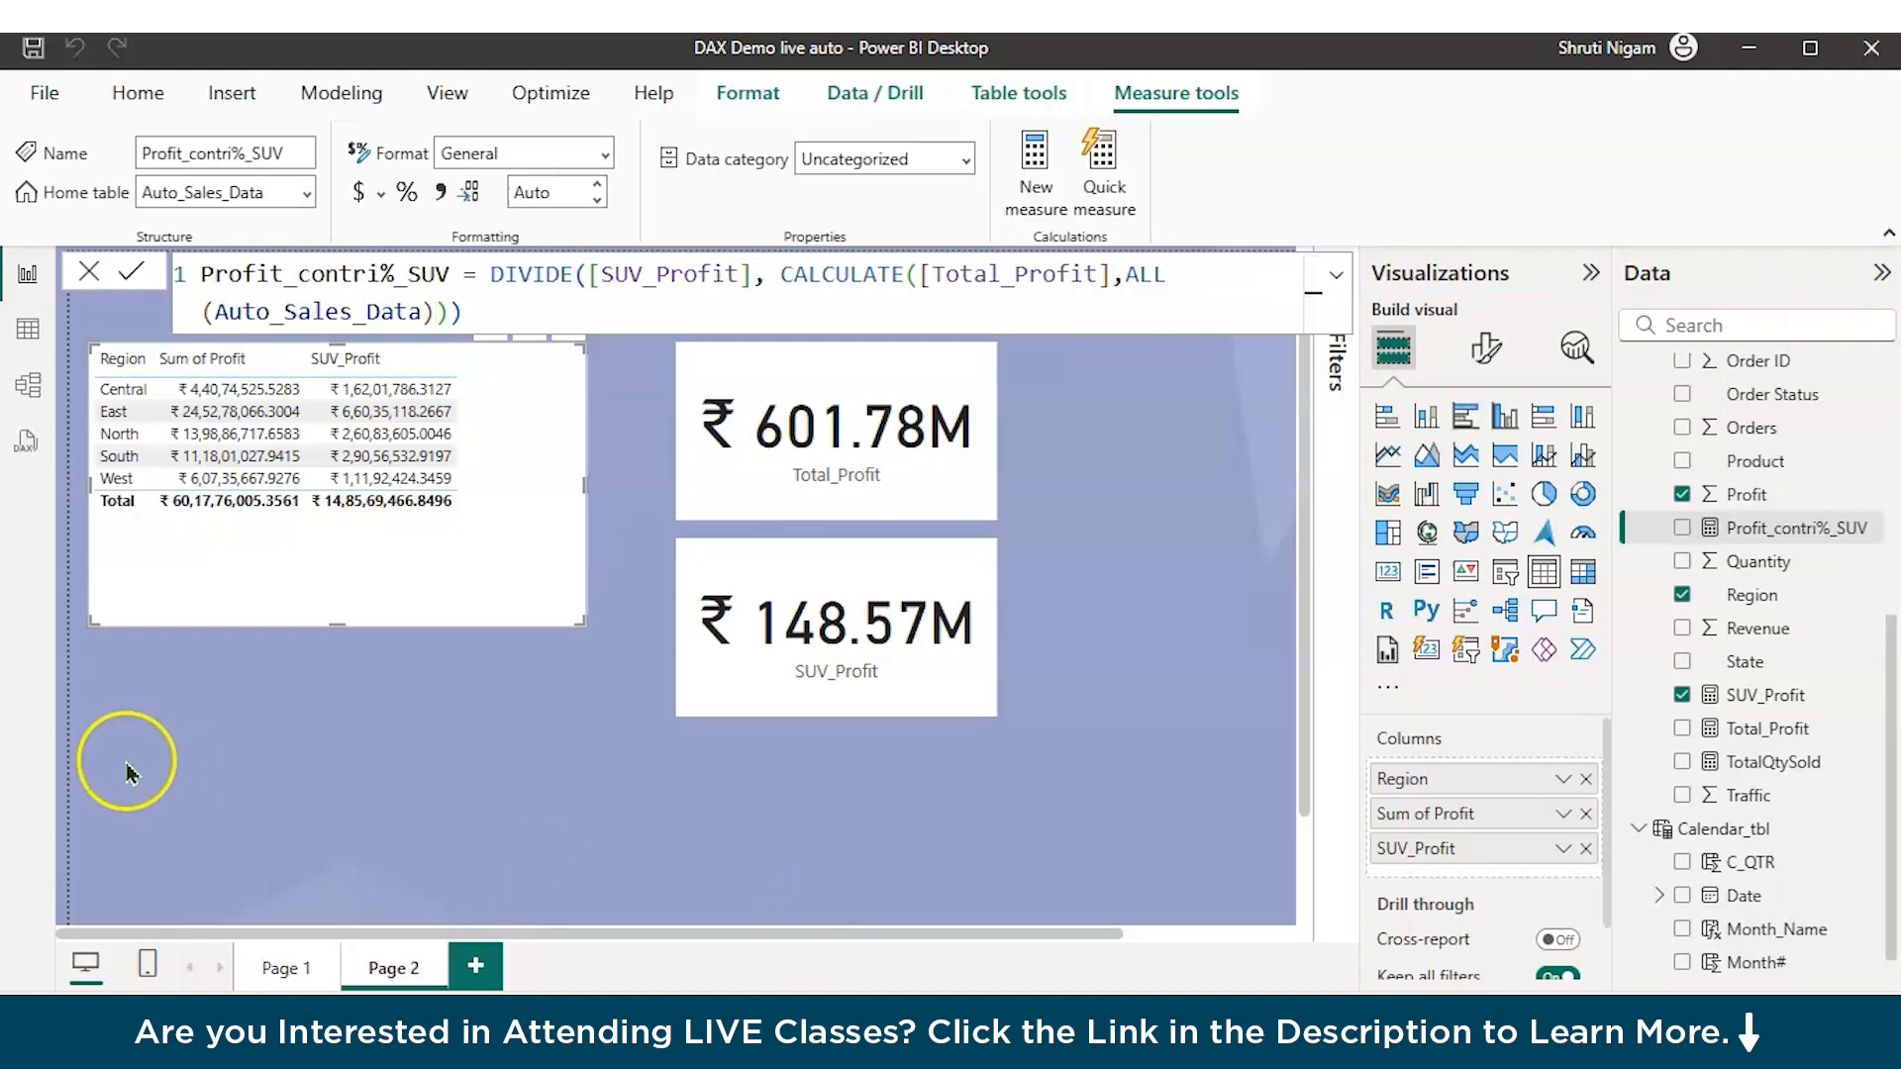
Step: Shrink the profit table visual to fit closely around its rows and deselect it
left_click_drag(580, 625, 515, 537)
left_click(339, 636)
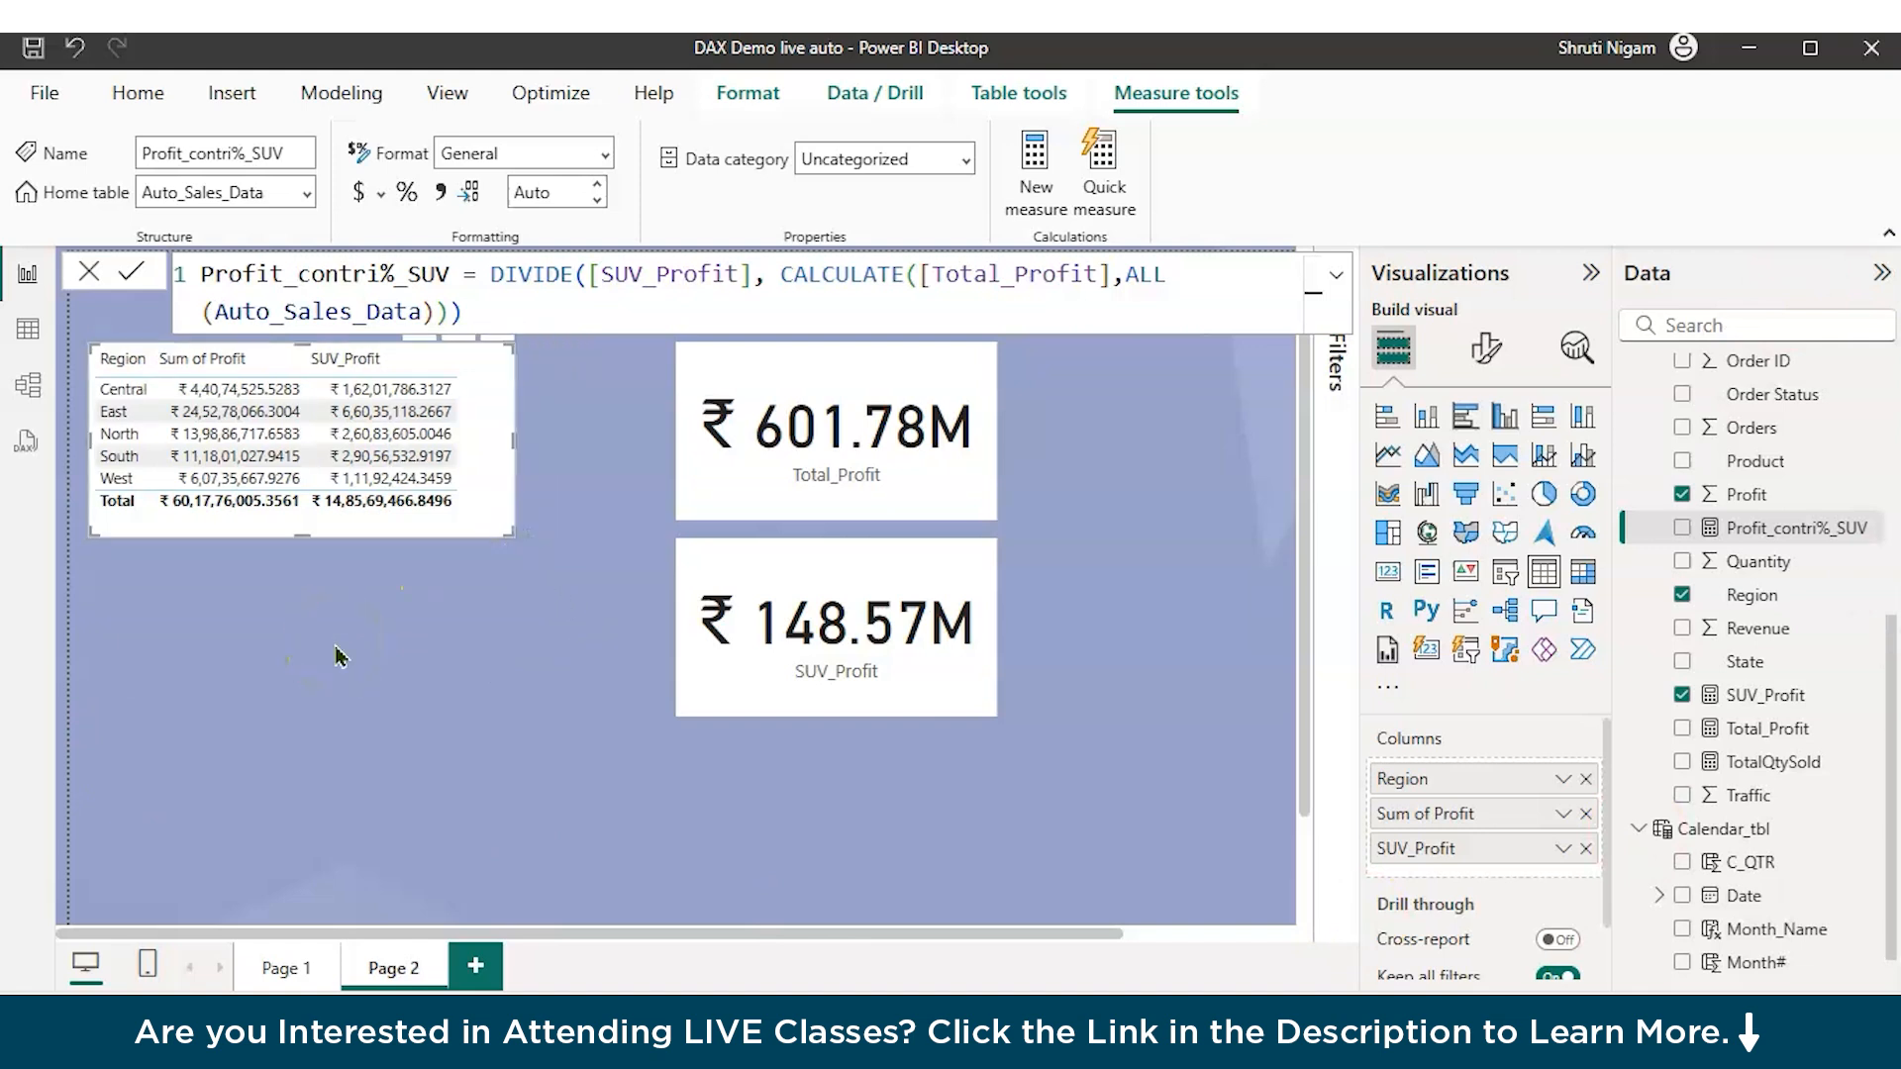
left_click(351, 624)
Step: Add a multi-row card beneath the profit table and show Profit_contri%_SUV in it
left_click(1426, 571)
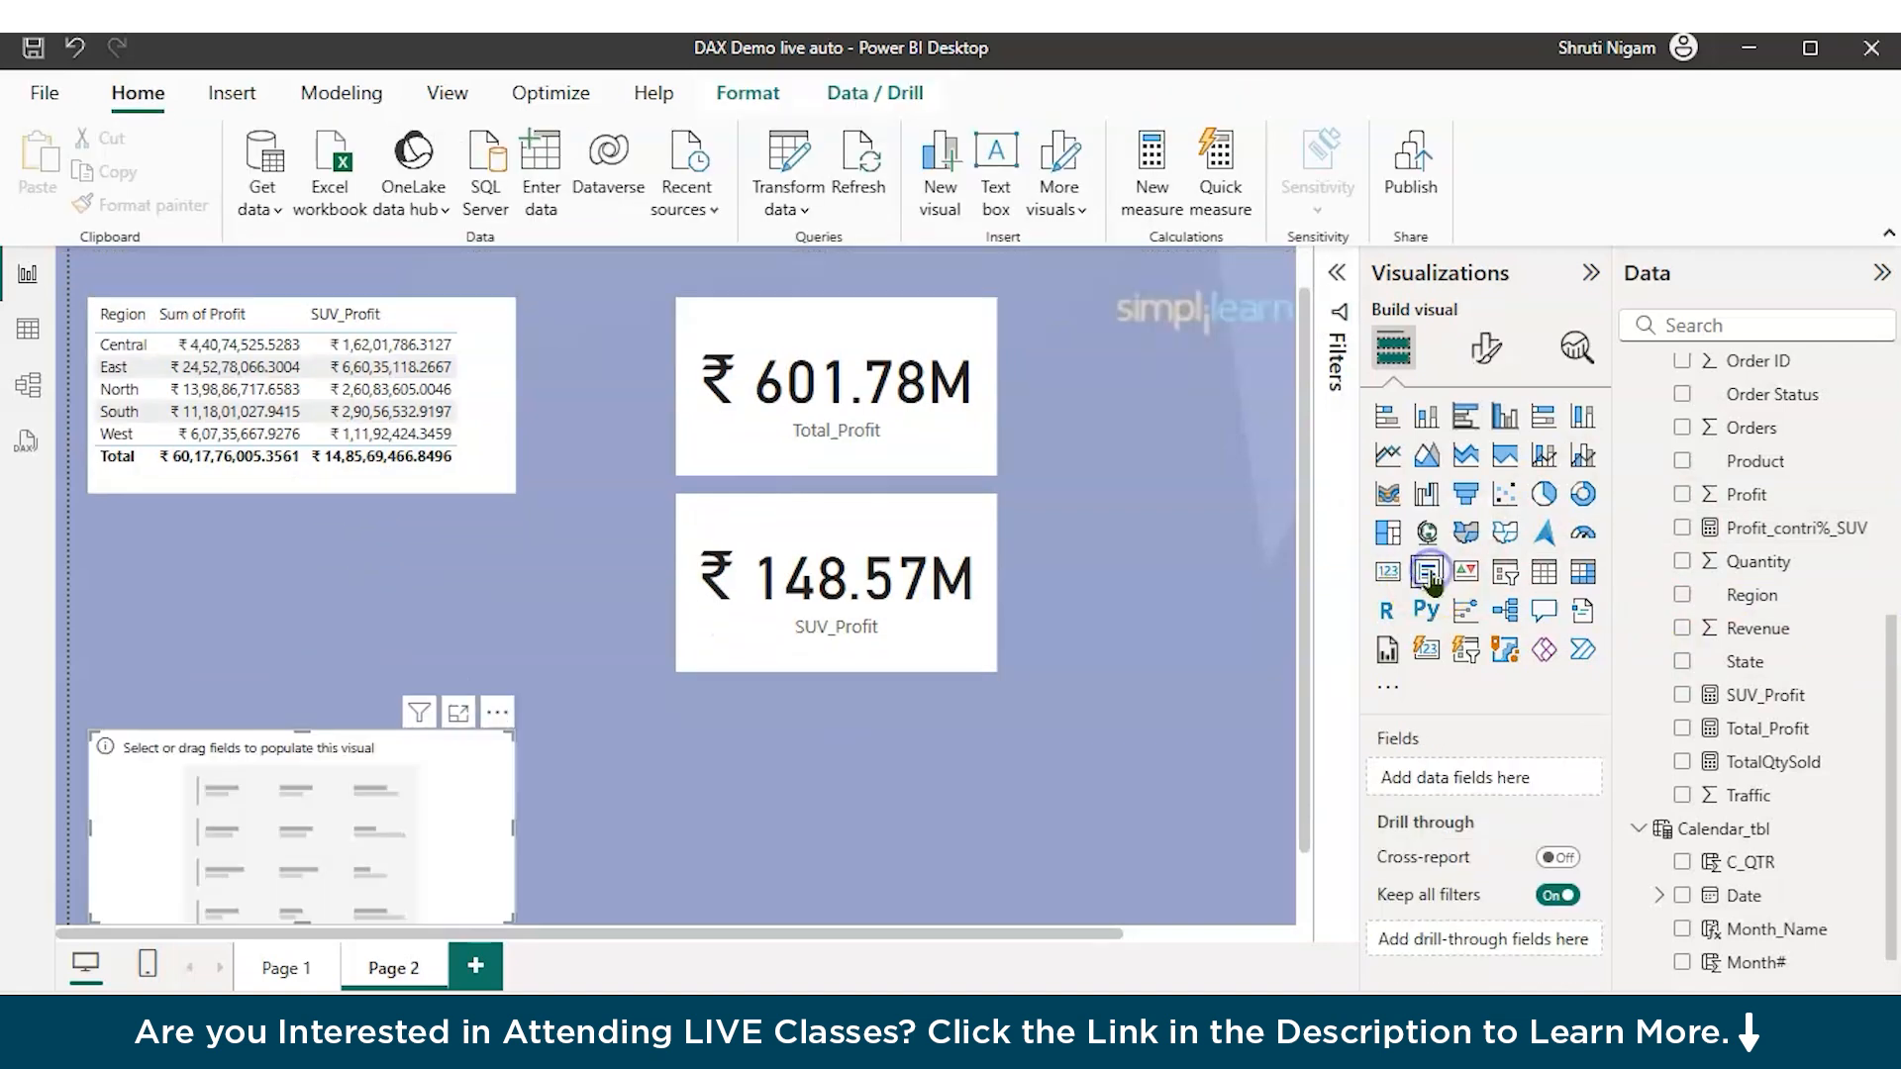
left_click_drag(396, 797, 414, 620)
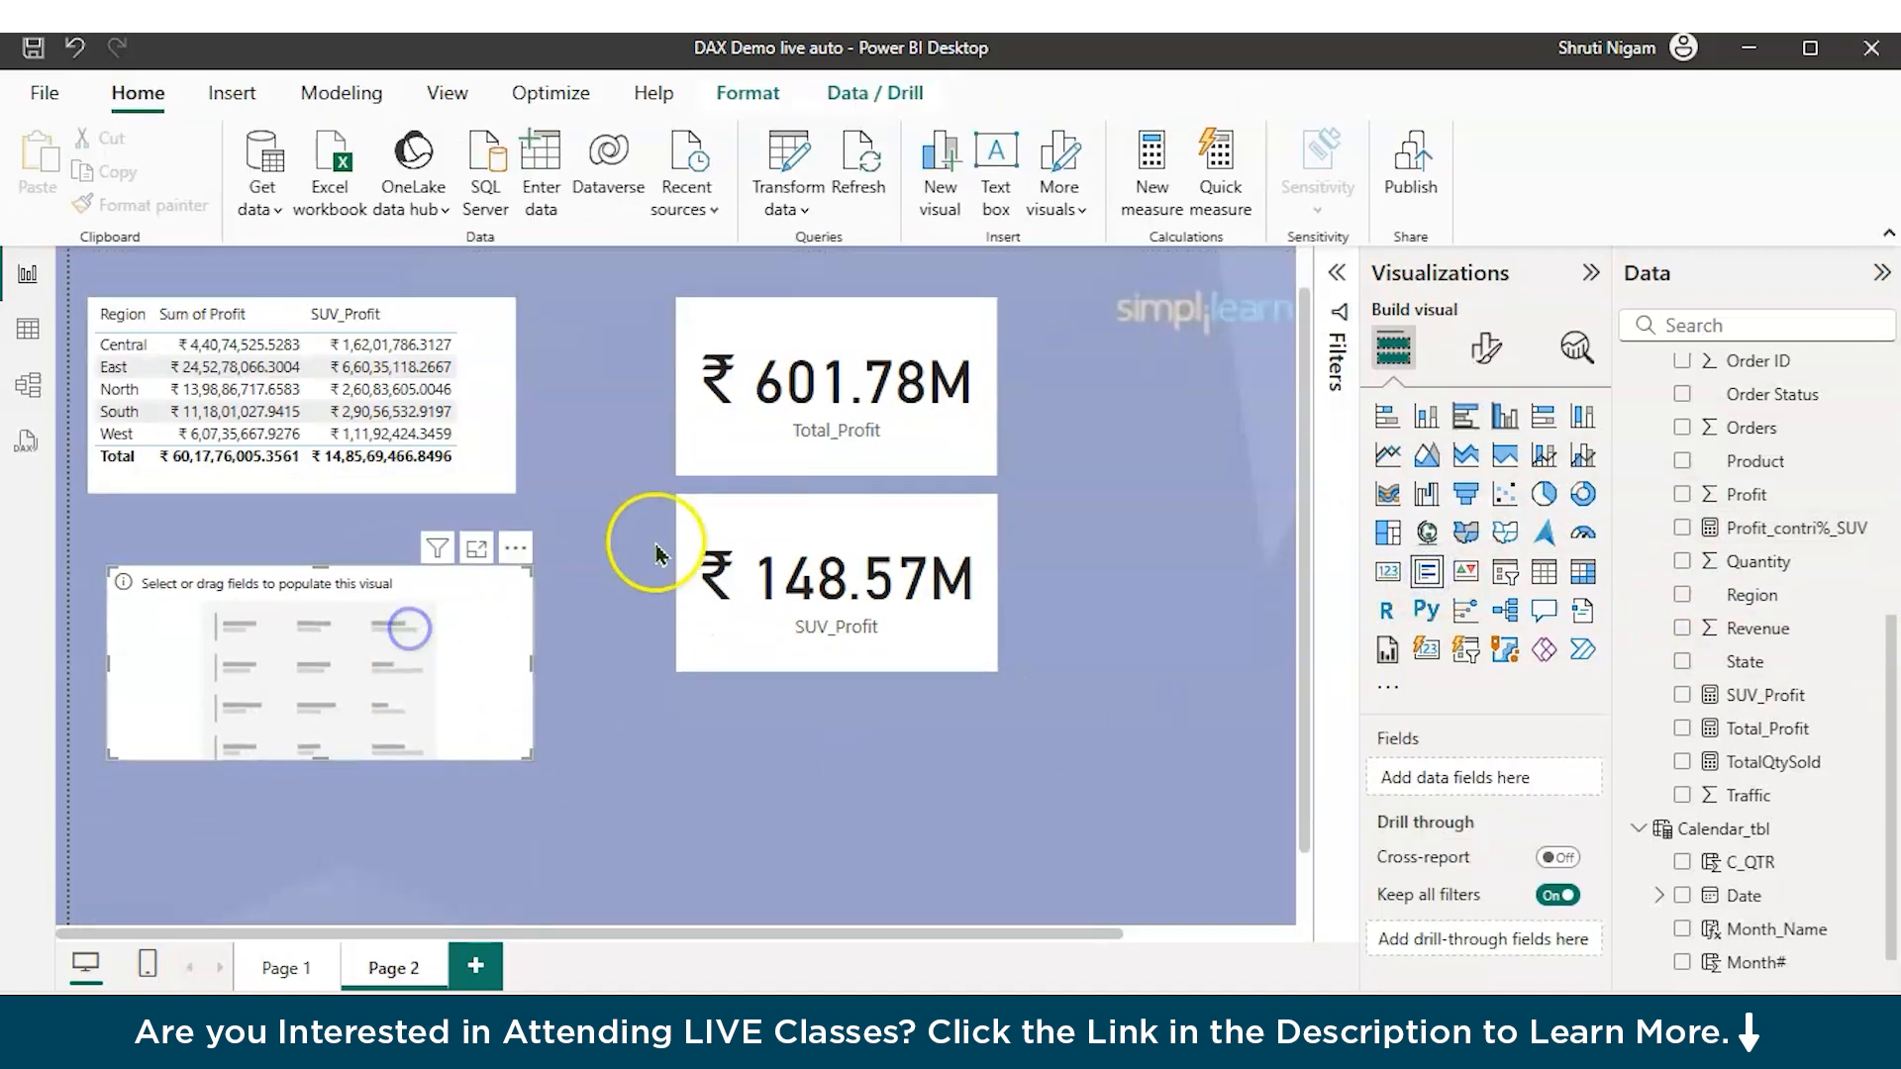
left_click(1683, 528)
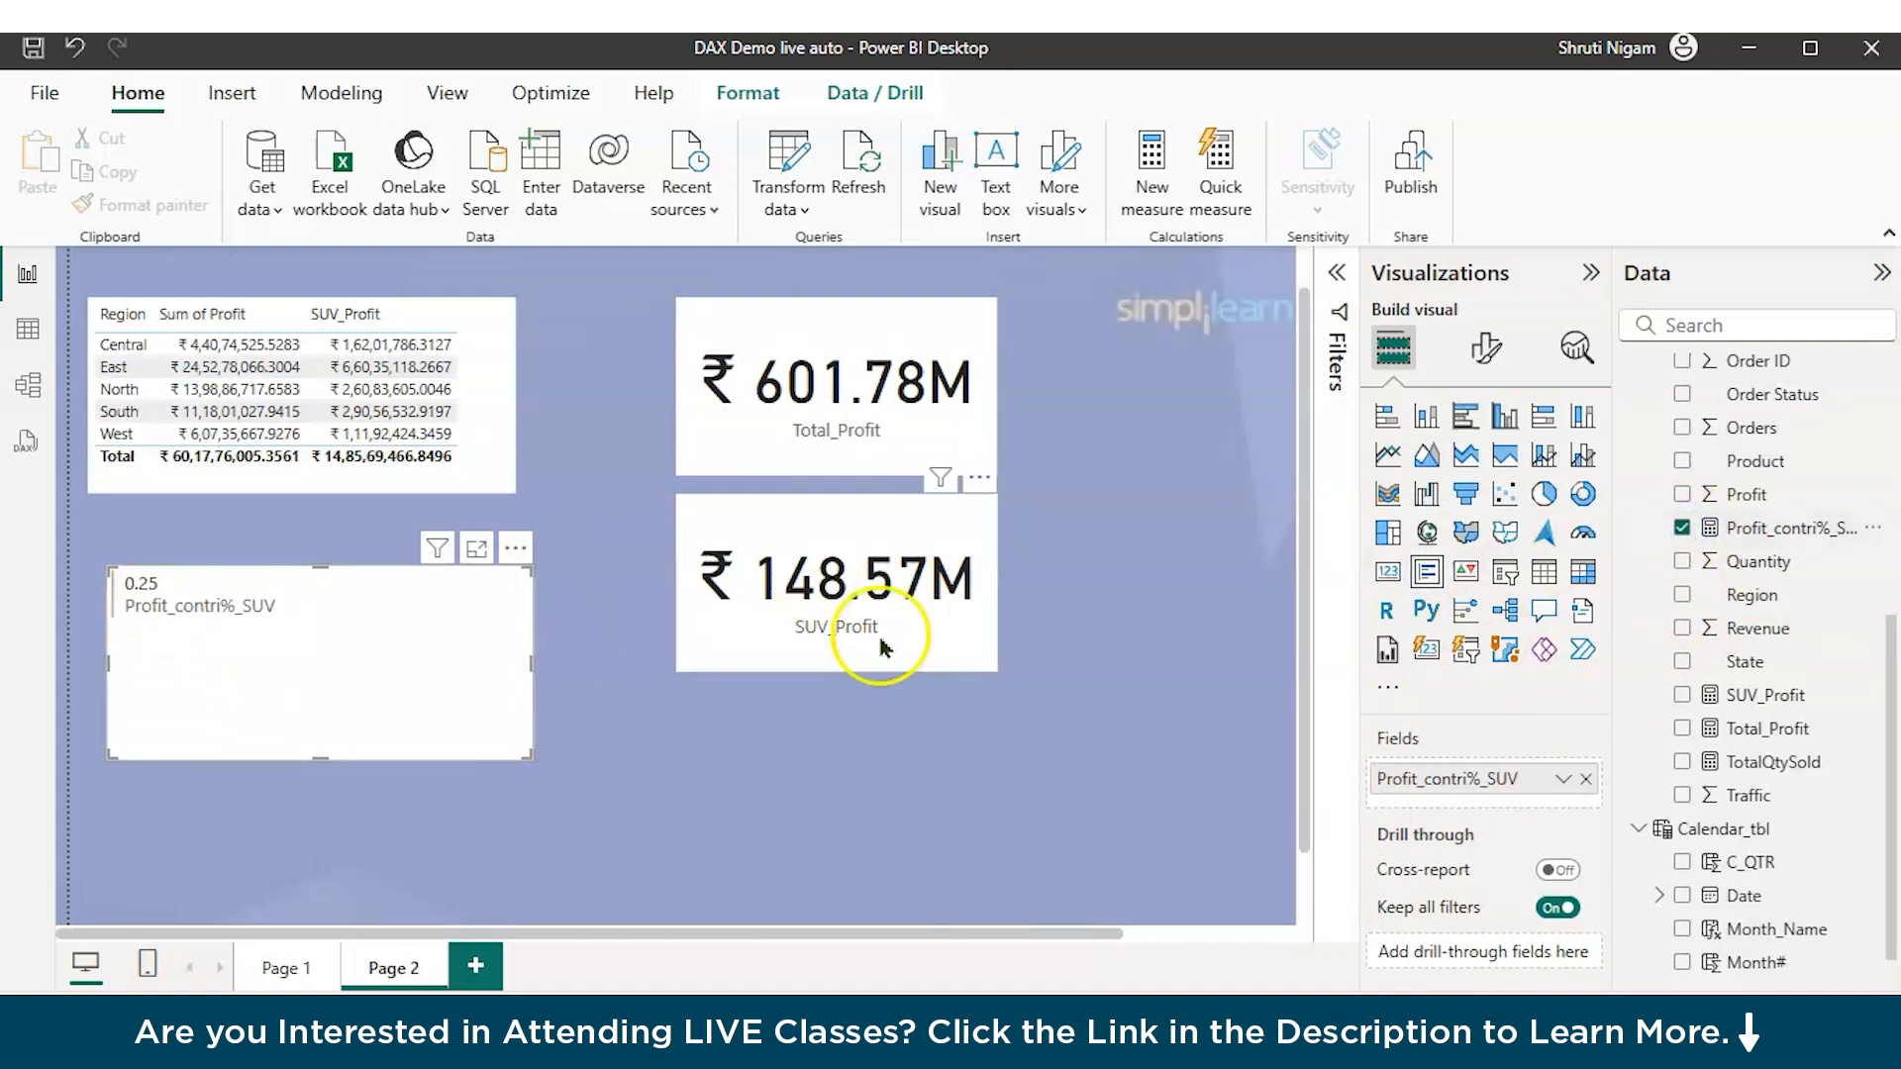
Step: Set the format of the Profit_contri%_SUV measure to Percentage
left_click(1746, 534)
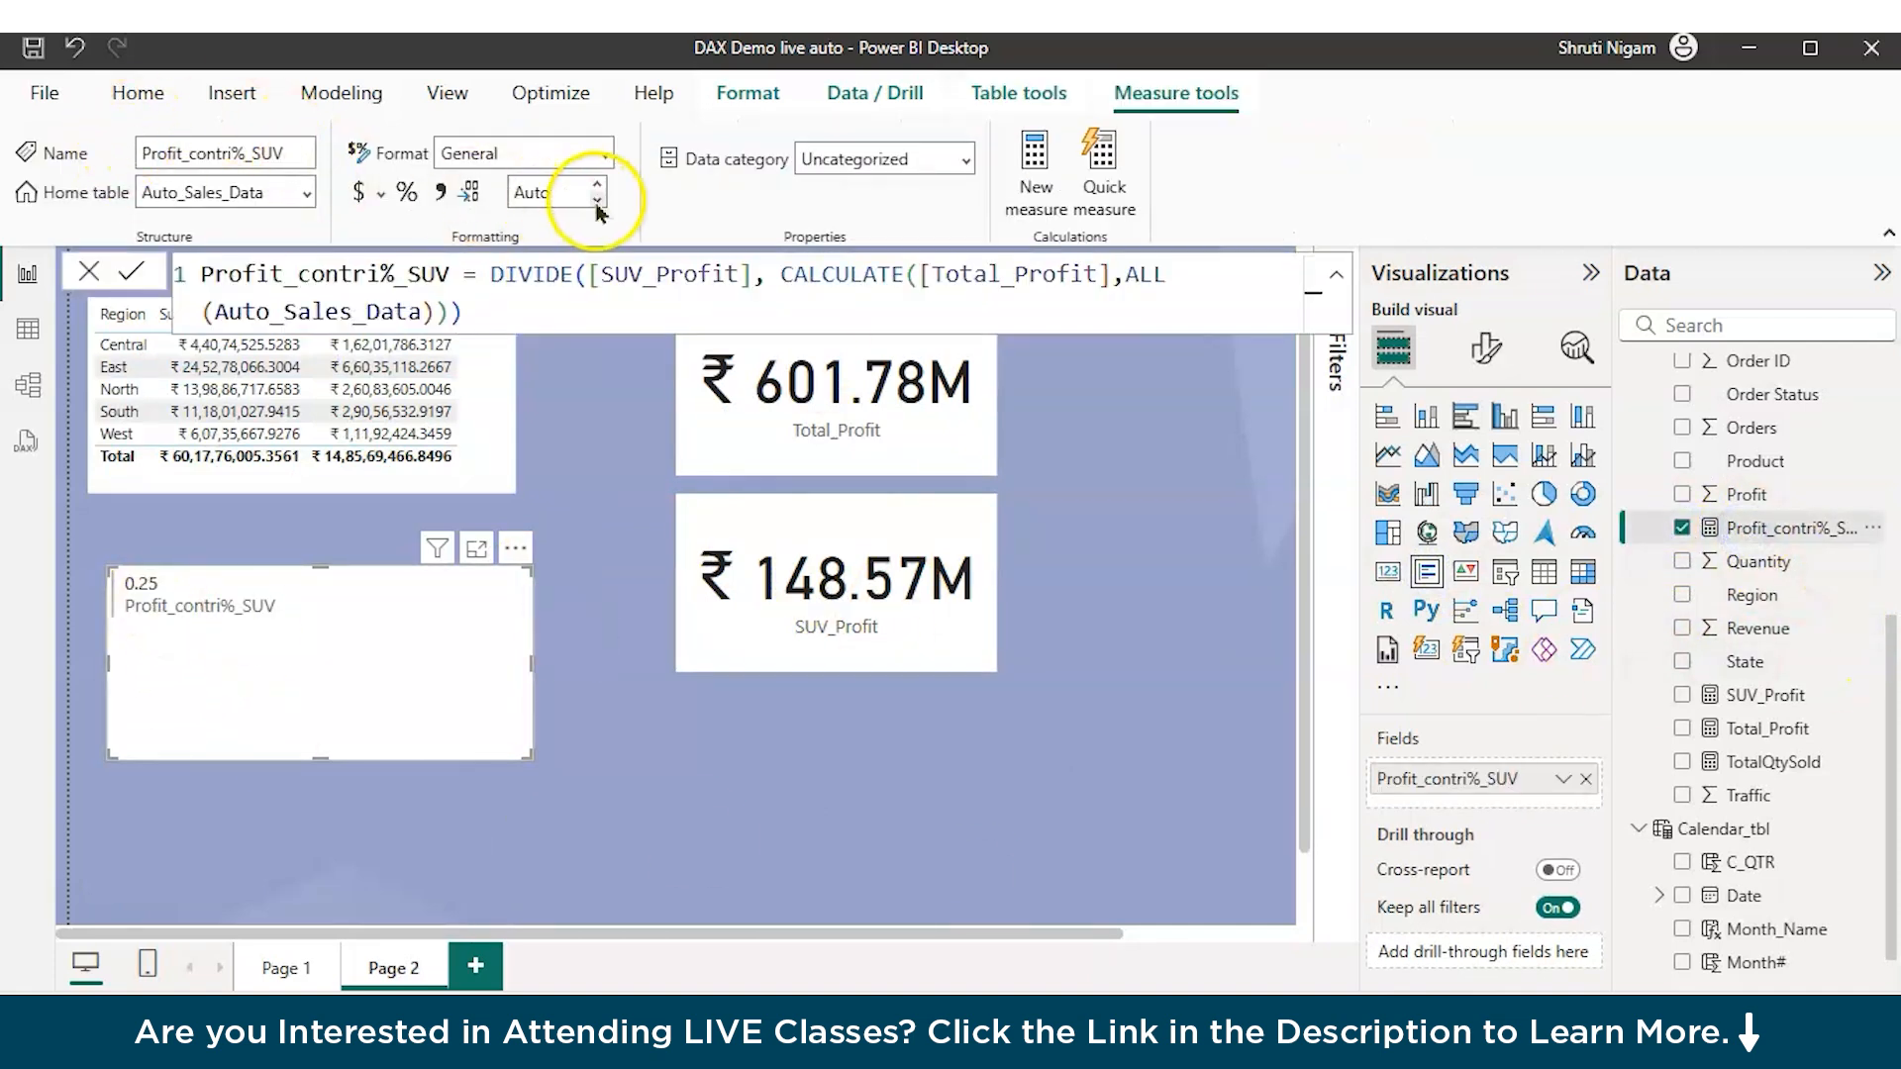
left_click(606, 156)
left_click(514, 349)
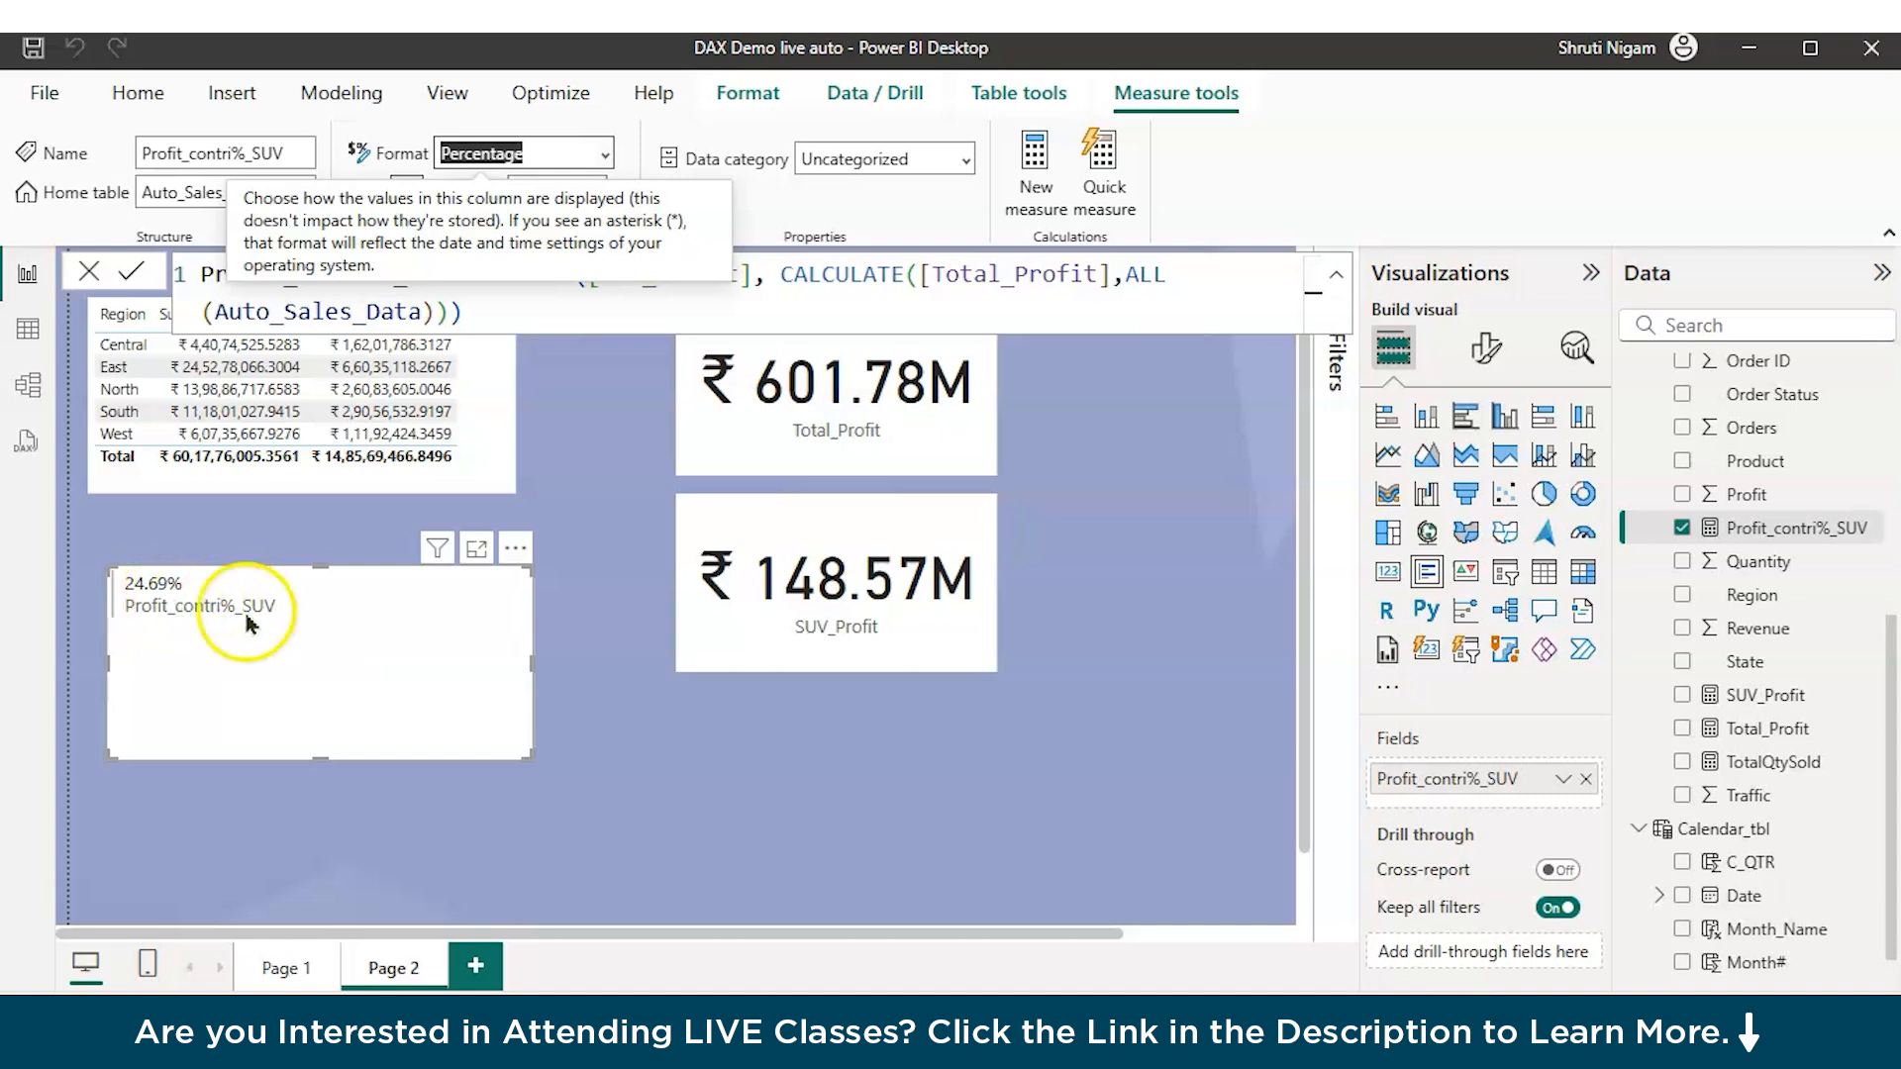
Step: Convert the Profit_contri%_SUV card to a table, try splitting it by Category, and use Fuel Type instead
left_click(1545, 571)
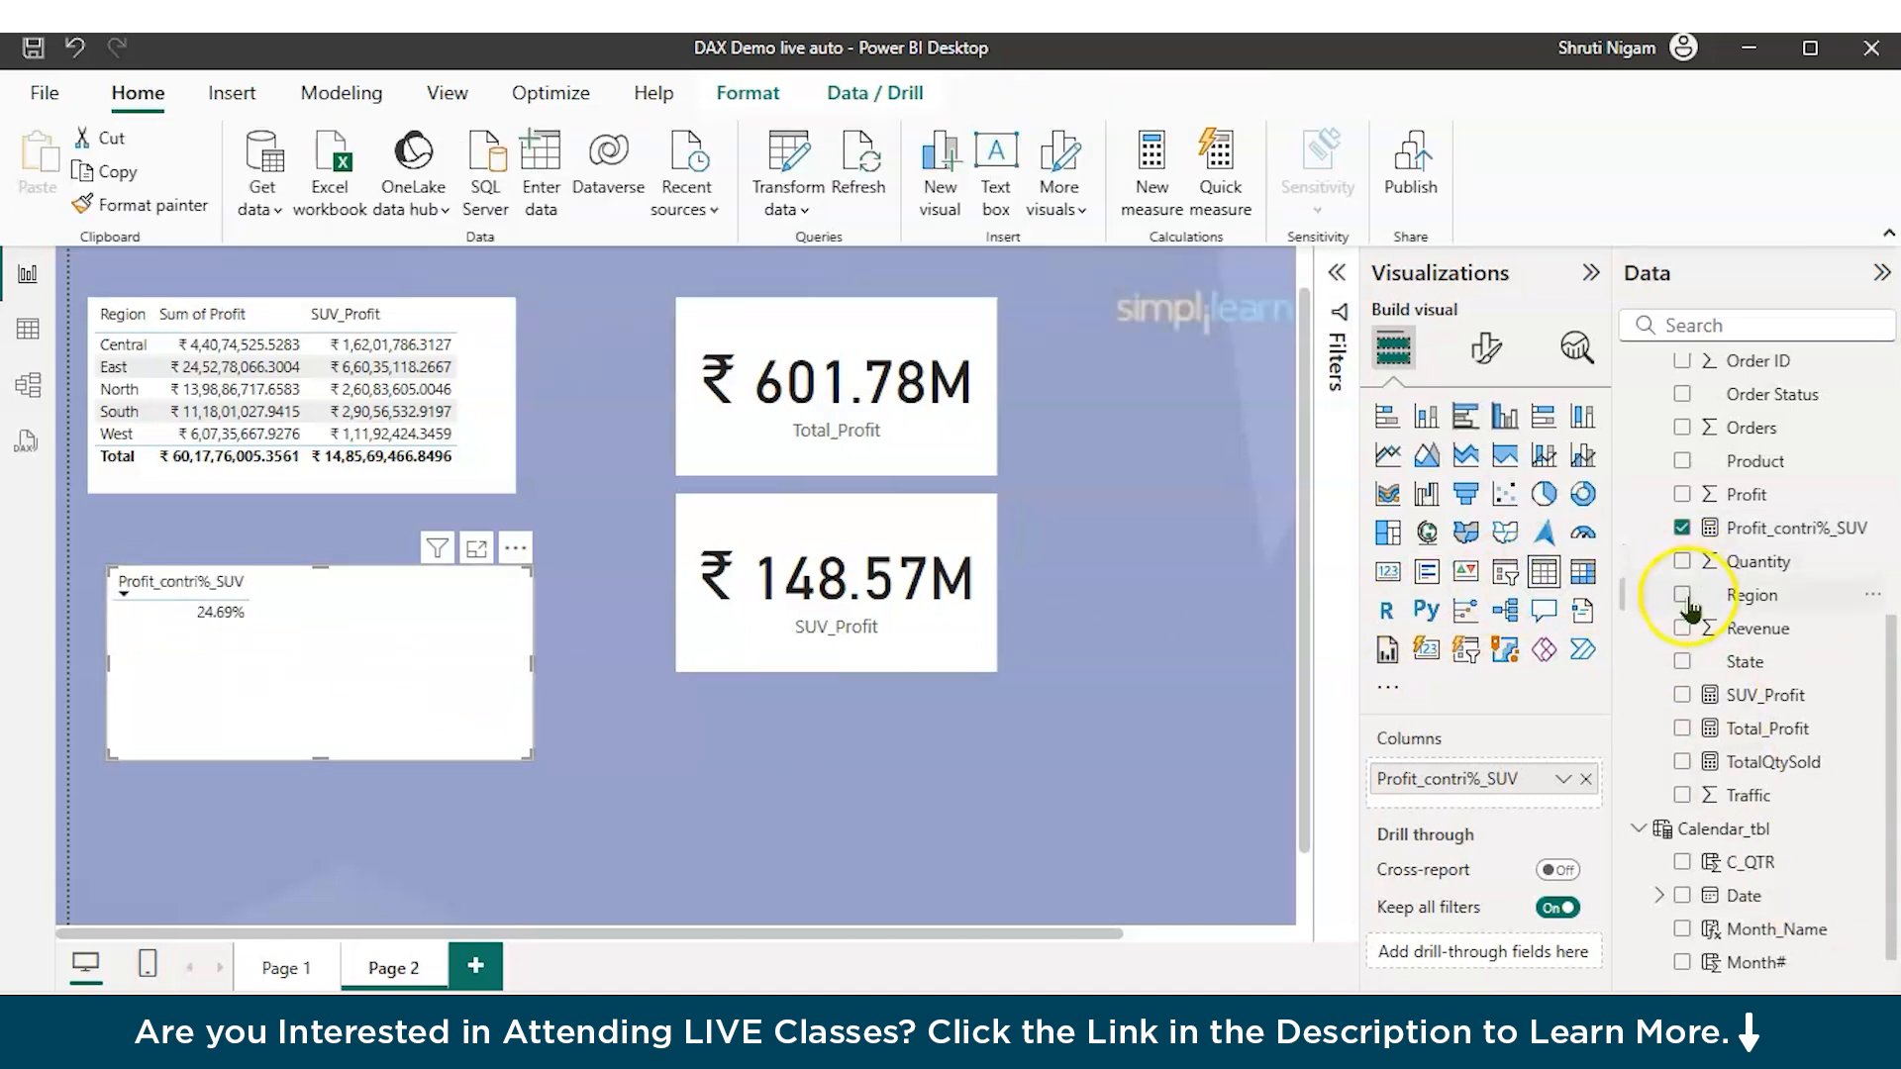
scroll(1703, 471, "up", 5)
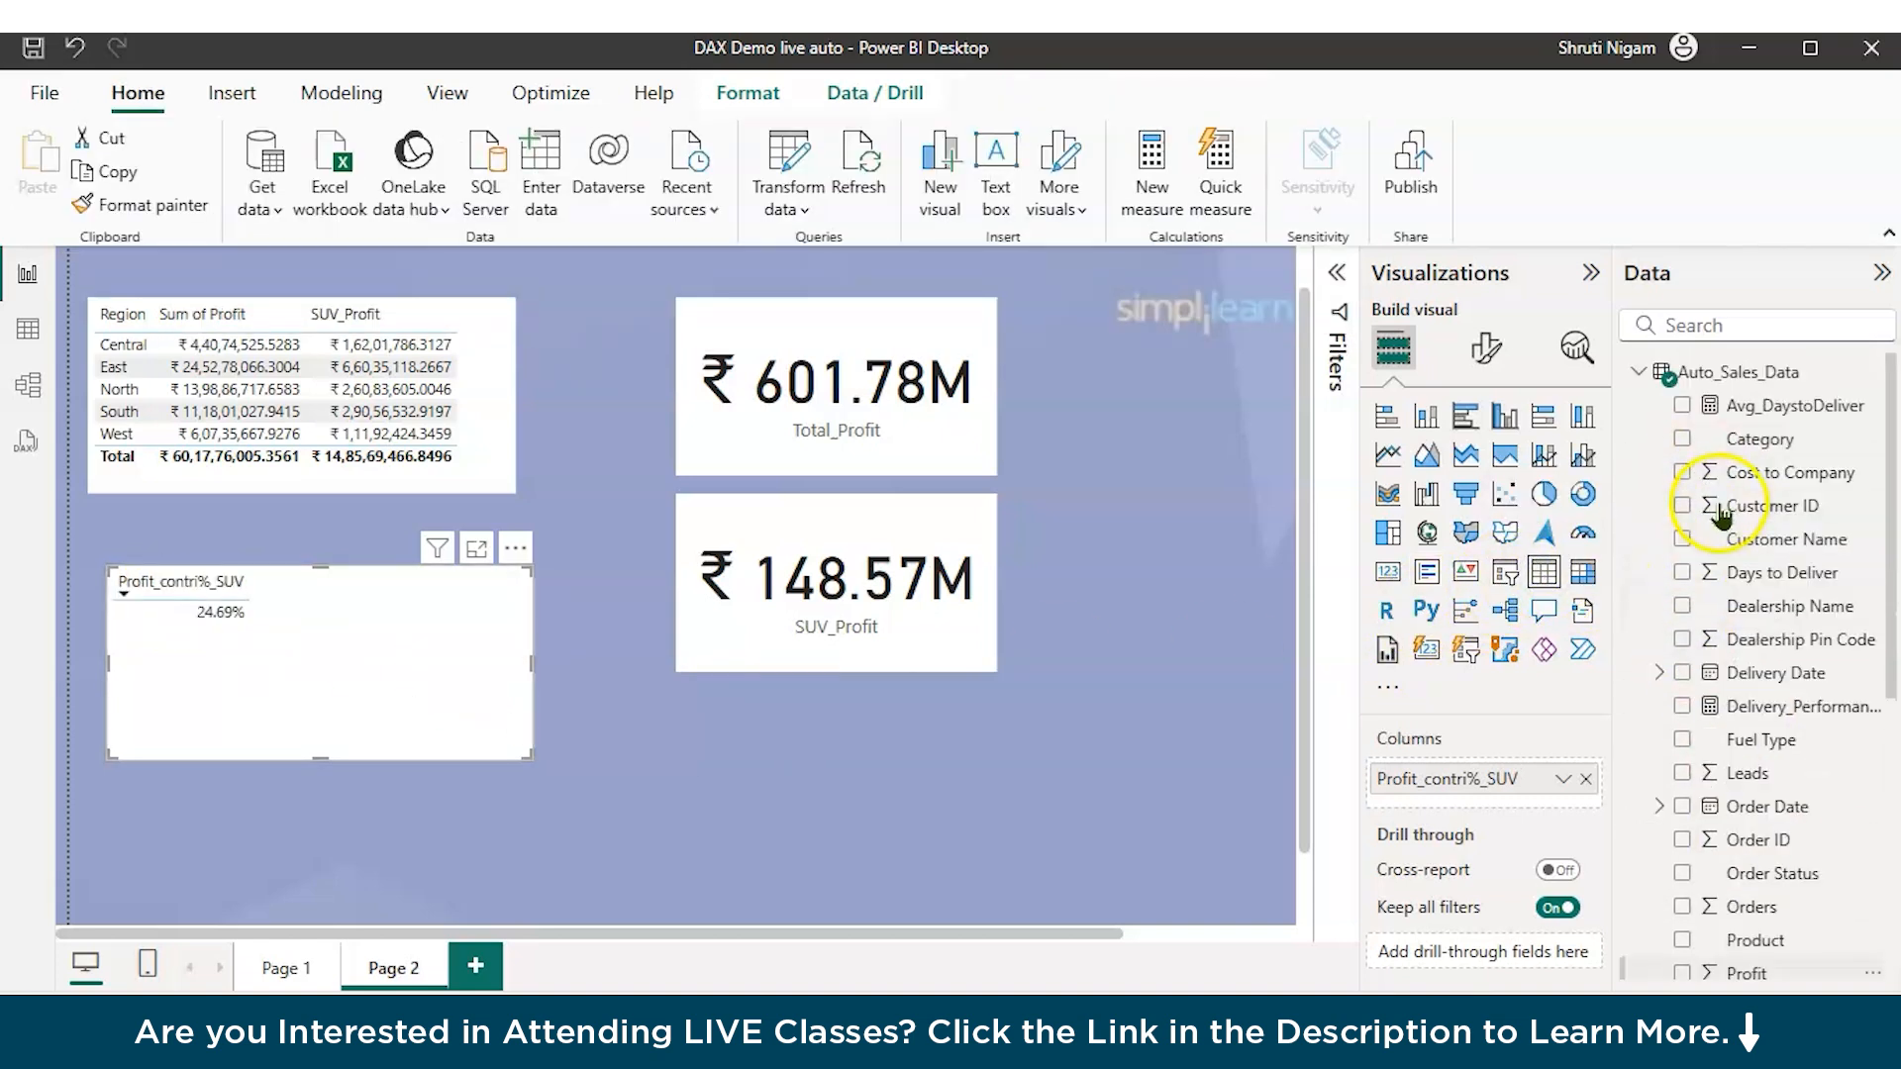
left_click(1683, 440)
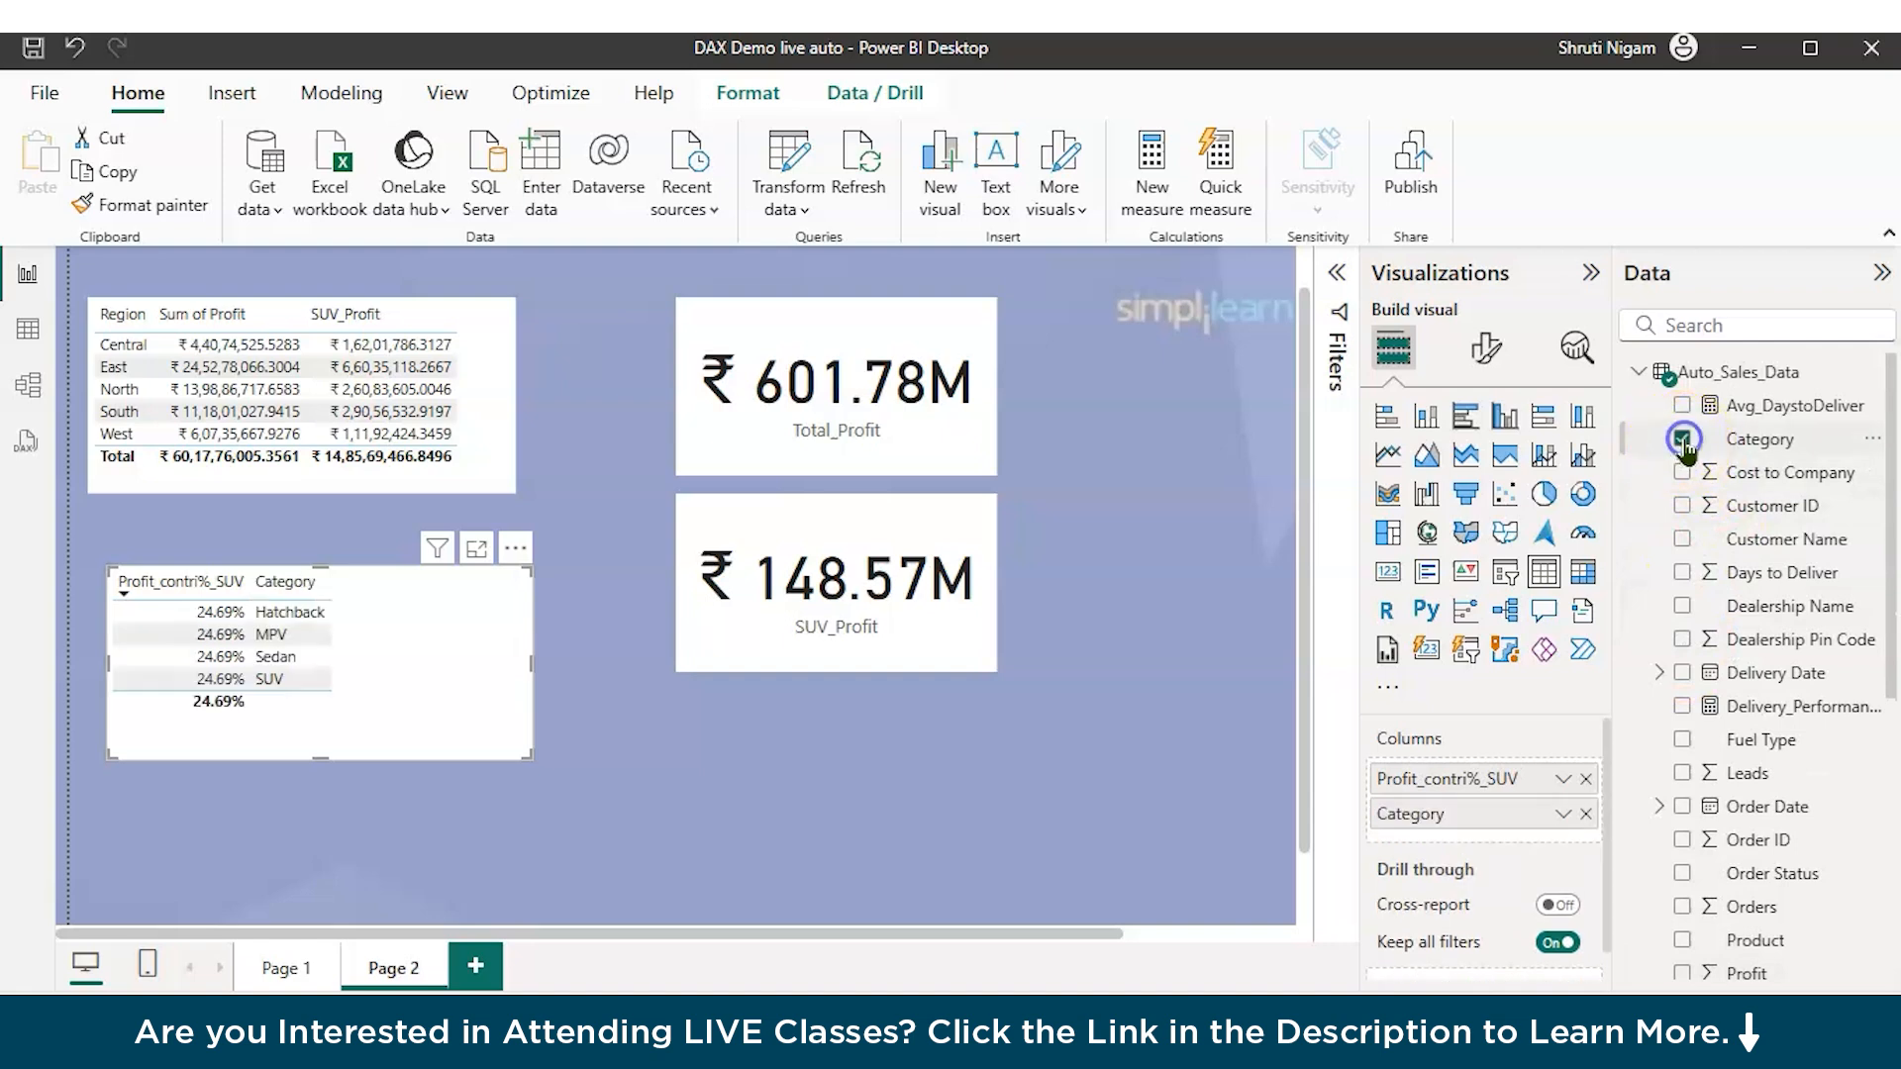
left_click(226, 598)
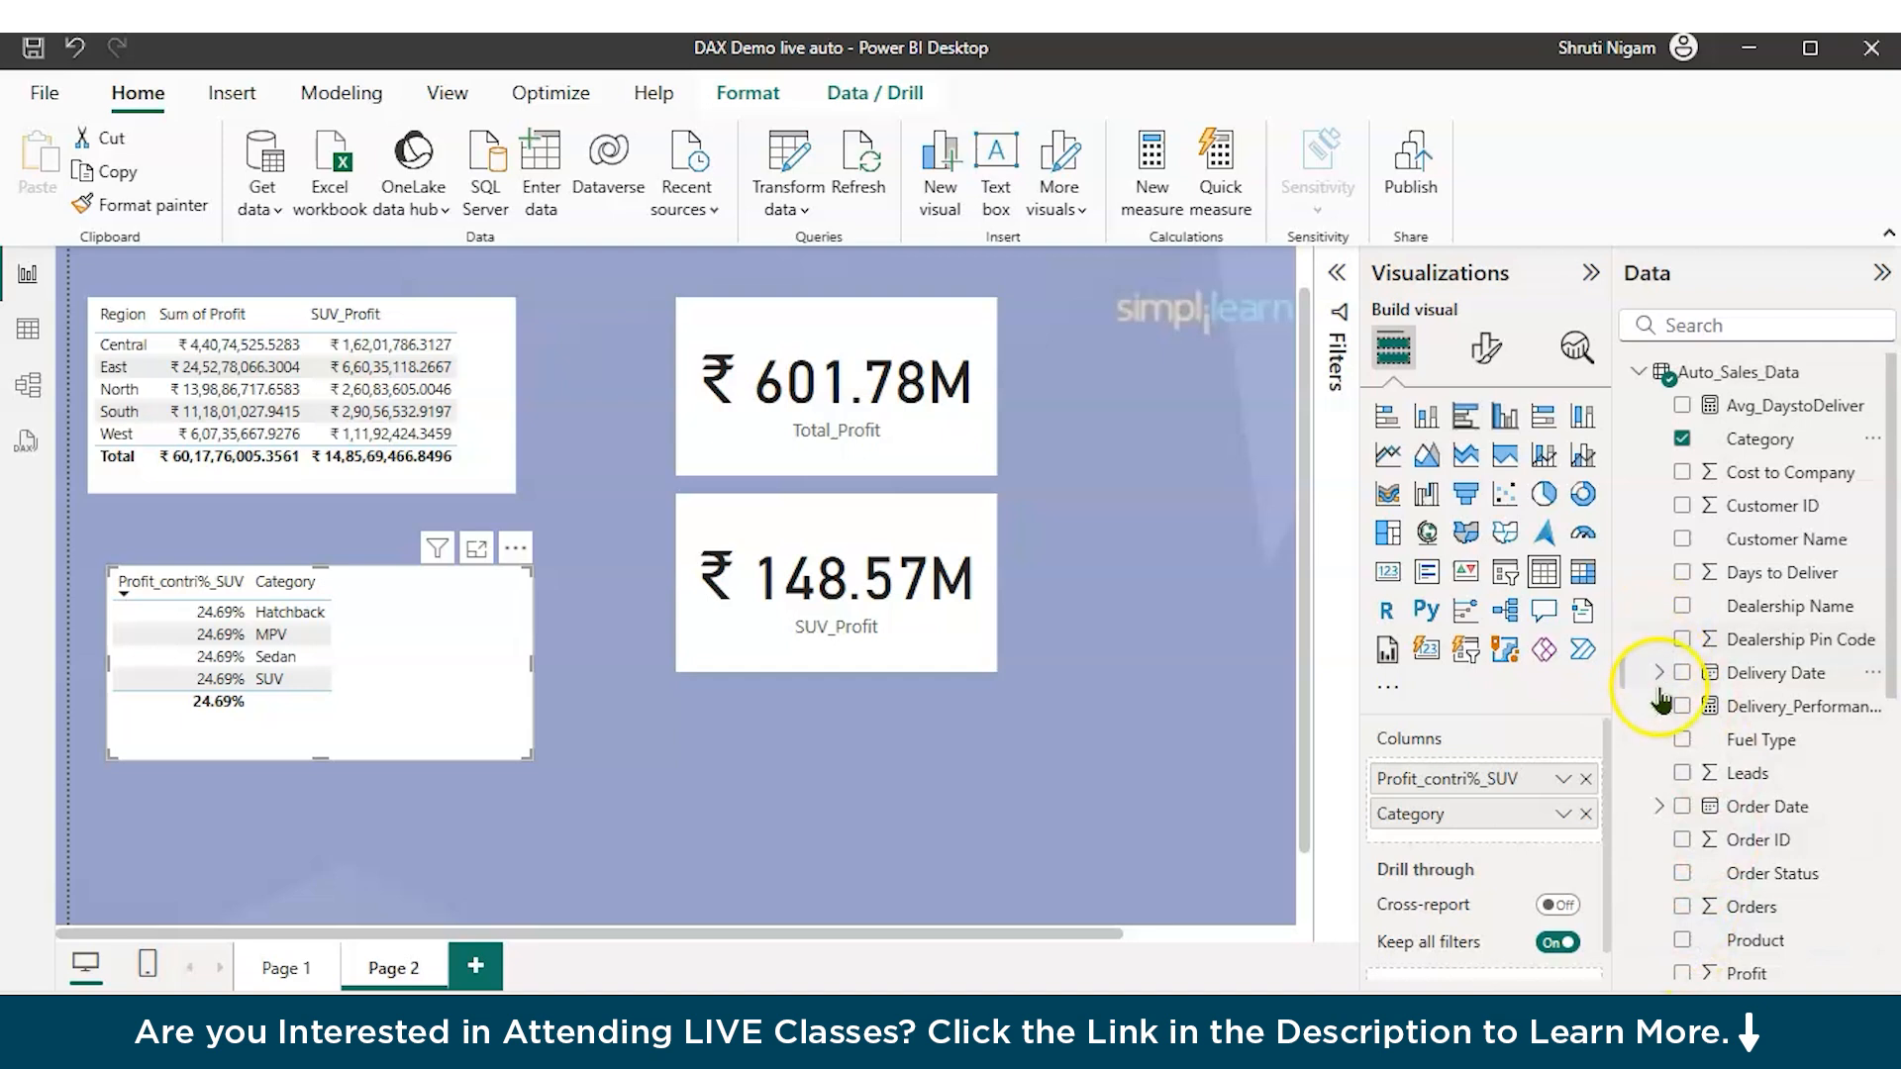
left_click(1682, 742)
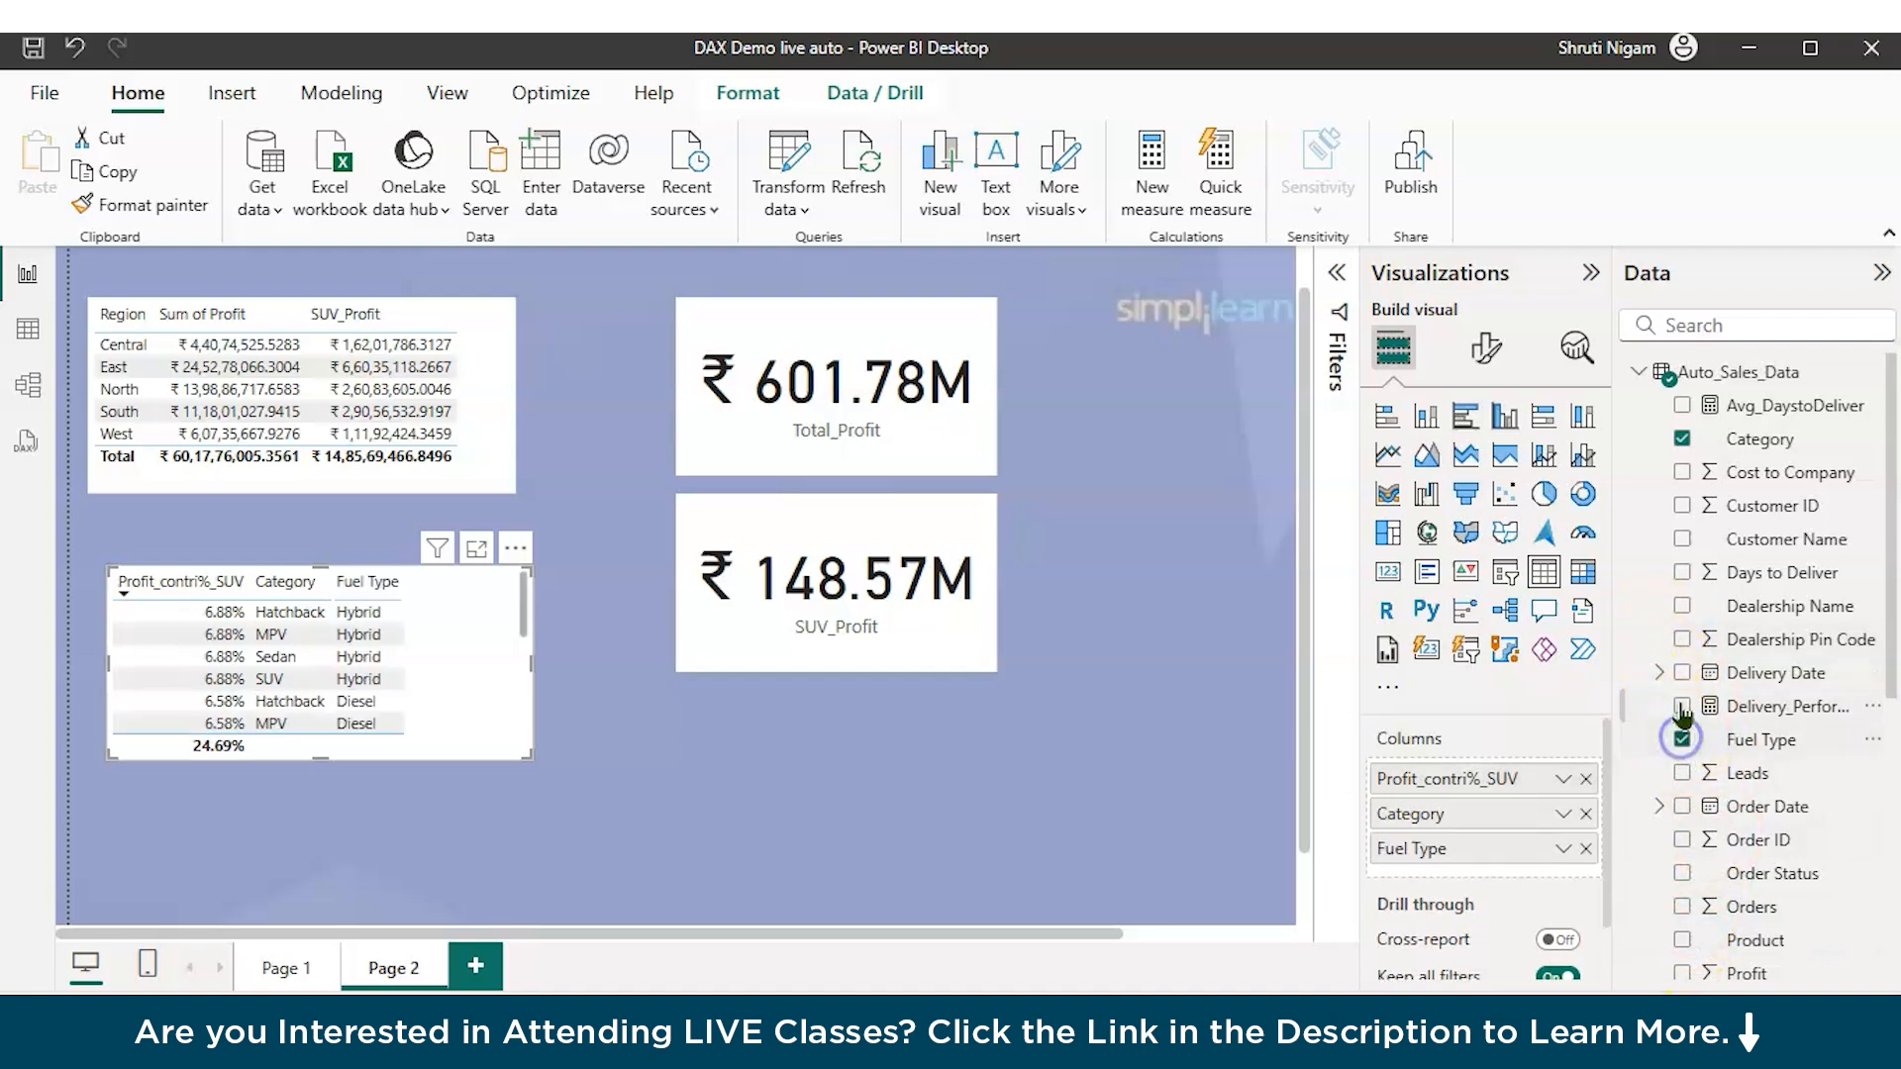
left_click(1683, 441)
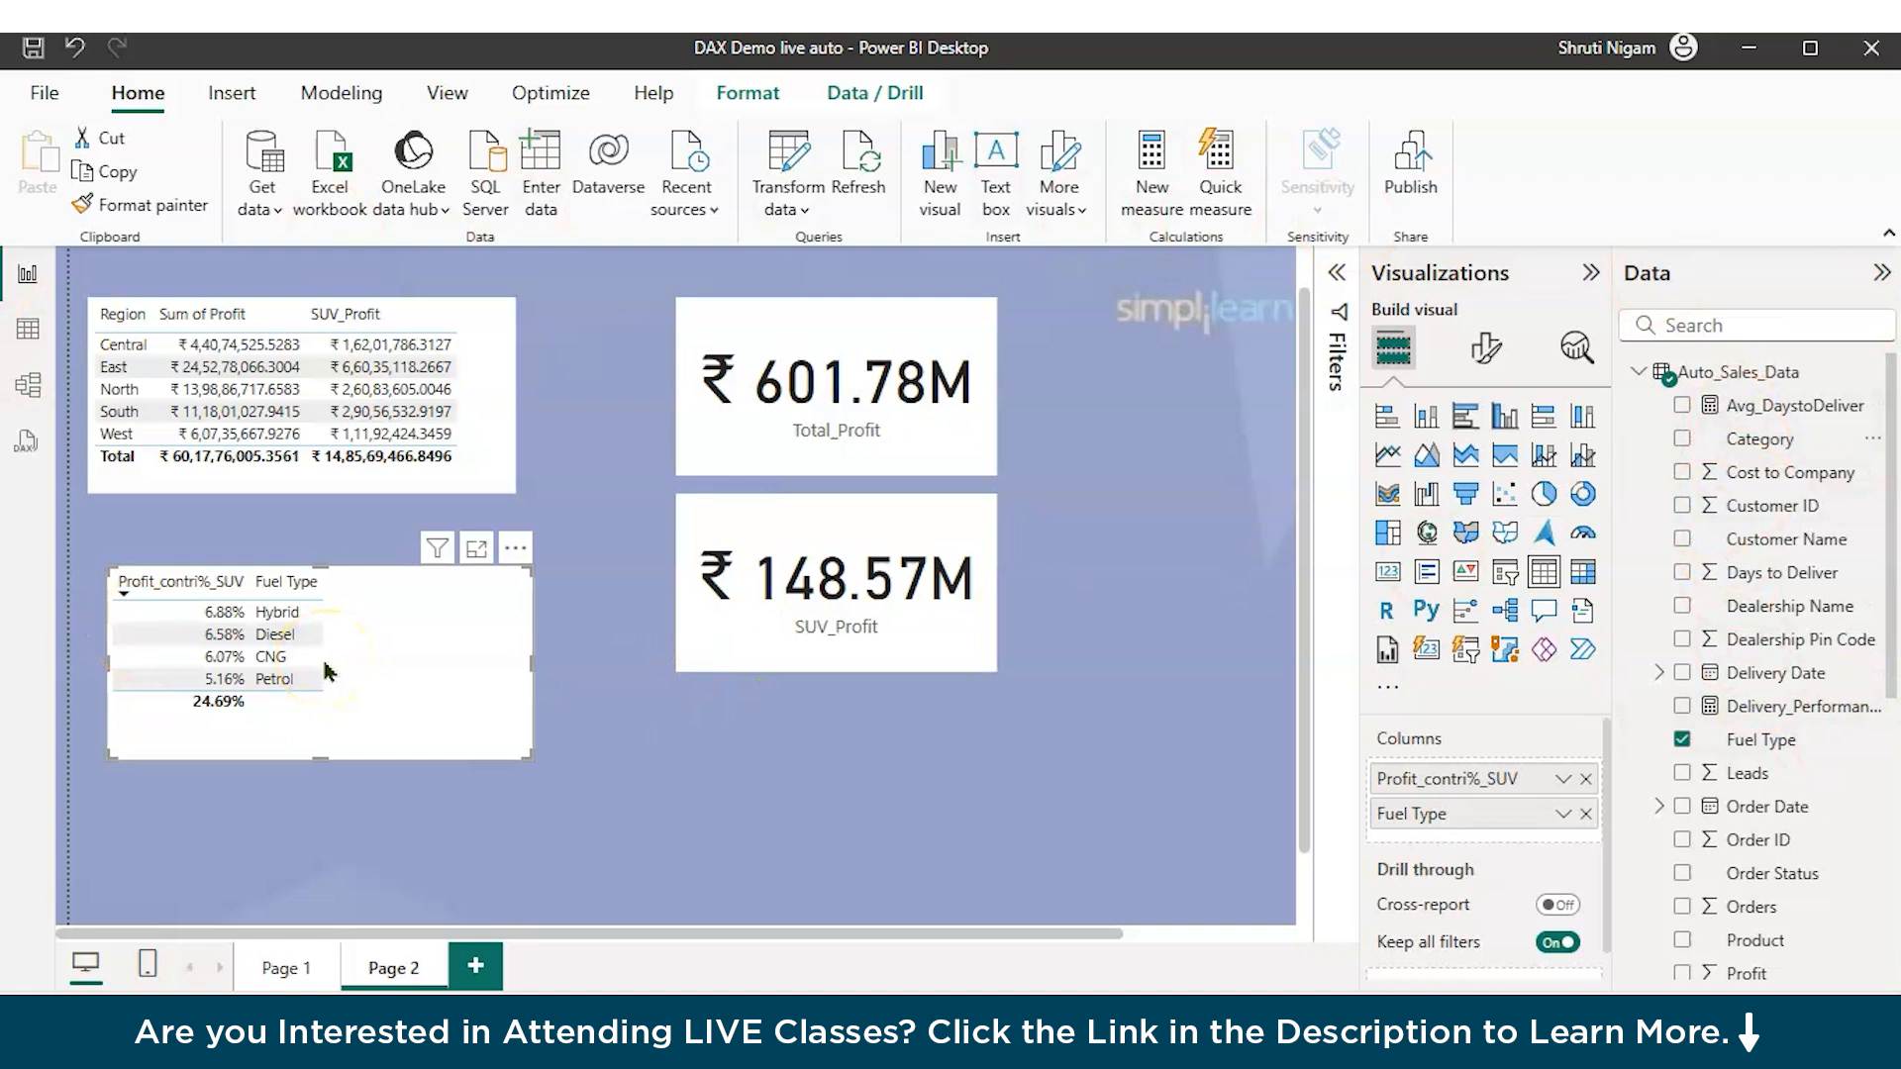
Step: Move the Total_Profit and SUV_Profit cards closer to the tables, keeping them stacked in one column
left_click_drag(733, 459, 630, 463)
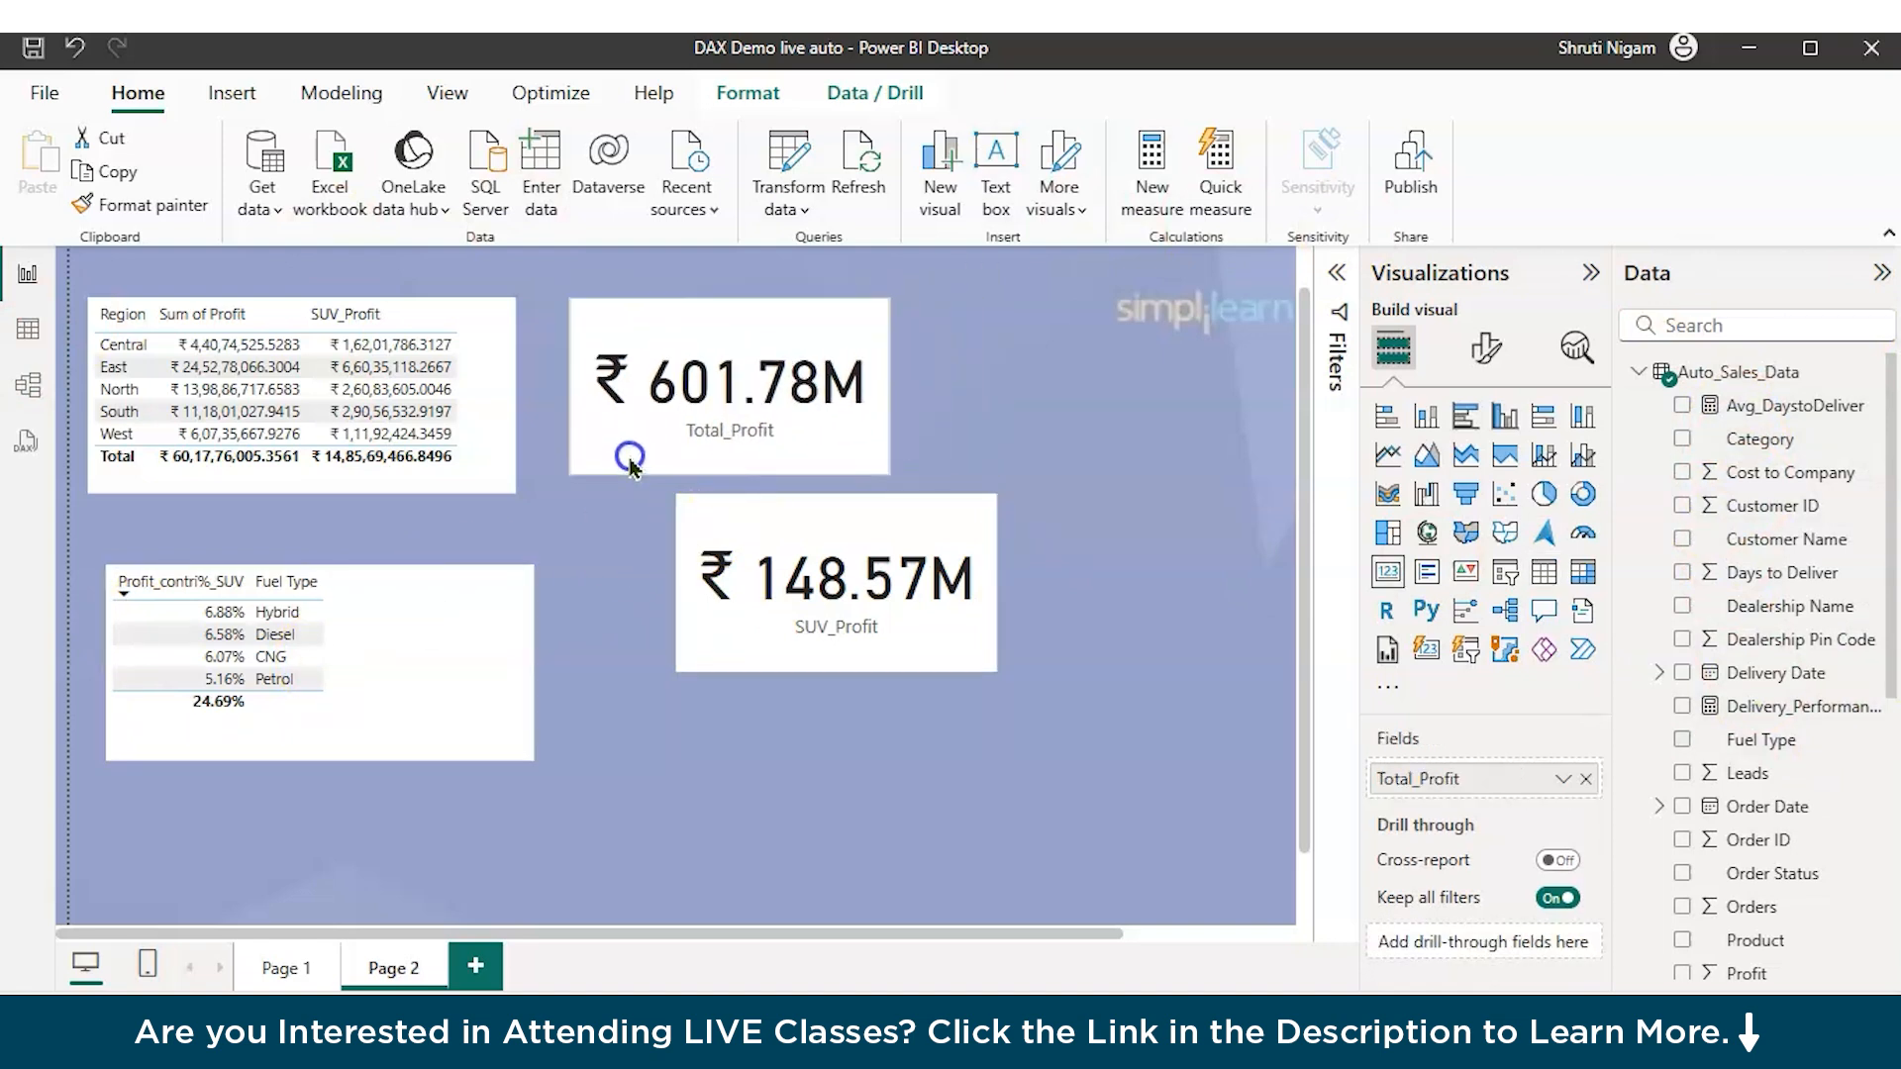
left_click_drag(732, 515, 625, 523)
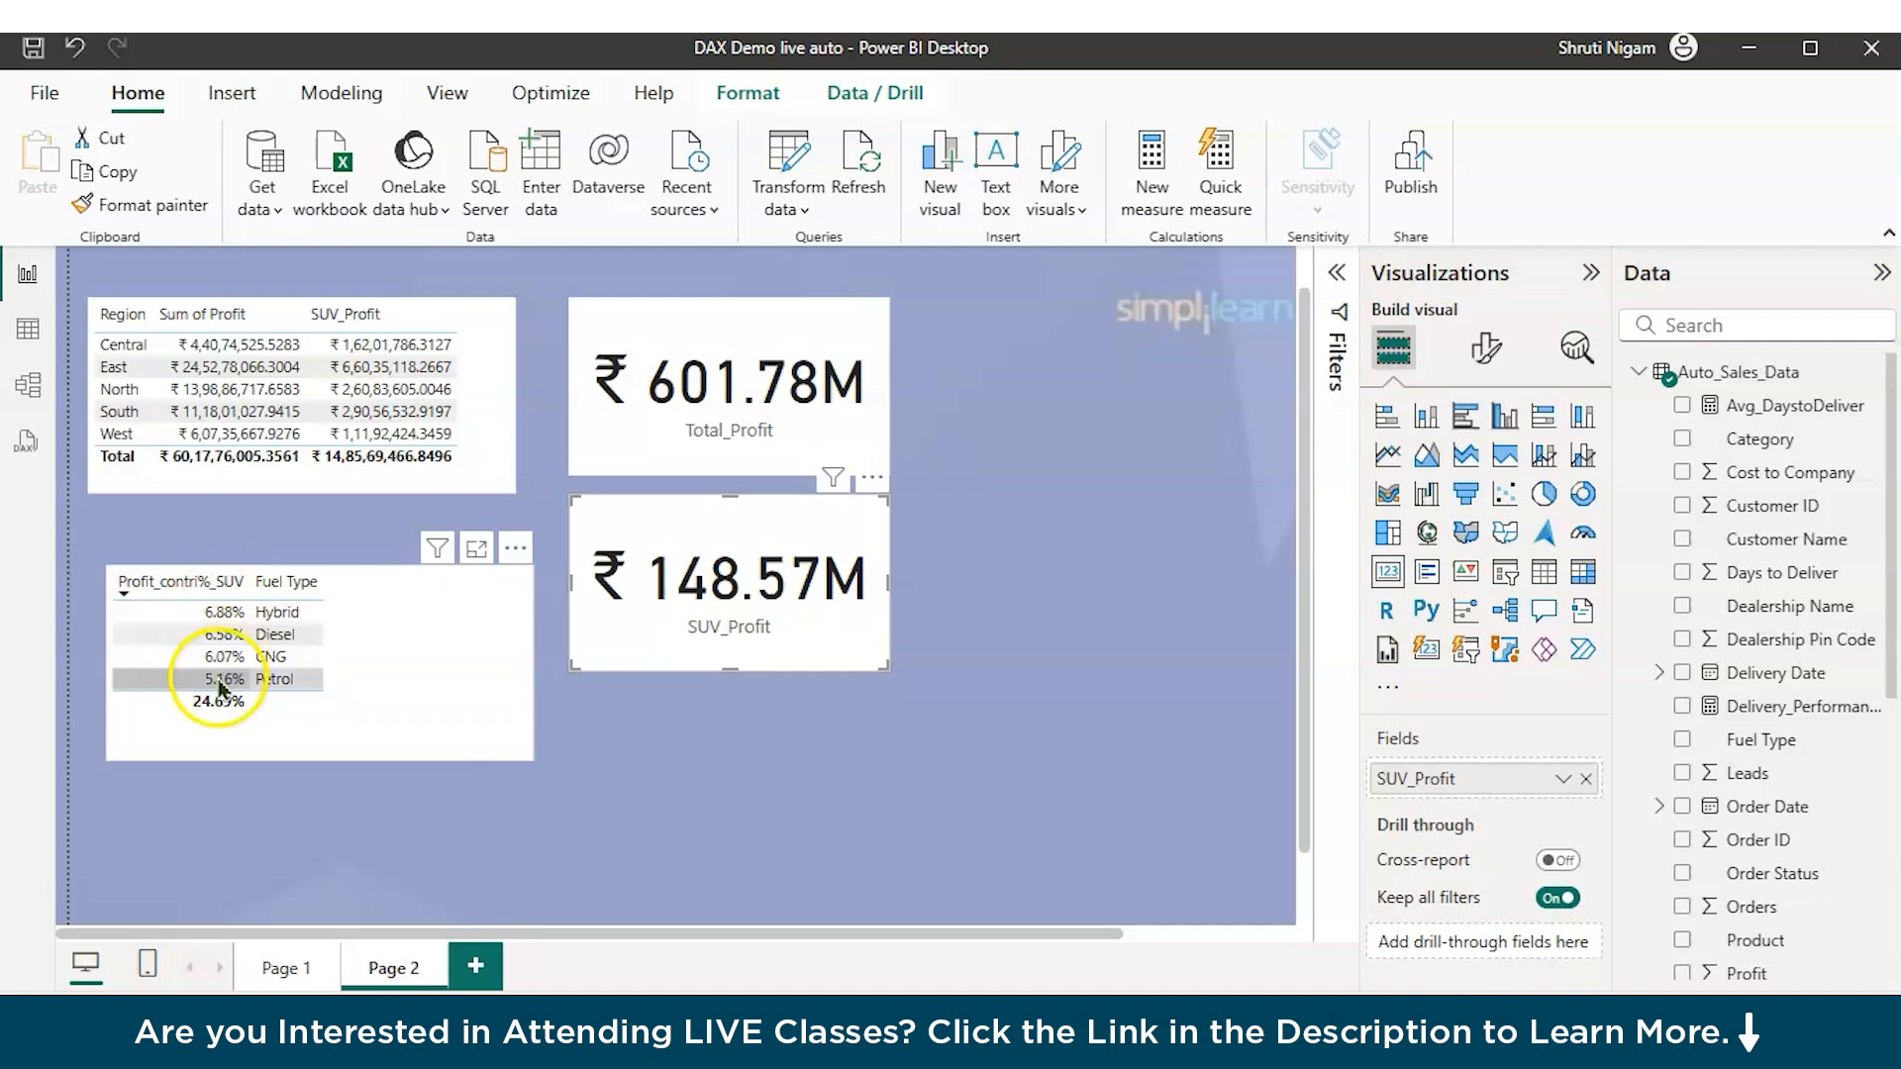
Step: Put Fuel Type before Profit_contri%_SUV in the fuel type table and move the table directly beneath the Region table
left_click(363, 695)
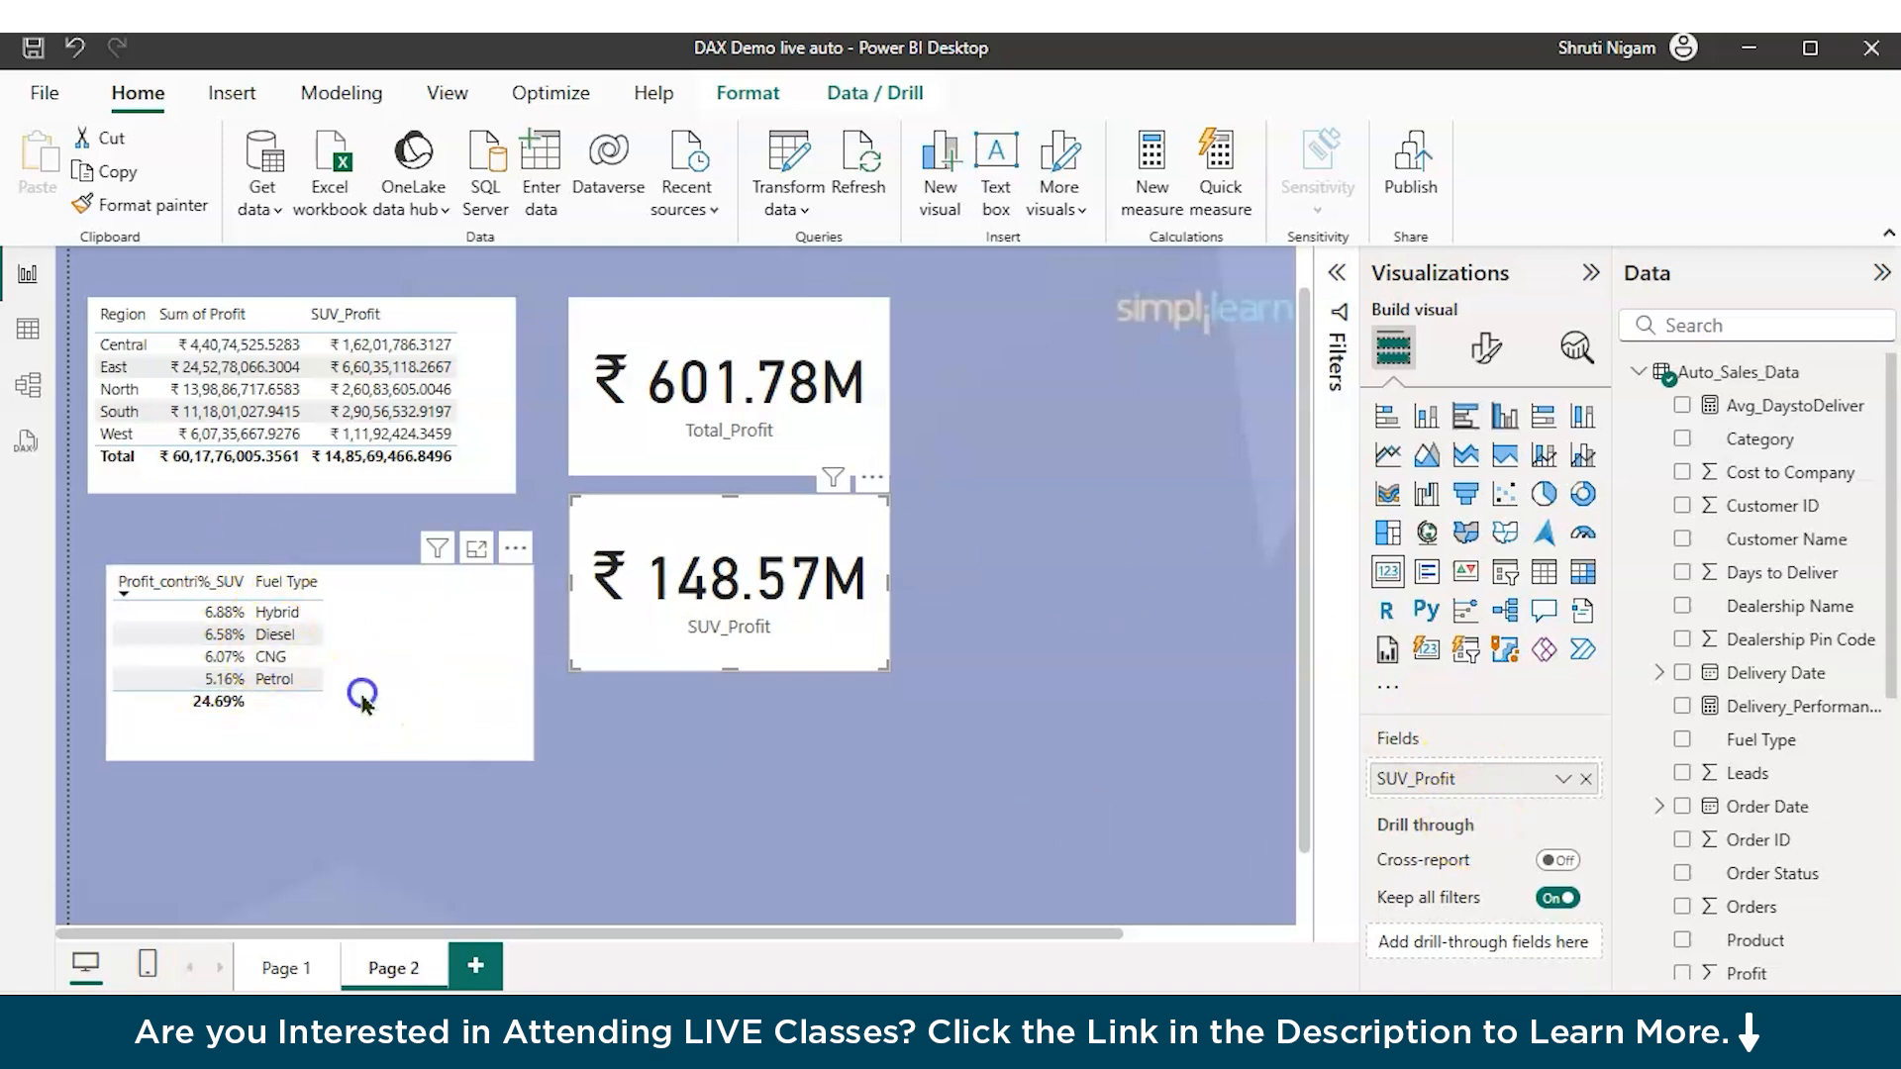
left_click_drag(1436, 782, 1432, 843)
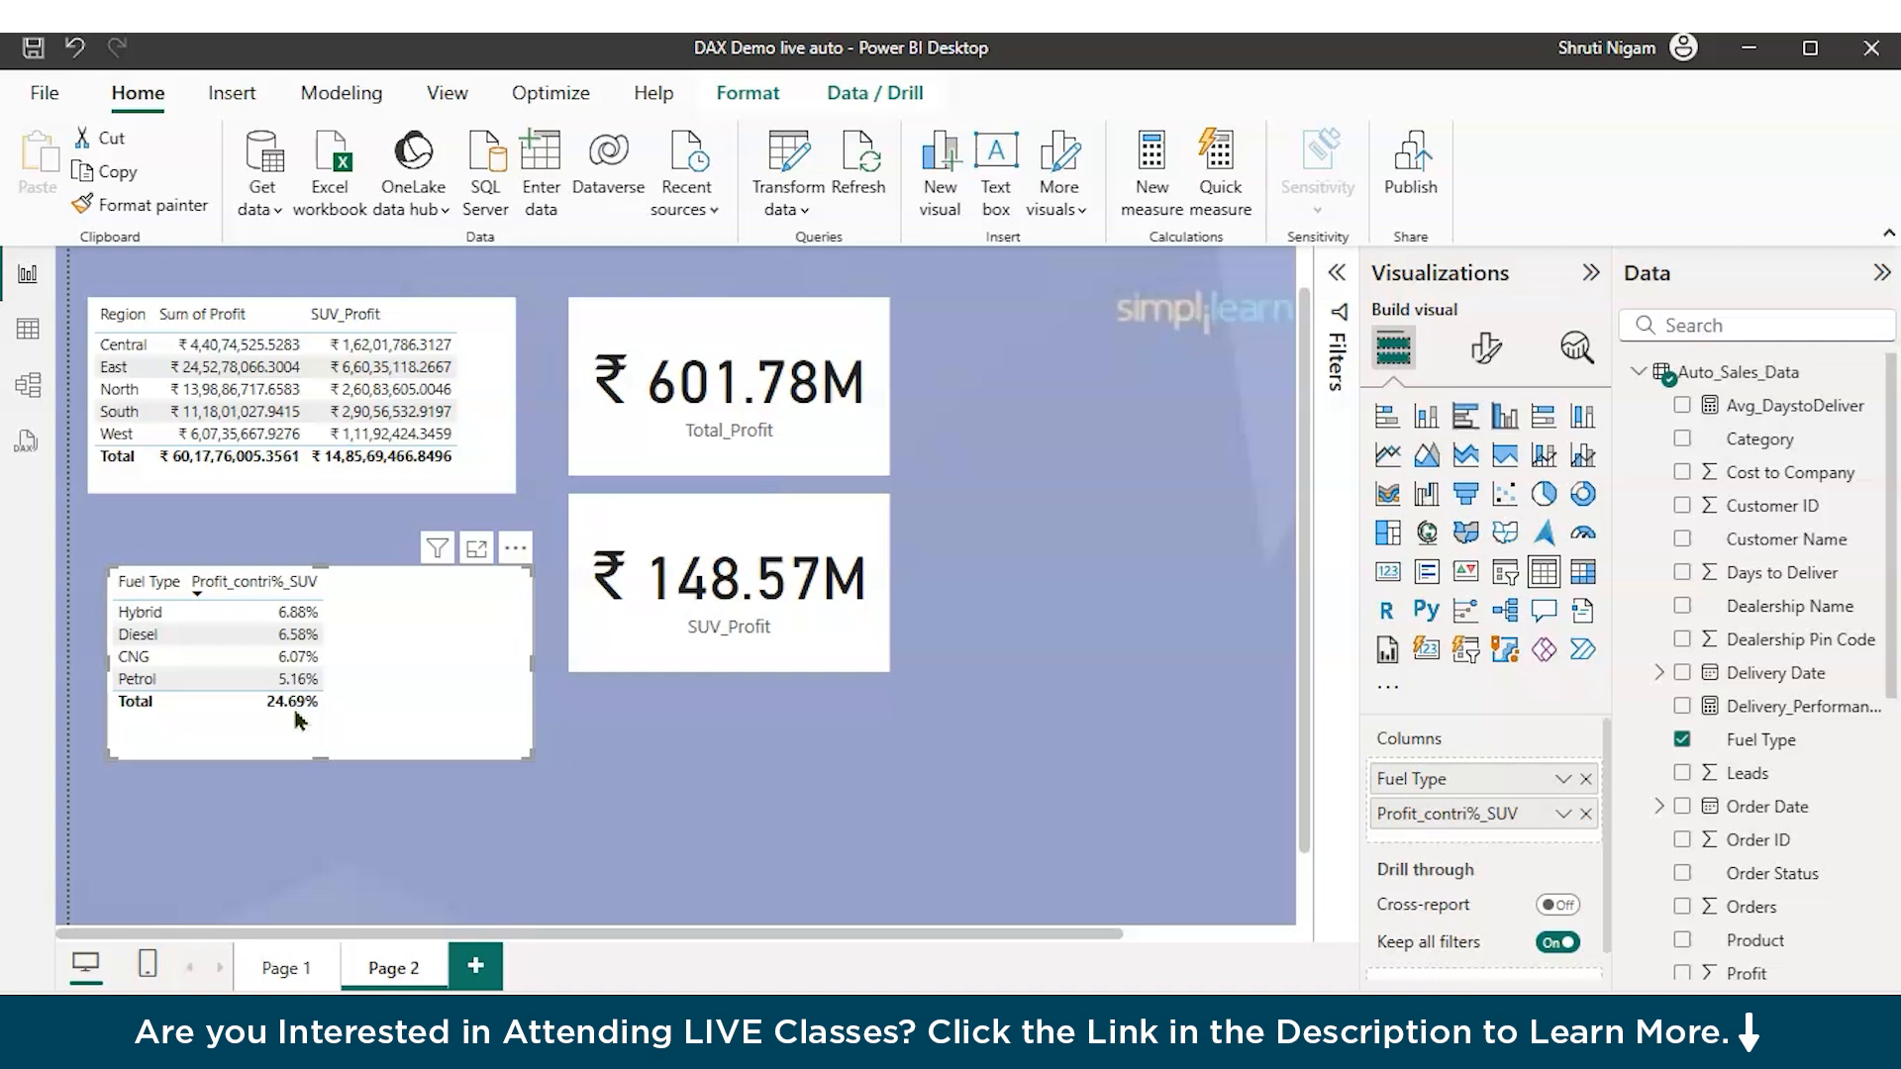
left_click_drag(442, 722, 417, 666)
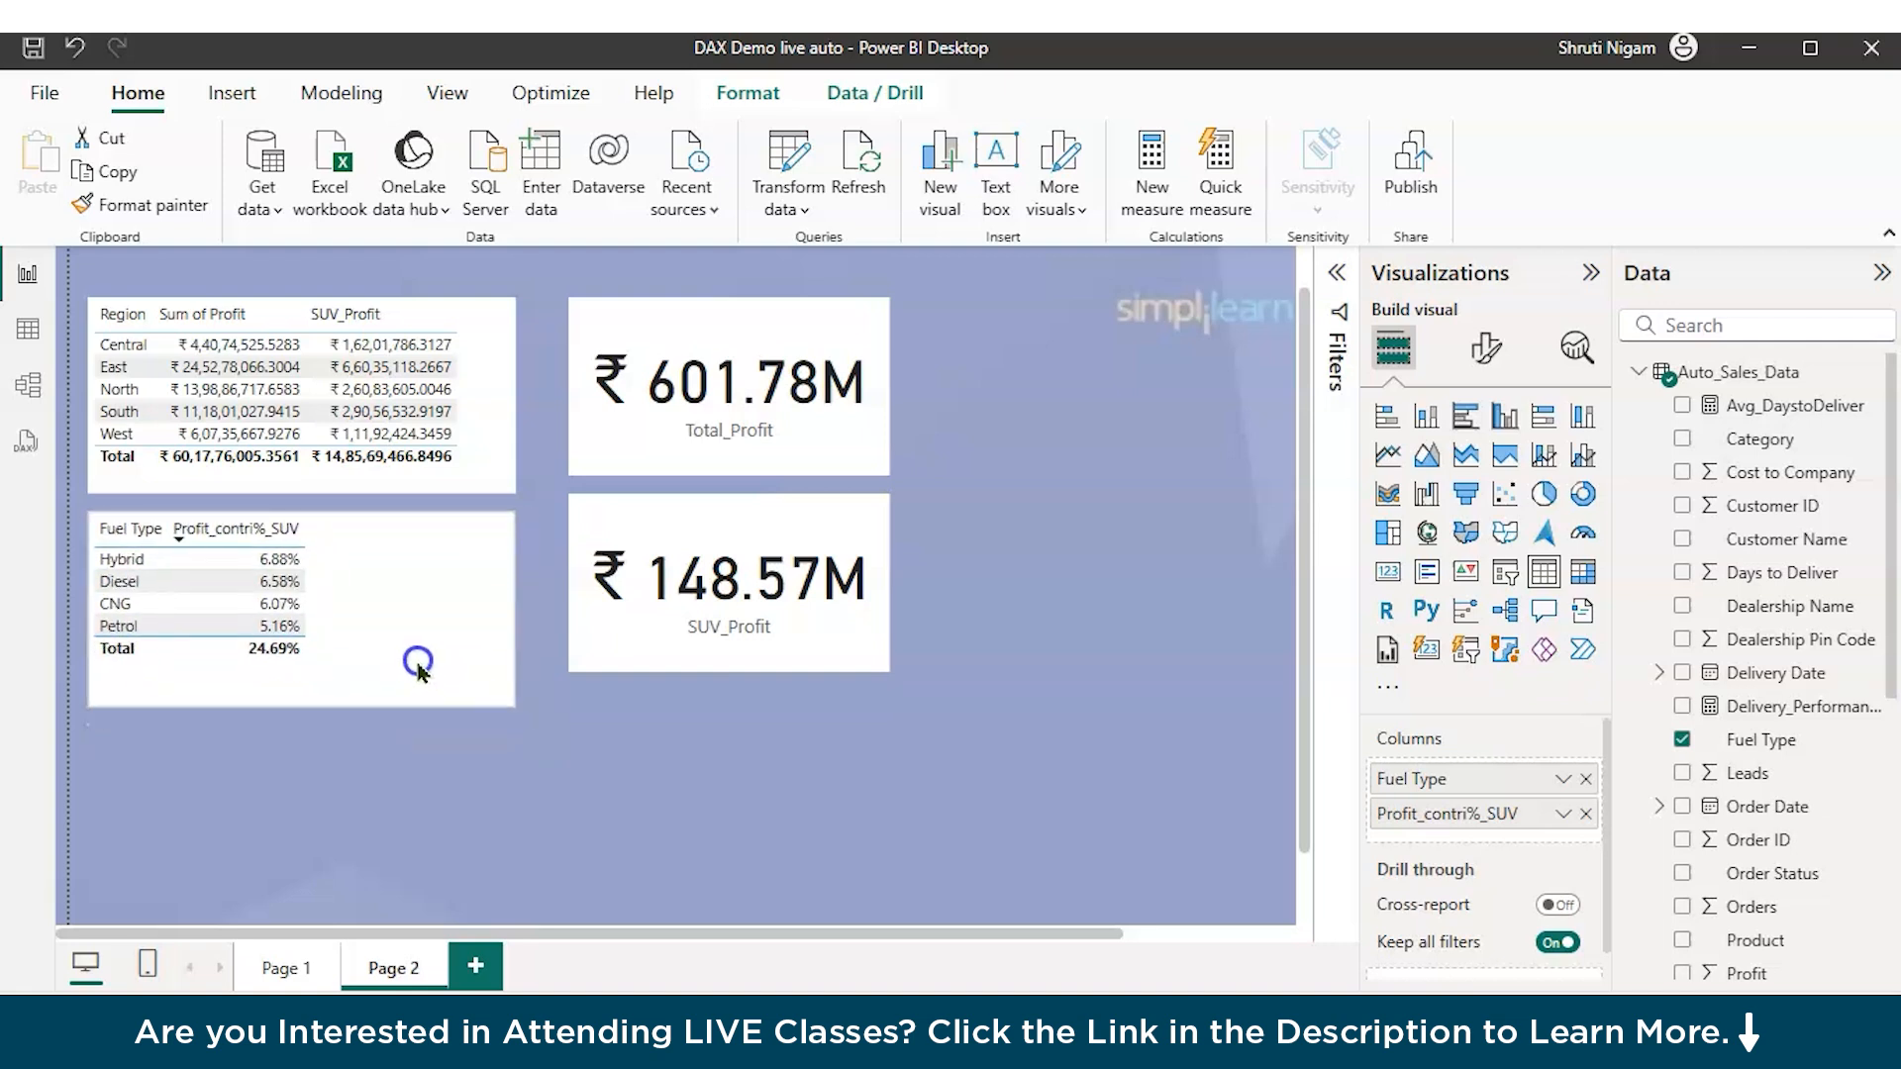
Step: Create a new measure and fill it with a copy of the Profit_contri%_SUV formula
scroll(1763, 693, "down", 3)
left_click(1768, 740)
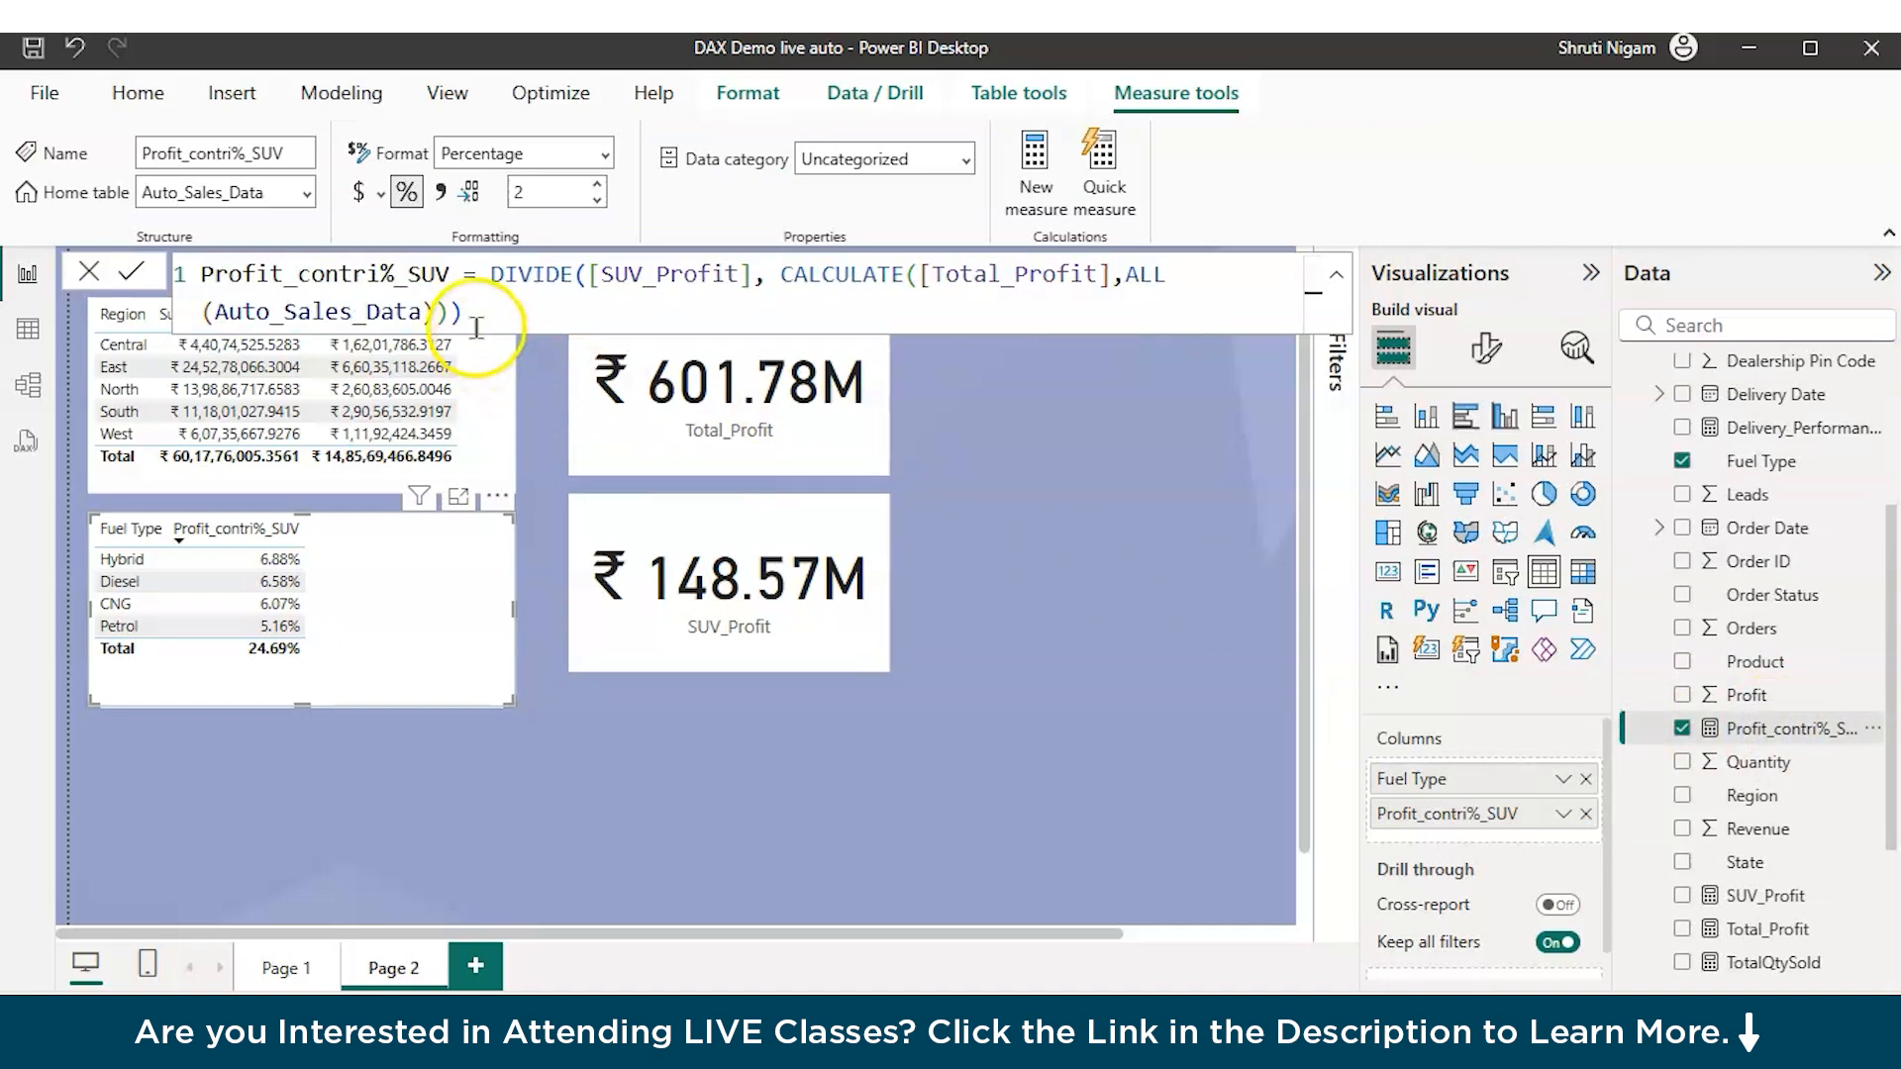
left_click_drag(466, 311, 202, 275)
key("ctrl+c")
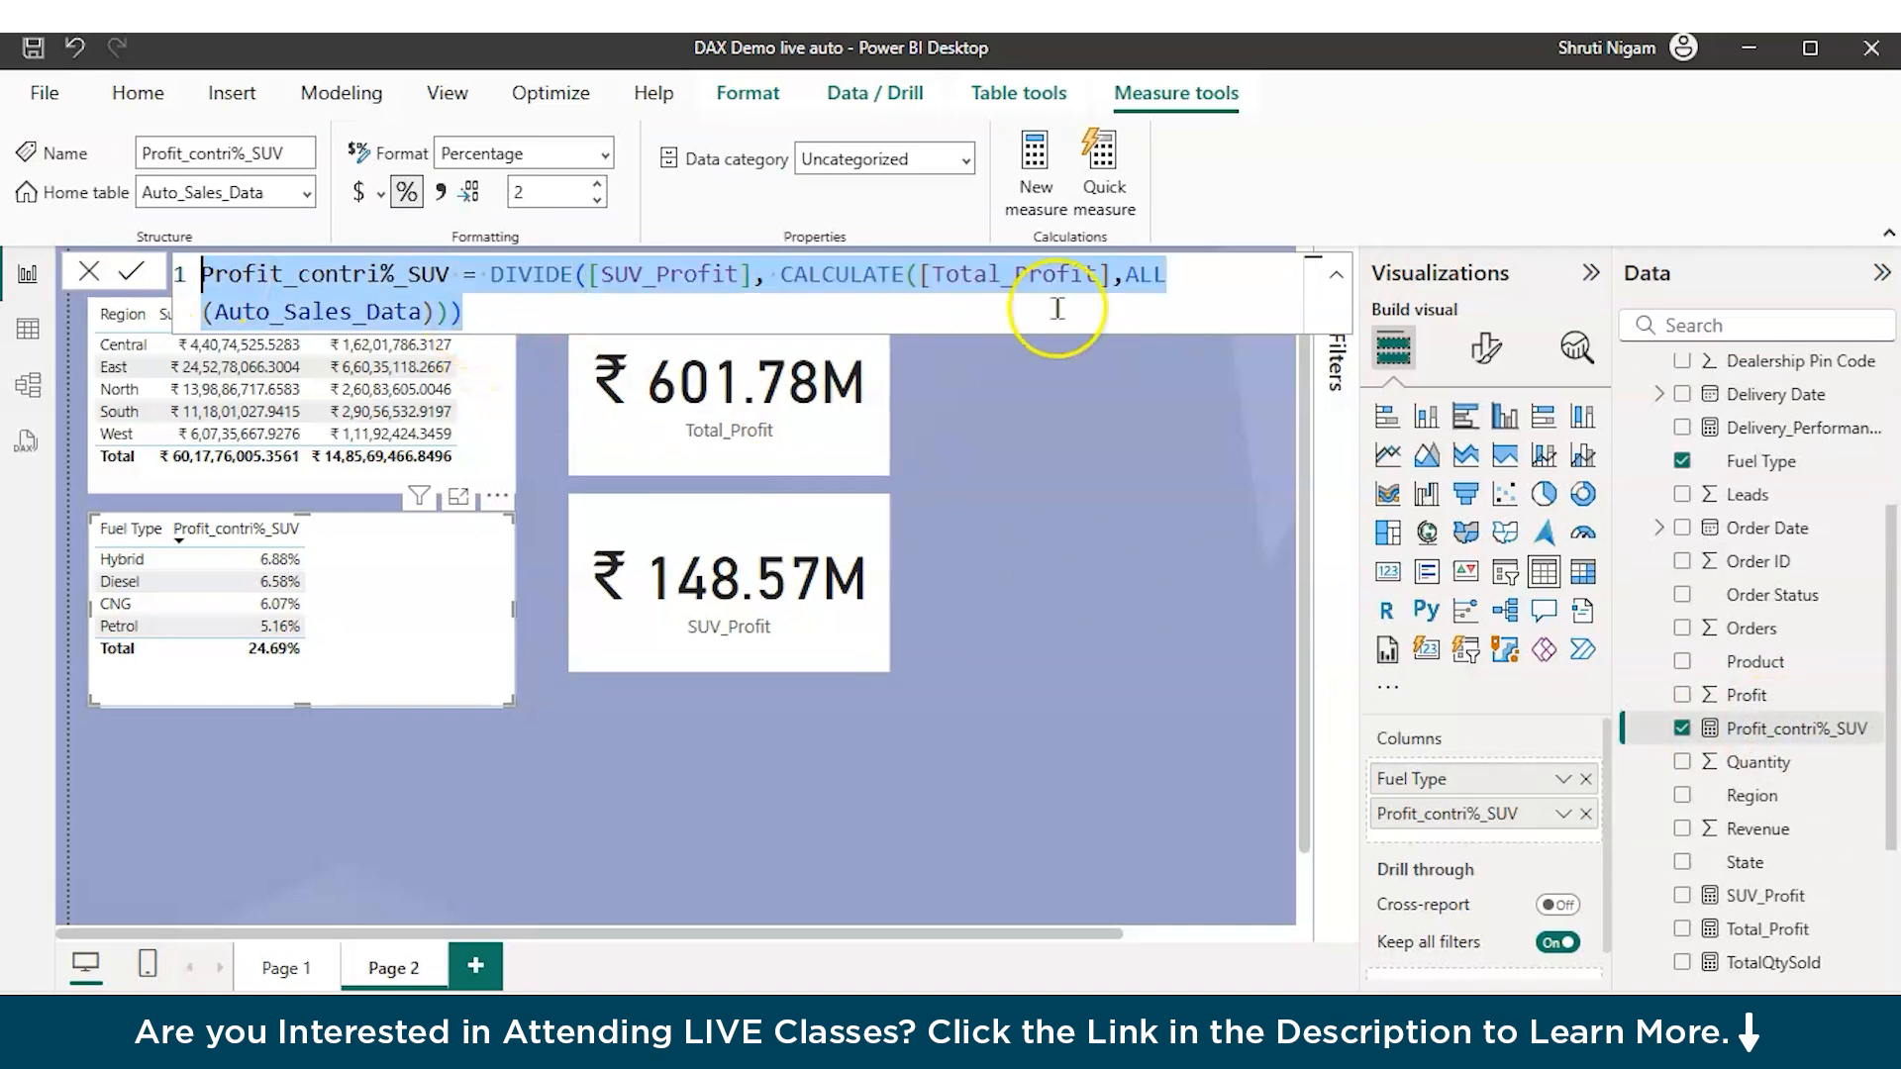
left_click(1032, 163)
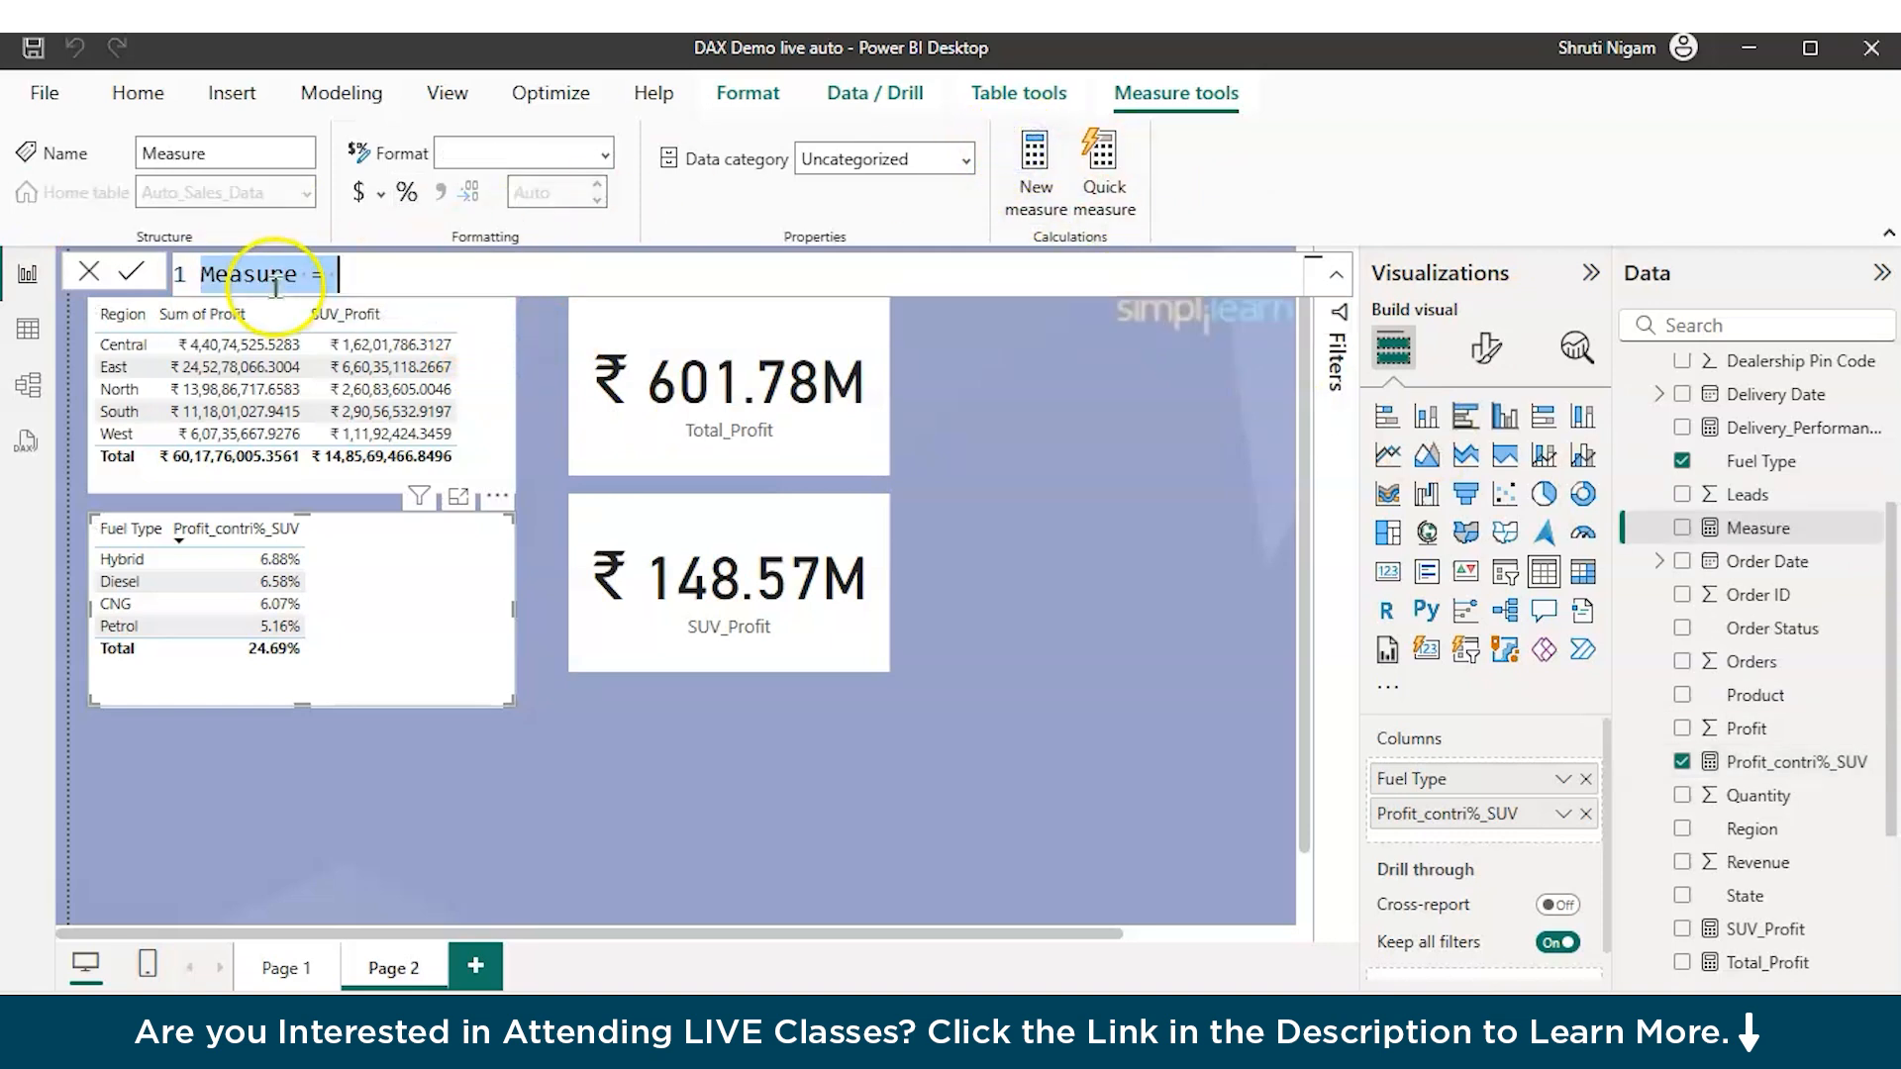
key("BackSpace")
key("ctrl+v")
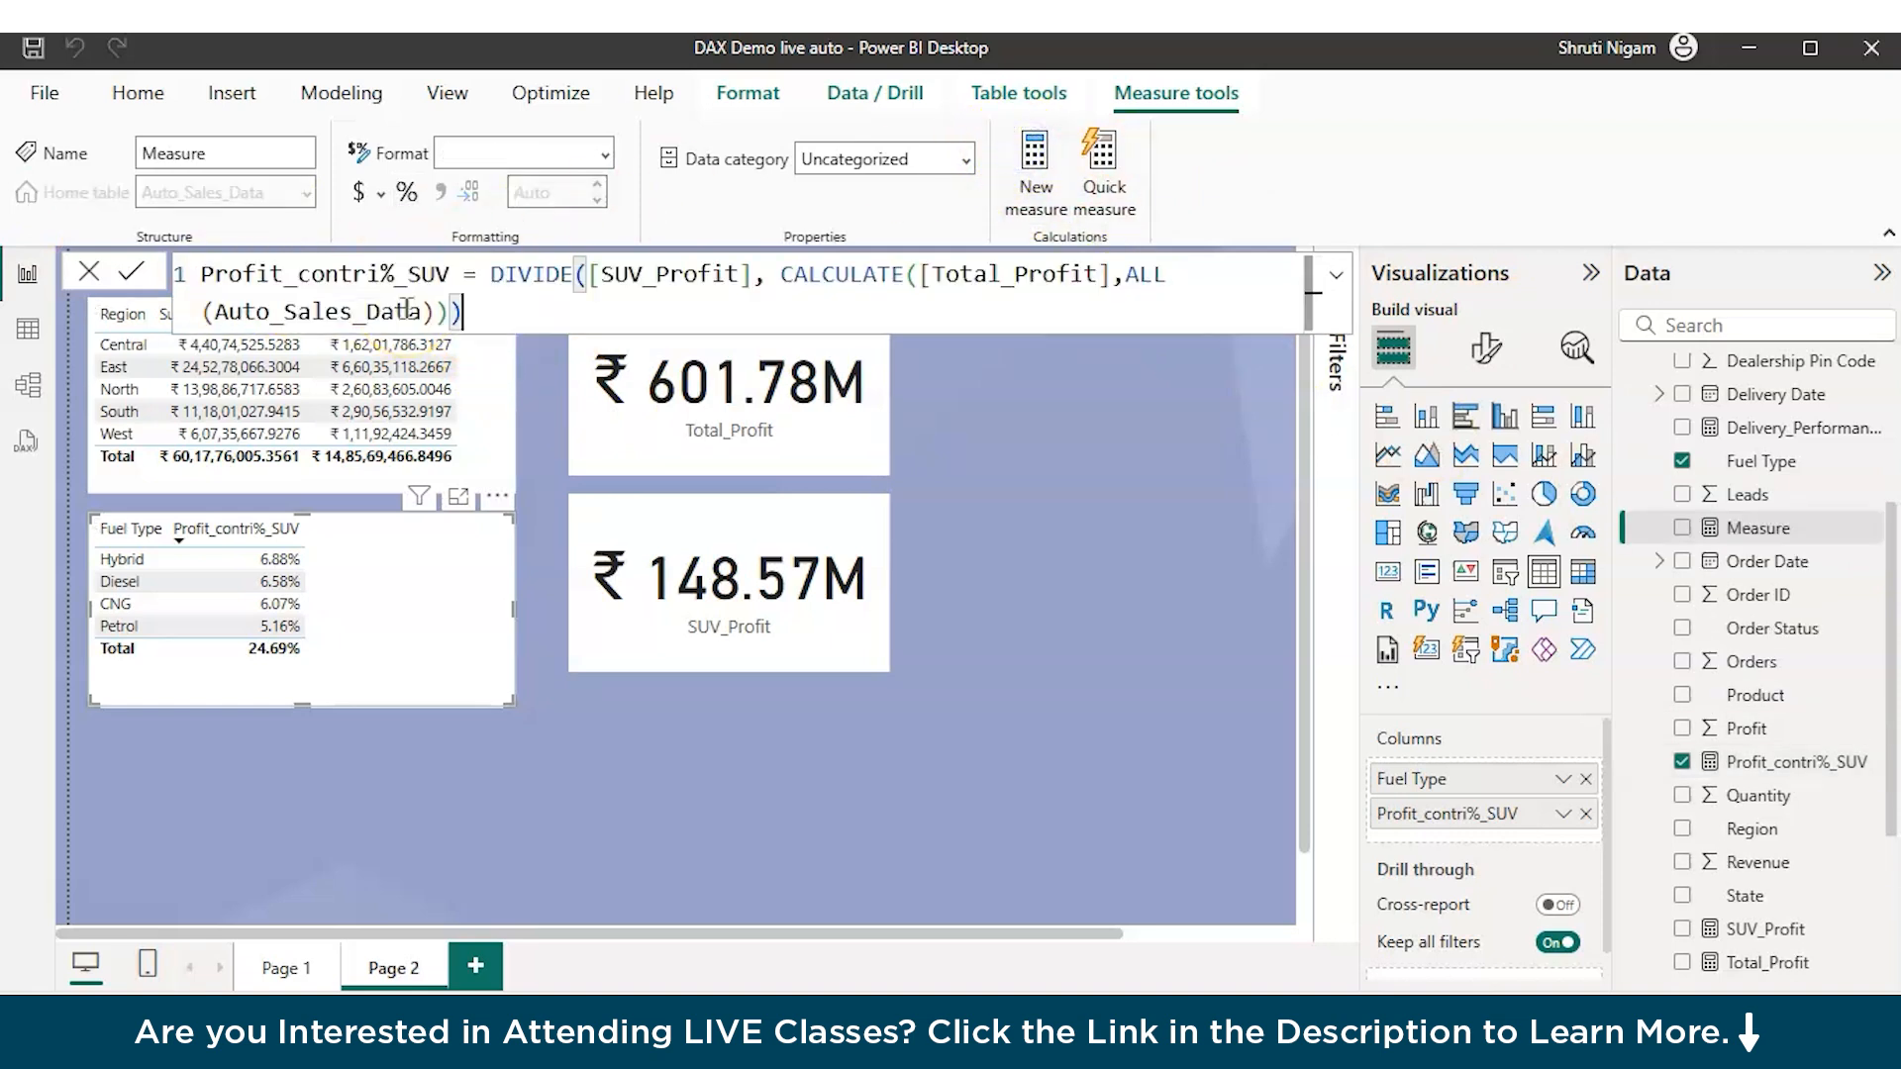
Step: Change the new measure's name in the formula to Profit_contri%_EACH
left_click(453, 276)
key("BackSpace")
key("BackSpace")
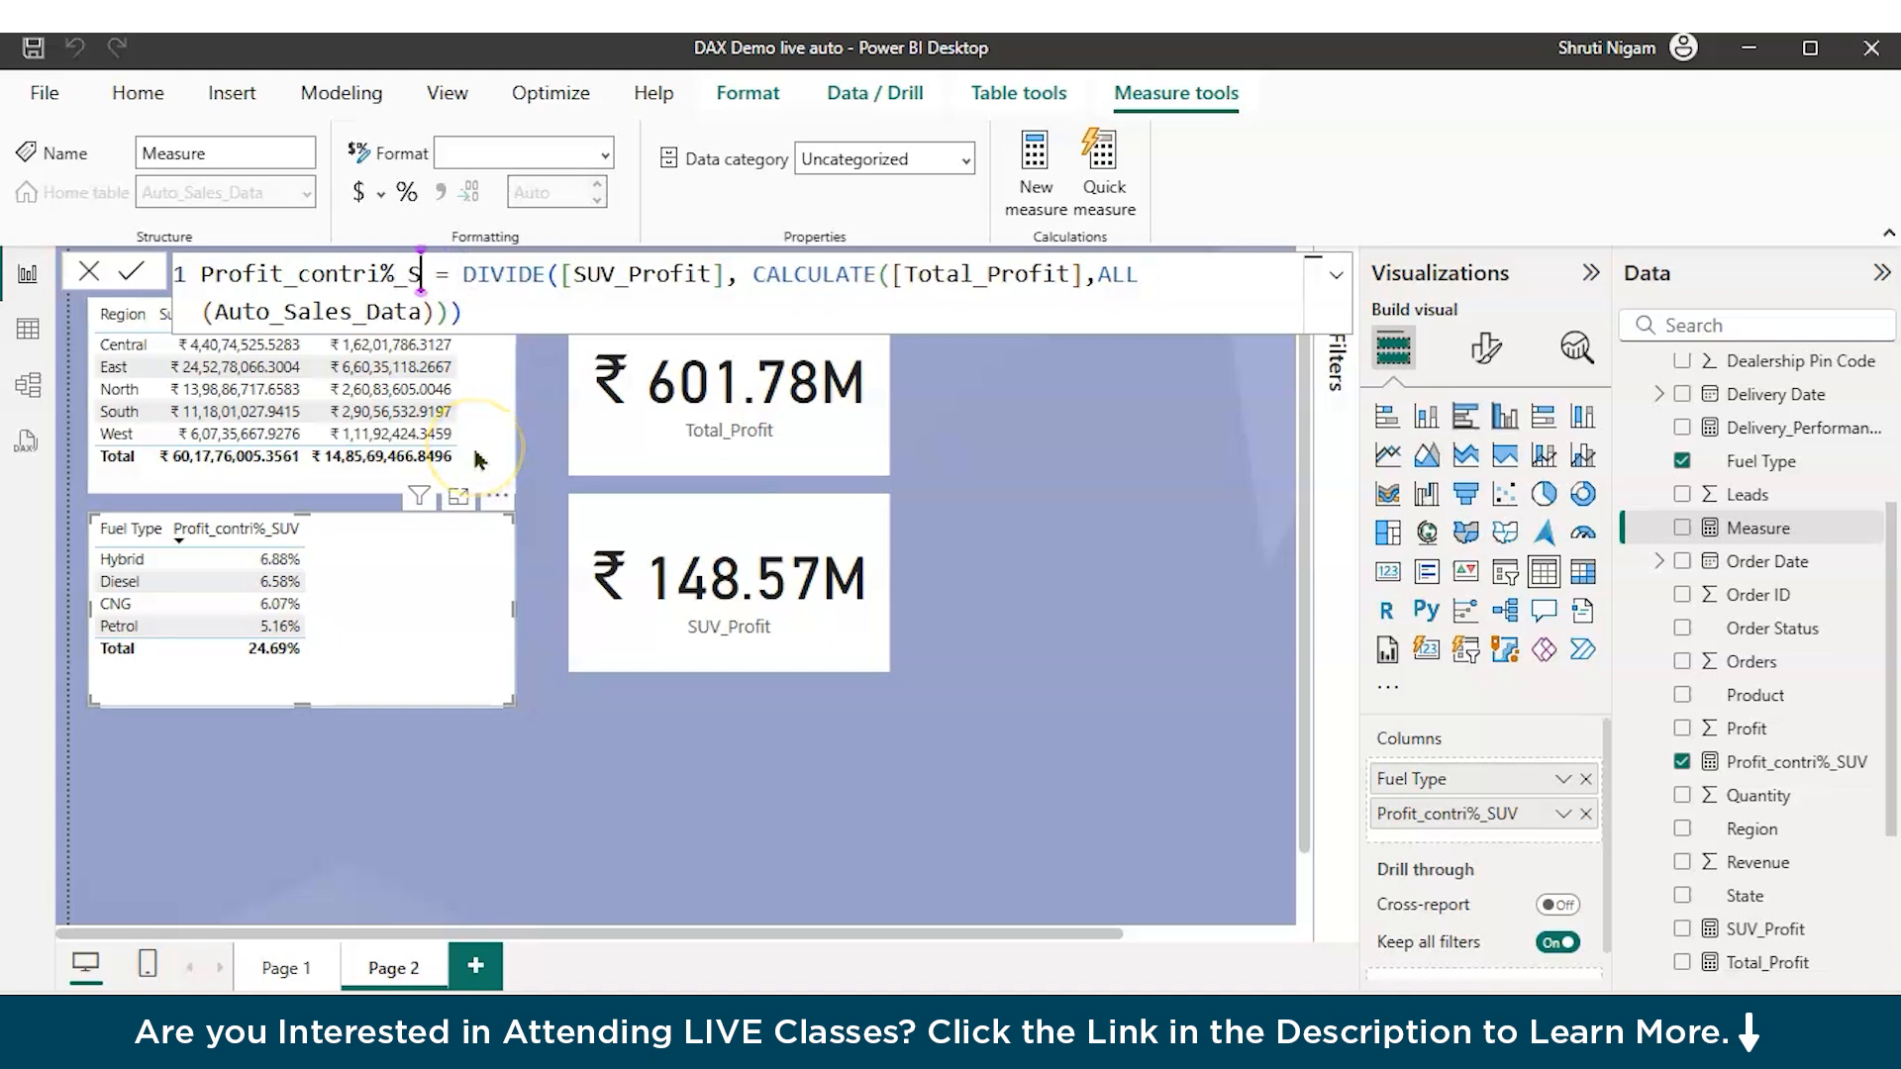
key("BackSpace")
type("ALL")
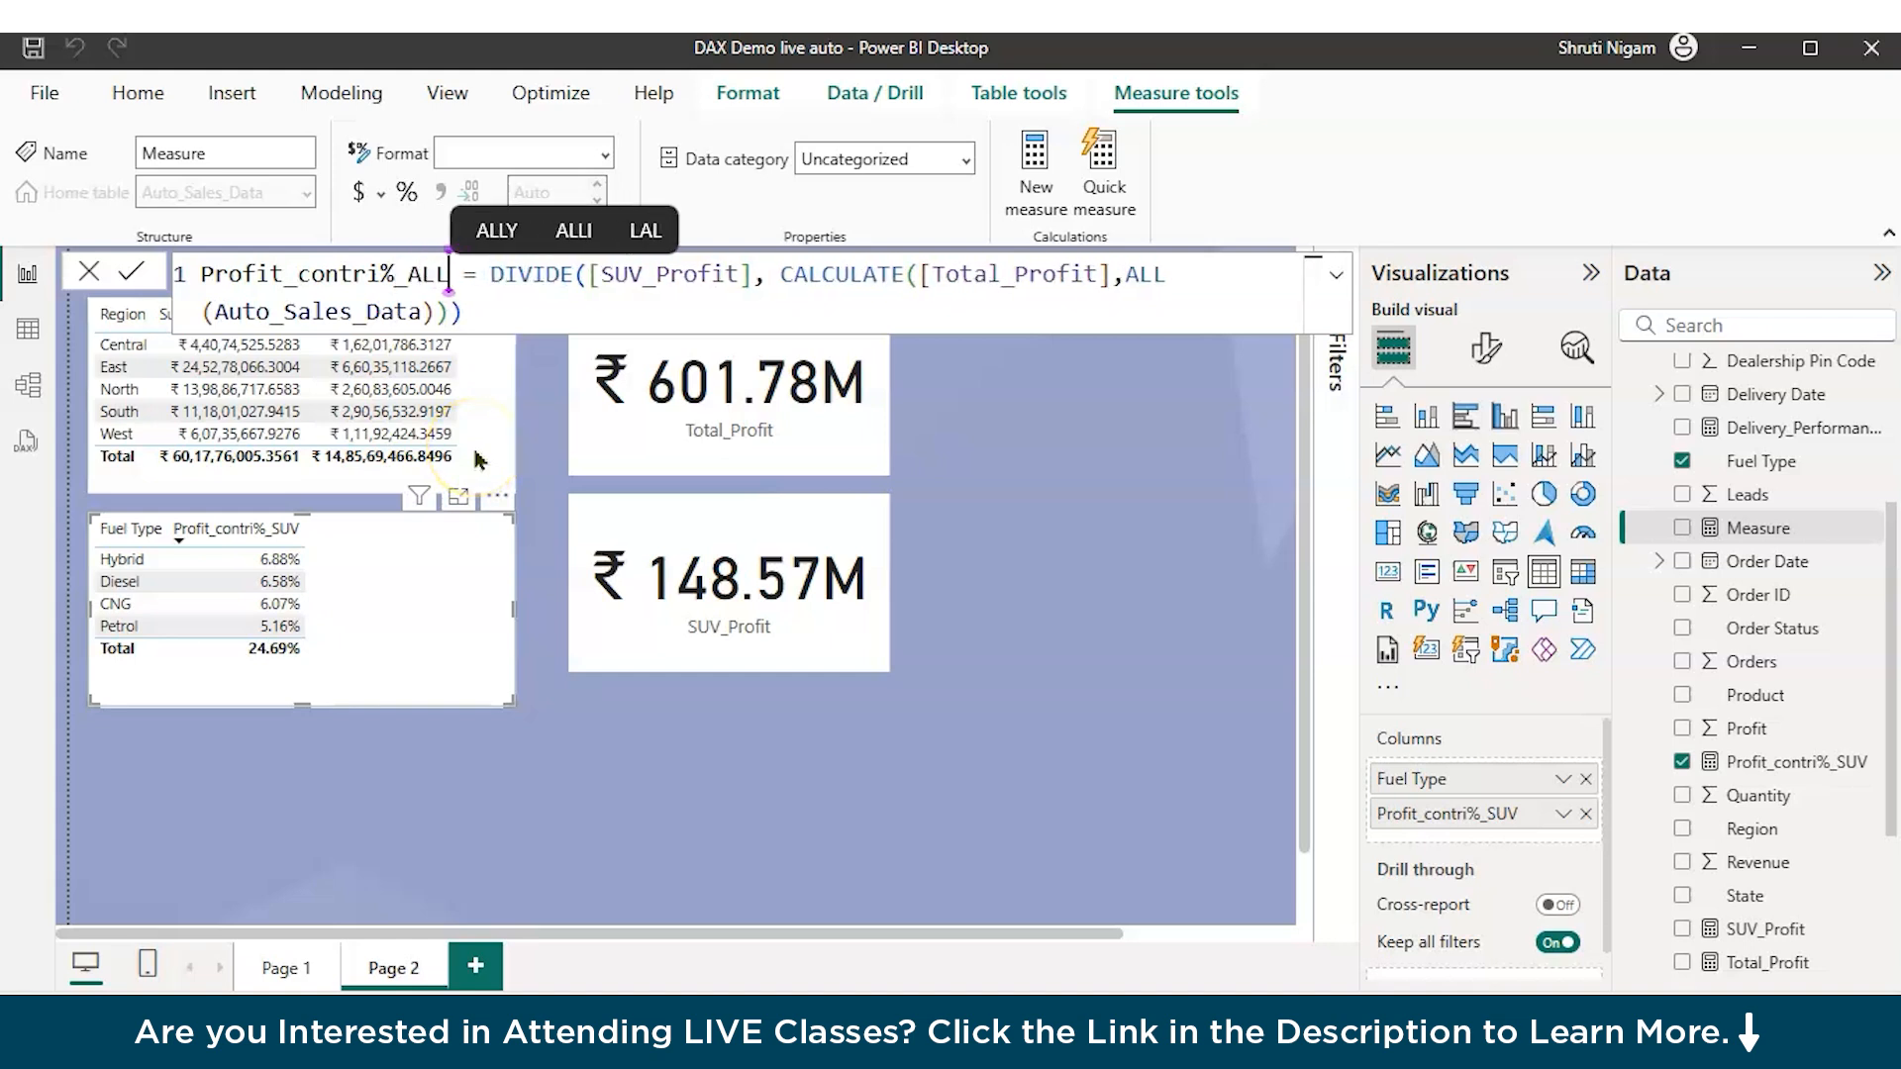
key("BackSpace")
key("BackSpace")
key("BackSpace")
type("EACH")
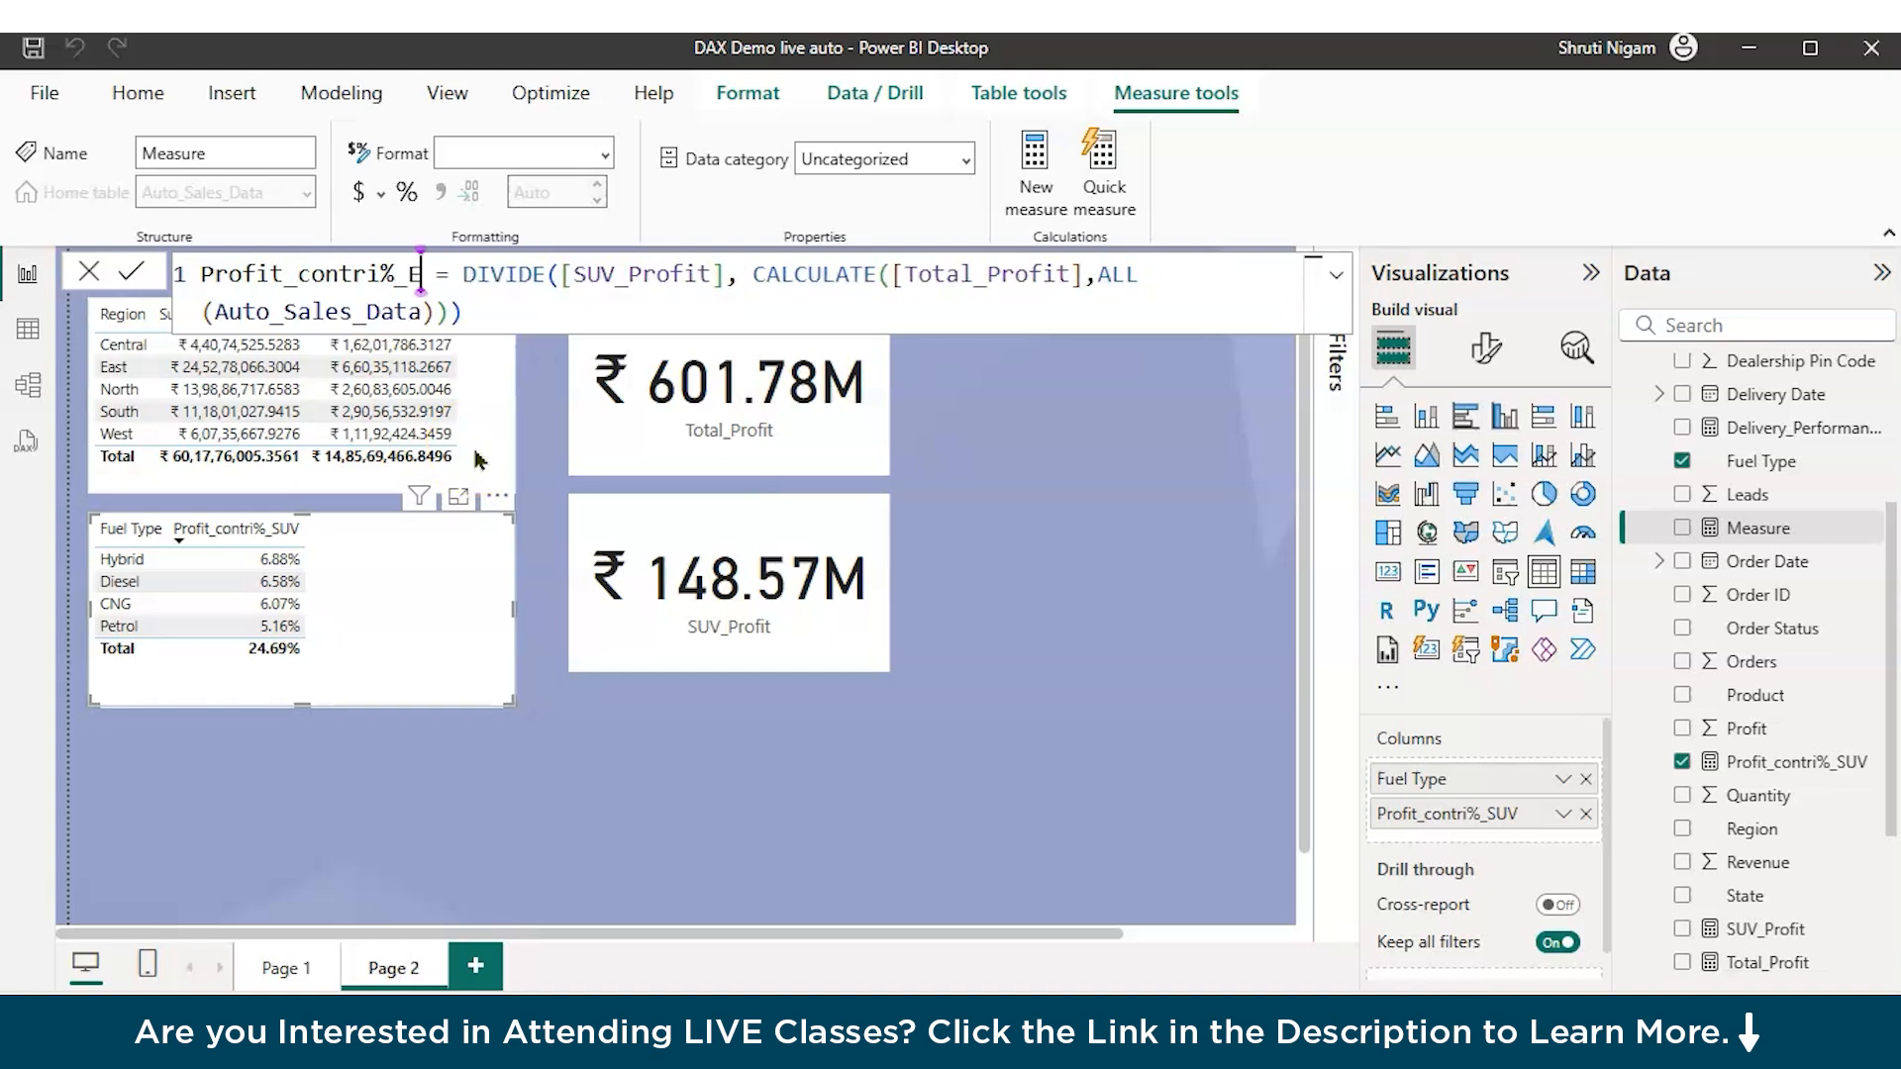
Step: Replace [SUV_Profit] with [Total_Profit] as the numerator of the DIVIDE function
left_click(681, 271)
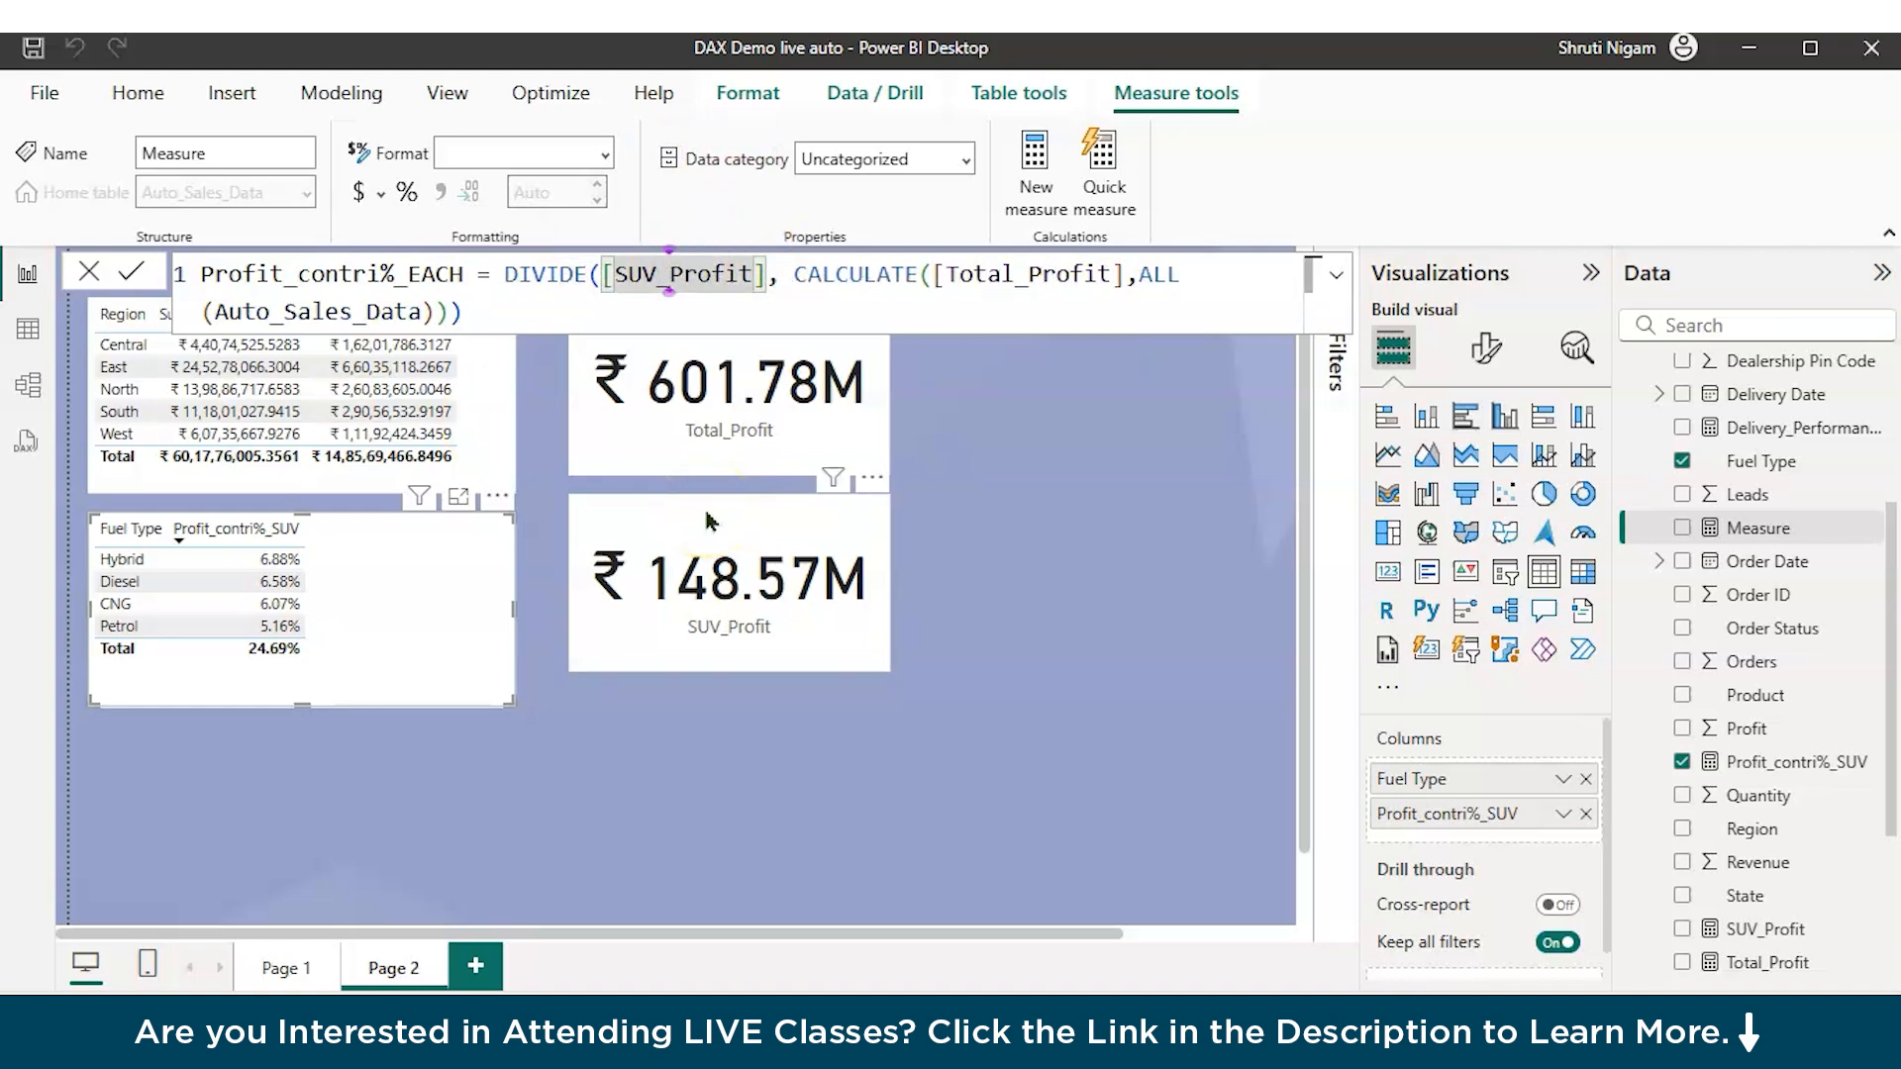
key("BackSpace")
key("BackSpace")
key("BackSpace")
key("BackSpace")
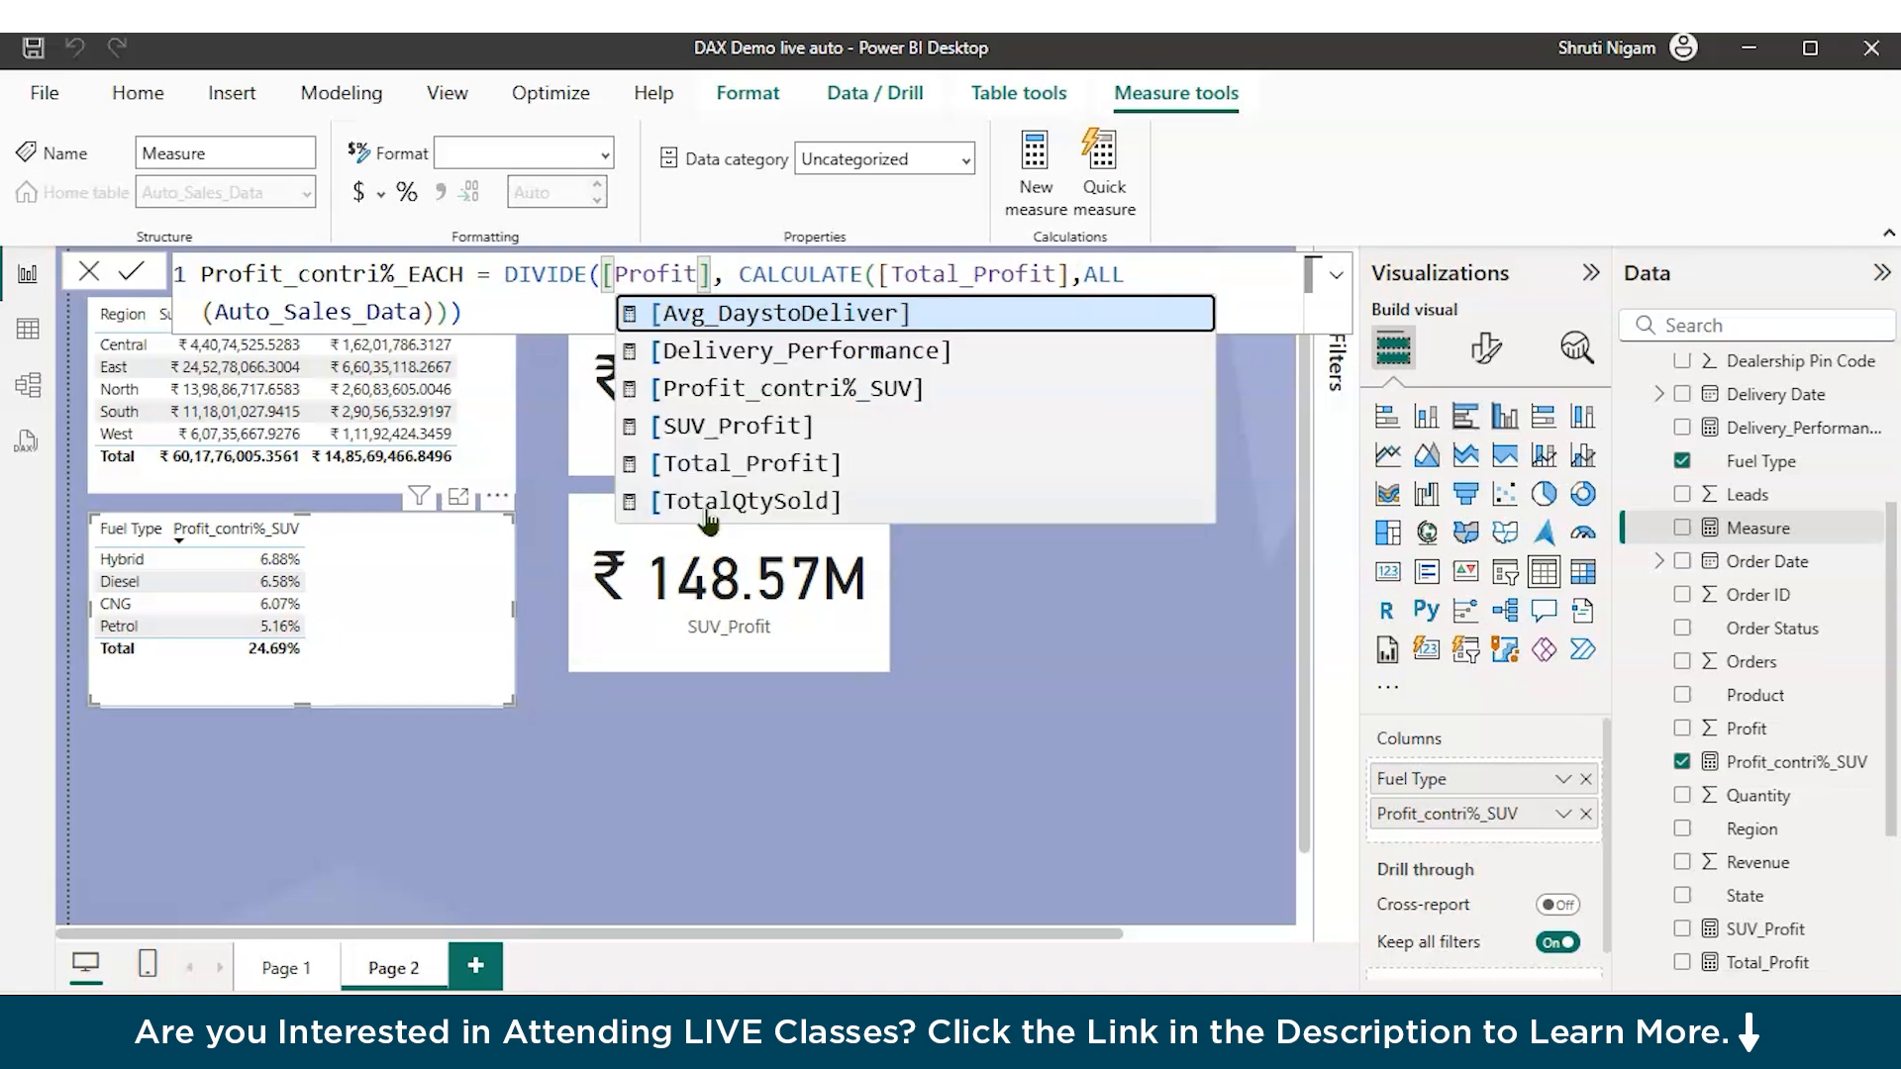
key("Down")
key("Down")
key("Down")
key("Down")
key("Tab")
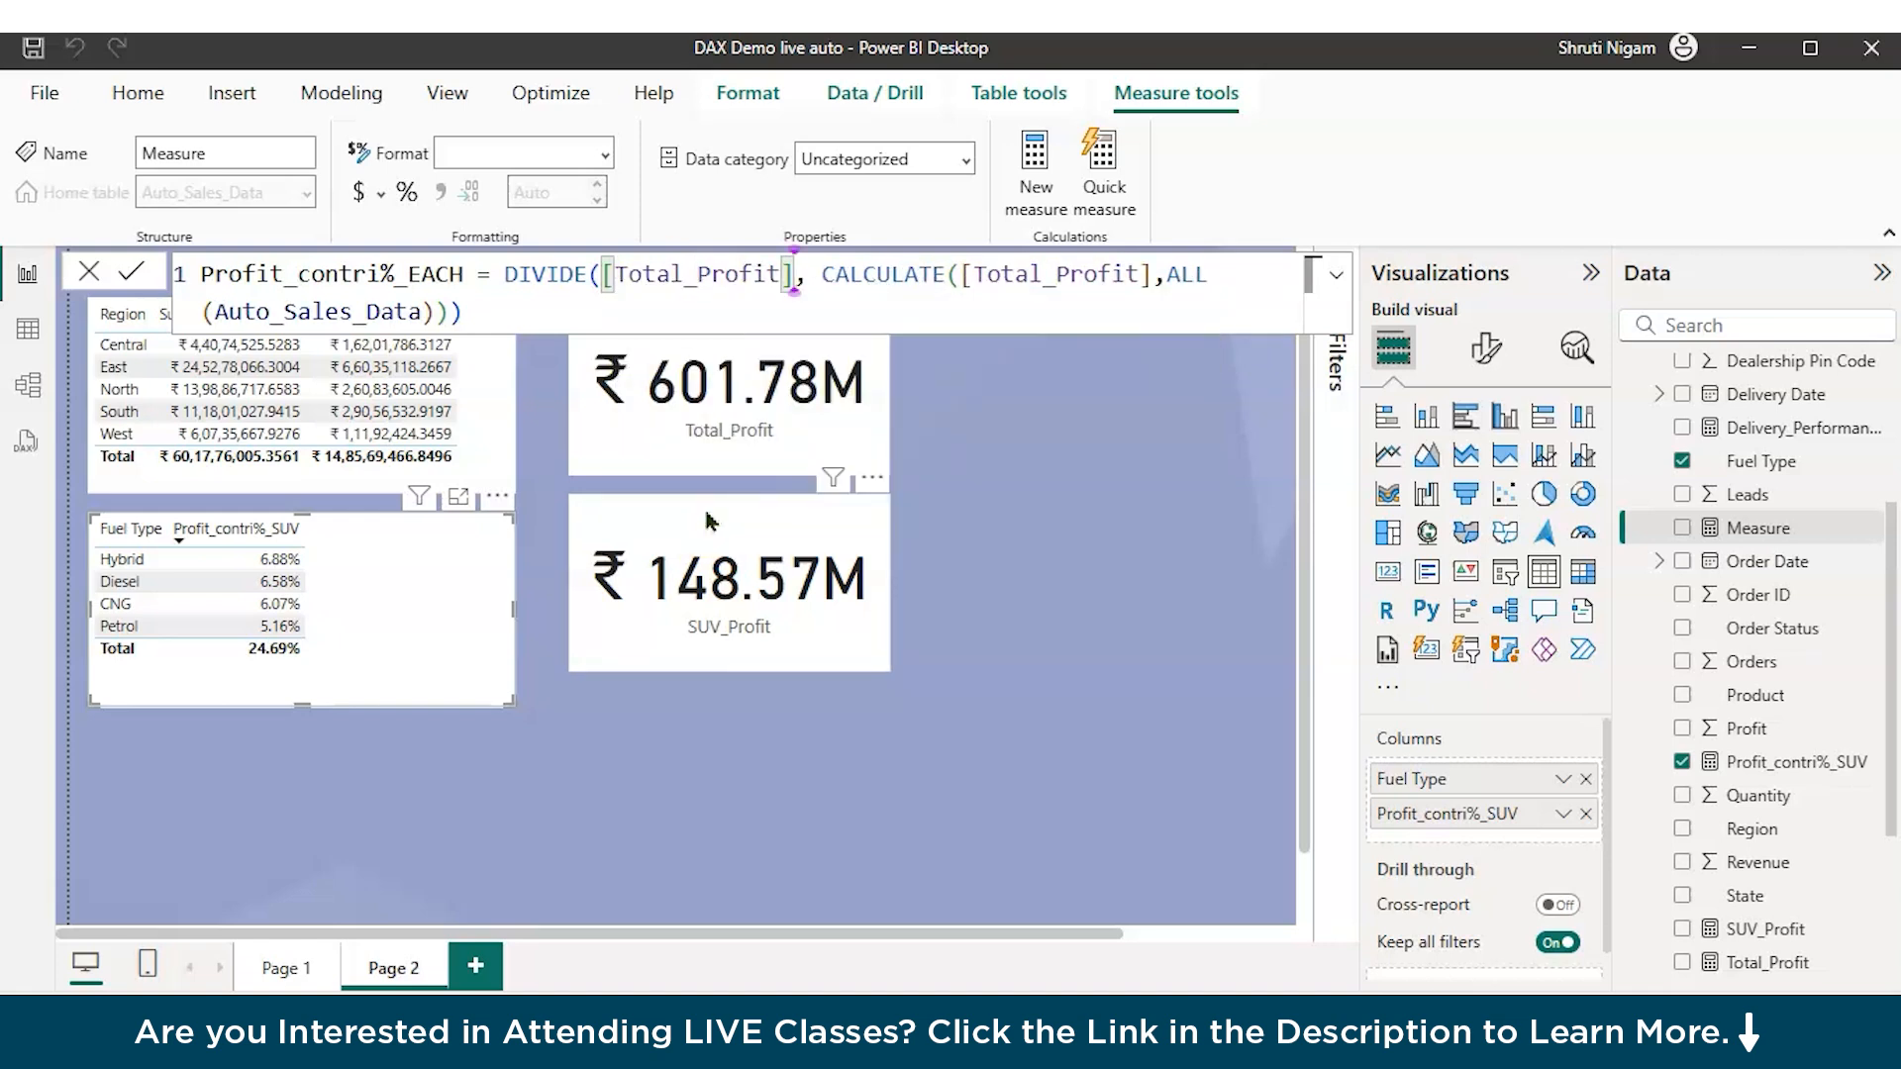
Step: Commit the Profit_contri%_EACH measure and return to the report canvas with no visual selected
left_click(518, 448)
left_click(498, 310)
left_click(685, 433)
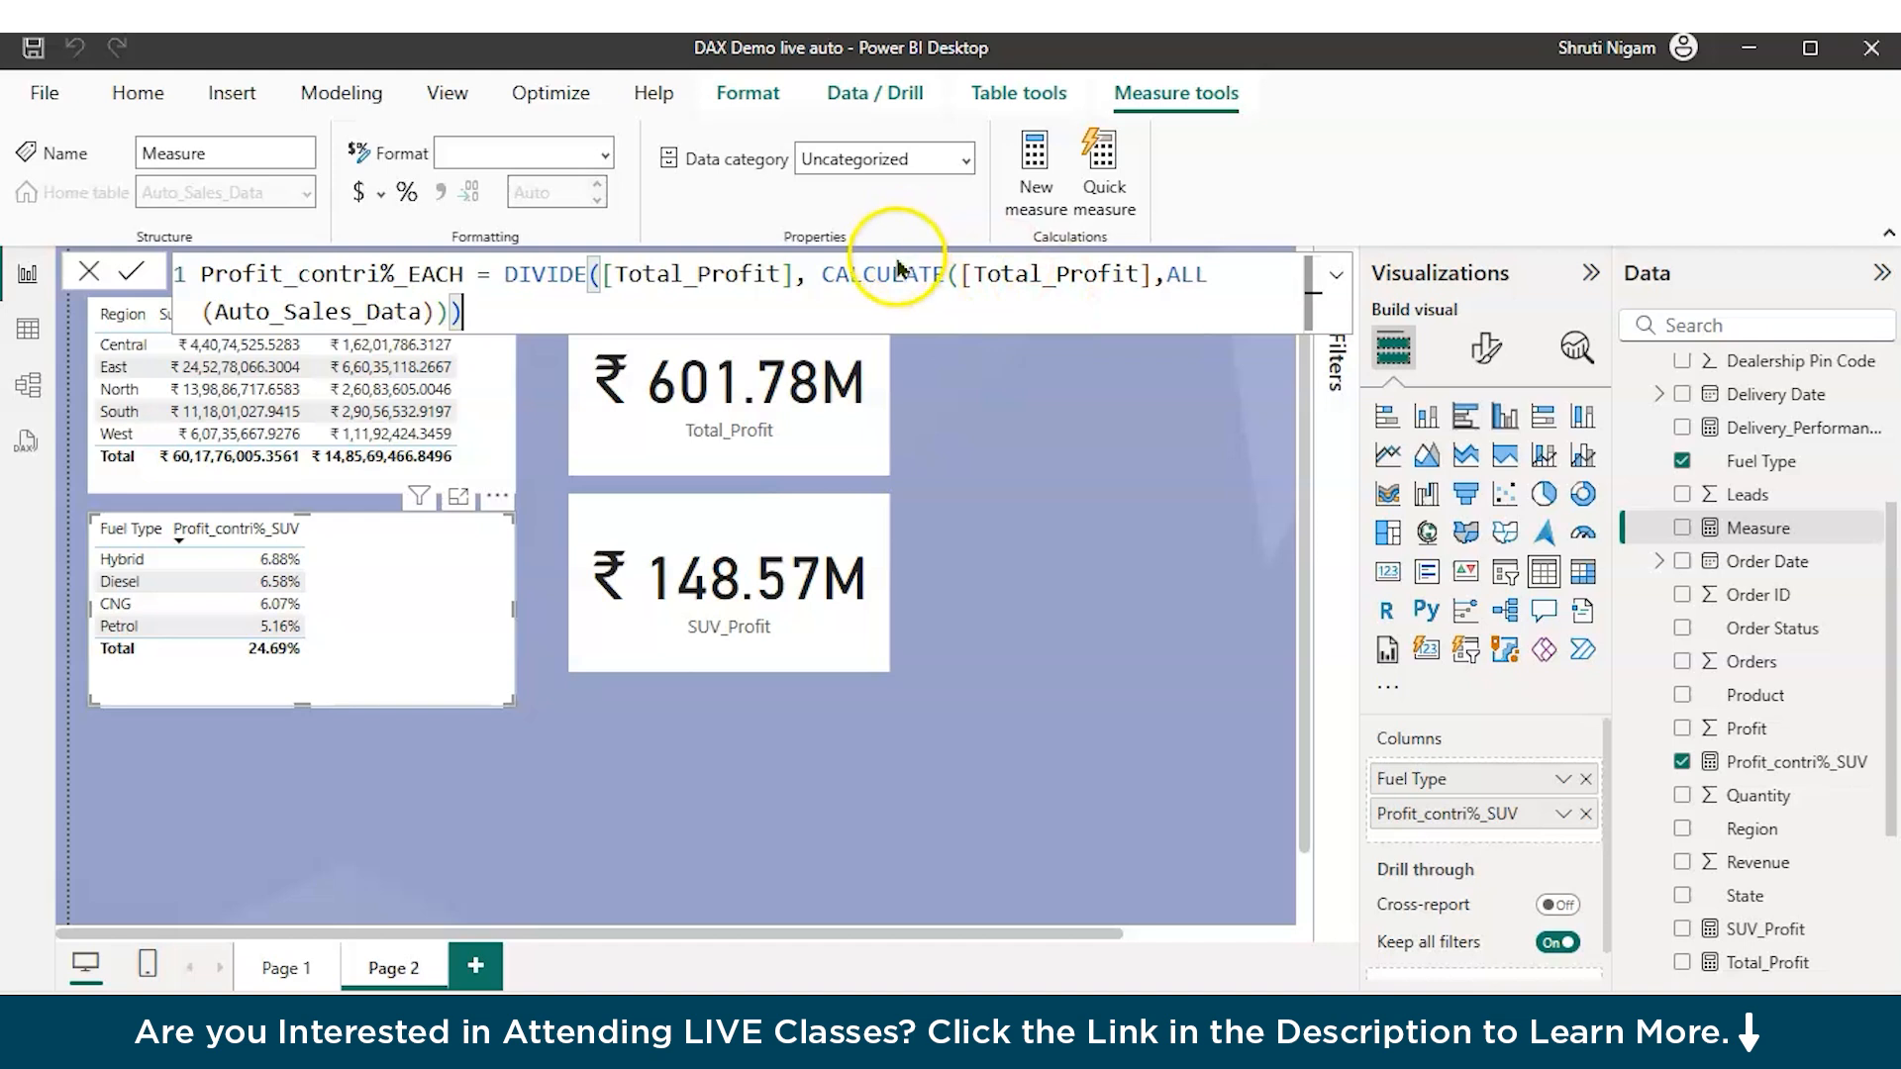
left_click(823, 276)
left_click_drag(823, 276, 835, 306)
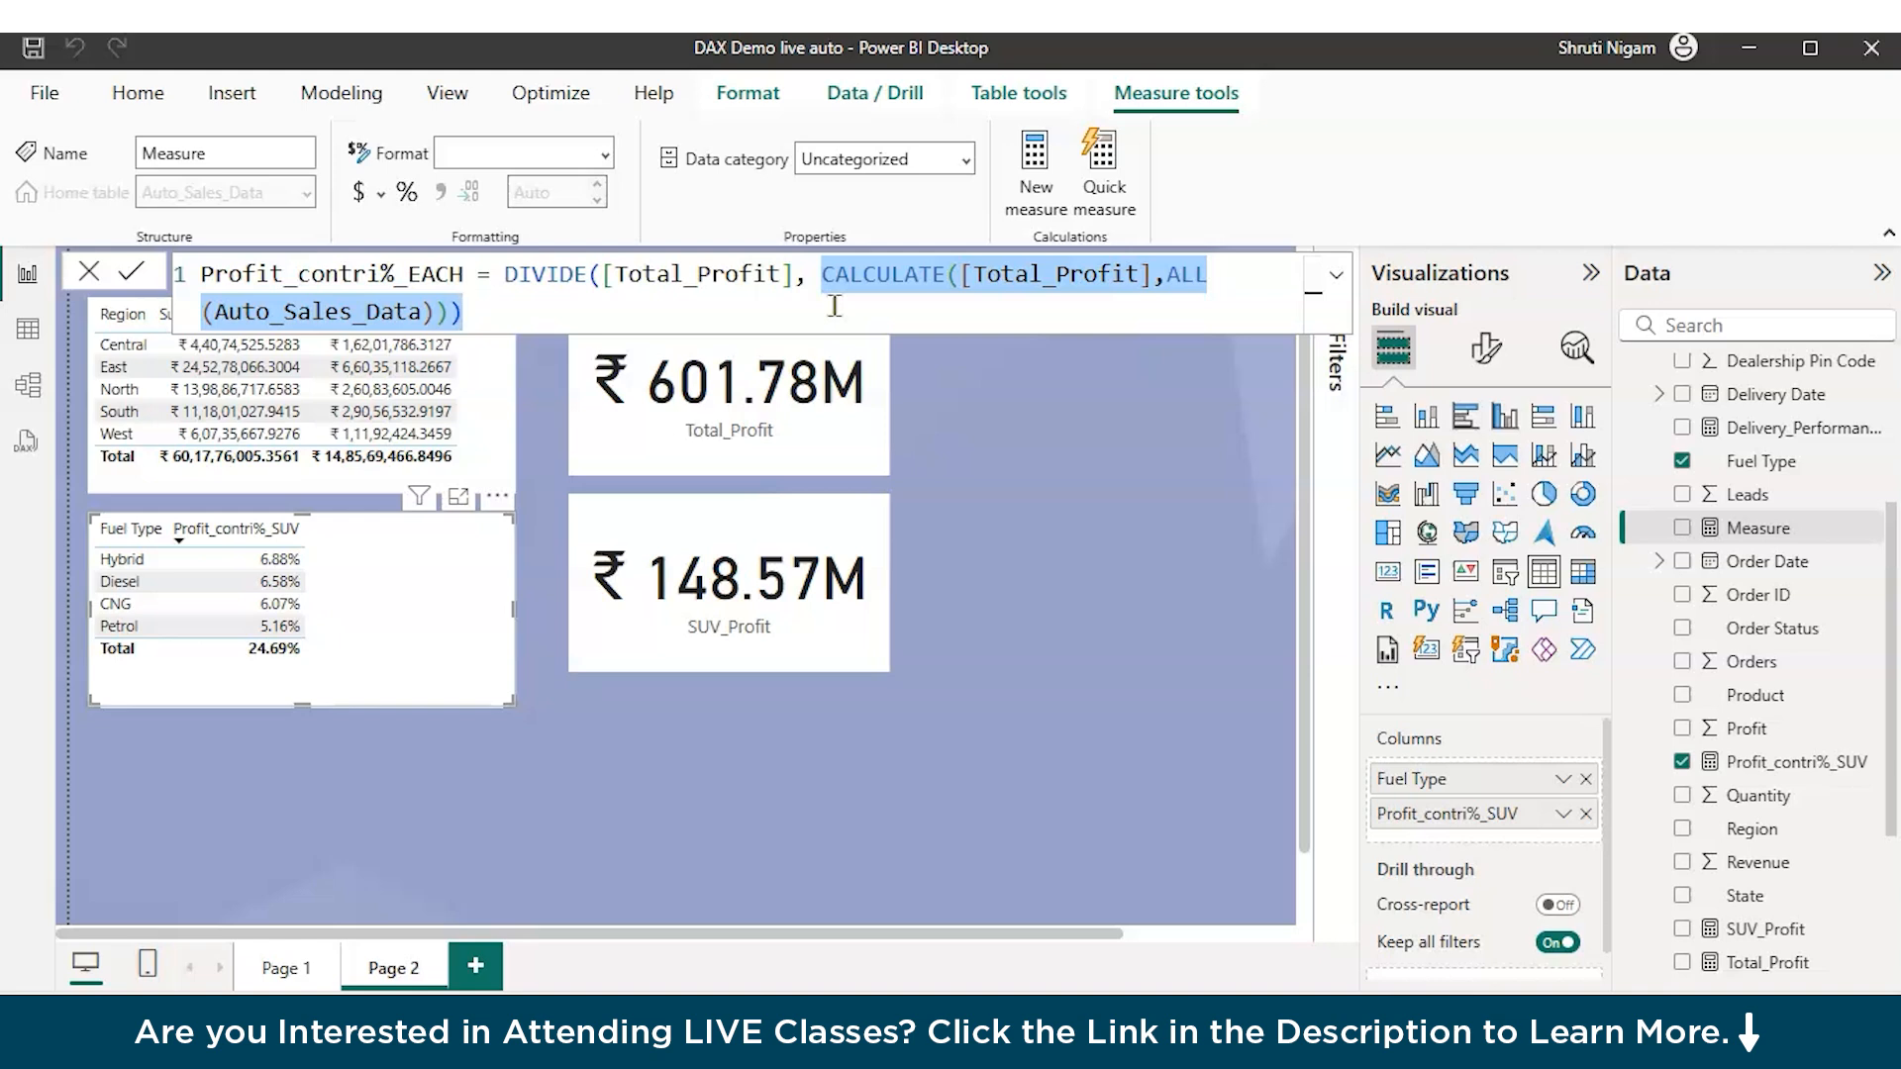
key("Return")
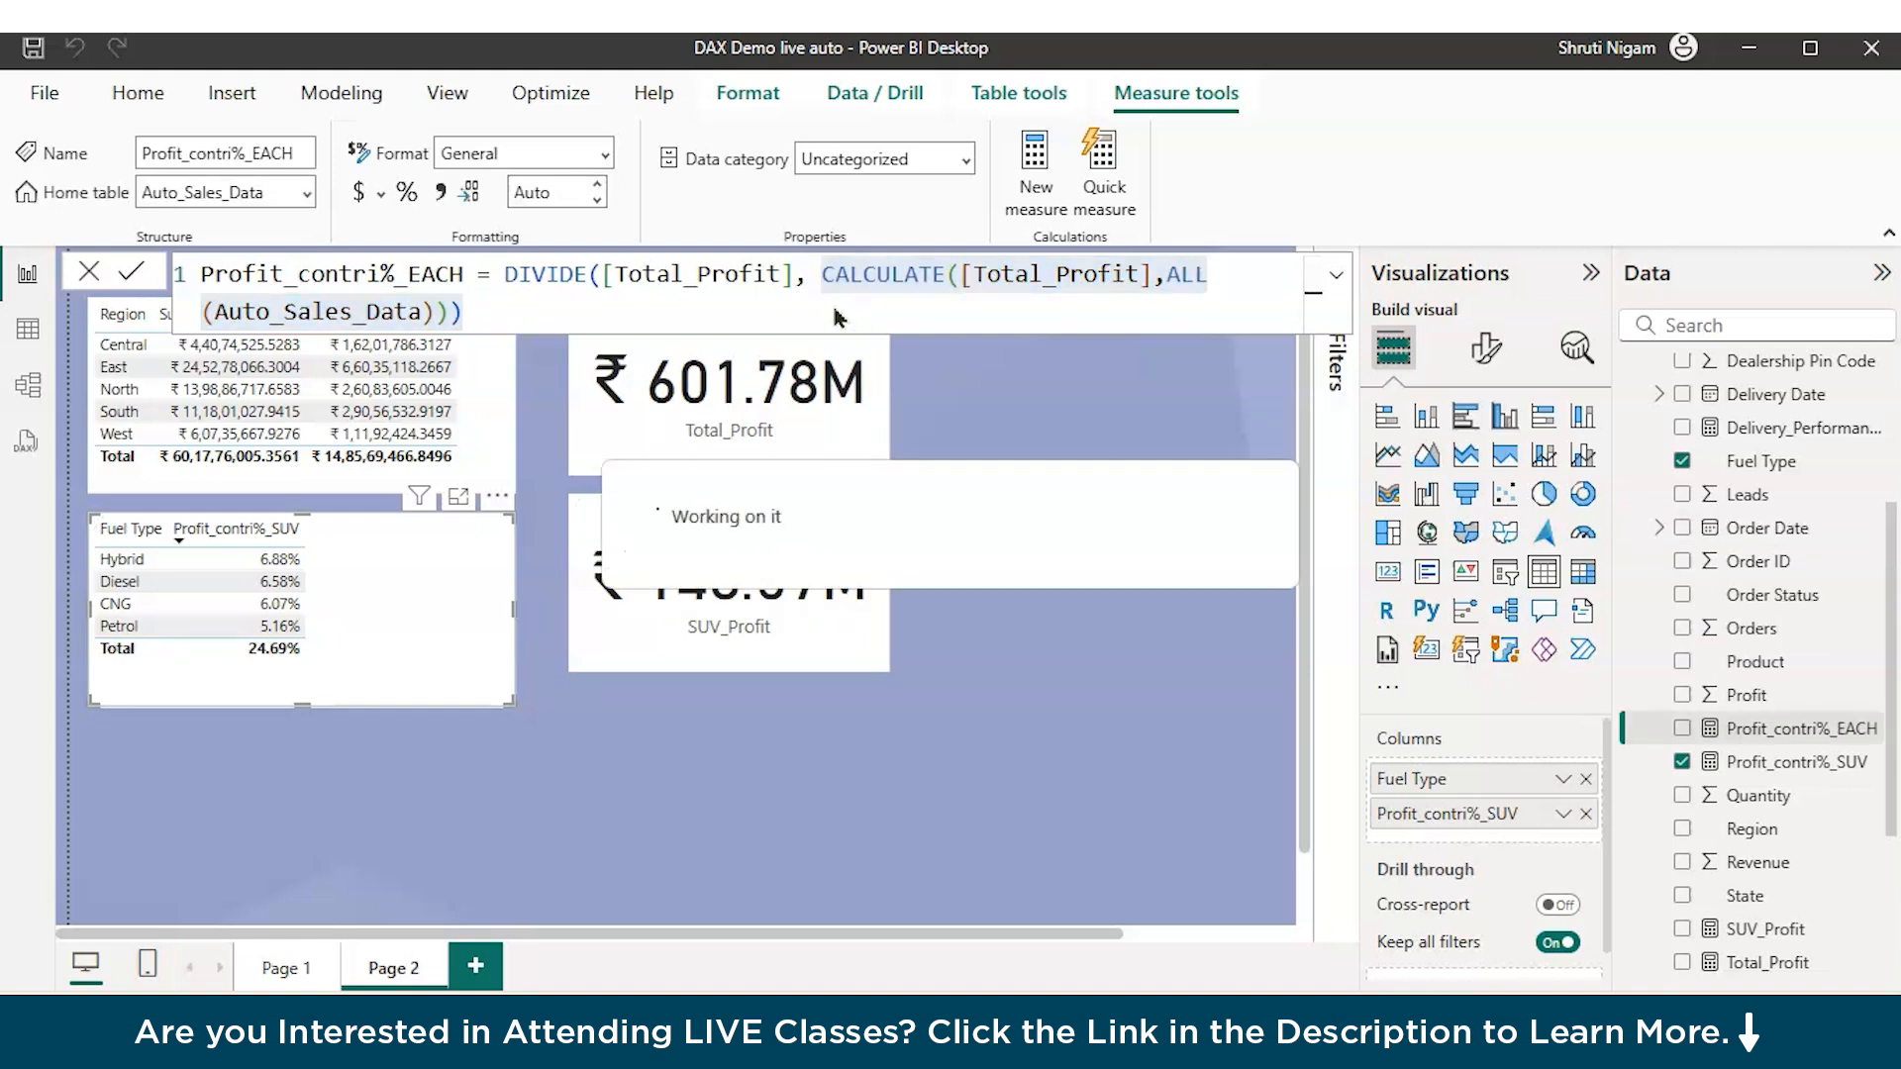
left_click(88, 270)
left_click(1038, 393)
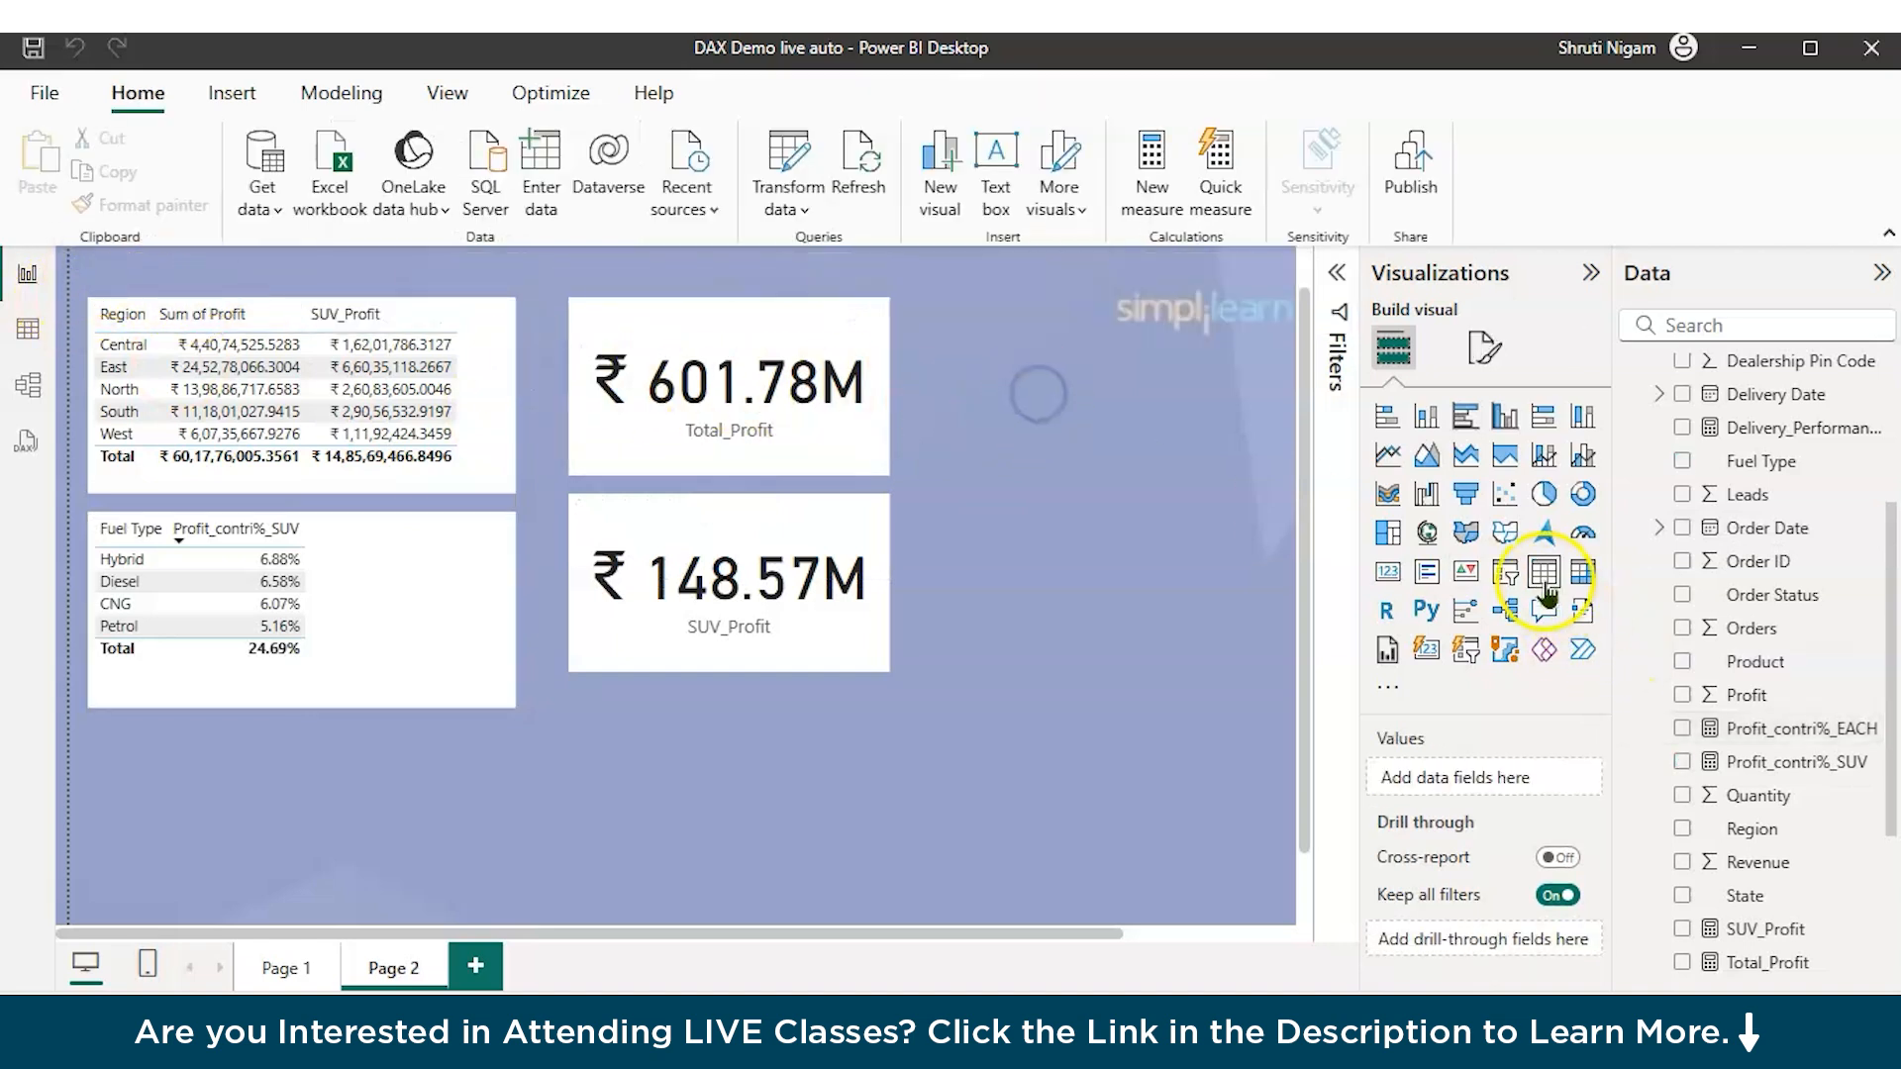
Step: Add a table visual with Category and Profit_contri%_EACH, placed beside the profit cards
left_click(1544, 571)
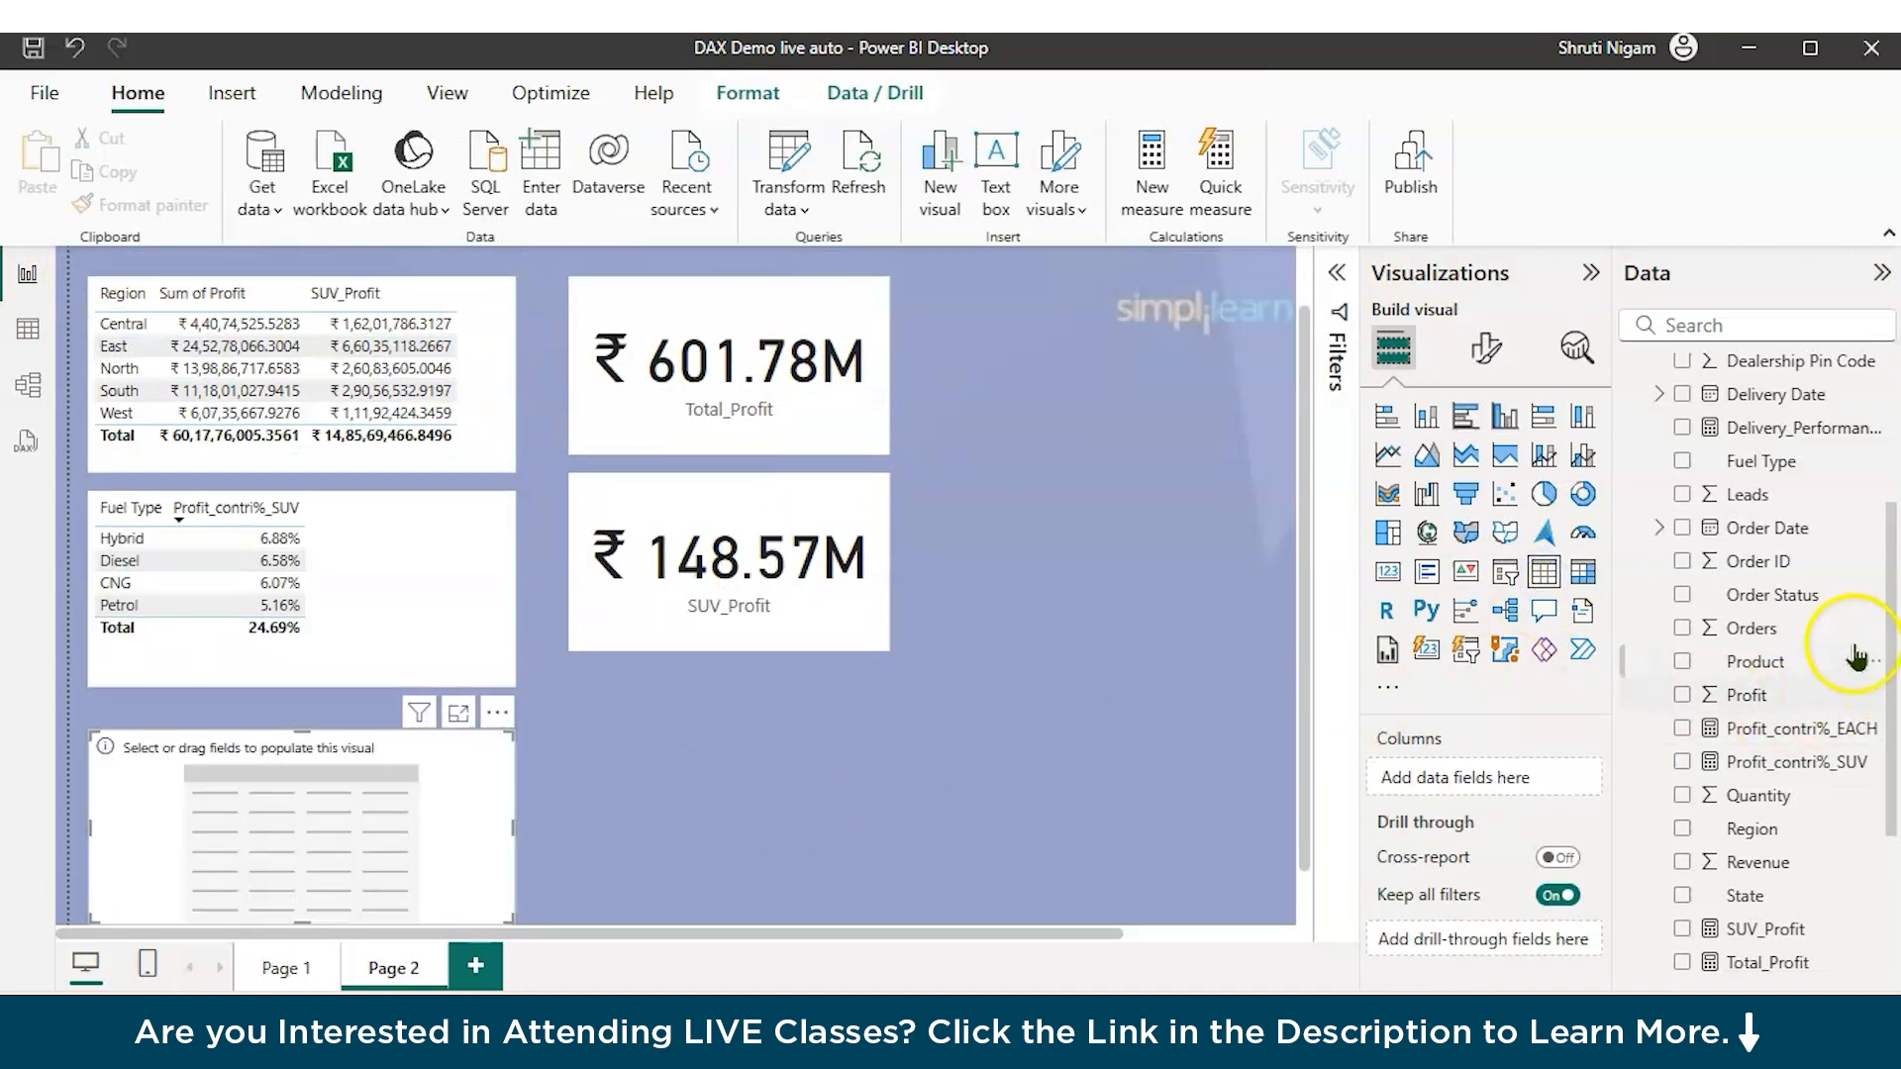
scroll(1851, 639, "up", 3)
left_click(1681, 438)
left_click_drag(170, 819, 989, 423)
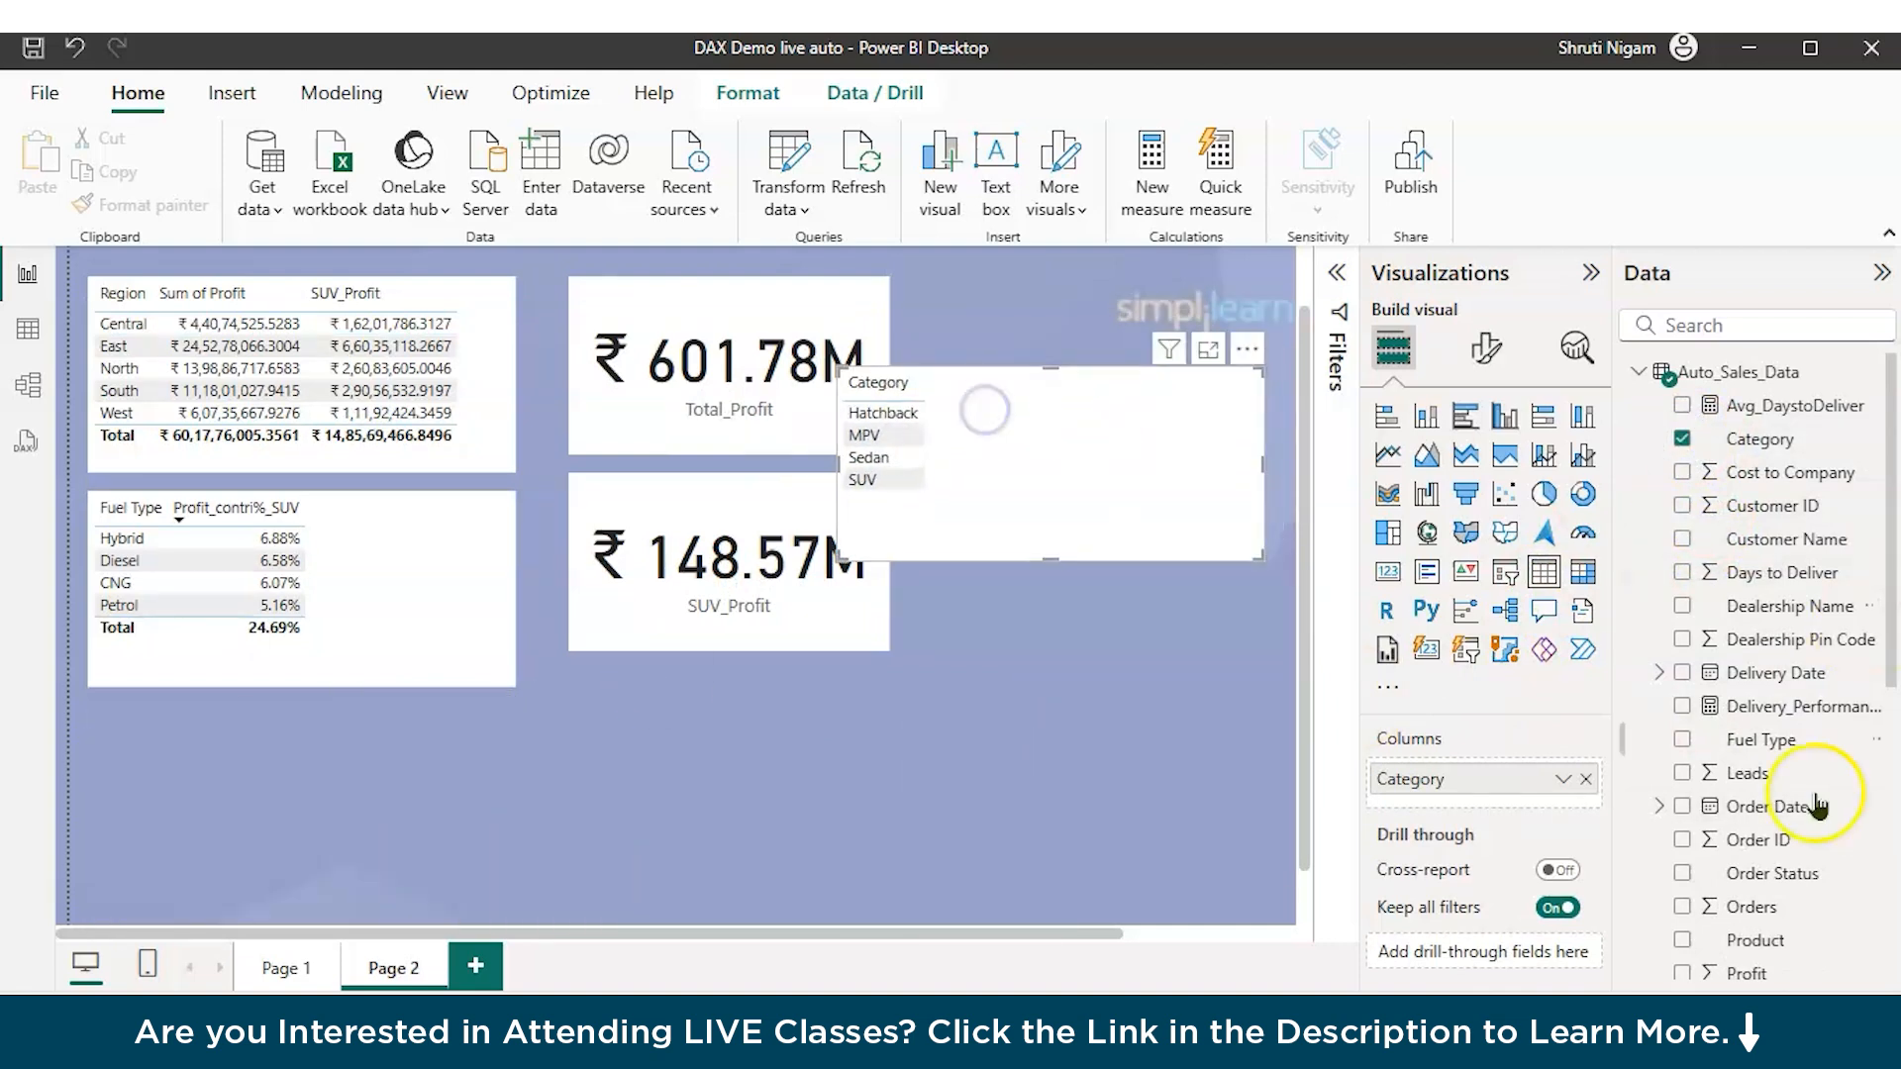
scroll(1677, 879, "down", 2)
left_click(1683, 870)
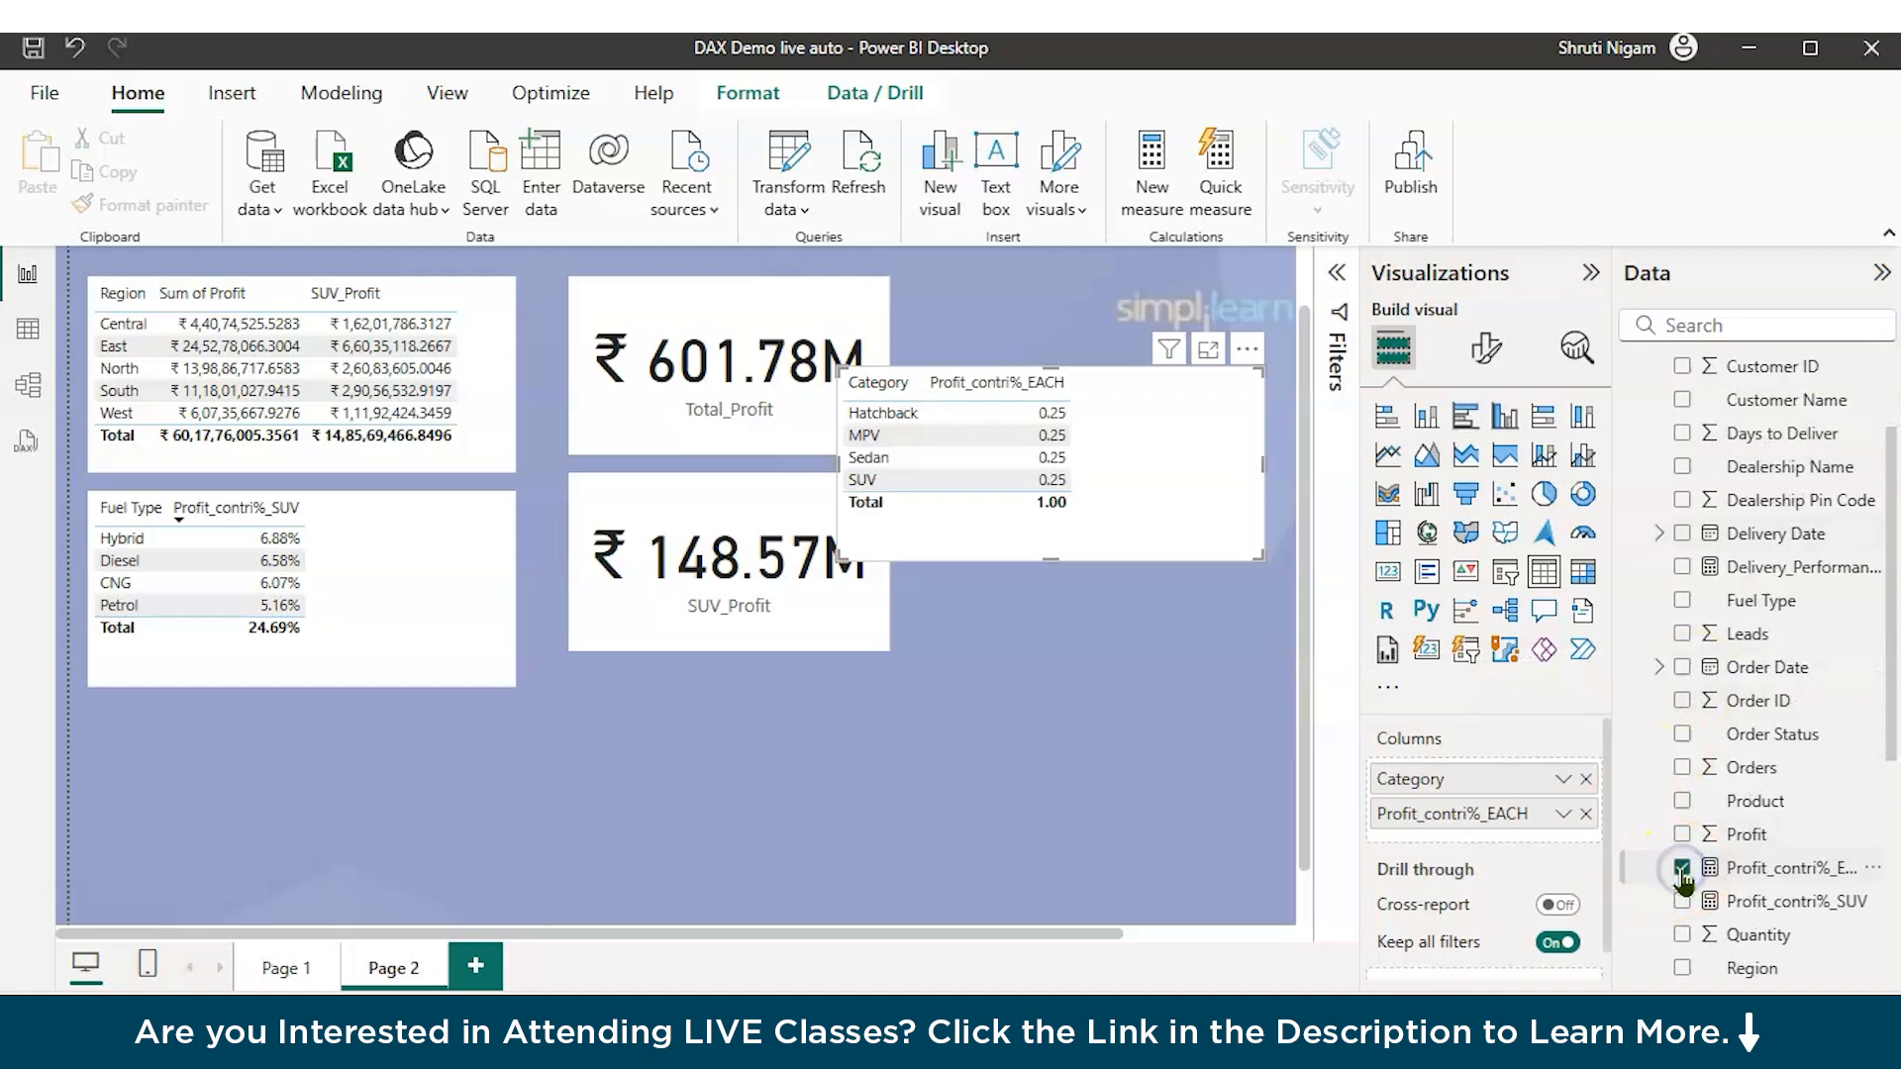
Step: Format the Profit_contri%_EACH measure as Percentage
left_click(1792, 867)
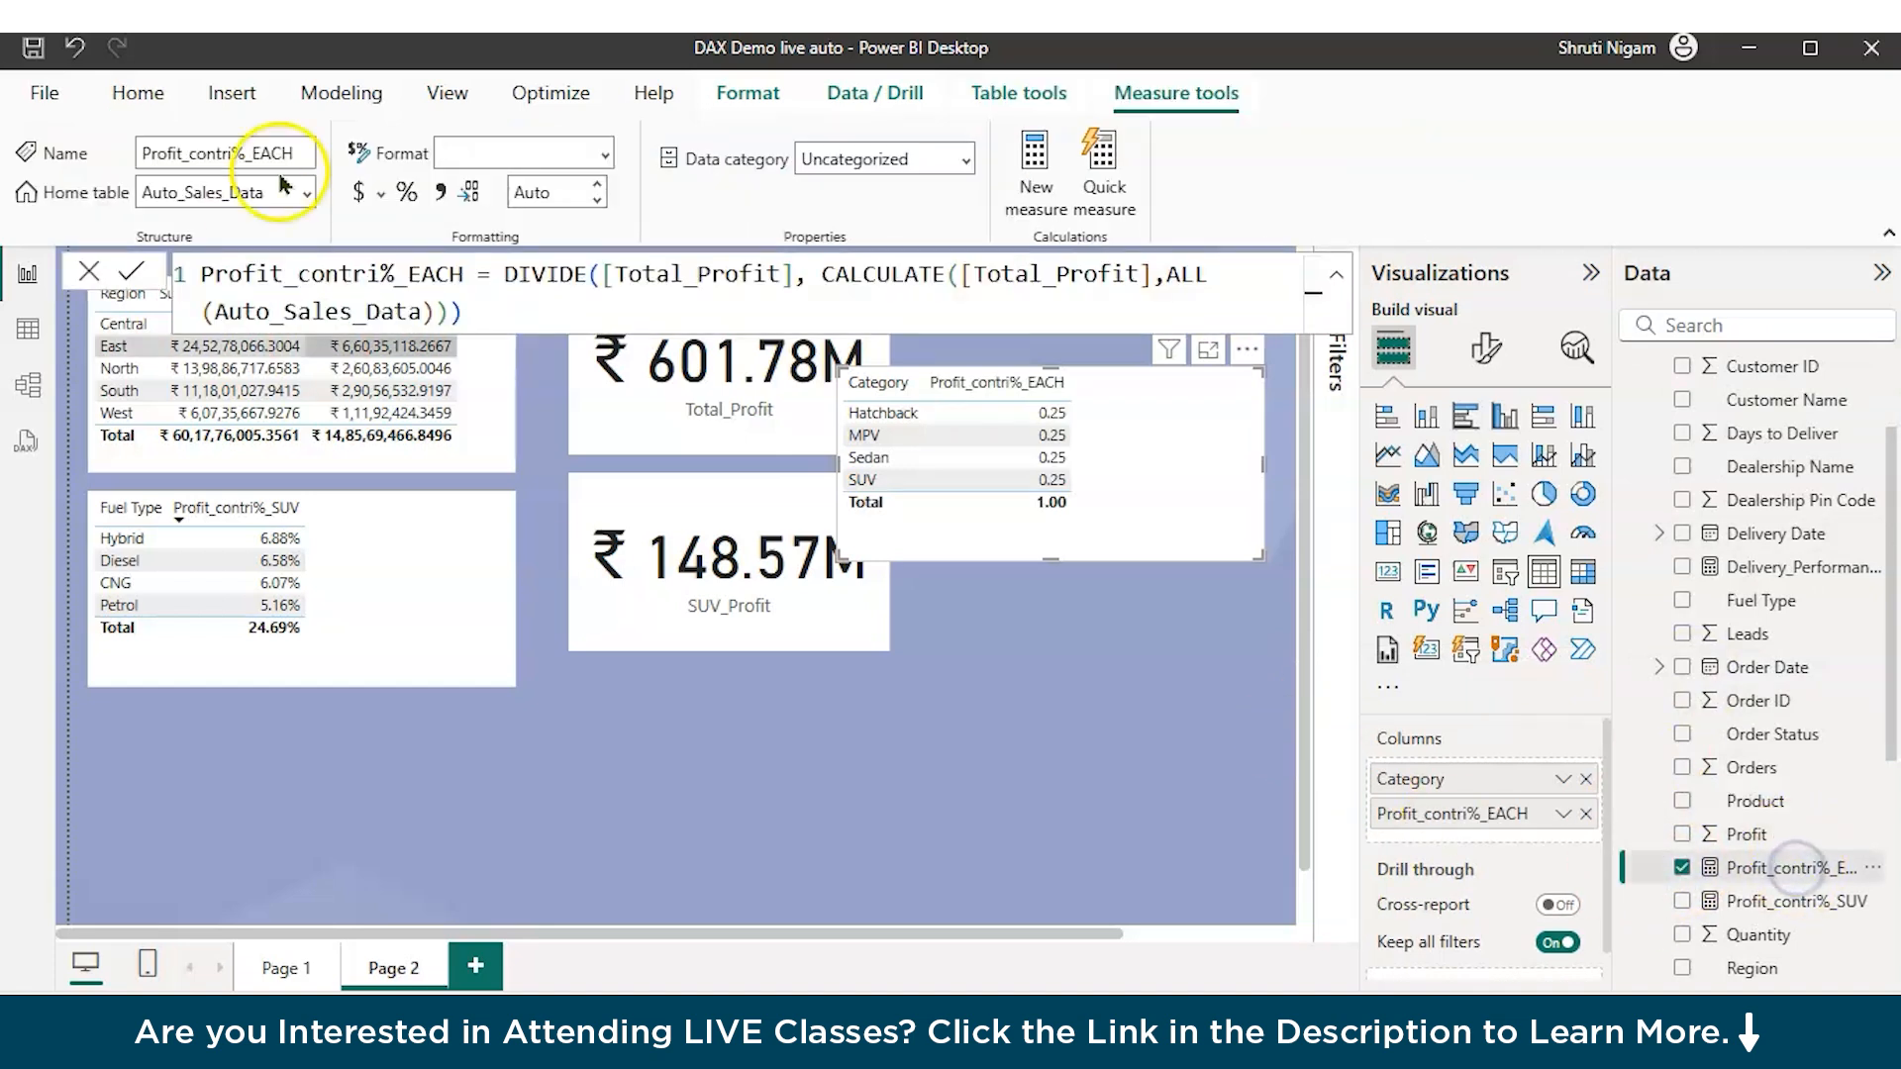
left_click(603, 153)
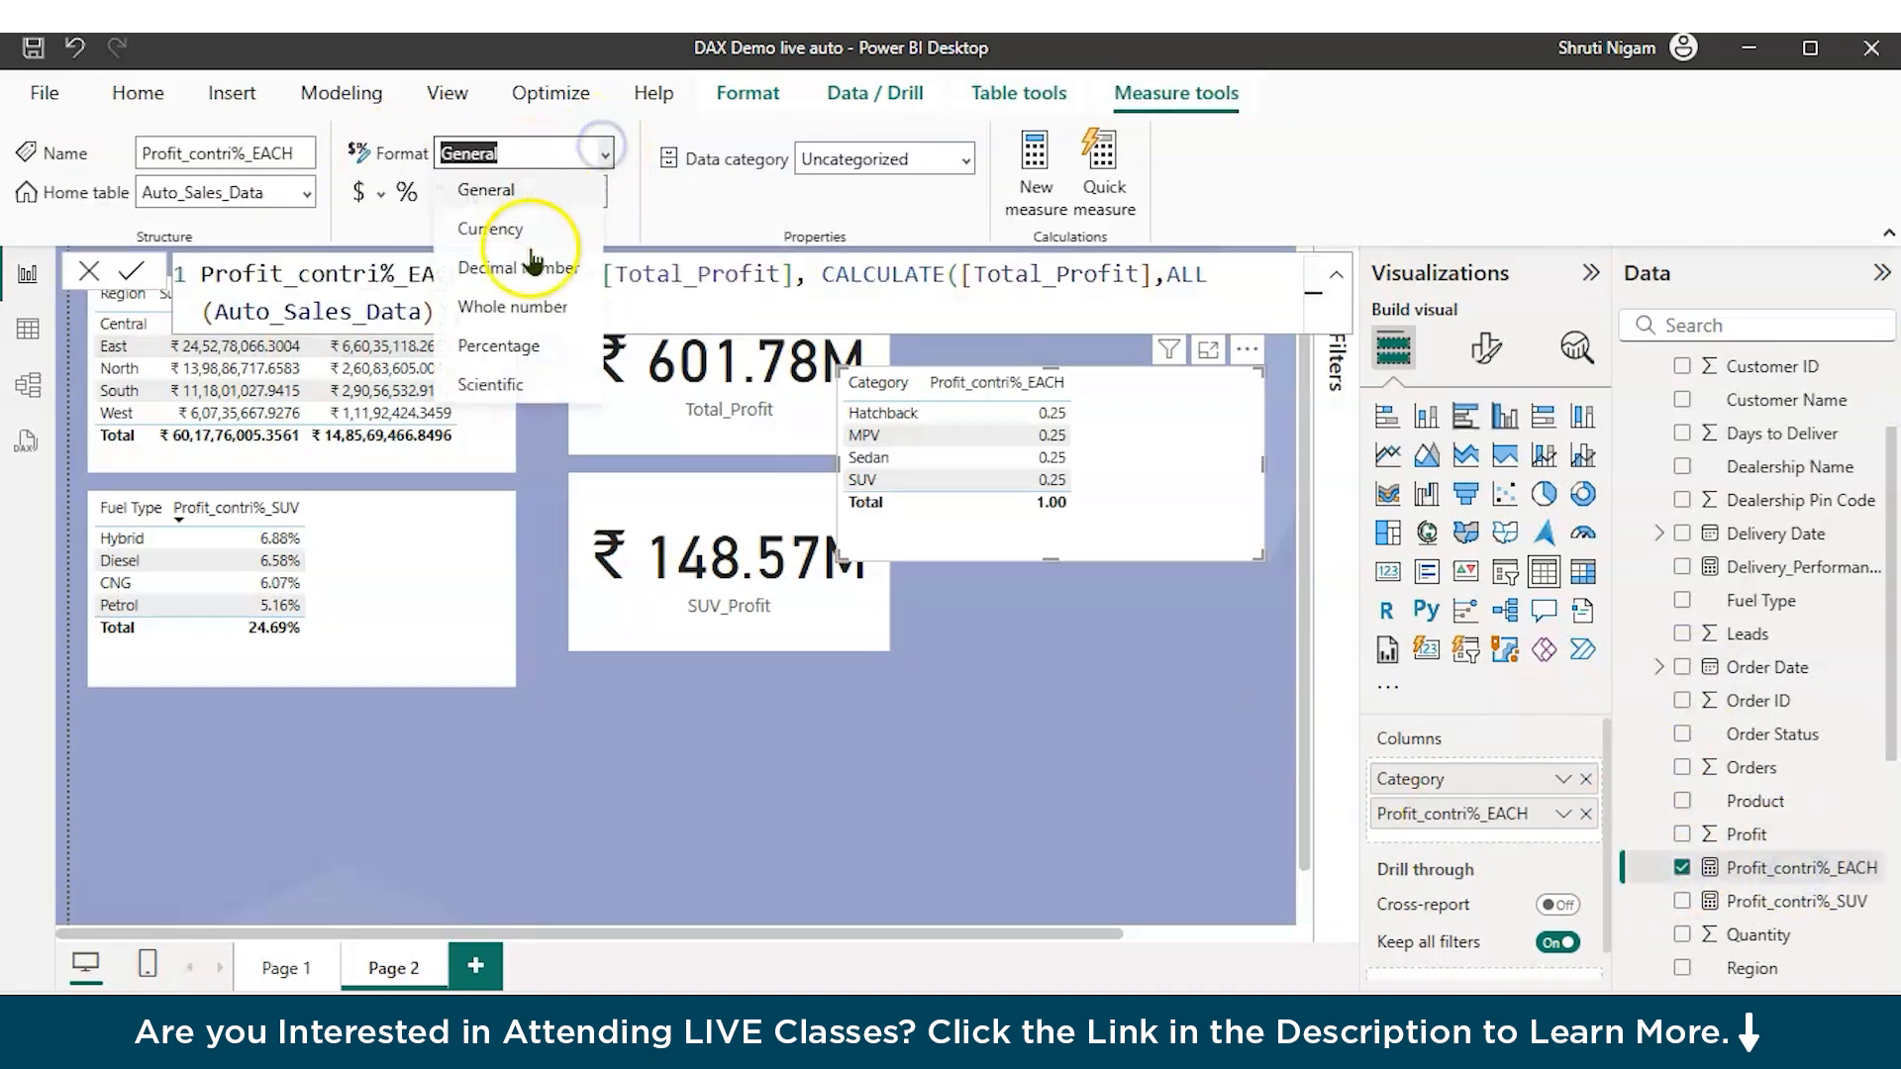
left_click(512, 345)
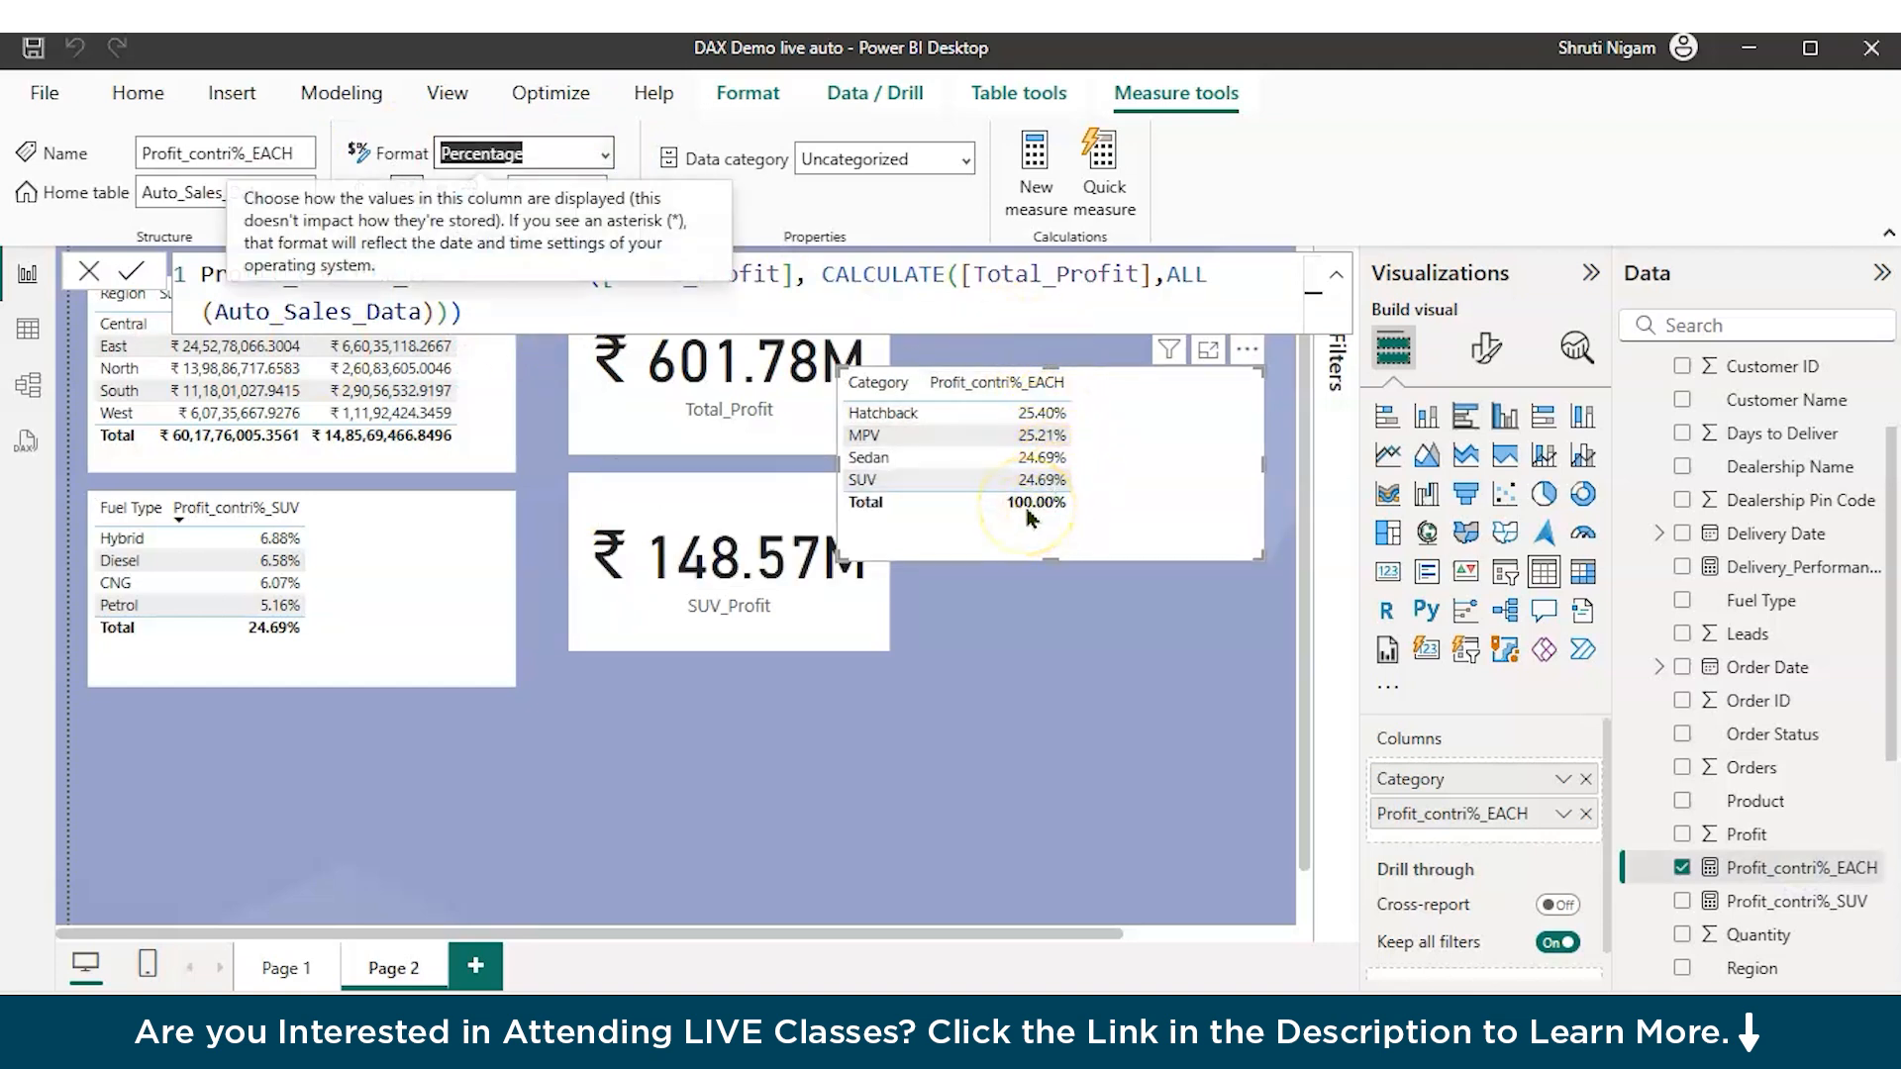
Step: Resize the category table clear of the profit cards, and add Total_Profit to it with enough width for all columns
left_click_drag(839, 463, 911, 477)
left_click_drag(1261, 558, 1200, 551)
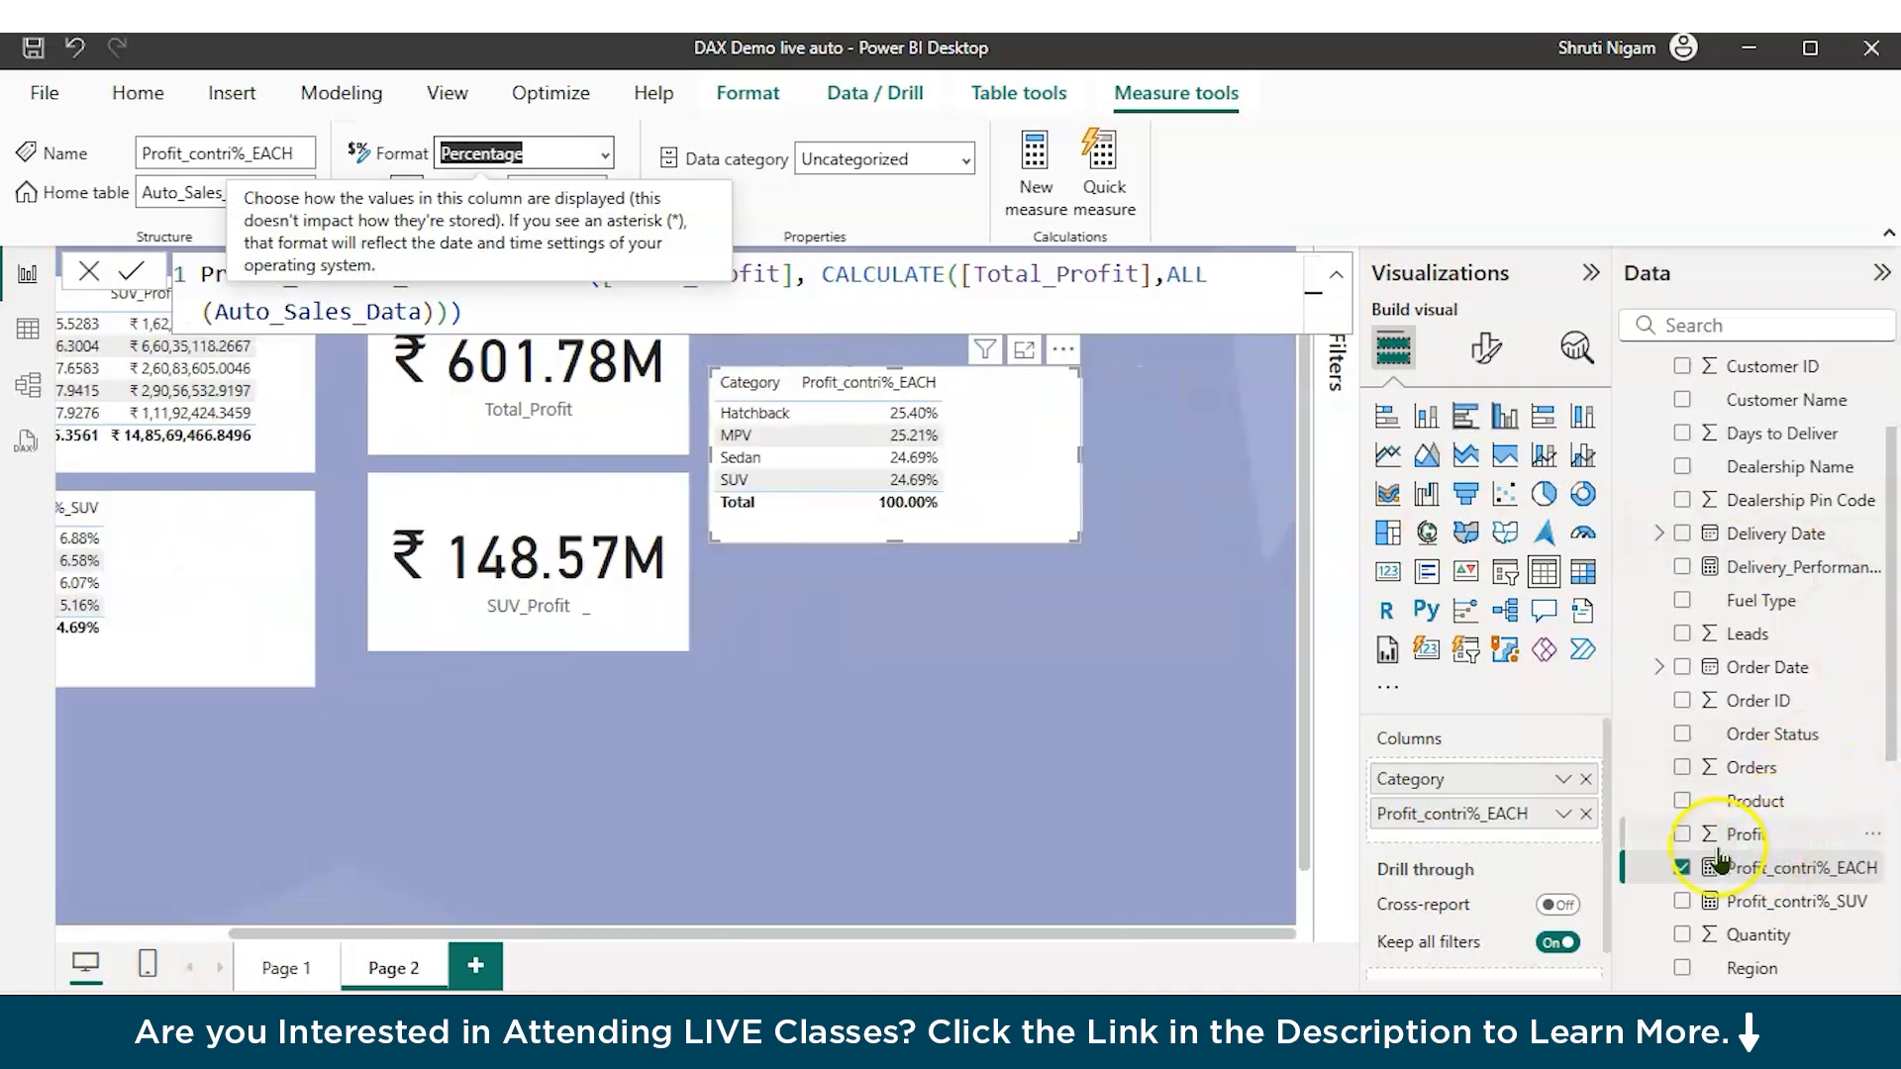
scroll(1686, 846, "down", 3)
left_click(1682, 823)
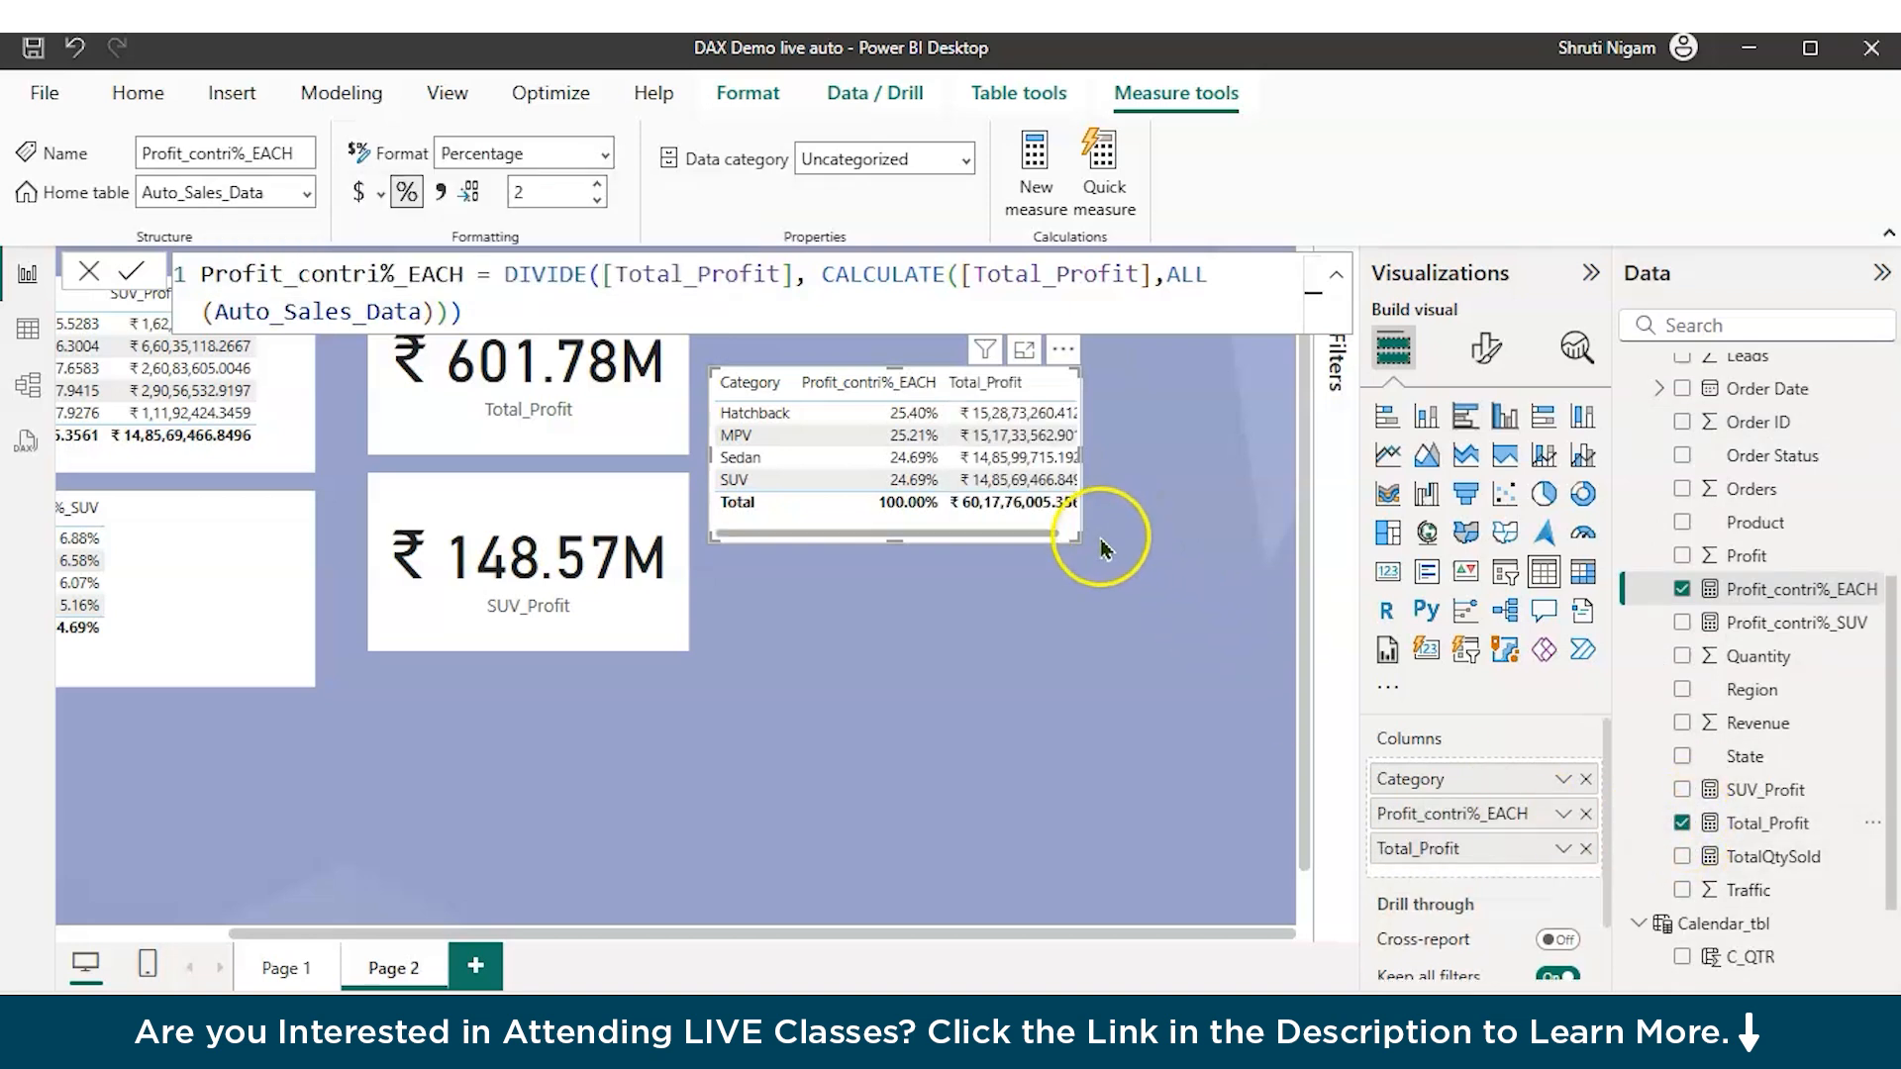
left_click_drag(1077, 537, 1191, 539)
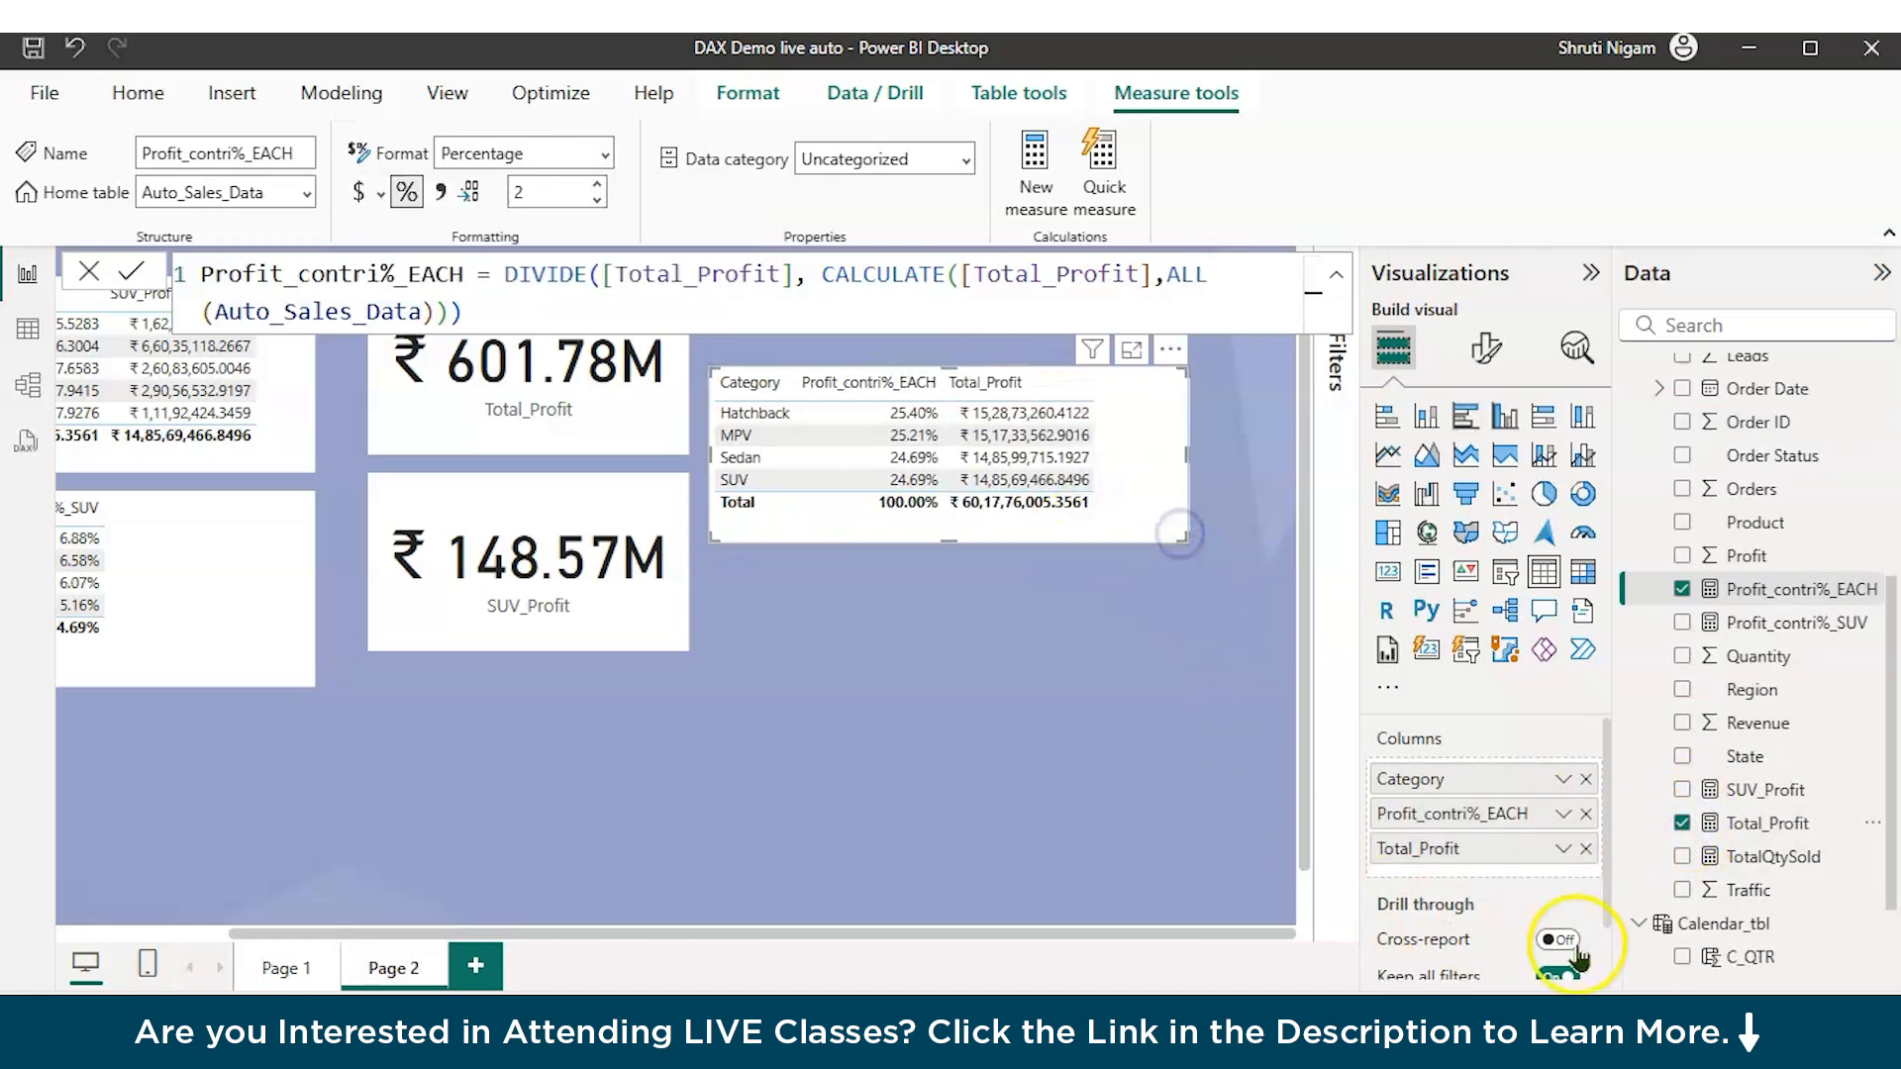
Step: Show Total_Profit as a percentage of grand total in the category table, and move the table slightly lower on the canvas
left_click(1563, 849)
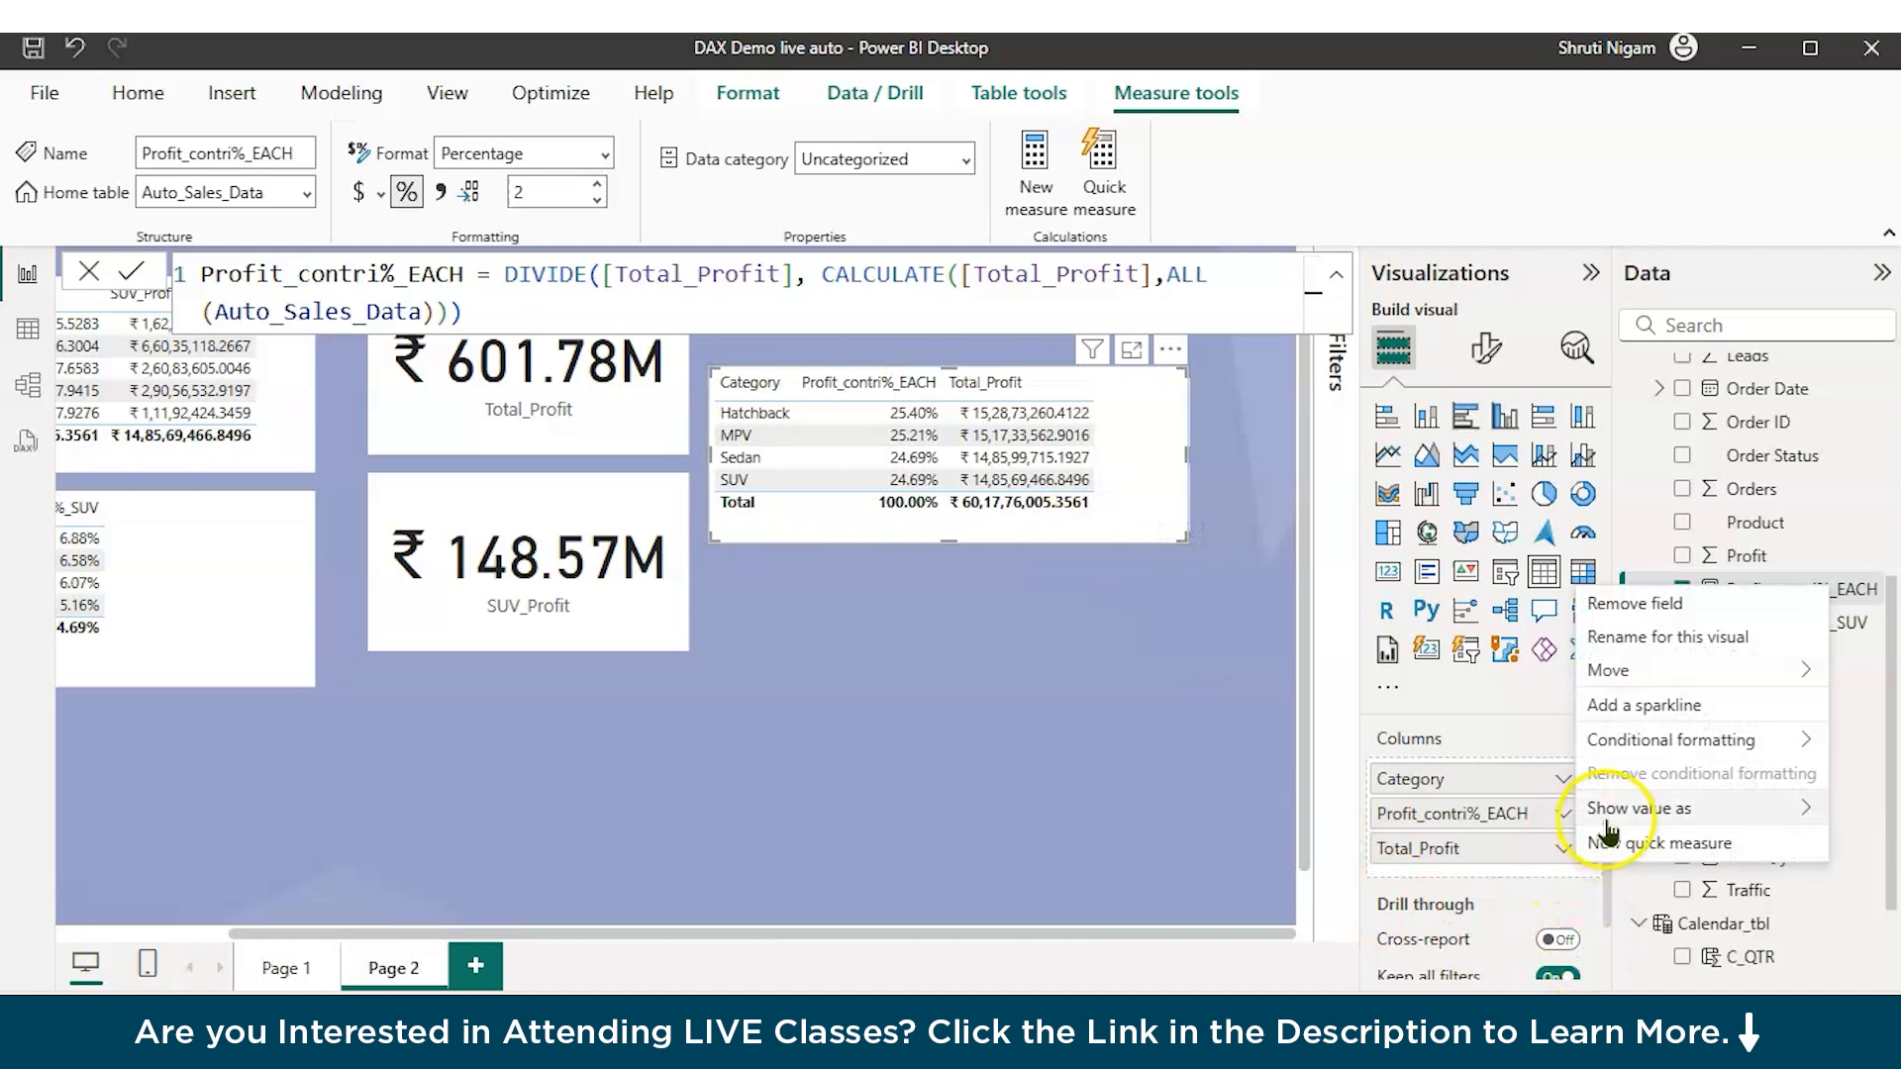
mouse_move(1624, 808)
left_click(1475, 836)
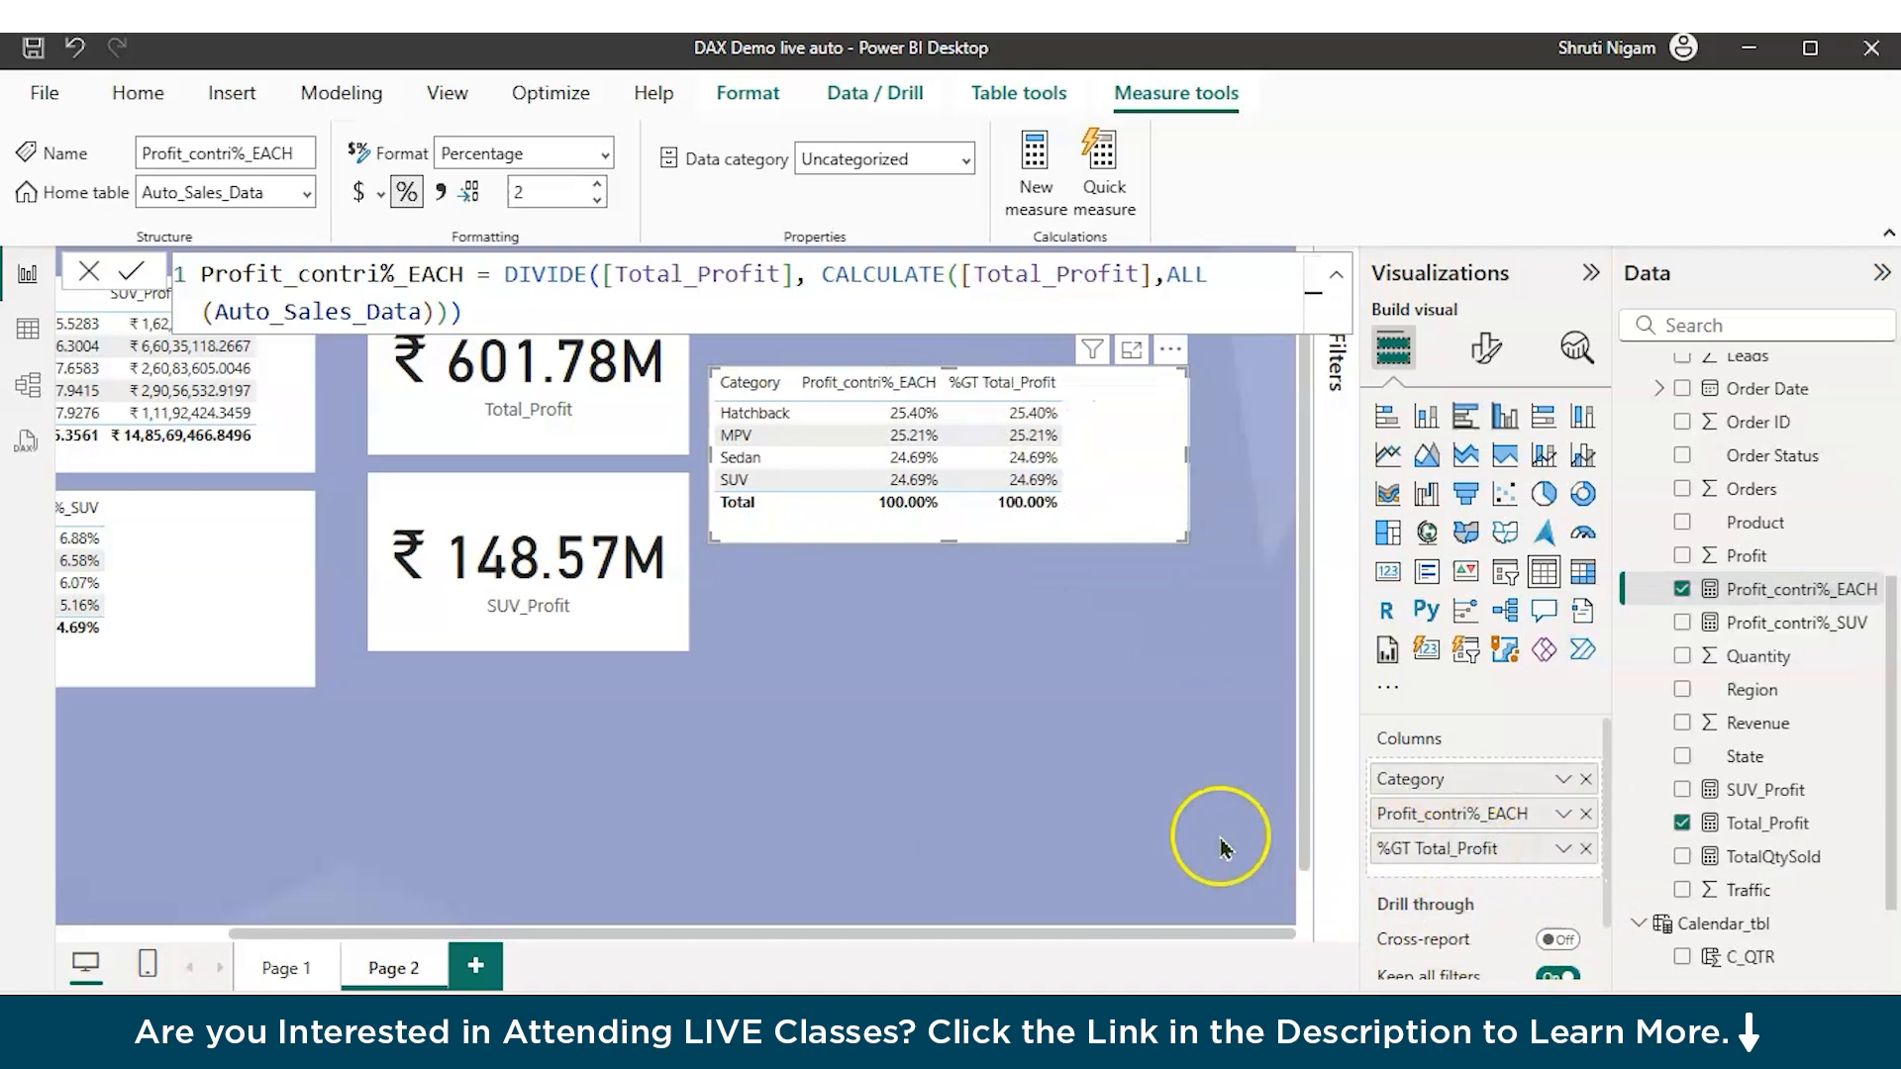
left_click_drag(1188, 935, 1033, 939)
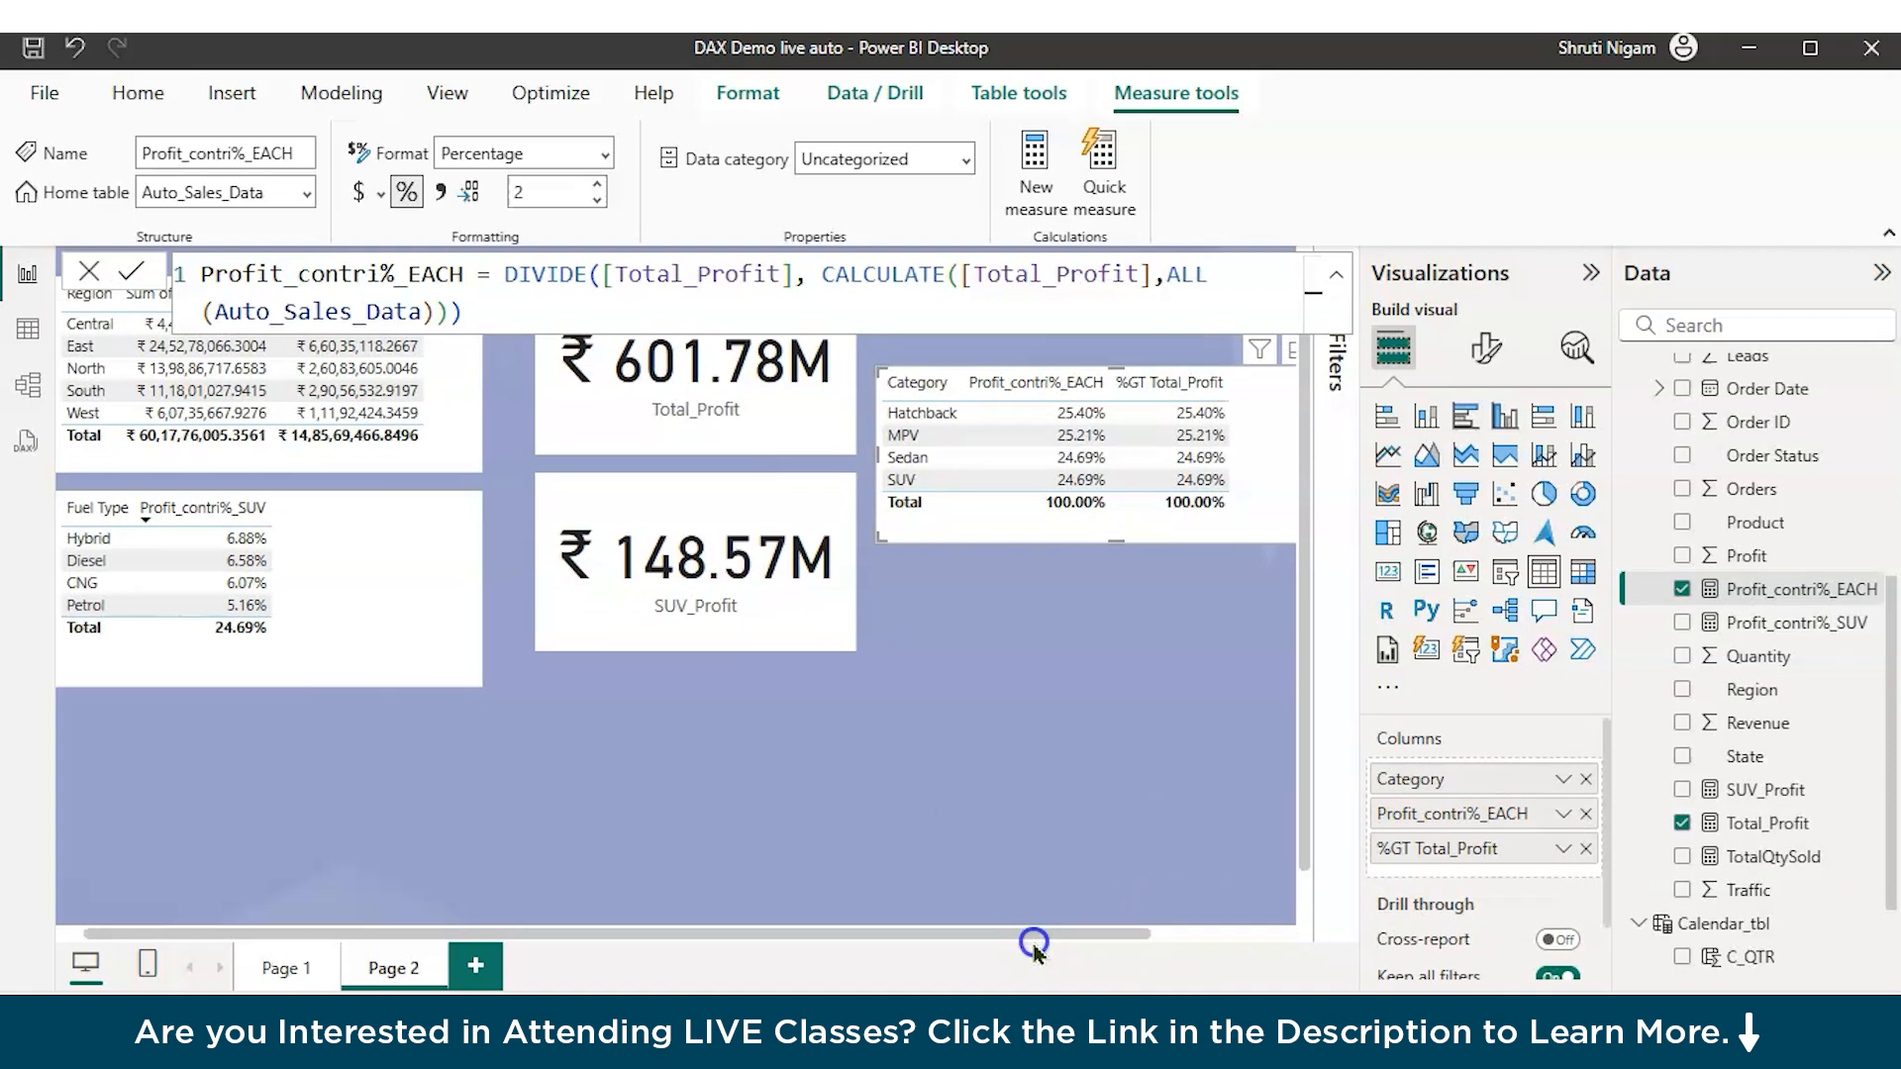
left_click_drag(1033, 464, 1056, 594)
Step: Cross-filter the page by the Central region, compare the category table's two percentage columns, and clear the filter
left_click(91, 324)
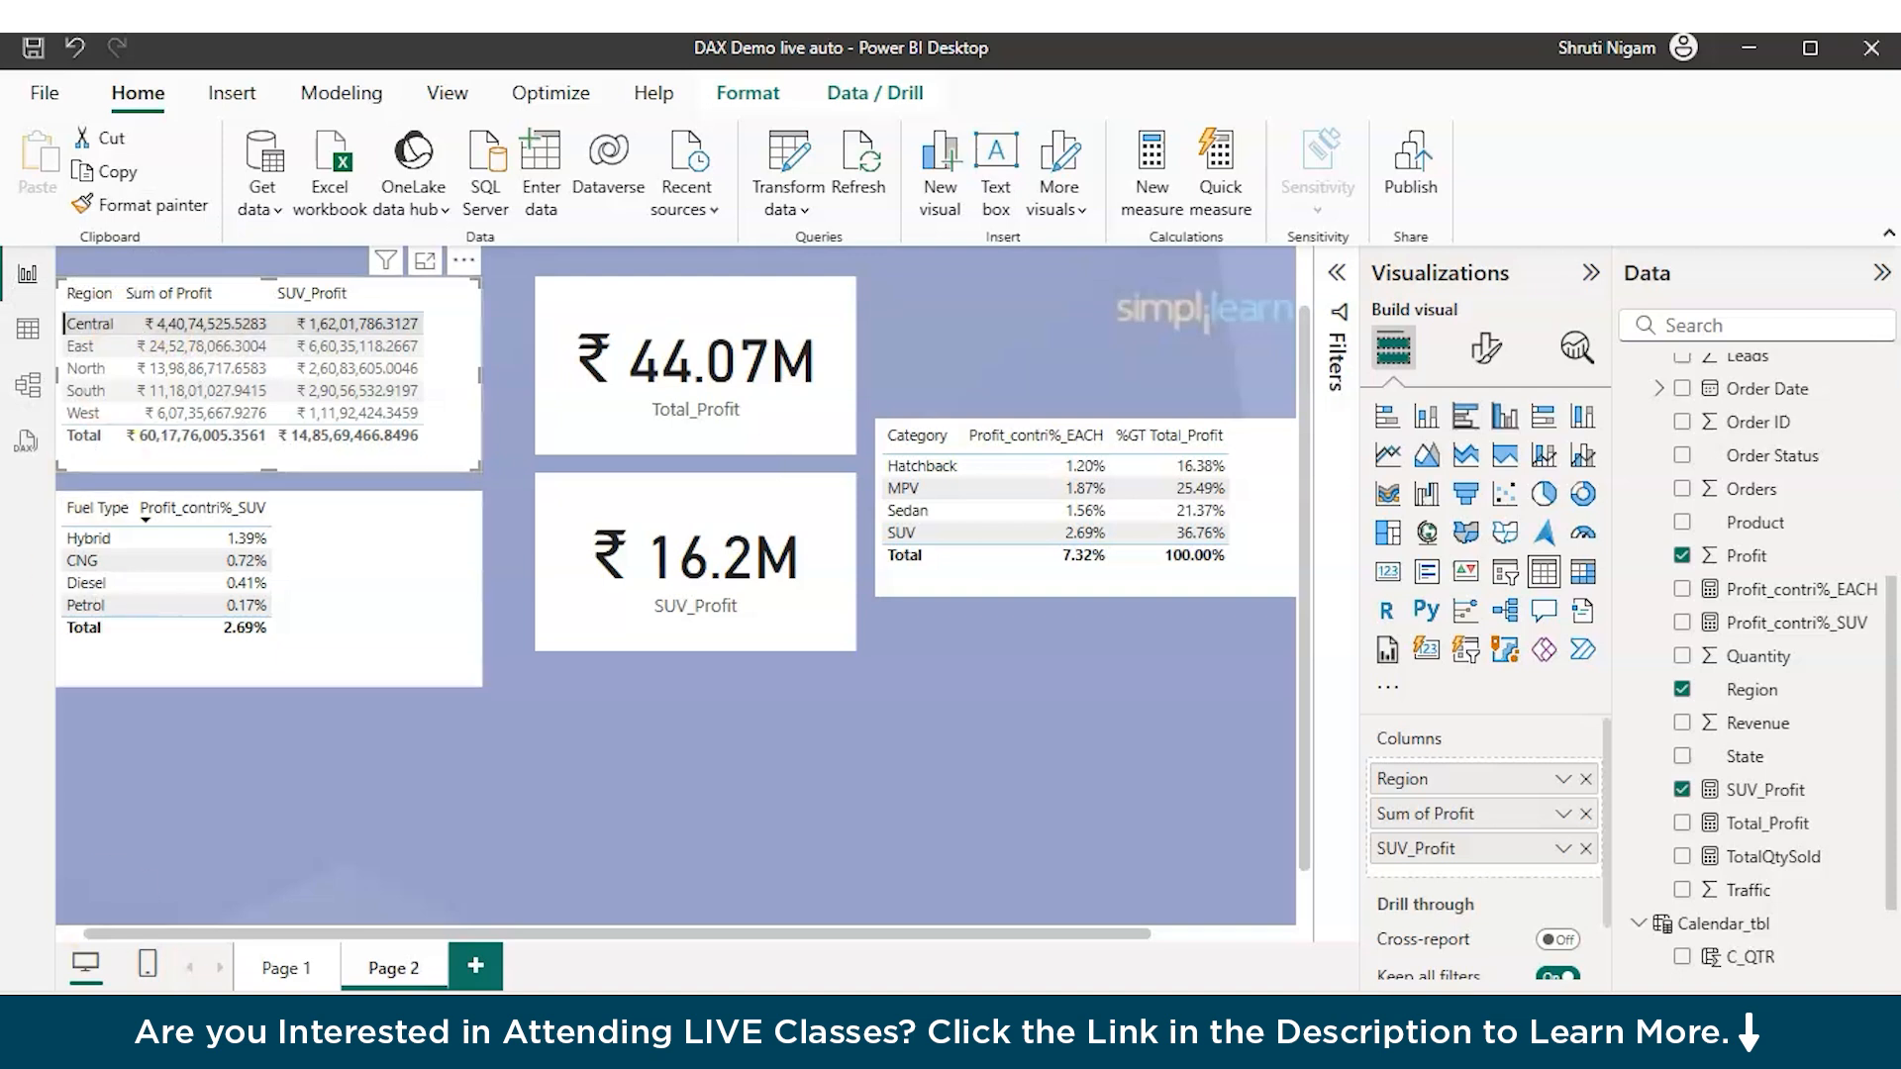
left_click(1193, 465)
left_click(1201, 511)
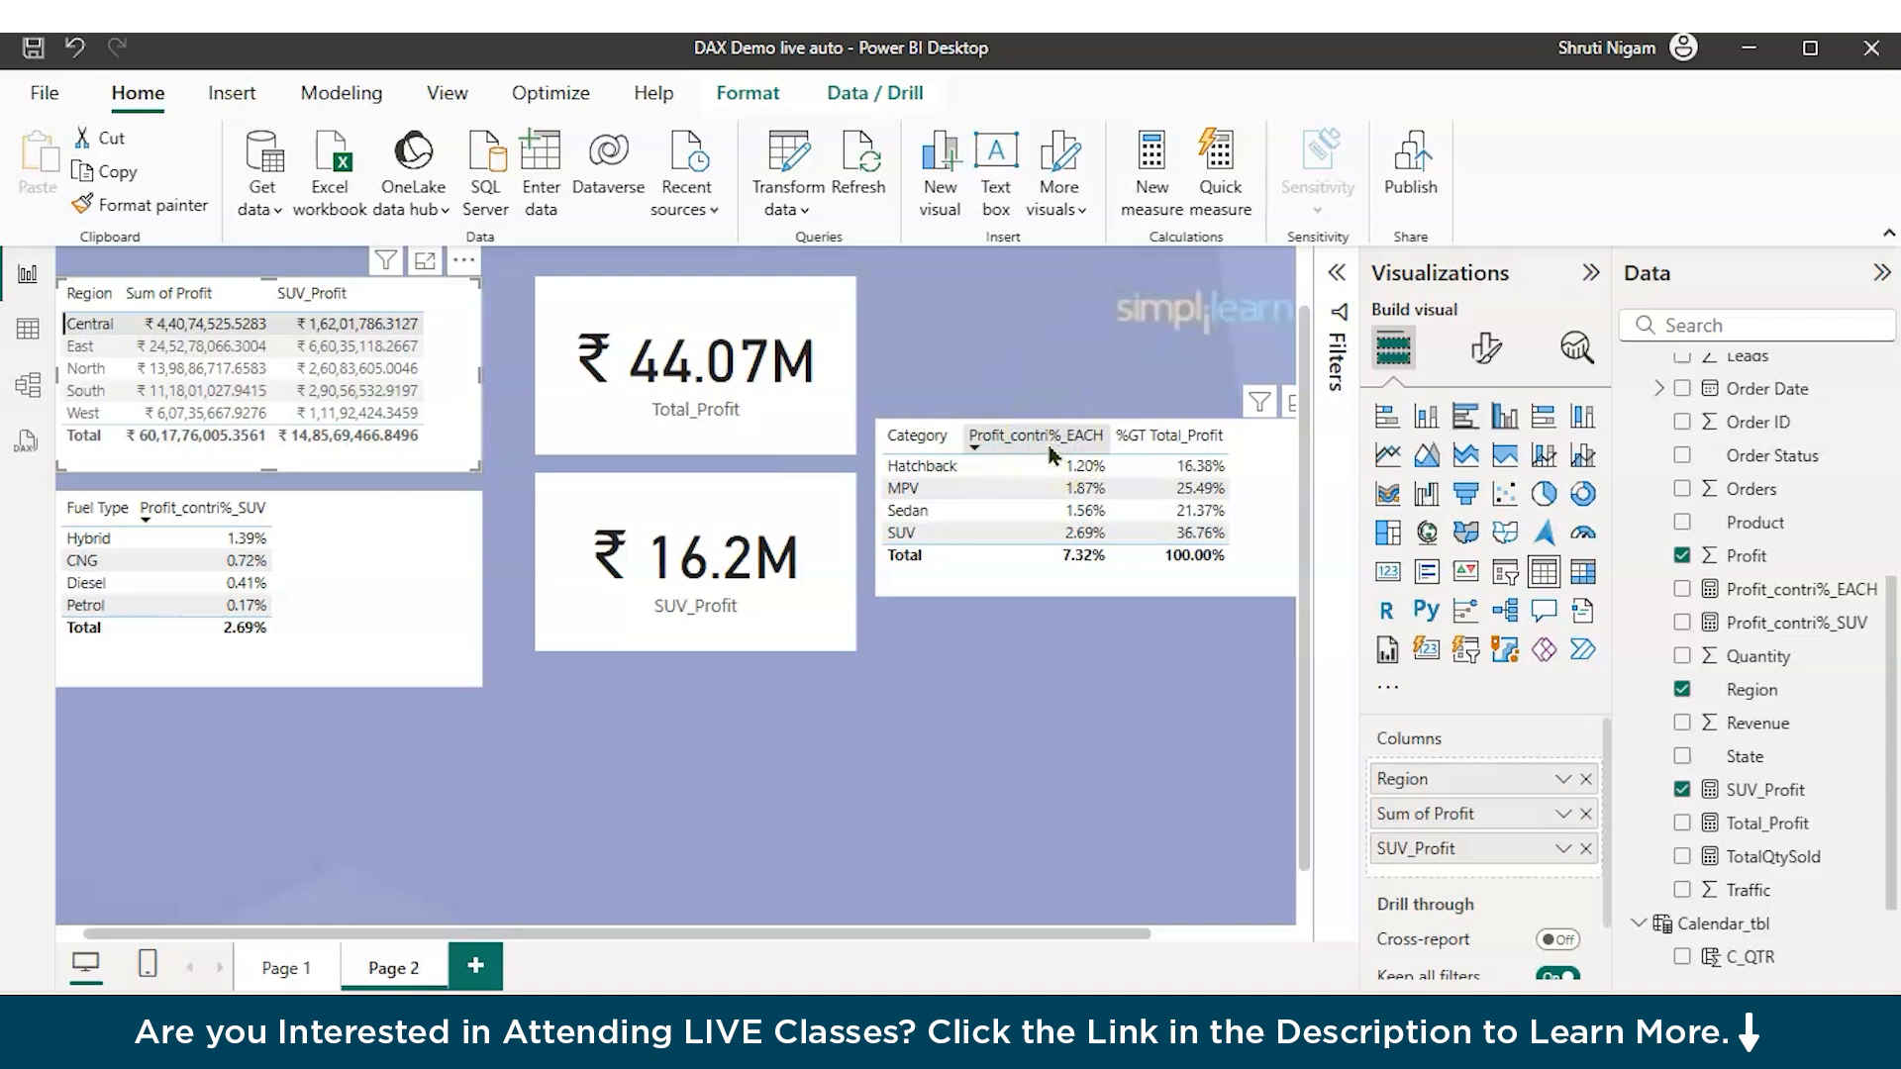
left_click(103, 325)
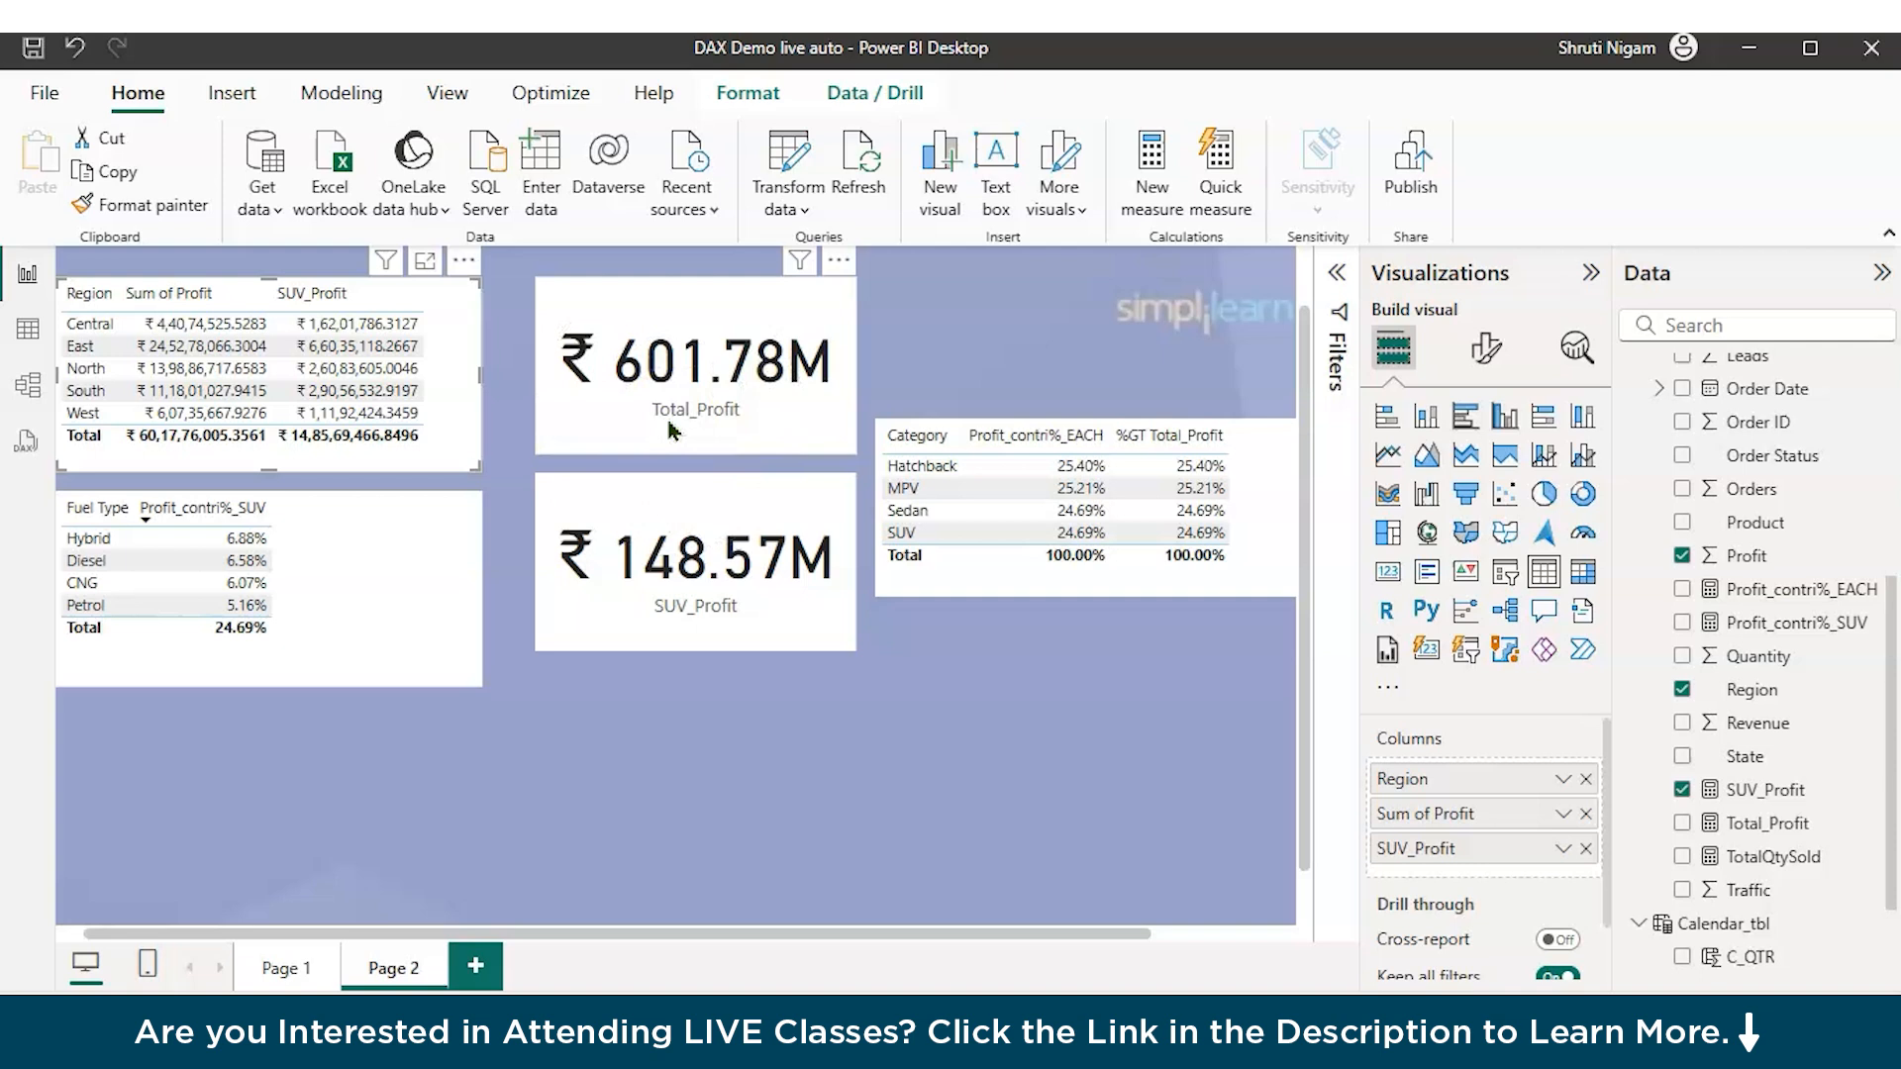
left_click(934, 552)
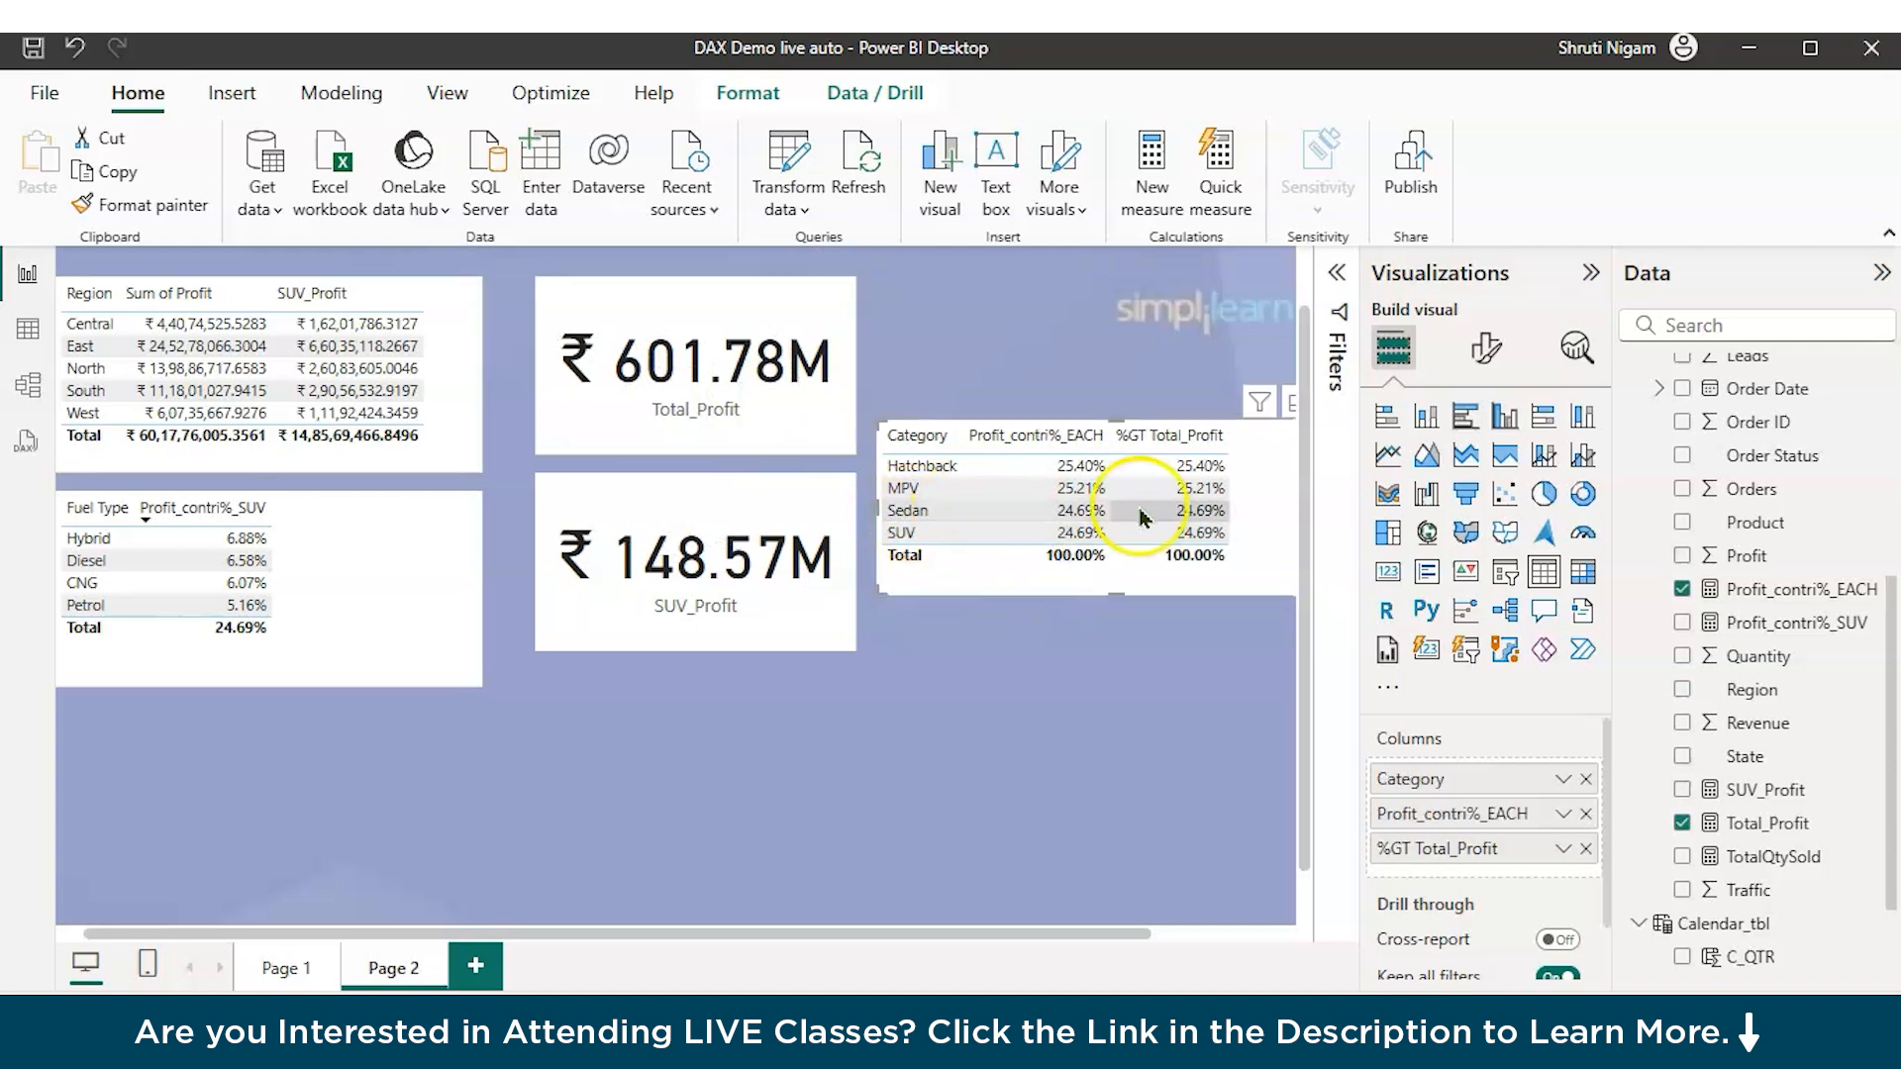
left_click(1201, 559)
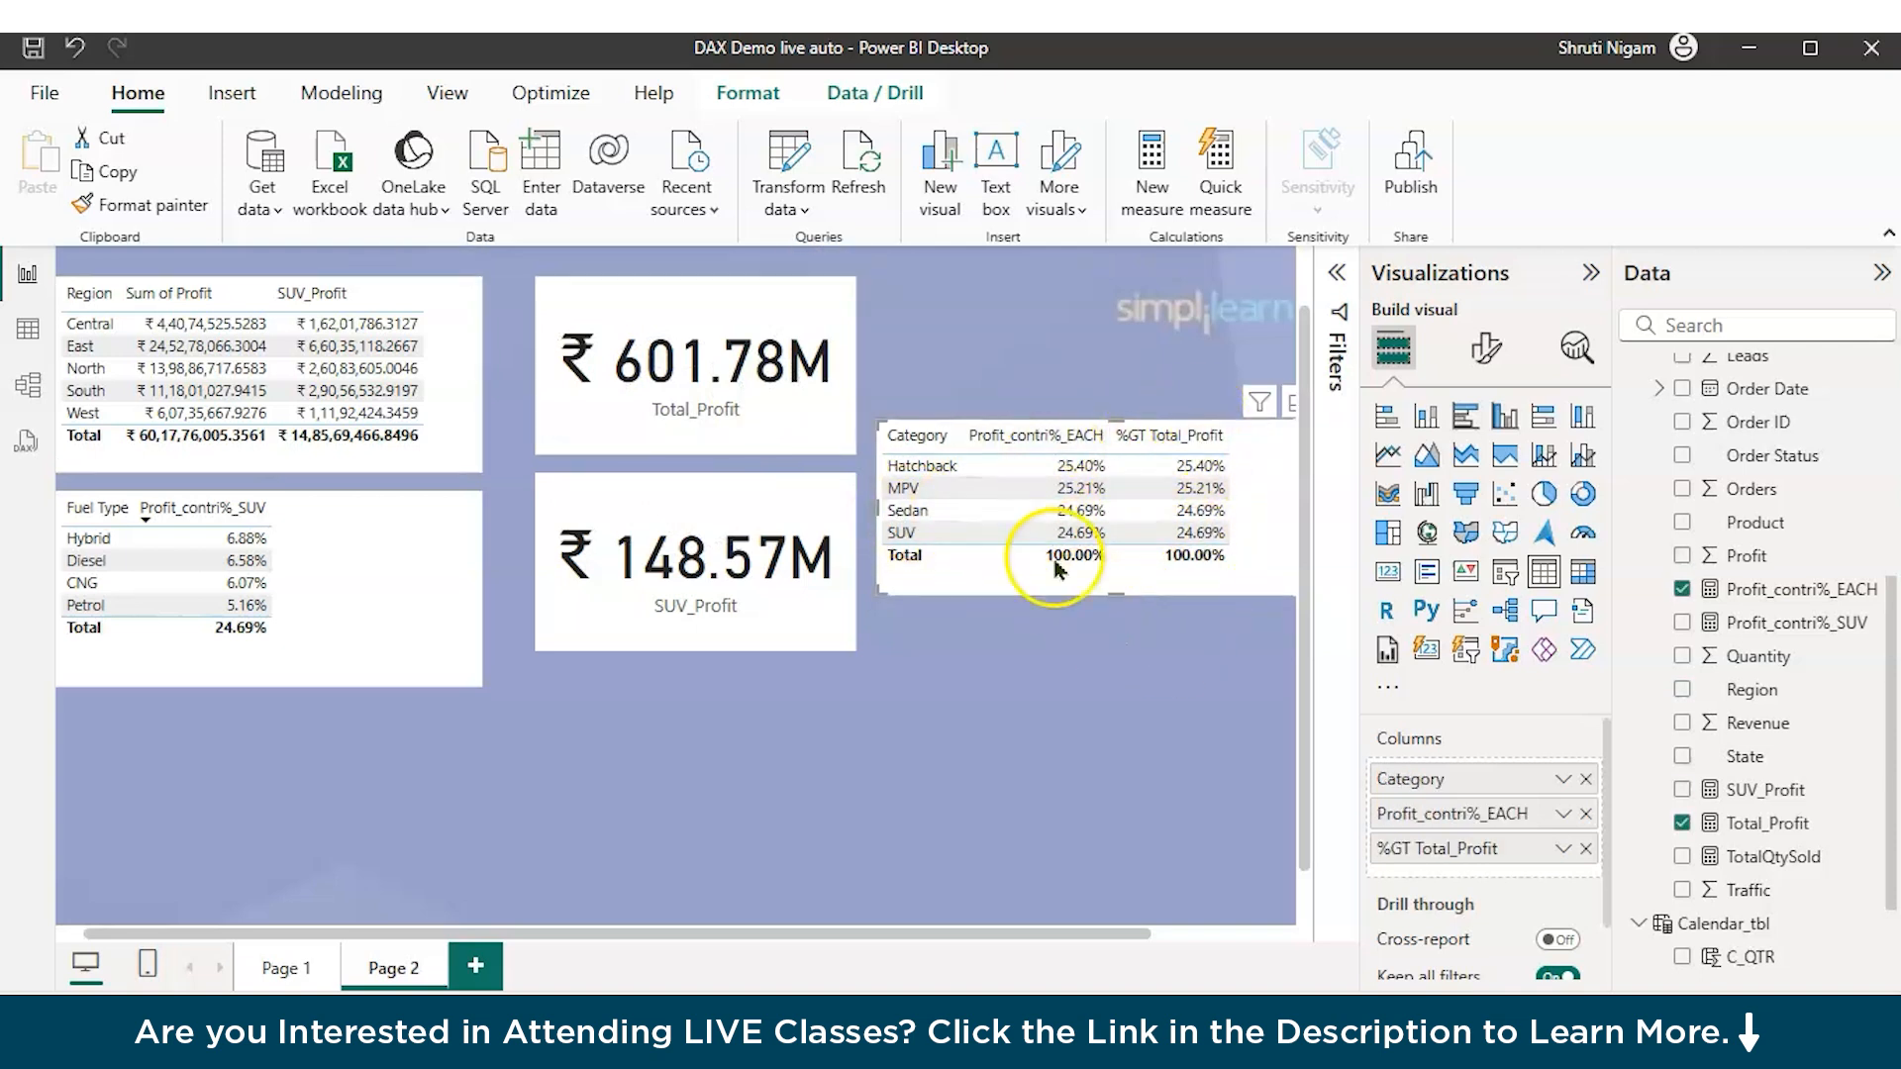
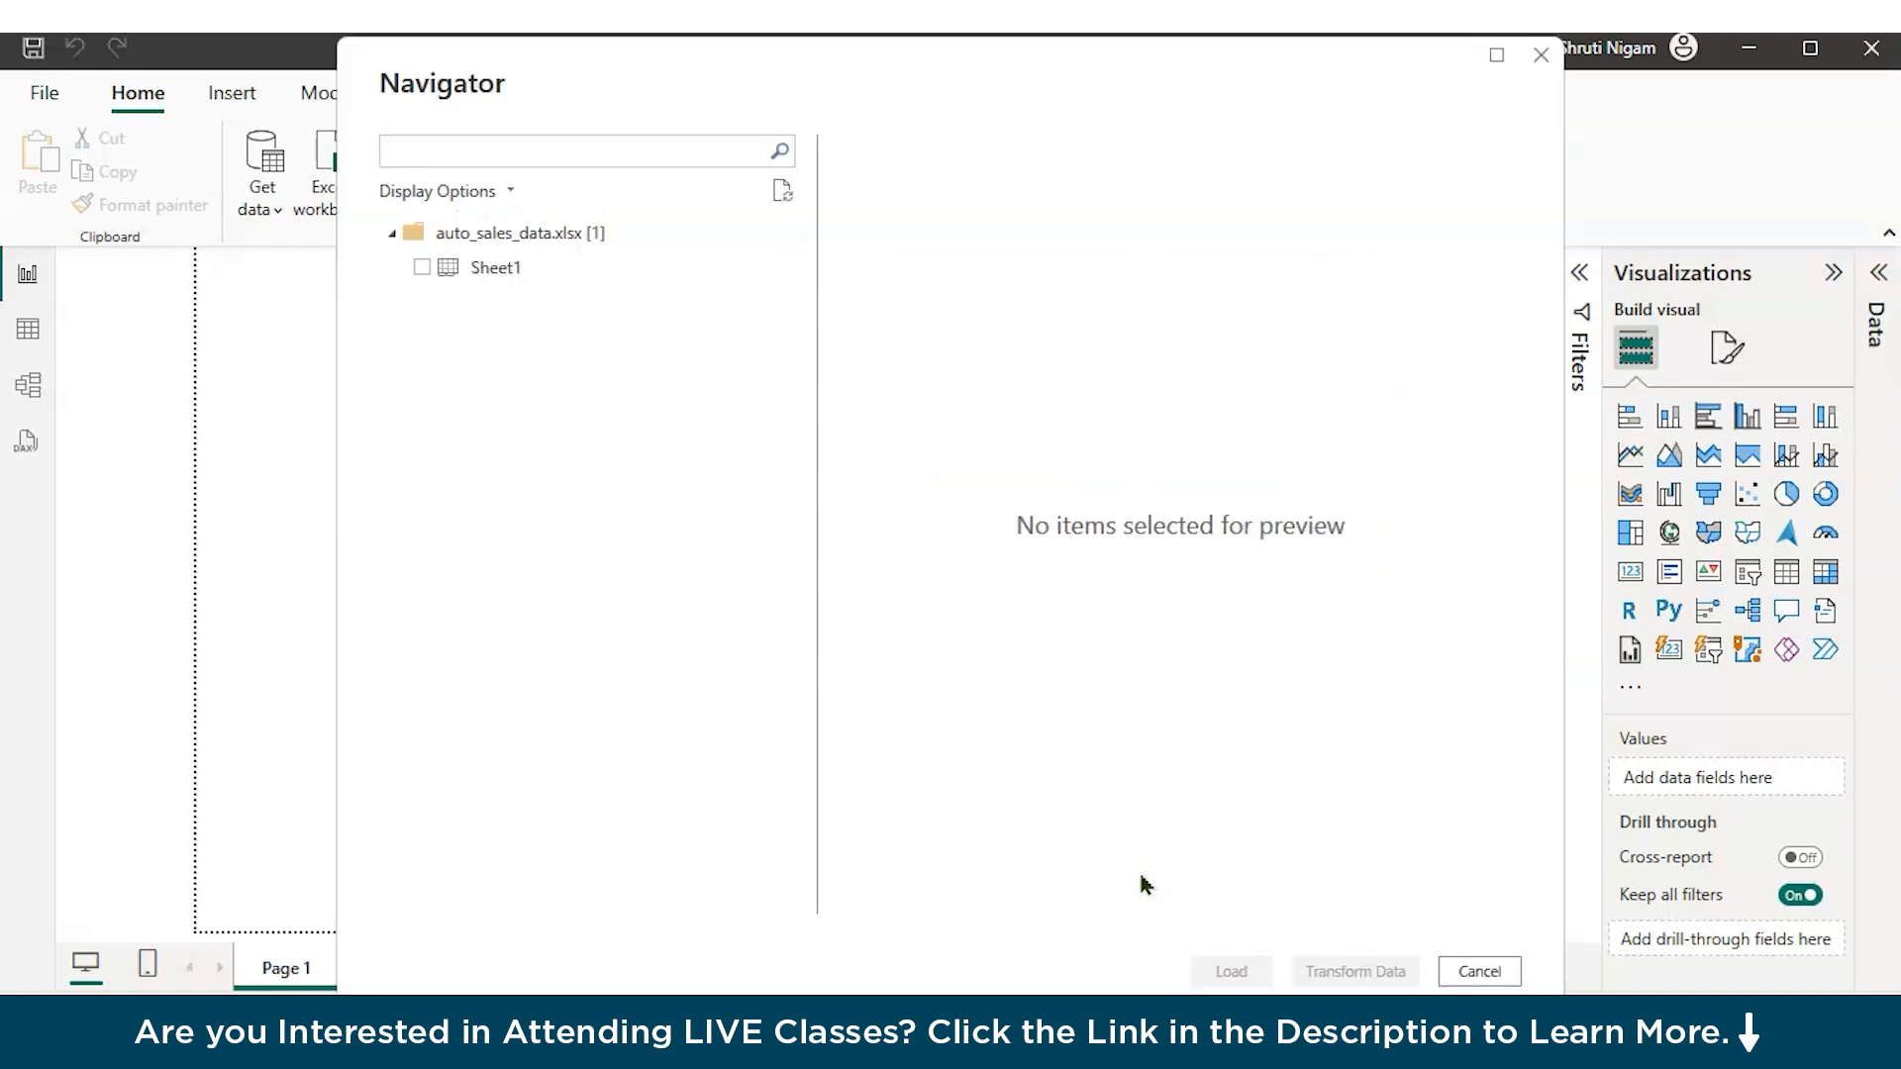
Step: Load Sheet1 from auto_sales_data.xlsx into the new report, and expand its field list with enough width for full names
left_click(561, 590)
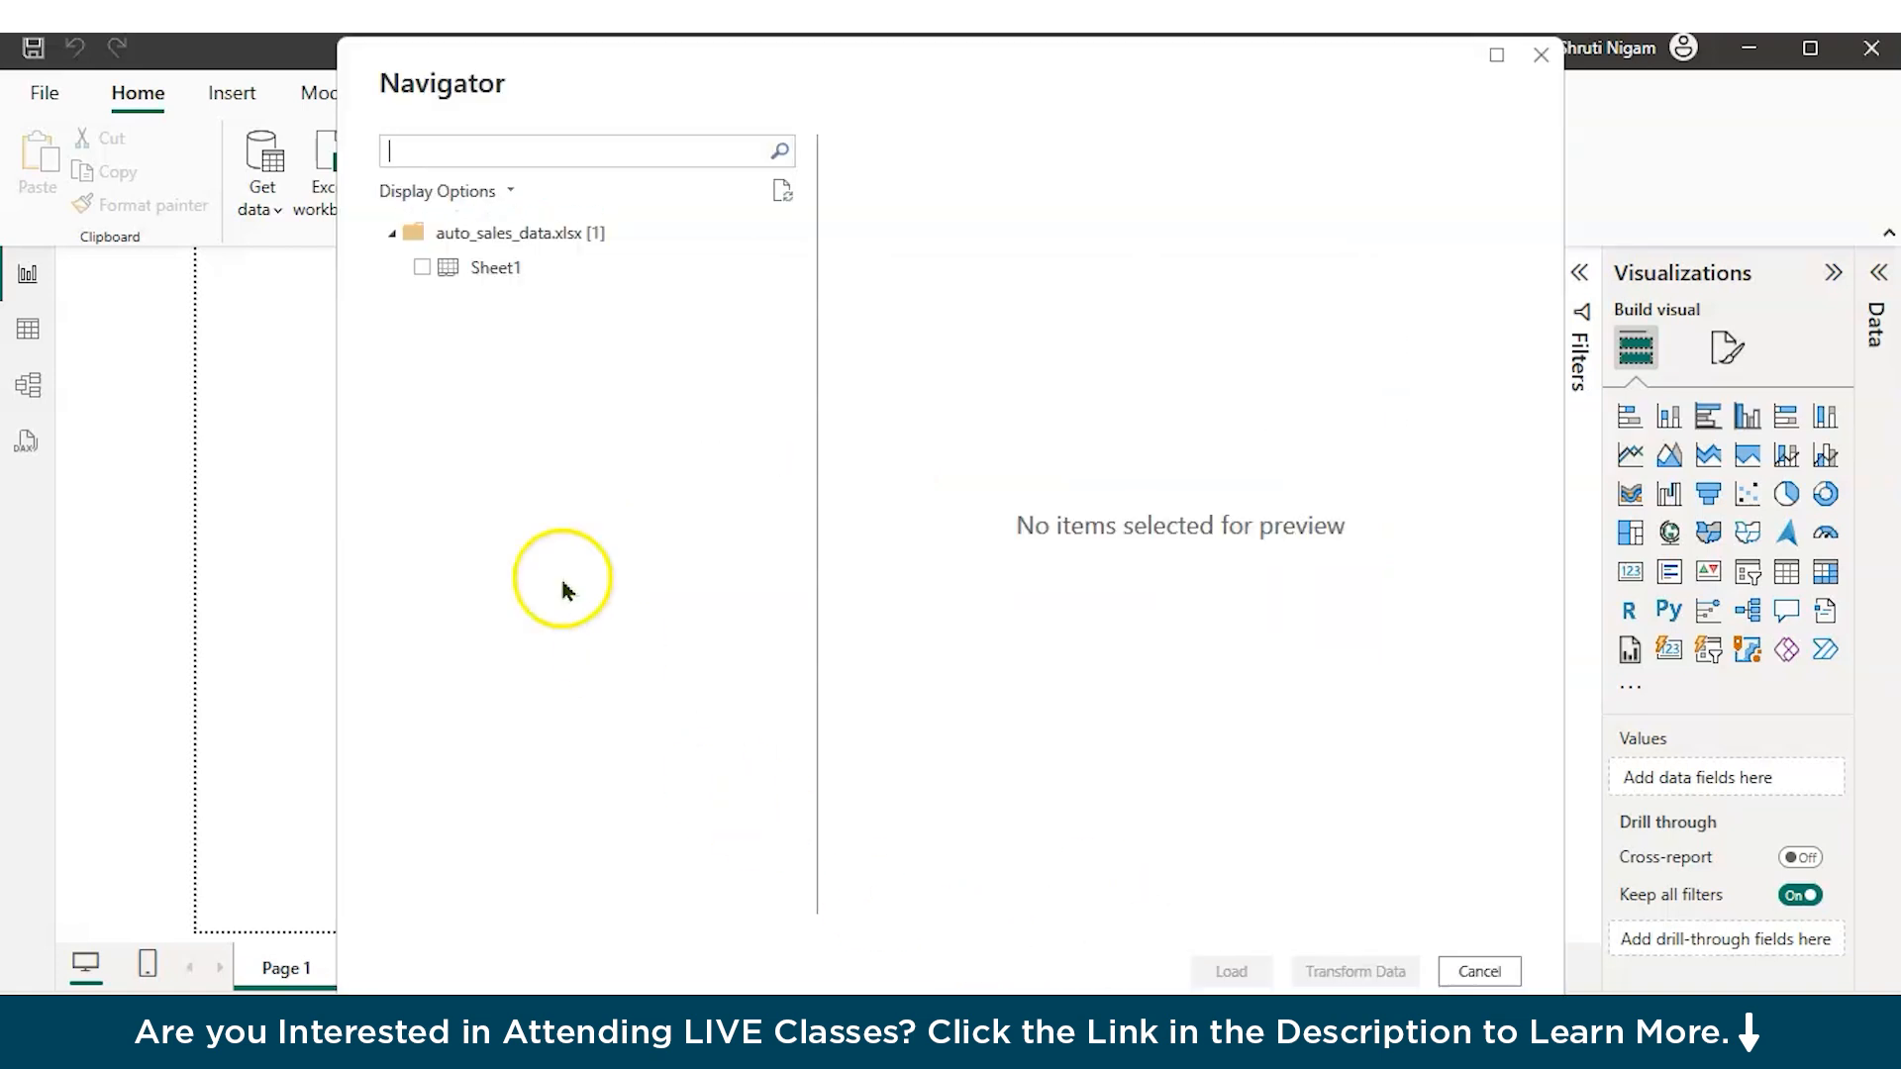
left_click(419, 267)
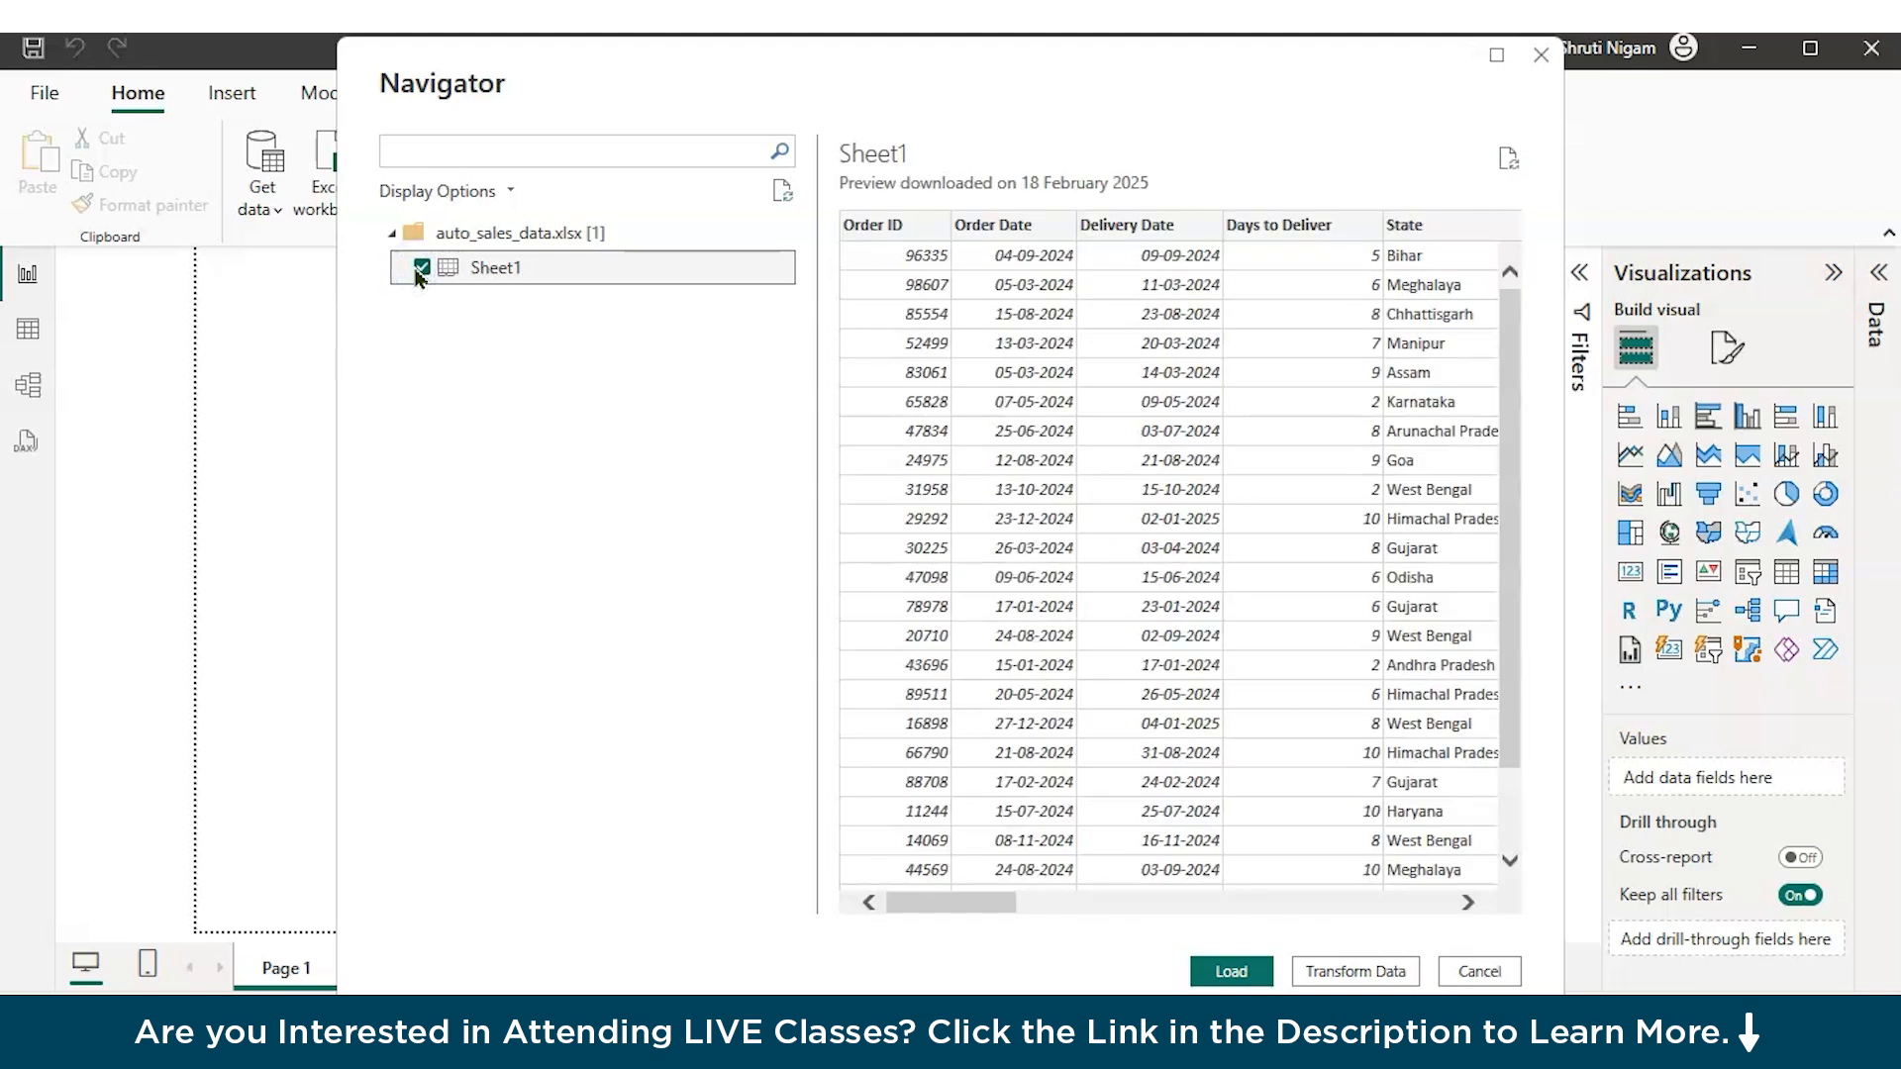
left_click(1216, 978)
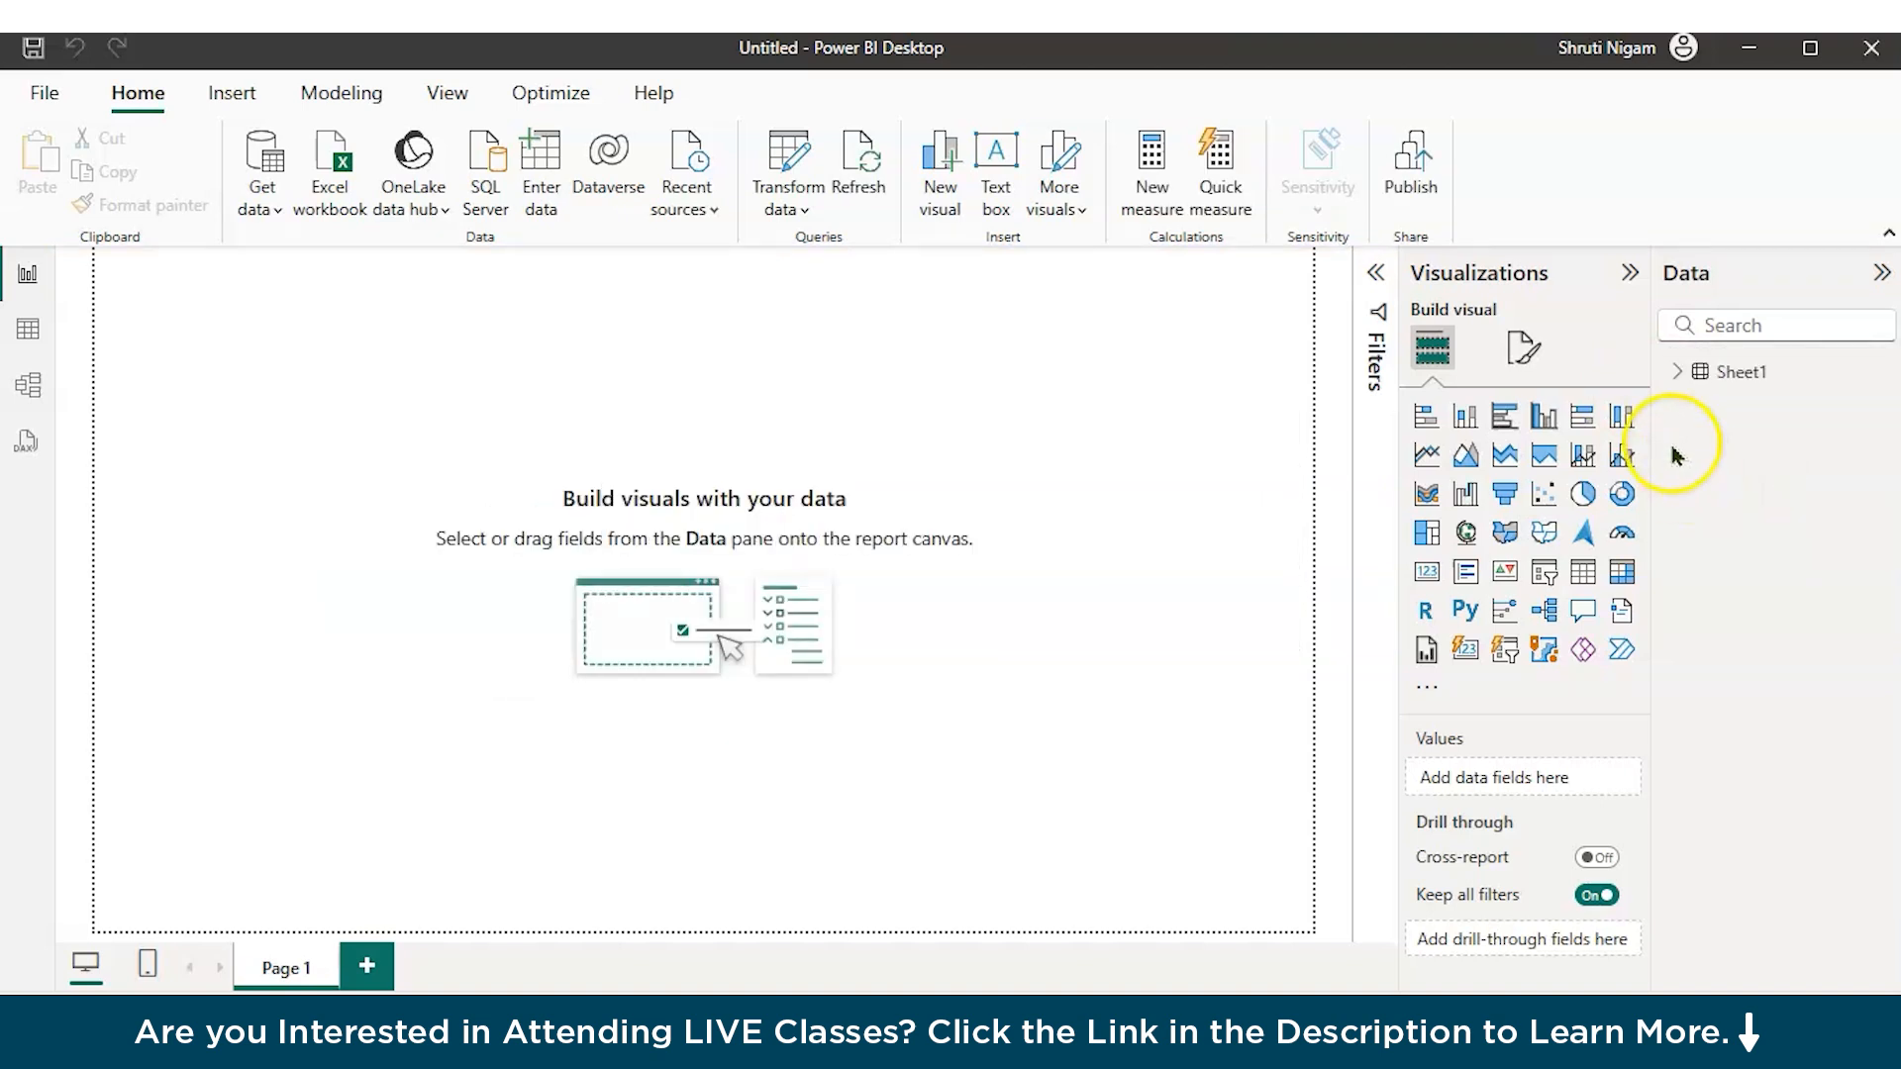
left_click(1673, 373)
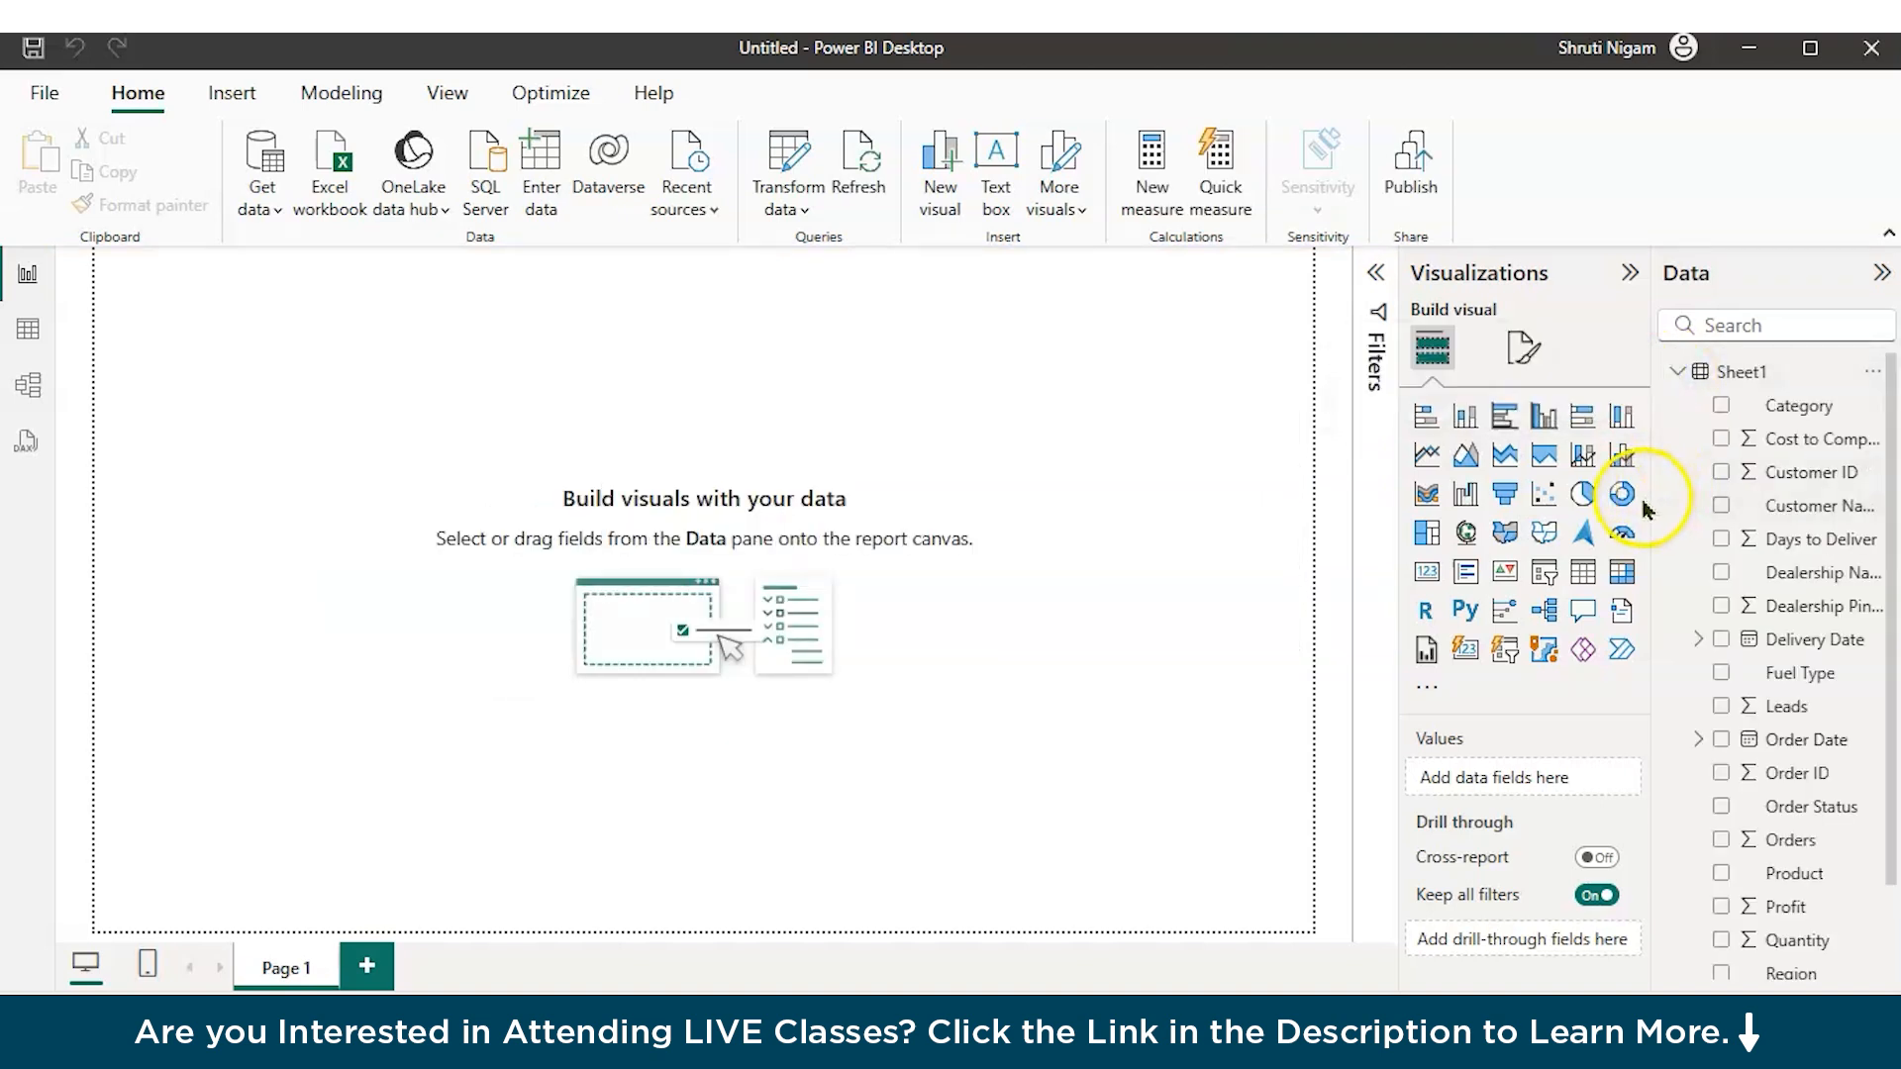
left_click_drag(1647, 509, 1569, 480)
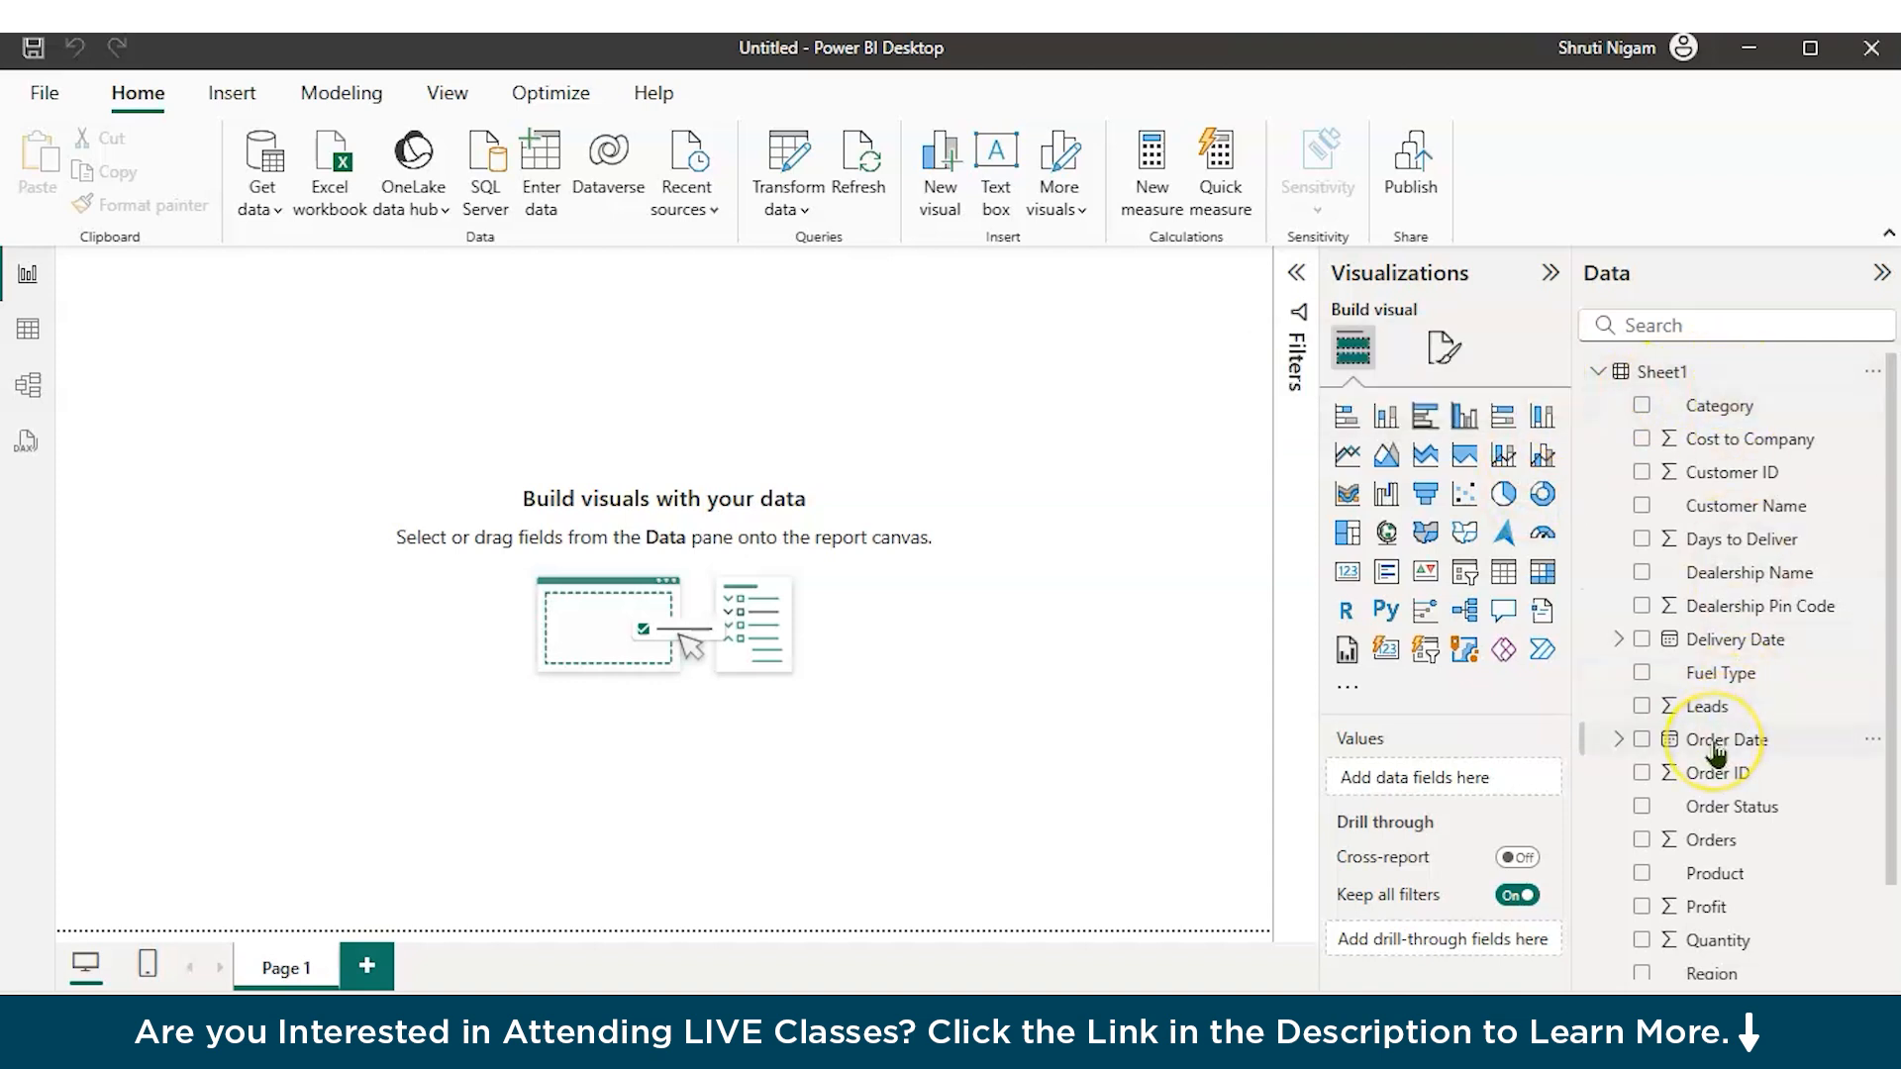
Step: Check the data types and formats of the Delivery Date, Cost to Company, Profit, Quantity and Revenue fields
left_click(1710, 642)
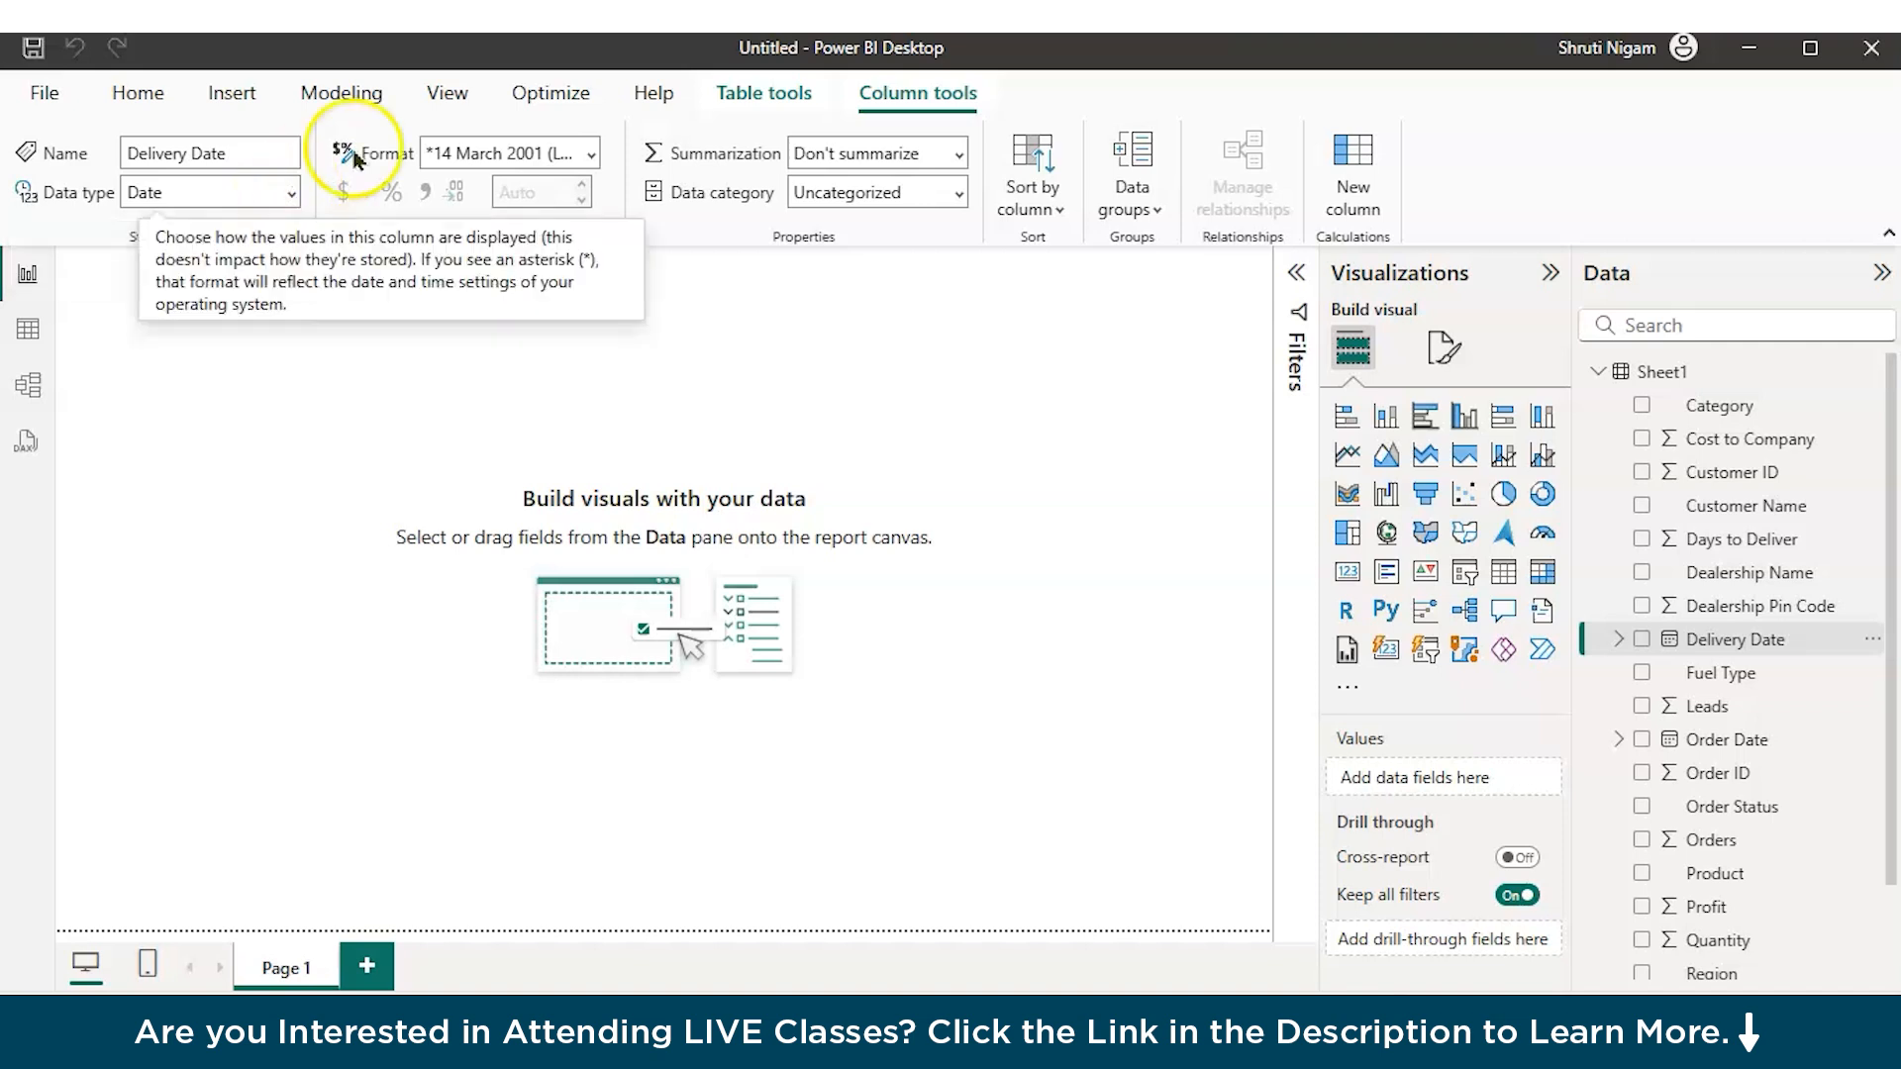
left_click(1724, 445)
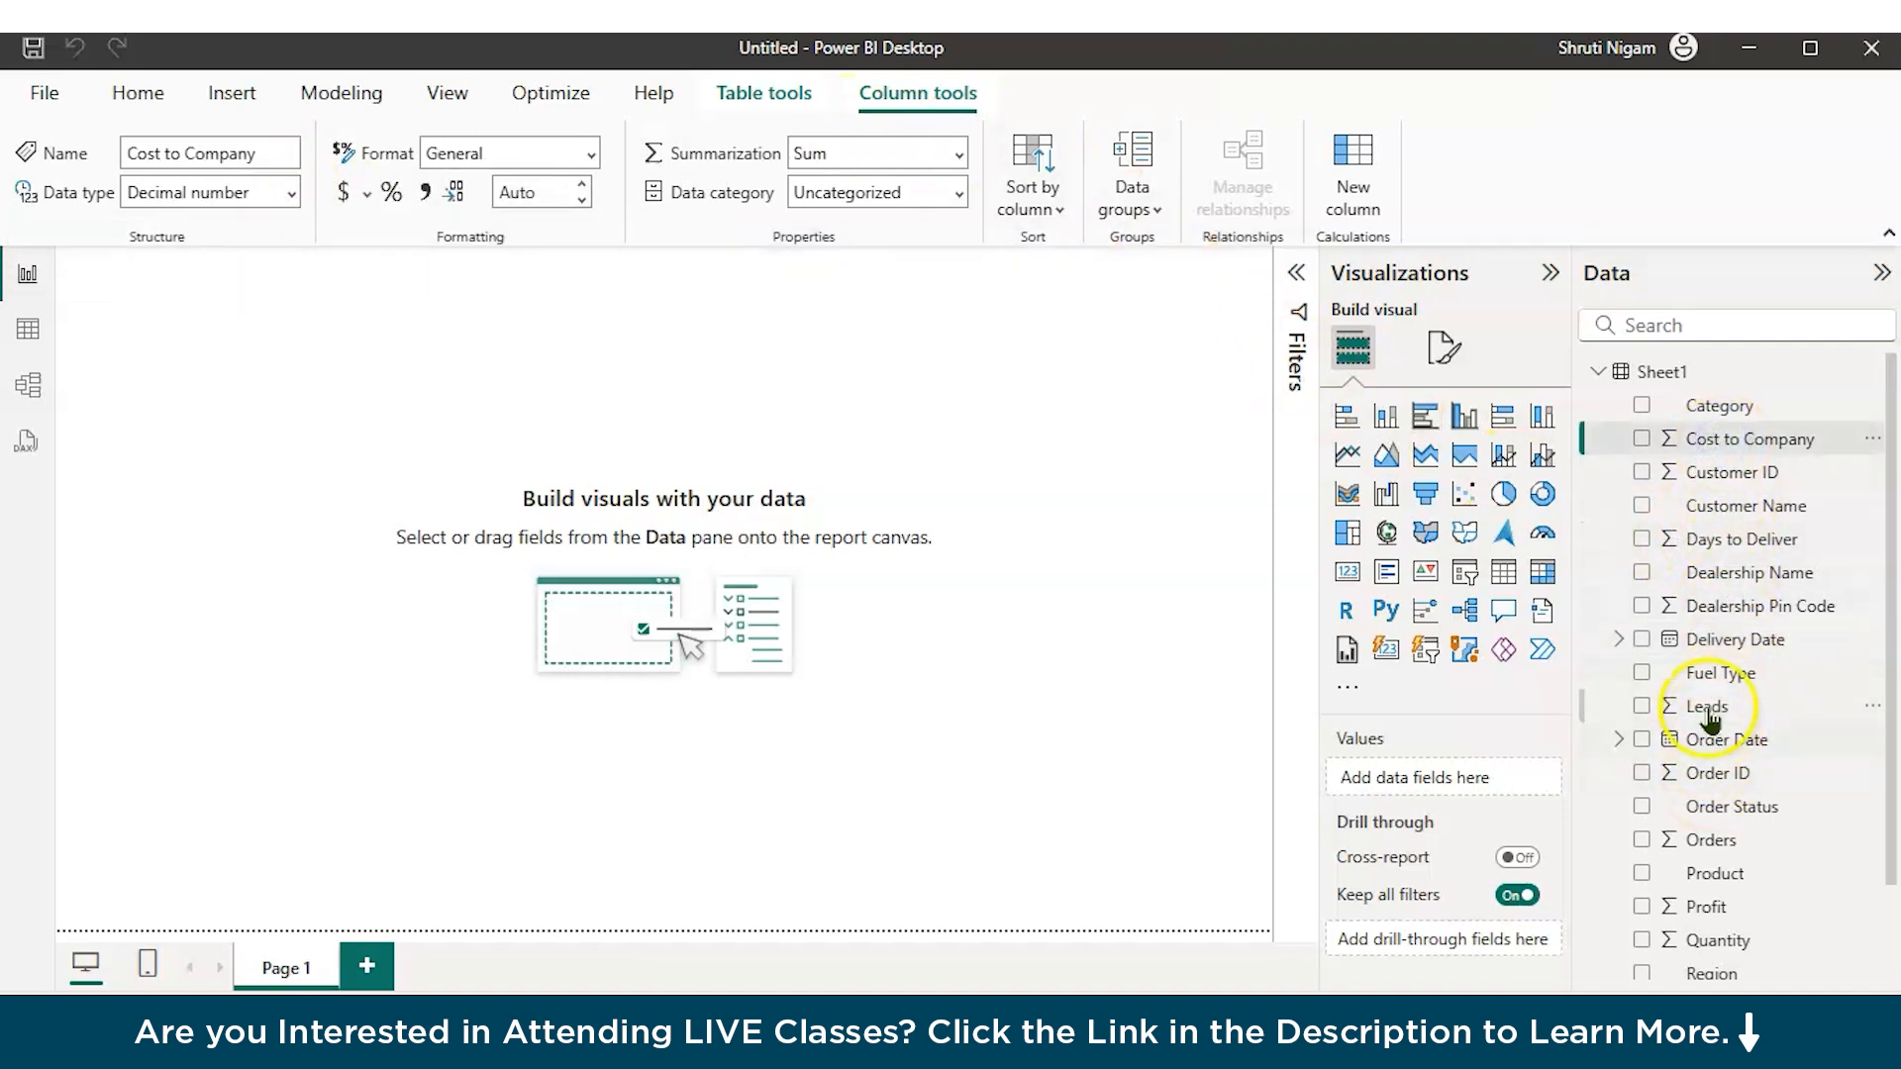
left_click(1719, 909)
left_click(1721, 941)
scroll(1724, 950, "down", 1)
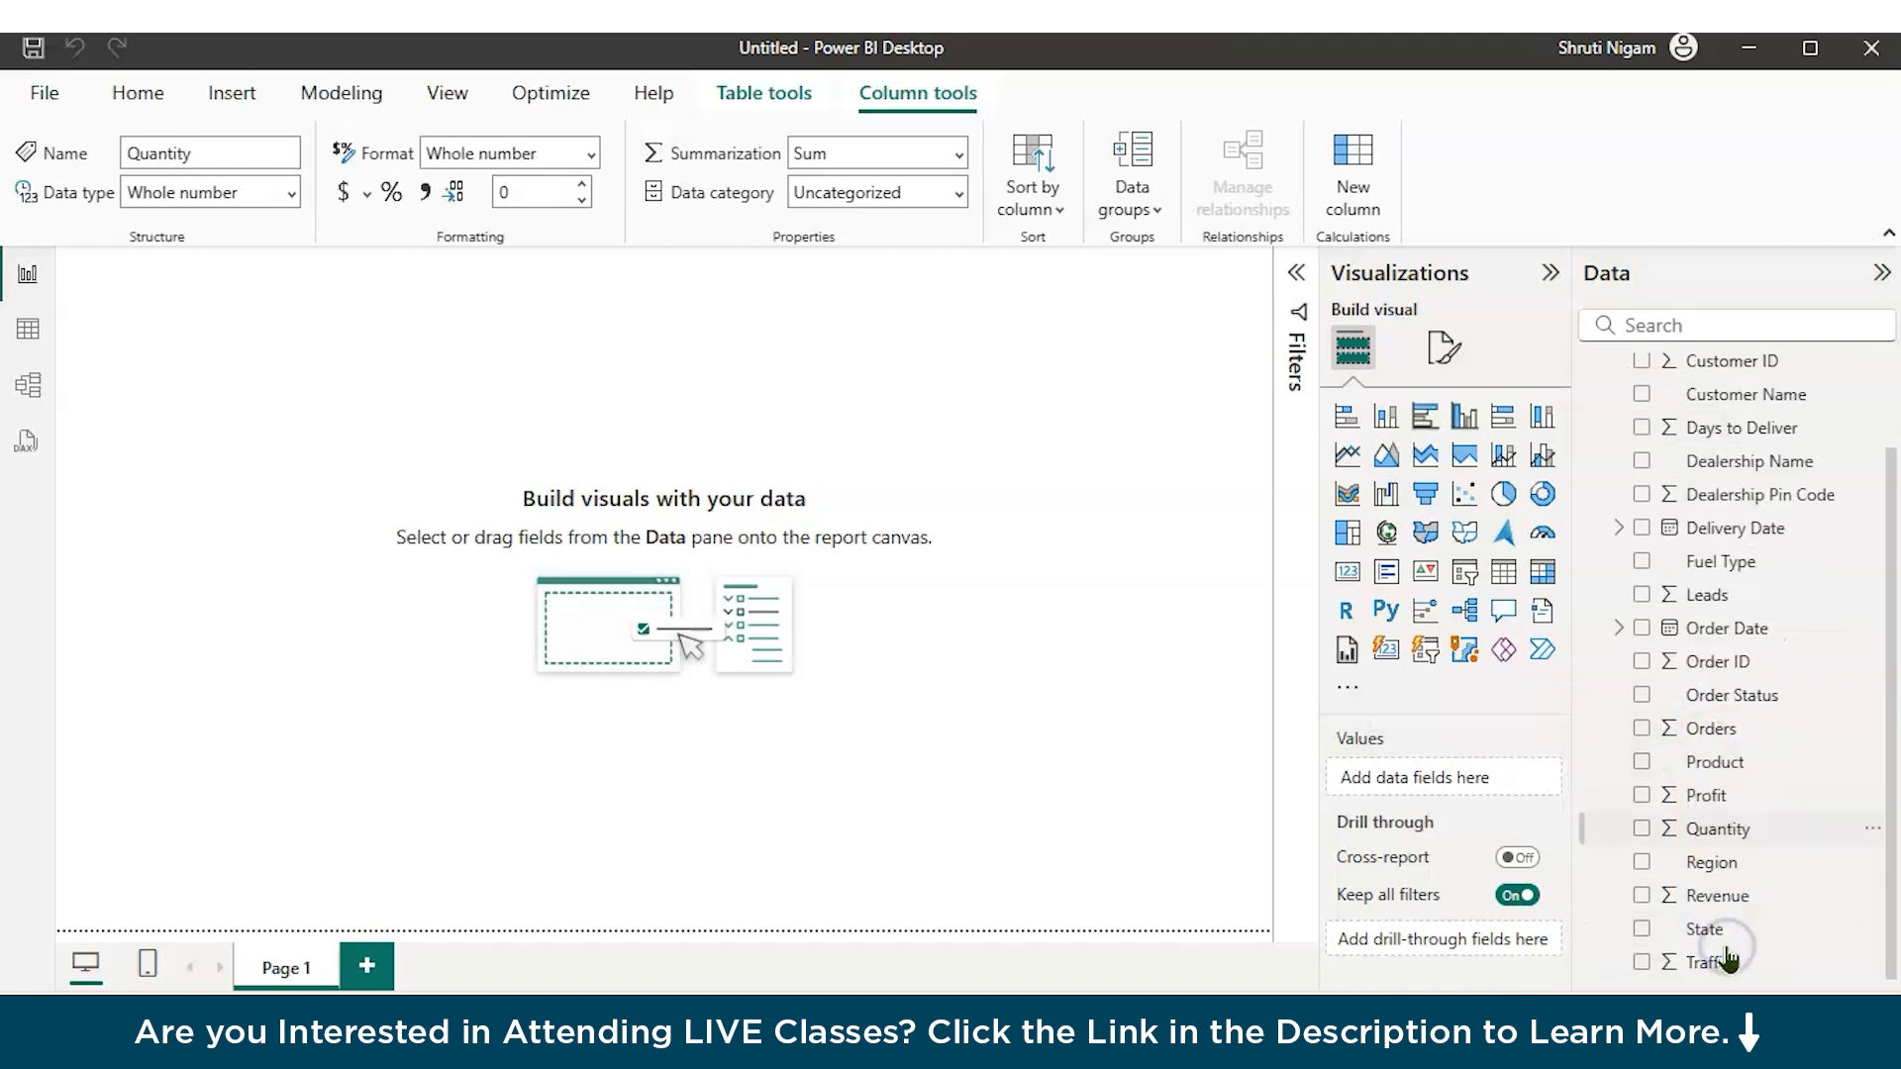
left_click(1718, 895)
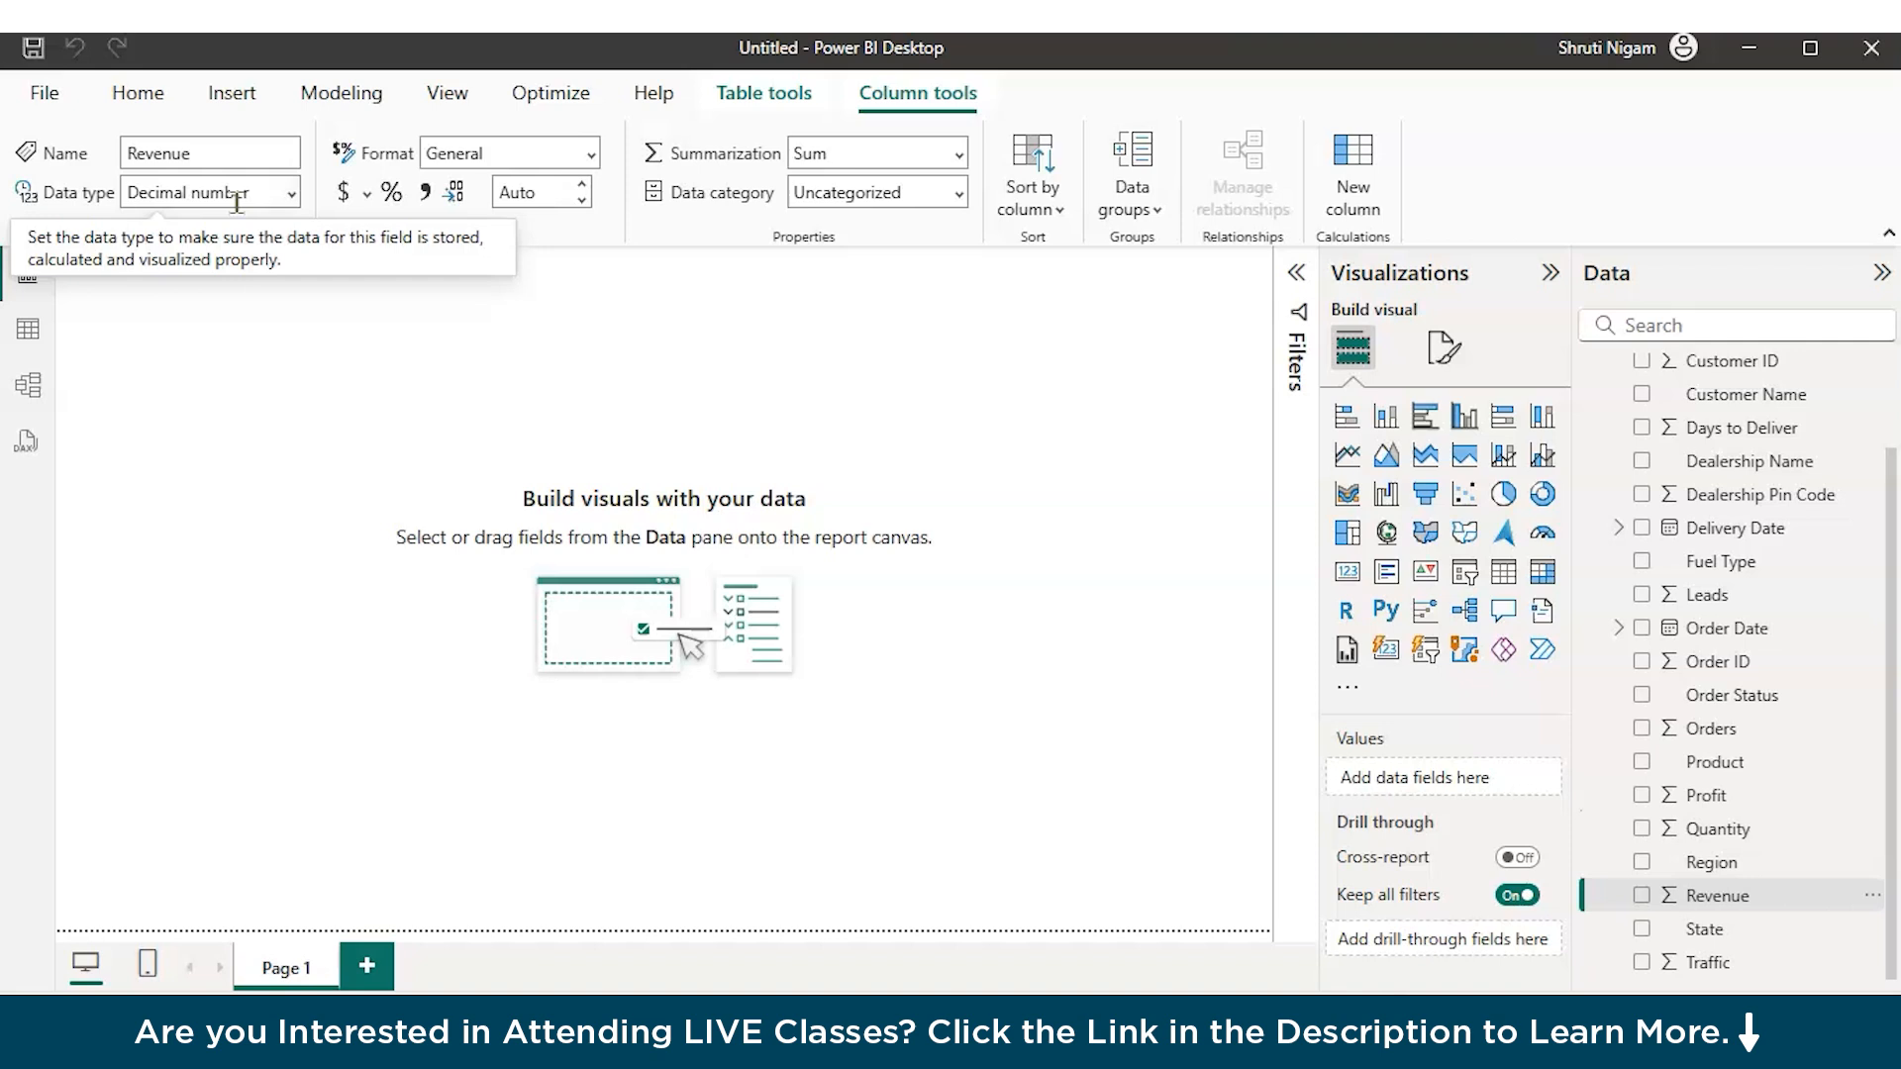
Step: Open the Sheet1 query in the Power Query Editor and dismiss the notice about the preview's age
left_click(138, 94)
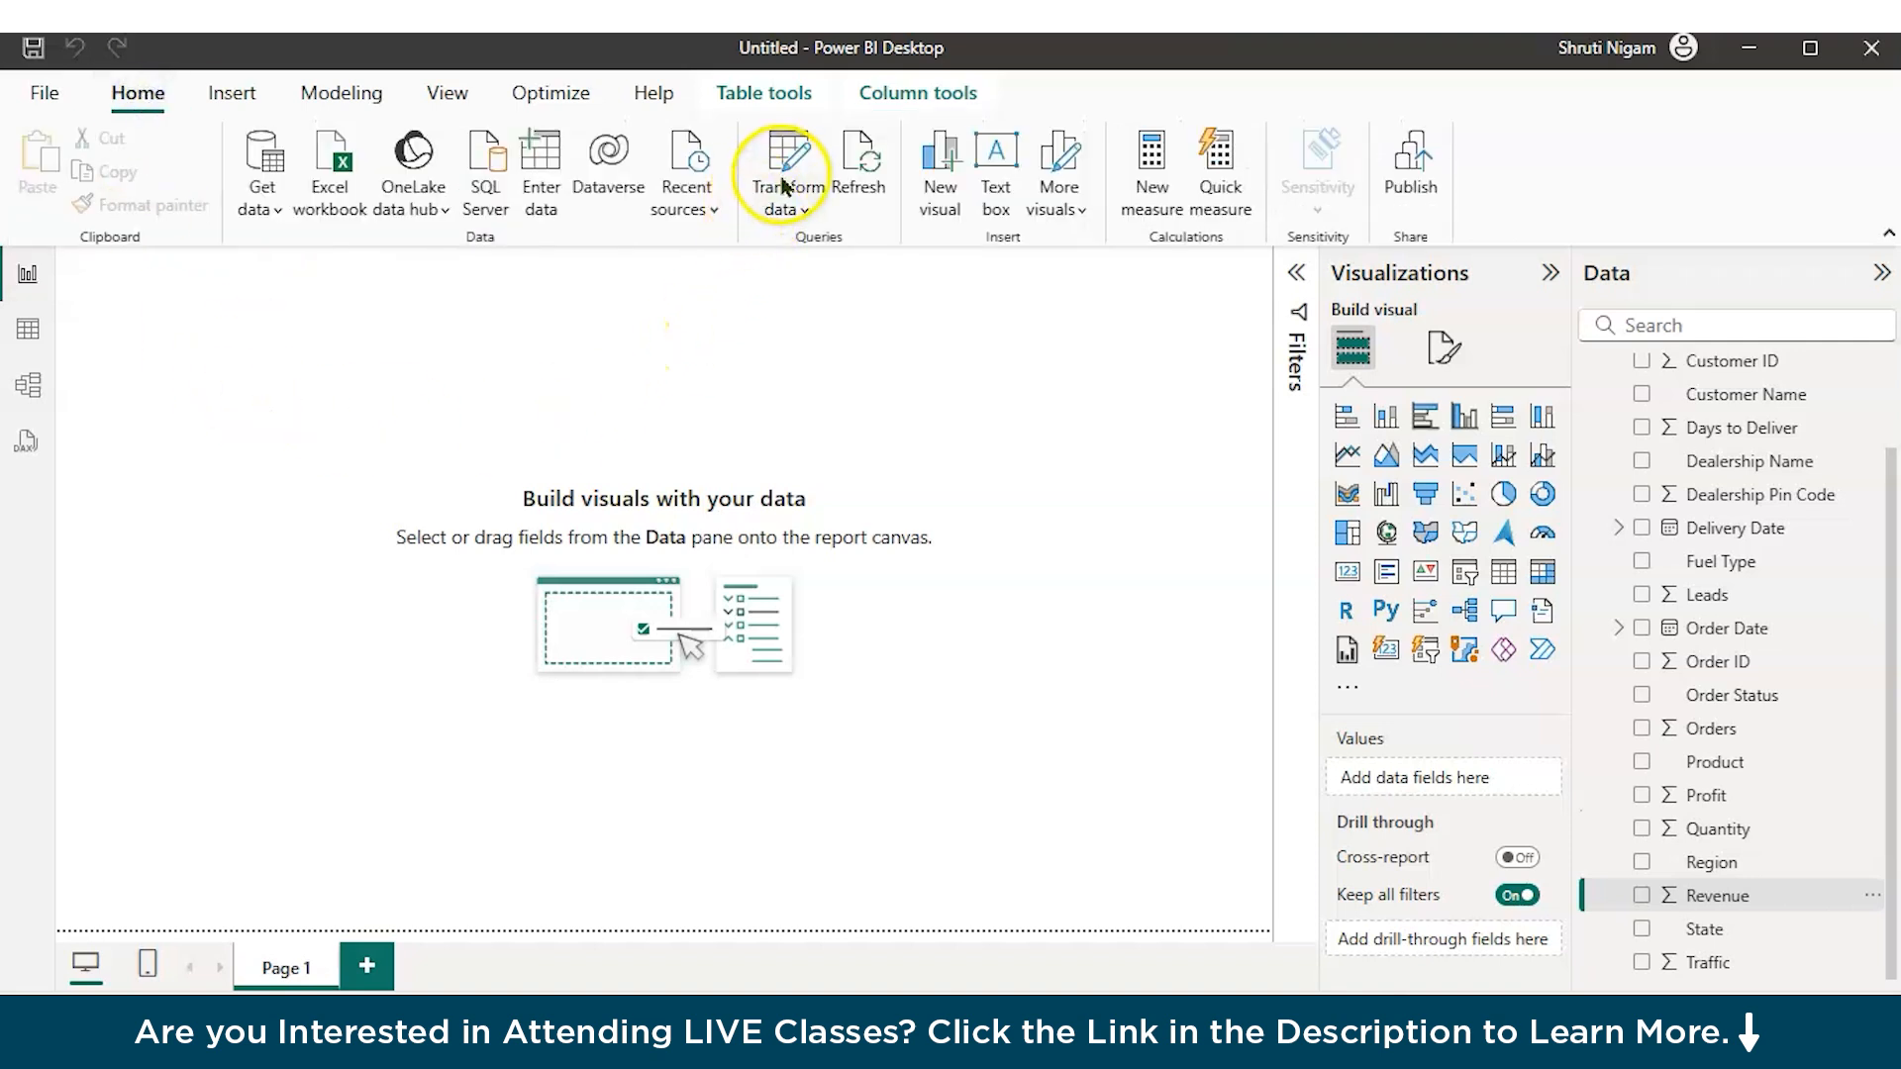
left_click(784, 211)
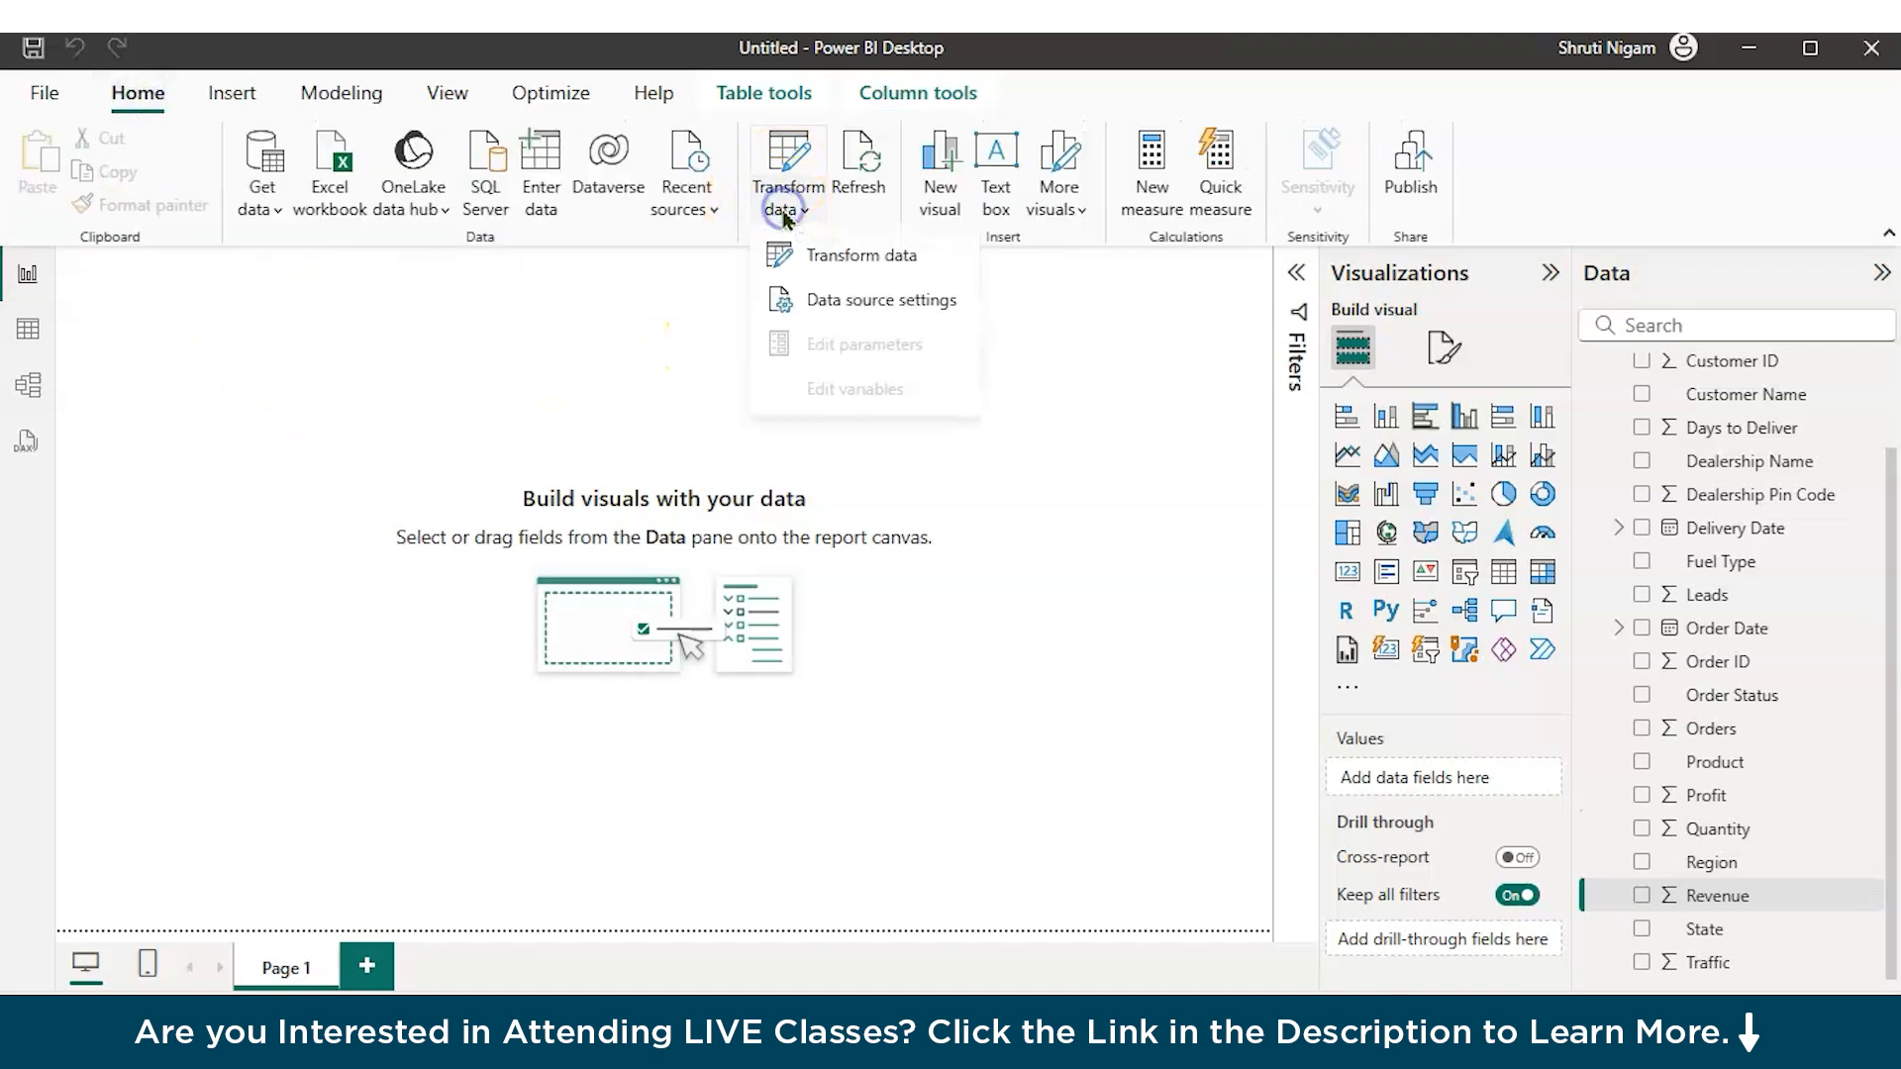
left_click(849, 264)
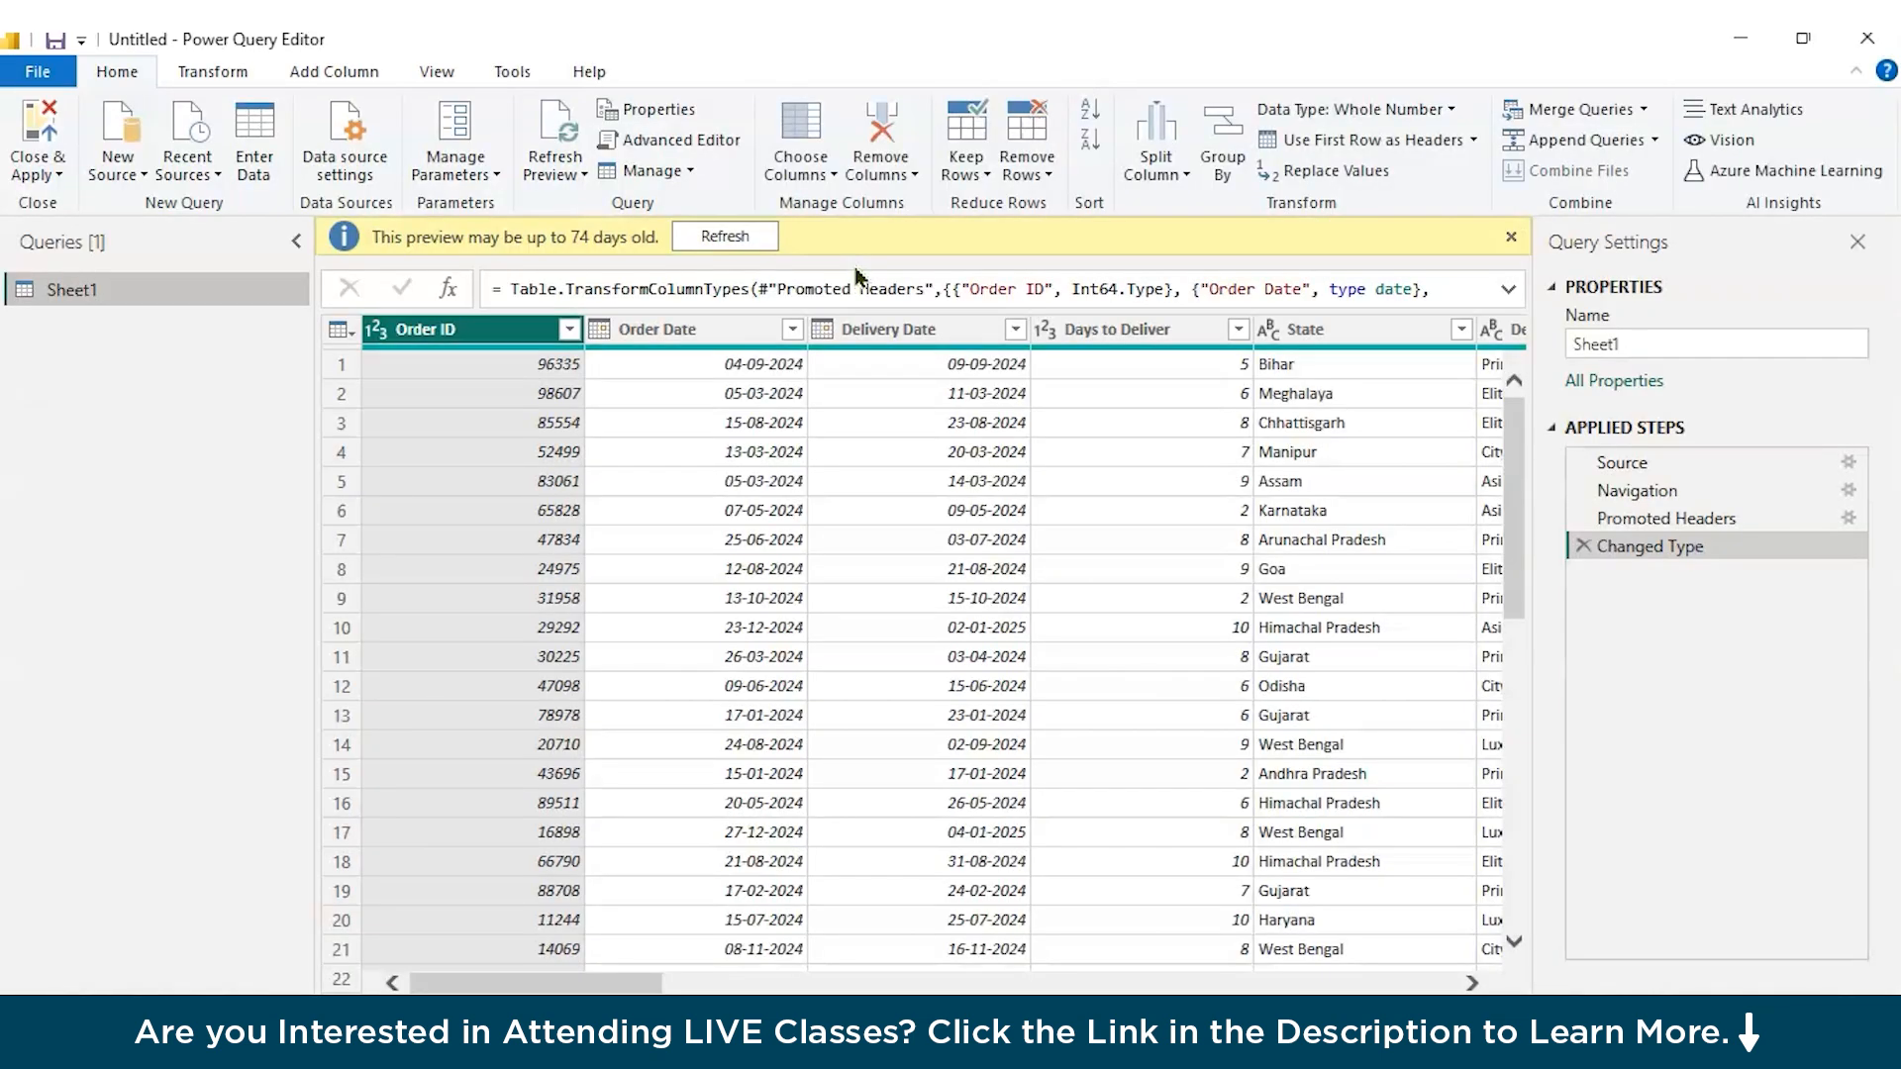
left_click(1511, 237)
Step: Examine the data type options available for the Dealership Name column without changing its type
left_click_drag(526, 987, 730, 988)
left_click(604, 290)
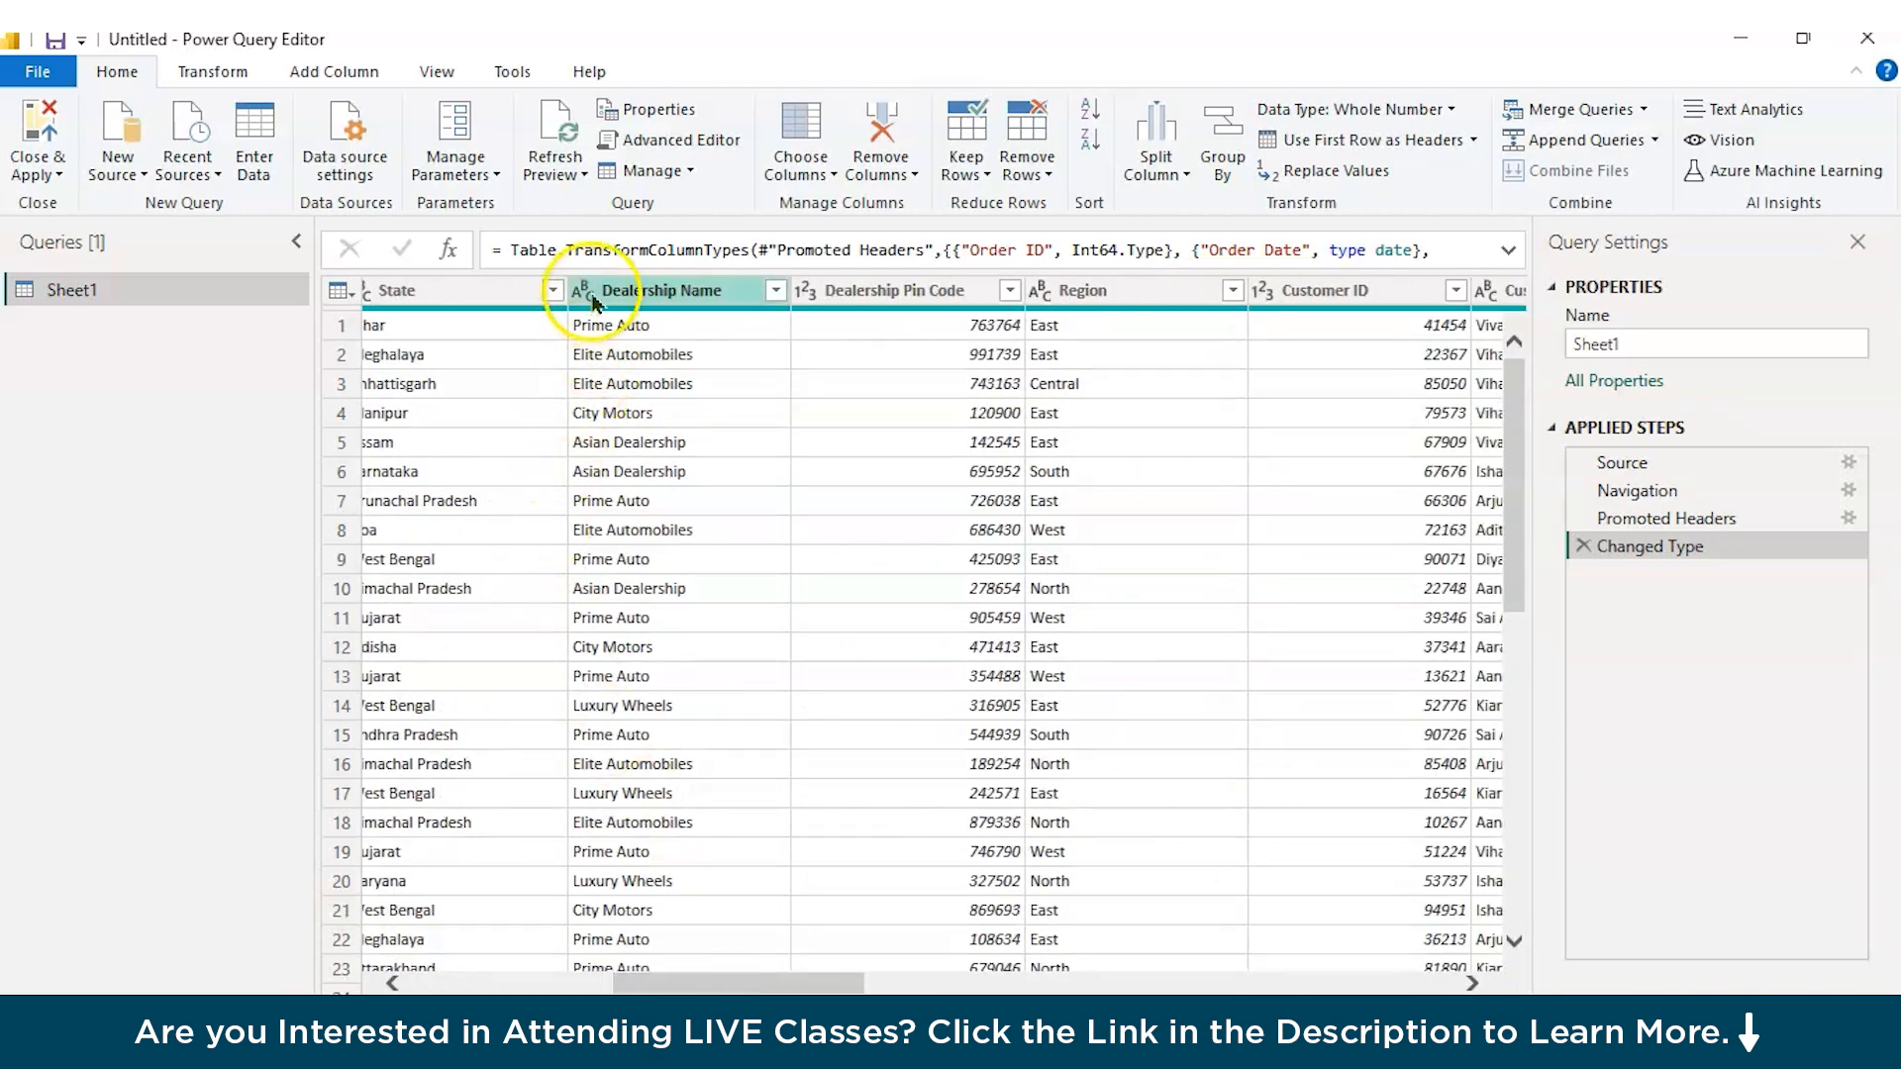
left_click(583, 292)
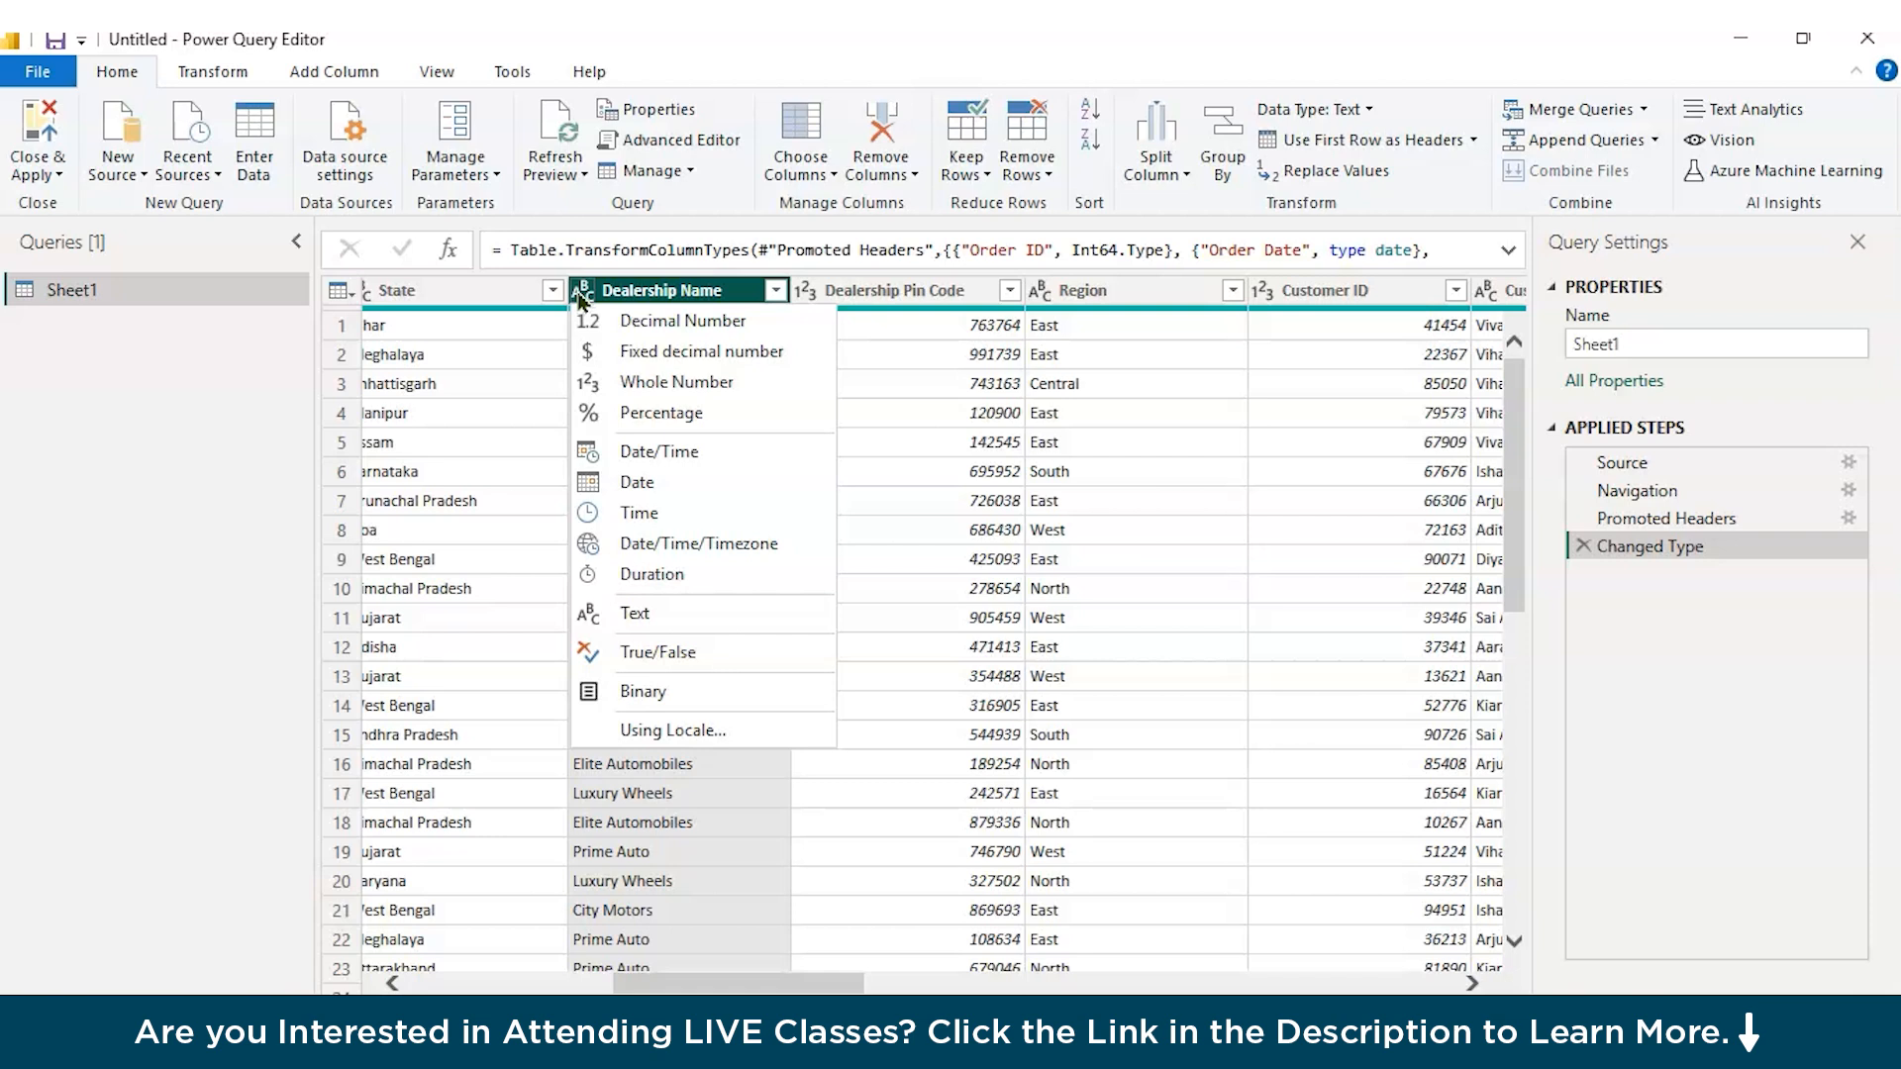
left_click(786, 980)
Step: Change the Revenue, Profit and Cost to Company columns to Fixed decimal number, adding the conversion as a new step
left_click_drag(785, 981, 1376, 983)
left_click(727, 297)
left_click(896, 292, "ctrl")
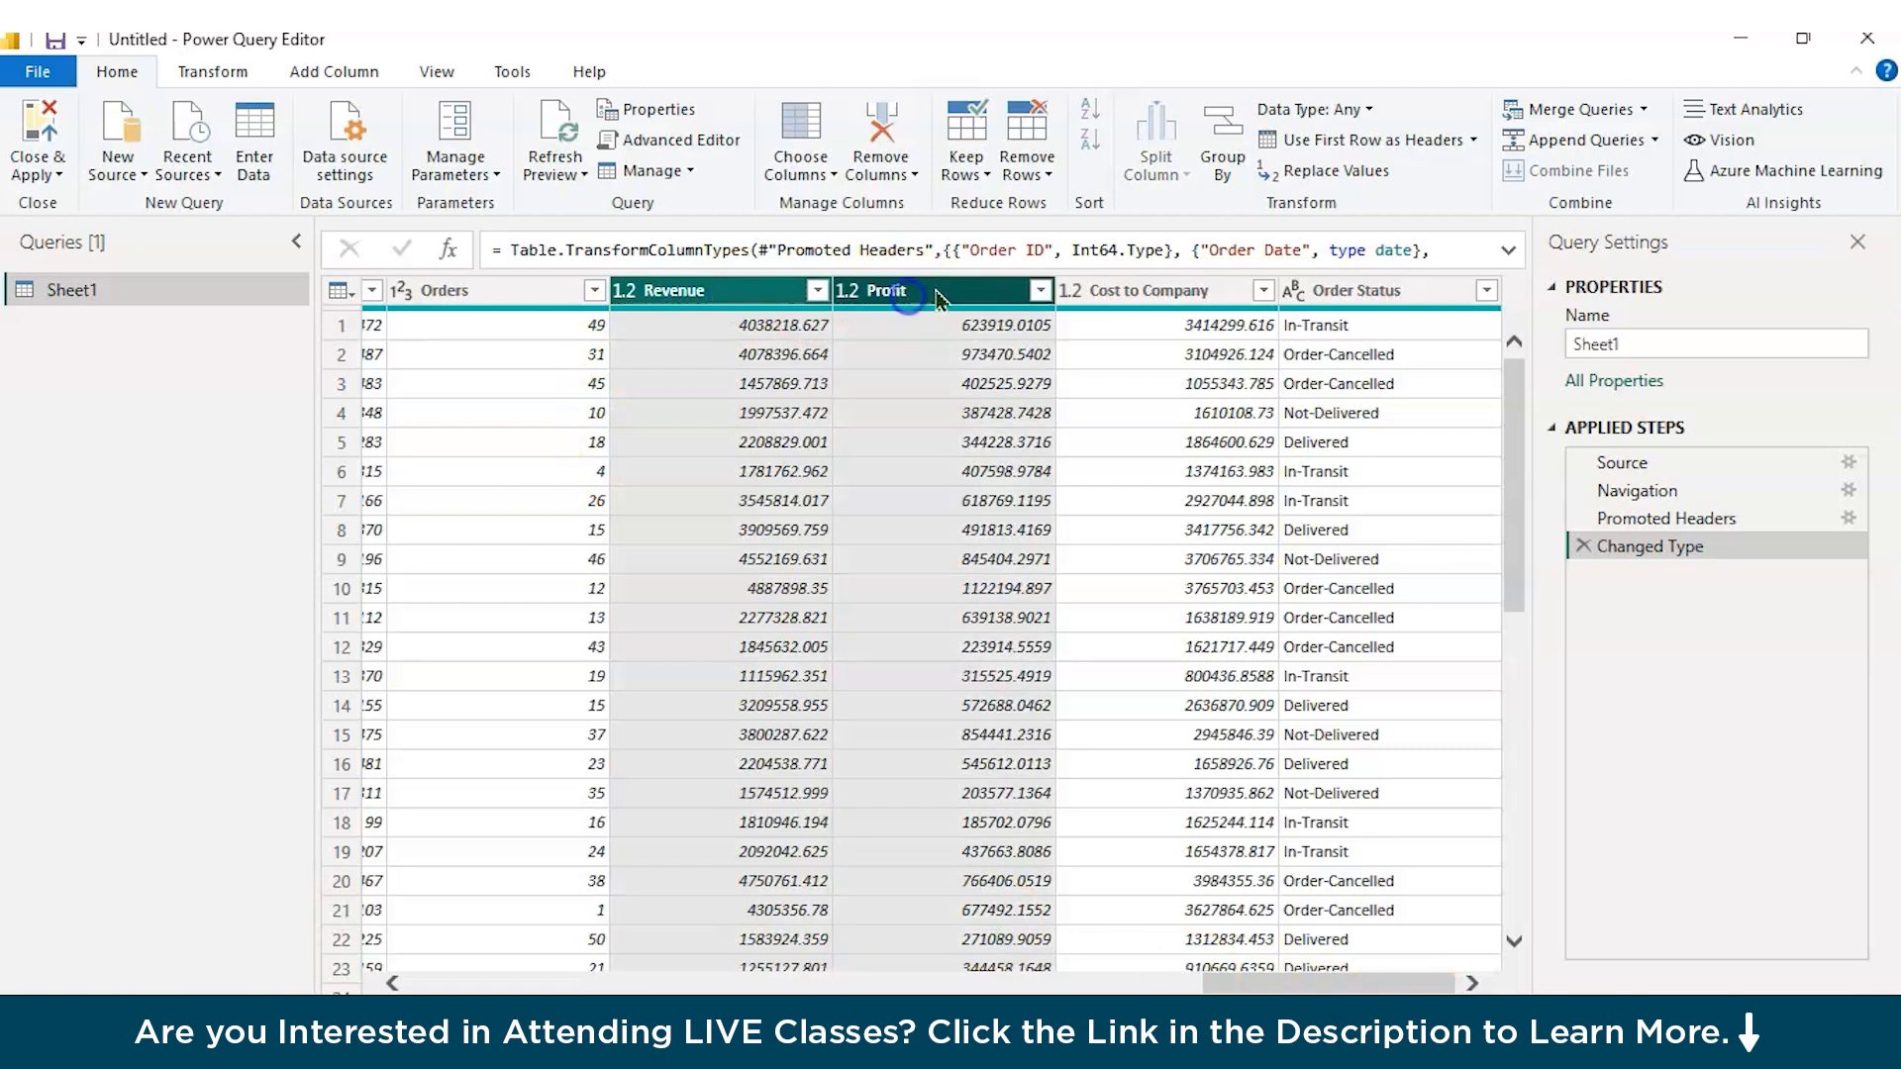
left_click(1129, 295, "ctrl")
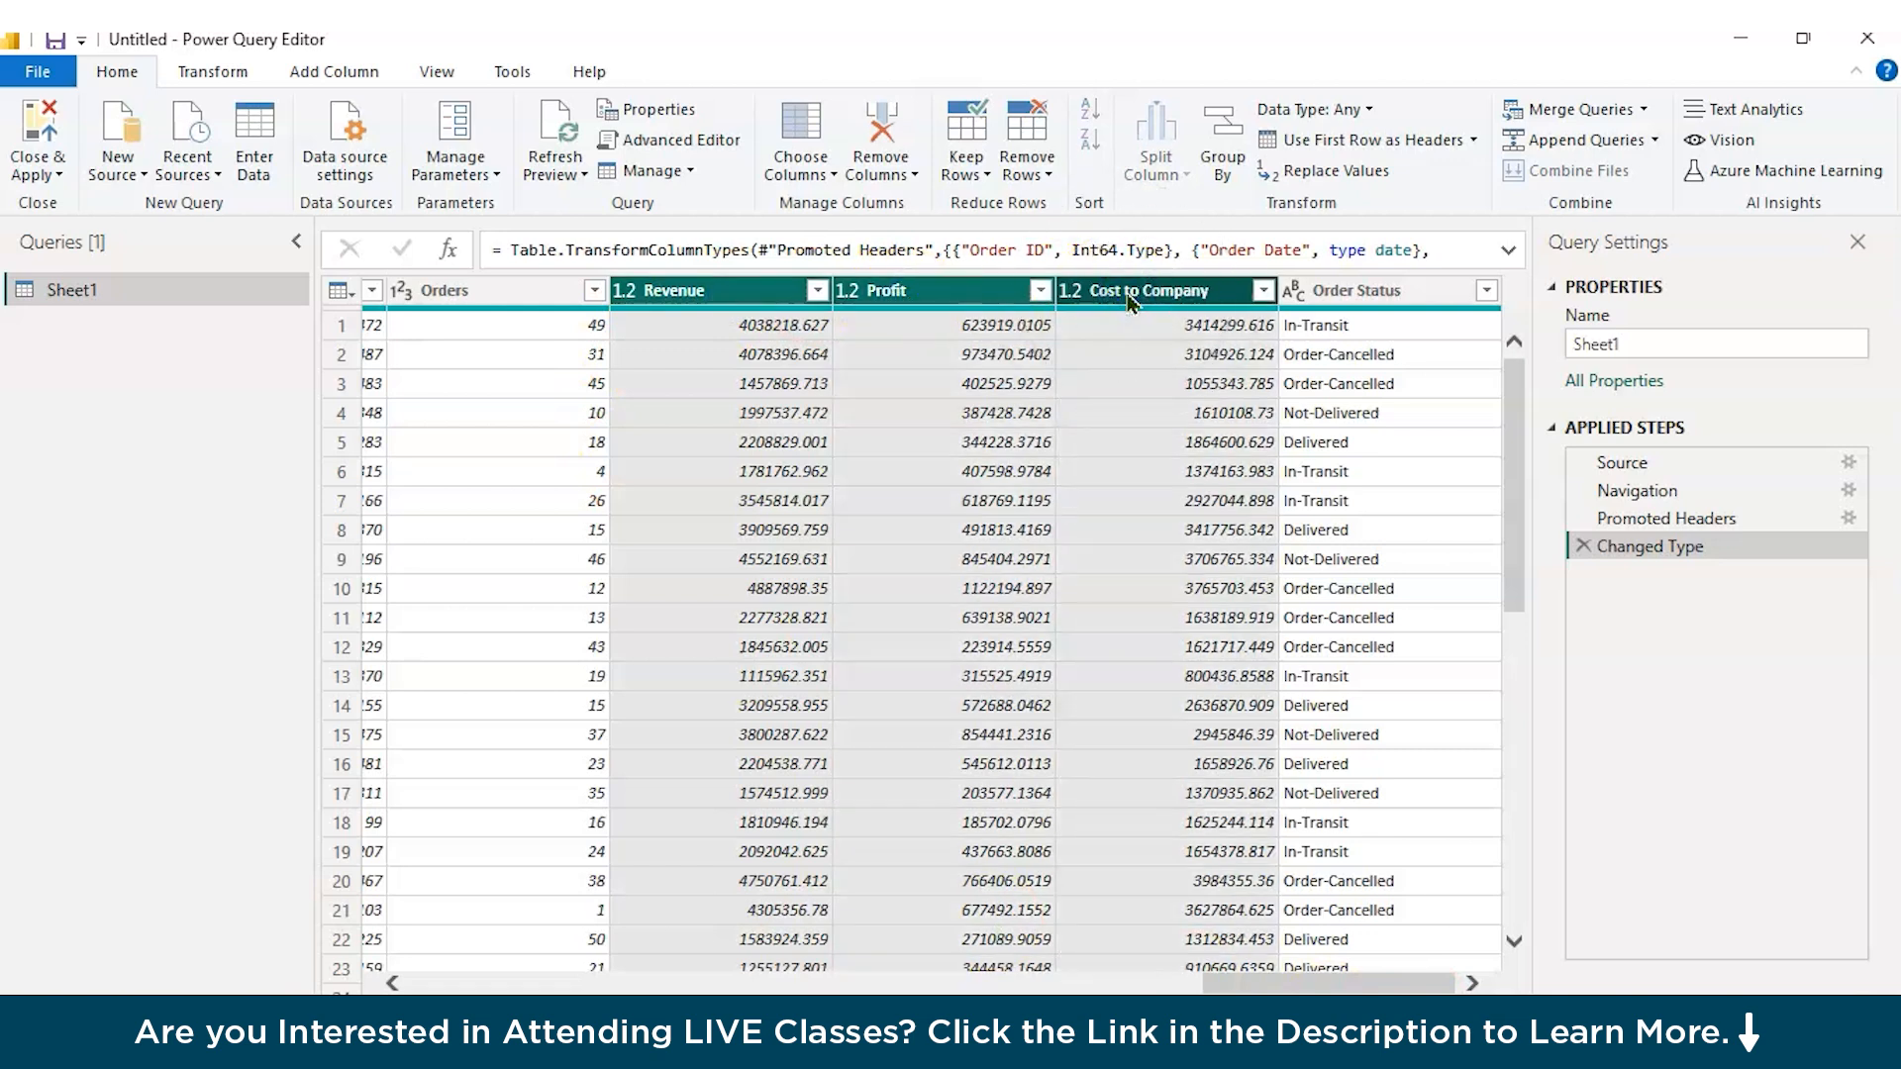
right_click(1132, 300)
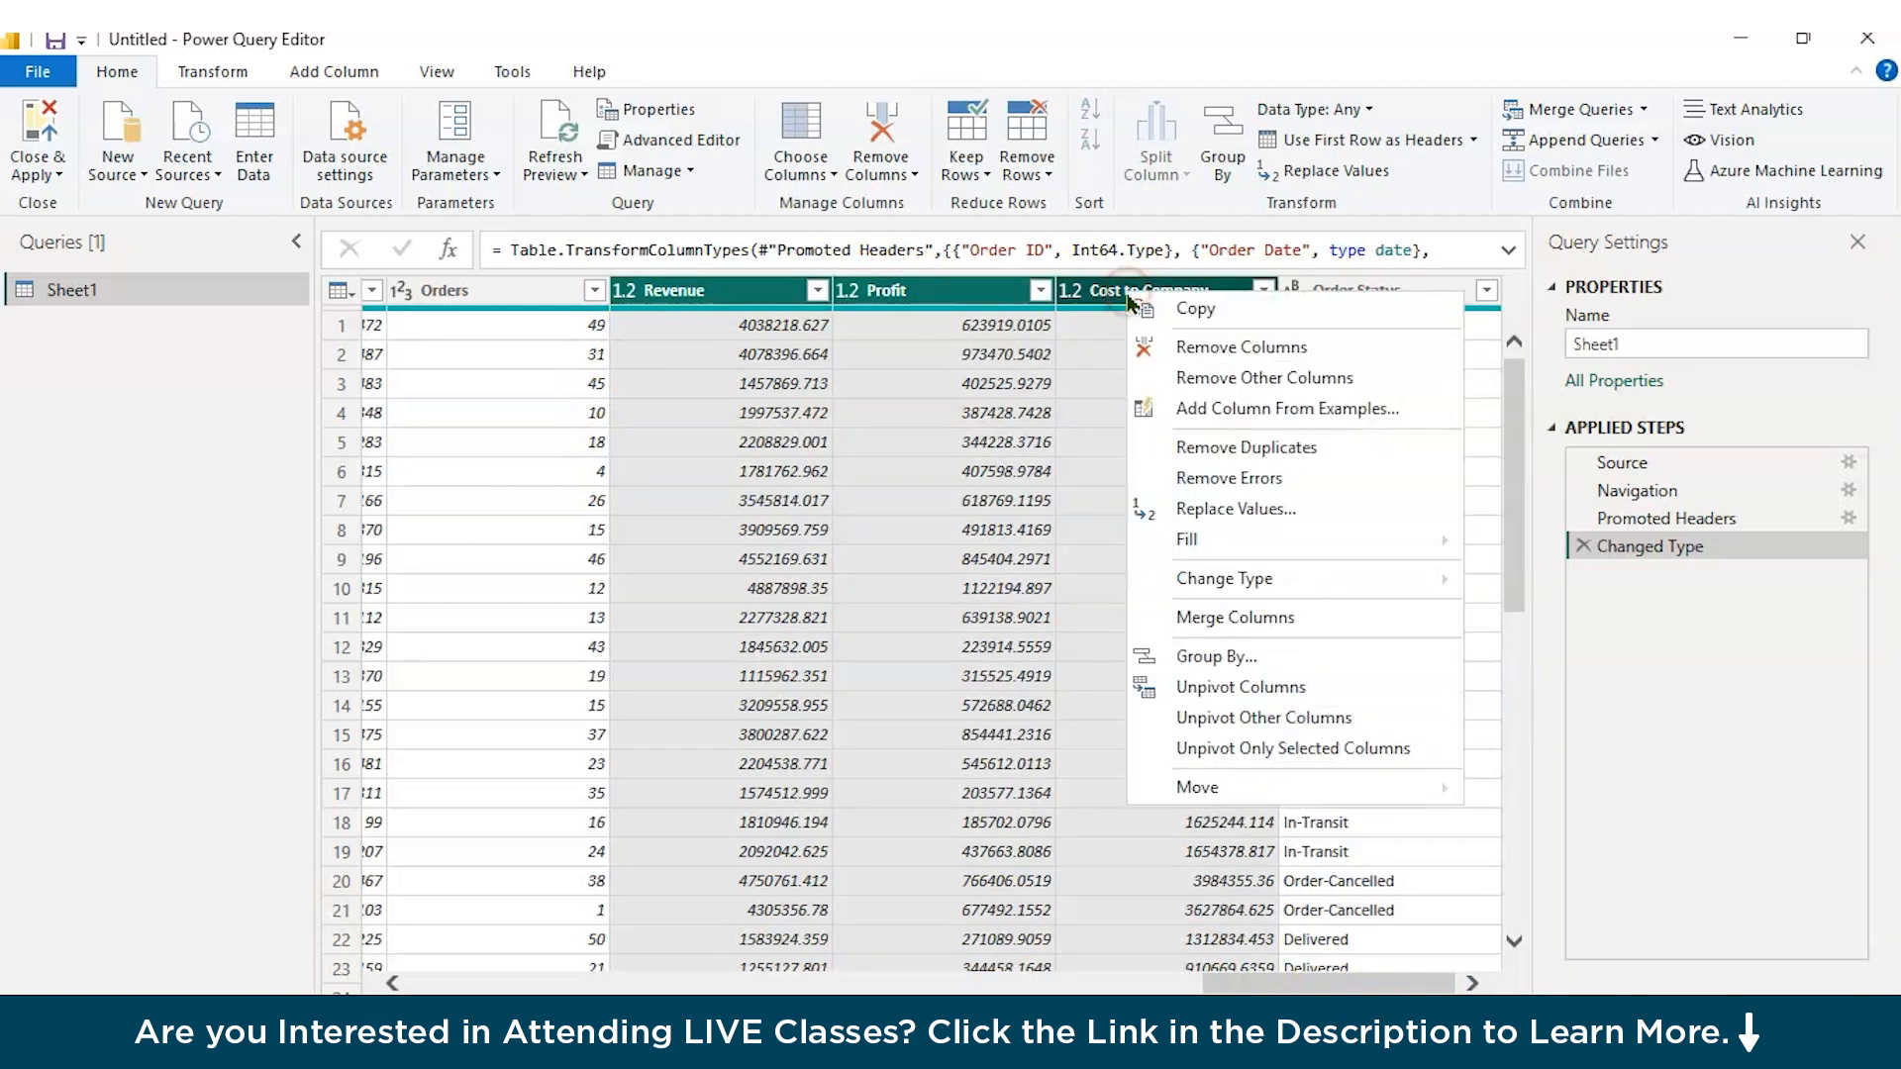
mouse_move(1307, 582)
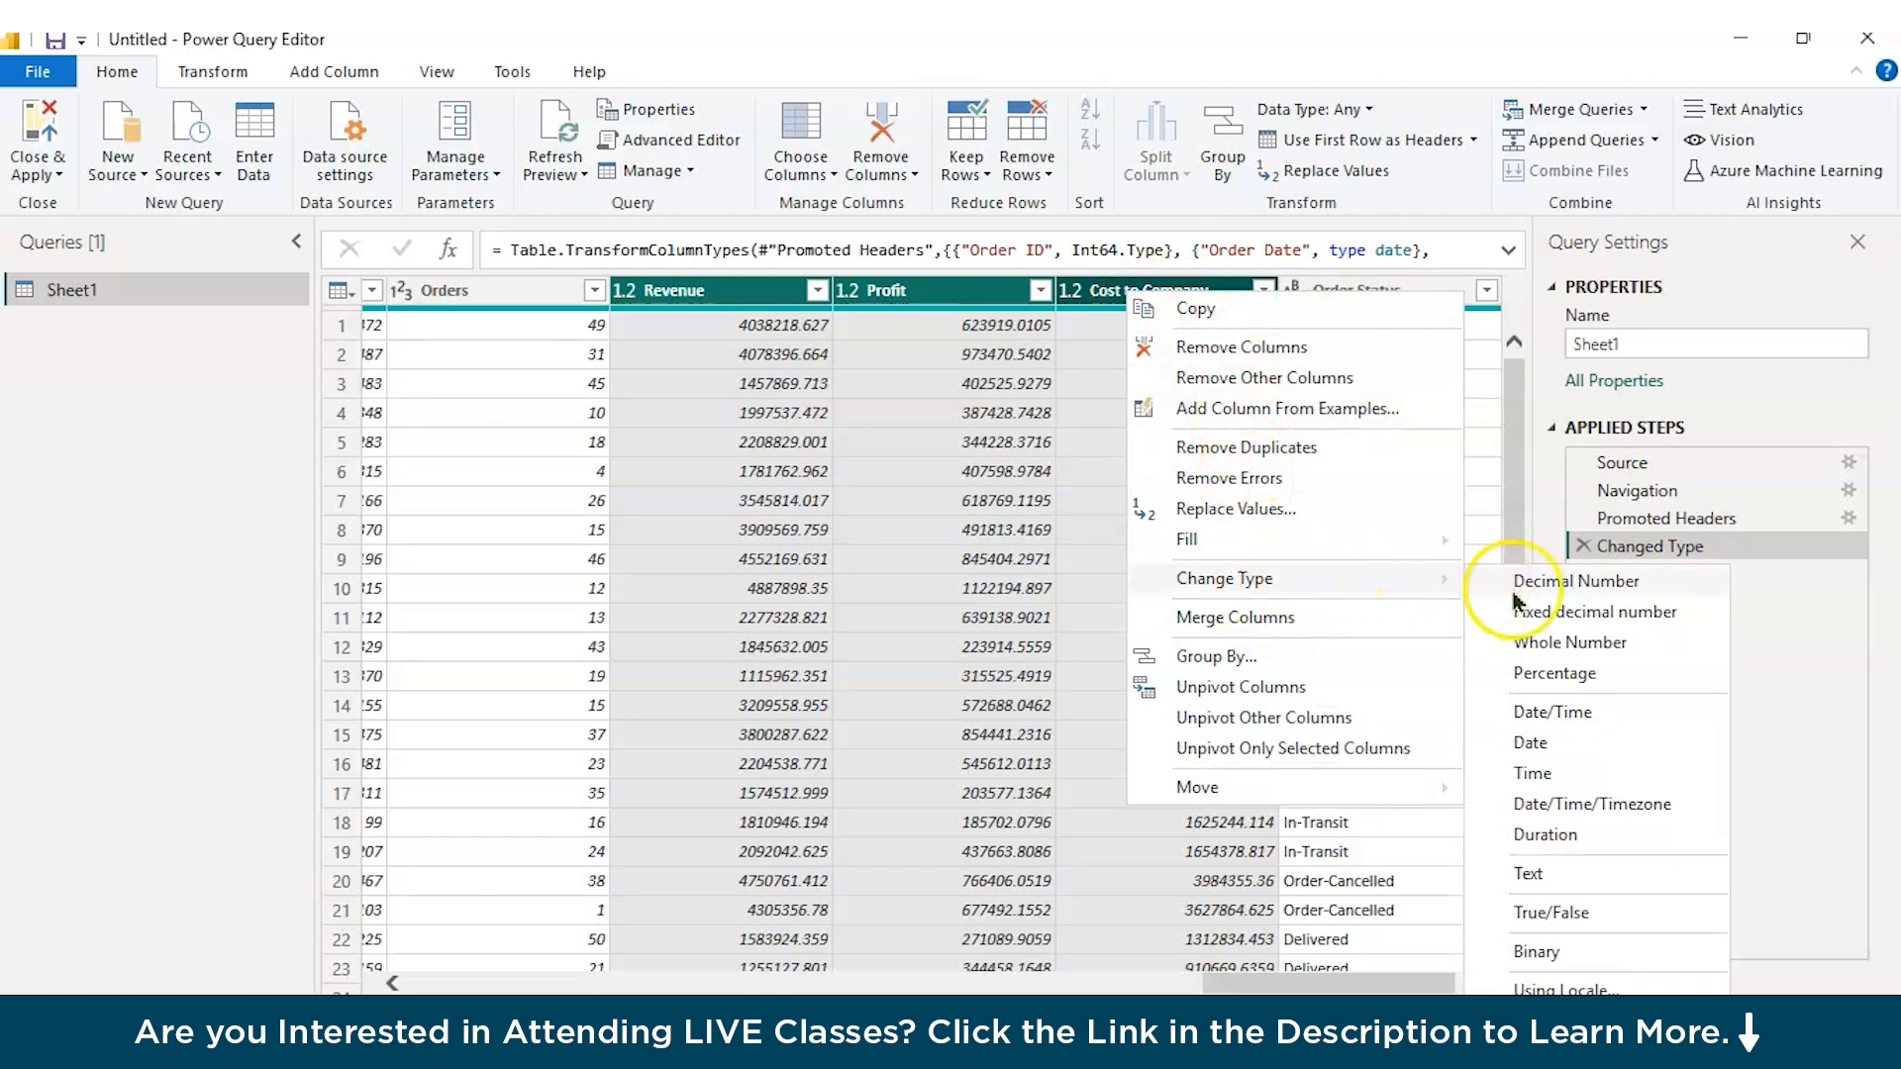
left_click(1588, 617)
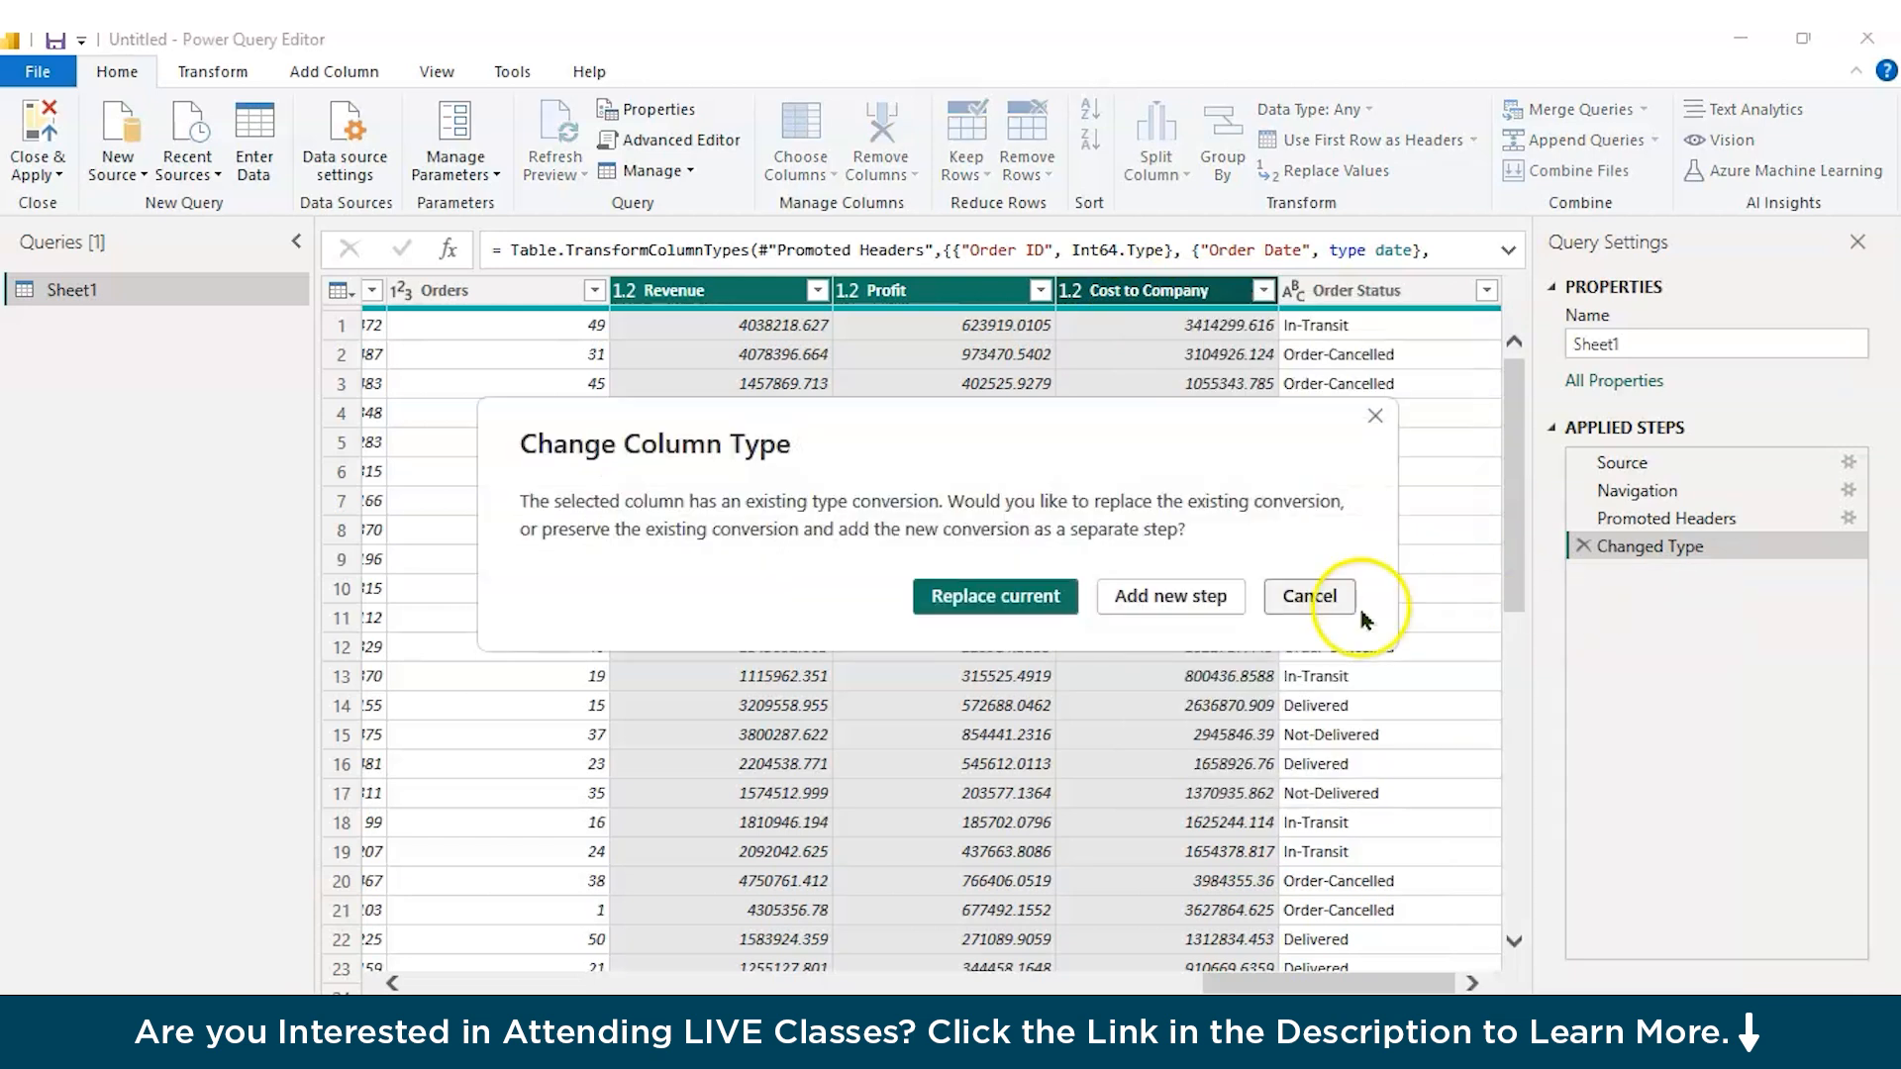
left_click(1201, 595)
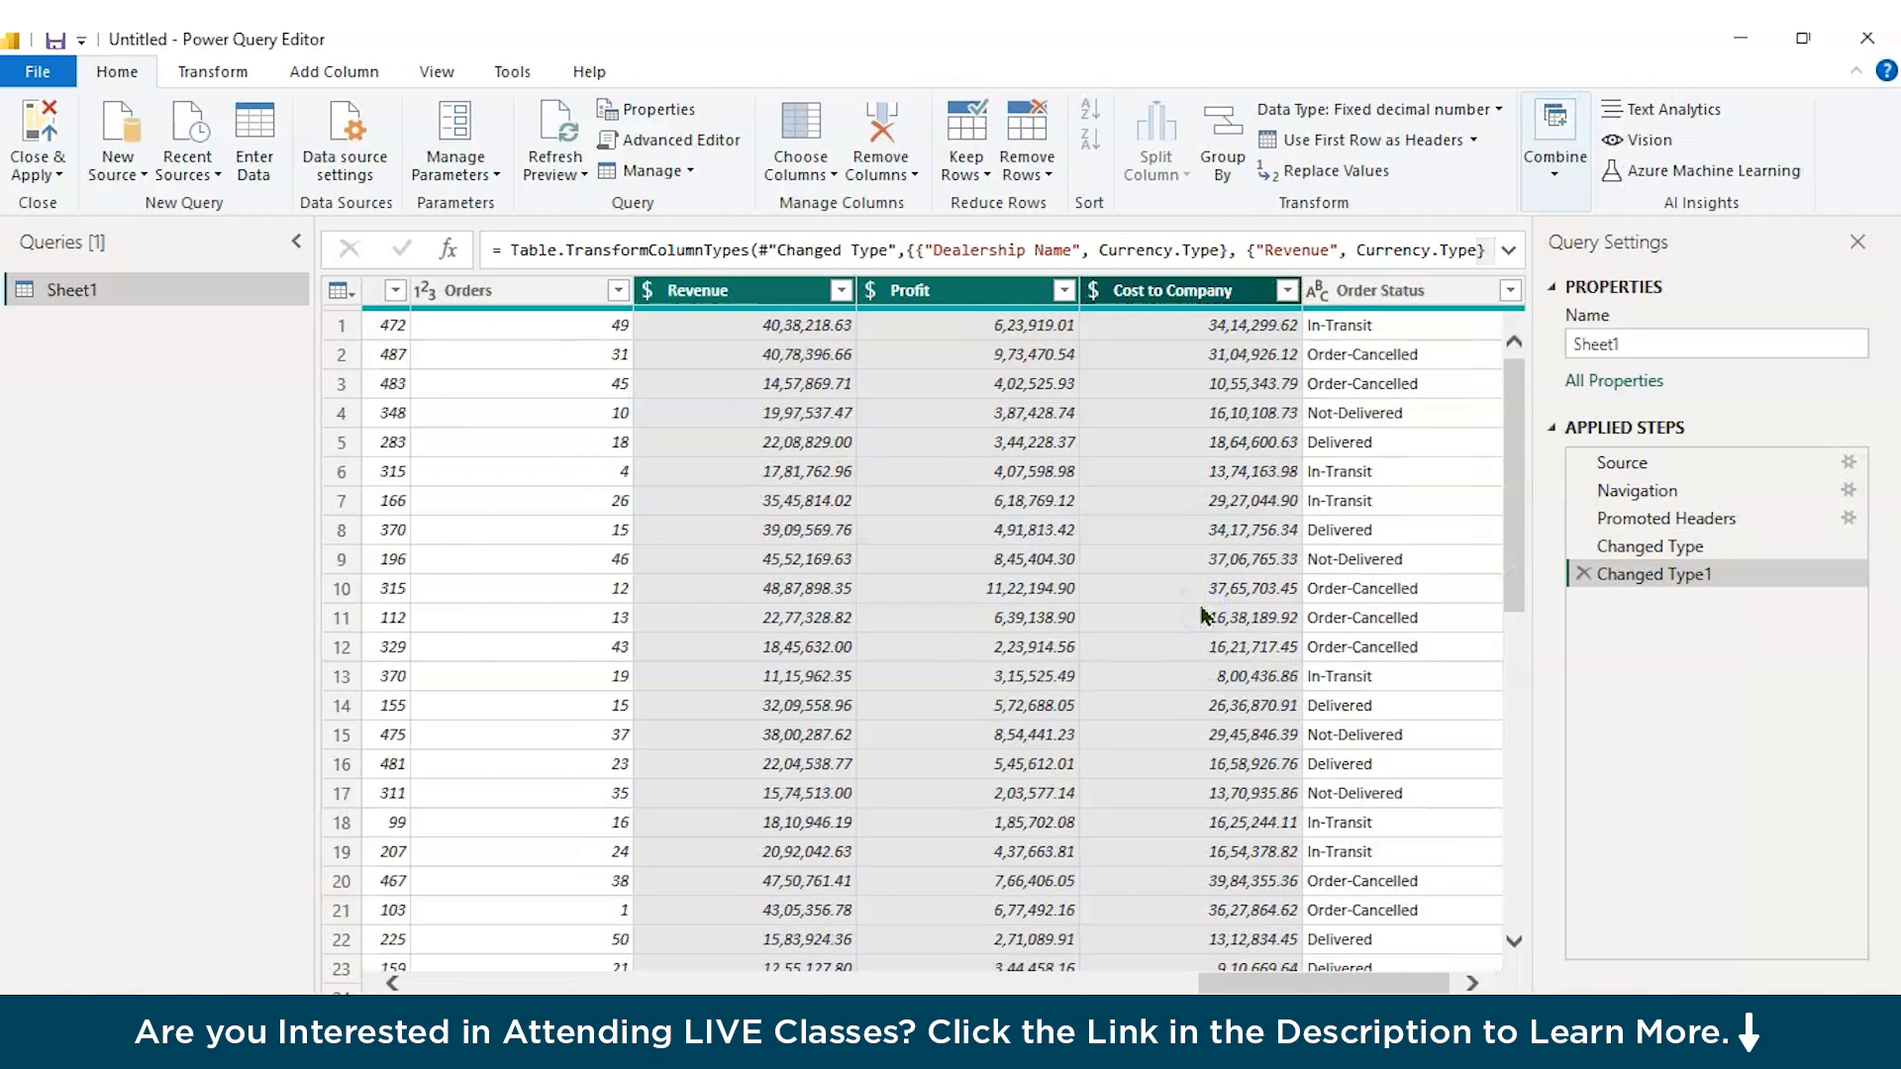
Step: Rename the Sheet1 query as Sales_Data
left_click(261, 405)
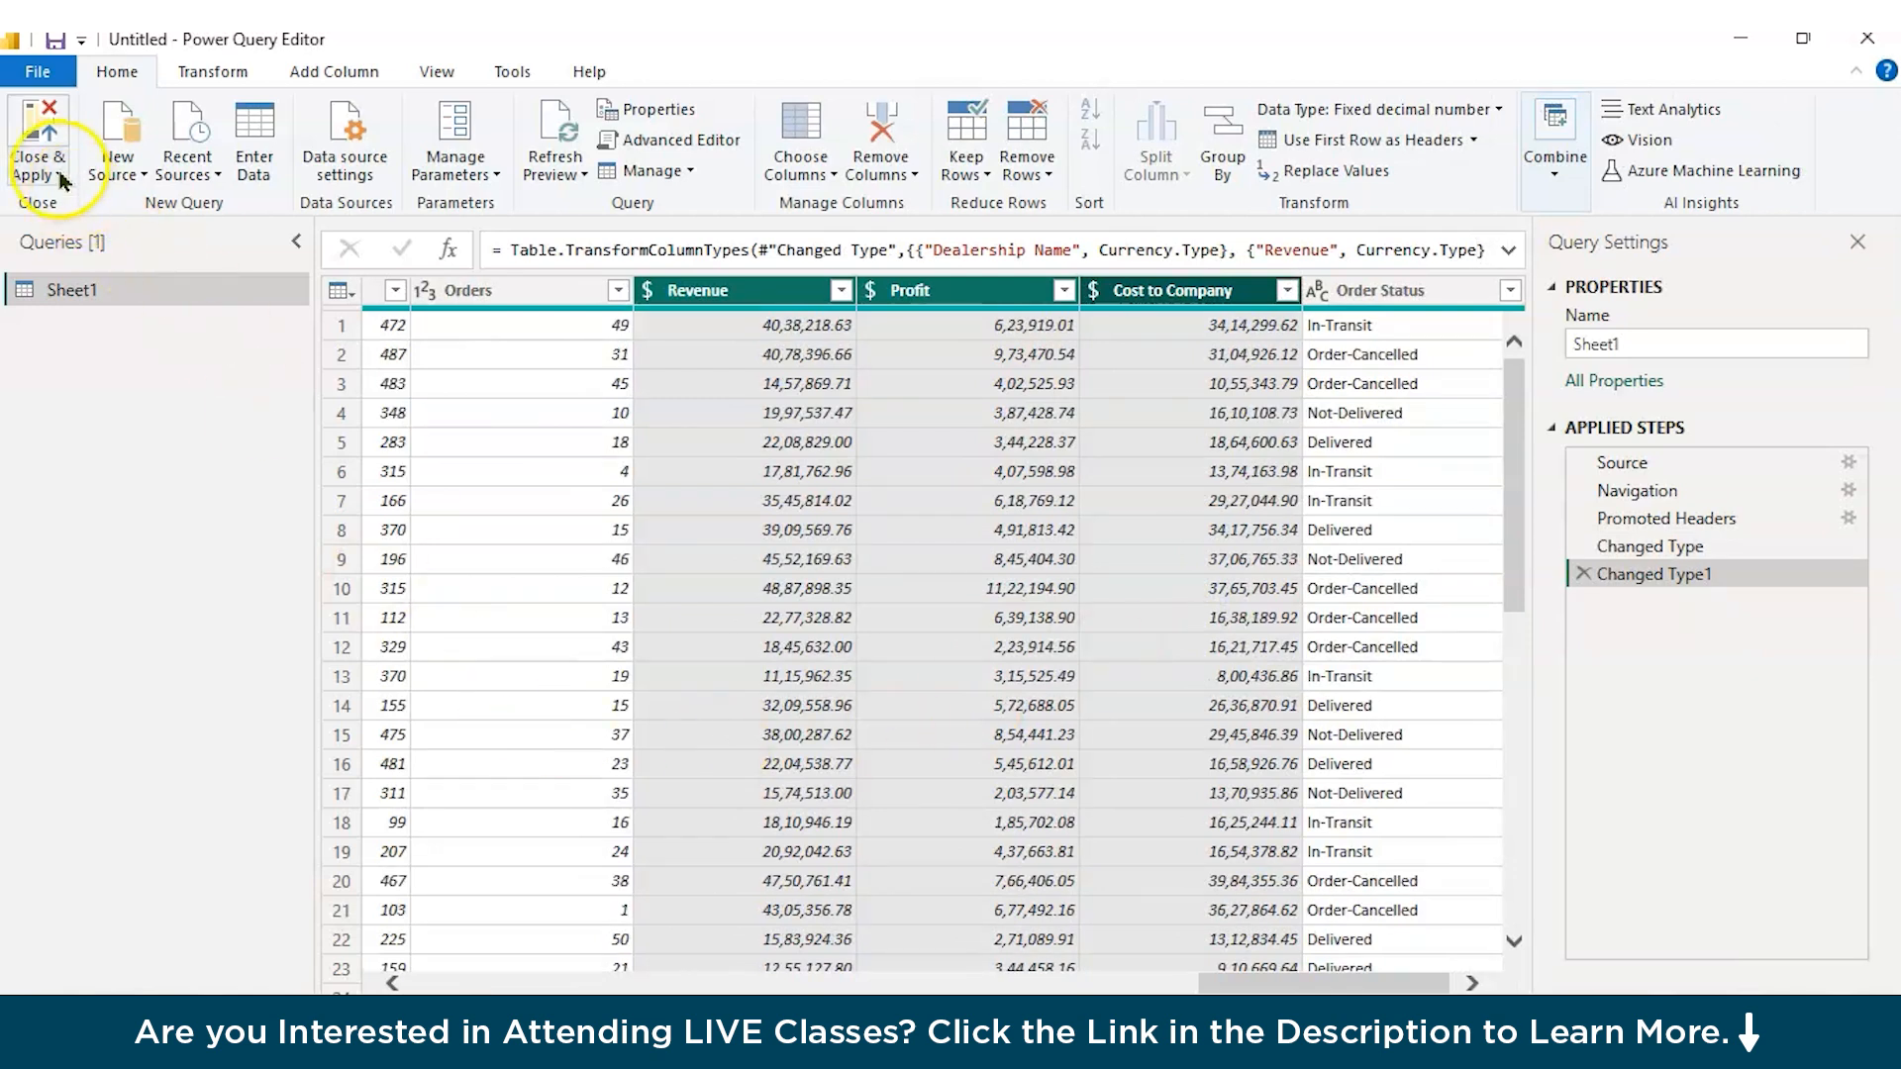
left_click(38, 170)
left_click_drag(1645, 342, 1474, 335)
type("Aut")
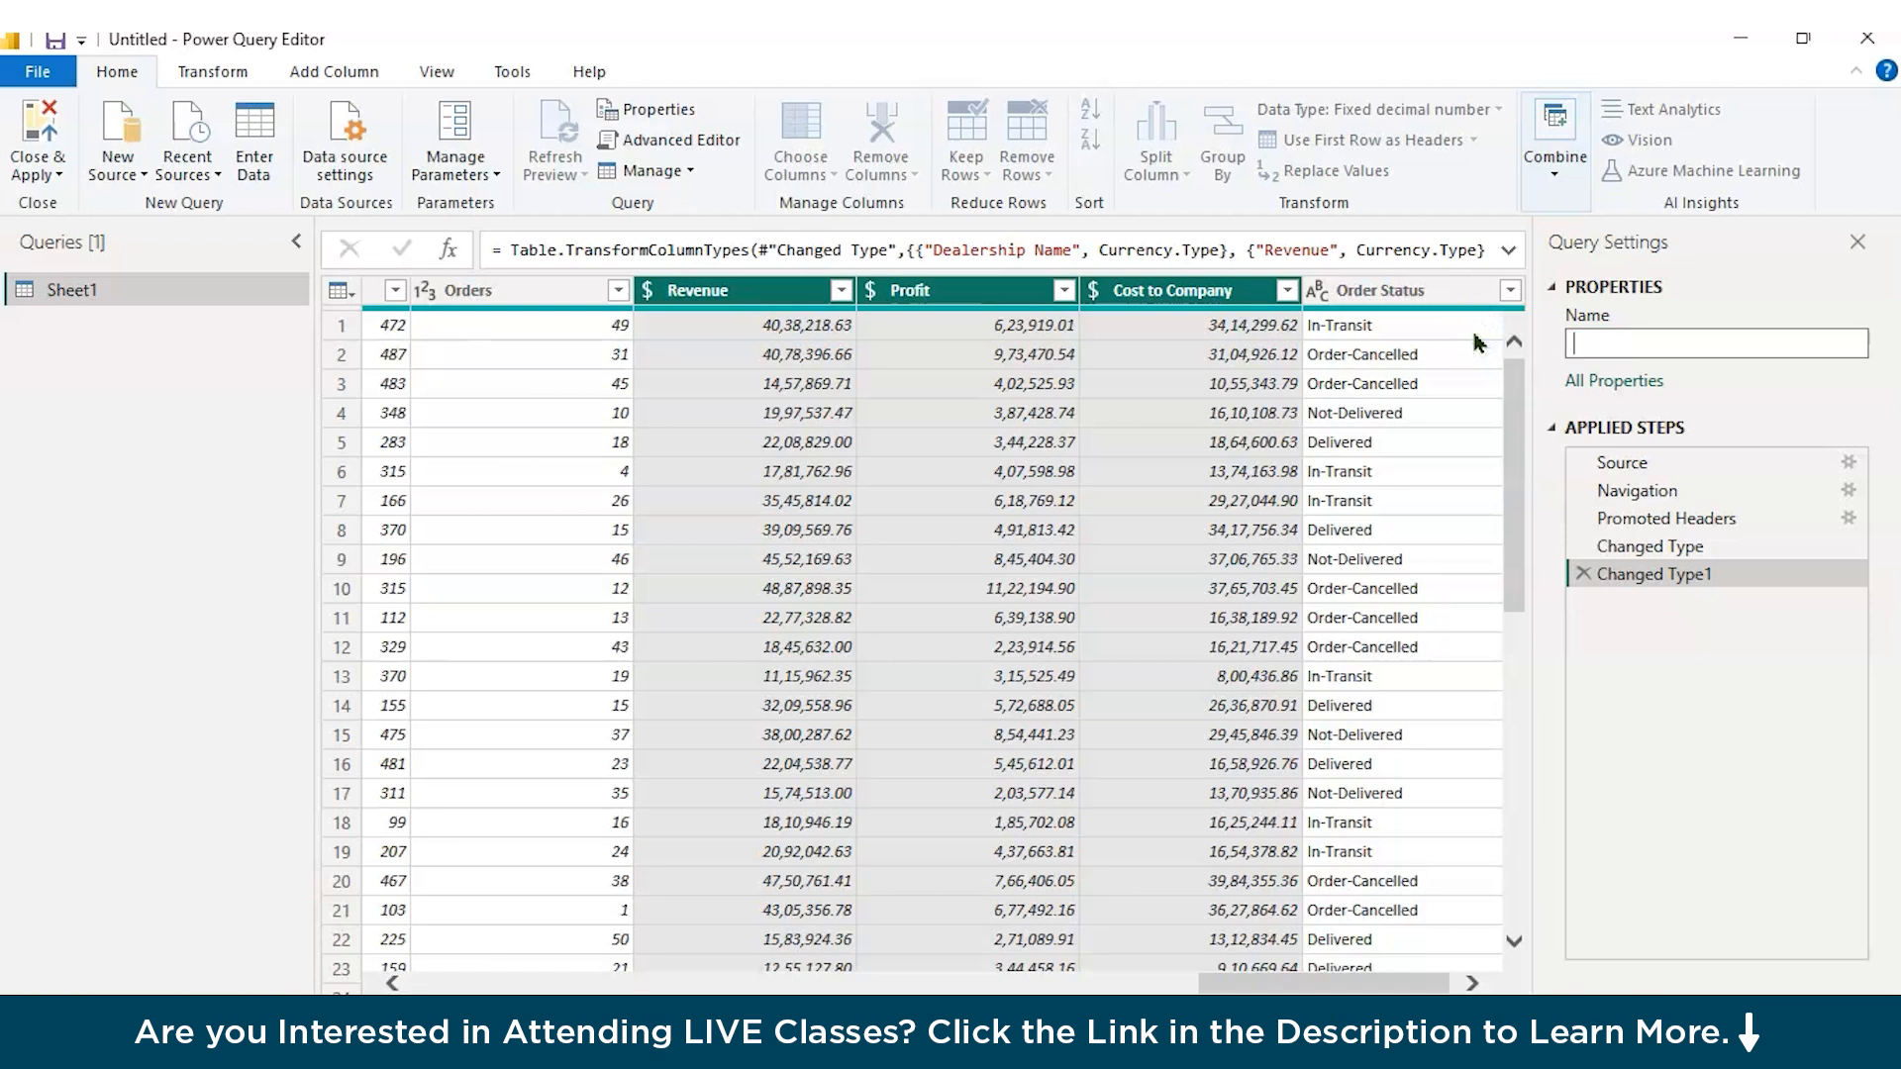
type("o")
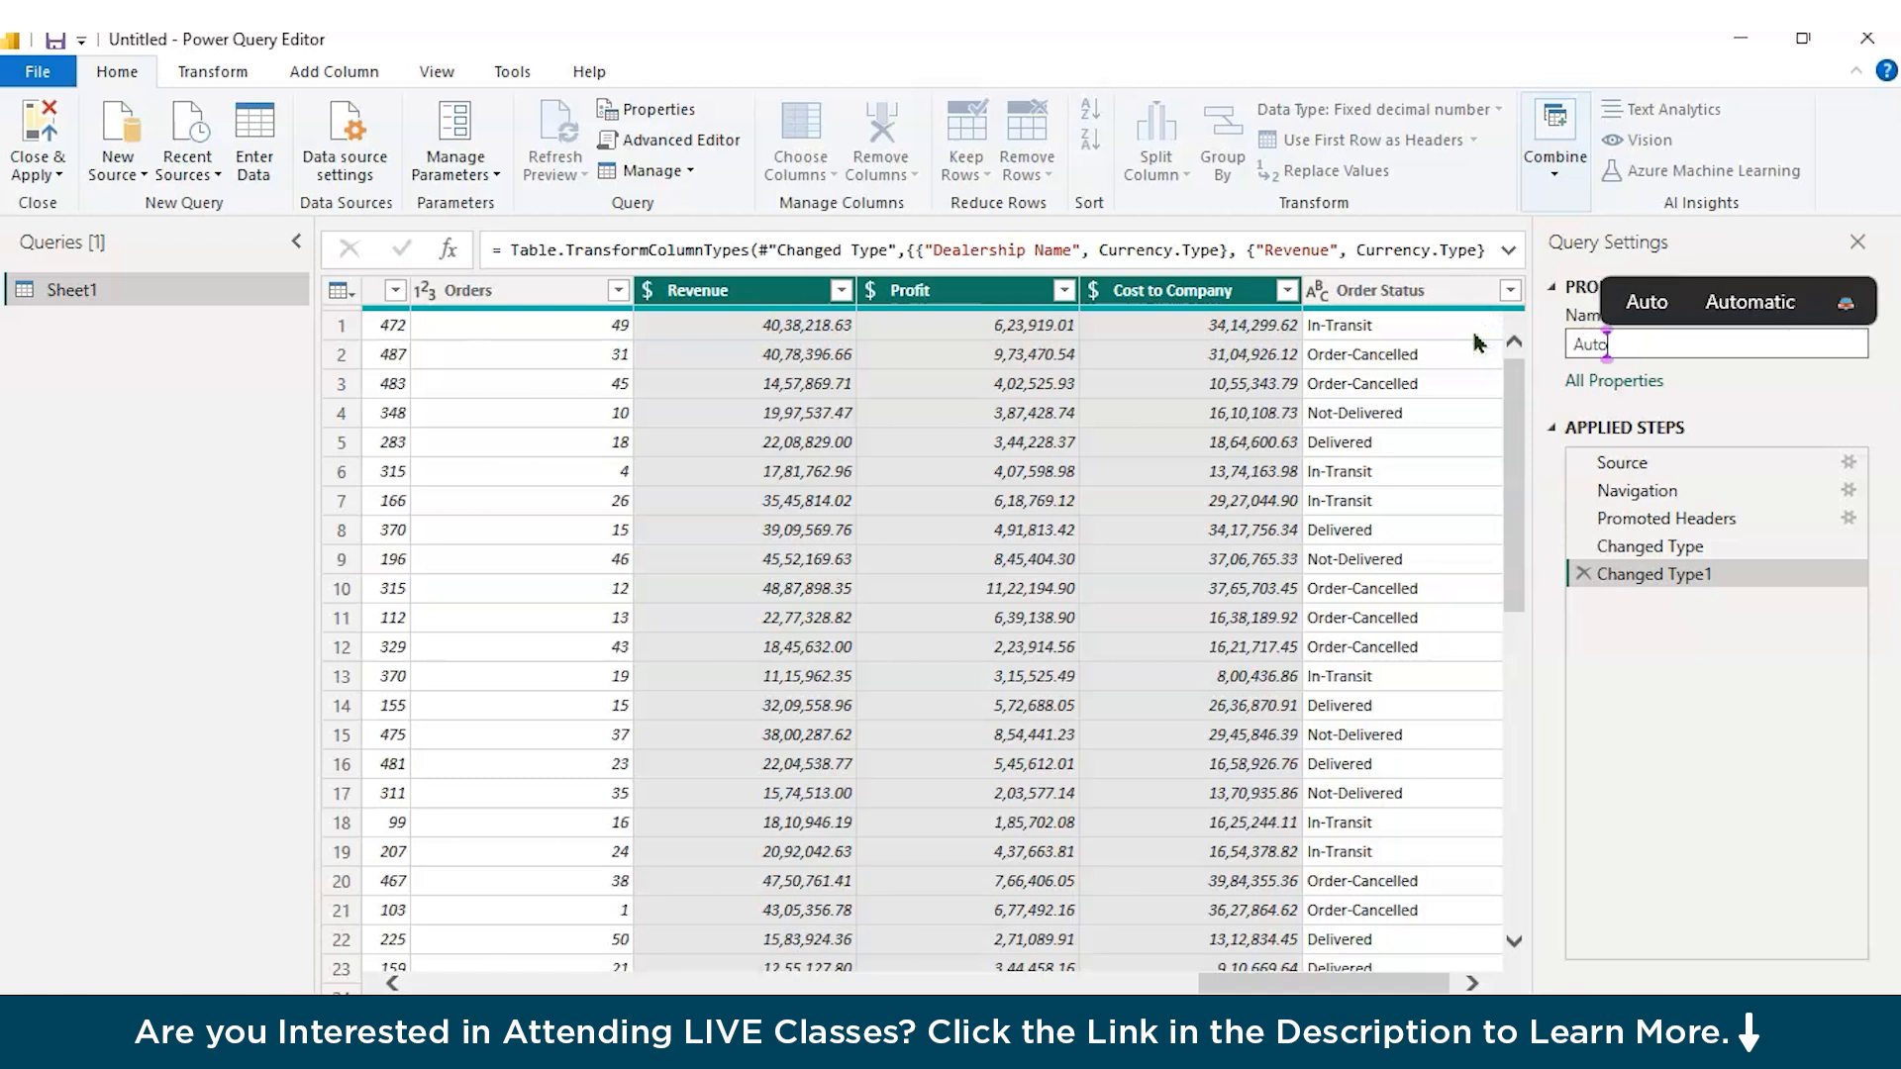
key("BackSpace")
key("BackSpace")
key("BackSpace")
key("BackSpace")
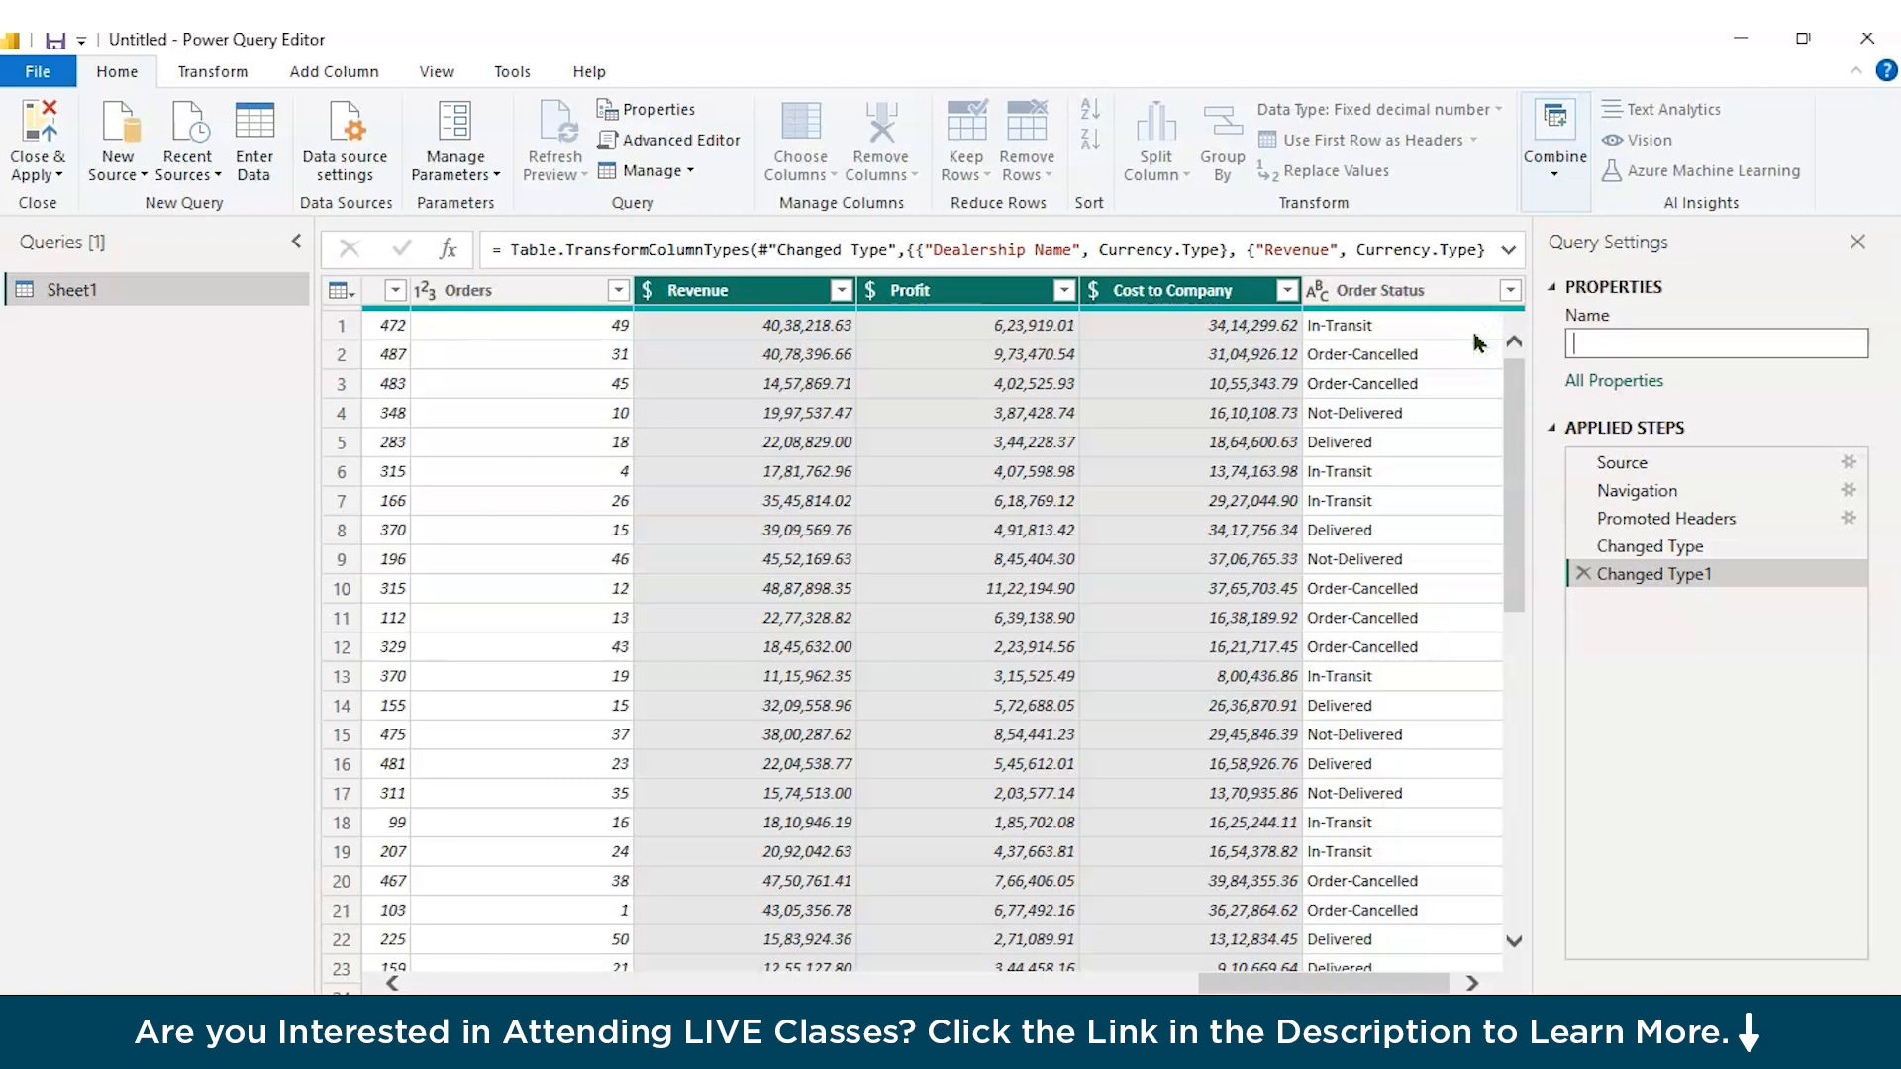
type("Sales_Data")
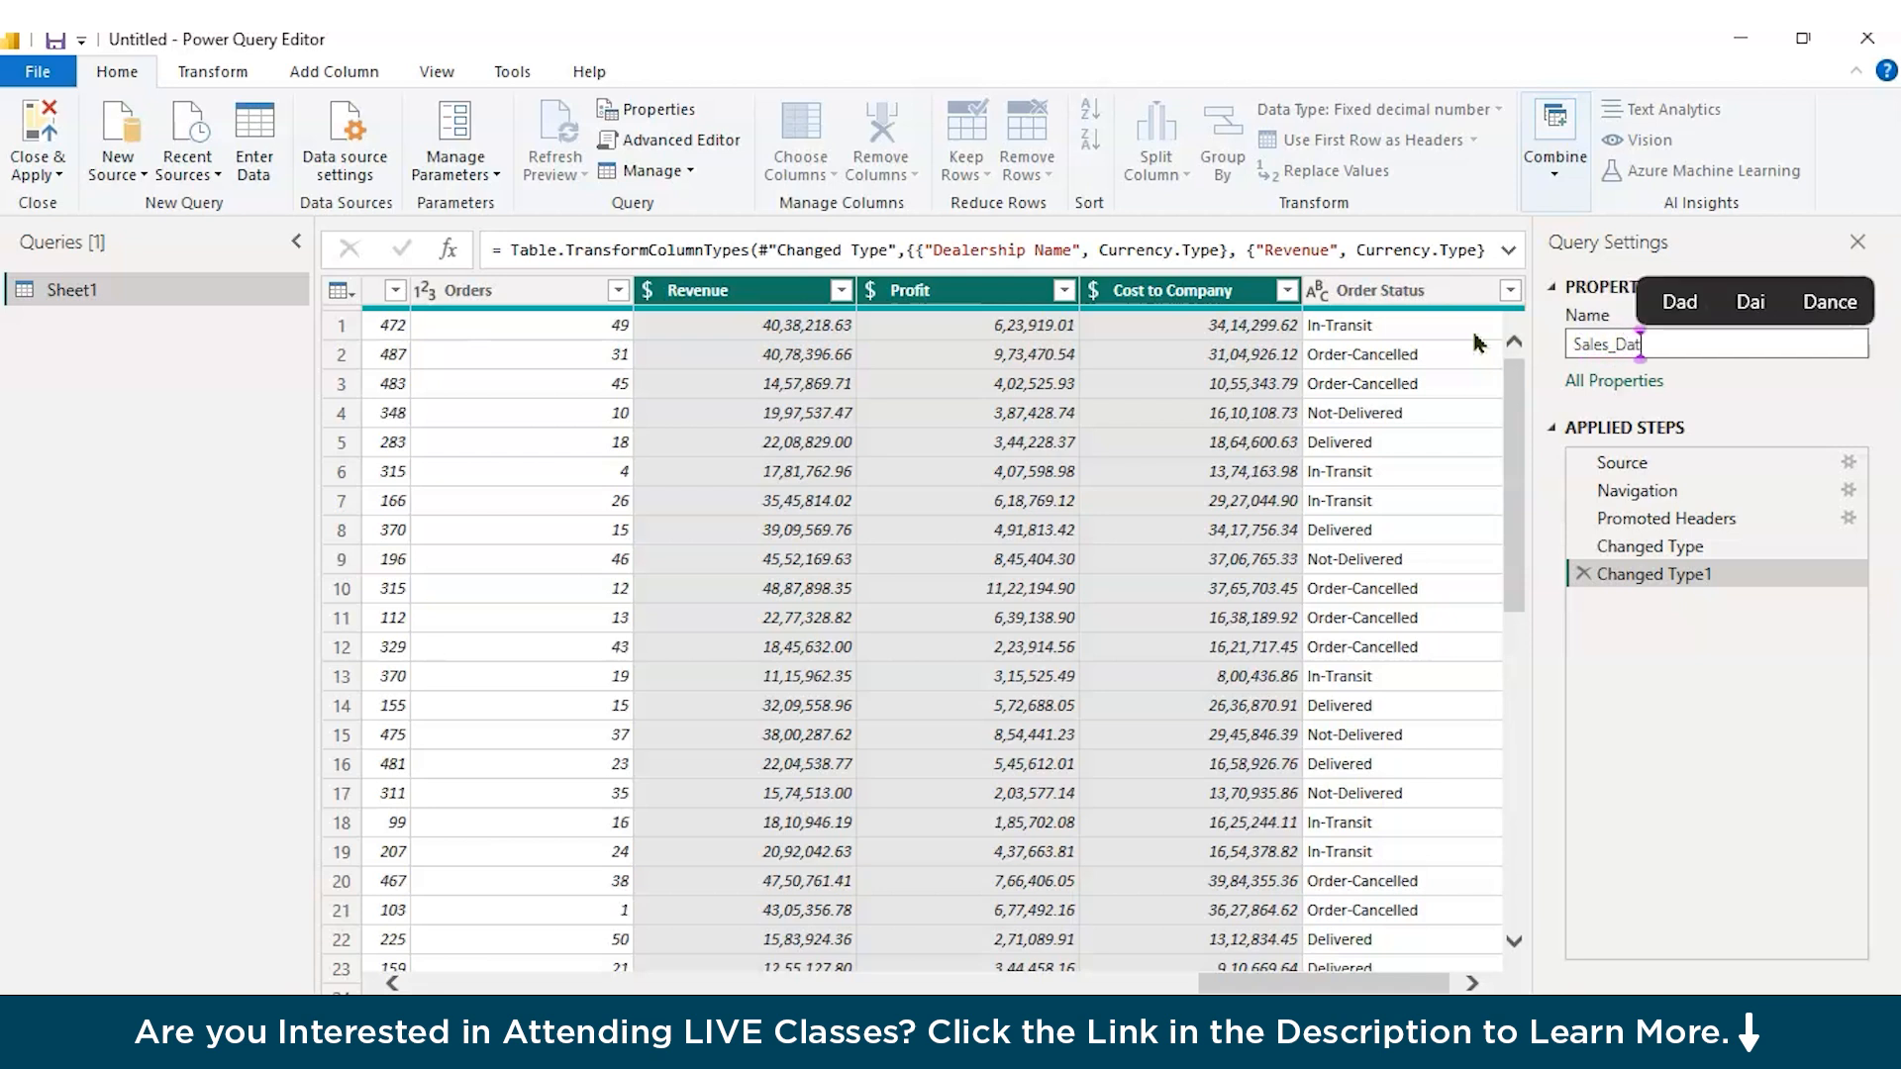
key("Return")
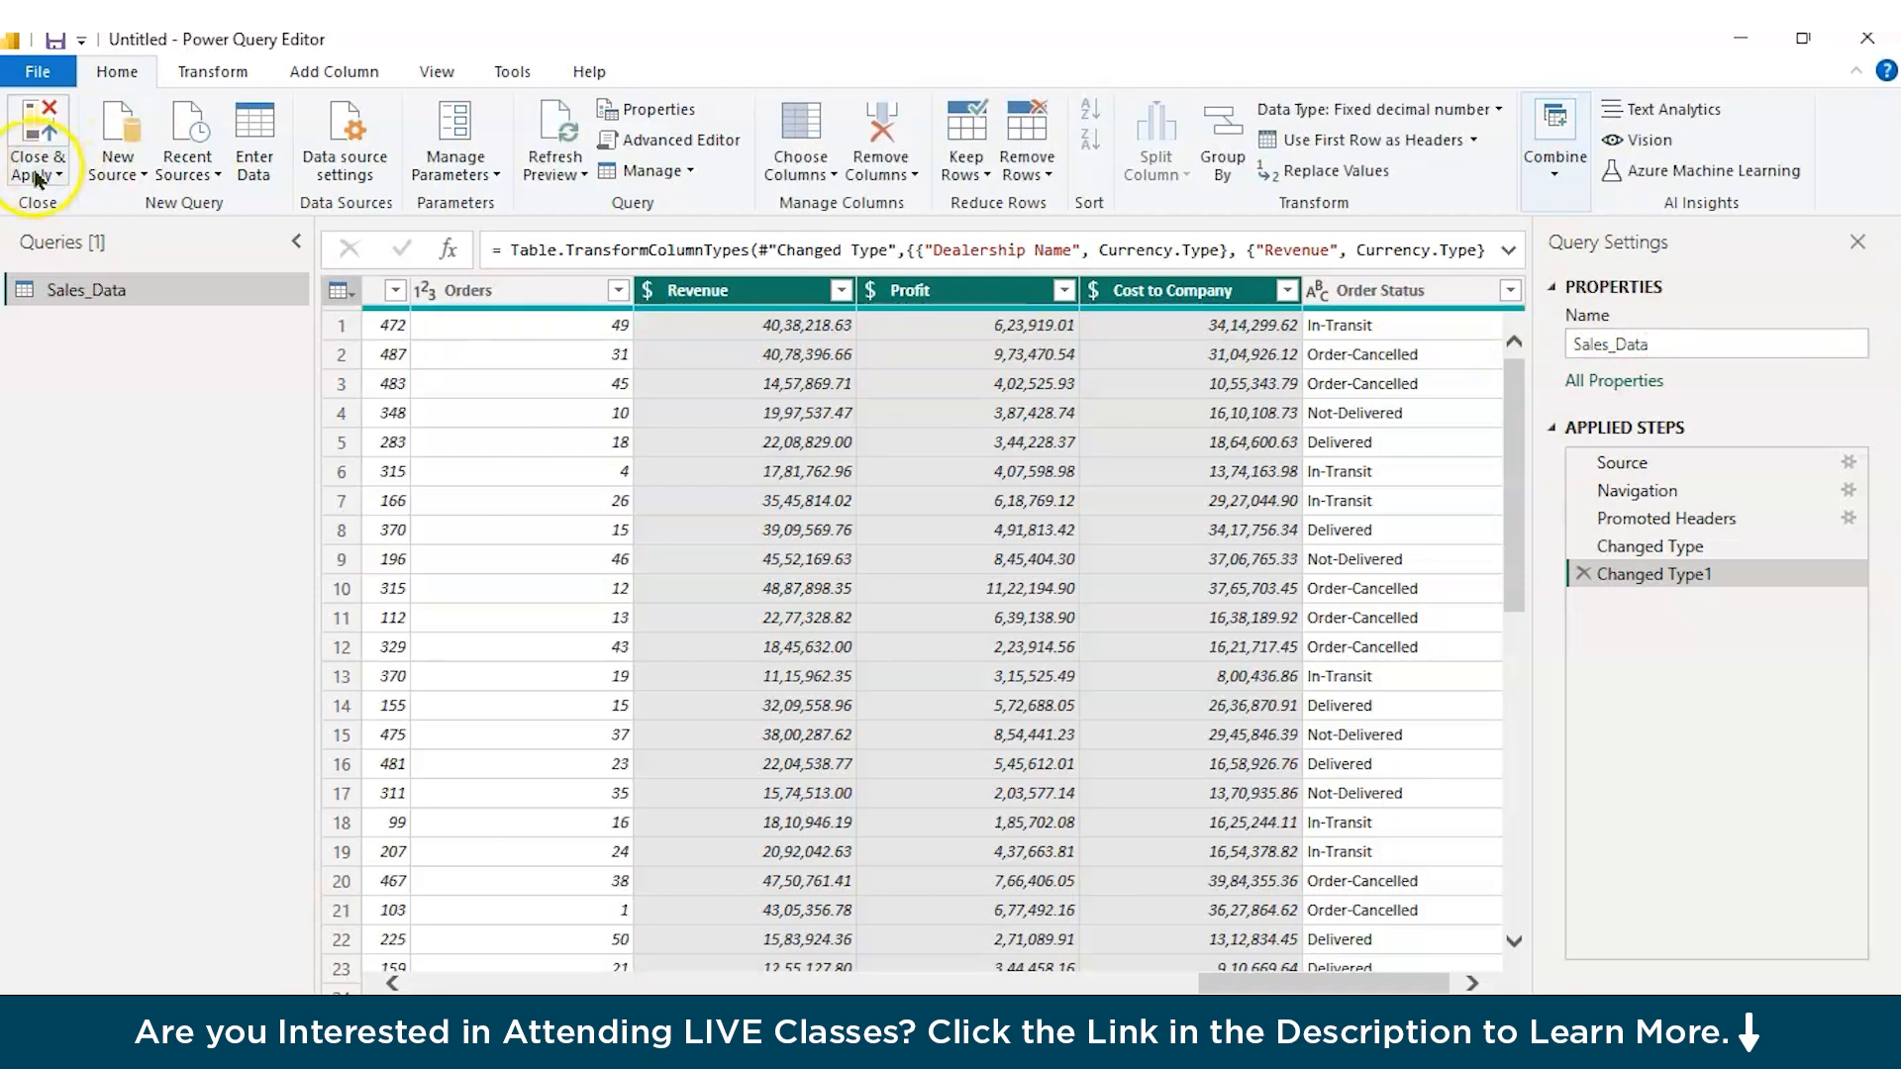
Step: Apply the query changes, close the Power Query Editor and dismiss the load report
left_click(44, 174)
left_click(79, 216)
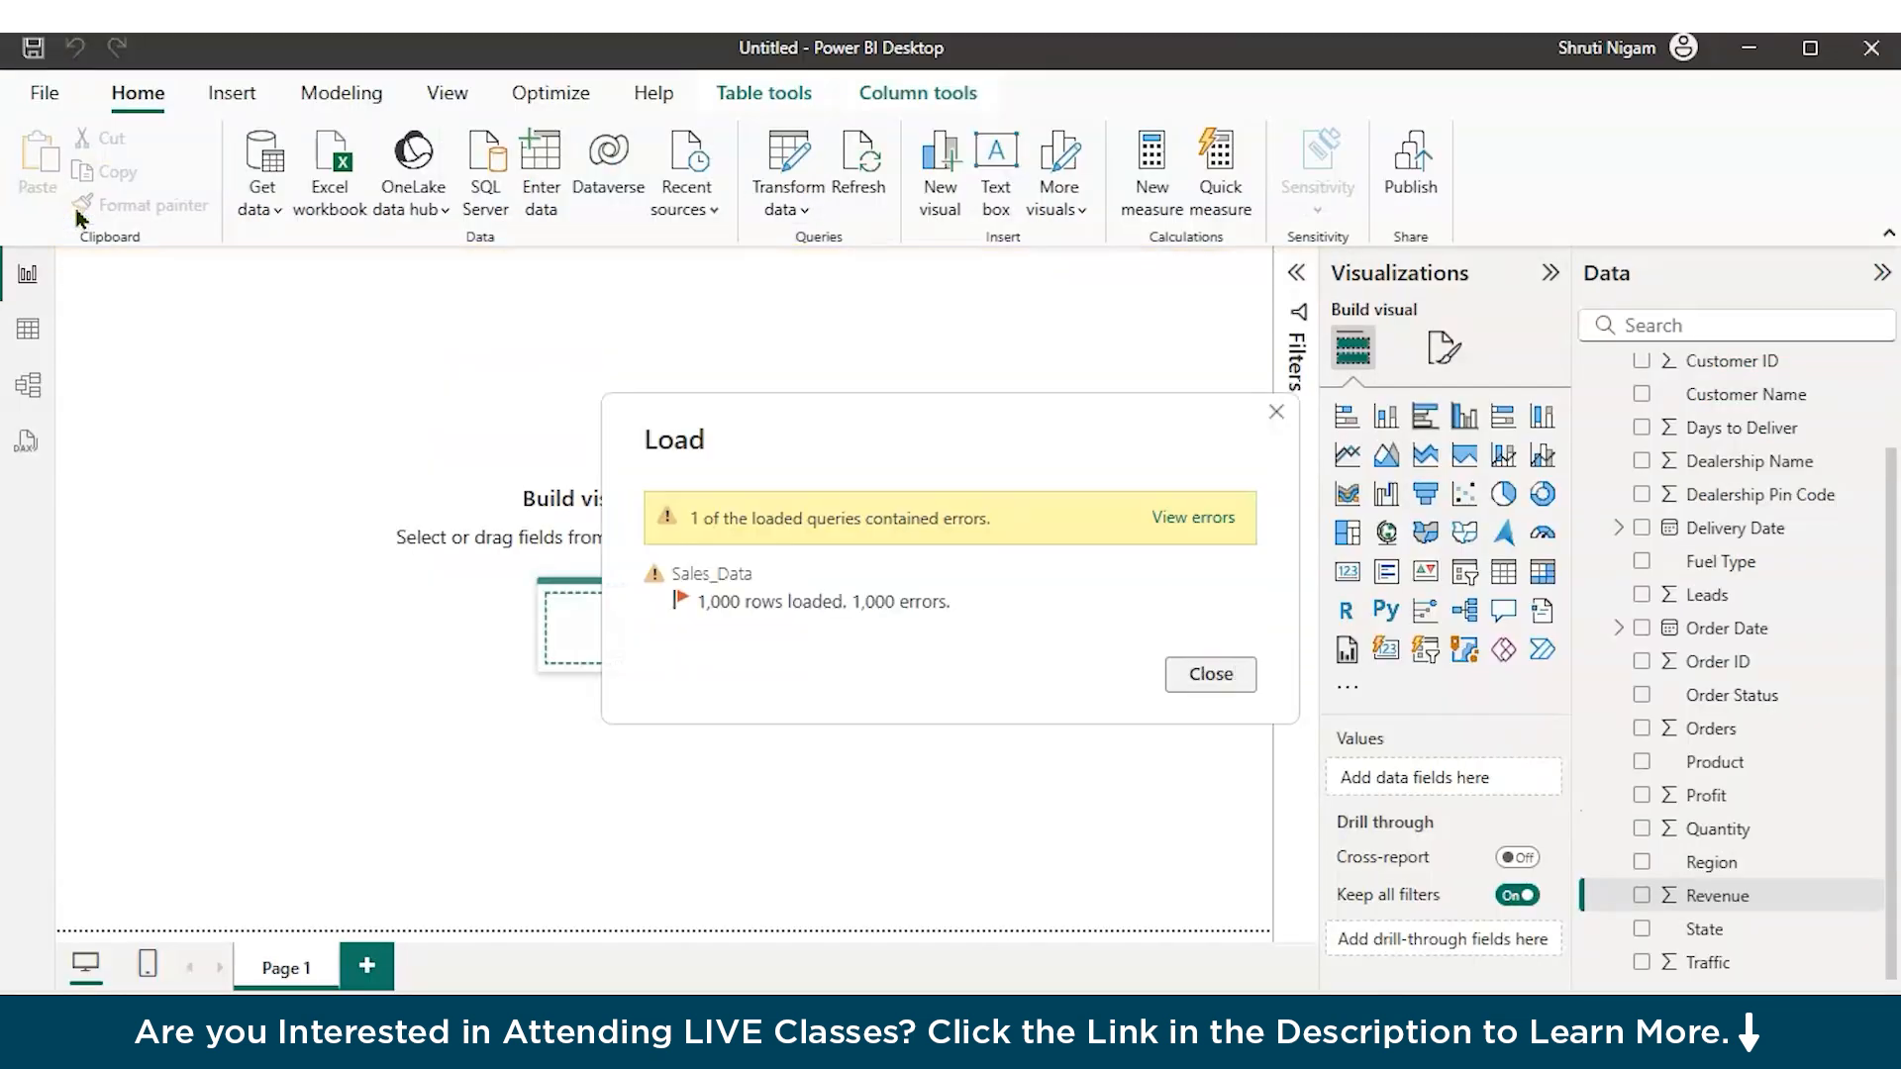
key("Escape")
Step: Look through the Sales_Data fields in the model diagram and collapse the Properties pane
left_click(20, 393)
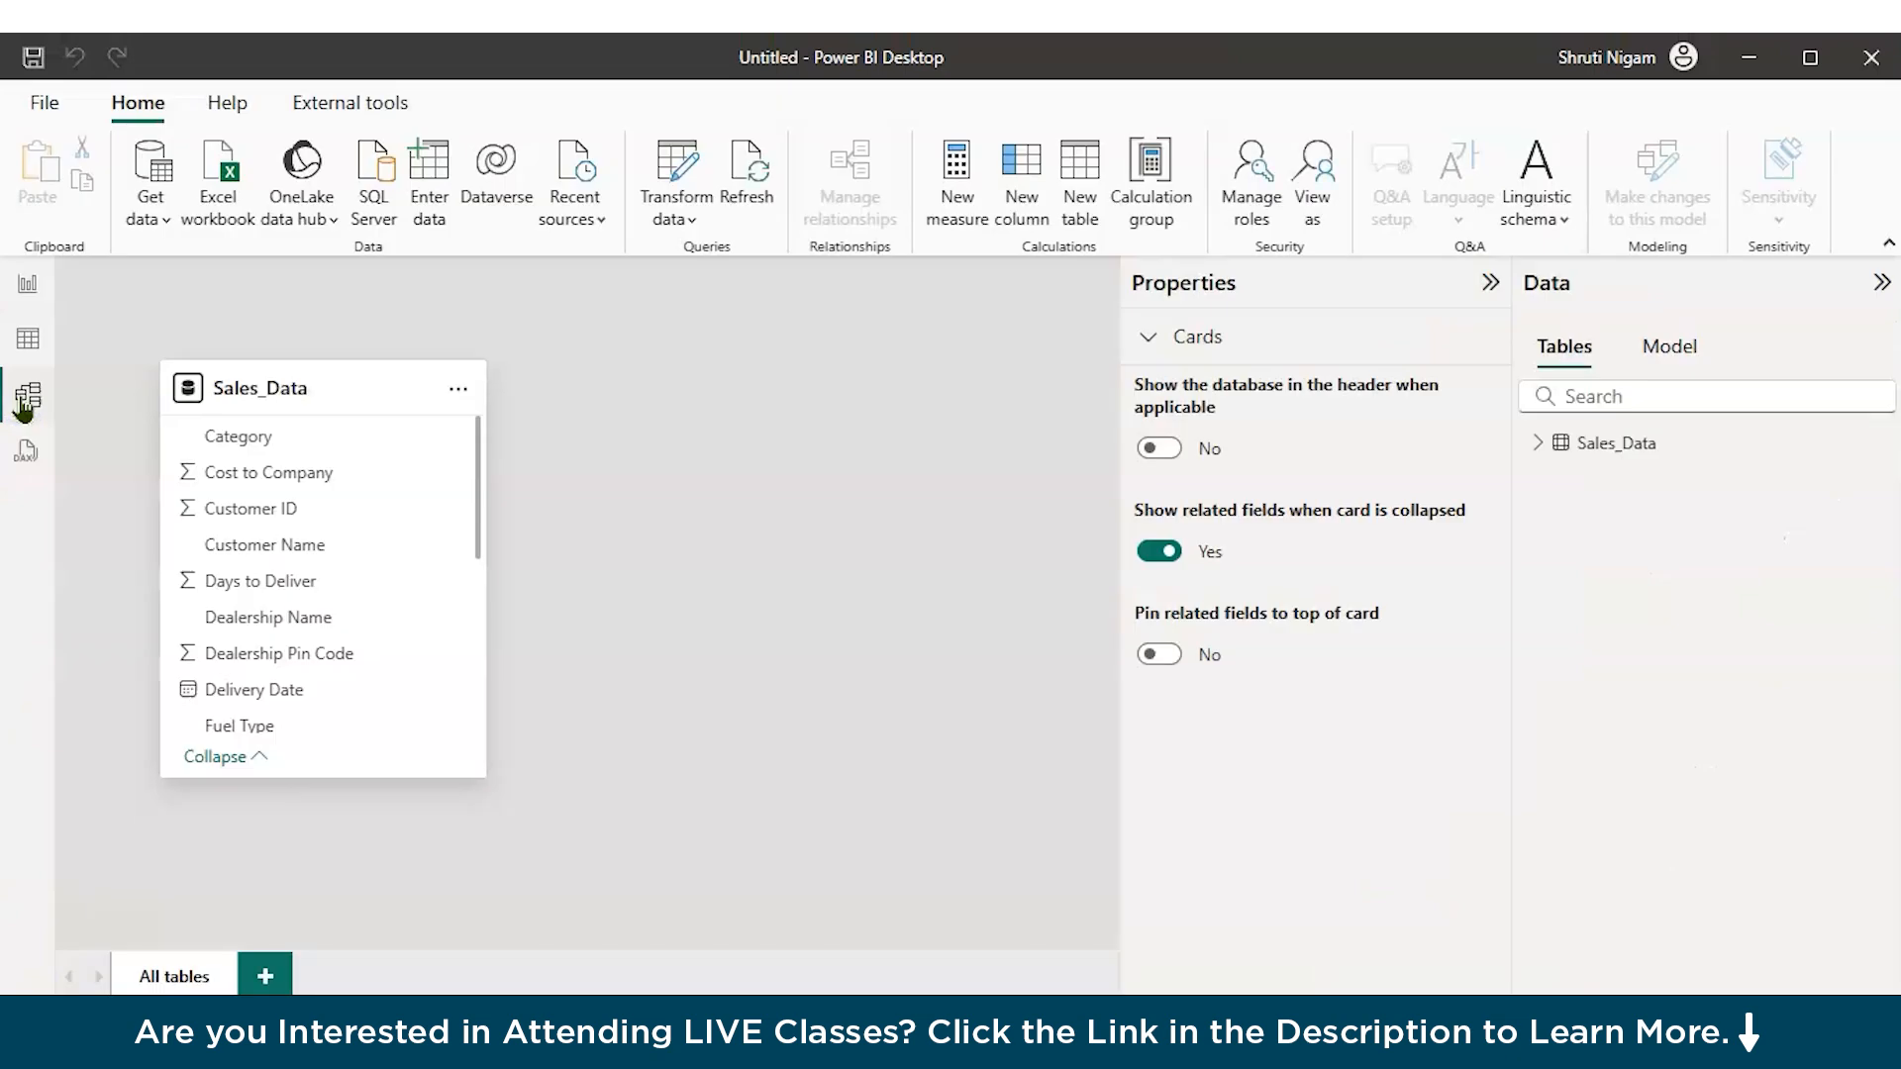
left_click(507, 384)
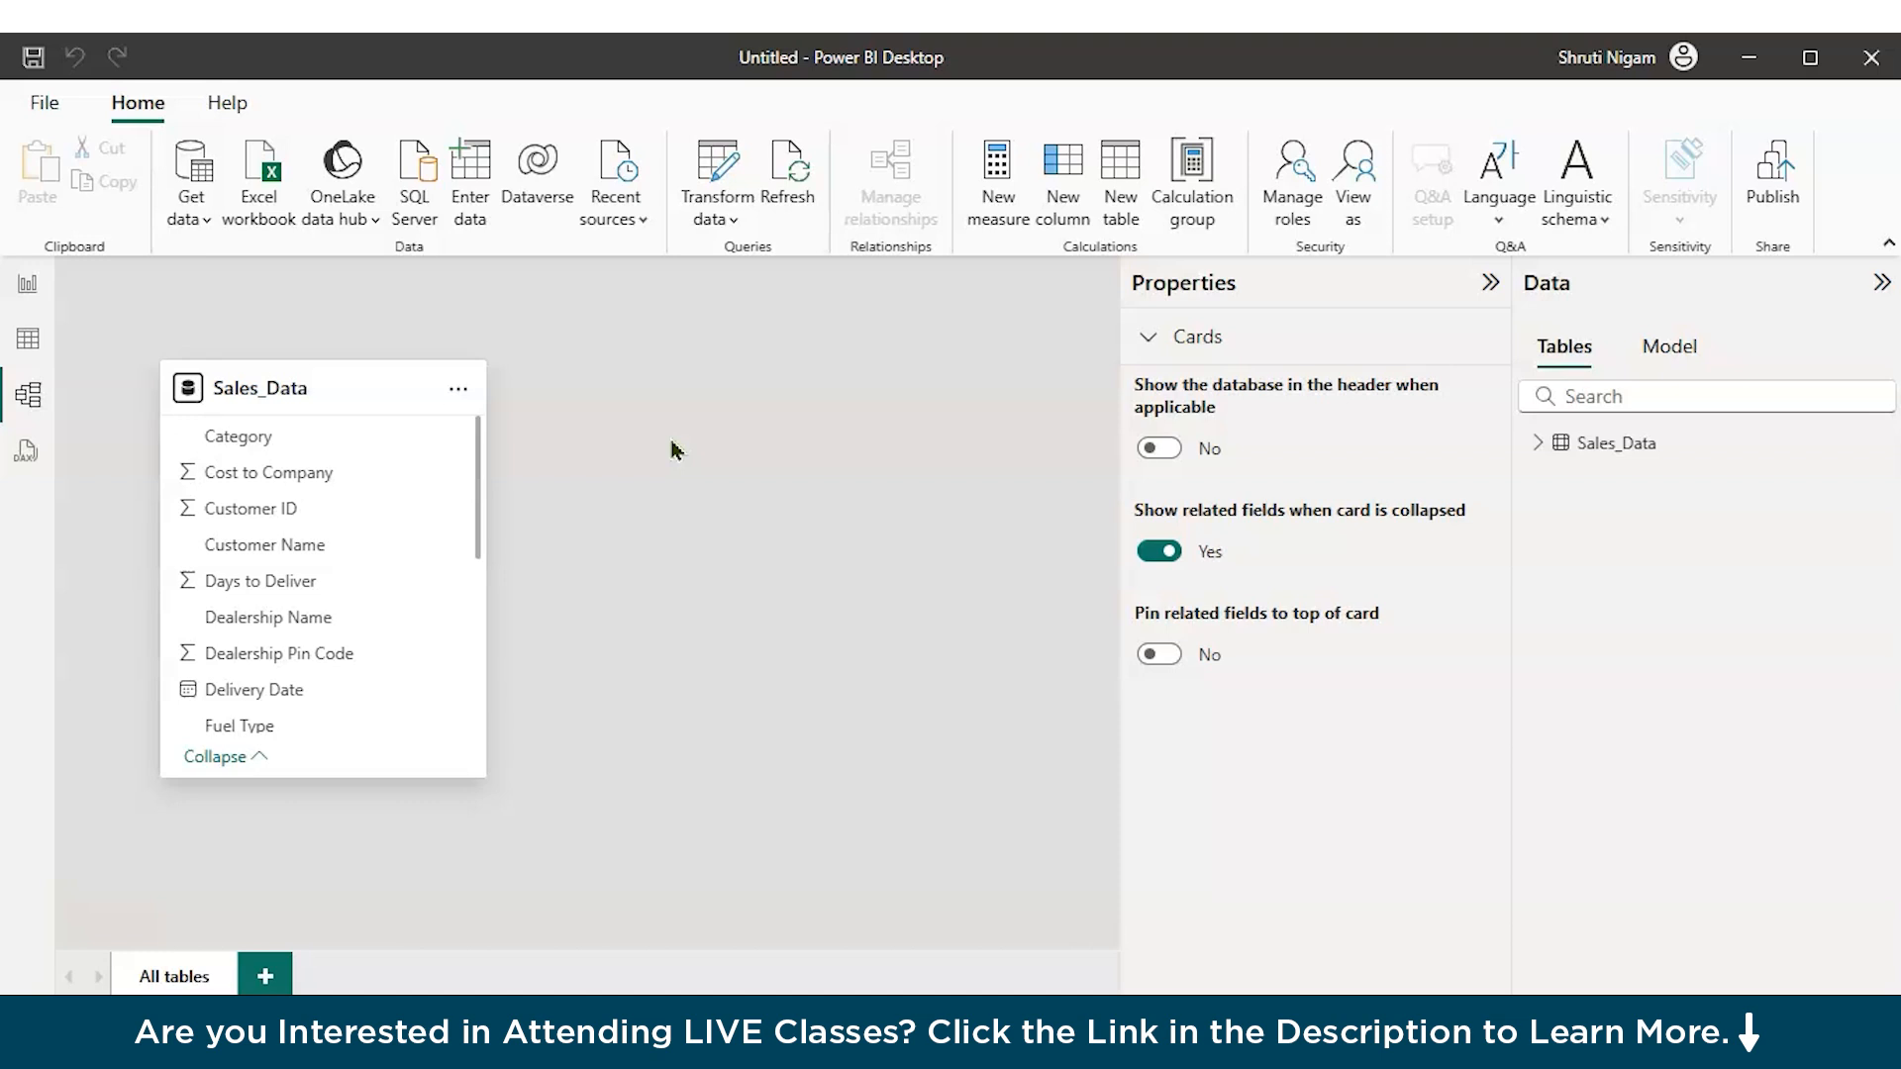
scroll(479, 501, "down", 3)
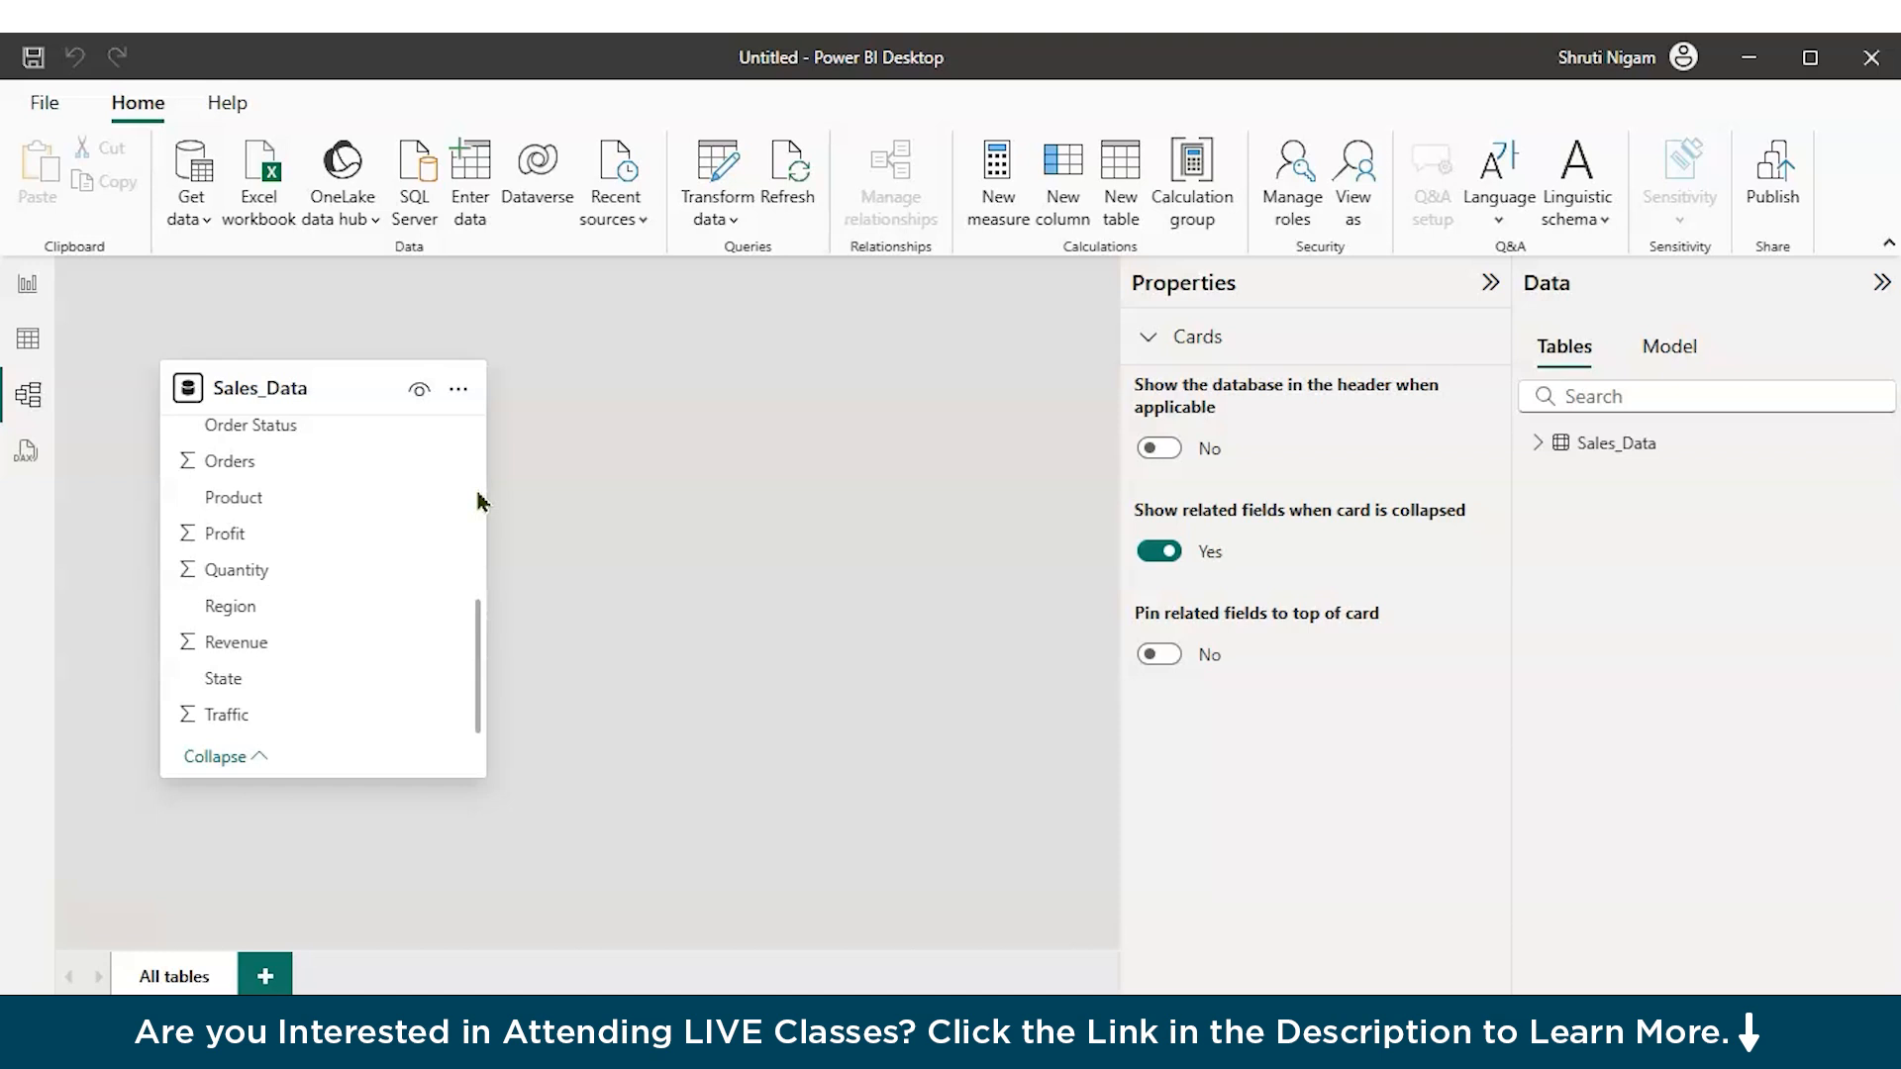
left_click(1491, 283)
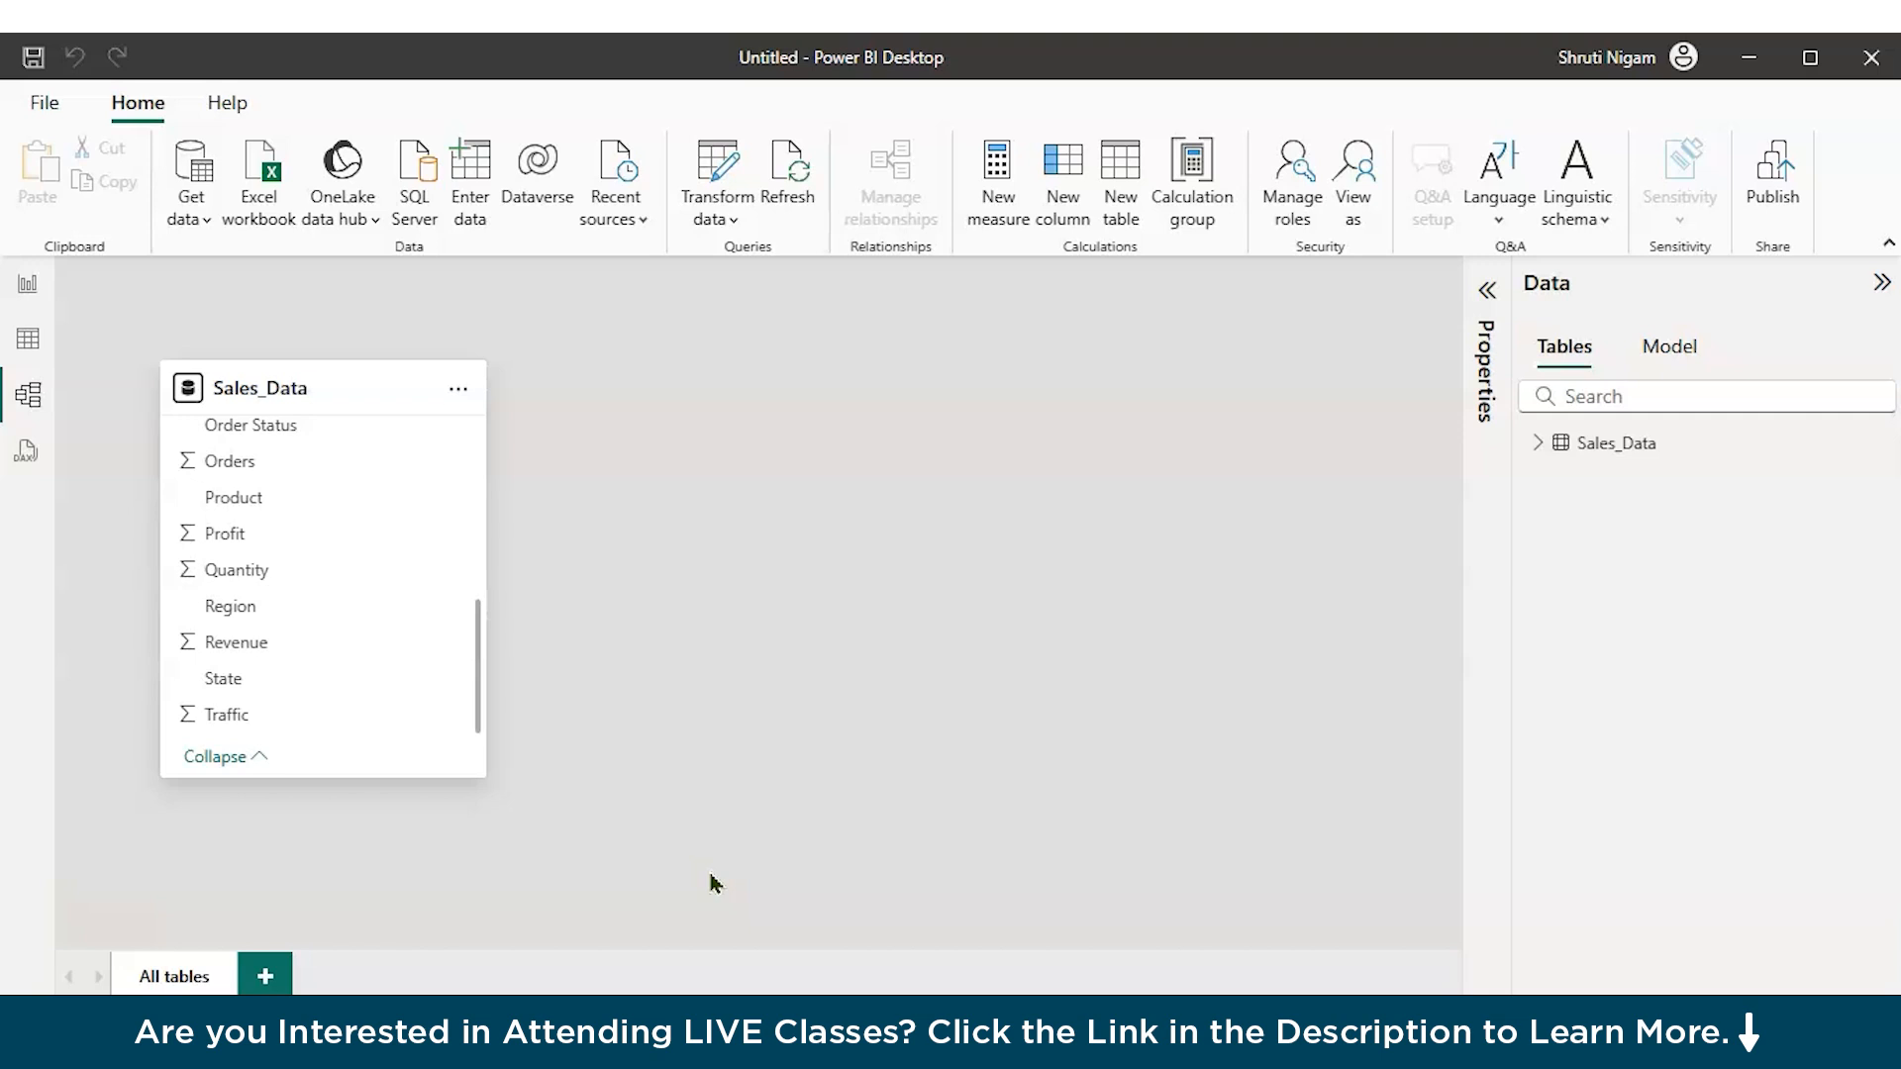
Step: Create a calculated table with the DAX expression Date_tbl = CALENDARAUTO()
left_click(28, 339)
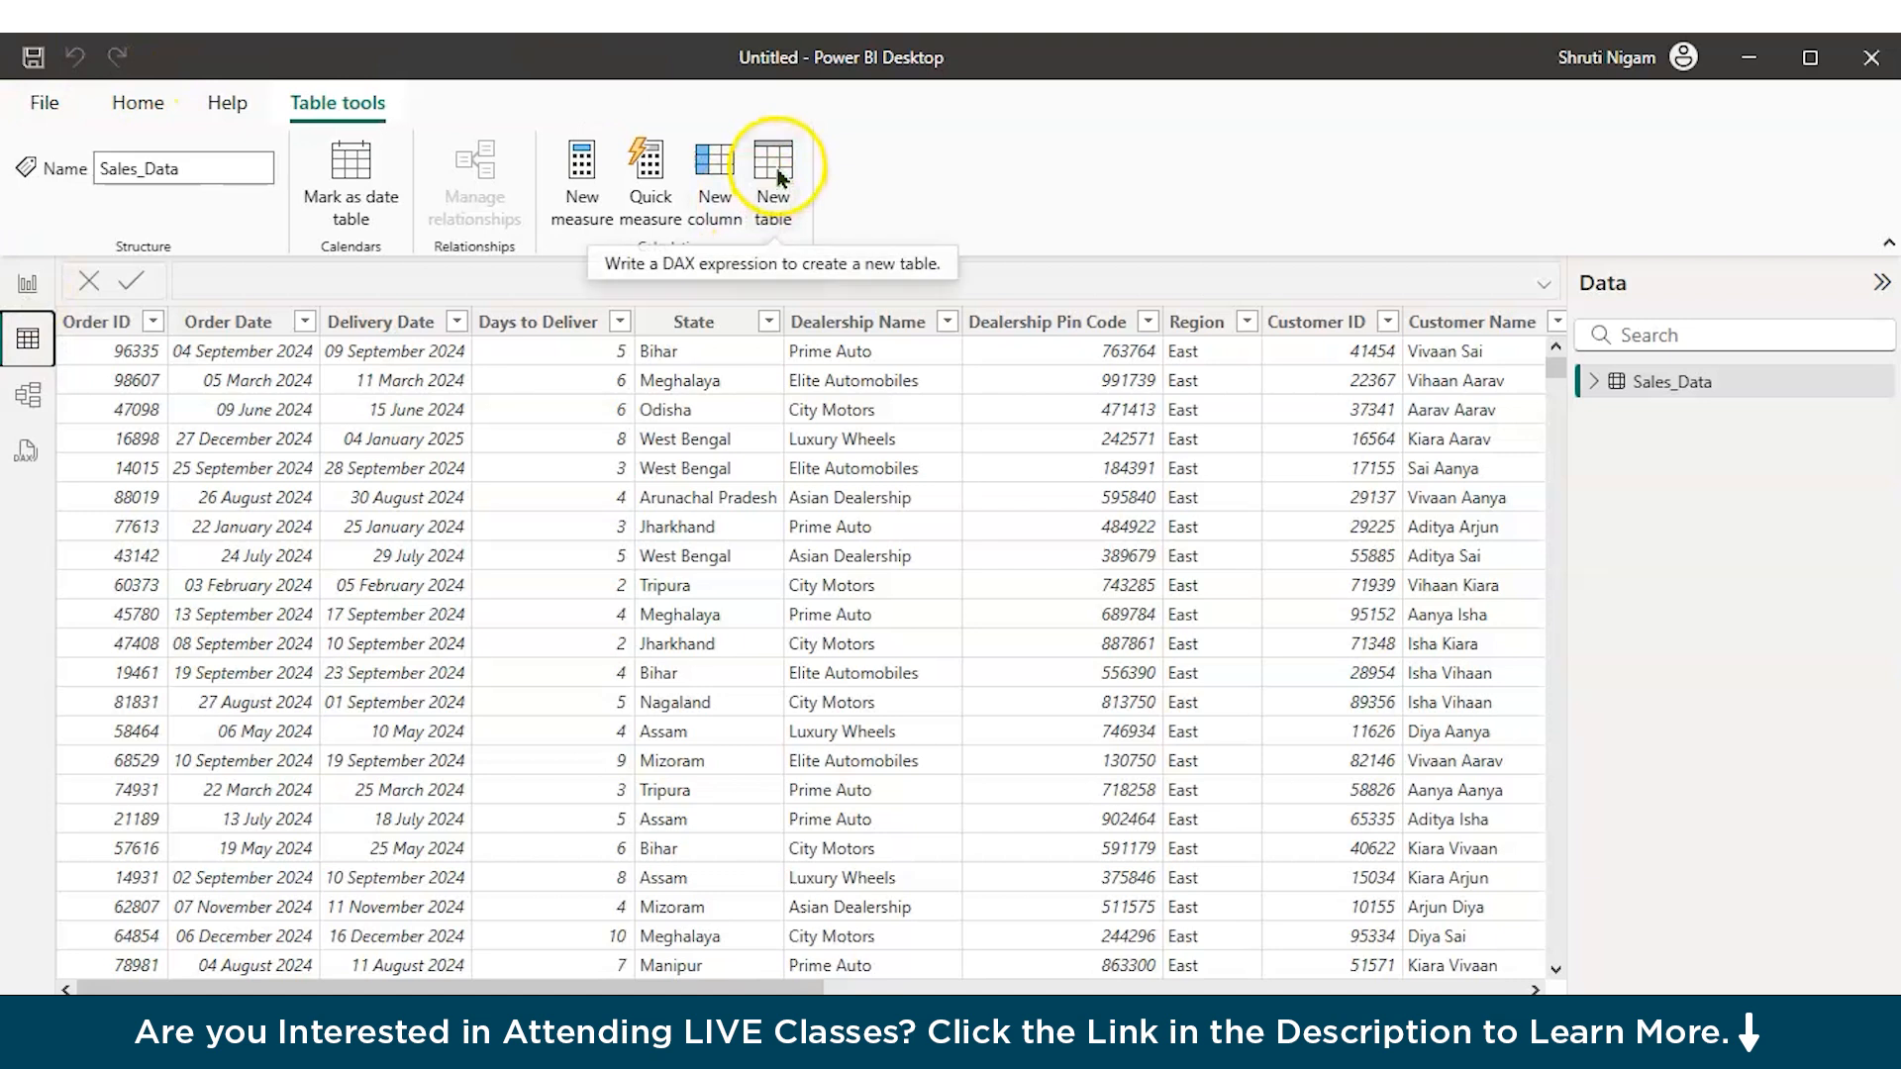
left_click(781, 178)
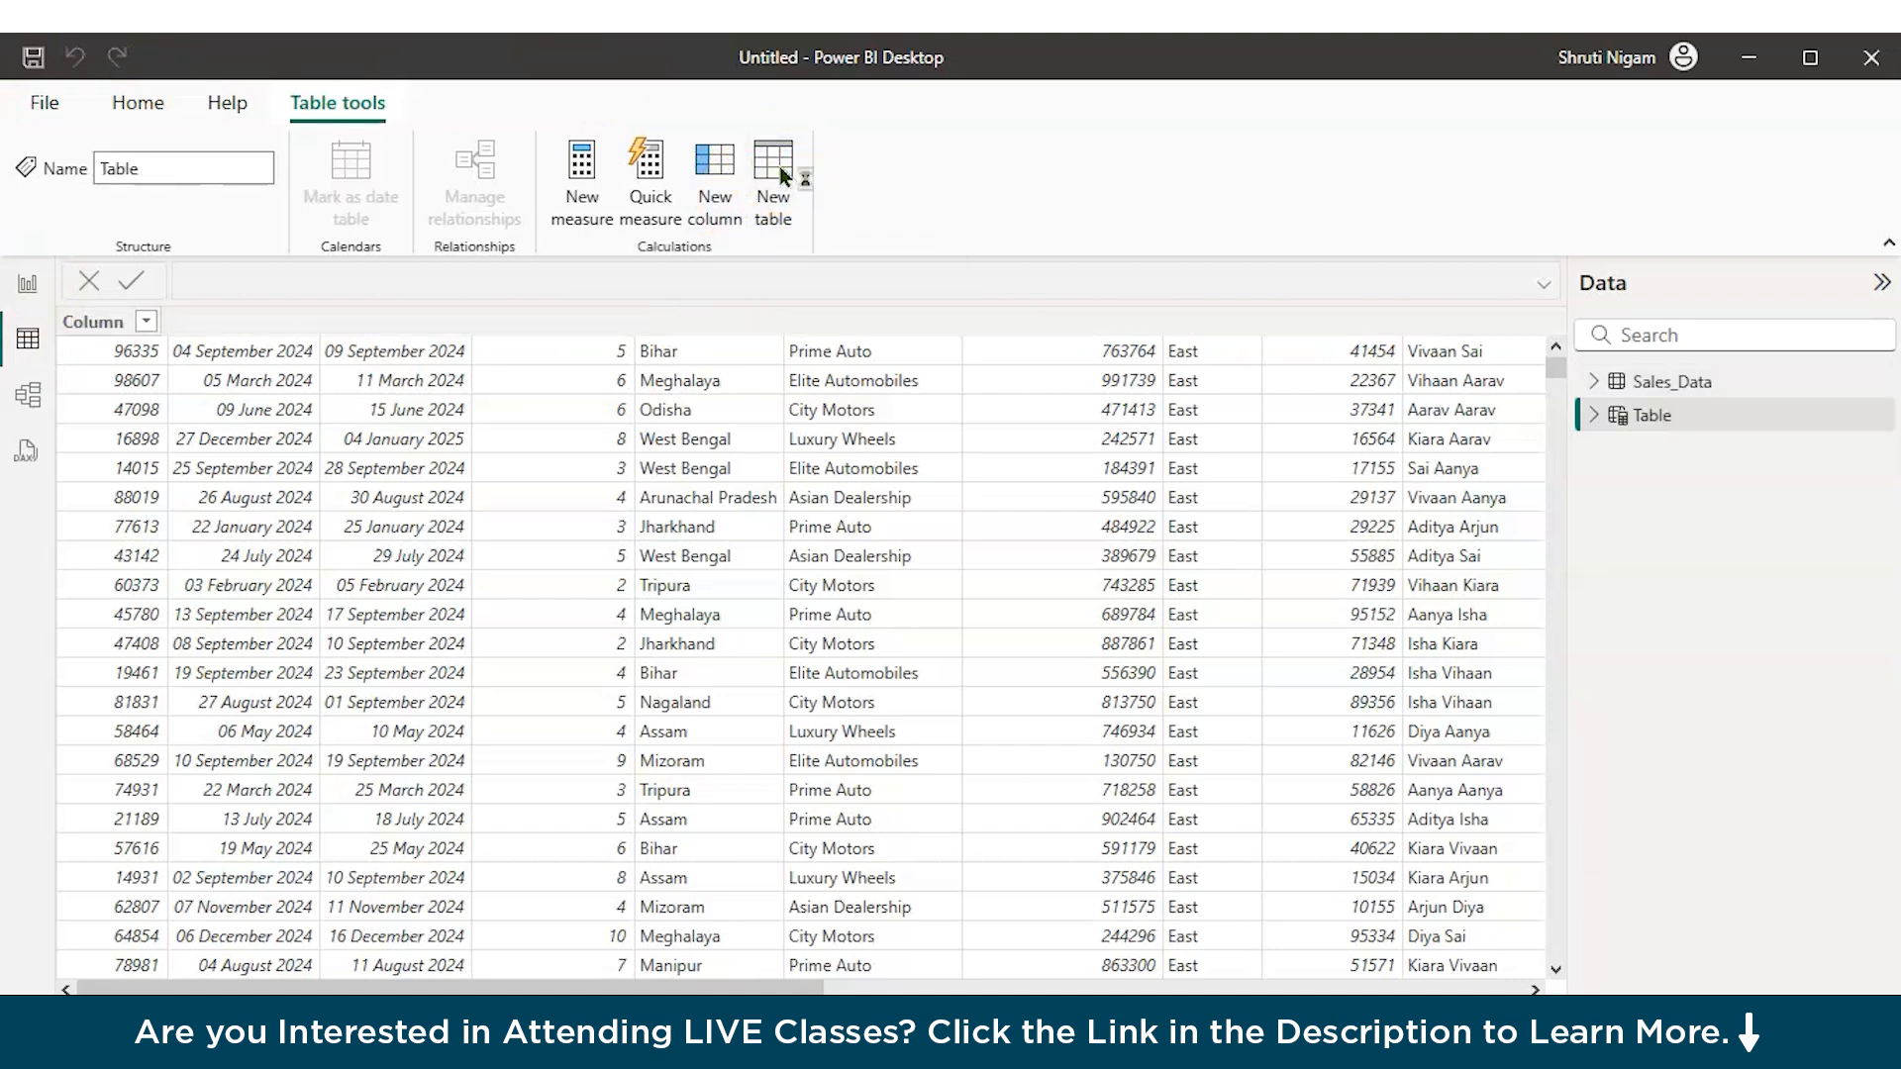
type("Date_tbl =")
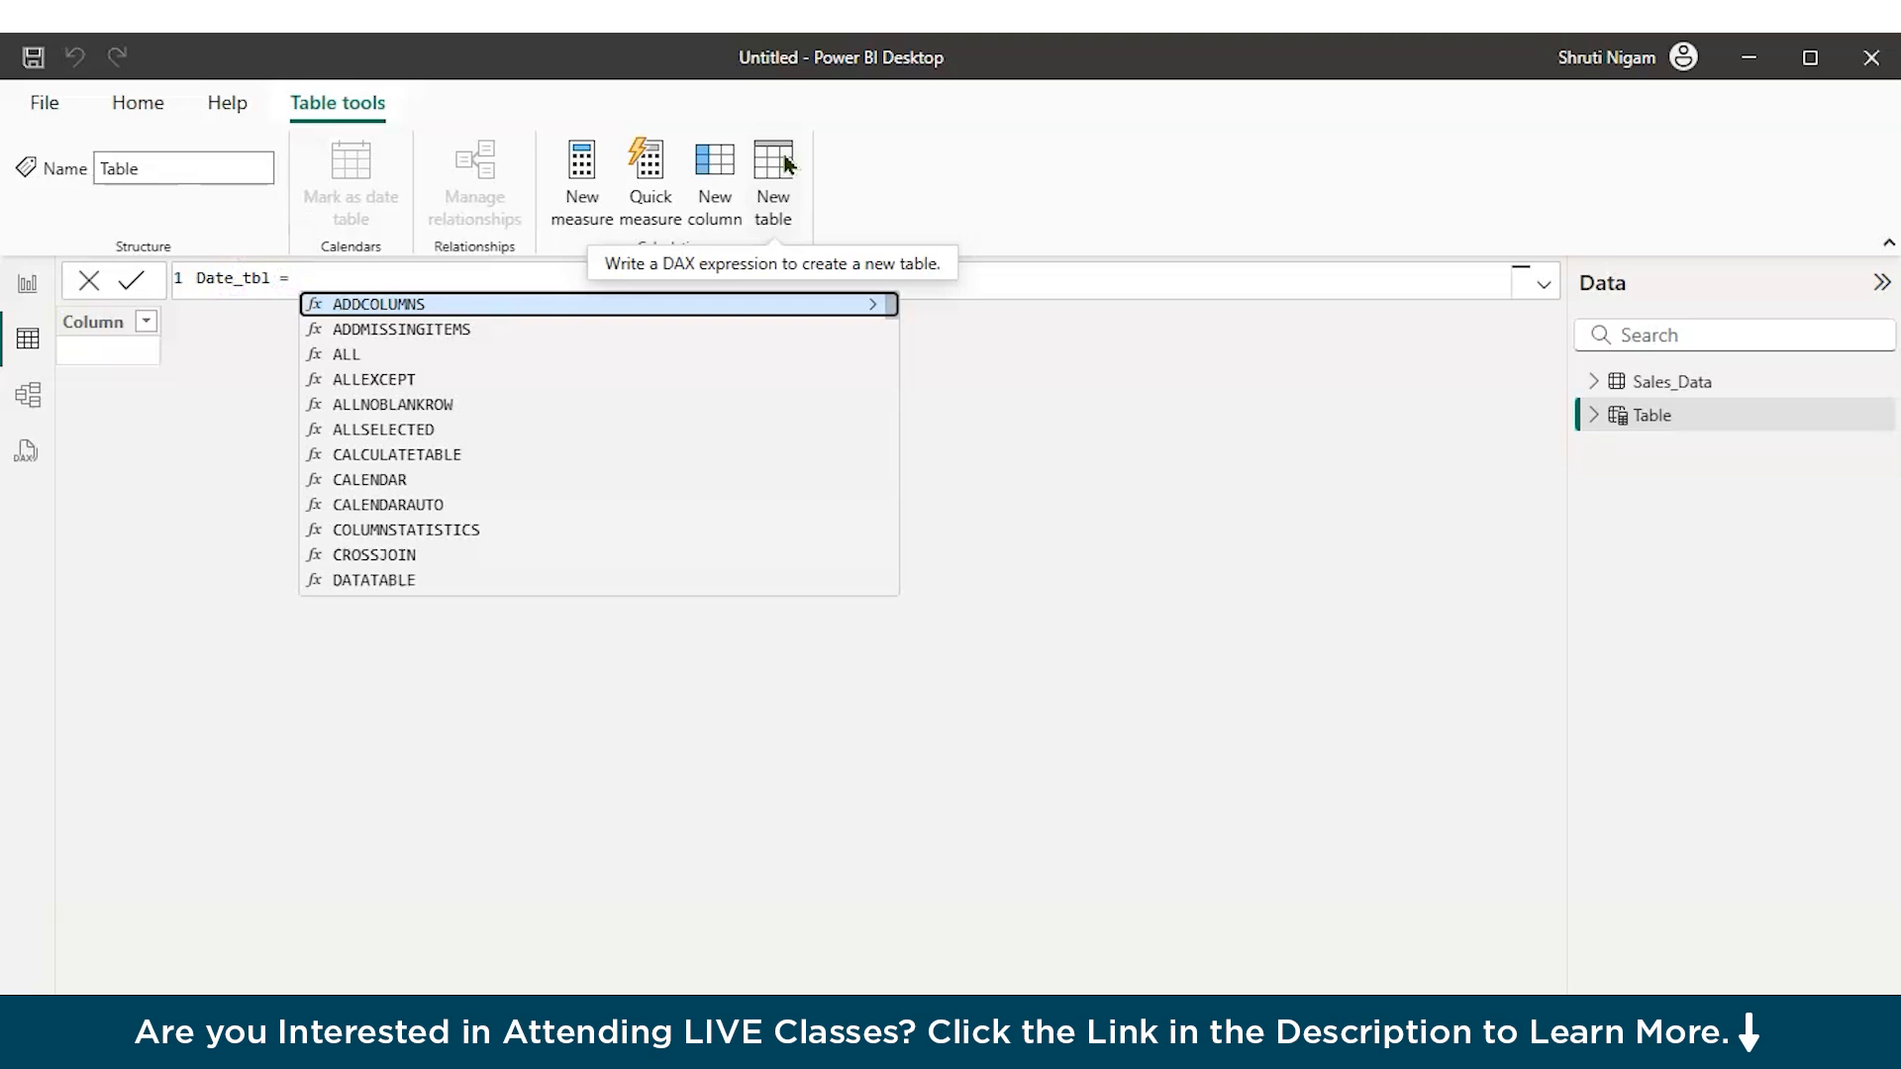
type(" cal")
key("Down")
key("Down")
key("Tab")
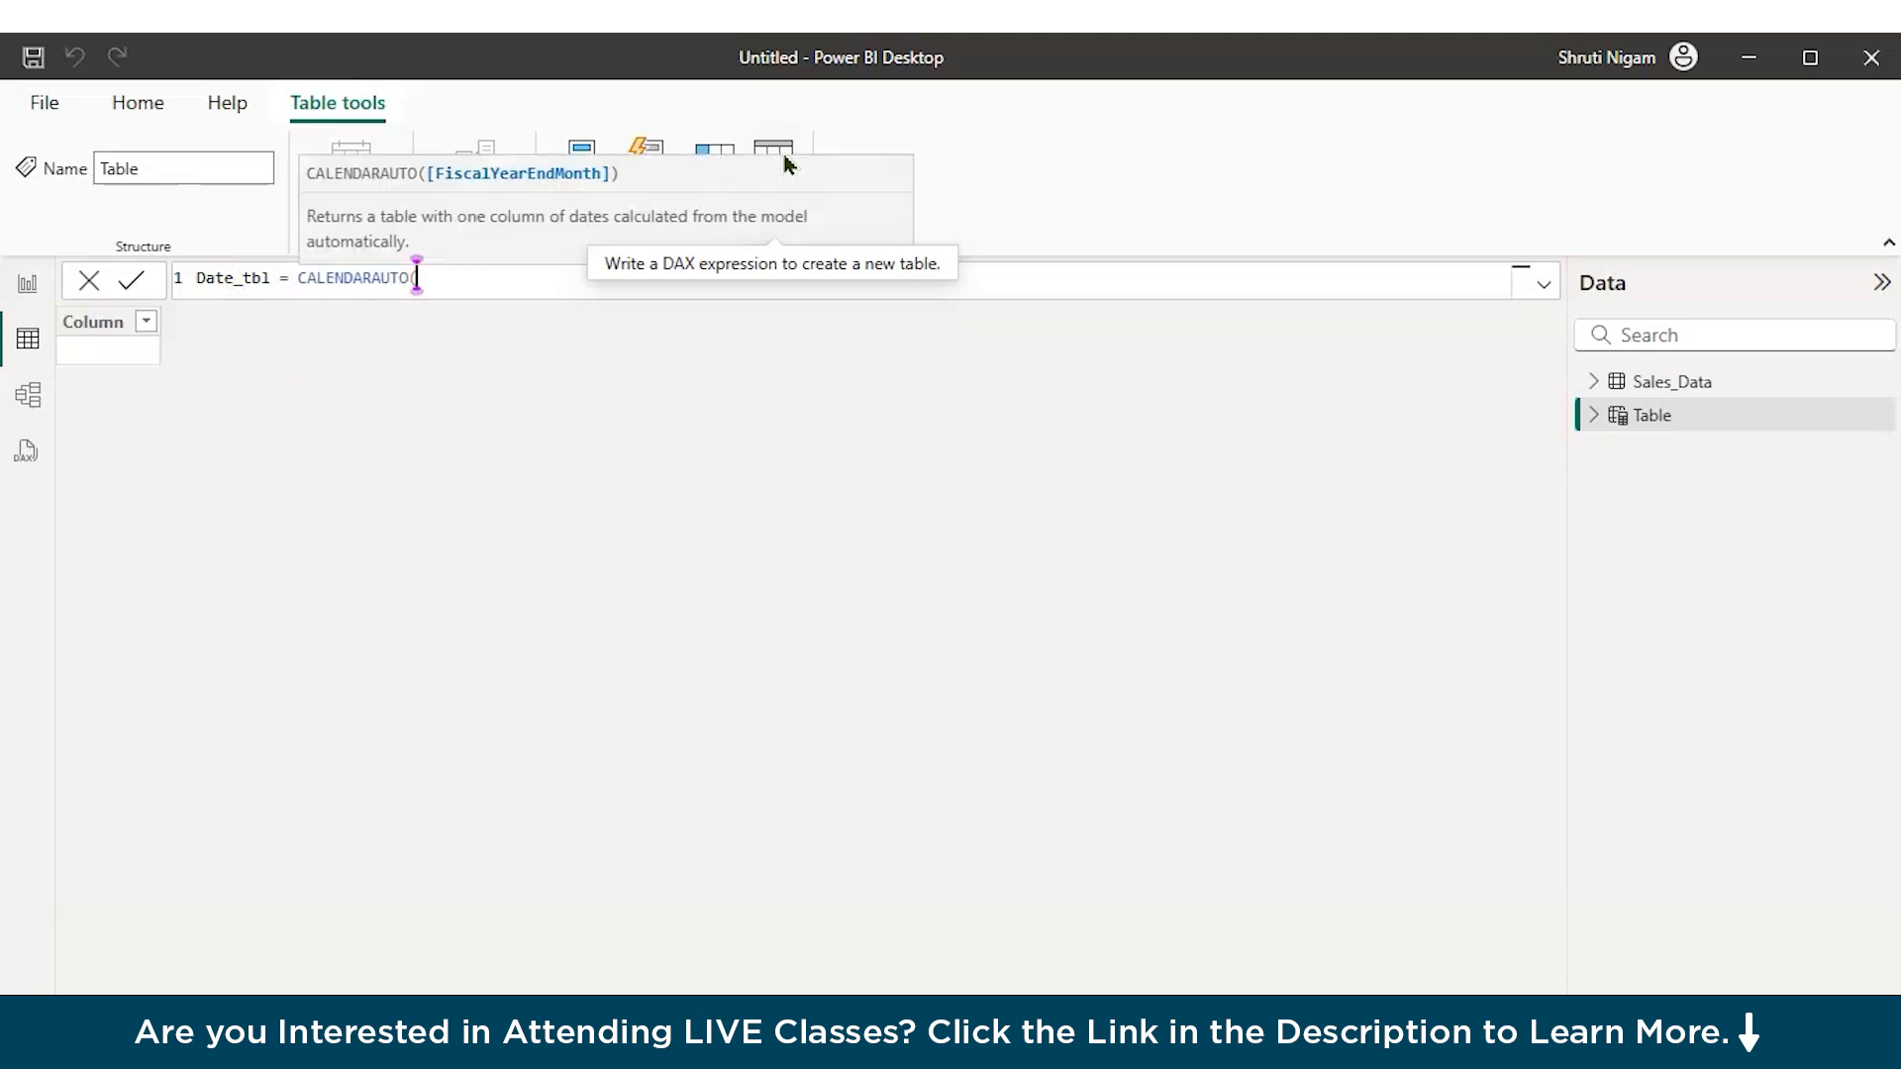
type(")")
key("Return")
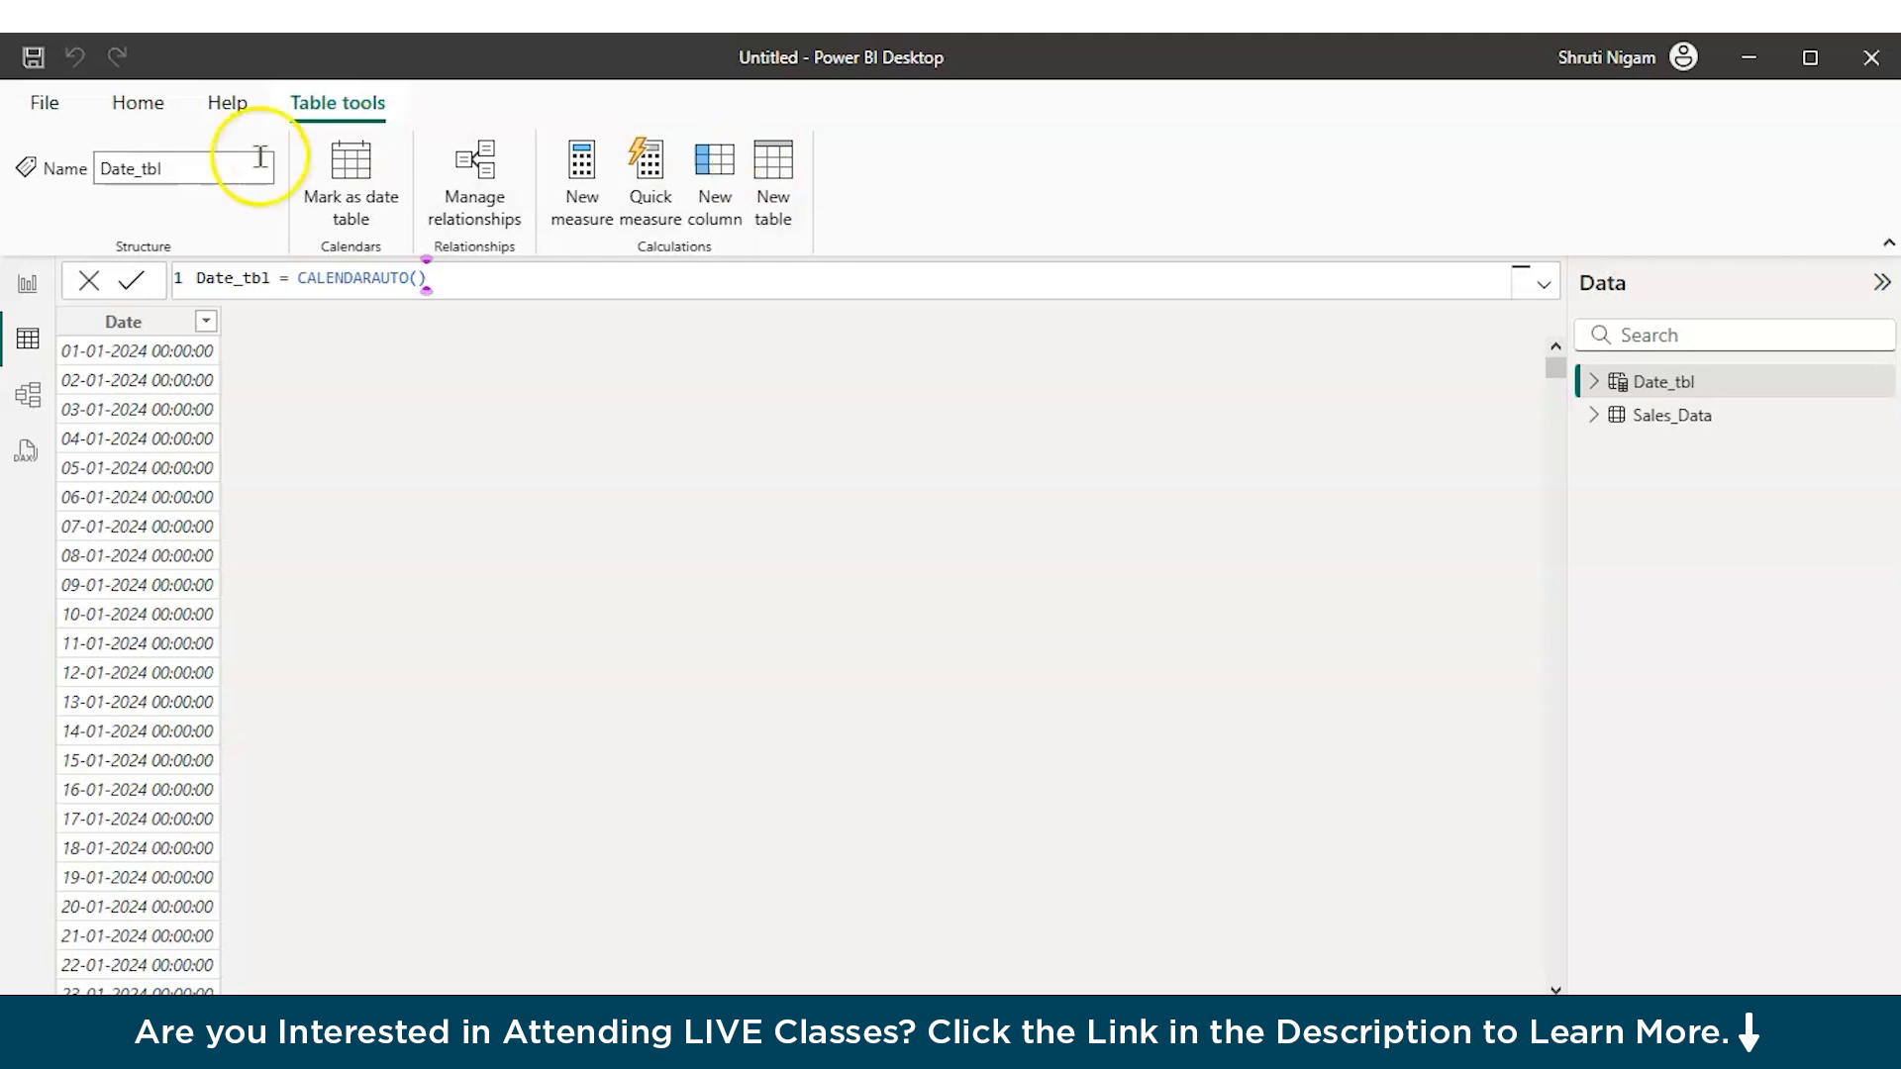
Step: Change the data type of the Date column in Date_tbl to Date
left_click(139, 327)
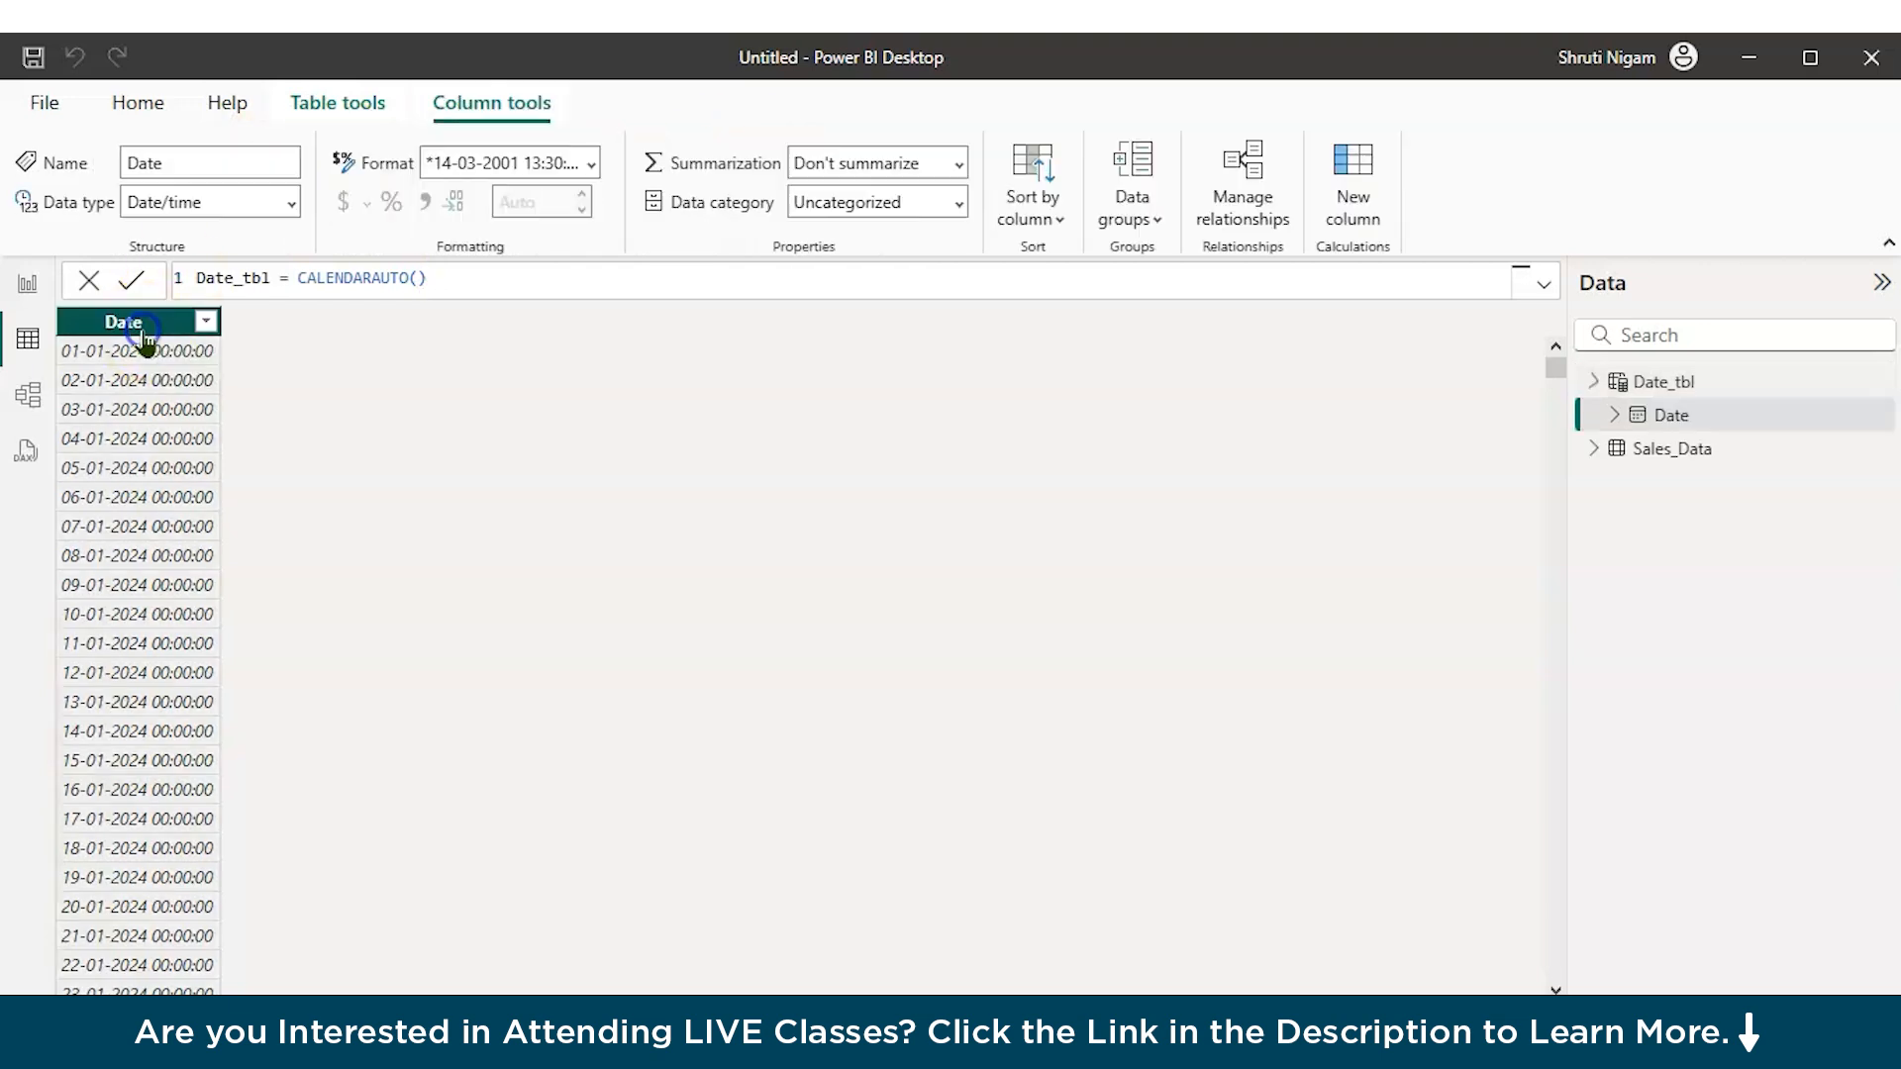
left_click(291, 203)
left_click(196, 408)
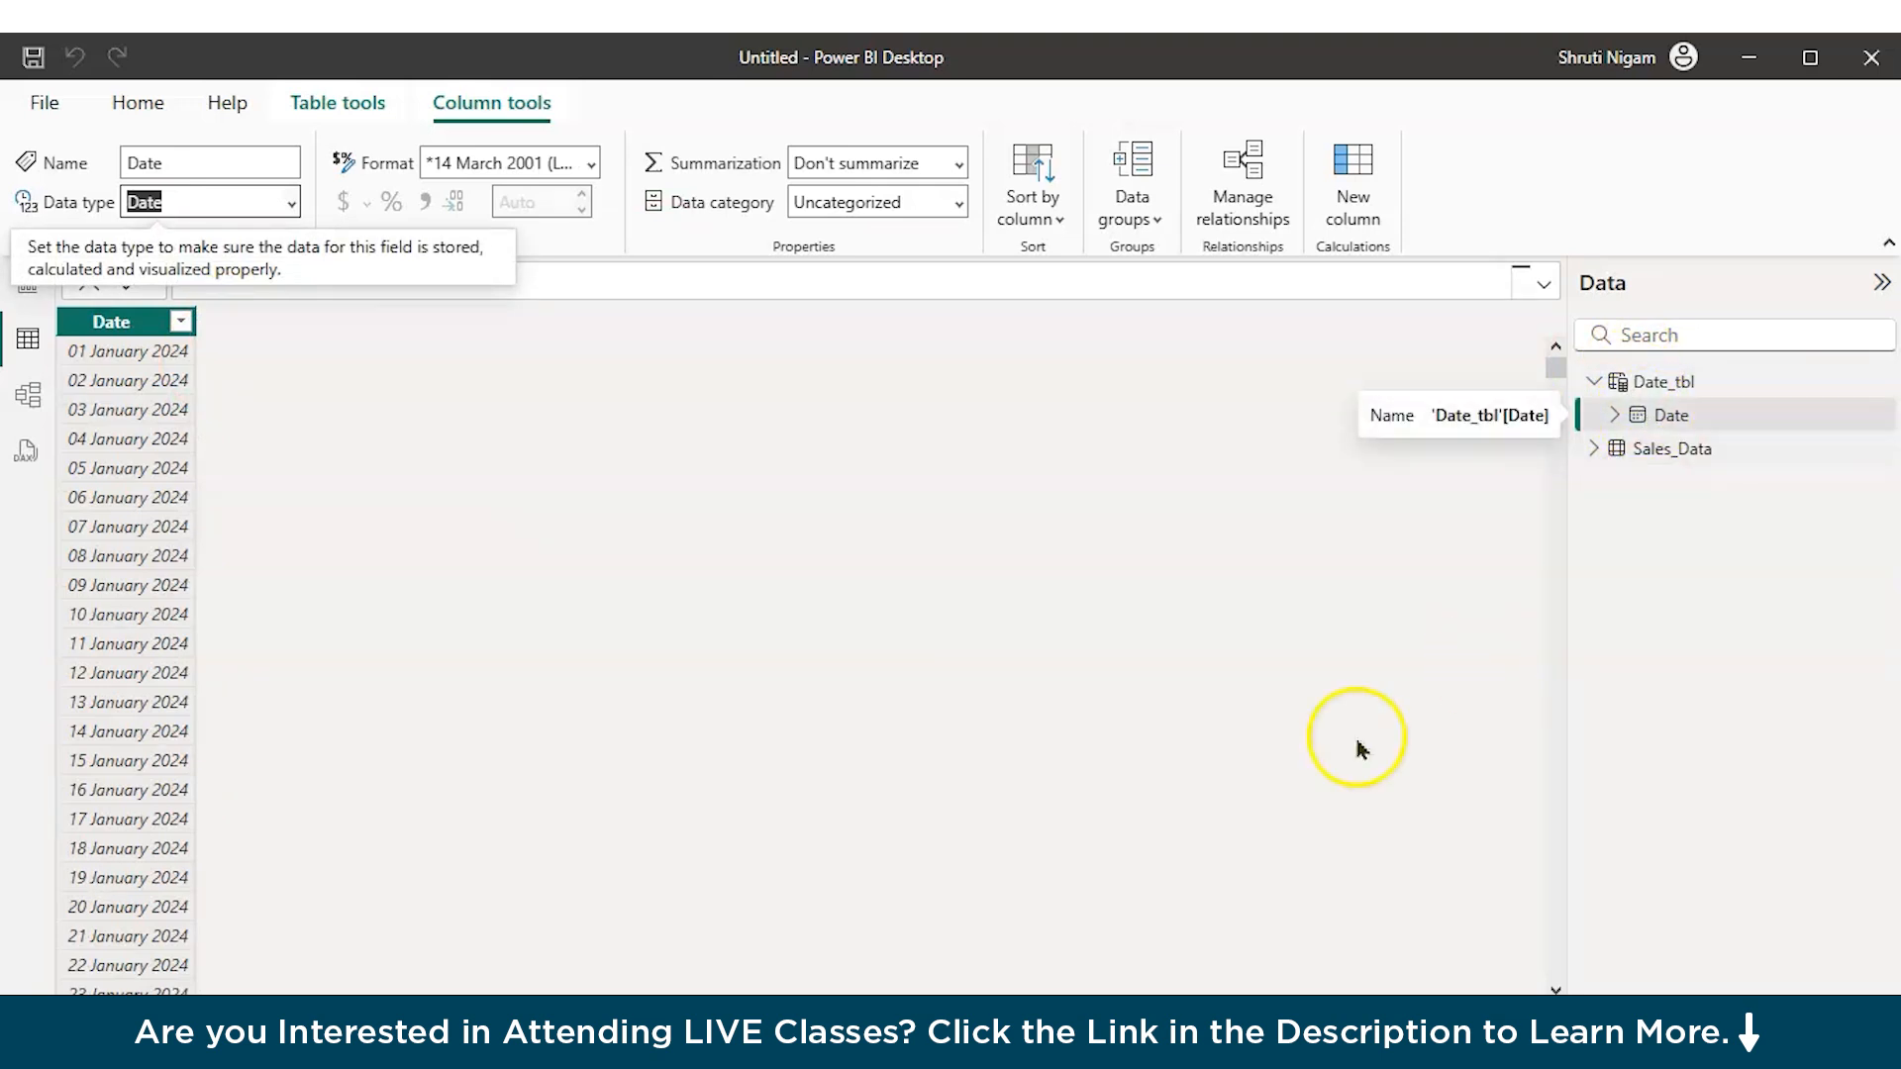
Step: Create an active one-to-many relationship from Date_tbl's Date to Sales_Data's Order Date, and move the Date_tbl card farther from Sales_Data
left_click(37, 394)
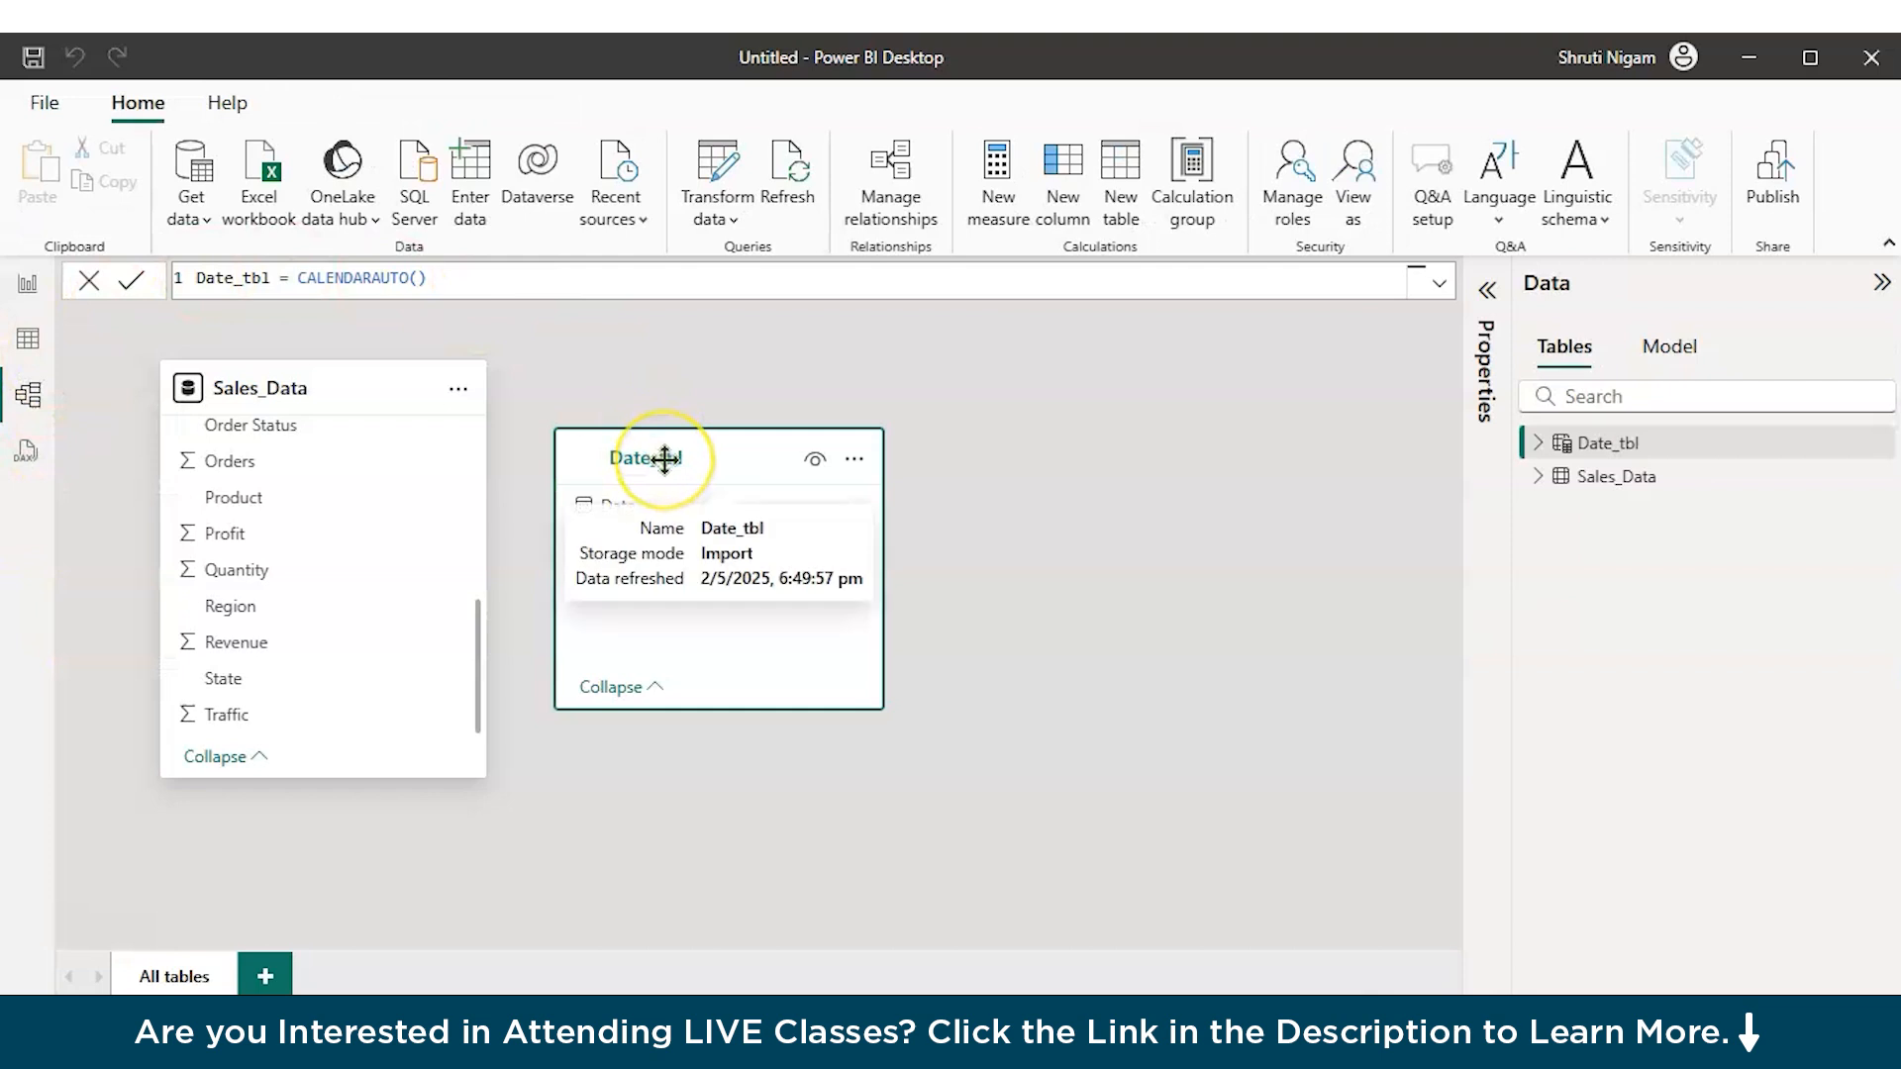
scroll(354, 624, "up", 5)
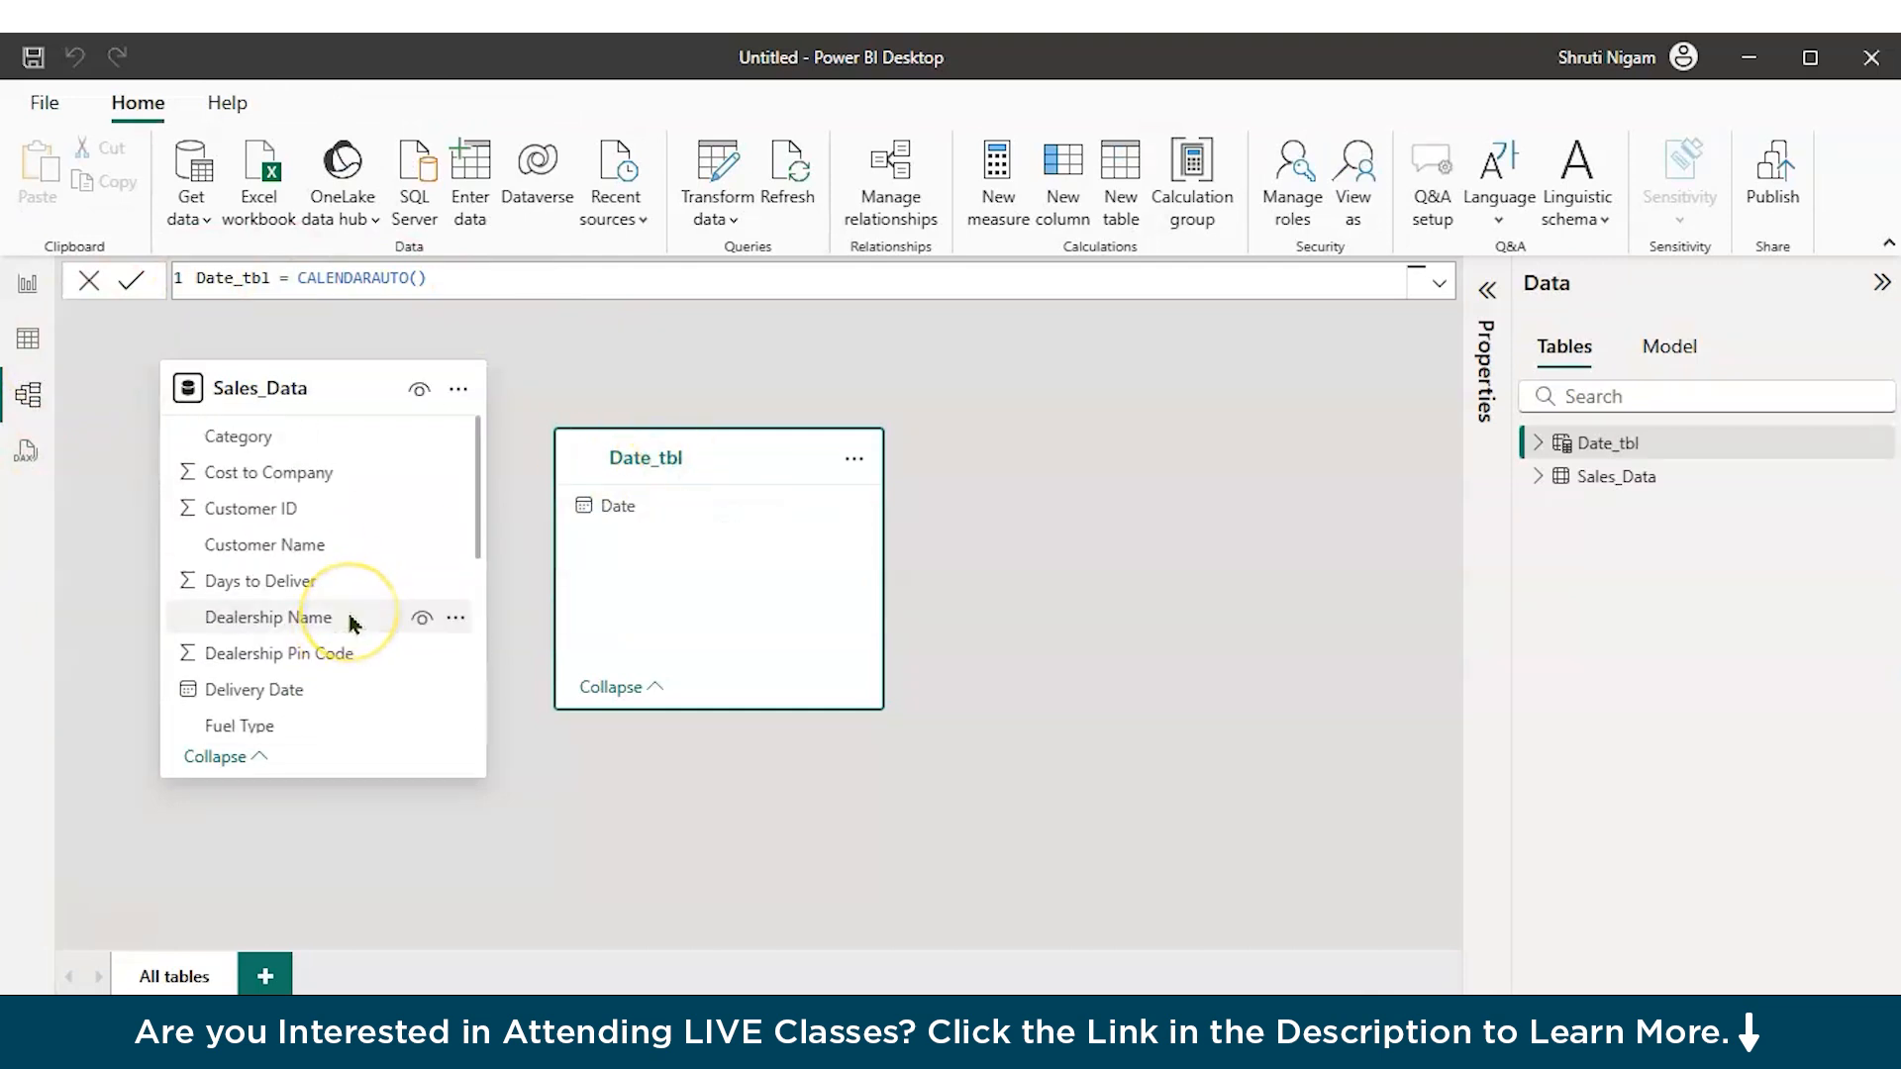
scroll(353, 624, "down", 5)
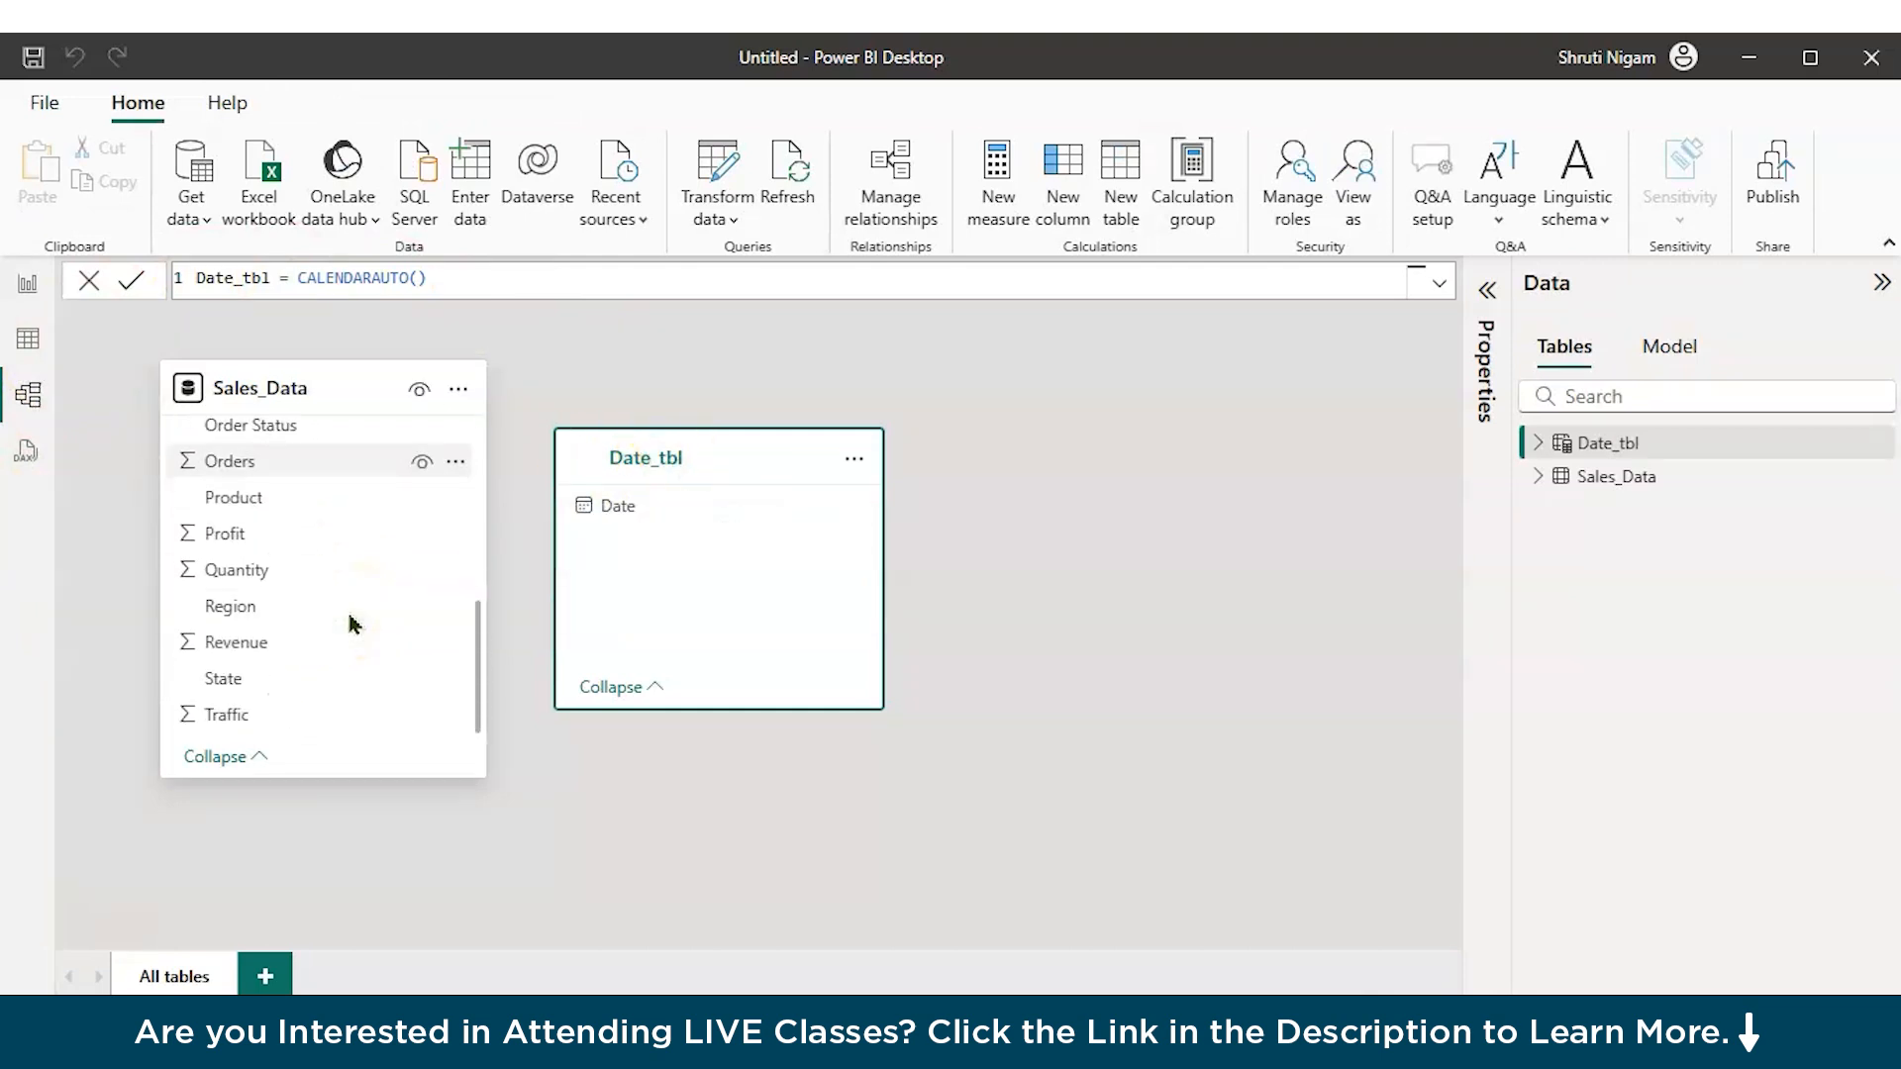
scroll(351, 622, "up", 2)
mouse_move(264, 492)
left_mouse_down()
mouse_move(637, 505)
mouse_move(278, 493)
left_mouse_up()
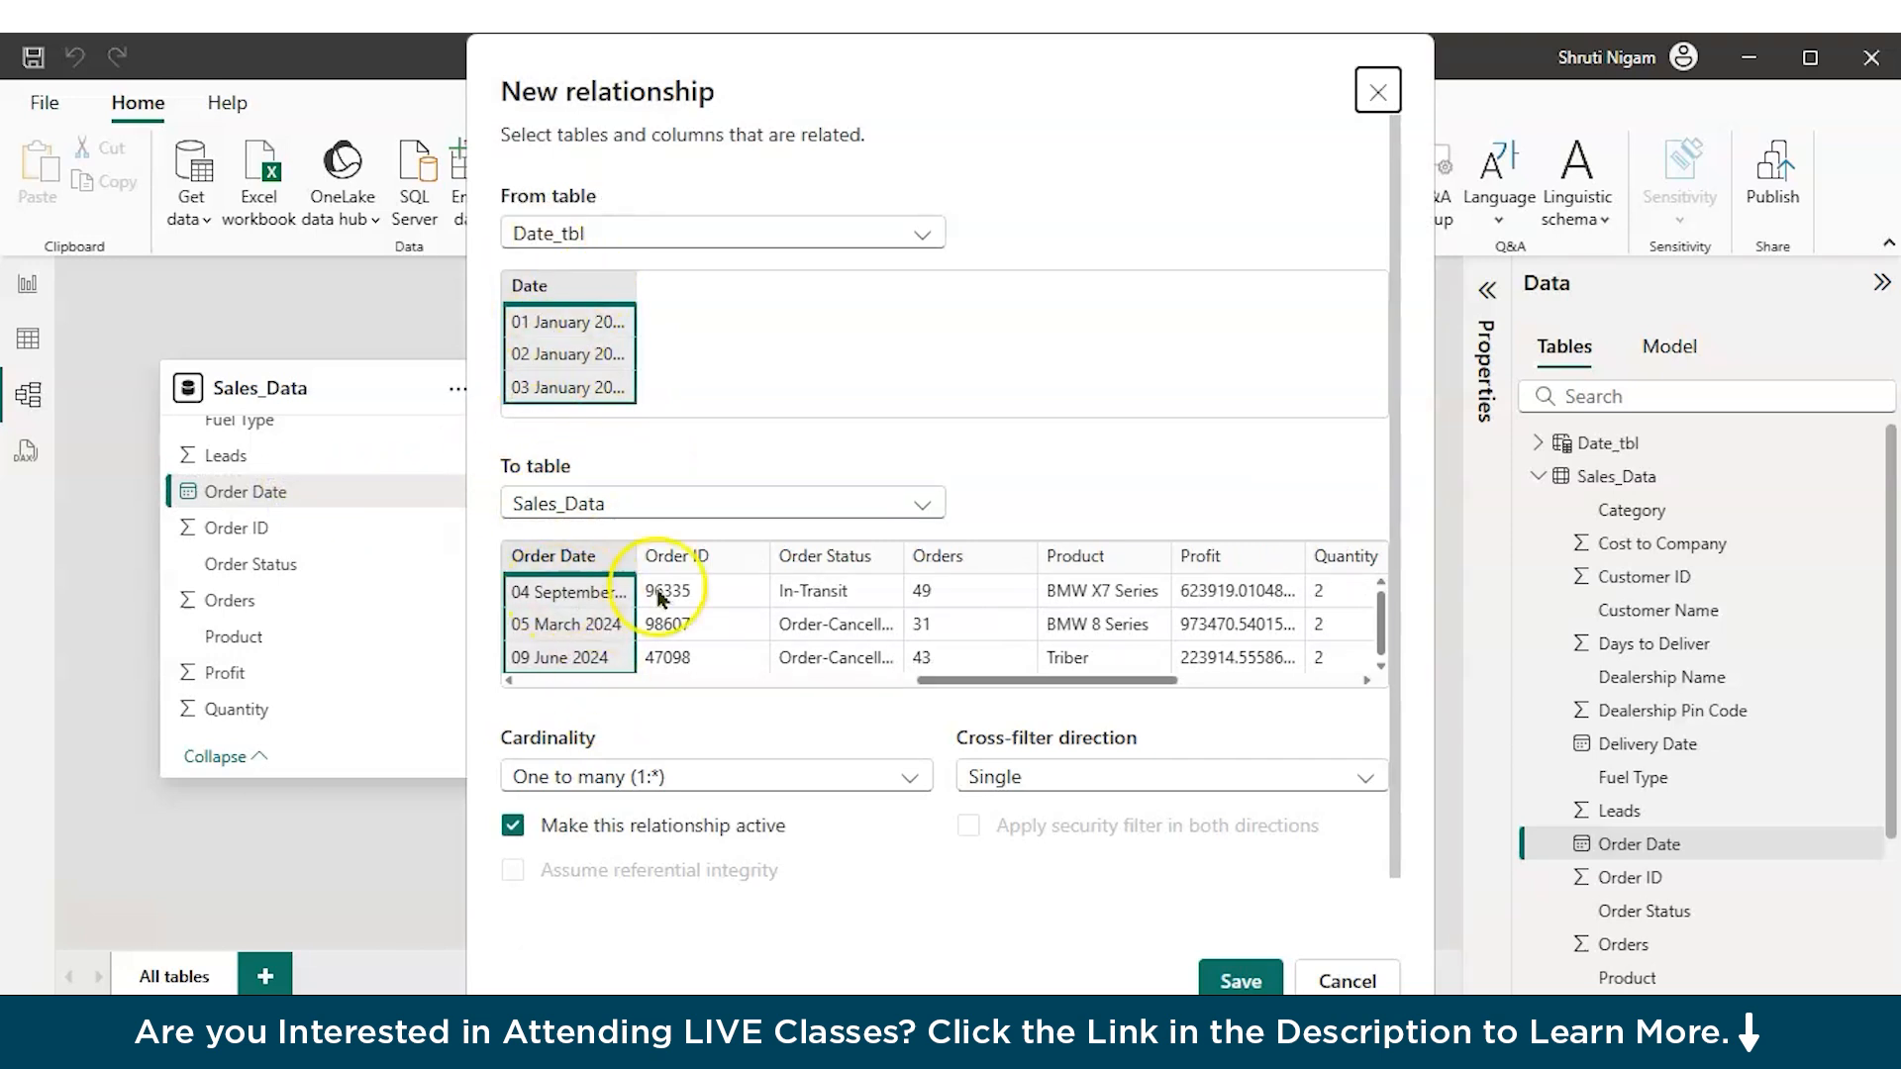
left_click(1241, 981)
left_click_drag(755, 431, 924, 433)
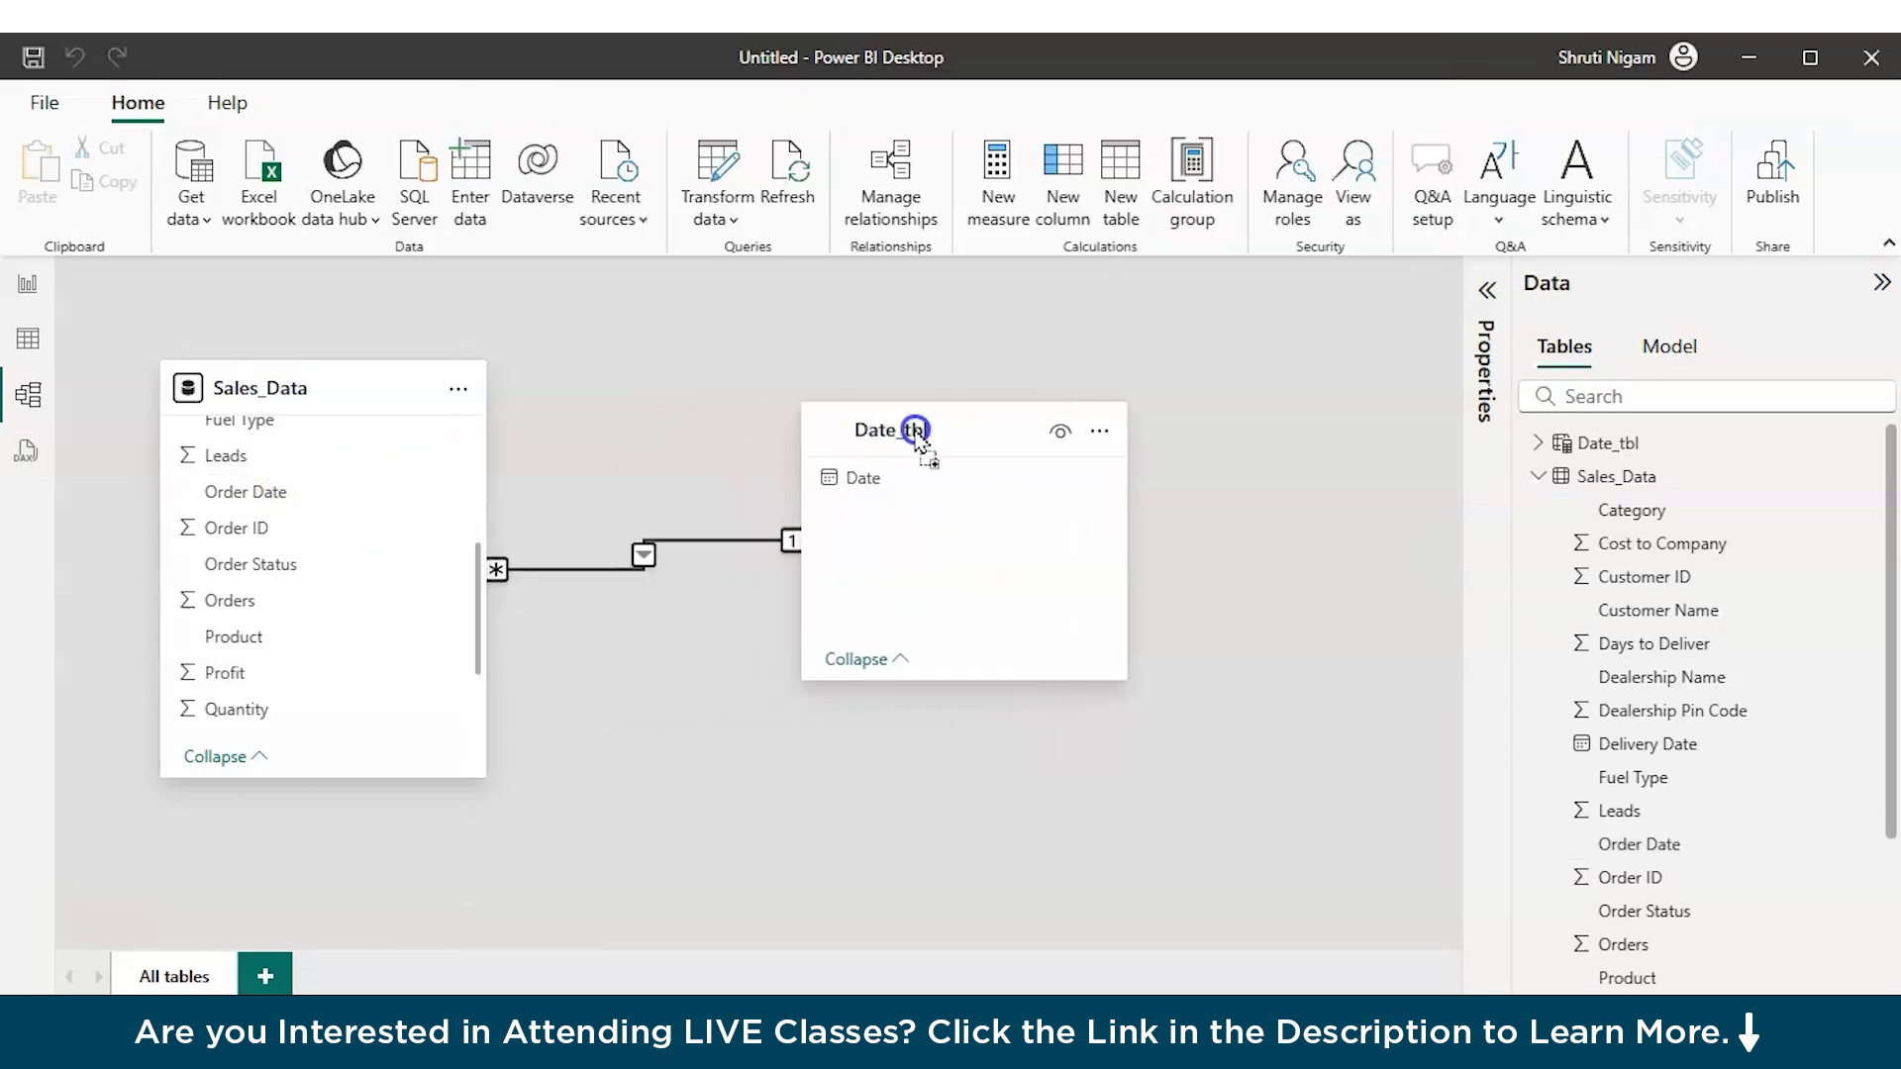
left_click(792, 545)
left_click(863, 482)
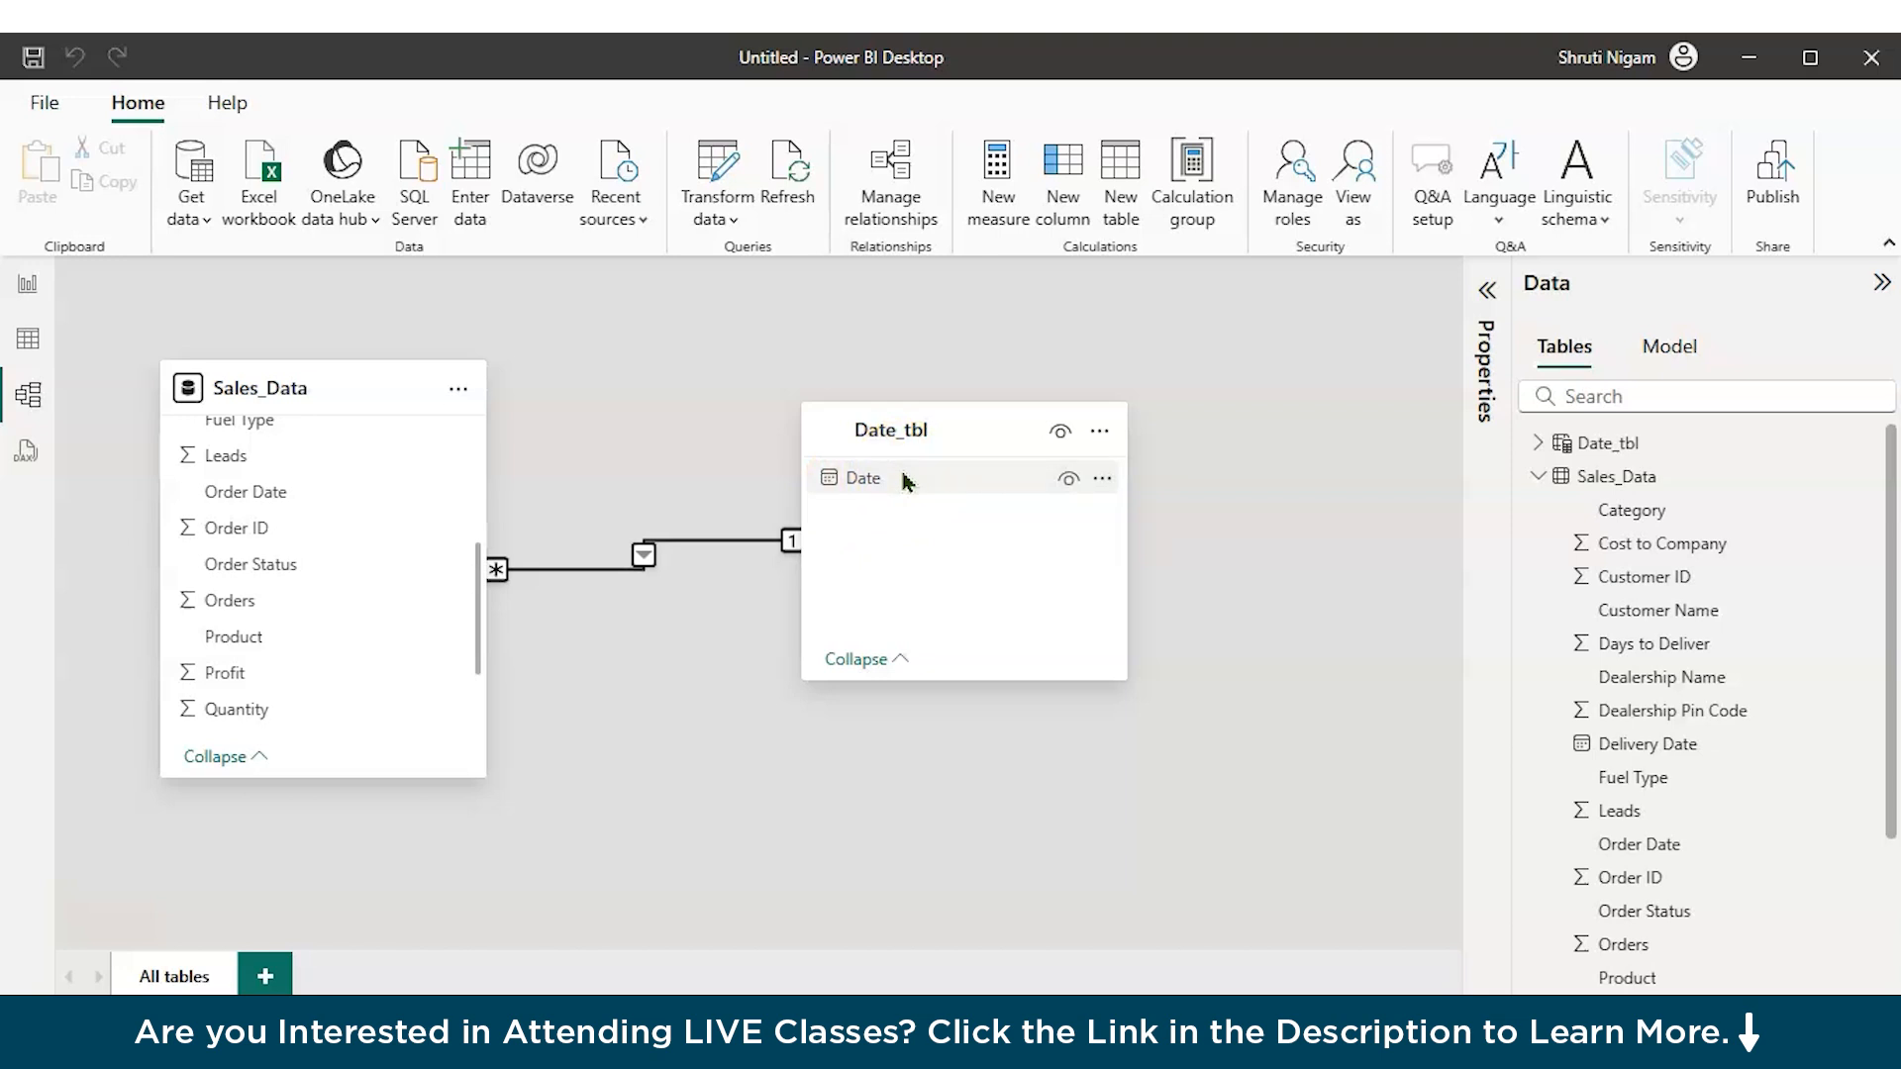
left_click(1103, 478)
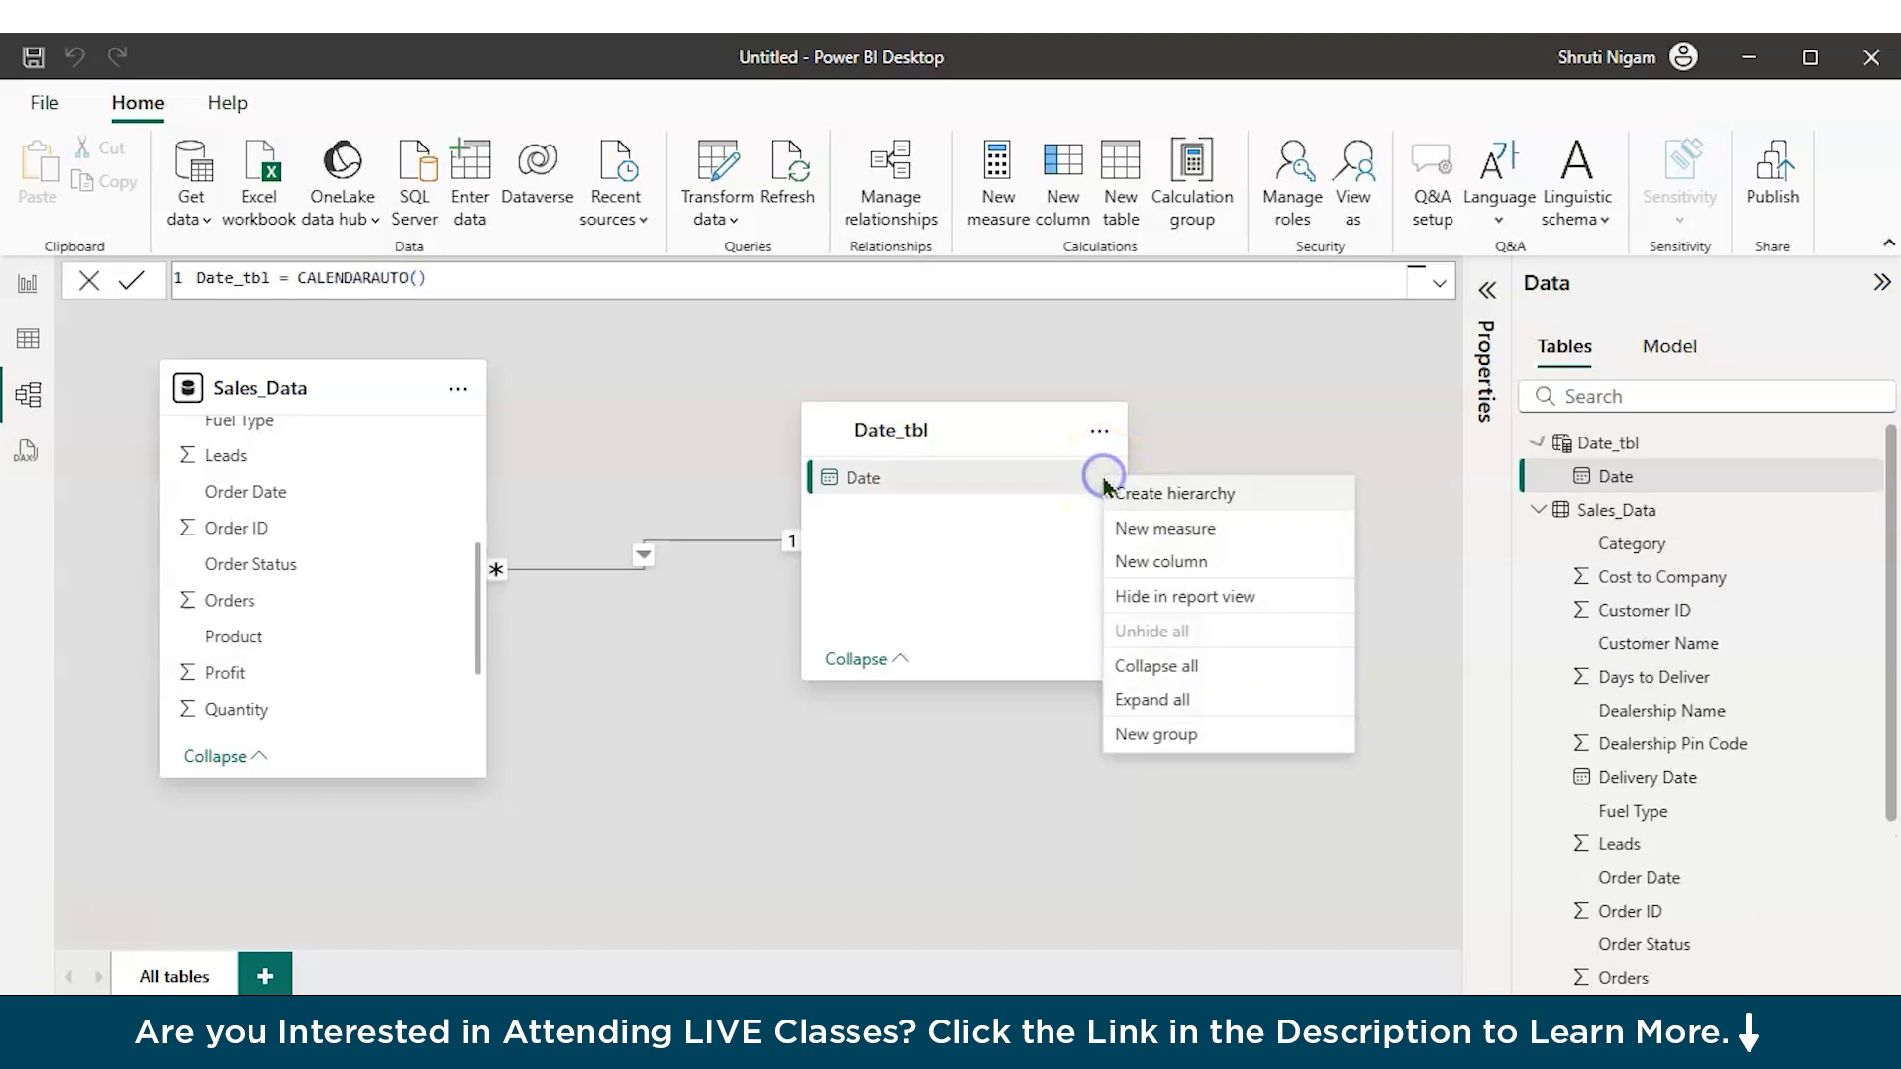
left_click(941, 480)
left_click(861, 479)
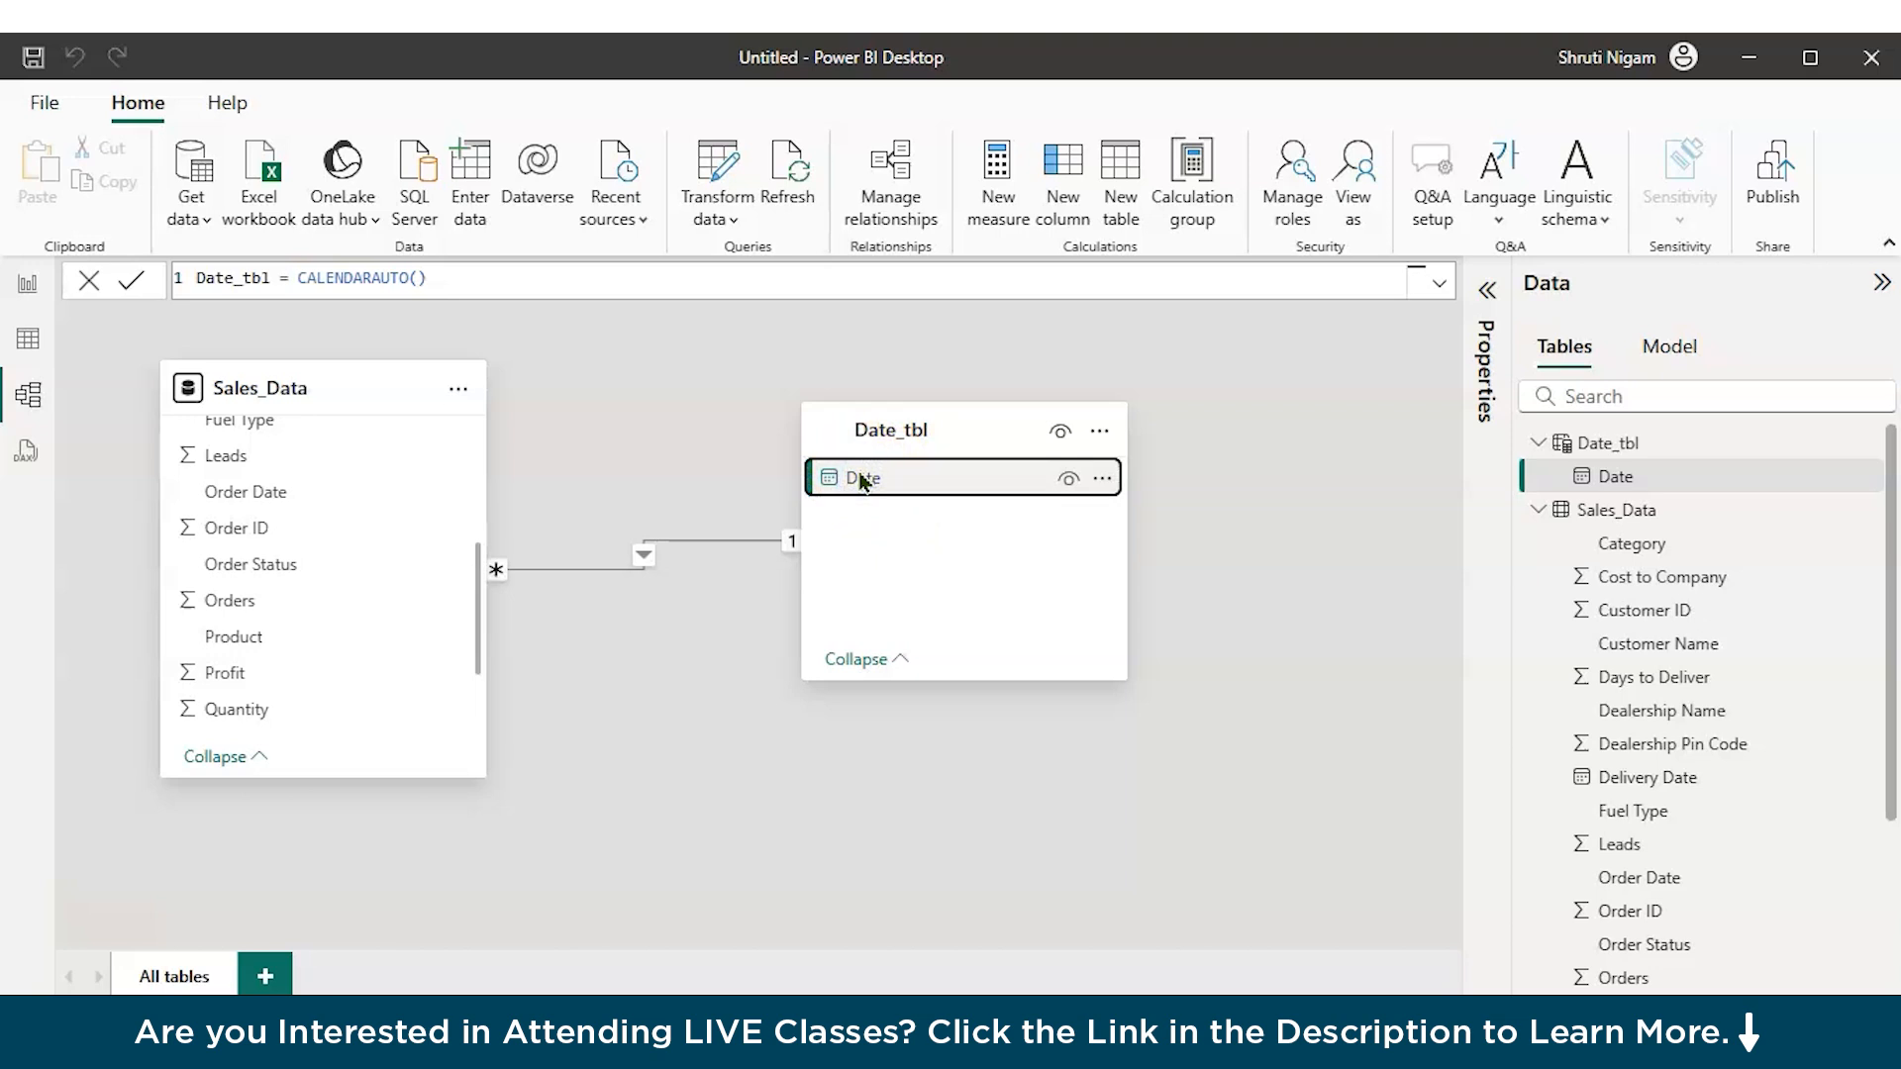
Step: Mark Date_tbl as a date table using Date as its date column, and save the setting
left_click(1102, 434)
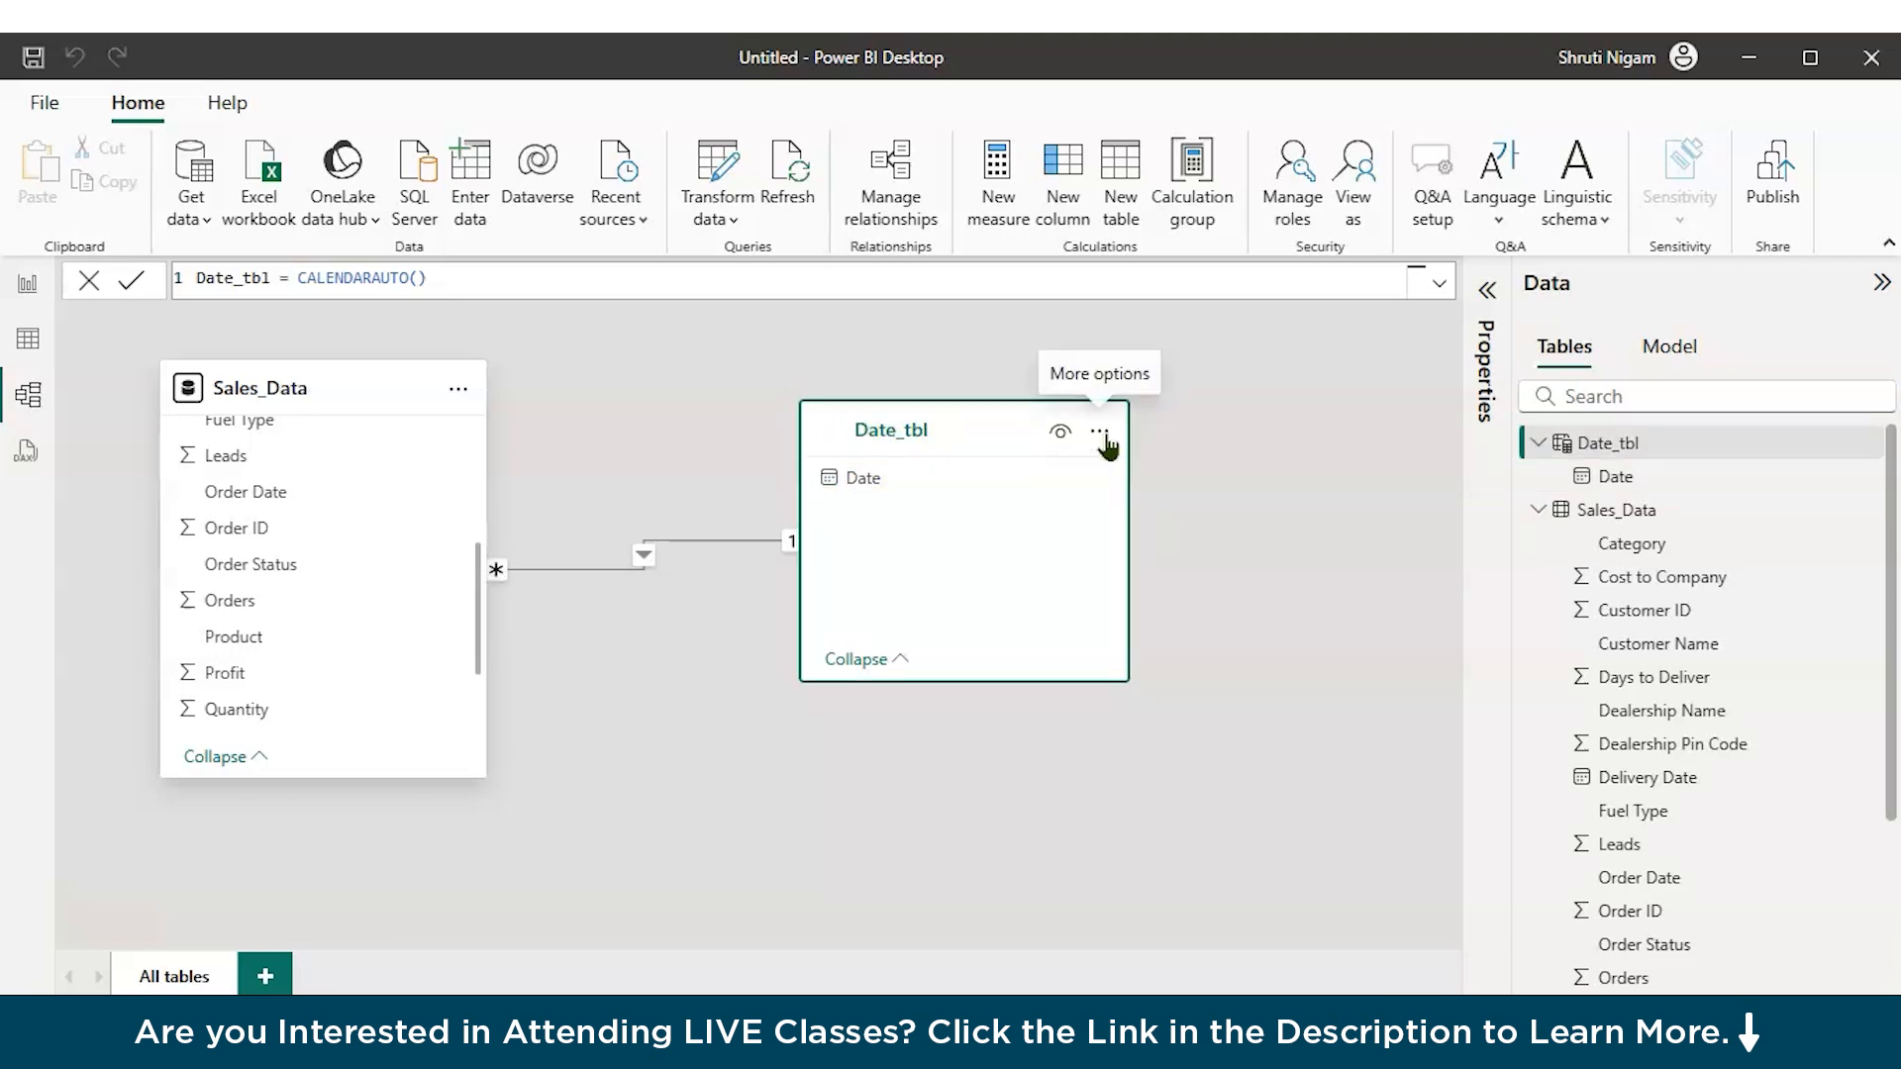
left_click(1102, 436)
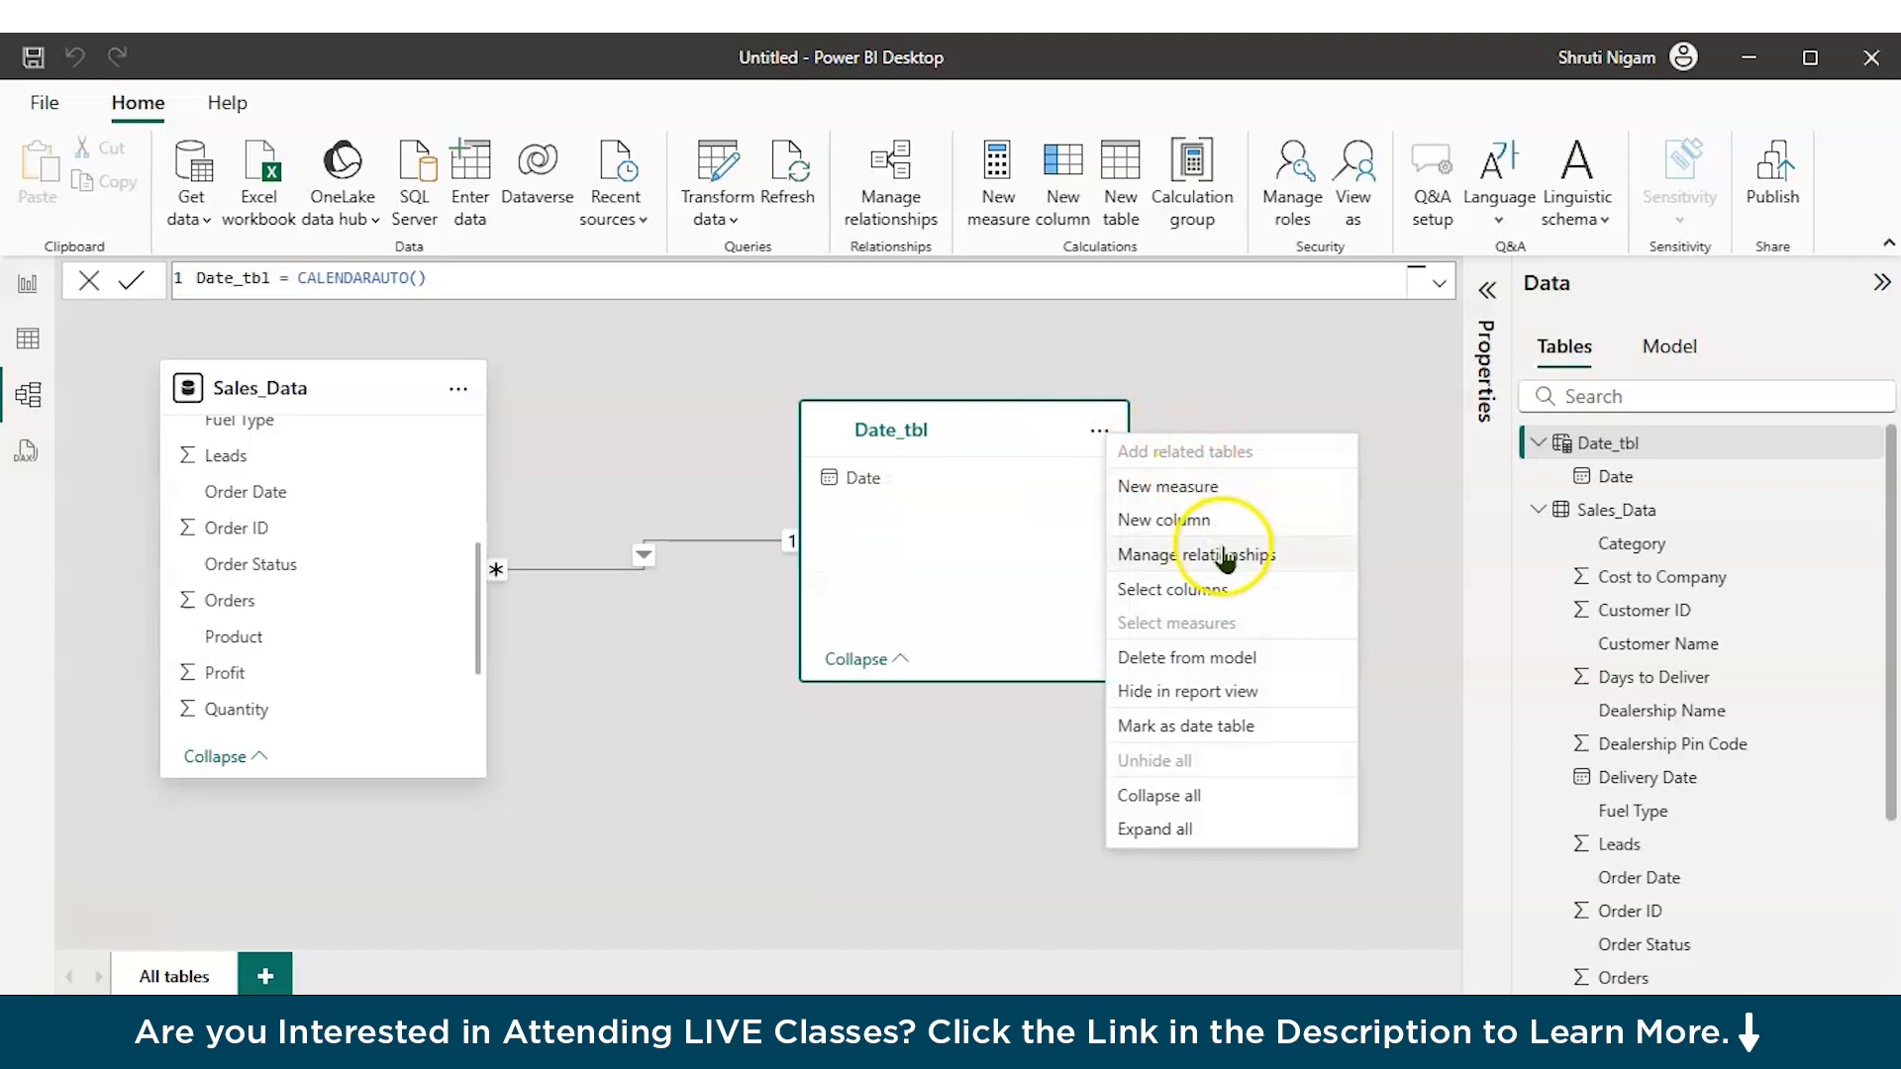
left_click(1225, 726)
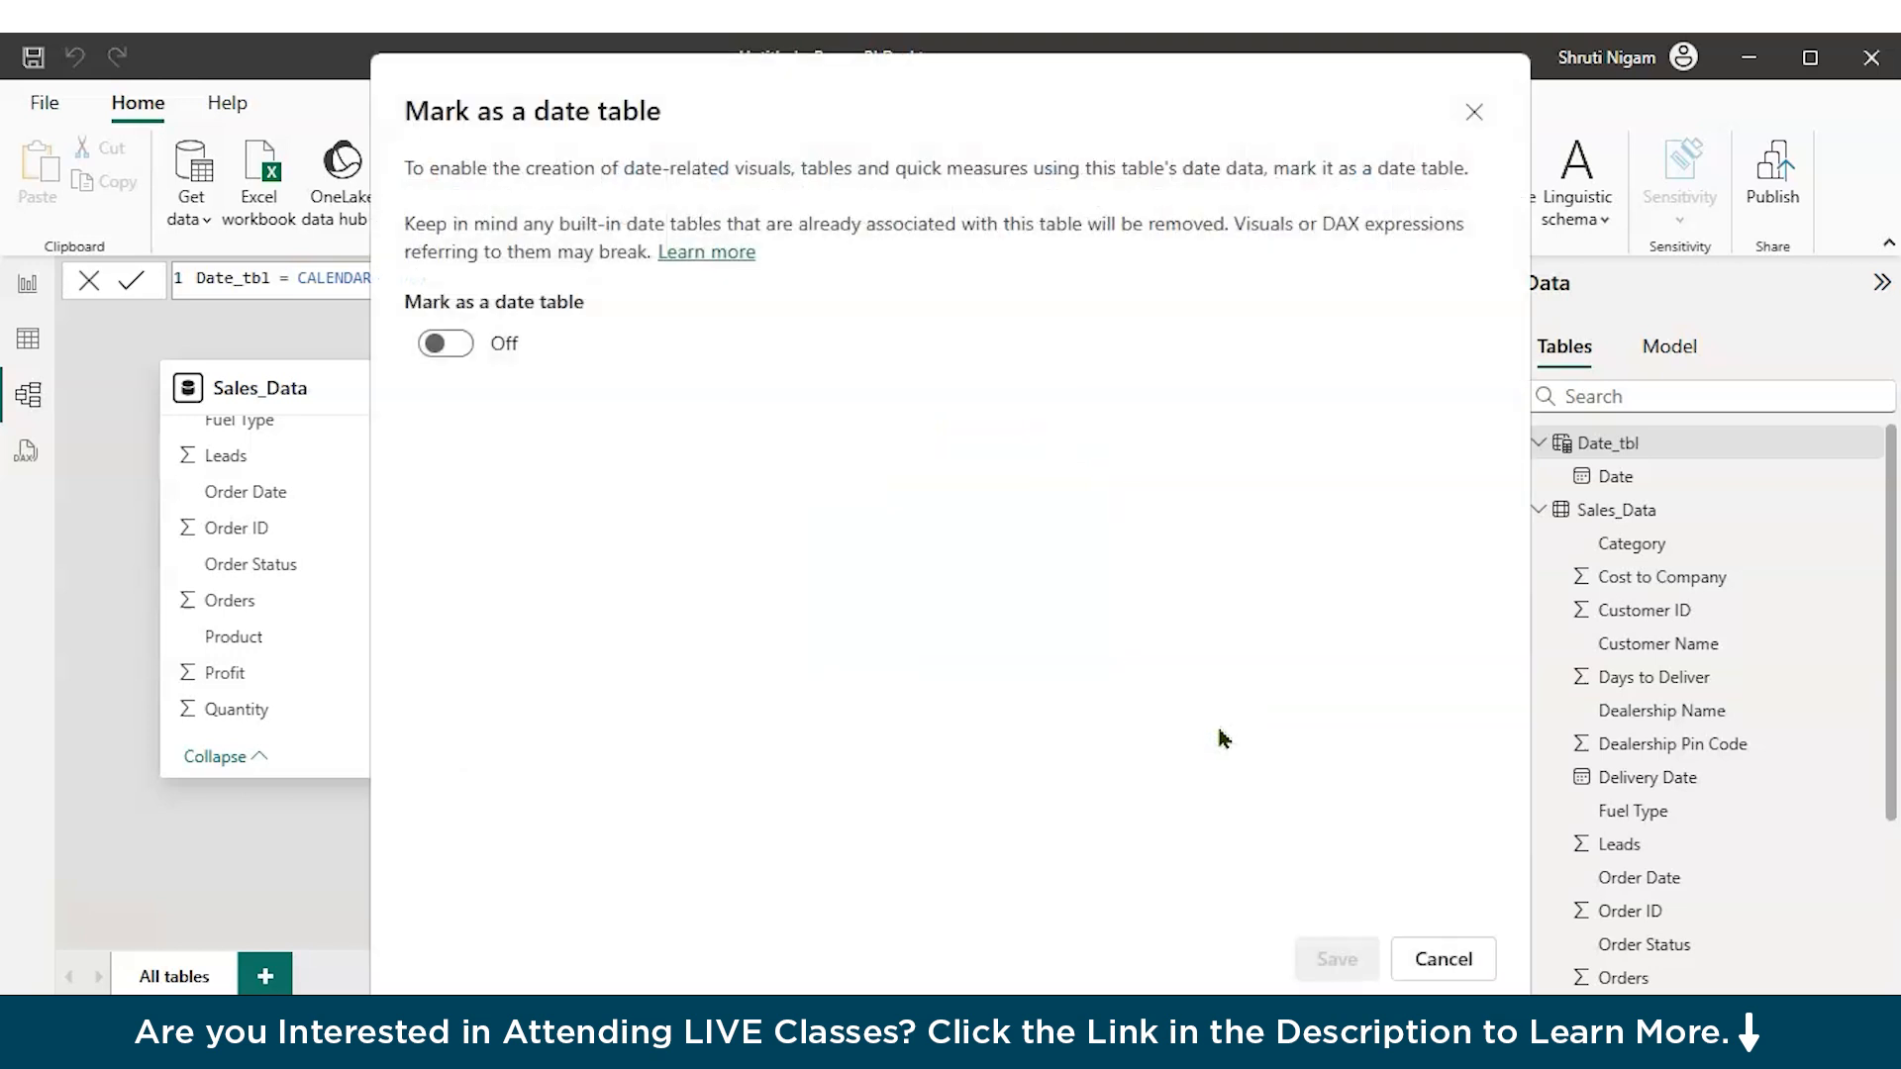
left_click(445, 344)
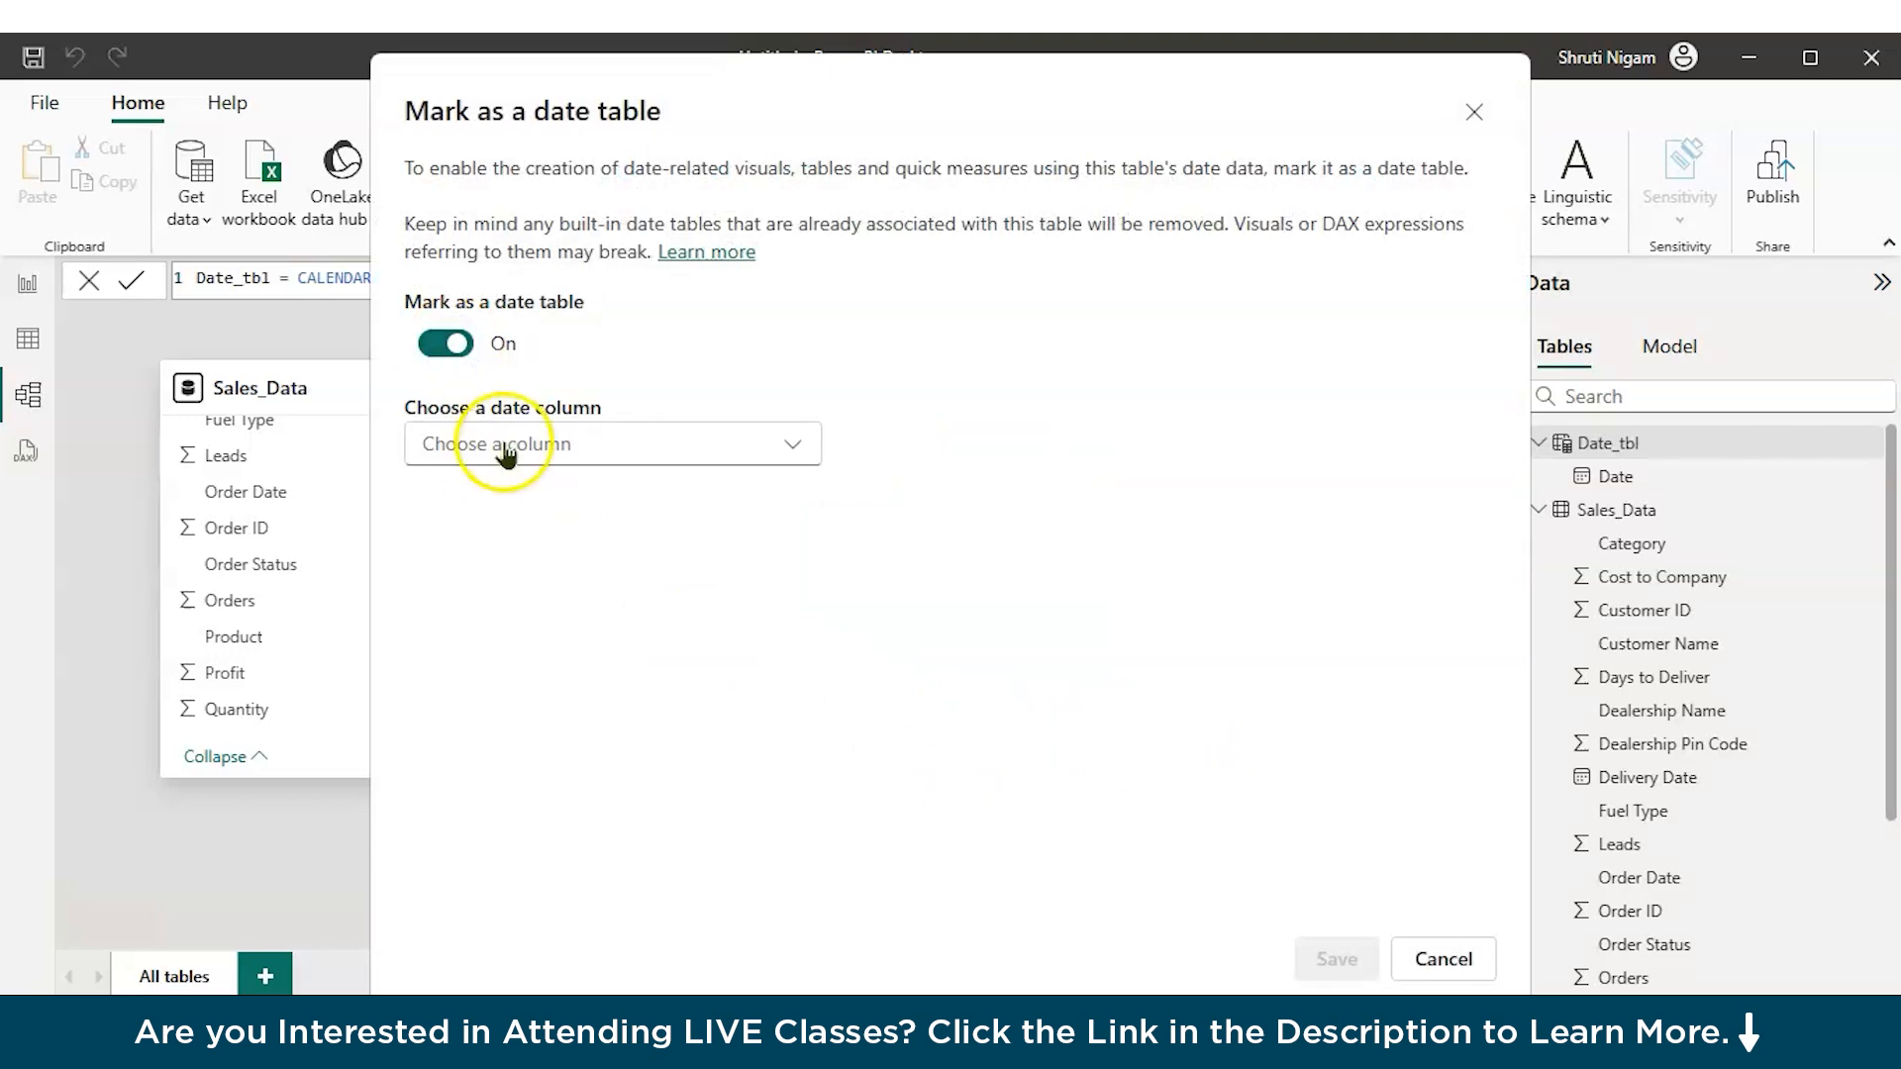
left_click(503, 453)
left_click(503, 491)
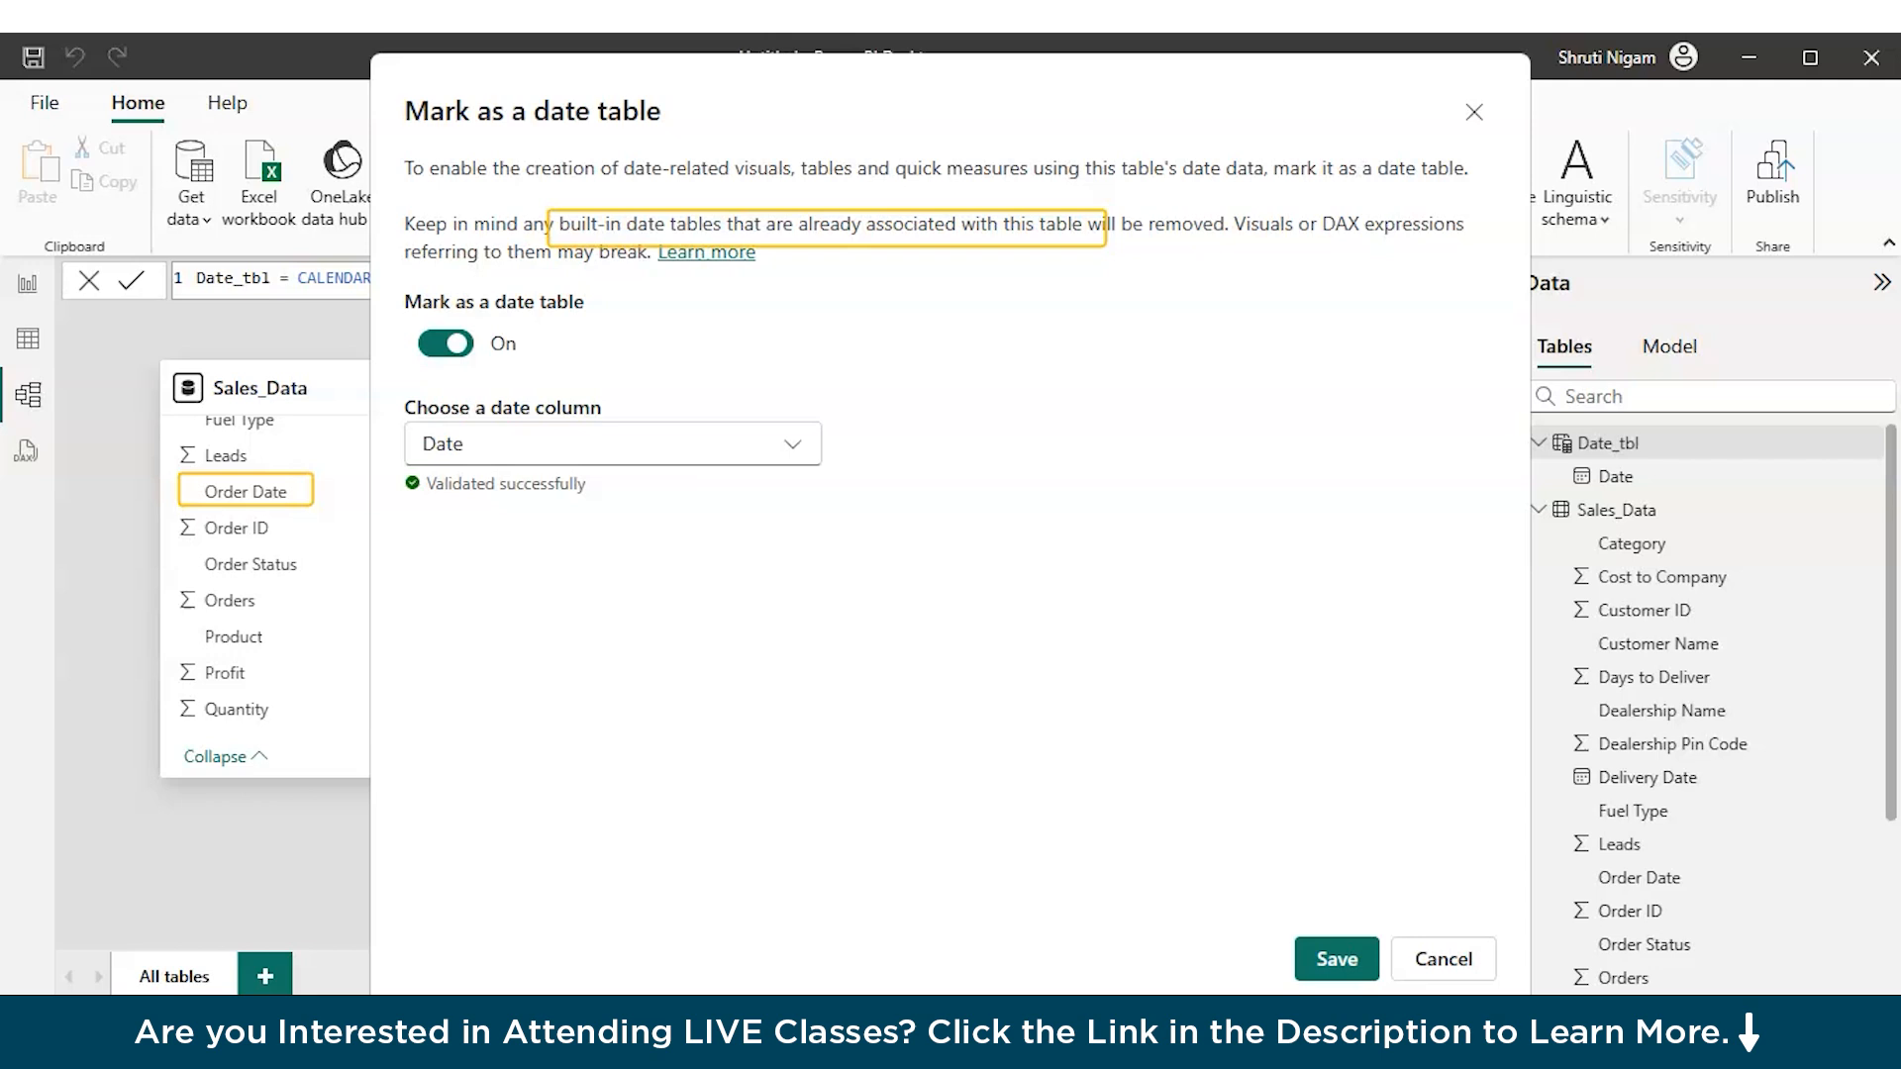
left_click(1337, 958)
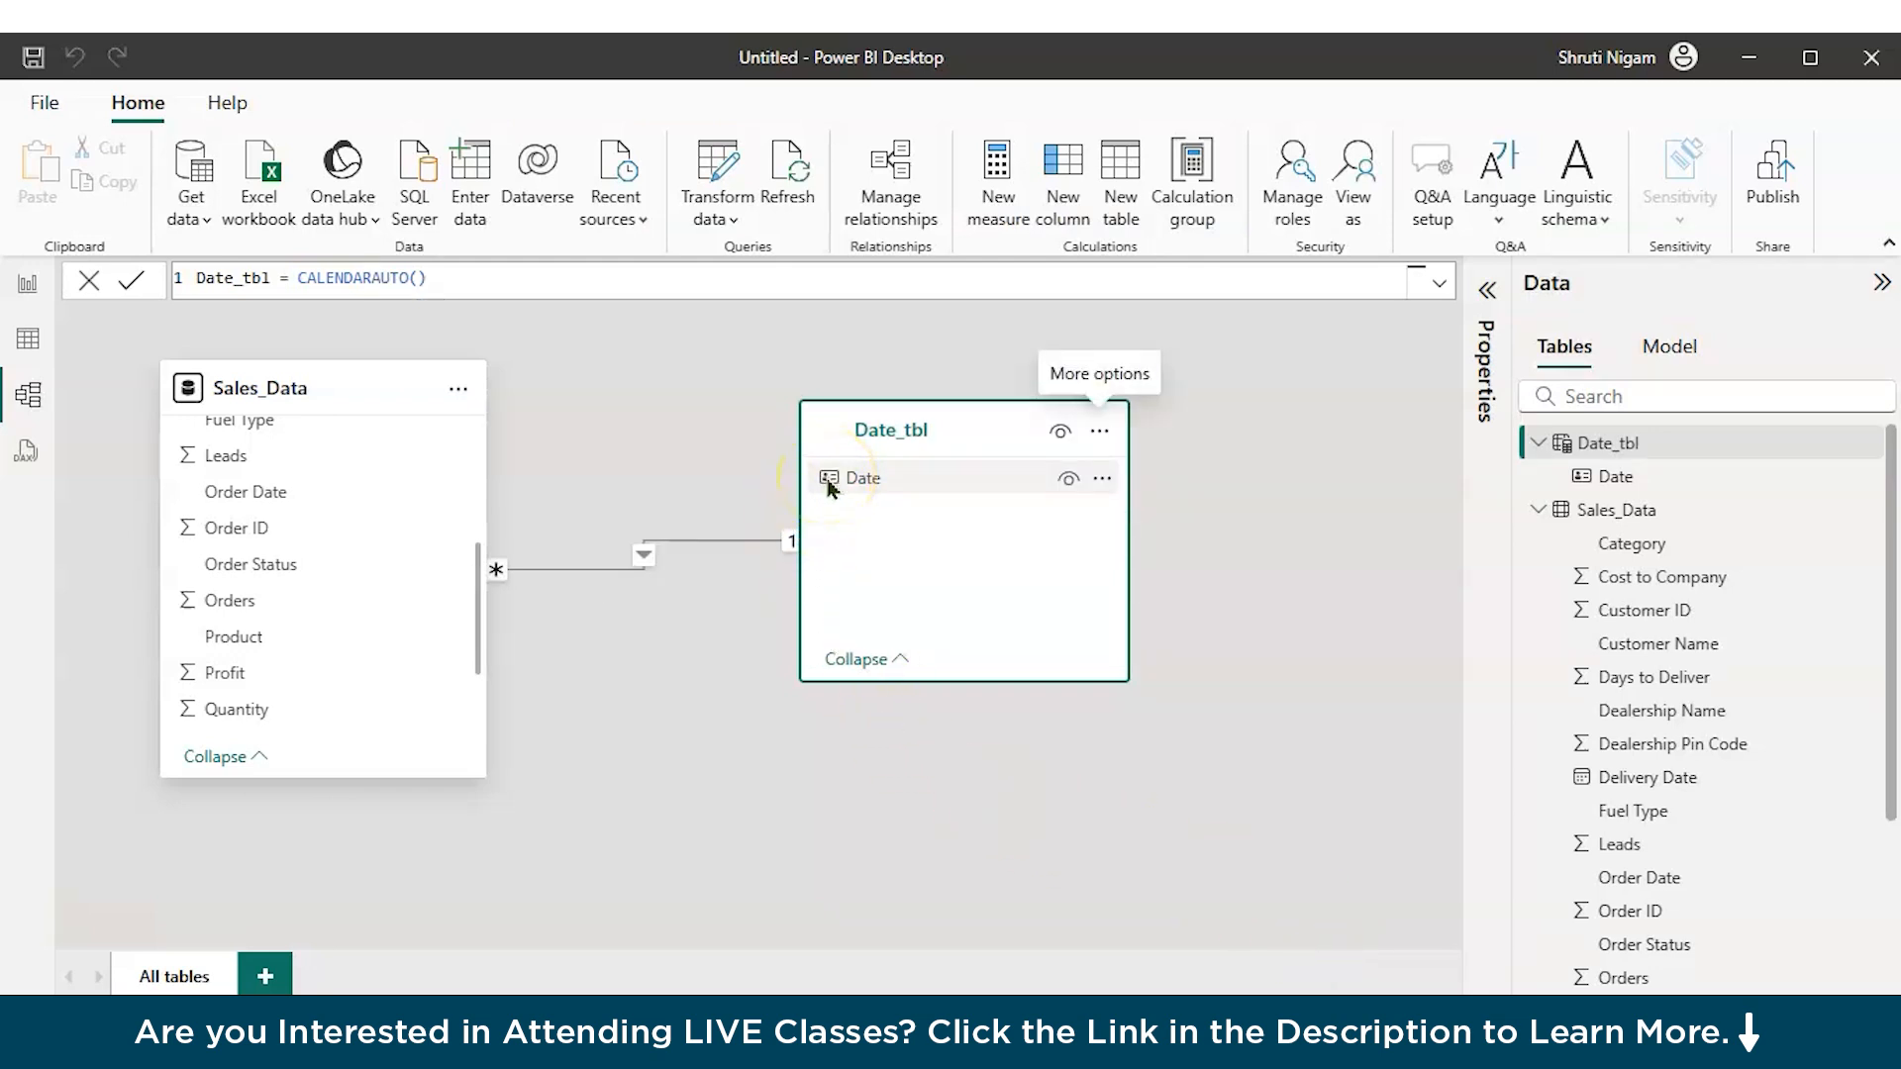
left_click(716, 822)
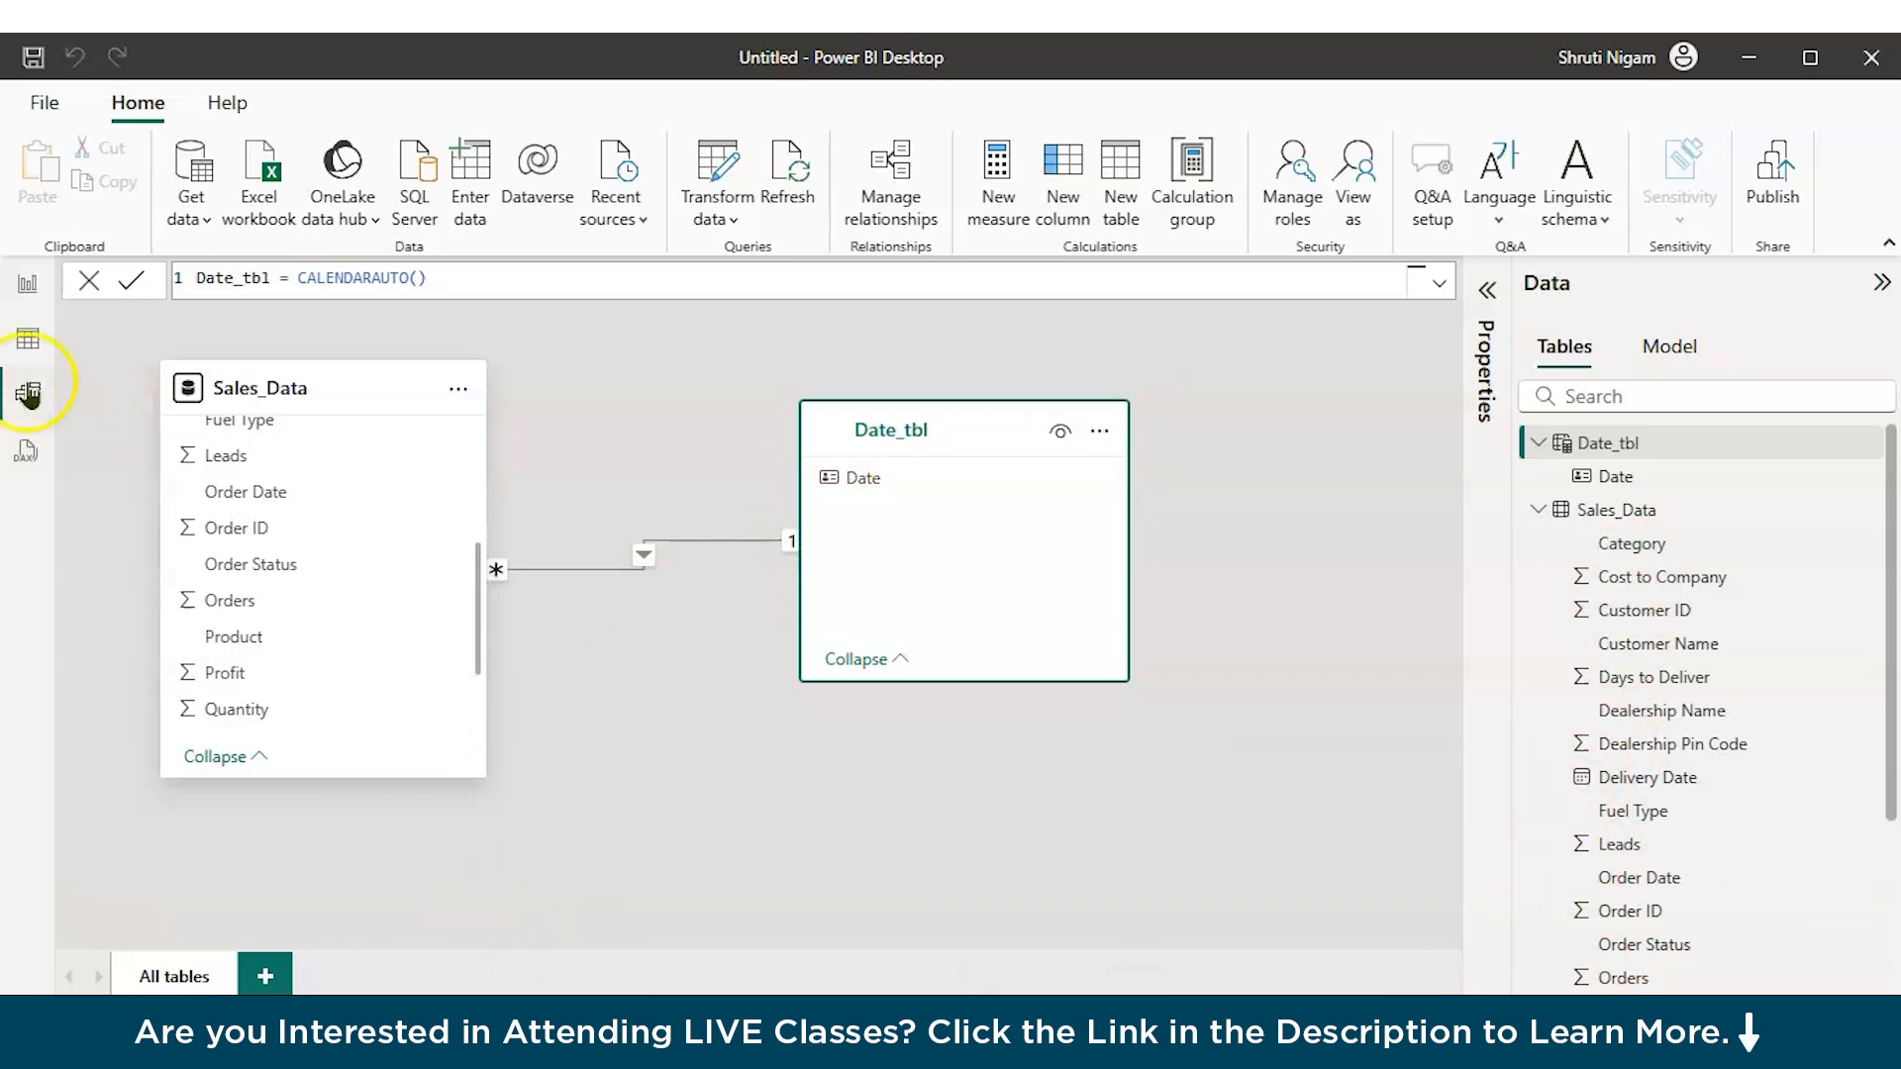
Step: Start a new calculated table named Dates, with its DAX expression beginning on a second line
left_click(28, 340)
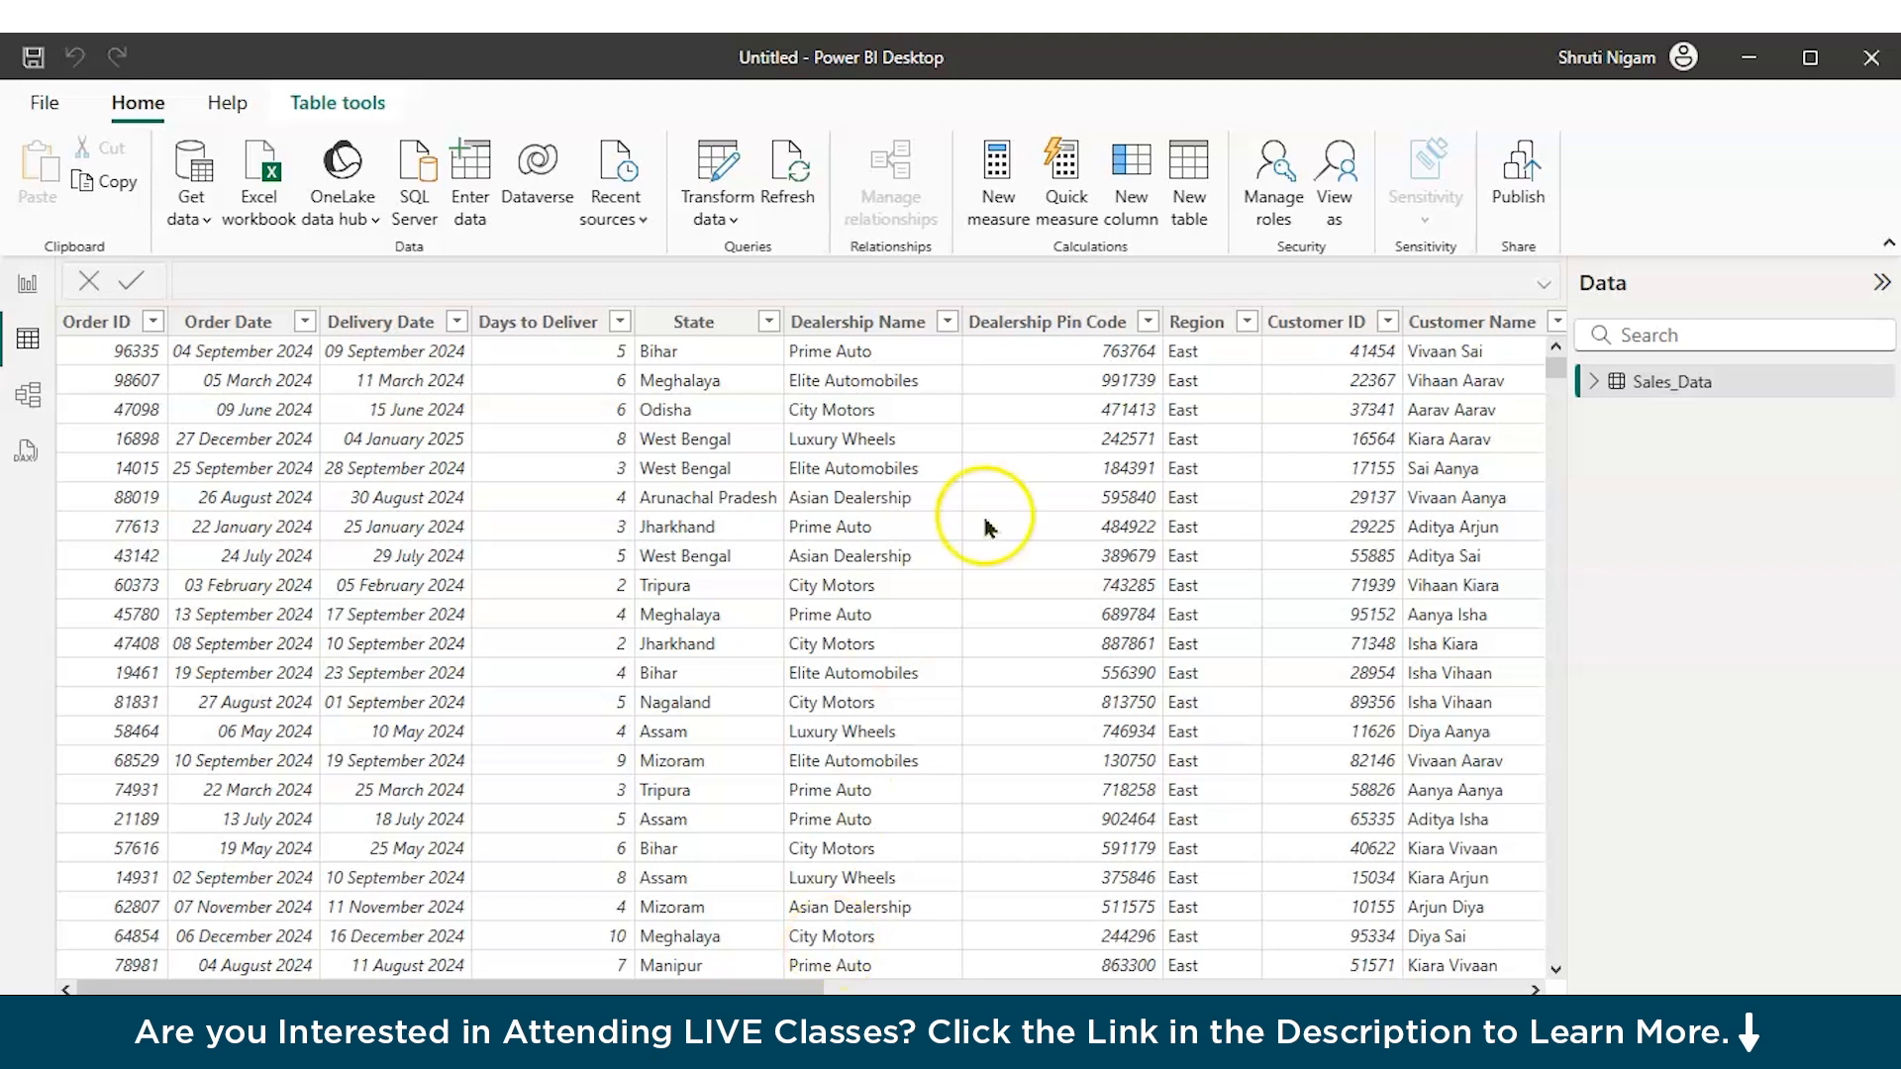
left_click(1190, 184)
type("Dates ")
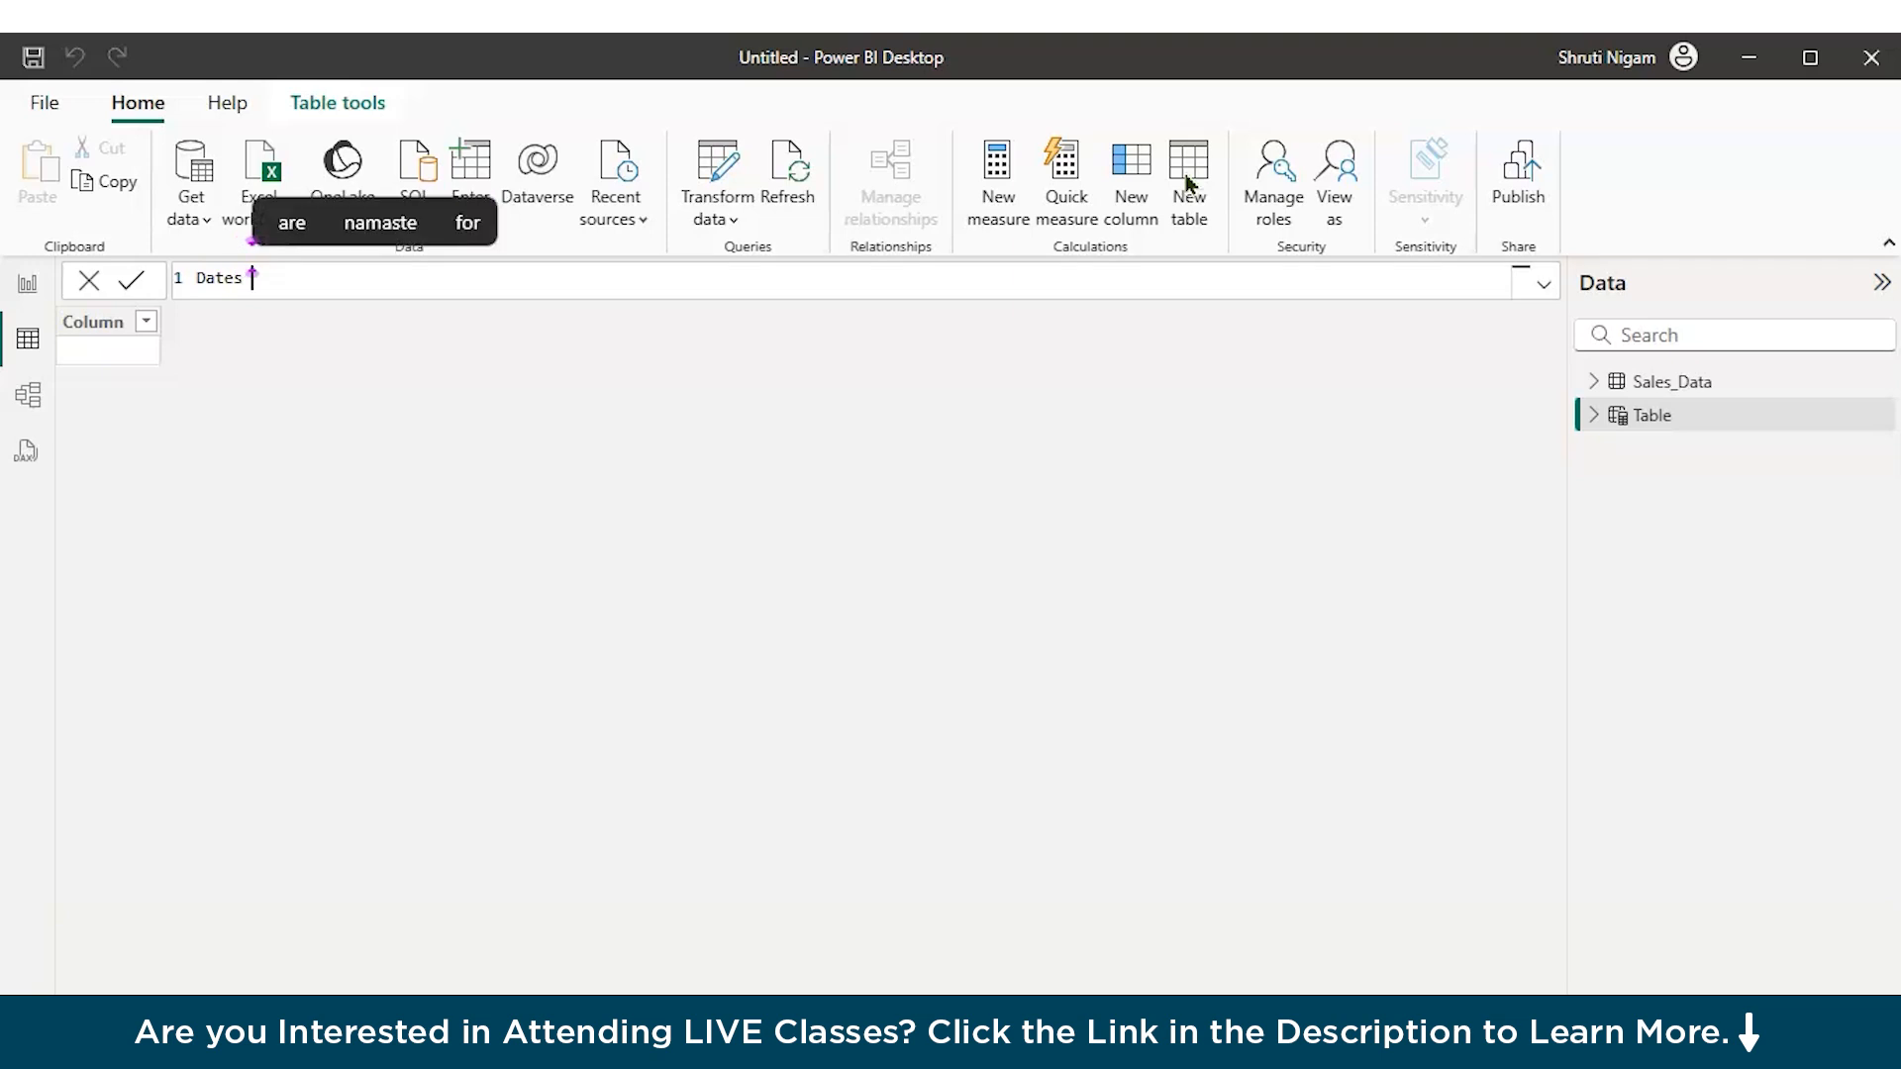
type("=")
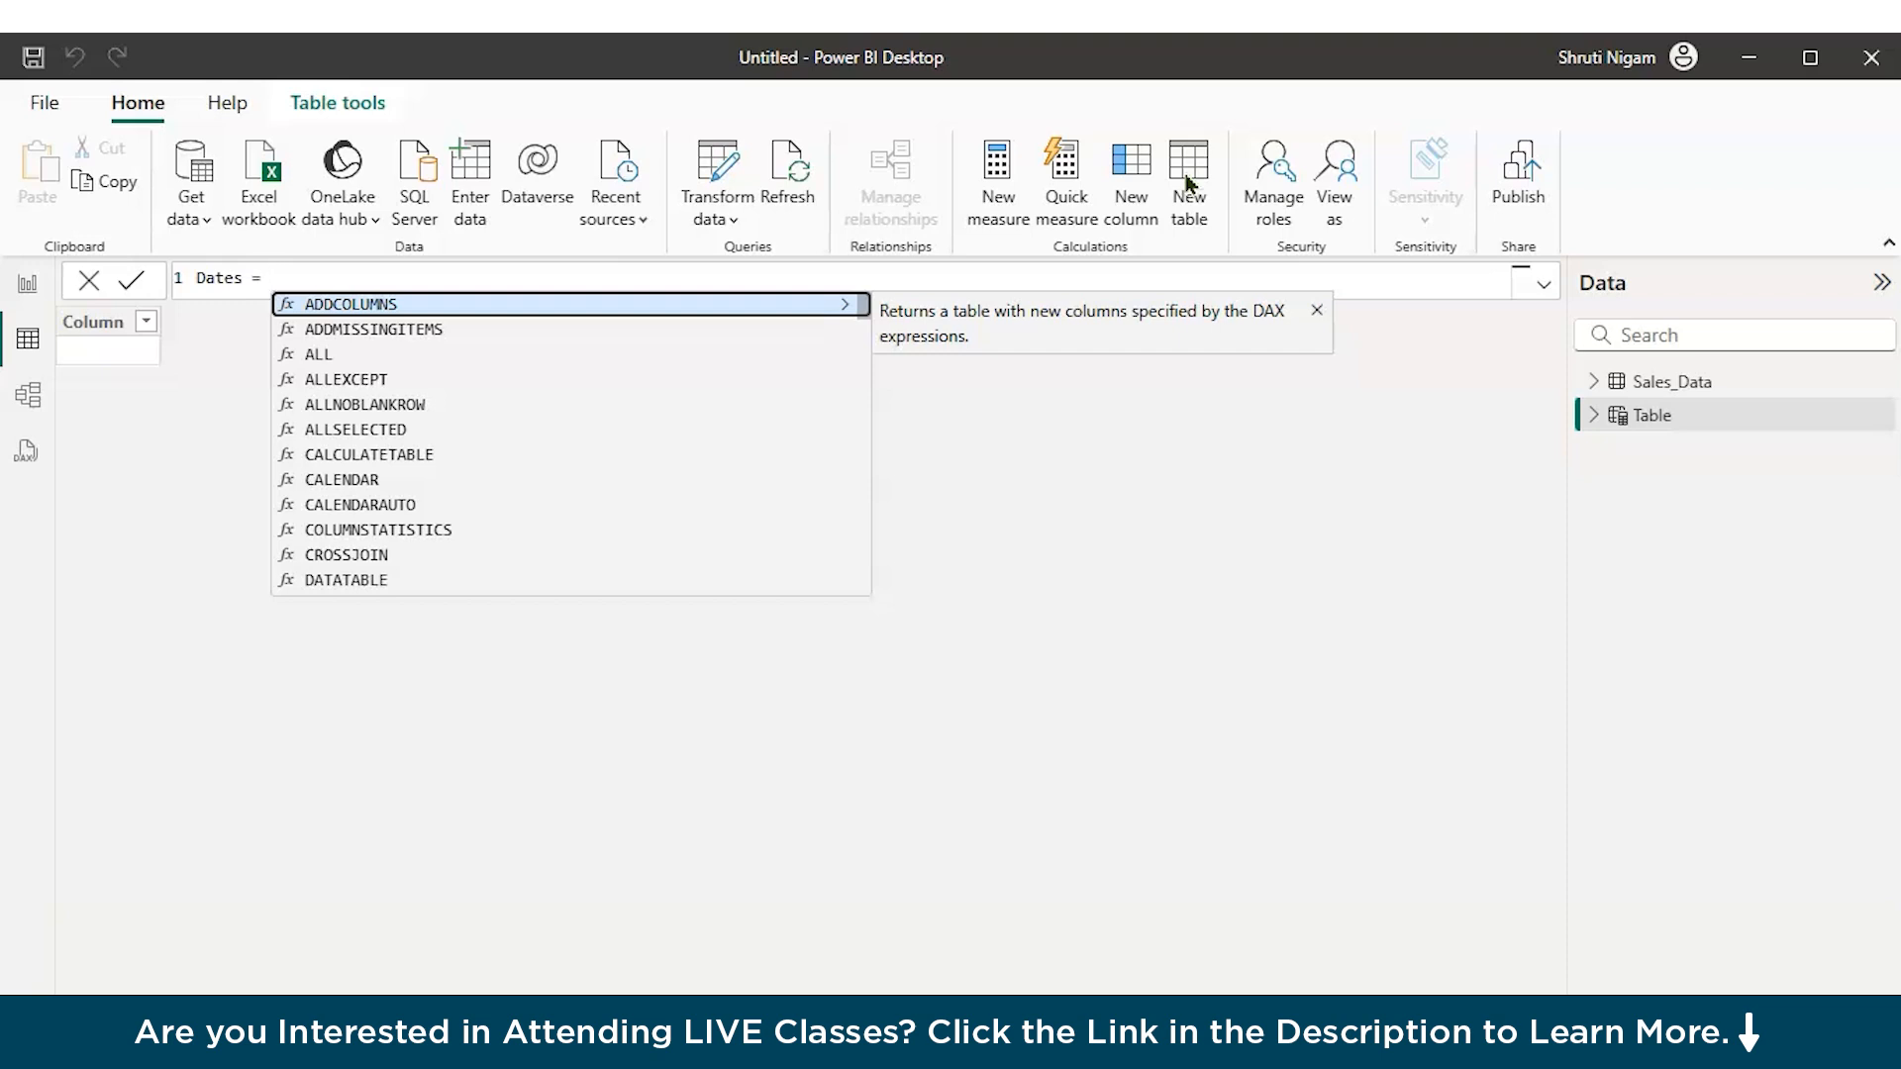
key("shift+Return")
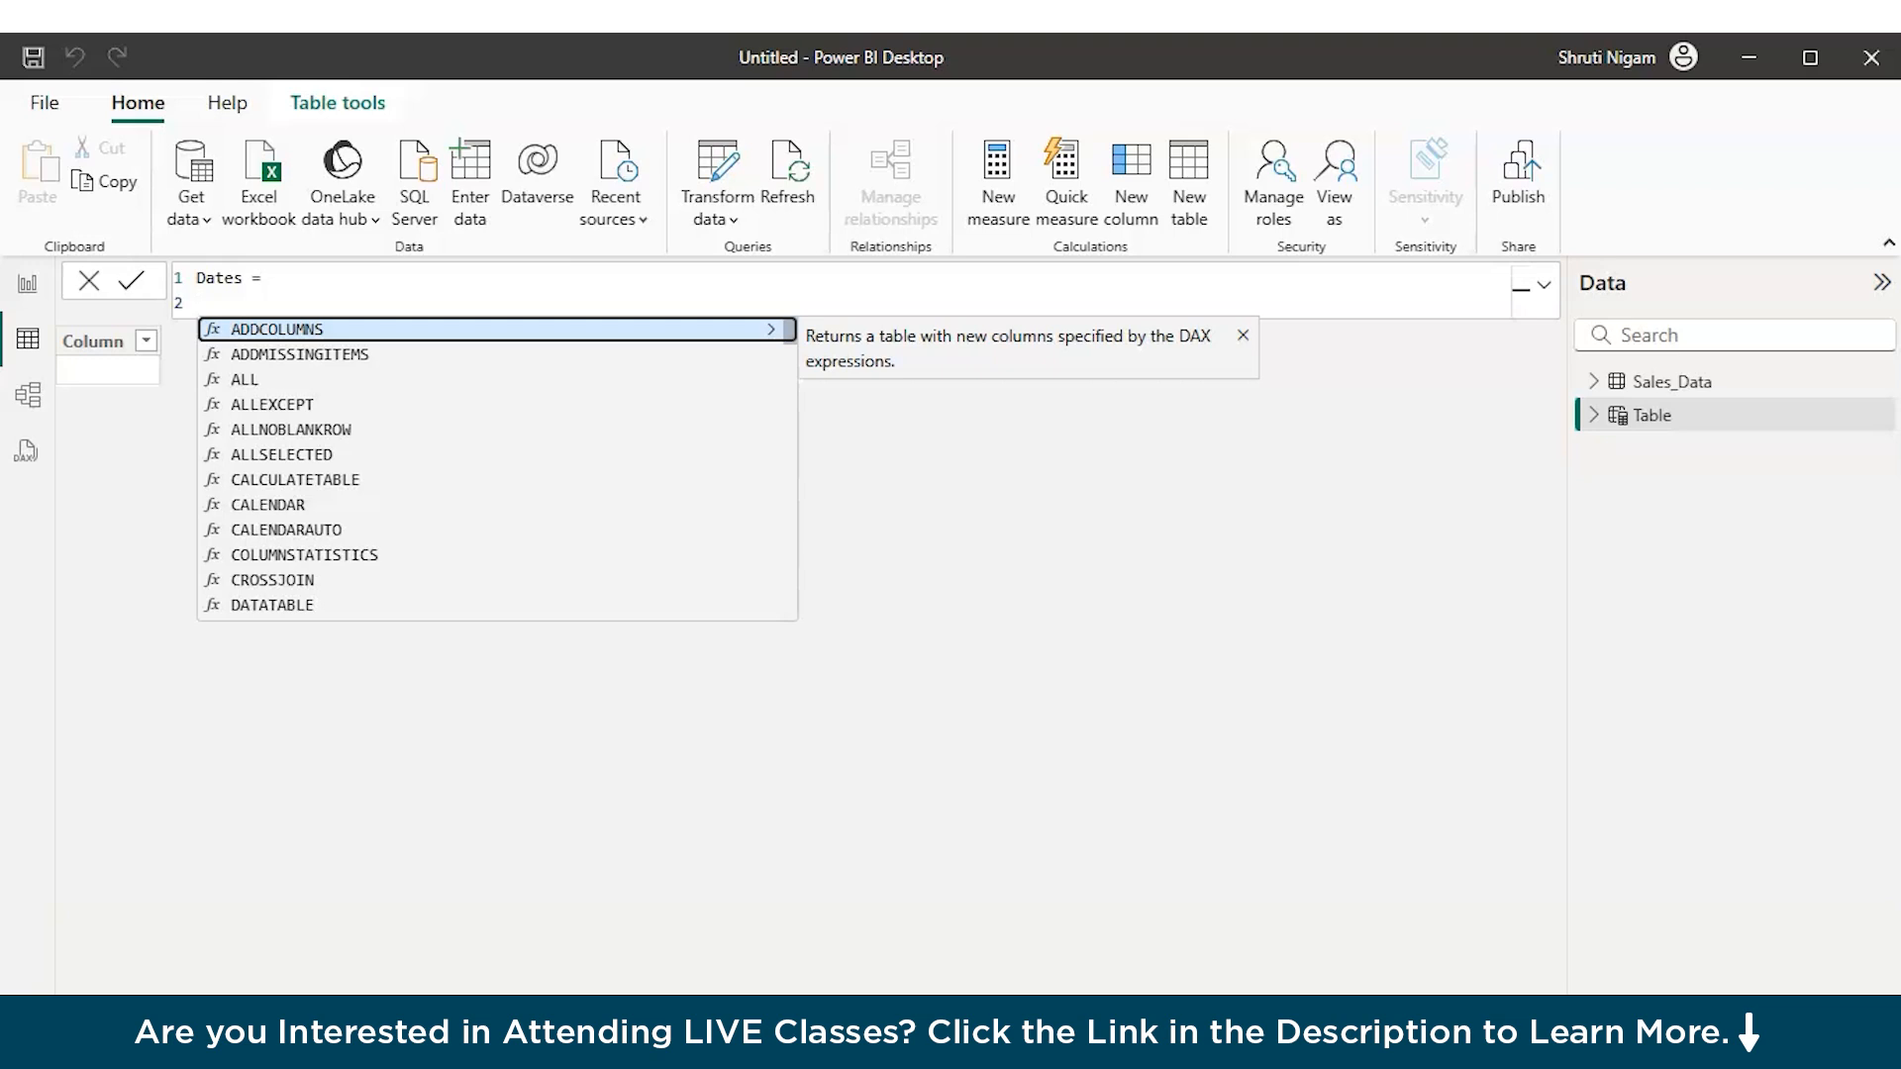
Step: Begin the Dates expression with ADDCOLUMNS( and put CALENDARAUTO(), on its own indented line as the base table
left_click(252, 300)
type("a")
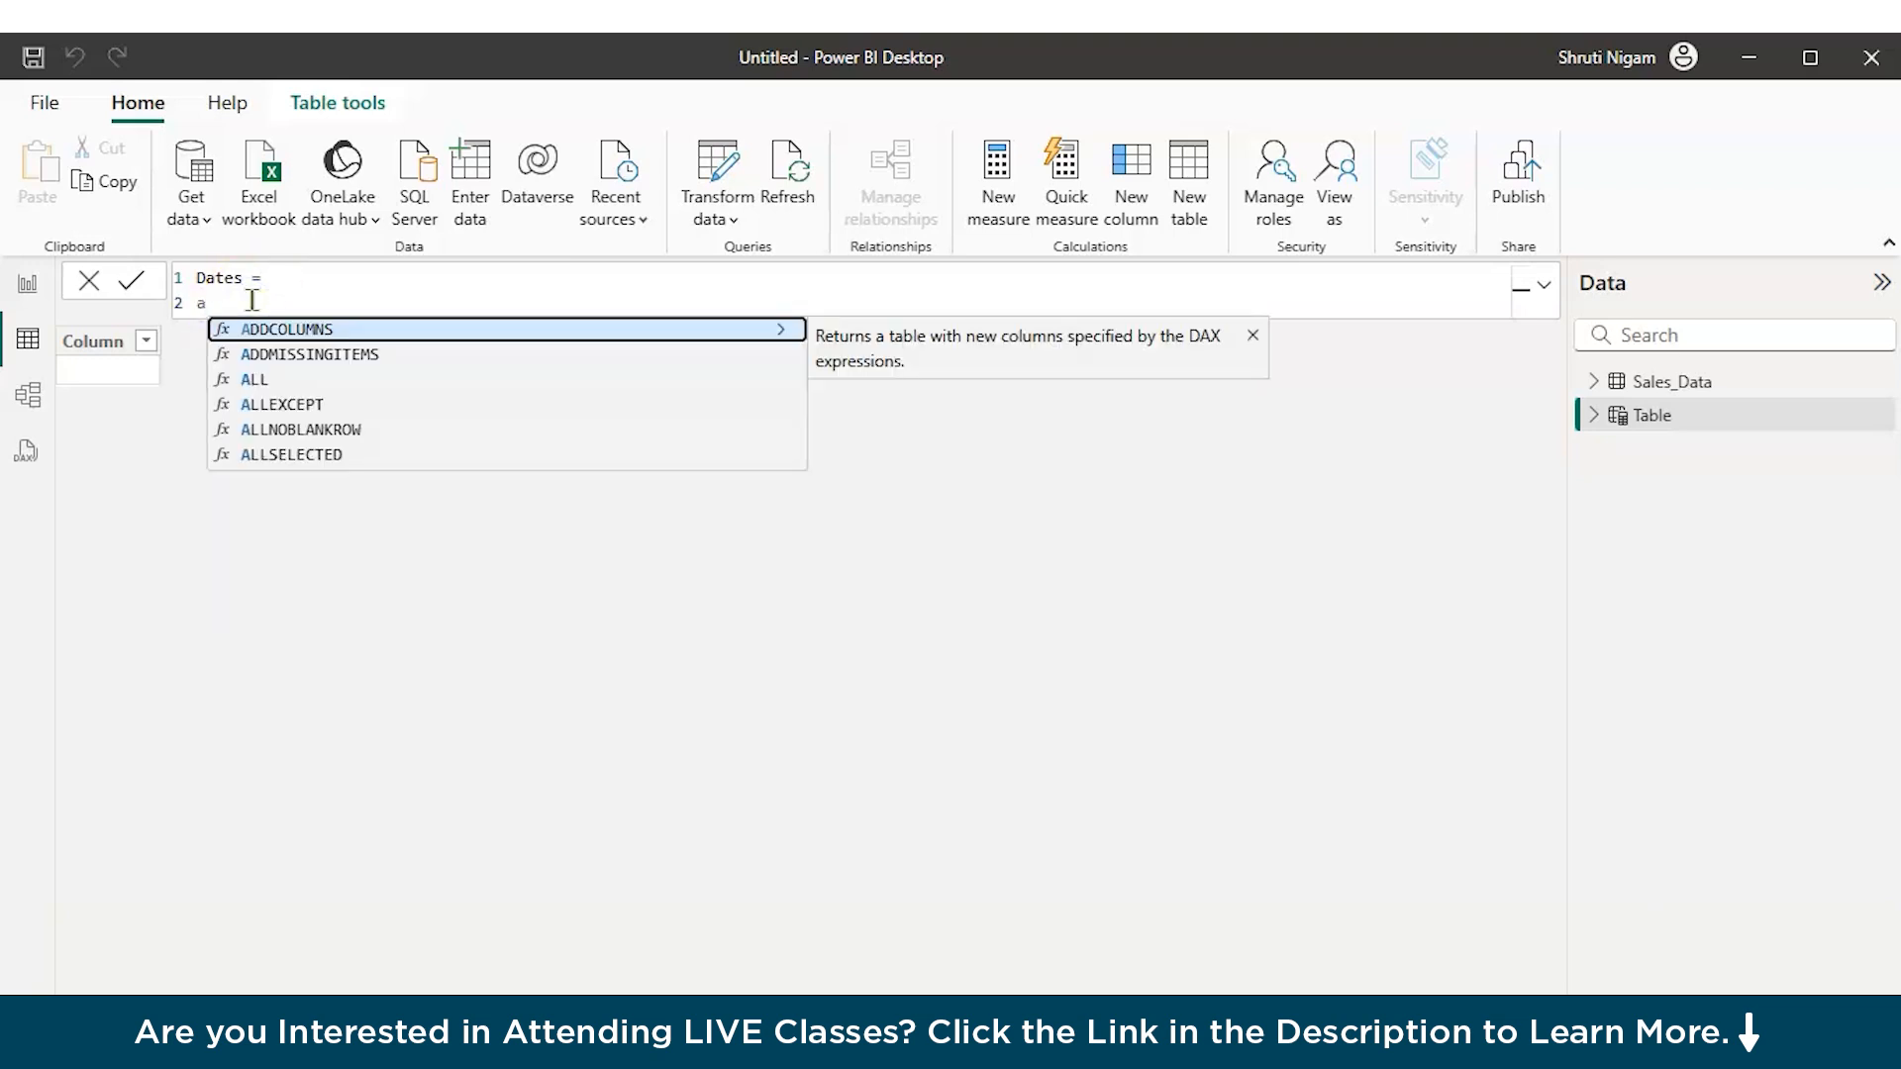
key("Tab")
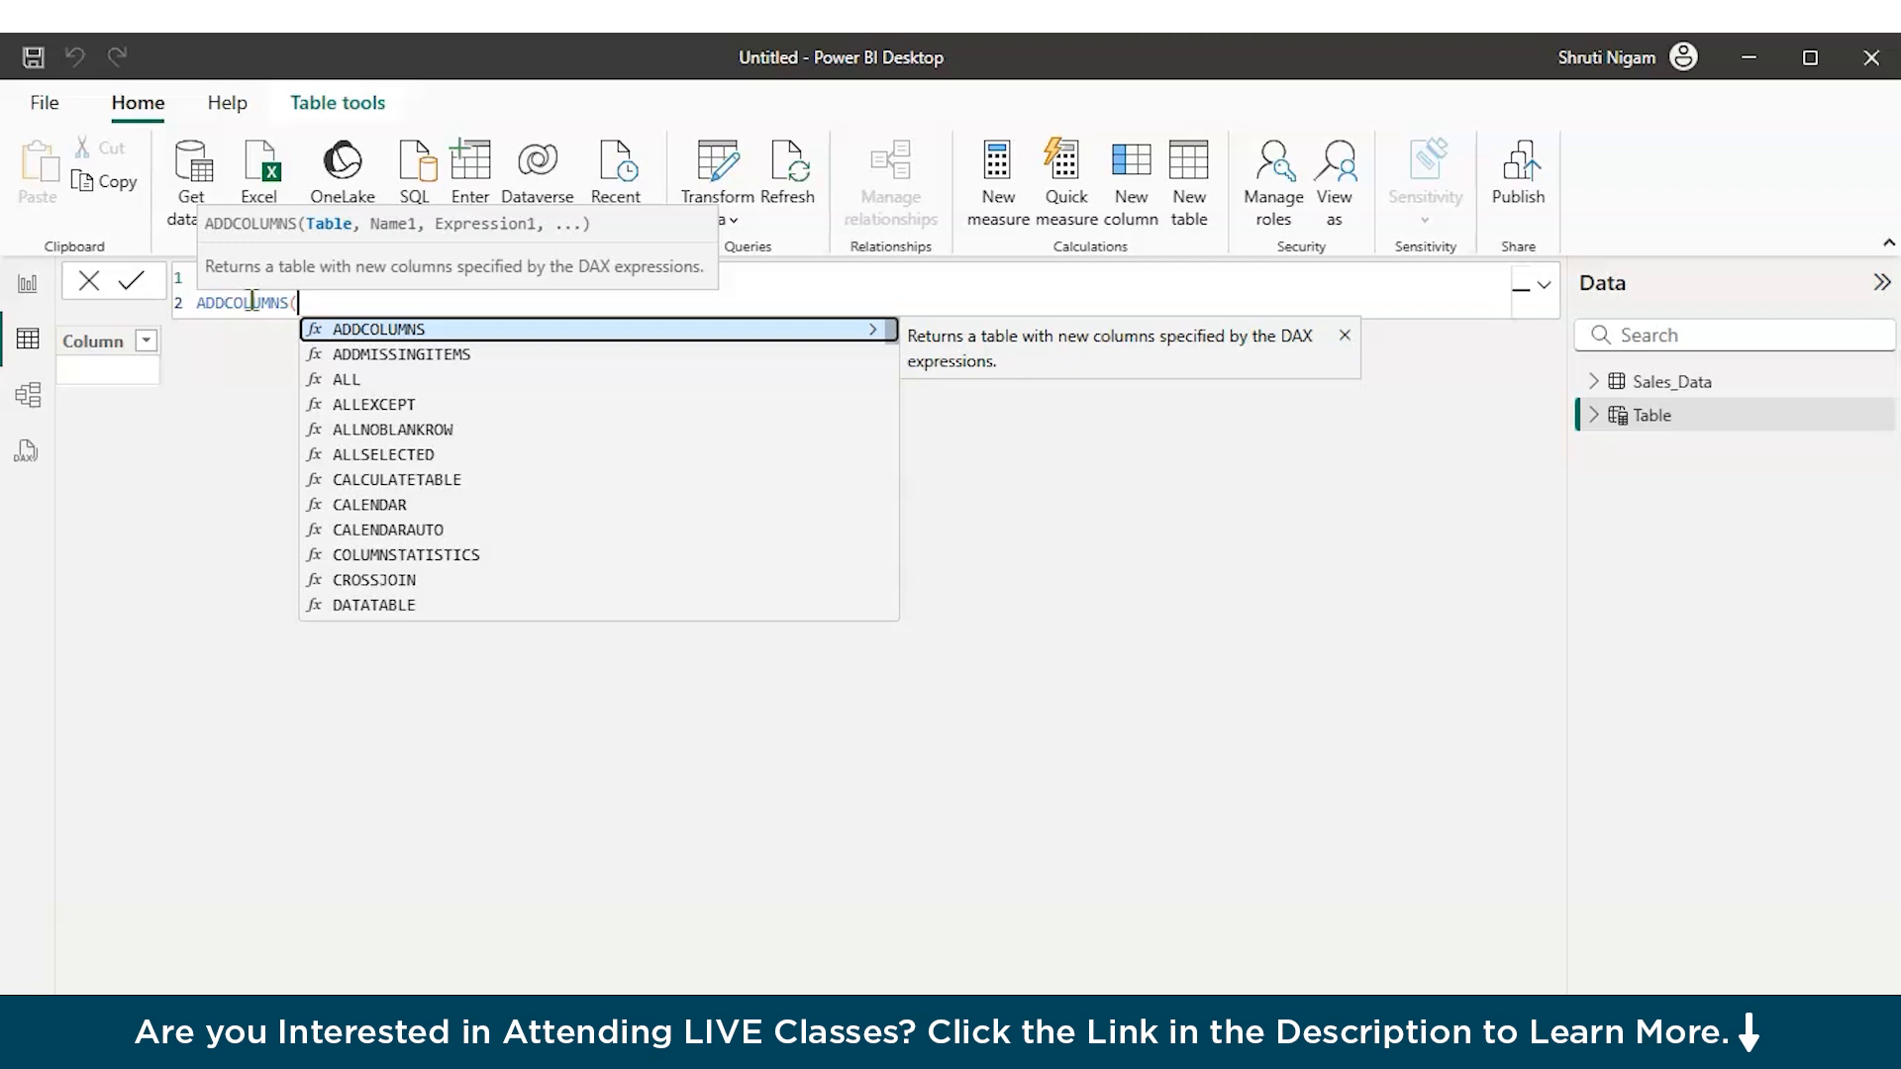
type("ca")
key("Down")
key("Down")
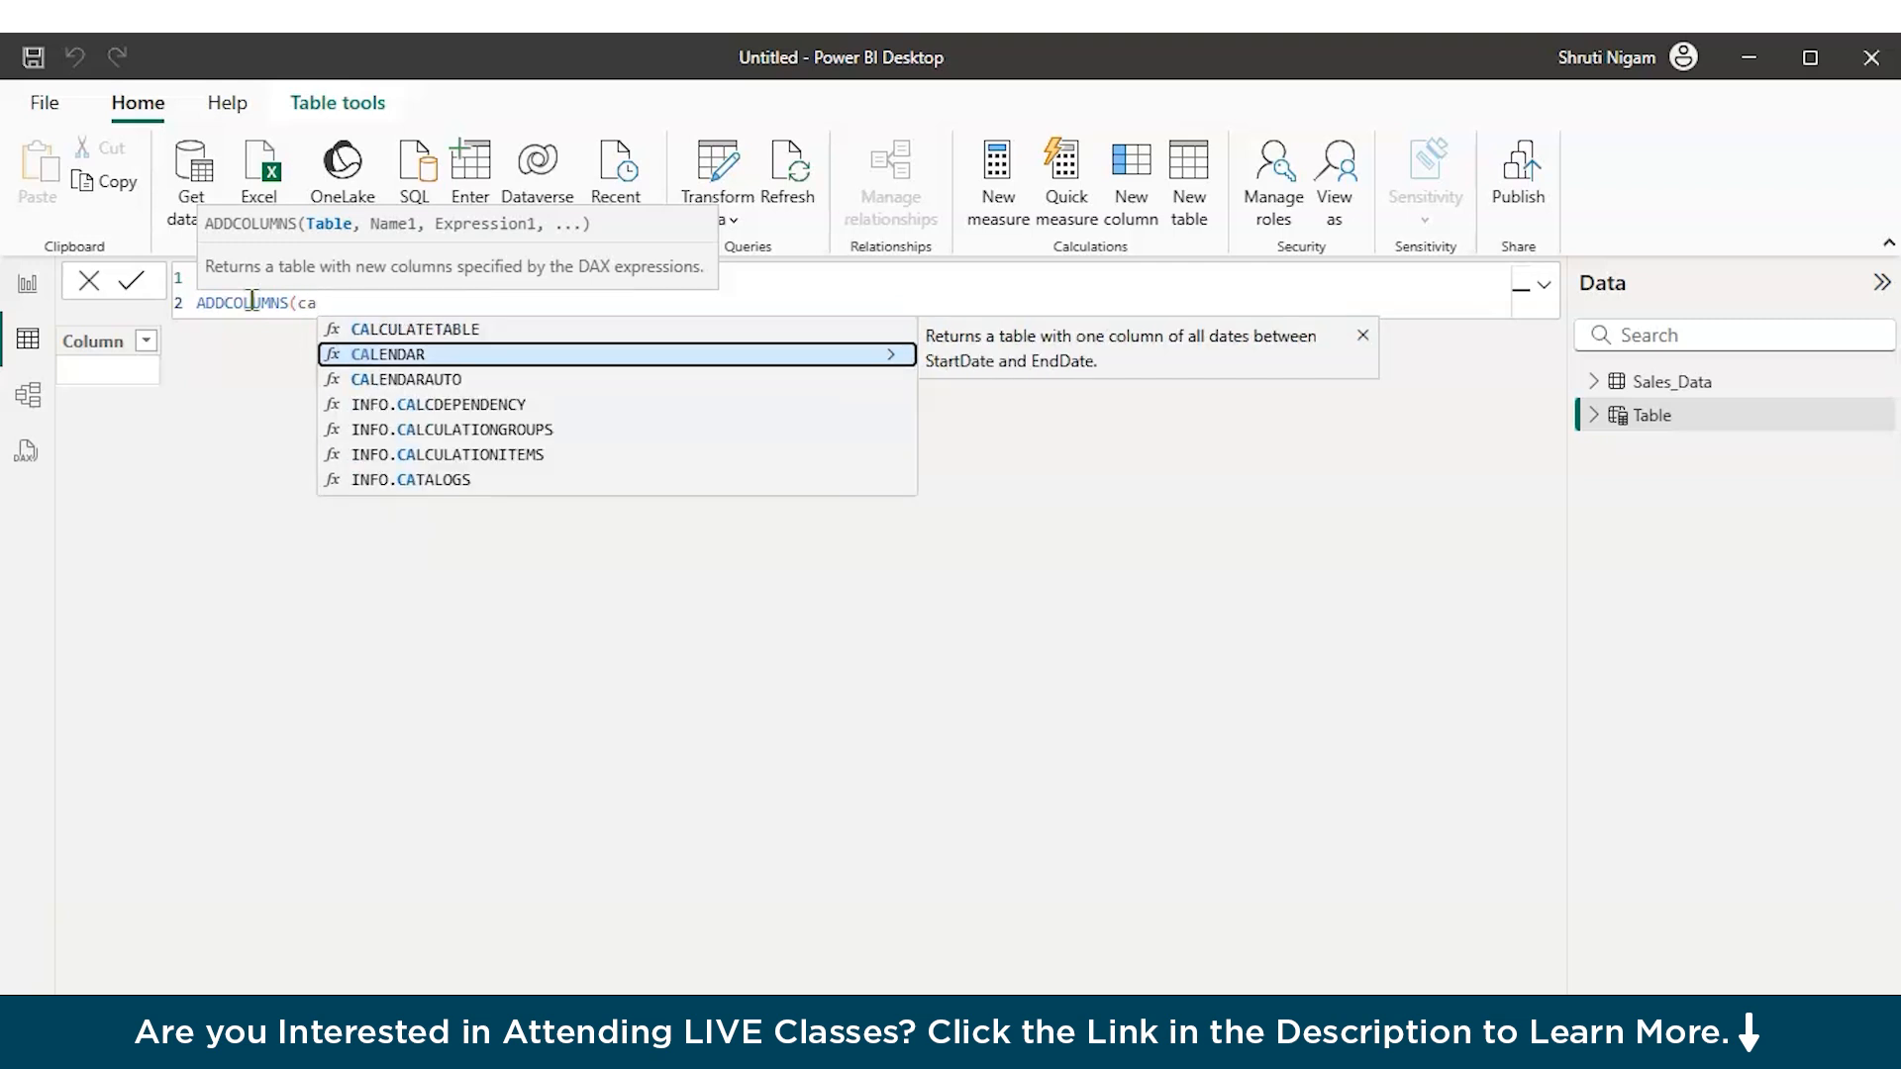
key("Tab")
type(")")
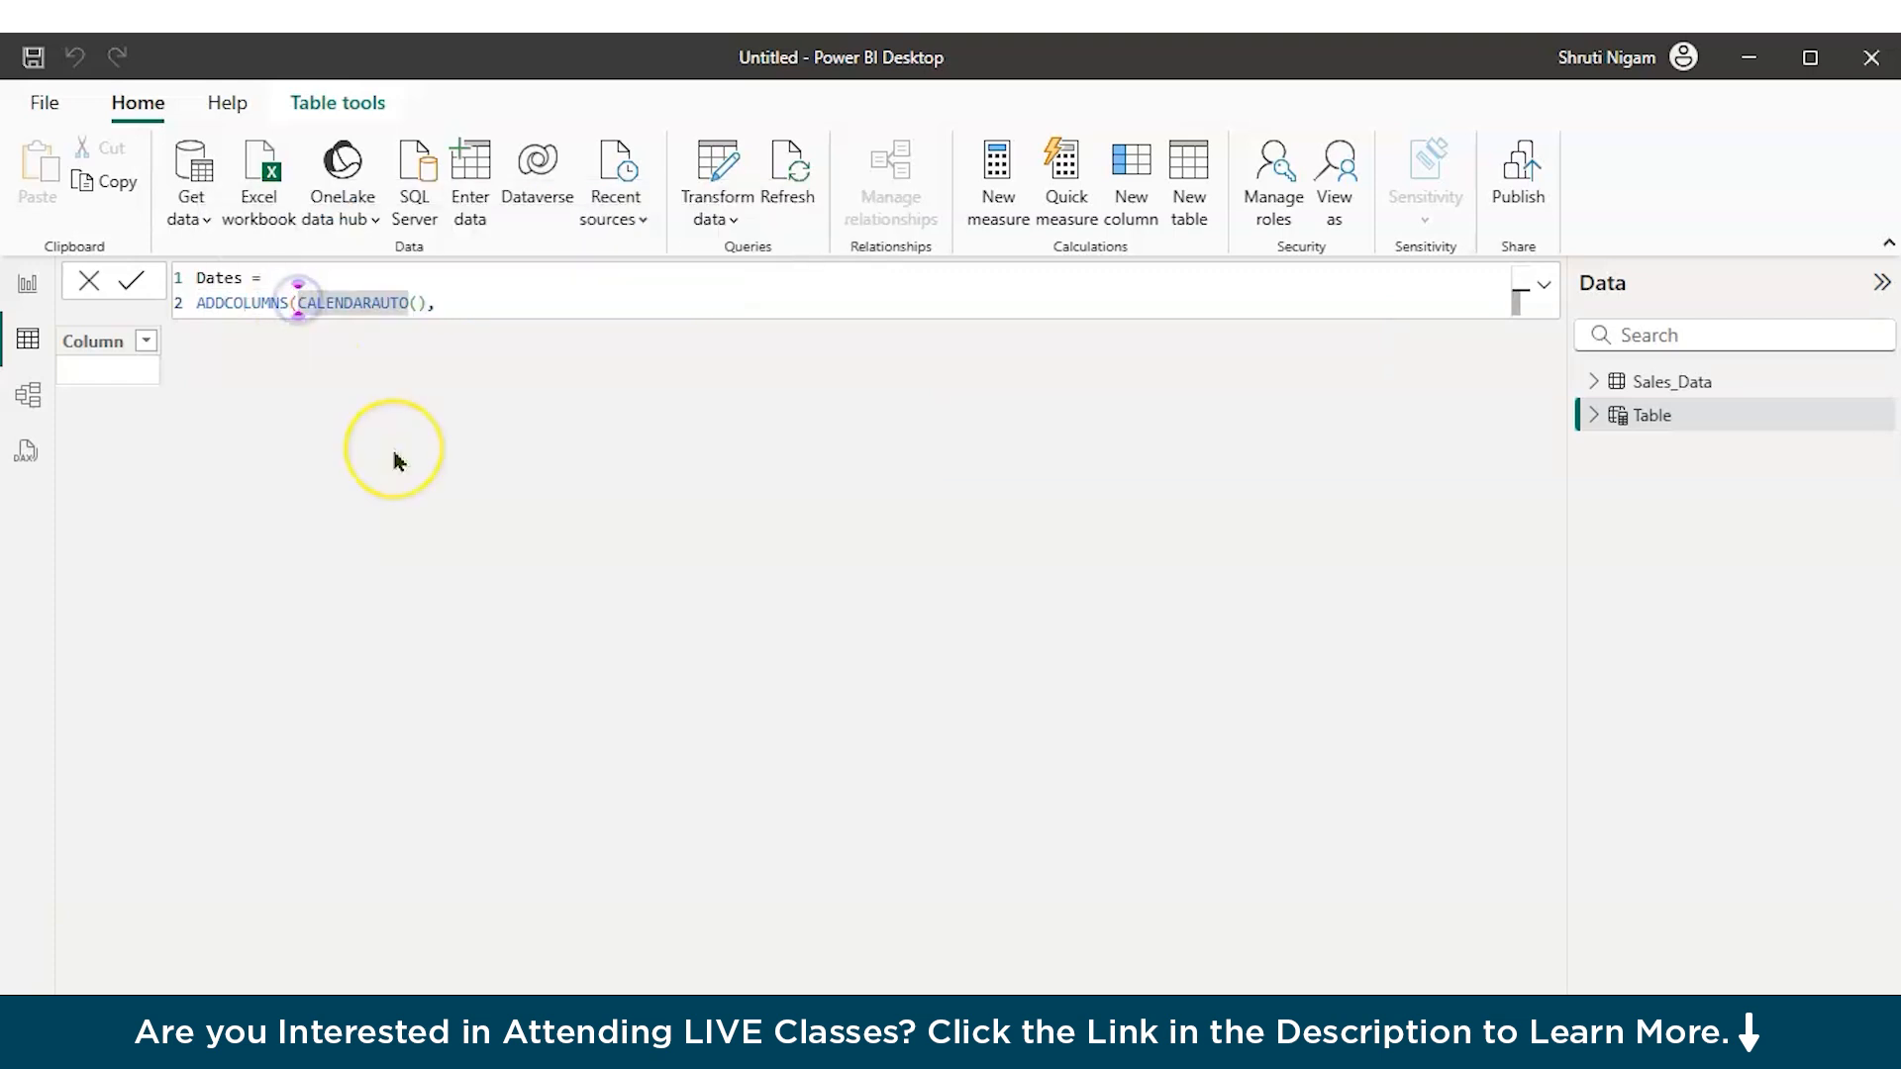
key("shift+Return")
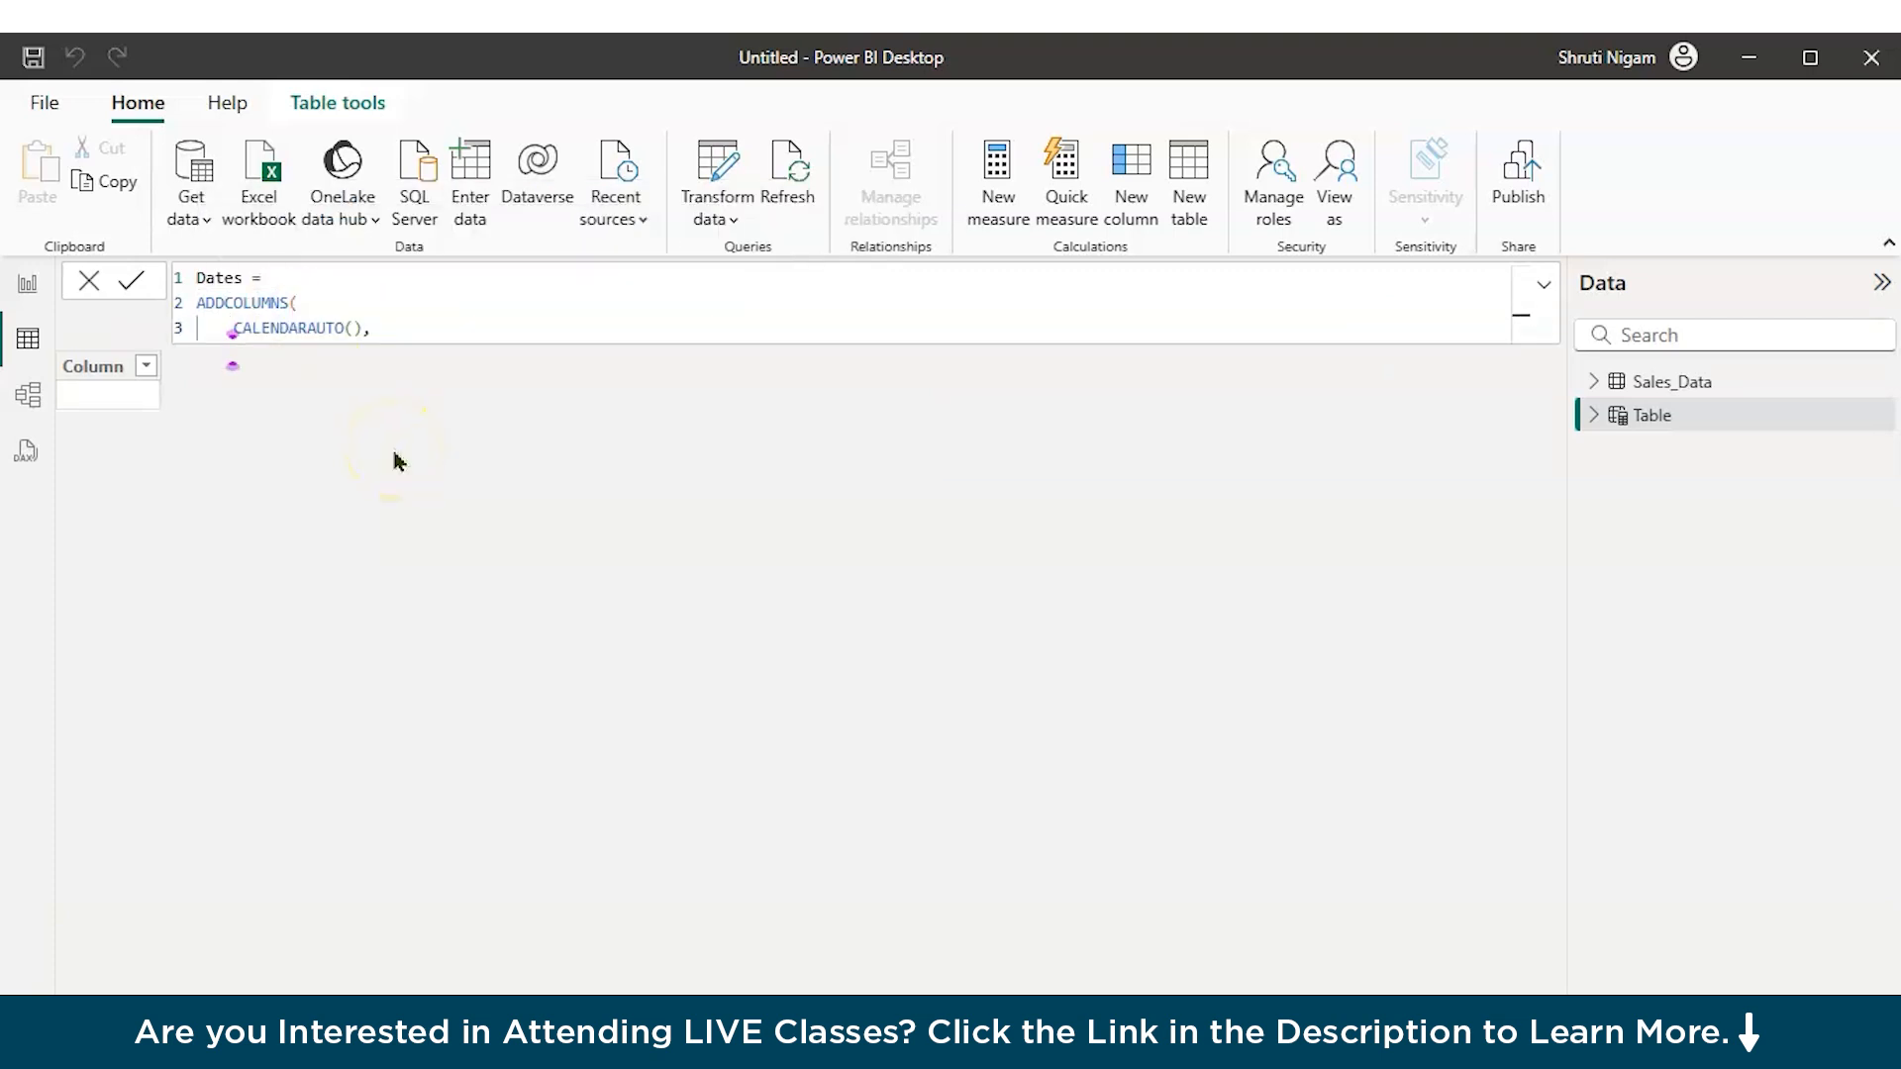
left_click(417, 323)
key("shift+Return")
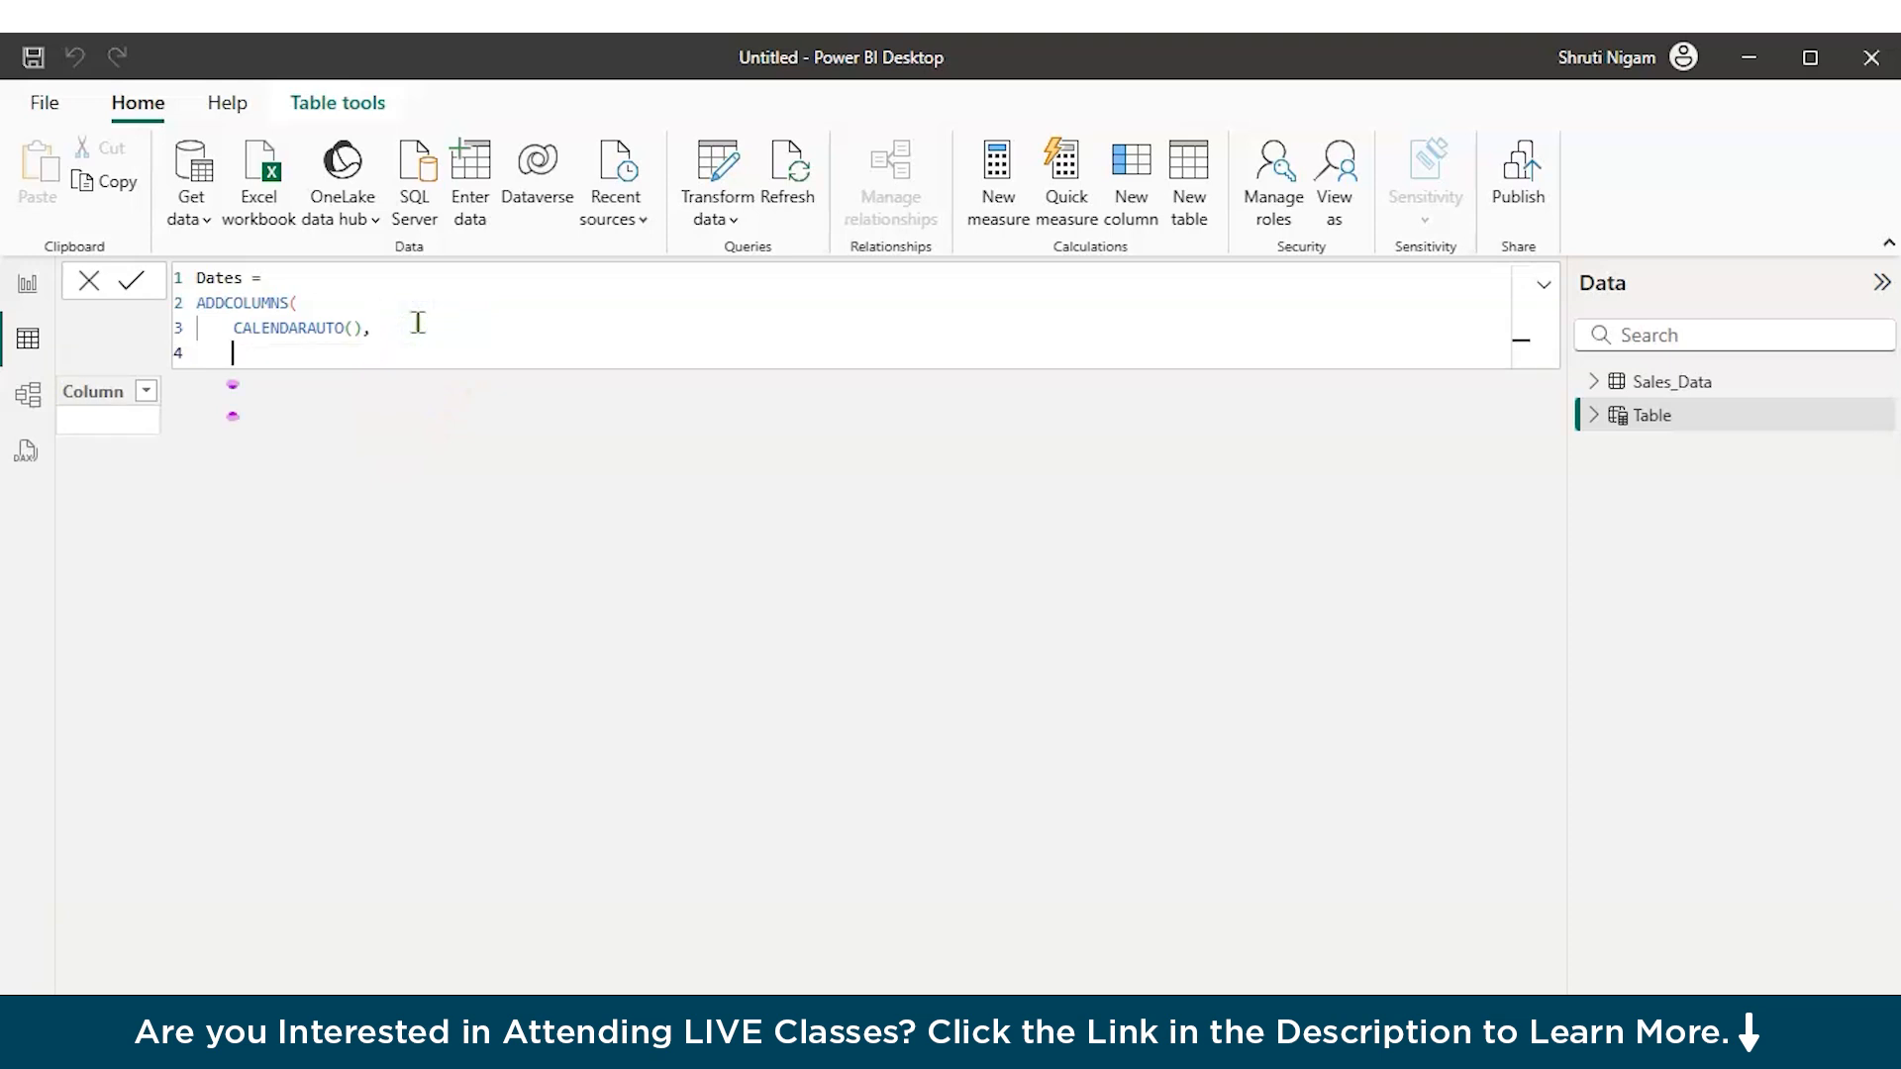
key("BackSpace")
key("BackSpace")
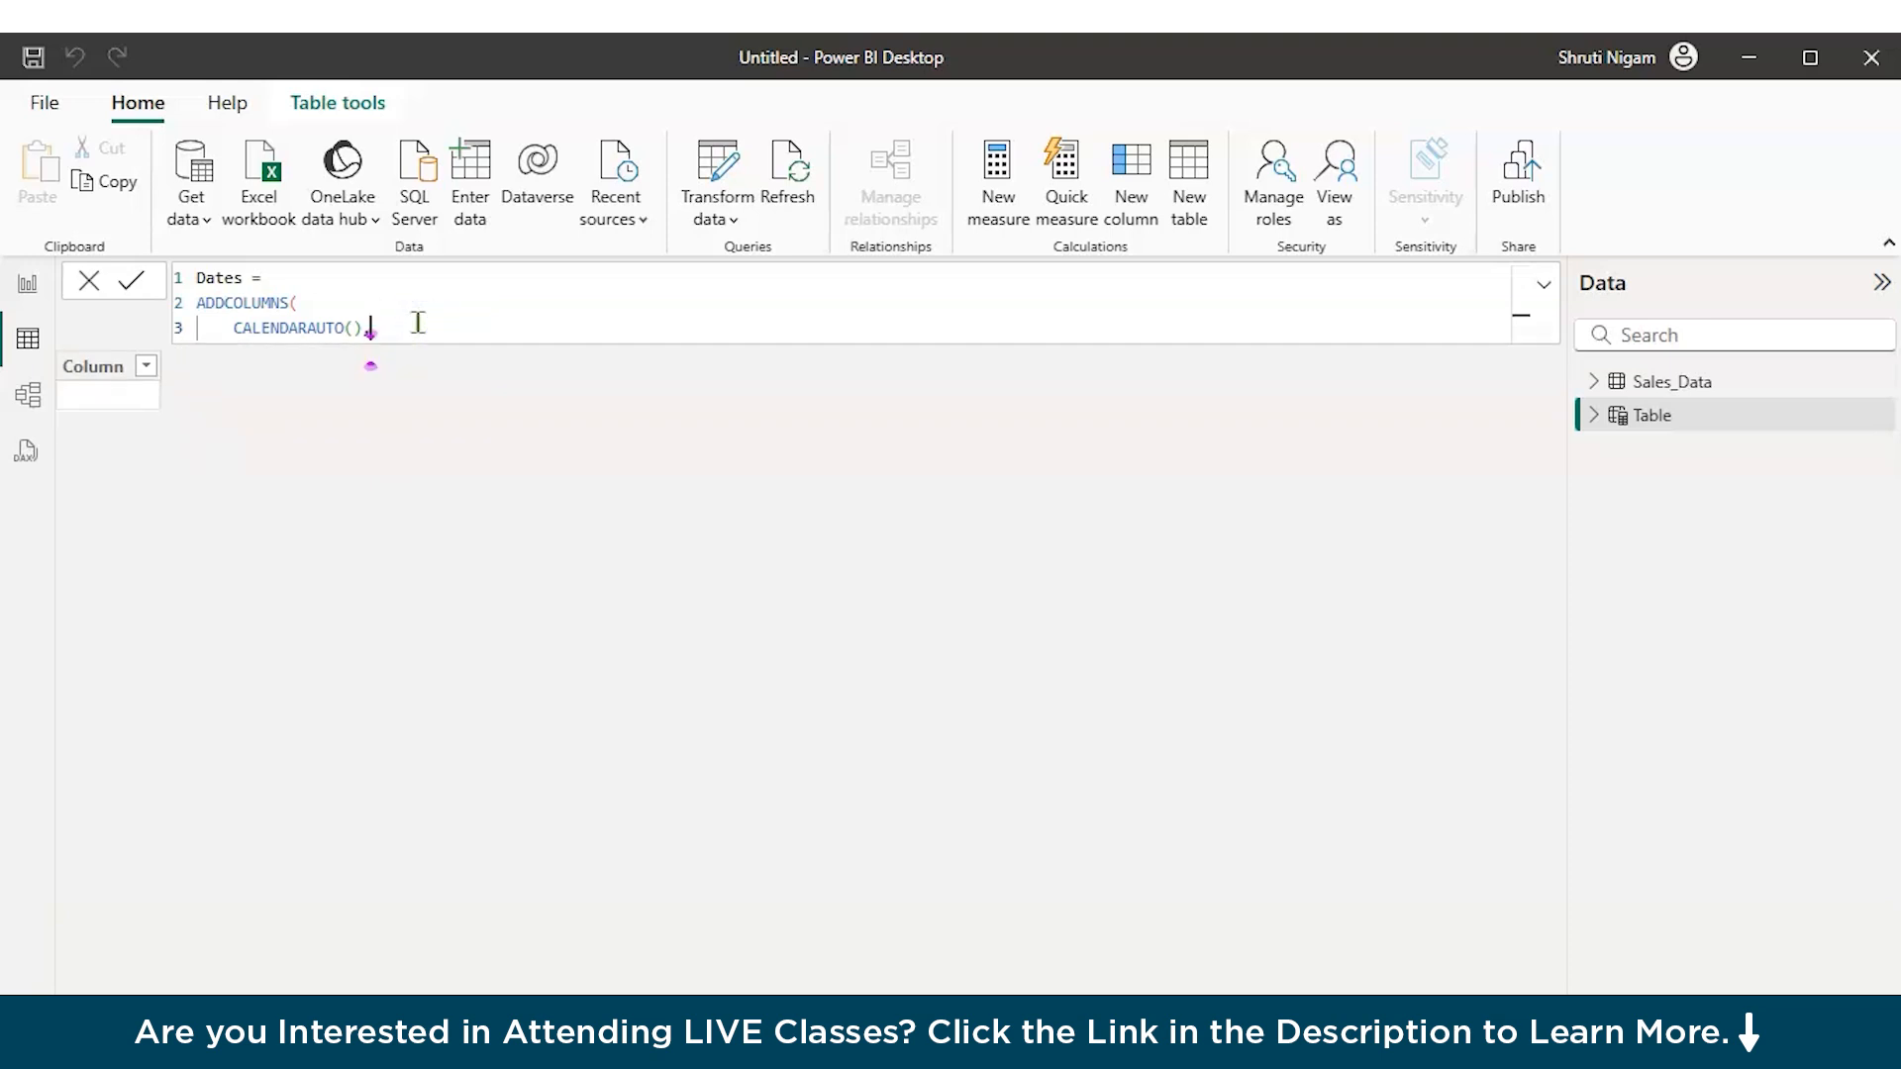
Step: Add a "Year" column to the ADDCOLUMNS expression on a new line, defined as YEAR([Date]) and followed by a comma
key("shift+Return")
type("\"Ye")
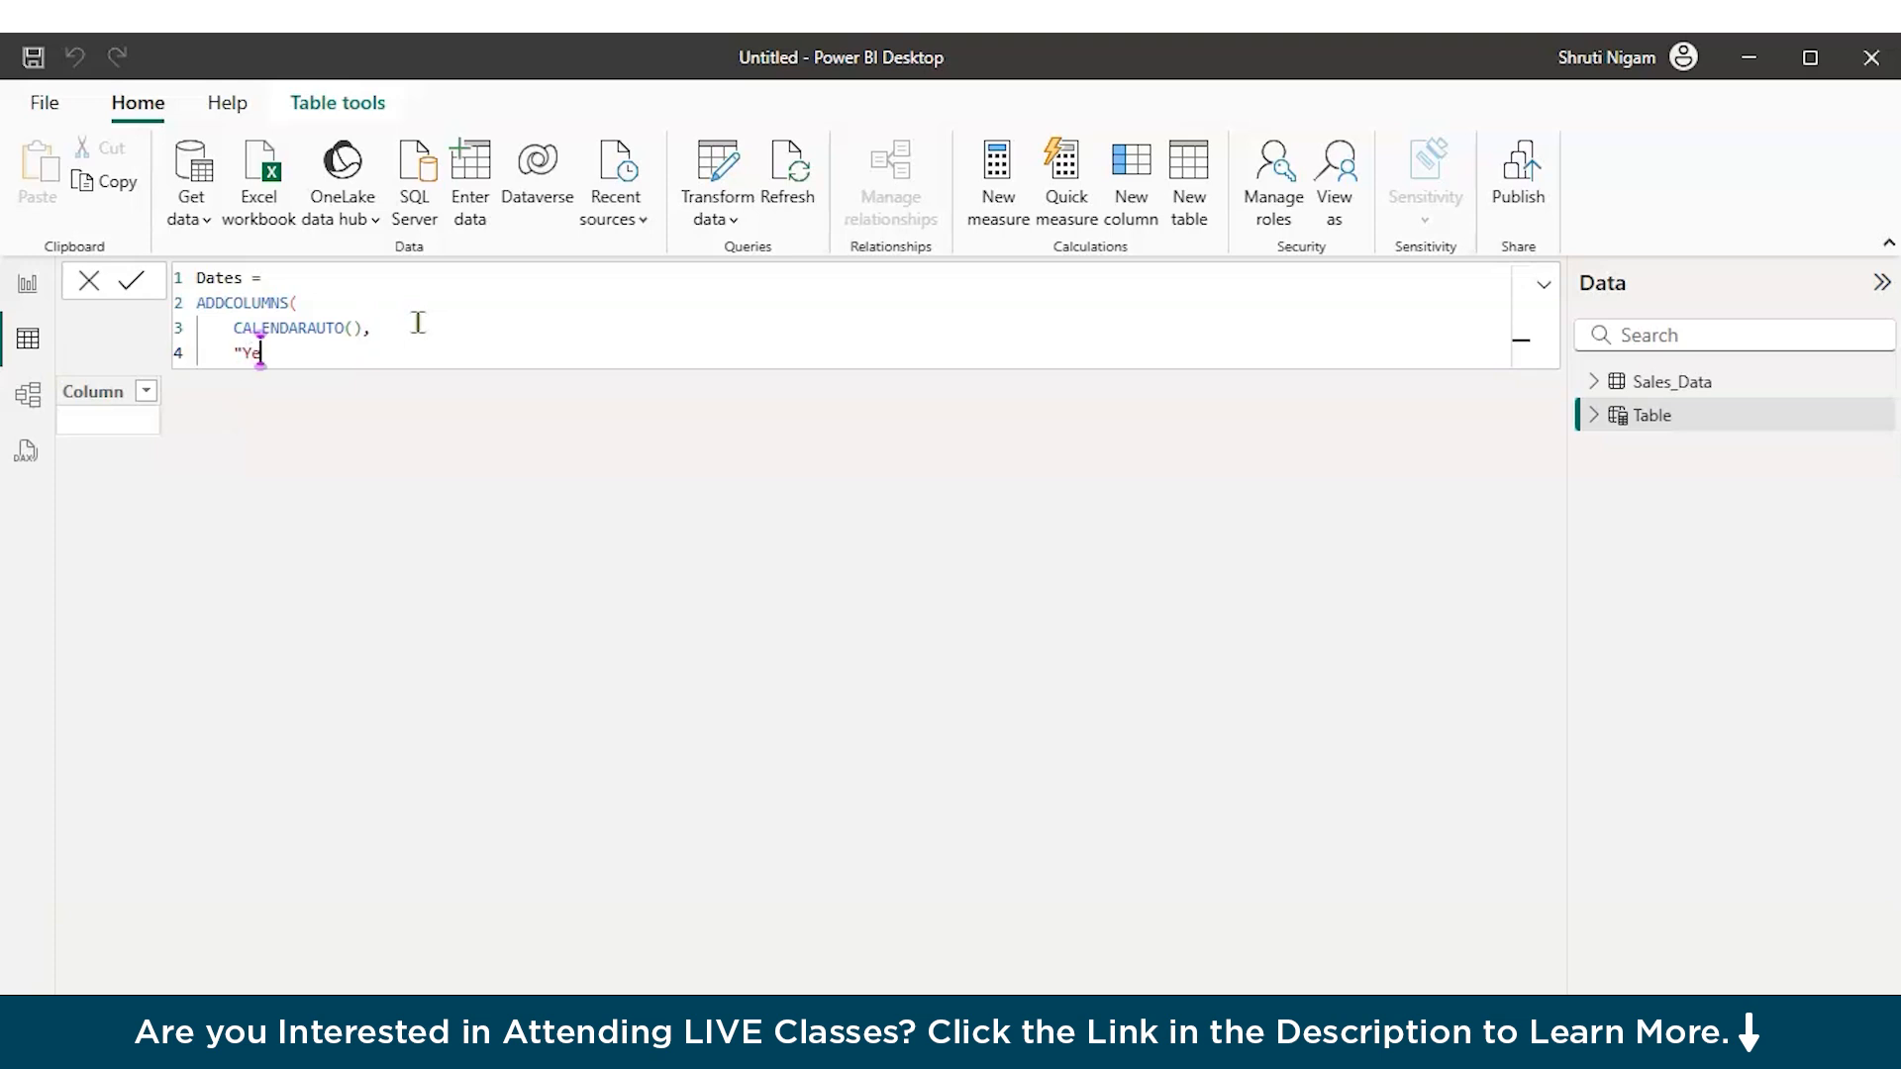
type("ar\",")
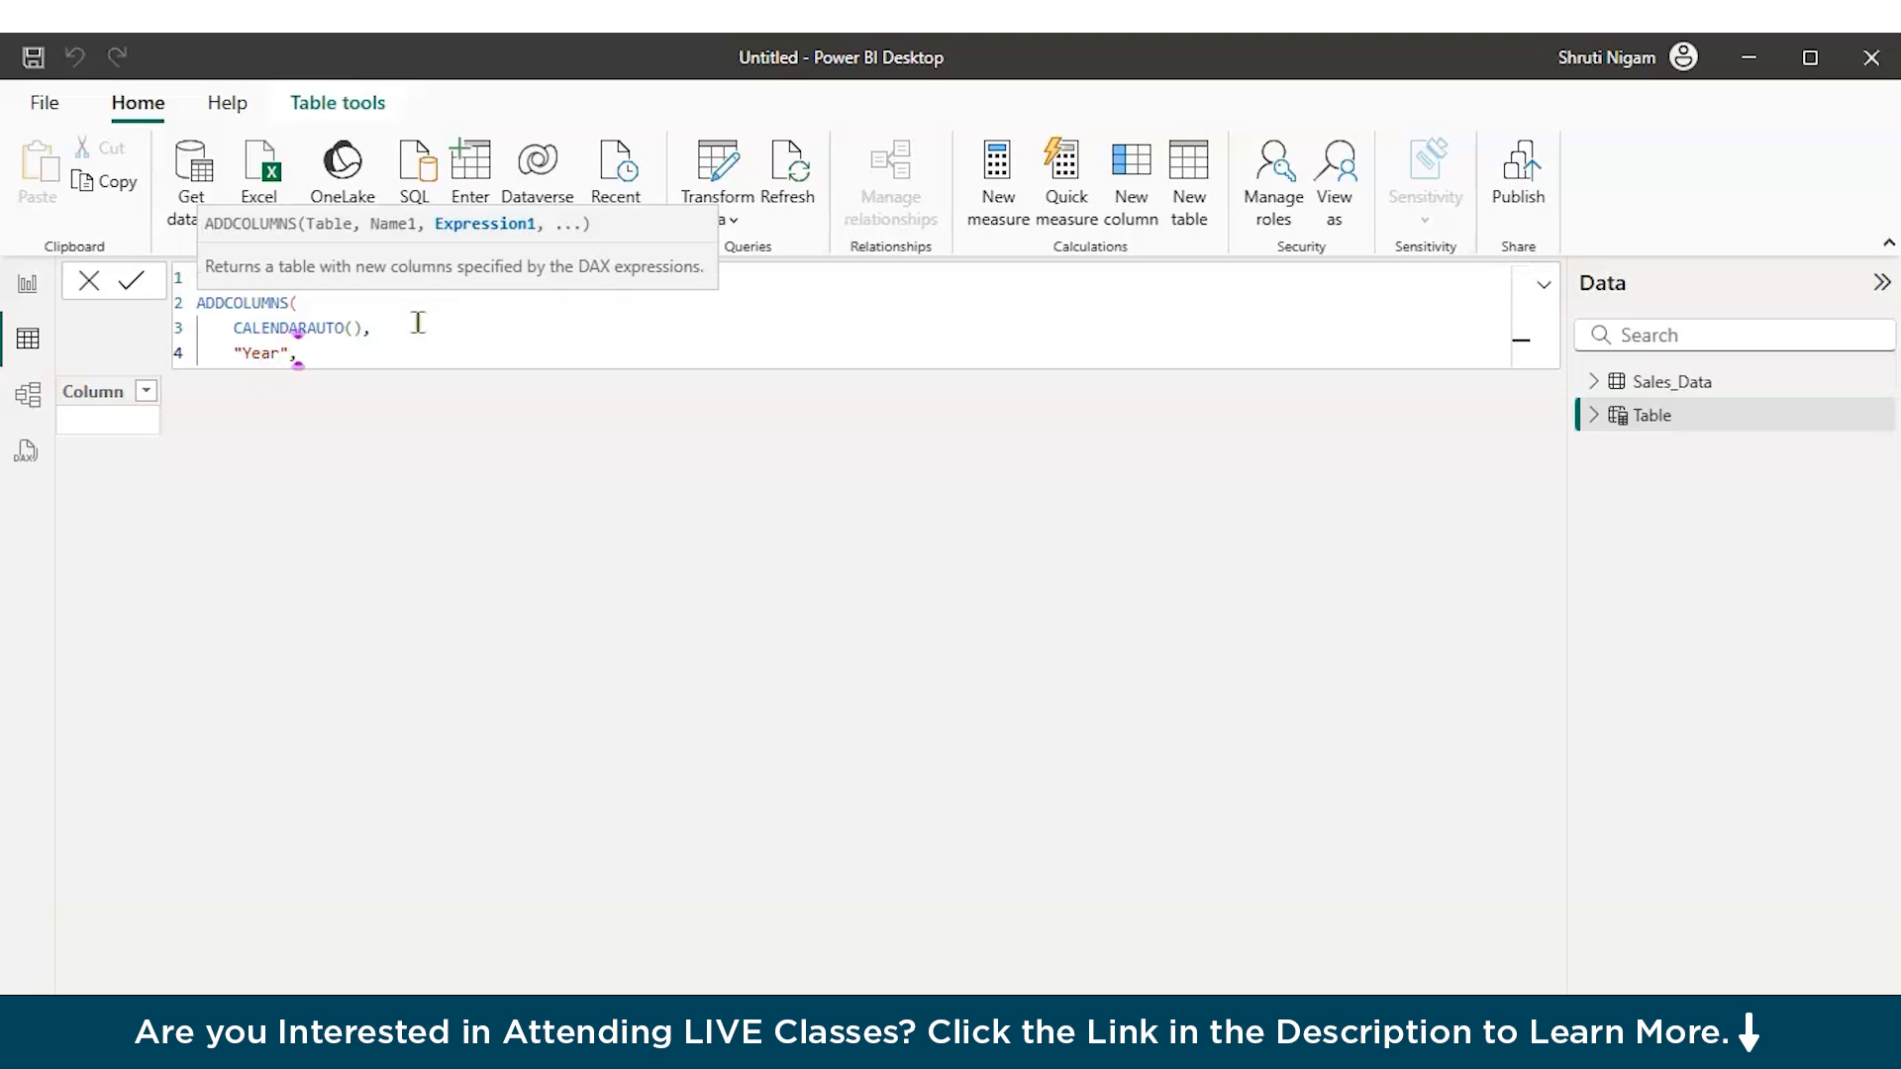
type("YEAR(")
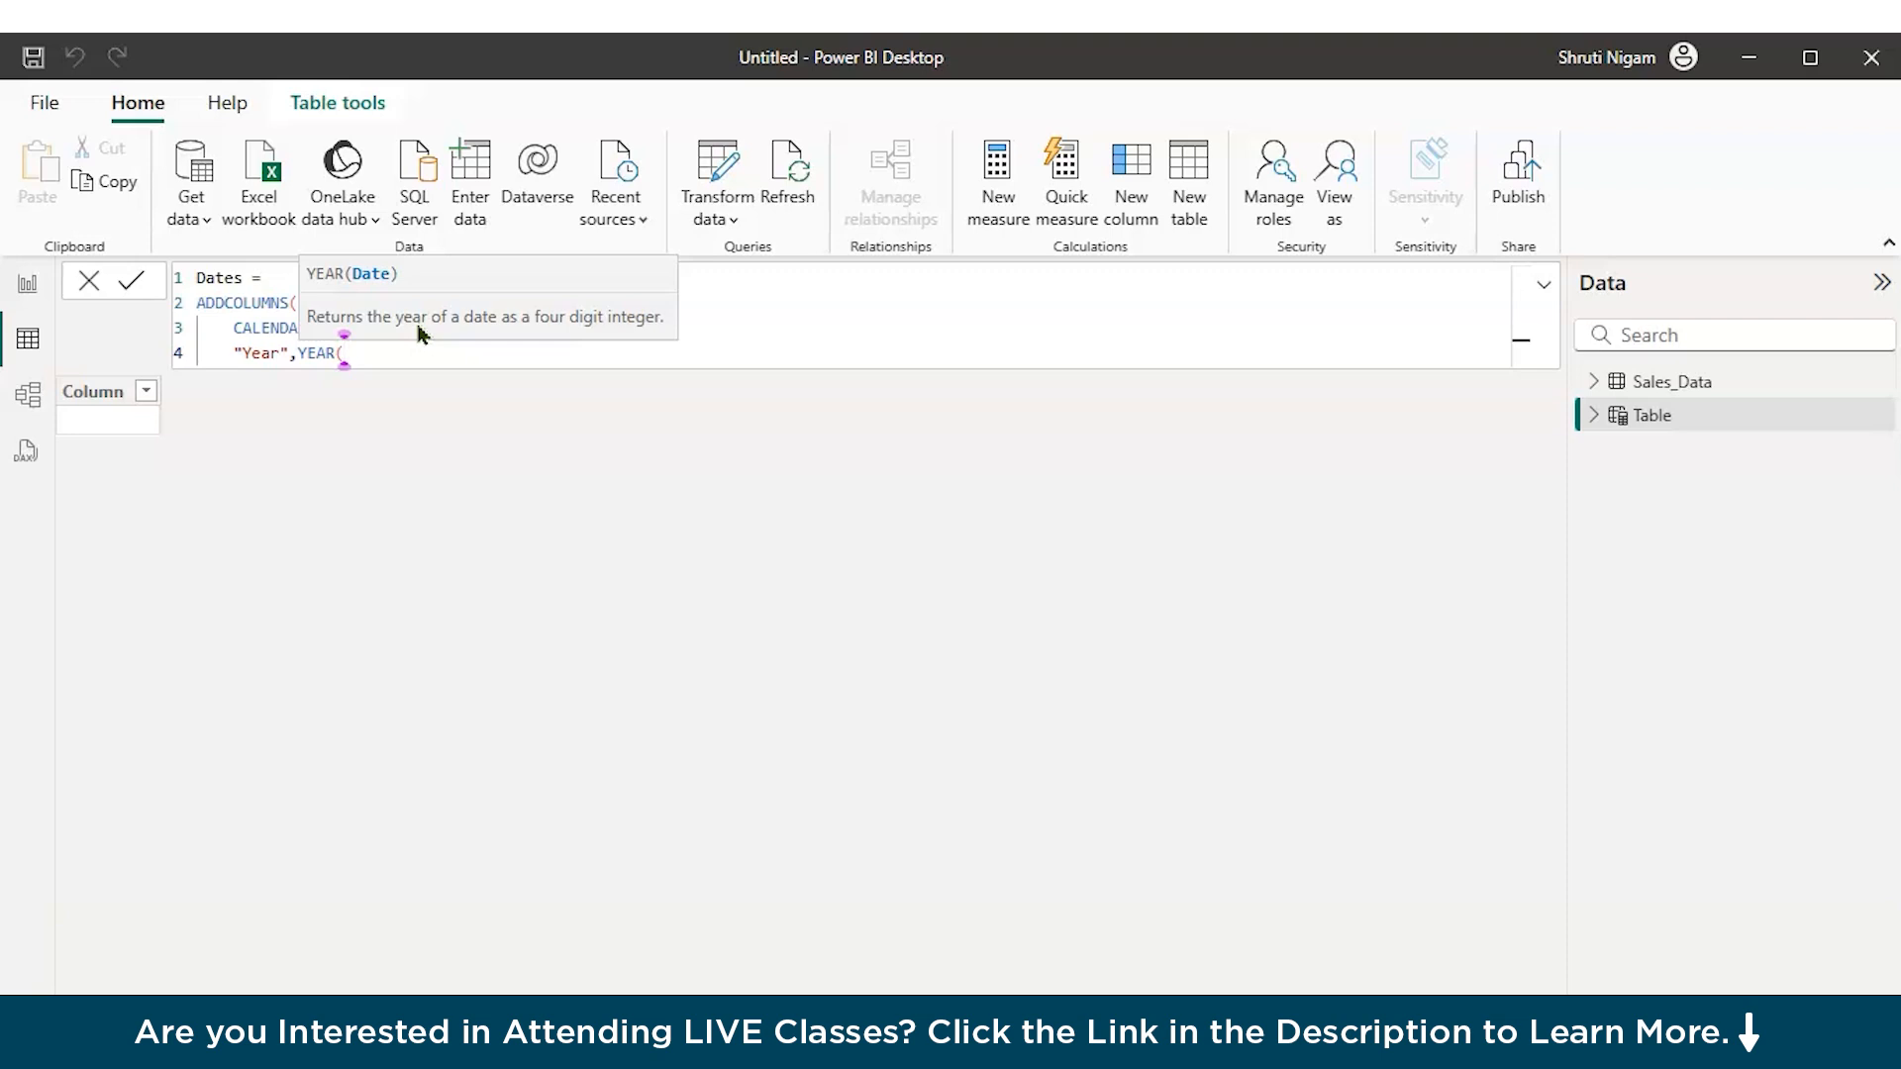
type("DA")
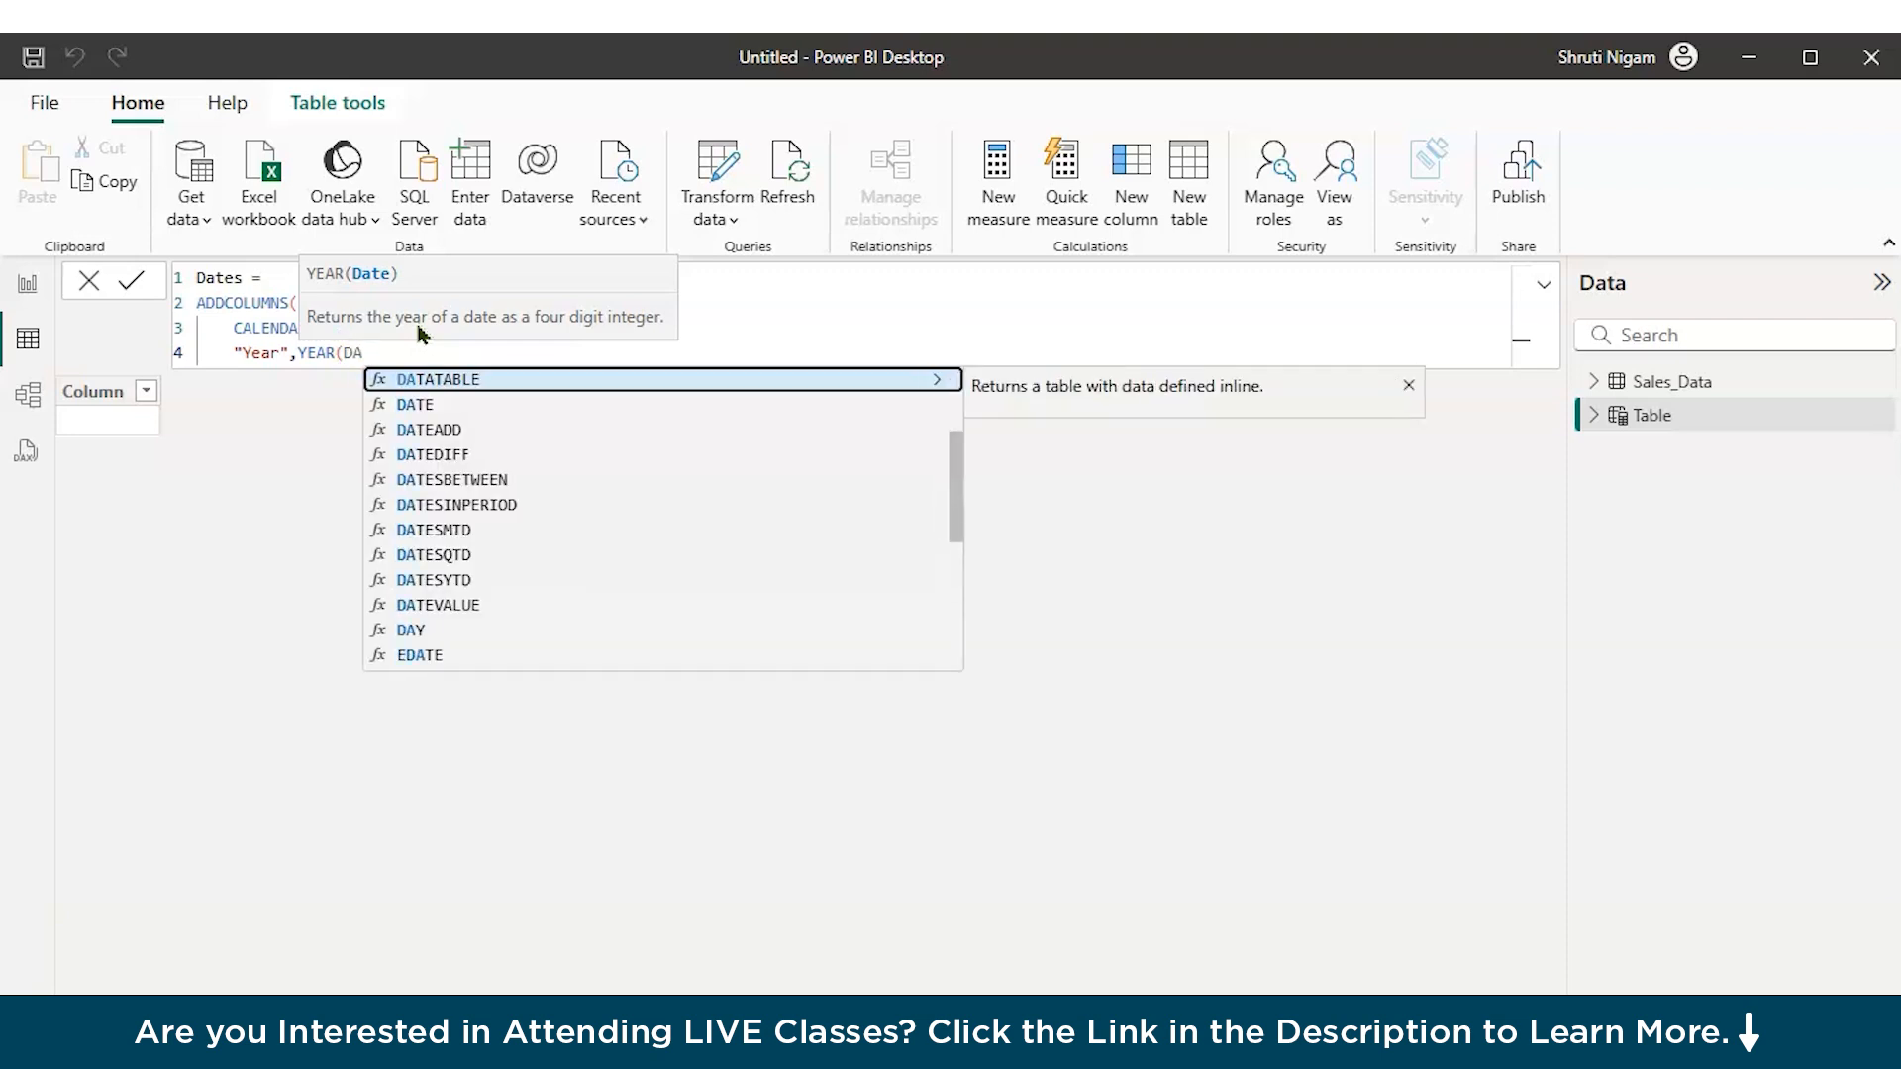
type("TE")
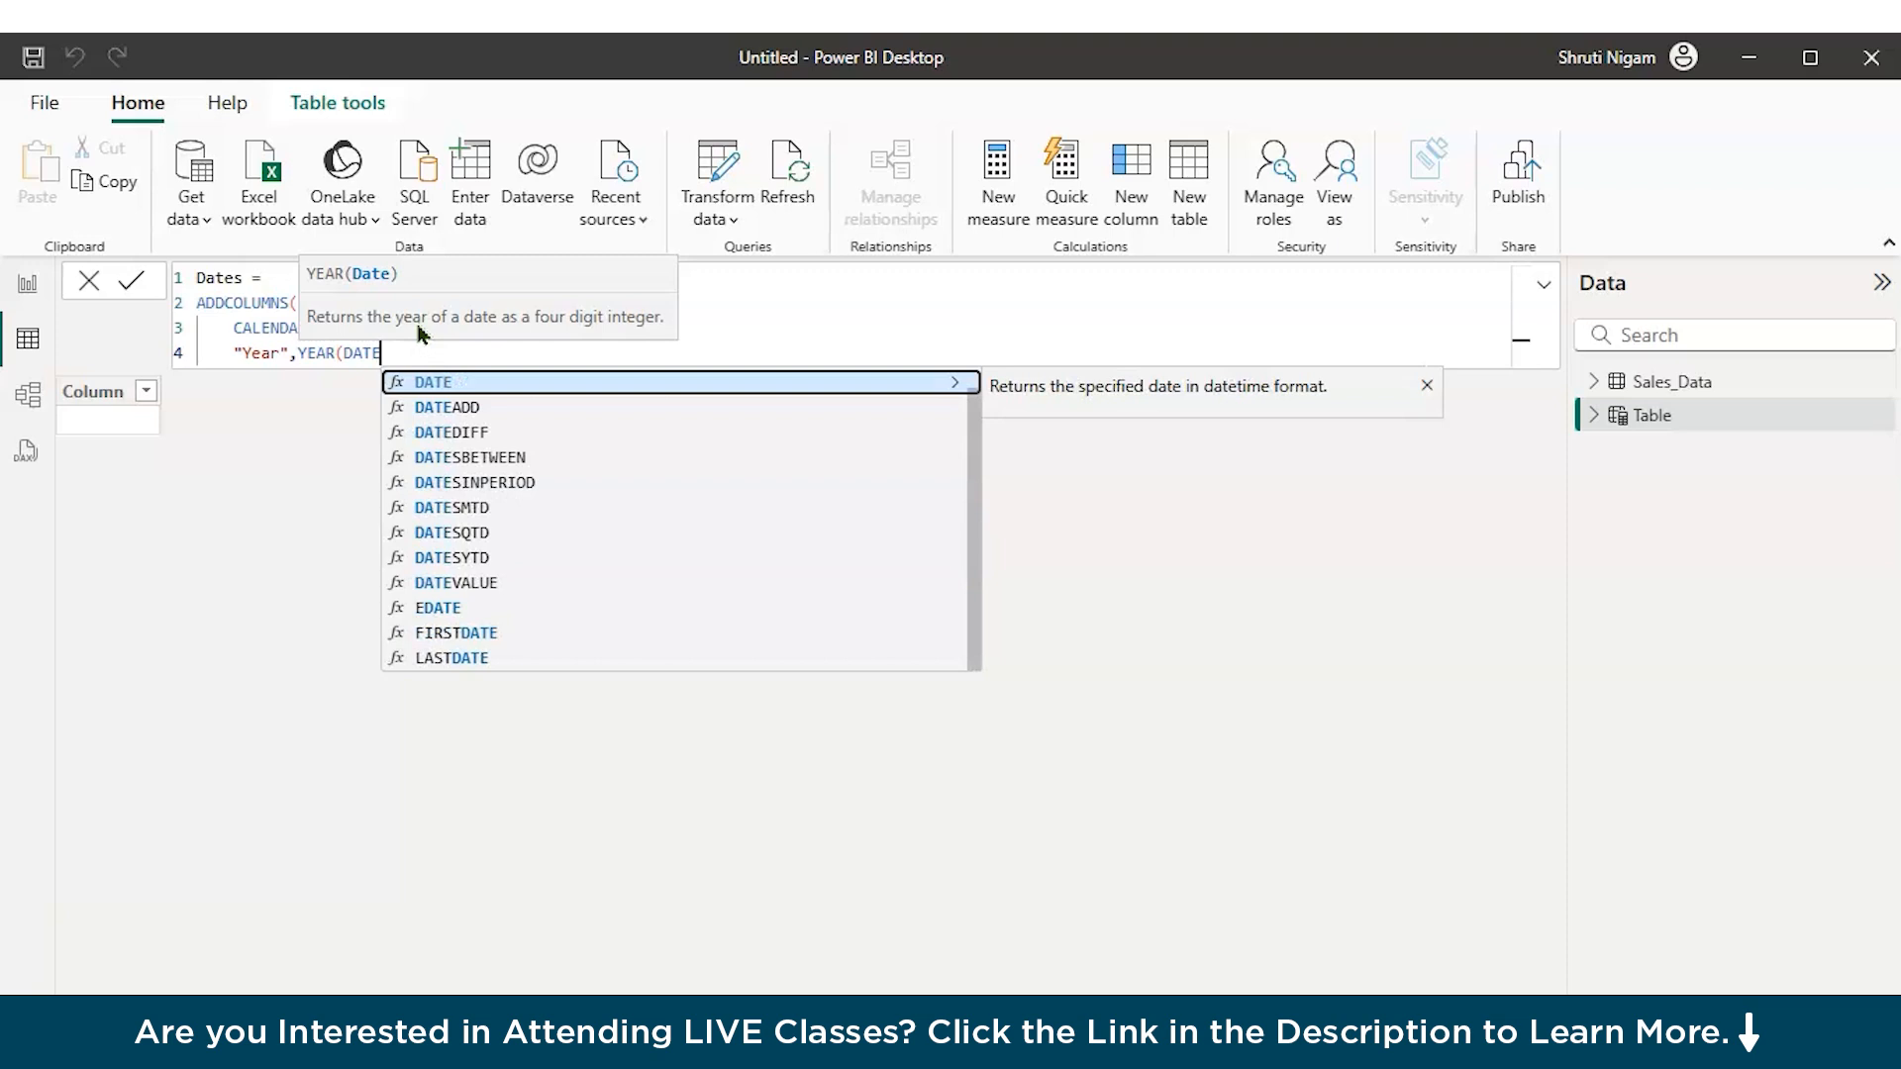
type("S")
key("Escape")
key("BackSpace")
type("]")
key("Left")
key("Left")
key("Left")
key("Left")
key("Left")
type("[")
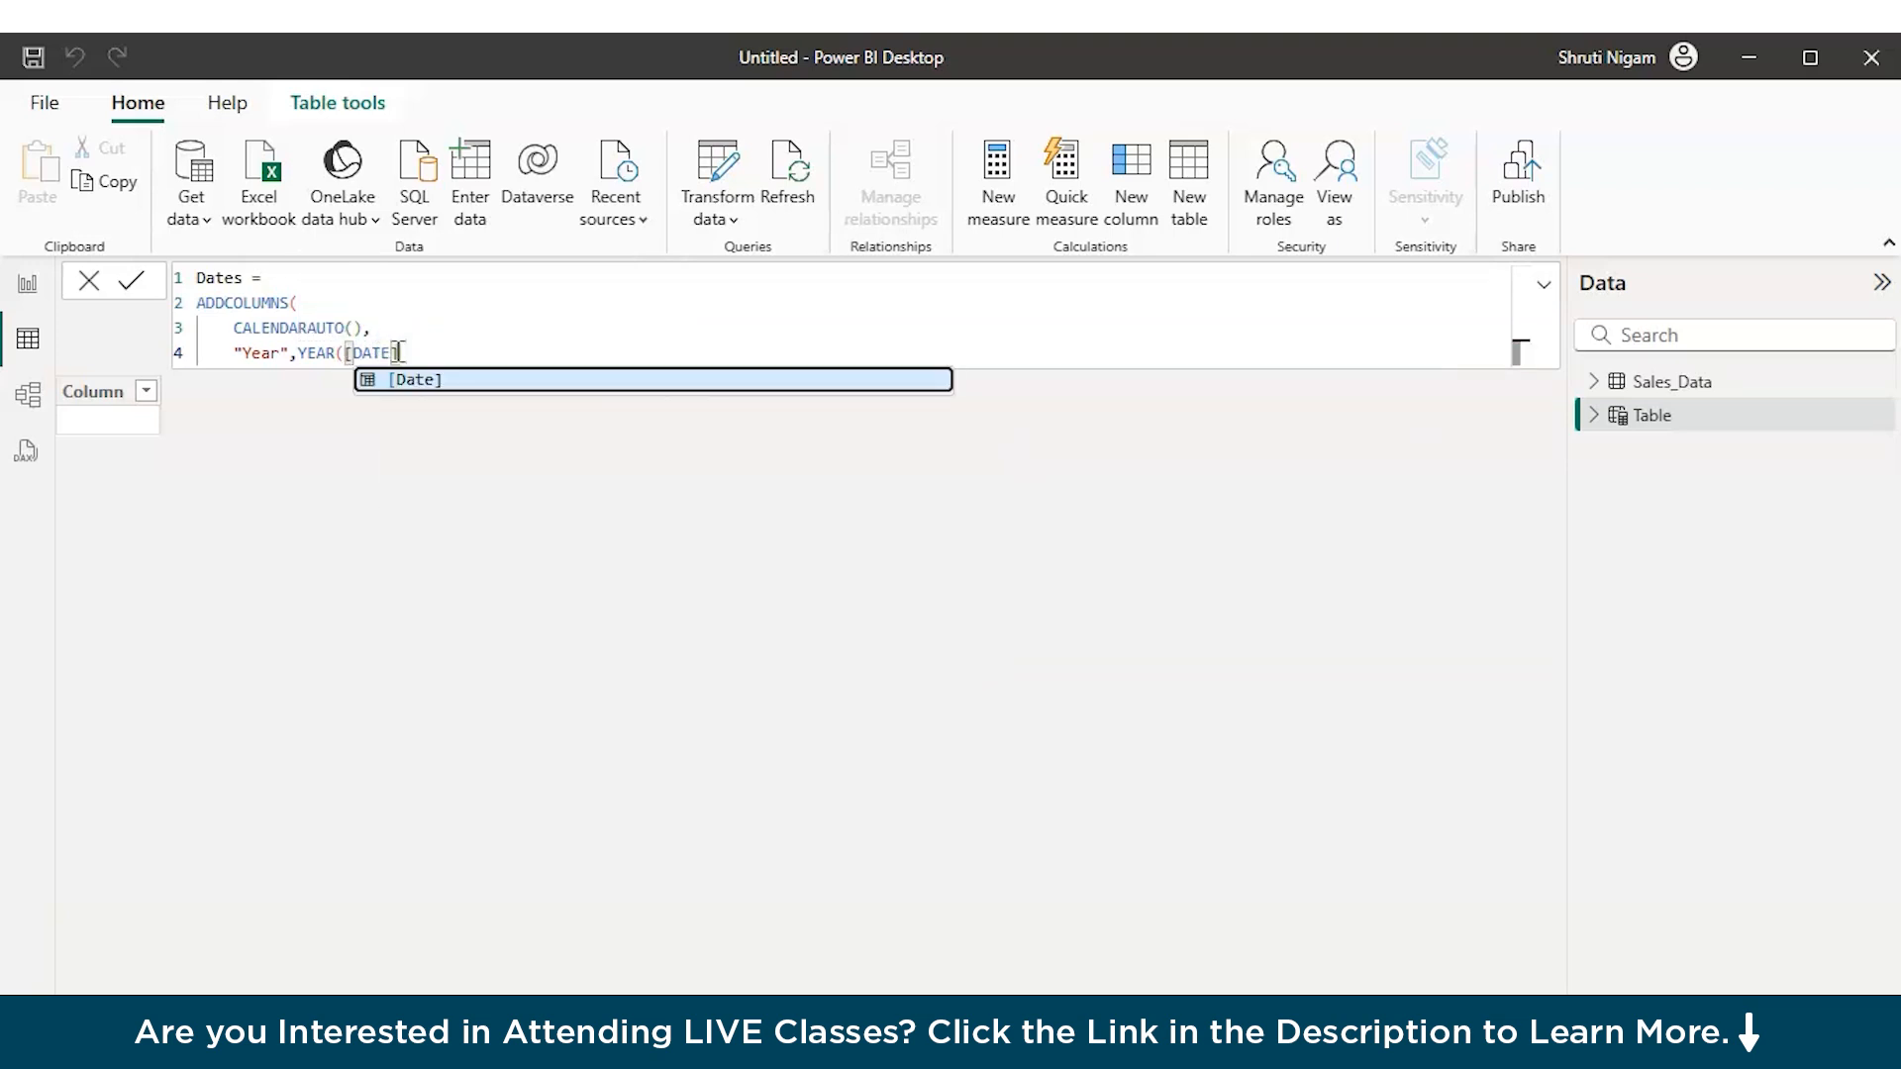
key("Tab")
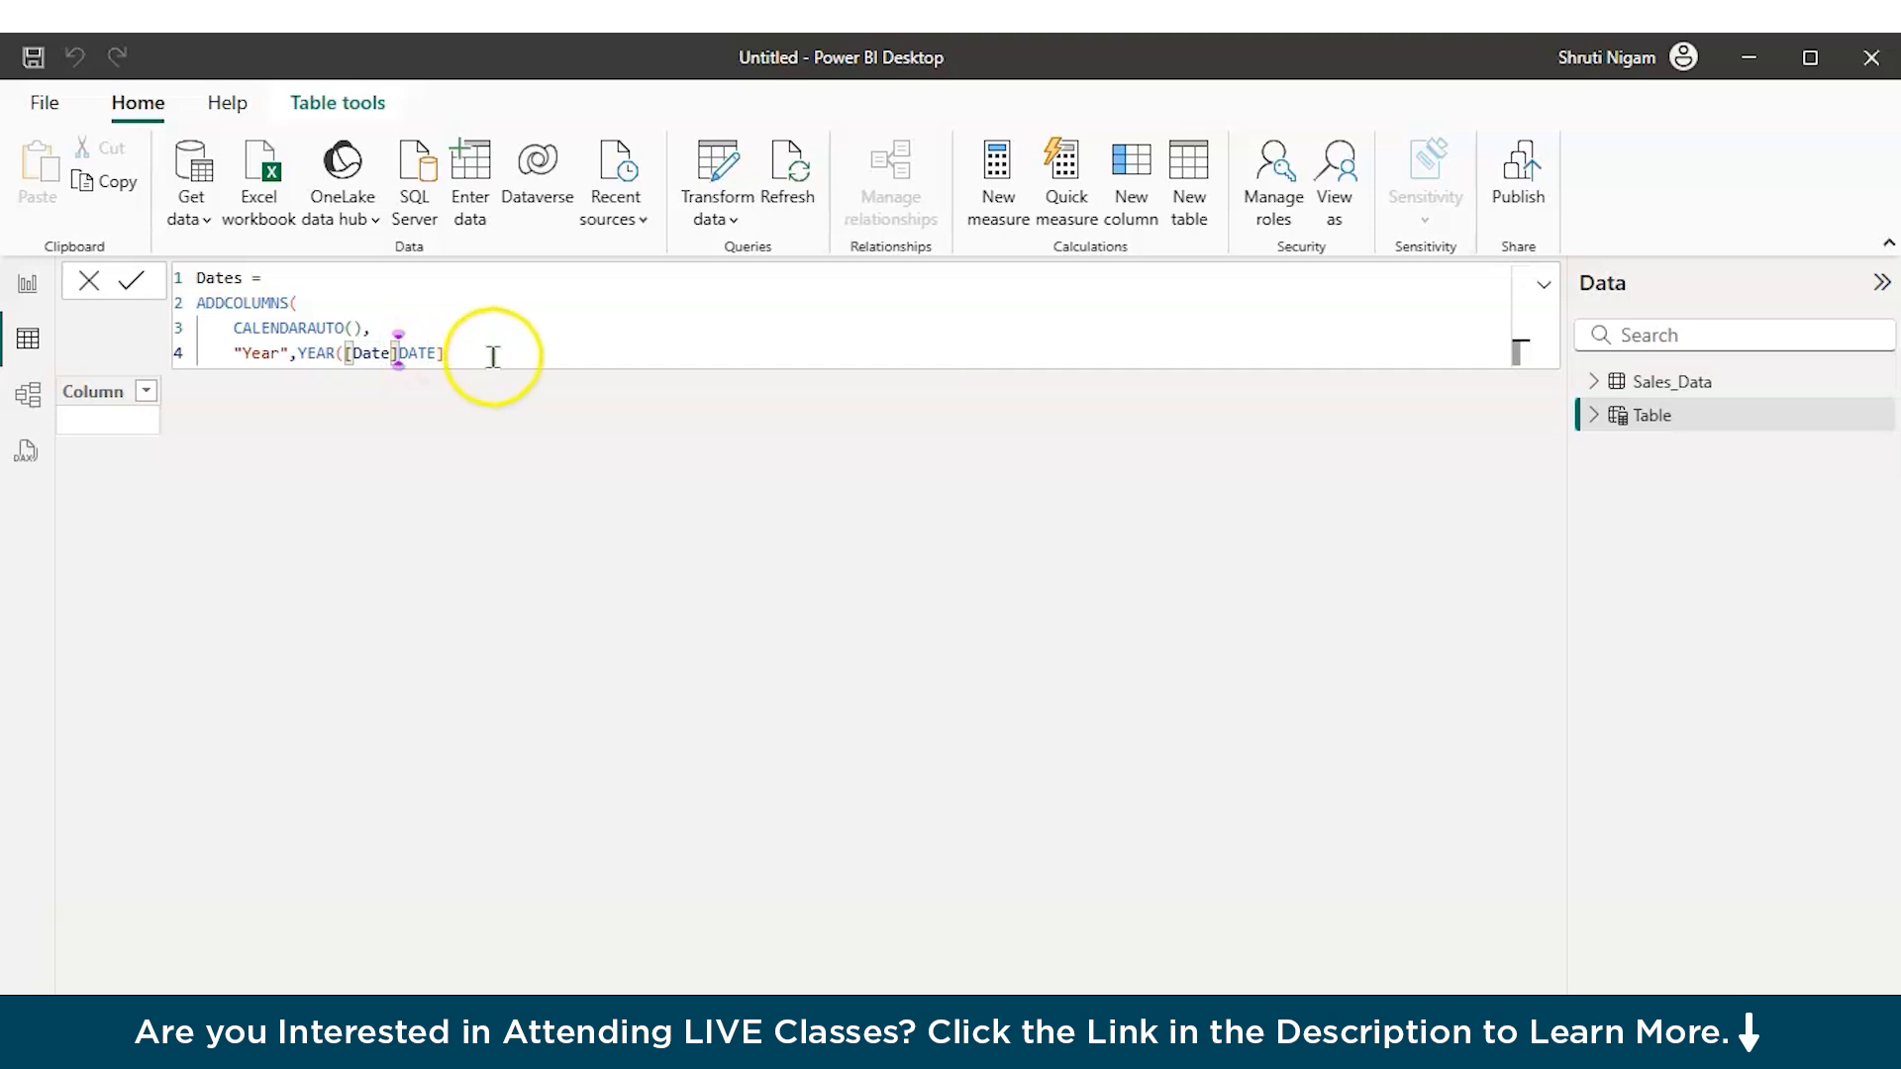
key("Delete")
key("Delete")
key("Delete")
key("Delete")
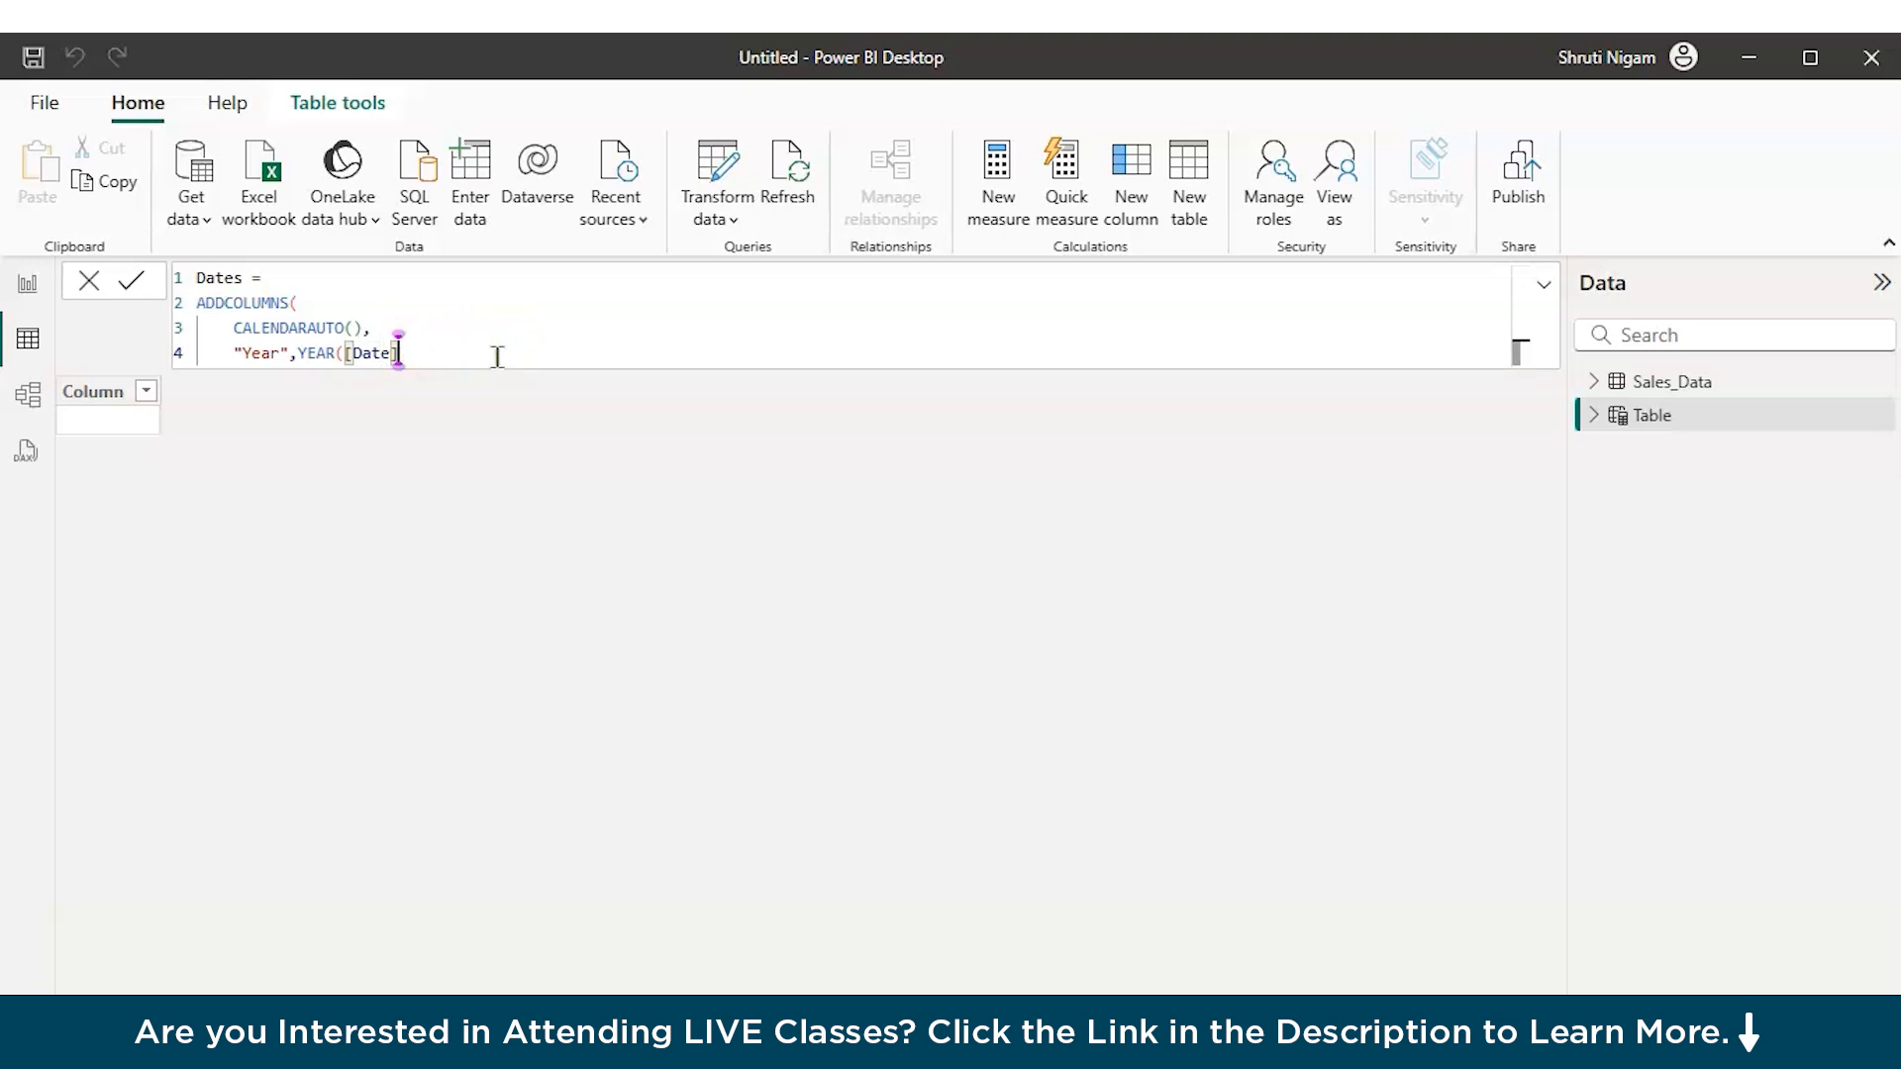
type("),")
Step: Add a "MOnth#" column on the next line, defined as MONTH([Date]) and followed by a comma
key("Return")
type("\"MOnth#")
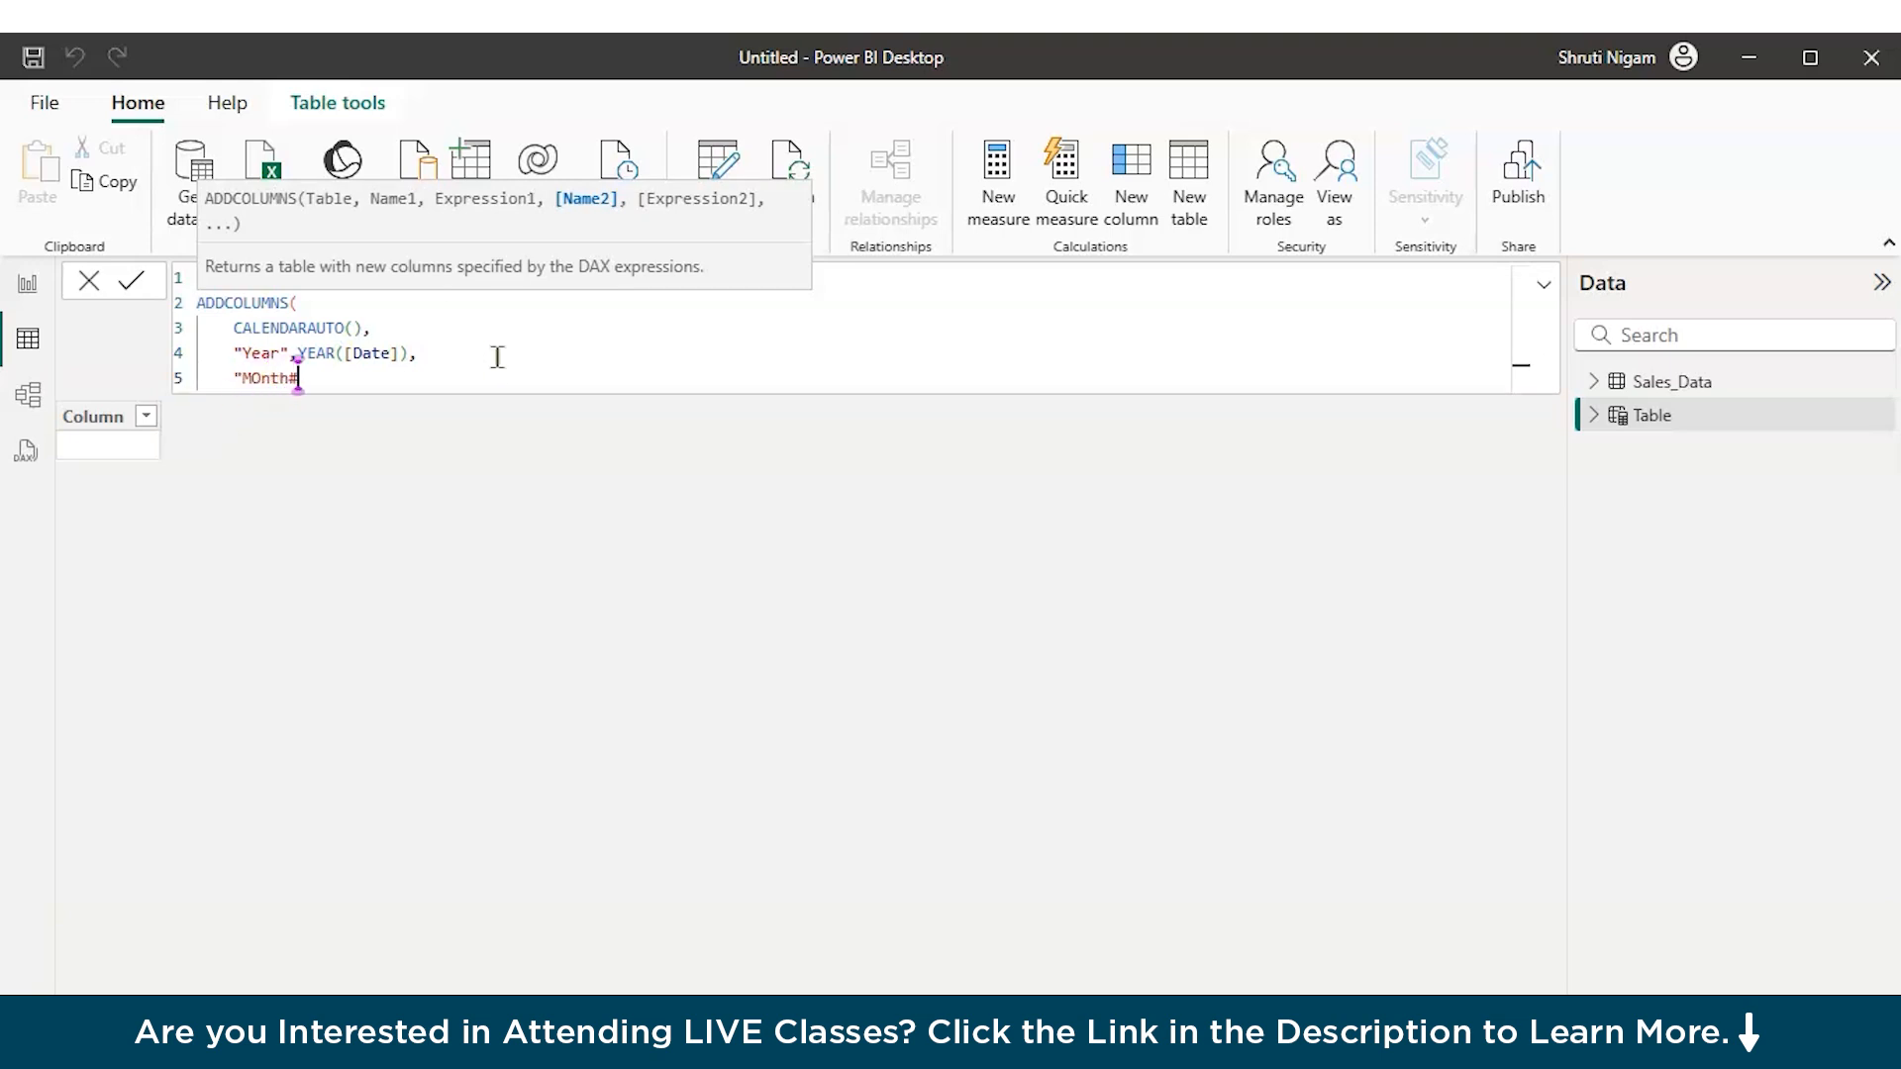
type("\",mon")
key("Tab")
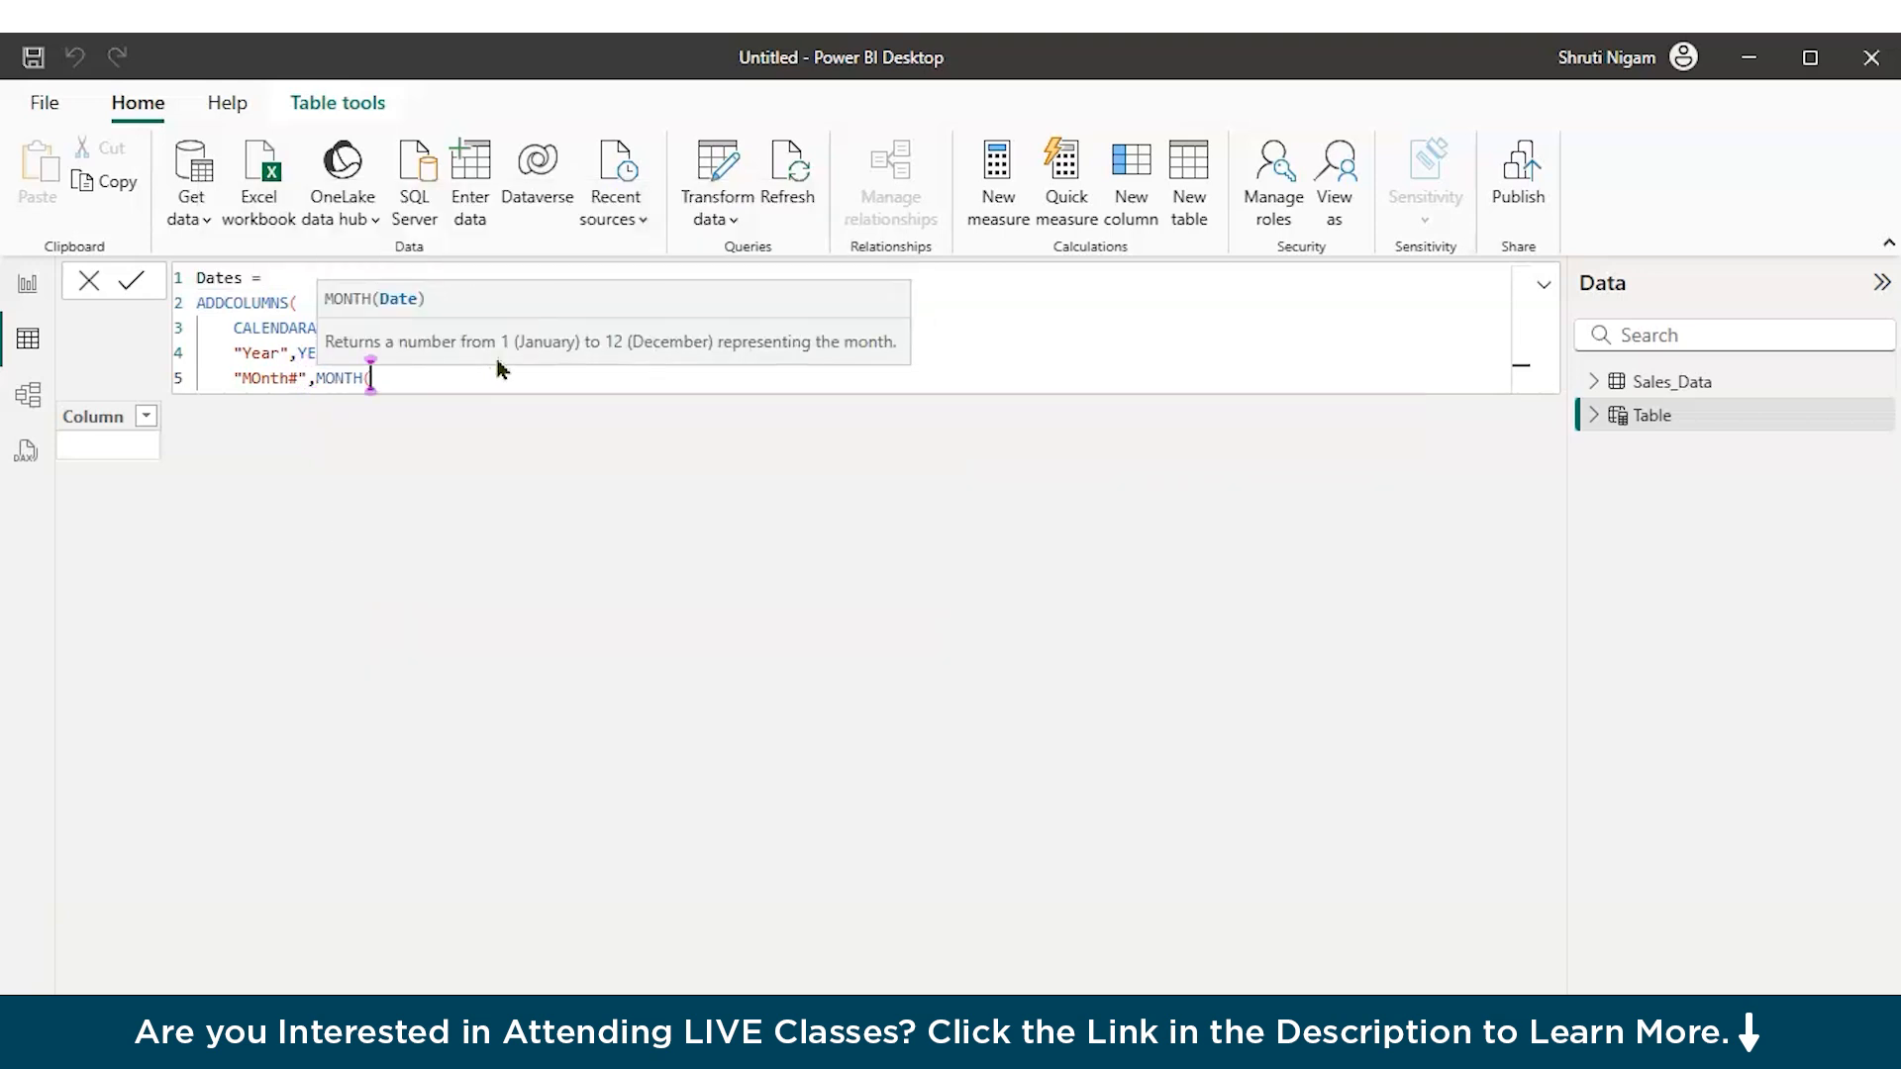
type("[DA")
key("Tab")
type("),")
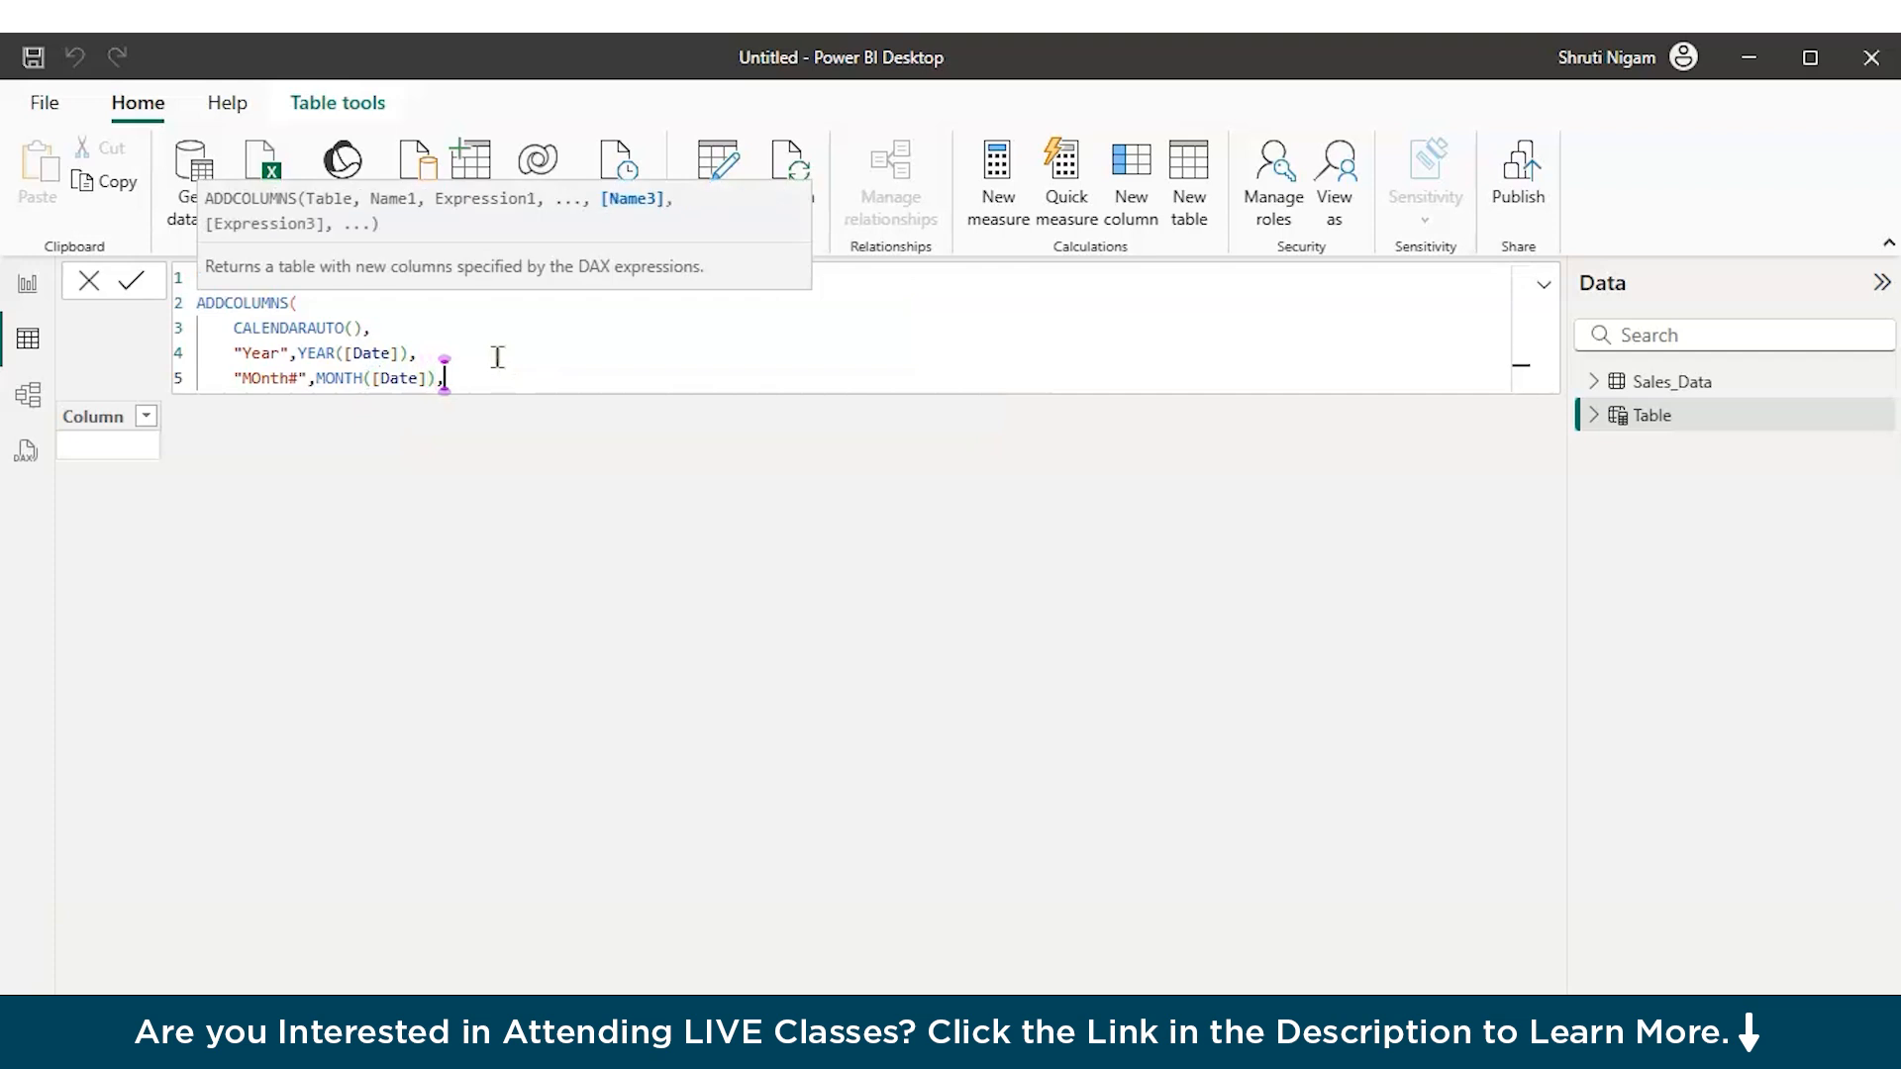
Step: Add a "QTR" column on the next line, defined as QUARTER([Date]) and followed by a comma
key("Return")
type("\"")
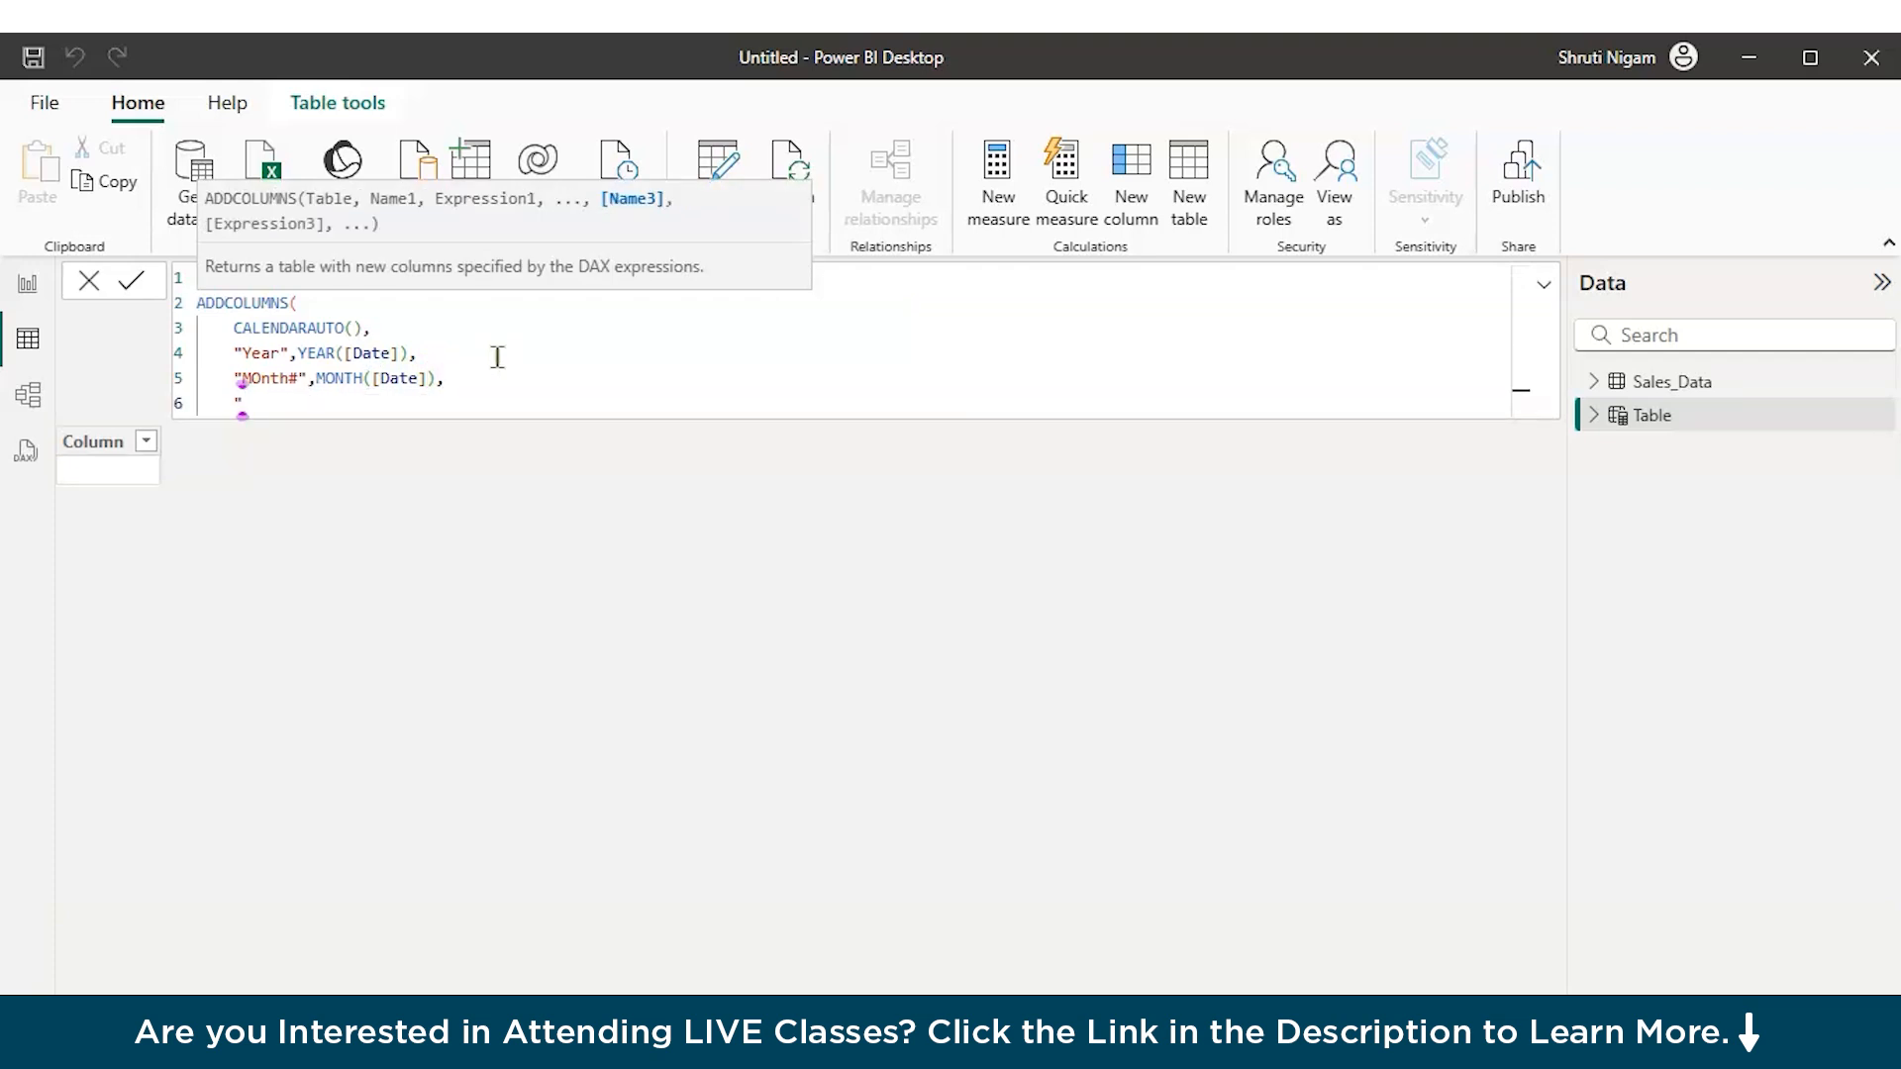
type("QTR\",")
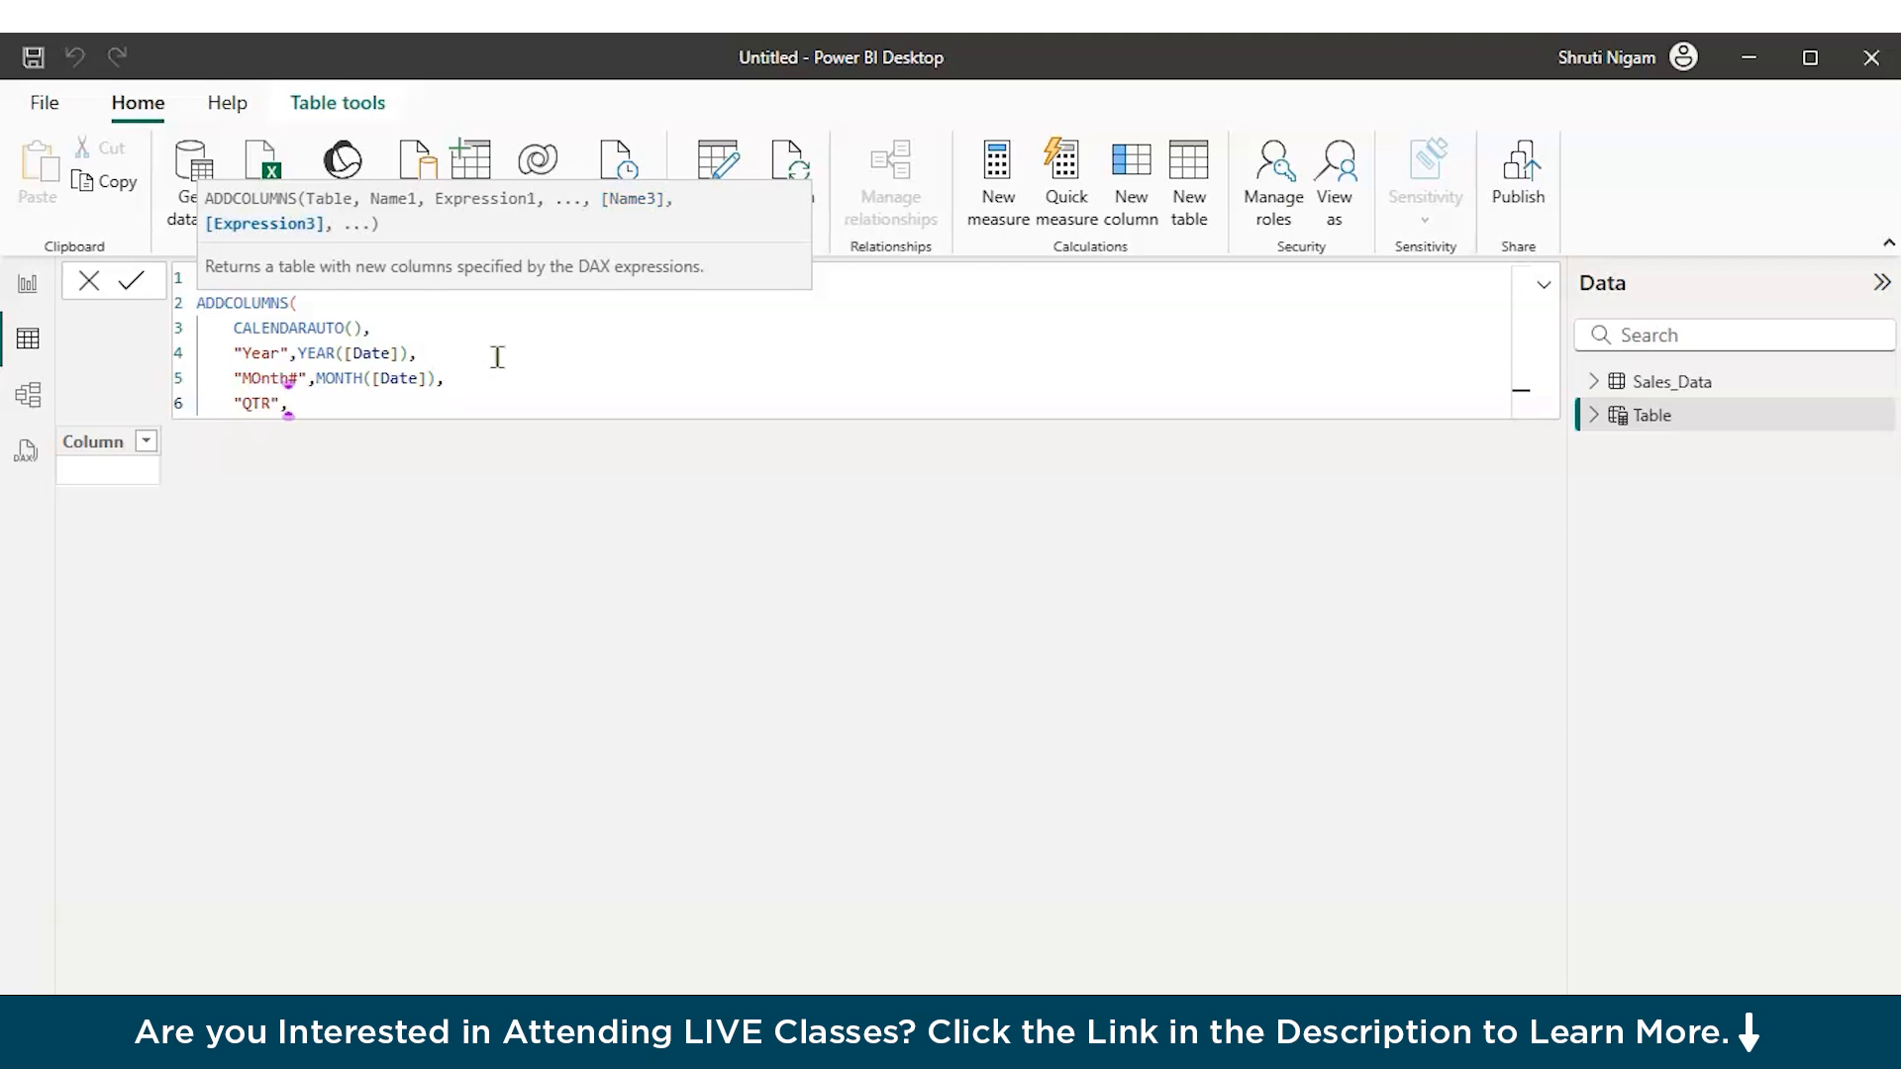
type("qu")
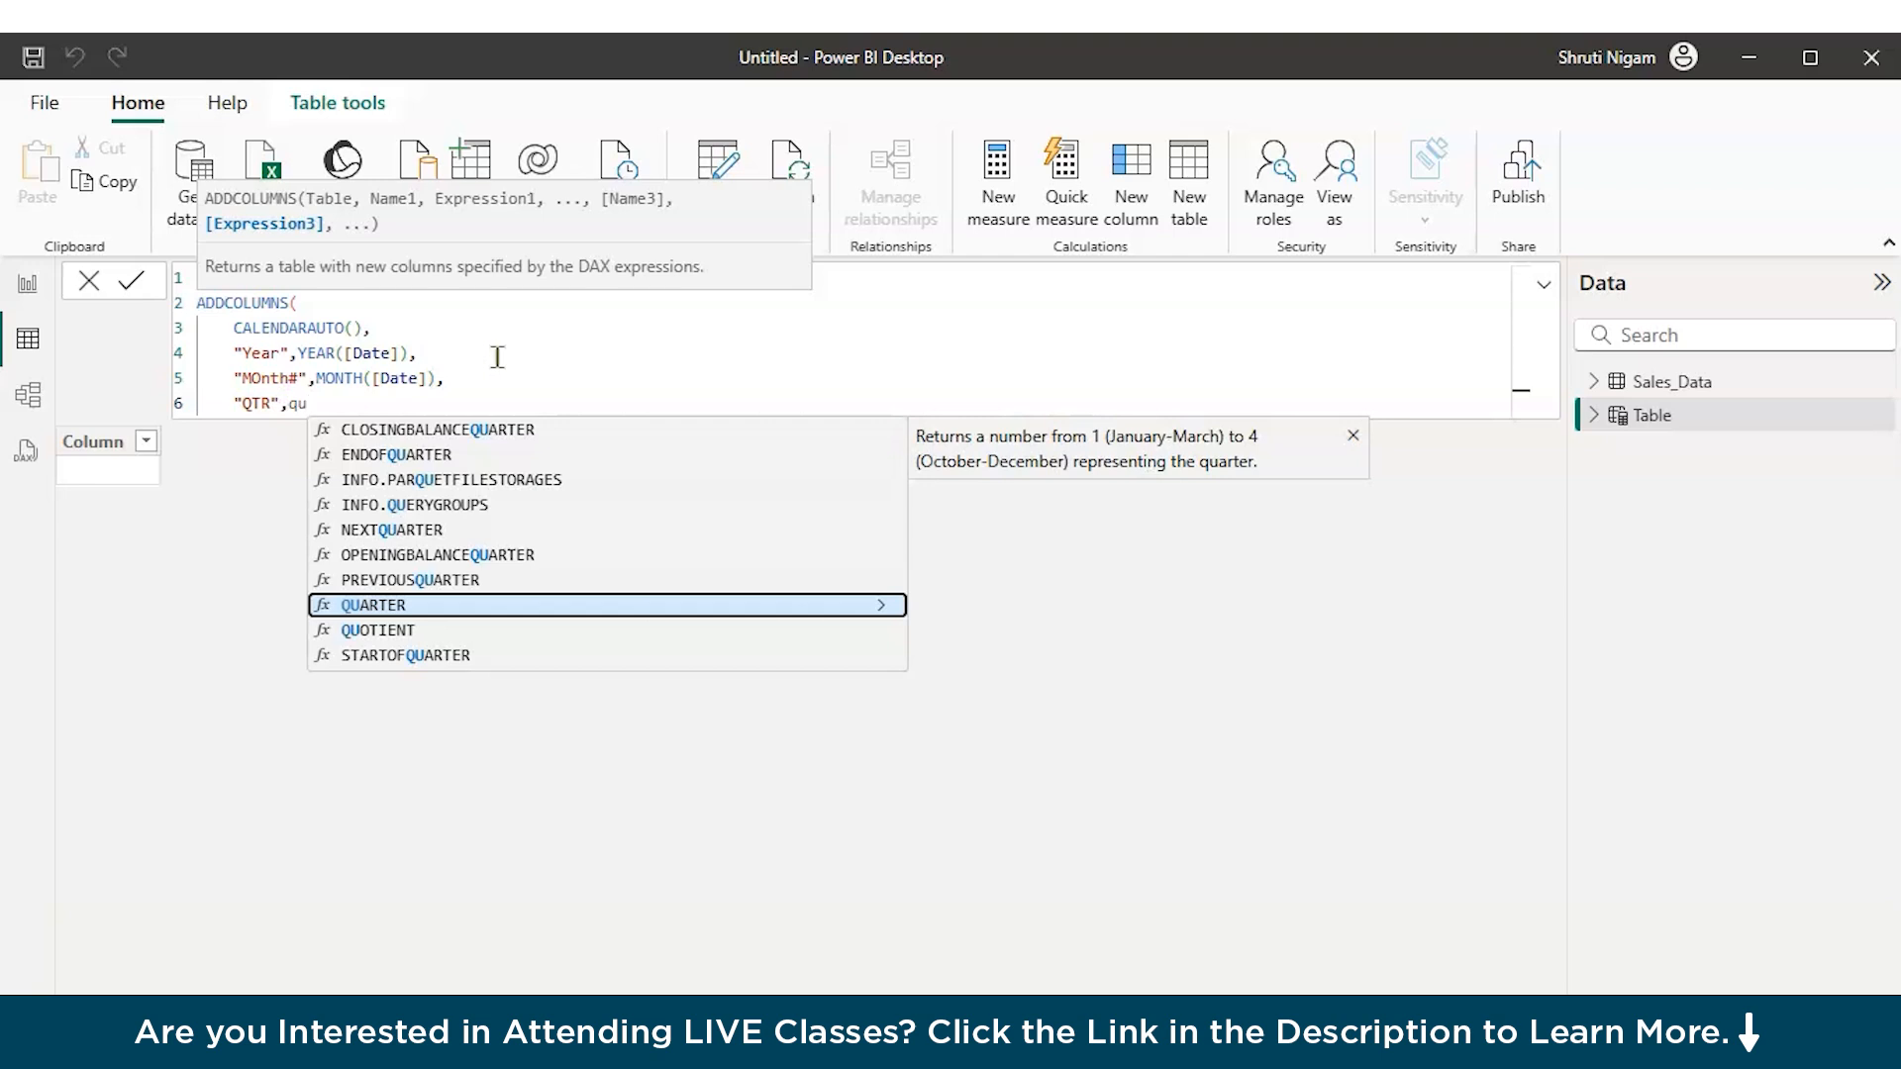
key("Tab")
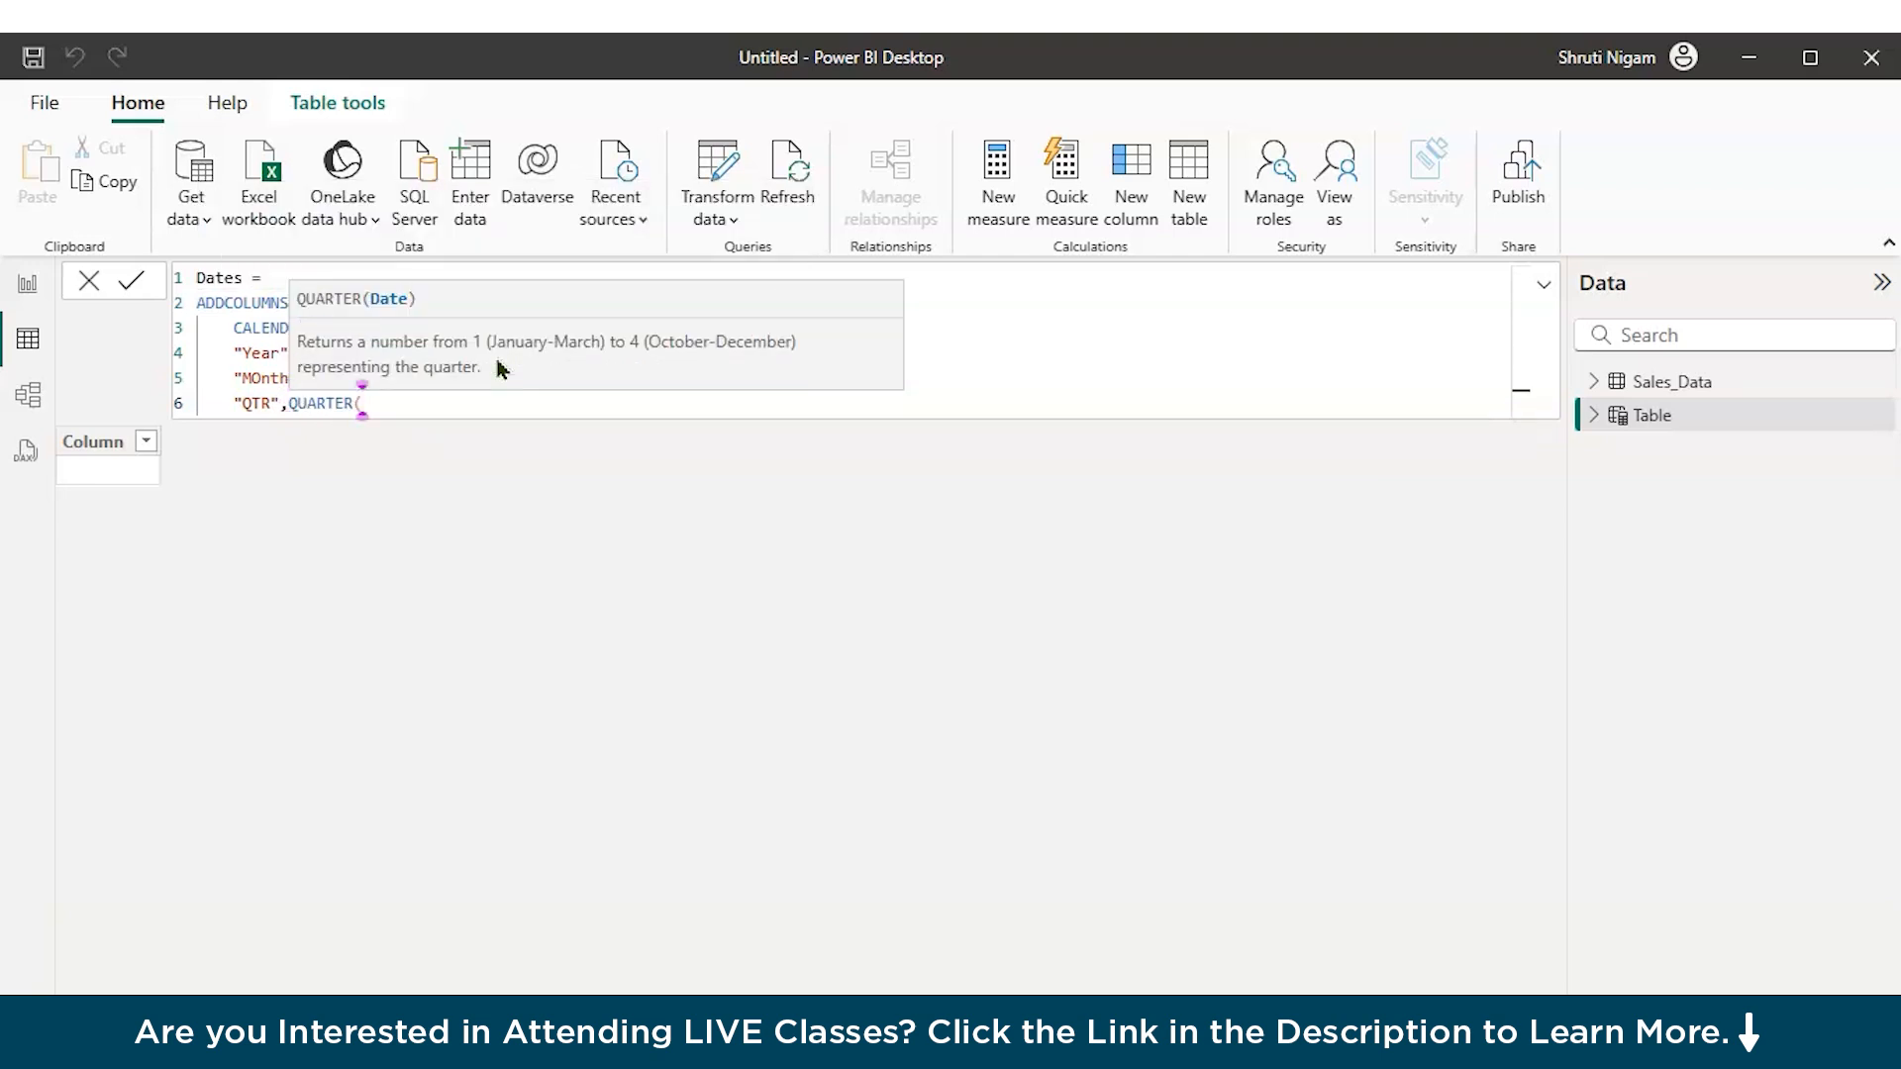
type("[da")
key("Tab")
type("),")
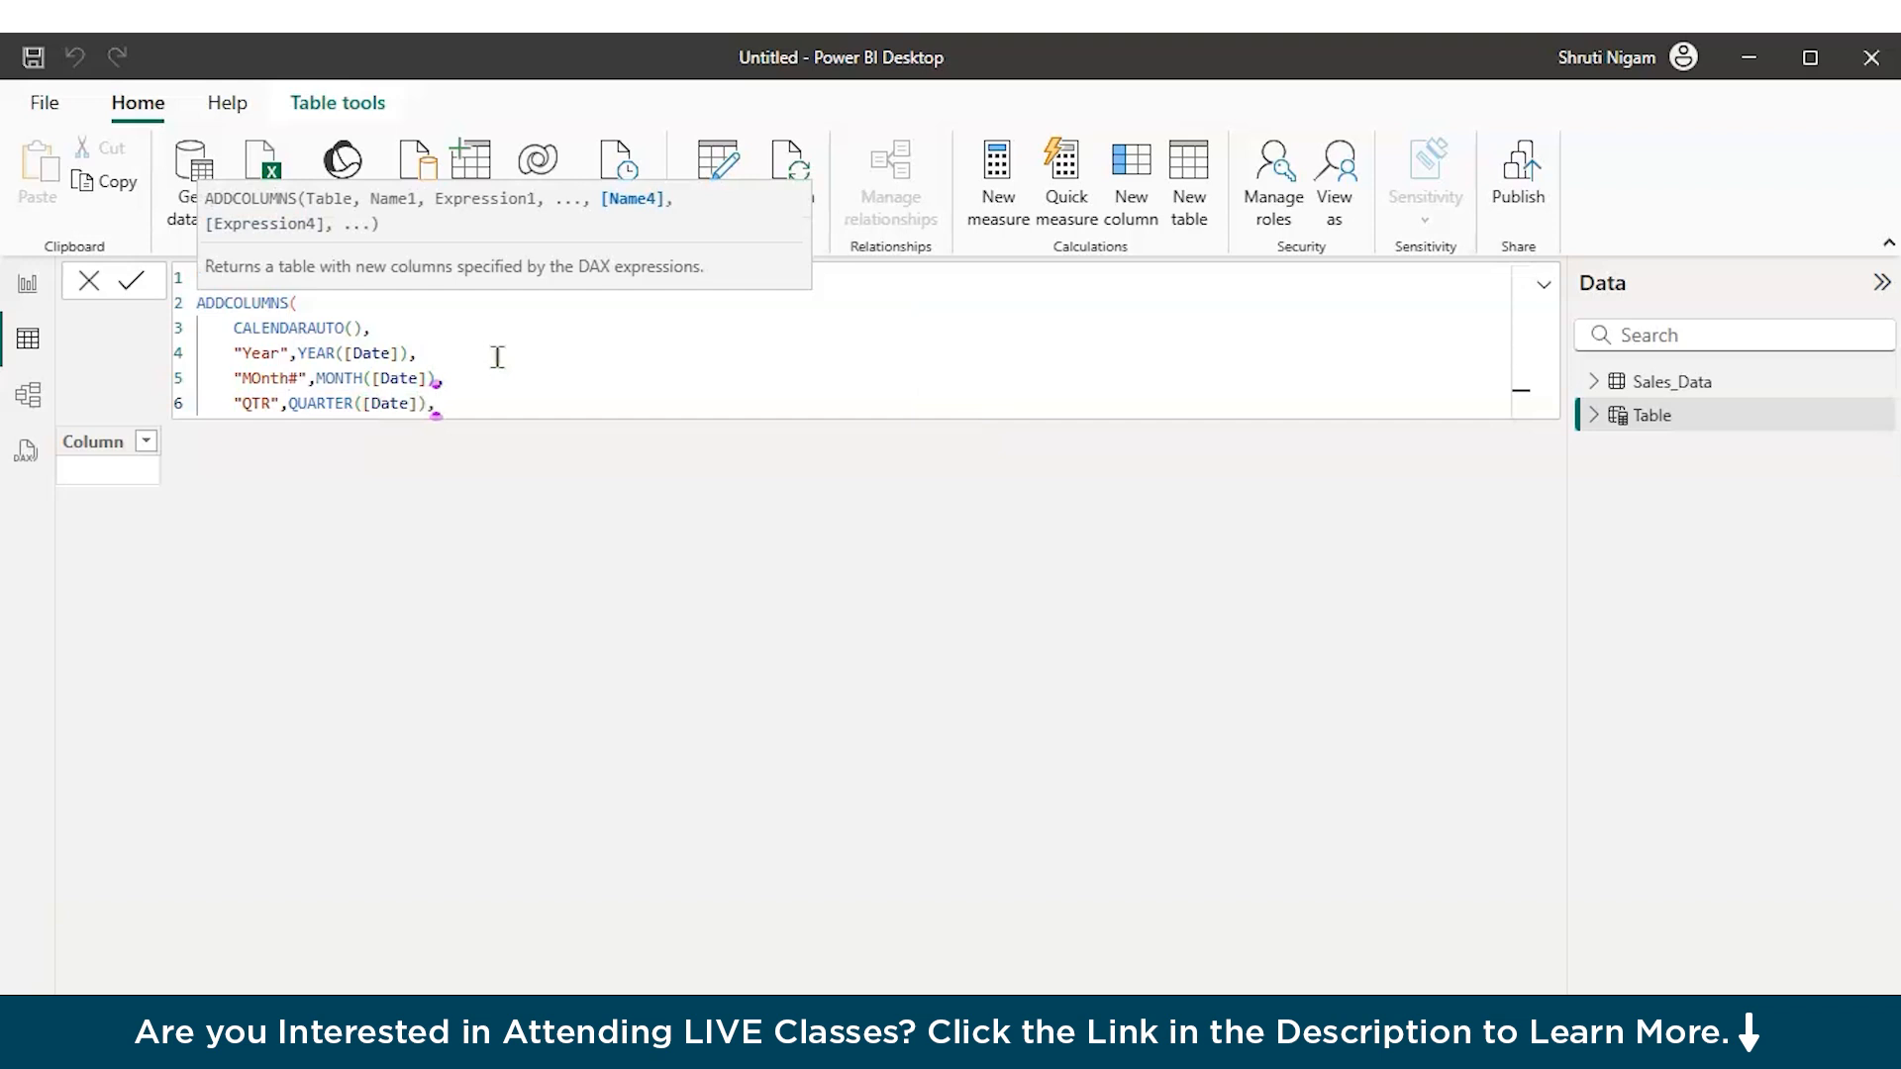
Step: Add a "Month_Name" column on the next line, defined as FORMAT([Date],"mmmmm")
key("Return")
type("\"Mo")
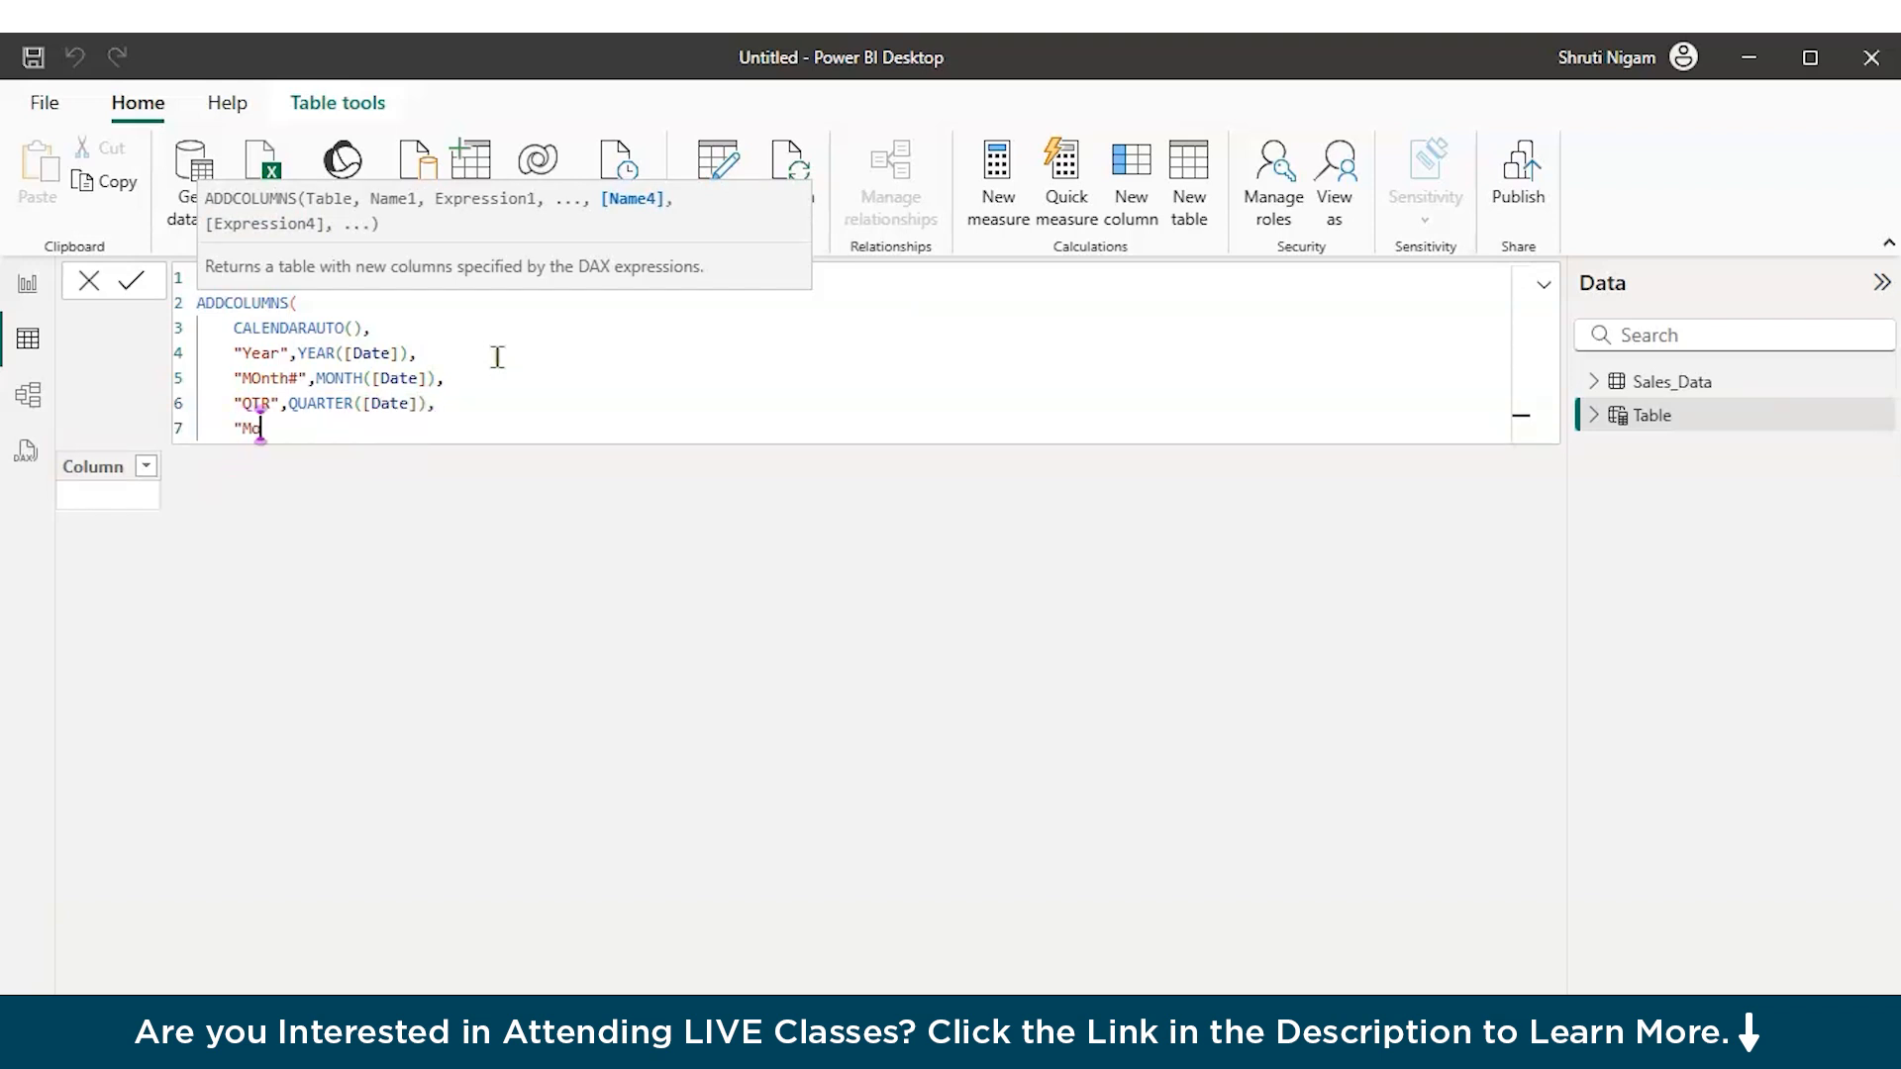
type("nth_Name\",FORMAT(")
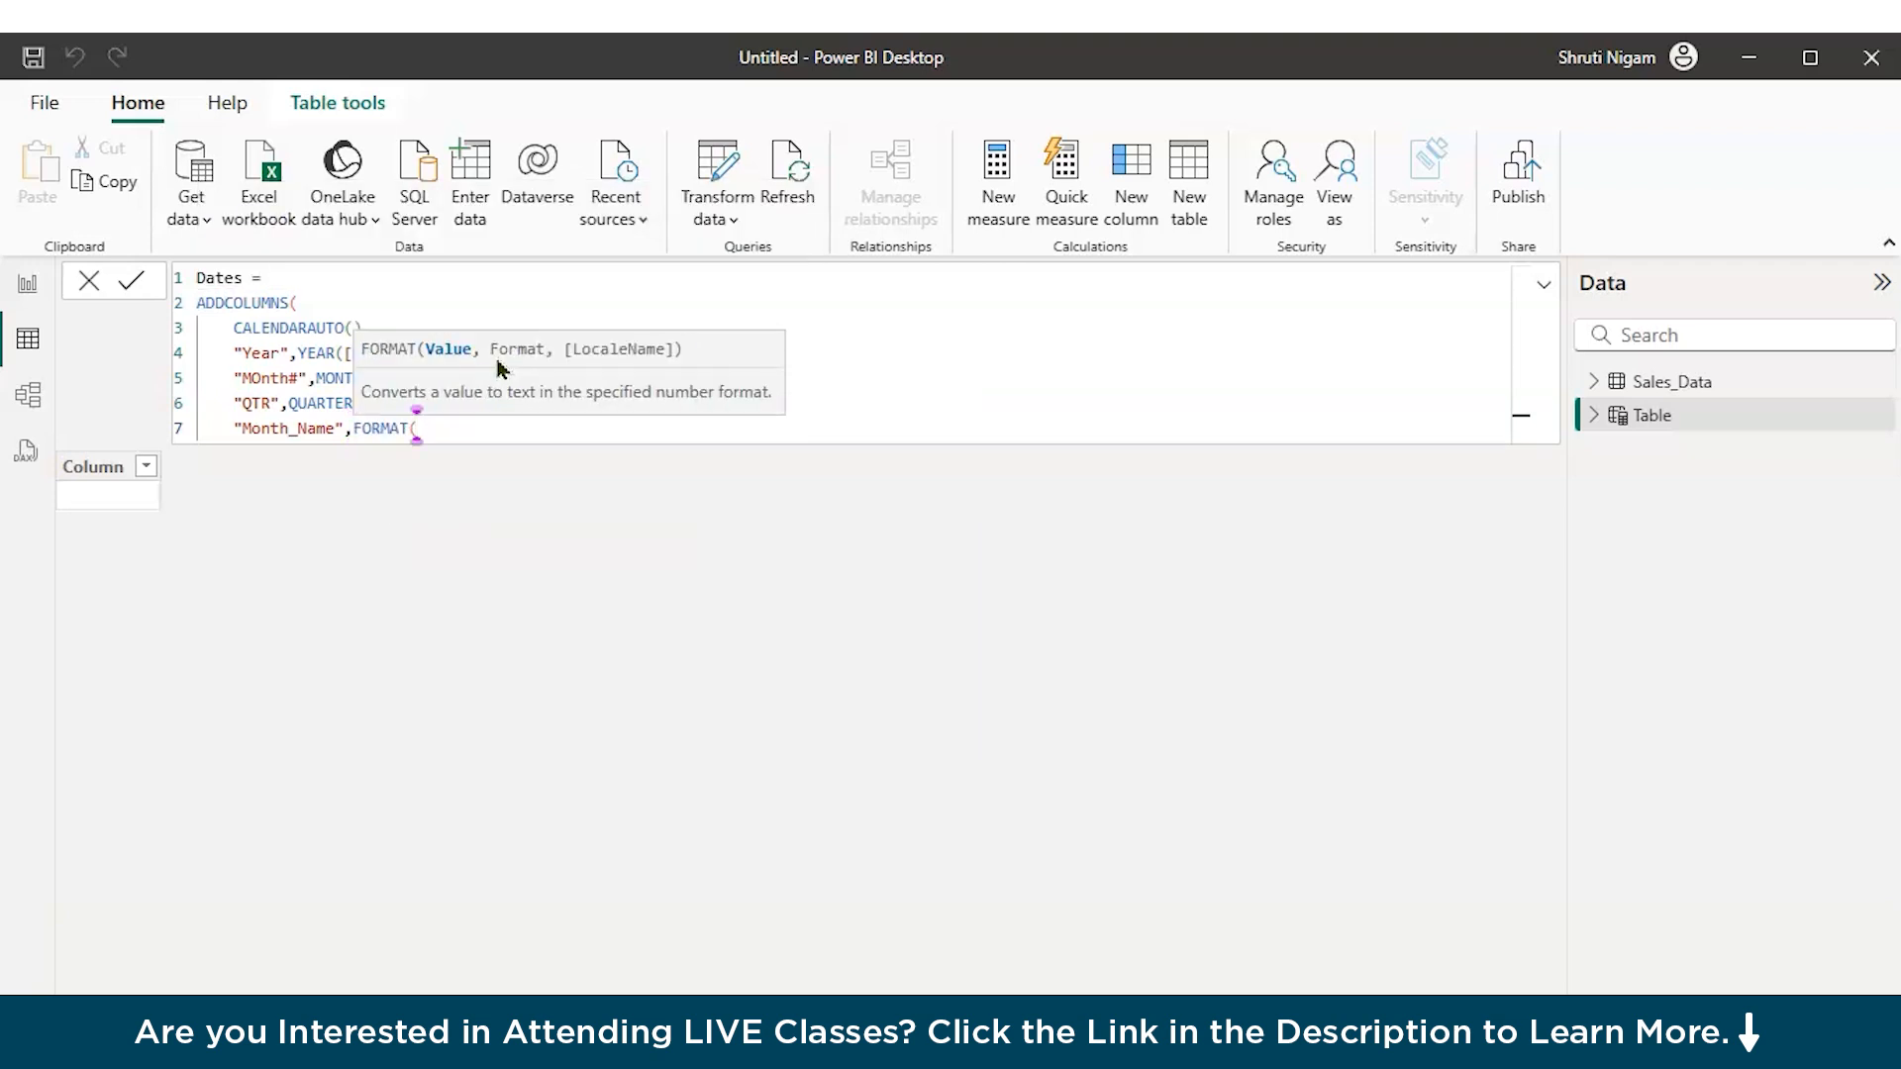
type("[")
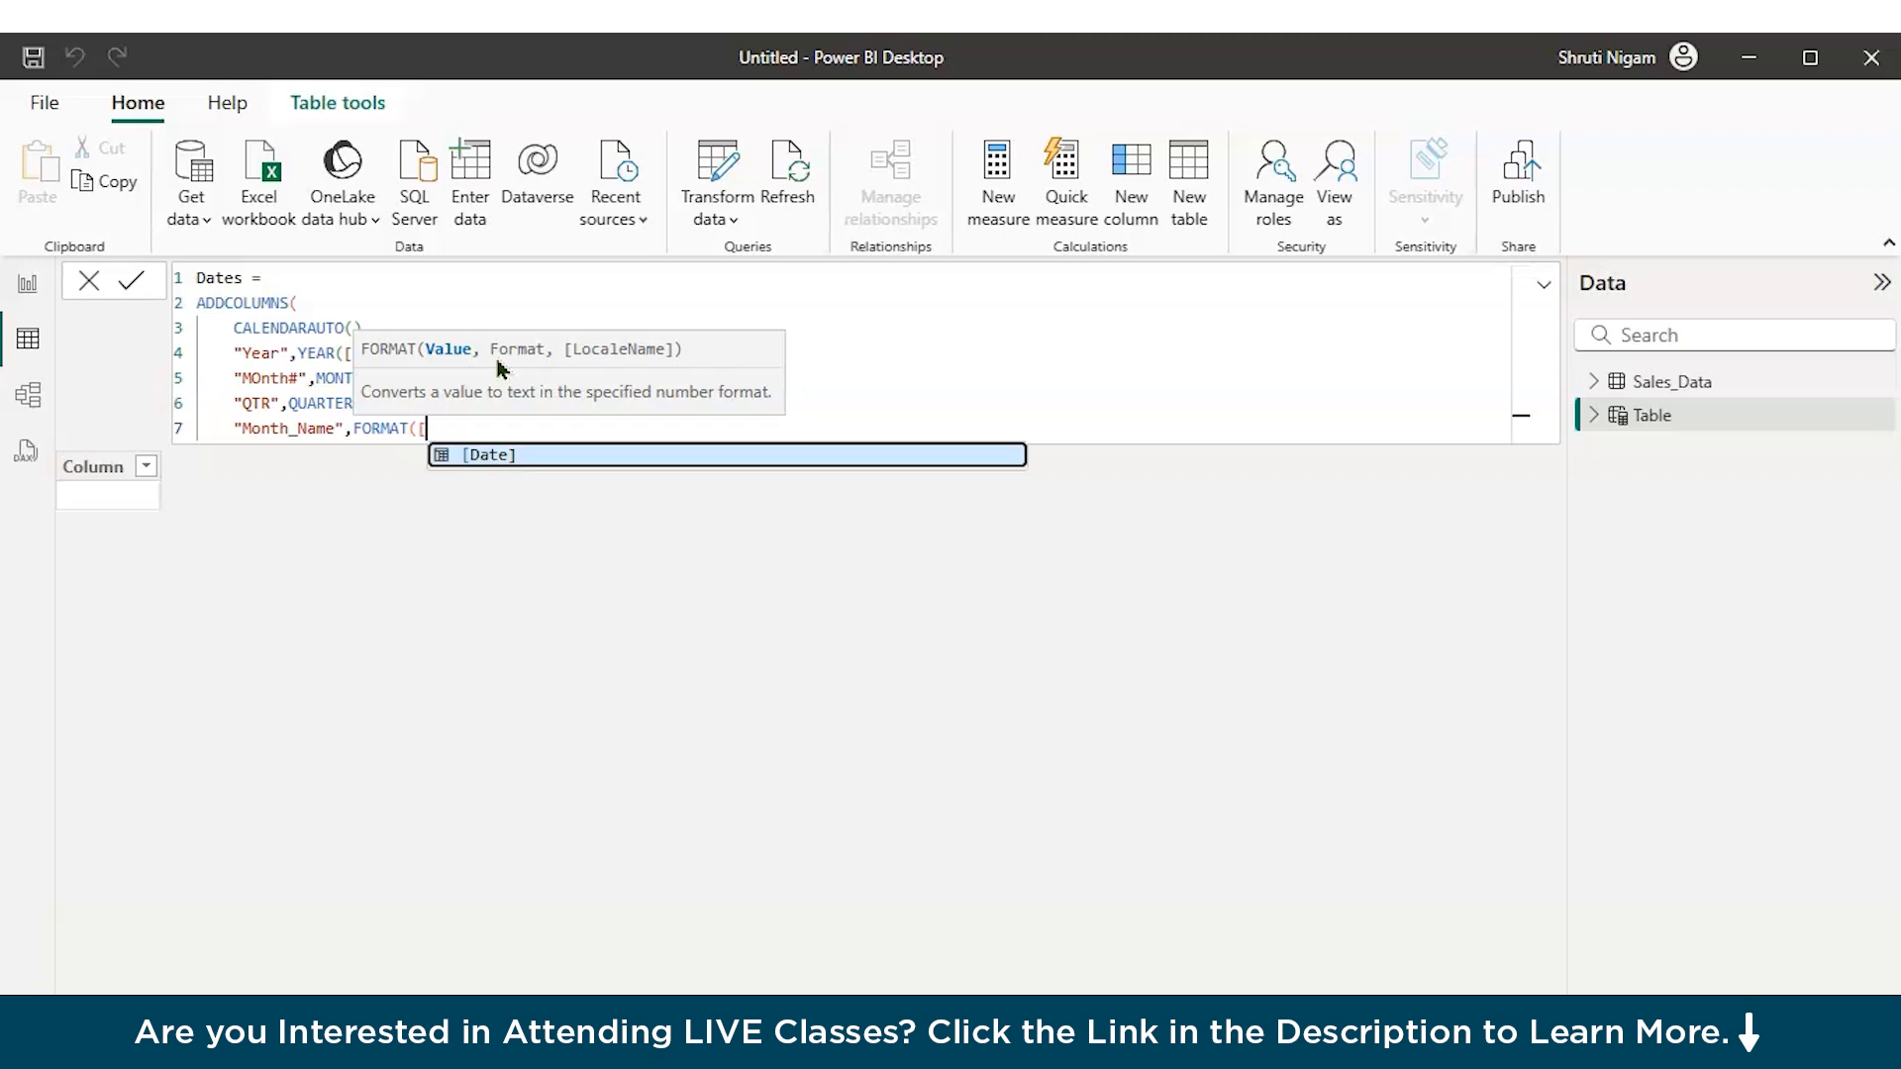
key("Tab")
type(",\"mmmmm\")")
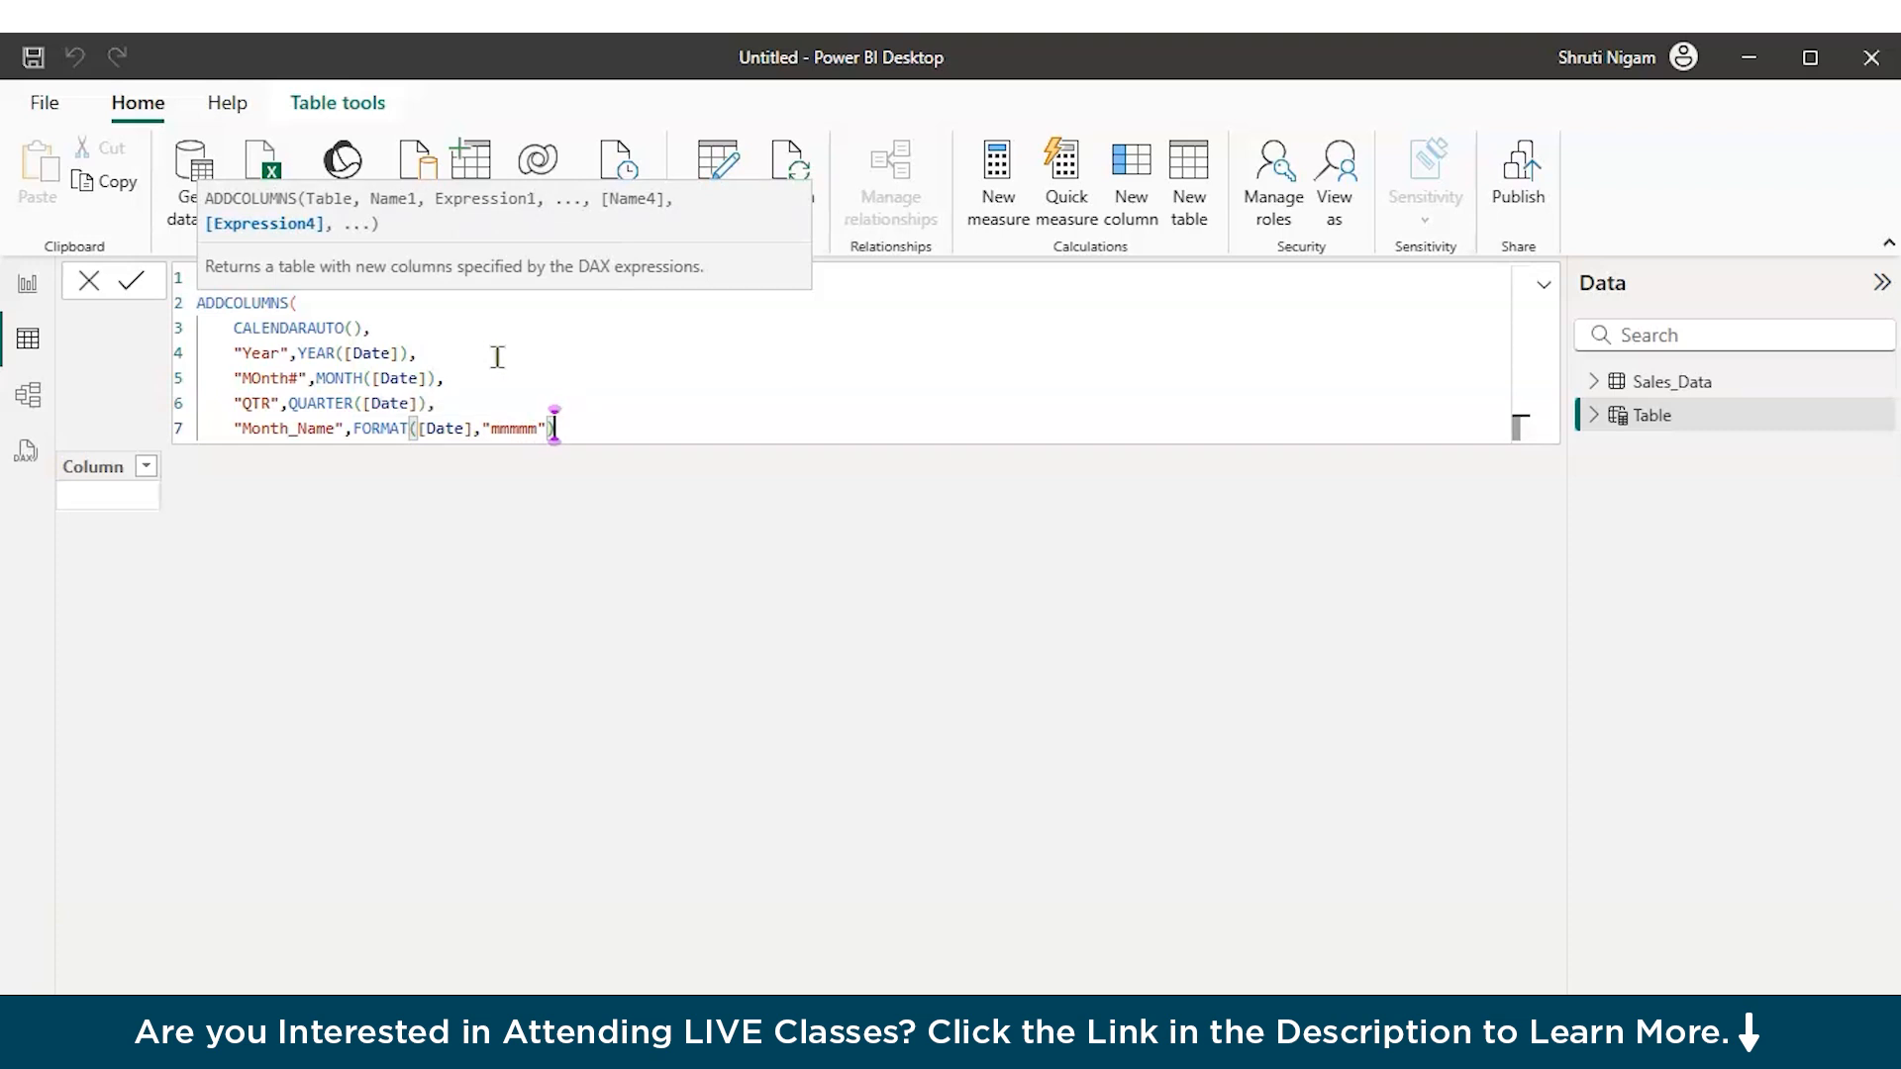
Step: Close the ADDCOLUMNS expression with a parenthesis on its own line and commit the Dates table formula
key("shift+Return")
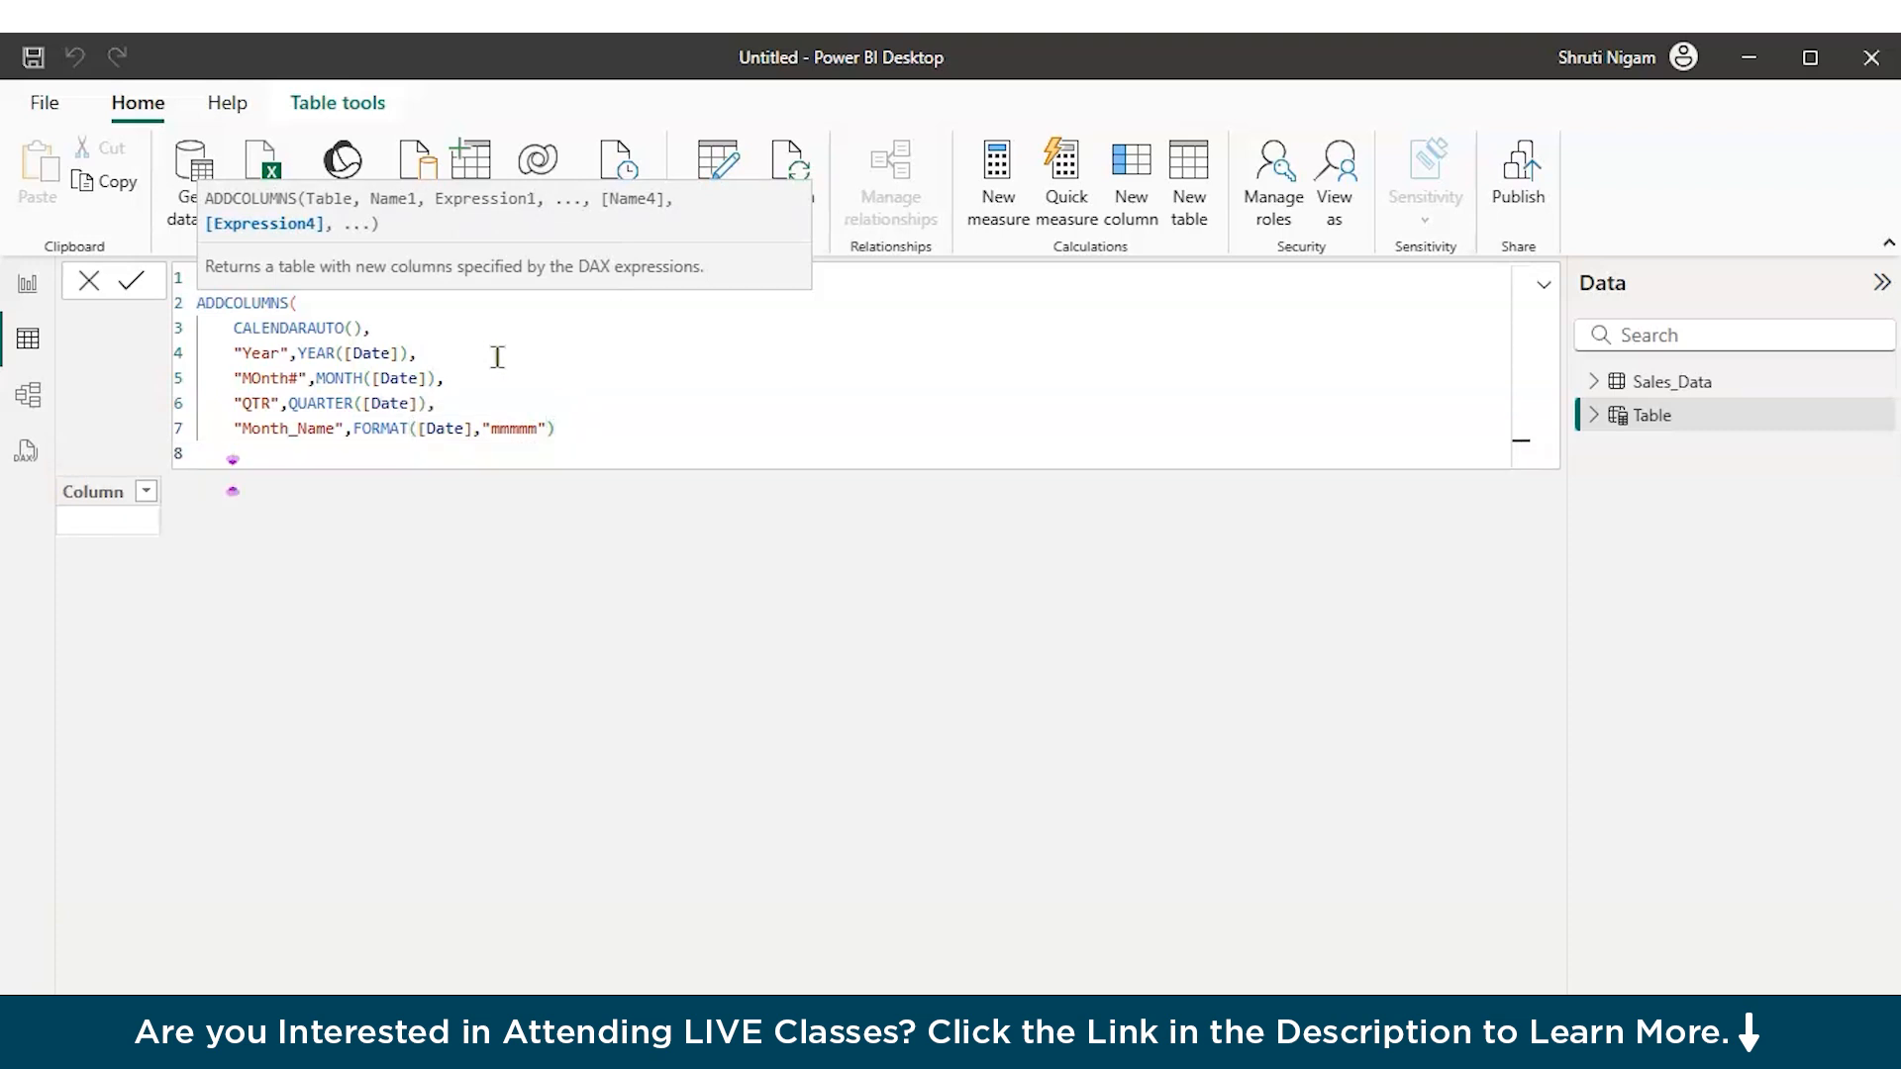
key("BackSpace")
type(")")
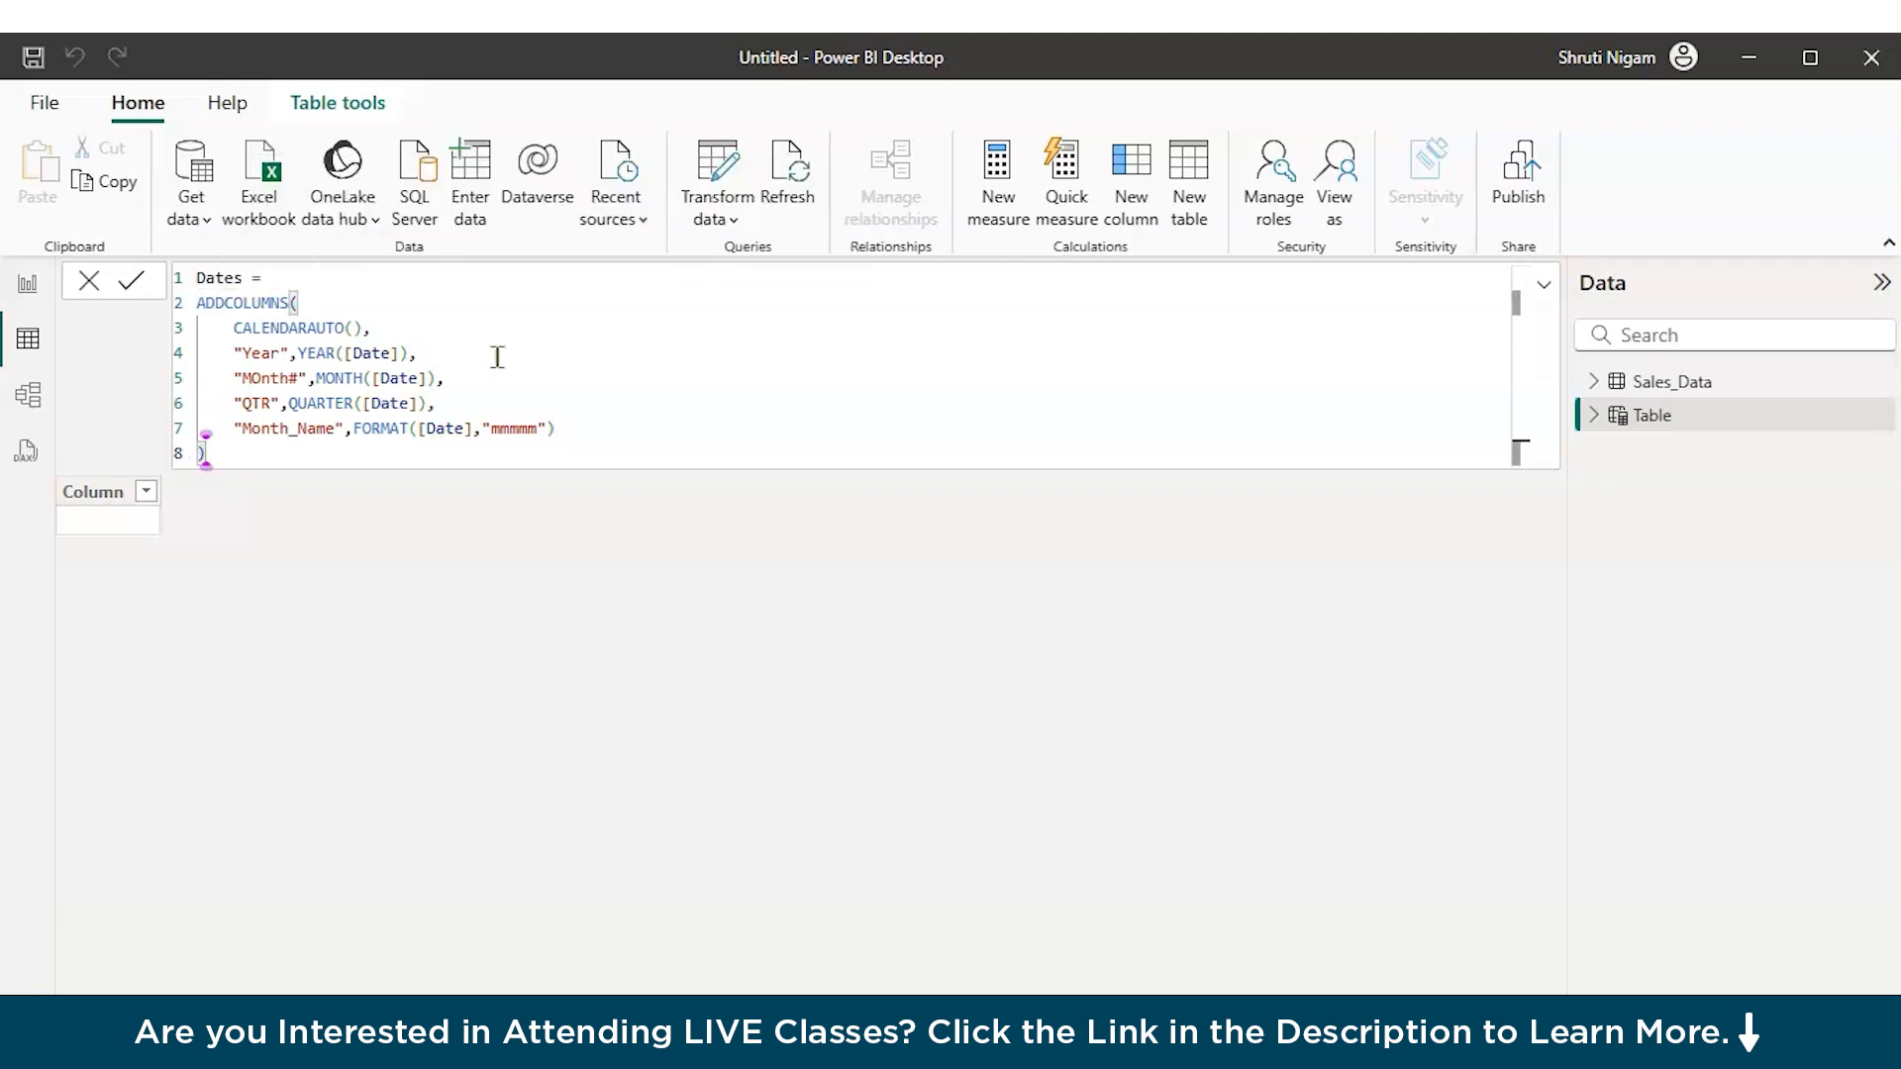
key("Return")
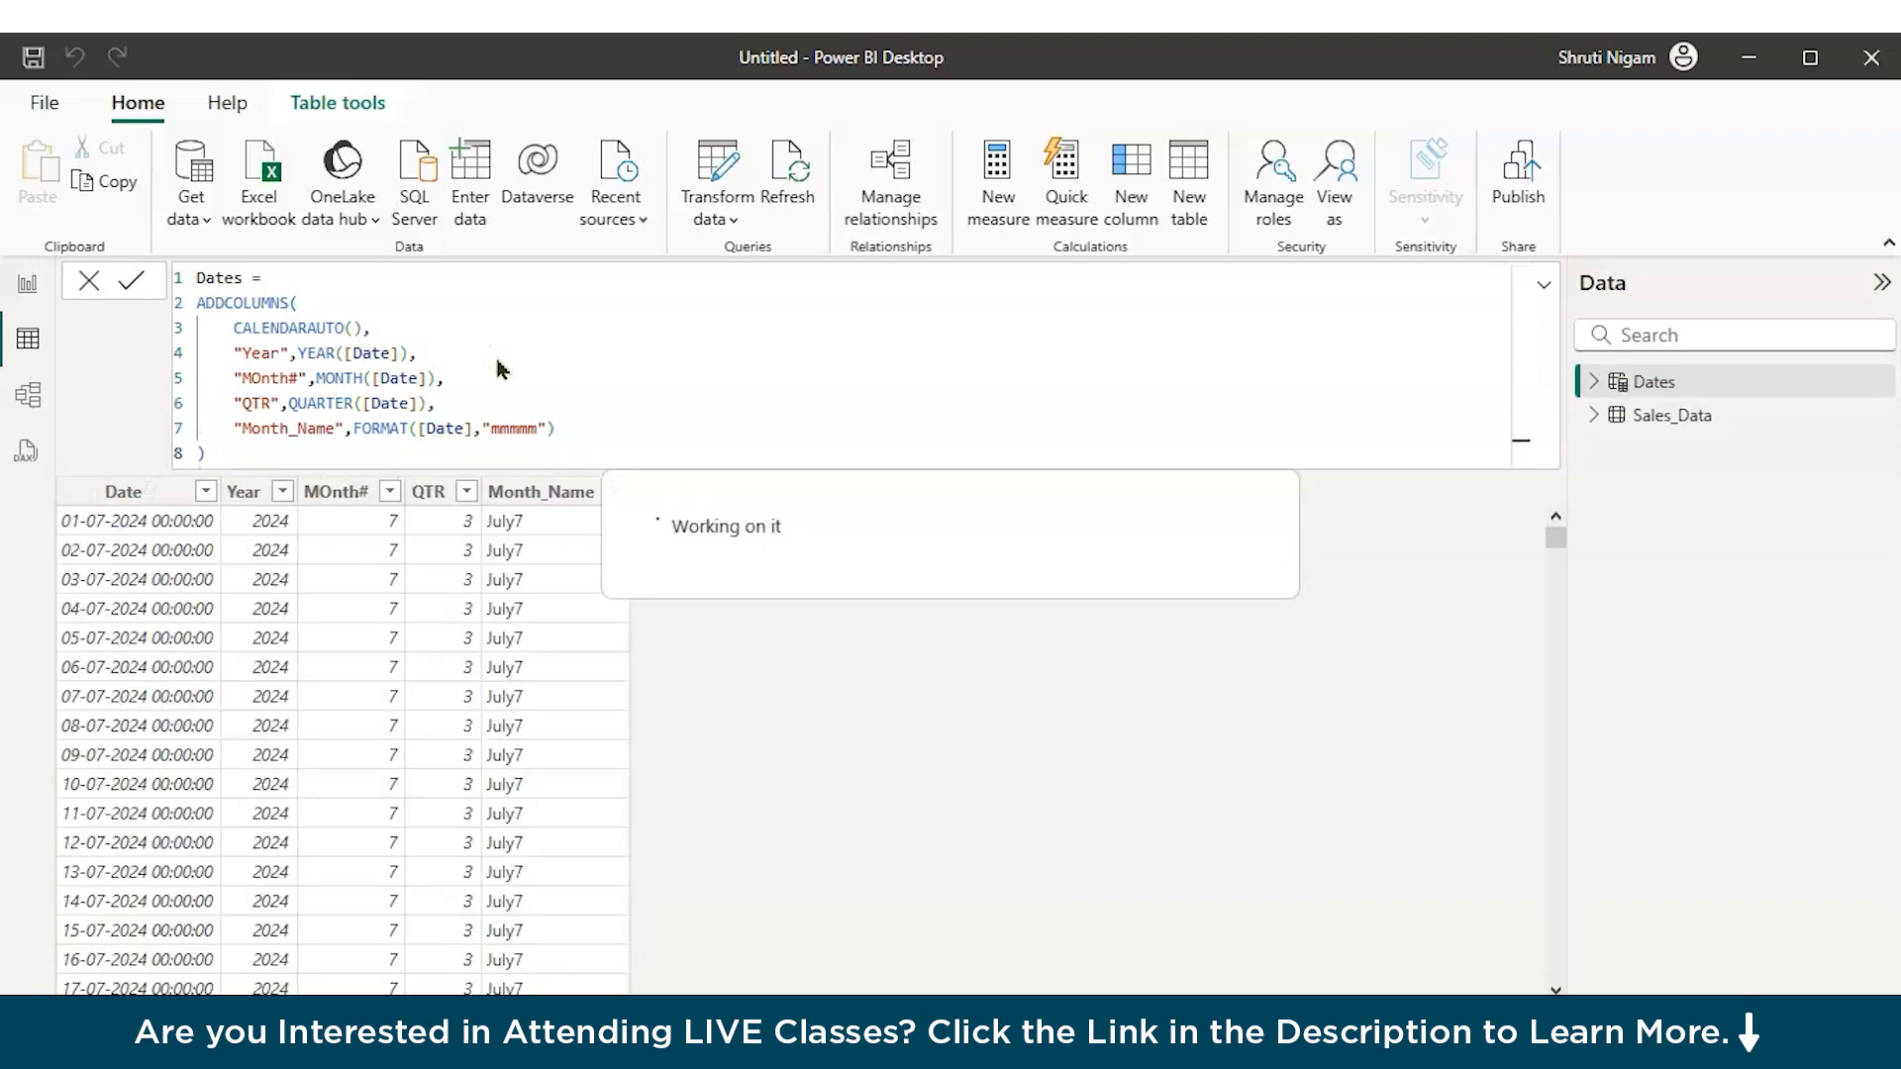
Step: Change the Month_Name format to "mmmm", add "Year Quarter Name" as FORMAT([Date],"YYYY")&" Q"&FORMAT([Date],"Q"), and commit the formula
left_click(540, 427)
key("BackSpace")
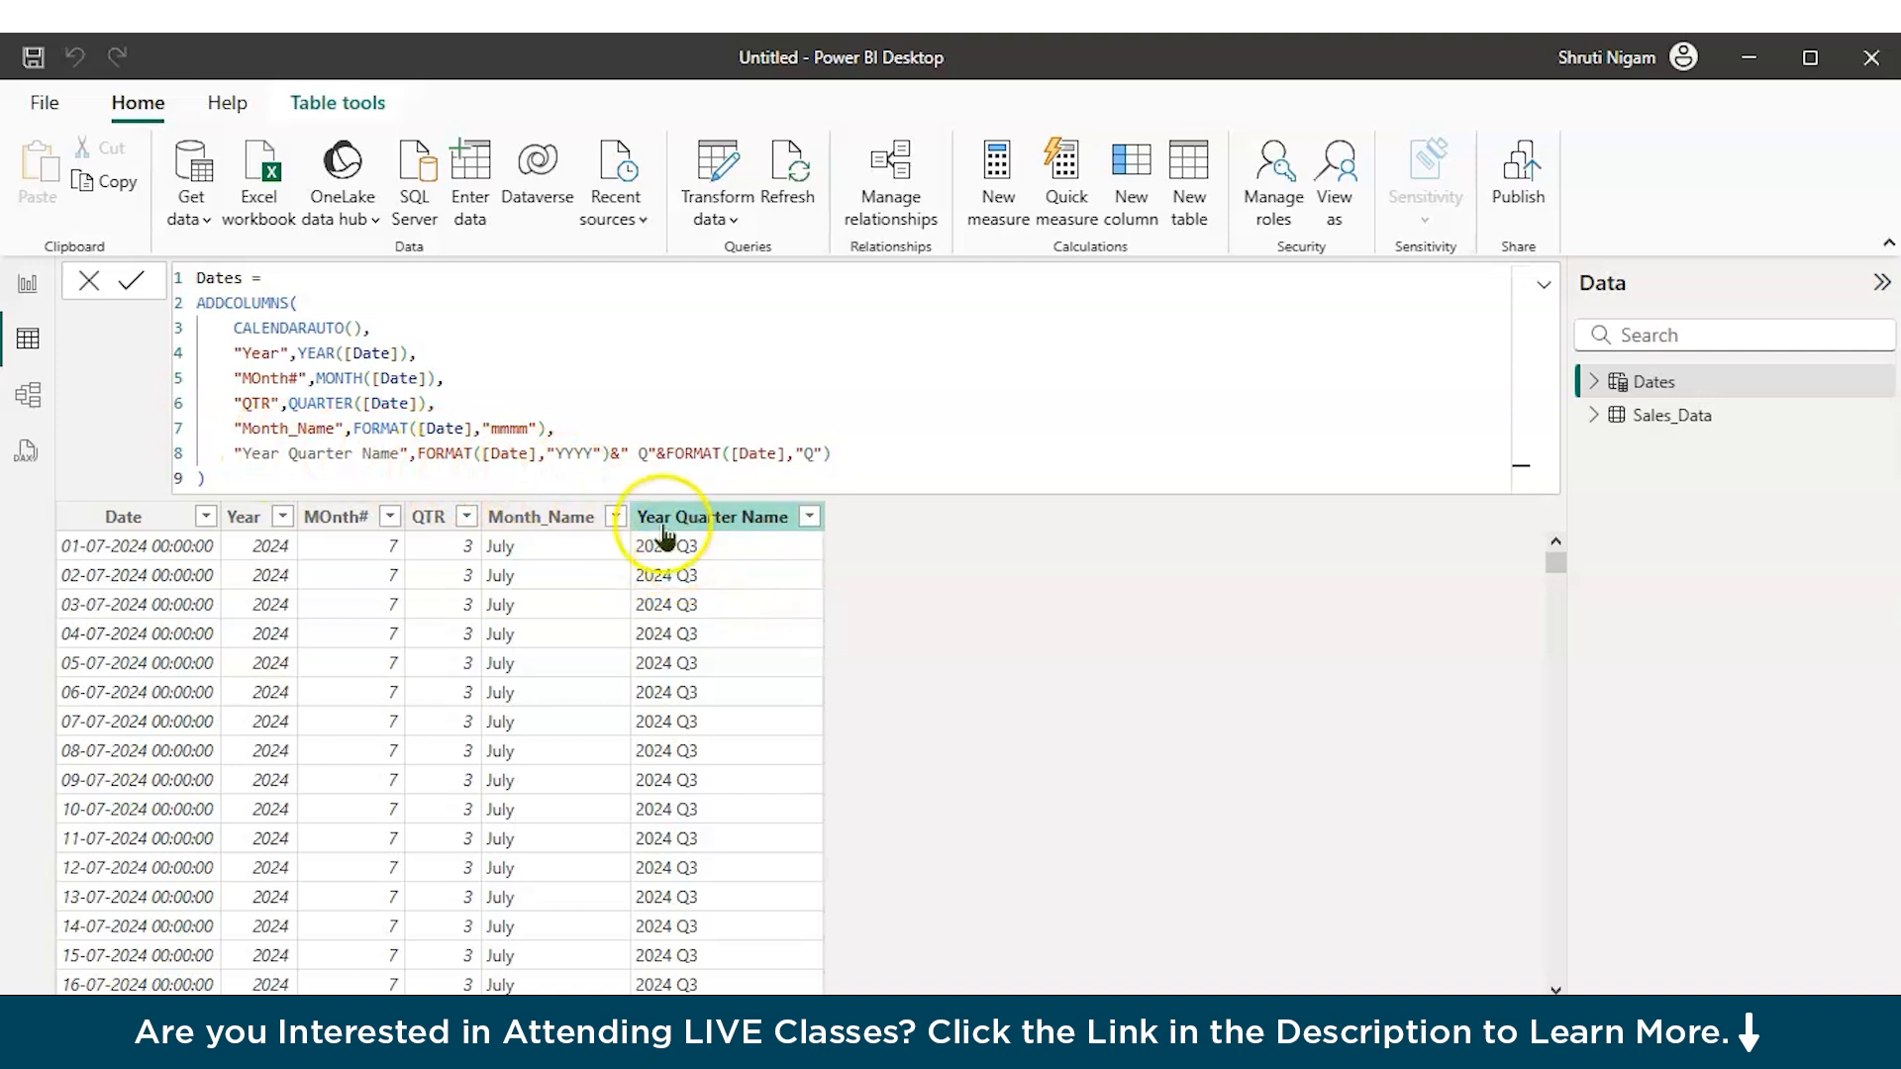
left_click_drag(419, 457, 851, 449)
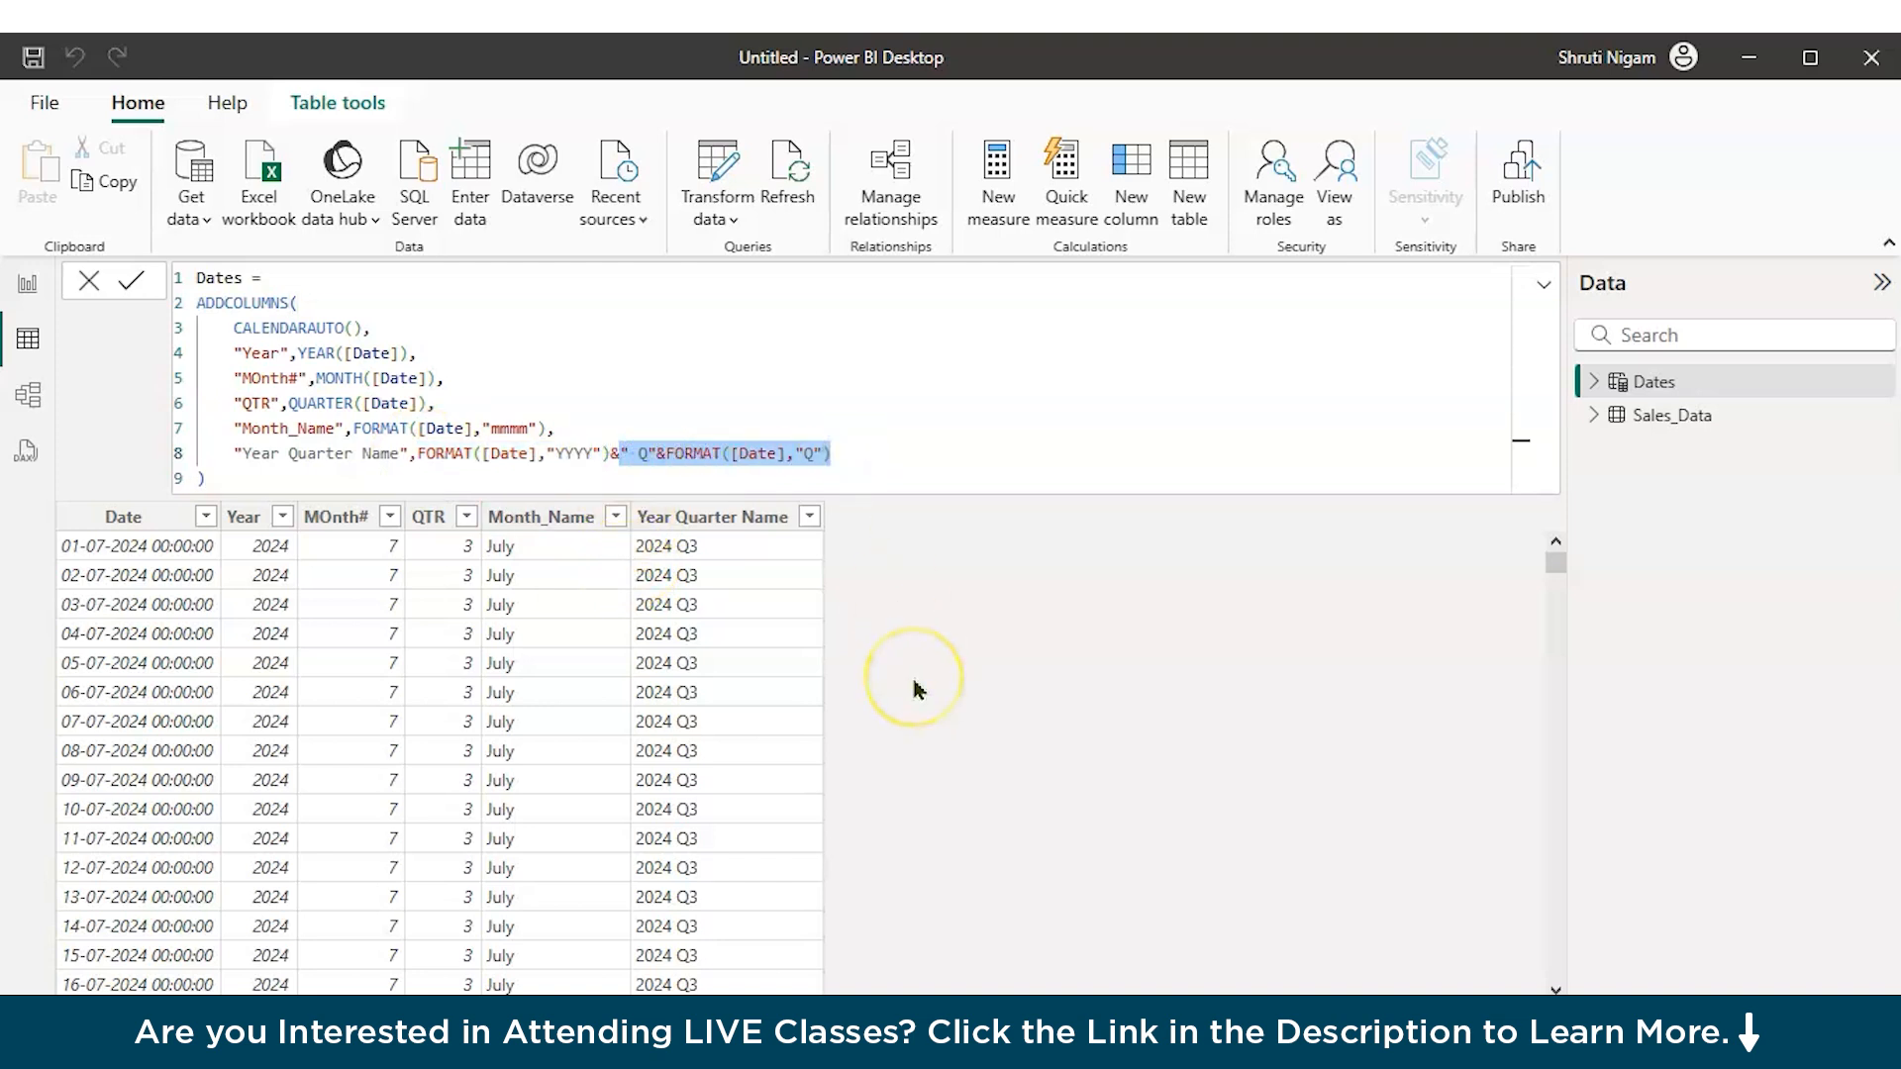
left_click(131, 280)
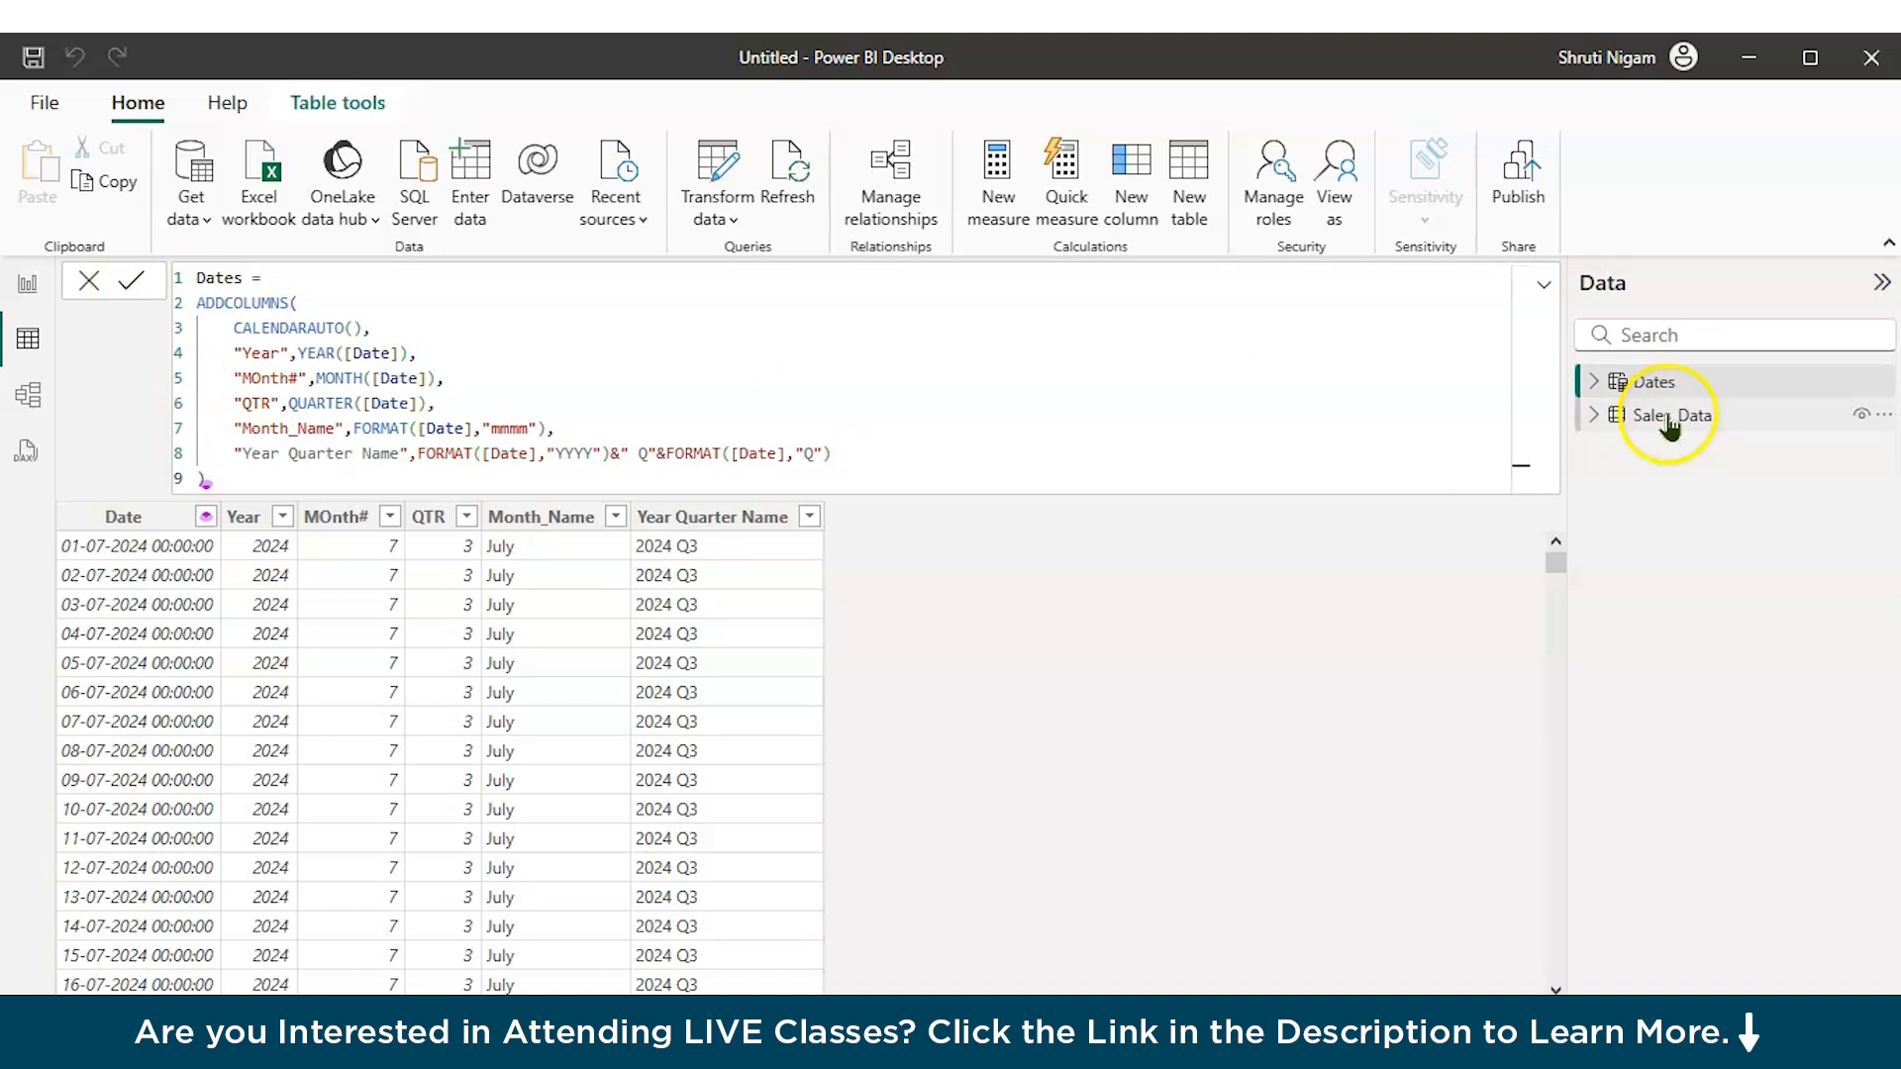
left_click(131, 281)
Step: Mark the Dates table as a date table, using its Date column as the date column
left_click(131, 517)
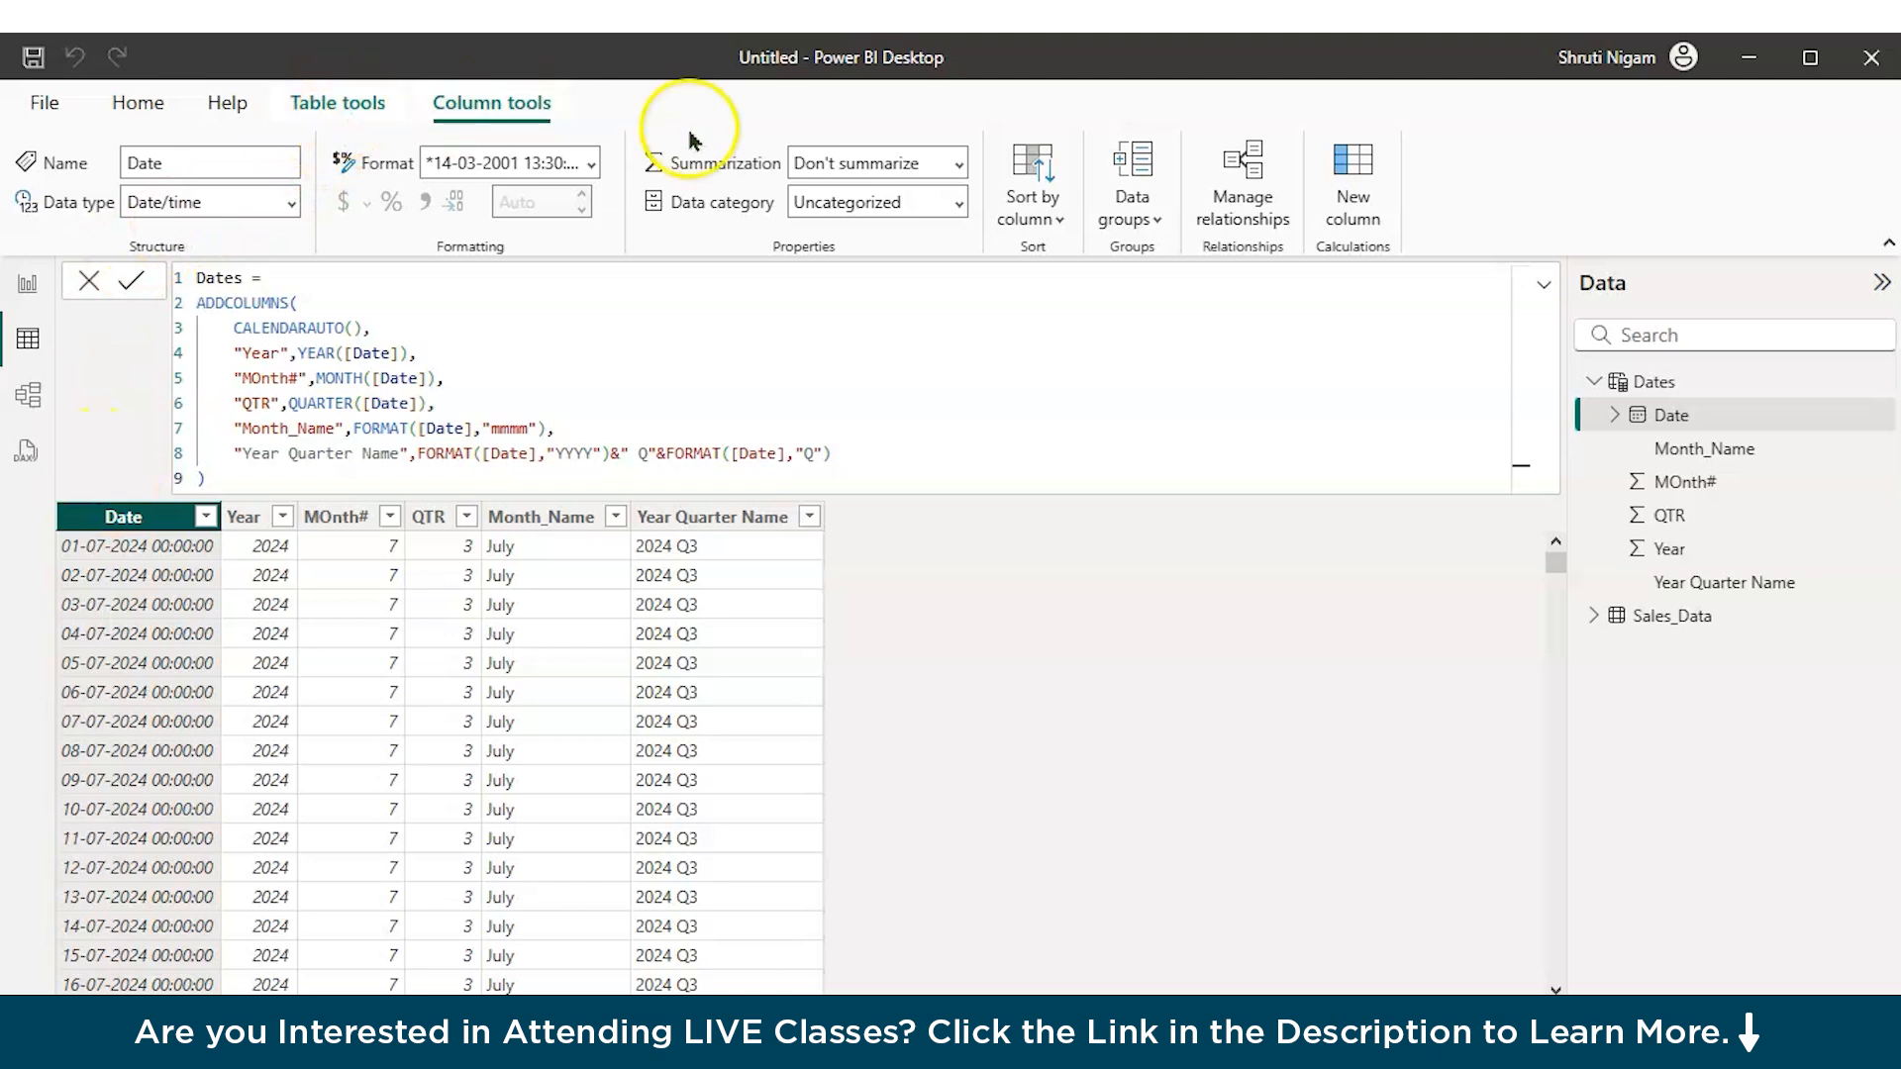
left_click(285, 119)
left_click(335, 178)
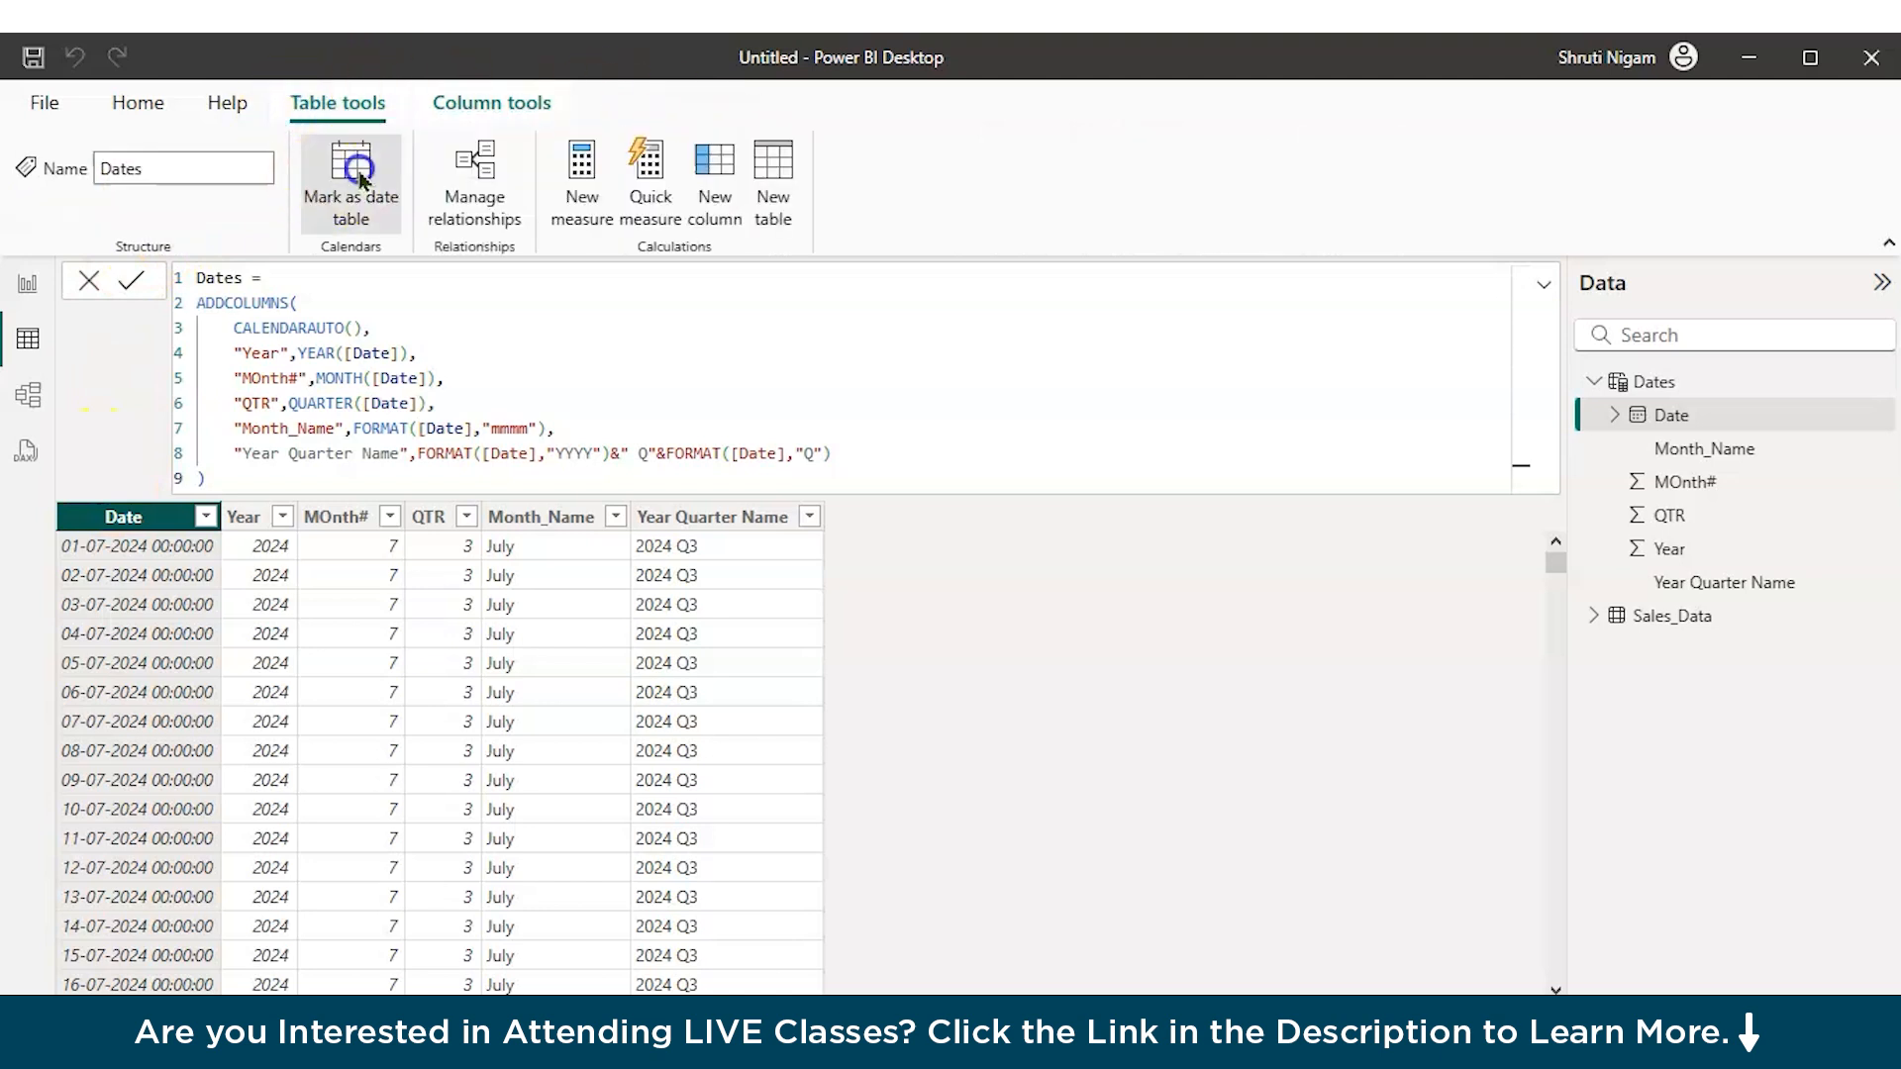
left_click(459, 342)
left_click(531, 454)
left_click(512, 500)
left_click(1375, 960)
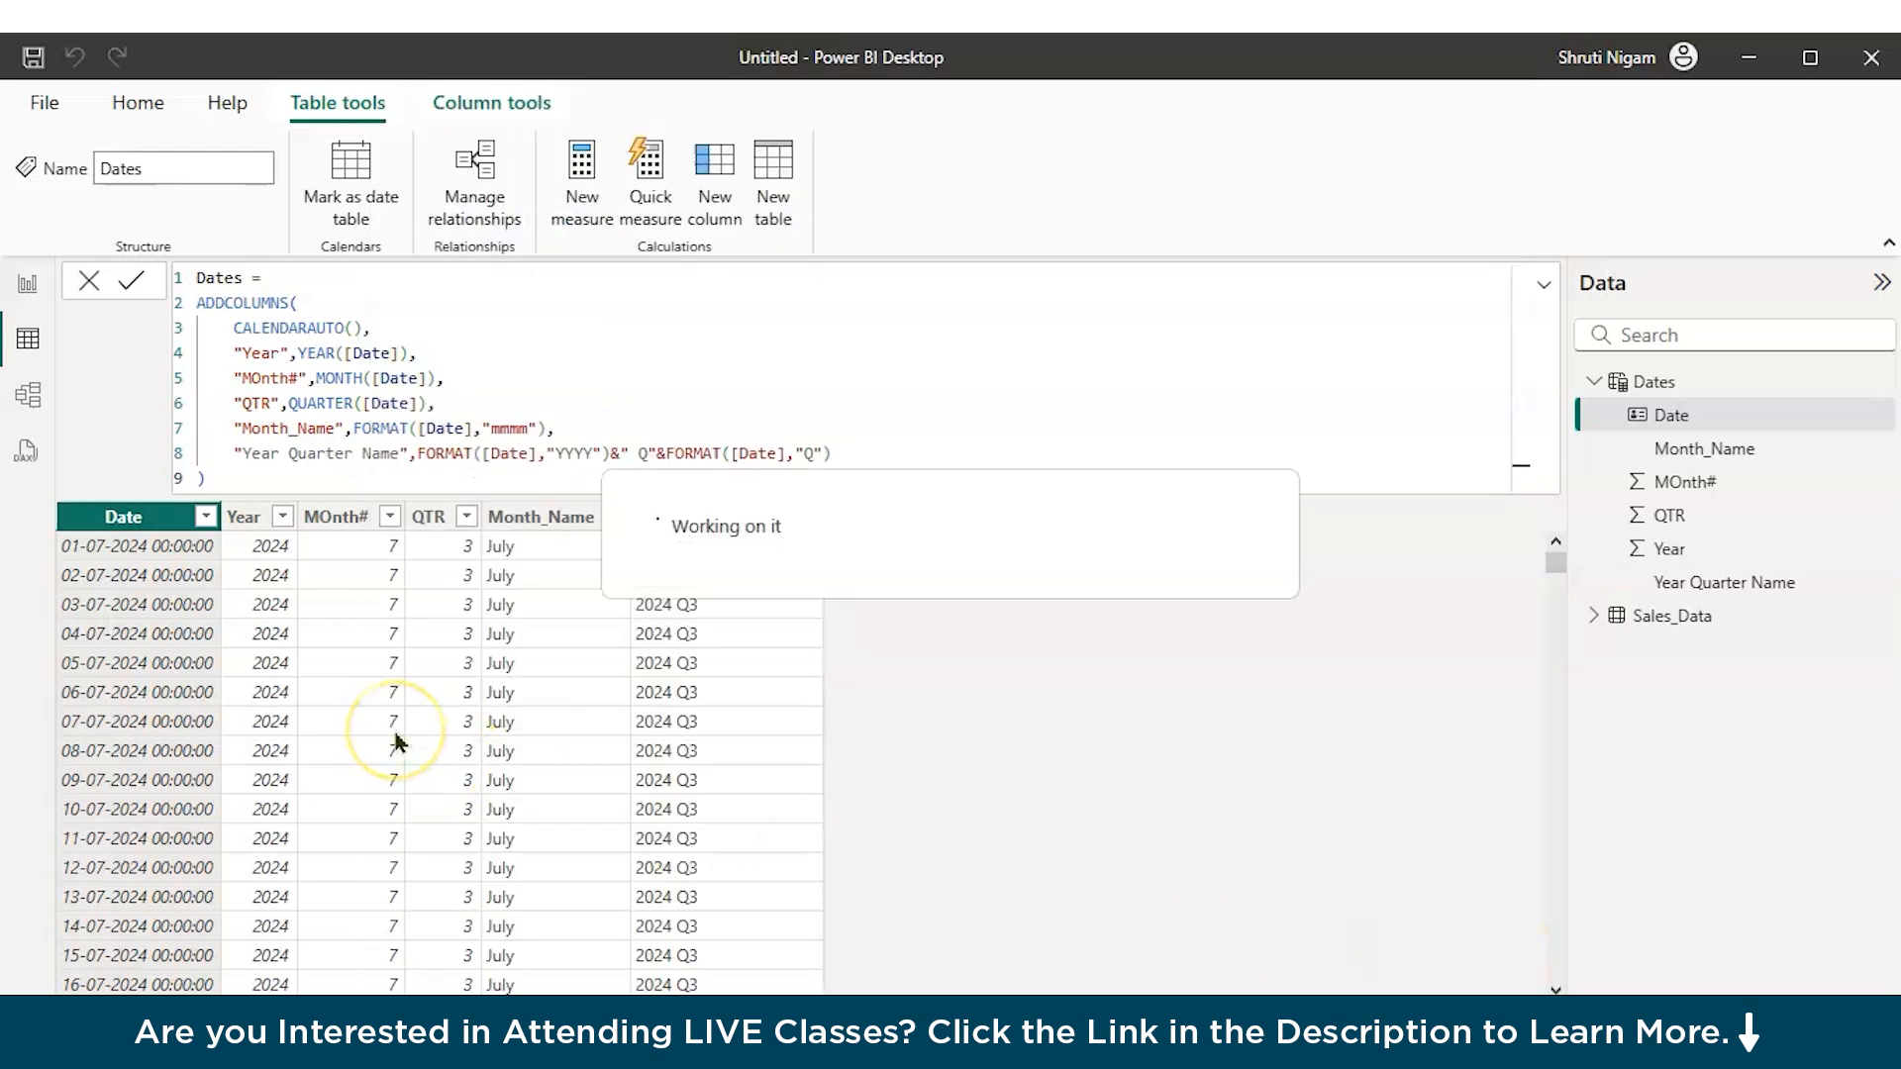
Step: In the model, create an active one-to-many, single-direction relationship from Dates[Date] to Sales_Data[Order Date], and move the Dates table farther from Sales_Data
left_click(28, 396)
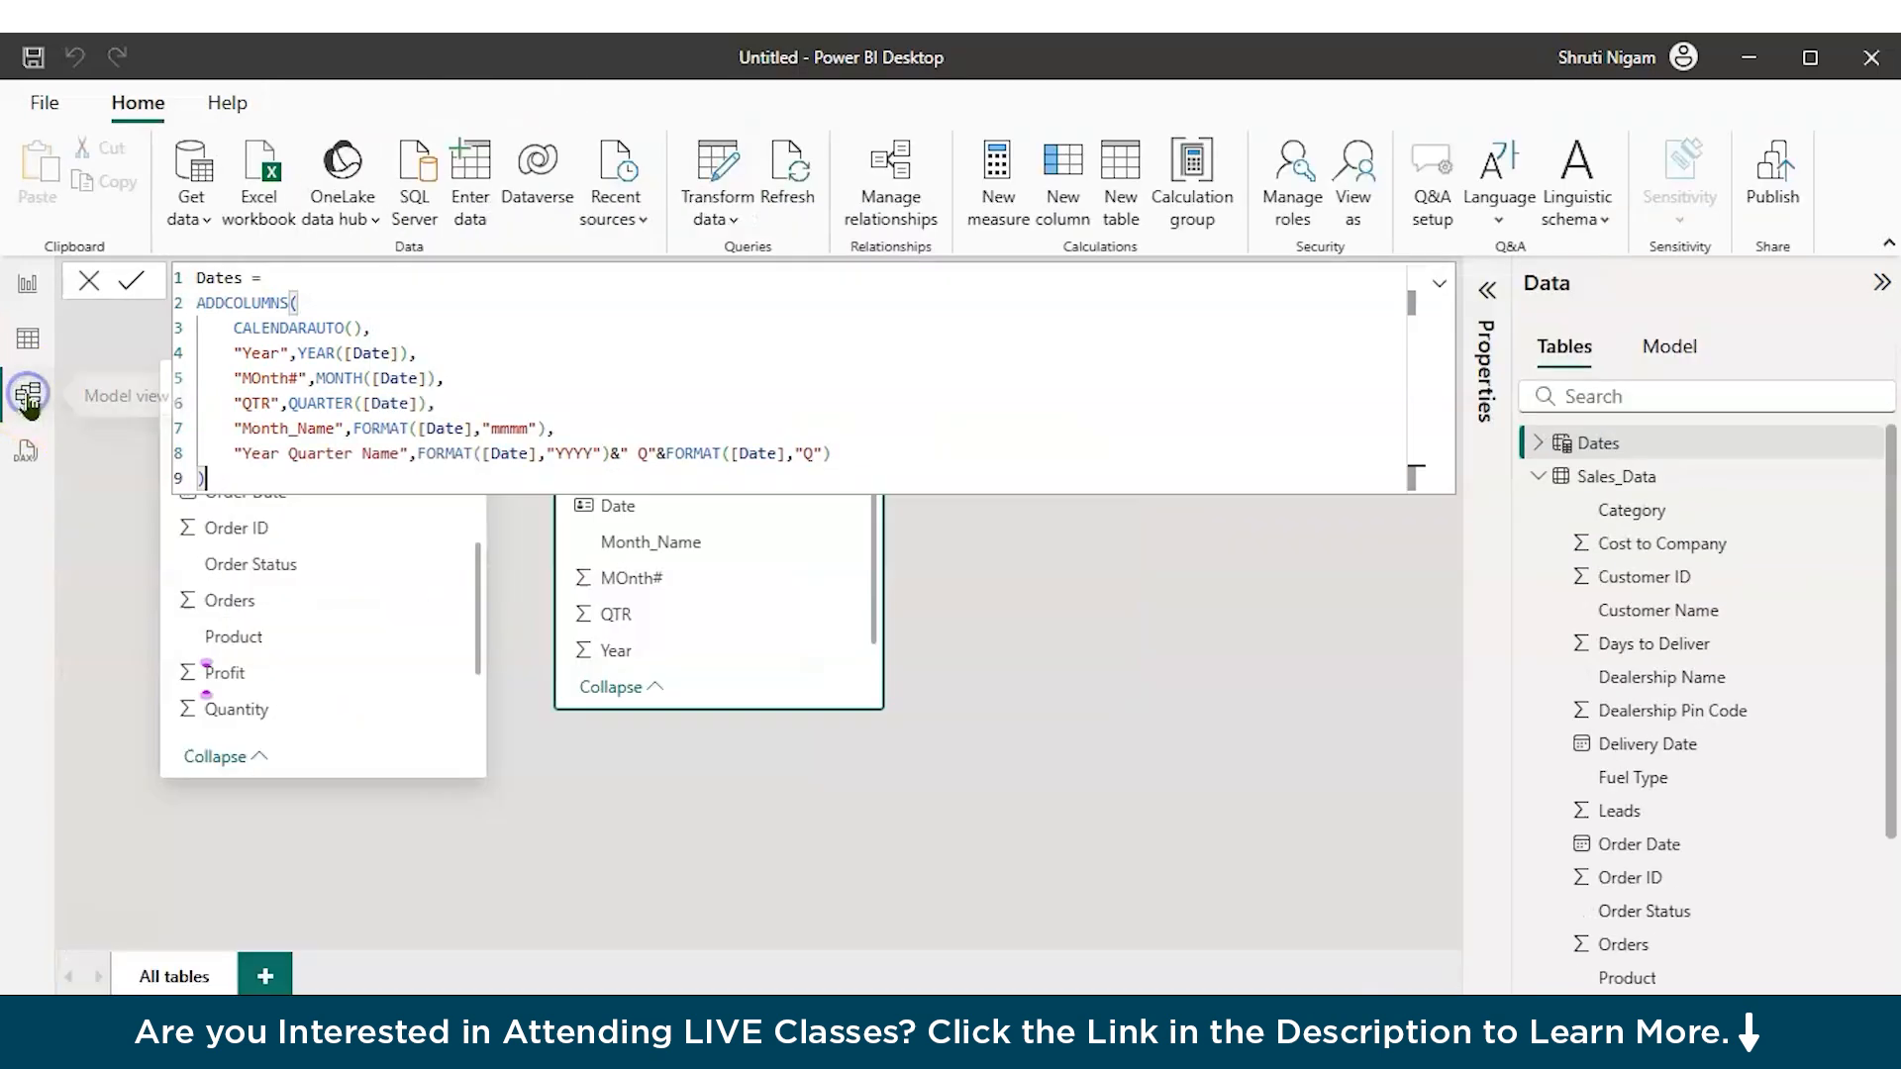
left_click(88, 280)
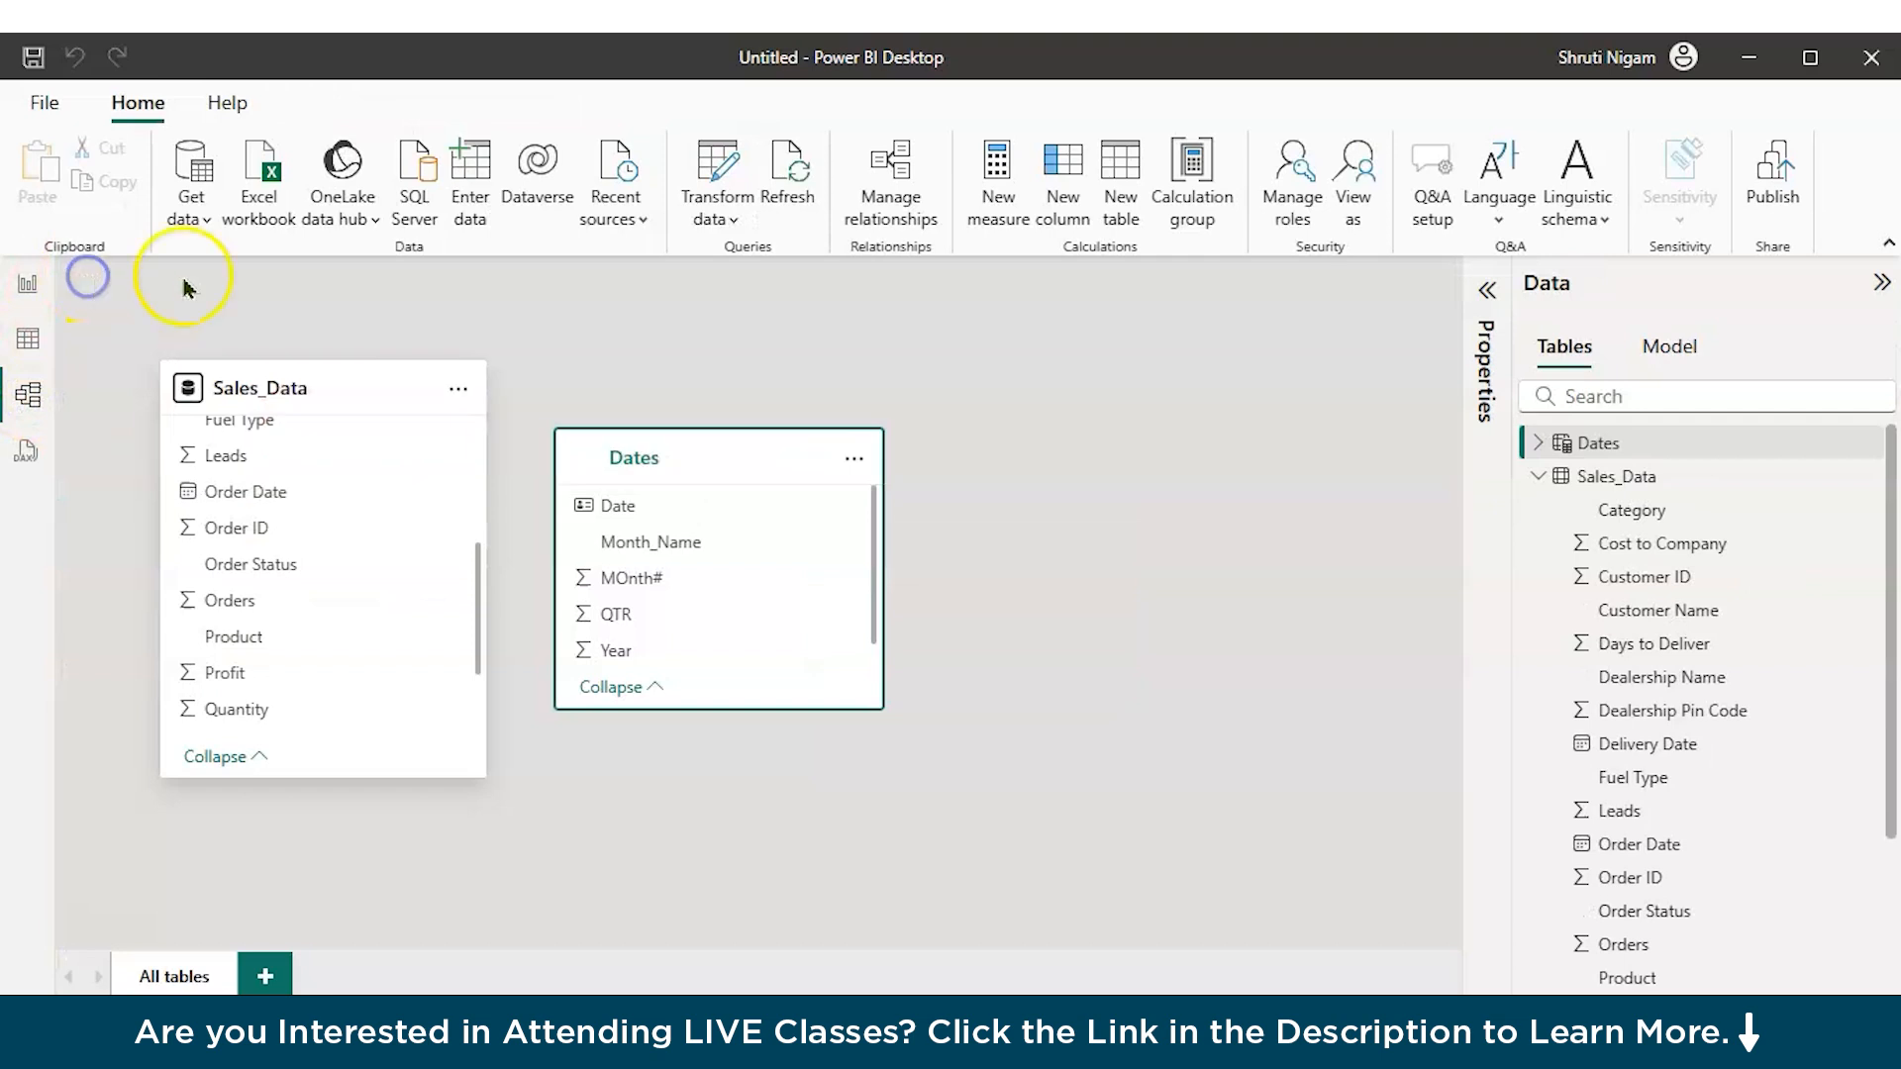
left_click(658, 508)
left_click_drag(659, 508, 318, 492)
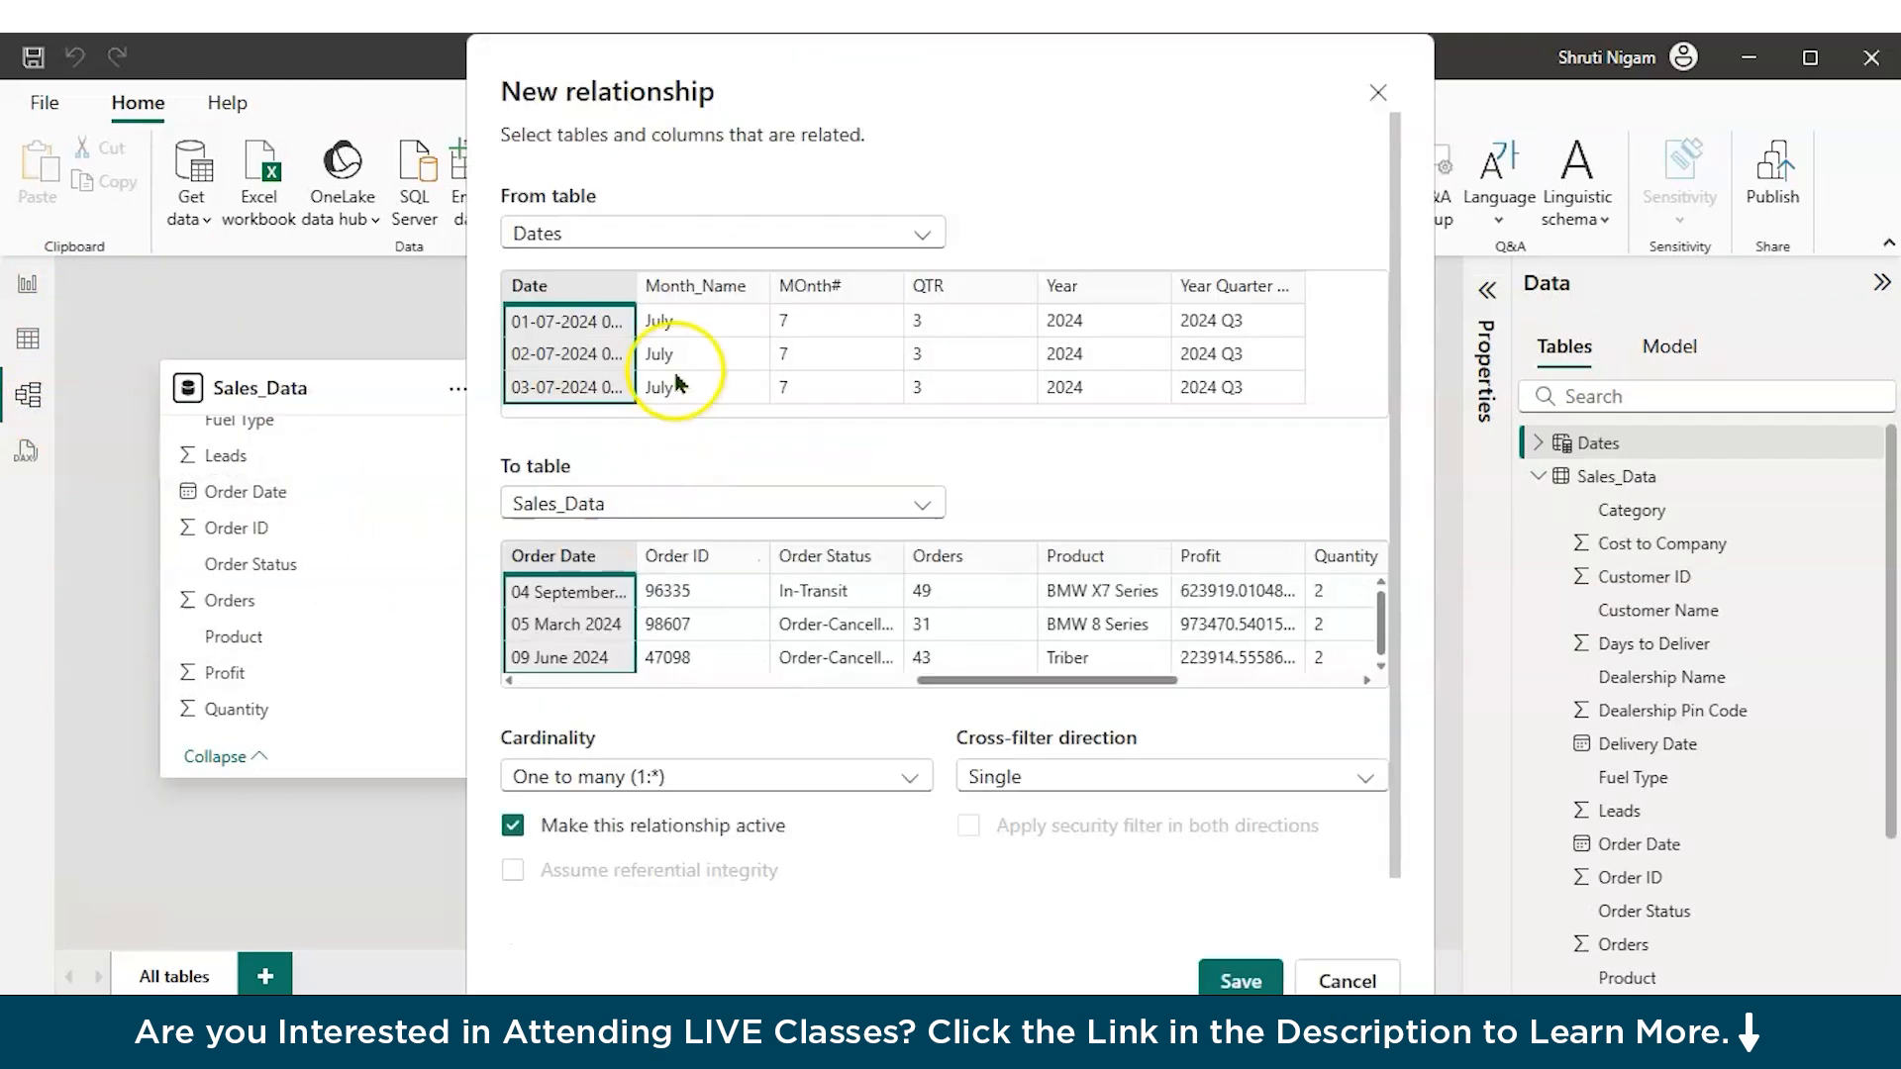
left_click(1242, 981)
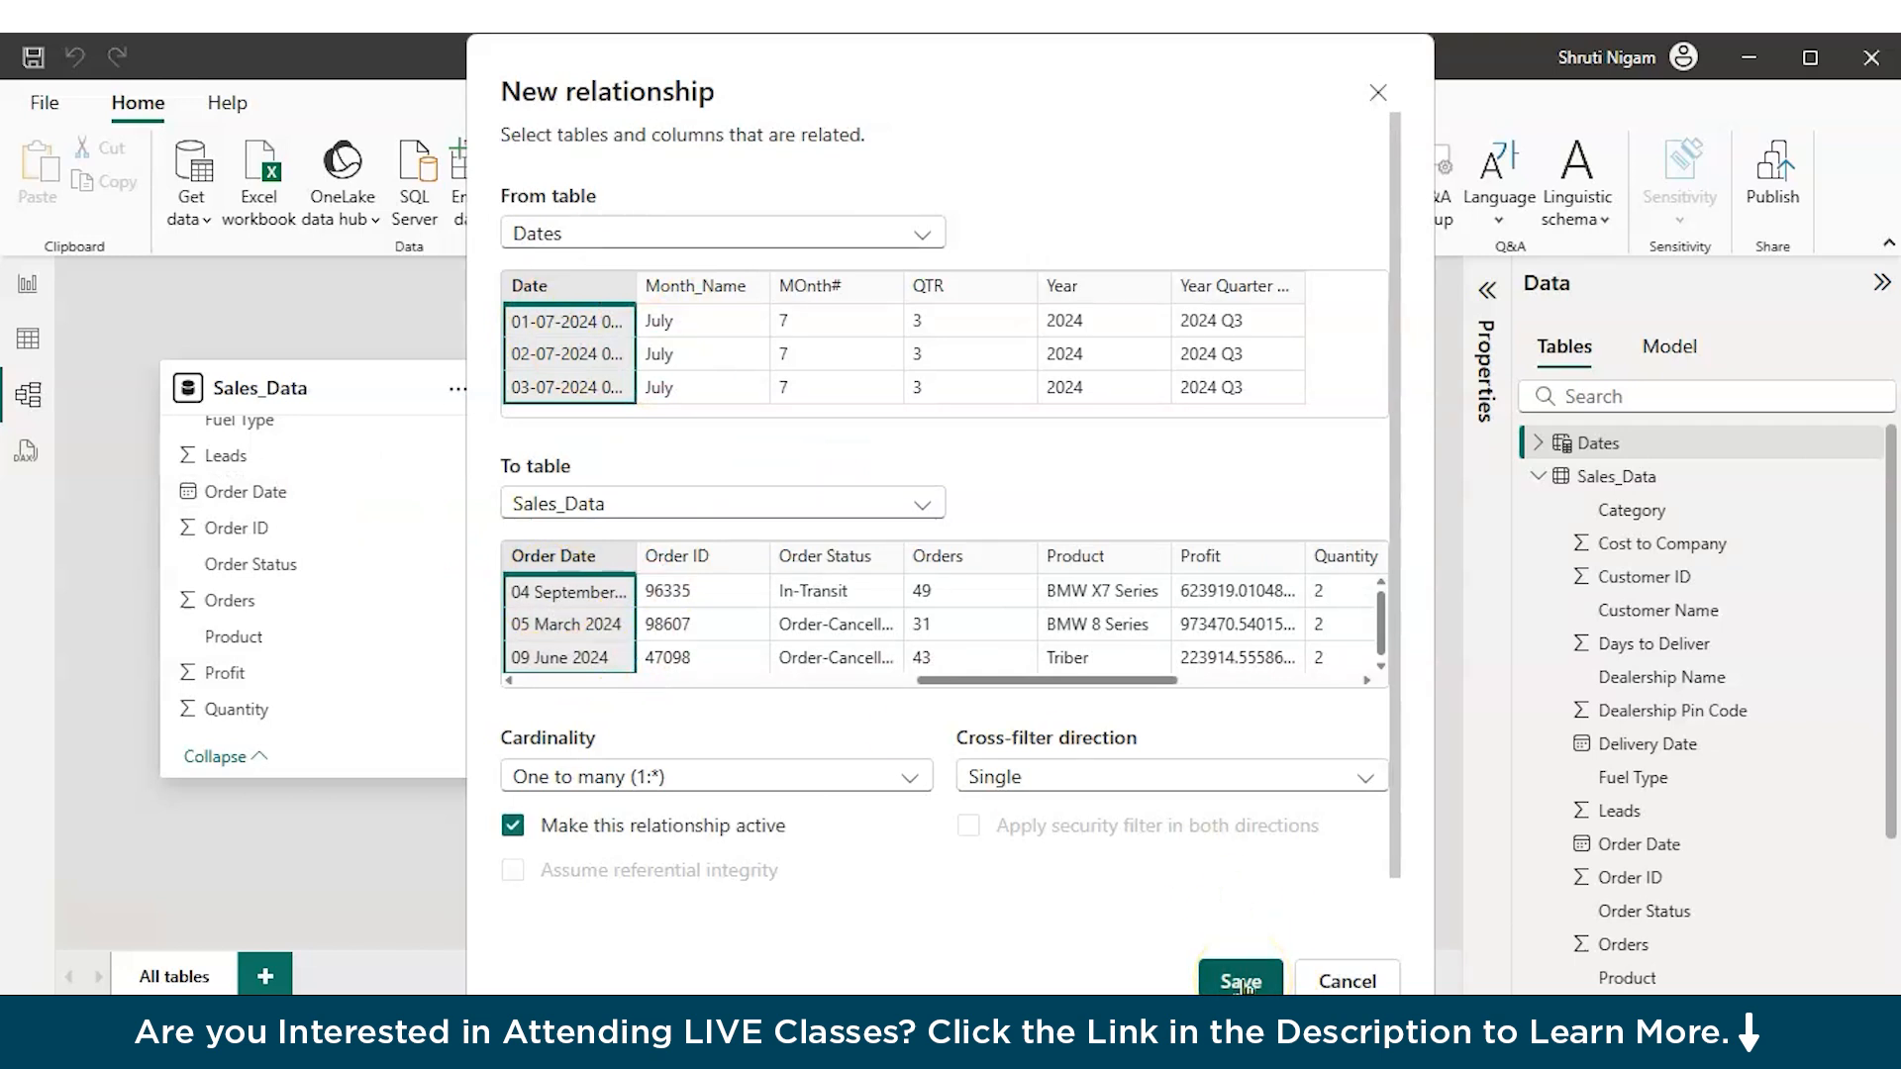
left_click(1243, 981)
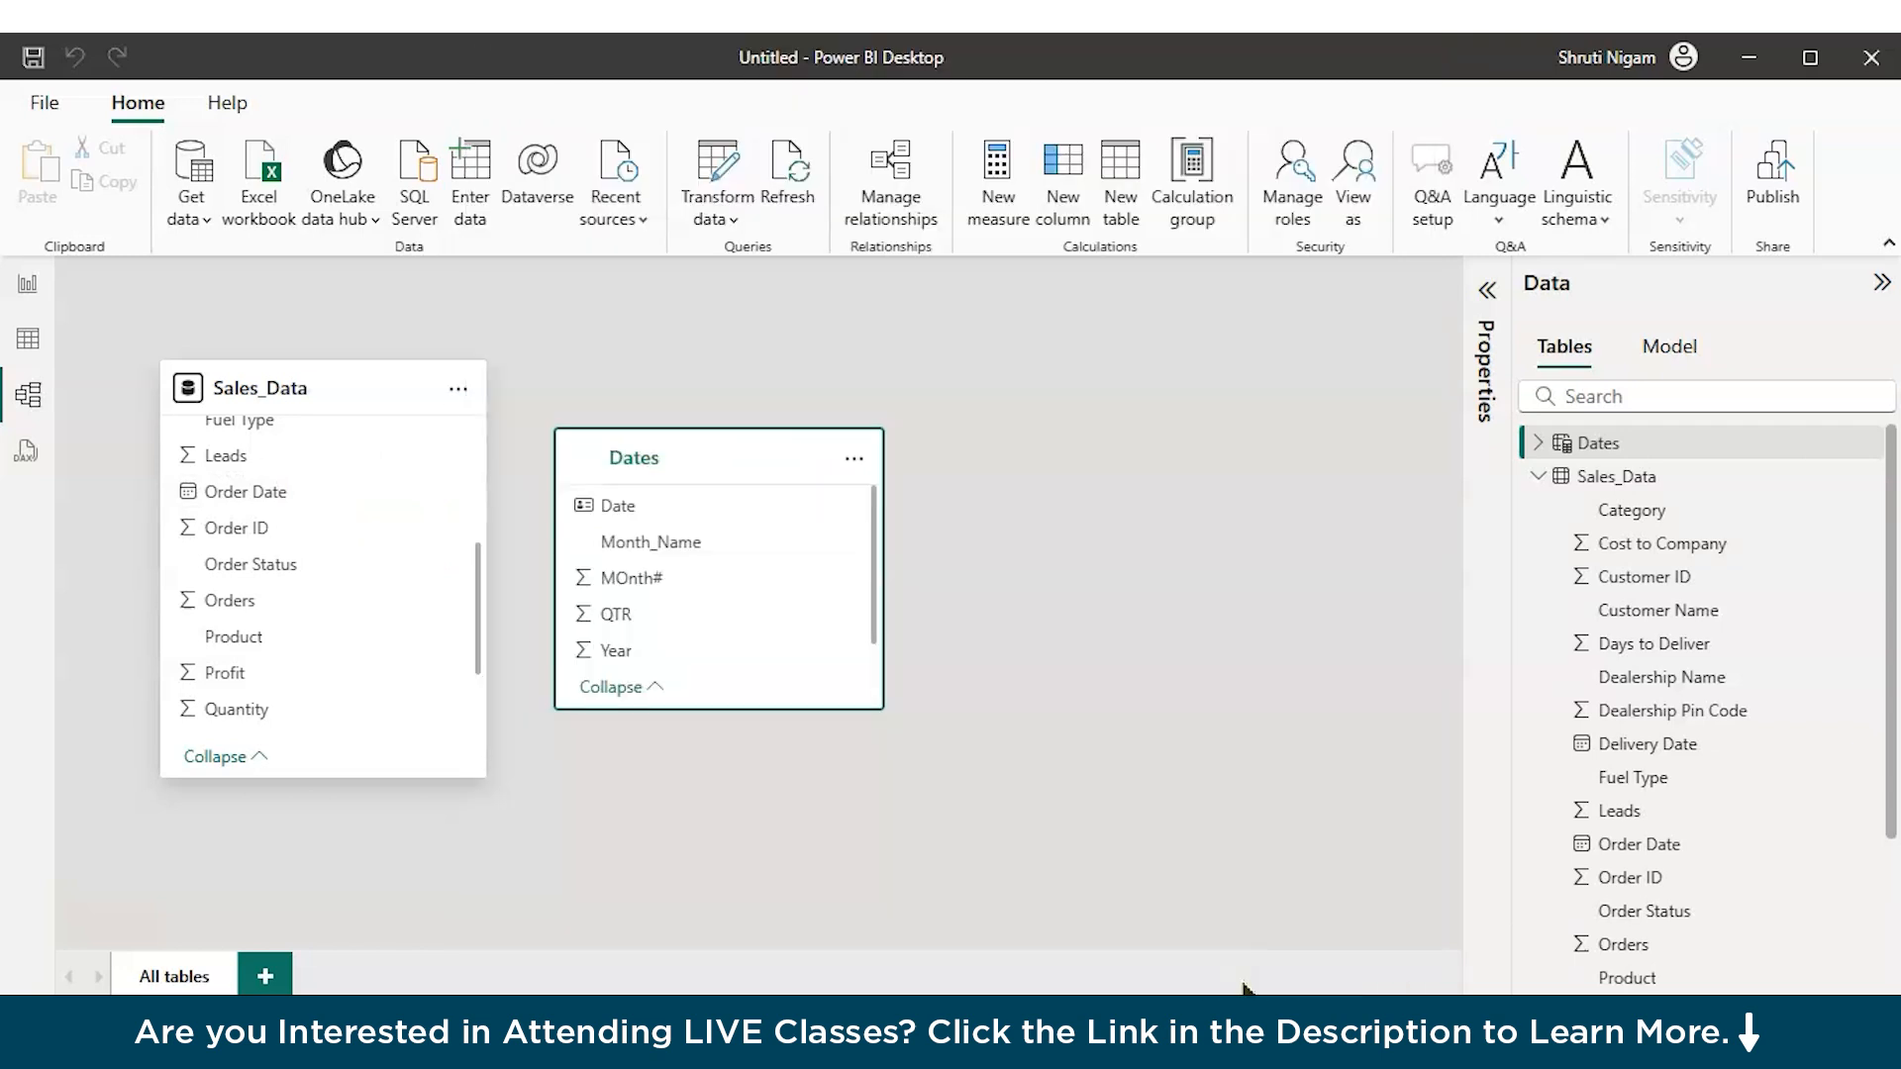
left_click_drag(656, 458, 965, 428)
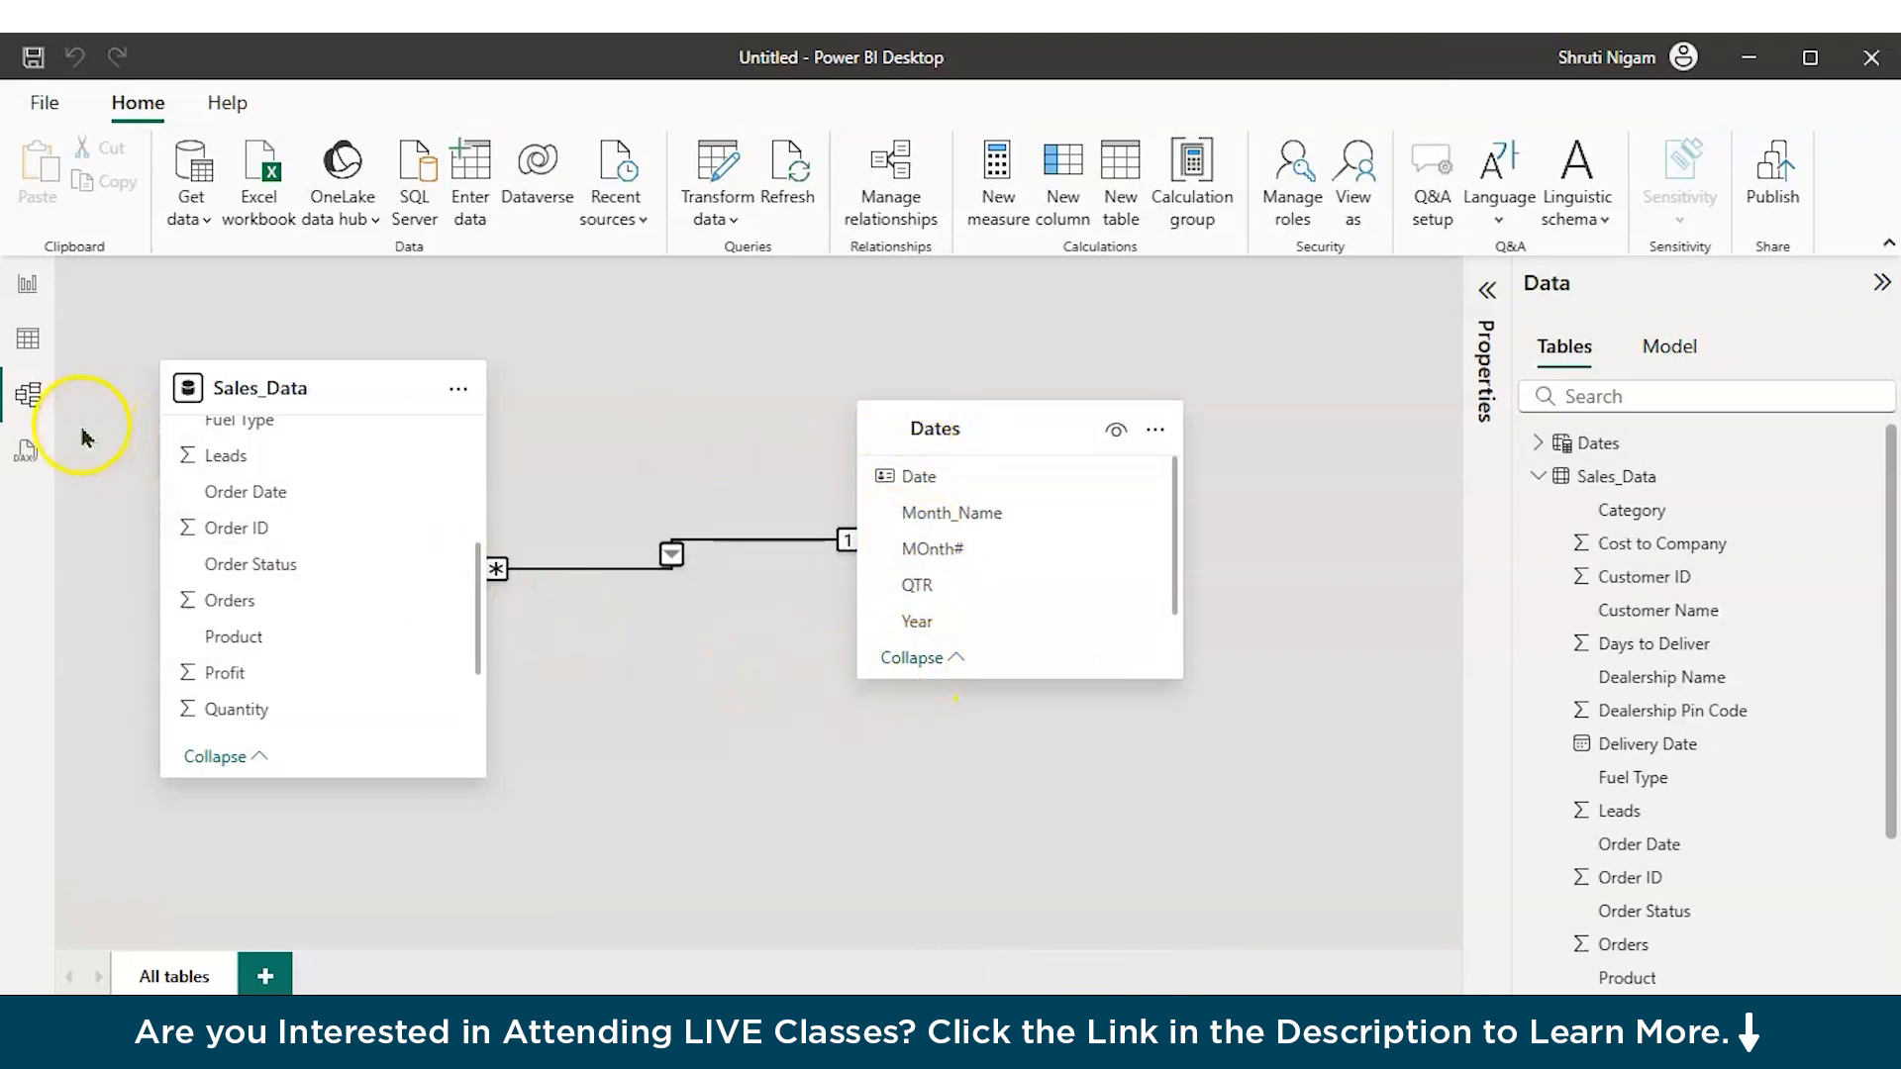
Step: Return to the report and create the measure Total_Sales = SUM(Sales_Data[Revenue])
left_click(26, 286)
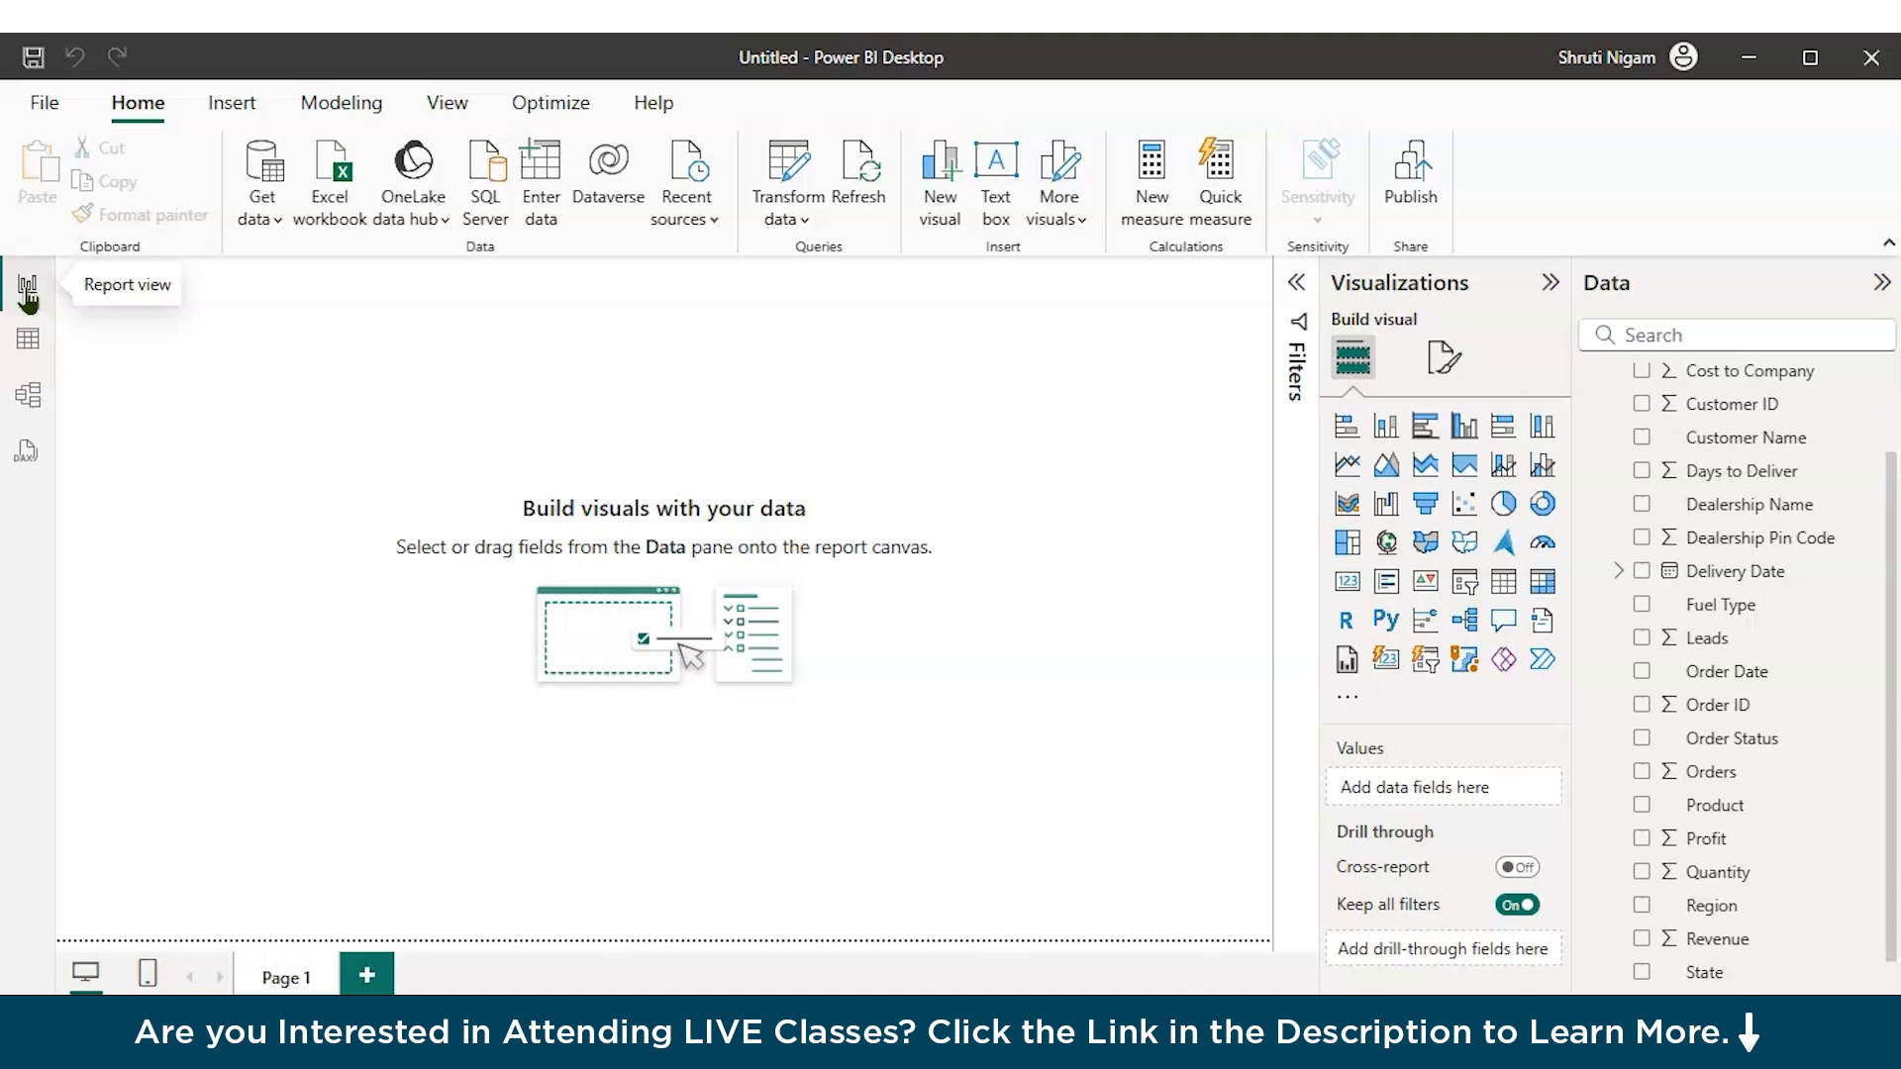
left_click(28, 289)
left_click(307, 104)
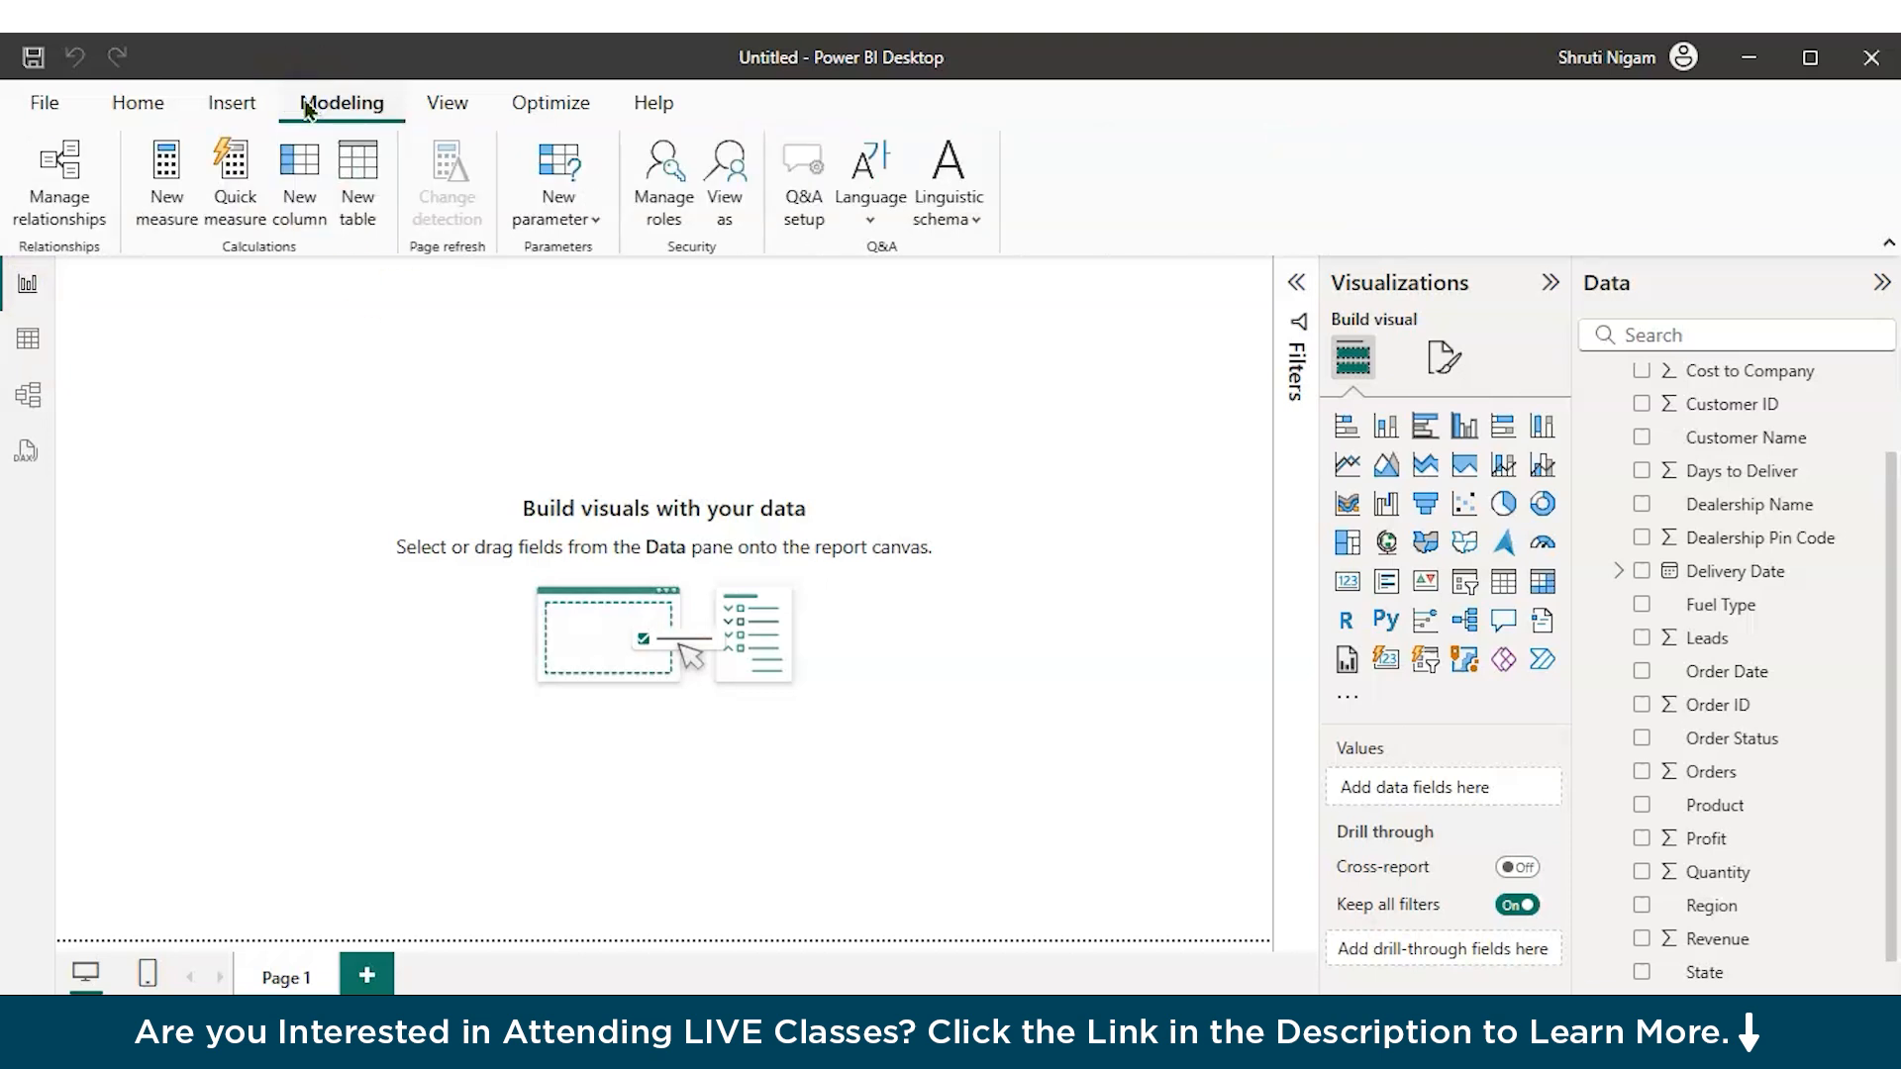
left_click(158, 195)
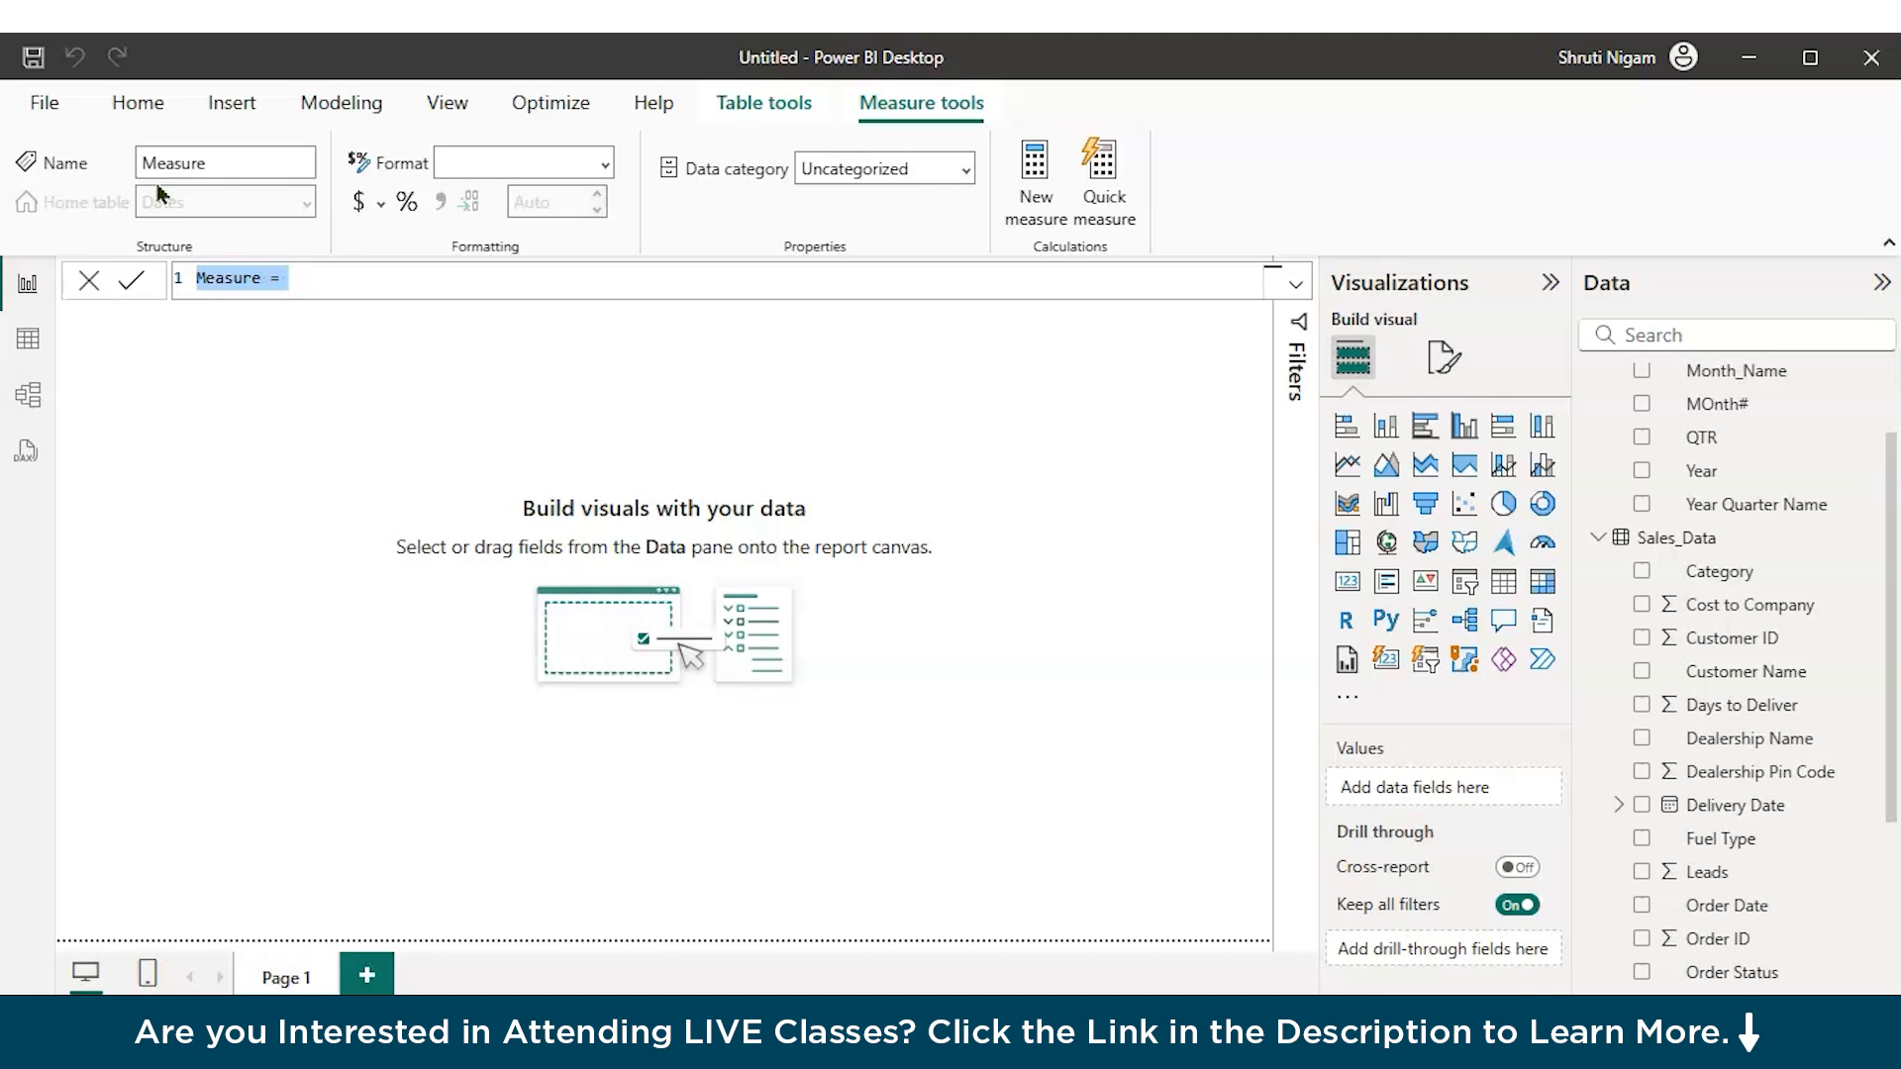
type("Total_Sales ")
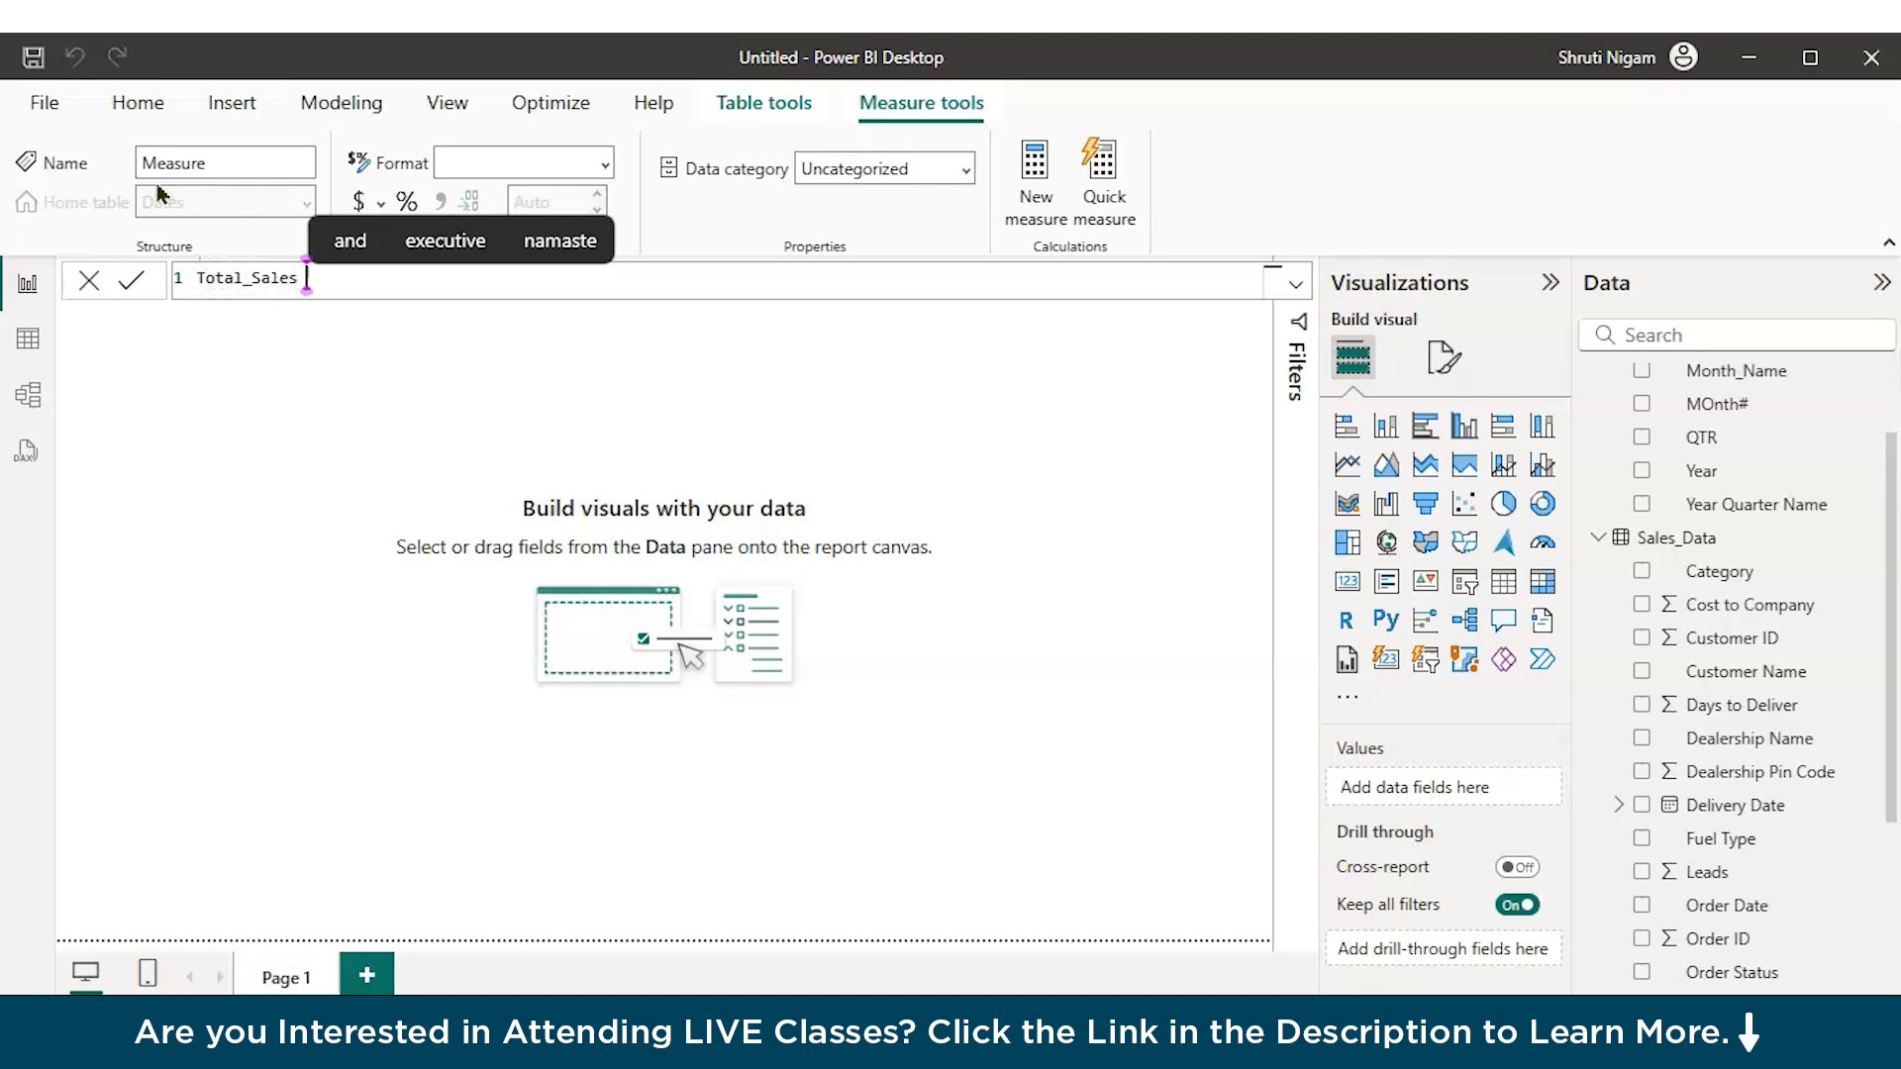
type("=  SUM(")
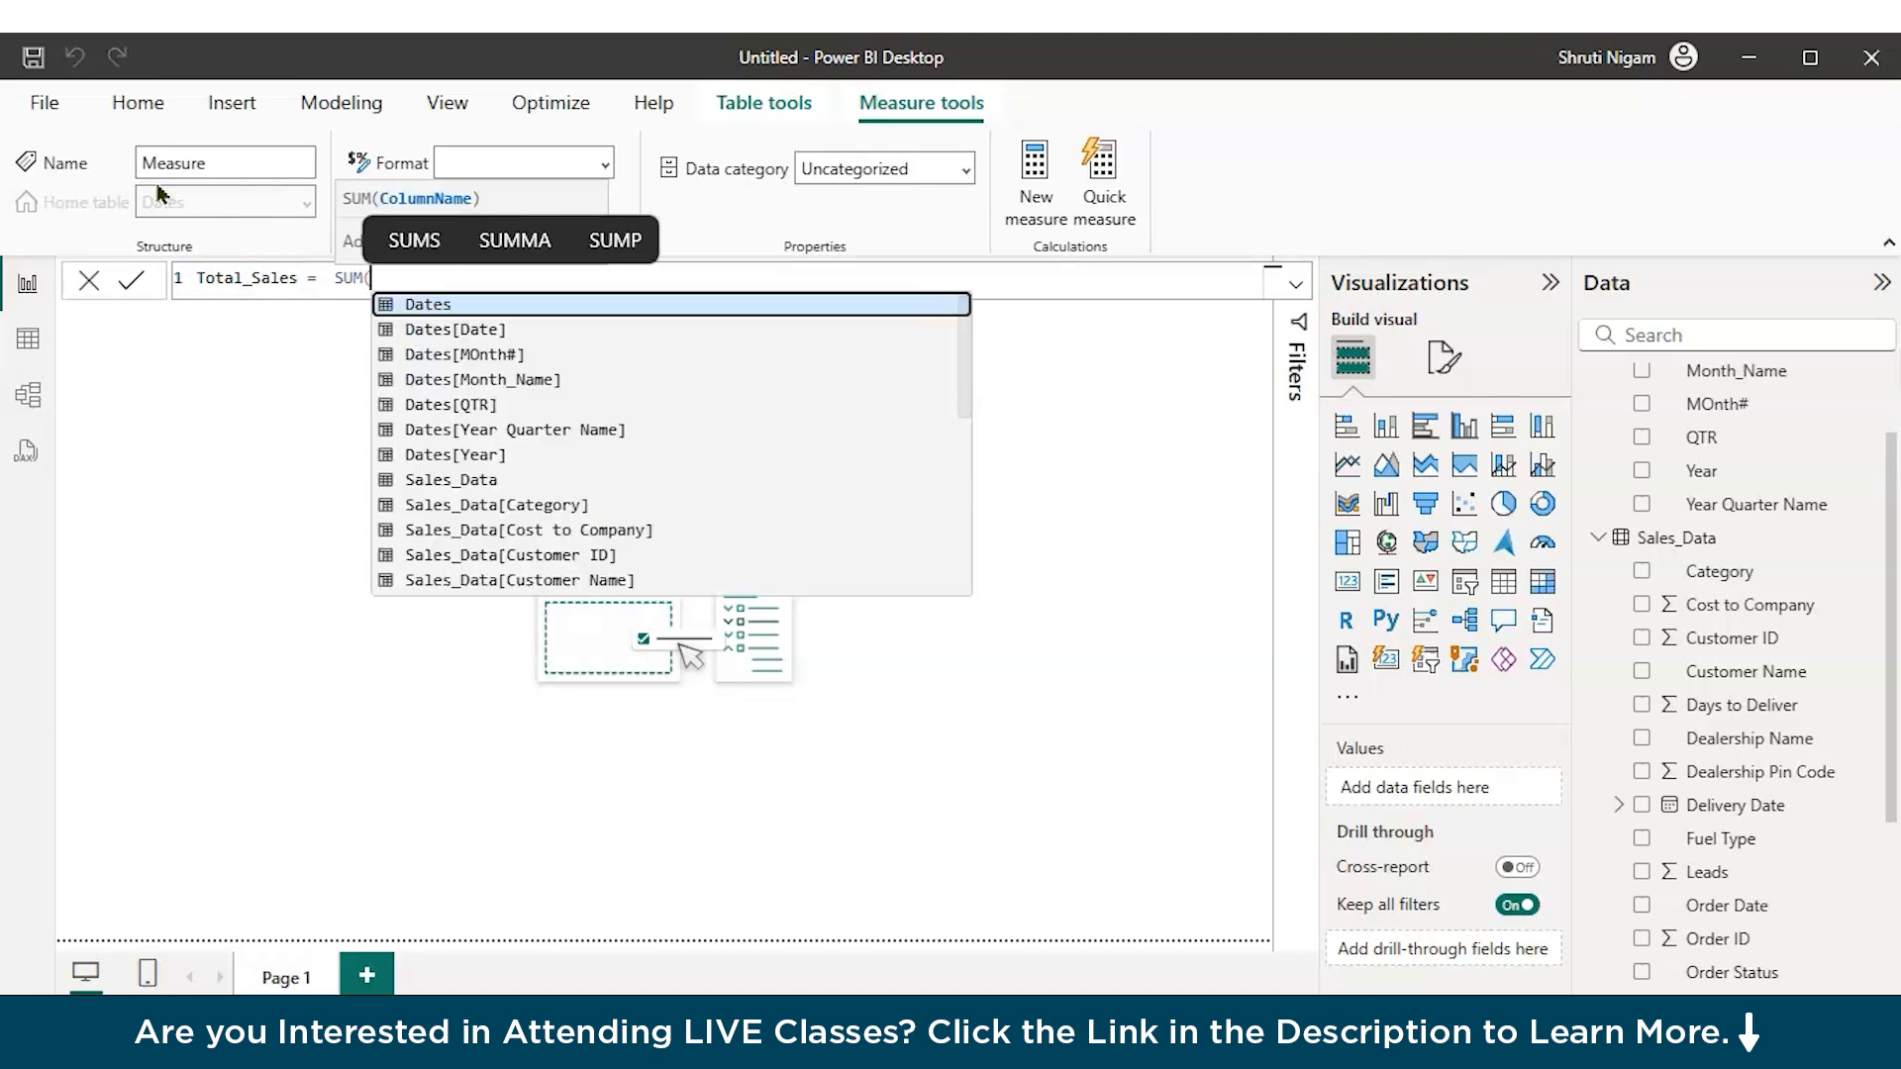
type("RE")
key("Down")
key("Tab")
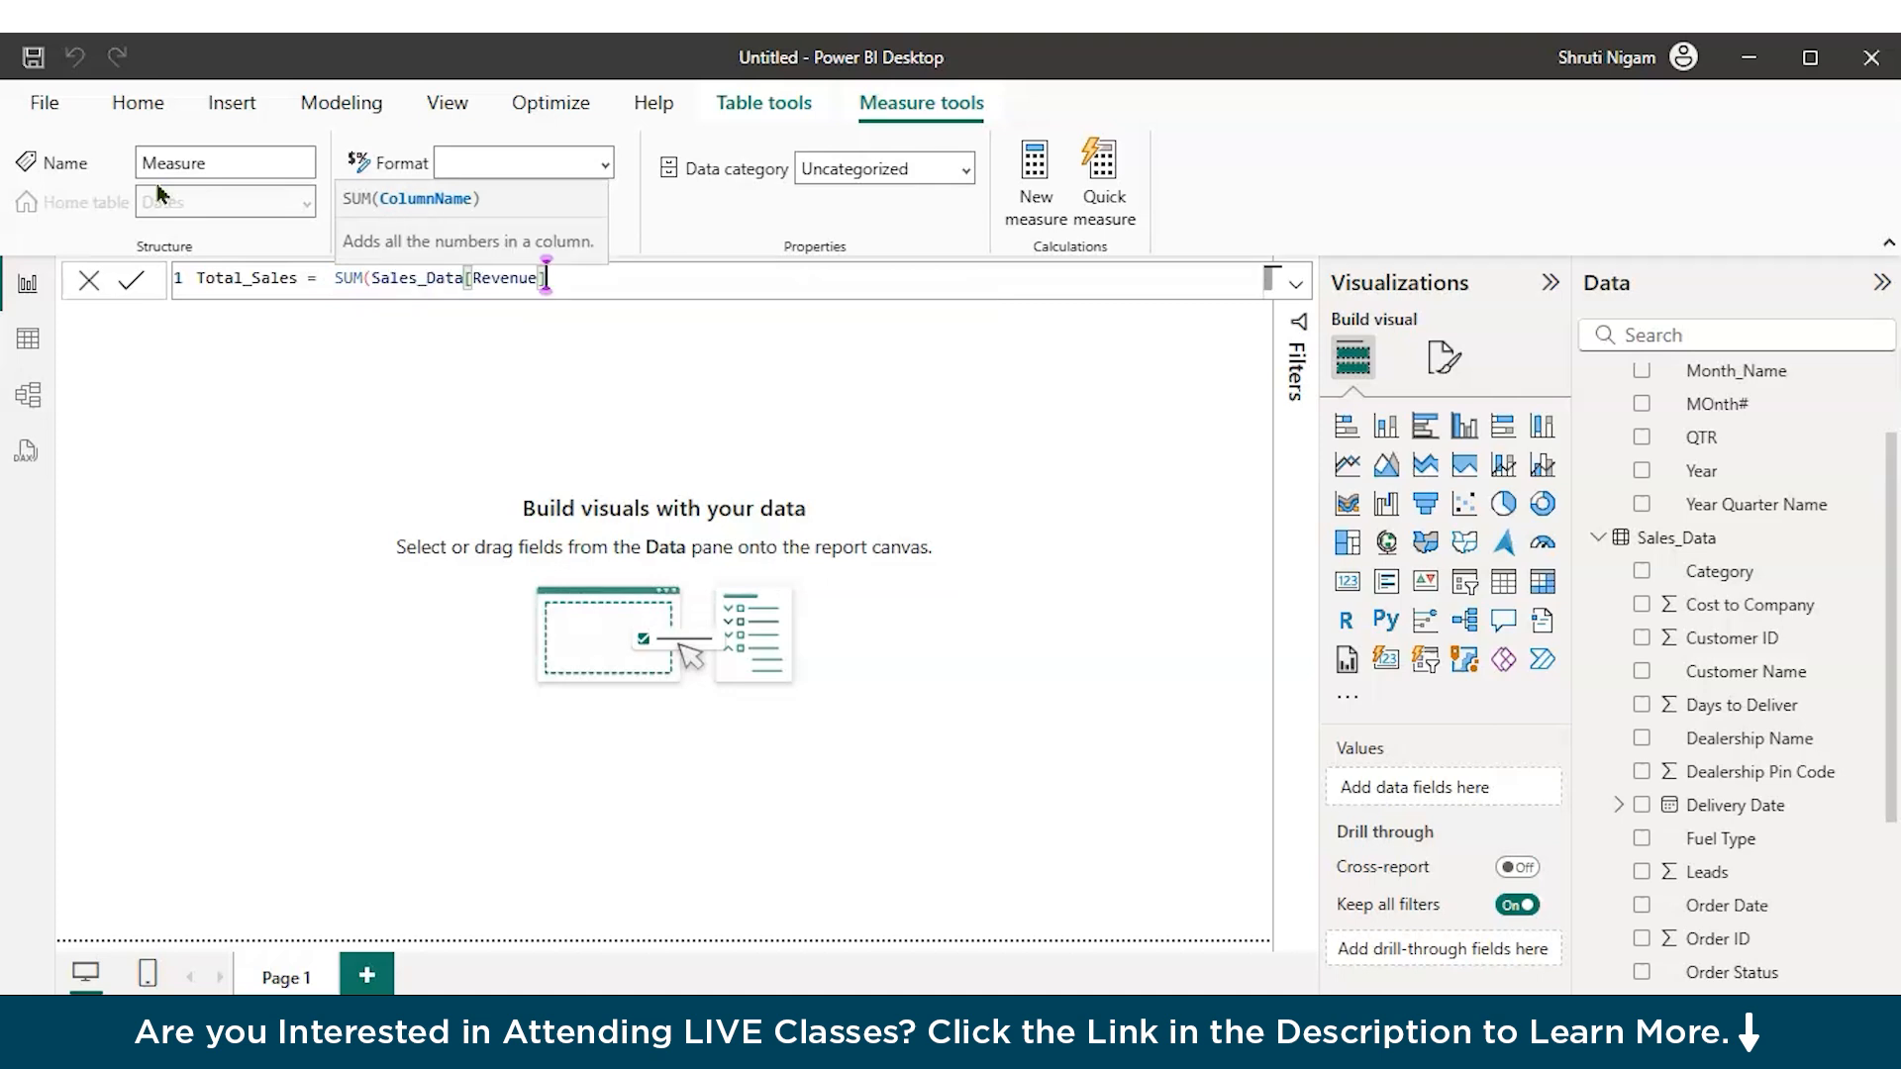
type(")")
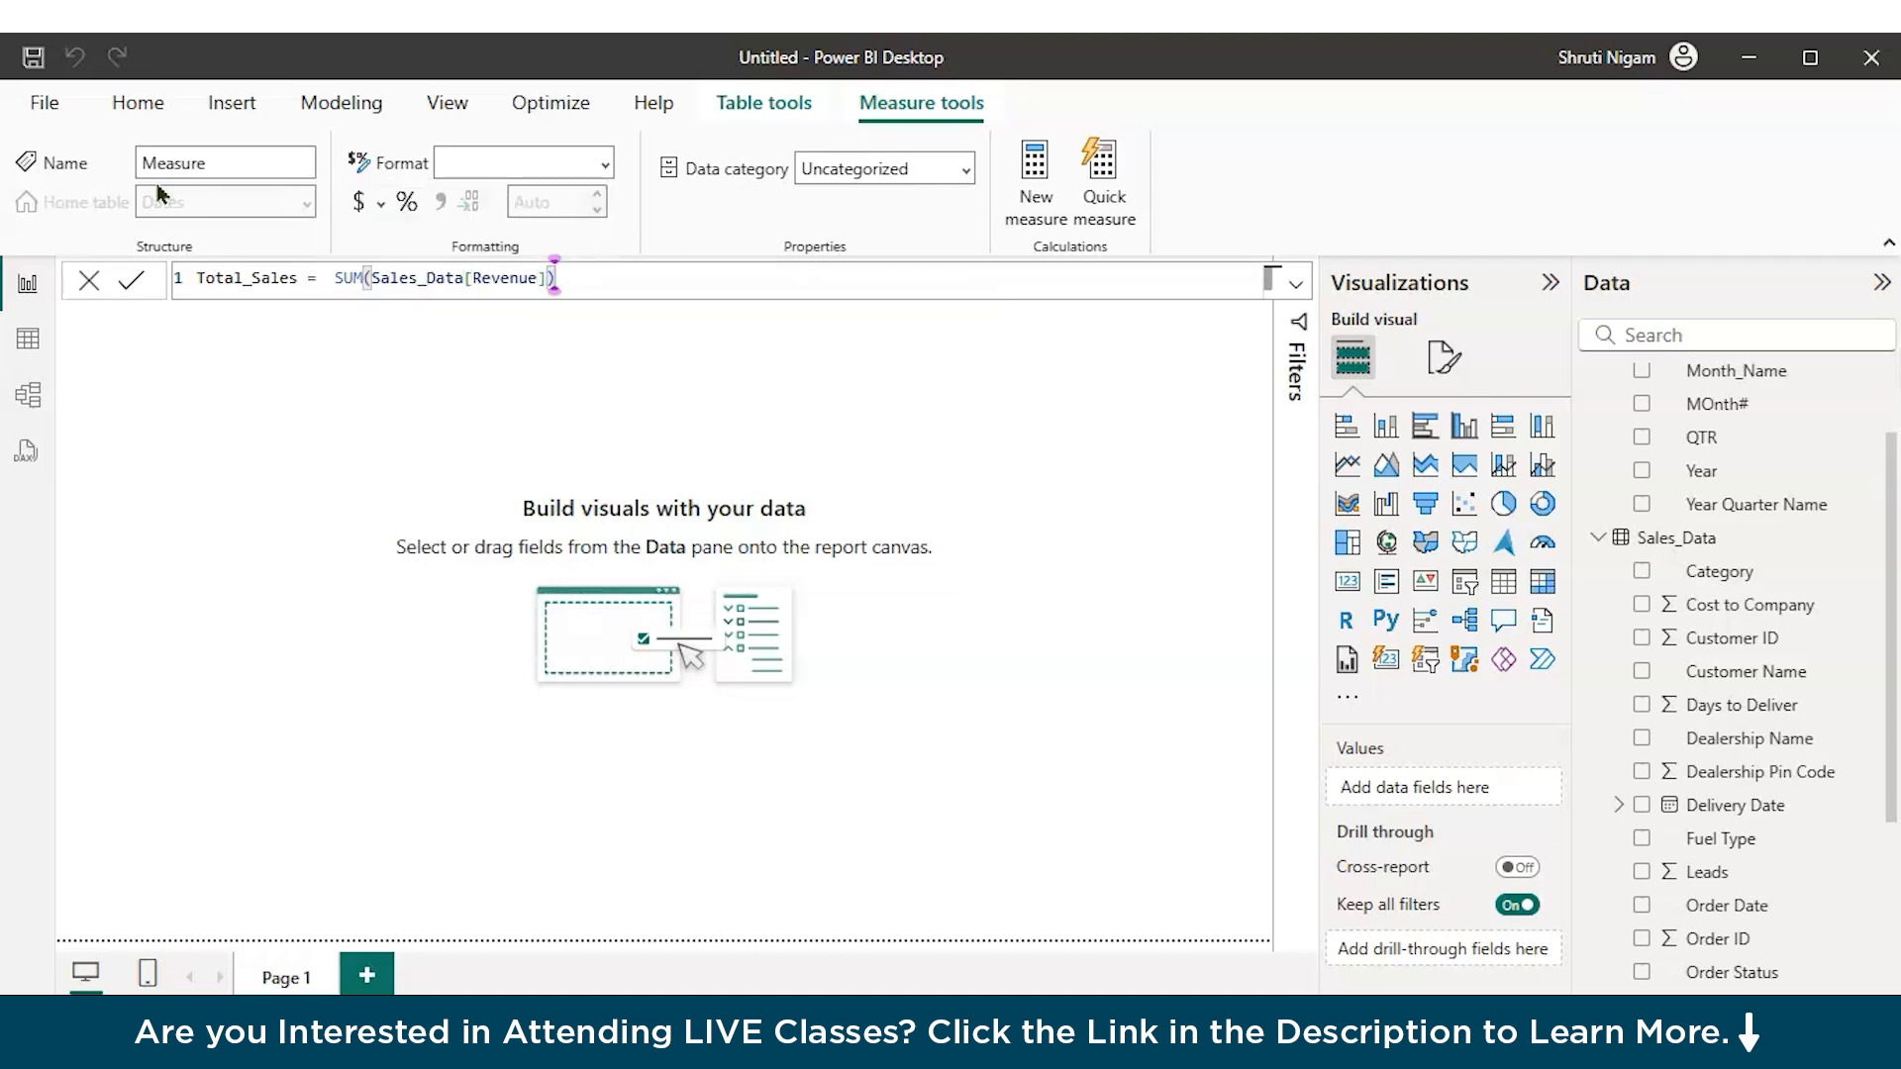
key("Return")
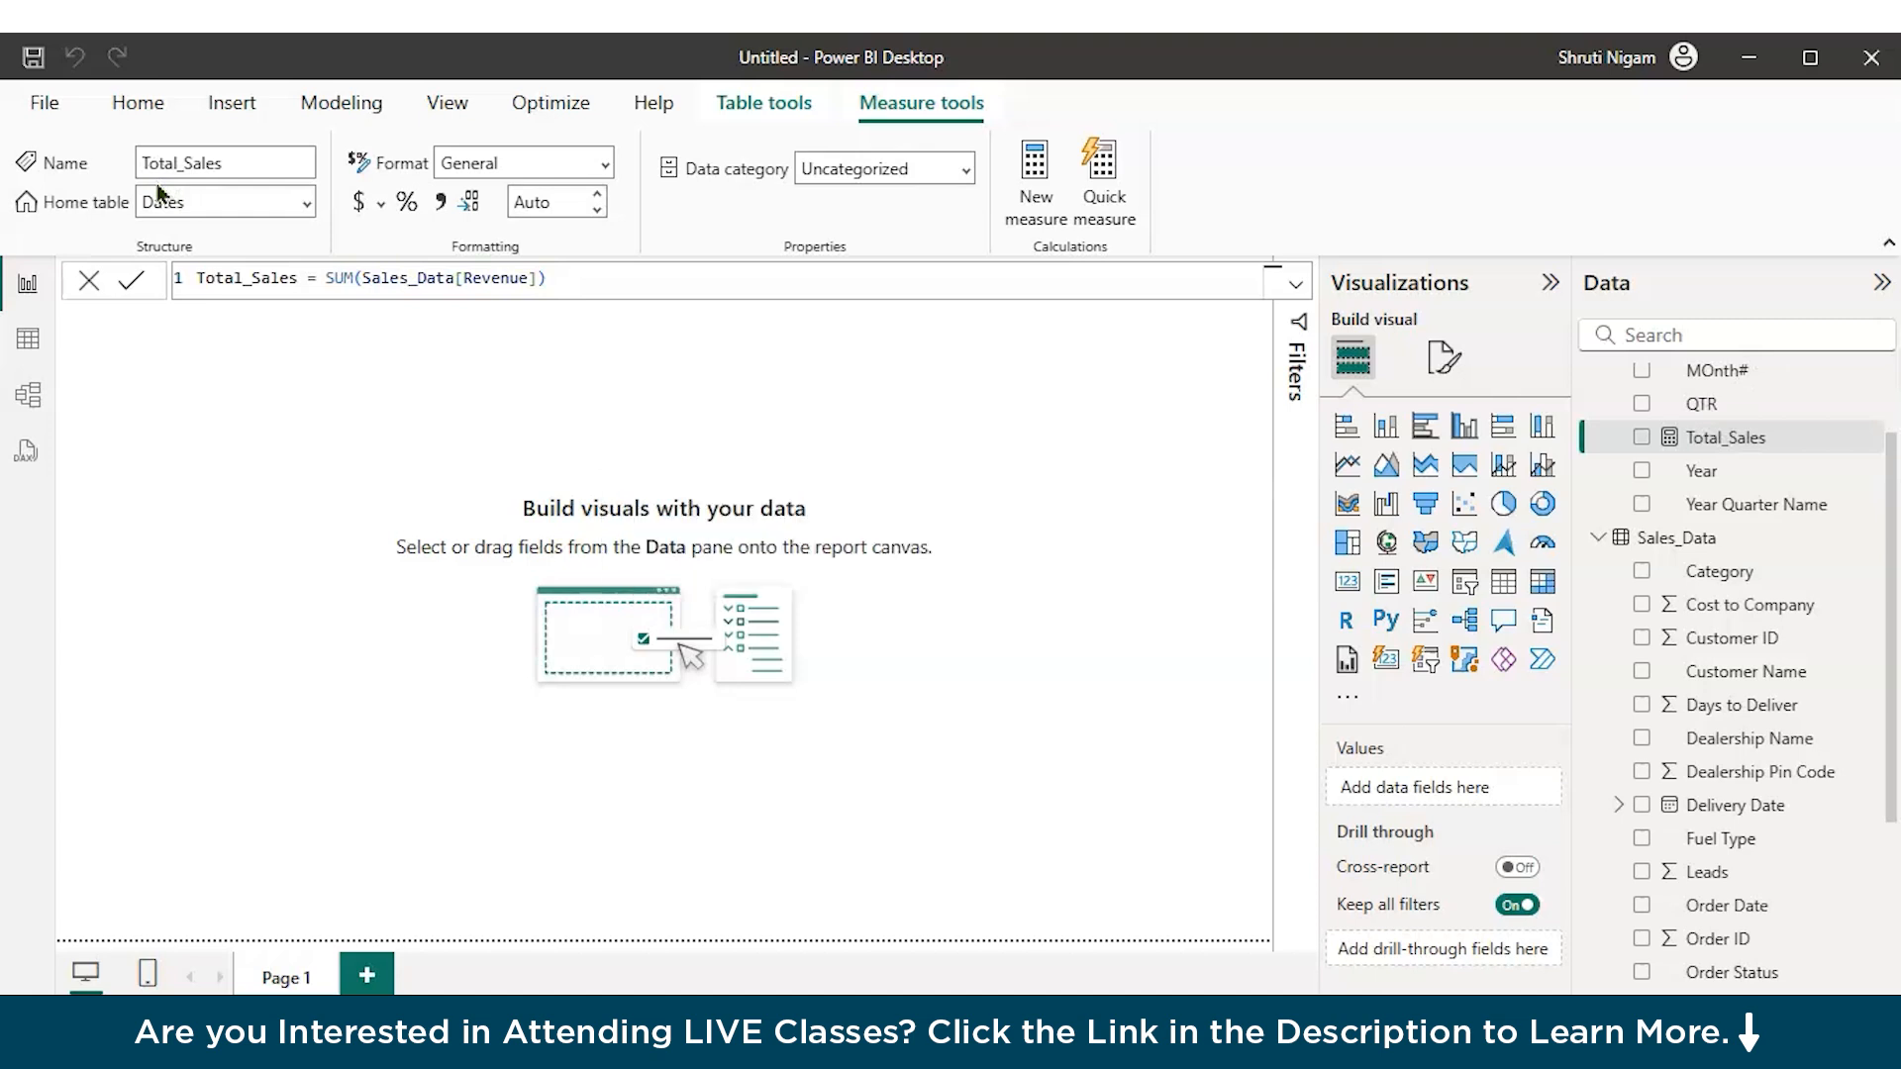
Step: Create the measure Units_Sold = SUM(Sales_Data[Quantity]) in the Sales_Data table and close the formula editor
left_click(1035, 173)
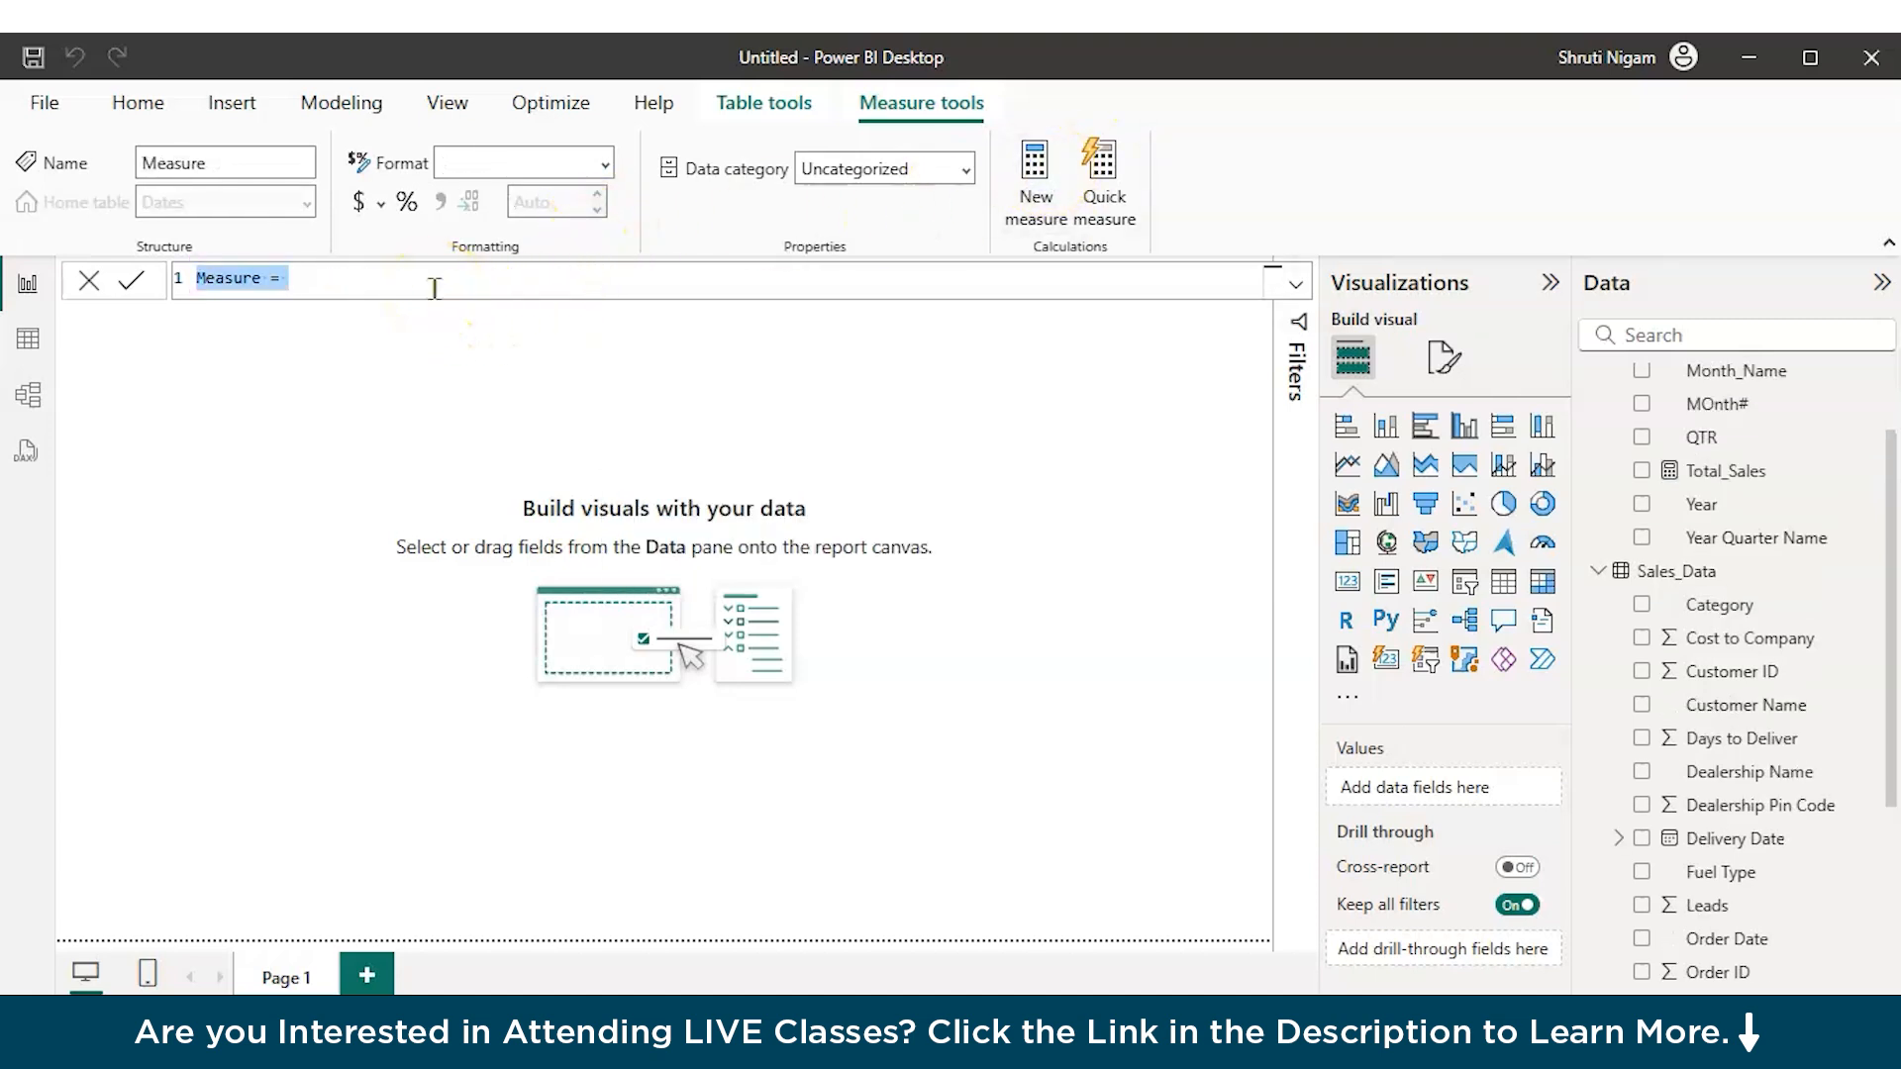
left_click_drag(289, 280, 52, 278)
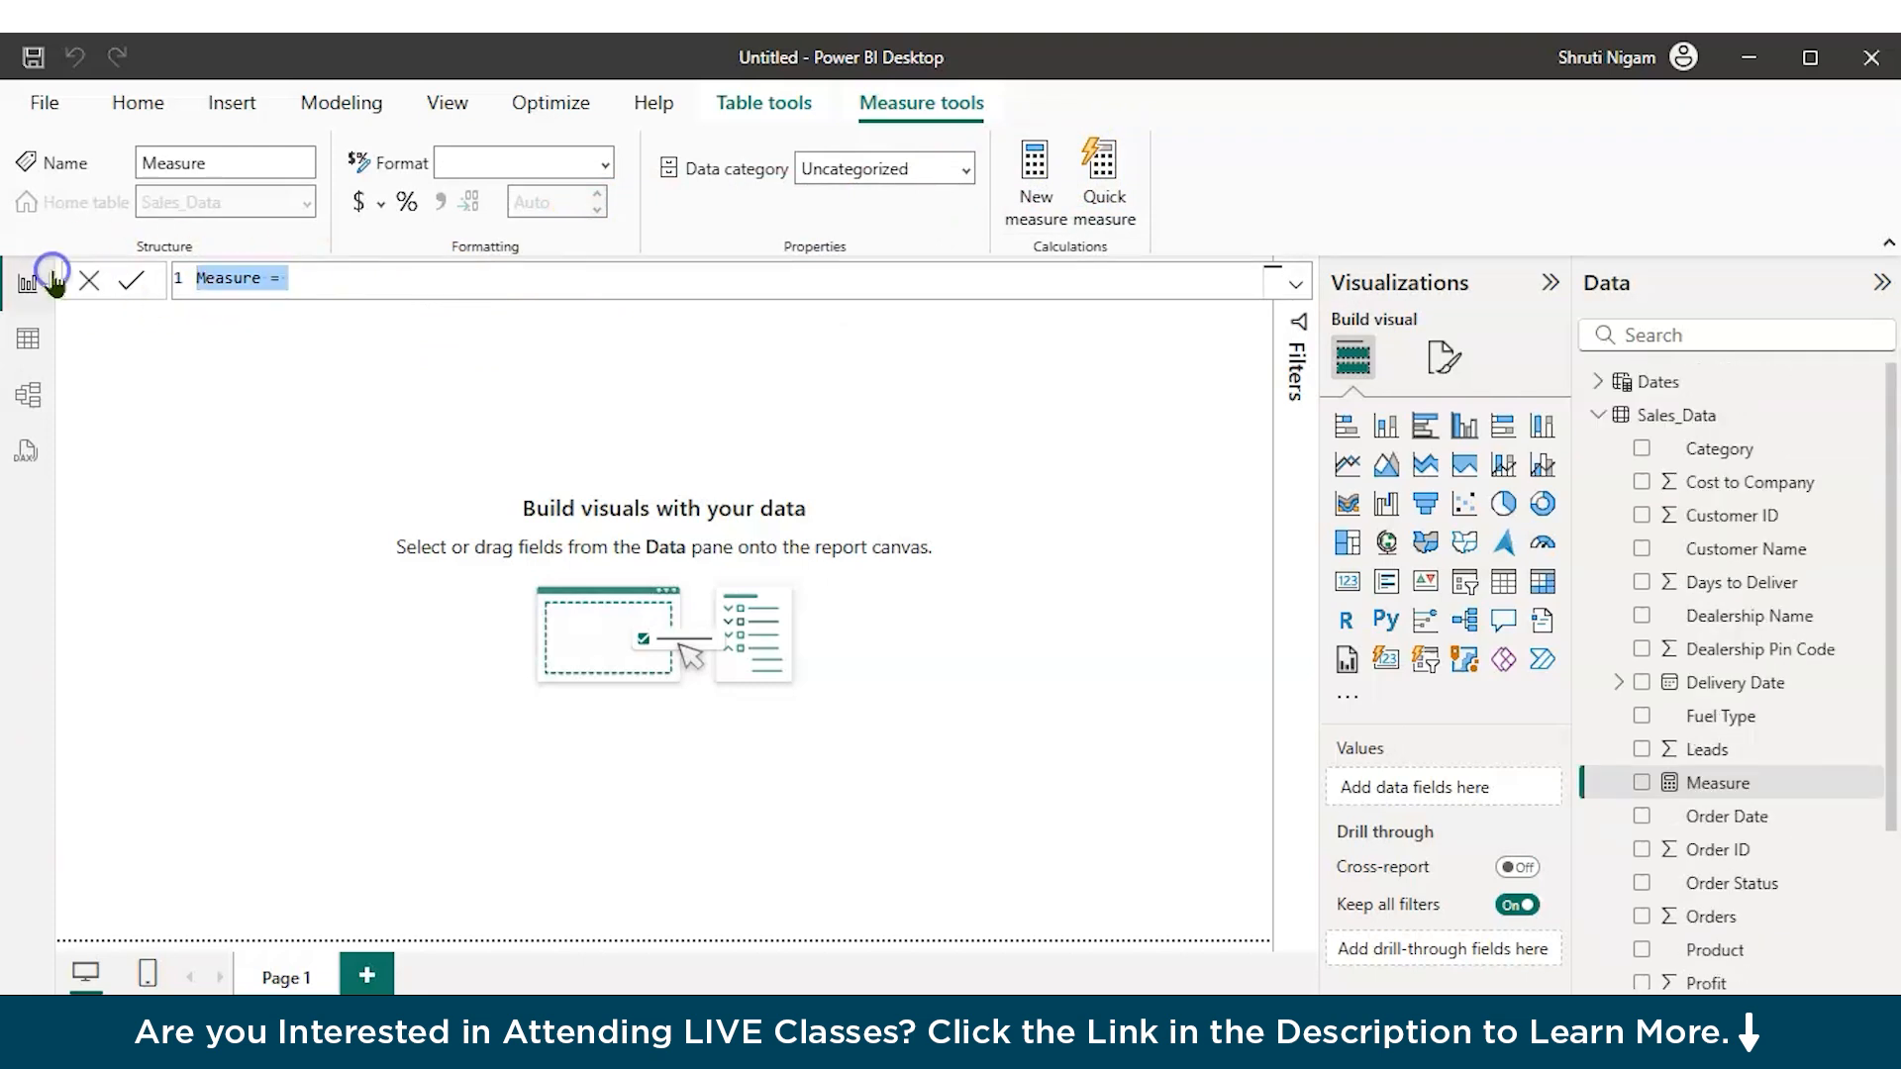
key("BackSpace")
type("uNIT")
key("BackSpace")
key("BackSpace")
key("BackSpace")
key("BackSpace")
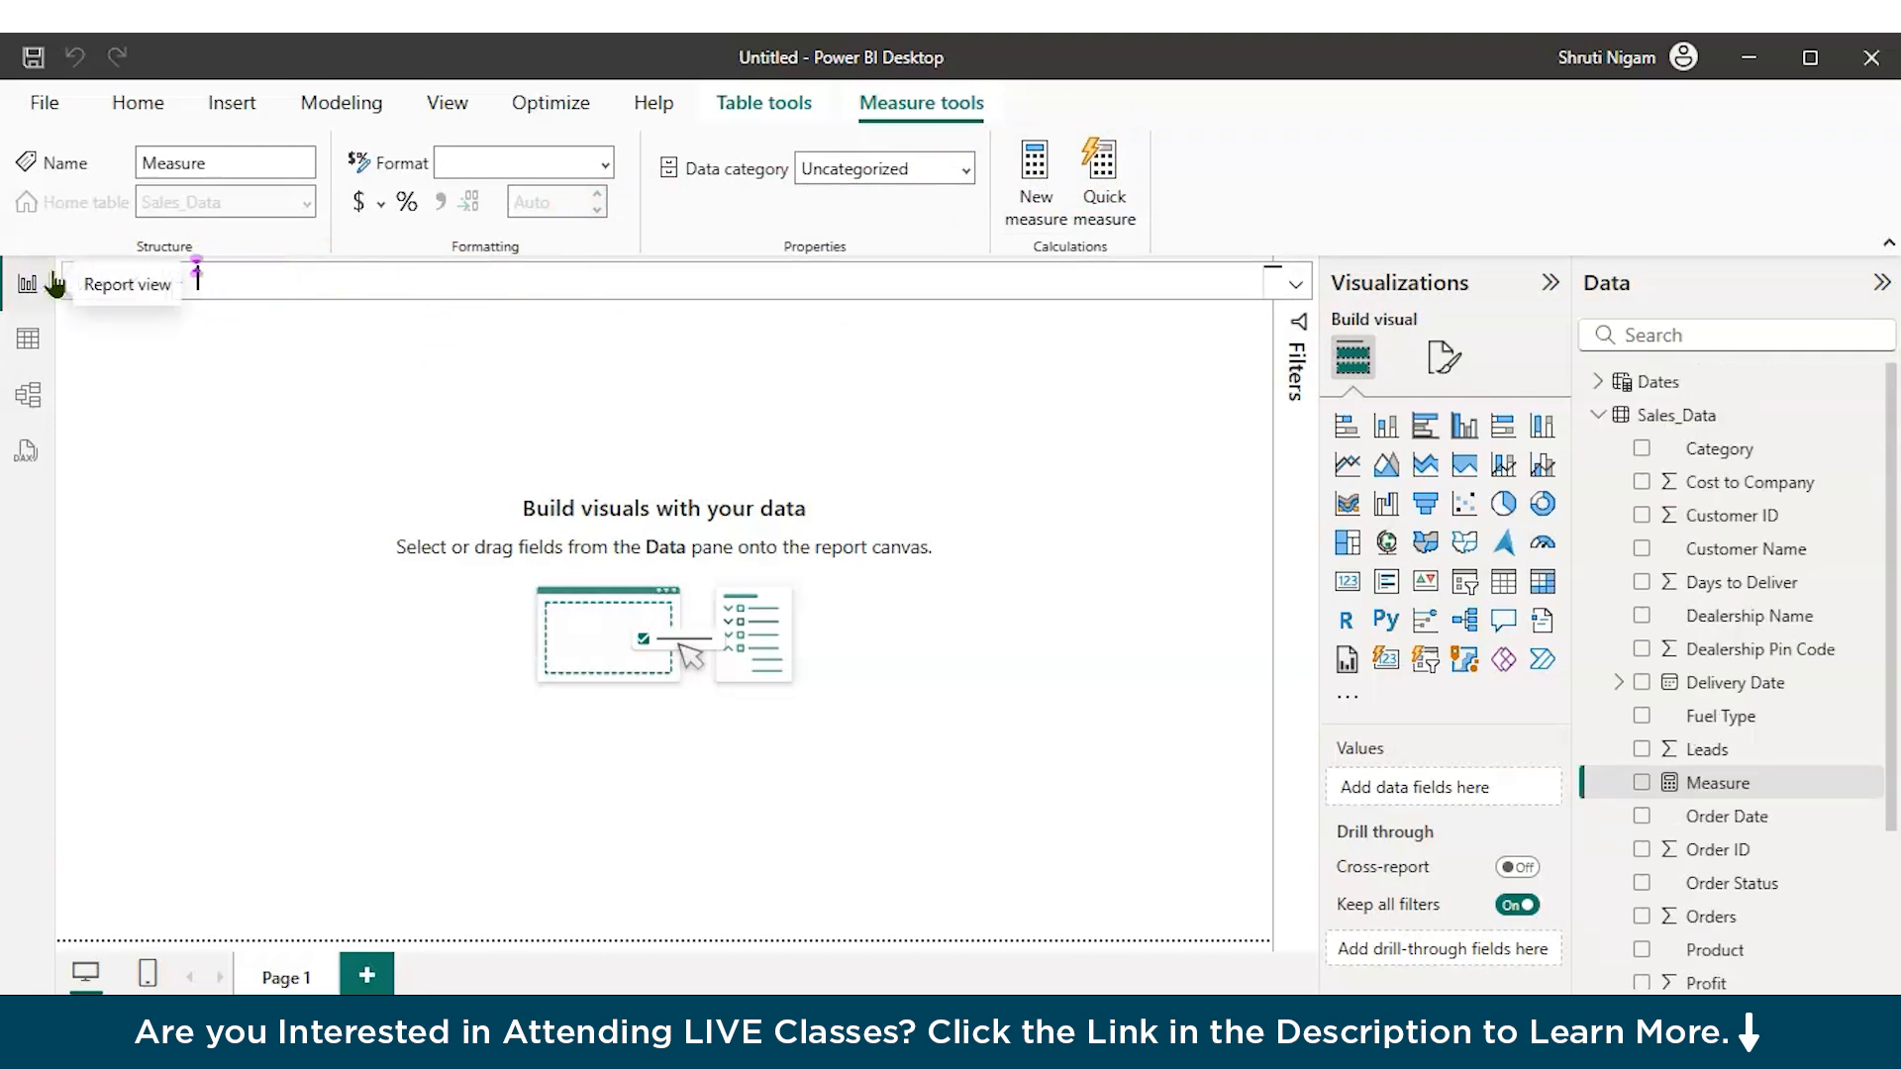
type("Unit")
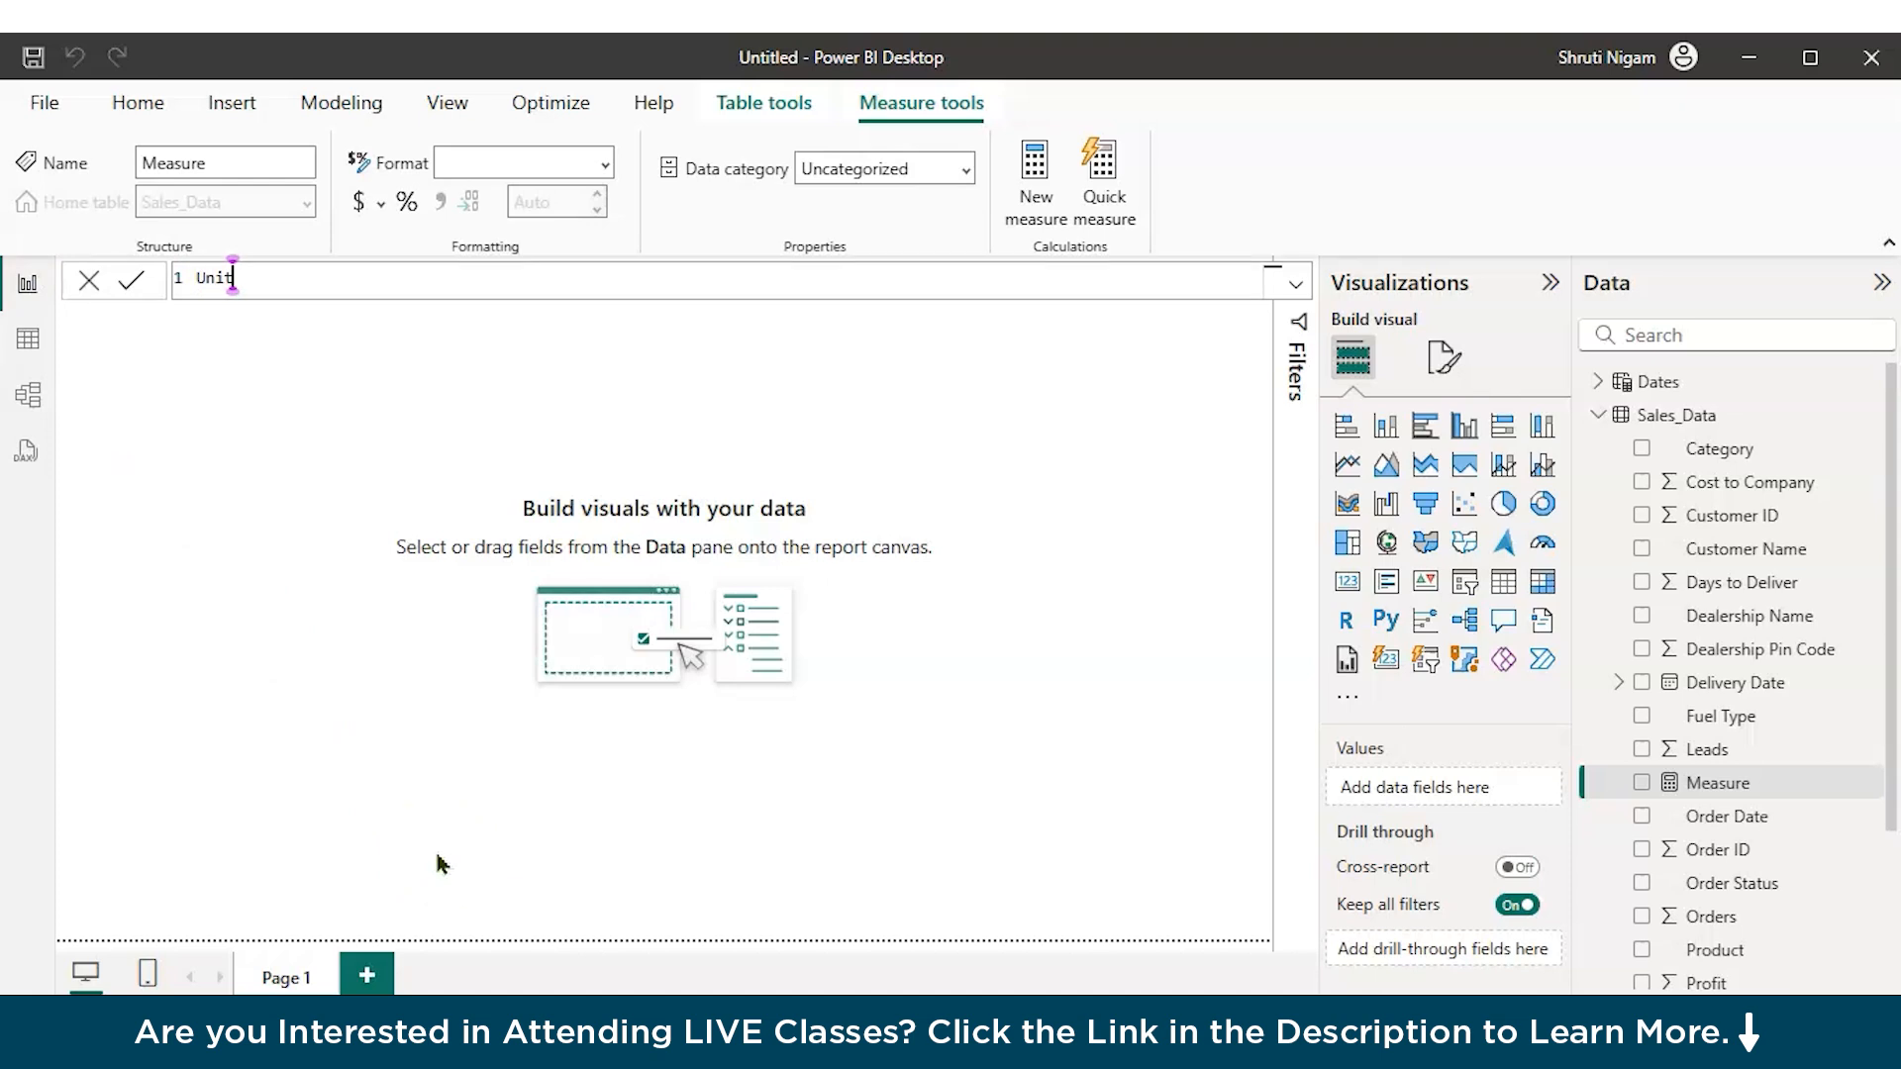
type("s_Sold = SUM")
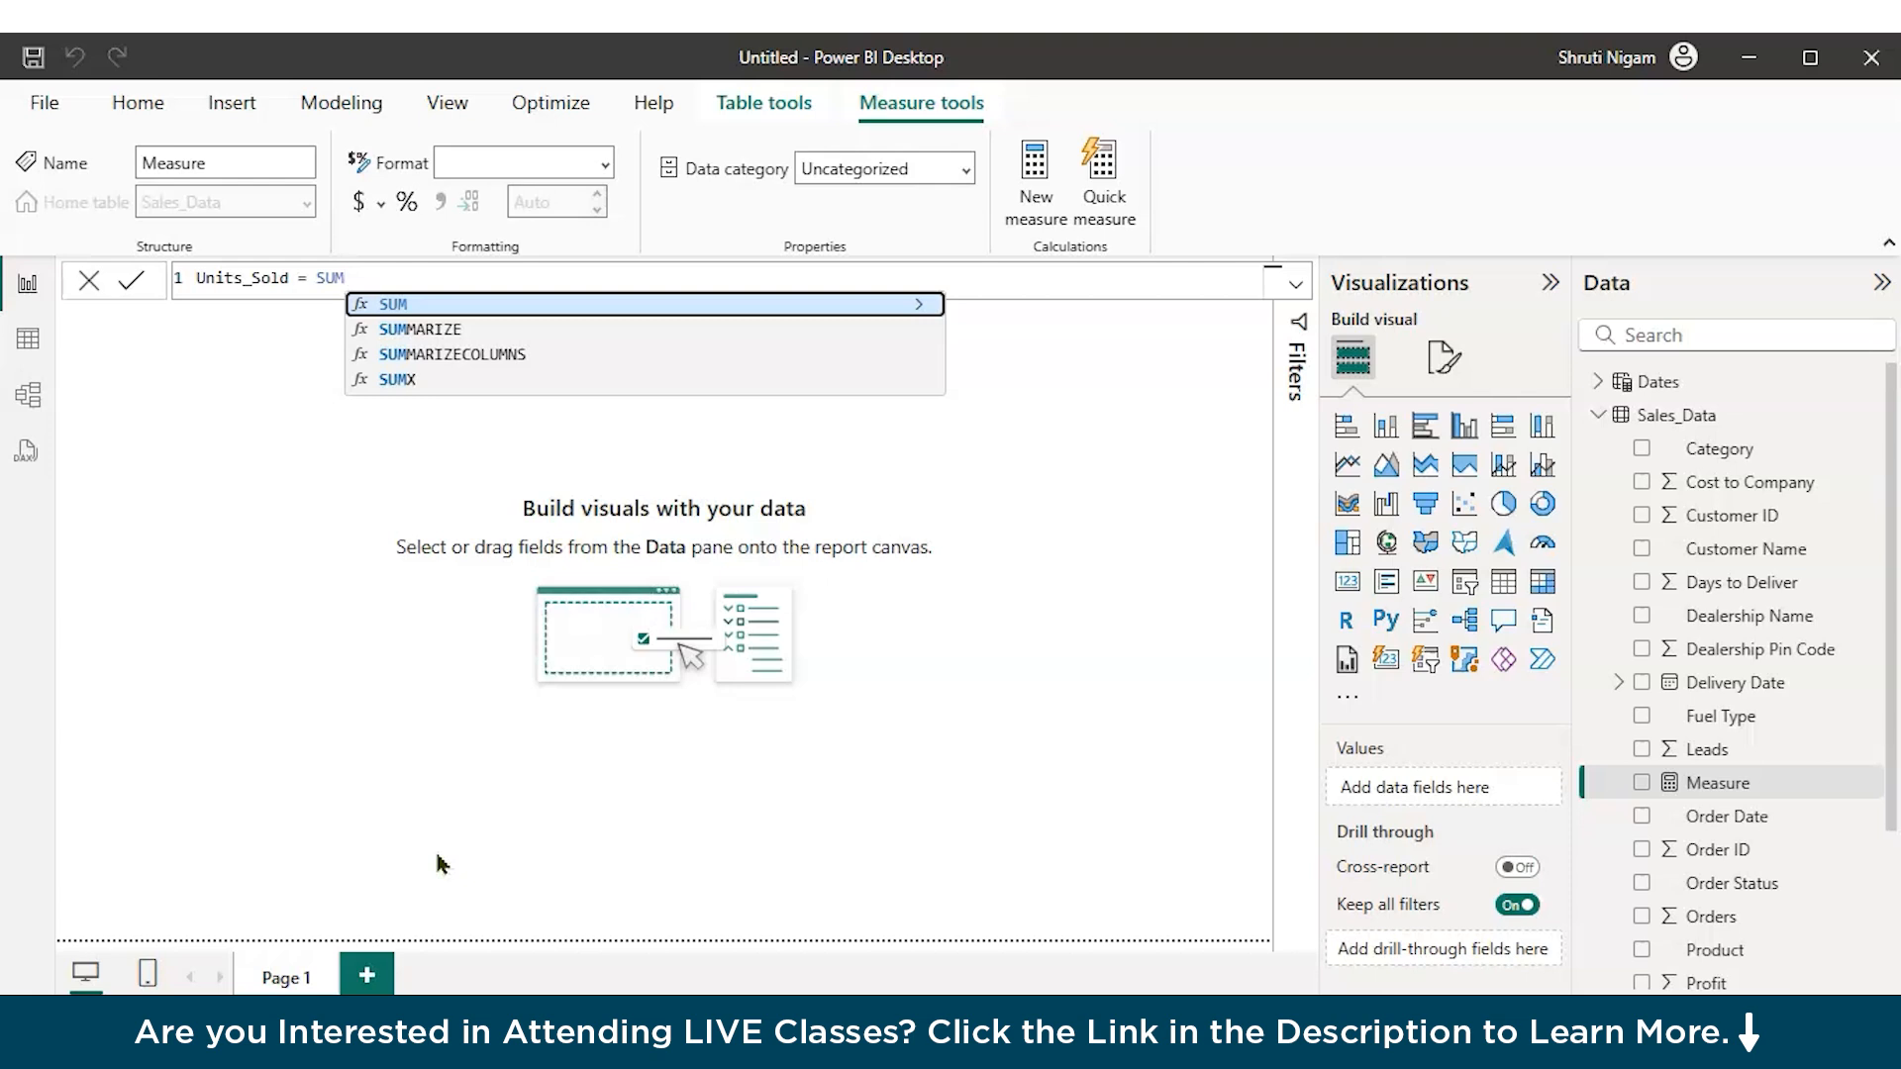
type("(")
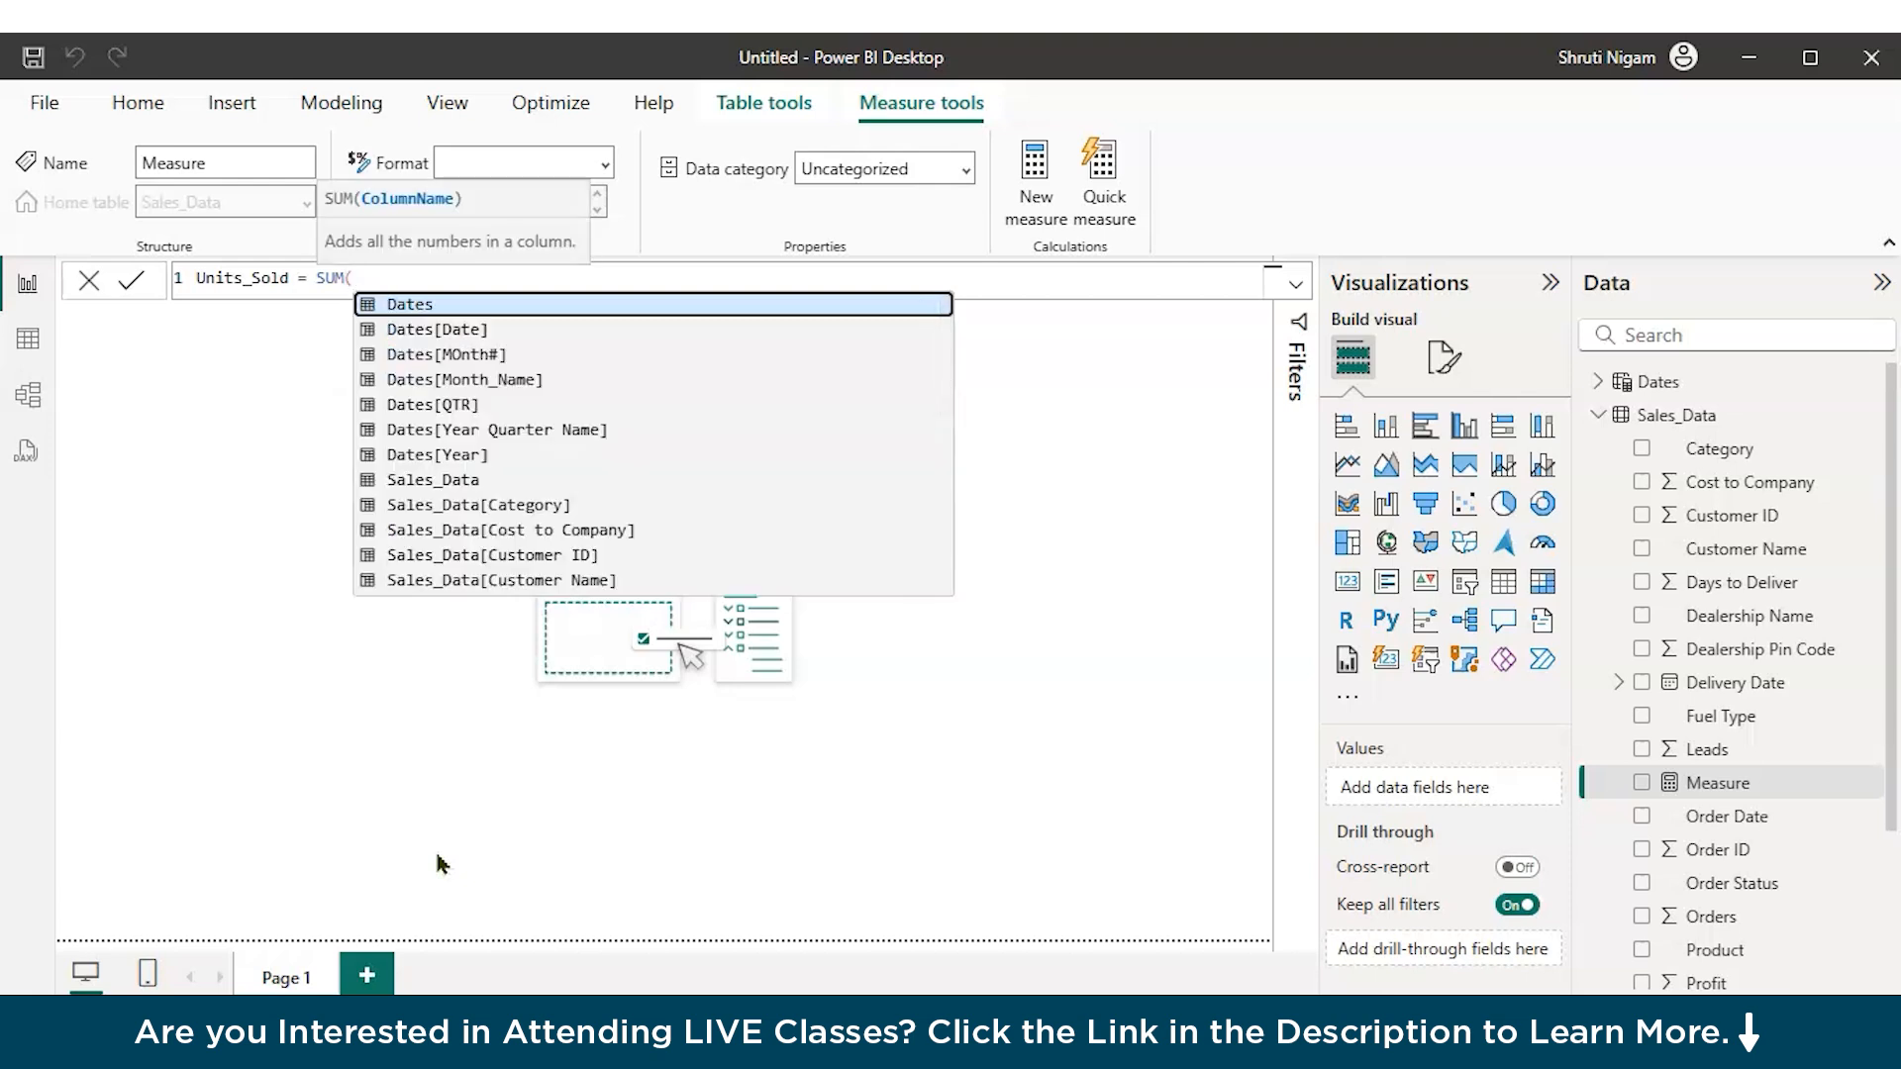
type("Q")
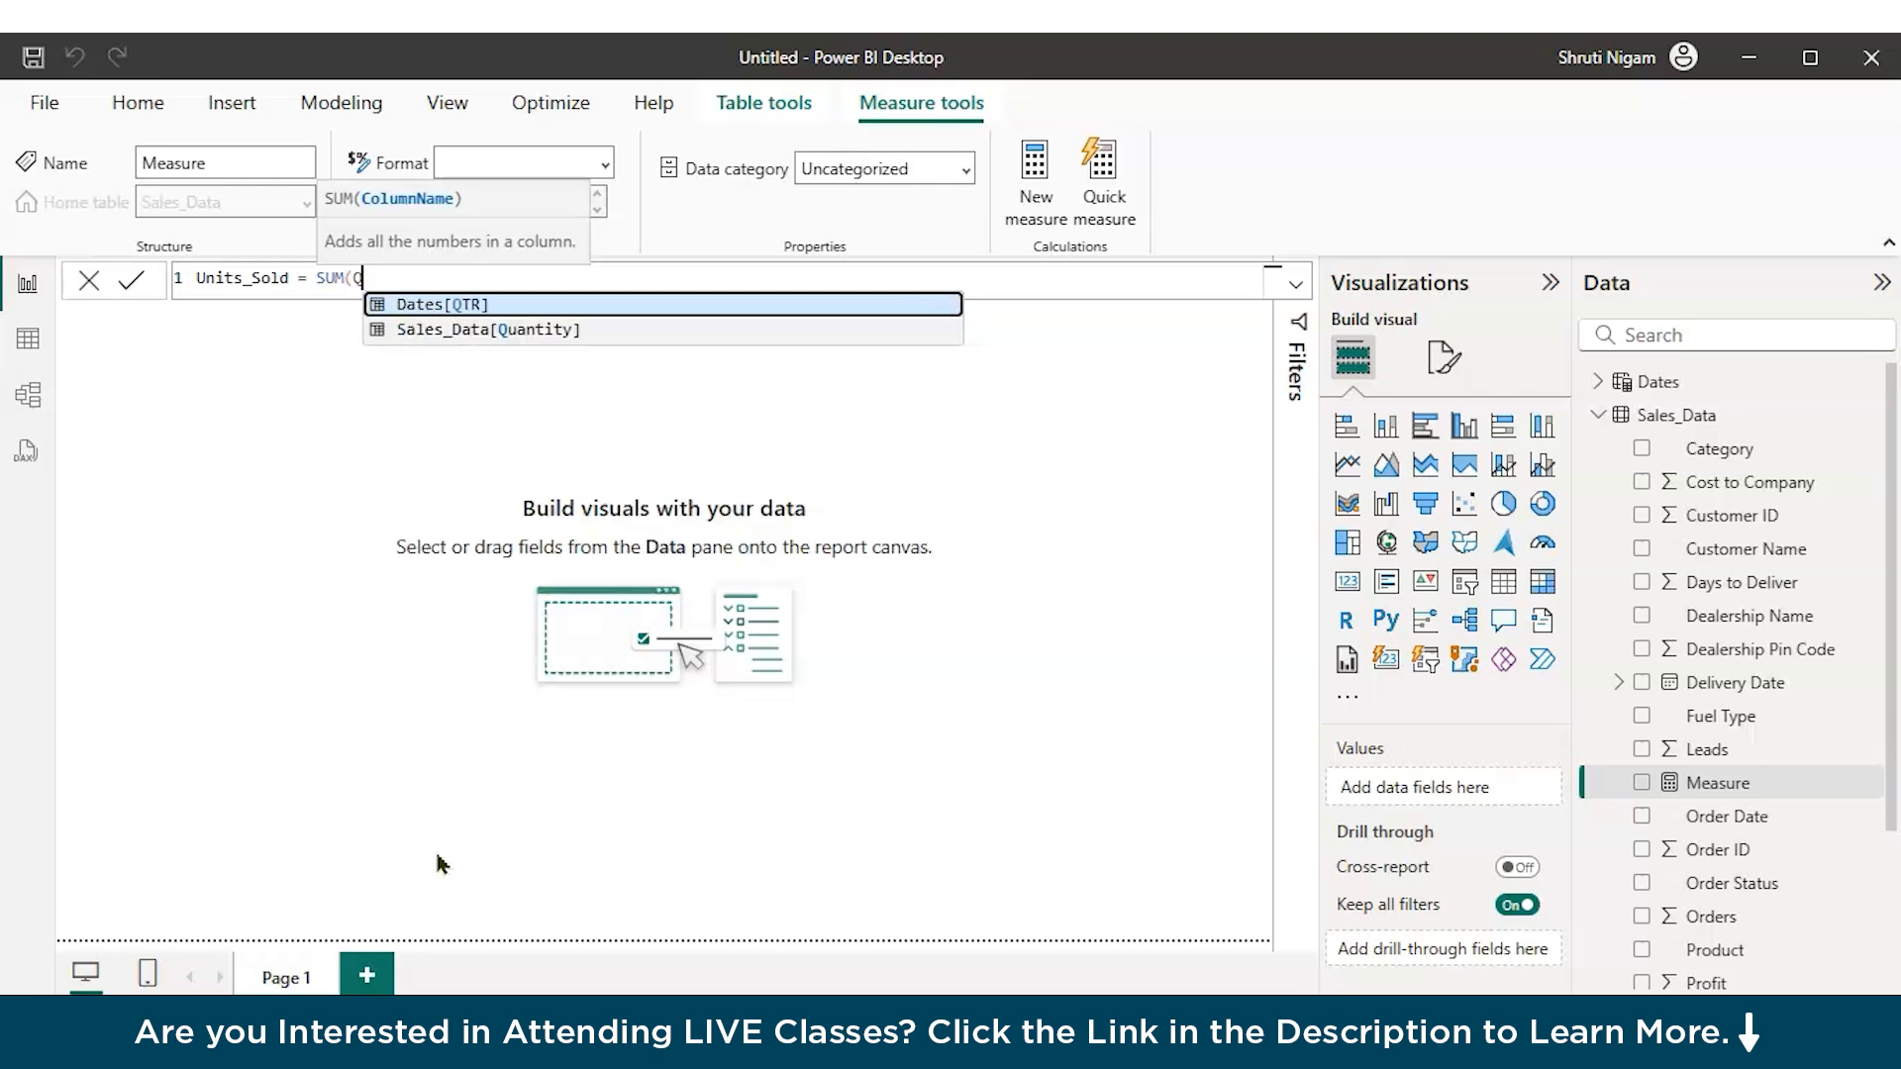
key("Down")
key("Tab")
type(")")
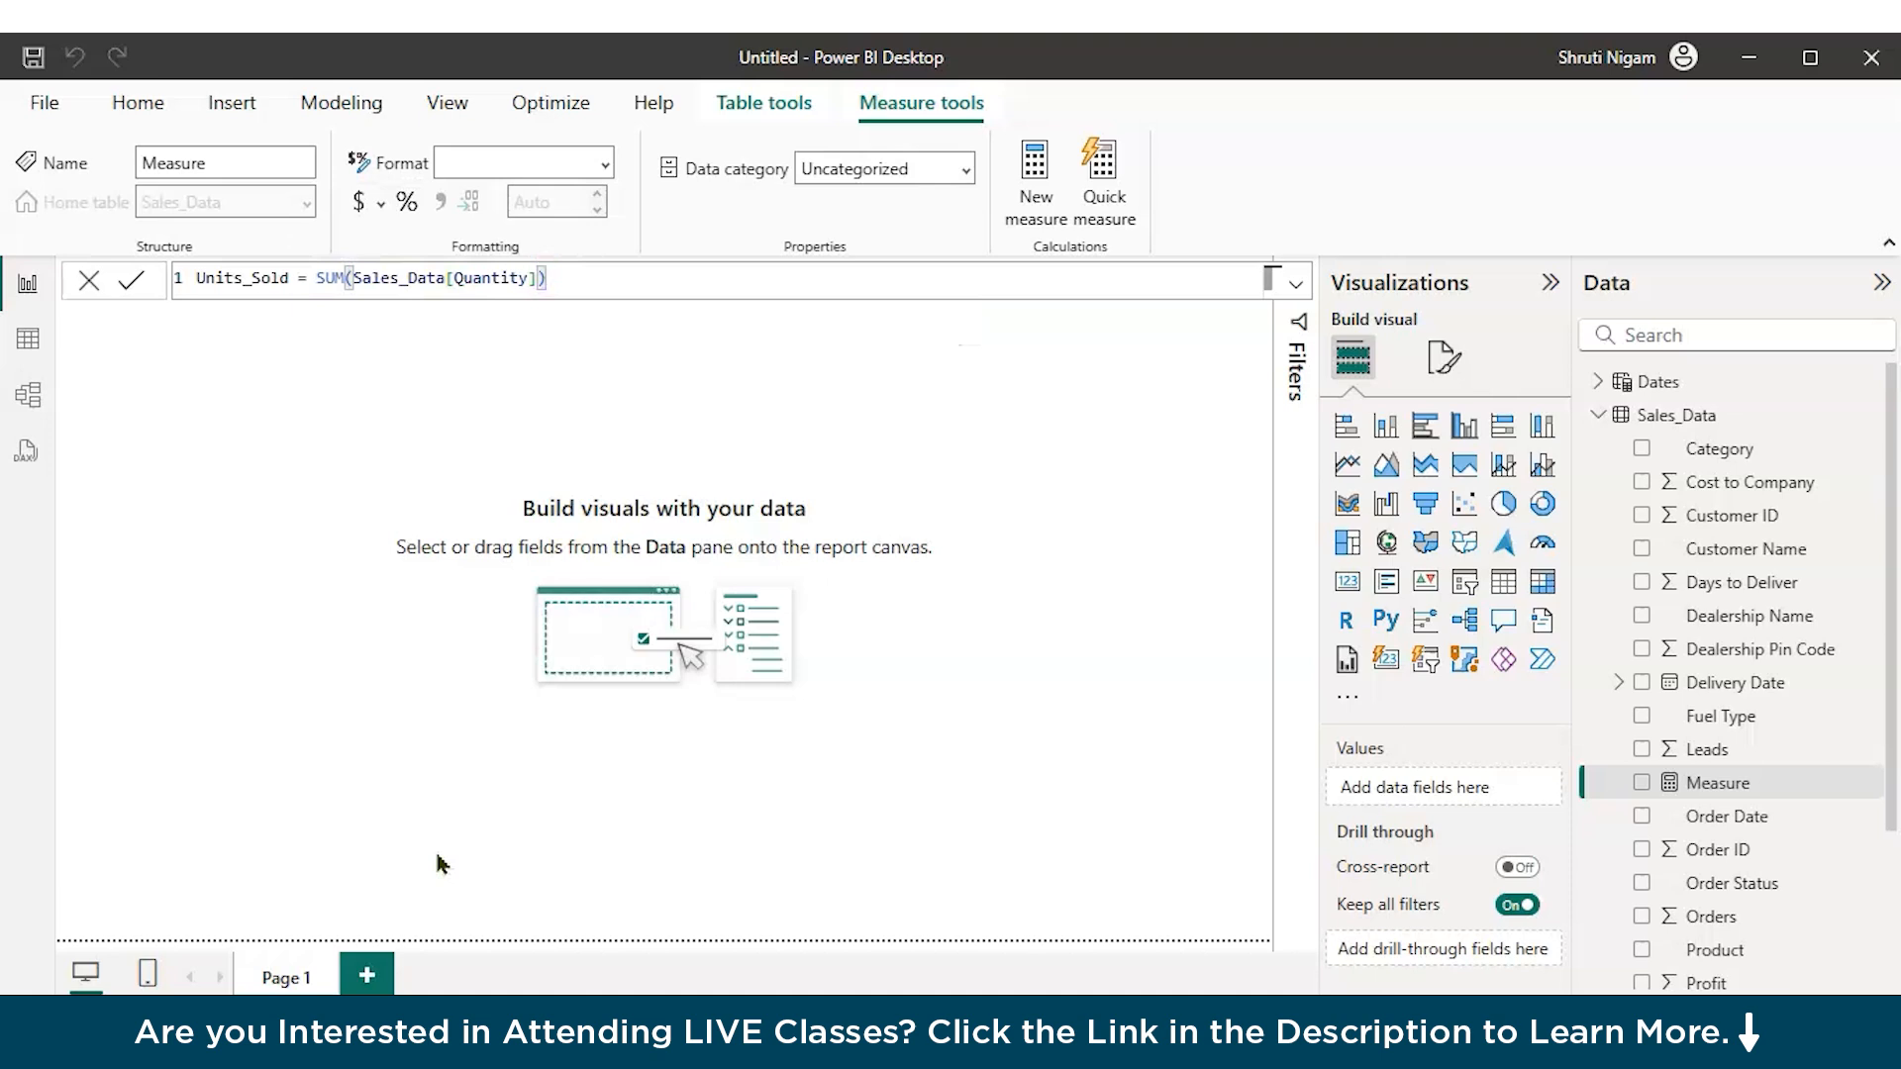
key("Return")
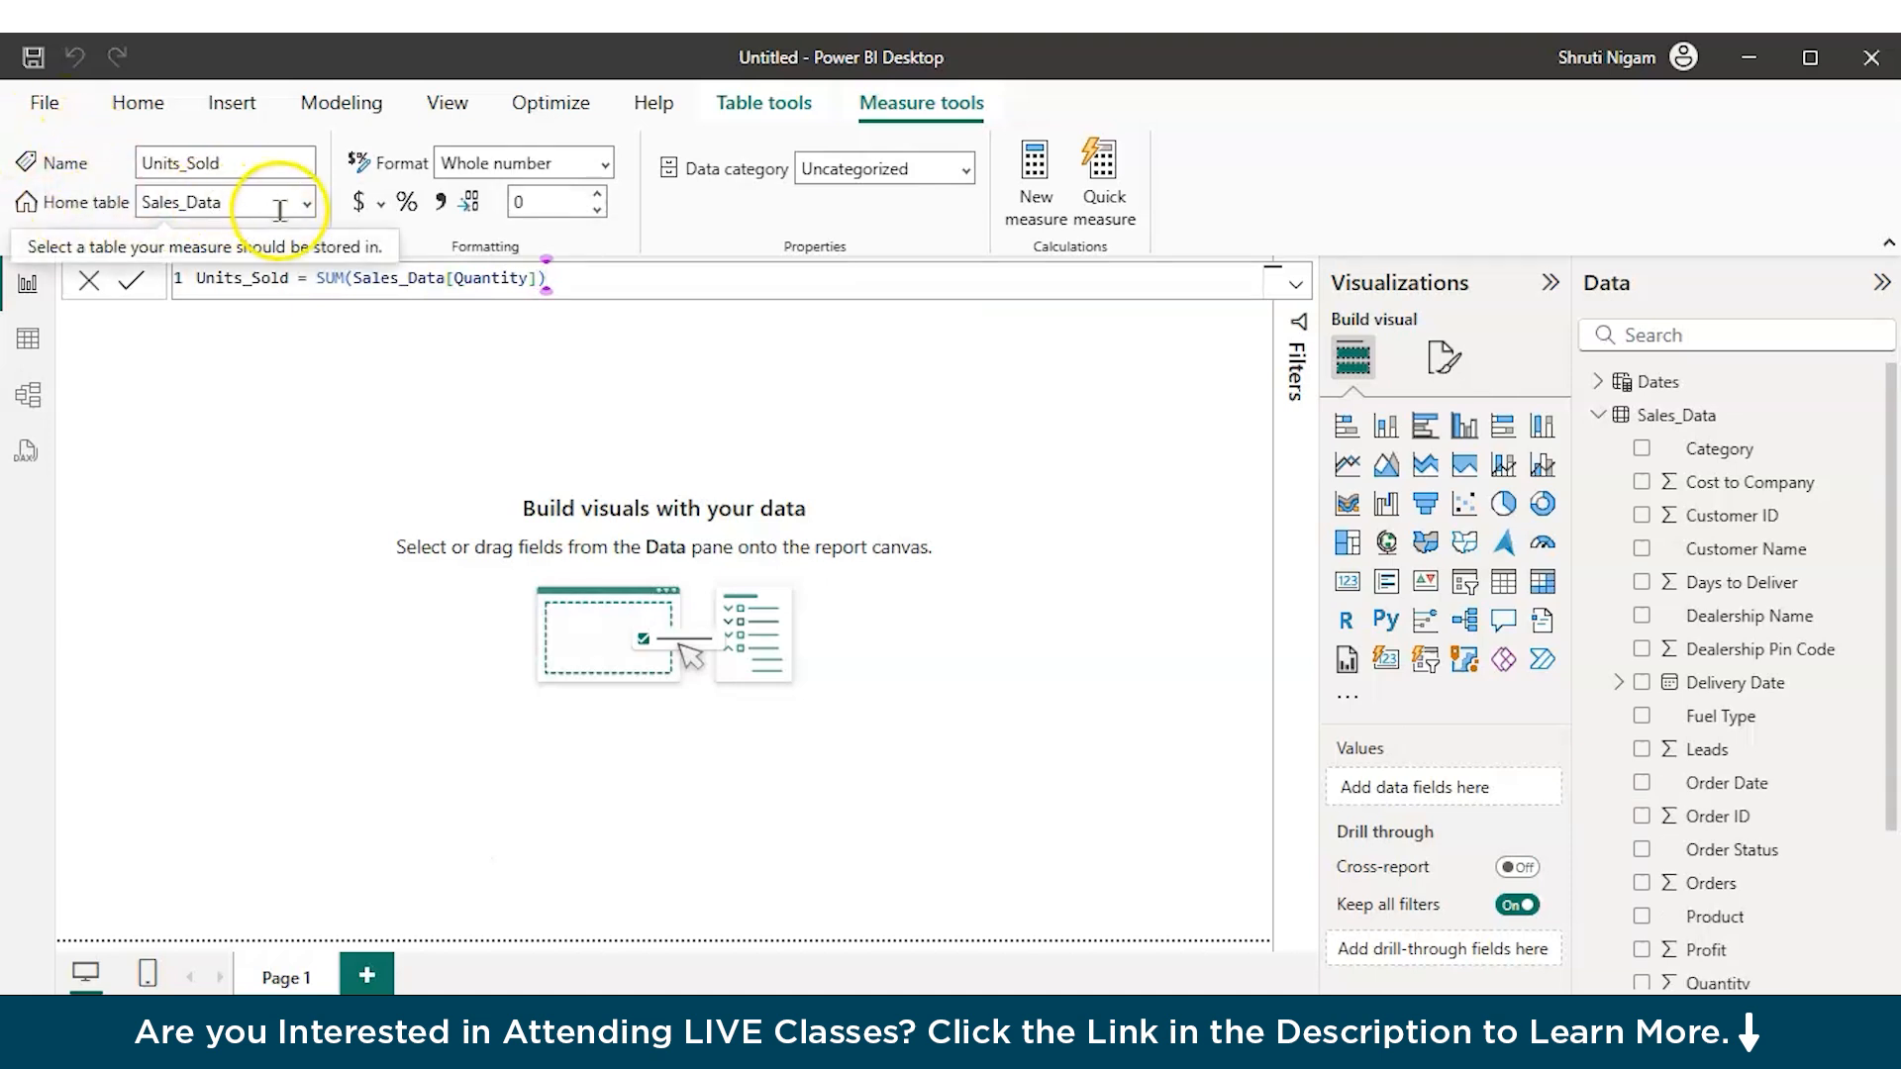
scroll(1683, 712, "down", 3)
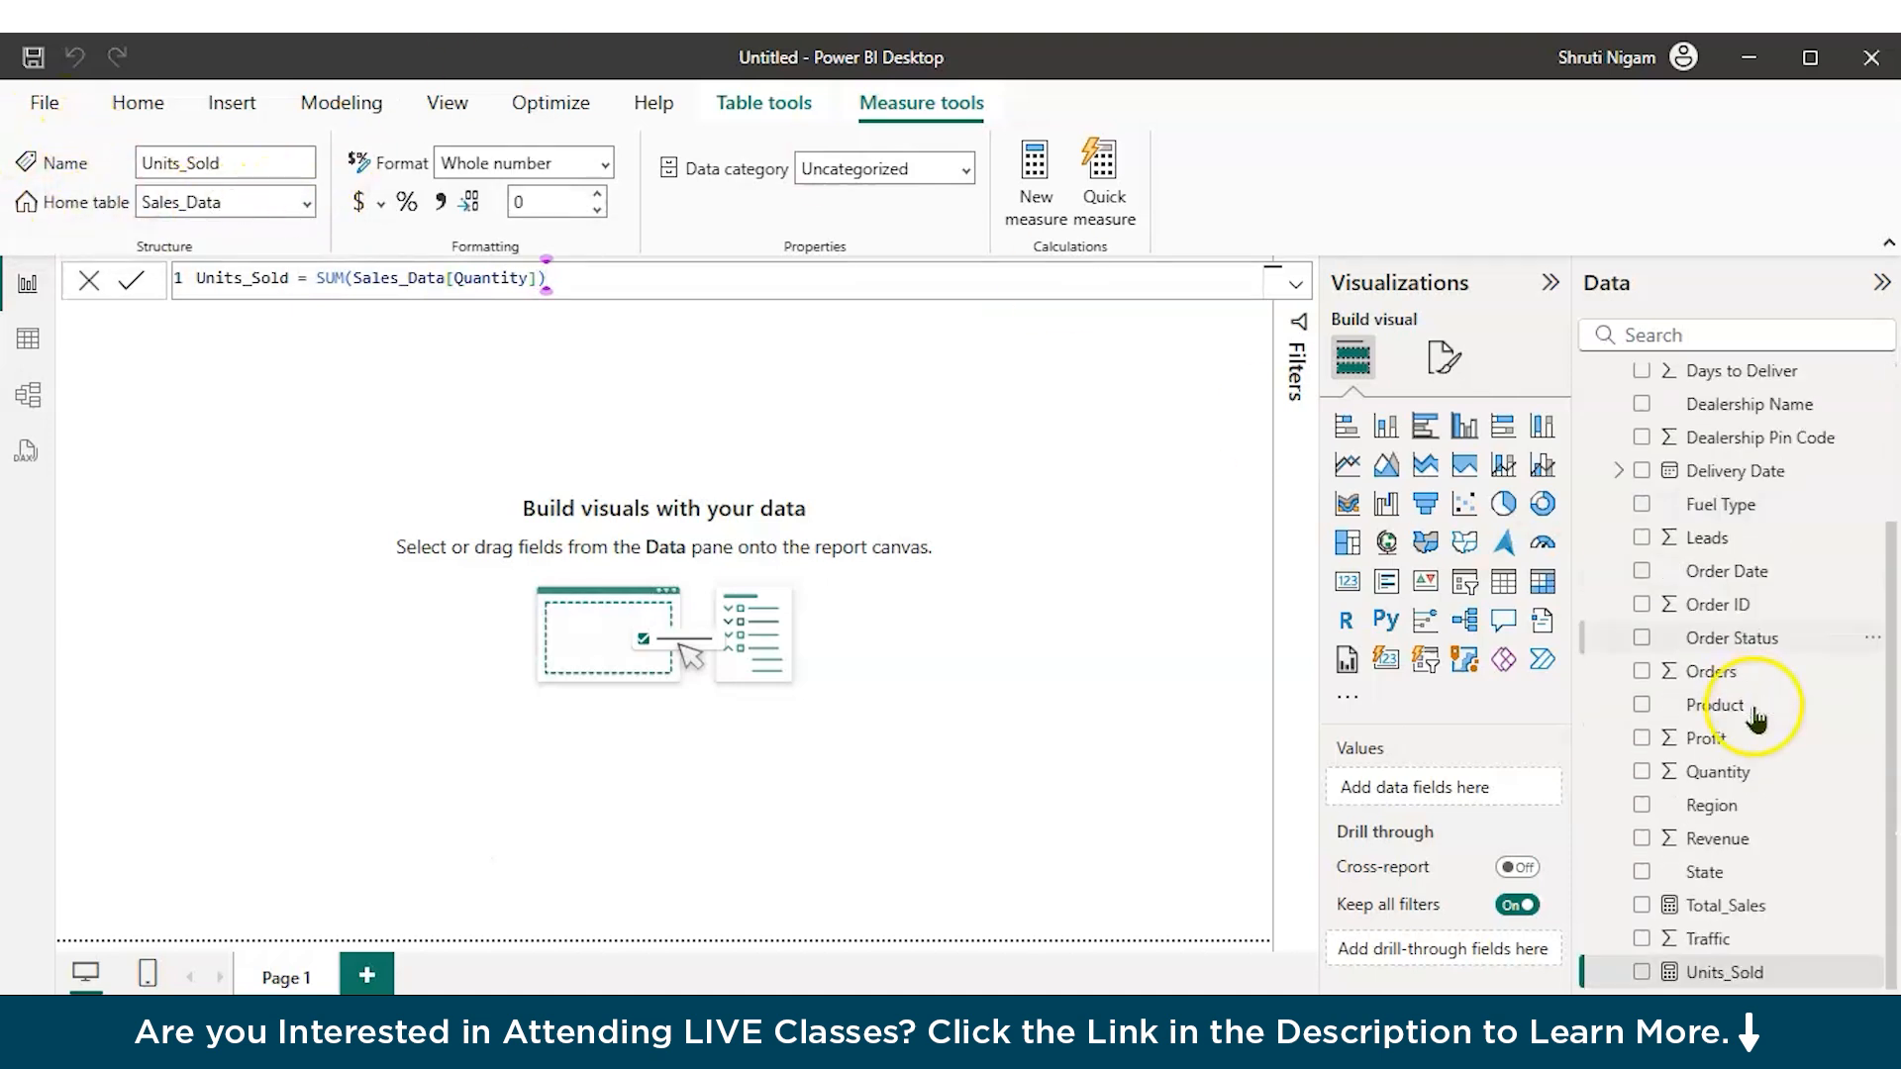
scroll(1673, 792, "up", 3)
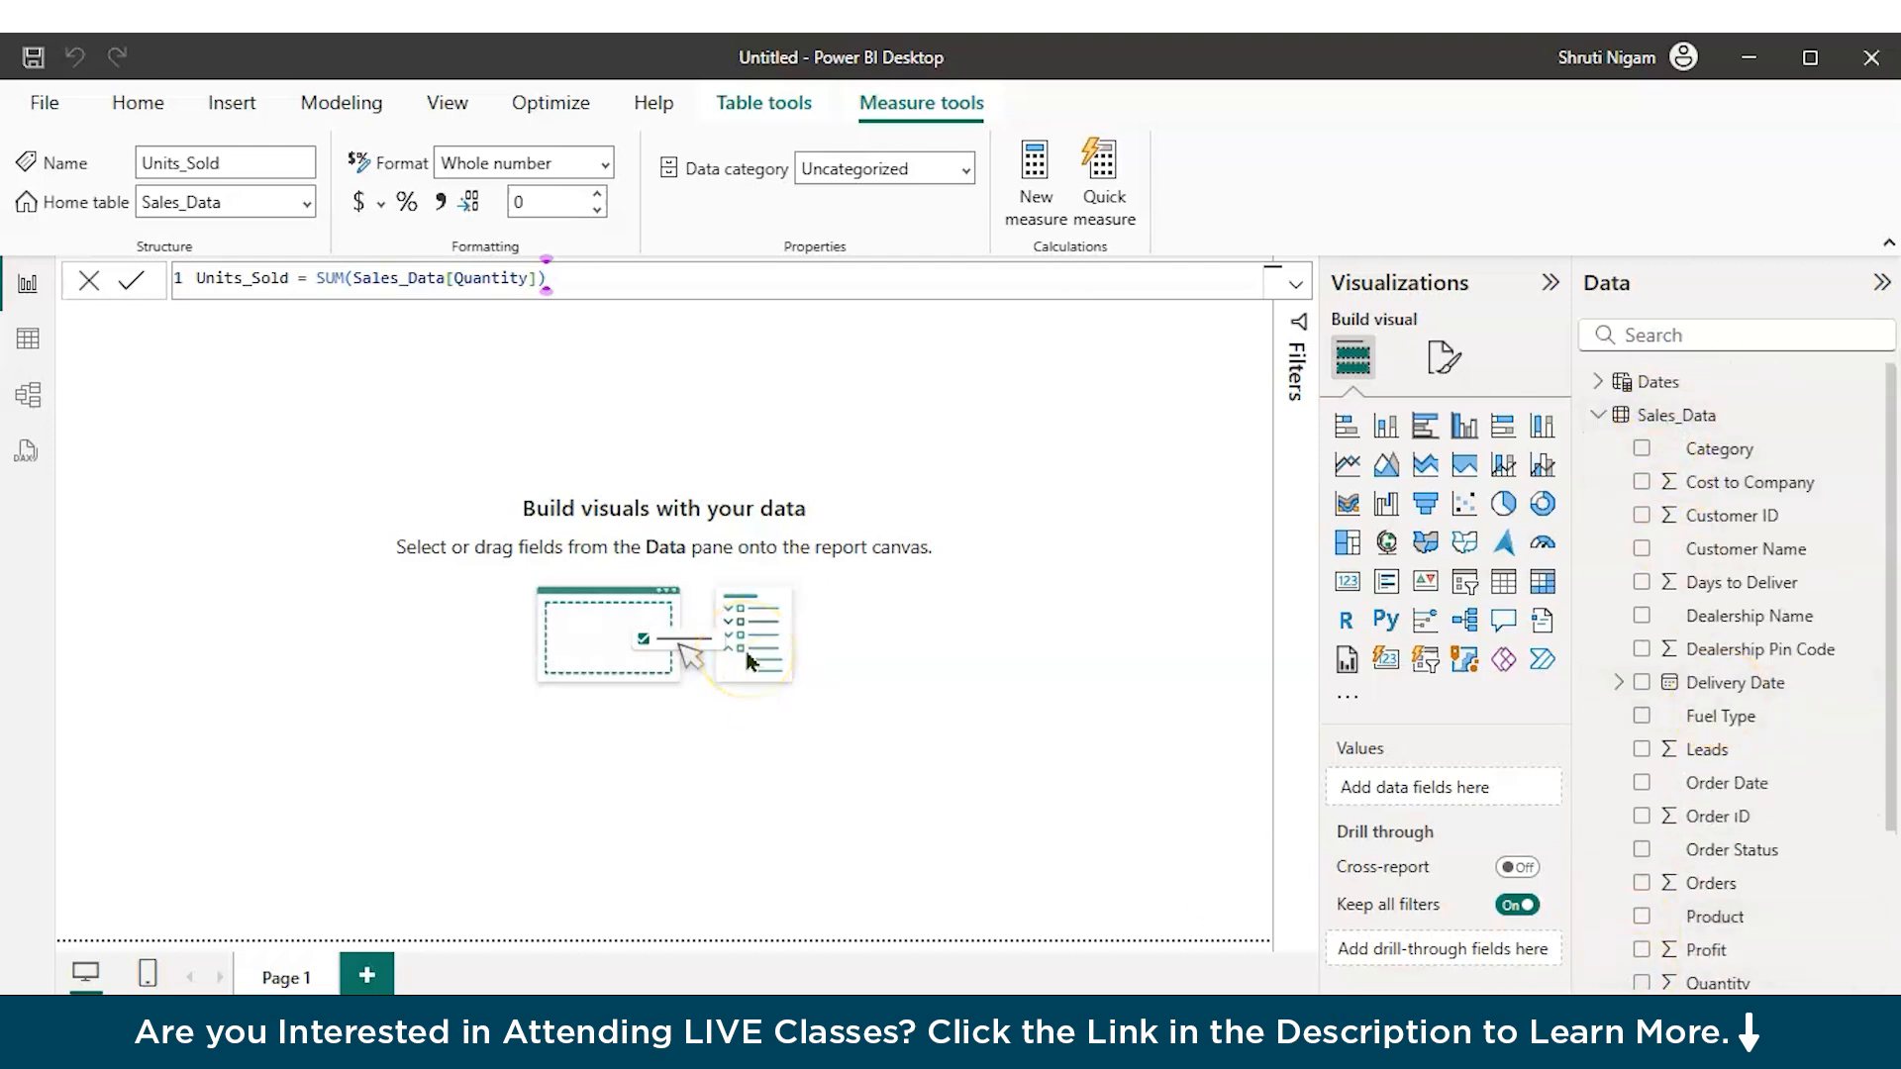
left_click(90, 280)
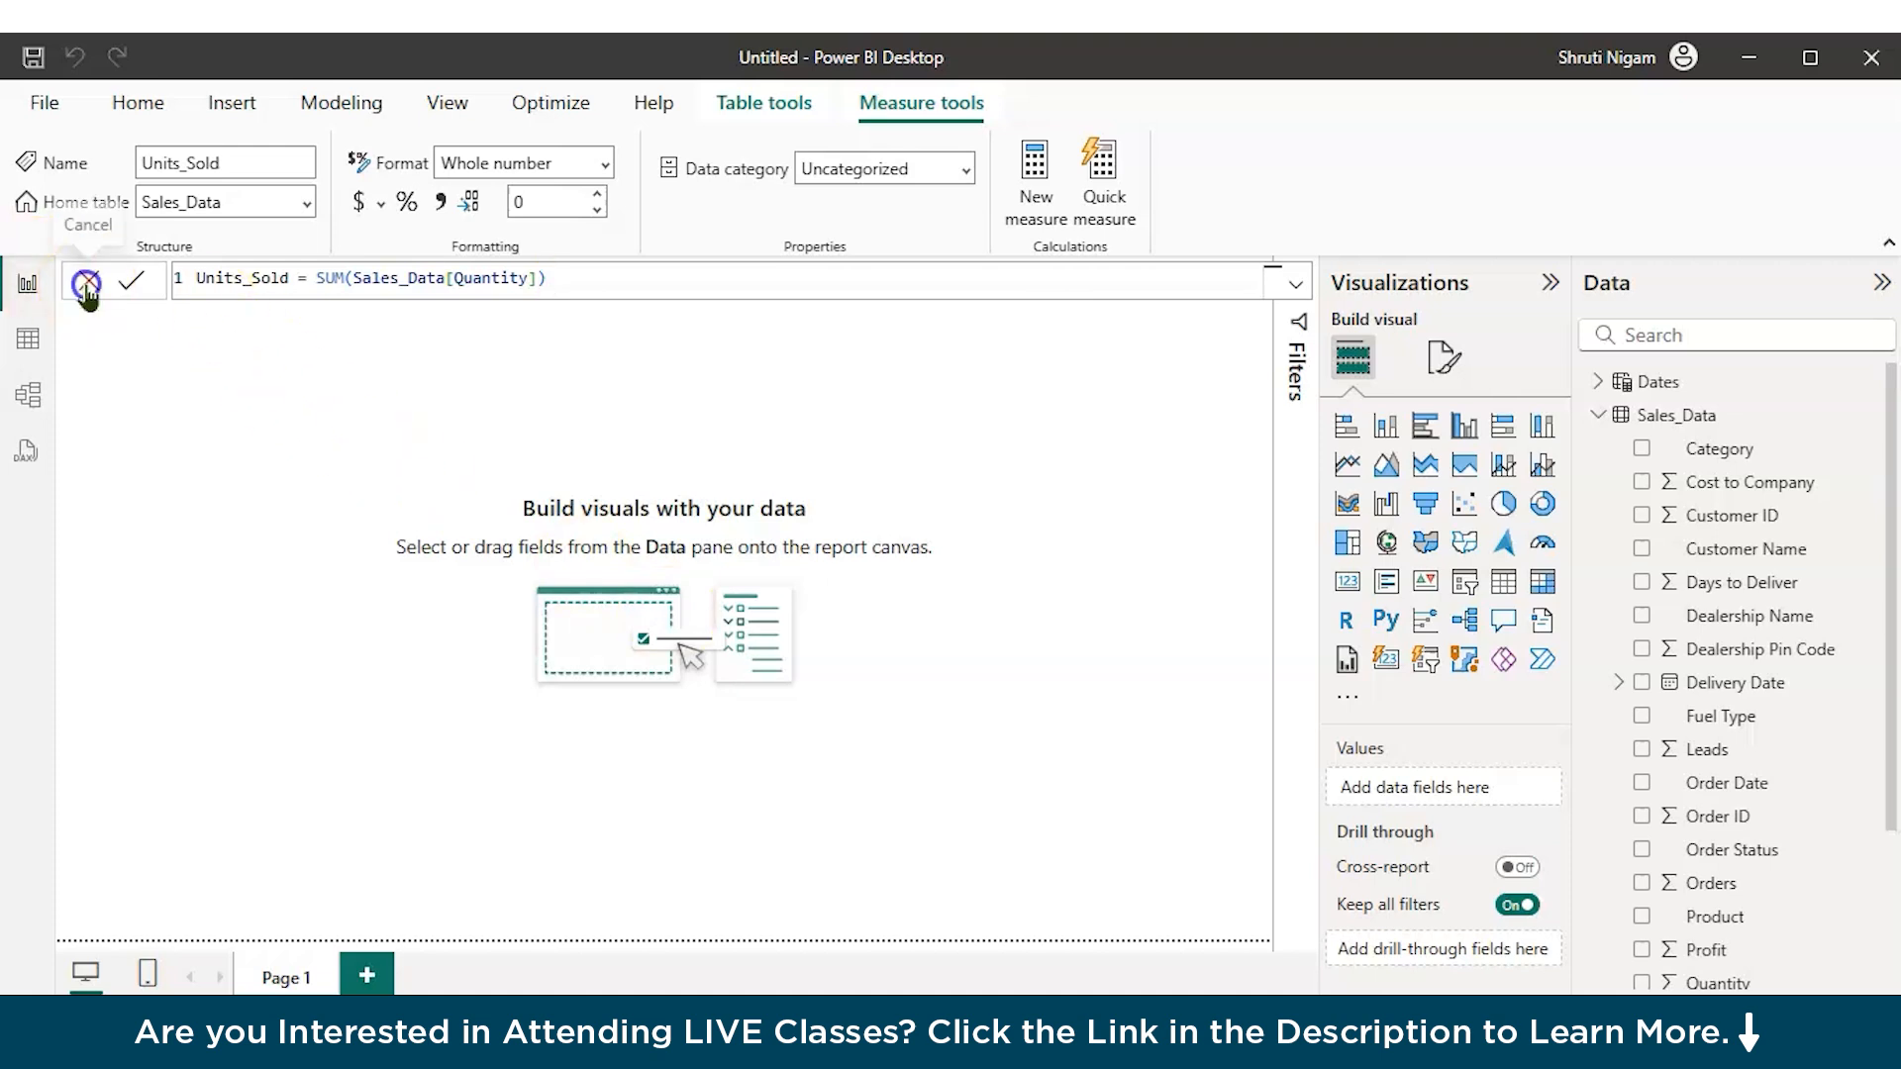
Step: Create the measure Gross_Profit = SUM(Sales_Data[Profit]) - SUM(Sales_Data[Cost to Company]) in the Sales_Data table
right_click(1651, 415)
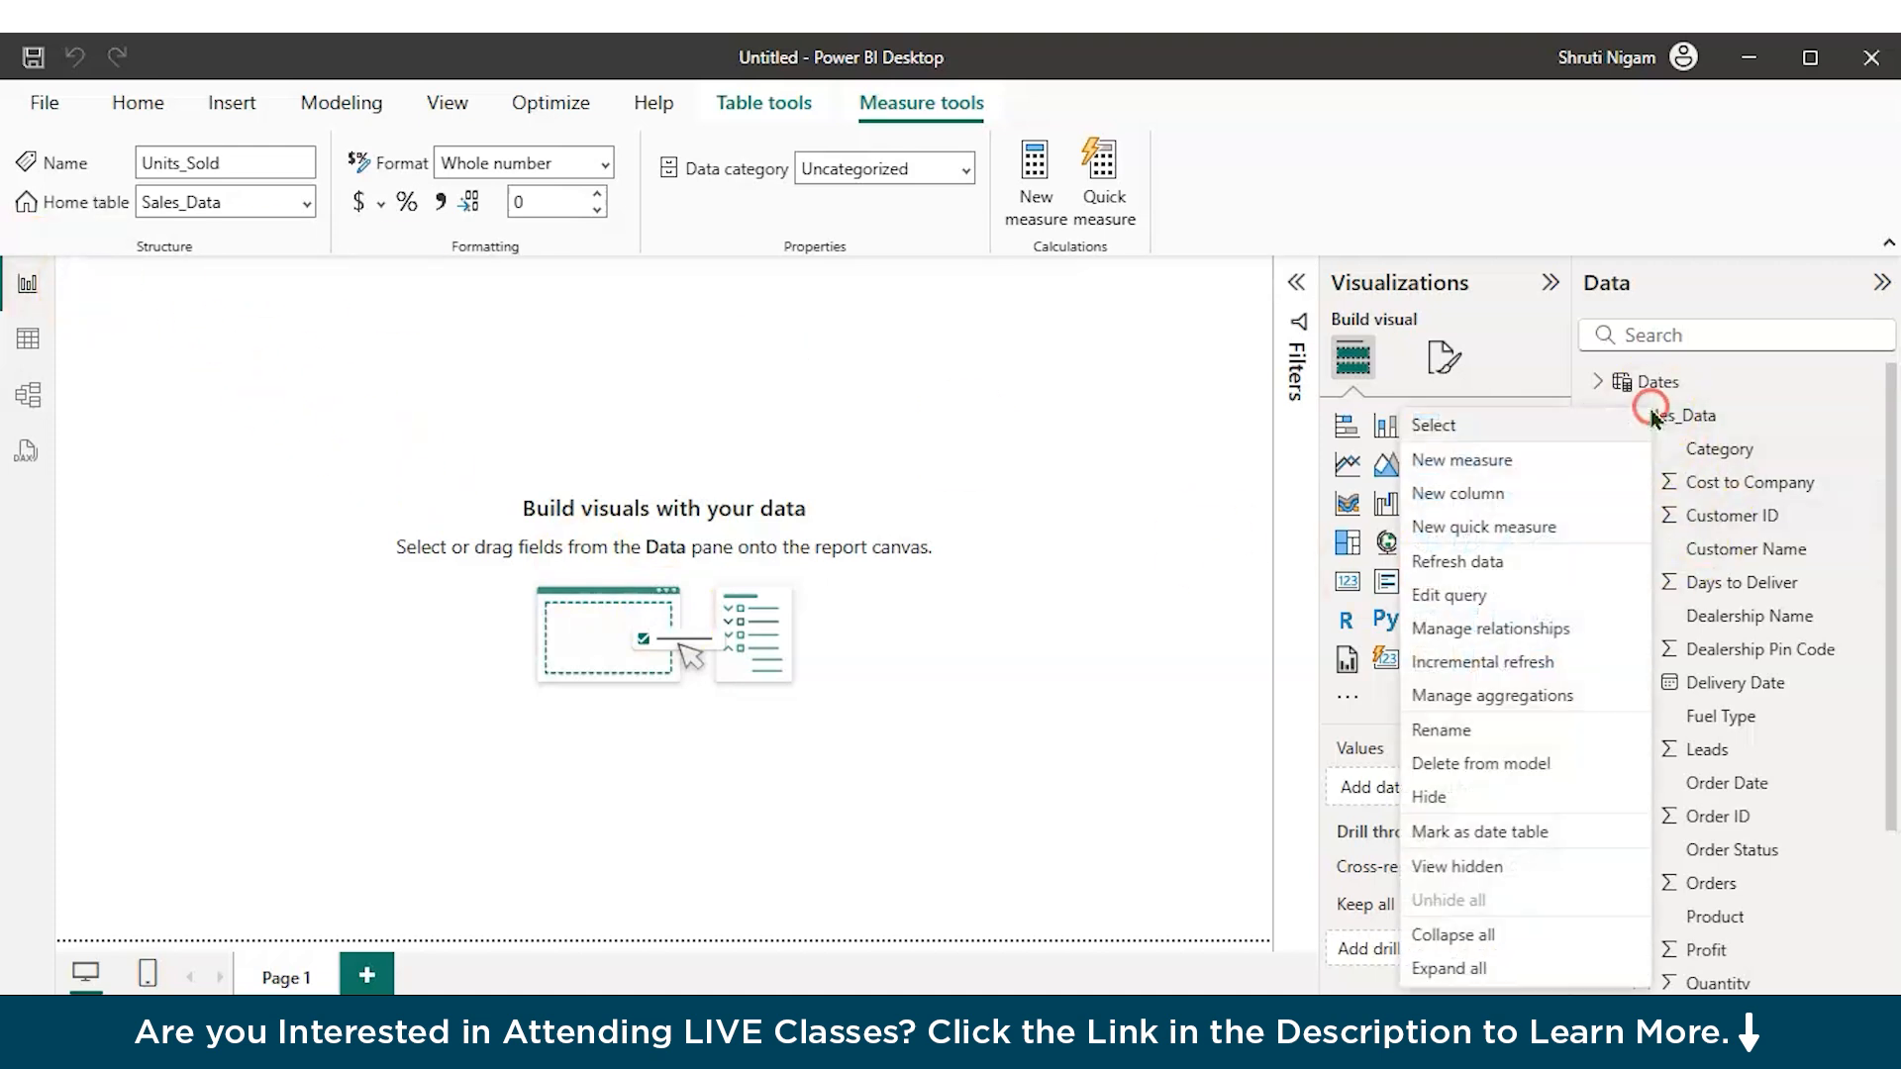
left_click(1557, 462)
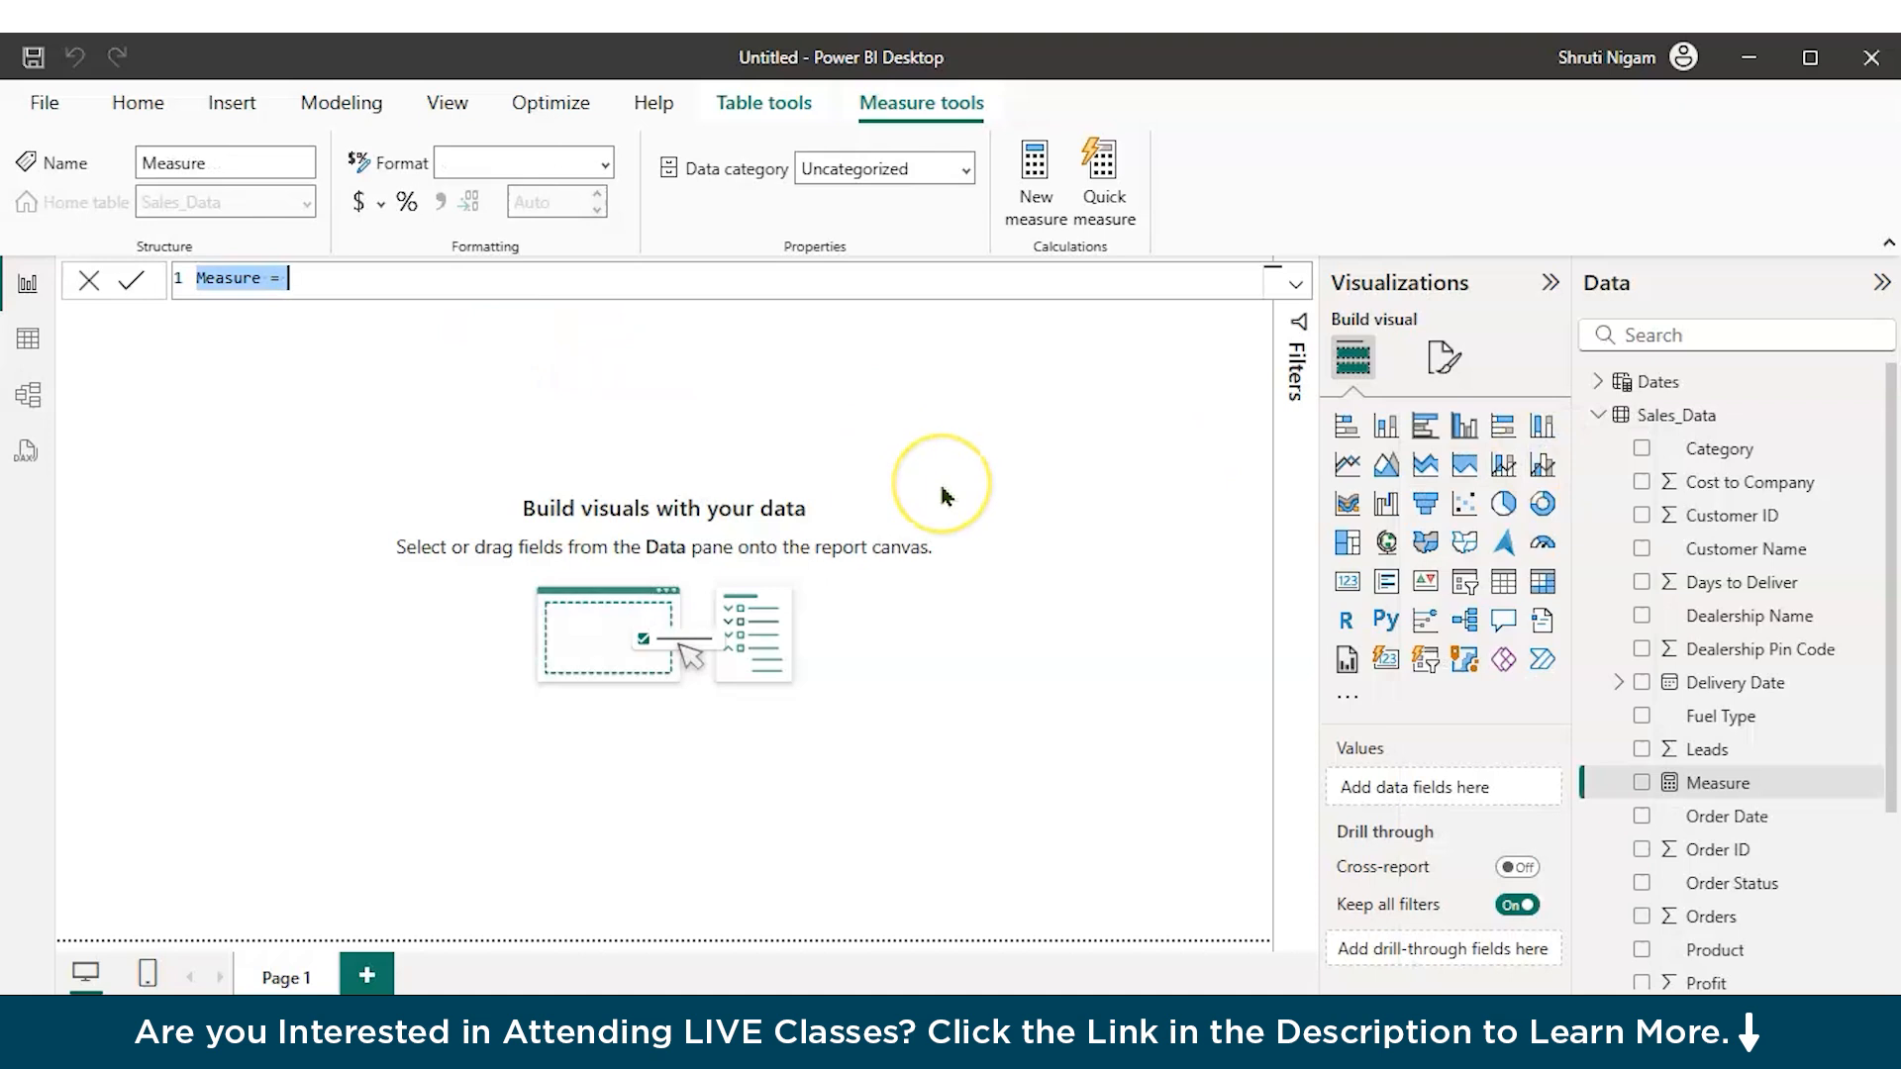
key("BackSpace")
type("G")
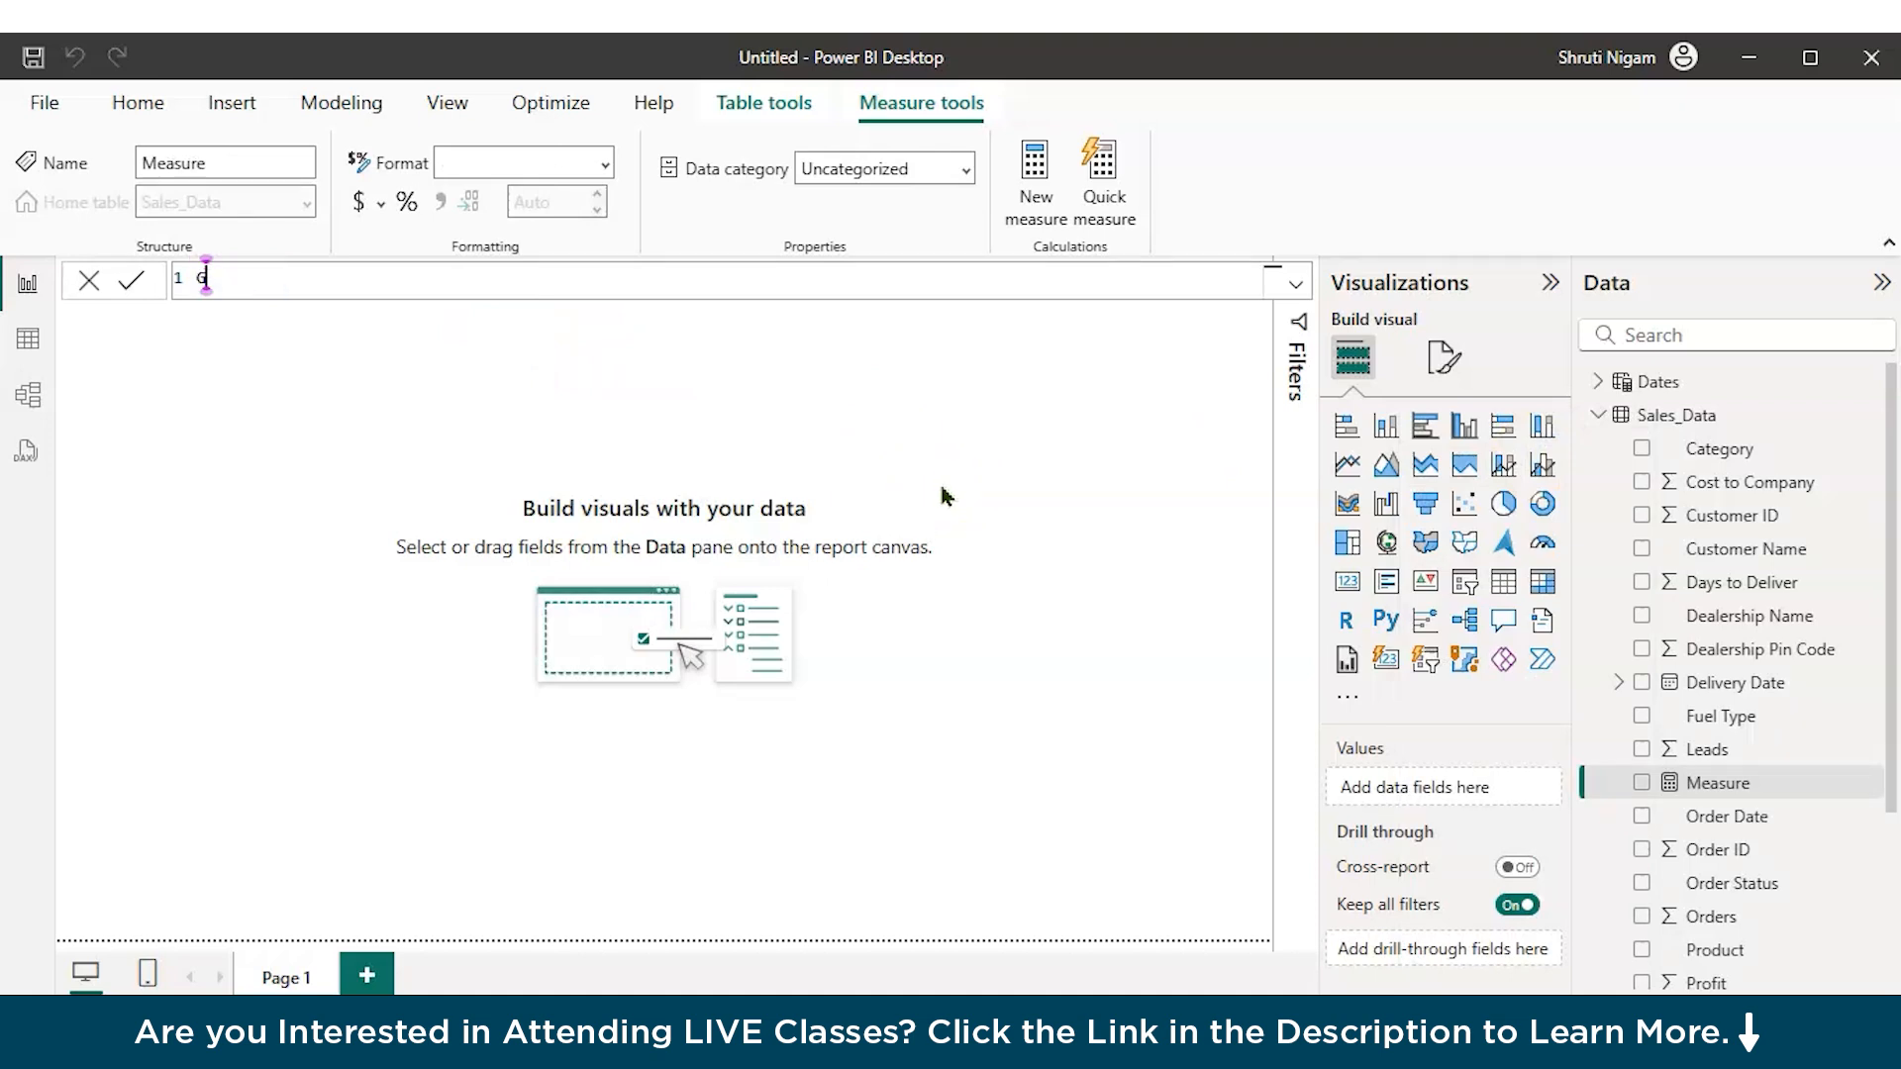
type("ross Profit =")
type("SUM(")
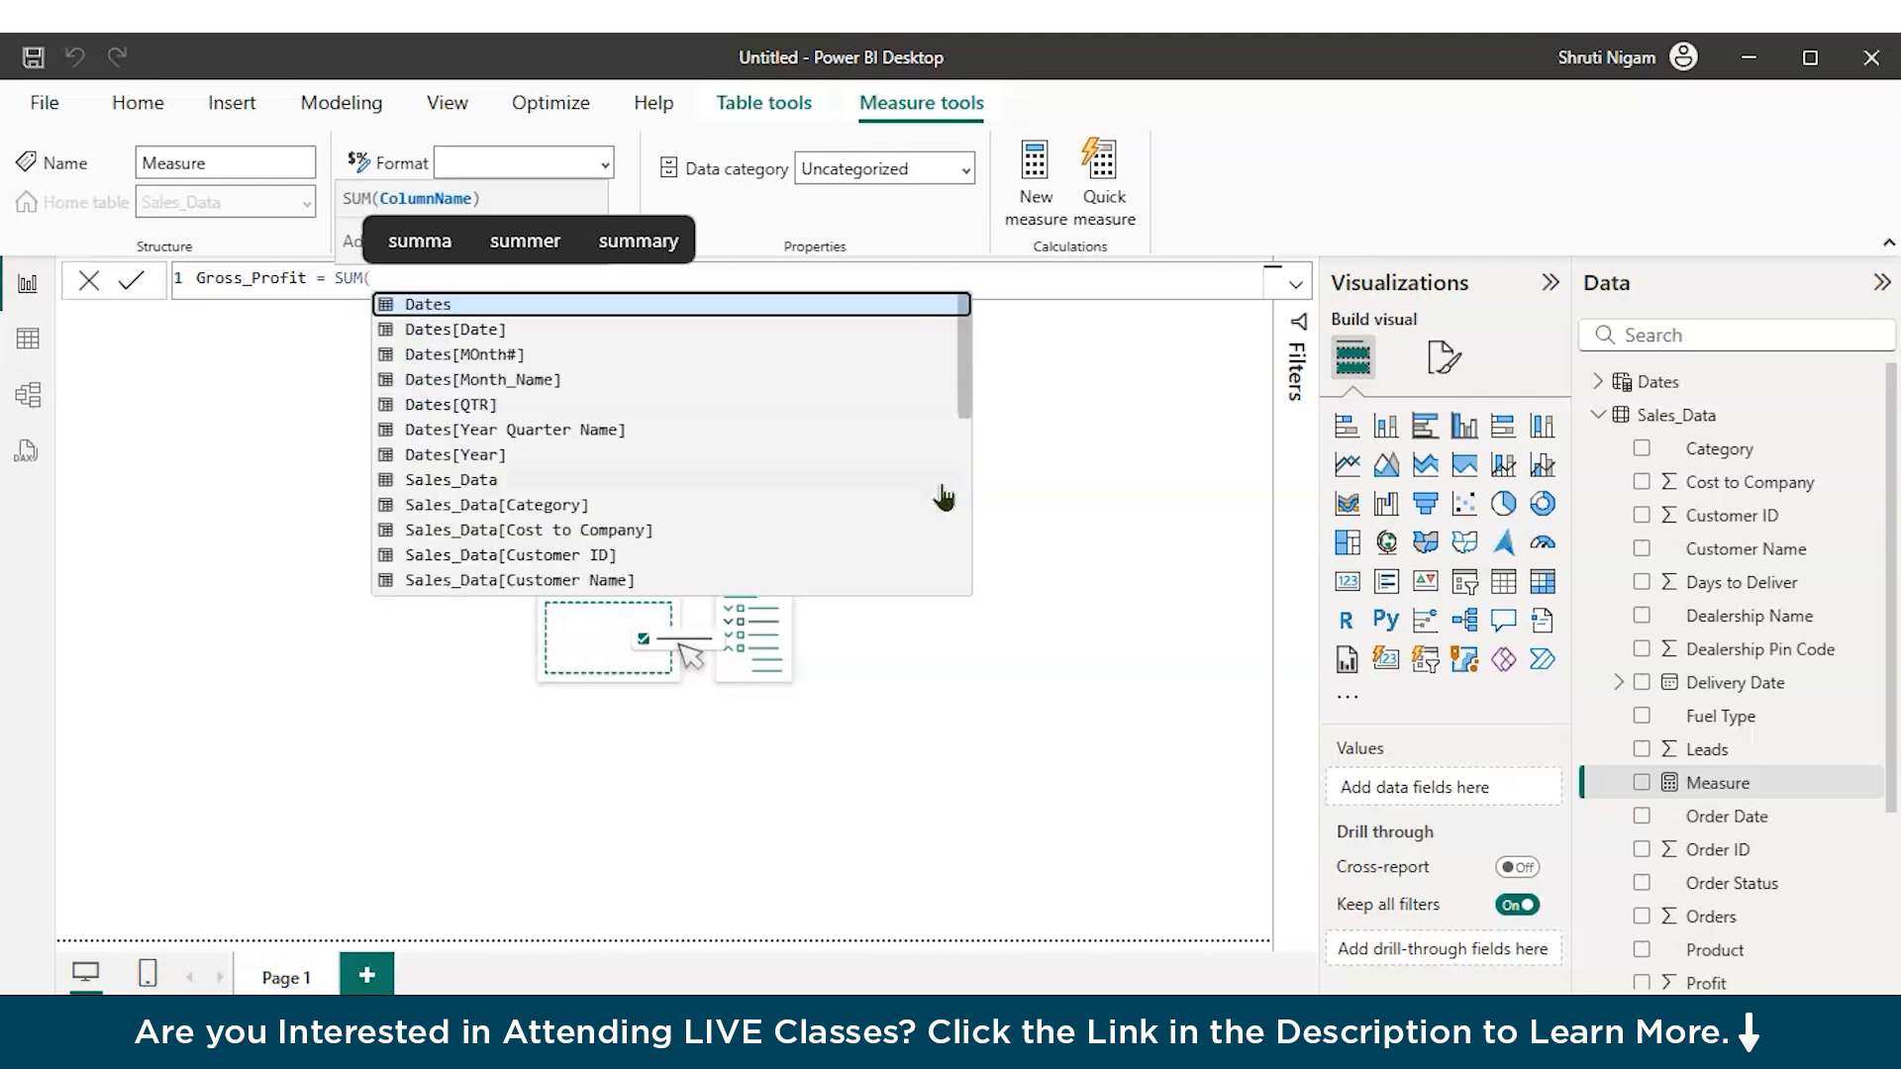
type("pro")
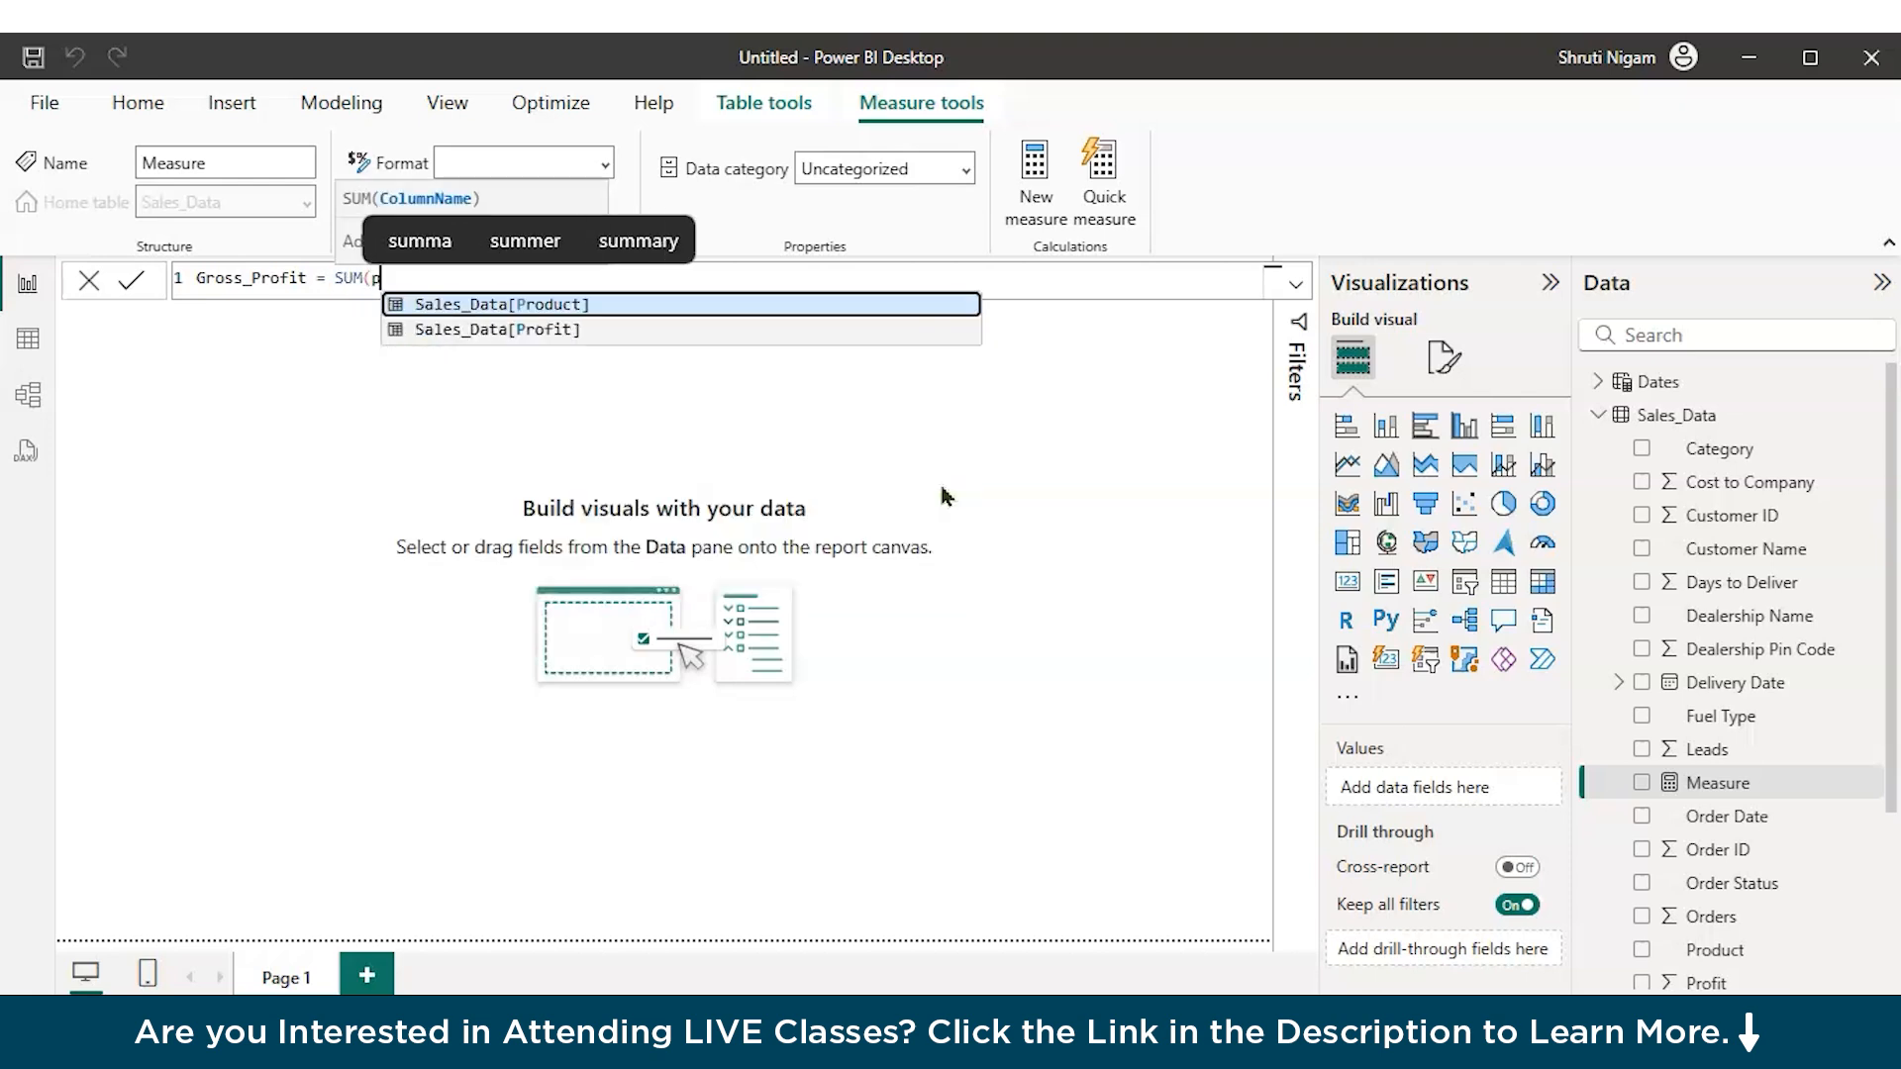
key("Tab")
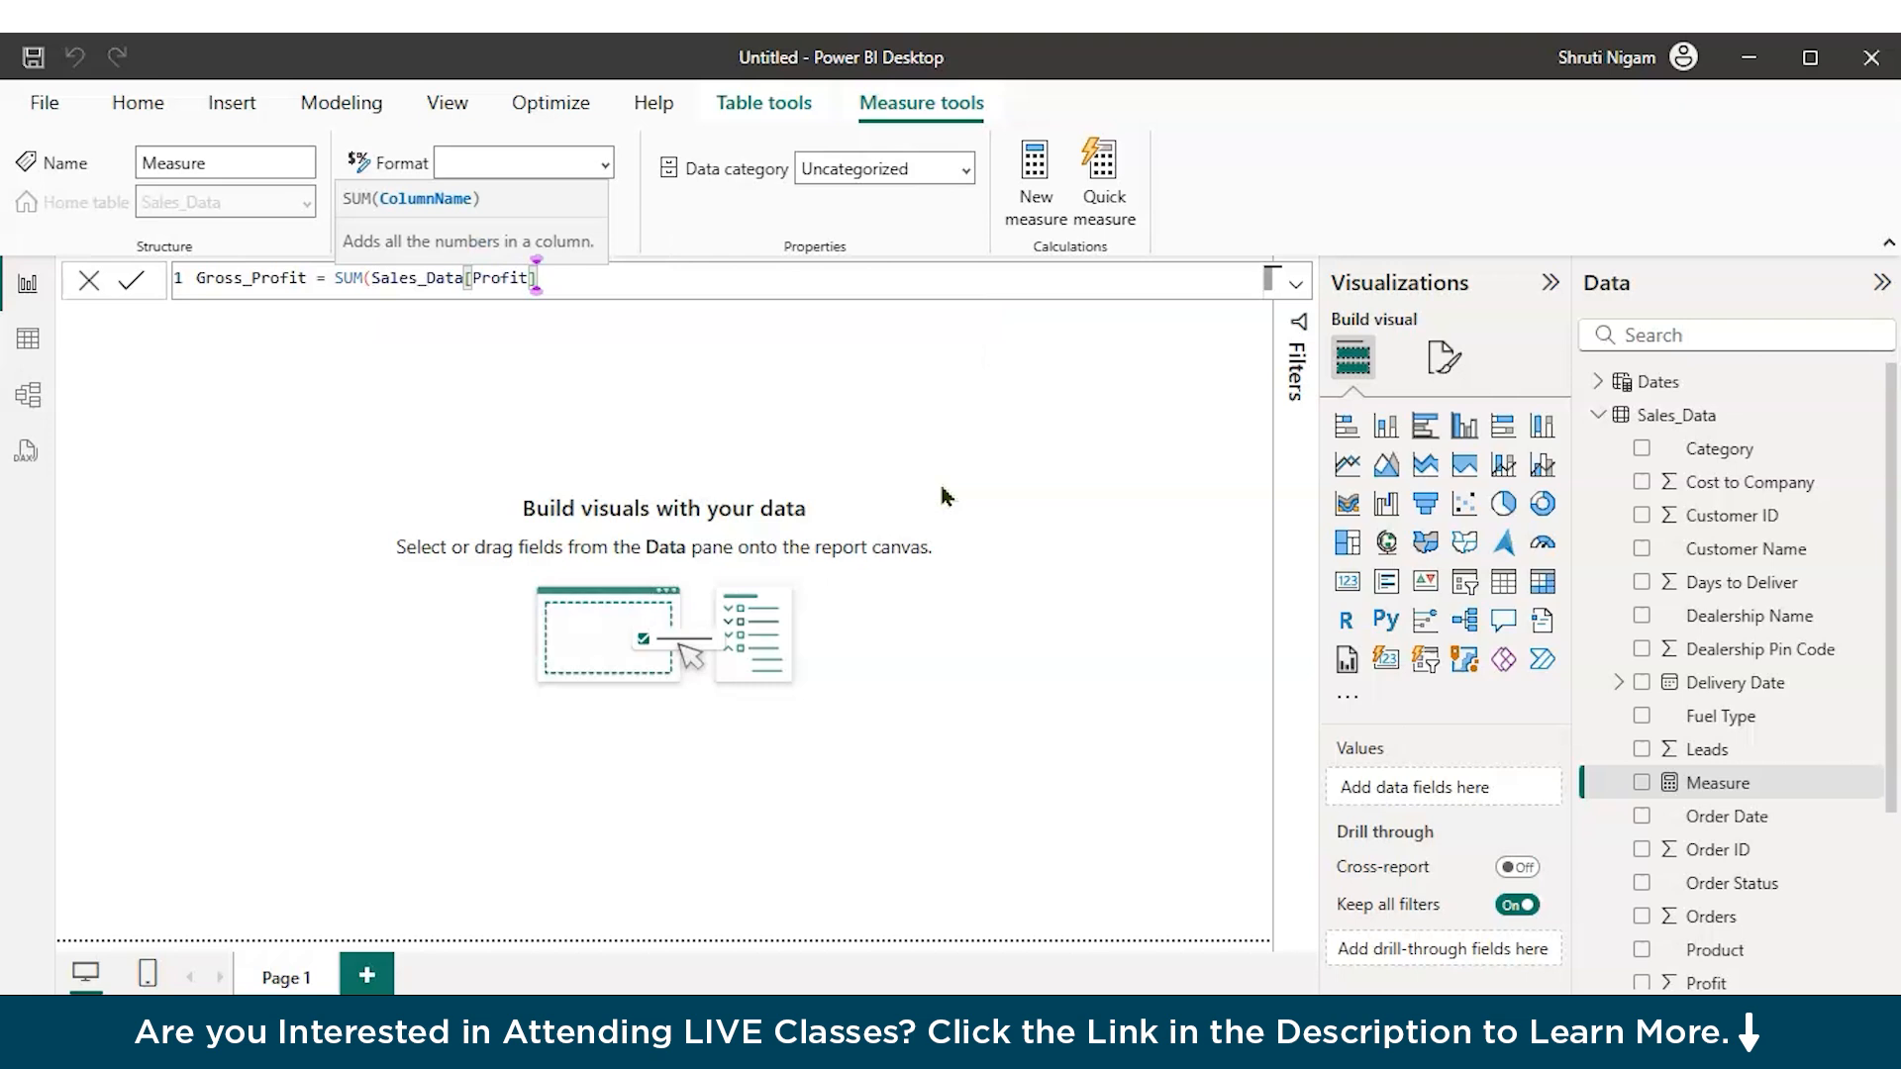
type(") - ")
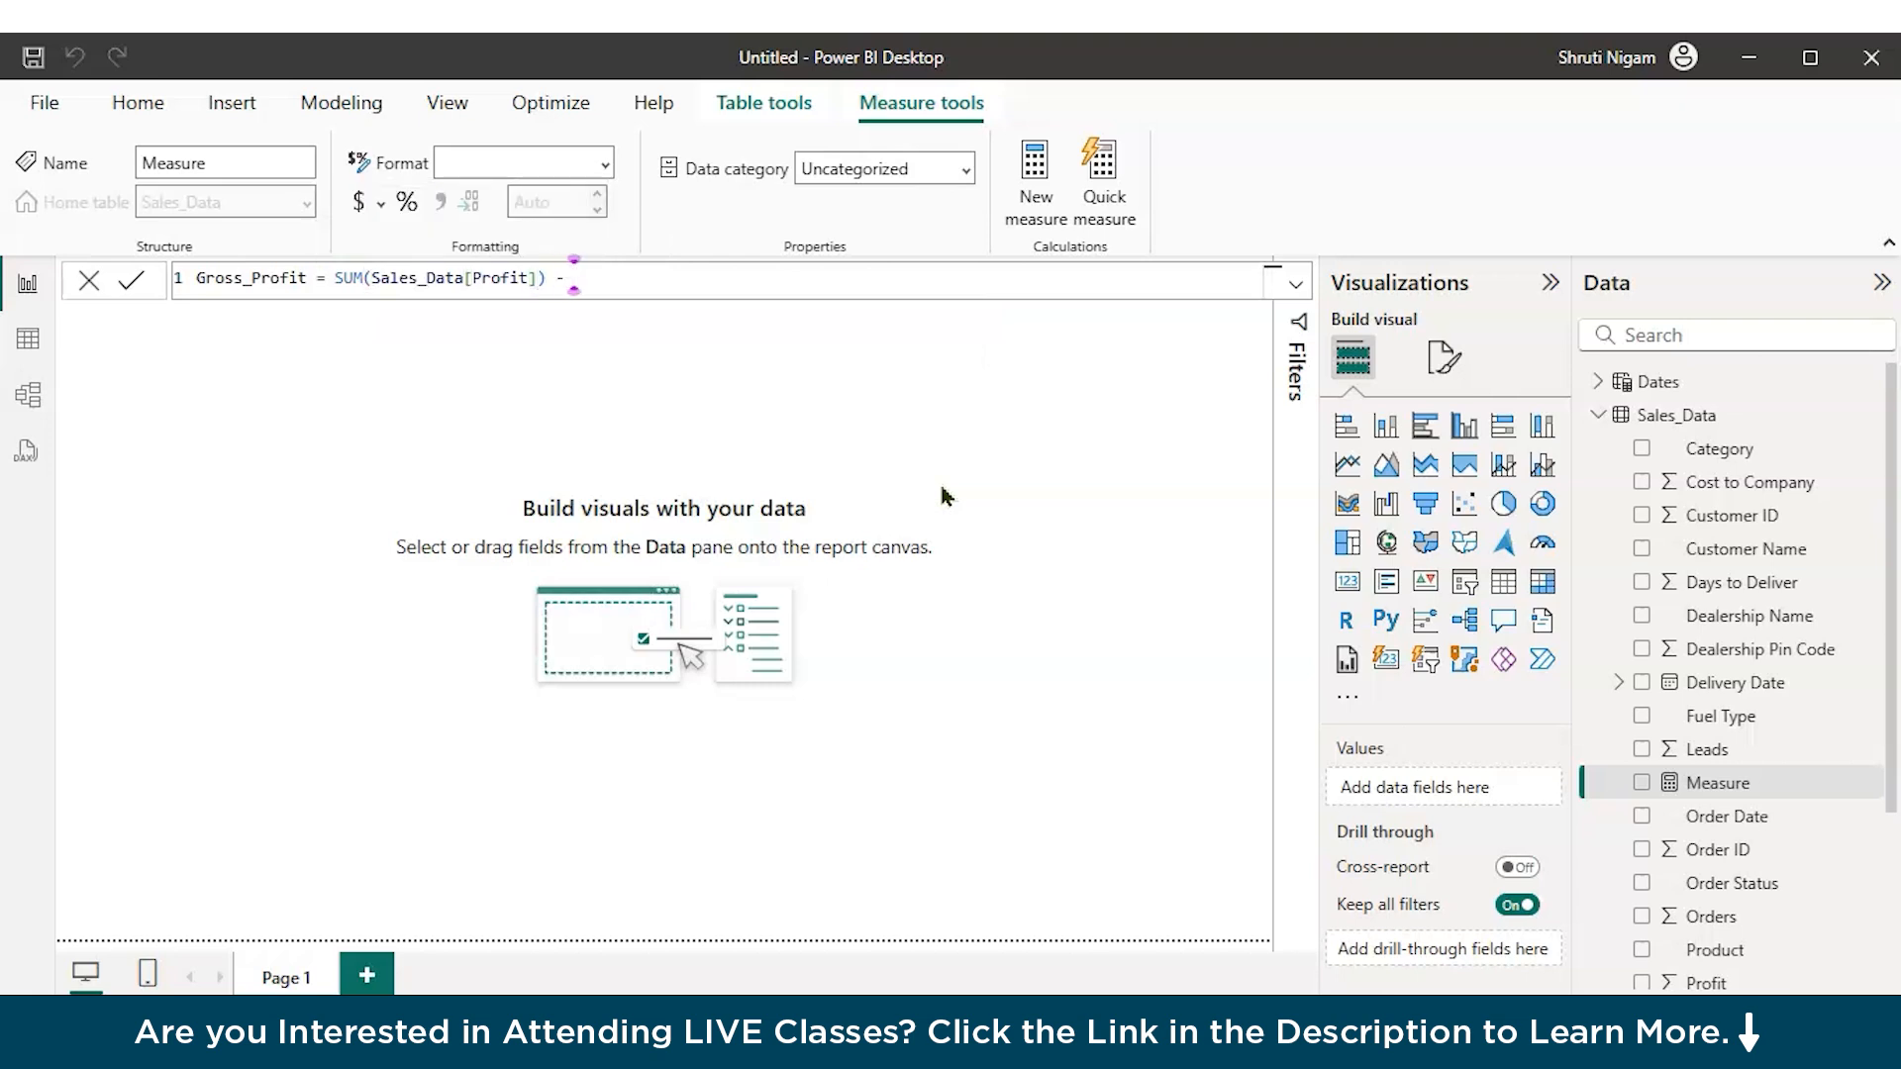
type("sum")
key("Tab")
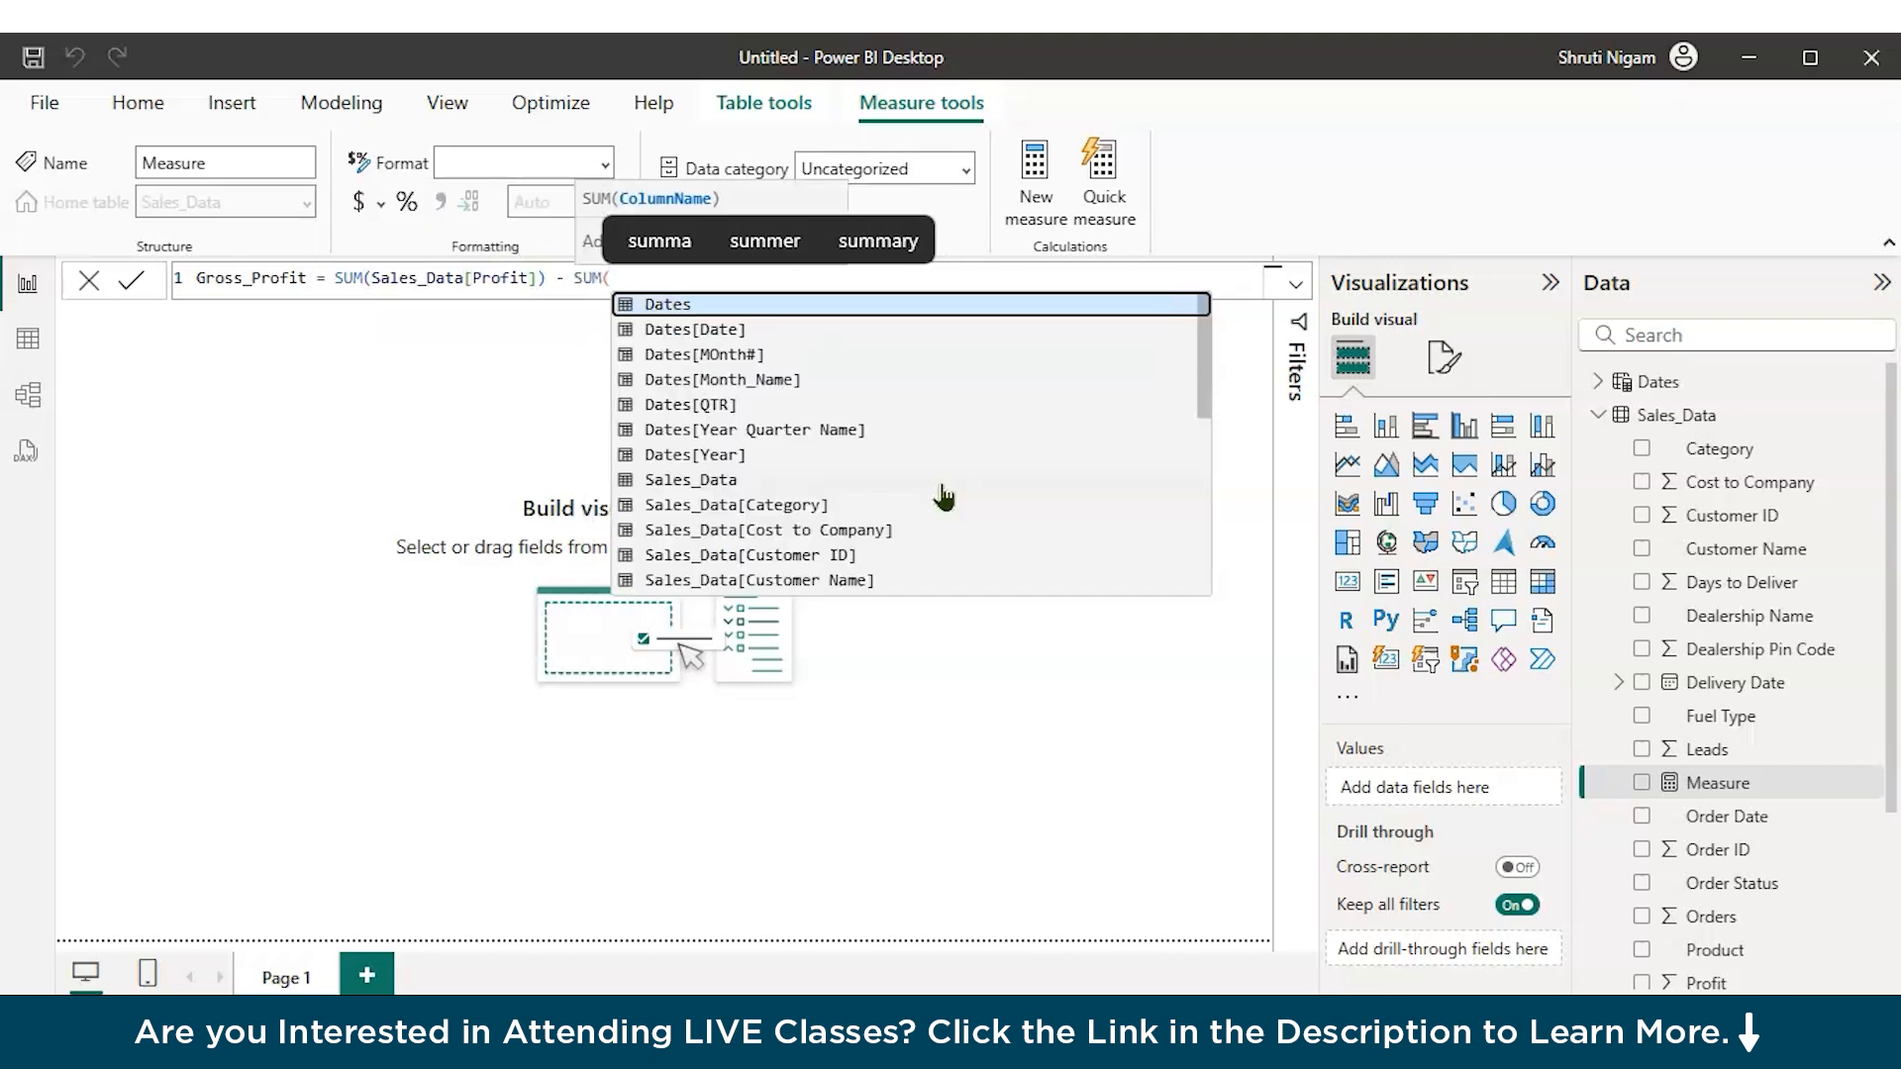
type("co")
key("Tab")
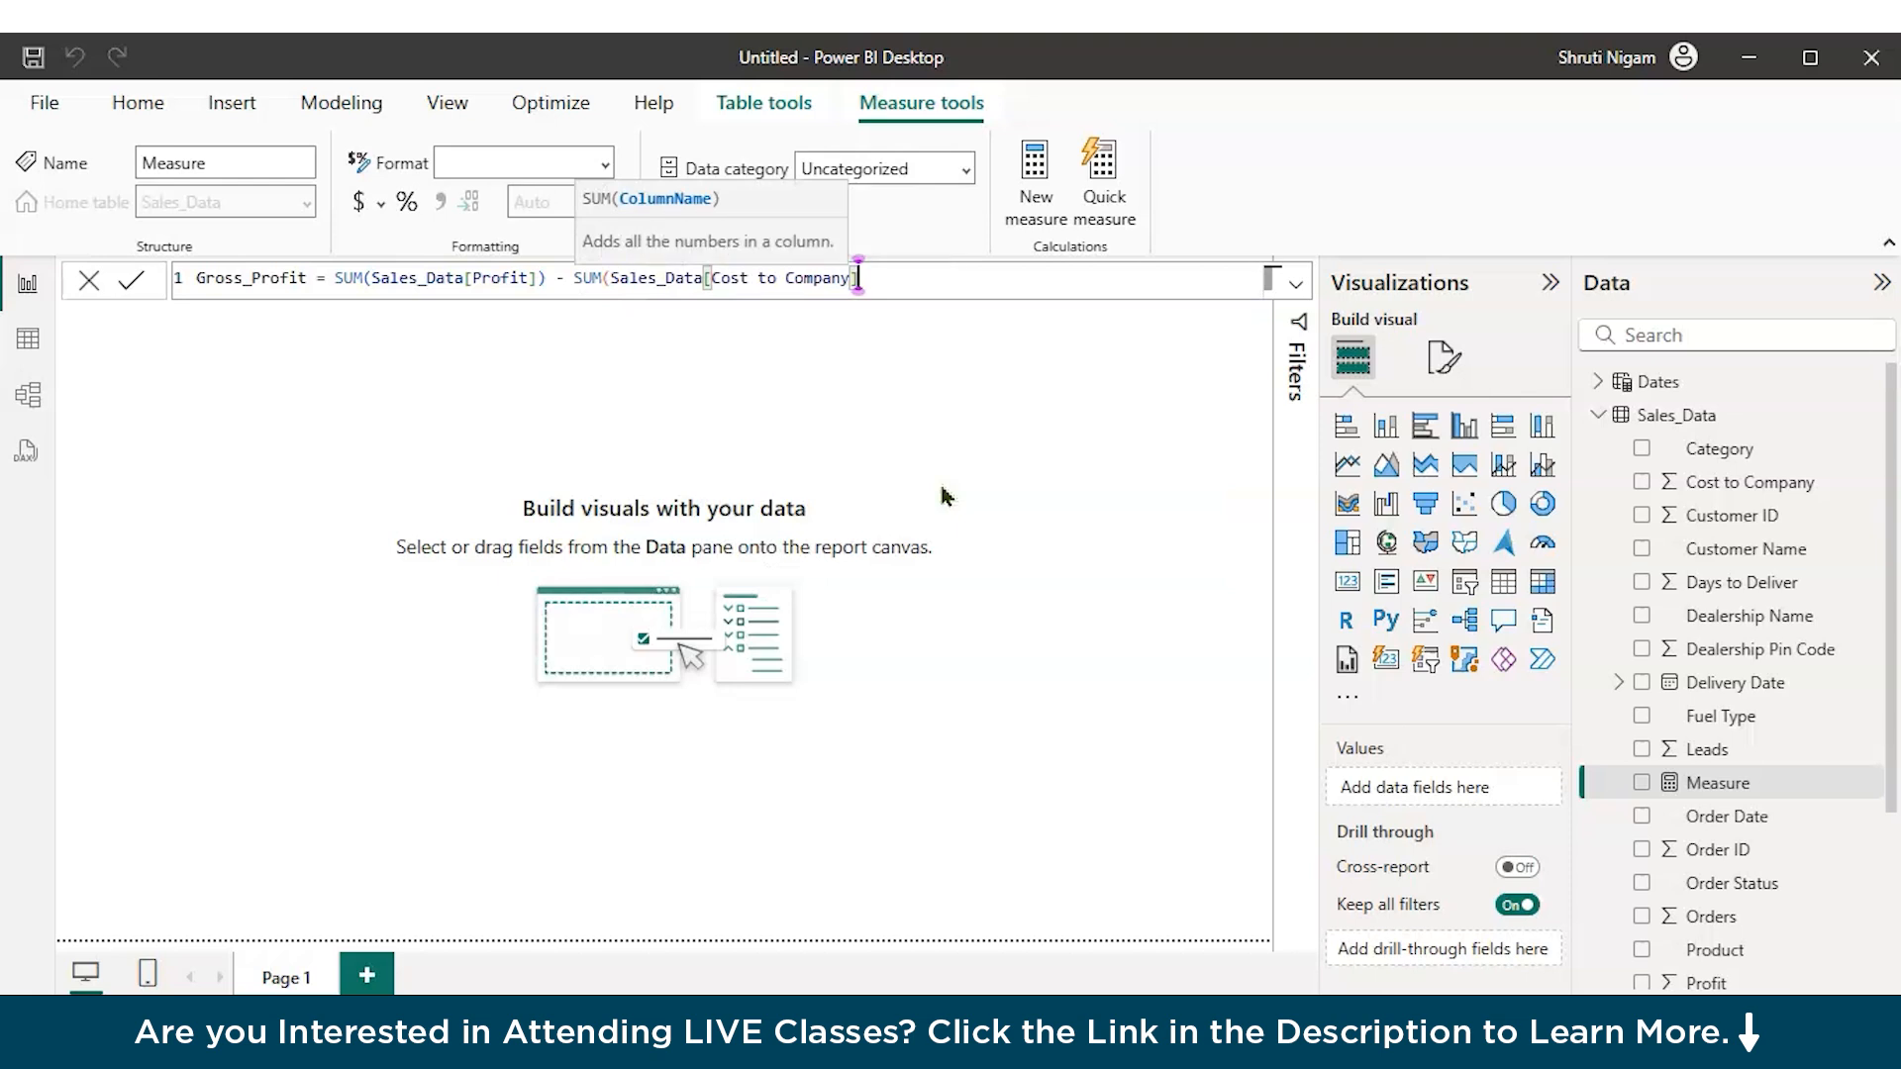
type(")")
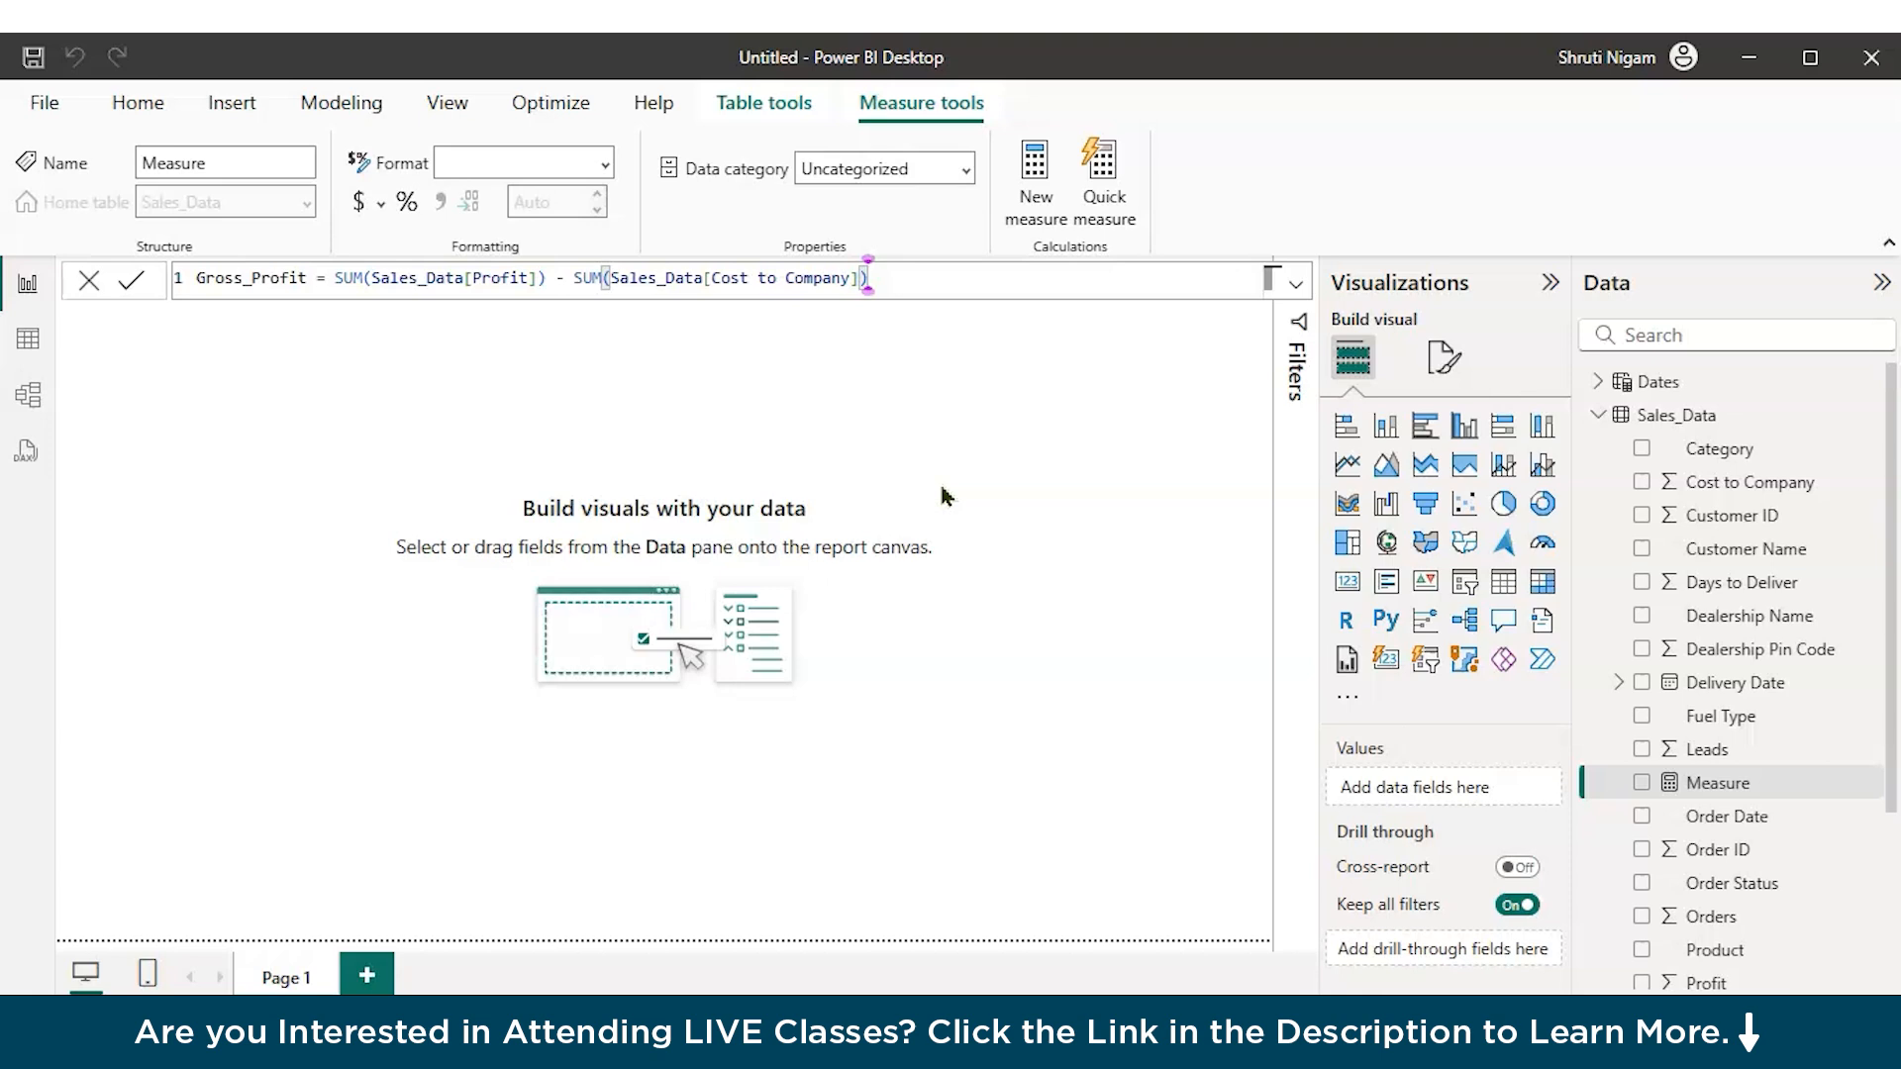
key("Return")
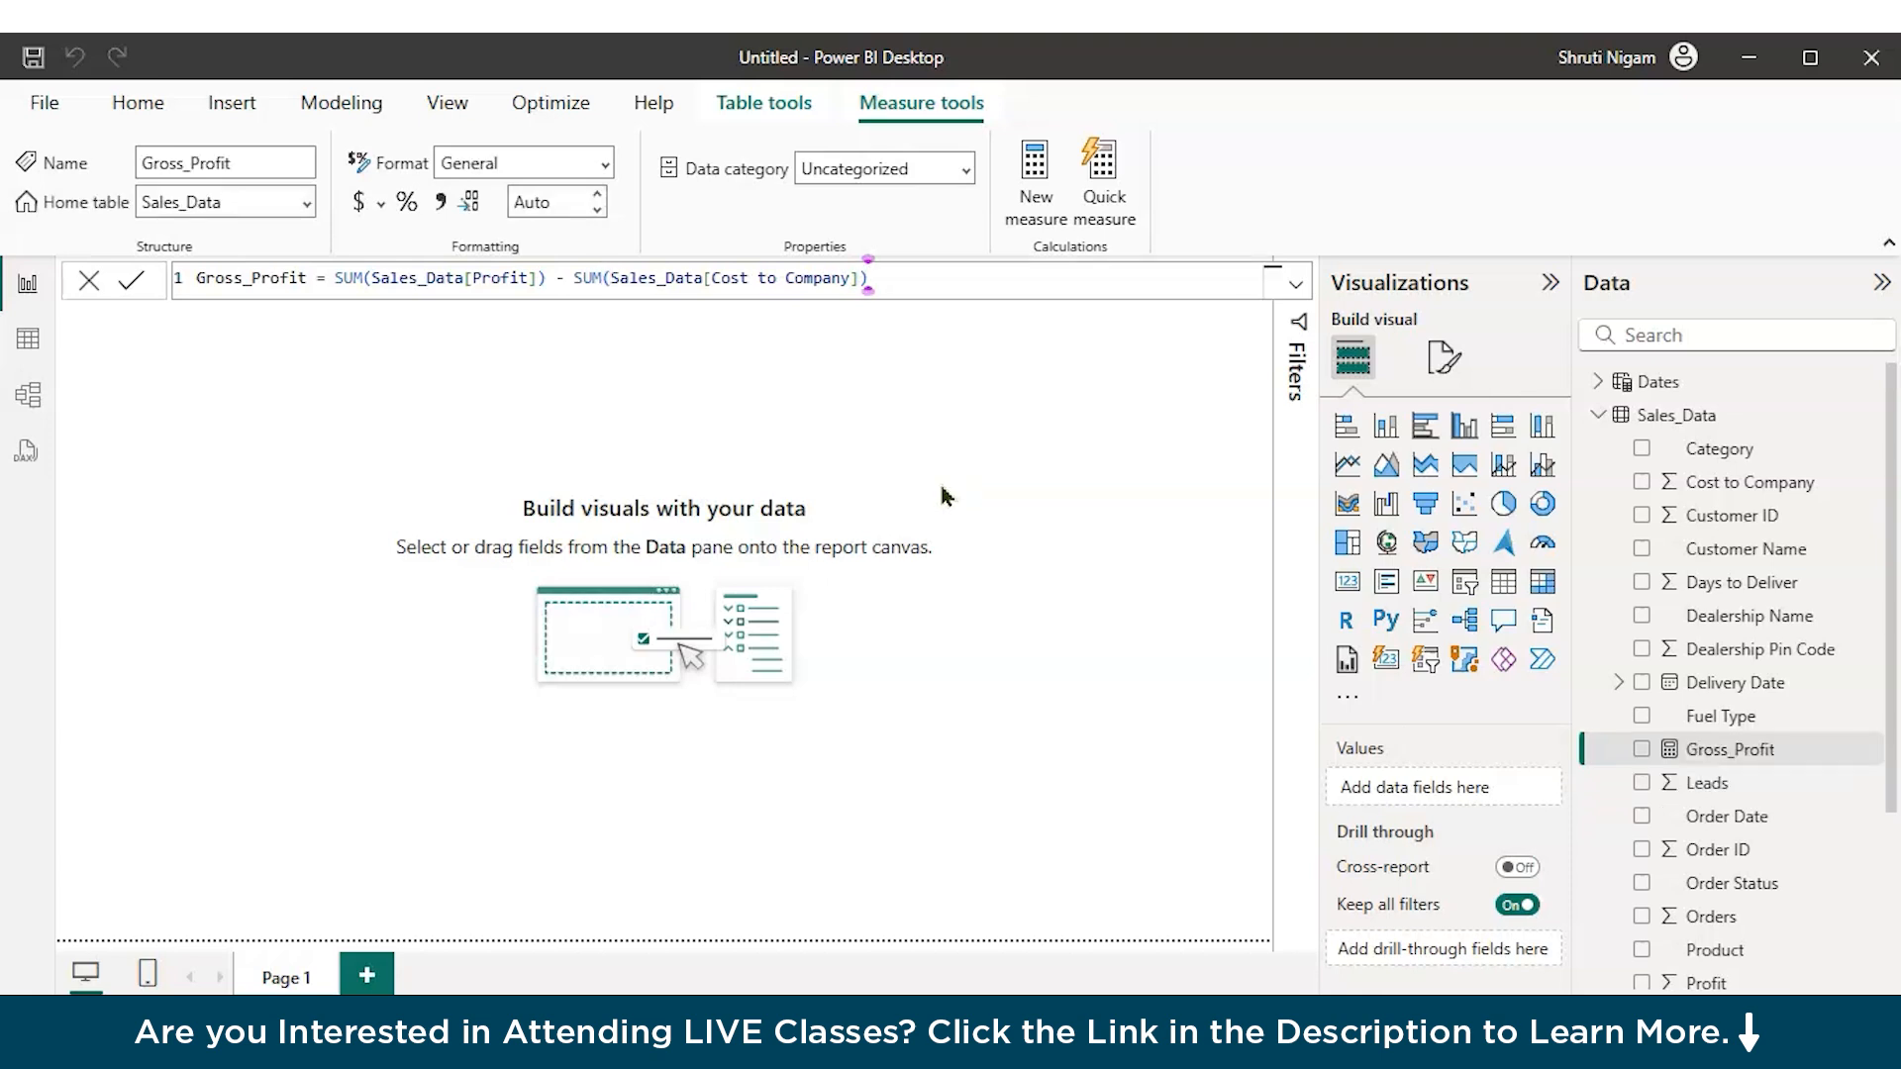
Step: Start a new Sales_Data measure named Profit_Margin% with a DIVIDE function, using SUM(Sales_Data[Profit]) as the numerator
left_click(1033, 173)
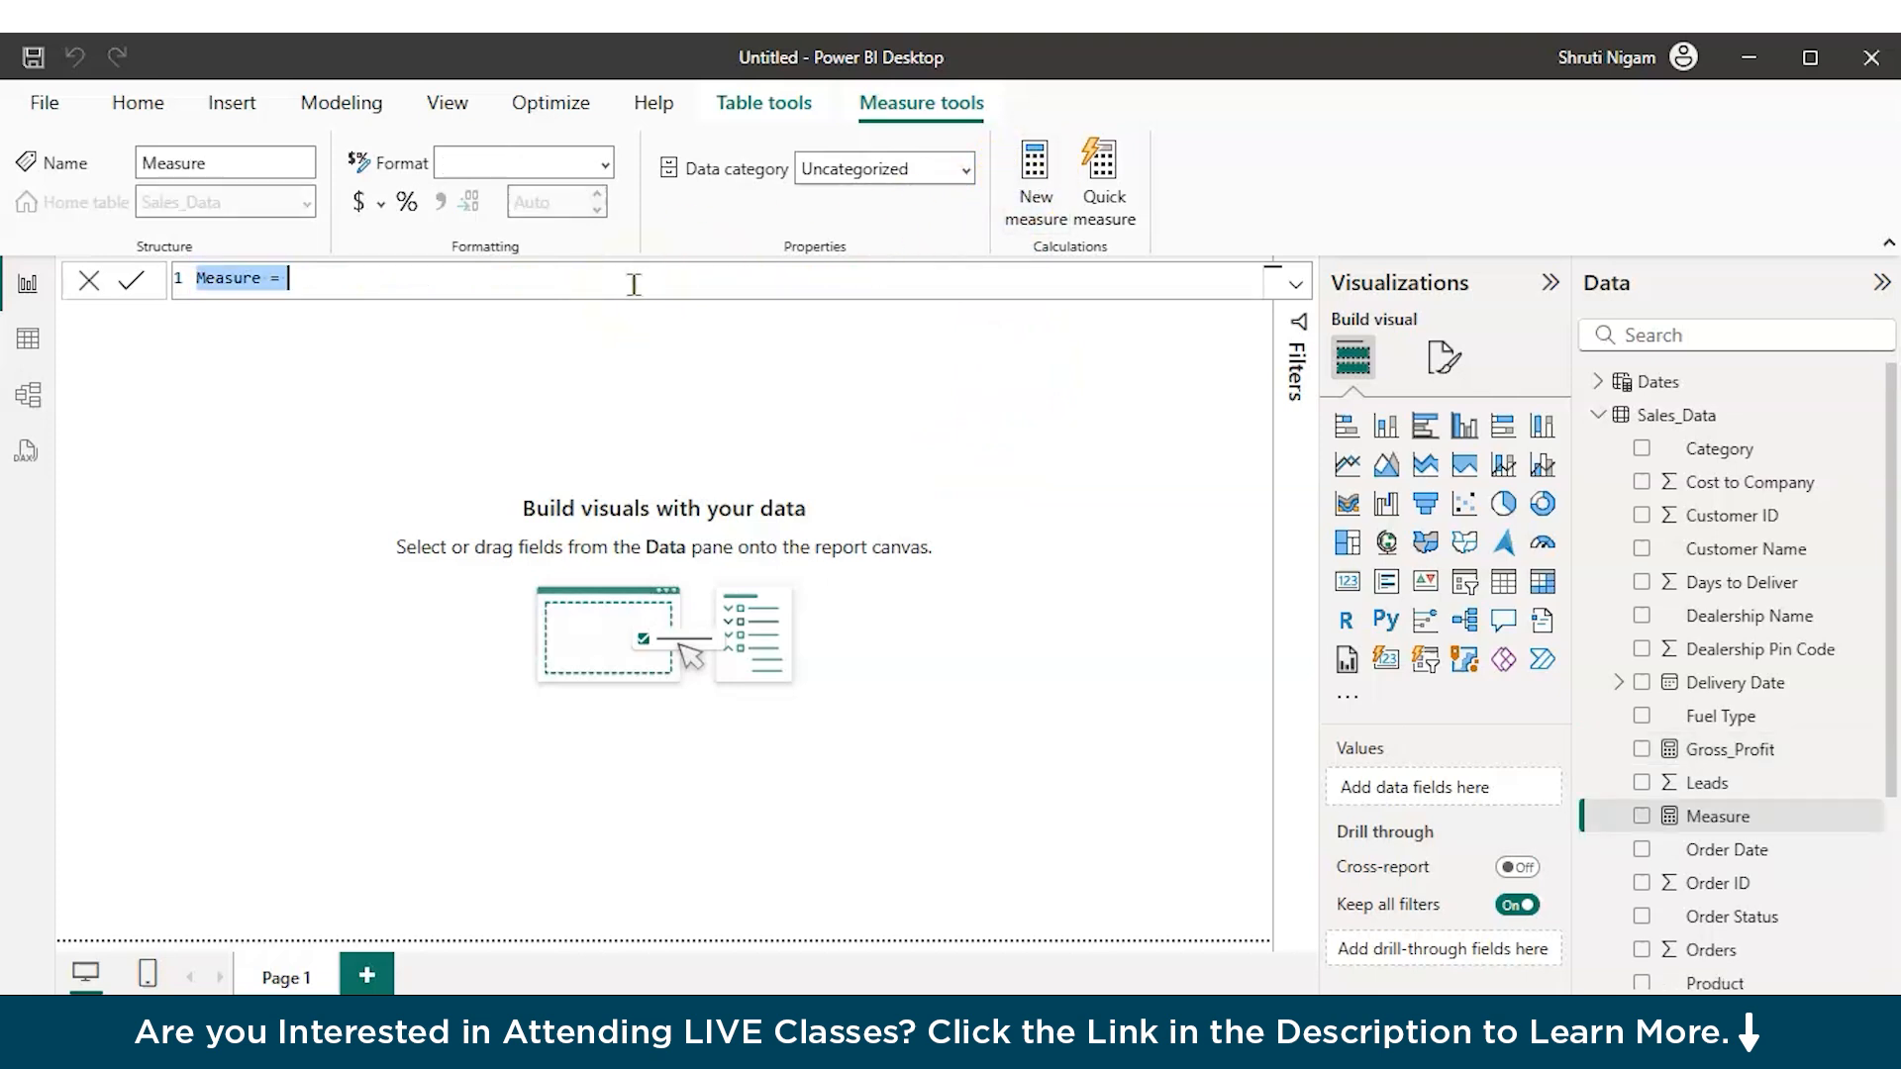
key("BackSpace")
type("P")
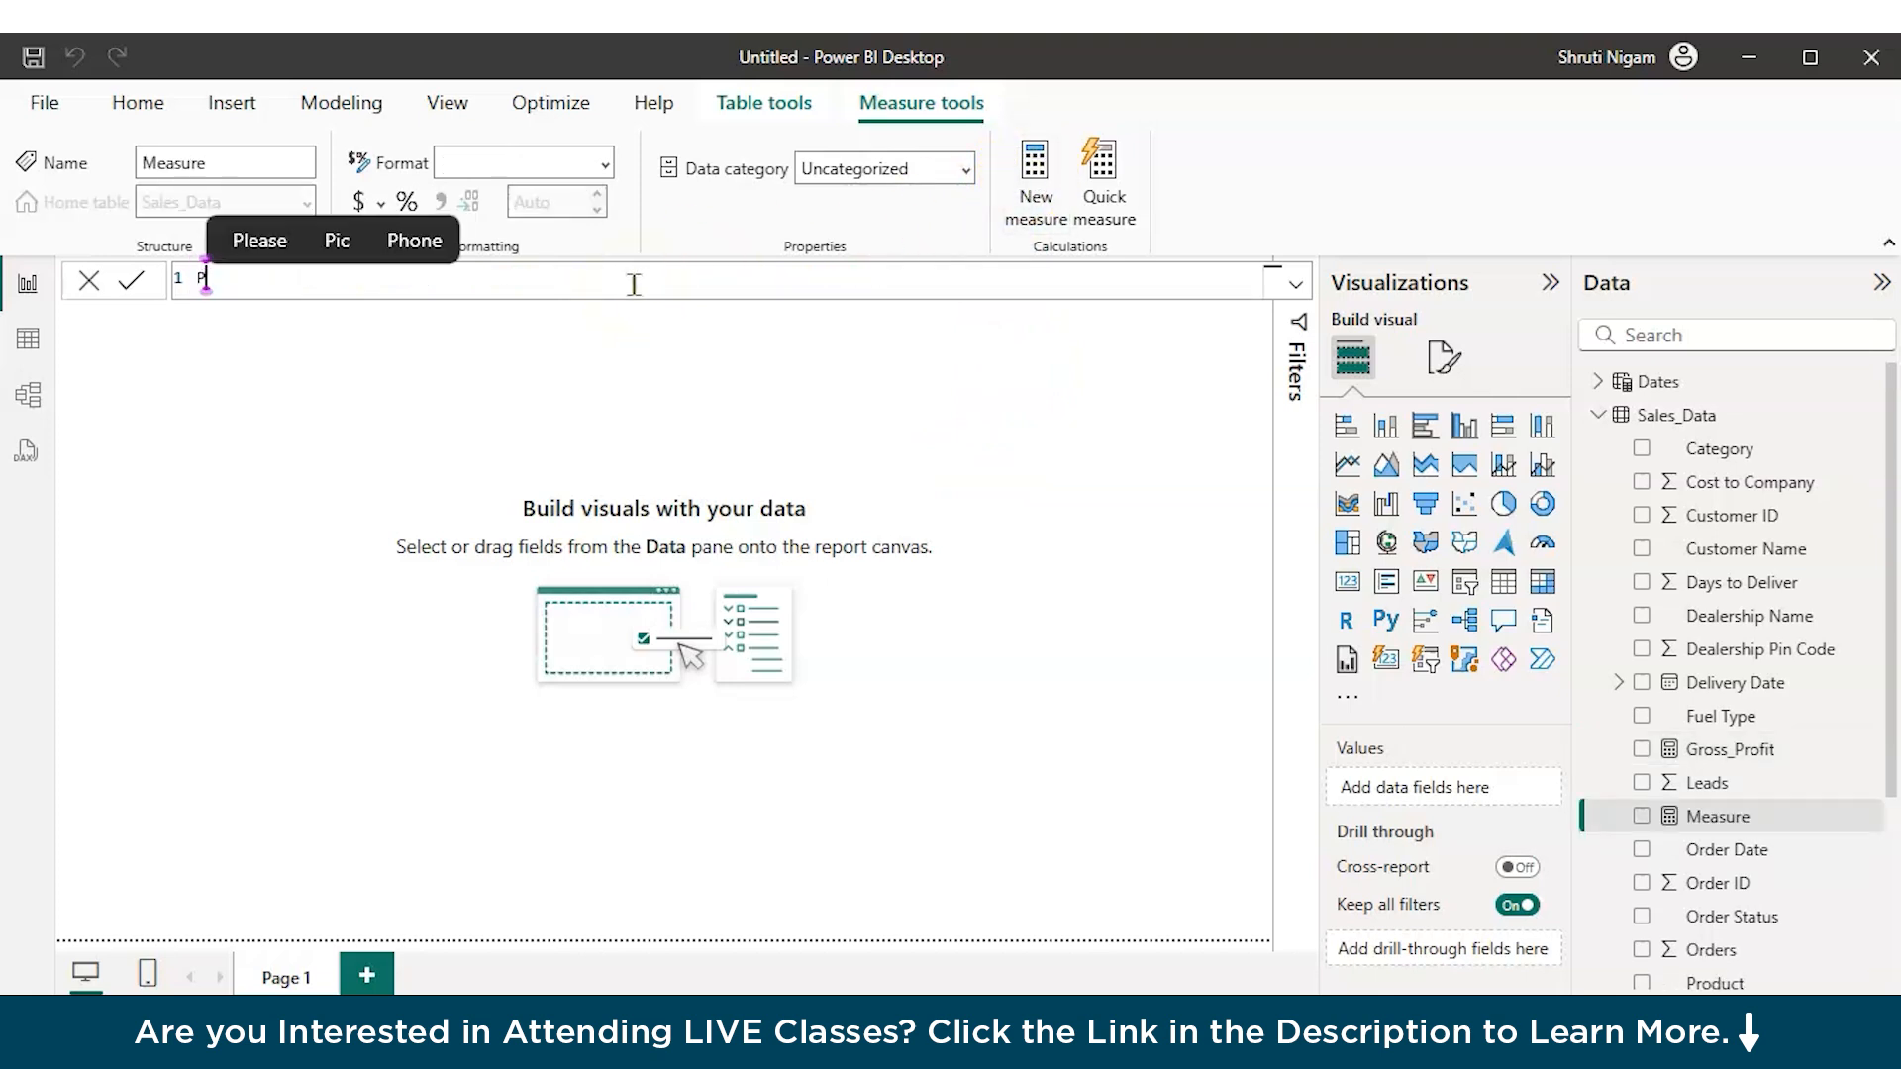
type("rofit ")
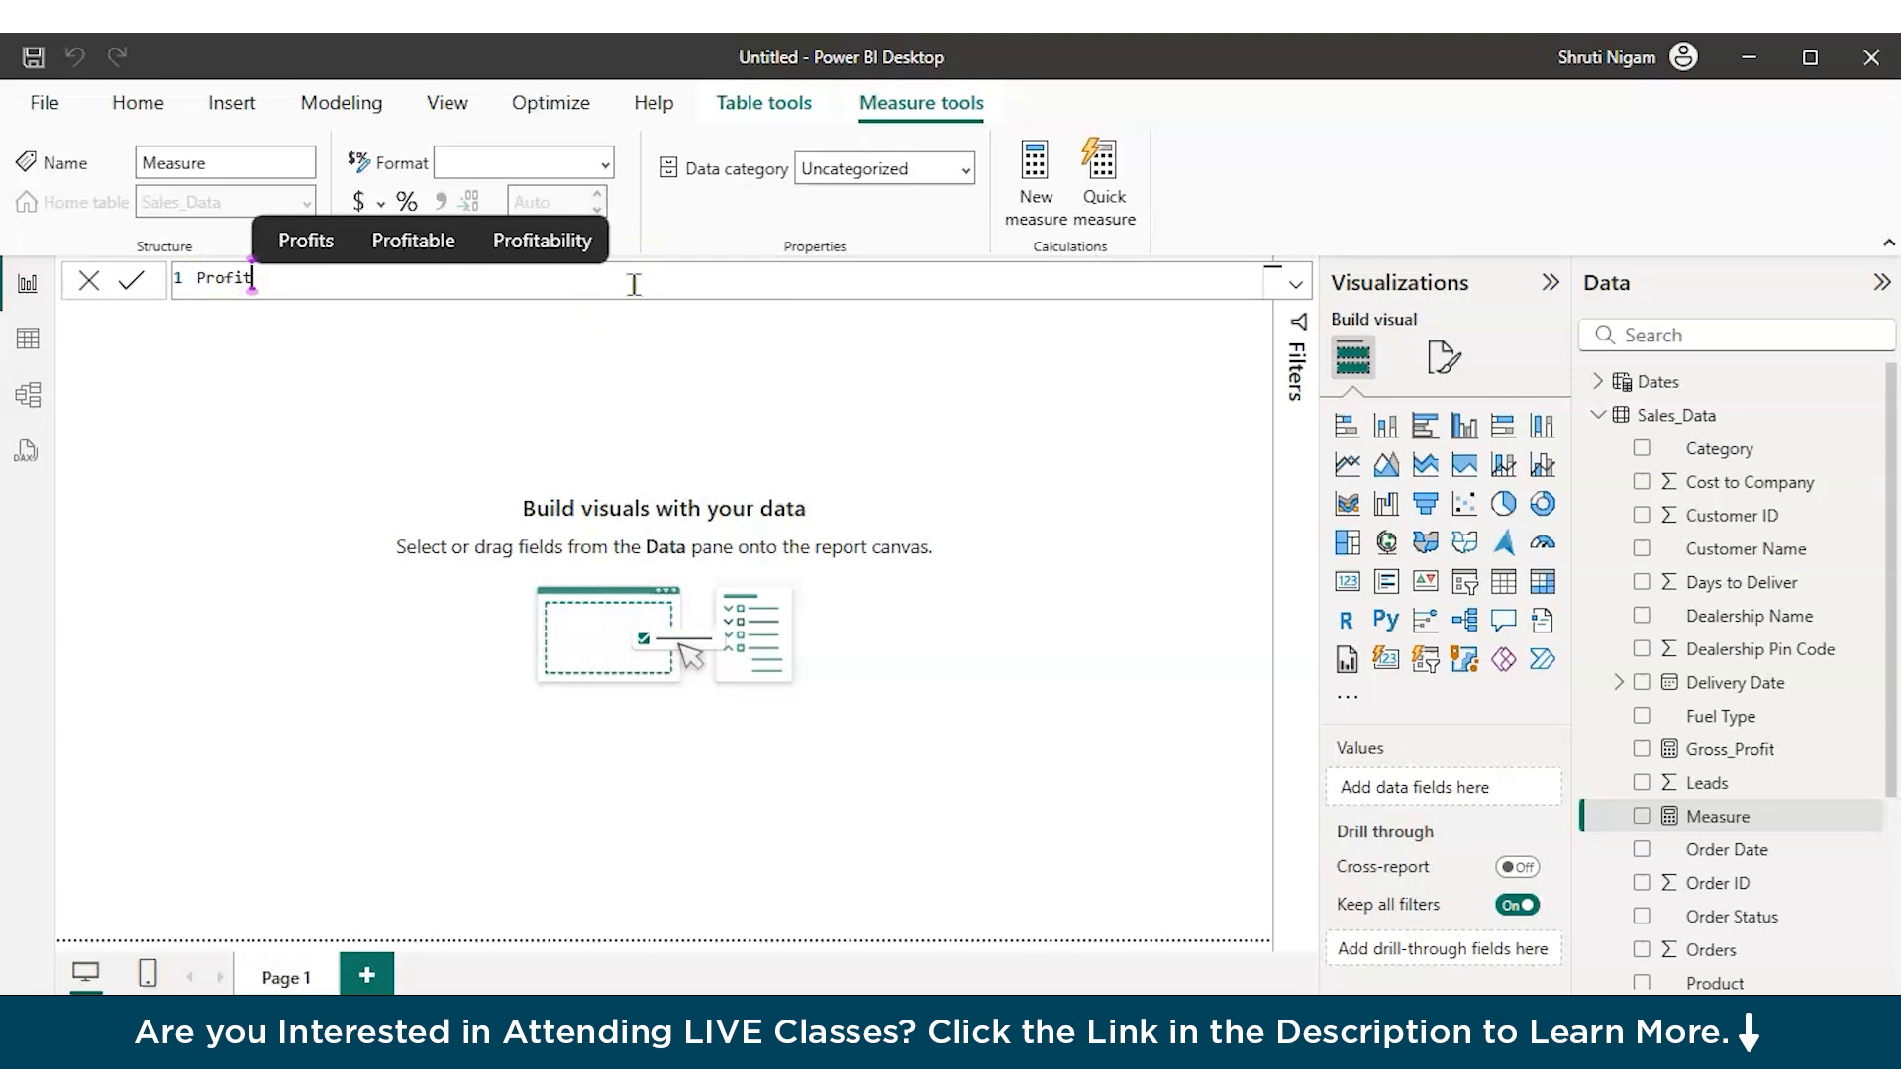
type("_Mar")
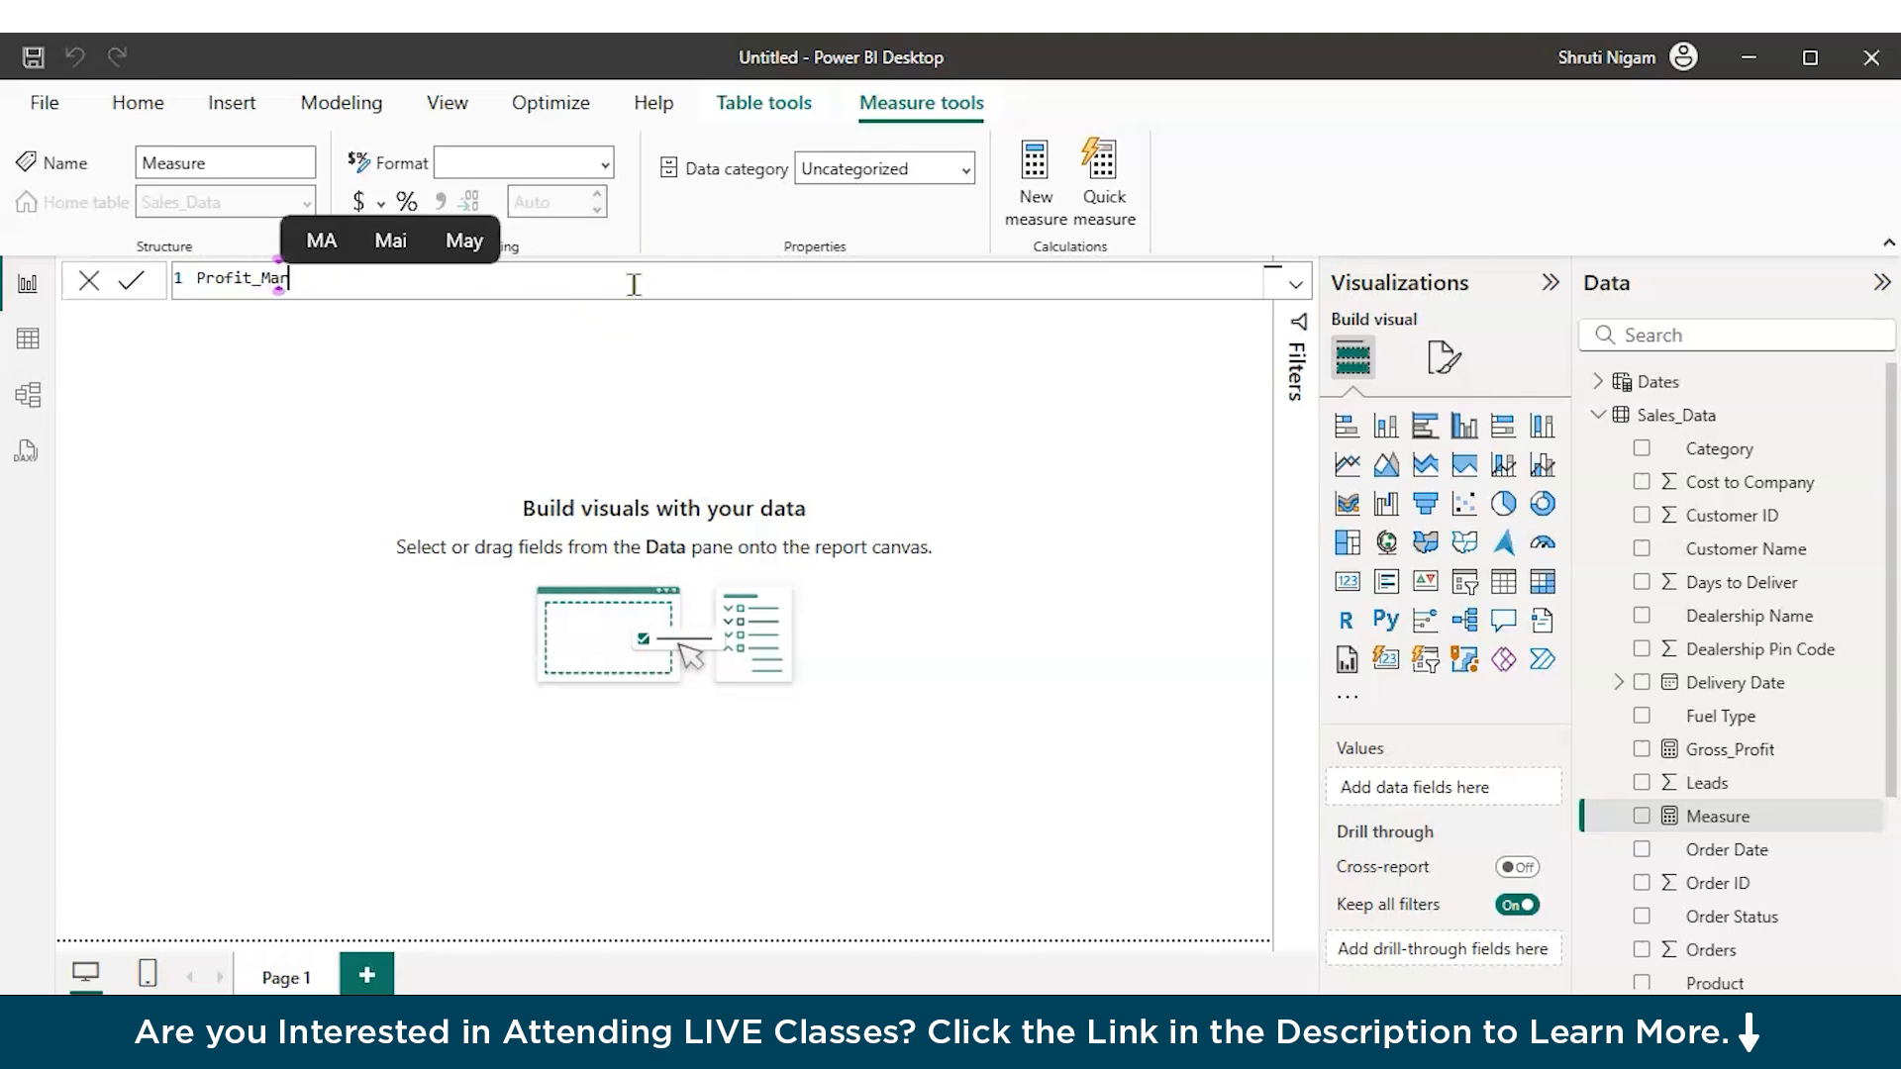
type("gin% =")
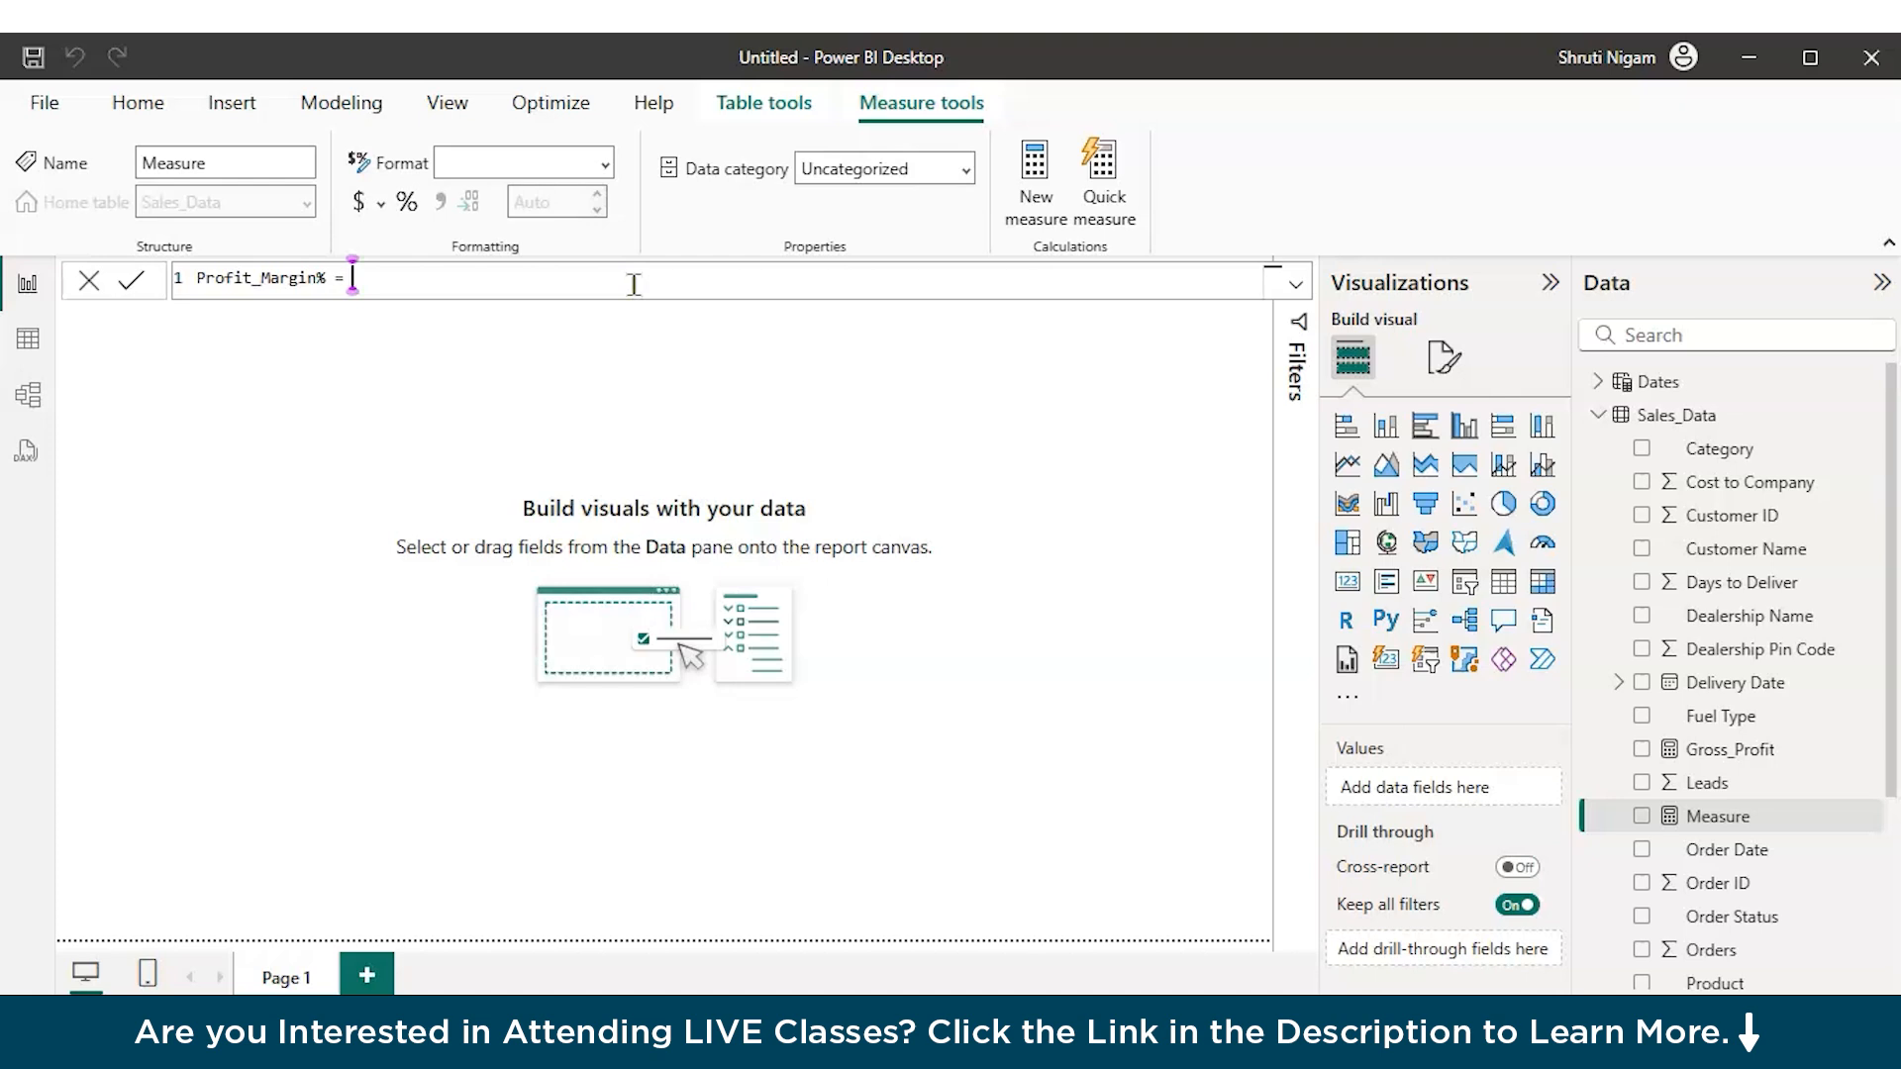
type("DI")
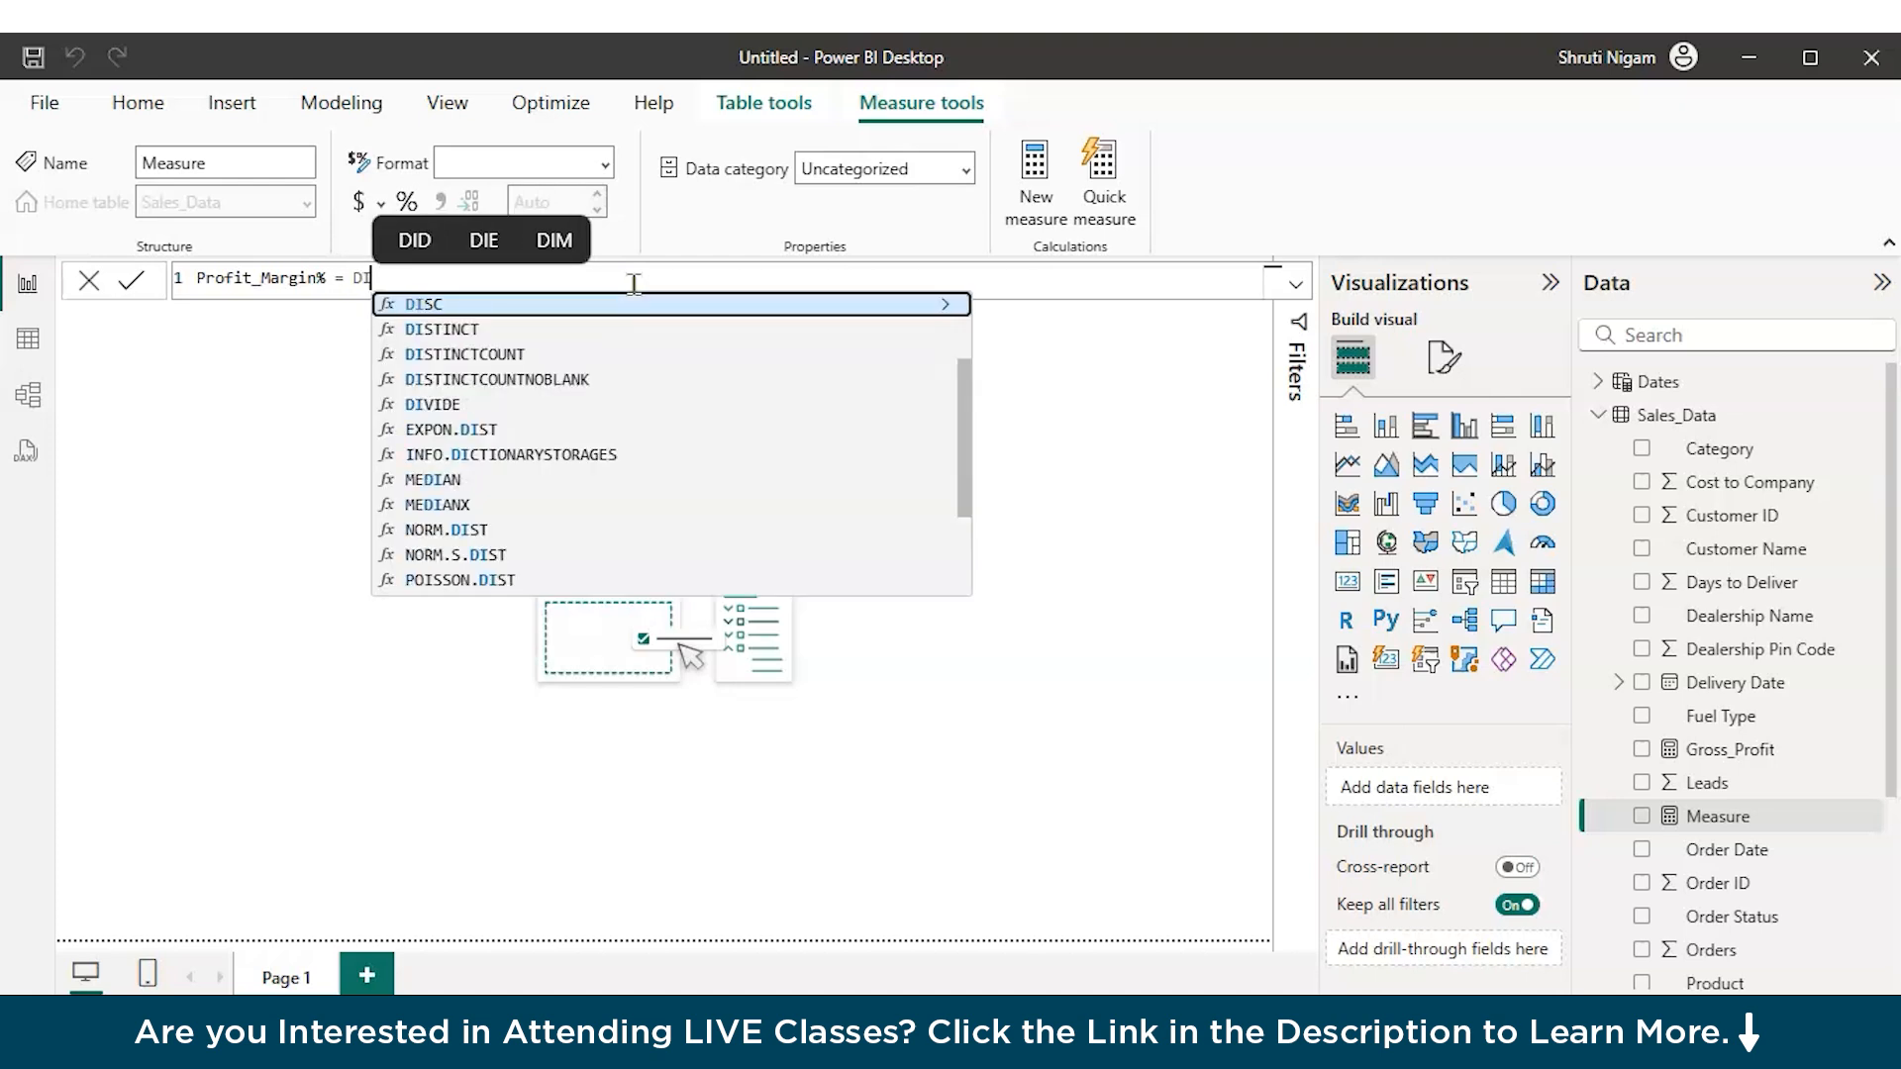
type("V")
key("Tab")
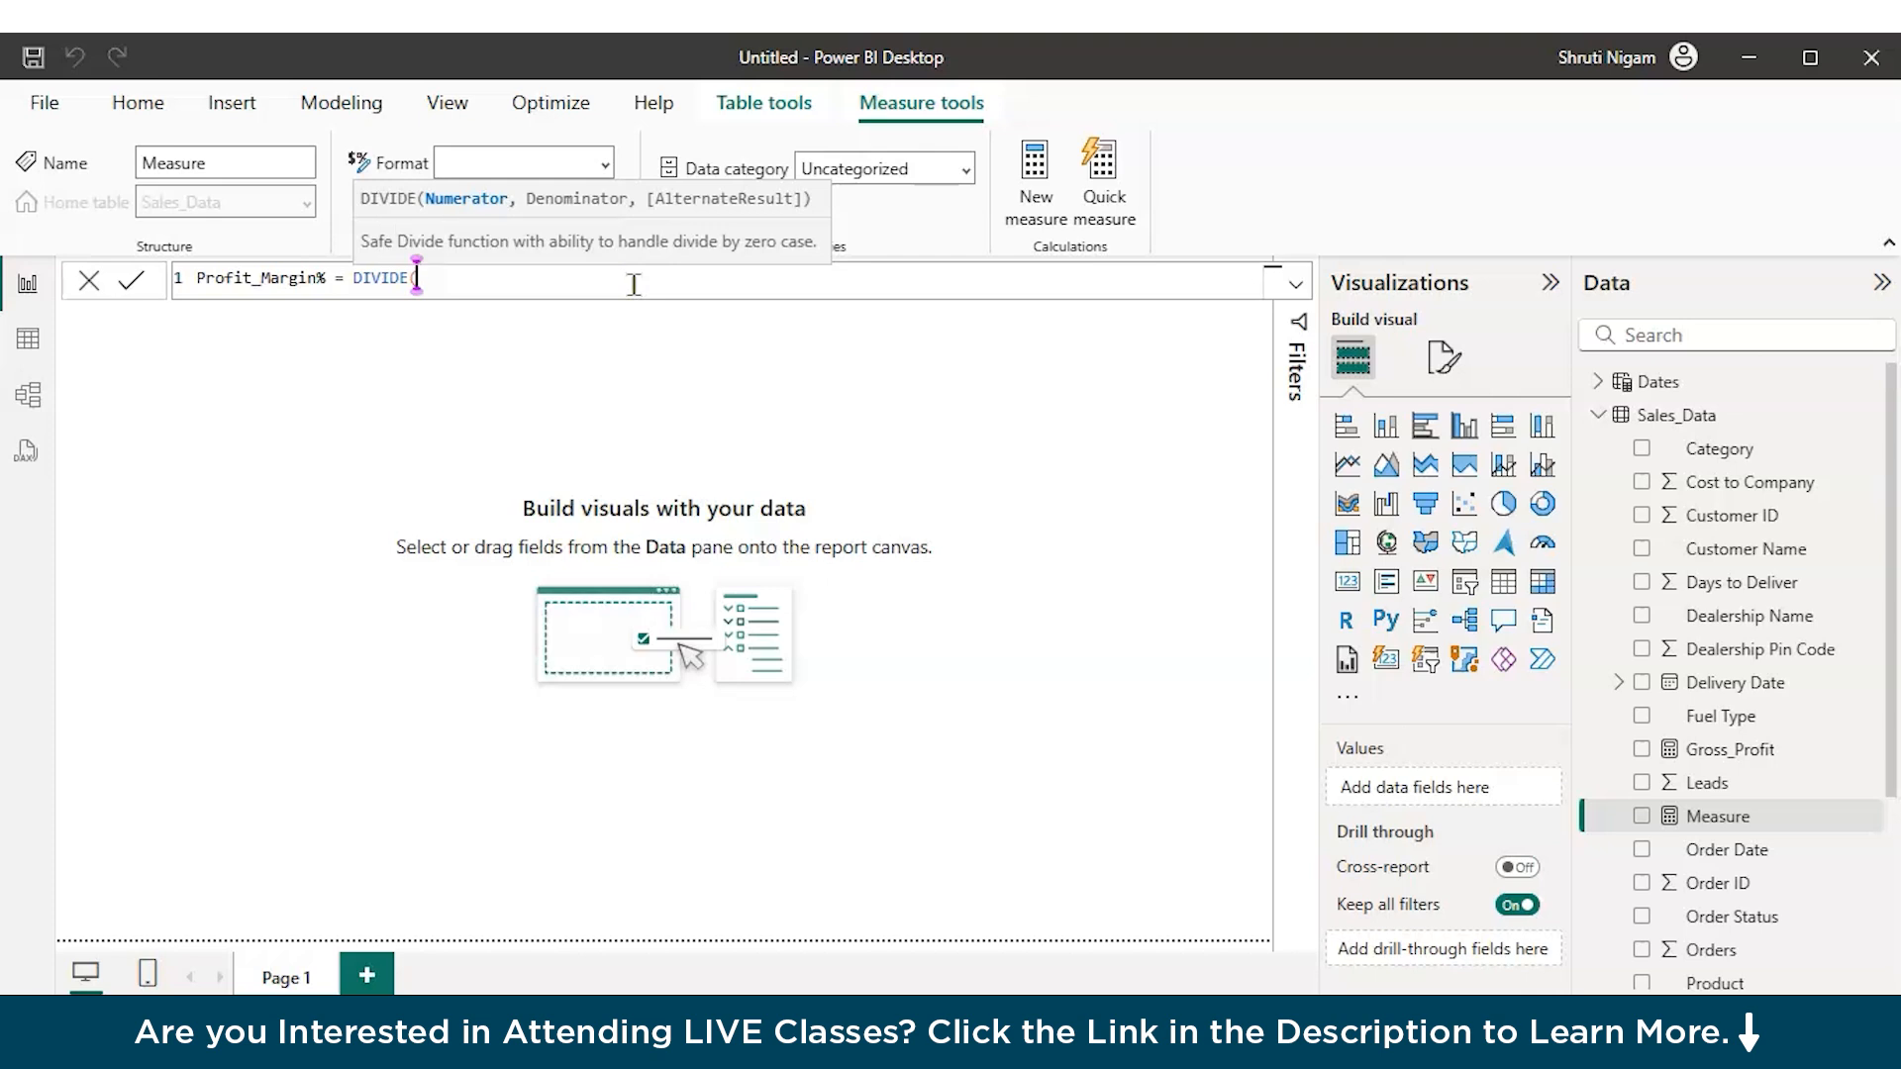
type("SU")
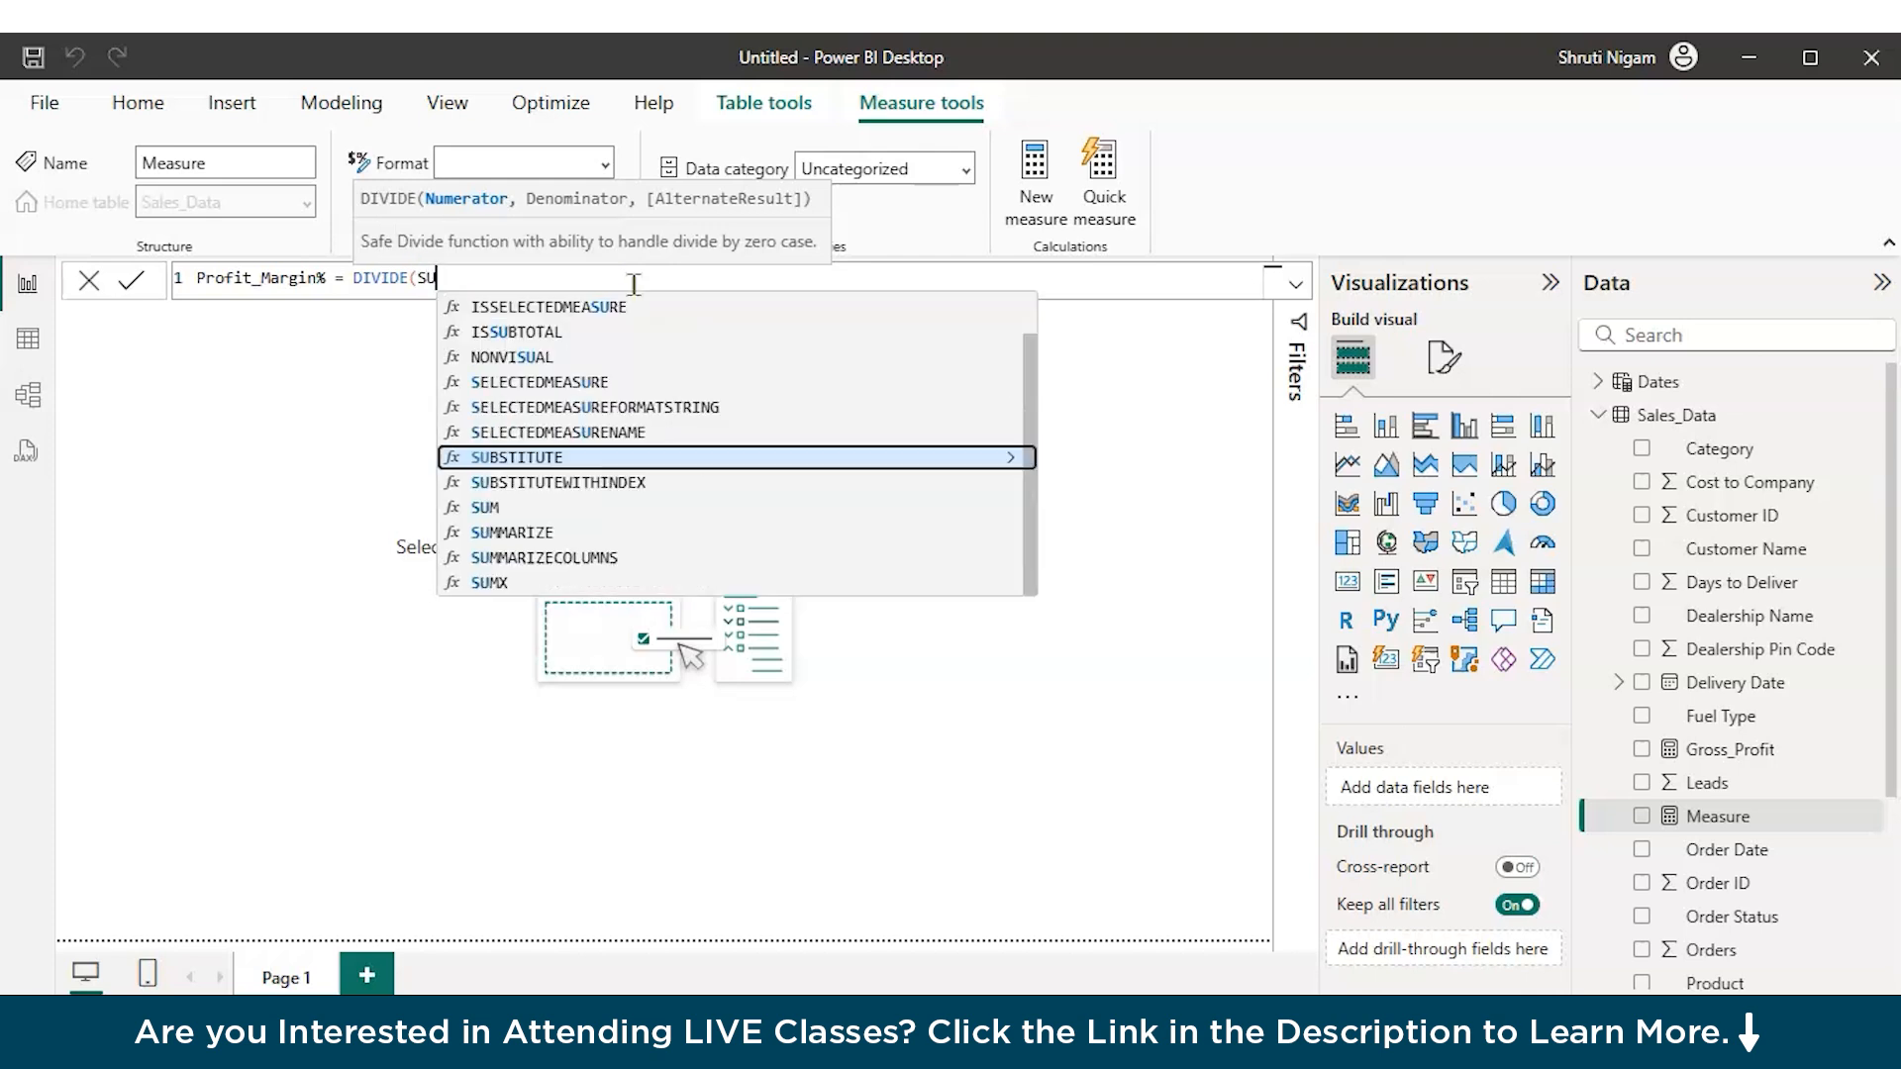
type("M(RE")
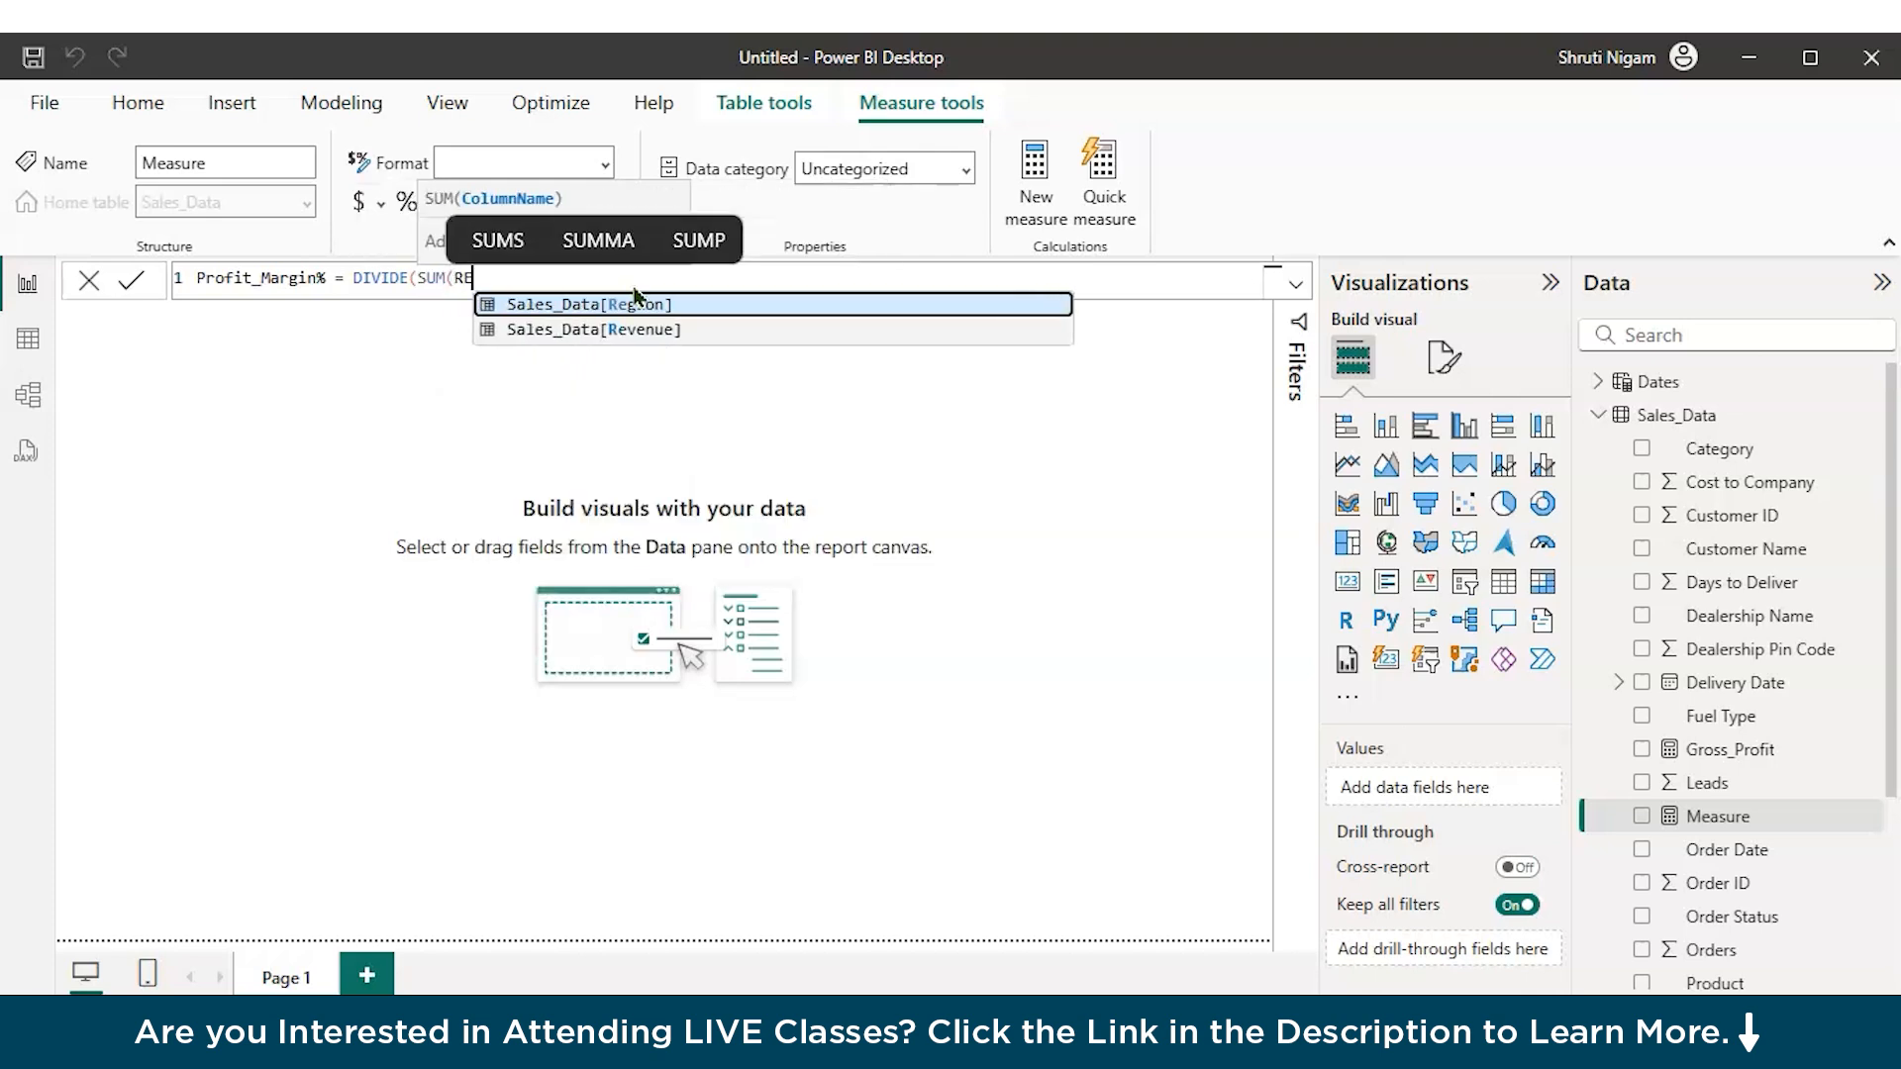
left_click(648, 329)
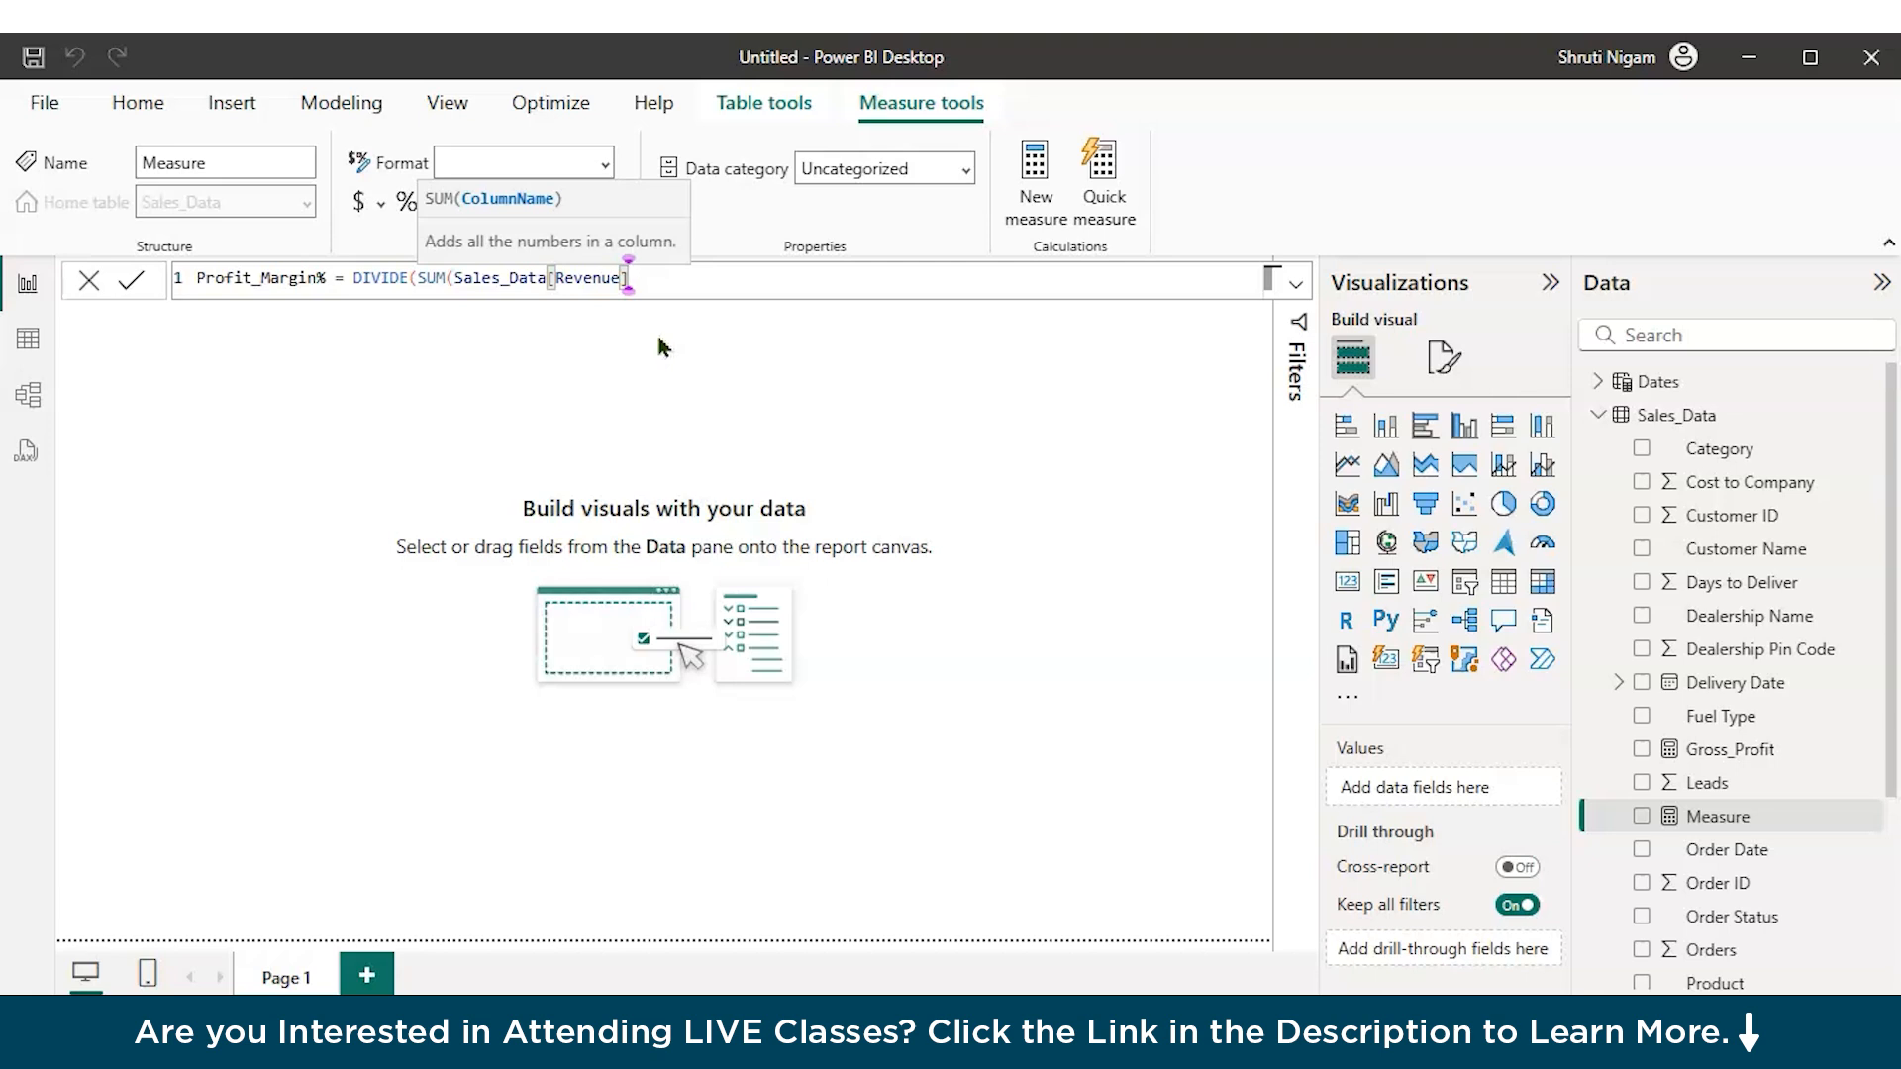
key("BackSpace")
key("BackSpace")
key("BackSpace")
key("BackSpace")
key("BackSpace")
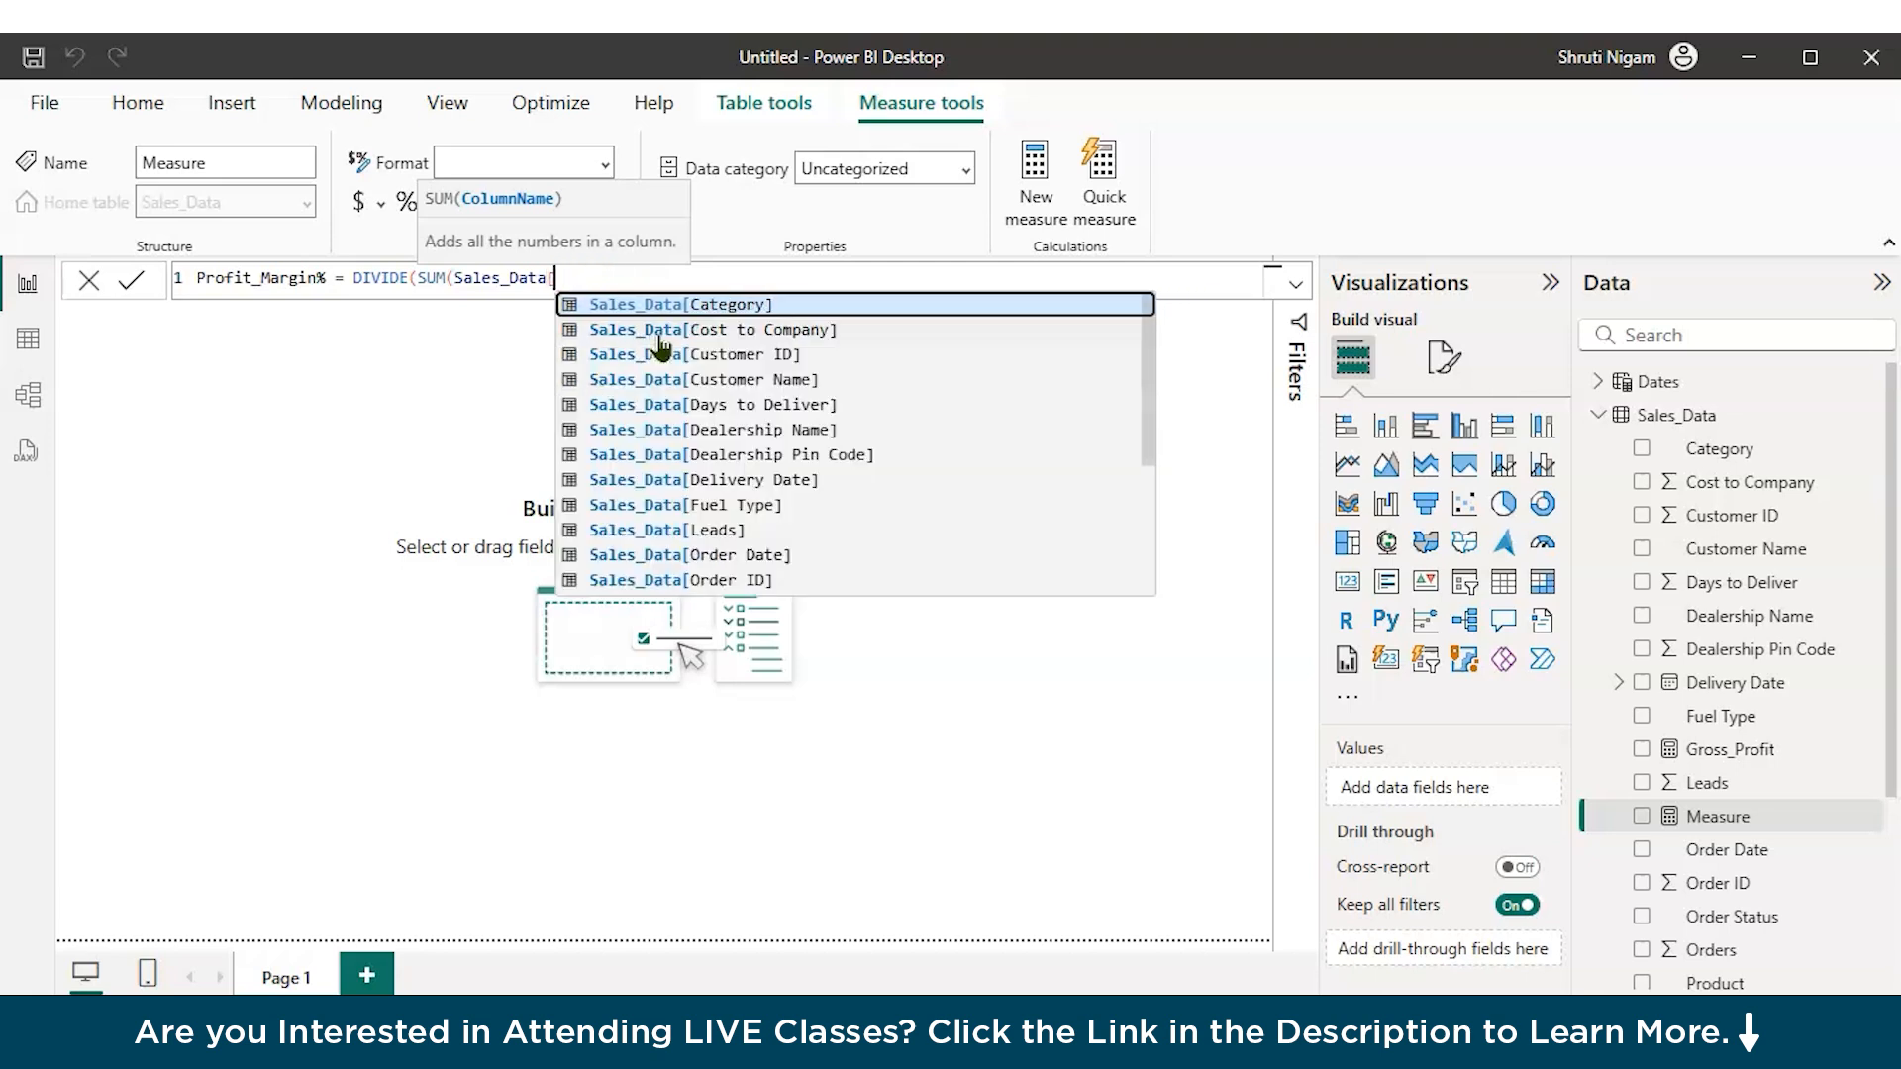
type("P")
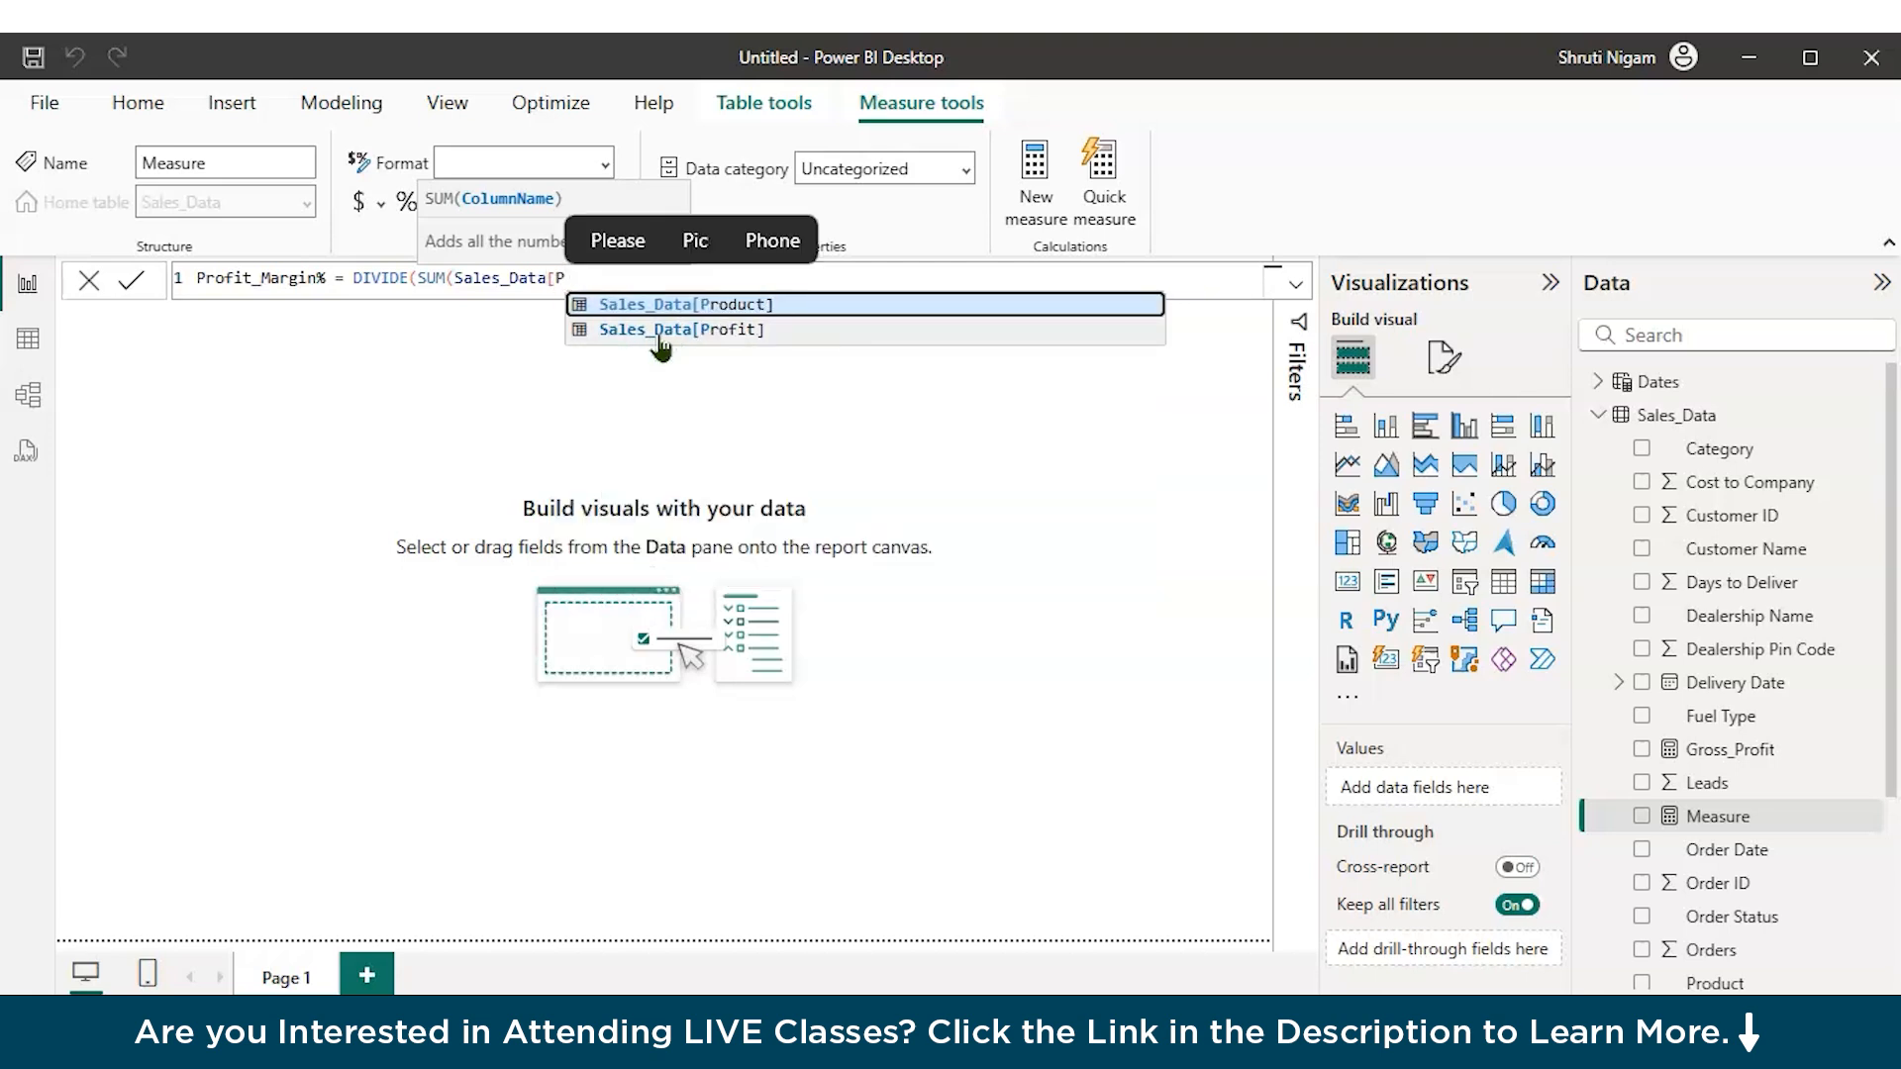
left_click(658, 331)
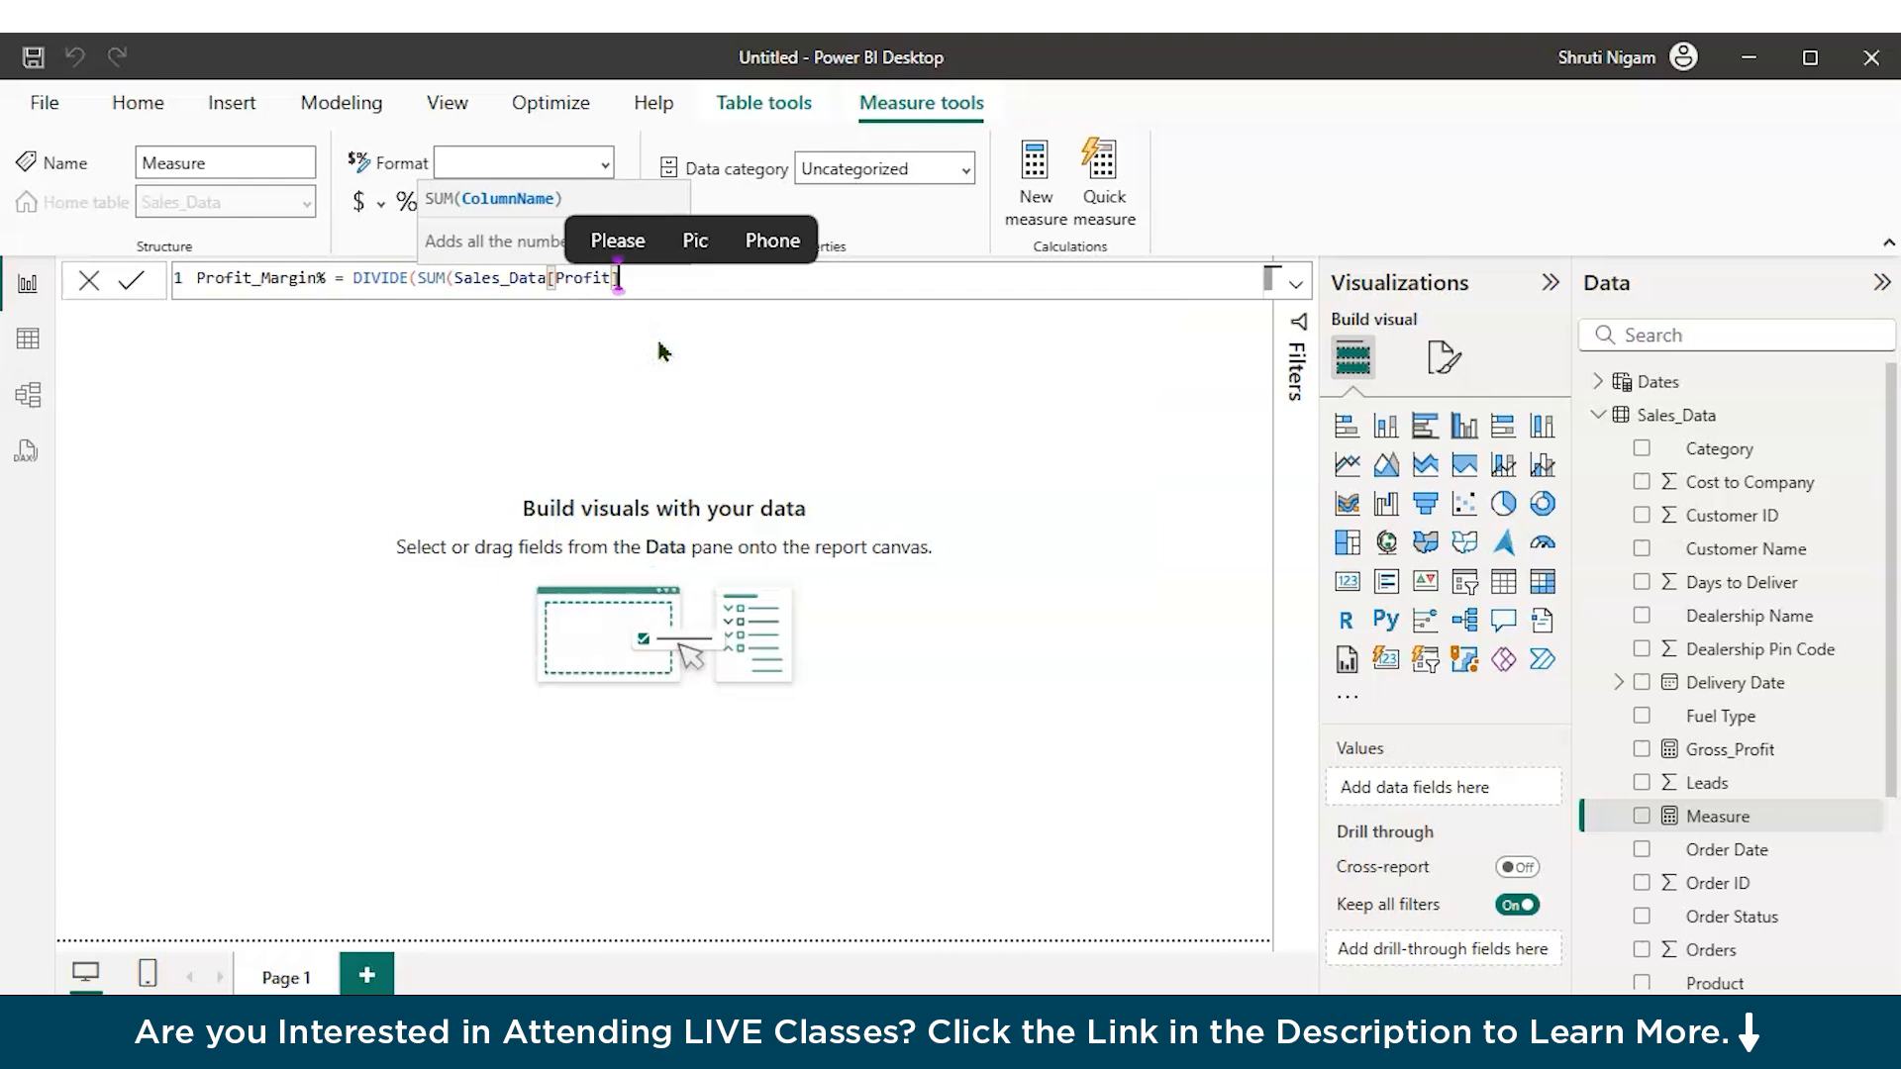
type("),")
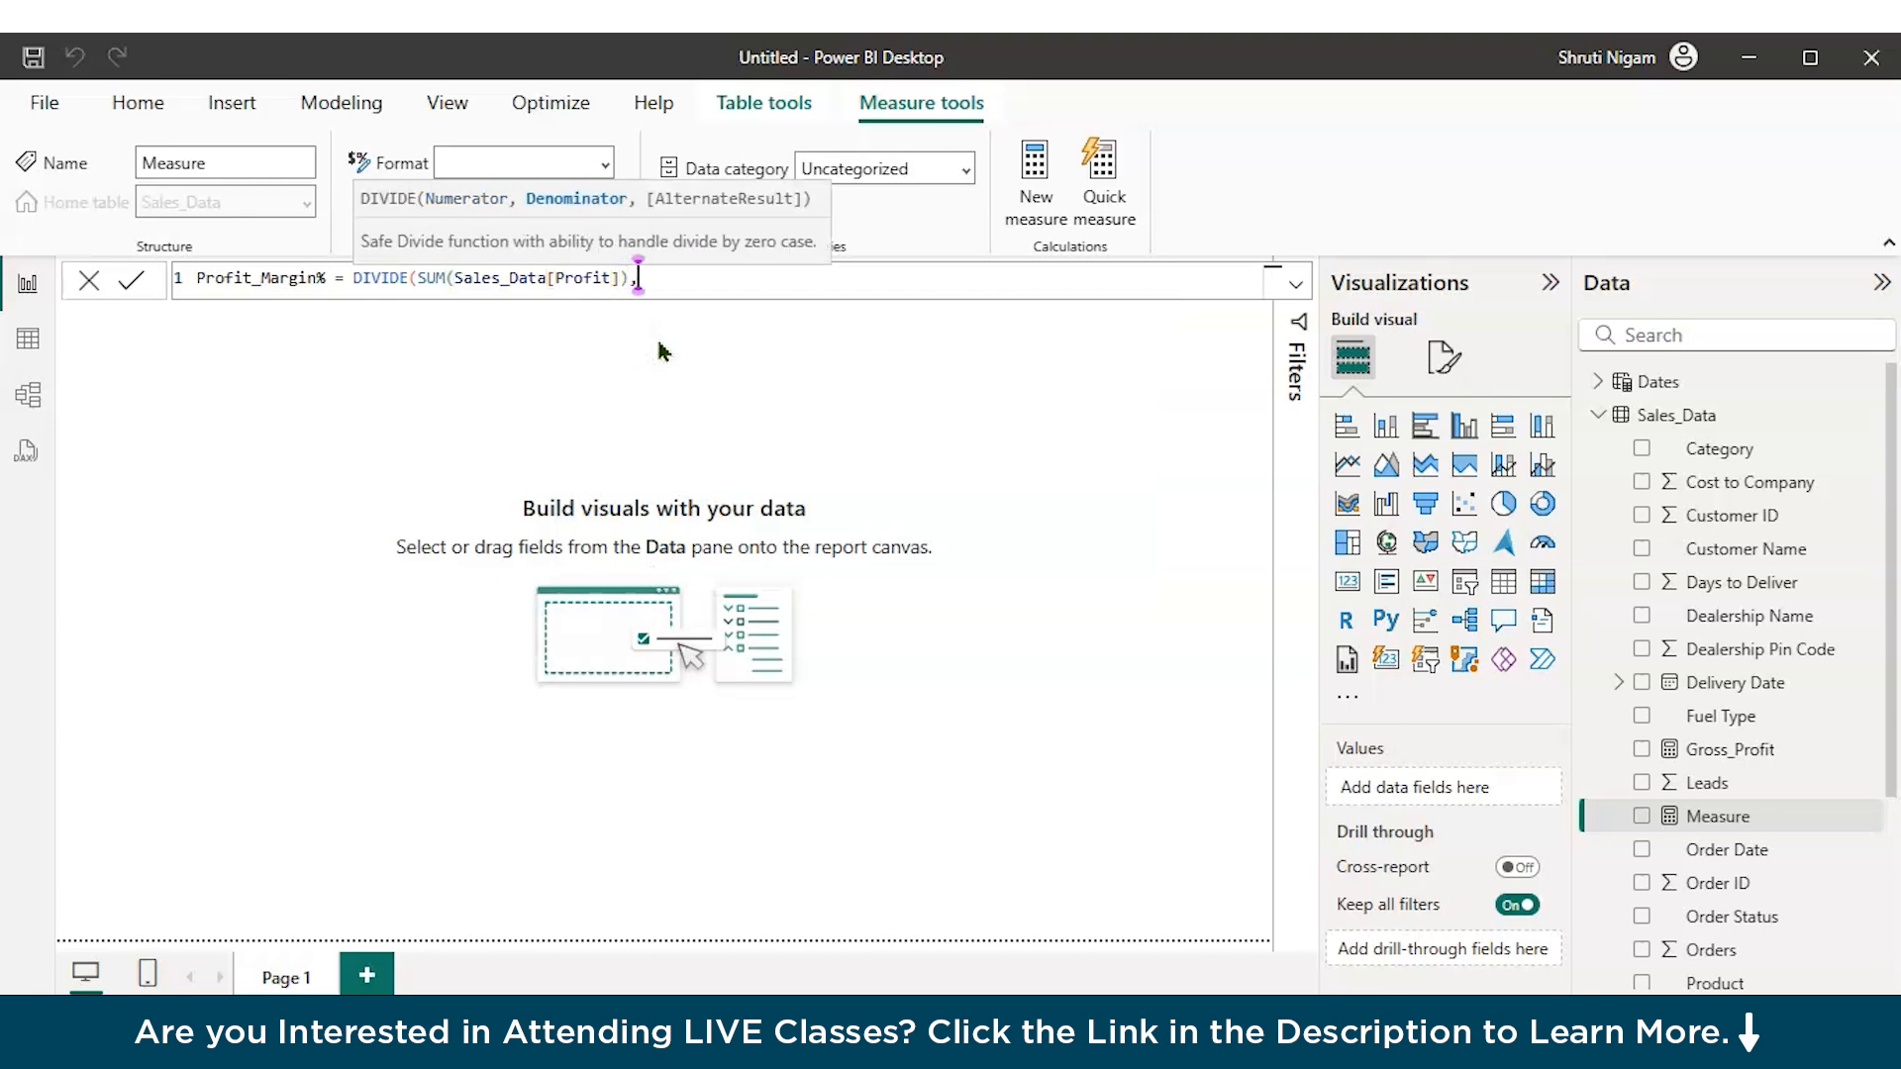
Step: Complete the Profit_Margin% formula with SUM(Sales_Data[Revenue]) as denominator and 0 as alternate result, commit it and close the formula editor
type("REV")
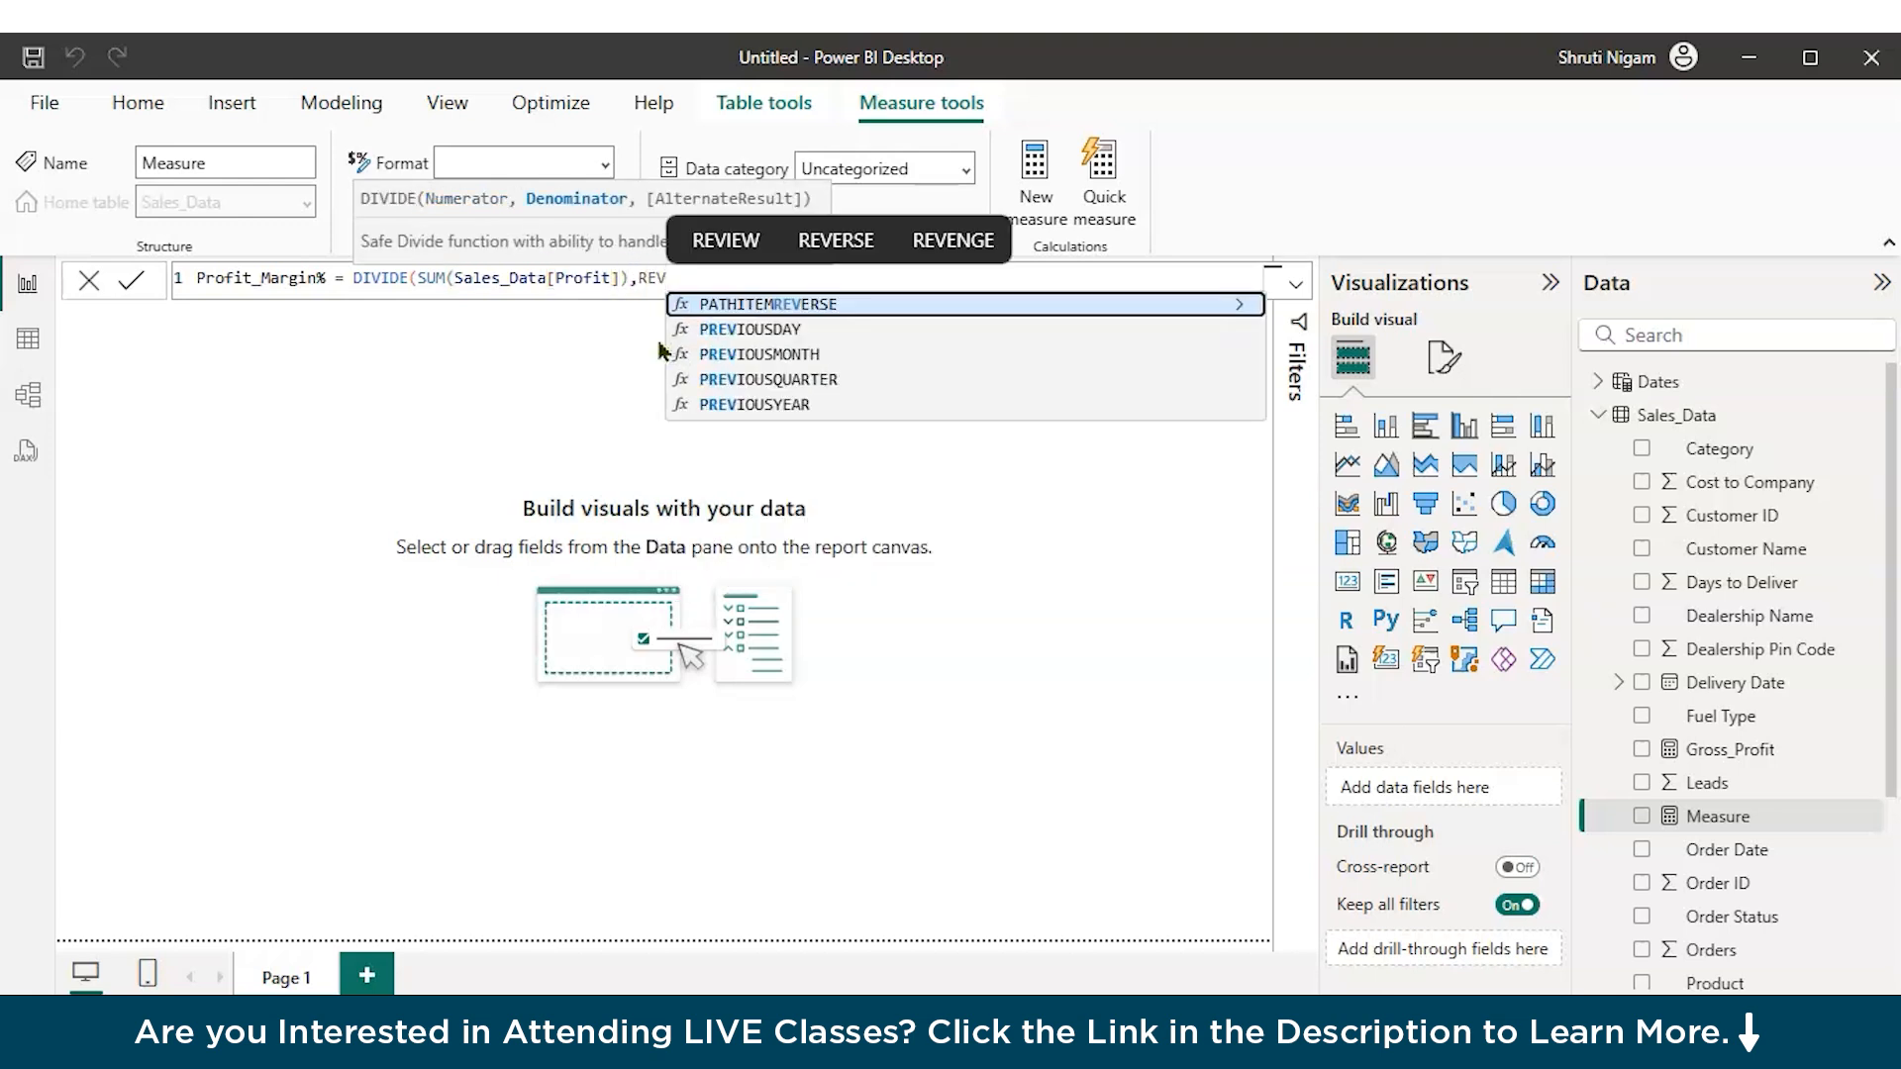
key("BackSpace")
key("BackSpace")
key("BackSpace")
type("SUM")
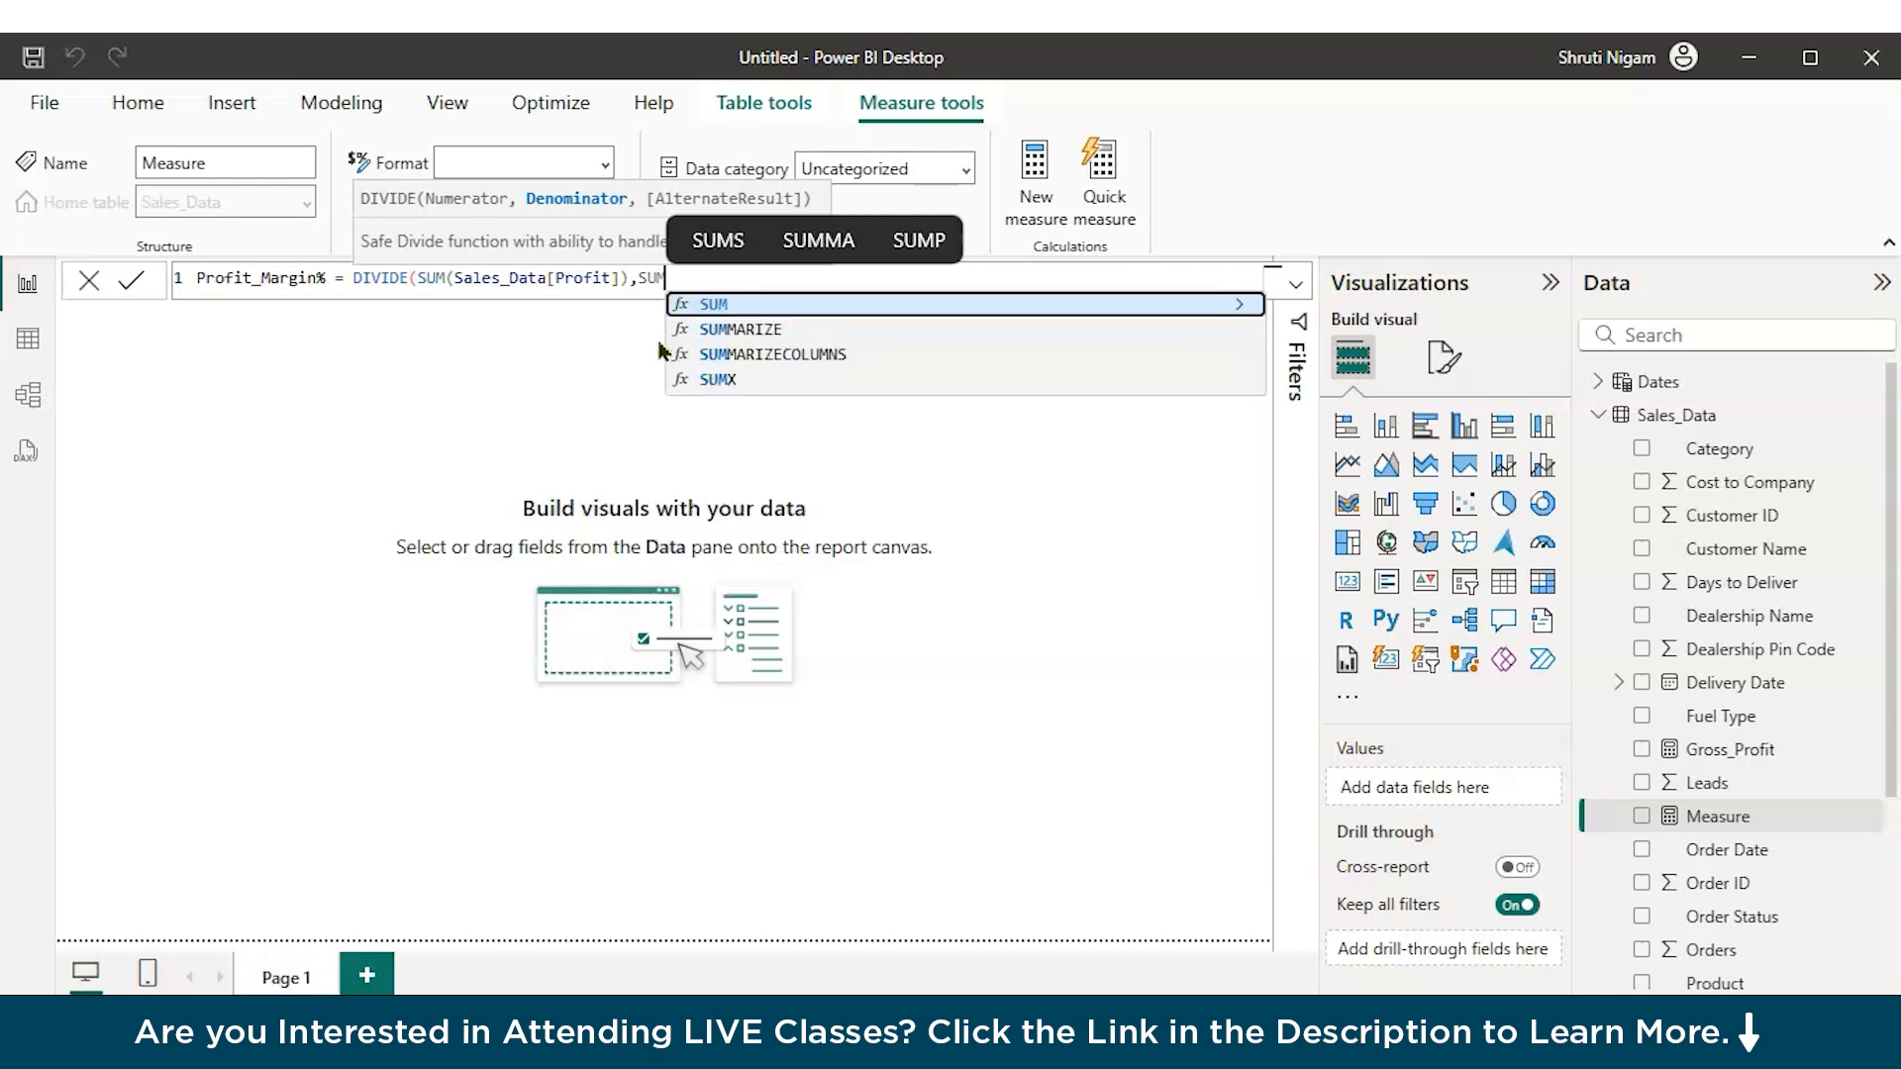
type("(REV")
key("Tab")
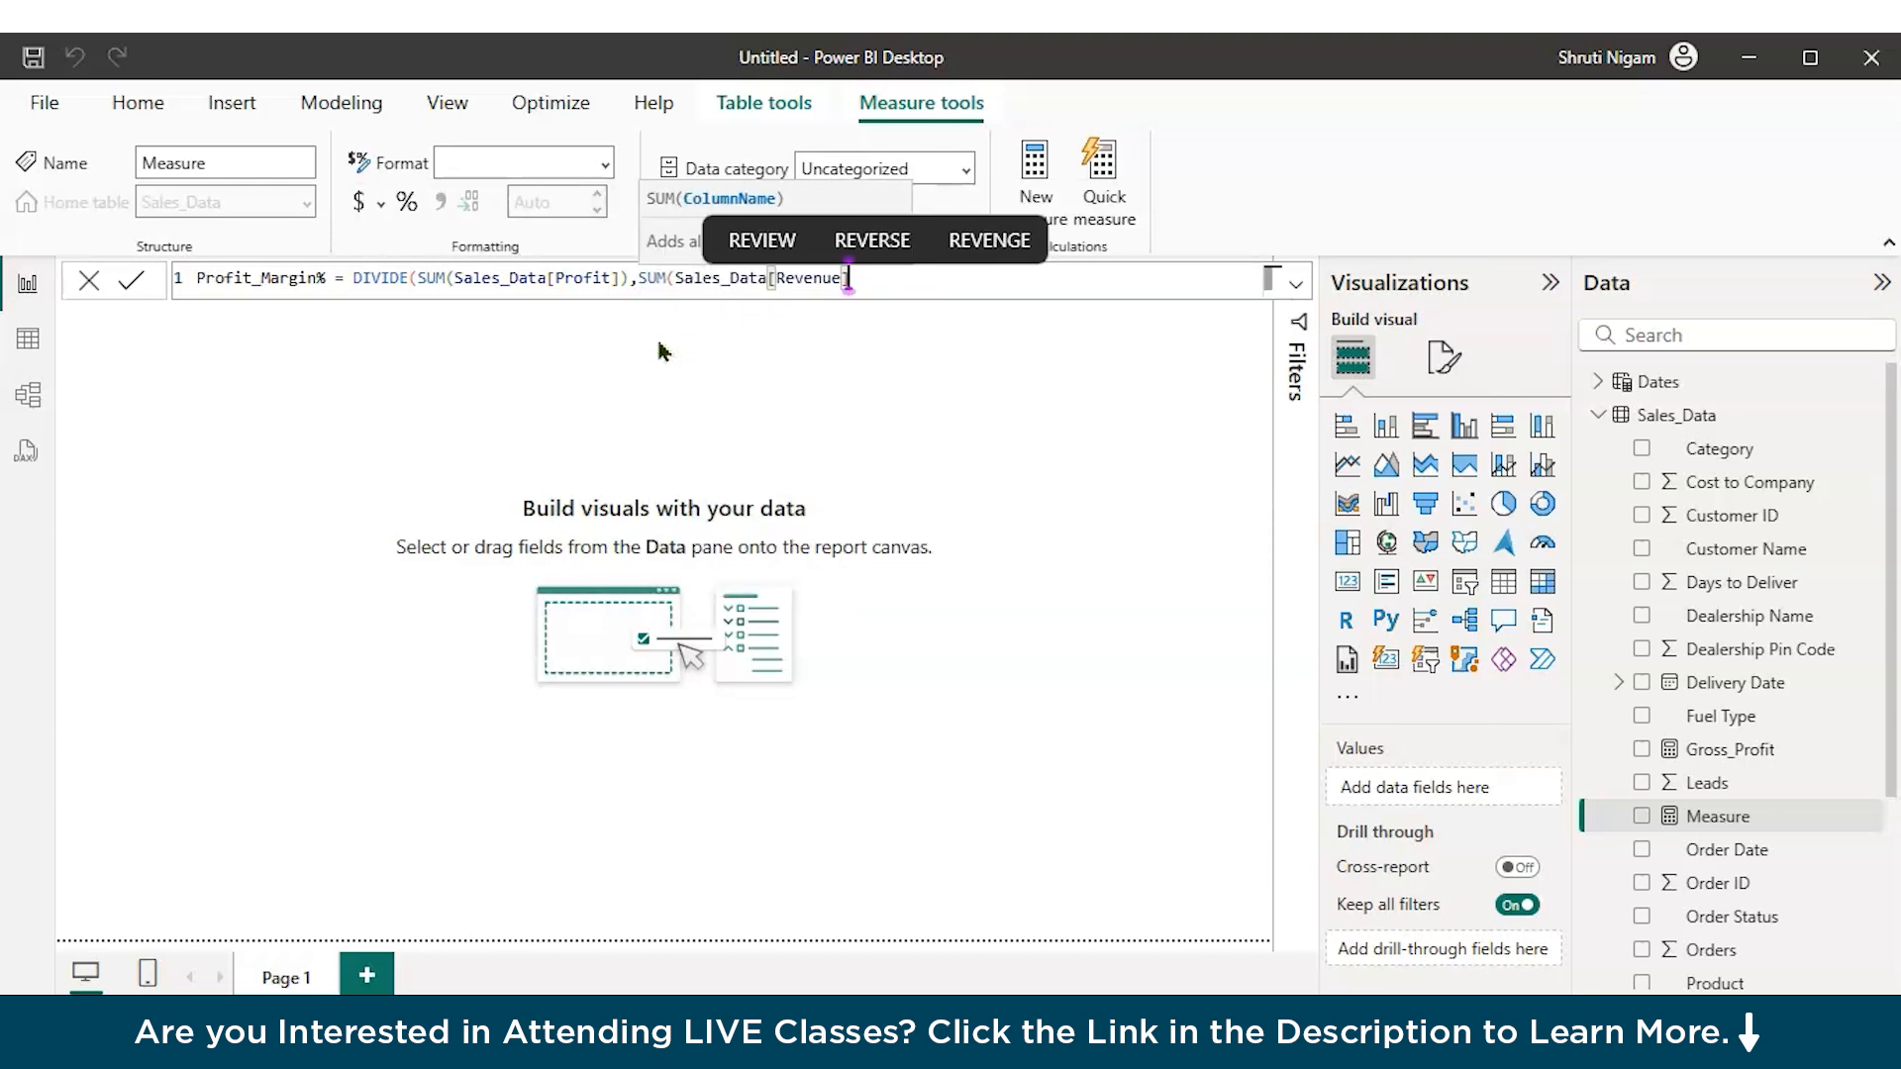
type(")")
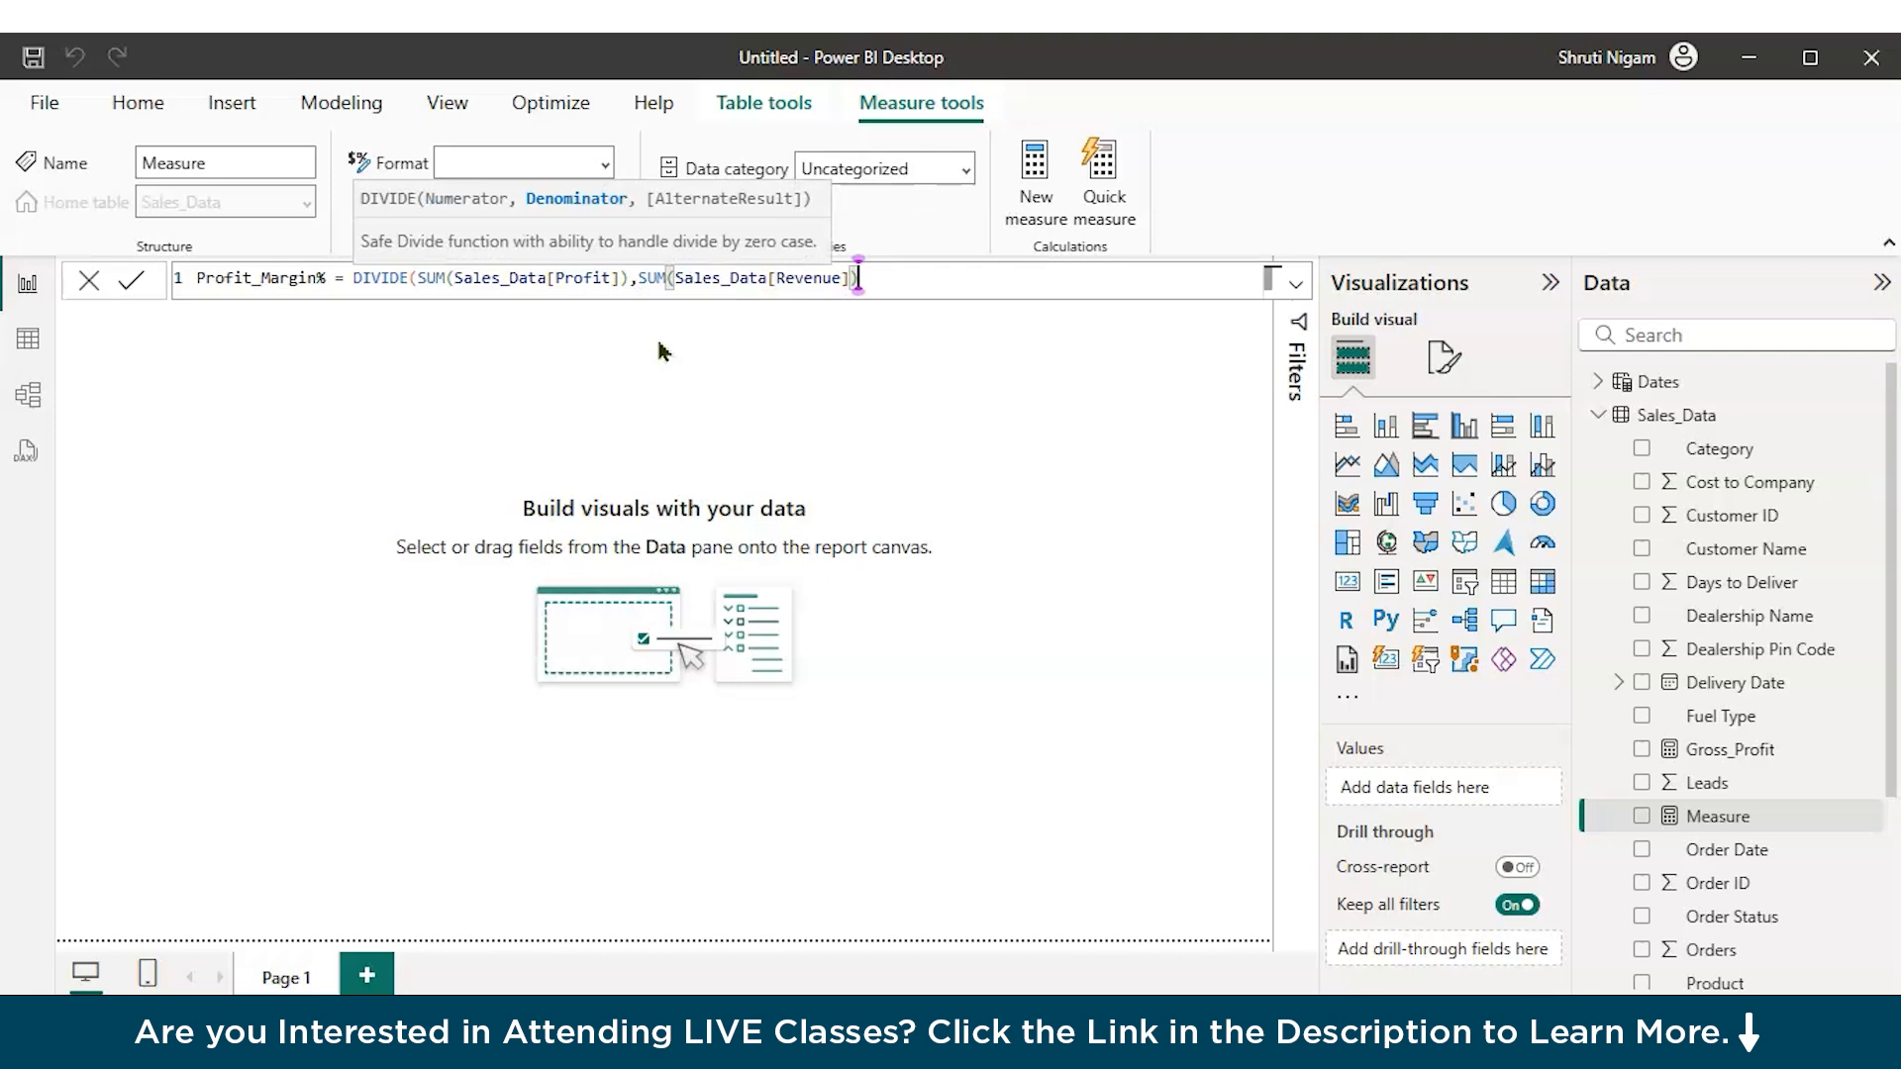
type(",0)")
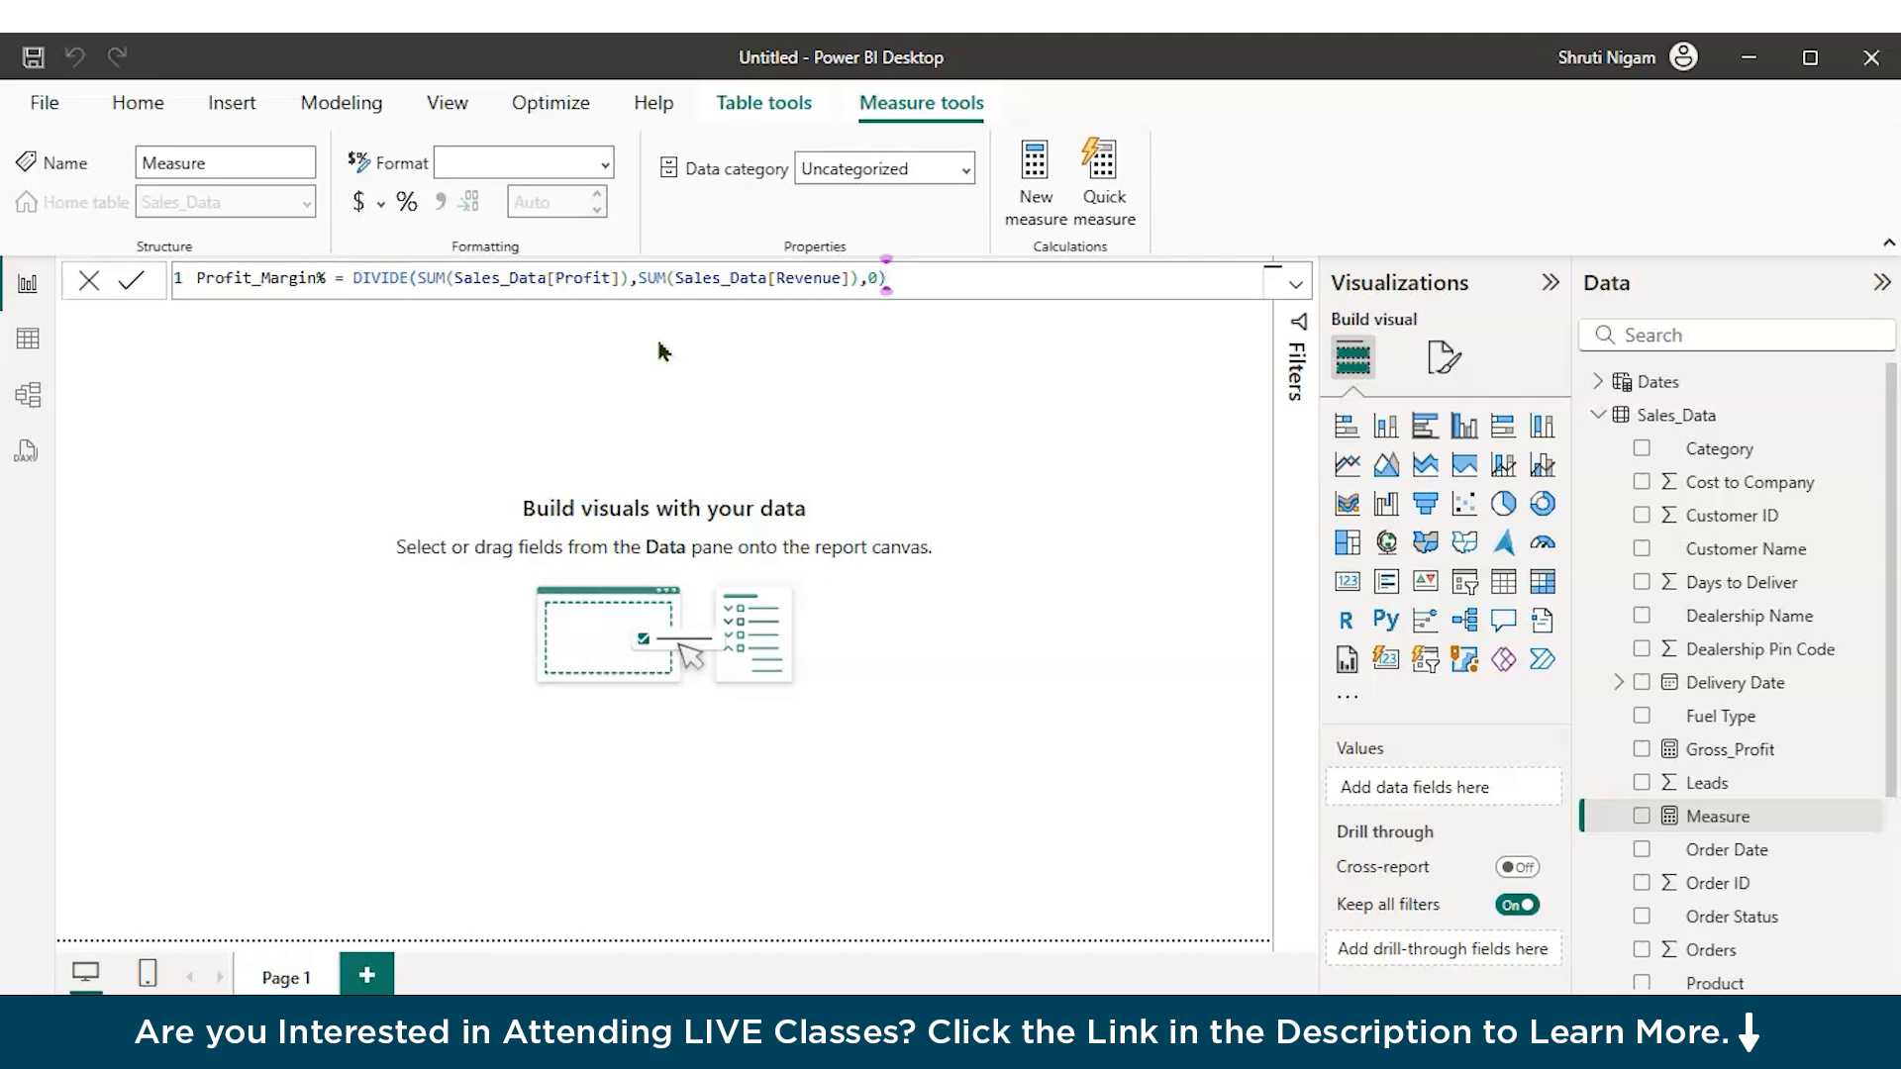
key("Return")
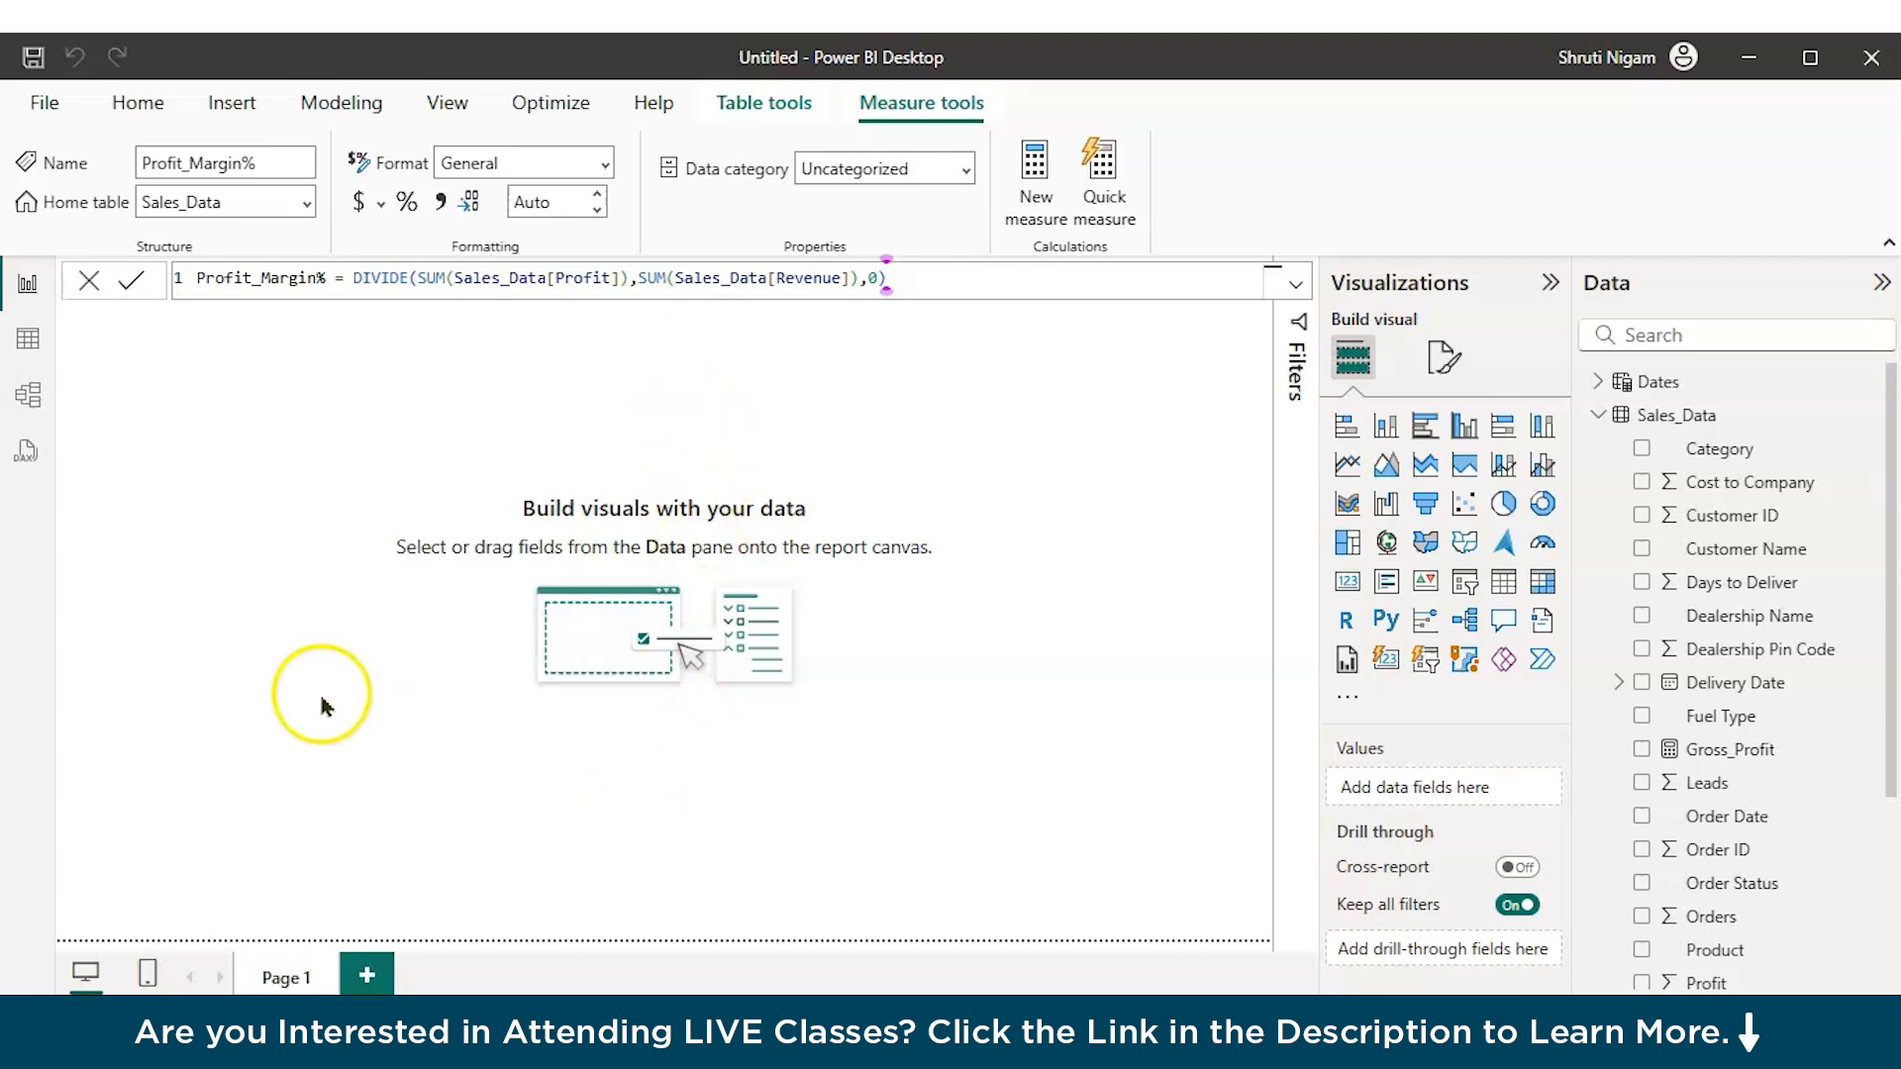
left_click(277, 410)
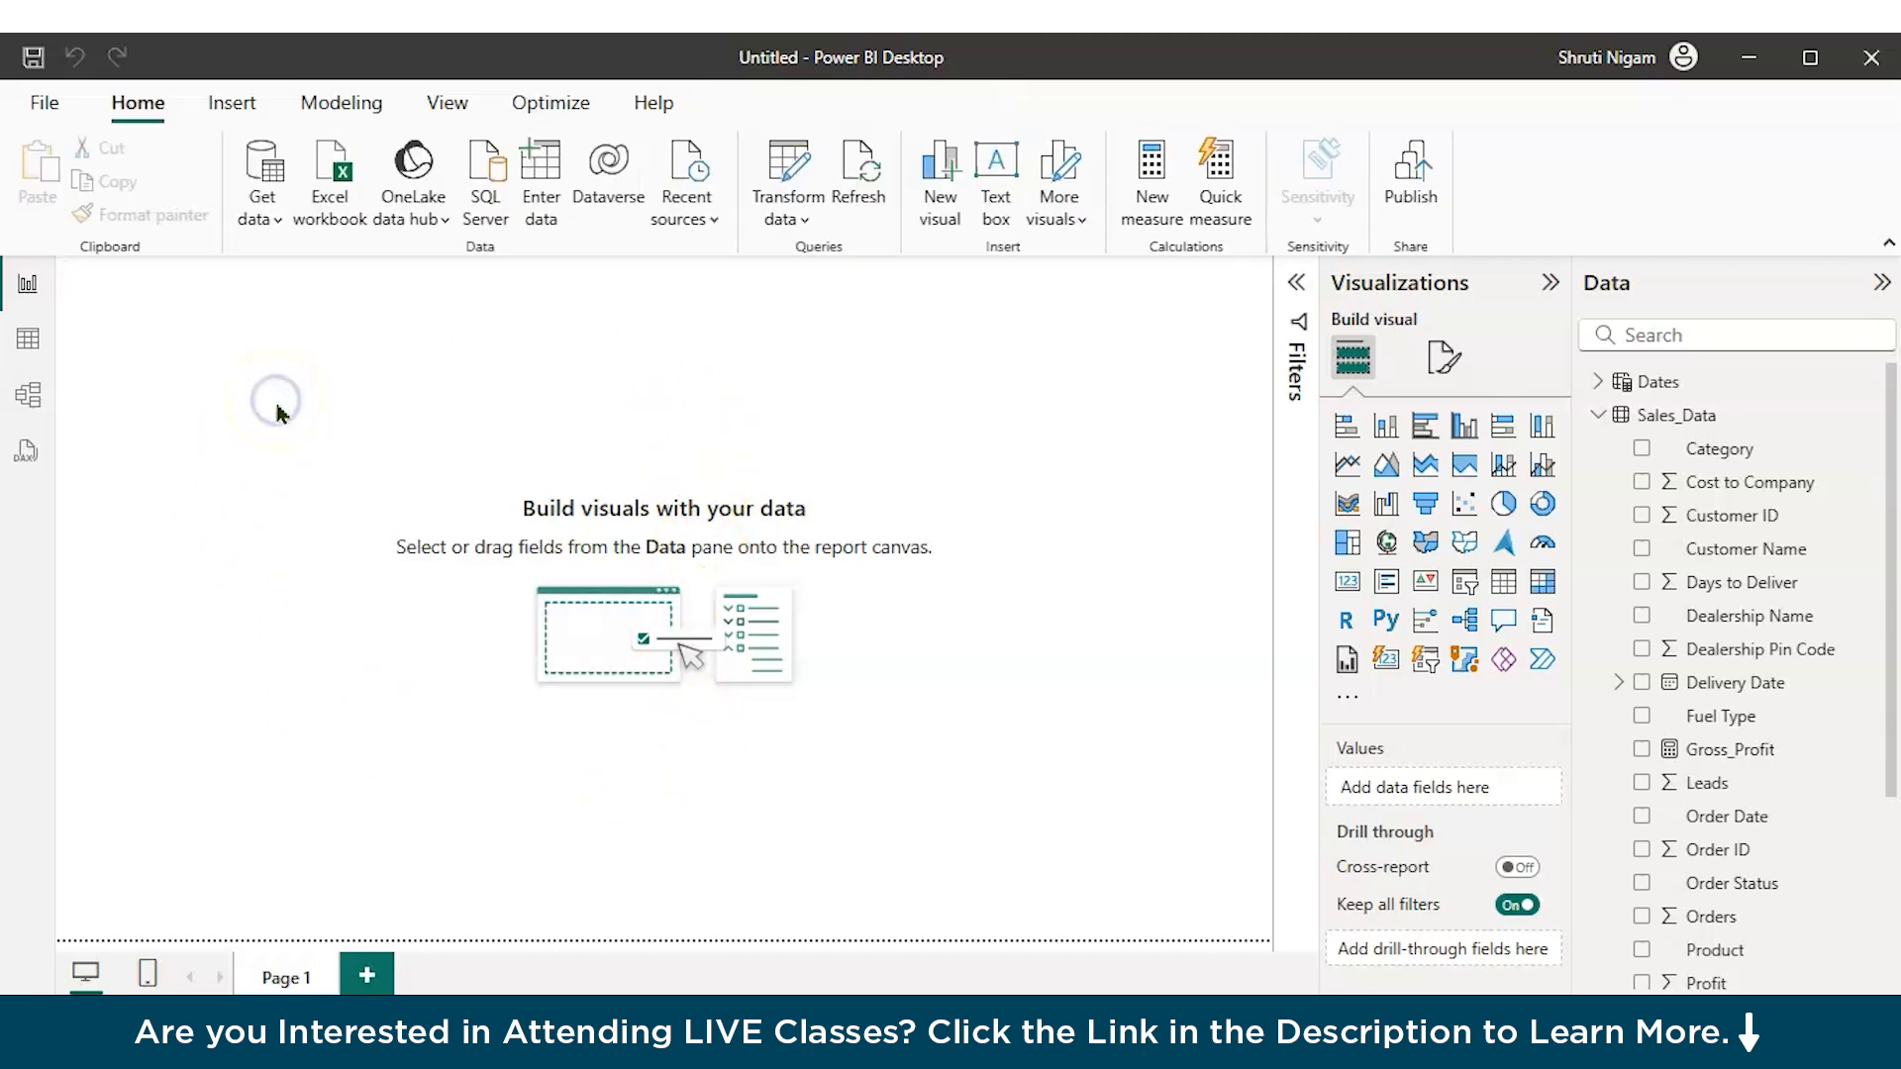
Step: Place an empty table visual slightly in from the upper-left corner of the report page and collapse the filters area
left_click(1422, 430)
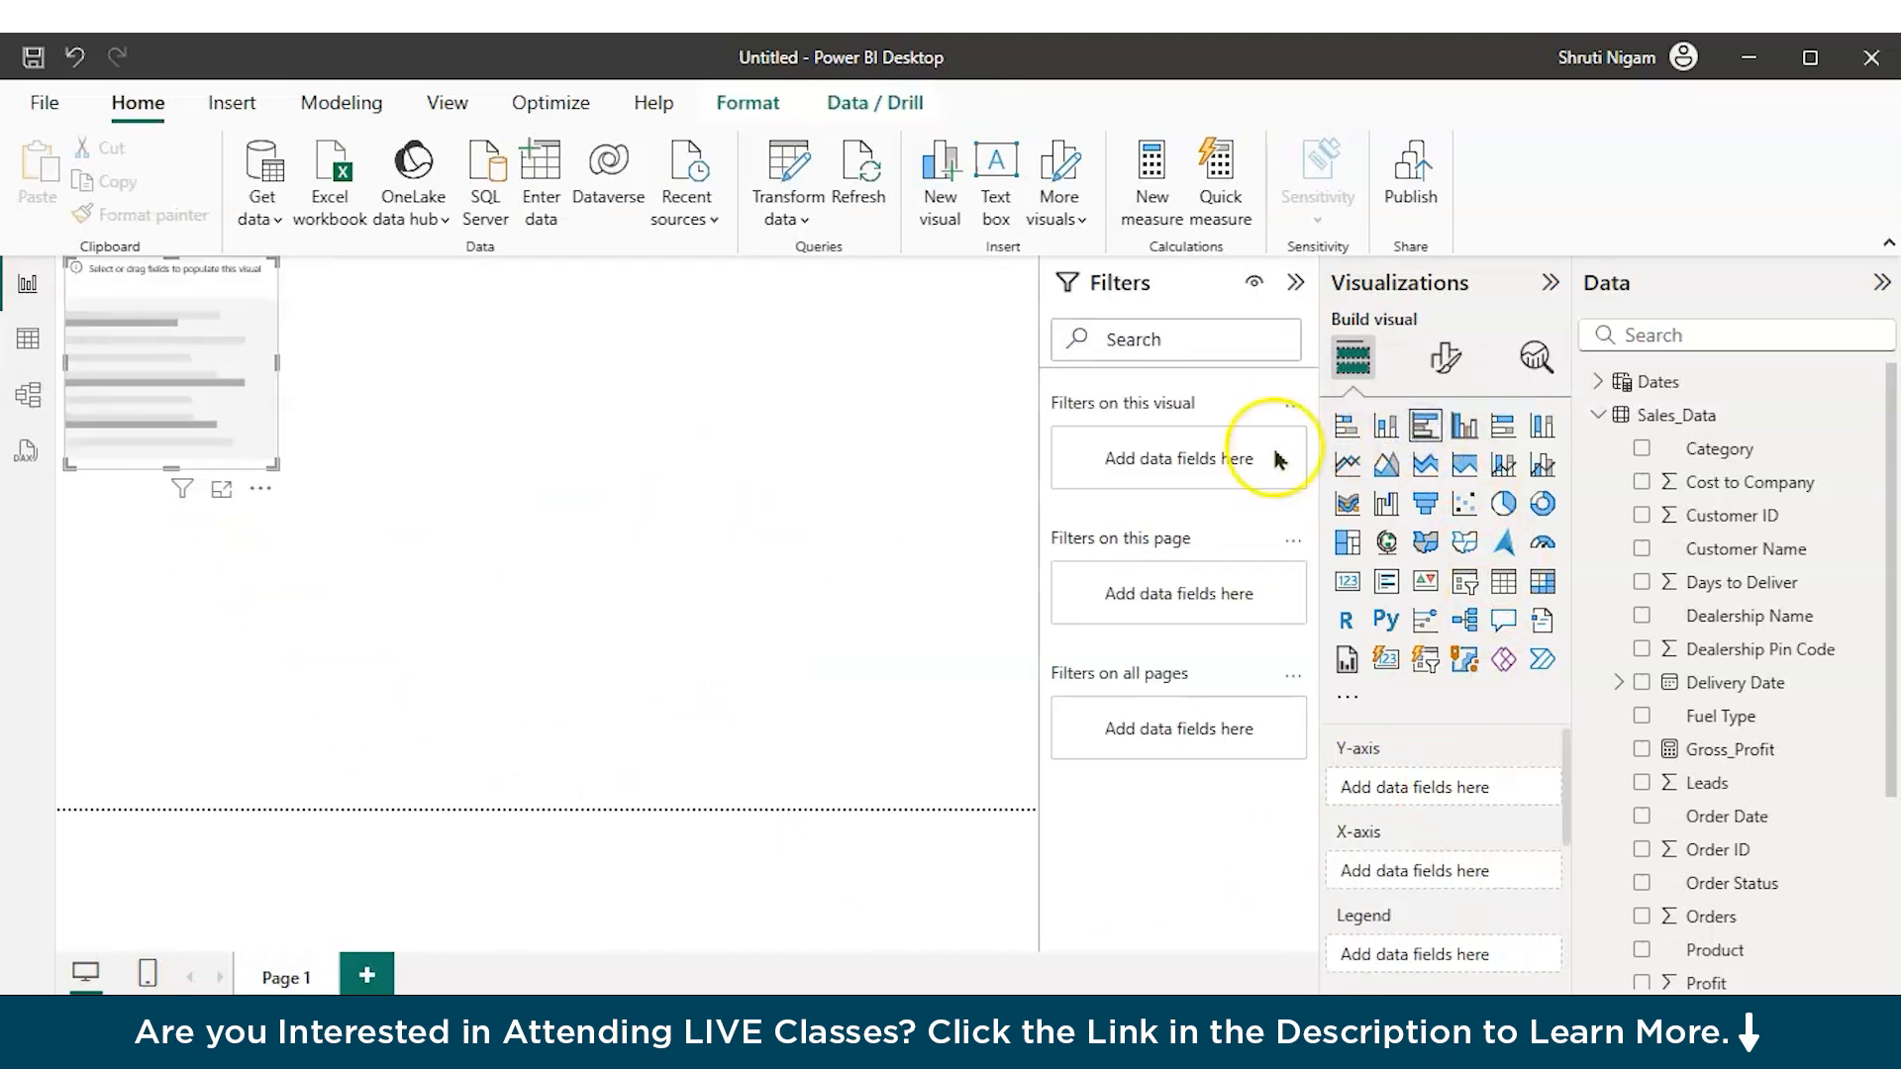
left_click(1294, 295)
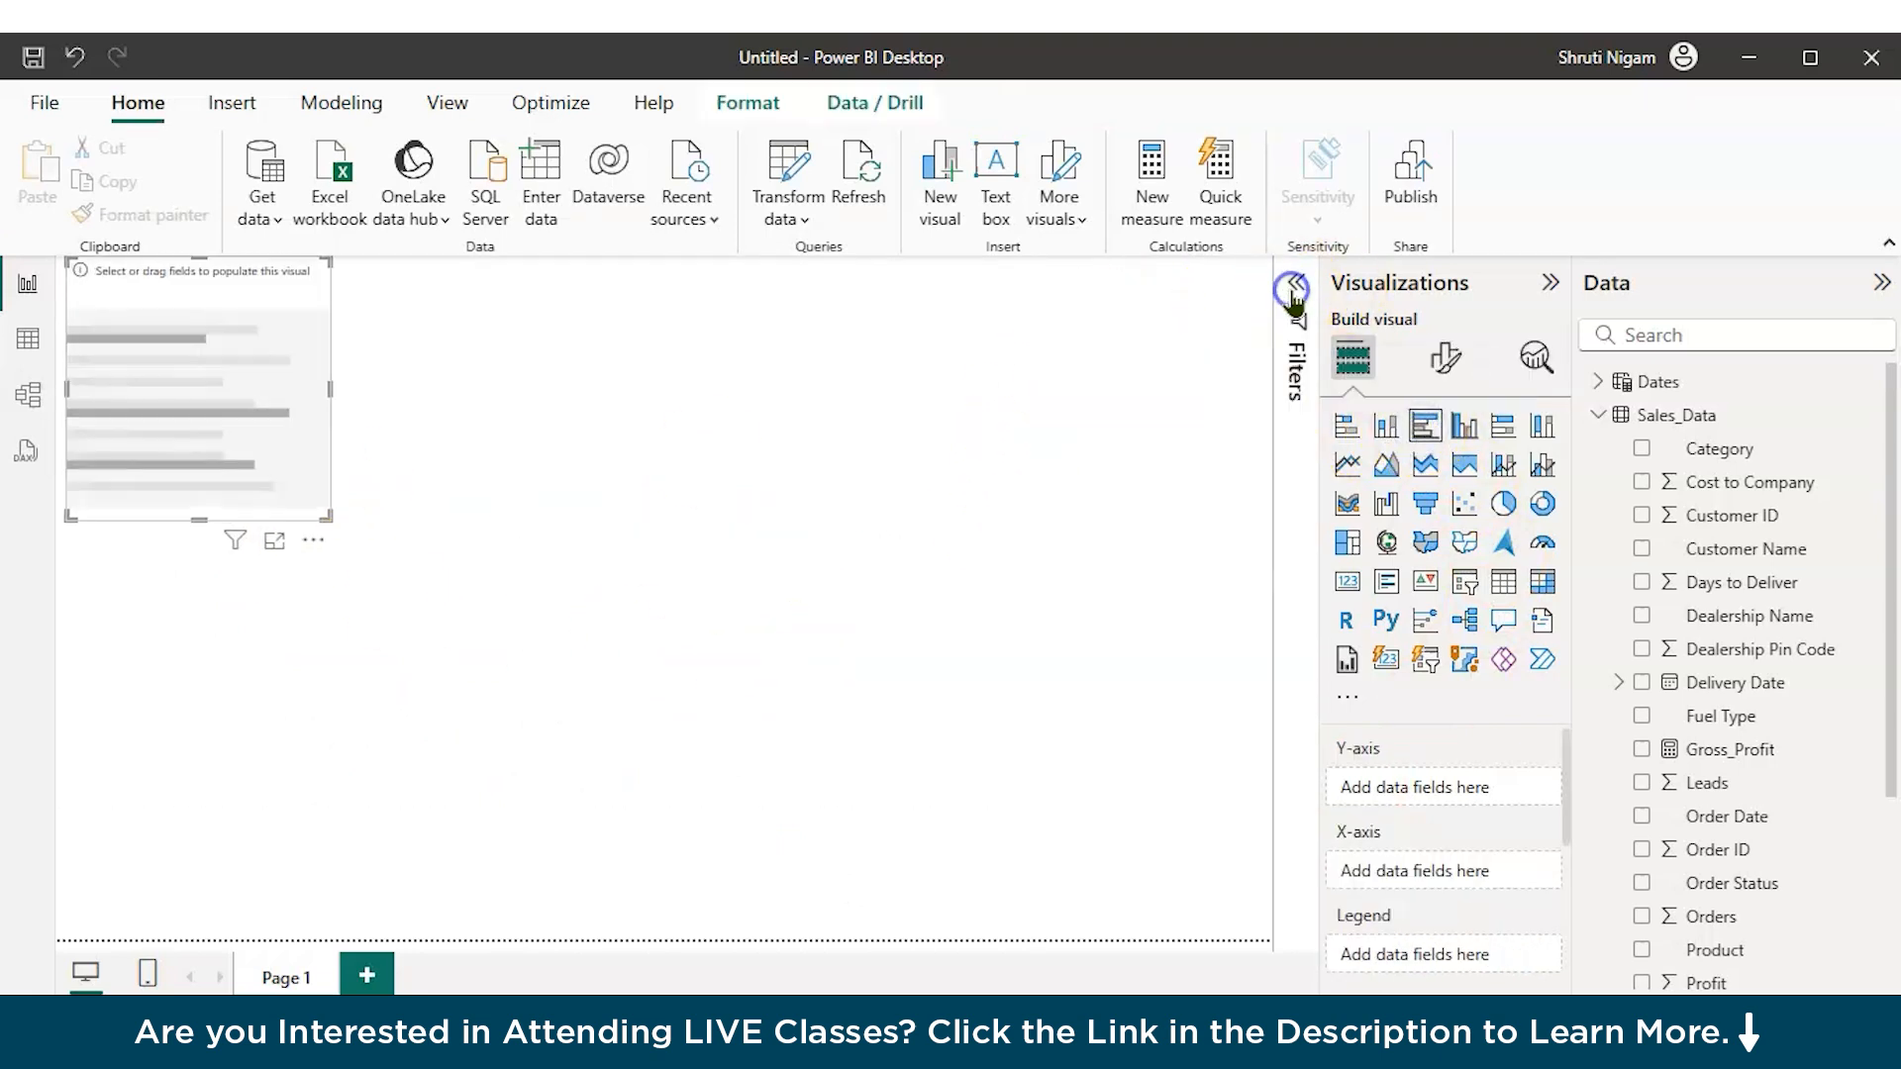
left_click_drag(267, 505, 416, 523)
left_click(1503, 582)
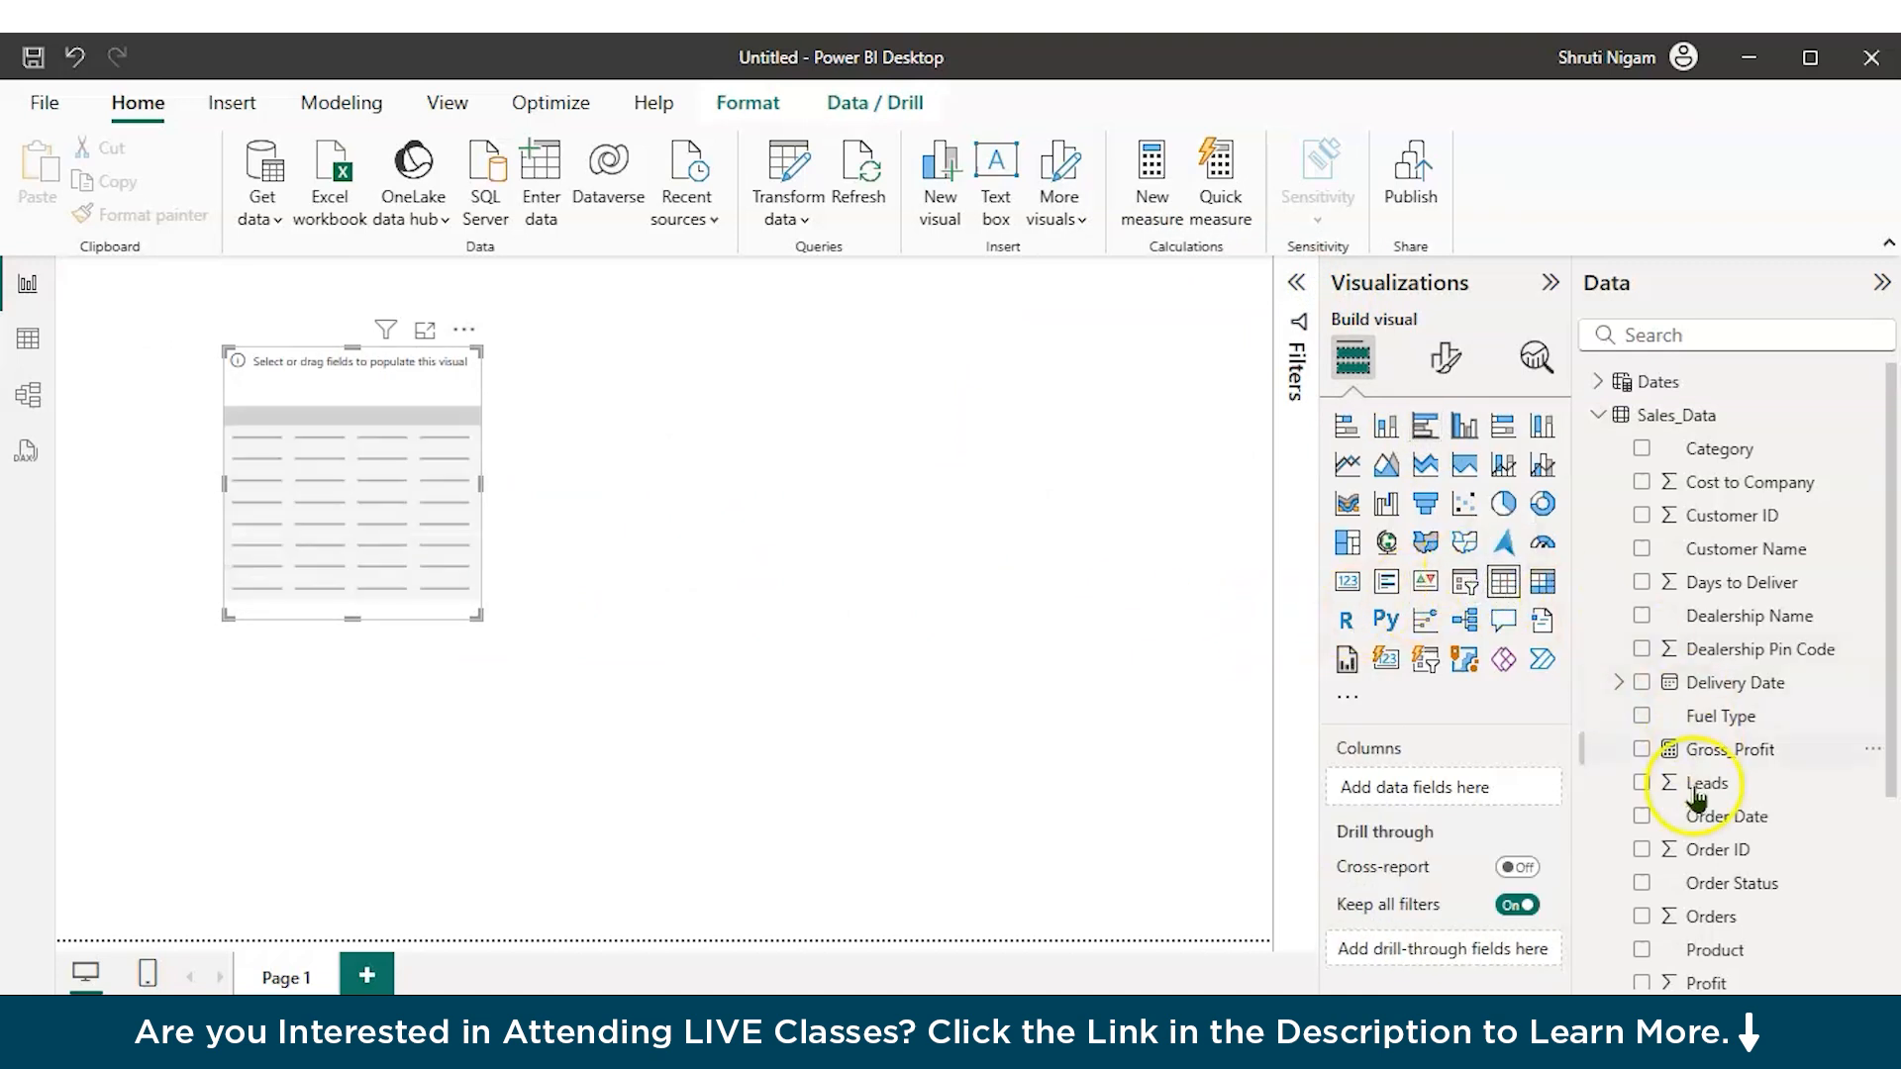
Step: Fill the empty table with Region and Total_Sales, convert it to a clustered column chart and fit it into the page's upper-left corner
scroll(1664, 953, "down", 2)
left_click(1640, 945)
scroll(1647, 952, "down", 2)
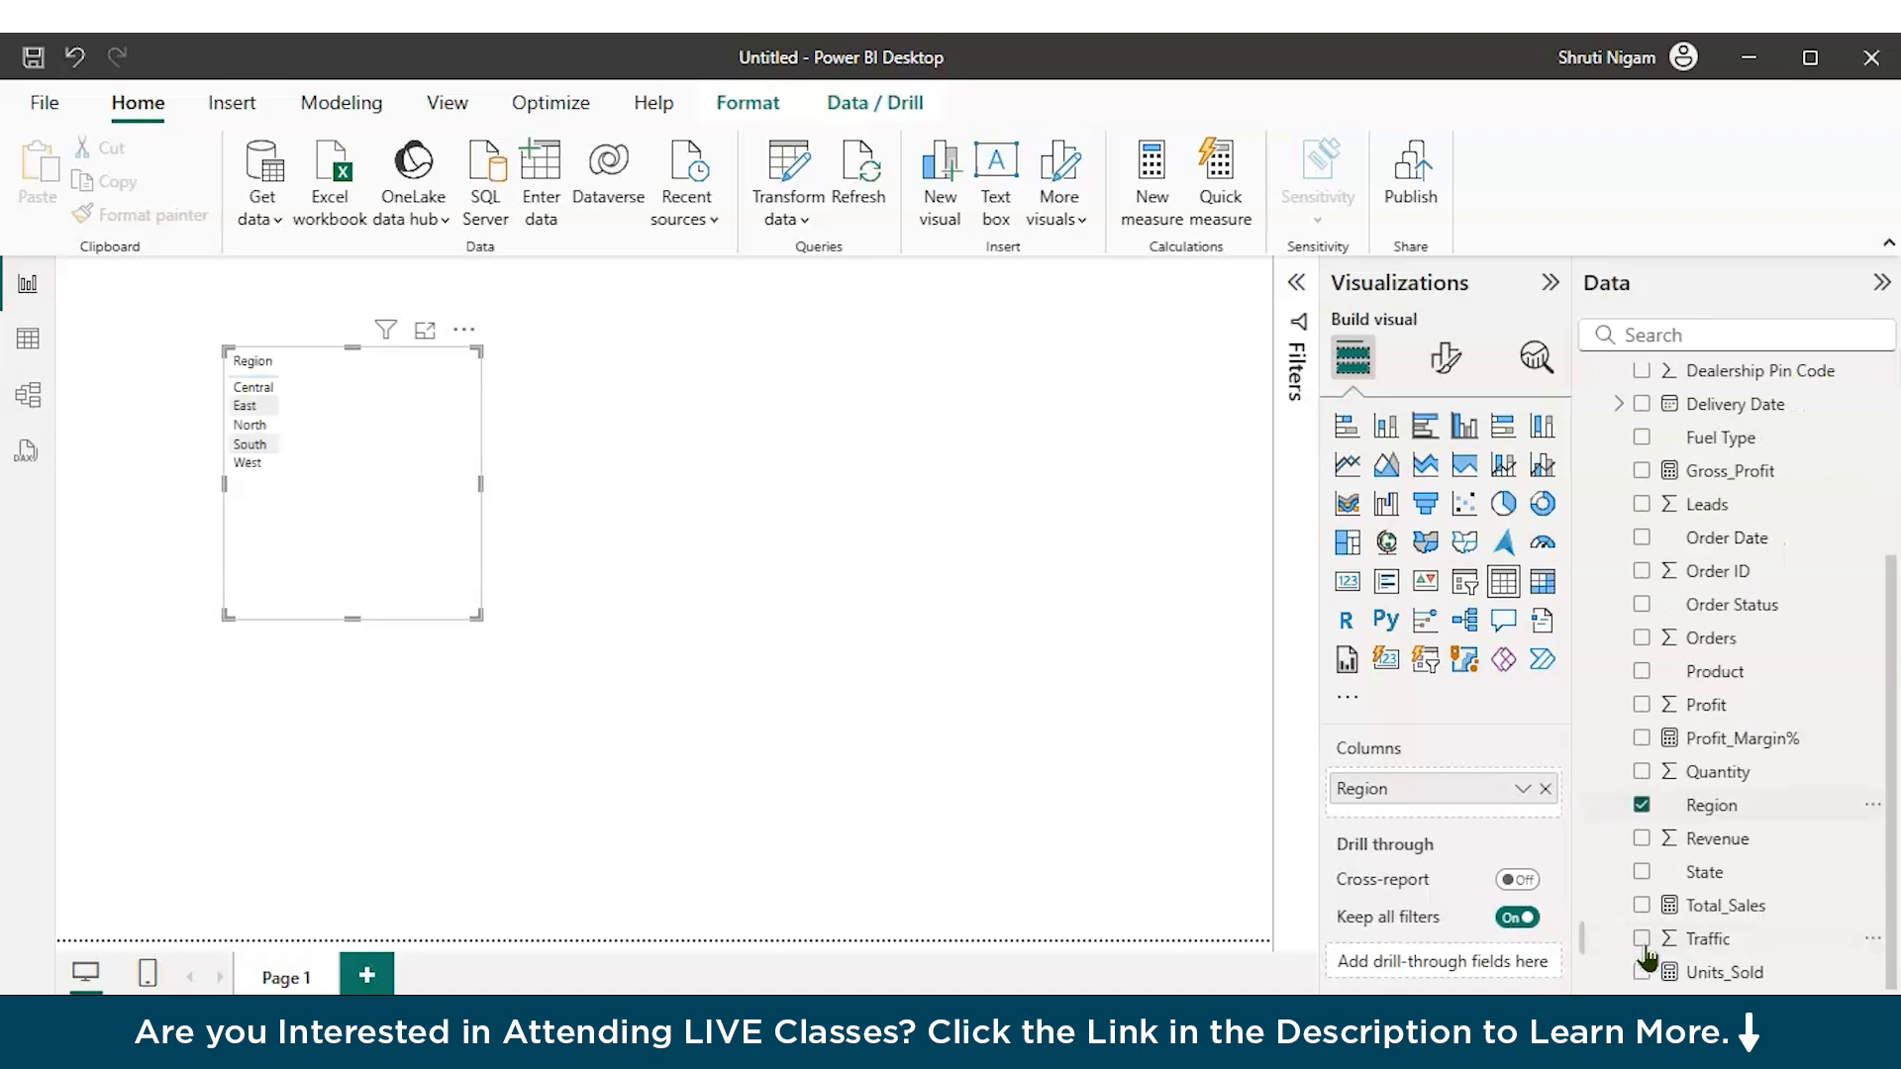
left_click(1641, 905)
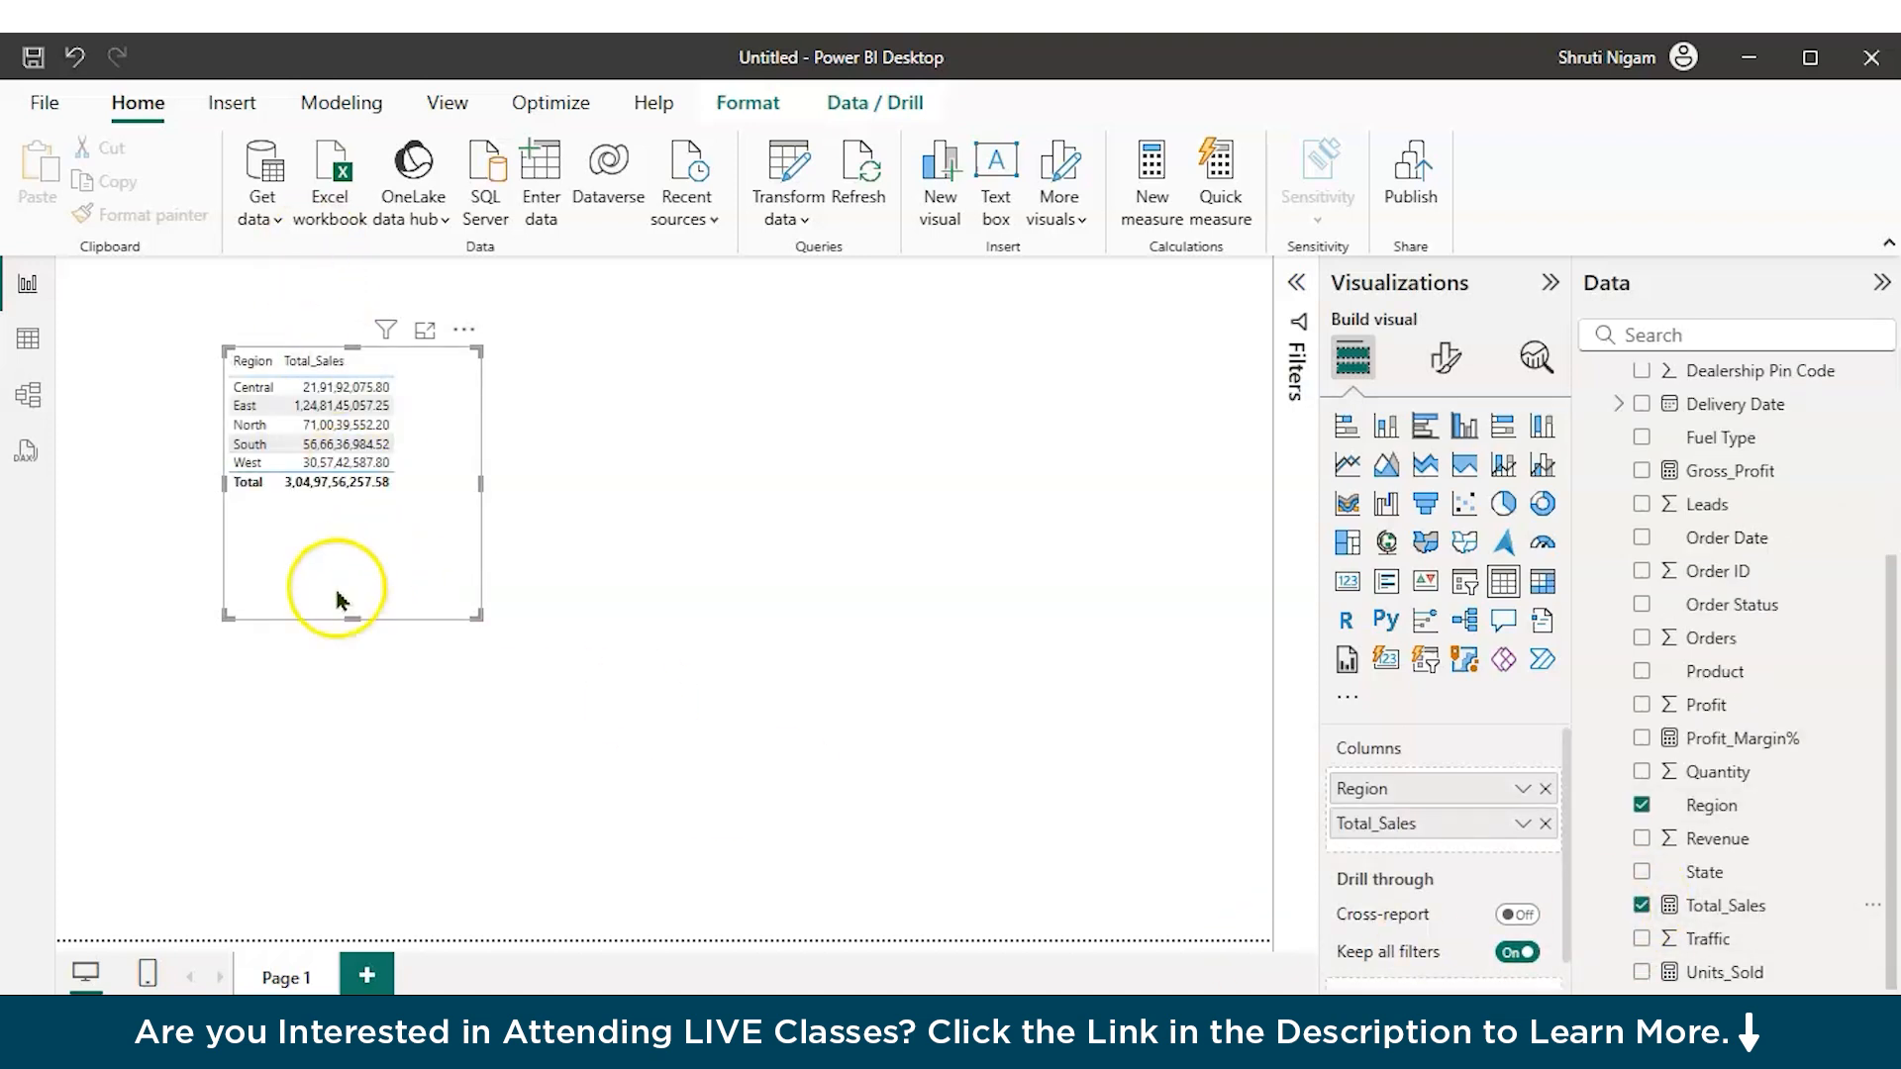
left_click(1470, 436)
left_click_drag(476, 616, 442, 558)
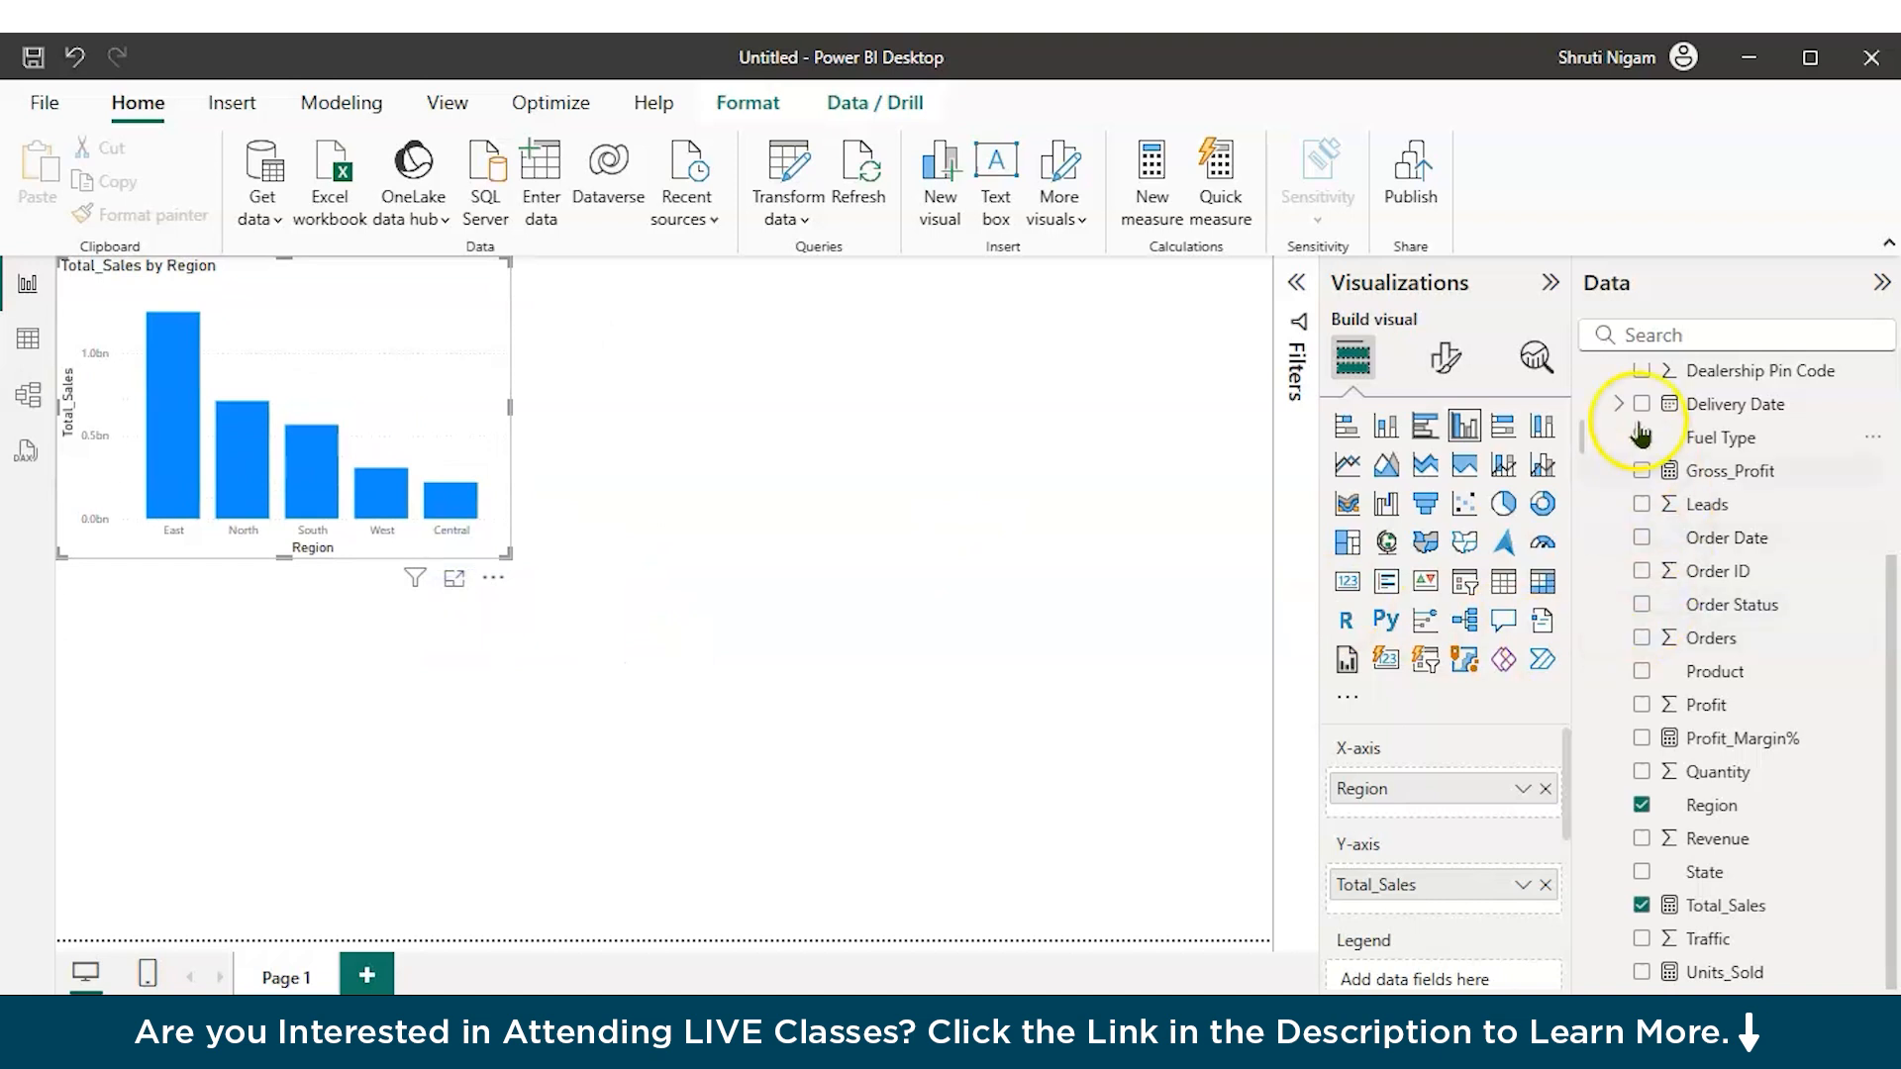
Step: Give the Total_Sales by Region chart a light pink background with 53% transparency
left_click(1446, 362)
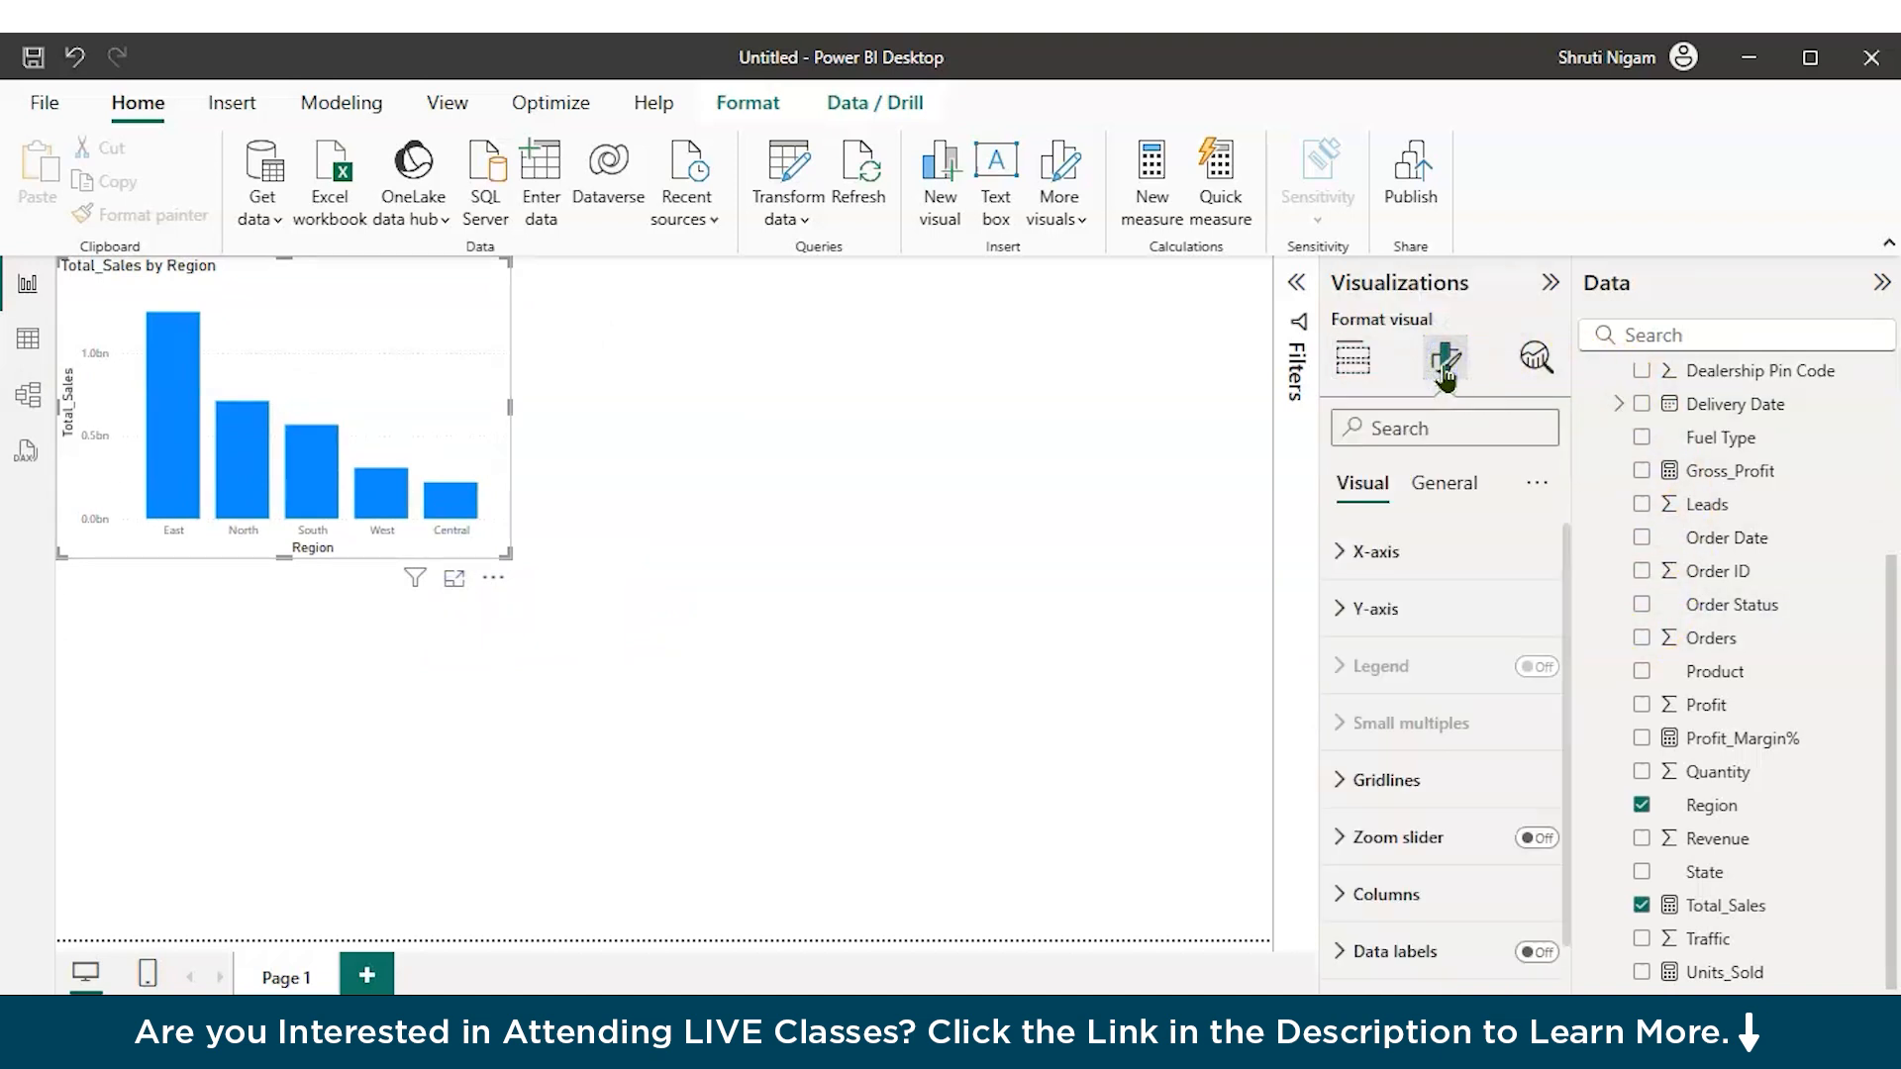
left_click(1443, 493)
left_click(1358, 667)
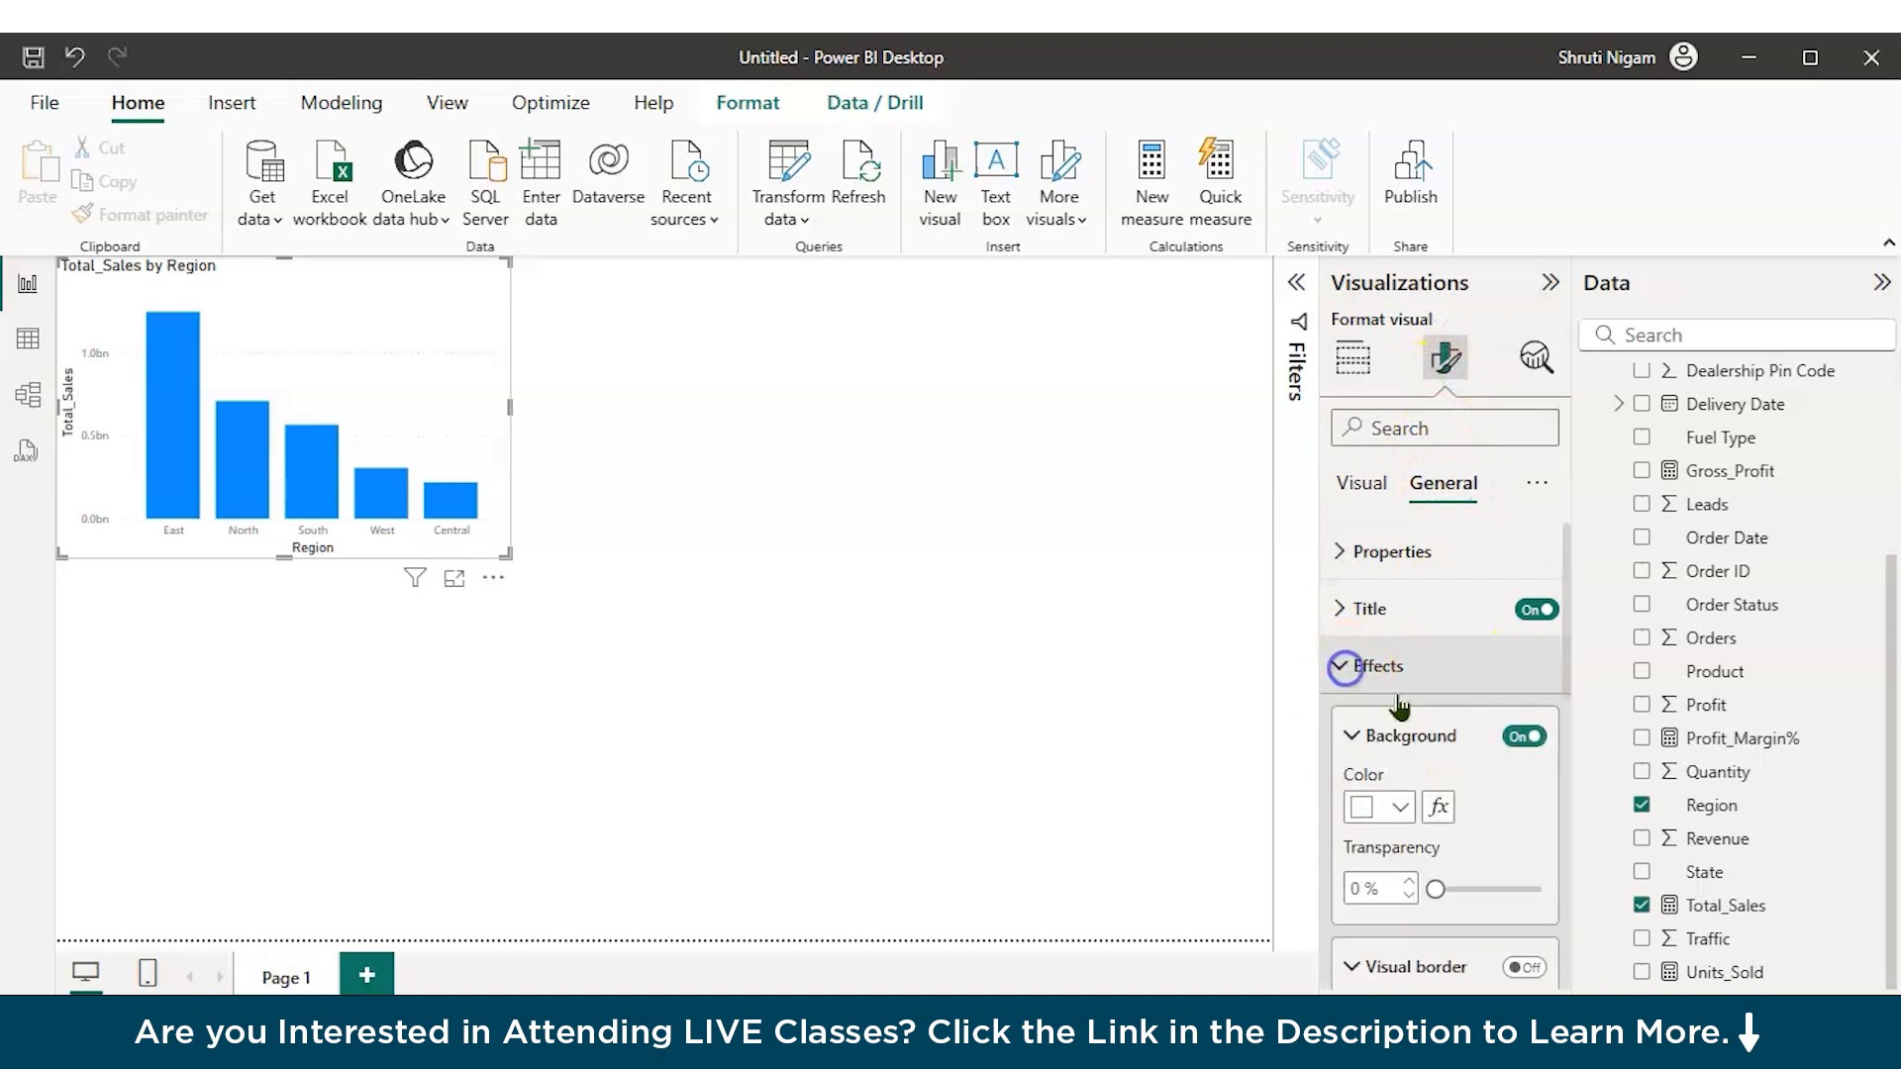
left_click(1402, 673)
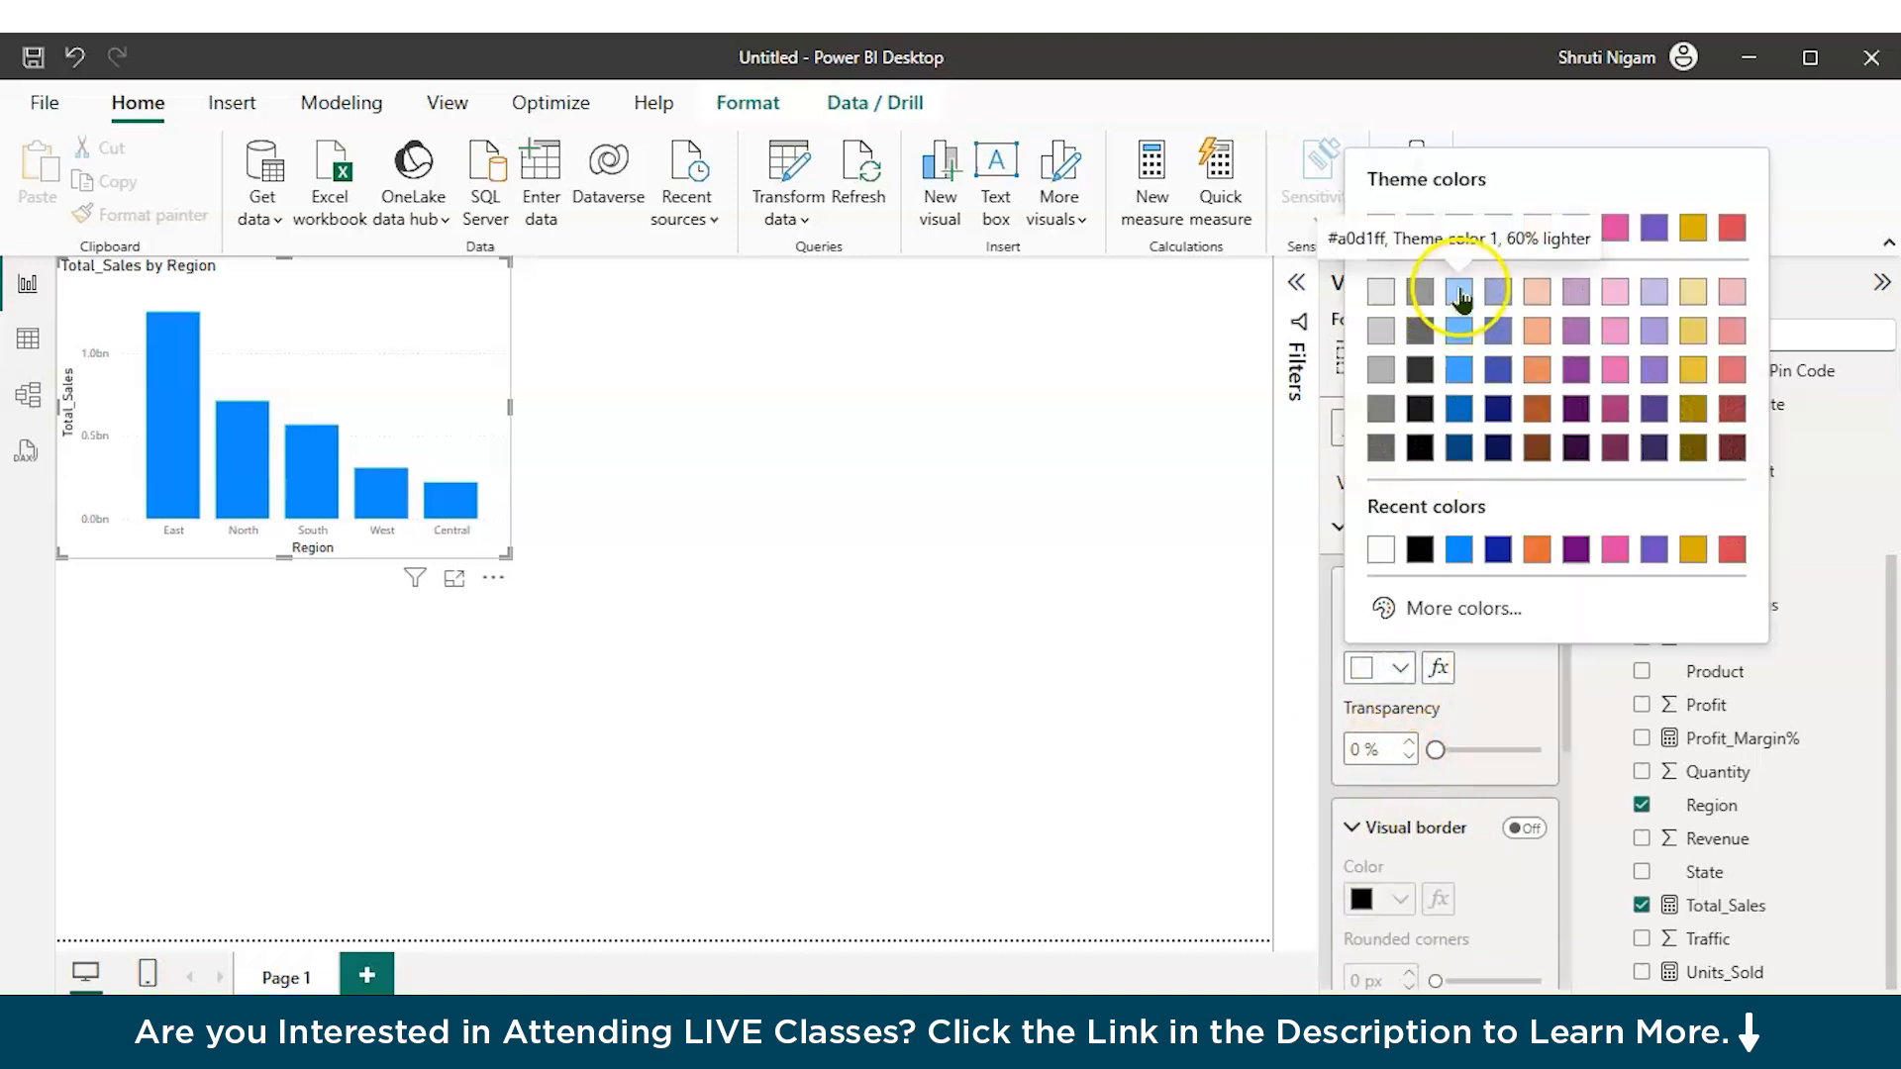
left_click(1610, 293)
left_click_drag(1422, 749, 1490, 751)
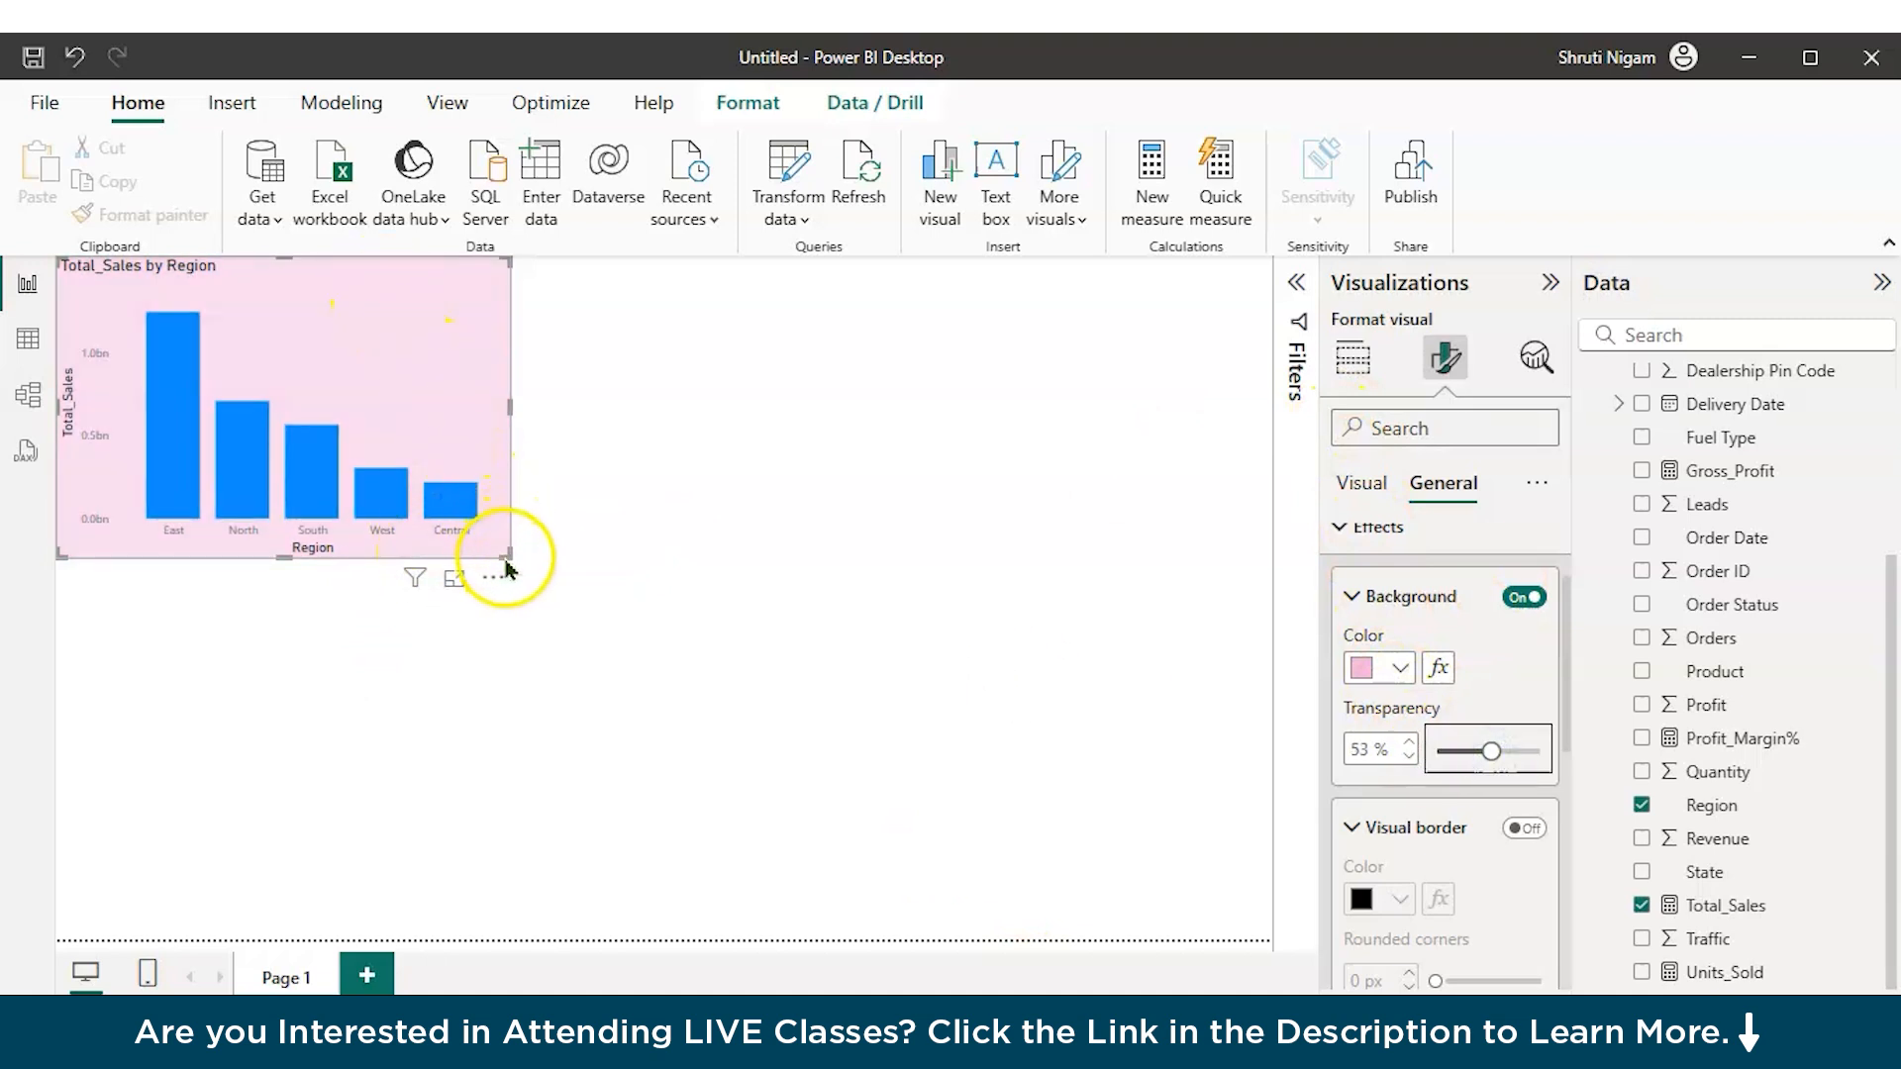
Step: Turn on data labels for the Total_Sales by Region chart and set their position to Outside end
left_click(1357, 362)
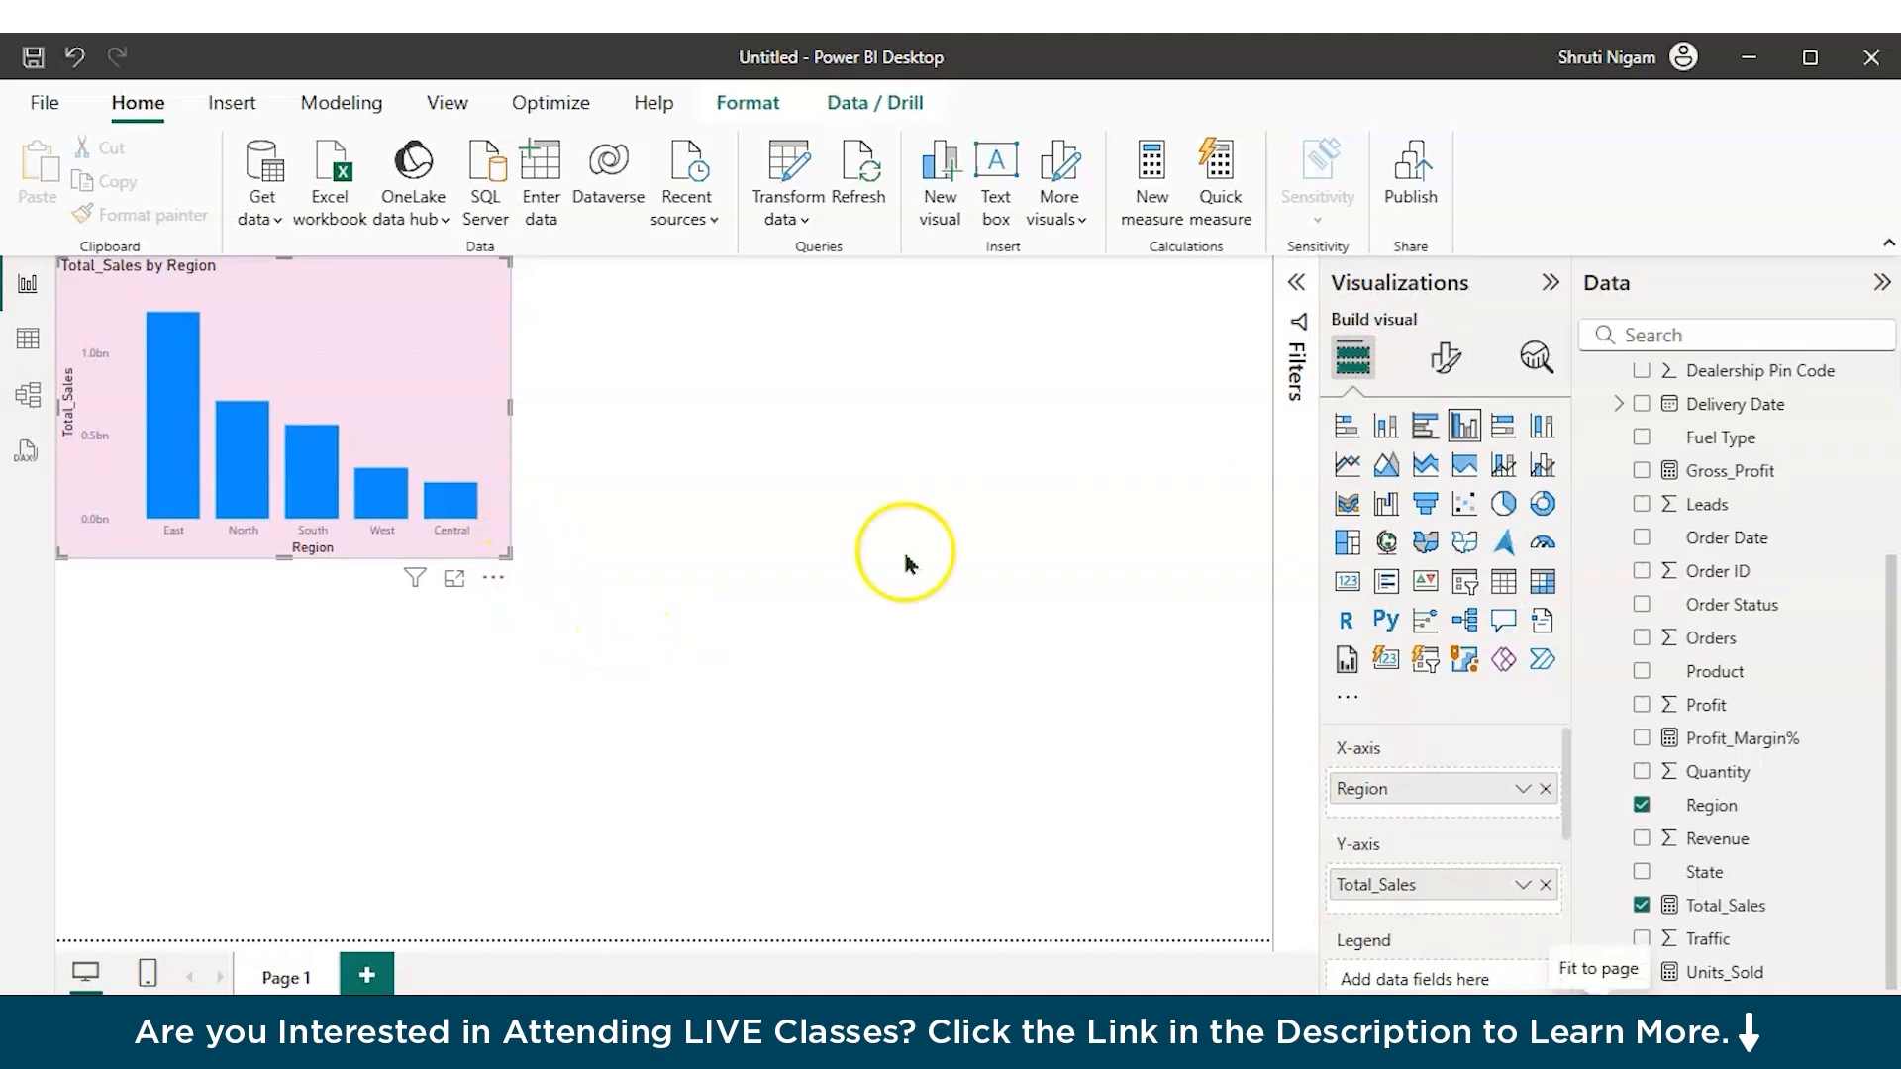
left_click(1446, 358)
scroll(1515, 862, "down", 1)
left_click(1545, 905)
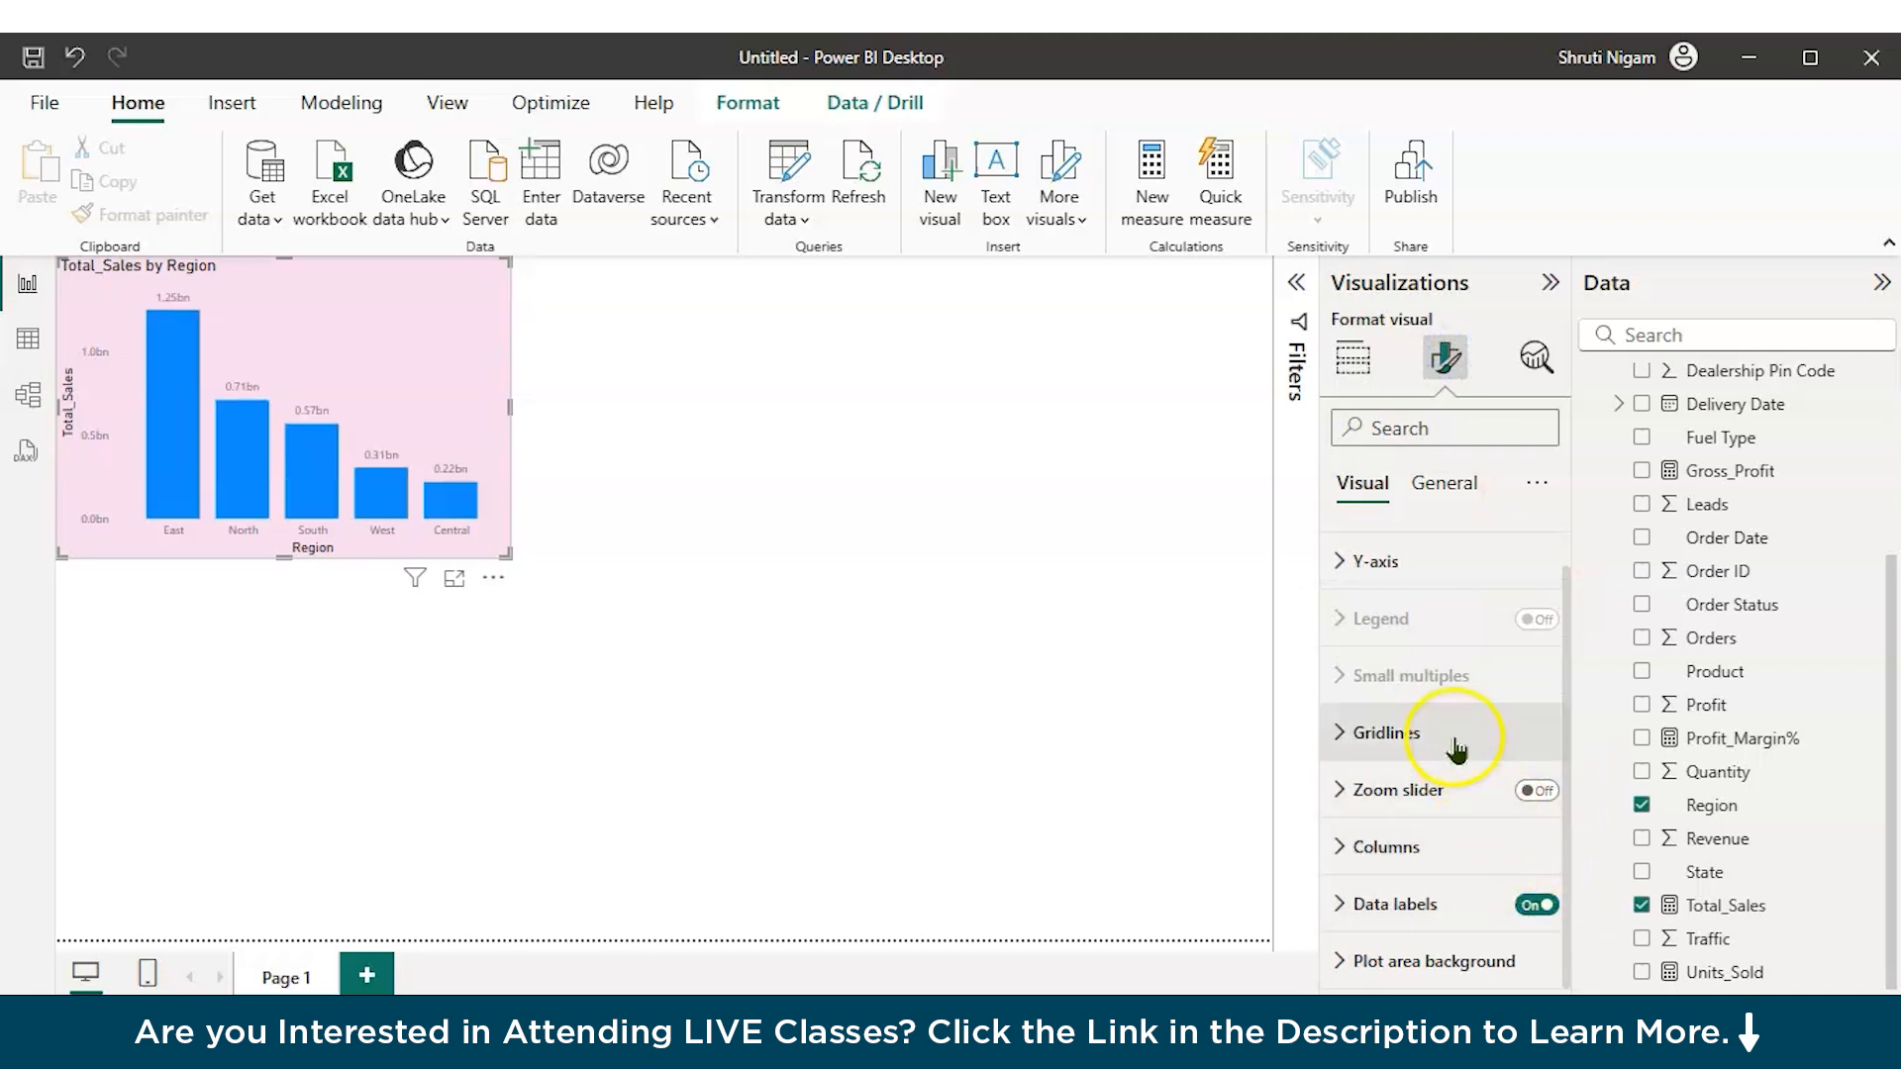
left_click(1365, 906)
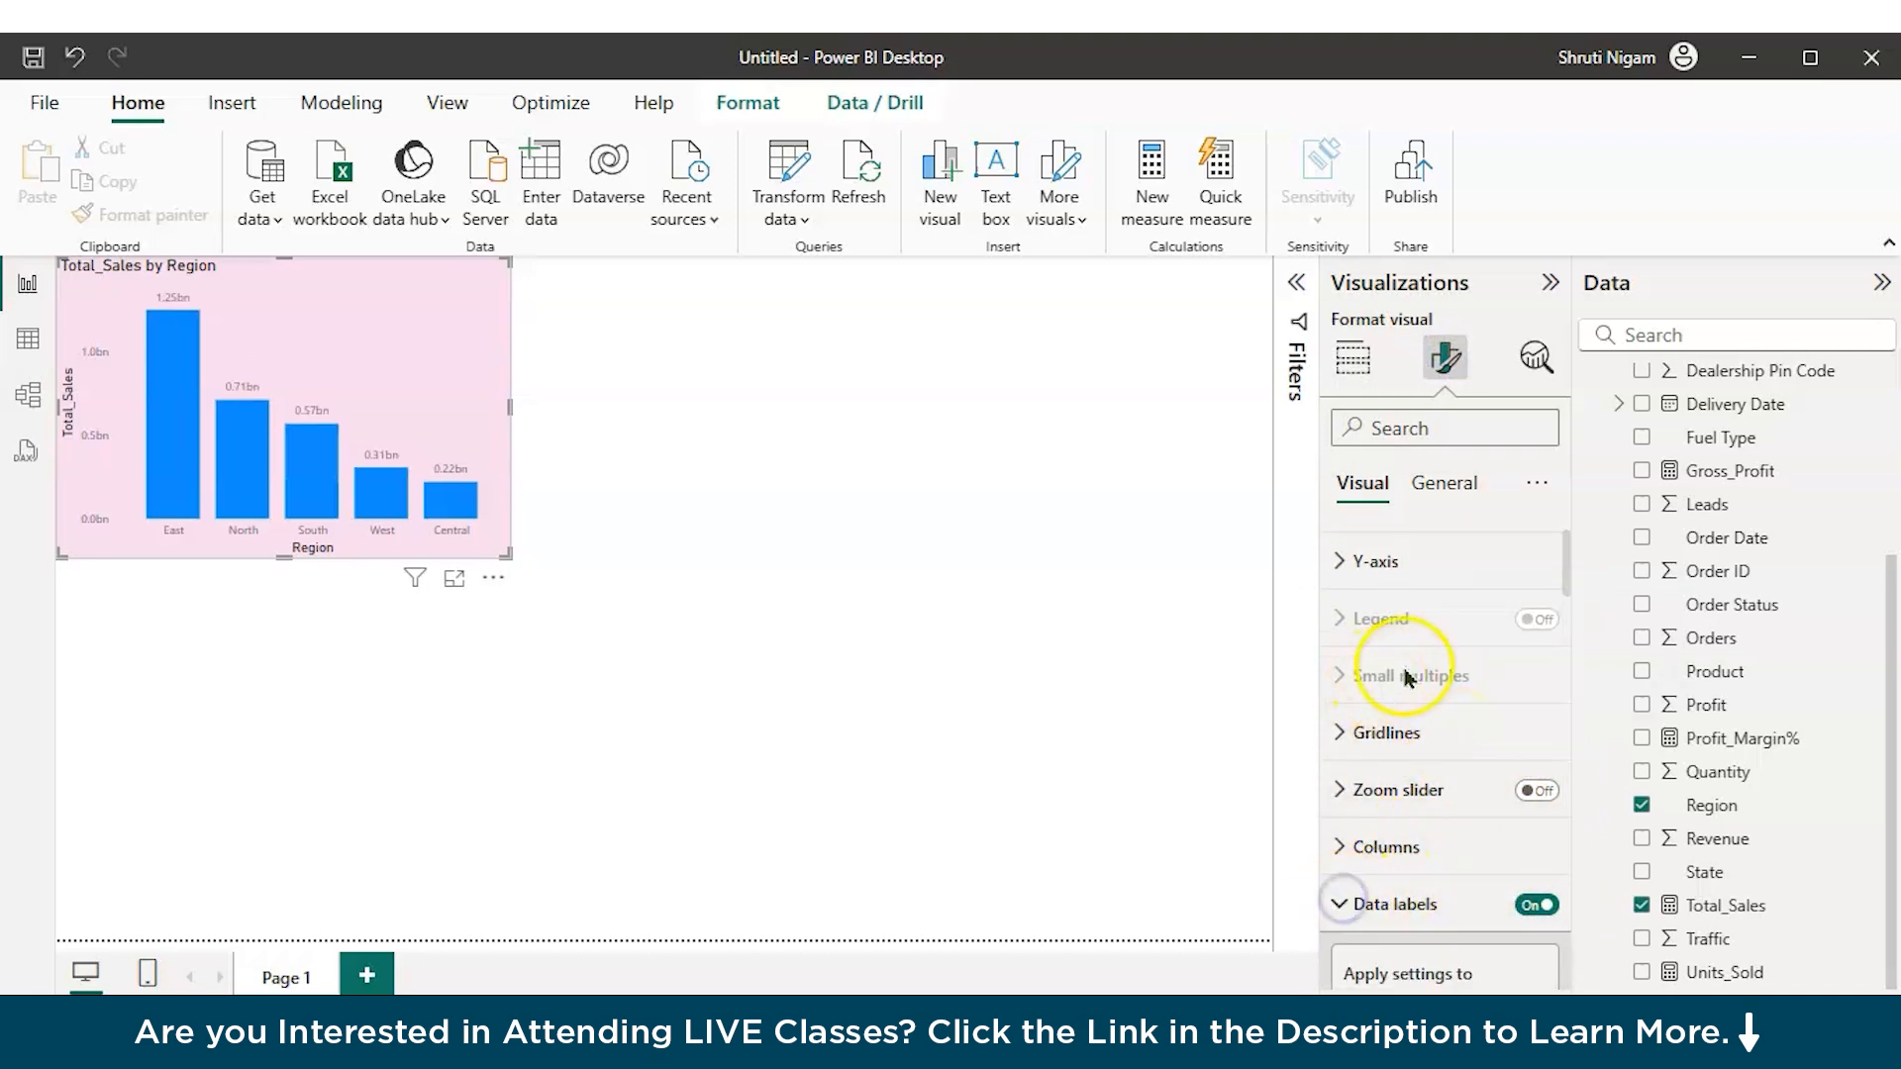
scroll(1413, 679, "down", 5)
left_click(1456, 742)
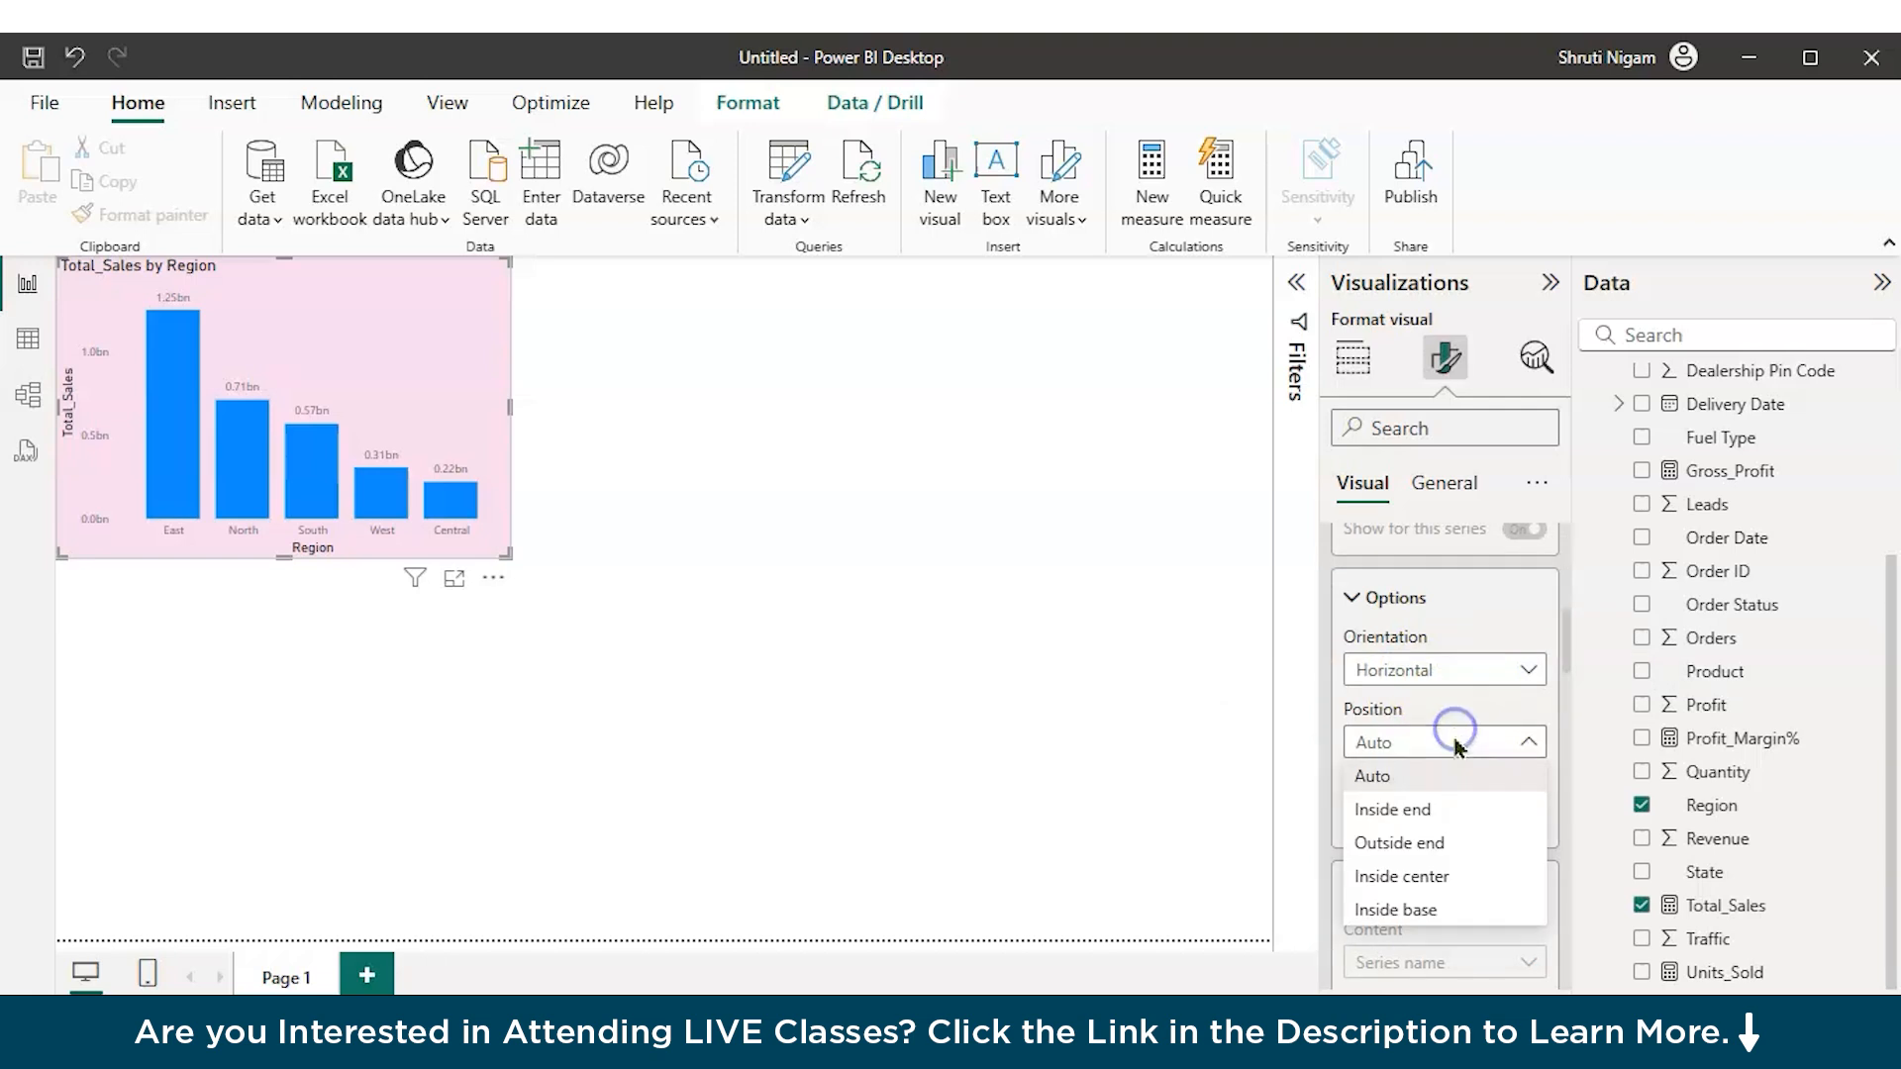
left_click(1426, 852)
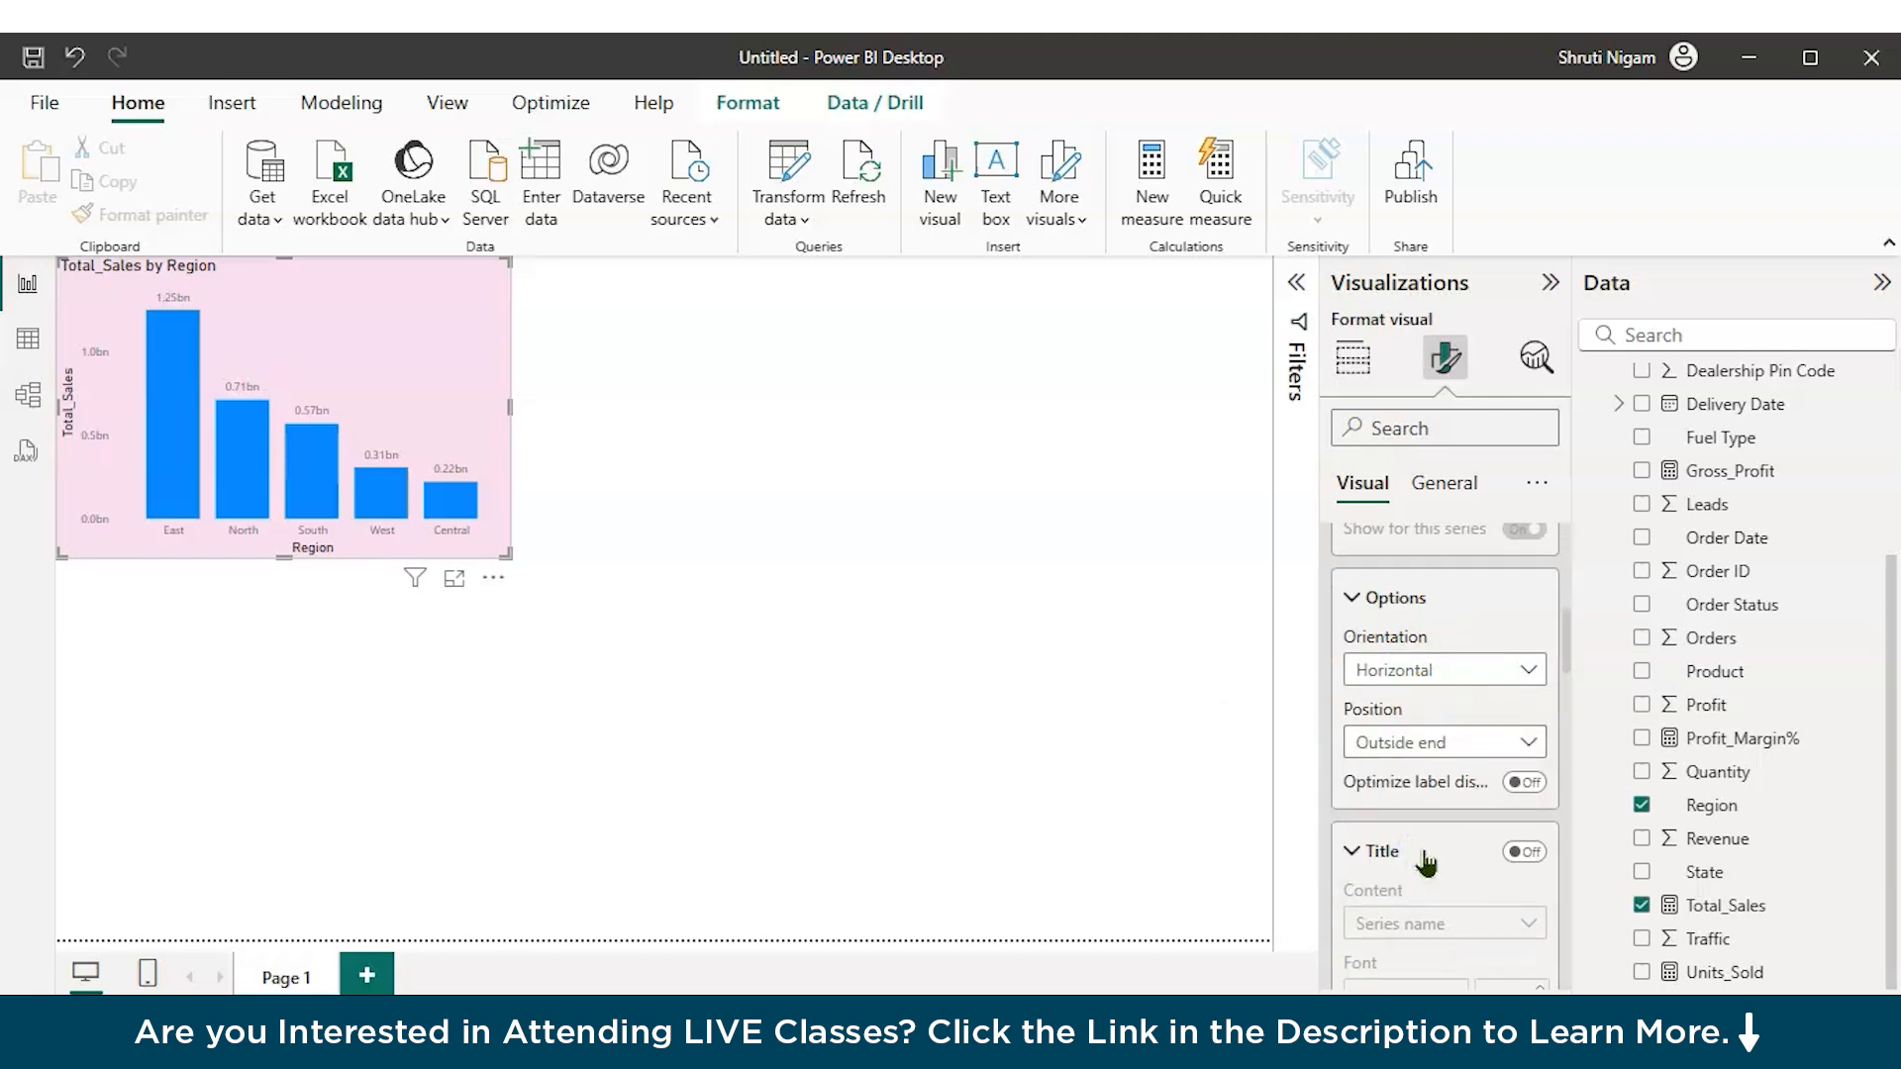
Step: Make the region chart's data label values bold and set their display units to Millions
left_click(1358, 852)
scroll(1432, 832, "down", 4)
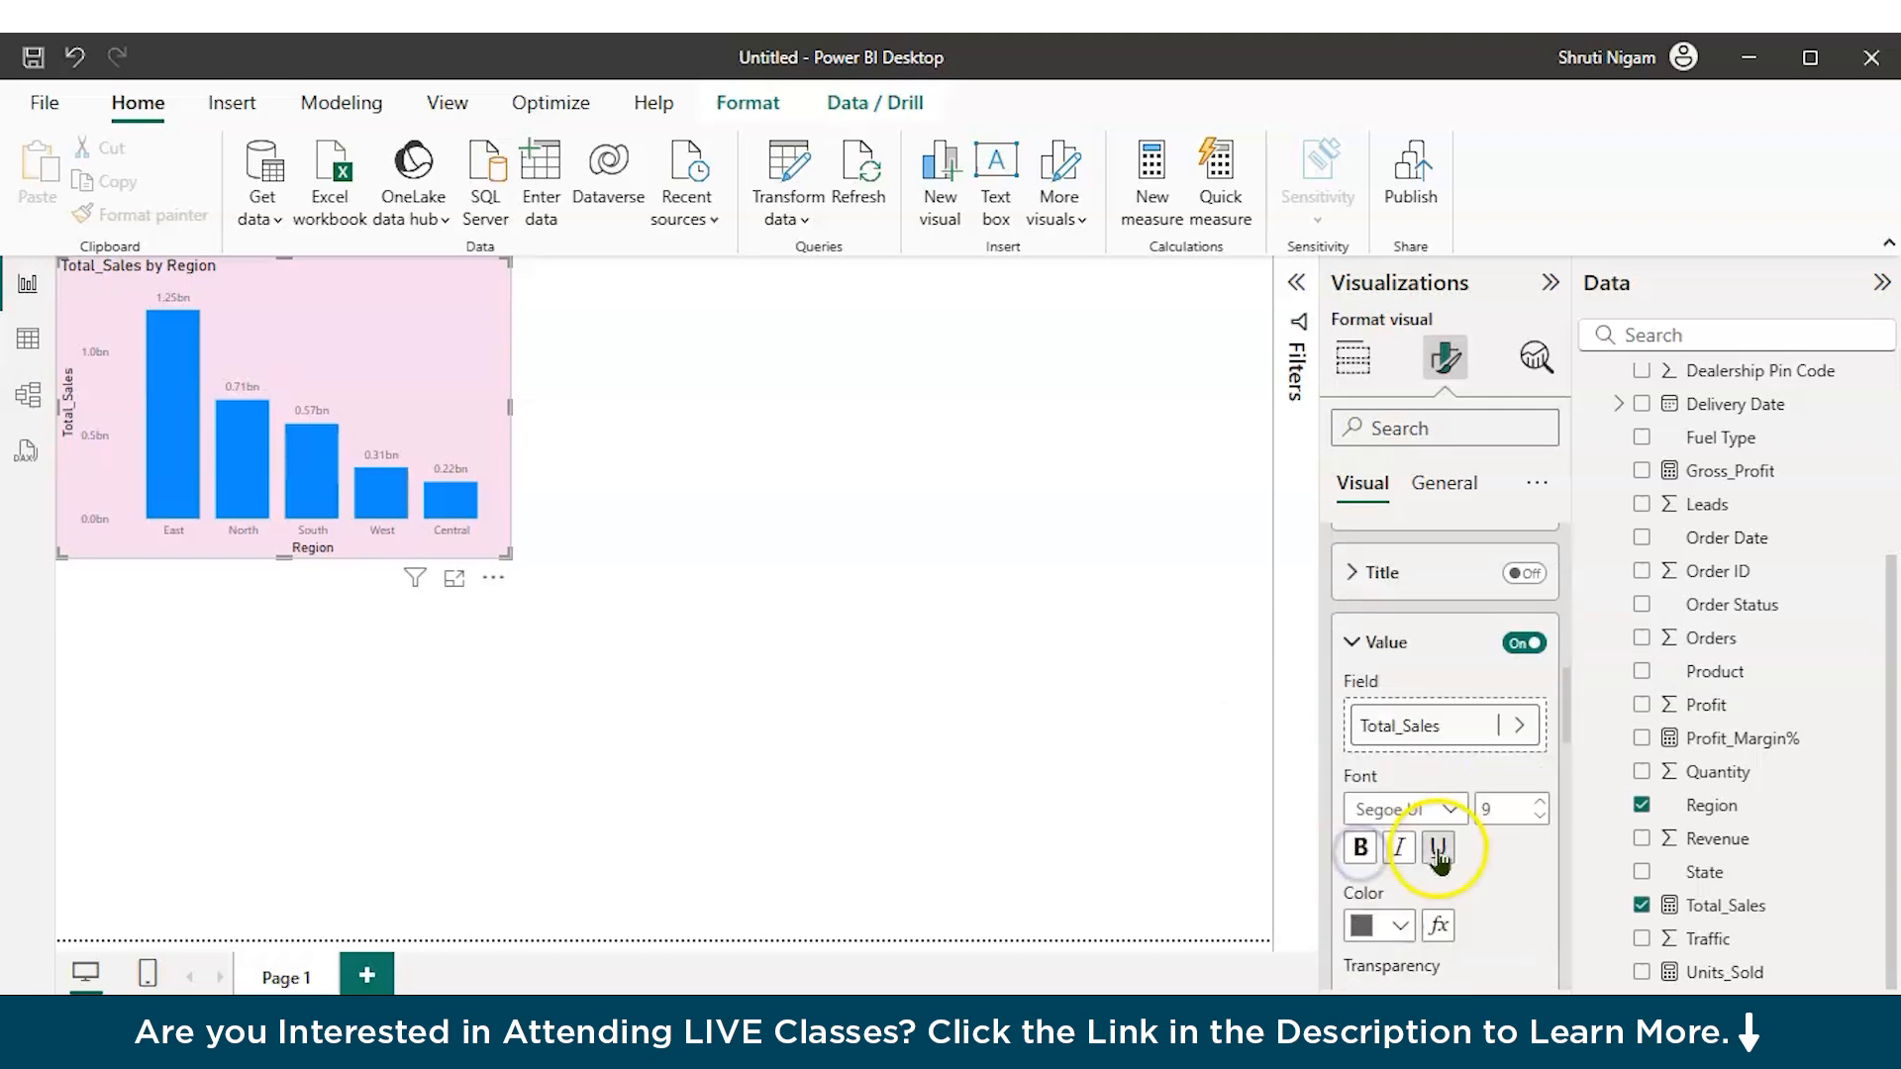
left_click(1362, 709)
scroll(1441, 871, "down", 2)
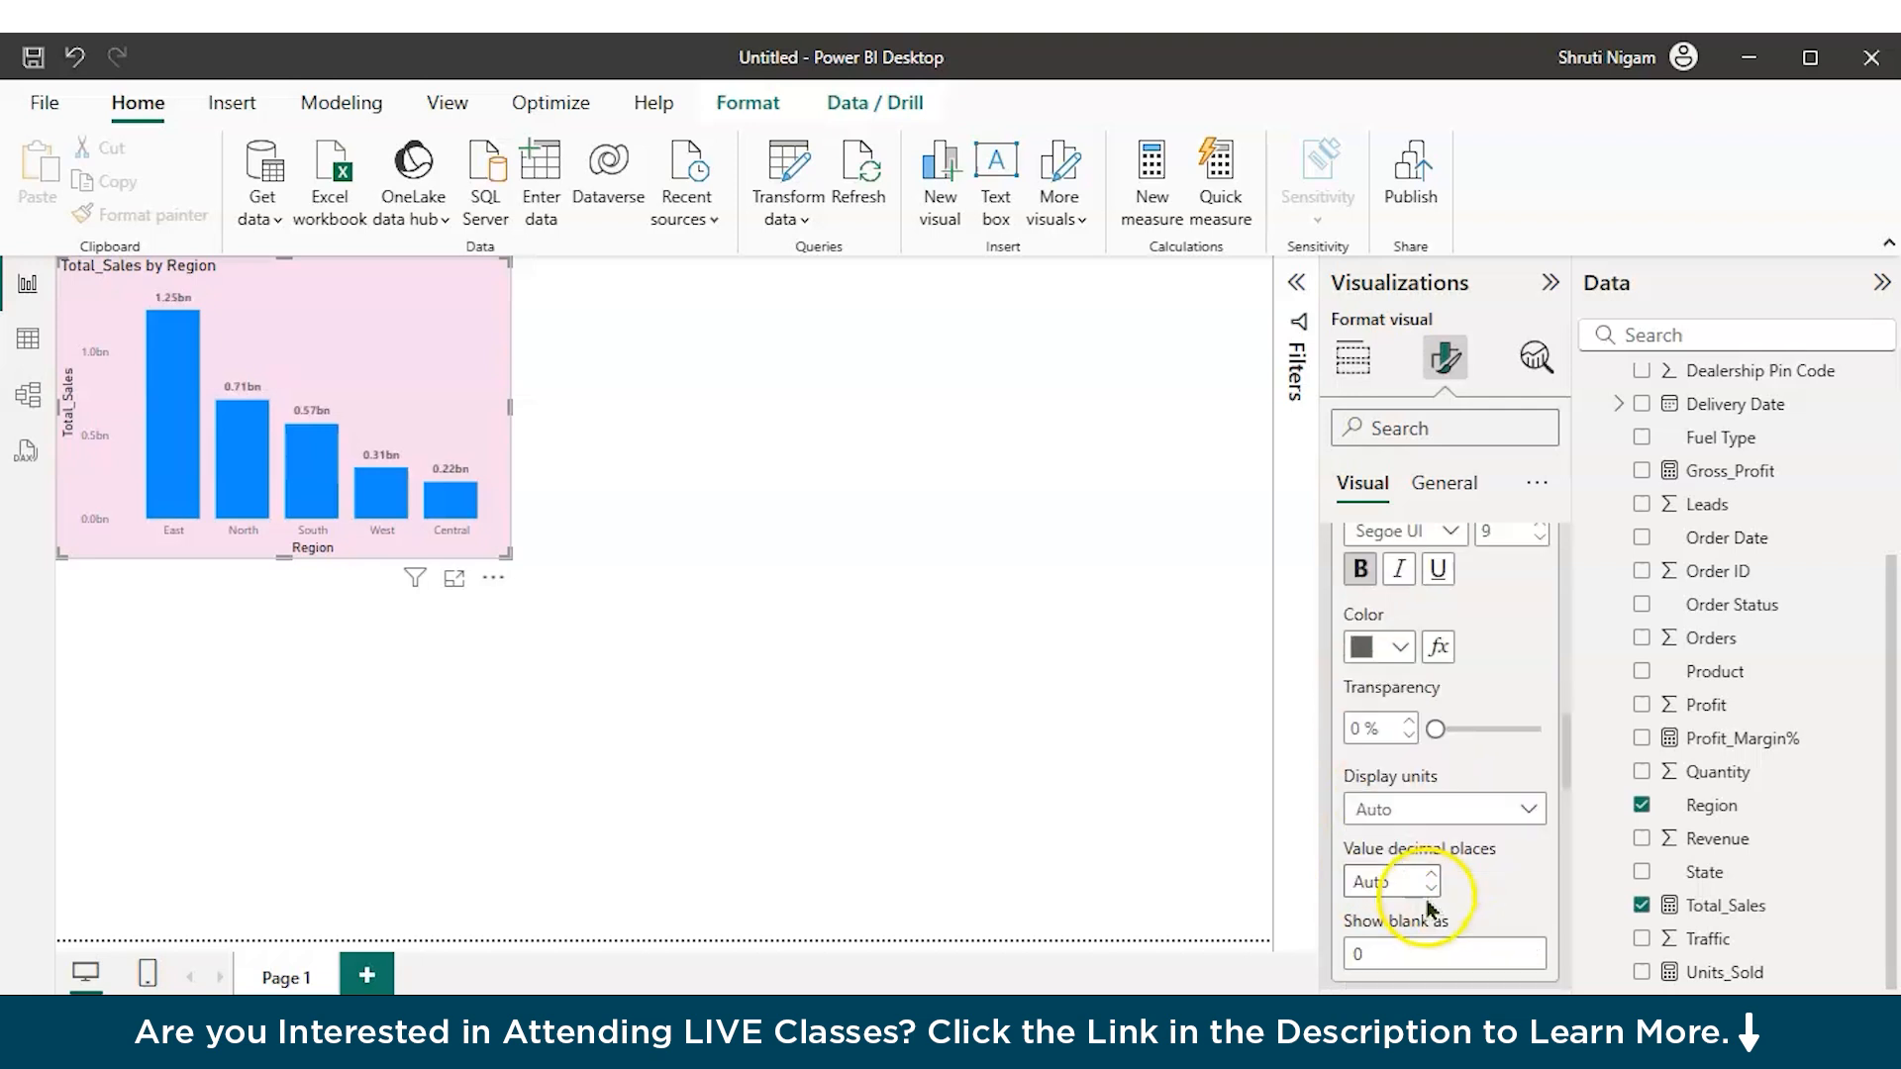
left_click(1497, 812)
left_click(1408, 681)
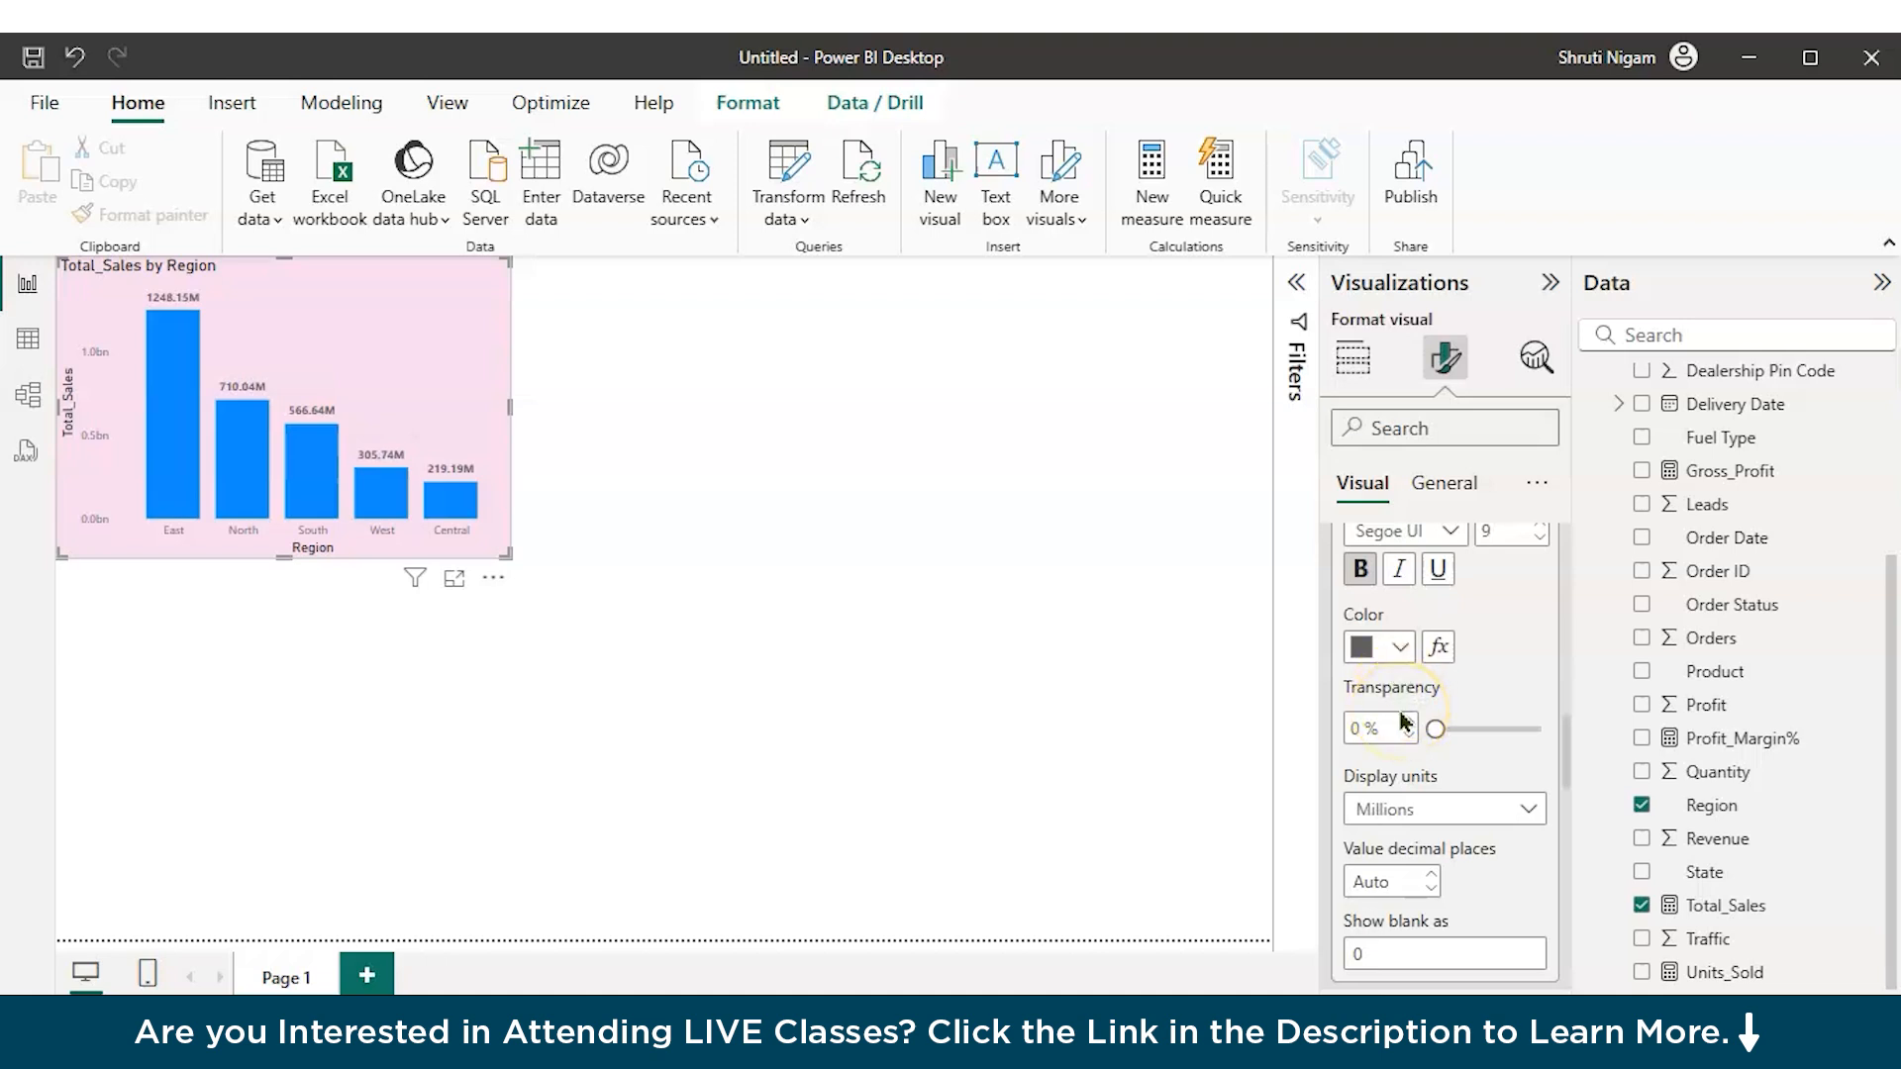
scroll(1402, 722, "up", 5)
left_click(1355, 599)
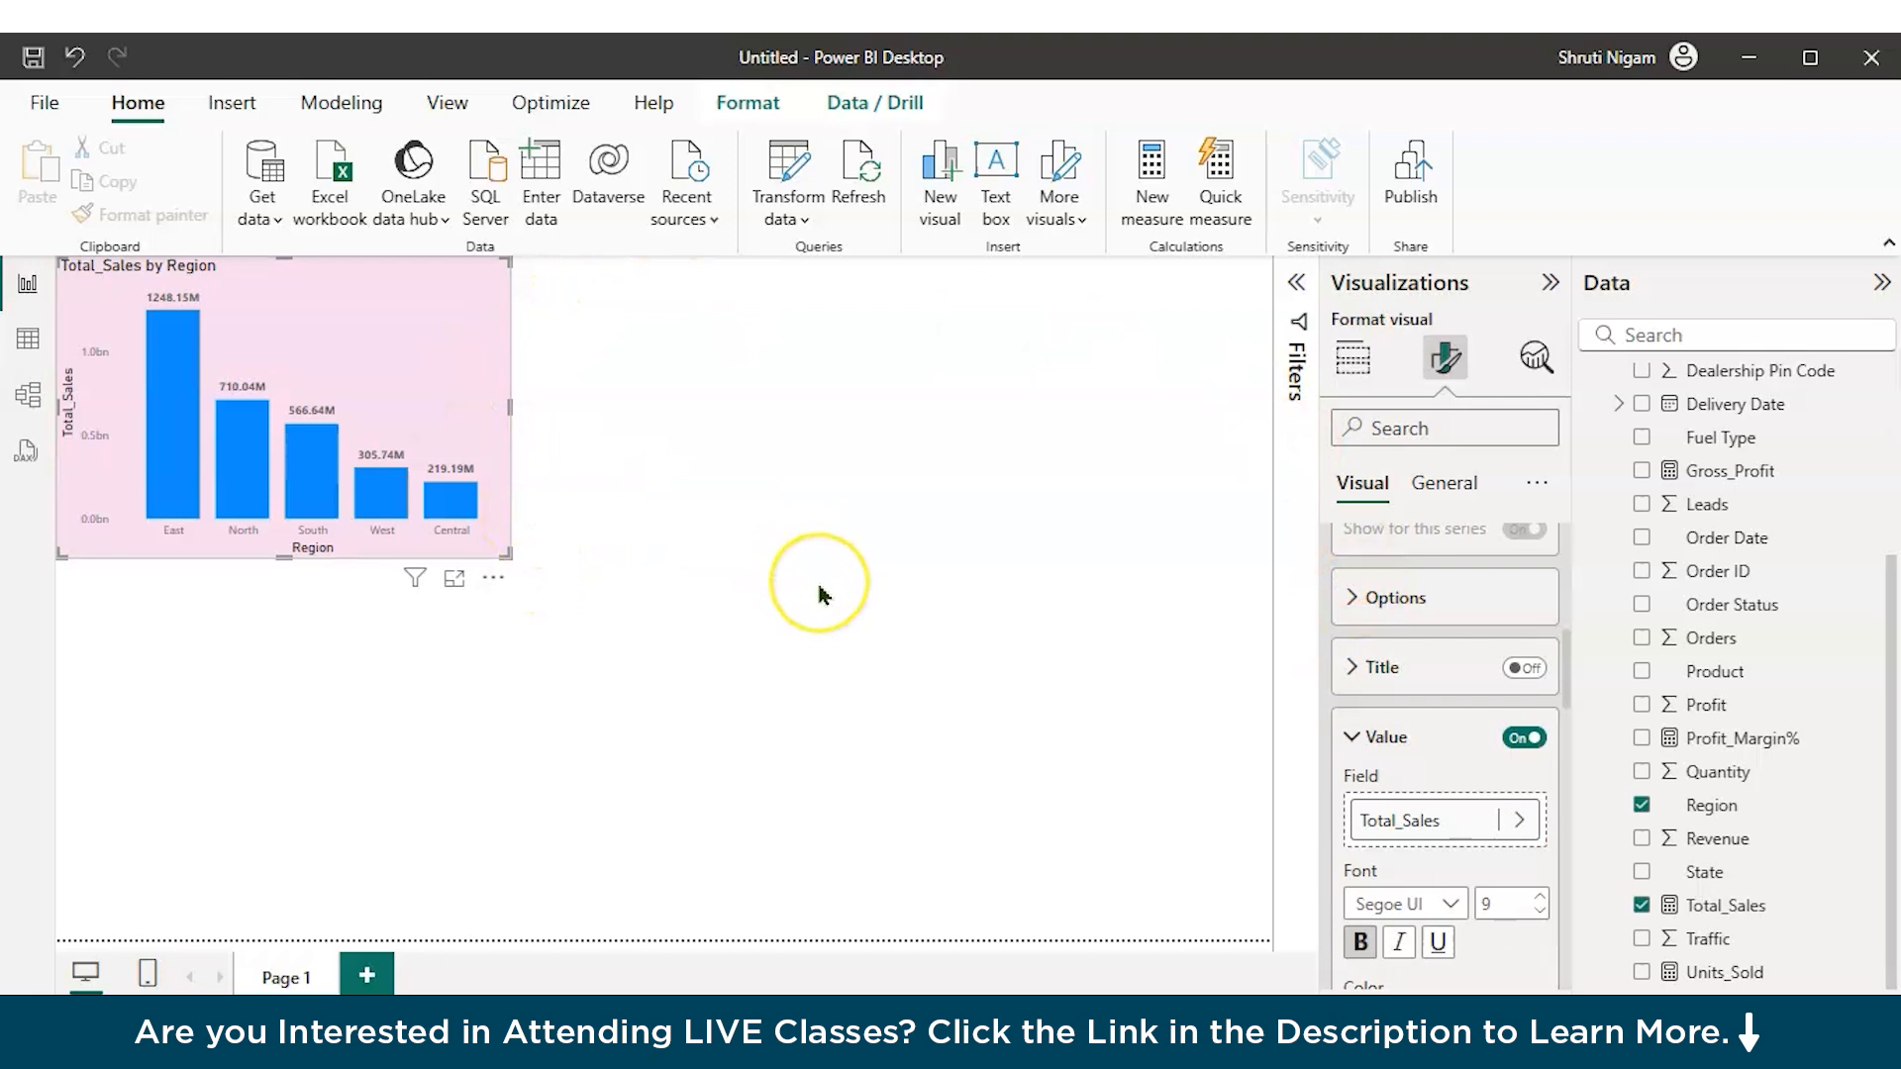
Step: Shrink the Total_Sales by Region chart and place it at the page's left edge, slightly below the top
scroll(820, 594, "down", 1)
mouse_move(451, 306)
left_mouse_down()
mouse_move(437, 297)
mouse_move(439, 342)
left_mouse_up()
left_click_drag(530, 589, 436, 545)
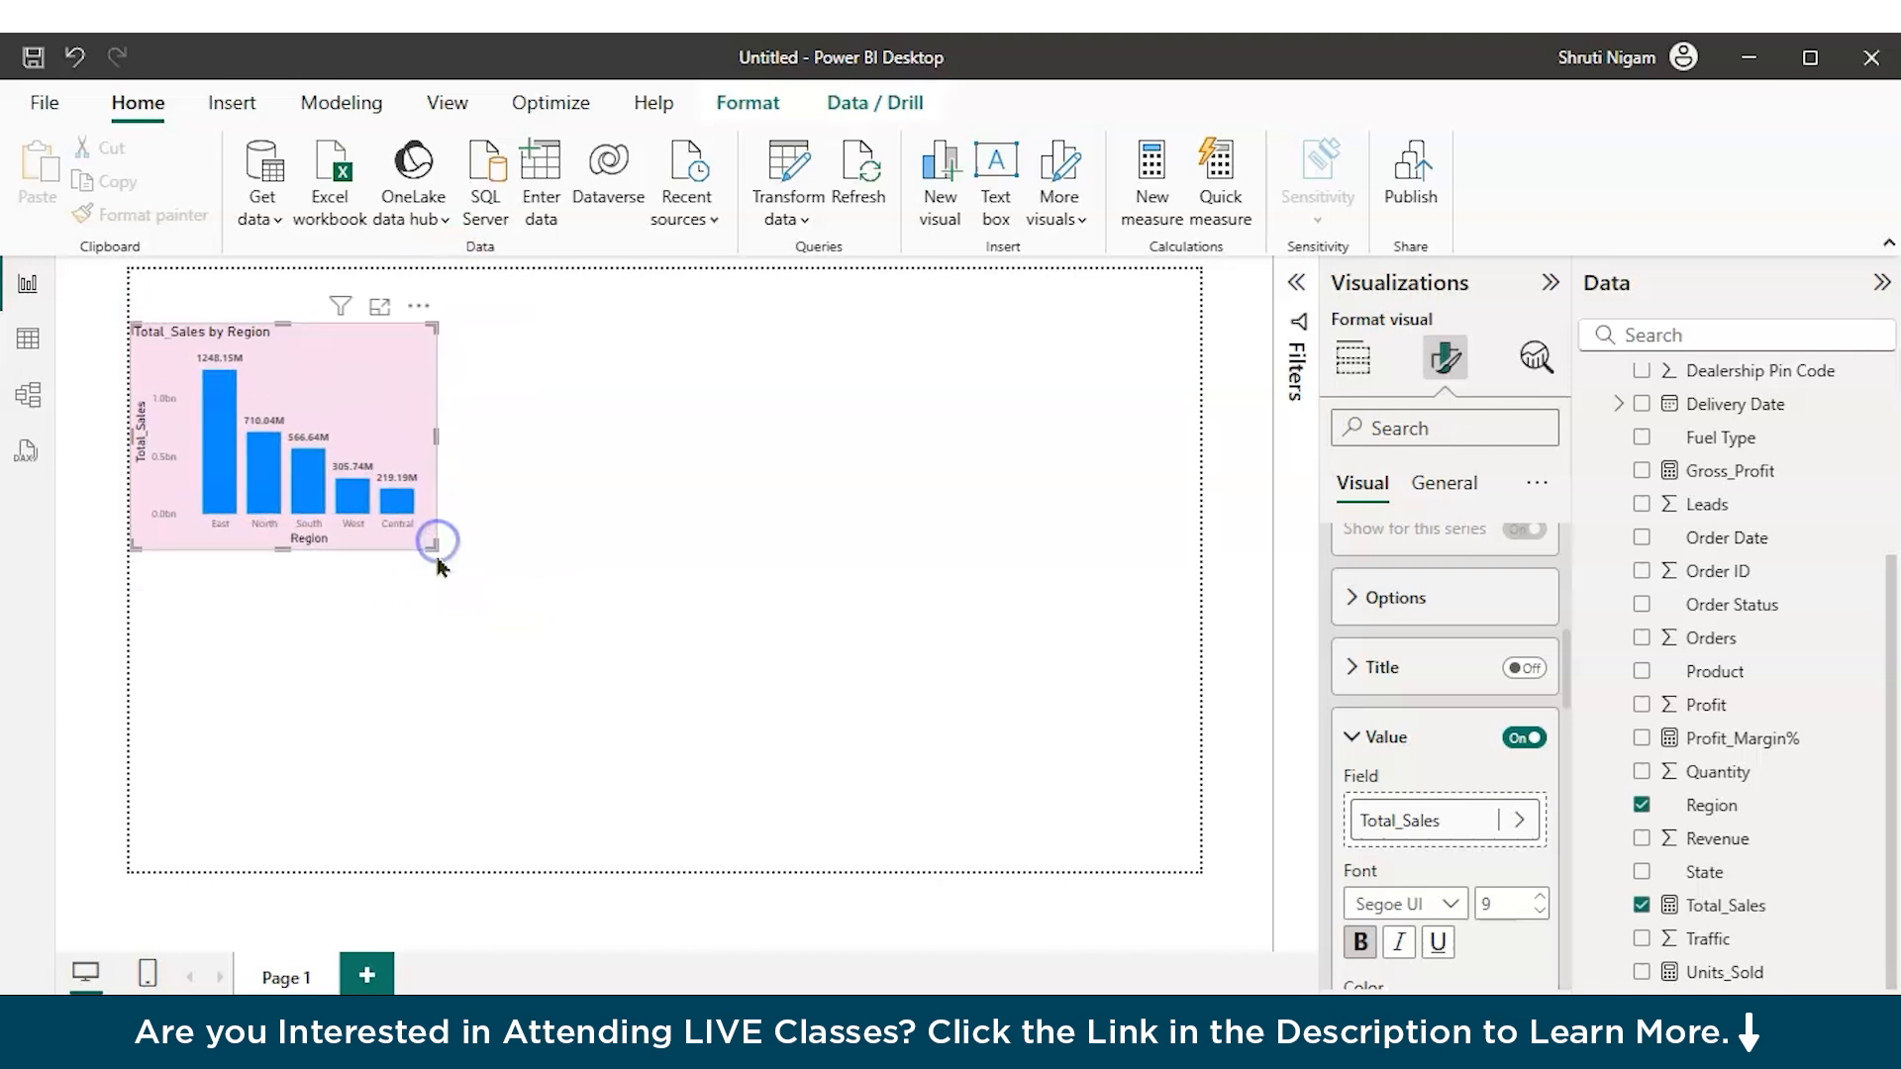
Step: Add a new table visual to the page containing Product and Total_Sales
left_click(580, 452)
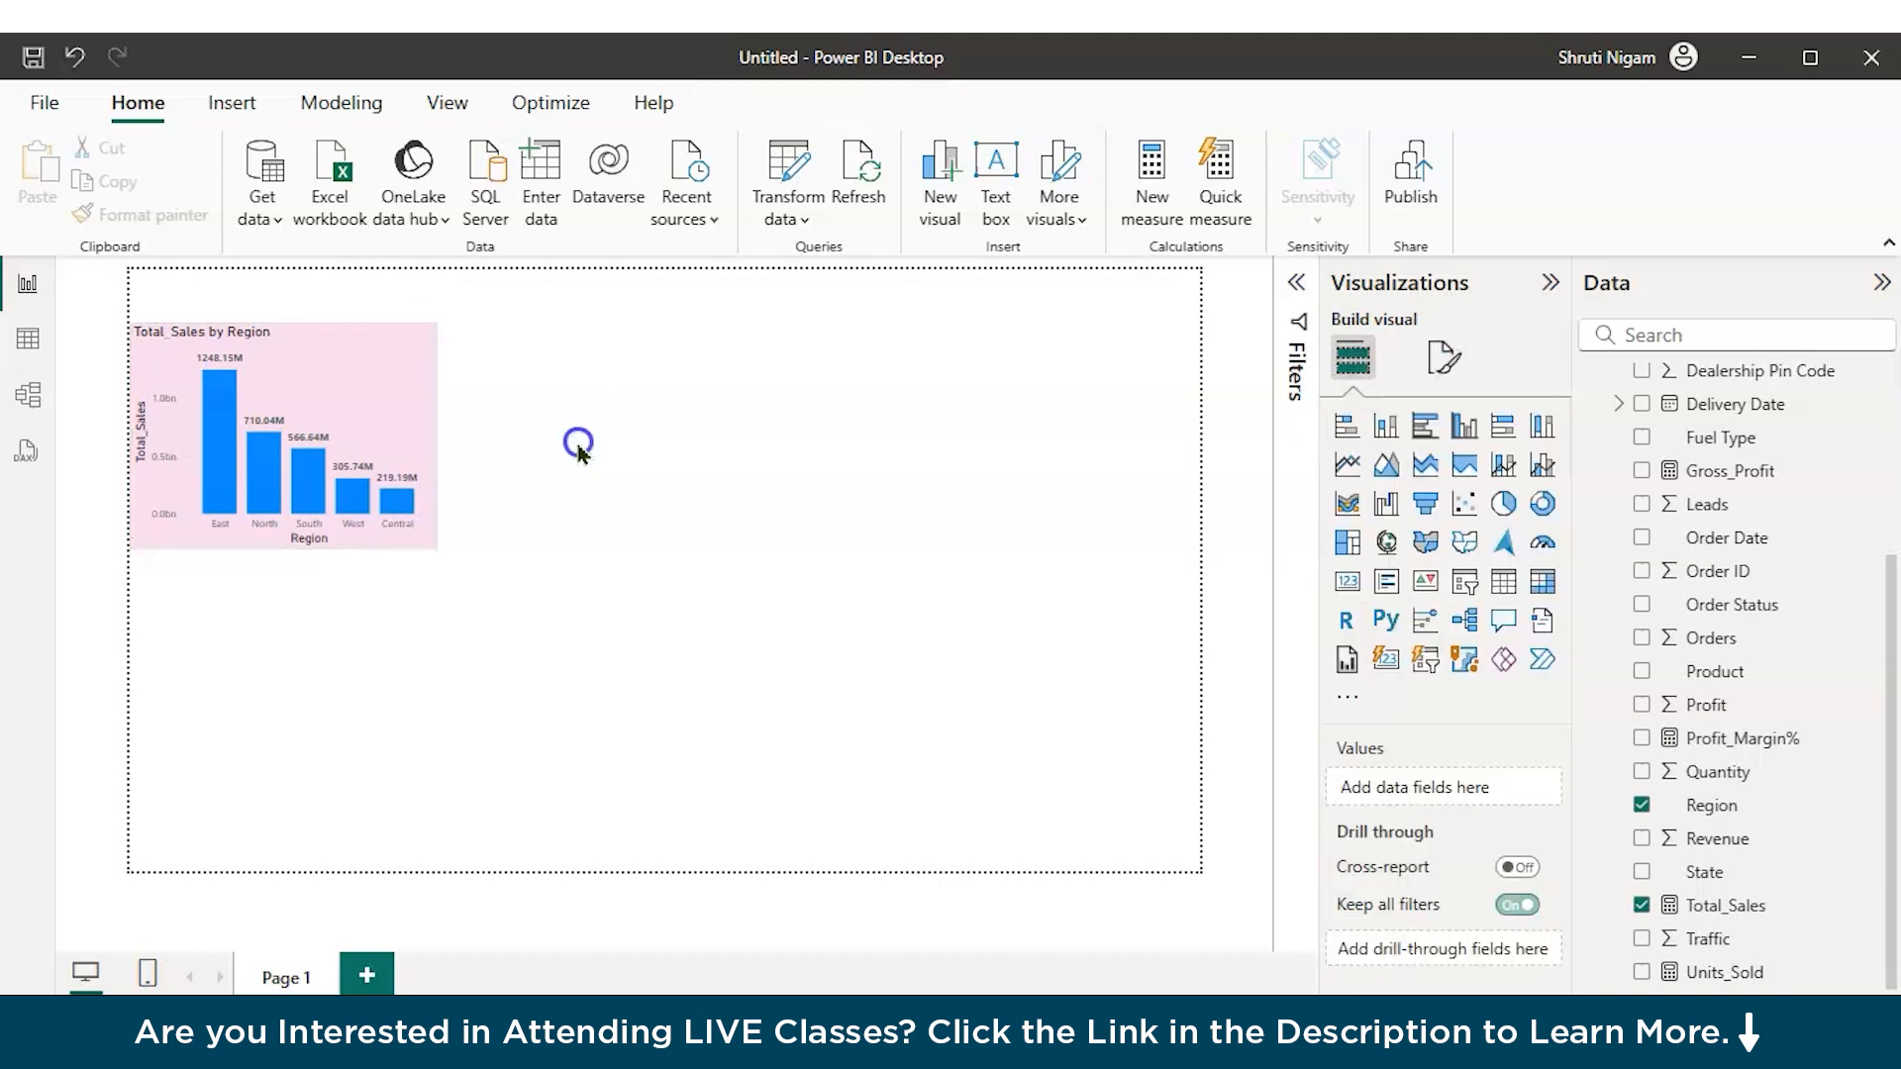
left_click(1504, 582)
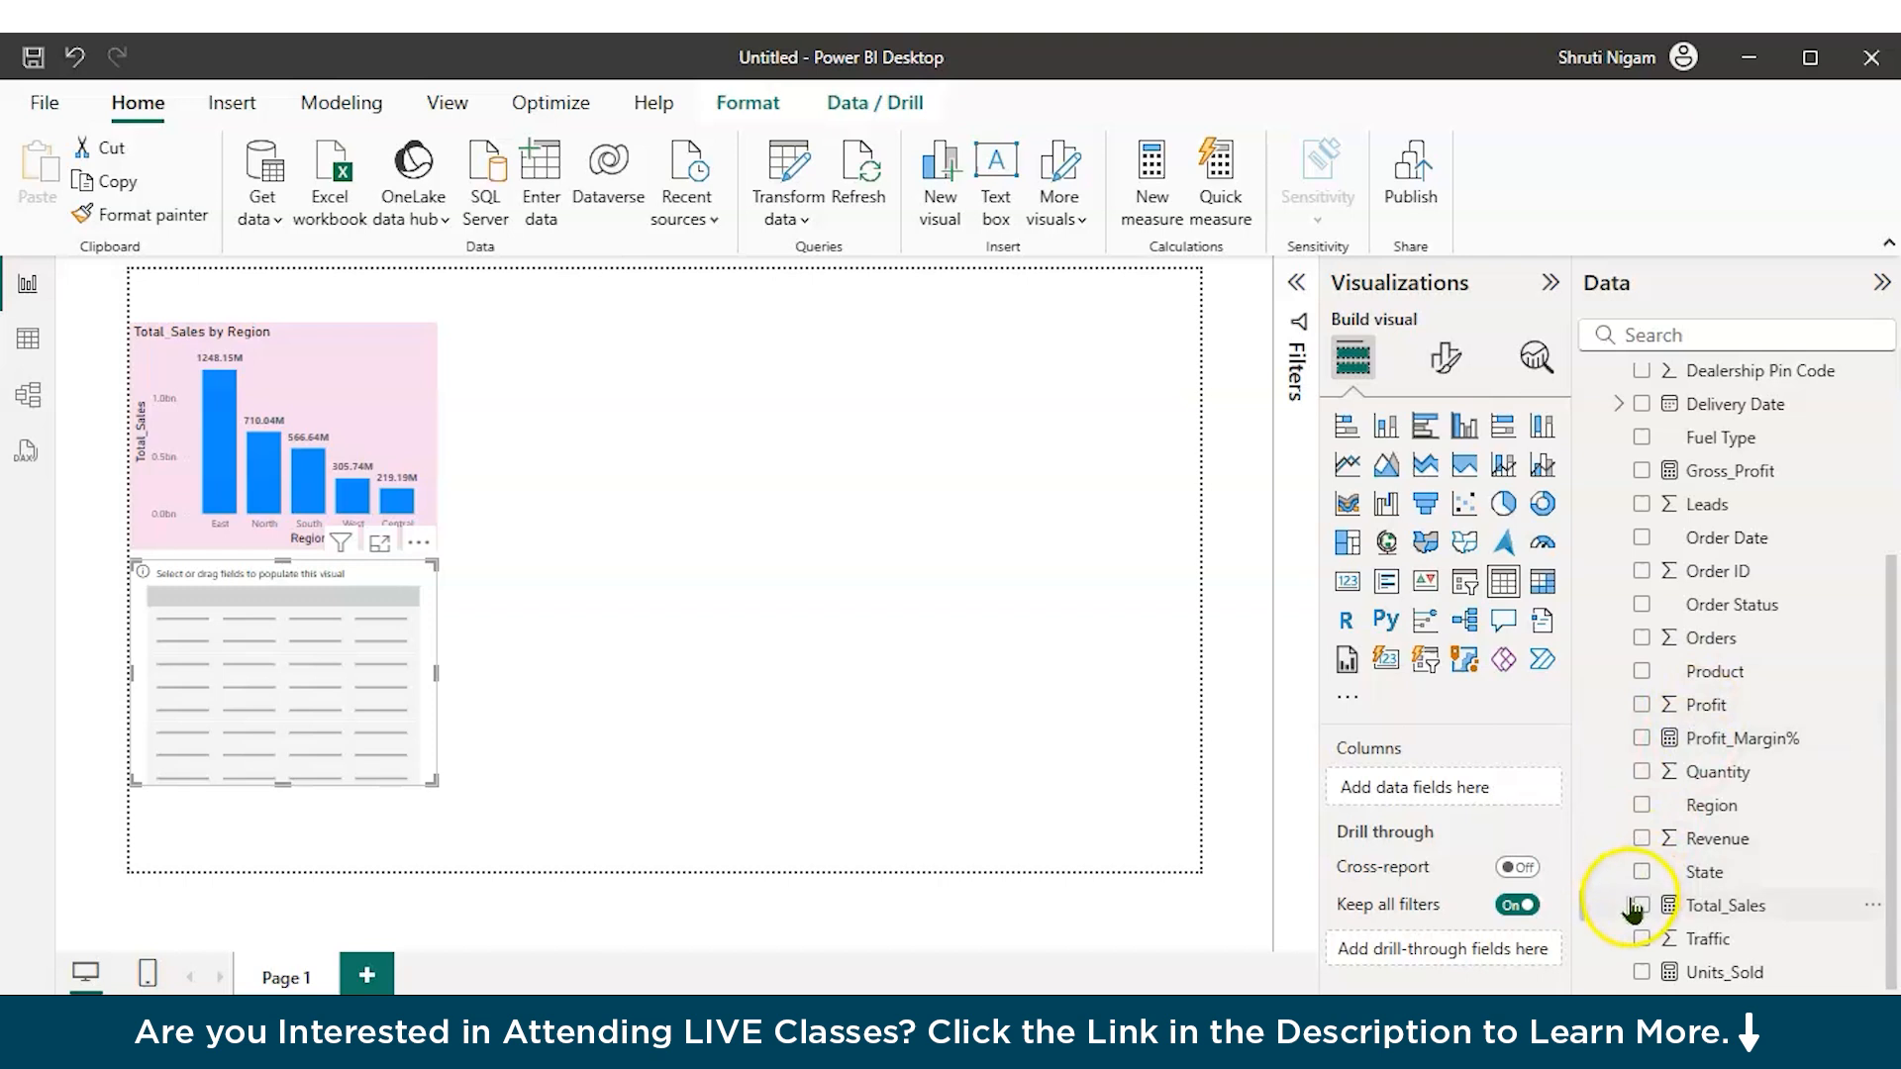
scroll(1632, 475, "up", 3)
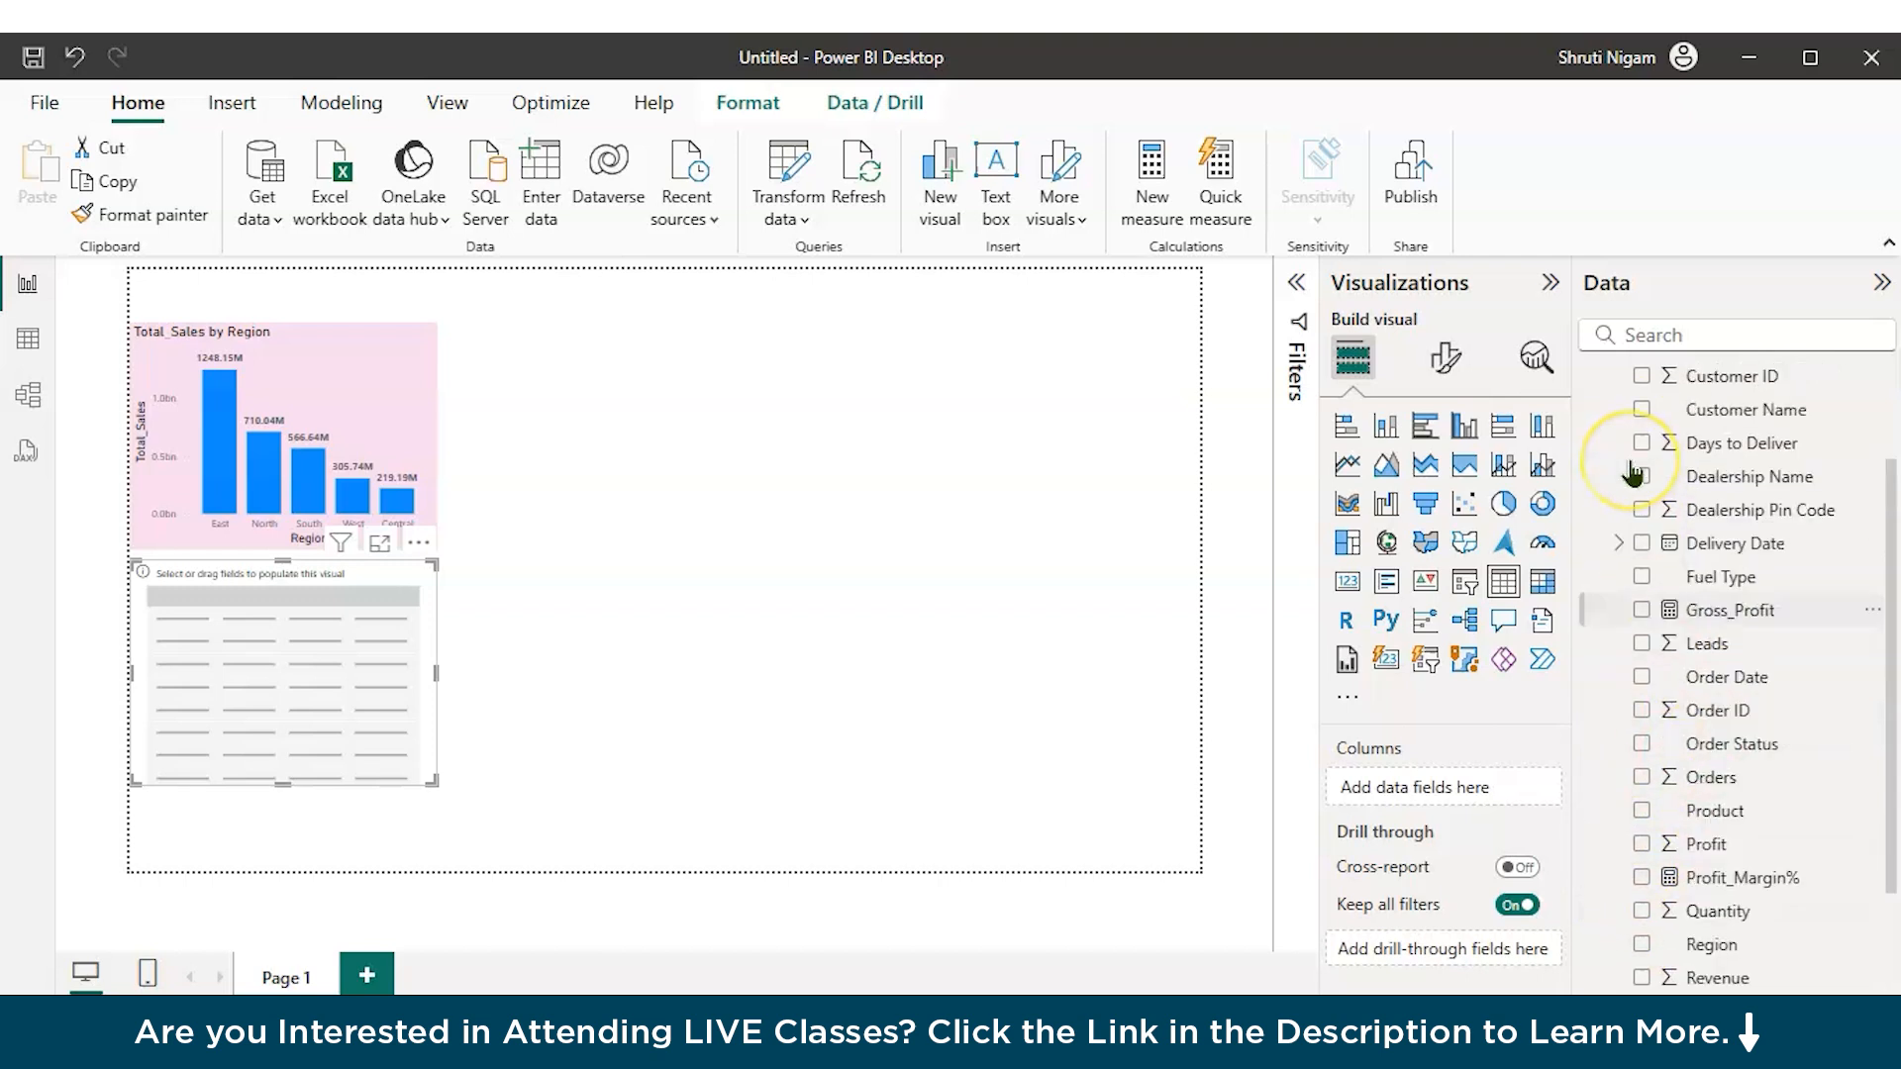
scroll(1632, 475, "up", 2)
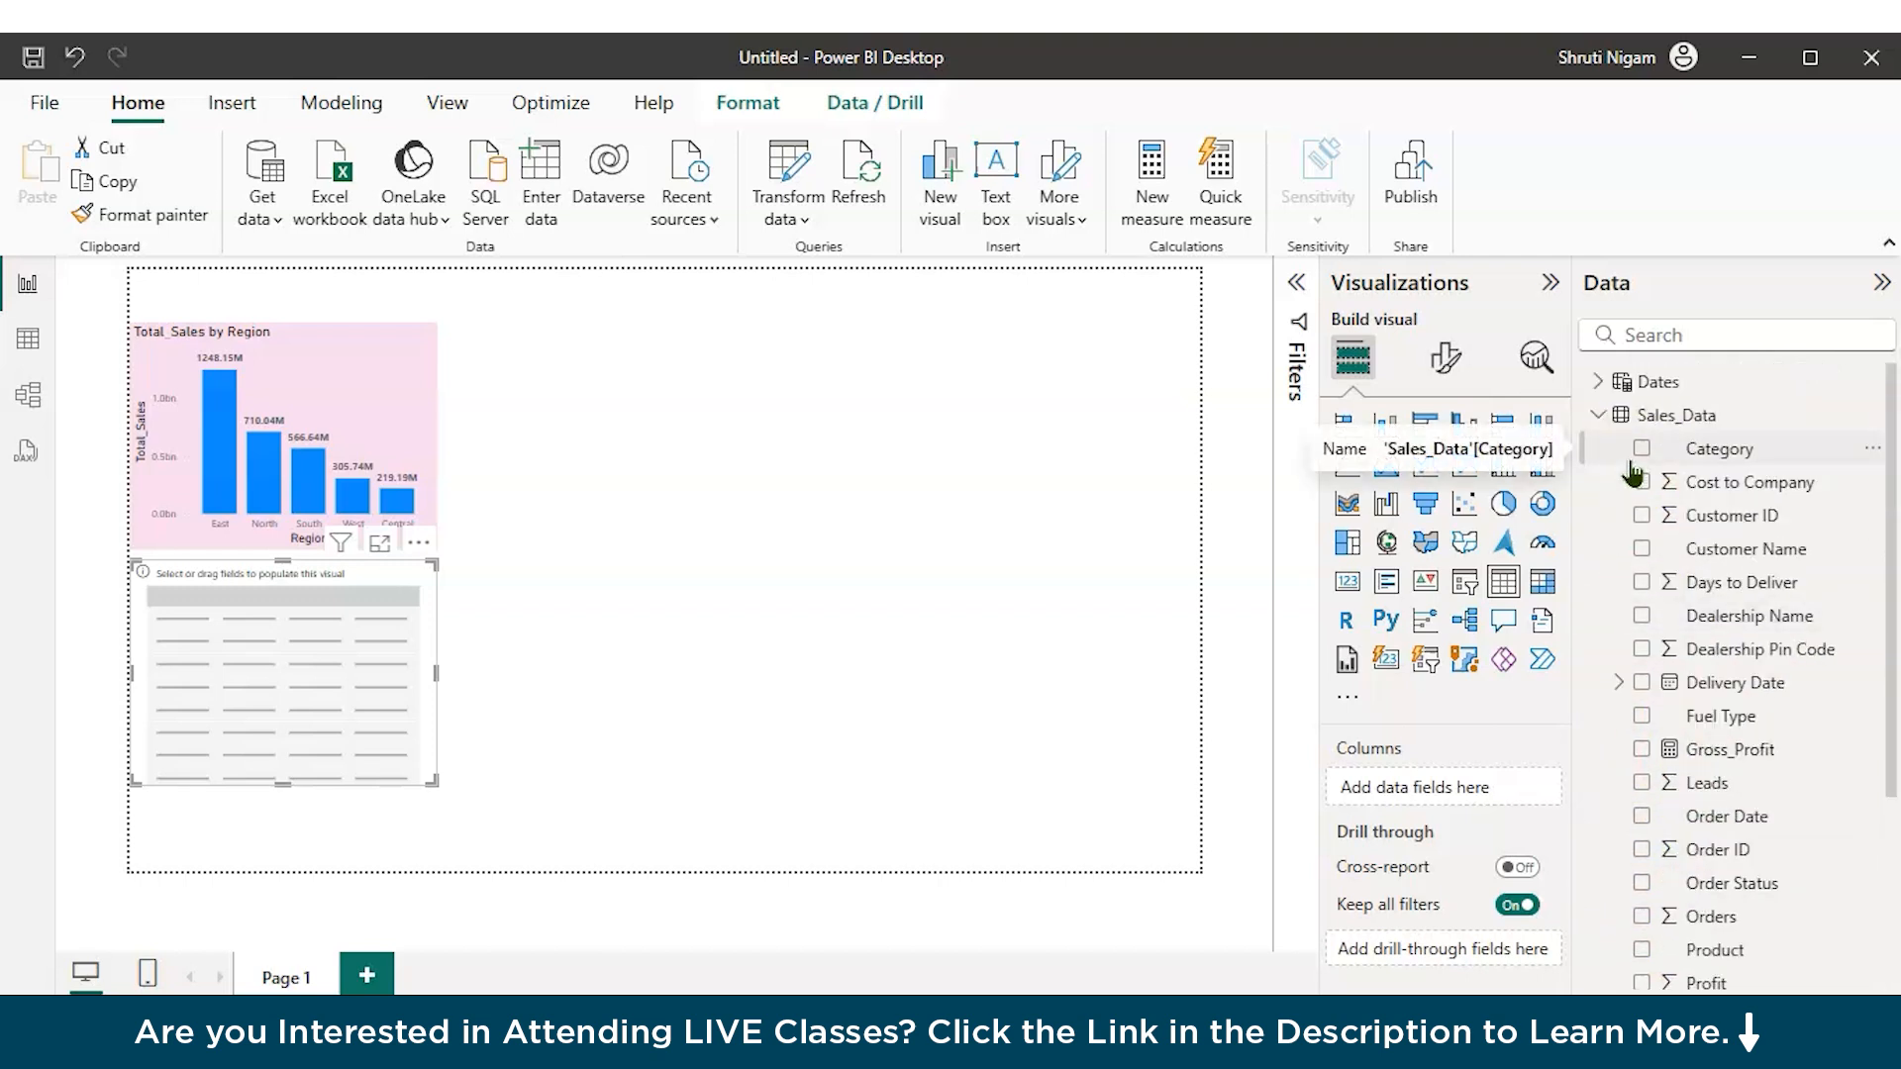
left_click(1641, 949)
scroll(1634, 941, "down", 3)
left_click(1642, 905)
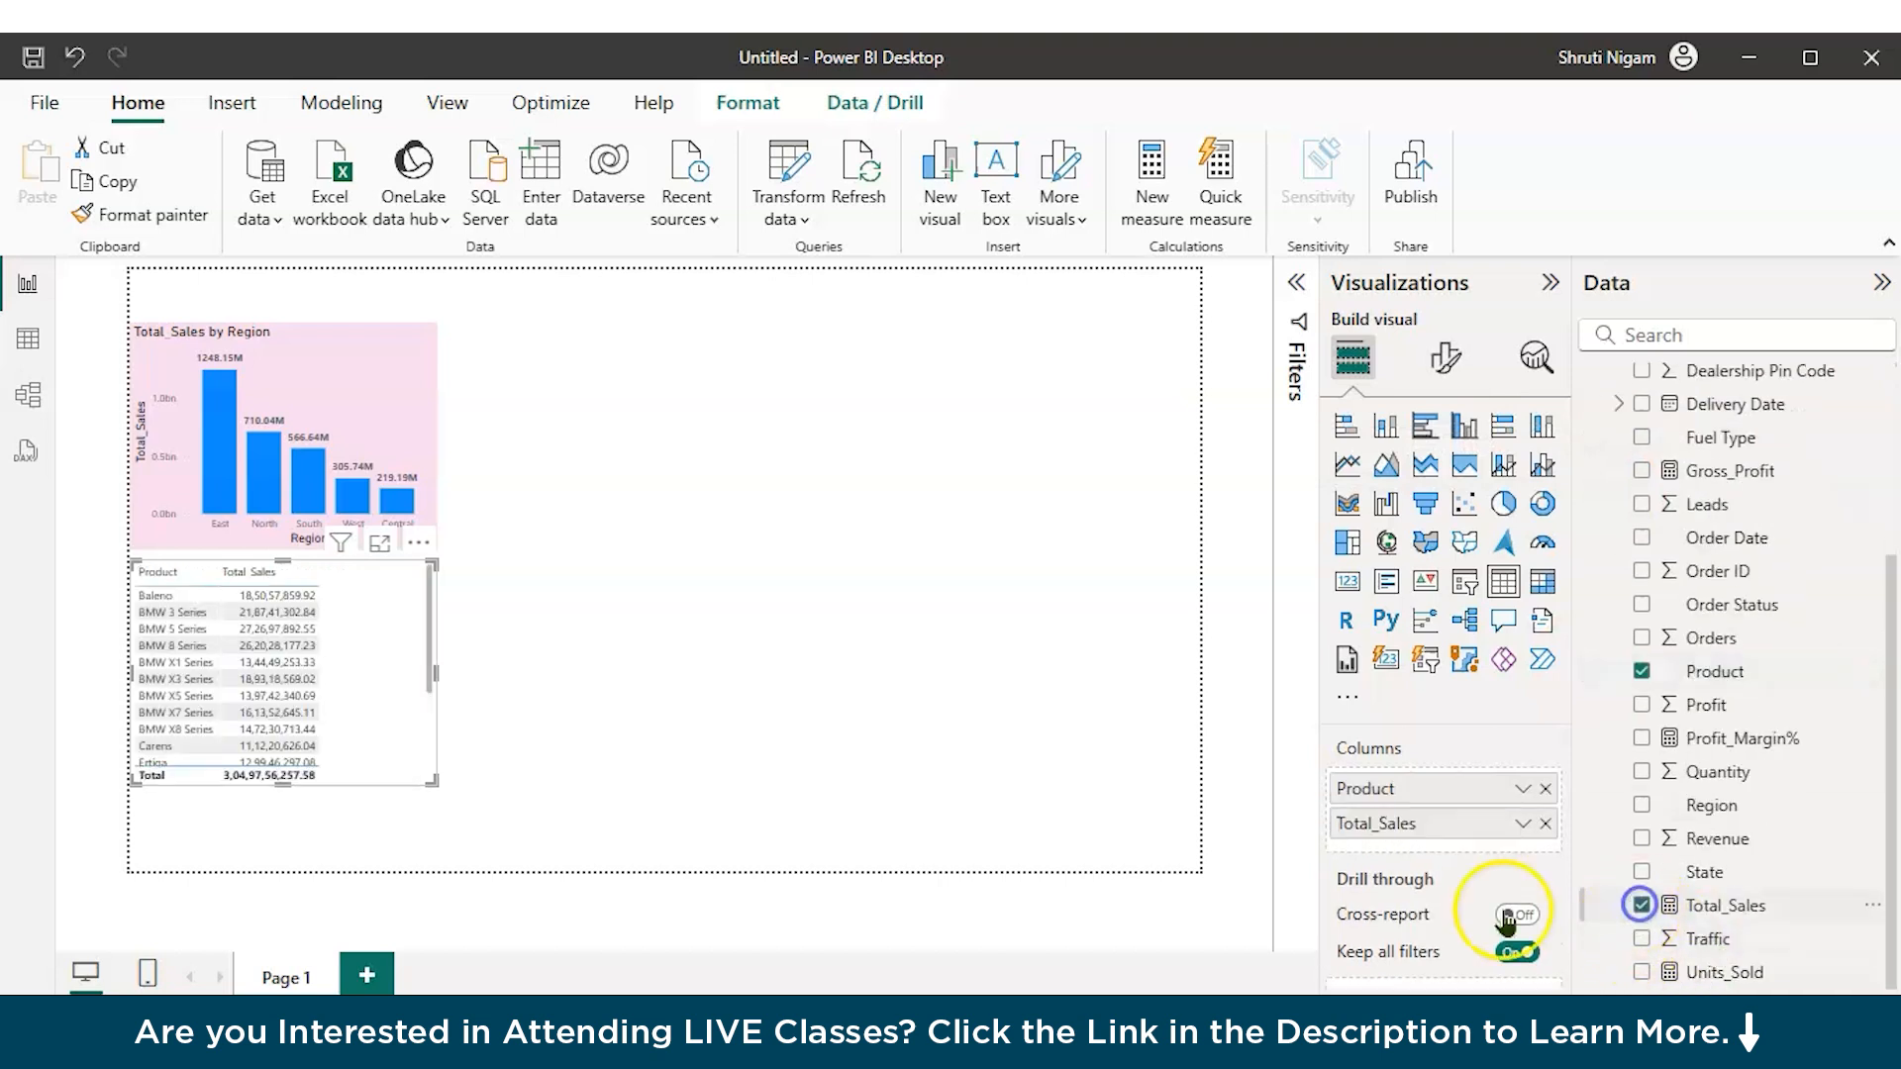
Step: Convert the product table to a clustered bar chart and stretch it to full page height along the page's right edge
left_click_drag(393, 749, 755, 682)
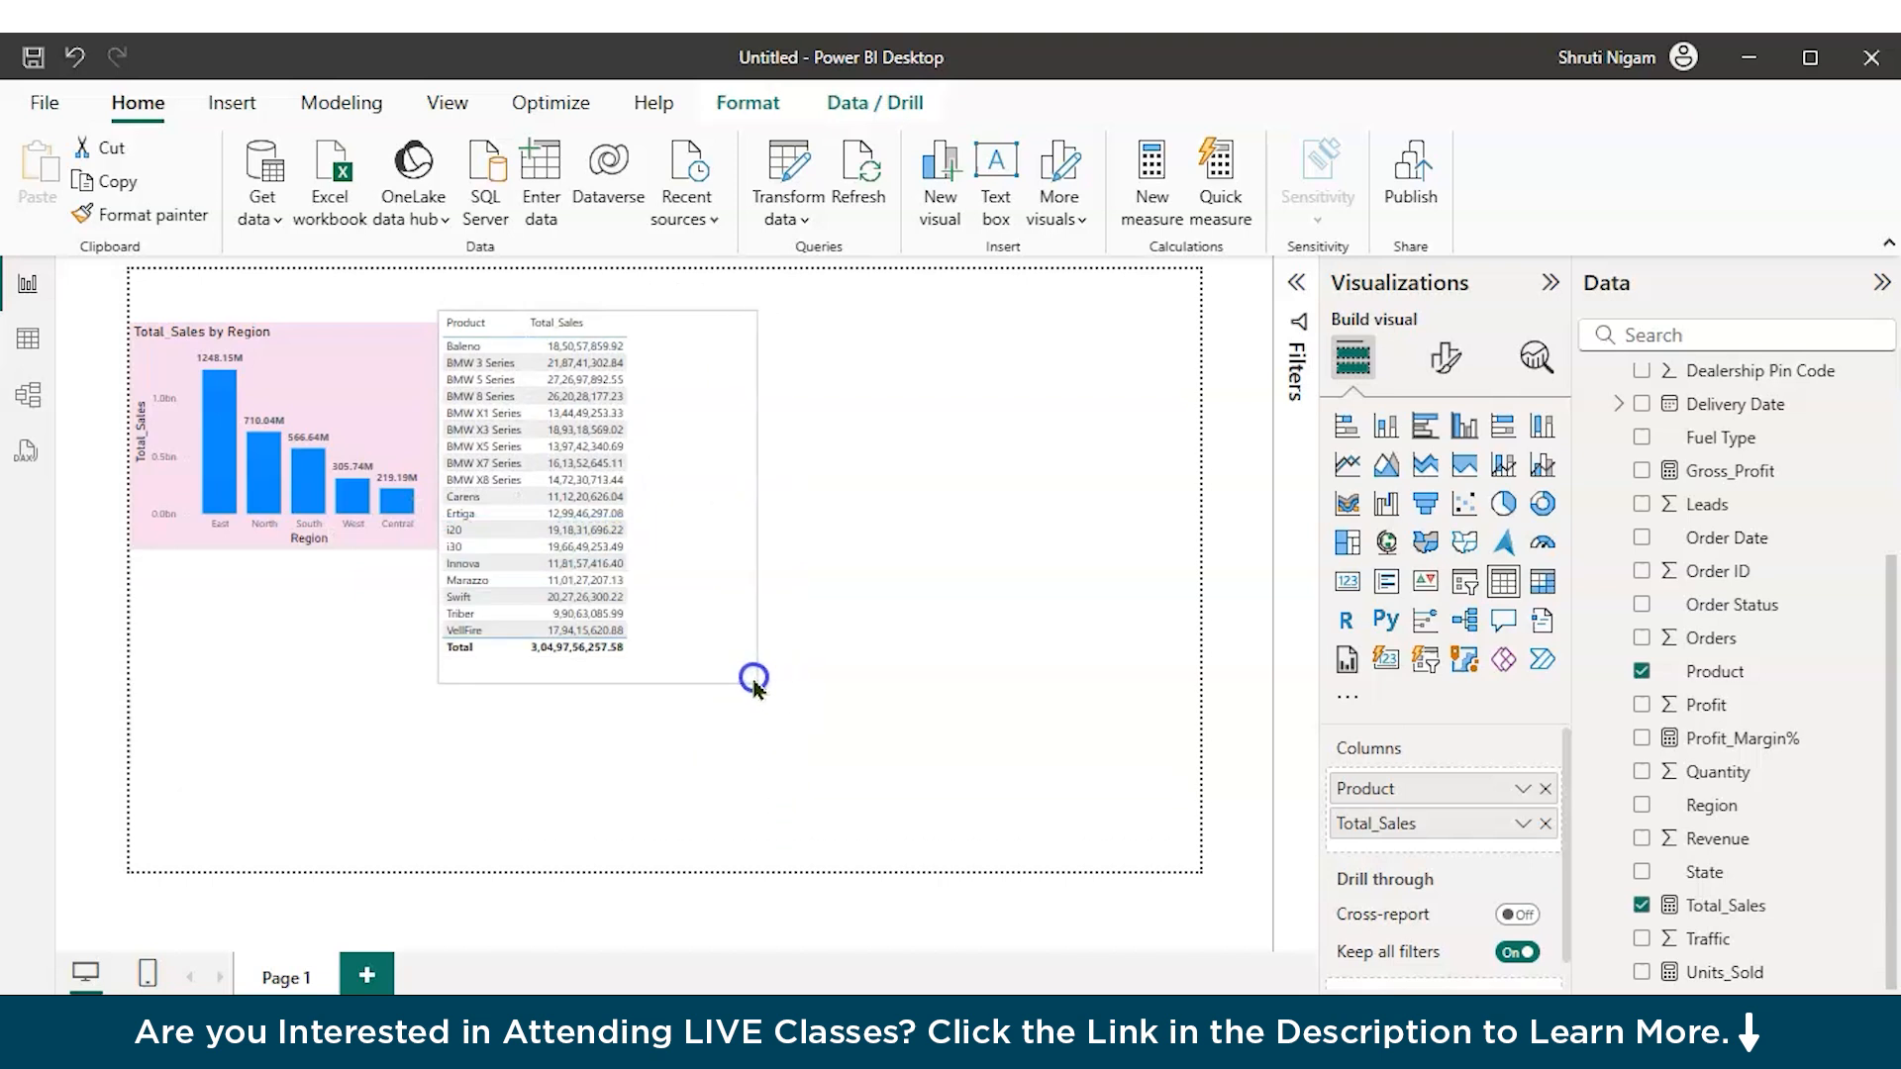
left_click(1425, 428)
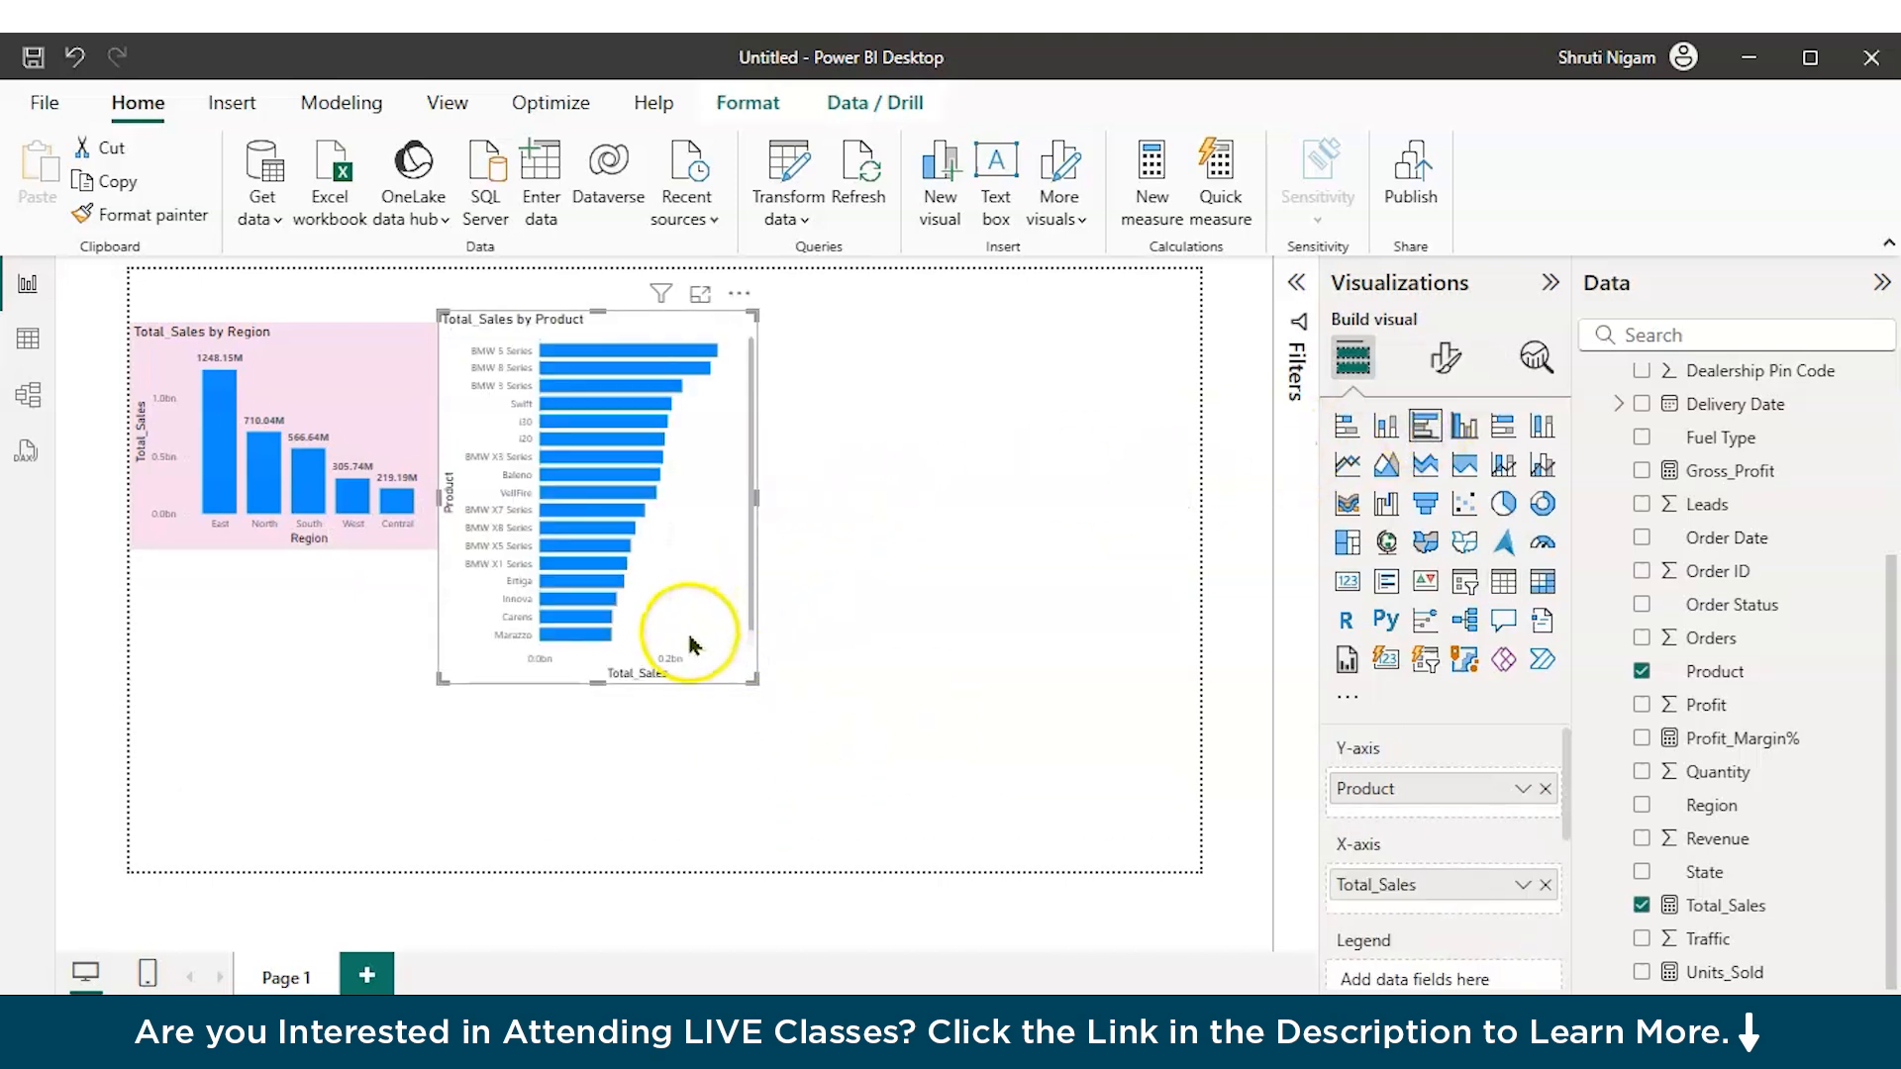
left_click_drag(723, 650, 1168, 602)
left_click_drag(1039, 641, 1047, 879)
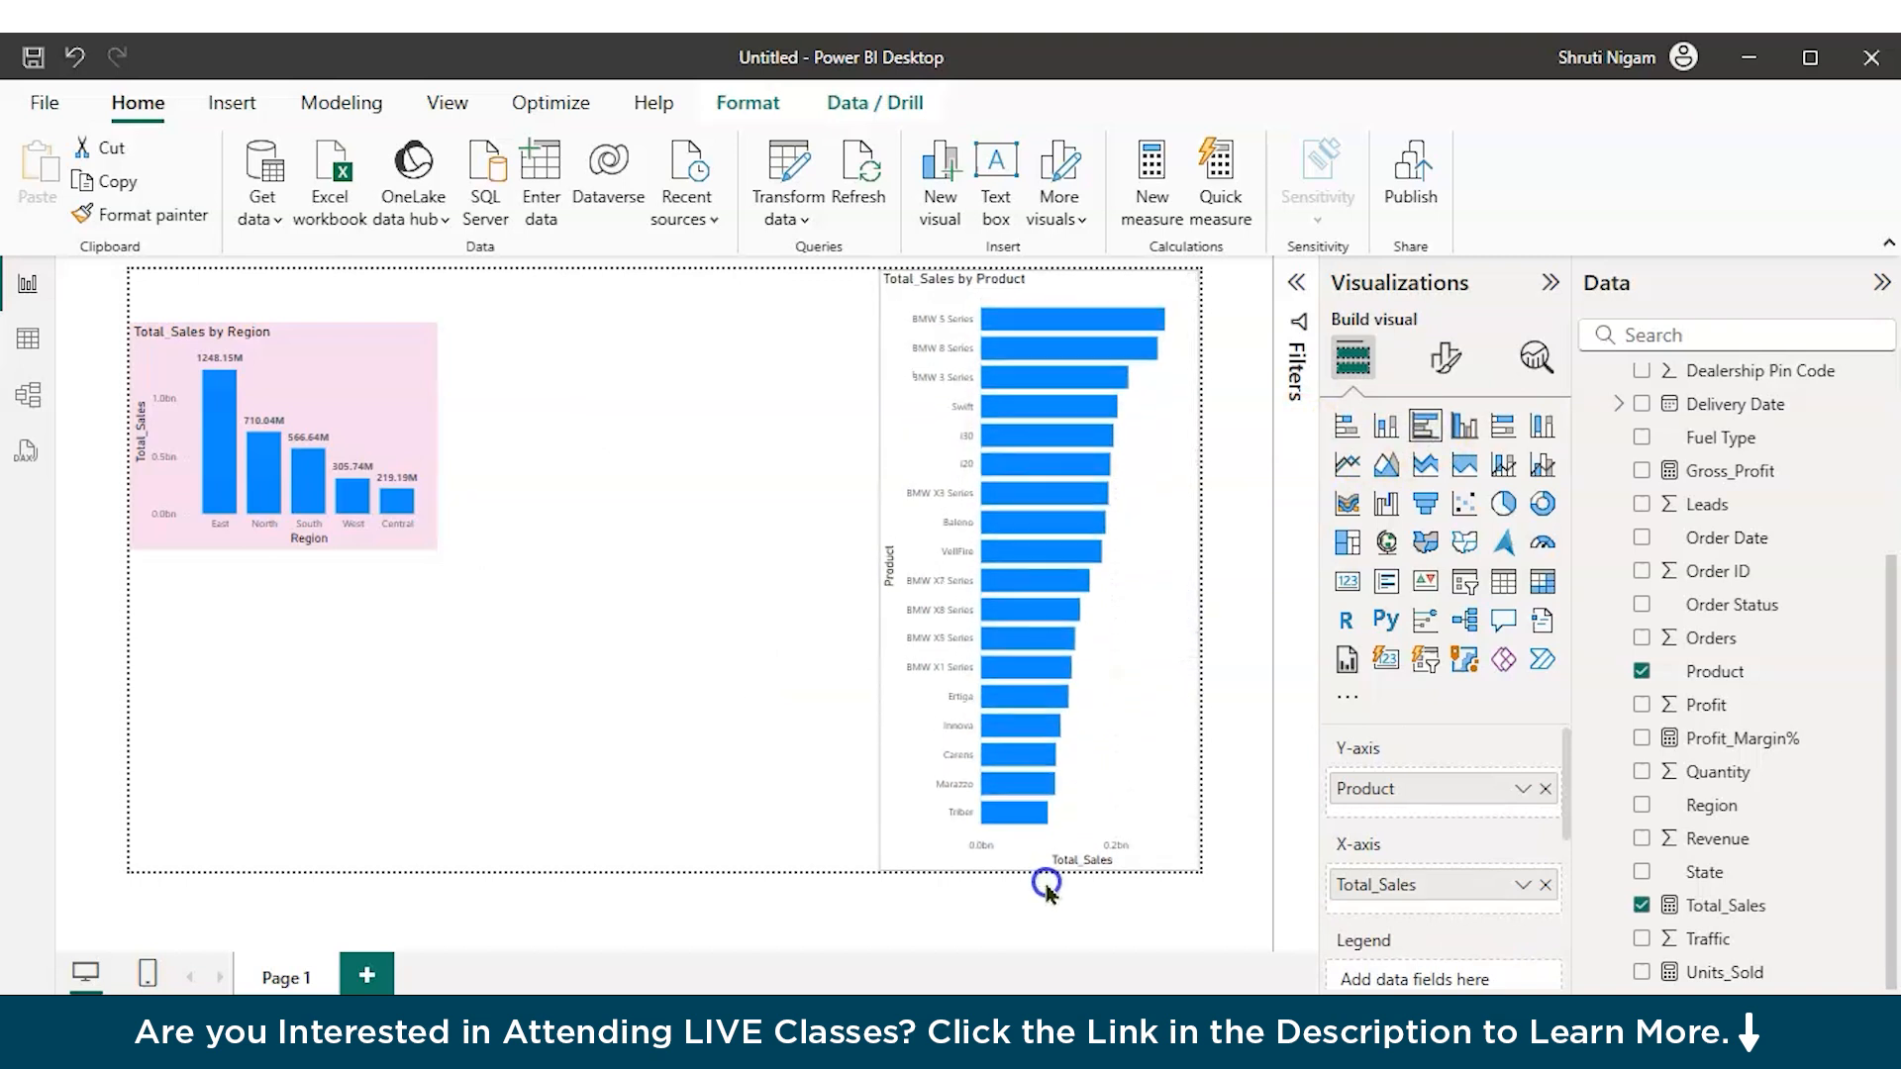
Step: Turn on data labels for the Total_Sales by Product chart and set their display units to Millions
left_click(1445, 358)
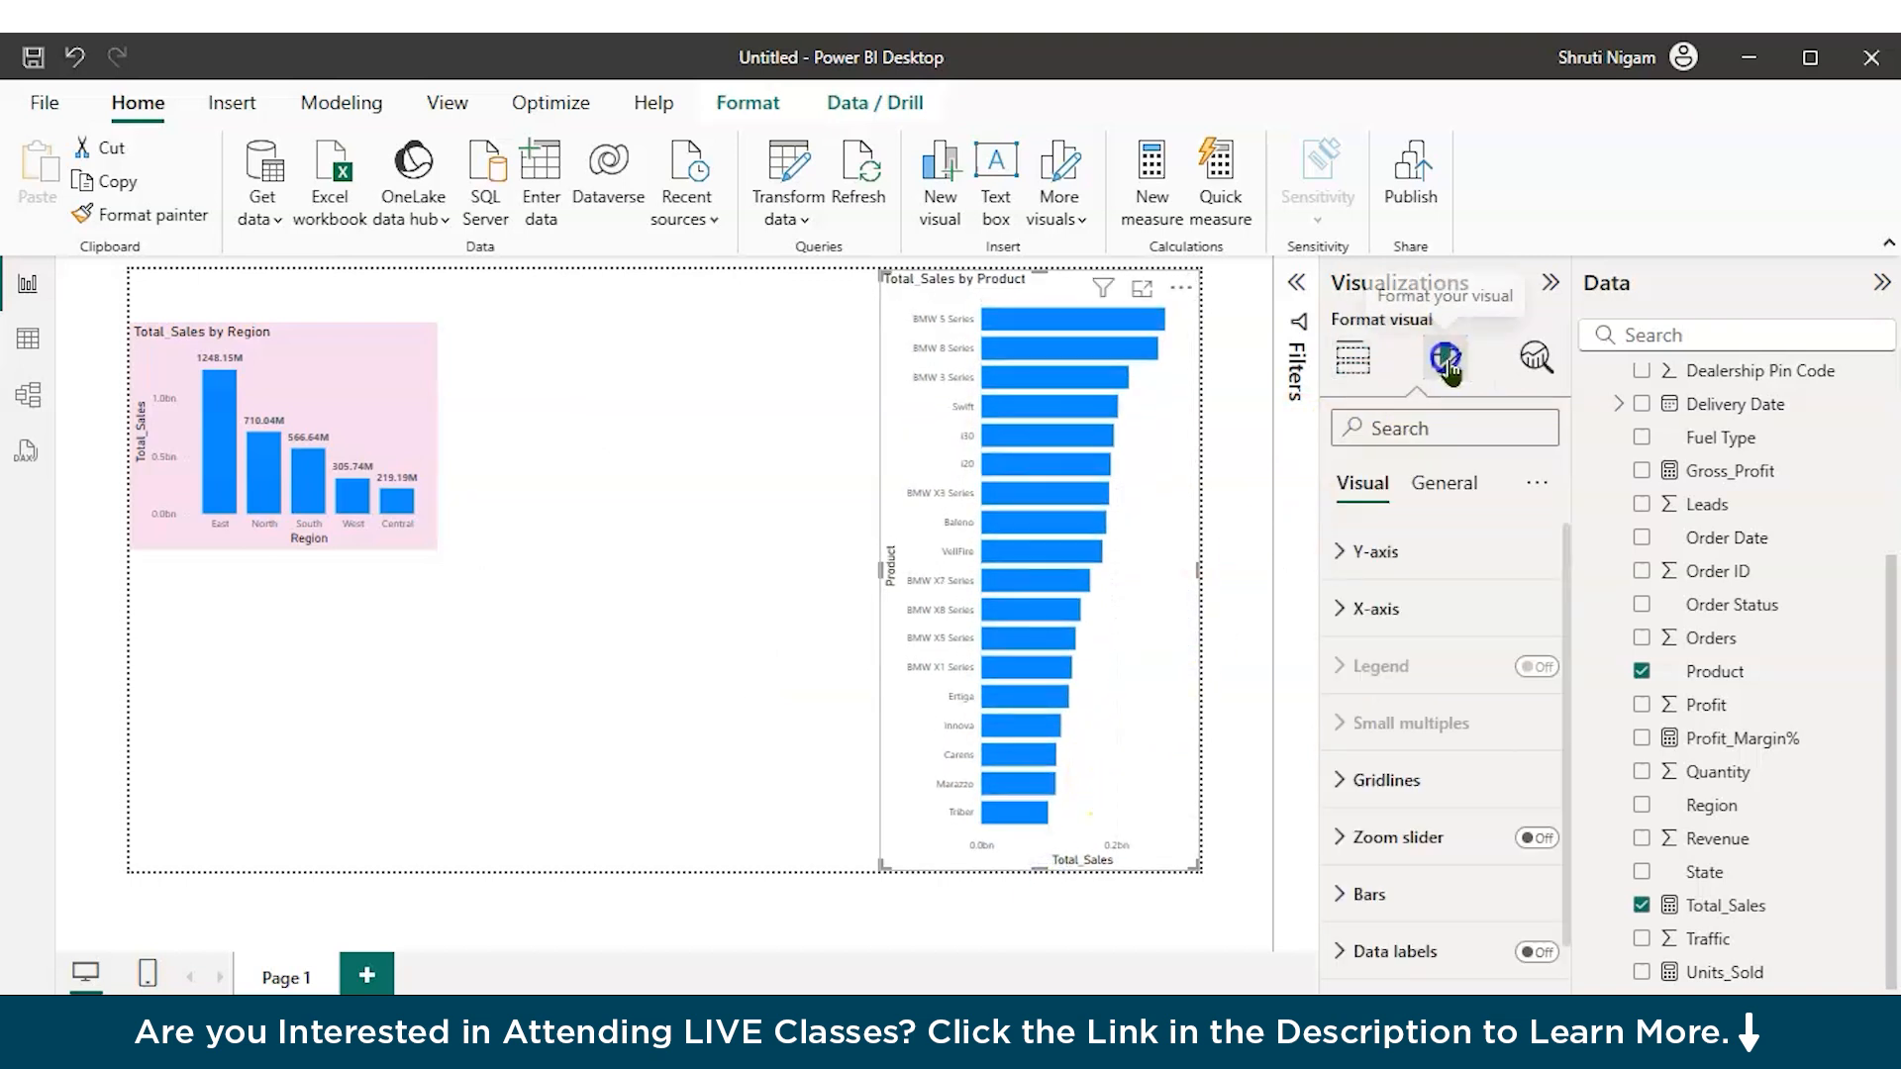
left_click(1533, 955)
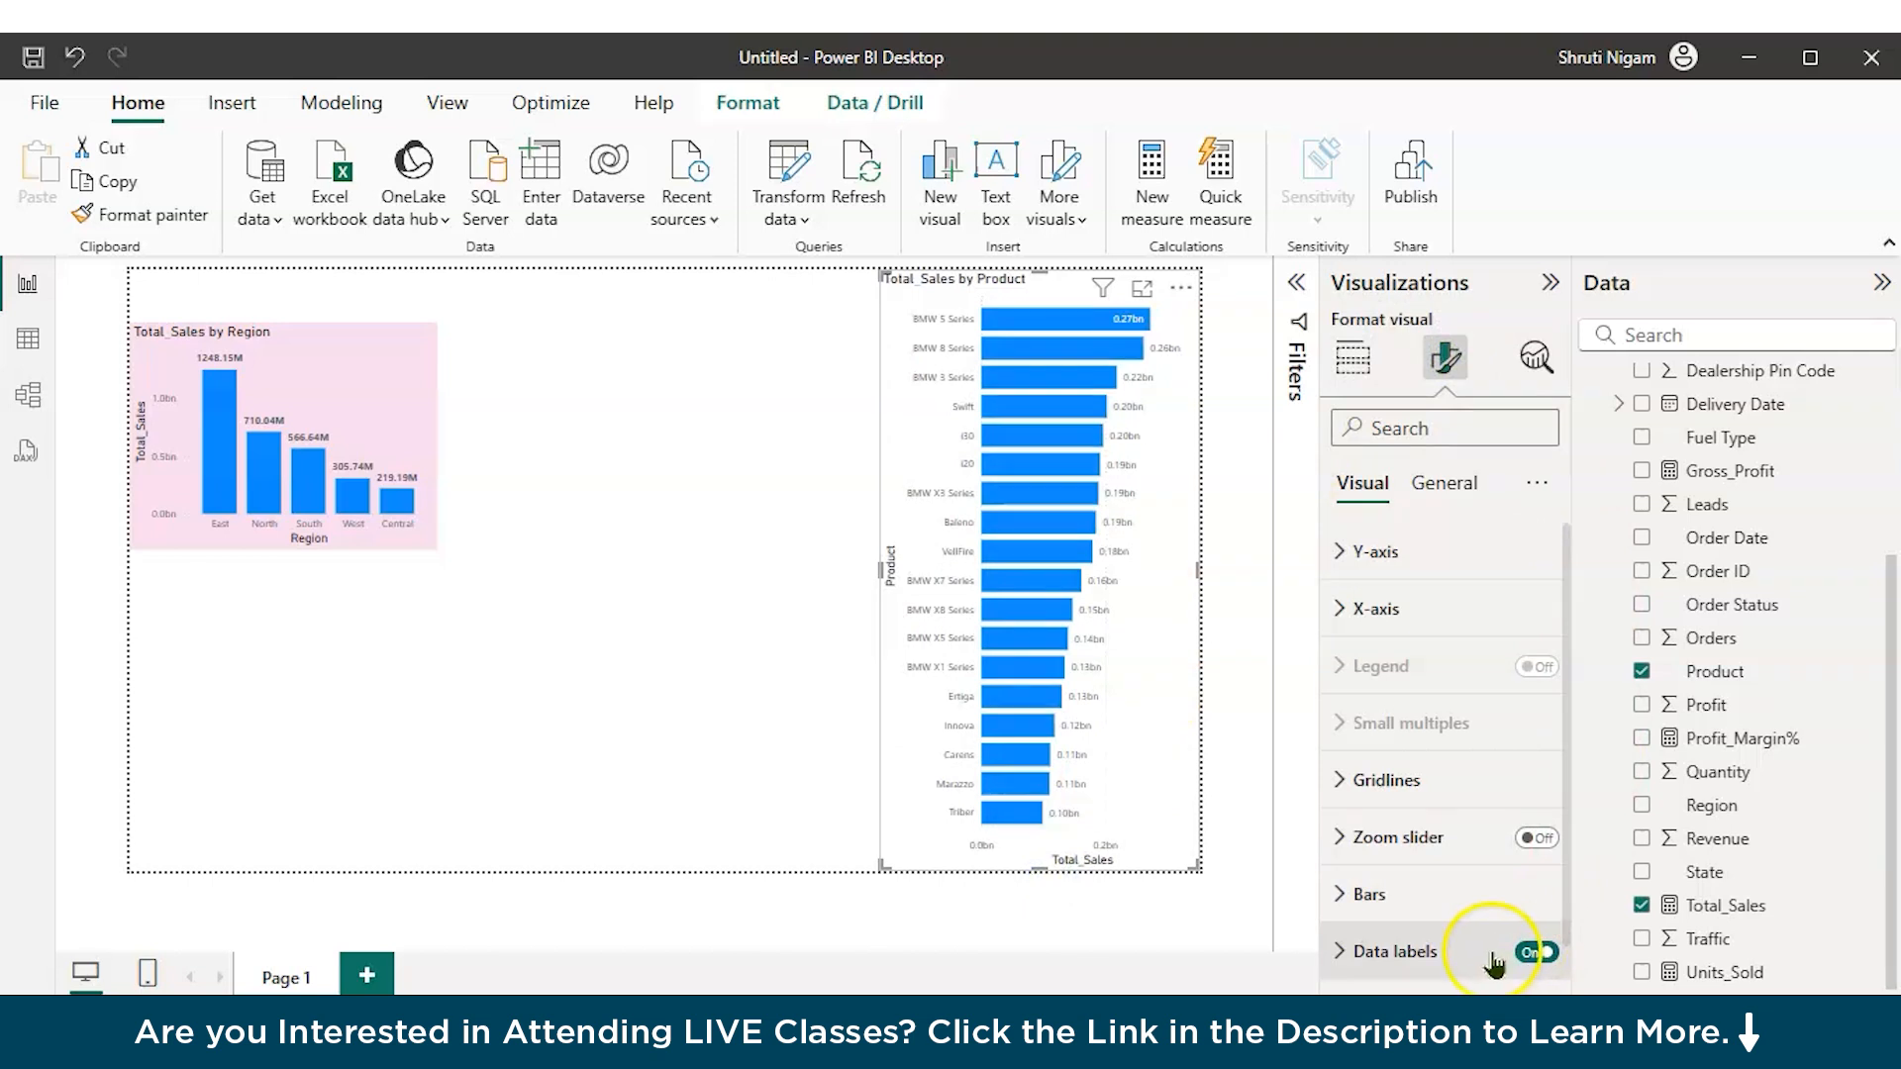
scroll(1495, 958, "down", 1)
left_click(1338, 897)
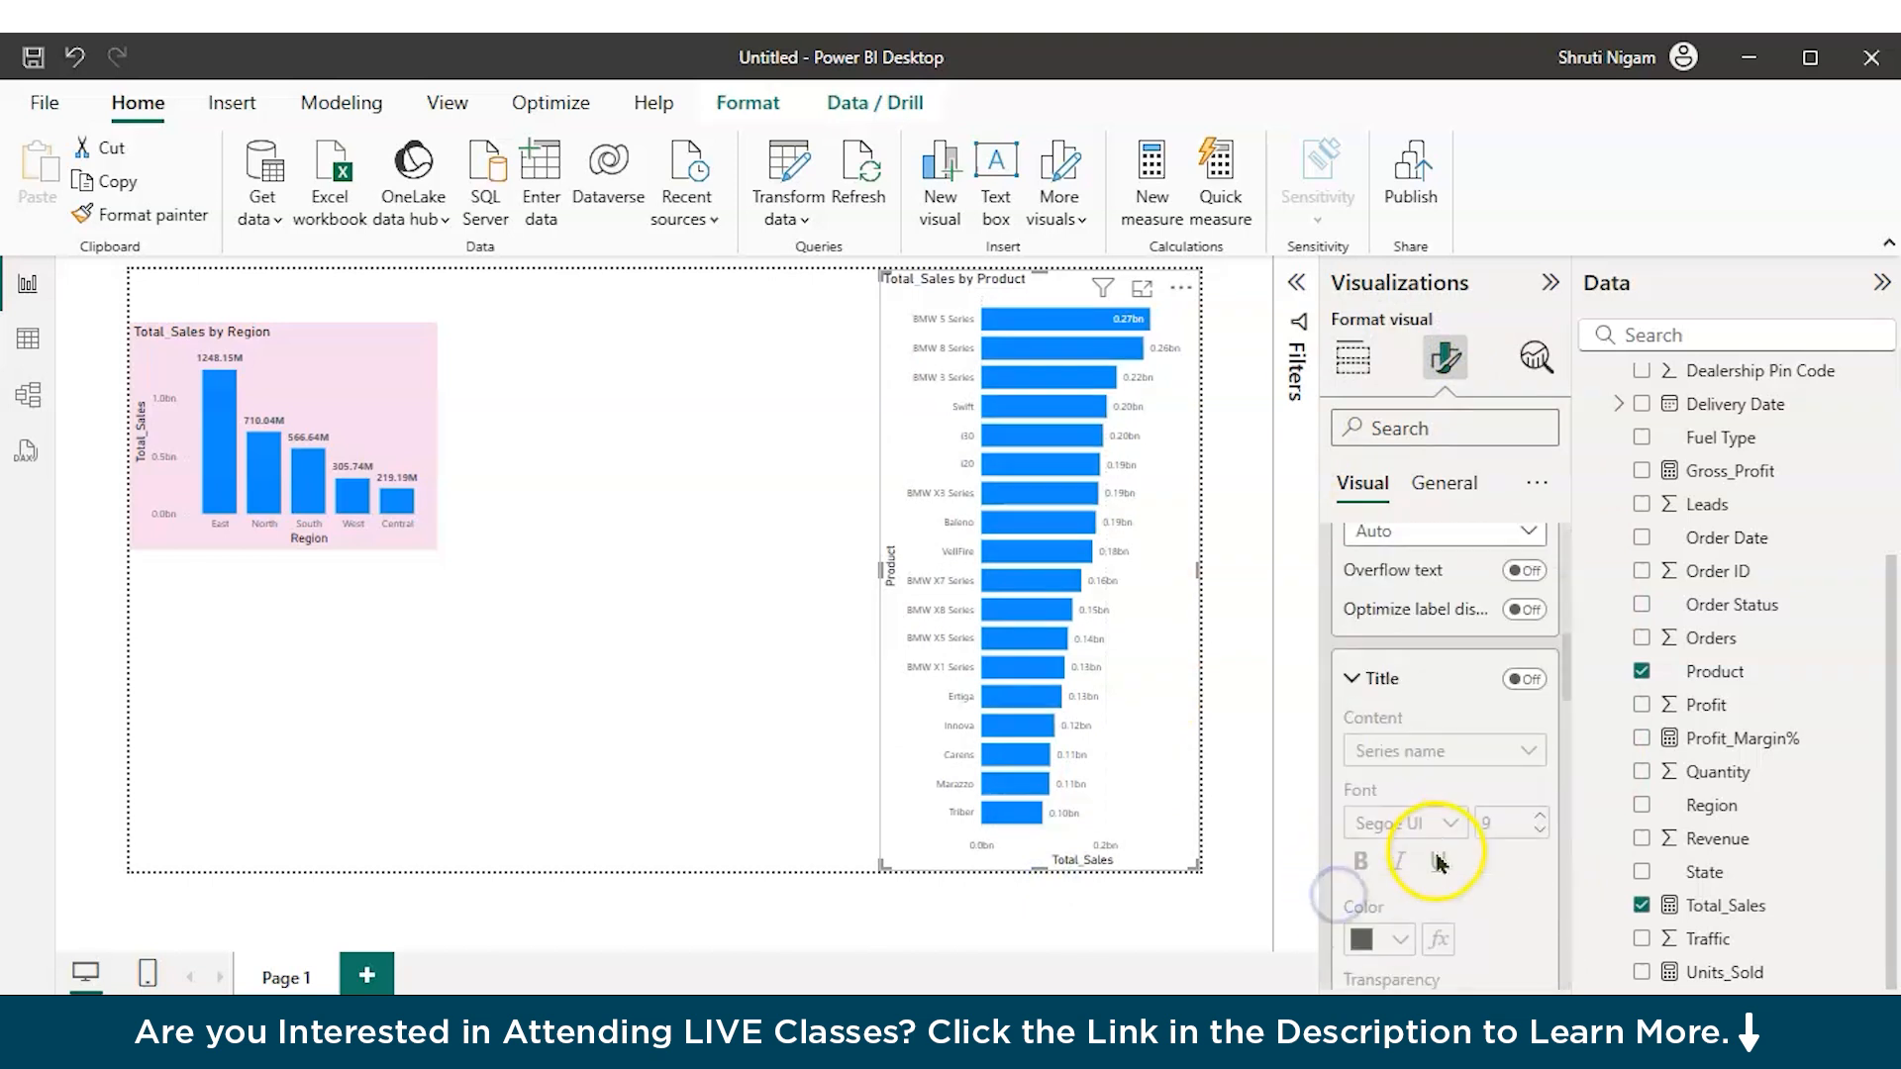
scroll(1440, 864, "down", 3)
scroll(1441, 864, "down", 4)
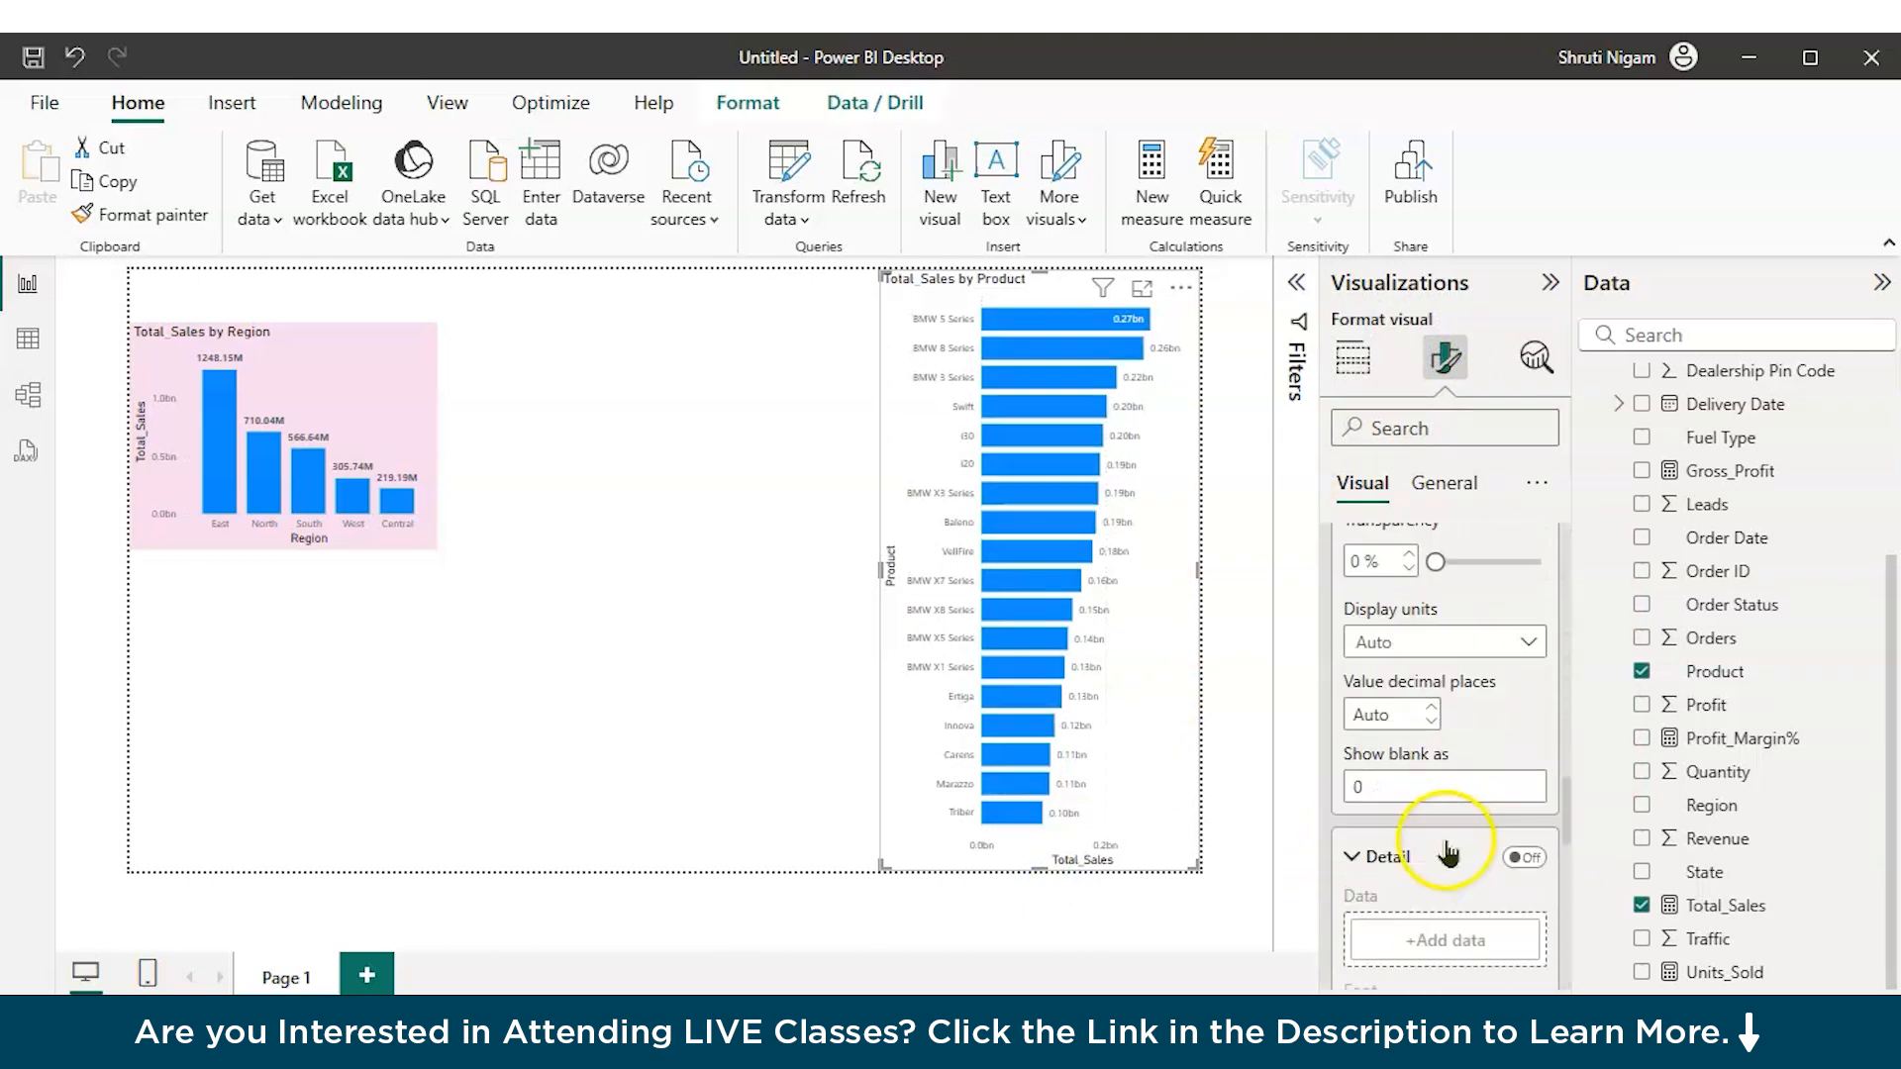
left_click(1444, 645)
left_click(1422, 780)
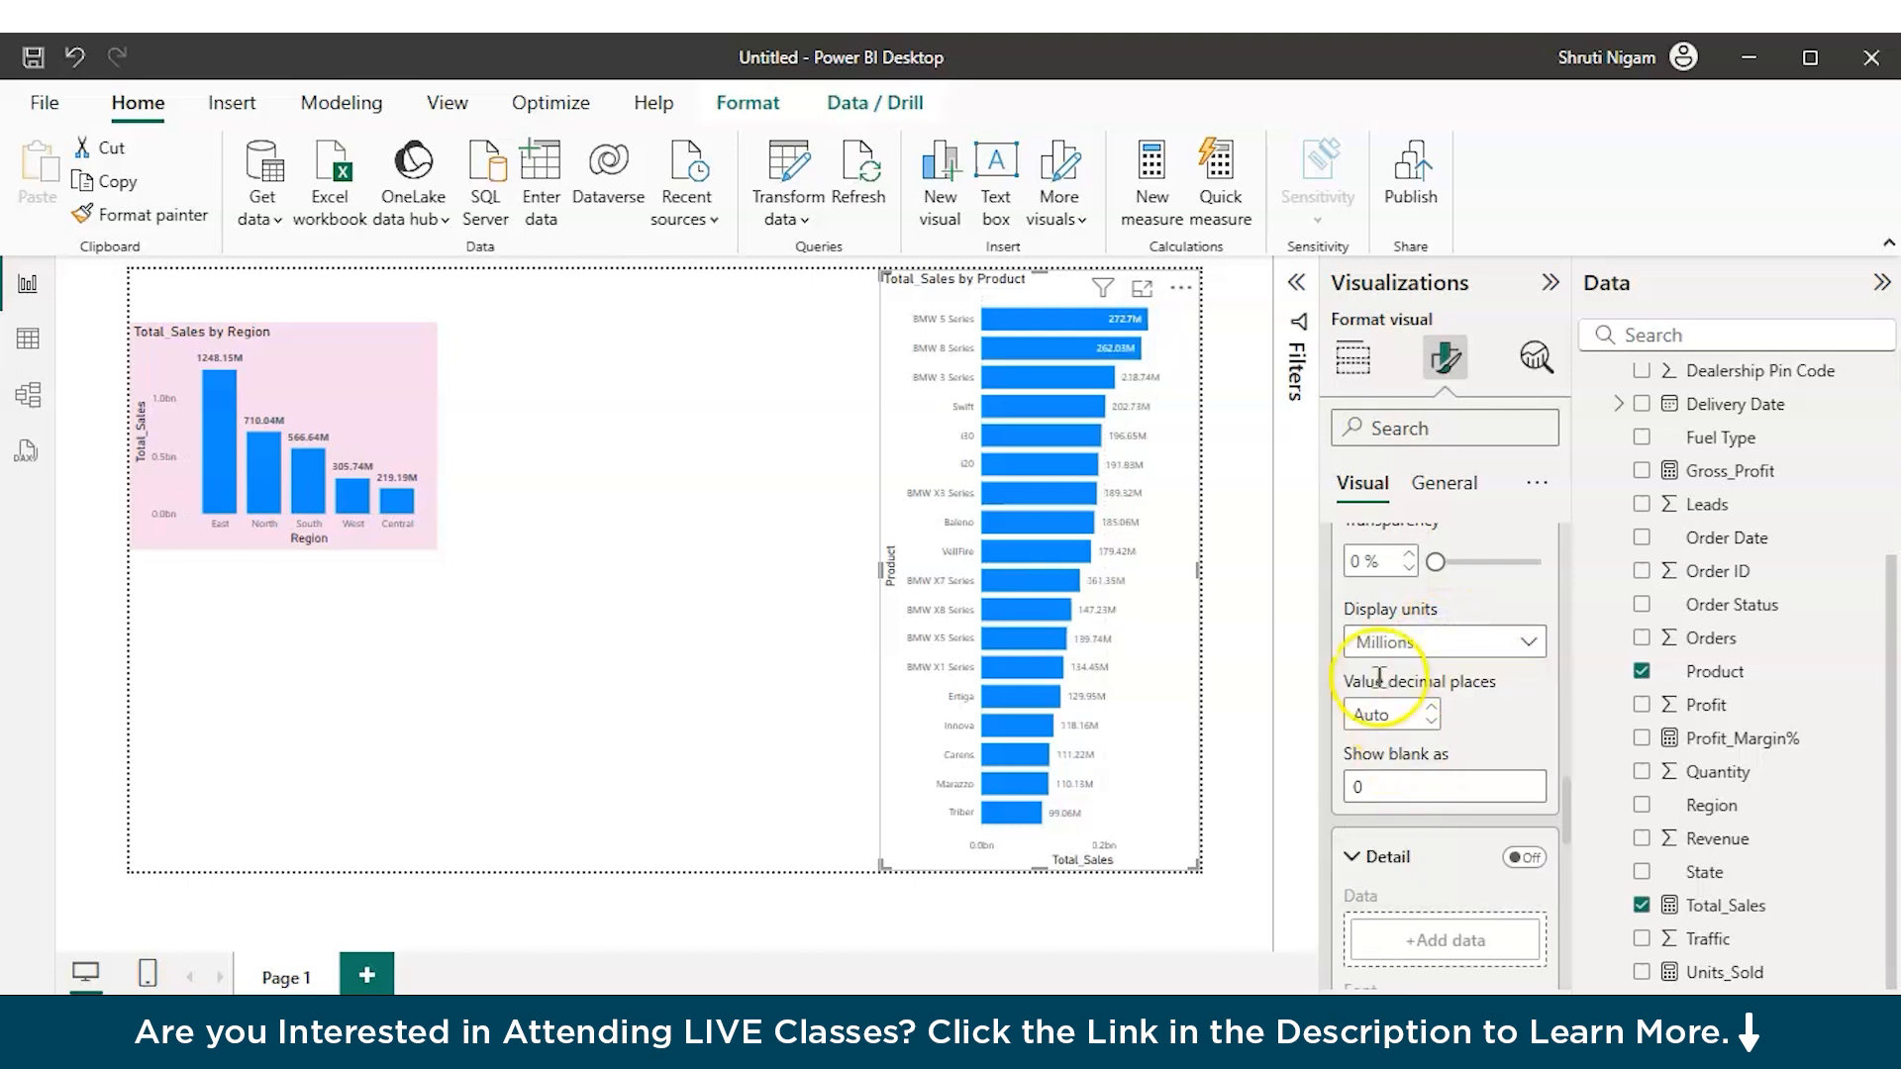
Step: Make the product chart's data label values bold with 0 decimal places, and deselect the chart
scroll(1352, 644, "up", 2)
left_click(1362, 543)
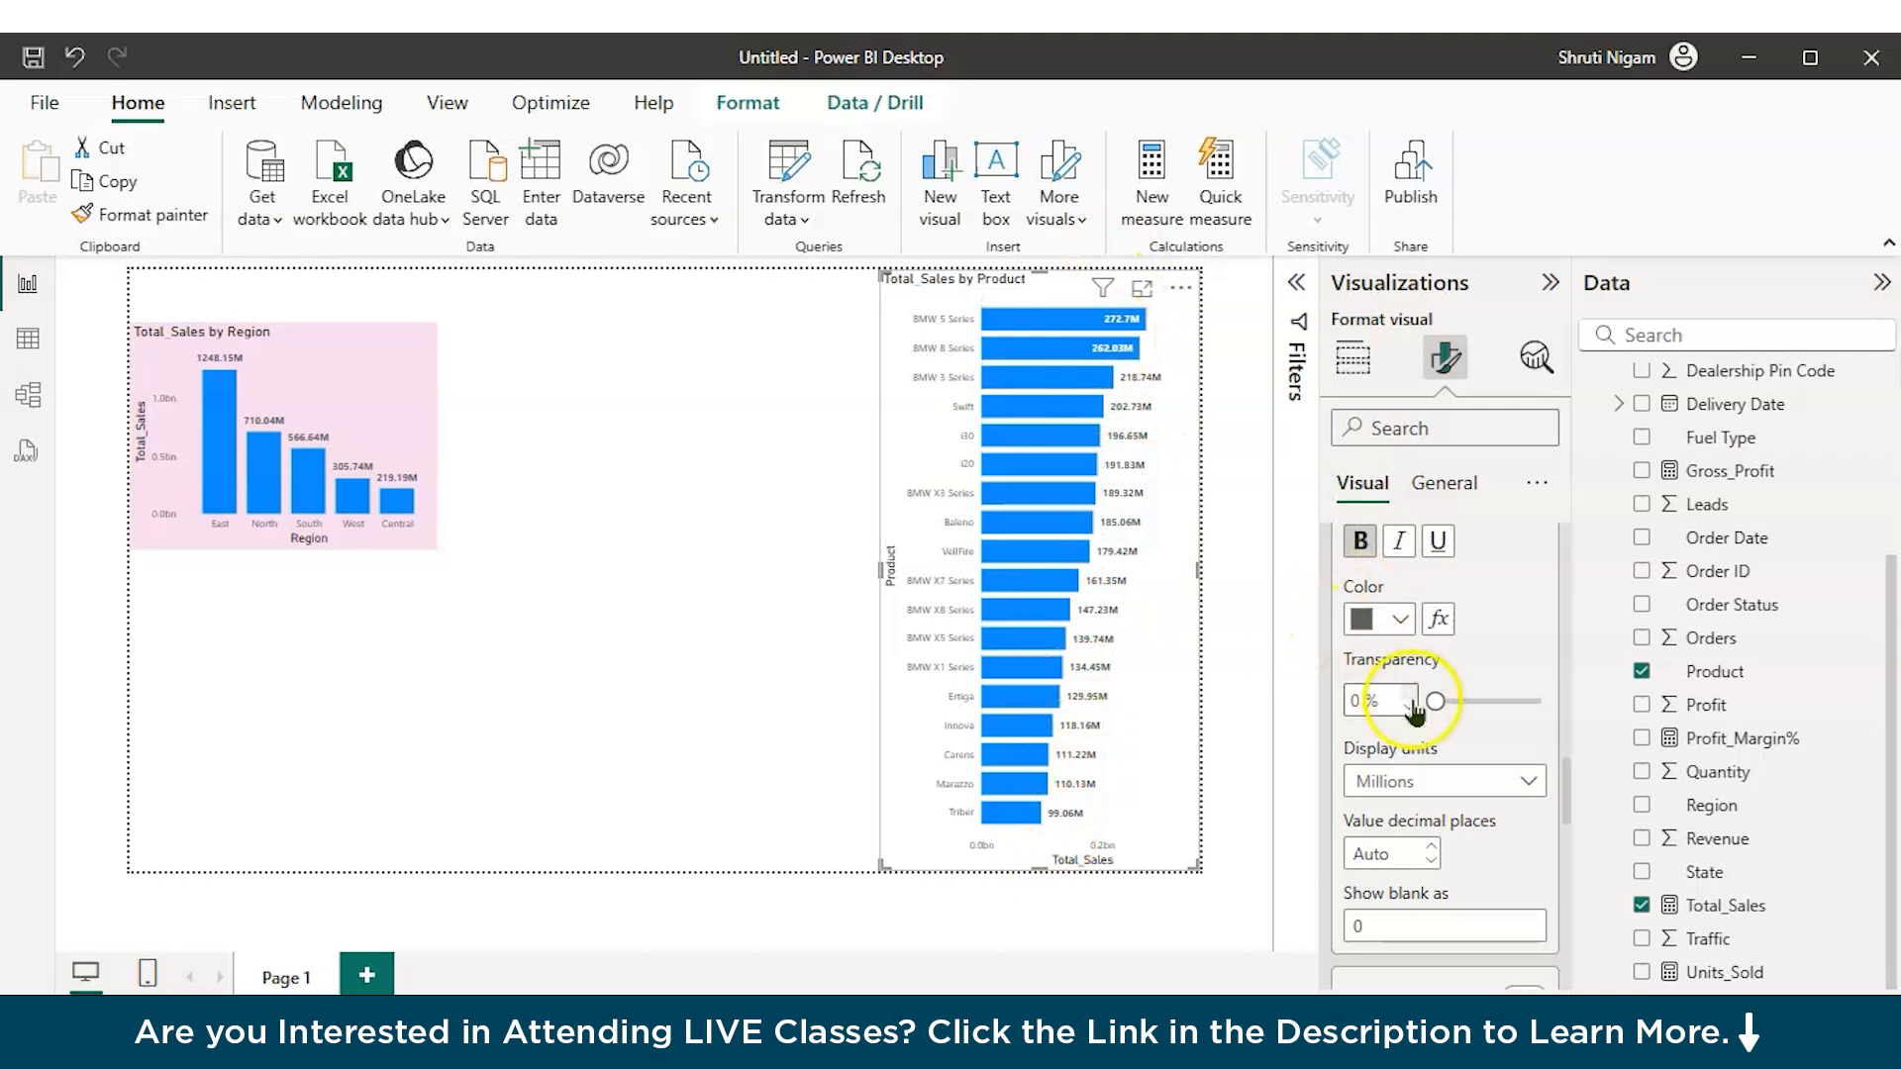
left_click(1404, 854)
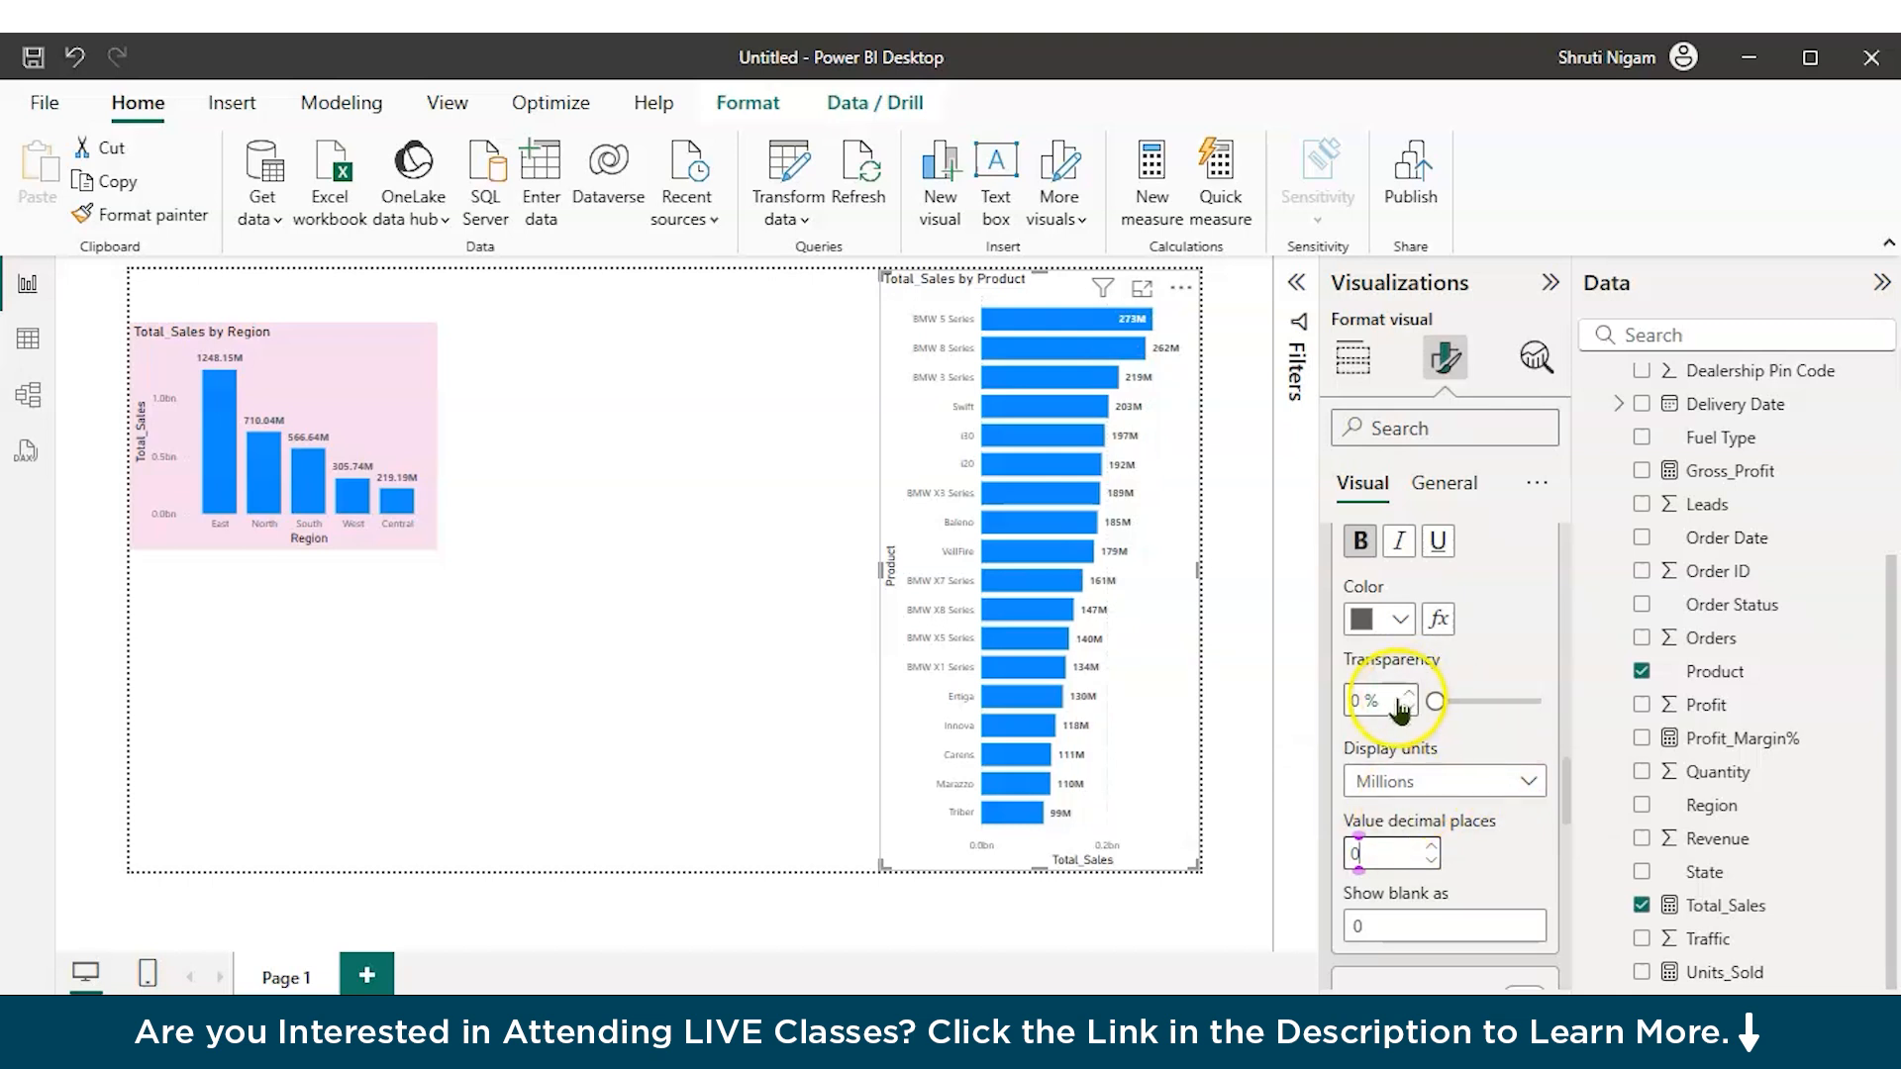
left_click(466, 756)
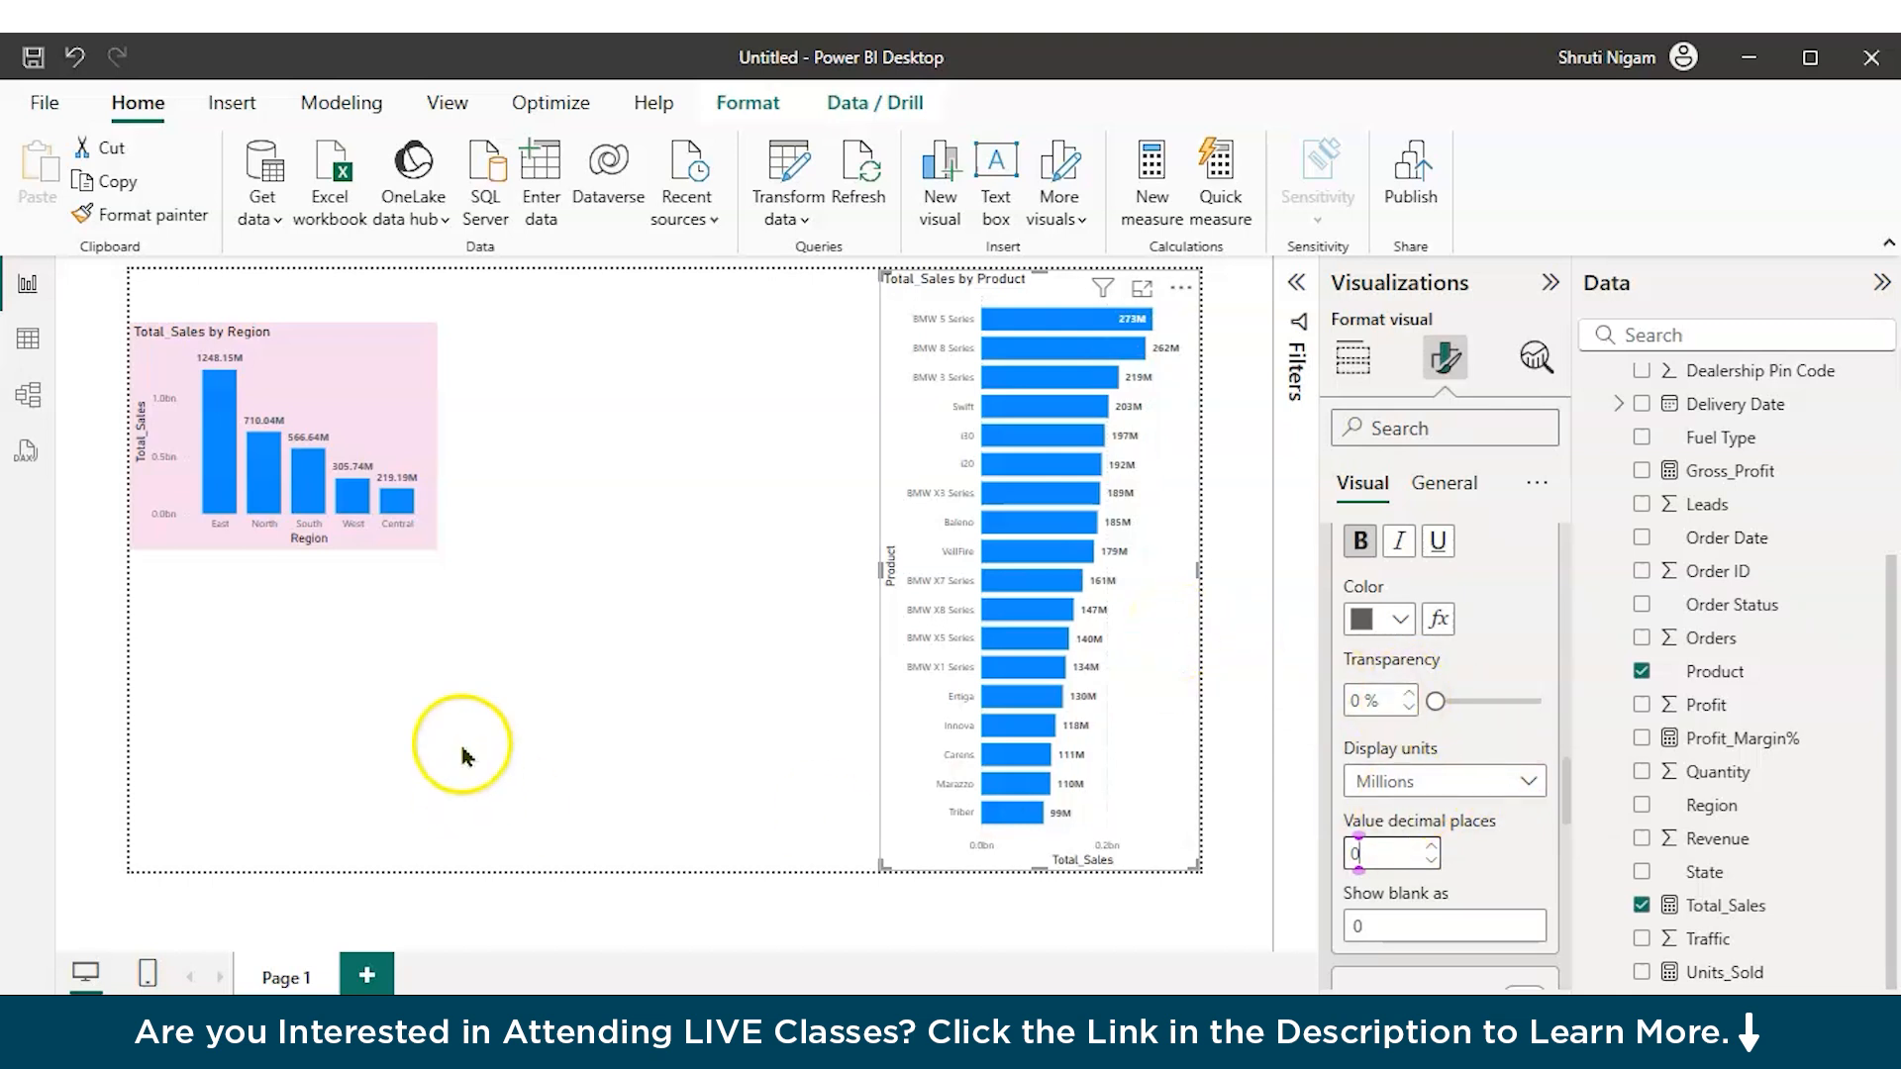
Step: Give the report page a light grey canvas background and lower its transparency so the colour shows behind the charts
left_click(1438, 348)
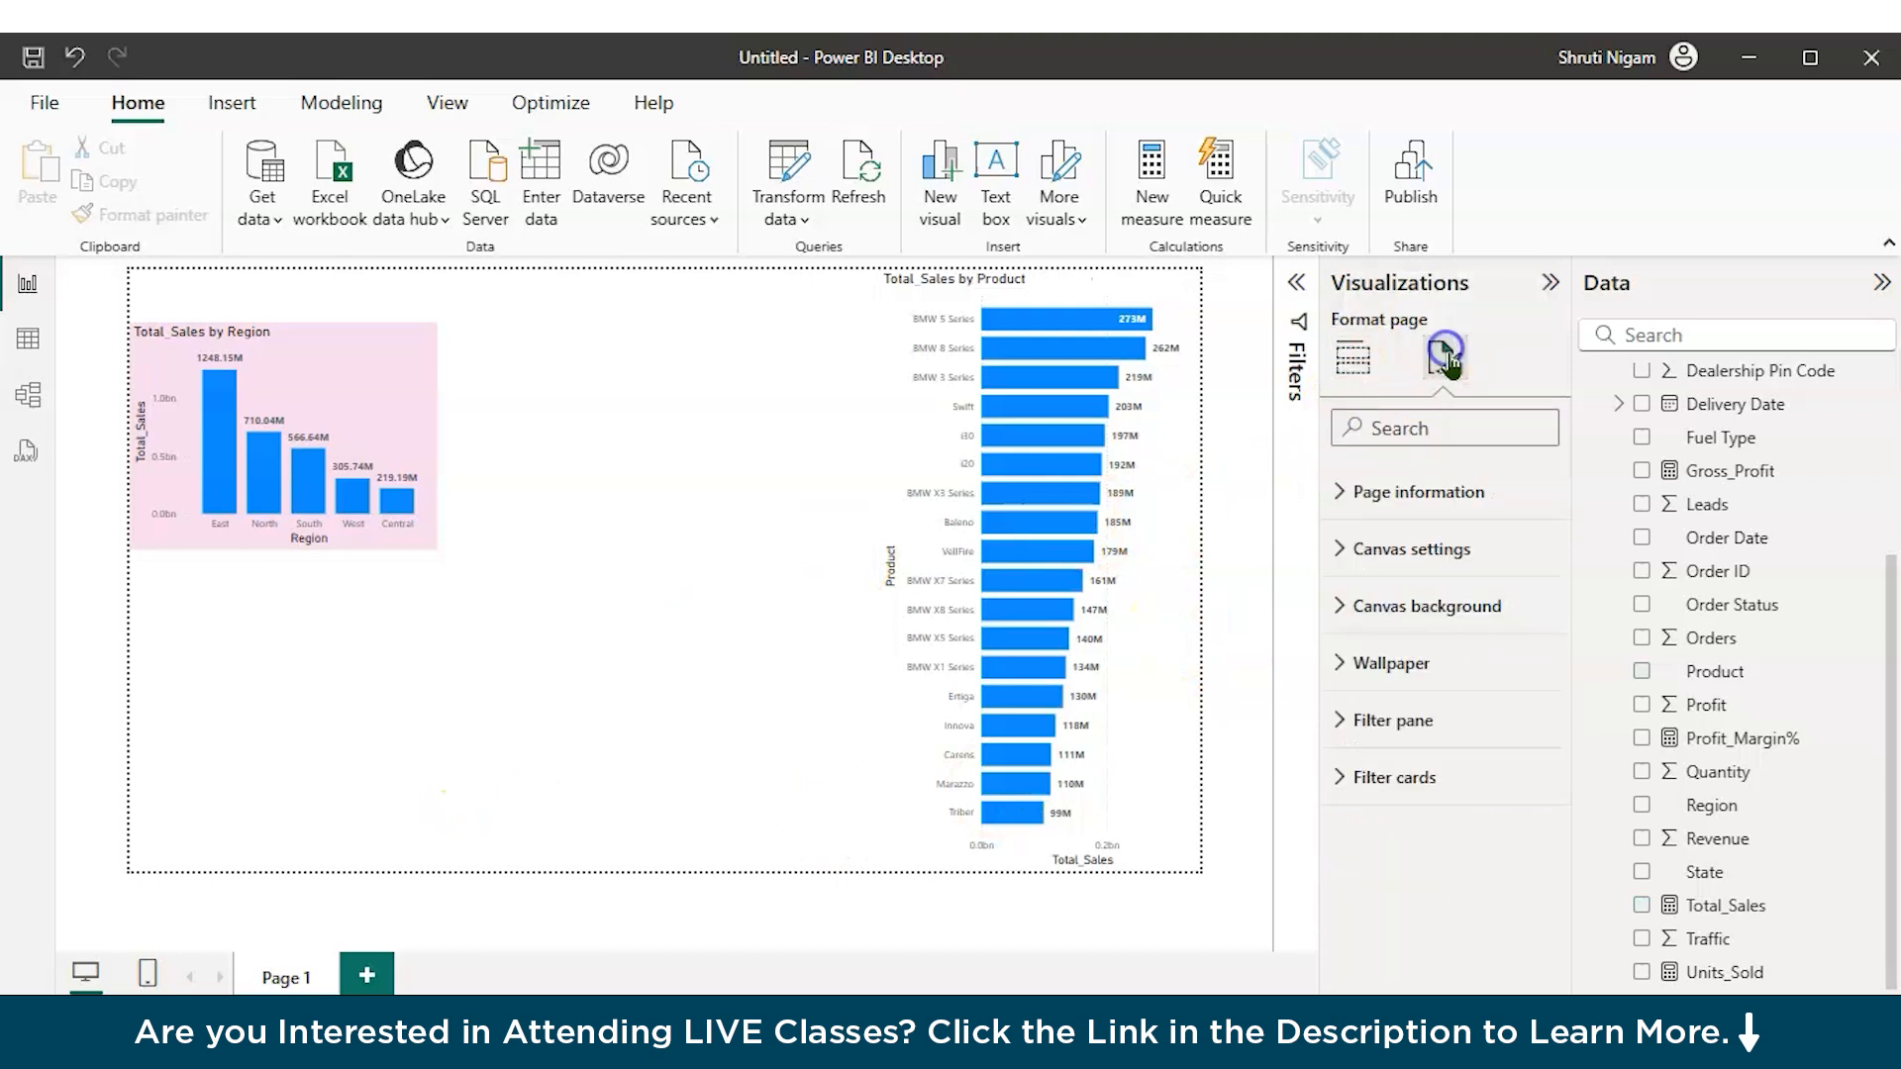
left_click(1342, 604)
left_click(1364, 705)
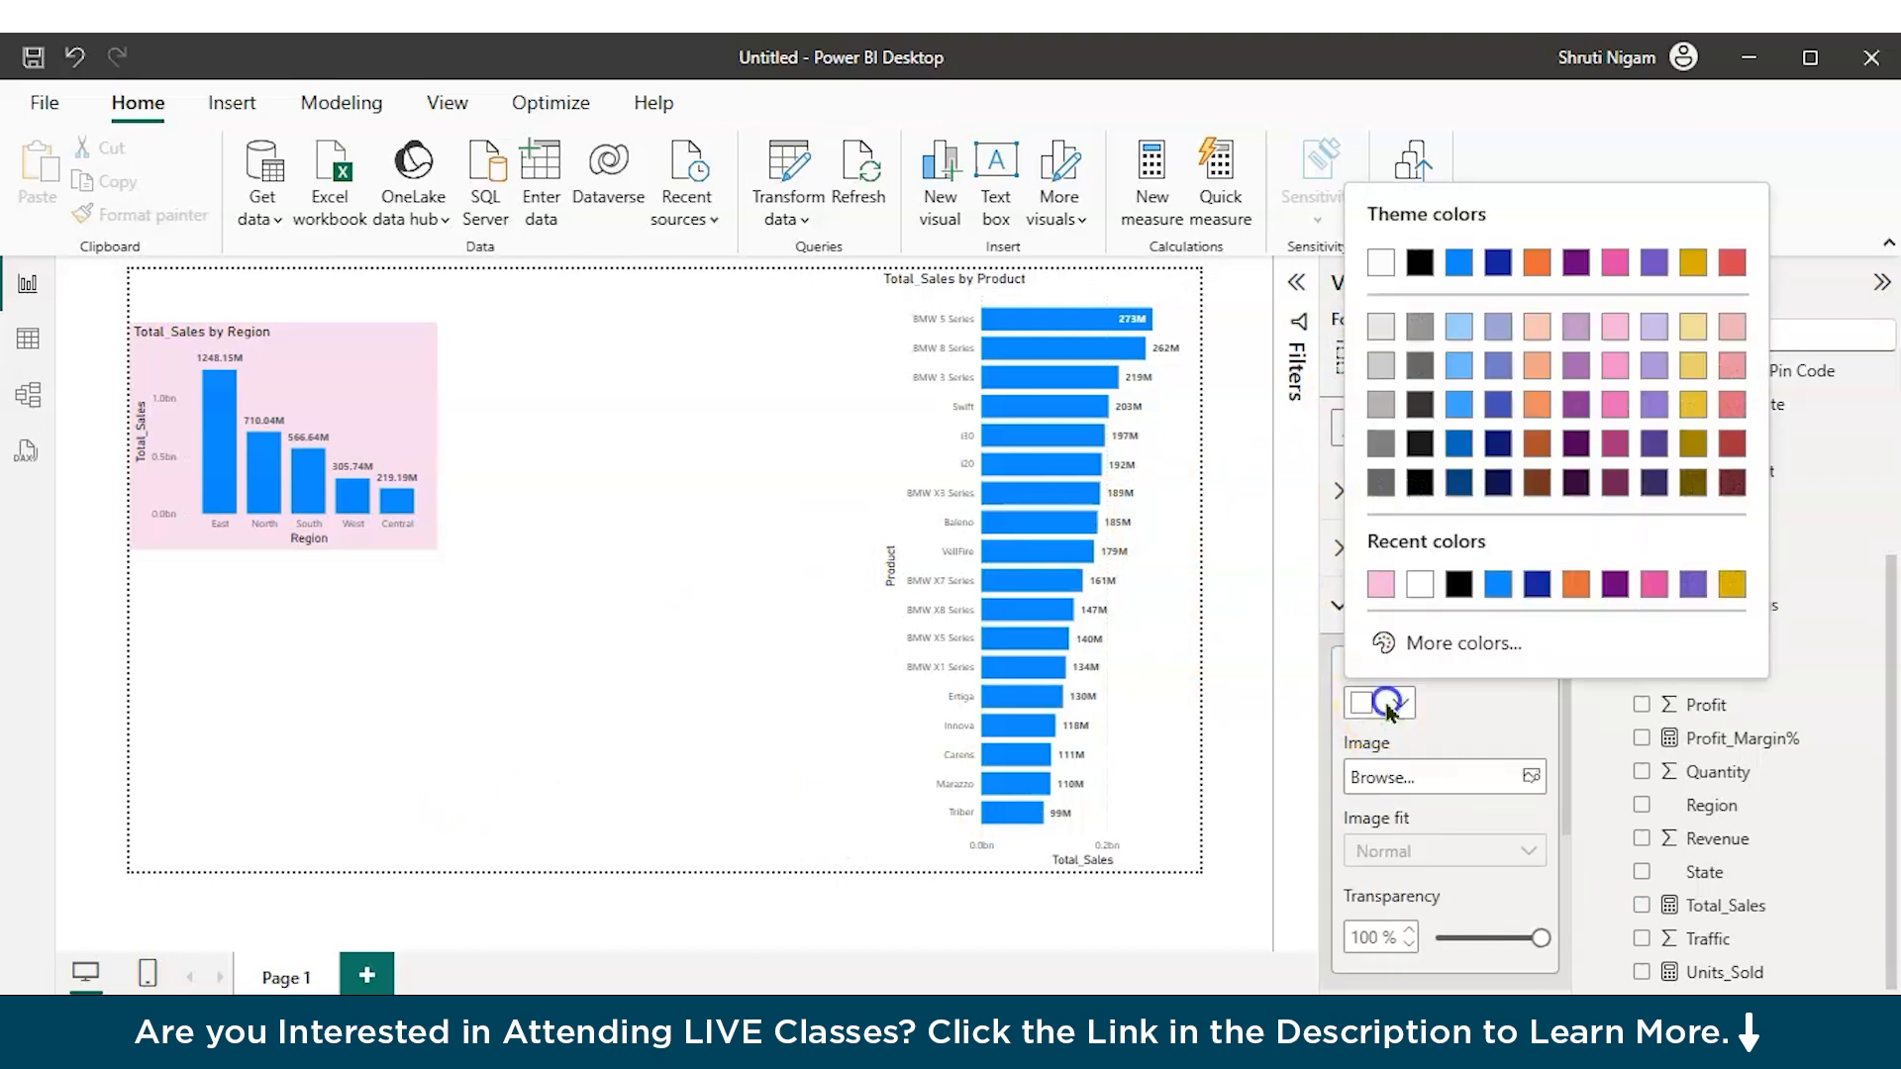
left_click(1383, 374)
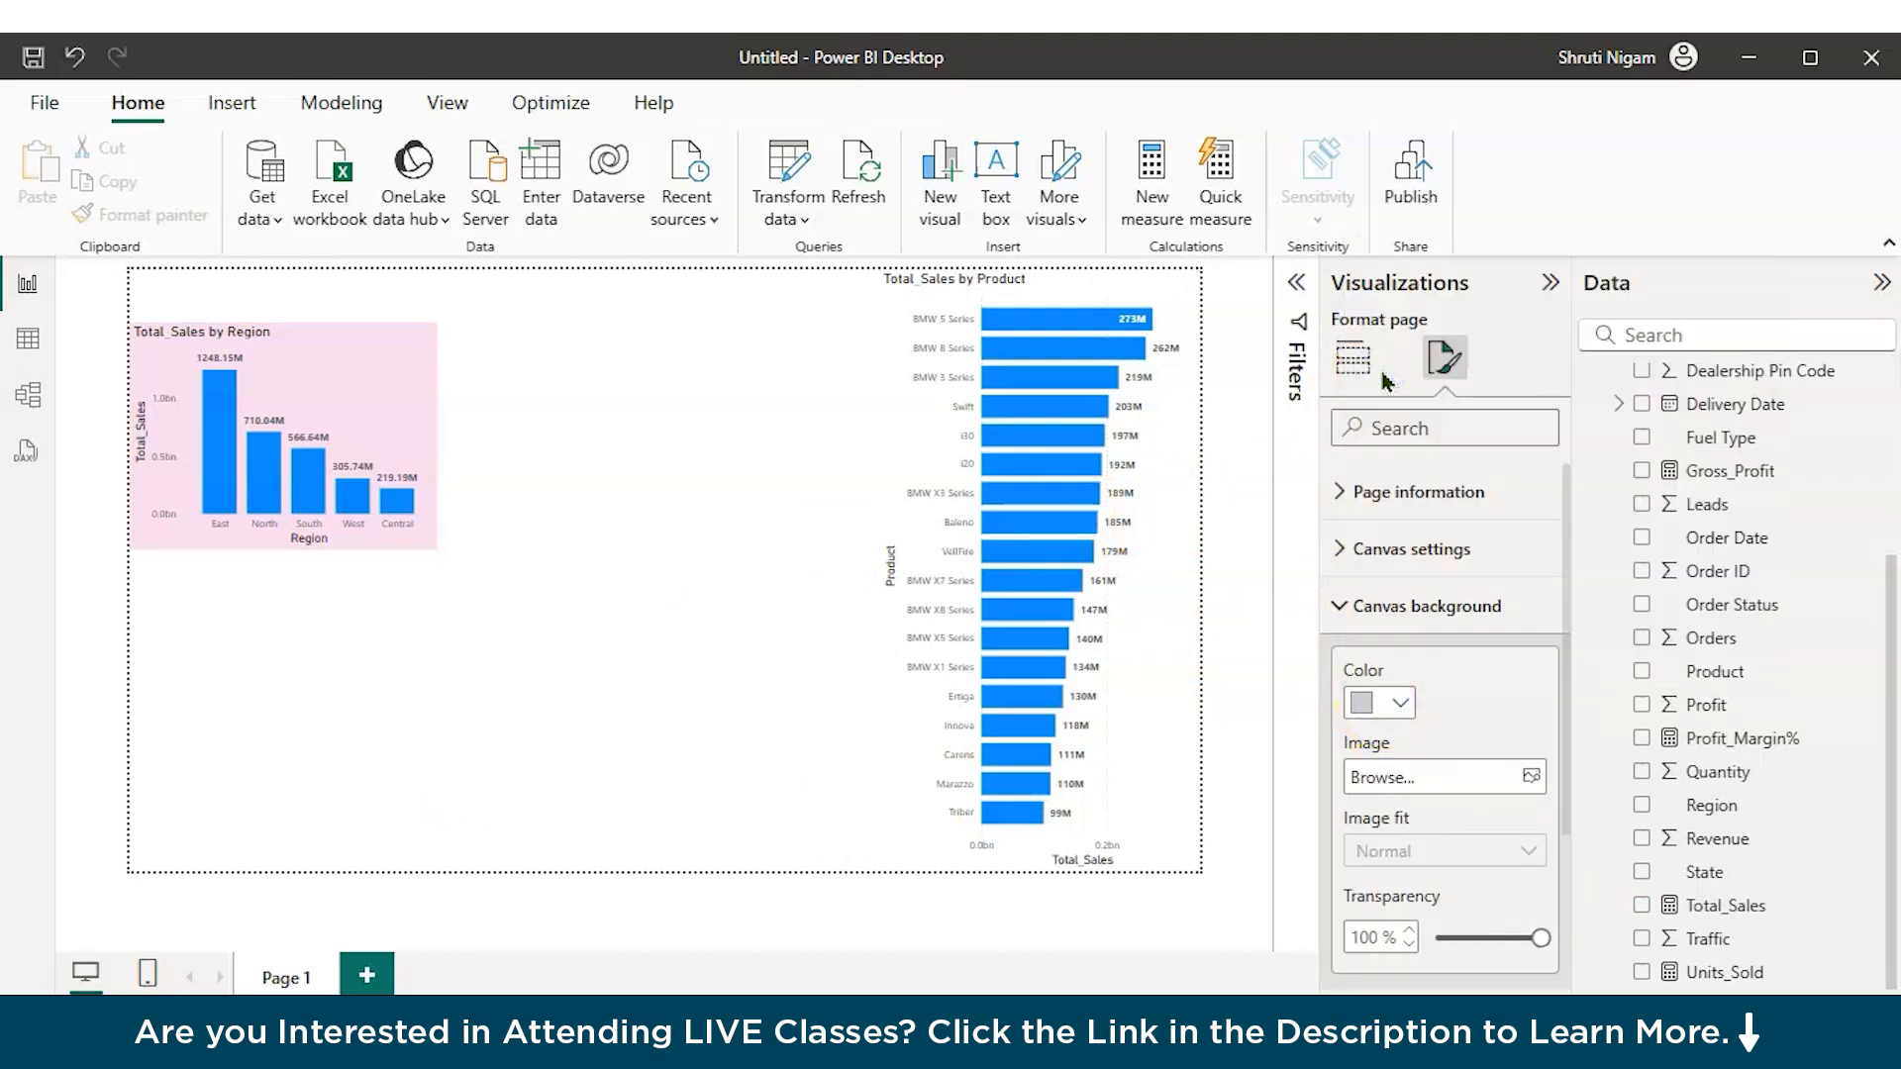
left_click(1541, 938)
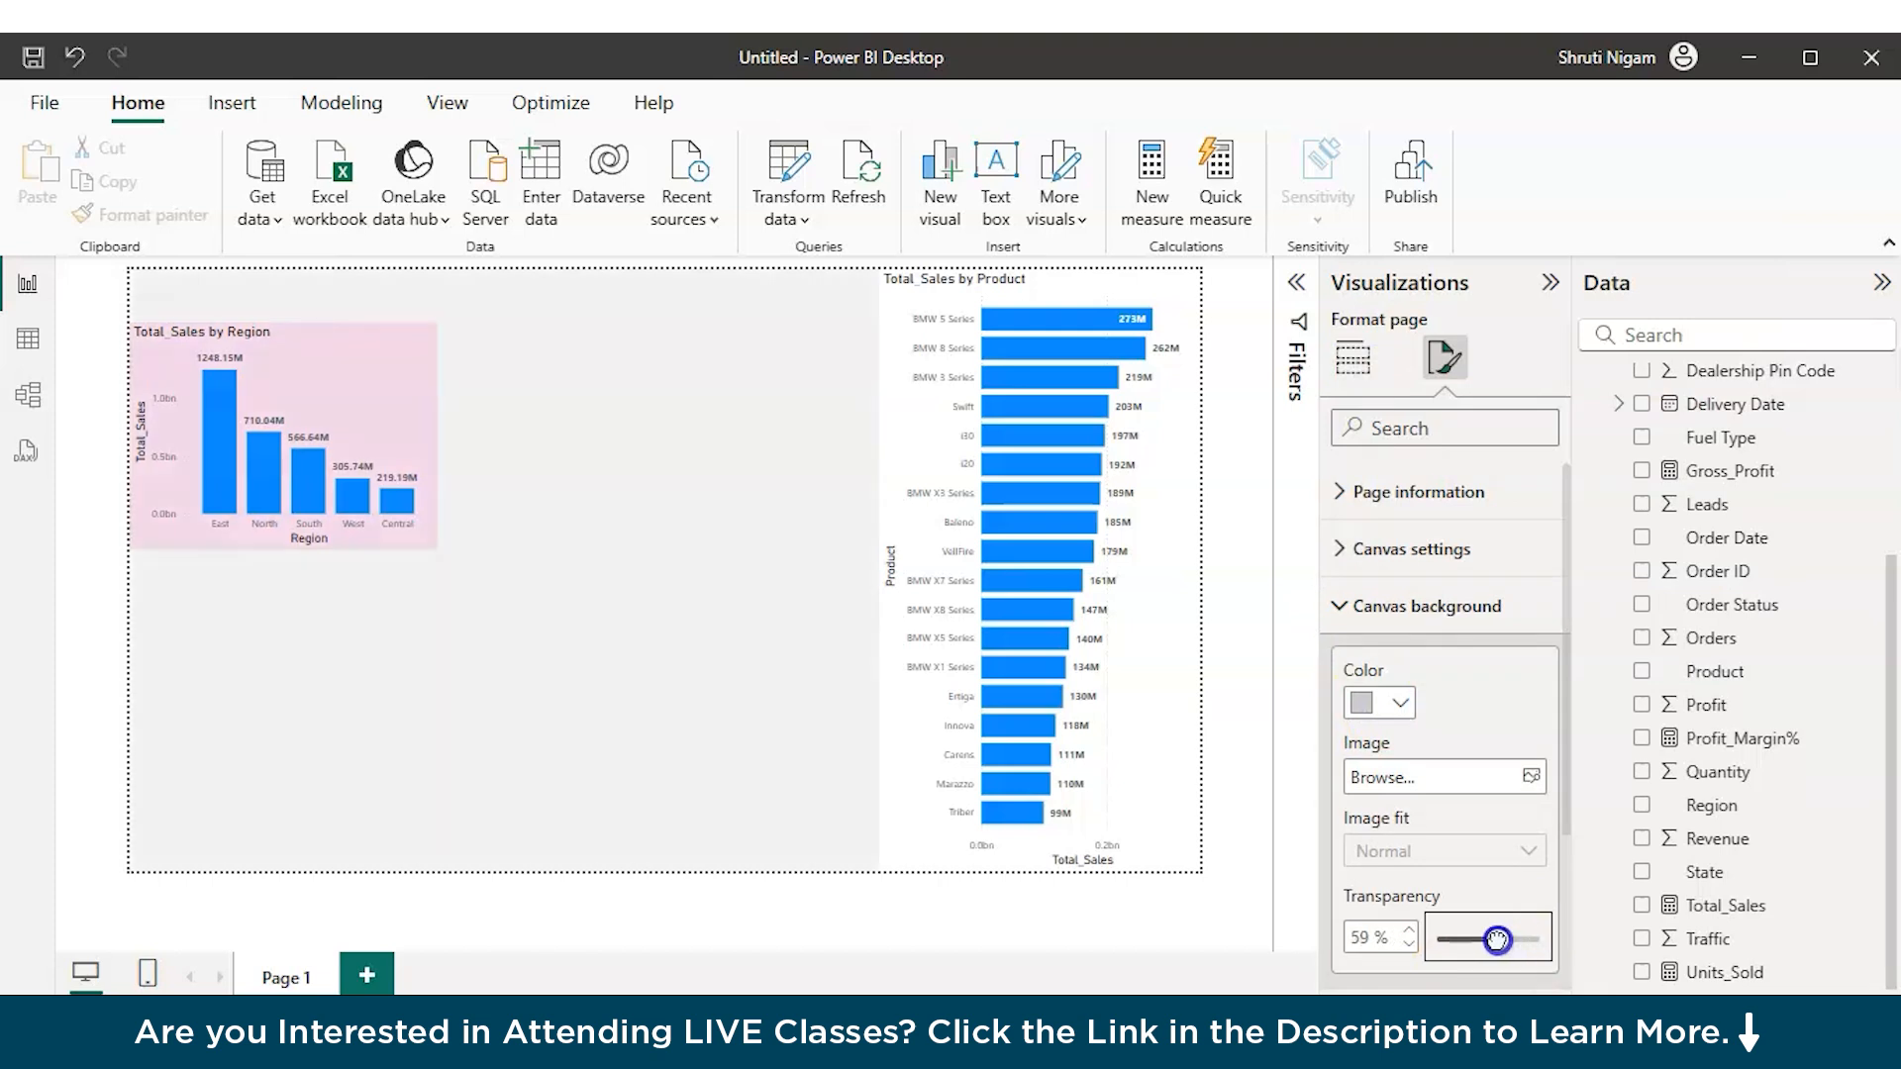
left_click(643, 654)
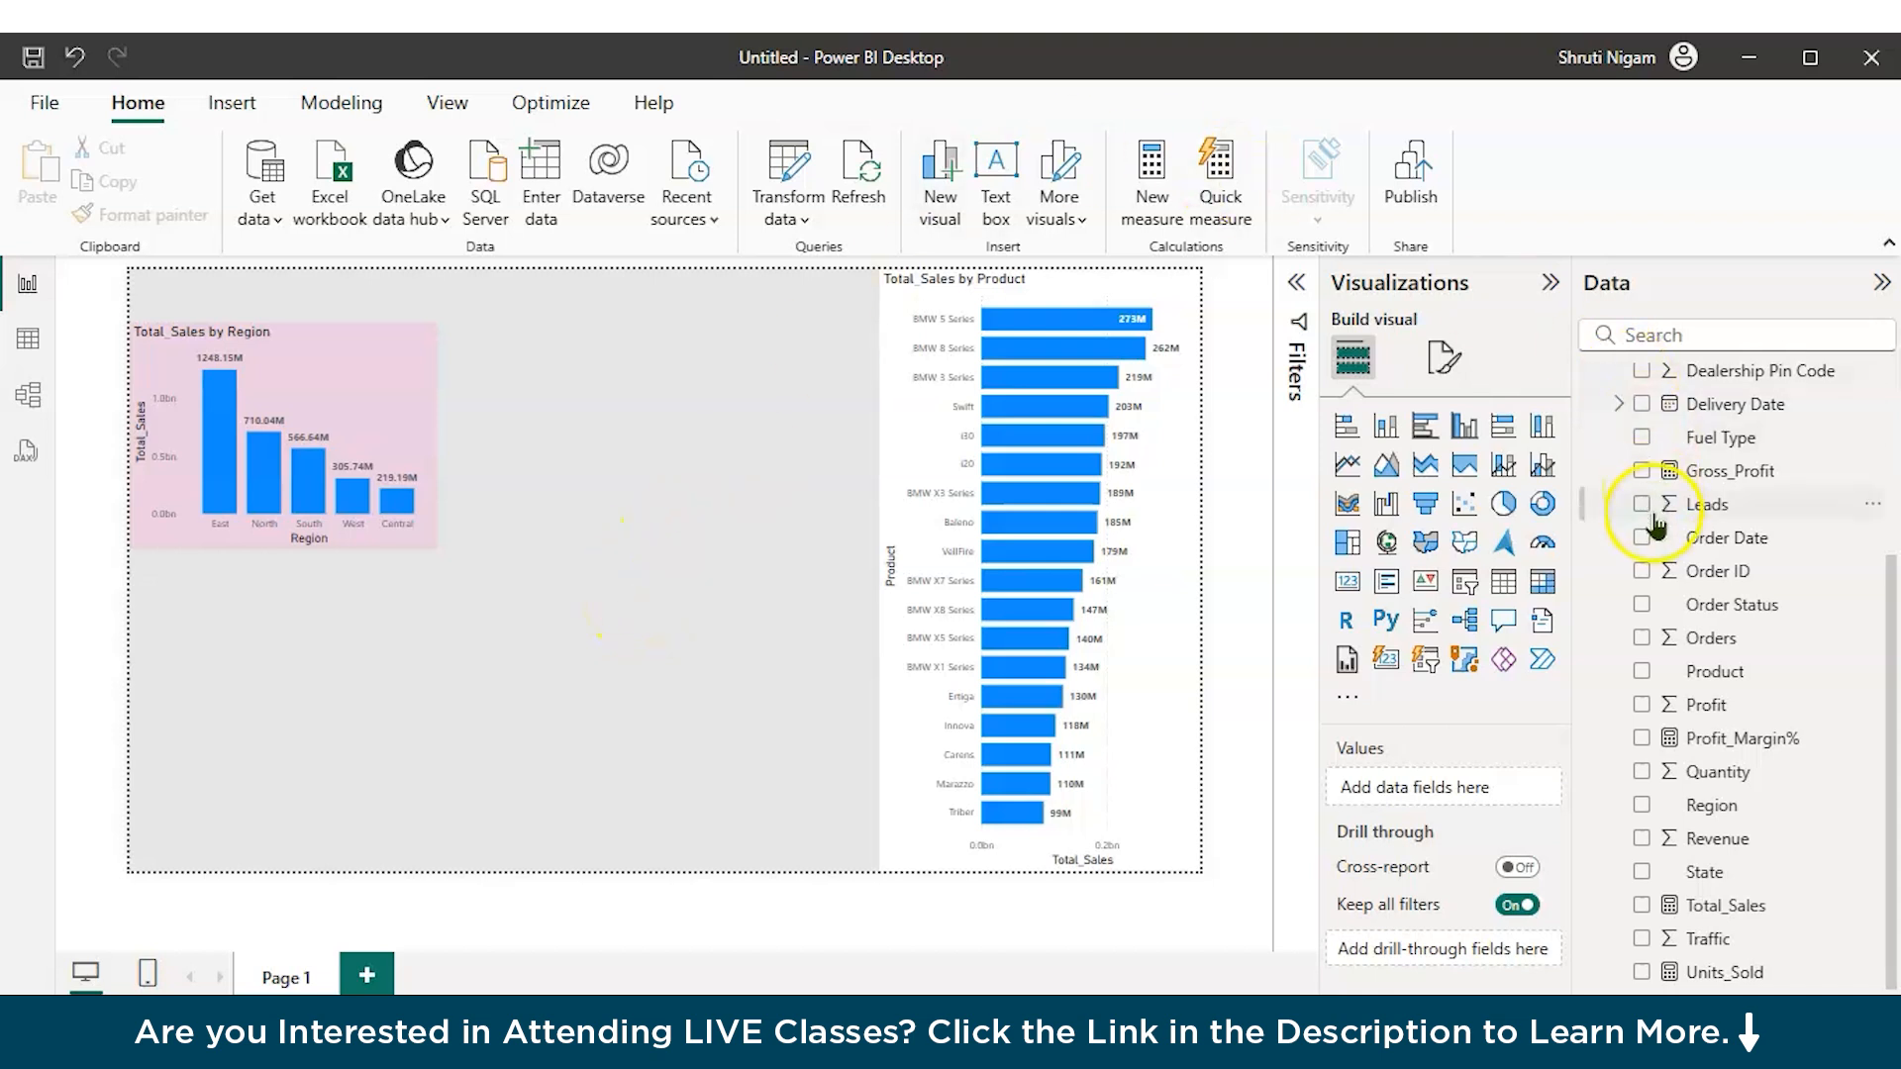
Step: Add a new table visual to the page containing Dealership Name and Total_Sales
scroll(1647, 505, "up", 3)
left_click(1643, 617)
left_click(1641, 753)
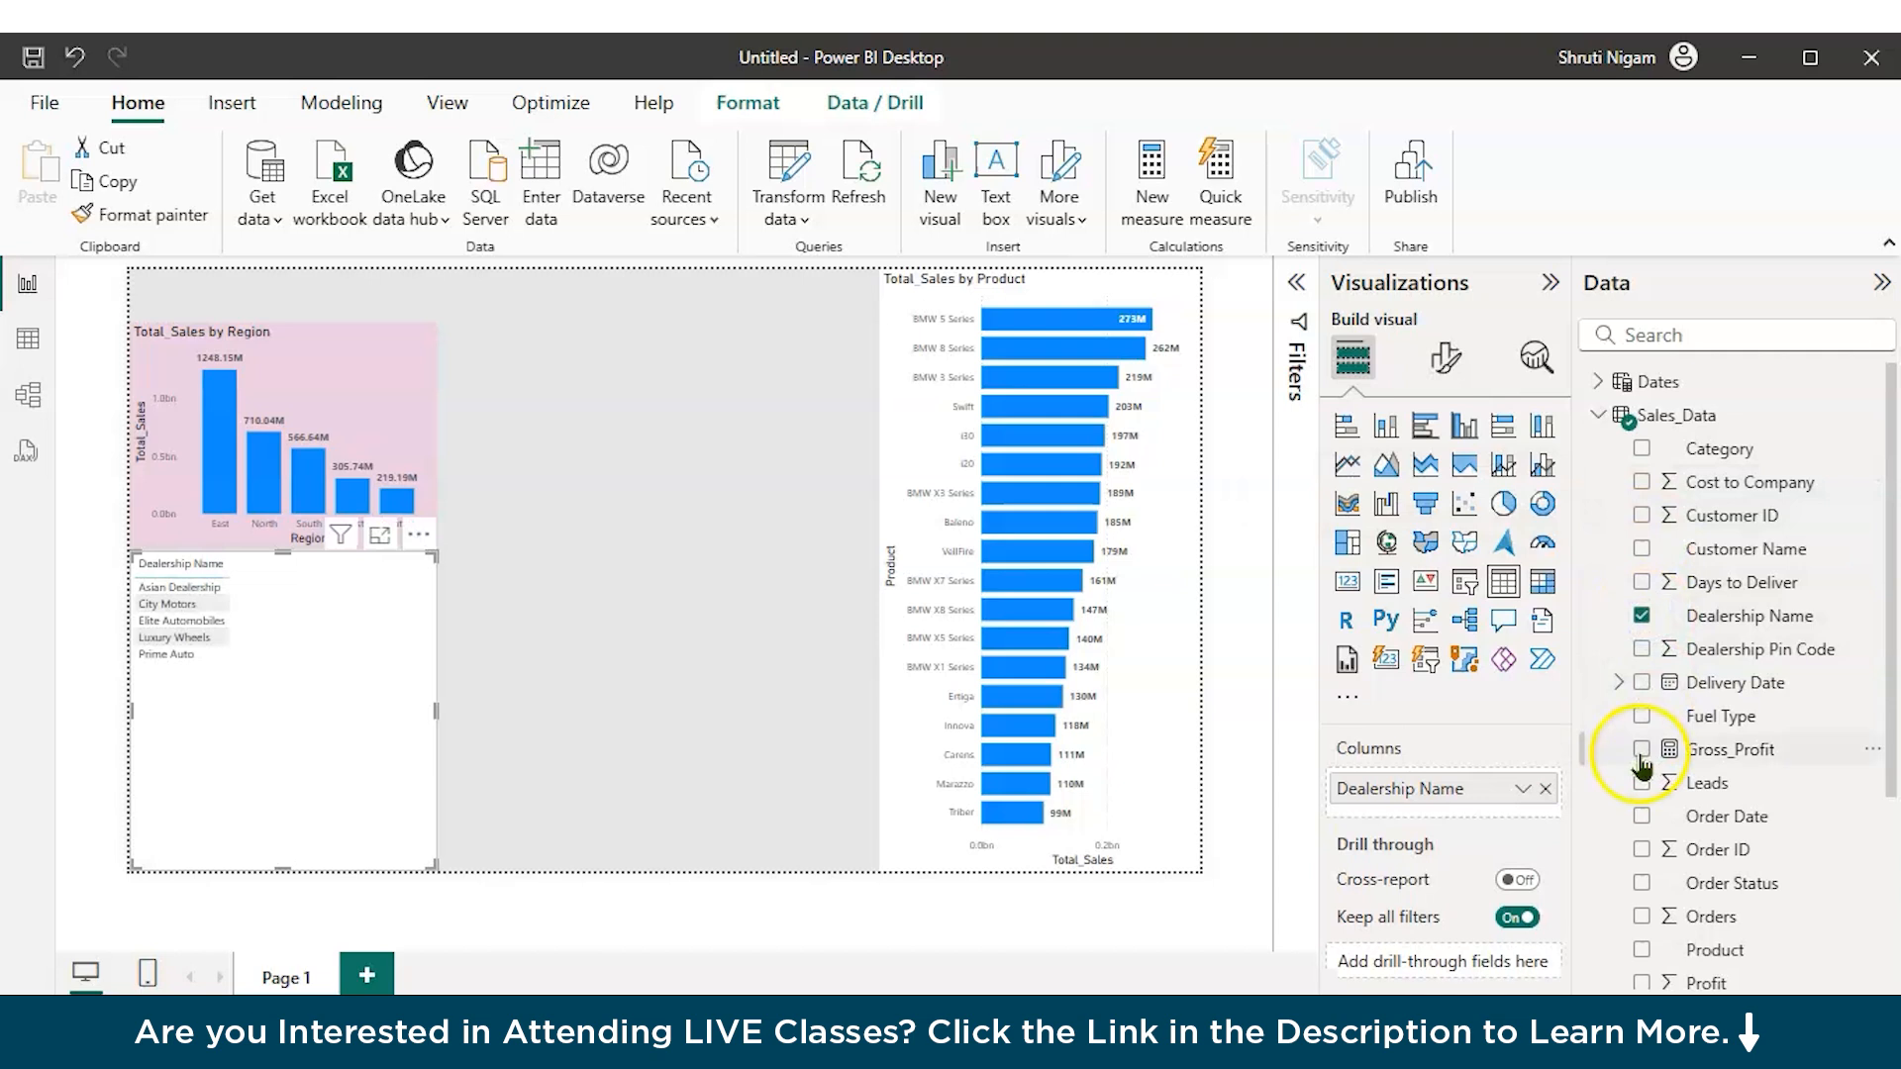
scroll(1643, 762, "down", 3)
left_click(1642, 906)
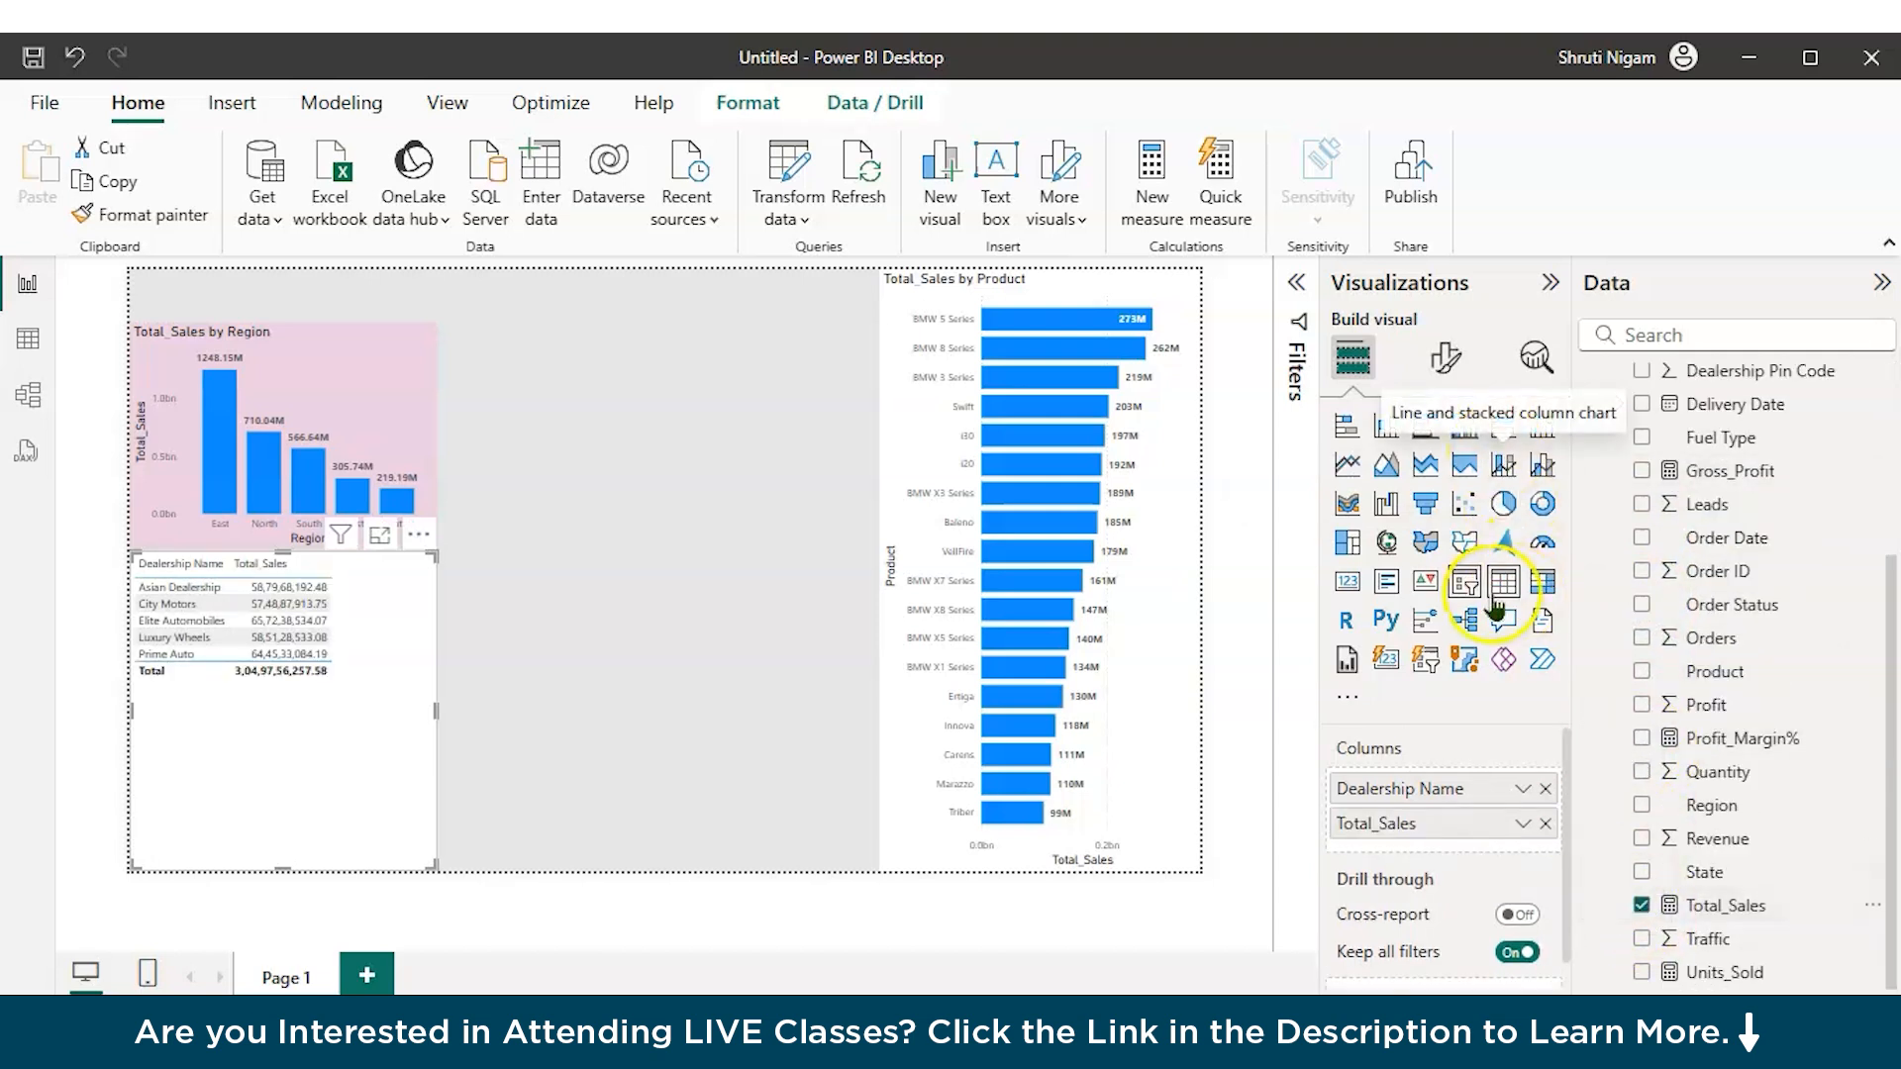
Step: Convert the dealership table to a stacked bar chart and move it into the space between the region and product charts
left_click(1344, 428)
left_click_drag(403, 761, 759, 480)
left_click_drag(782, 584, 810, 538)
Step: Move the region chart up to the page's top edge and centre the dealership chart in the gap between its neighbours
left_click_drag(386, 429, 384, 374)
left_click_drag(767, 540, 714, 532)
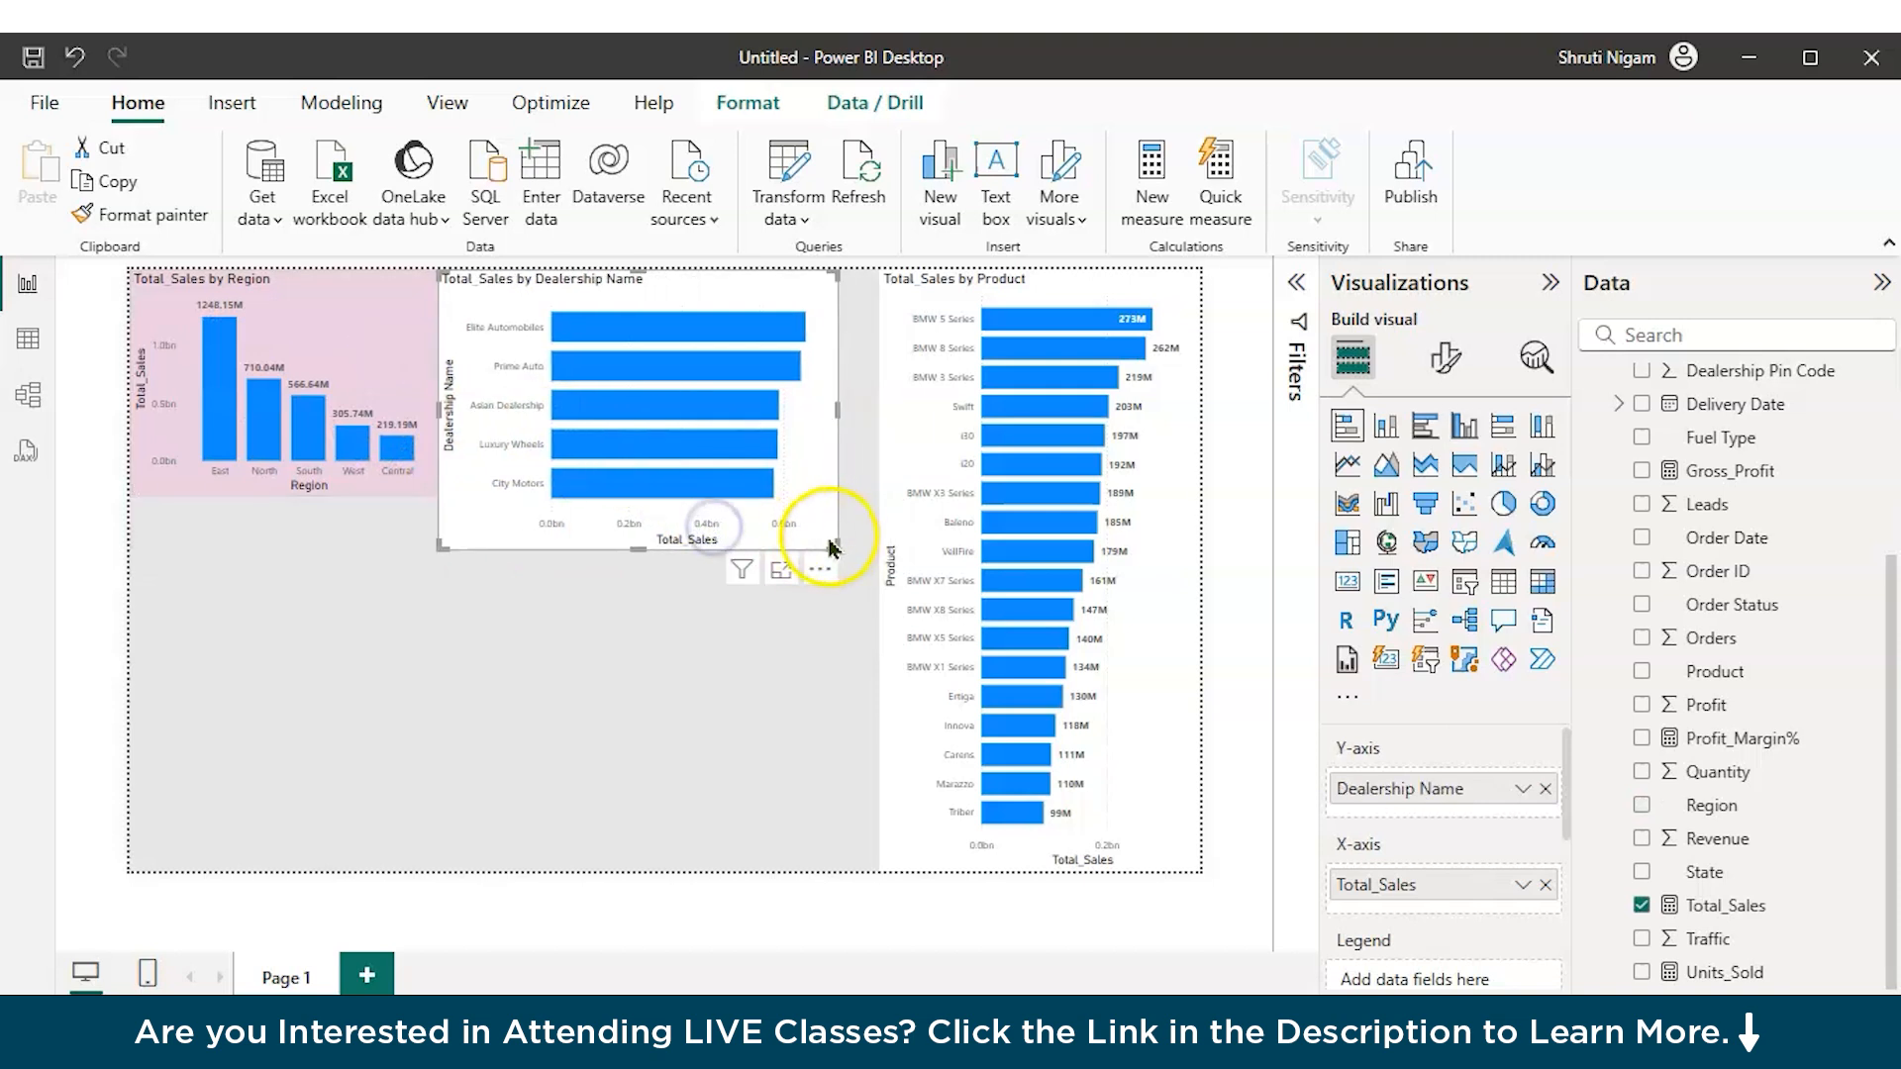
left_click_drag(837, 540, 850, 539)
Step: Turn on data labels for the Total_Sales by Dealership Name chart, with display units in Millions and 0 decimal places
left_click(1445, 358)
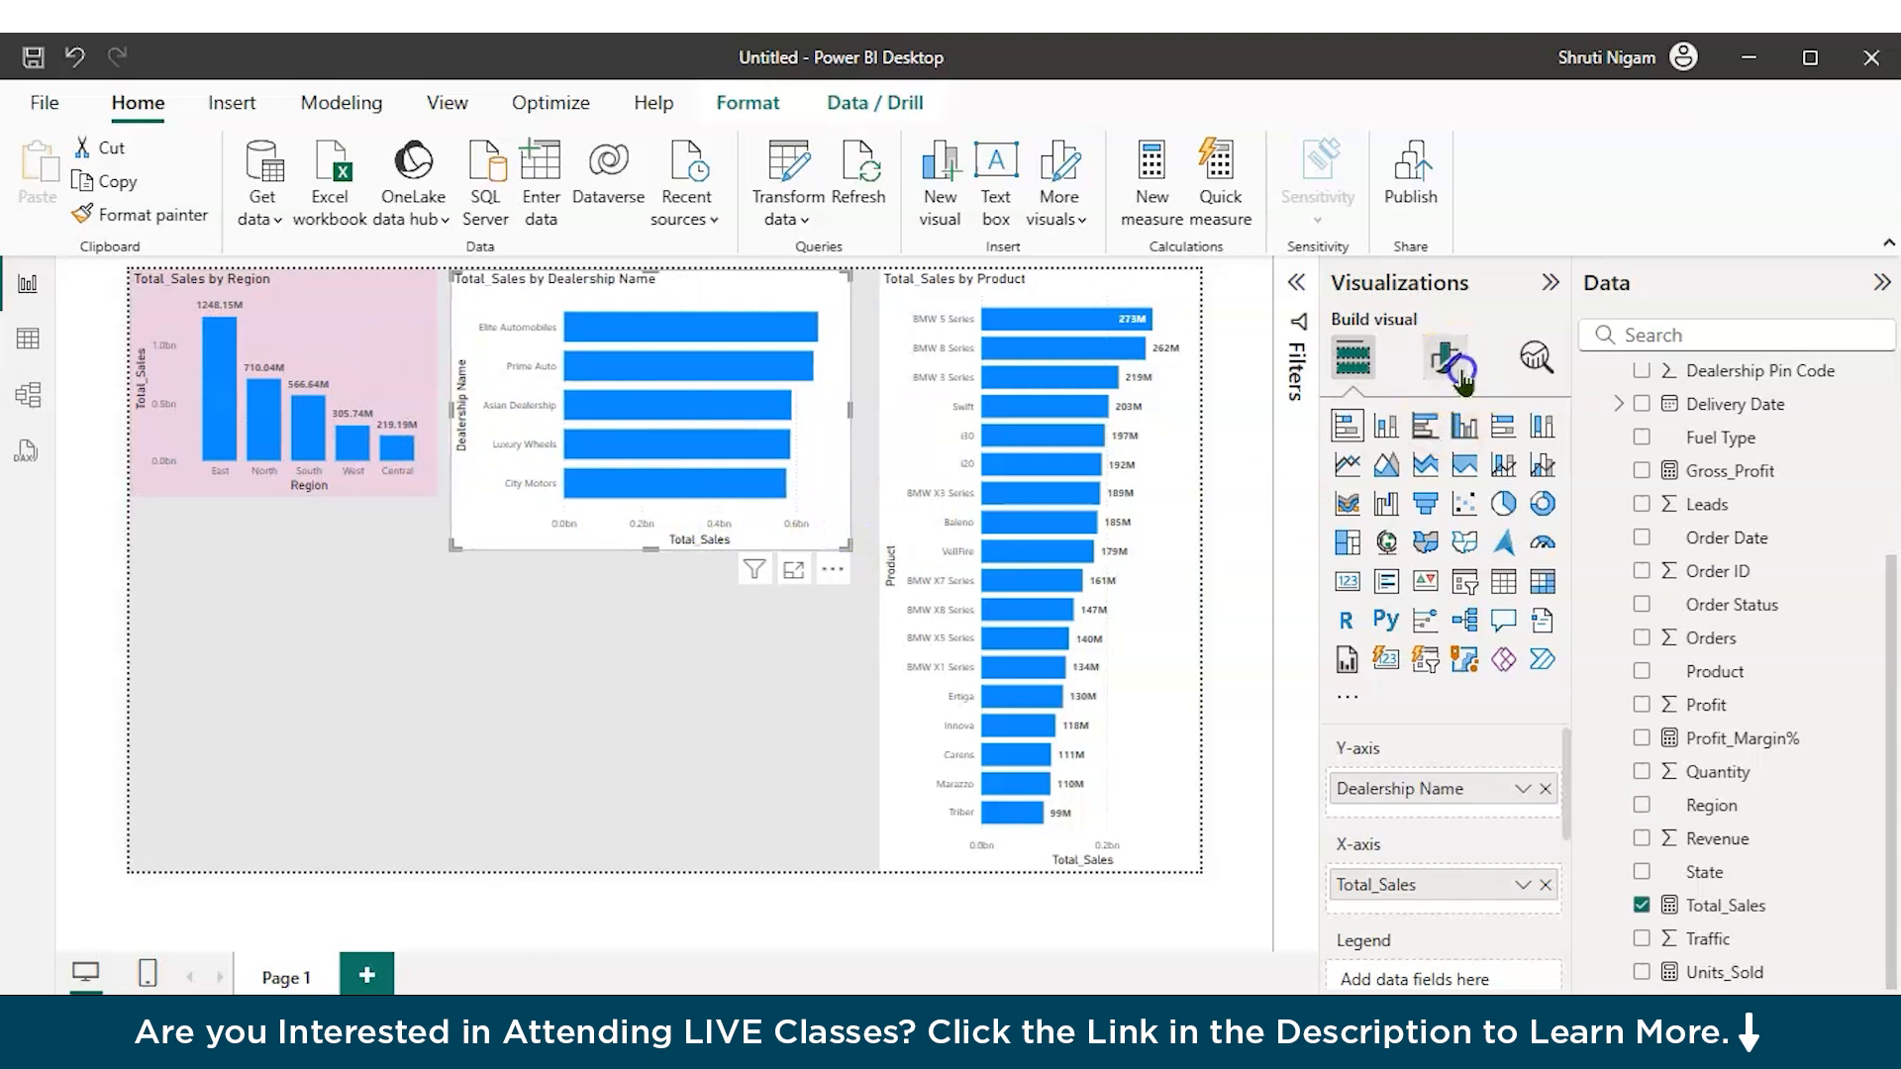
scroll(1530, 926, "down", 2)
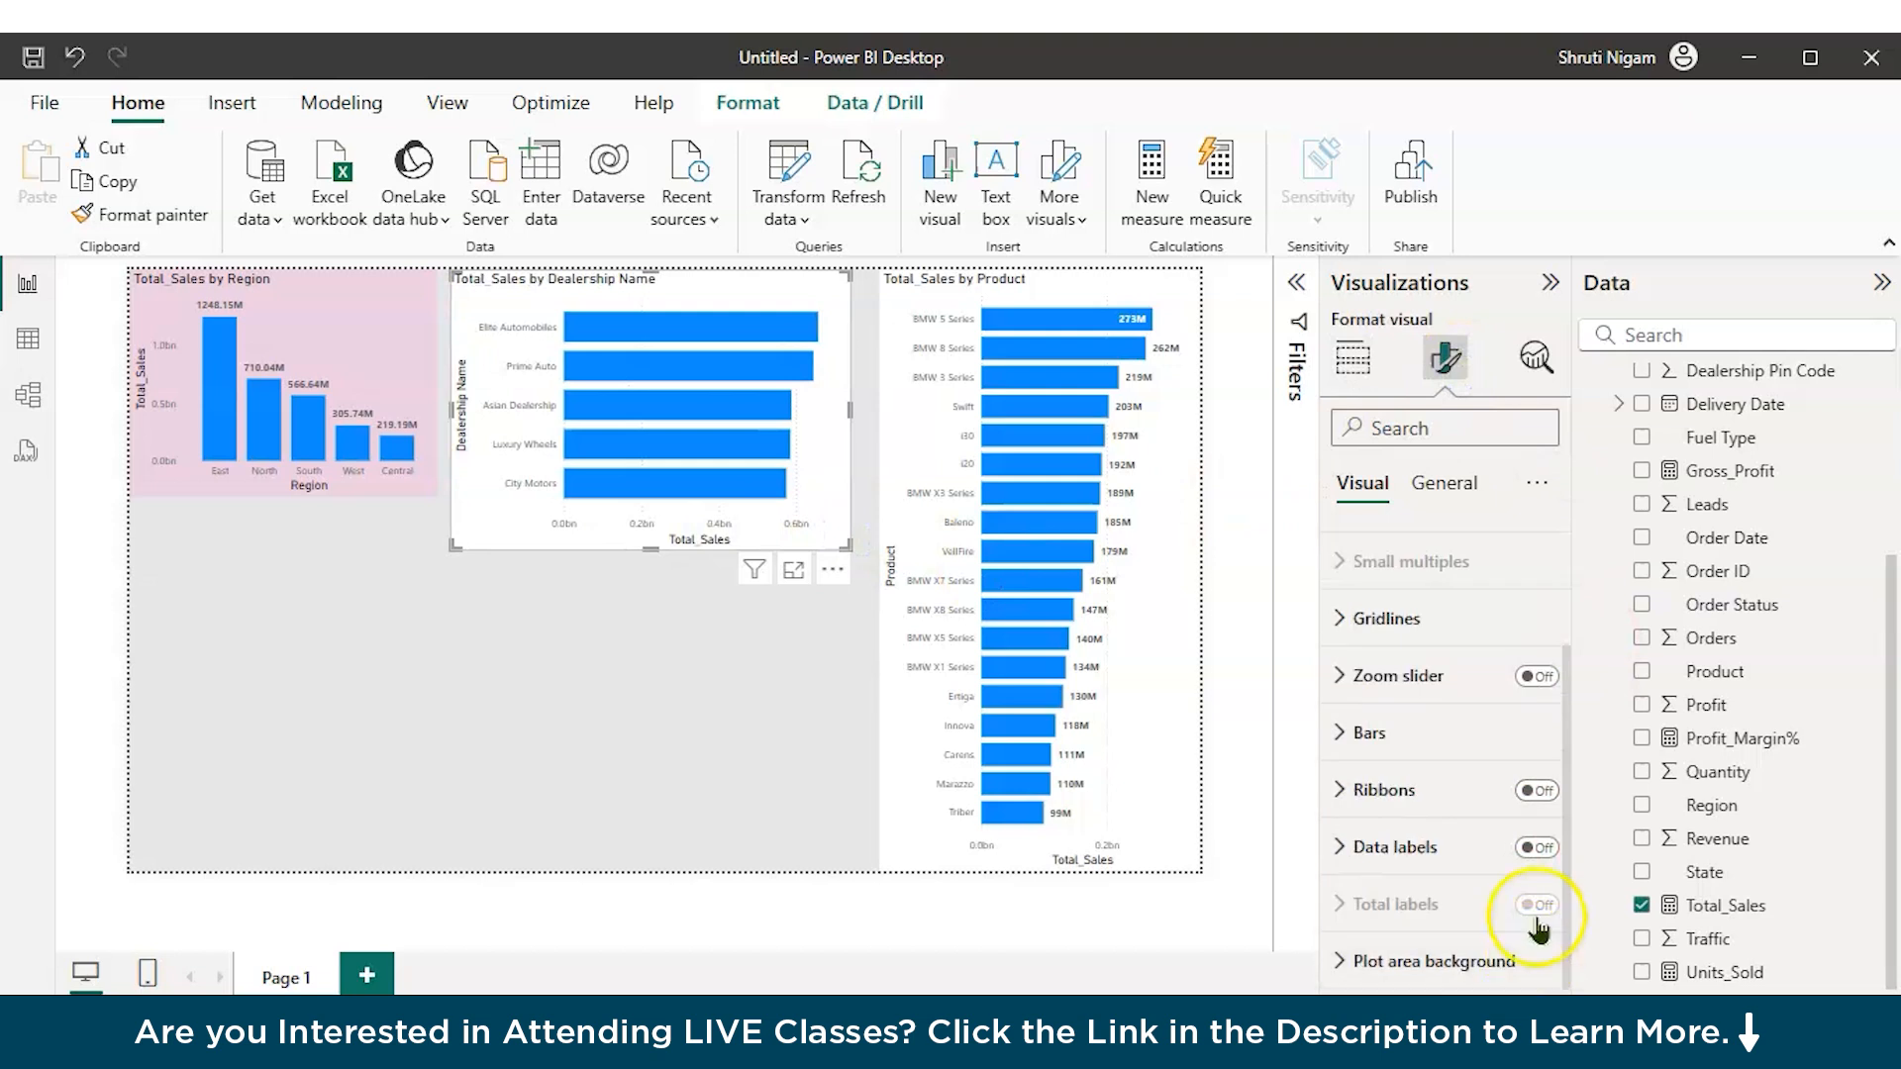
left_click(1537, 849)
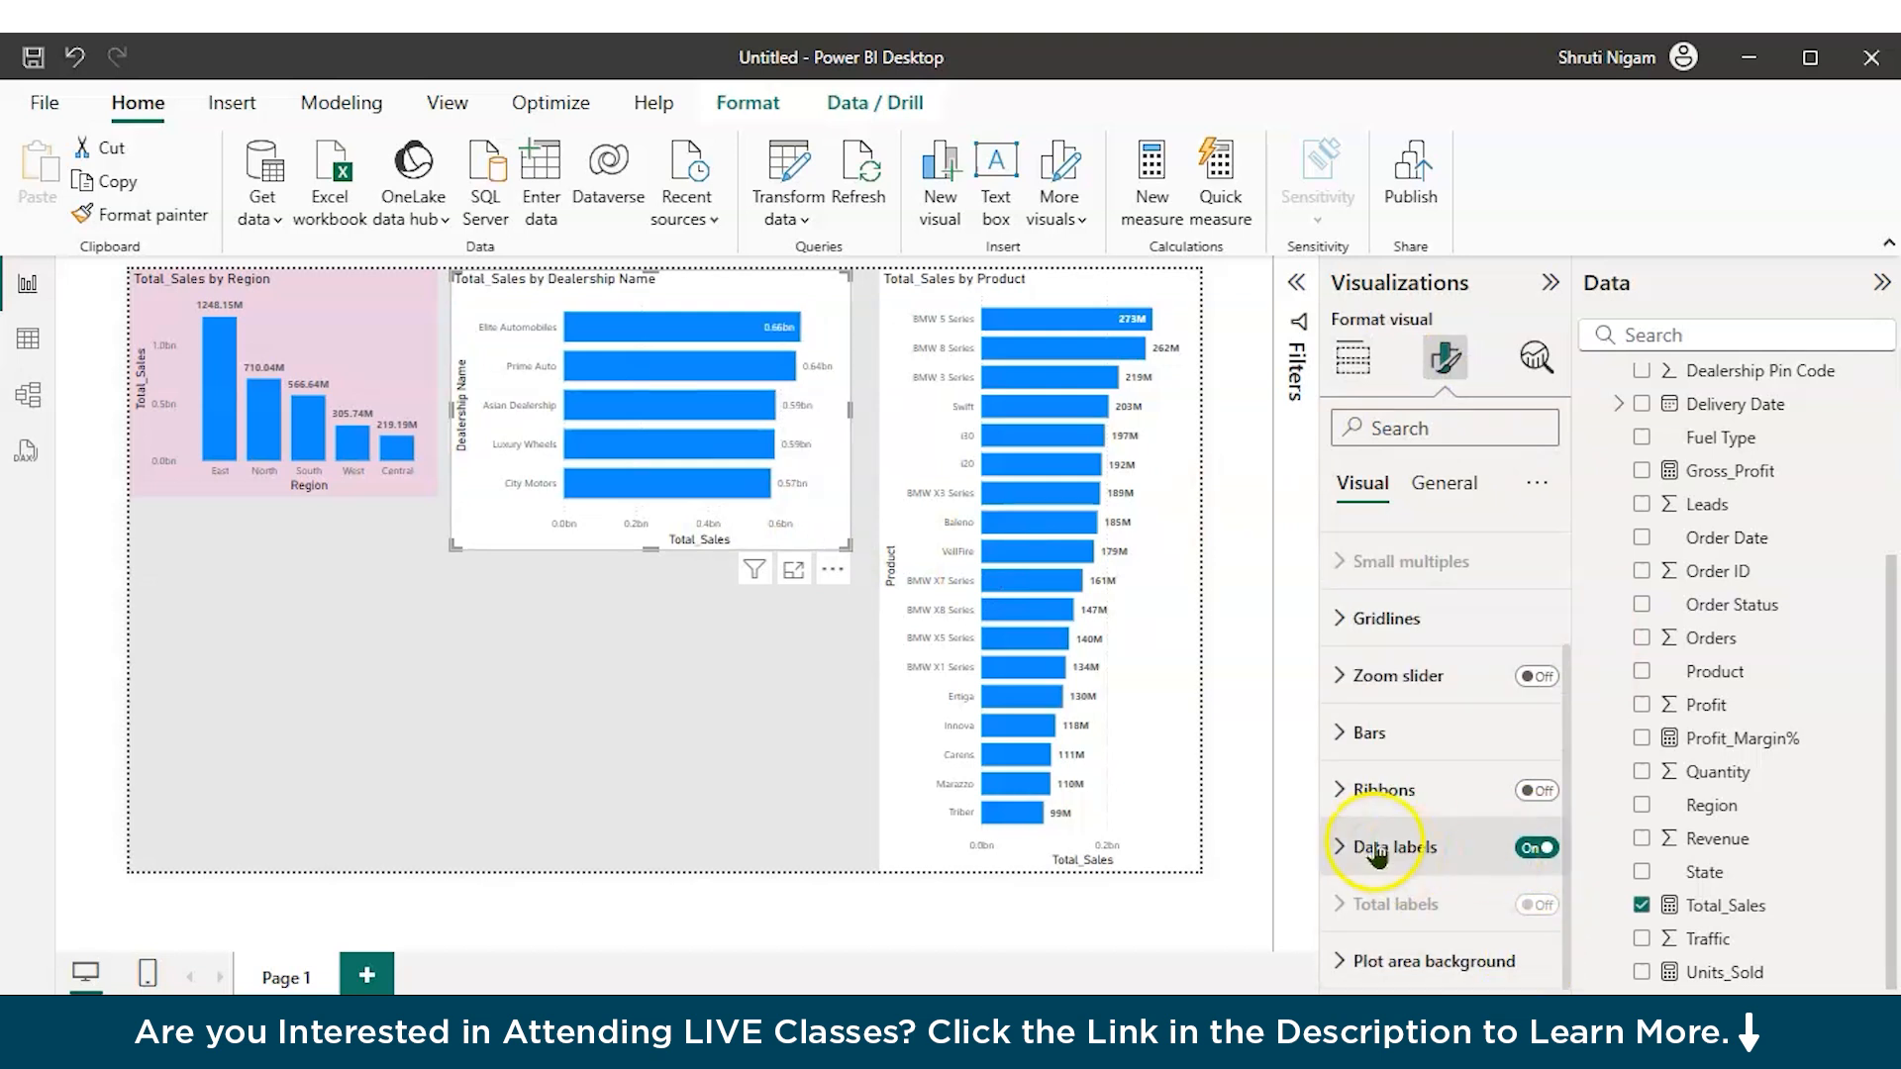
left_click(1339, 847)
scroll(1416, 857, "down", 5)
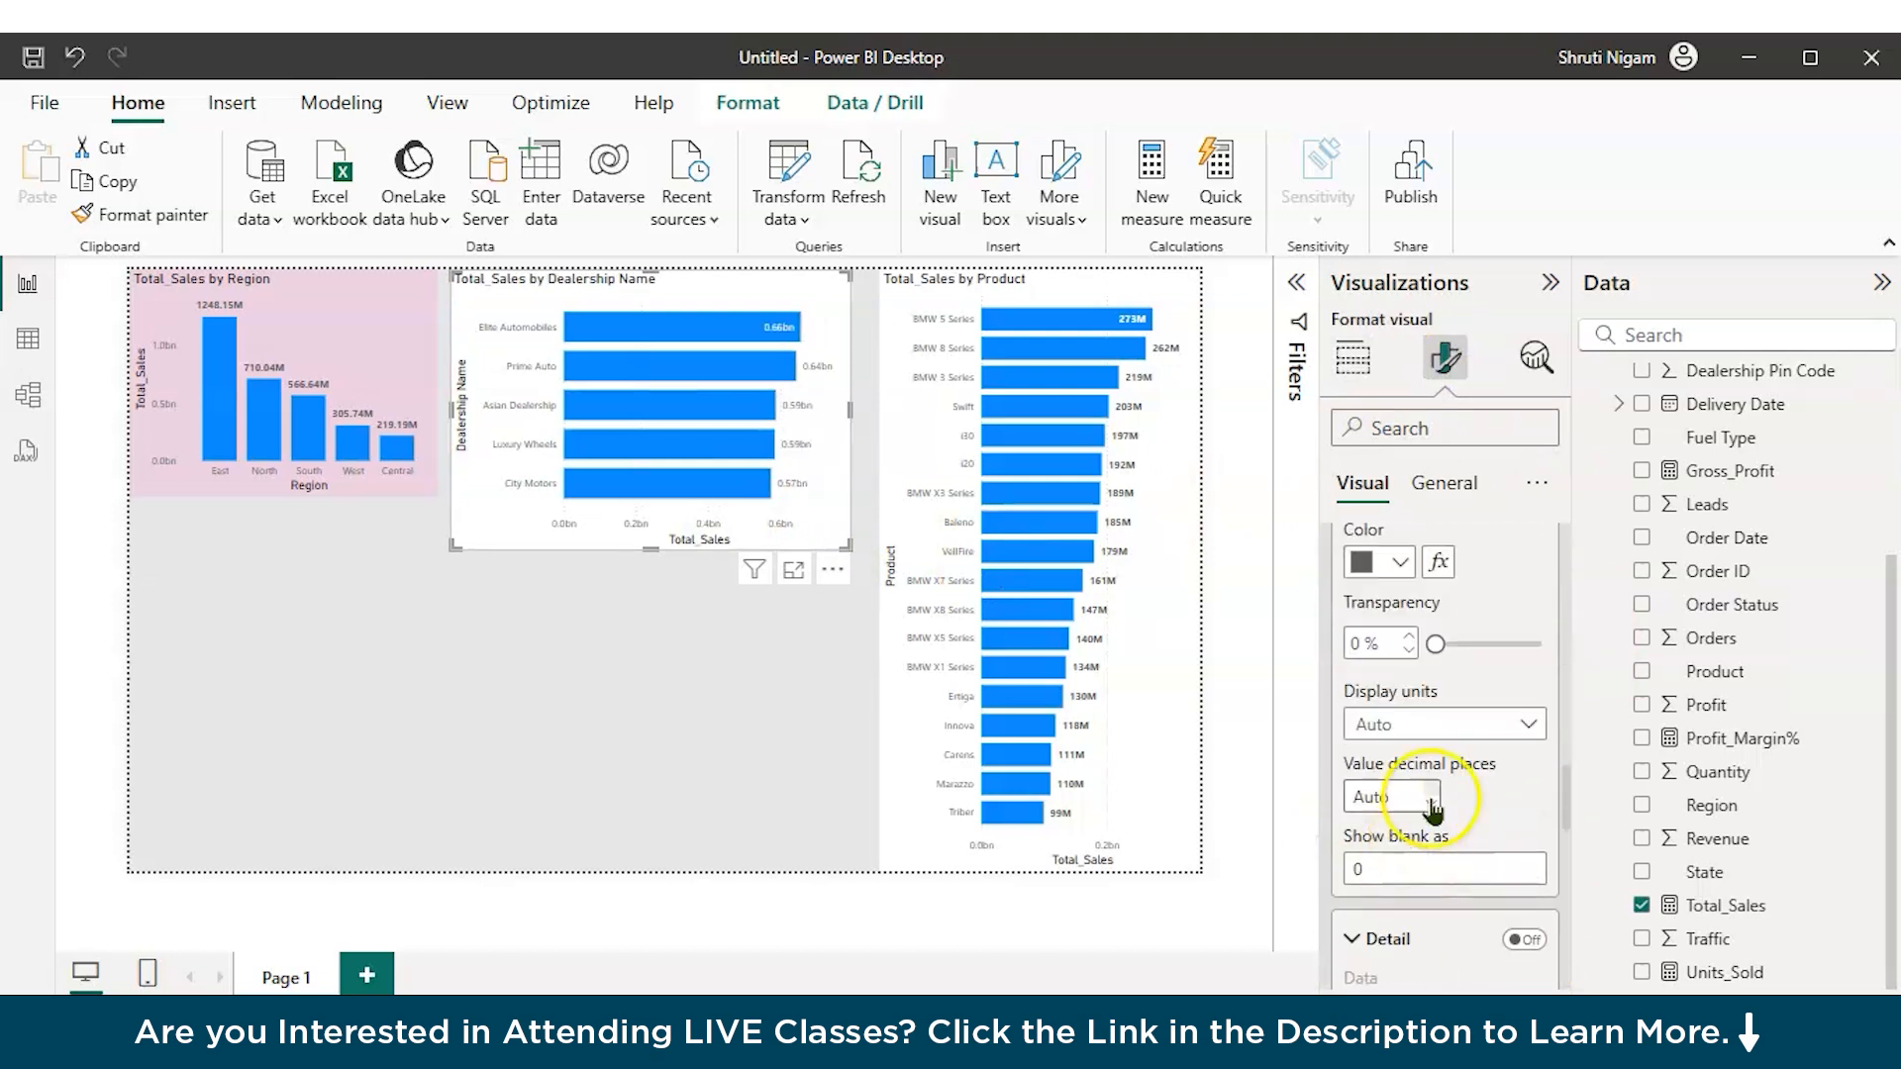
left_click(1510, 723)
left_click(1419, 861)
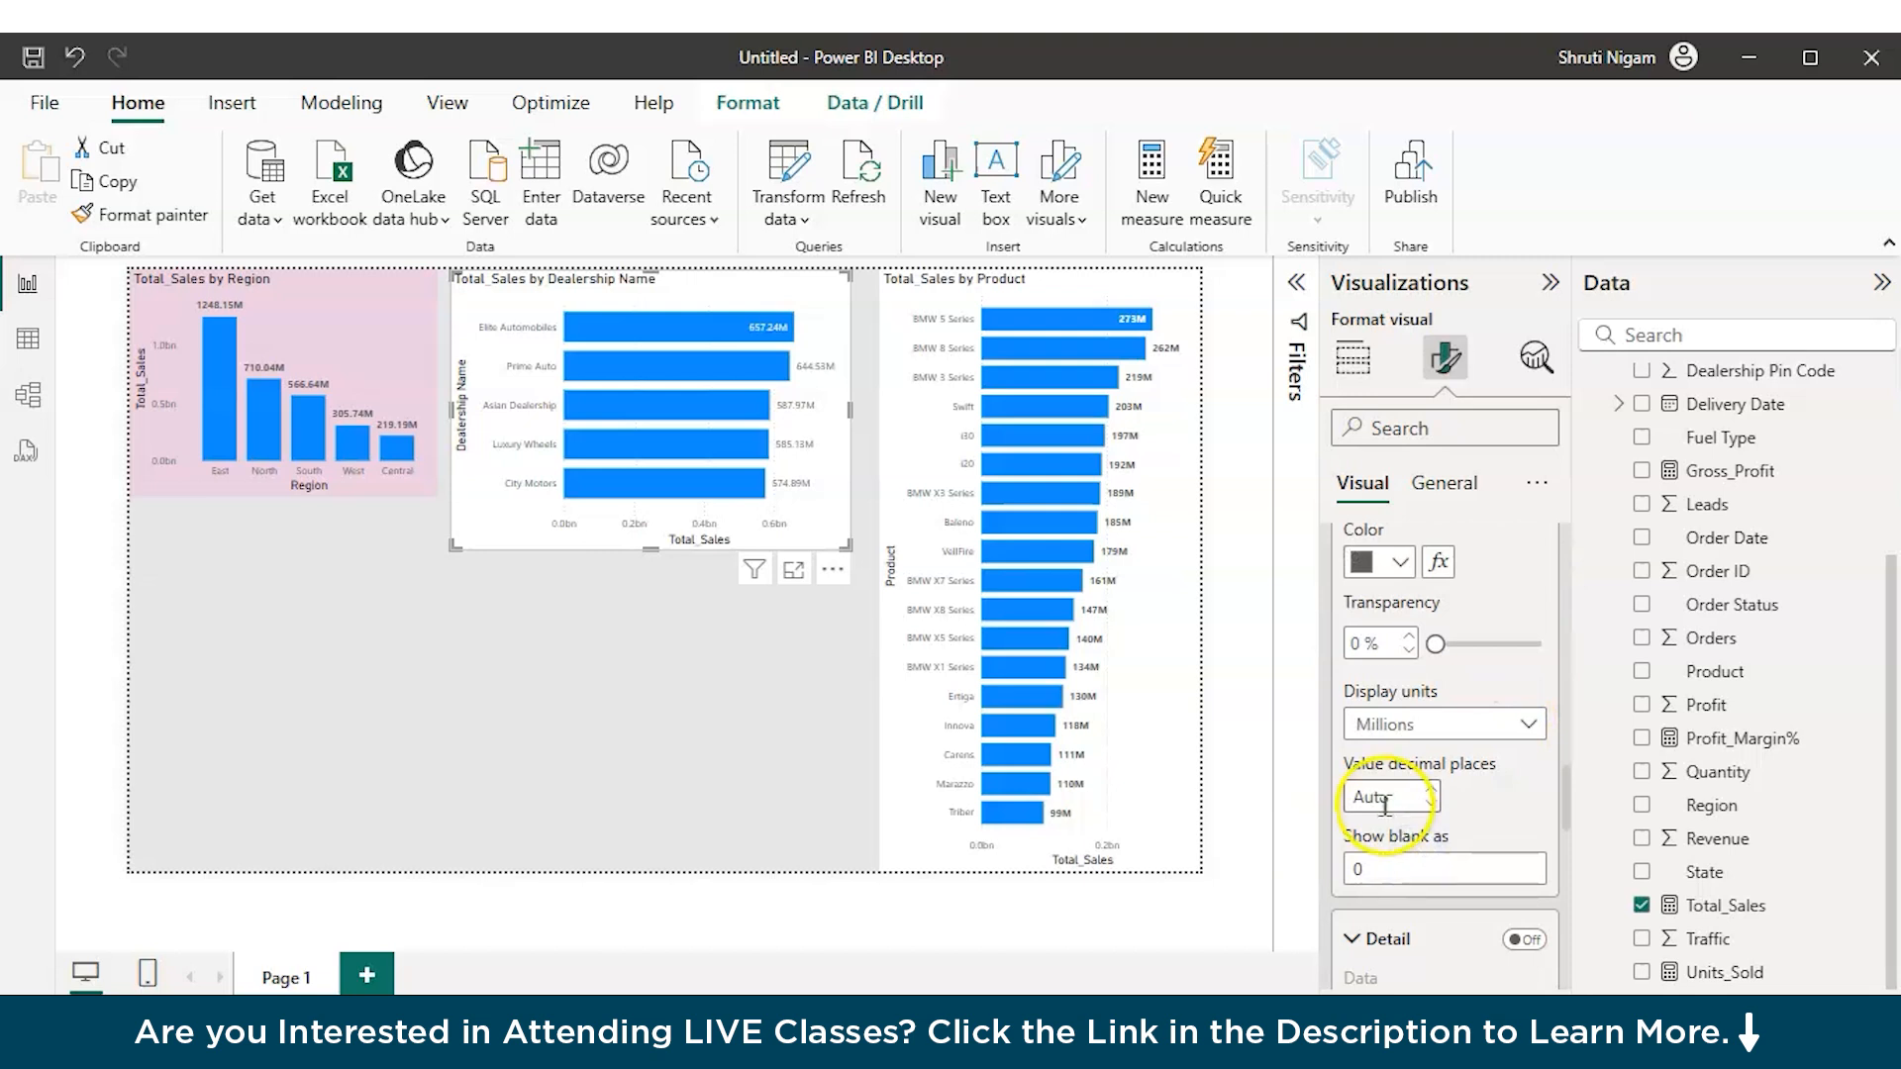
left_click(1382, 797)
type("0")
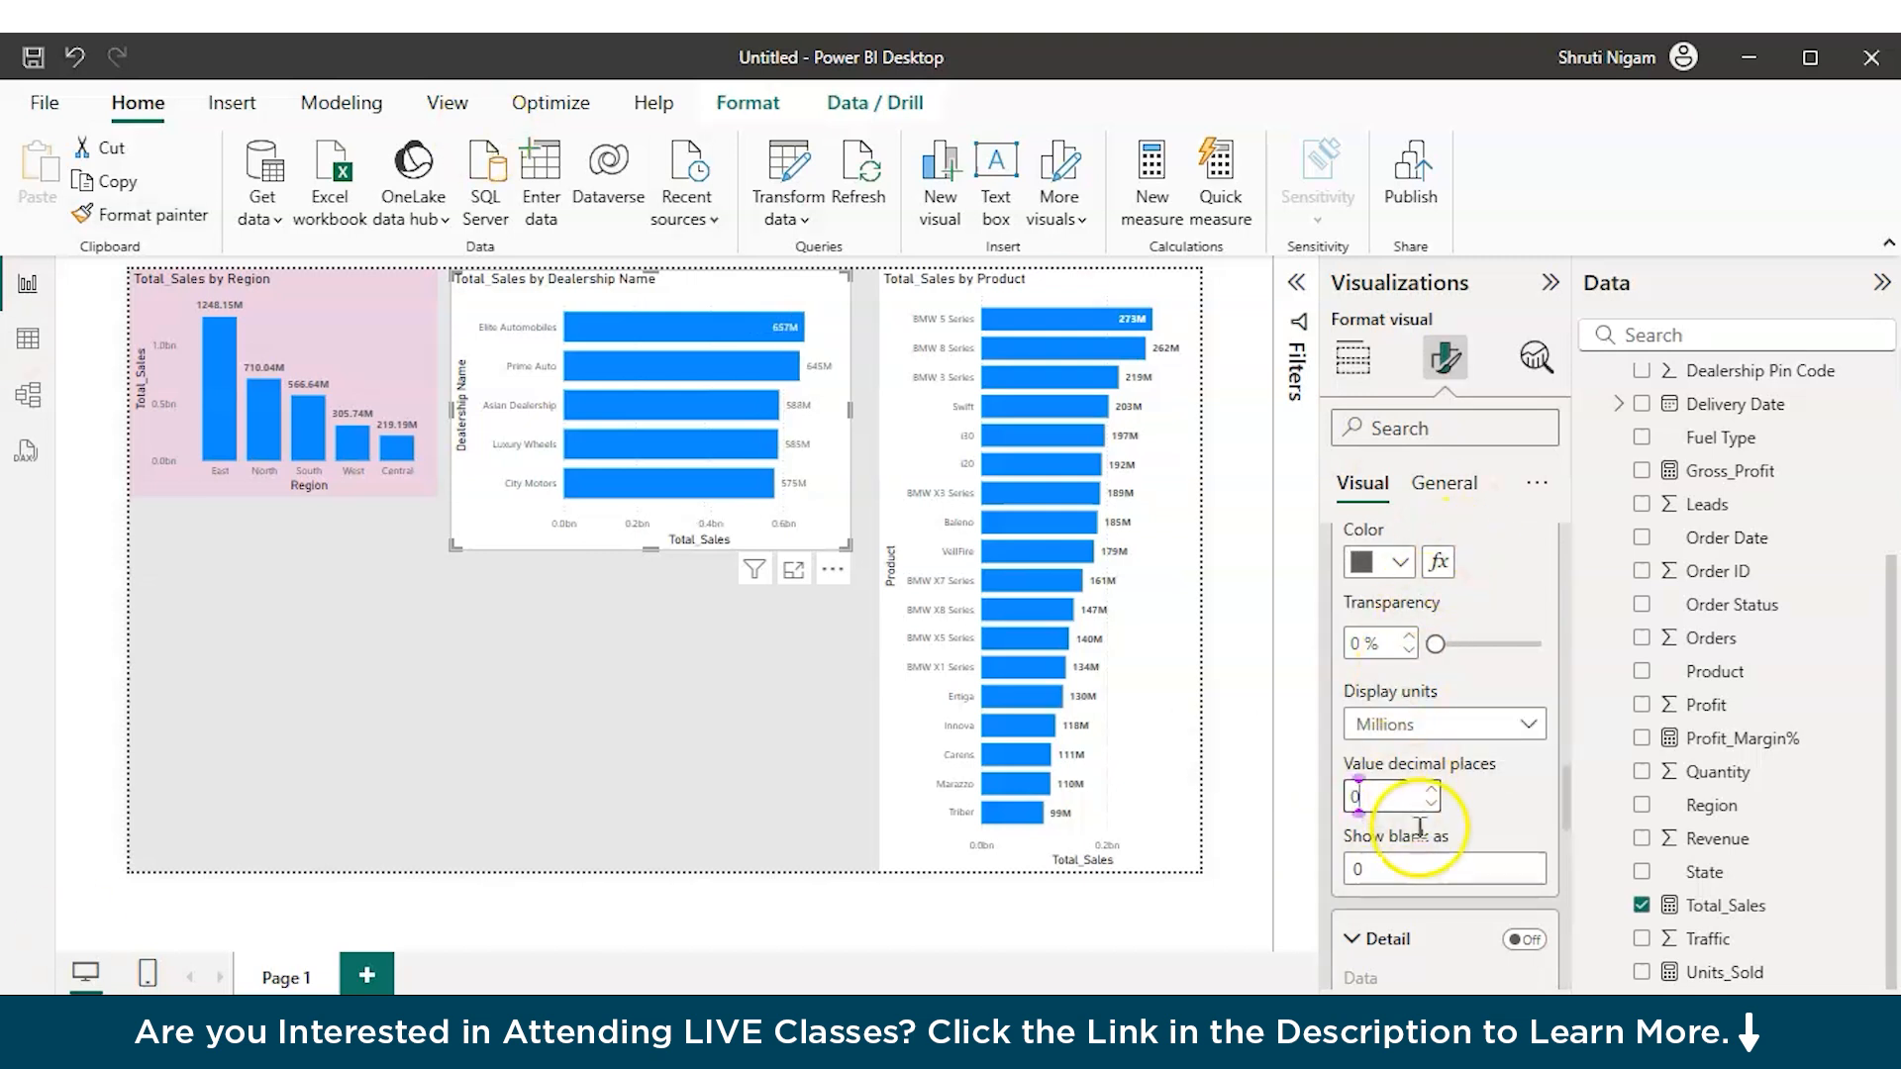
left_click(663, 662)
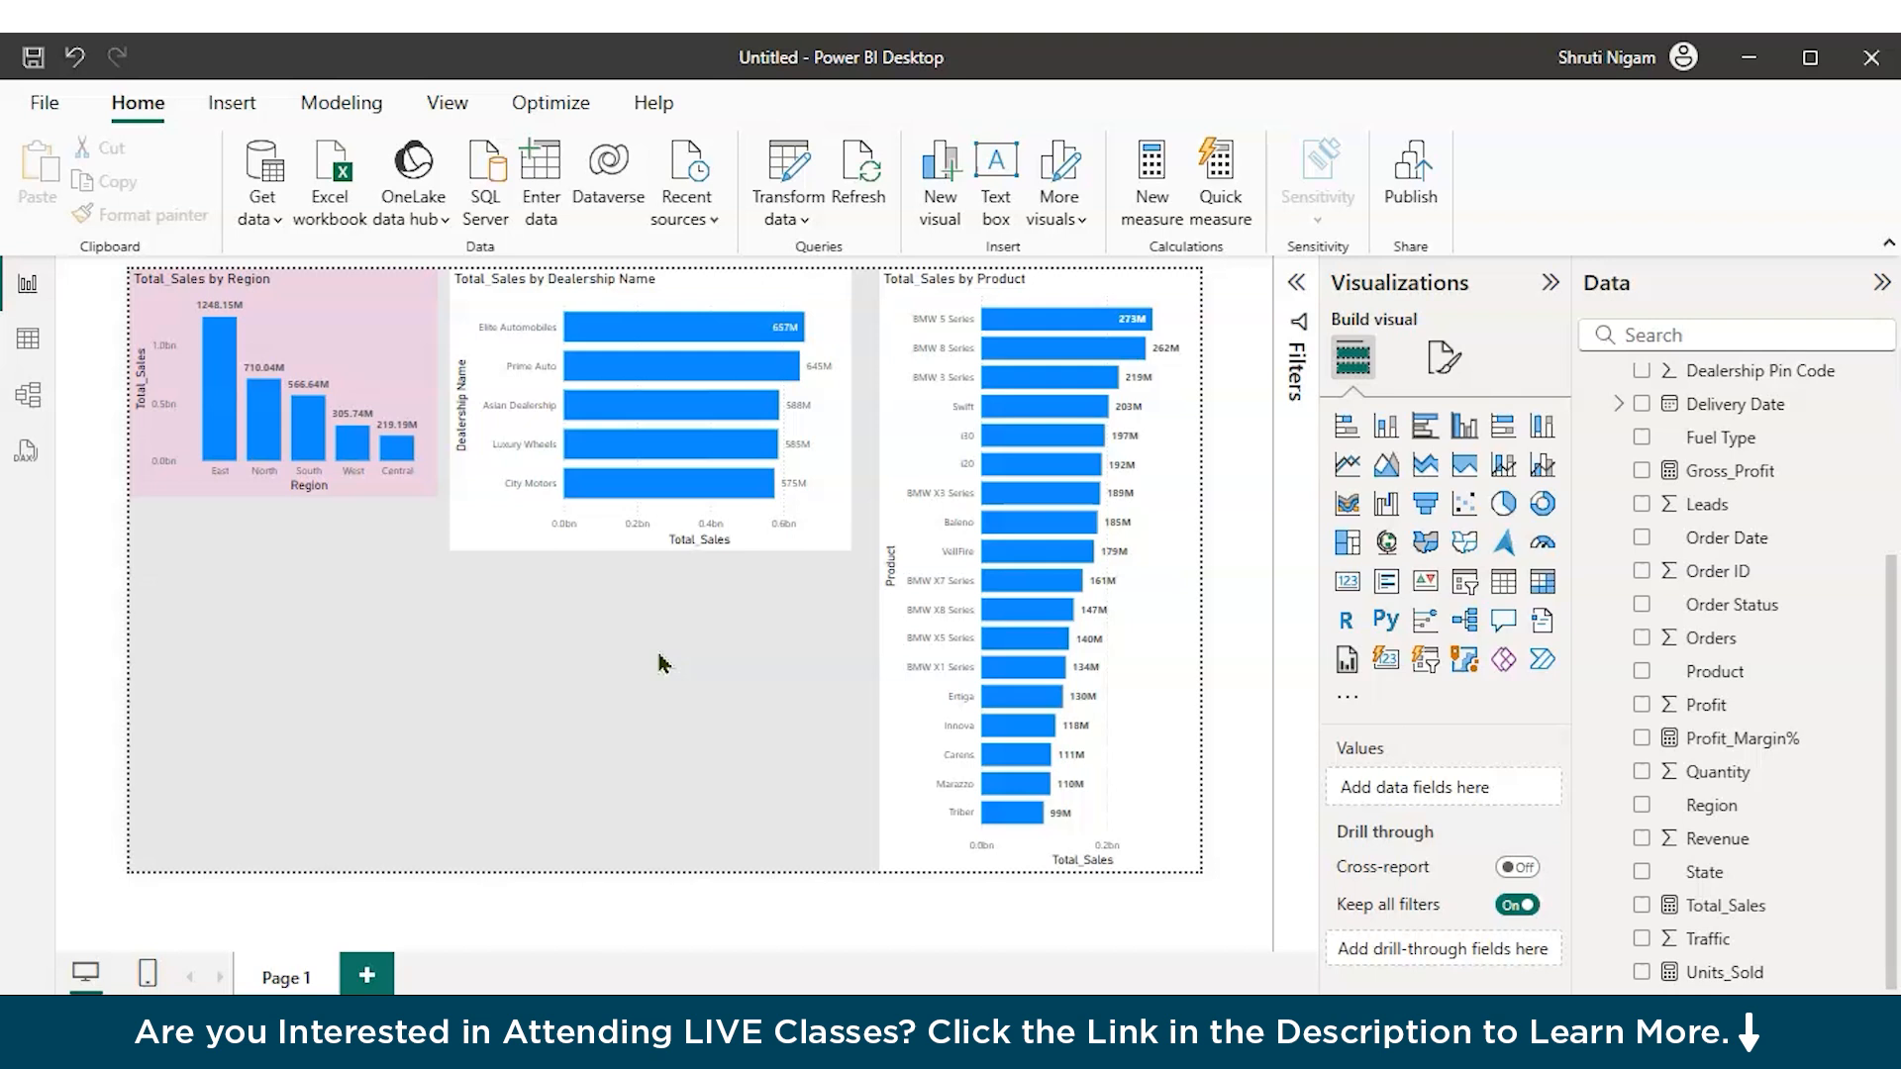
Step: Create a new measure named SalesYTD
scroll(1768, 615, "up", 2)
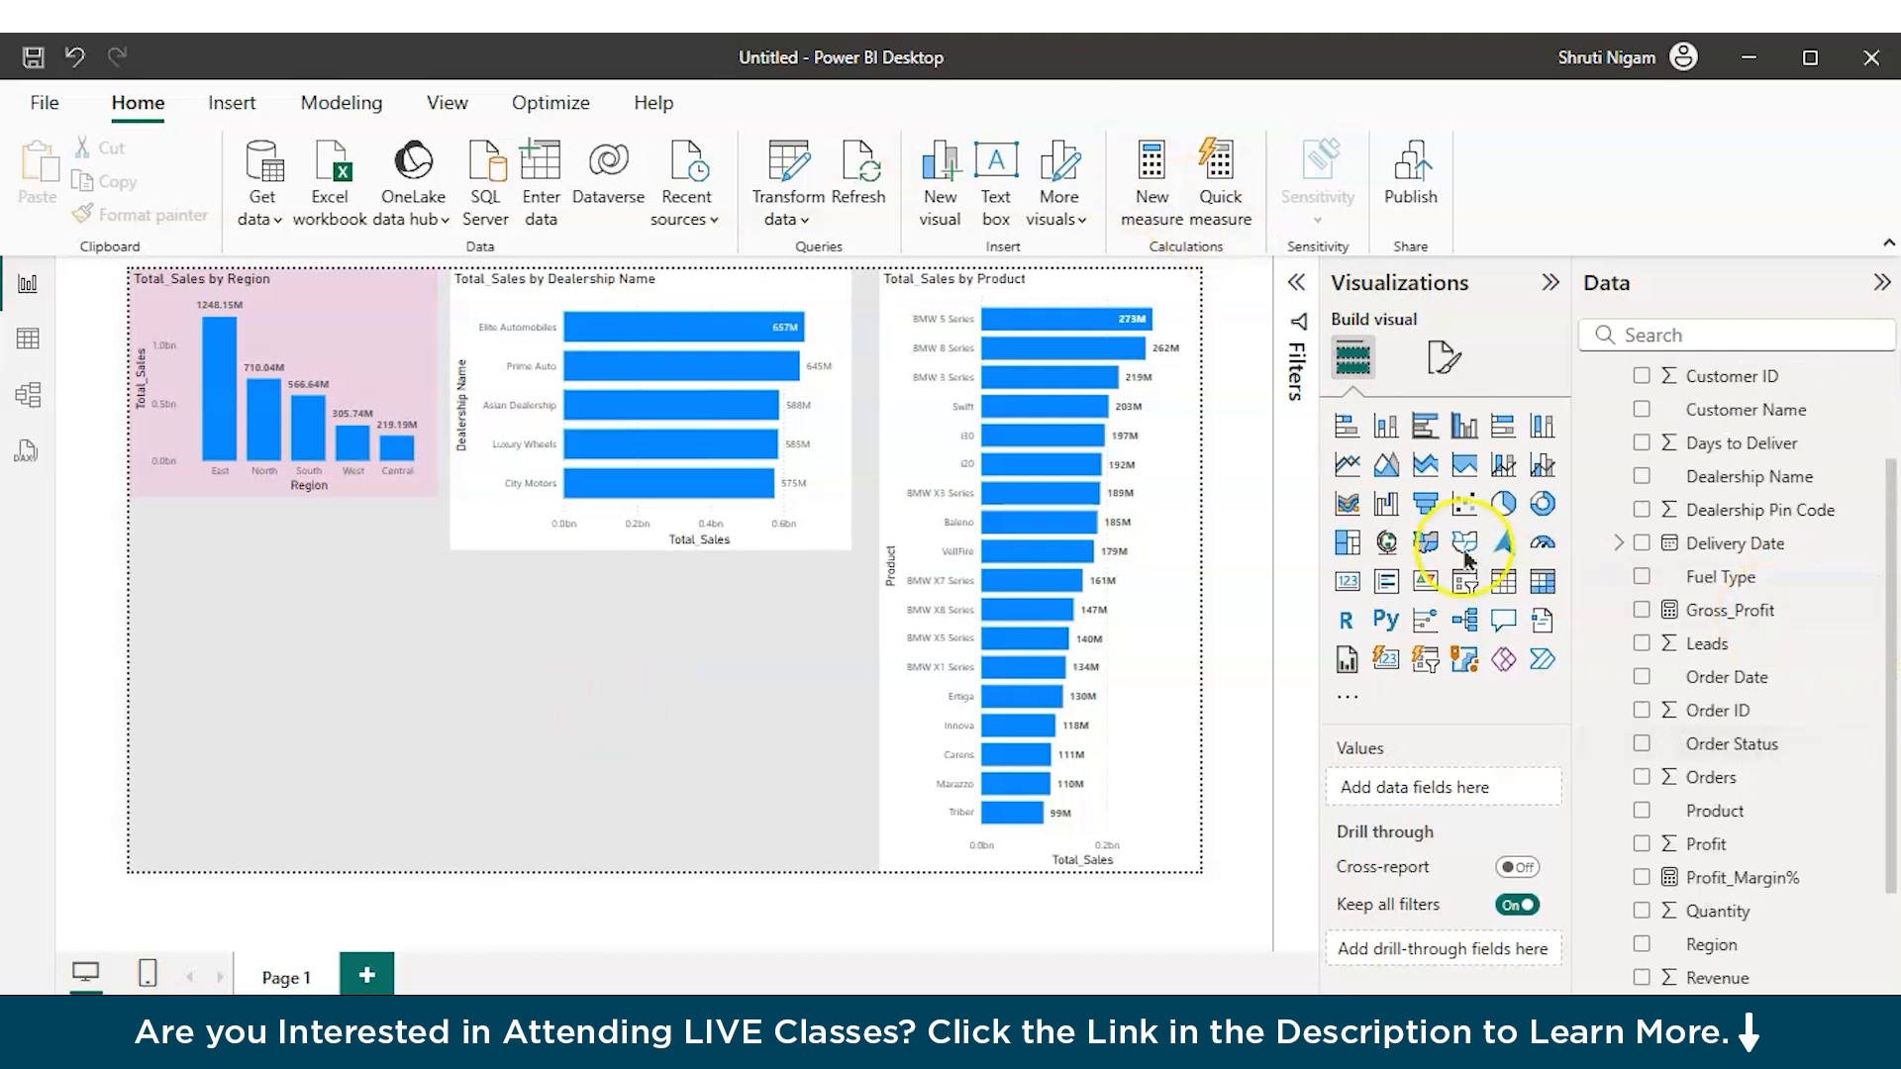
left_click(1152, 177)
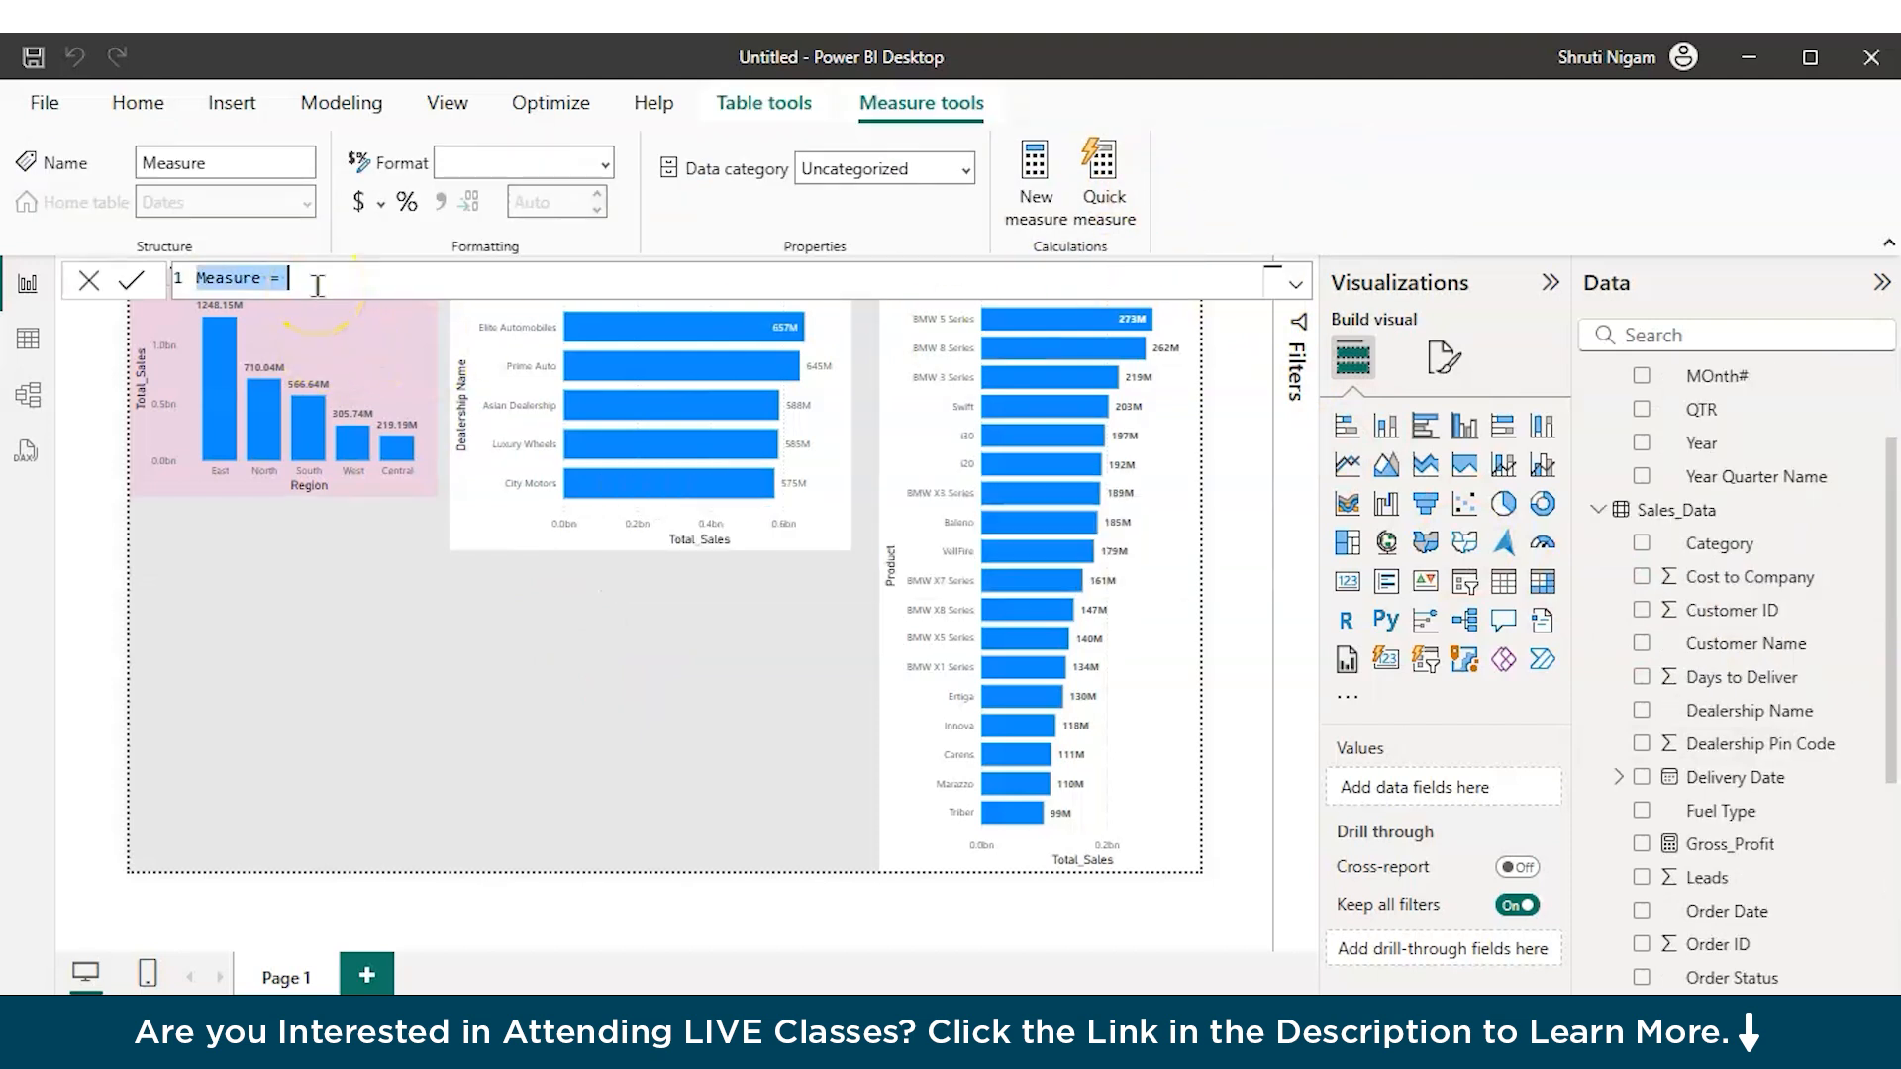
type("SalesYTD")
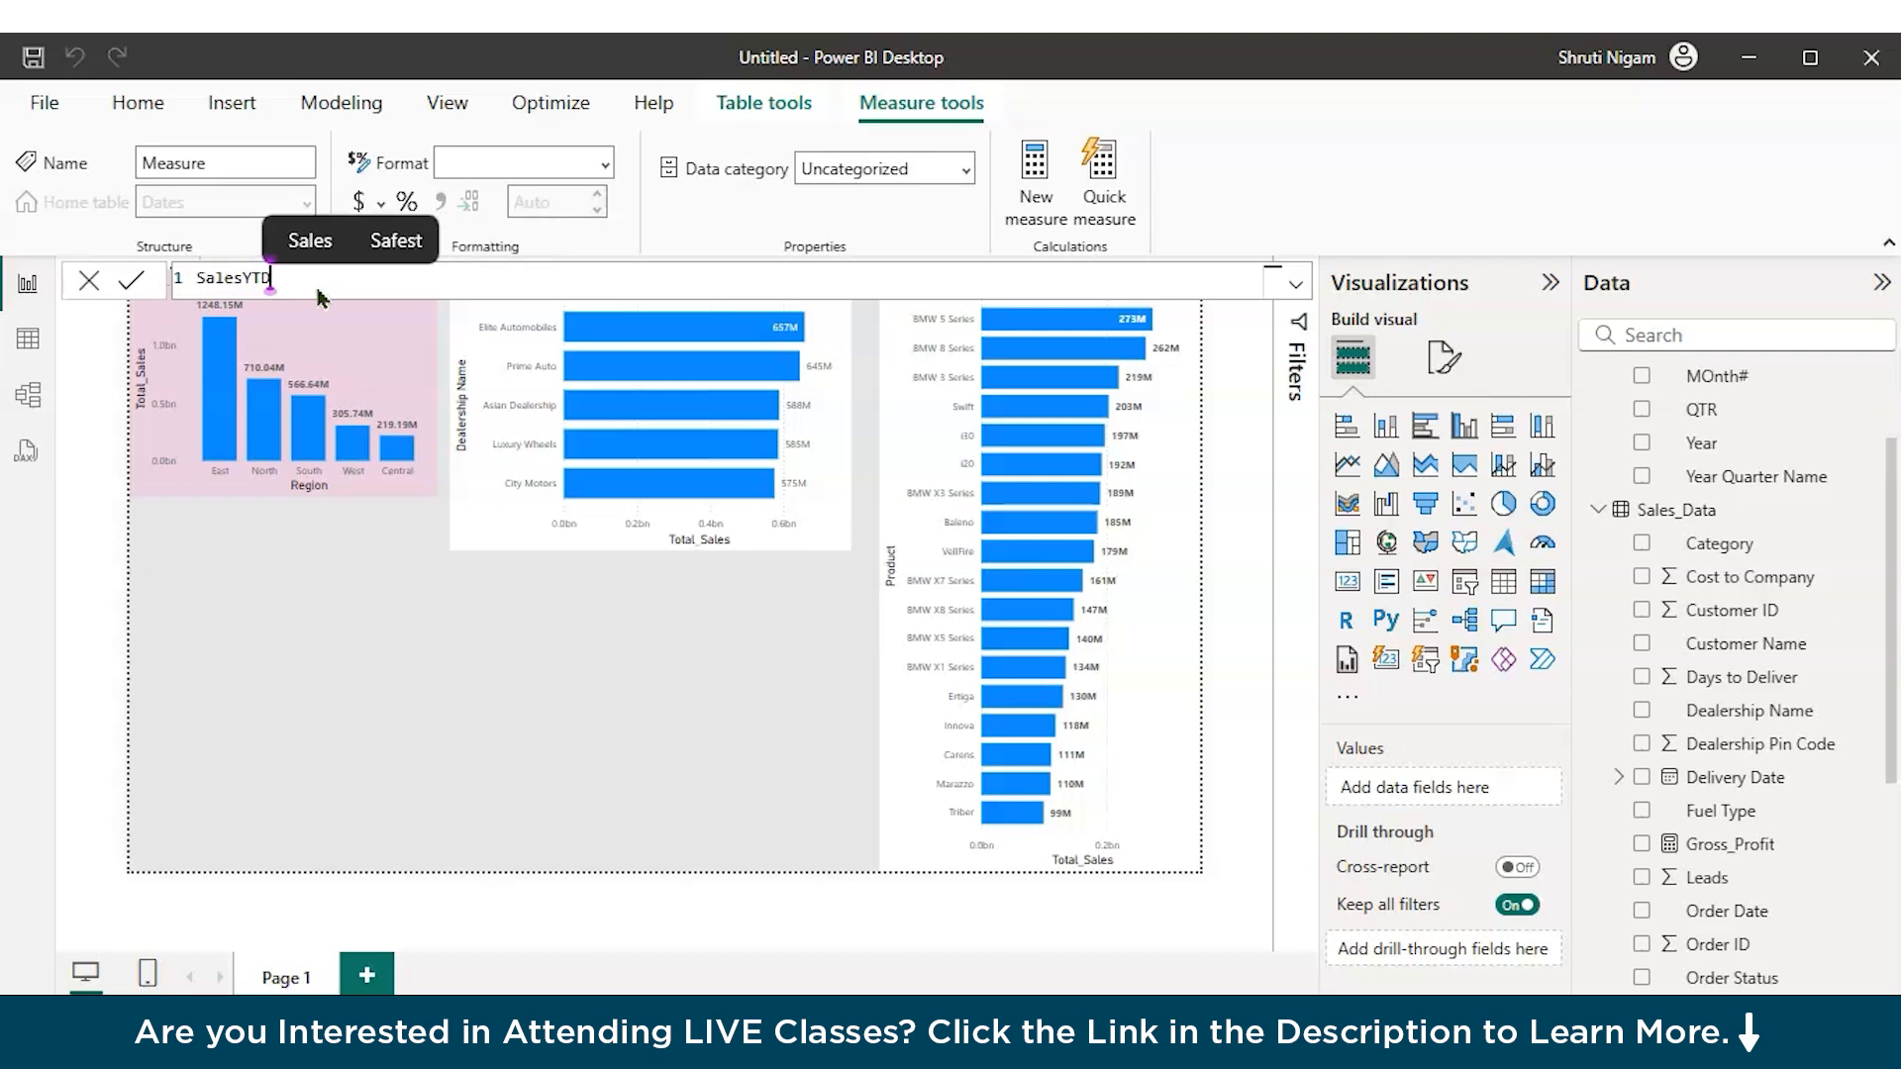
type(" =")
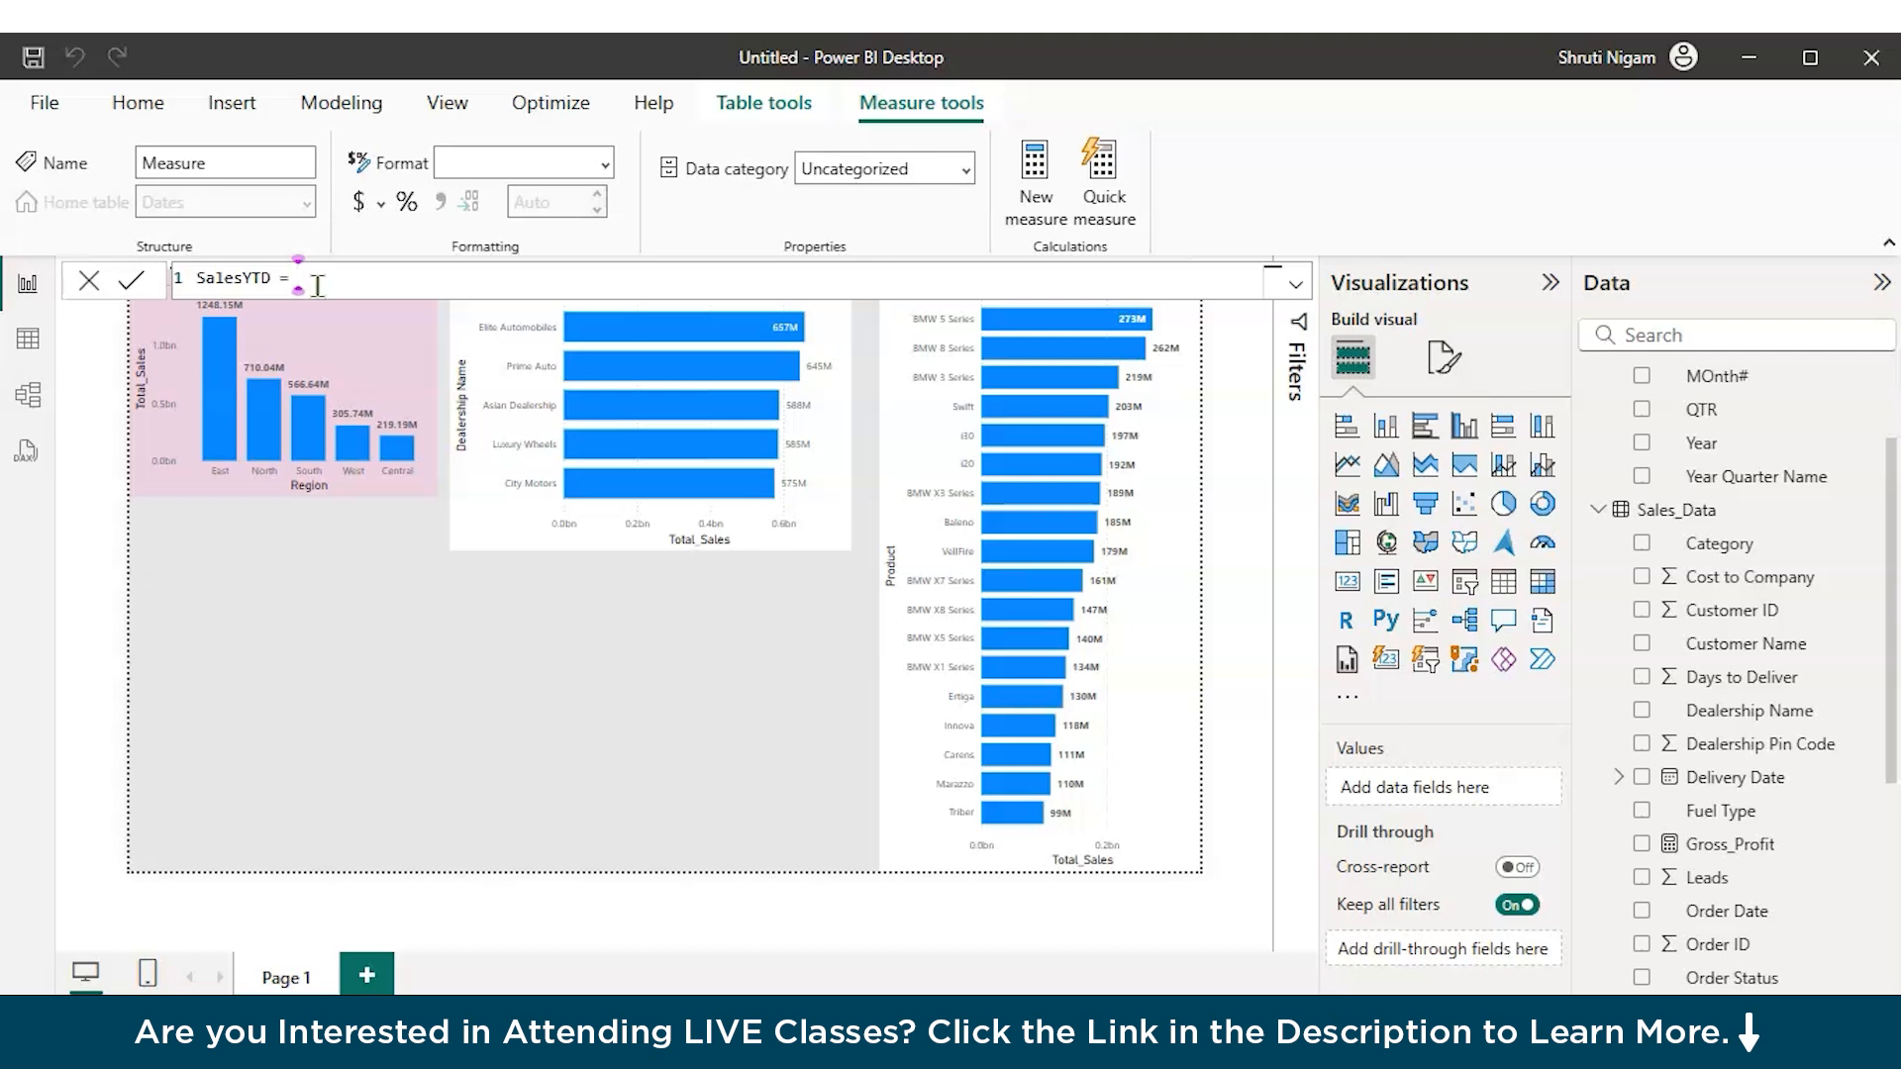
Step: Read the description of the TOTALYTD function and insert it as the start of the SalesYTD formula
type("to")
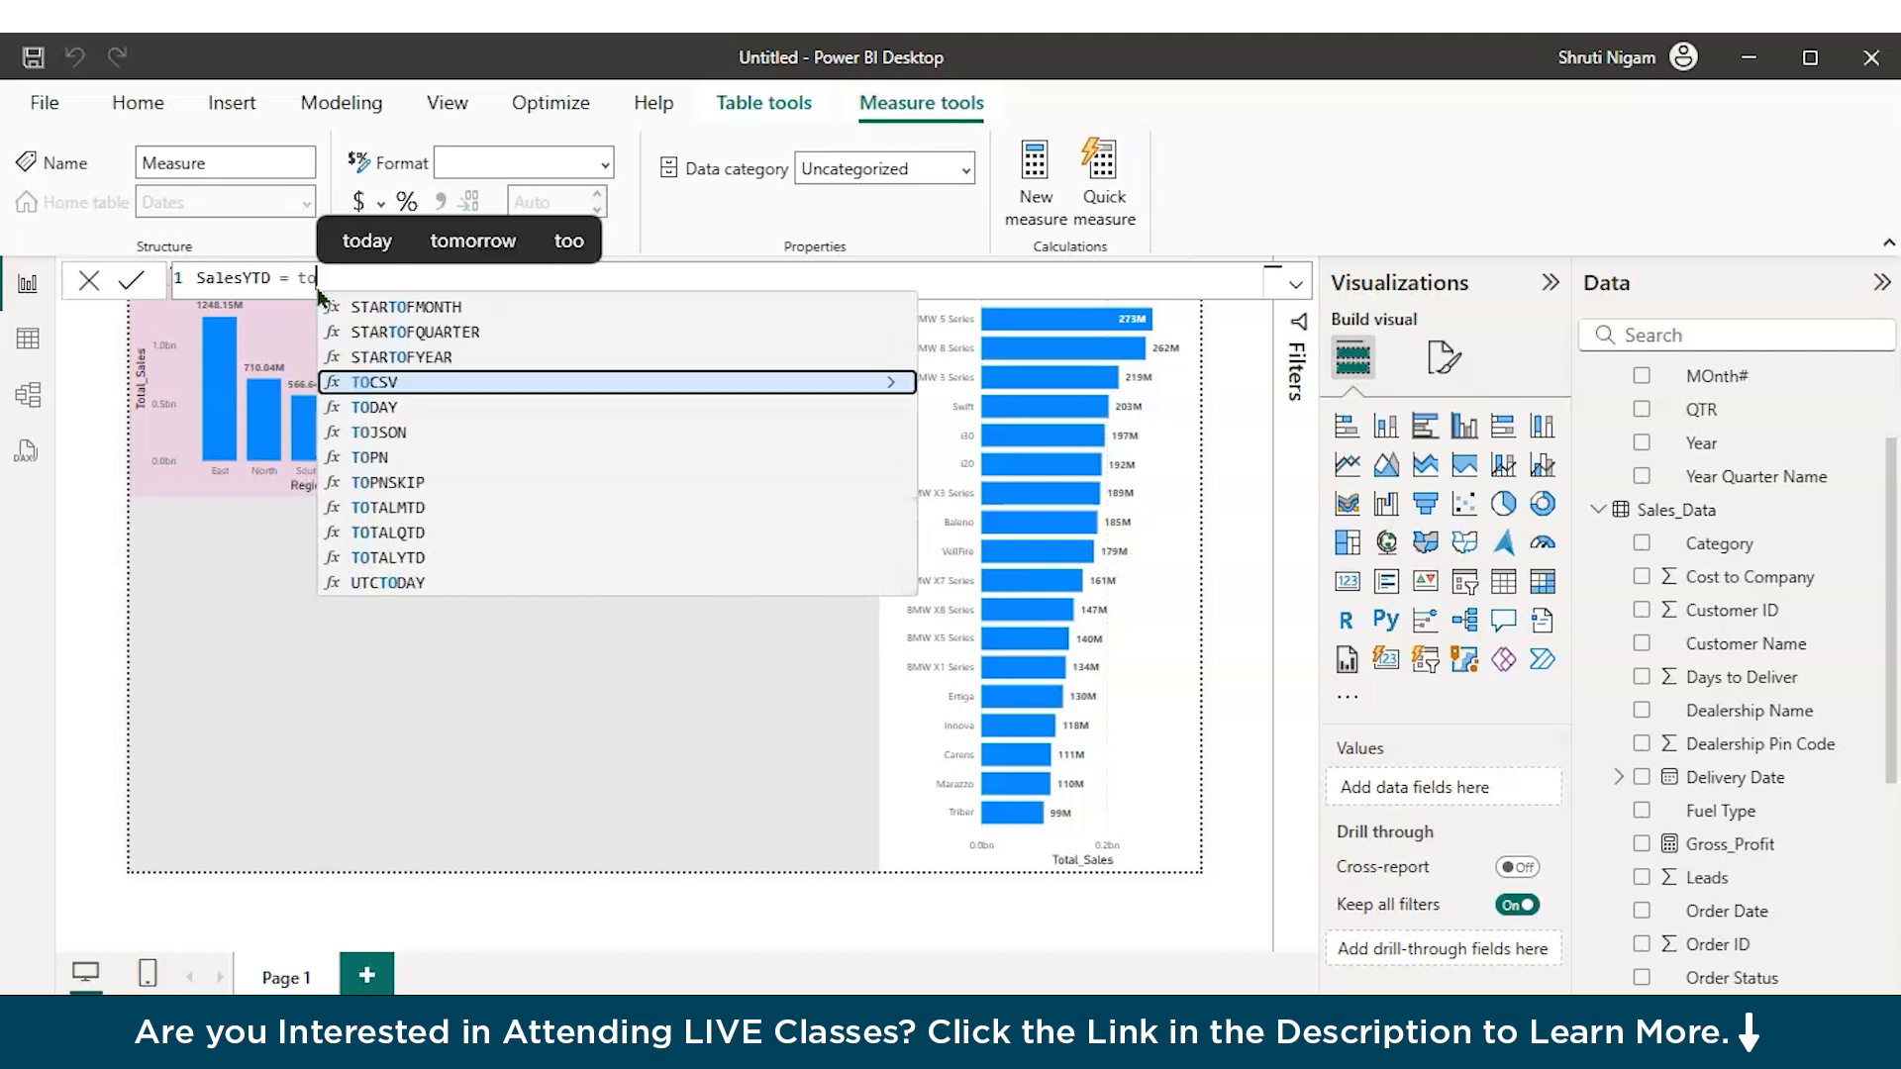
key("Down")
key("Down")
key("Down")
key("Down")
key("Down")
key("Down")
key("Down")
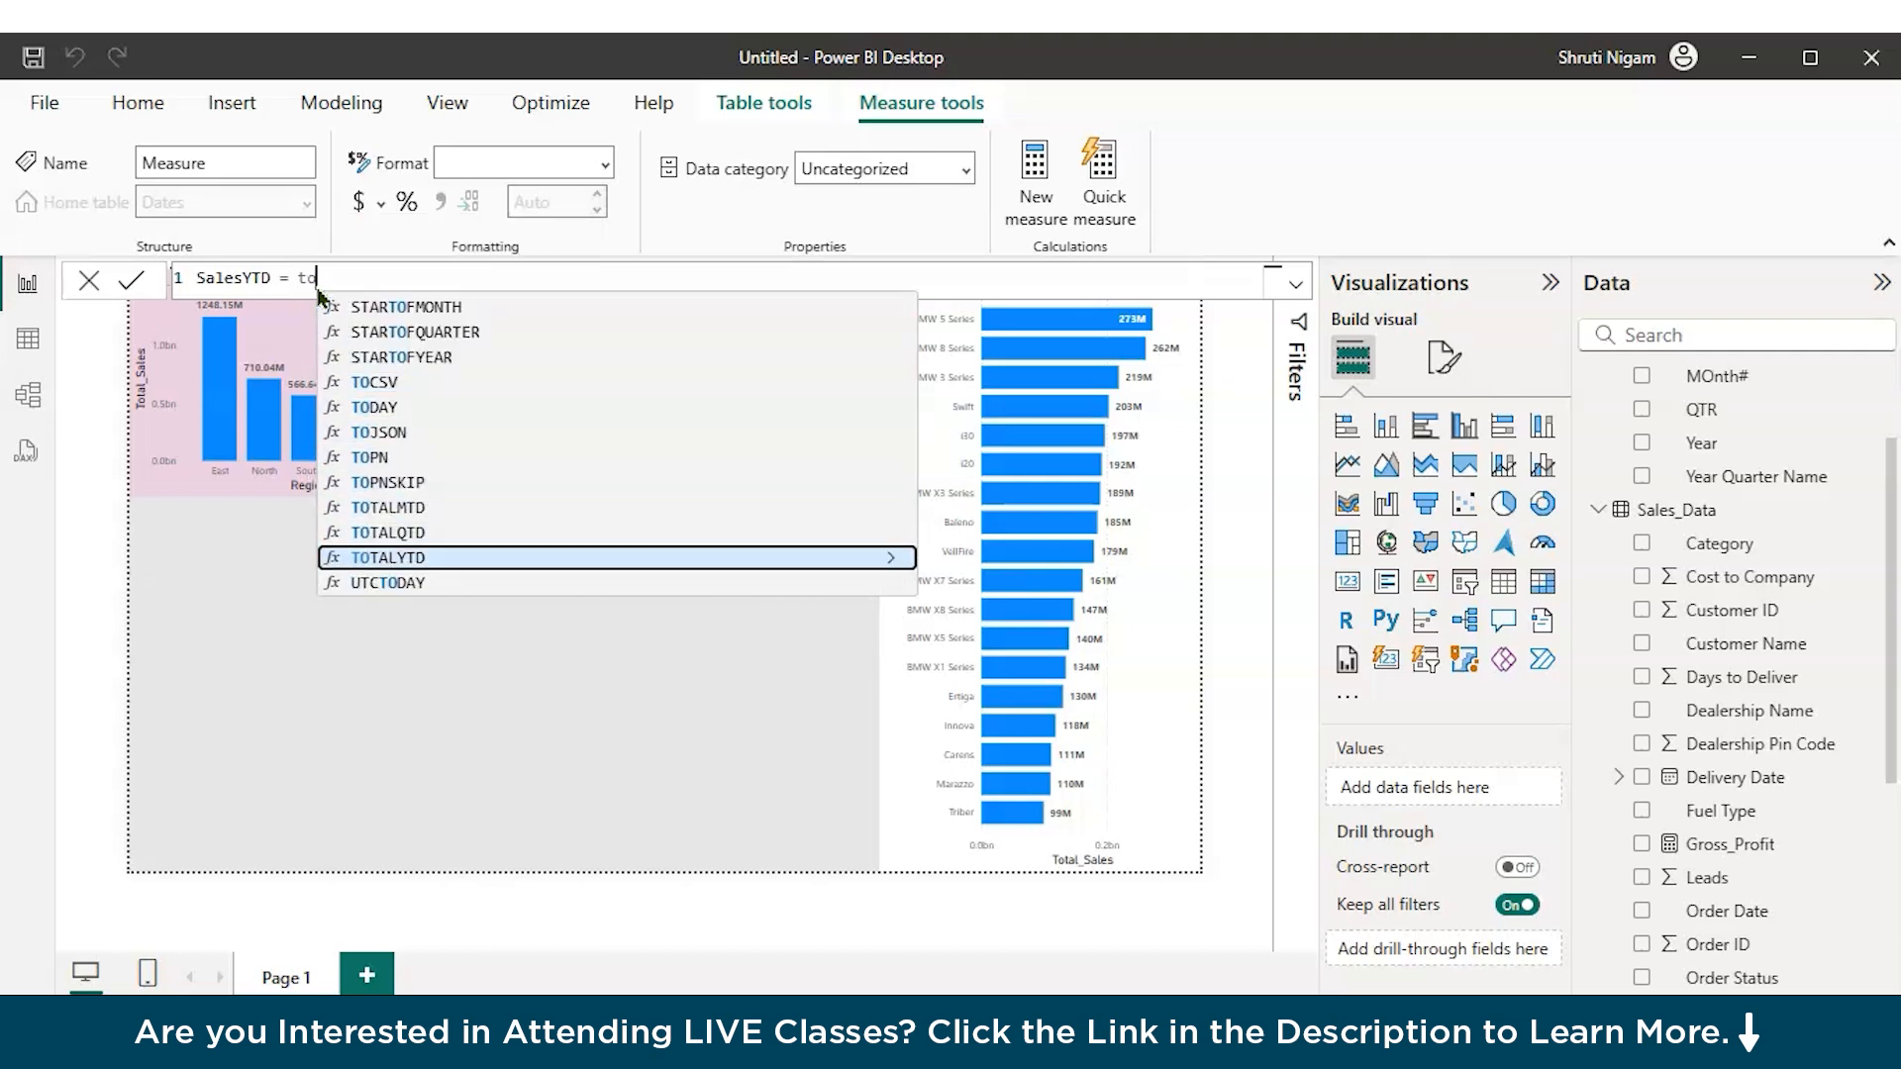
left_click(891, 557)
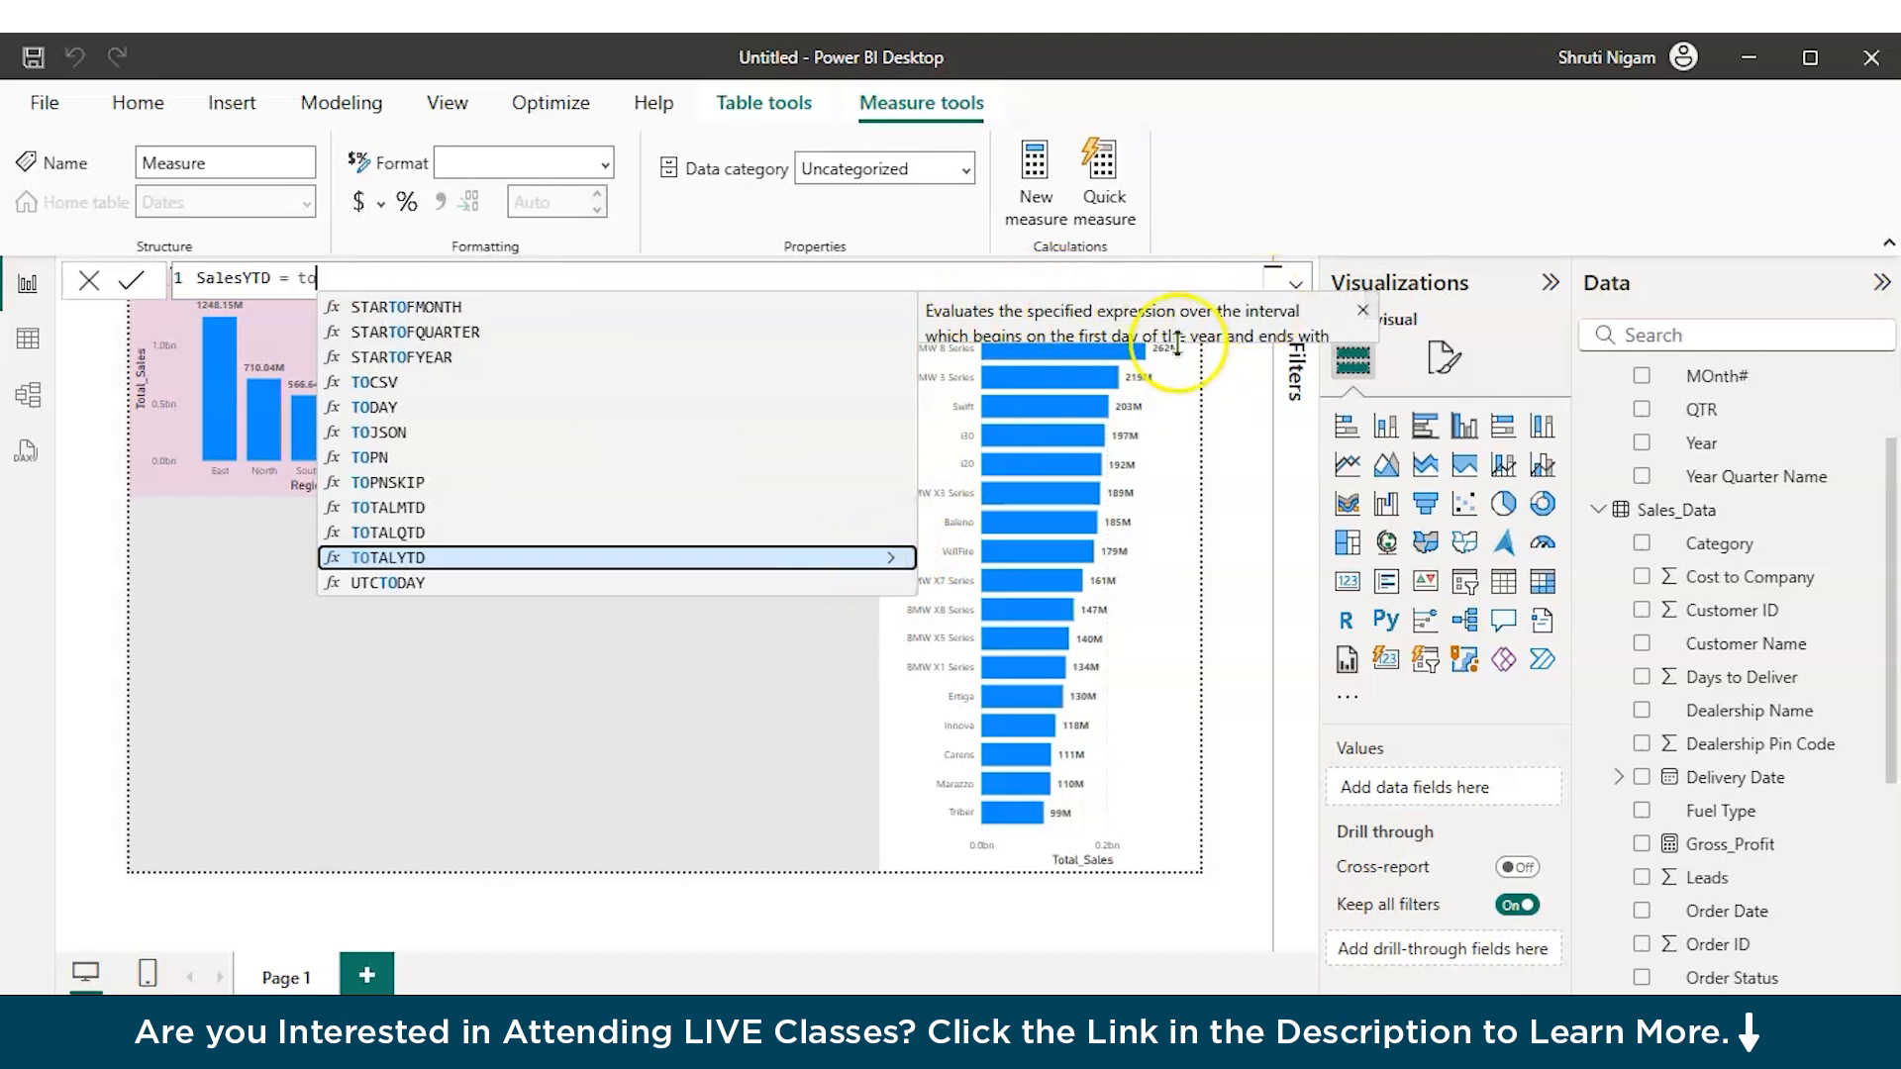
scroll(1134, 337, "down", 1)
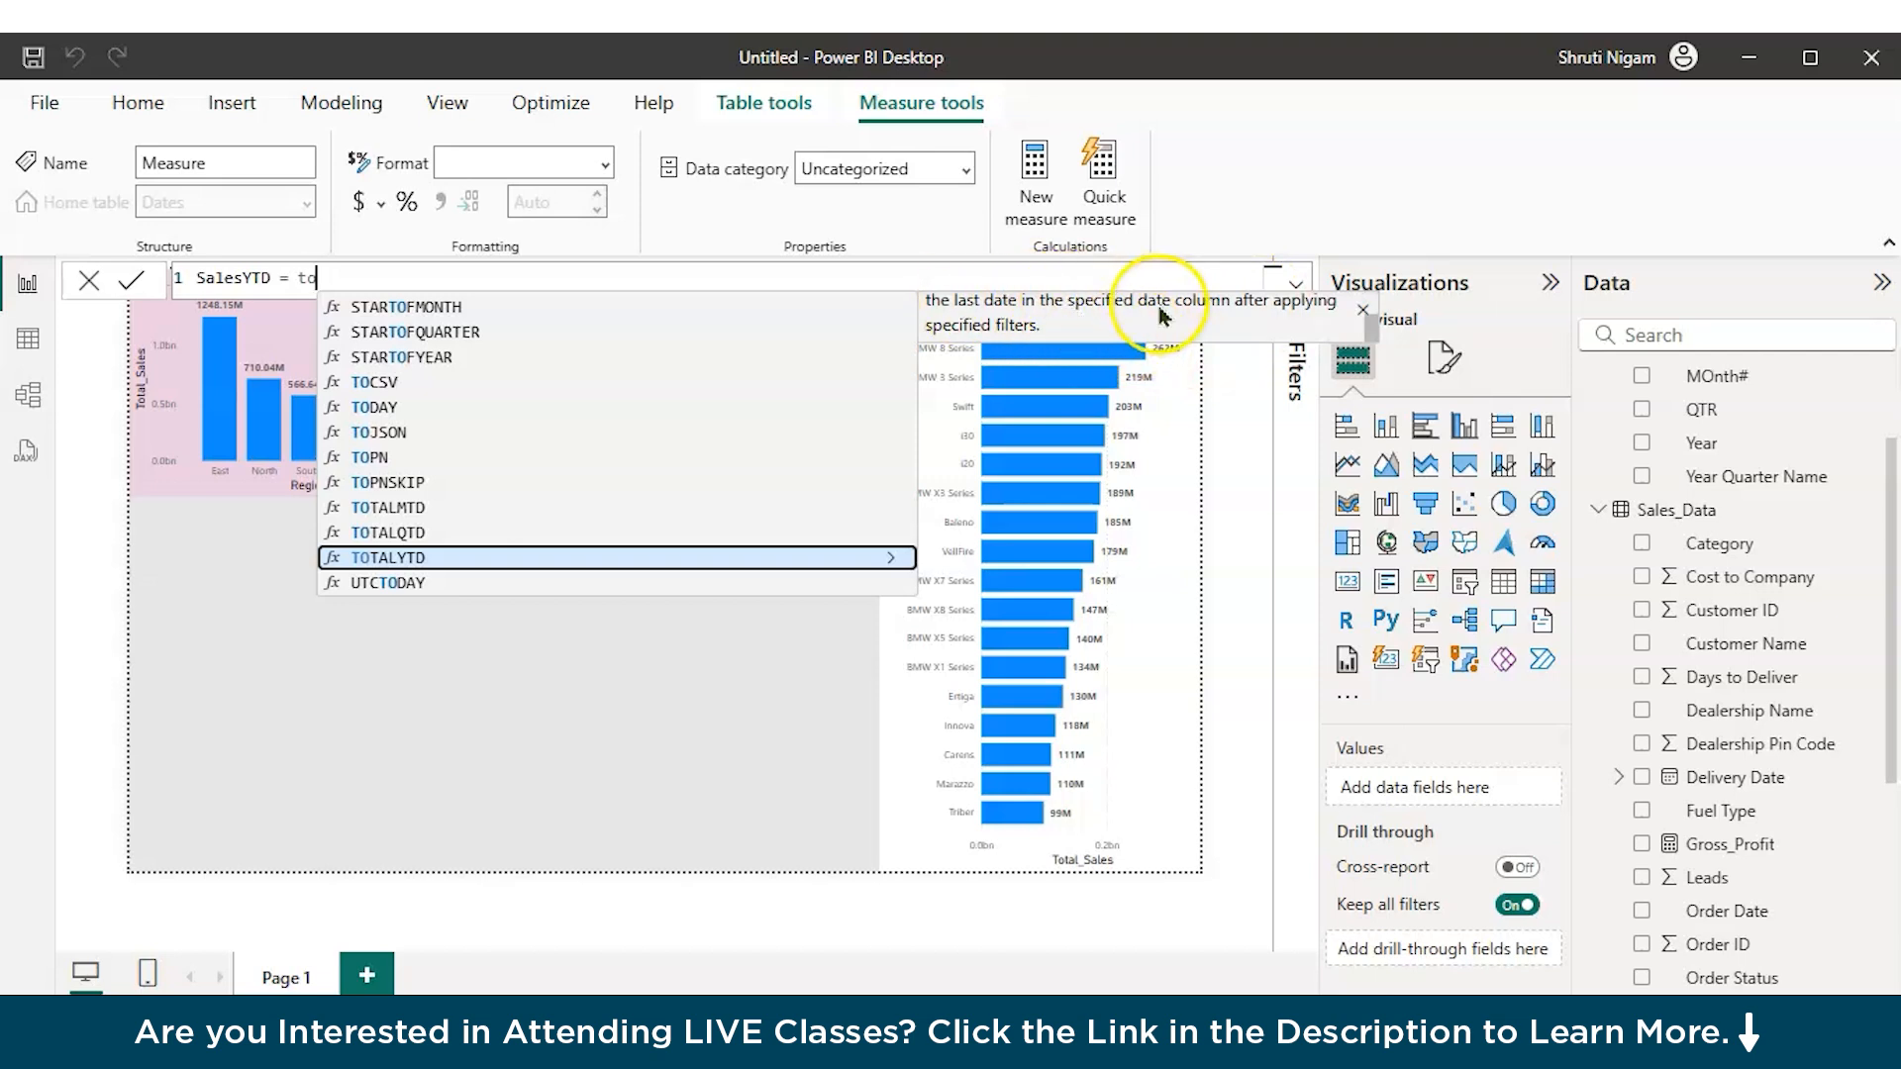
double_click(395, 559)
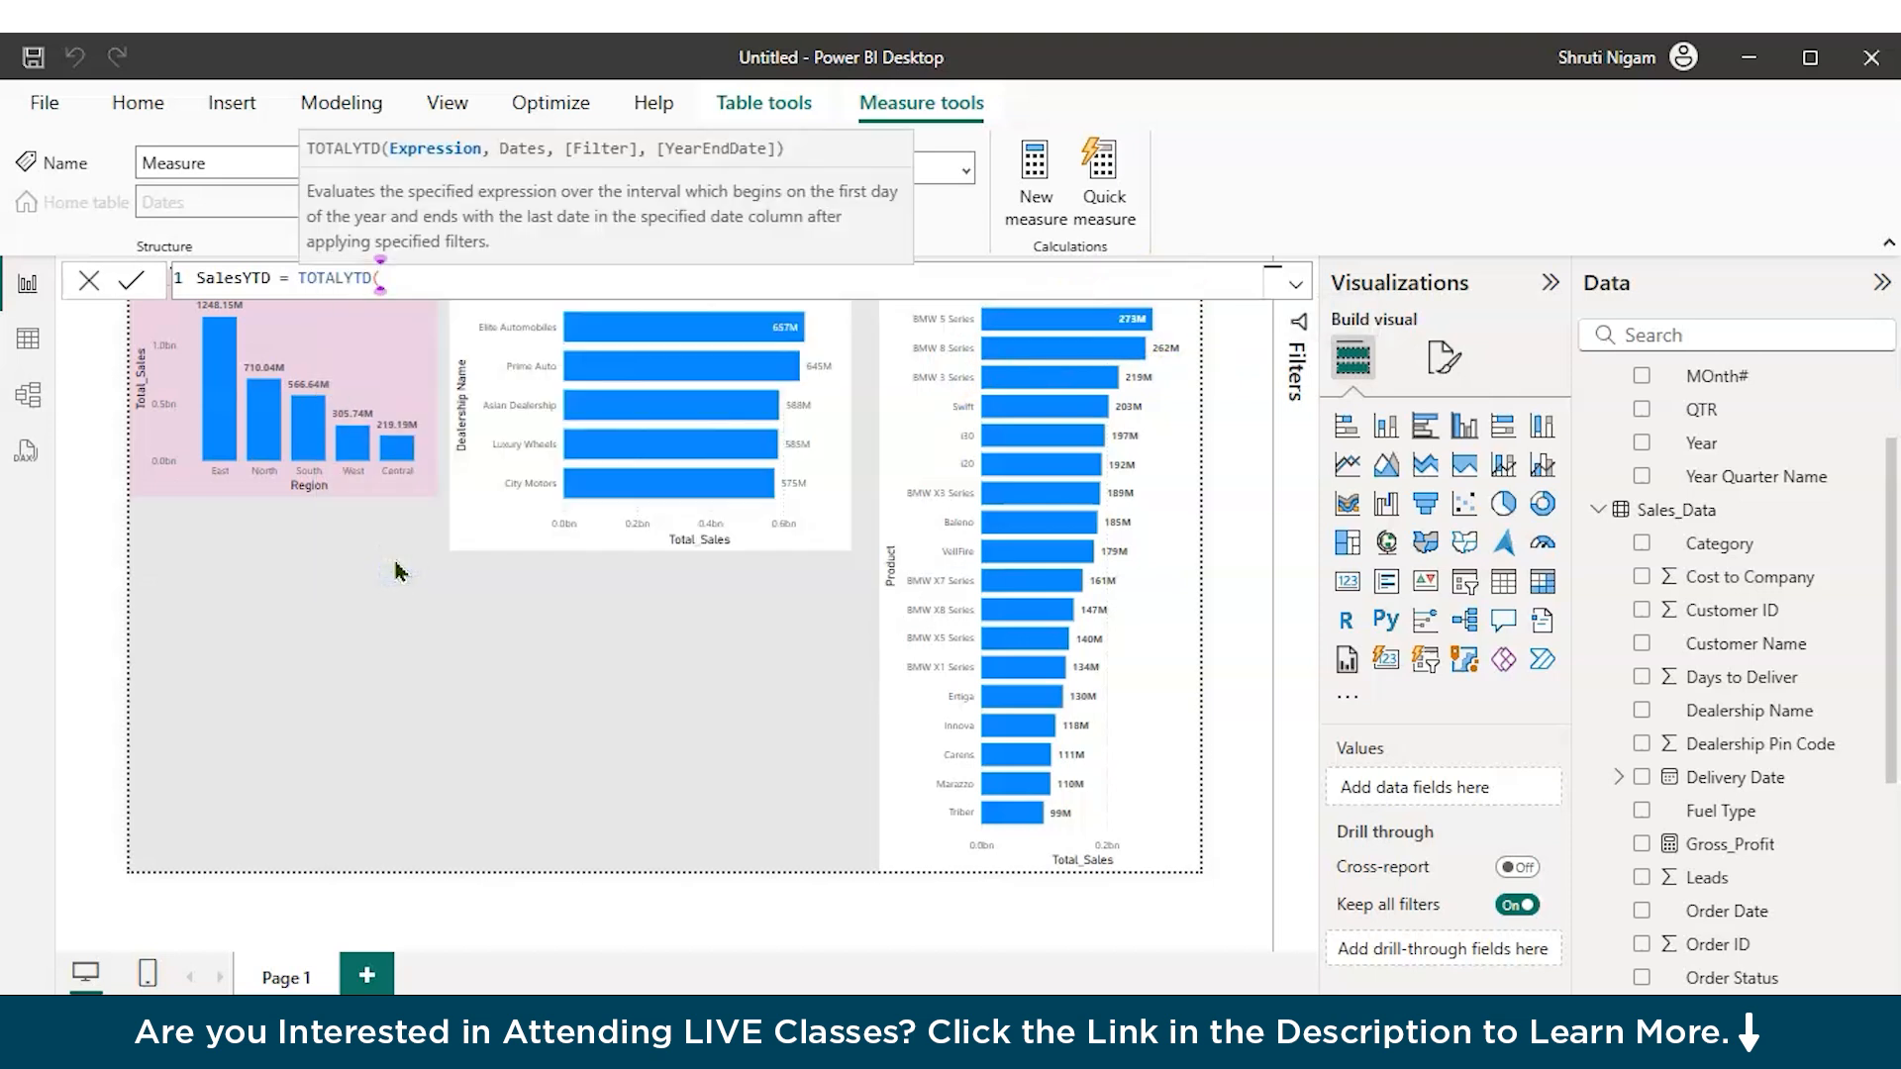
Step: Enter SUM(Sales_Data[Revenue]) as the TOTALYTD expression in the SalesYTD formula
type("SUM(")
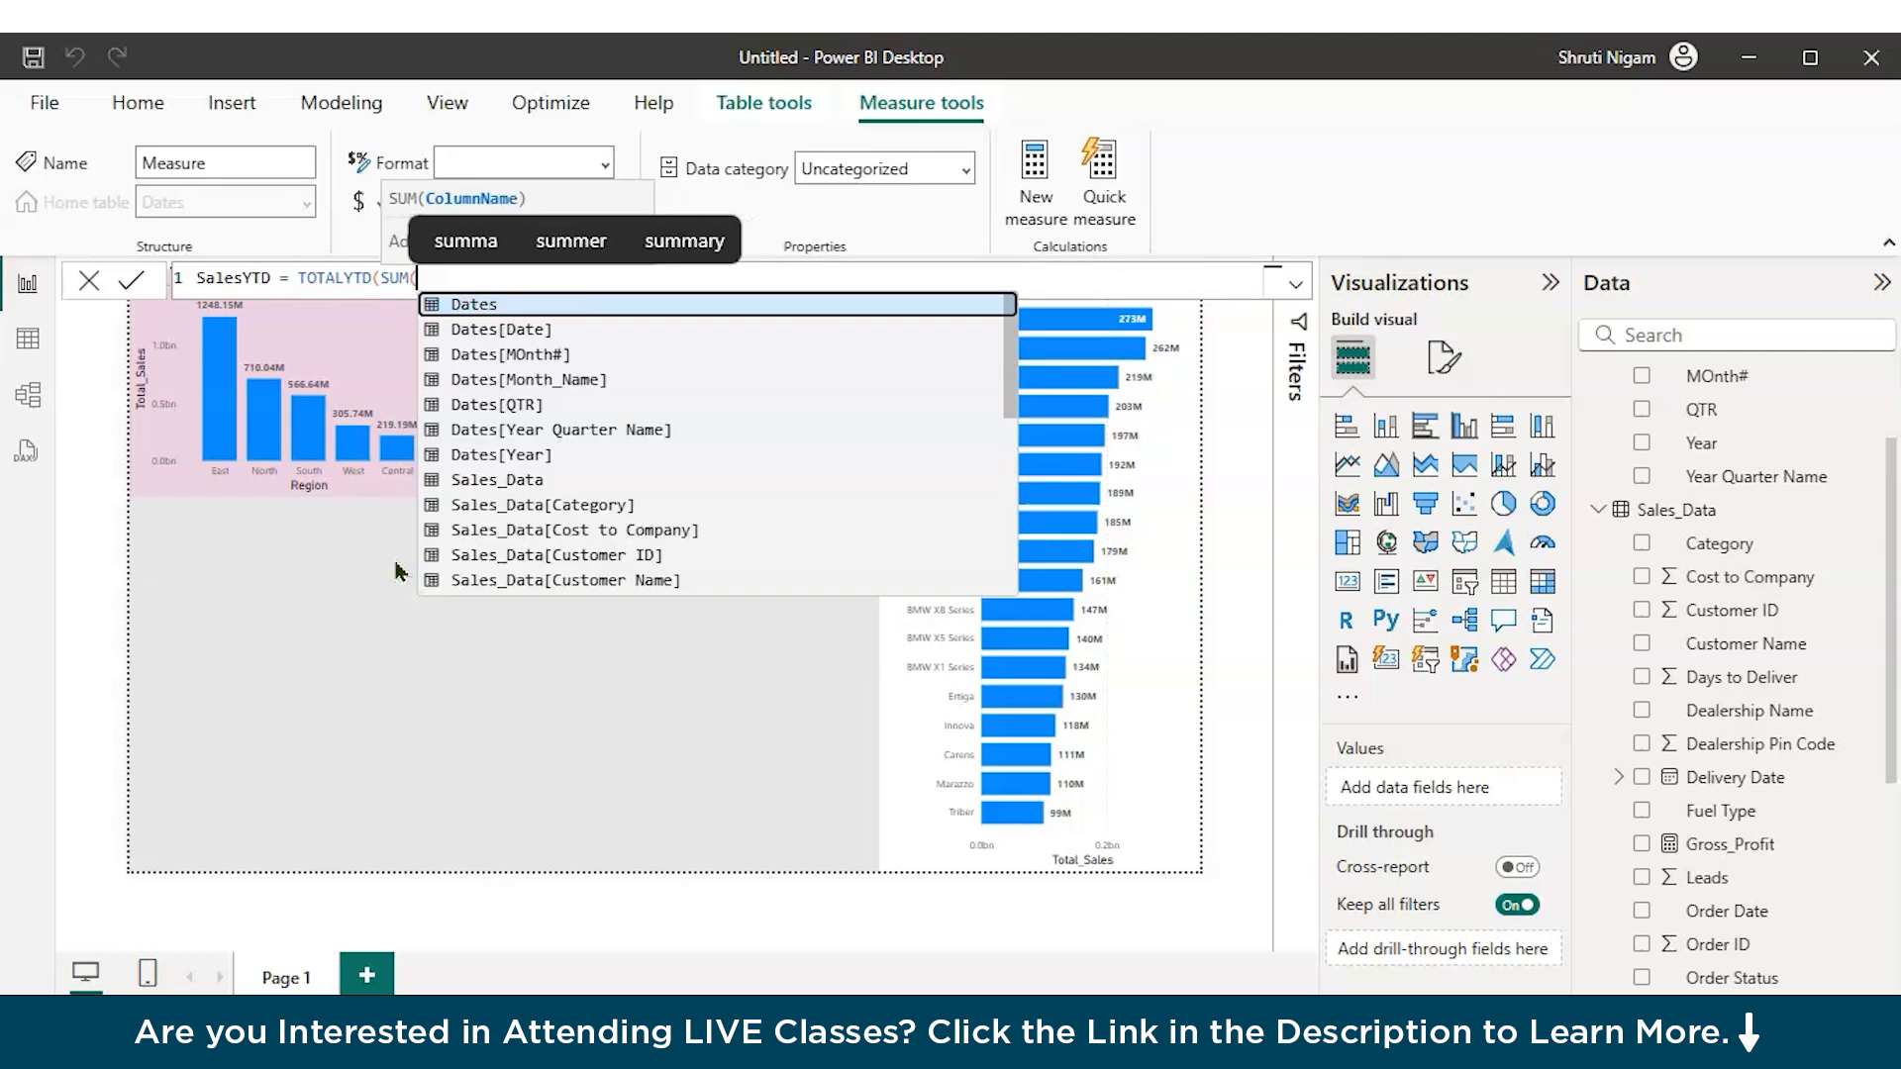
type("re")
key("Tab")
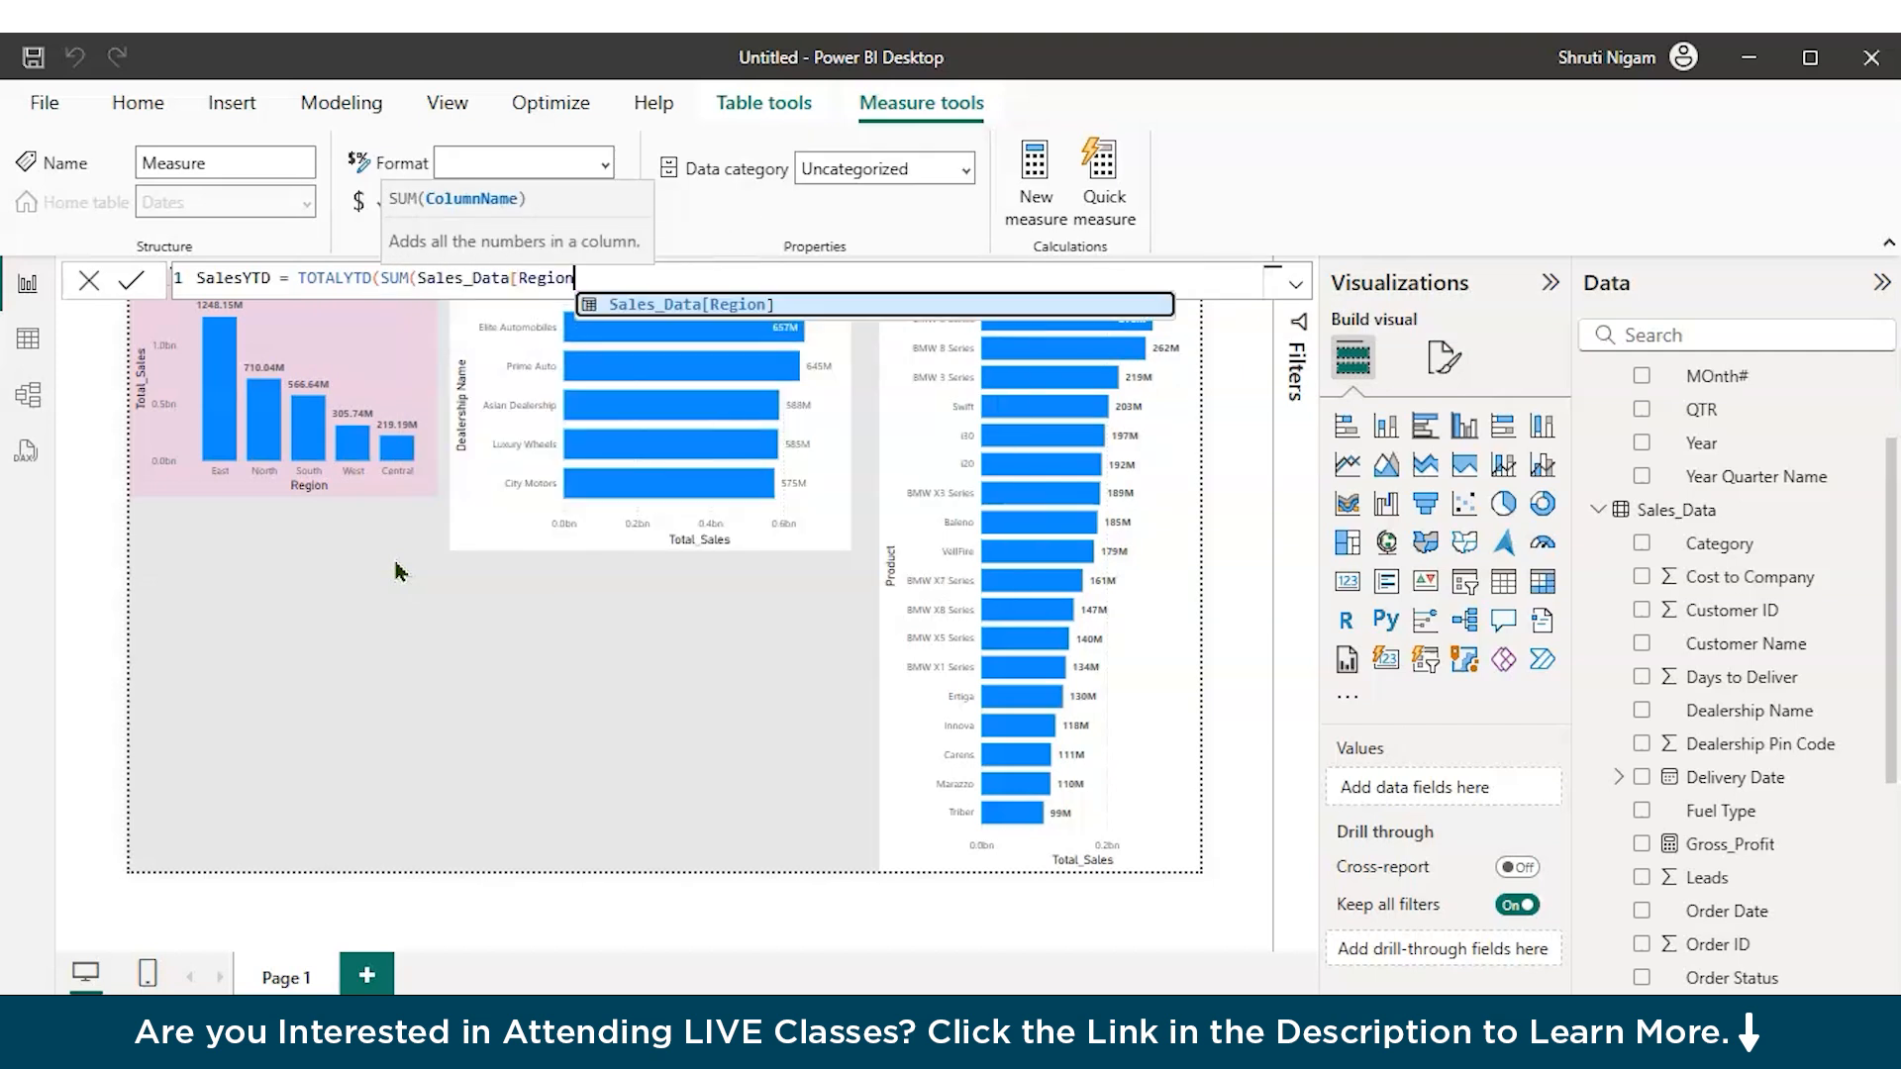
key("BackSpace")
key("BackSpace")
key("BackSpace")
key("BackSpace")
key("Down")
key("Tab")
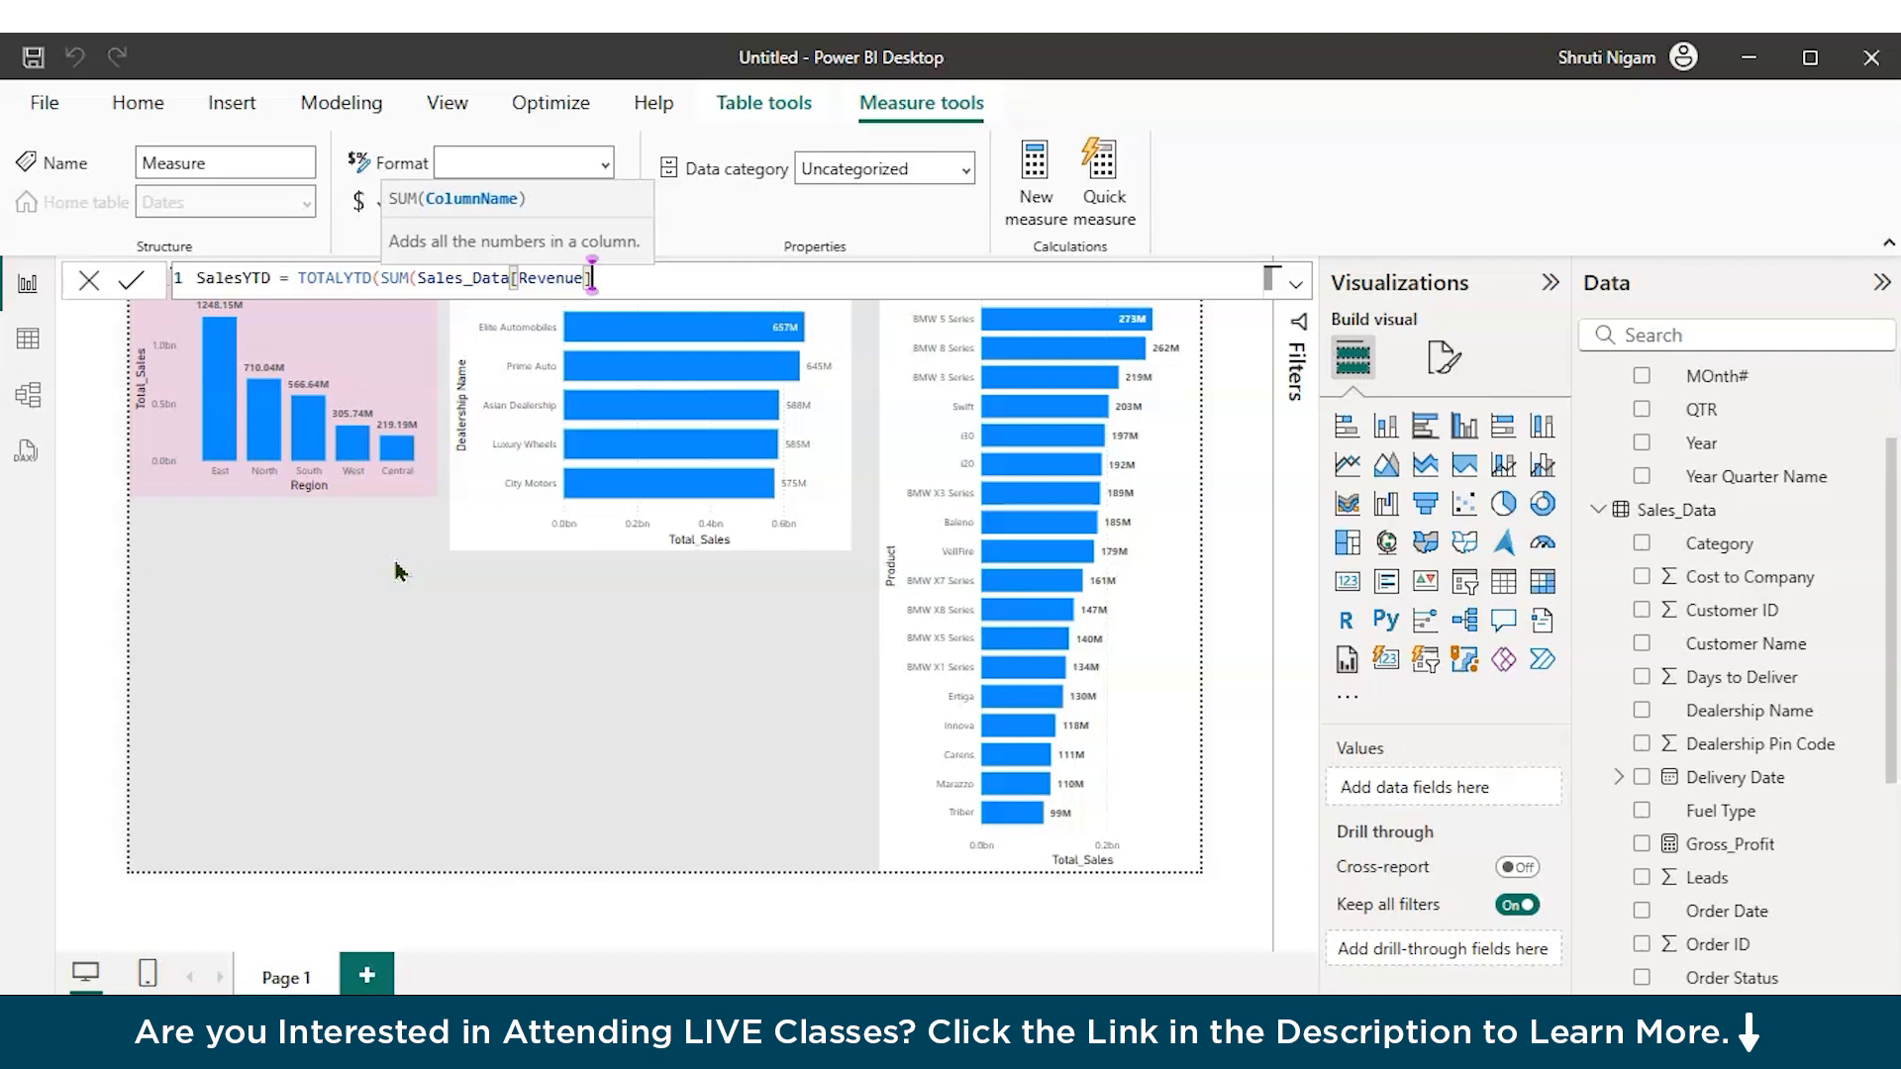
type(")")
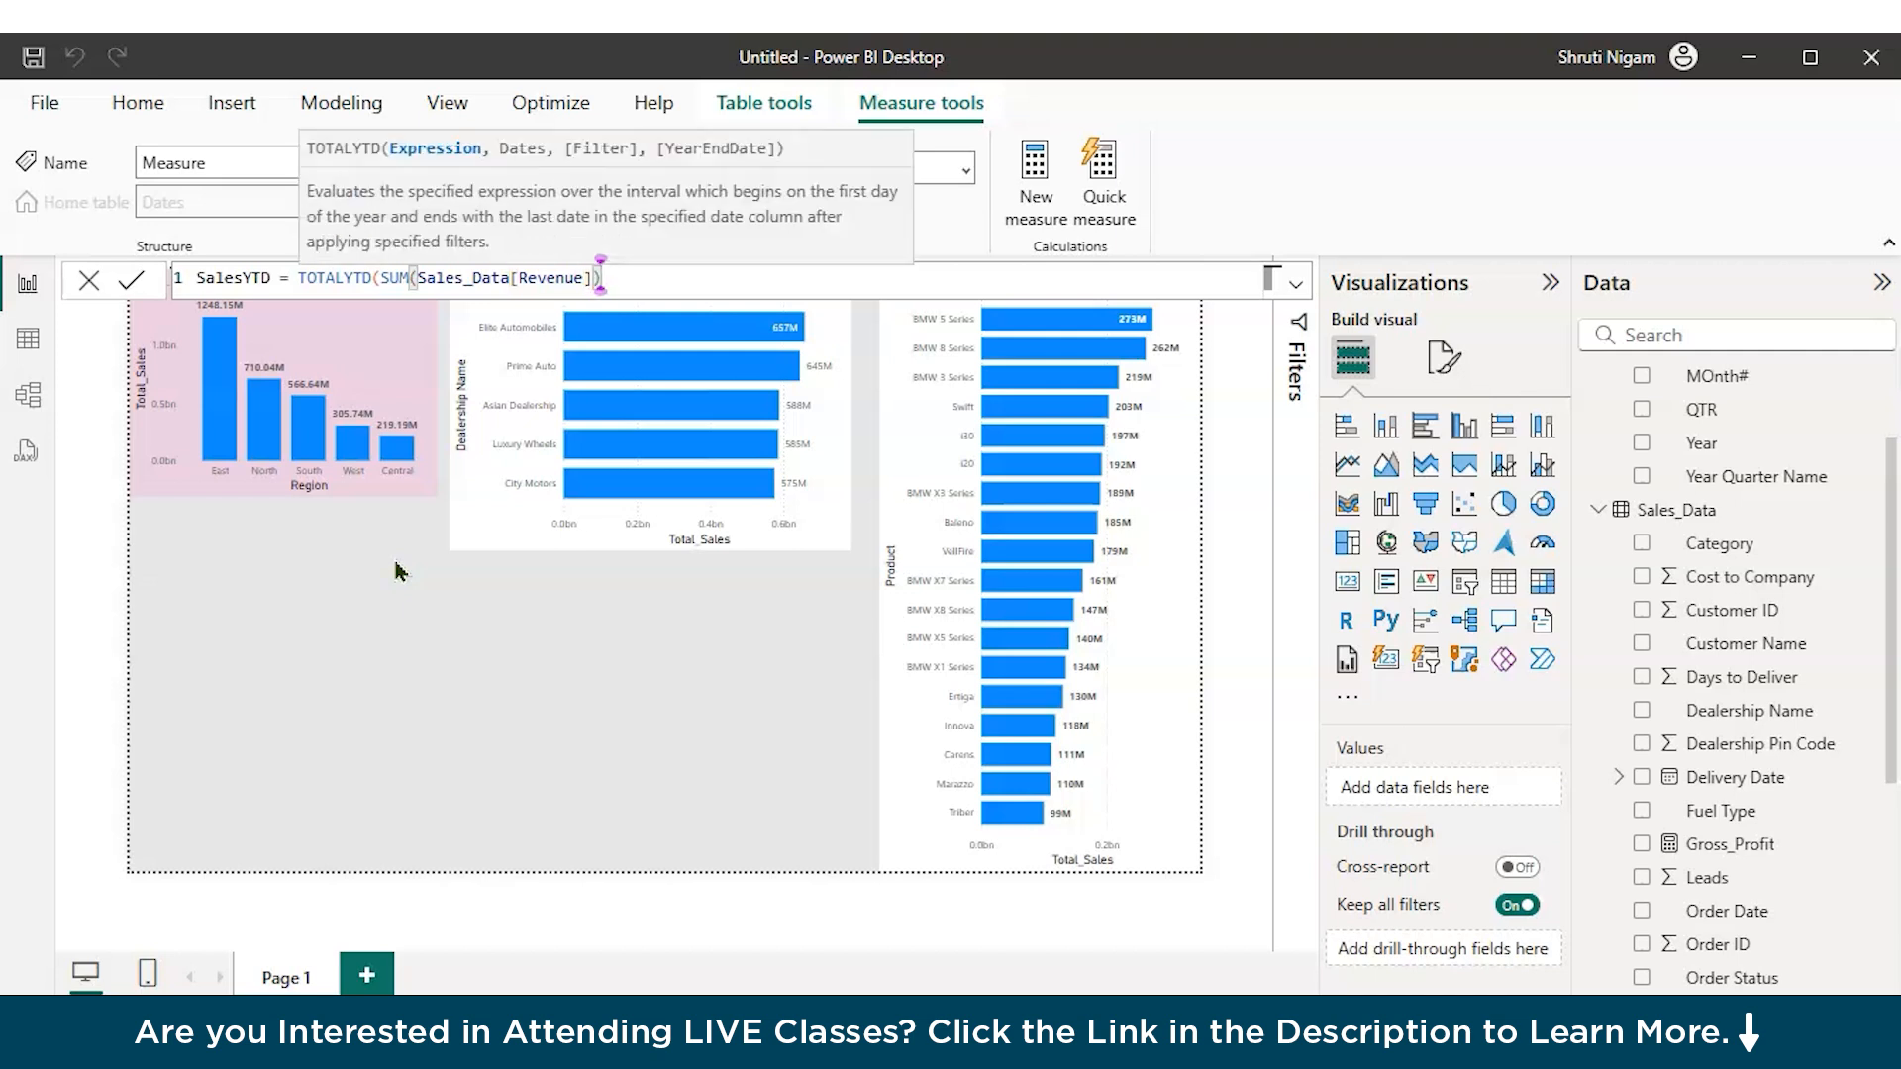
Step: Supply Dates[Date] as the TOTALYTD dates argument, close the formula, and commit the SalesYTD measure
type(",da")
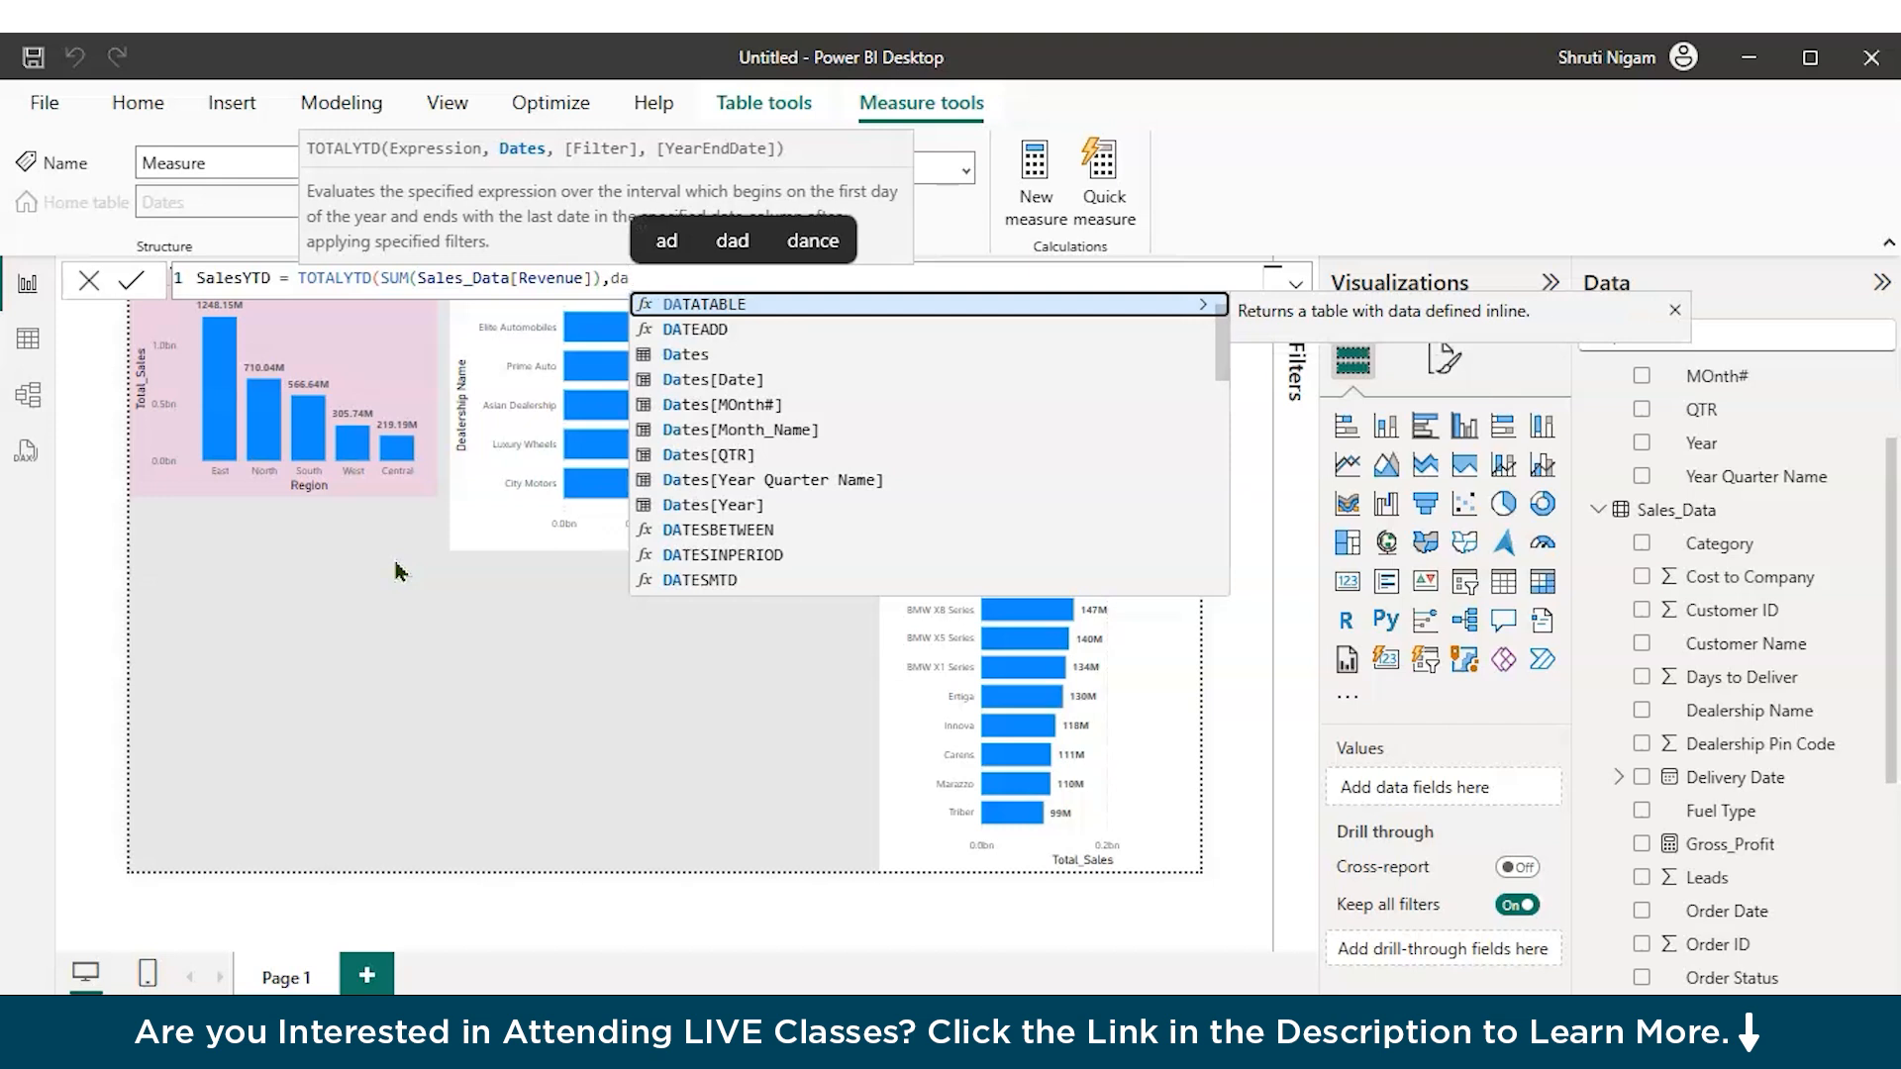
key("Down")
key("Down")
key("Down")
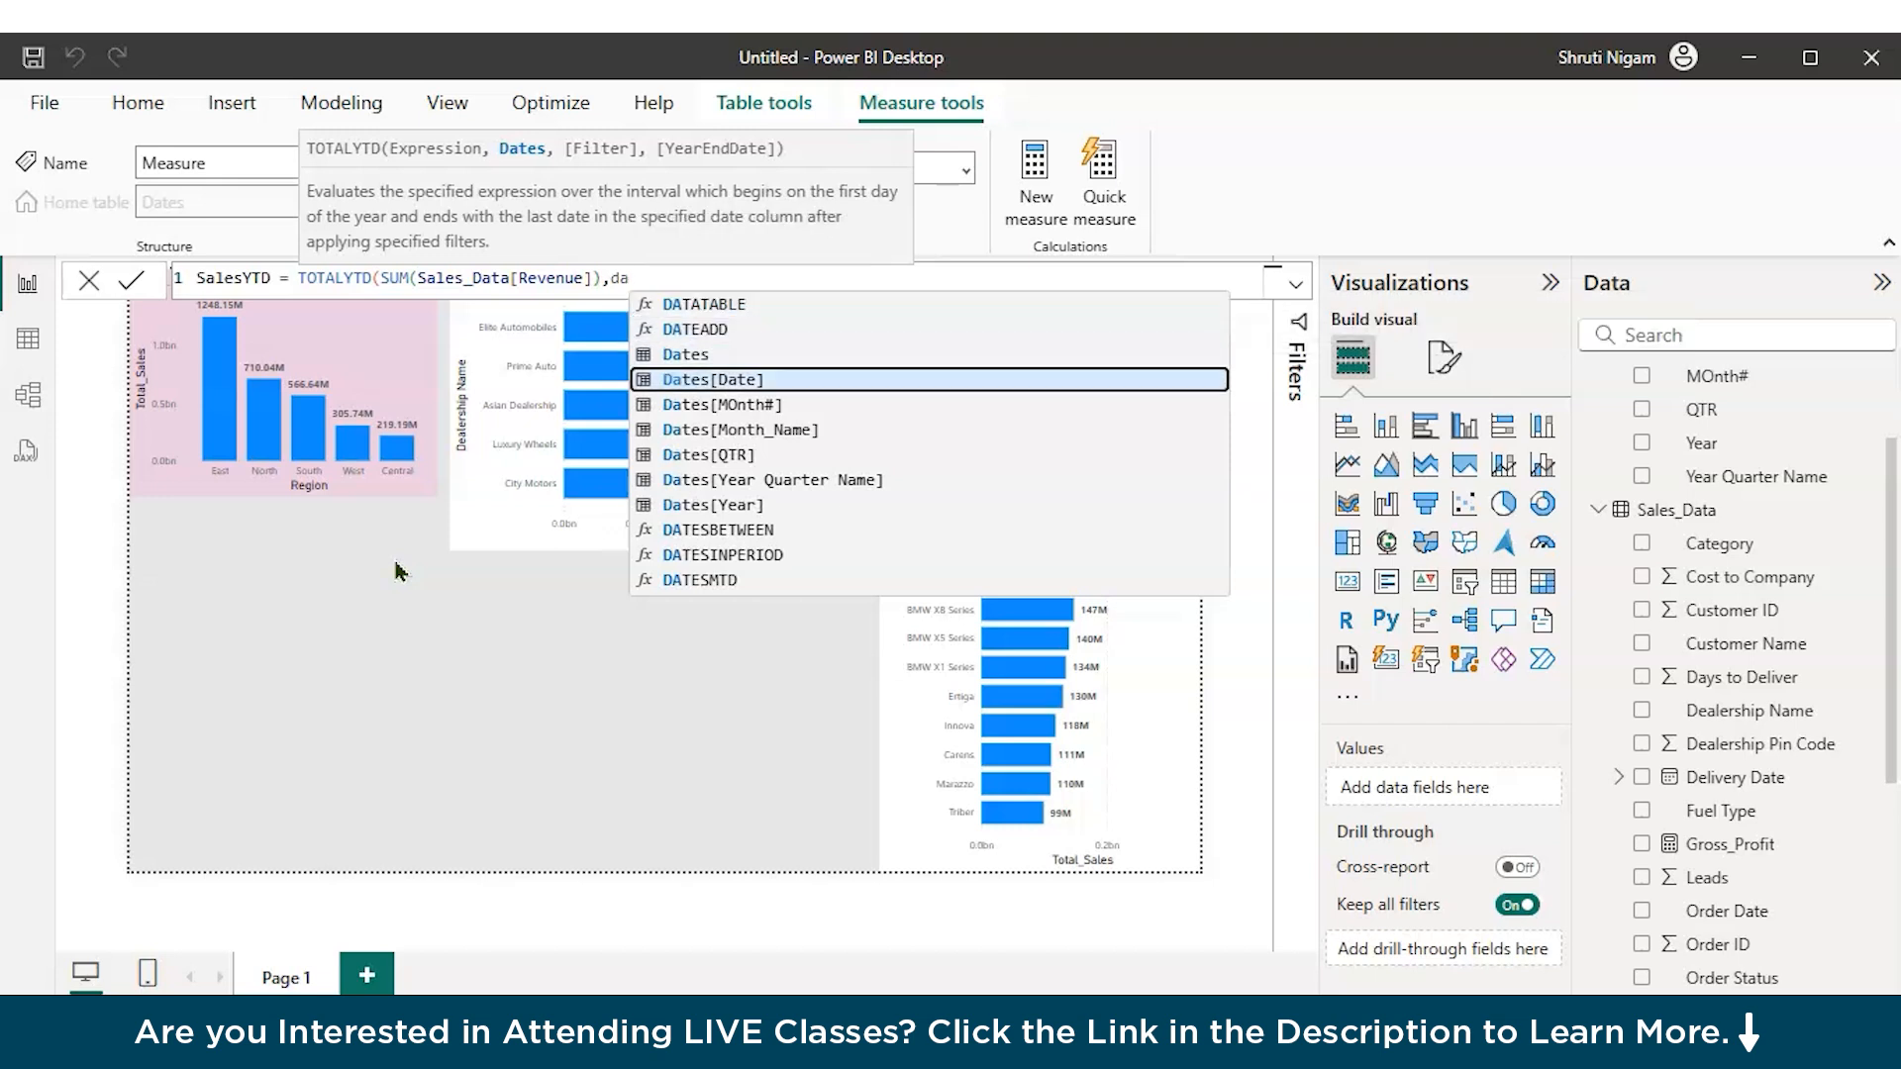
key("Tab")
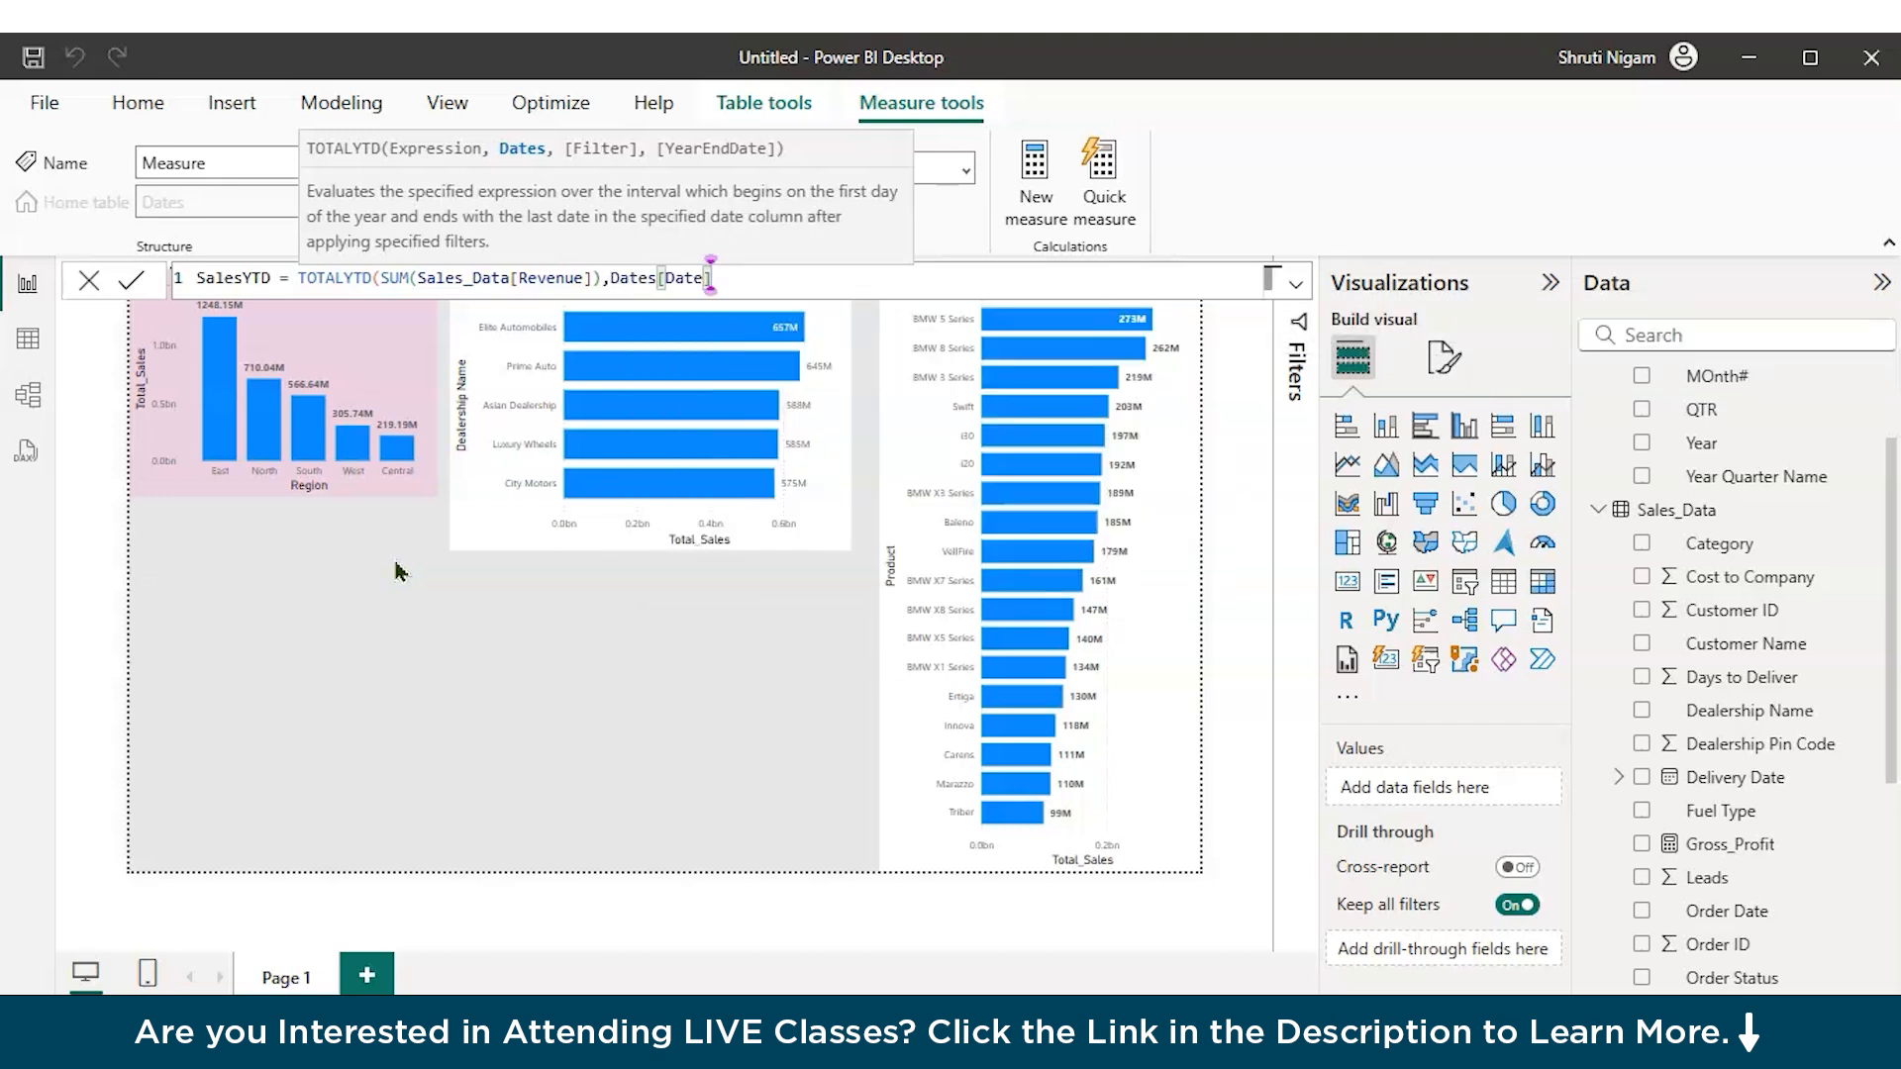
type(")")
key("Return")
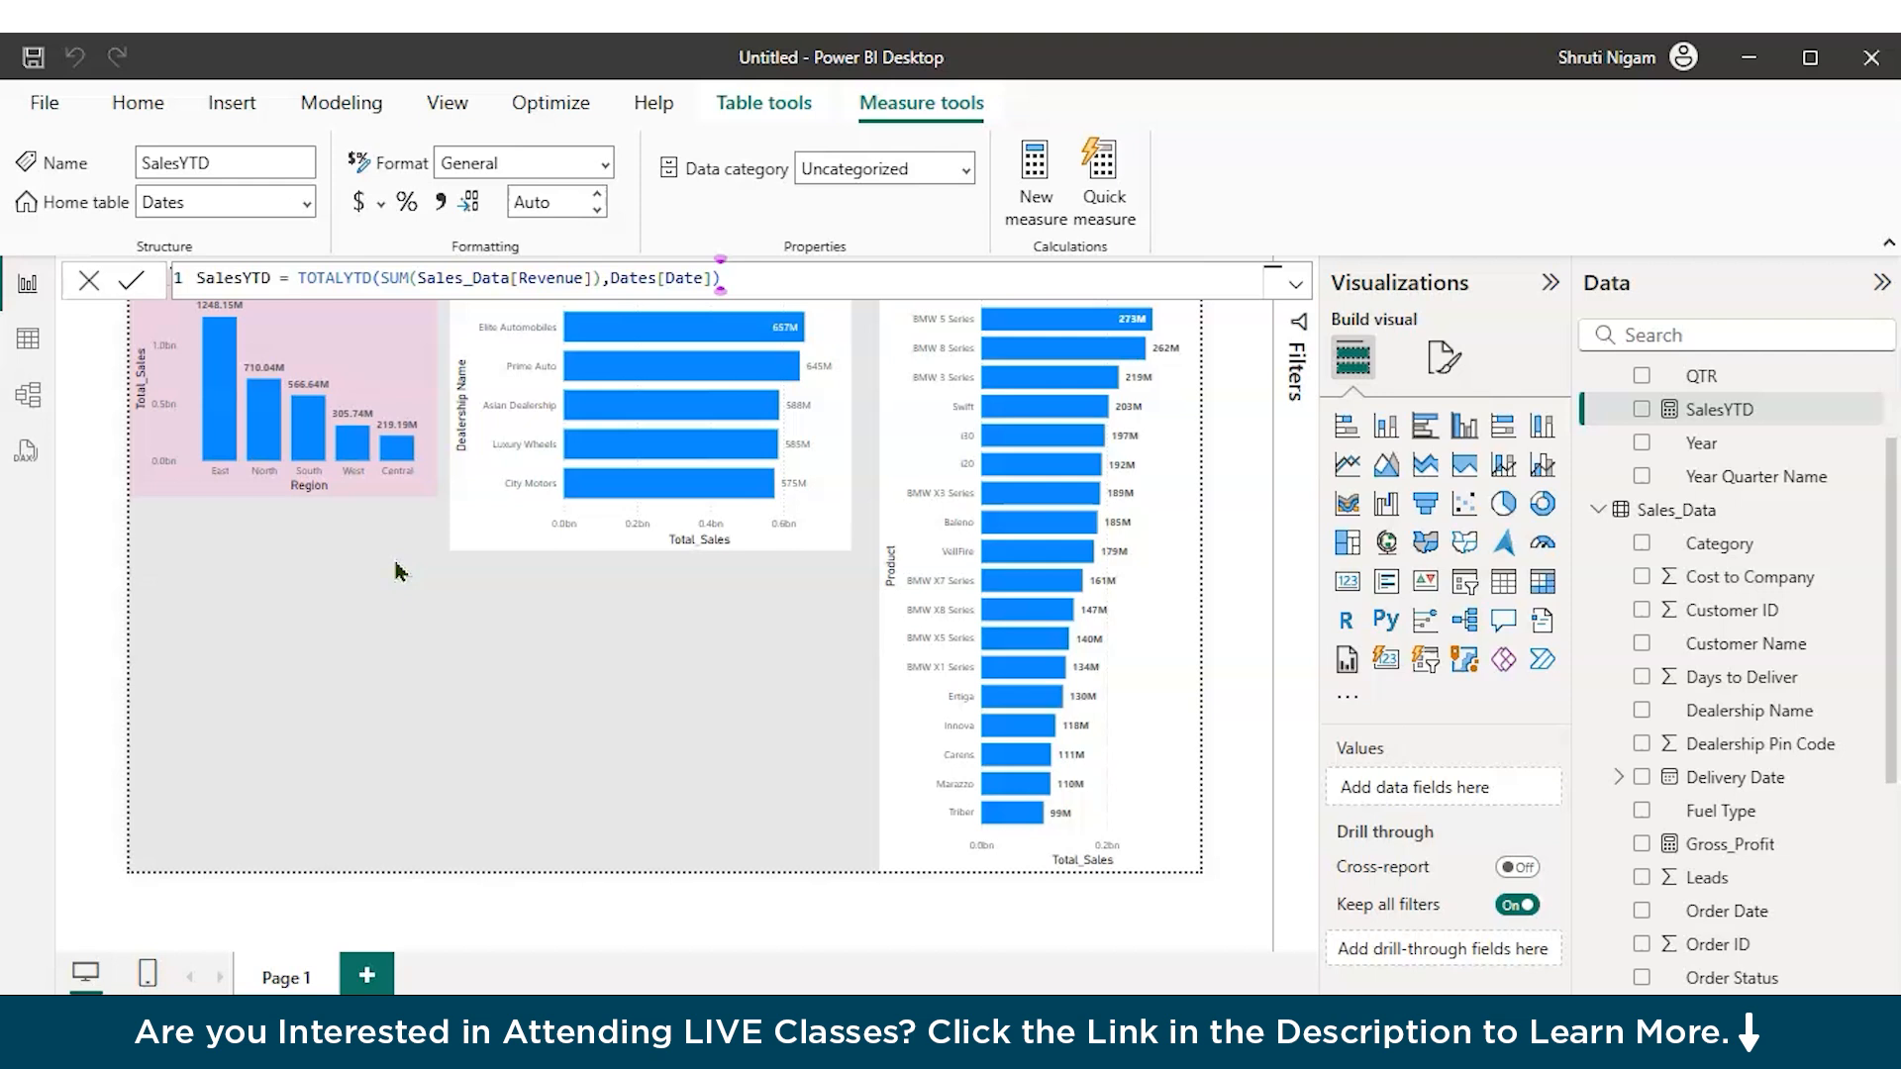
Step: Create a new measure named Sales_MTD and start its formula with the TOTALMTD function
left_click(1030, 197)
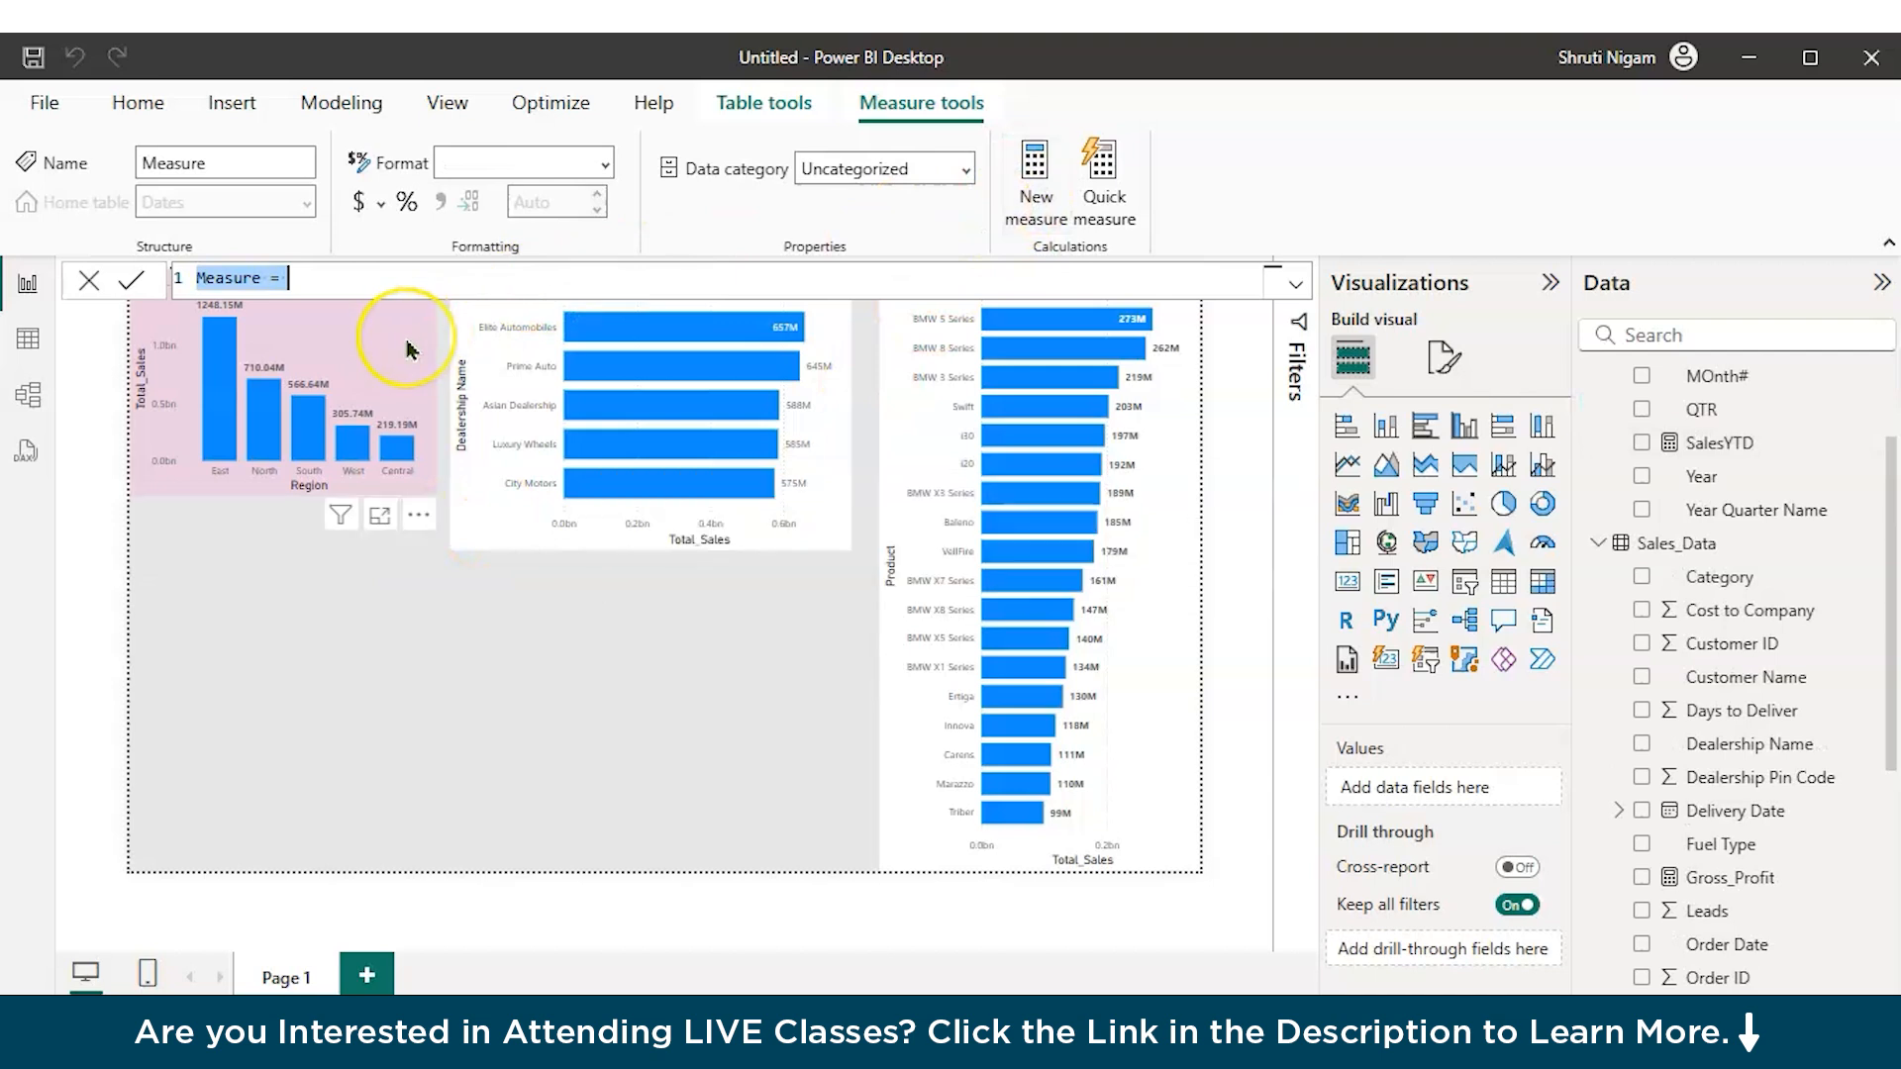
type("Sa")
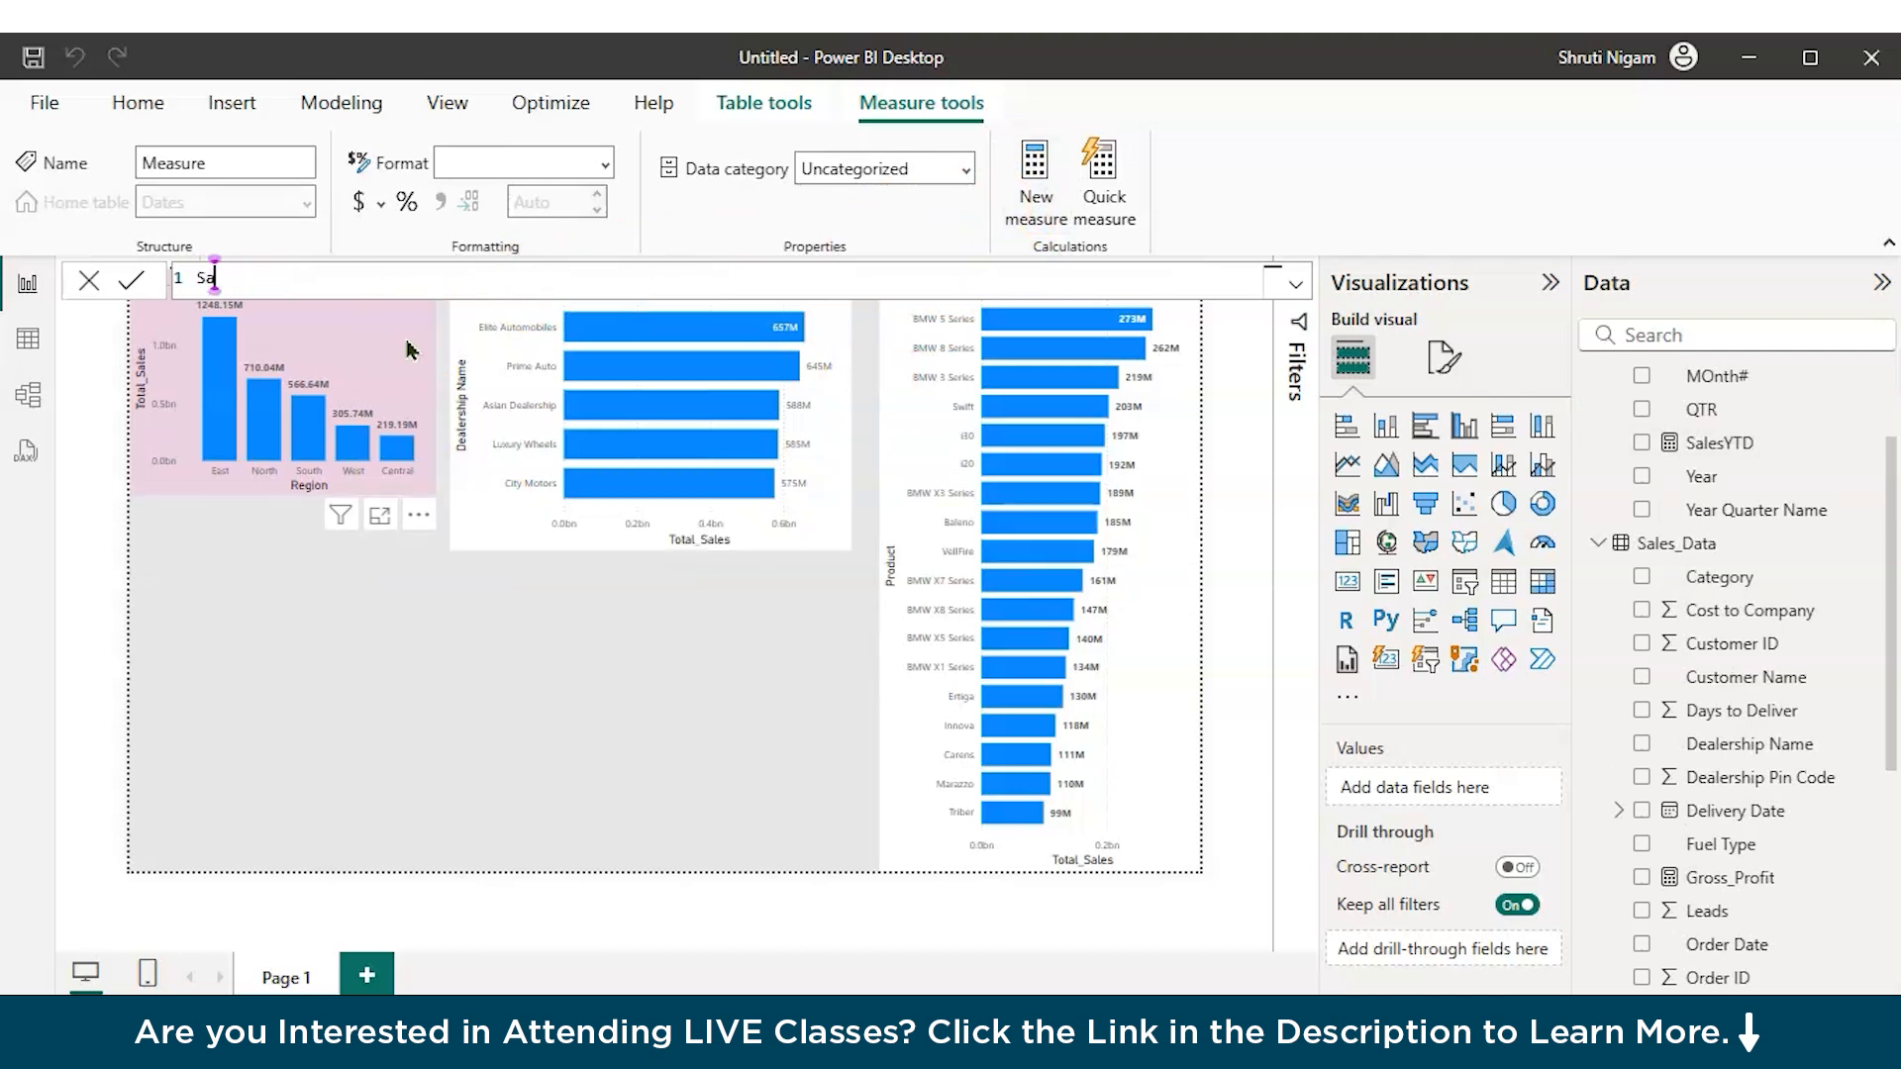
type("les_M")
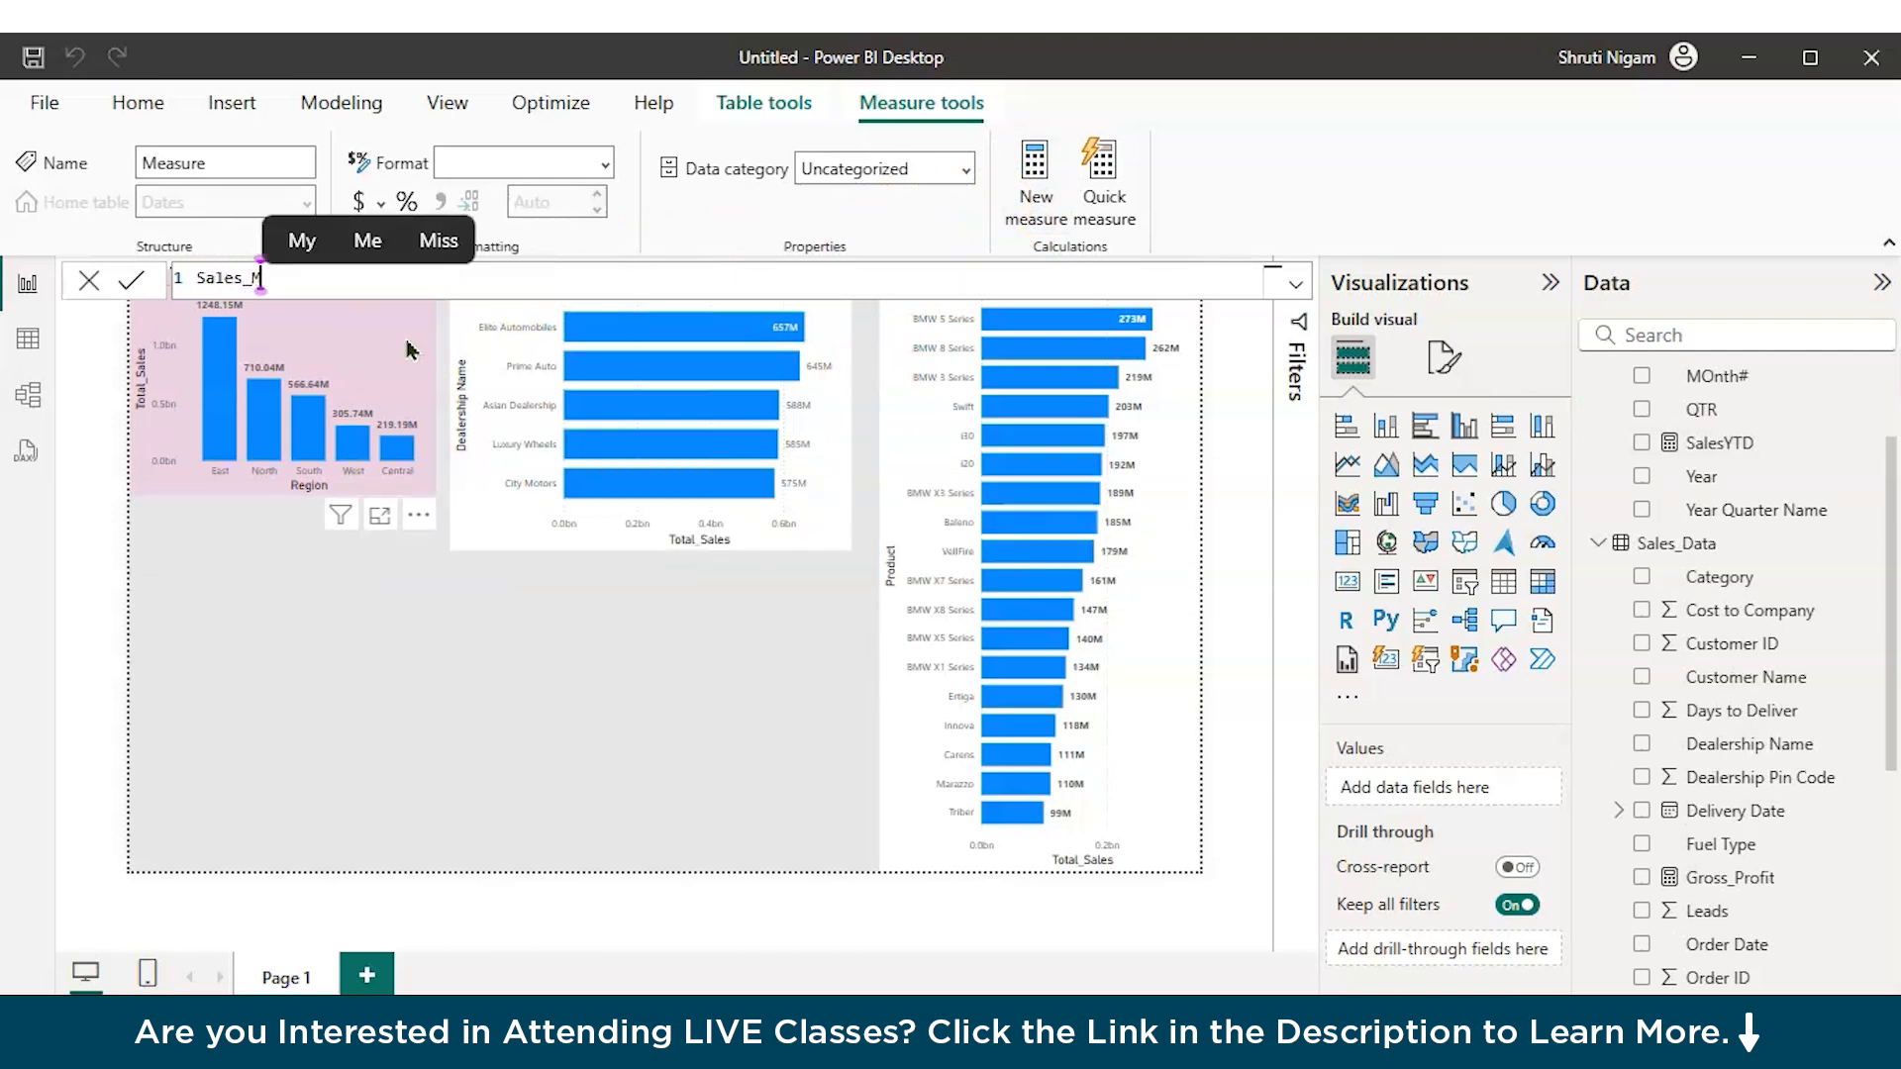
type("TD = ")
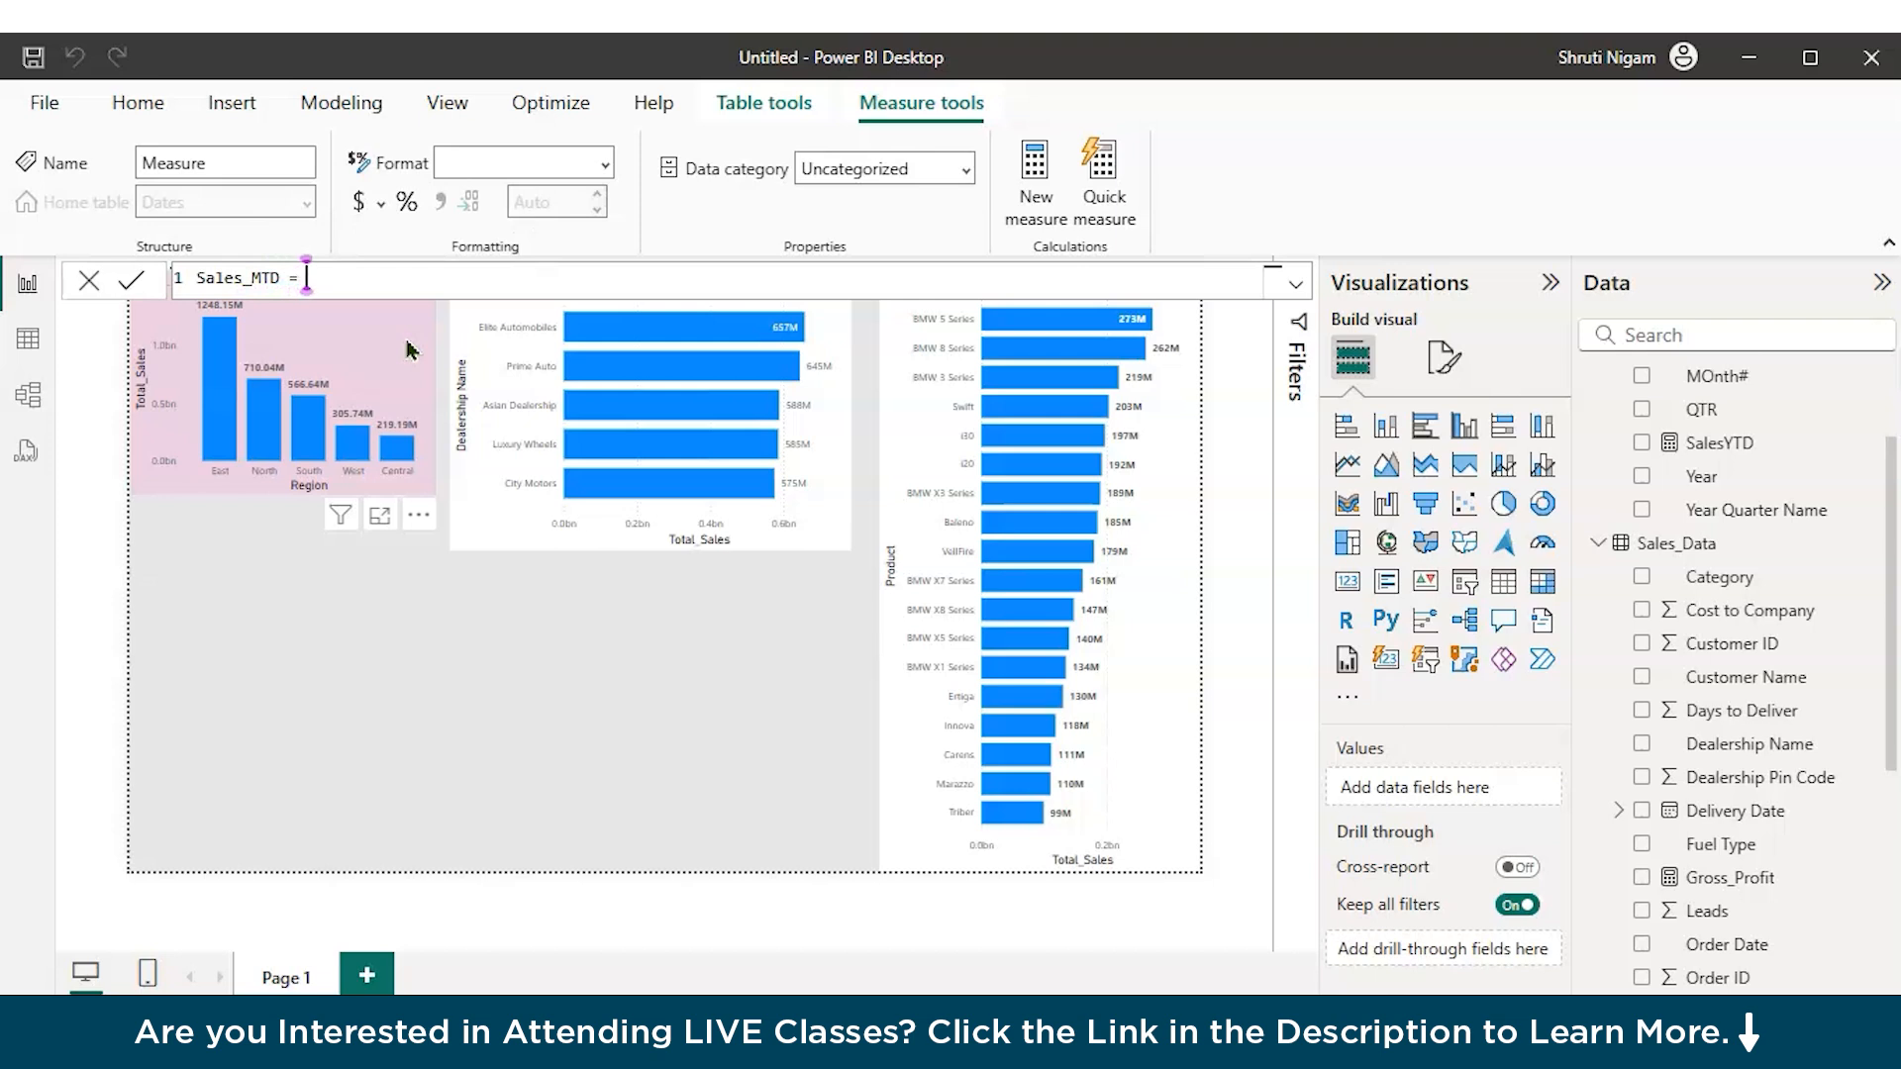
type("t")
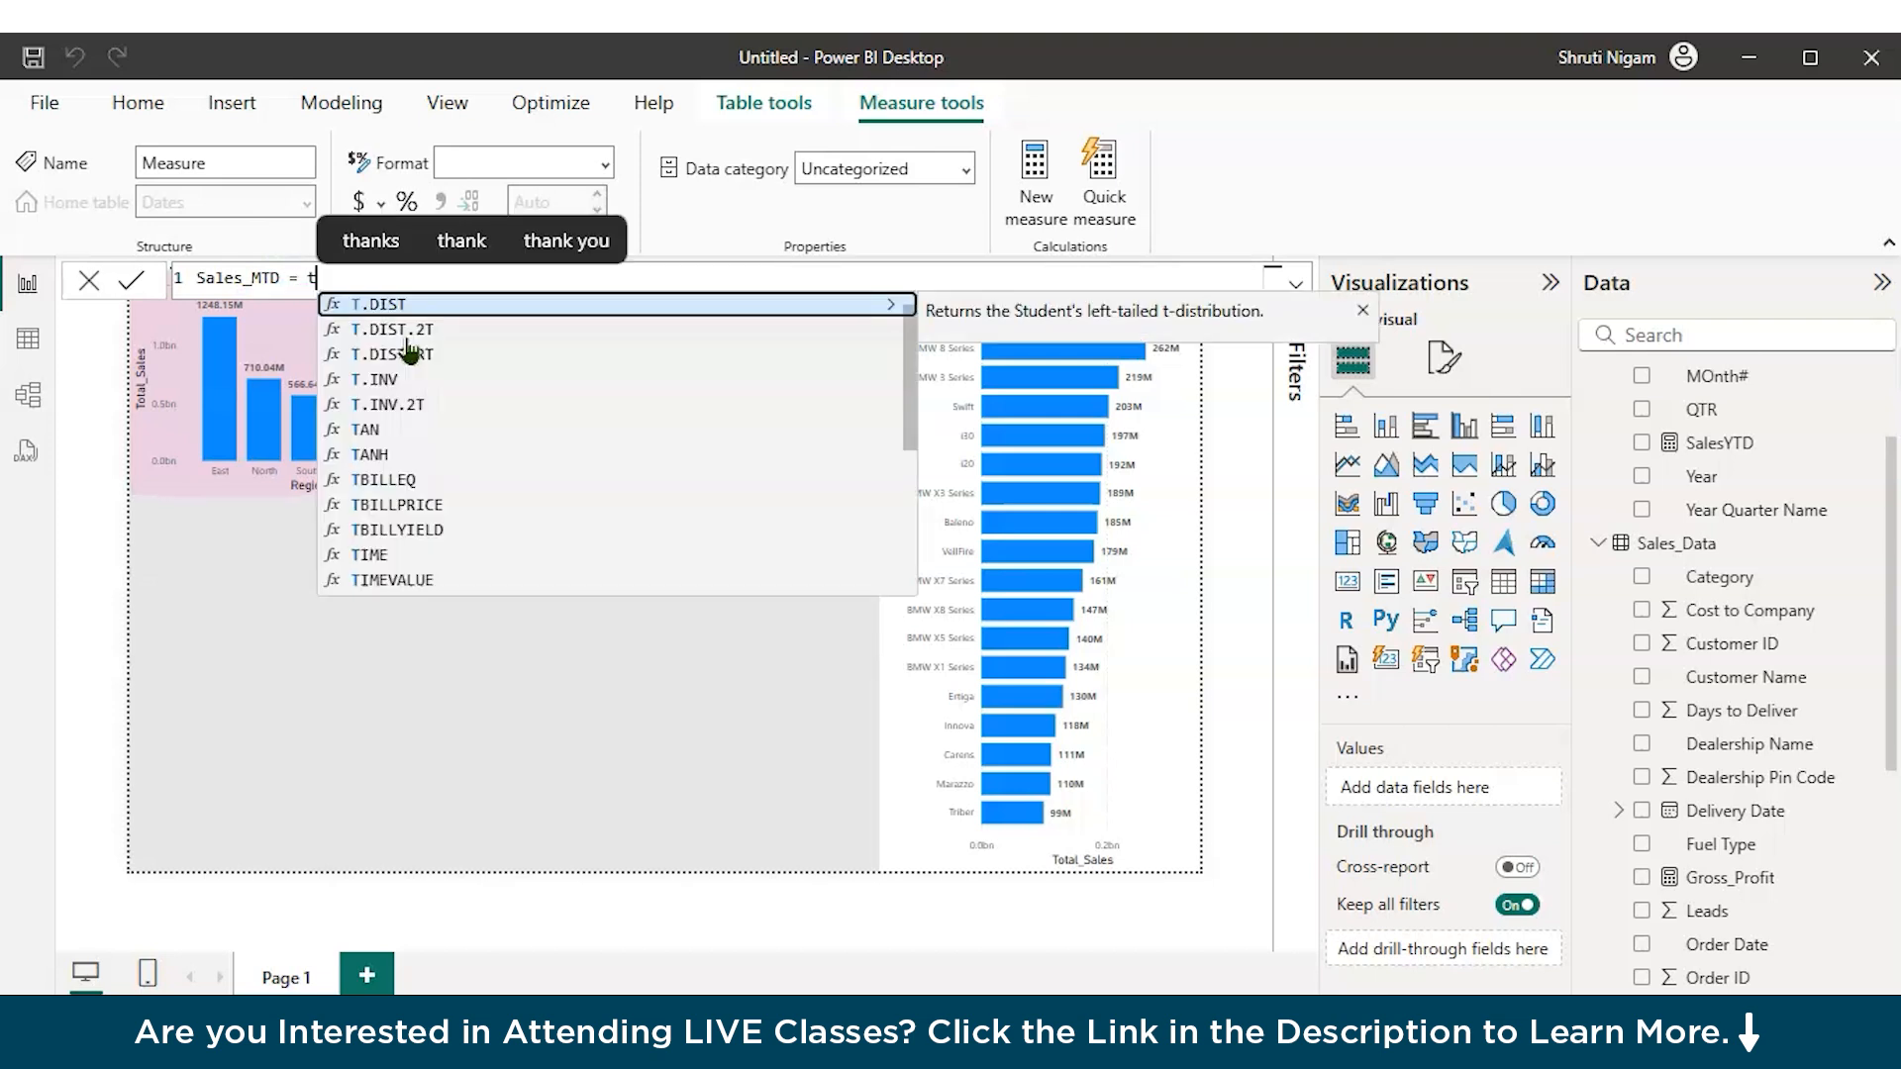
type("ota")
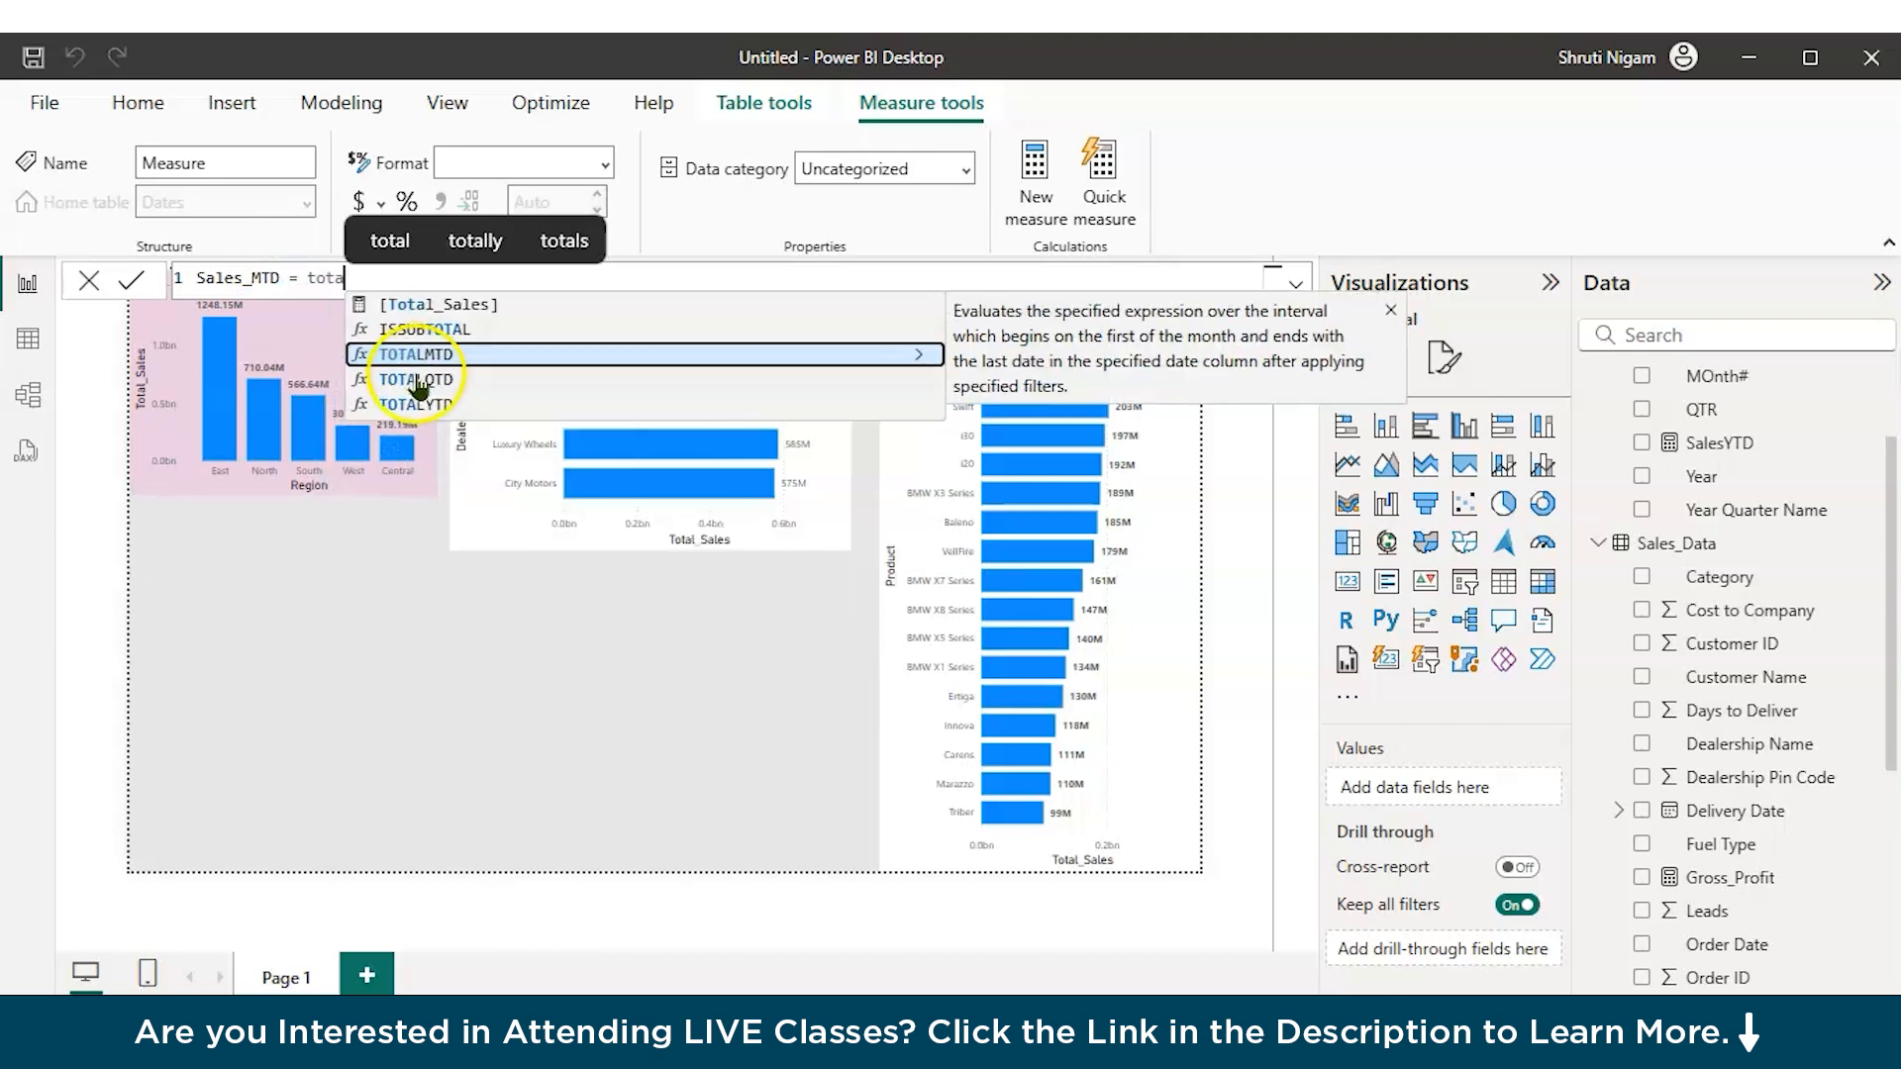
left_click(416, 354)
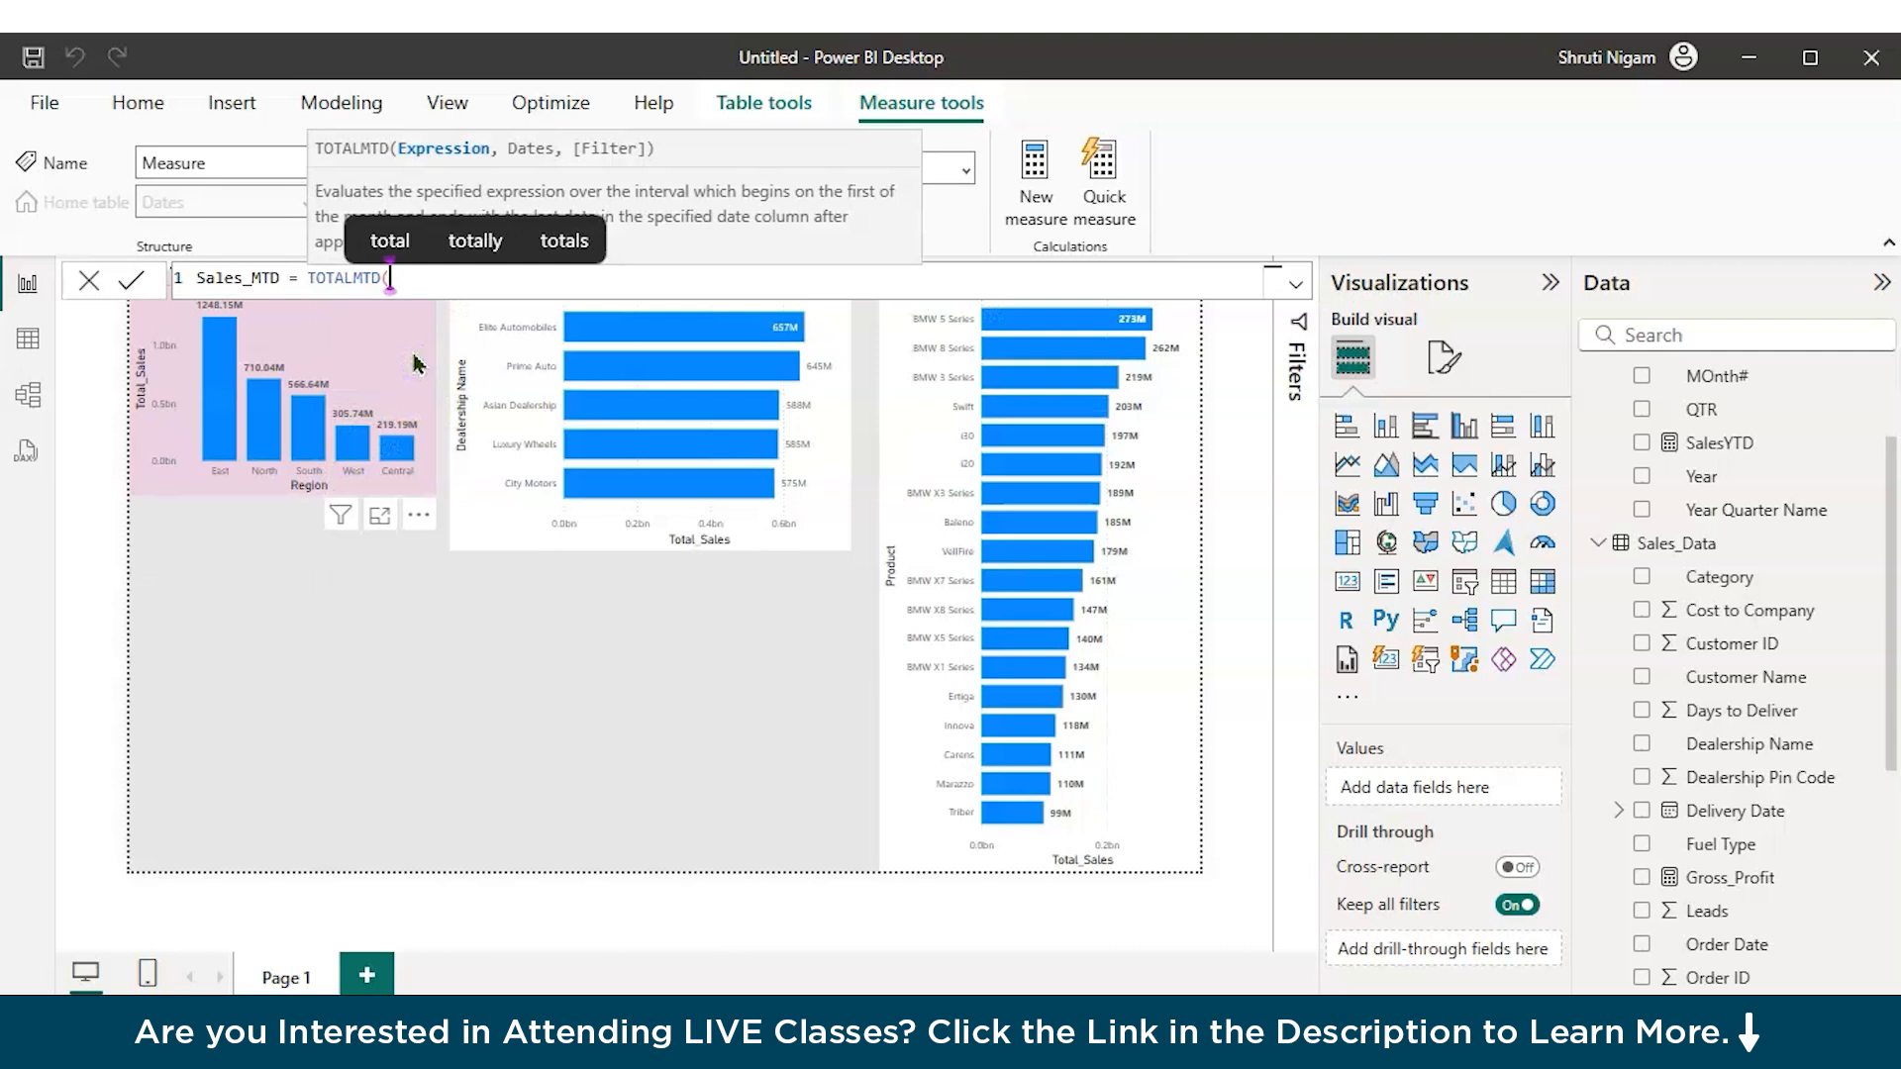
Step: Complete the Sales_MTD formula with SUM(Sales_Data[Revenue]) as the expression and Dates[Date] as the dates argument, and commit it
type("sum")
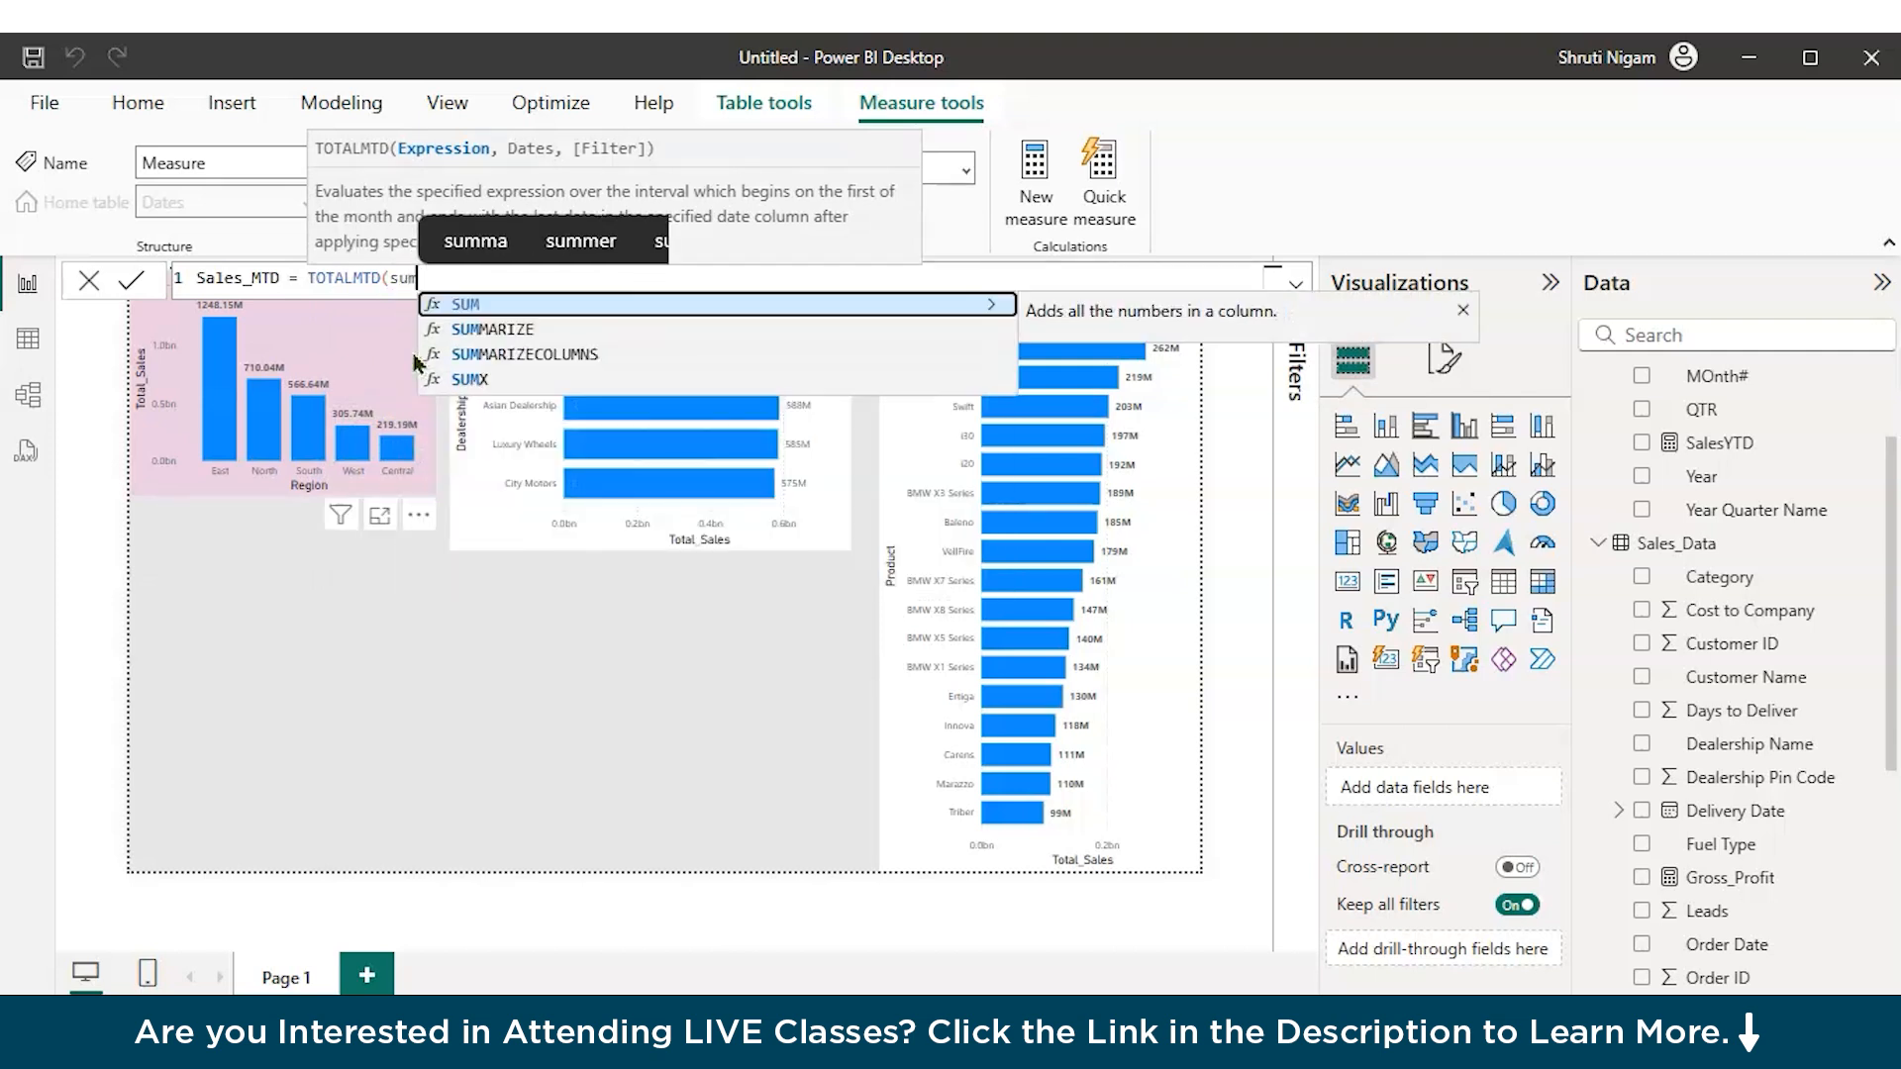
key("Tab")
type("rev")
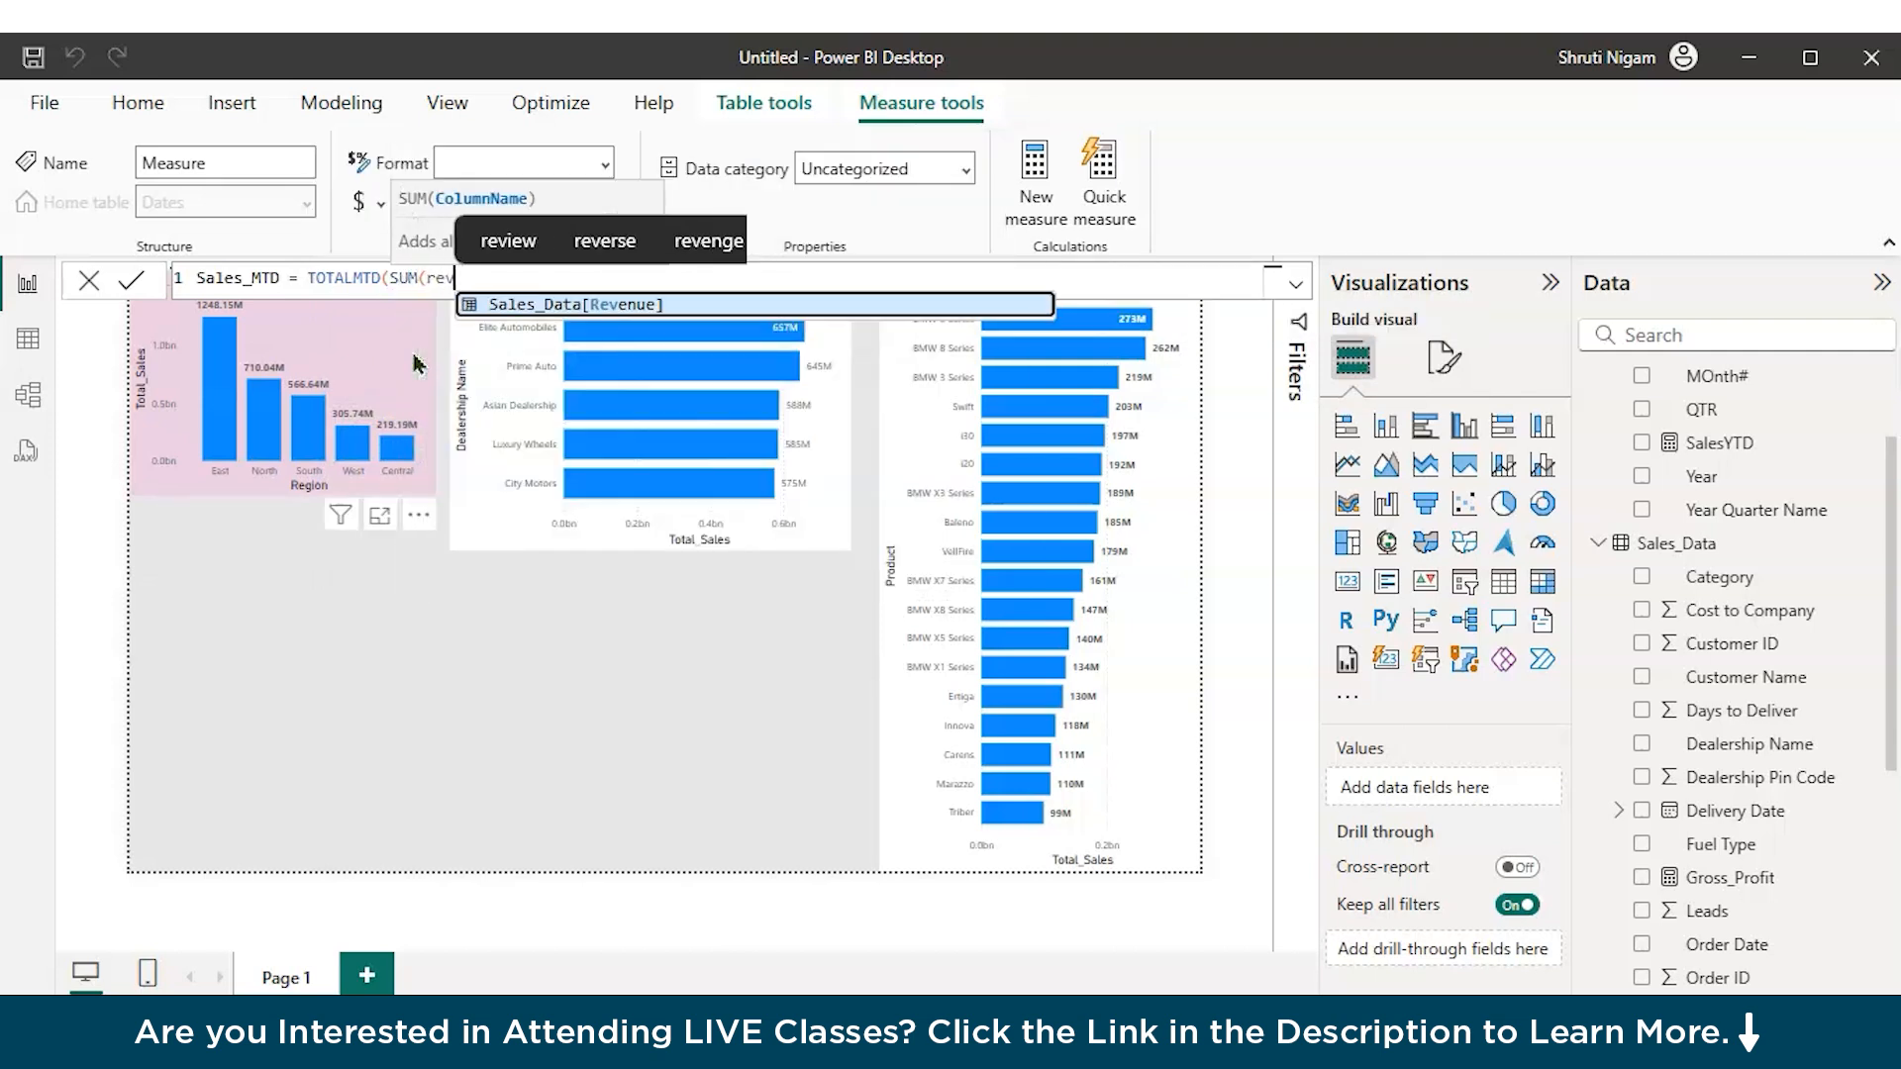
key("Tab")
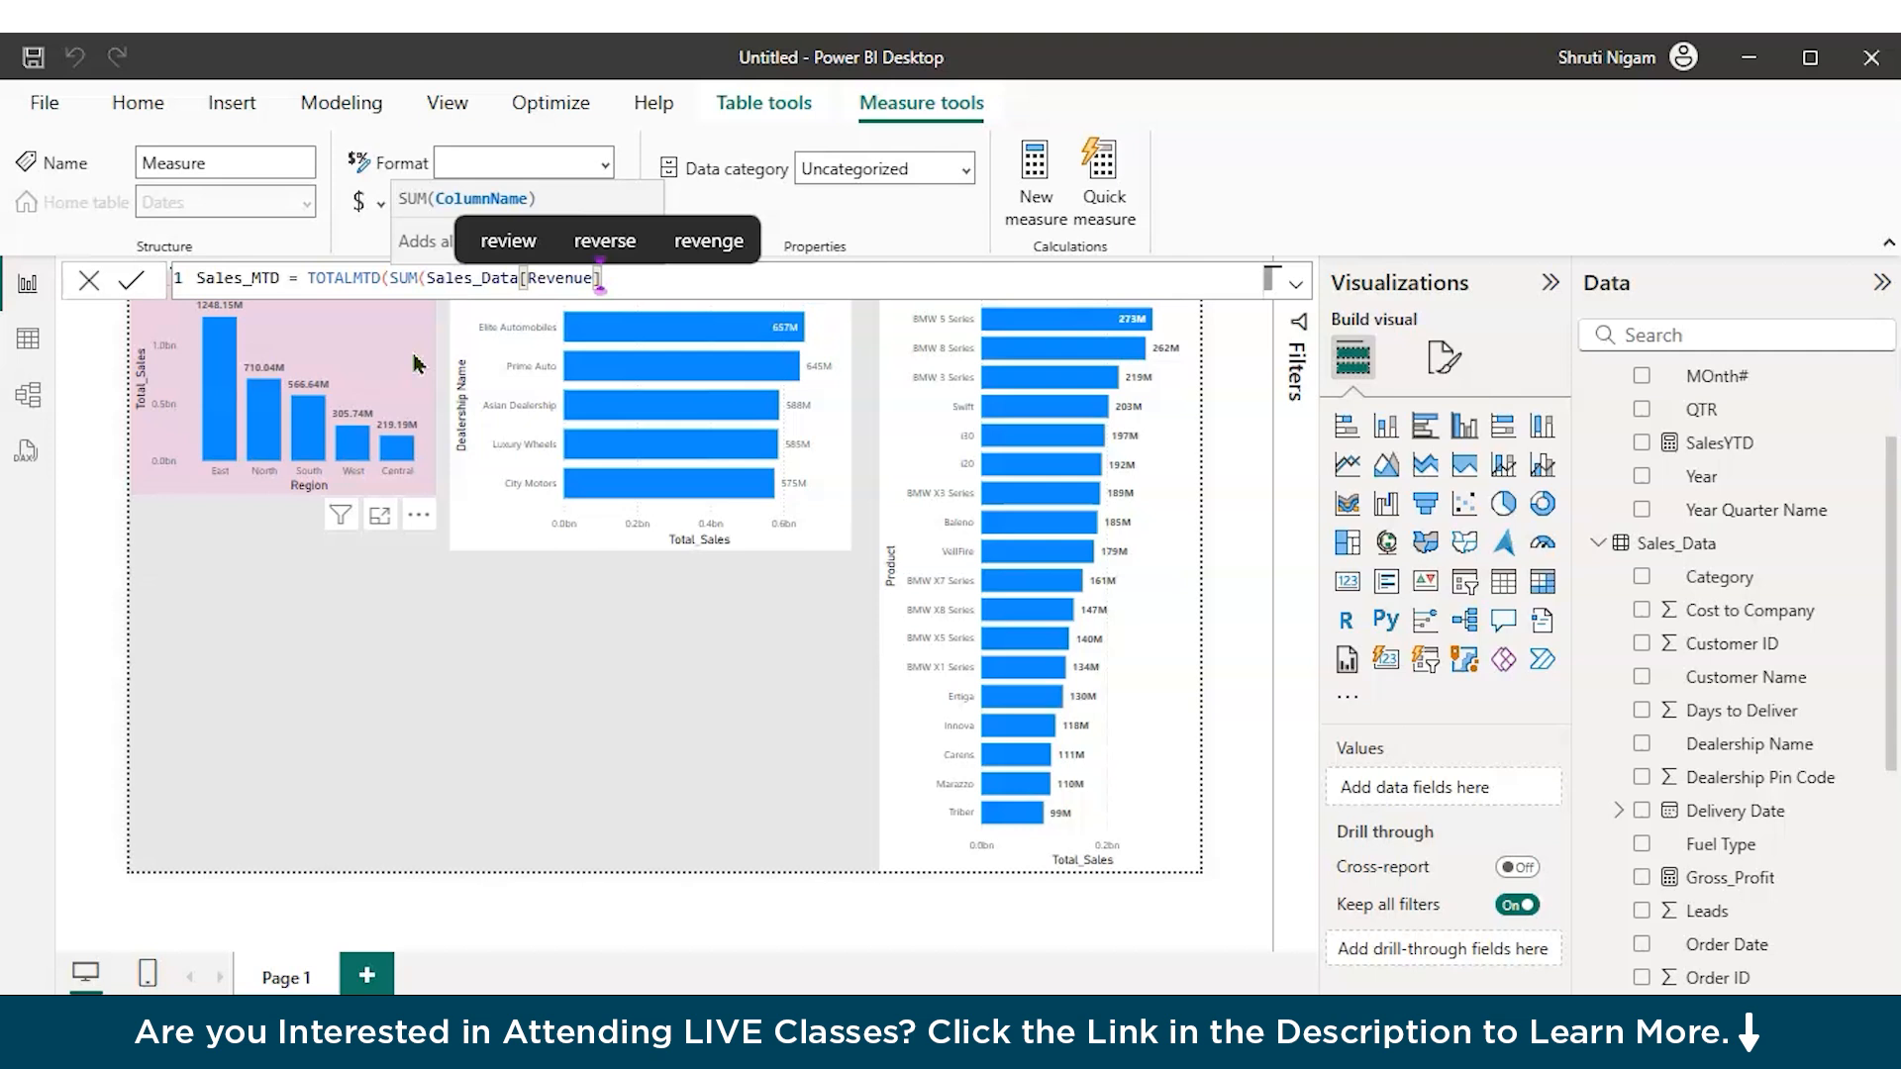
type("),date")
key("Down")
key("Down")
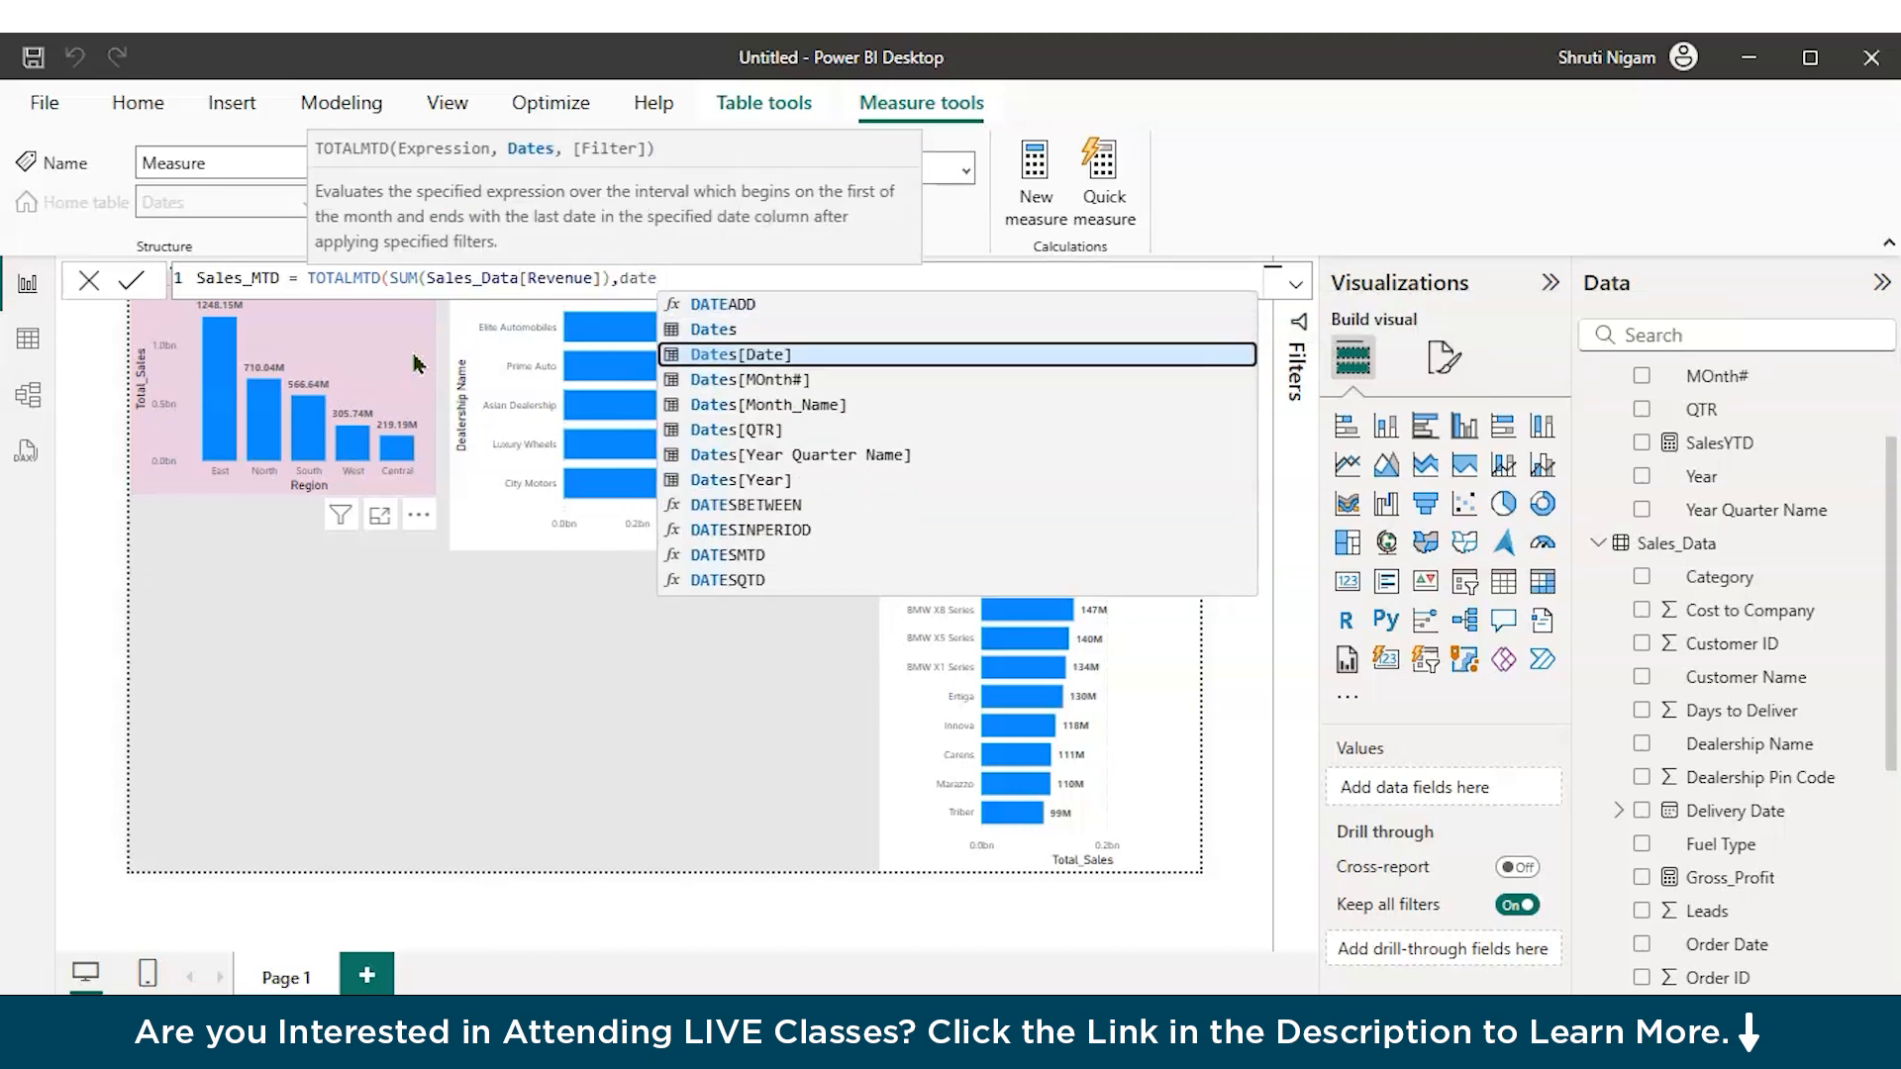
key("Tab")
type(")")
key("Return")
Step: Copy the whole Sales_MTD formula into a new measure and rename that measure Sales_QTD
left_click_drag(730, 278, 149, 284)
key("ctrl+c")
left_click(1035, 171)
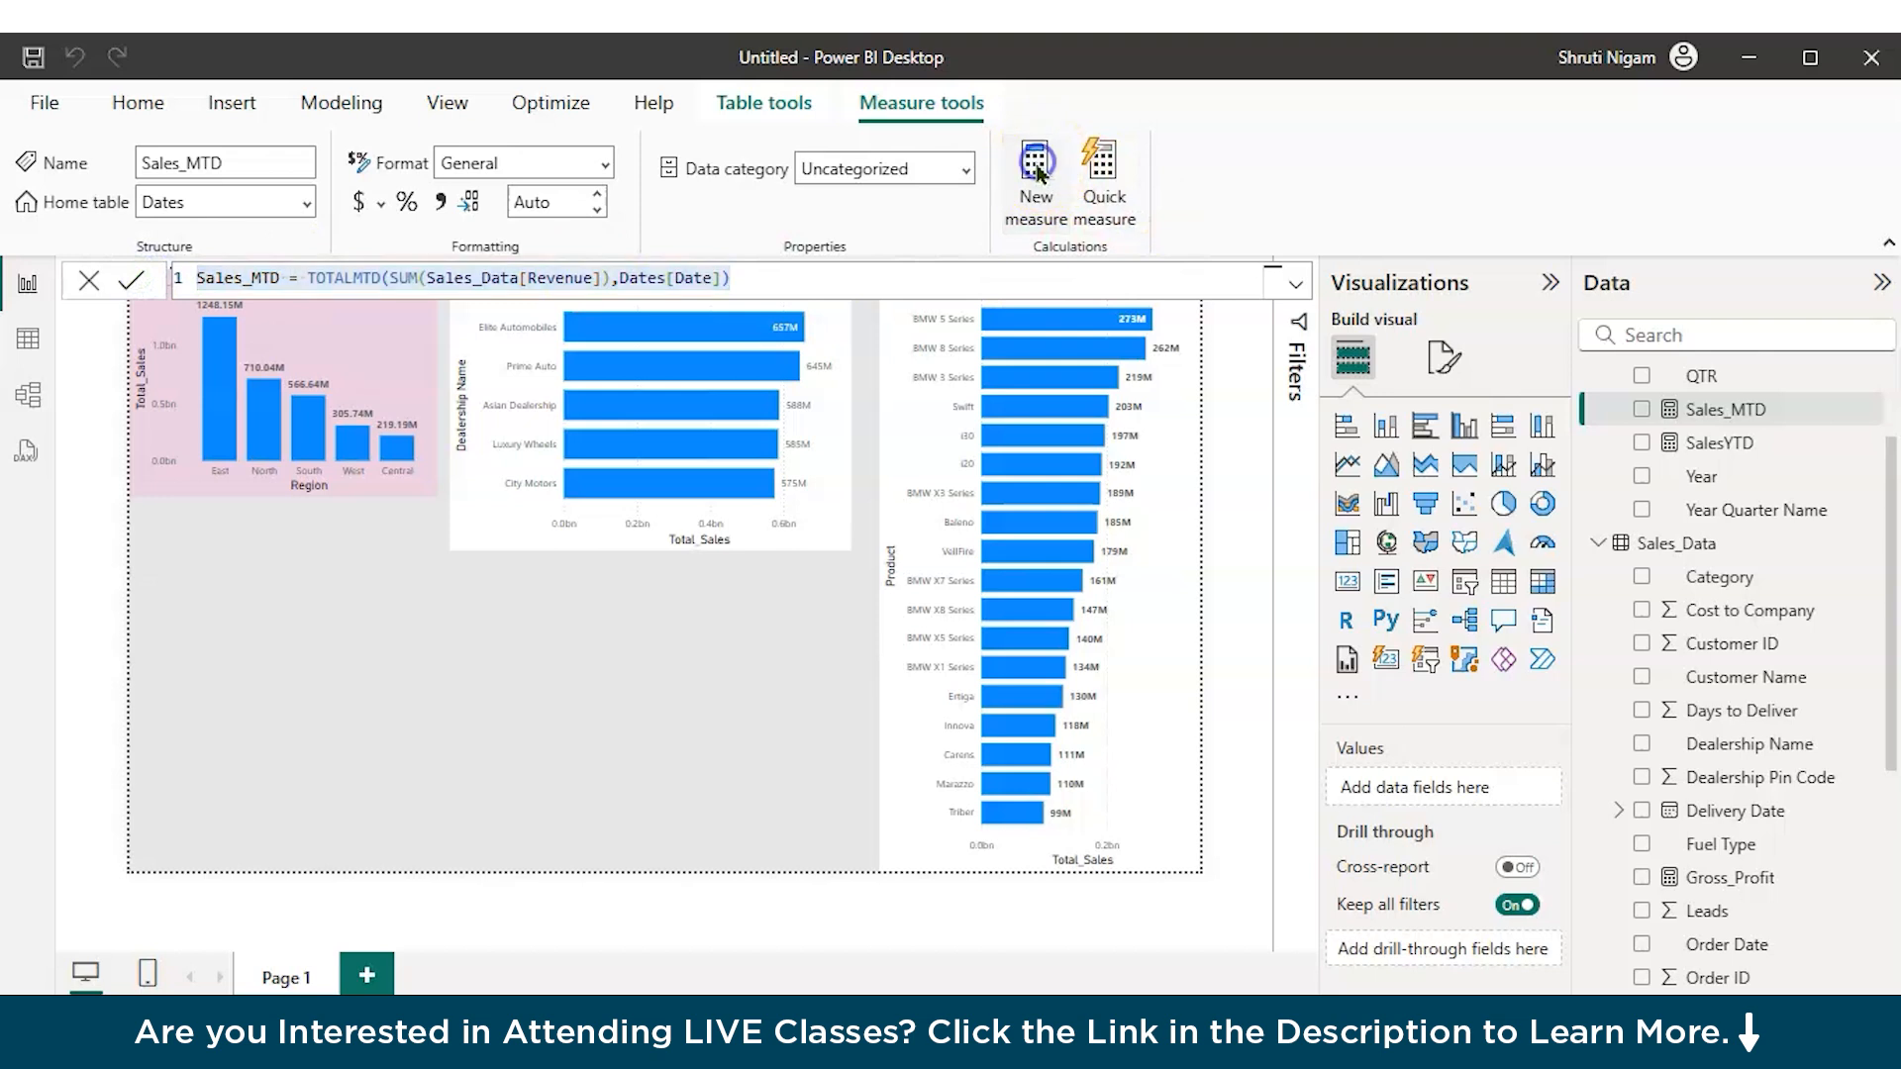
key("BackSpace")
key("ctrl+v")
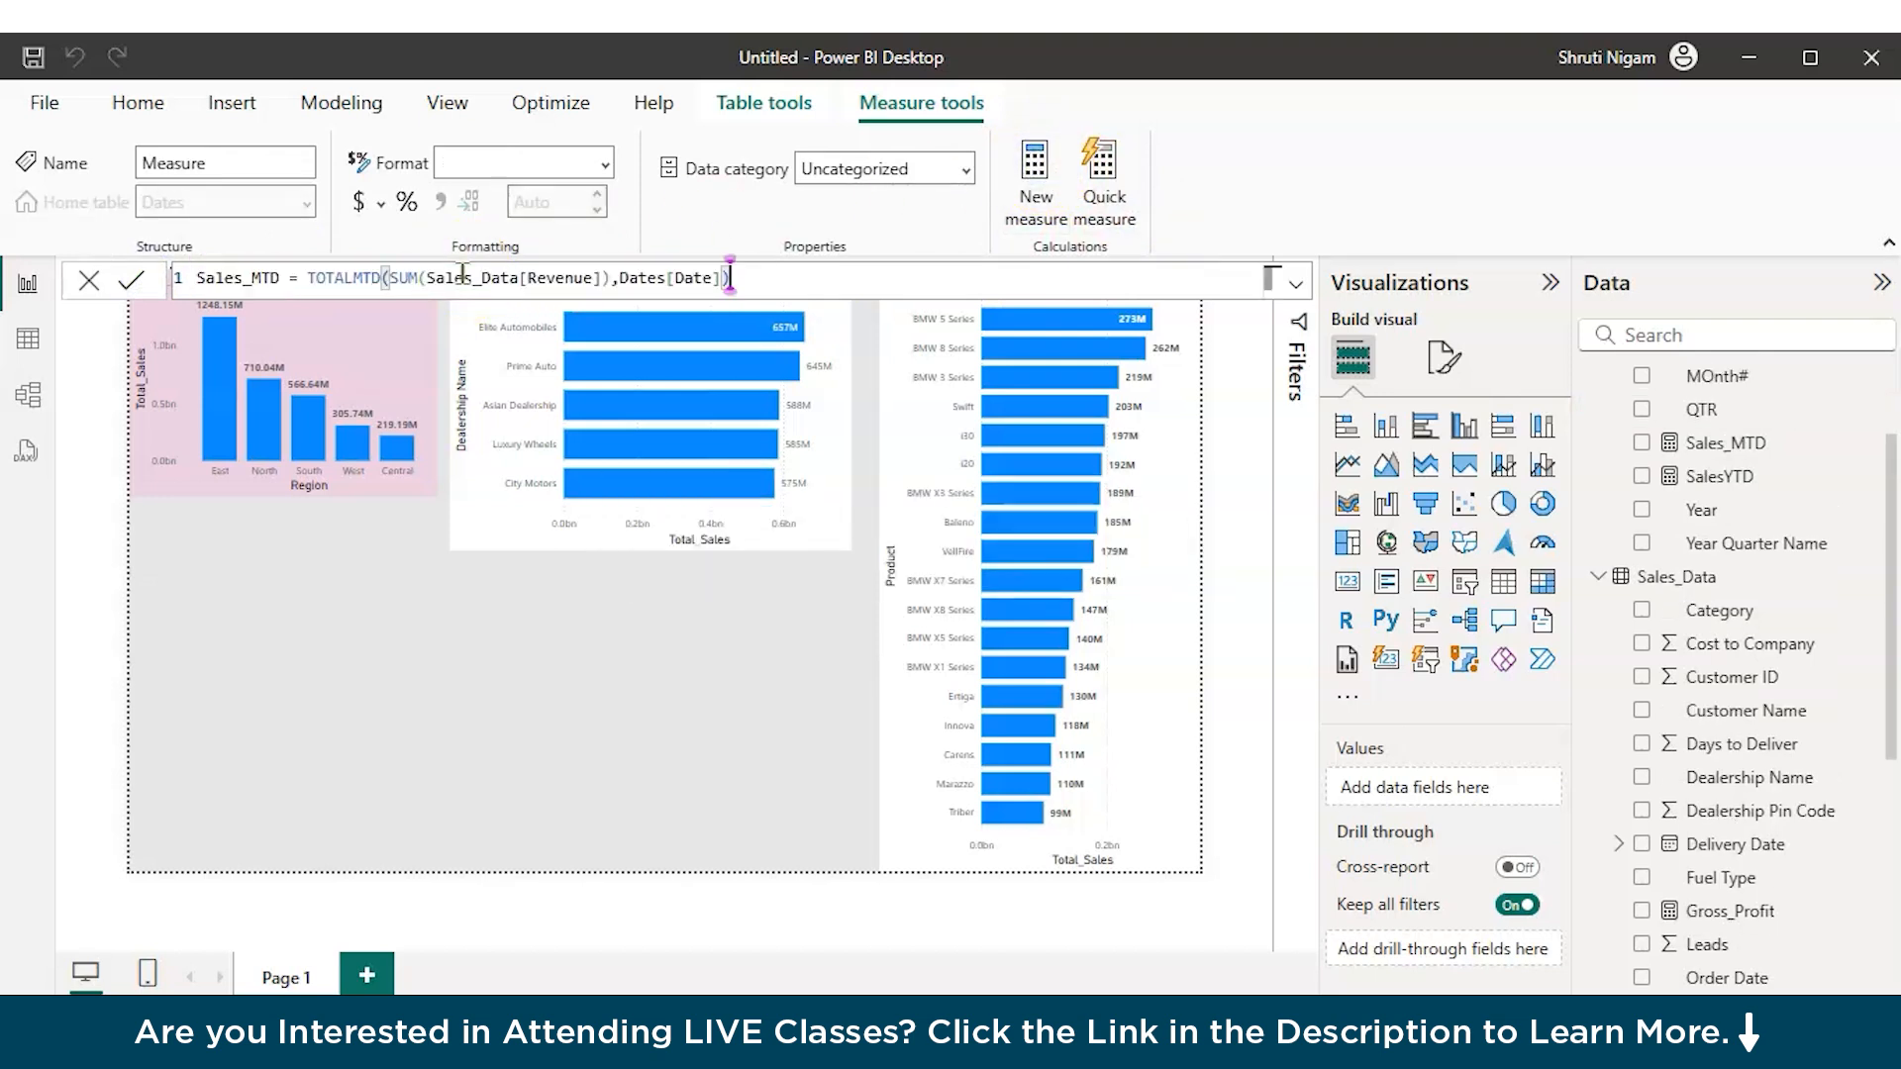
double_click(261, 277)
type("Q")
Step: Replace the TOTALMTD function with TOTALQTD in the Sales_QTD formula and commit the measure
double_click(344, 279)
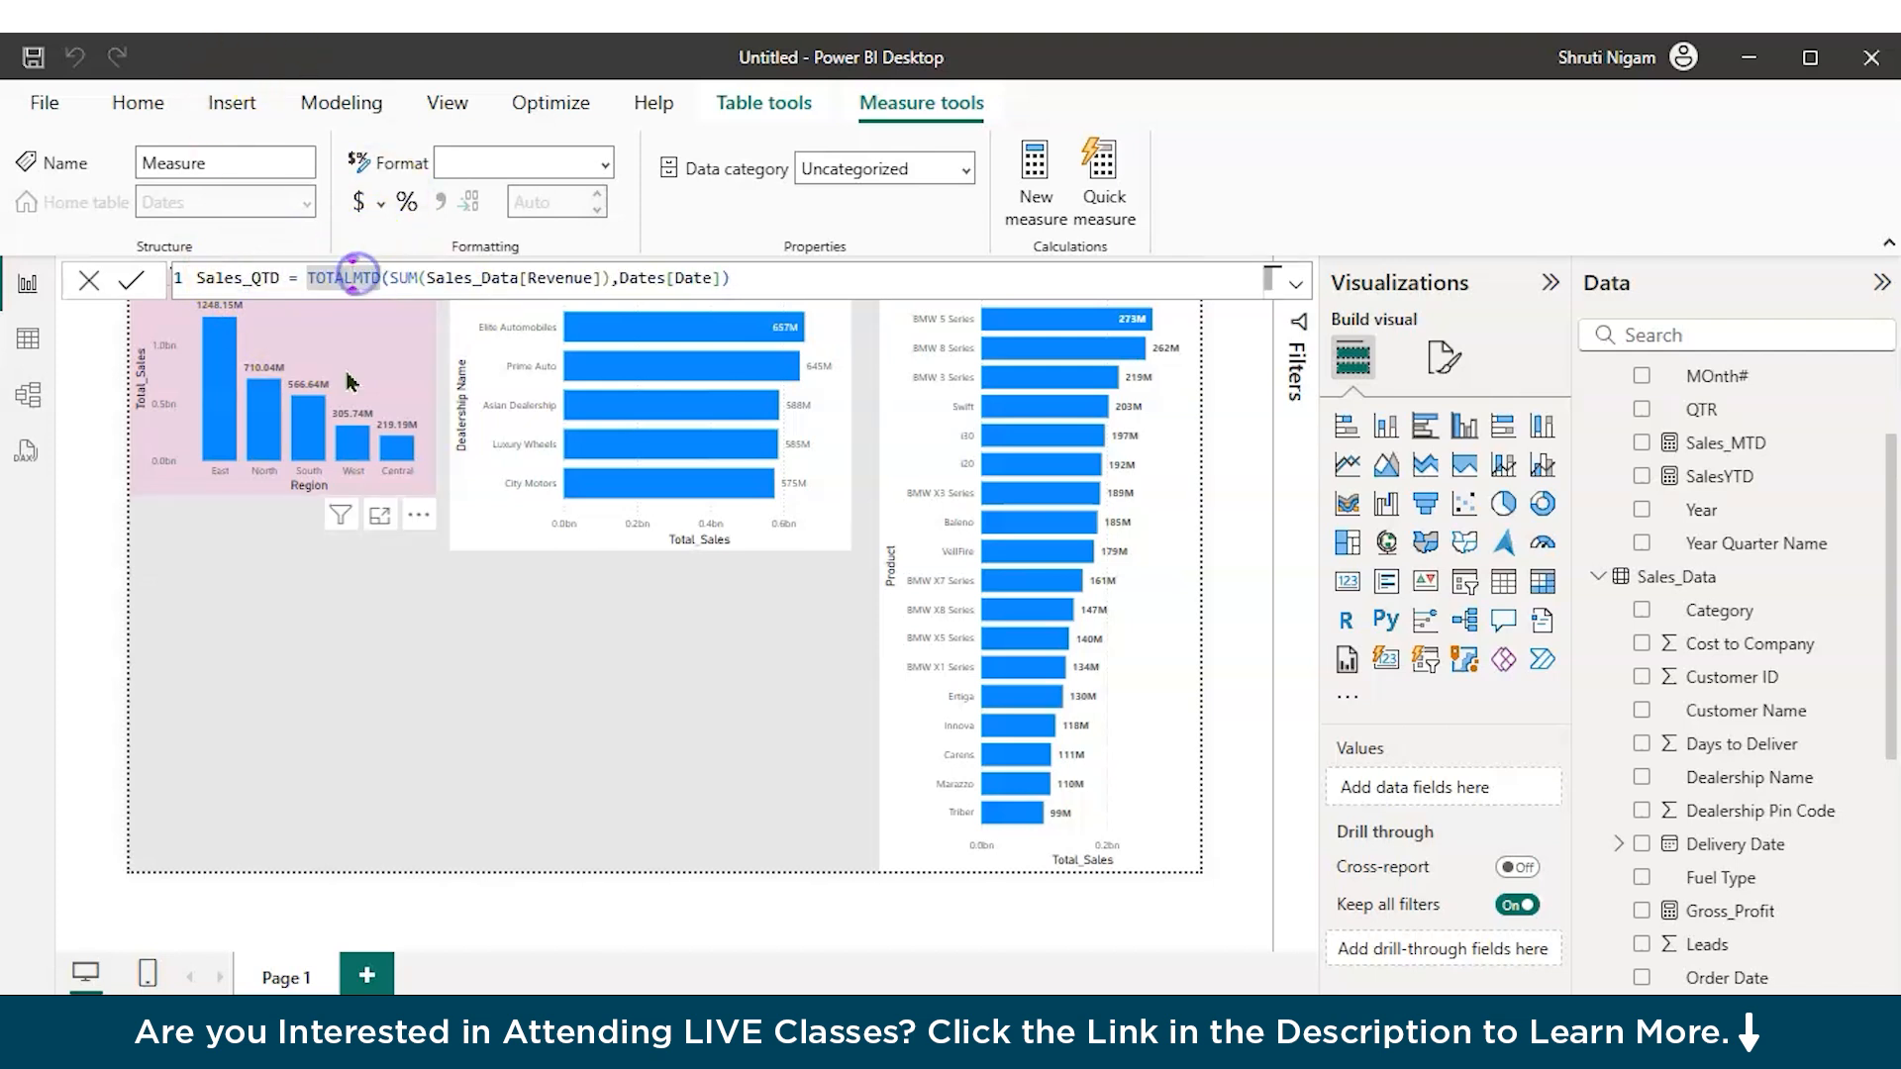
type("TOTALQ")
key("Tab")
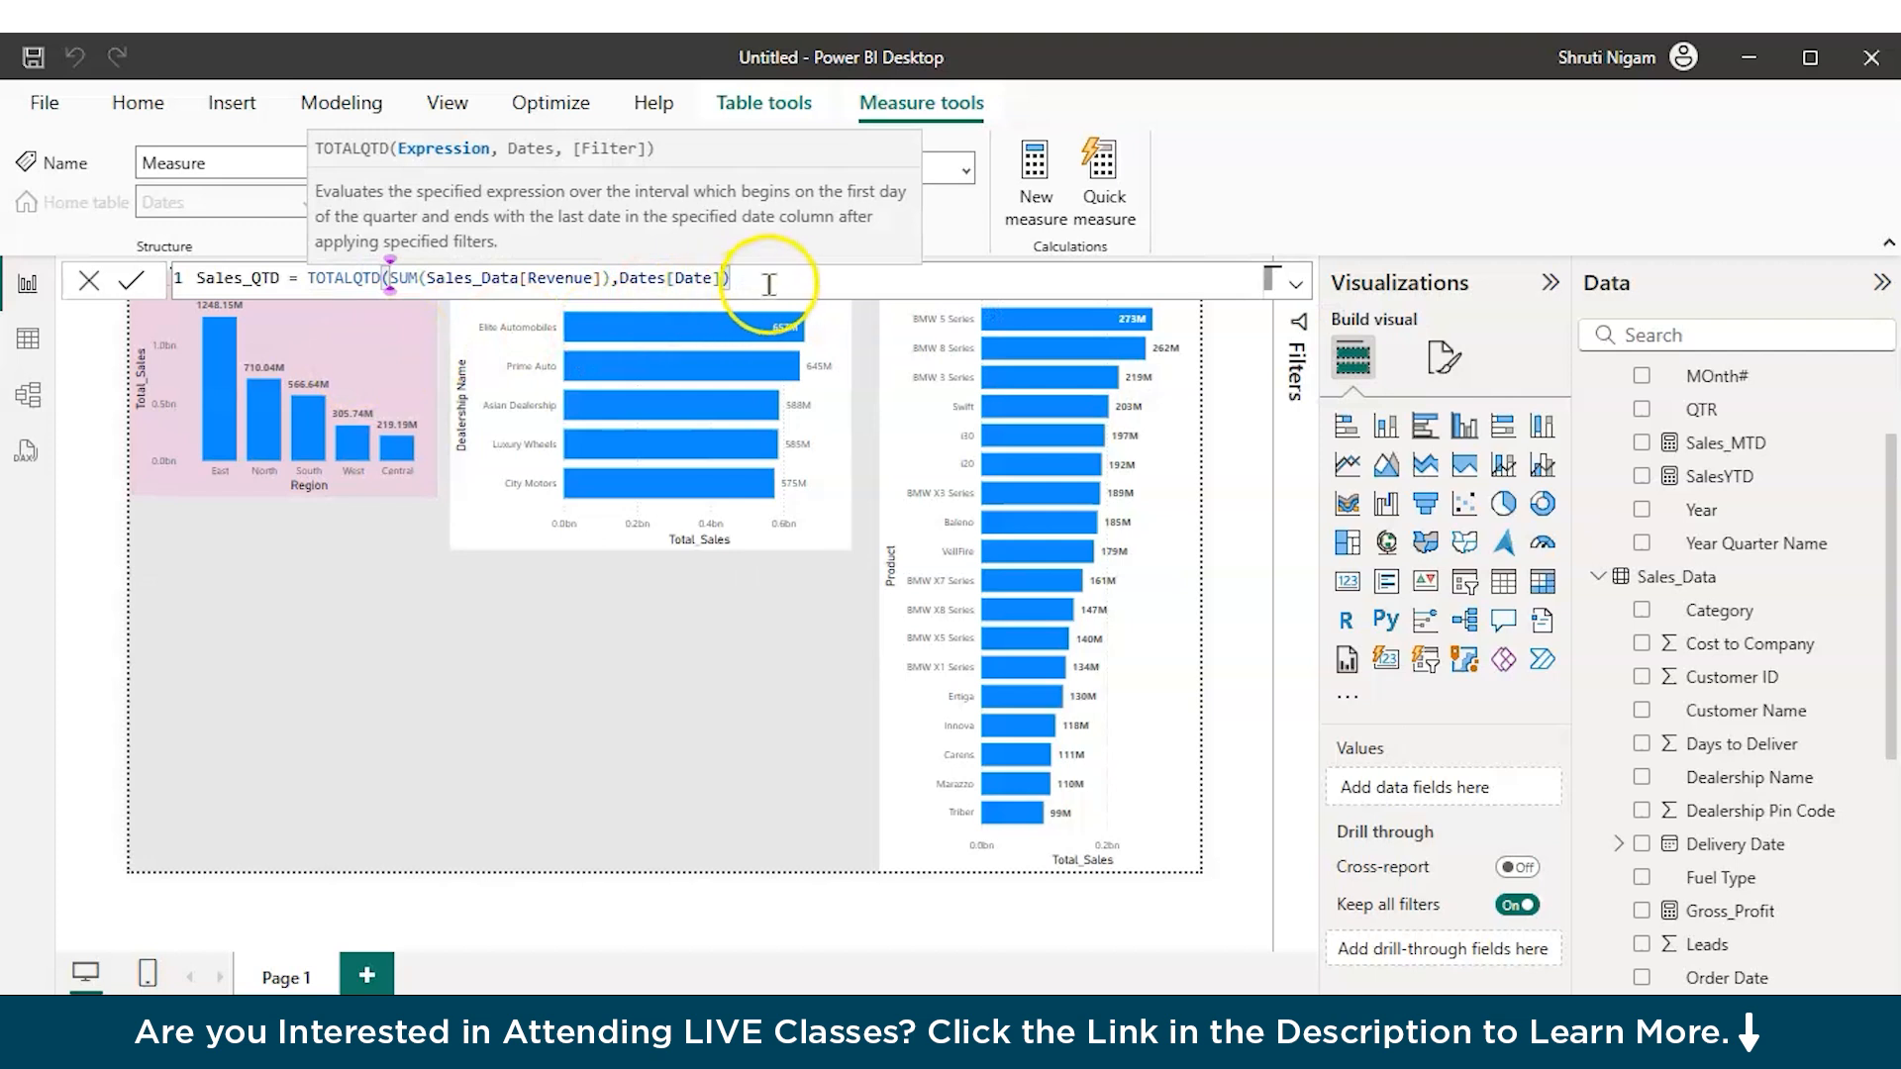
left_click(735, 281)
key("Return")
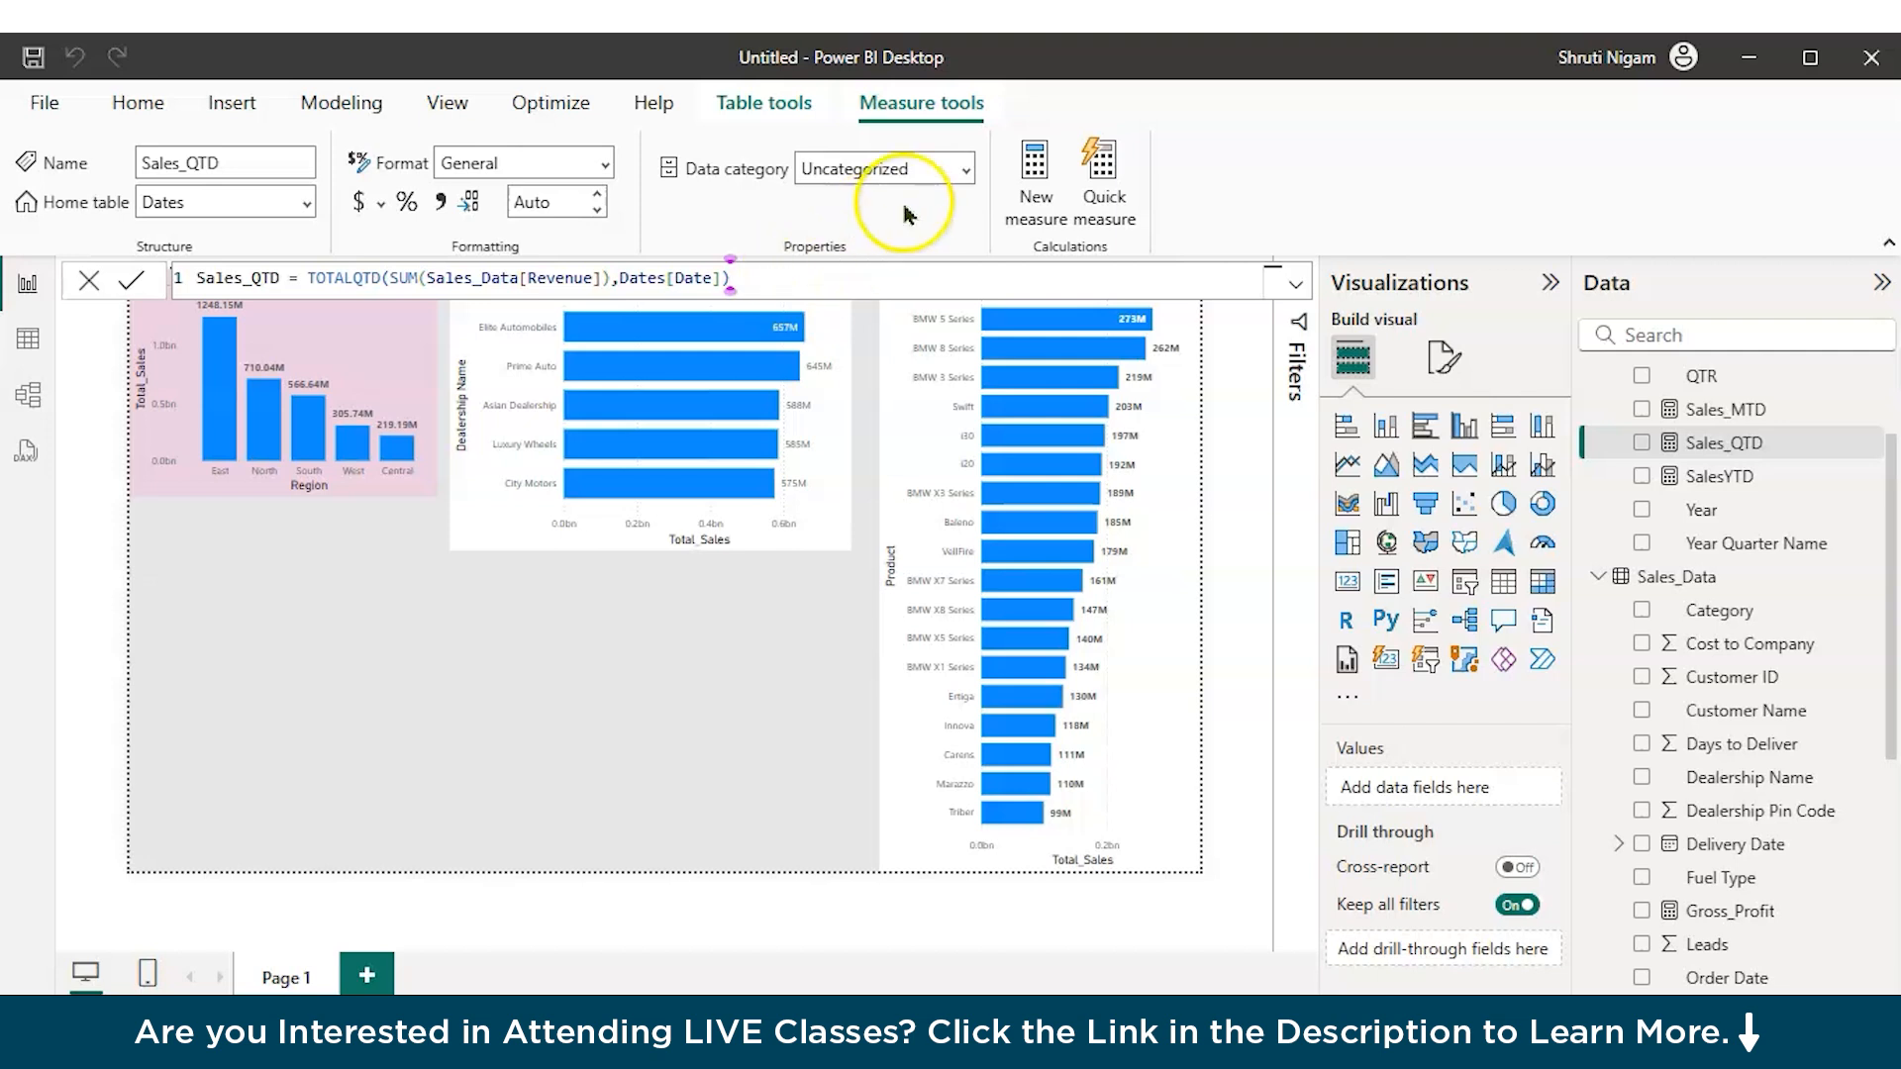
Step: Create another new measure and enter LY vs CY SALES as its name in place of the default text
left_click(1042, 170)
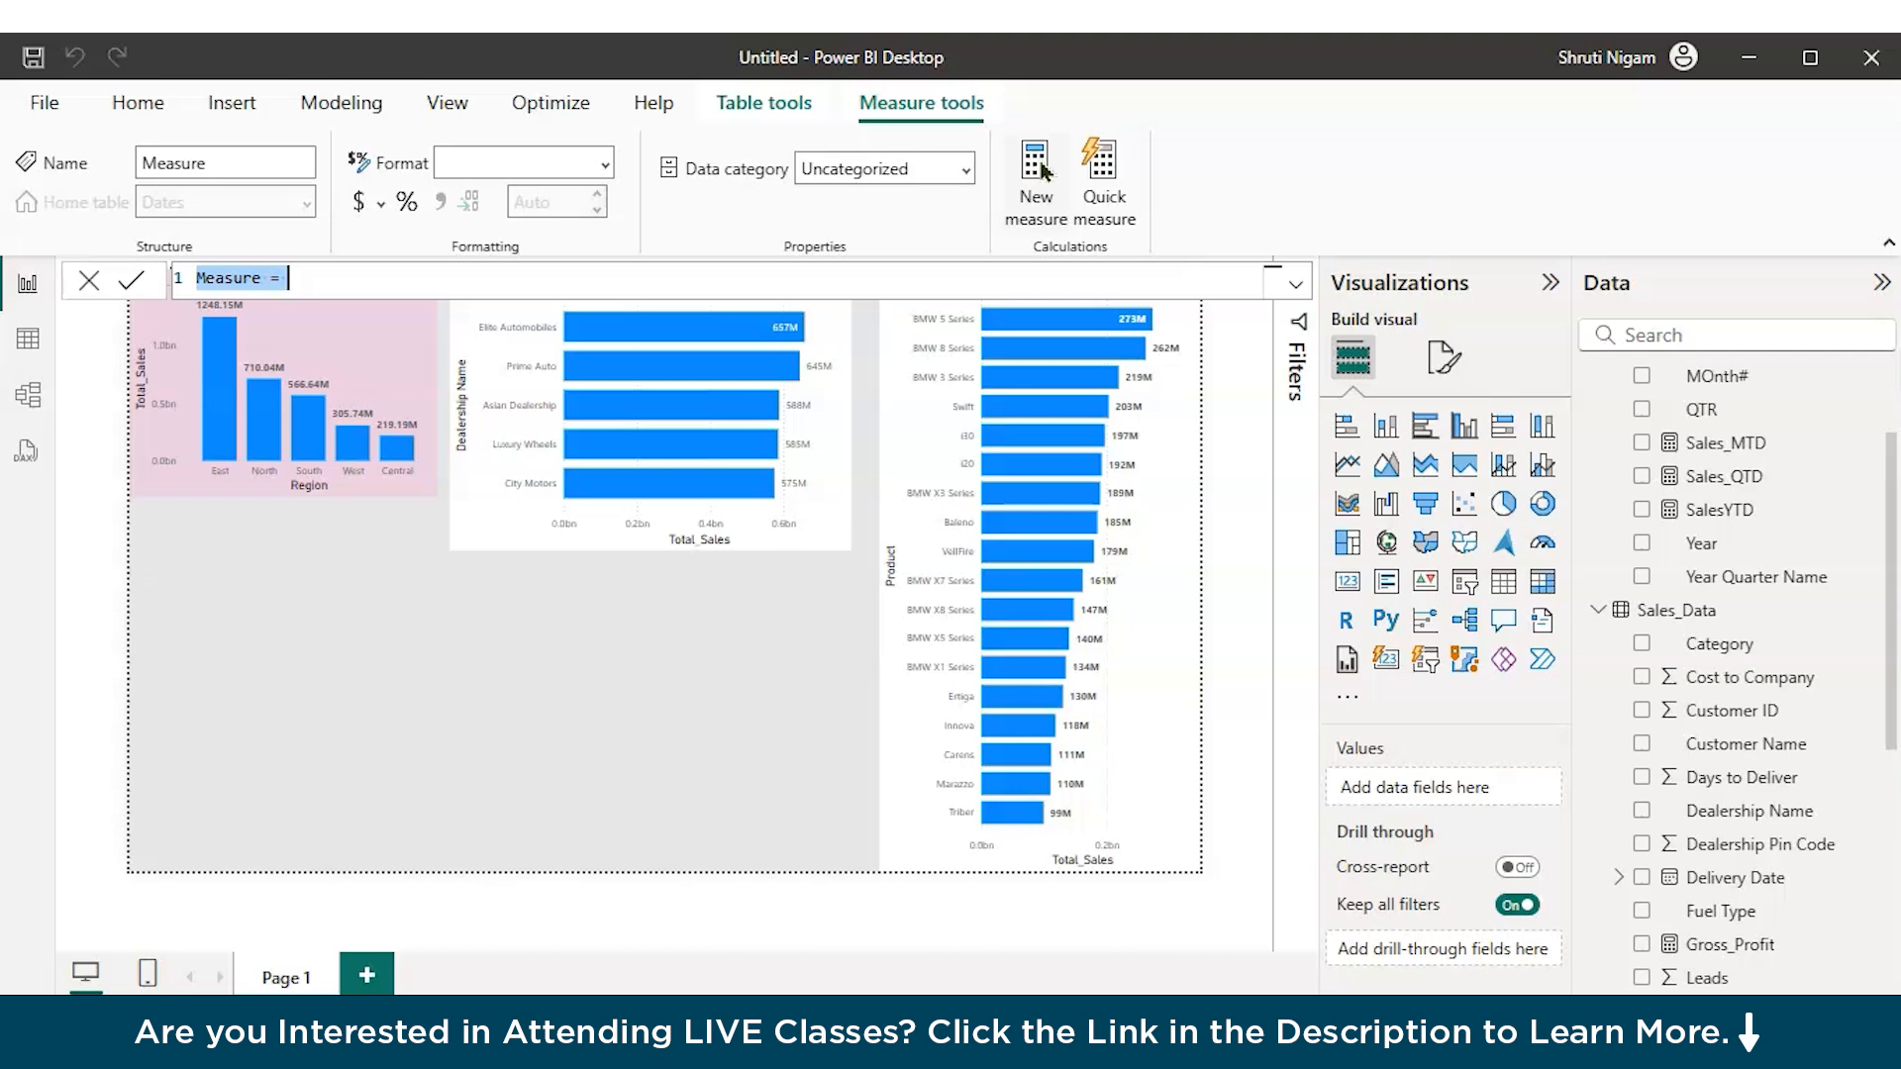
key("BackSpace")
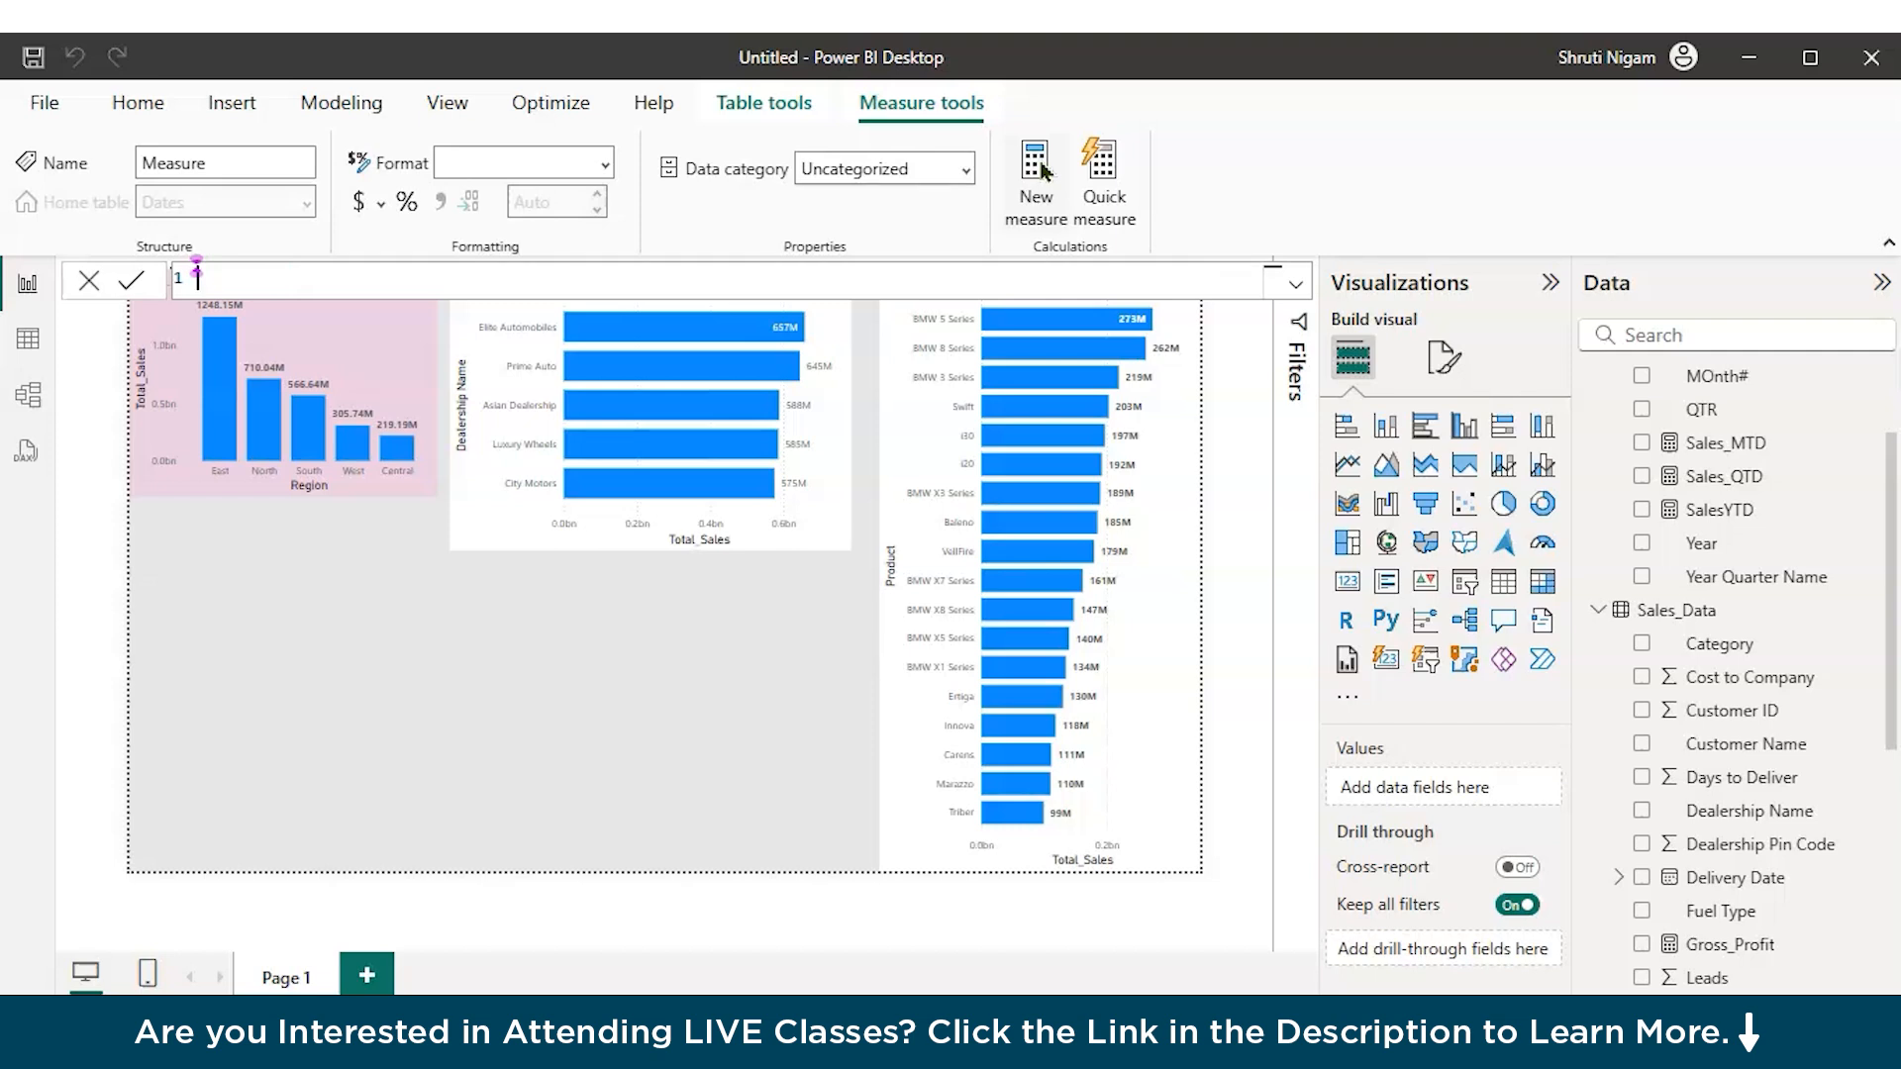
type("LY")
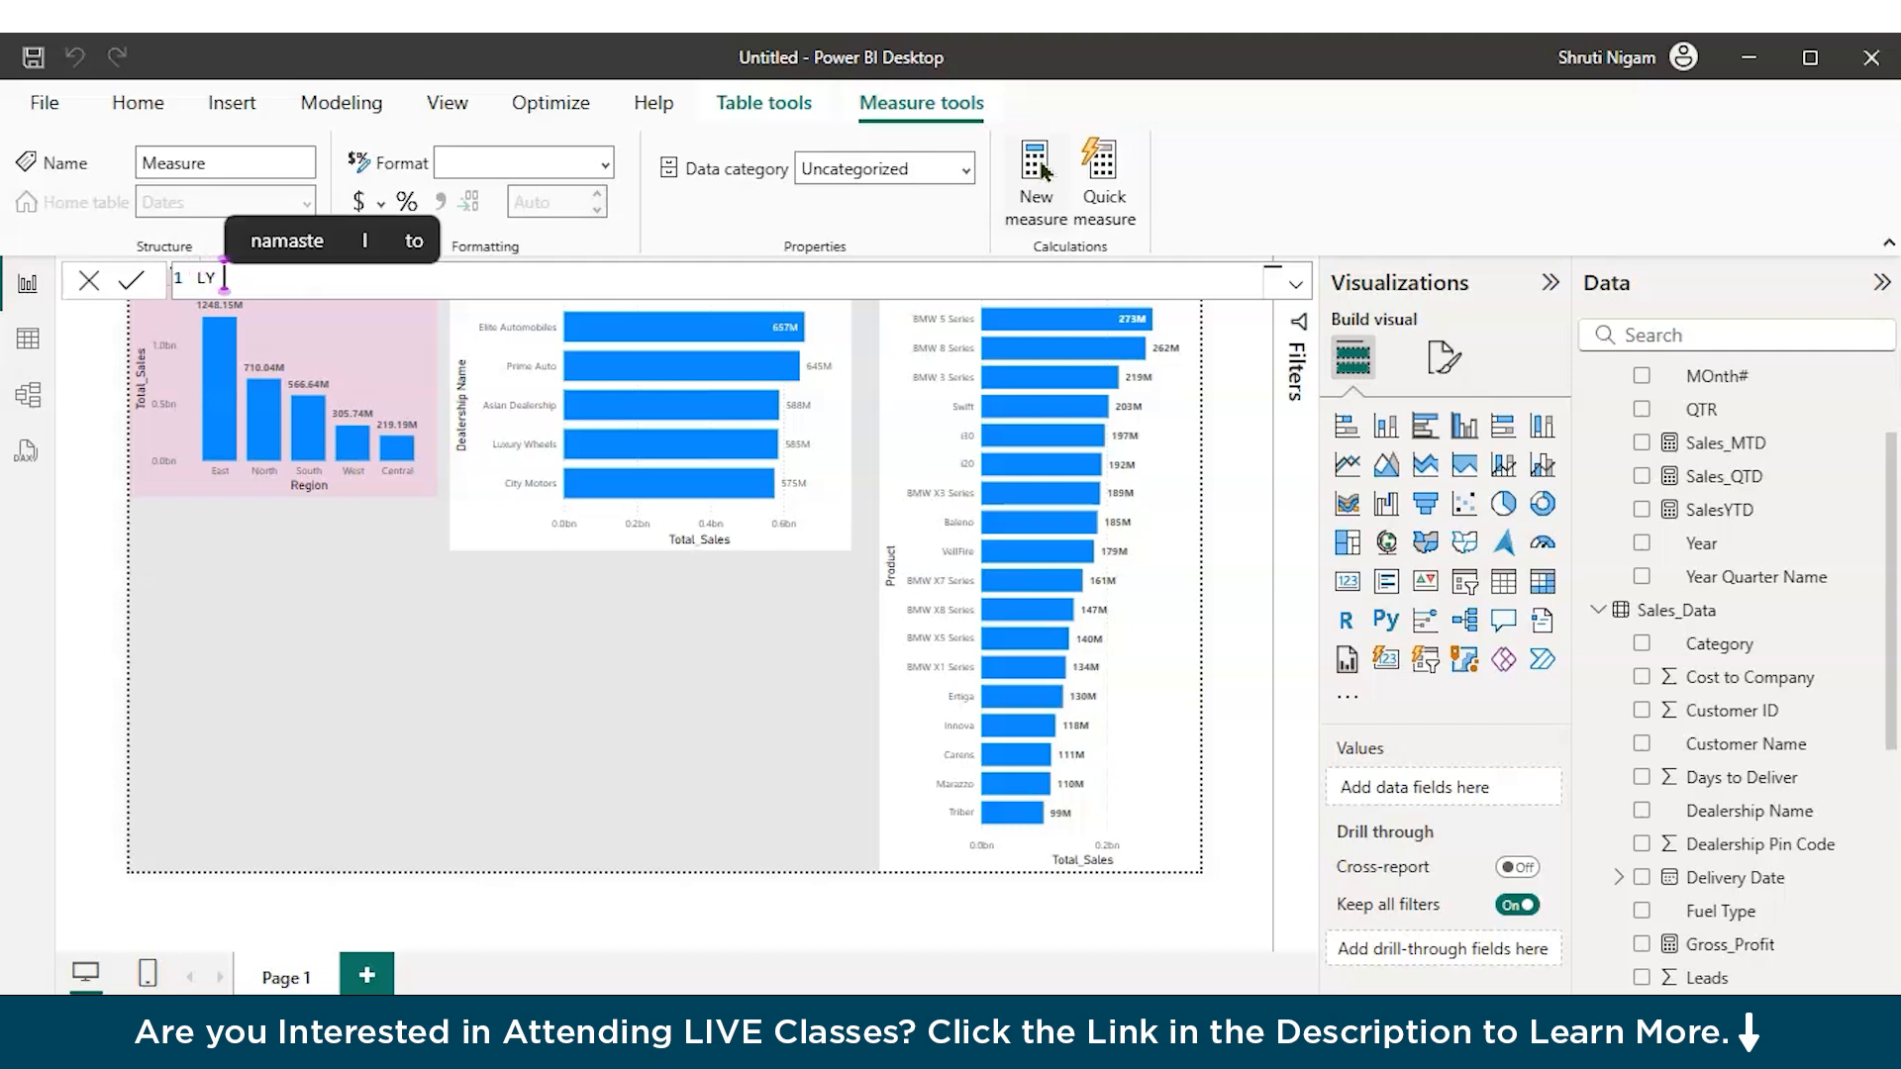
type(" vs CY SALES")
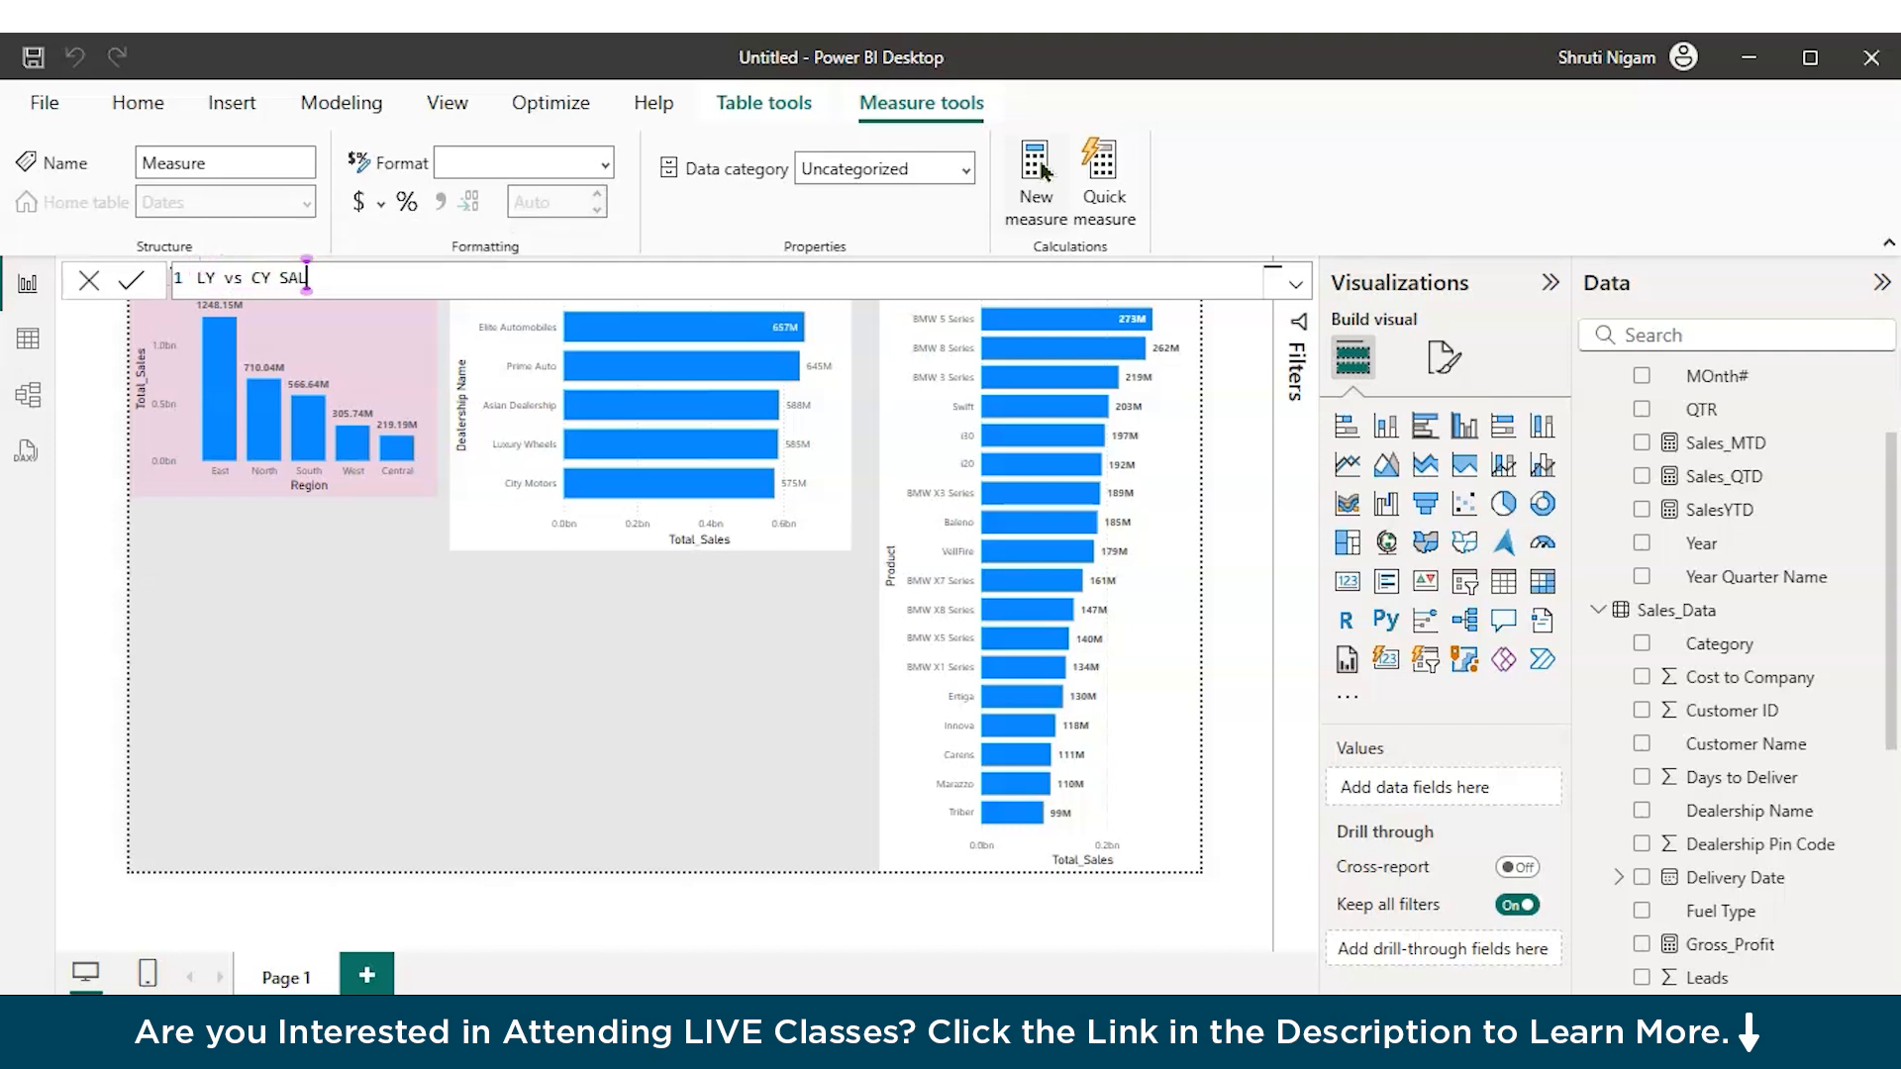
Step: Replace the spaces in the measure name with underscores to read LY_vs_CY_SALES, followed by an equals sign
key("ctrl+Left")
key("ctrl+Left")
key("ctrl+Left")
key("BackSpace")
type("_")
key("ctrl+Right")
key("Delete")
type("_")
key("ctrl+Right")
key("ctrl+shift+Left")
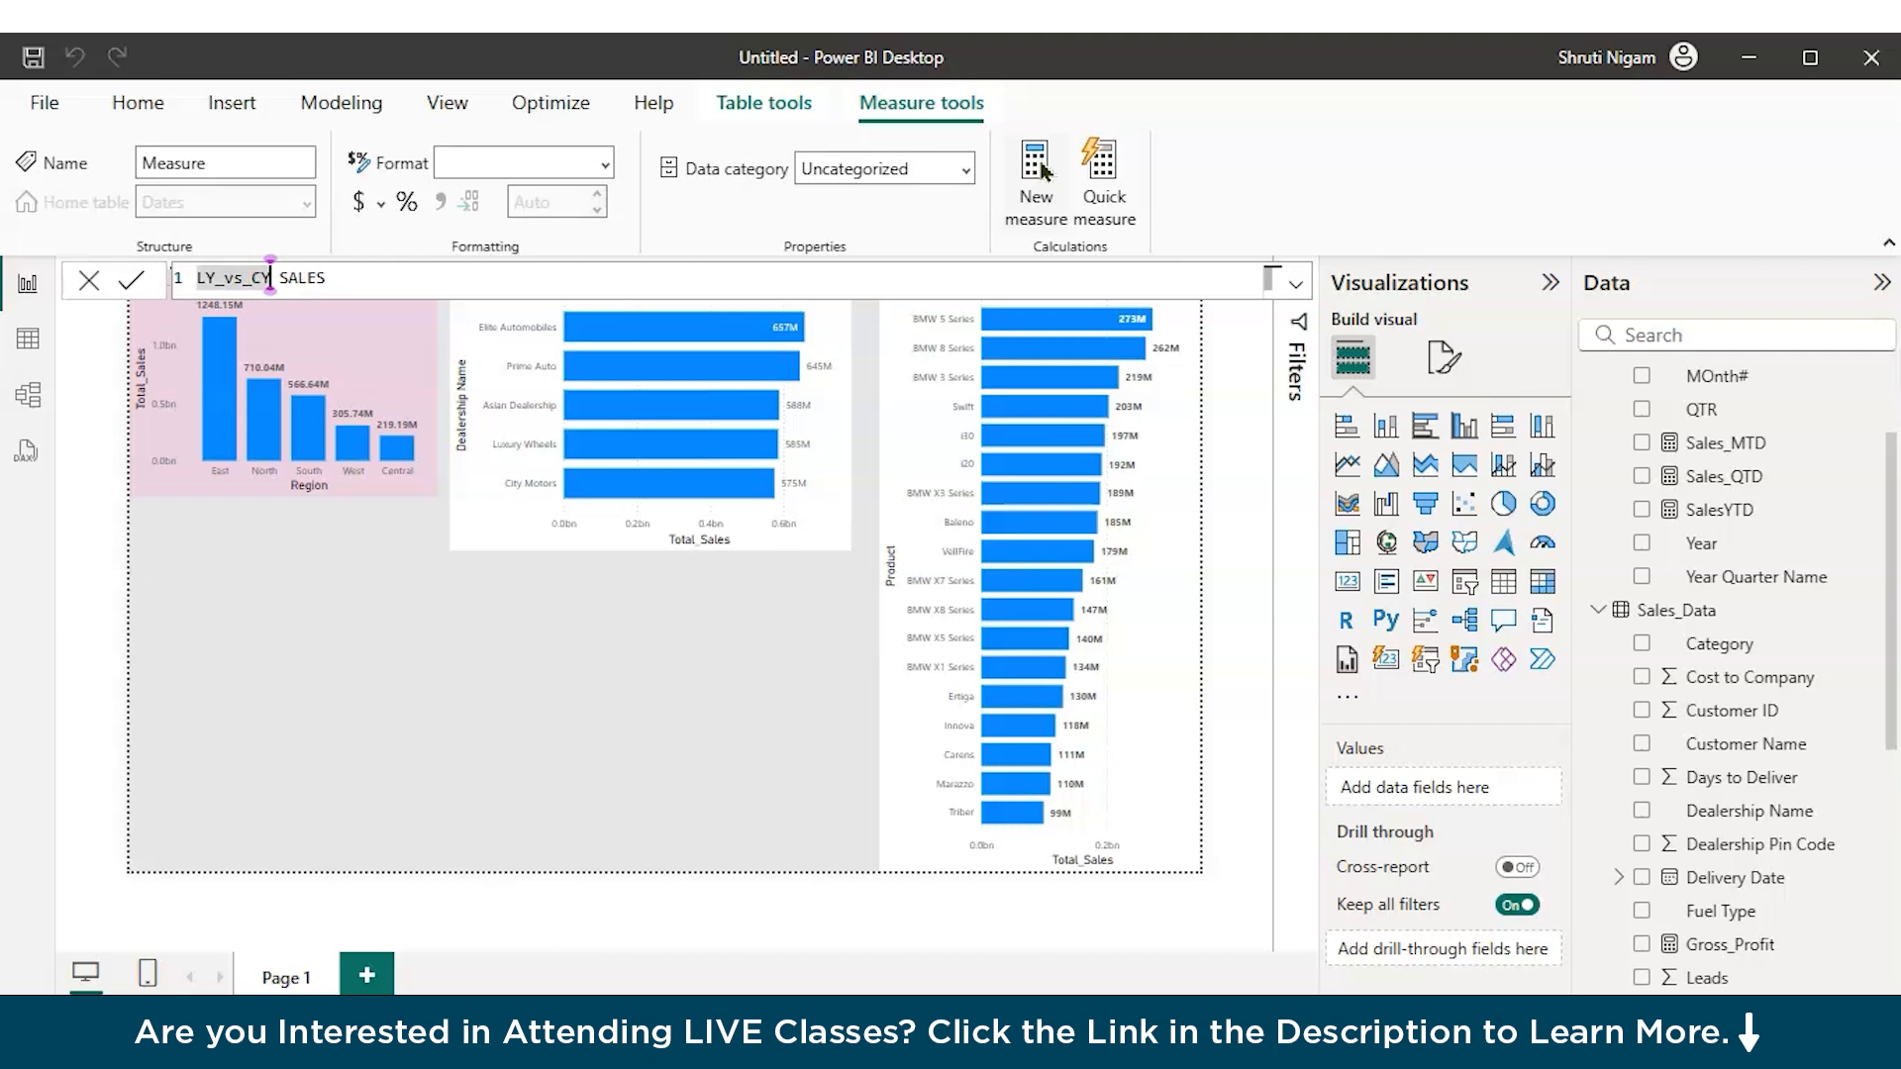
key("Right")
key("Delete")
type("_")
key("ctrl+Right")
key("ctrl+shift+Left")
key("Right")
type("=  ")
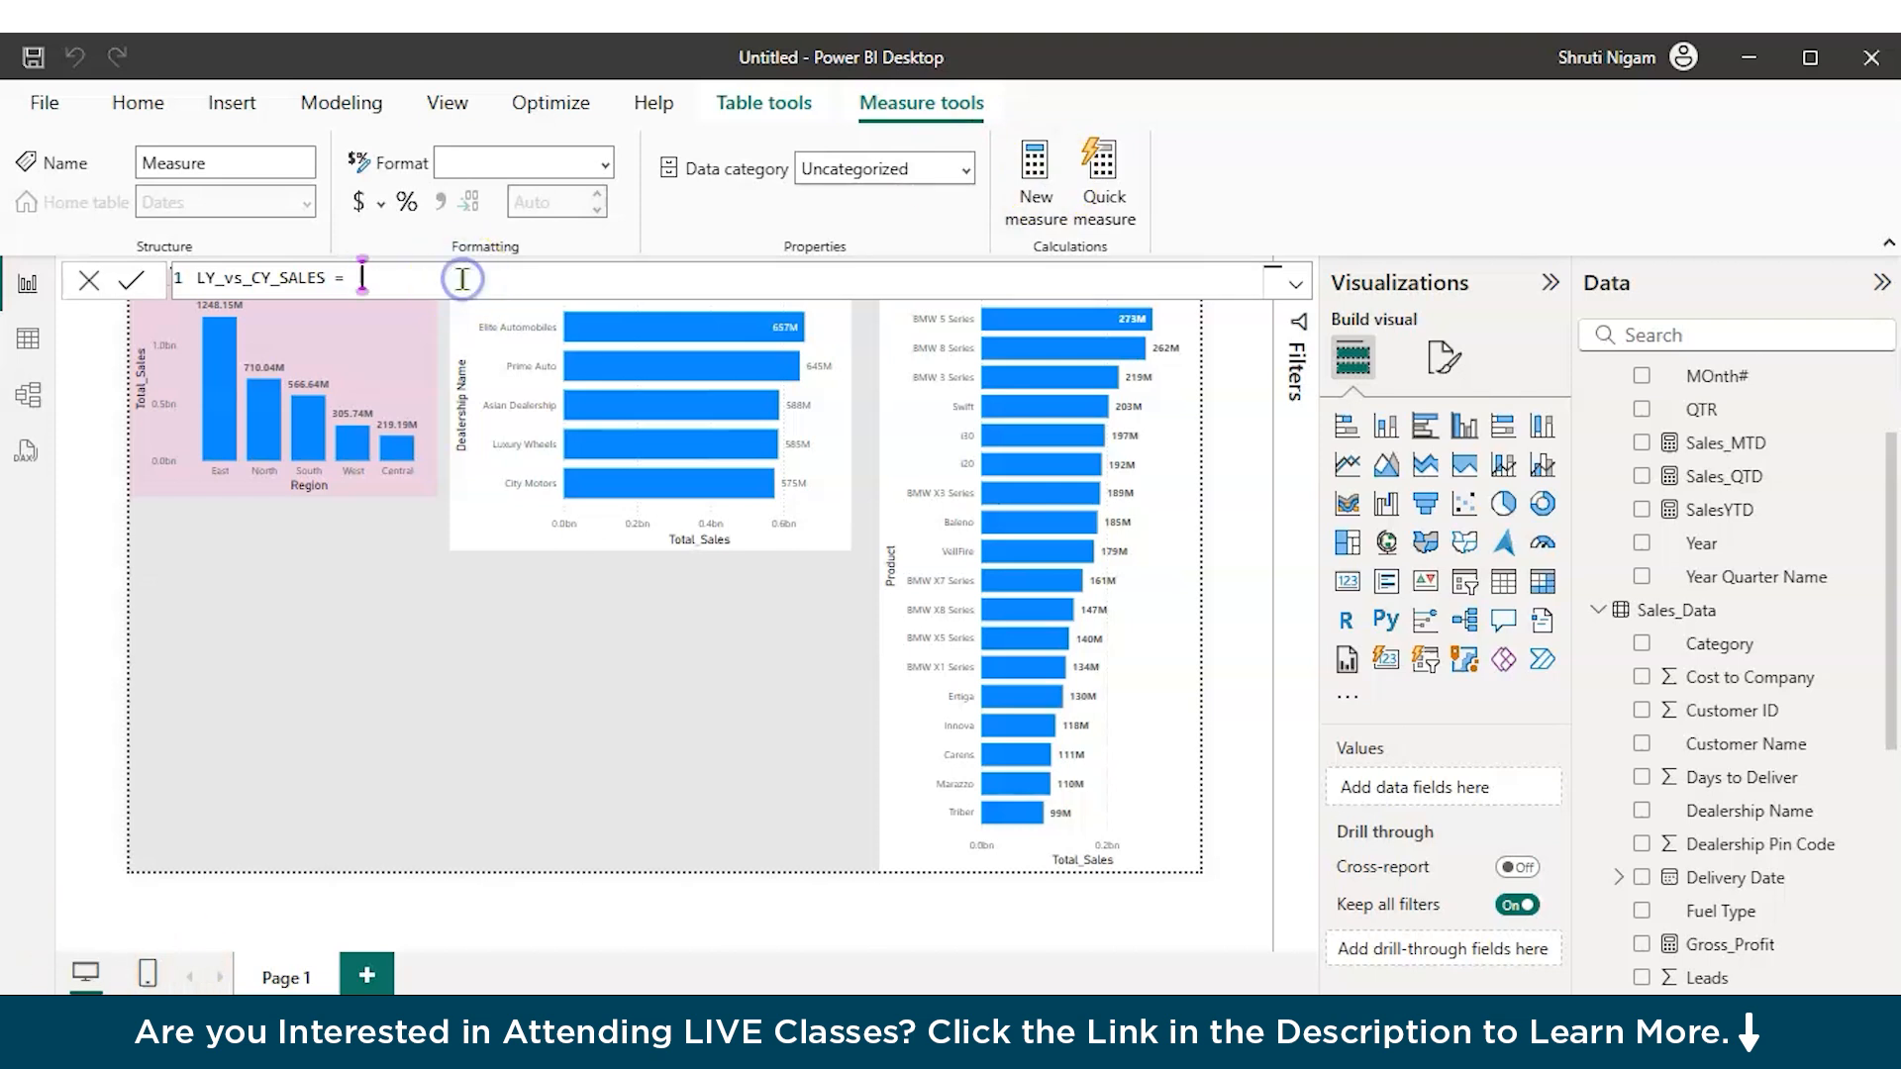
Step: Start the LY_vs_CY_SALES formula with CALCULATE and supply [Total_Sales] as its expression
type("CAL")
key("Tab")
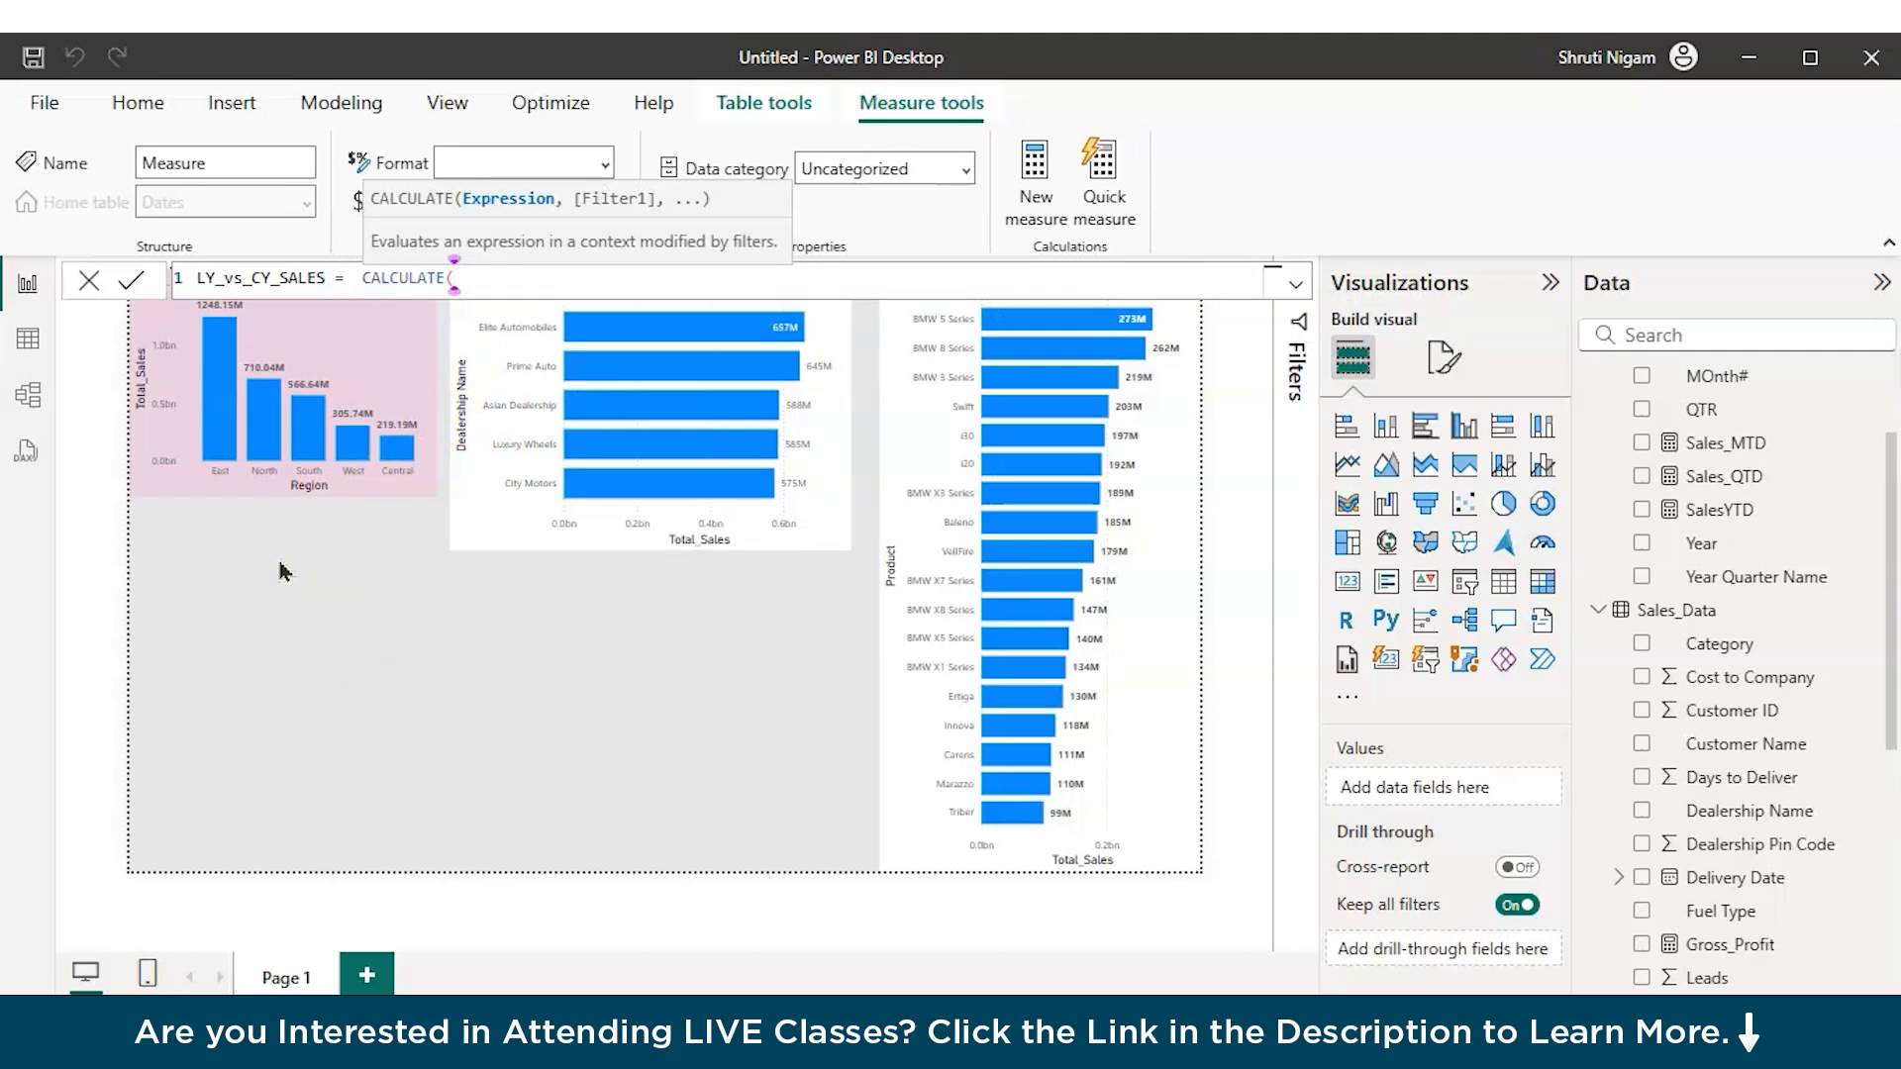
type("TOTA")
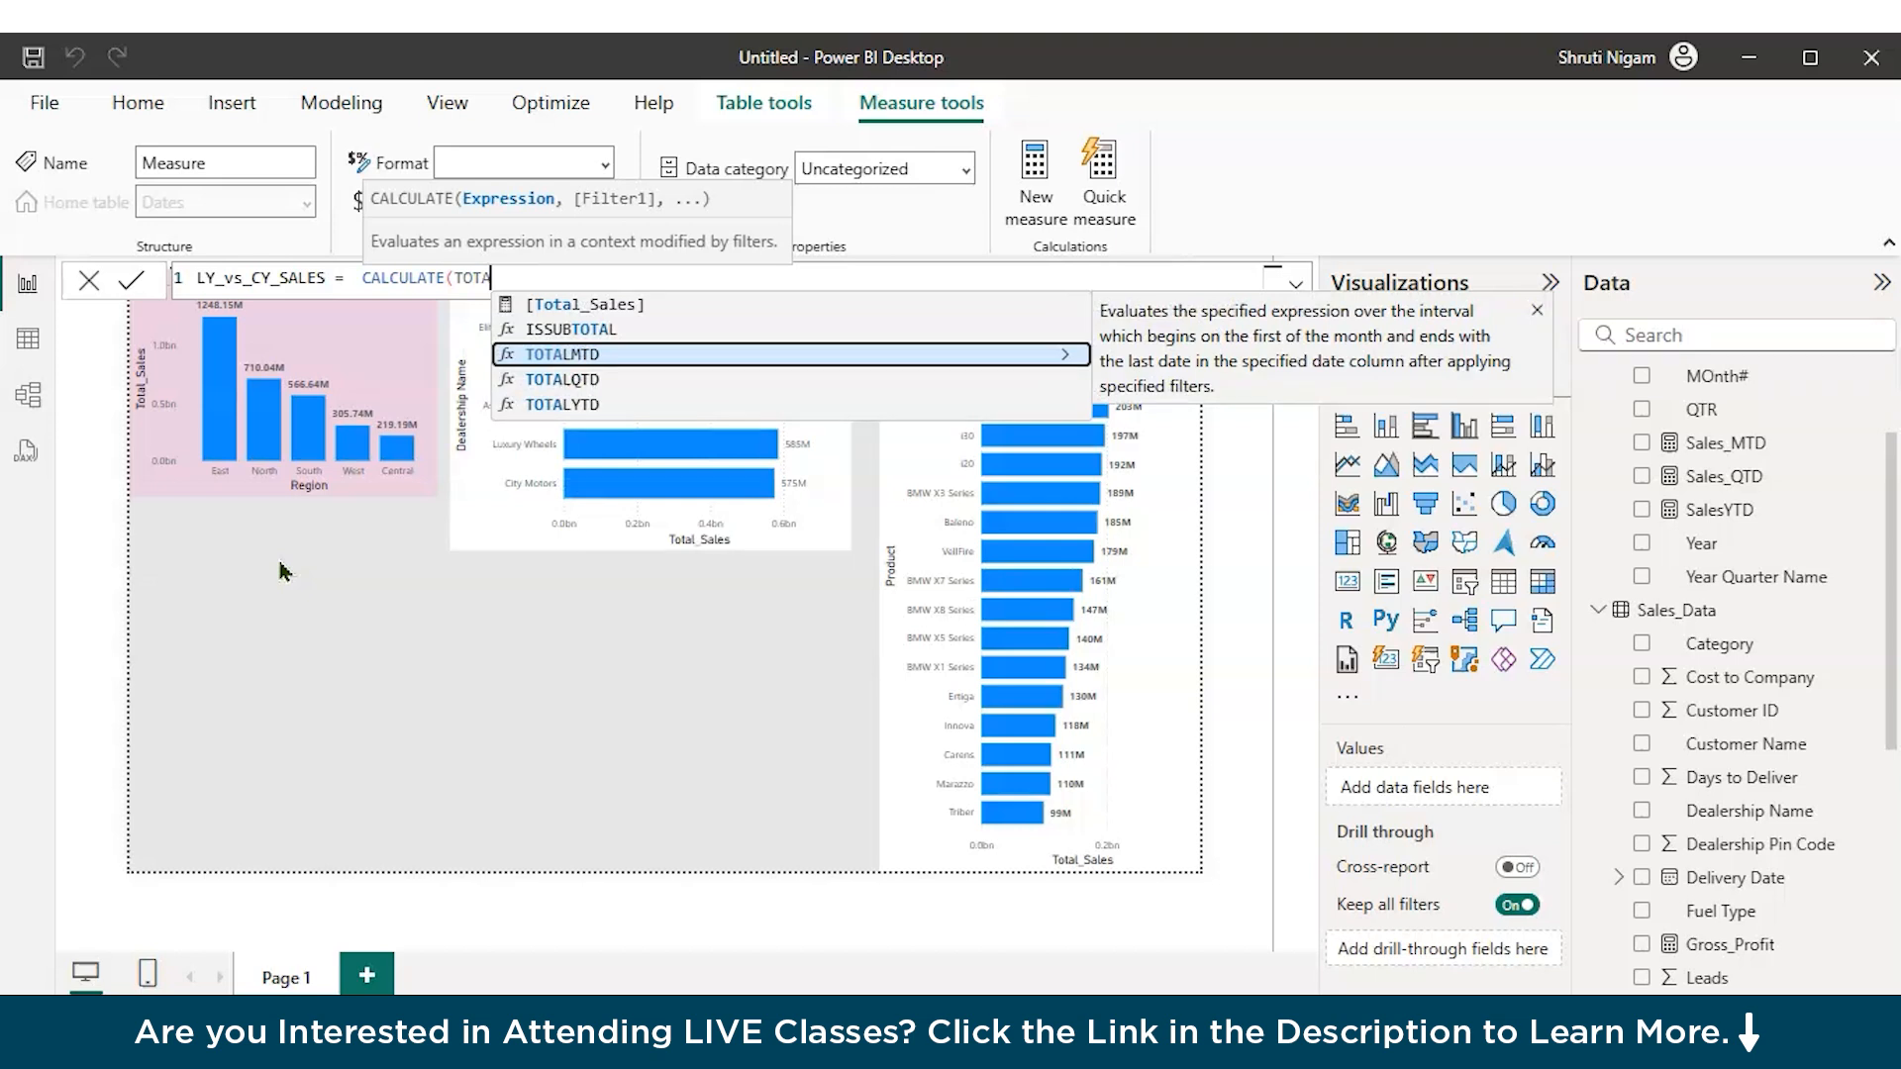
key("Up")
type("A")
key("Tab")
type(",")
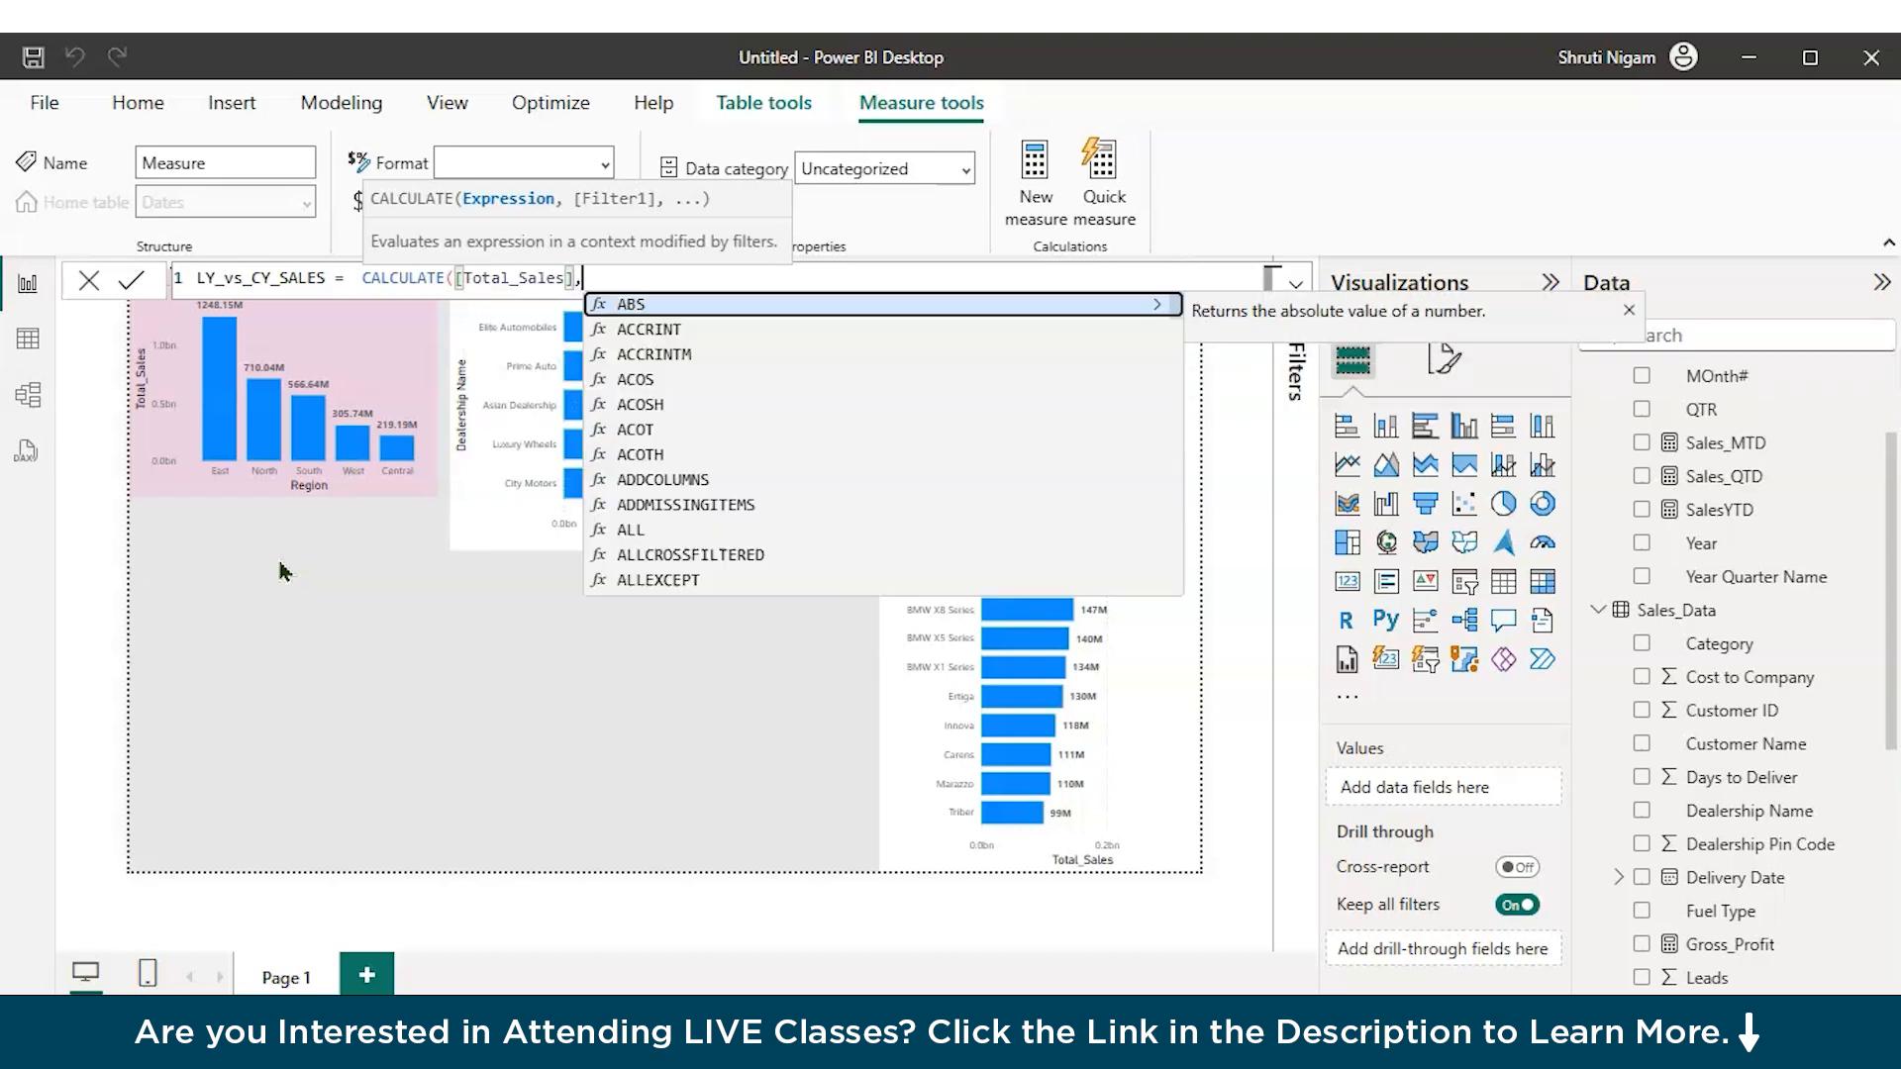
Step: Add SAMEPERIODLASTYEAR(Dates[Date]) as the CALCULATE filter, close the formula, and commit the LY_vs_CY_SALES measure
type("SAM")
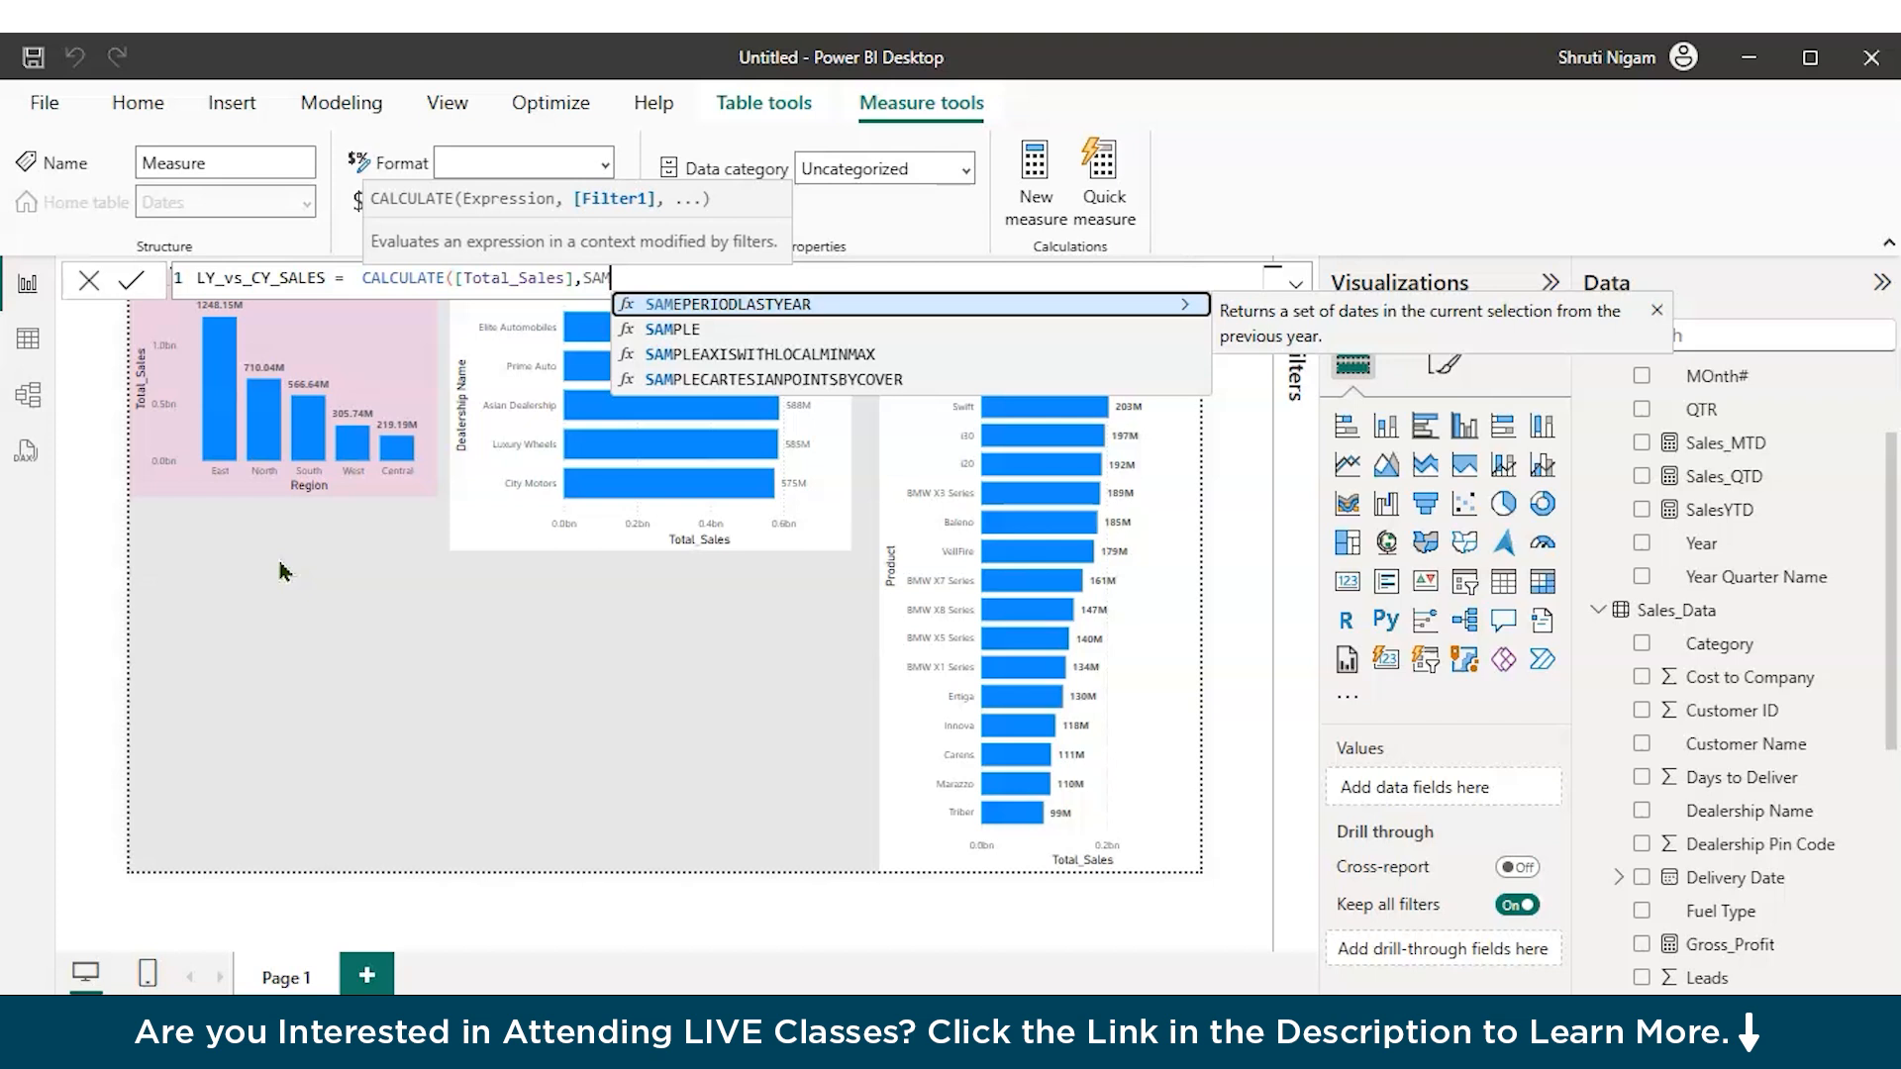
key("Tab")
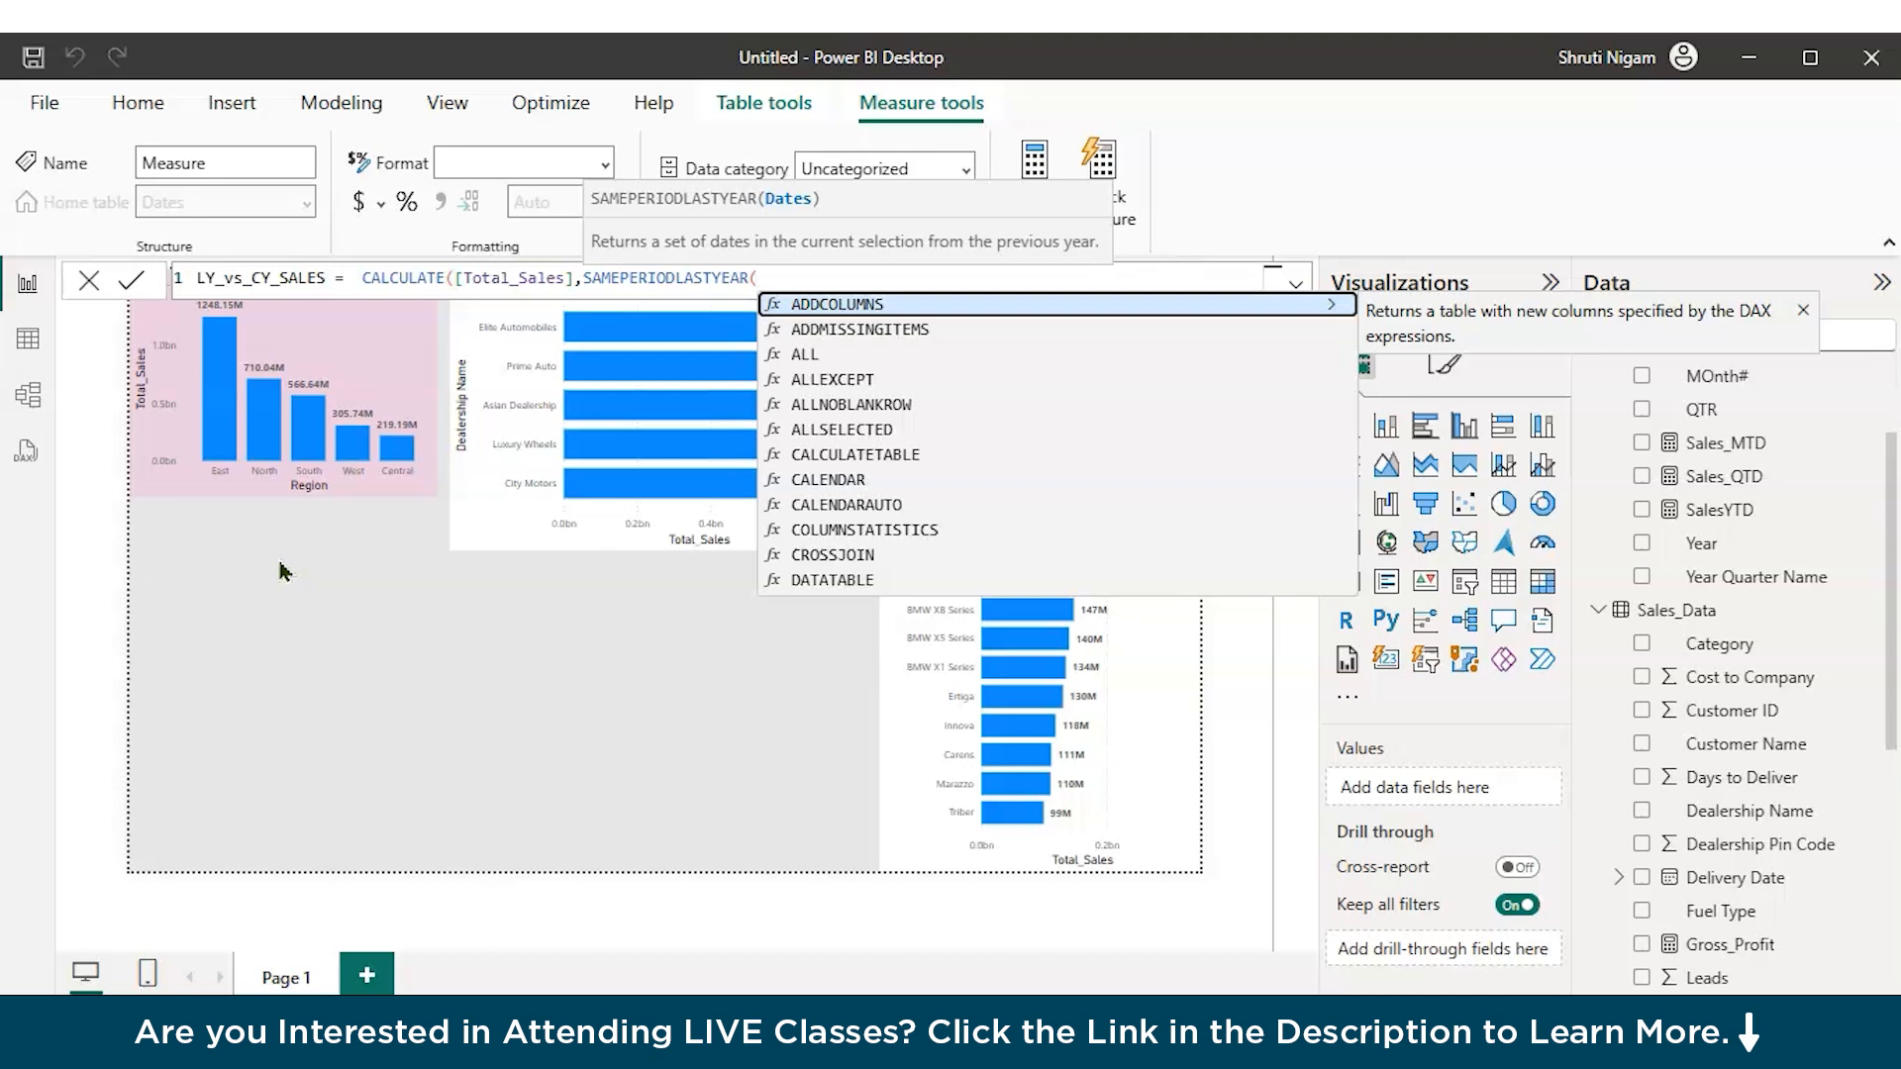
type("DA")
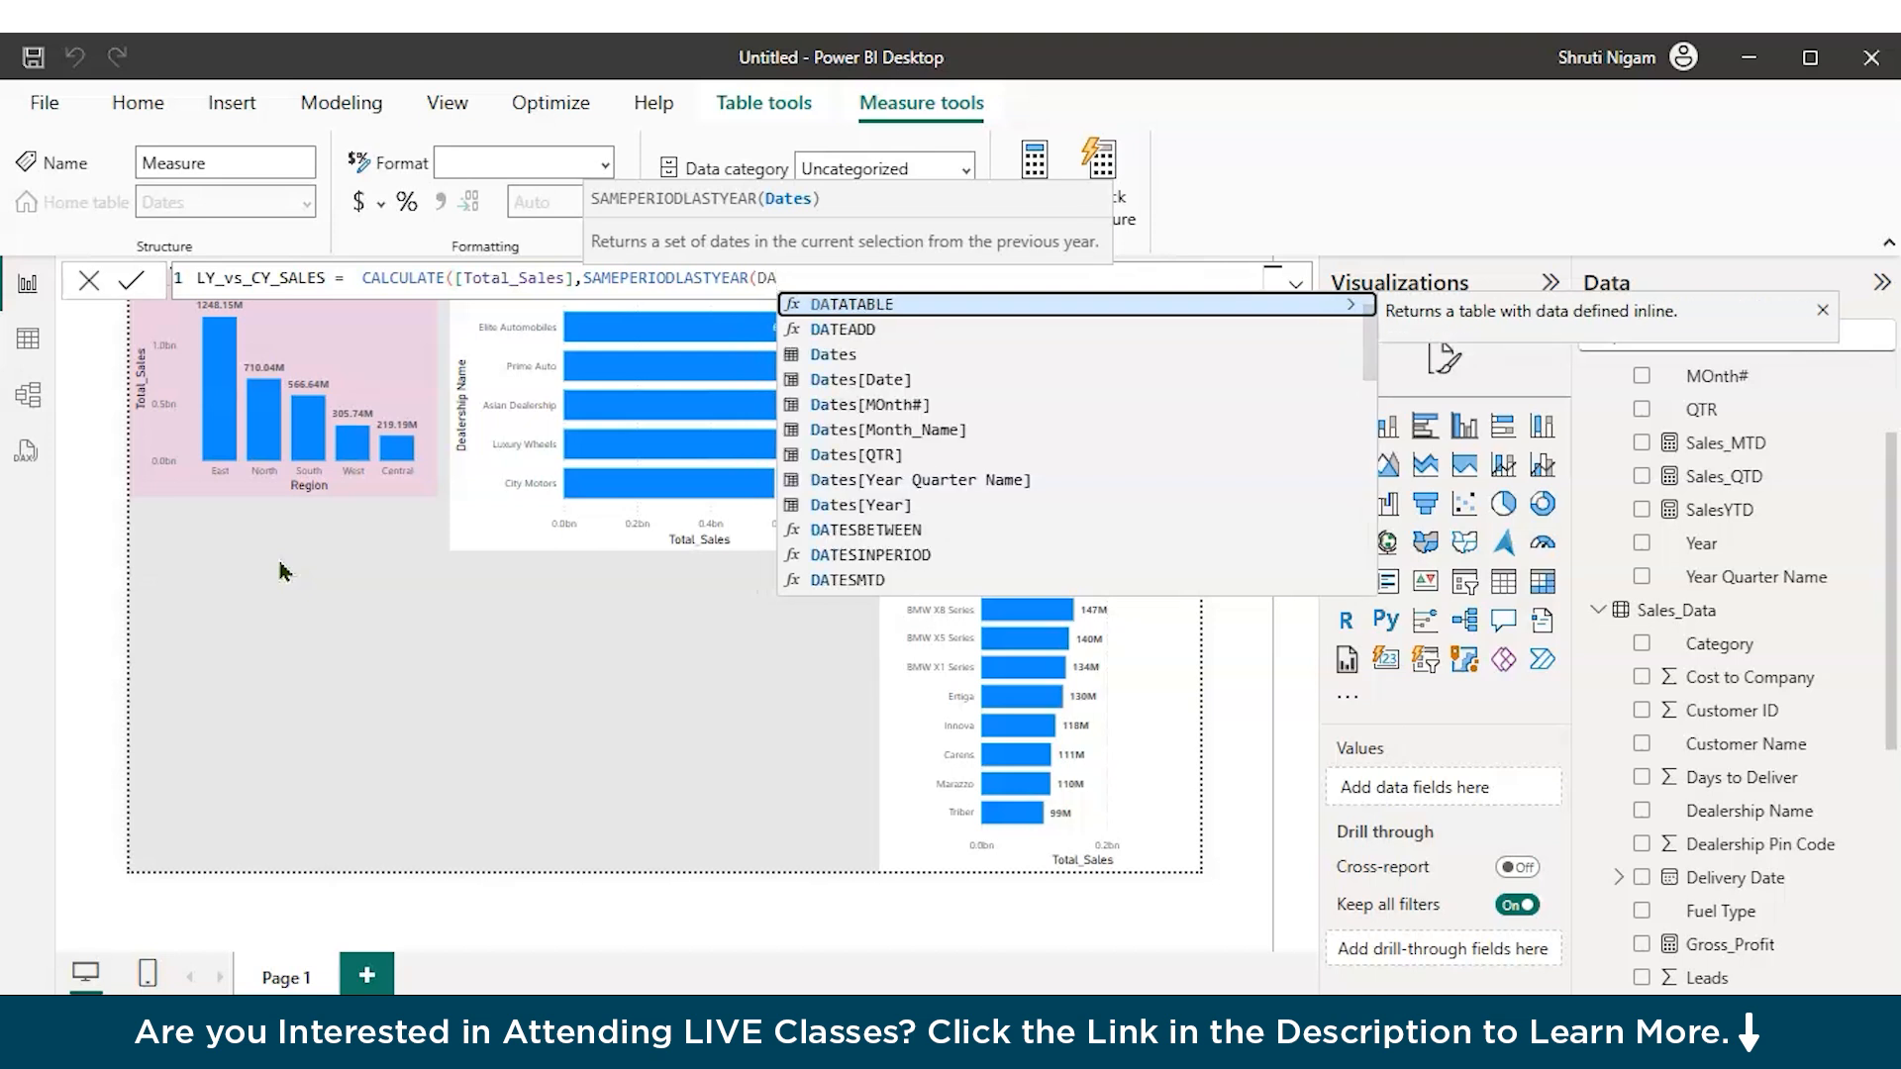
key("Down")
key("Down")
key("Down")
key("Tab")
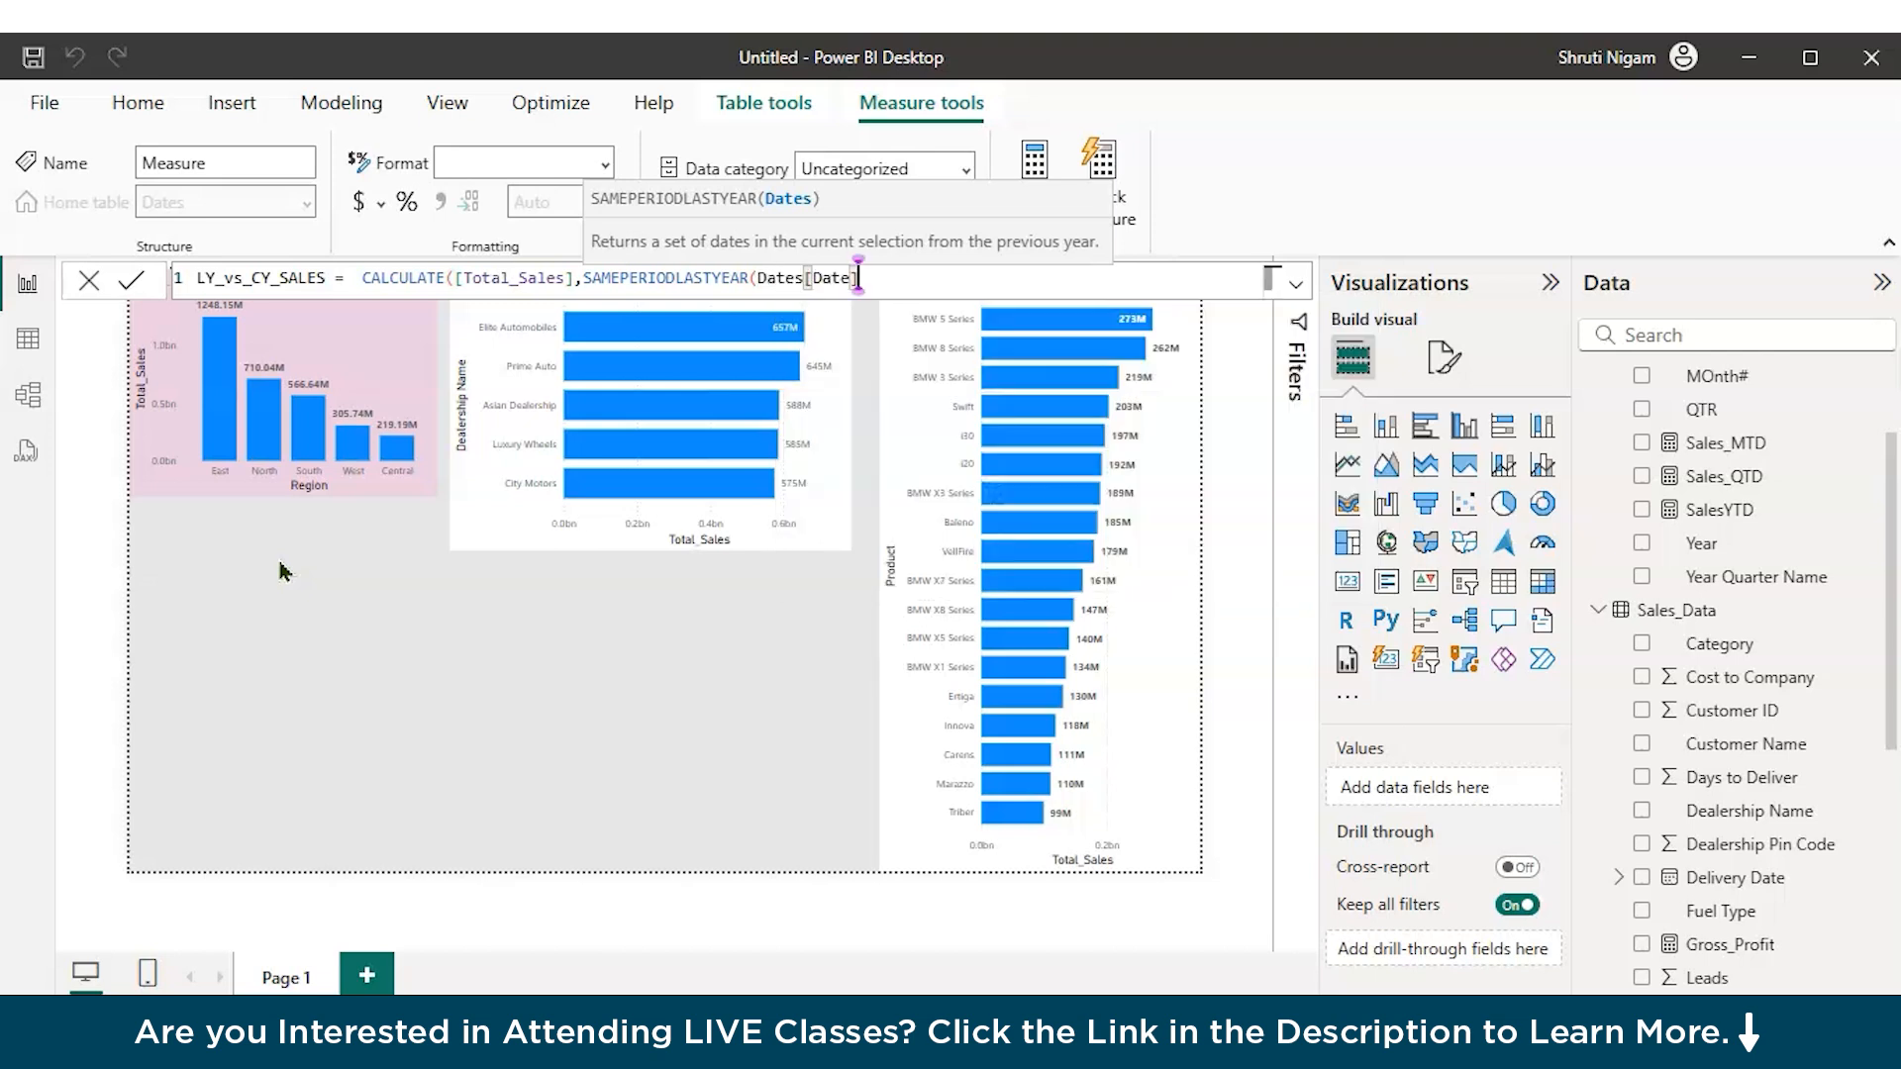
type("))")
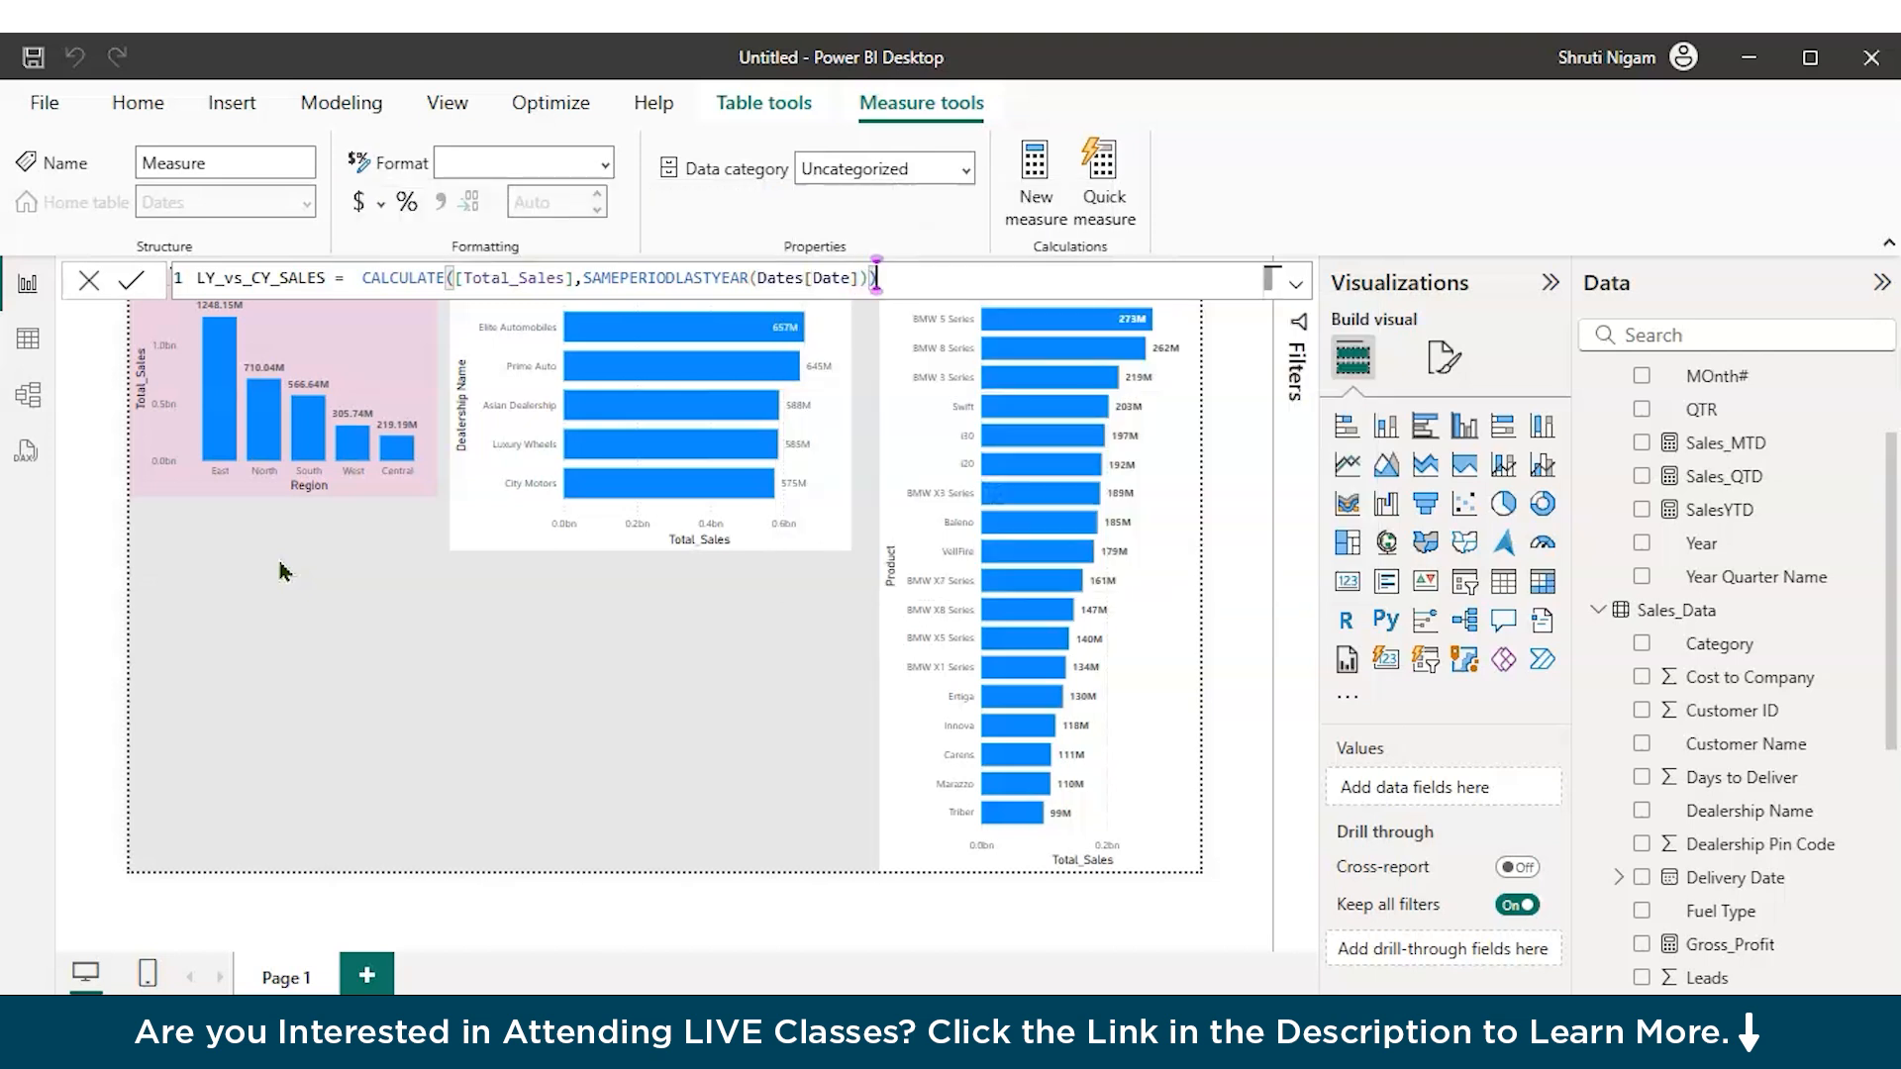
key("Return")
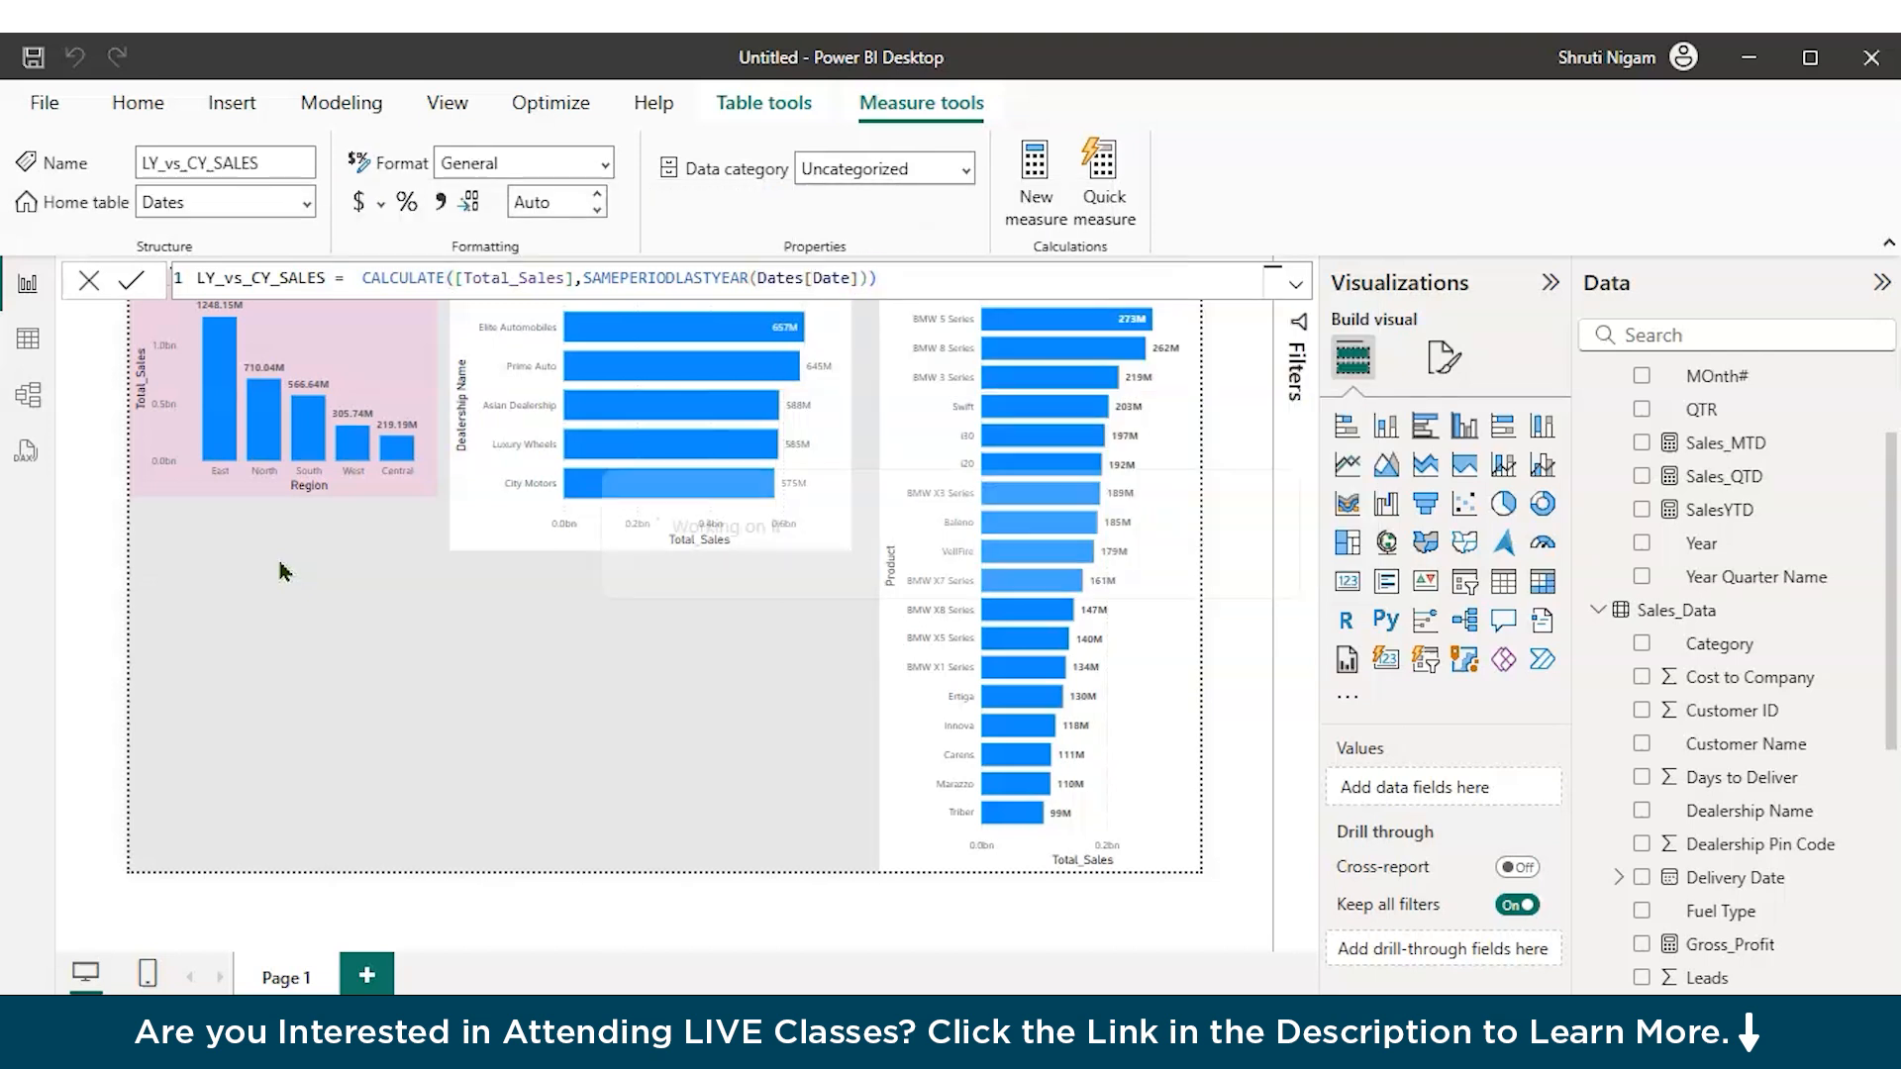
Step: Add a second report page and give its canvas background a light orange theme color with reduced transparency
left_click(352, 975)
left_click(1443, 356)
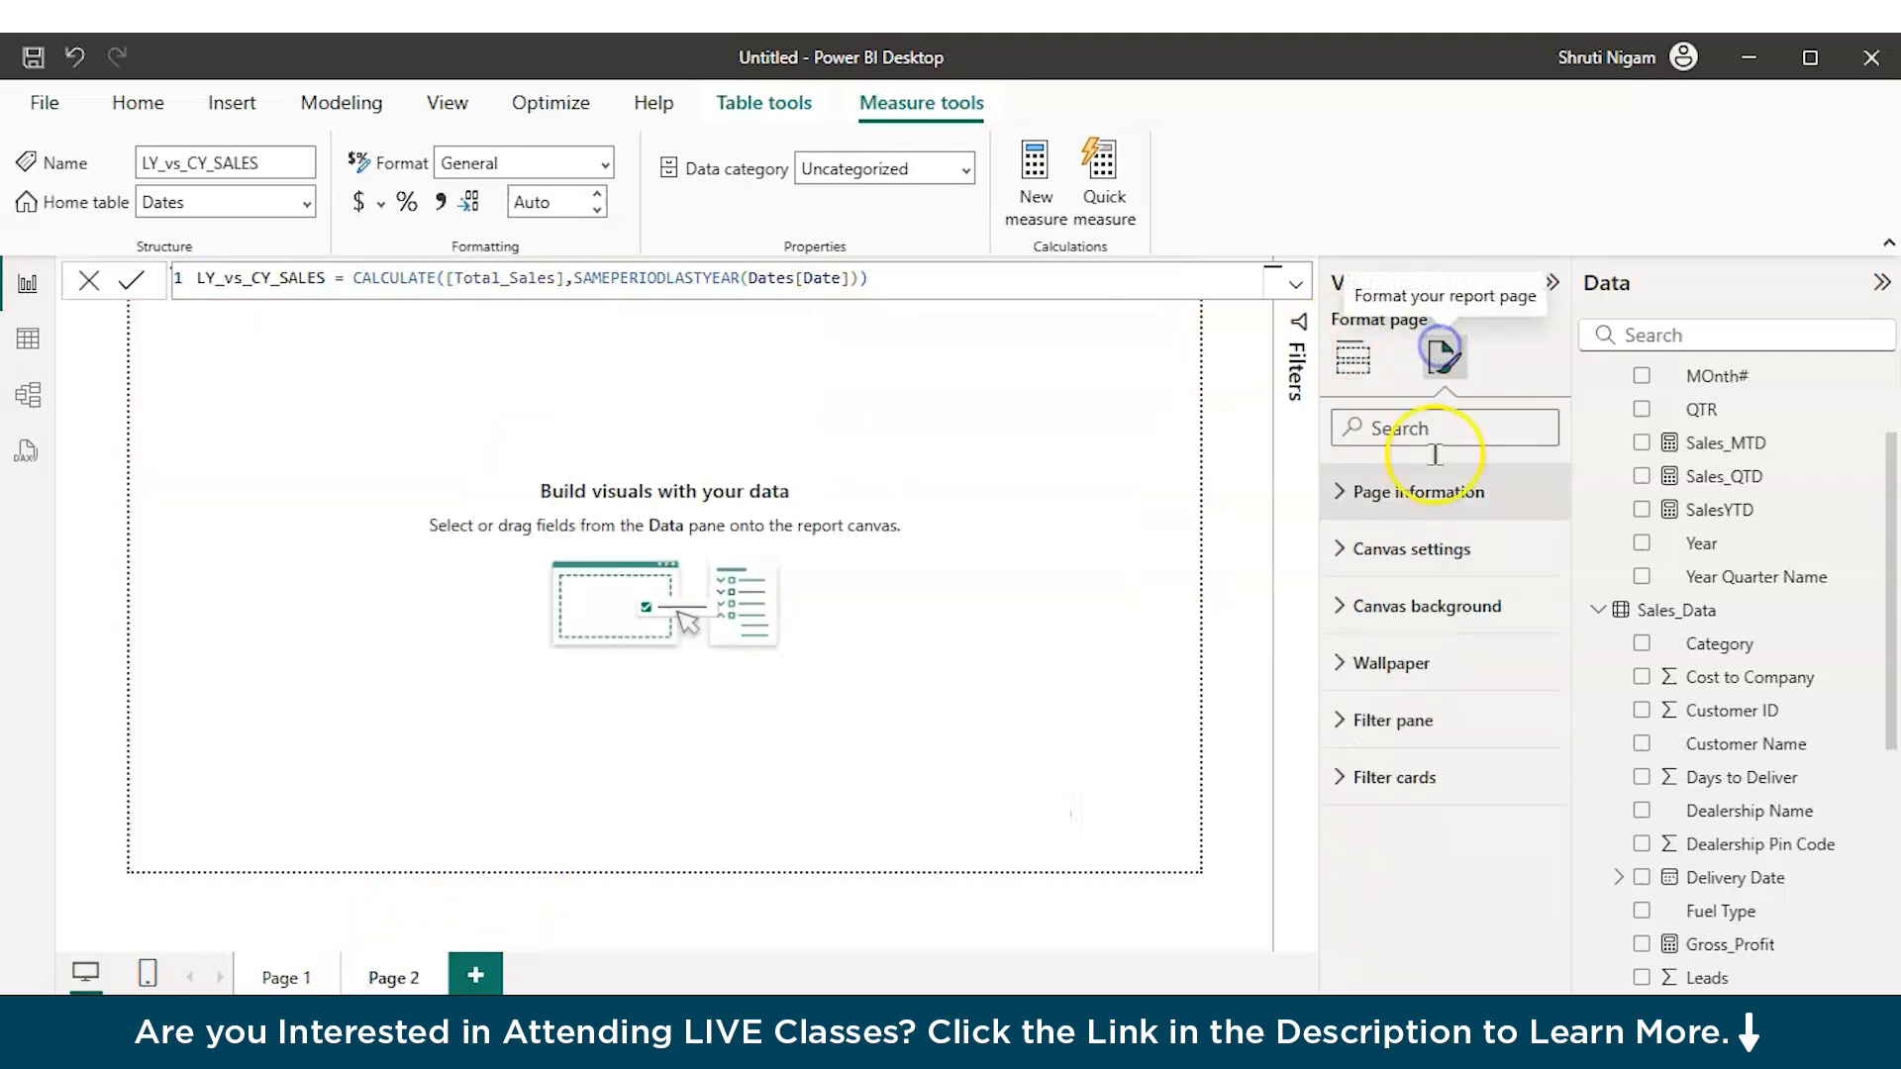
left_click(1387, 606)
left_click(1399, 702)
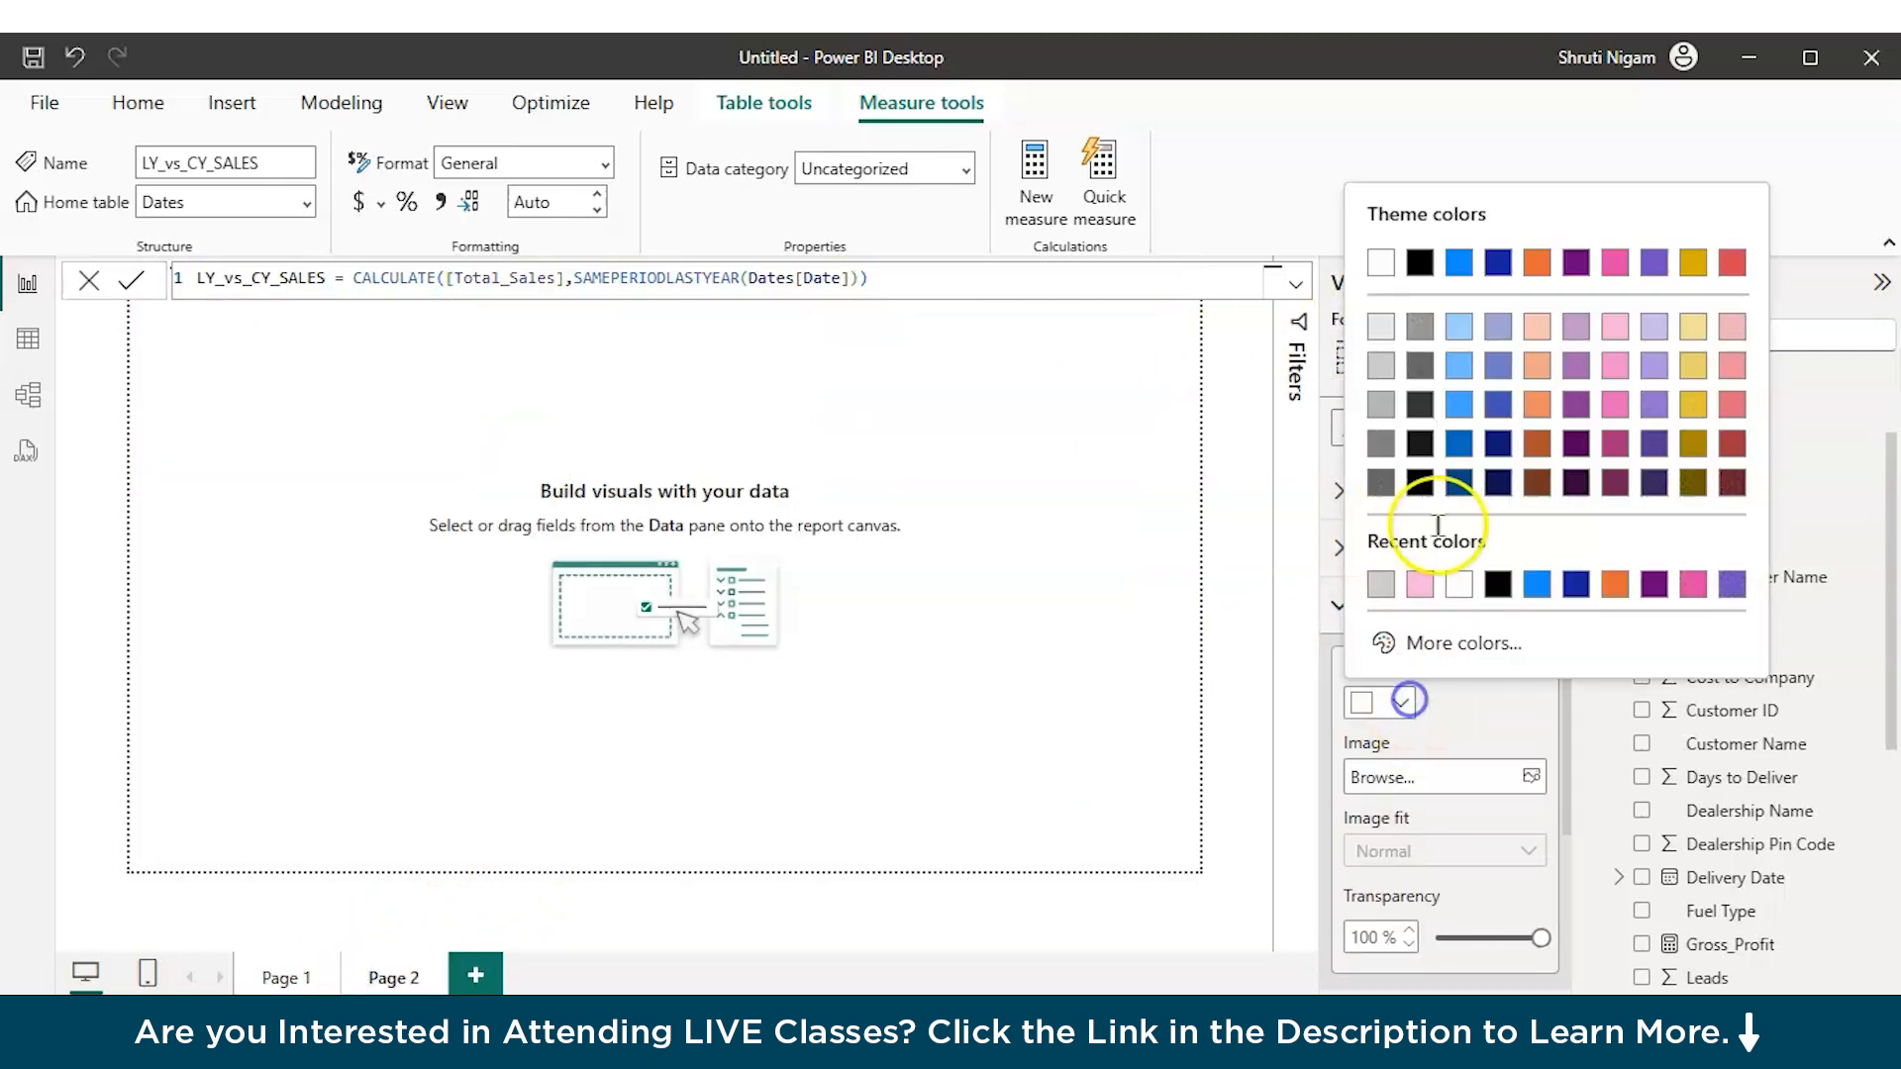
left_click(1540, 330)
mouse_move(1540, 938)
left_mouse_down()
mouse_move(1496, 937)
mouse_move(1511, 936)
left_mouse_up()
left_click(720, 398)
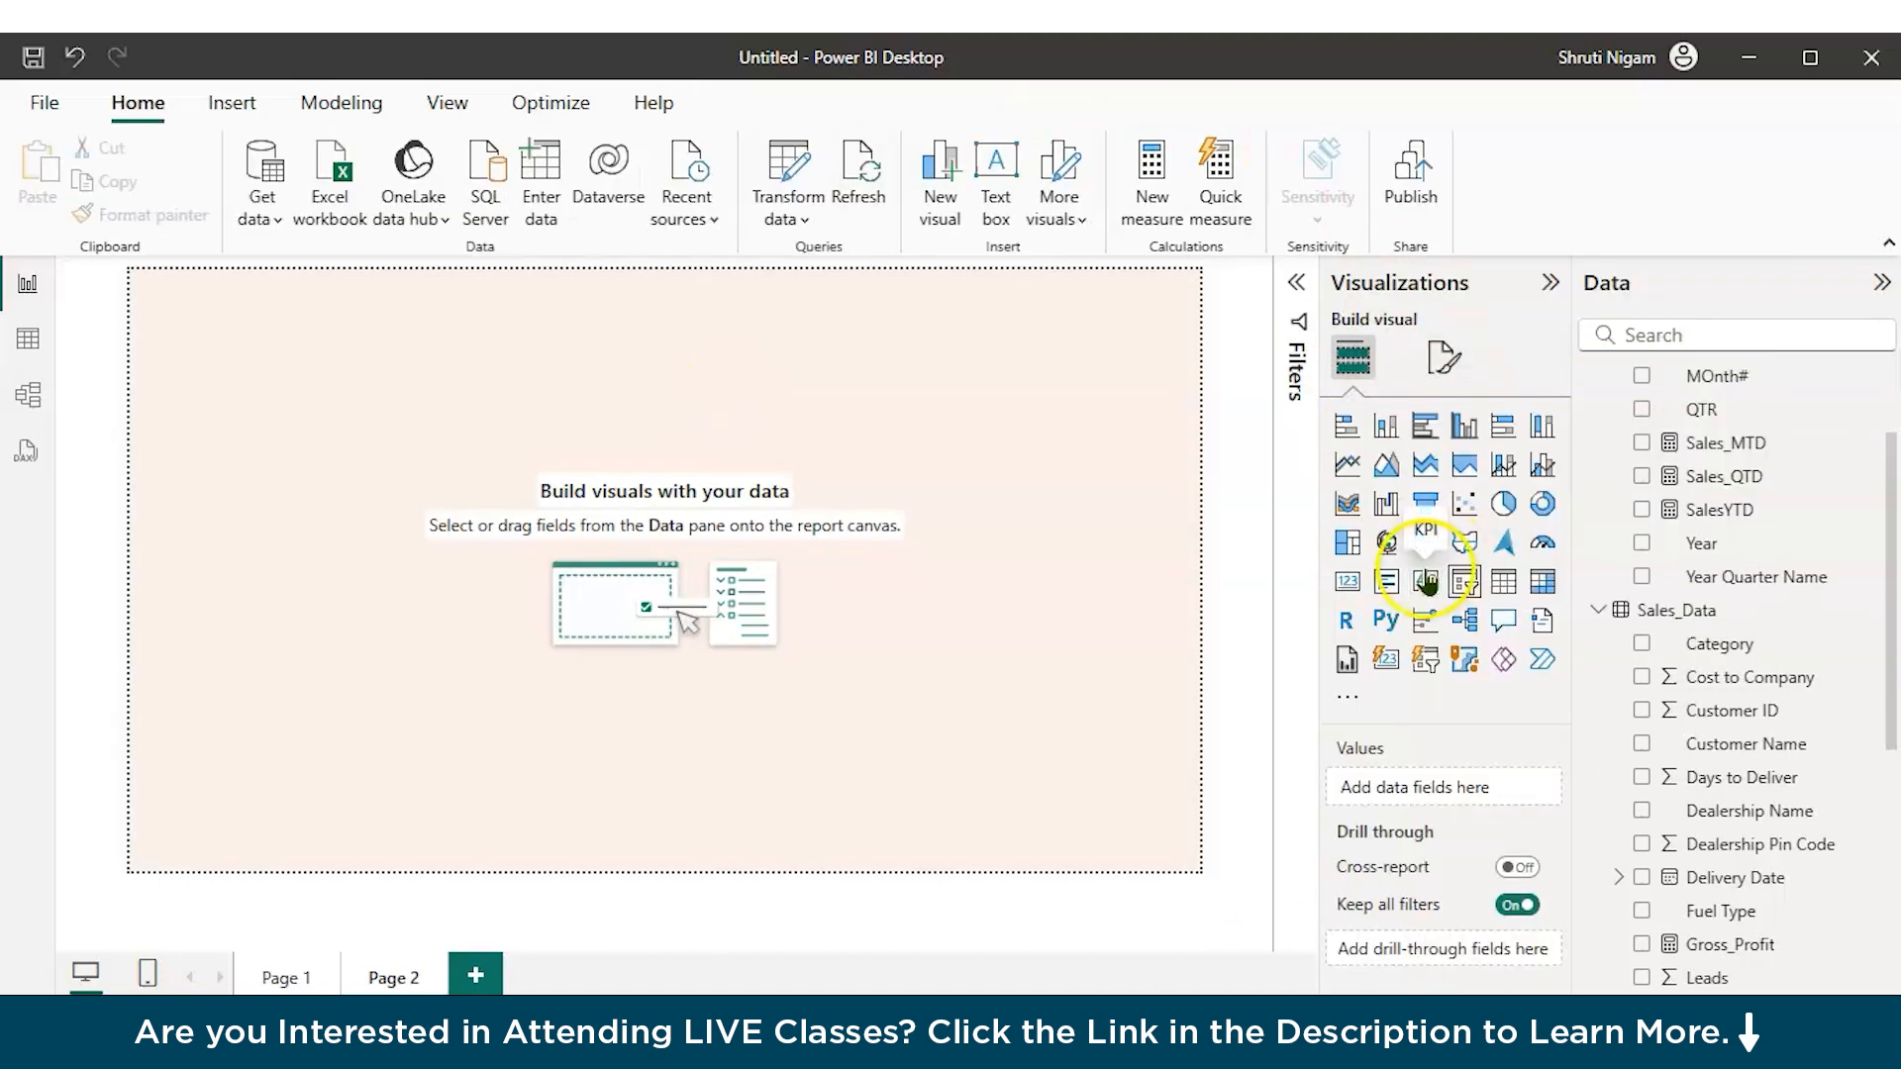
Step: Insert a table visual on Page 2, convert it to a multi-row card, and place it near the page's upper edge
left_click(1503, 581)
left_click_drag(329, 445, 535, 634)
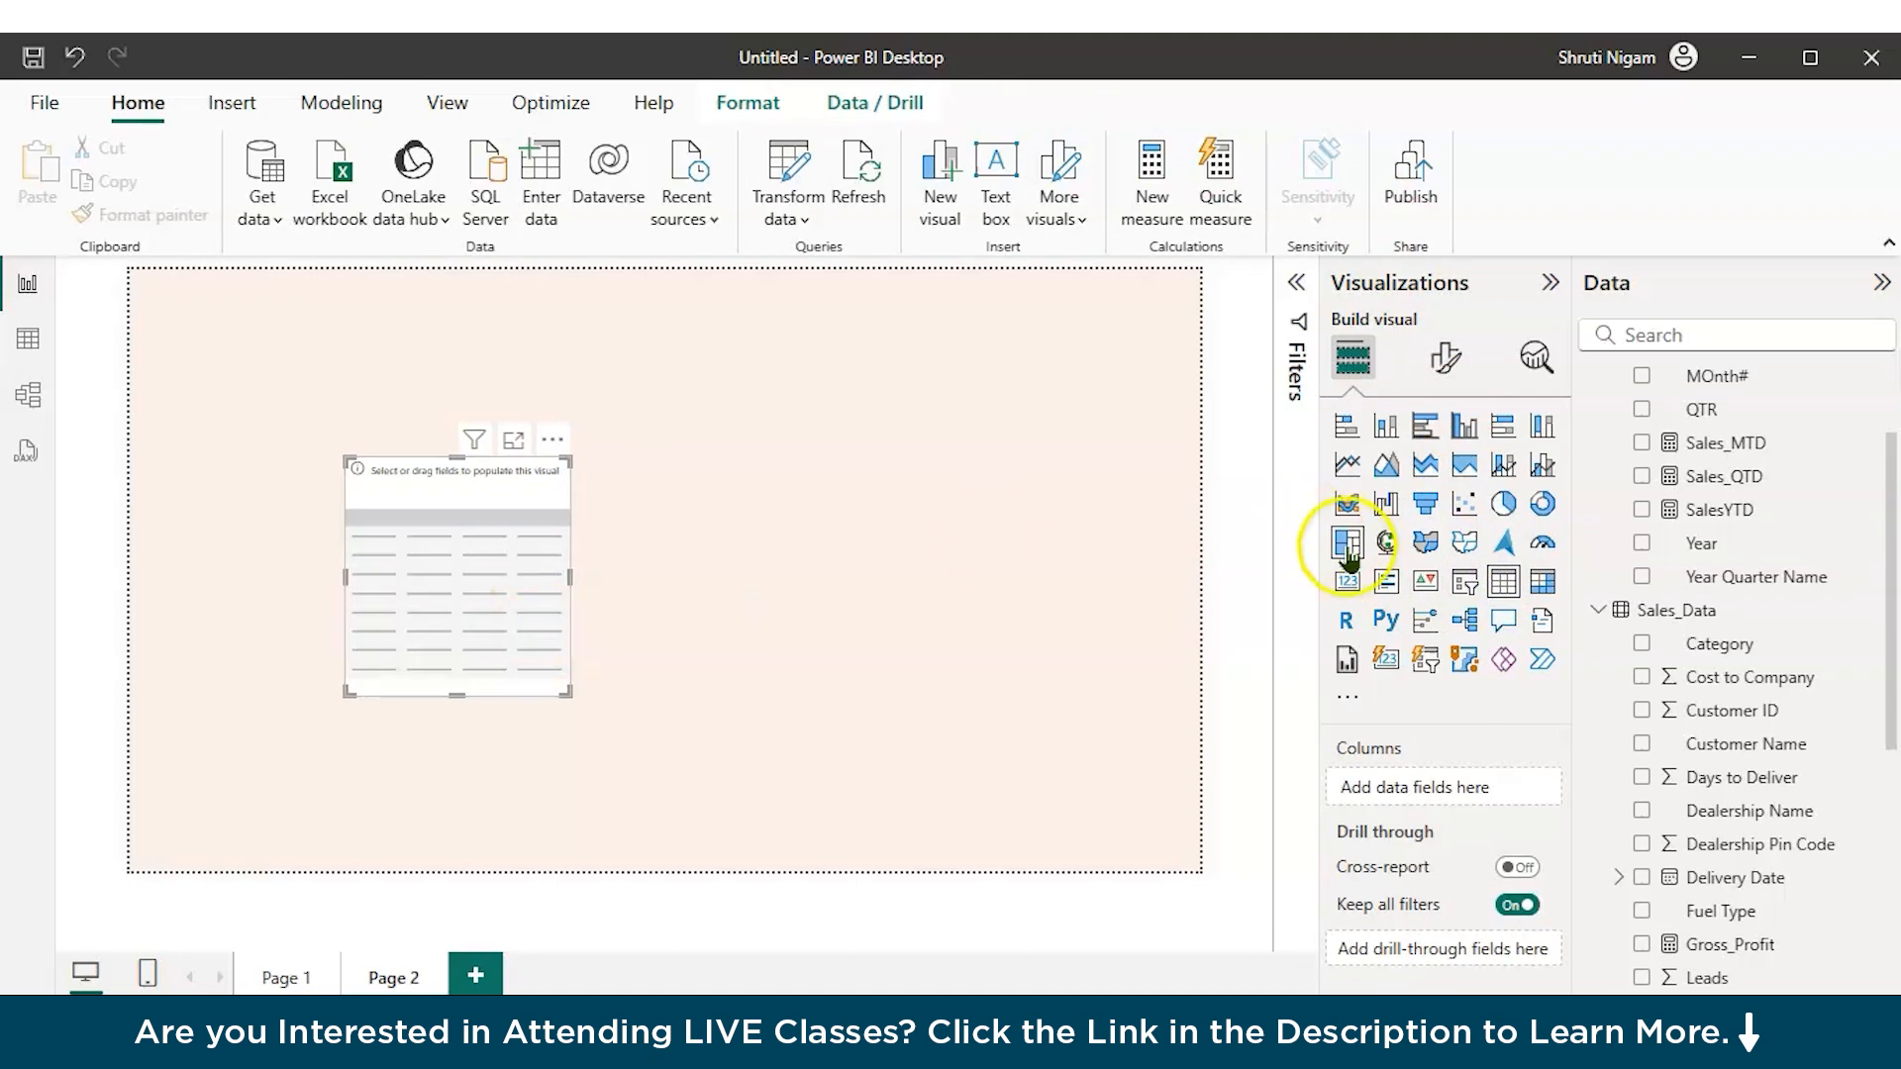
left_click(1388, 582)
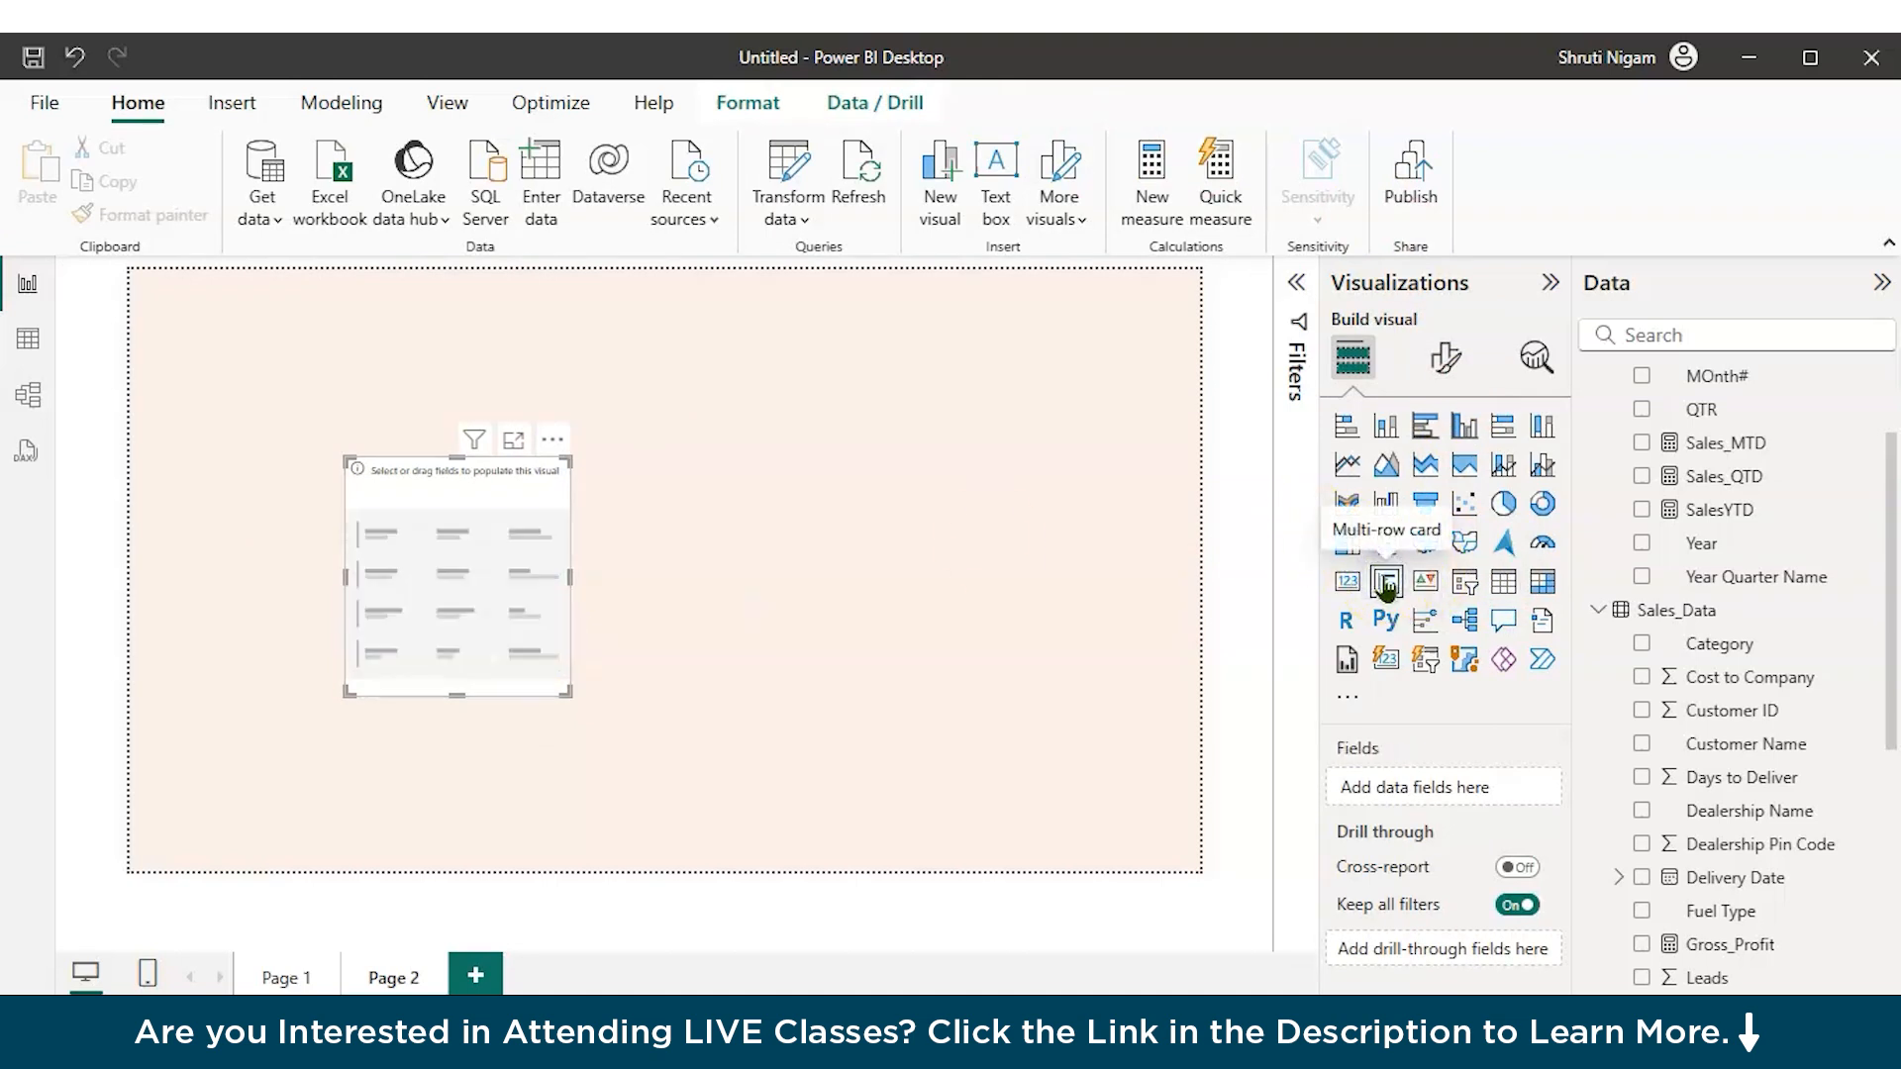
left_click_drag(456, 608, 441, 459)
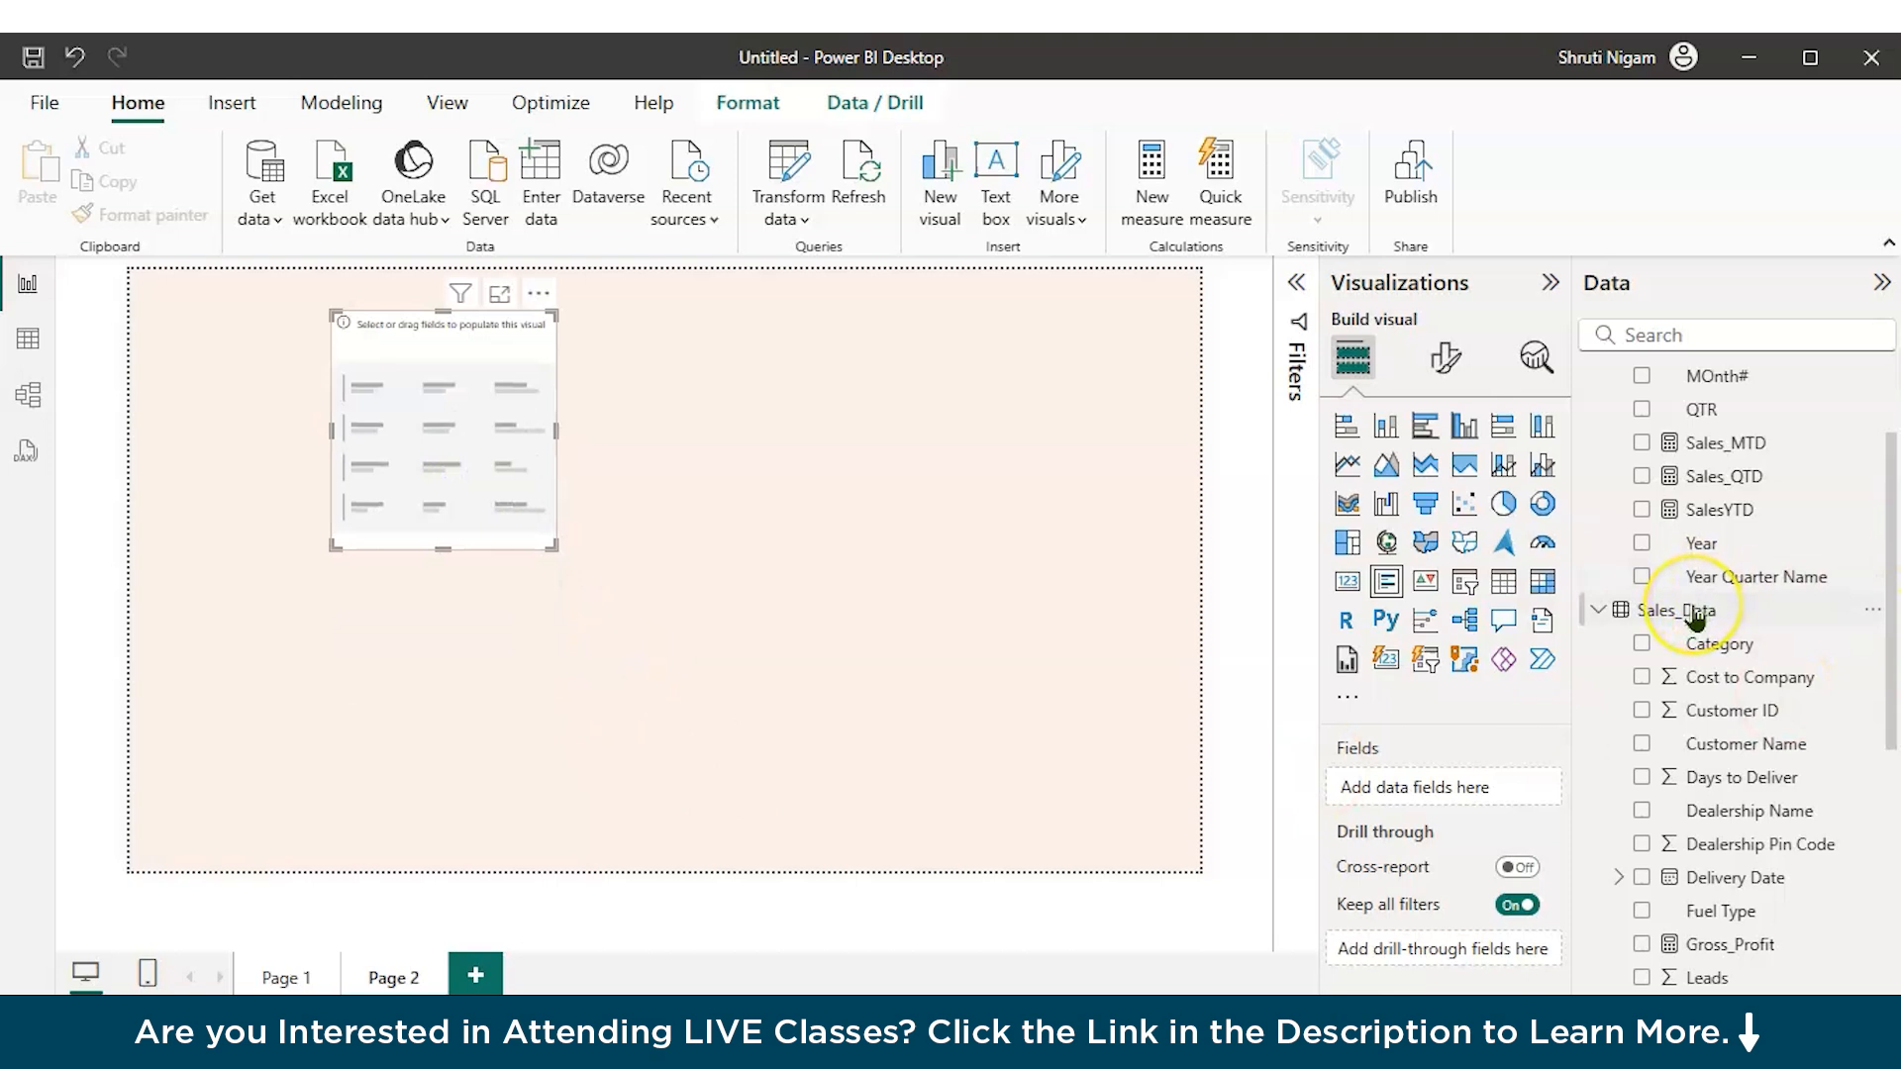
Step: Add the SalesYTD measure from the Dates table to the multi-row card
scroll(1695, 614, "up", 2)
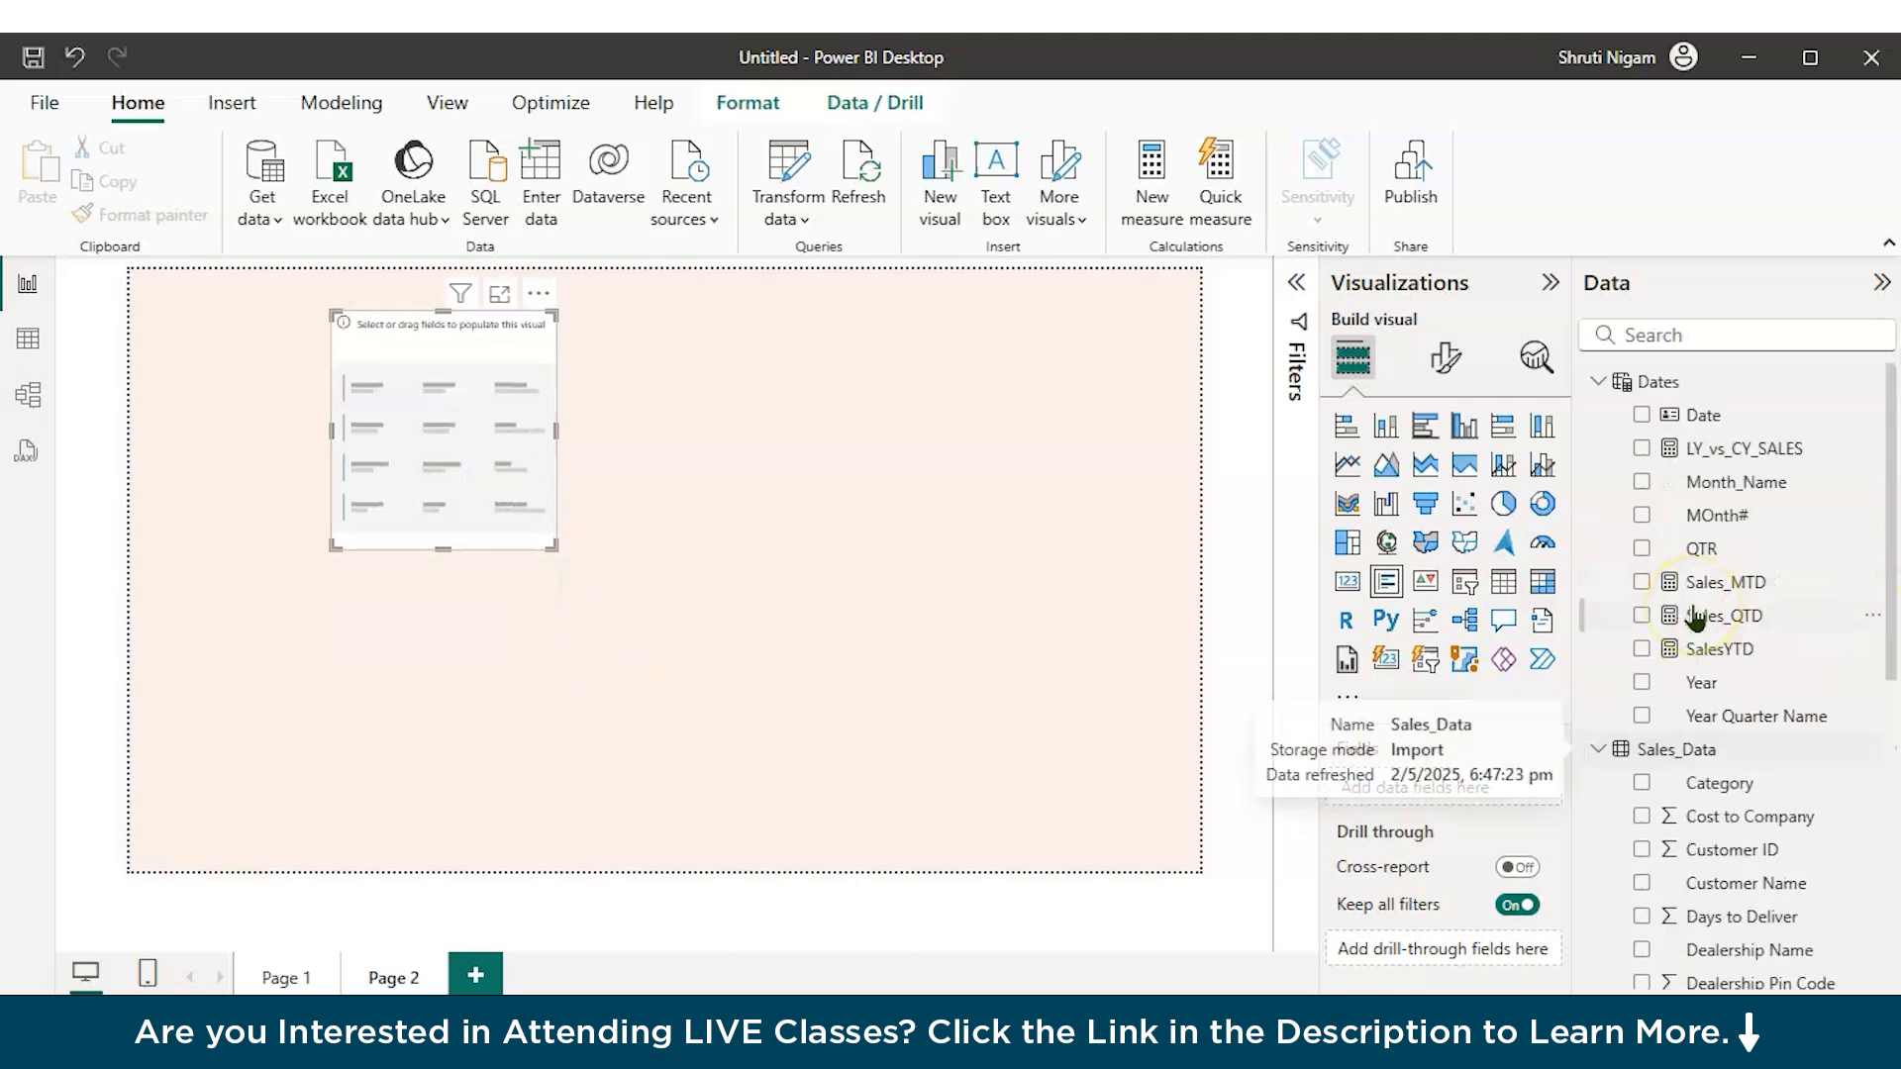
left_click(1643, 648)
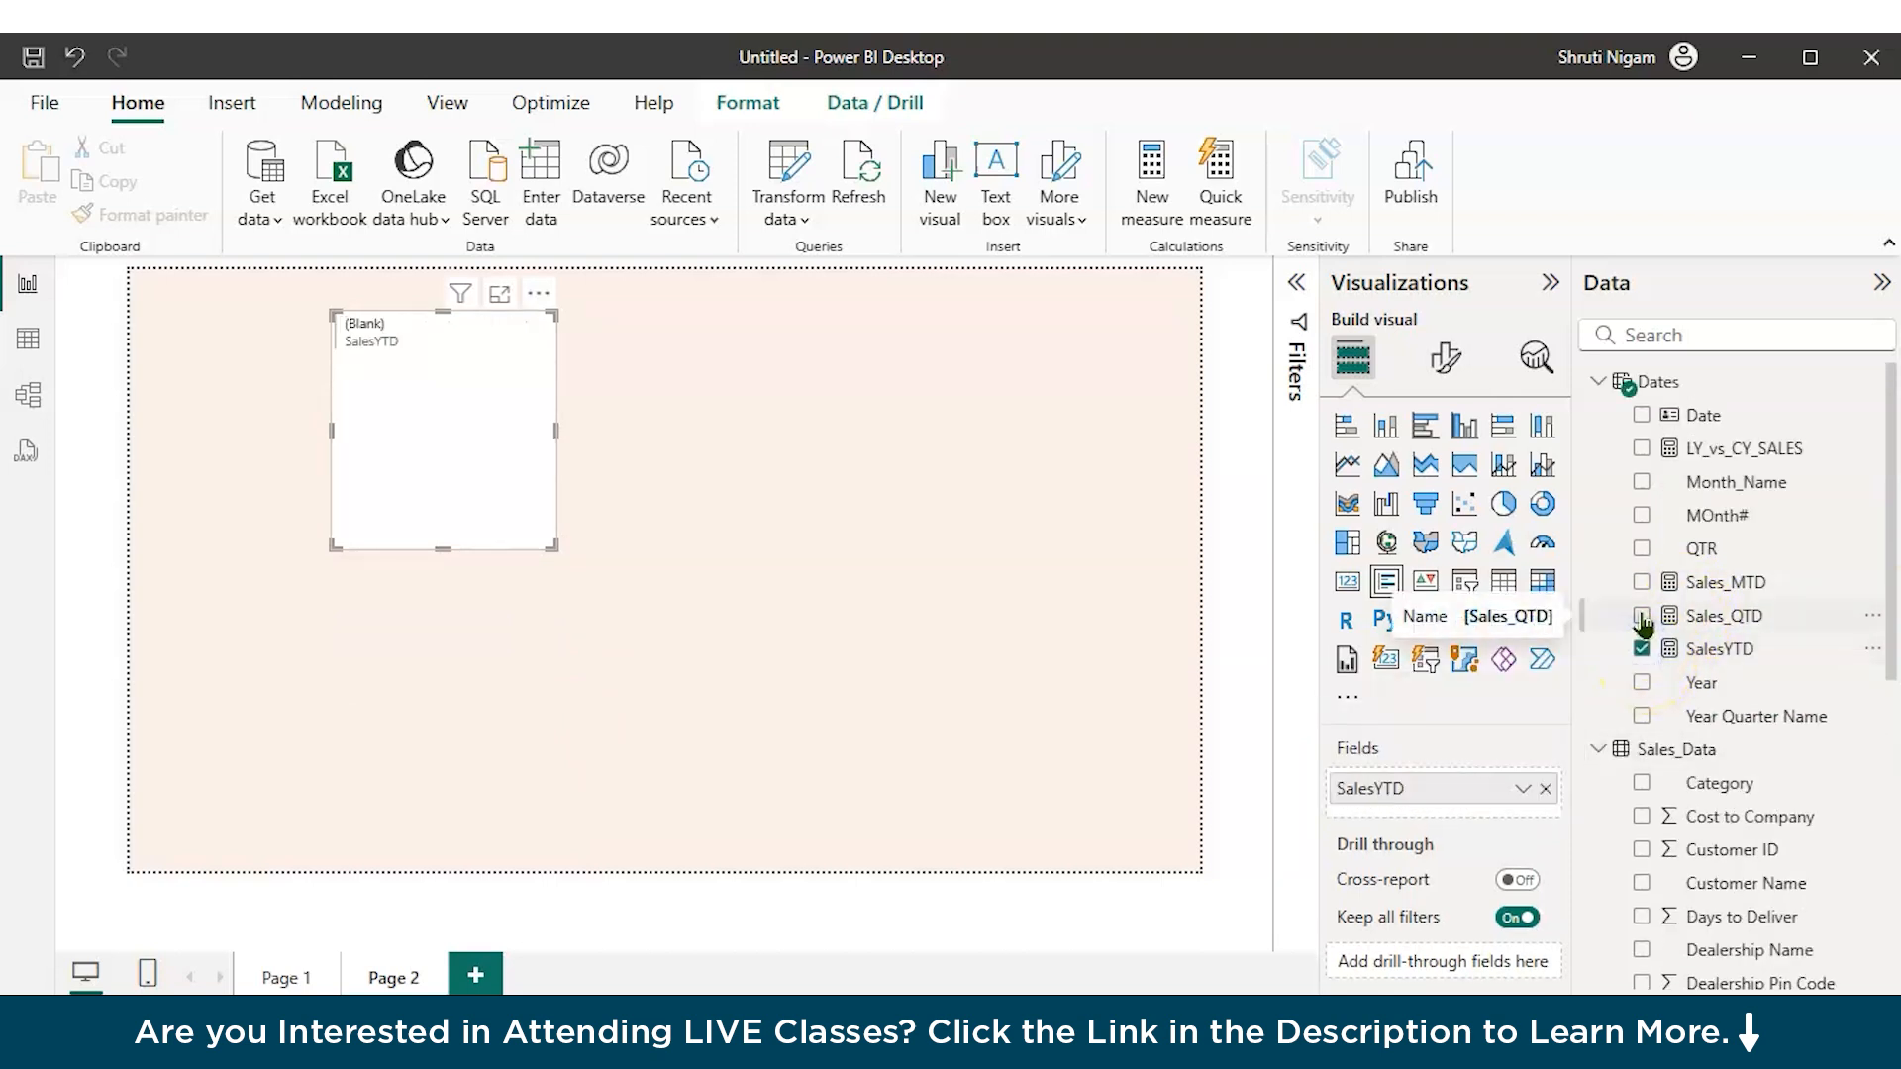
Step: Remove SalesYTD from the selected visual, convert it to a table, reposition it and add the Year and Month_Name fields
left_click(1642, 649)
left_click(1503, 582)
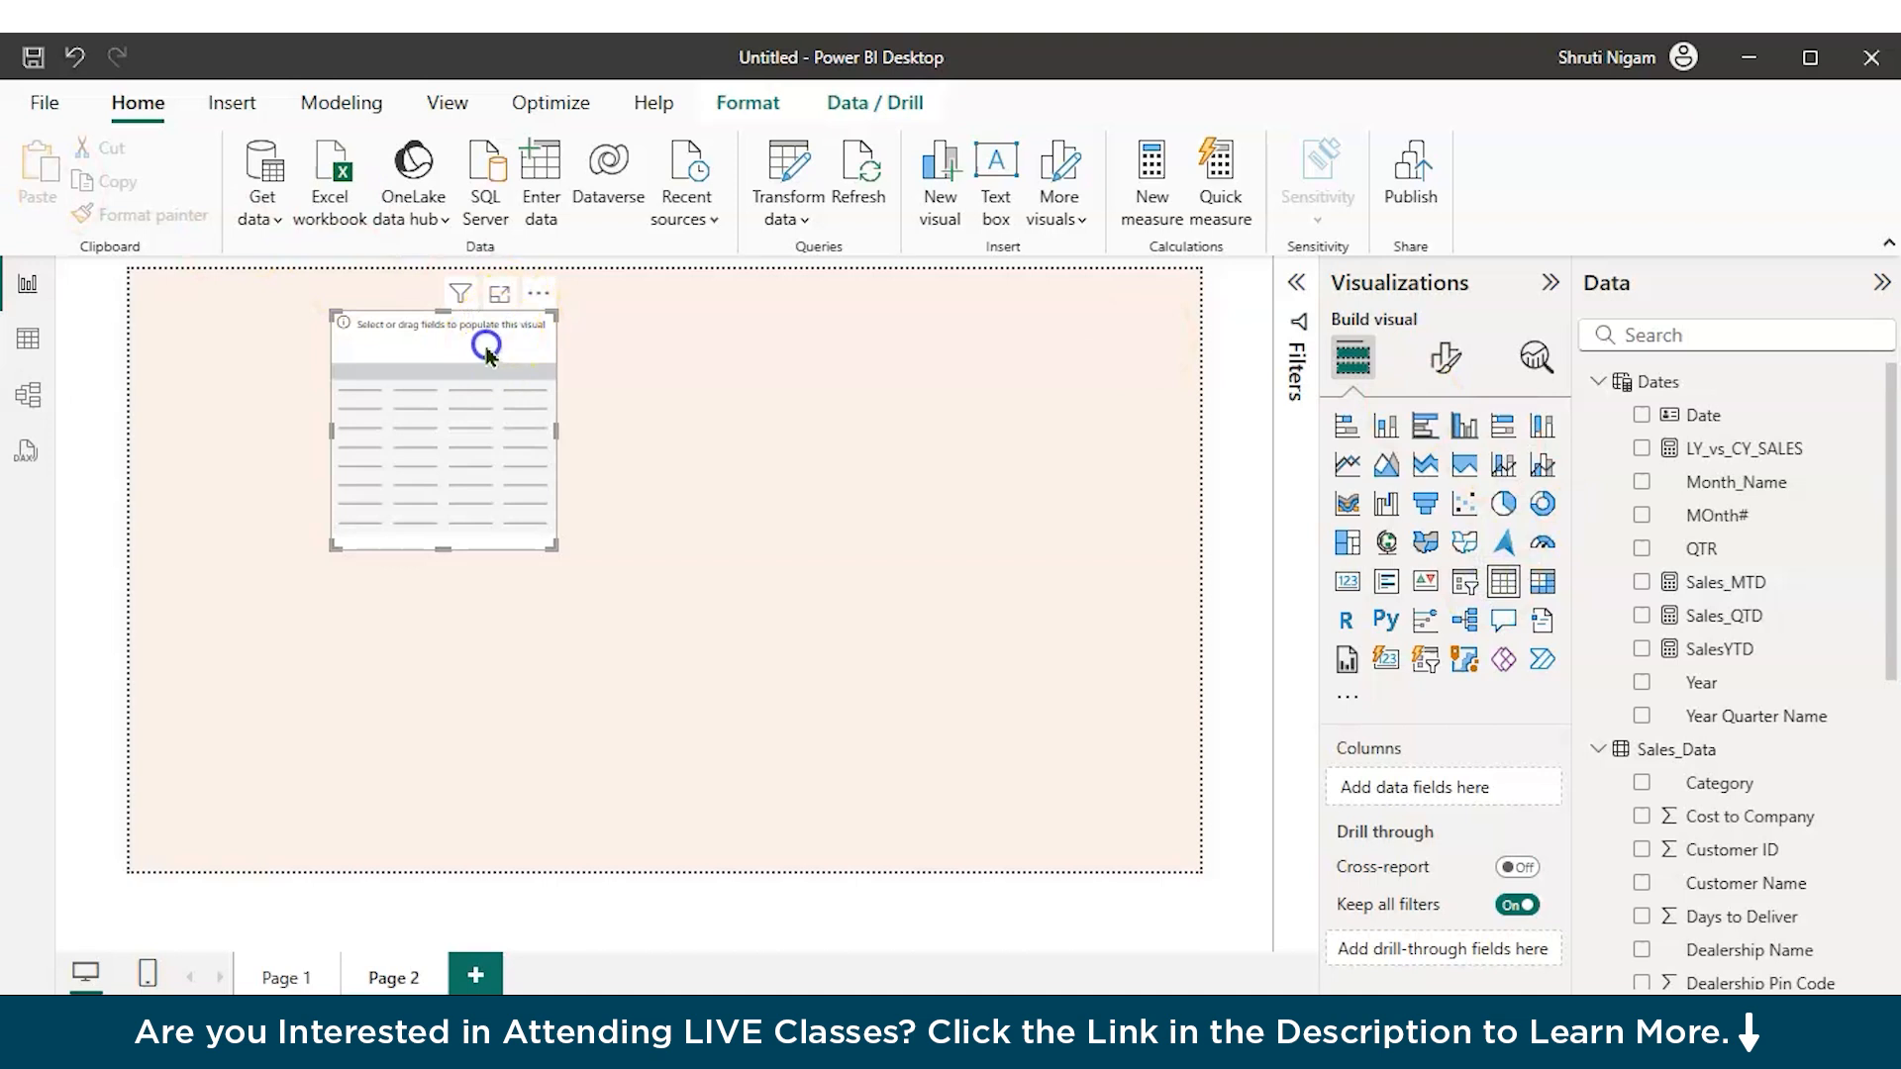
left_click_drag(495, 349, 418, 391)
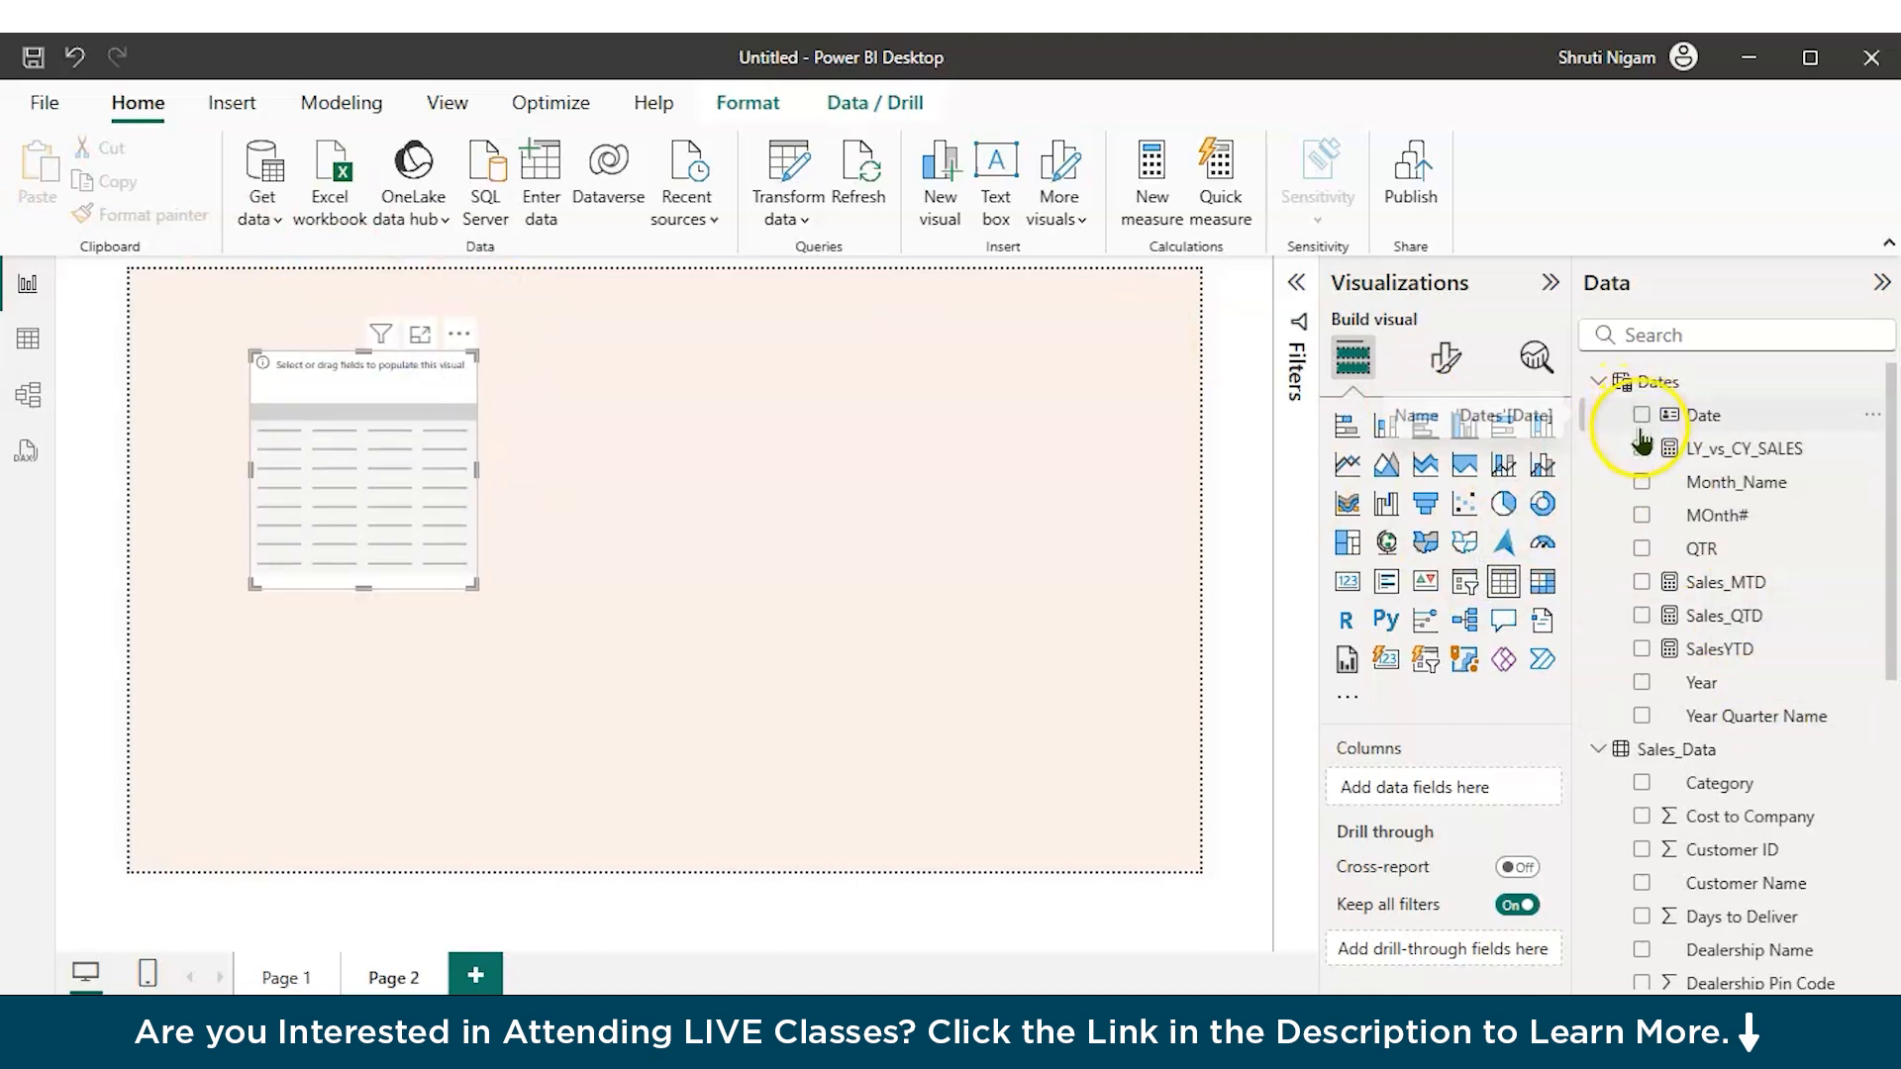
left_click(1640, 682)
left_click(1641, 482)
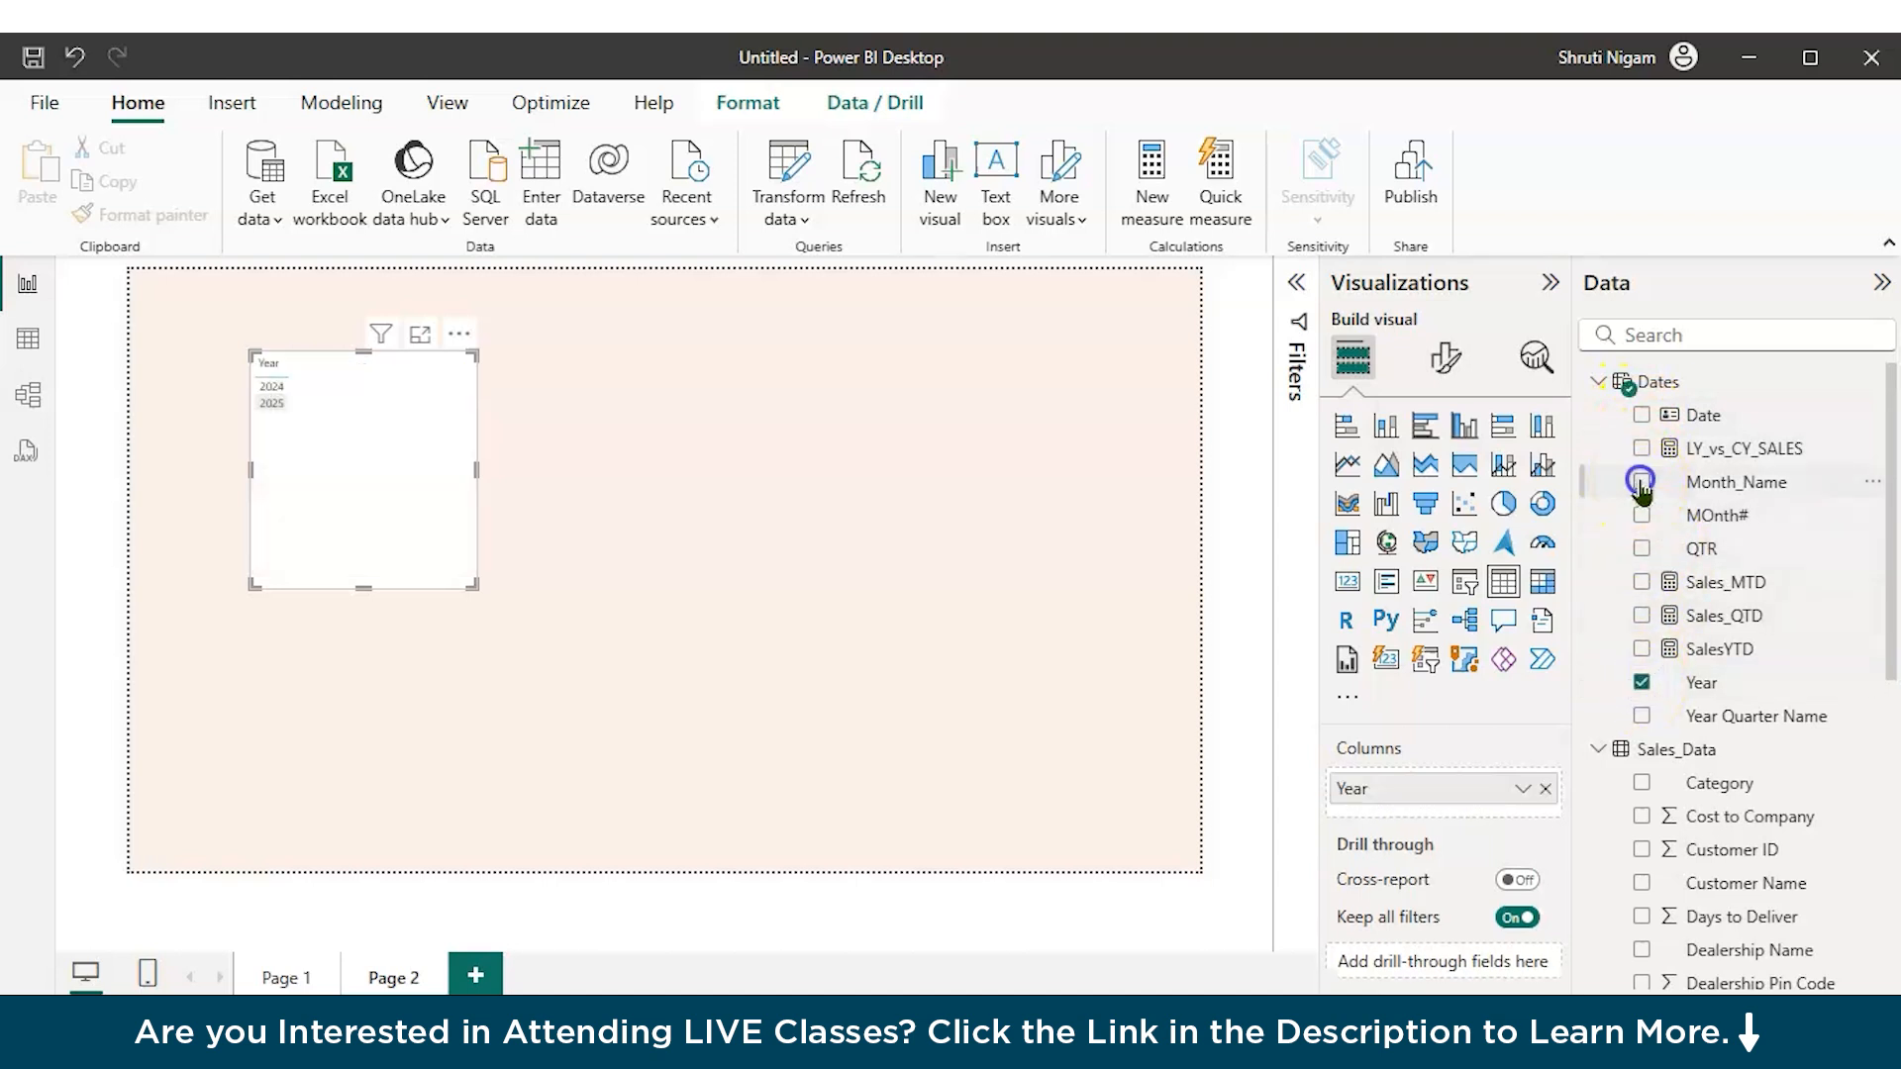
Step: Enlarge the Year and Month_Name table to fit all its rows and move it up near the page's upper edge
left_click_drag(473, 585, 514, 804)
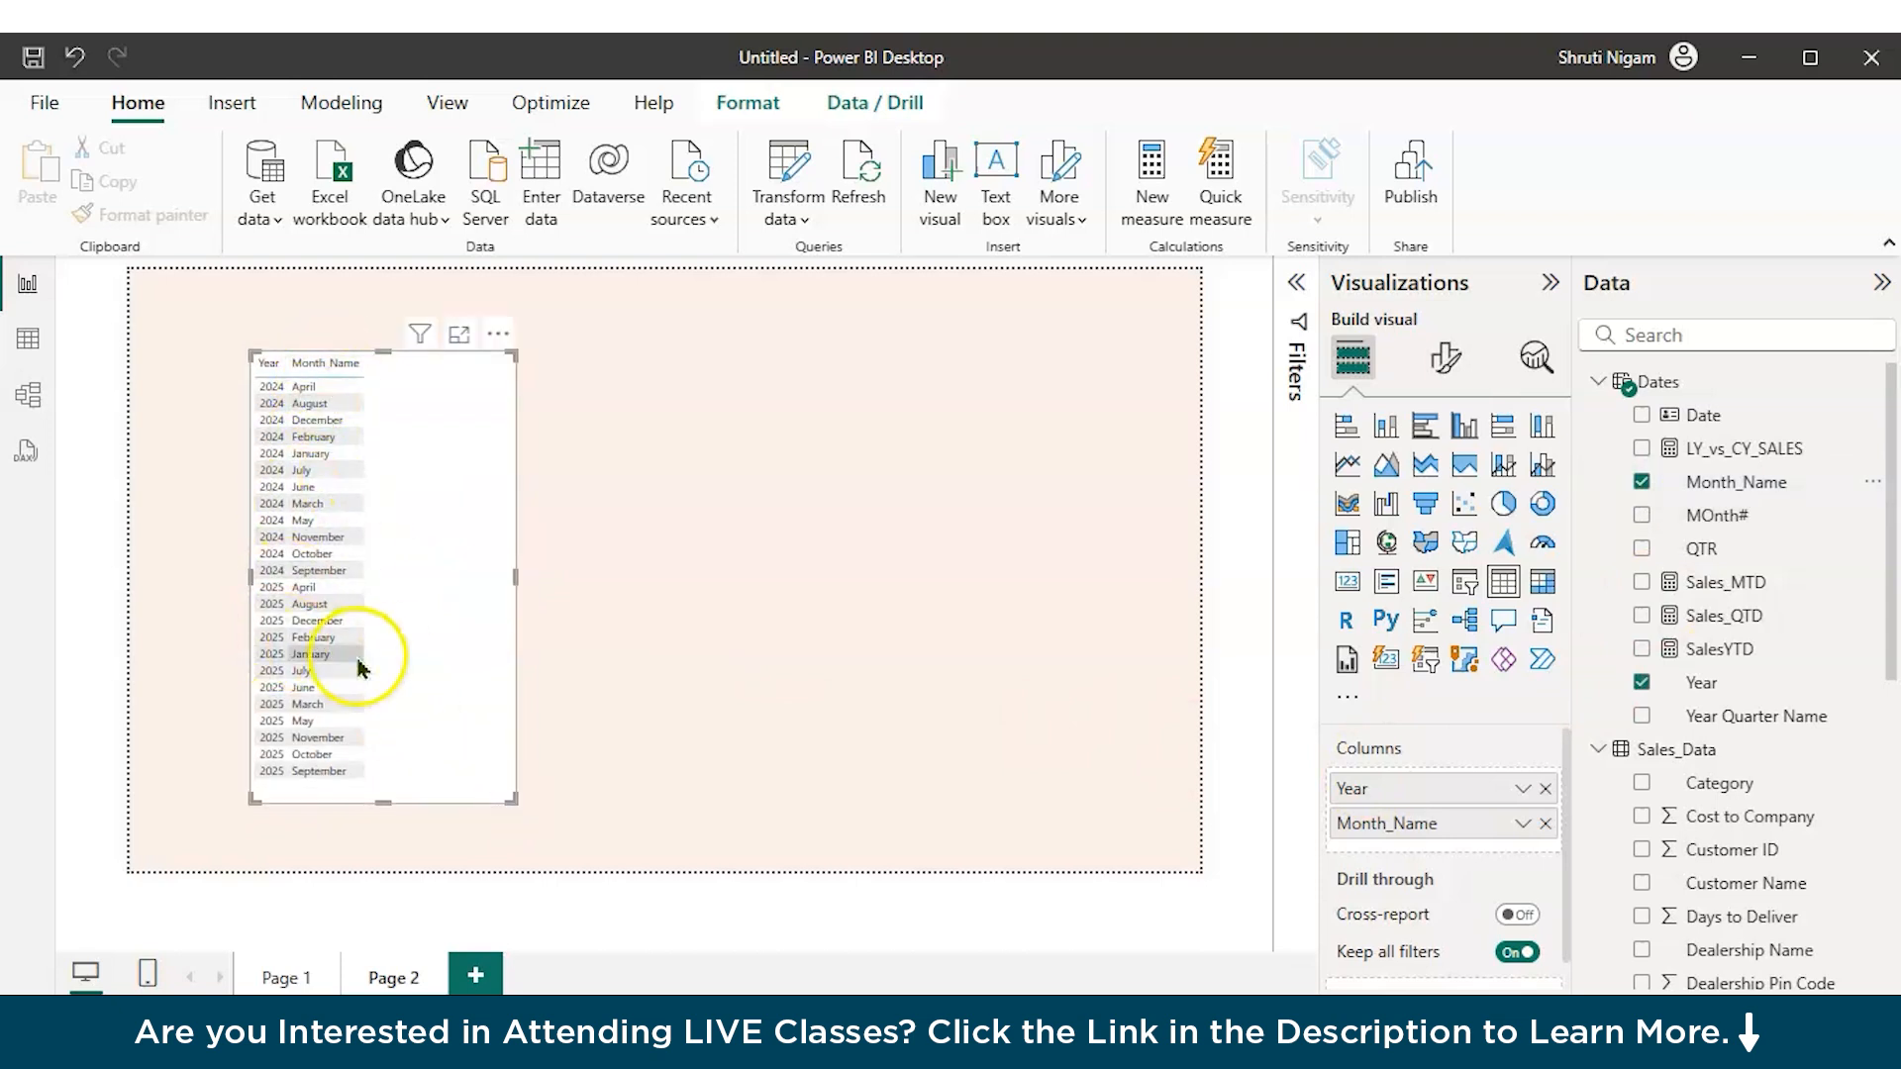
scroll(360, 649, "up", 3)
scroll(511, 614, "down", 2)
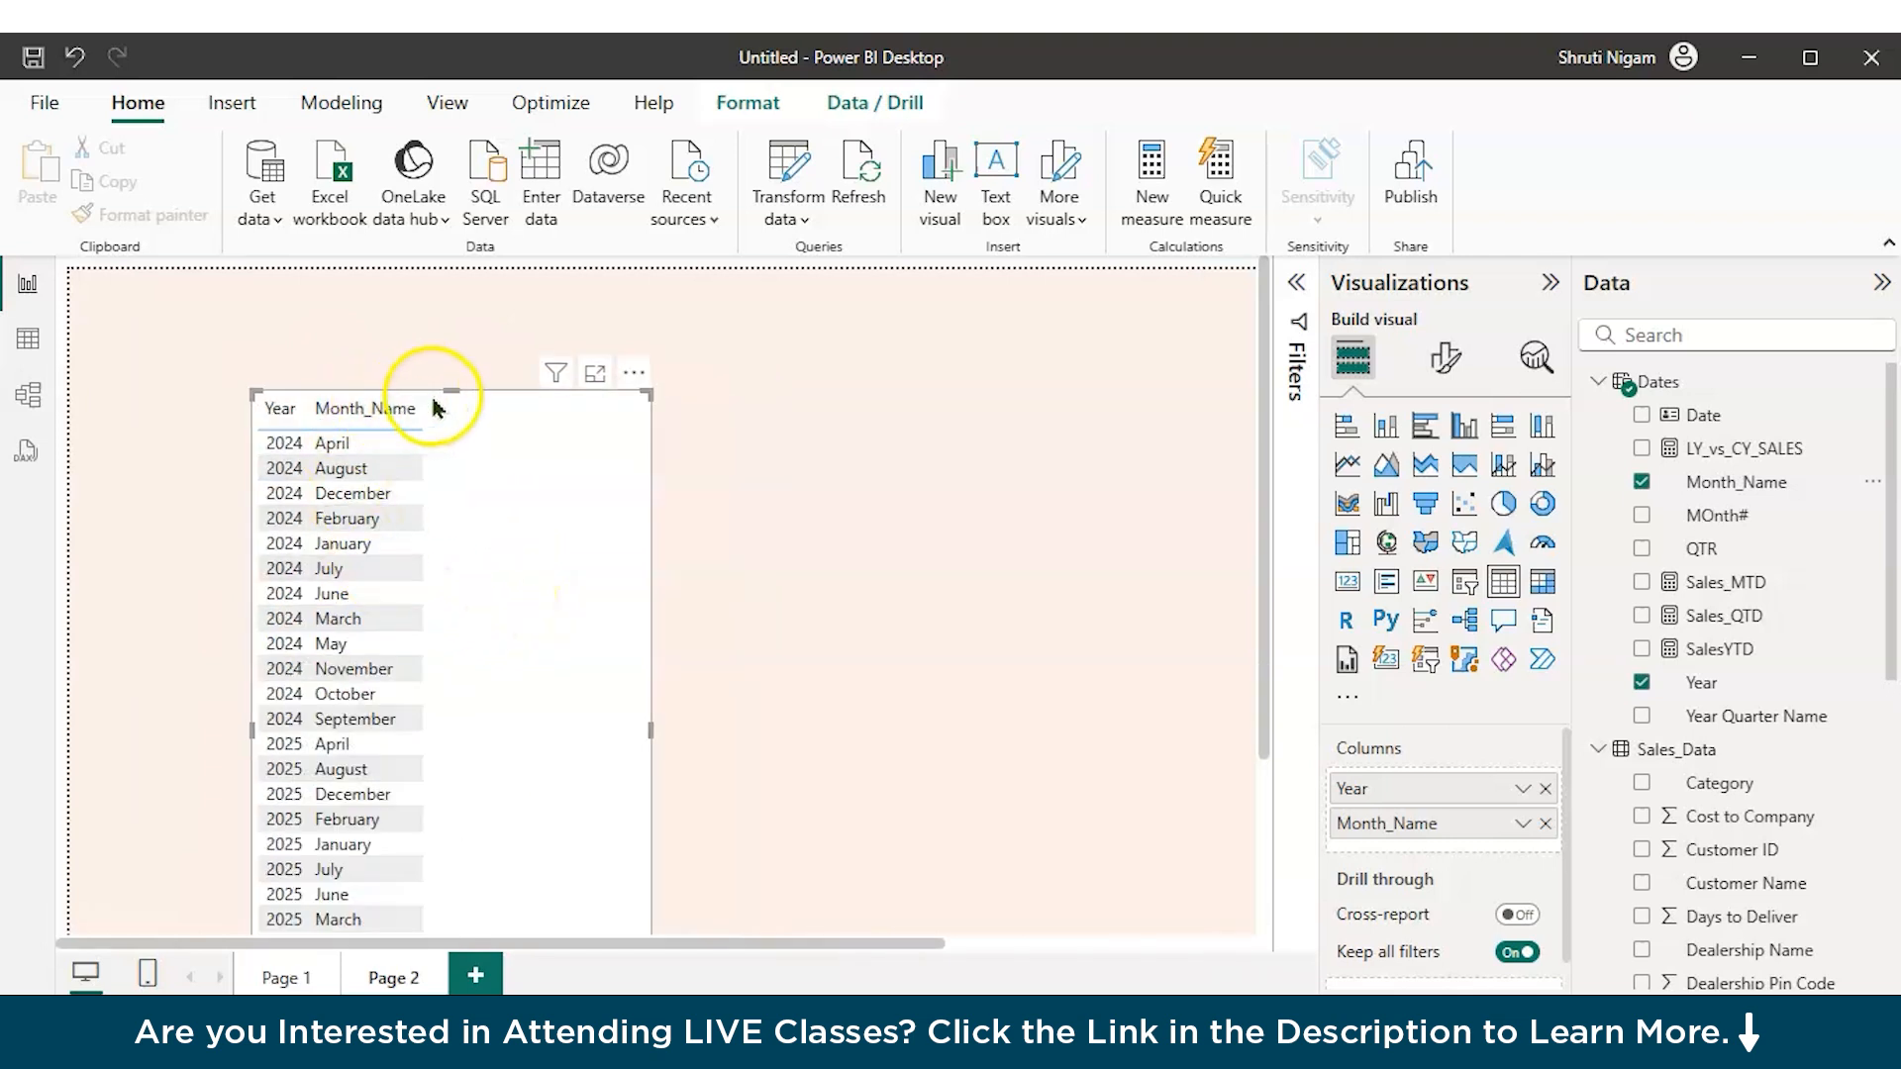
left_click_drag(424, 396, 400, 297)
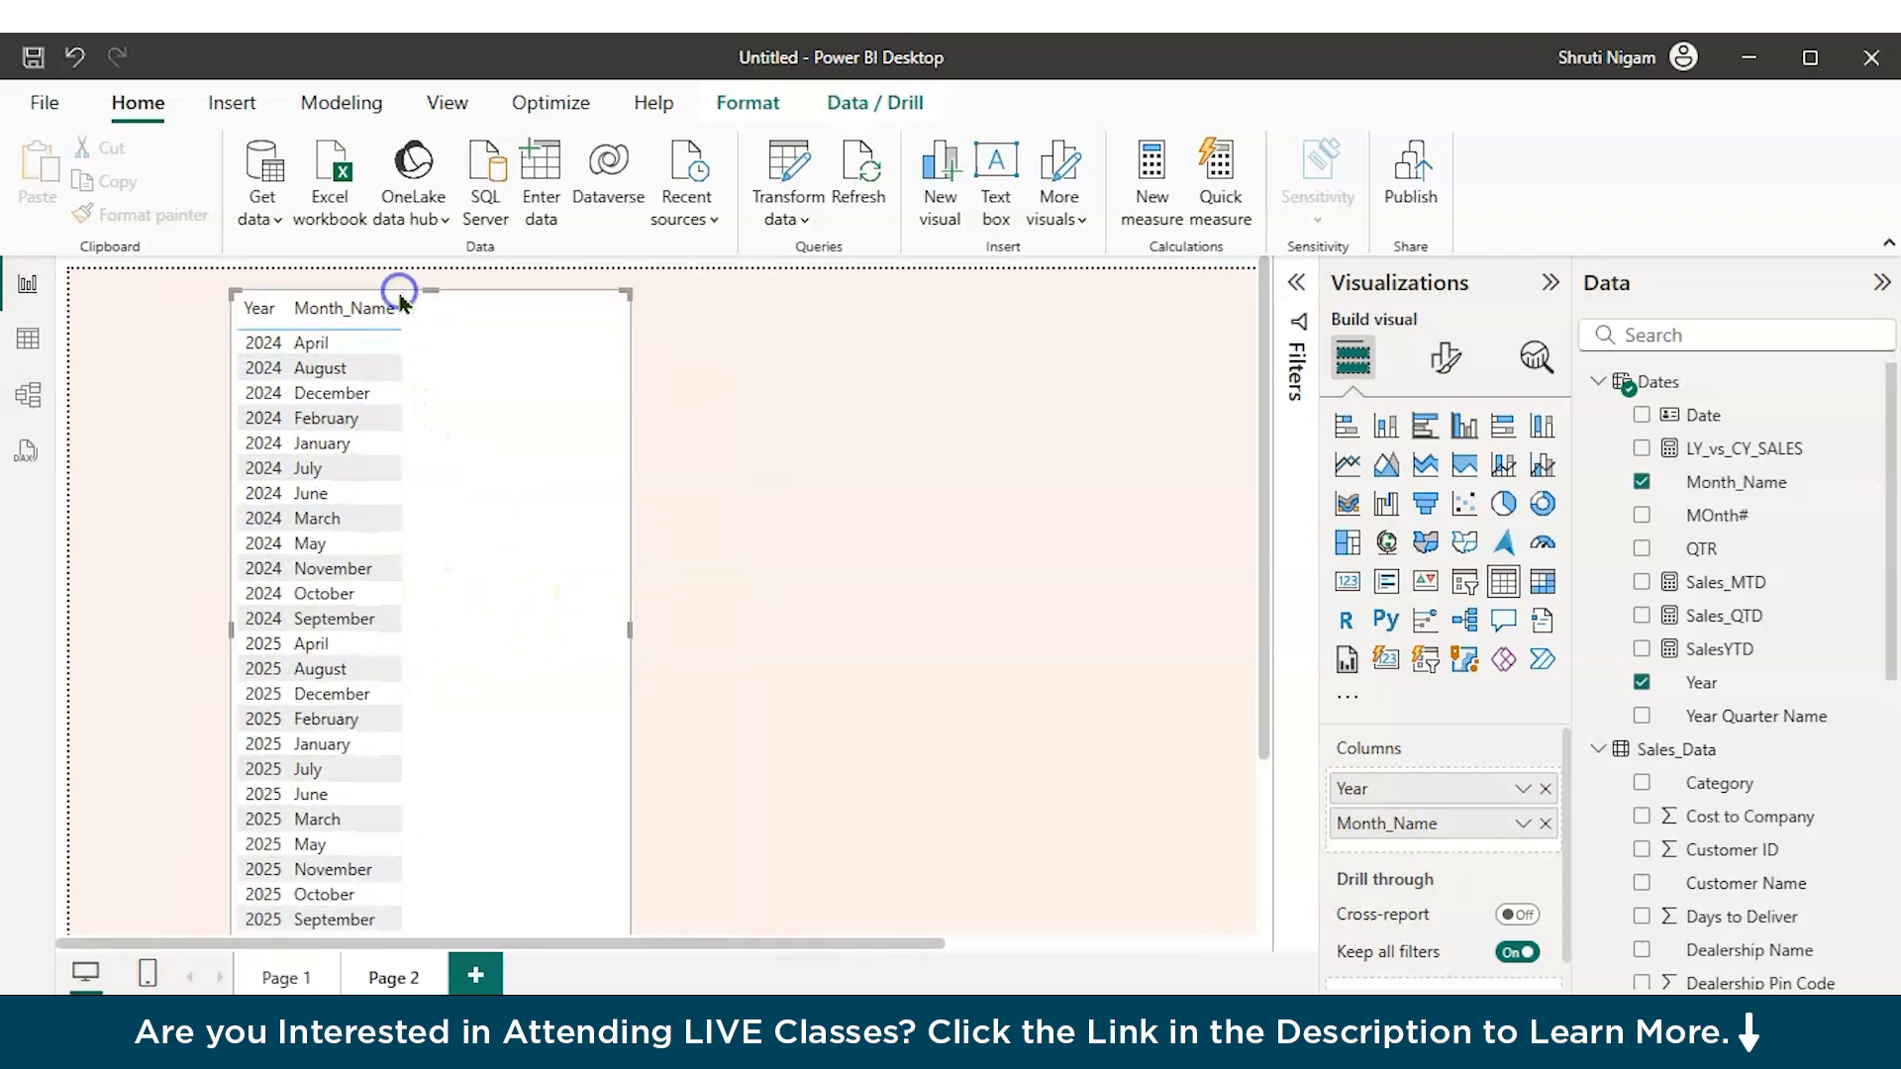
Step: Set the Month_Name column of the Dates table to sort by the MOnth# column
left_click(30, 346)
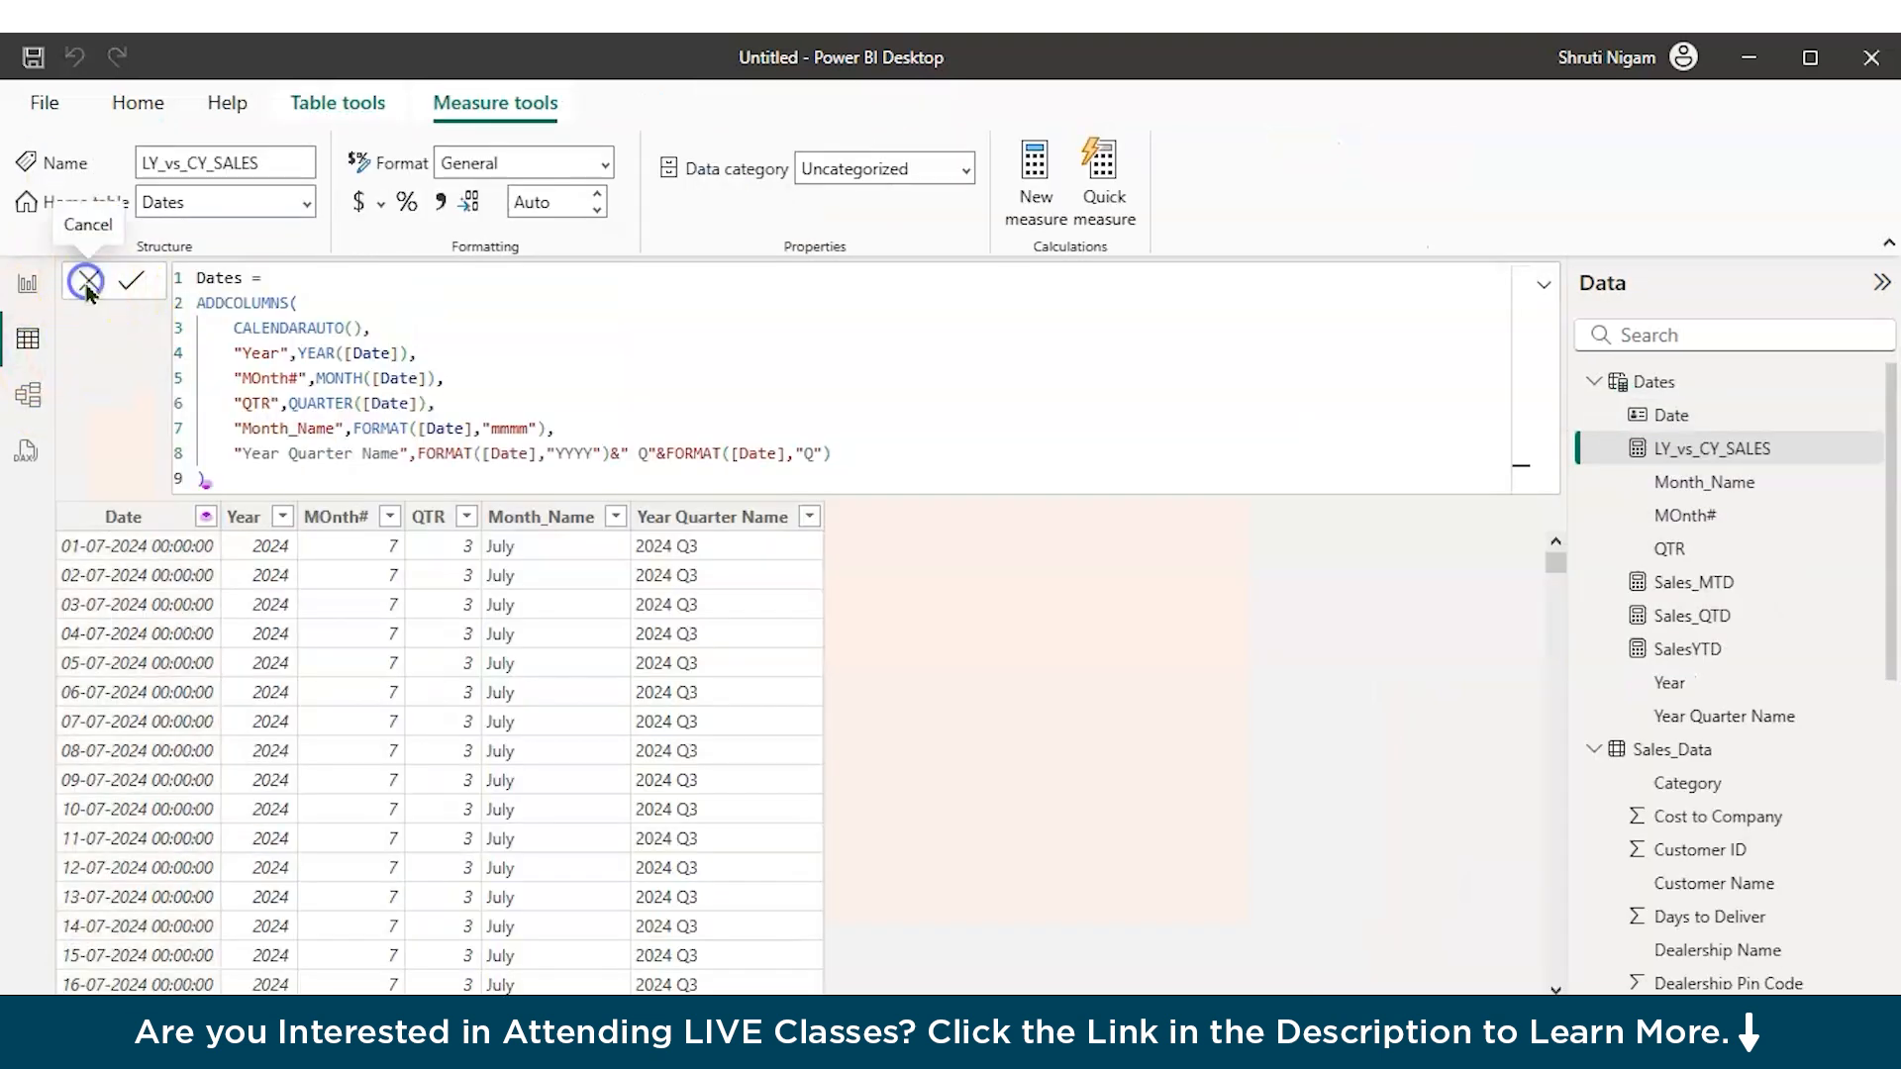
left_click(87, 281)
left_click(87, 281)
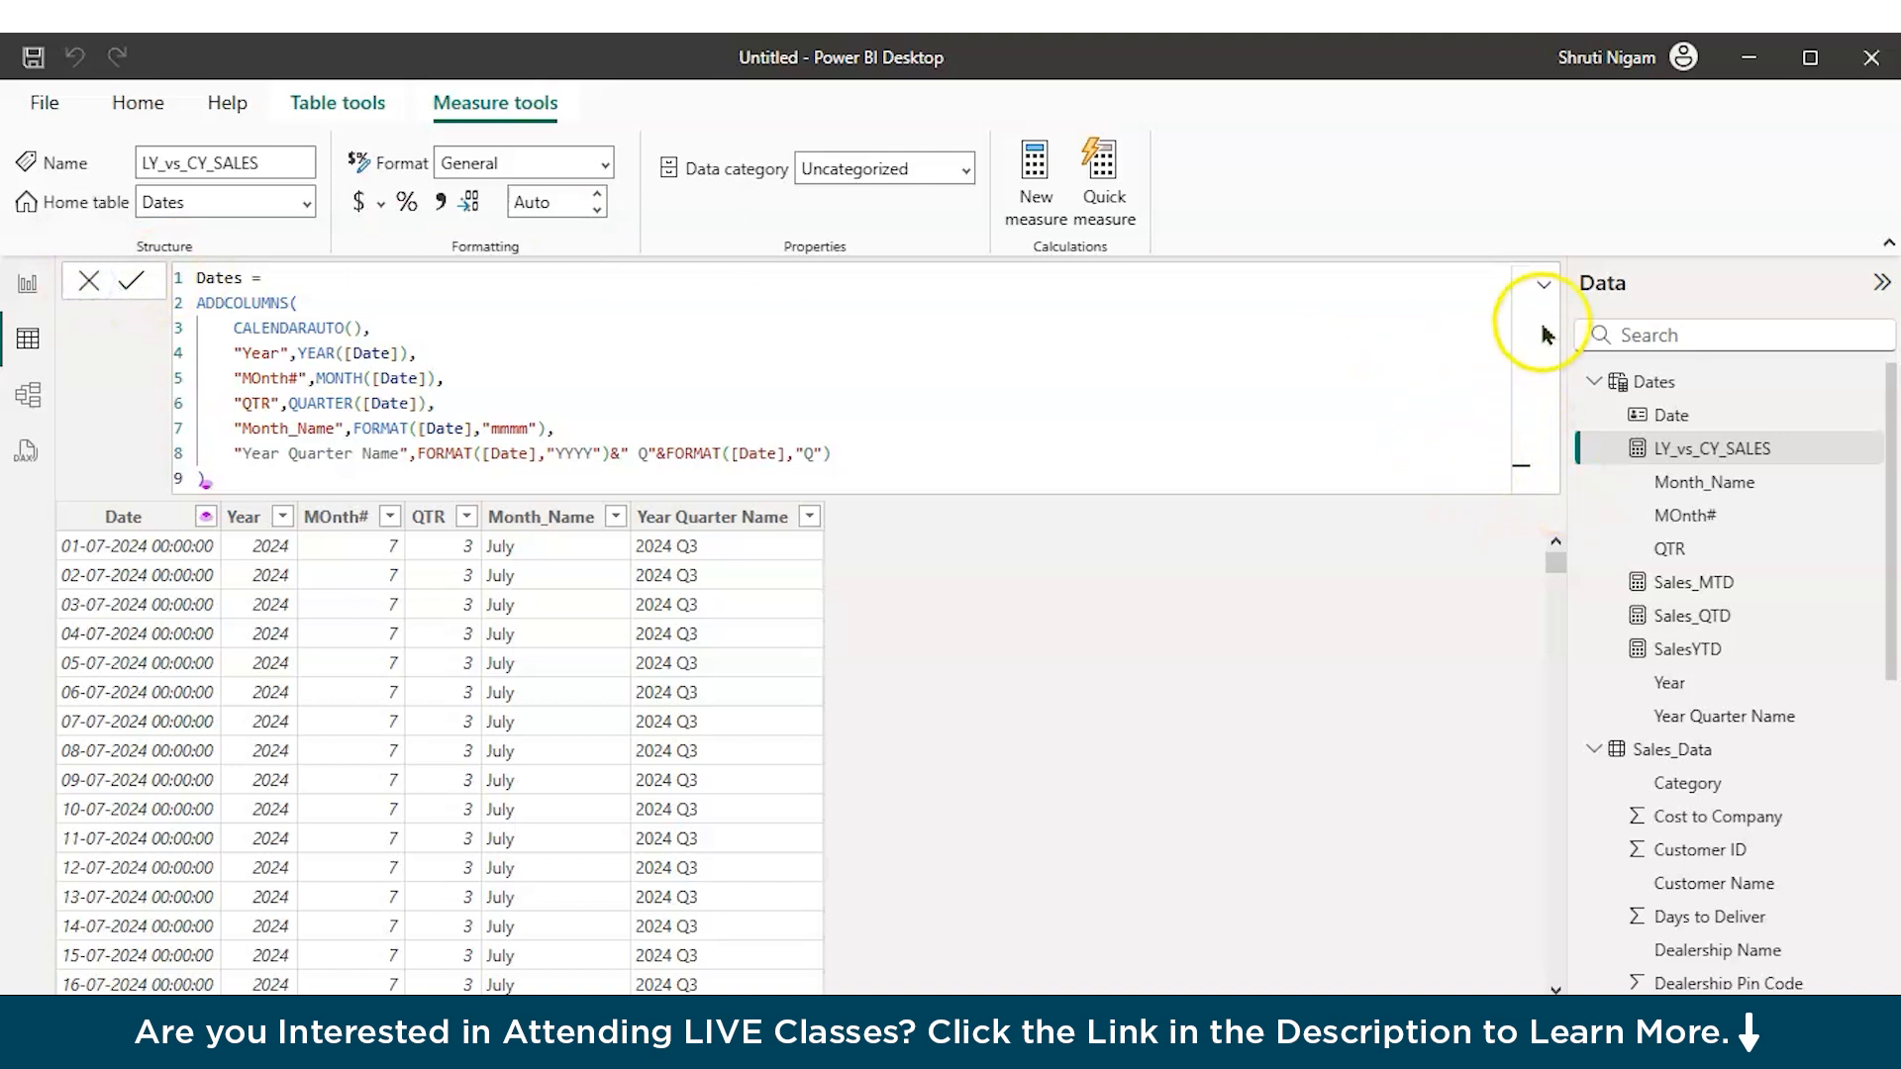
left_click(1543, 285)
left_click(530, 325)
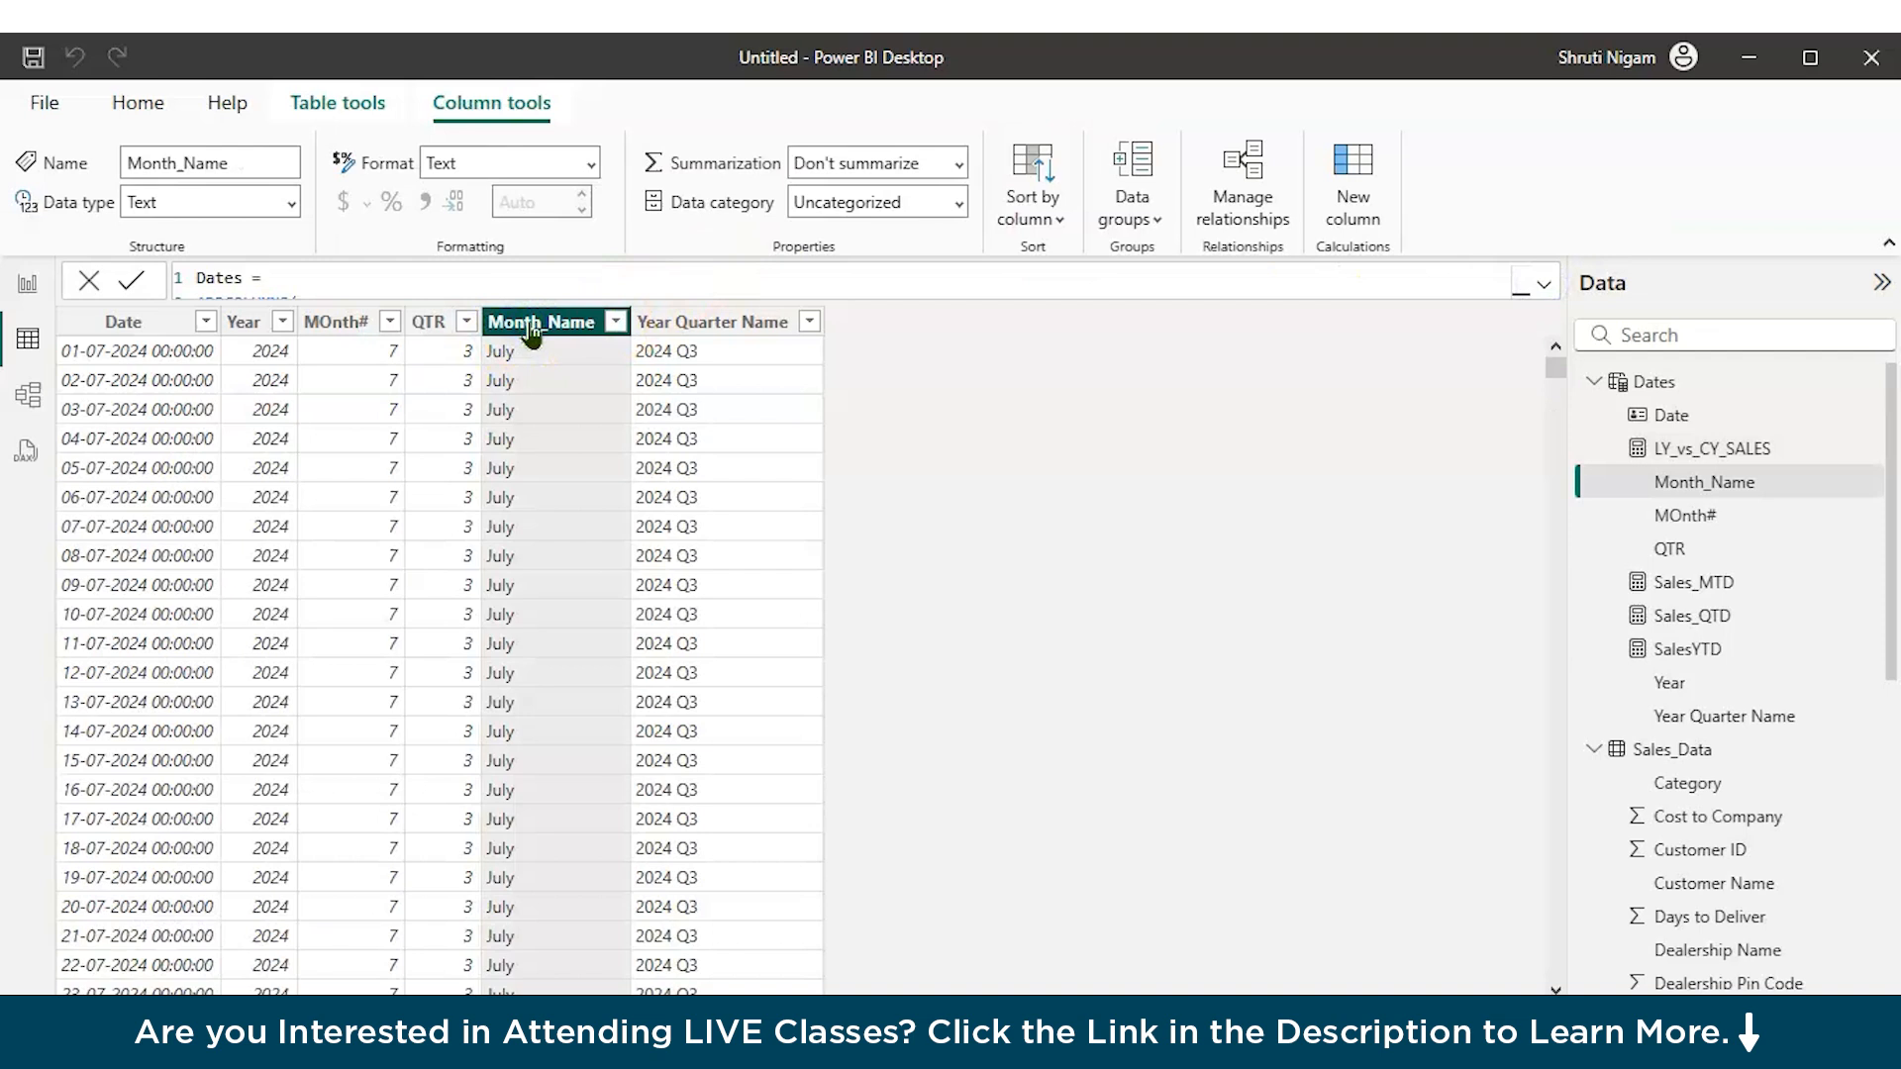
left_click(1050, 220)
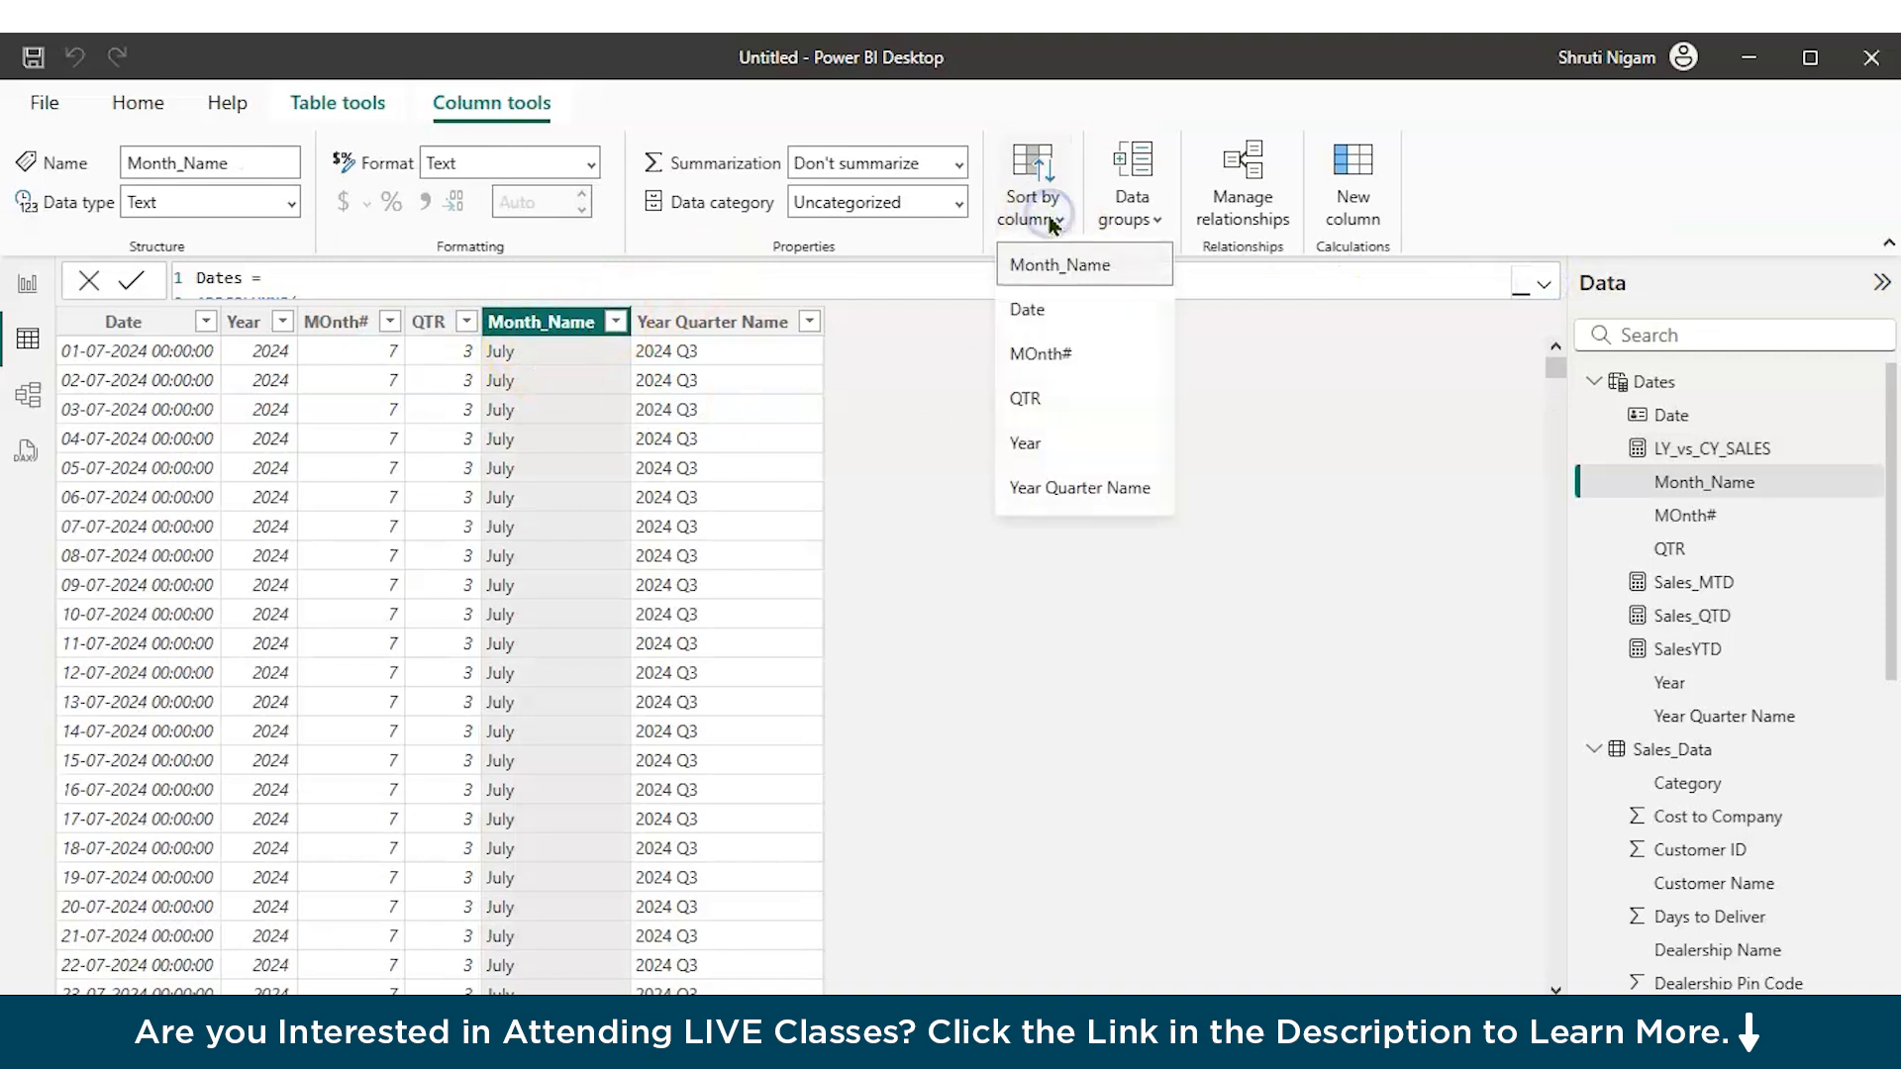
left_click(1055, 355)
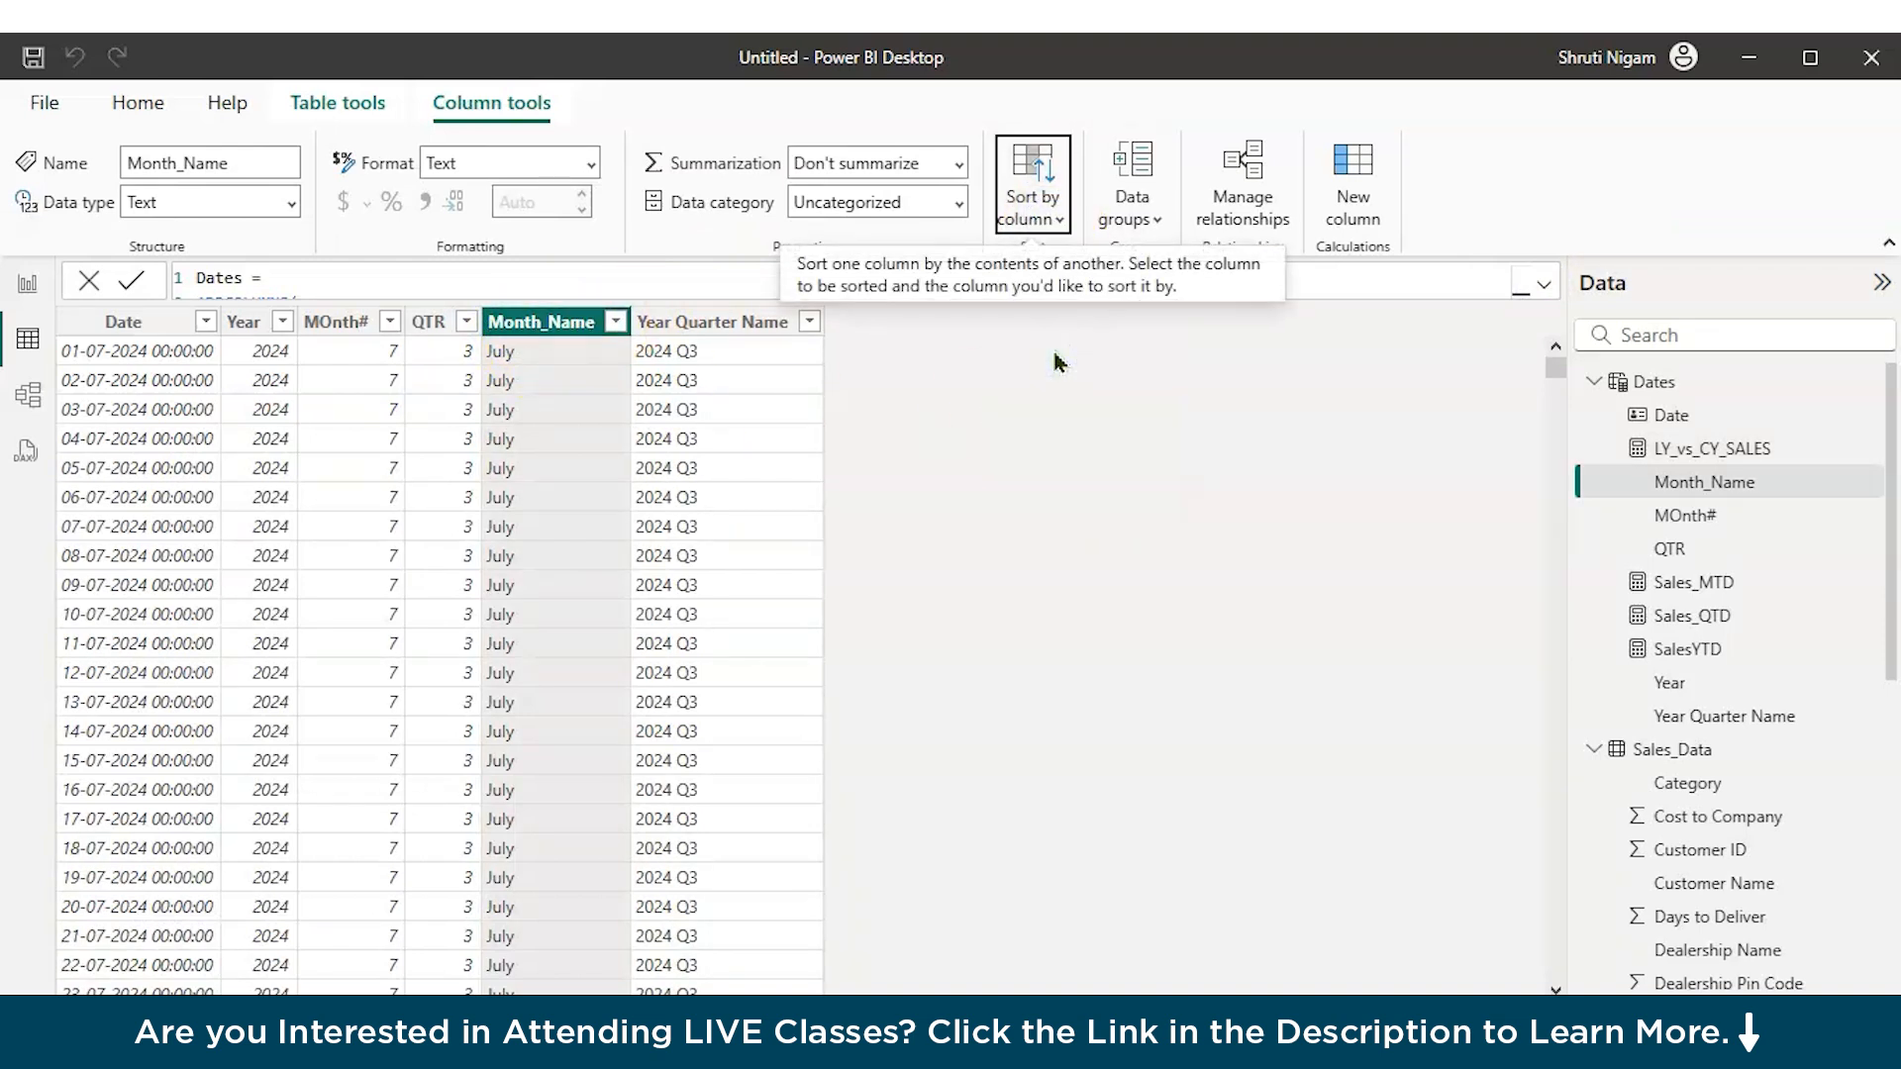
Step: Return to the report page, widen the monthly table and add the SalesYTD, Sales_QTD and Sales_MTD measures
left_click(28, 285)
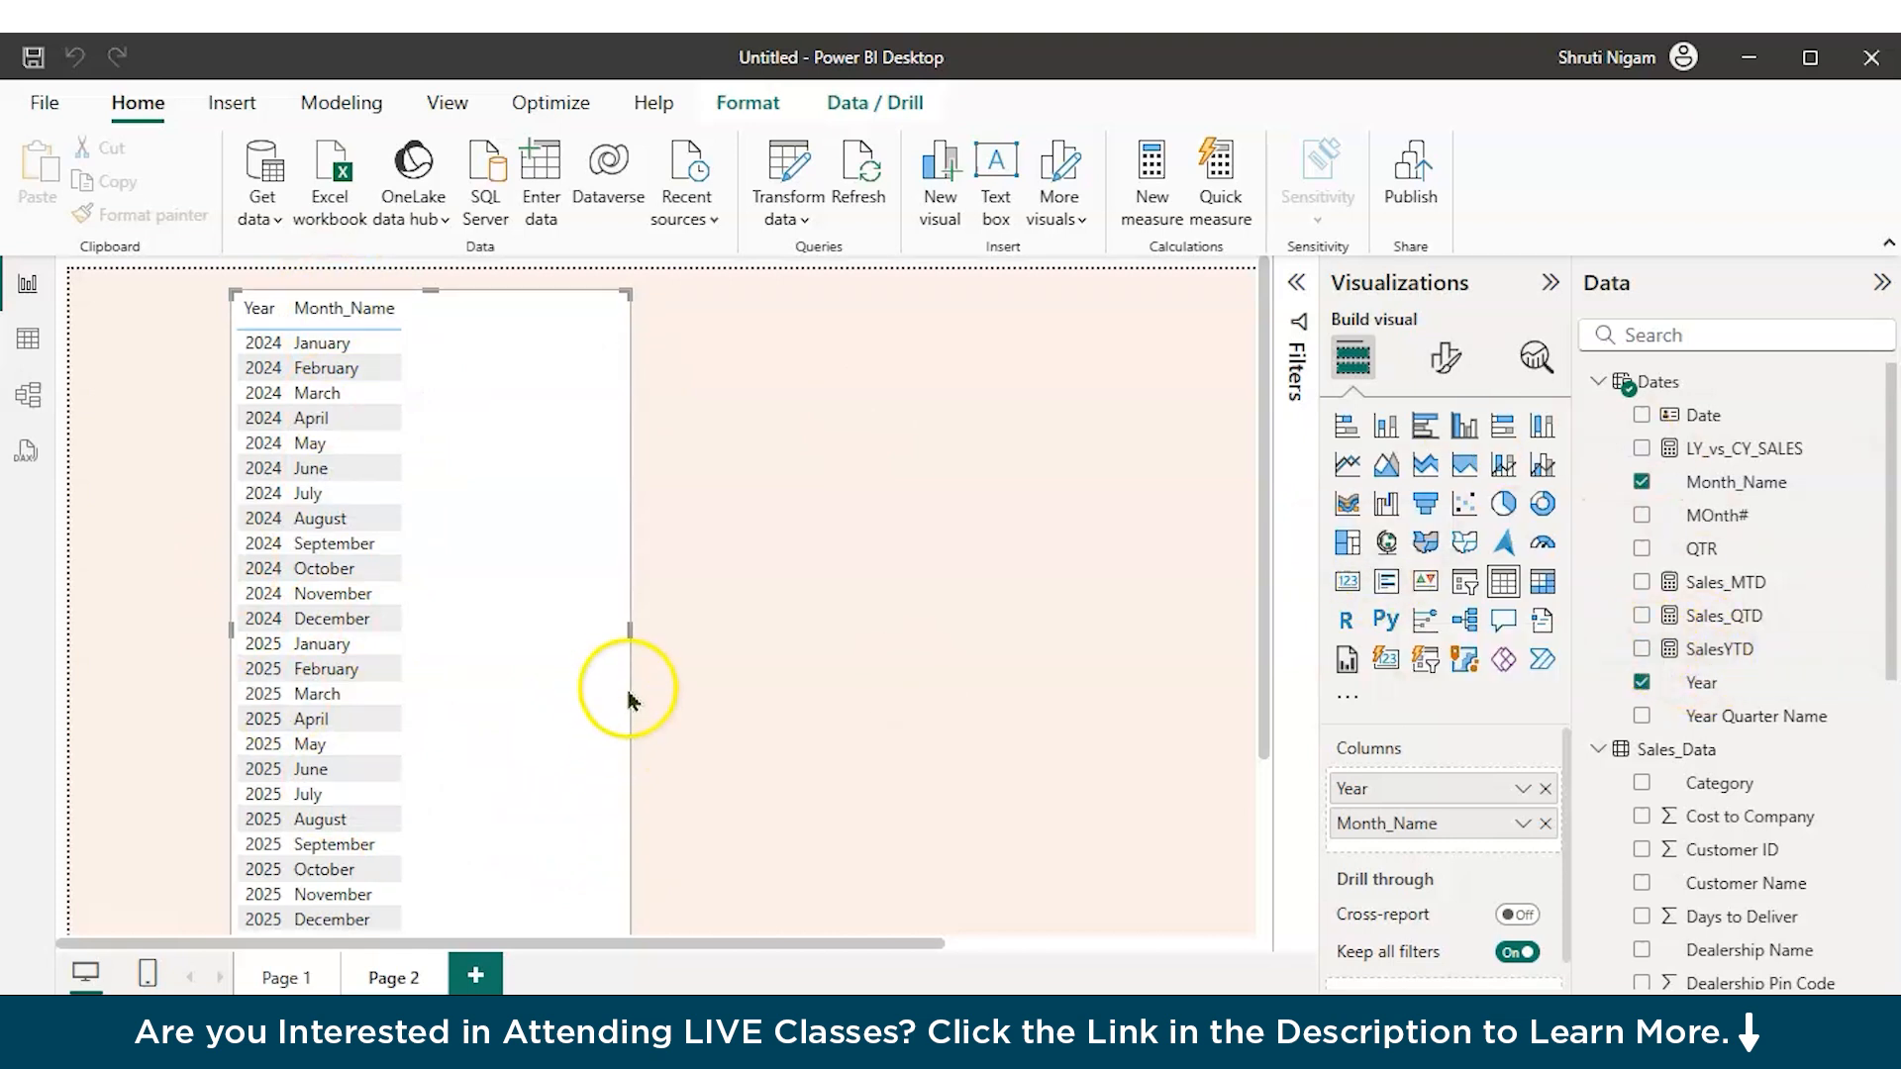
left_click_drag(628, 626, 901, 624)
left_click(1642, 648)
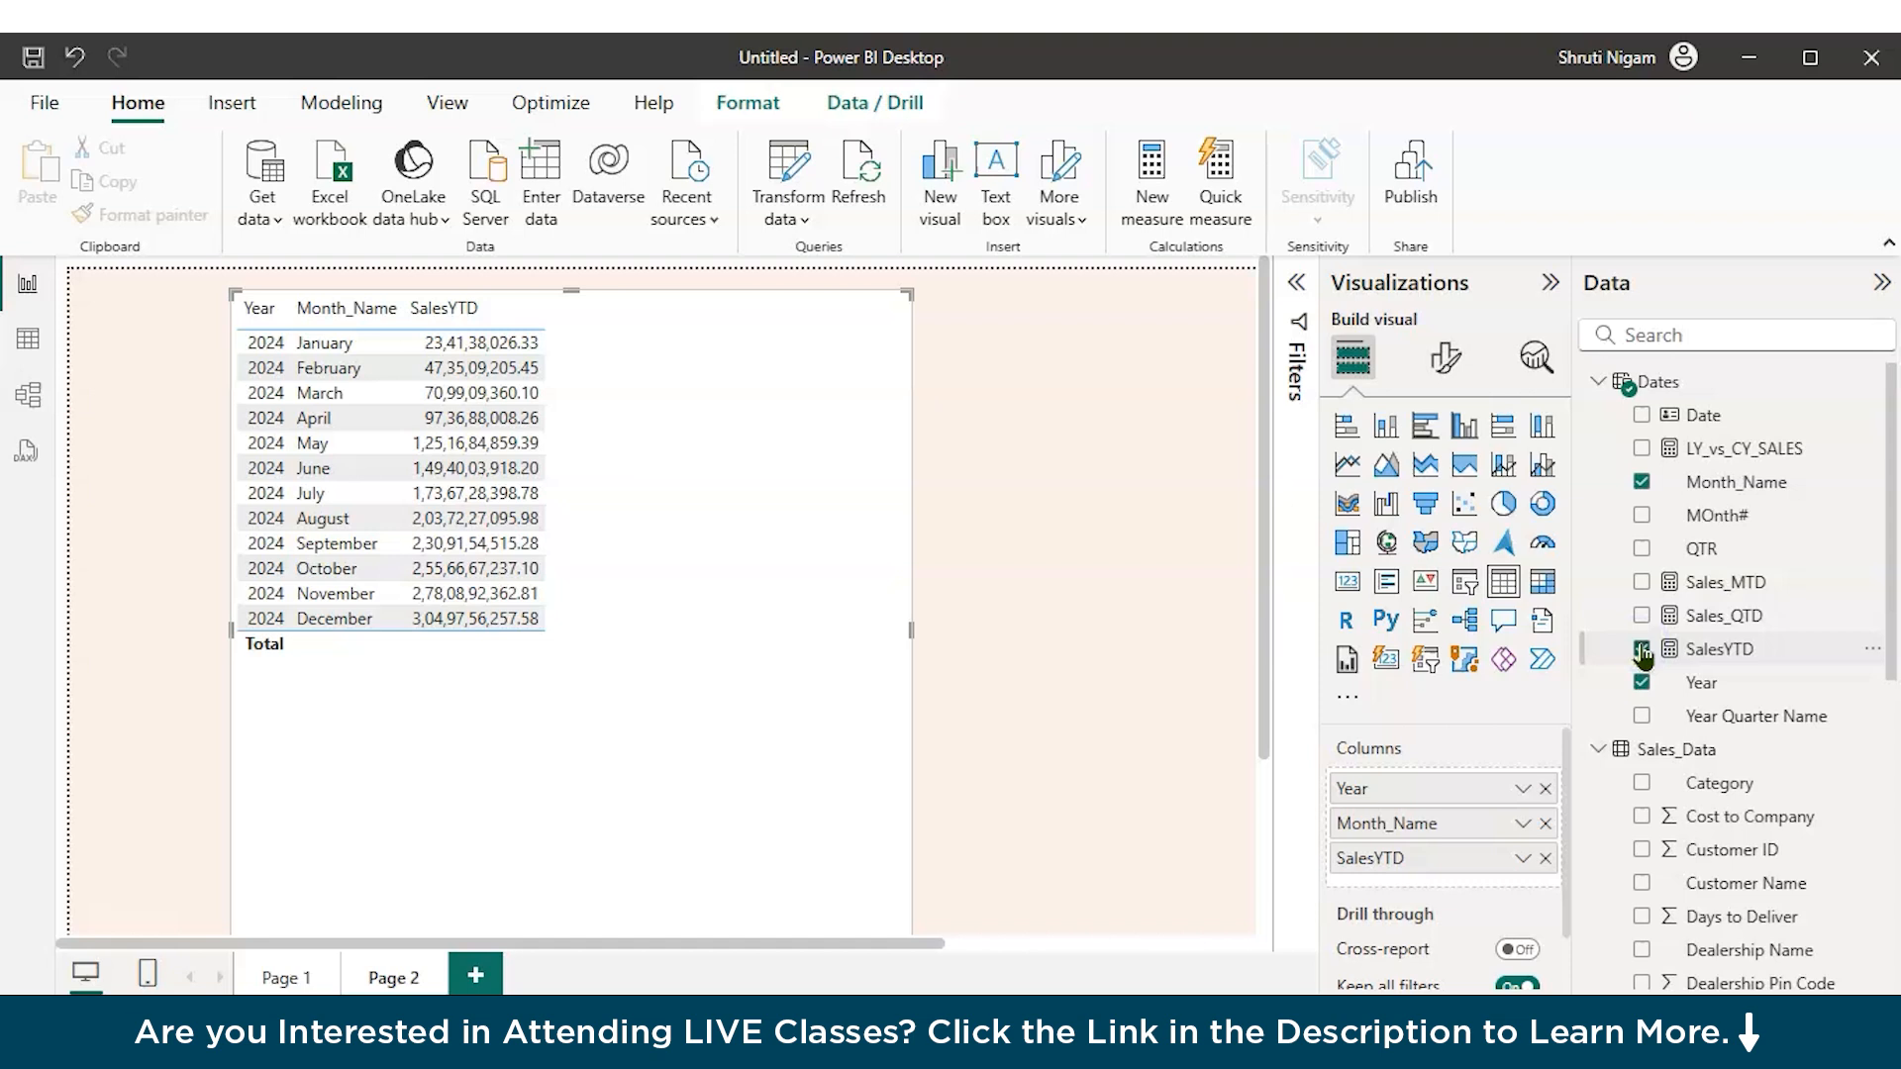
left_click(1642, 616)
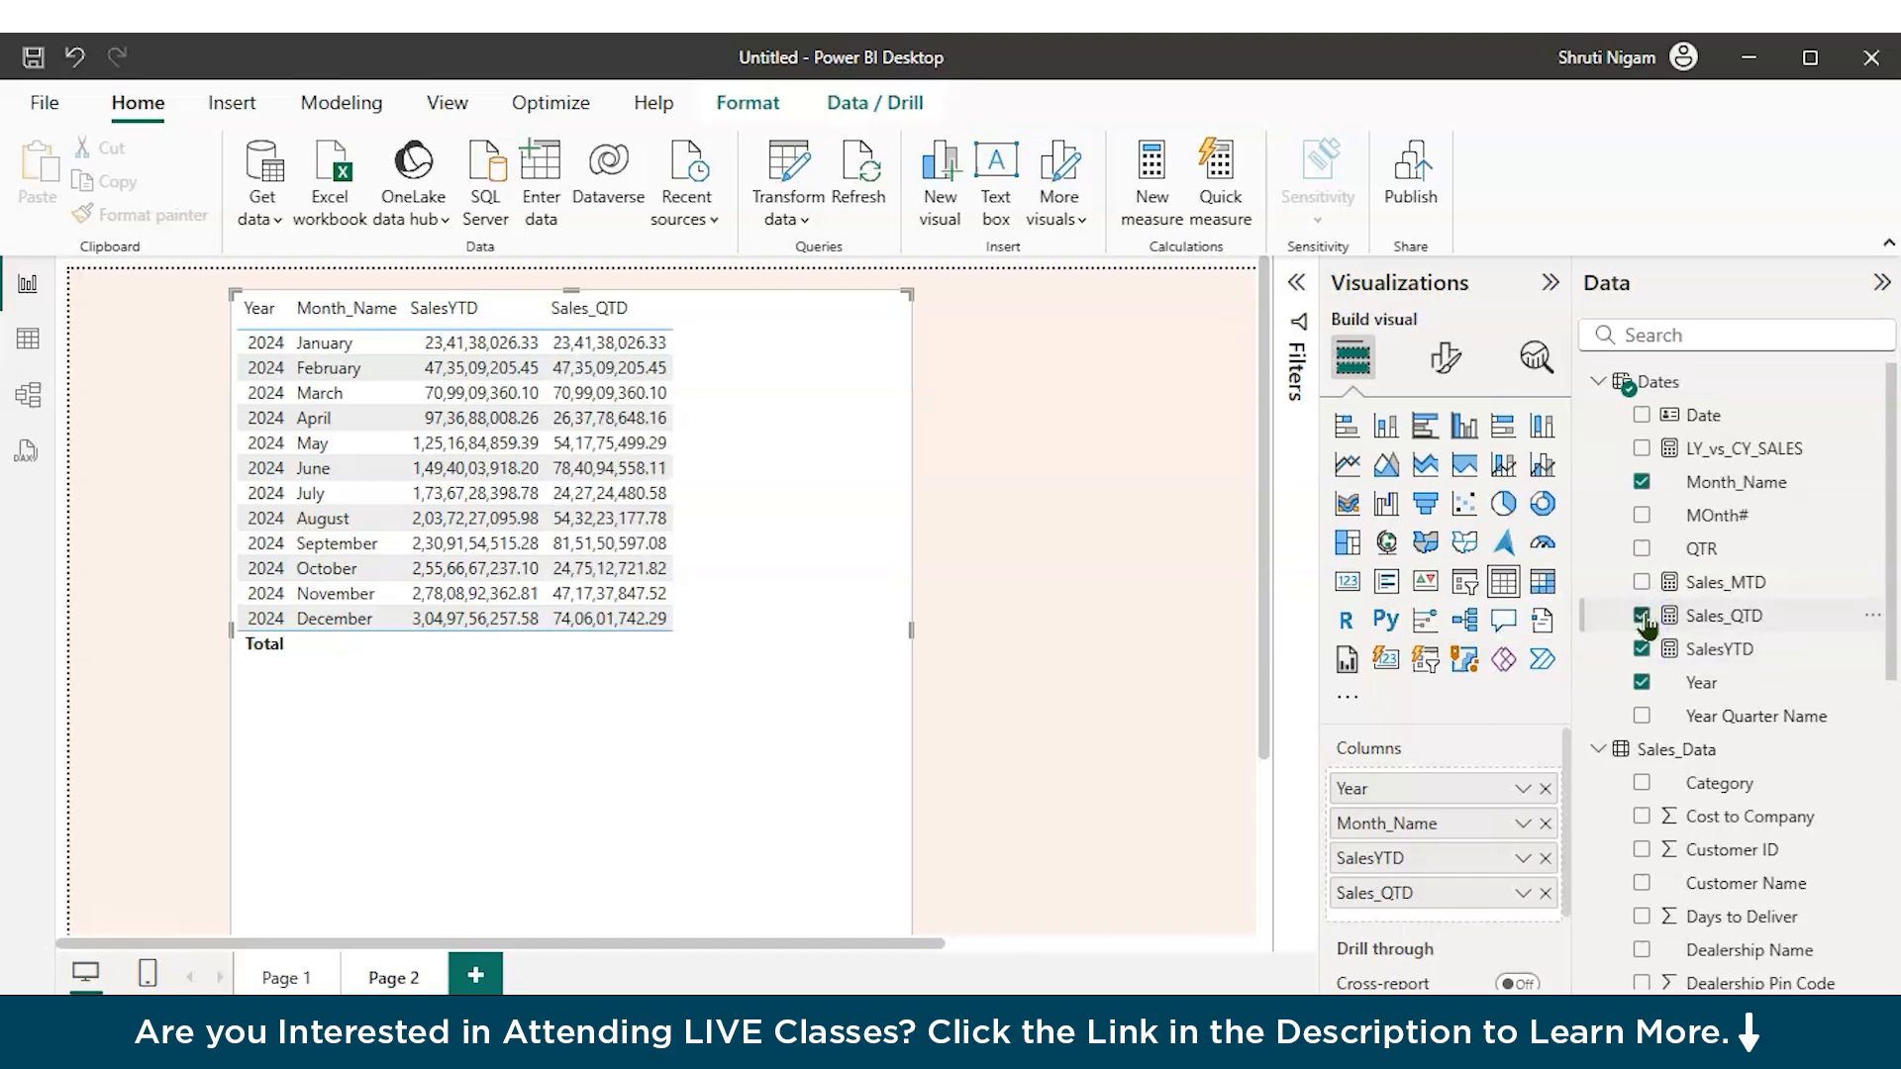
left_click(1642, 582)
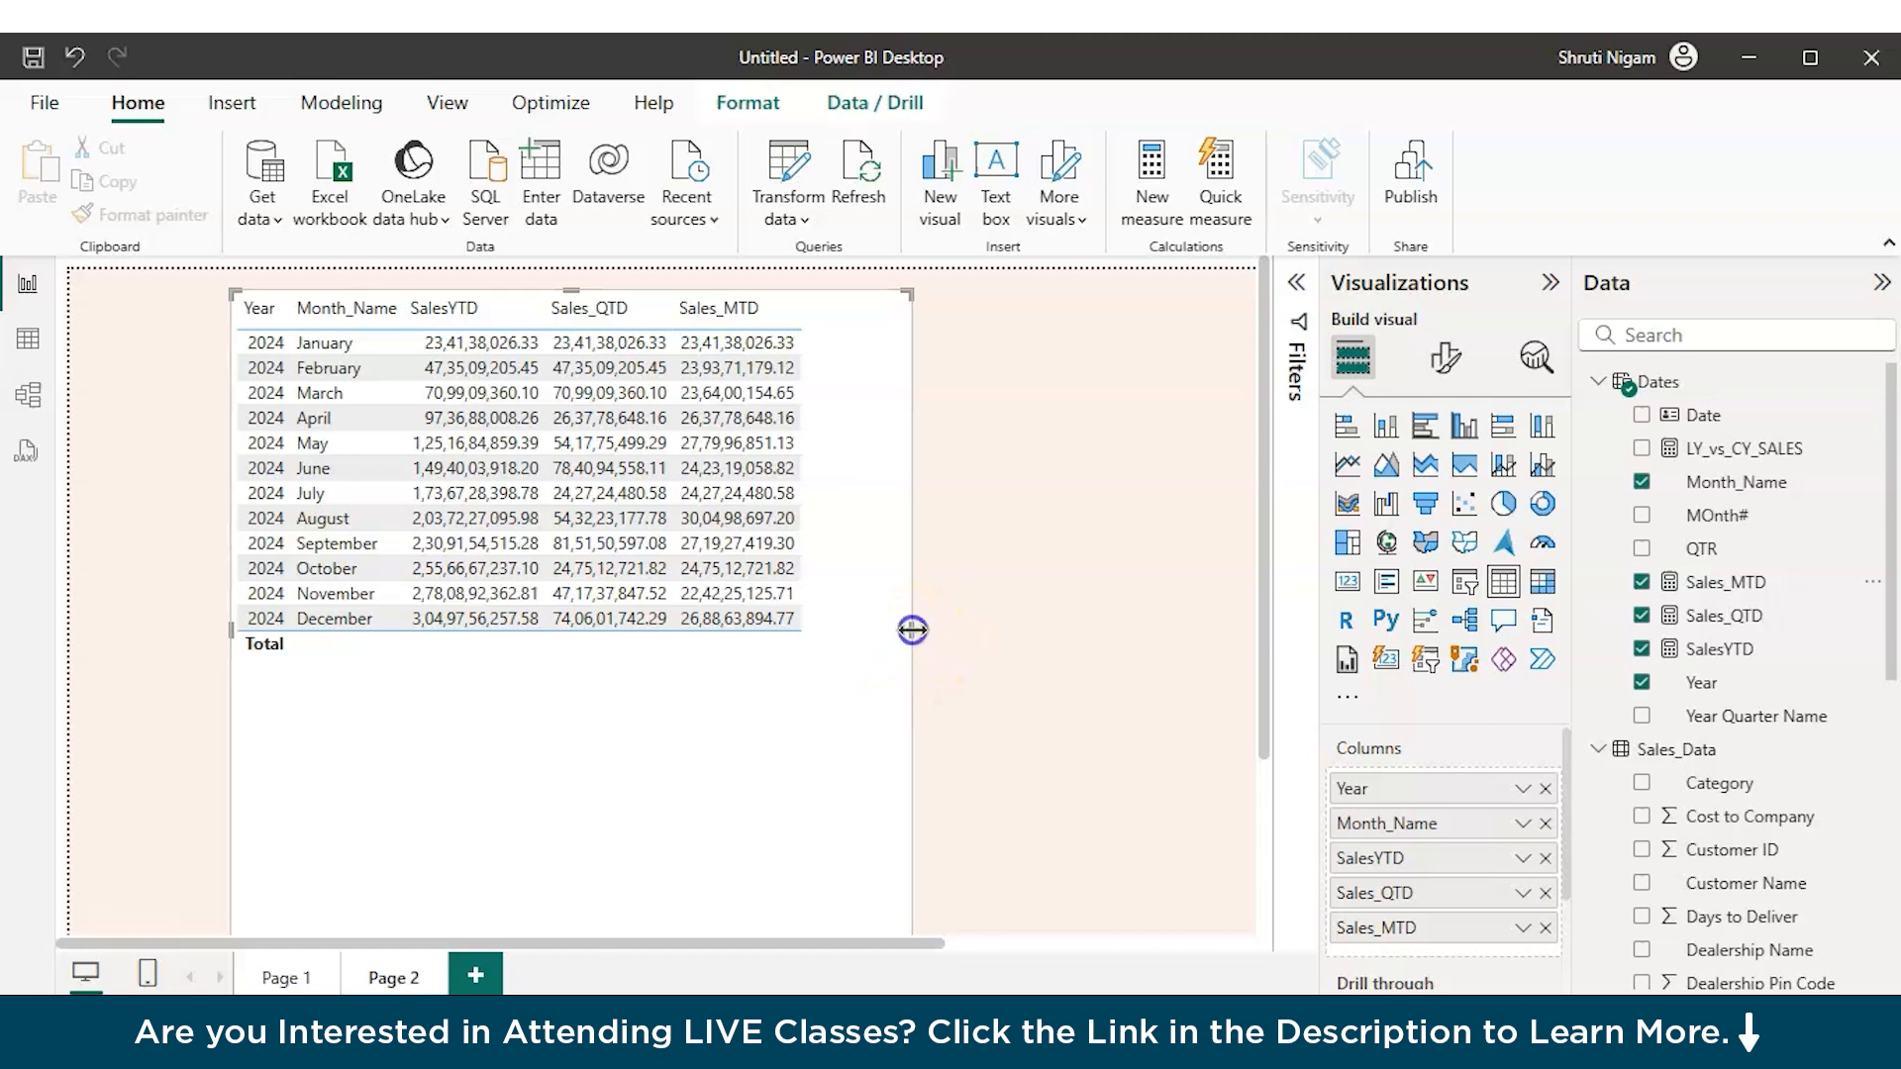
Step: Move the monthly table into the page's upper-left corner and shrink it to fit its rows
left_click_drag(764, 687, 594, 649)
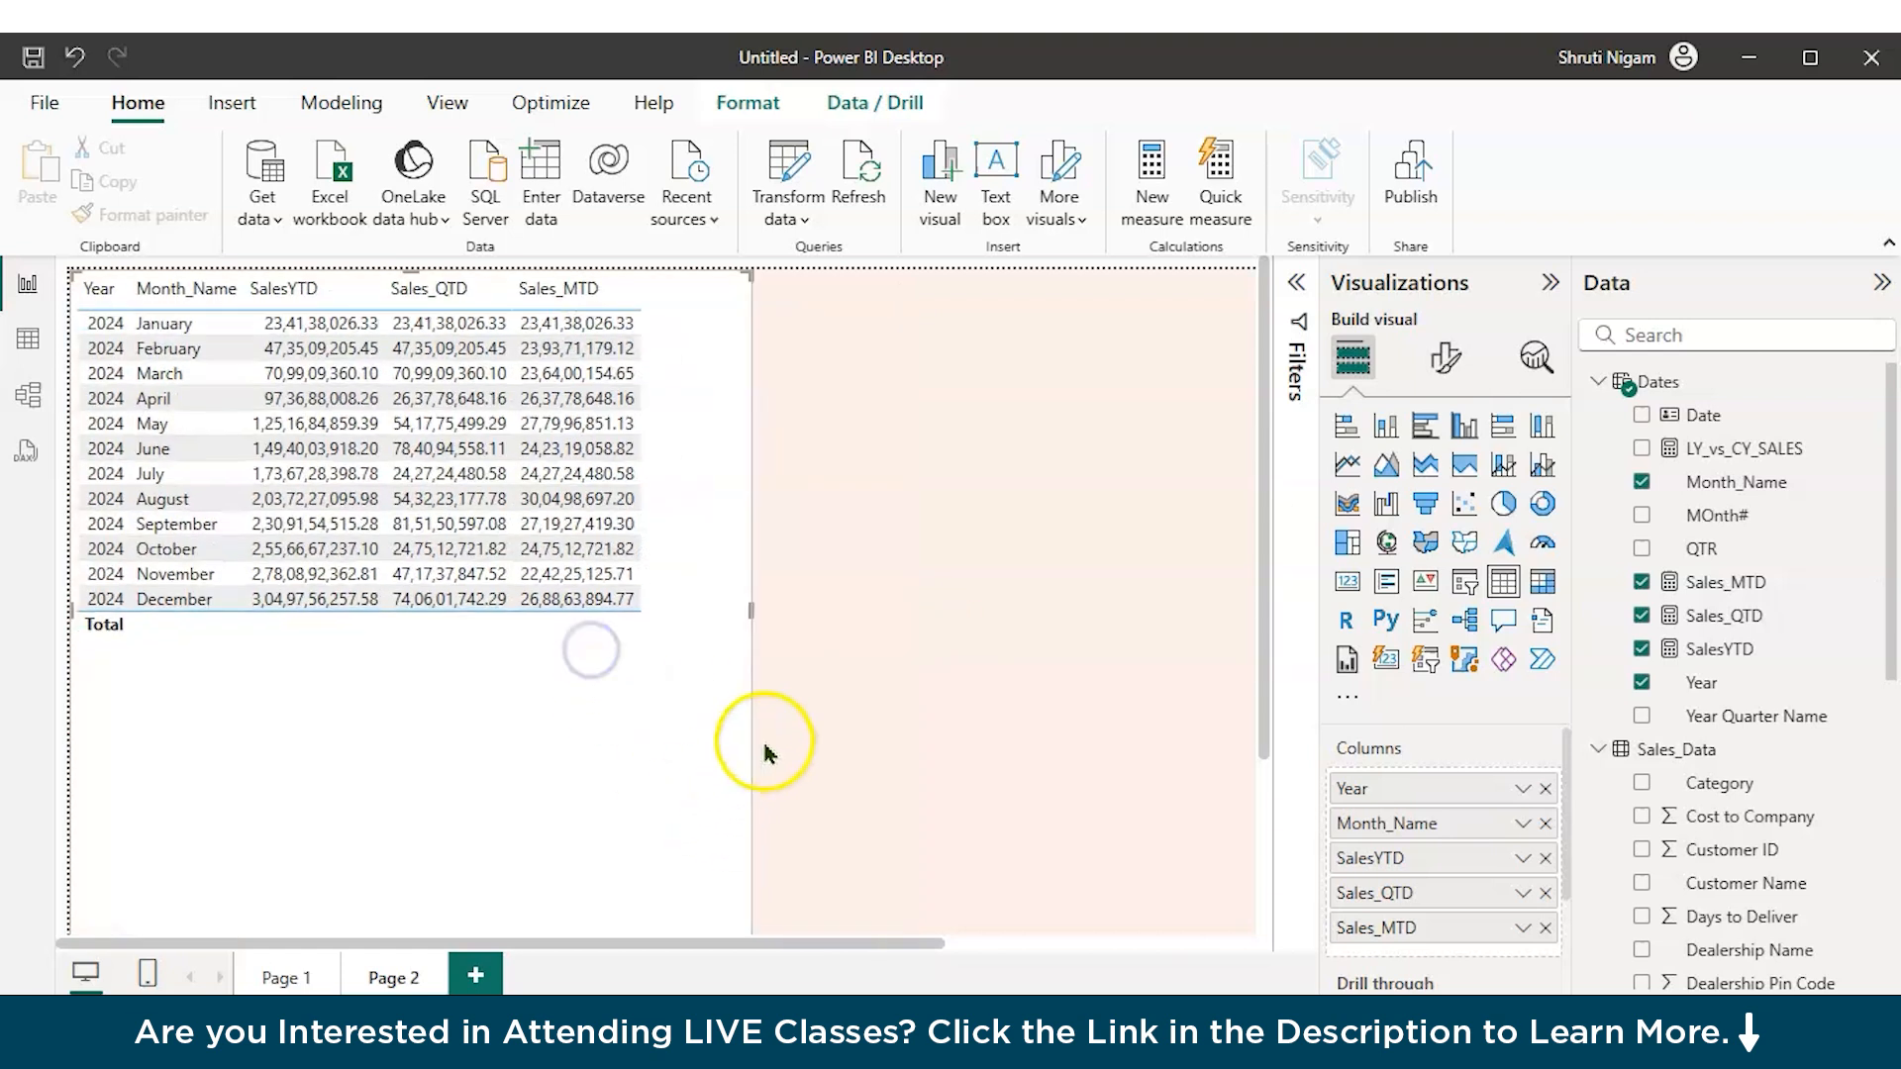
scroll(707, 743, "down", 2)
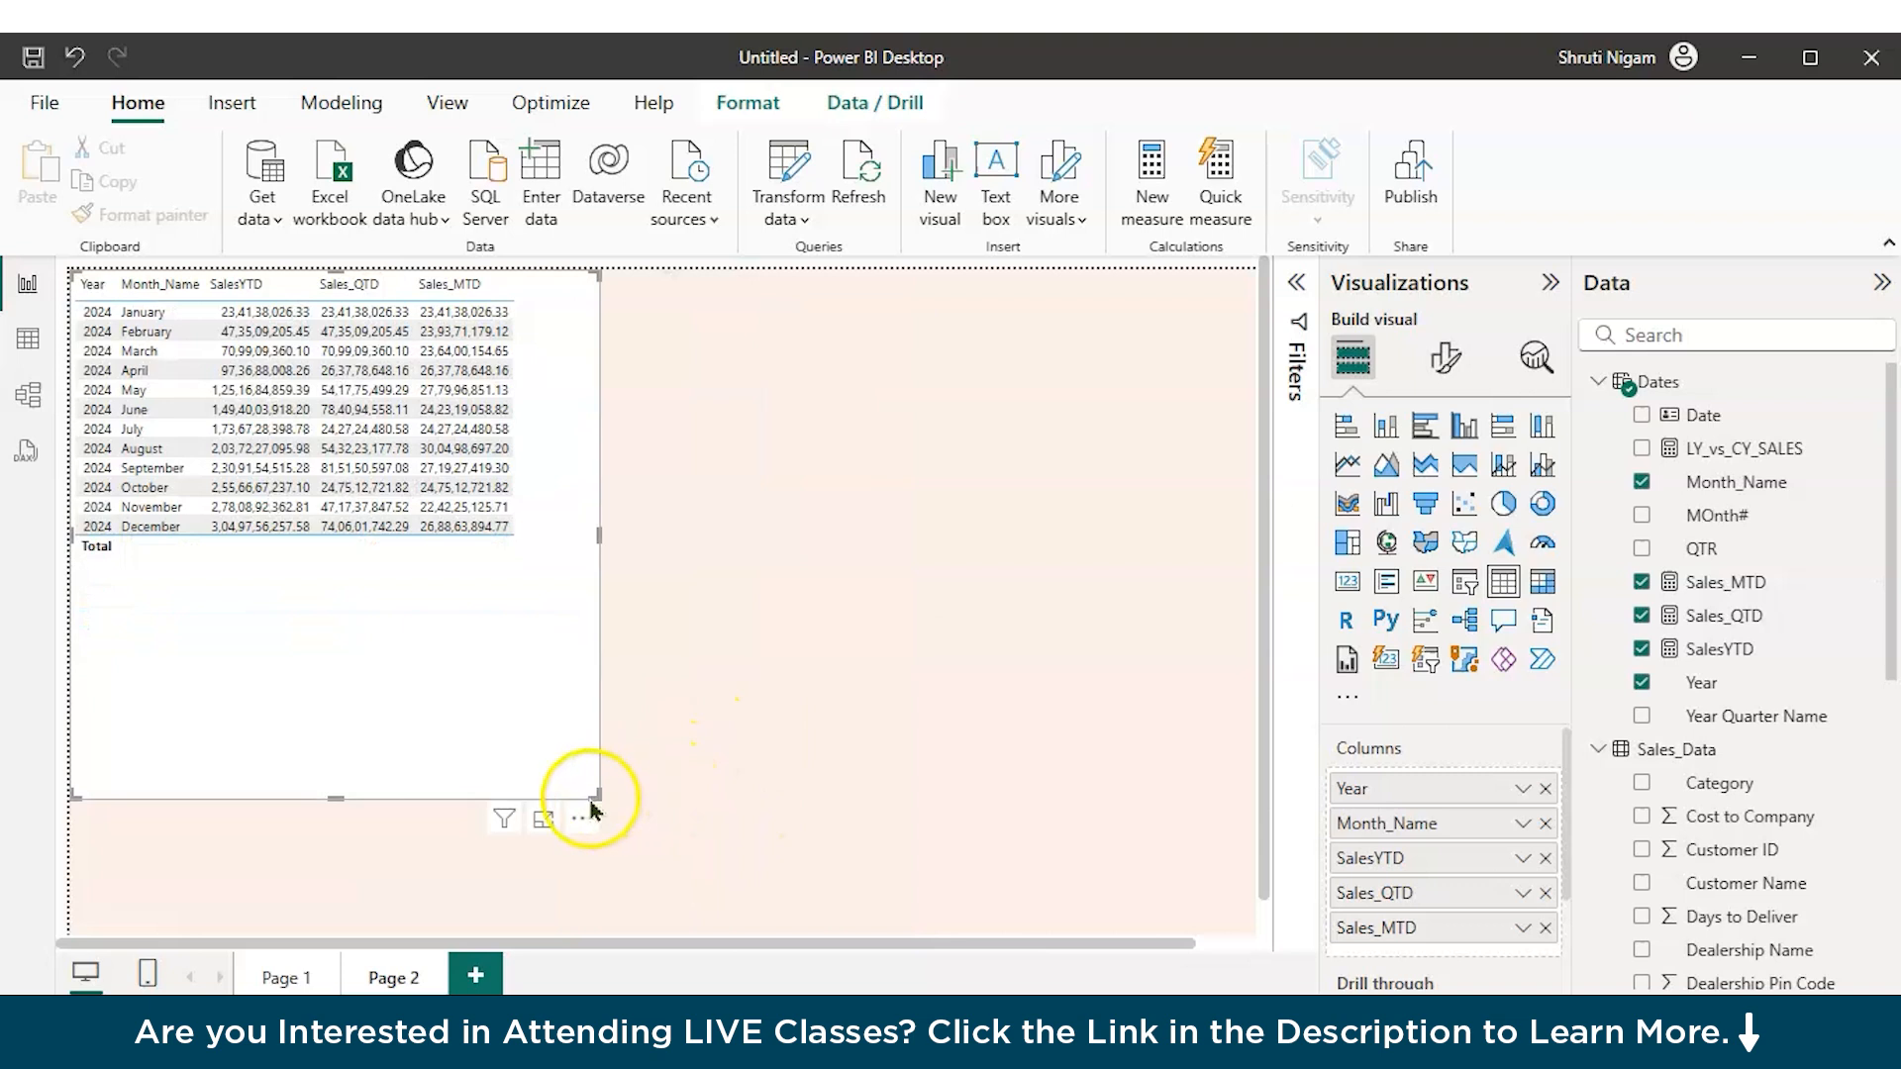
left_click_drag(597, 797, 535, 561)
Step: Insert a second table visual beside the monthly table, showing Year and the LY_vs_CY_SALES measure
left_click(710, 438)
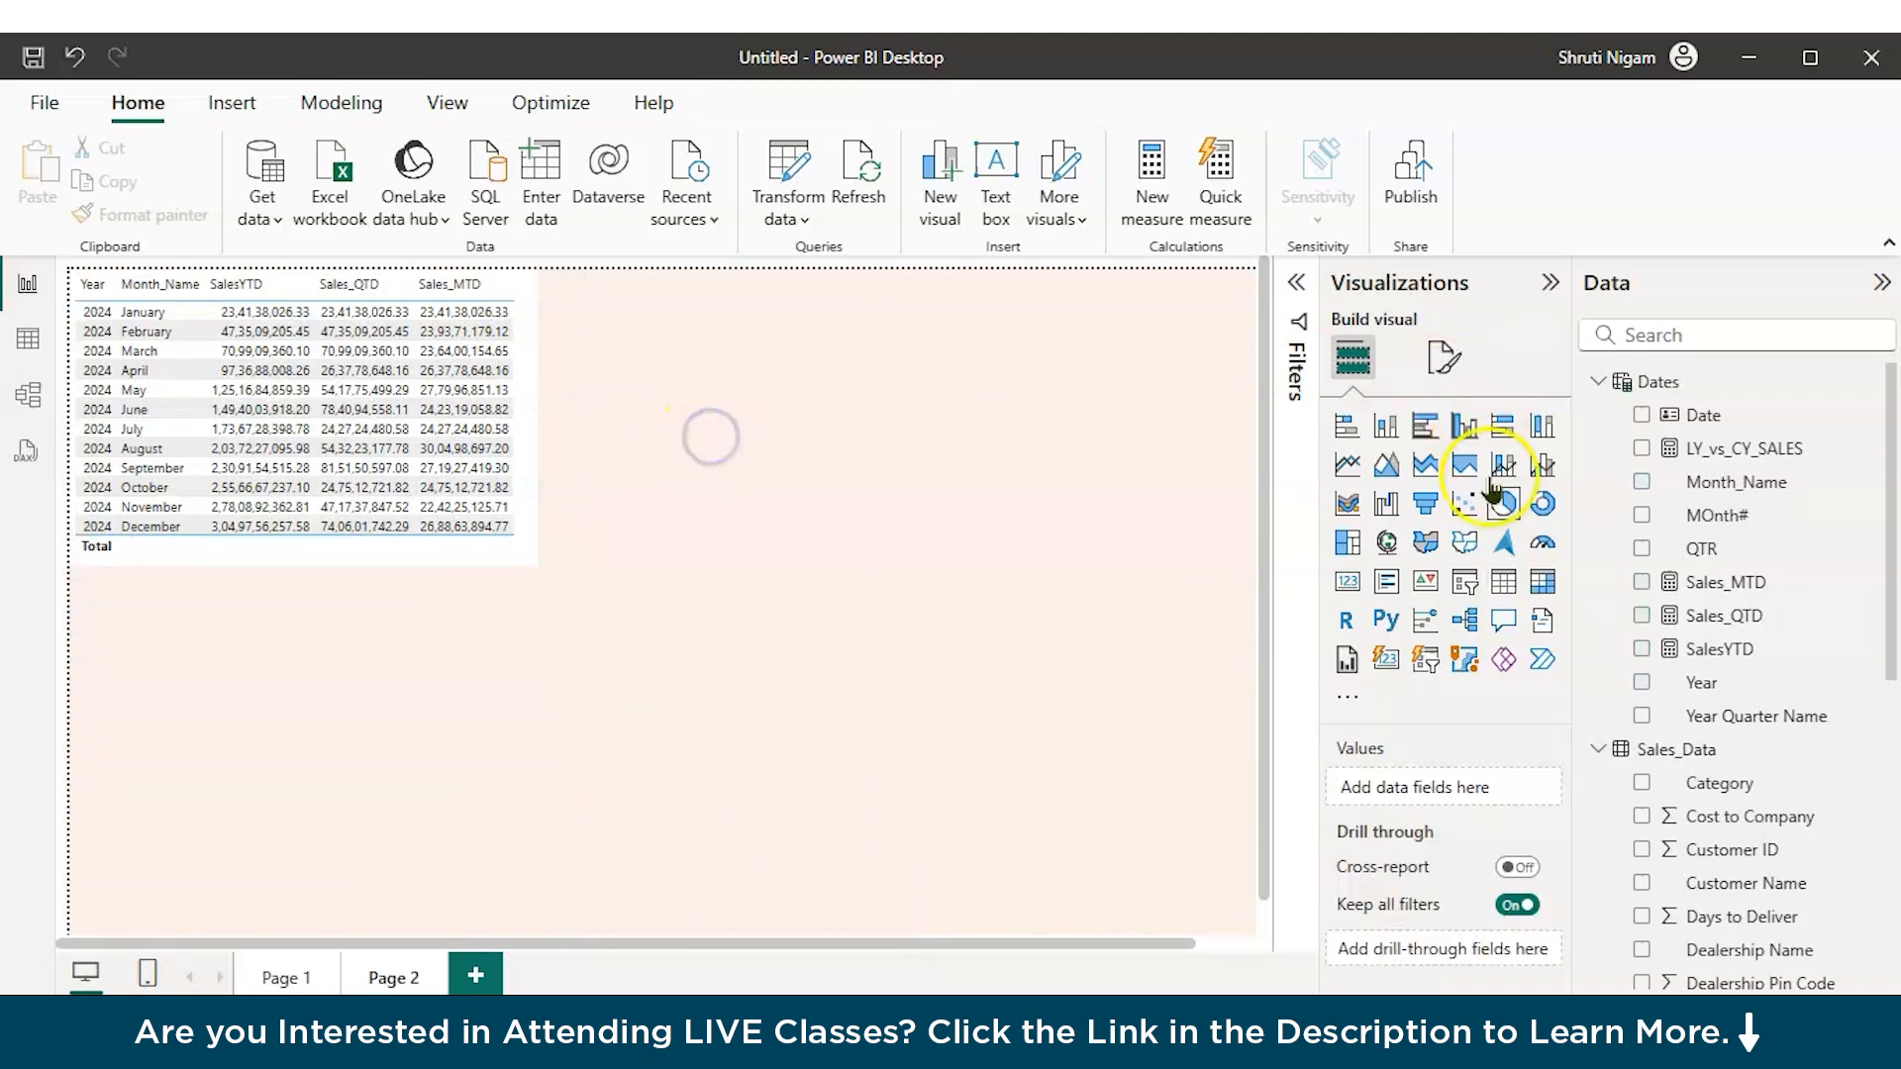
left_click(1501, 585)
left_click_drag(425, 756, 938, 439)
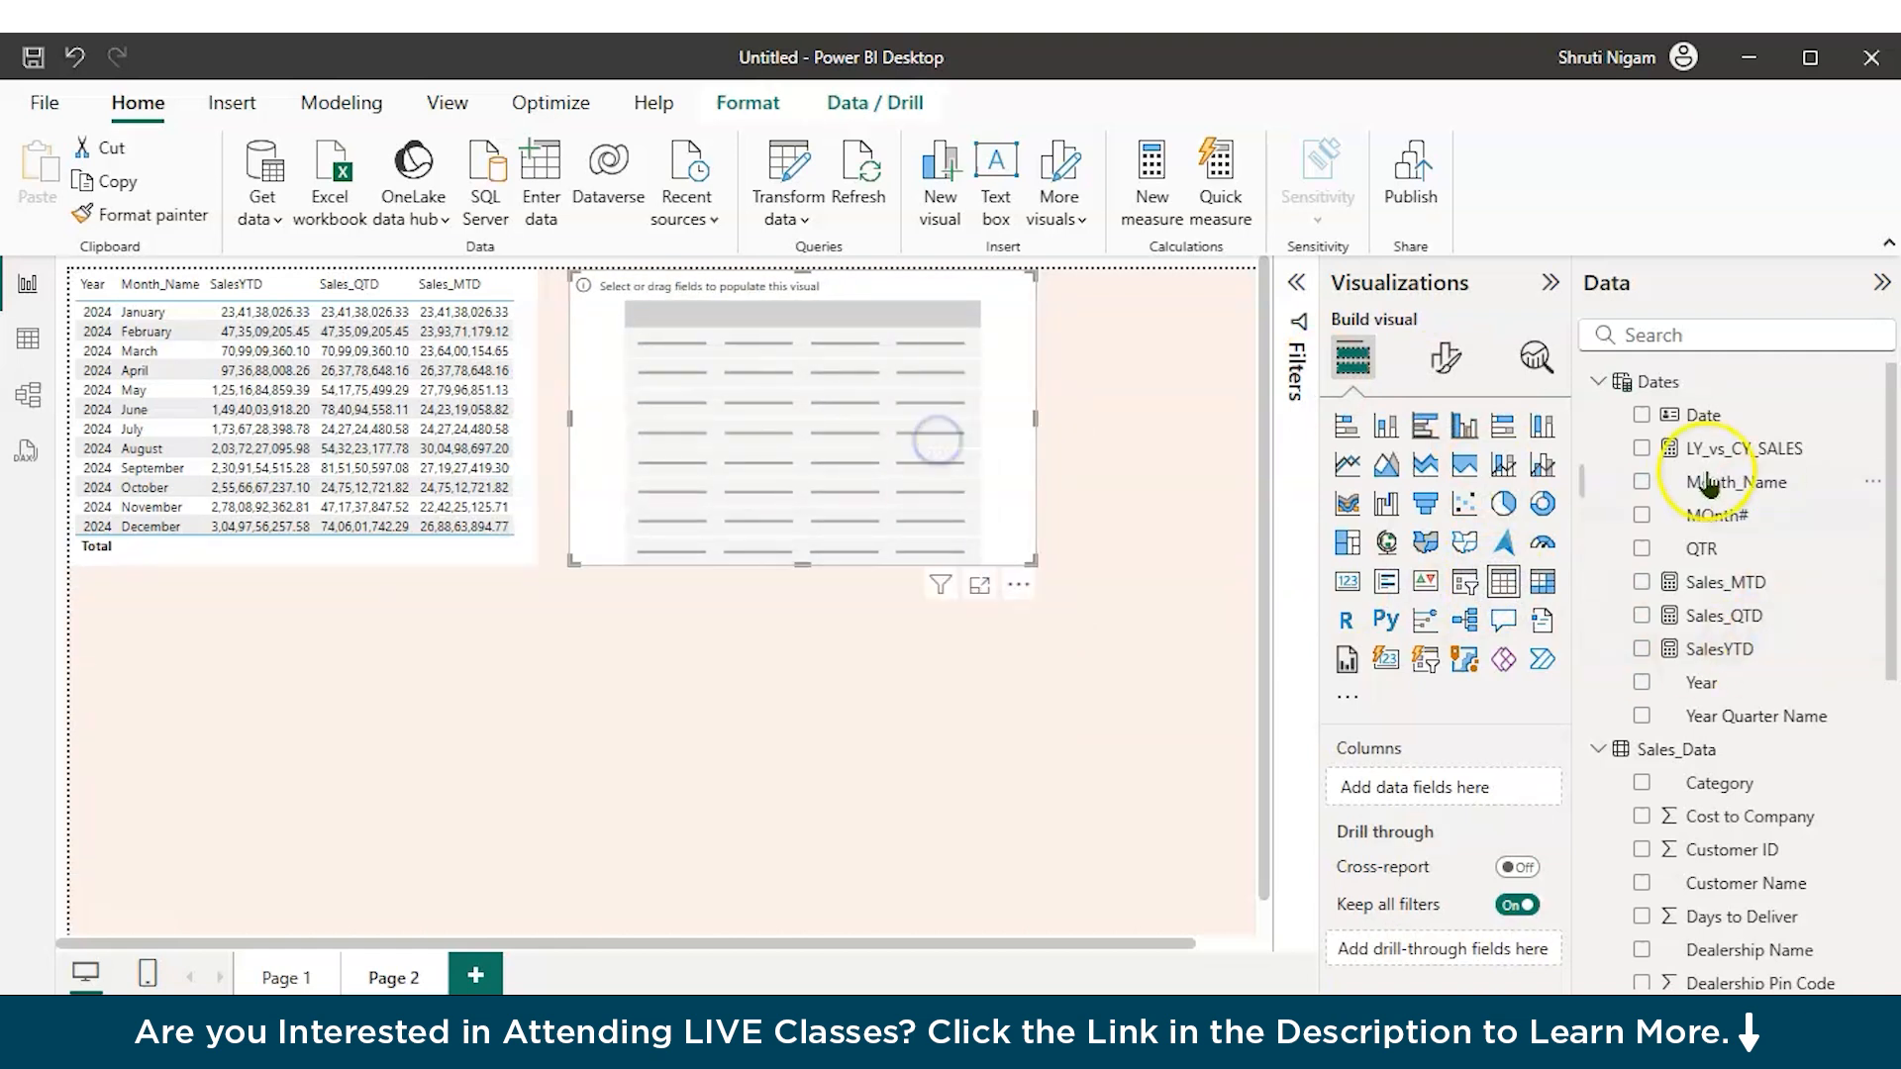
left_click(1641, 683)
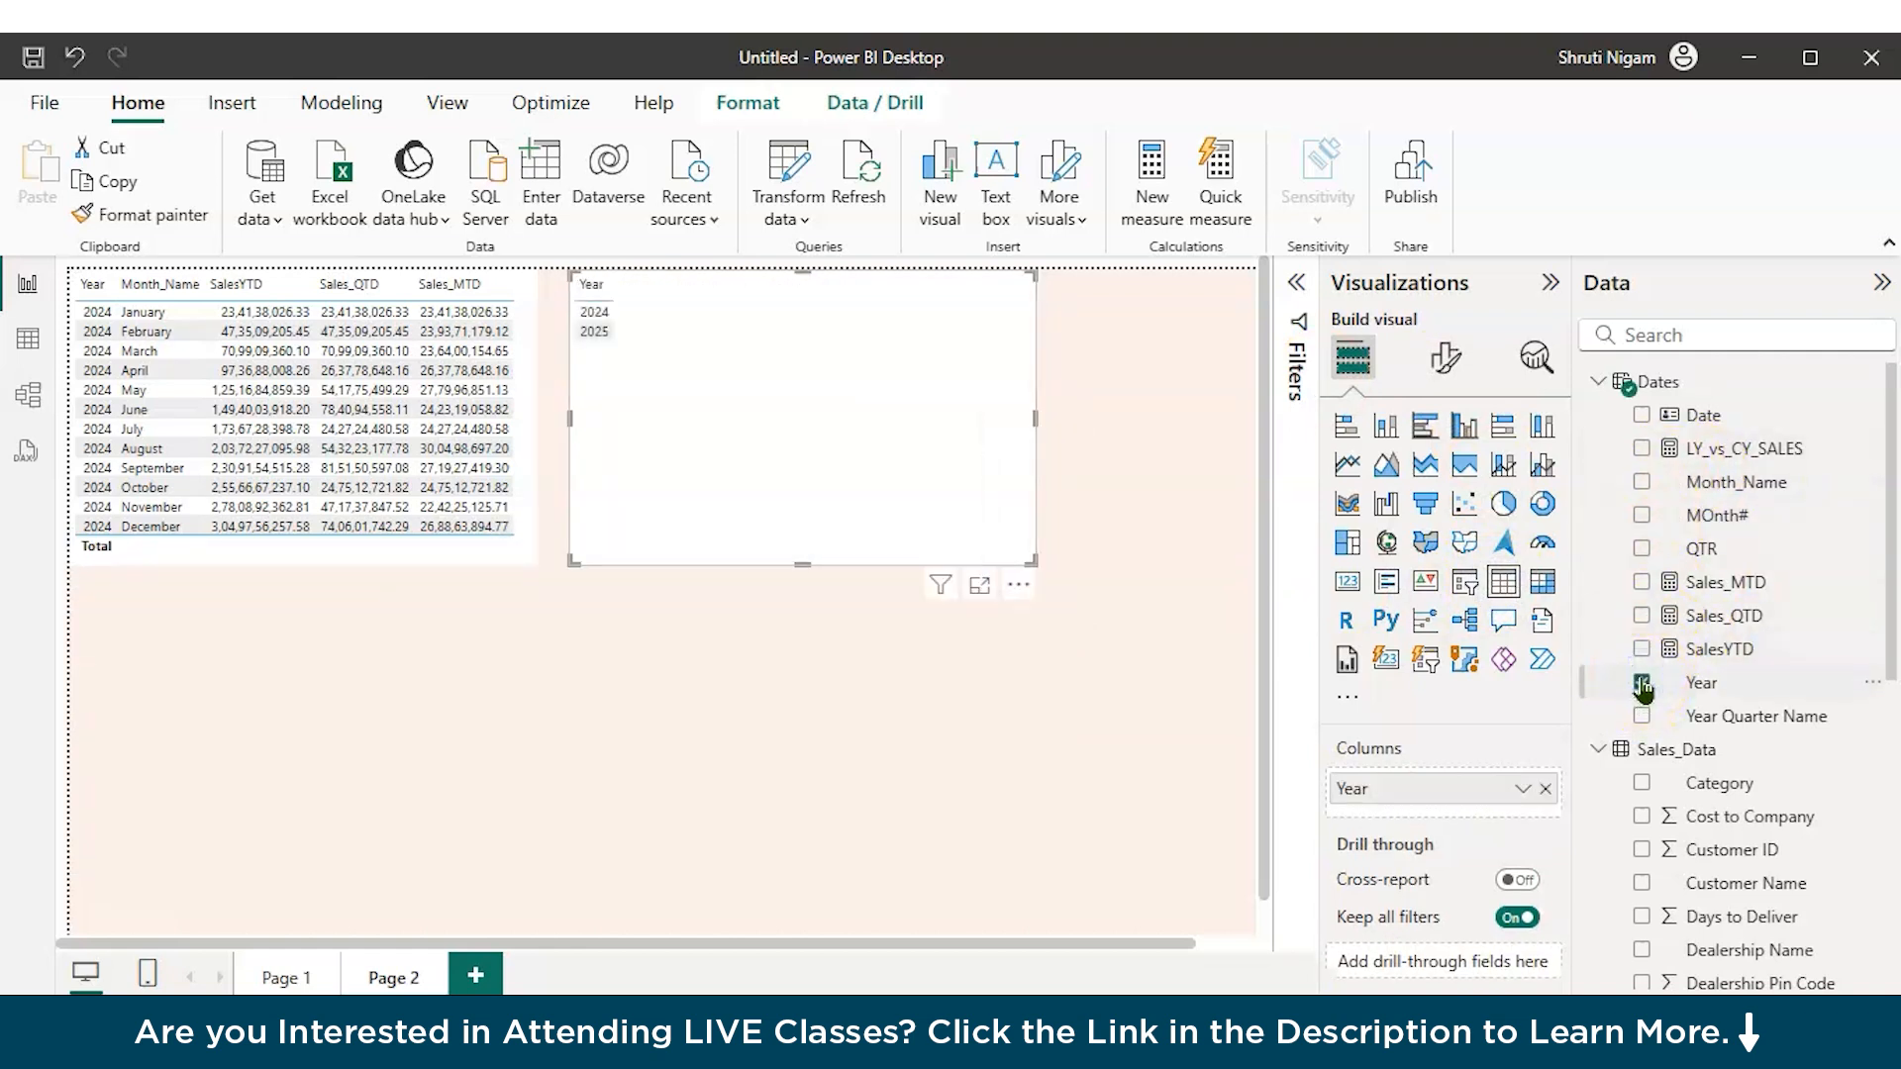
left_click(1642, 448)
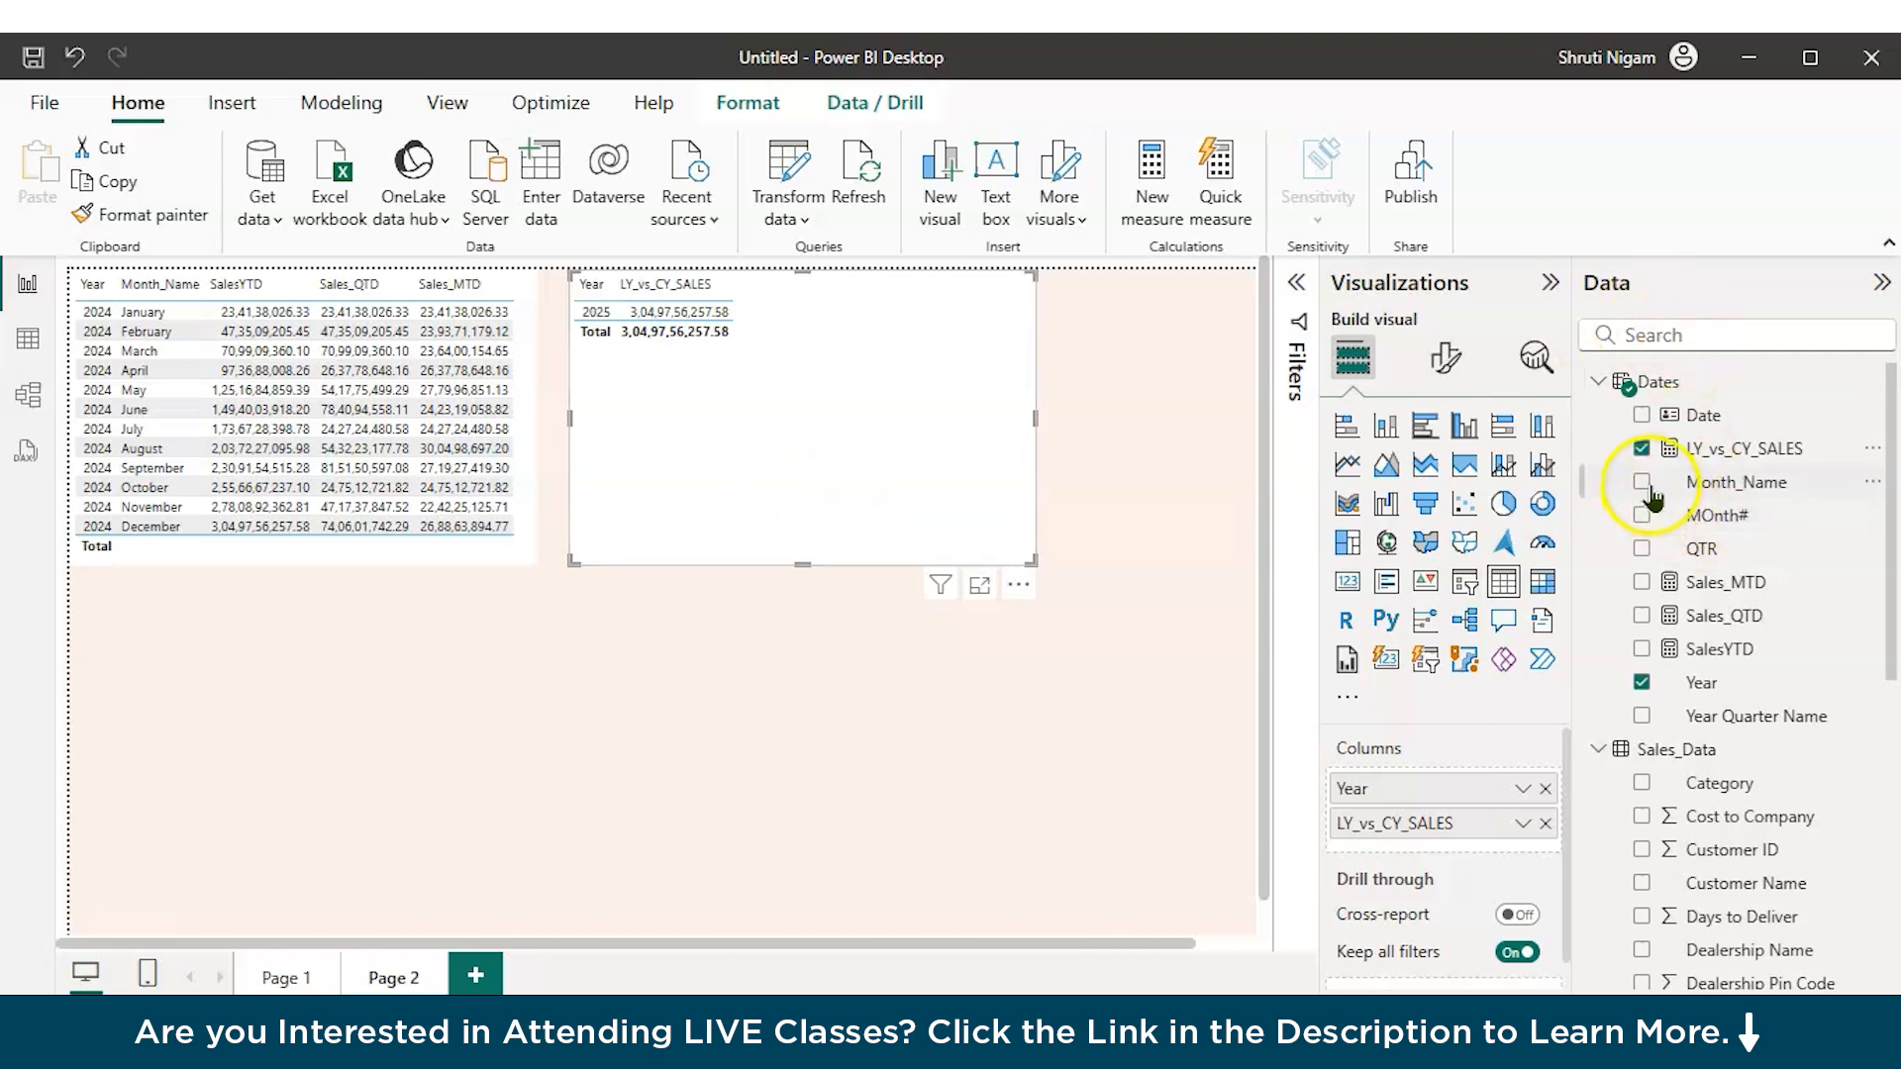
Step: Add Year Quarter Name to the second table and place it ahead of LY_vs_CY_SALES in the column order
left_click(1644, 549)
left_click(1643, 716)
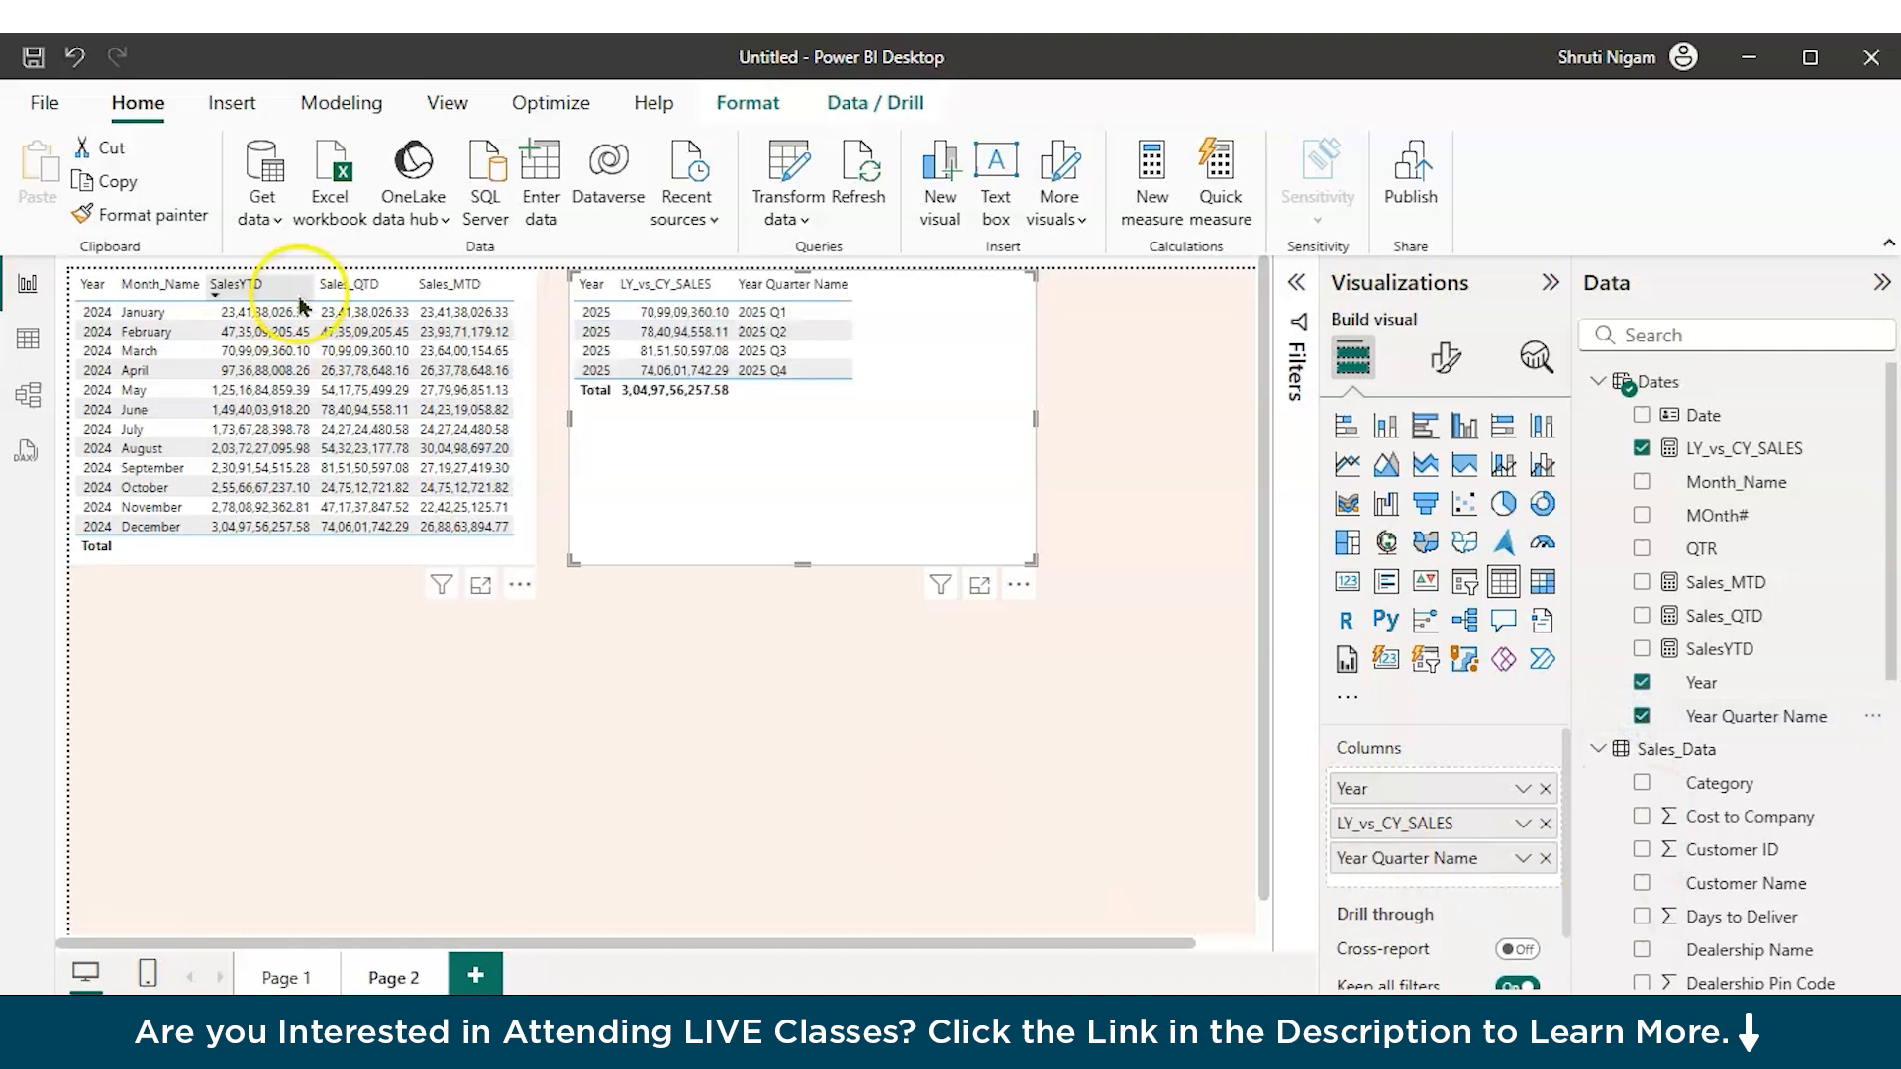
left_click_drag(1368, 827, 1399, 871)
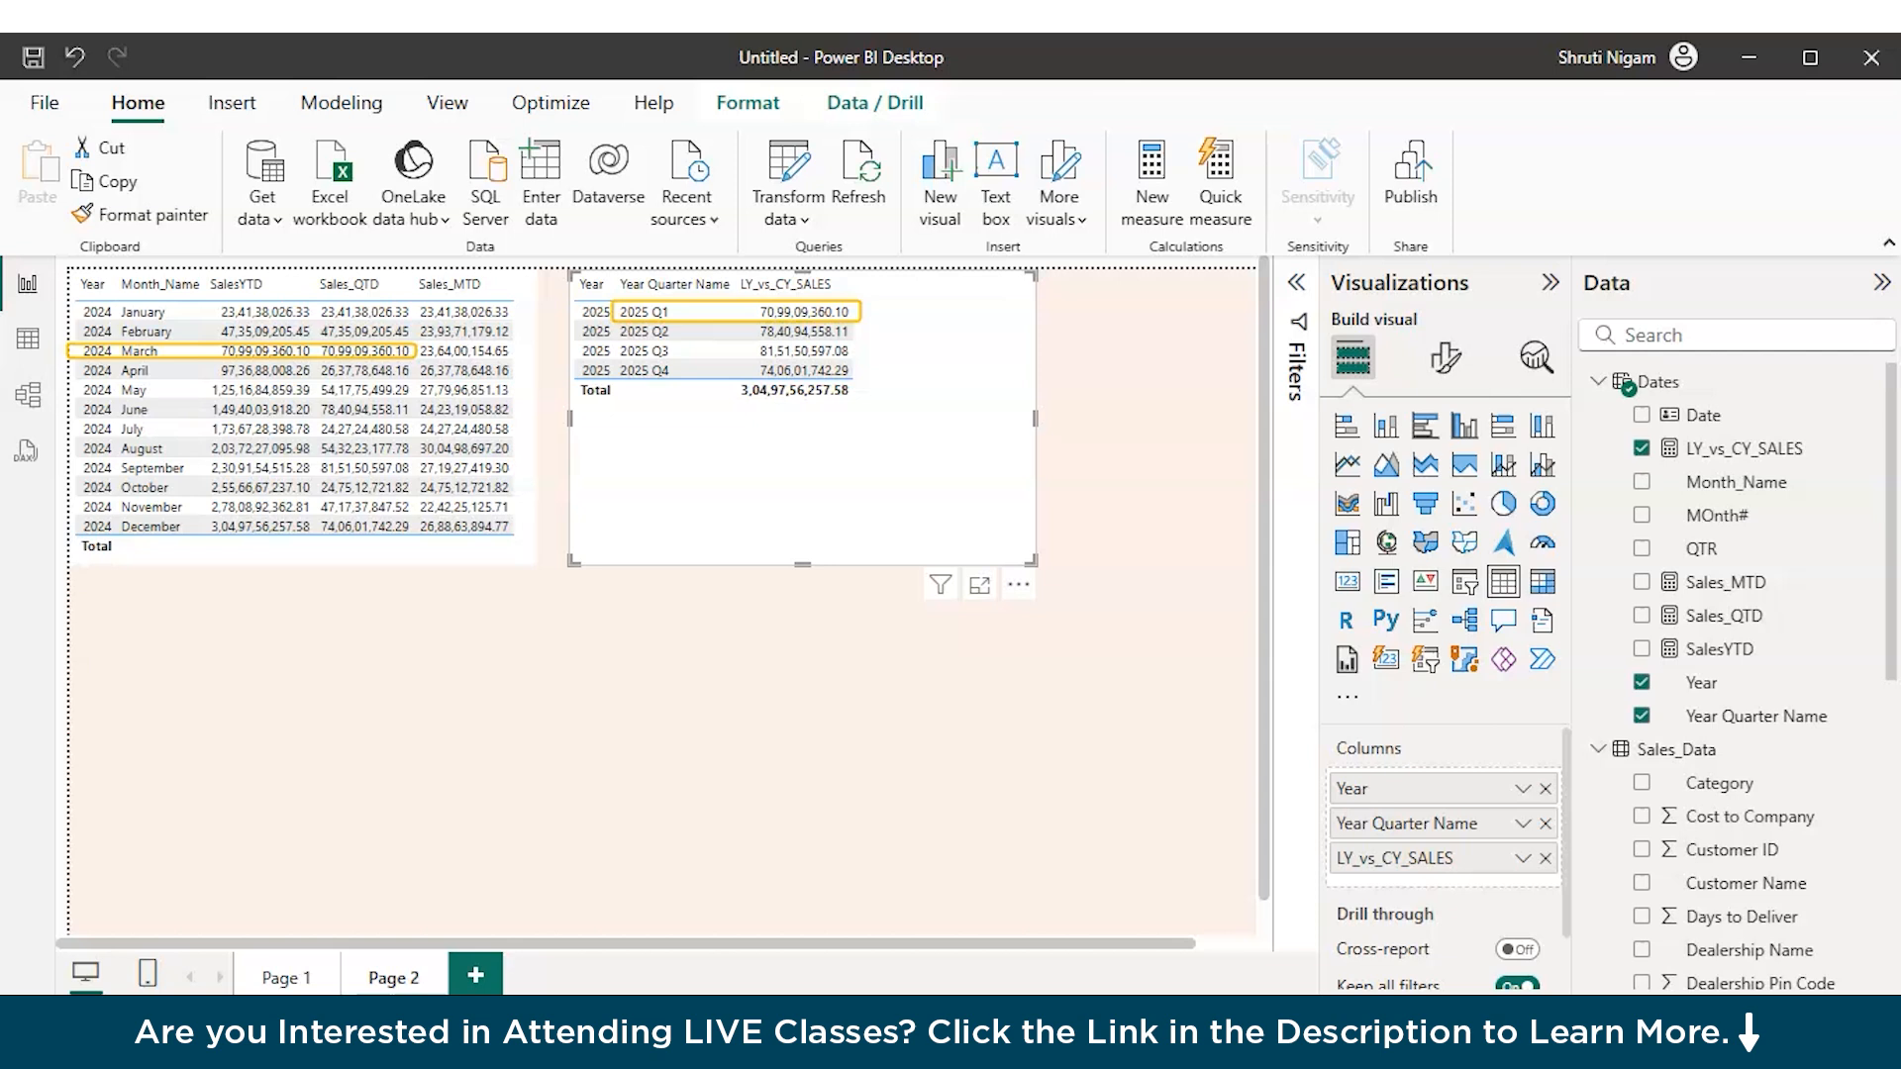
Step: Rename the LY_vs_CY_SALES measure to LYSALES in its formula
left_click_drag(216, 279, 277, 279)
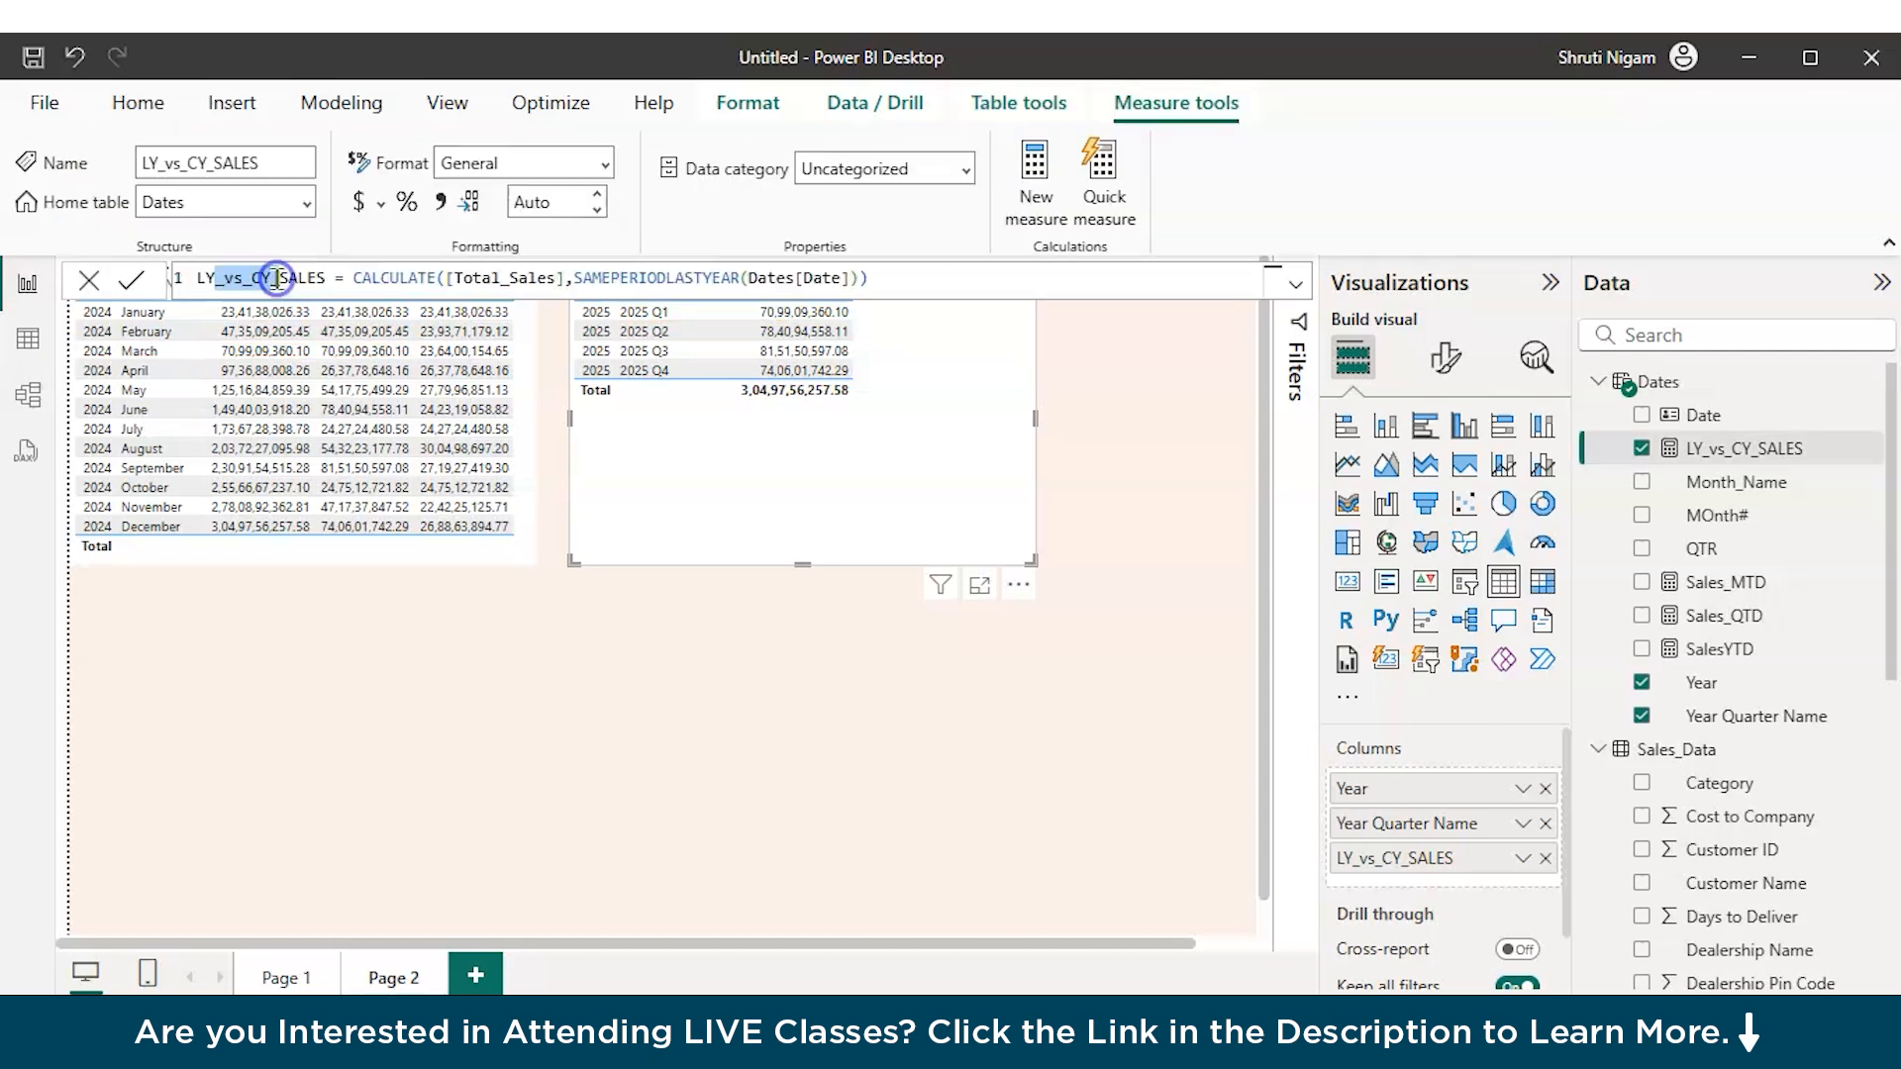
key("BackSpace")
key("Return")
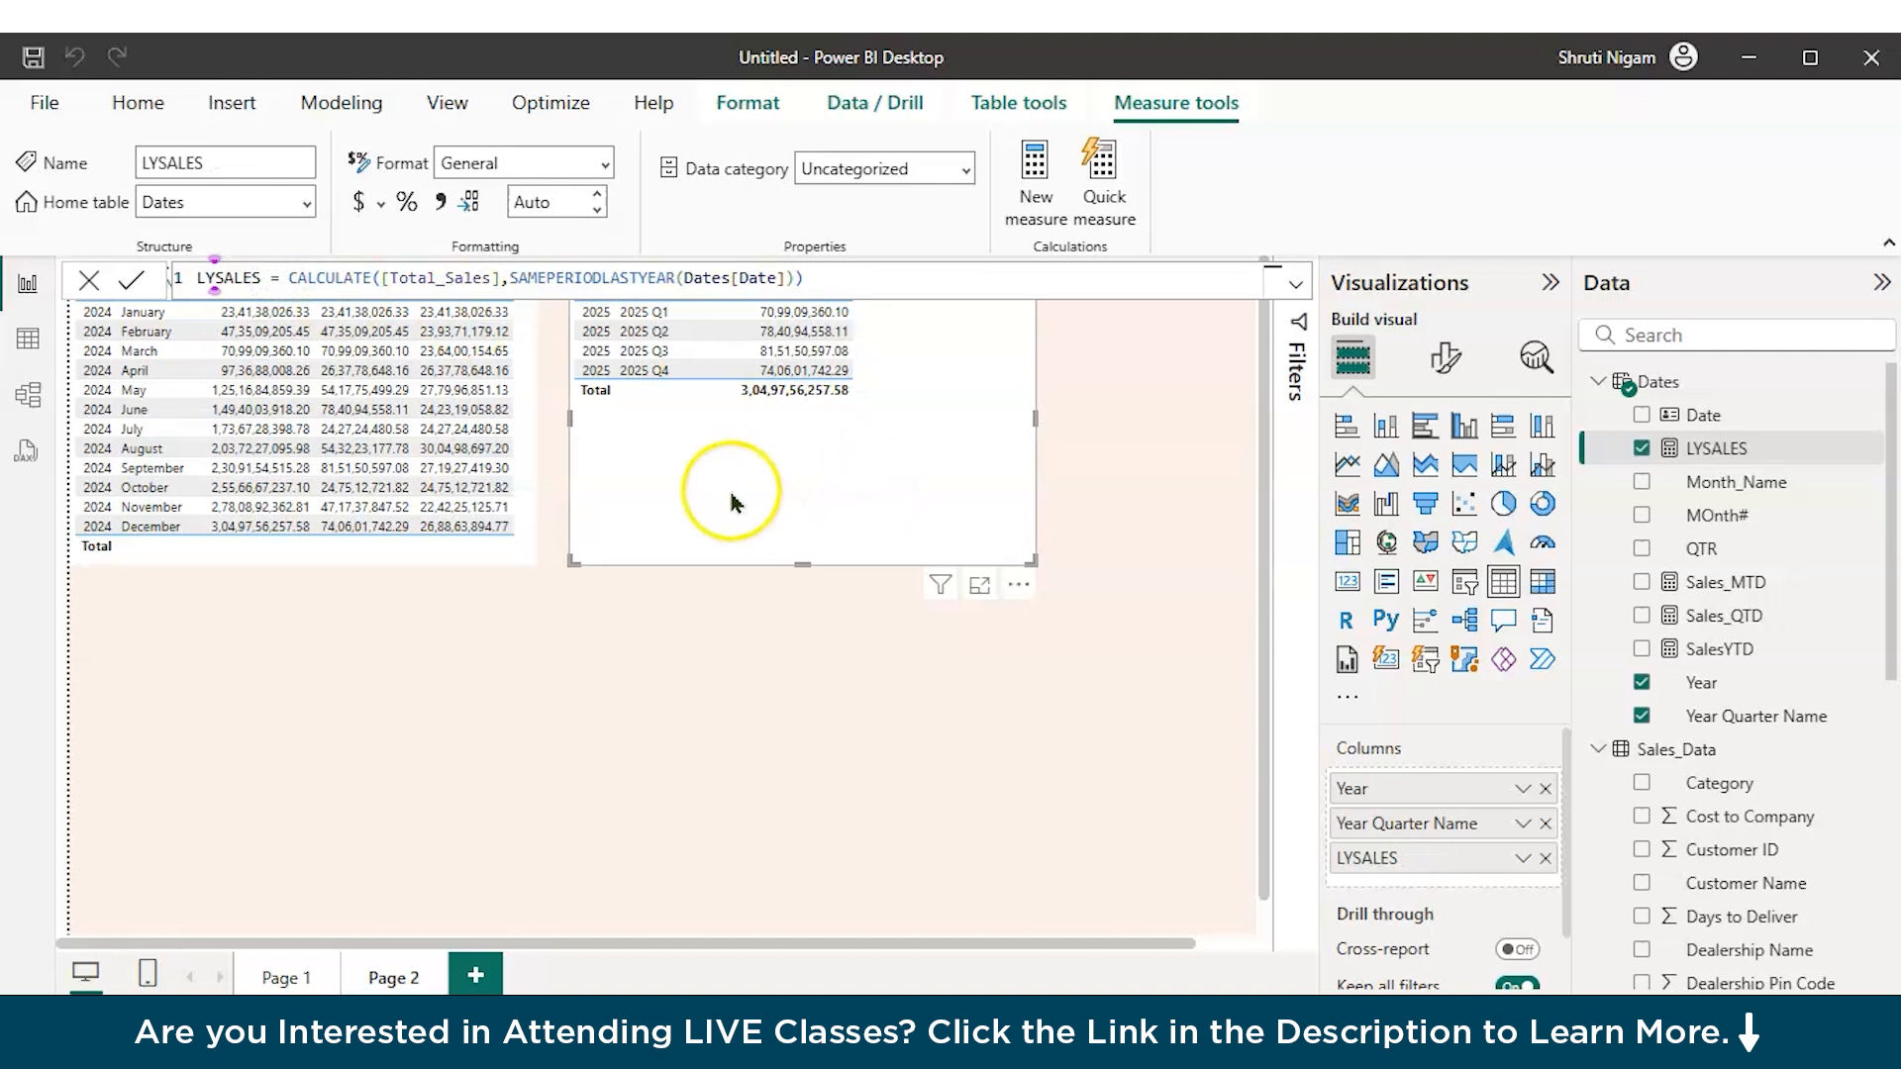
Step: Add the SalesYTD measure to the quarterly table and align the table beside the monthly one at the page's upper edge
left_click(1641, 650)
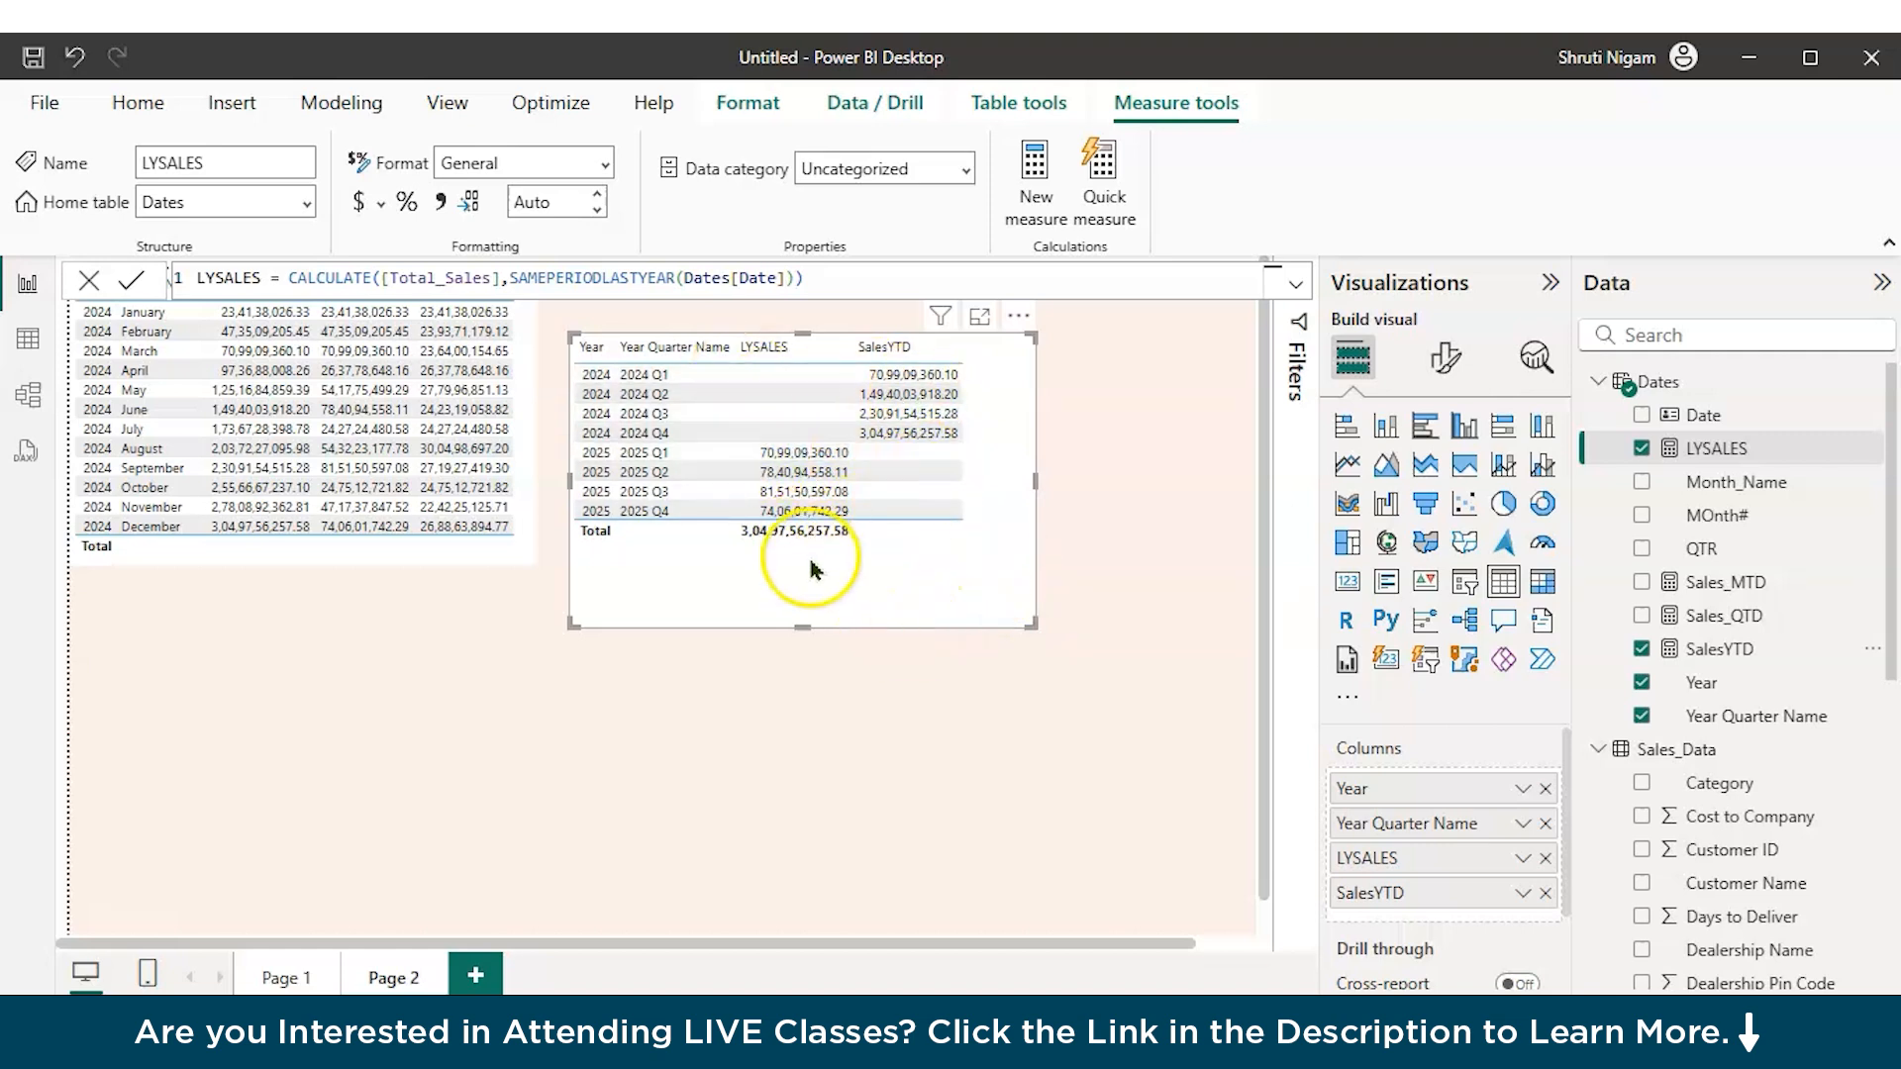
left_click_drag(979, 613, 951, 547)
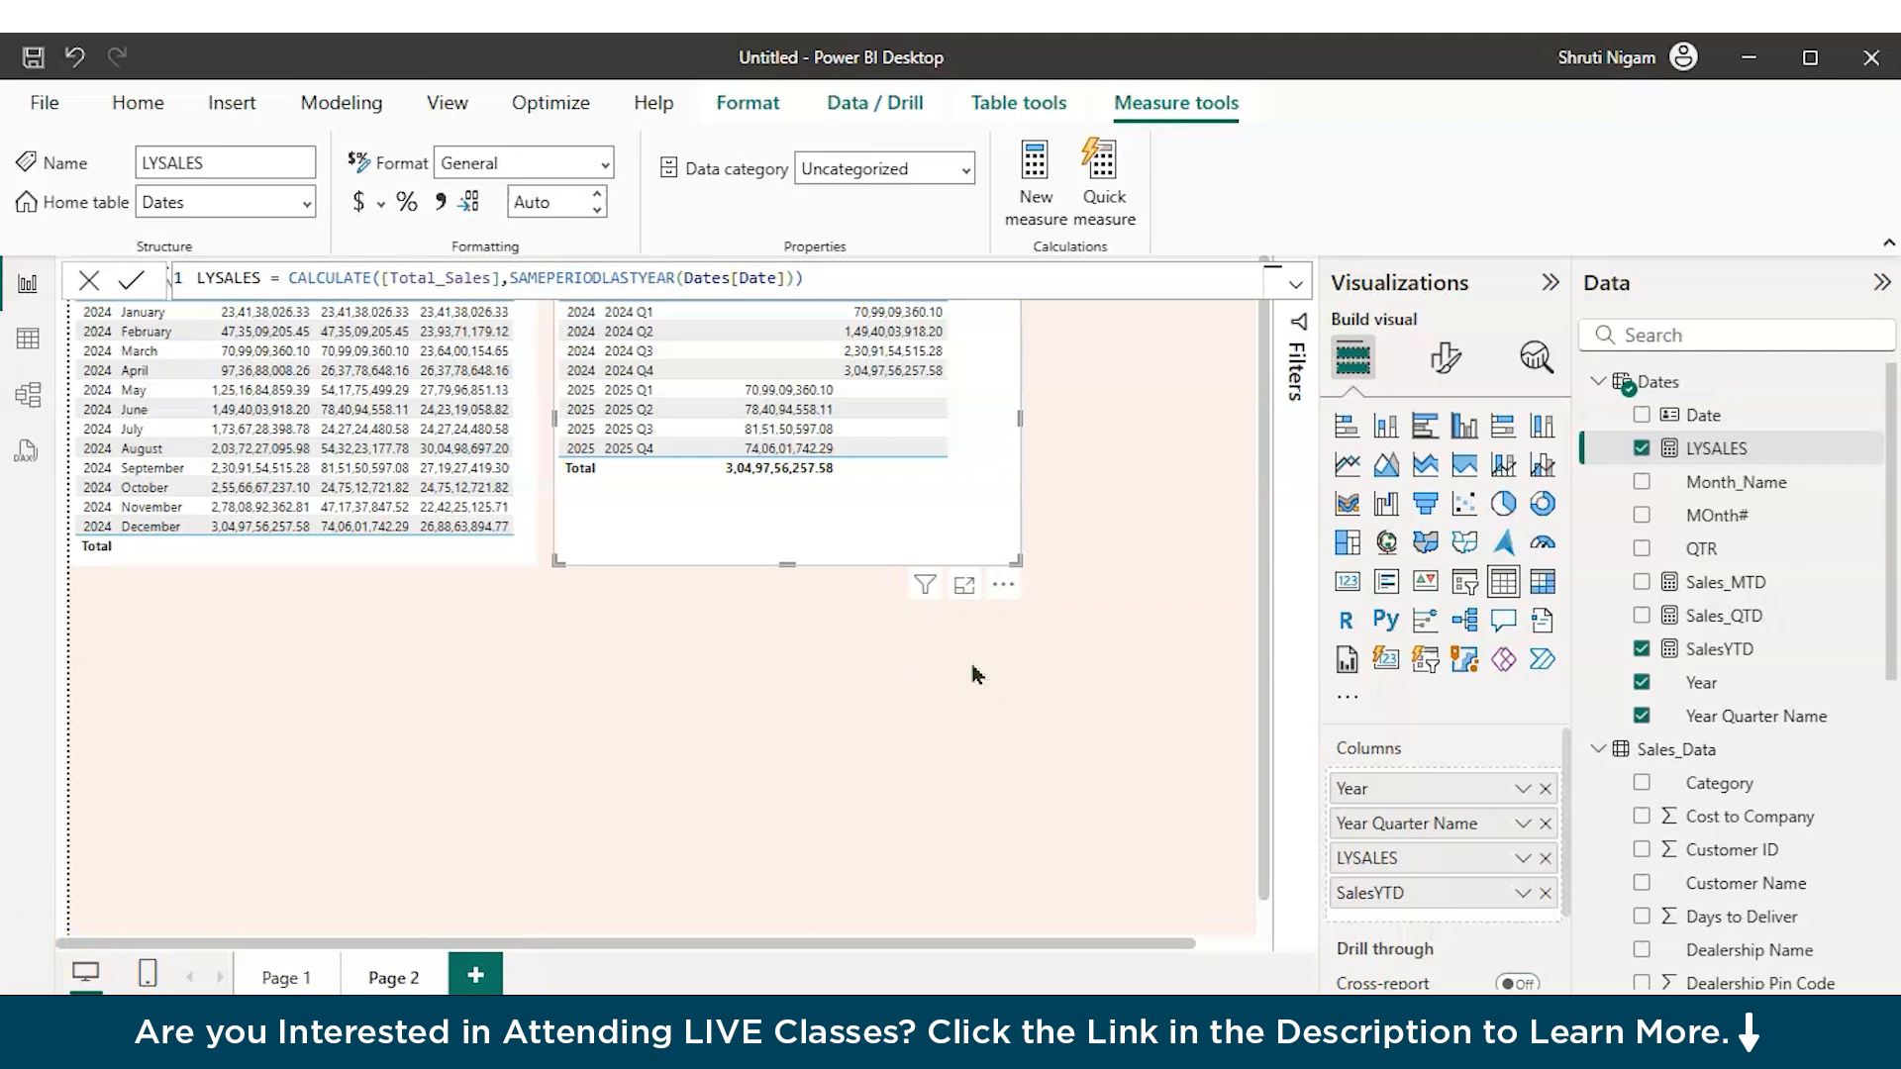
left_click(630, 674)
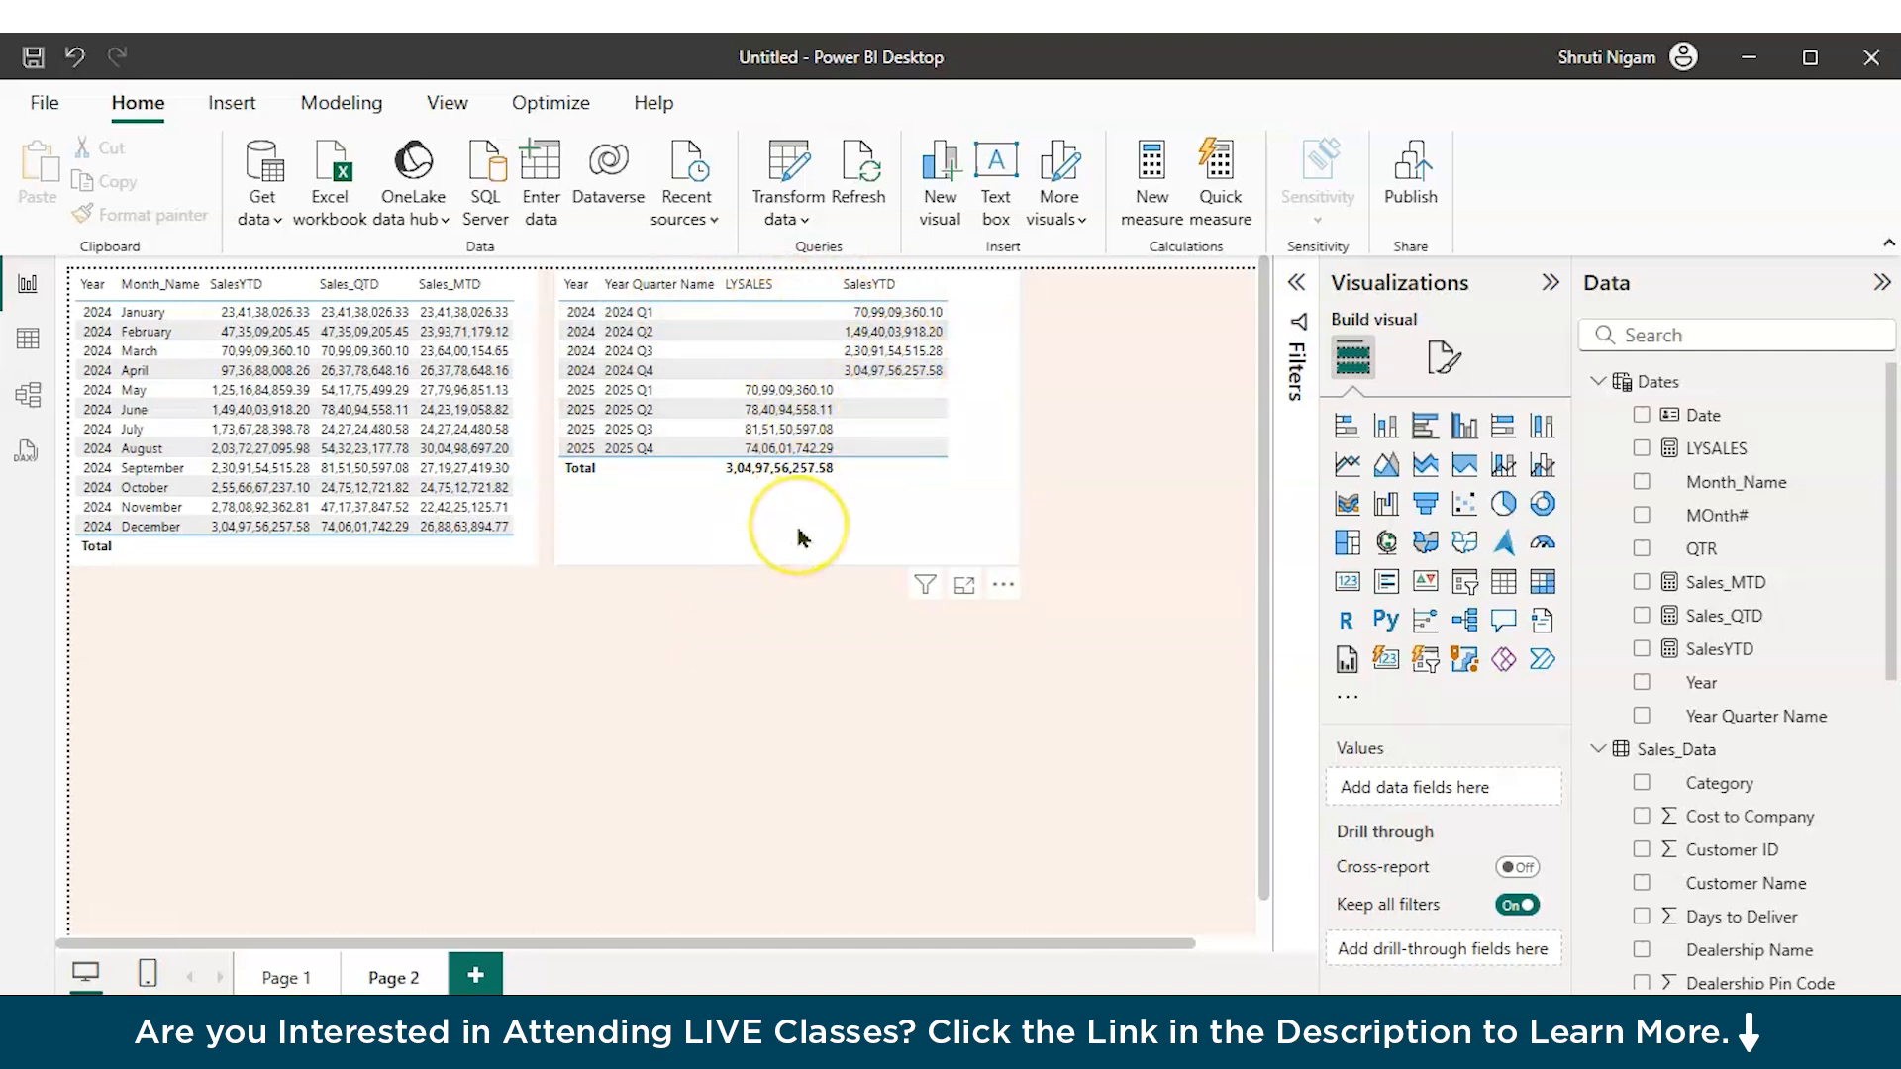
Step: Remove Year Quarter Name from the second table and add it back as the last column
left_click(921, 501)
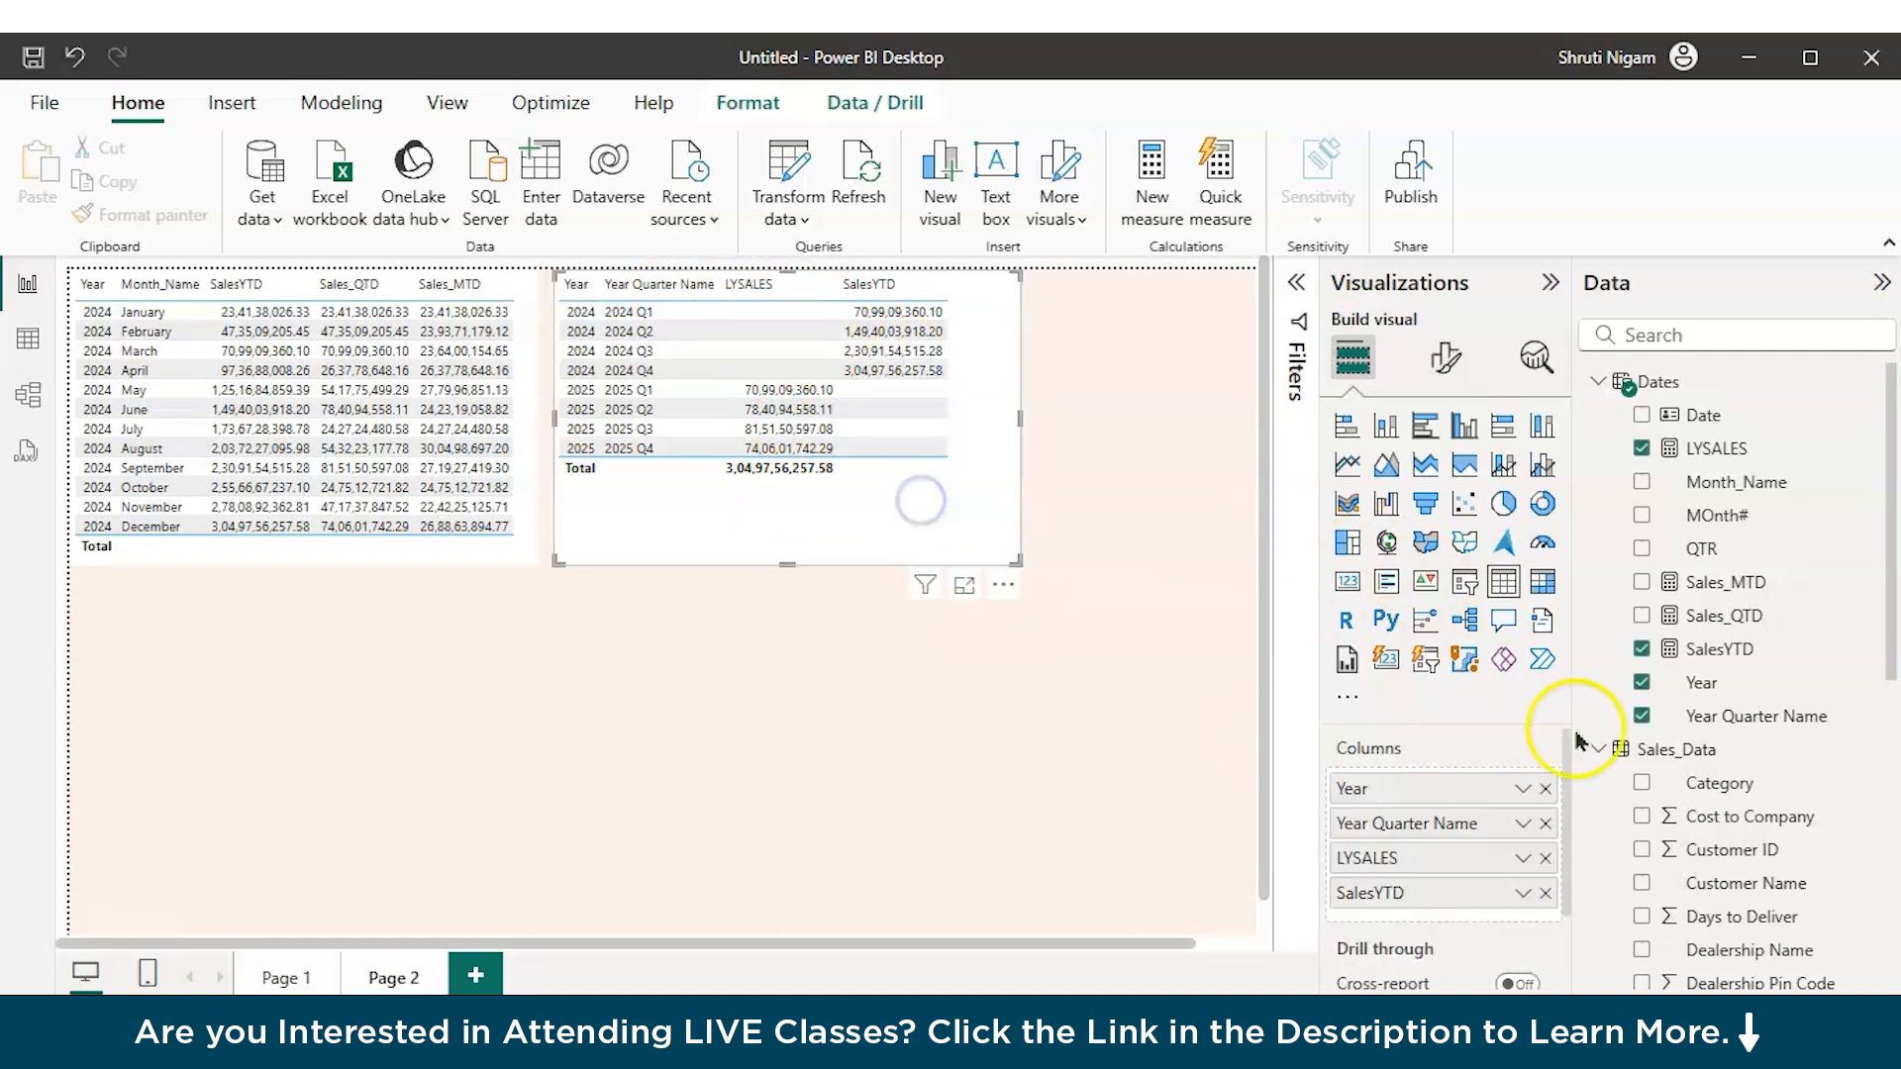
left_click(1546, 824)
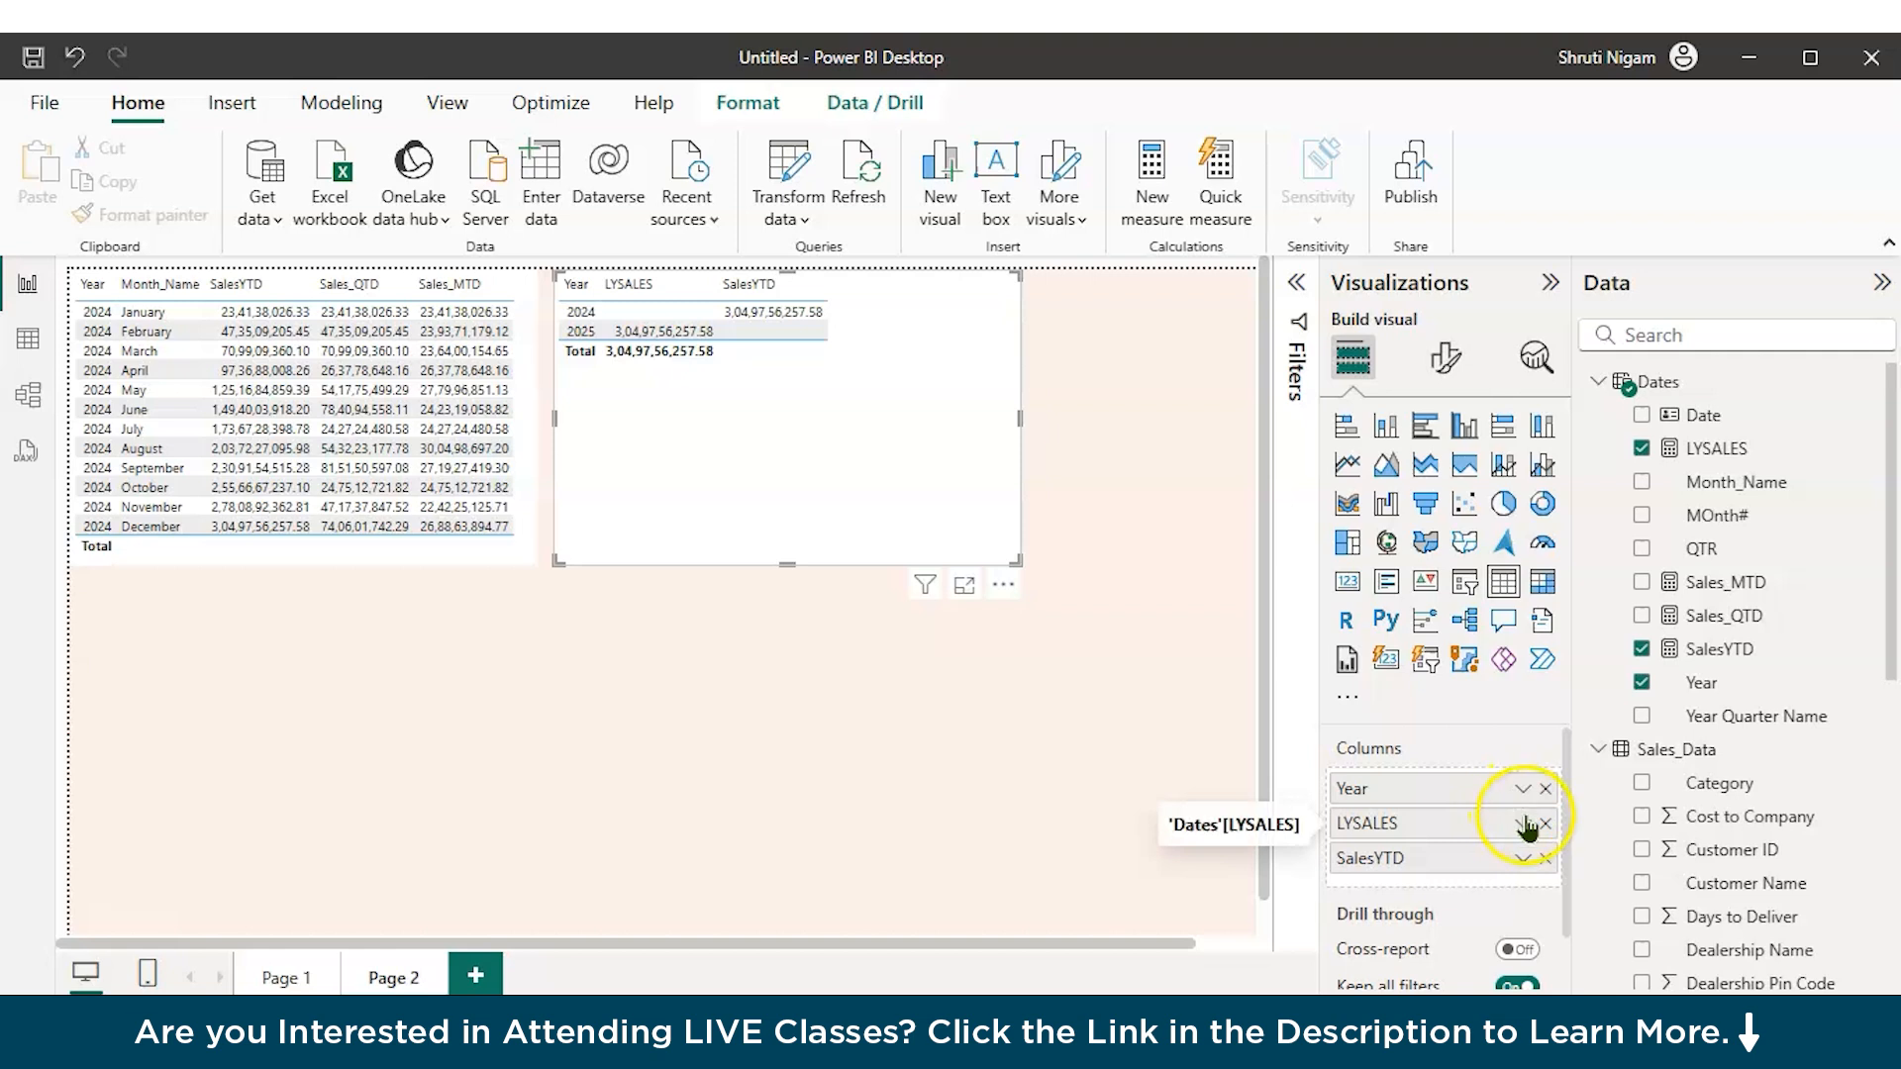
left_click(1642, 717)
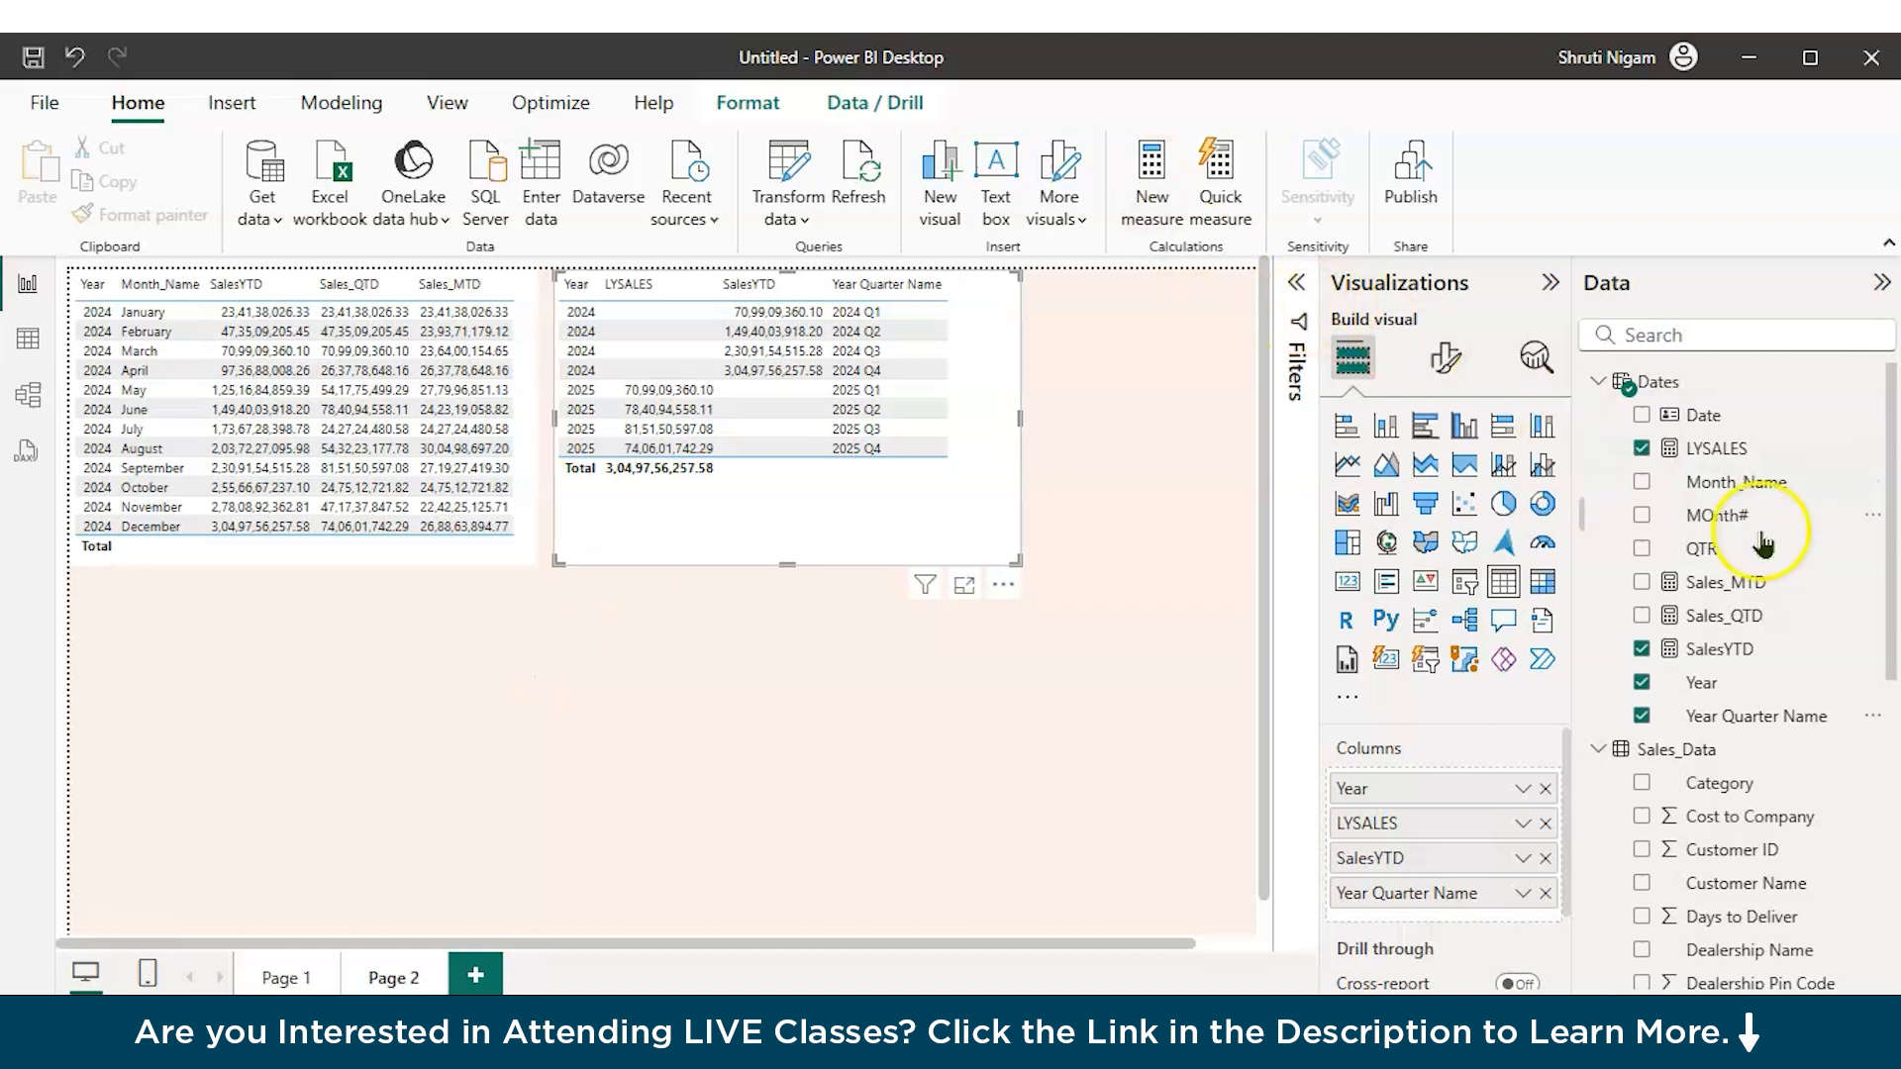
Step: Start a quick measure in the Sales_Data table and choose the Quarter-over-quarter change calculation
left_click(1683, 749)
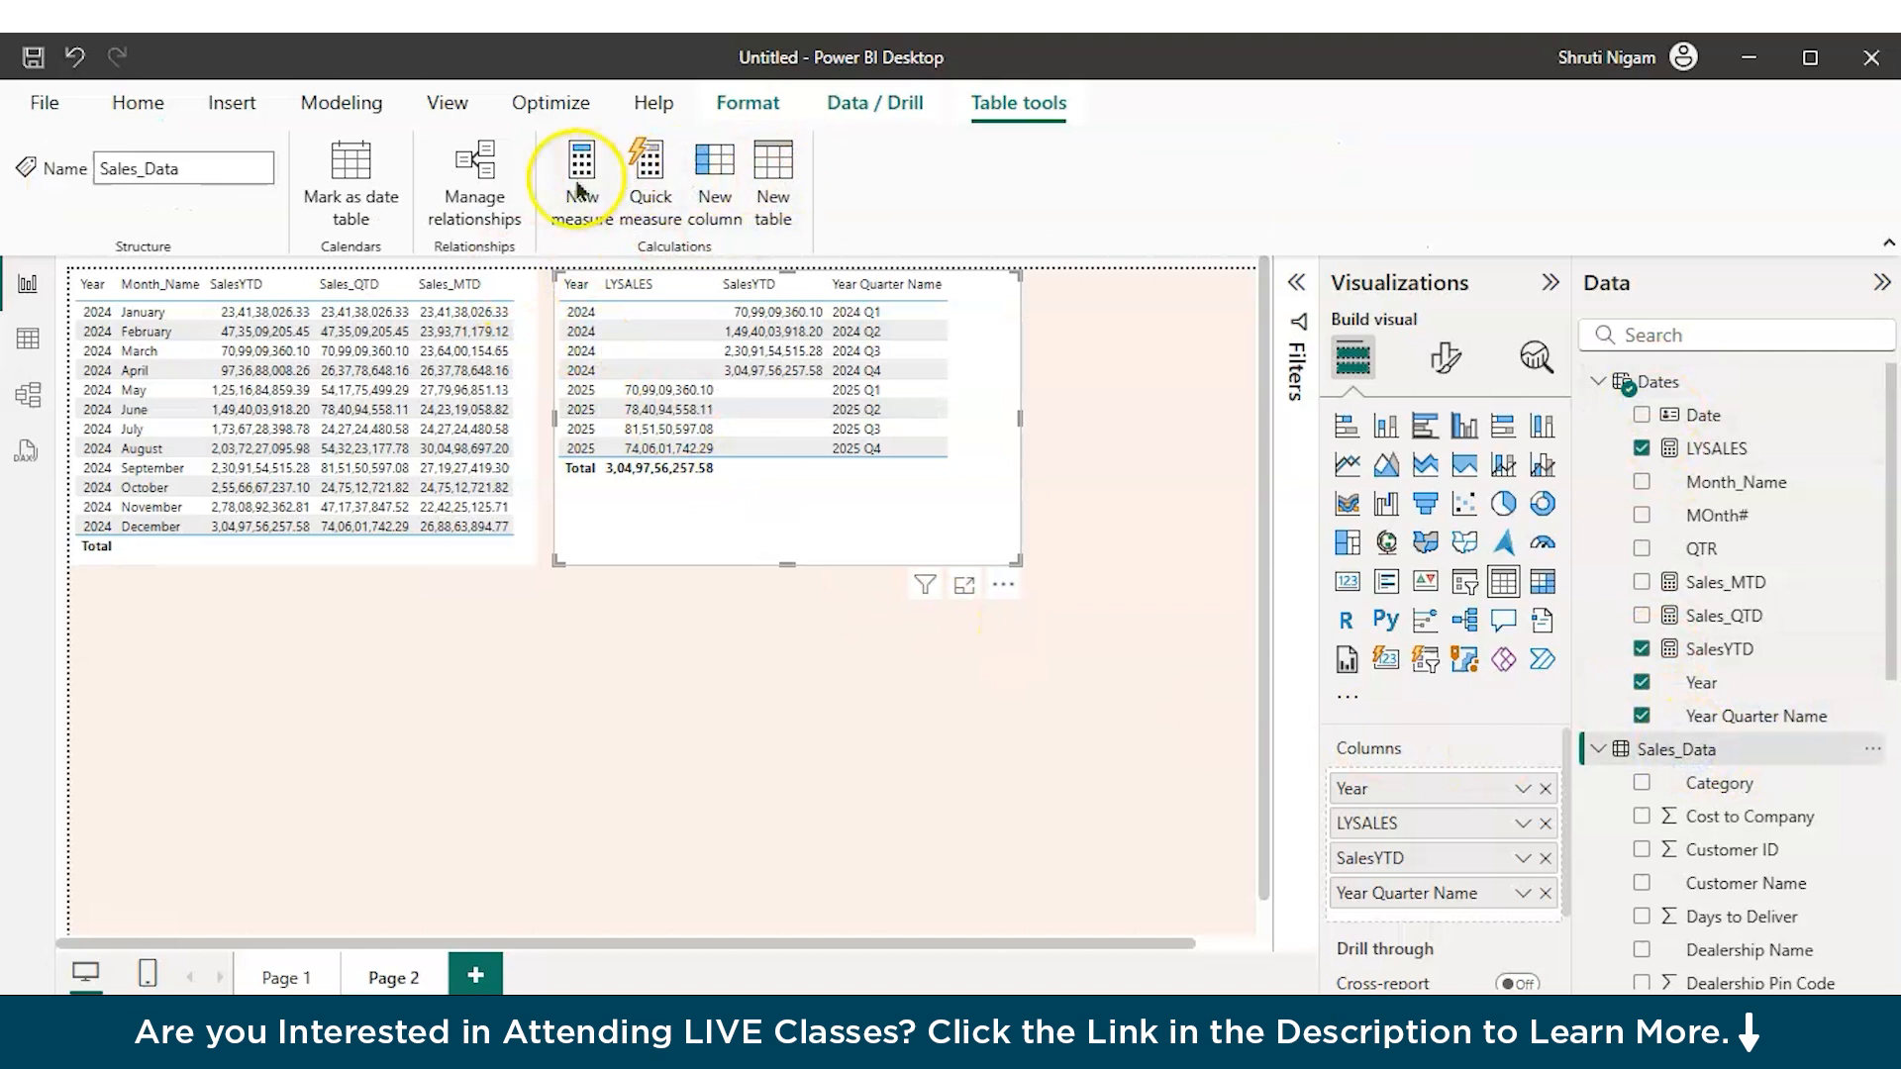
left_click(652, 166)
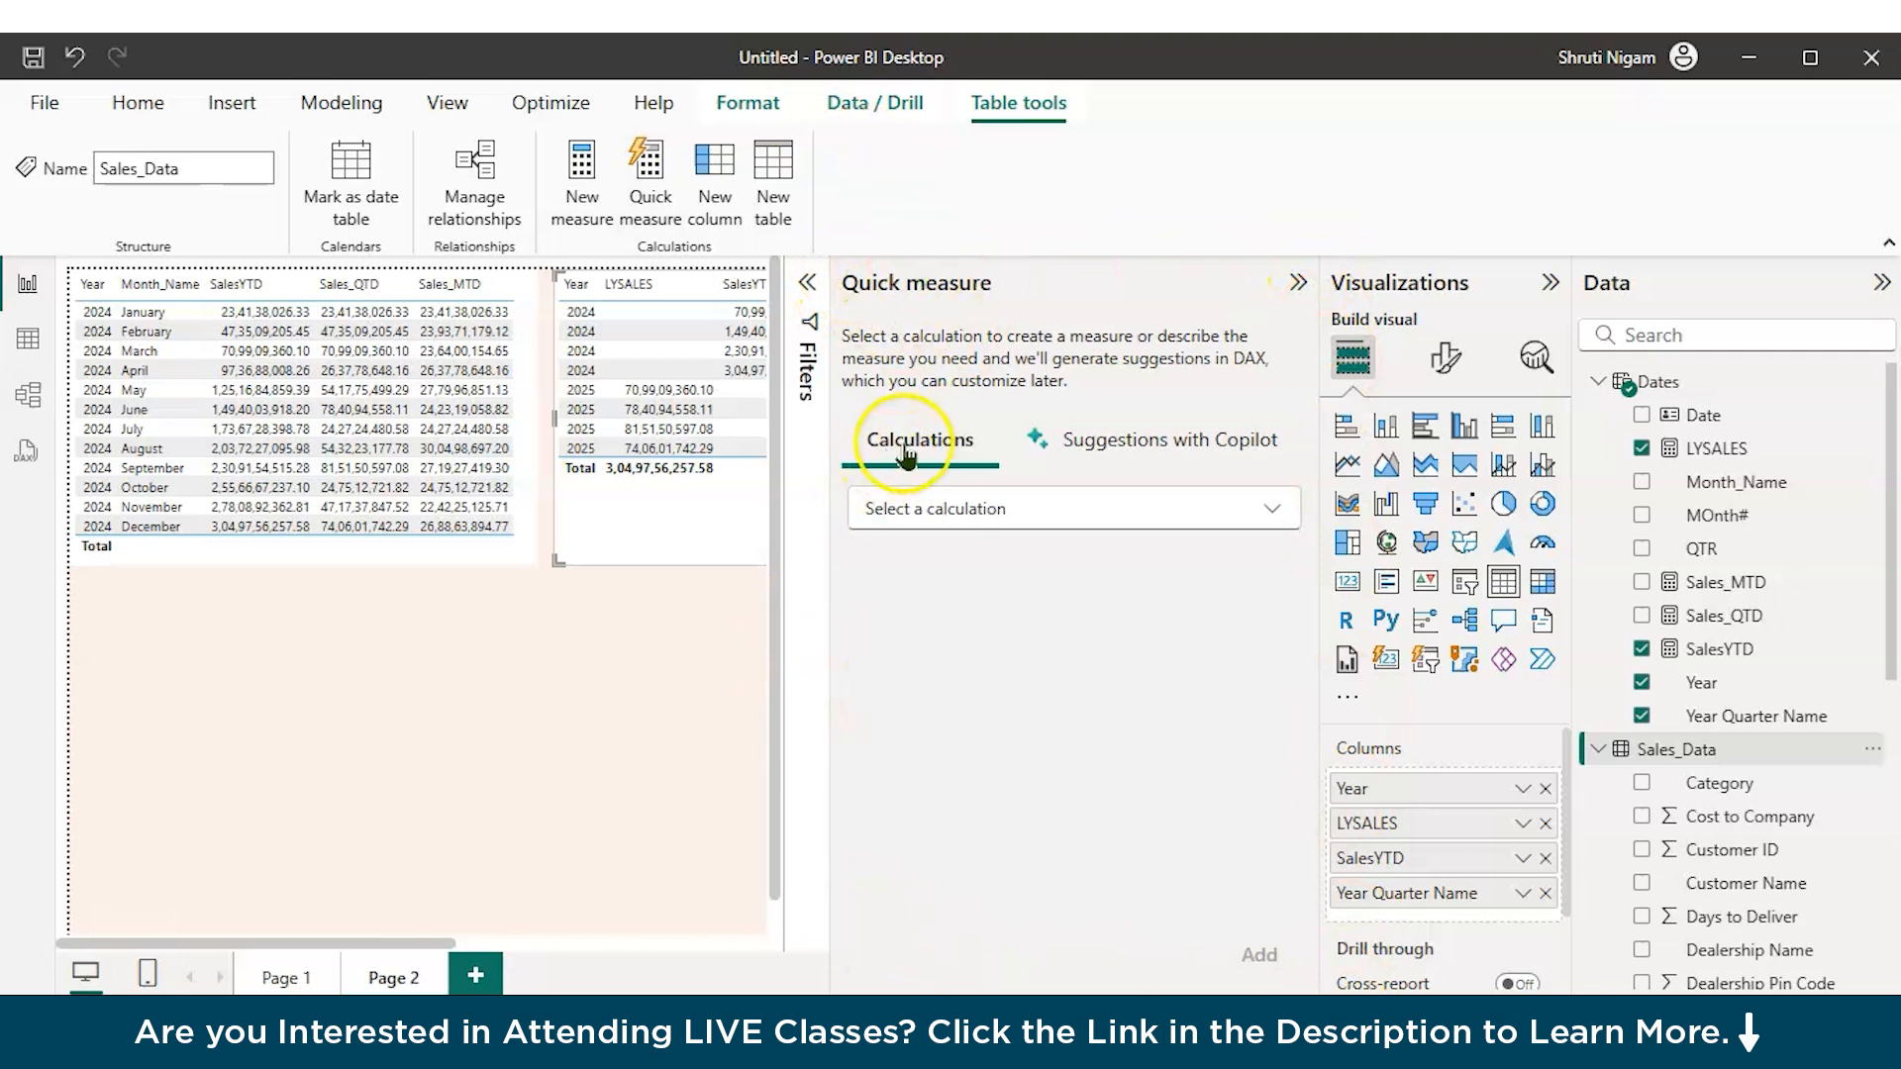
left_click(923, 505)
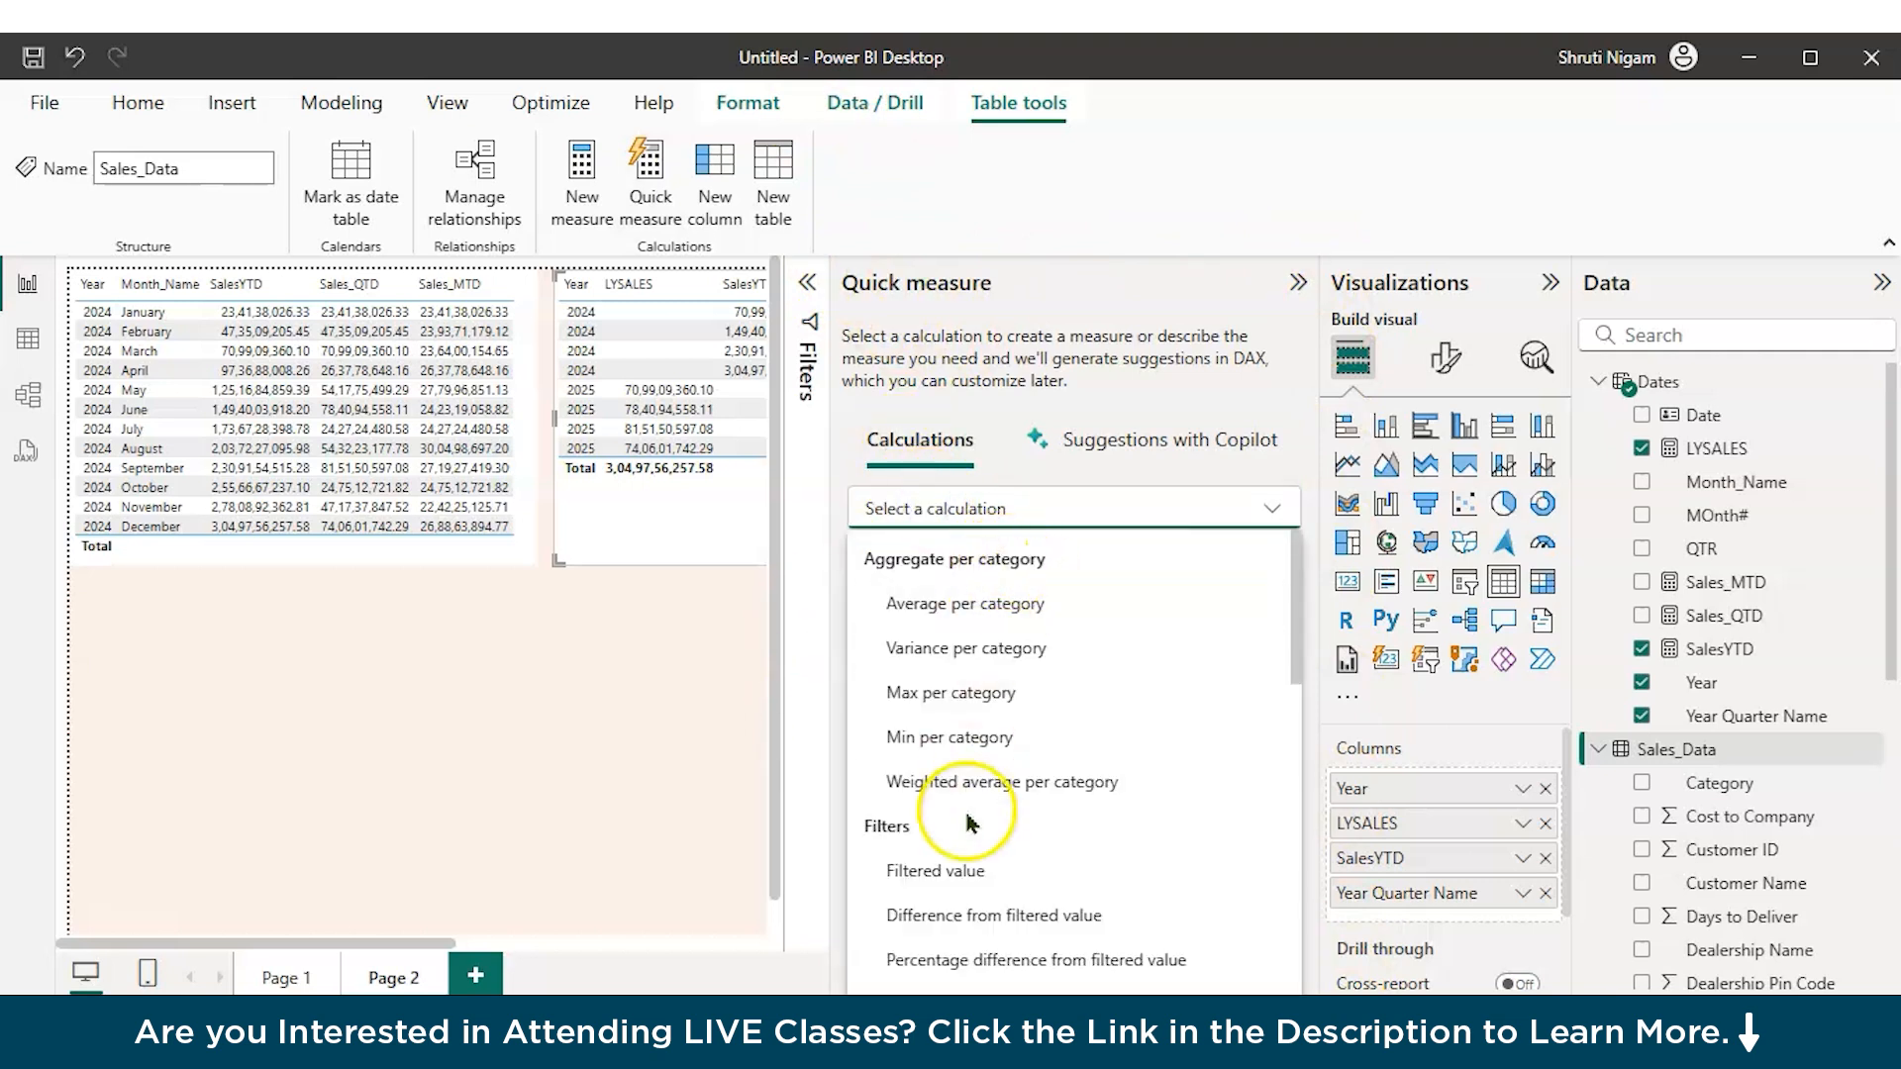
scroll(1168, 807, "down", 1)
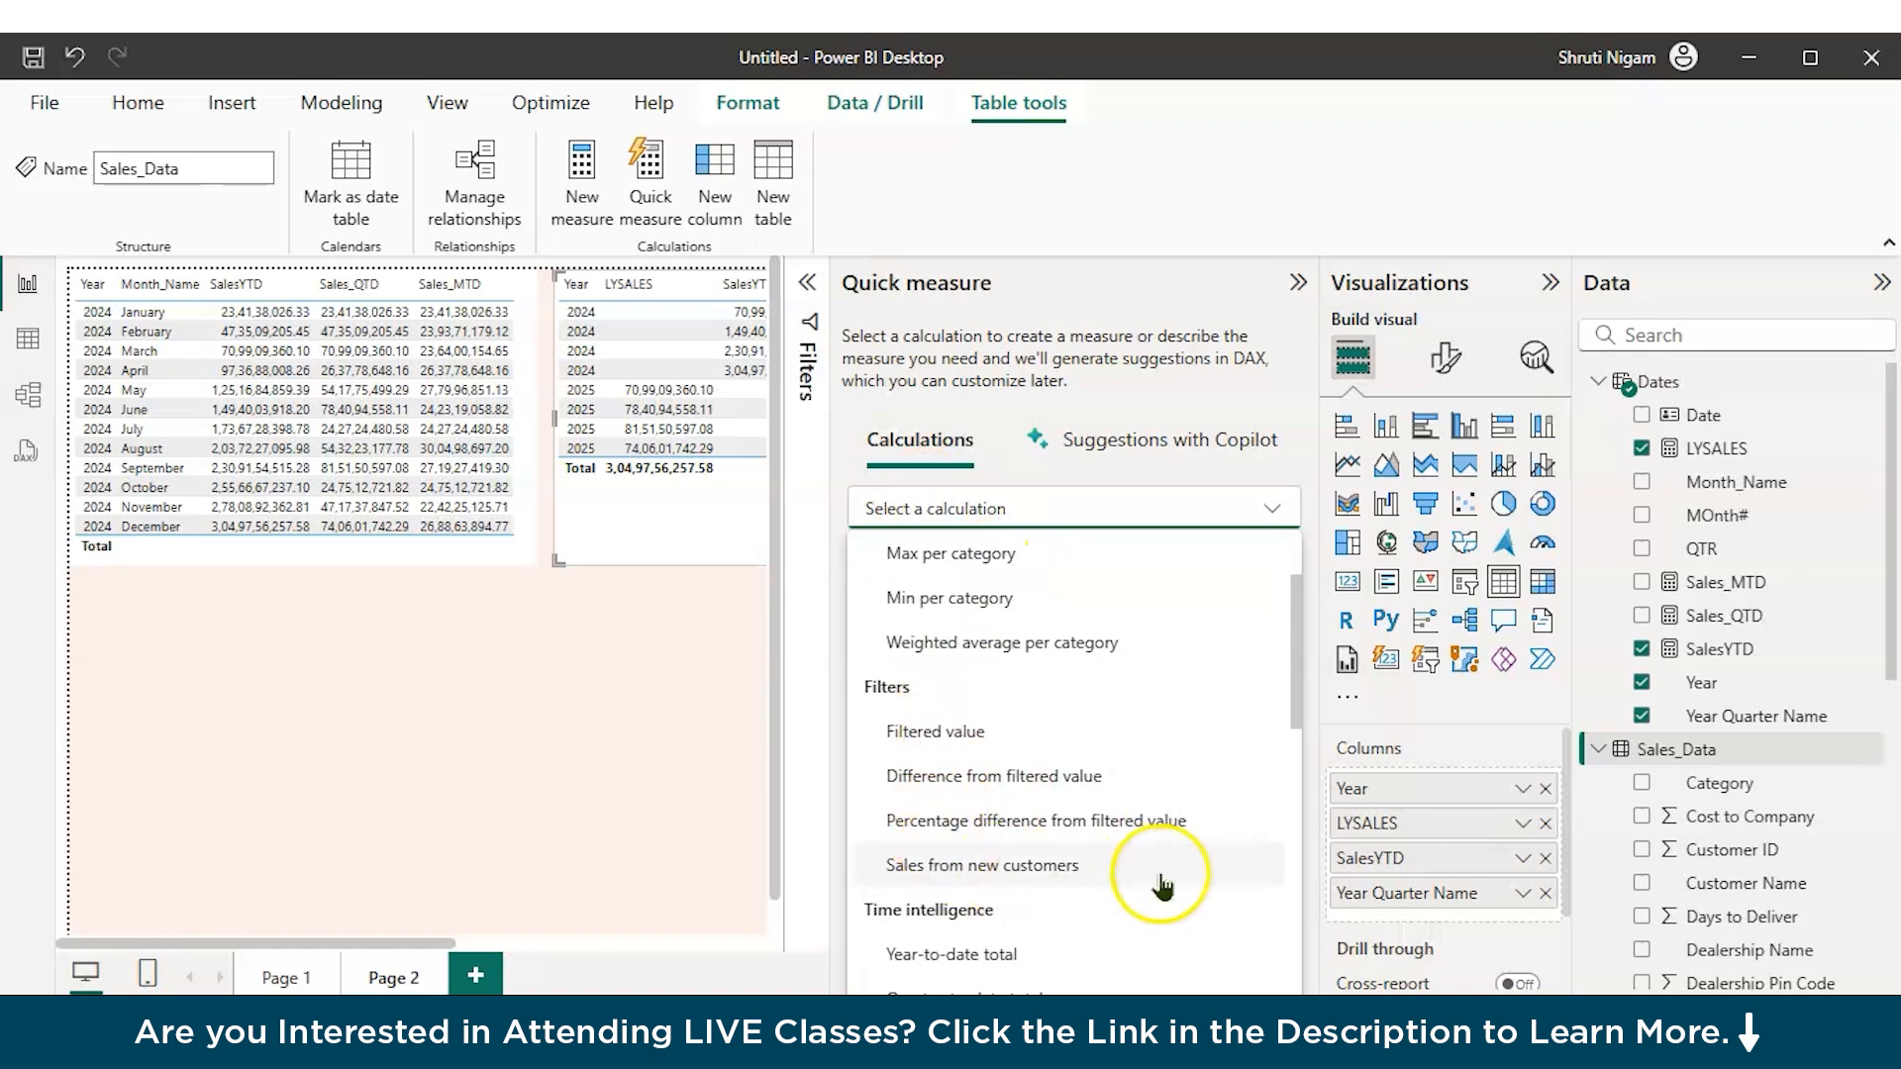
scroll(1164, 876, "down", 1)
scroll(1166, 879, "down", 1)
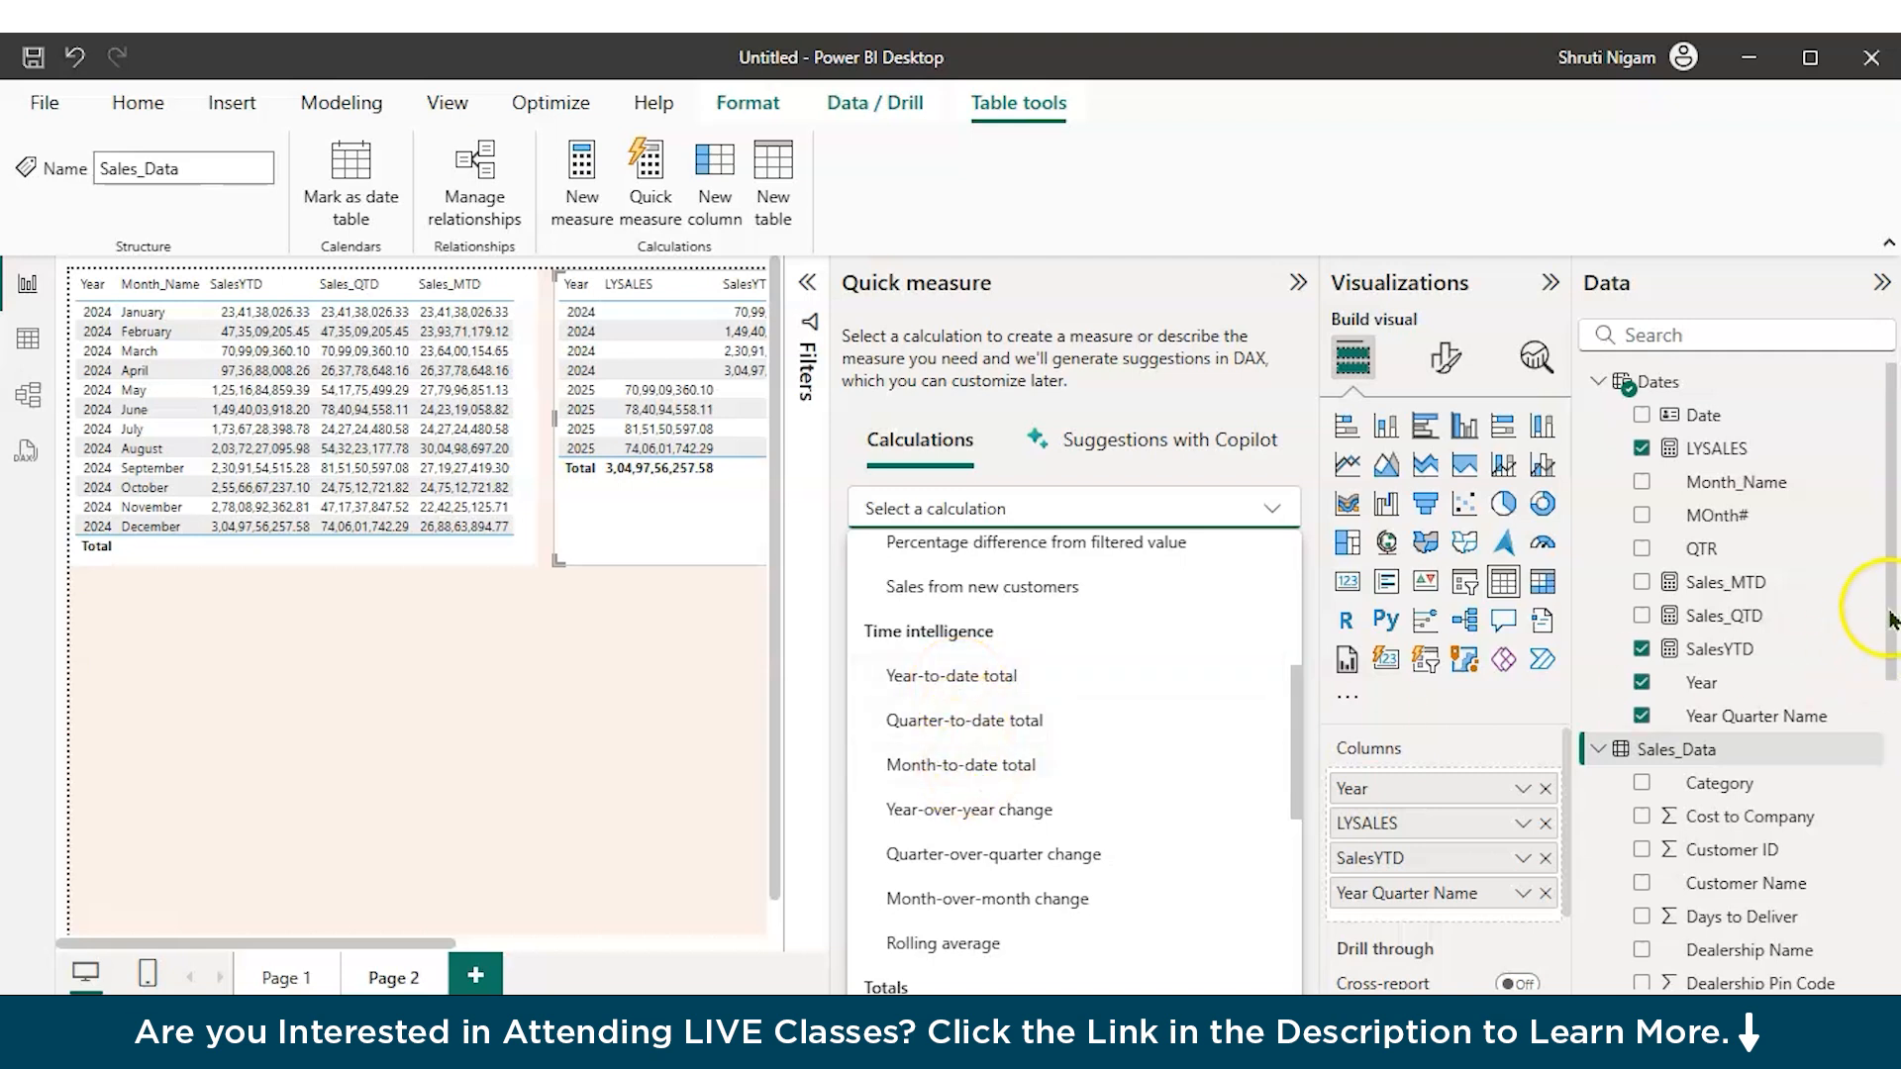
scroll(1148, 775, "down", 3)
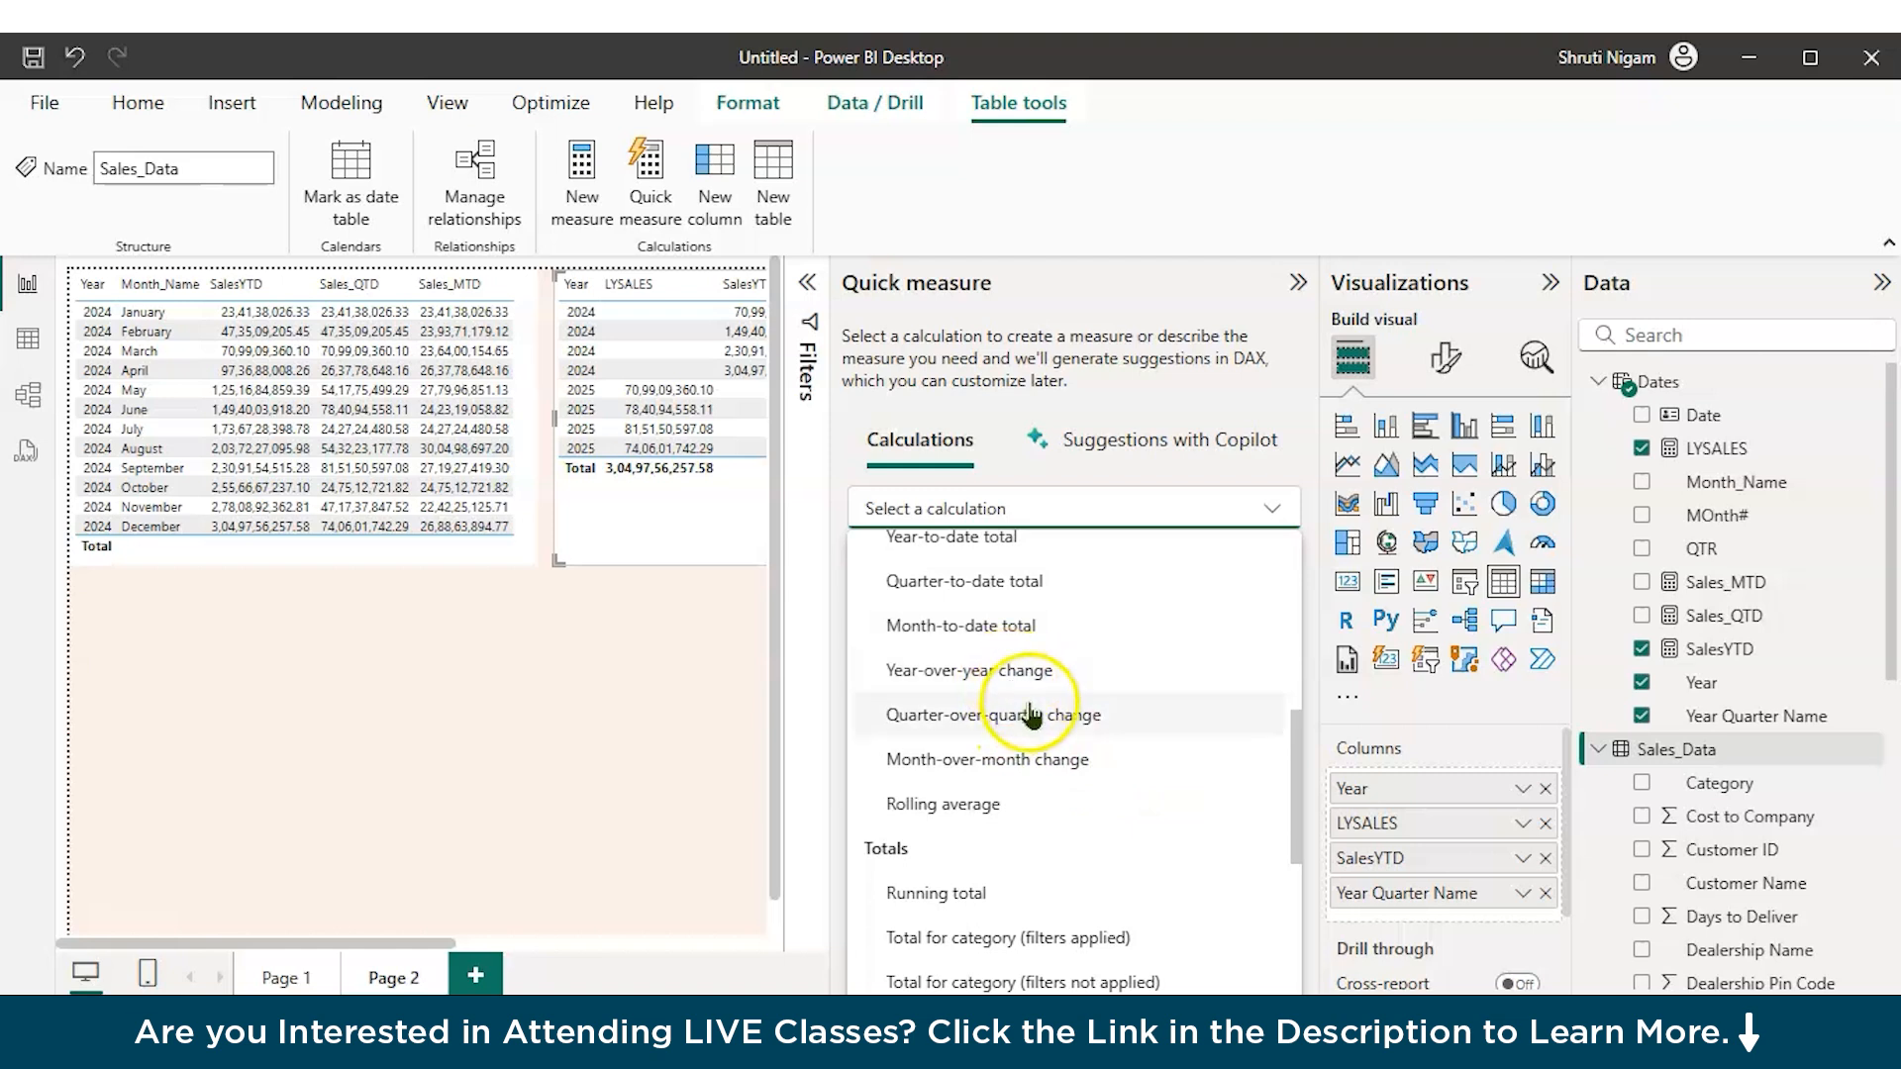
left_click(1042, 773)
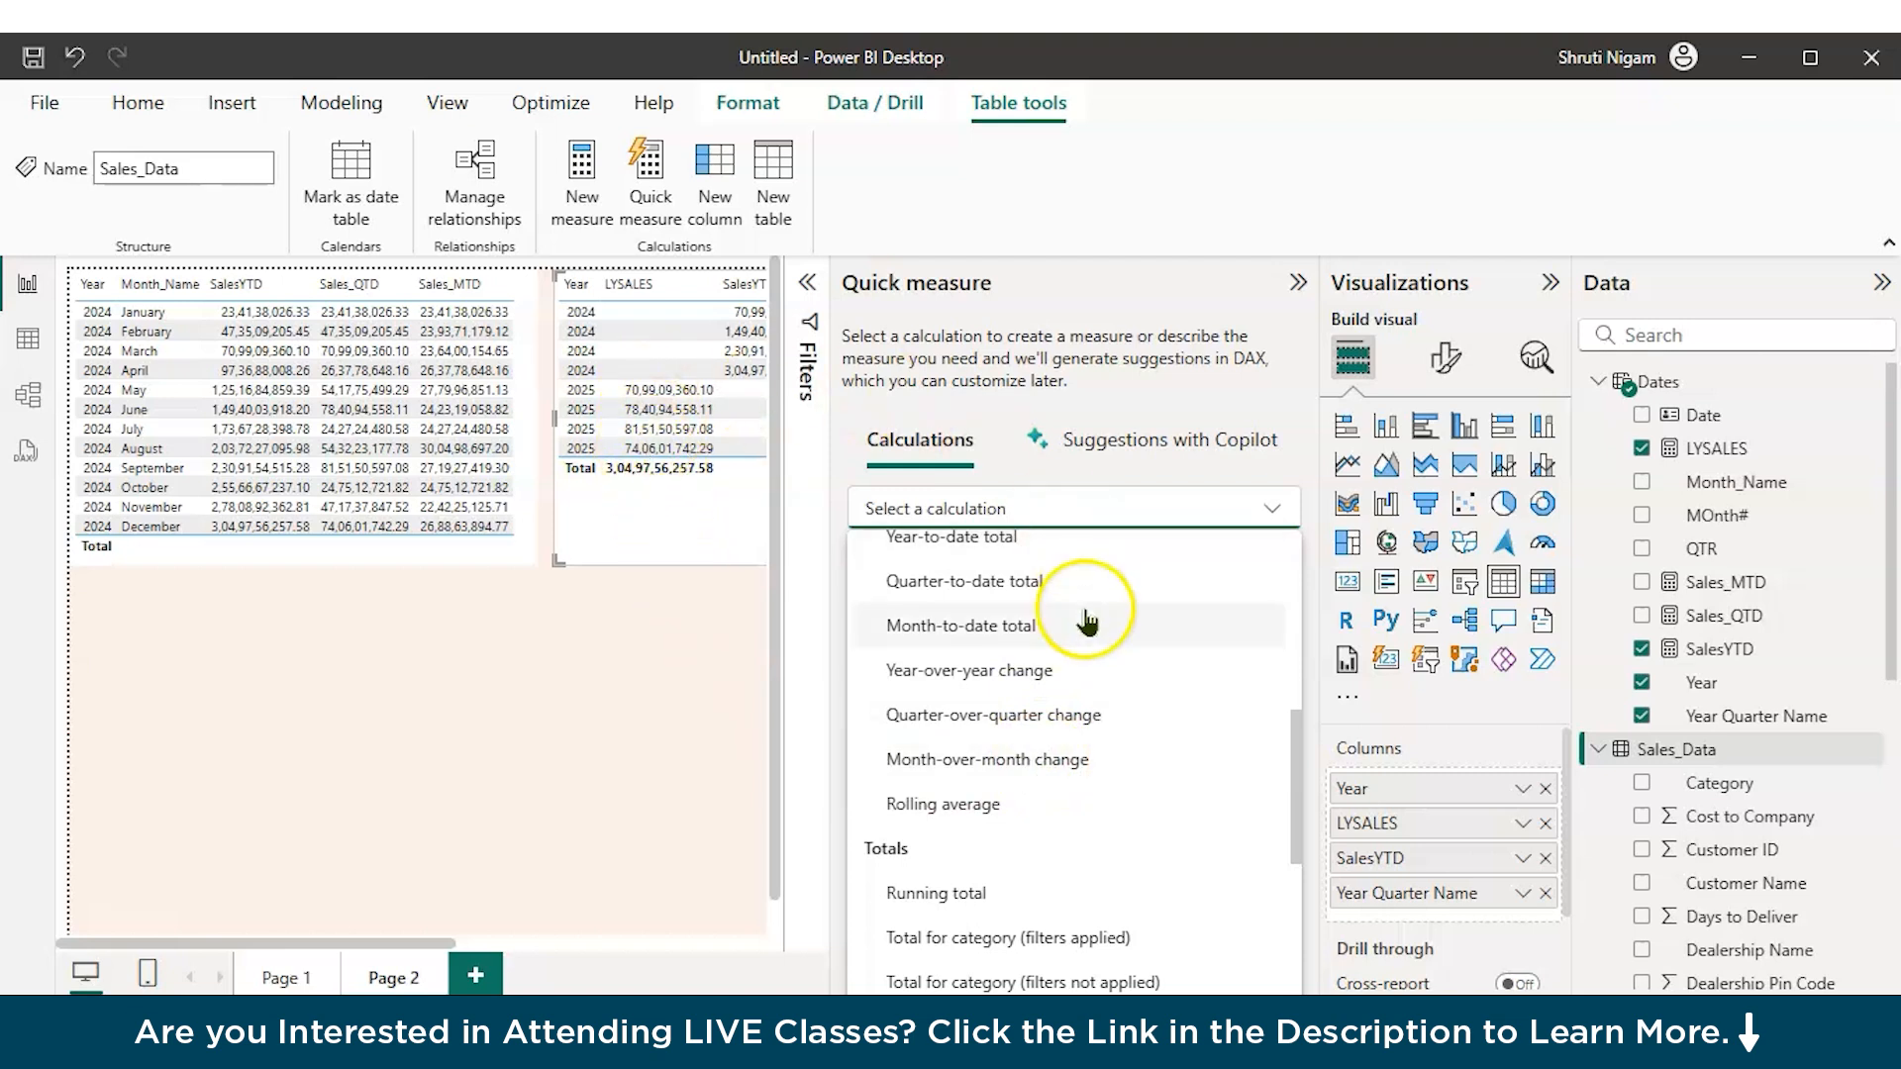
left_click(1022, 718)
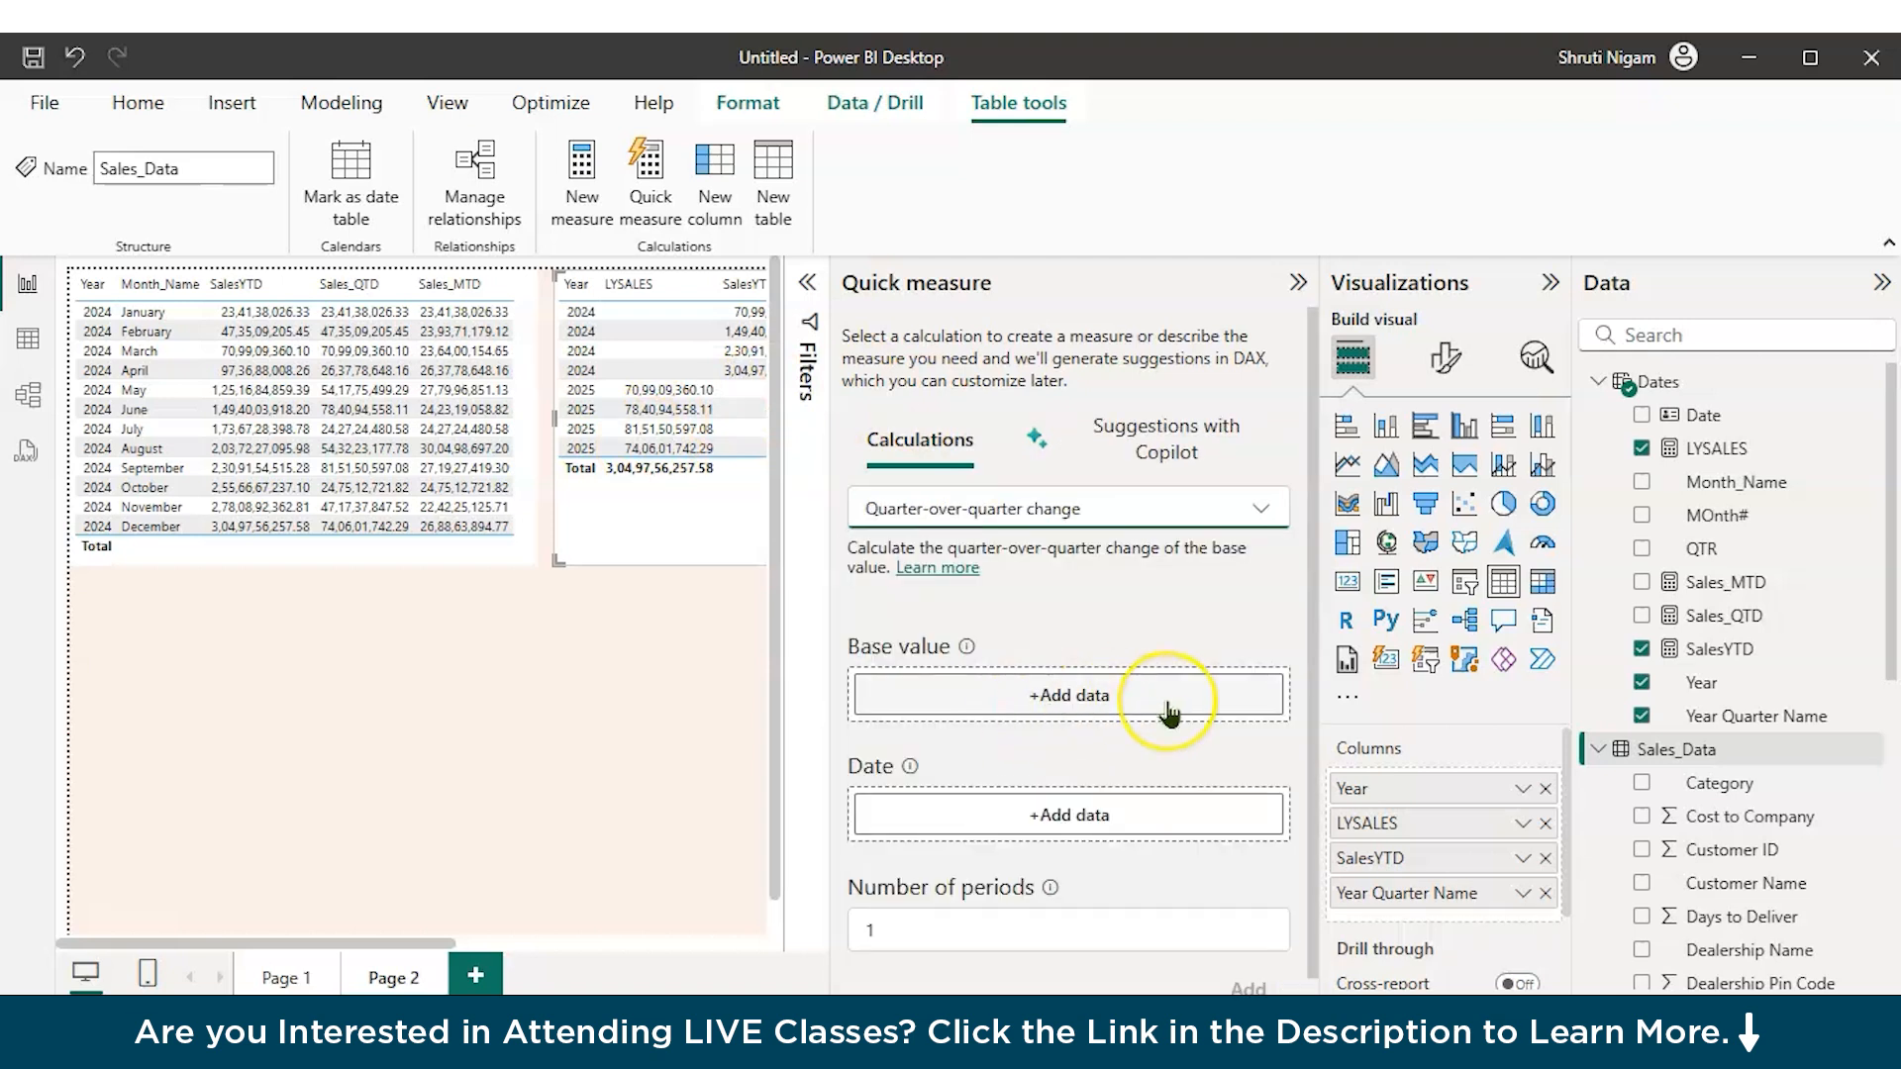
Step: Use Profit from Sales_Data as the base value and Date from the Dates table as the date, and add the quick measure
scroll(1169, 713, "down", 1)
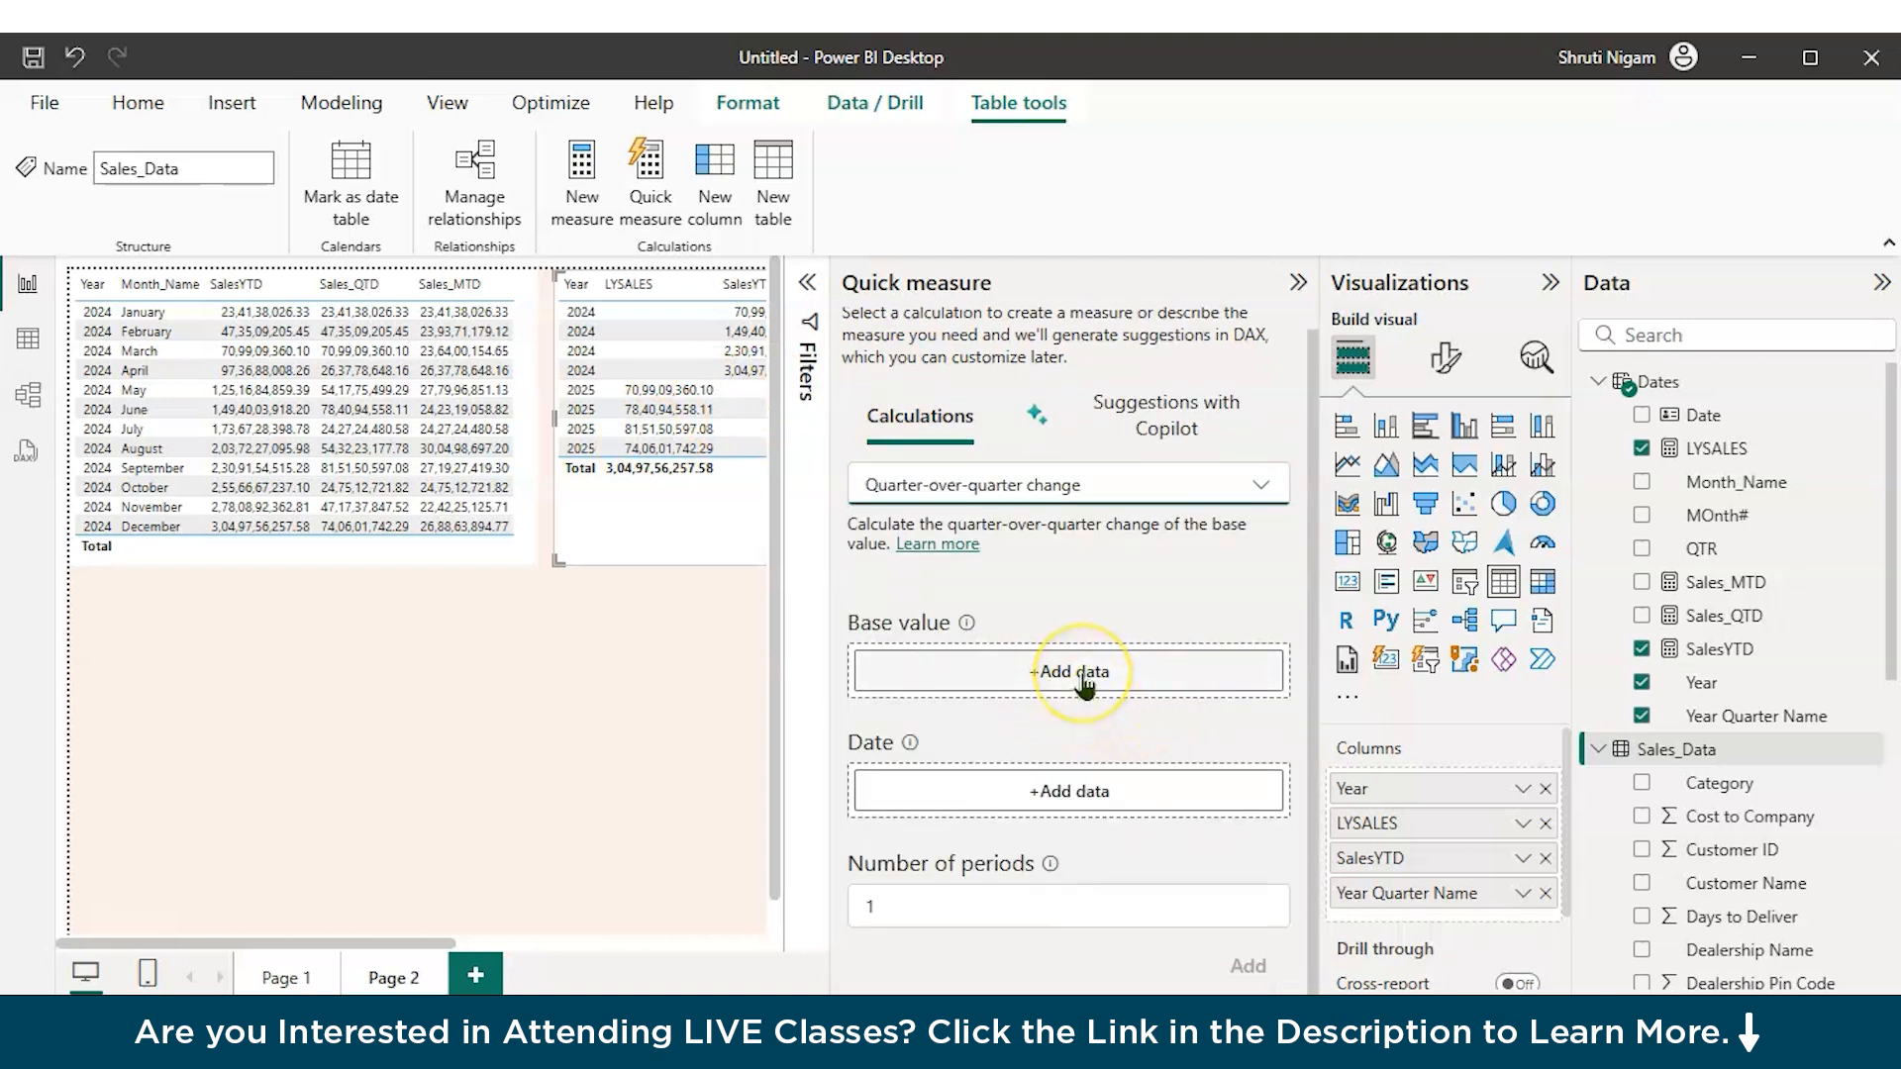
scroll(1856, 862, "down", 3)
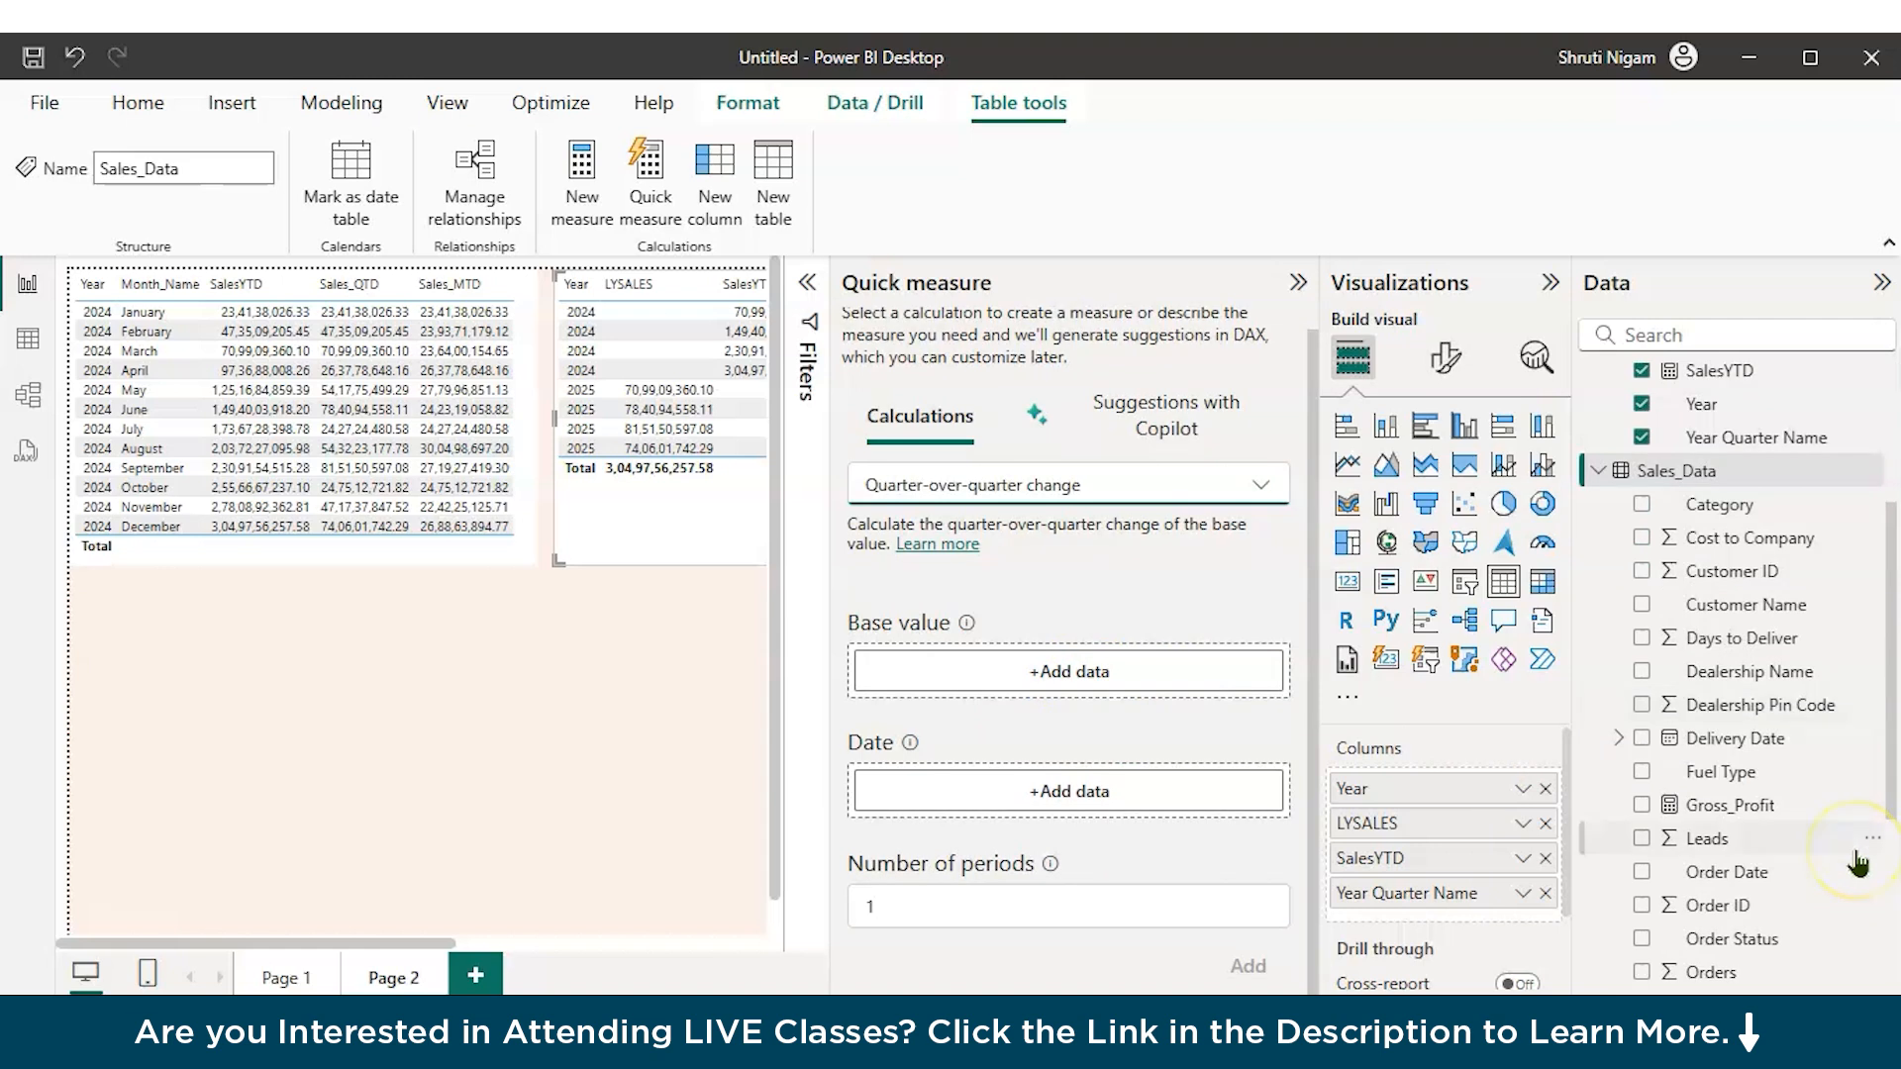
scroll(1857, 863, "down", 3)
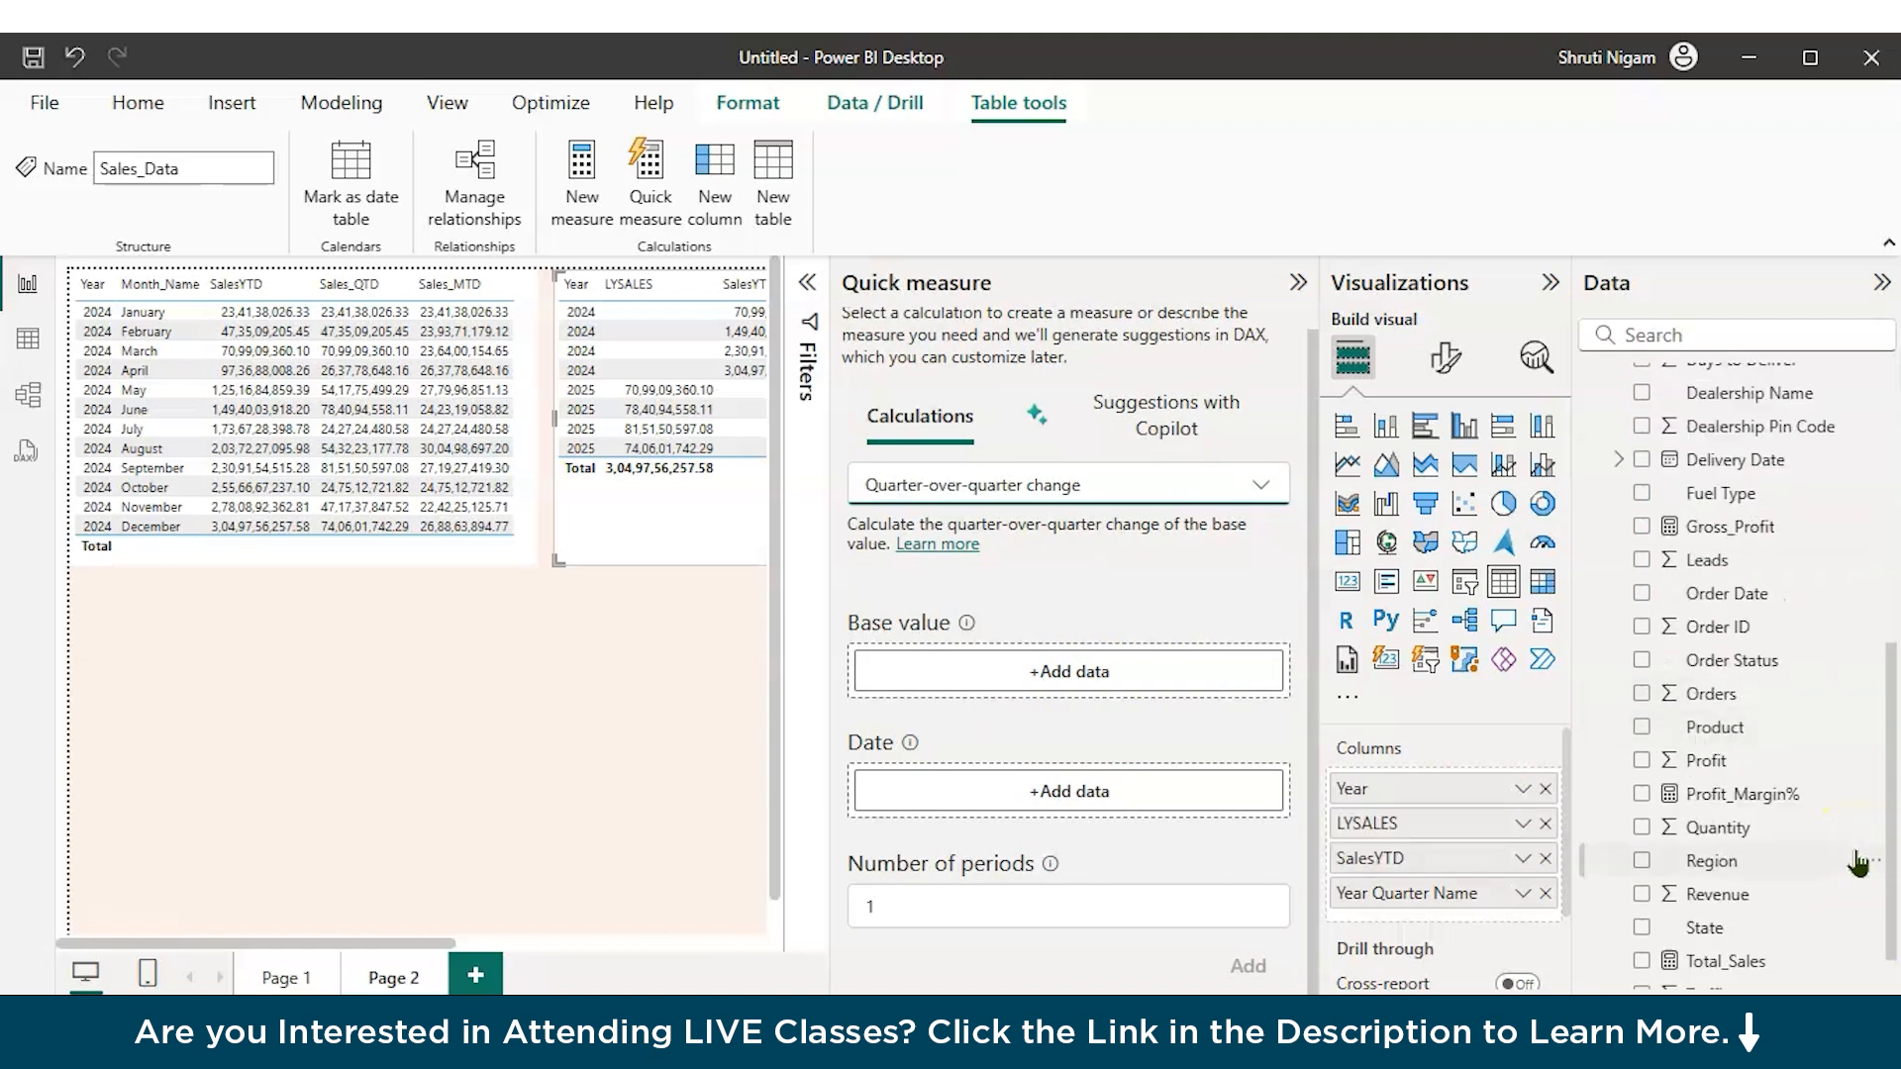
scroll(1858, 864, "down", 1)
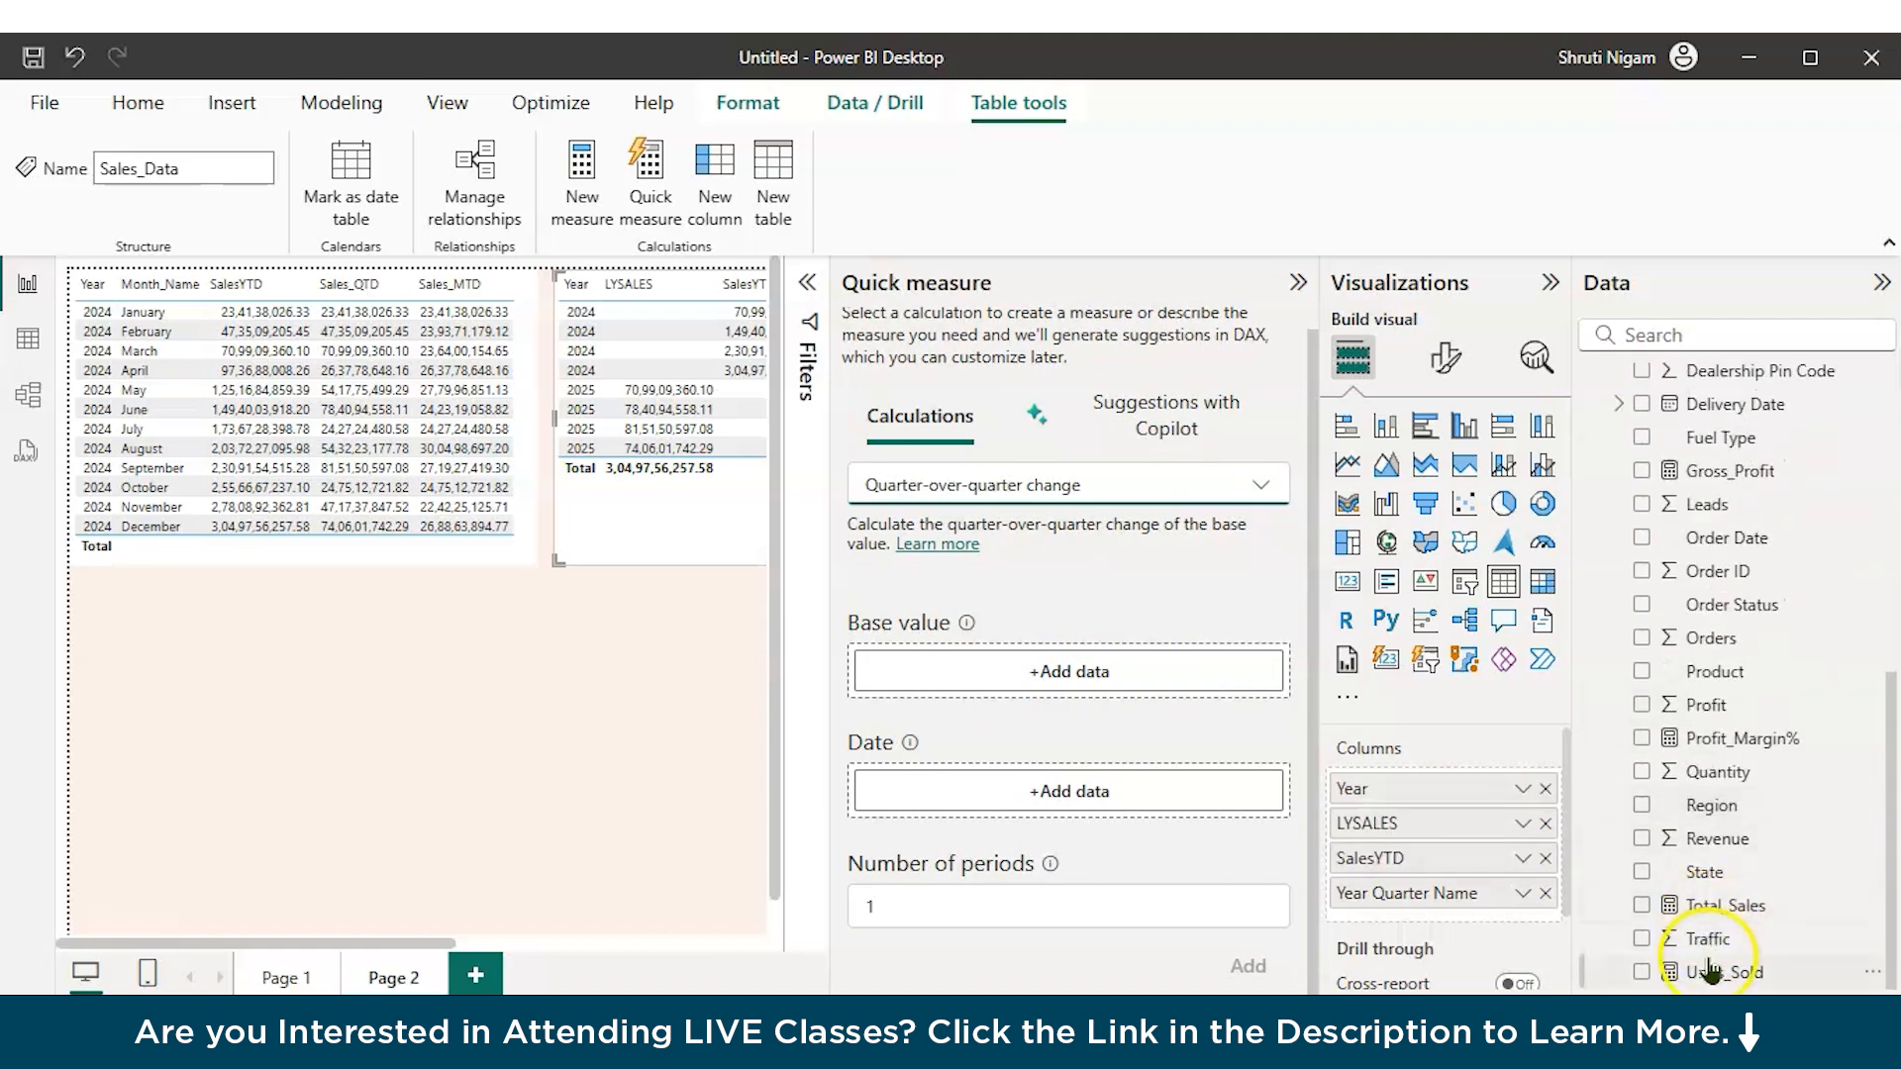
left_click_drag(1728, 705, 1105, 673)
left_click(1089, 791)
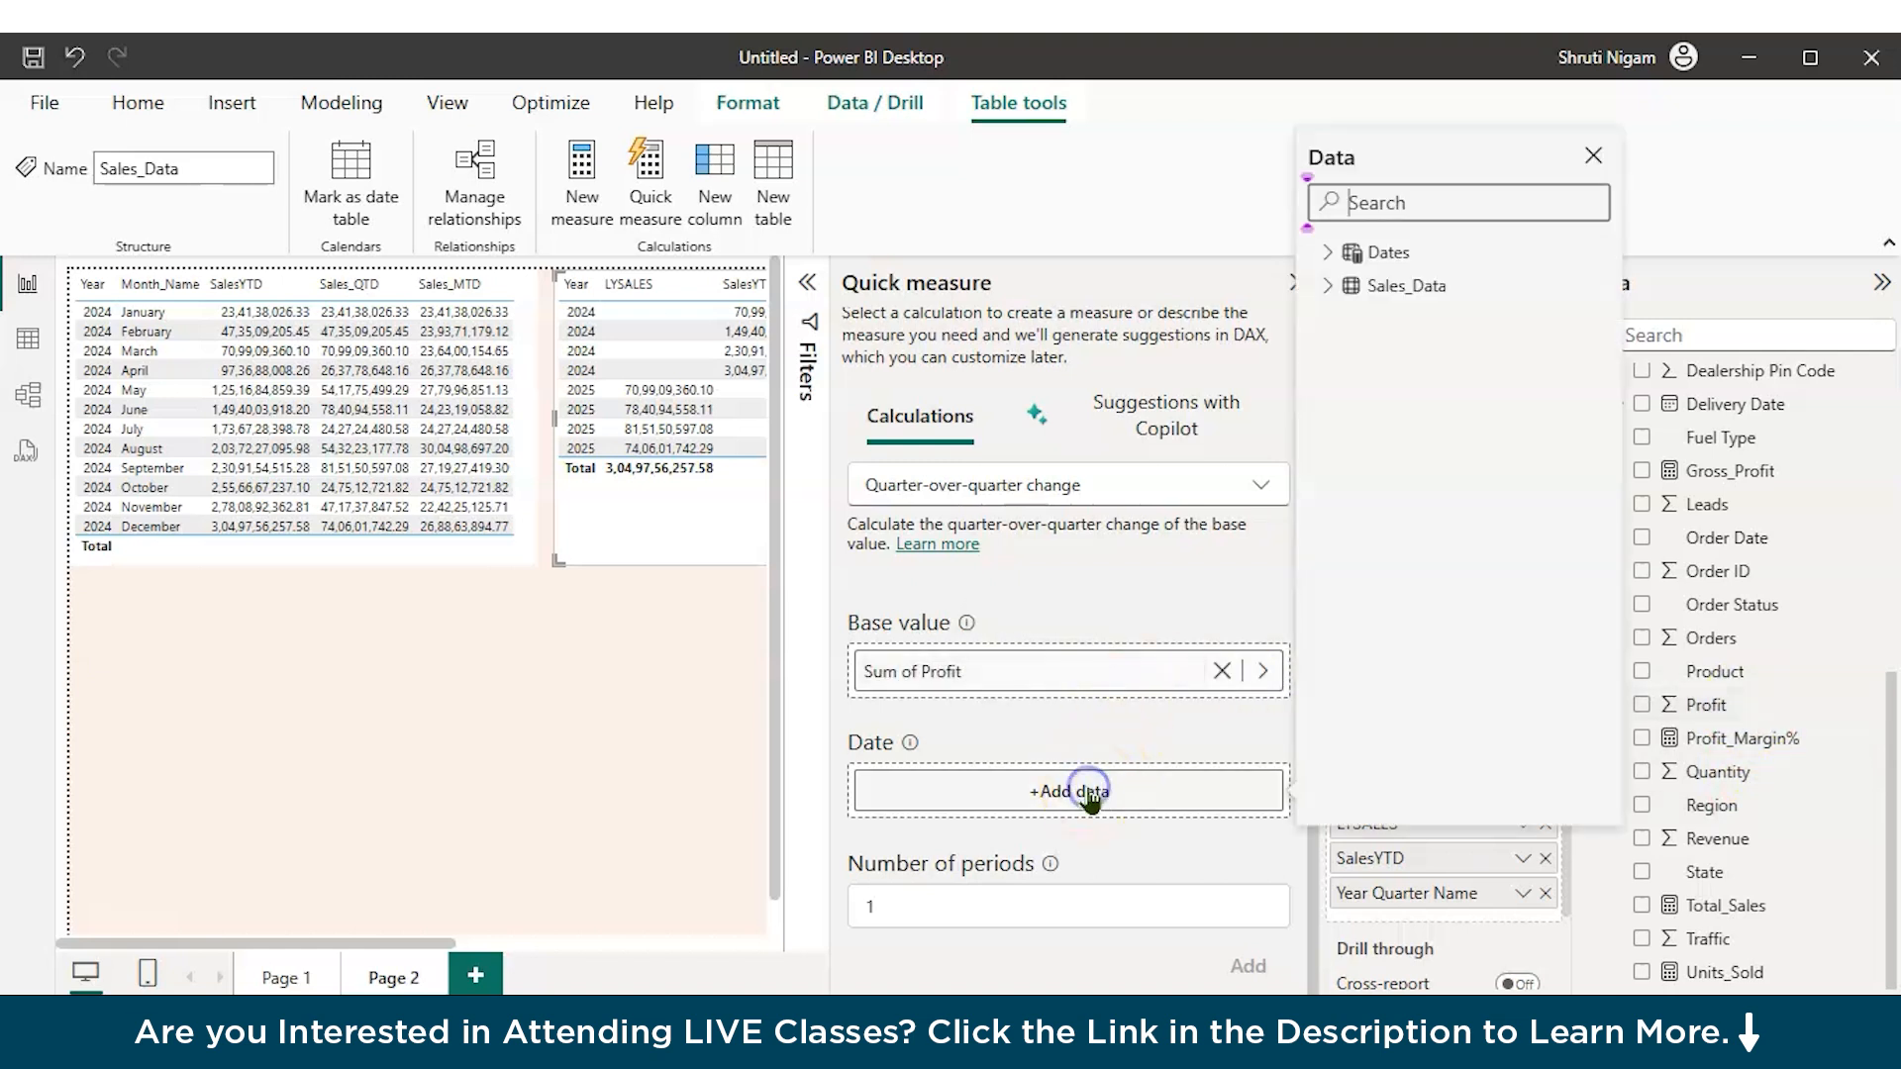
left_click(1328, 260)
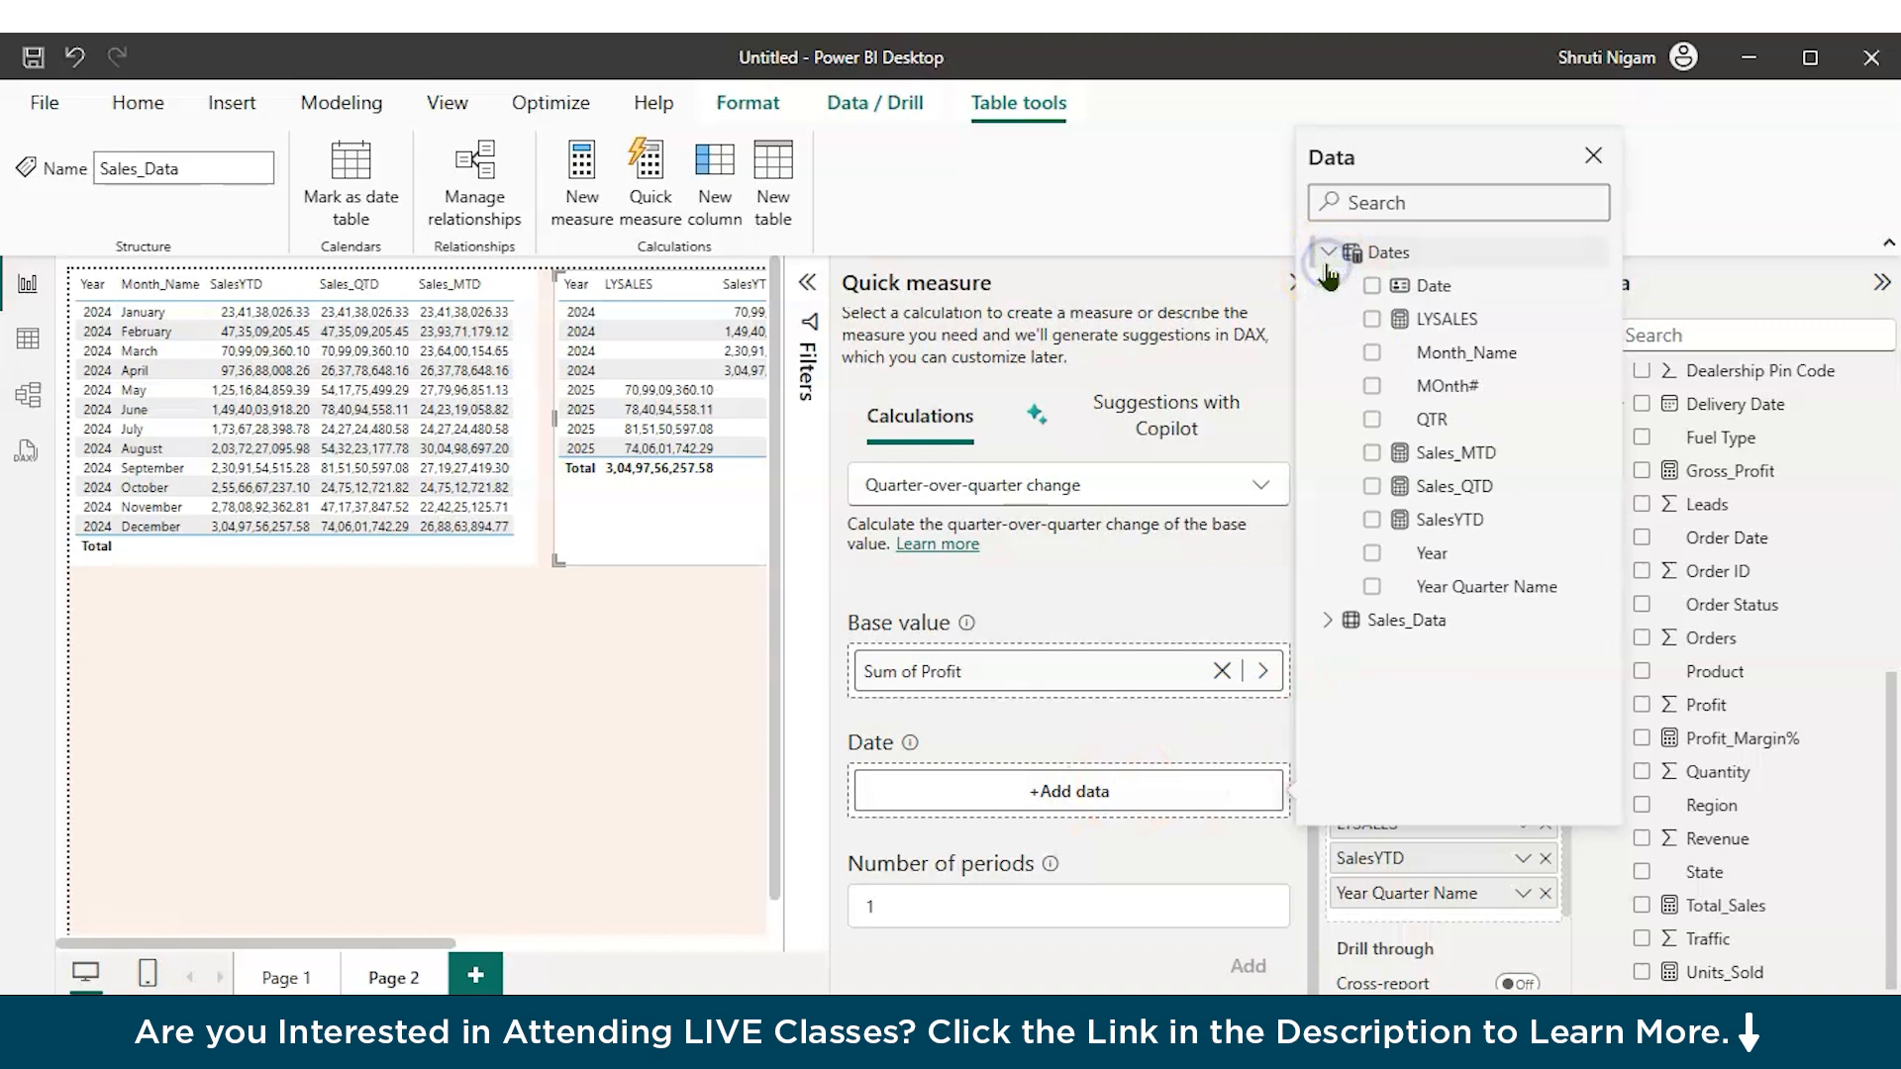
left_click(1454, 287)
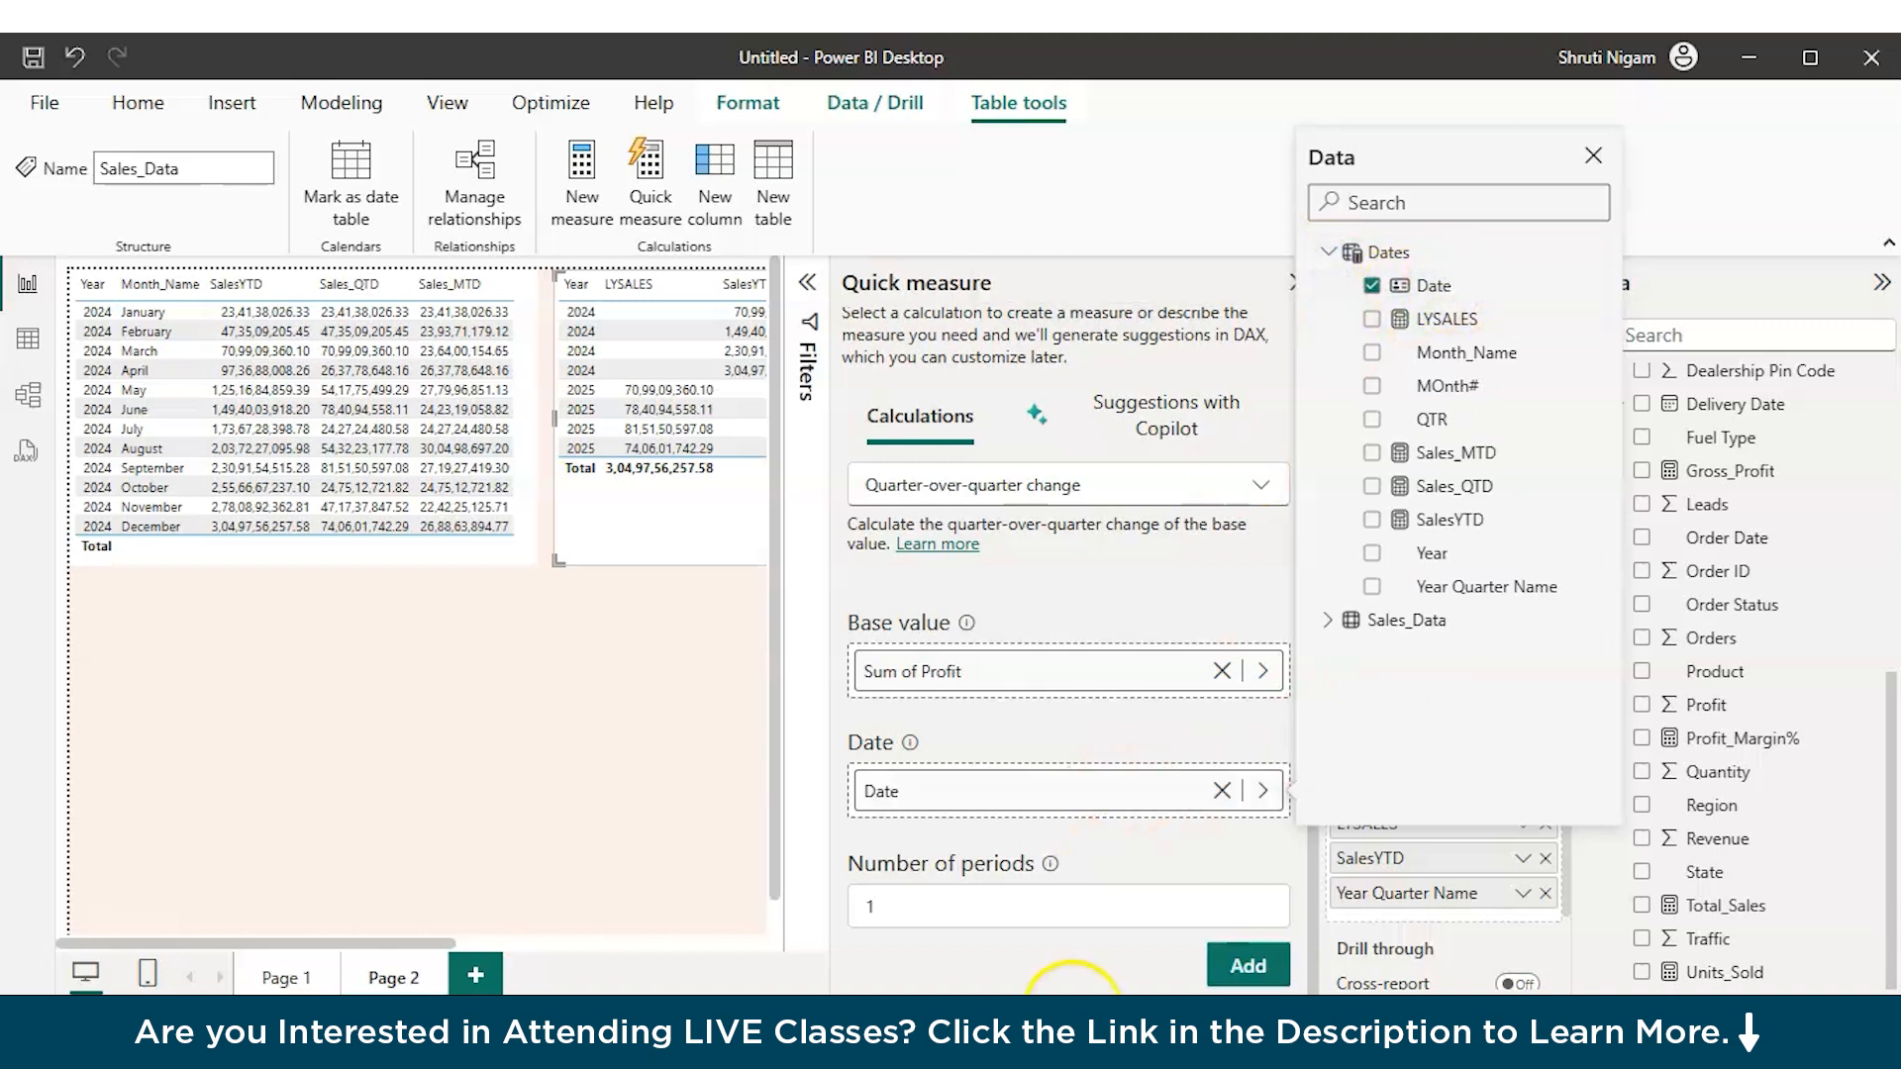
left_click(1253, 971)
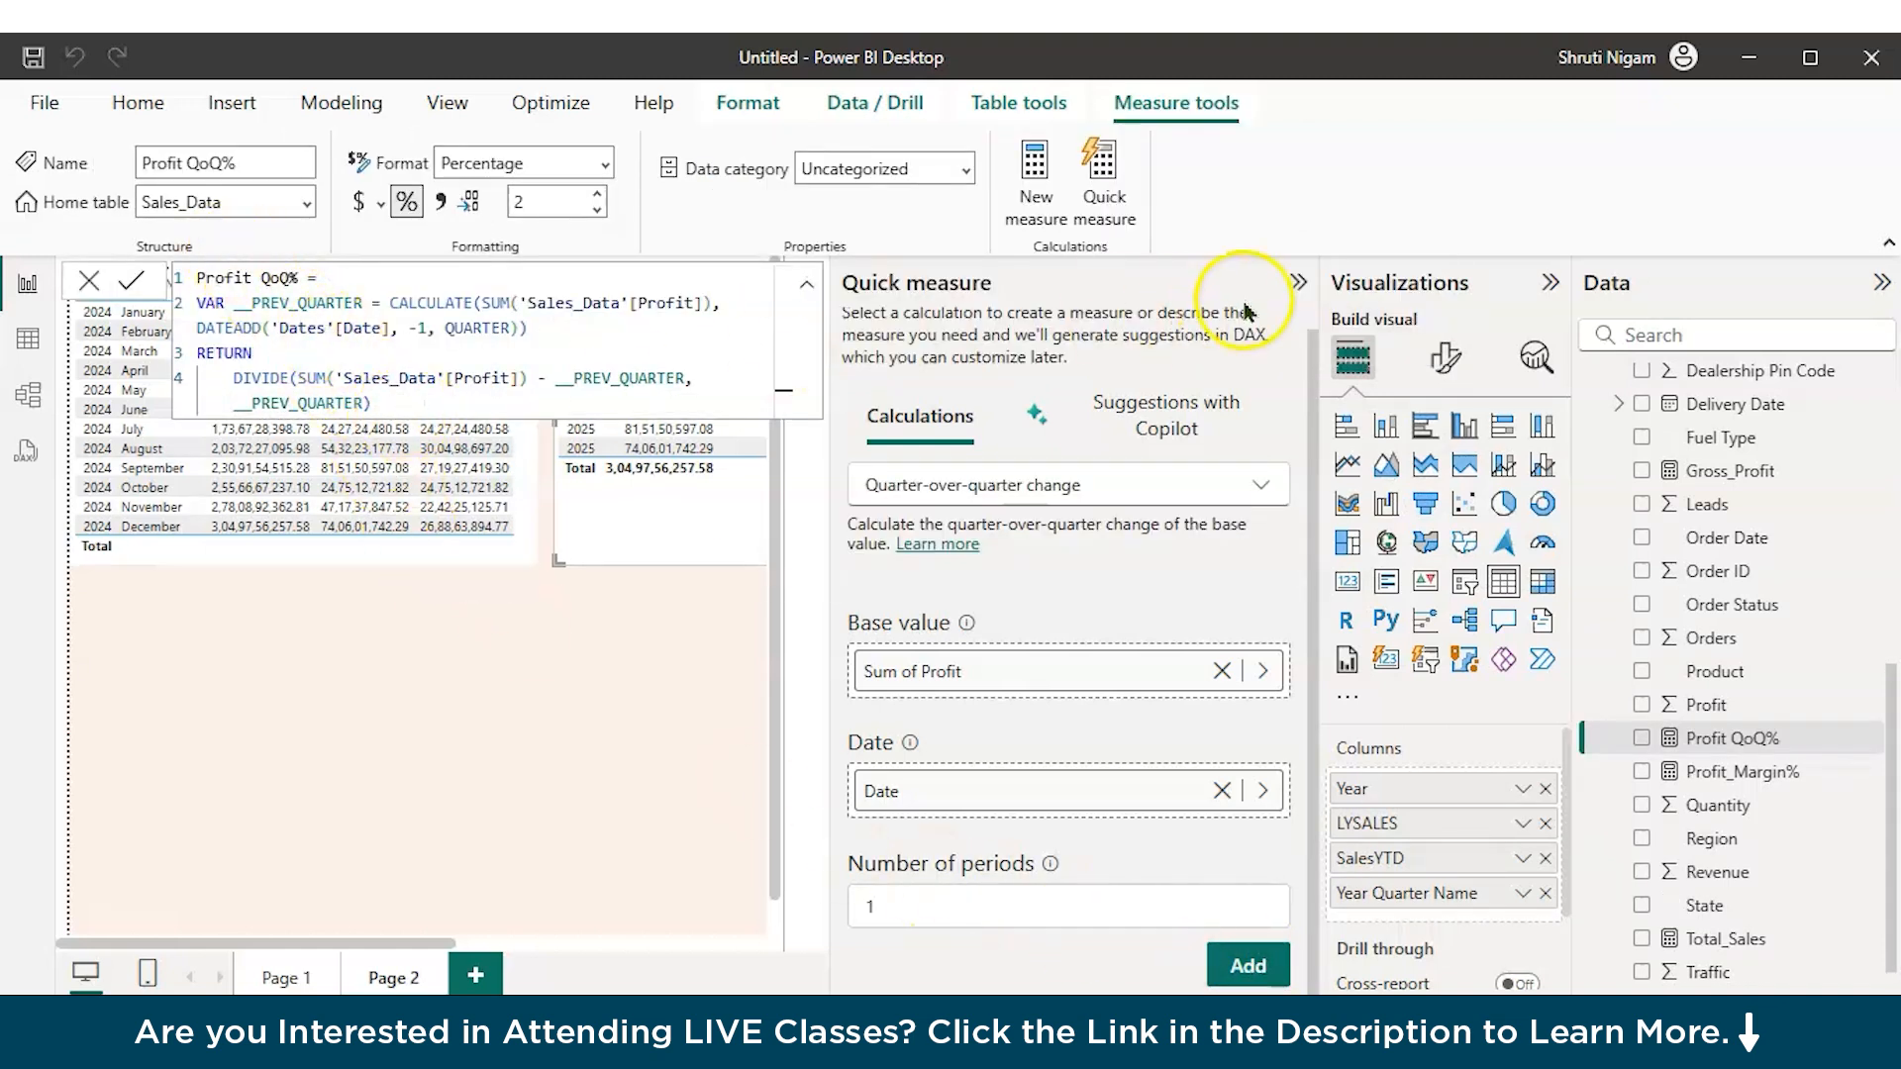
Step: Examine the Profit QoQ% formula, including its previous-quarter variable and the DIVIDE return expression, and commit it
left_click(1298, 283)
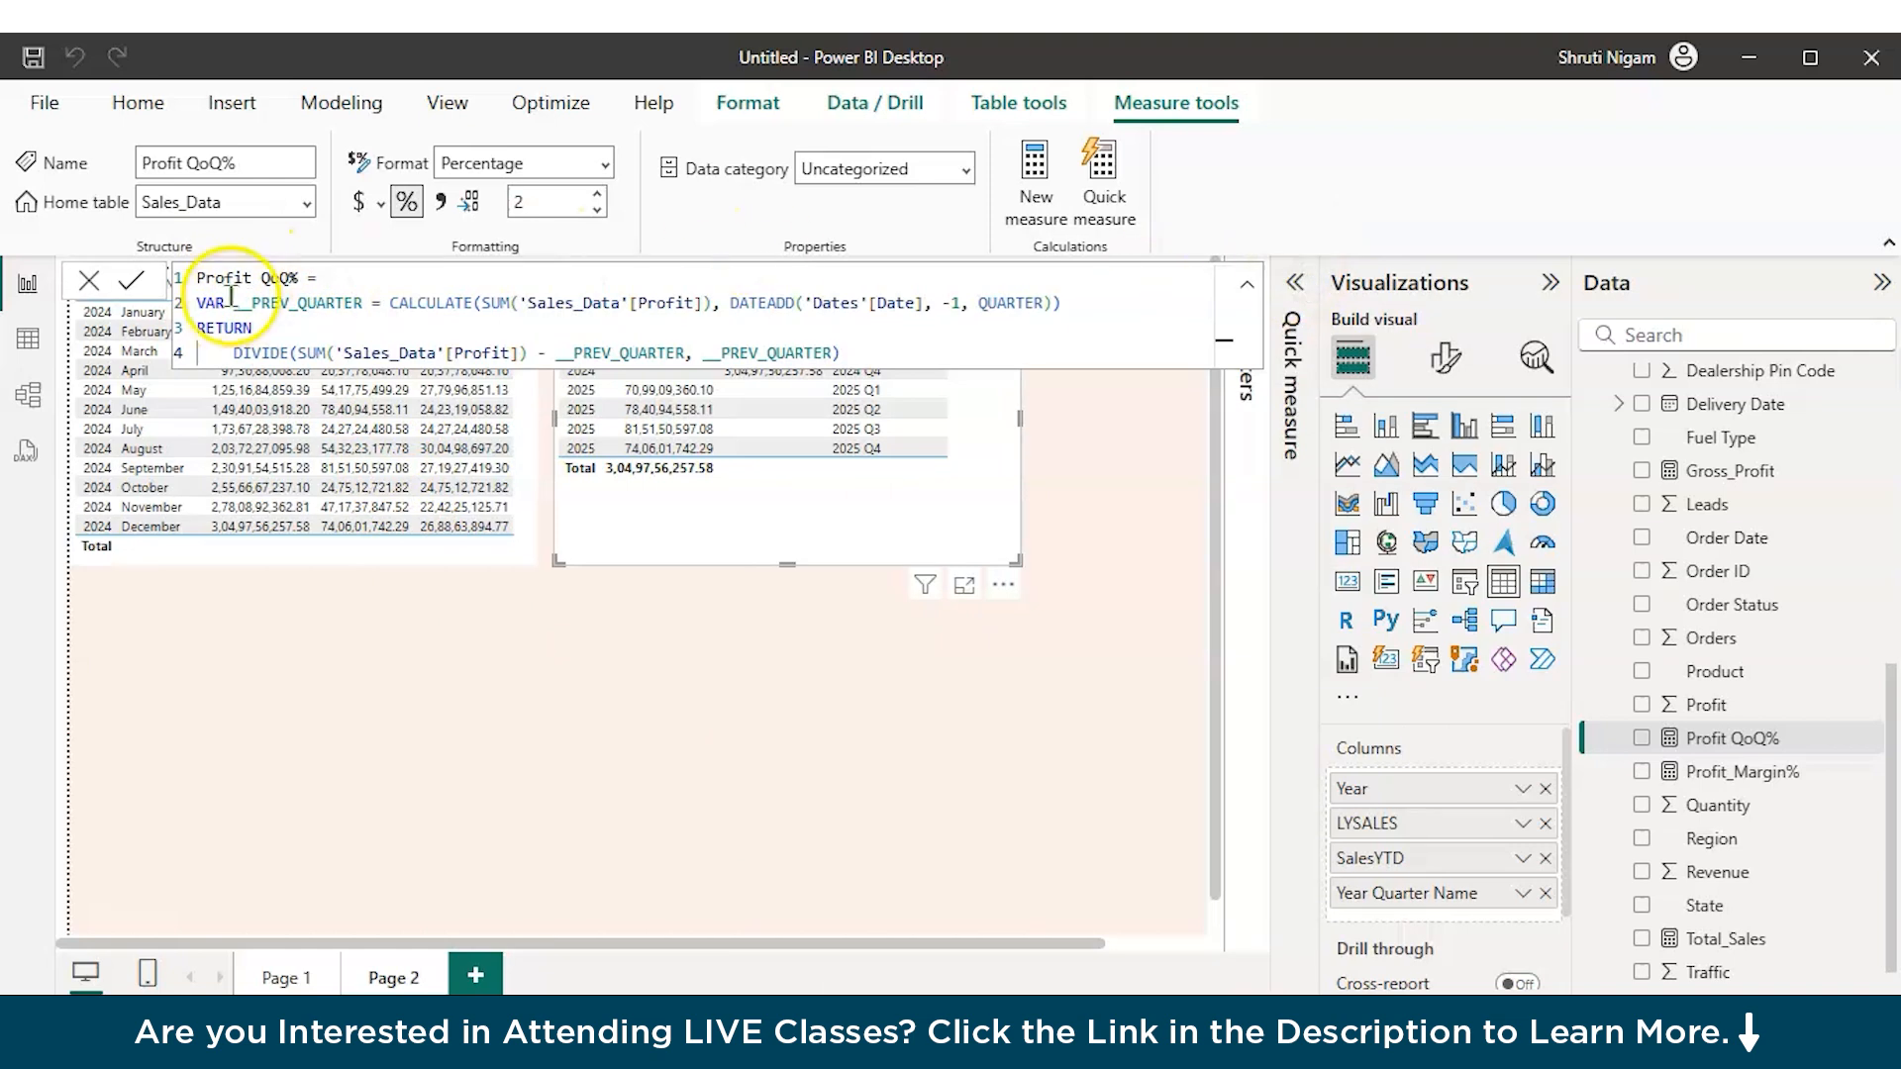
left_click(352, 279)
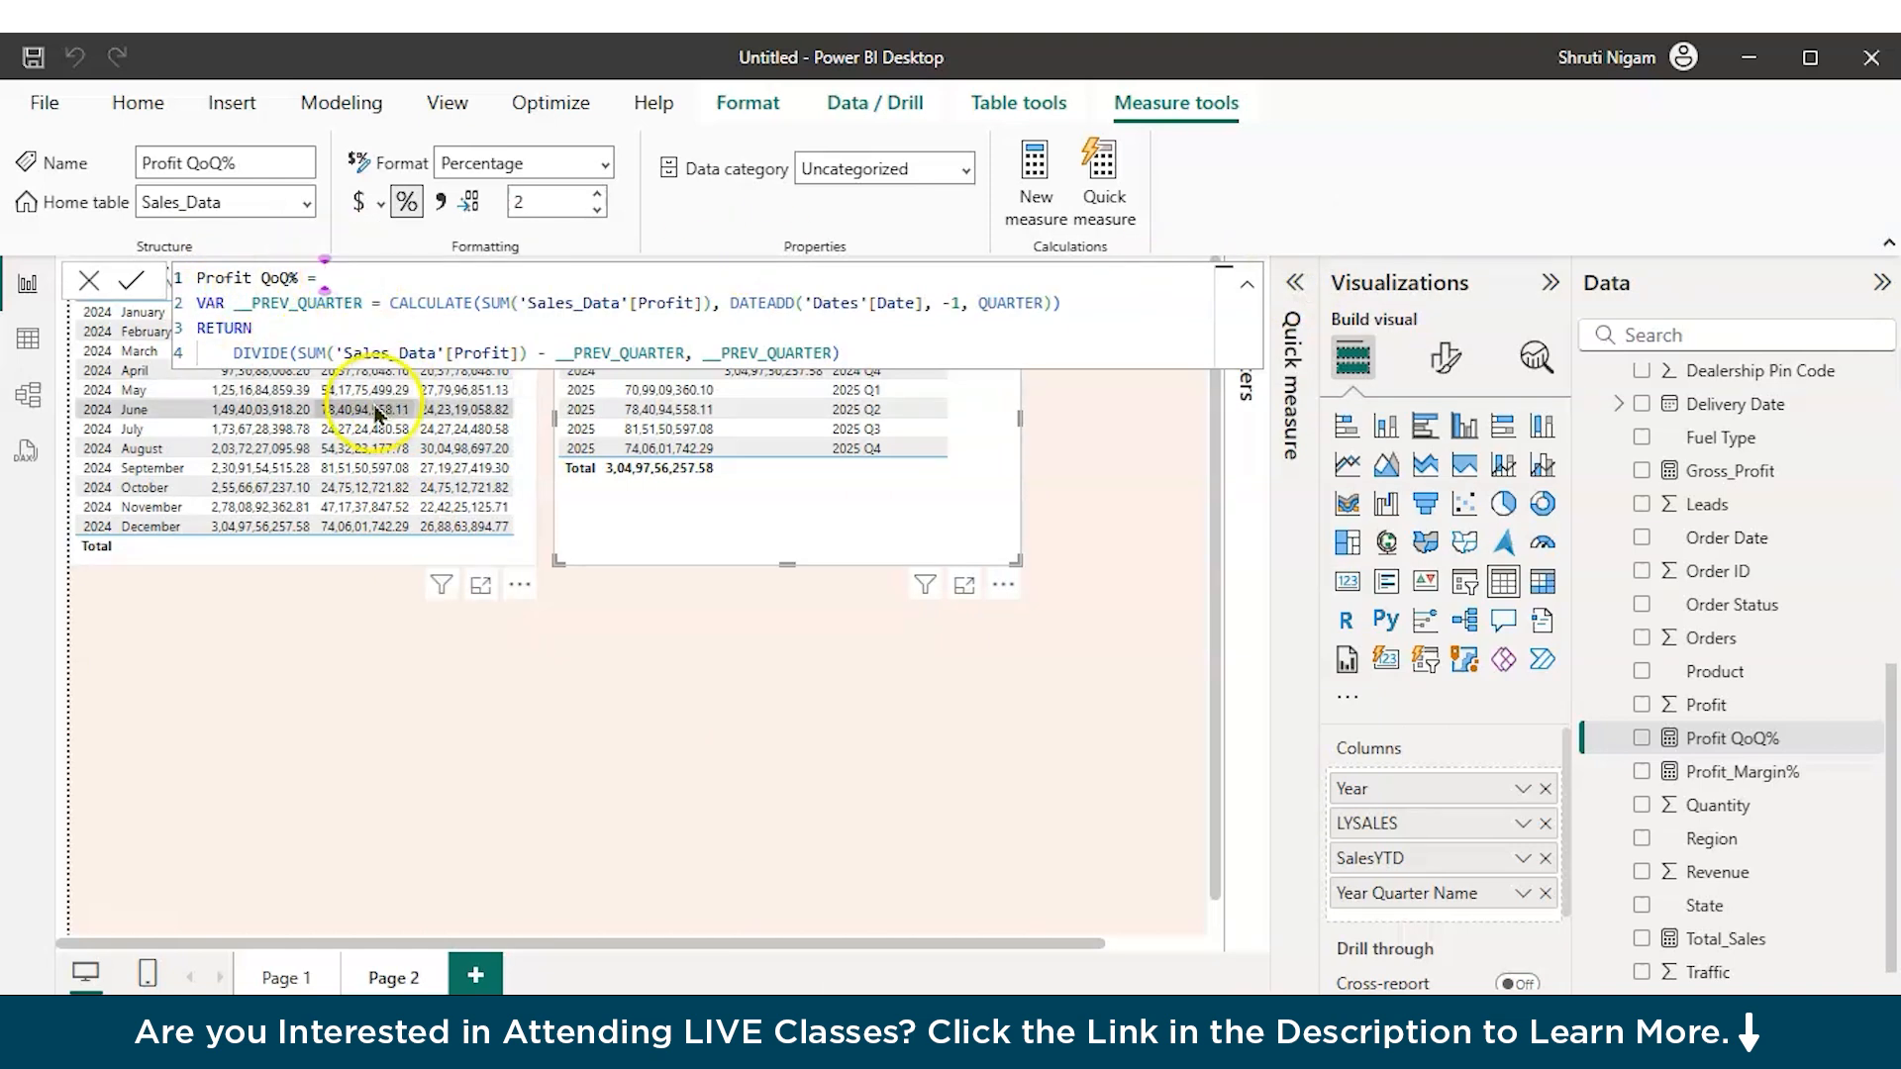
double_click(225, 305)
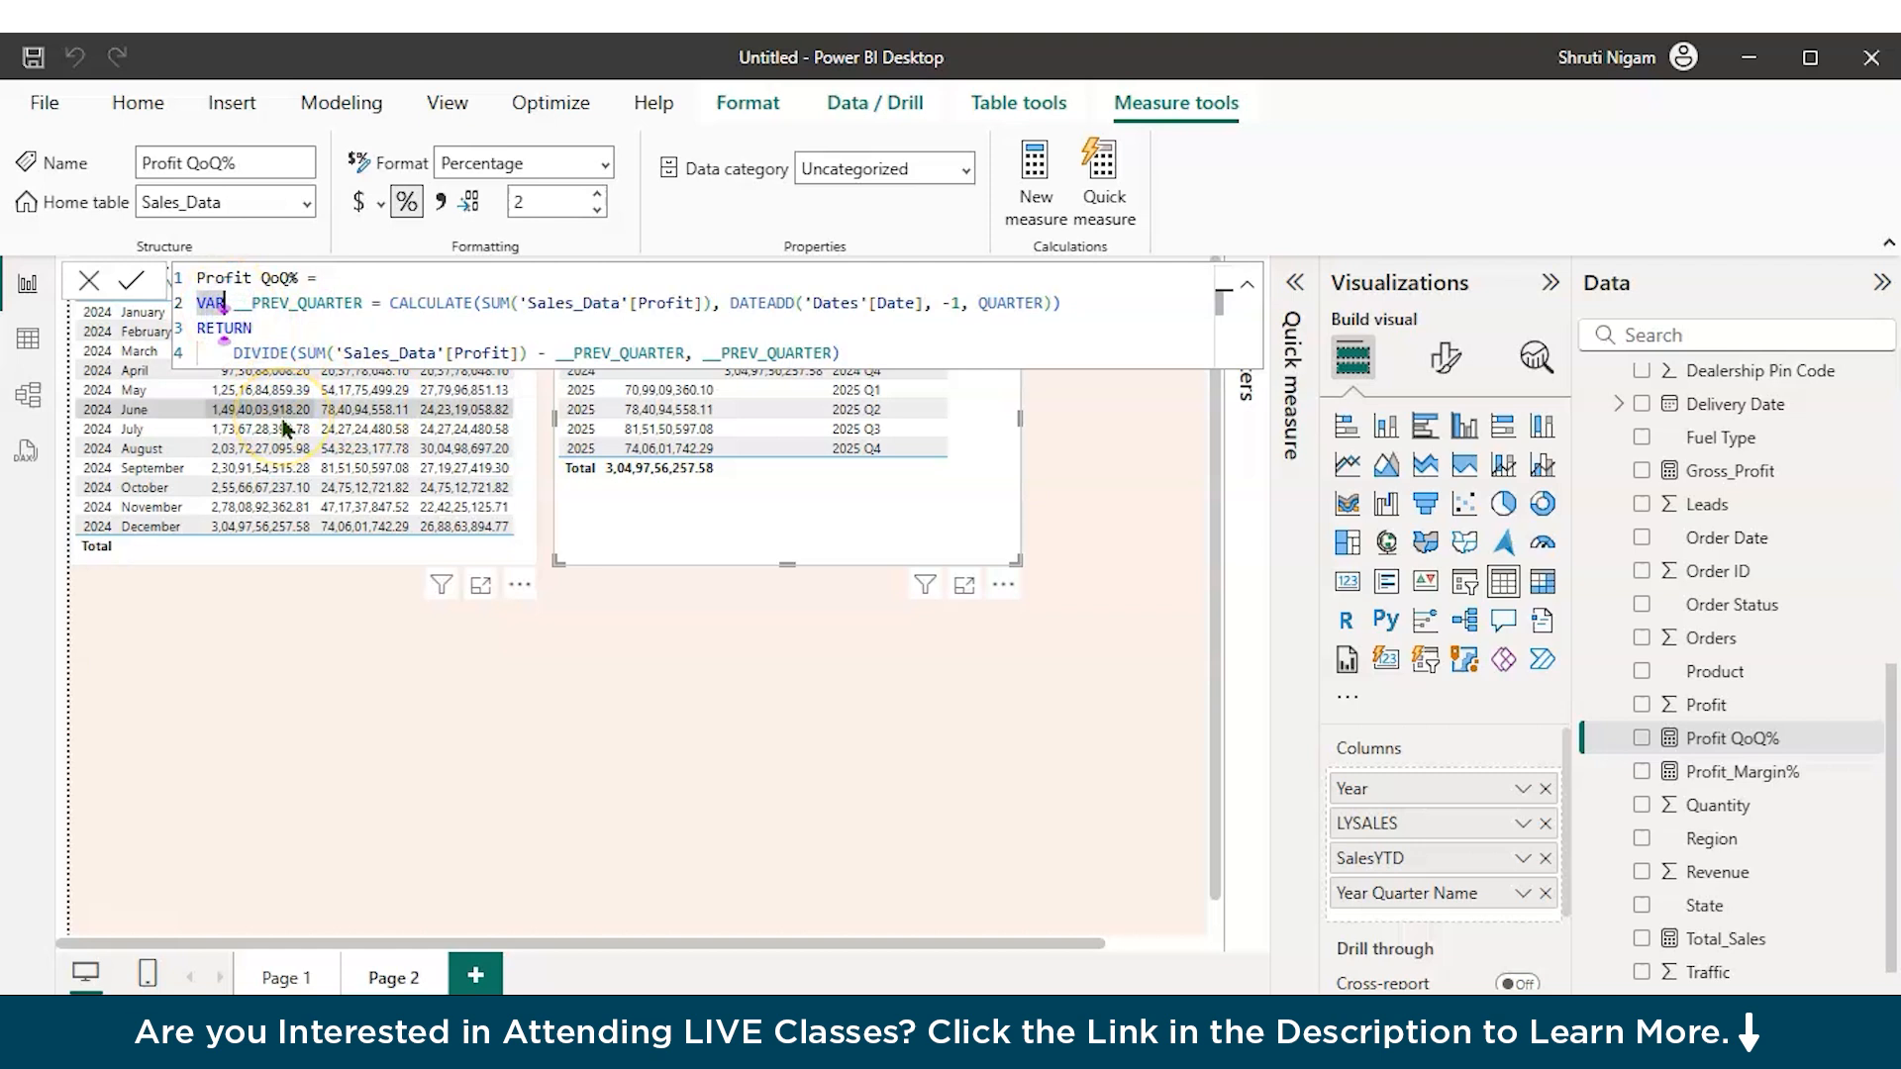
left_click(253, 305)
left_click_drag(252, 305, 1078, 299)
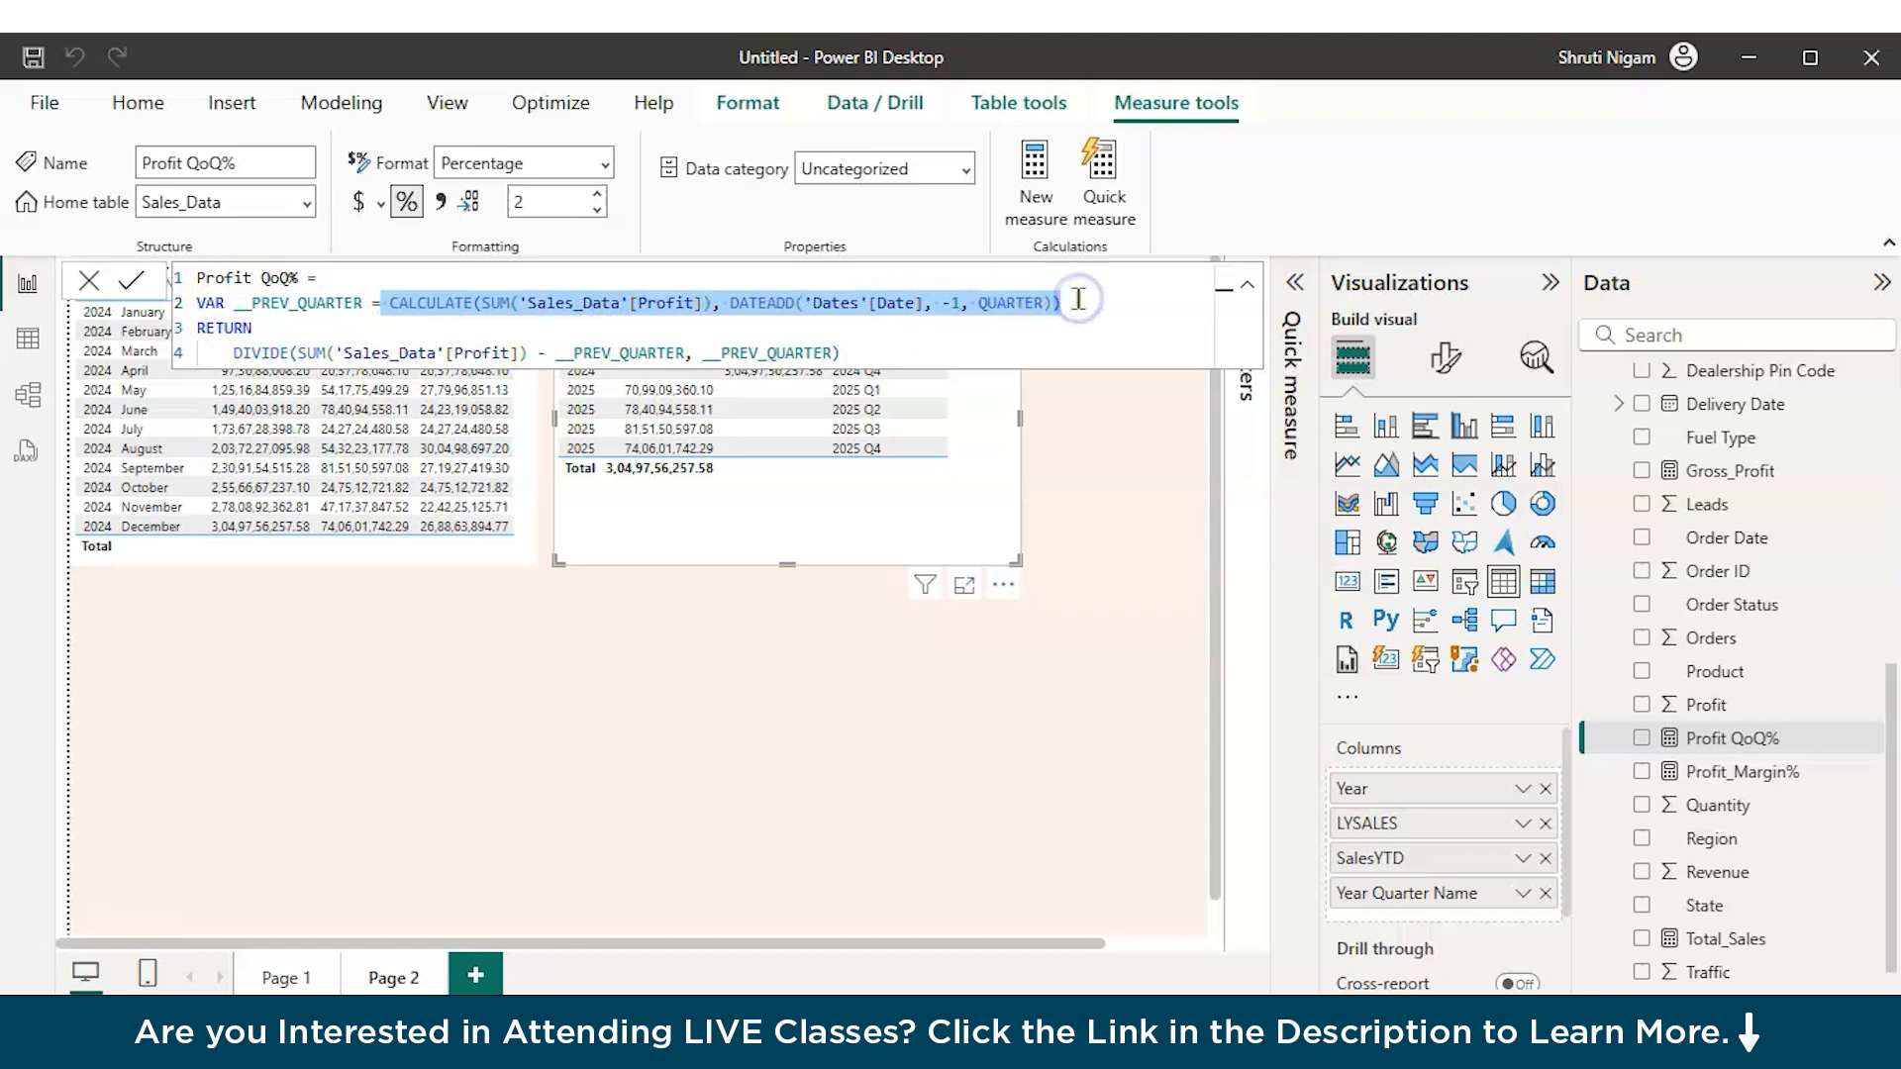
left_click(951, 305)
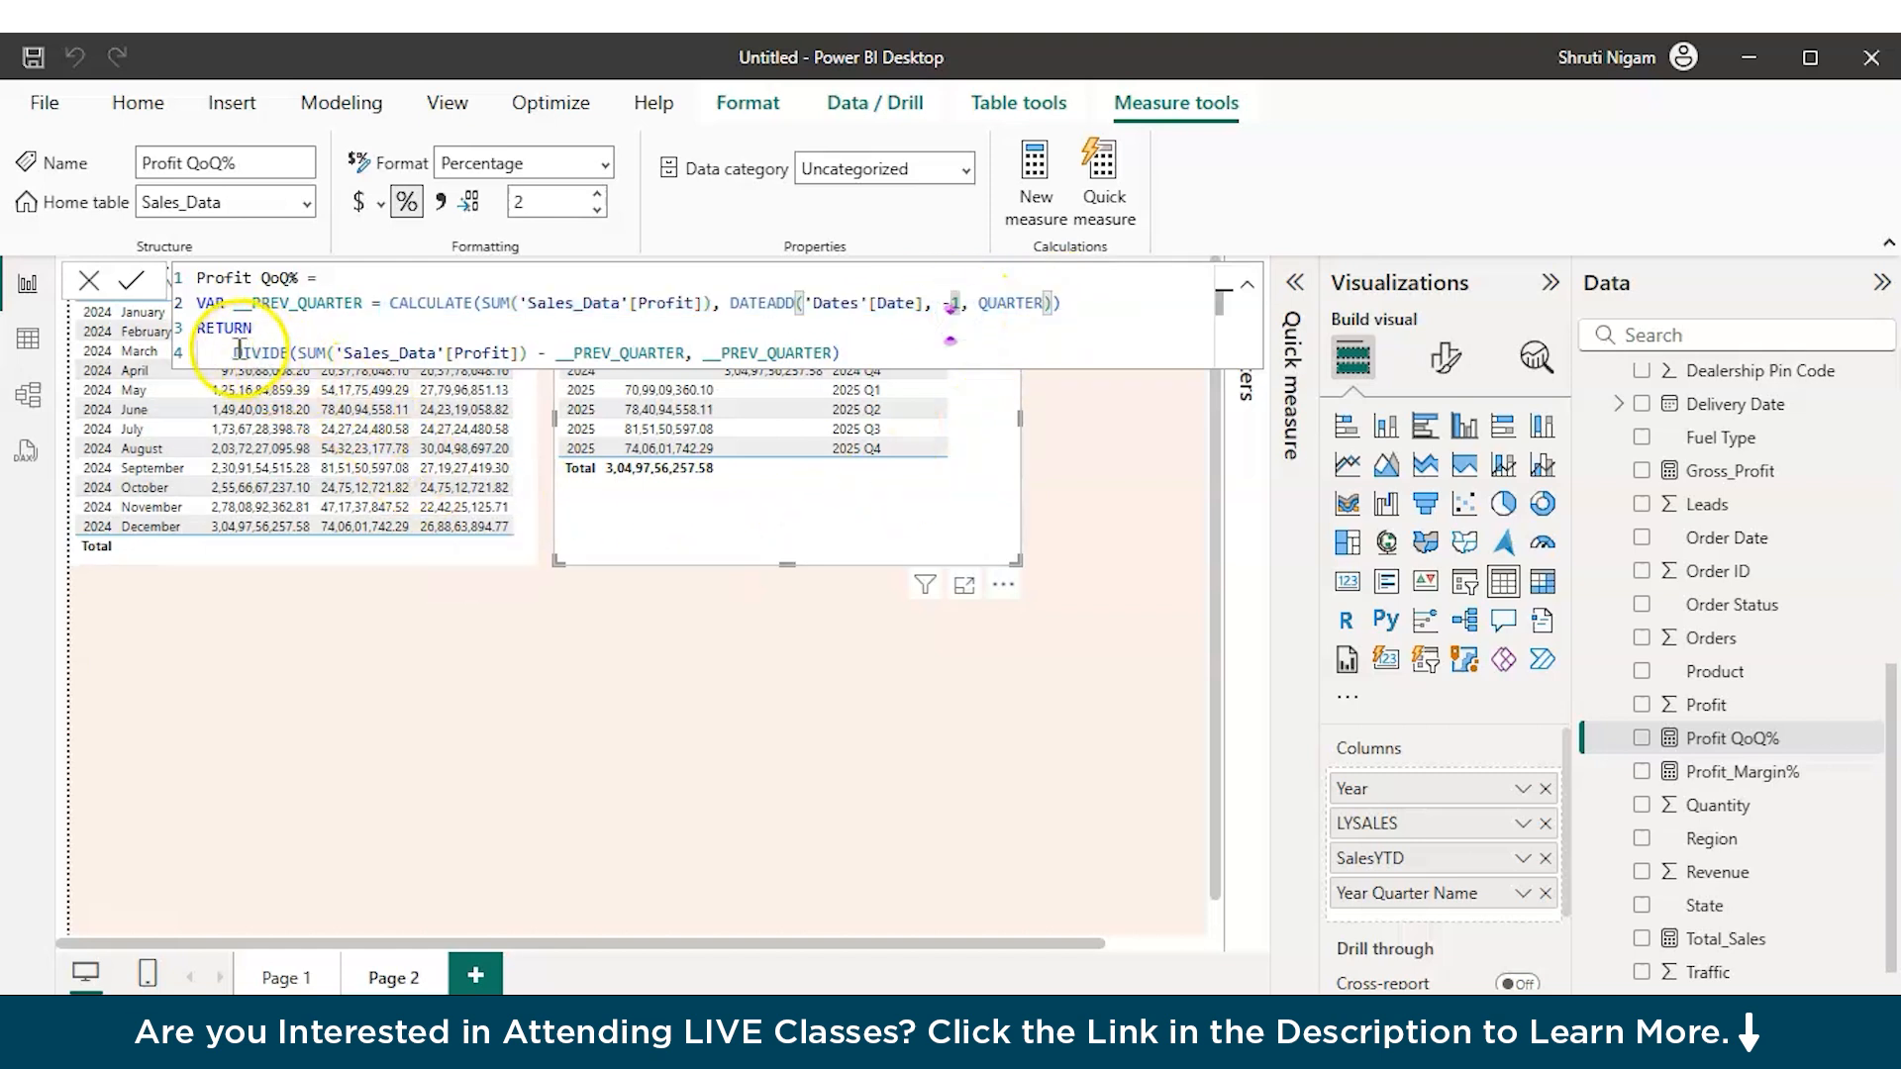
left_click_drag(236, 352, 891, 353)
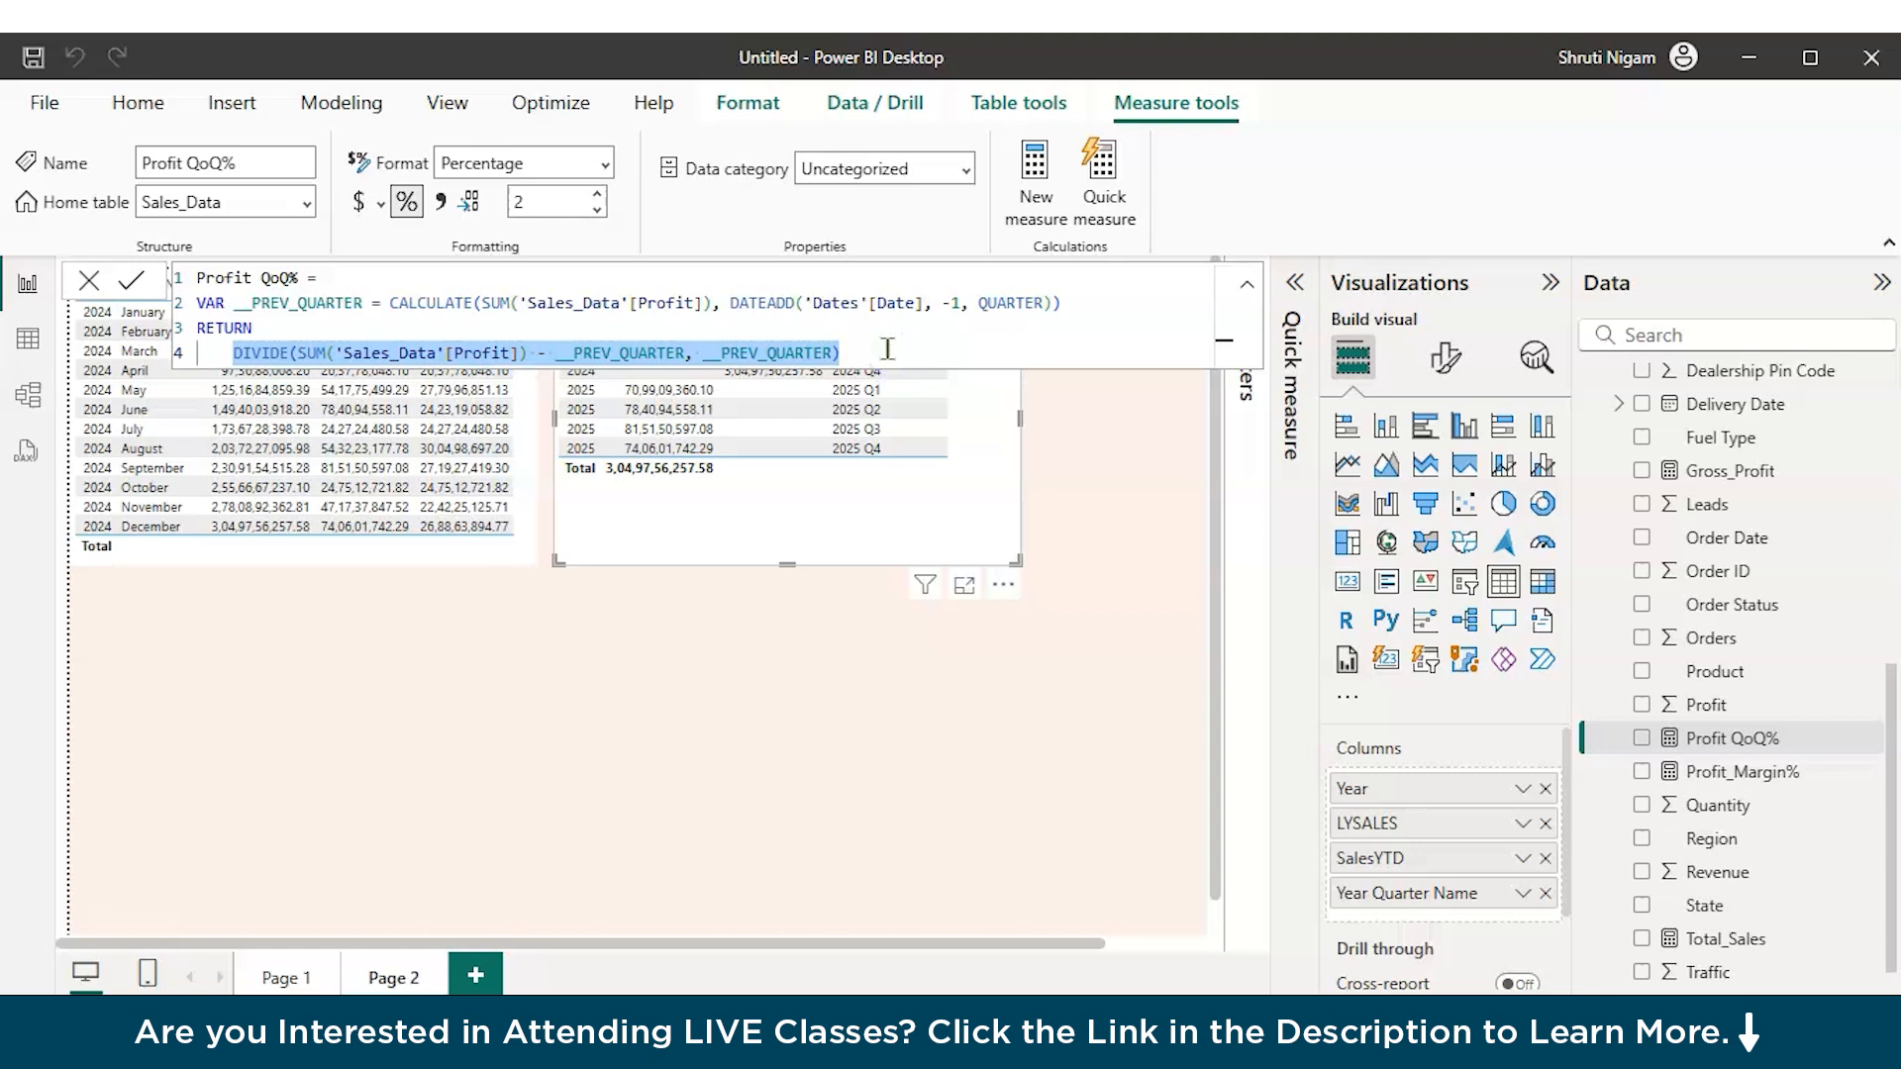
left_click(888, 349)
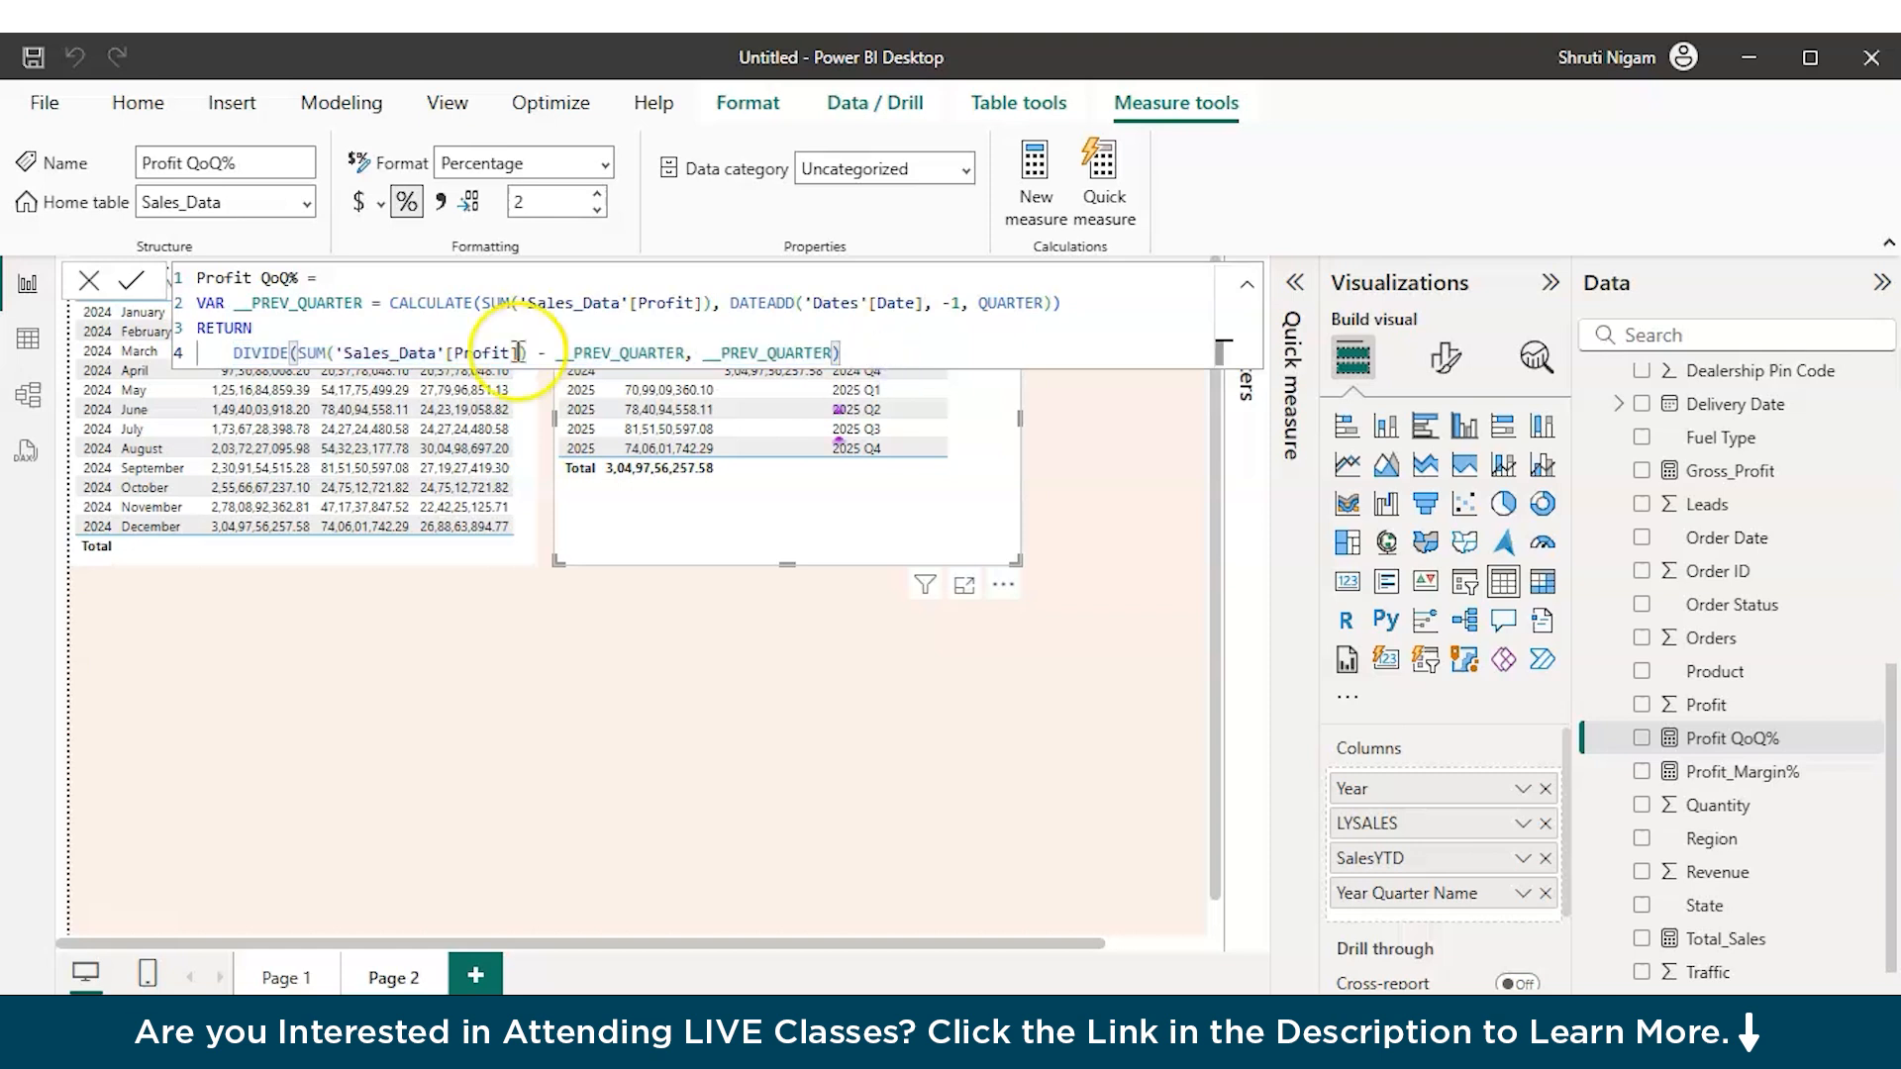
left_click(132, 284)
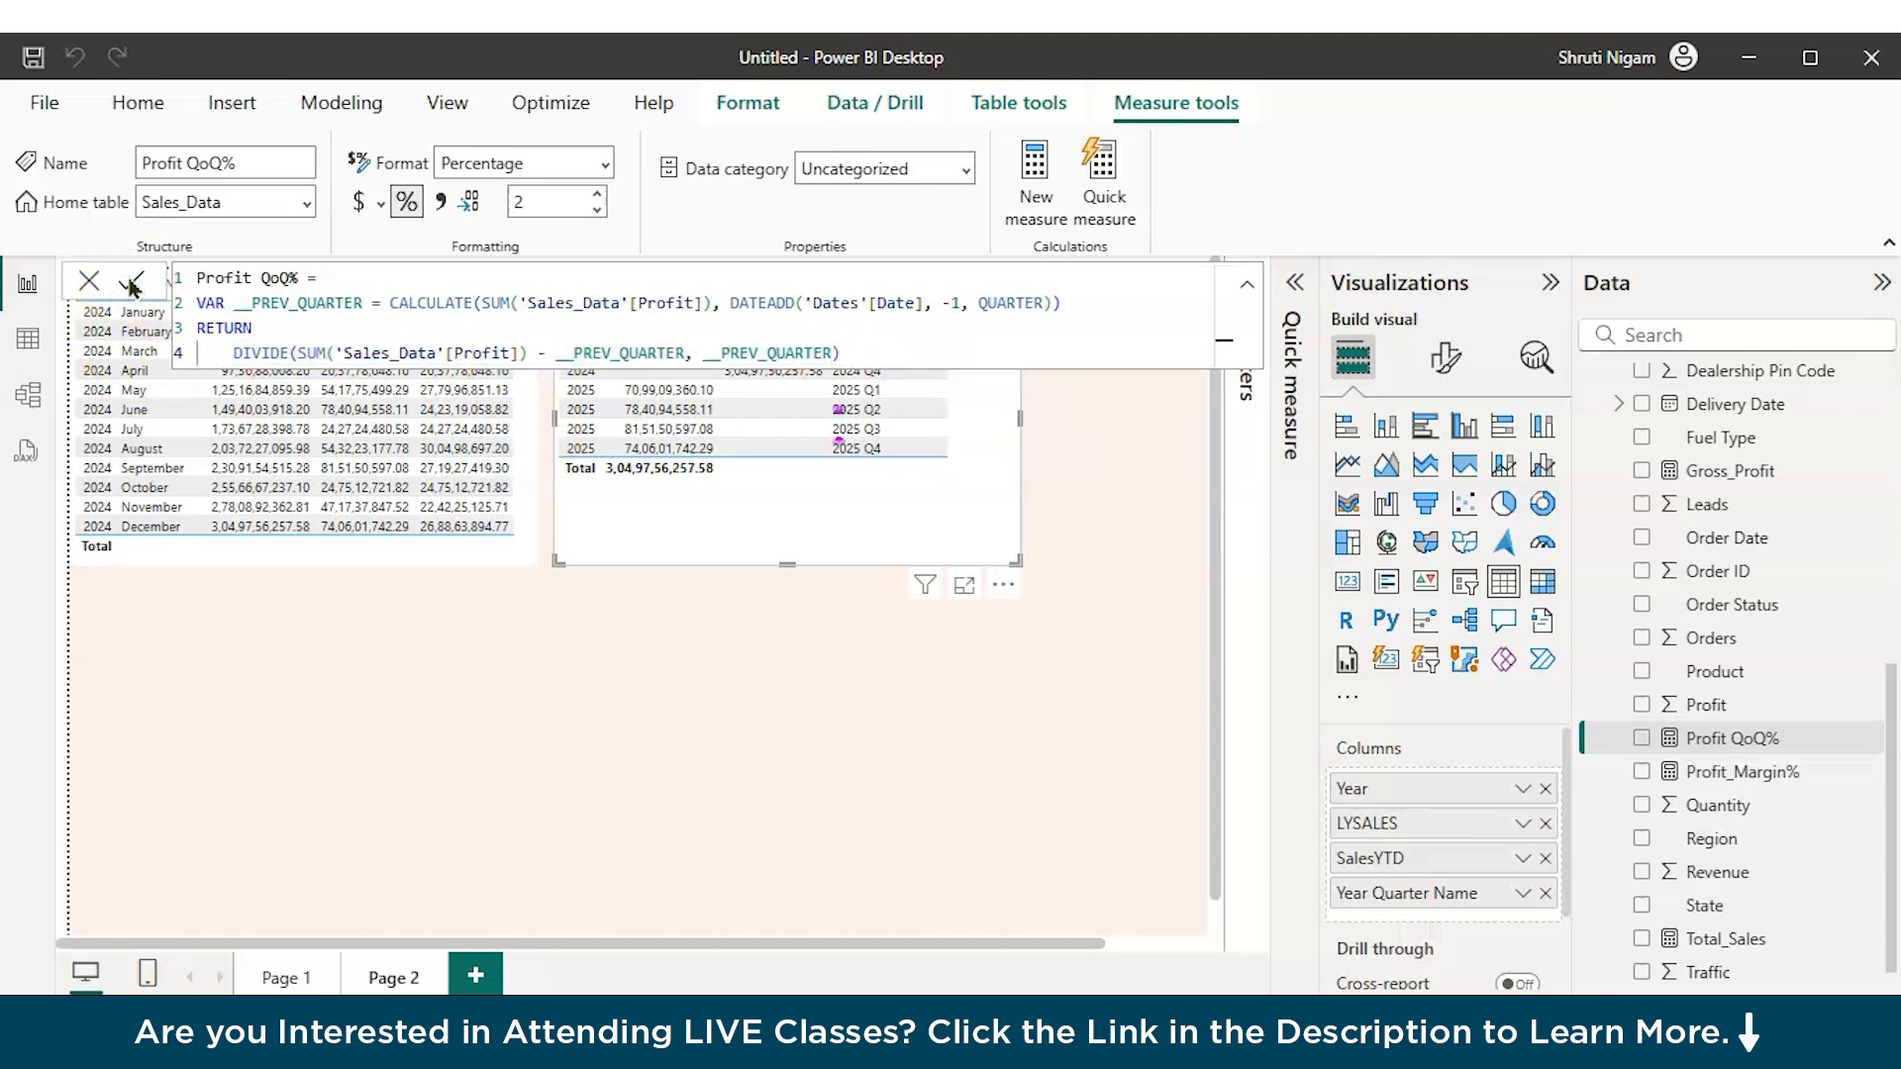
Step: Add the Profit QoQ% measure to the quarterly table, widen the table, and place it back at the page's upper edge
left_click(706, 532)
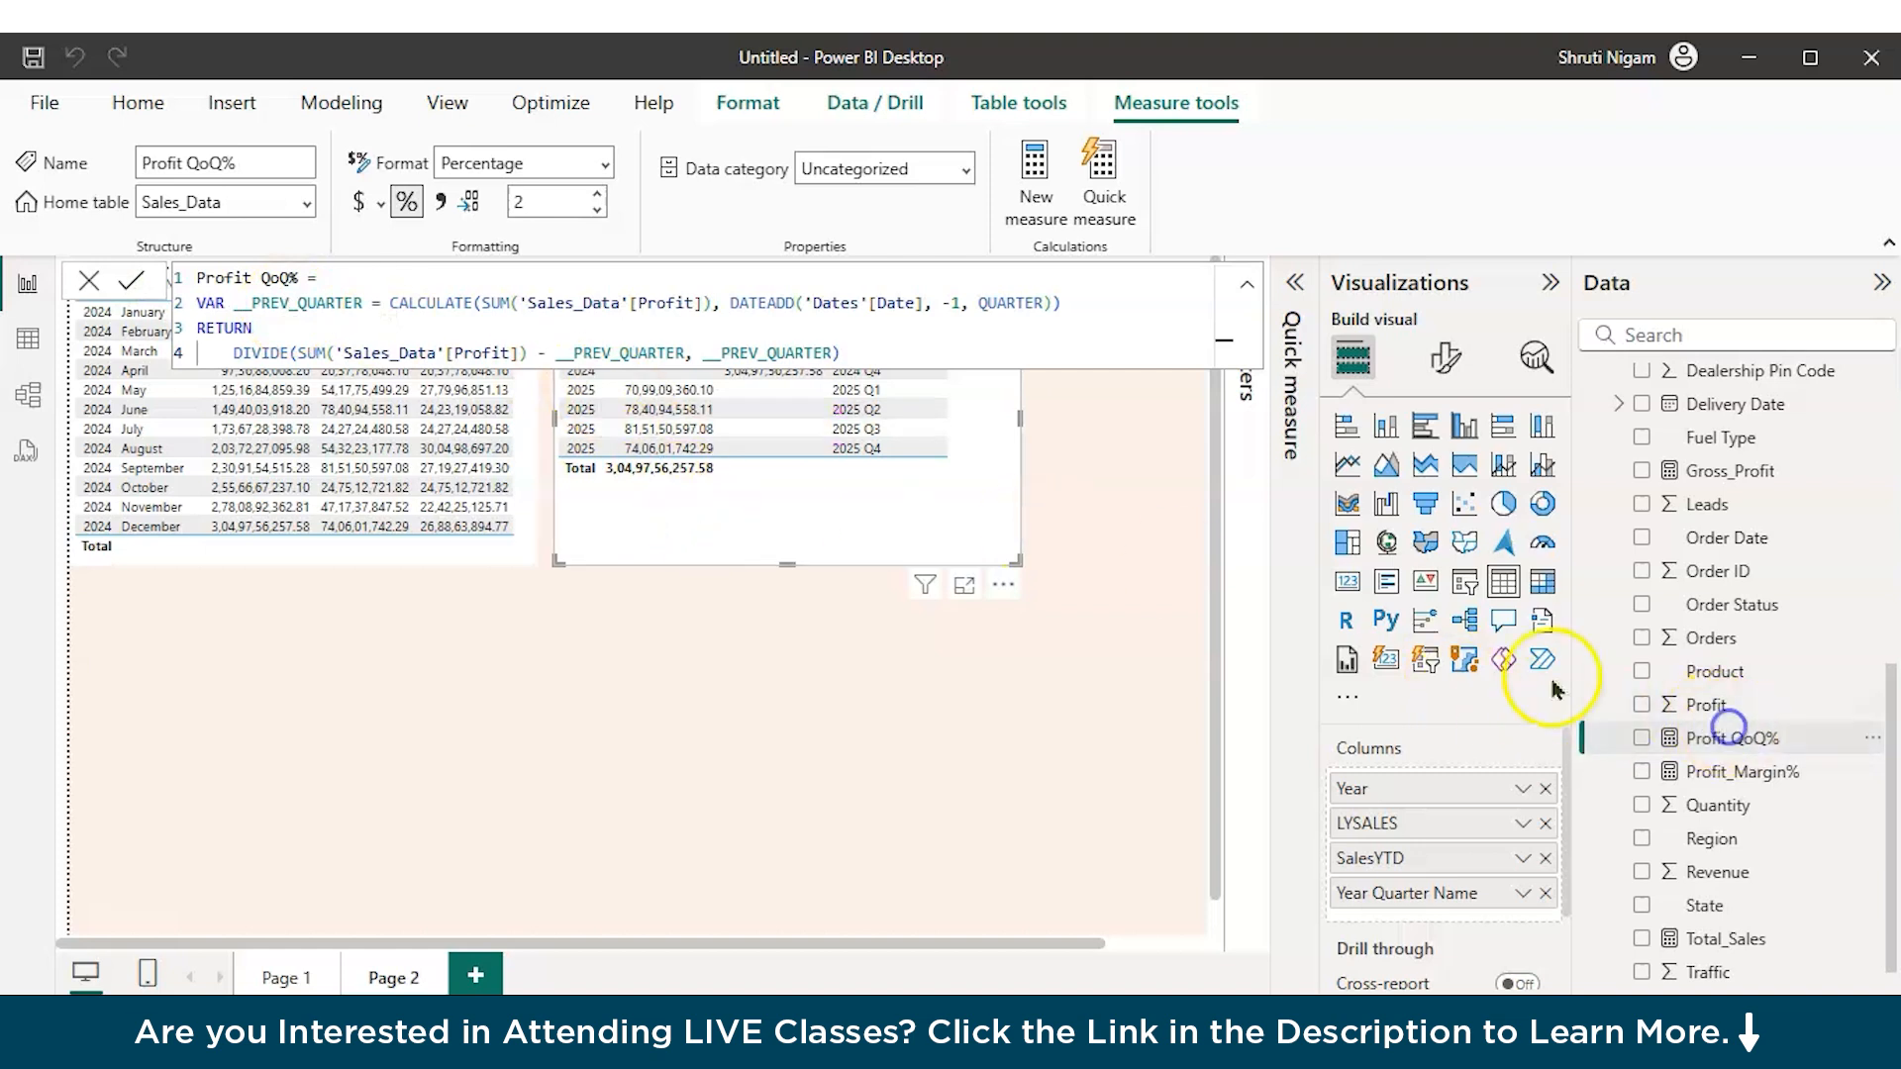
left_click(535, 171)
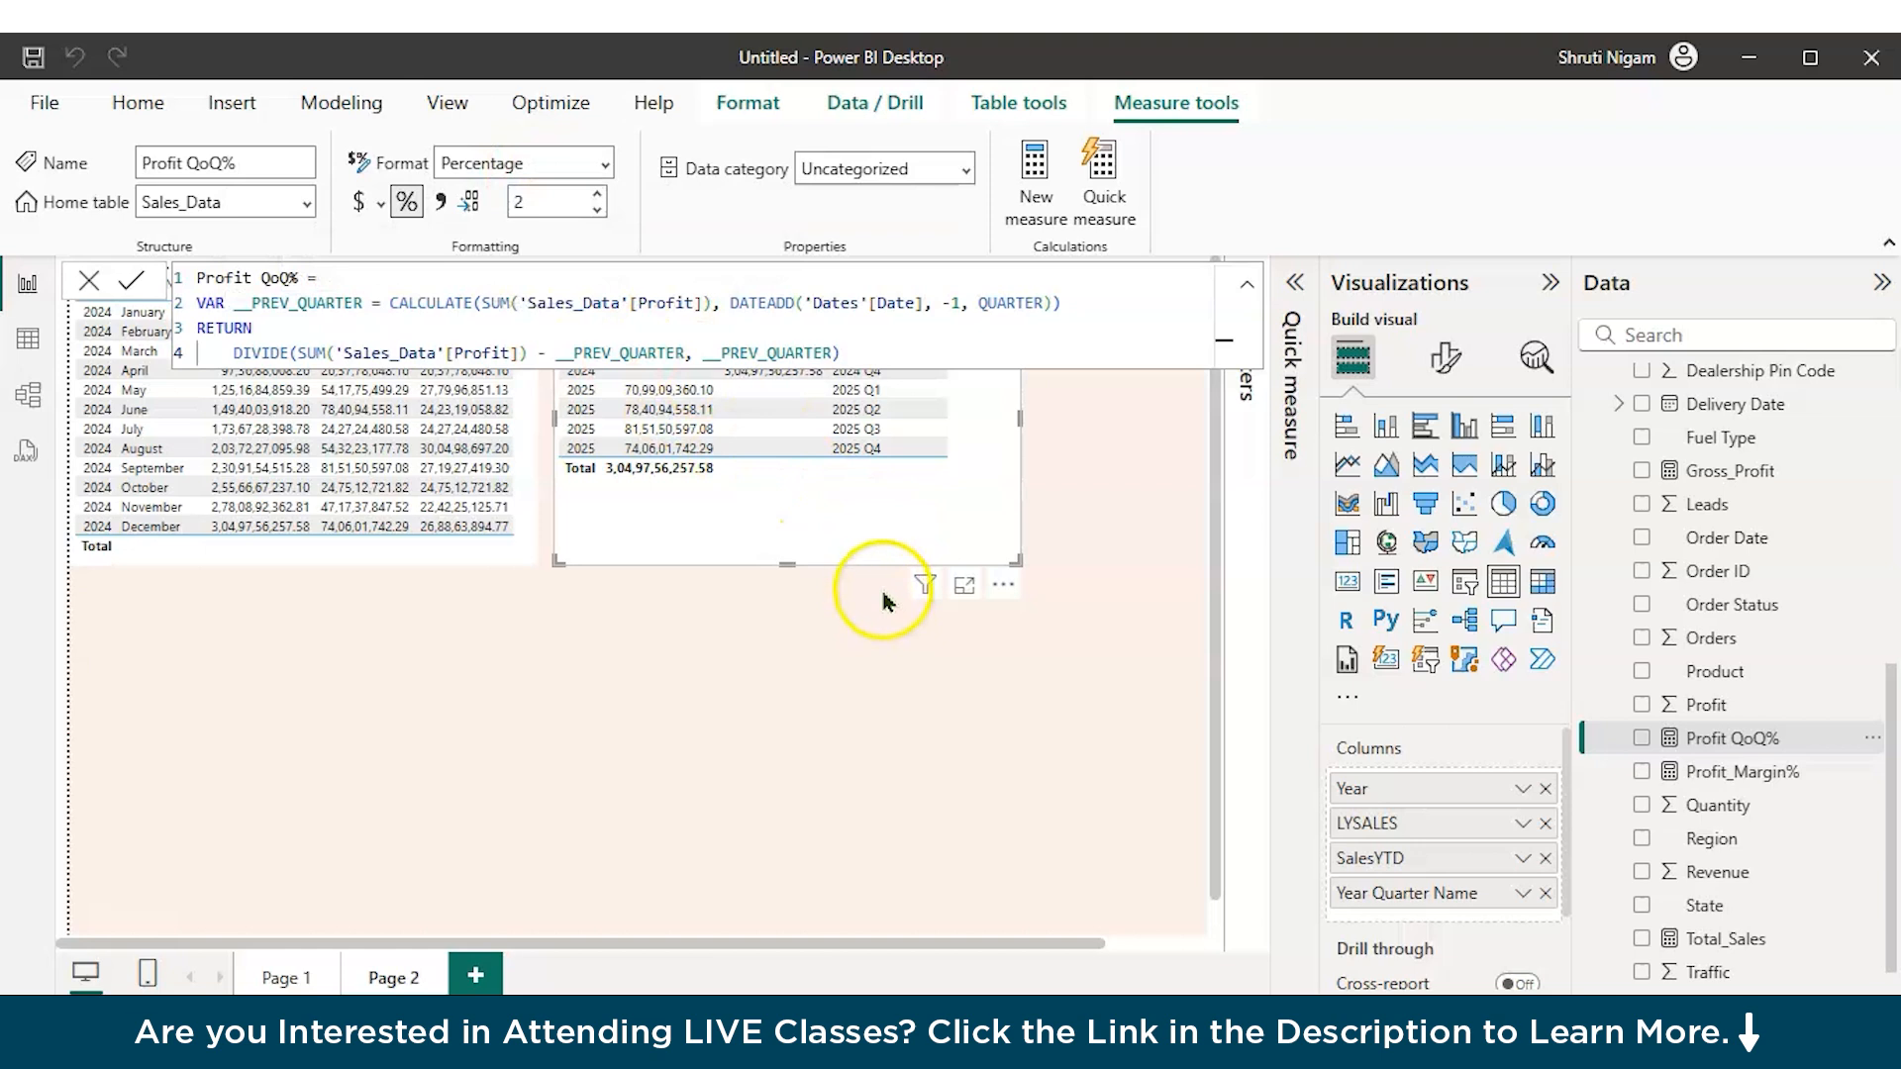
left_click_drag(863, 552, 871, 720)
left_click(1641, 737)
left_click_drag(1031, 733, 1129, 723)
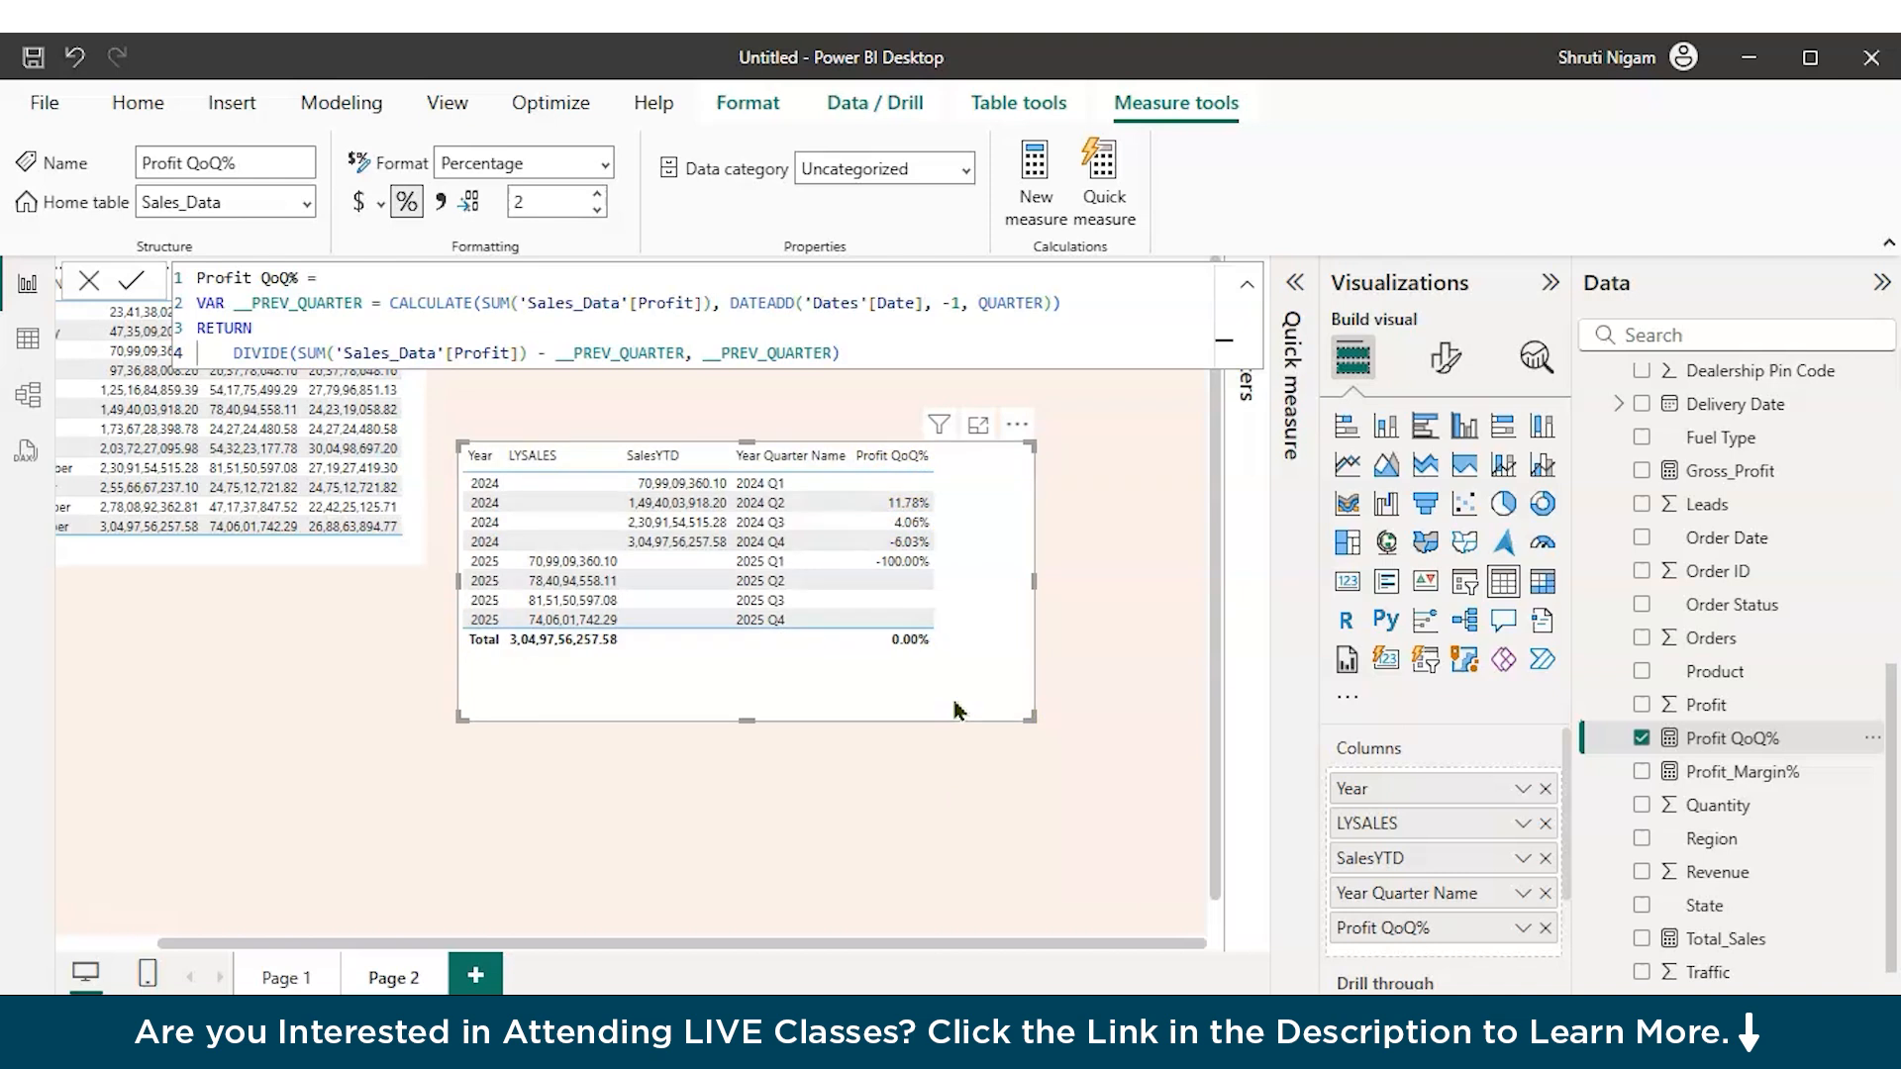
left_click_drag(966, 721, 945, 559)
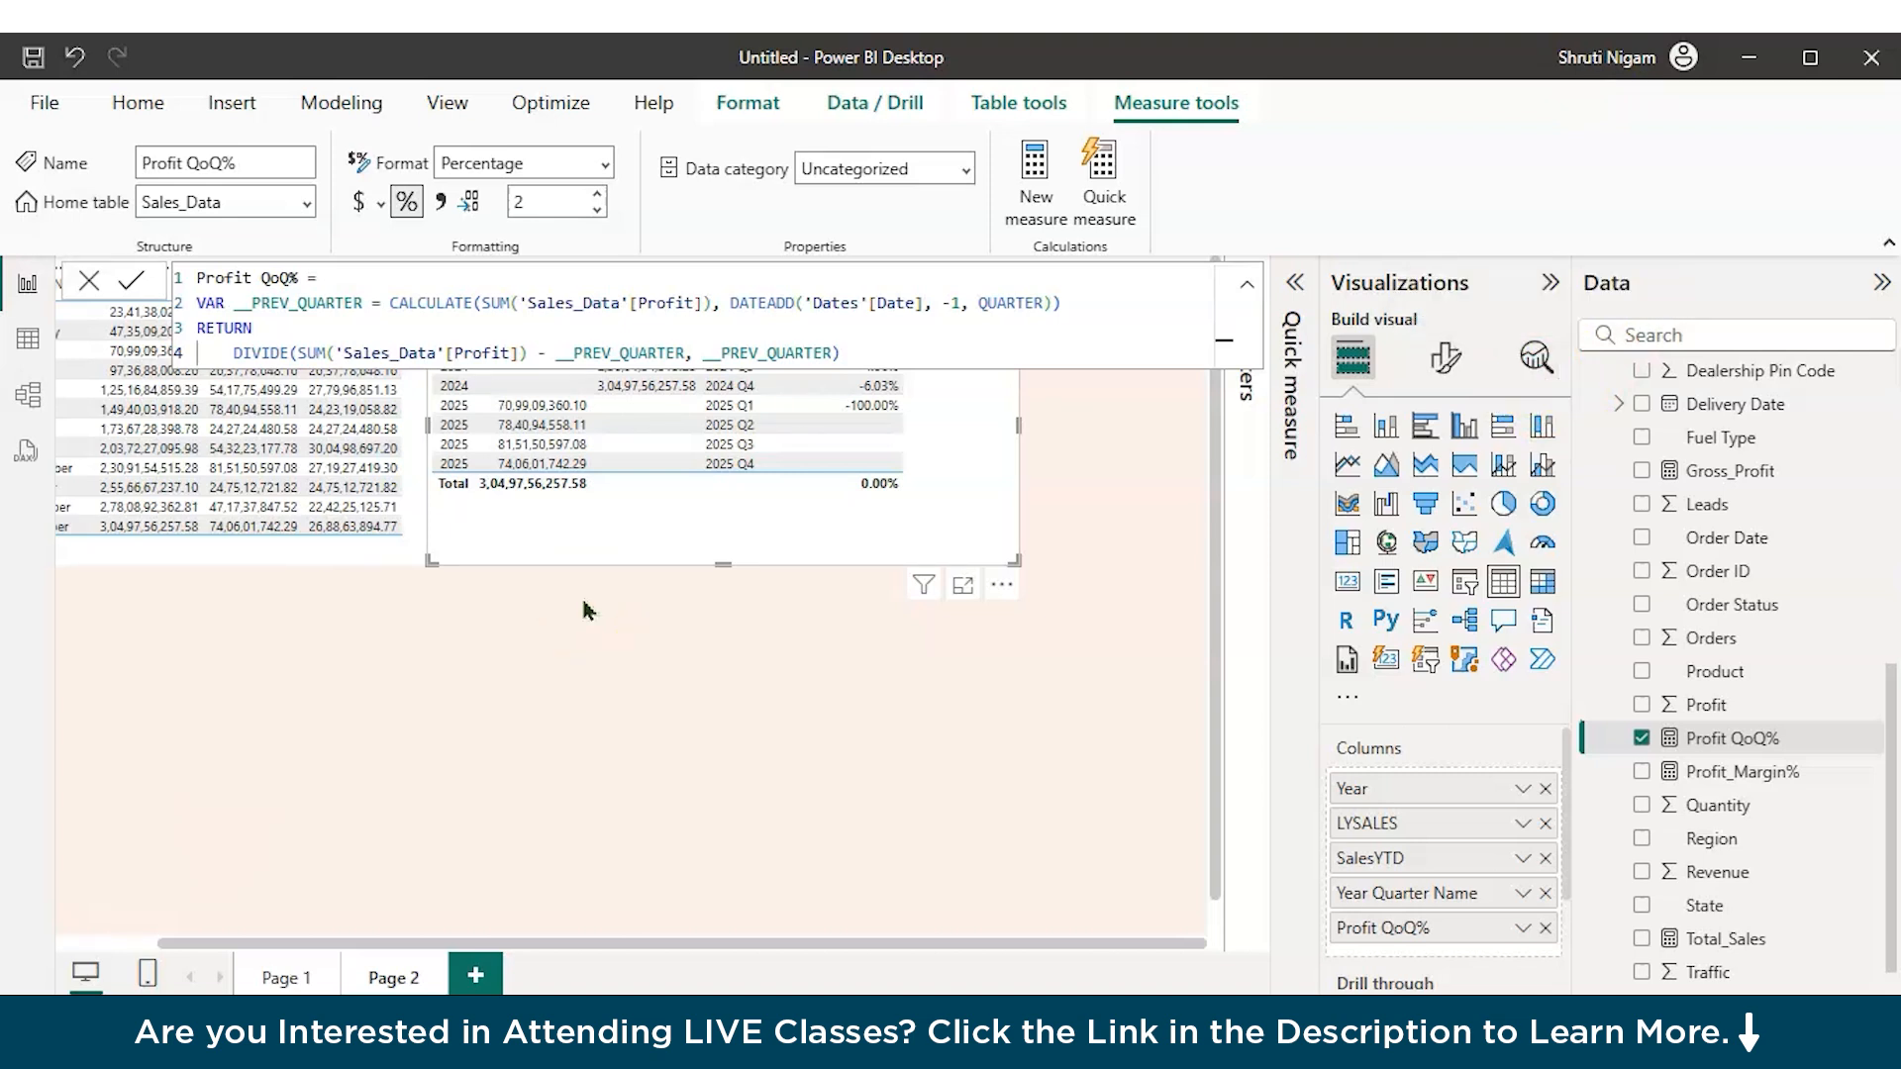
Step: Add a new report page and name it Dashboard Overview
left_click(475, 975)
key("BackSpace")
type("Dash")
type("board O")
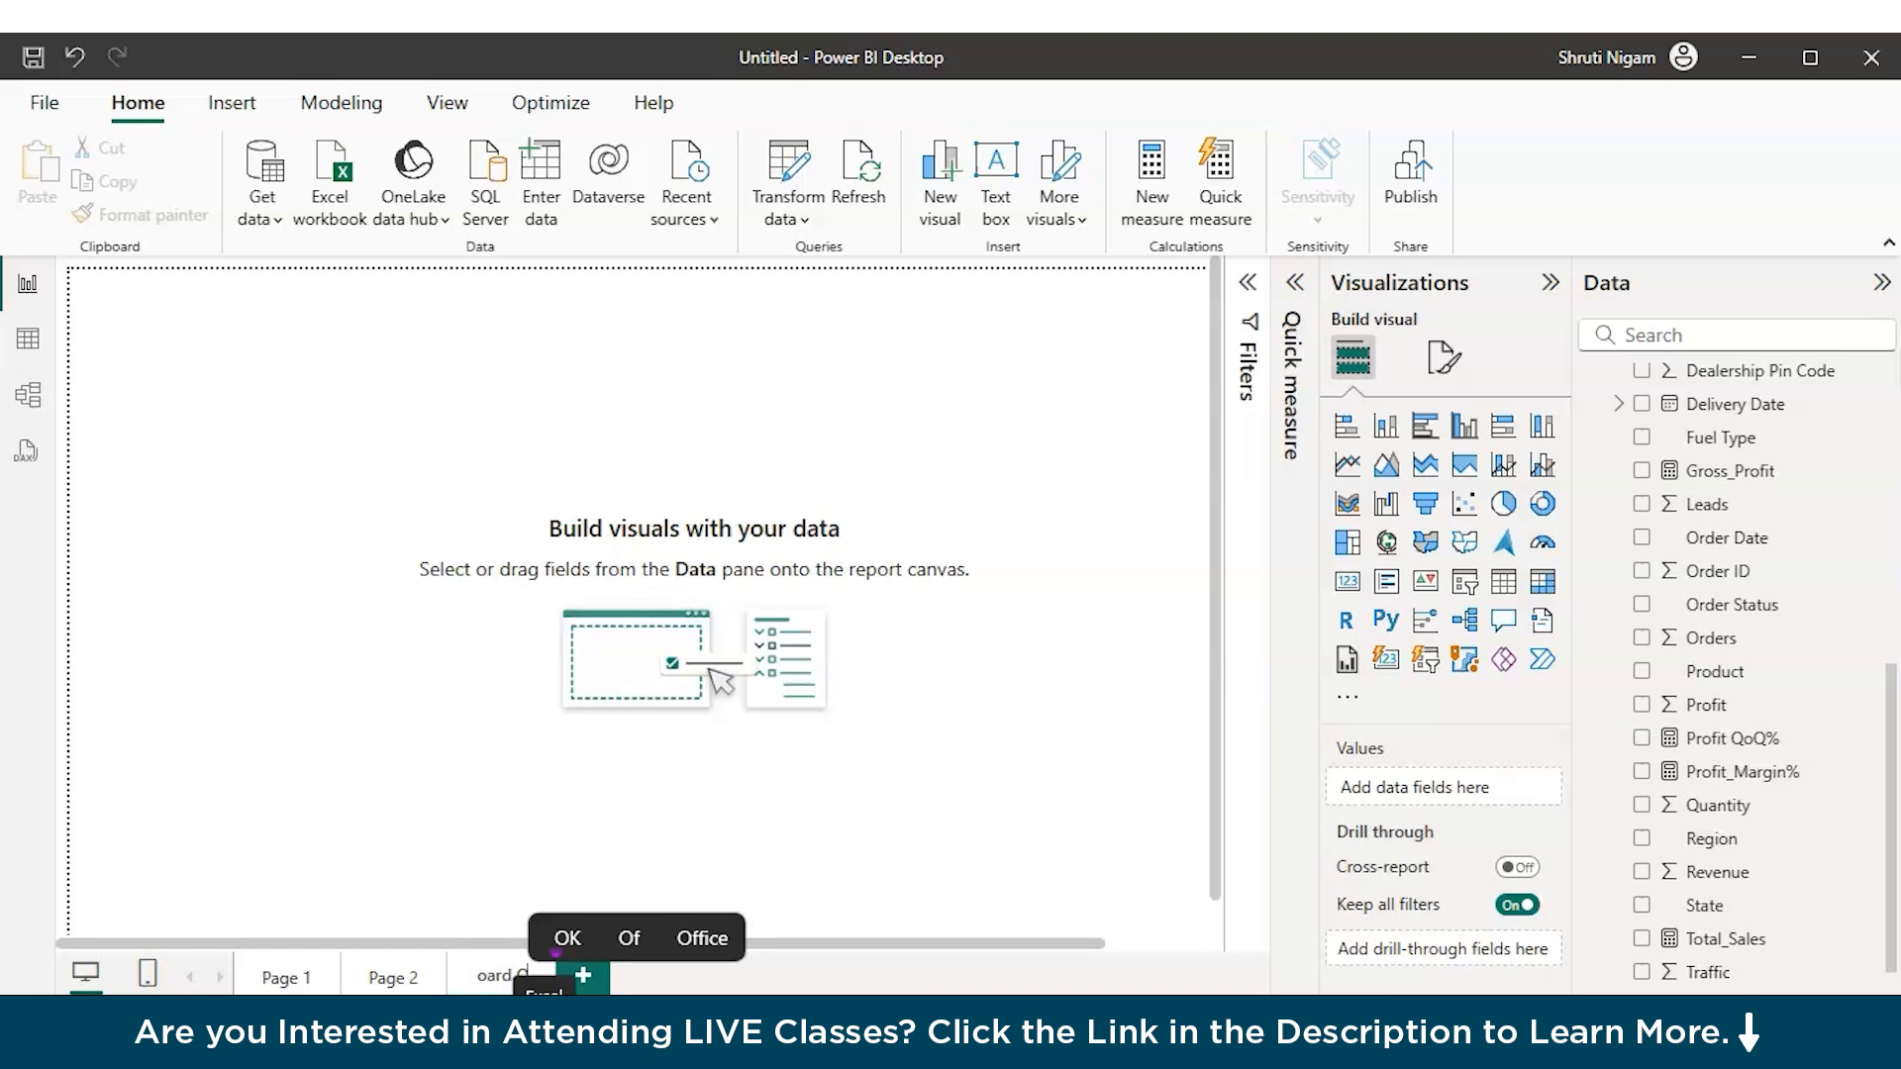
type("verview")
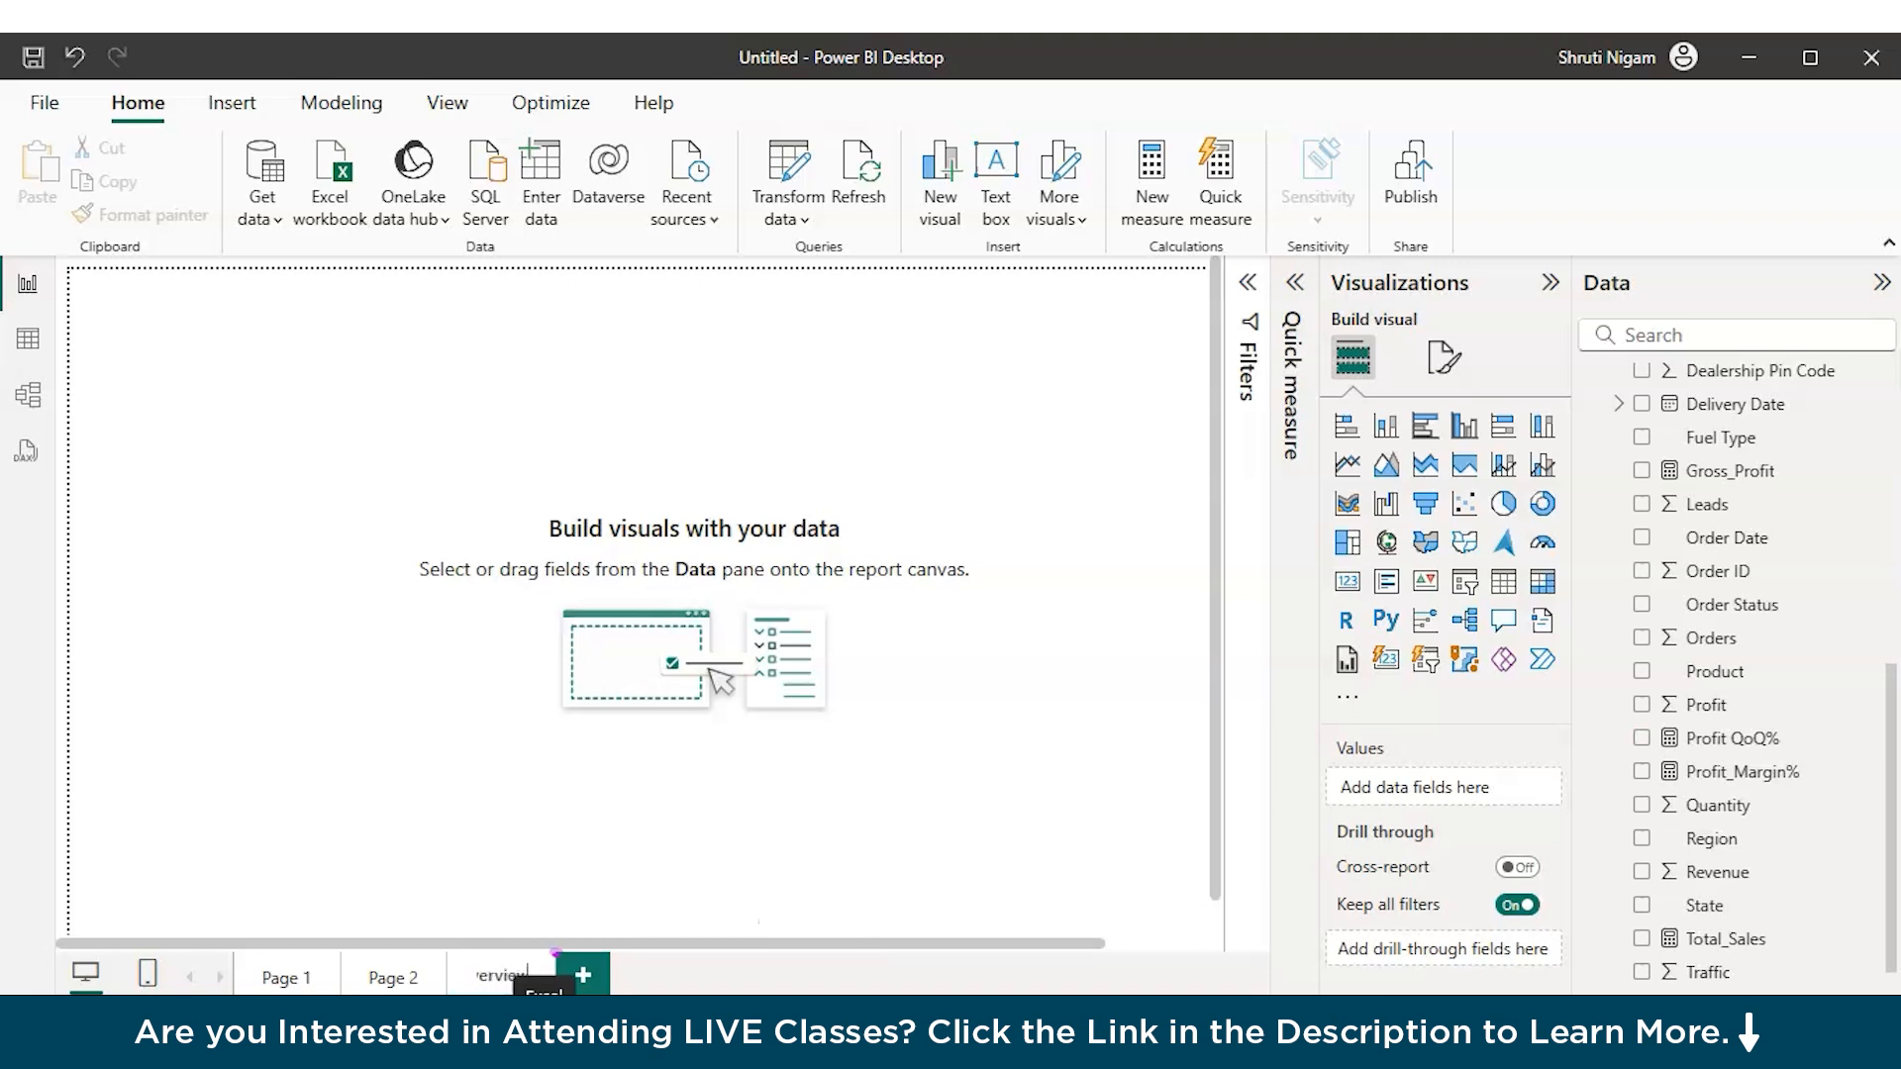
key("Return")
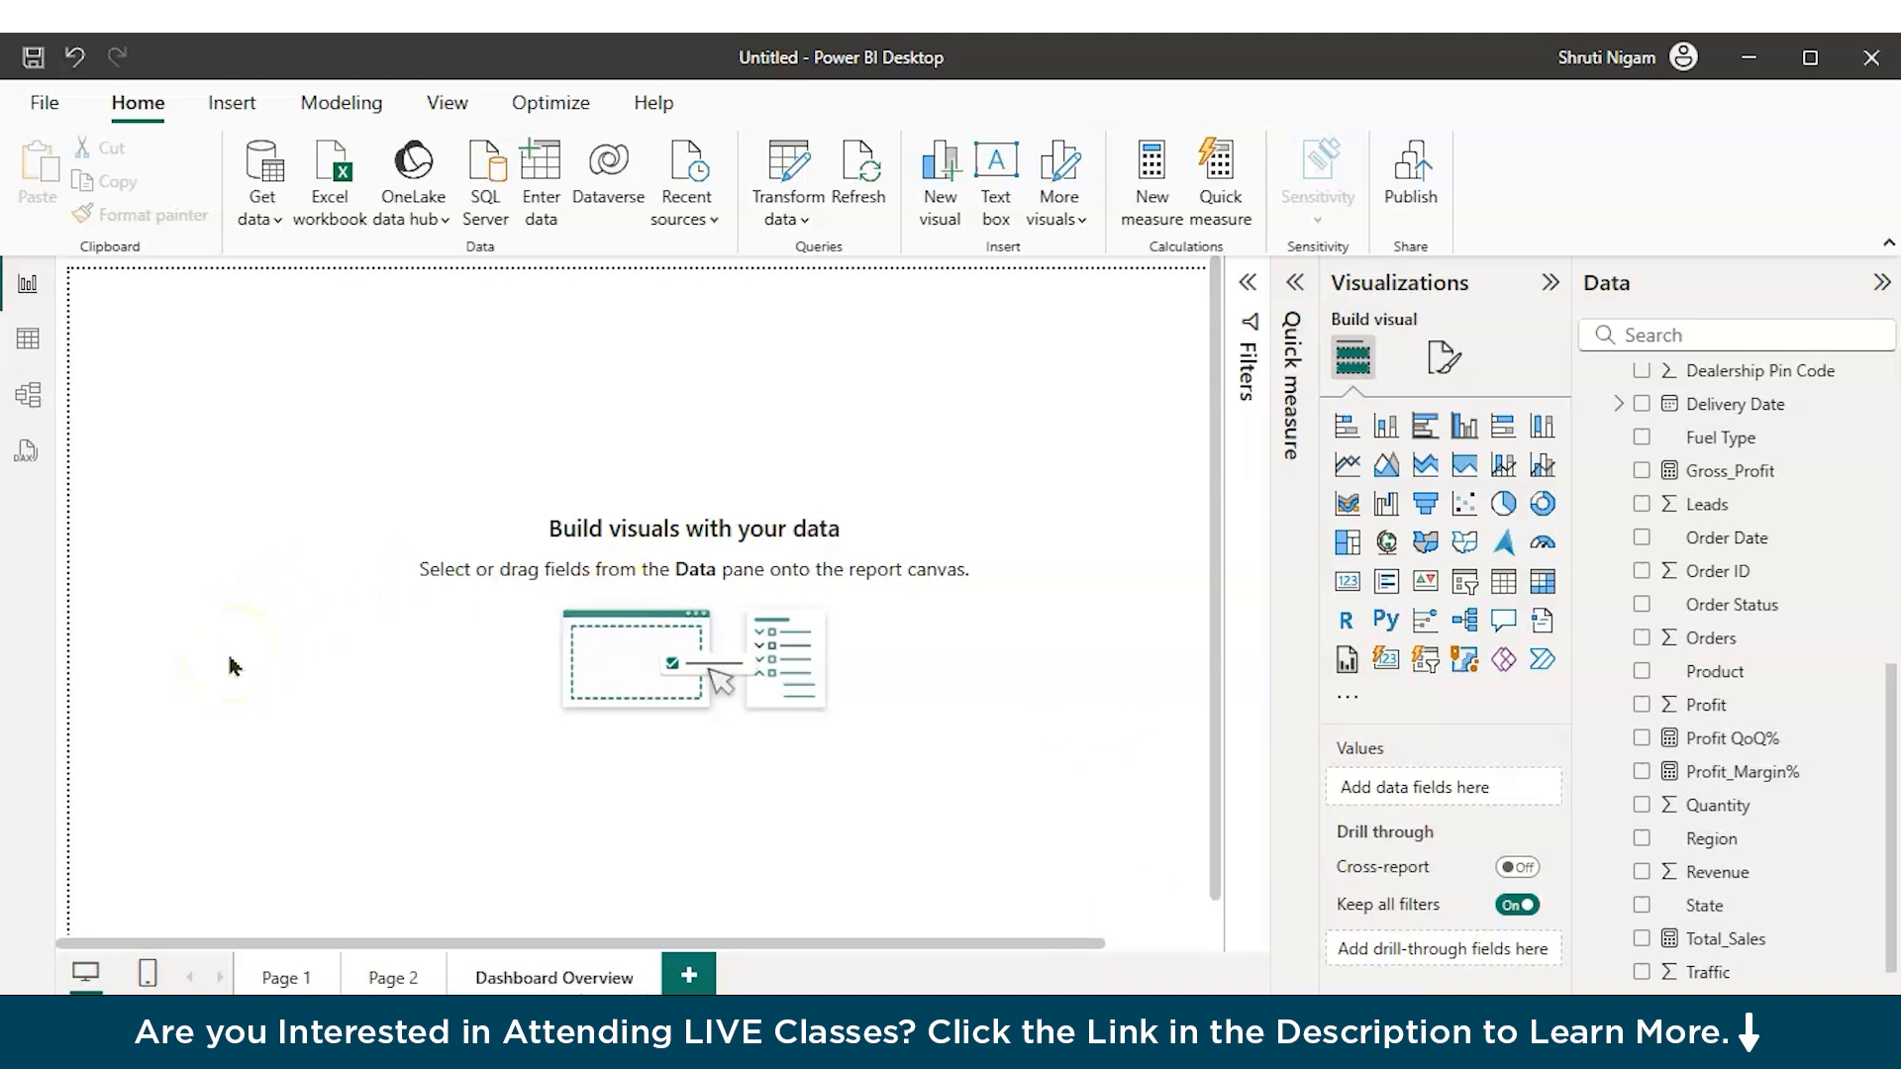
Step: Add a card showing Total_Sales to the Dashboard Overview page and set its callout value font size to 12
left_click(1348, 581)
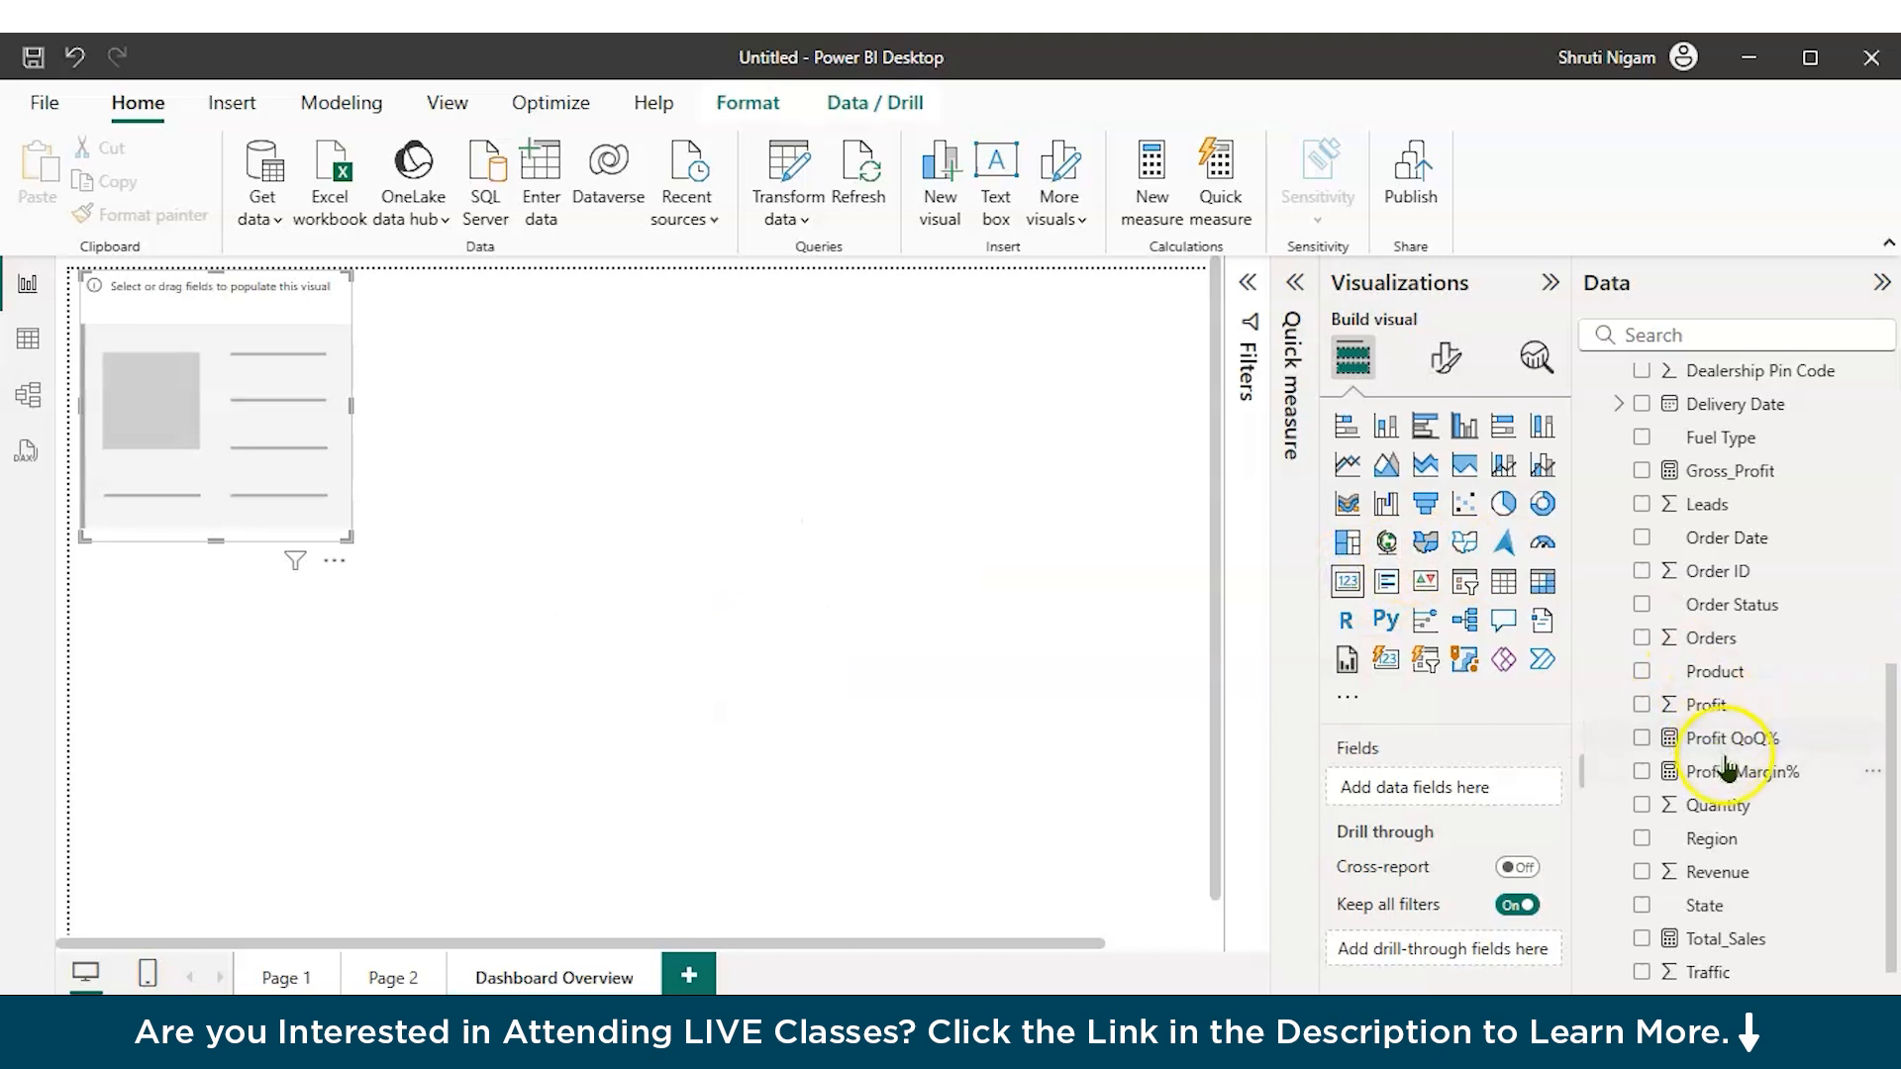
left_click(1642, 939)
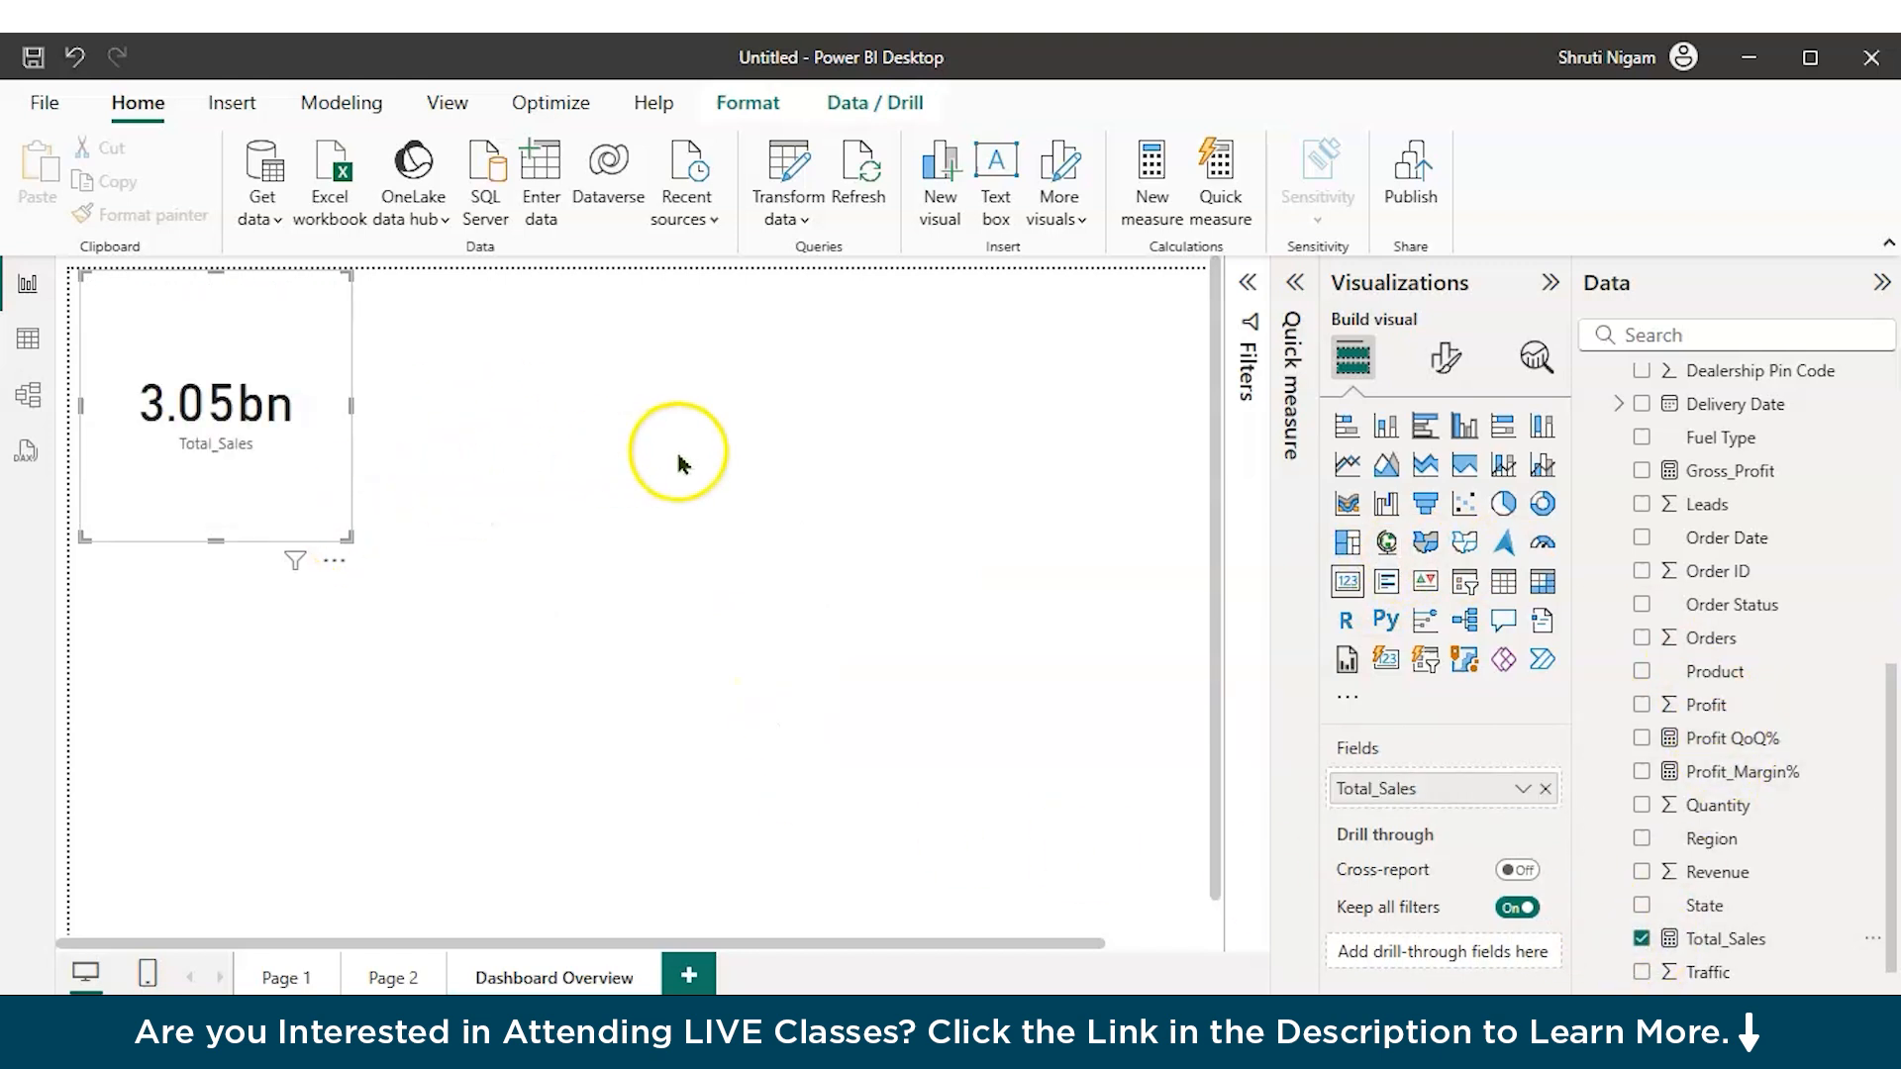
left_click(1446, 357)
left_click(1347, 553)
left_click(1506, 649)
left_click(1441, 648)
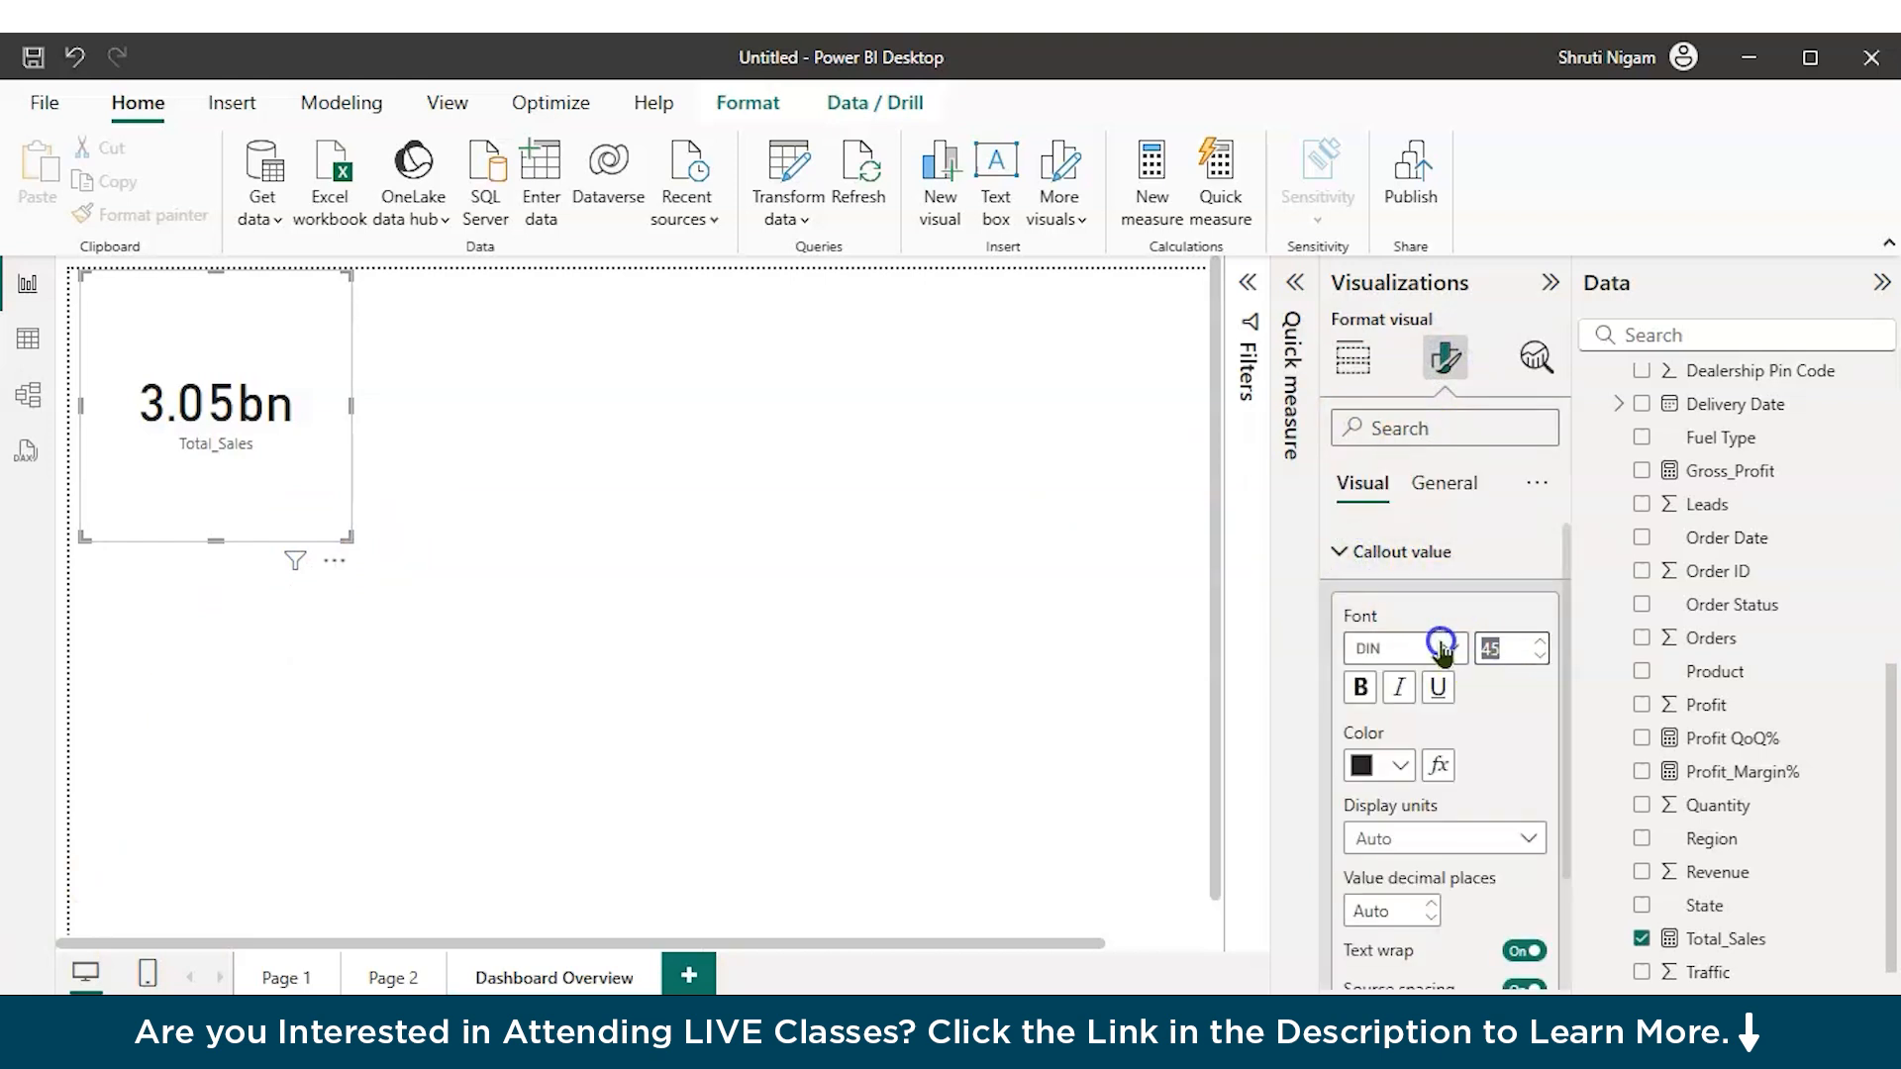
key("BackSpace")
type("12")
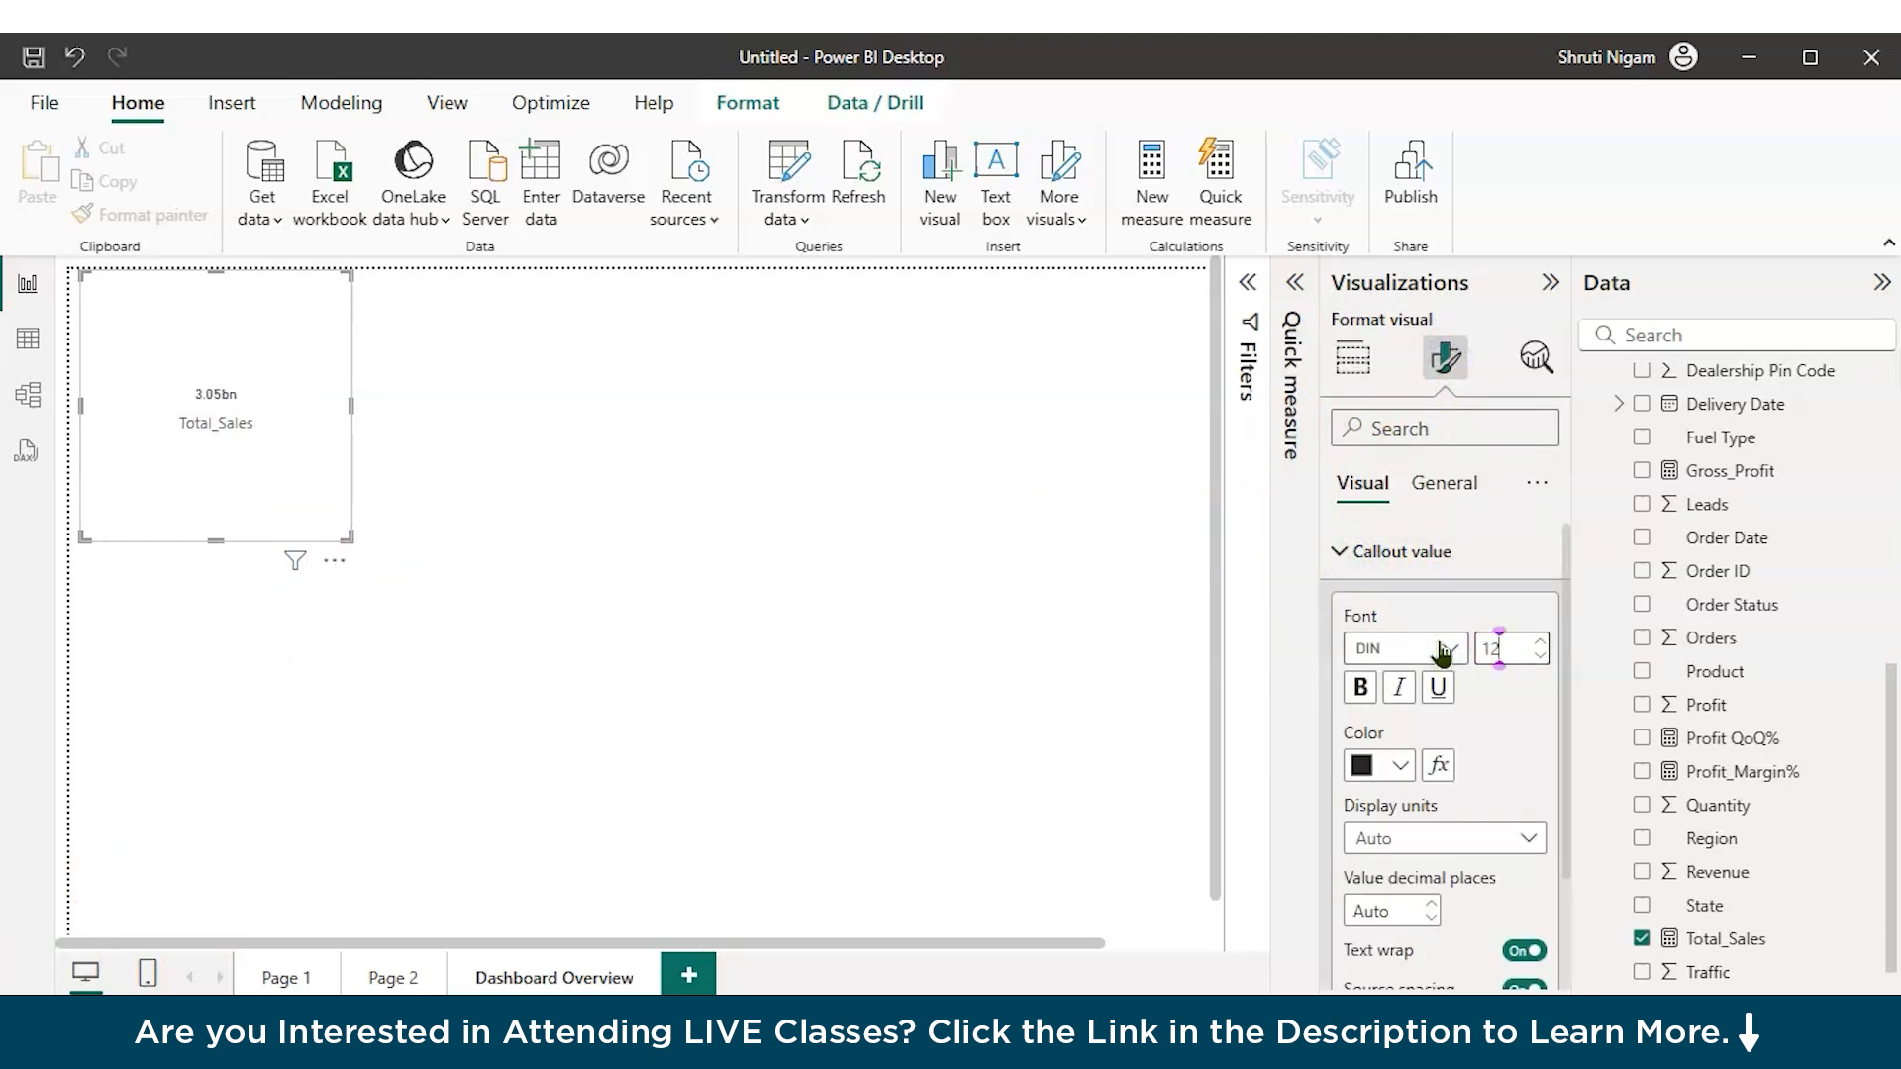
Step: Show the Total_Sales card's callout value in Millions with 1 decimal place and shrink the card to a compact rectangle
scroll(1386, 693, "down", 2)
left_click(1438, 704)
left_click(1406, 829)
left_click(1386, 768)
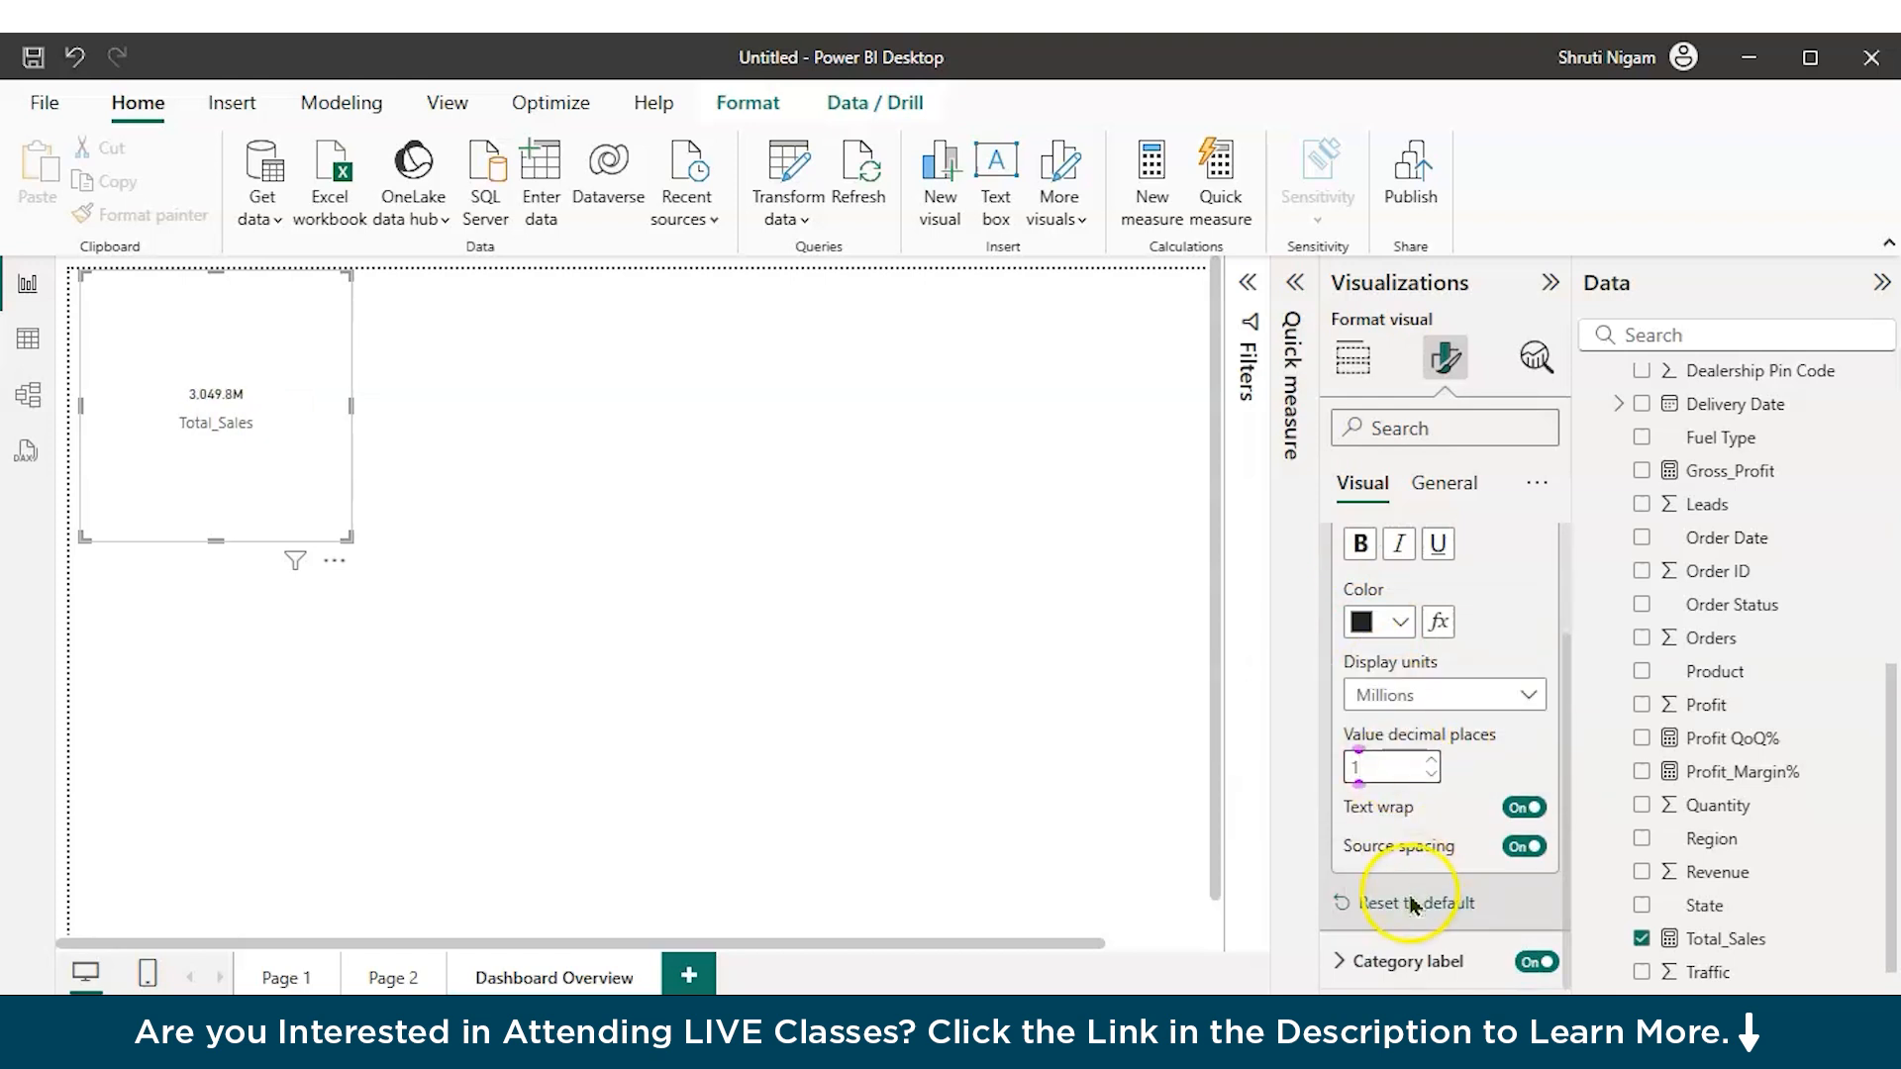
left_click(1406, 962)
left_click_drag(345, 539, 244, 362)
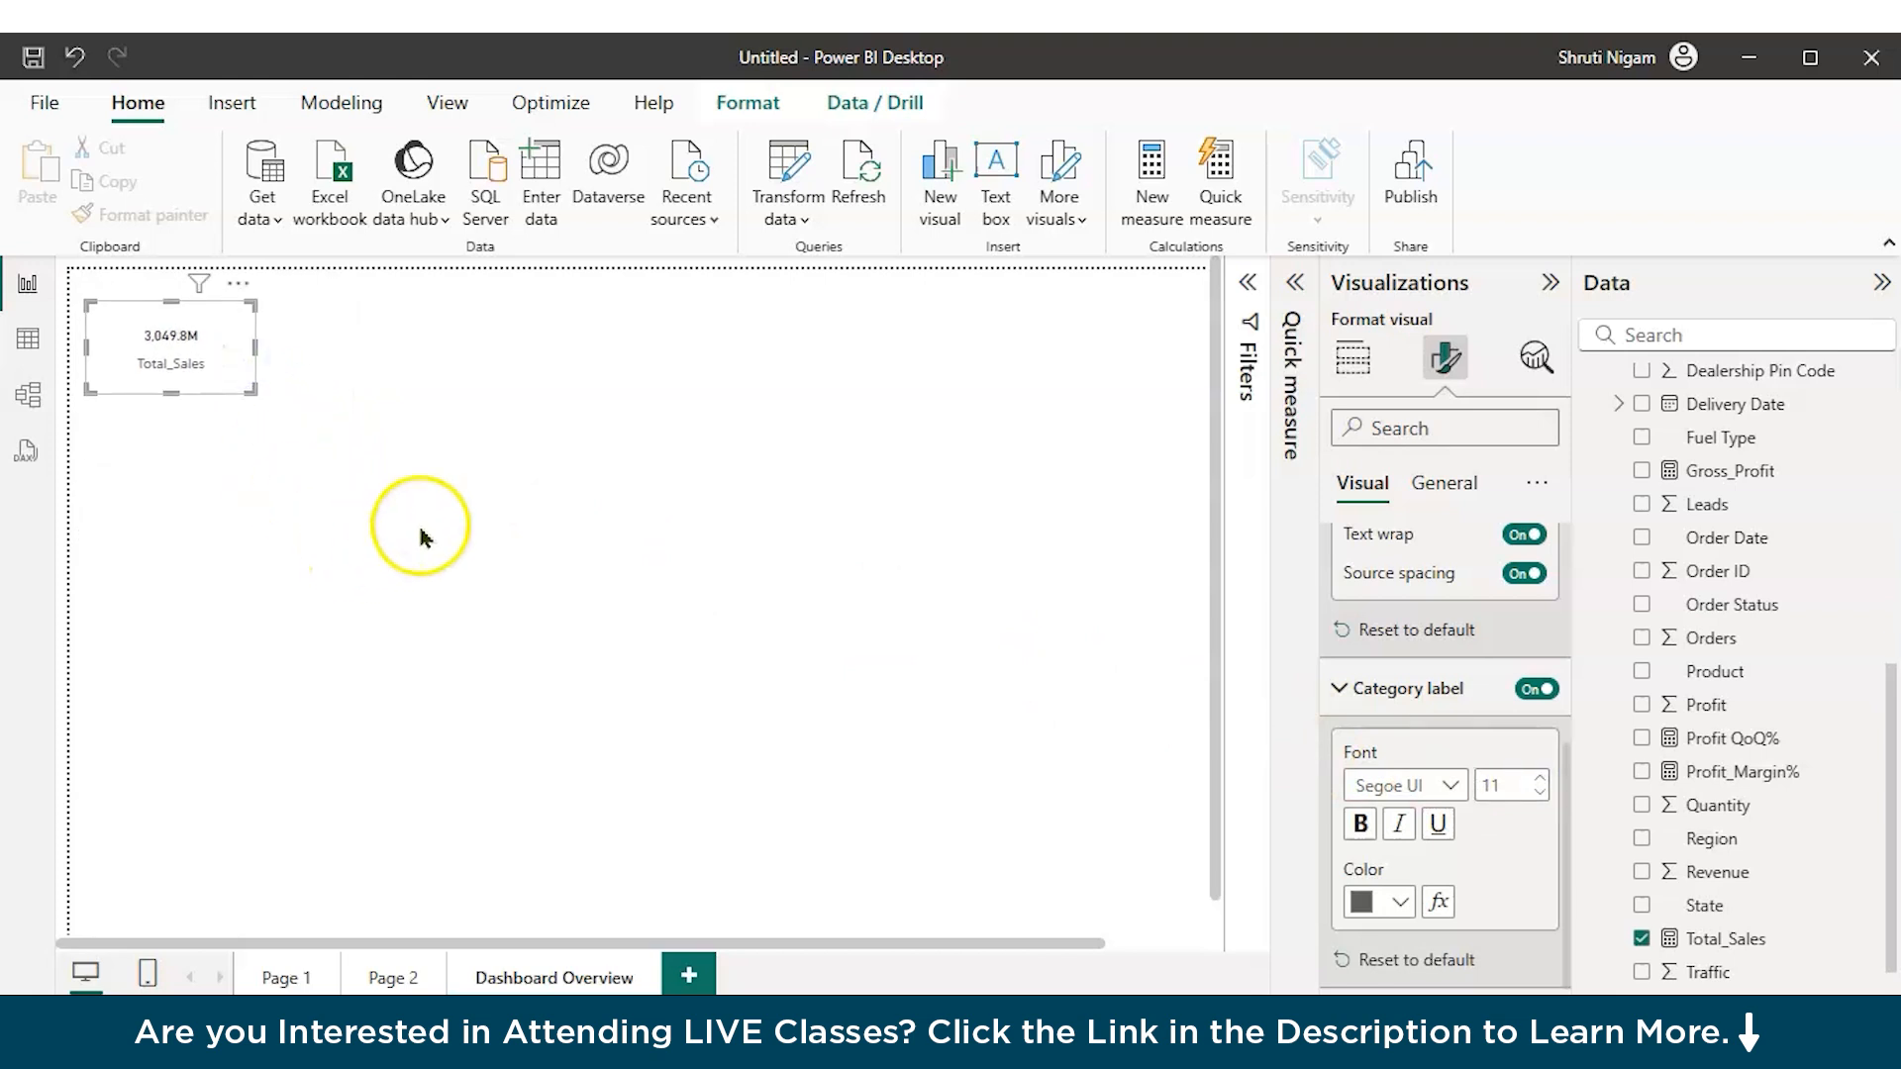
Step: Give the Total_Sales card a light orange background with 39% transparency and turn on its visual border
left_click(1438, 482)
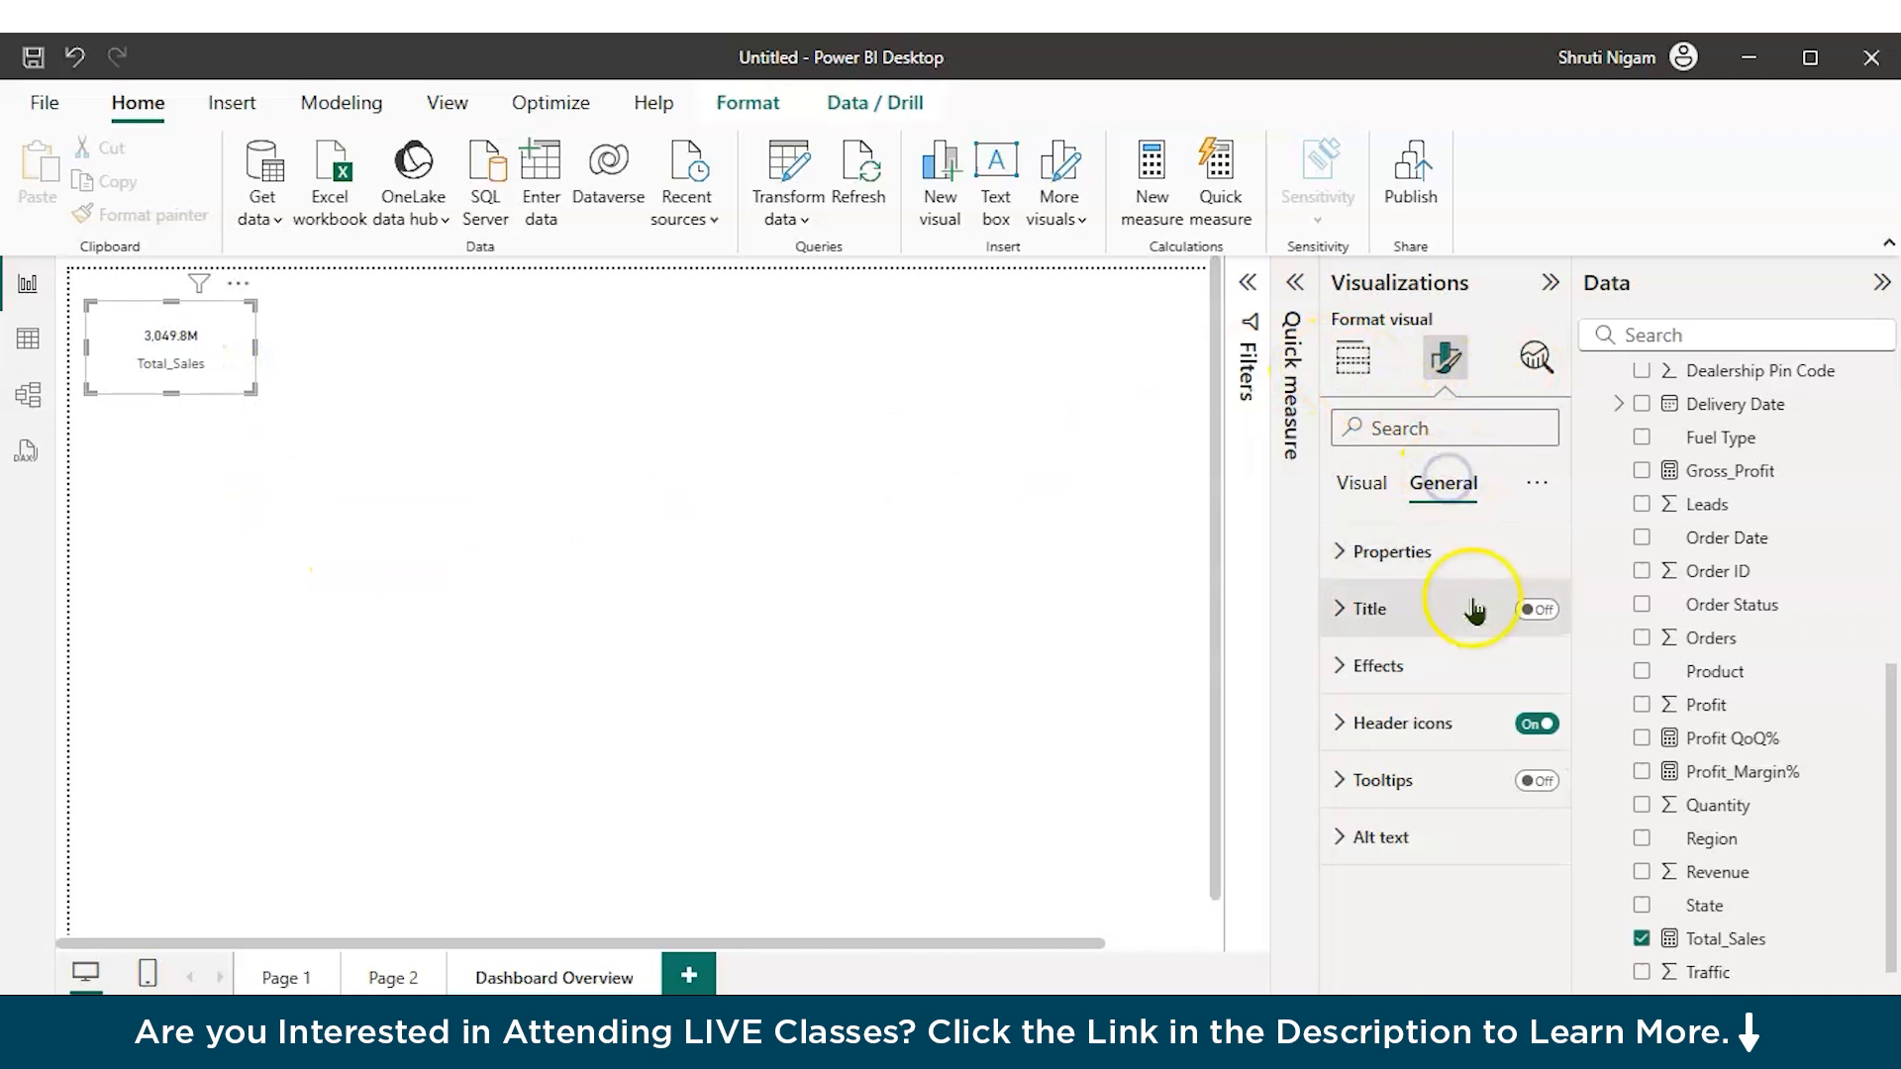
left_click(1356, 666)
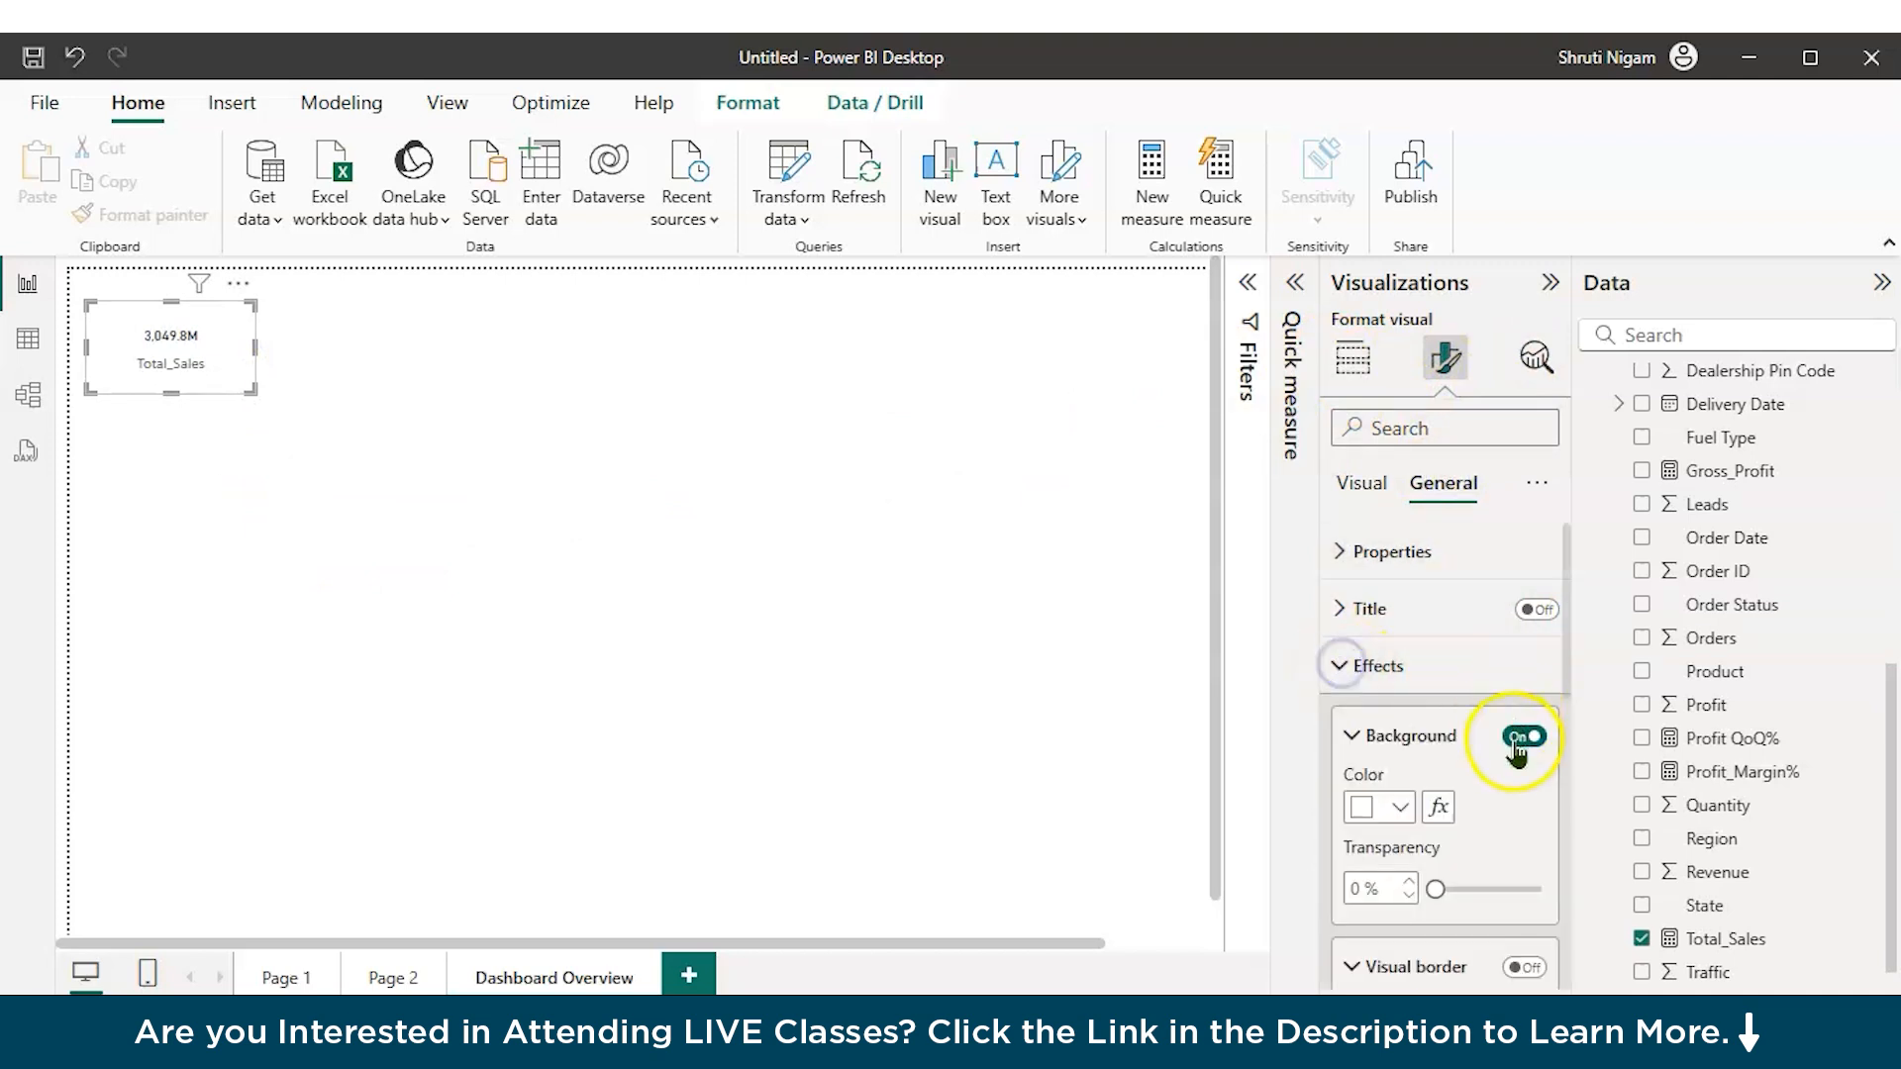
left_click(1408, 808)
left_click(1555, 424)
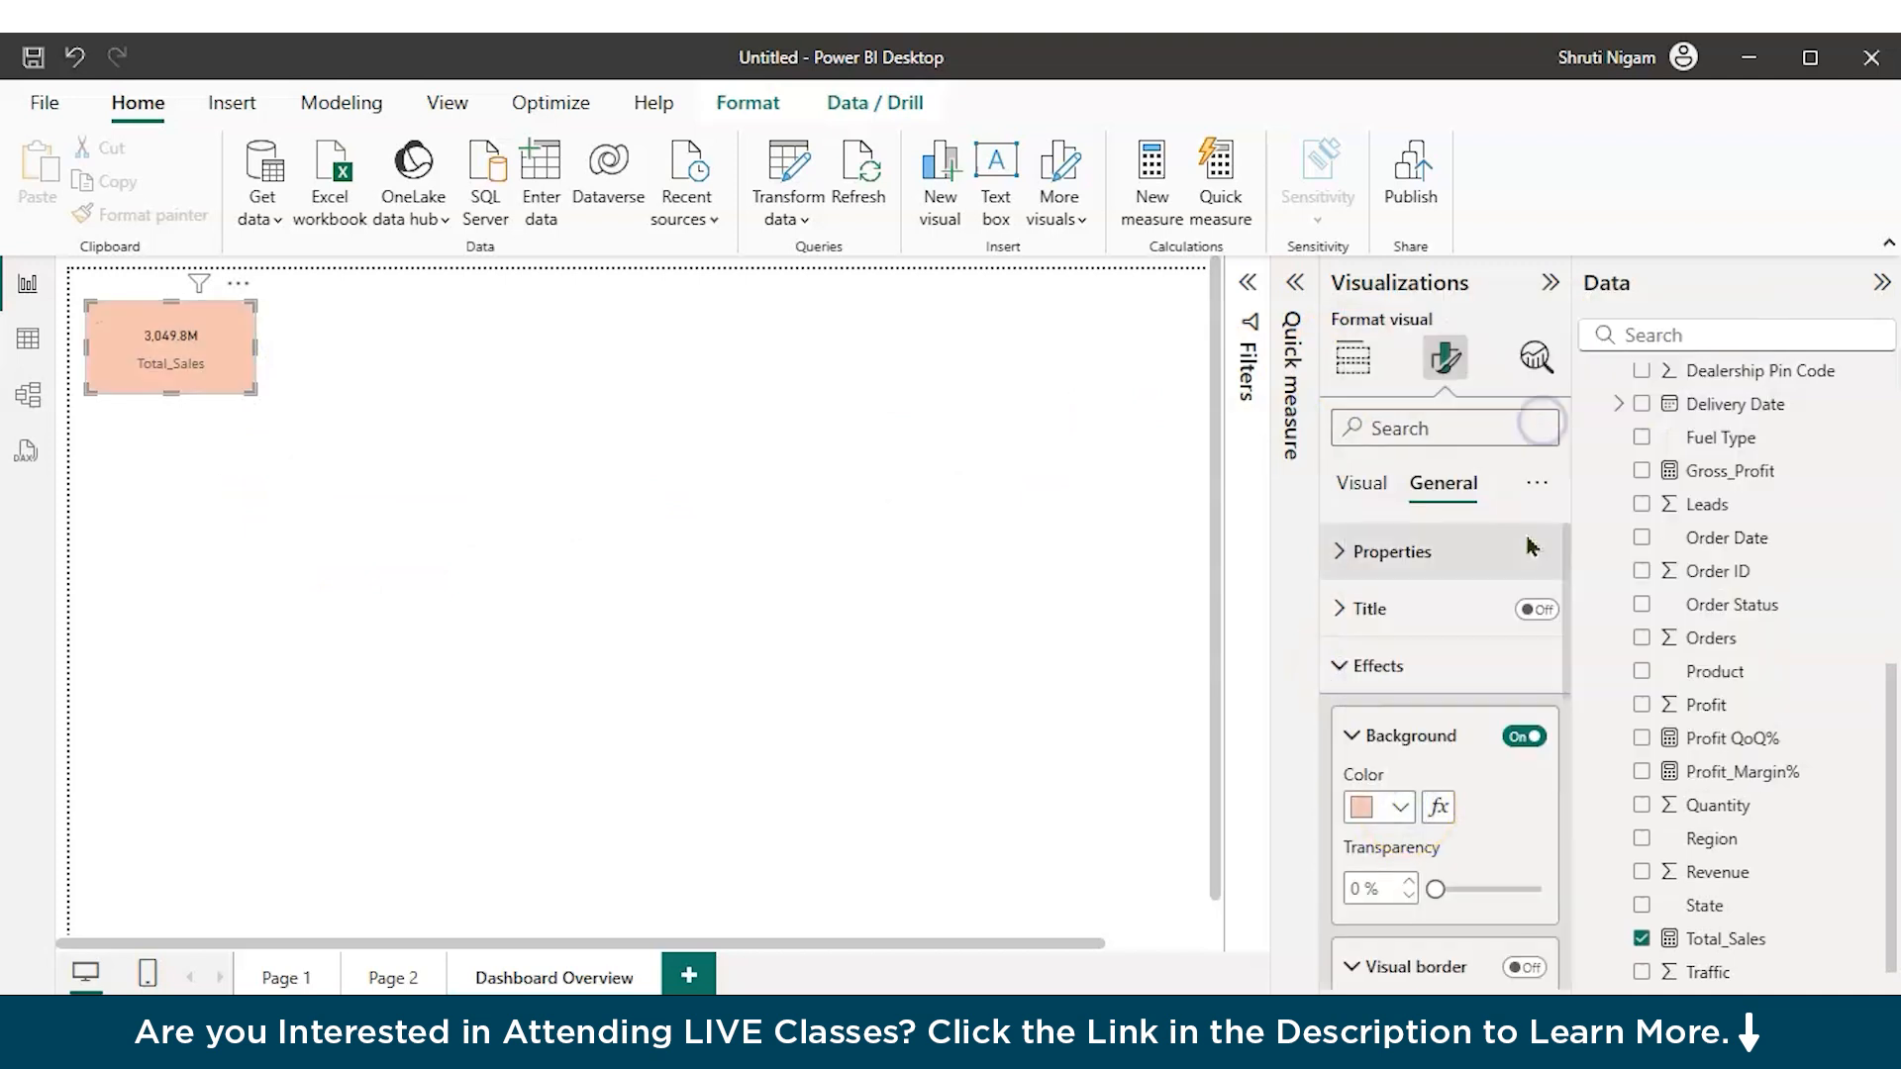
left_click_drag(1436, 889, 1456, 889)
left_click(1525, 968)
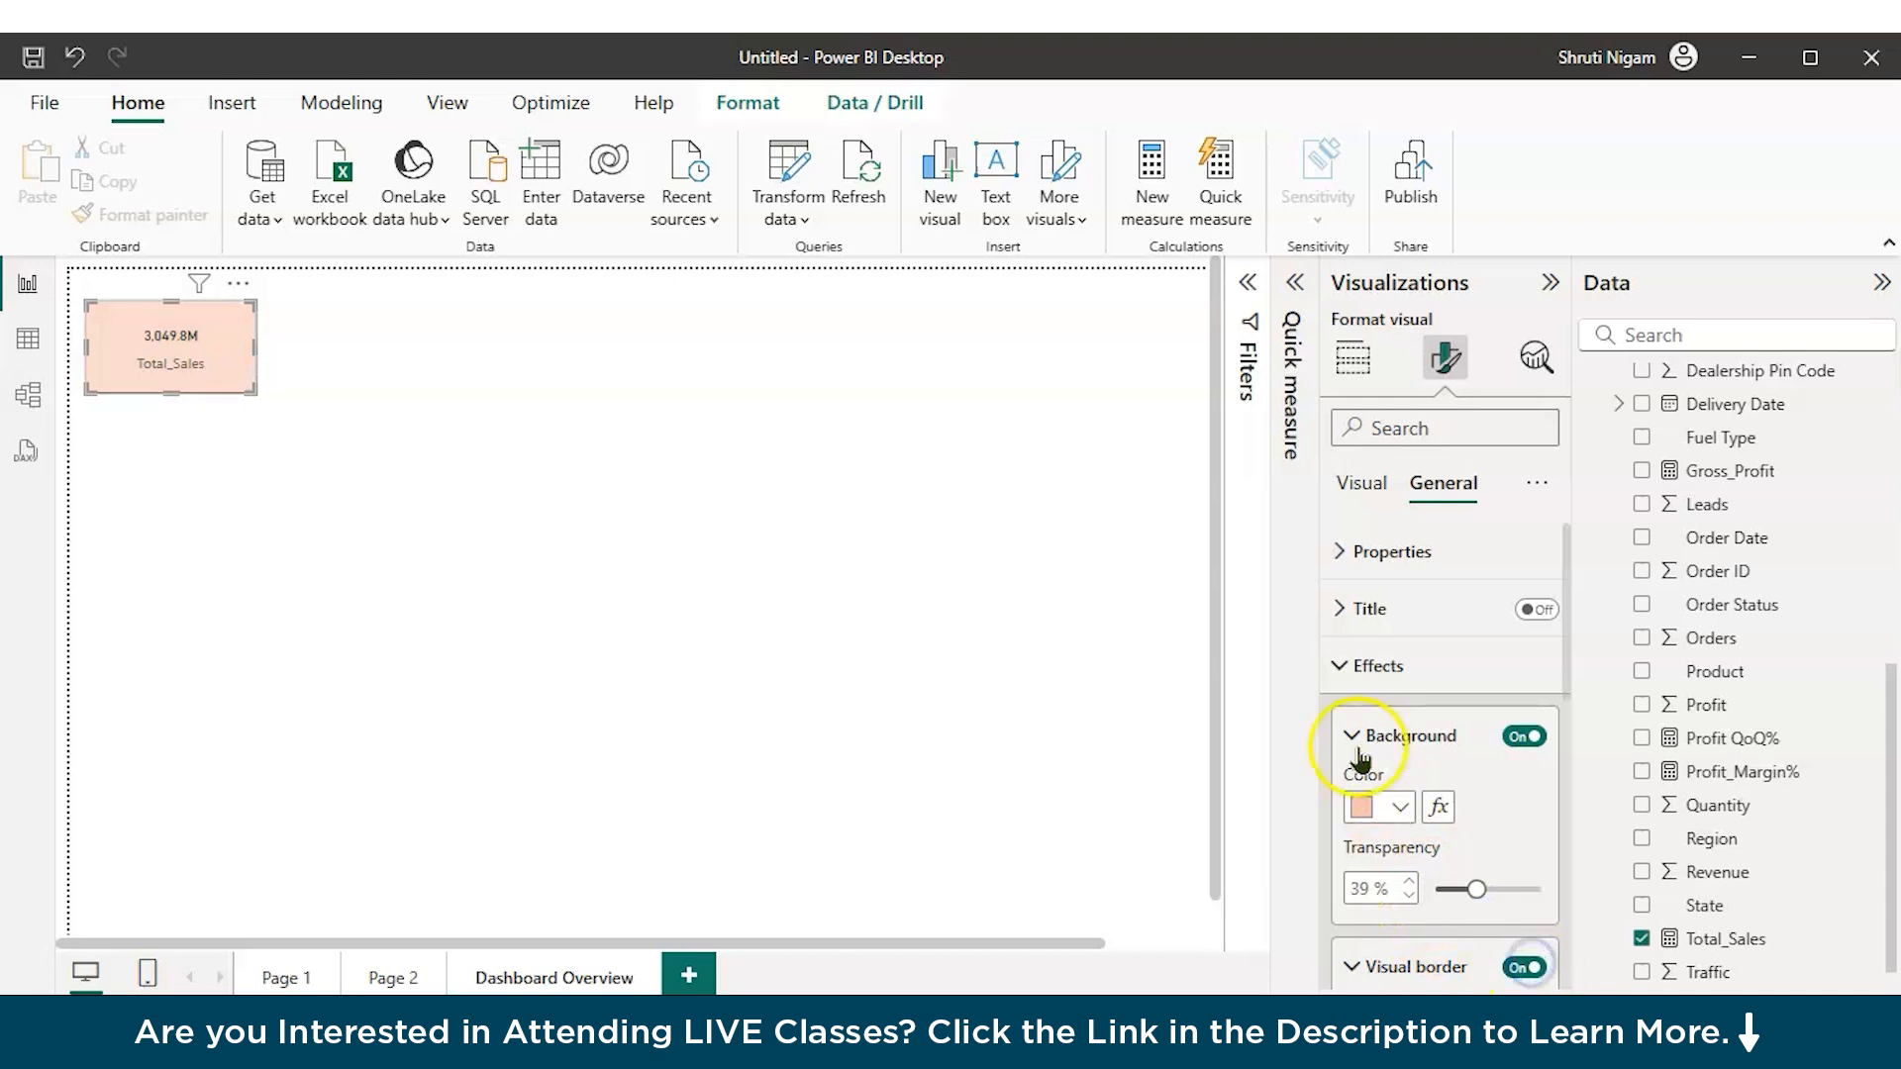
left_click(1353, 736)
left_click(1354, 668)
Step: Duplicate the Total_Sales card directly beside the original and replace the copy's field with Gross_Profit
left_click_drag(242, 361, 390, 358)
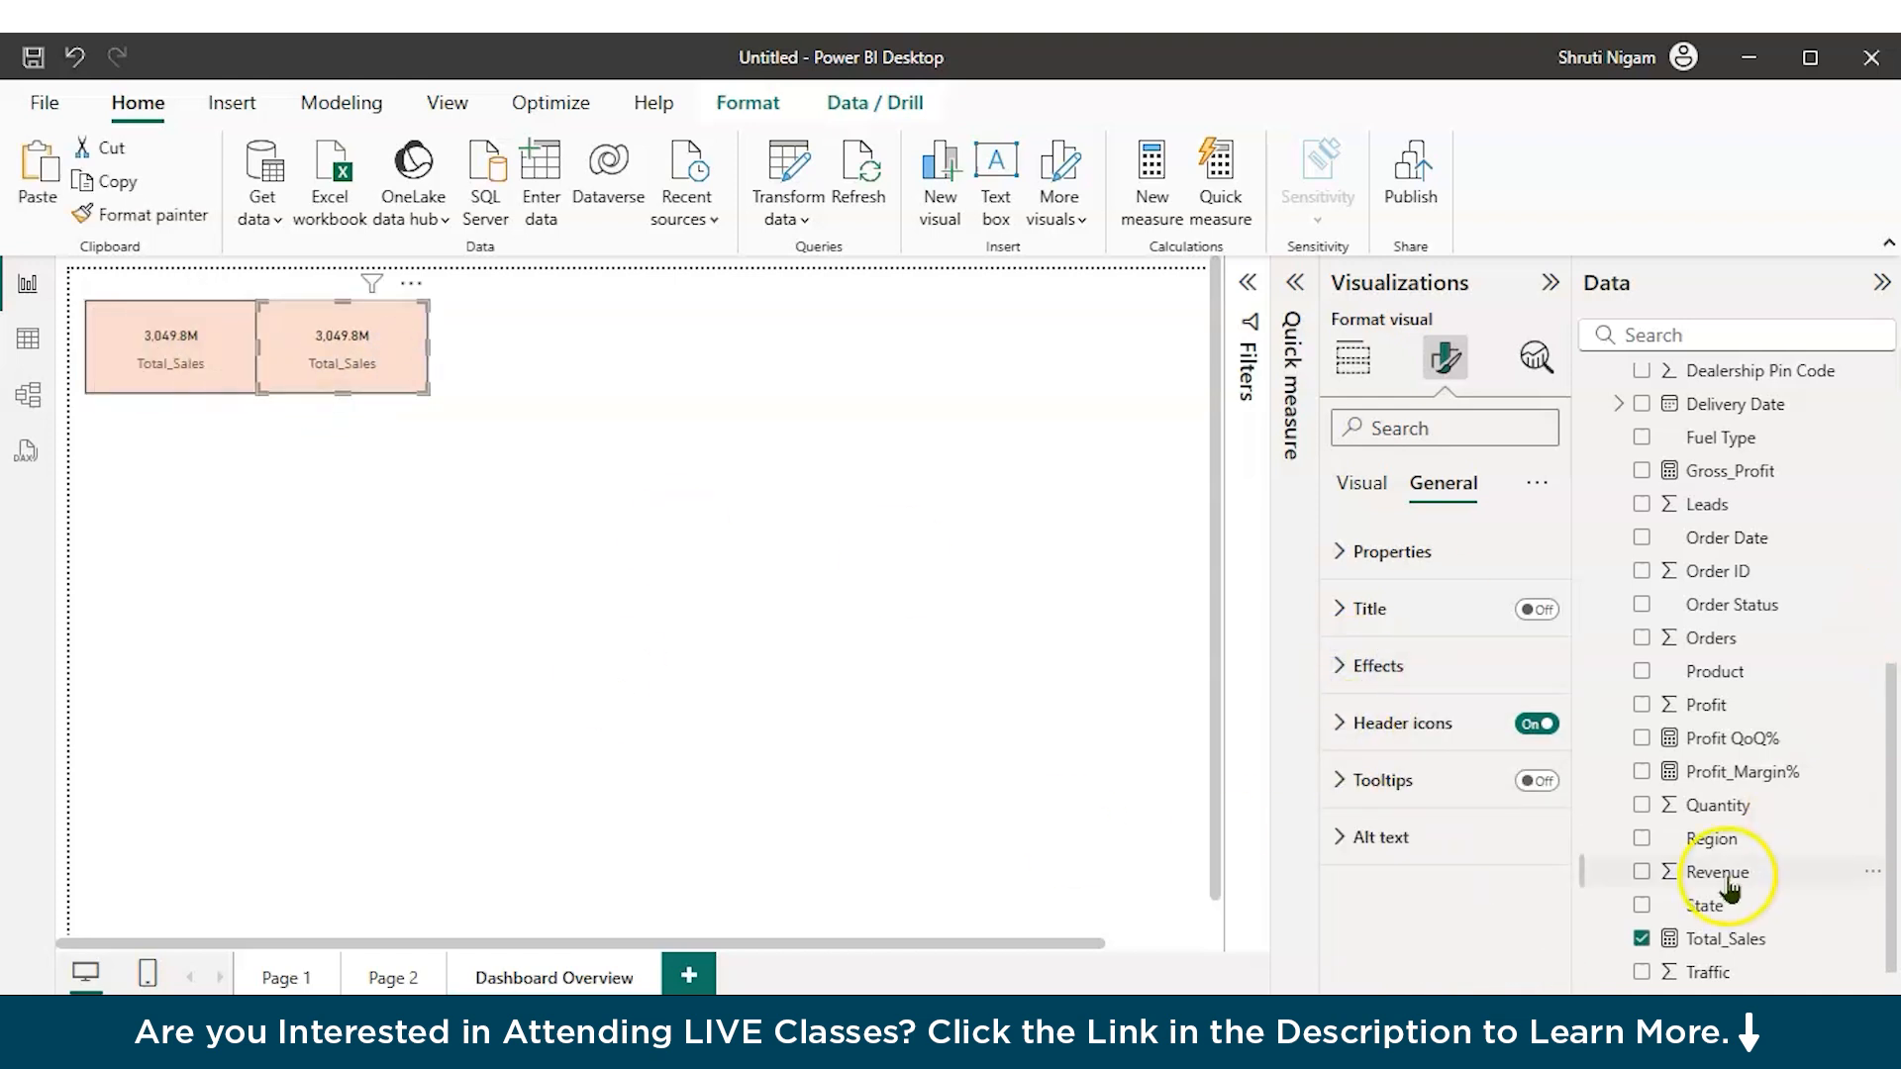
left_click(1641, 471)
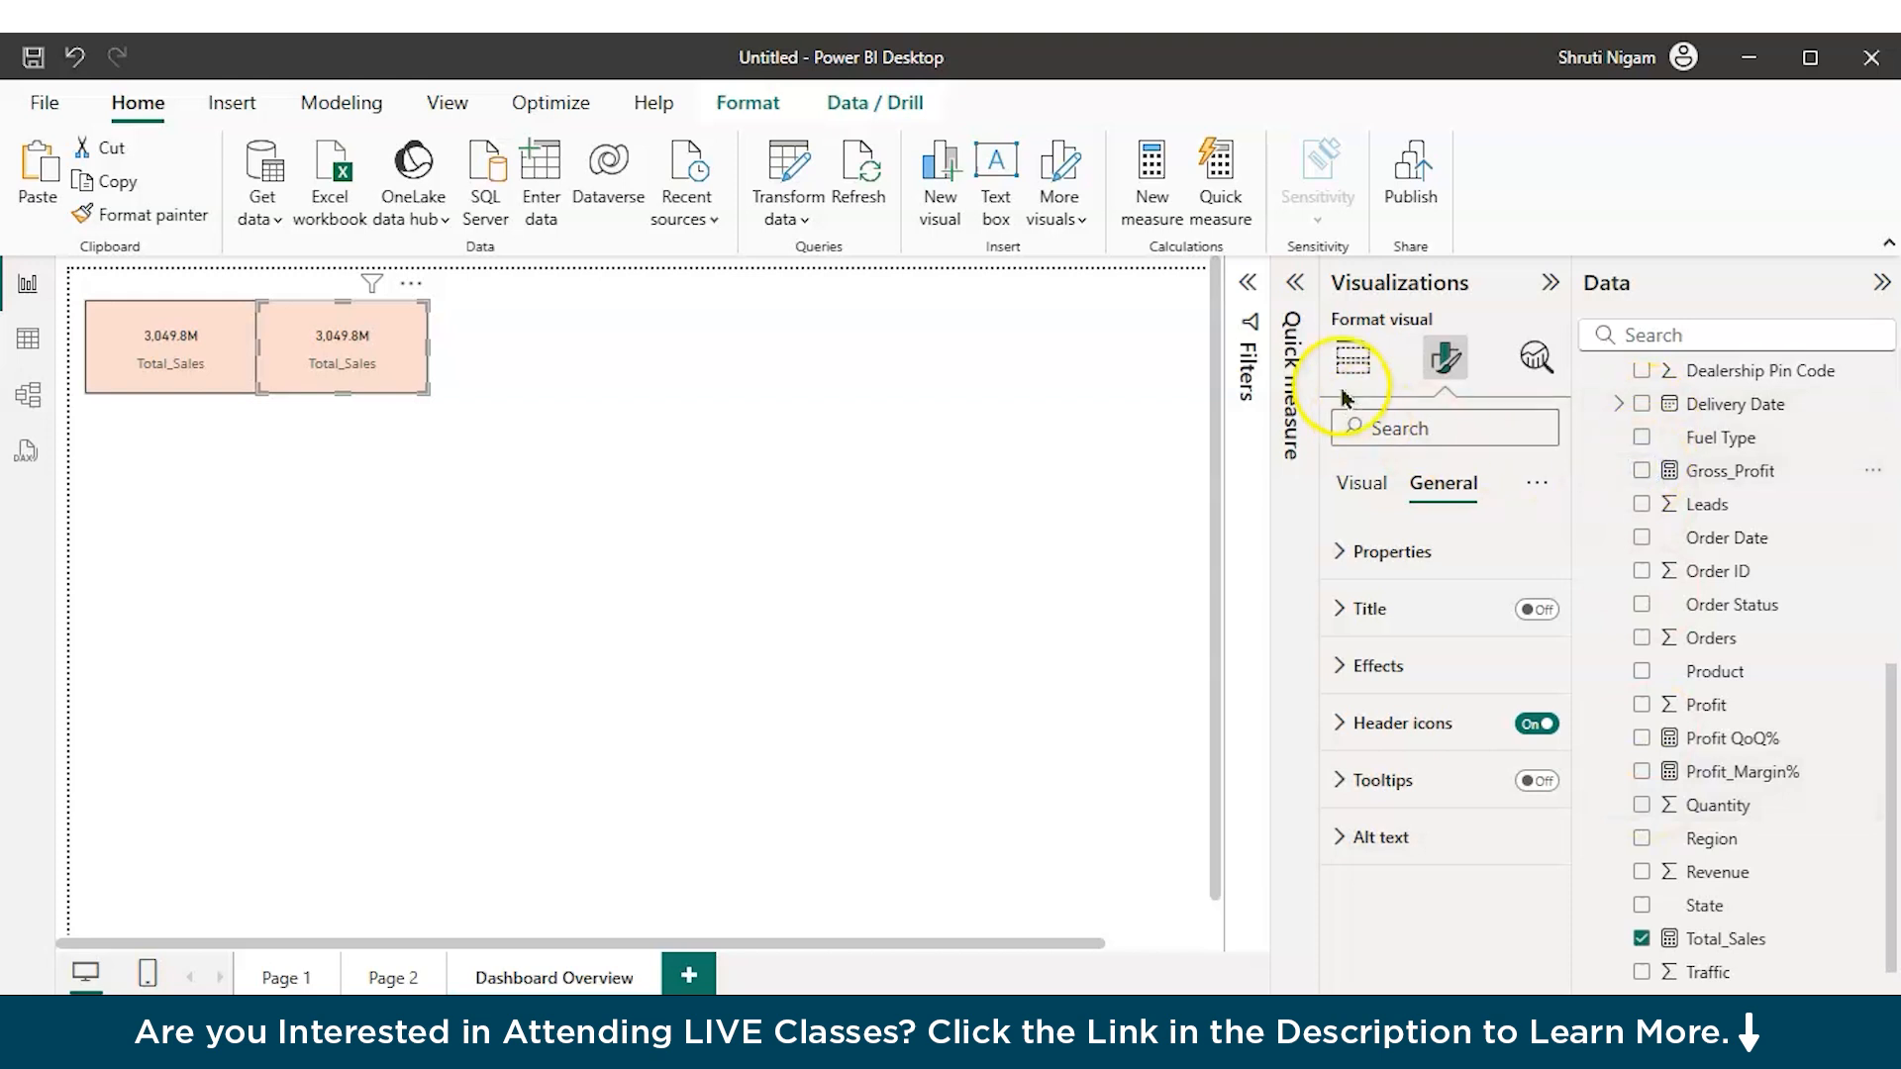
left_click(1353, 357)
left_click(1545, 789)
left_click(1642, 472)
Step: Duplicate the Gross_Profit card as a third card in the row and replace its field with Units_Sold
left_click_drag(375, 371, 519, 317)
key("ctrl+c")
key("ctrl+v")
scroll(1779, 805, "down", 1)
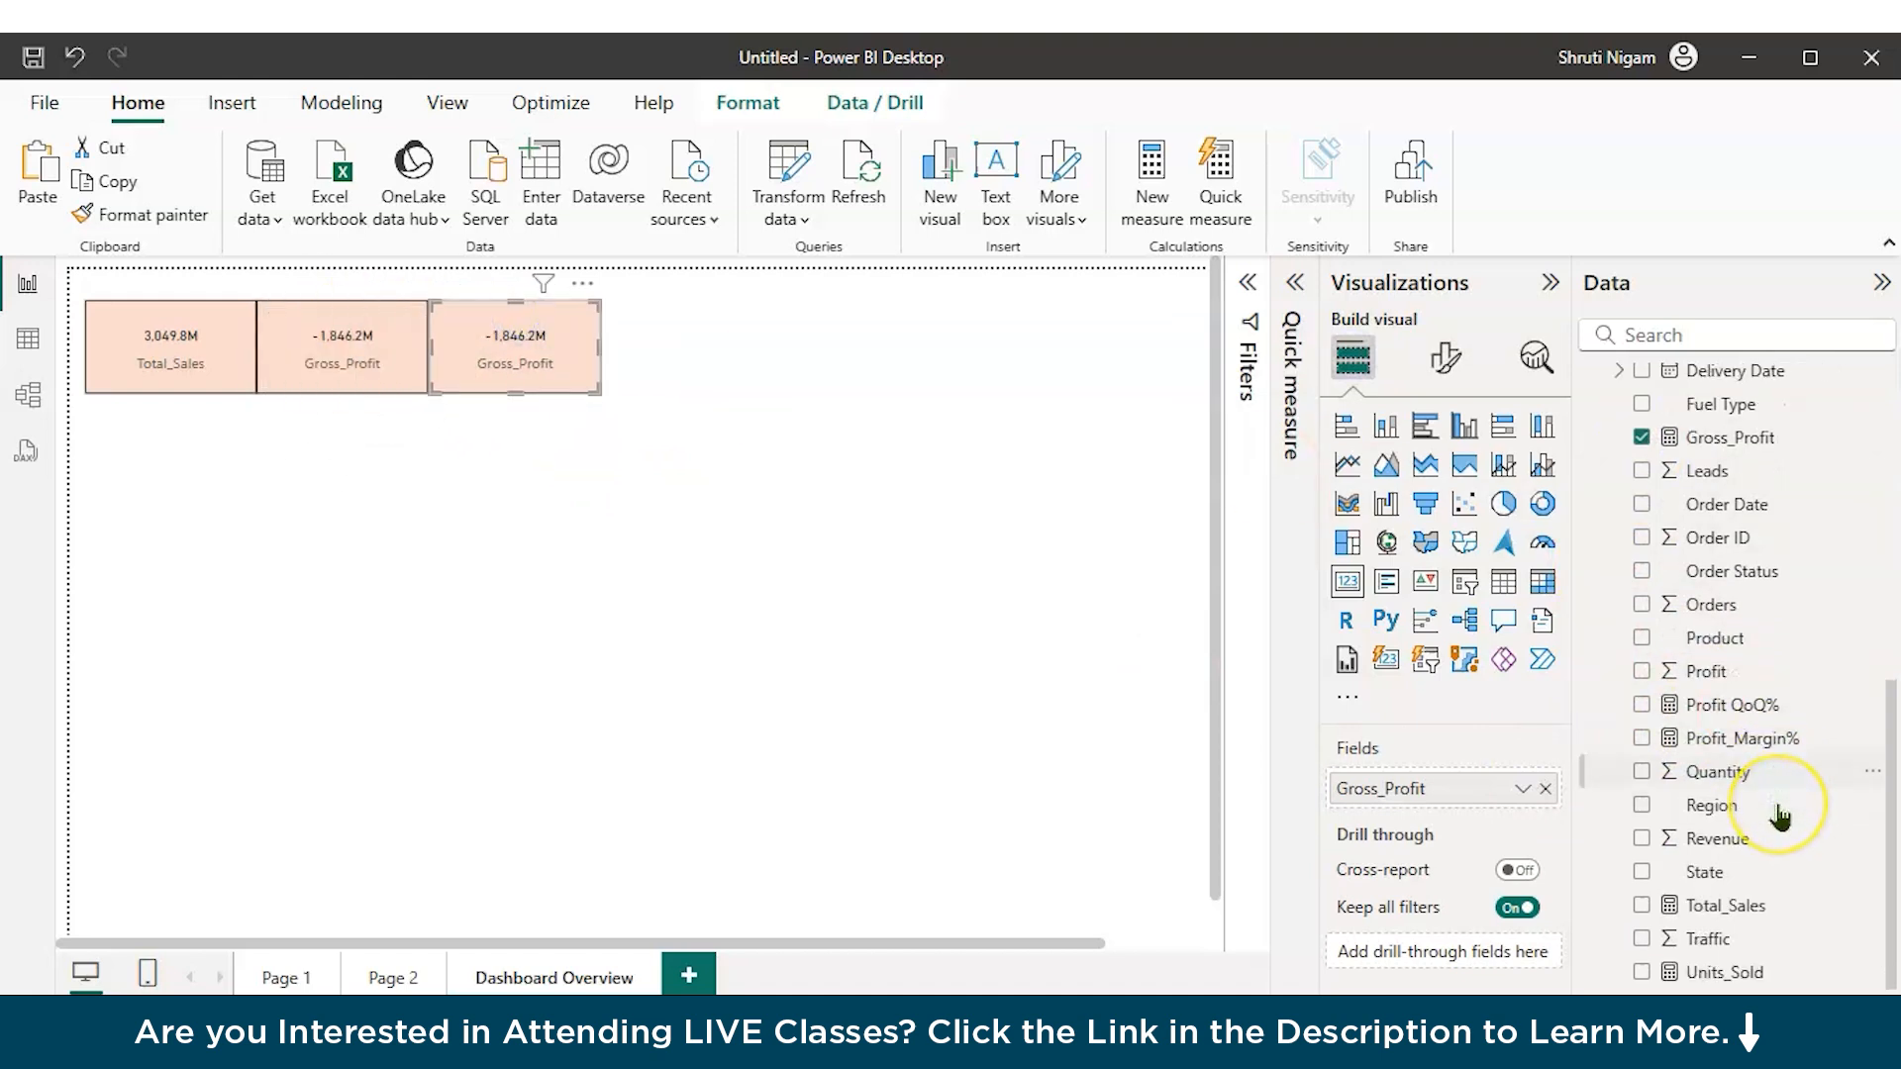
left_click(1640, 973)
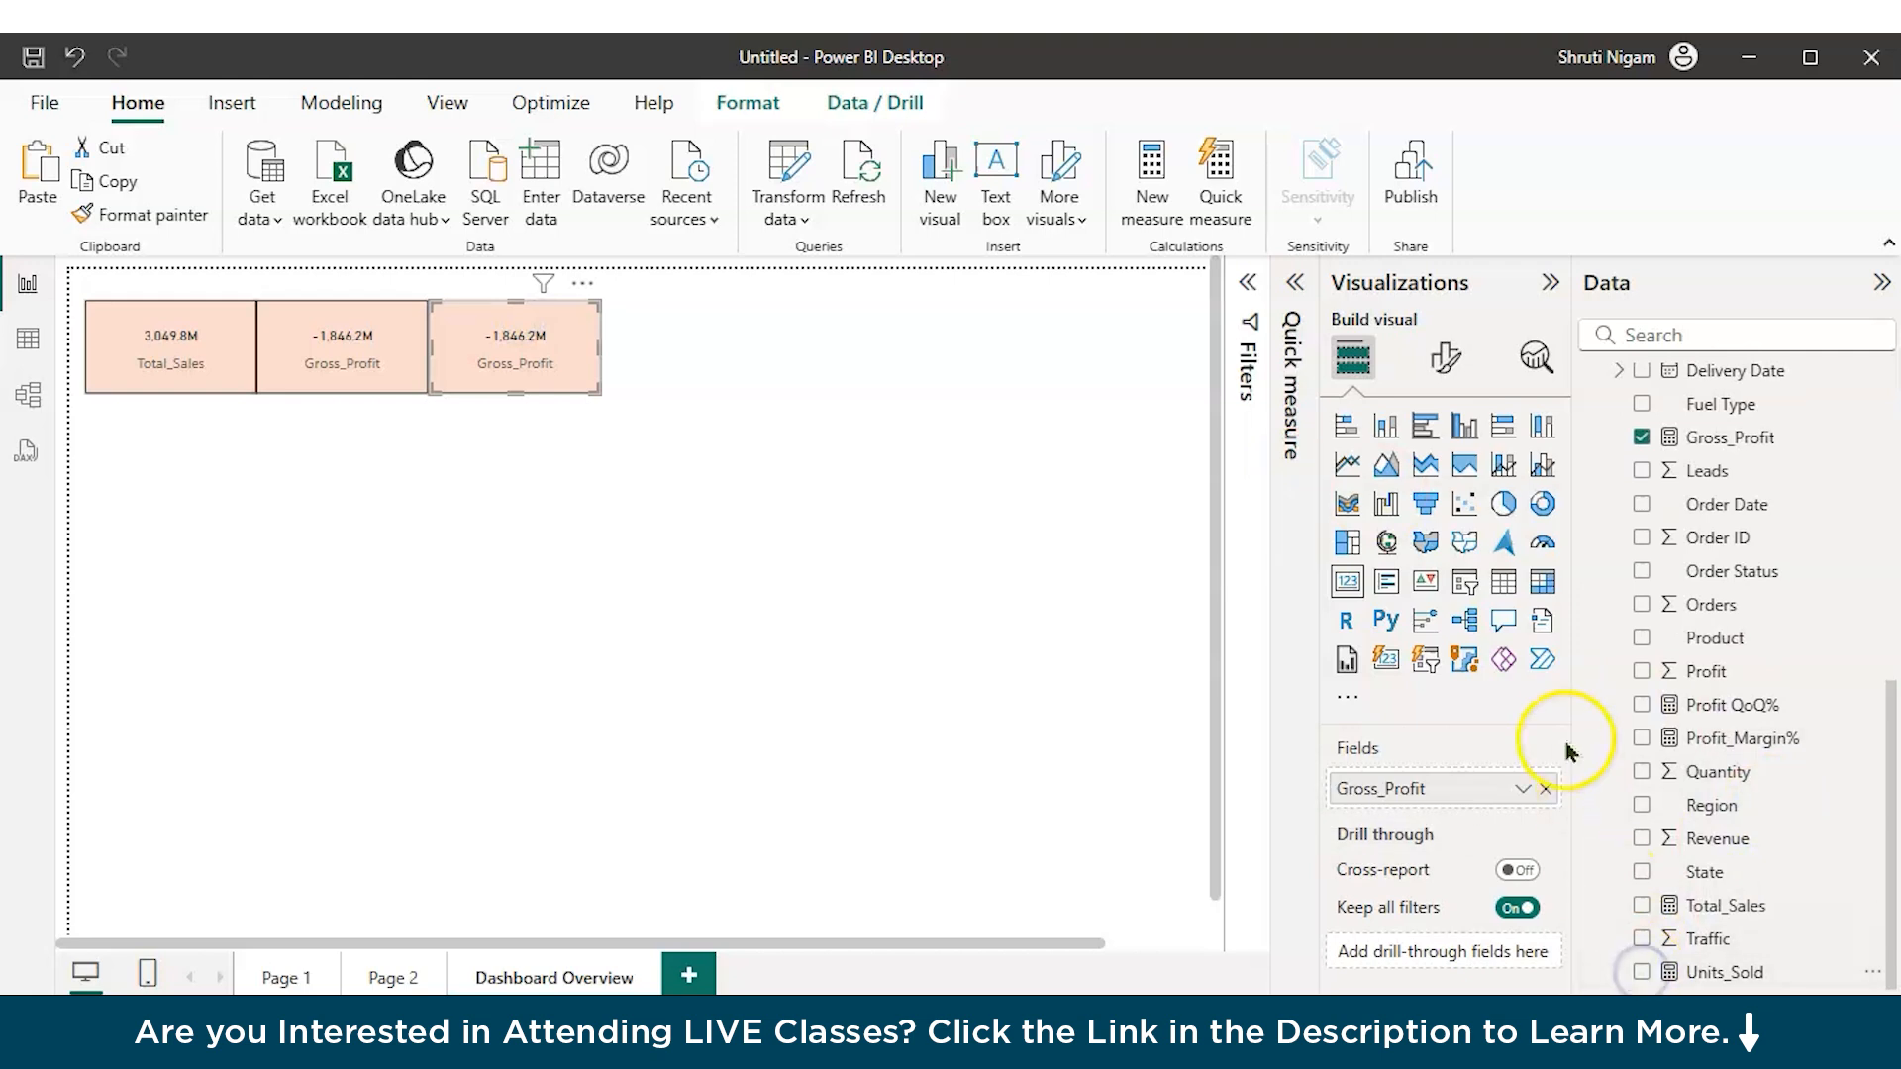
left_click(1544, 788)
left_click(1641, 973)
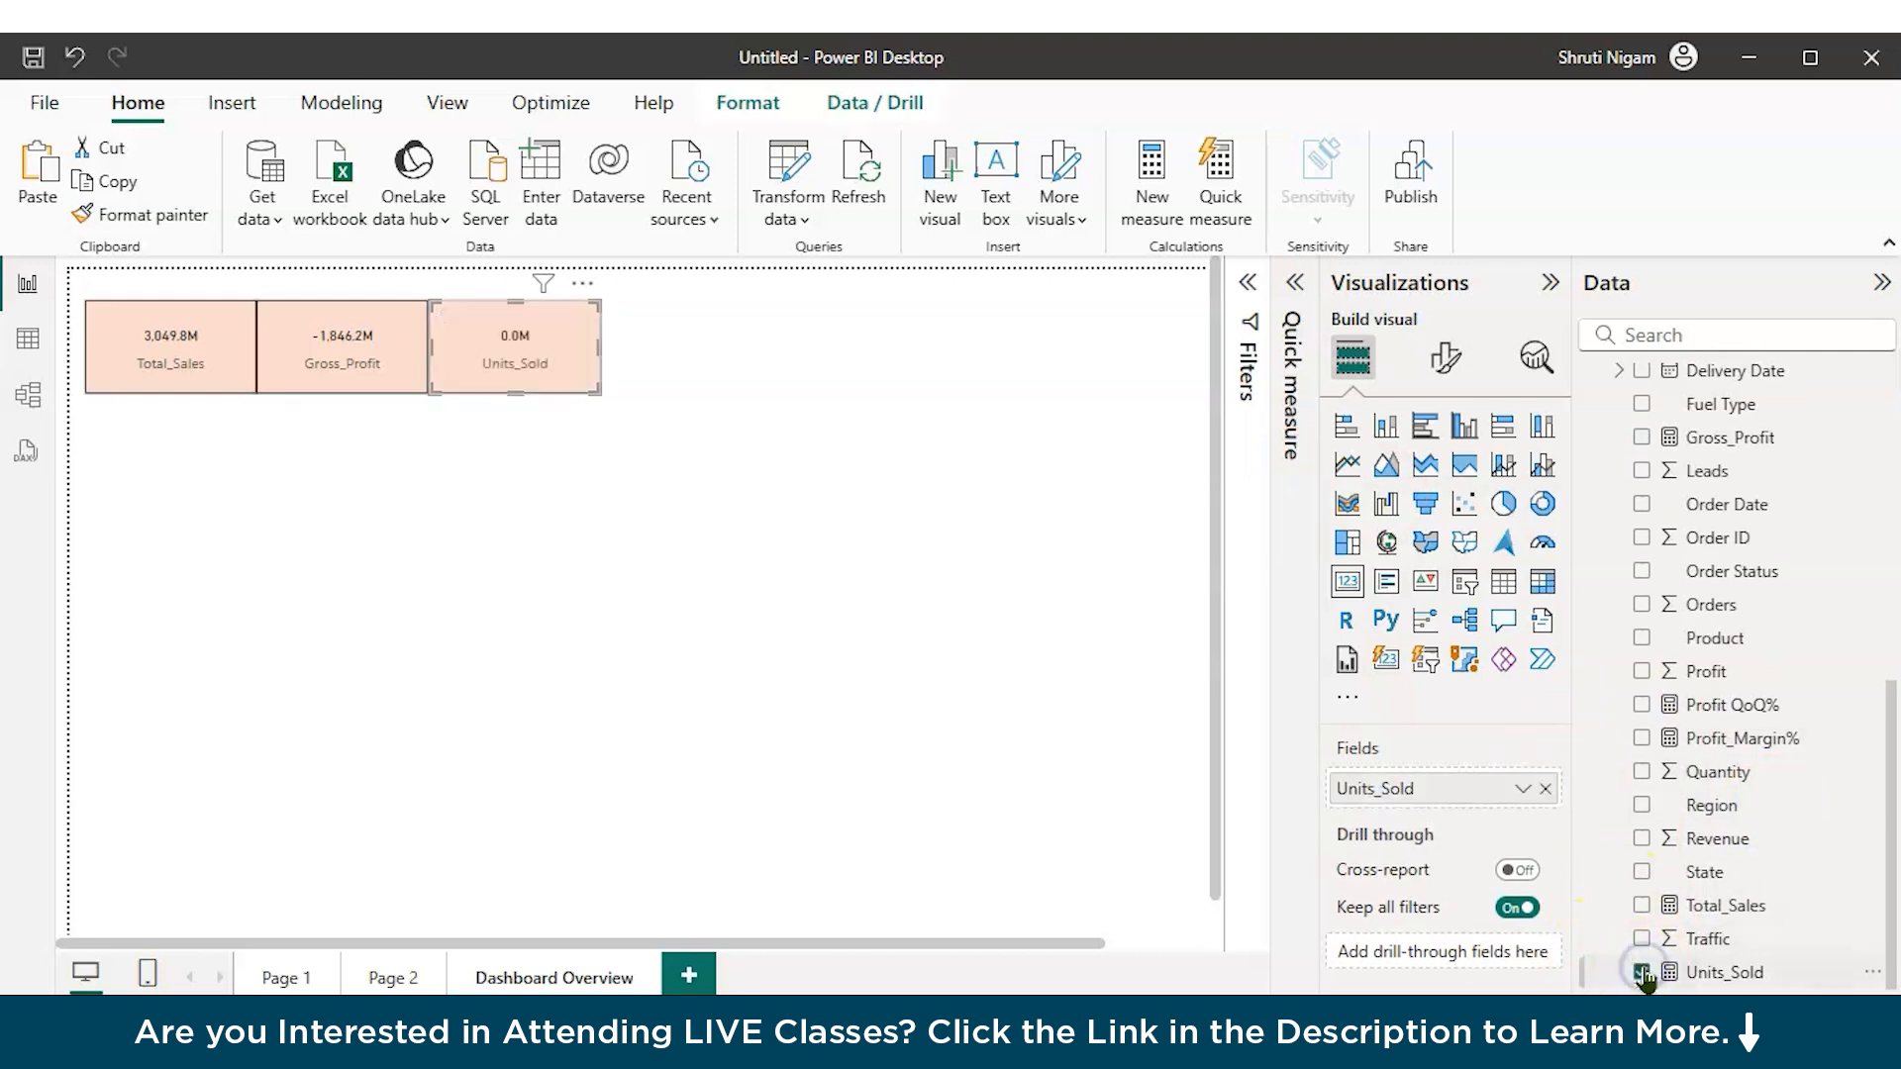
Step: Set the Units_Sold card's callout value display units to Auto
scroll(1668, 793, "up", 5)
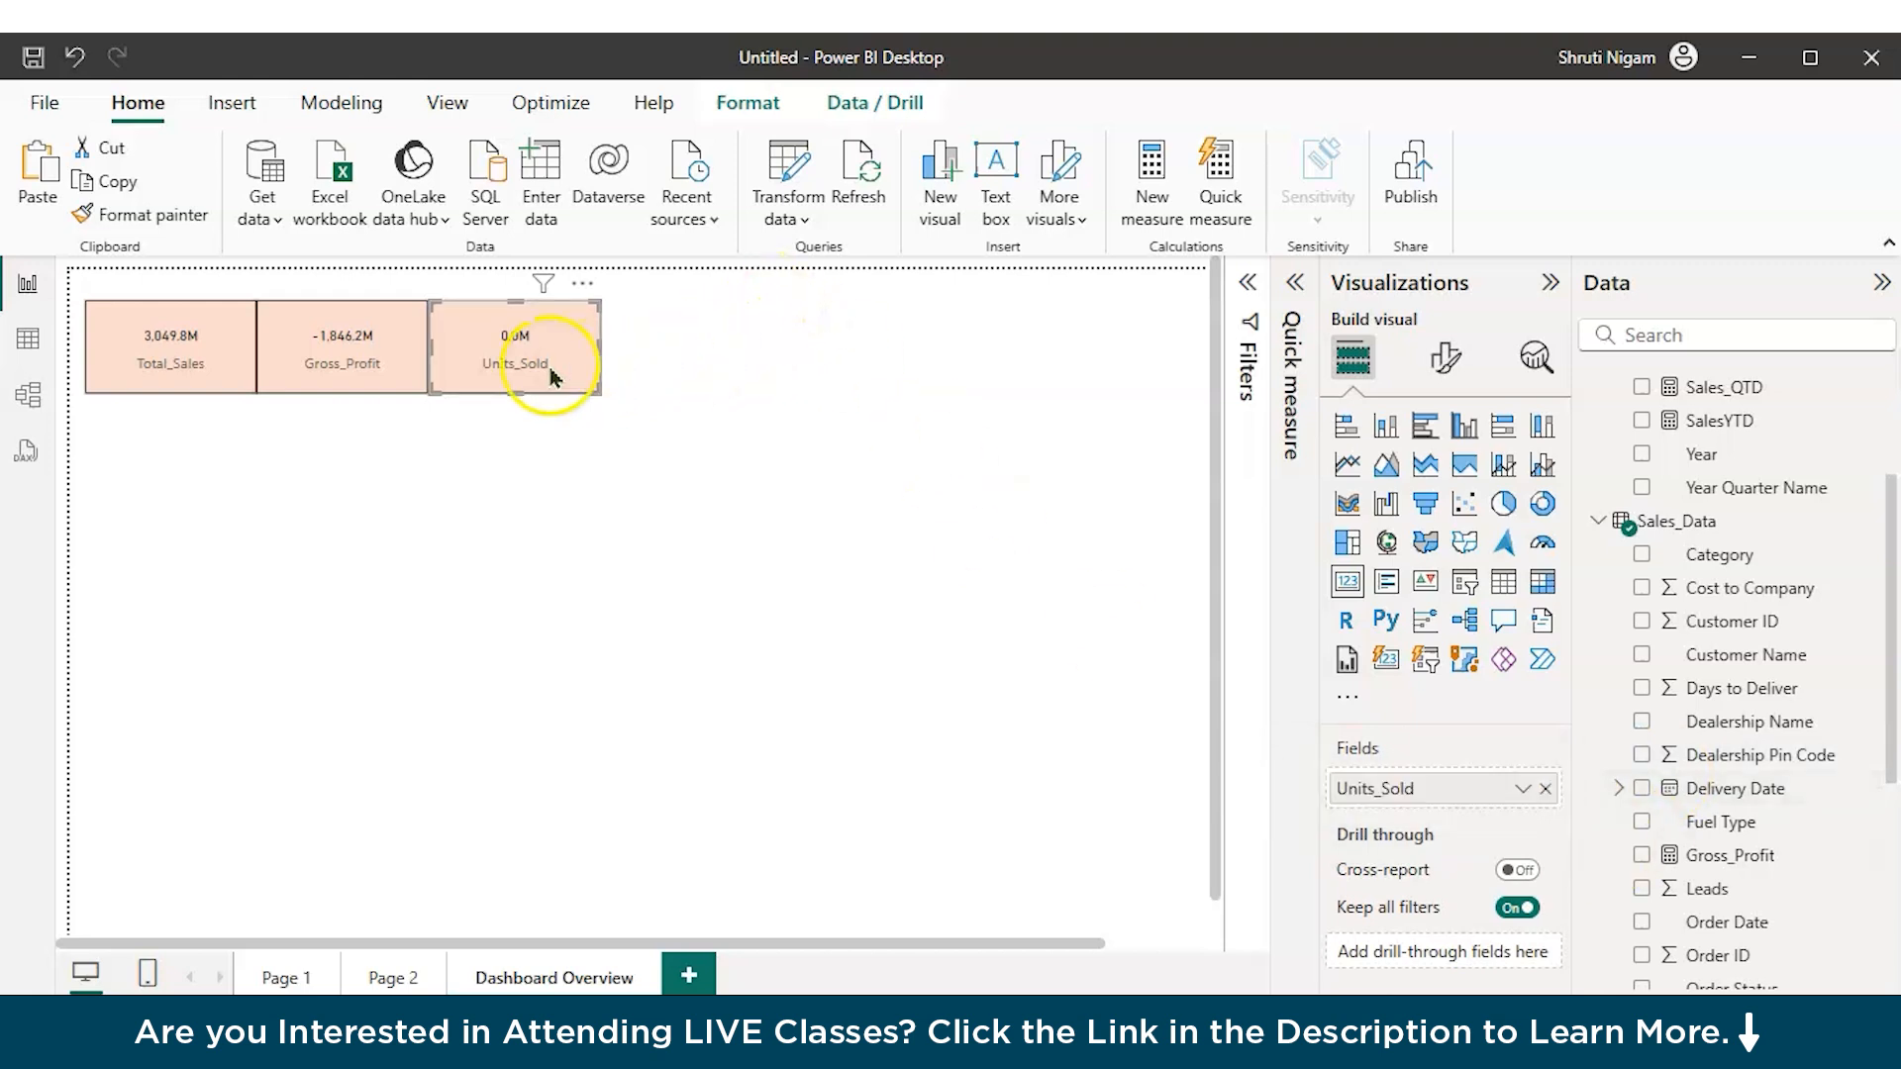
left_click(1451, 362)
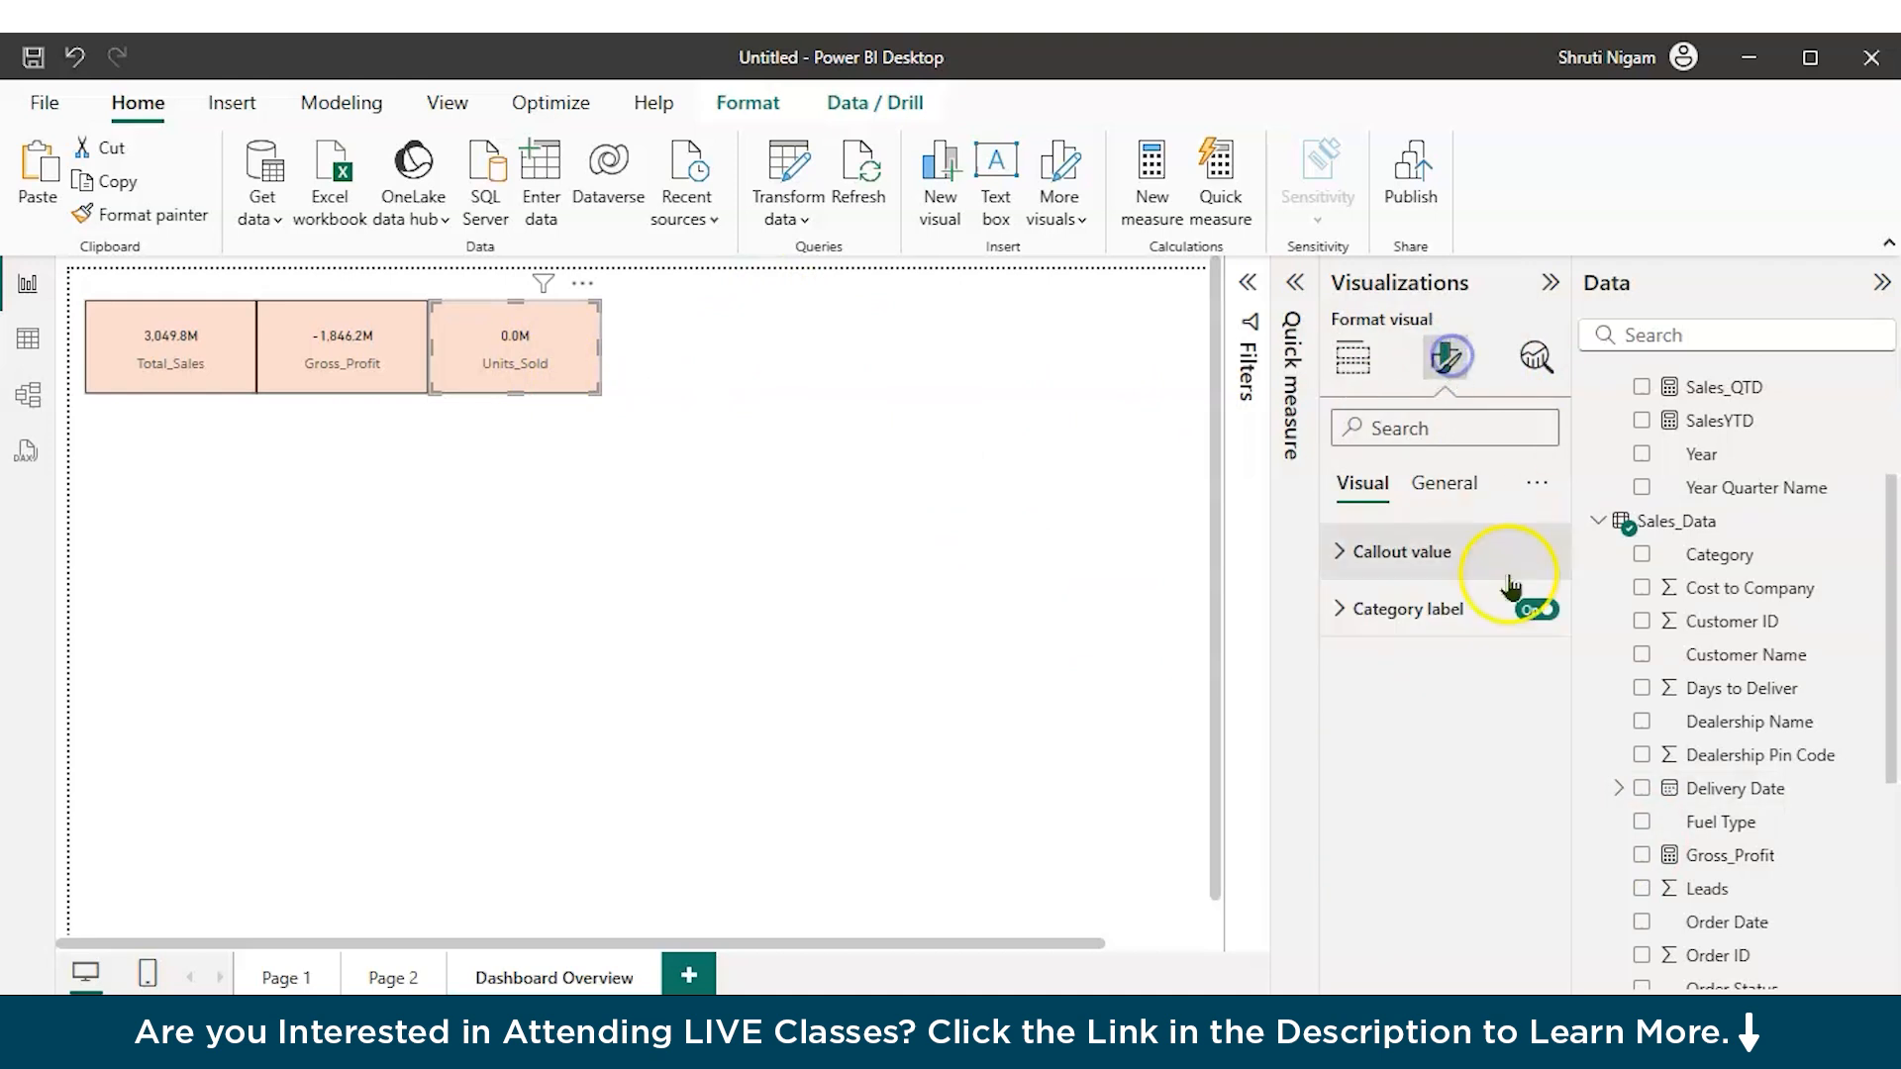
left_click(1331, 557)
scroll(1491, 850, "down", 2)
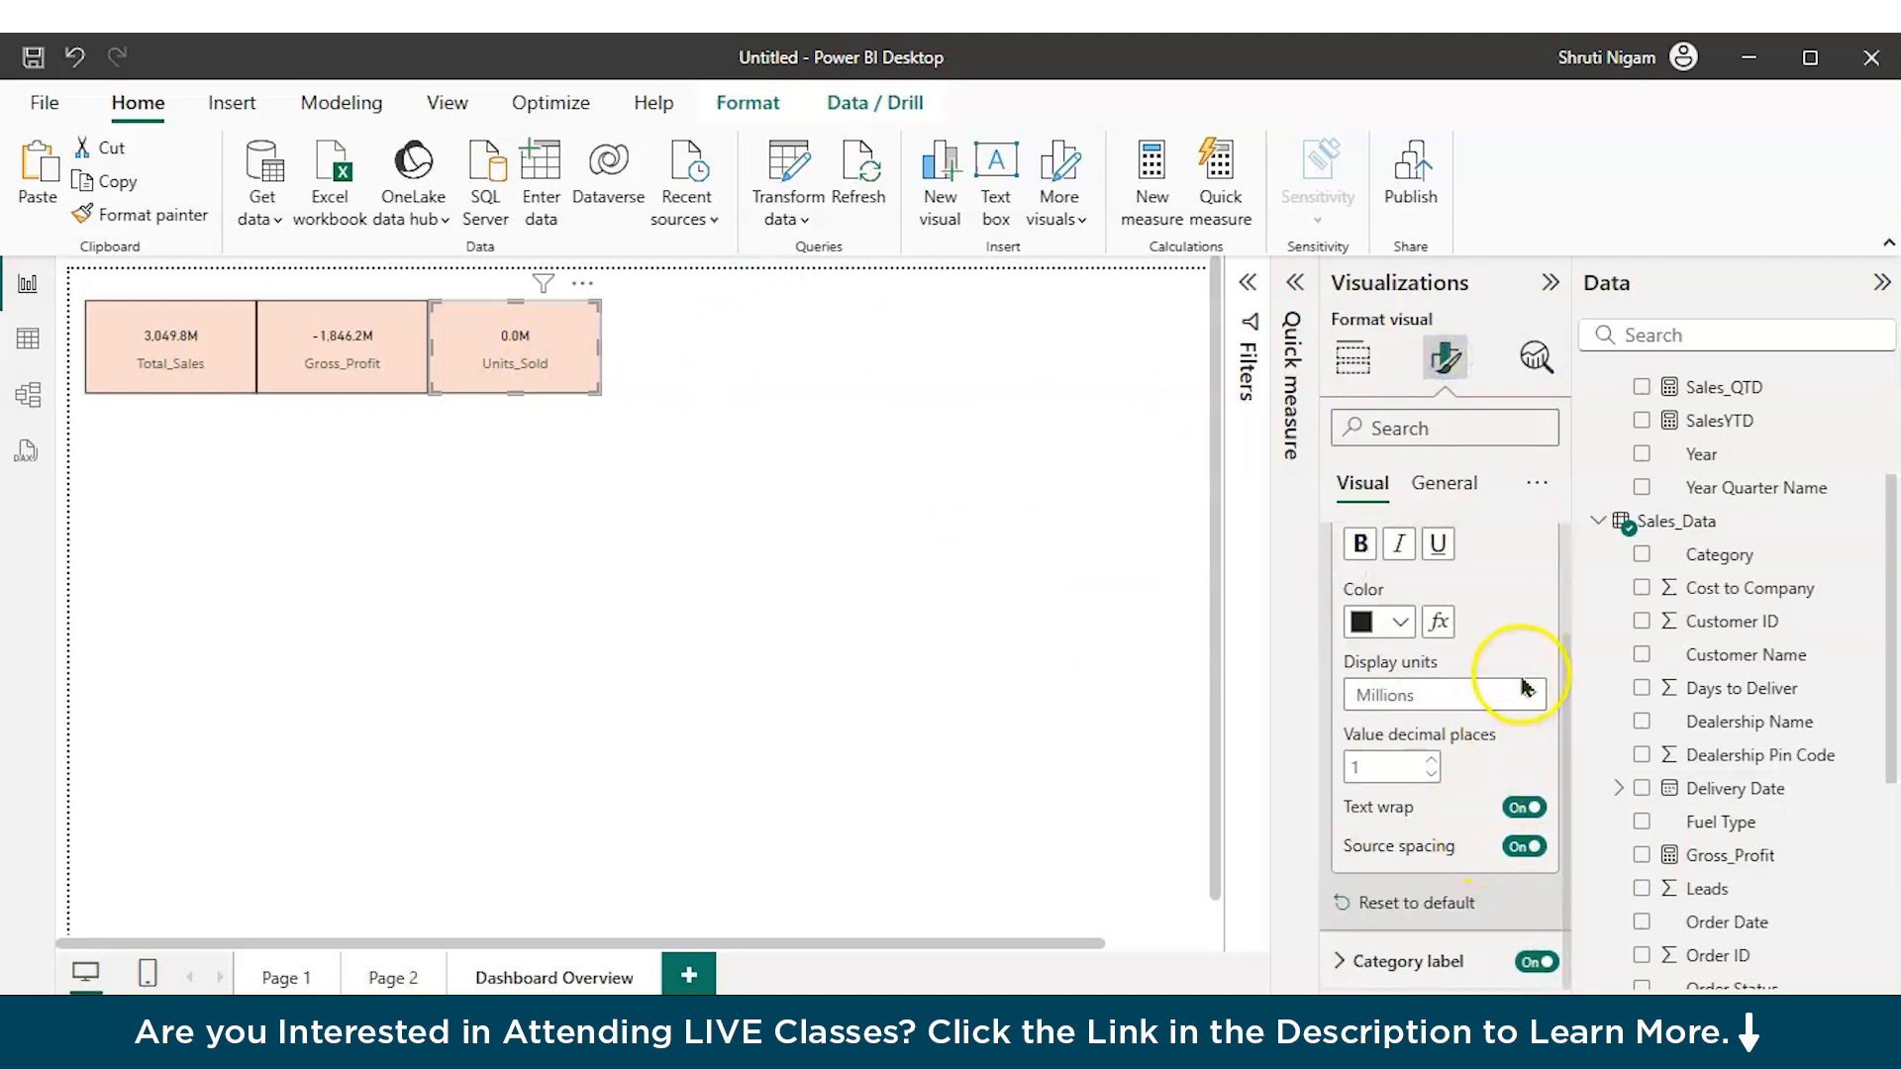
left_click(1526, 686)
left_click(1400, 756)
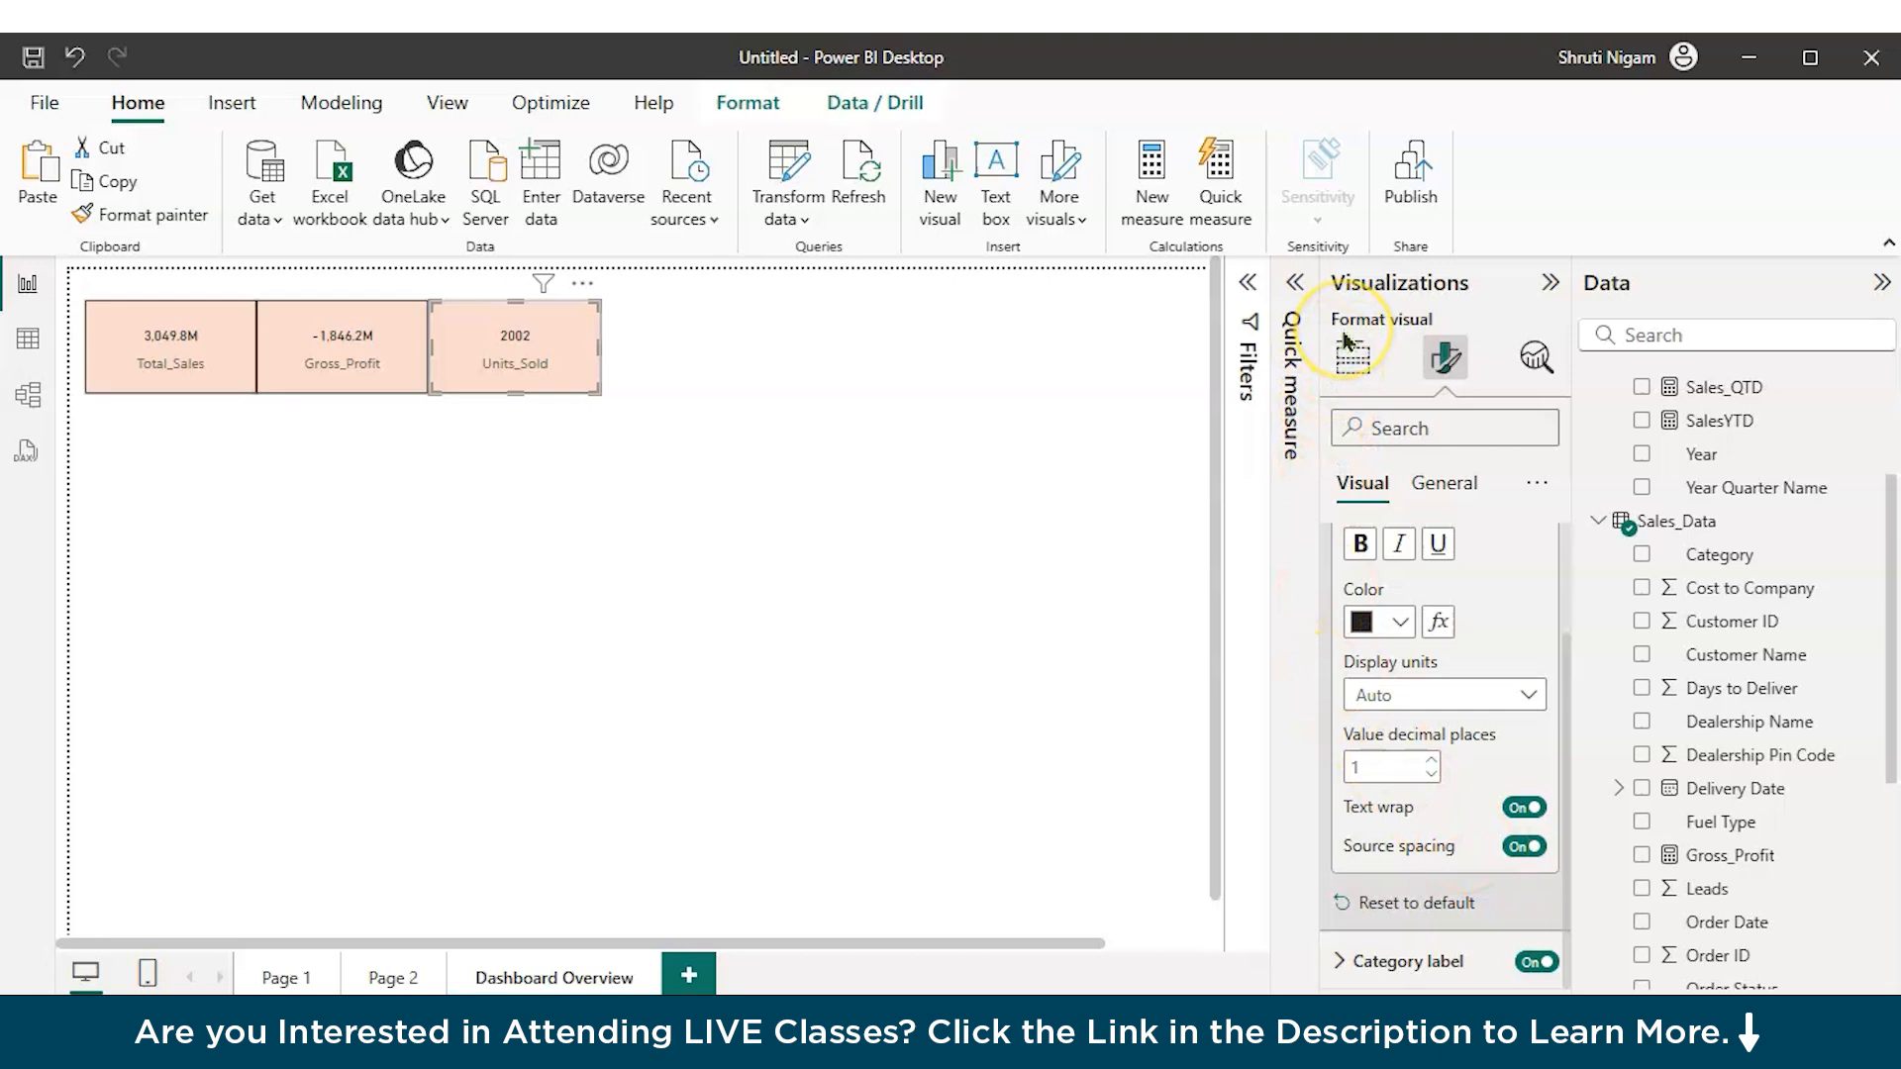
Step: Add an empty KPI visual, enlarge it, and place it directly beside the Units_Sold card
left_click(1354, 374)
left_click(619, 358)
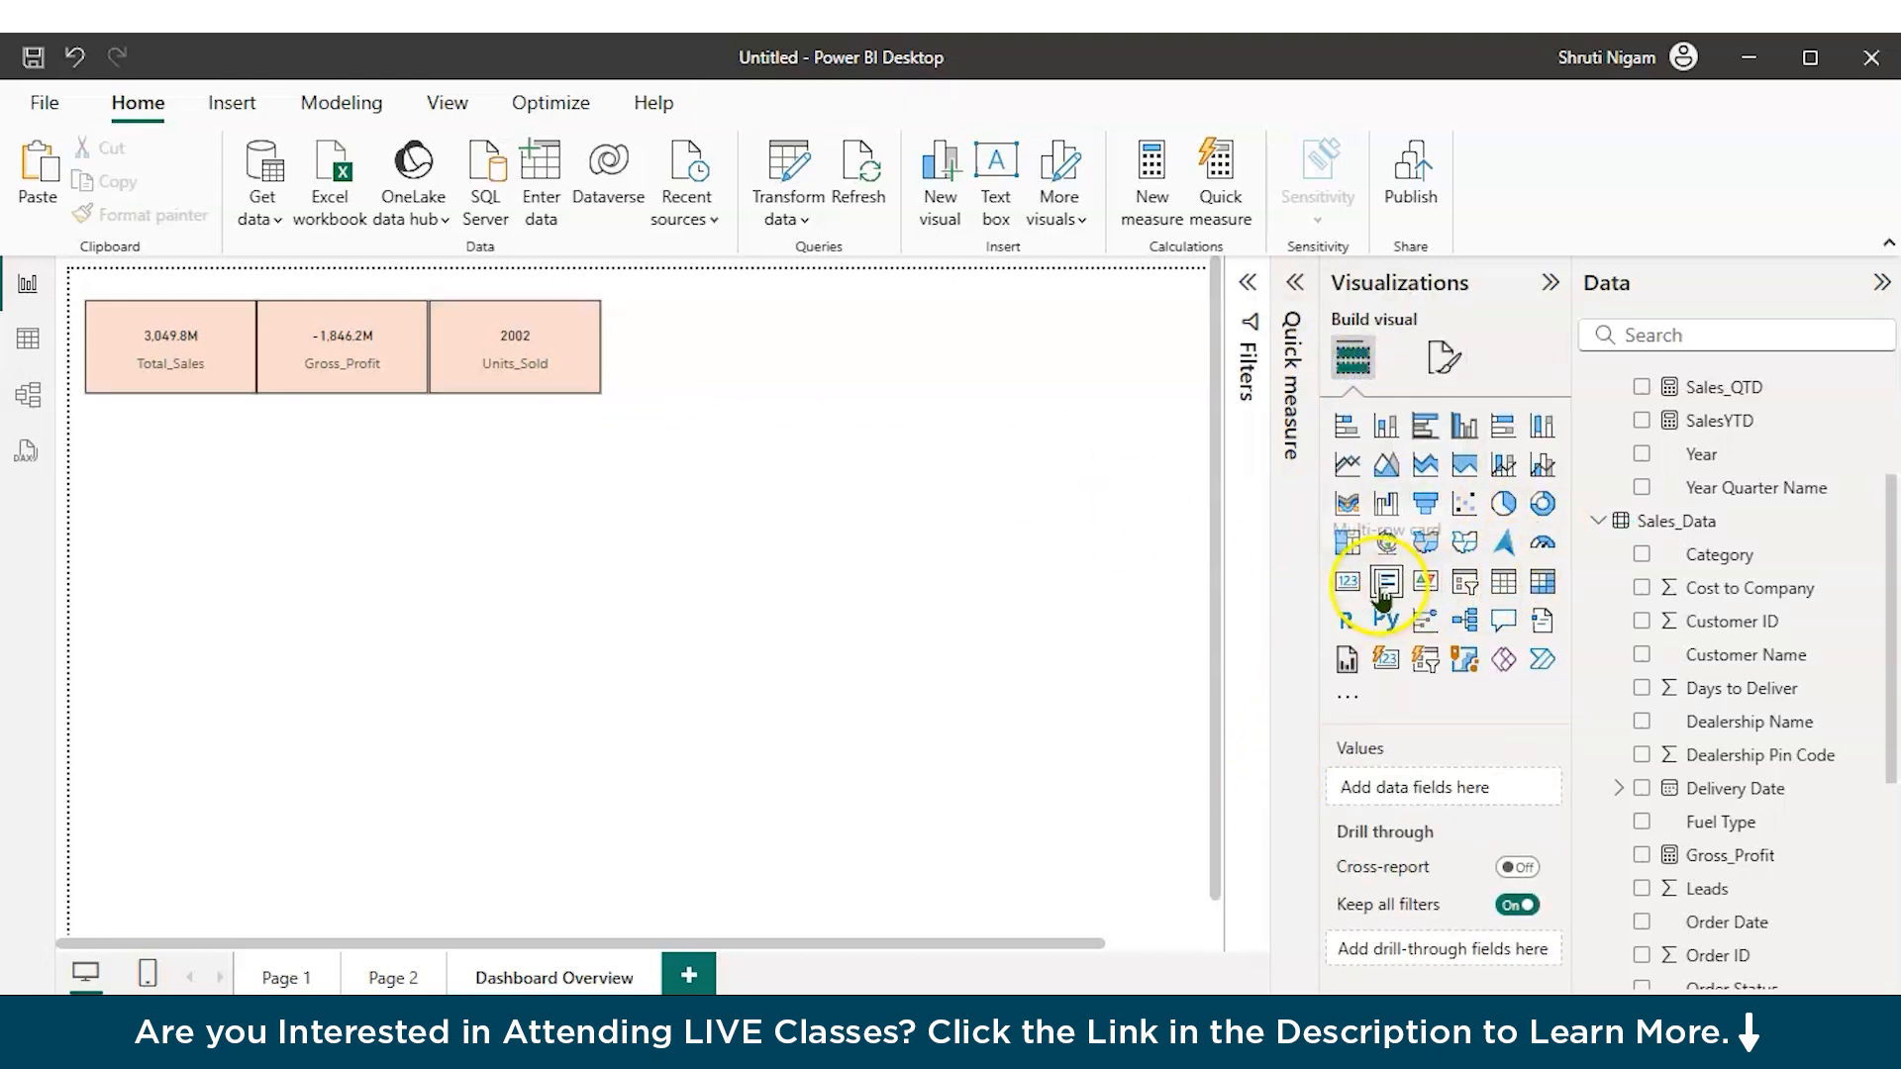
left_click(1426, 584)
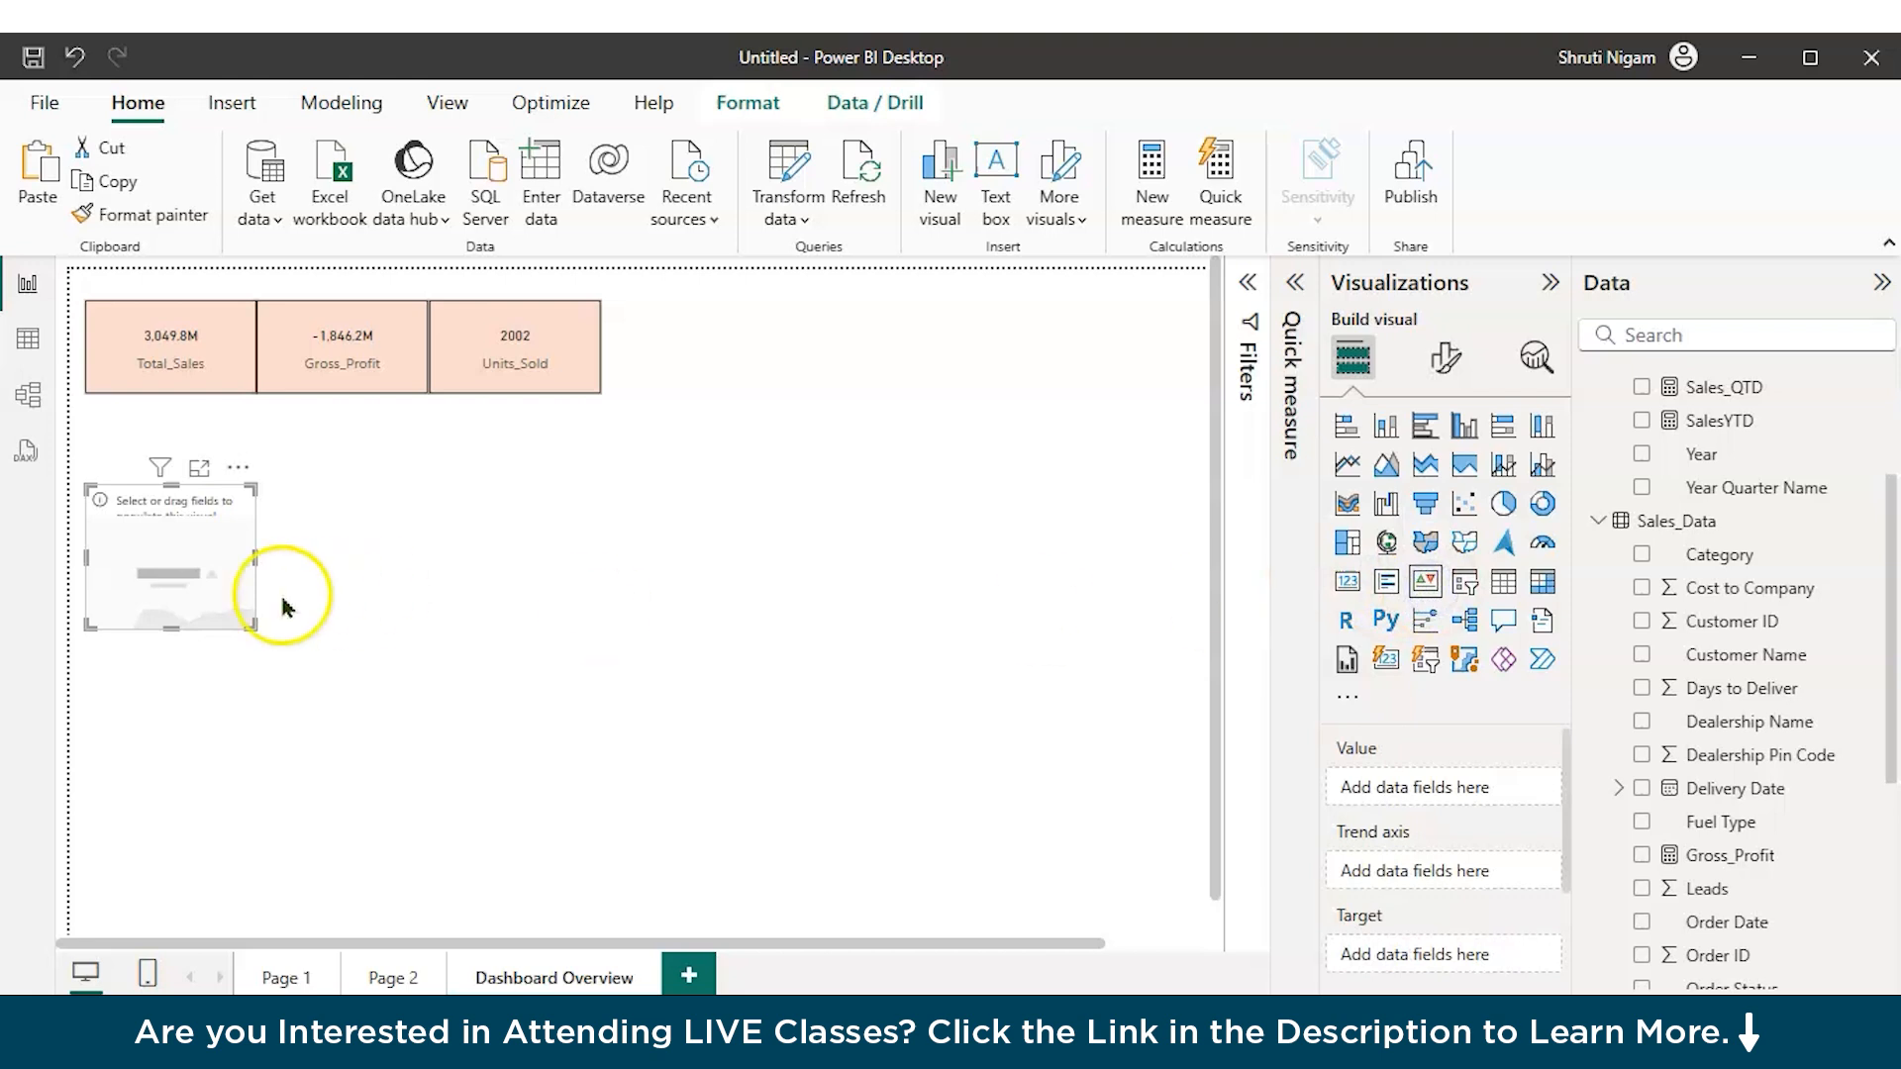
left_click_drag(249, 622, 483, 655)
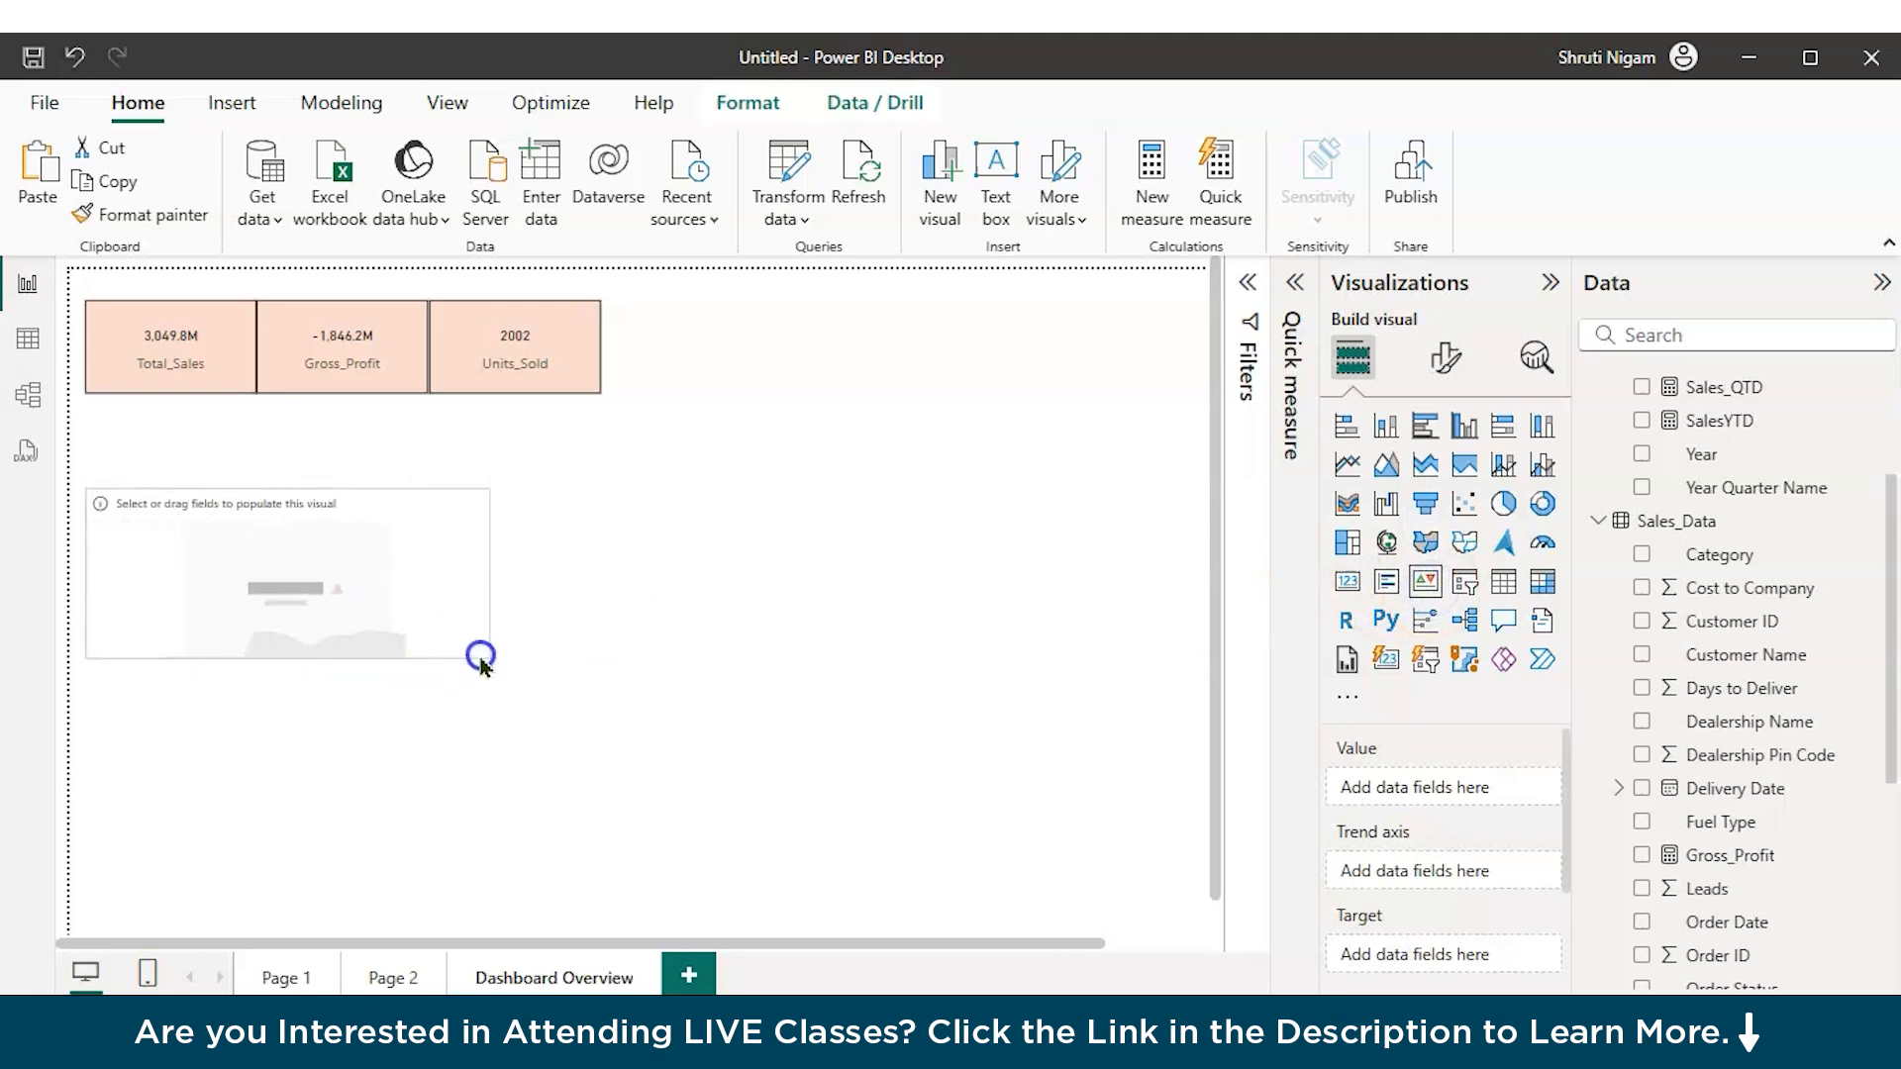
left_click_drag(288, 658, 782, 466)
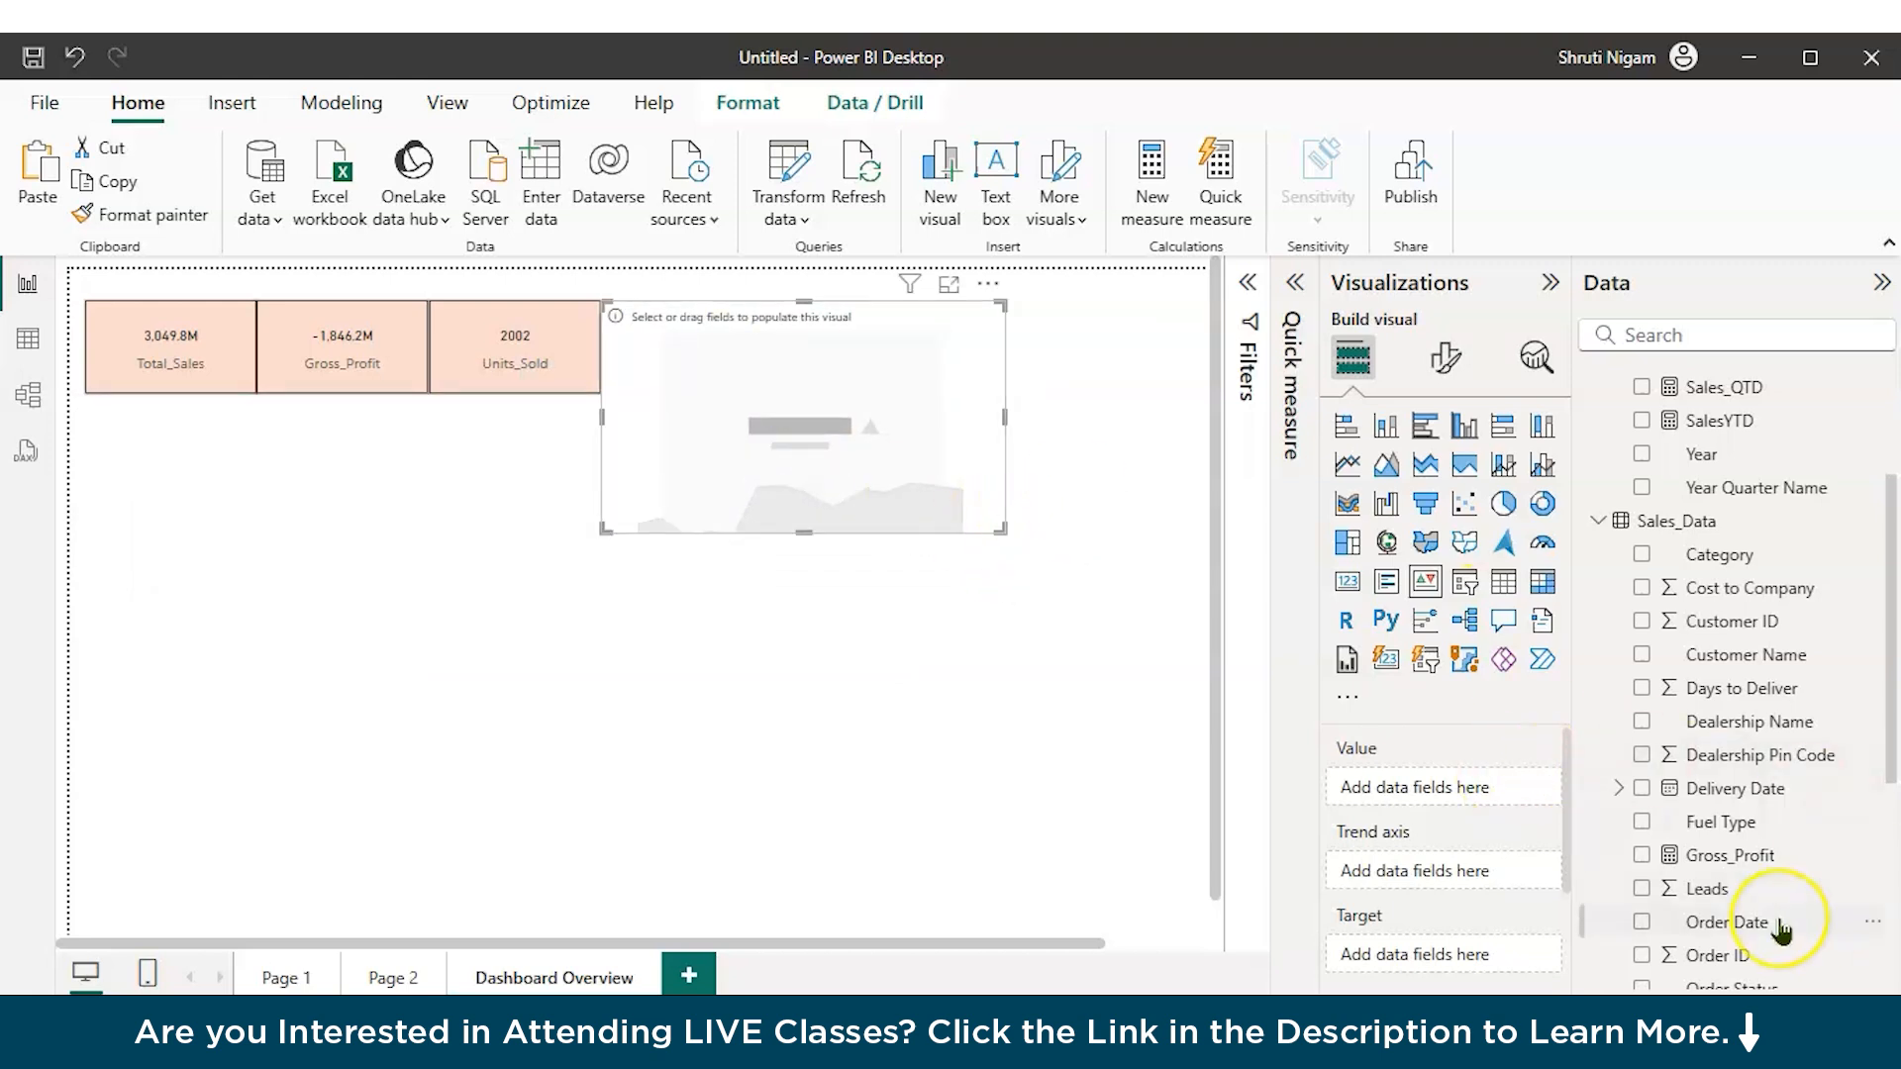
Step: Assign Total_Sales as the KPI's value, Month_Name as its trend axis, and LYSALES as its target
scroll(1782, 924, "down", 3)
scroll(1782, 925, "down", 1)
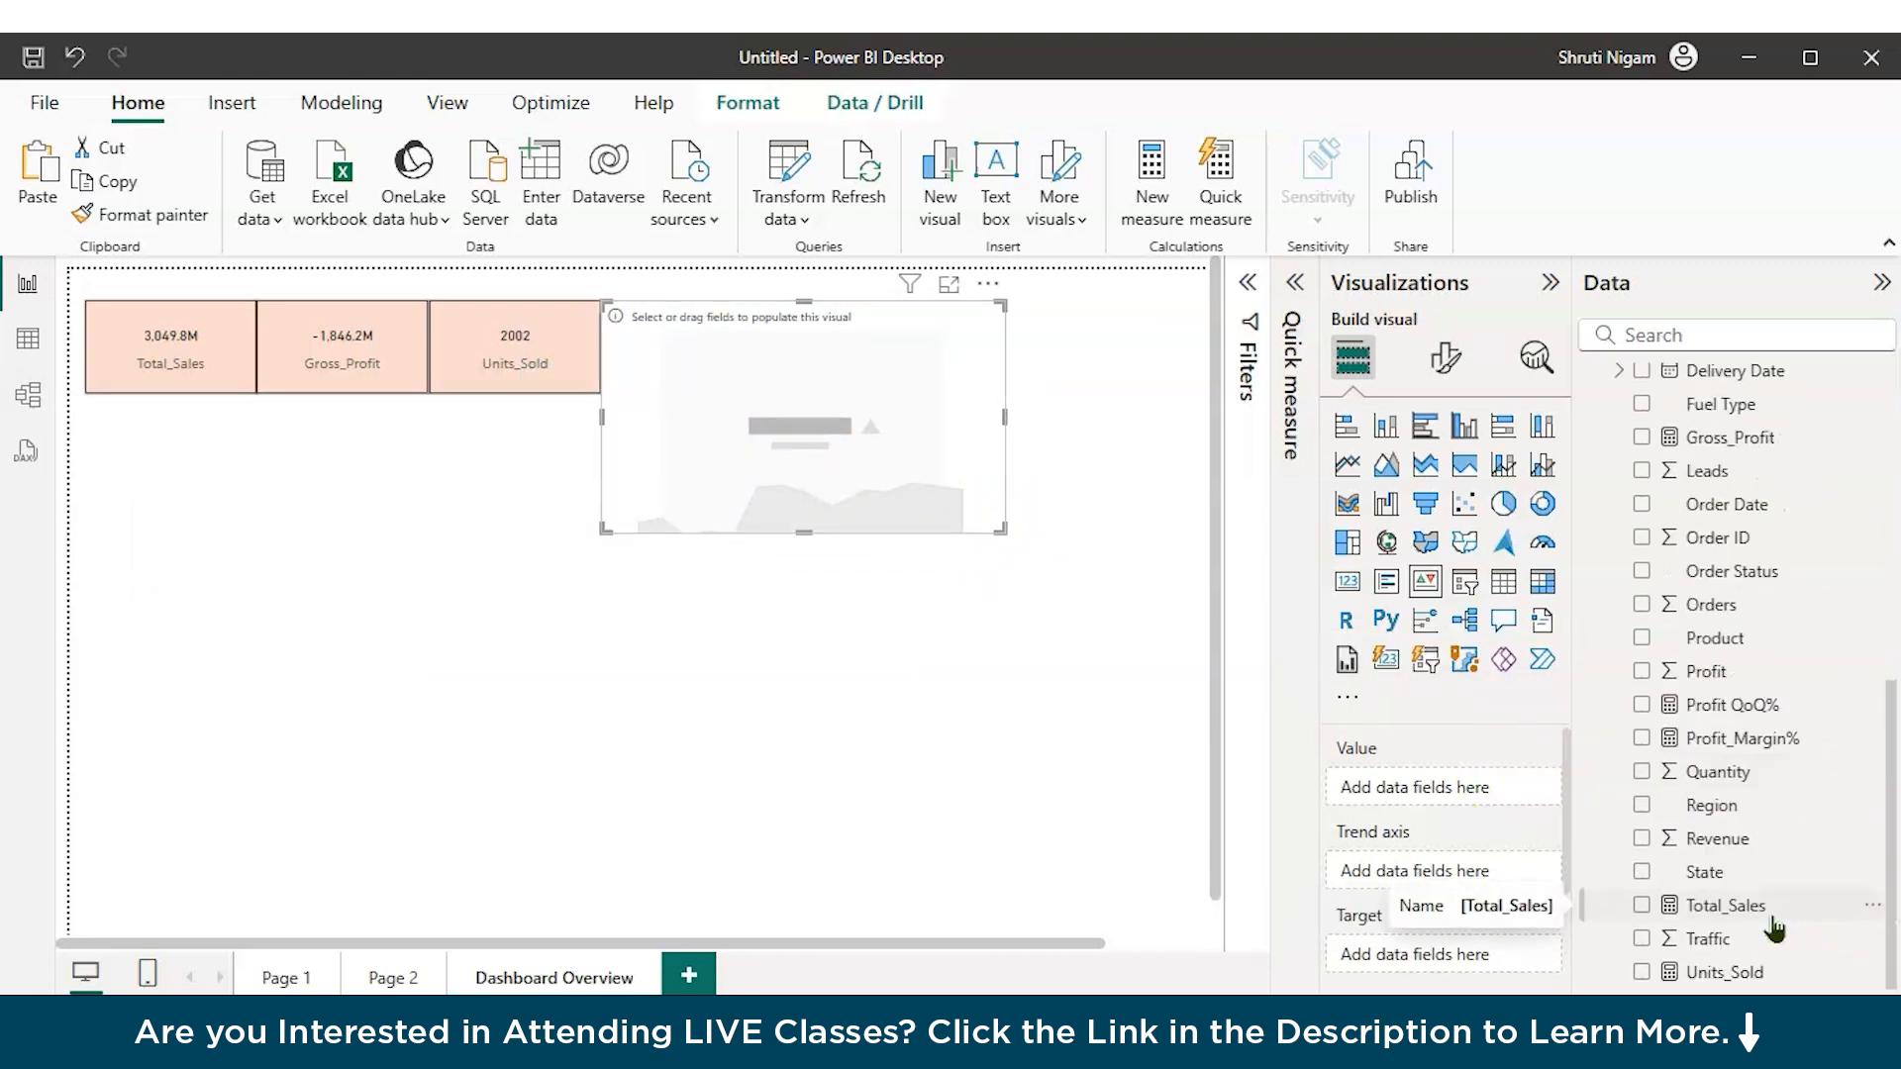
left_click_drag(1774, 929, 1488, 810)
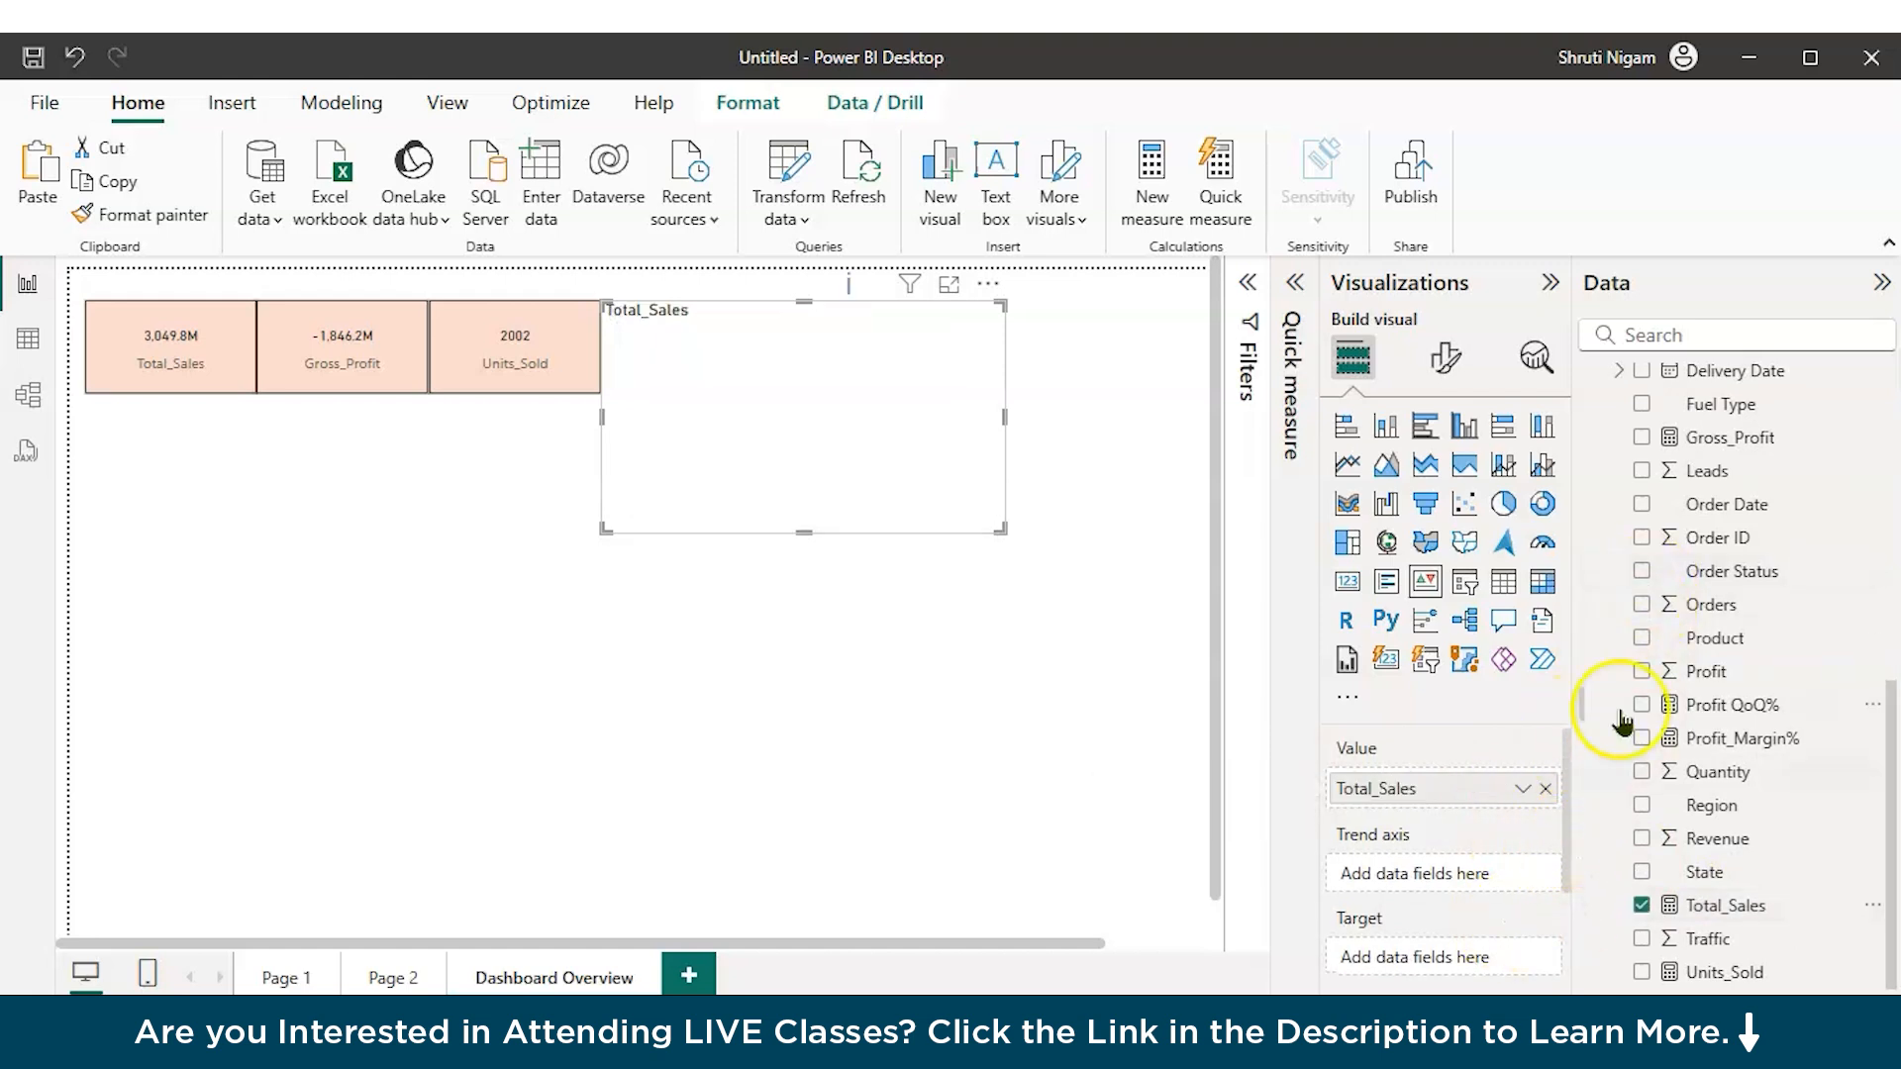
scroll(1634, 708, "up", 5)
left_click_drag(1716, 495, 1406, 875)
left_click_drag(1657, 901, 1698, 913)
scroll(1693, 891, "down", 3)
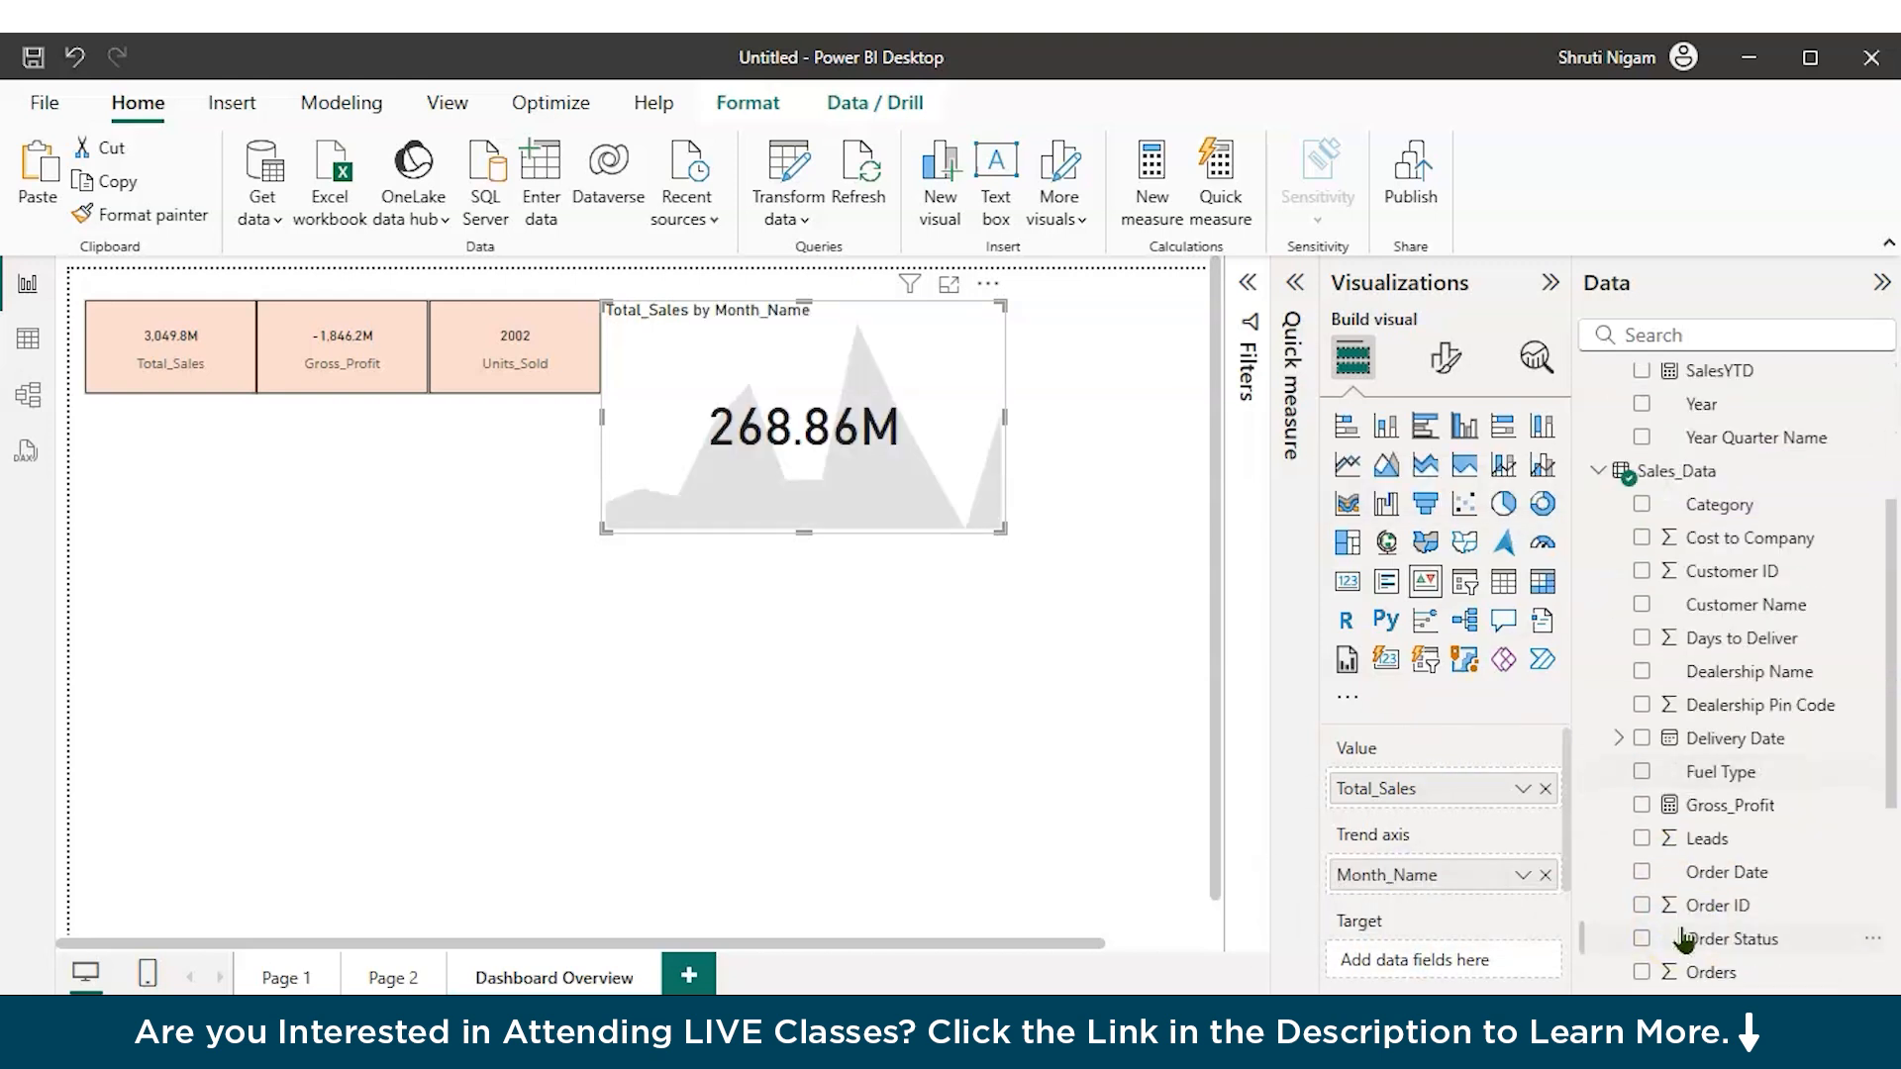
scroll(1683, 891, "up", 3)
left_click_drag(1716, 447, 1436, 959)
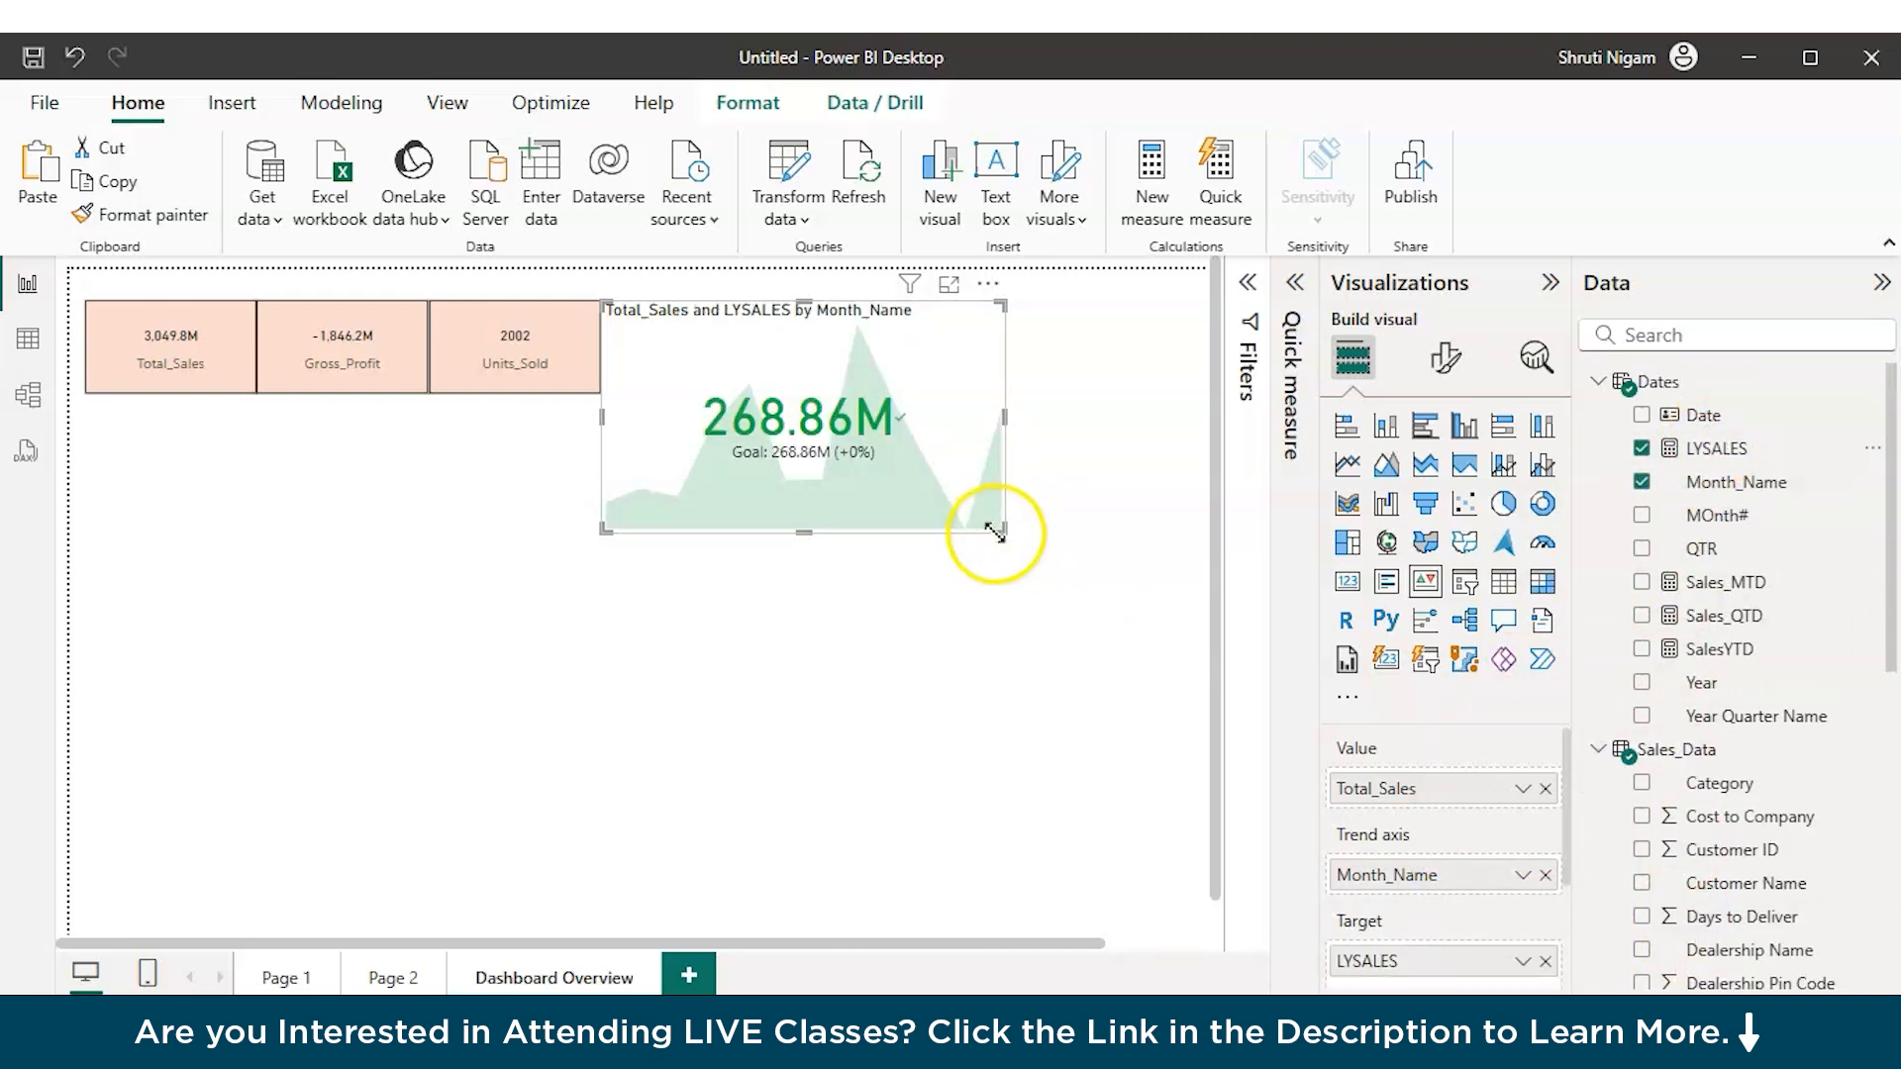
Step: Shrink the KPI to the cards' height and set its callout value to font size 14 with display units in Millions
left_click_drag(1001, 533, 985, 397)
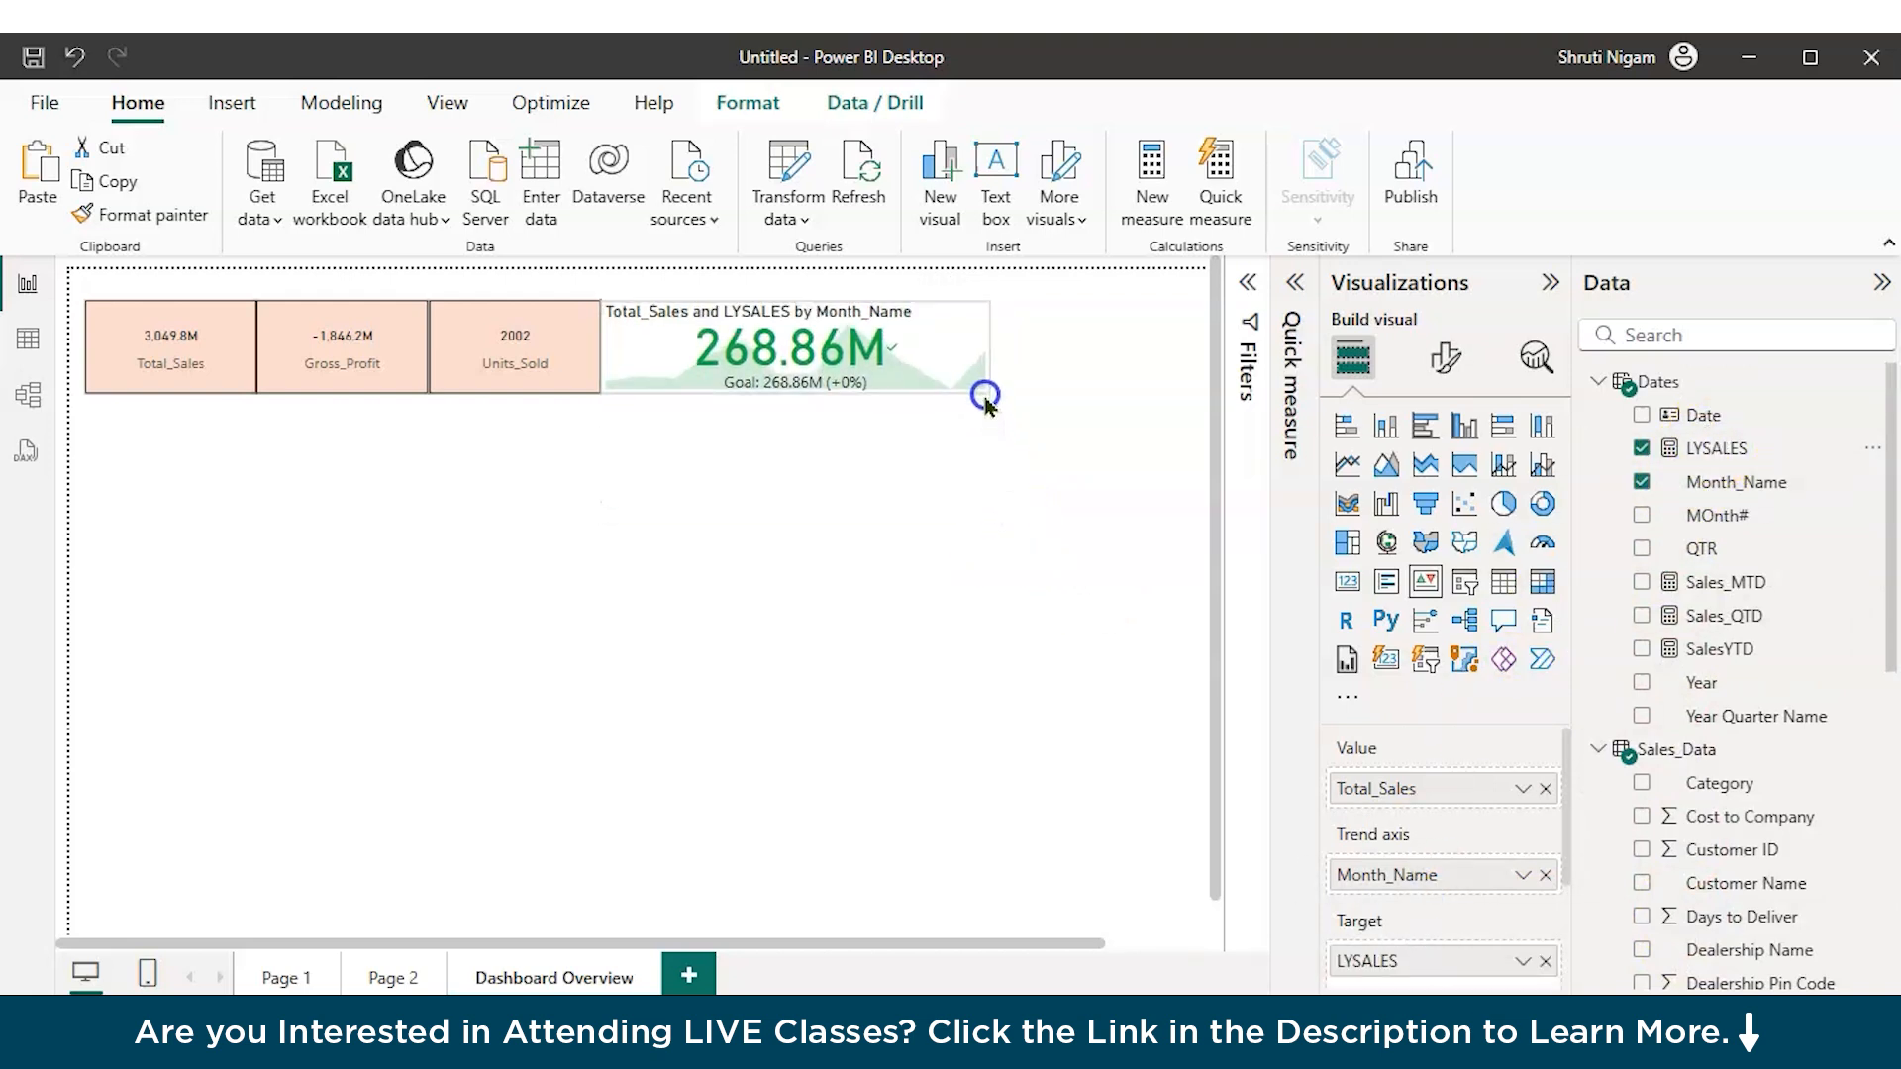
left_click(1448, 366)
left_click(1370, 551)
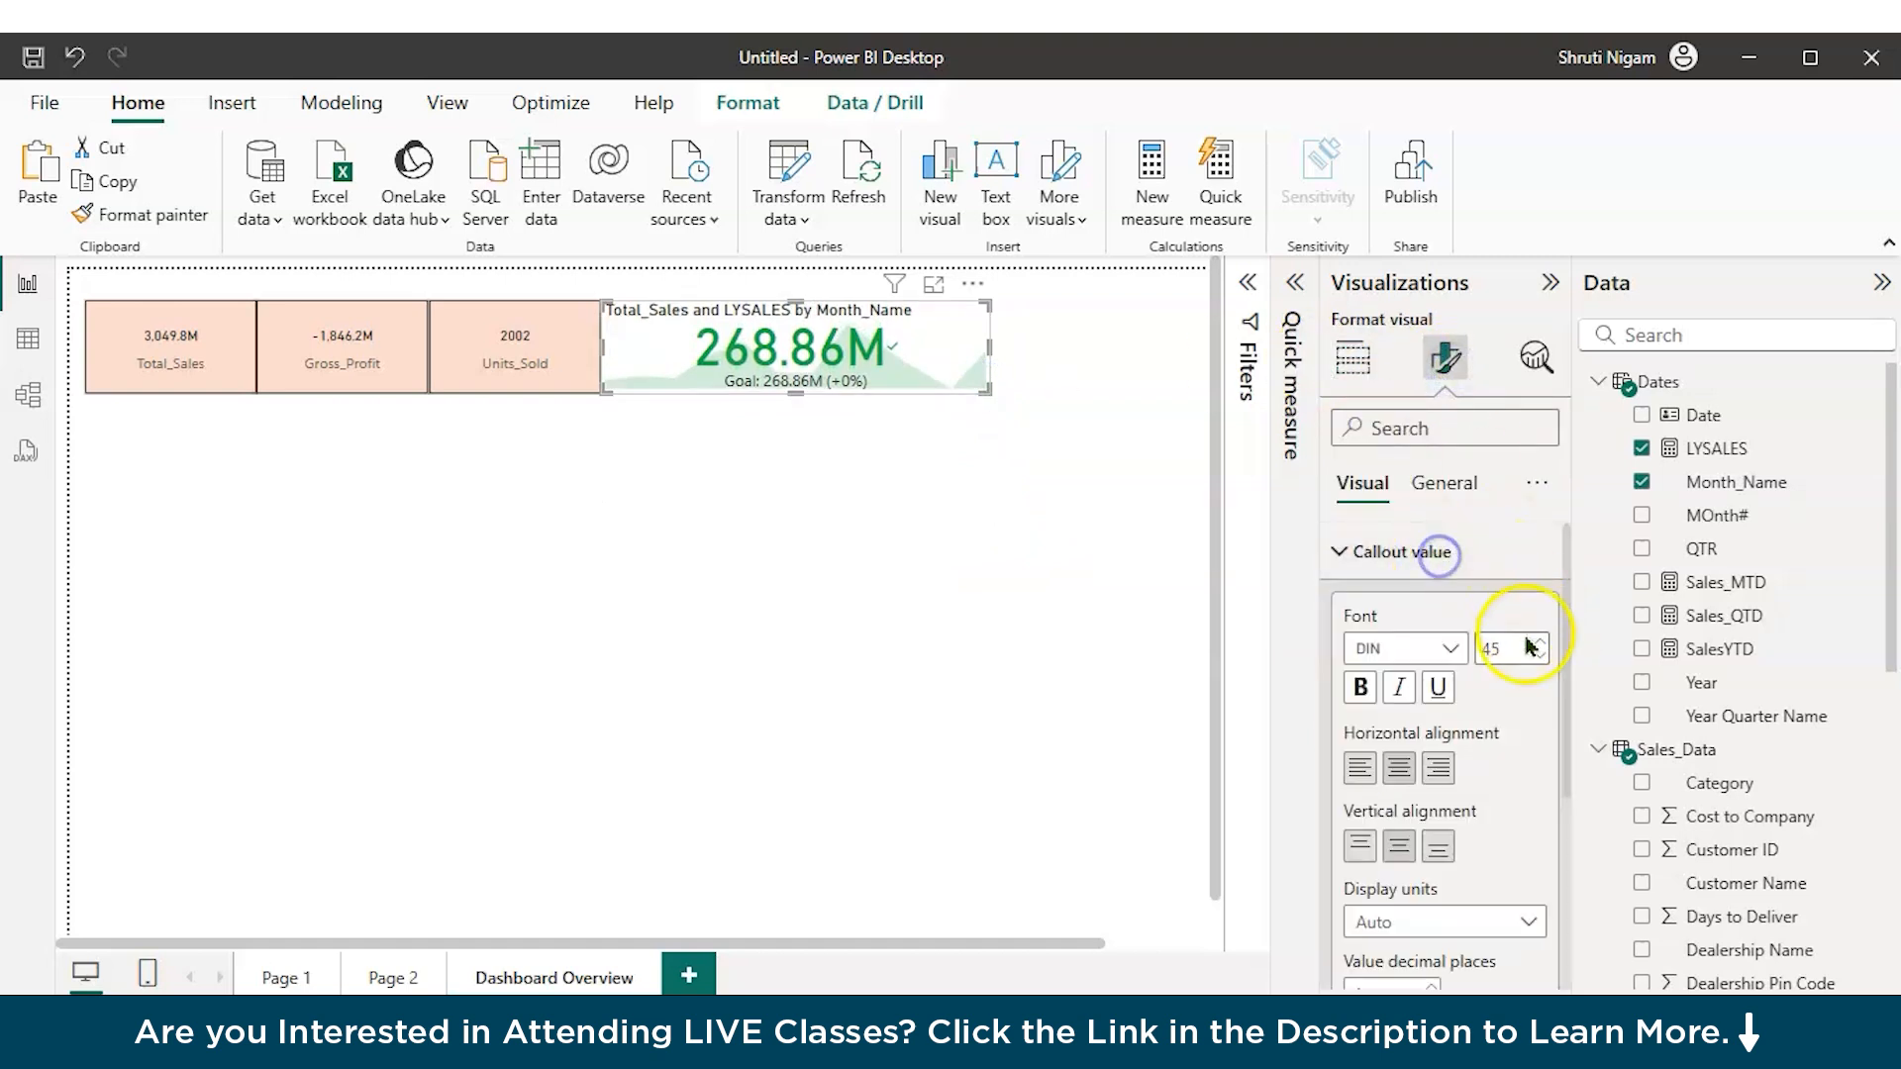
double_click(1515, 639)
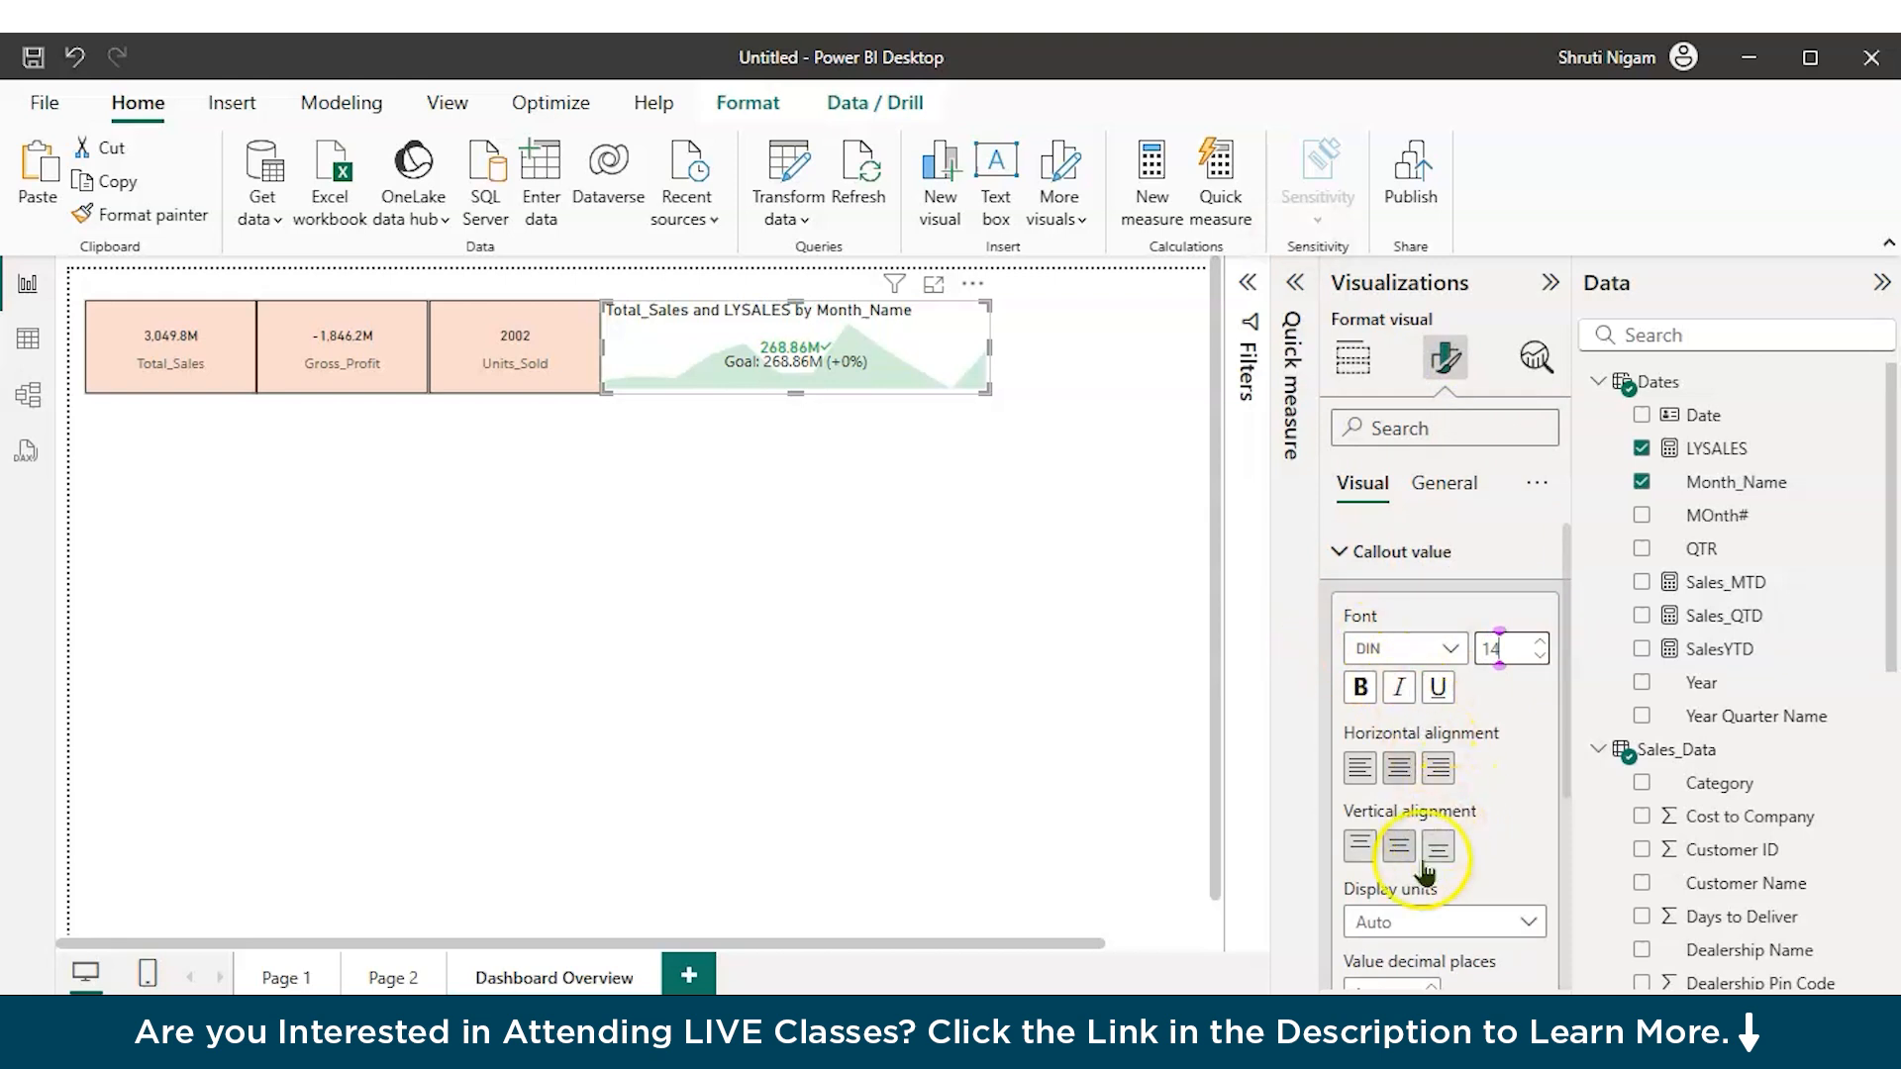
left_click(1439, 926)
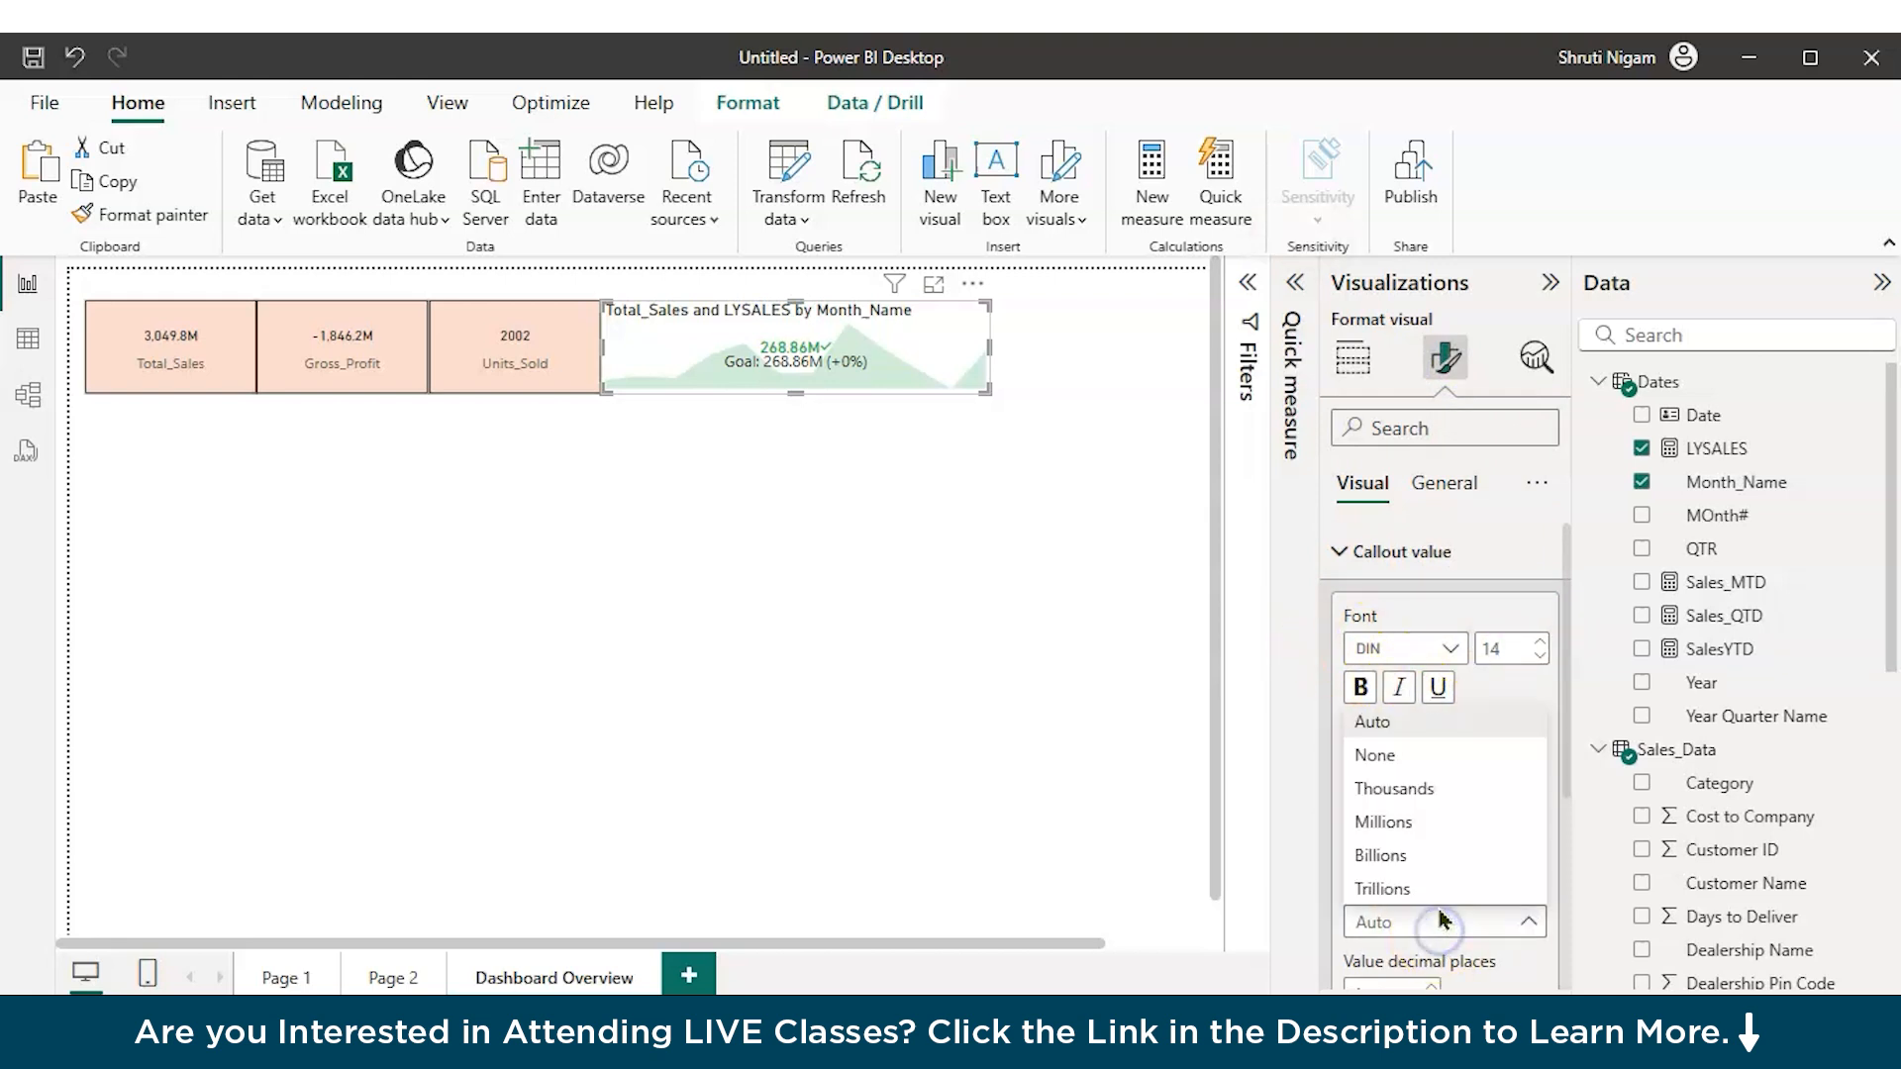
left_click(1414, 818)
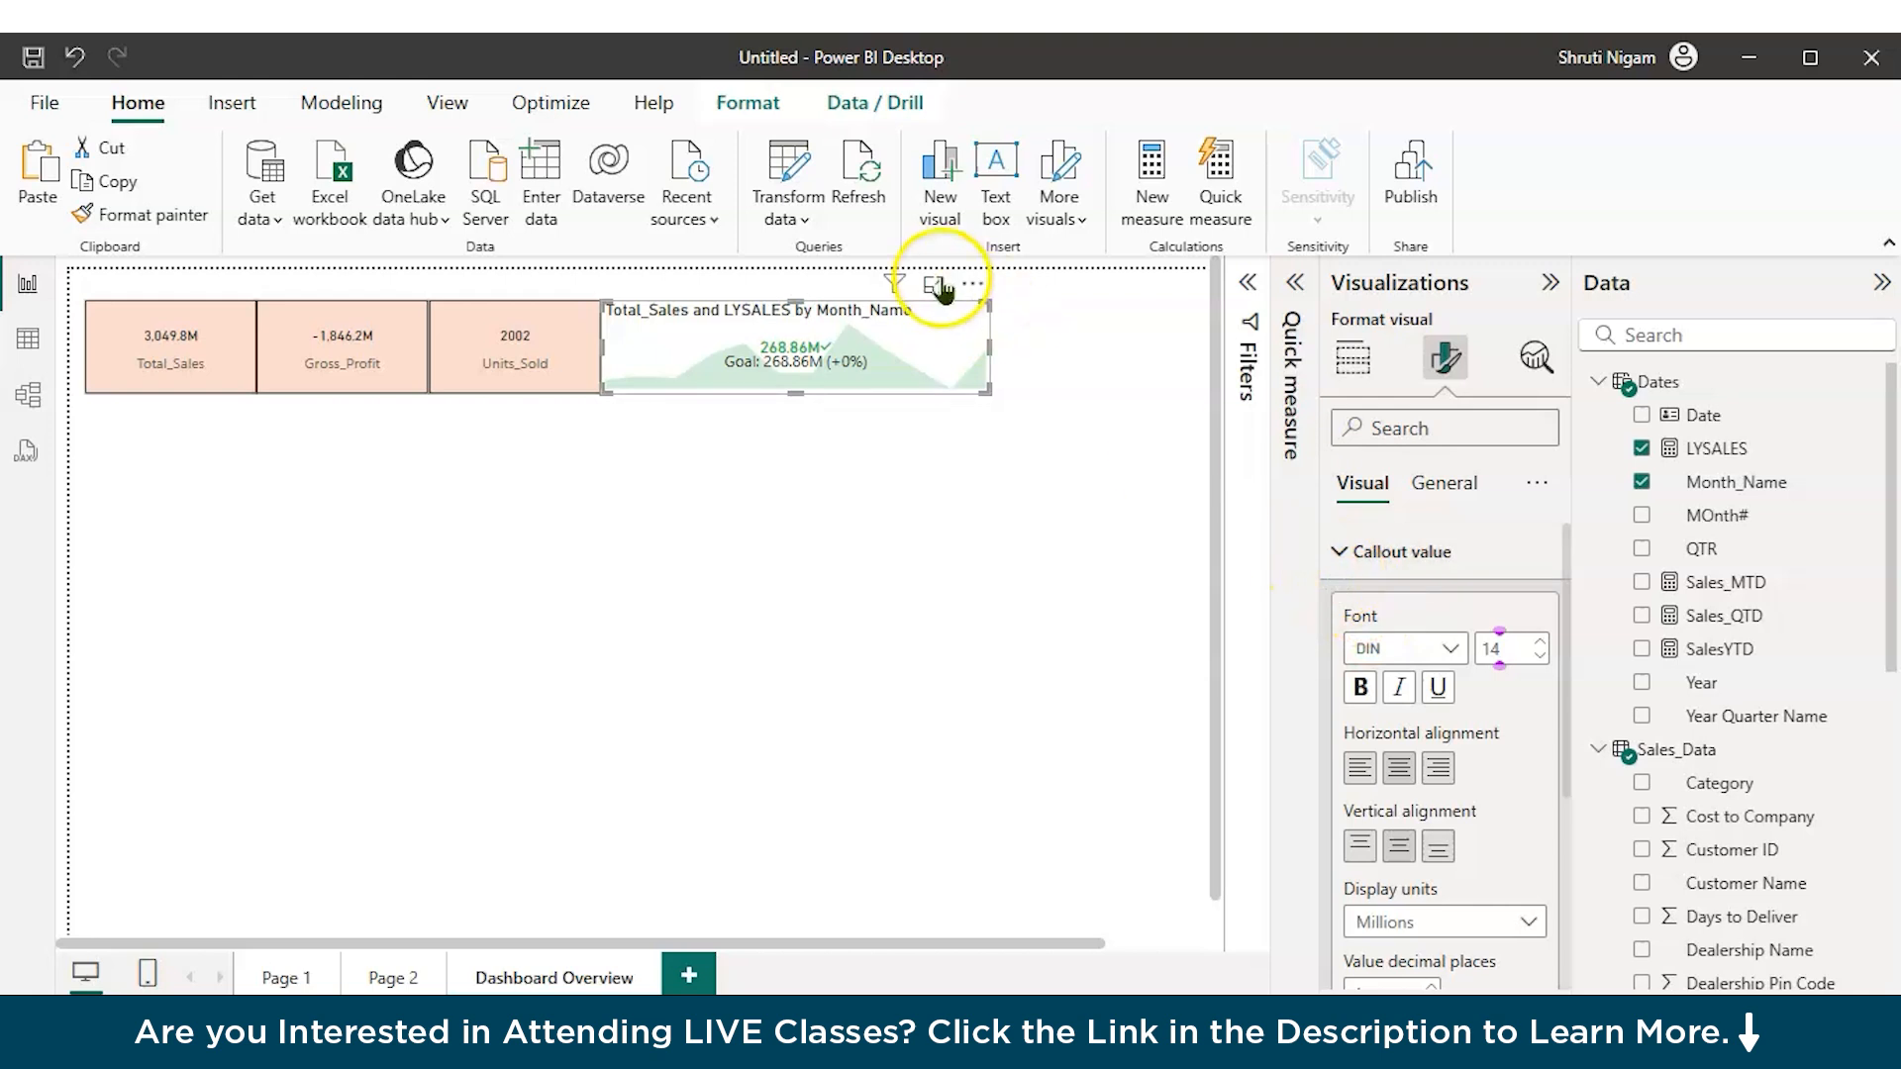
scroll(1482, 713, "down", 3)
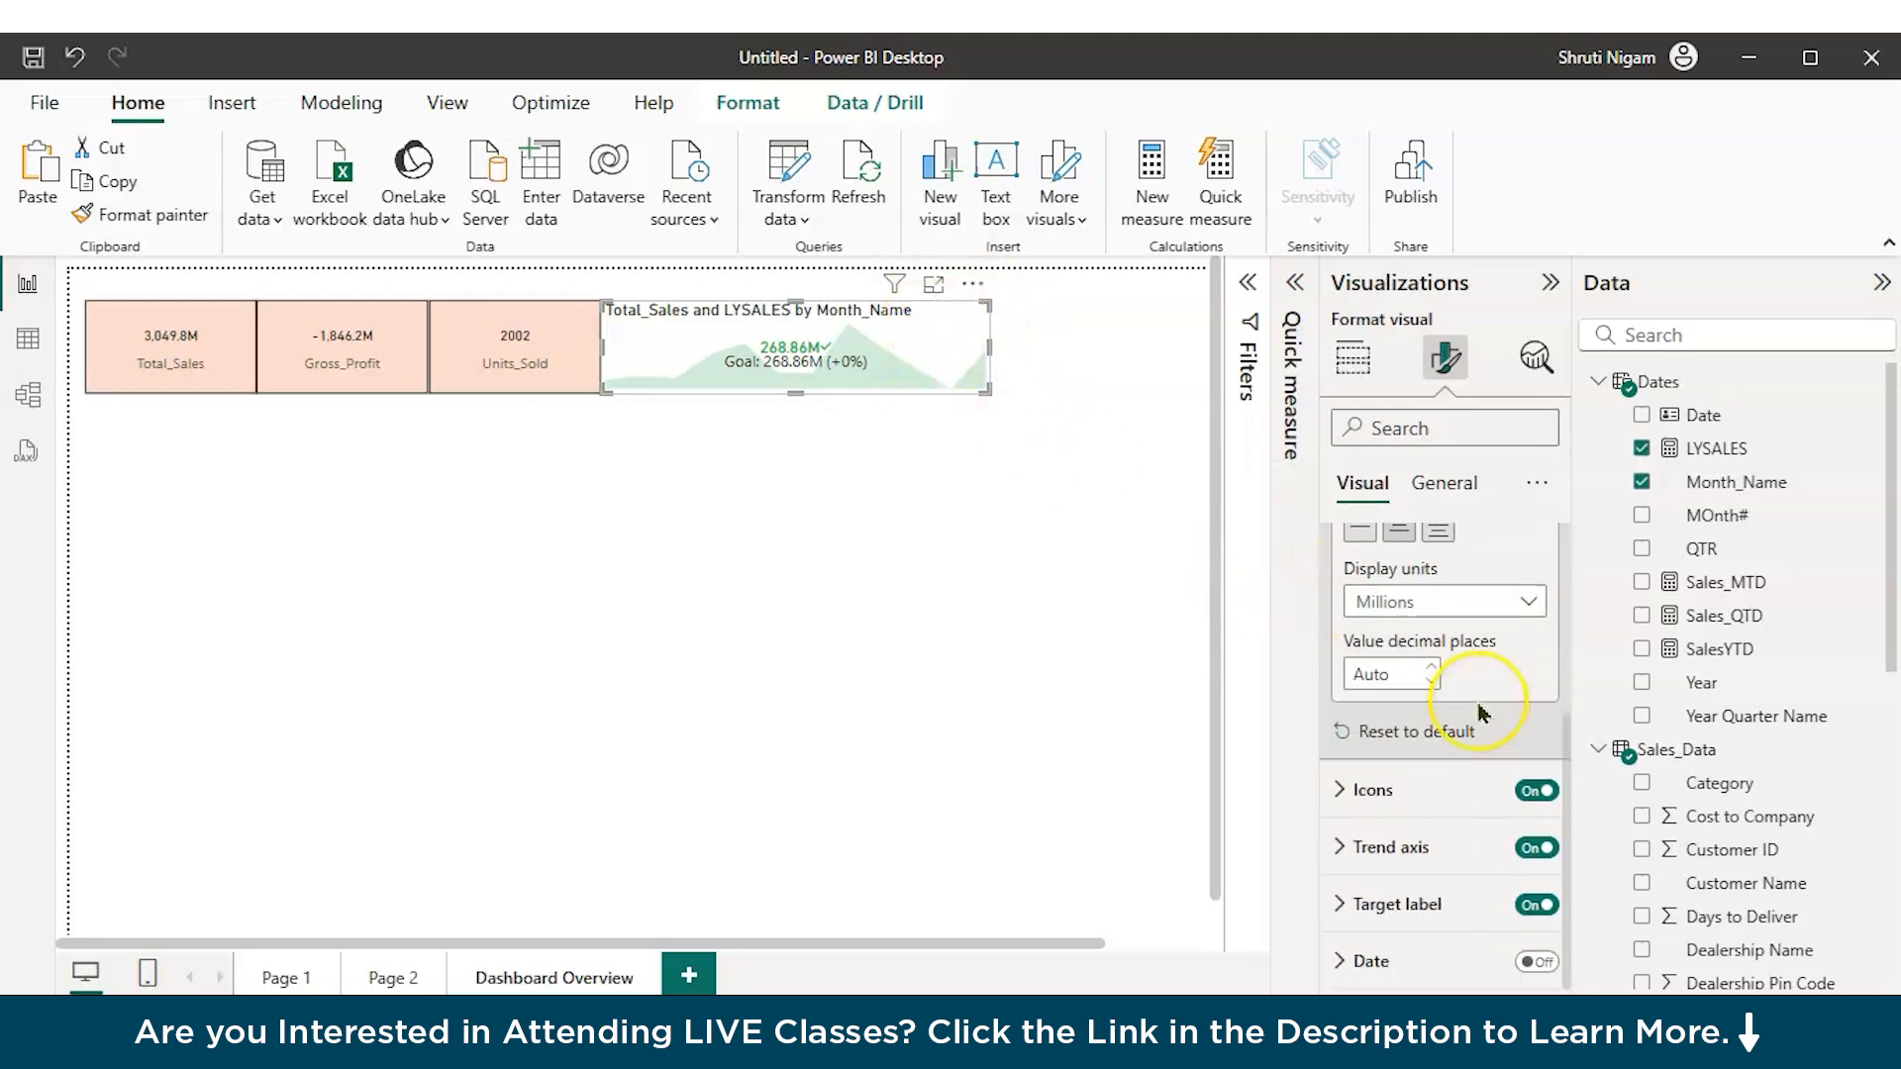
Step: Copy the Units_Sold card's formatting onto the KPI visual with Format painter
left_click(515, 348)
left_click(127, 214)
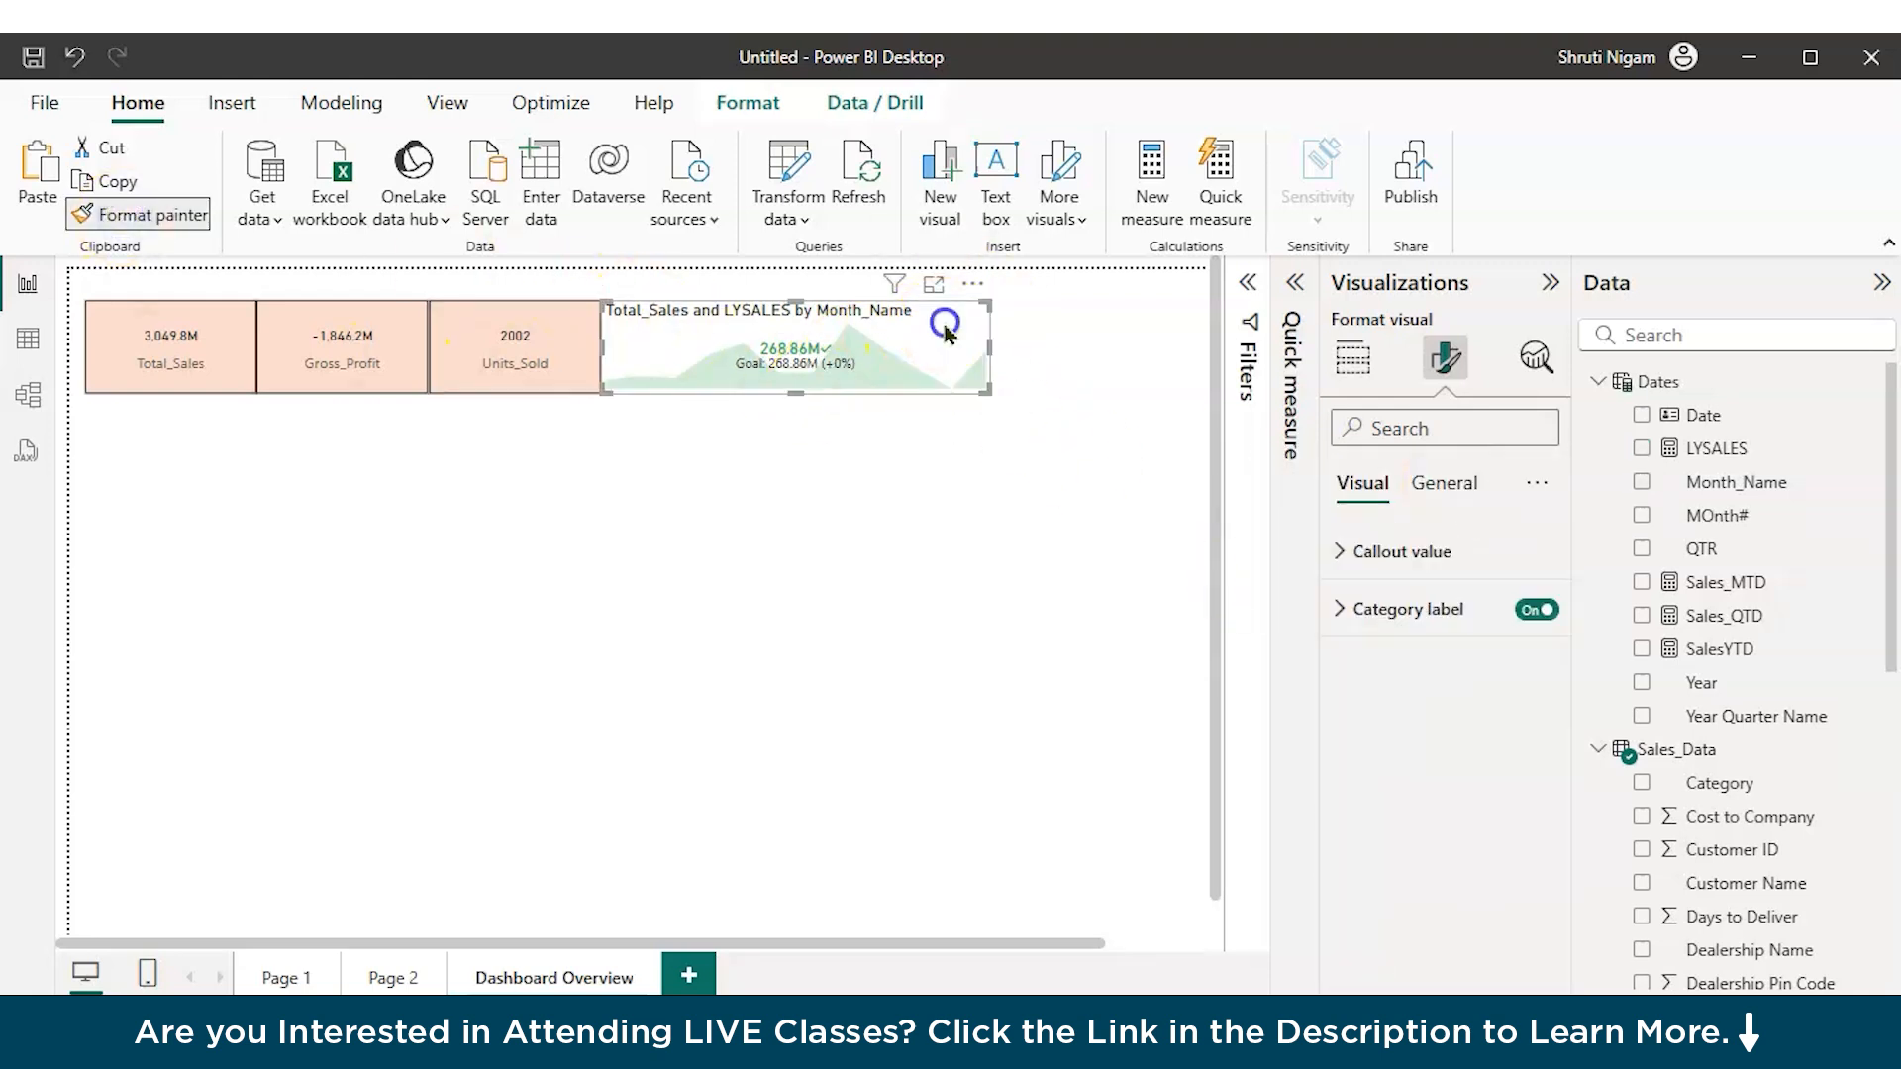
left_click(946, 333)
Step: Turn on the KPI's title and set the title font size to 10
left_click(1444, 483)
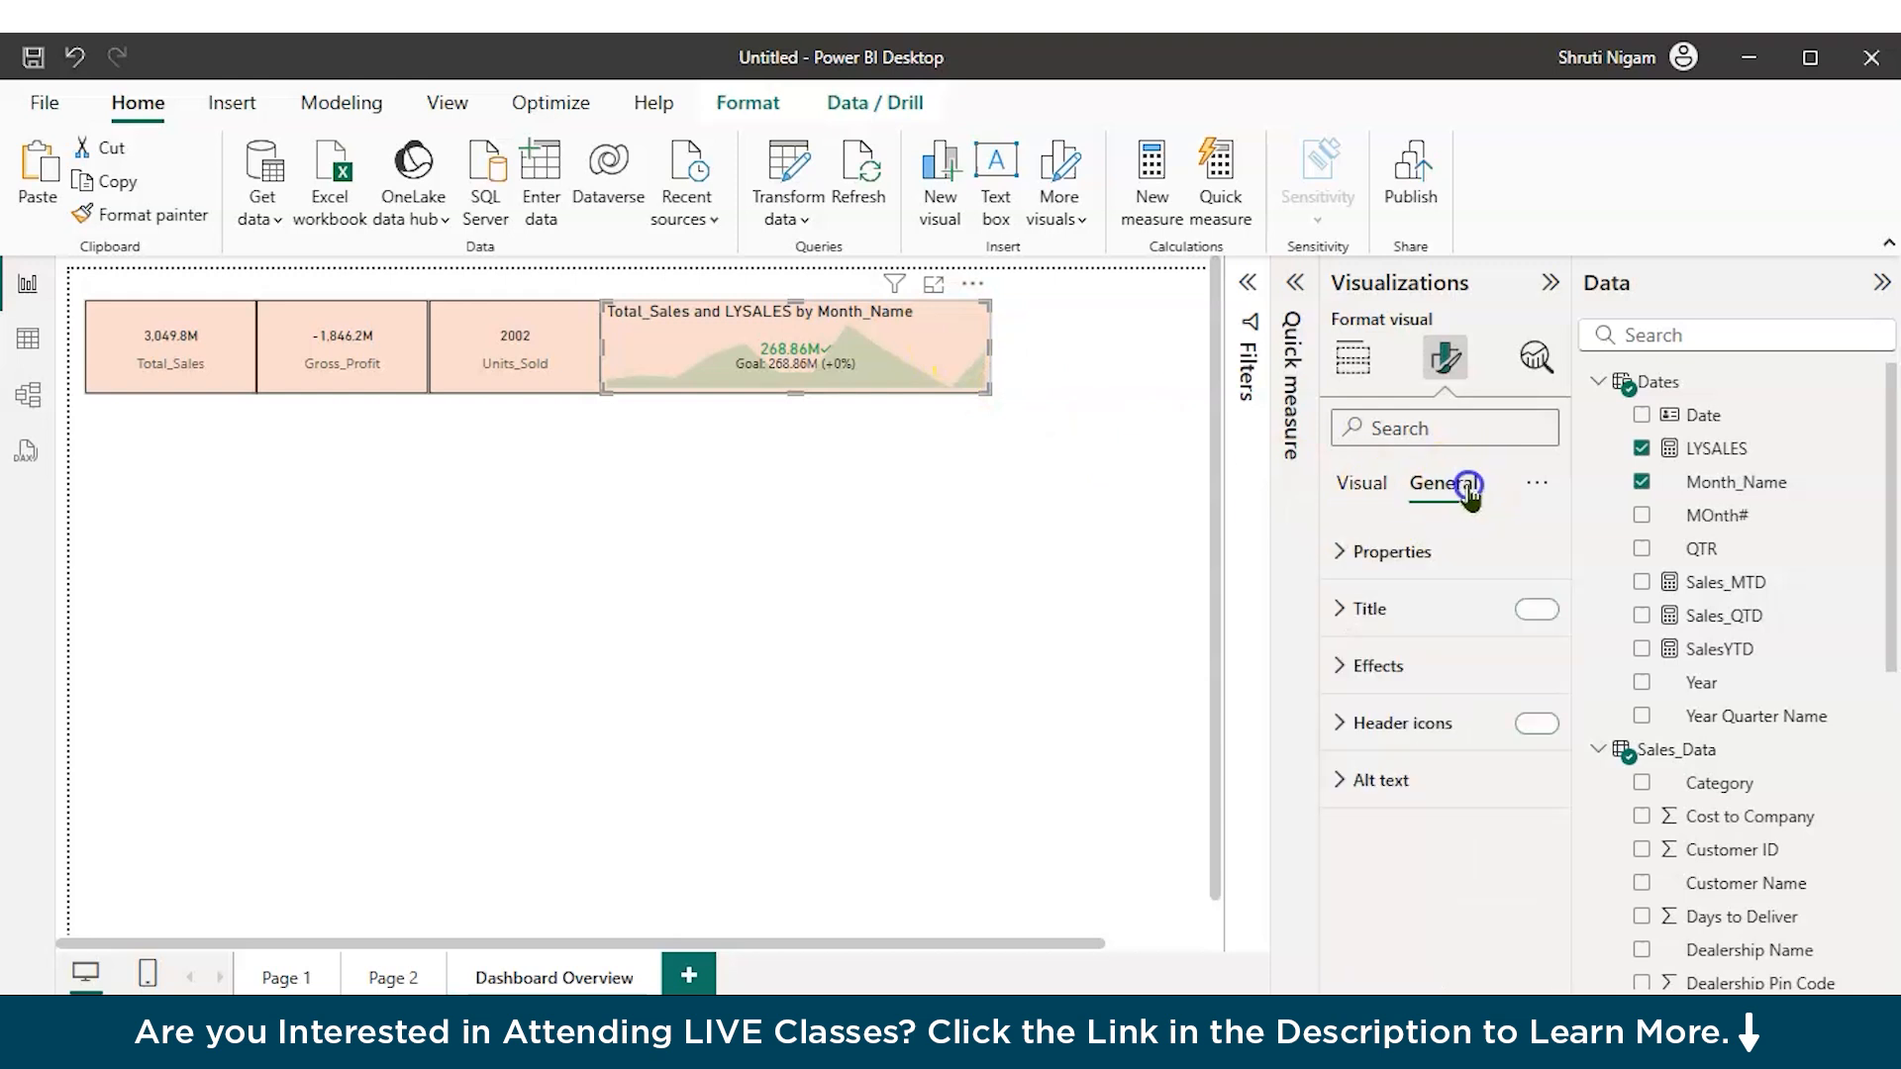
left_click(1536, 614)
left_click(1364, 610)
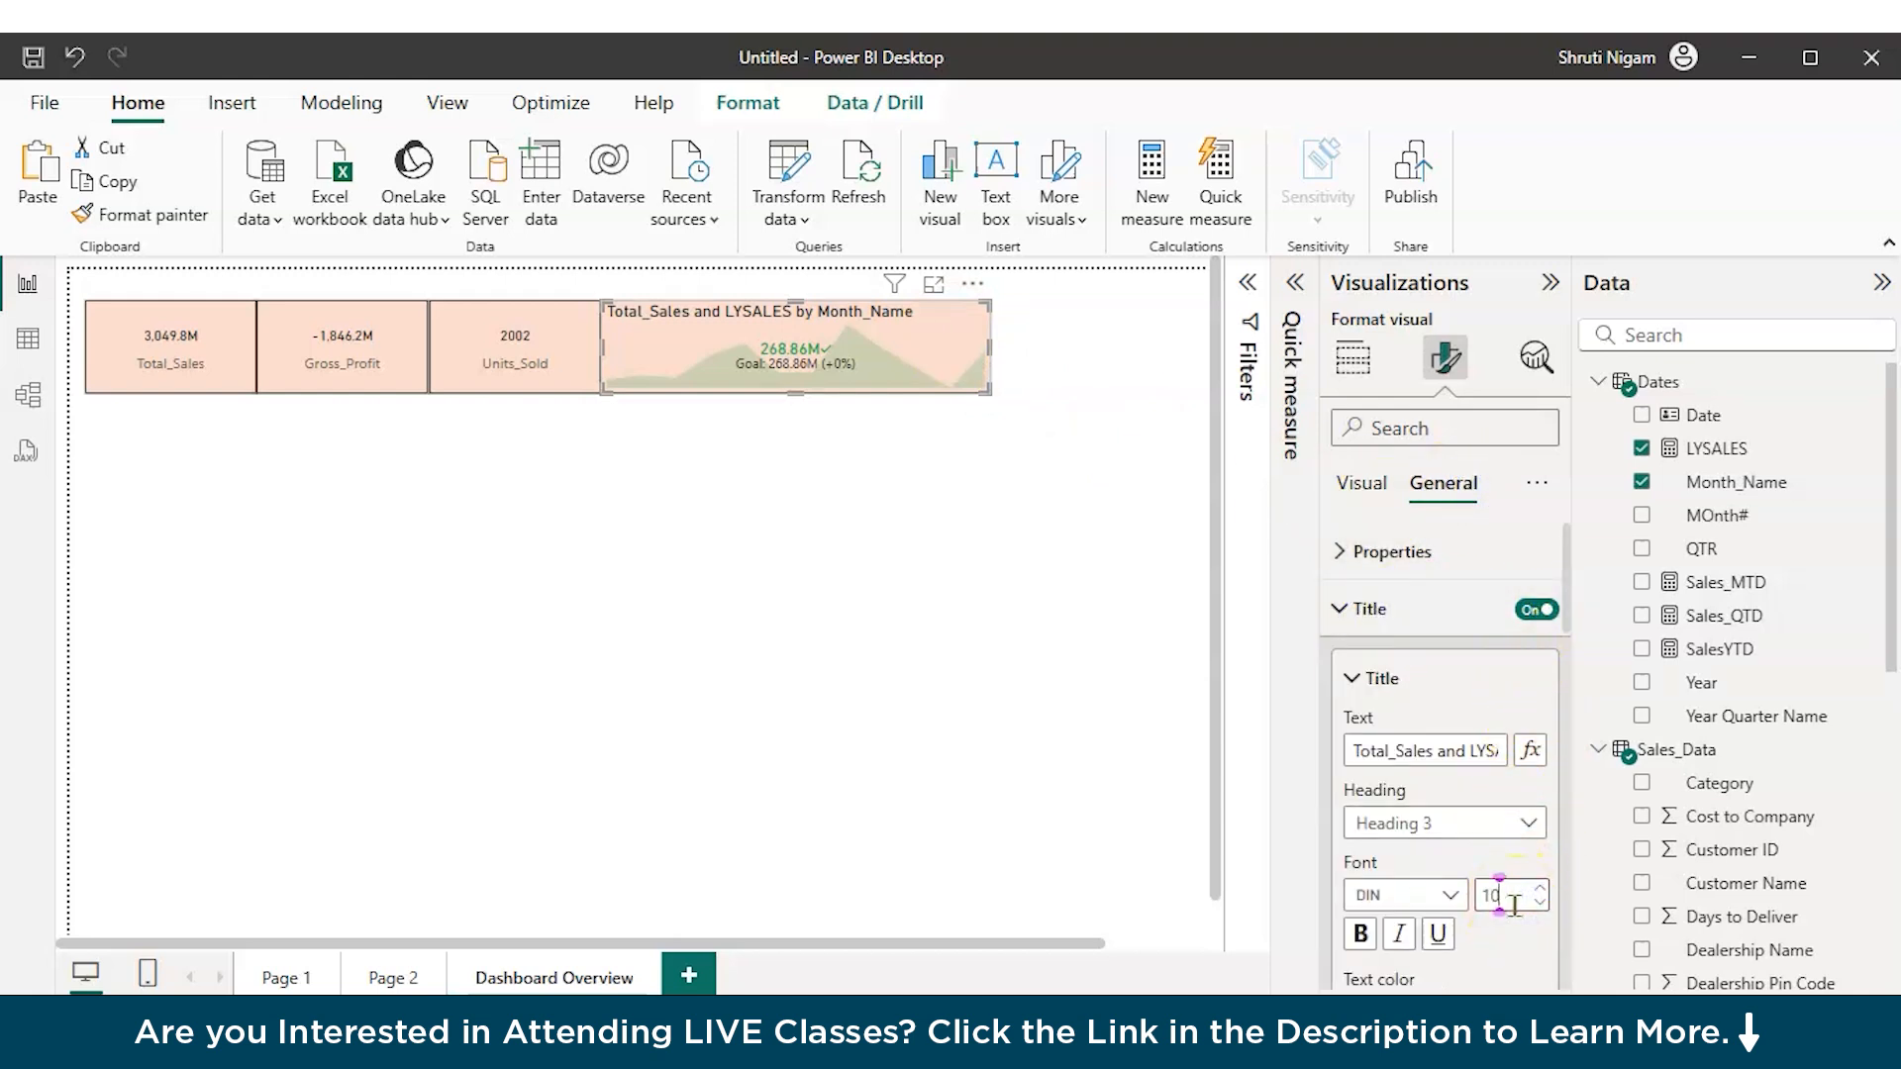
left_click(448, 509)
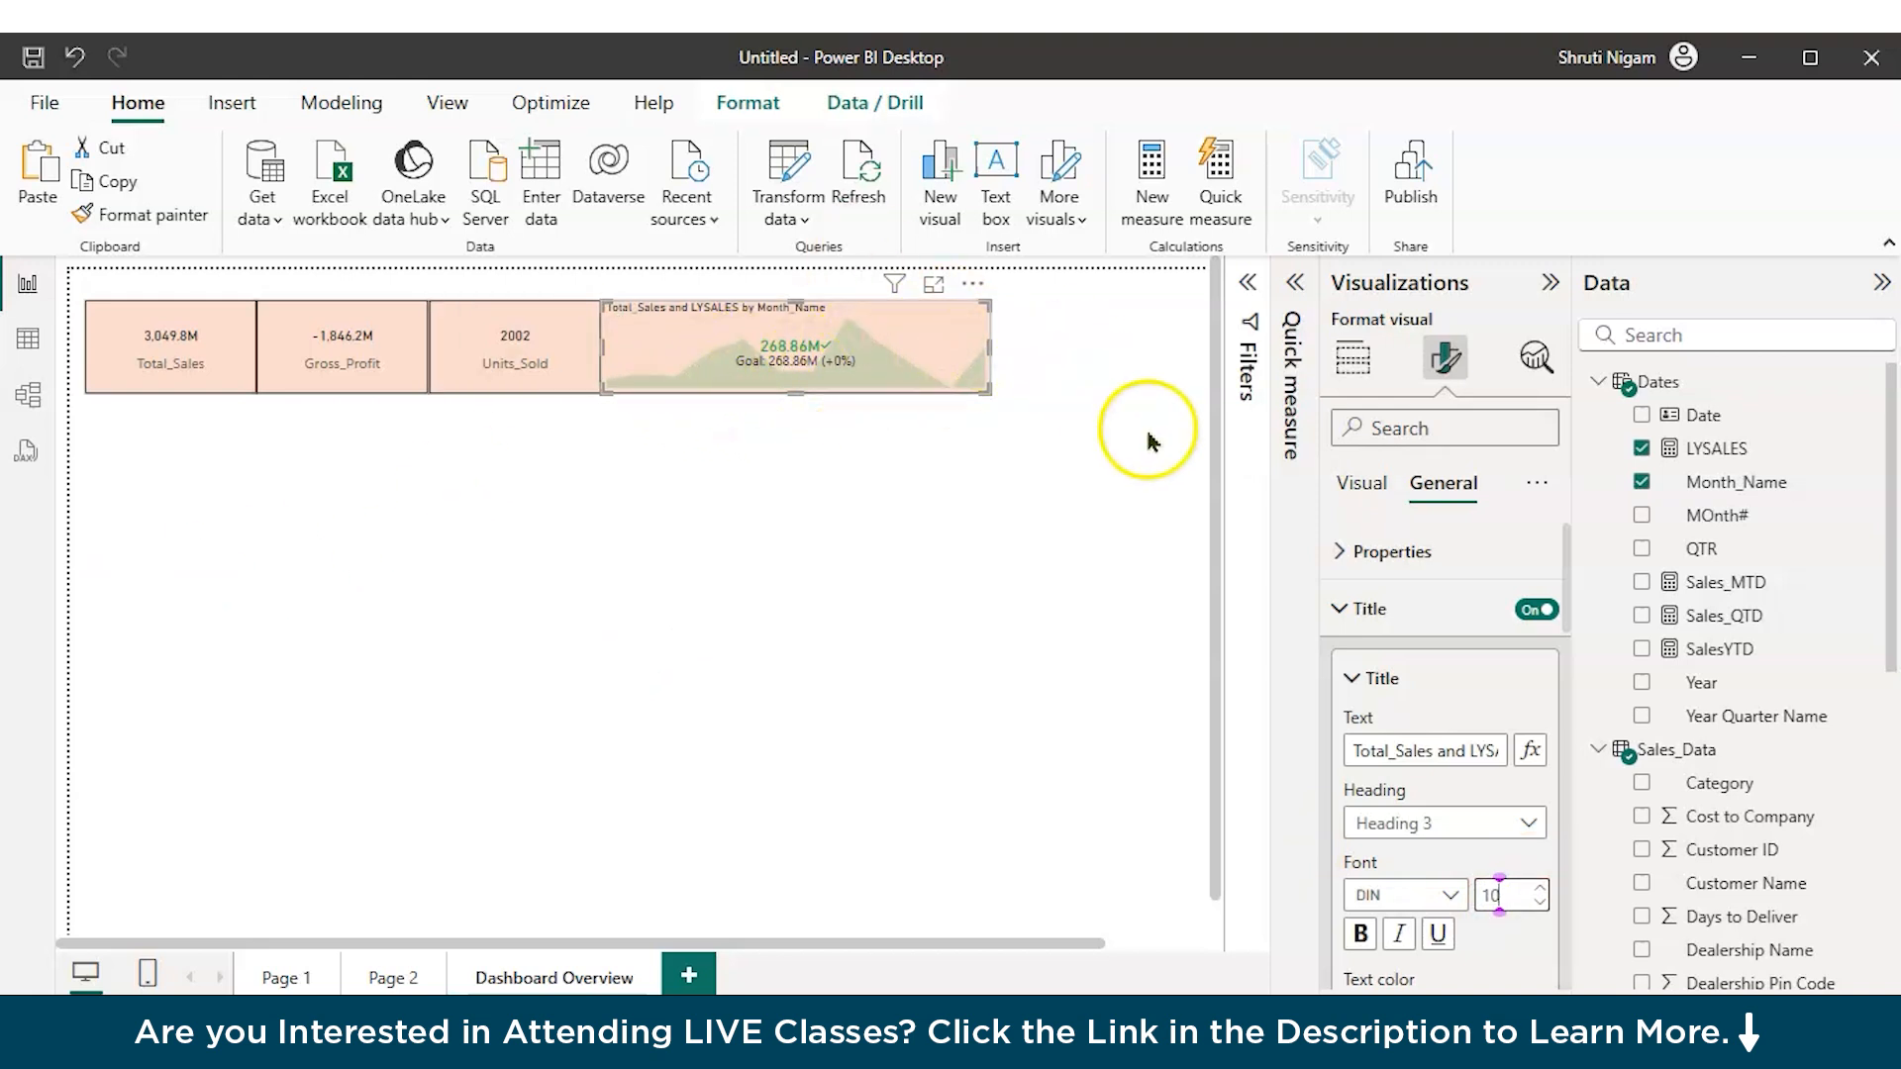
left_click(1361, 490)
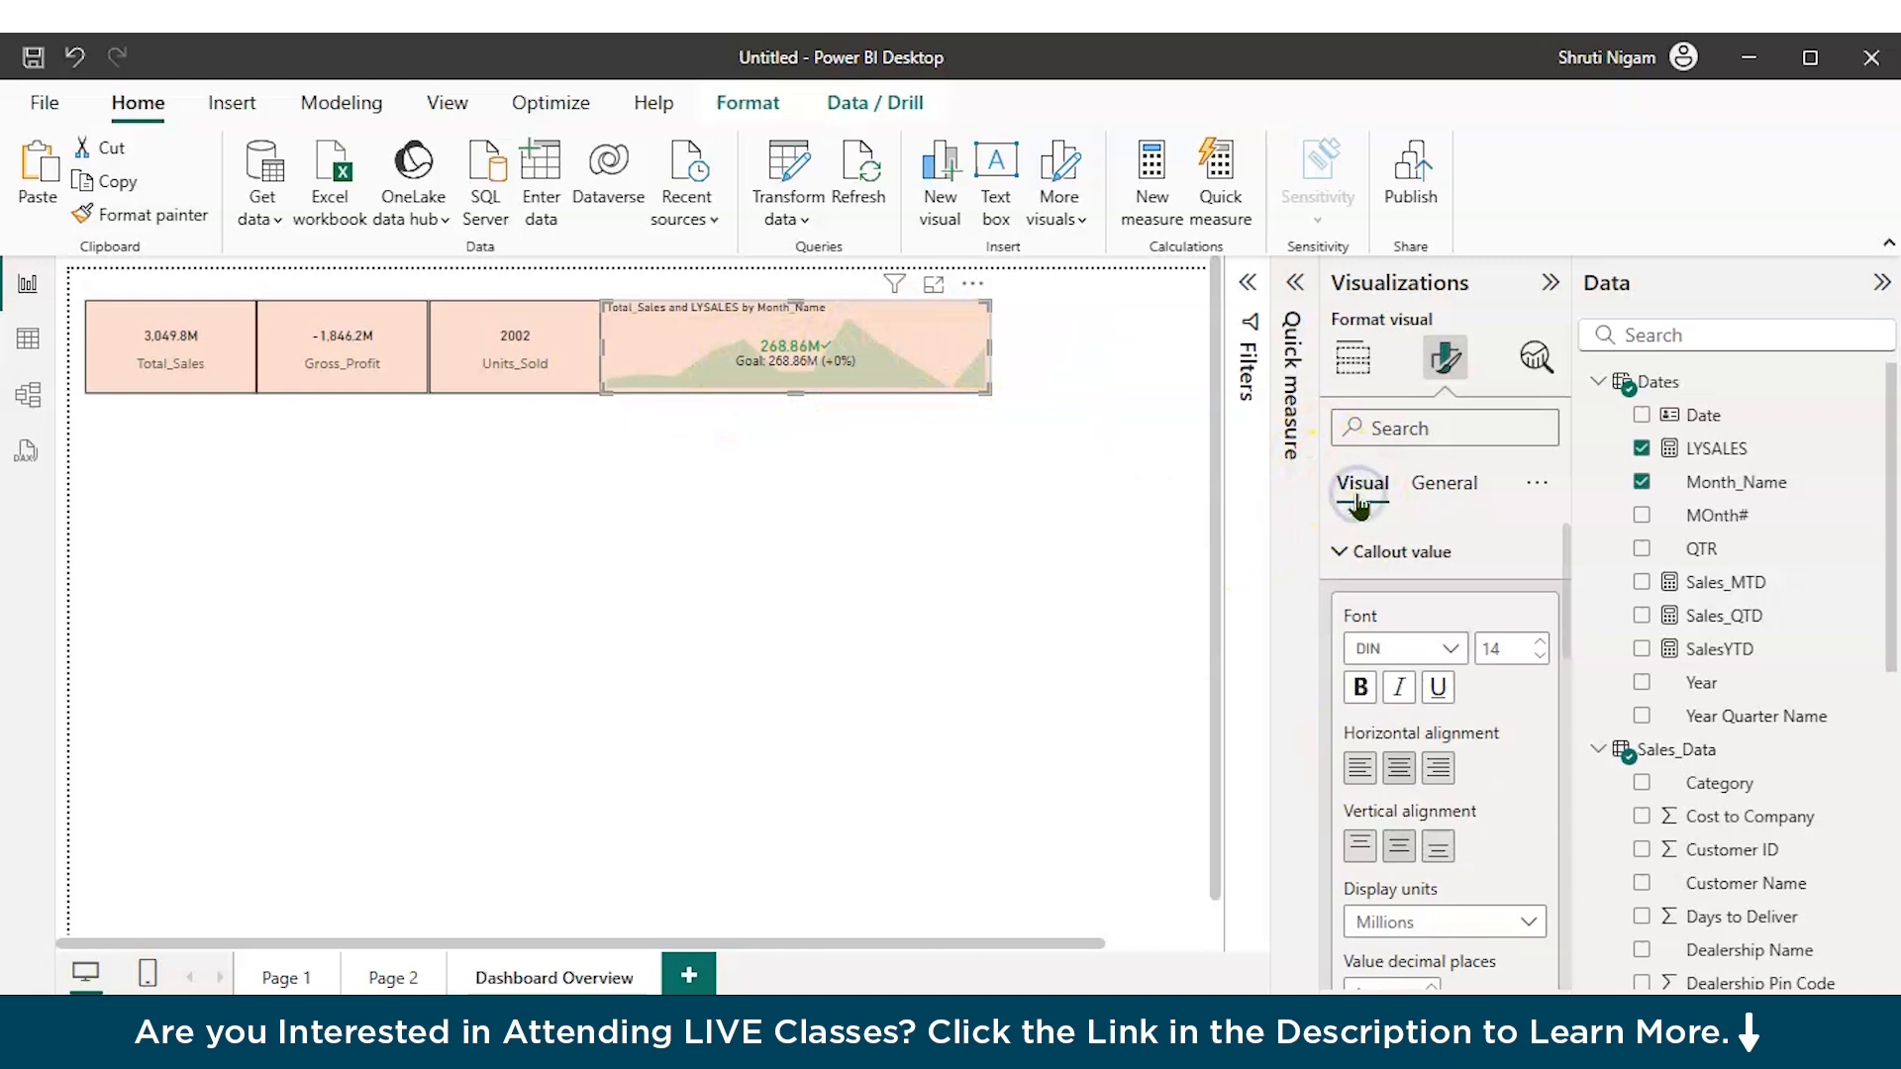
left_click(1353, 356)
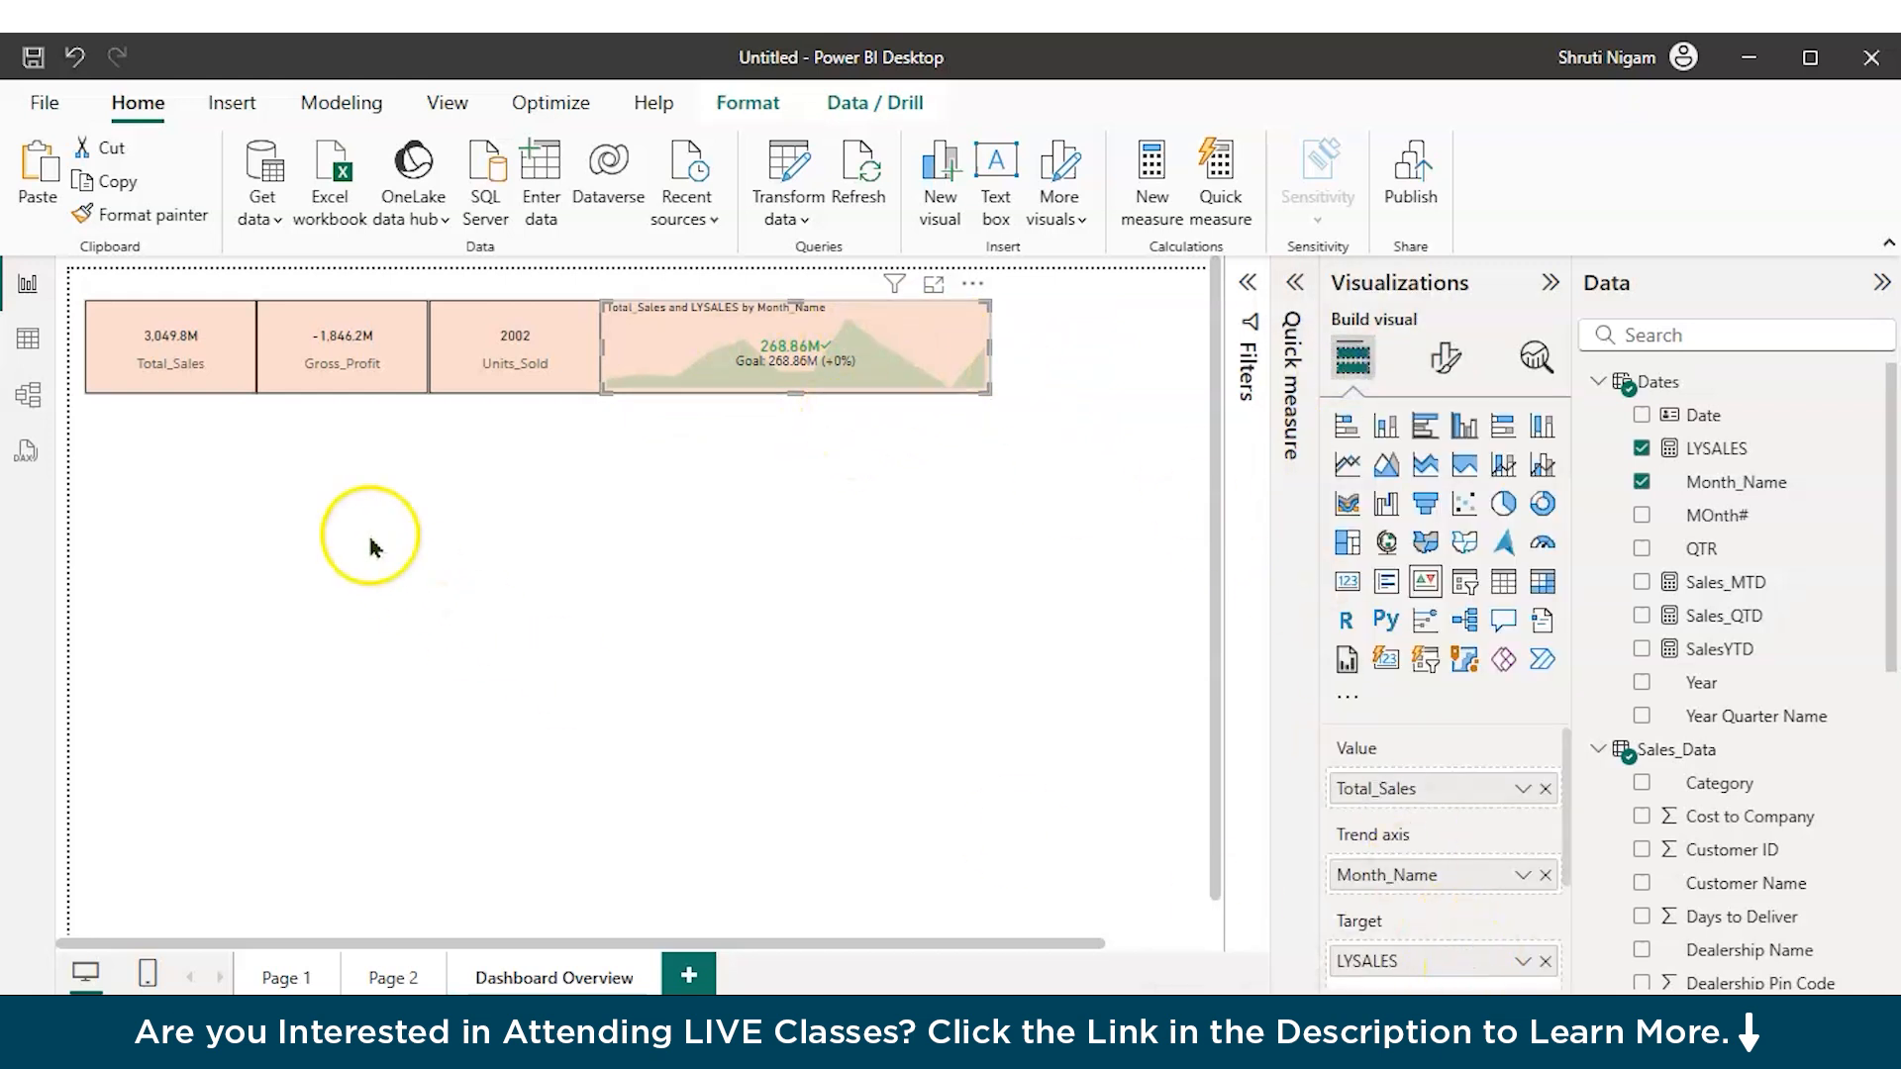
Step: Cut the Total_Sales charts by Region, Dealership Name and Product from Page 1 and paste them onto the Dashboard Overview page
left_click(155, 438)
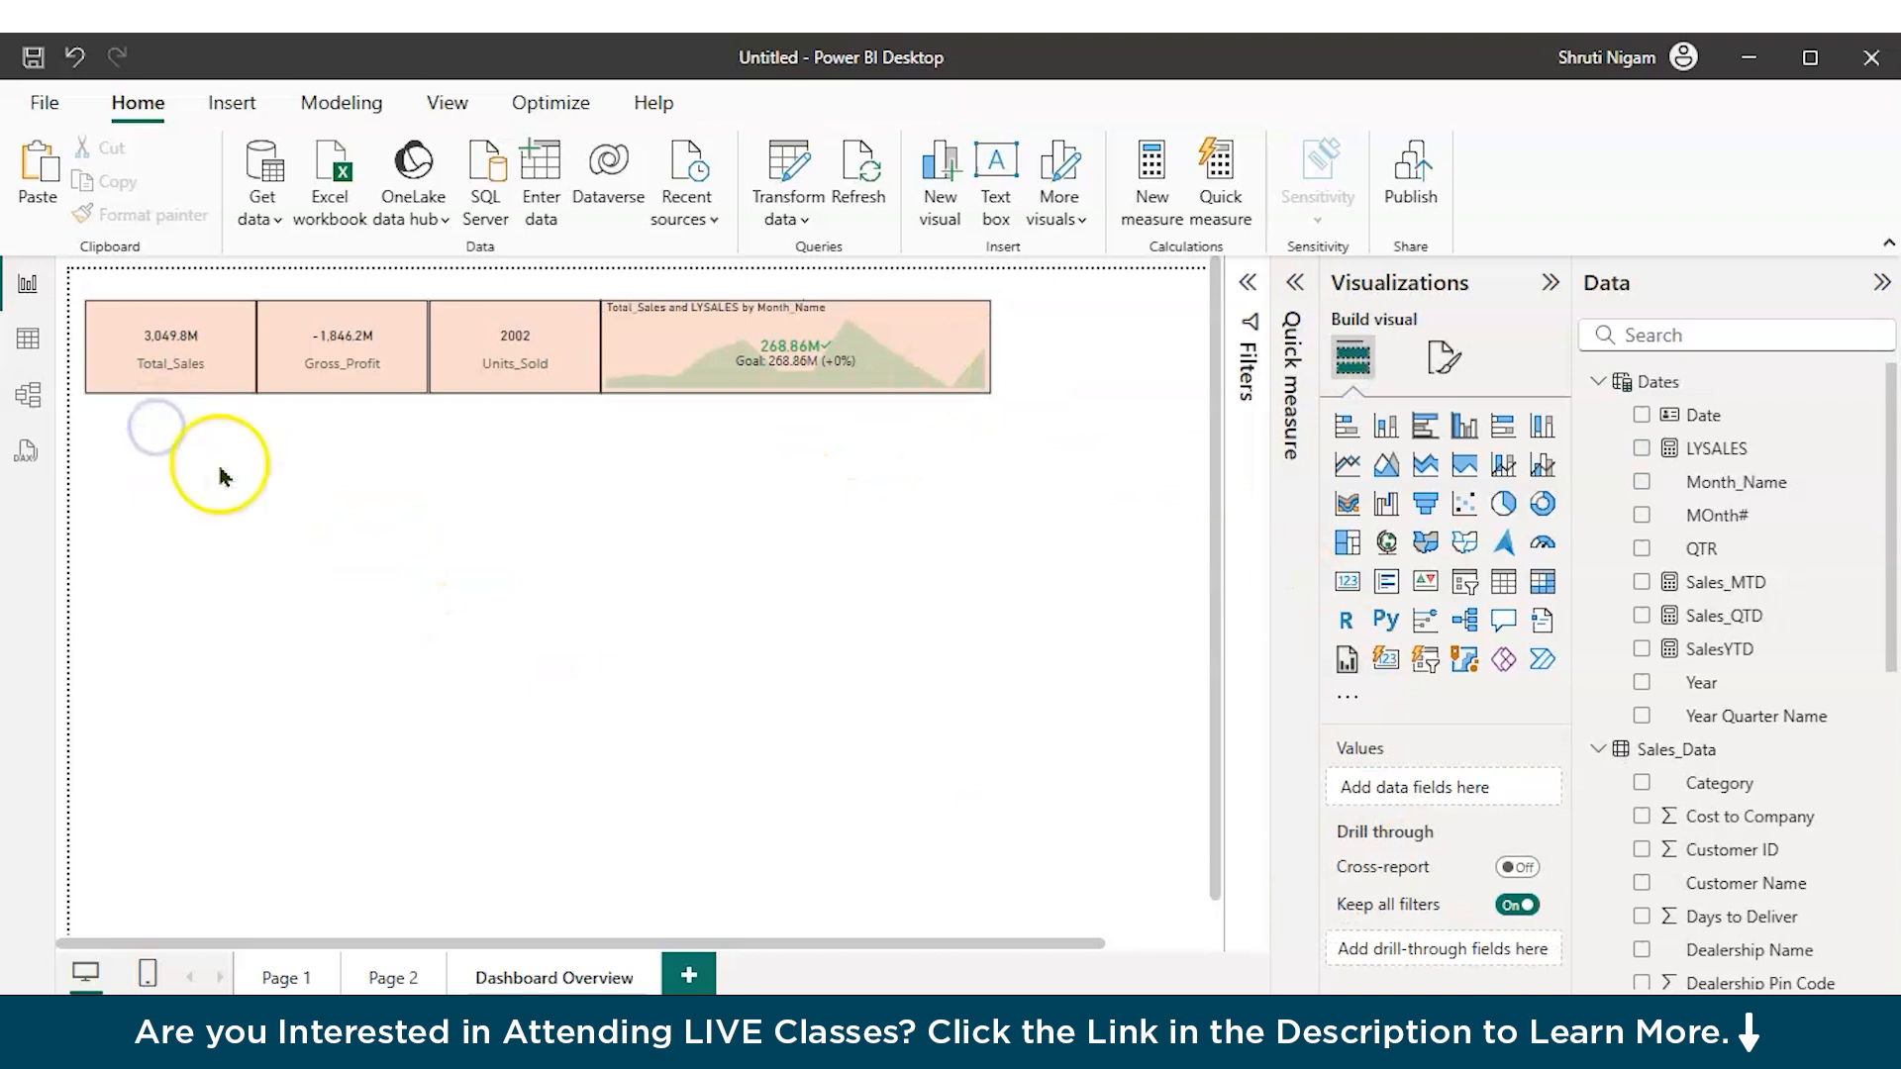
left_click(270, 972)
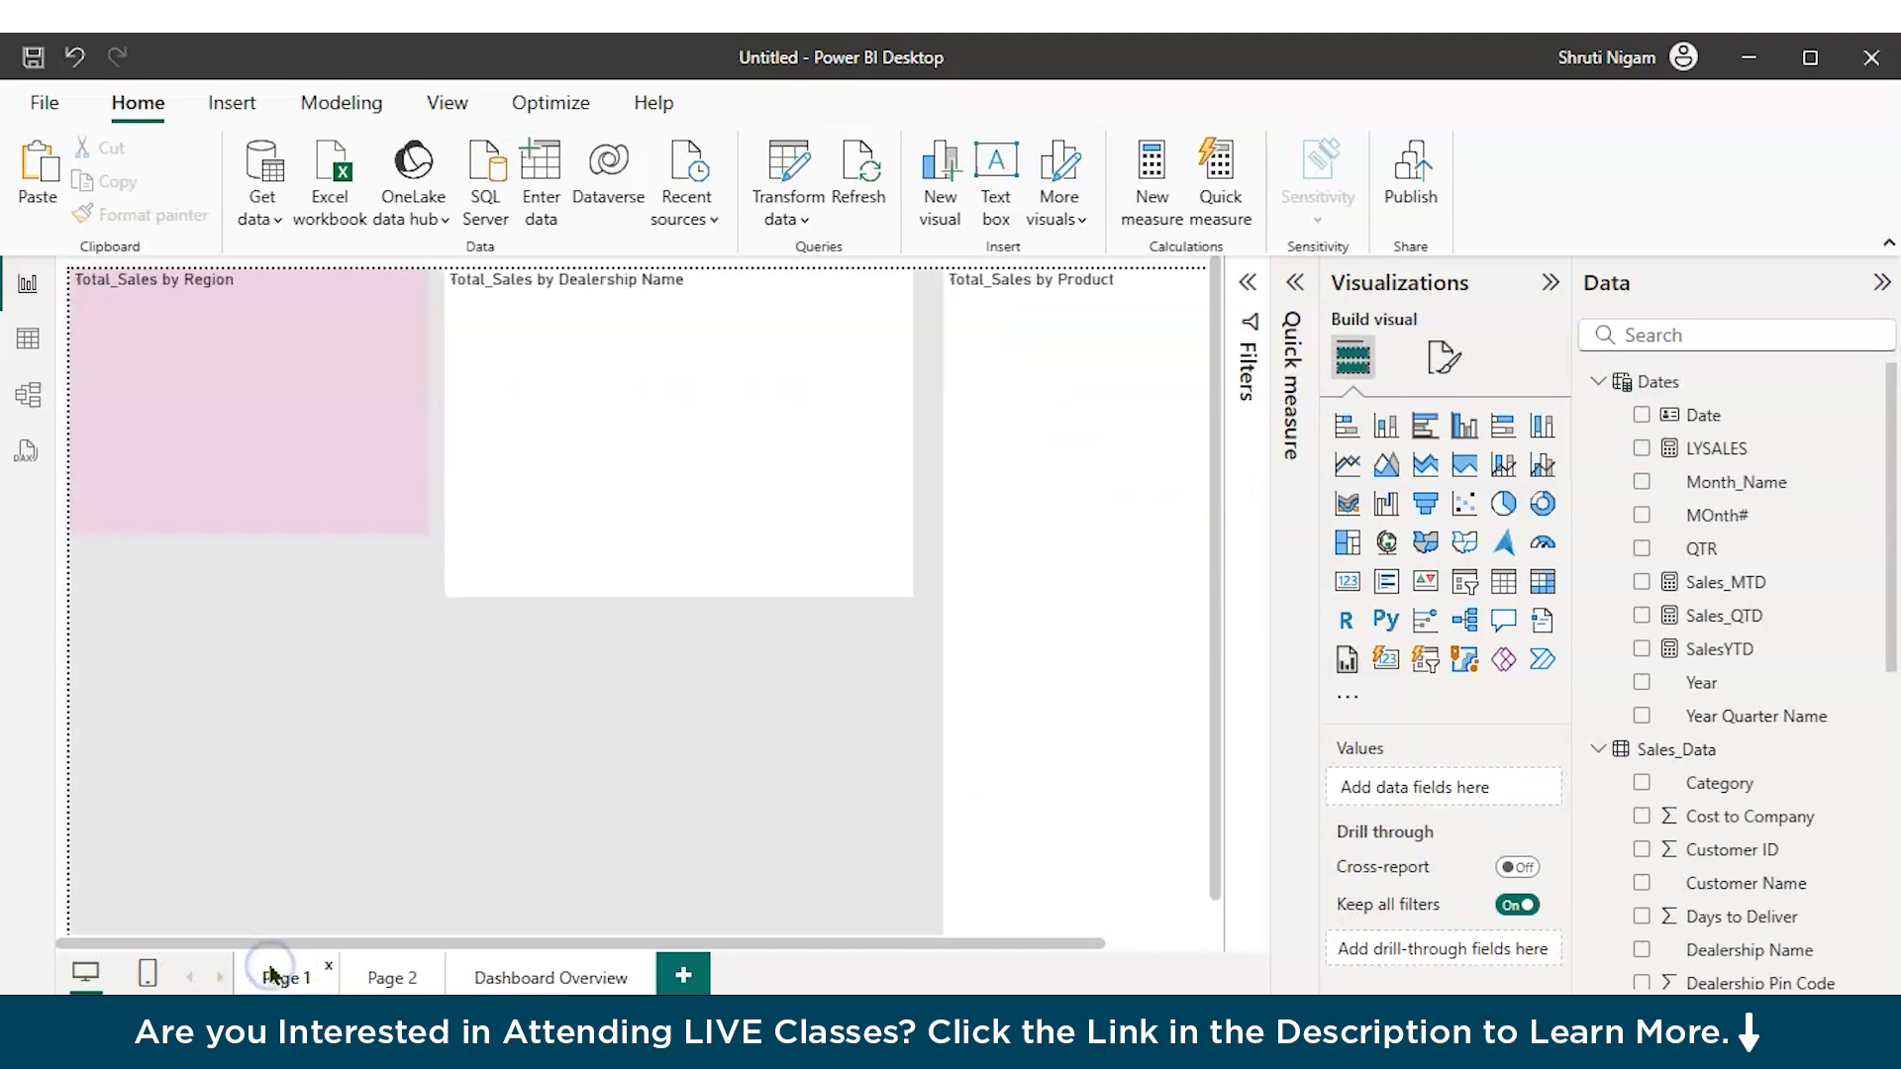
left_click(356, 353)
left_click(840, 298, "ctrl")
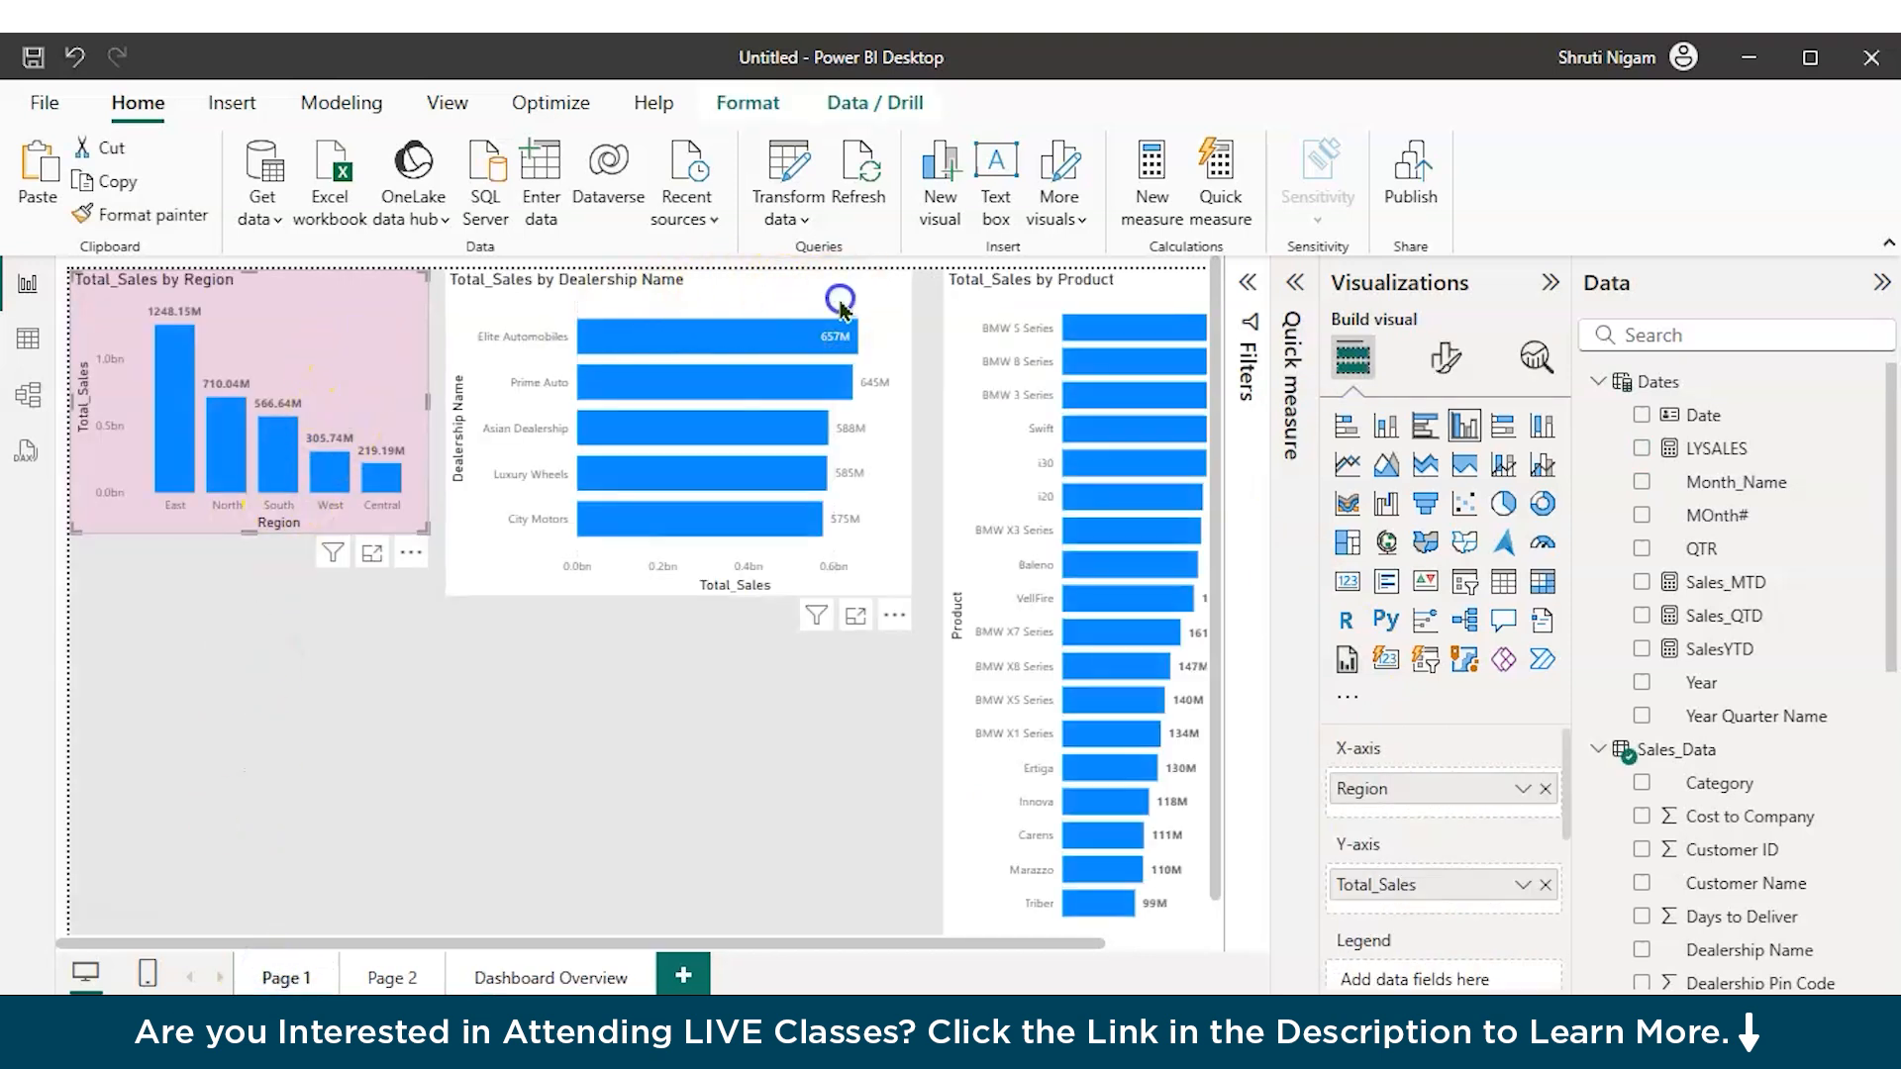
left_click(967, 355, "ctrl")
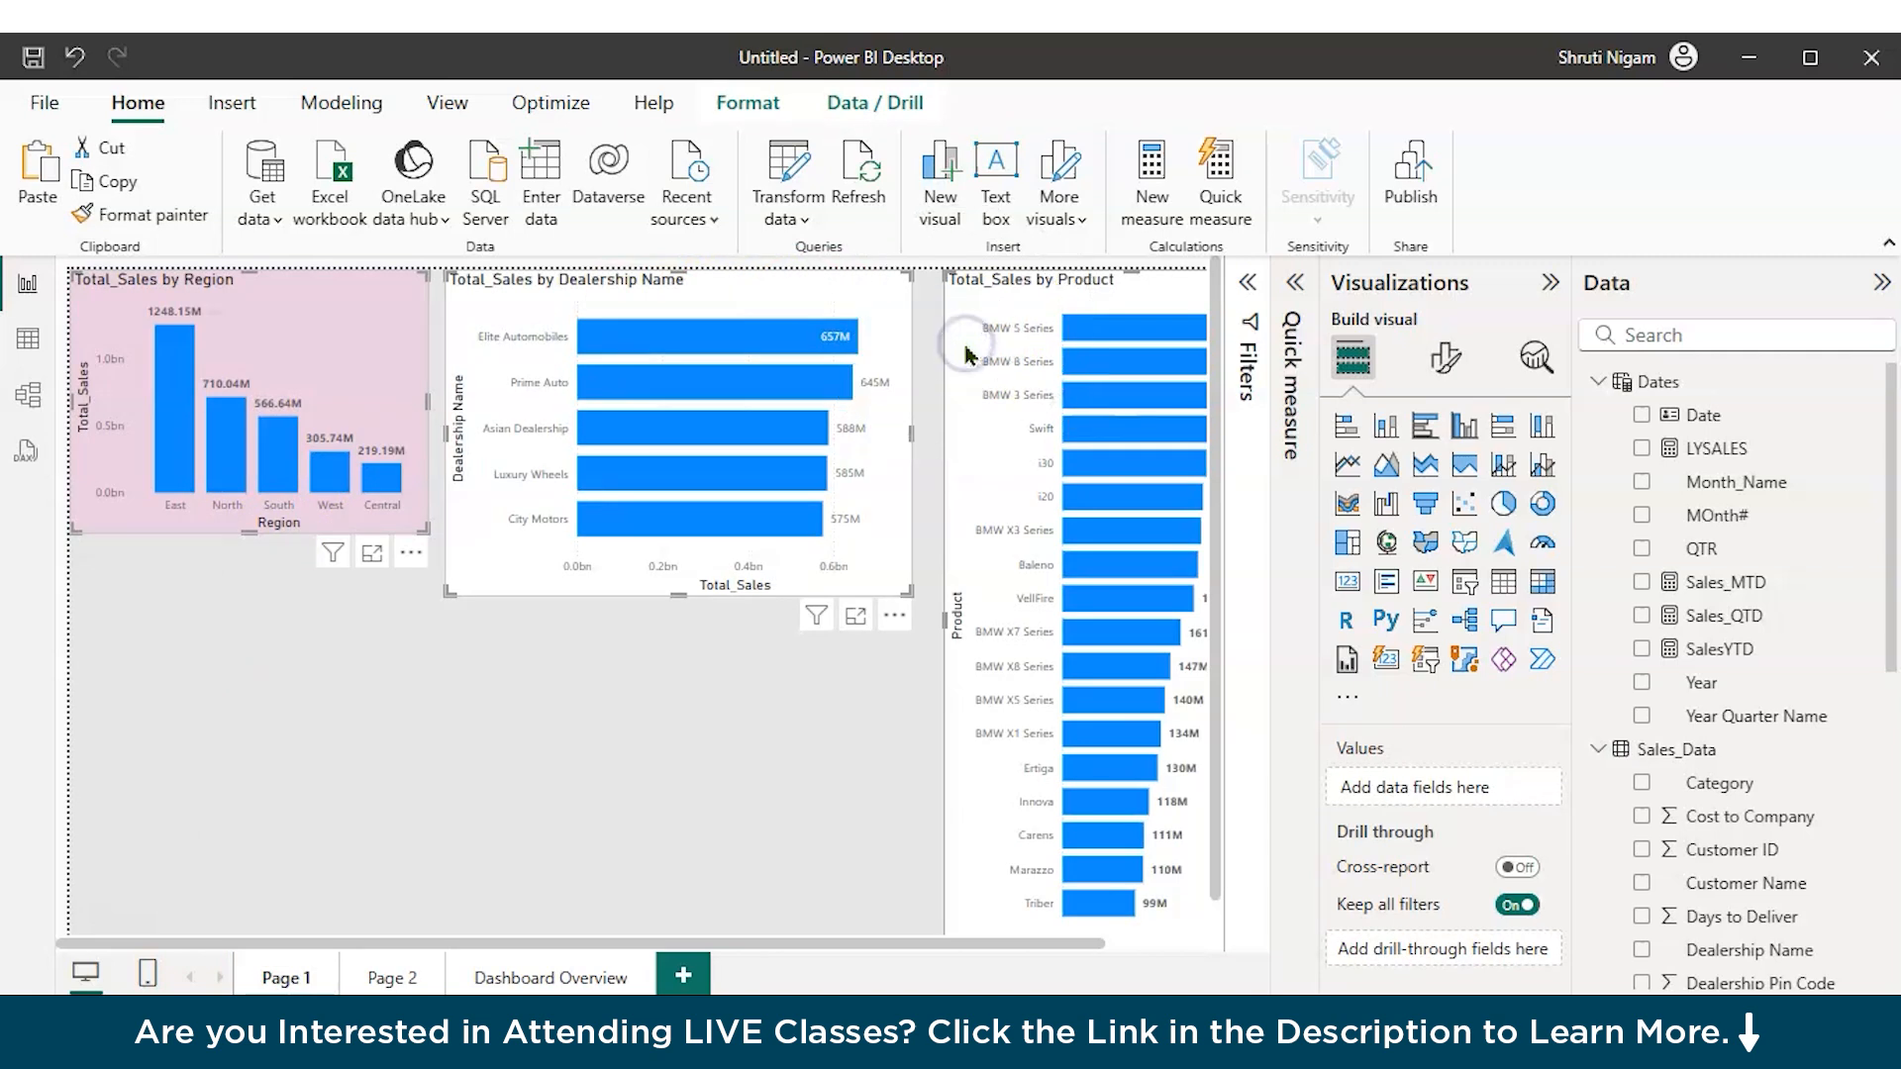
key("Delete")
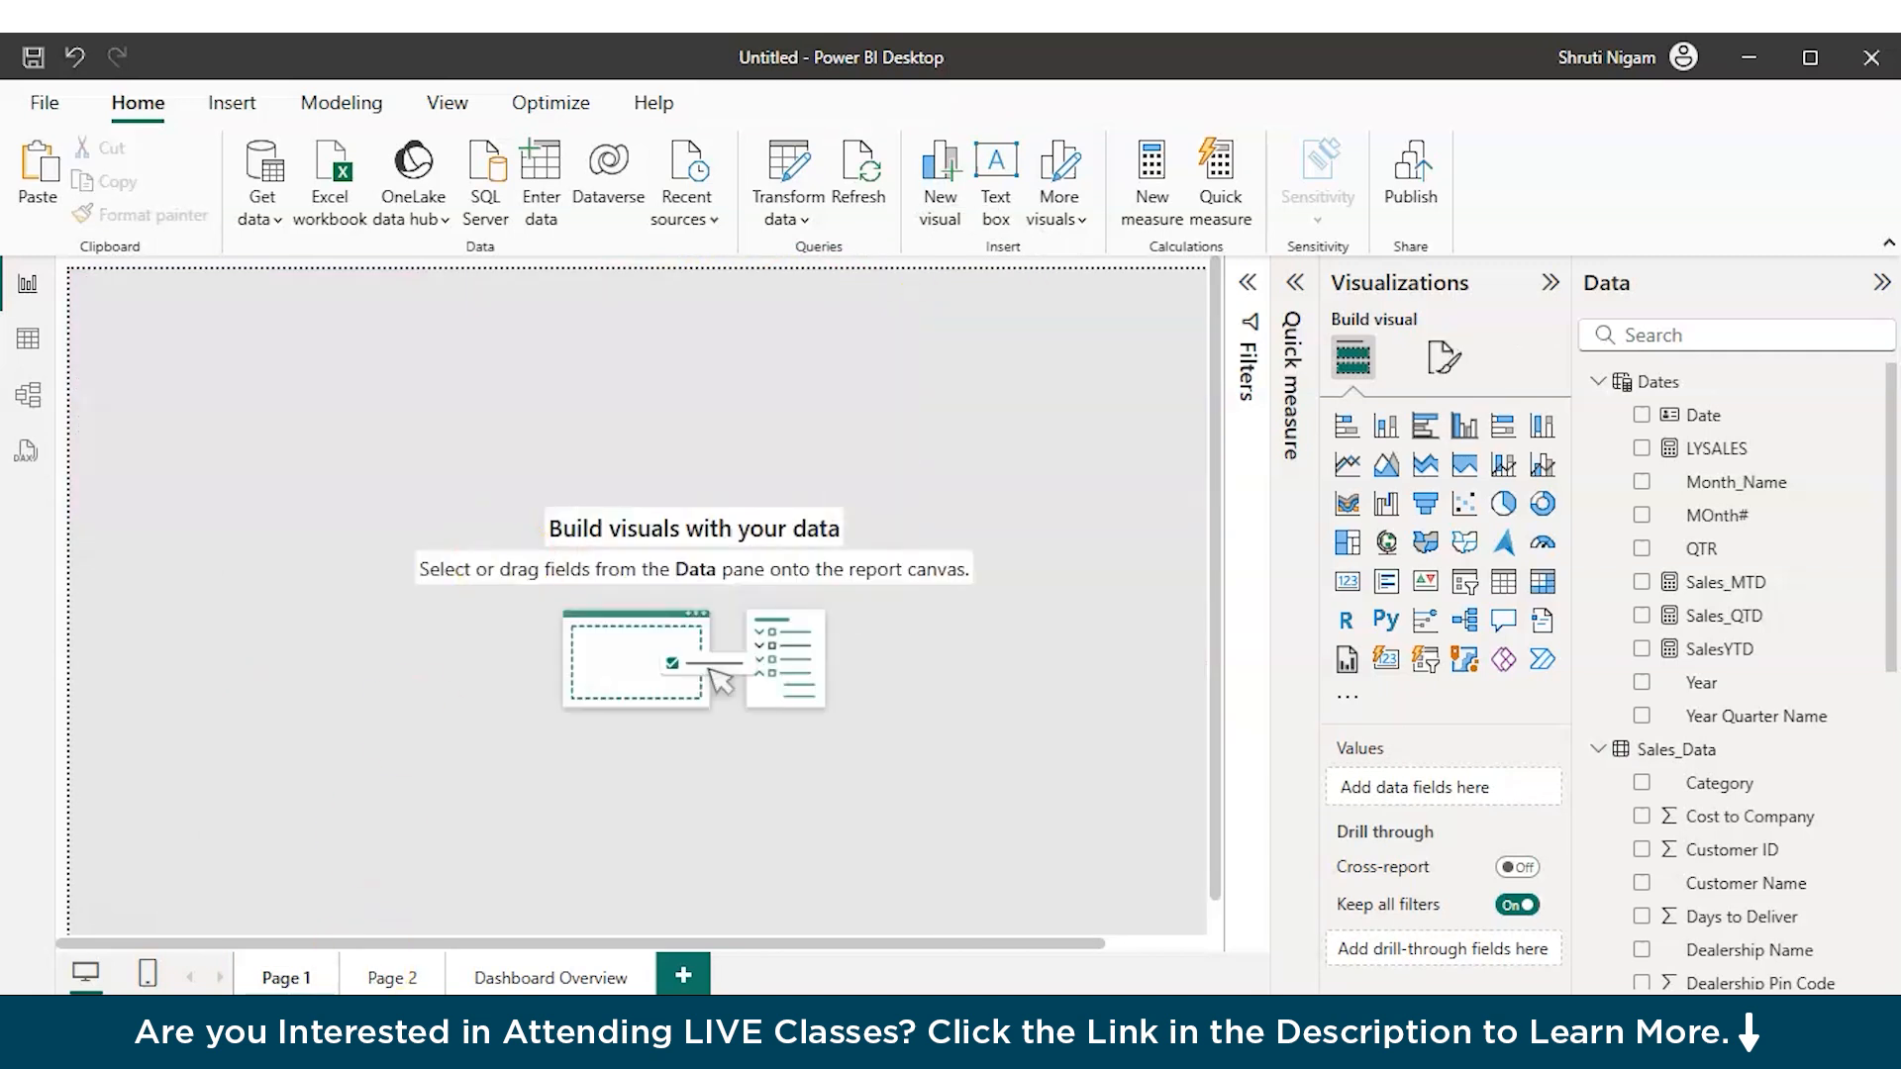
left_click(546, 980)
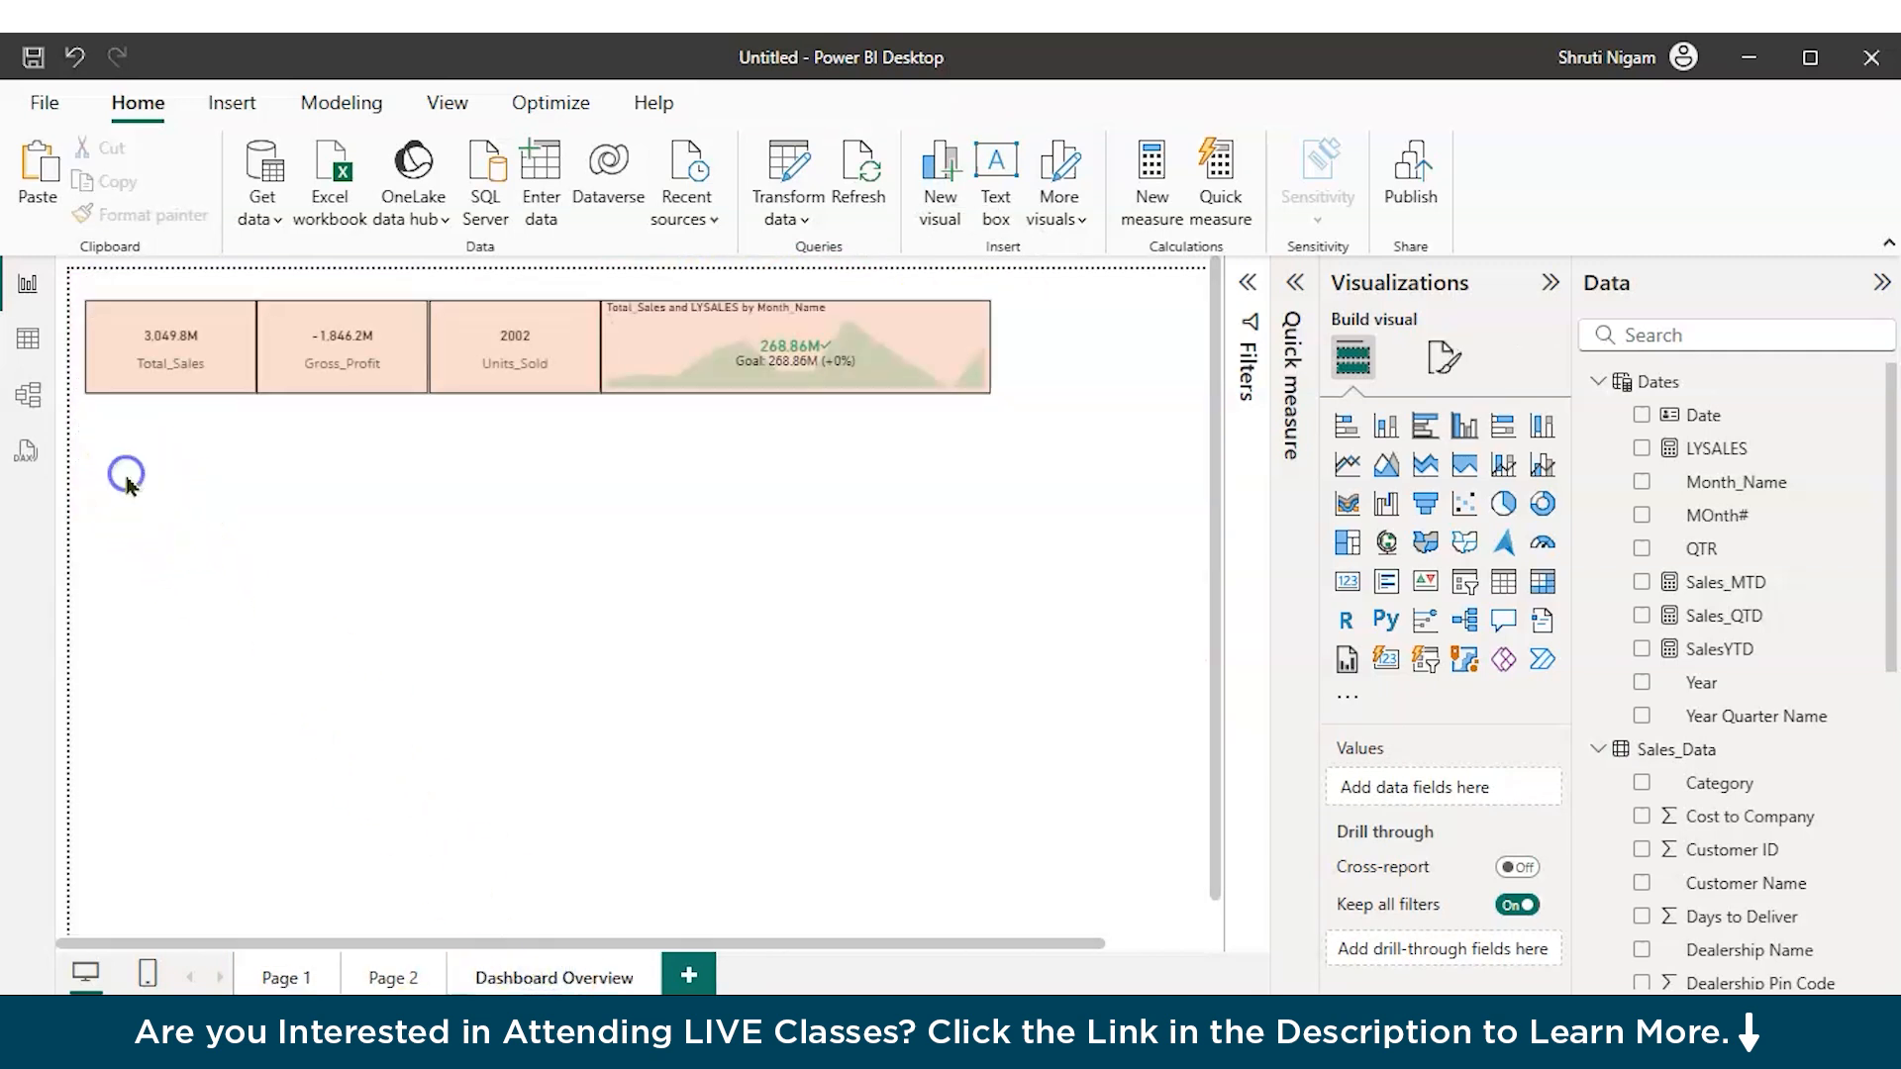
key("ctrl+v")
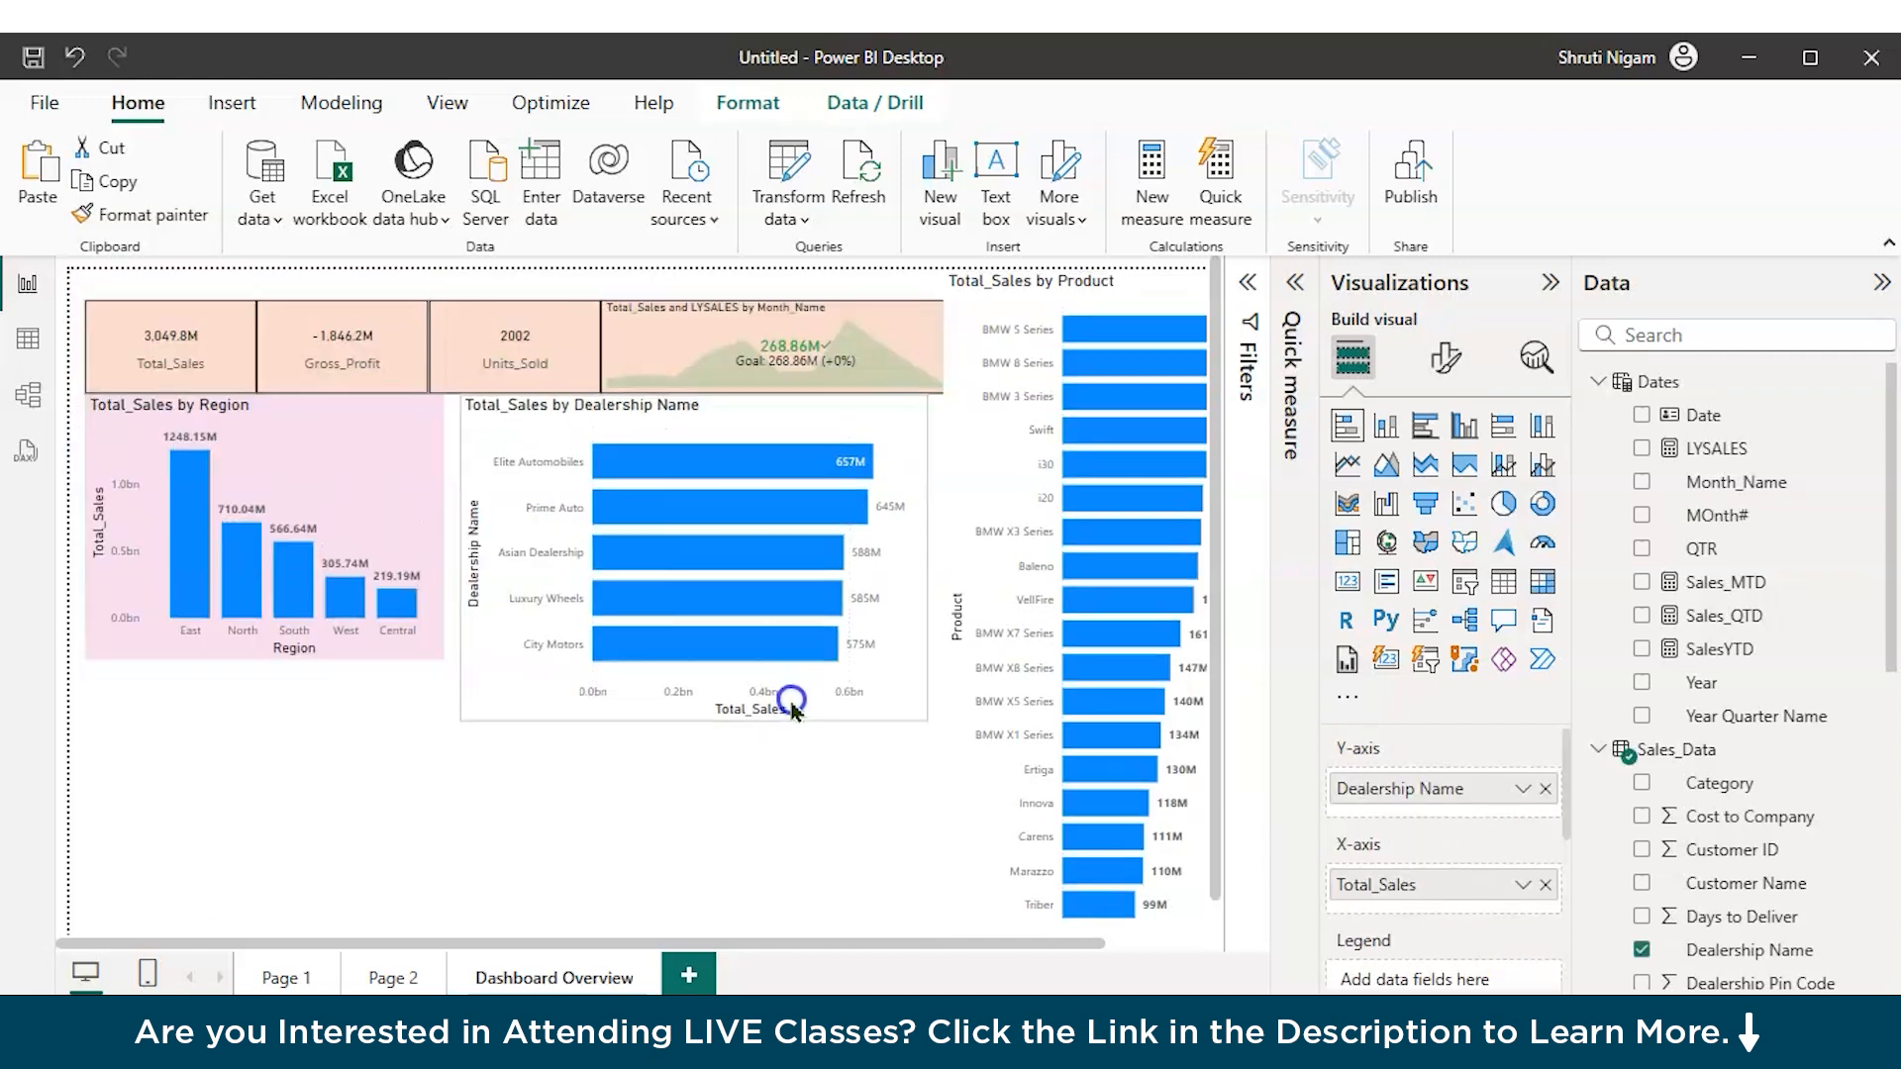
Step: Place the Dealership Name chart against the Region chart at matching height, and narrow the Product chart so it clears the KPI
left_click_drag(792, 704, 782, 694)
left_click_drag(909, 720, 893, 657)
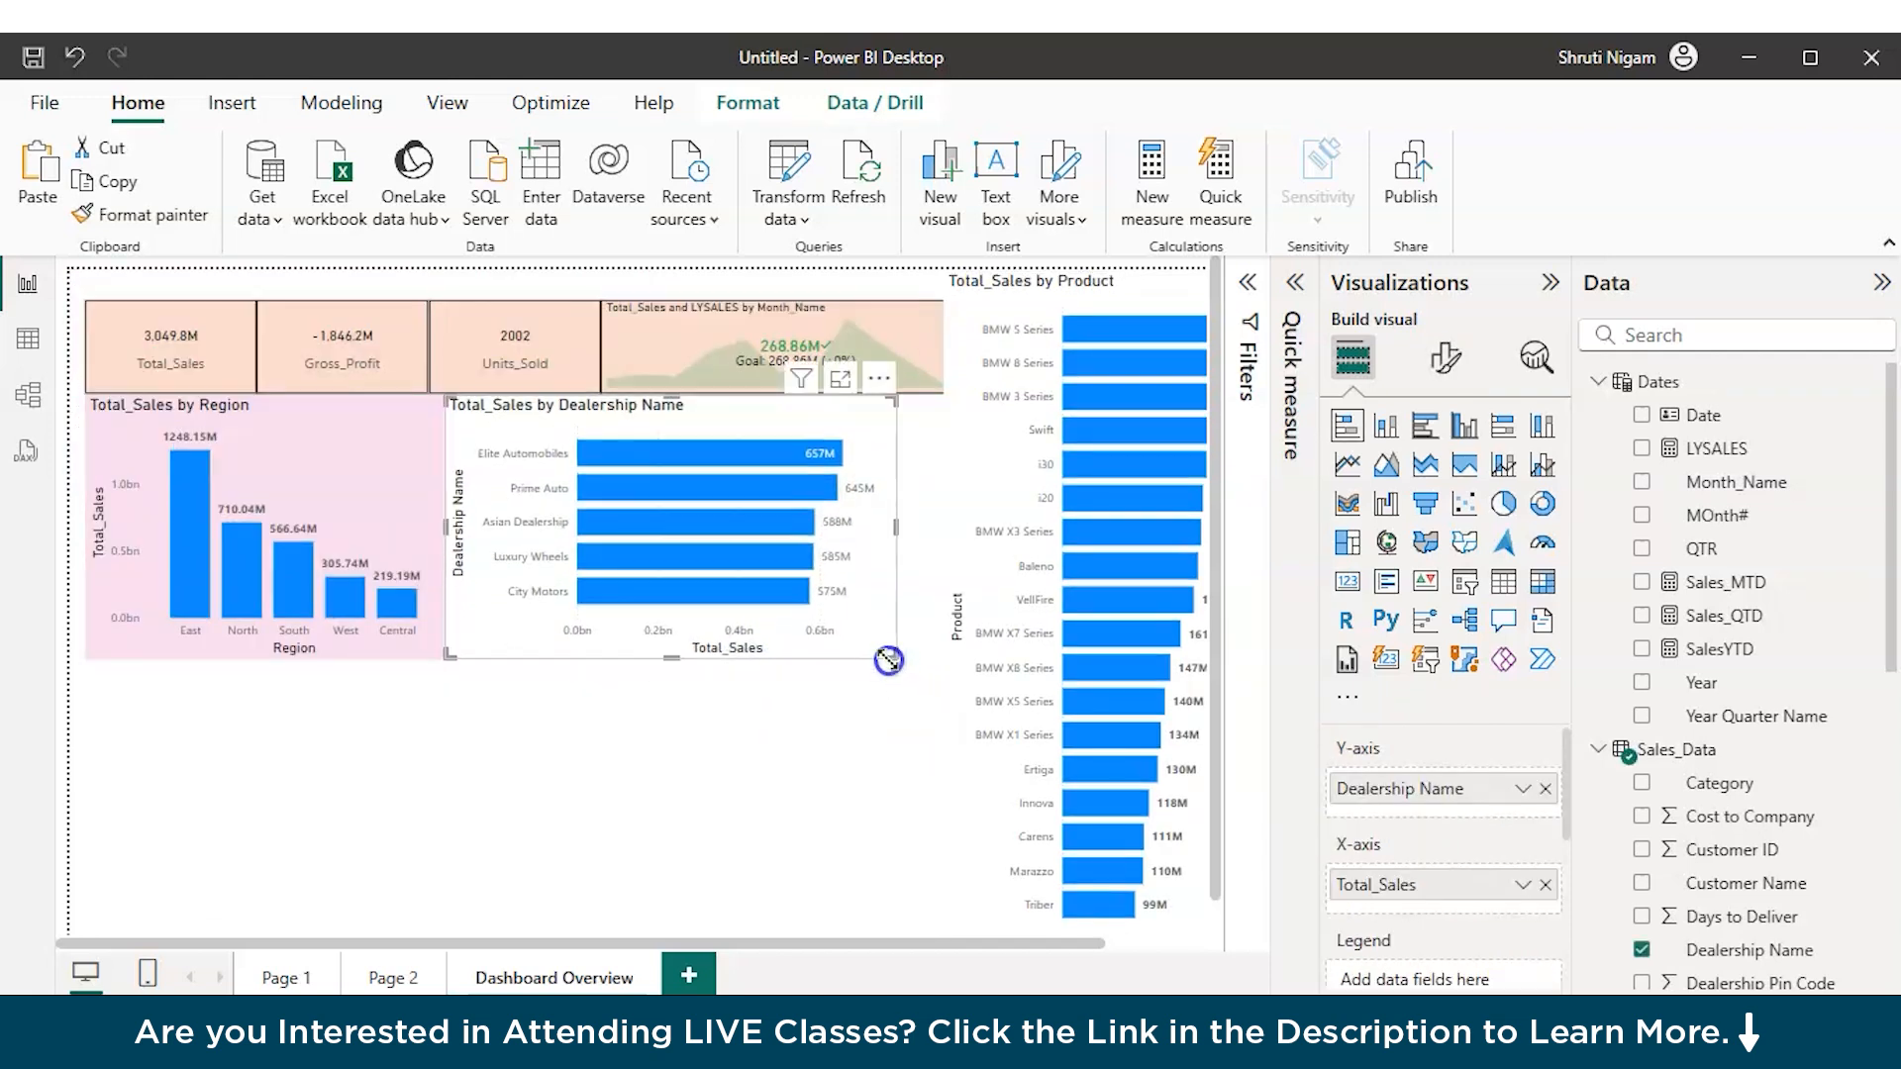
left_click(987, 559)
left_click_drag(890, 599, 898, 596)
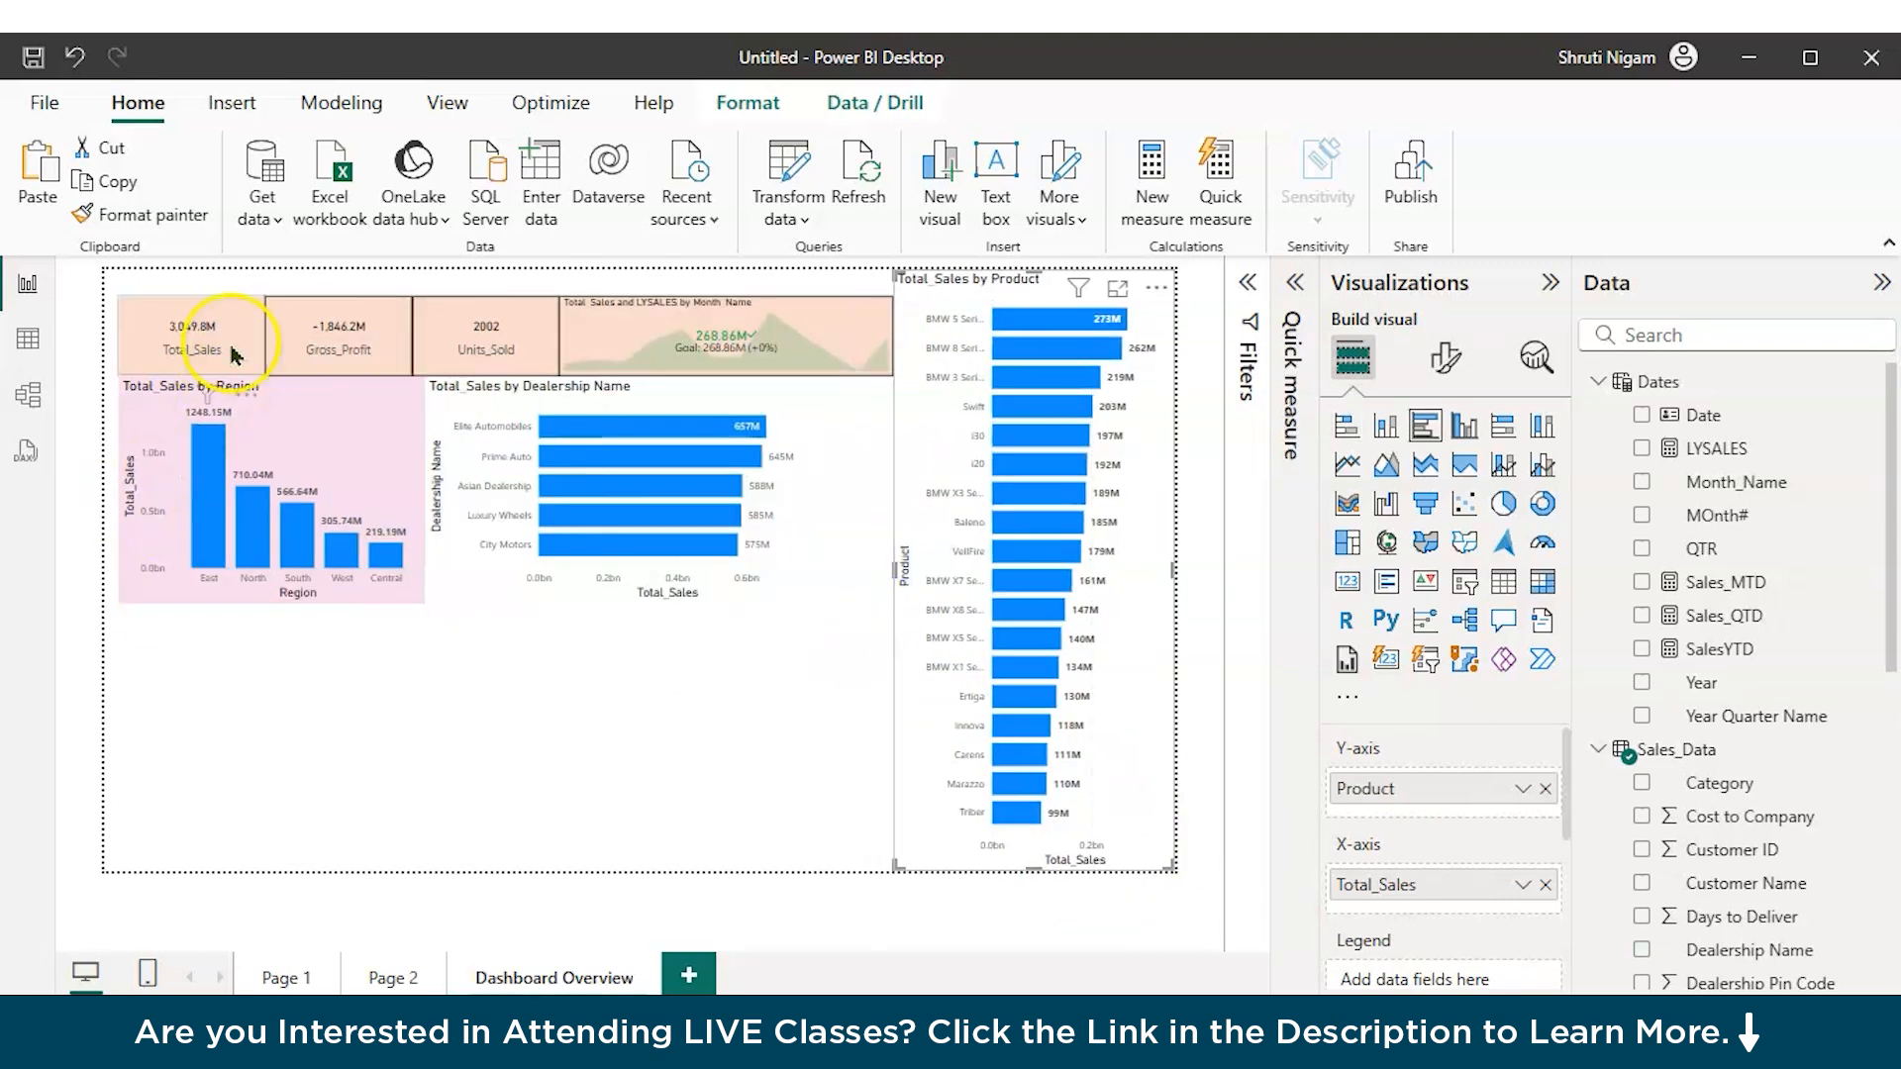
Step: Move the cards and KPI into the page's upper-left corner, with the Region and Dealership Name charts directly beneath them
left_click(230, 341)
left_click(888, 823)
left_click_drag(107, 281, 966, 451)
left_click_drag(641, 316, 627, 287)
left_click_drag(366, 433, 352, 406)
left_click_drag(719, 392, 714, 375)
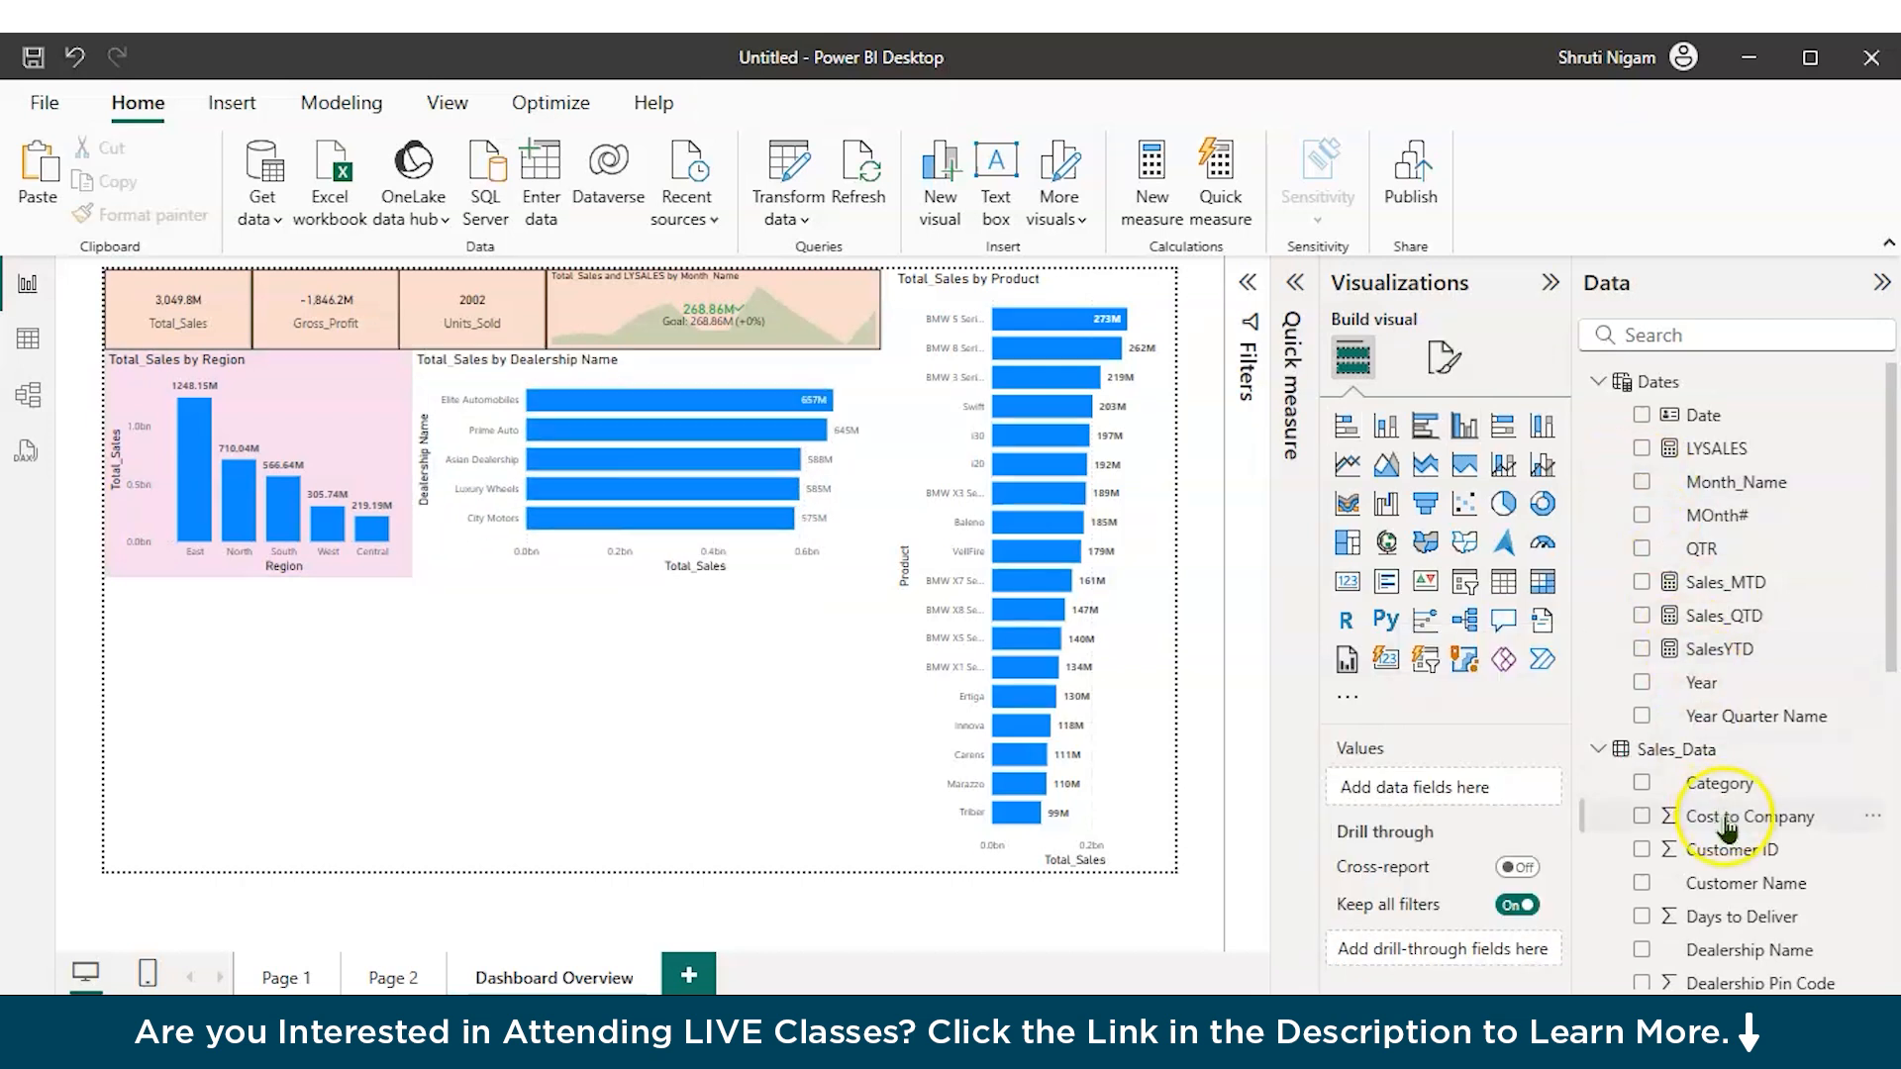
Step: Create a table of Category and Total_Sales in the empty area below the Region chart
scroll(1704, 738, "down", 2)
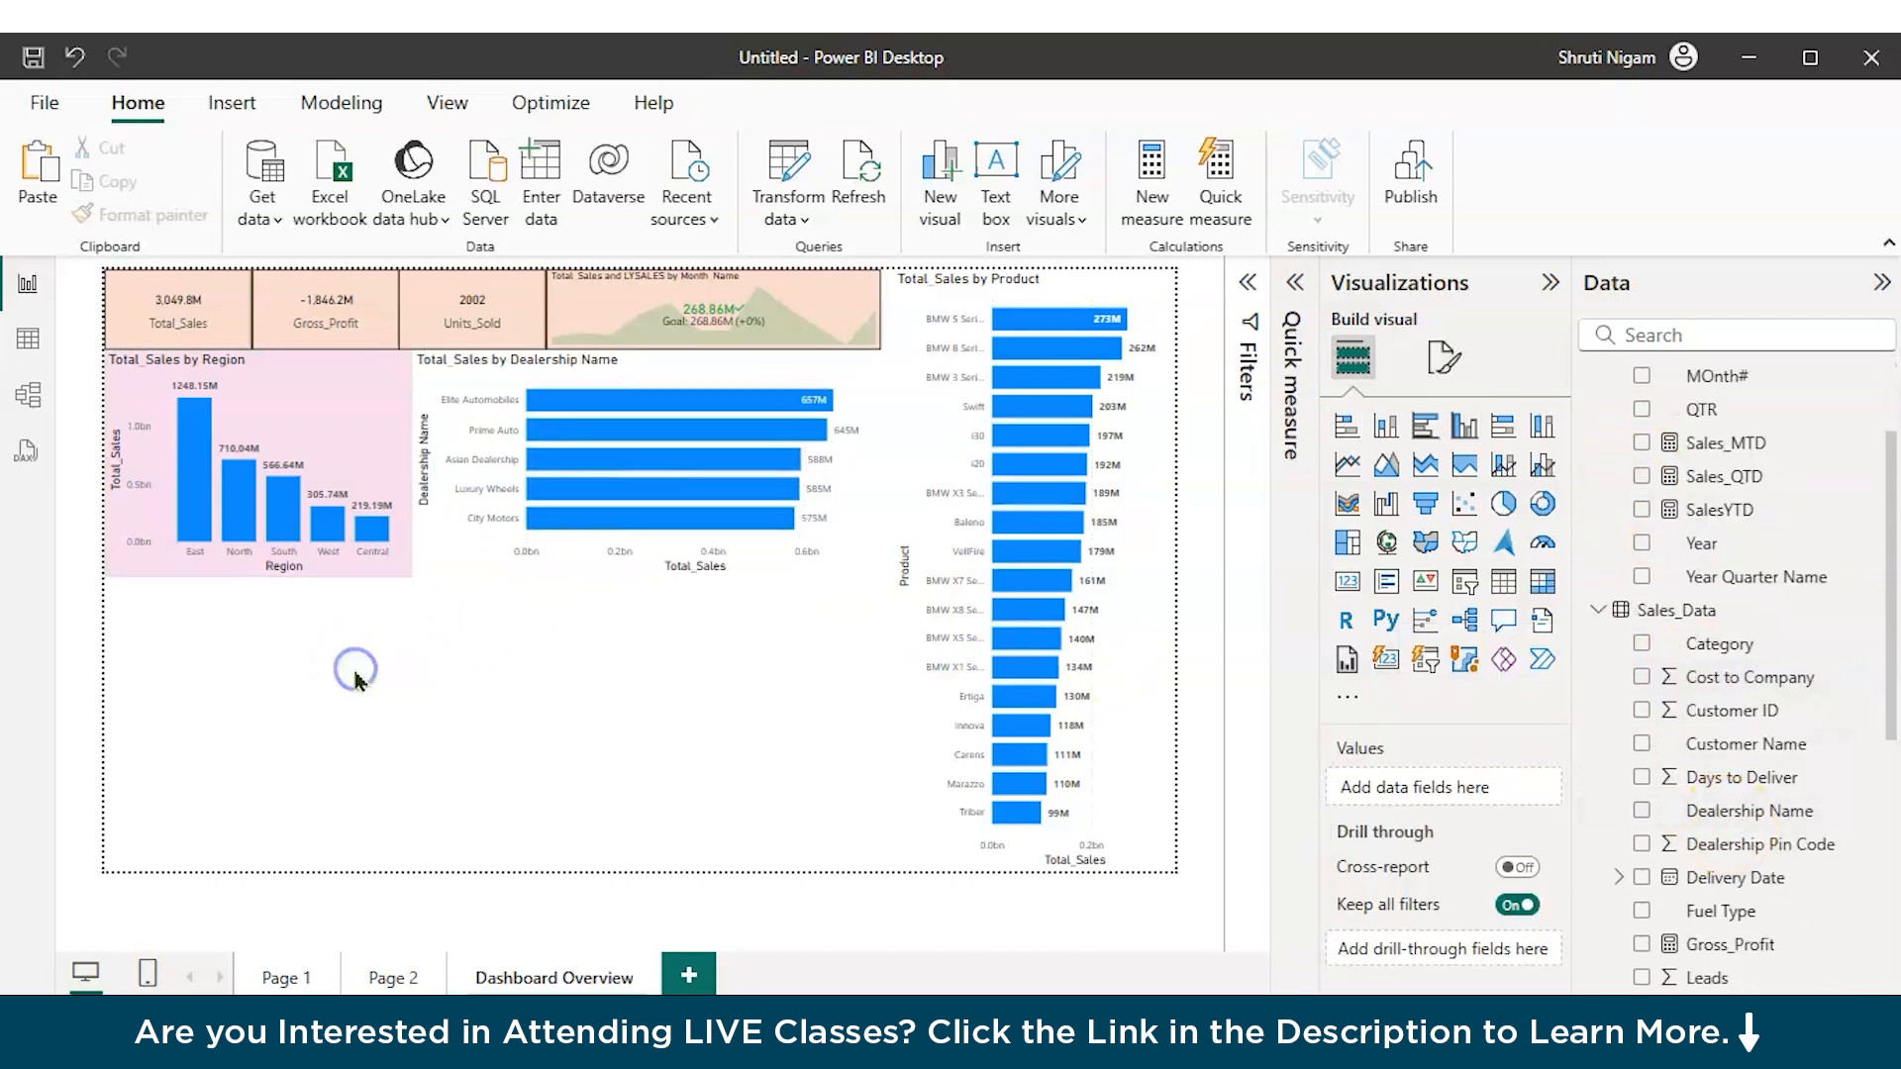
left_click(1644, 643)
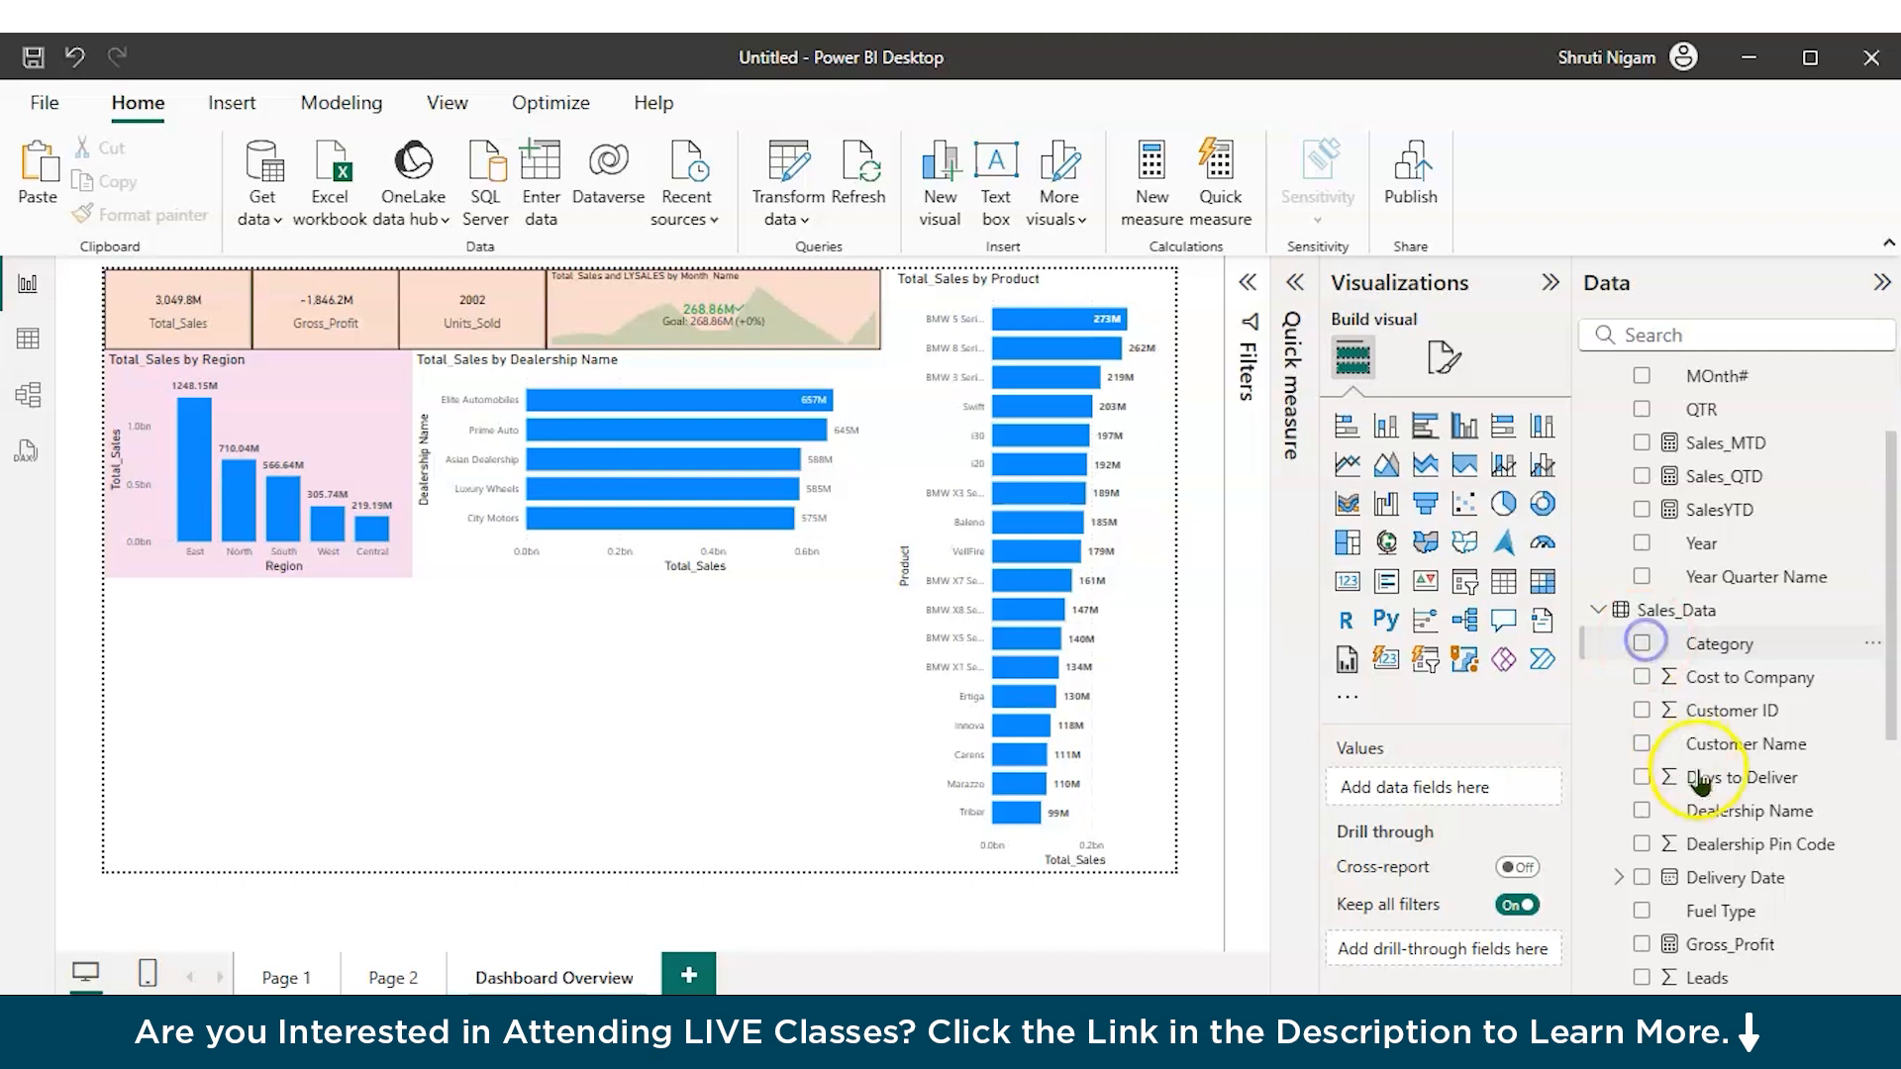
scroll(1683, 792, "down", 7)
scroll(1699, 941, "down", 1)
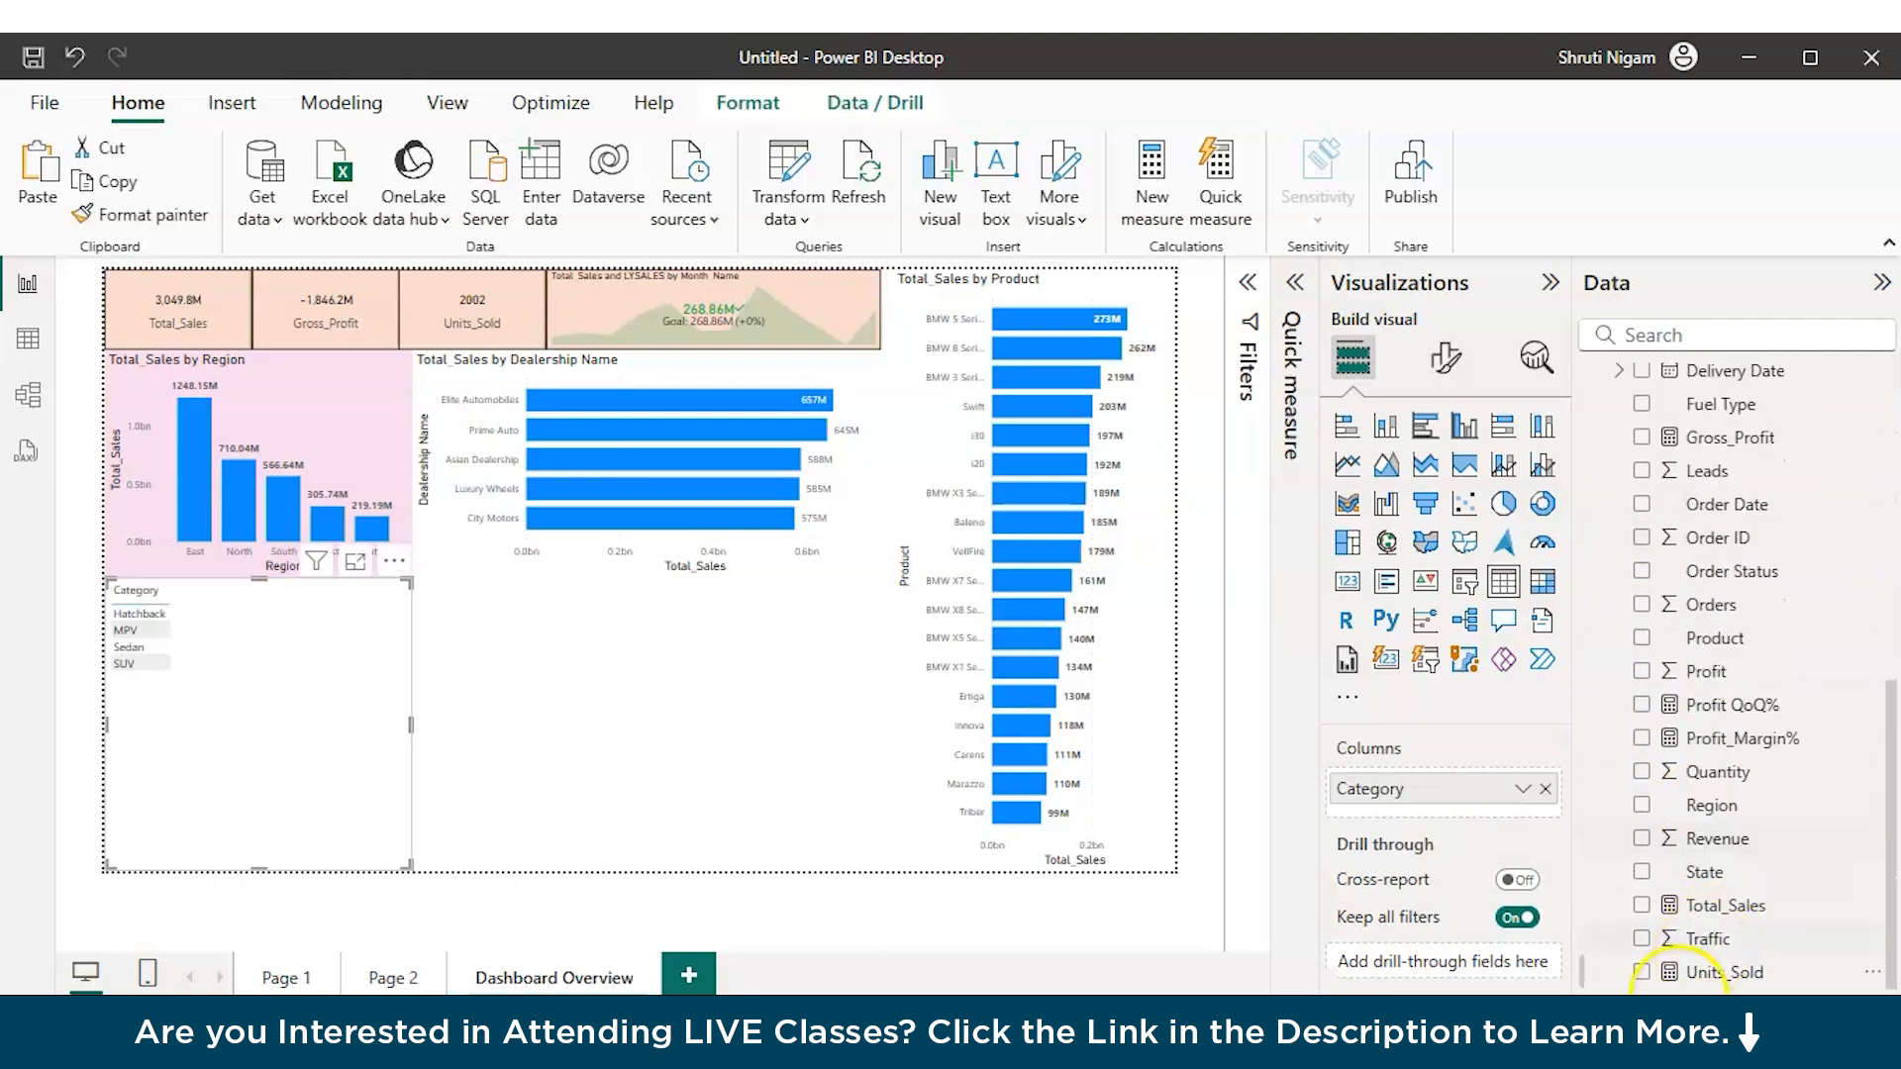
left_click(1642, 905)
Step: Add a table of State and Total_Sales below the Dealership Name chart
left_click(566, 723)
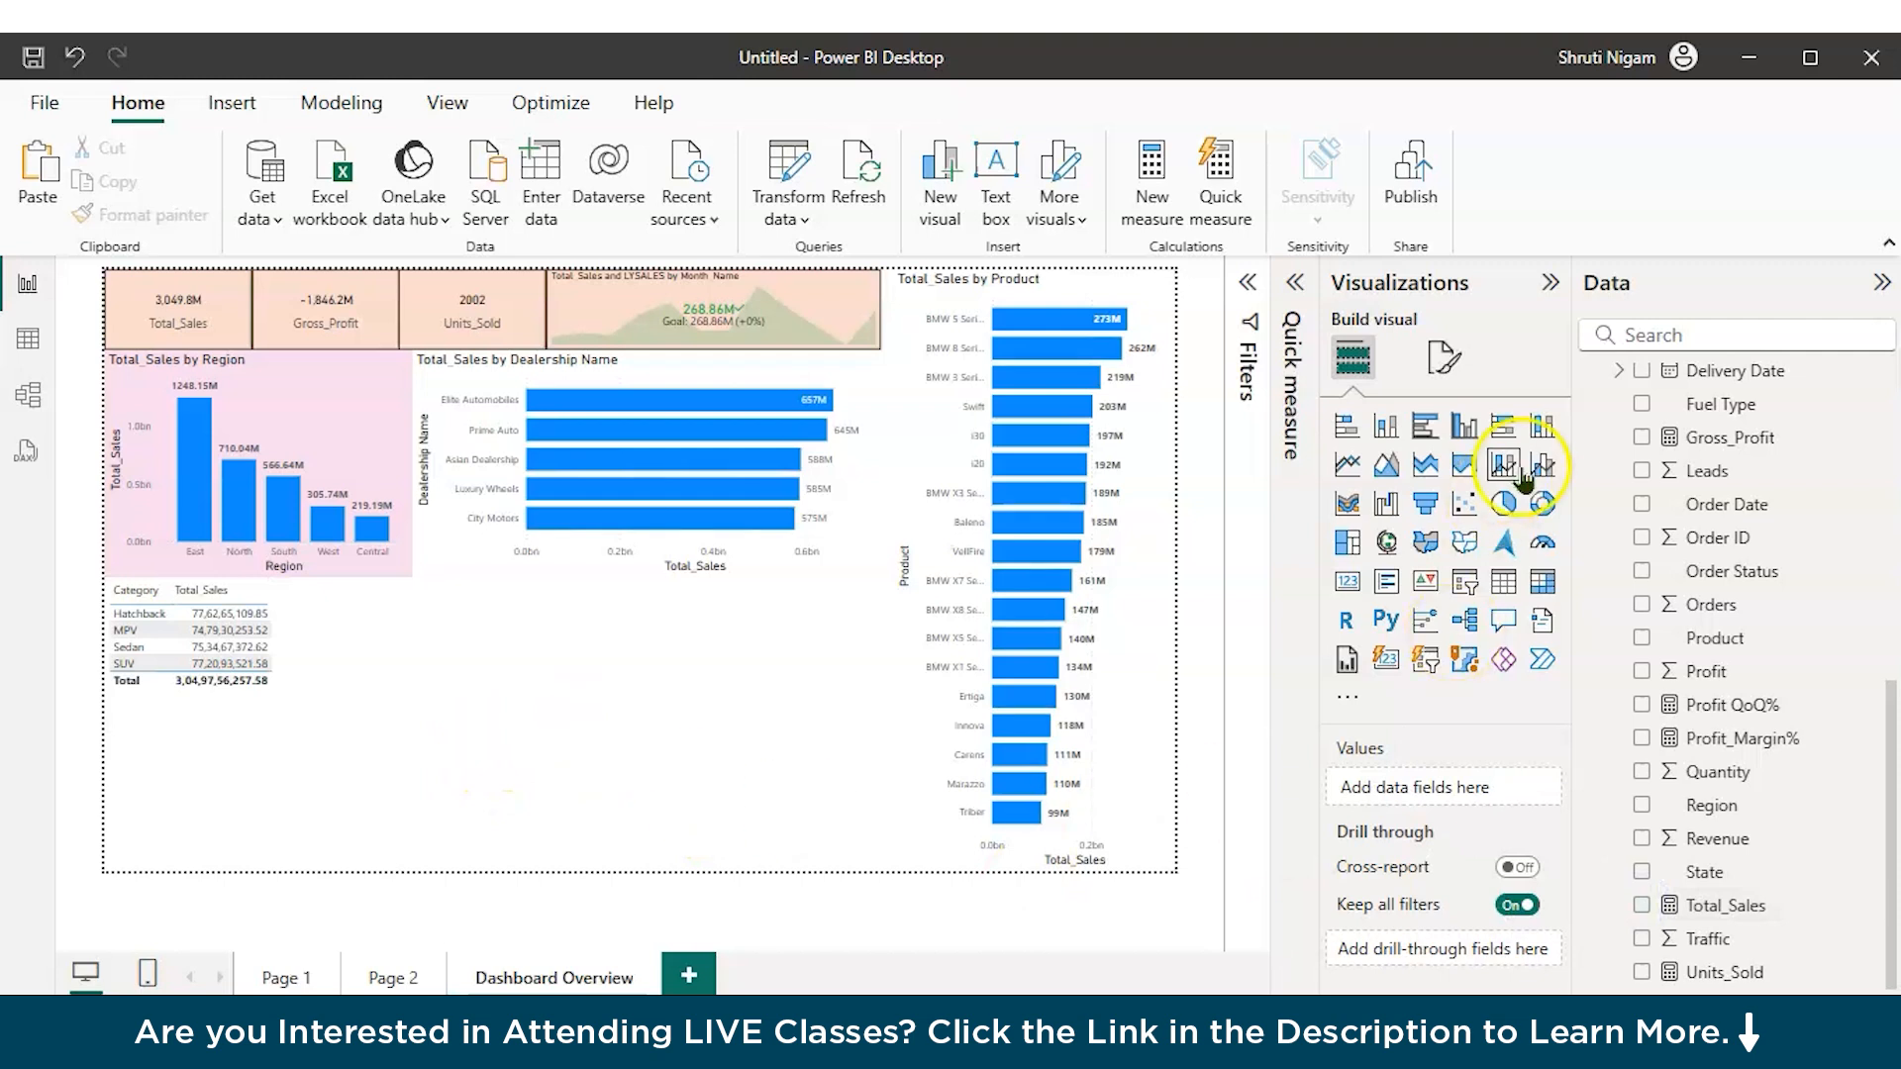
left_click(1642, 805)
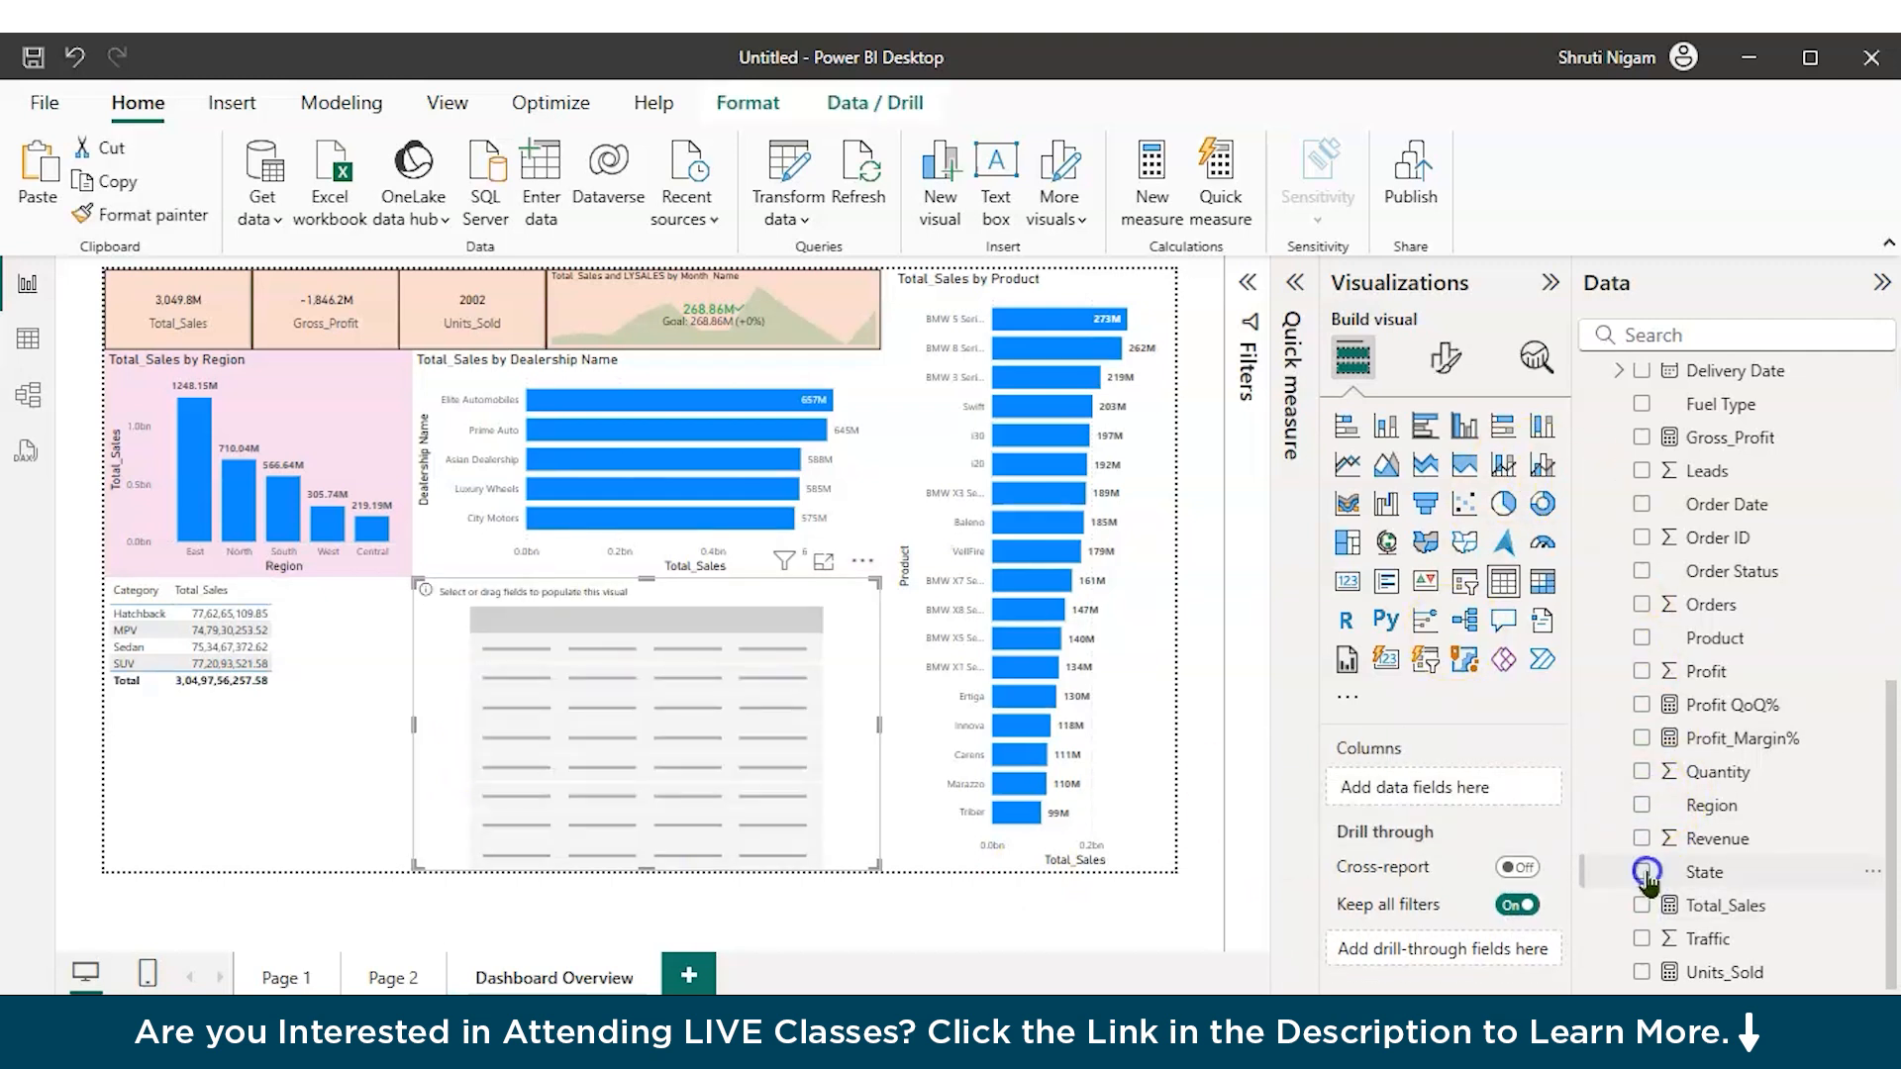
left_click(1643, 872)
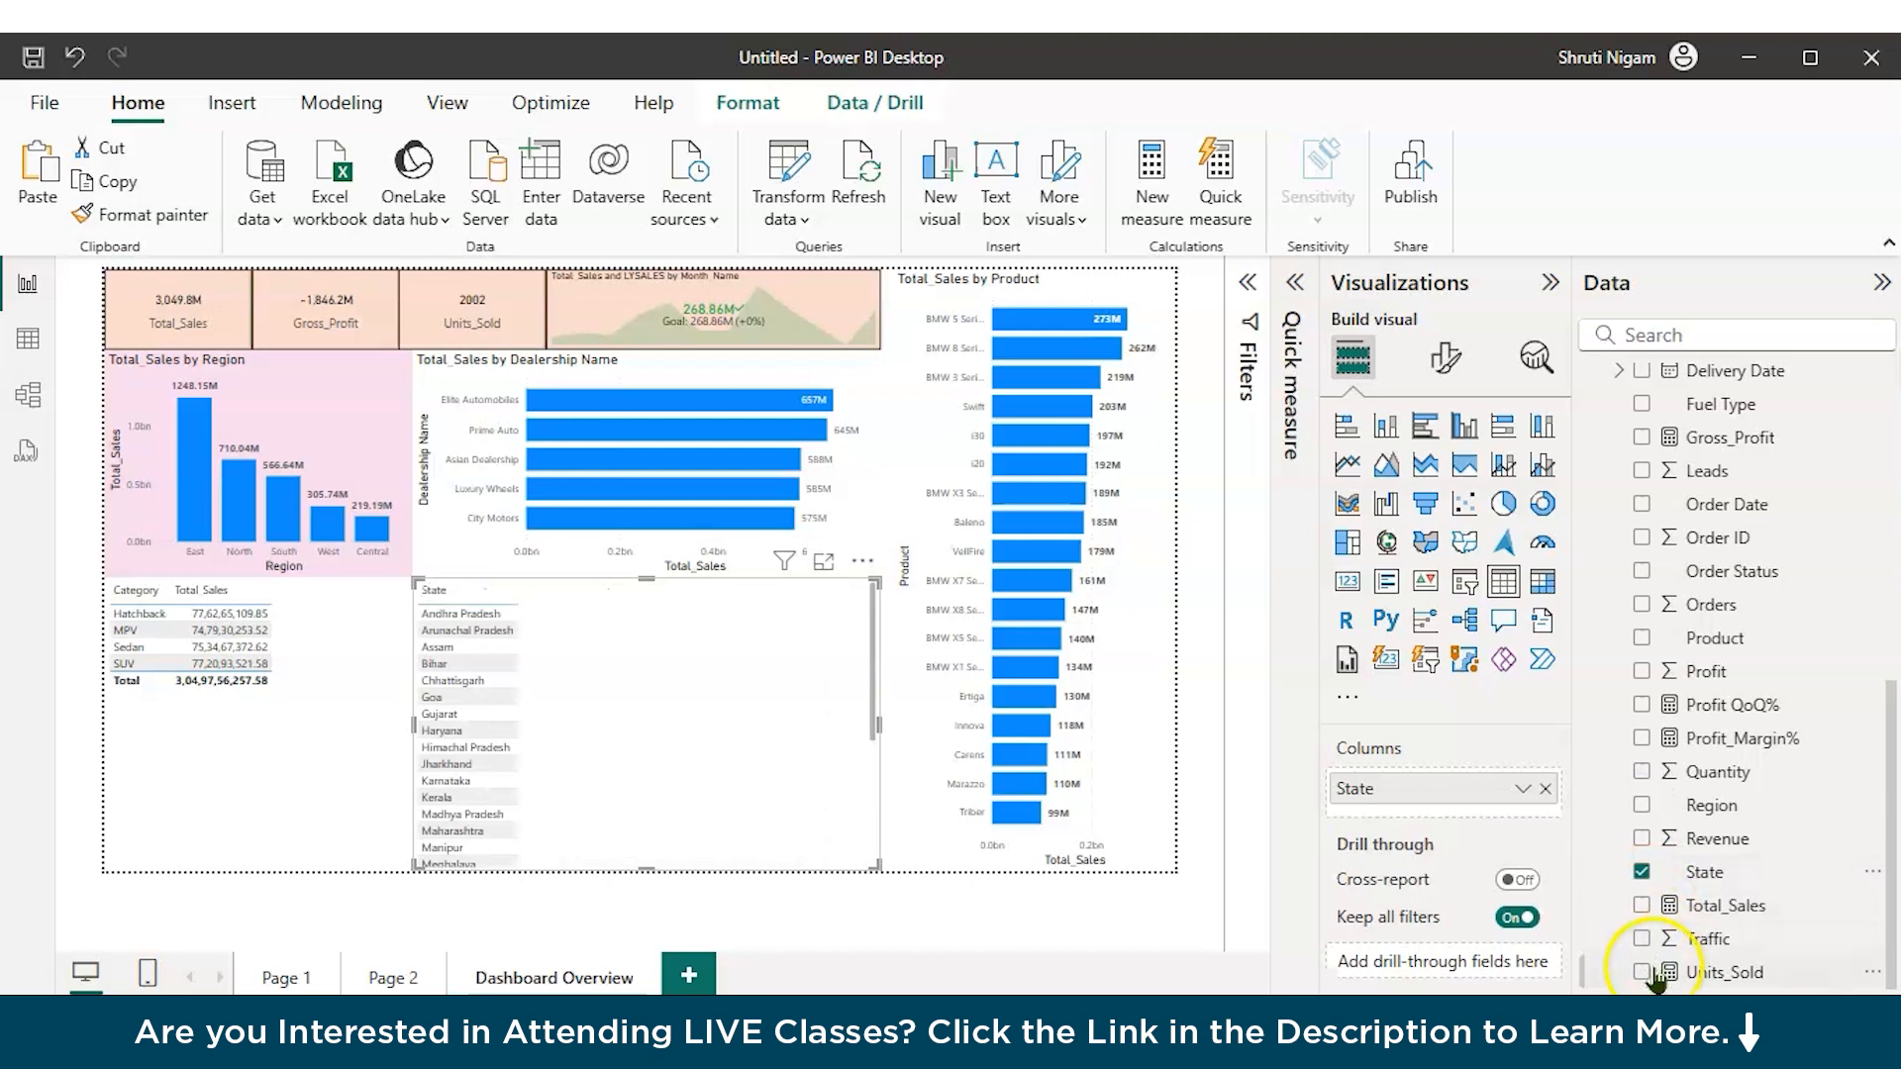
left_click(1643, 906)
scroll(1664, 850, "up", 3)
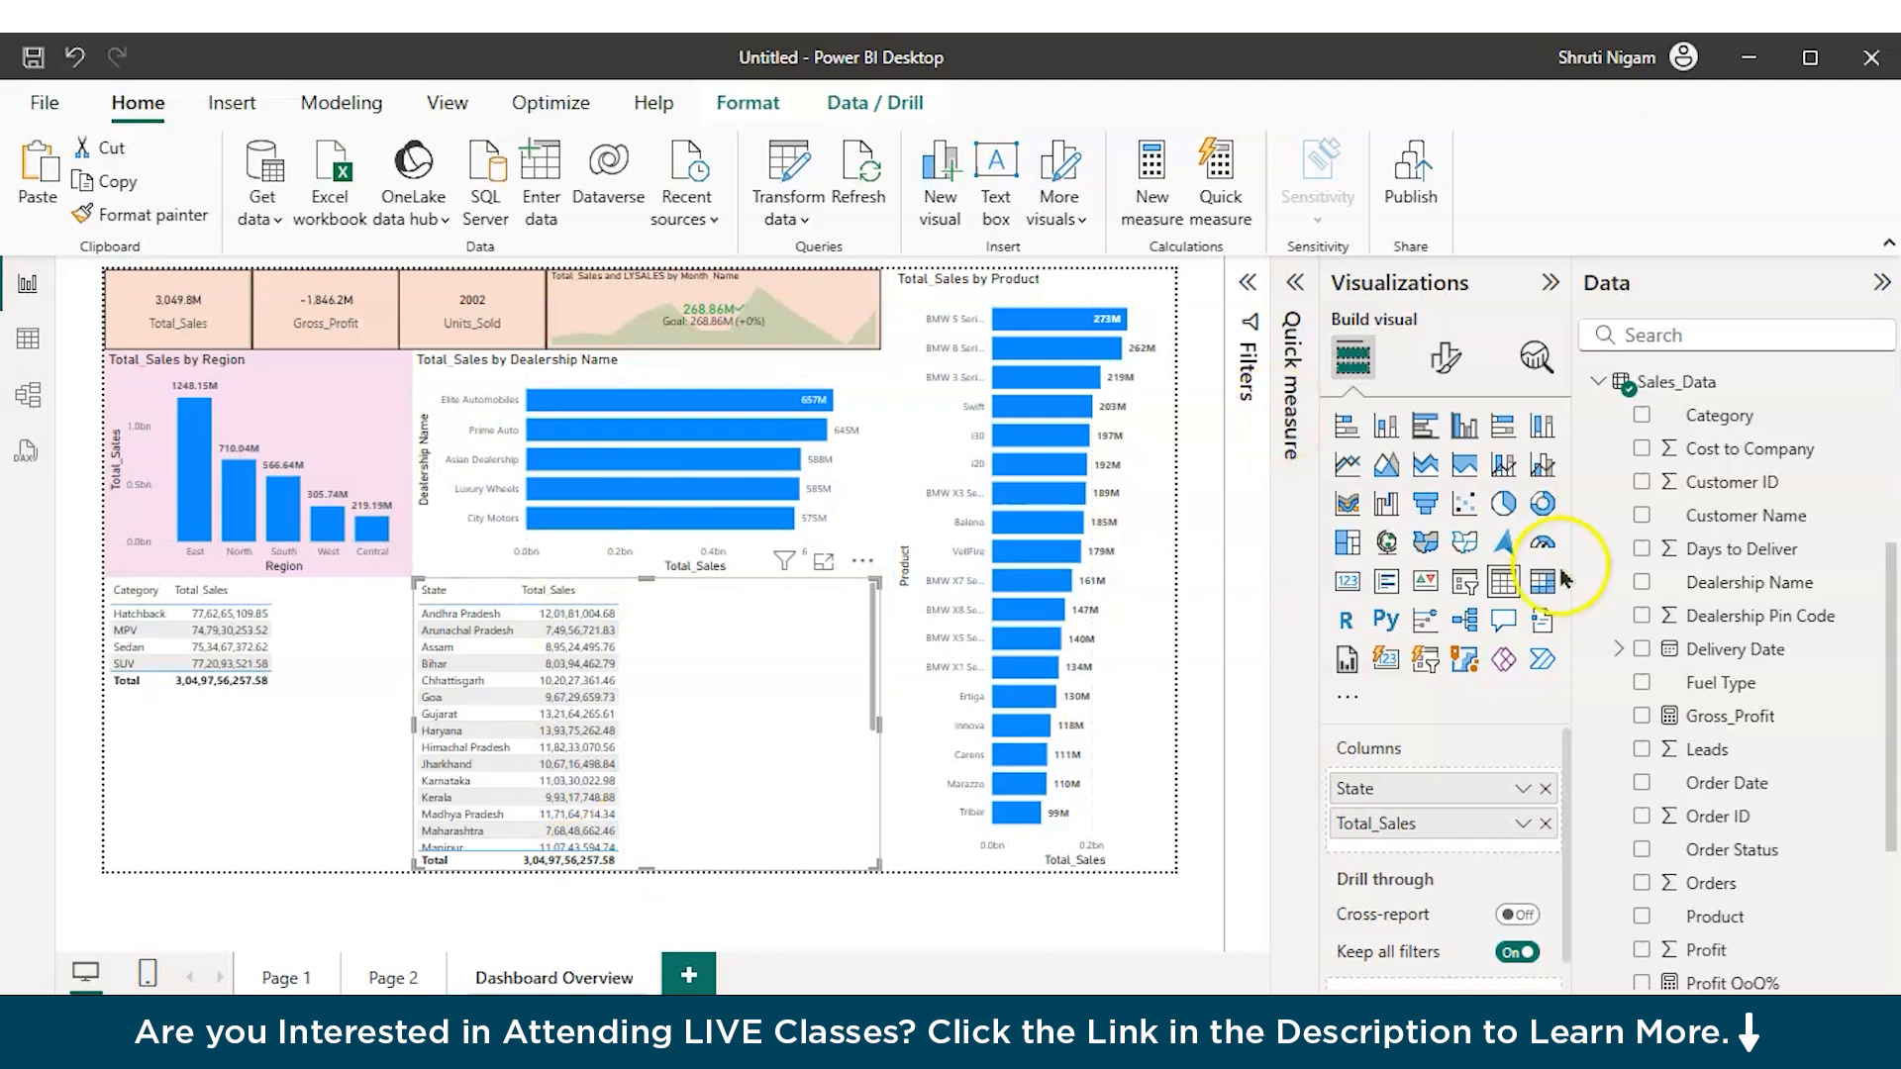
Step: Convert the State table into a Map visual and narrow it slightly from its left edge
left_click(1423, 547)
left_click(1386, 545)
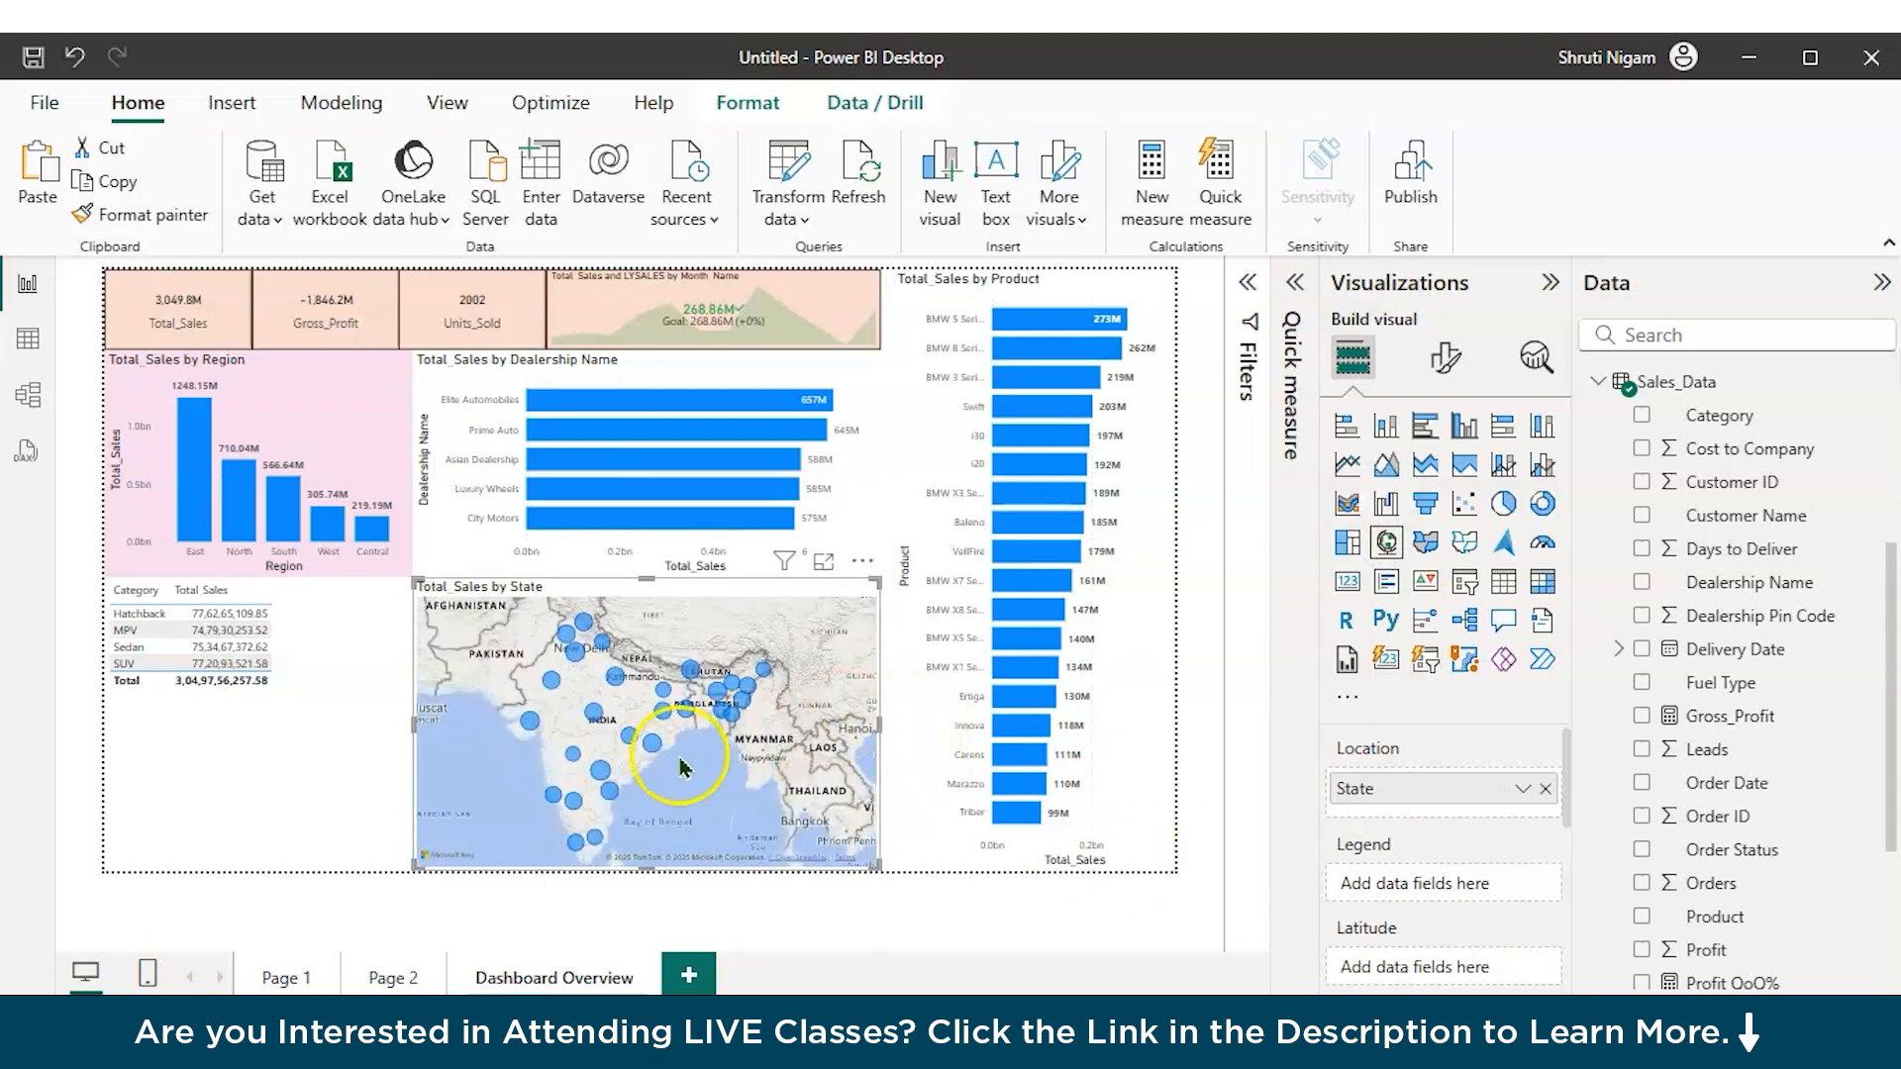
left_click_drag(416, 717, 441, 717)
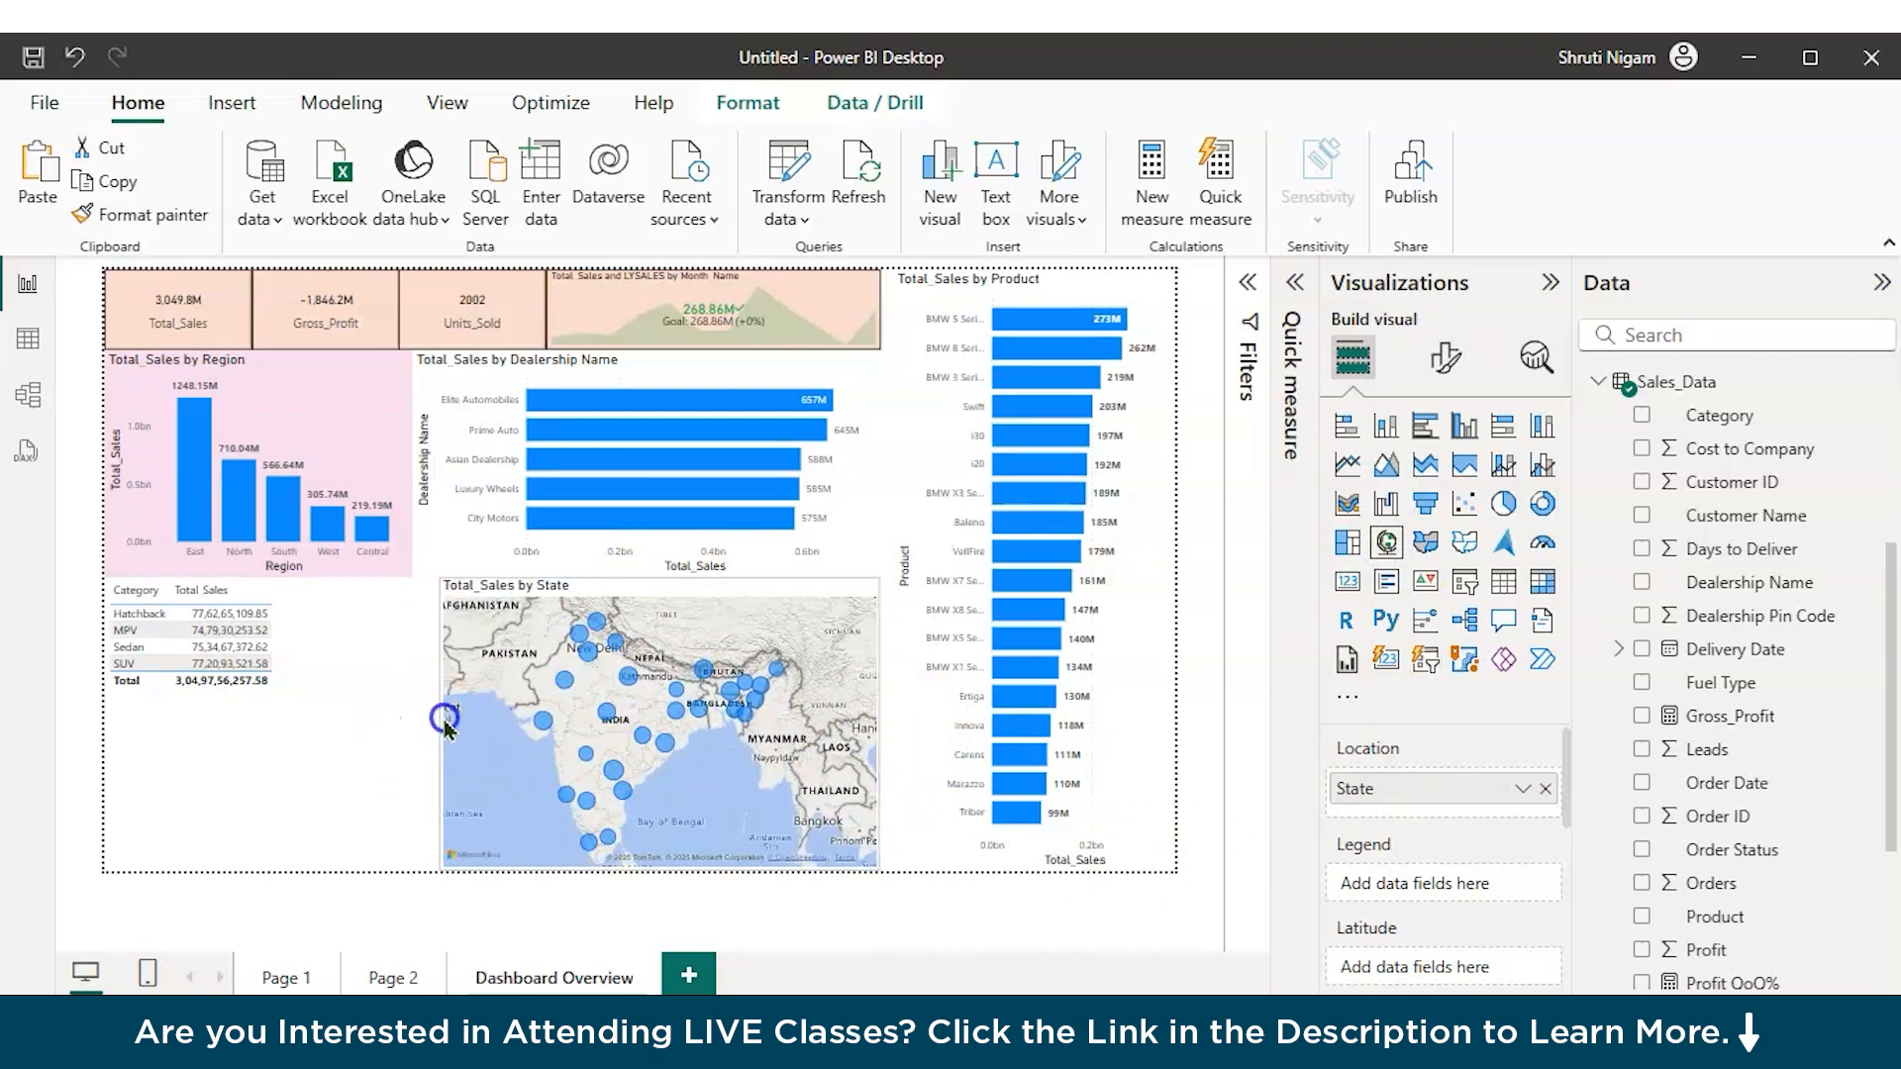
left_click(1429, 544)
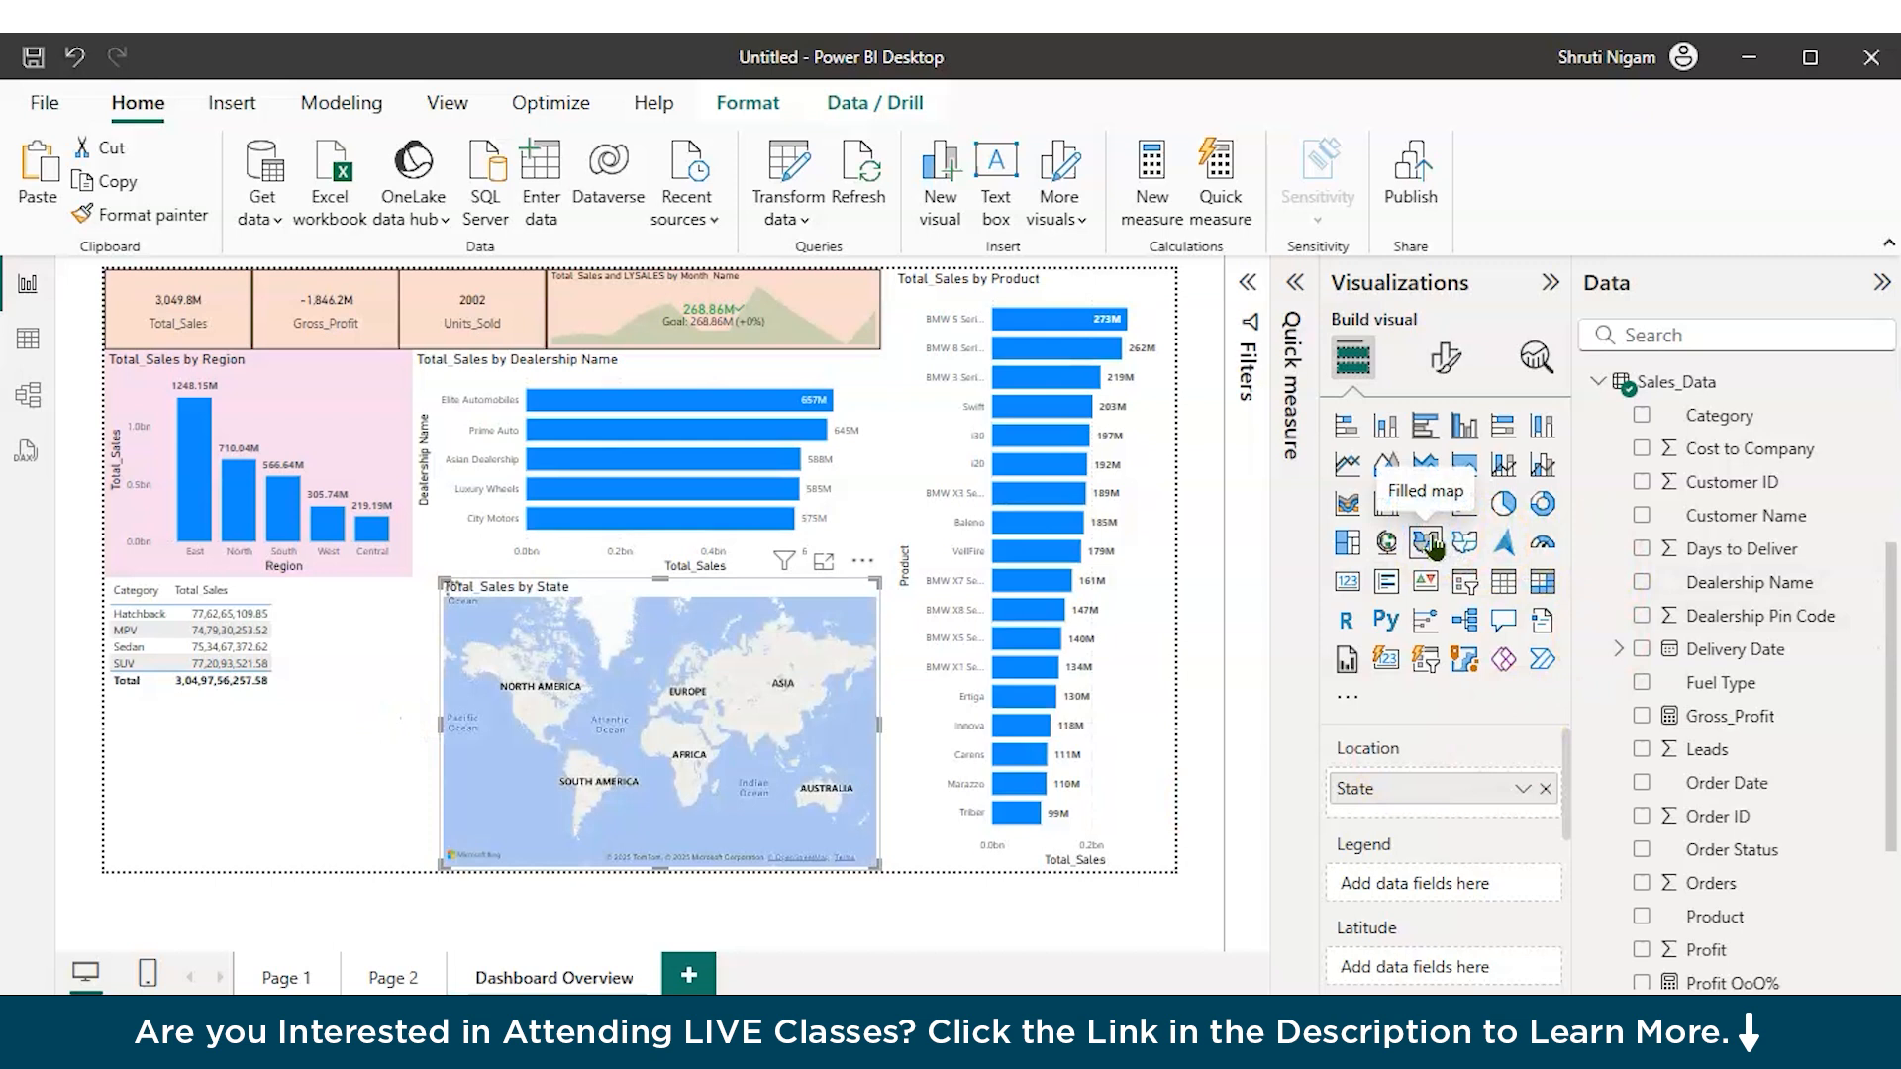
left_click(1392, 545)
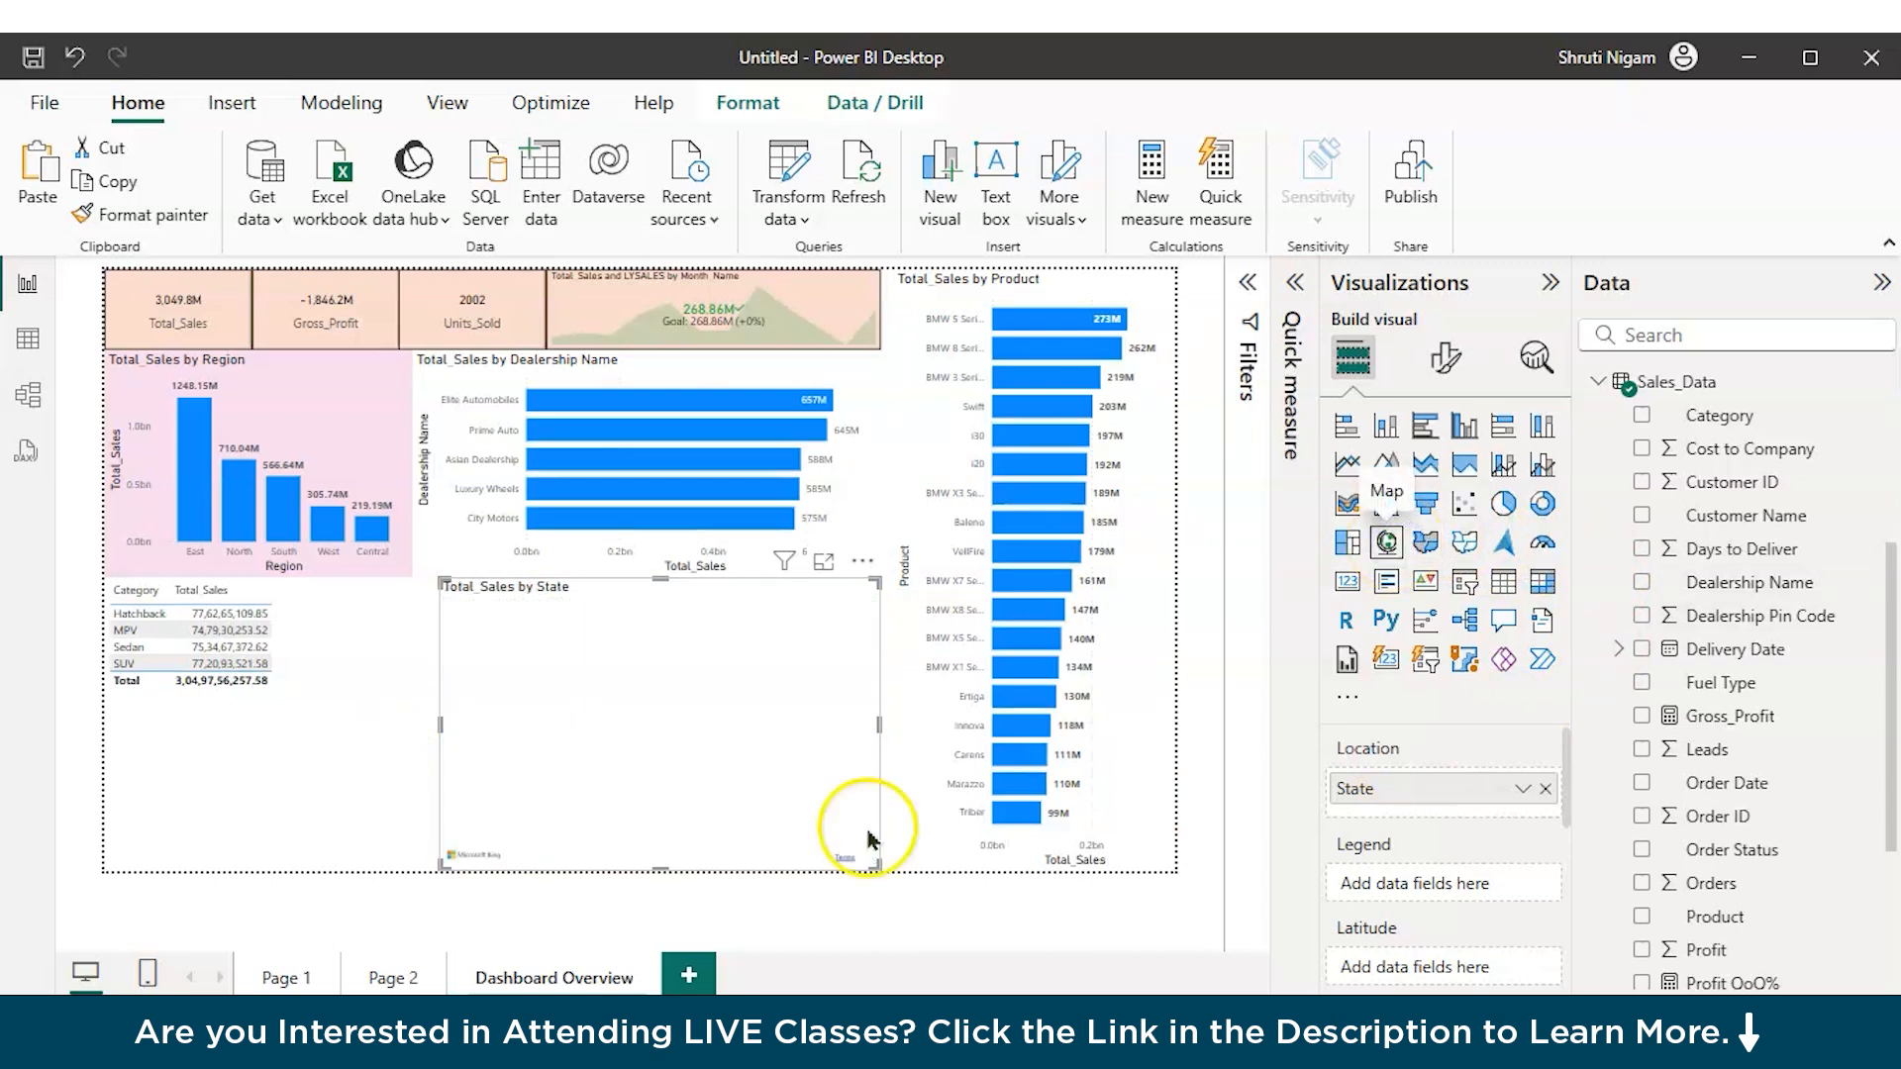
Step: Set the map bubbles' range scaling to Data range and their size to -12
left_click(1446, 360)
left_click(1352, 362)
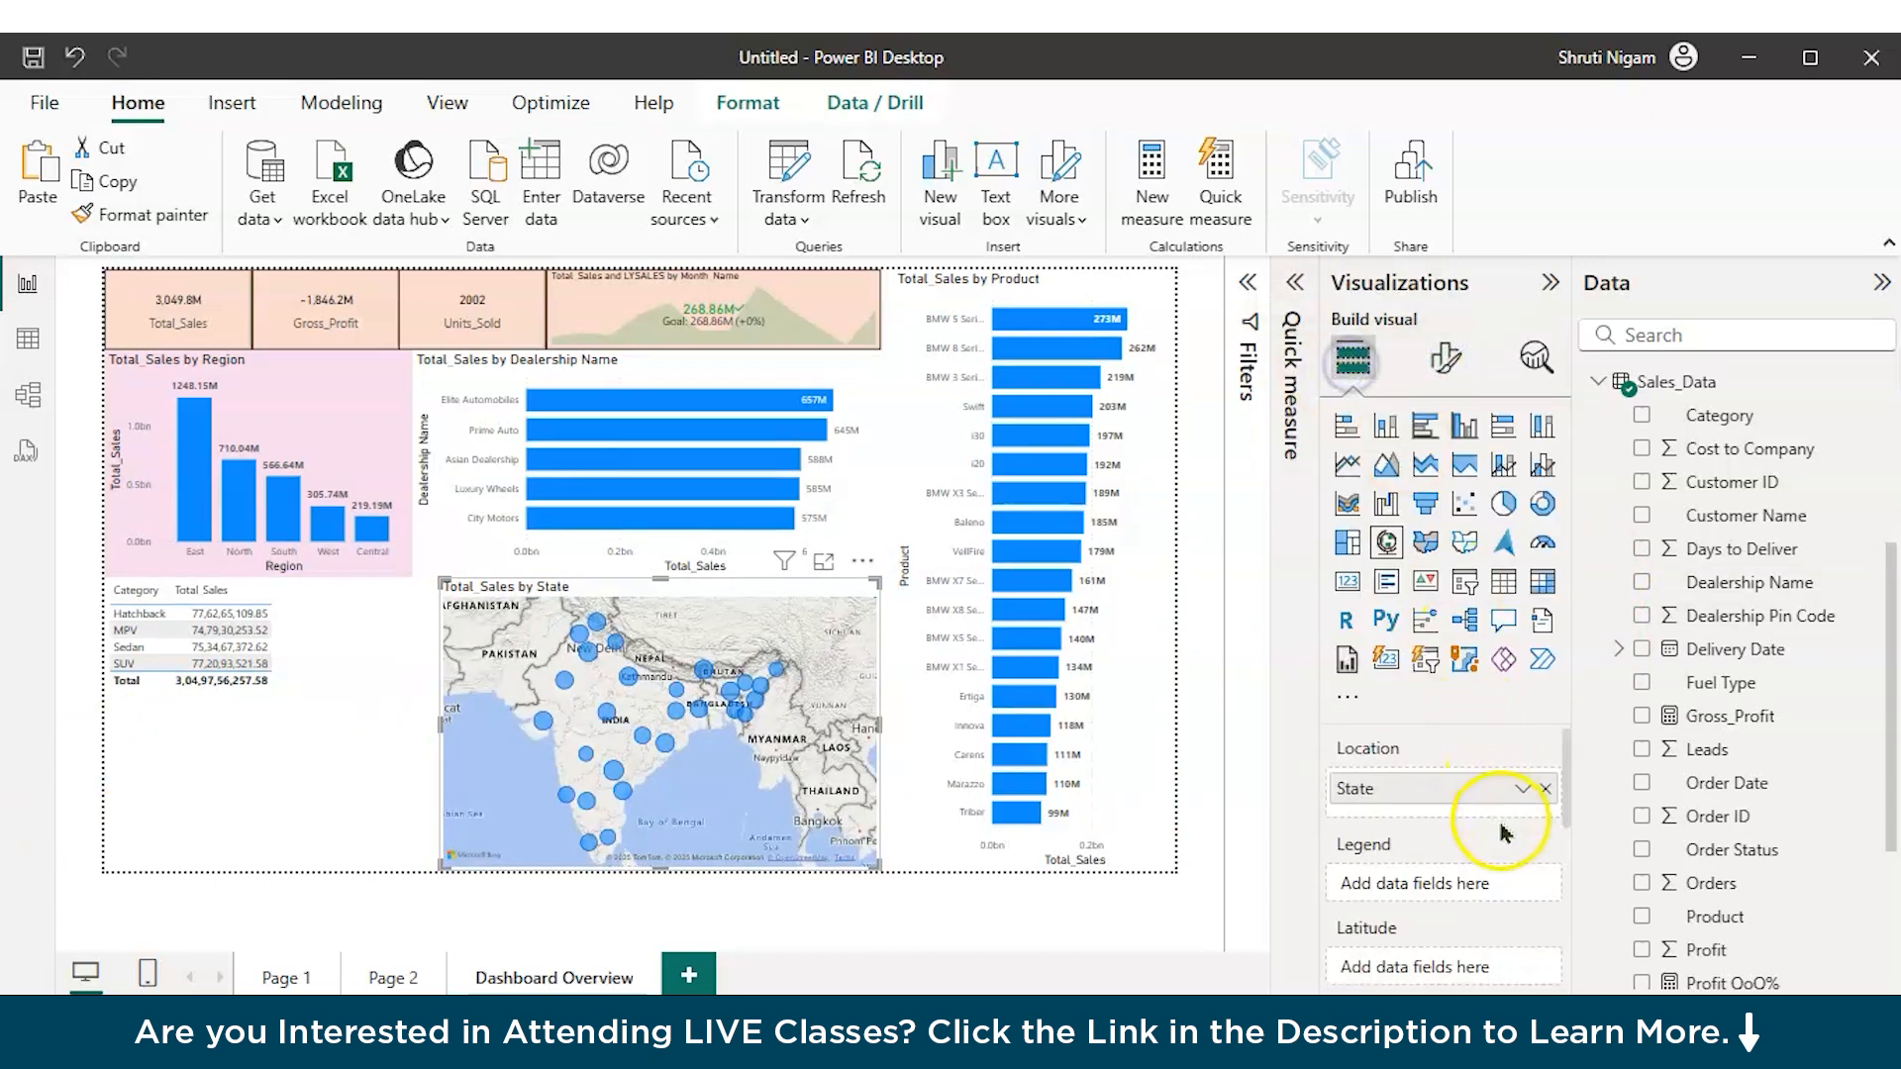
scroll(1505, 827, "down", 2)
scroll(1505, 831, "down", 2)
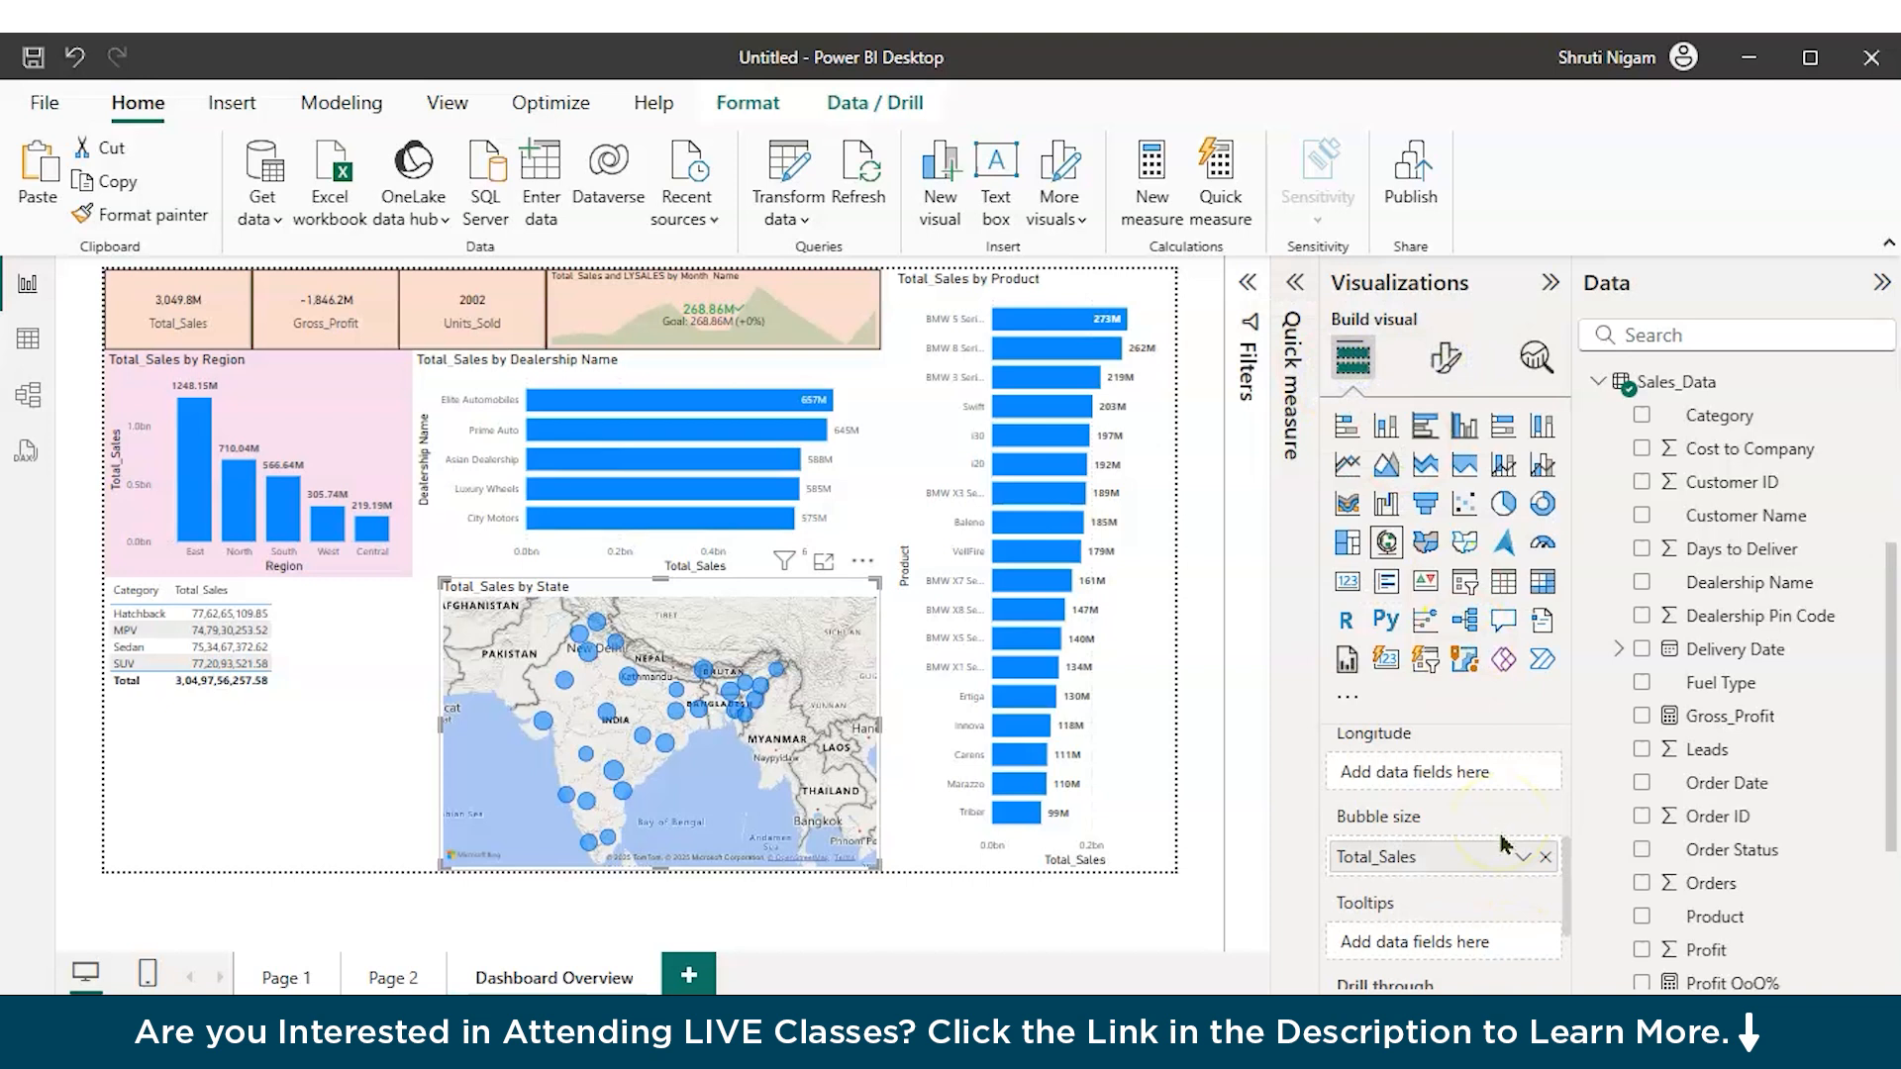
left_click(1443, 361)
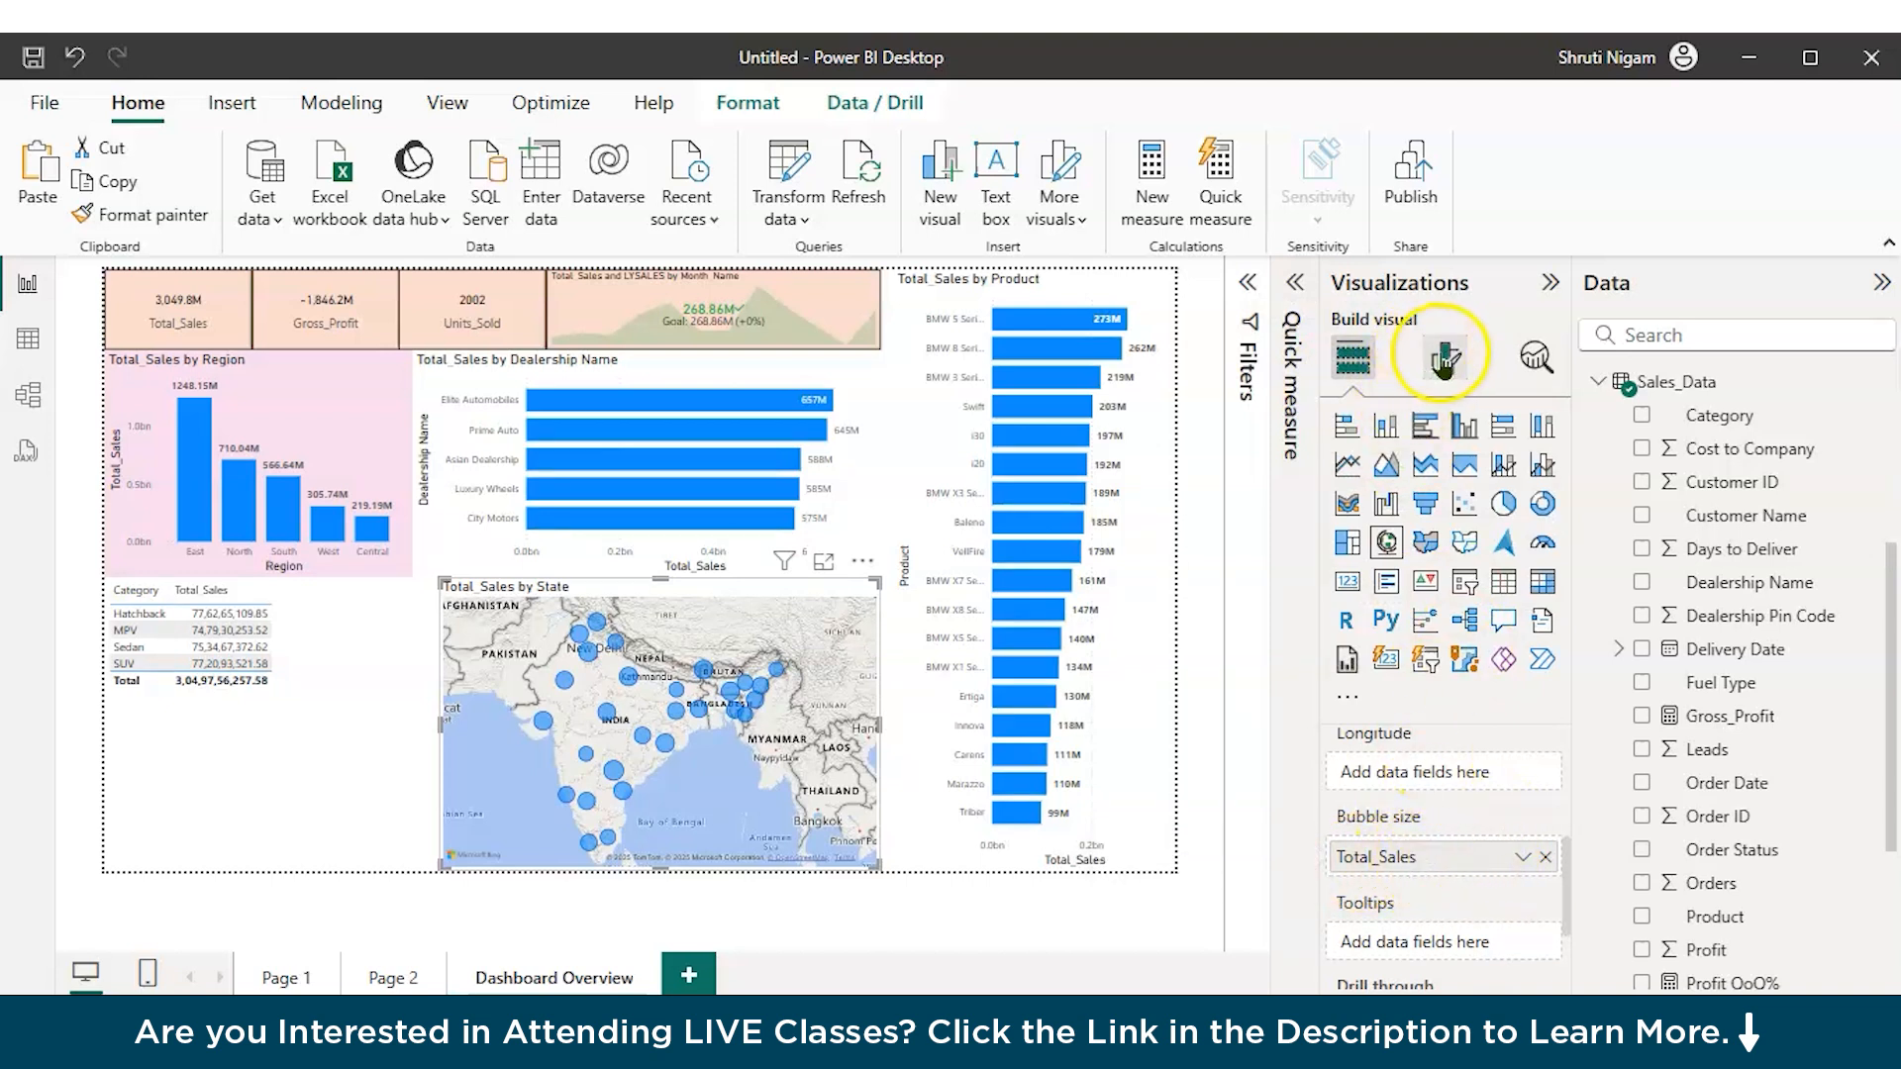
left_click(1332, 665)
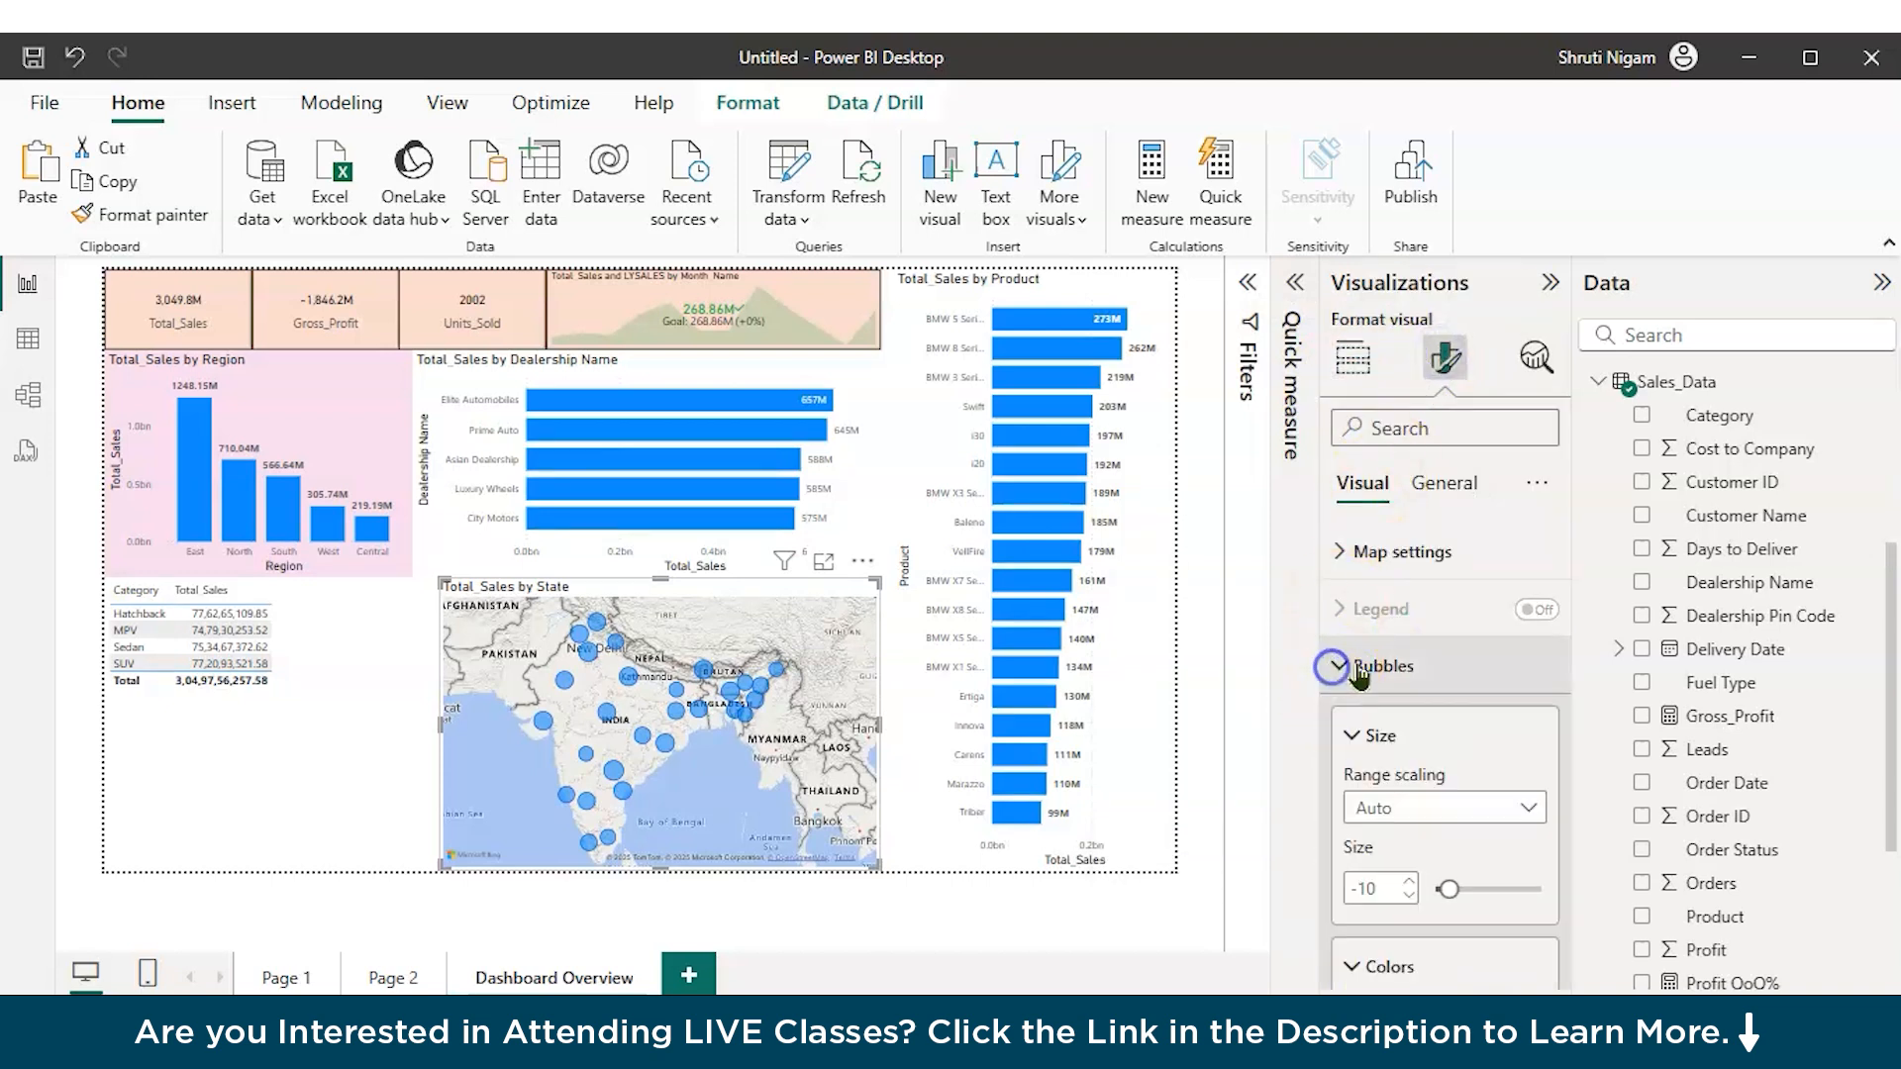
left_click(1484, 808)
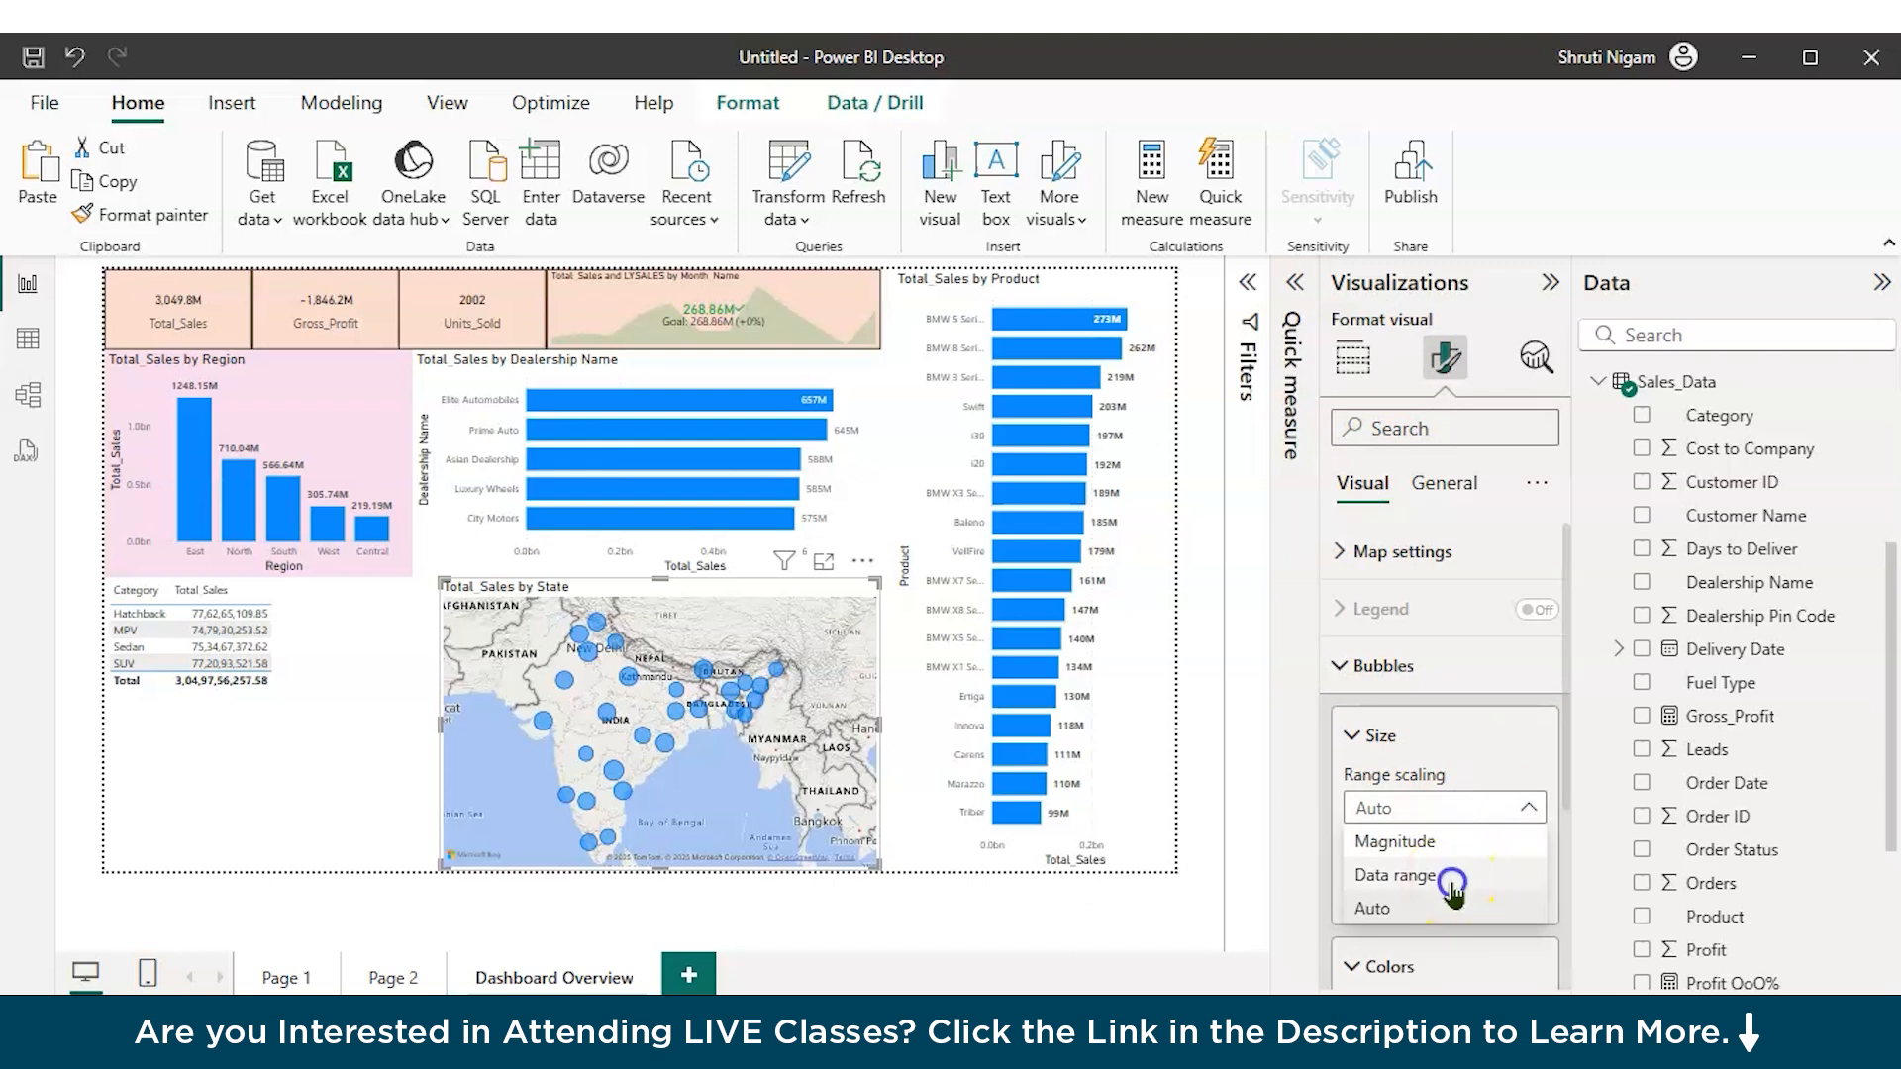
left_click(1451, 879)
left_click(1456, 818)
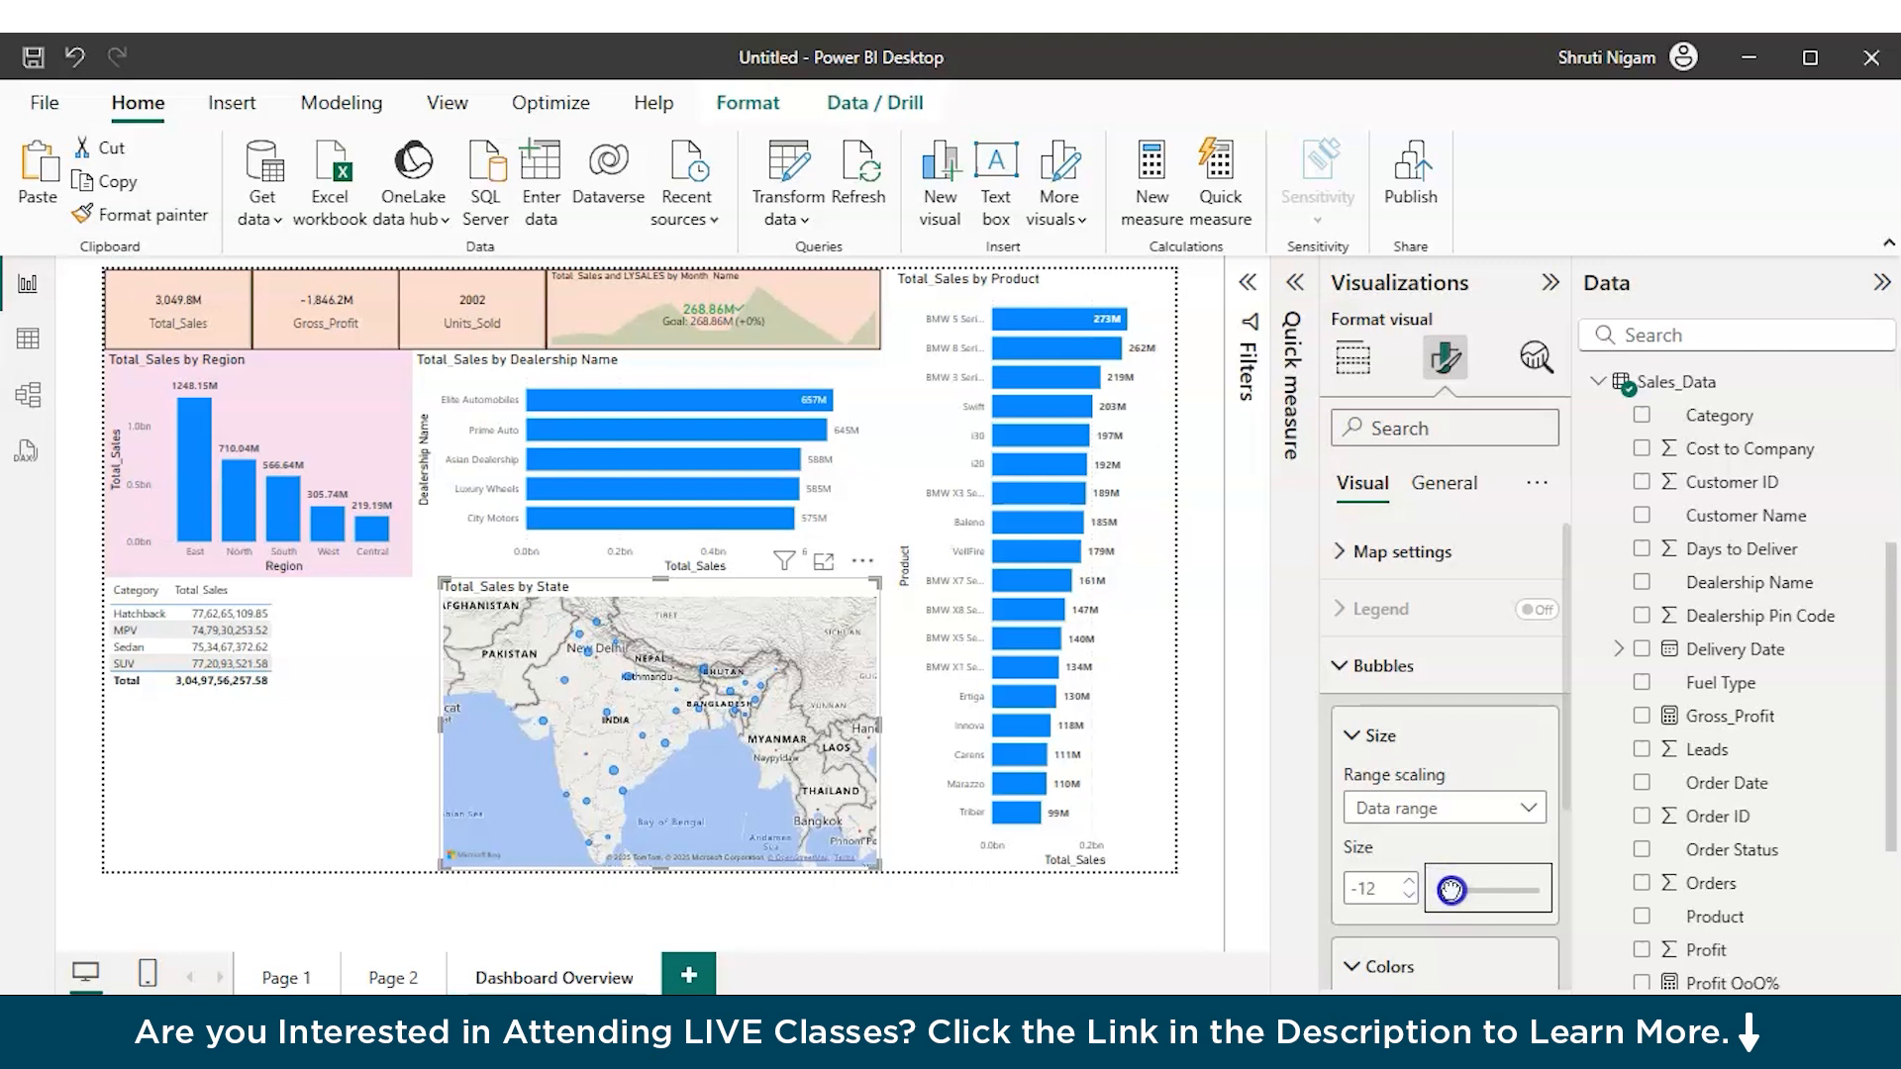
left_click(478, 670)
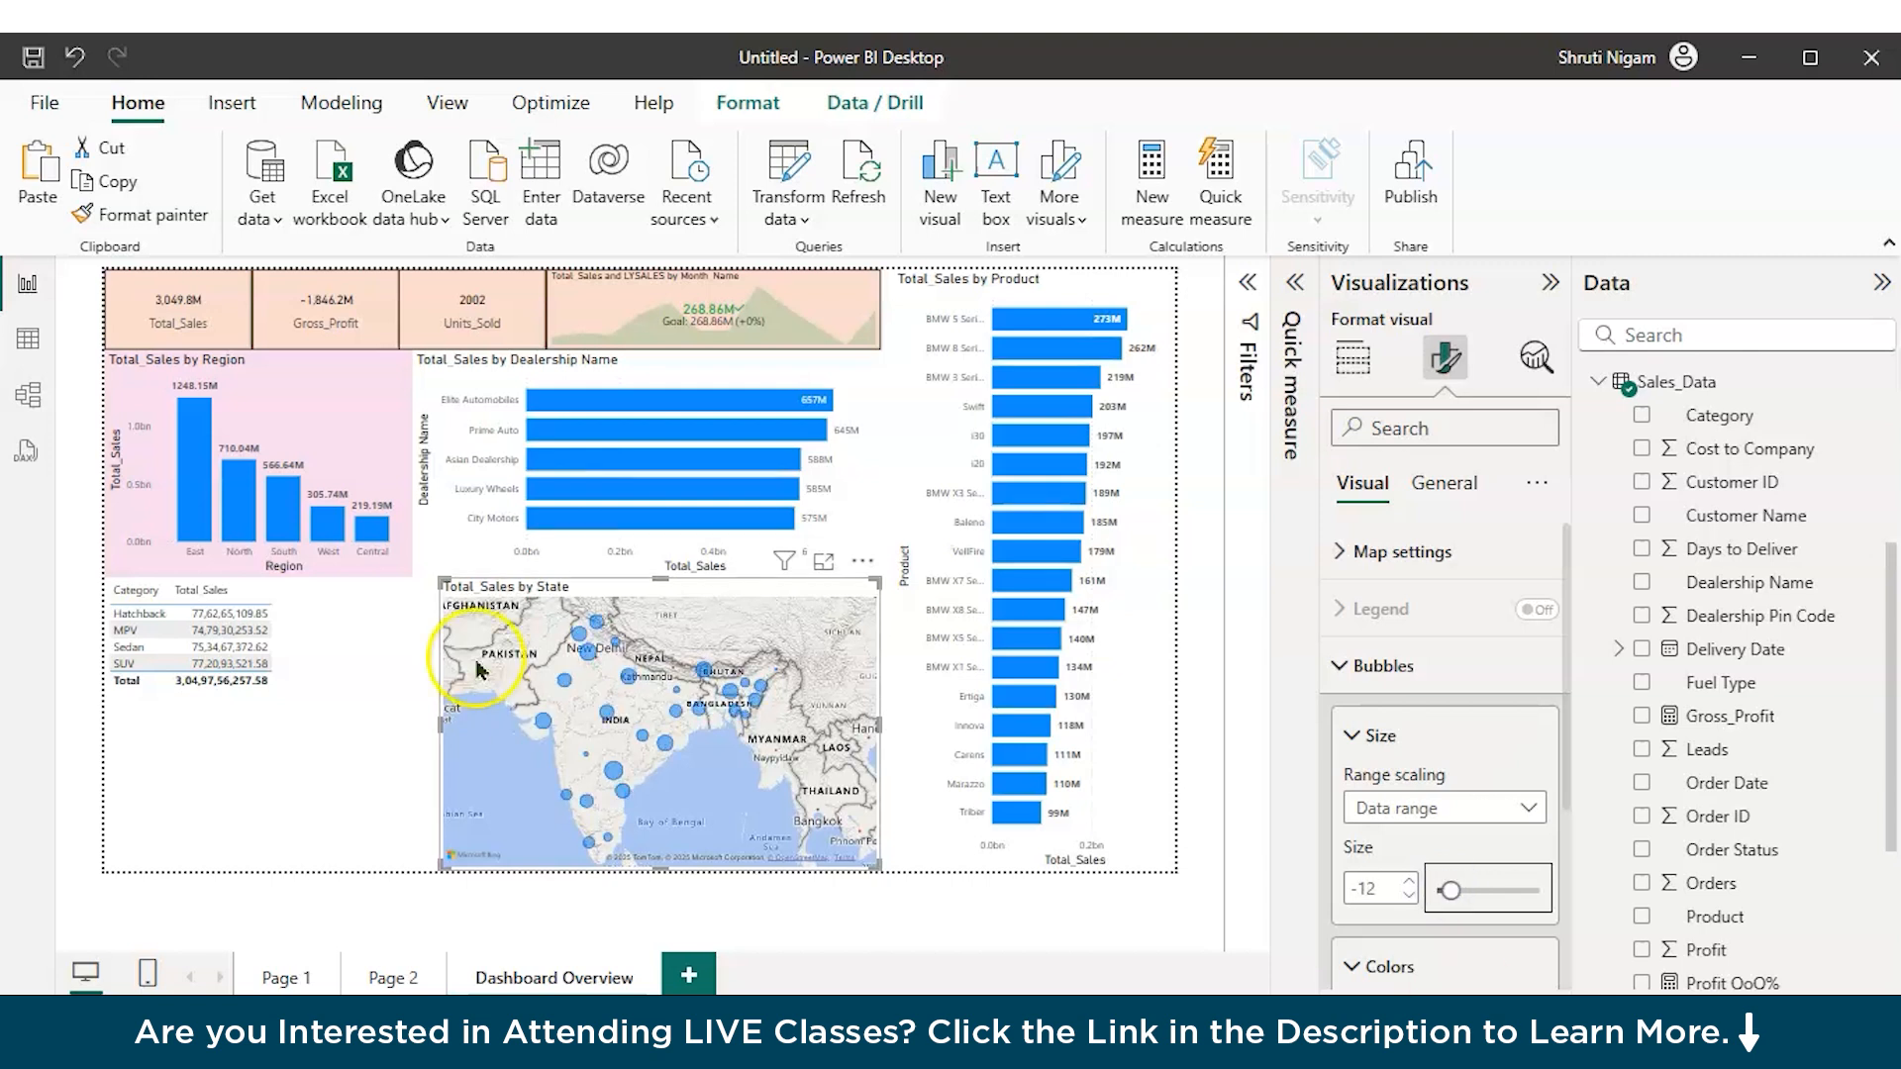
Step: Assign the Region field as the map's legend
left_click(1351, 359)
scroll(1450, 861, "down", 3)
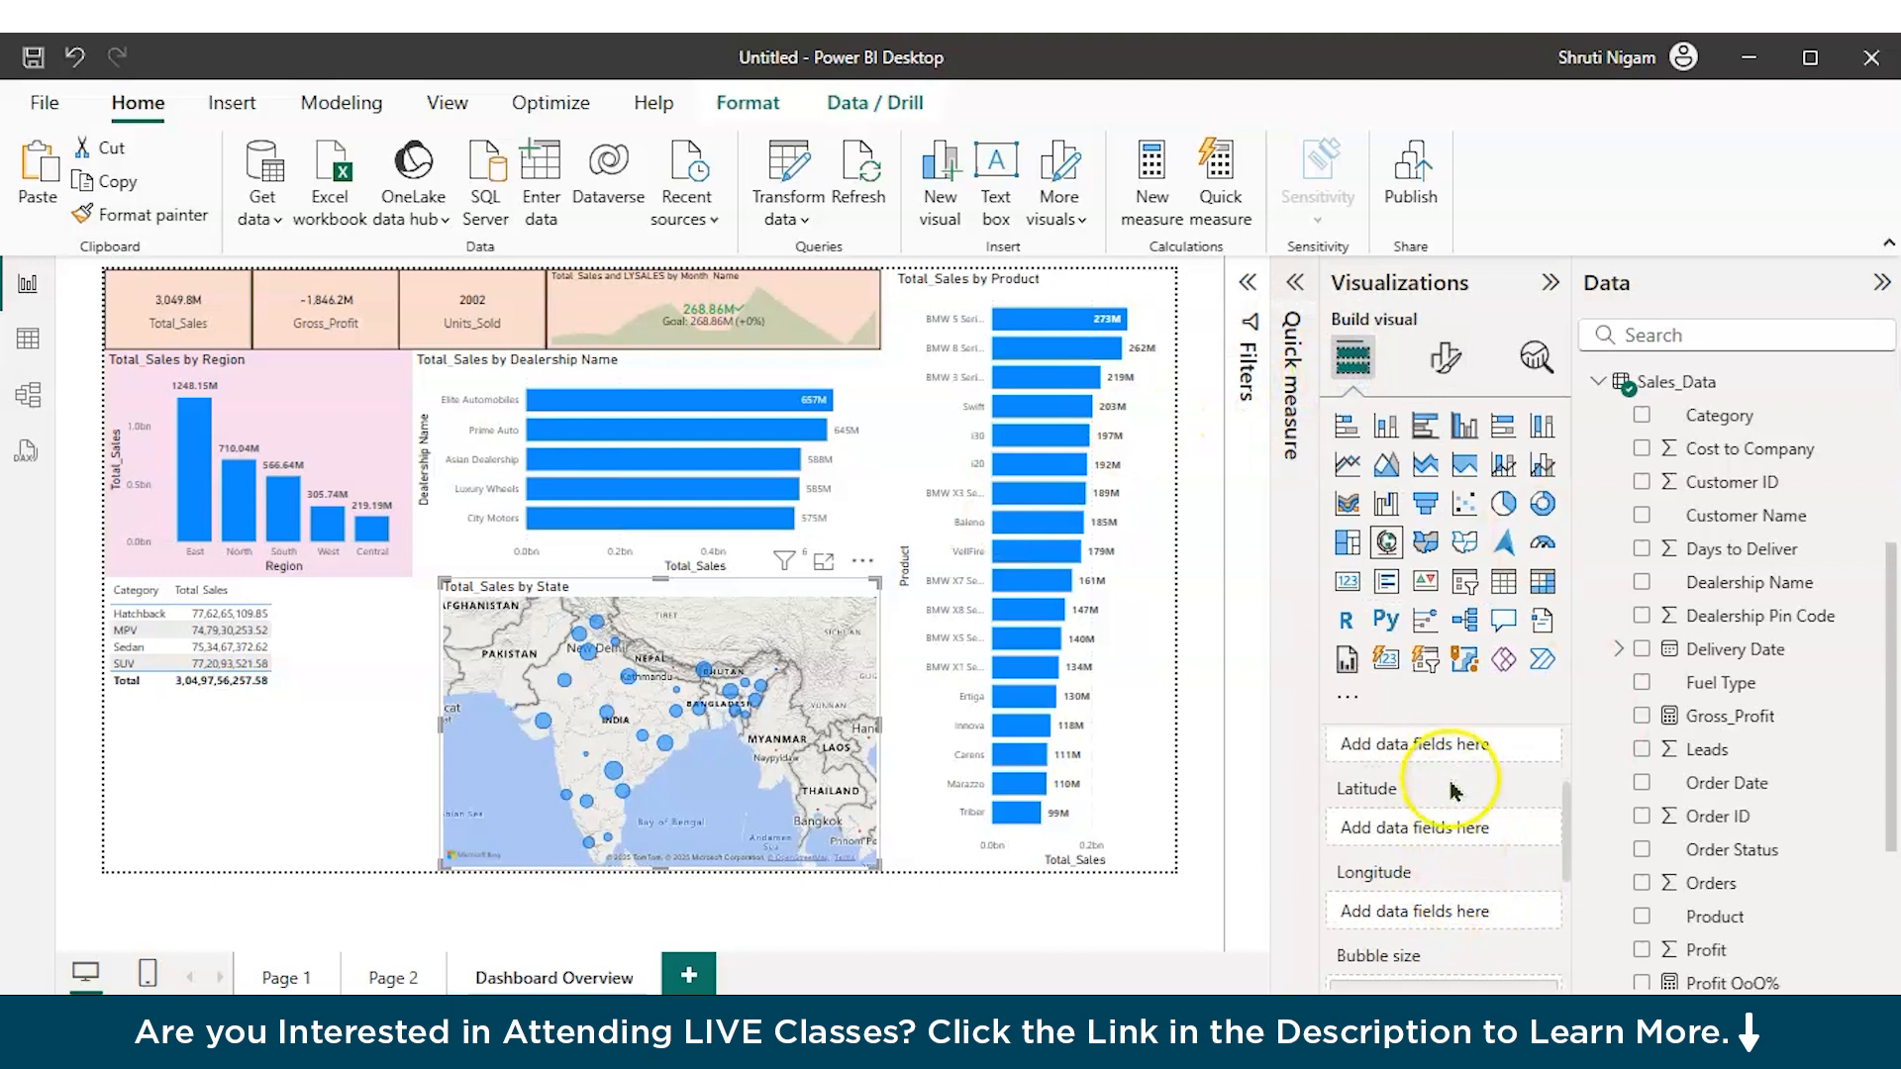
scroll(1454, 789, "up", 3)
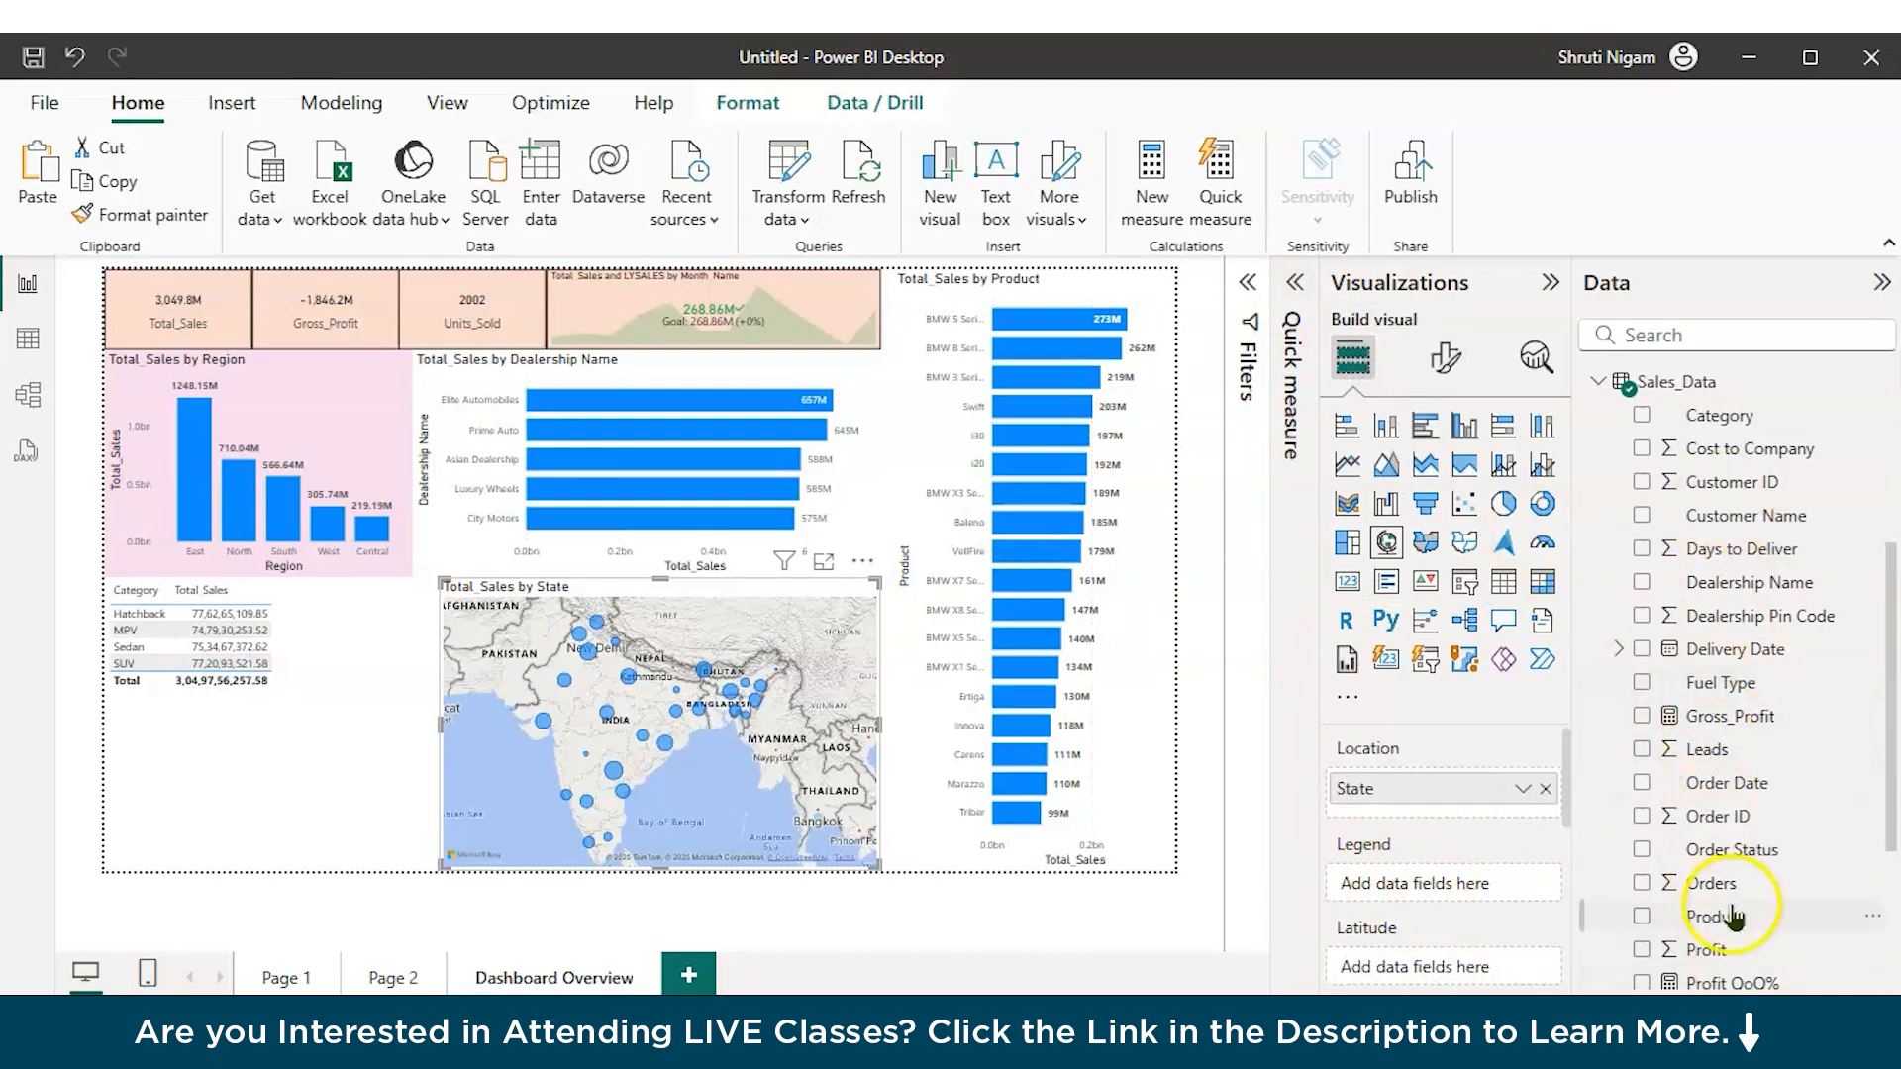
scroll(1738, 871, "down", 5)
left_click_drag(1708, 805, 1461, 884)
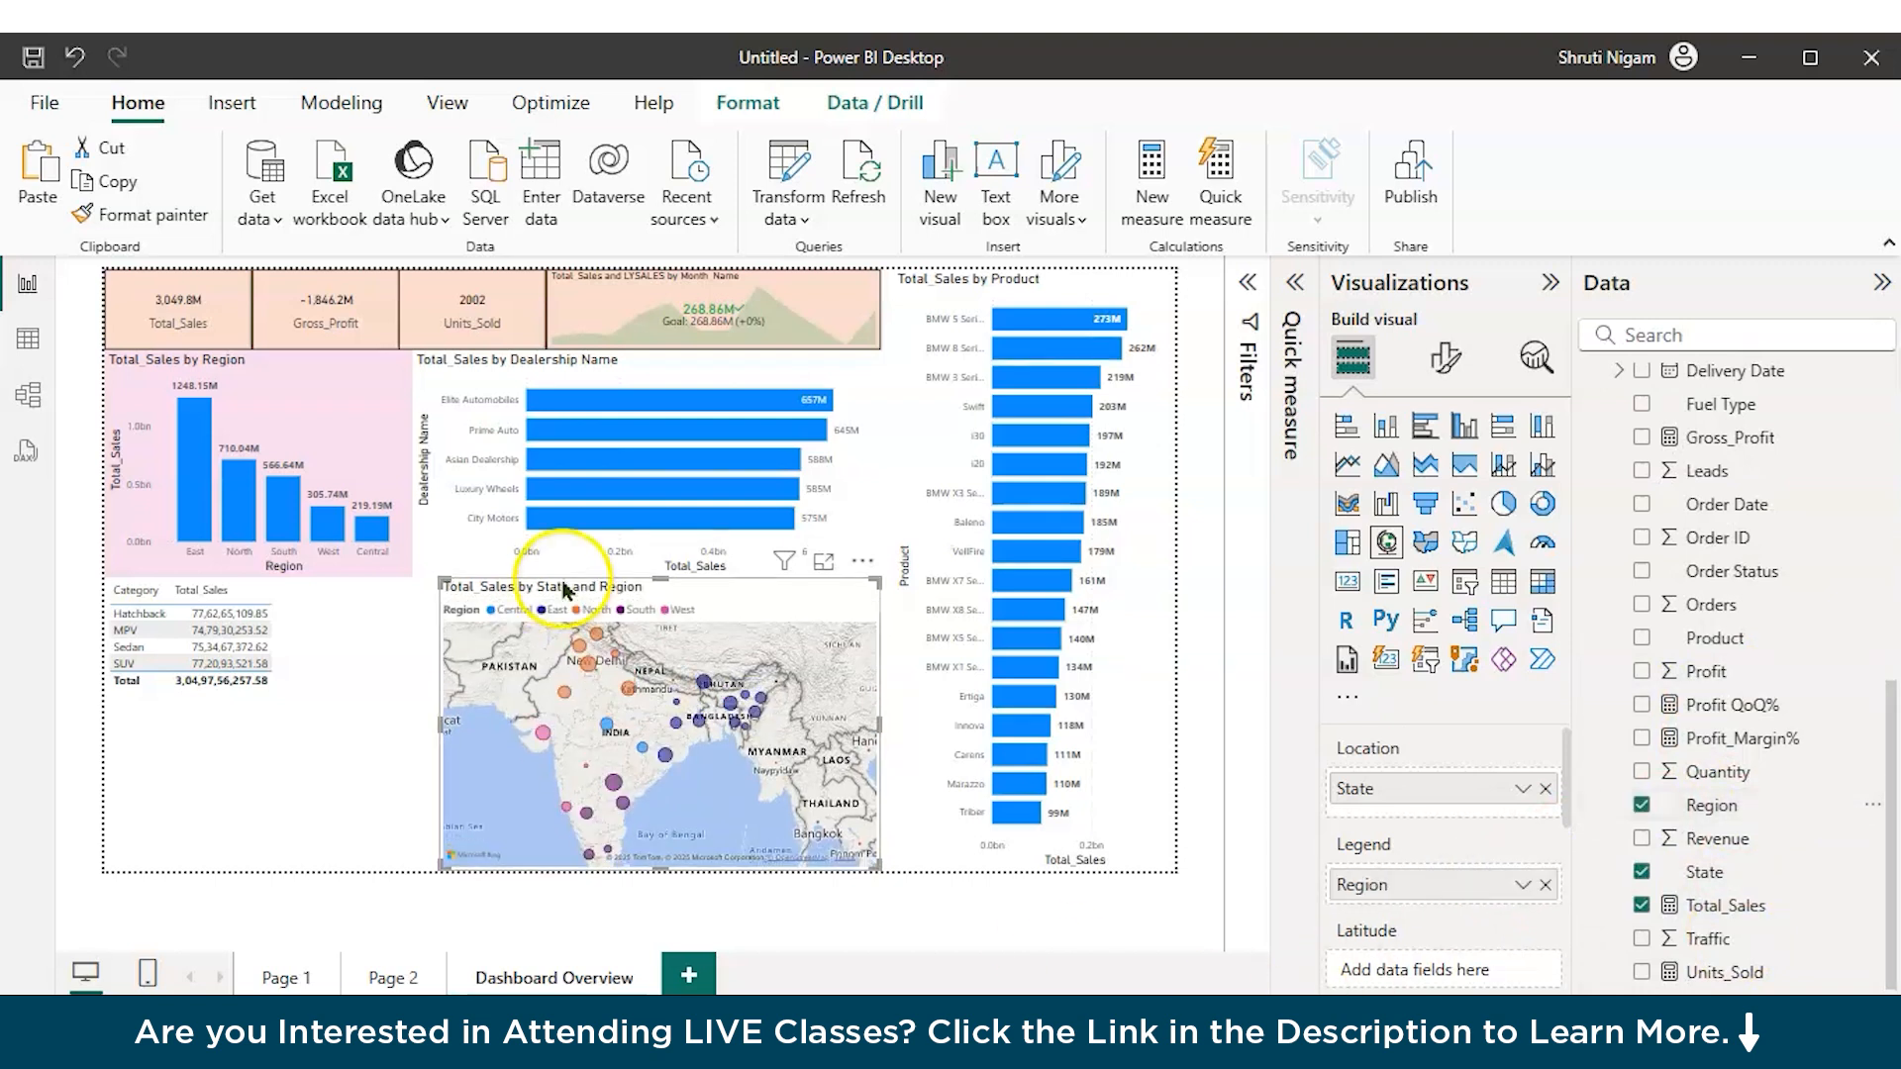
Step: Turn off the title of the State map
left_click(1444, 362)
left_click(1447, 484)
left_click(1538, 609)
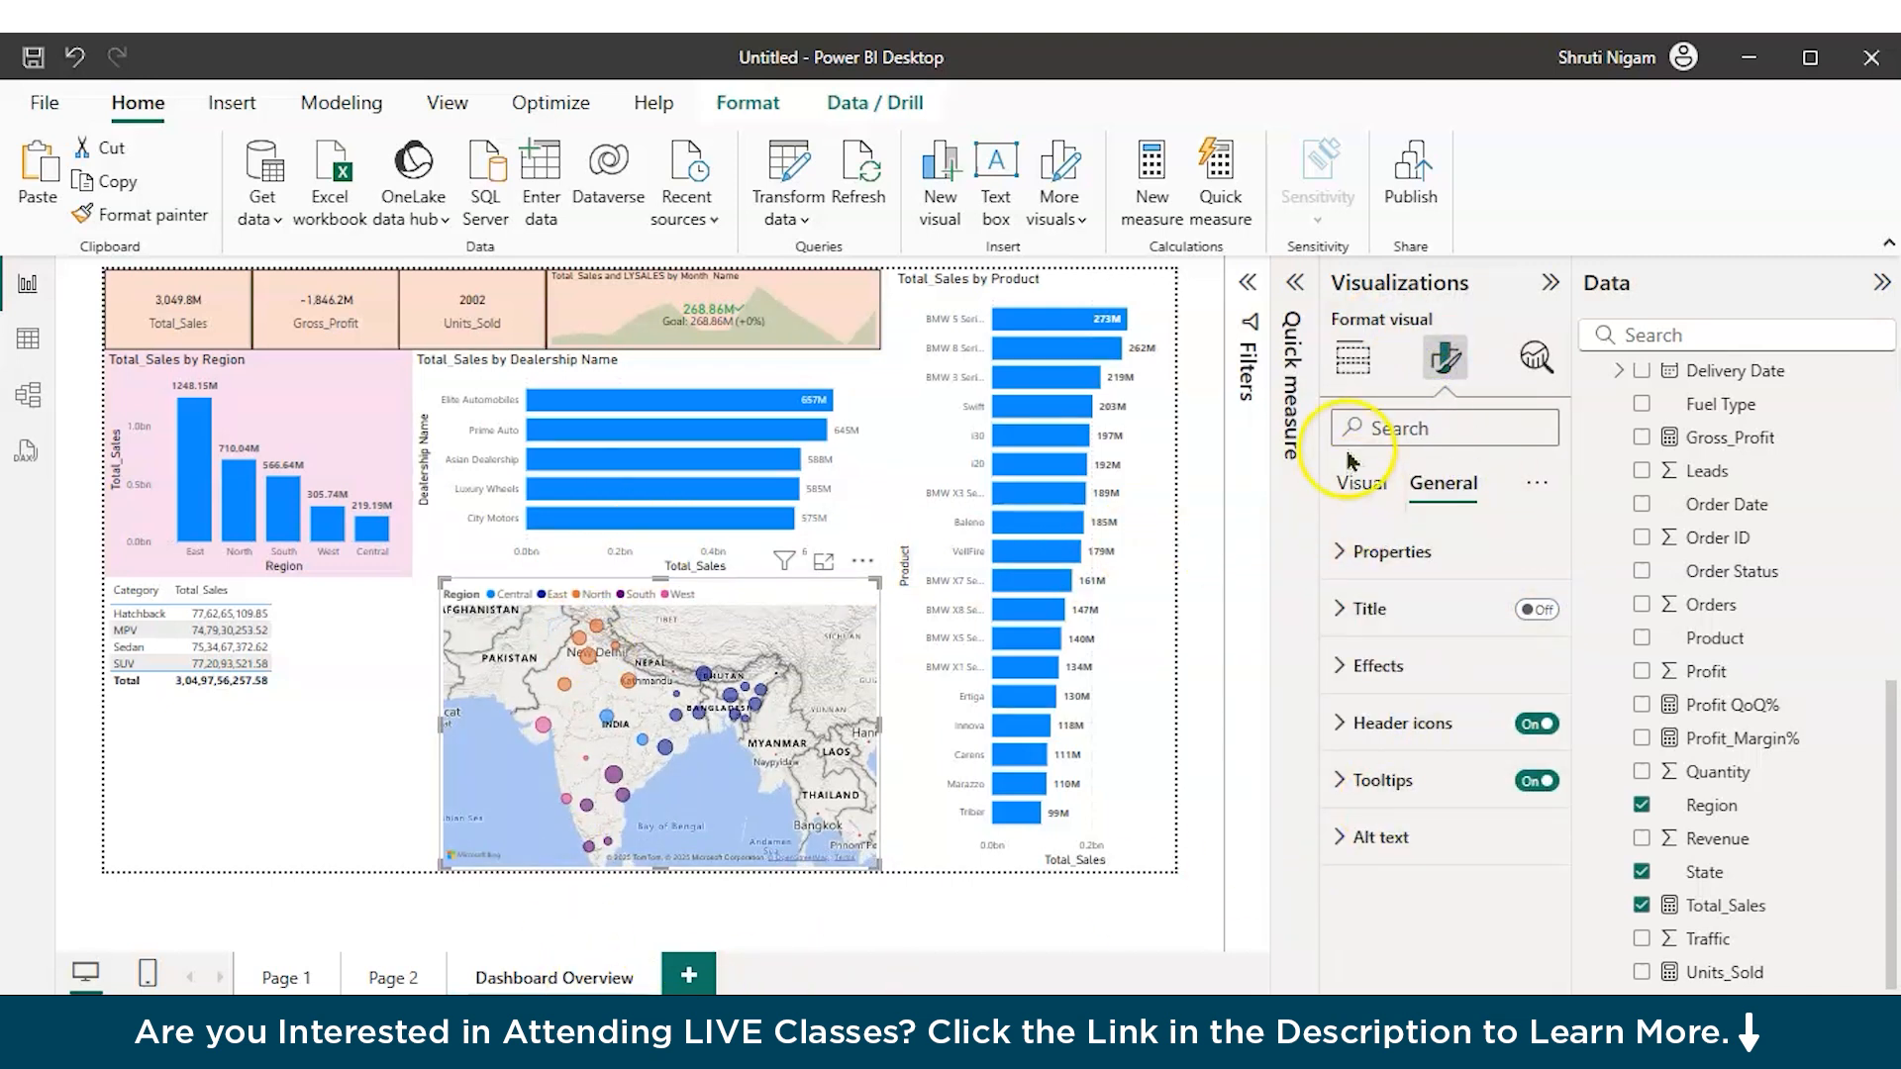
Step: Centre the State map's legend along the top of the visual
left_click(1362, 484)
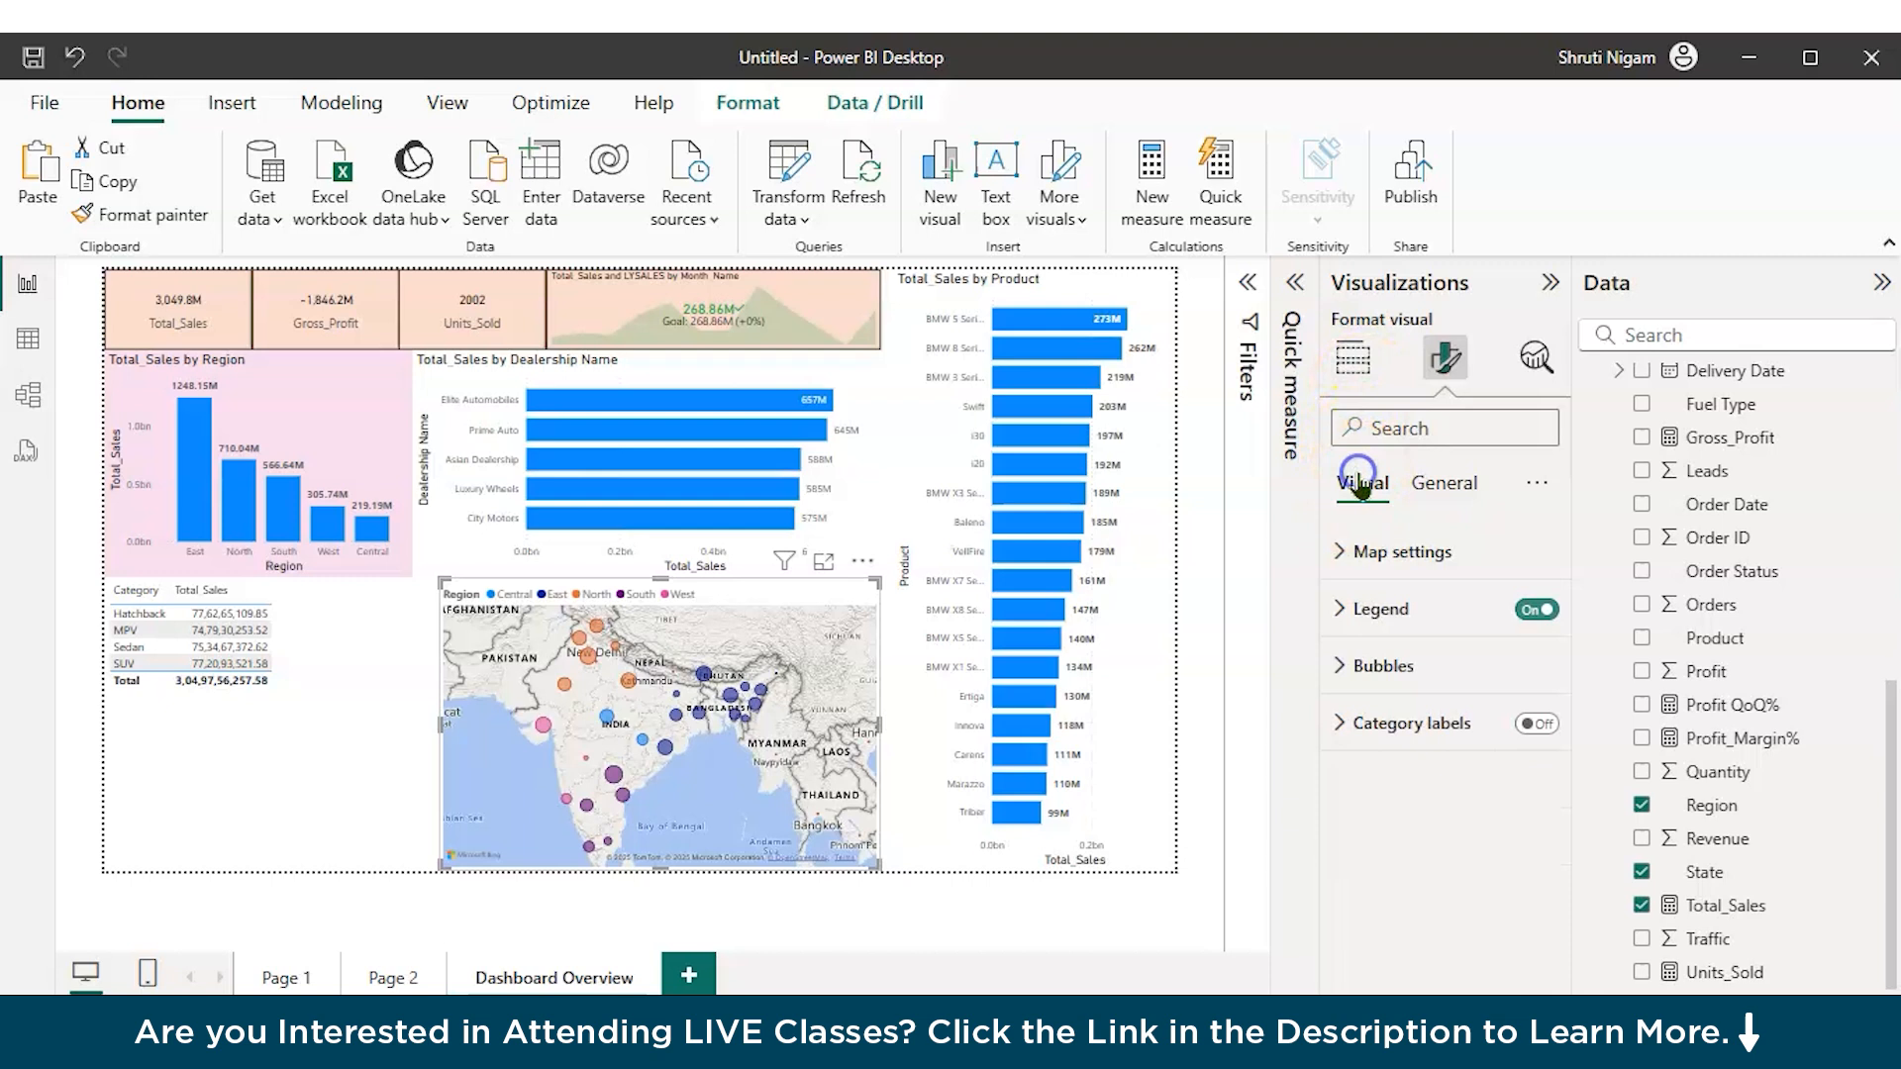
left_click(1367, 607)
scroll(1475, 935, "down", 3)
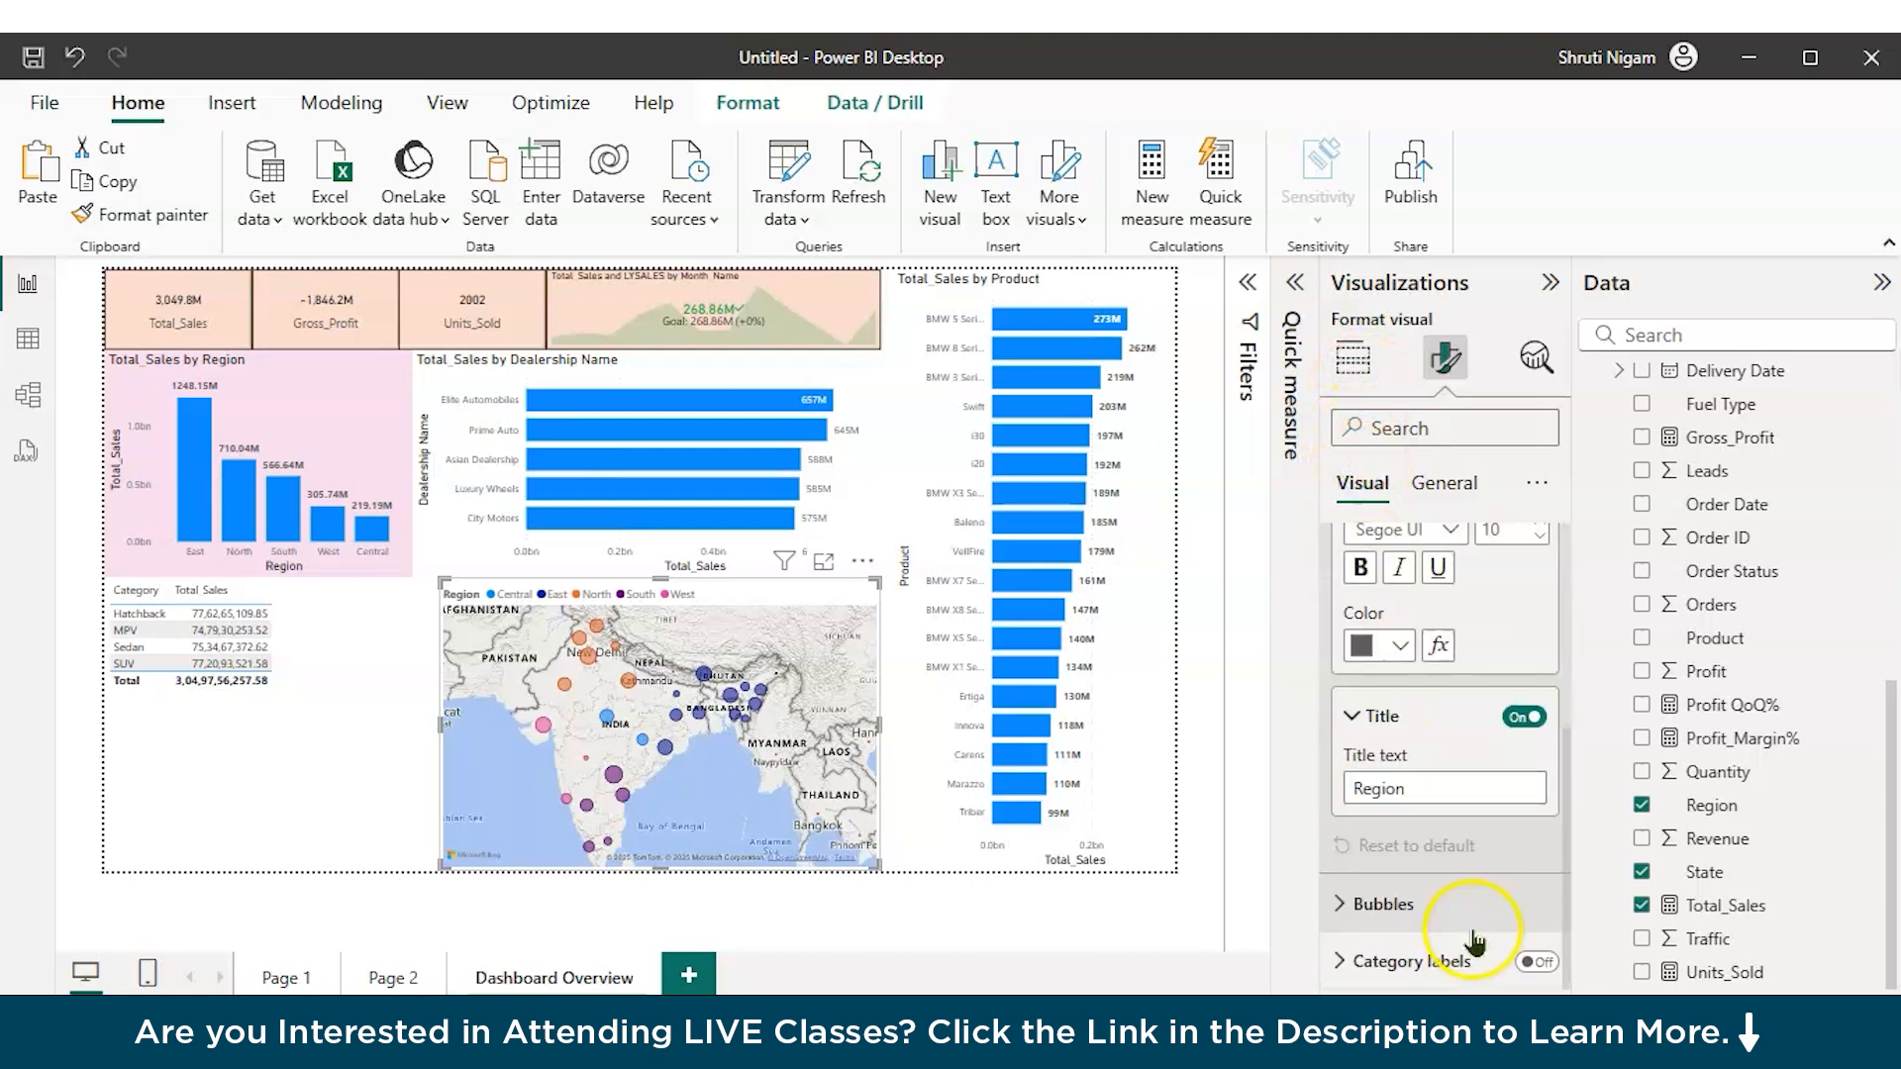
scroll(1465, 871, "up", 3)
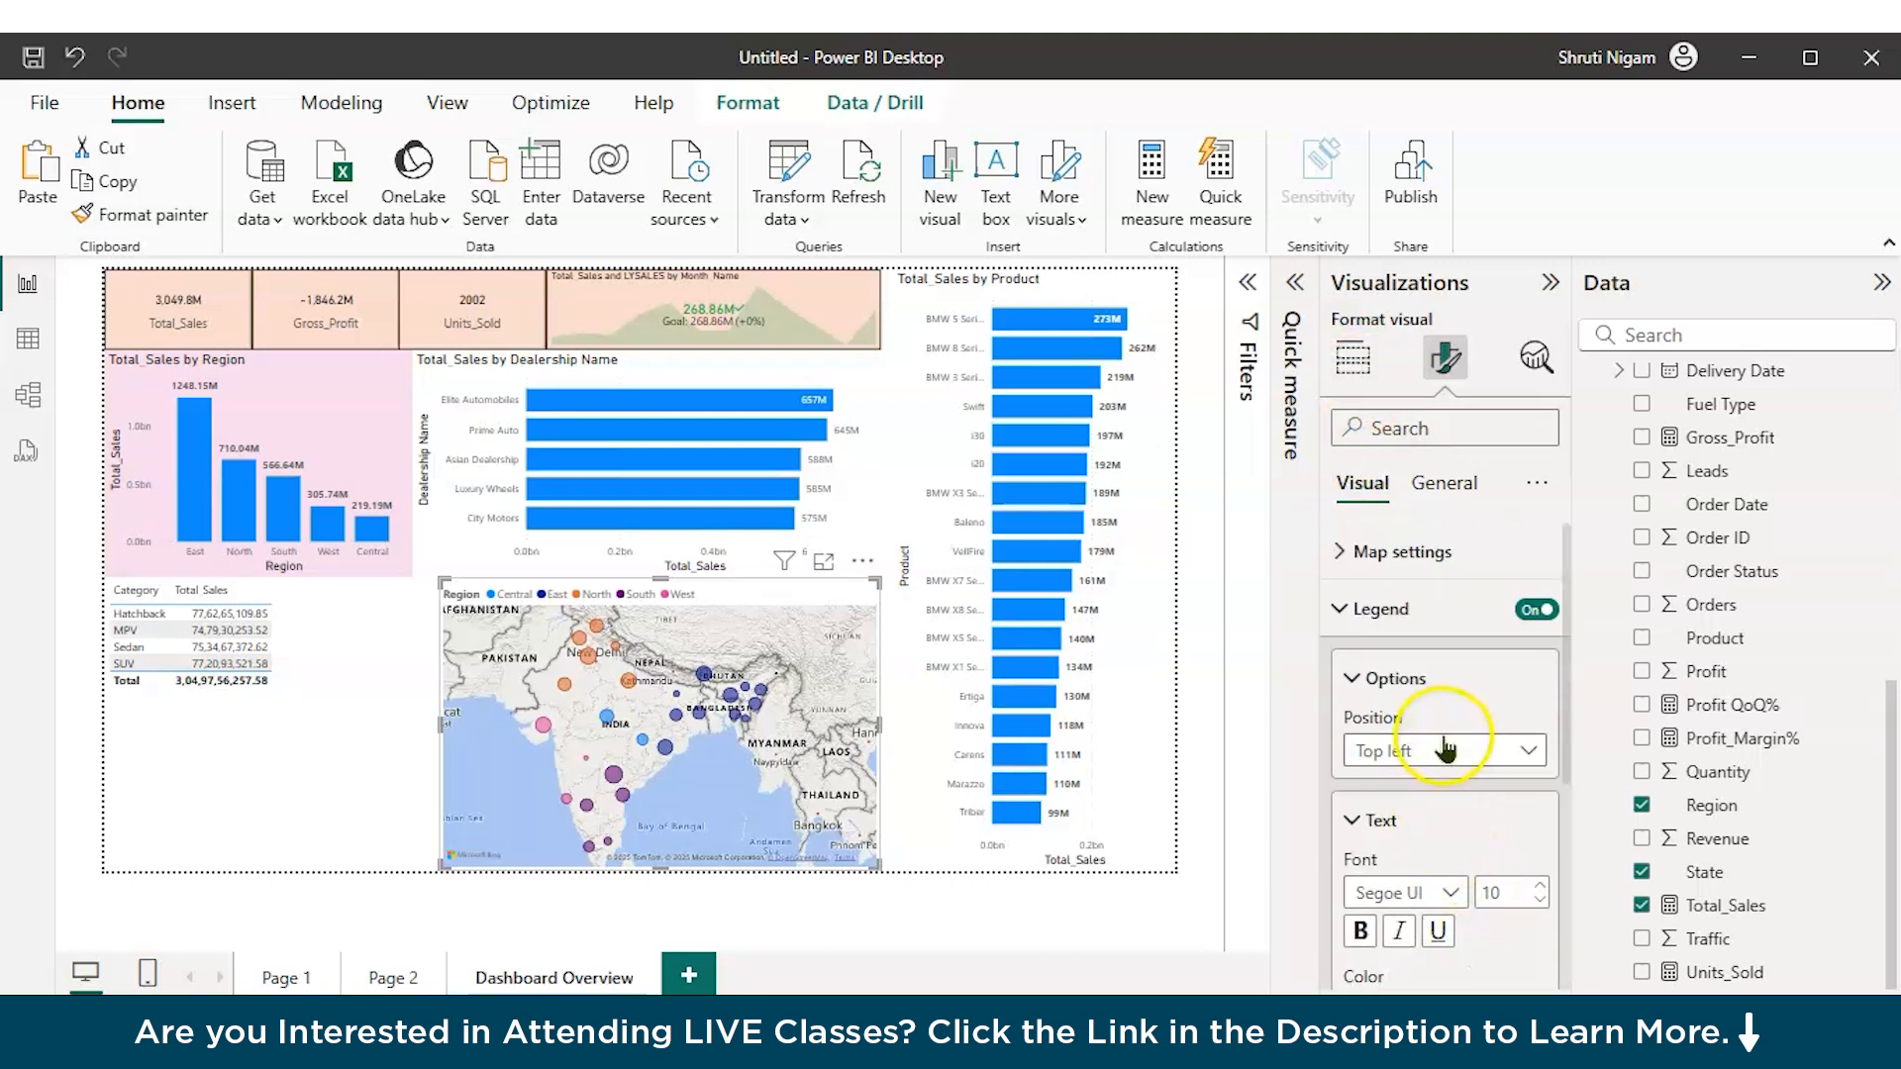
left_click(1416, 750)
left_click(1423, 450)
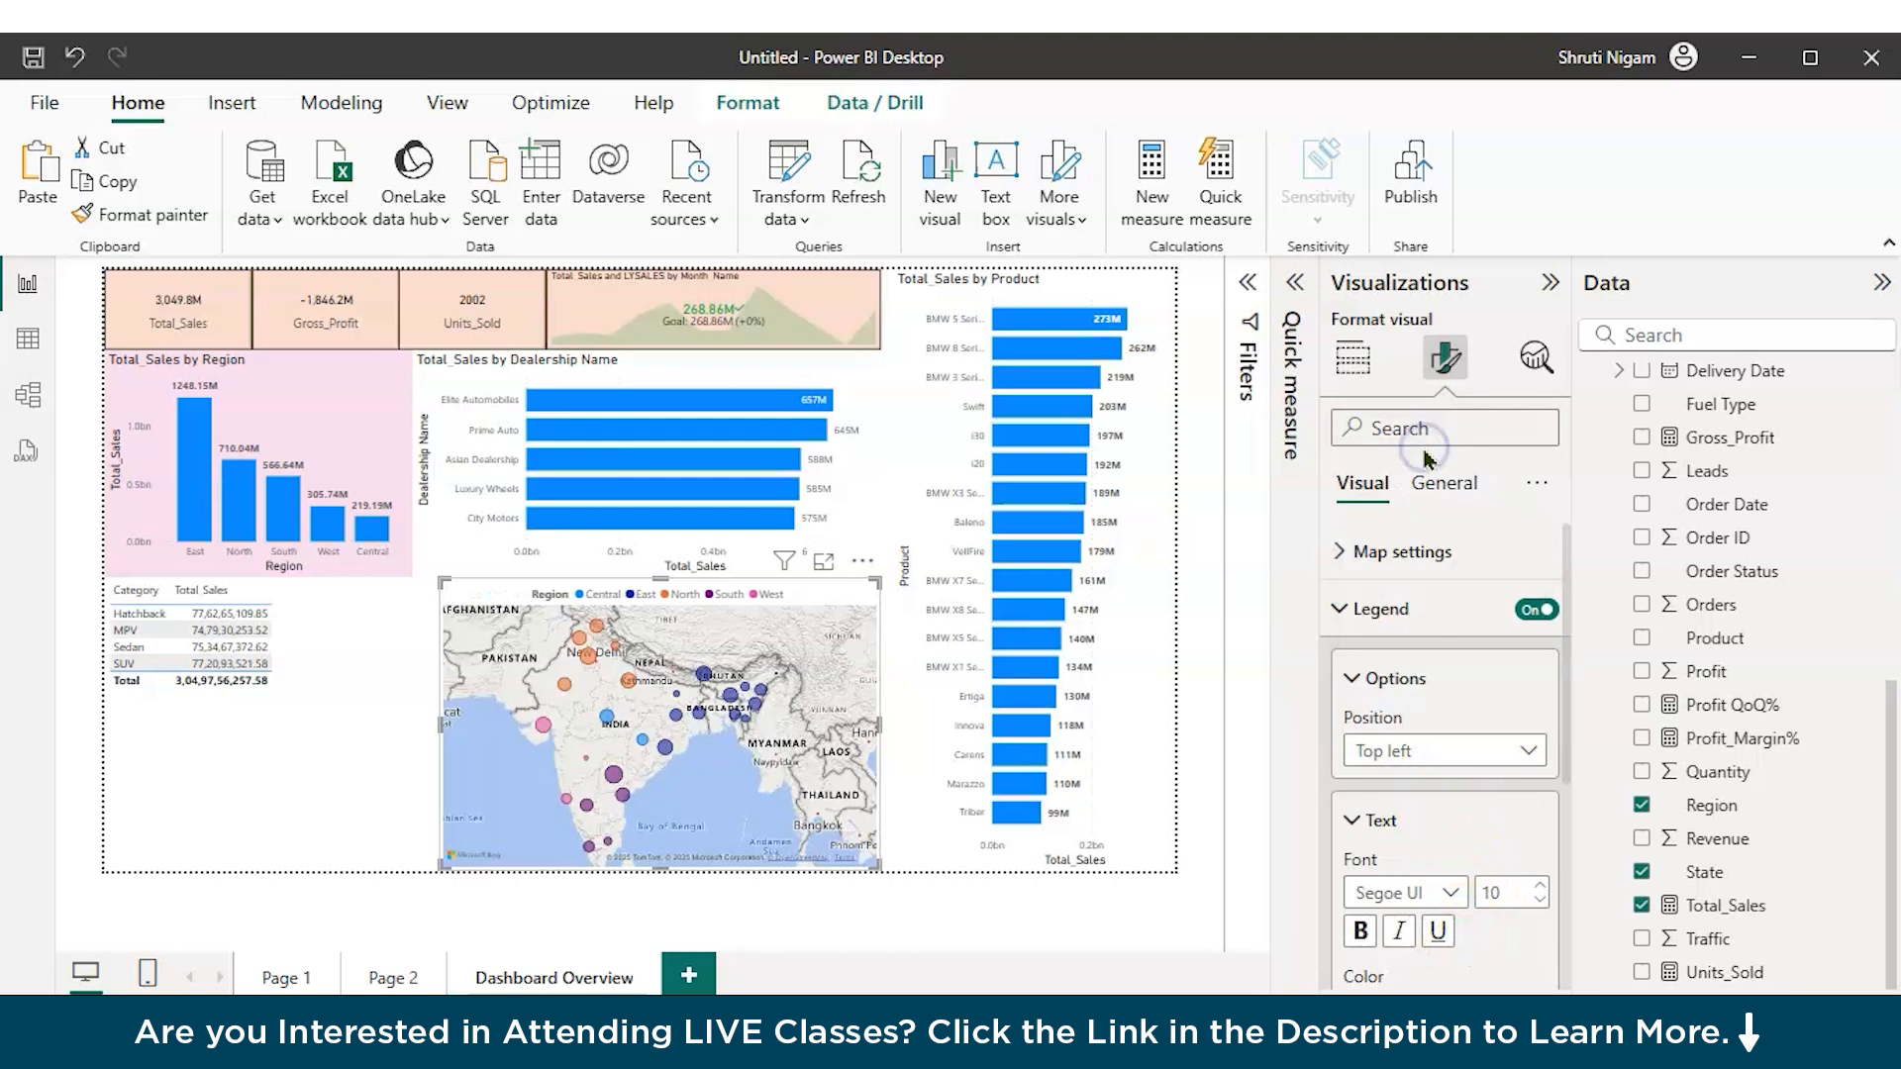
Step: Convert the Category table of Total_Sales into a donut chart
left_click(317, 698)
left_click(1353, 358)
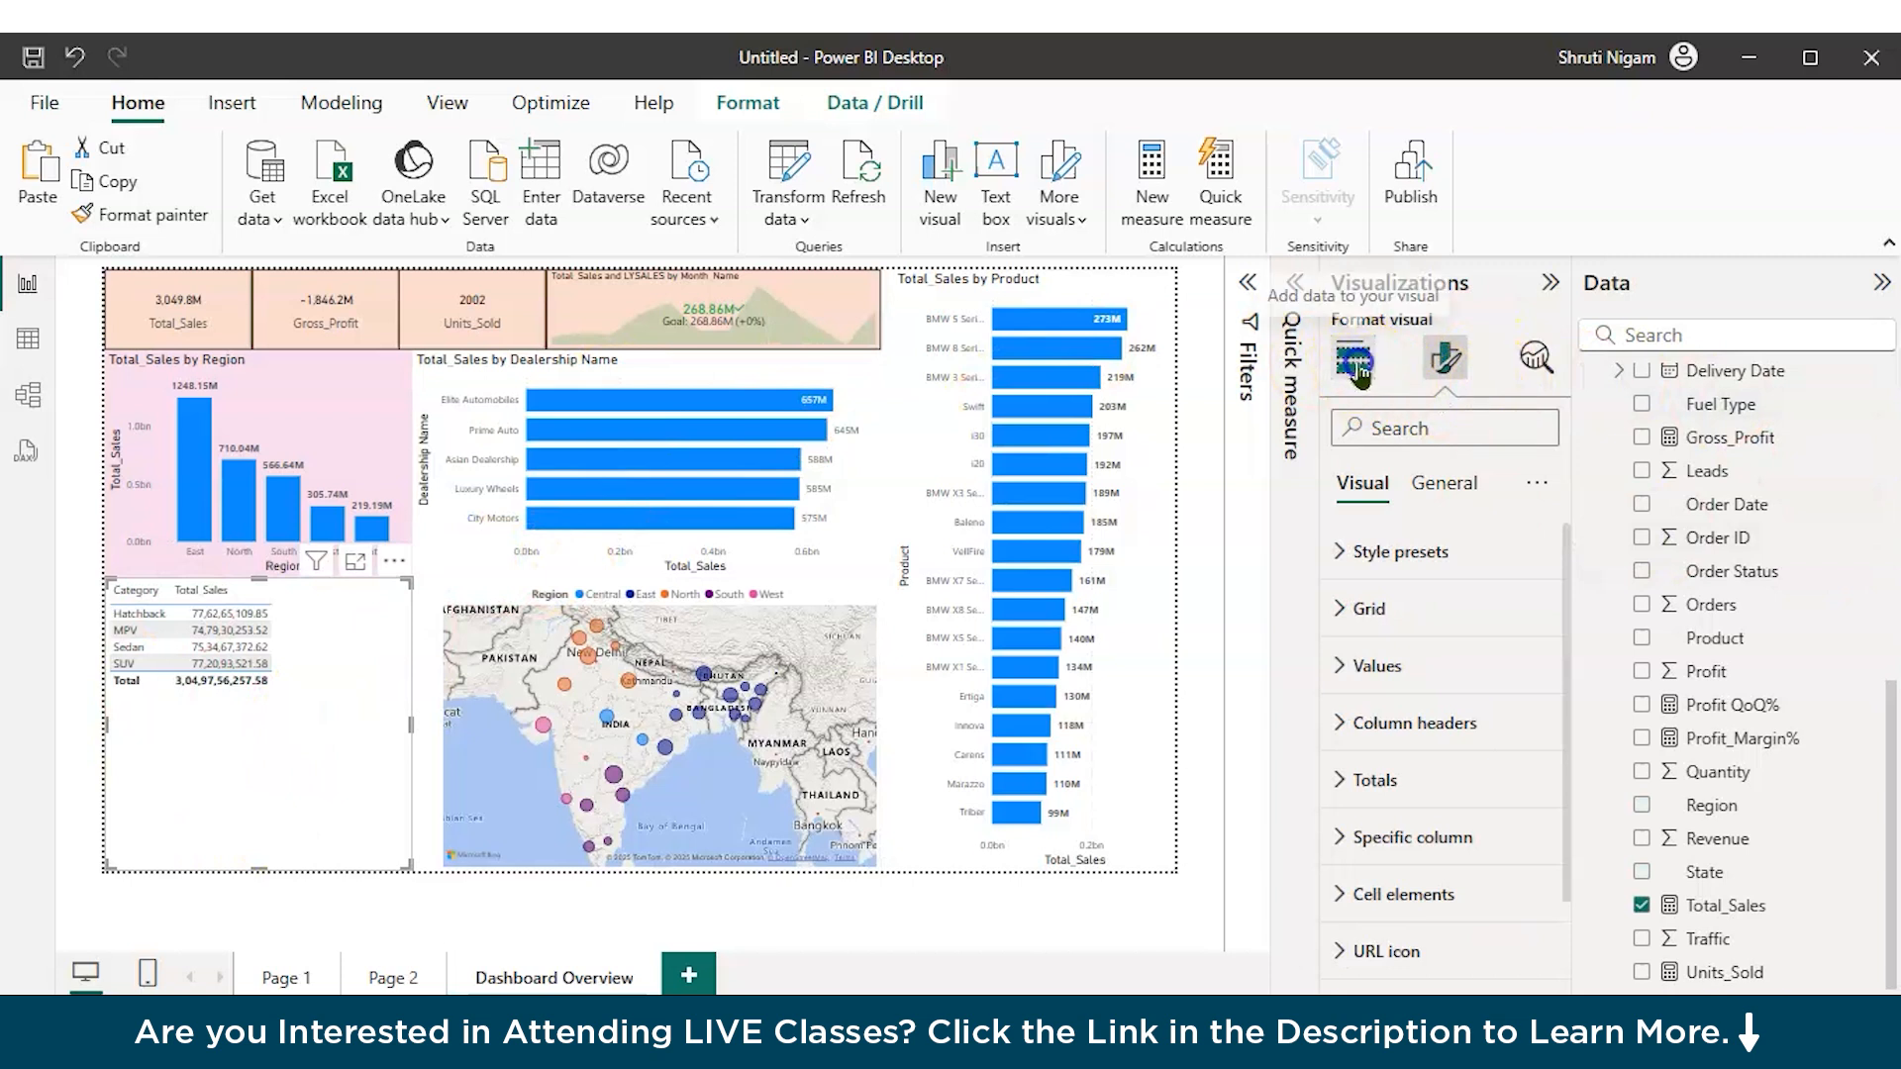
left_click(1544, 504)
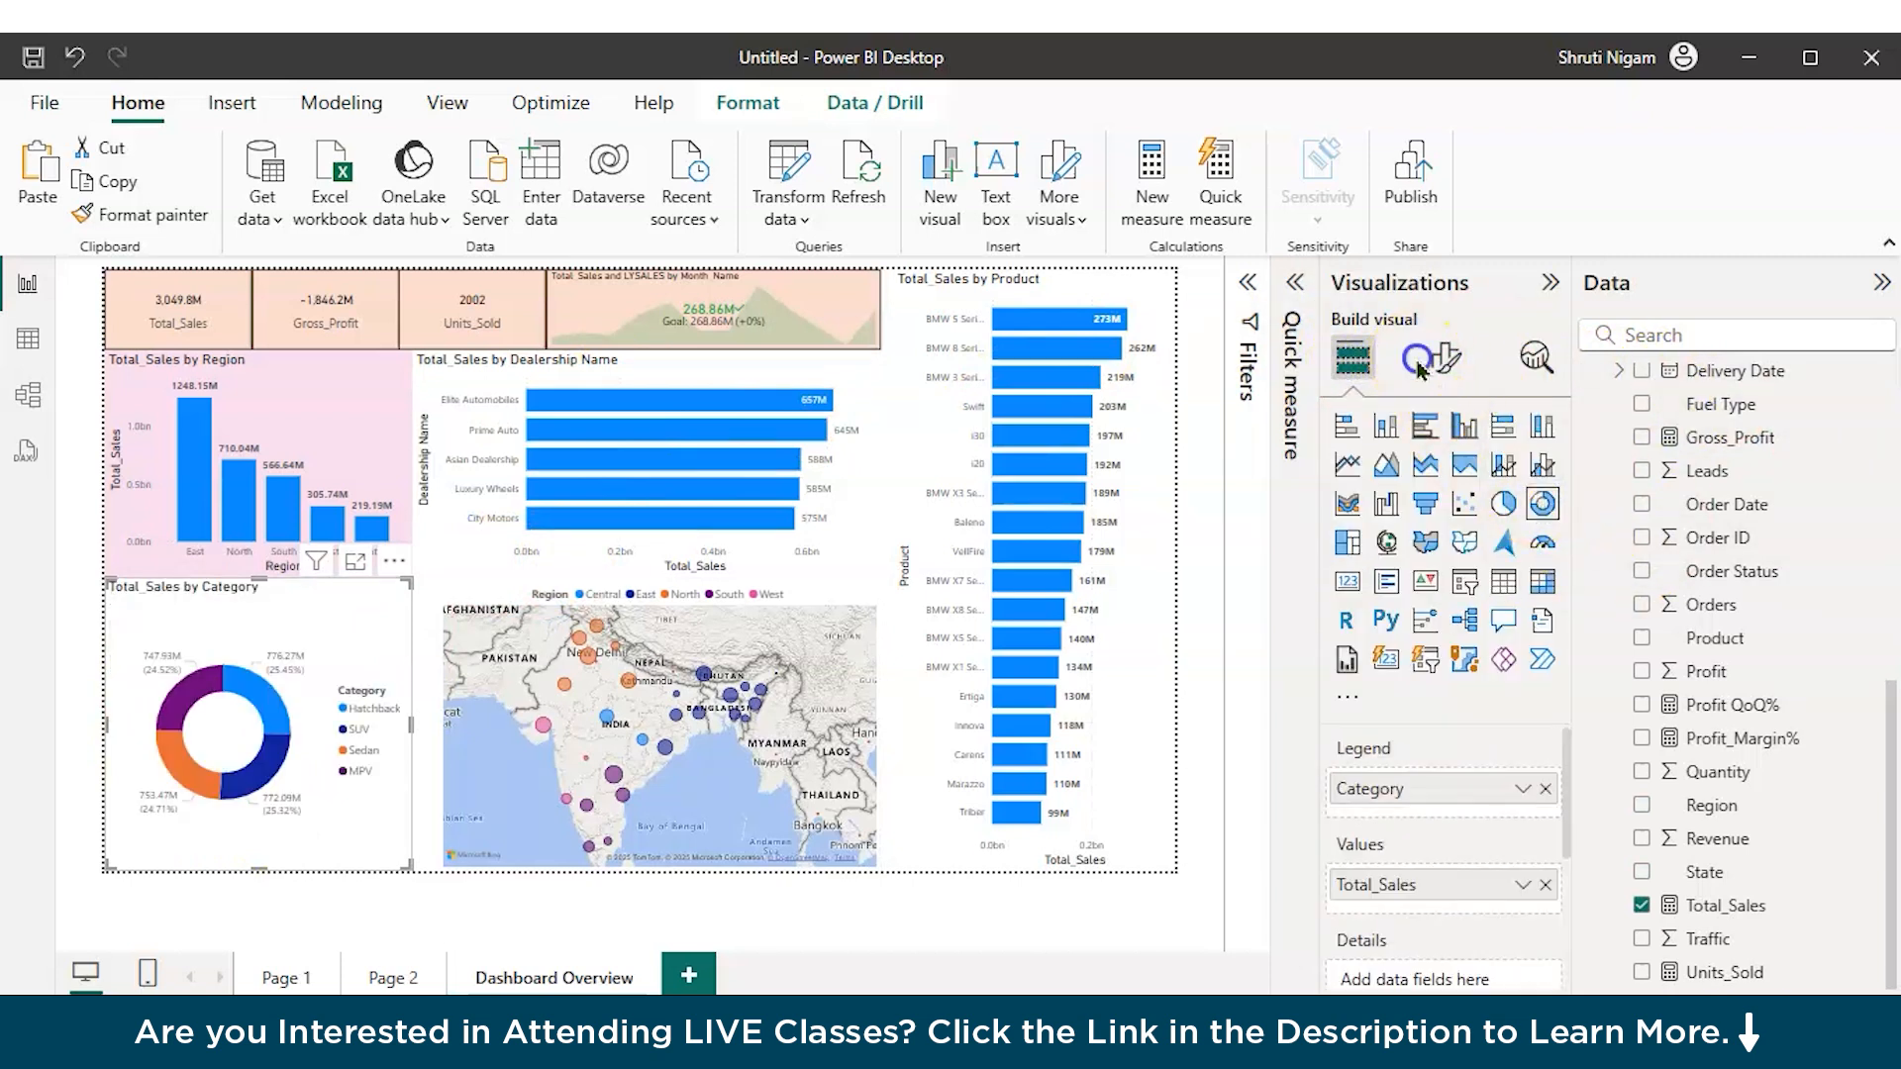
Step: Turn off the donut chart's legend and set its detail label contents to Category, percent of total
left_click(1445, 358)
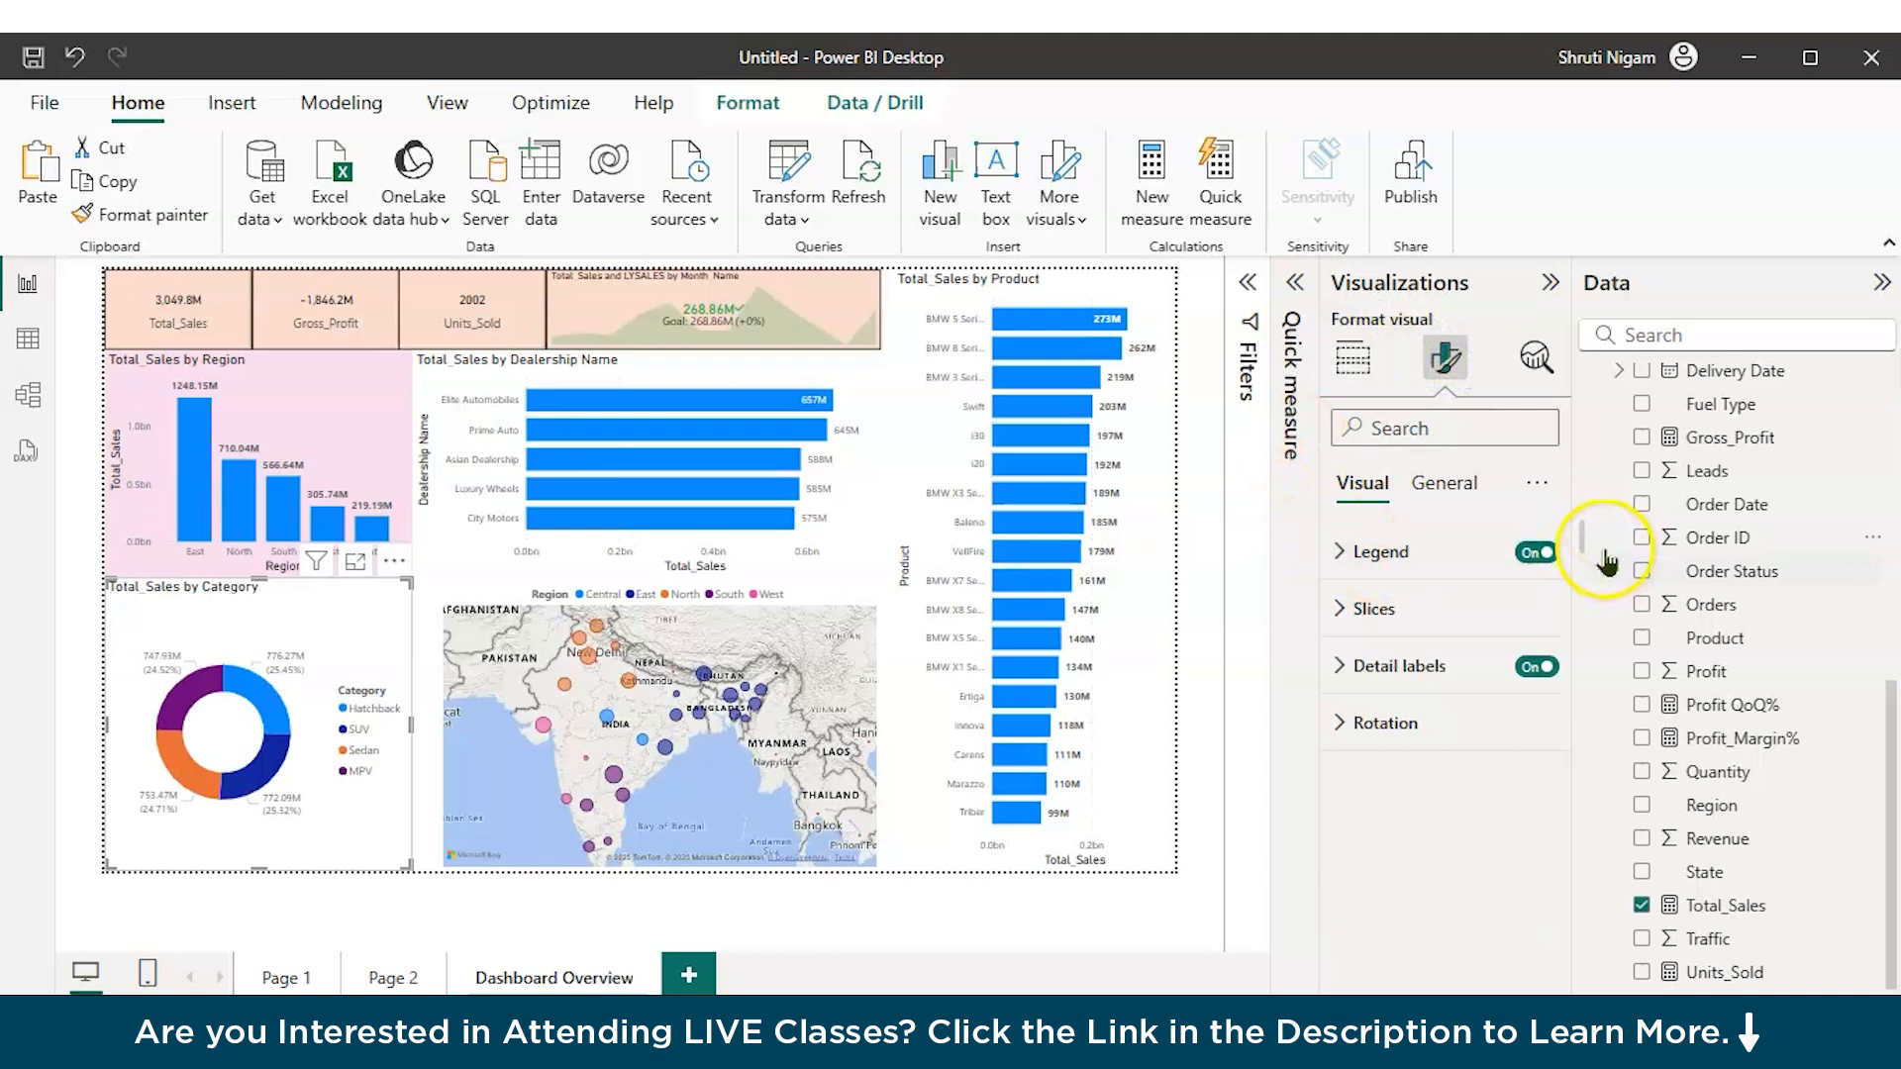
left_click(1536, 552)
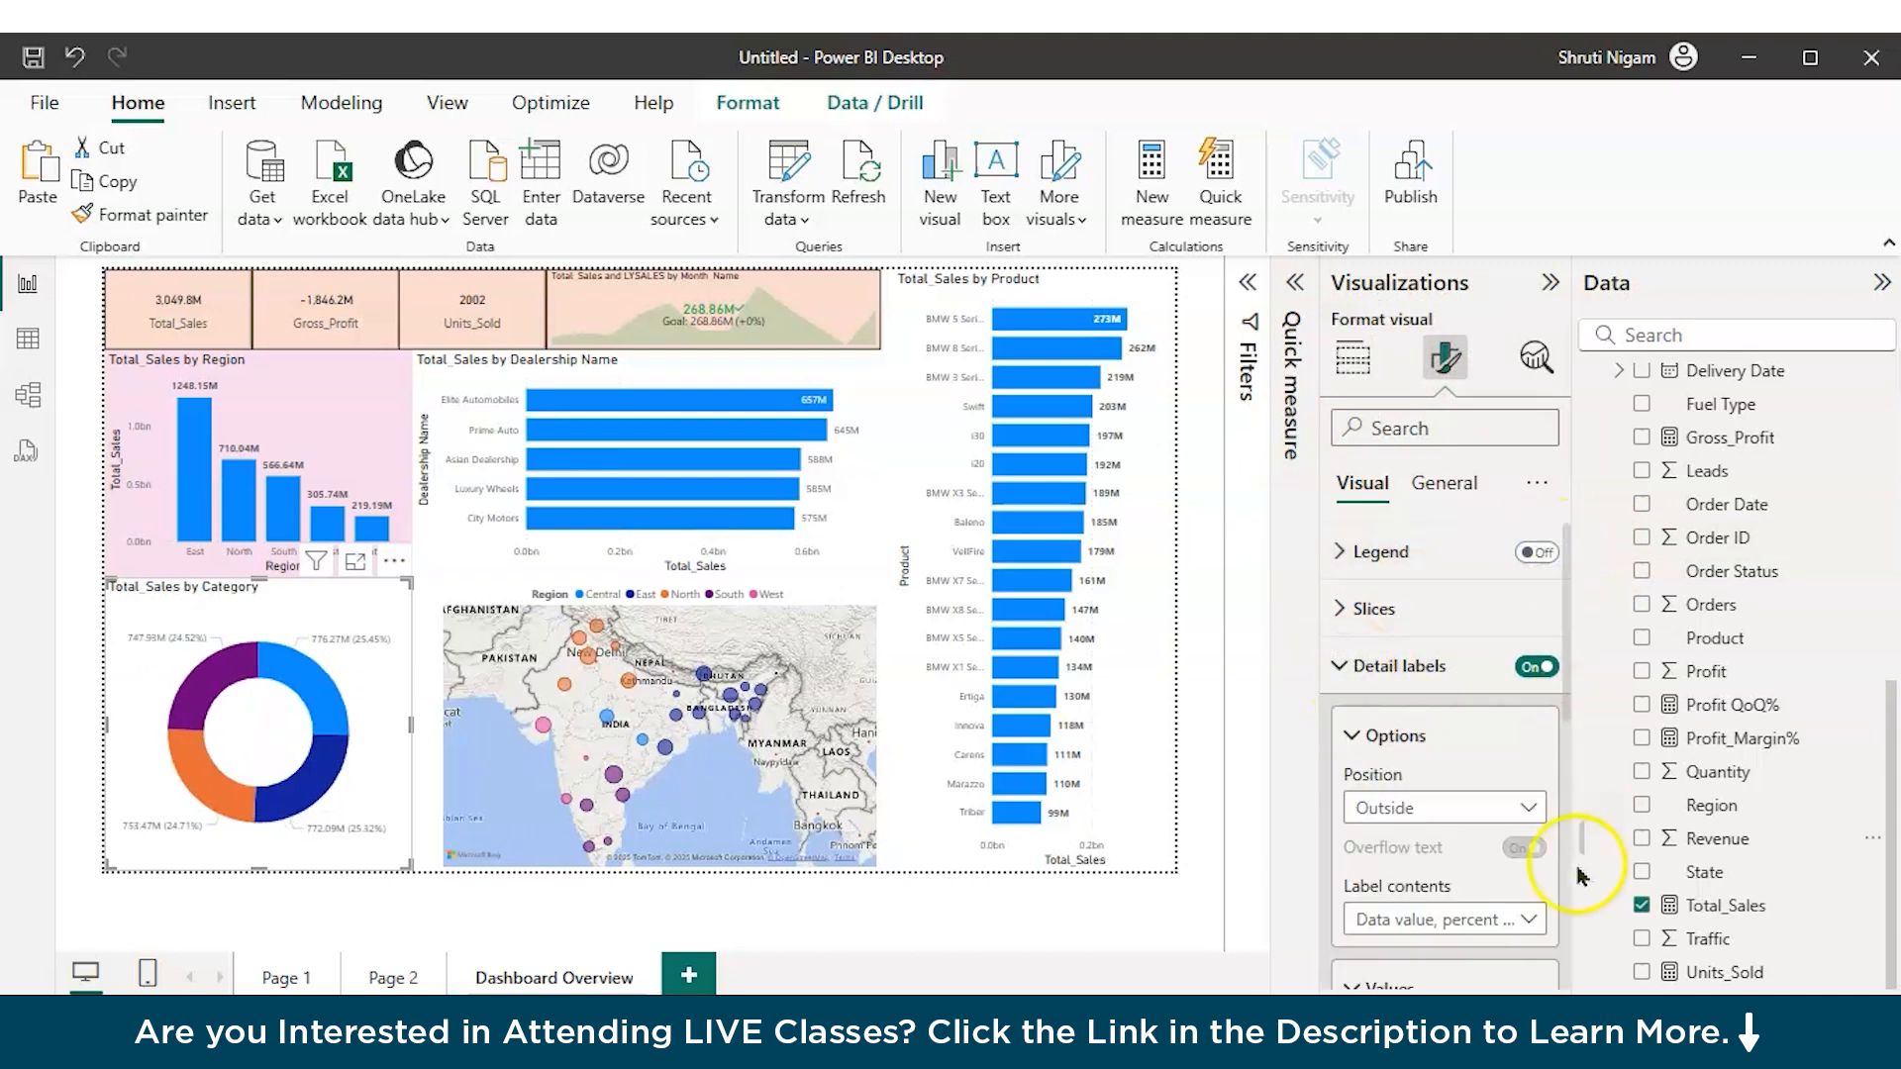
scroll(1430, 875, "down", 3)
left_click(1482, 641)
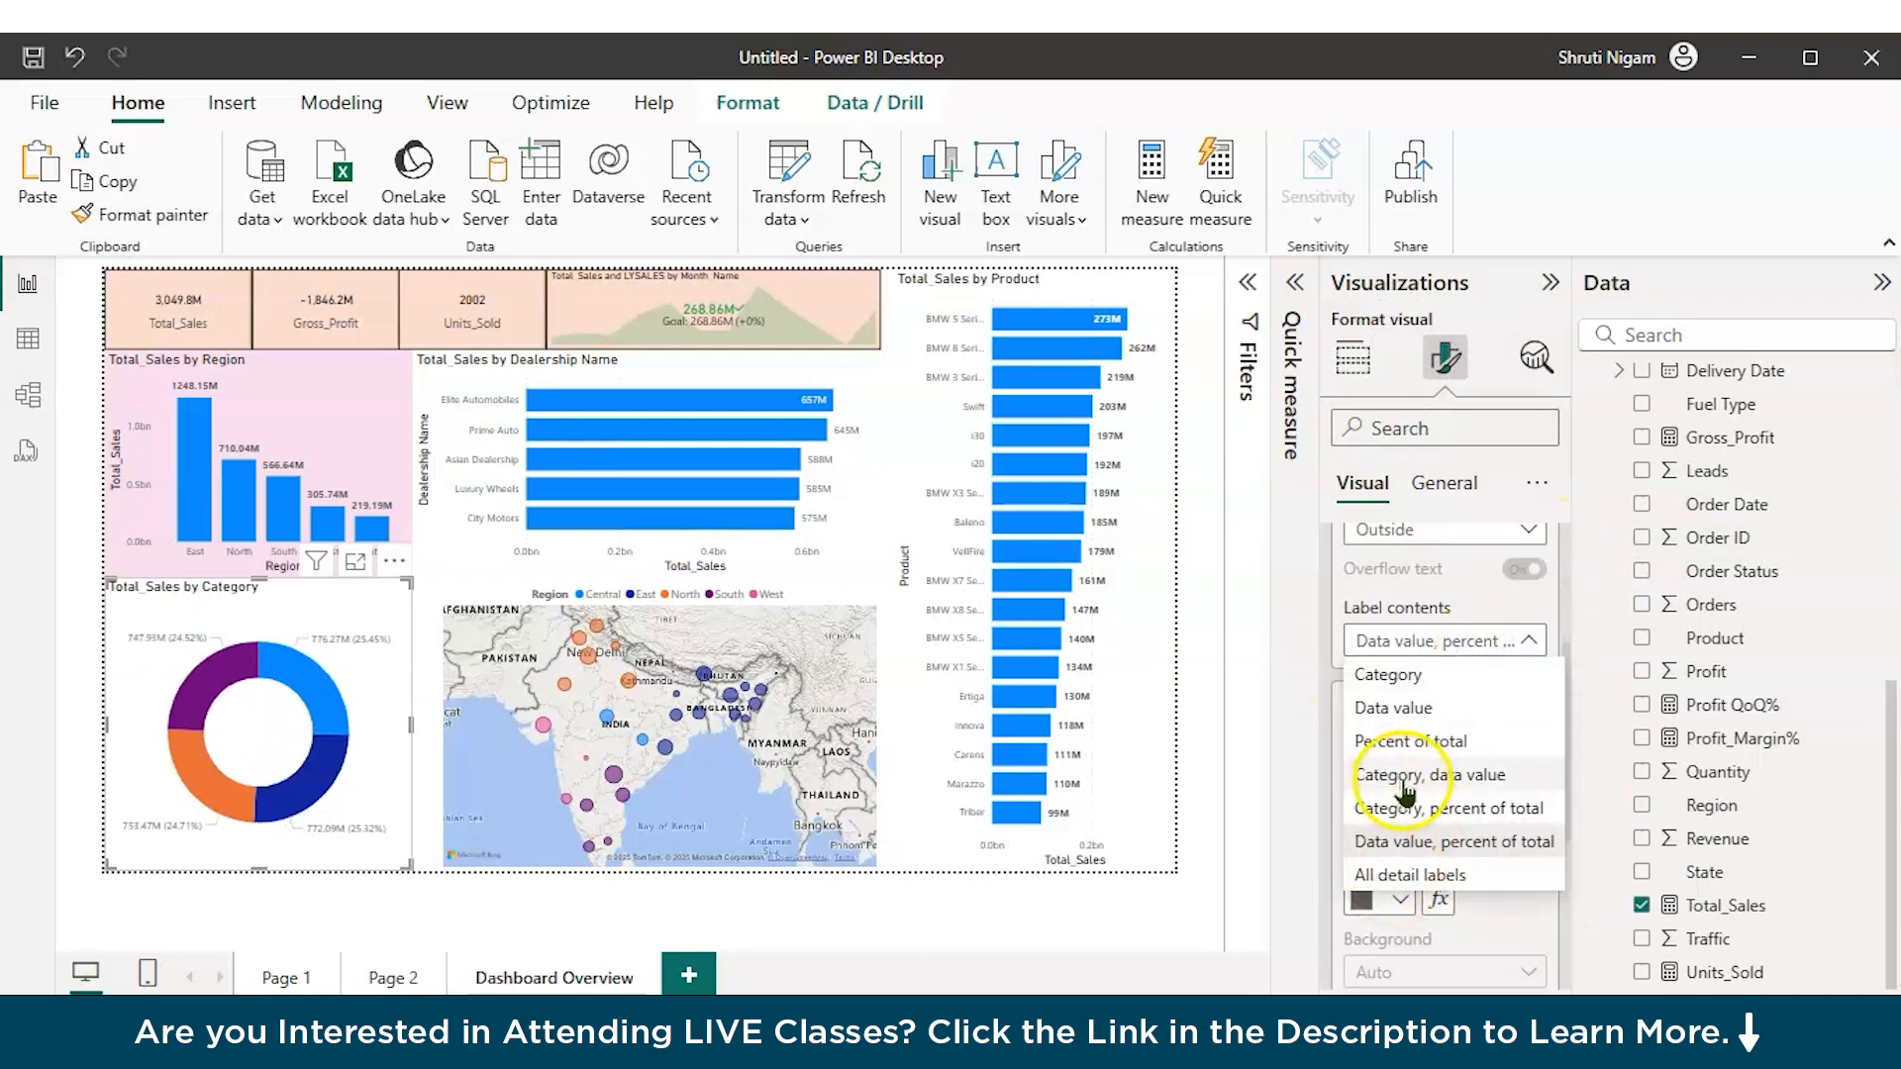
left_click(1416, 808)
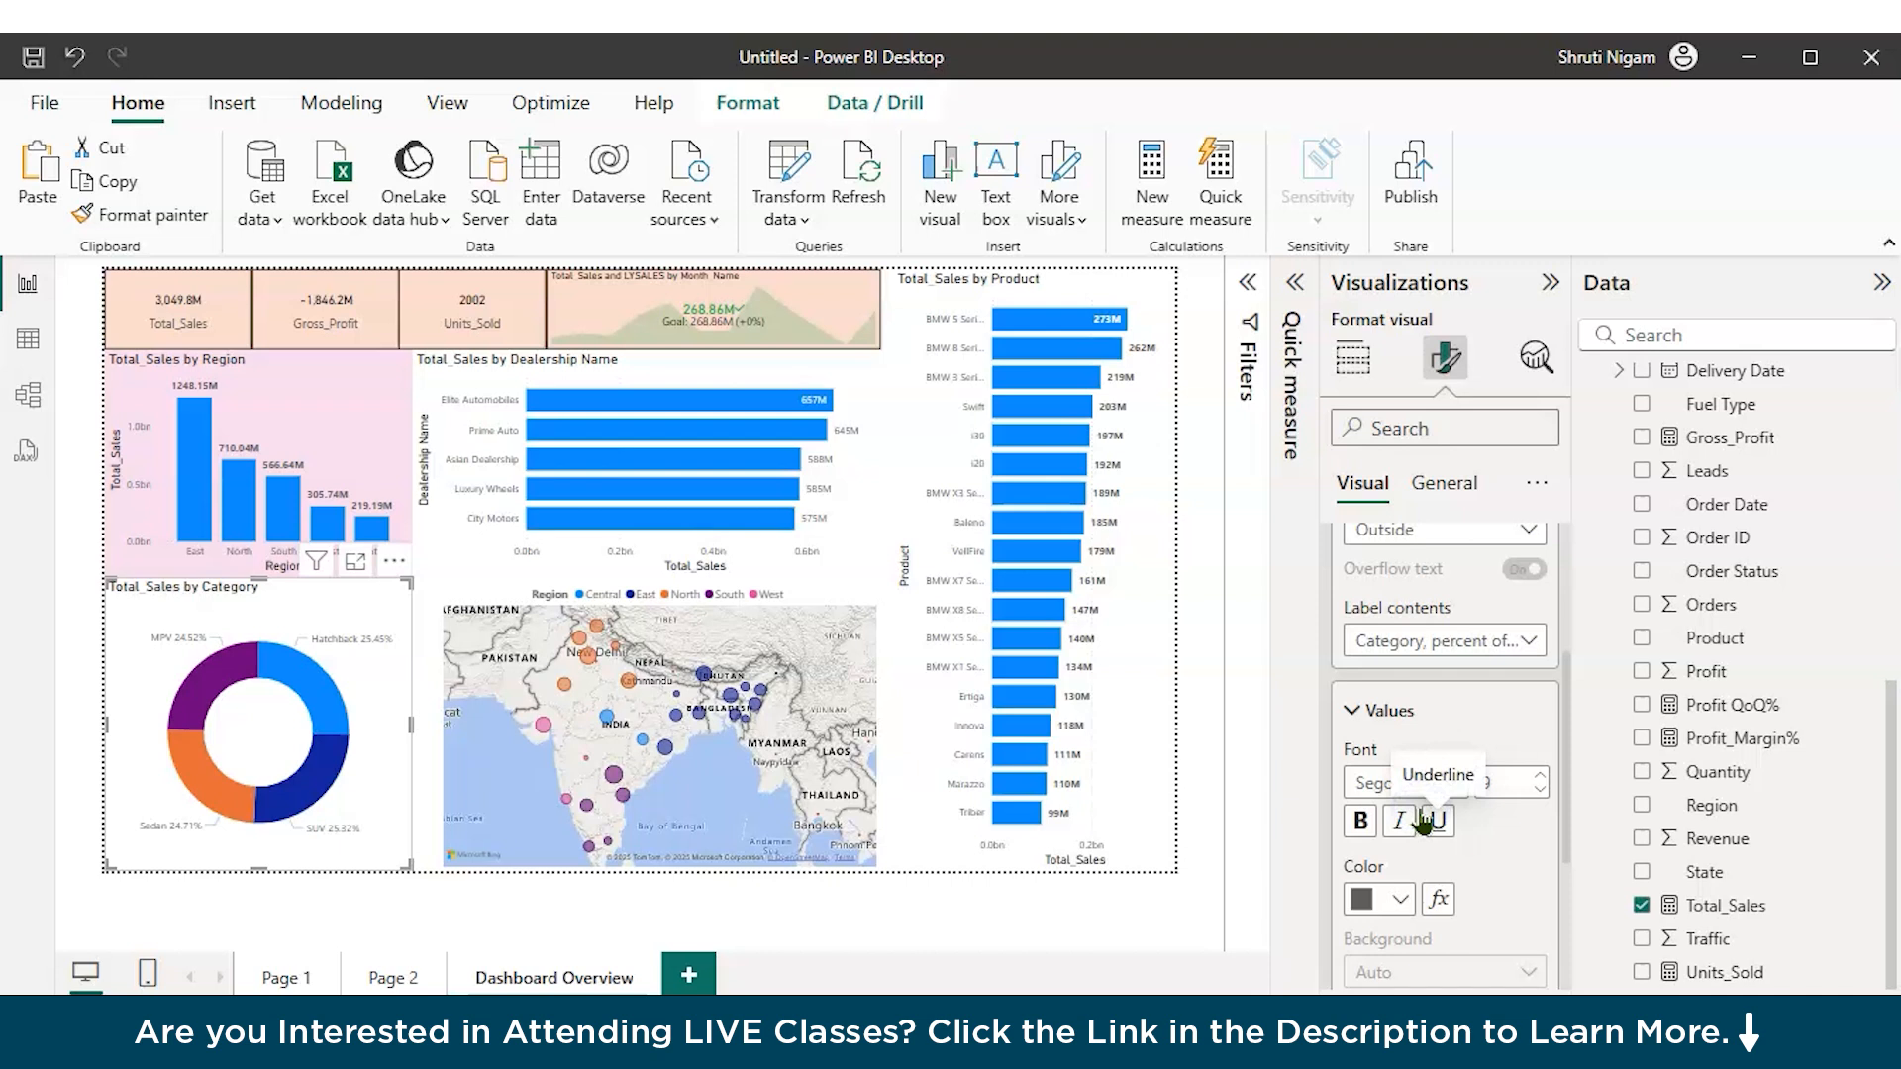
Step: Format the donut chart's detail label values as bold in the Lucida Sans Unicode font
scroll(1485, 862, "down", 2)
left_click(1359, 681)
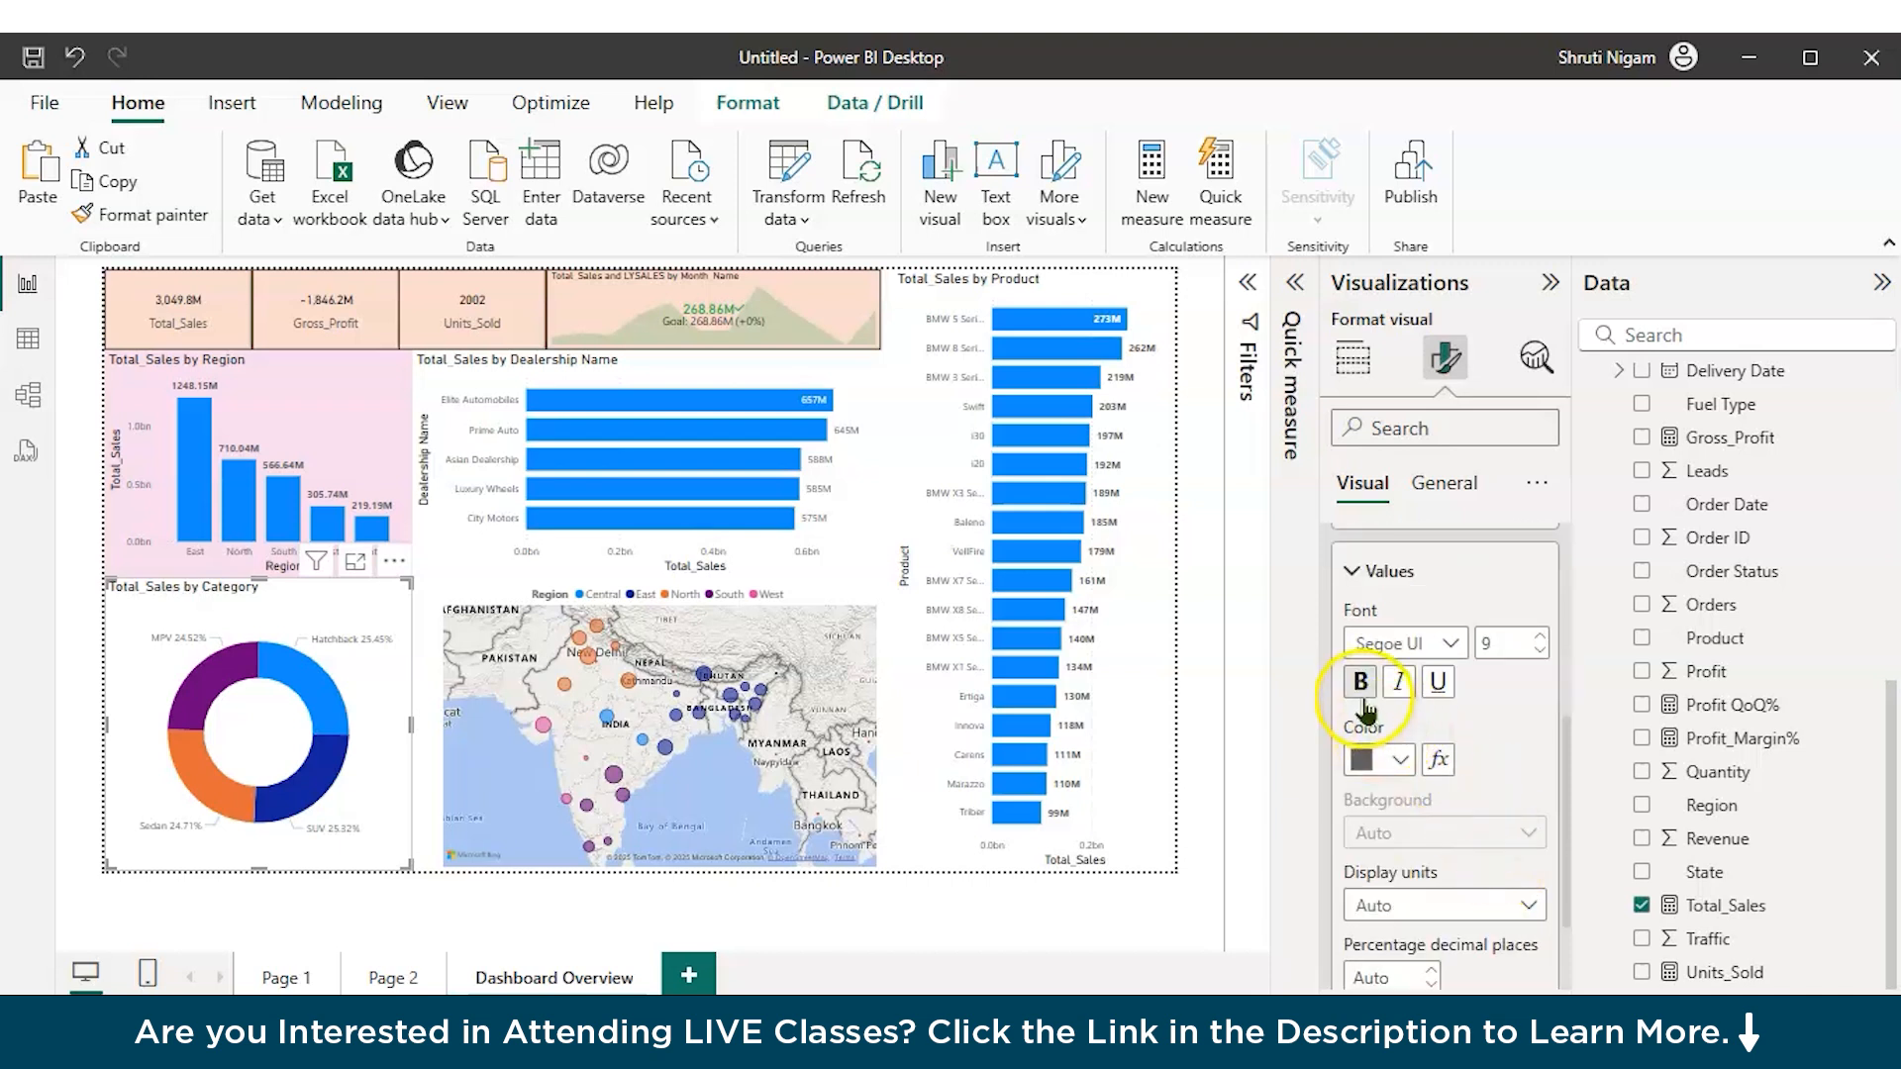
left_click(1445, 645)
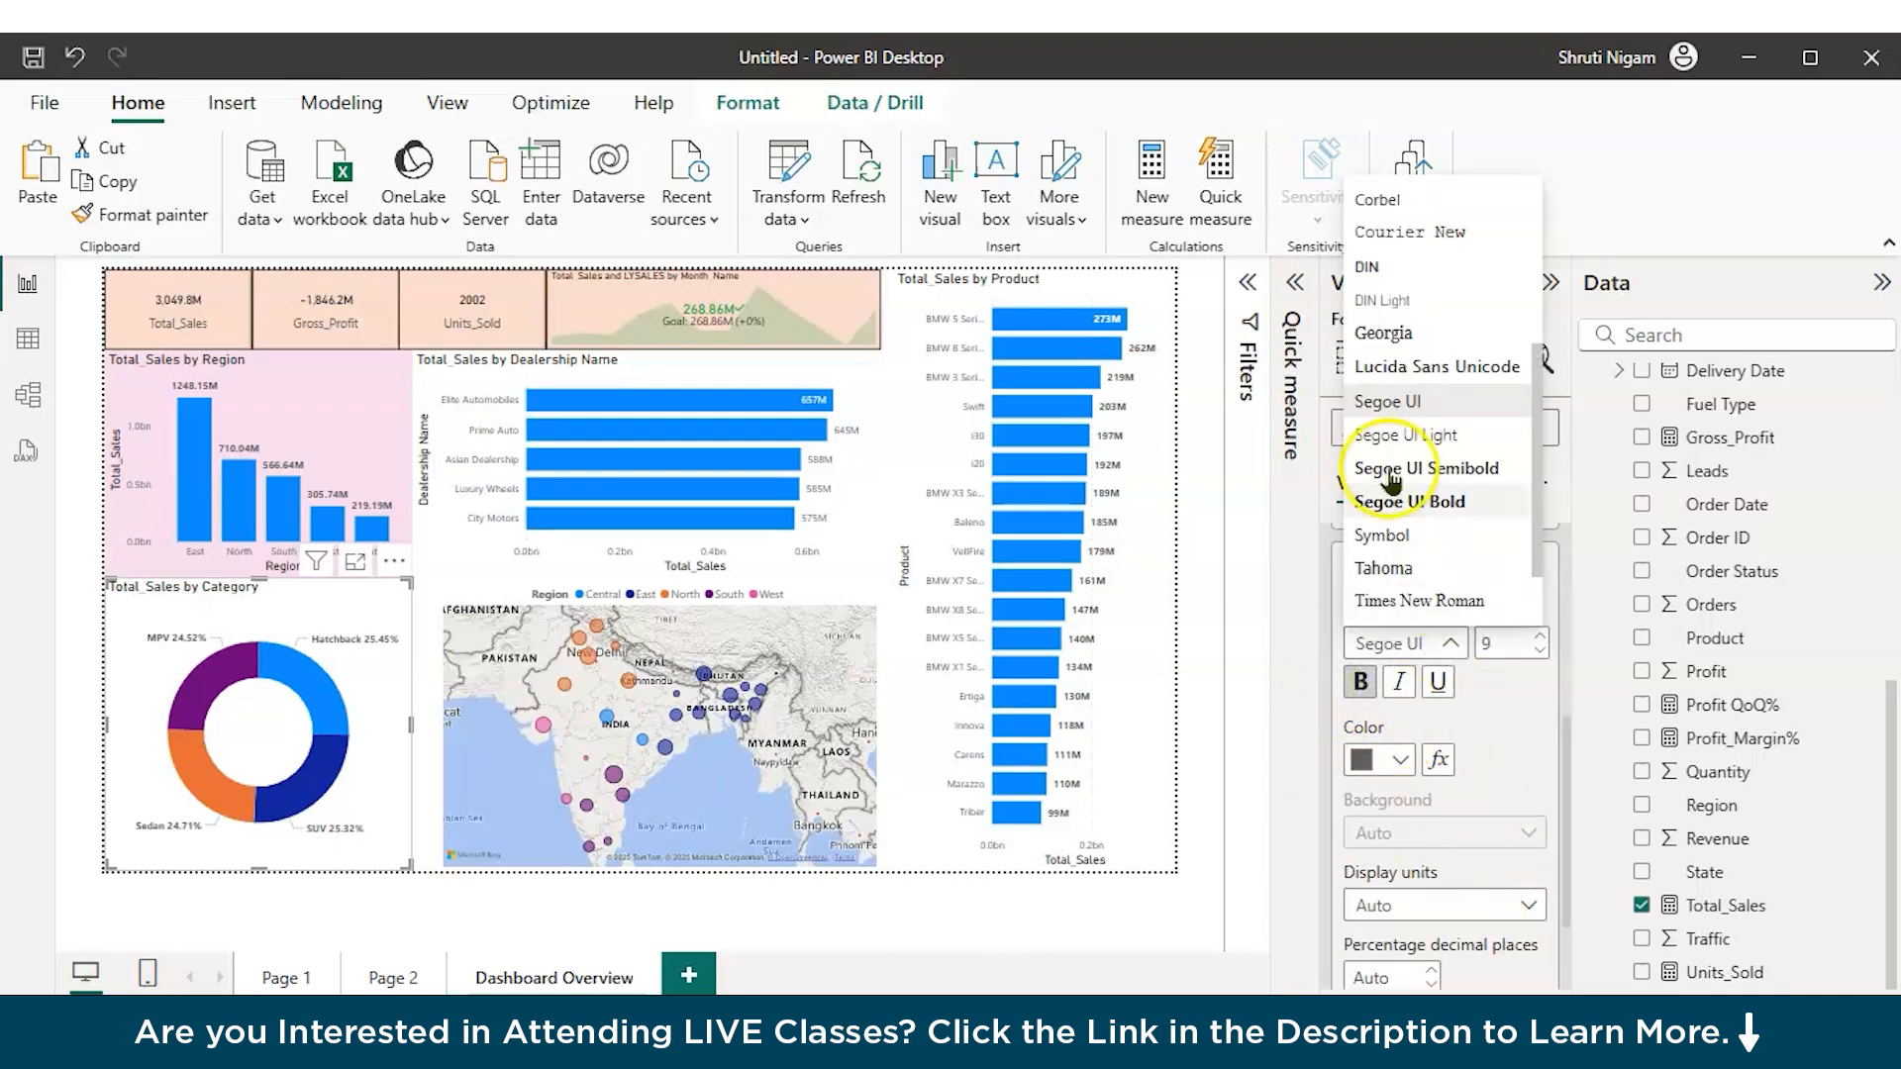
left_click(1401, 367)
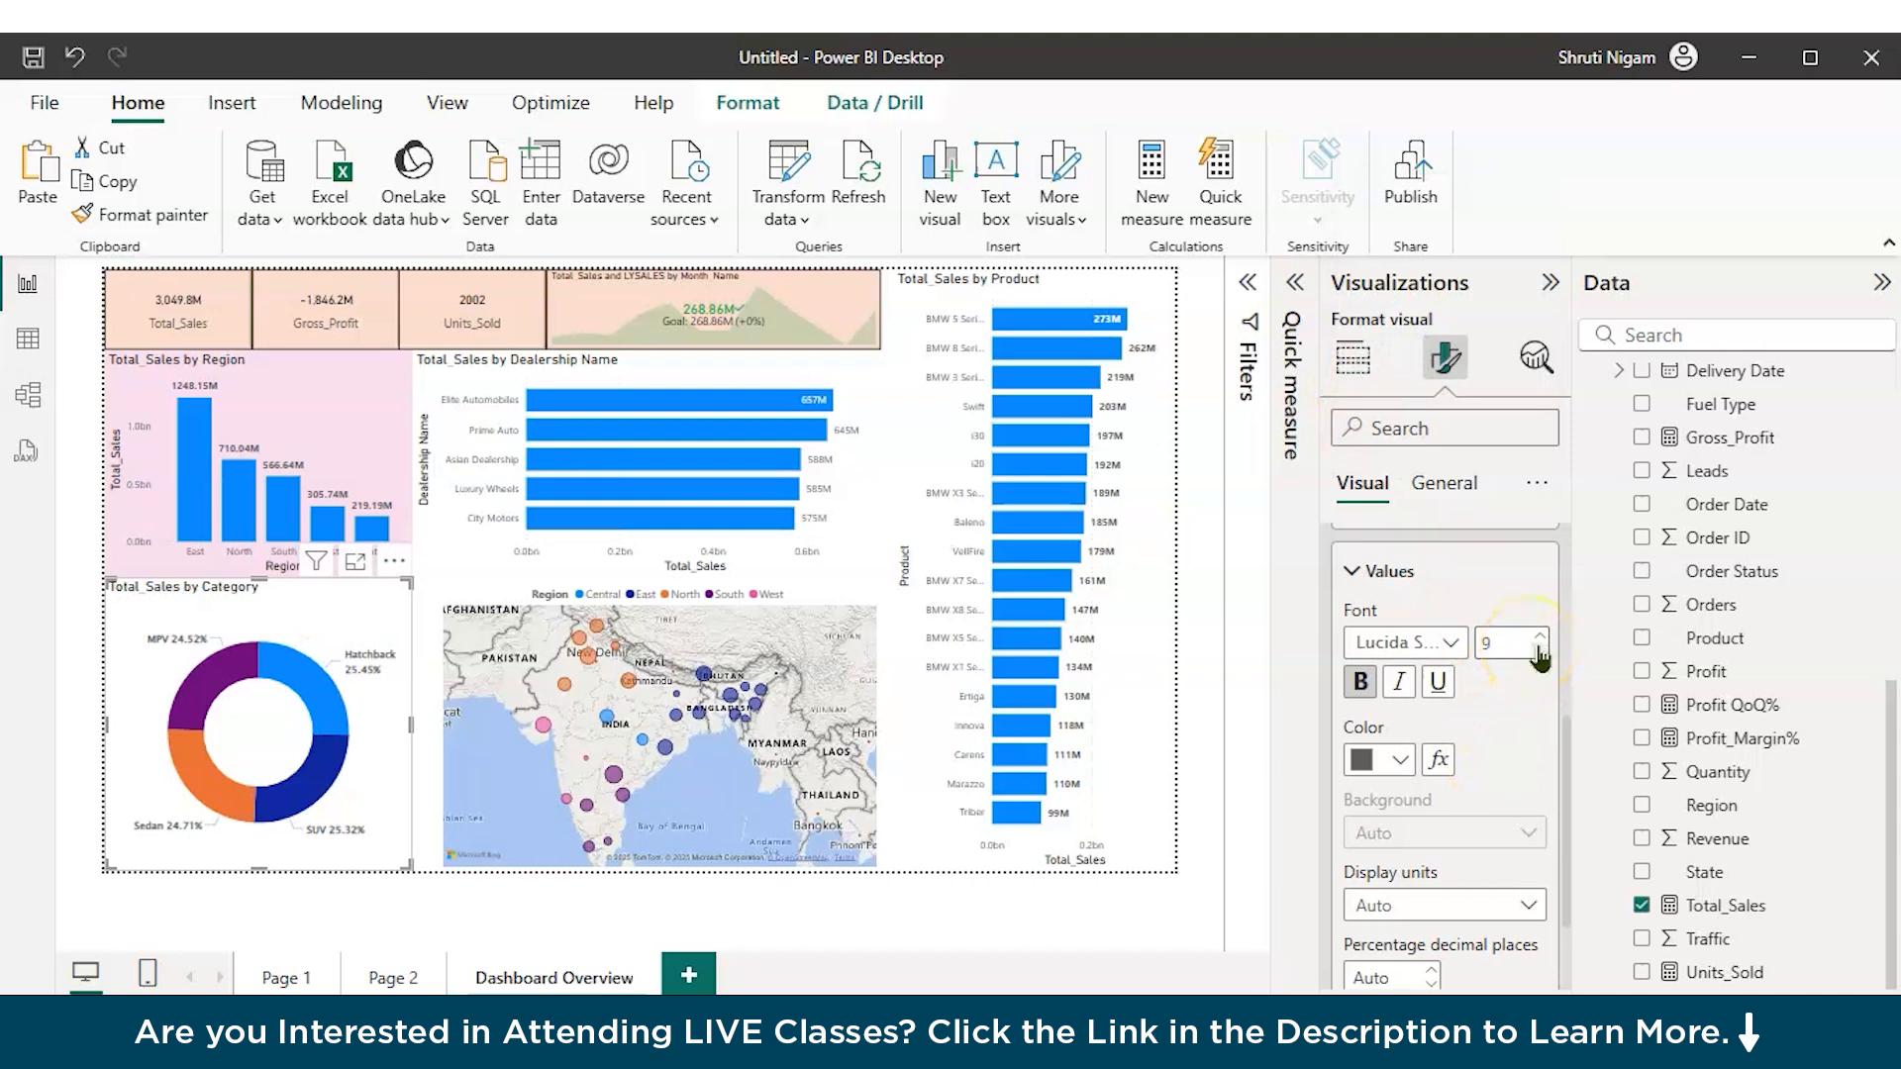
scroll(1515, 896, "down", 2)
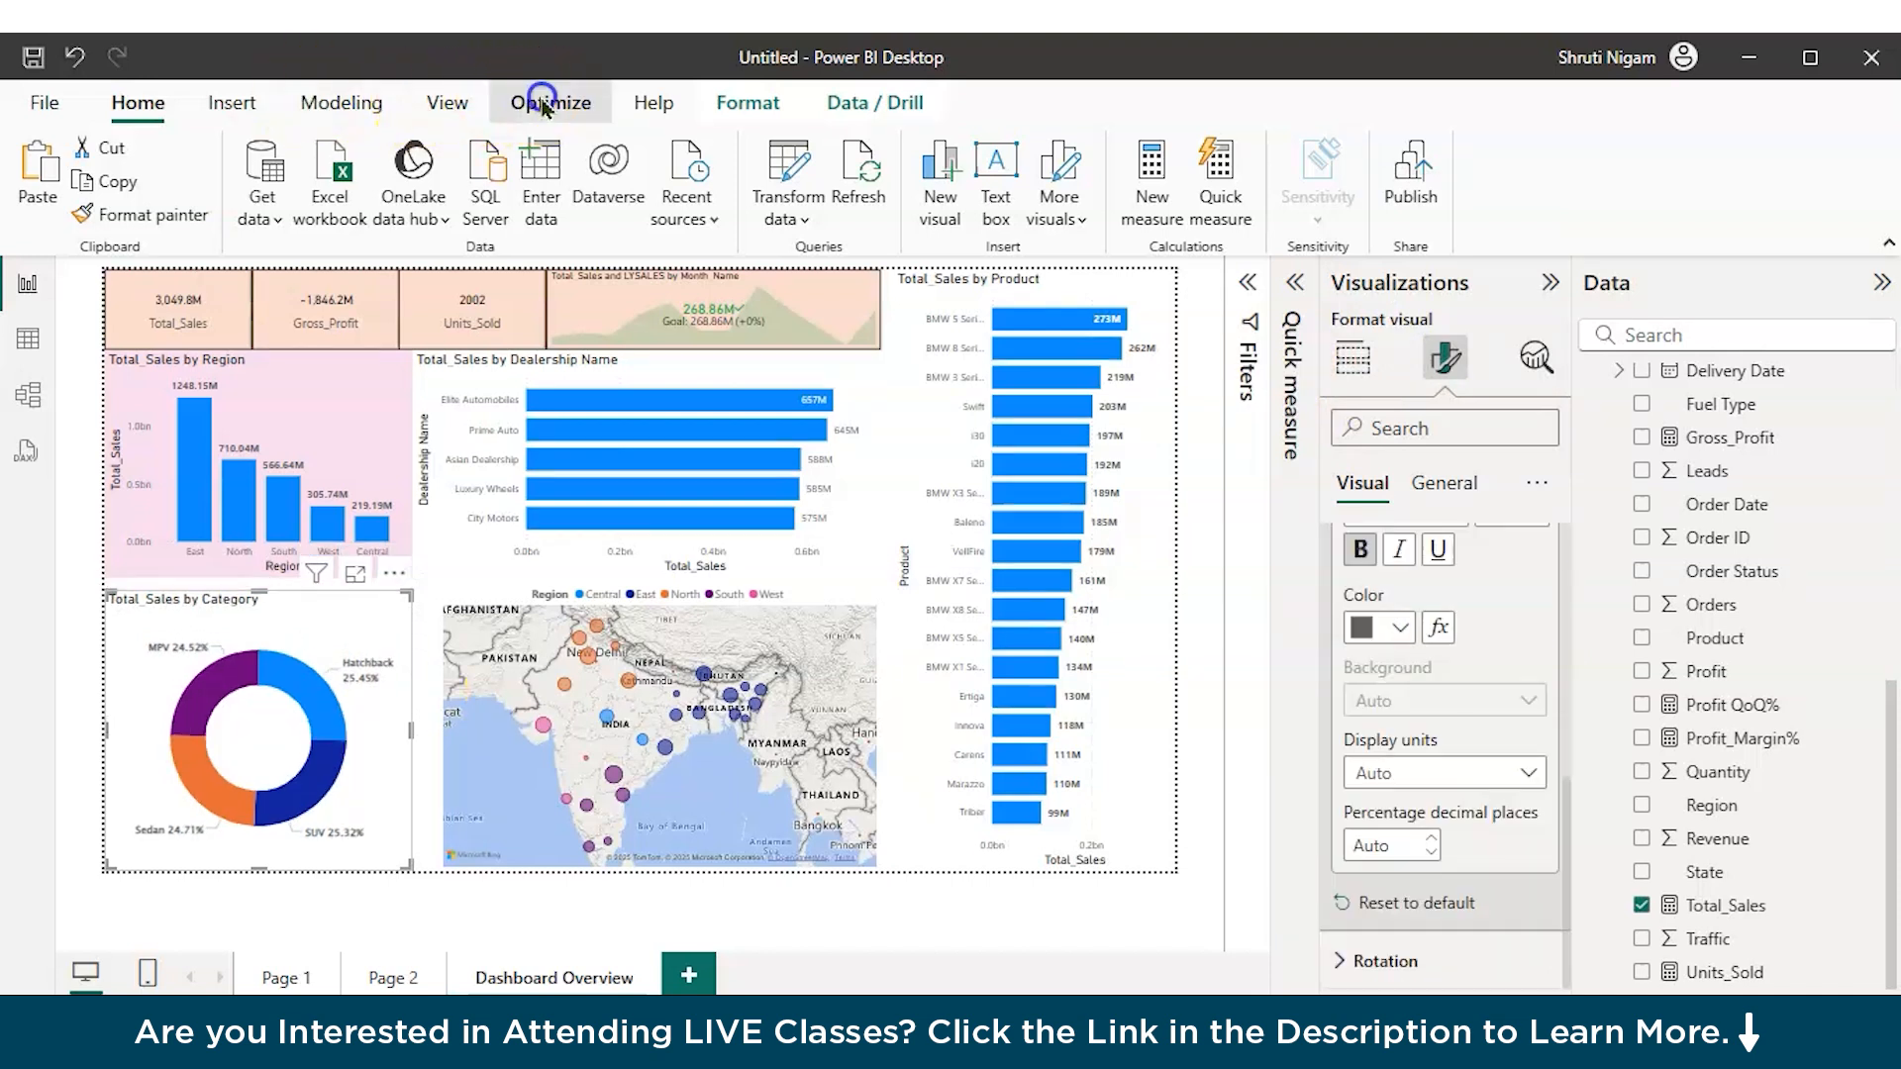
Step: Apply the Tidal theme to the report
left_click(547, 102)
left_click(424, 103)
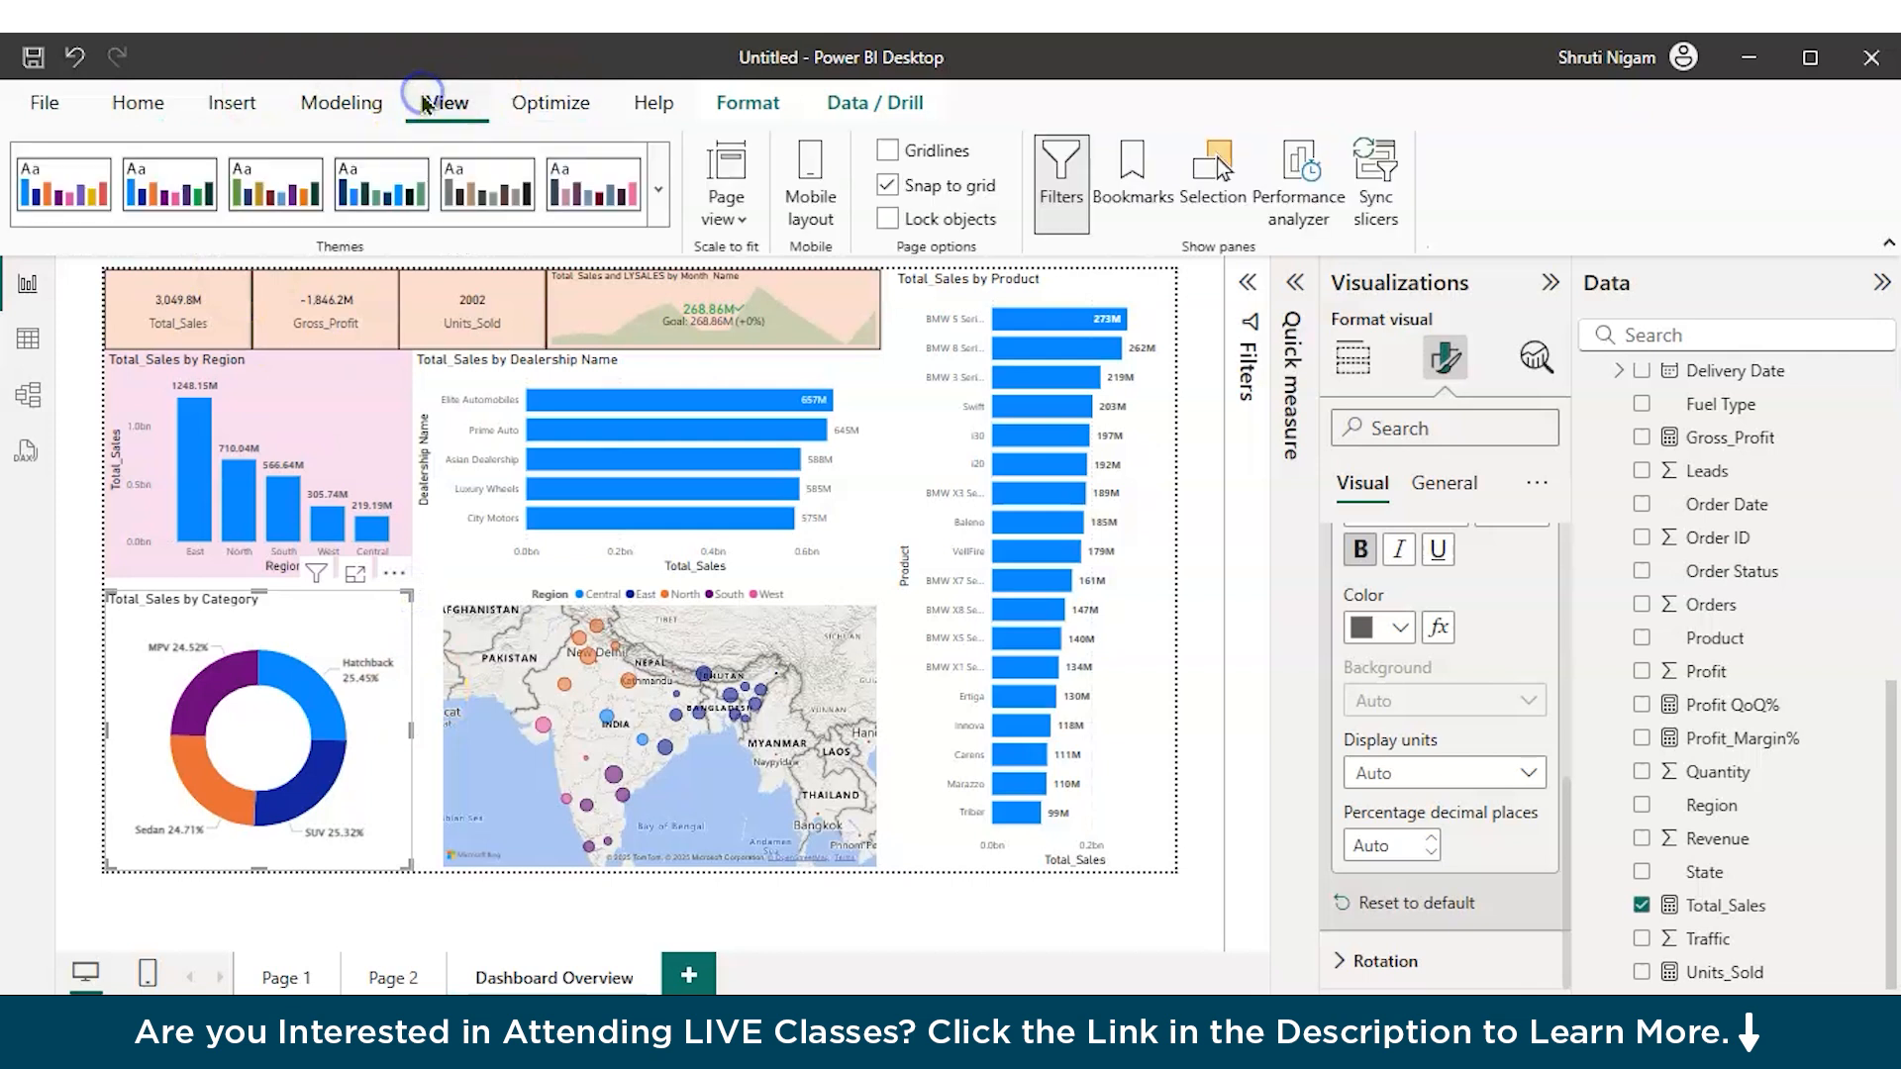
left_click(658, 189)
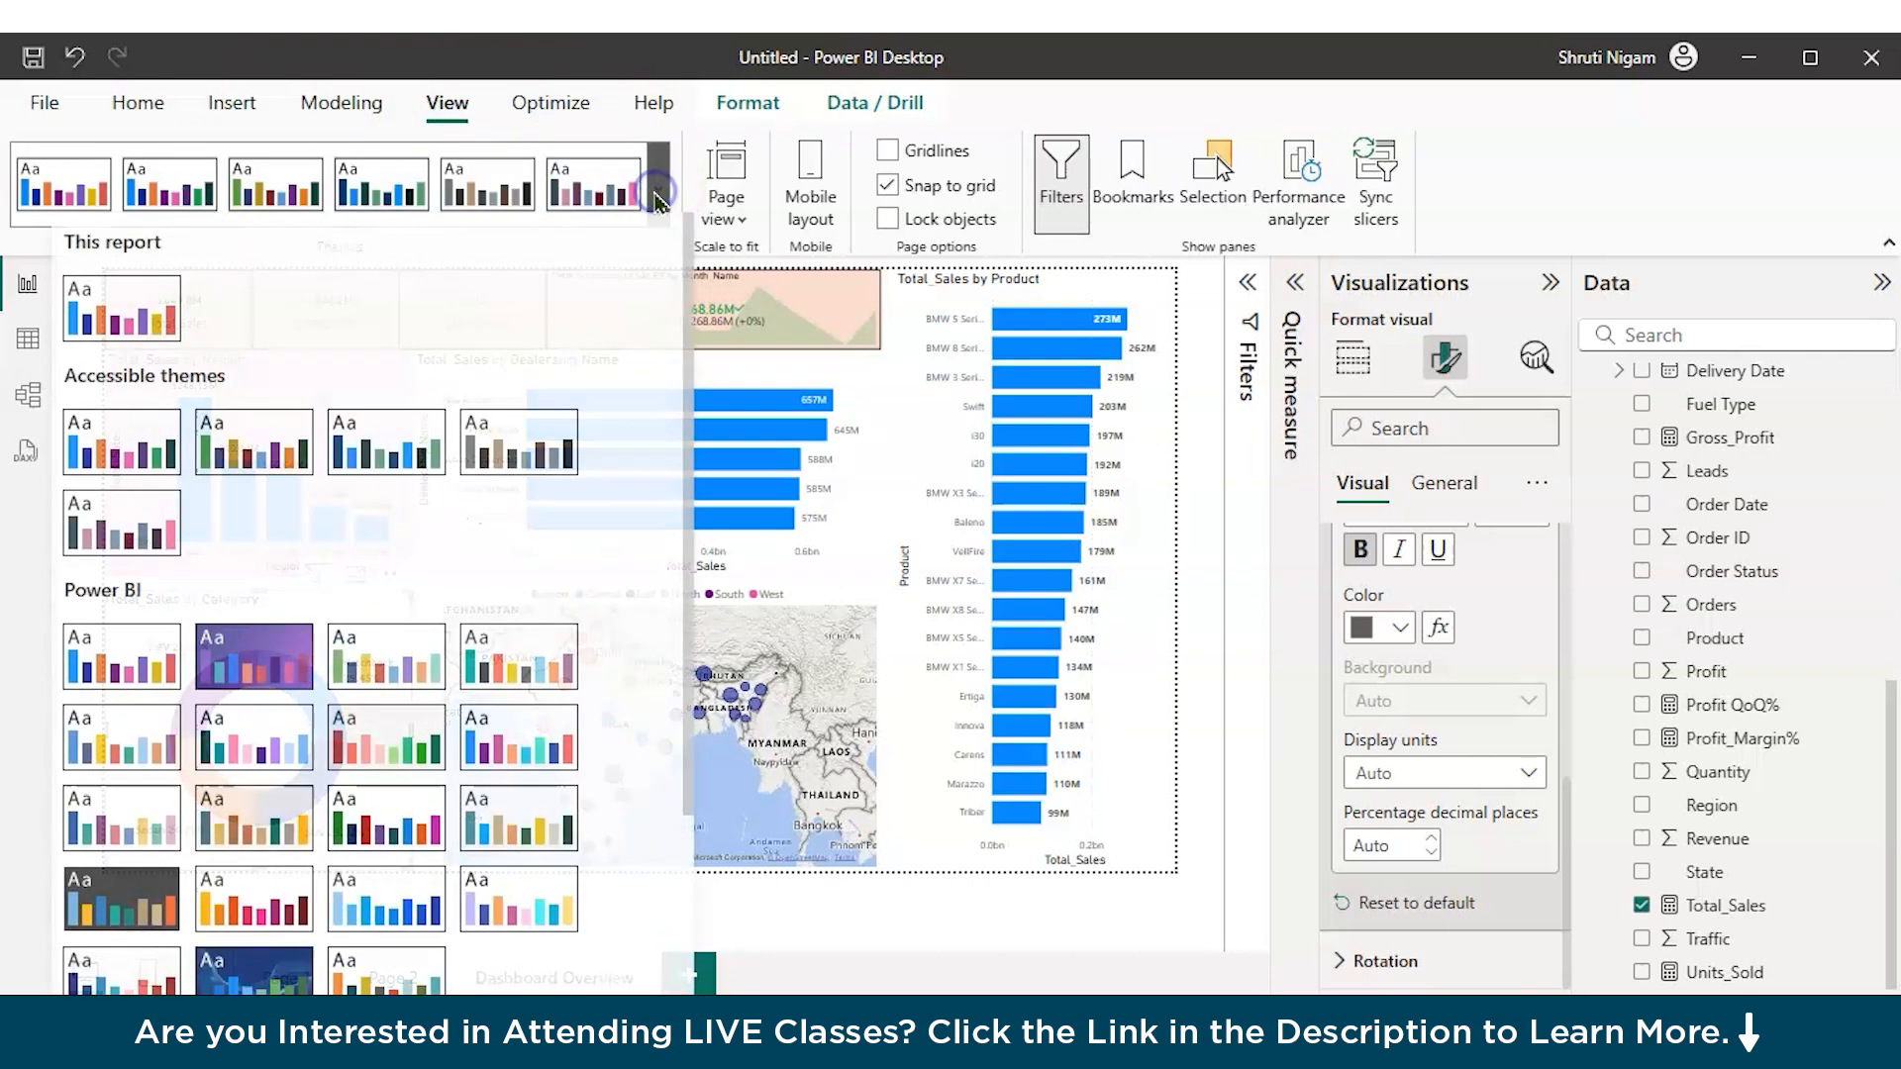
scroll(260, 841, "down", 3)
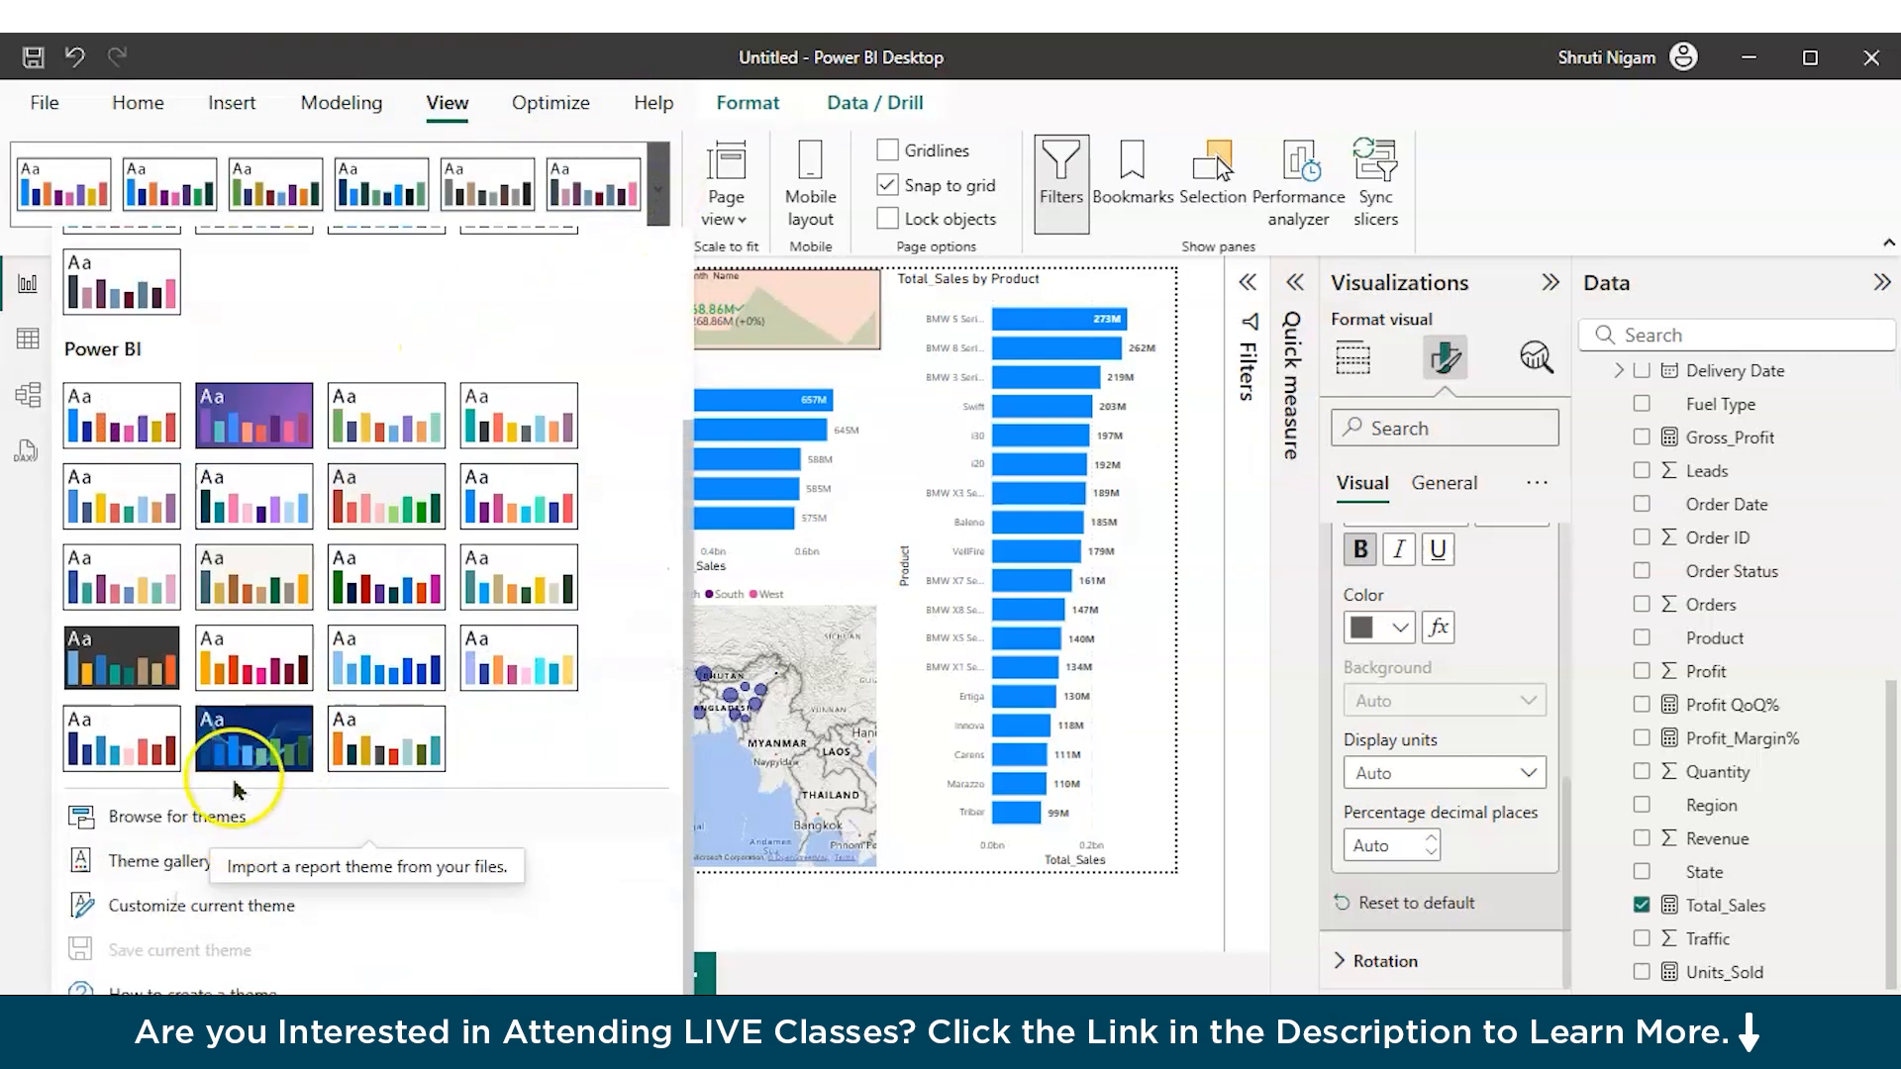
left_click(263, 741)
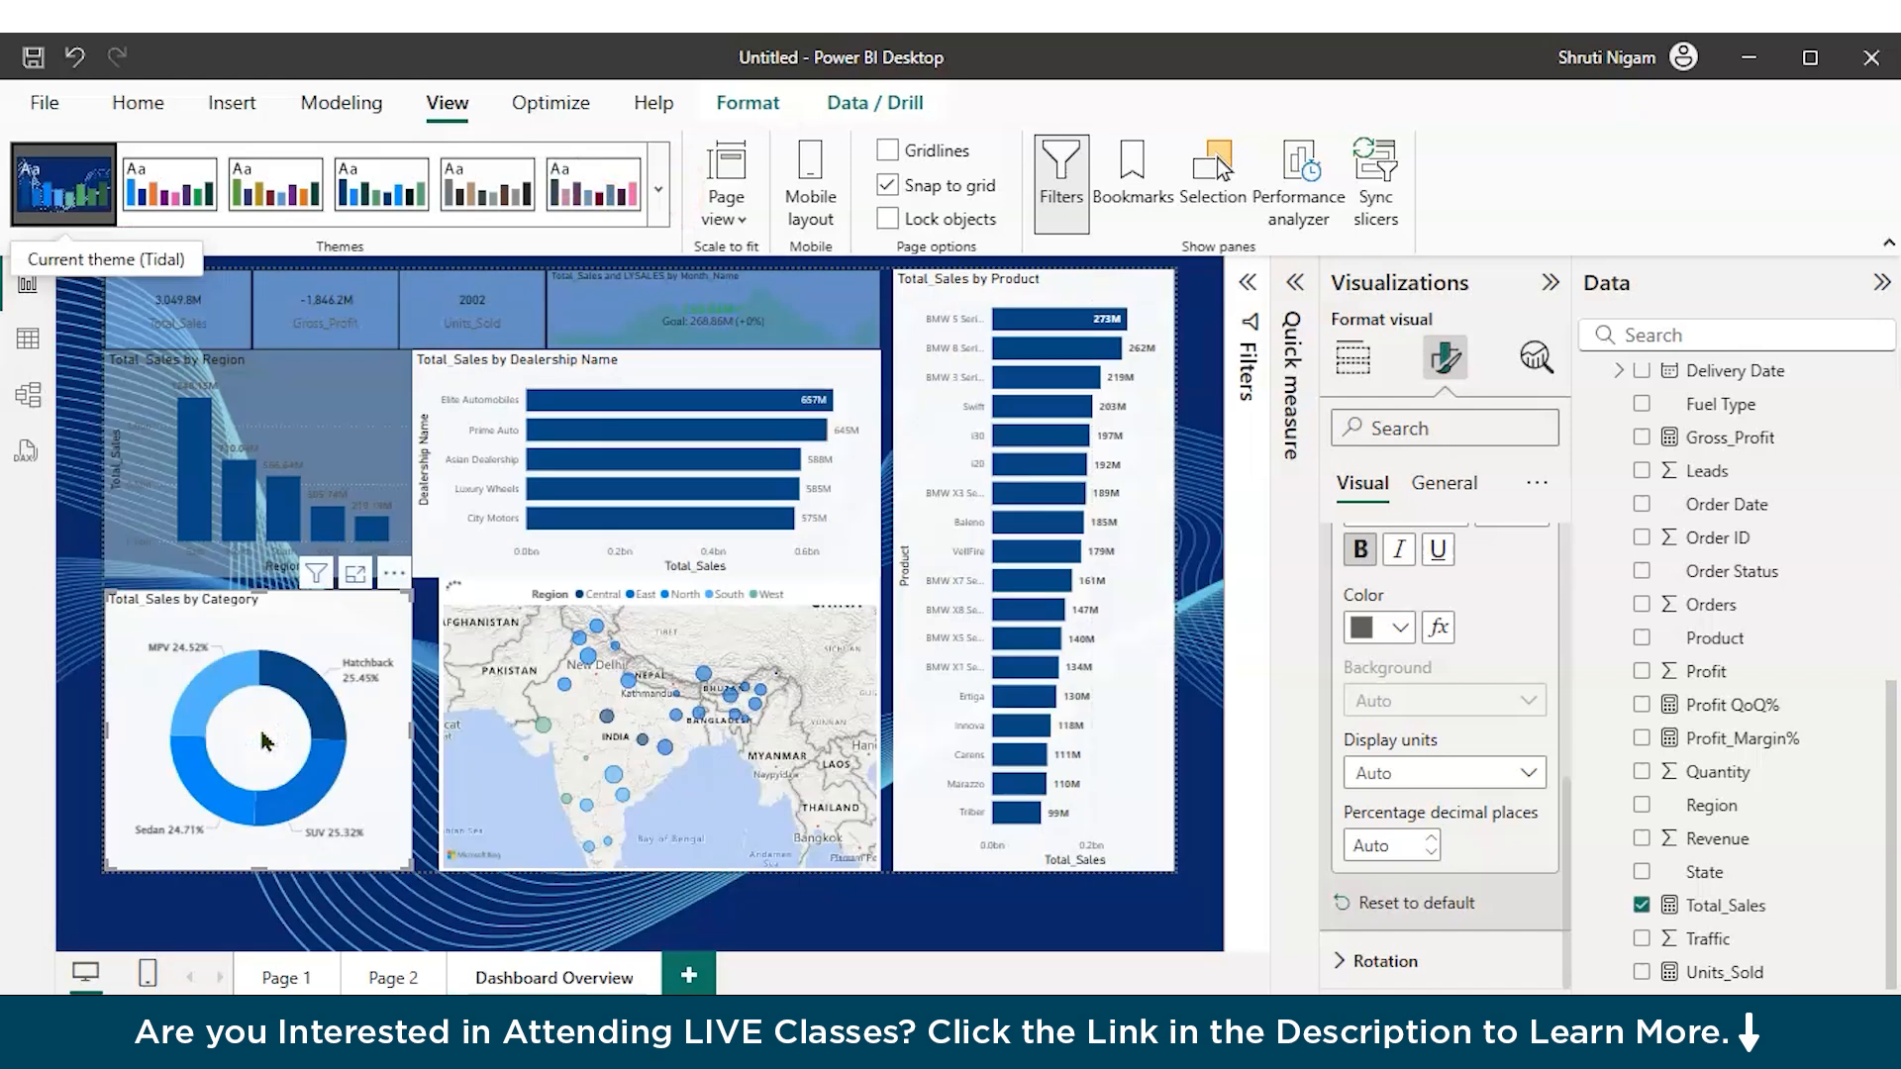
Step: Give the Total_Sales by Region chart a white background with 0% transparency
left_click(139, 475)
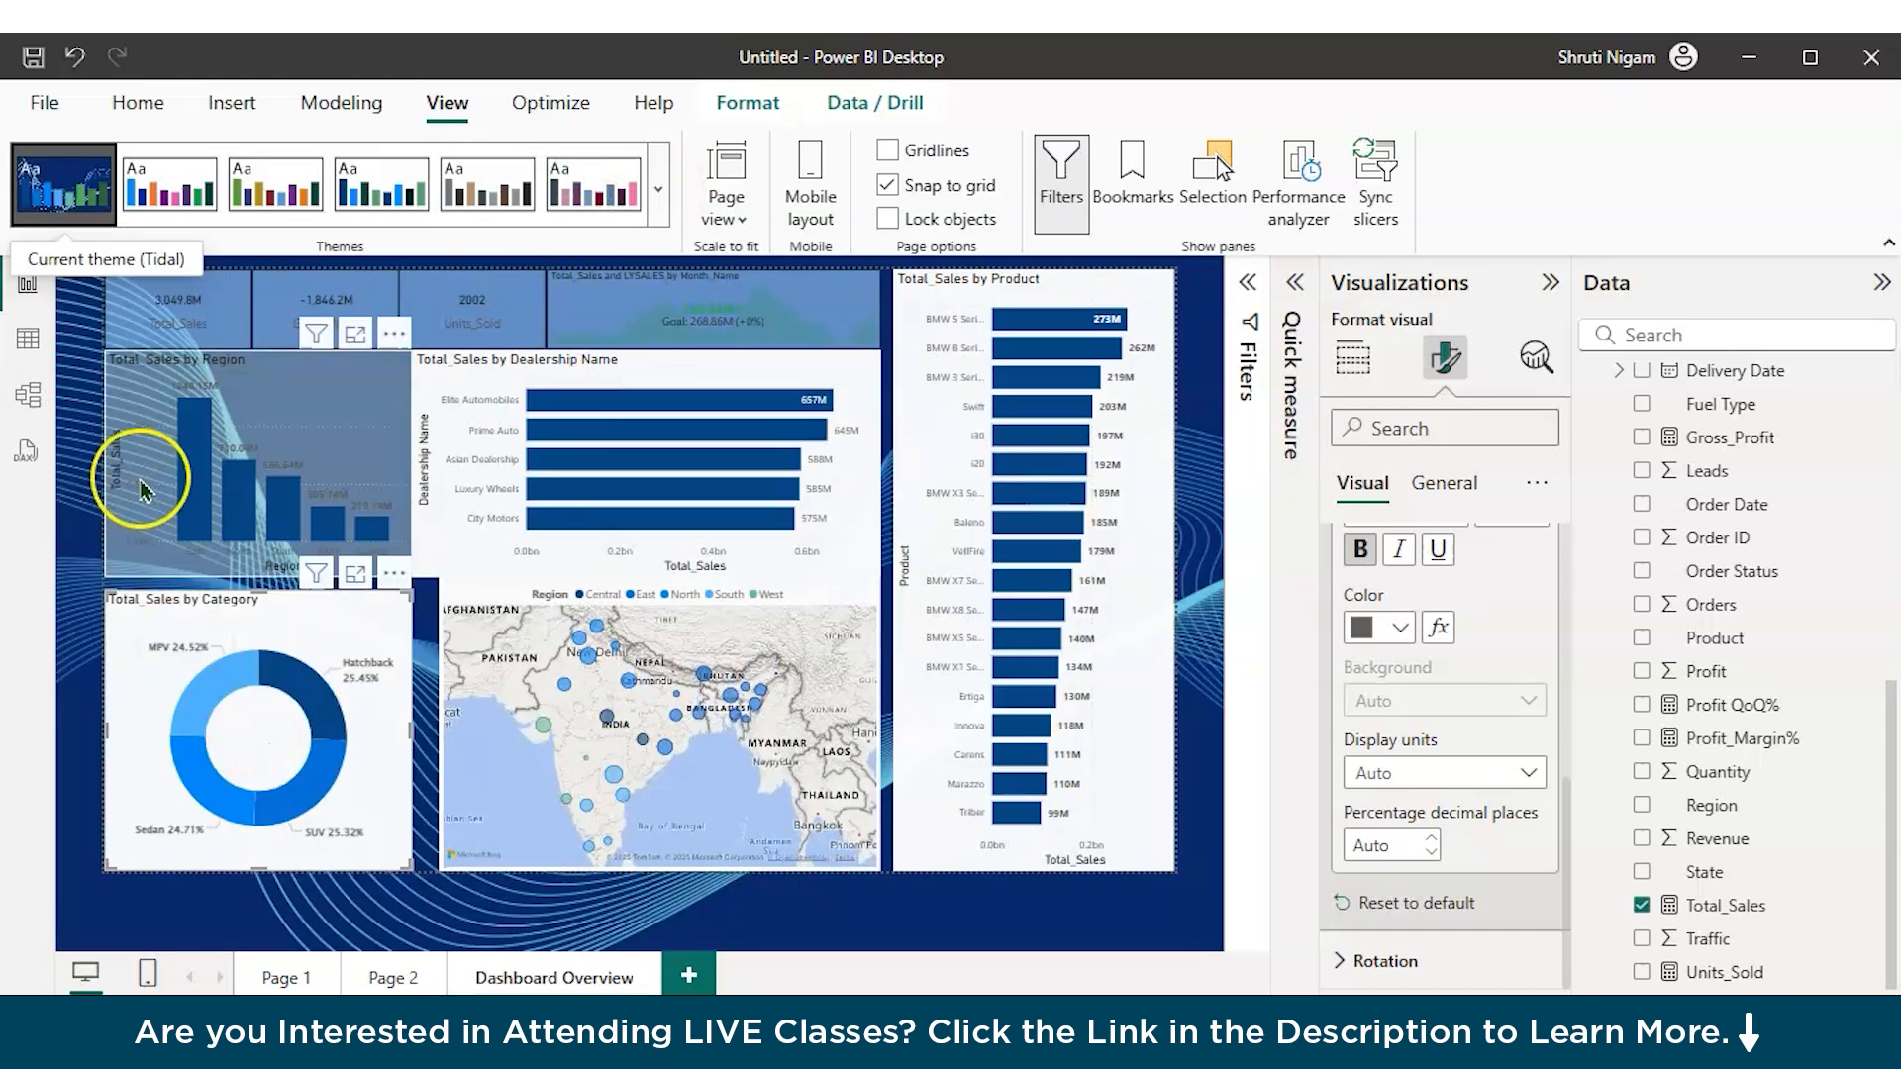
left_click(1444, 484)
left_click(1497, 648)
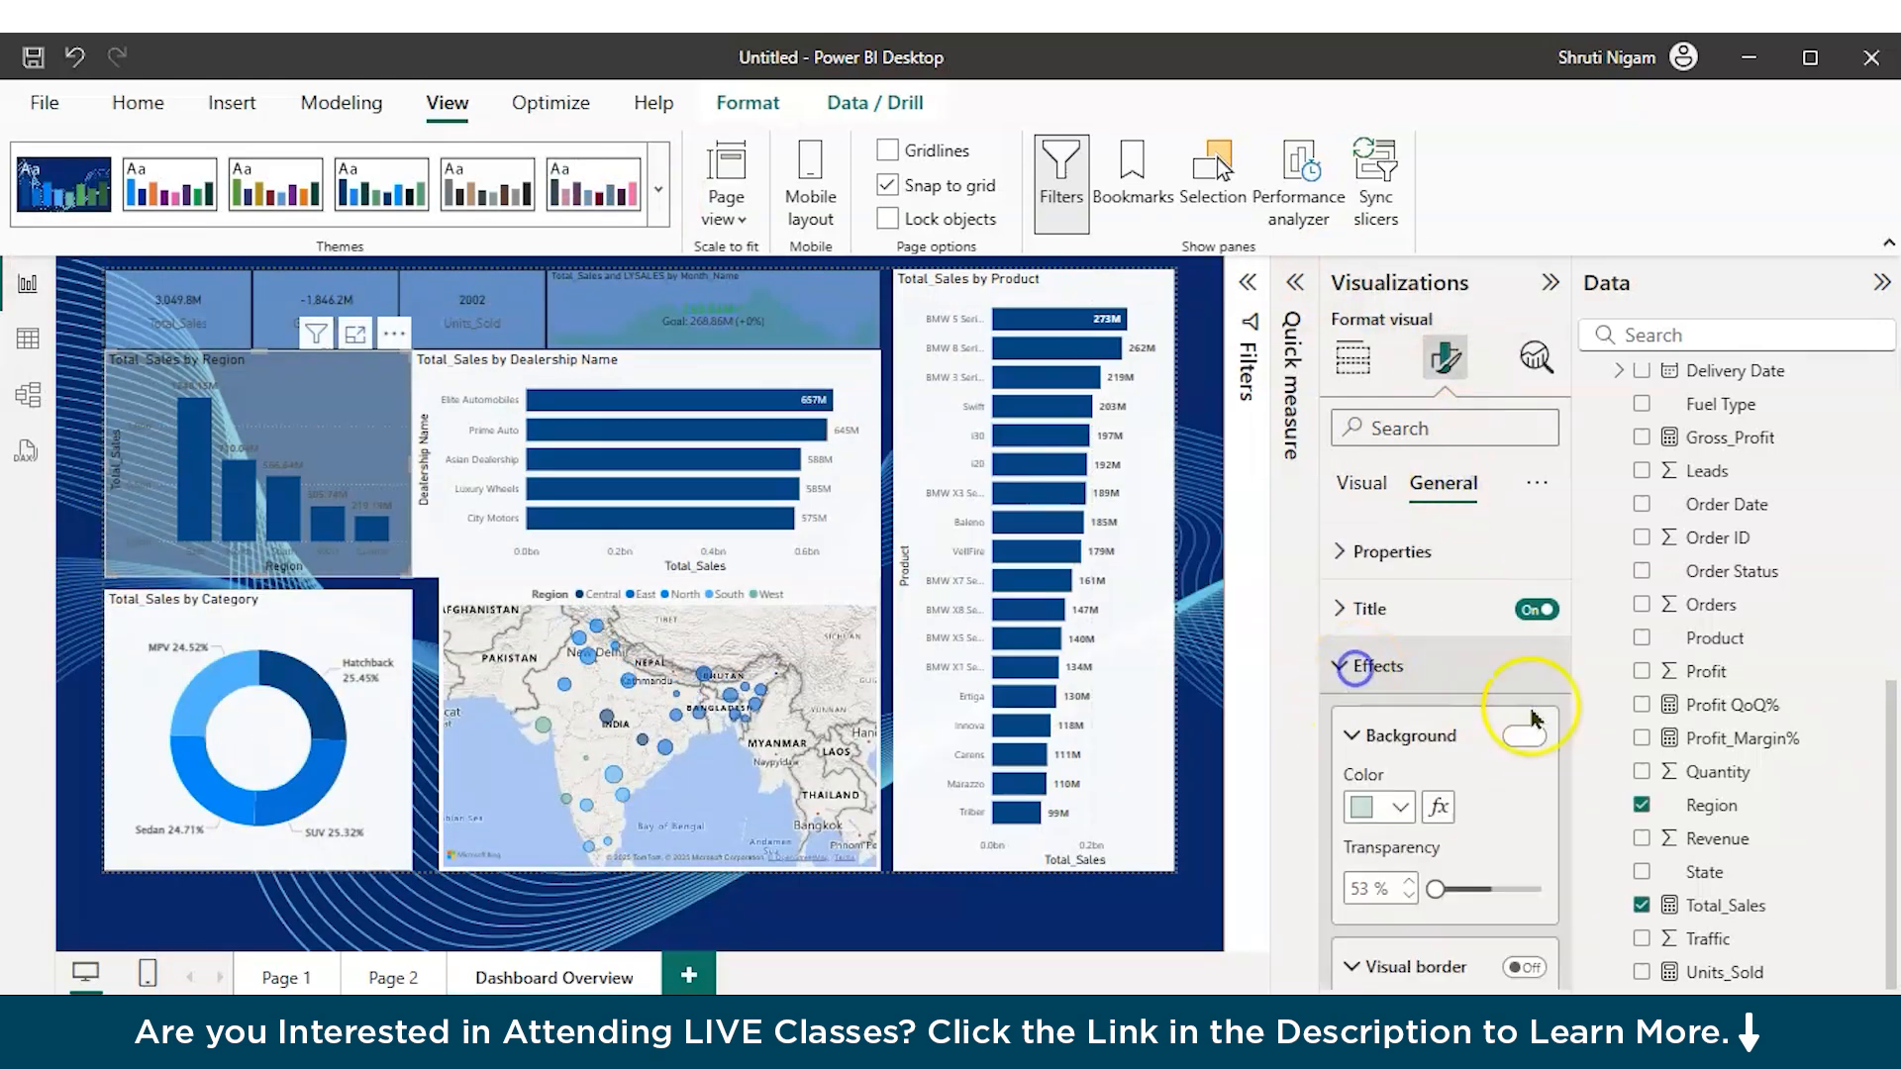
left_click(1400, 807)
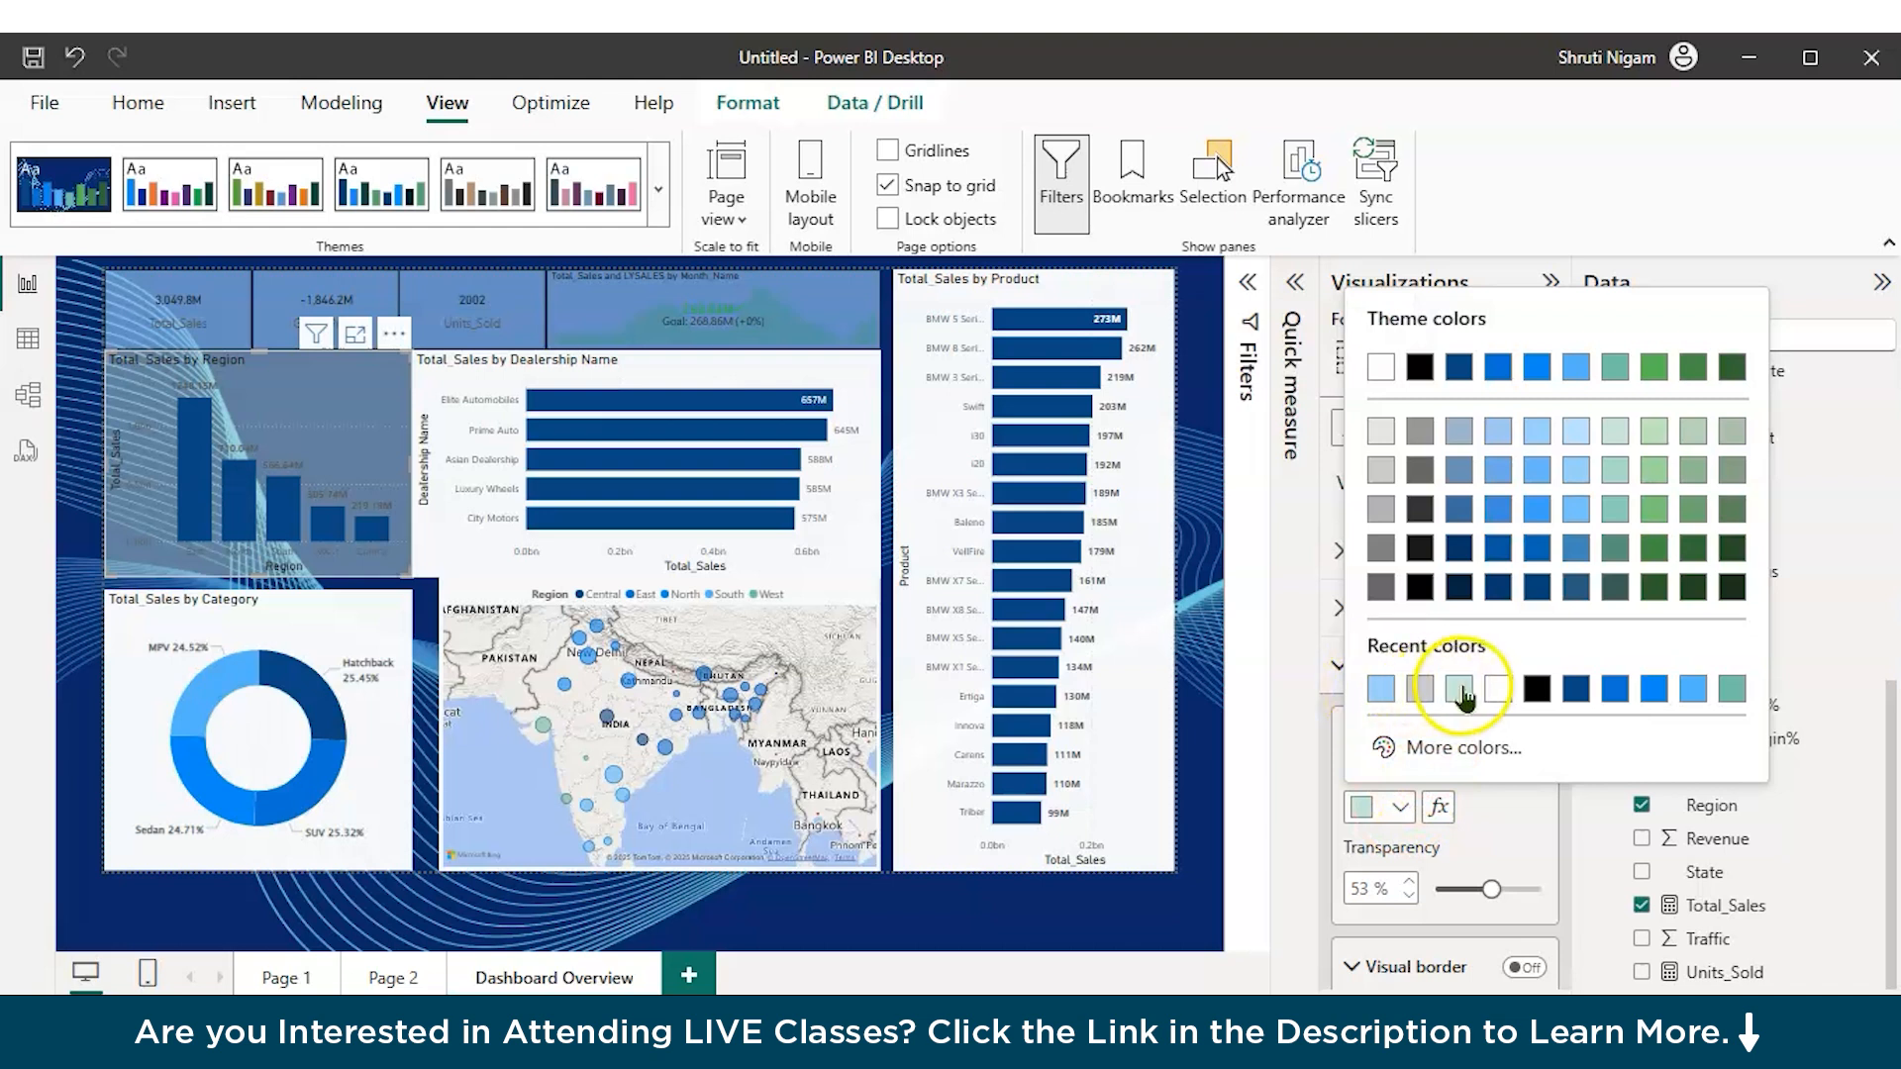
left_click(1497, 689)
left_click(1523, 736)
left_click(1524, 735)
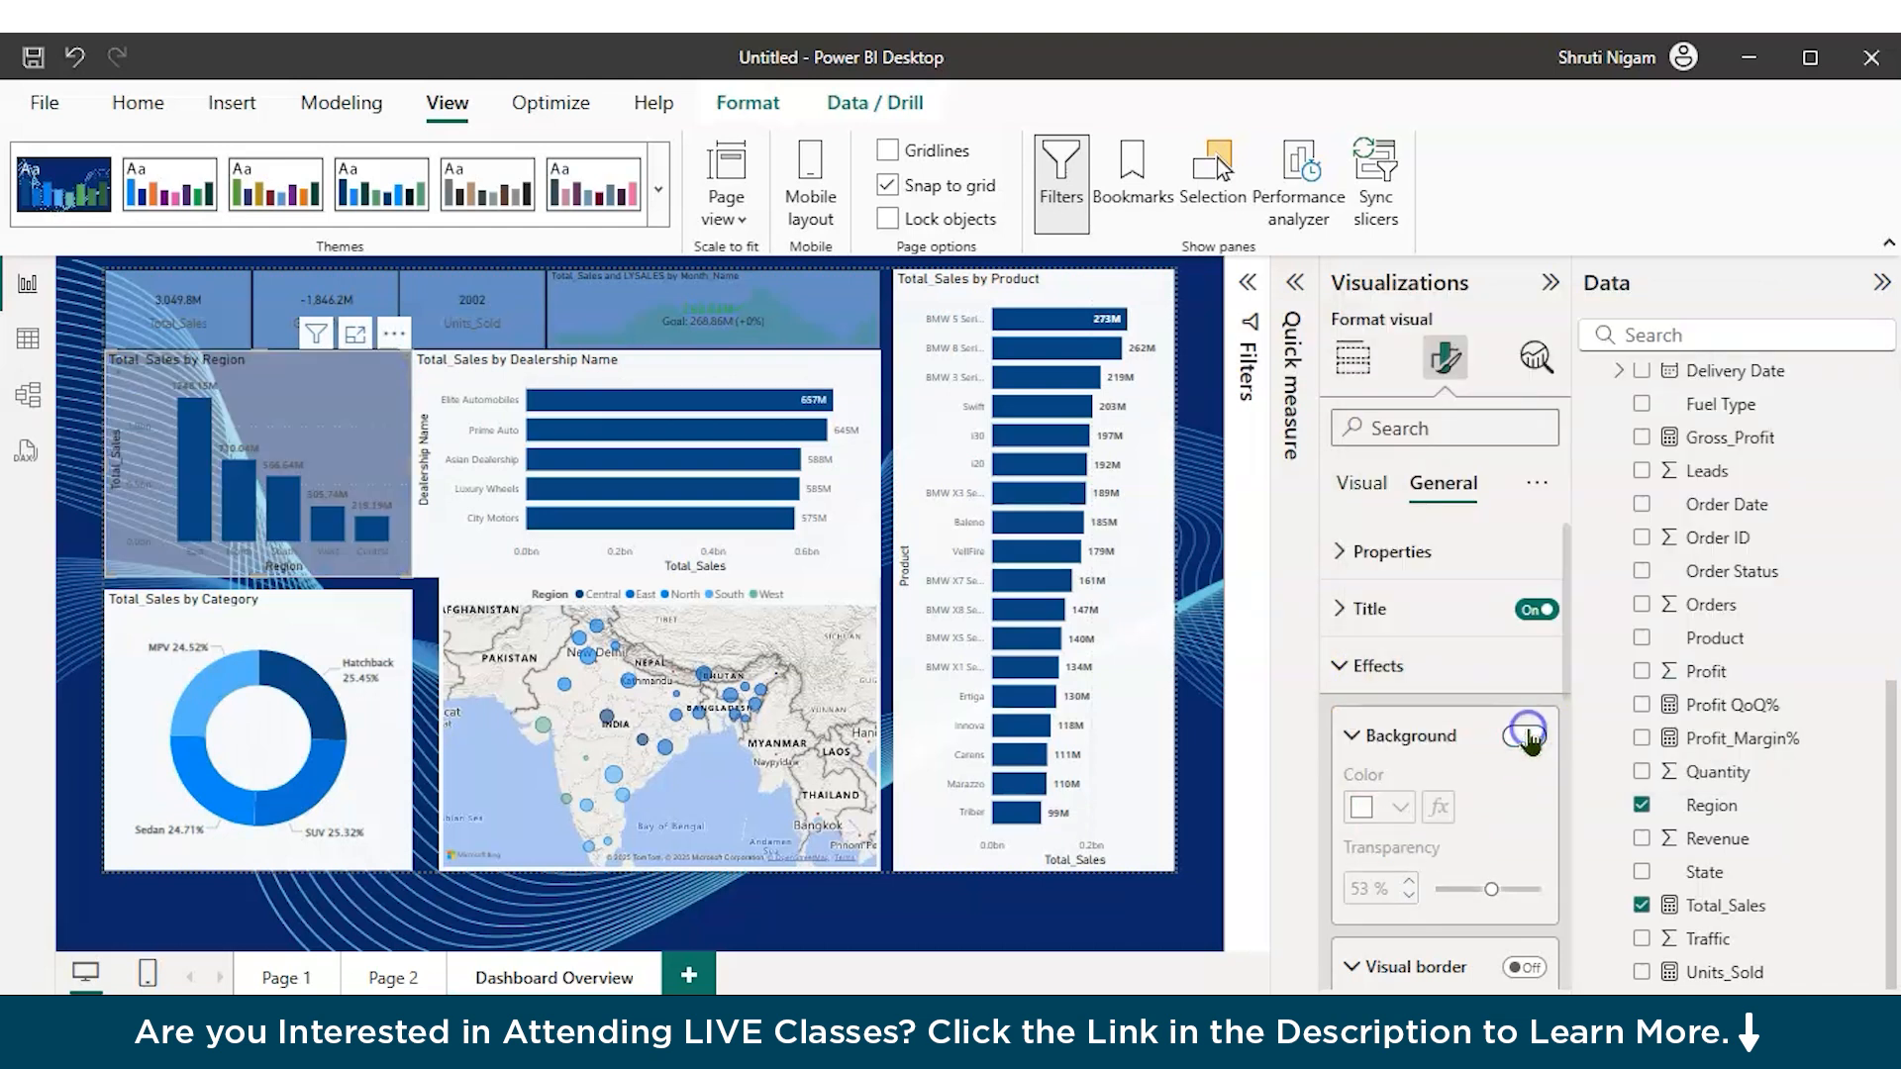
left_click_drag(1491, 889, 1437, 890)
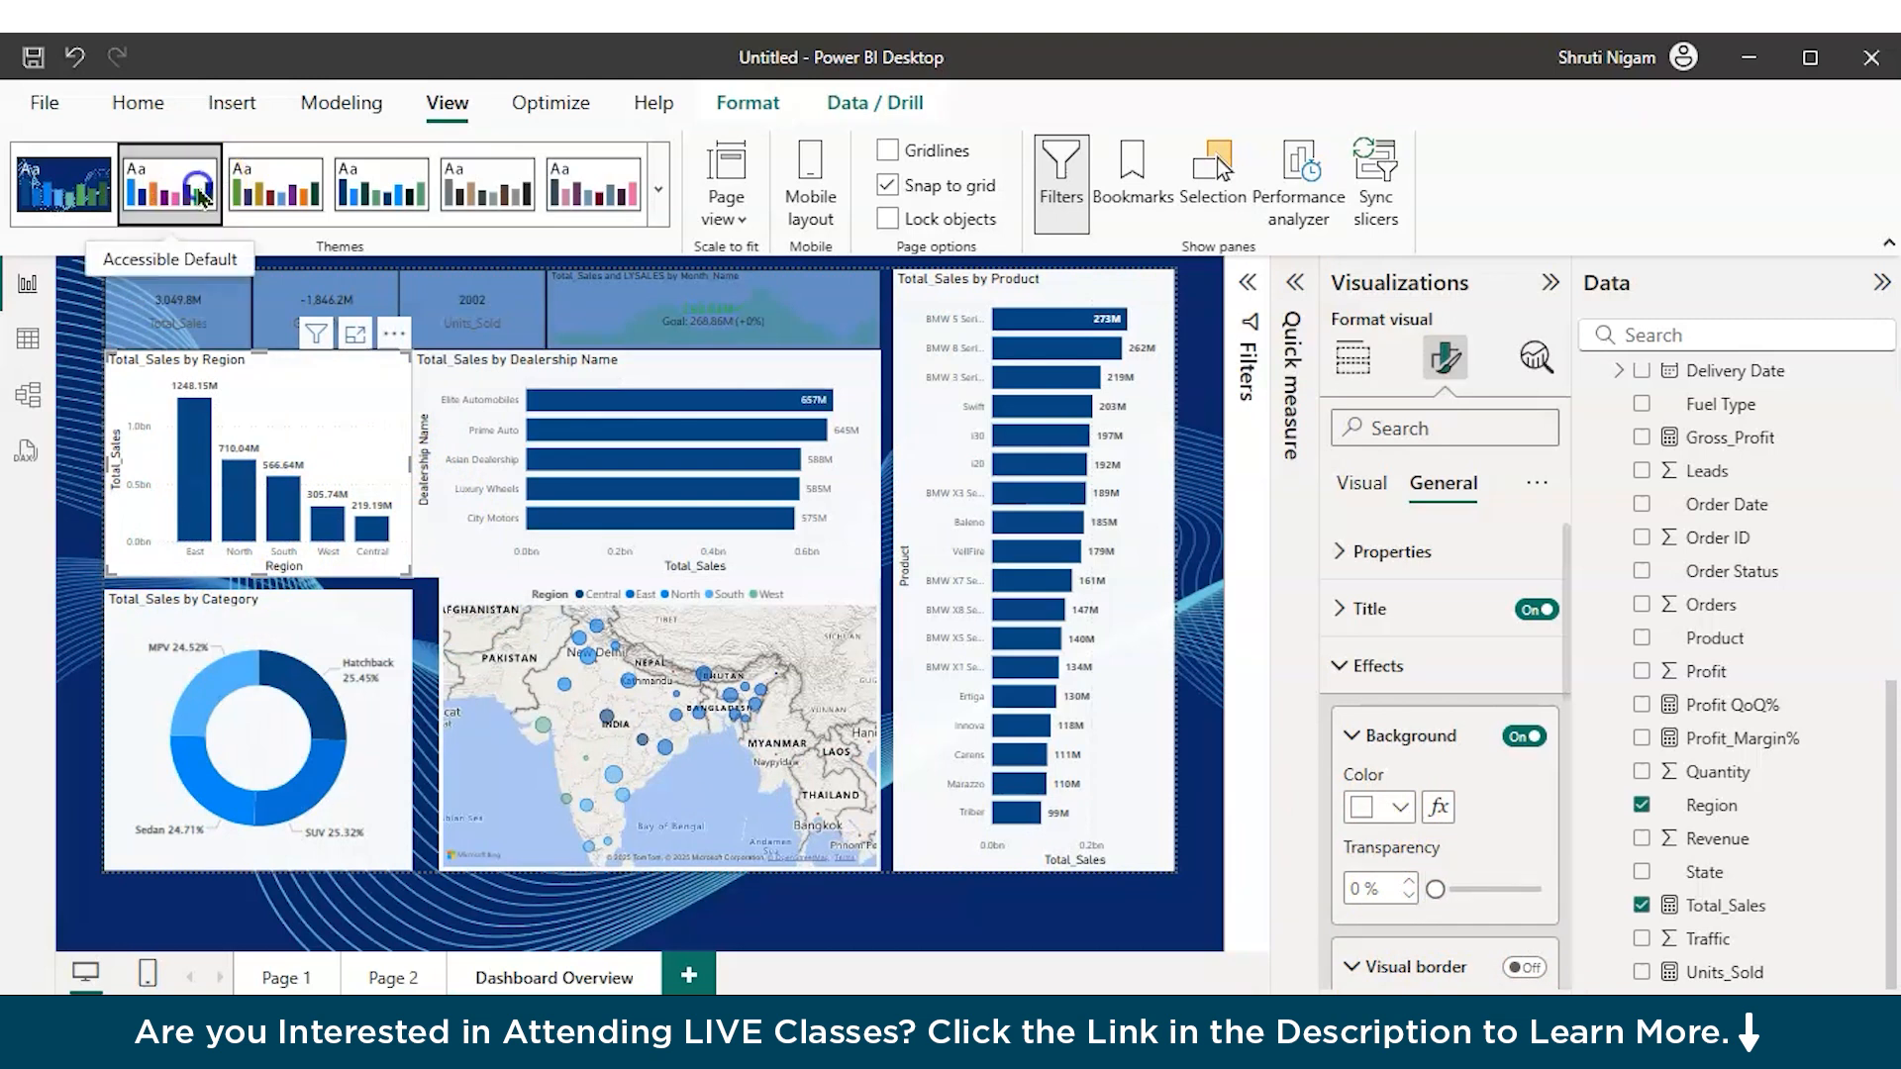
Step: Try the green, Accessible Tidal and grey-brown accessible themes on the report
left_click(285, 186)
left_click(396, 189)
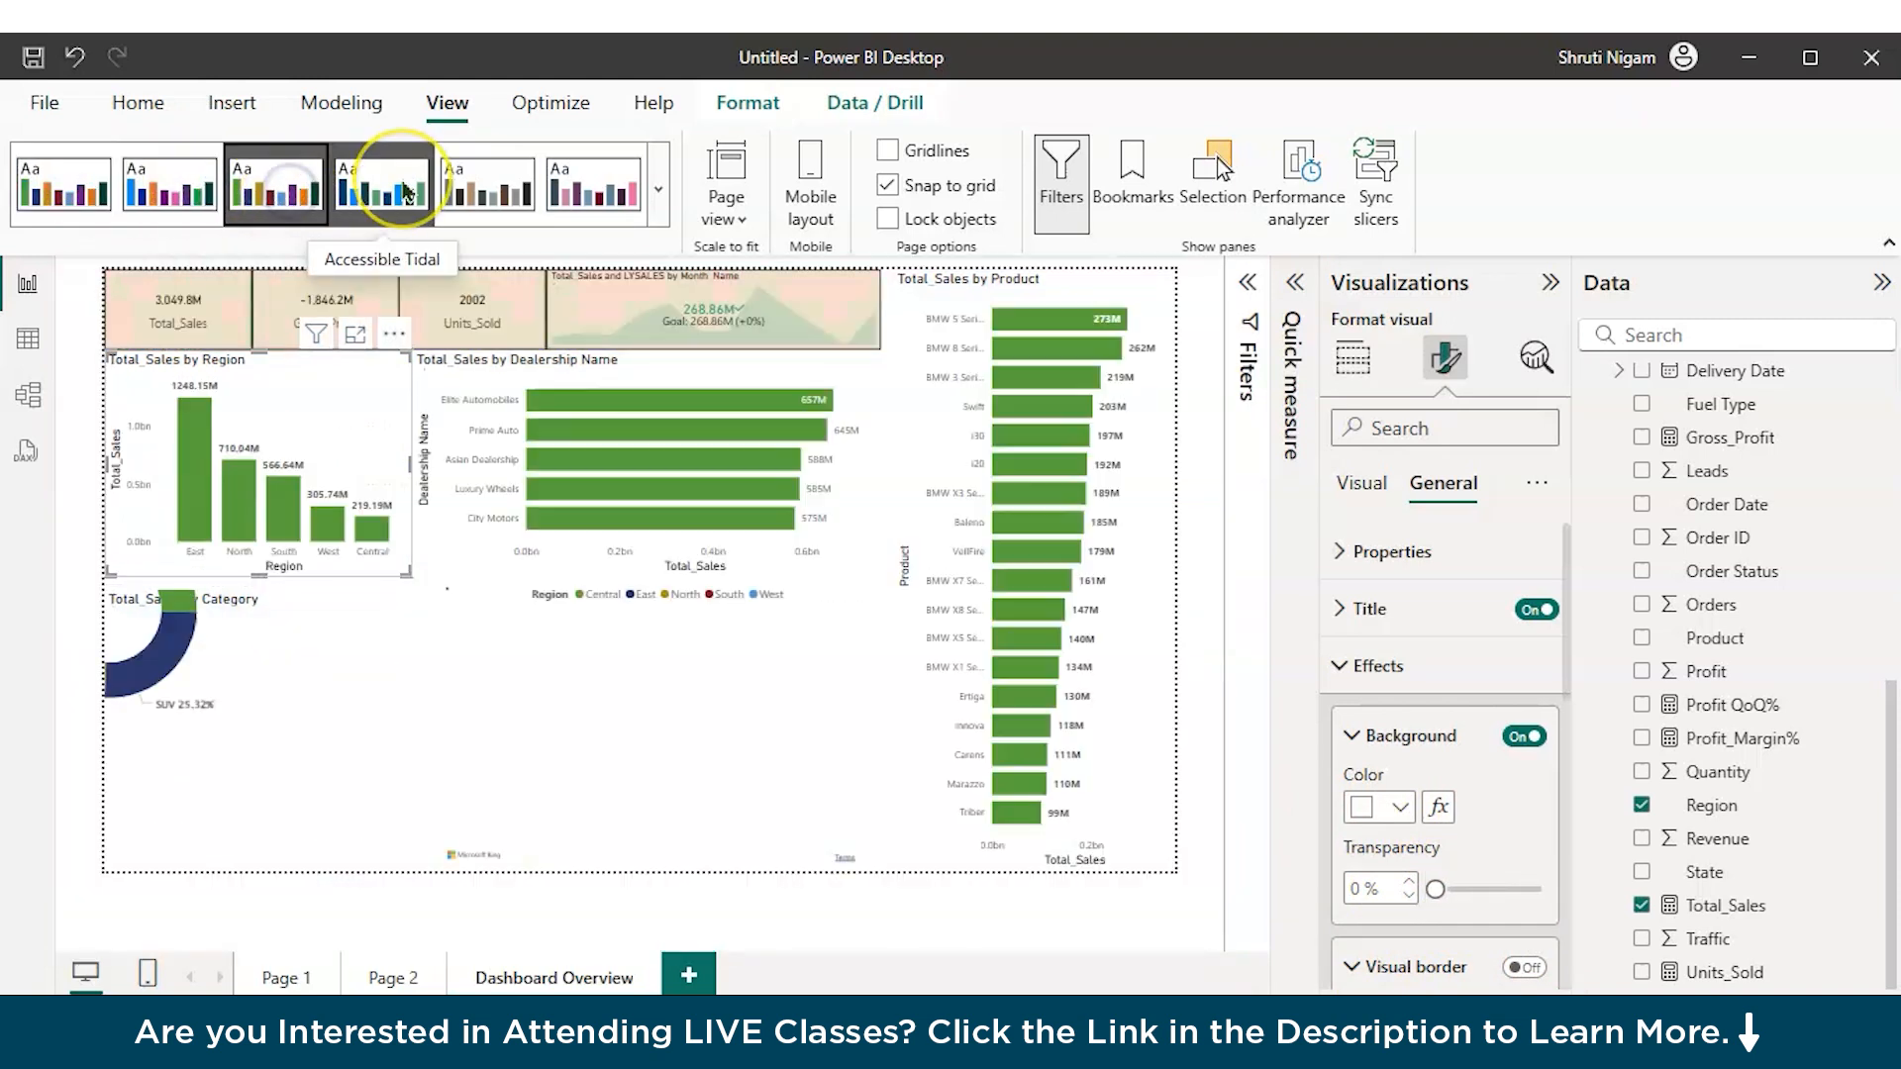
left_click(488, 186)
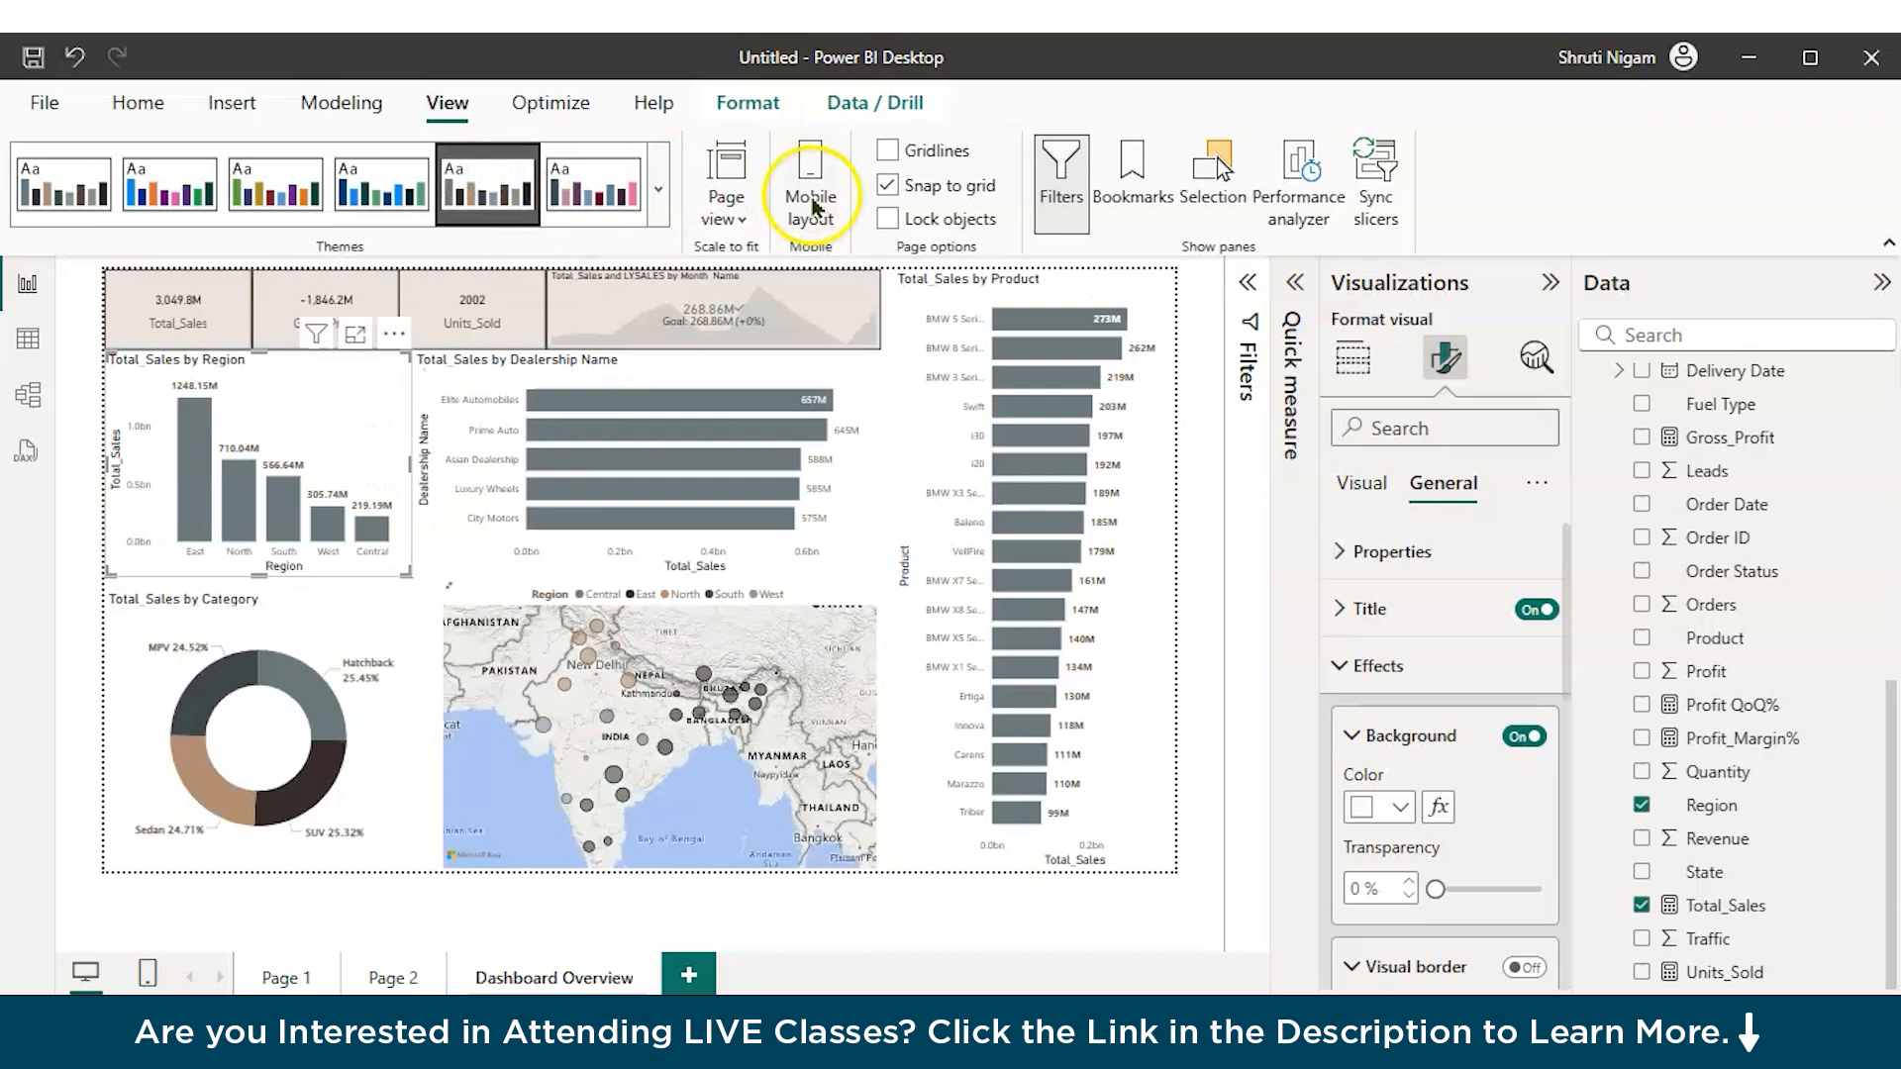
Step: Apply the dark Innovate theme to the report
left_click(660, 190)
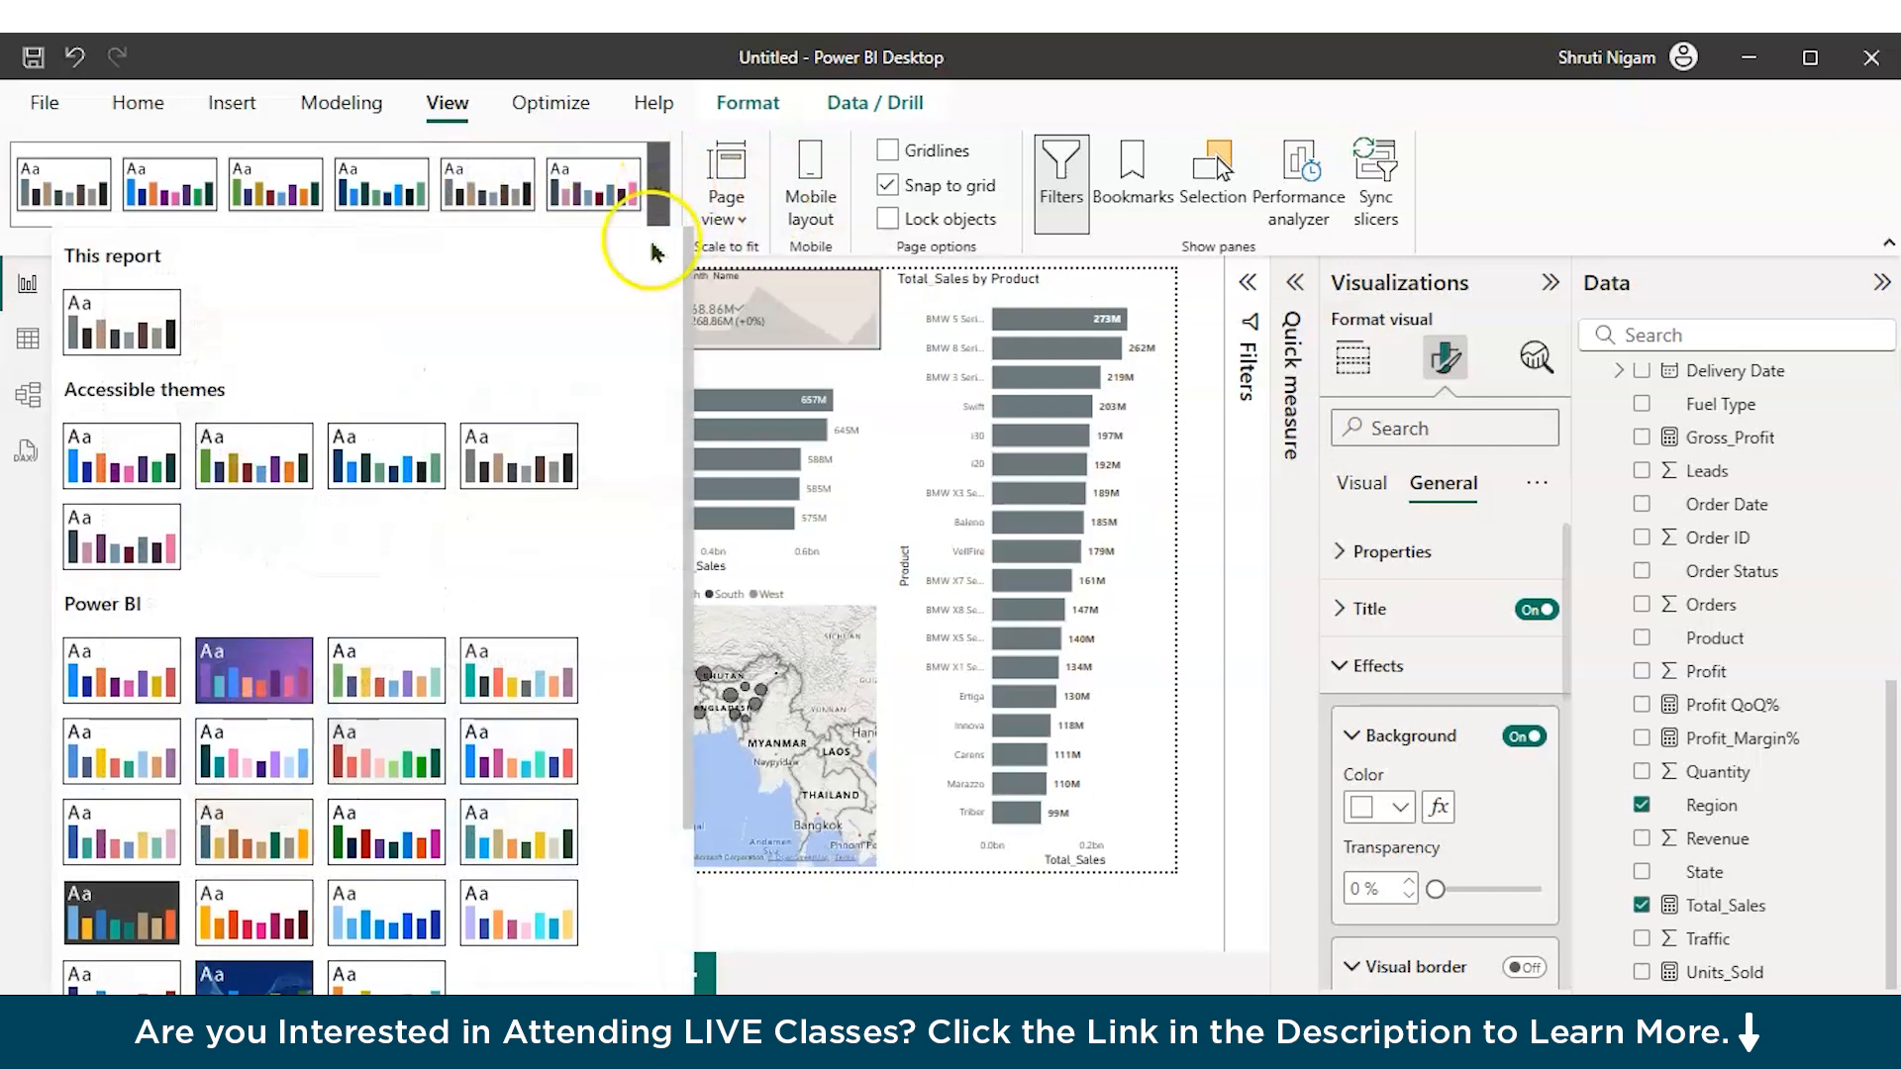
scroll(618, 616, "down", 3)
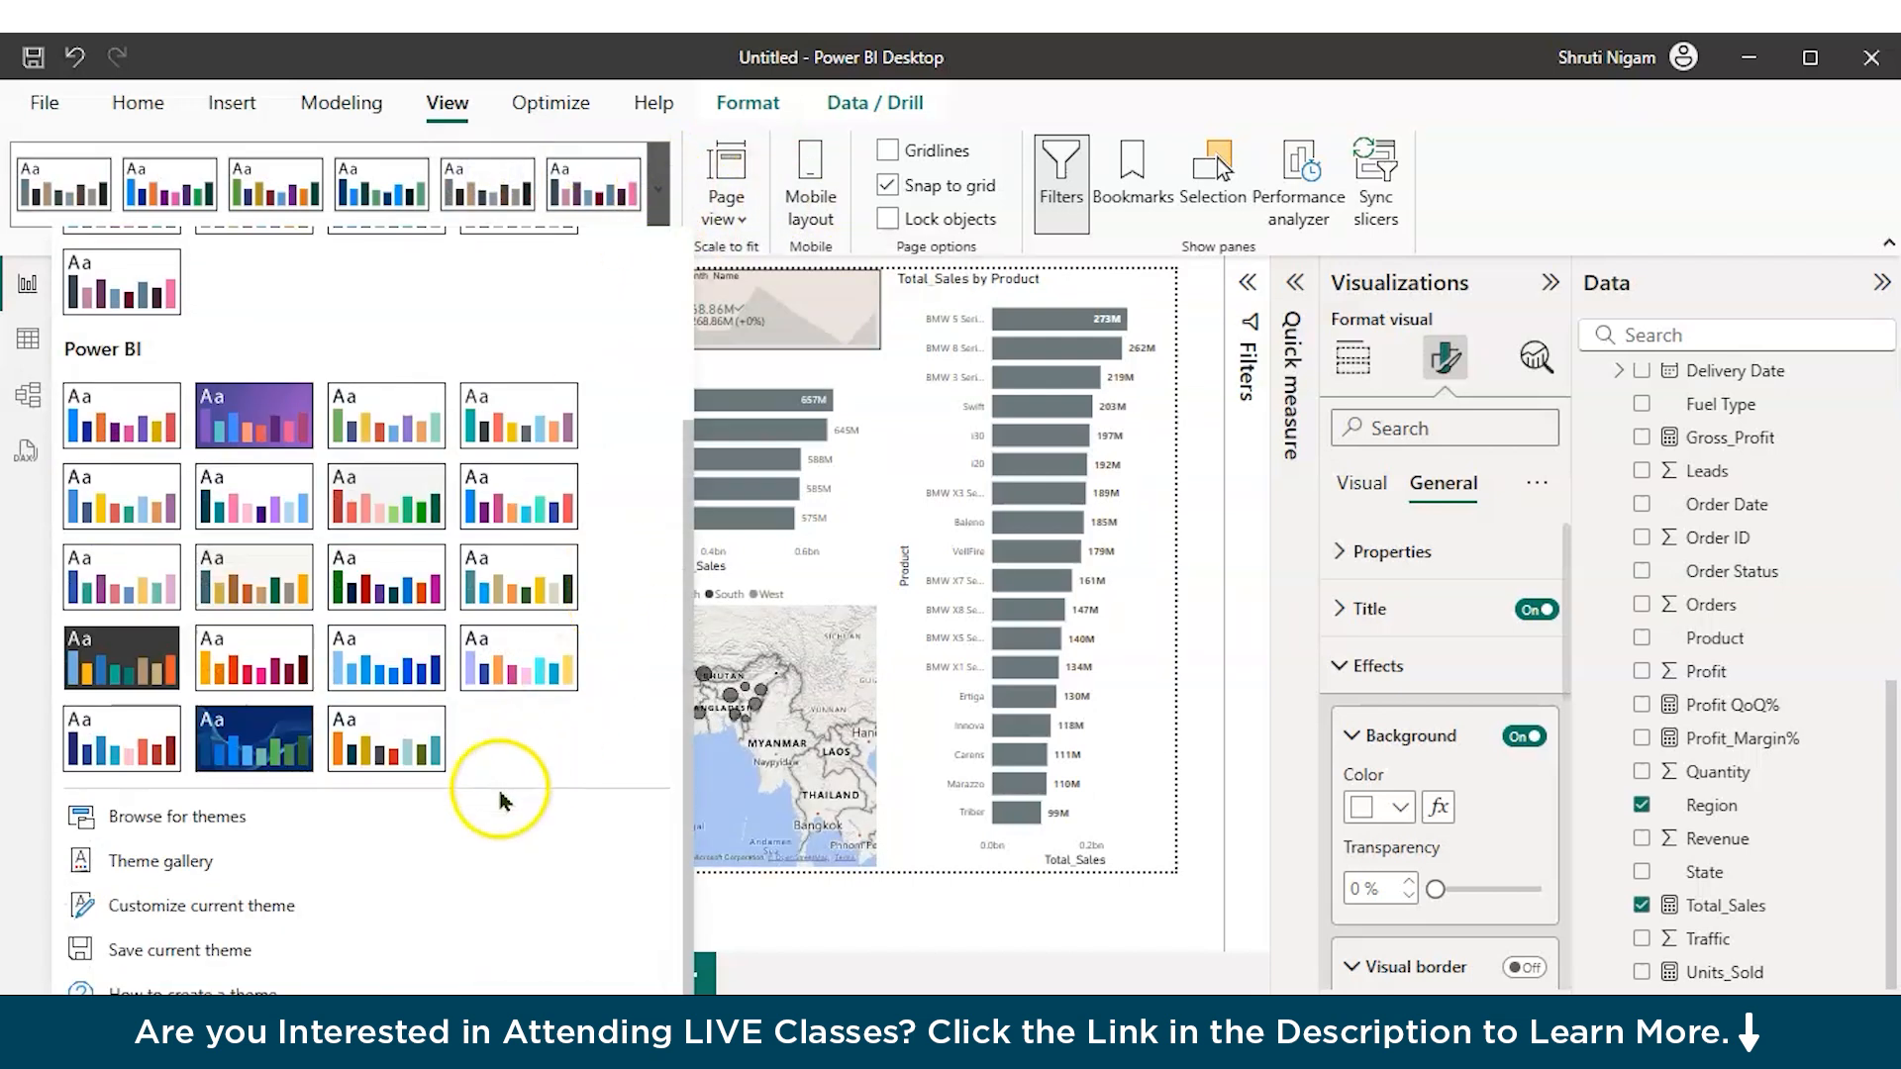
left_click(148, 669)
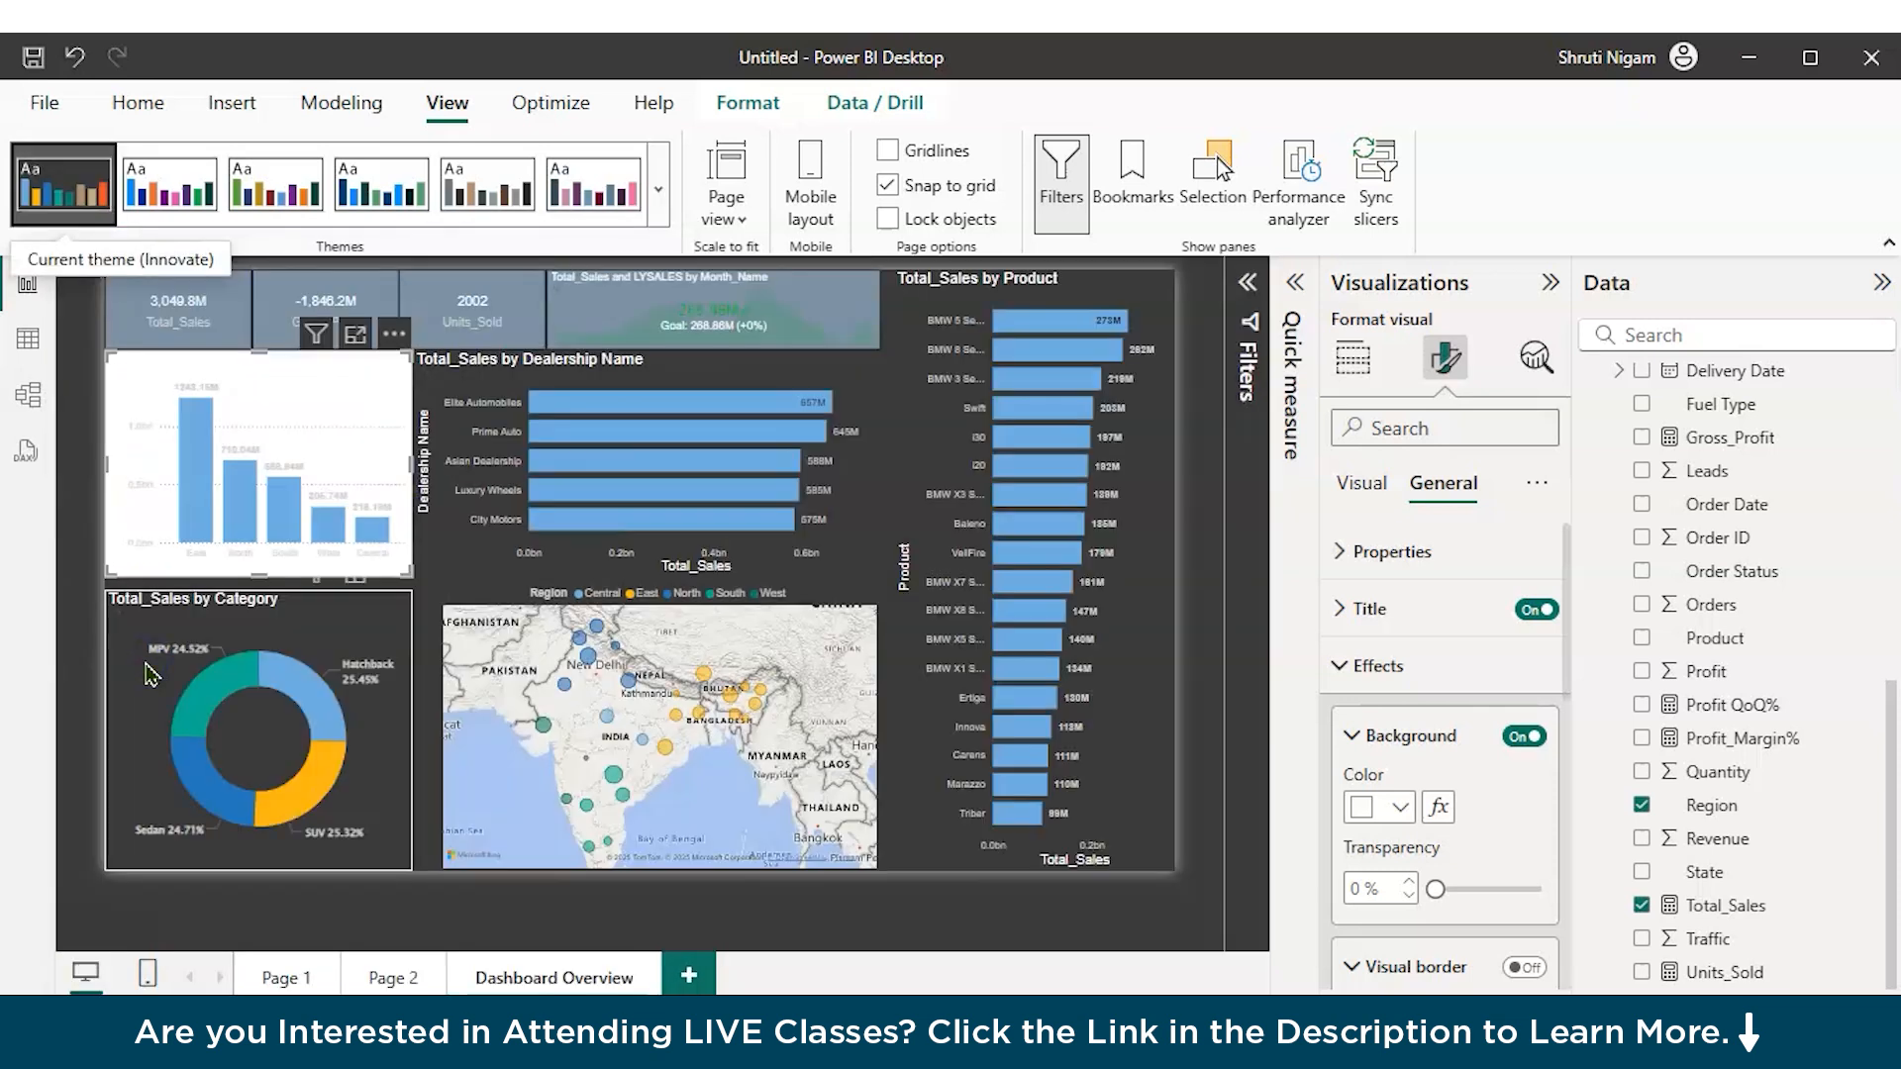
Step: Apply the accessible theme with dark slate, plum and pink colours to the report
left_click(658, 193)
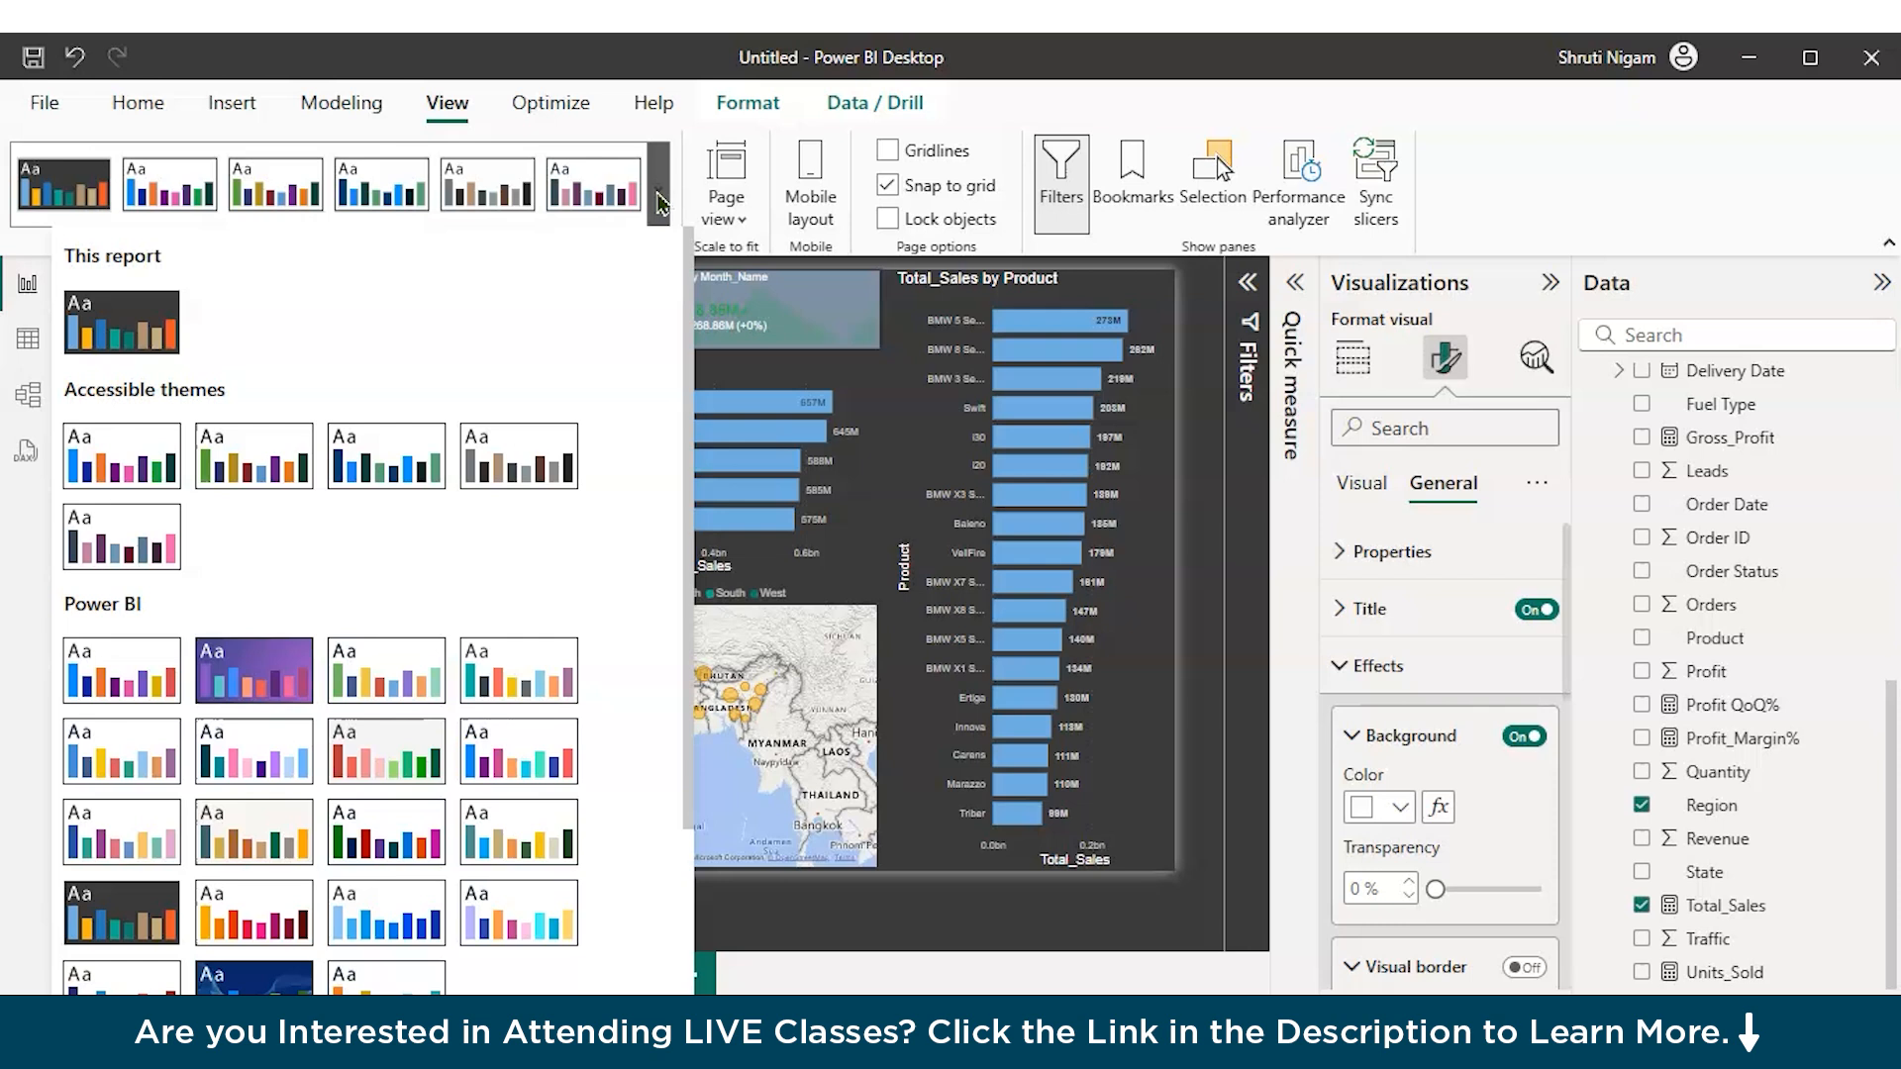
left_click(117, 564)
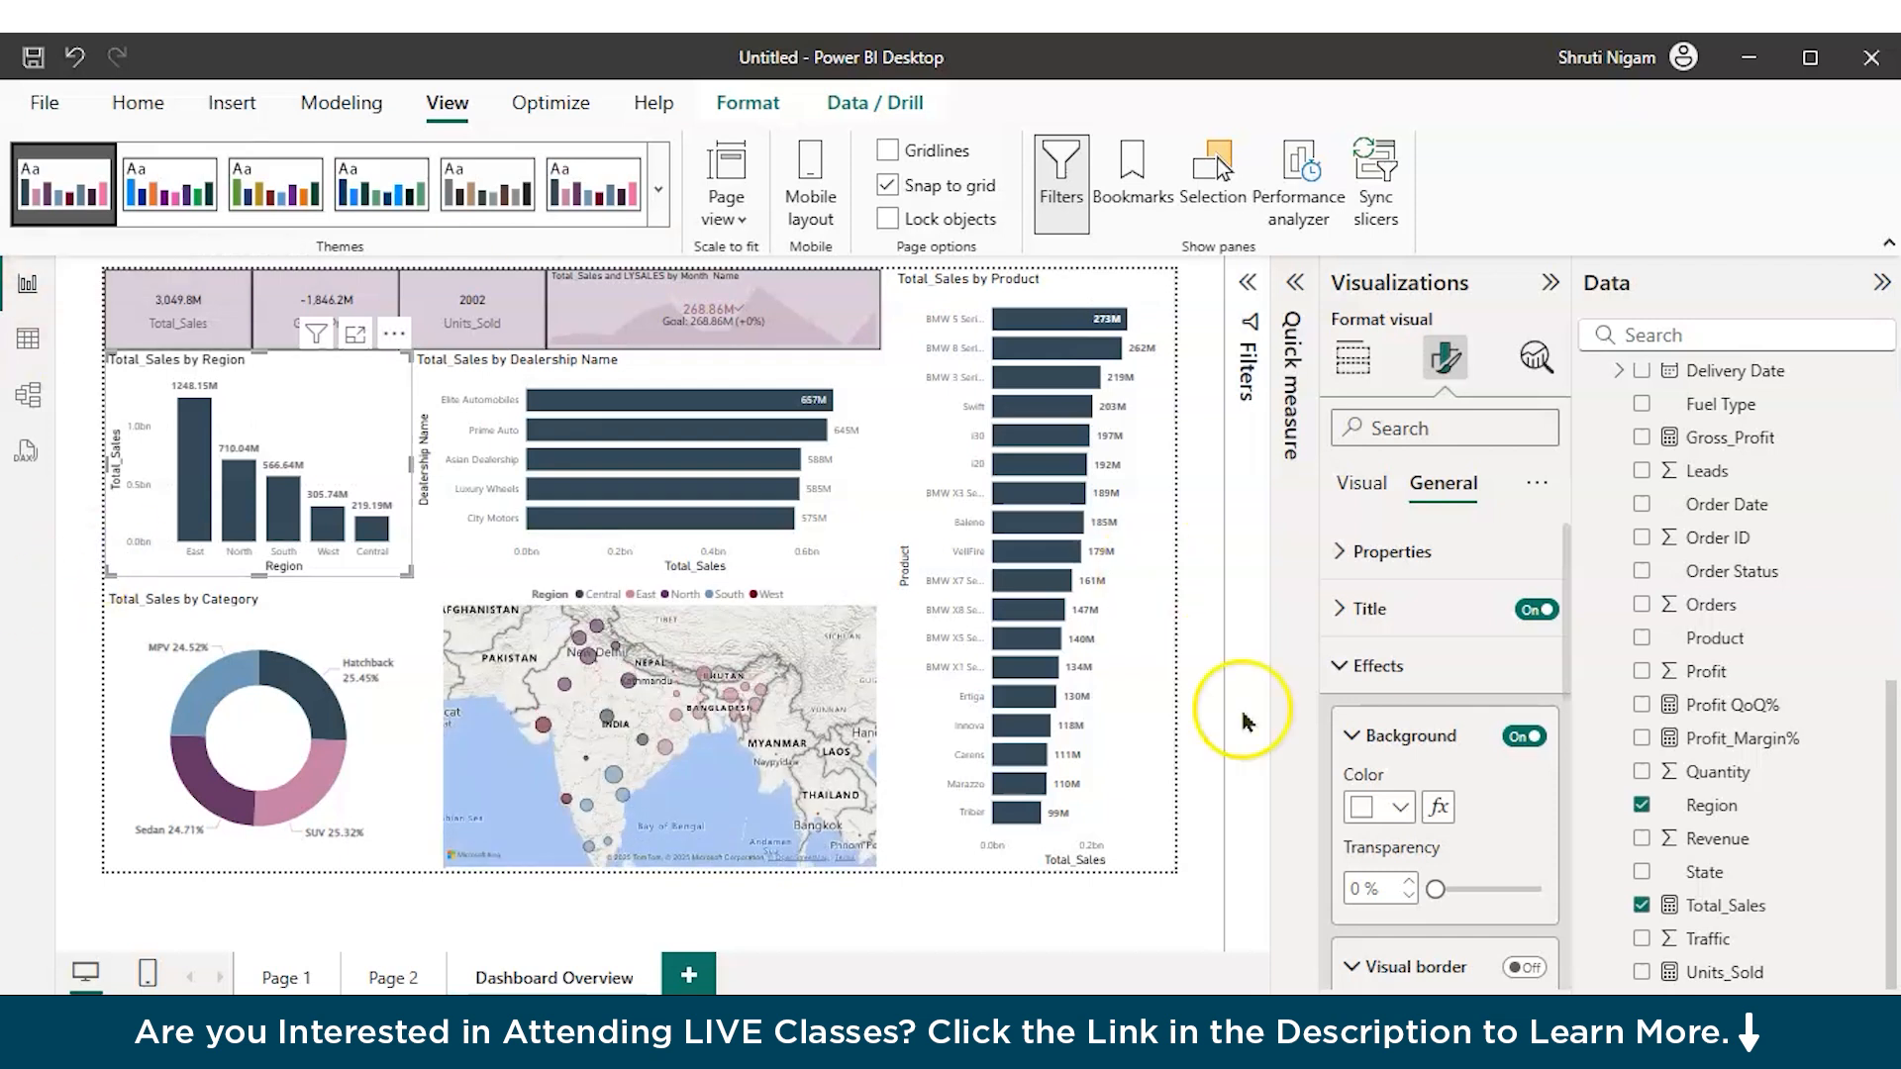
Step: Add a new report page and name it Sales Trend Page
left_click(693, 978)
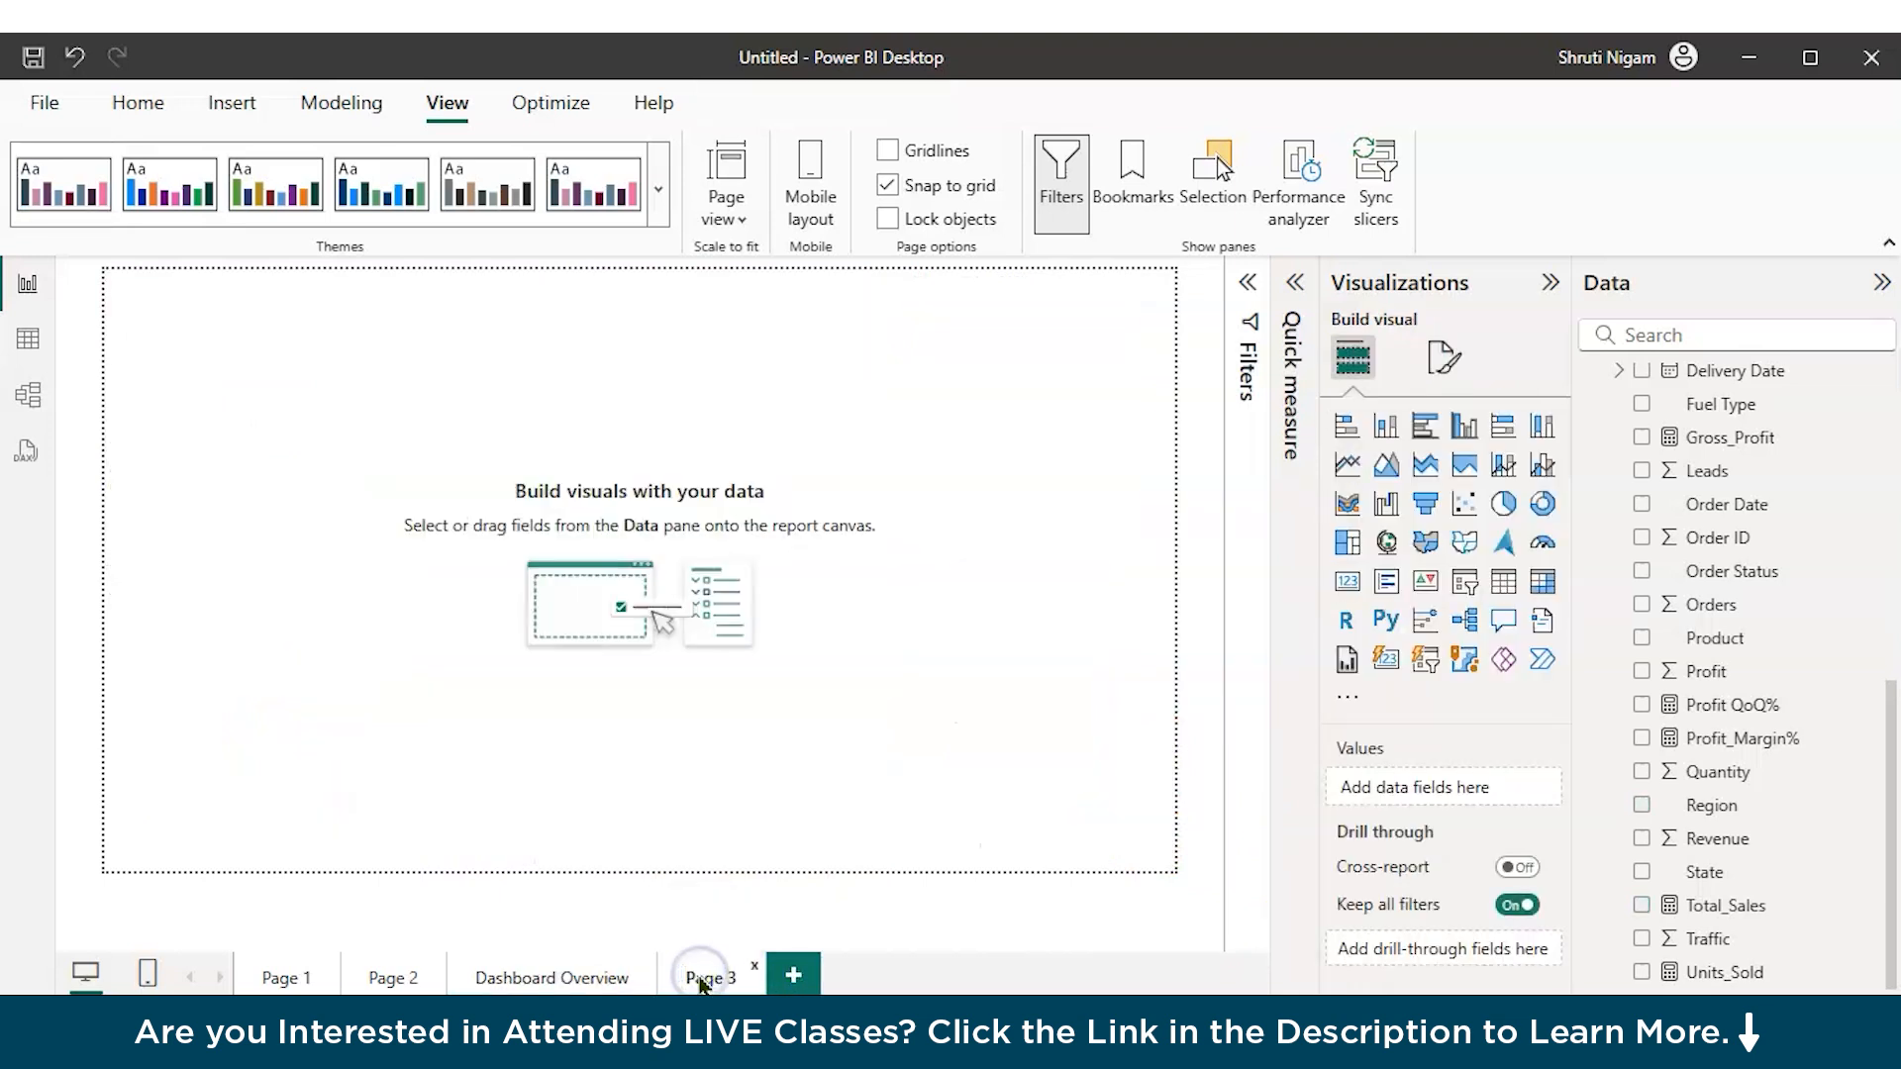
key("BackSpace")
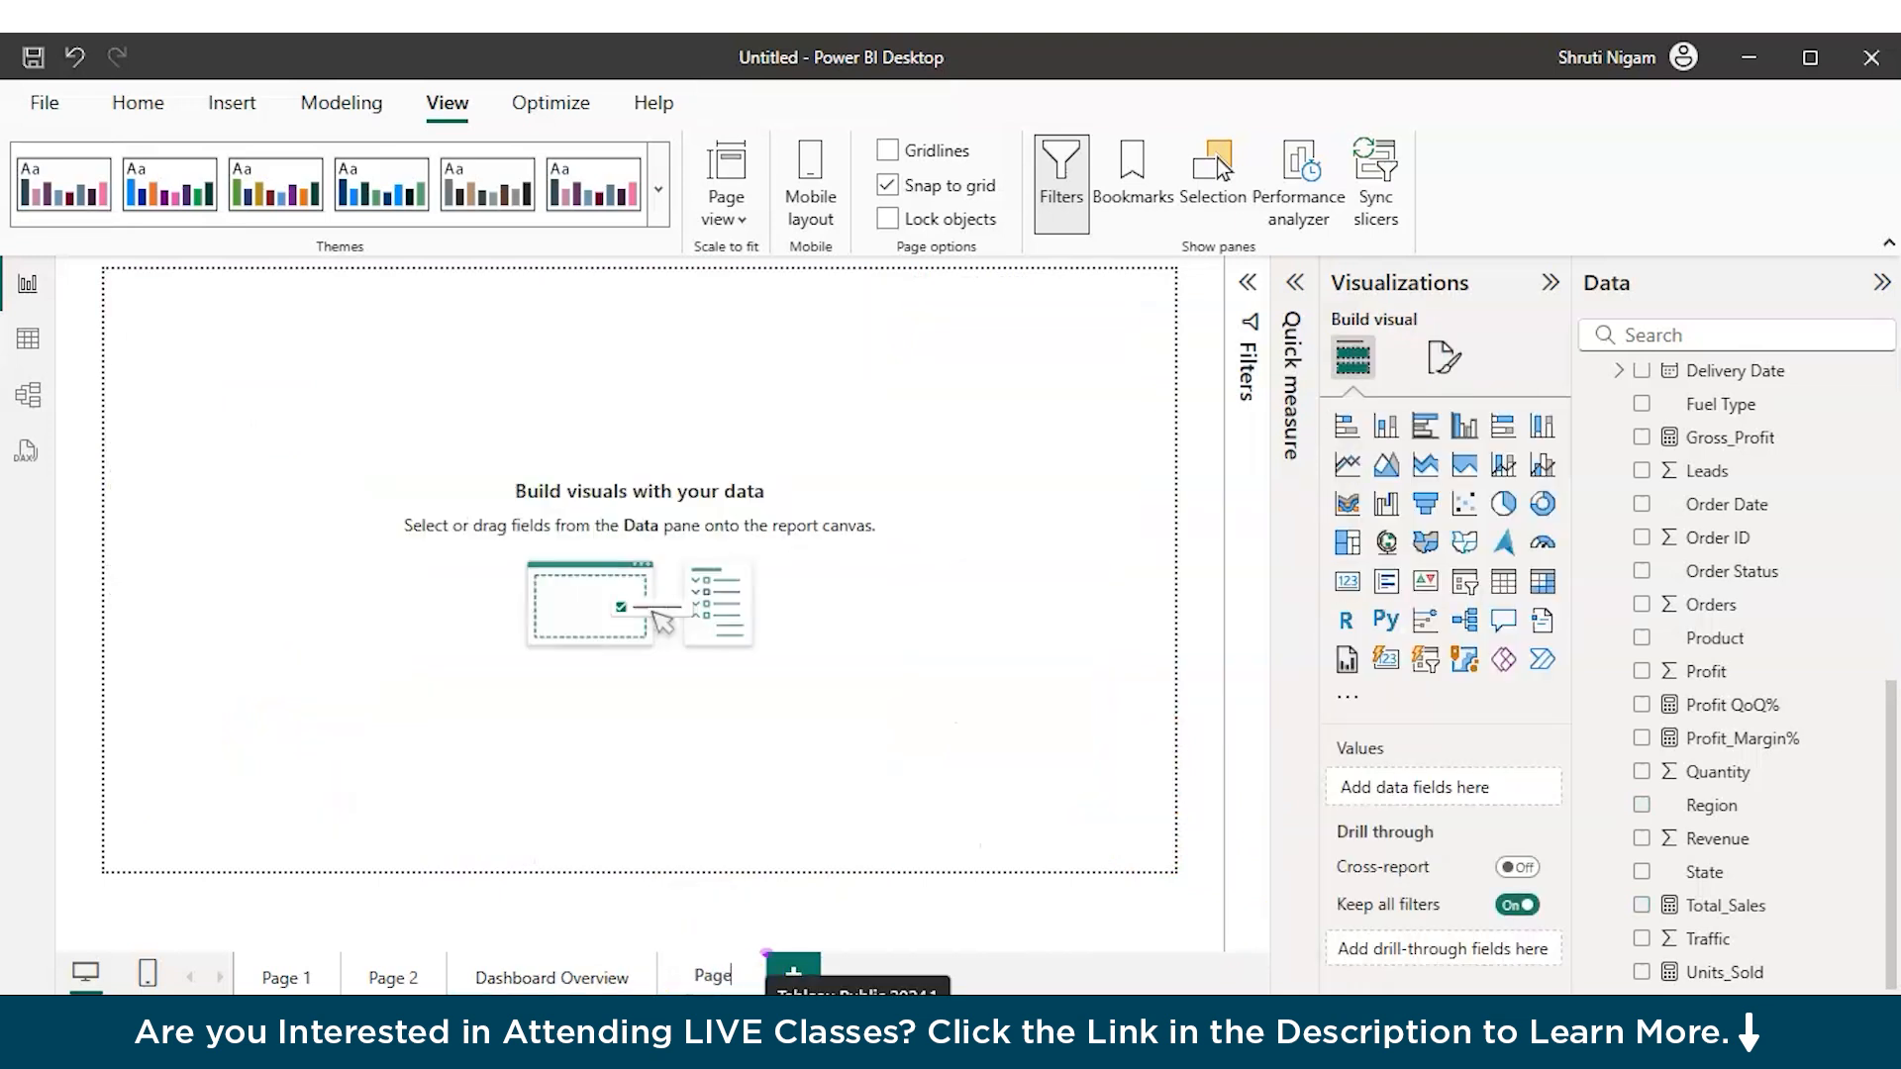
type("Sales")
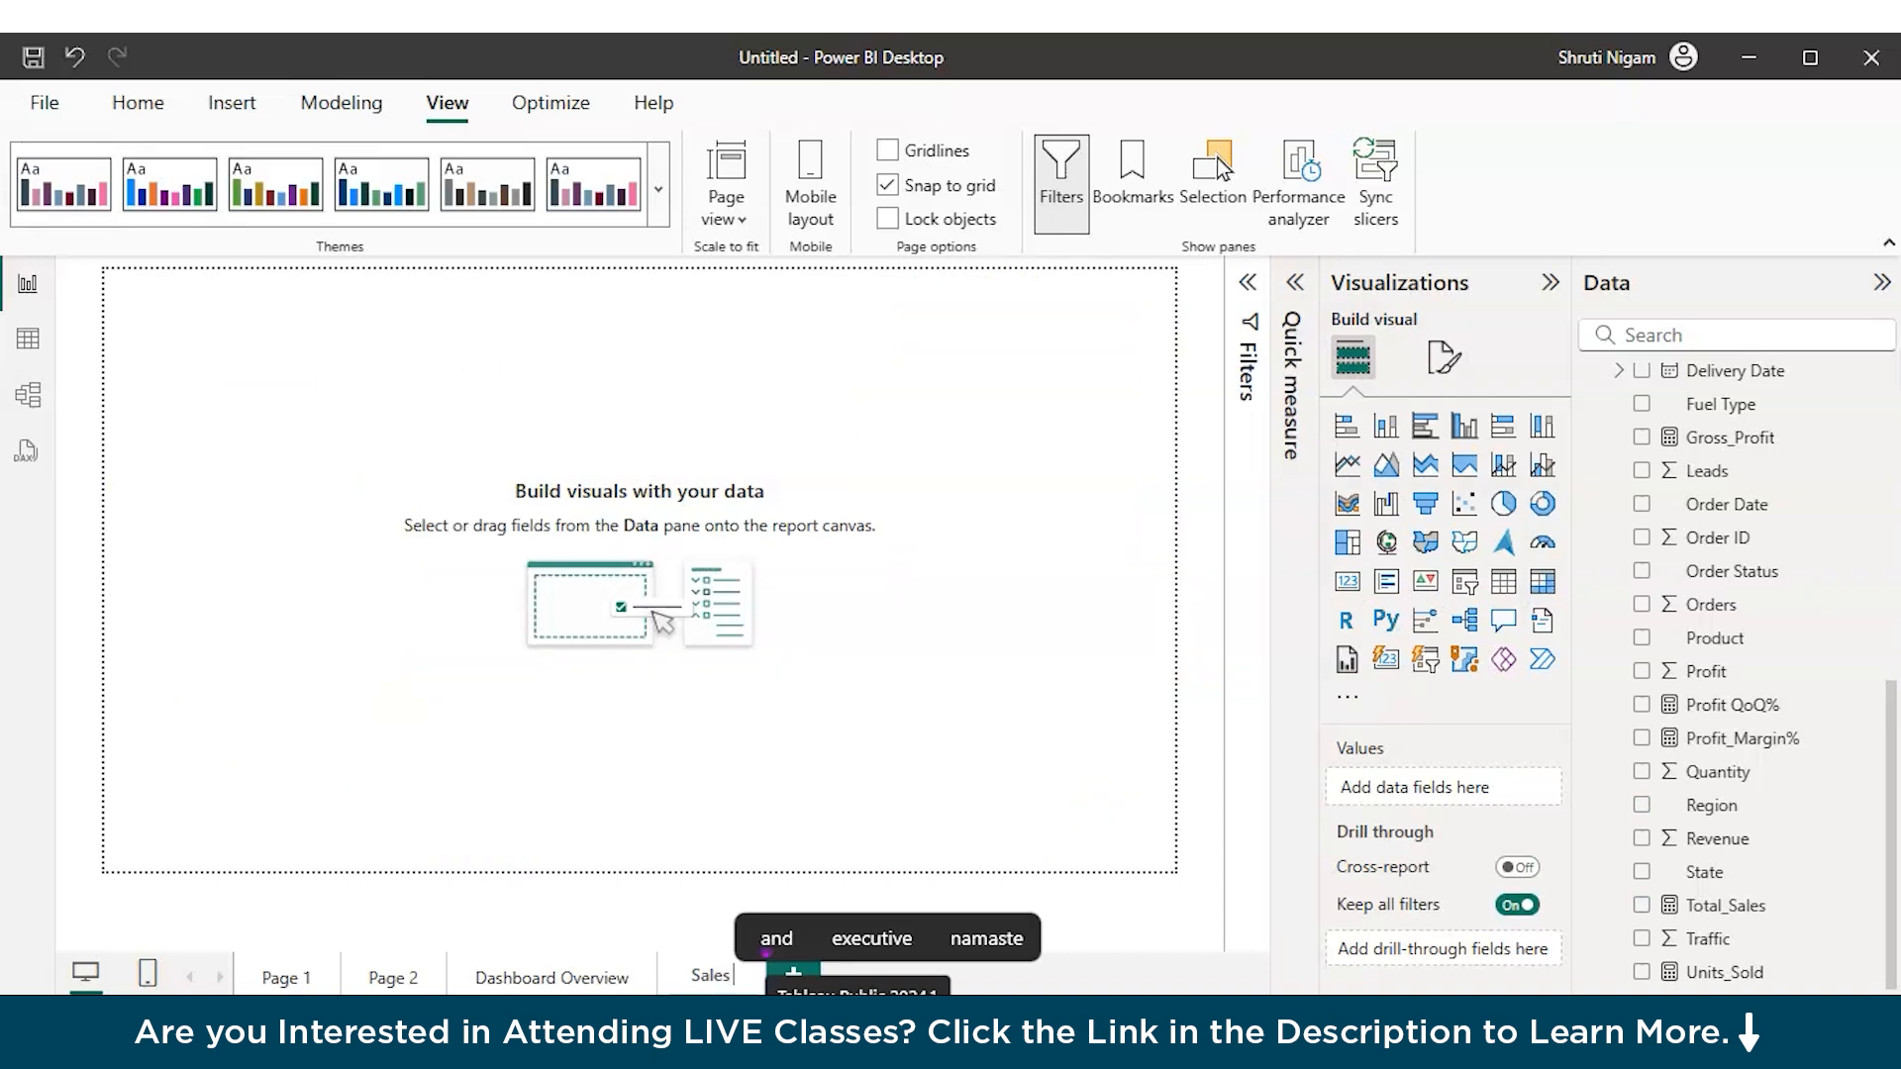
type(" Trend P")
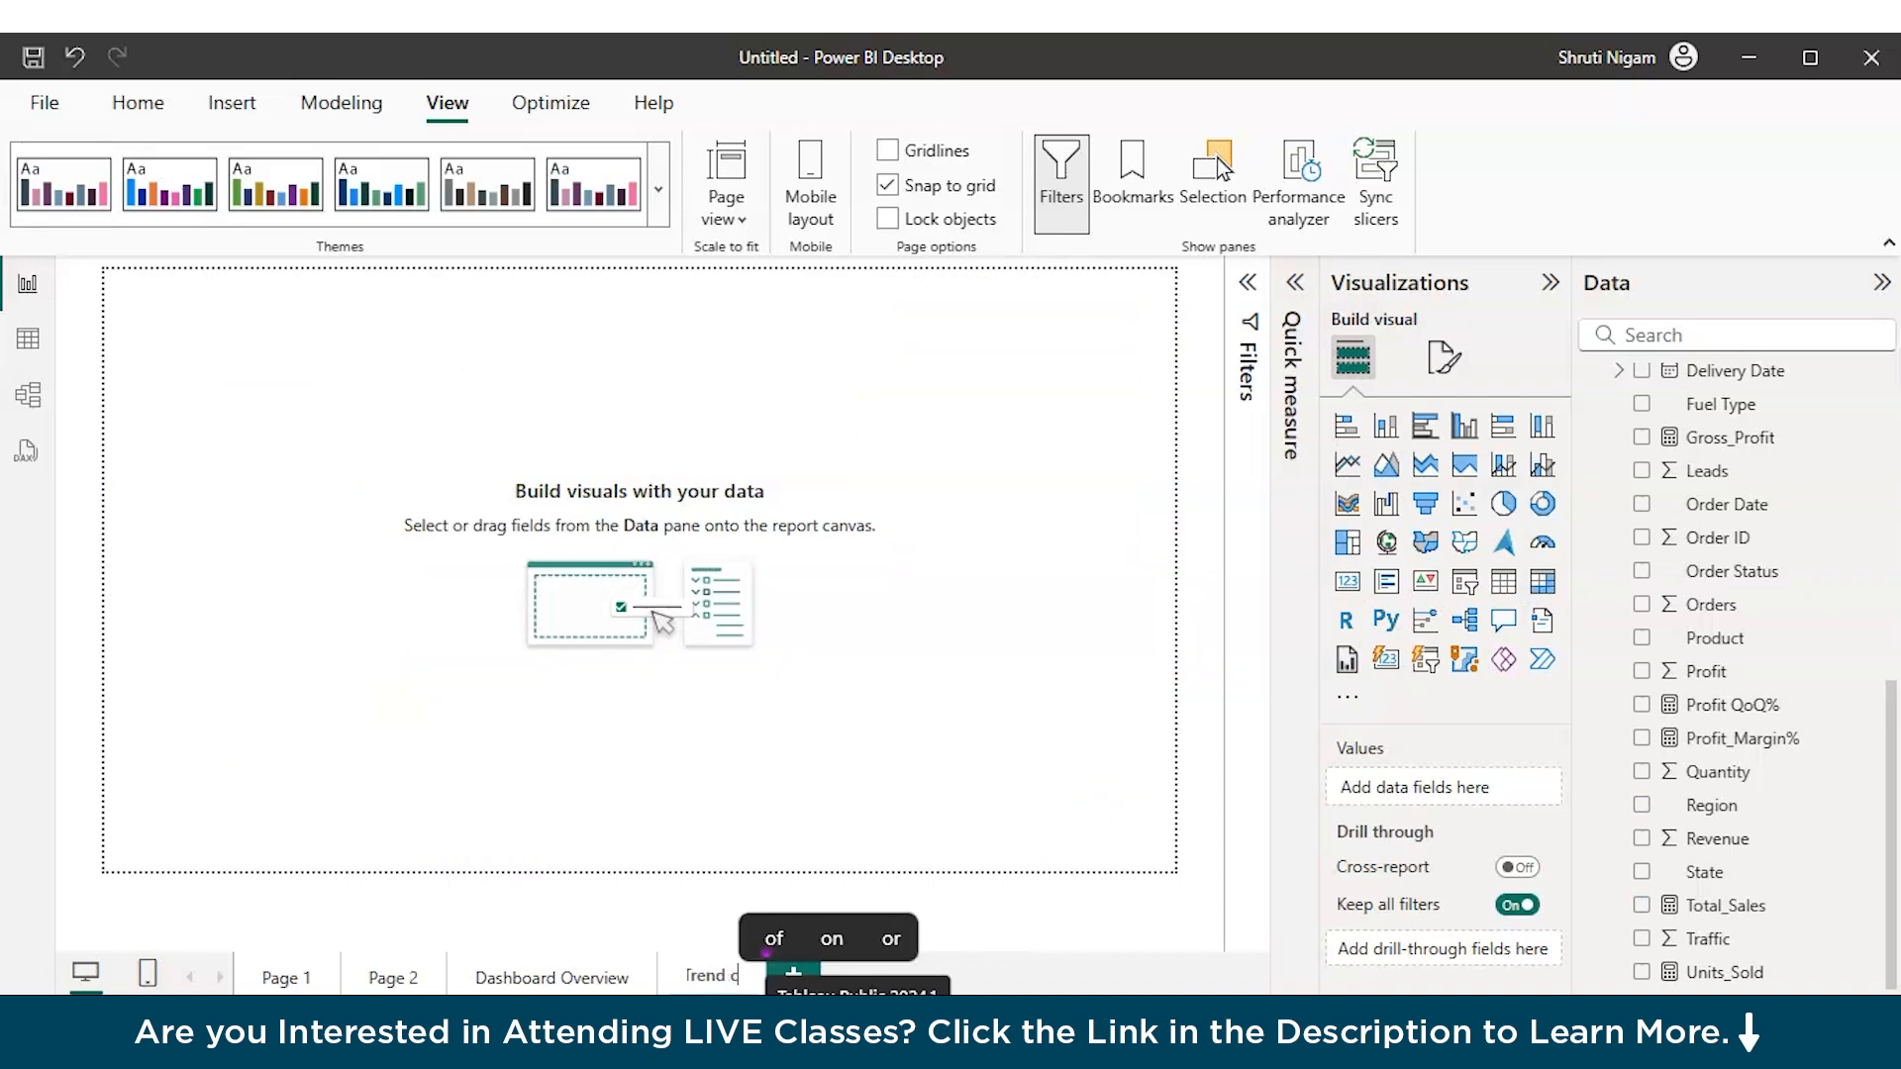
type("age")
key("Return")
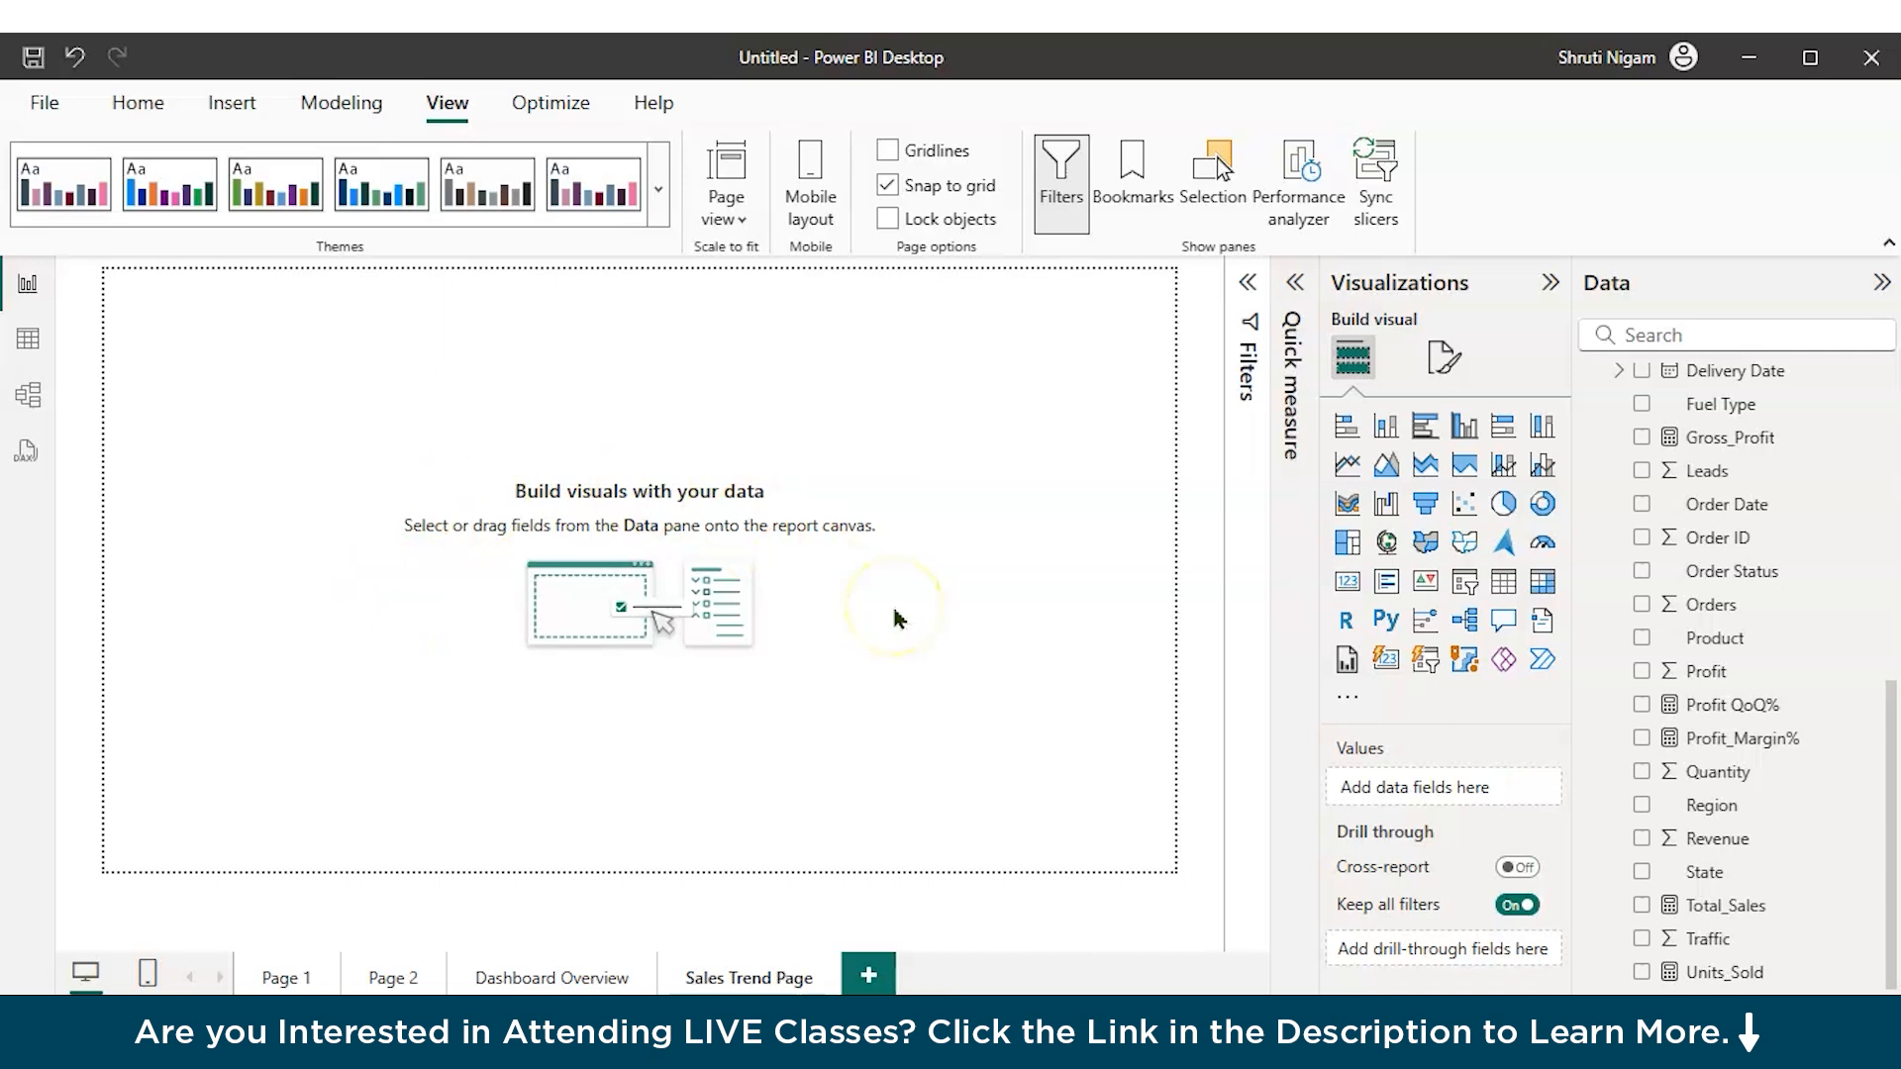
Step: Give the Sales Trend Page a light grey canvas background with 1% transparency
left_click(1445, 358)
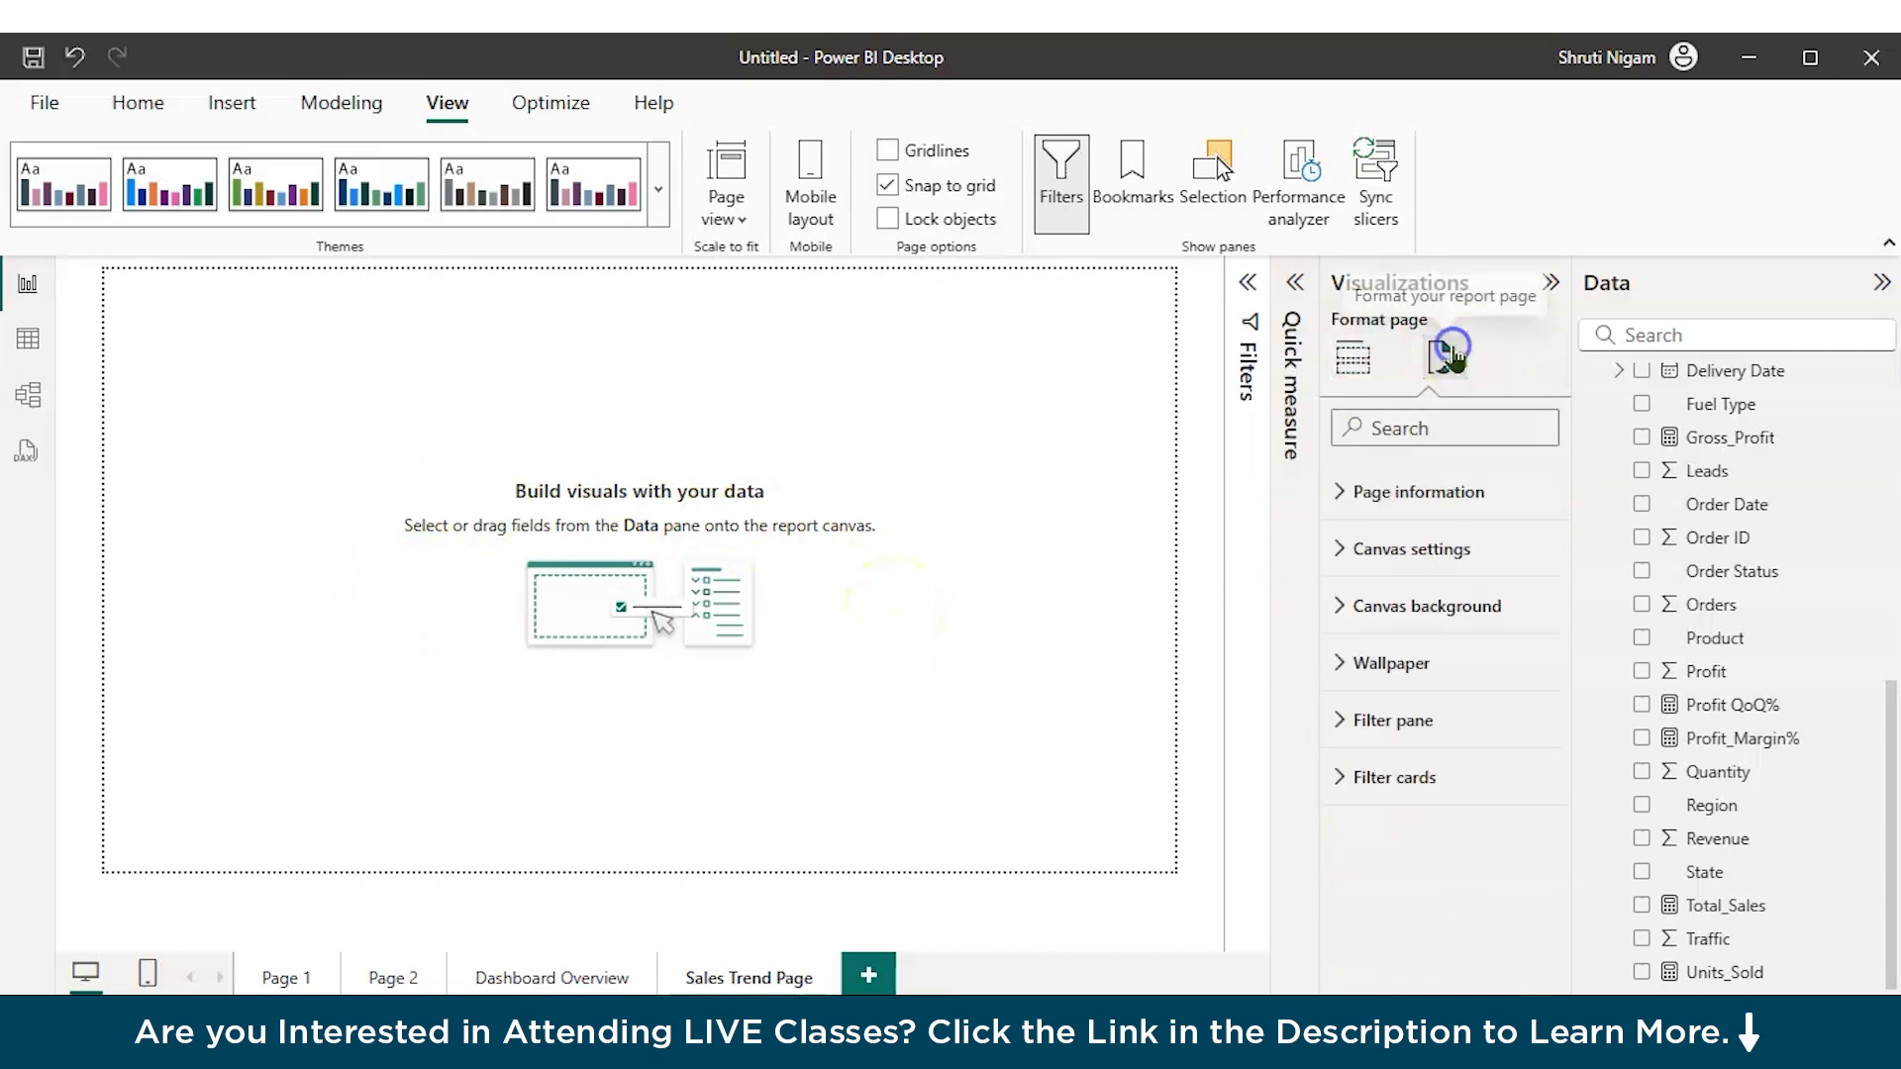
left_click(1372, 608)
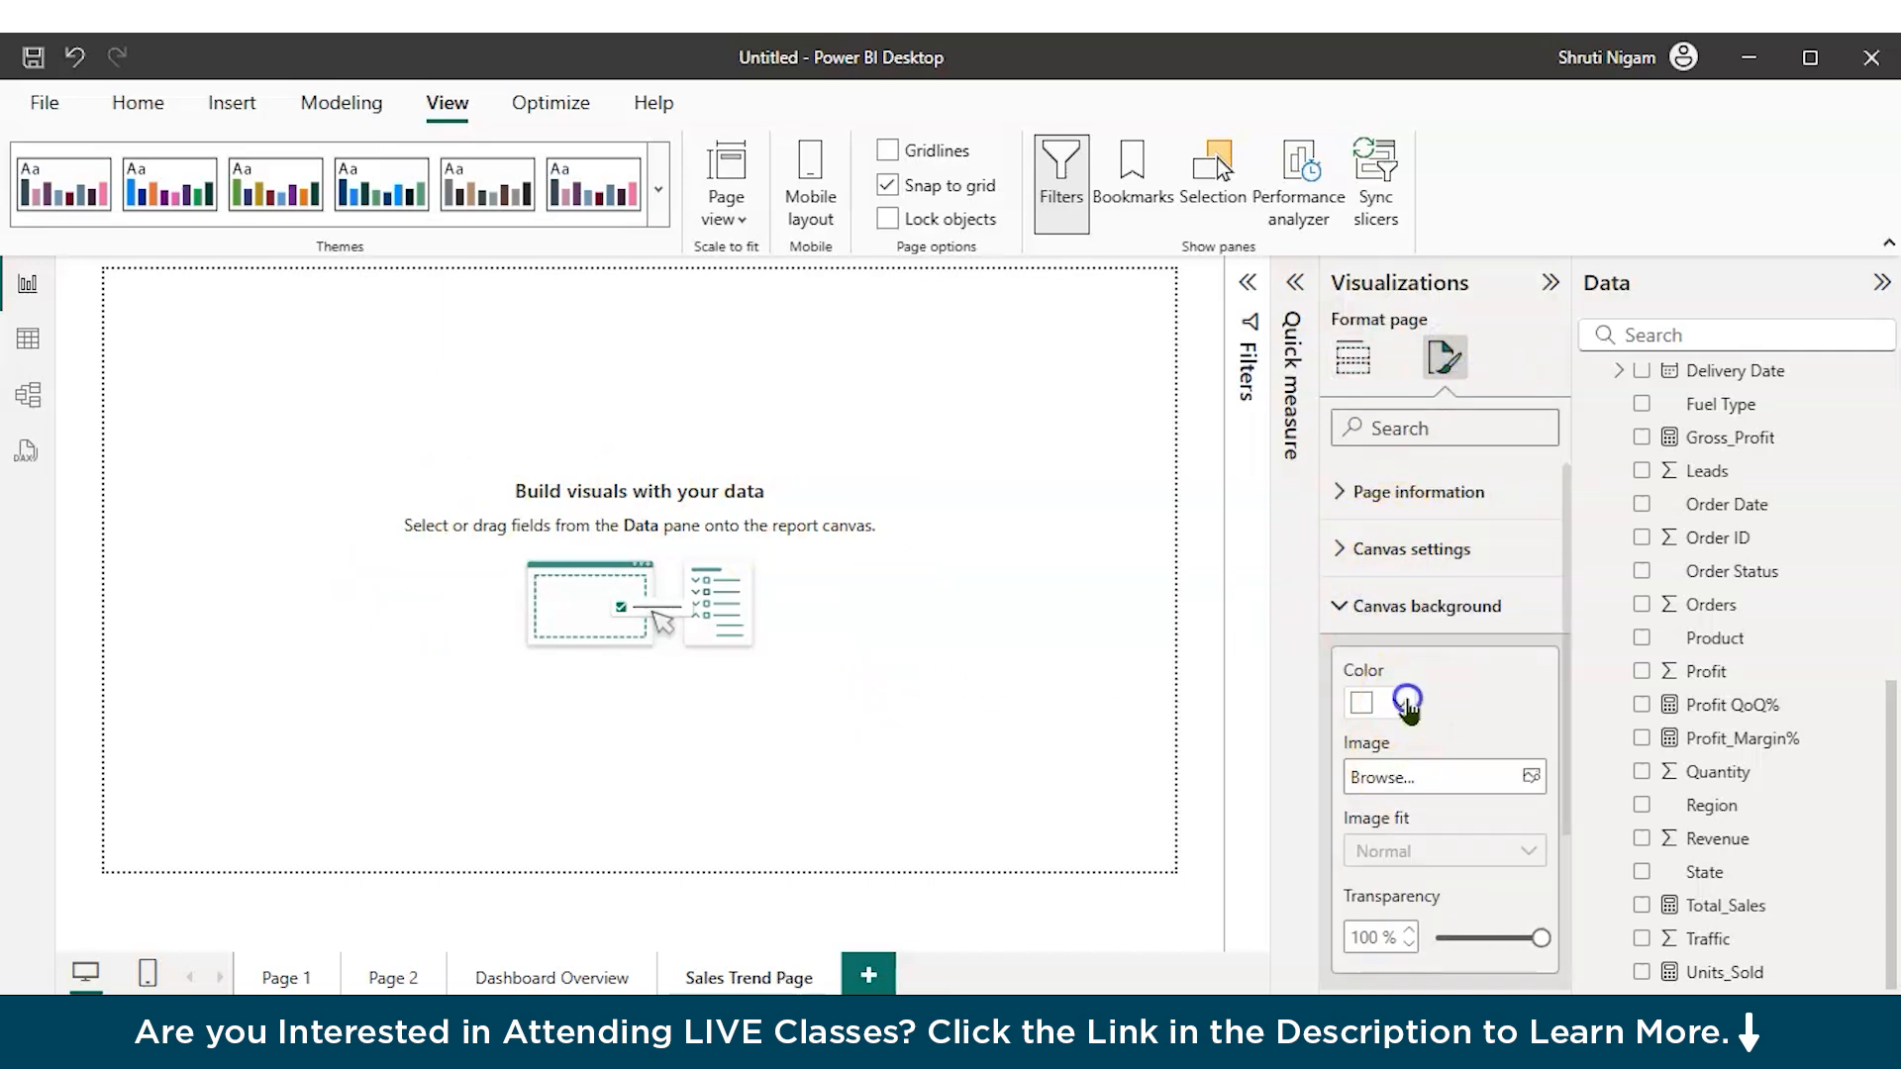
left_click(1386, 703)
left_click(1458, 586)
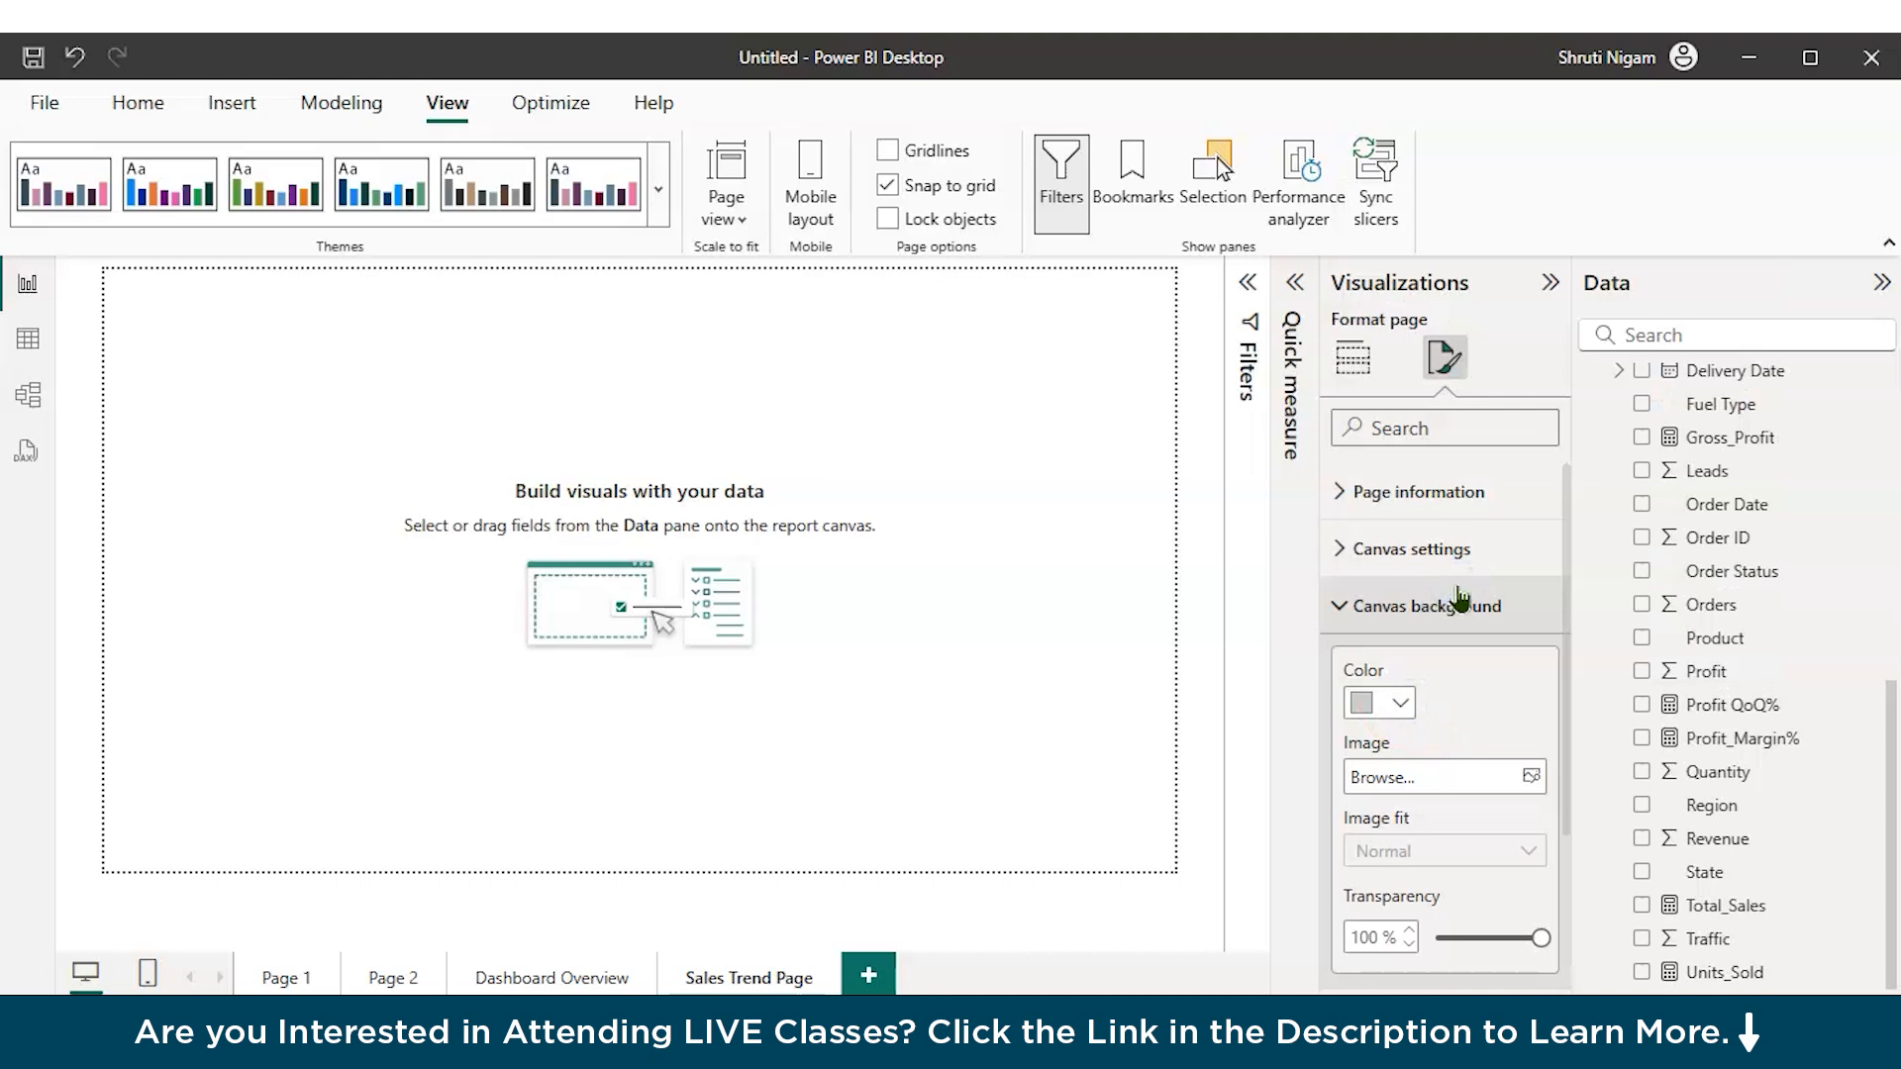
left_click_drag(1540, 938, 1441, 938)
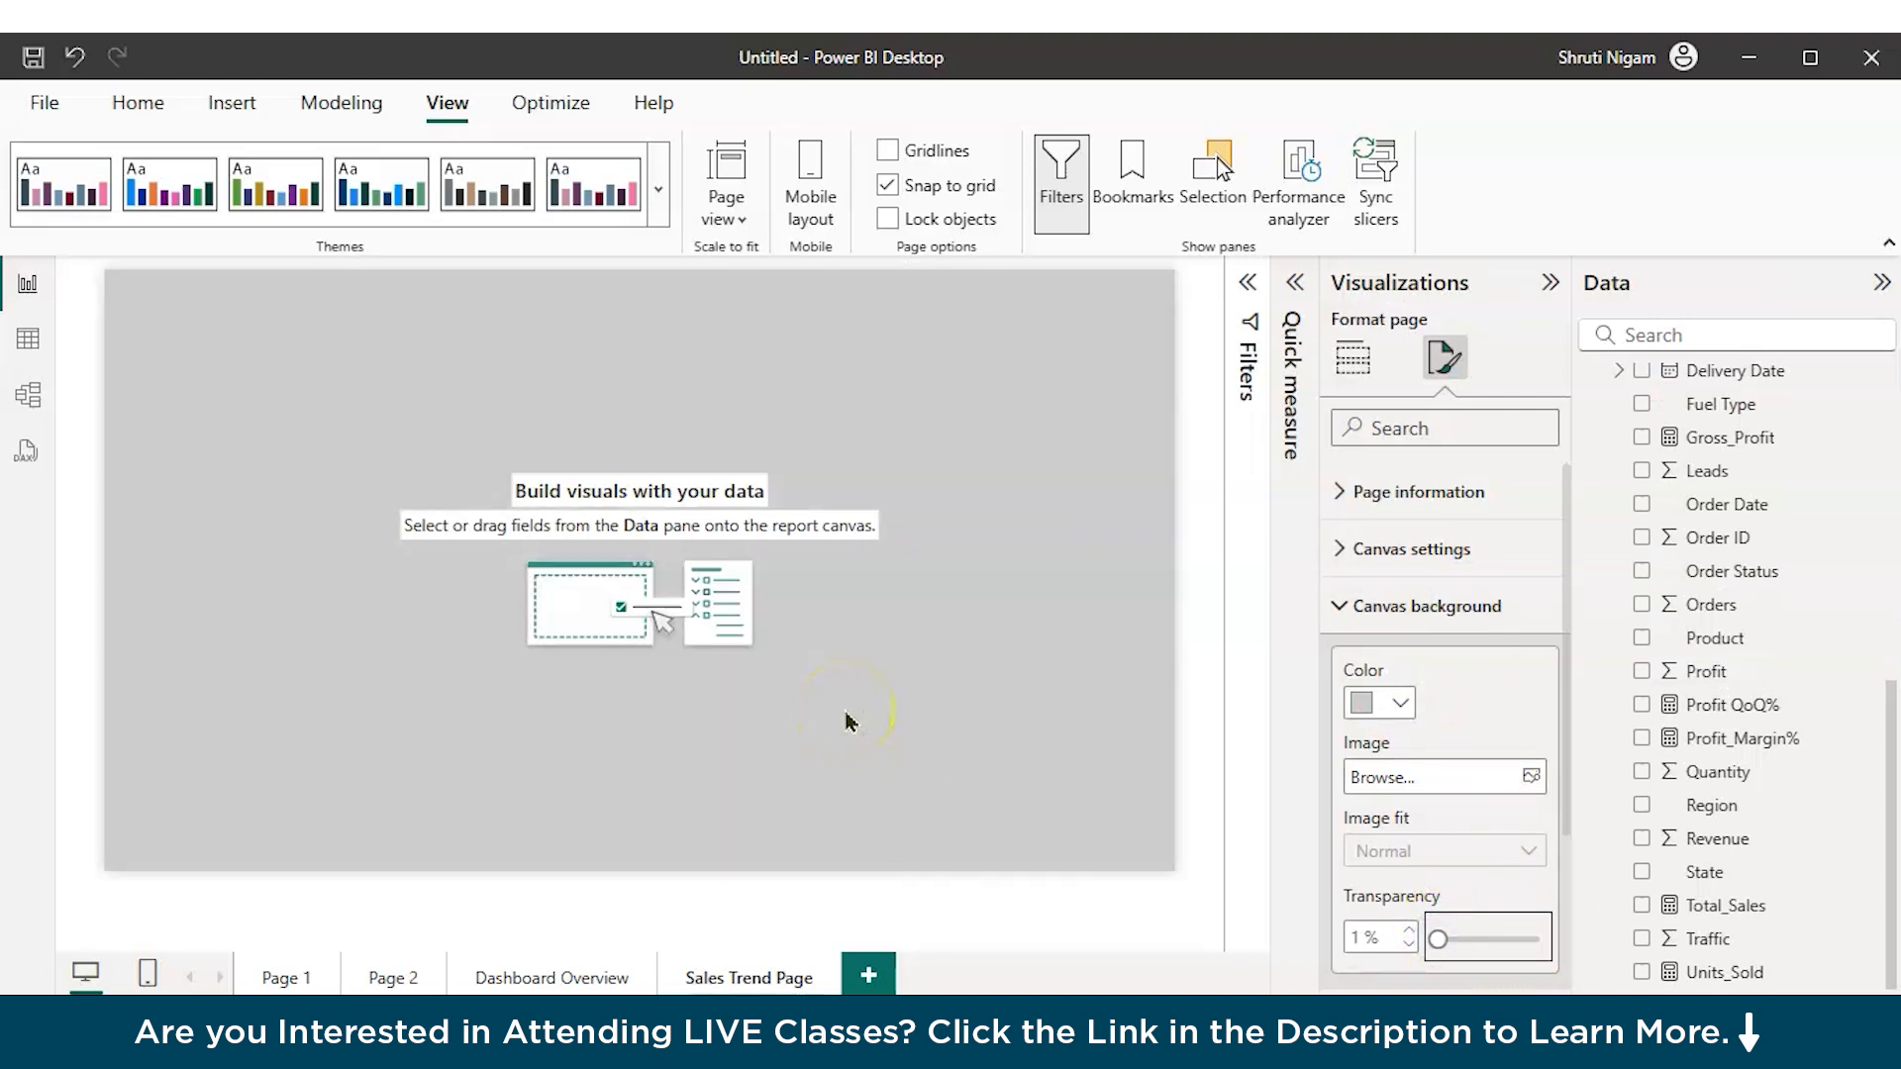
Step: Add a line chart to the page's upper-left area and enlarge it to about half the page width
left_click(1353, 359)
left_click(1348, 465)
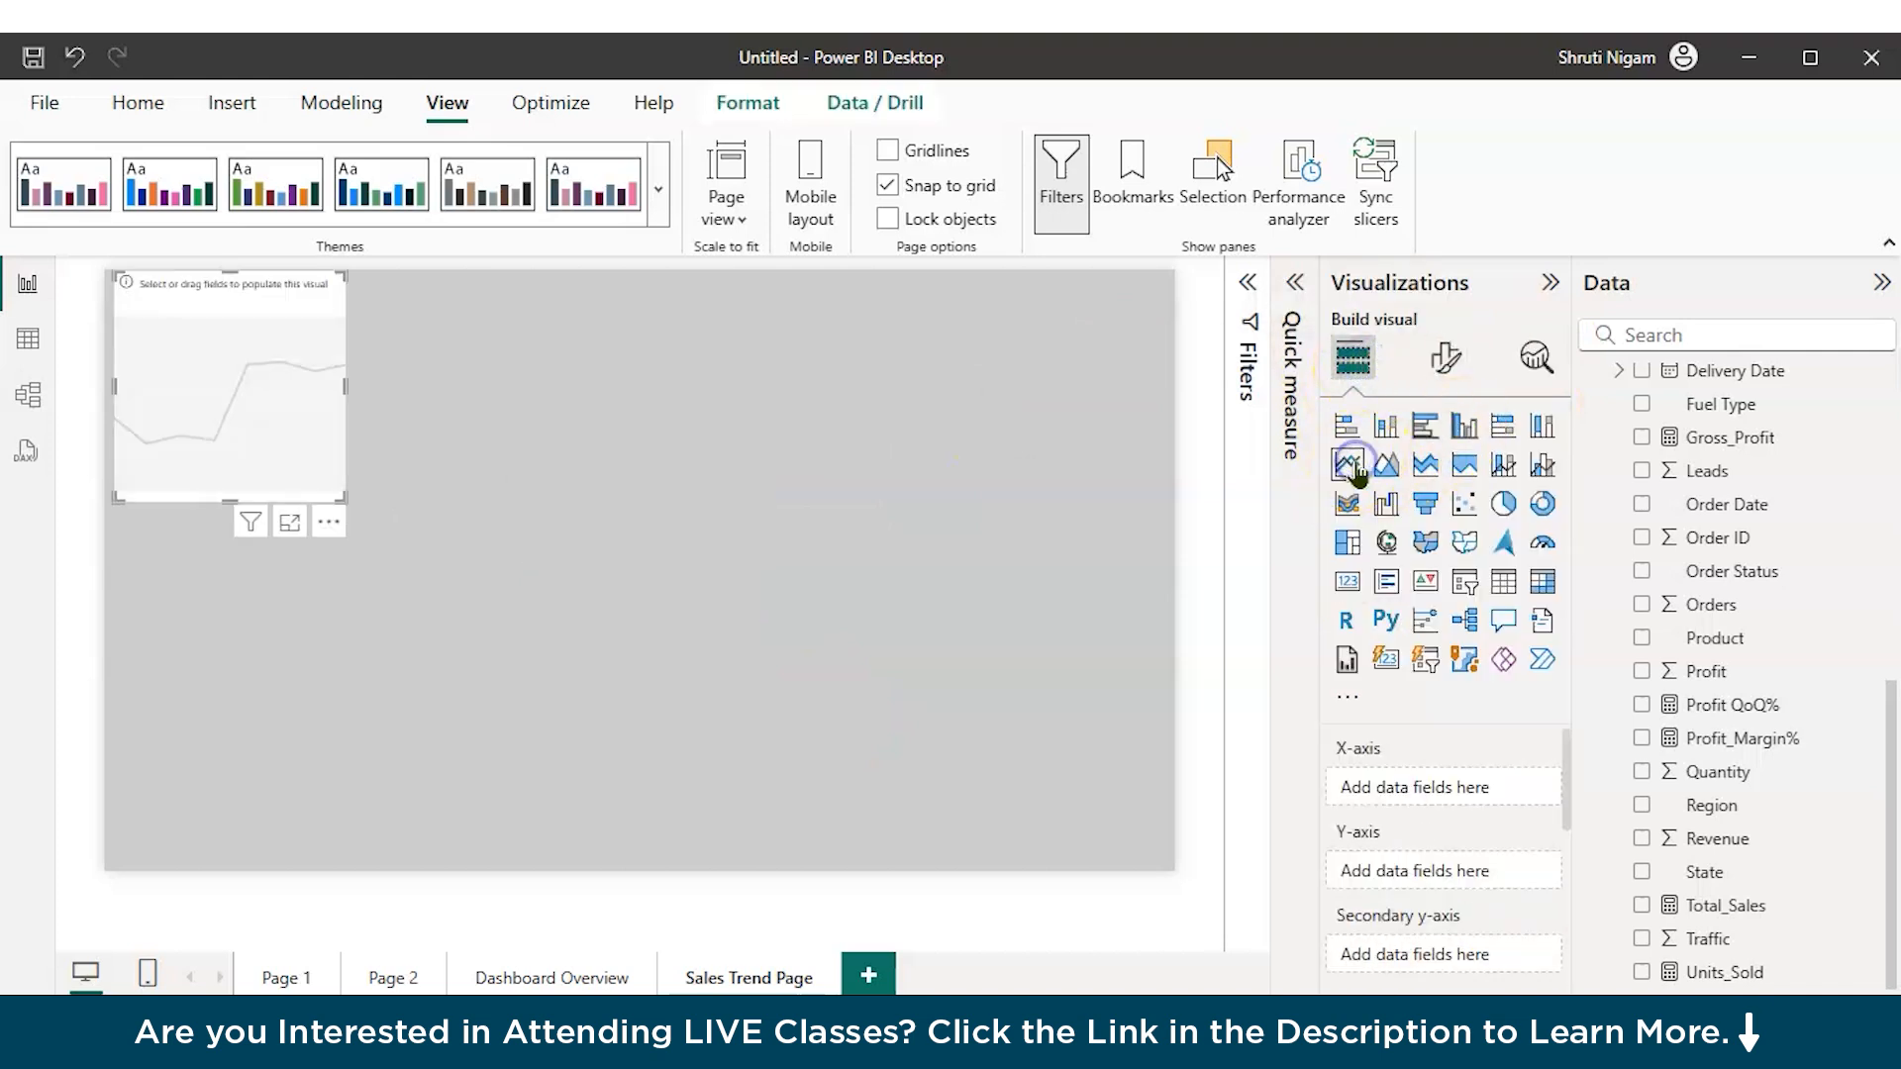
left_click_drag(340, 497, 632, 526)
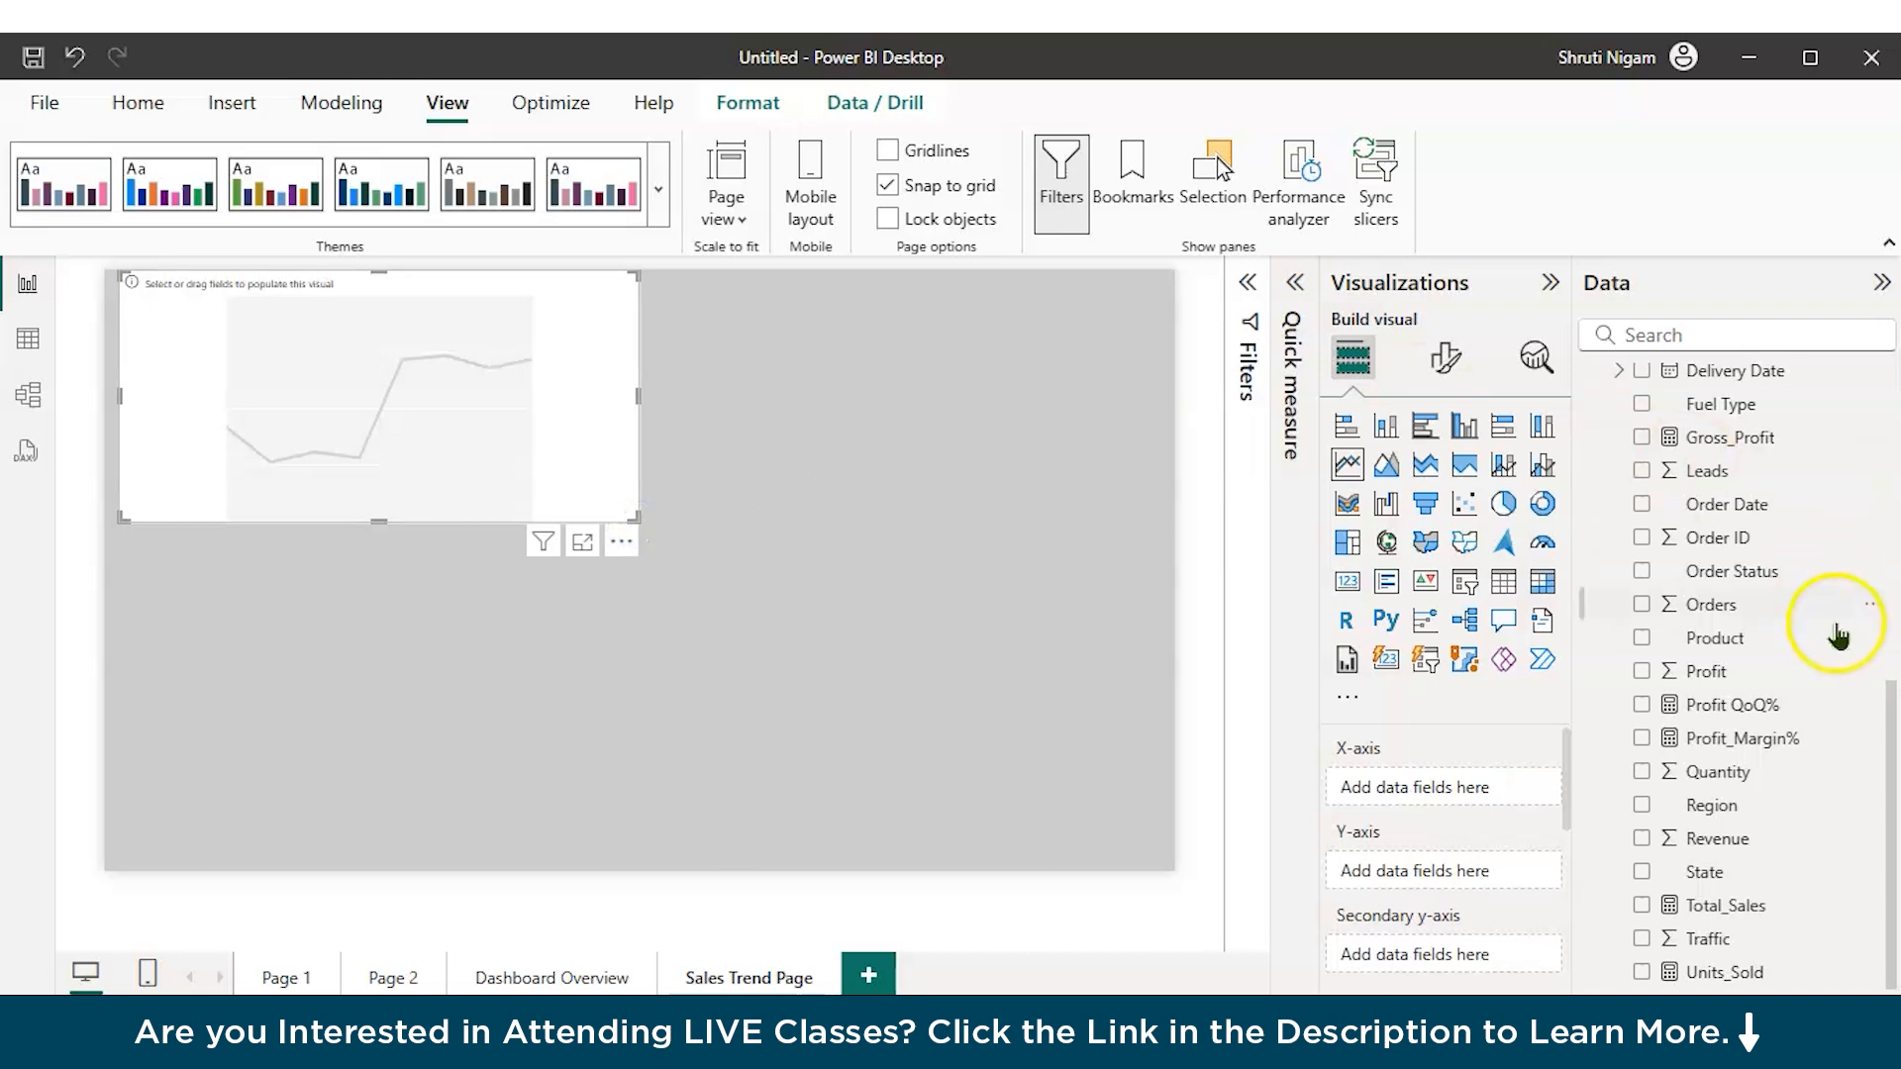
Step: Plot Total_Sales on the line chart's Y-axis against Year and Month_Name on the X-axis
scroll(1743, 609, "up", 5)
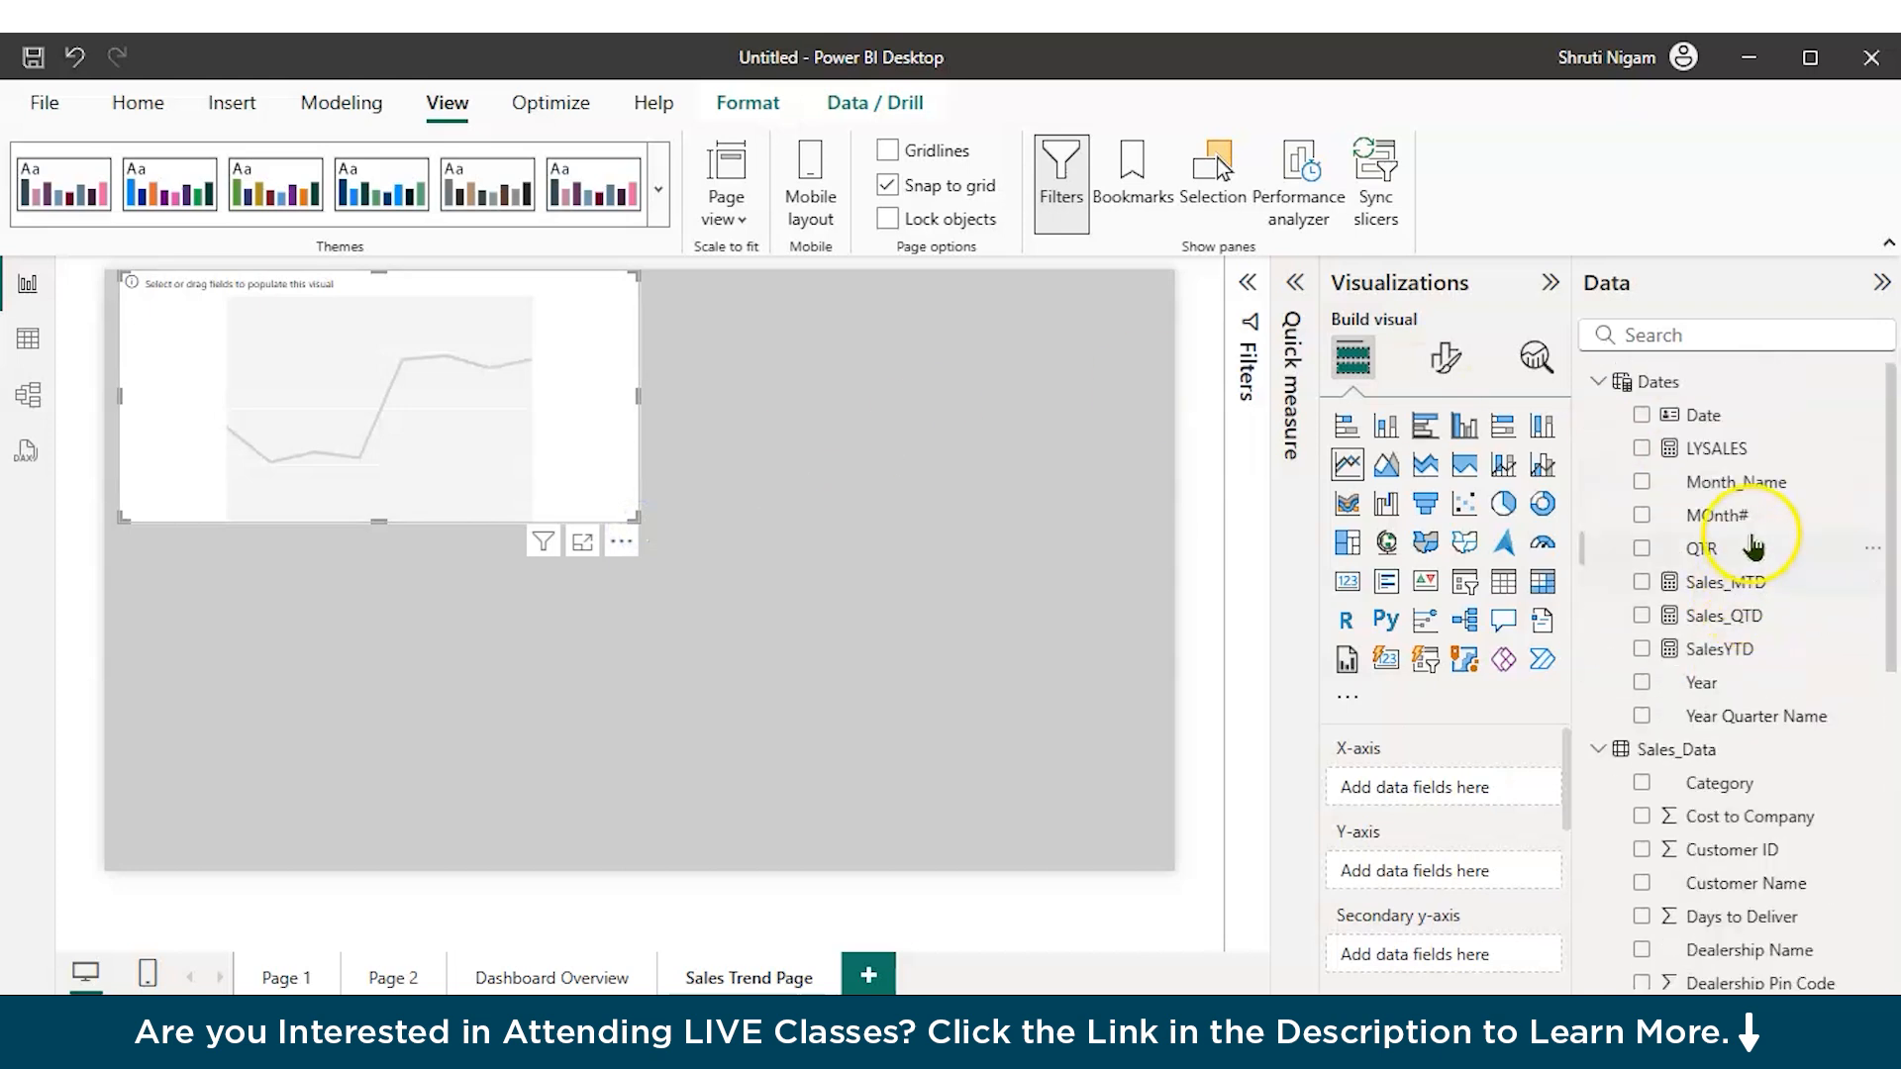
left_click_drag(1699, 681, 1461, 763)
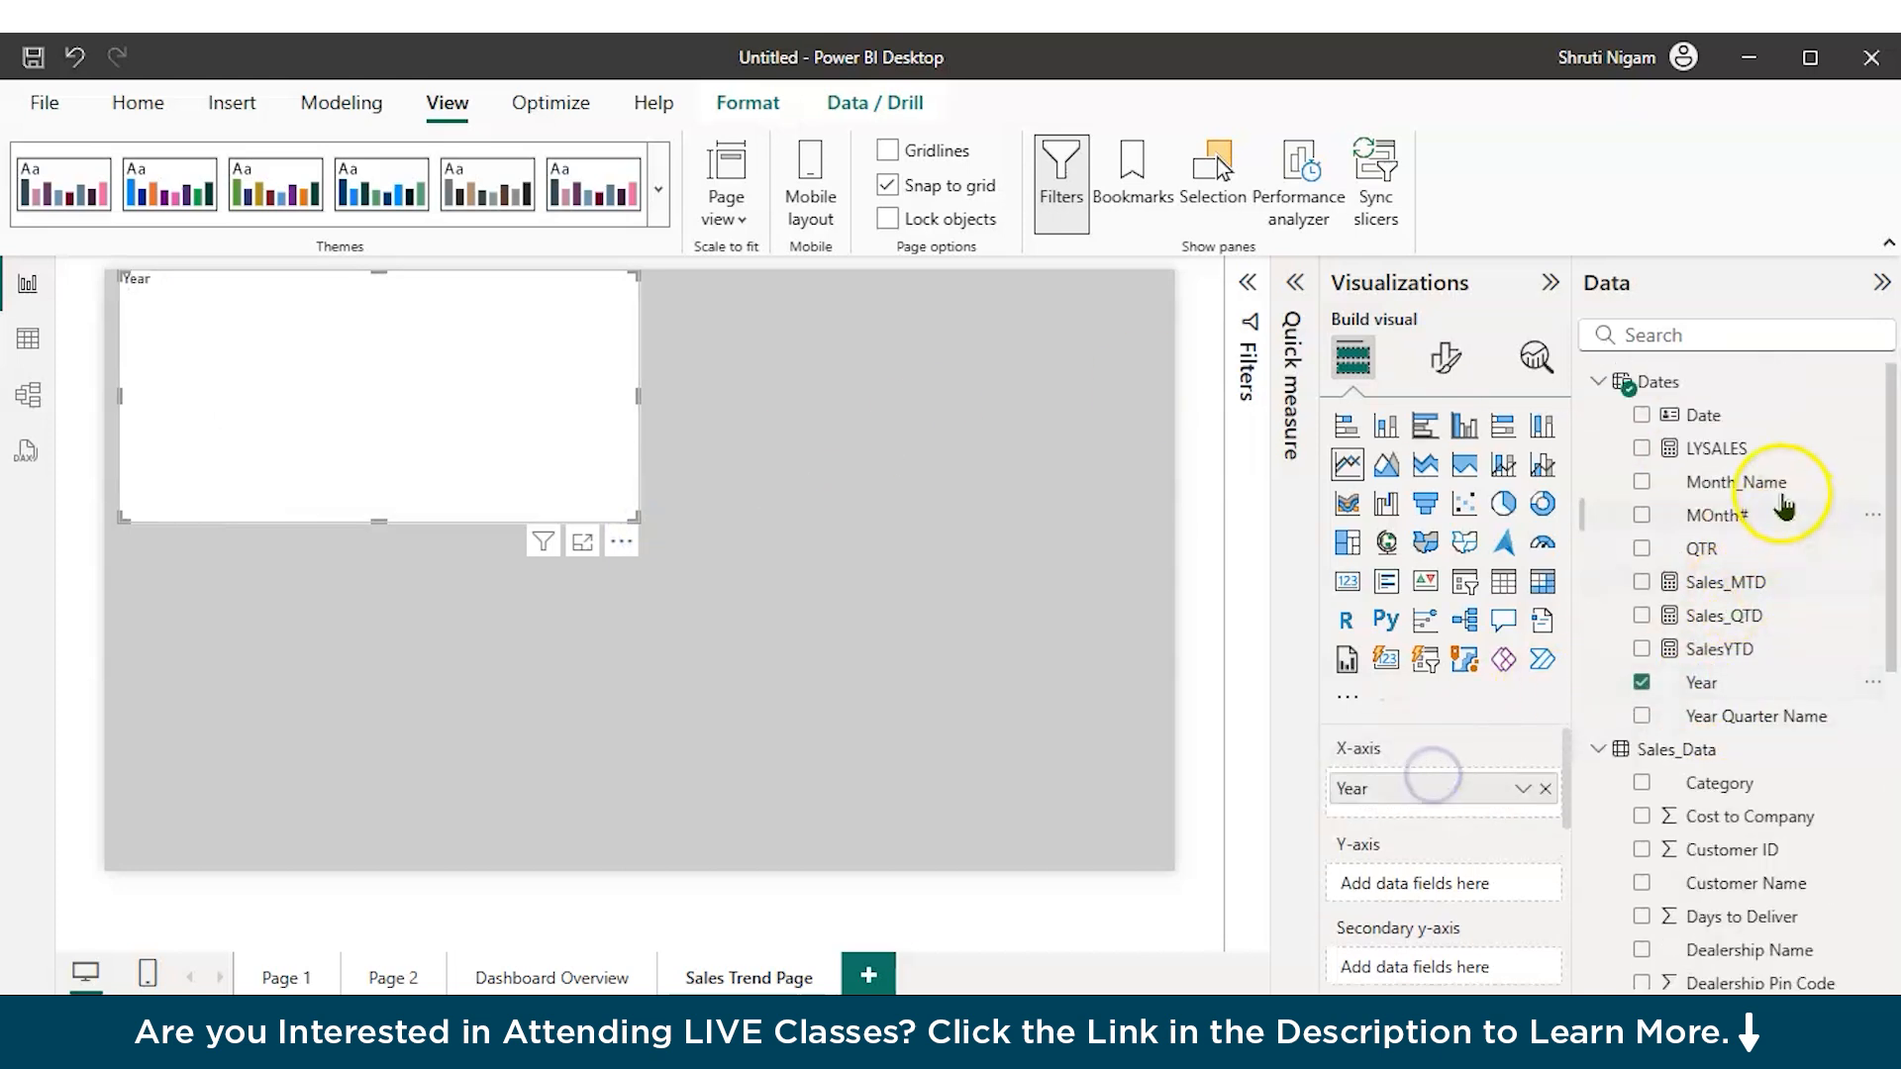
left_click_drag(1727, 486, 1442, 794)
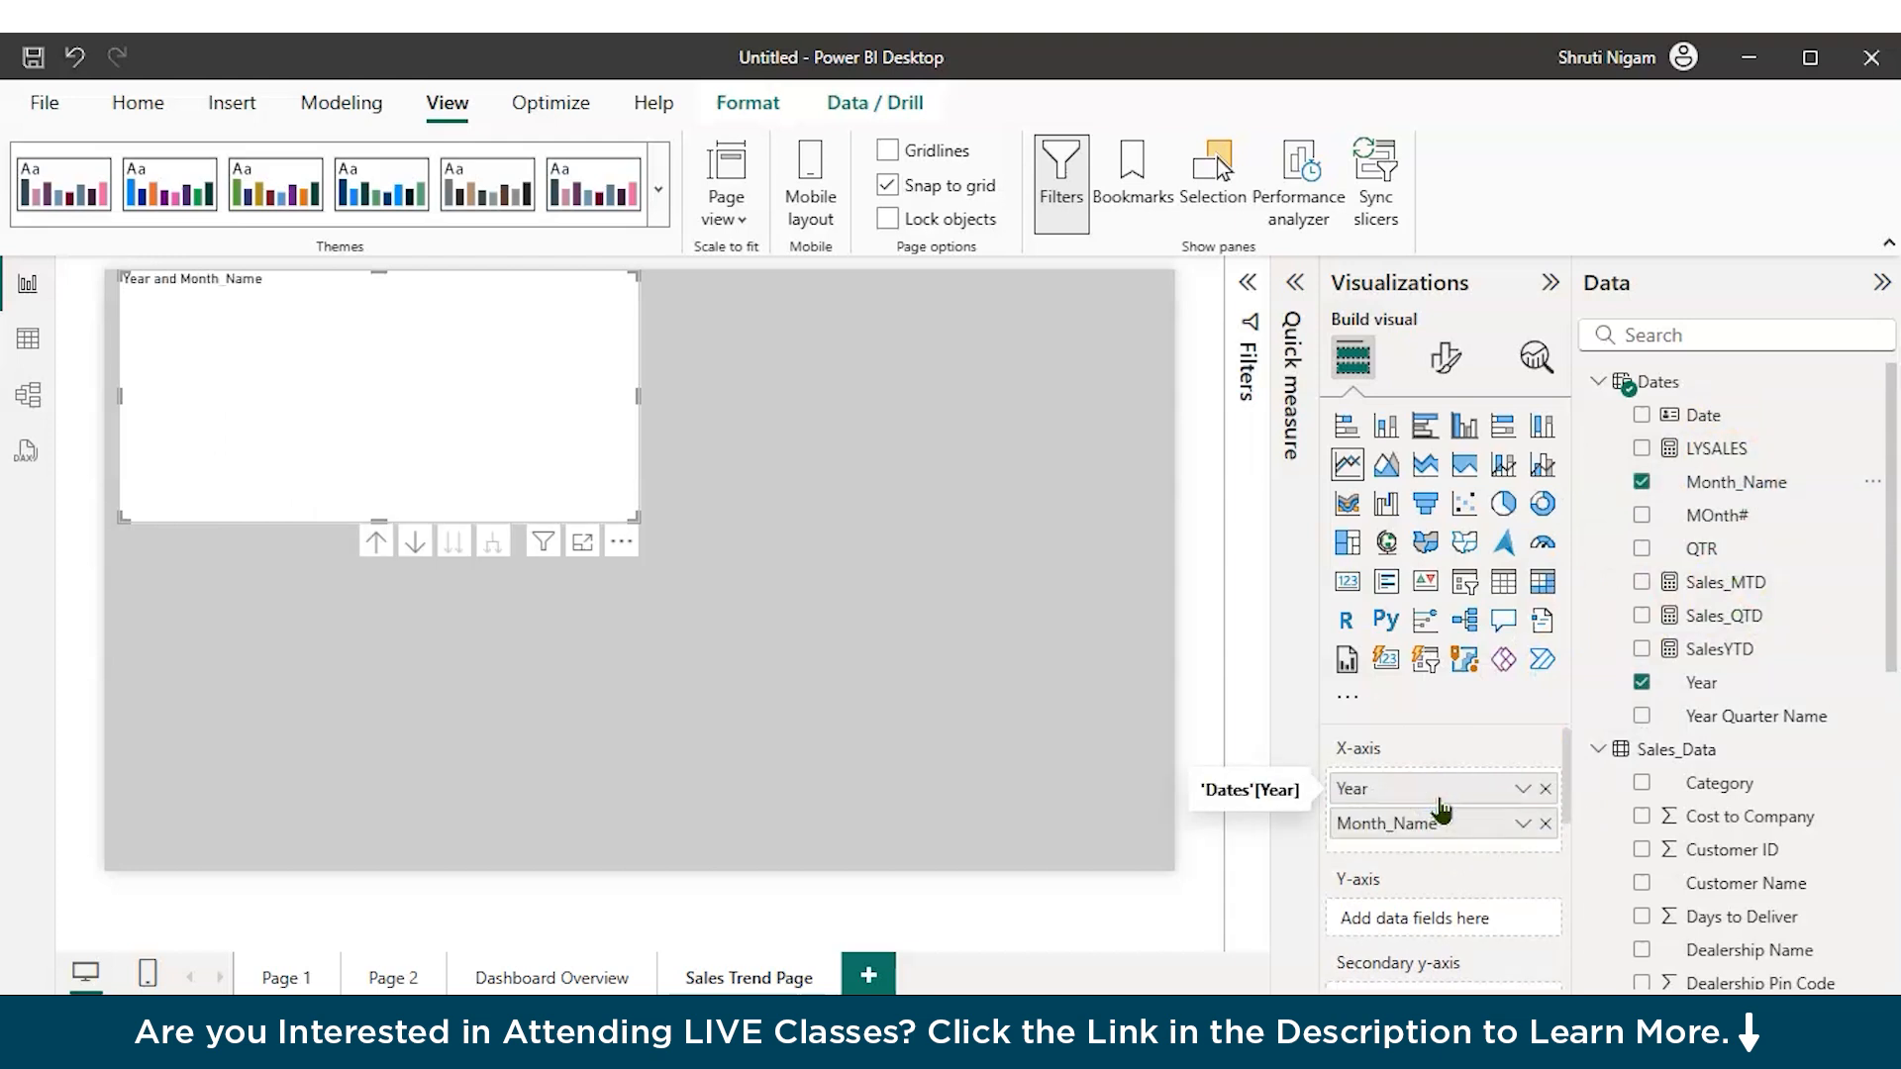
scroll(1803, 904, "down", 5)
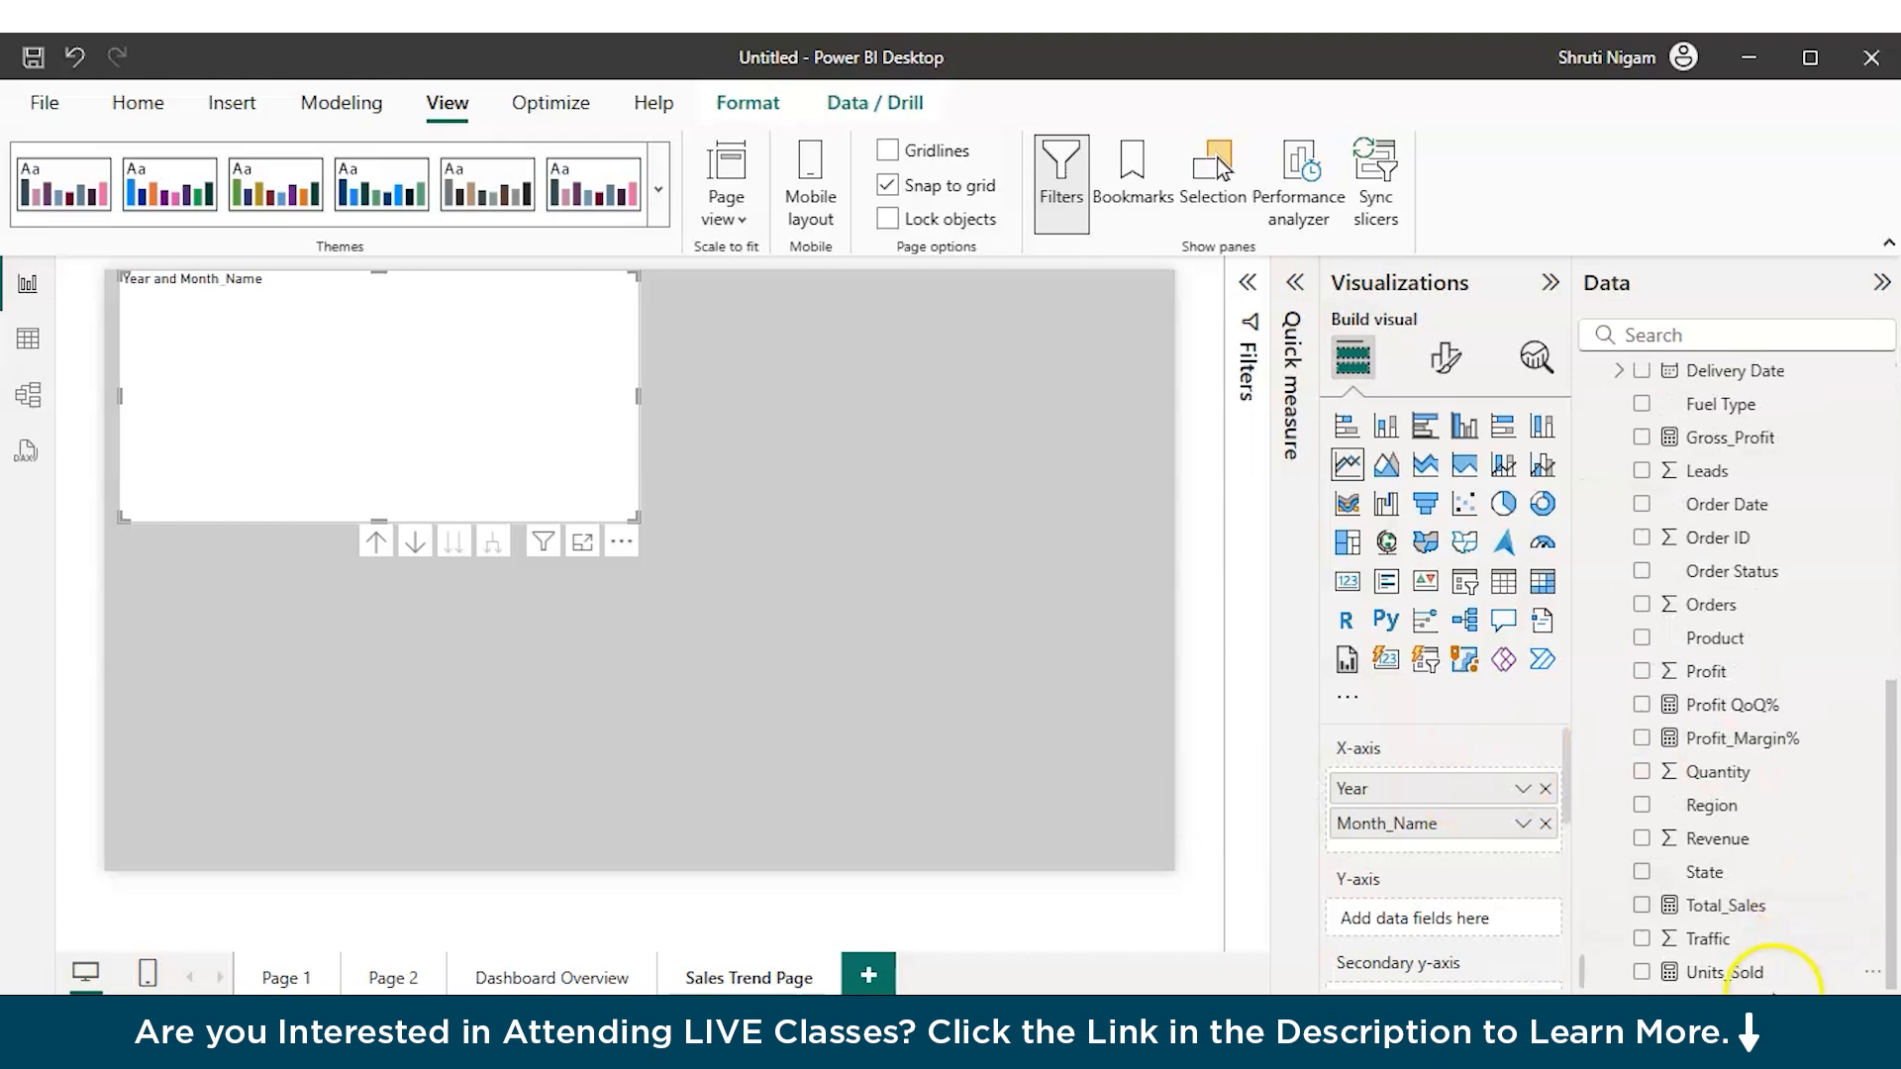
left_click_drag(1740, 904, 1443, 913)
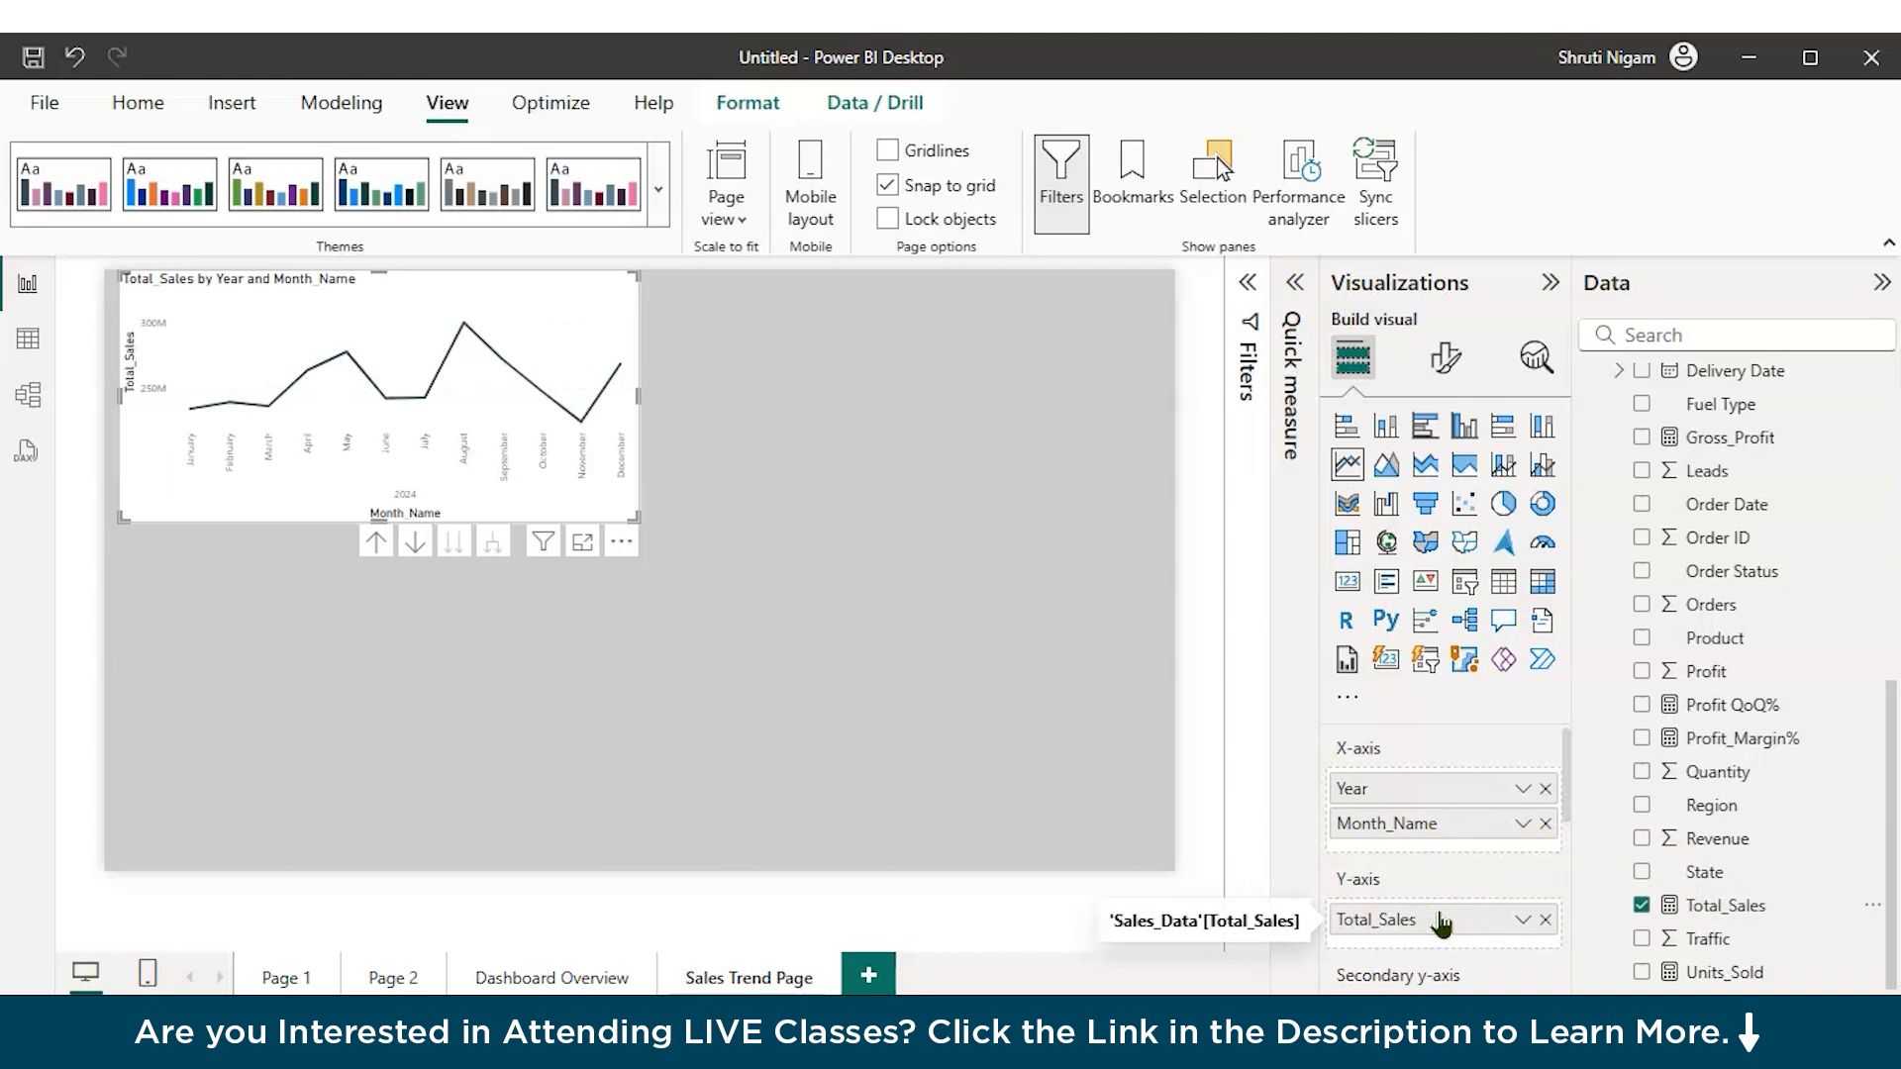
Step: Turn on the line chart's markers, try its series labels, and resize the chart to about two thirds of the page width
left_click(1538, 360)
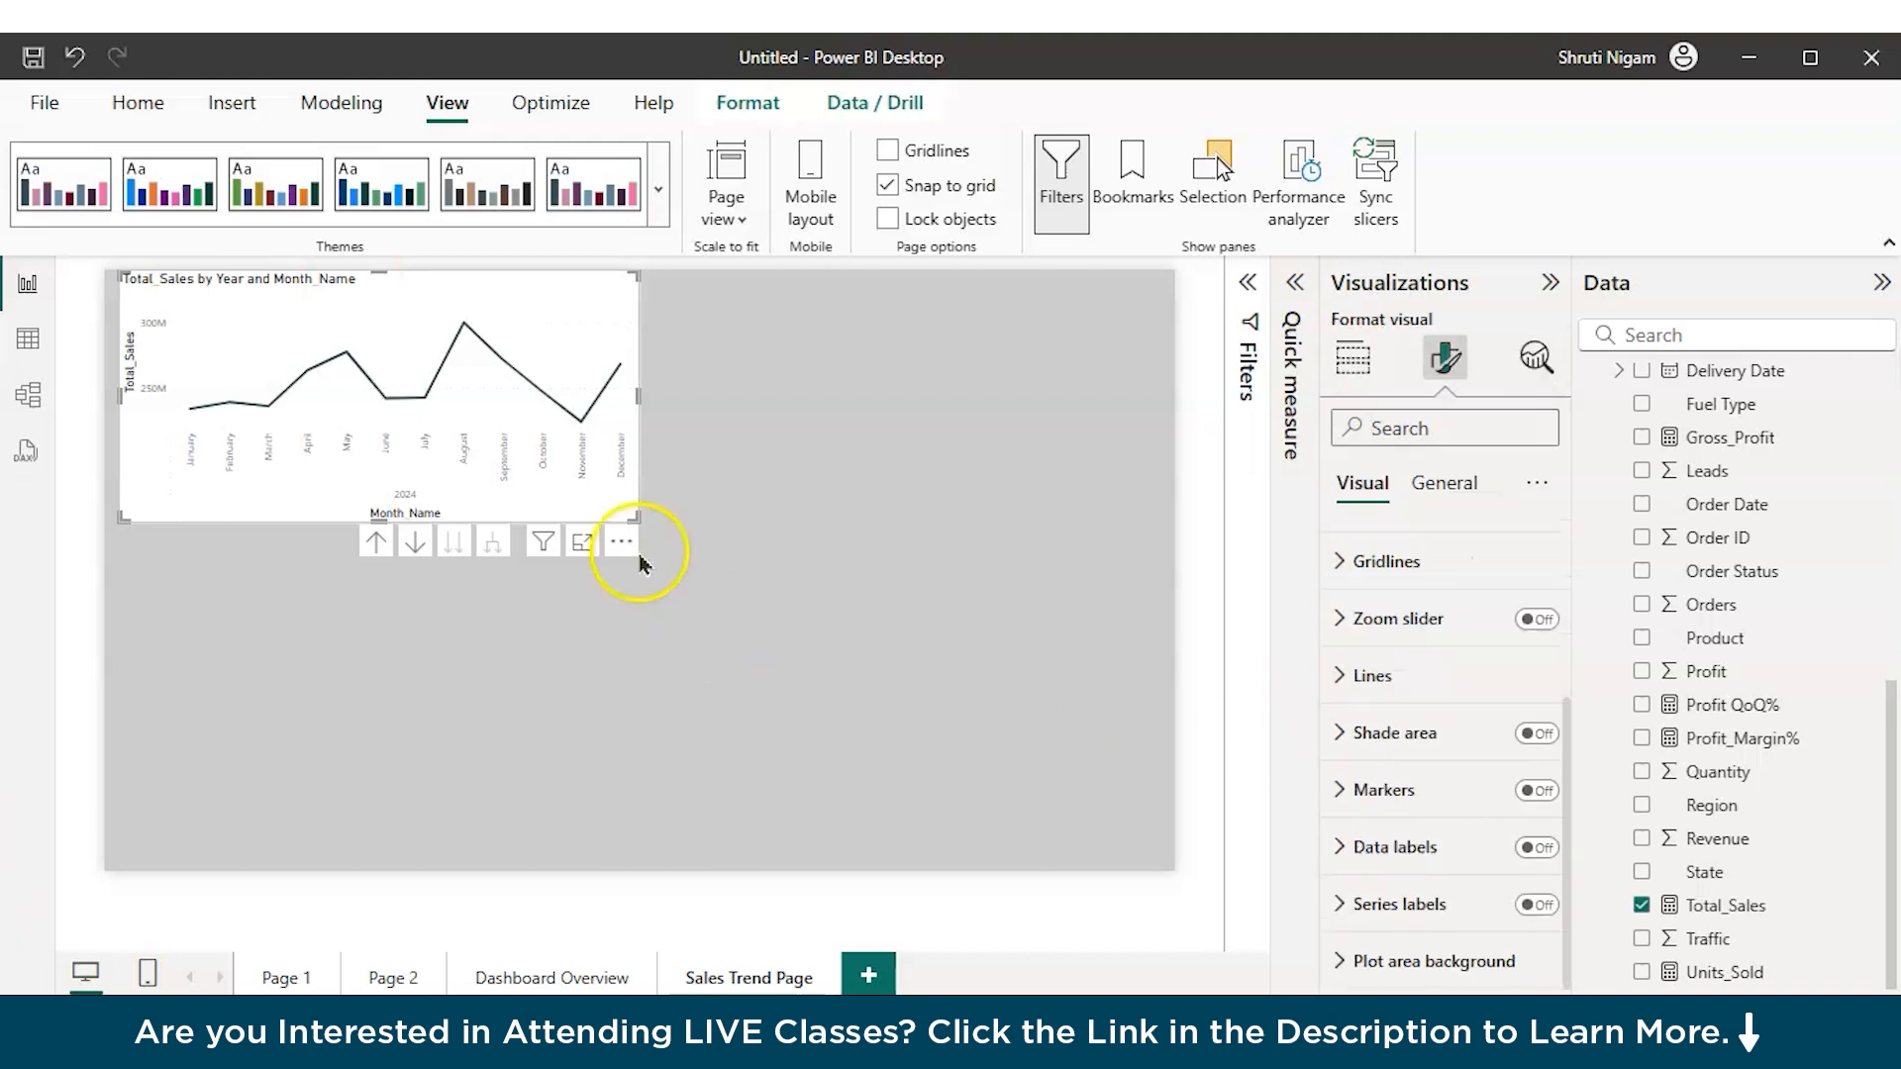
left_click_drag(635, 515, 704, 474)
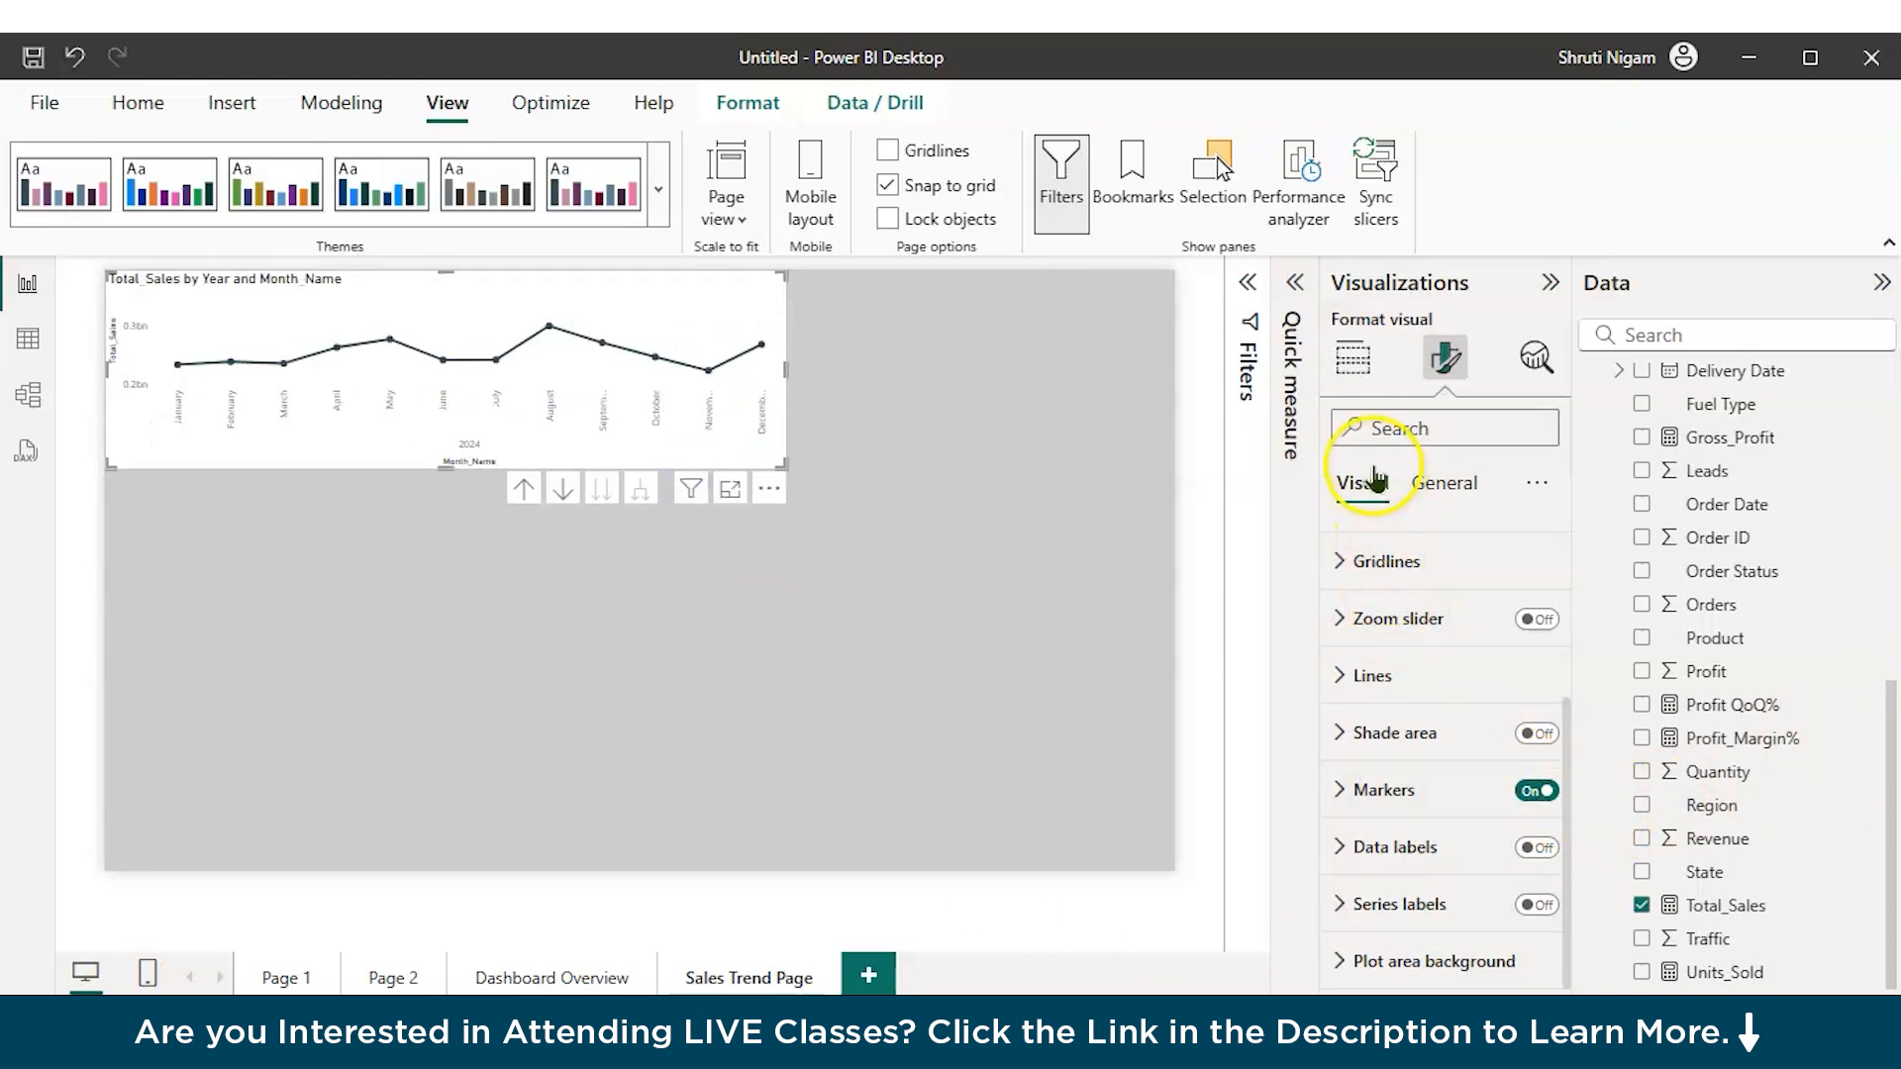
left_click(1536, 904)
left_click(1536, 904)
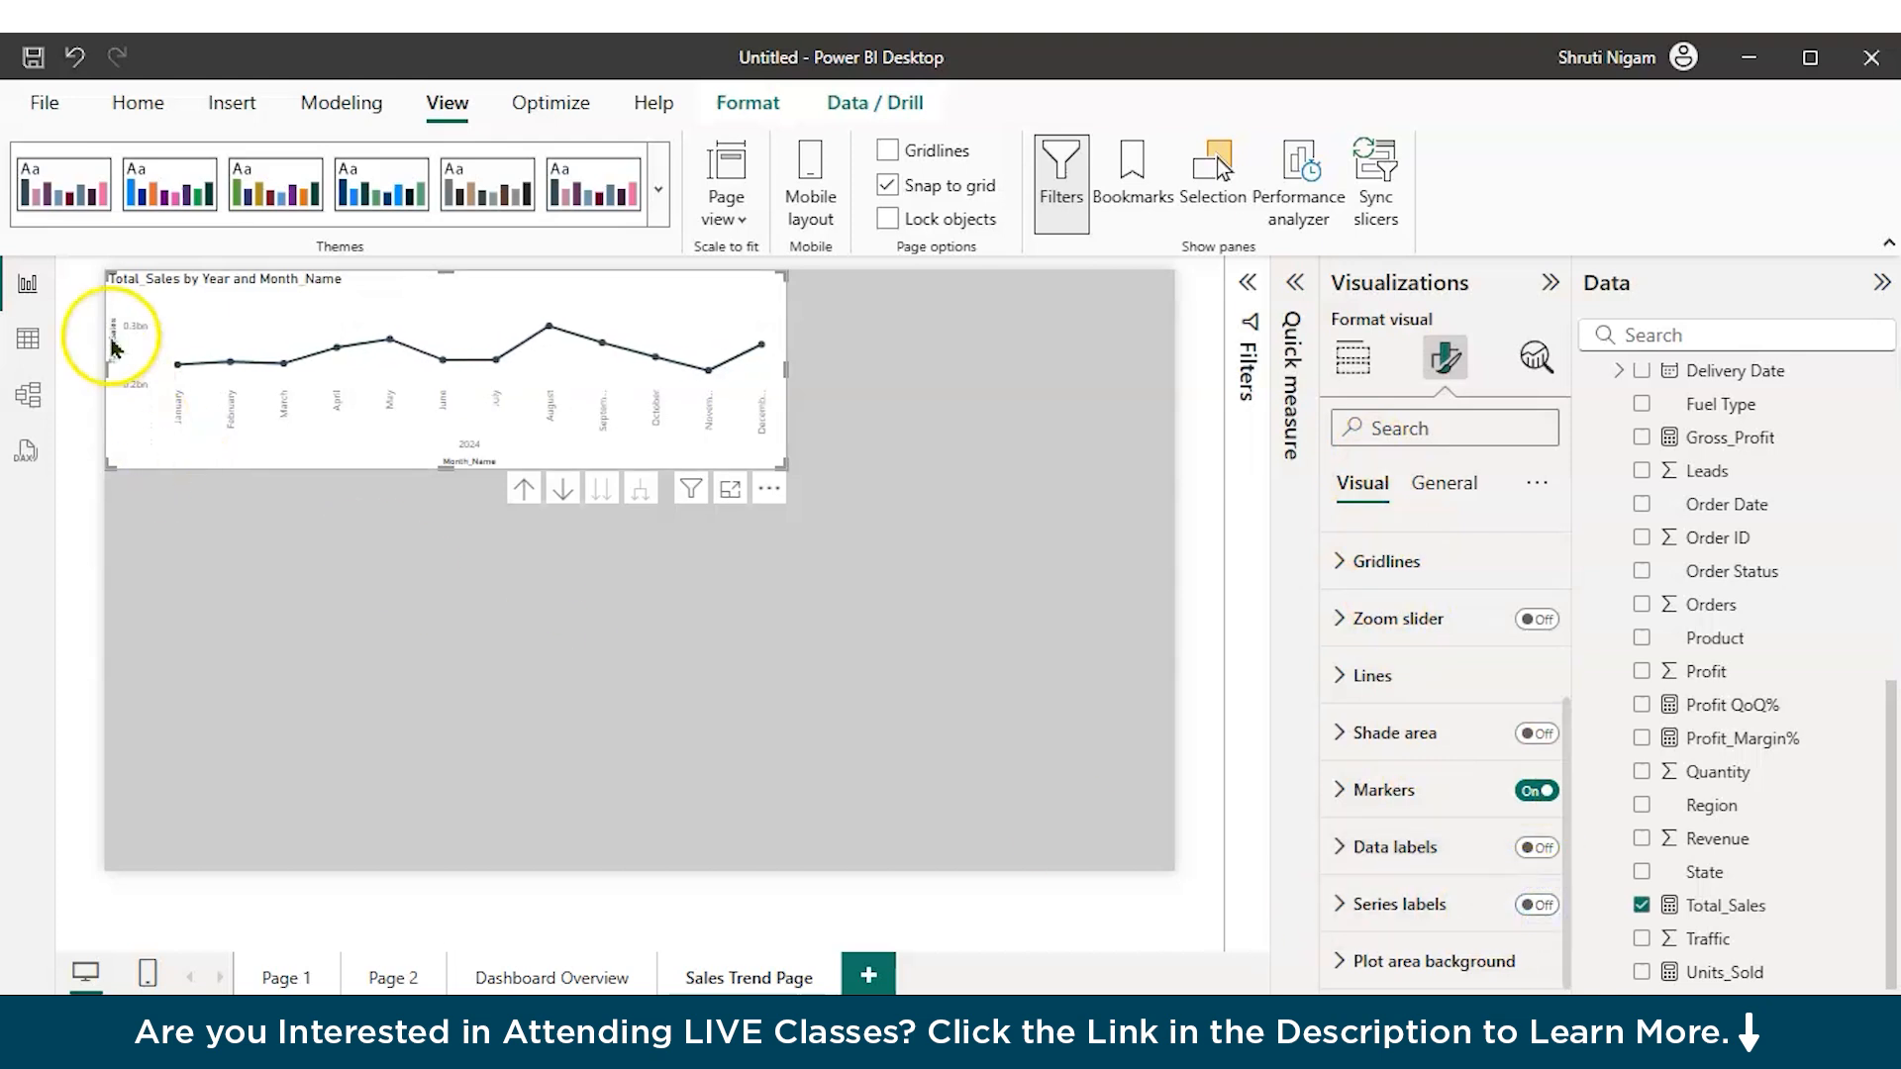
left_click_drag(446, 461, 440, 495)
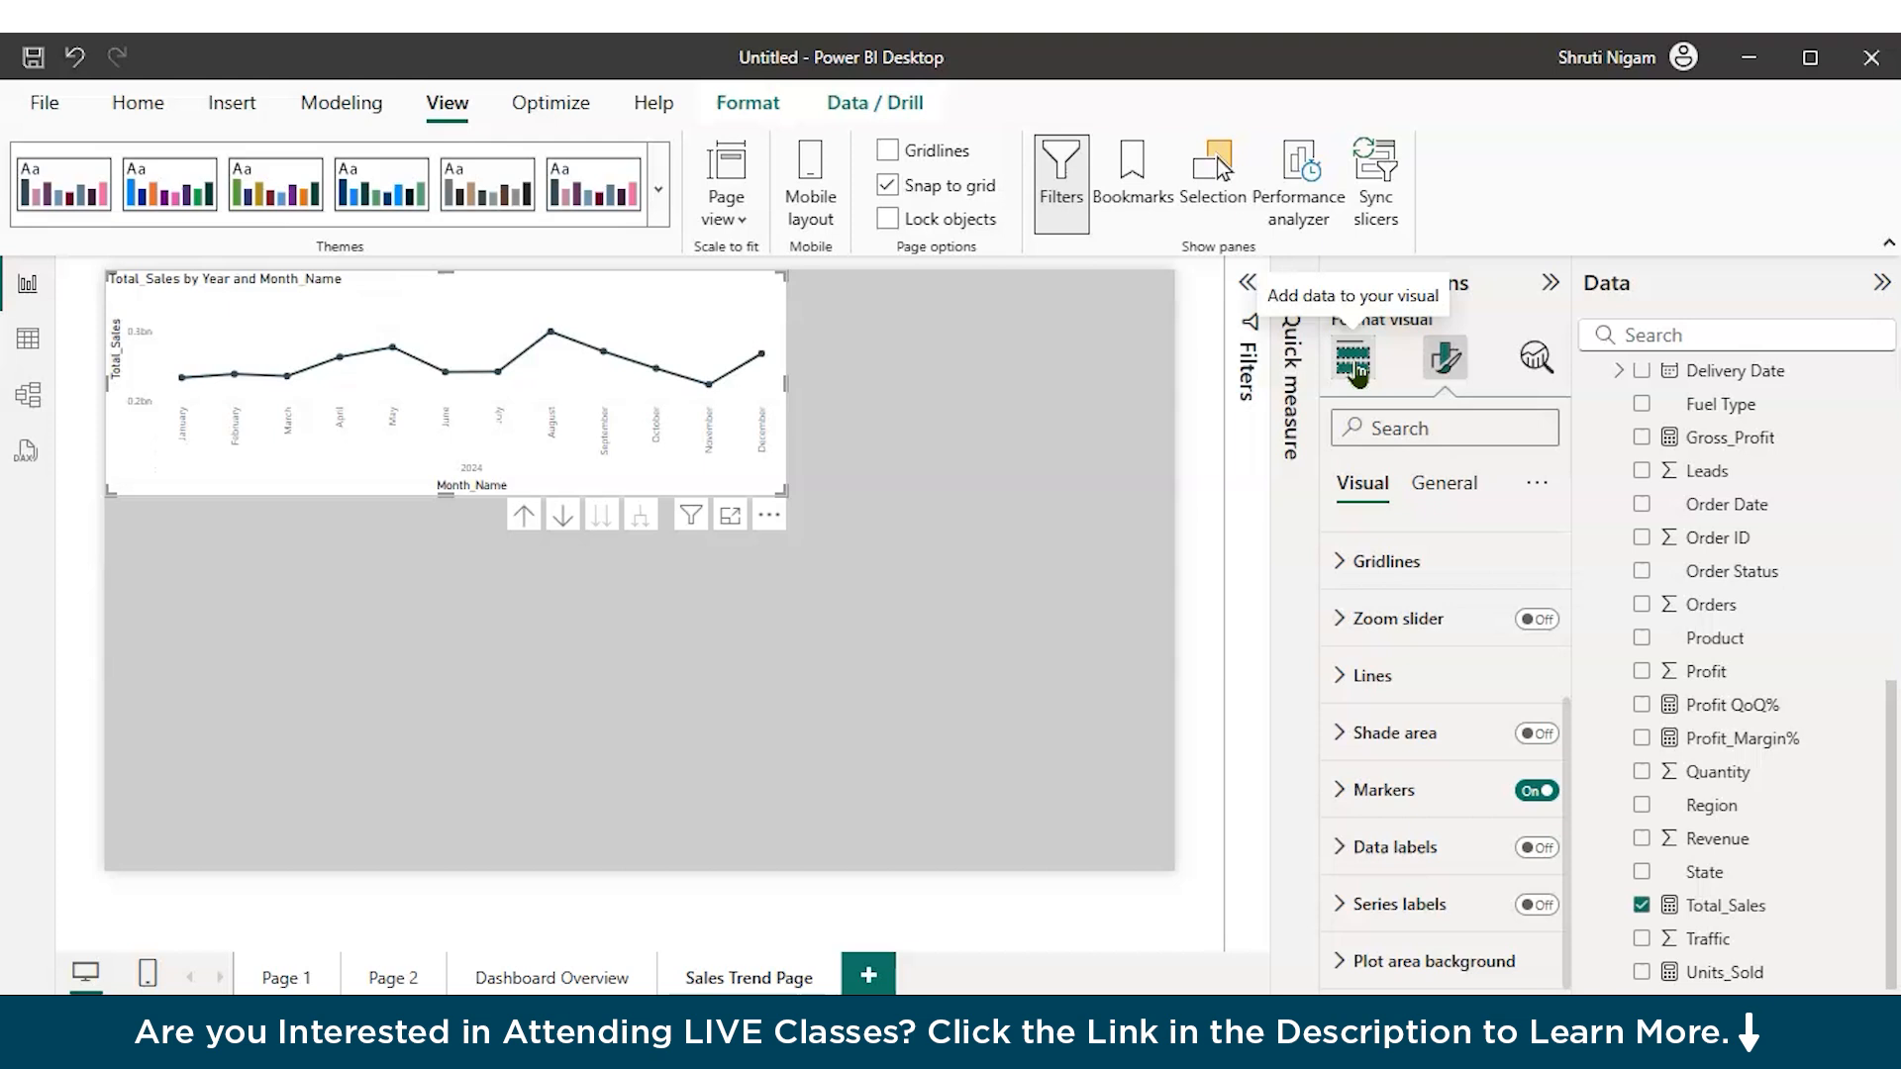
Step: Split the line chart by Category as the legend, and make the chart narrower and taller
left_click(1354, 362)
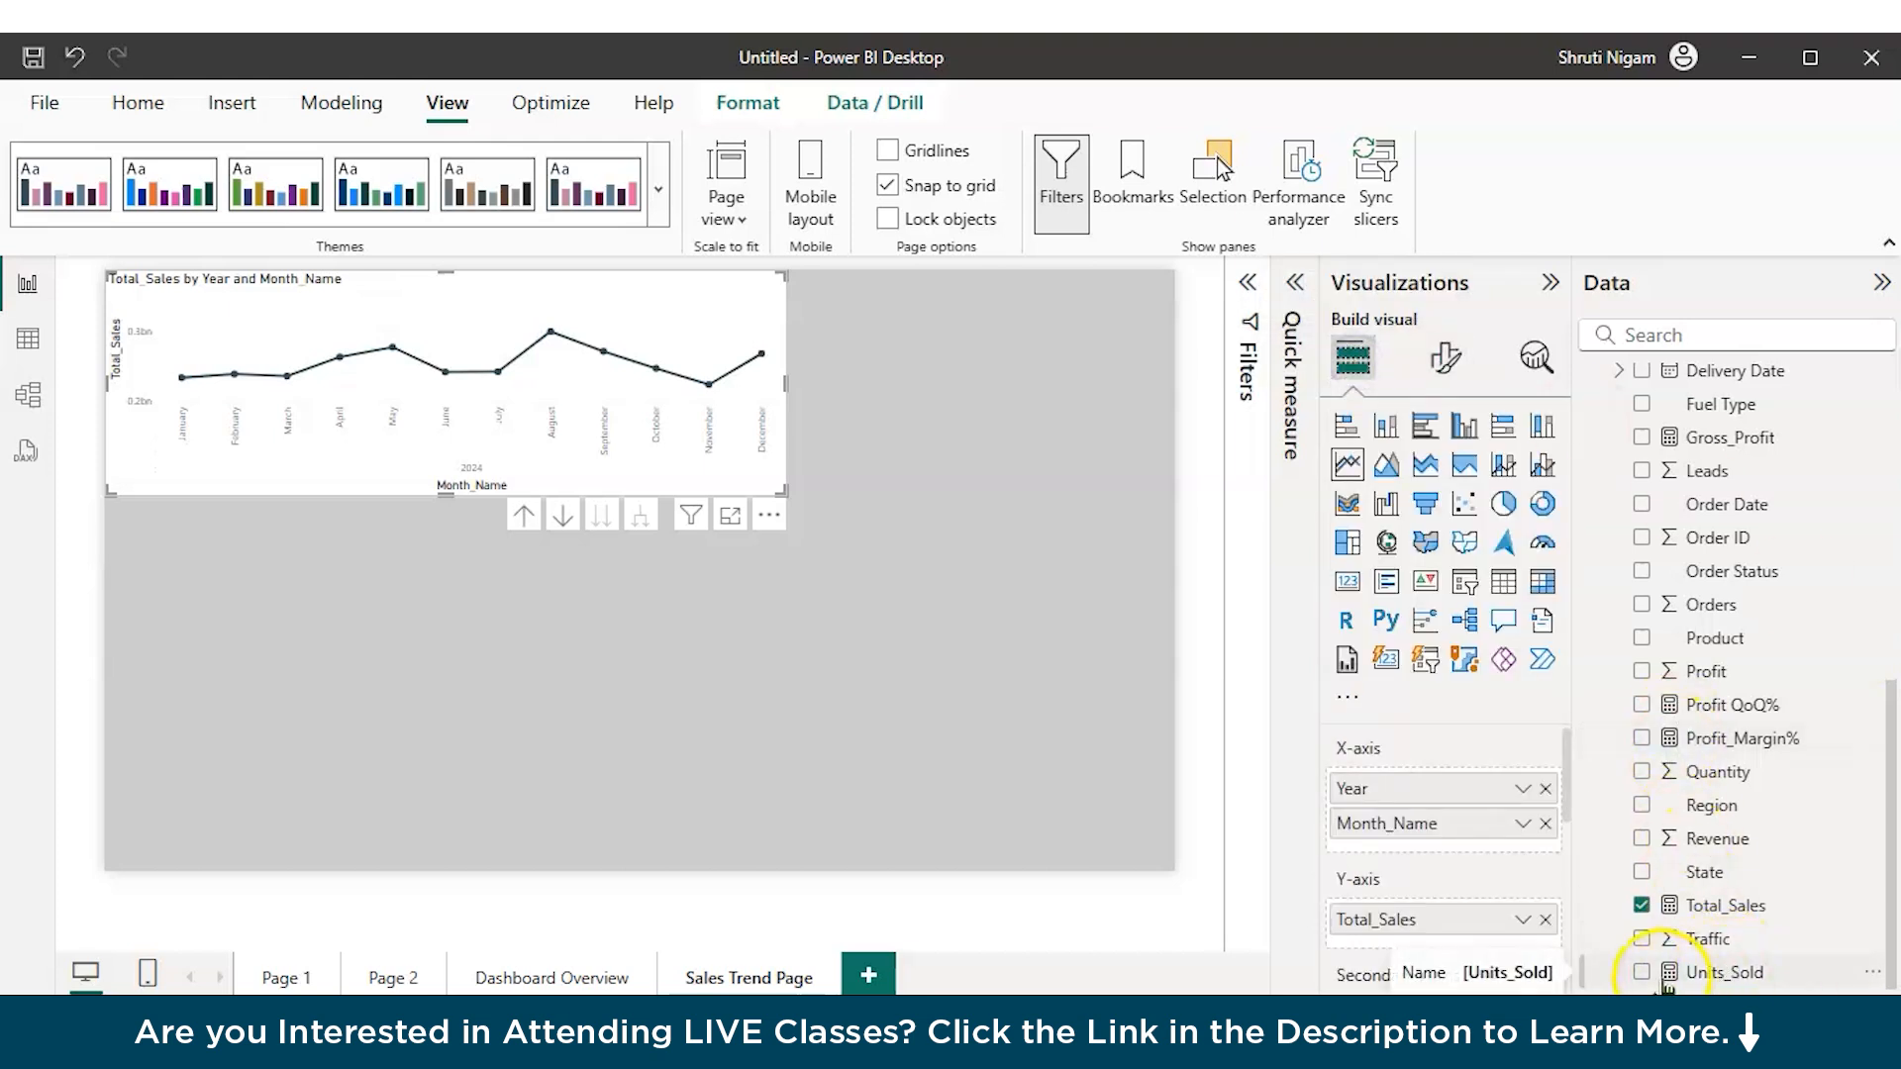
scroll(1648, 901, "up", 3)
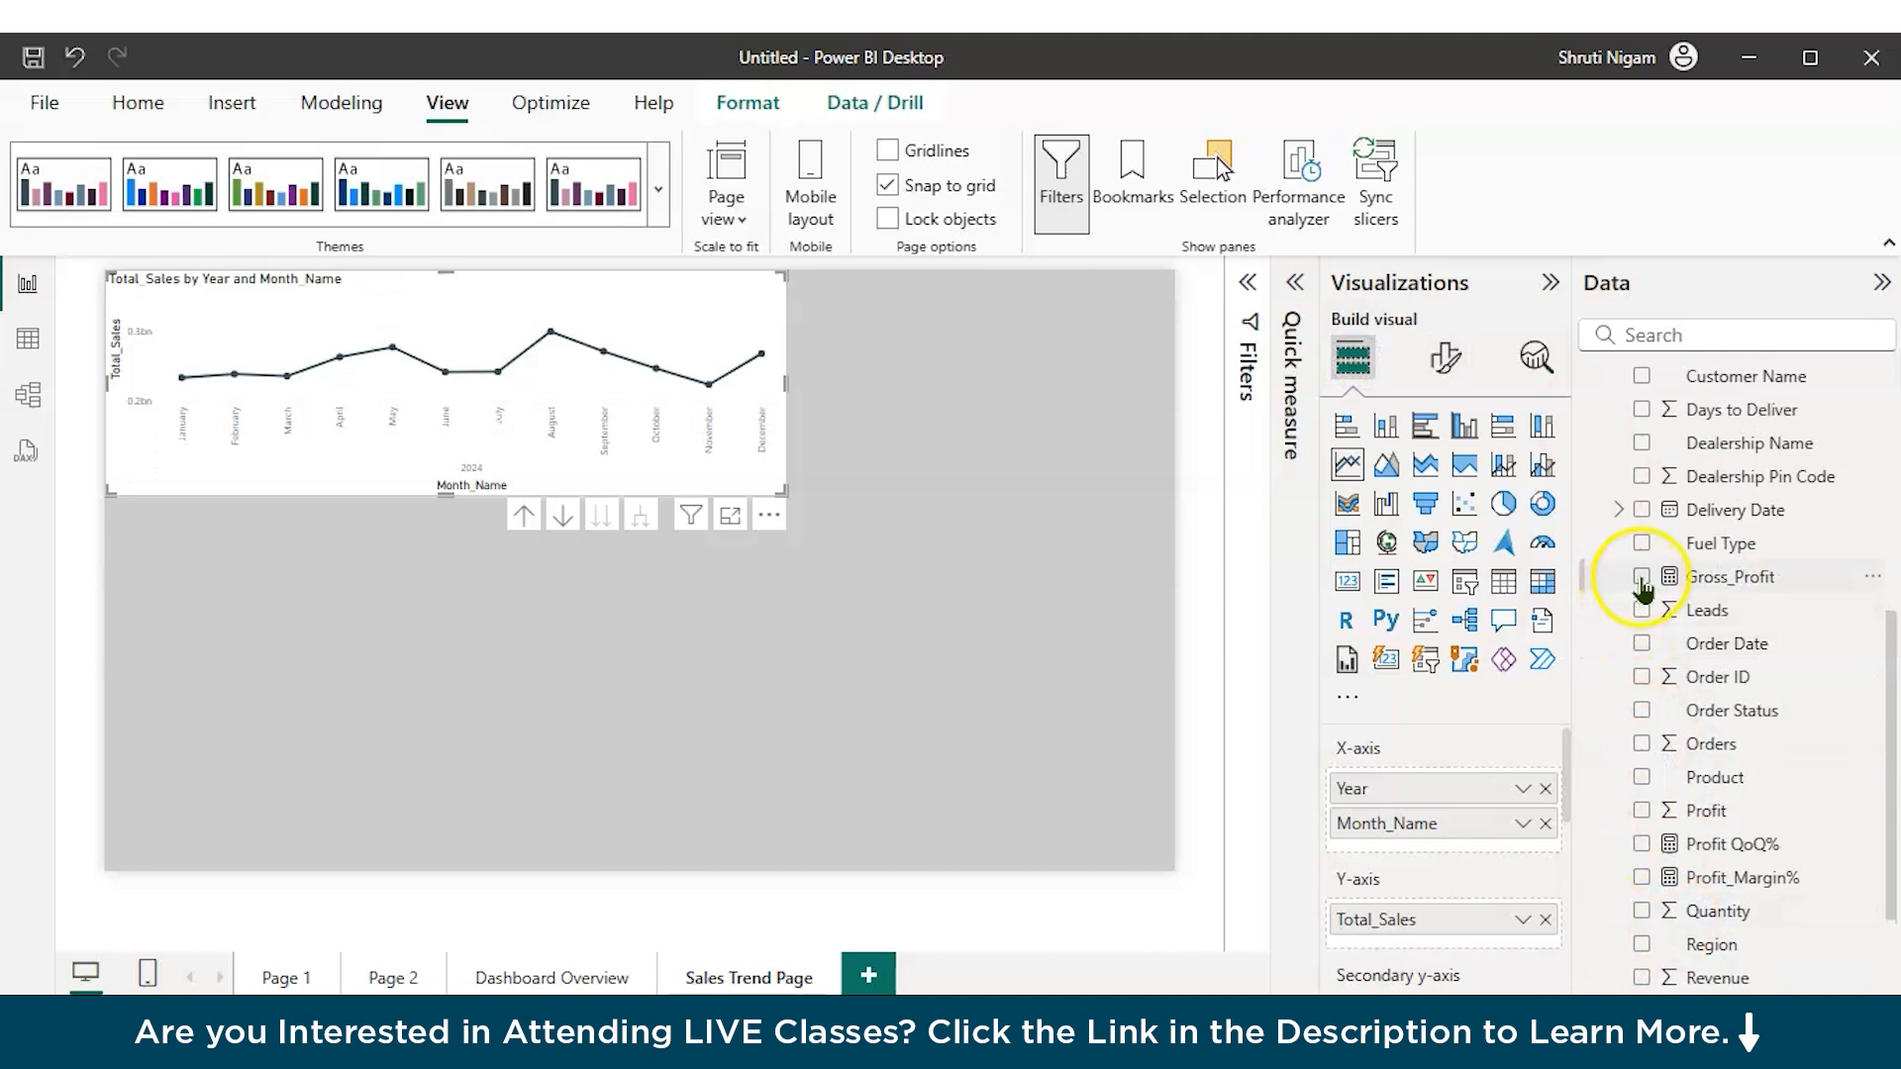
scroll(1638, 614, "up", 10)
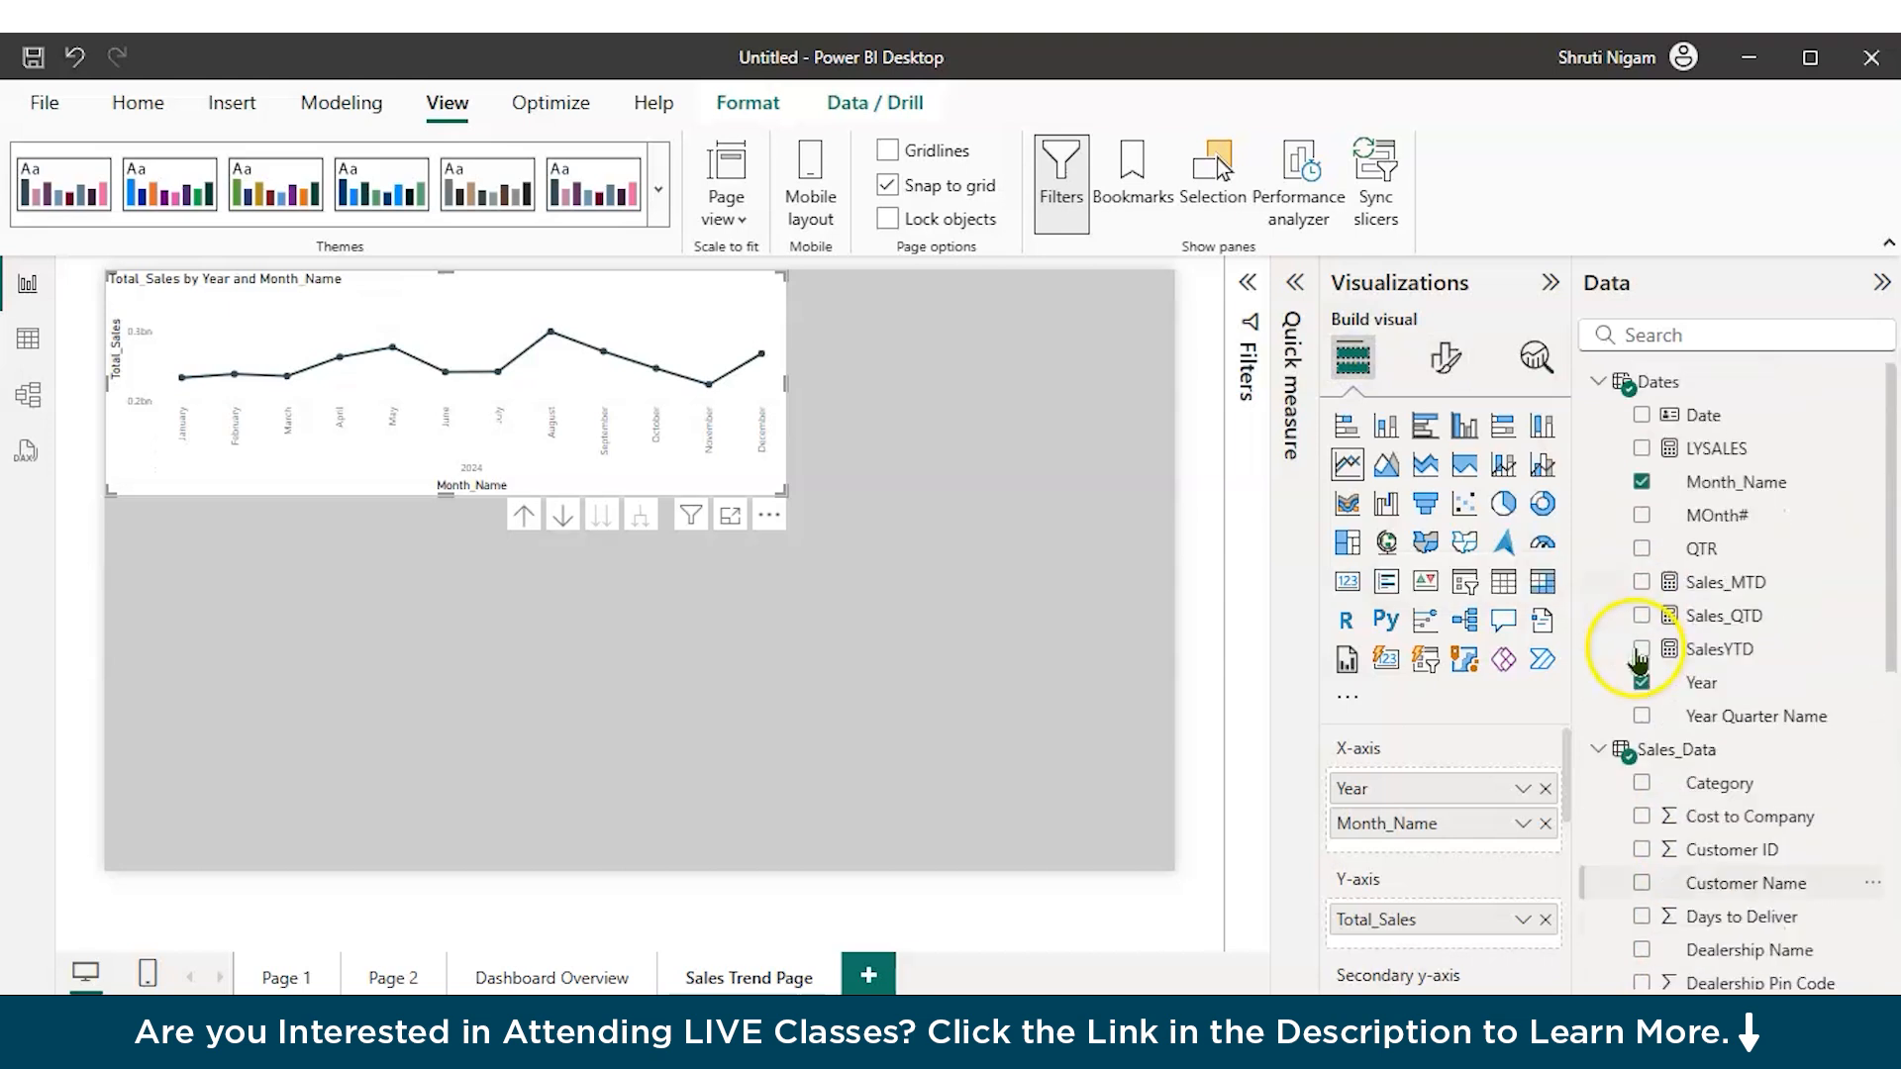
scroll(1442, 882, "down", 5)
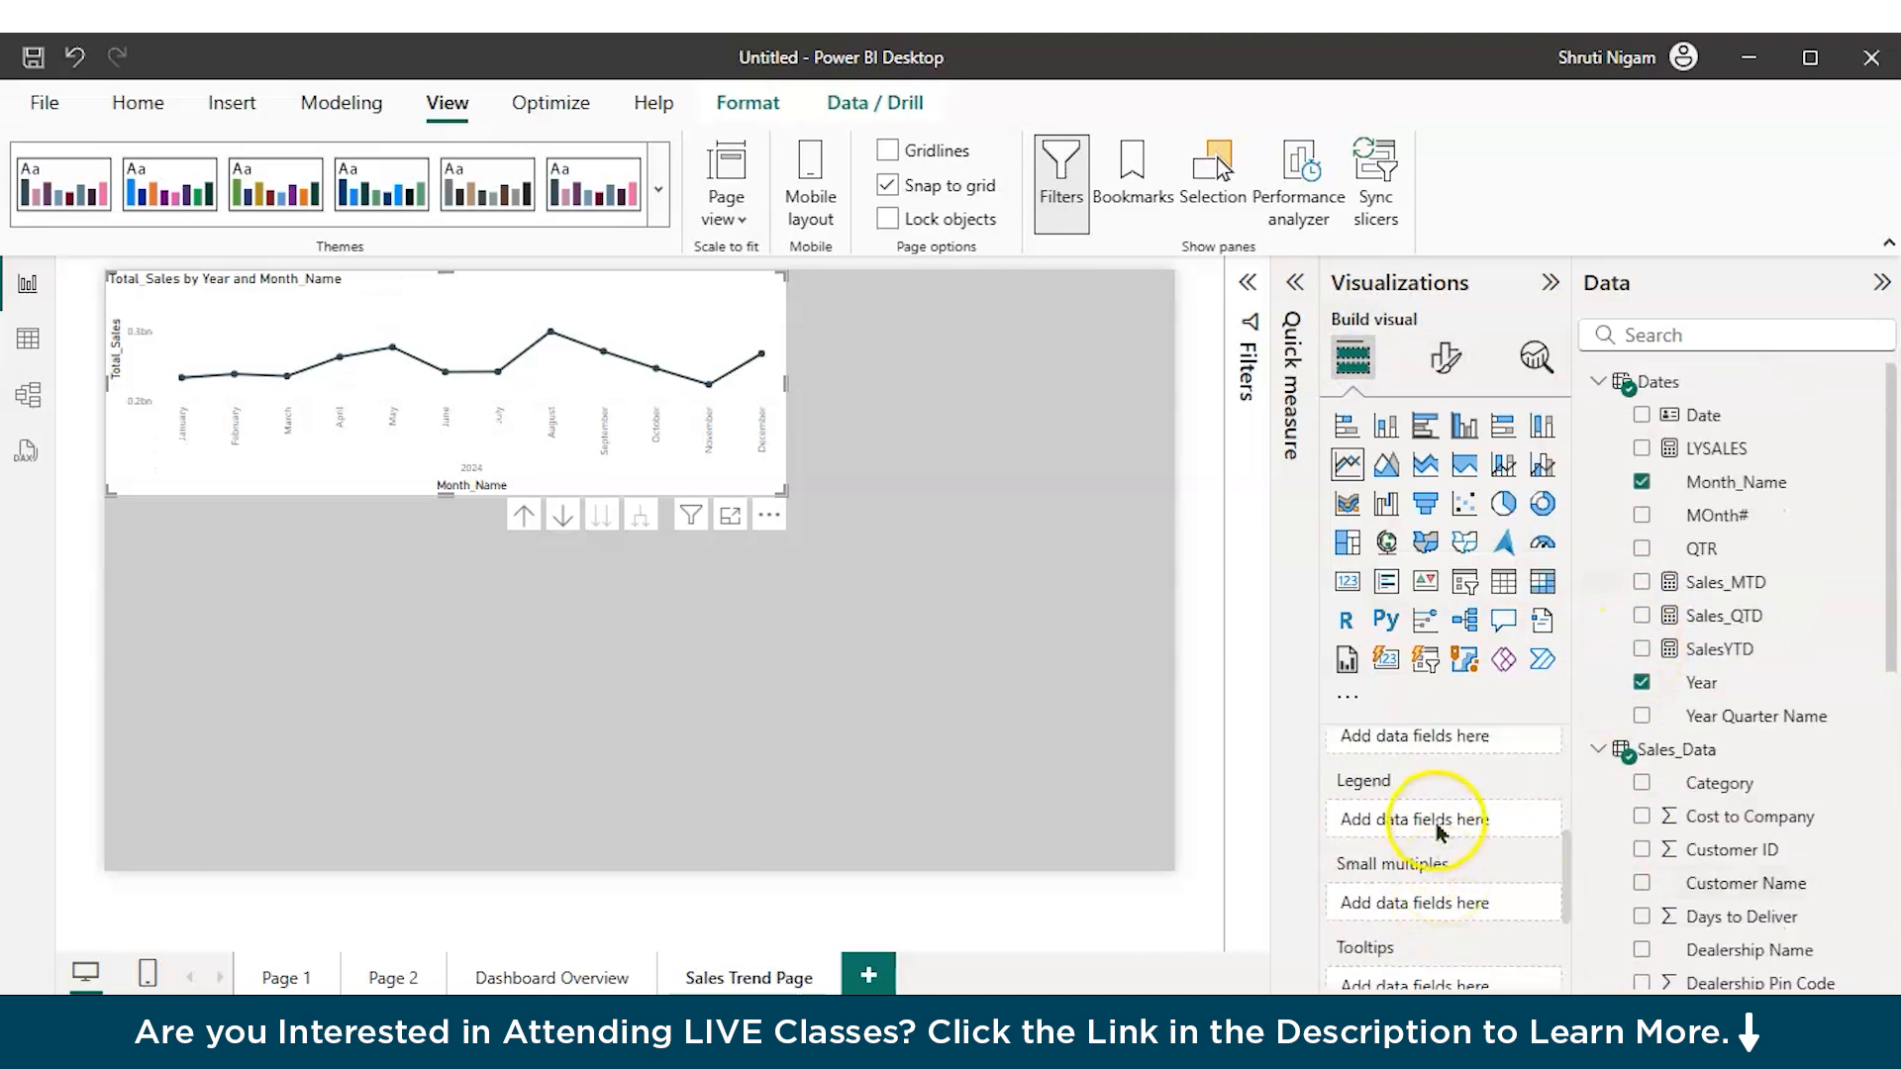
scroll(1634, 837, "down", 3)
scroll(1708, 839, "up", 3)
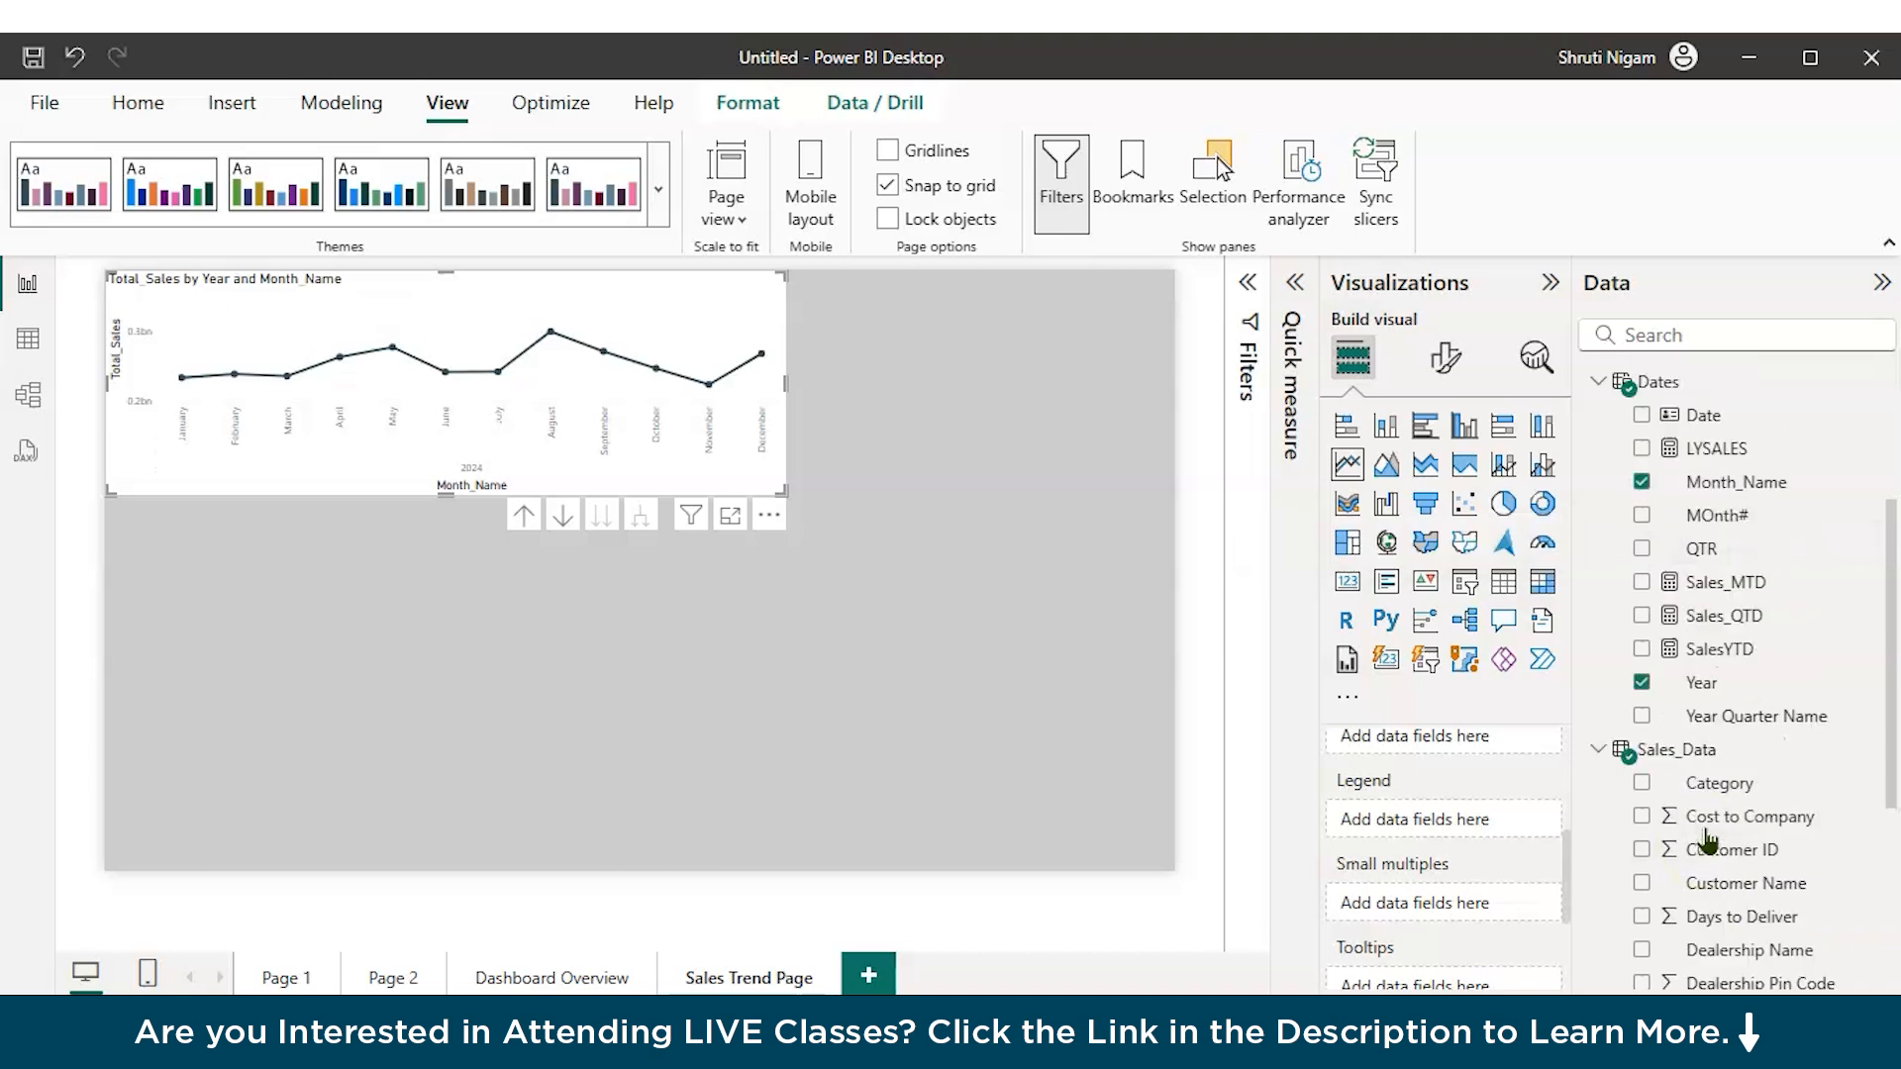
left_click_drag(1705, 782, 1423, 817)
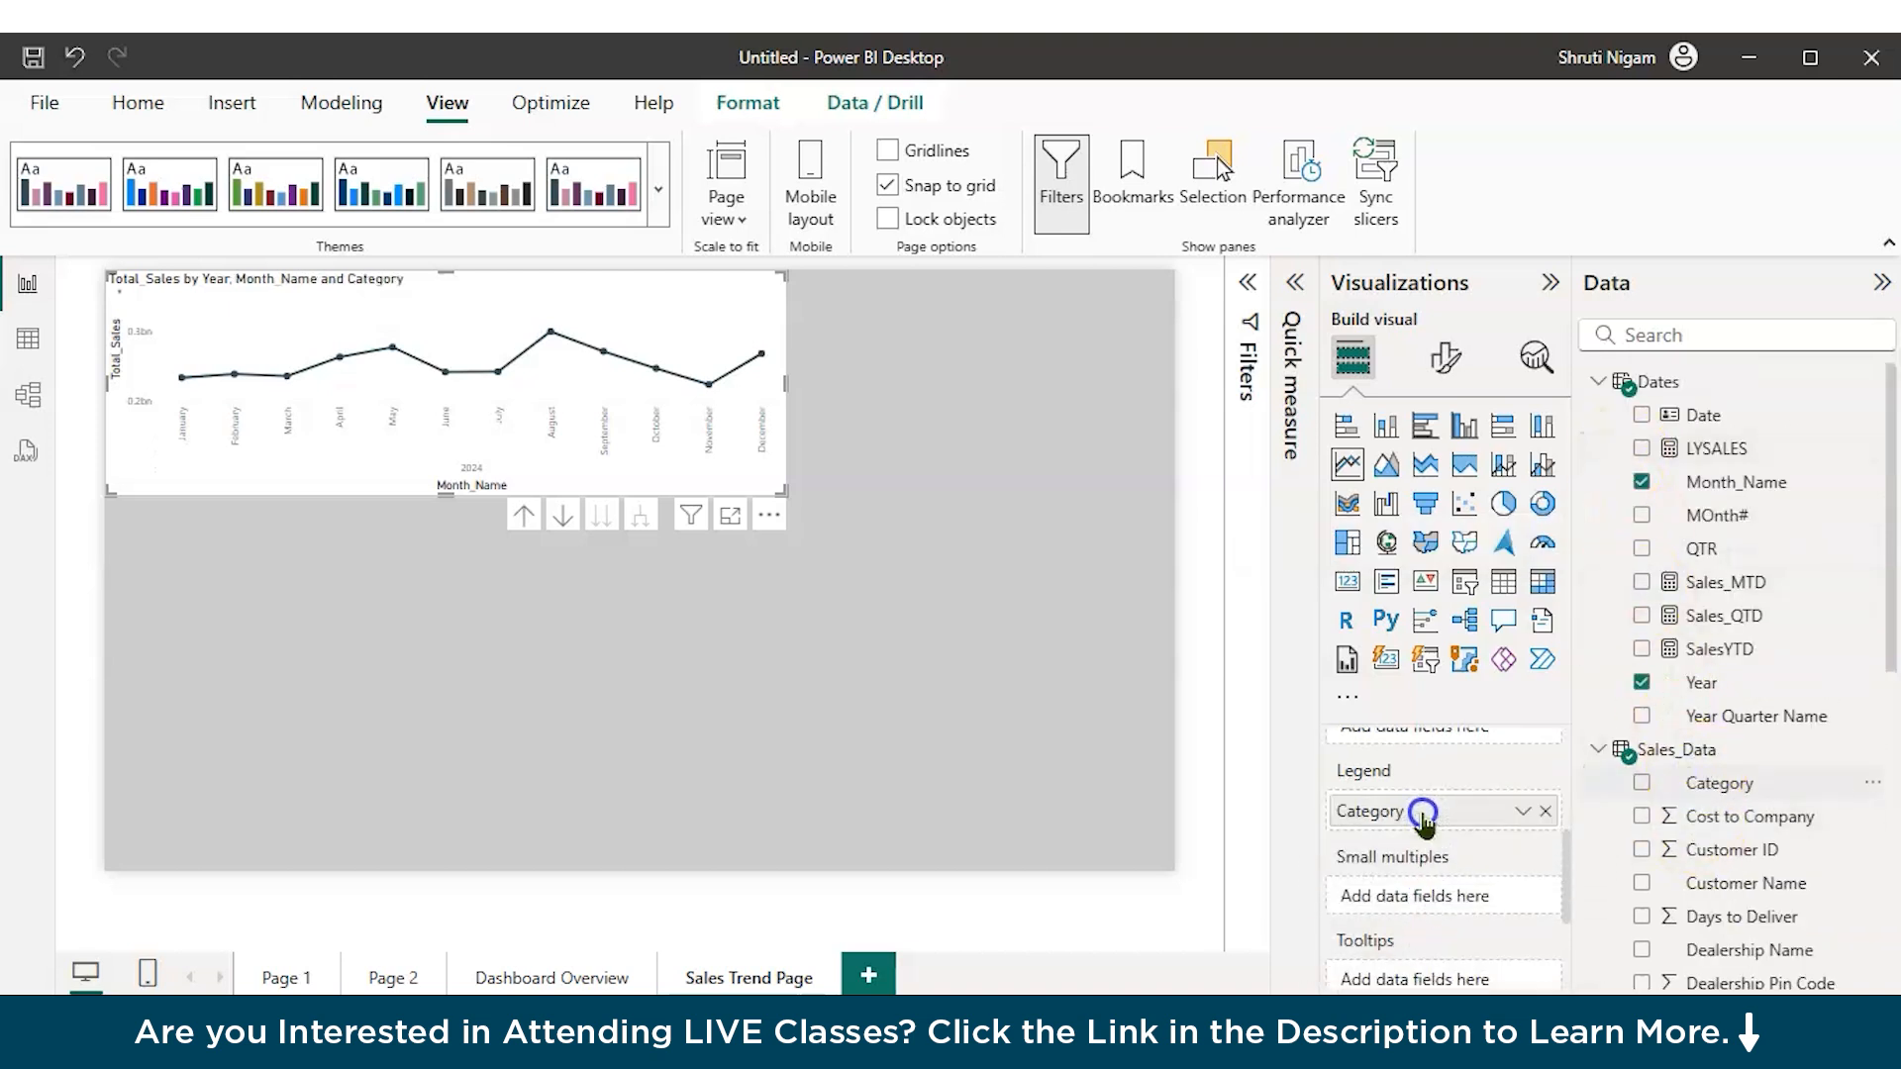
left_click_drag(779, 487, 715, 561)
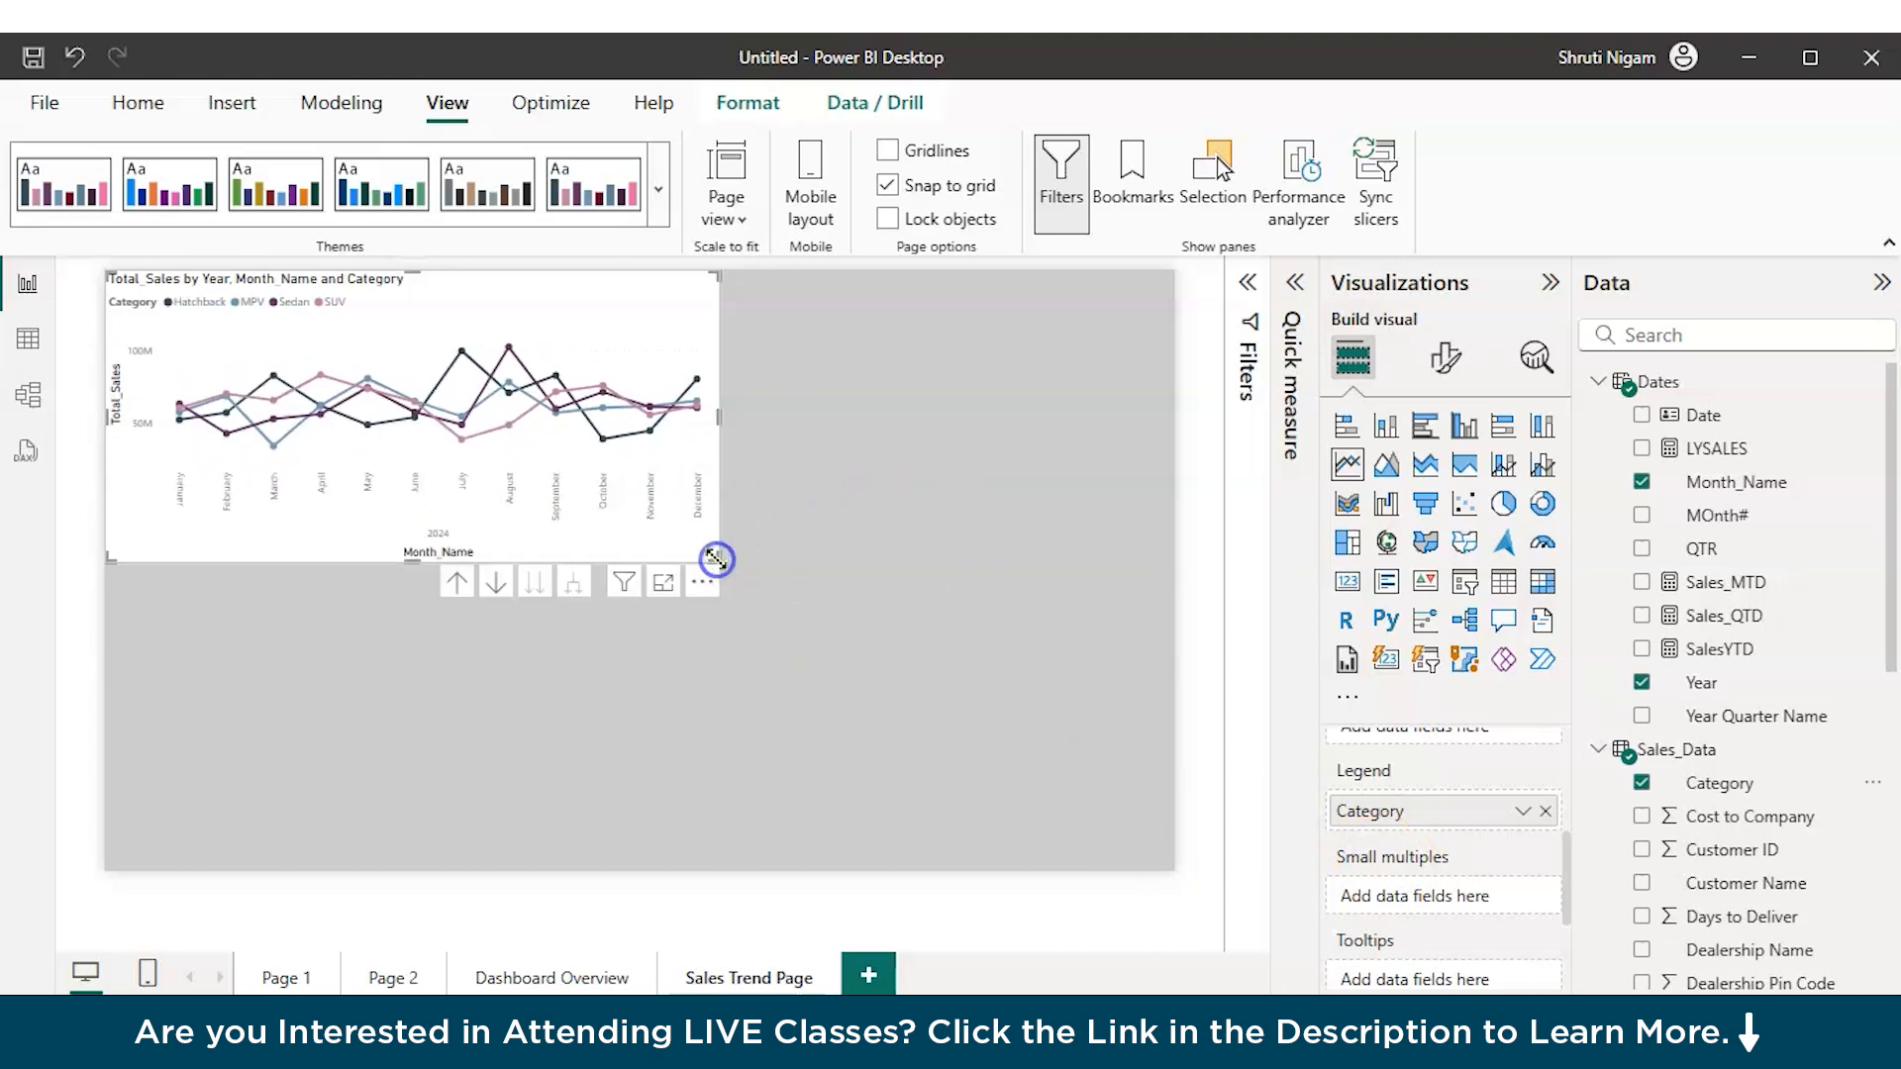
Step: Try dark pink on the Hatchback series line, and set its colour to the darkest purple theme shade
left_click(1446, 358)
left_click(1343, 724)
scroll(1445, 728, "down", 10)
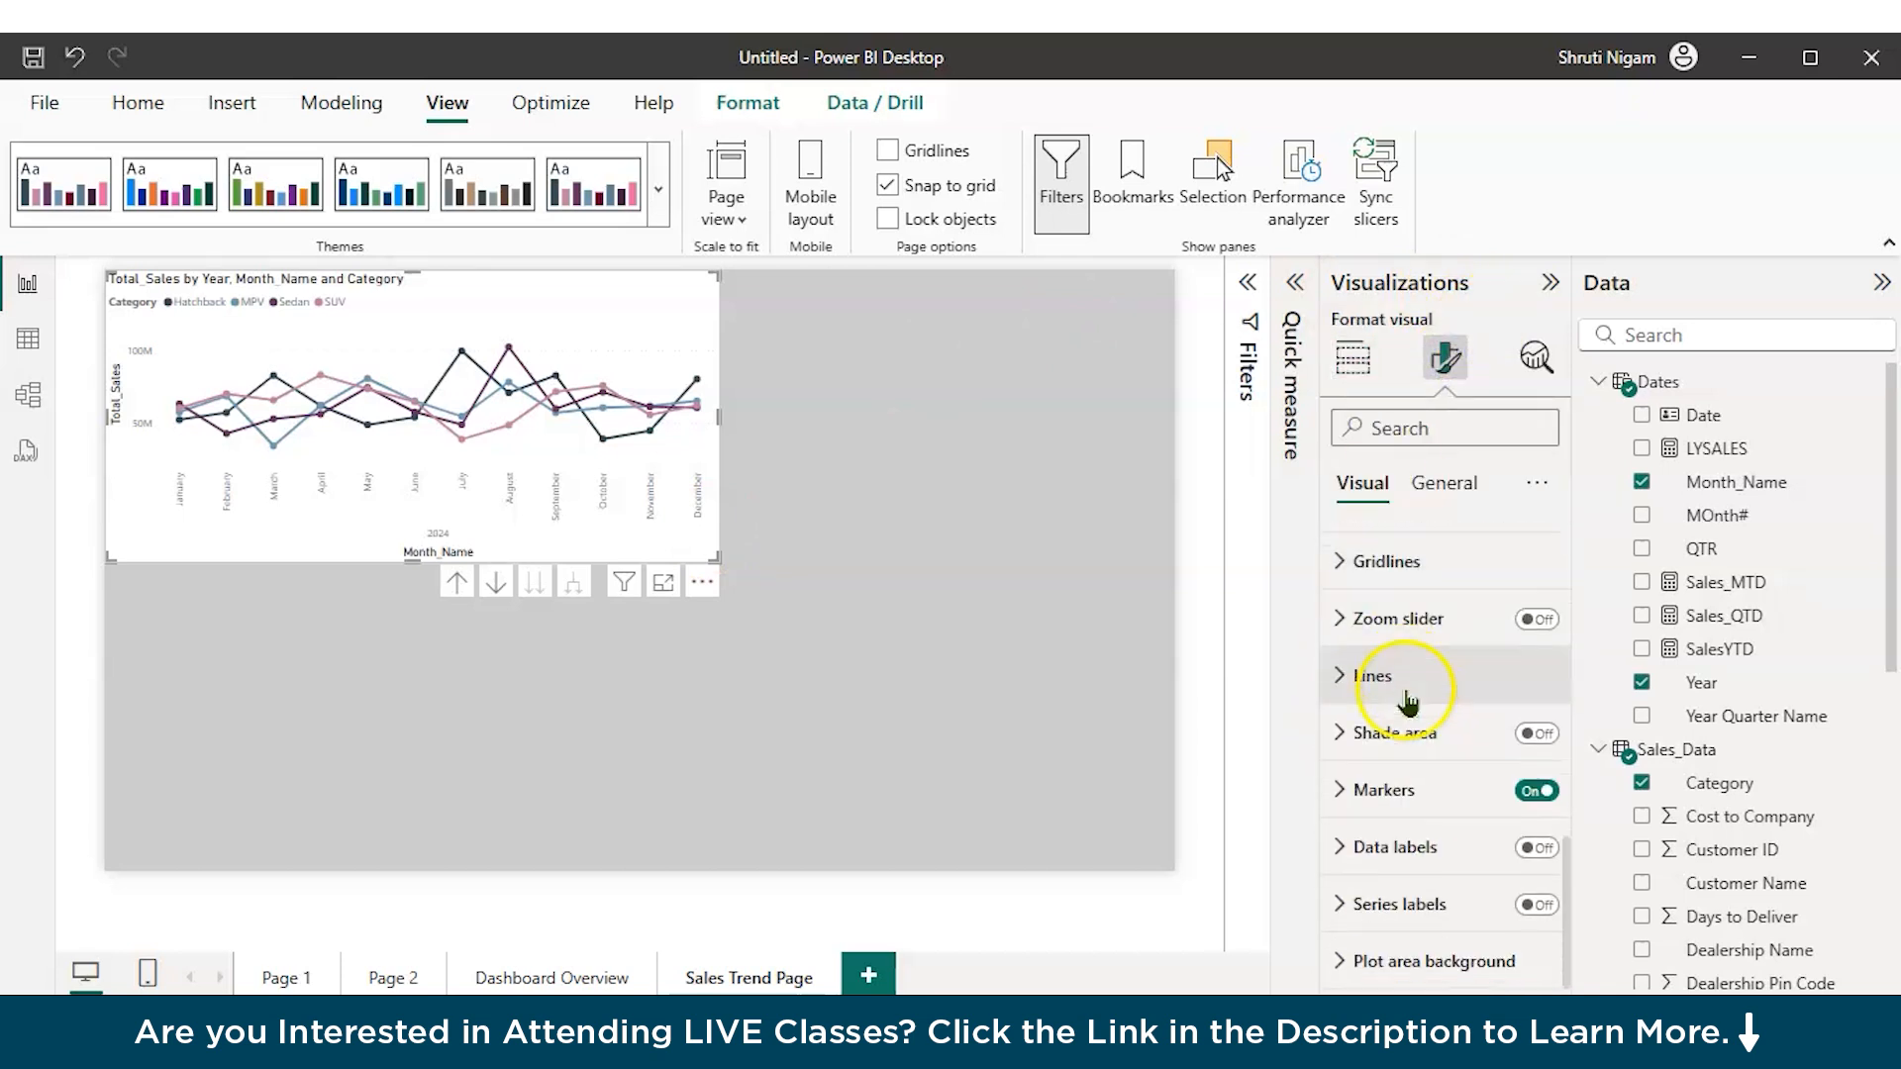
left_click(1352, 682)
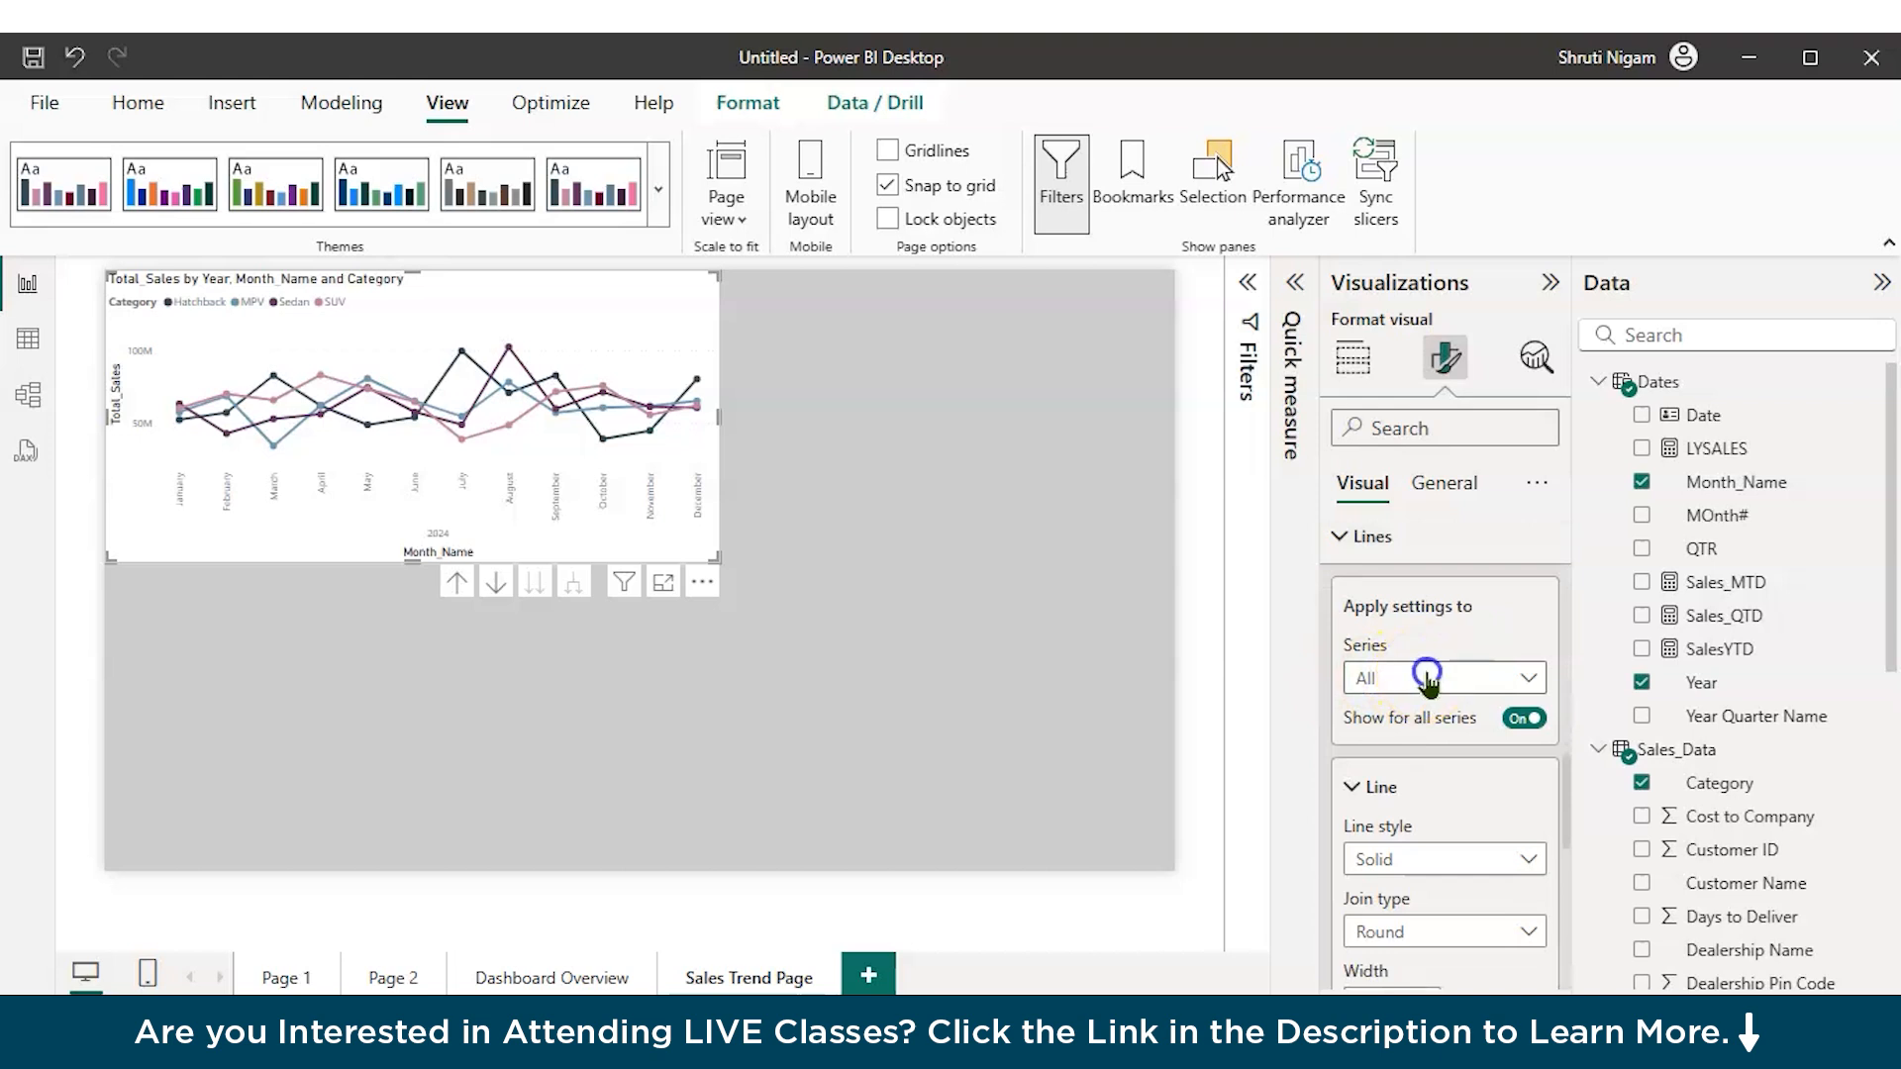
left_click(1427, 678)
left_click(1413, 737)
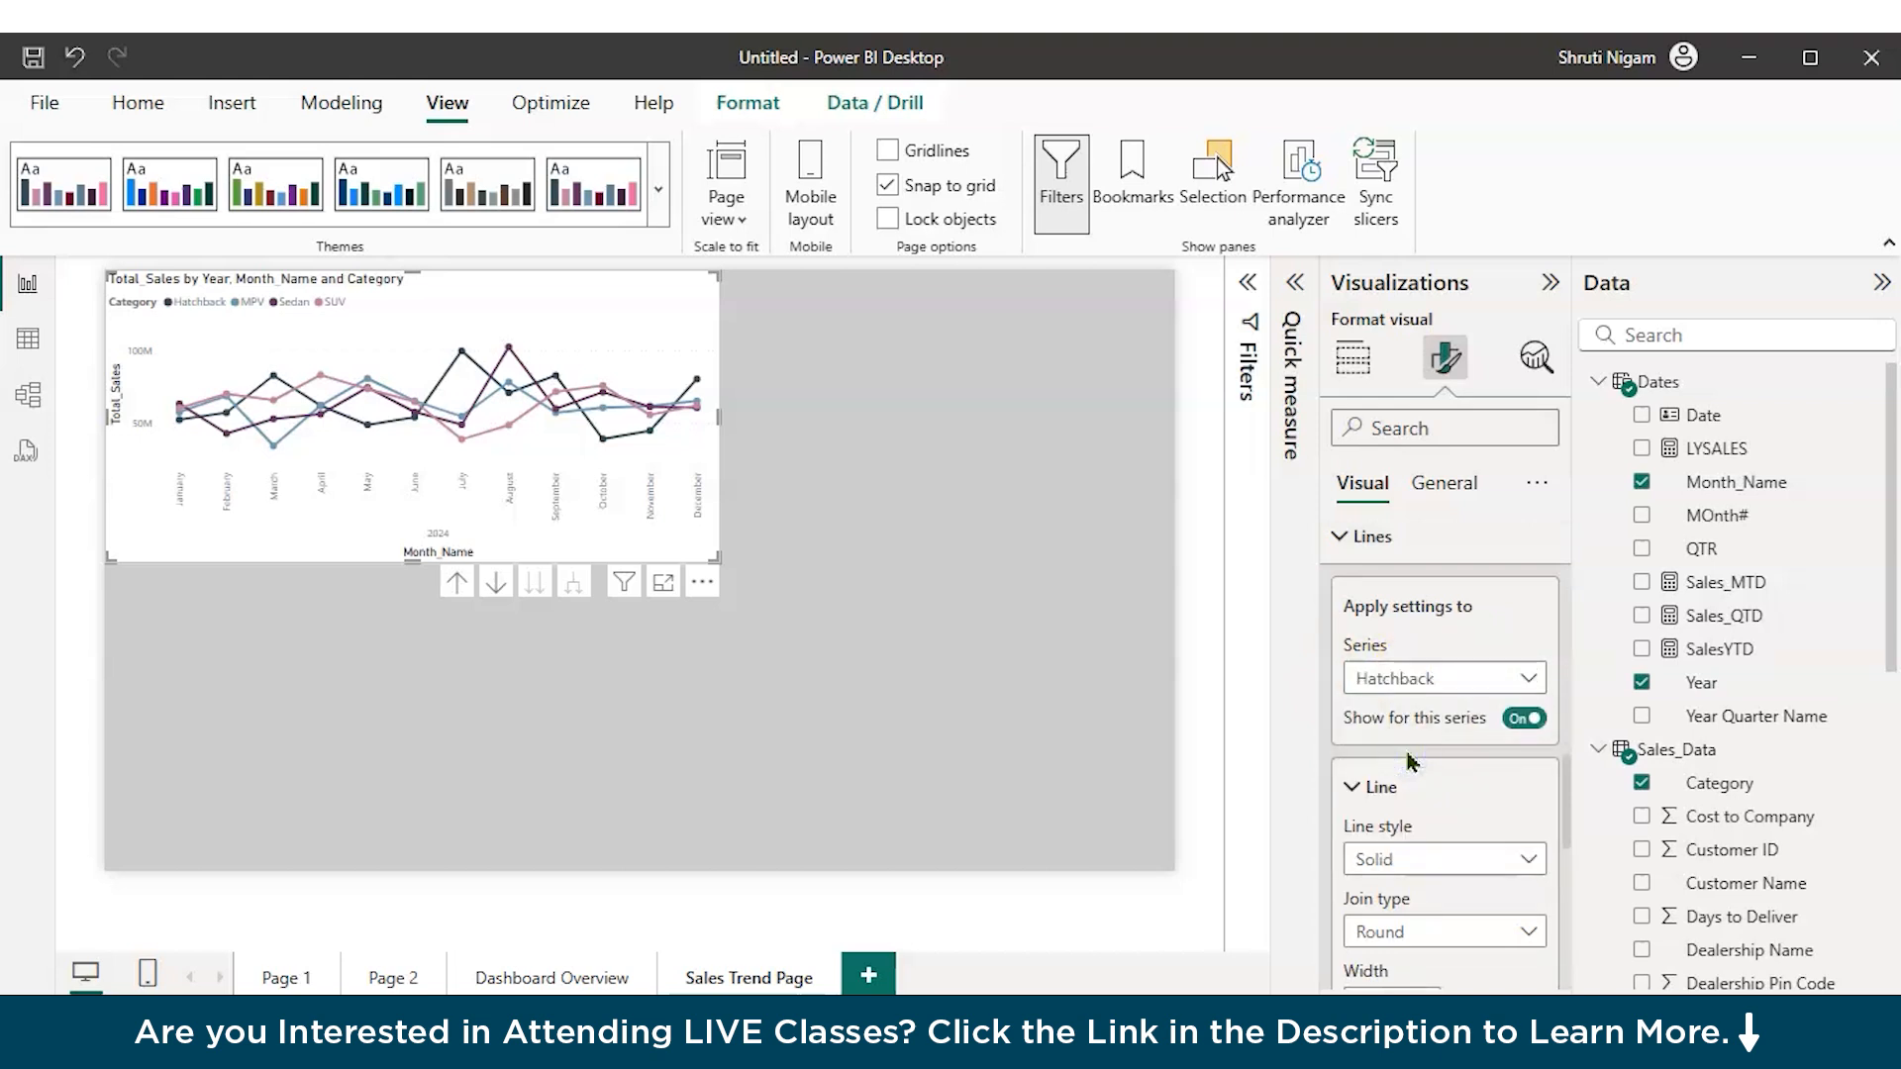
scroll(1413, 761, "down", 2)
left_click(1391, 540)
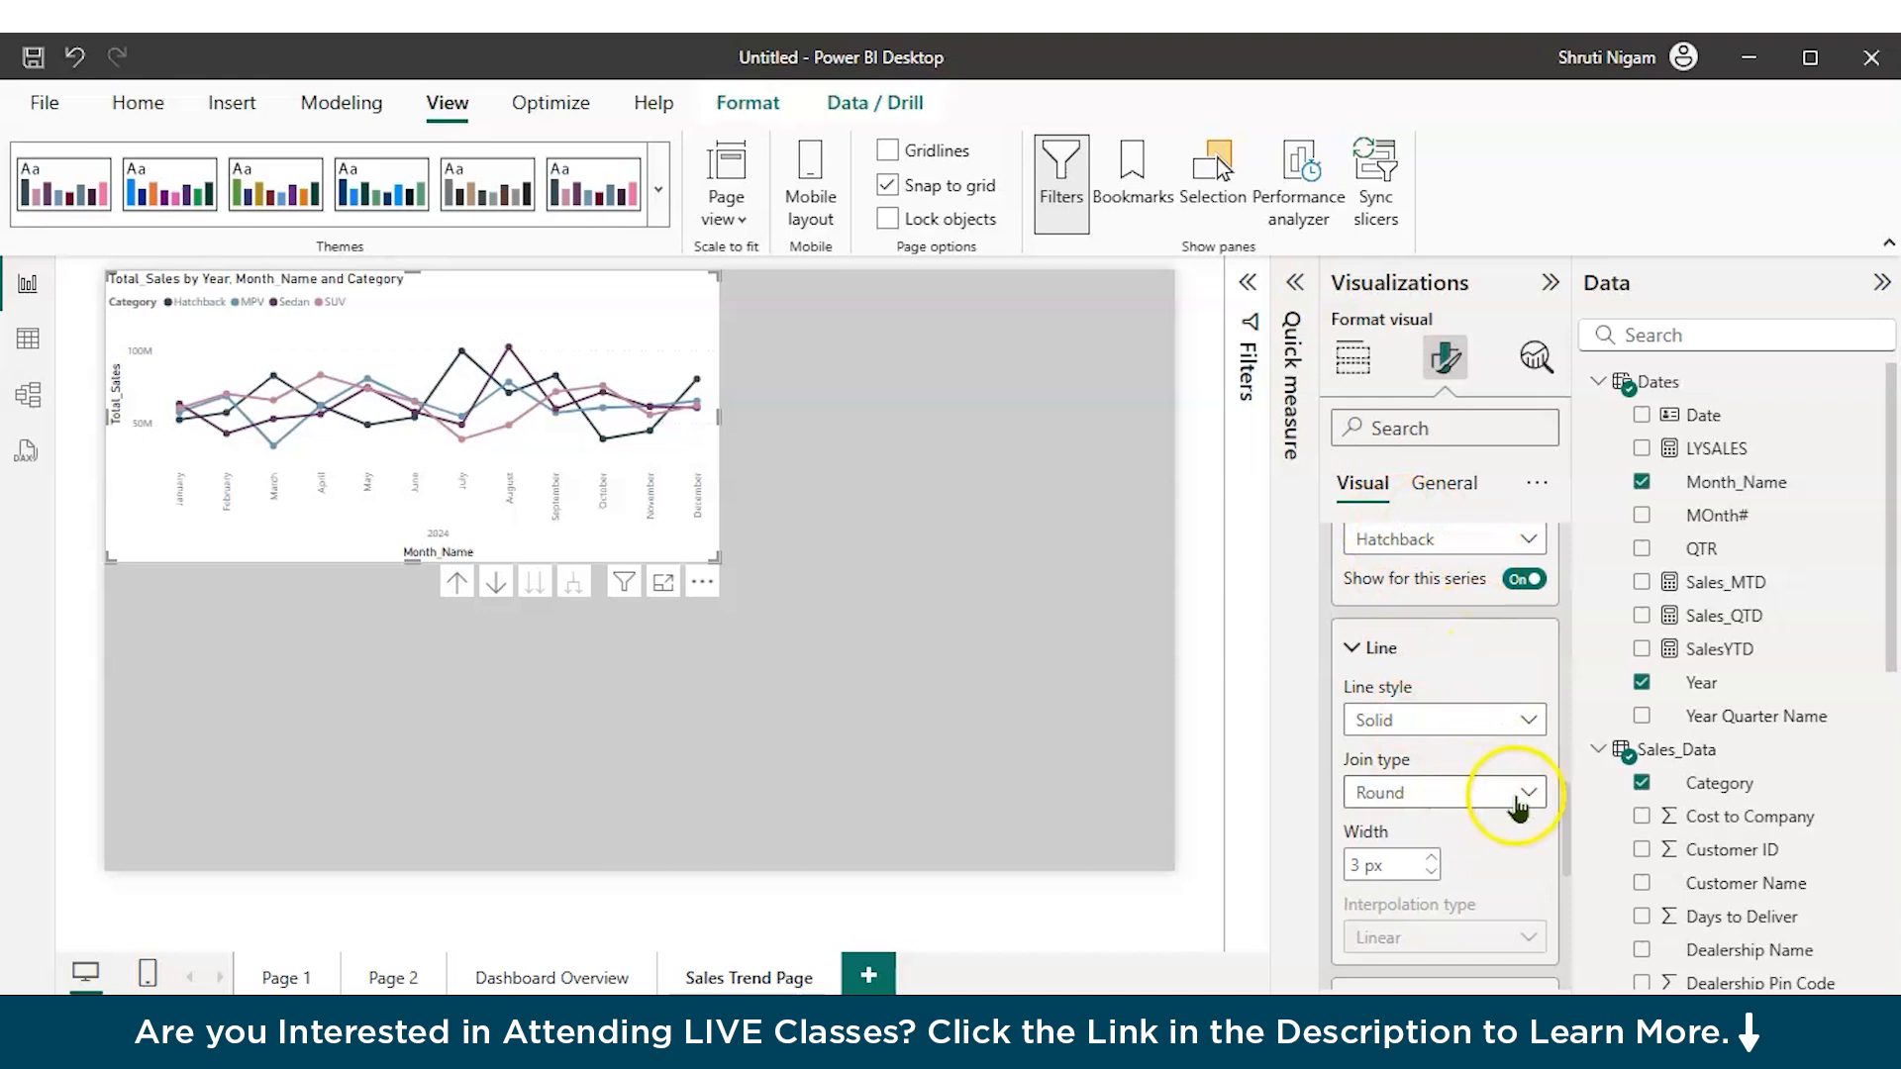
scroll(1400, 798, "down", 4)
left_click(1411, 807)
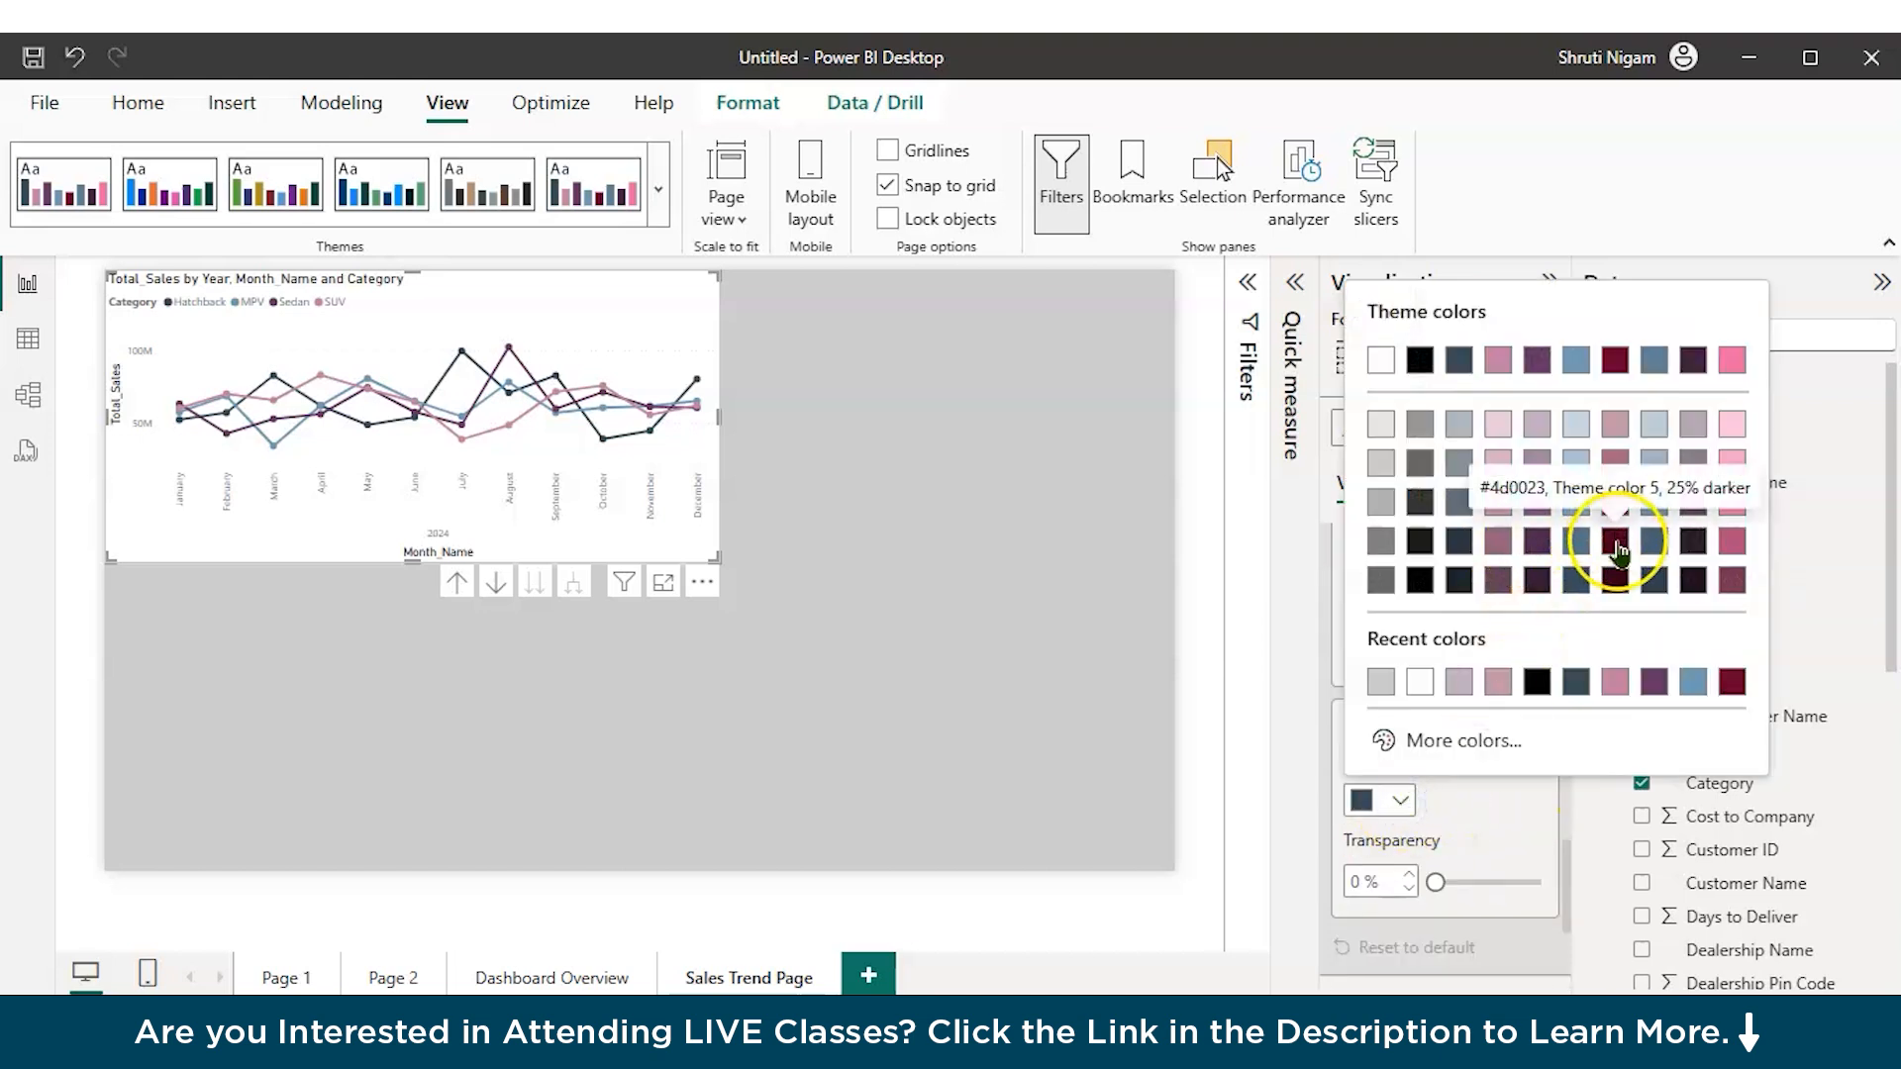
left_click(1732, 541)
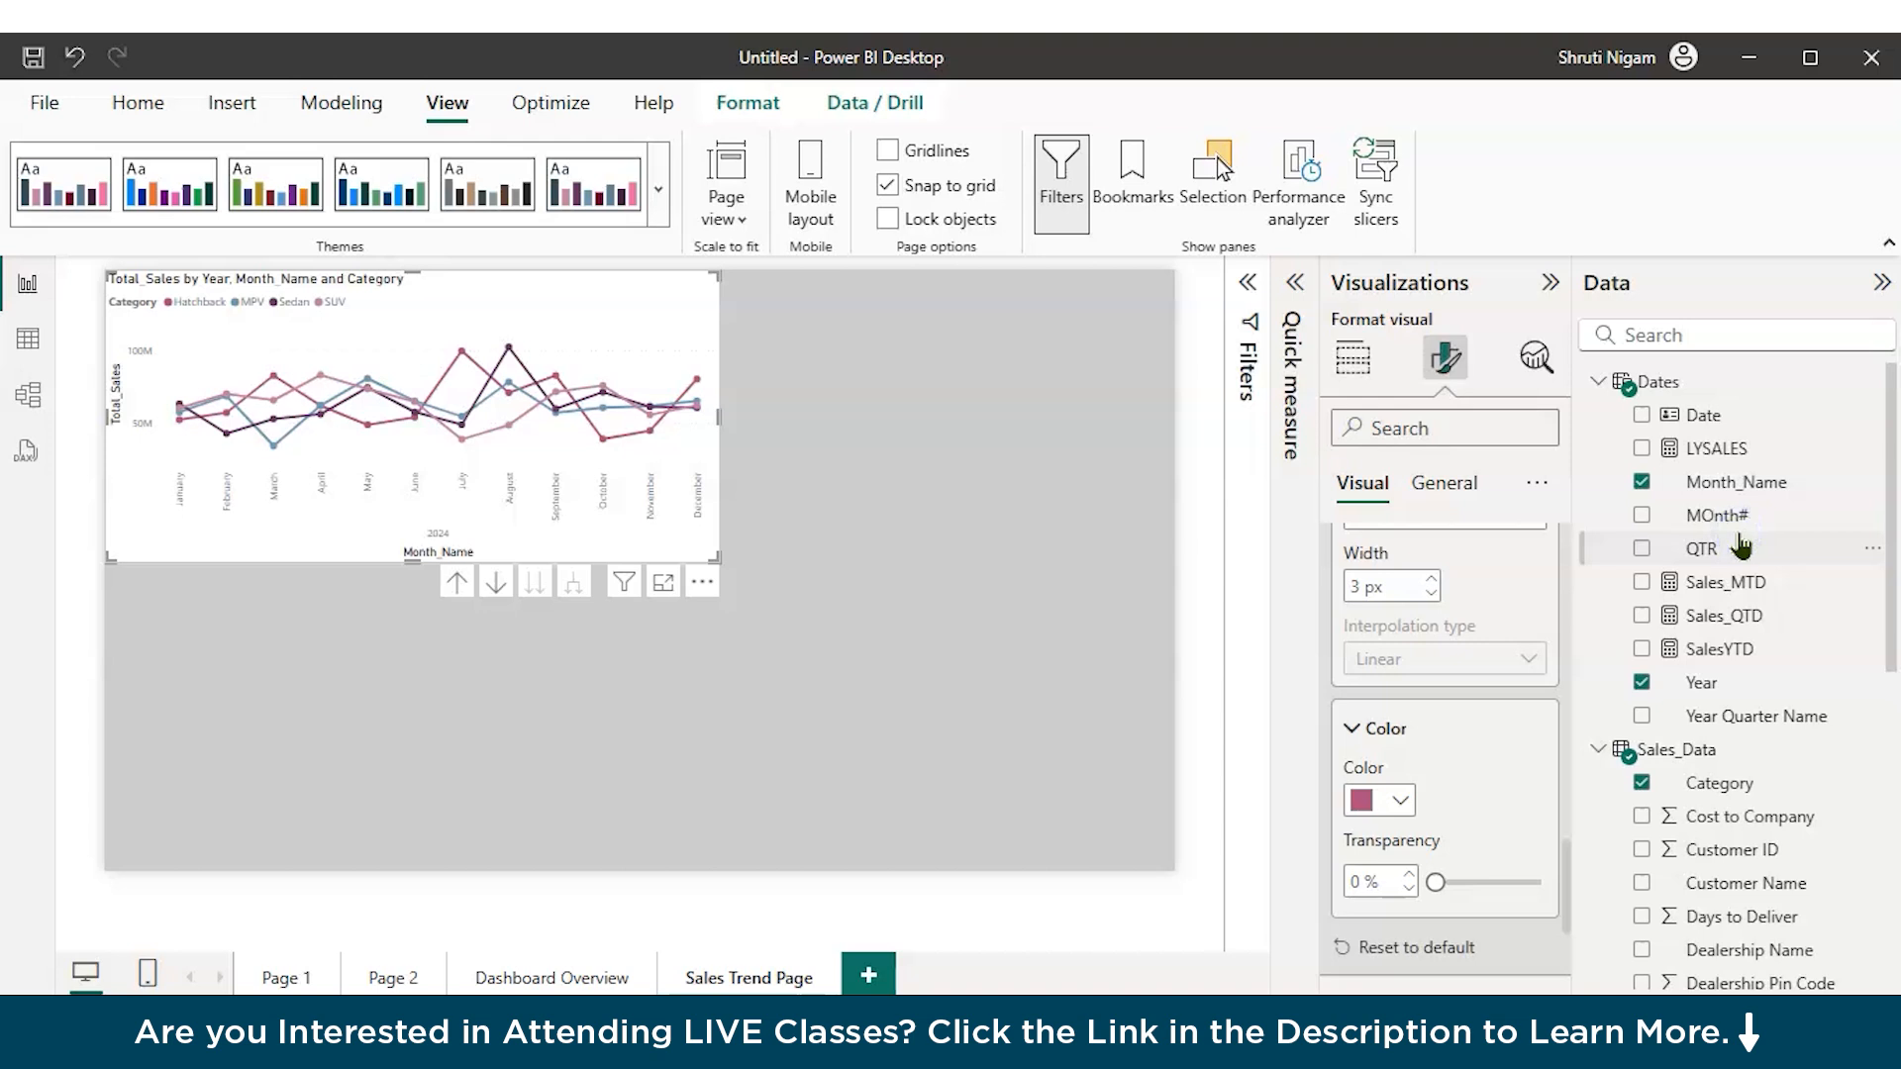
left_click(1407, 802)
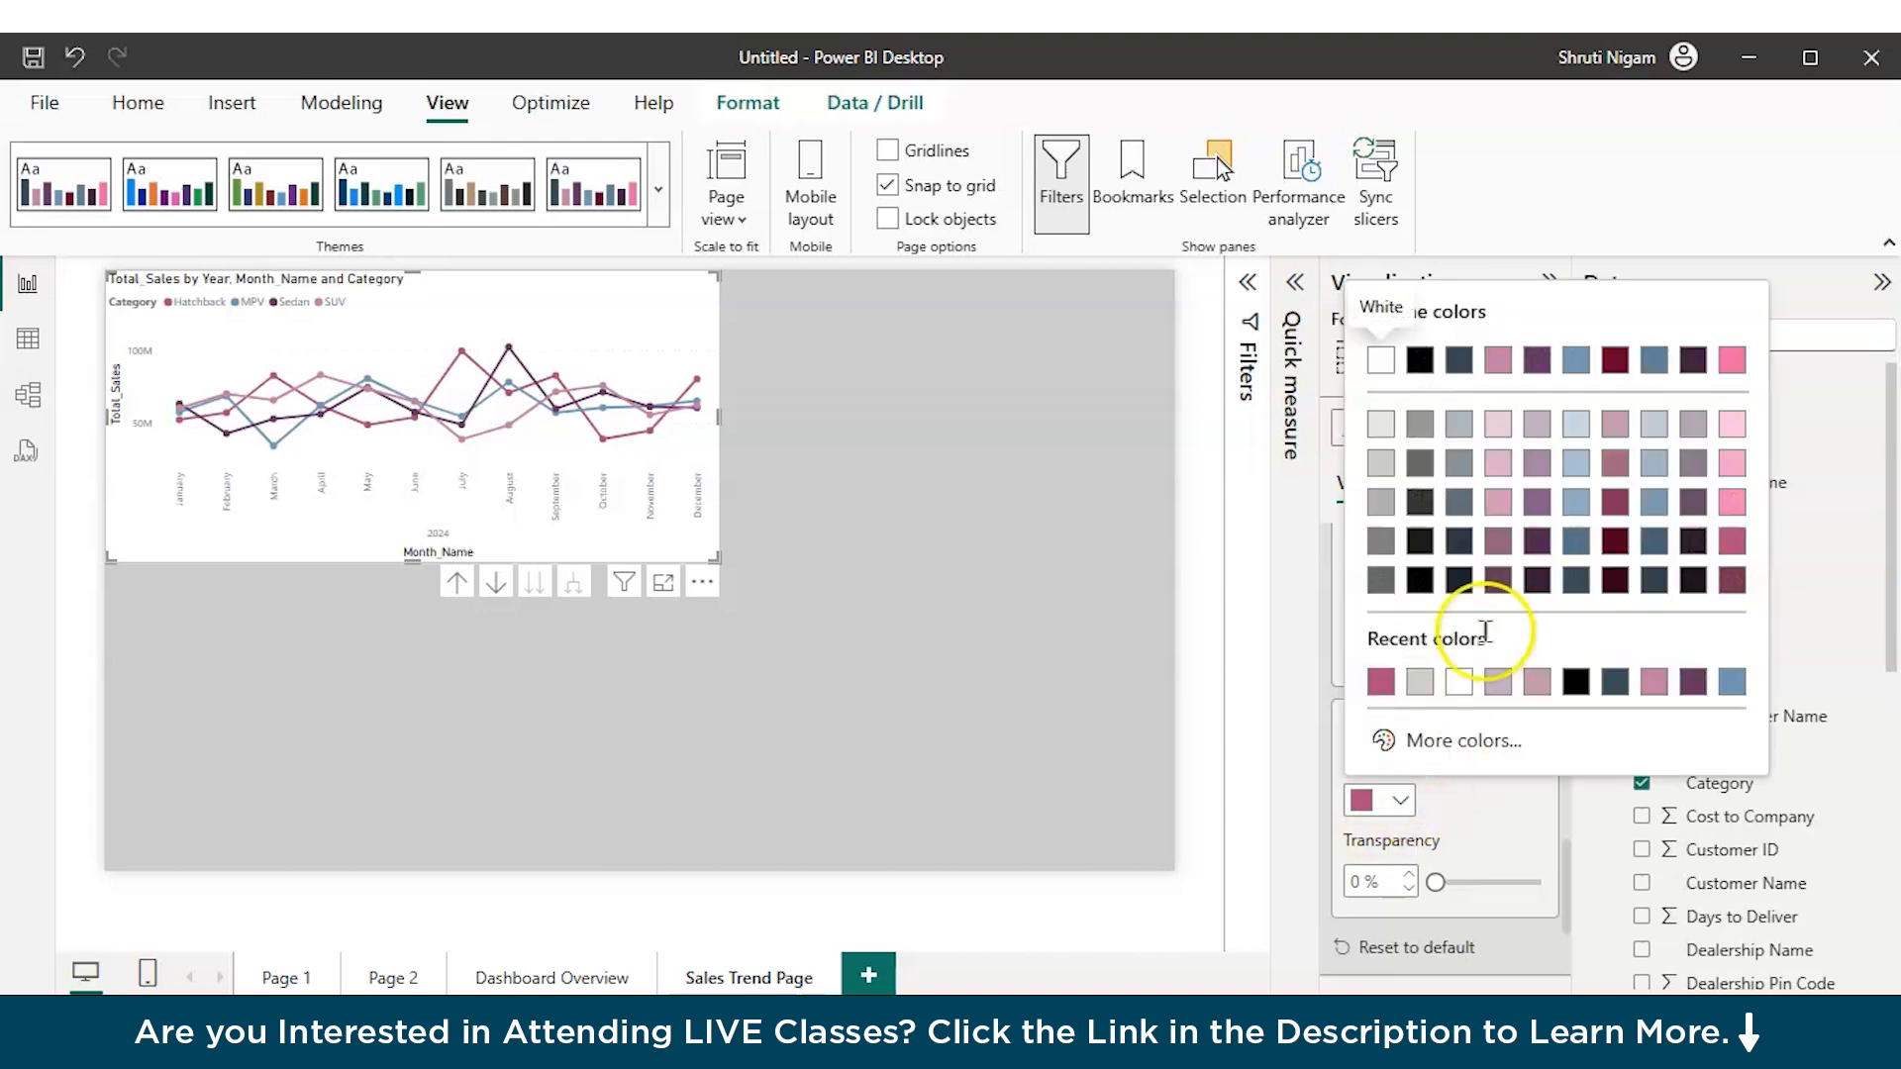
left_click(1537, 580)
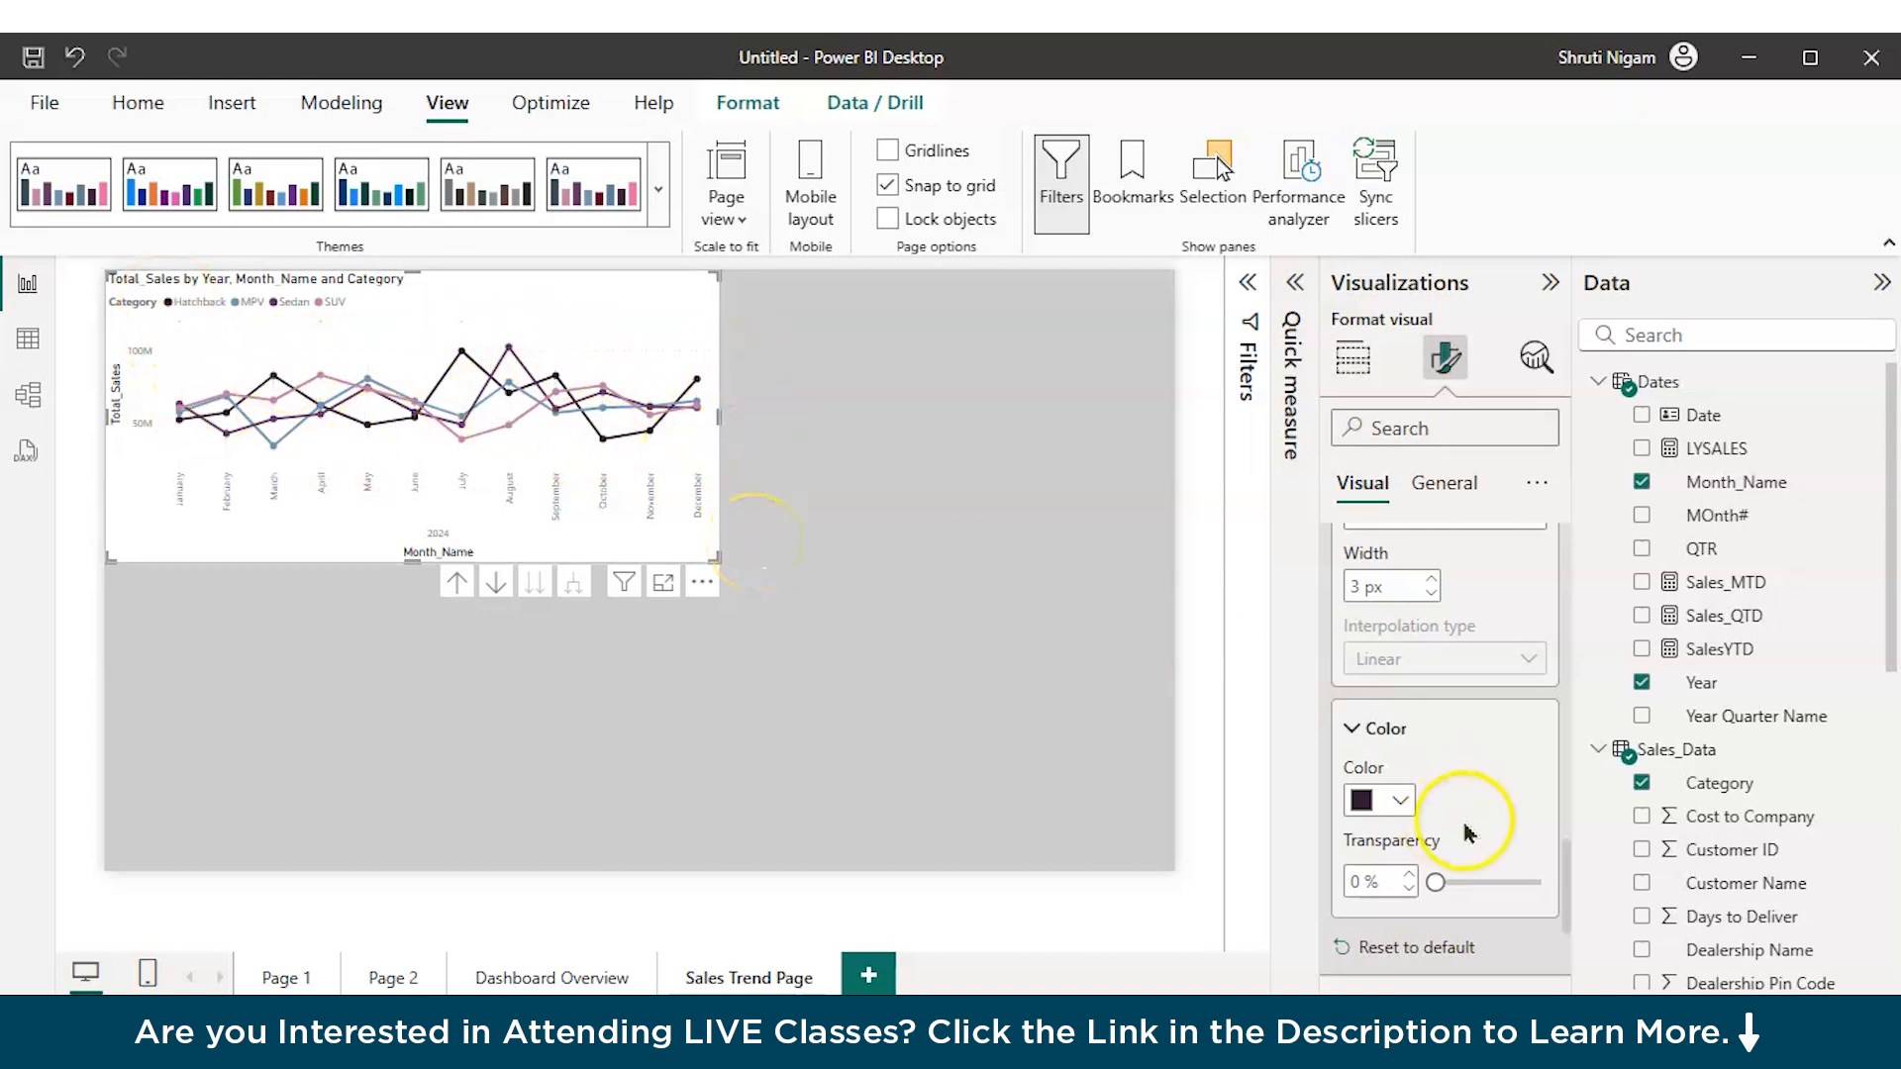
Step: Set the line colour of the Sedan series to light grey
scroll(1455, 817, "up", 4)
left_click(1423, 679)
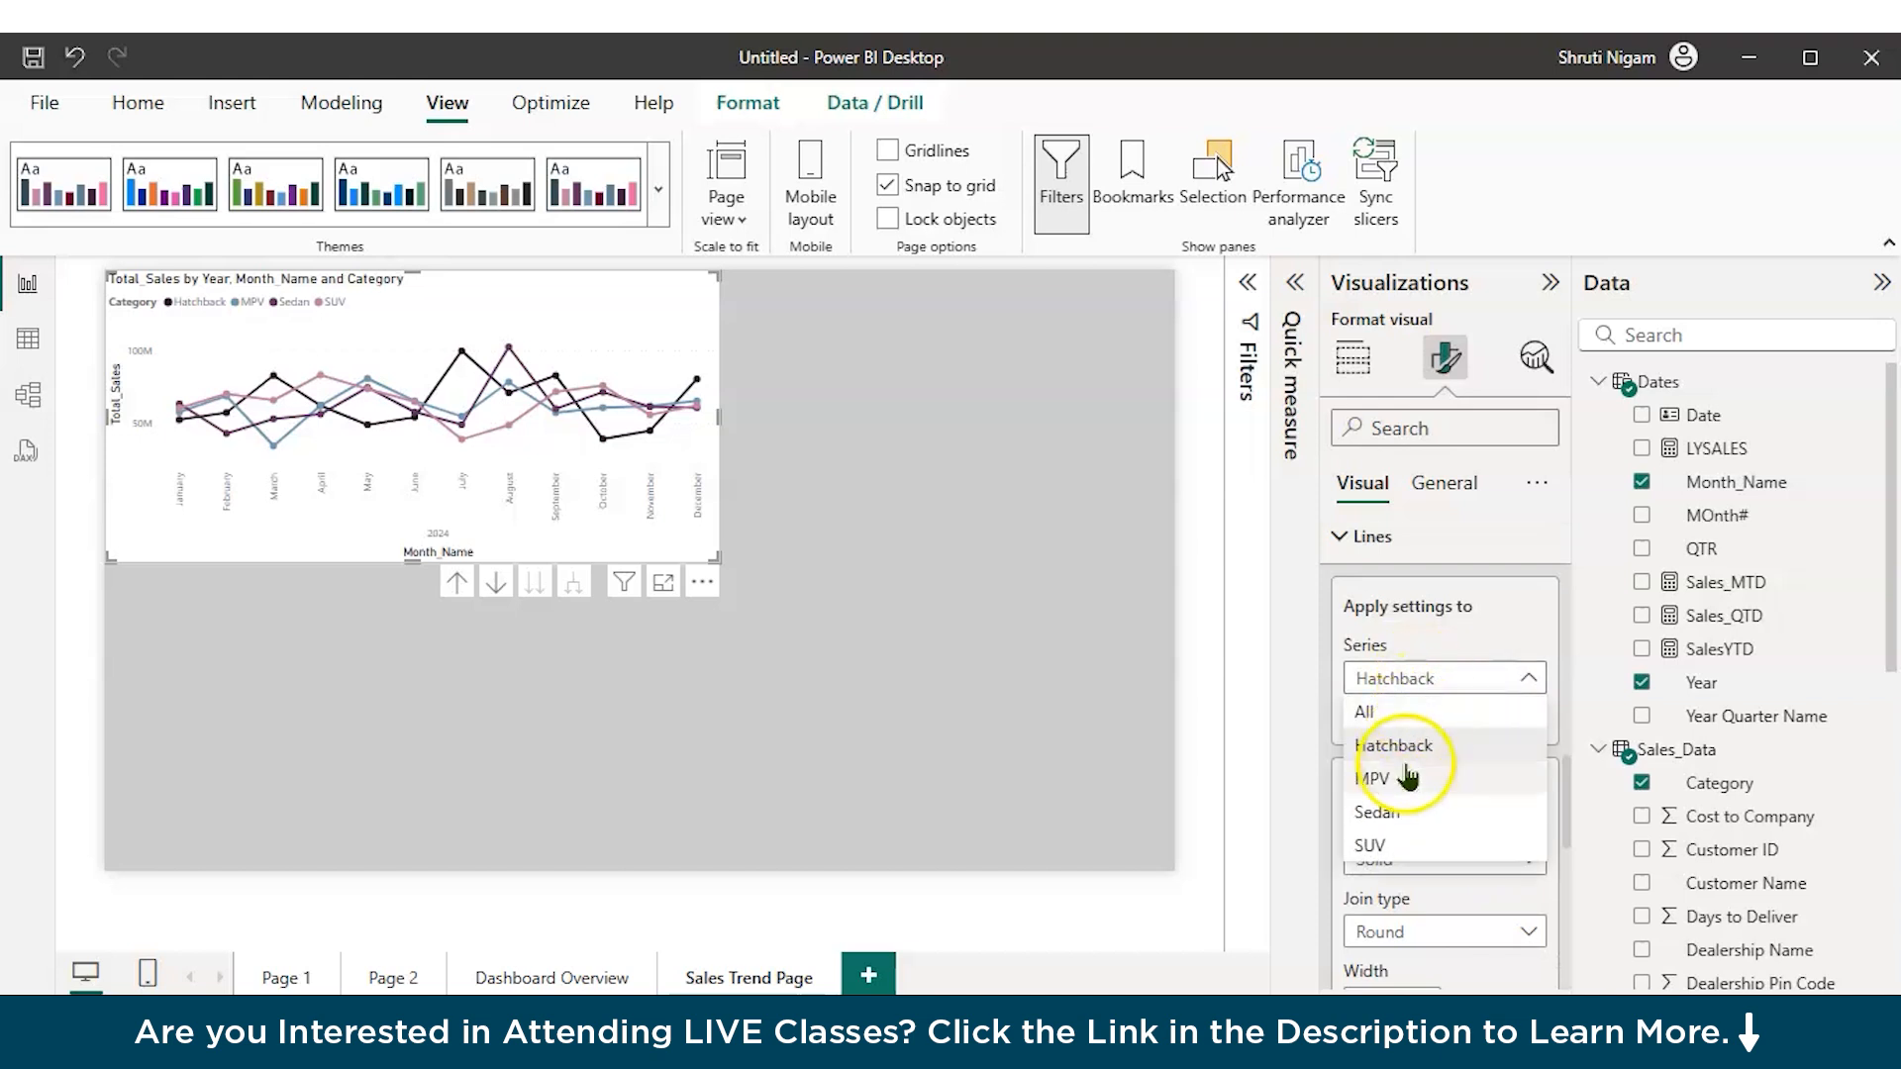
left_click(1402, 813)
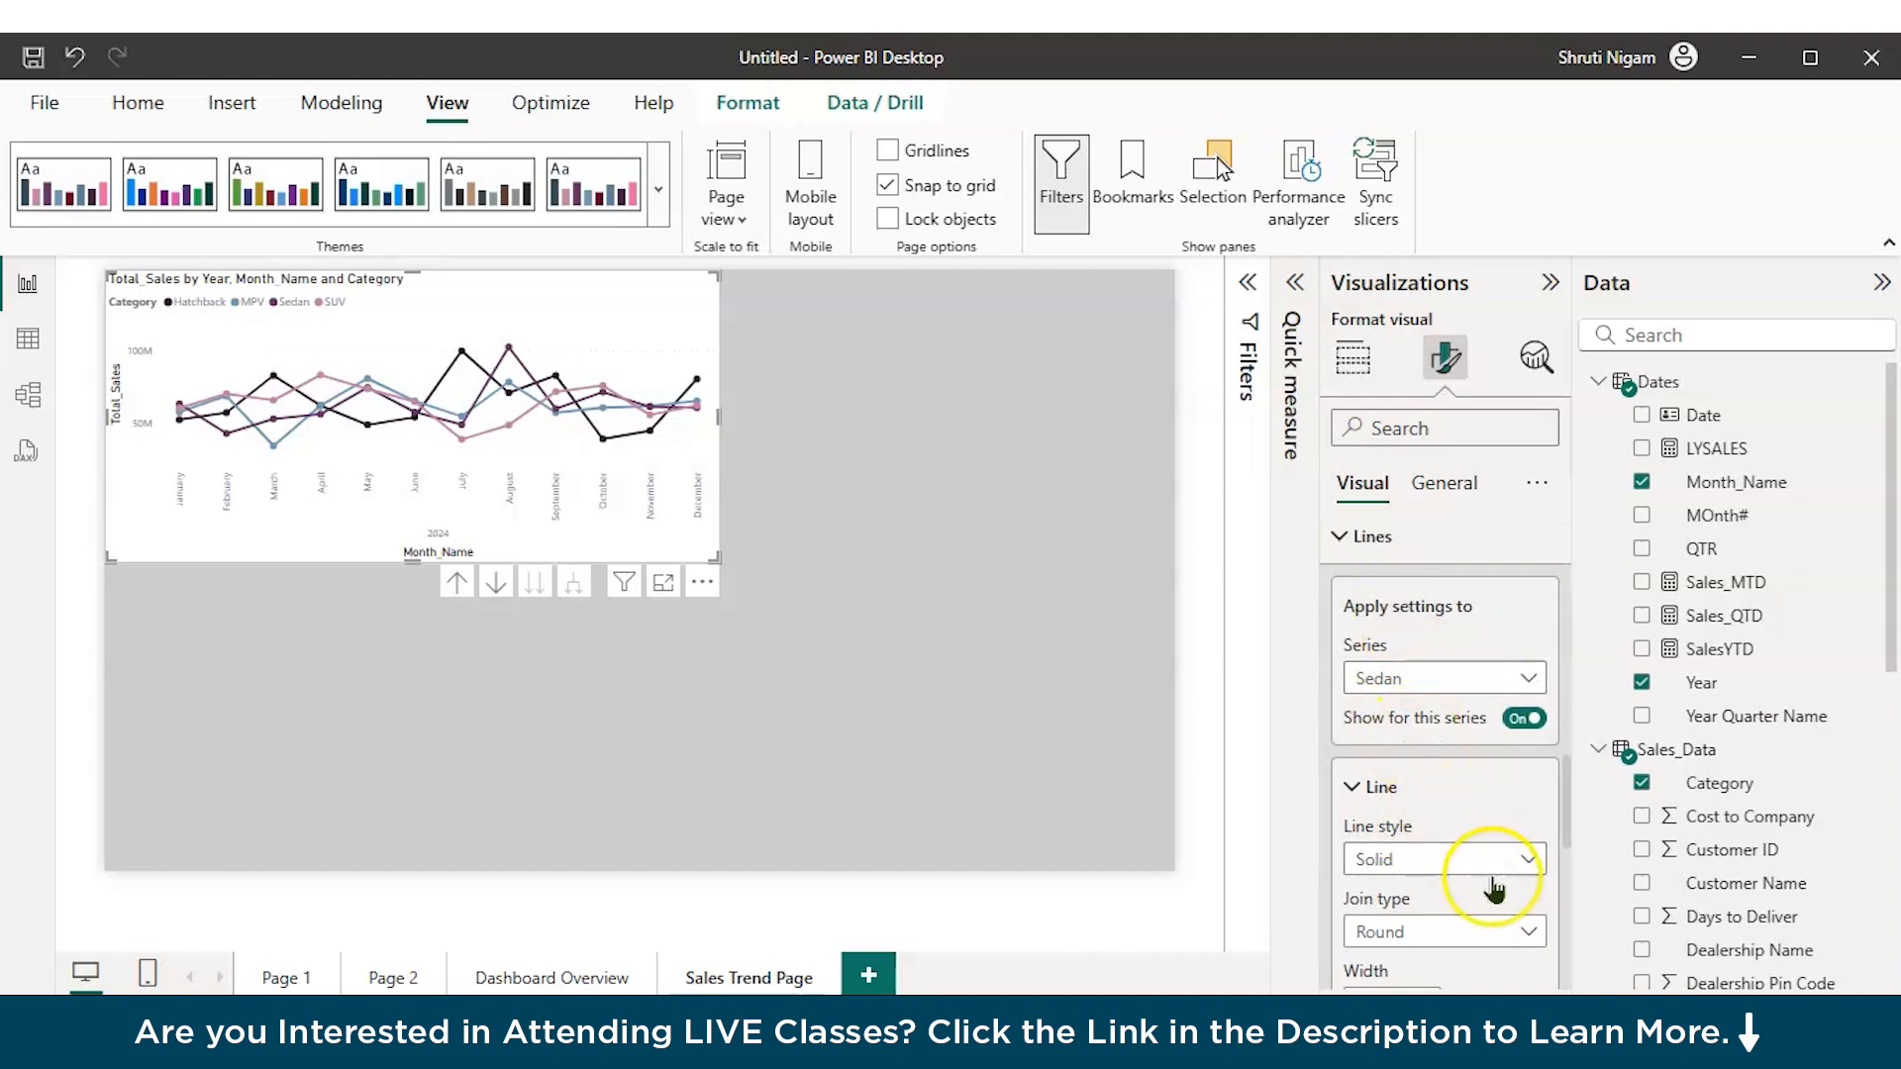
scroll(1515, 882, "down", 1)
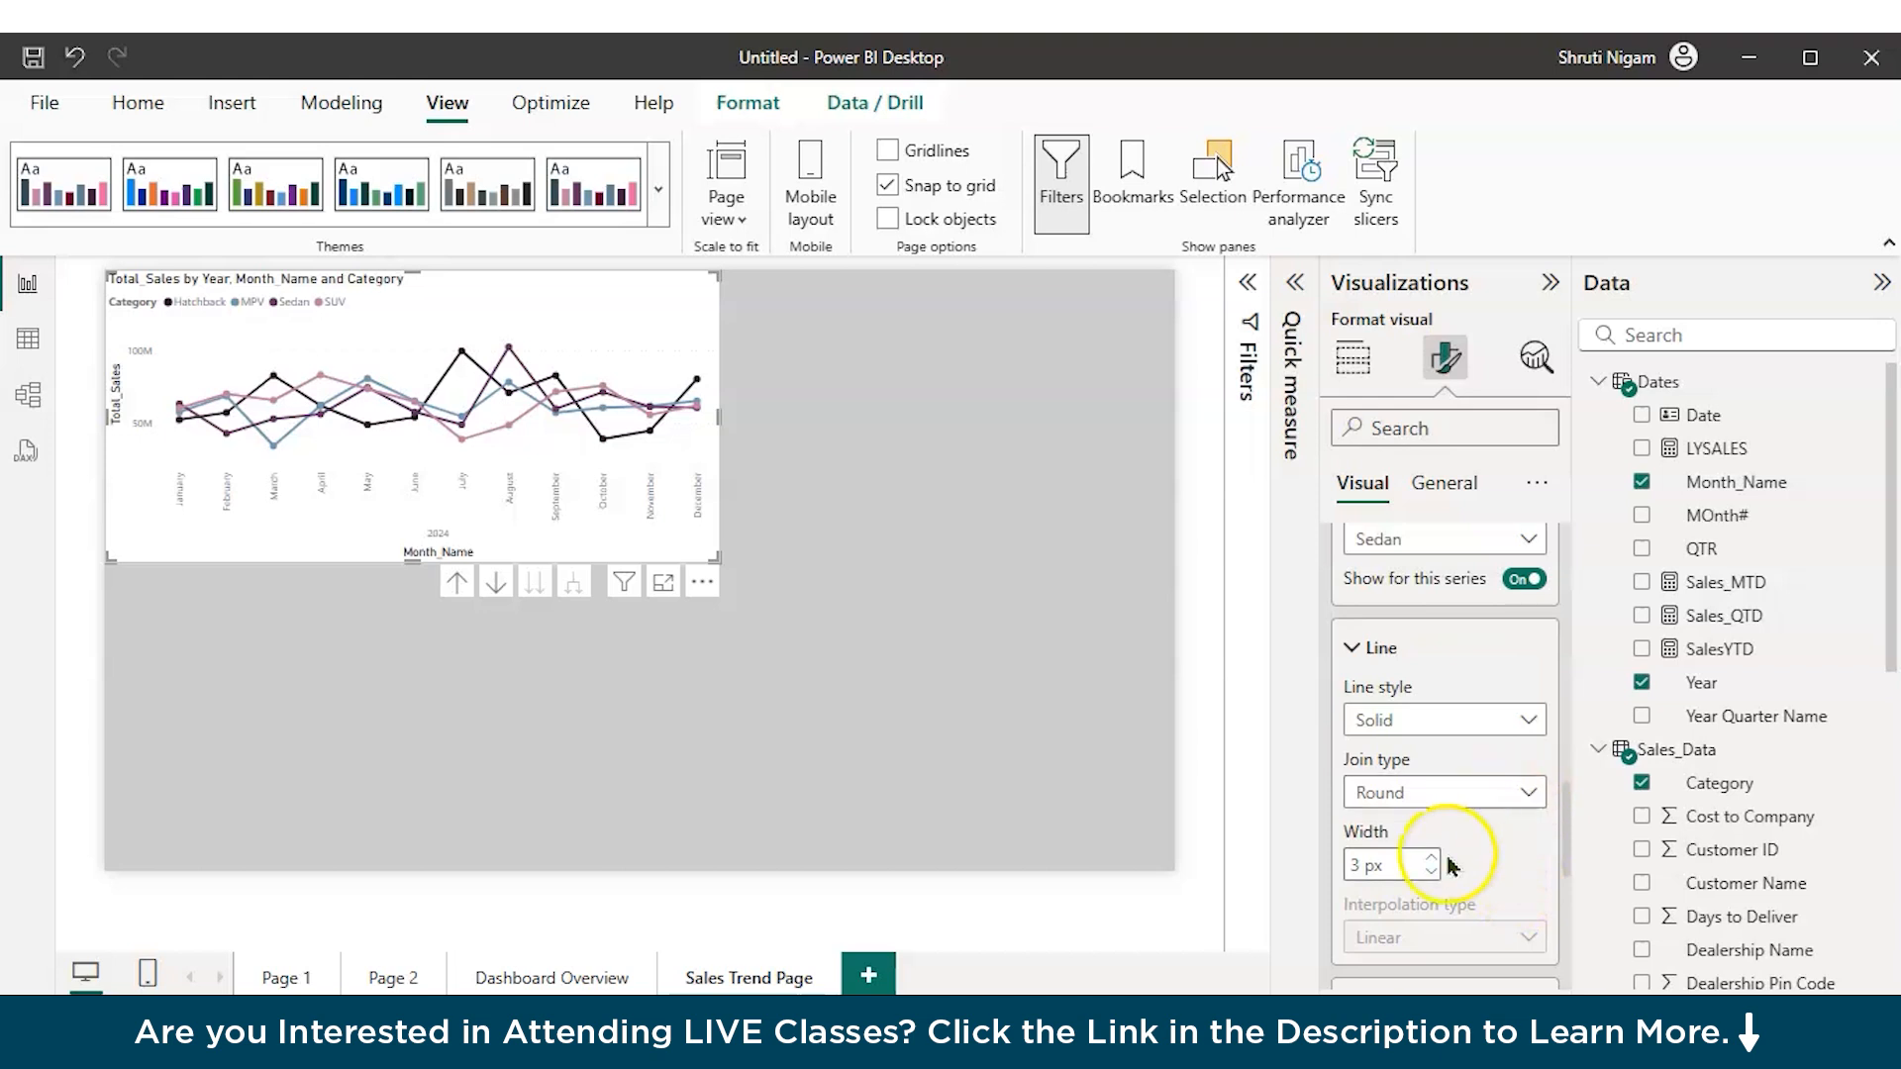
scroll(1435, 881, "down", 3)
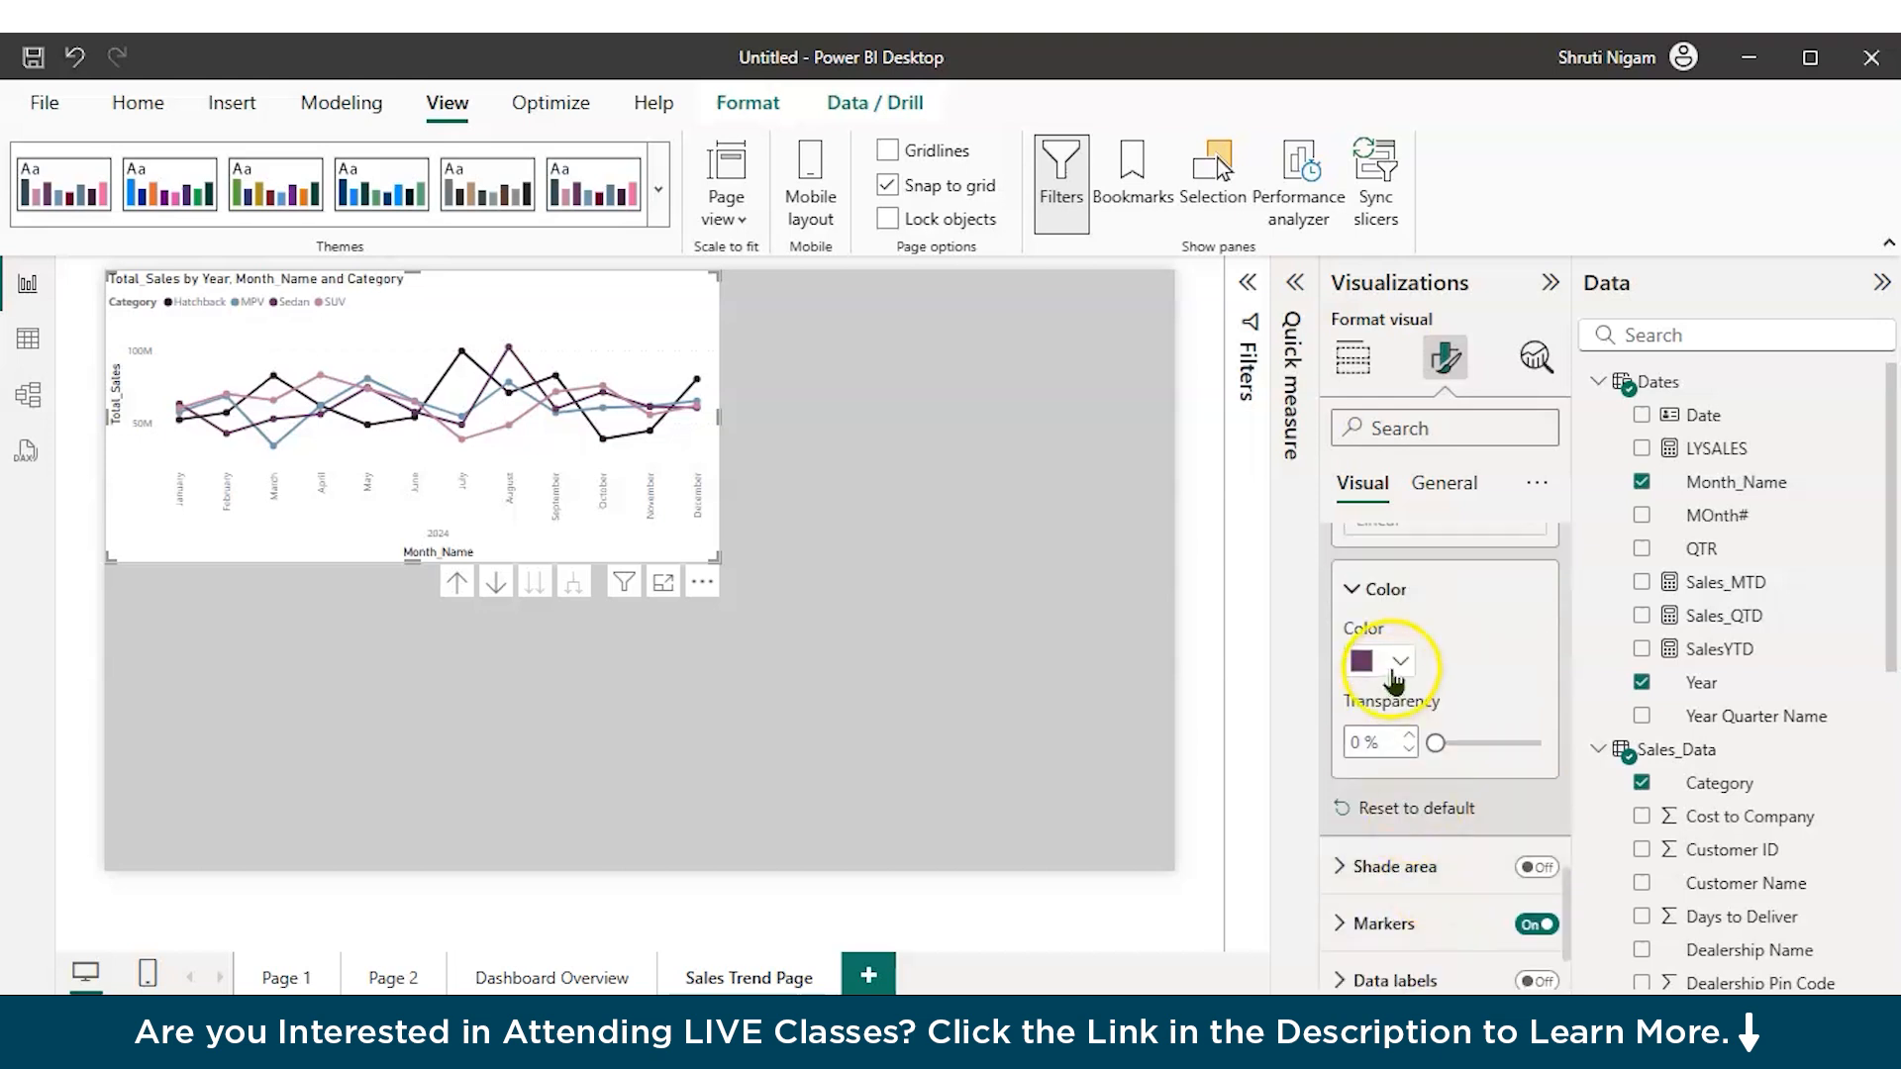
left_click(1394, 673)
left_click(1452, 553)
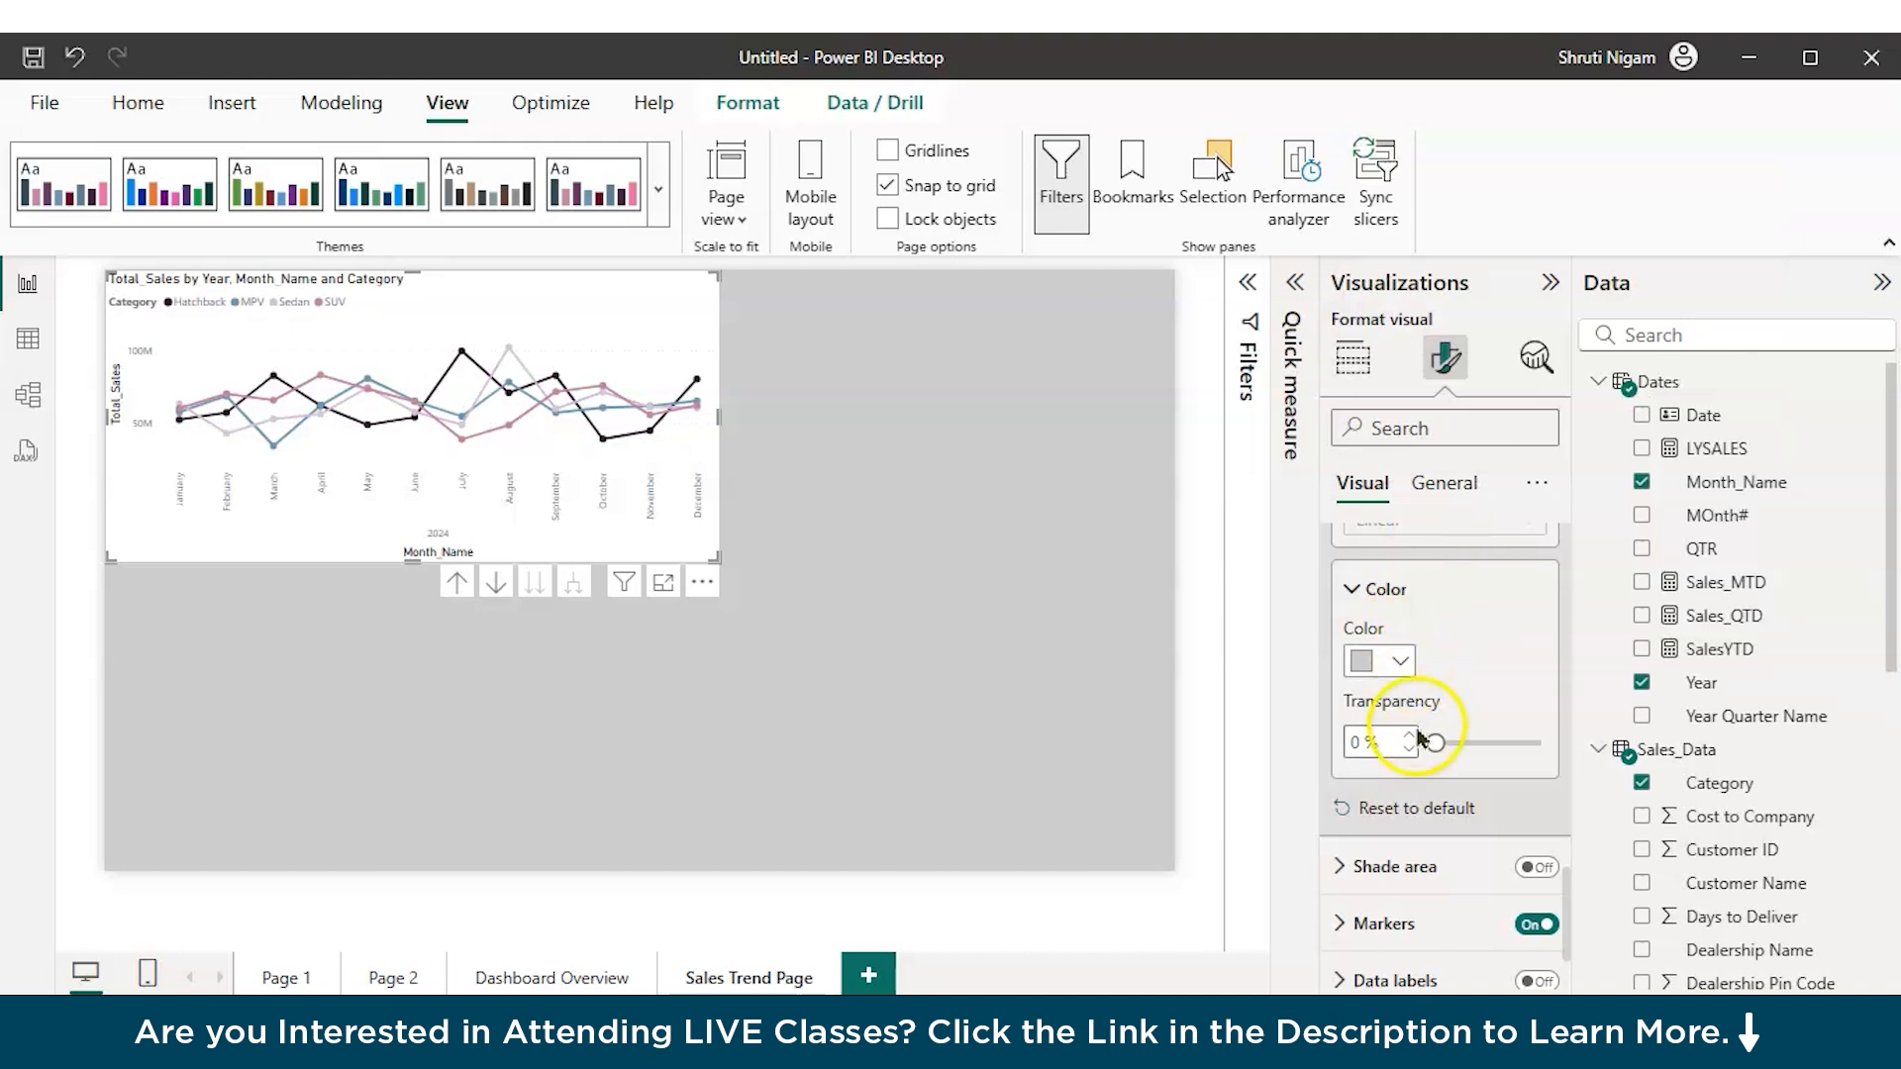
Step: Widen the line chart to the full page width, and add a small Category slicer below its right end
left_click_drag(716, 555, 1181, 535)
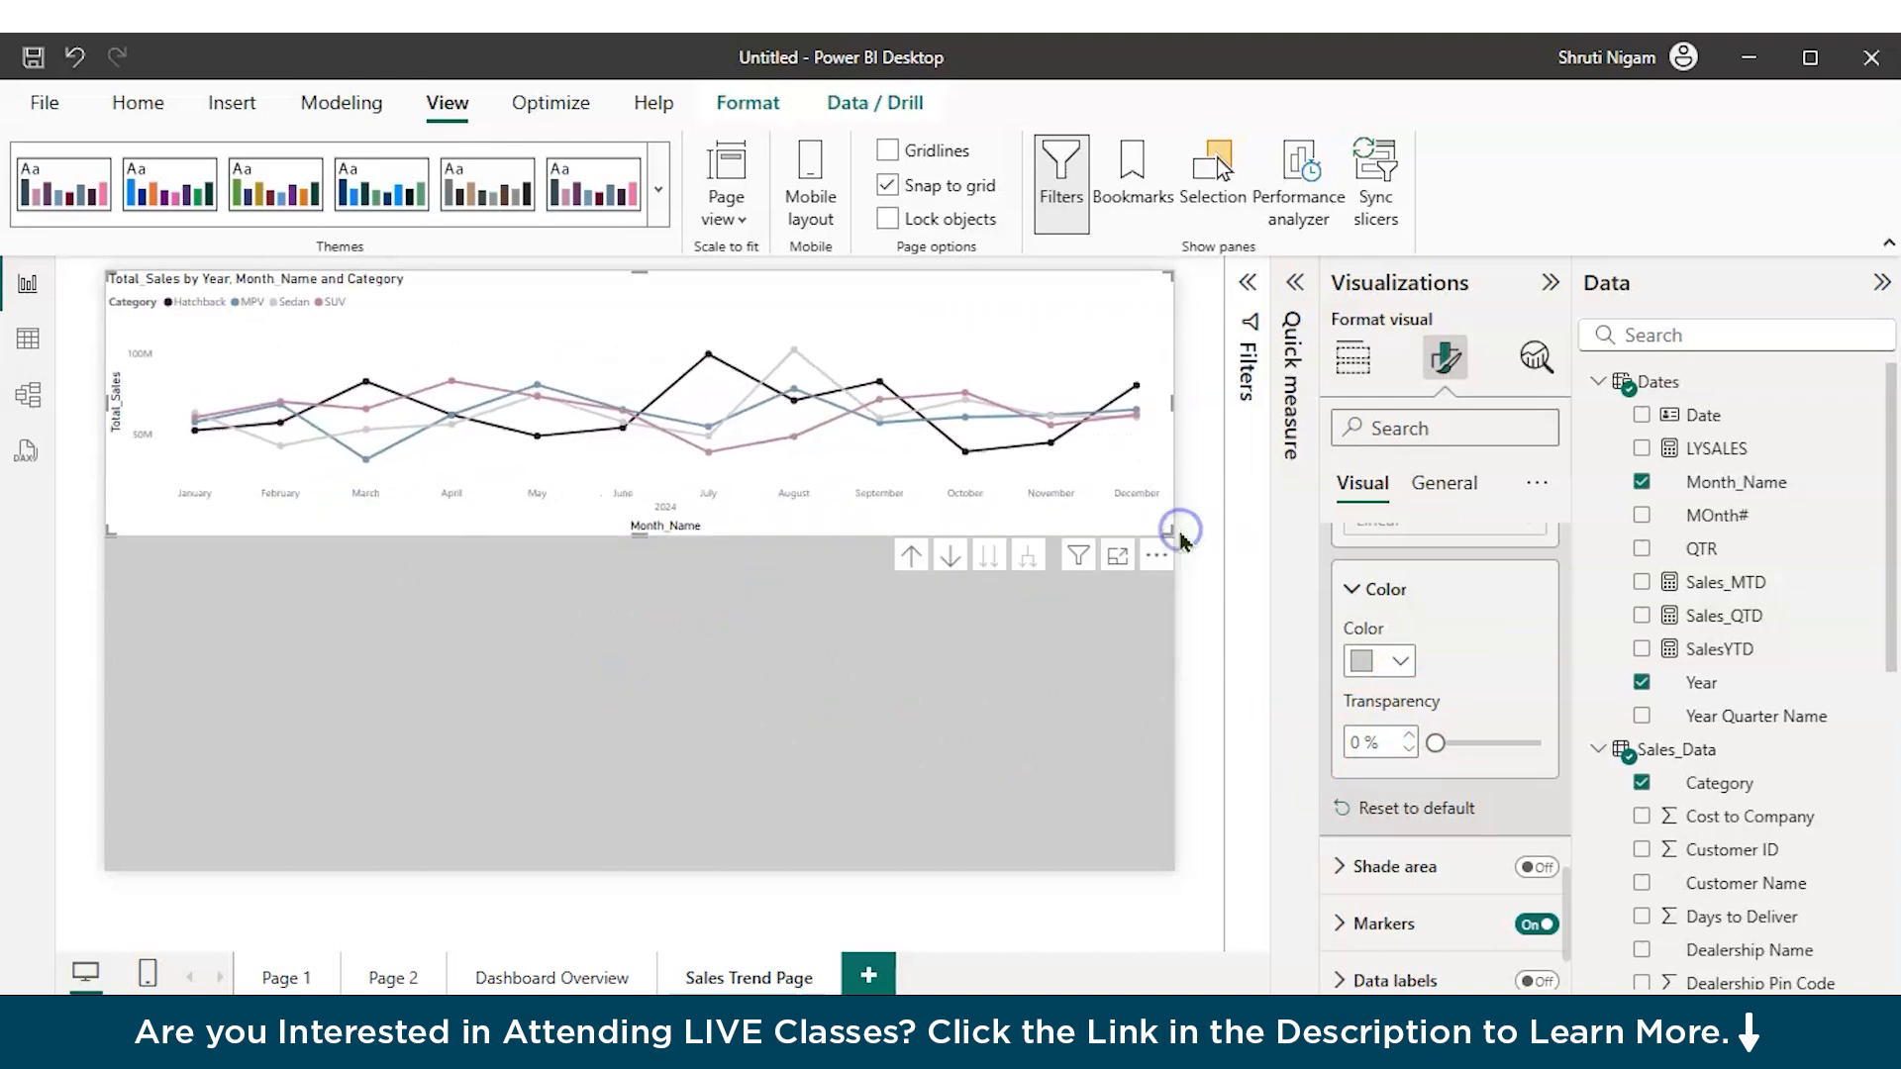
left_click(551, 582)
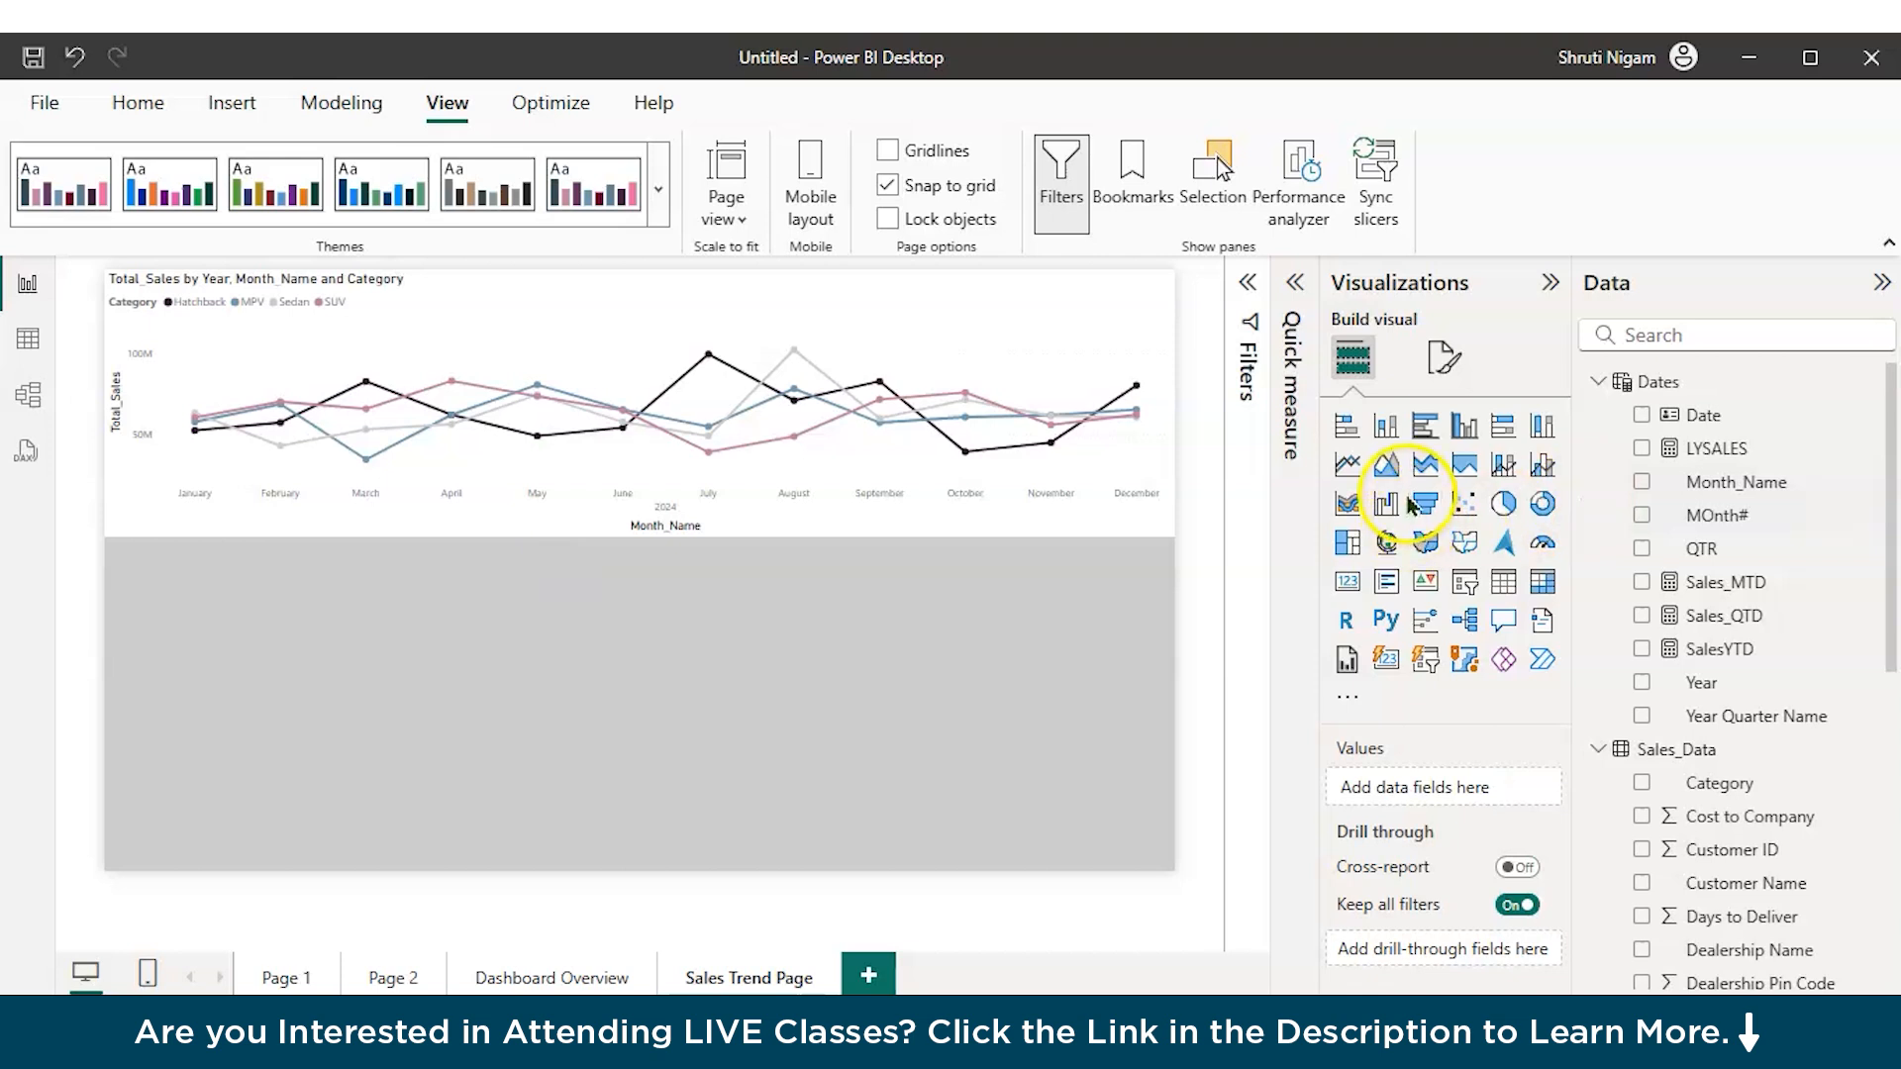
left_click(1465, 581)
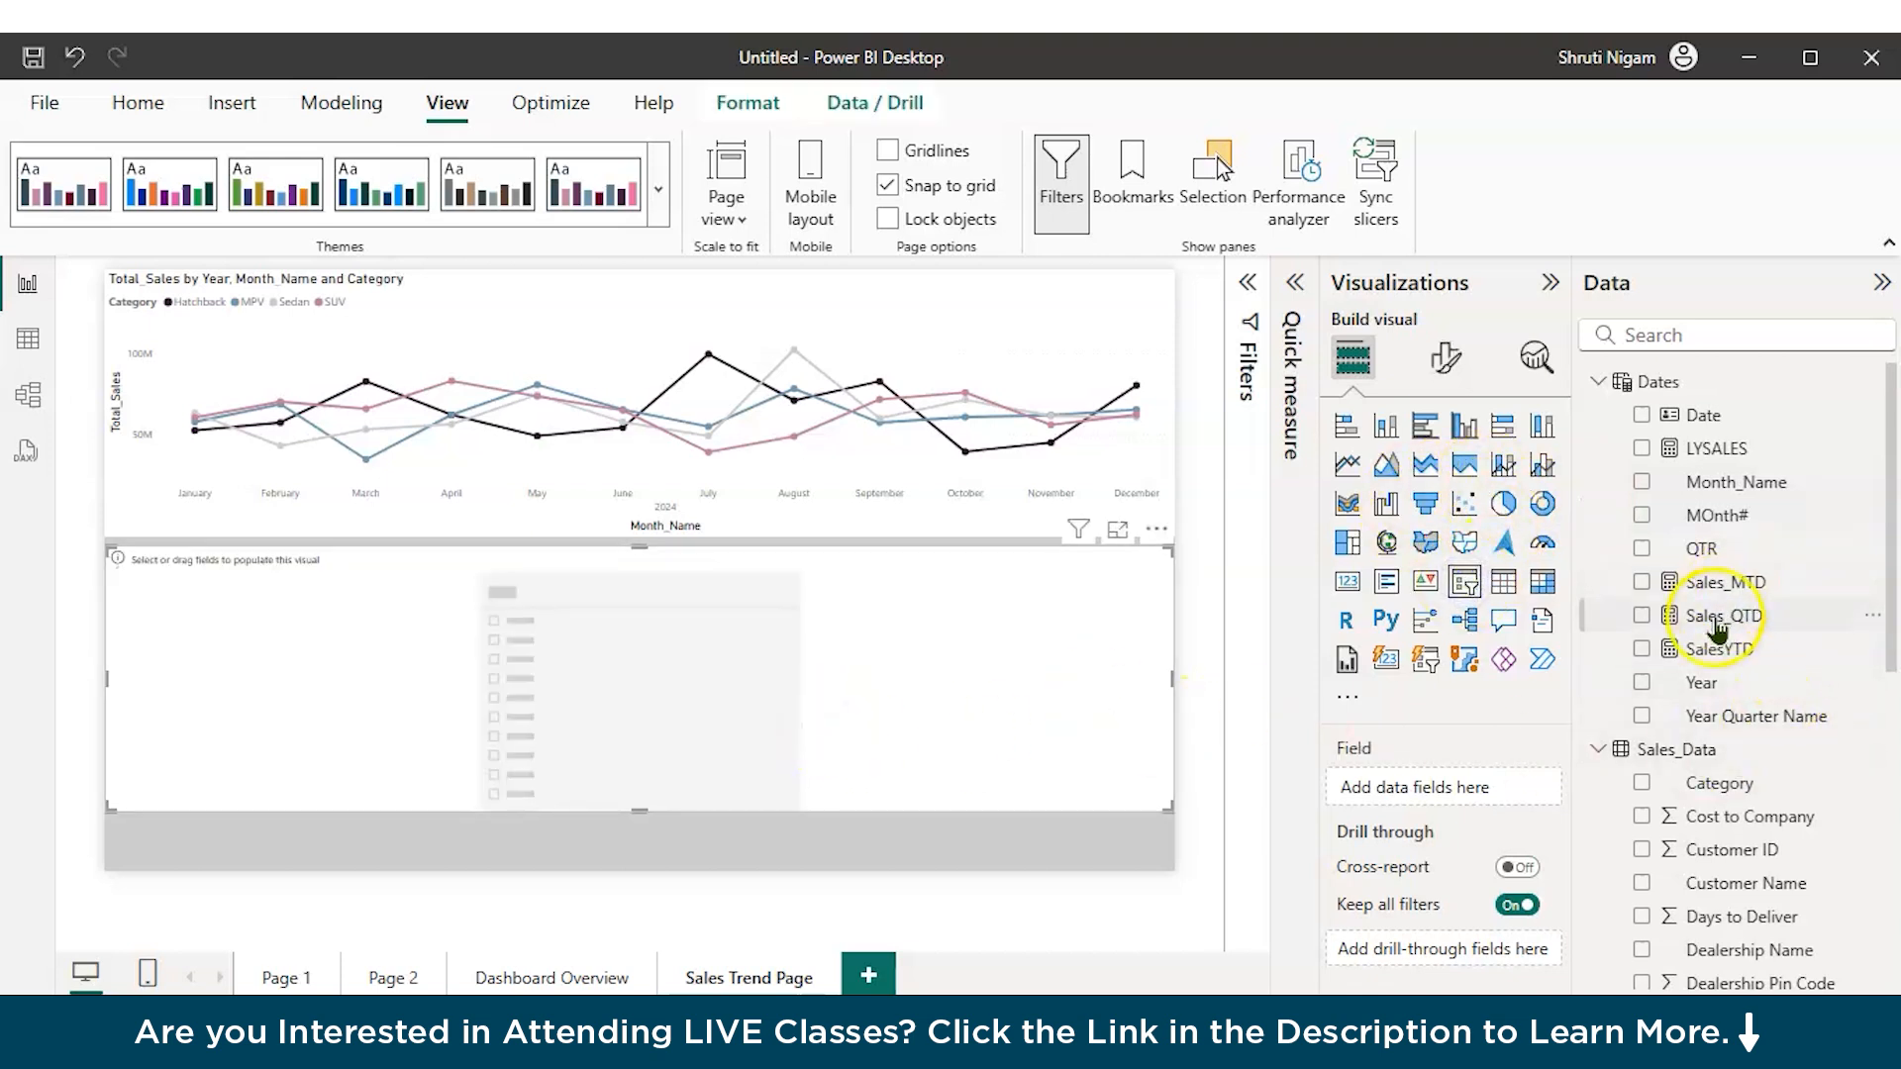
left_click(1641, 789)
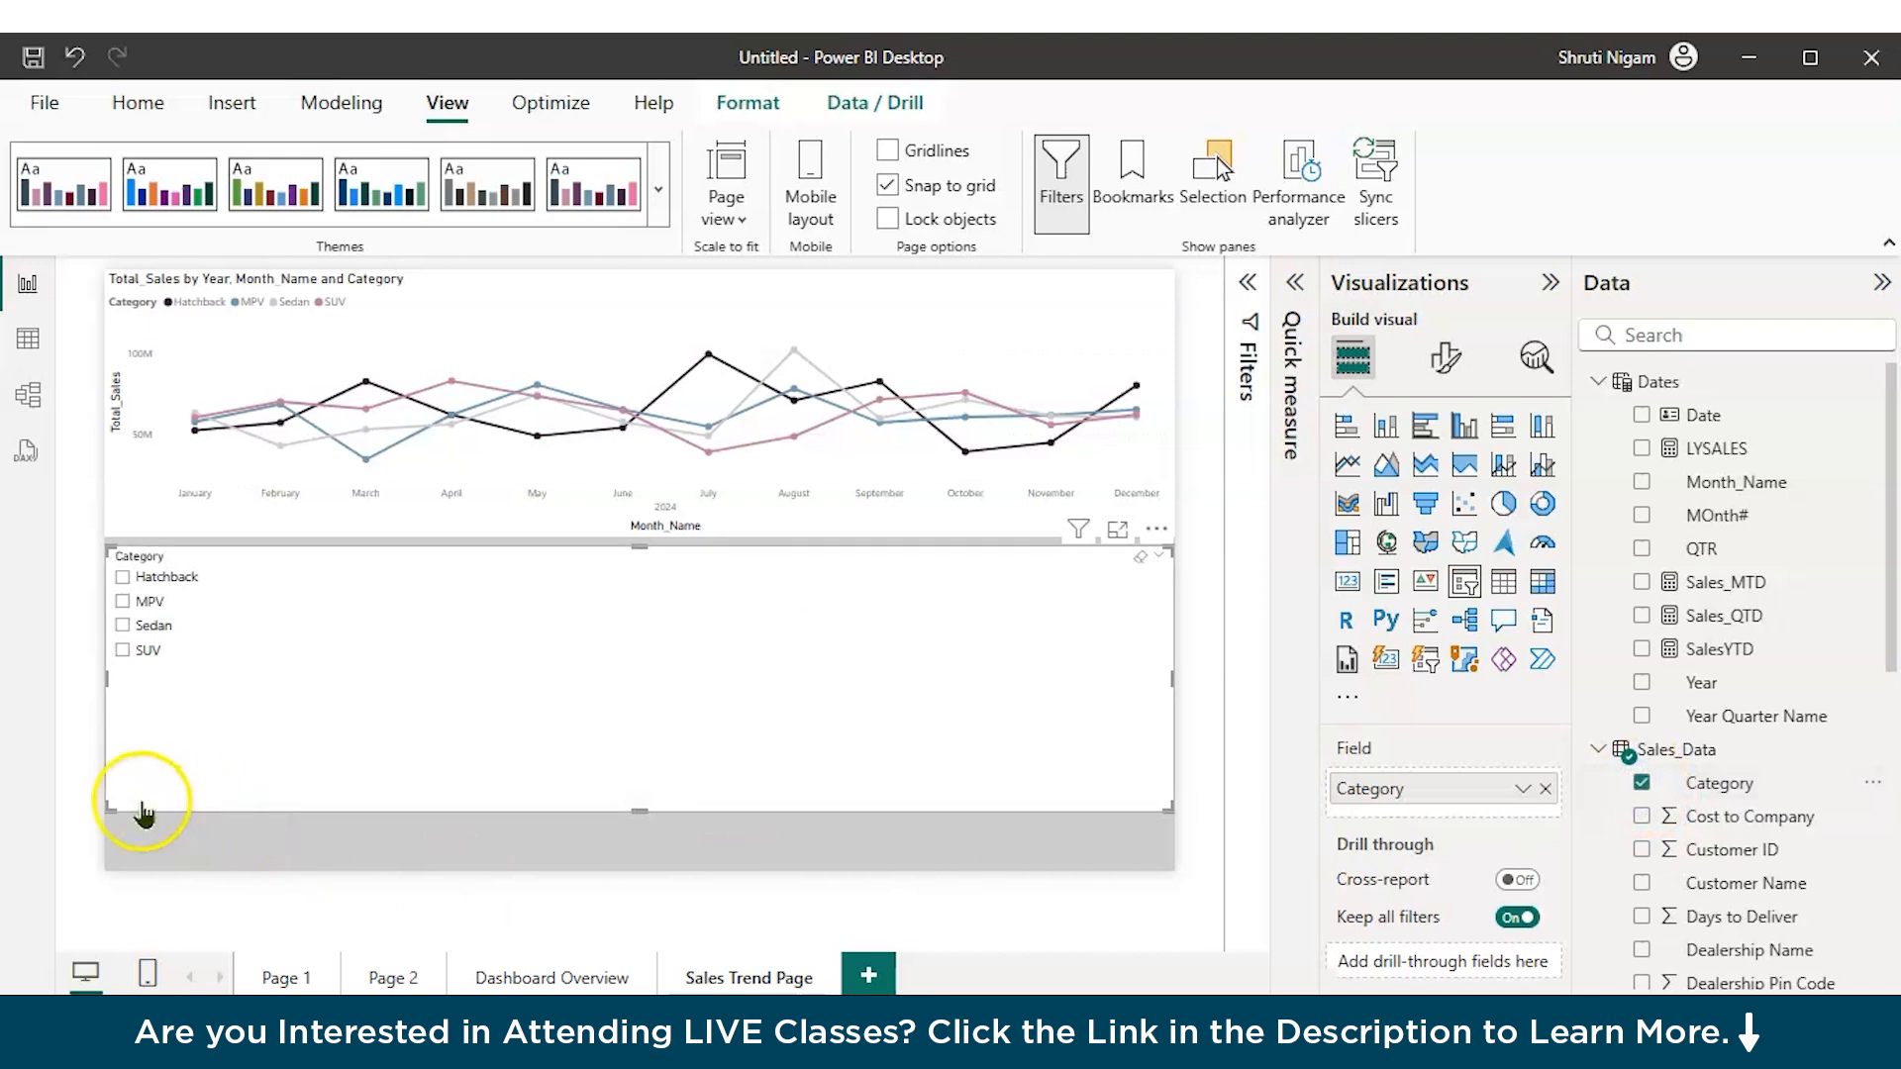
mouse_move(112, 804)
left_mouse_down()
mouse_move(264, 771)
mouse_move(1023, 742)
mouse_move(1049, 709)
mouse_move(1035, 683)
left_mouse_up()
Step: Keep the Category slicer as a vertical list and turn on single selection for it
left_click(1445, 356)
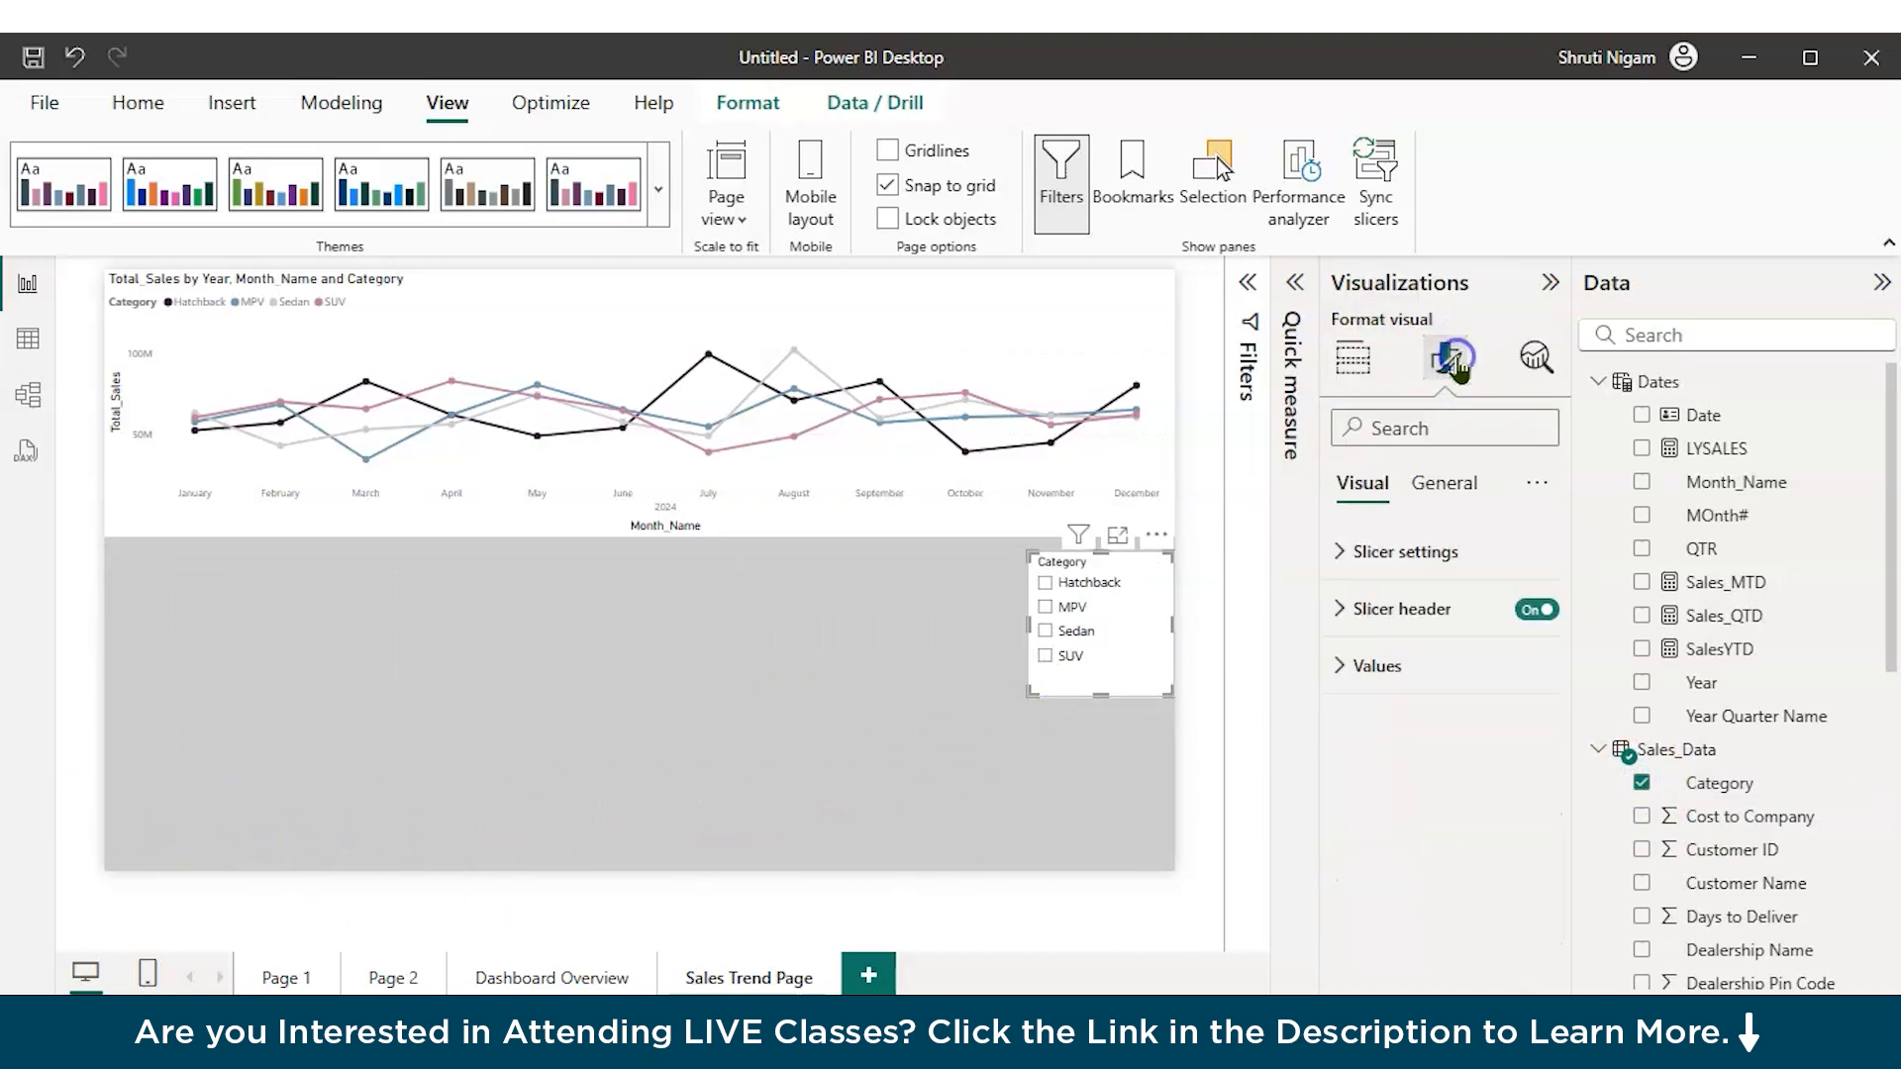
left_click(1367, 550)
left_click(1418, 693)
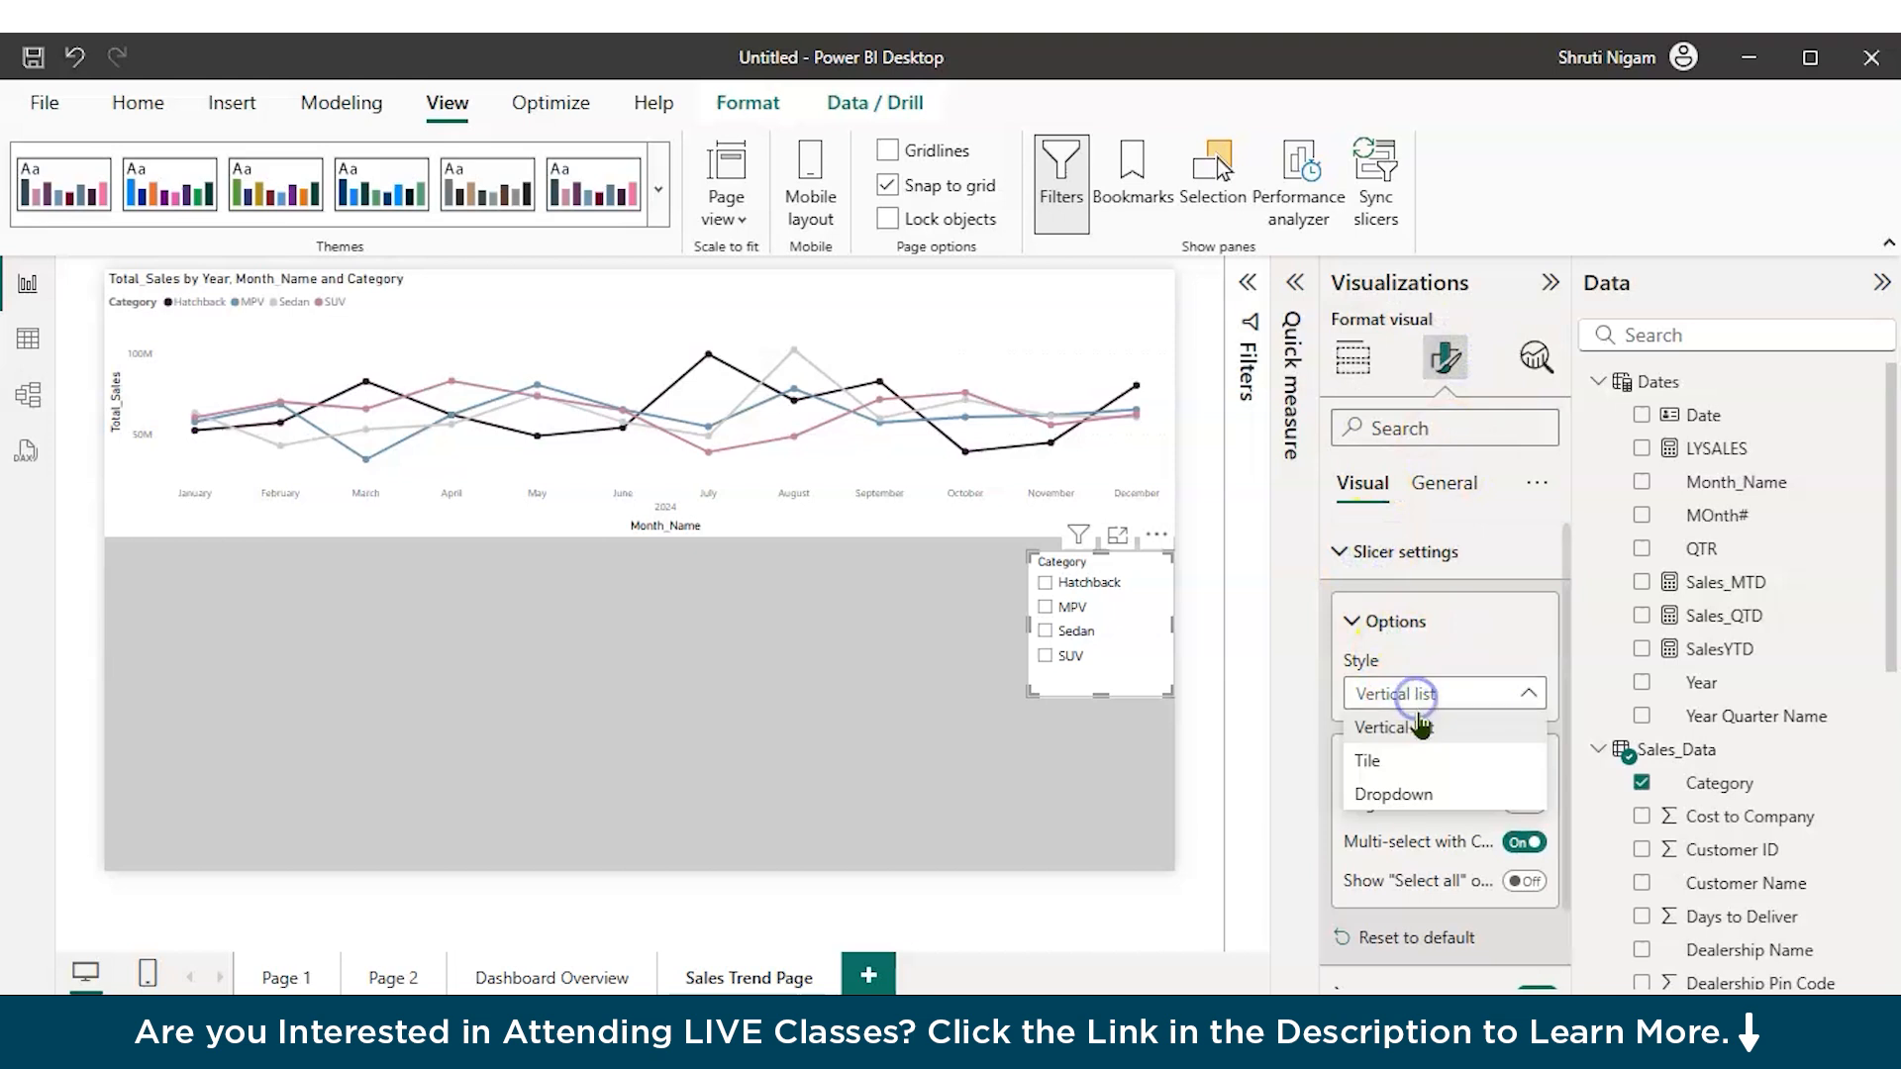
left_click(1422, 729)
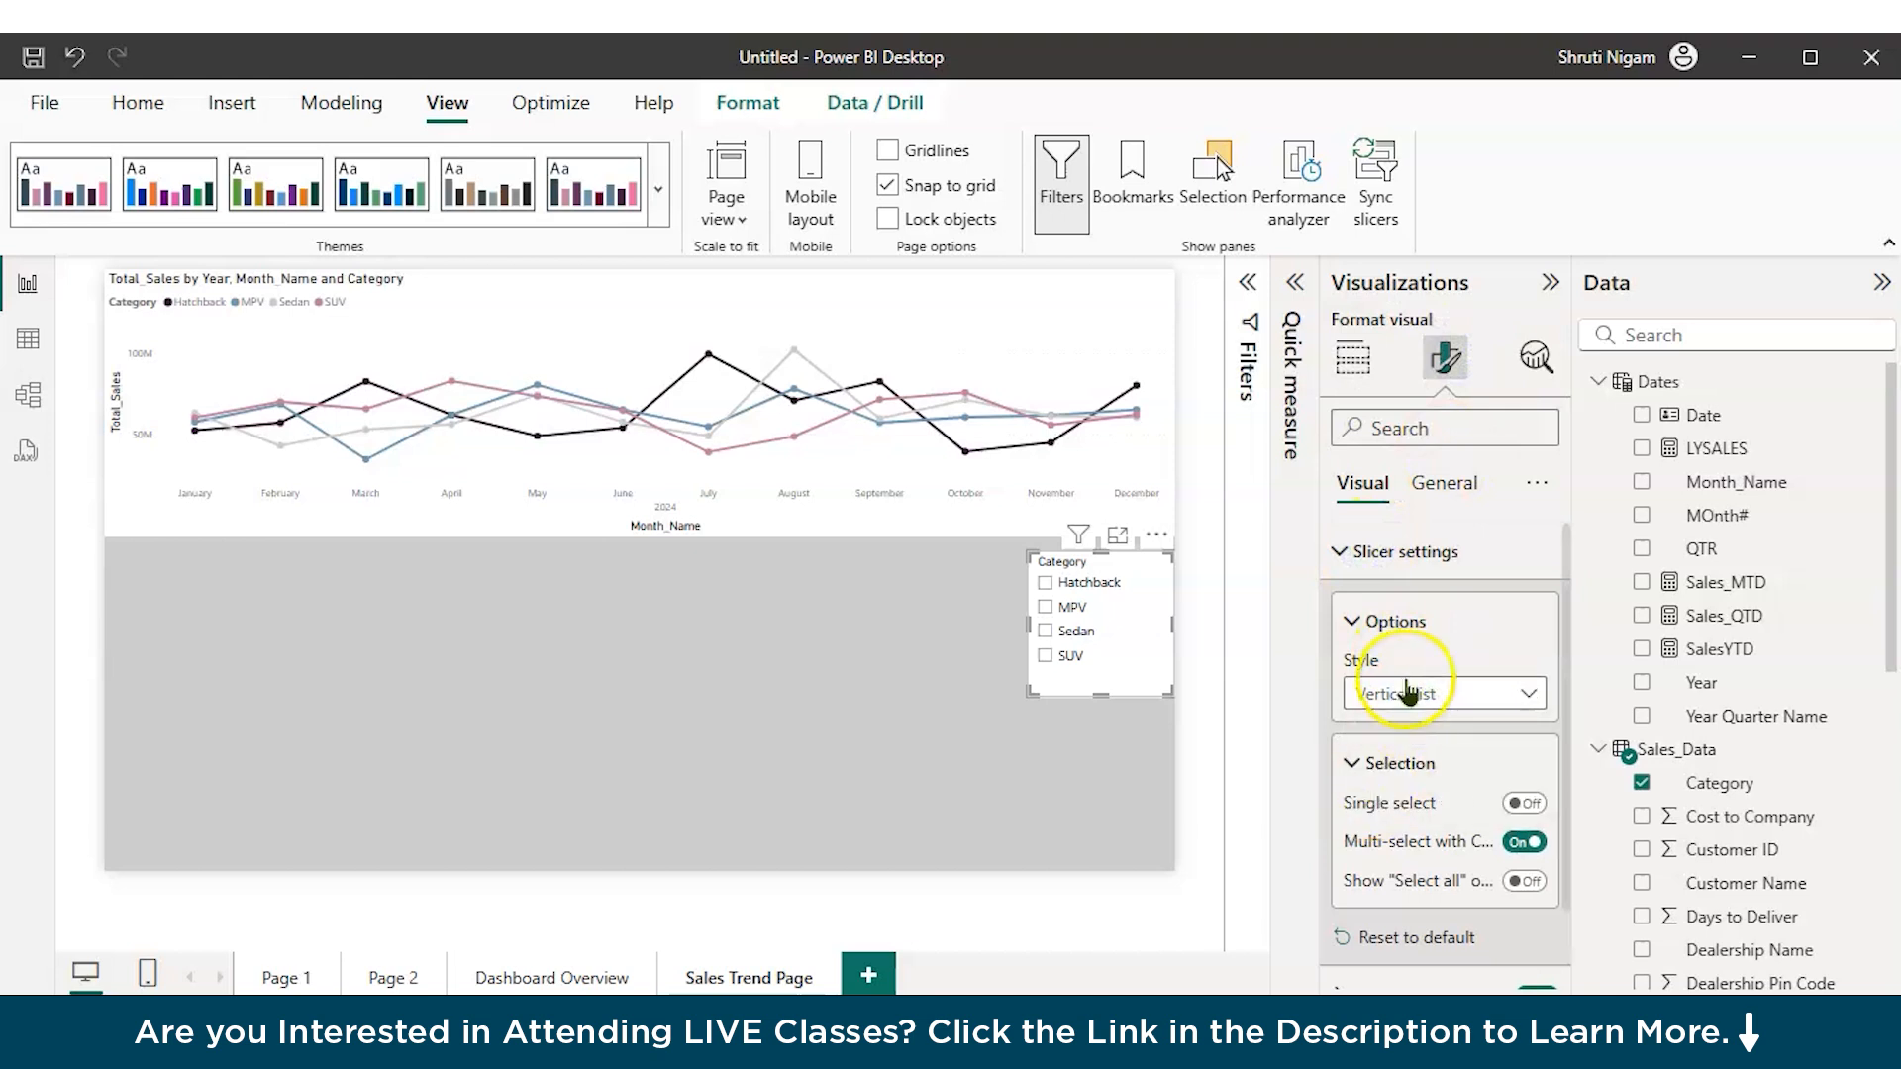
left_click(1523, 804)
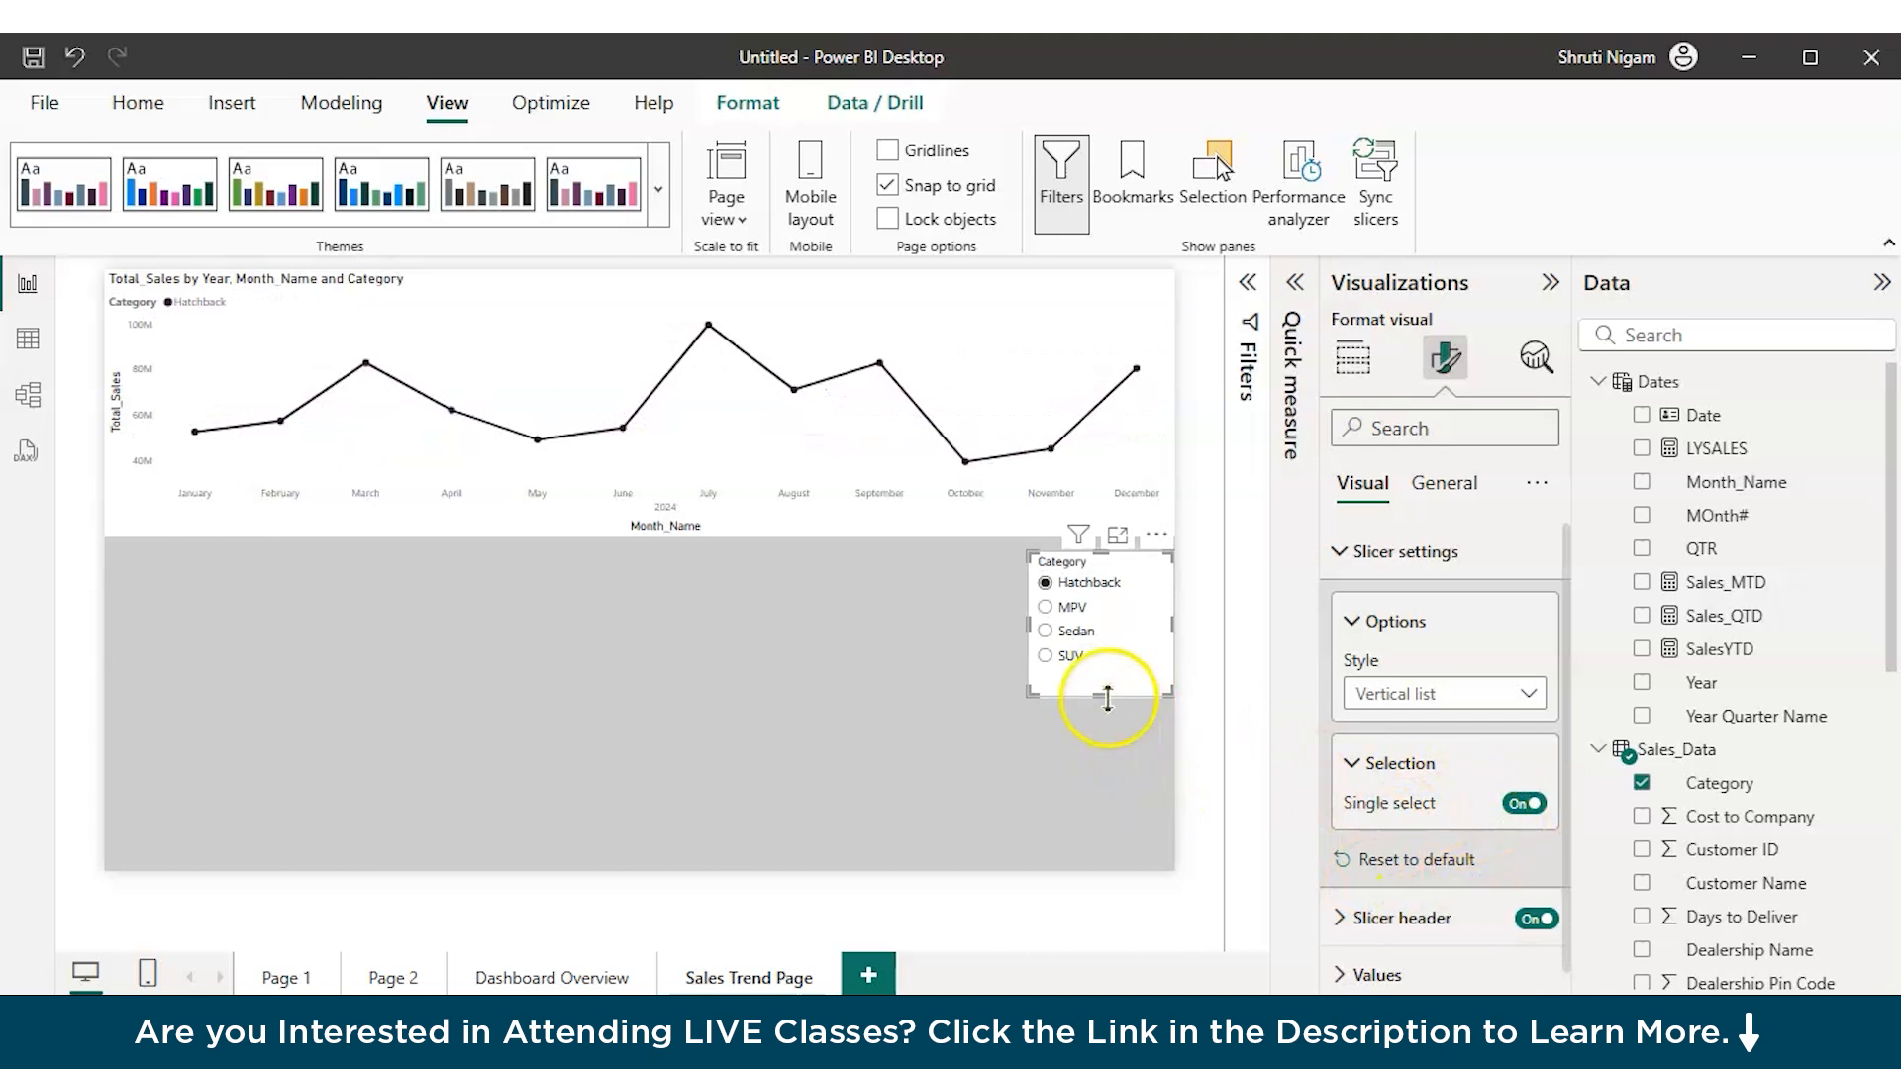
Step: Place the Category slicer over the line chart's upper-right corner, shorten it to fit its four entries, and bring it to the front
left_click_drag(1136, 691, 1131, 398)
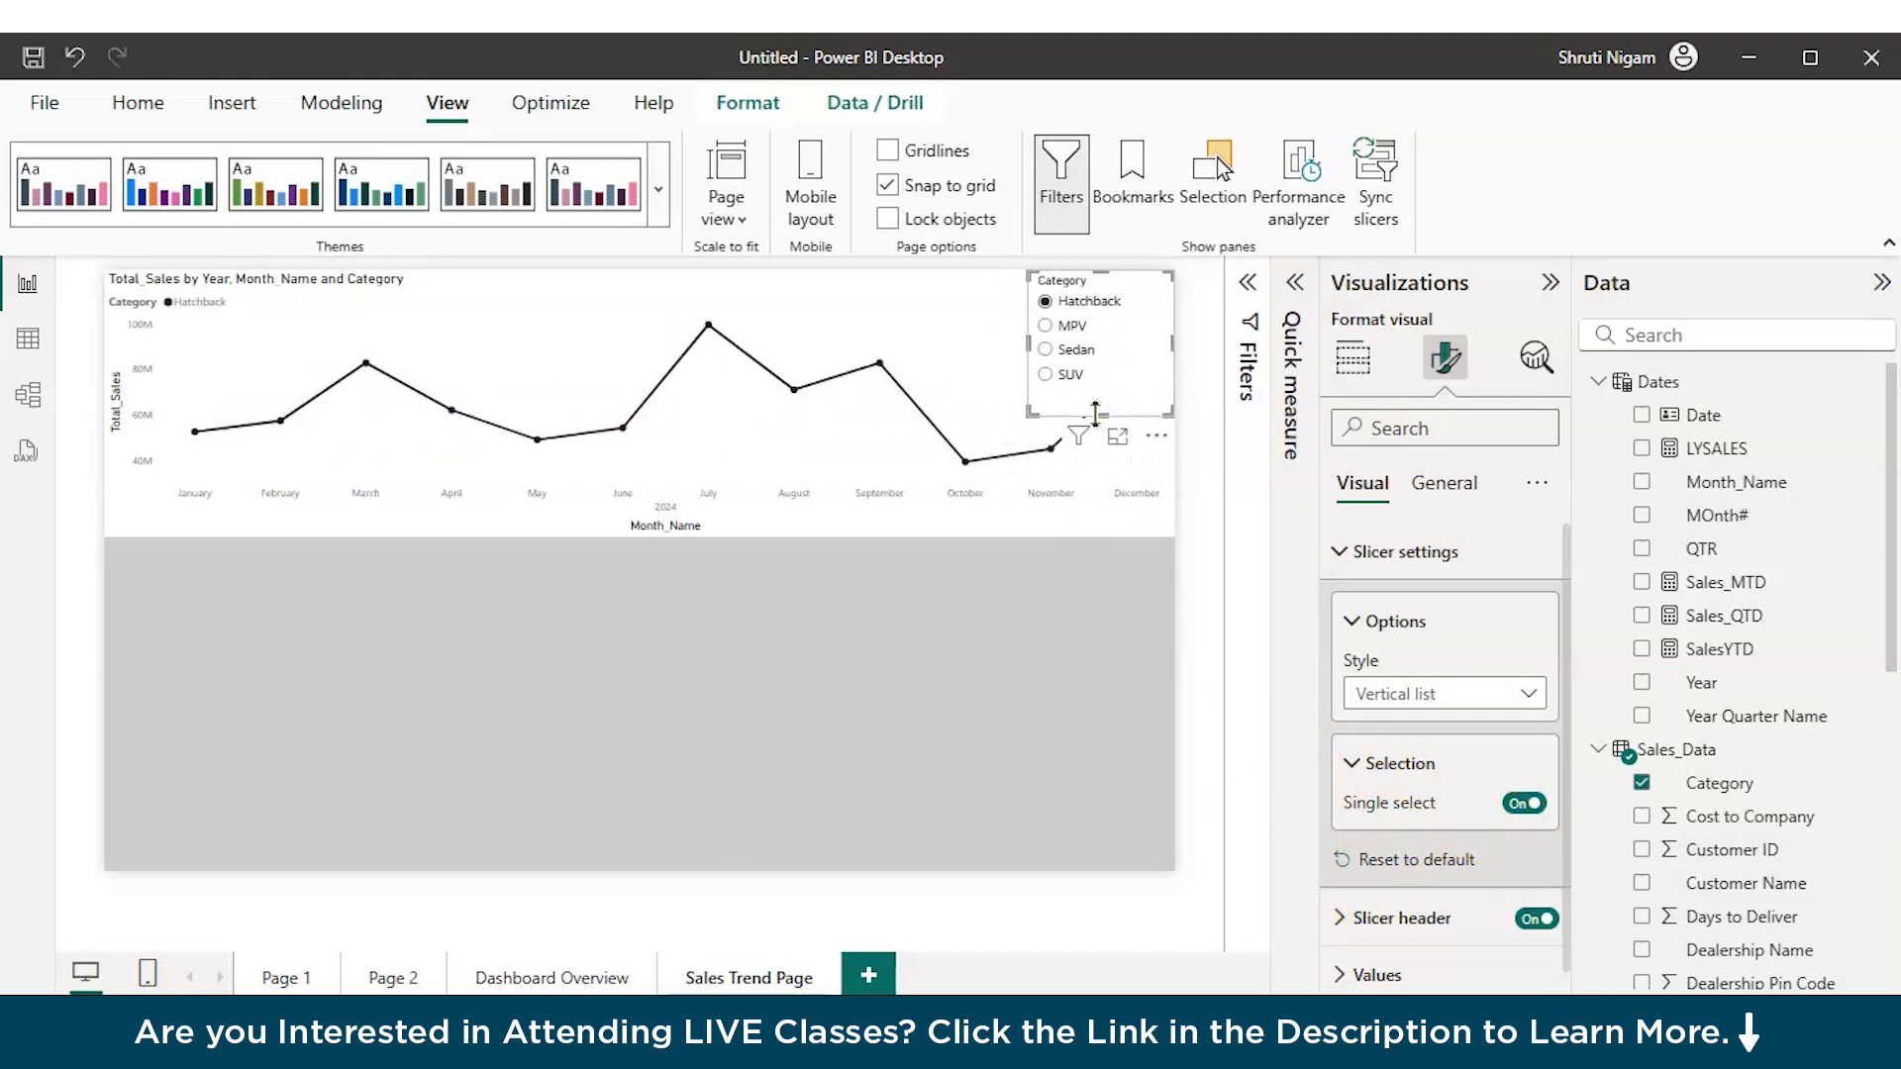
left_click_drag(1094, 414, 1104, 389)
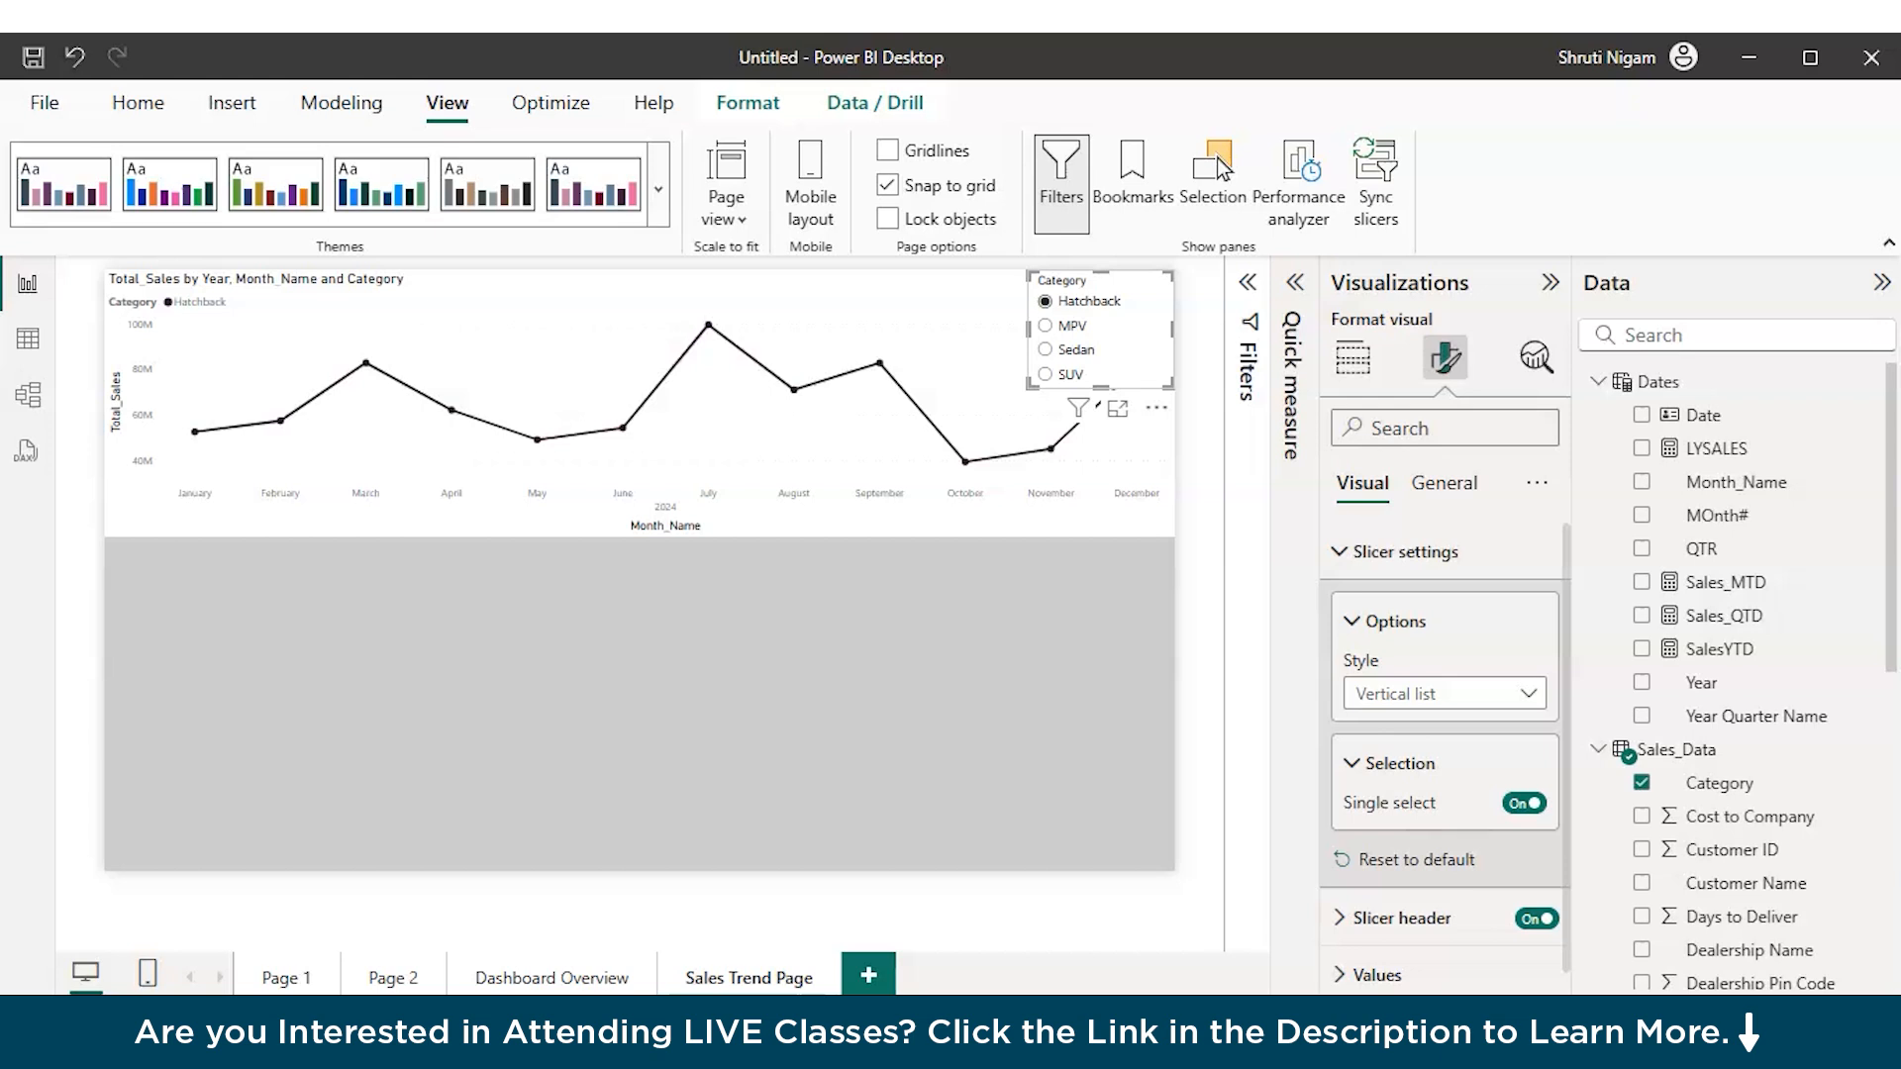
left_click(751, 103)
left_click(381, 213)
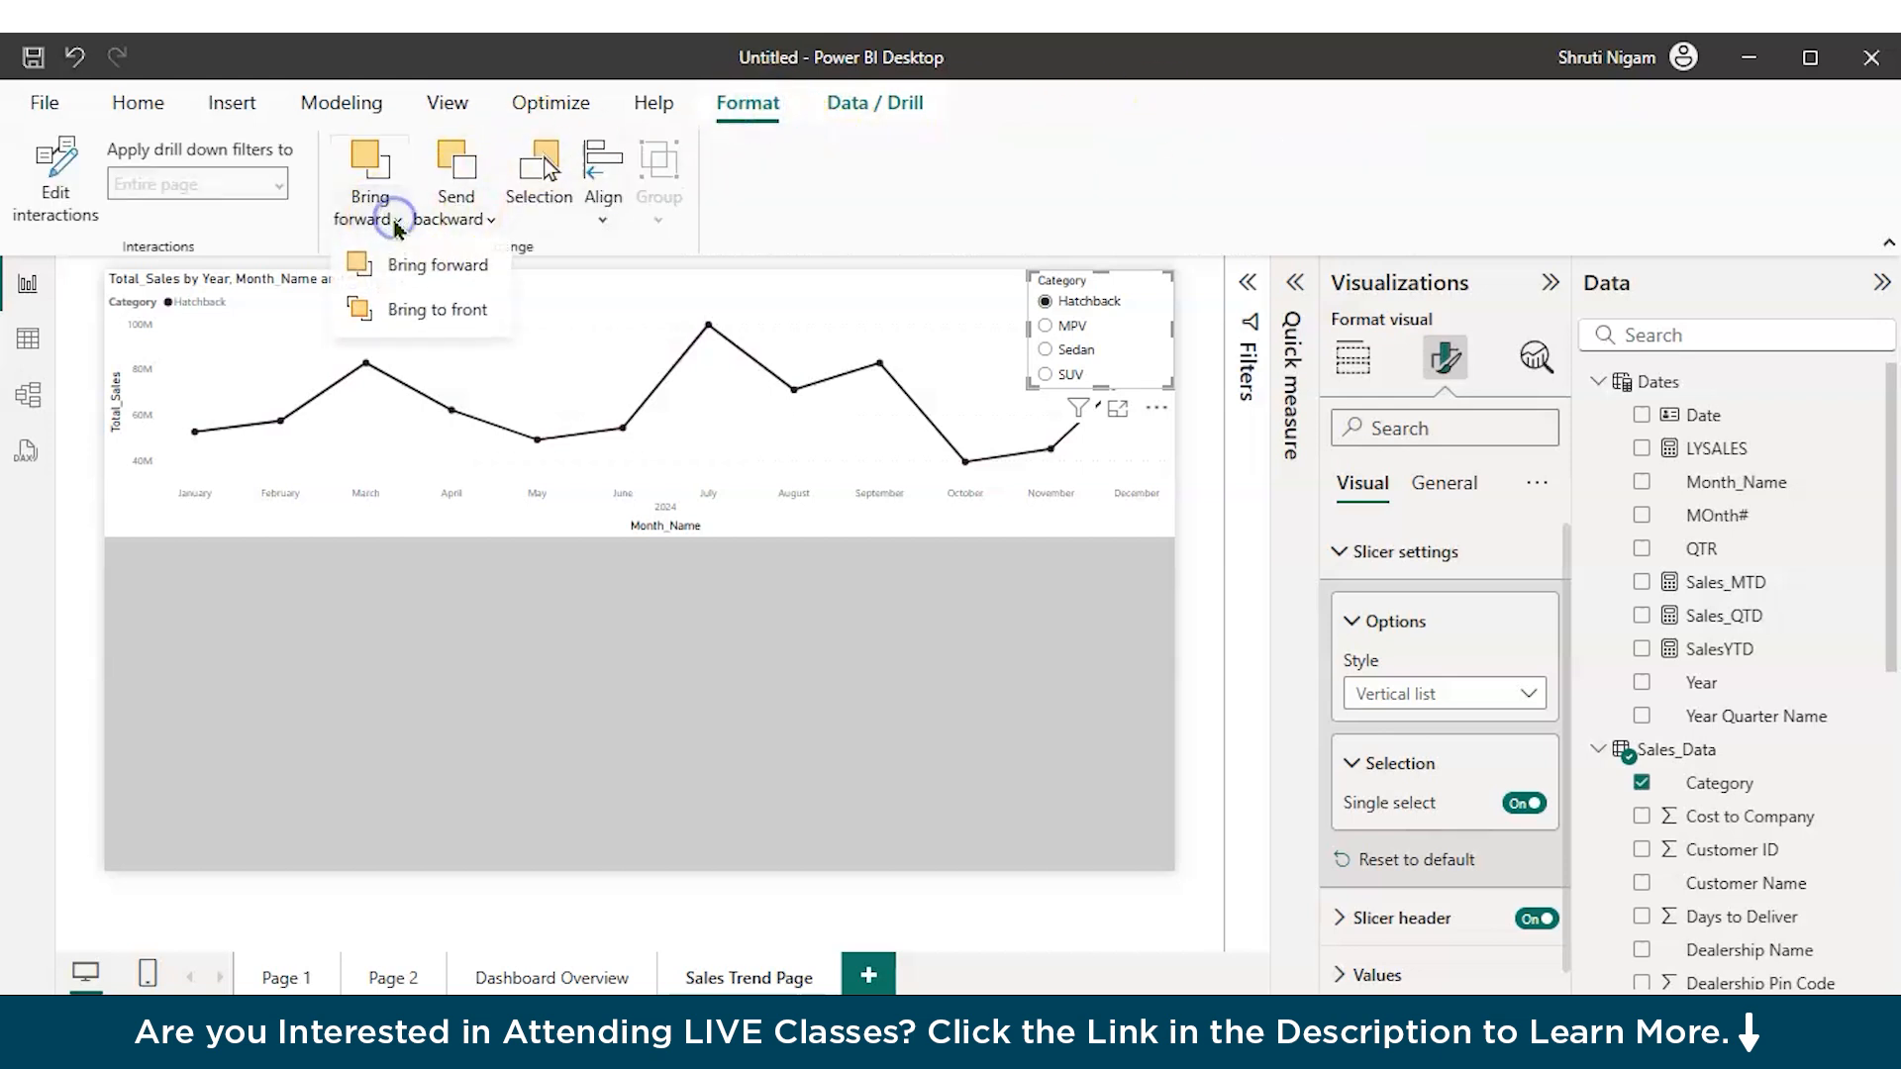
left_click(406, 309)
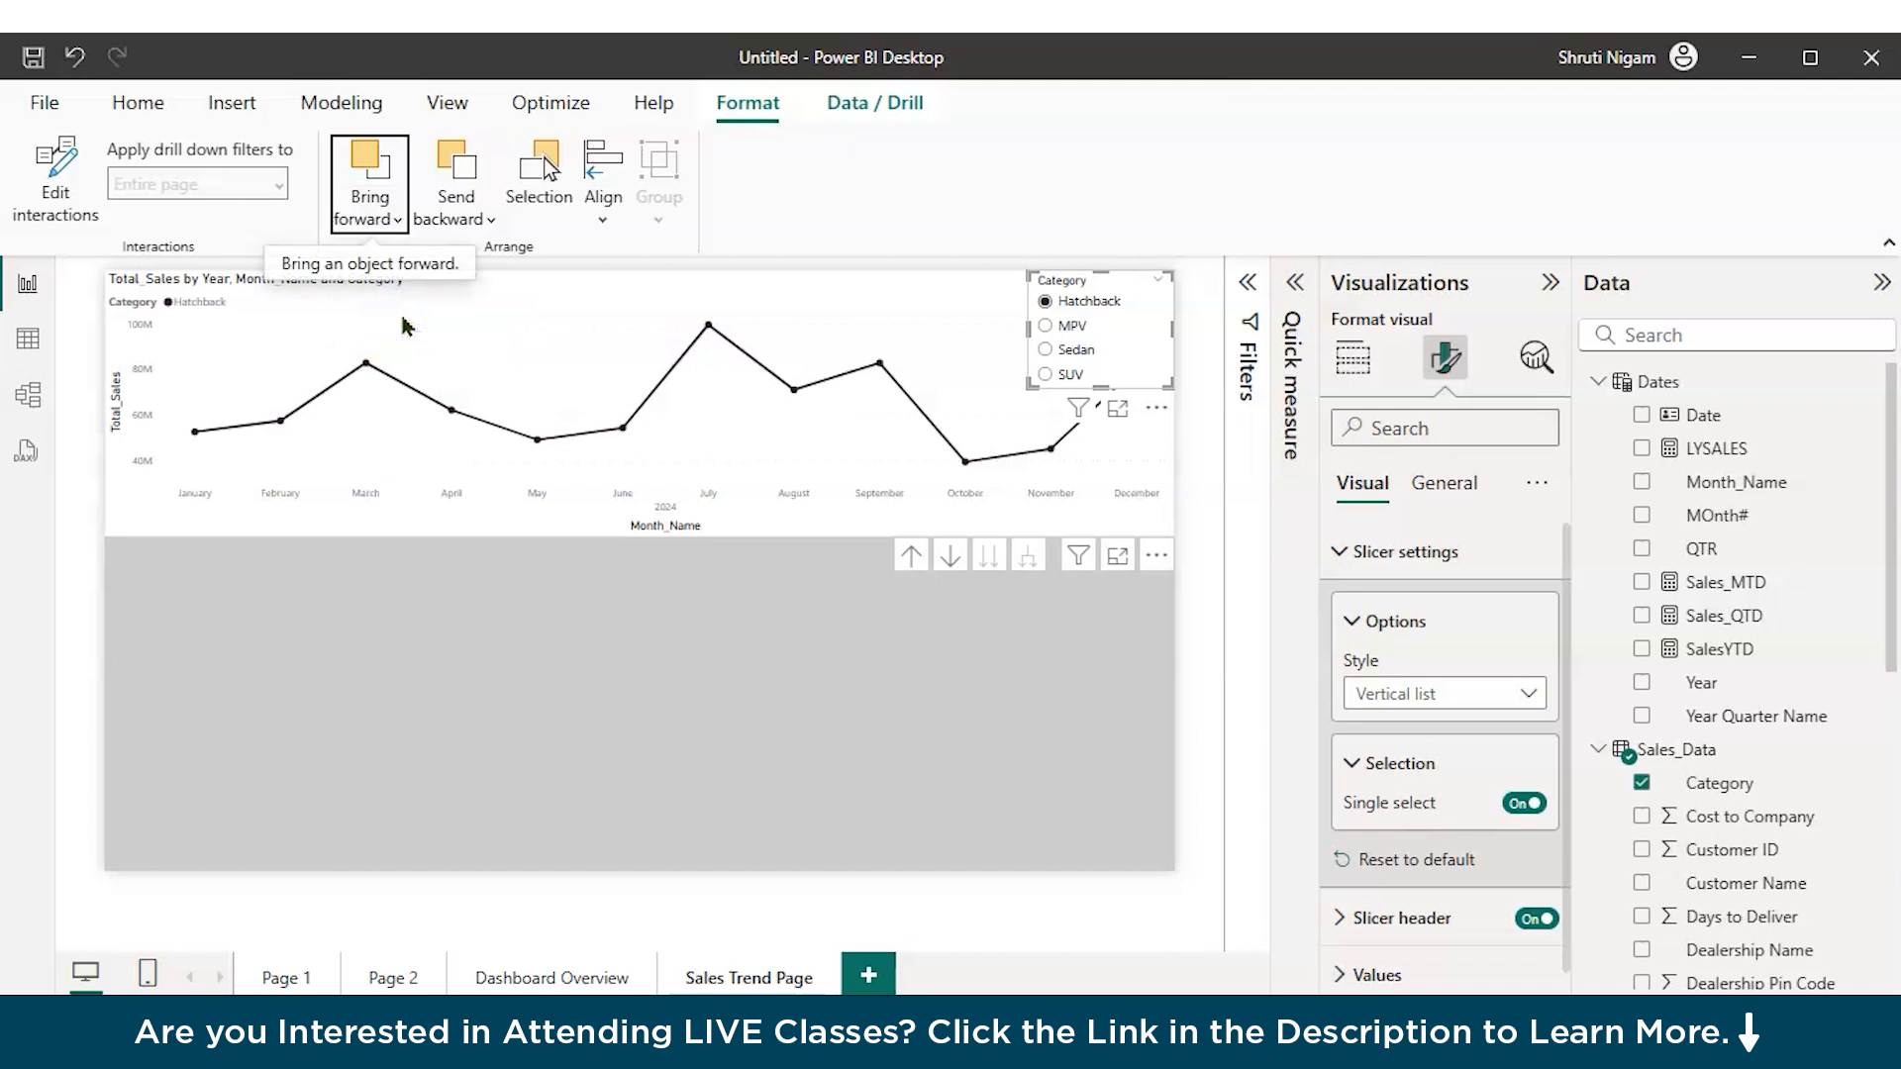
left_click(1054, 619)
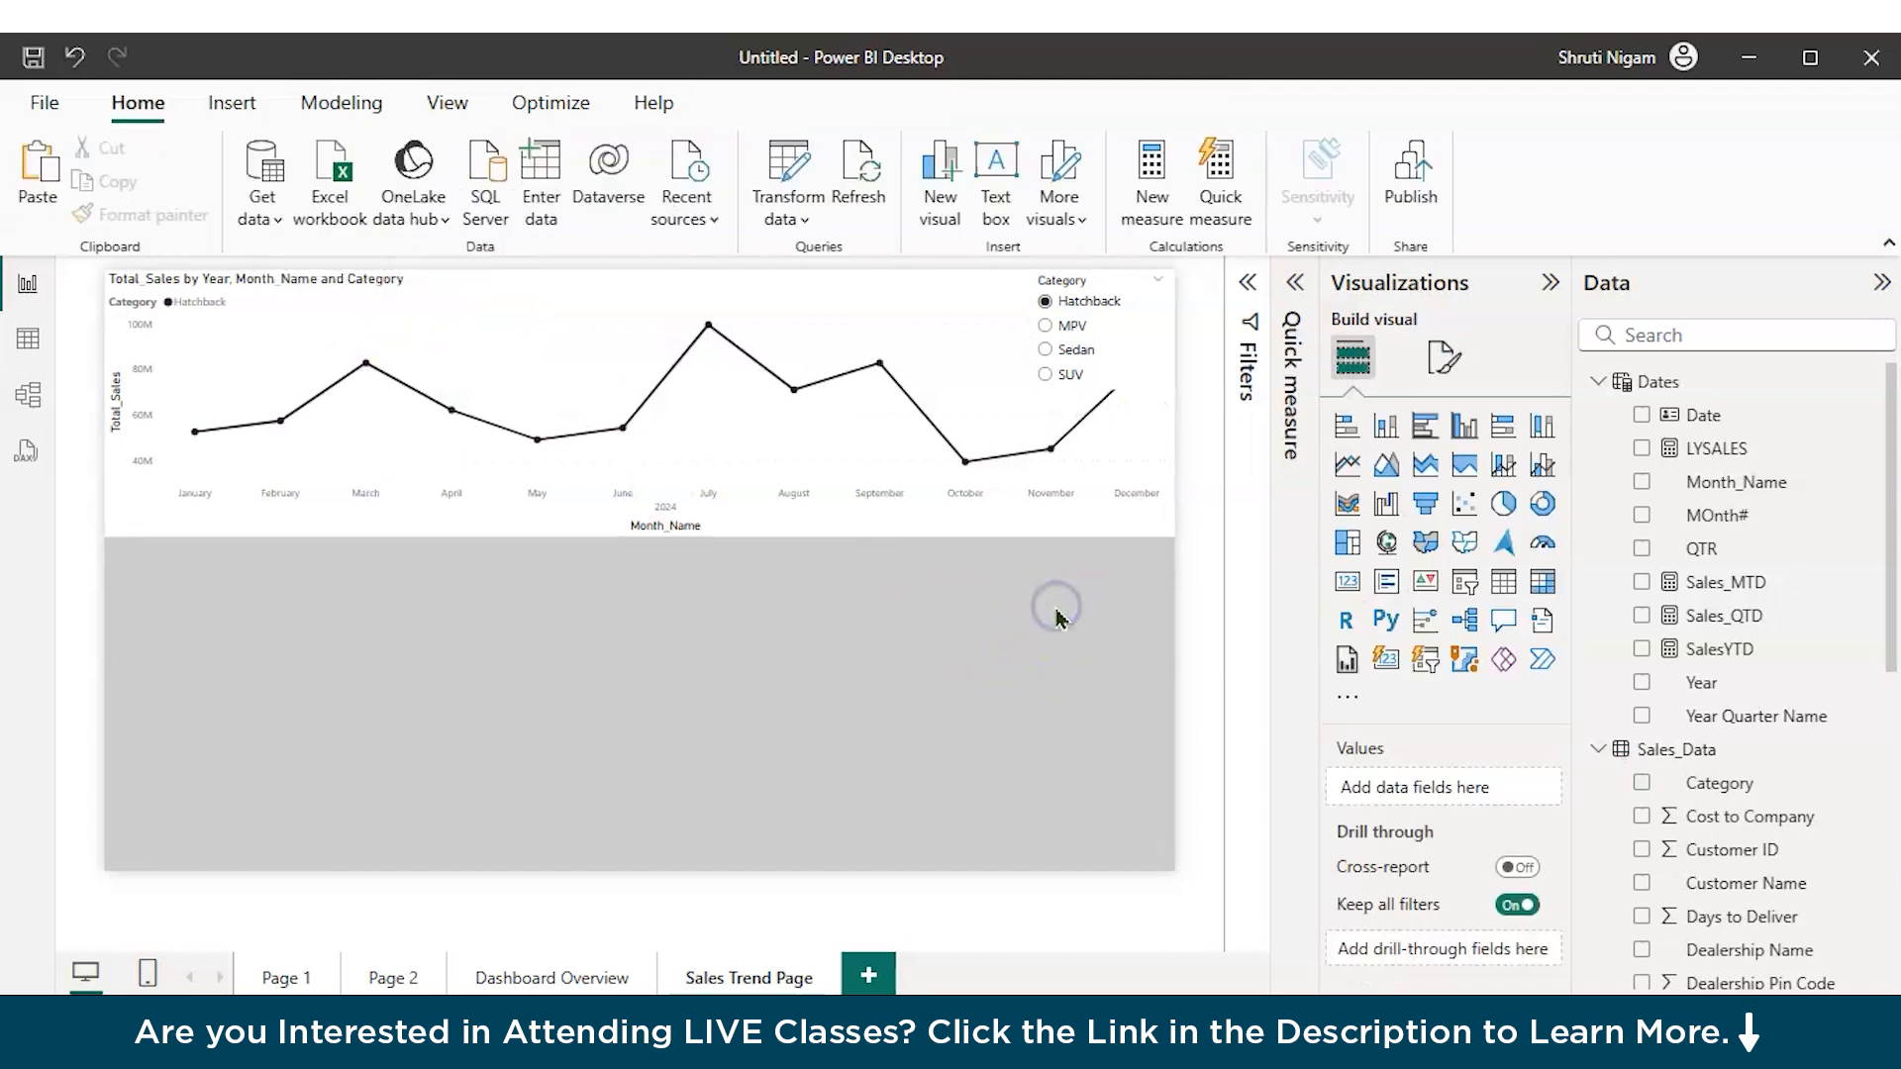
Step: Test the Category slicer on the line chart with MPV and Sedan, and return it to Hatchback
left_click(1047, 326)
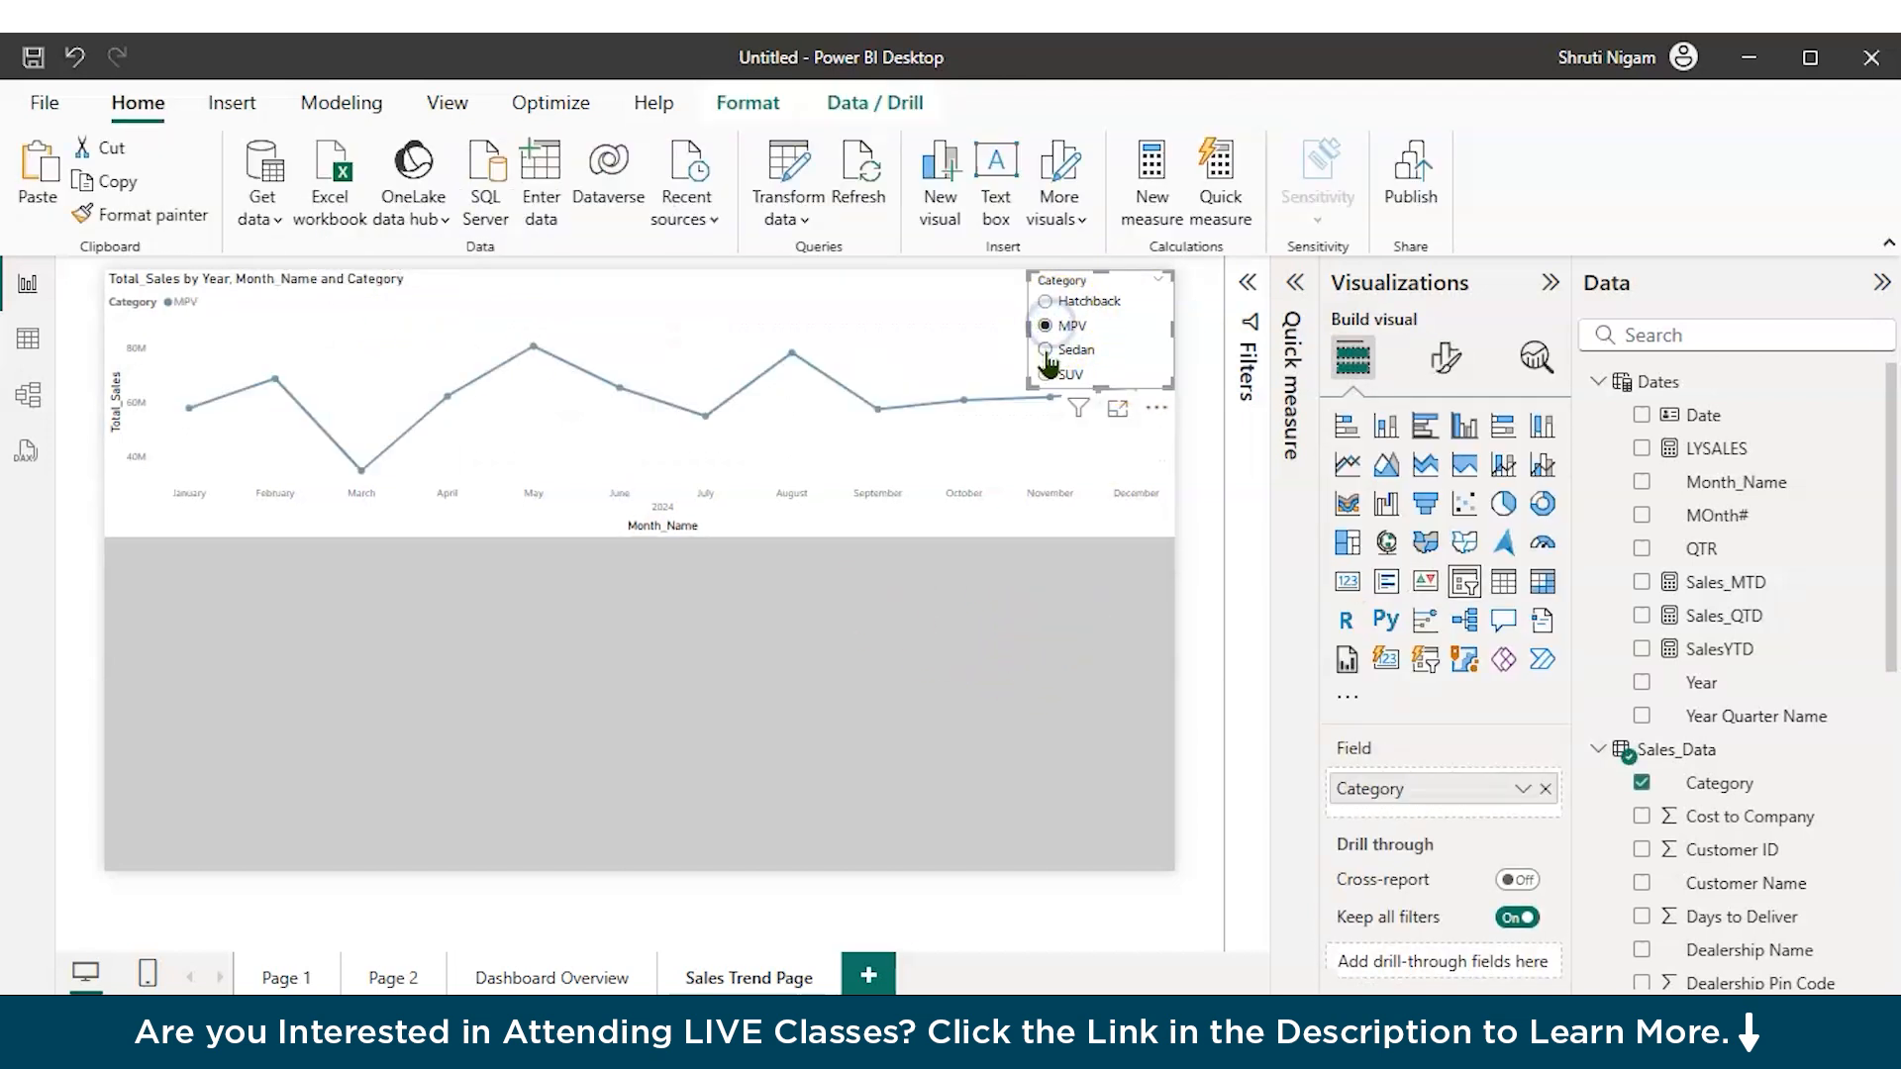
left_click(1047, 351)
left_click(1047, 302)
Step: Add an area chart of Gross_Profit by Year Quarter Name below the line chart, trying the stacked area type first
left_click(191, 546)
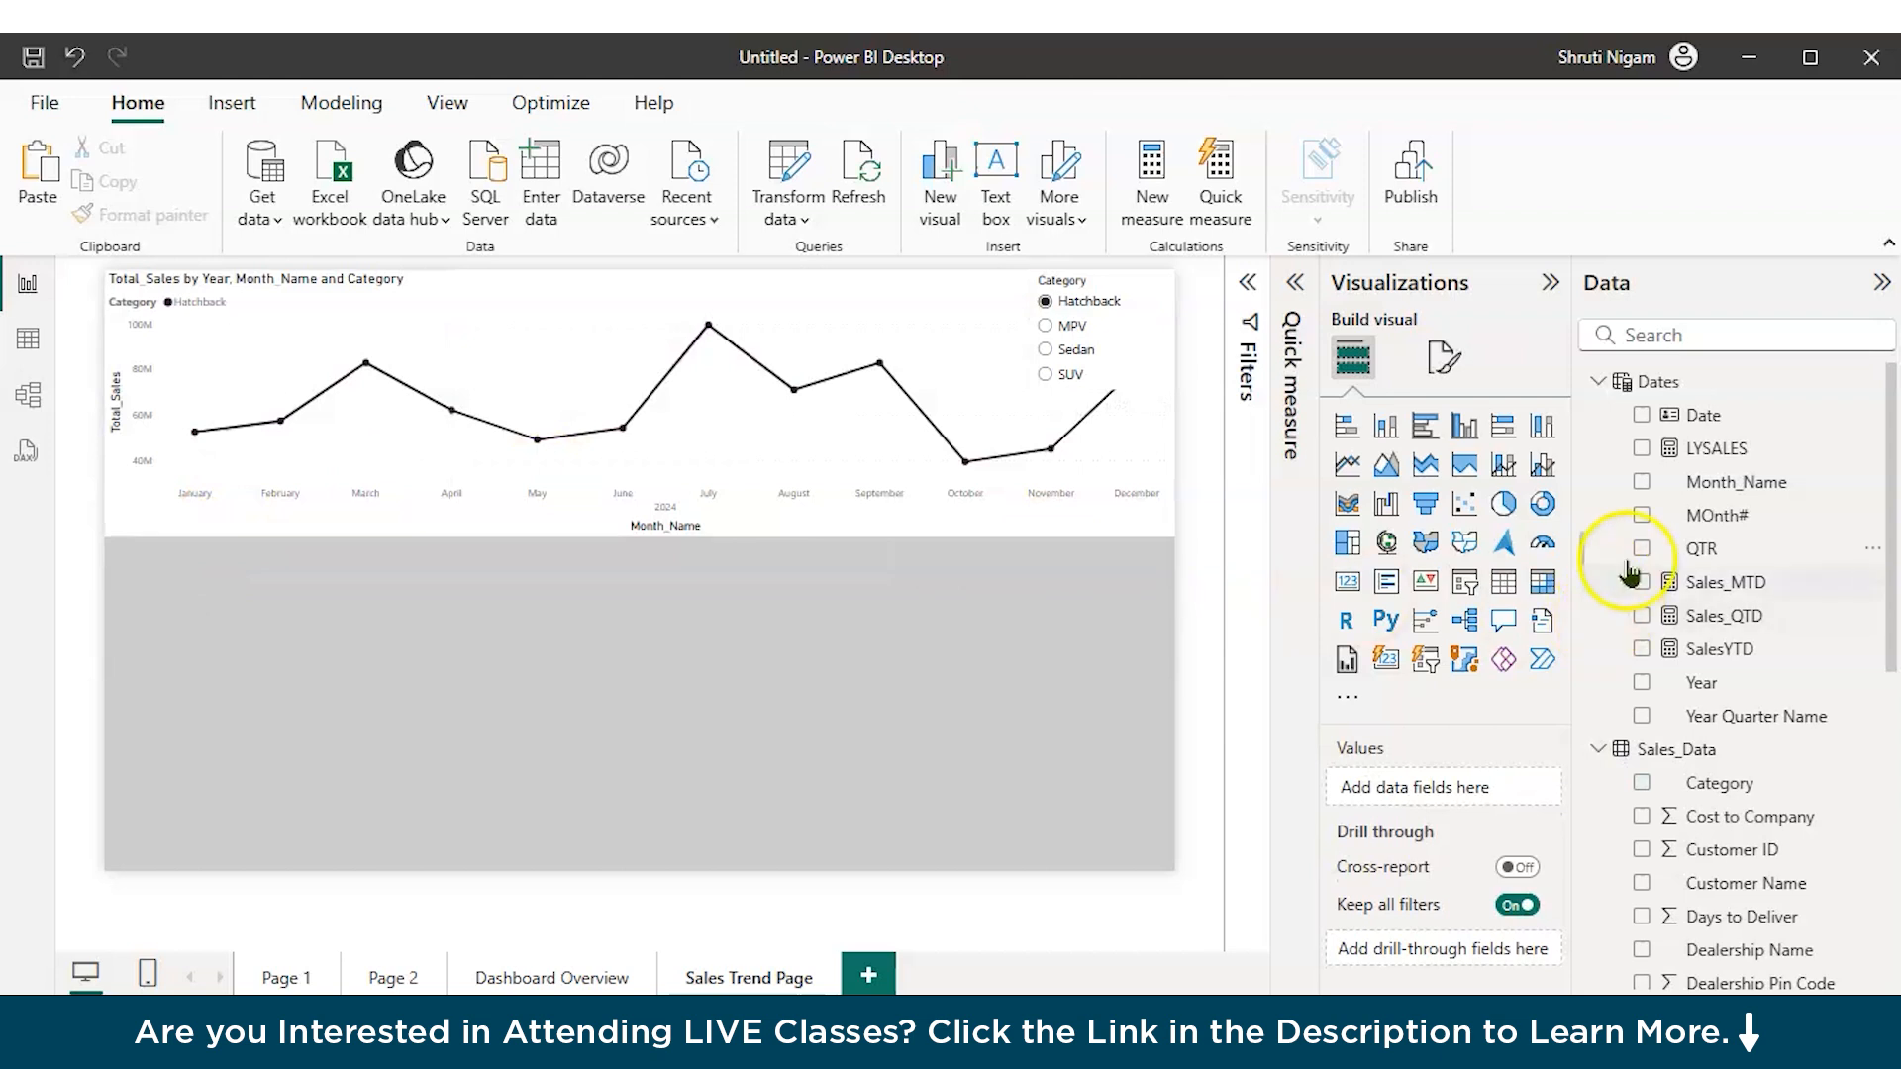
left_click(1642, 716)
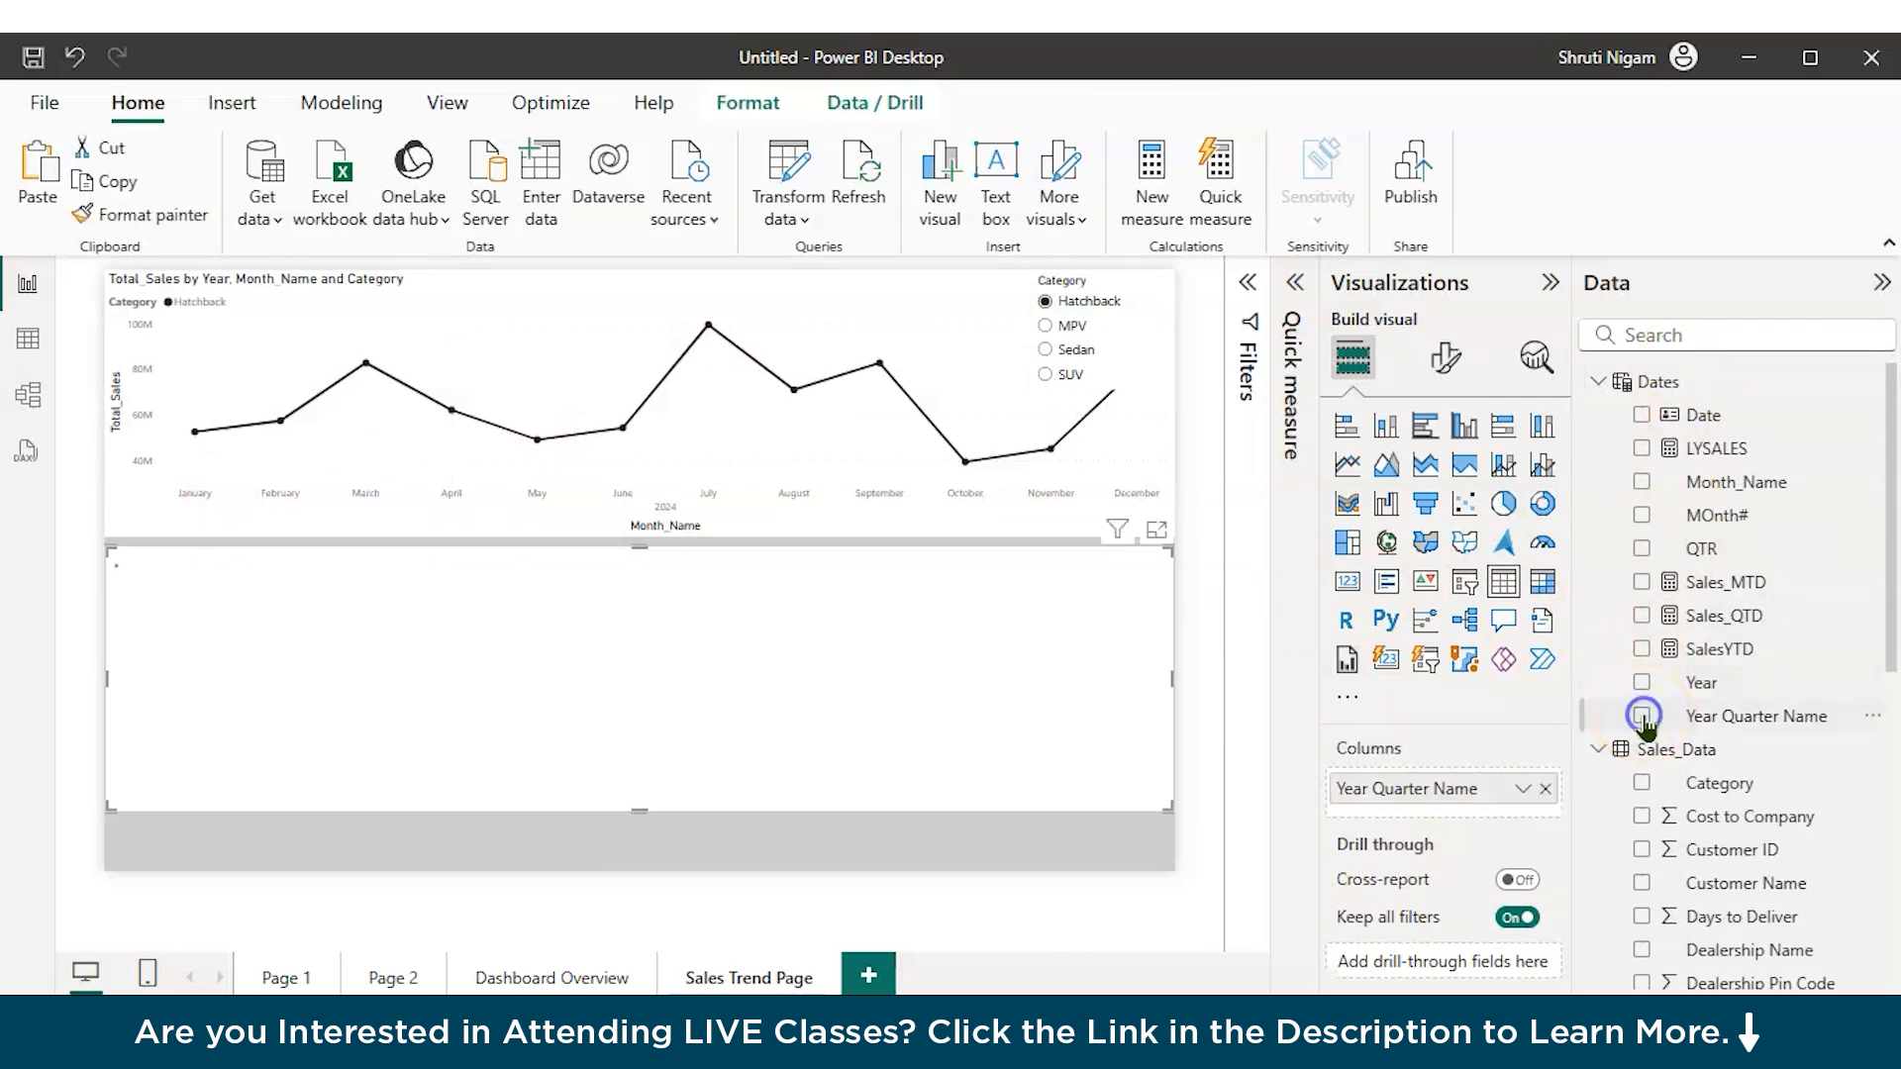
scroll(1654, 633, "down", 5)
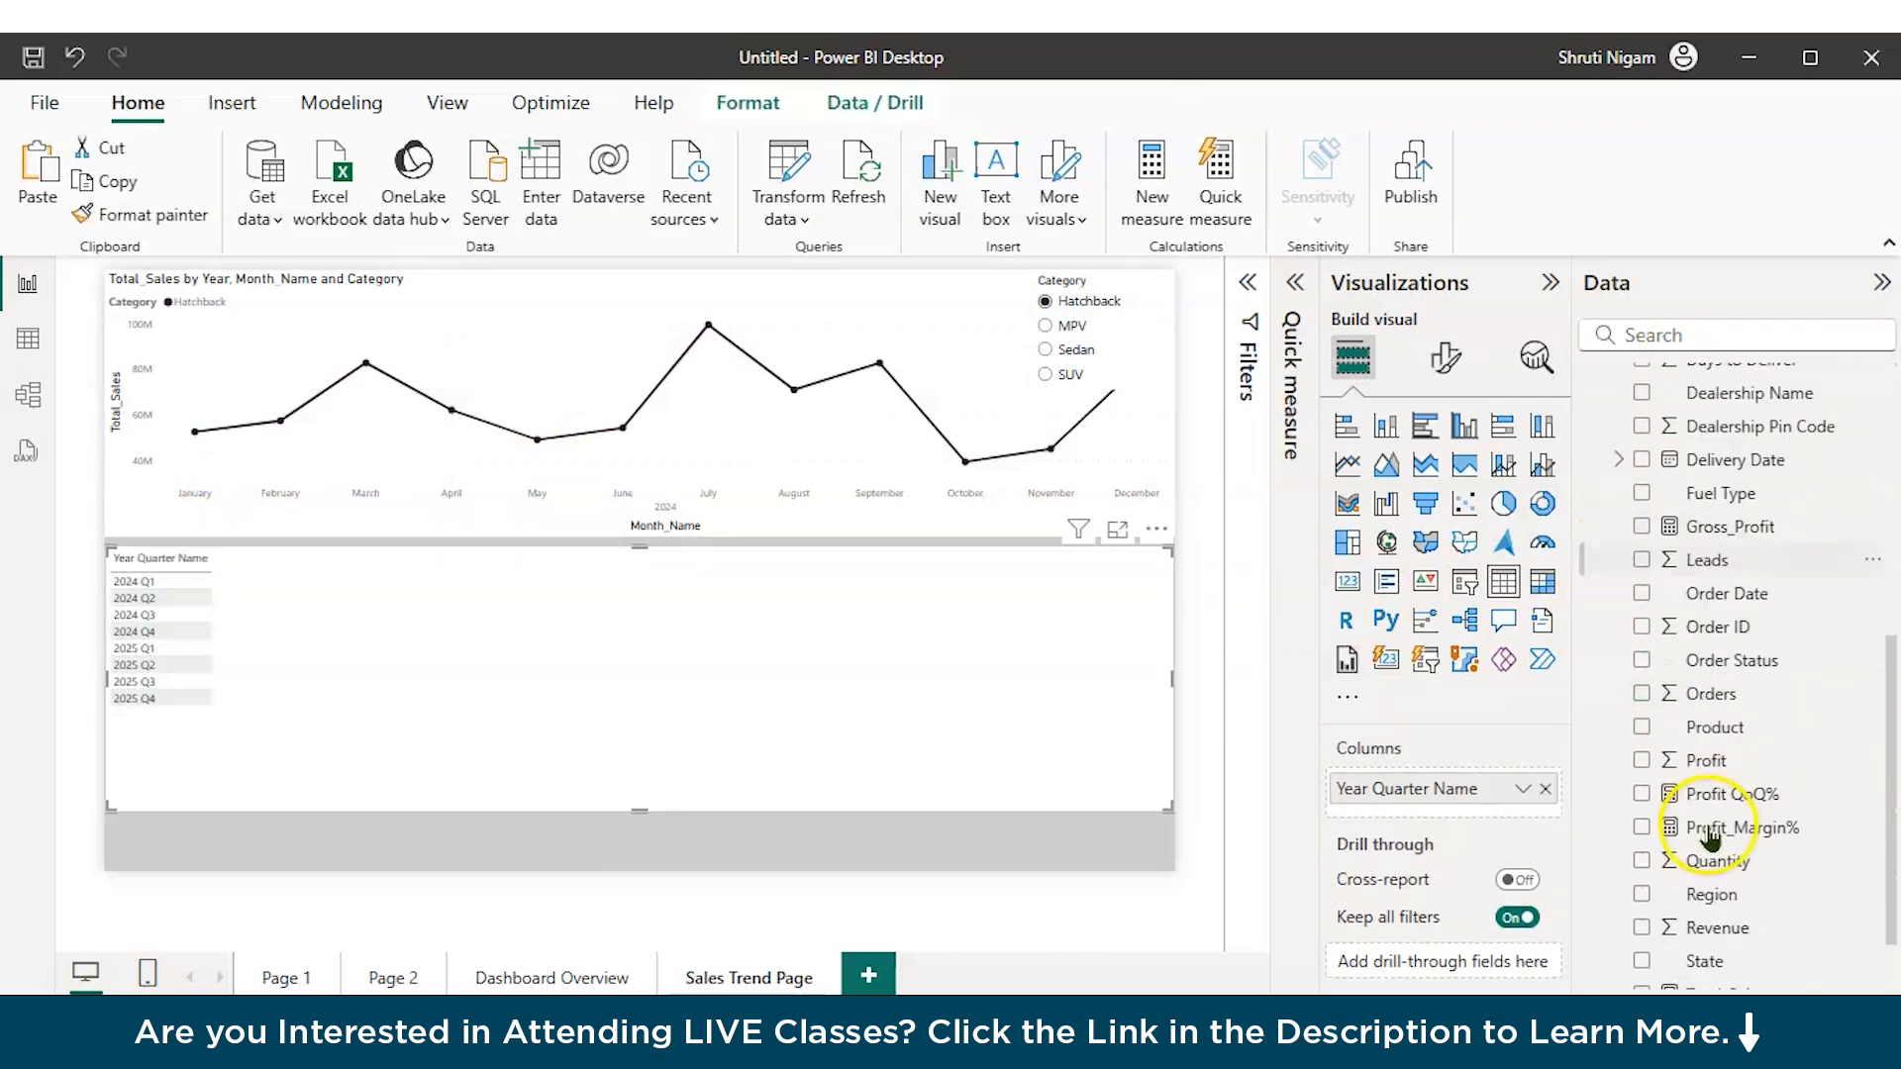
left_click(1642, 526)
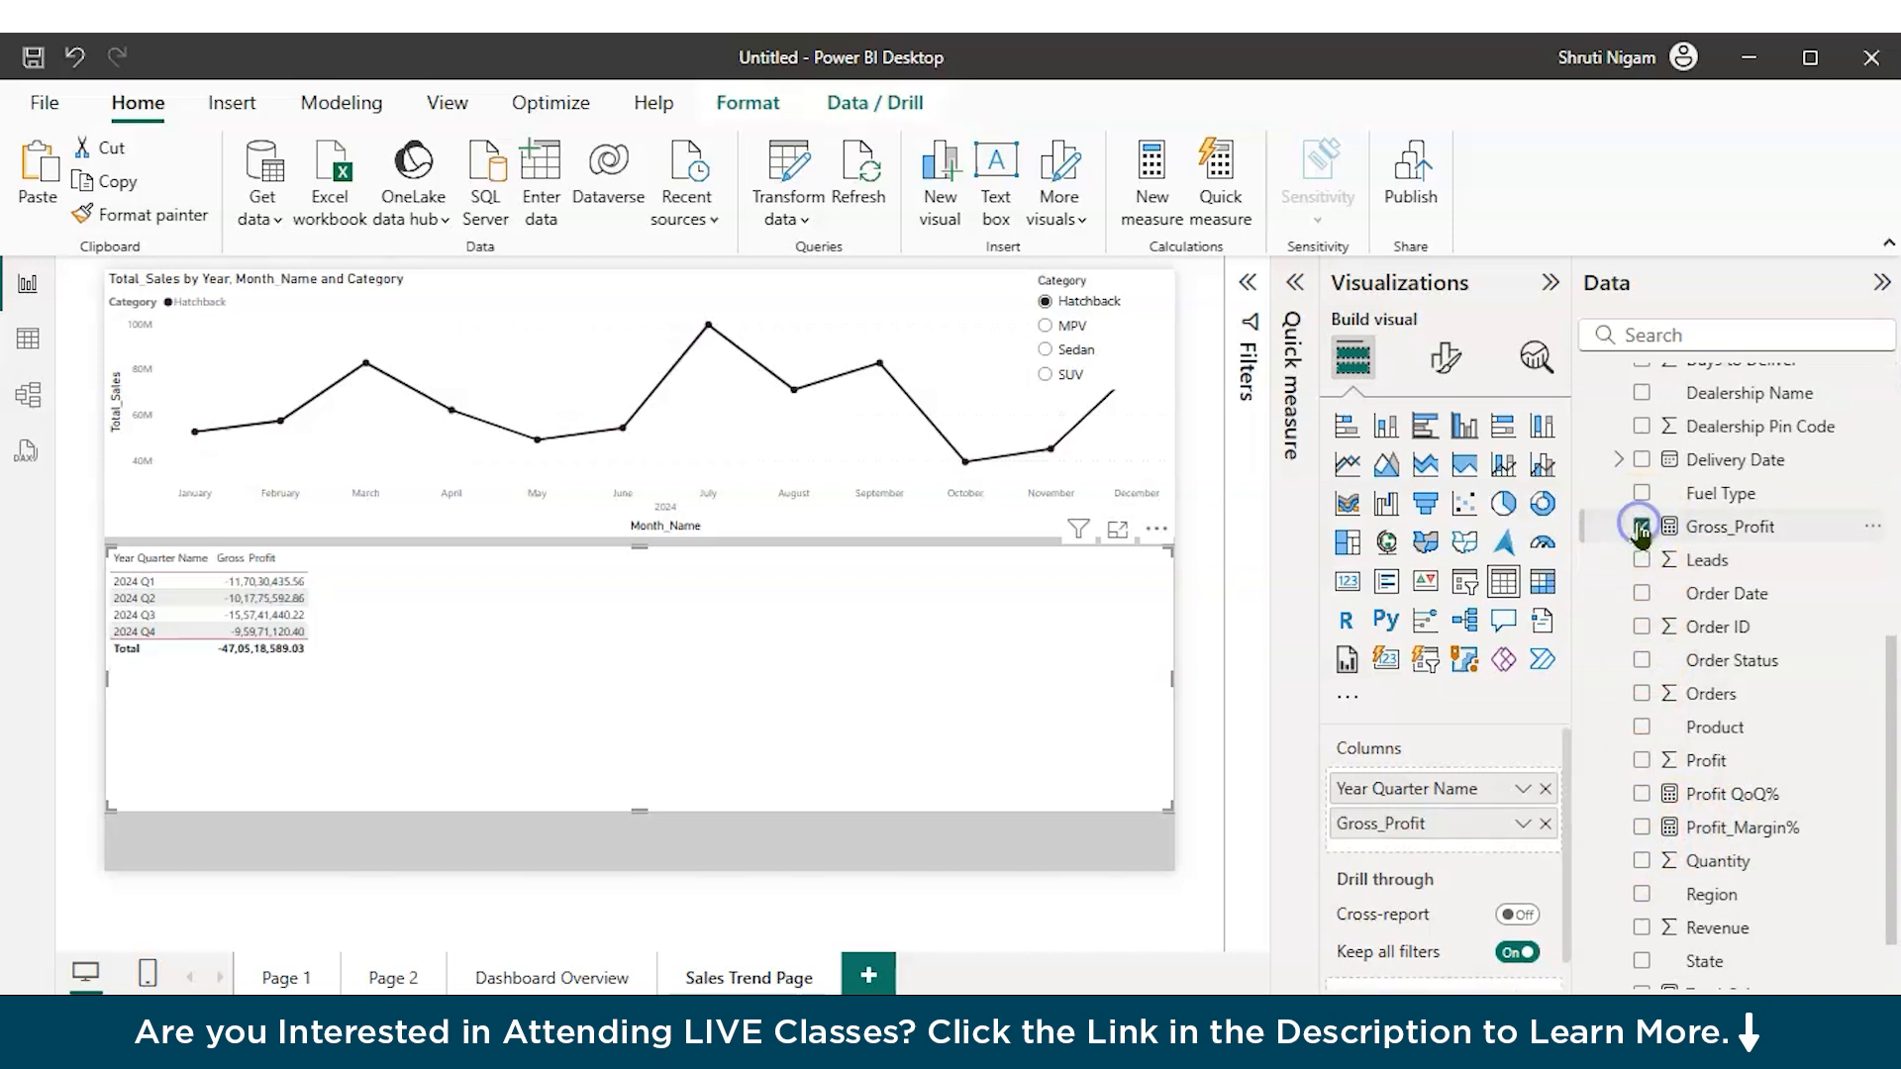
left_click(1426, 466)
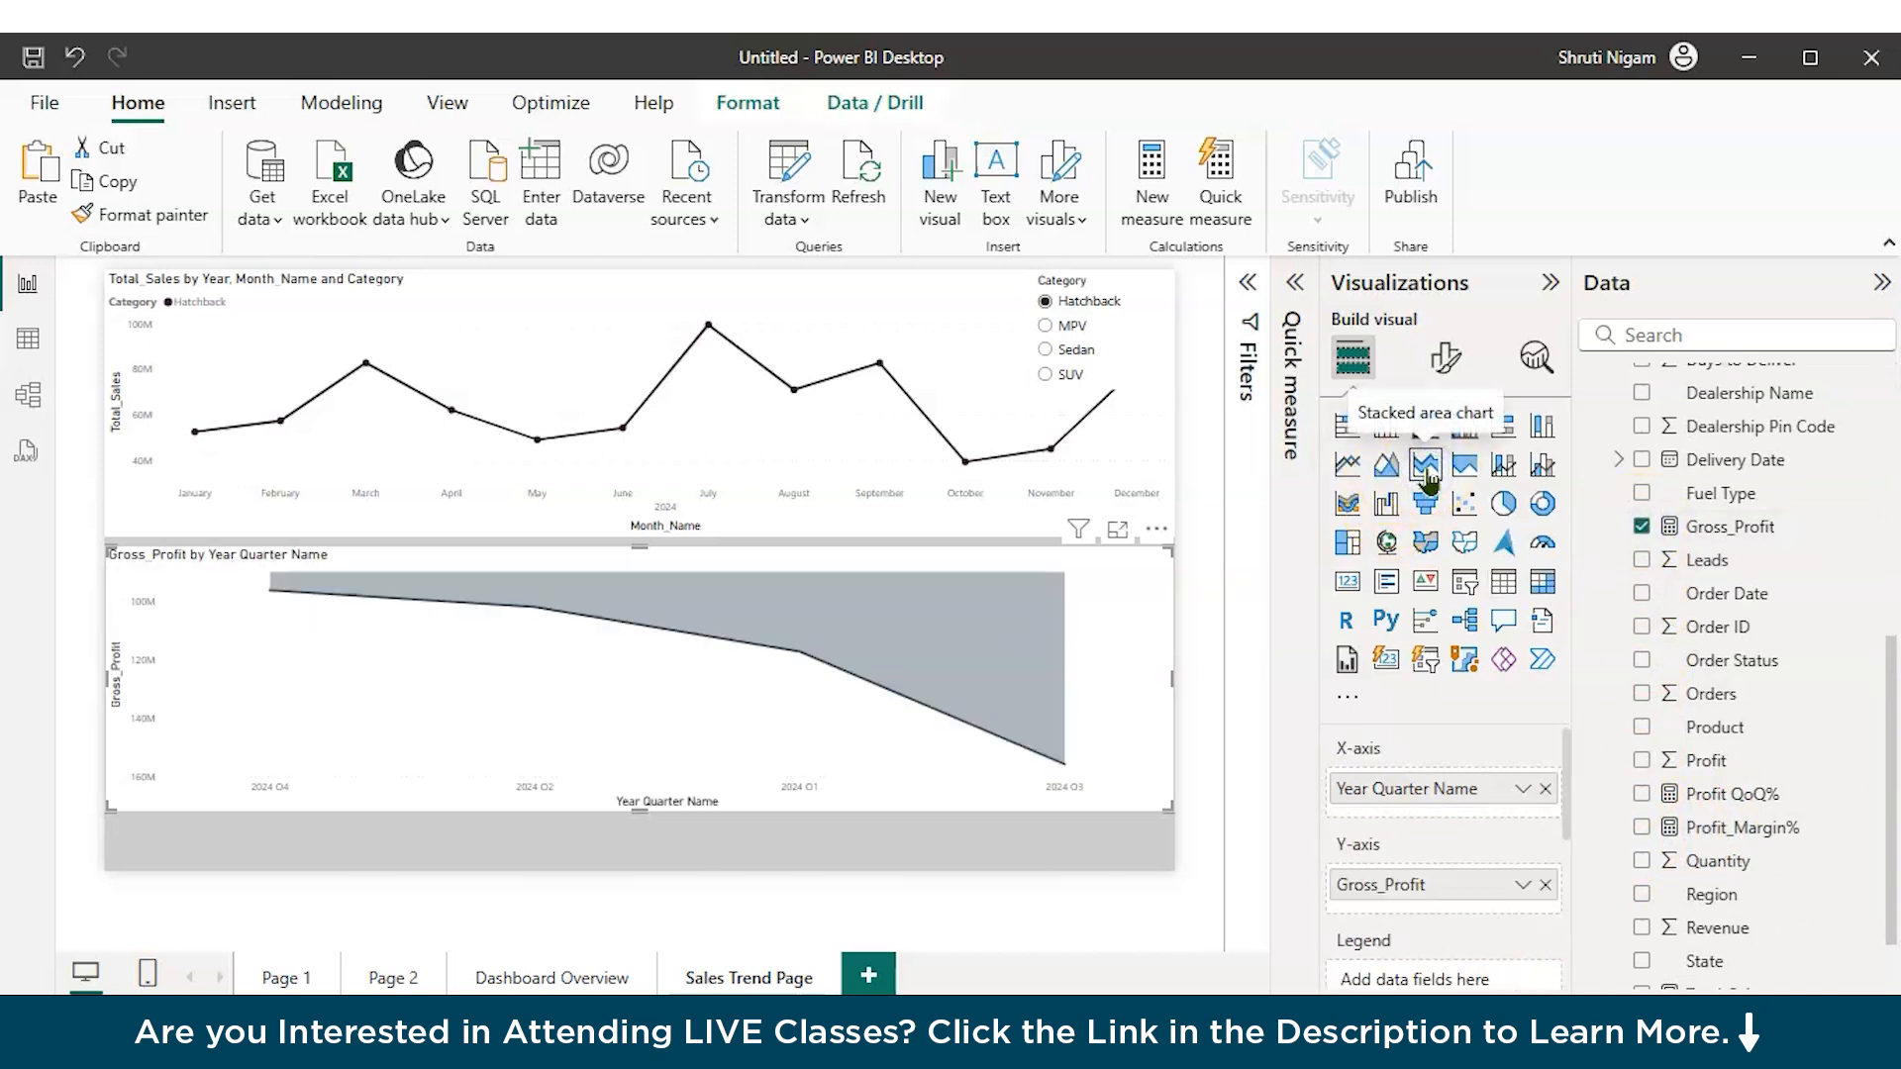
left_click(1388, 463)
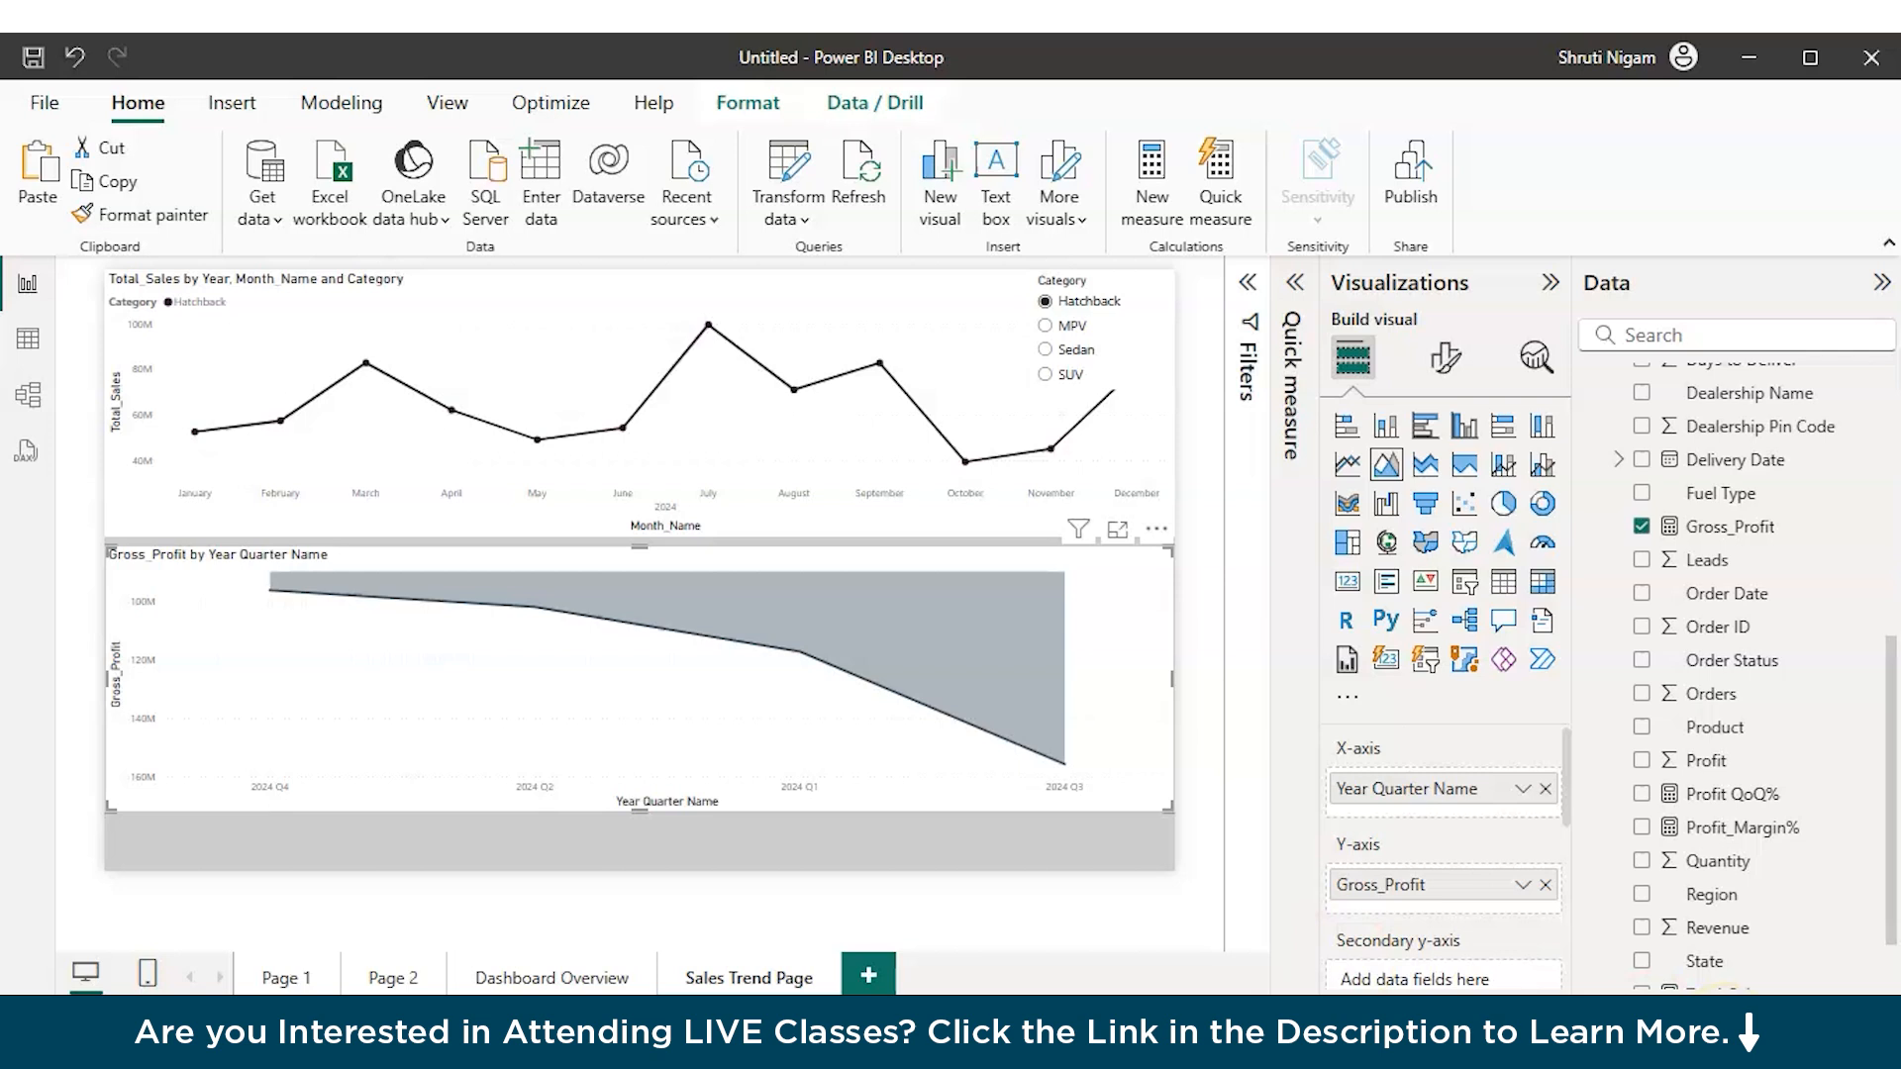
Step: Try Profit QoQ% and Profit_Margin% as additional values in the area chart, removing each one again
left_click(1642, 795)
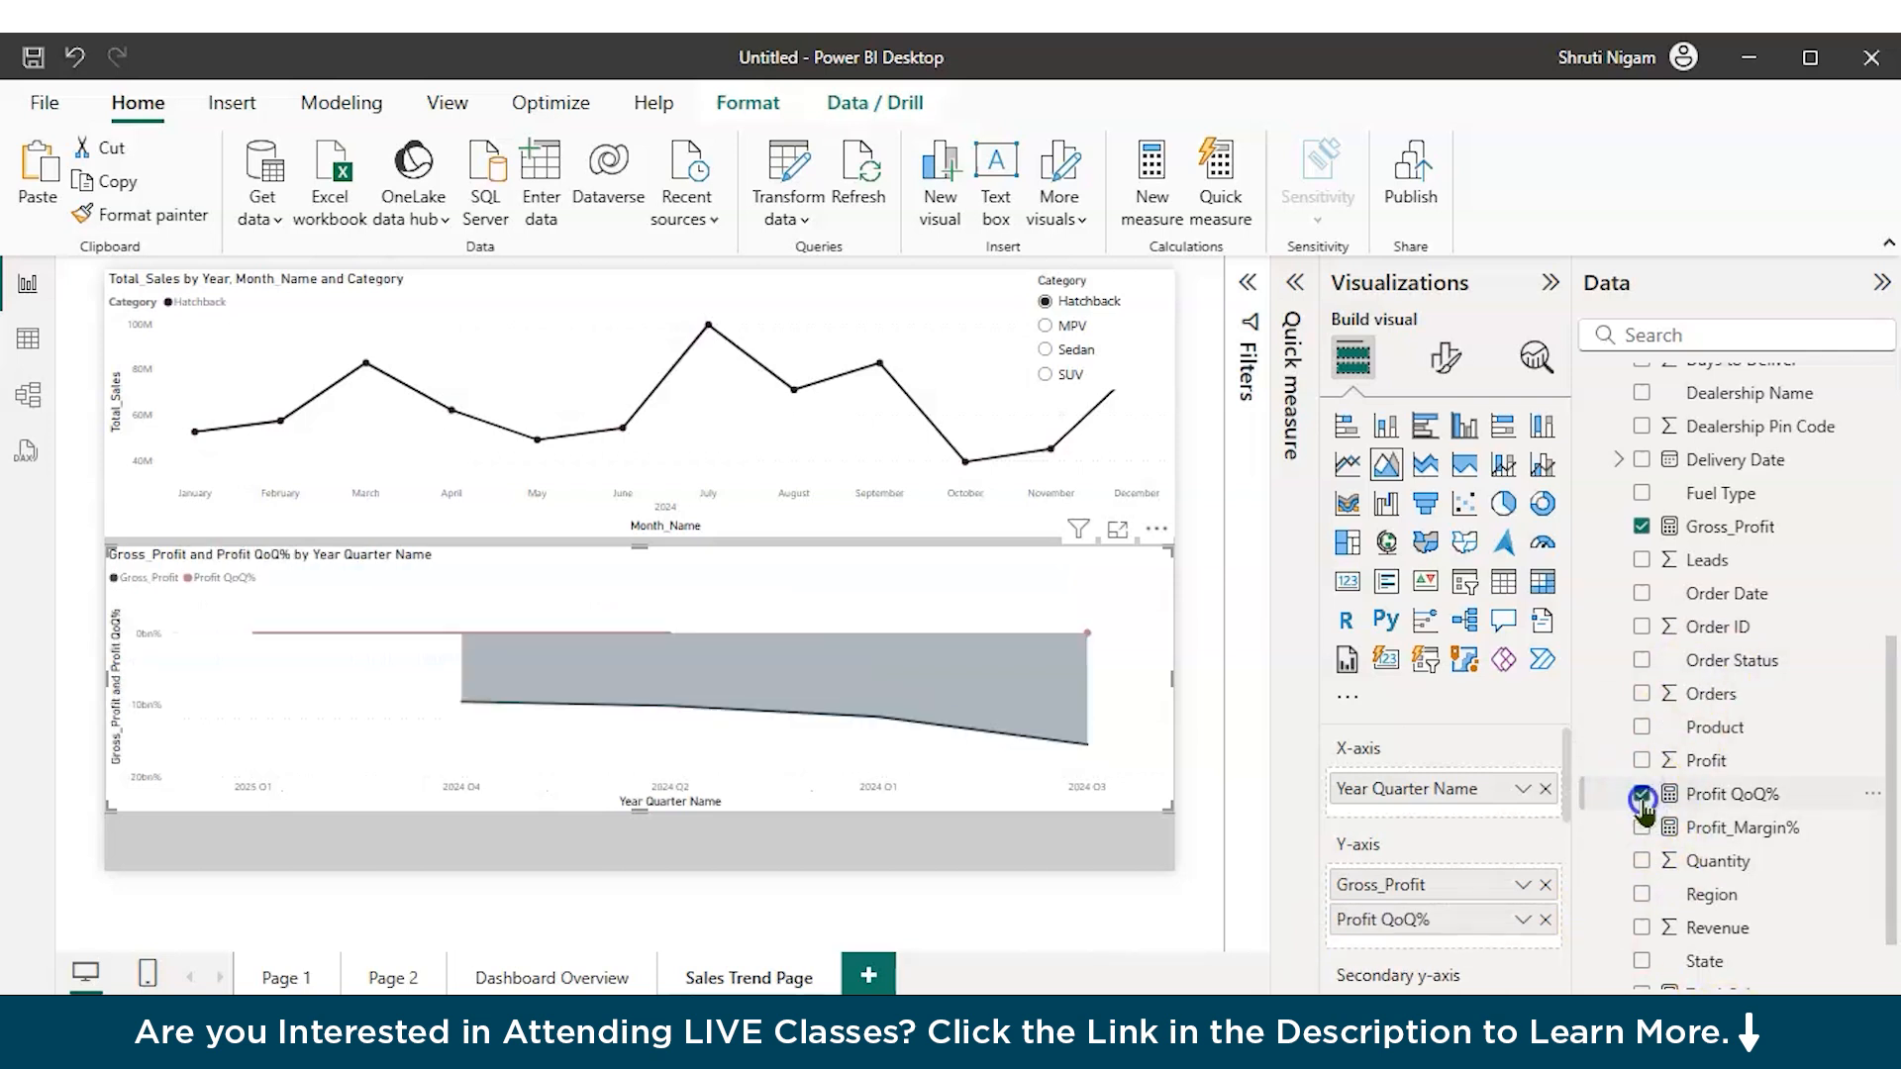
left_click(1642, 794)
left_click(1642, 828)
left_click(1642, 828)
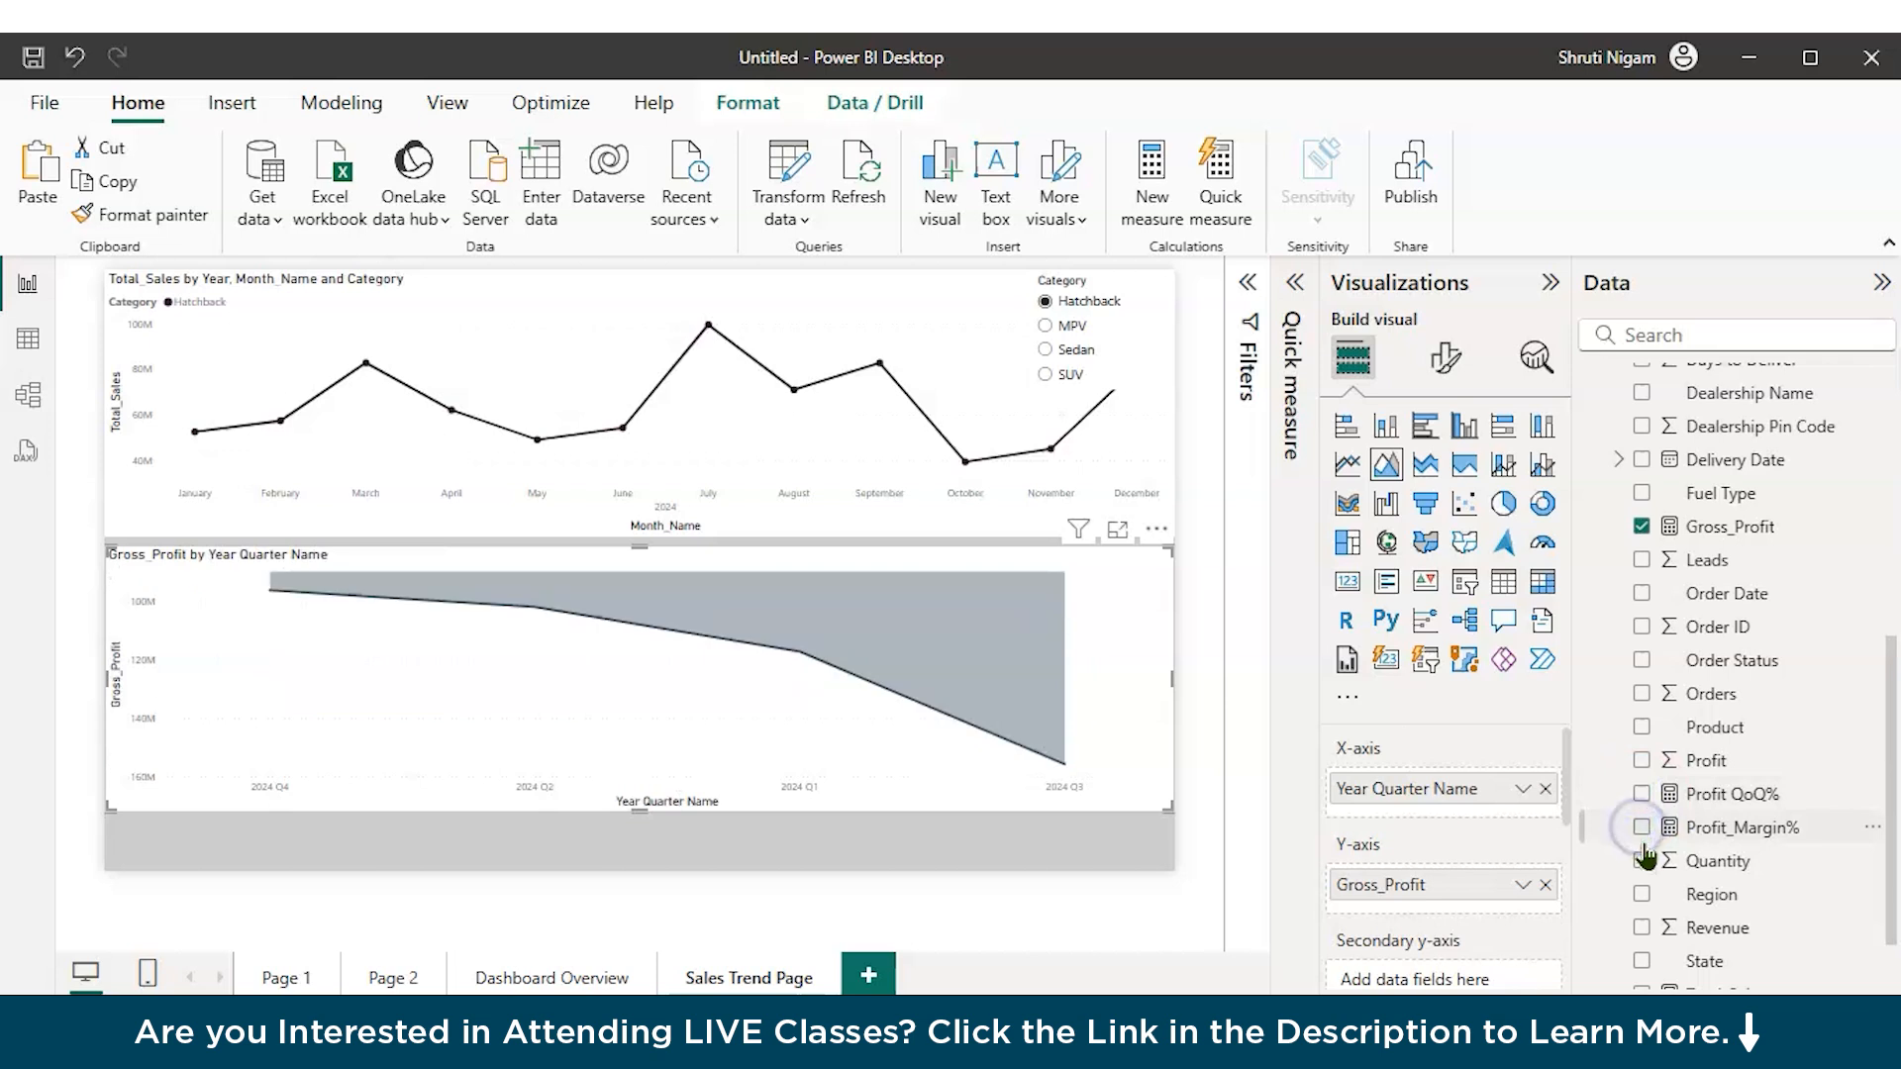
Step: Add Units_Sold to the area chart's values, and try Month_Name as a further field
scroll(1645, 856, "down", 1)
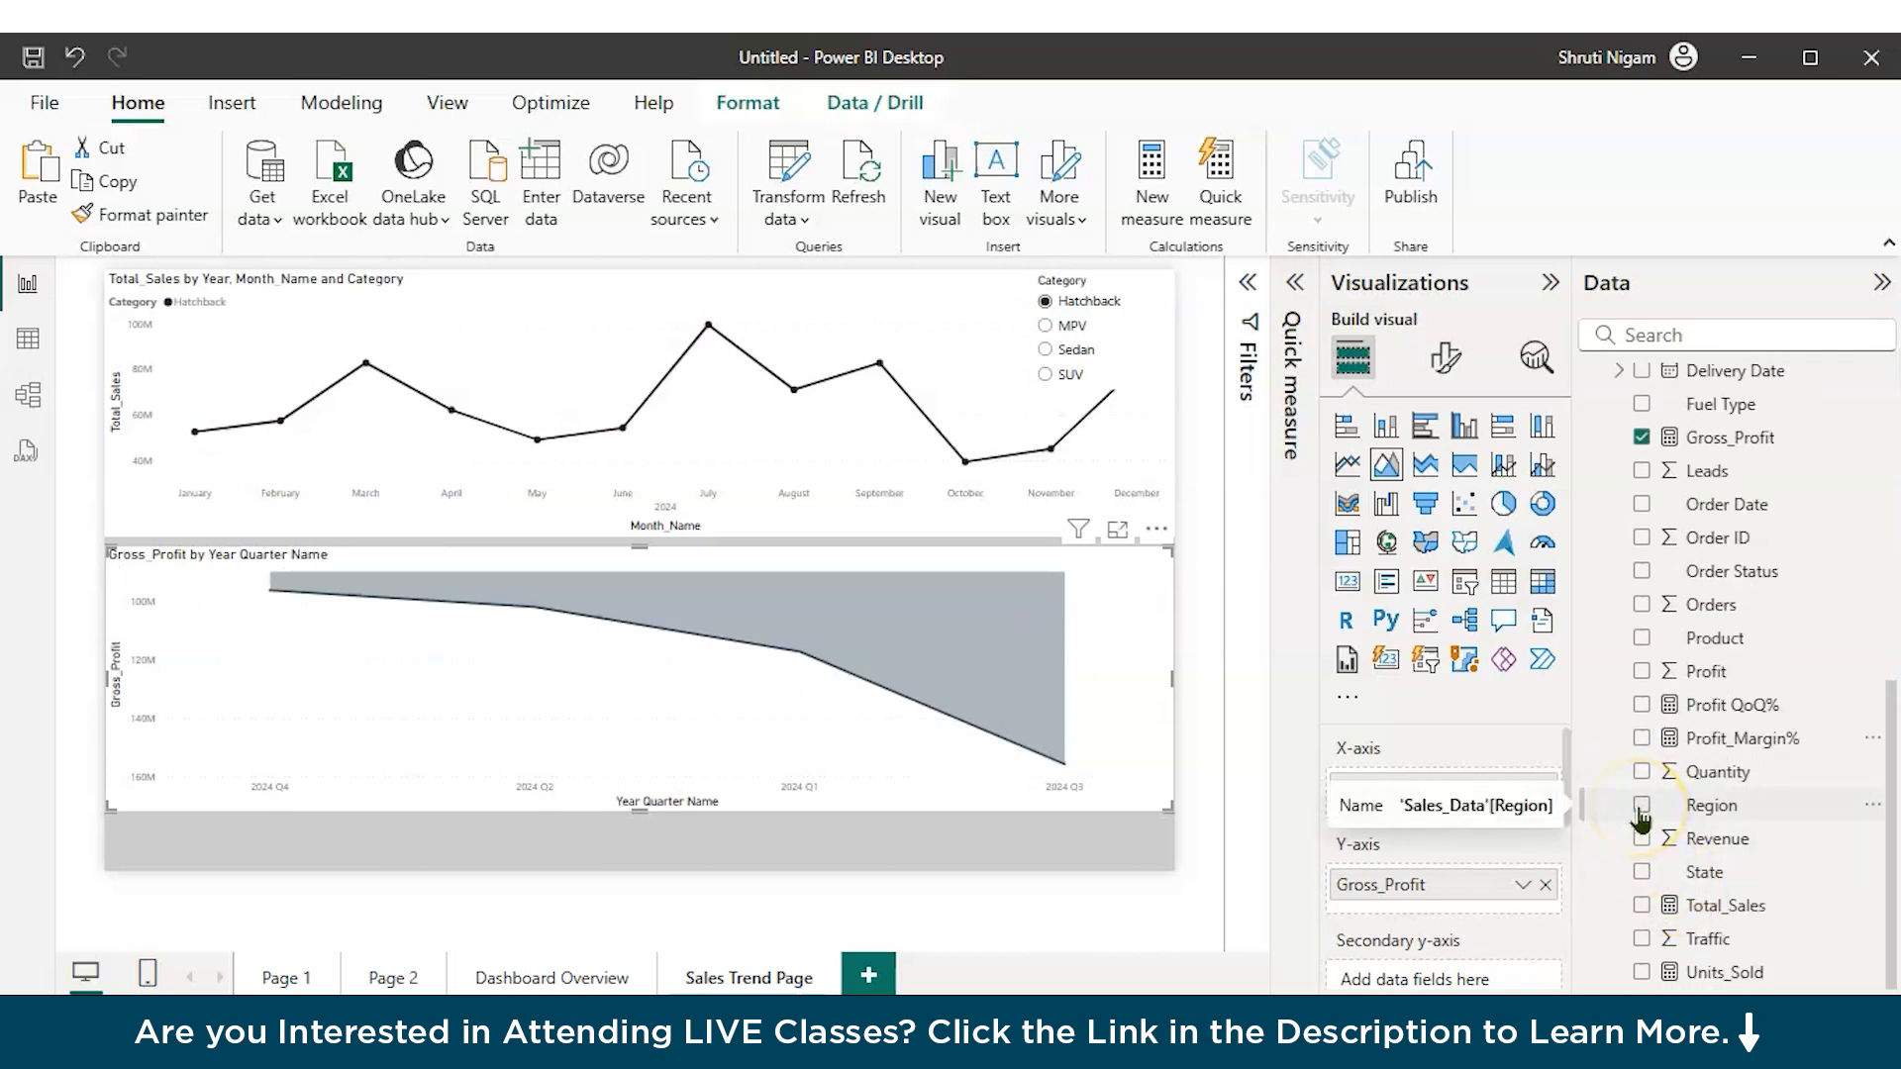
left_click(1642, 973)
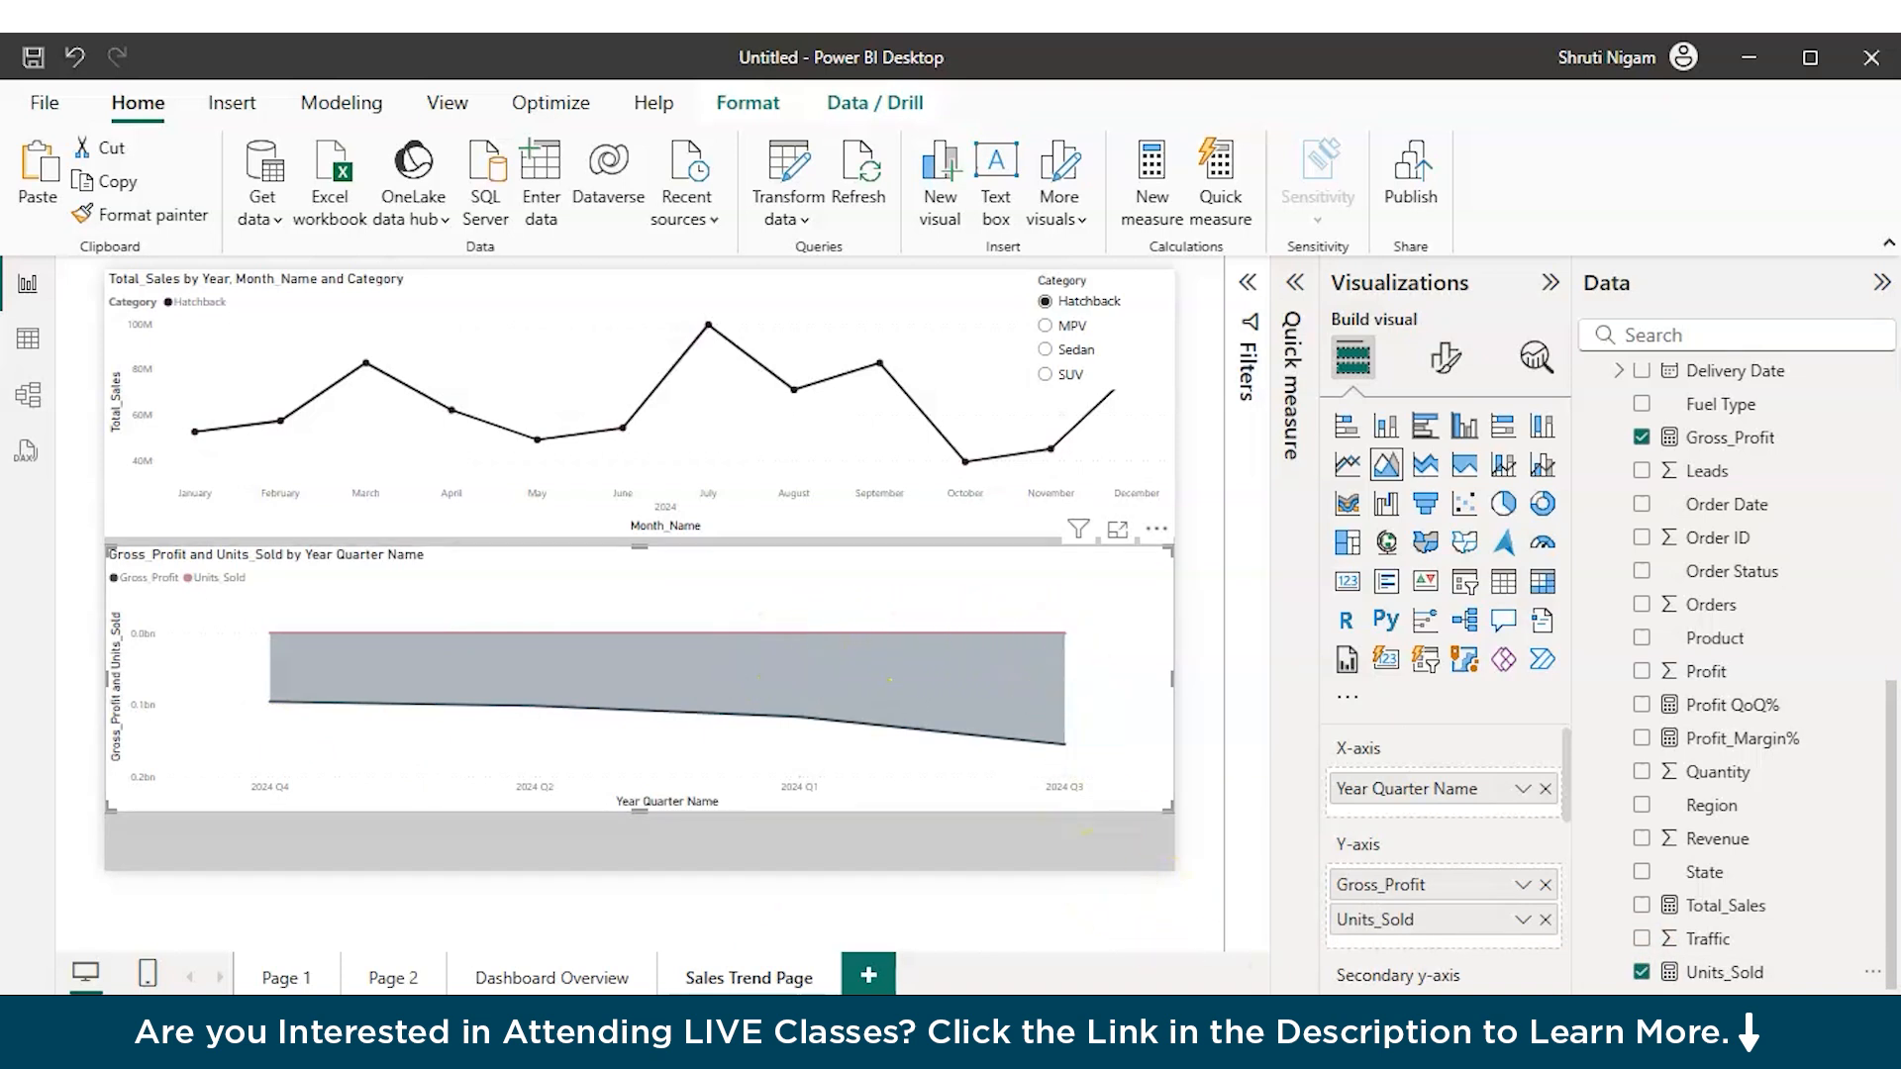
scroll(1698, 426, "up", 5)
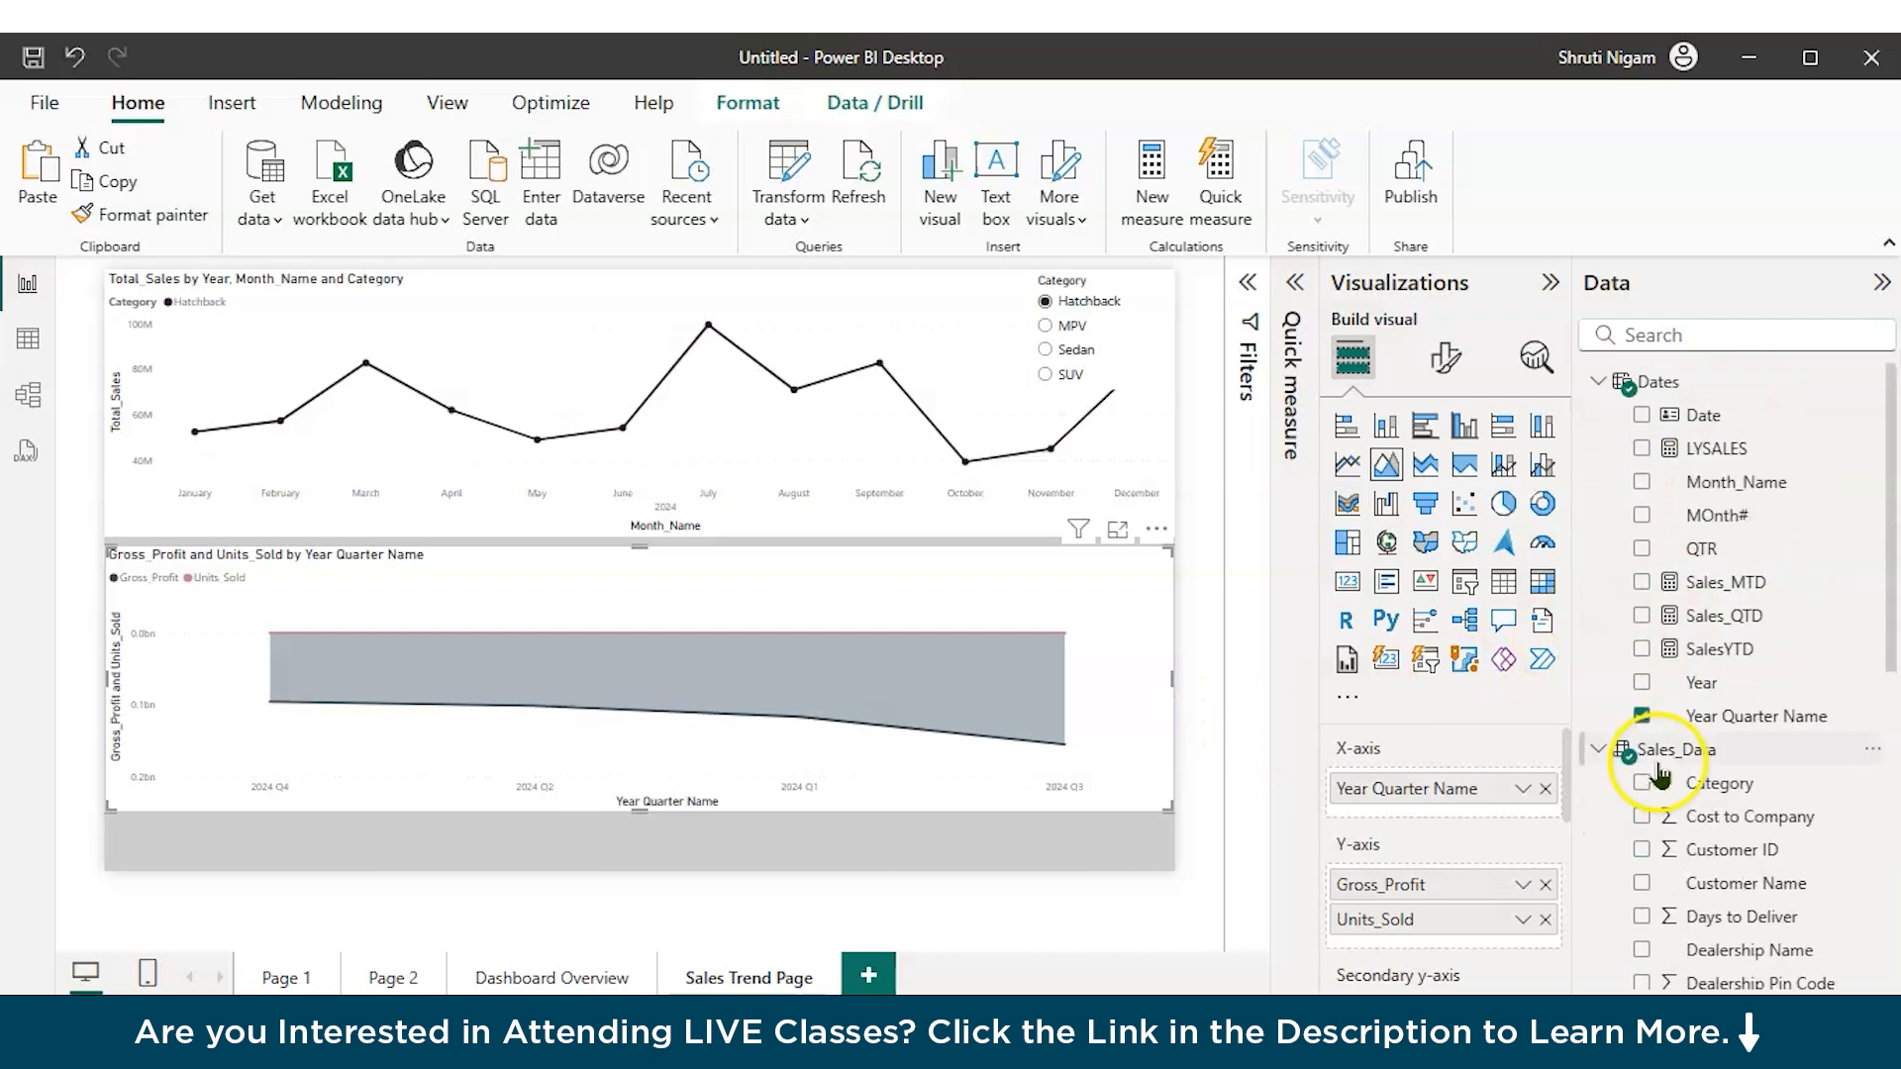
left_click(1642, 483)
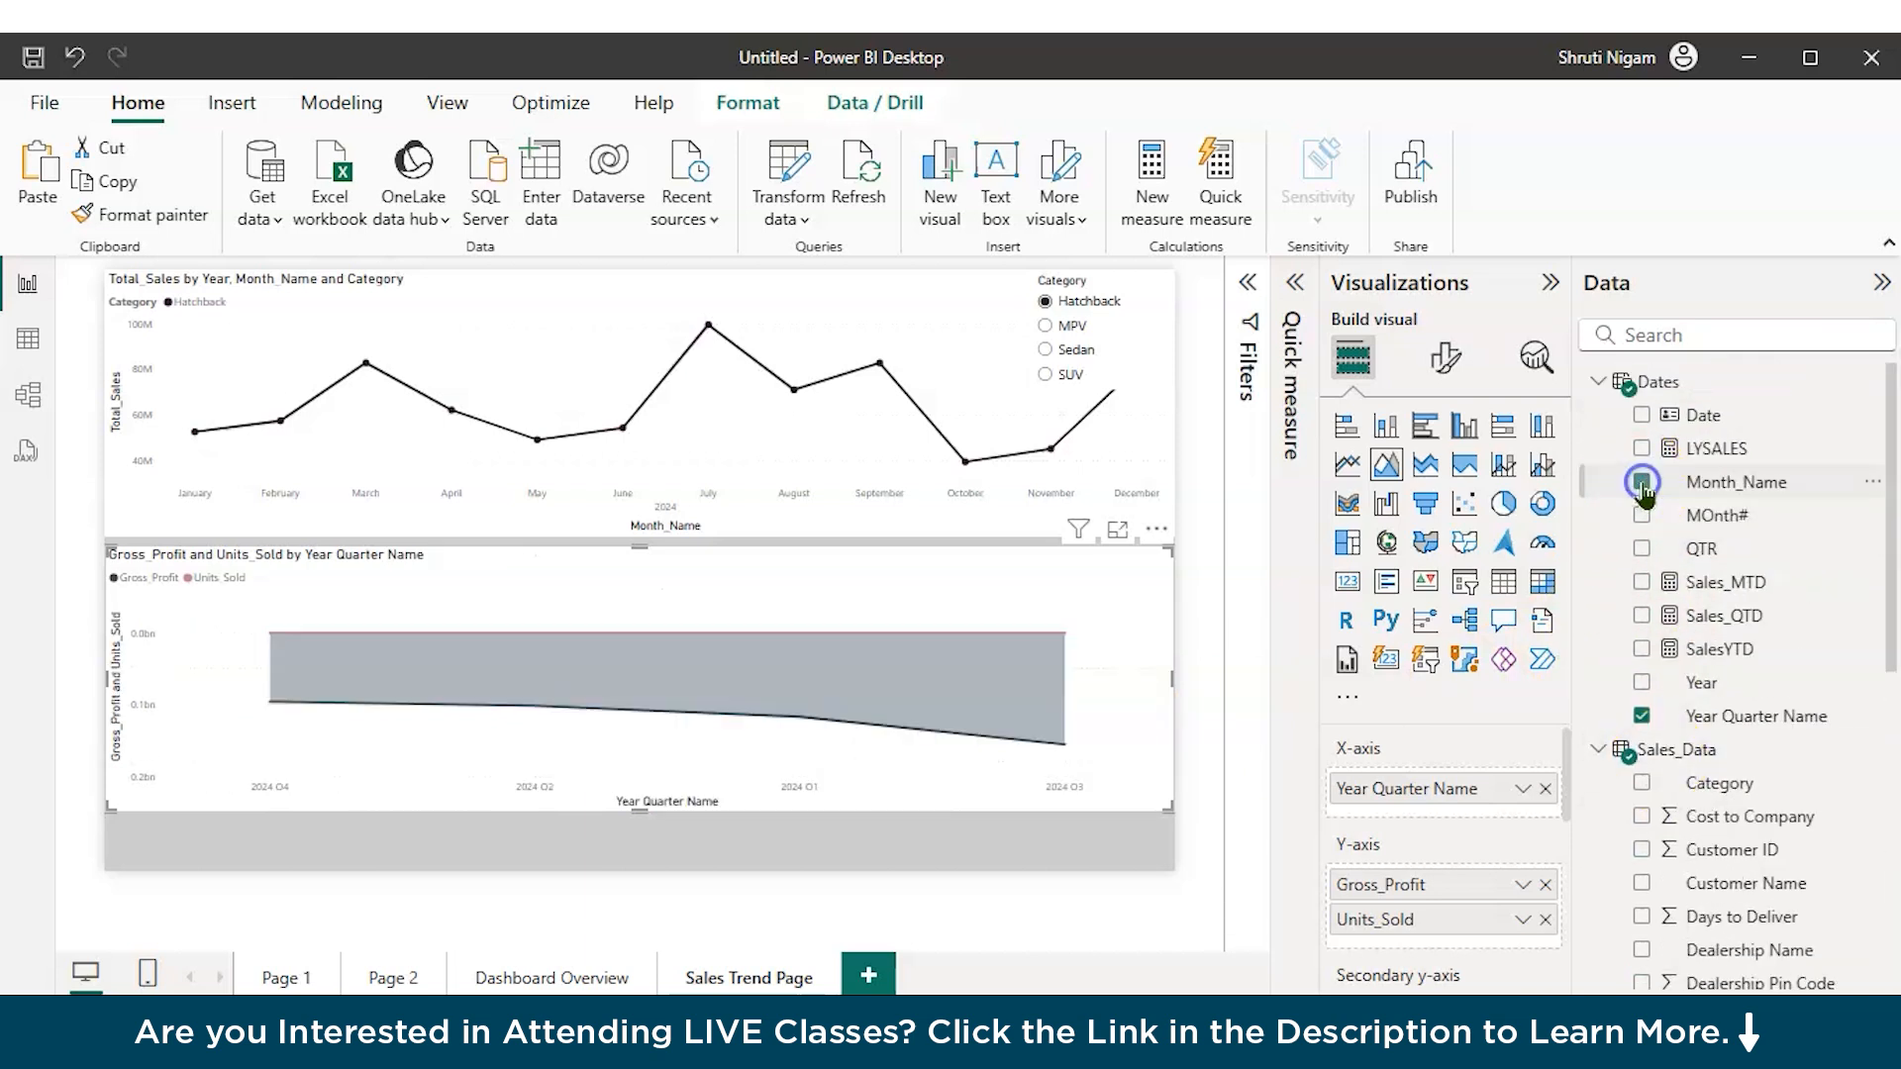
Step: Try splitting the area chart into small multiples by Year, and remove that field again
scroll(1441, 812, "down", 2)
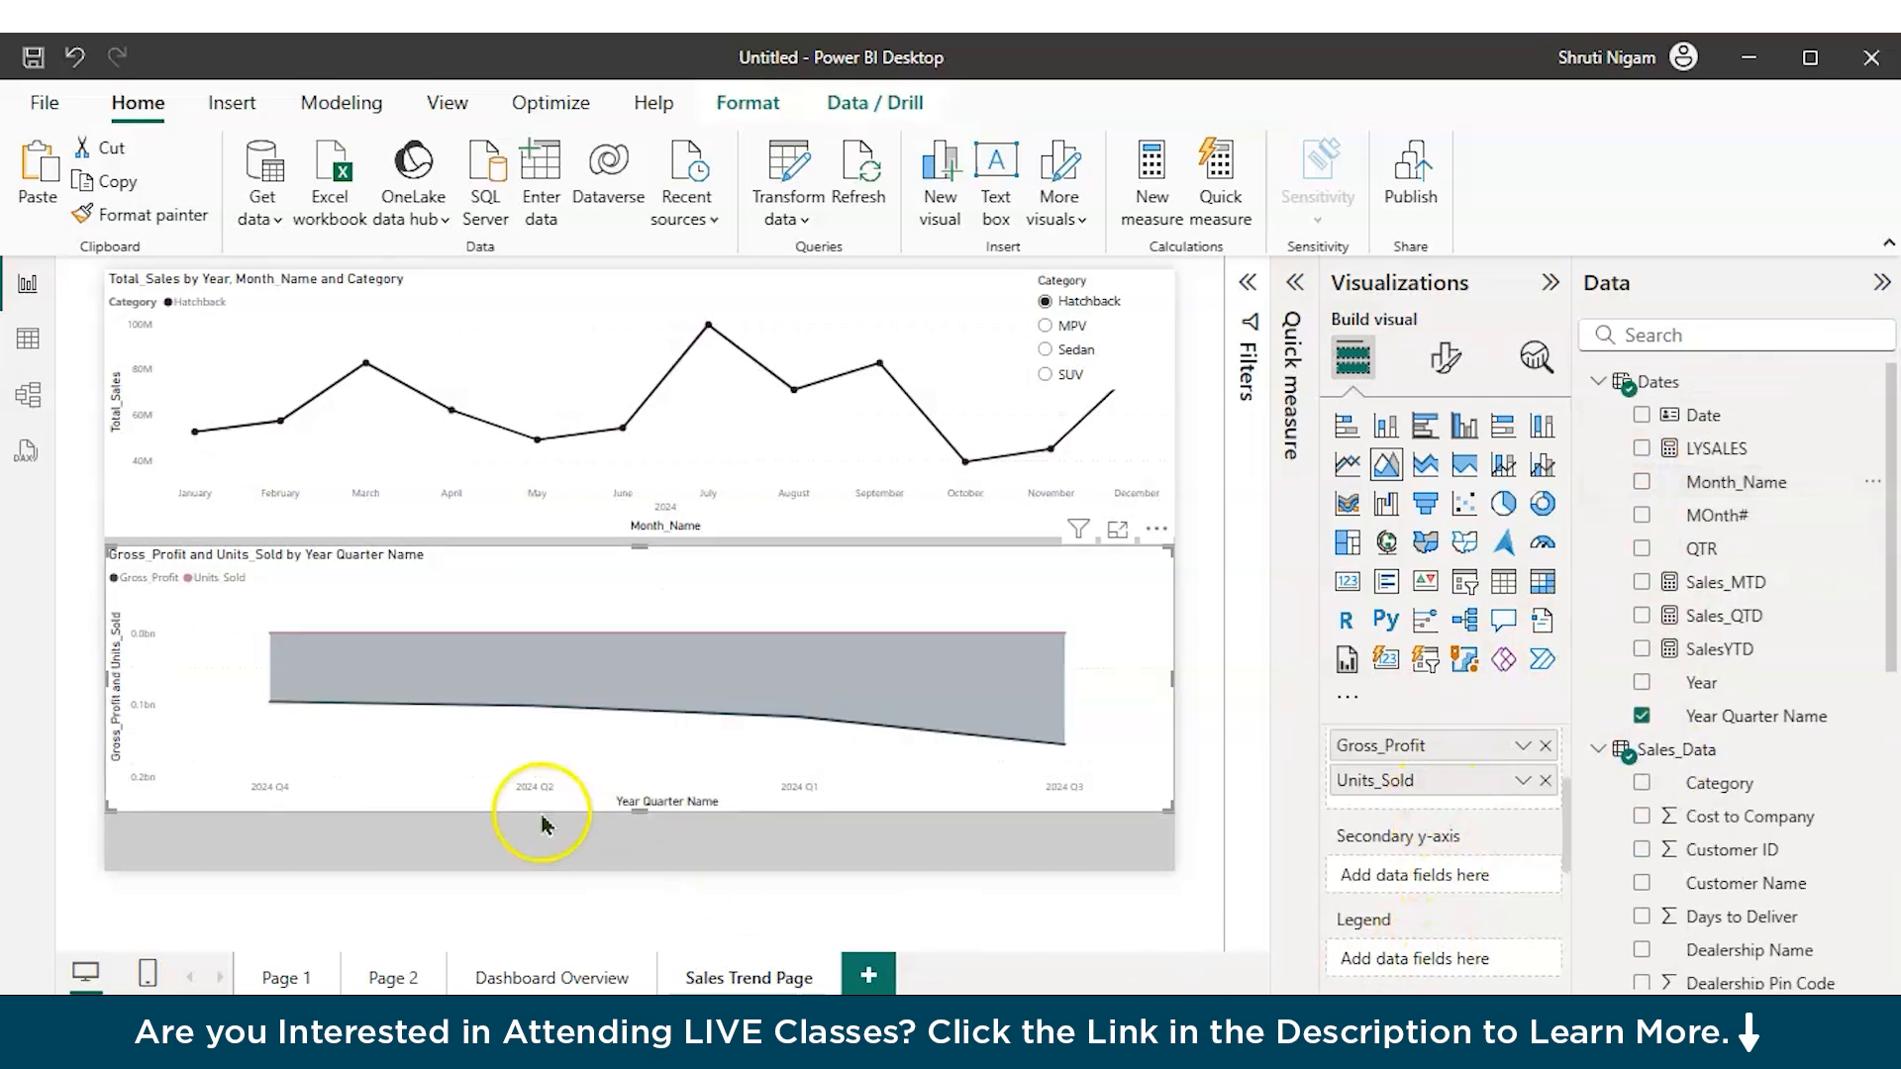
scroll(1485, 954, "down", 2)
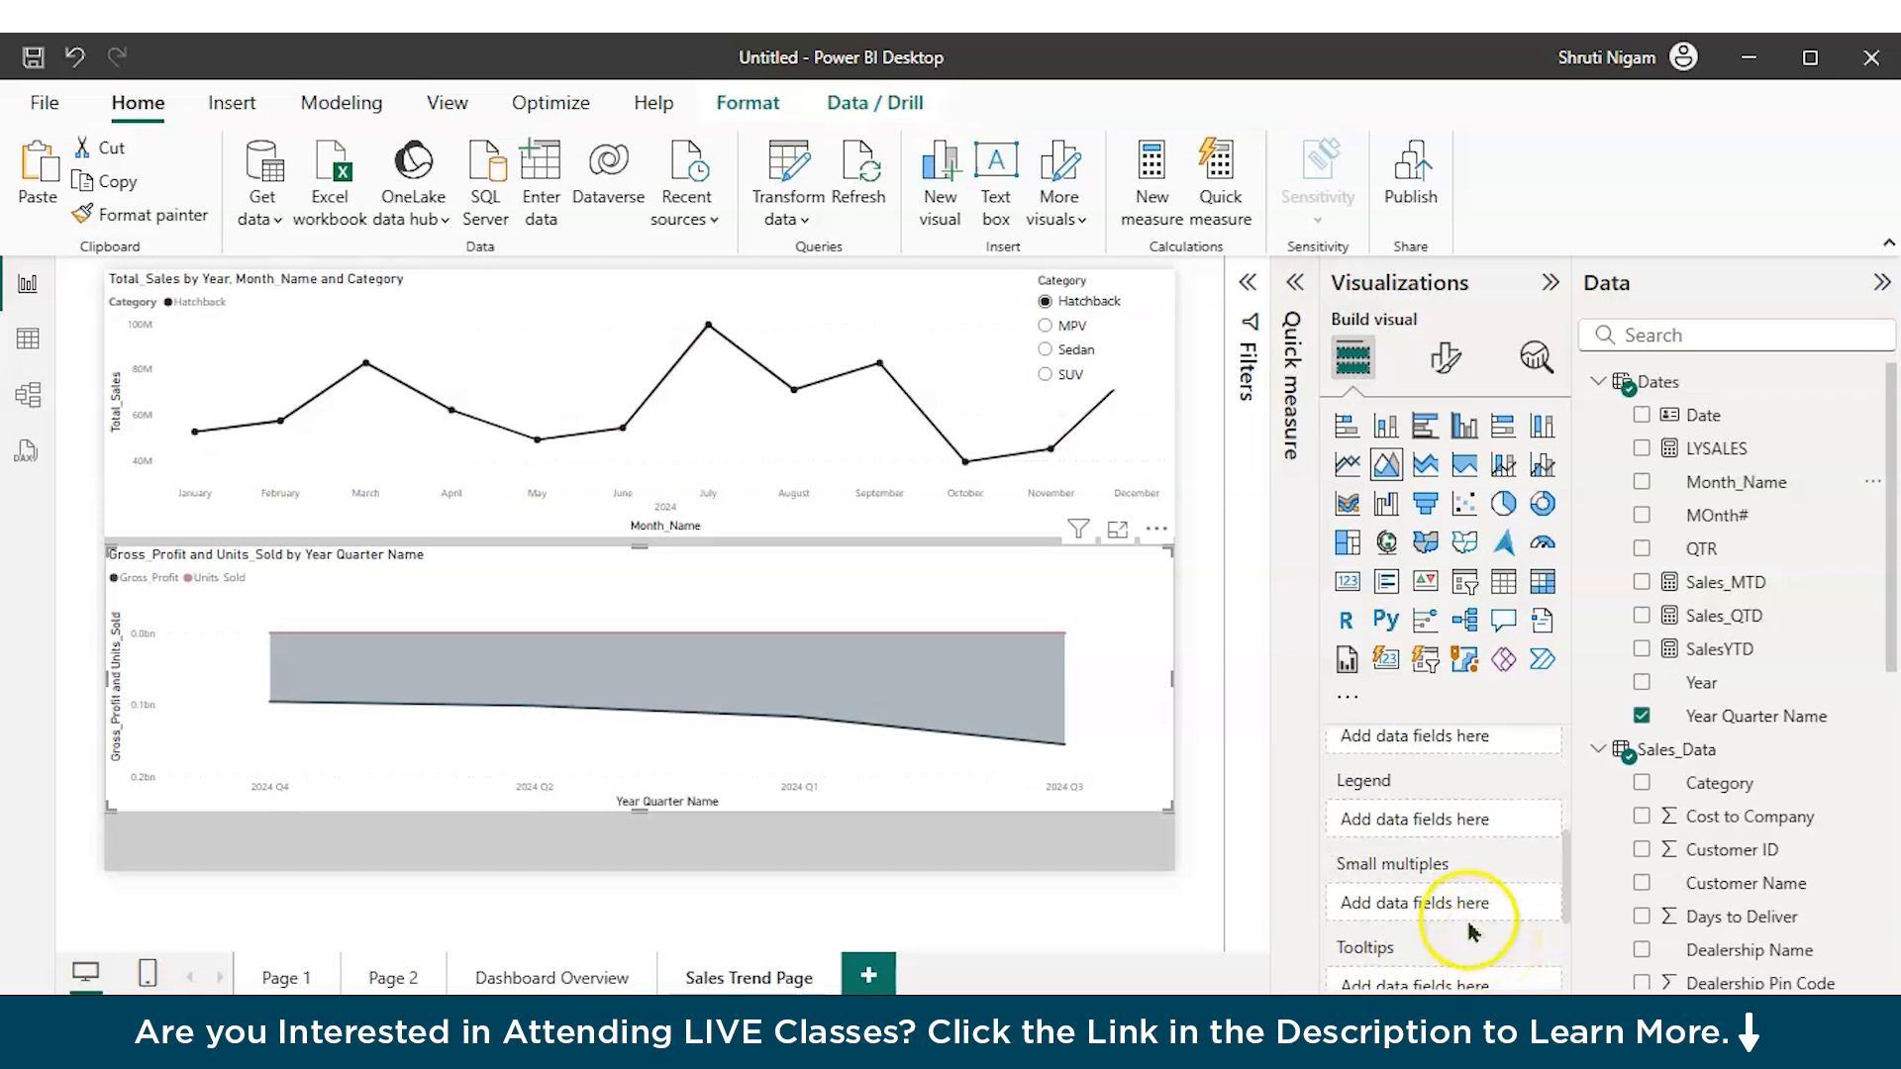
left_click_drag(1699, 683, 1411, 906)
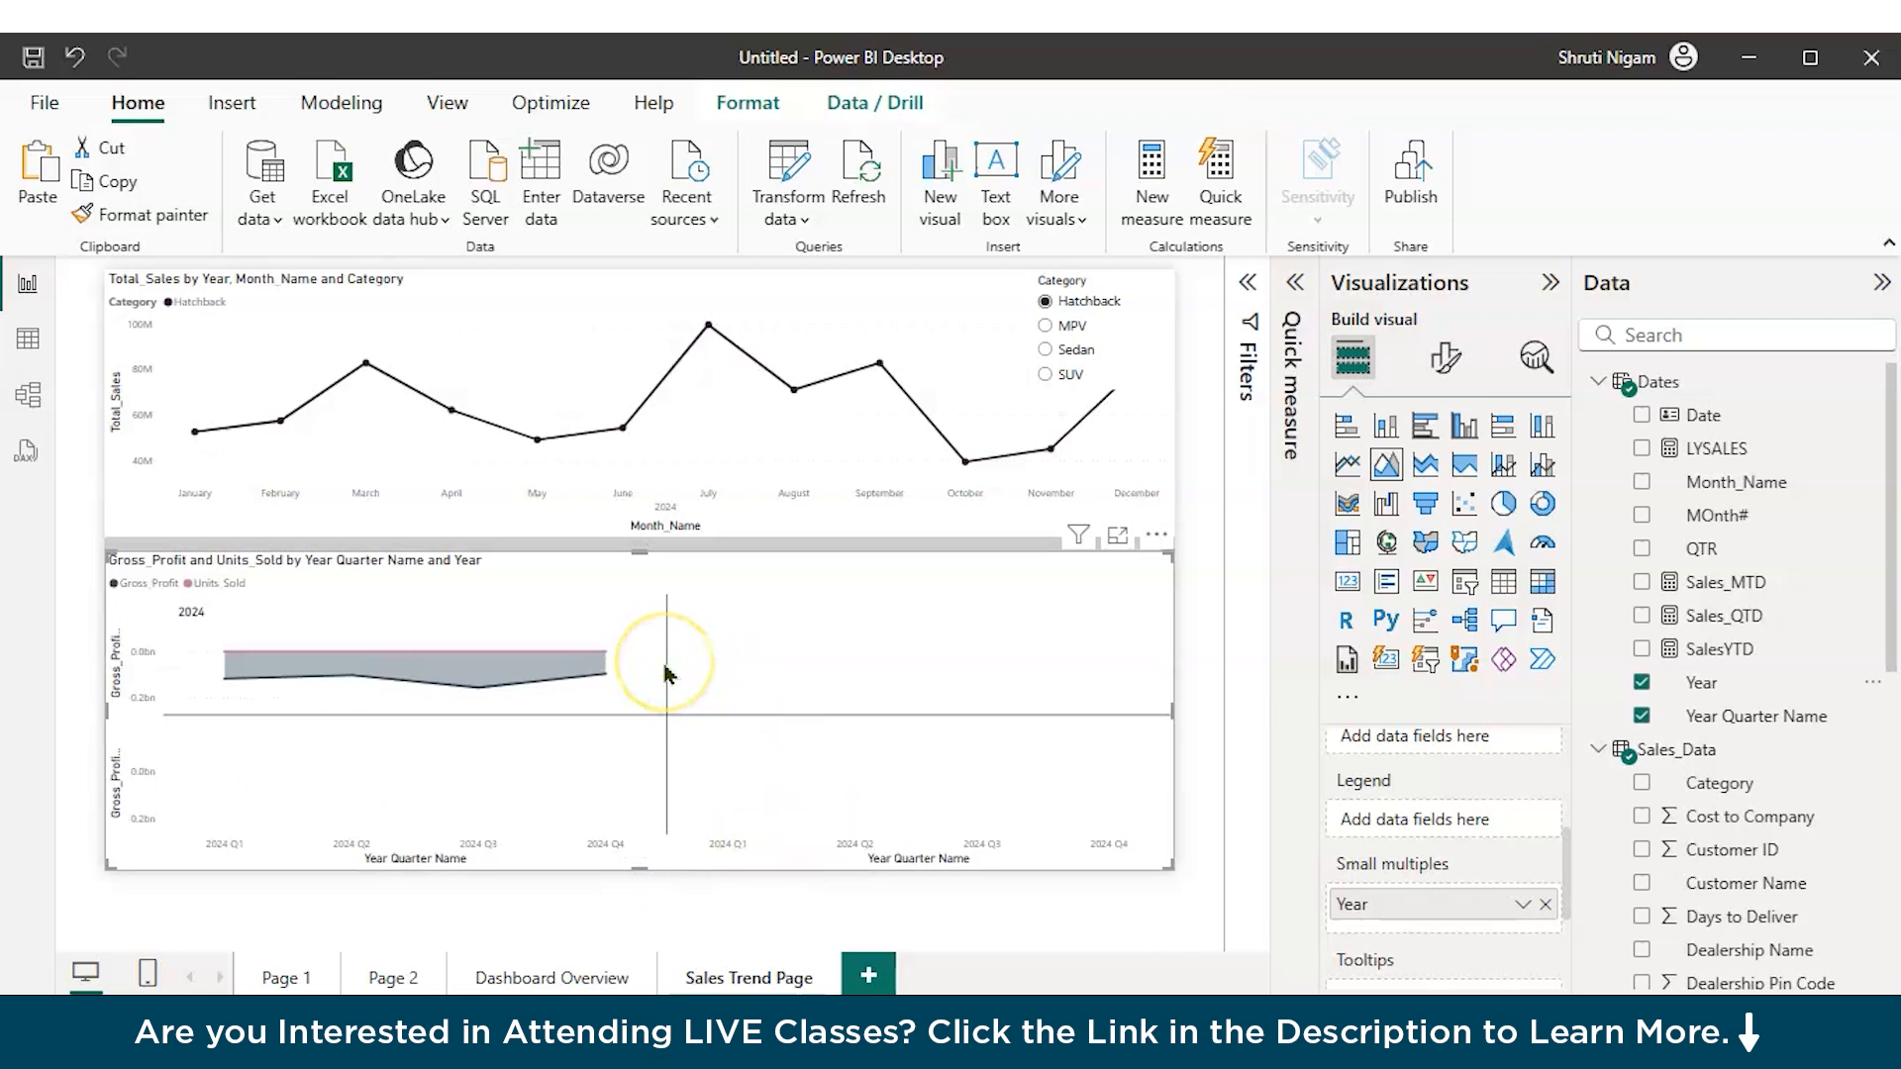
mouse_move(424, 677)
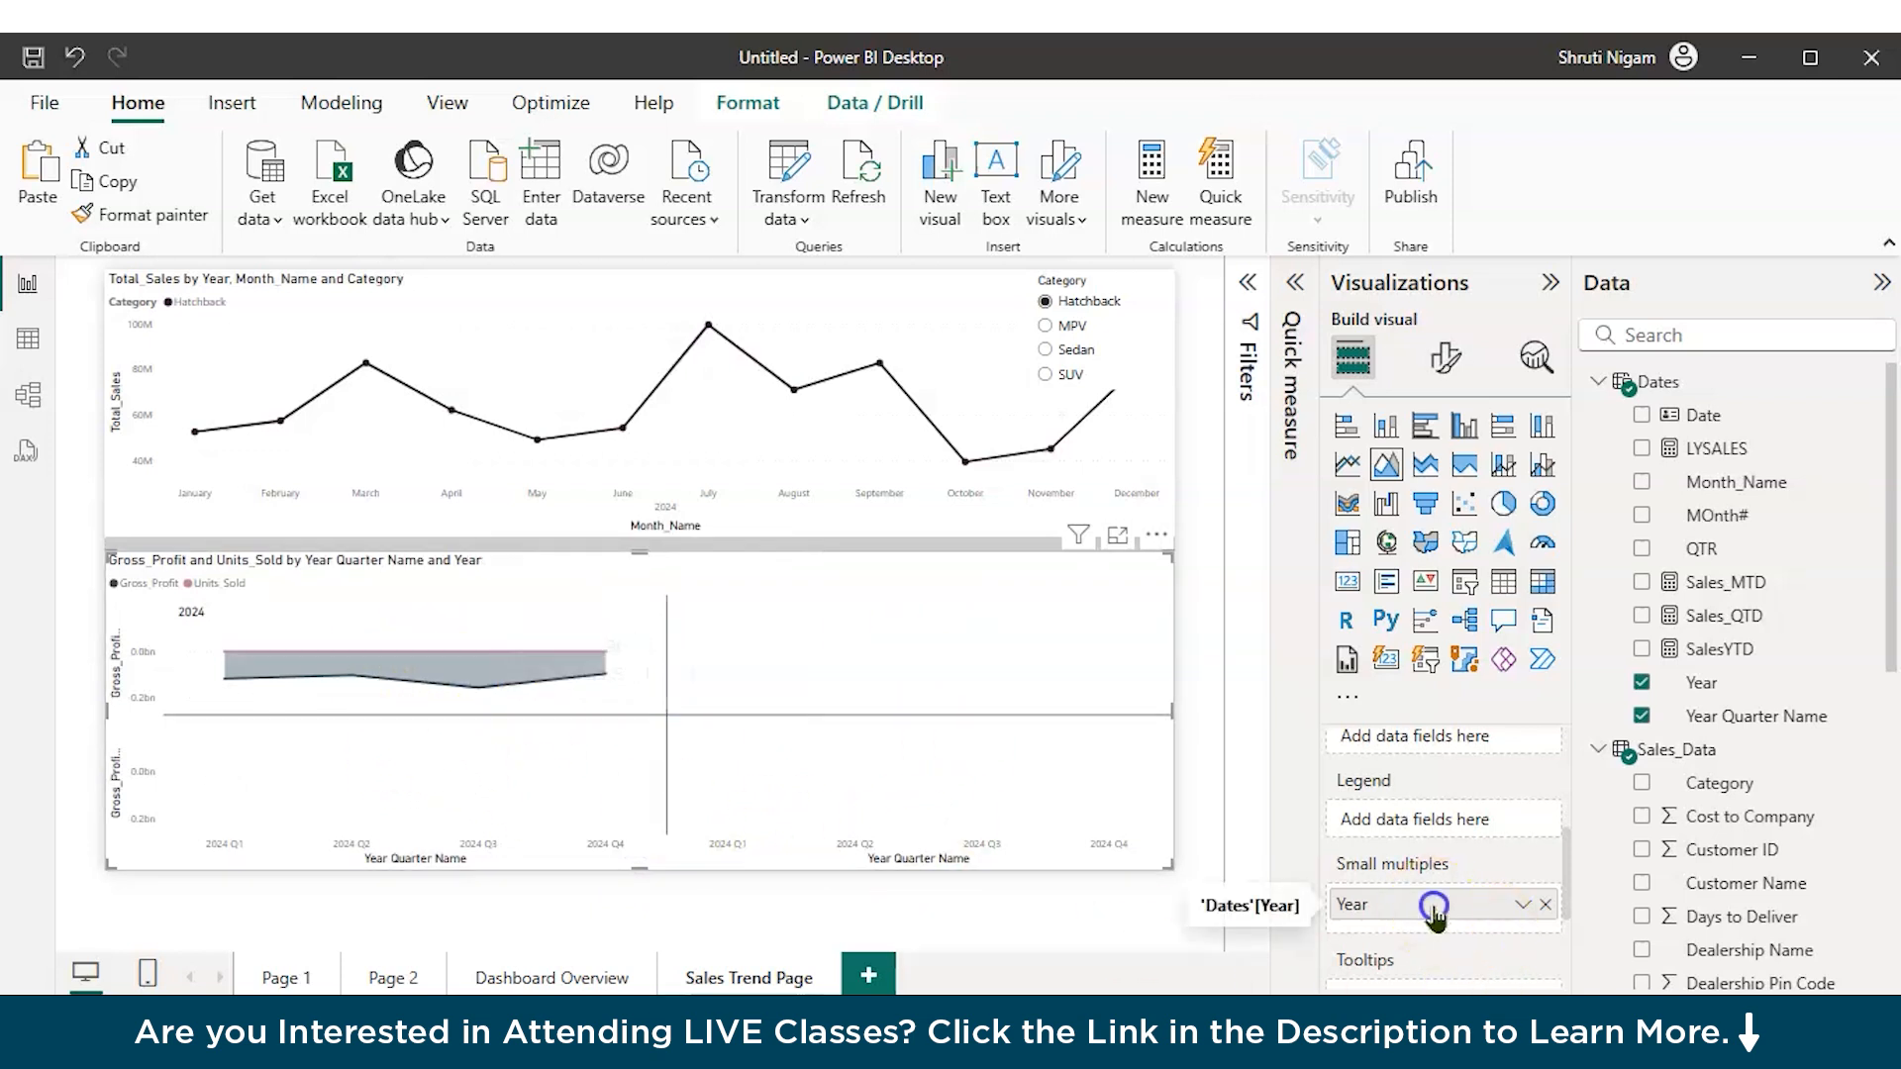
left_click(1545, 904)
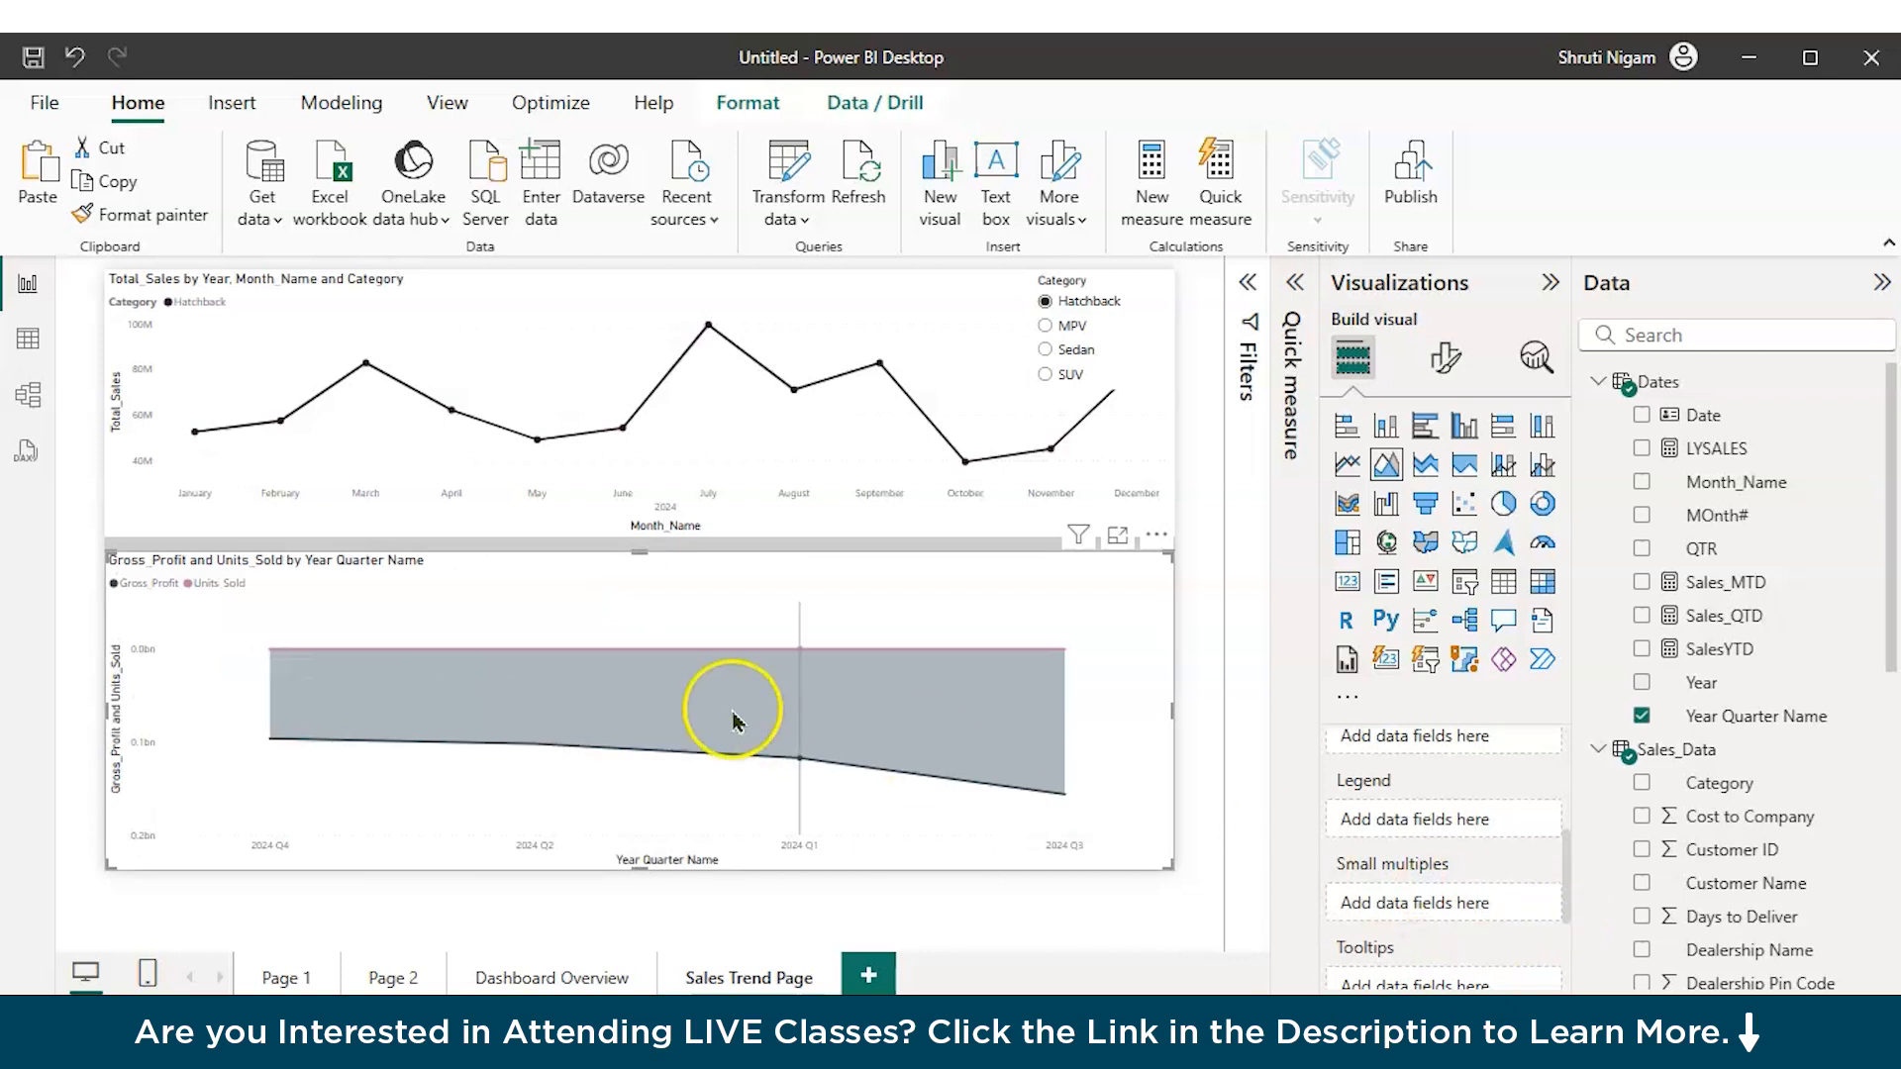
Step: Shrink the area chart to just under half the page width, and add Total_Sales to its values
mouse_move(718, 721)
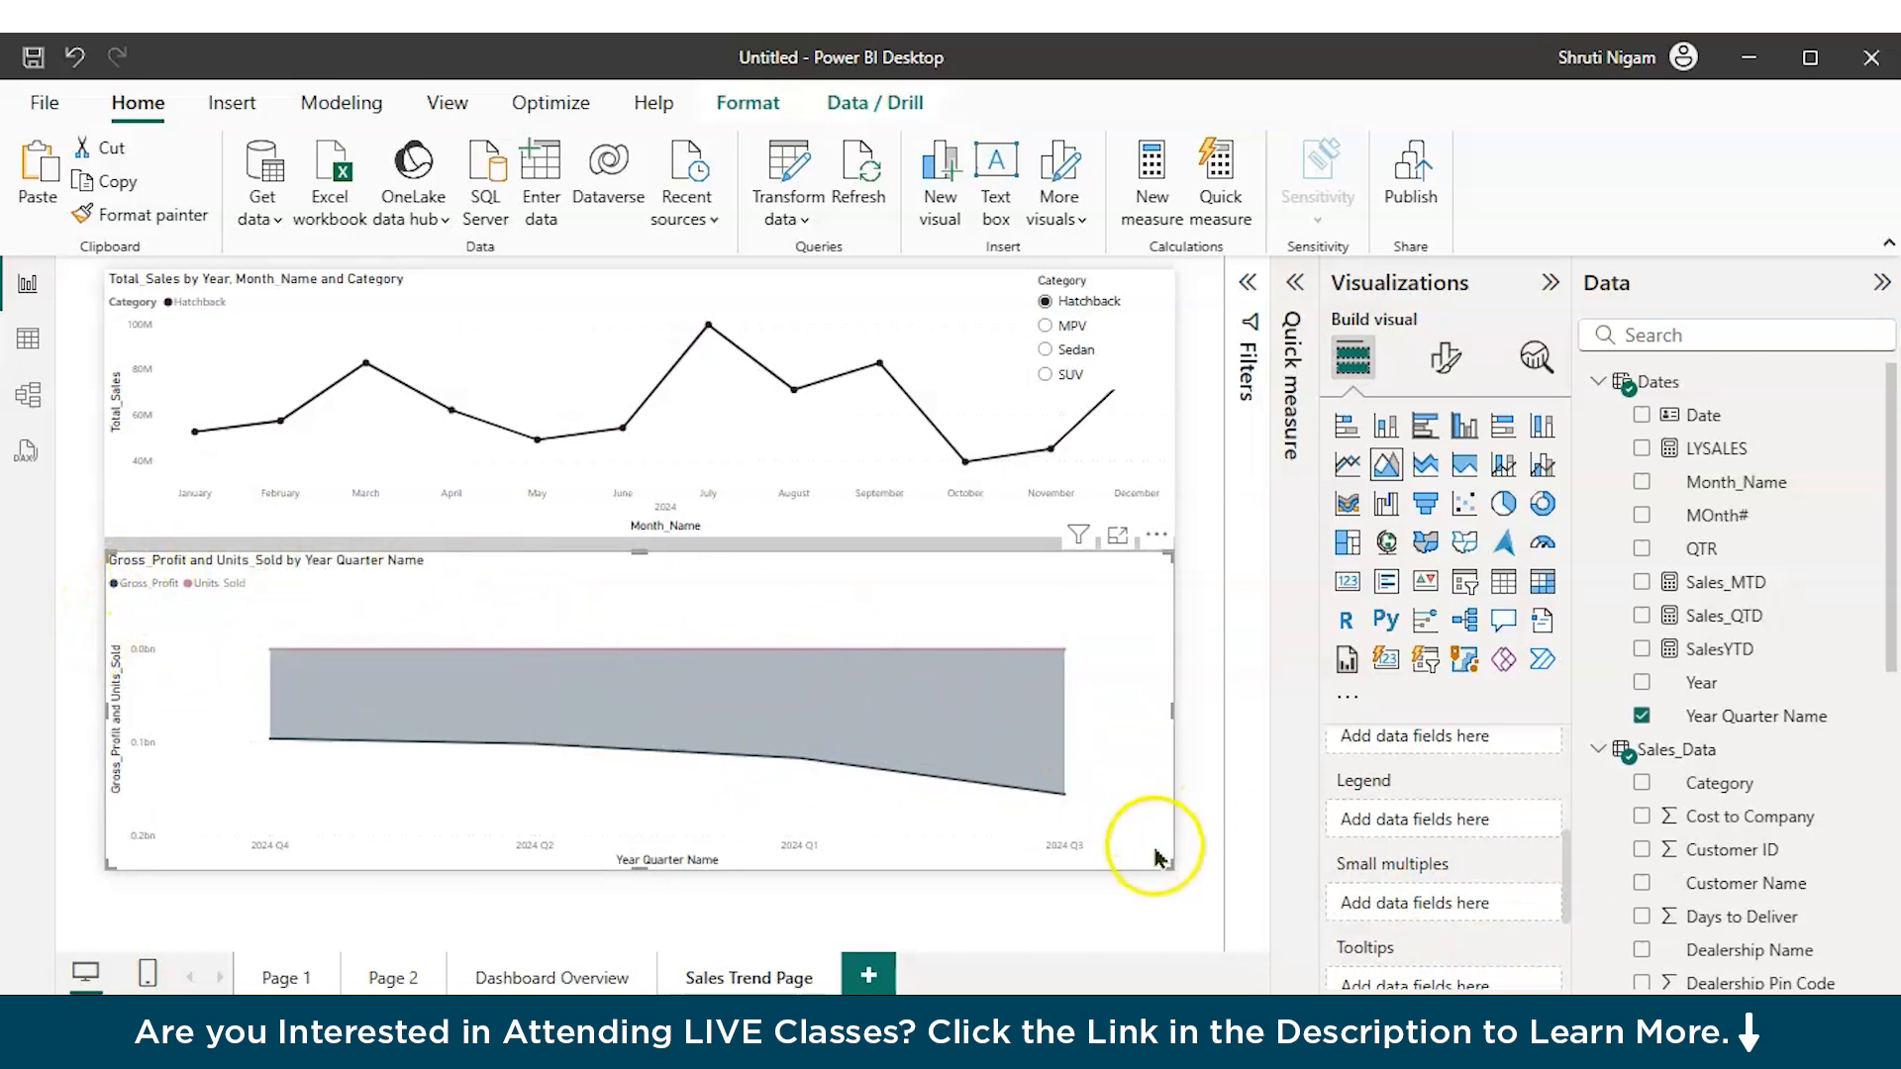
left_click_drag(1160, 862, 582, 797)
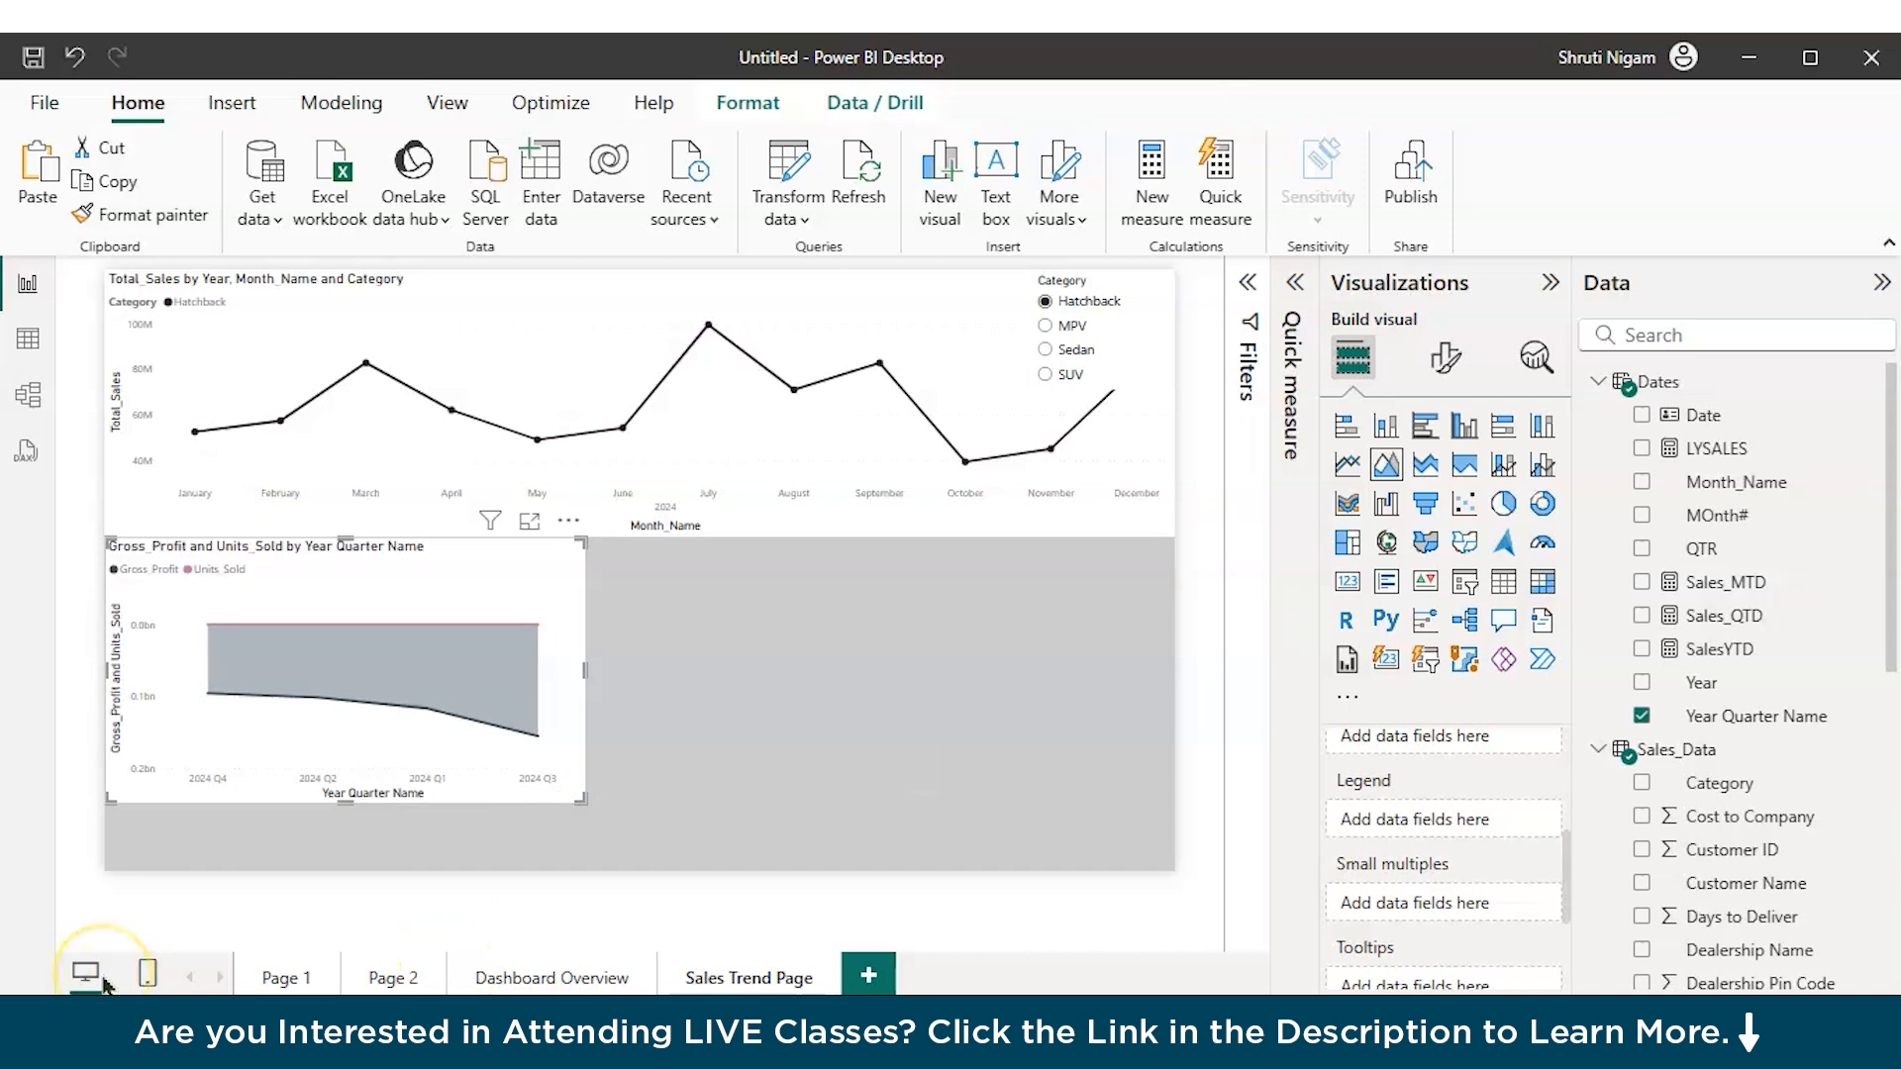
scroll(1757, 824, "down", 10)
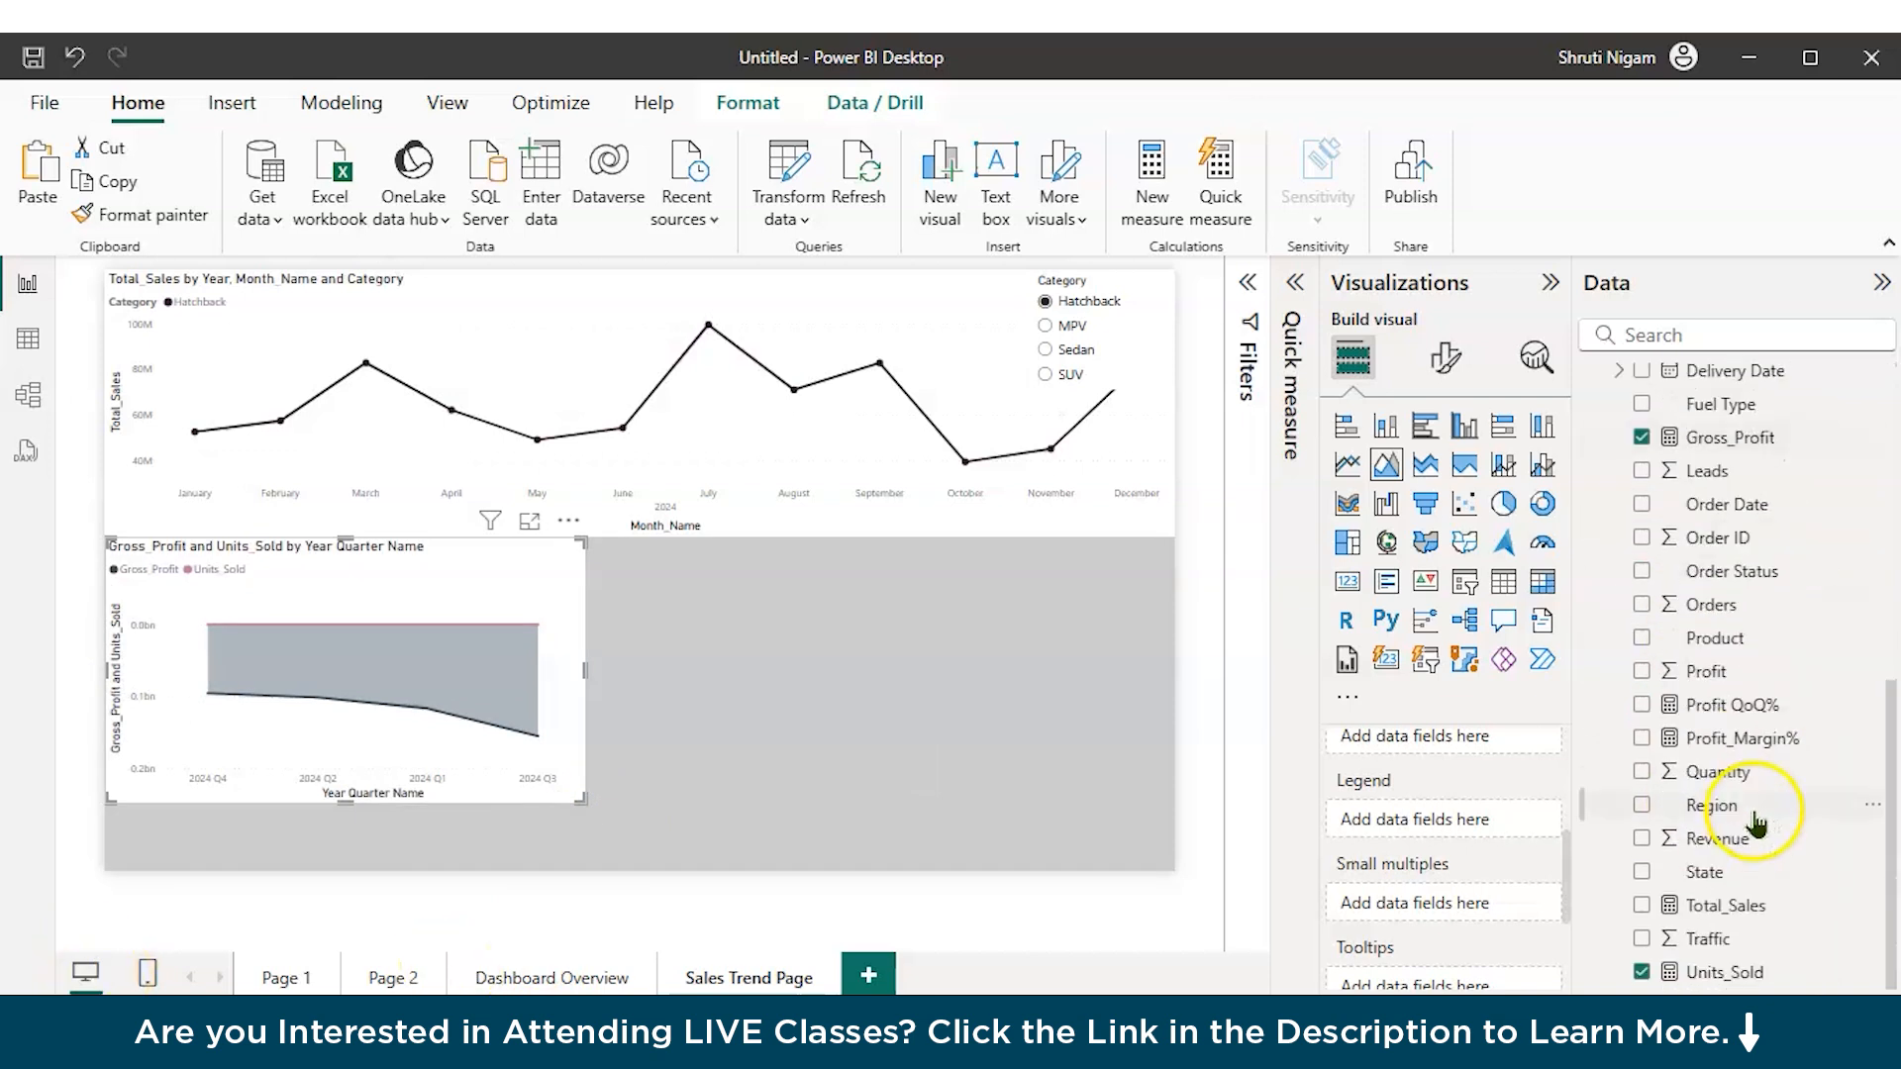
left_click(1642, 906)
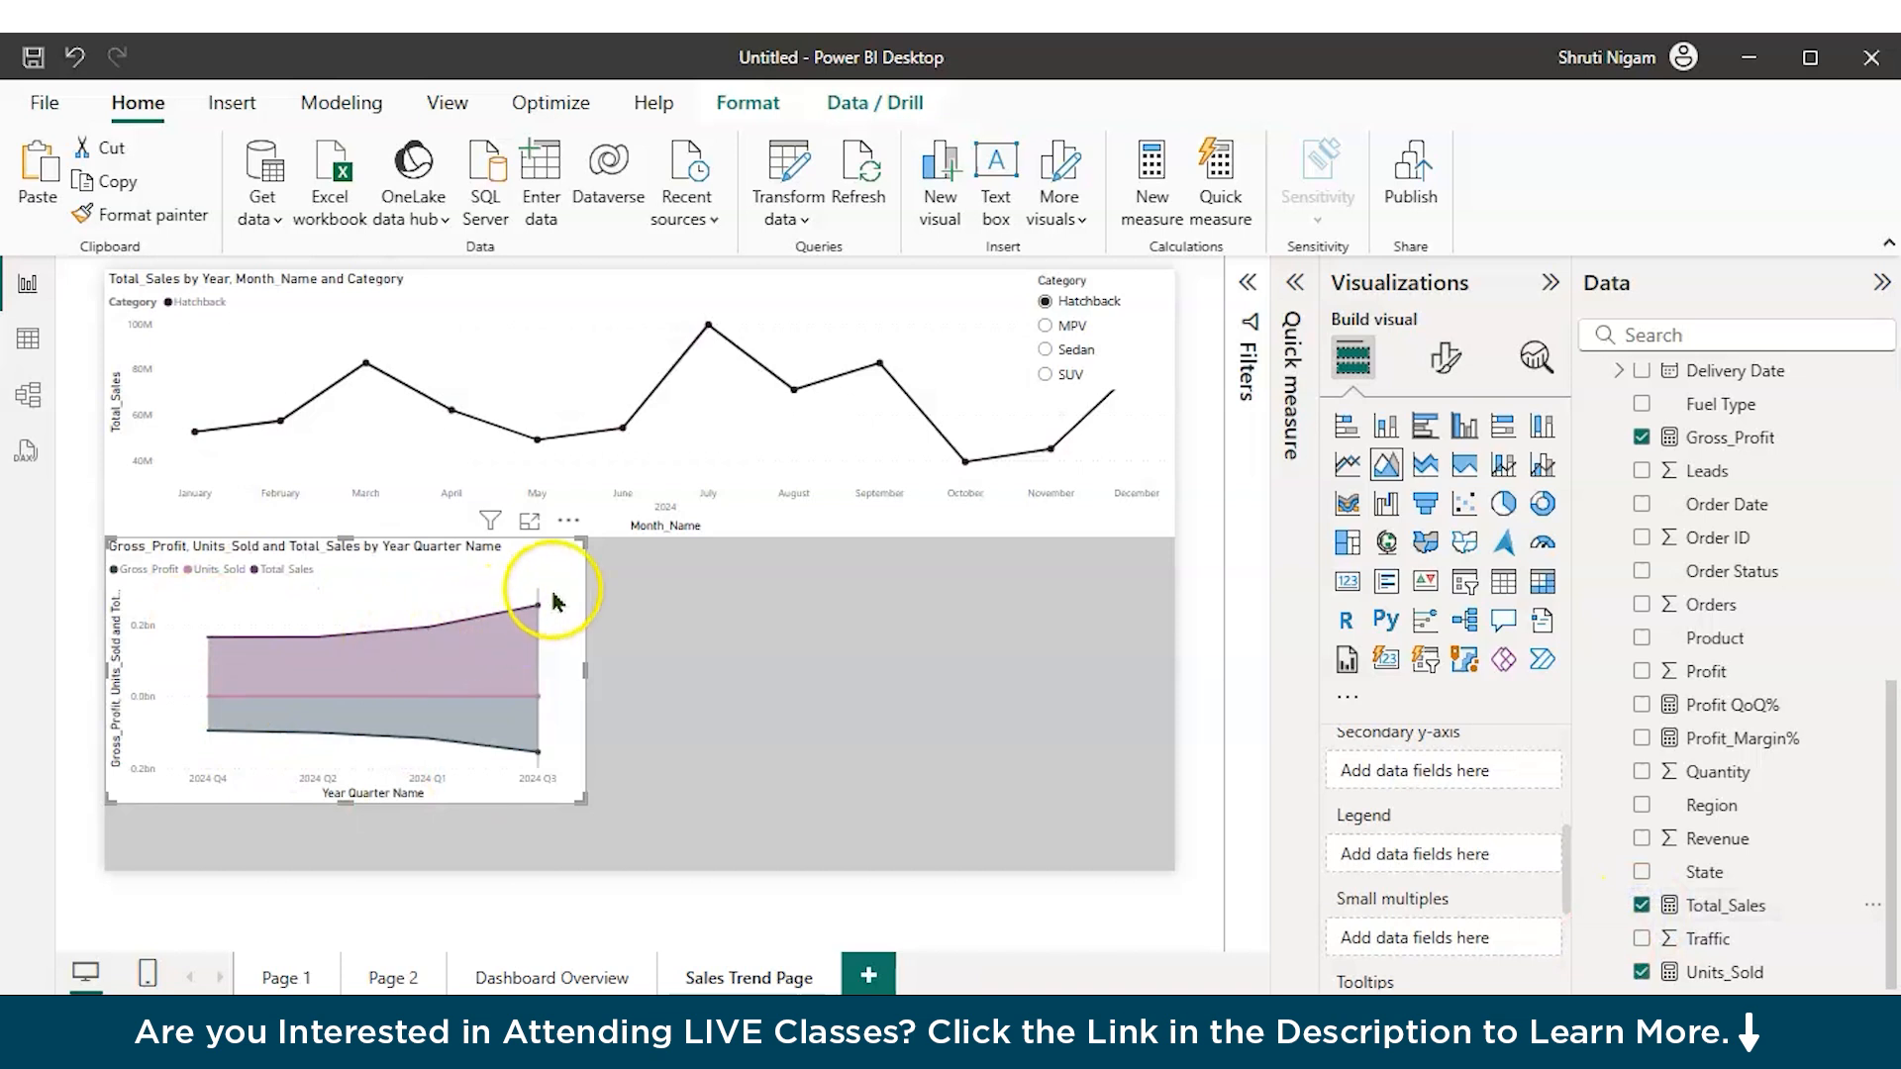
Step: Extend the area chart's height down to the bottom edge of the report page
mouse_move(554, 601)
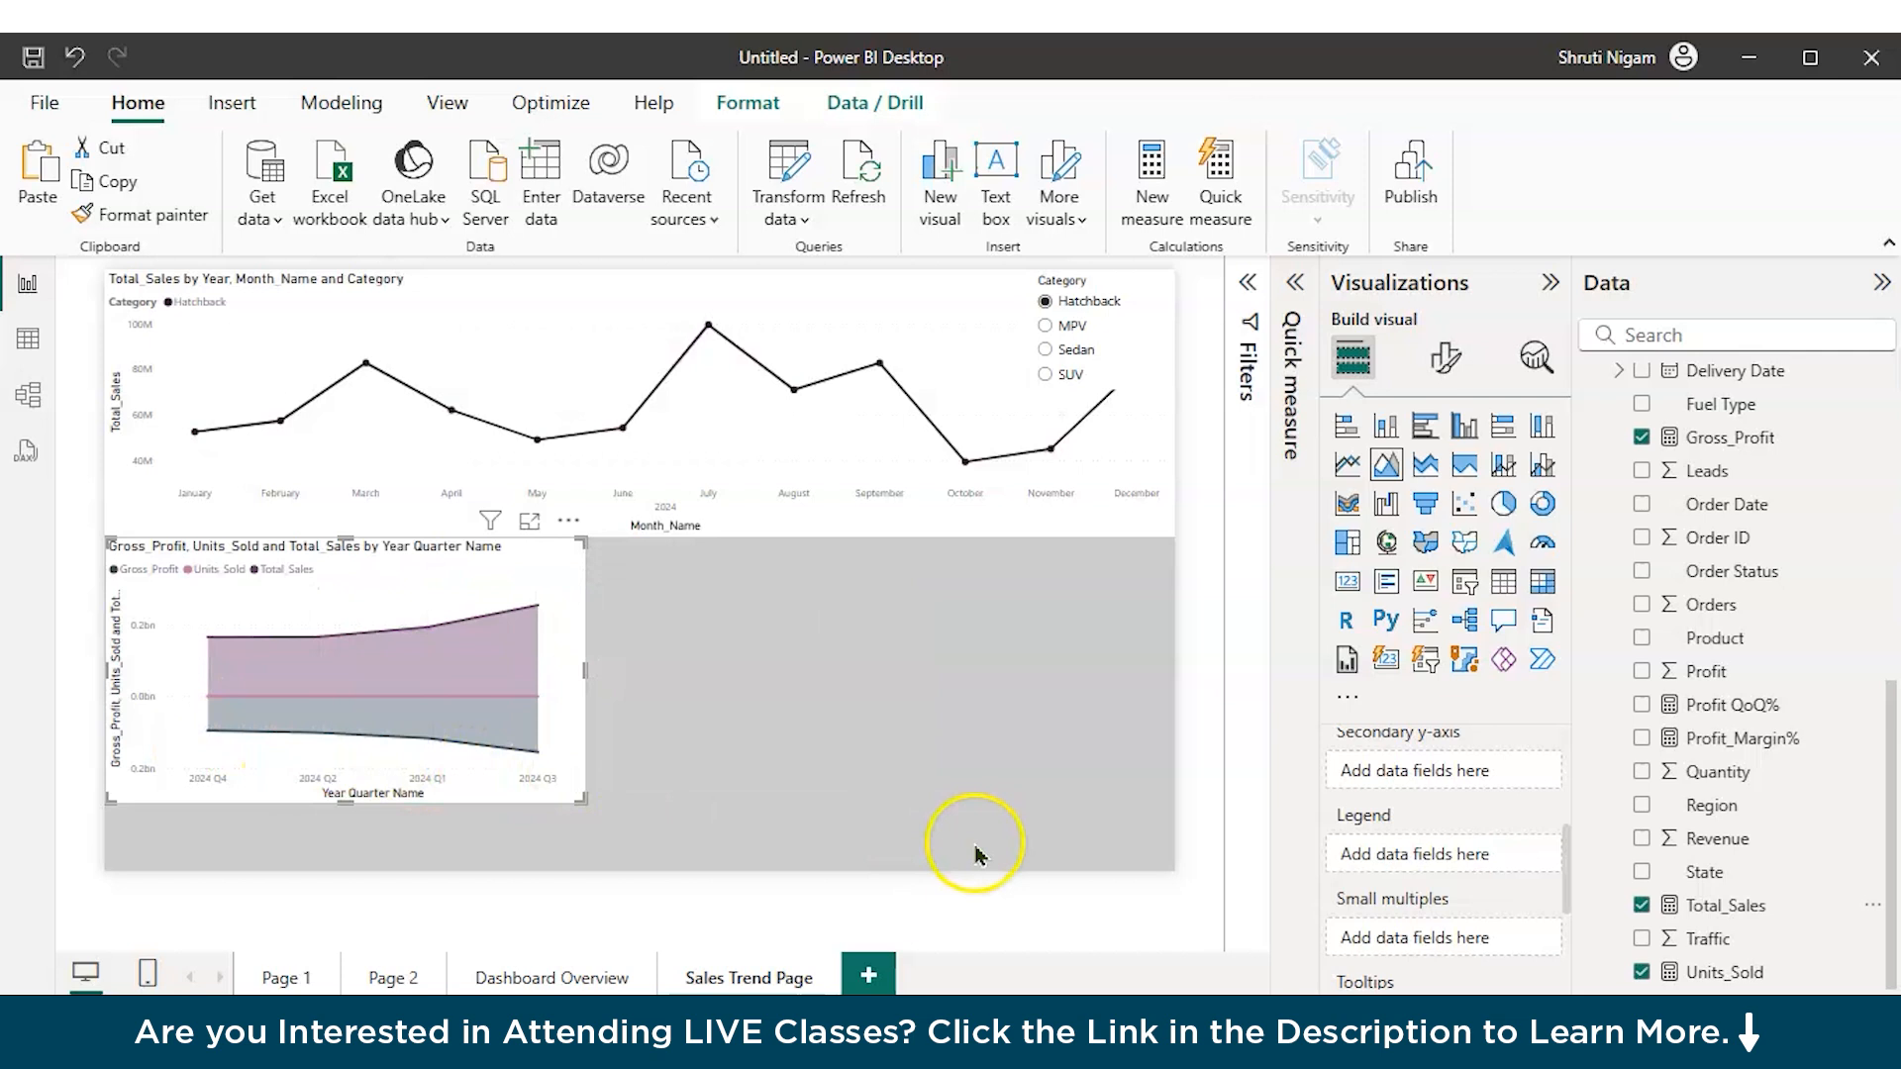
left_click_drag(581, 801, 581, 874)
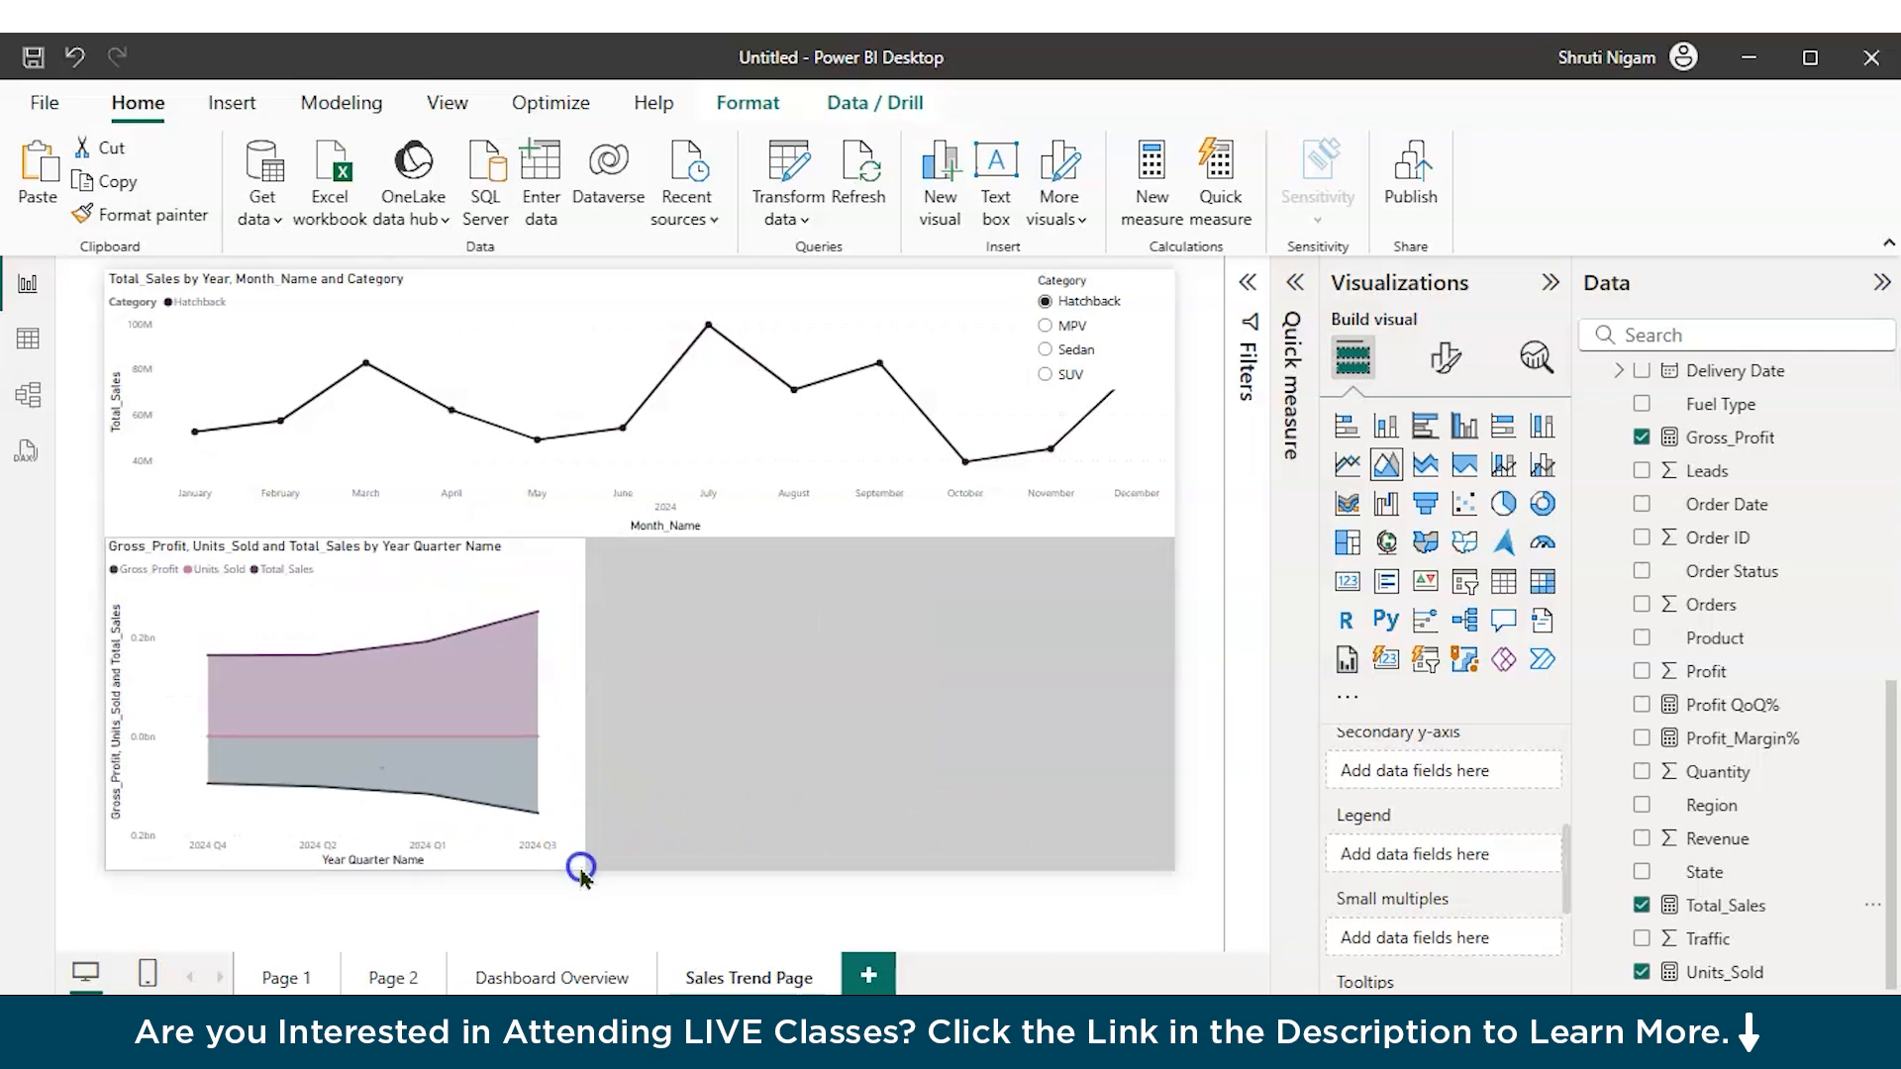
left_click(690, 641)
Step: View the charts filtered by the MPV, Sedan and SUV categories, one at a time
left_click(1050, 327)
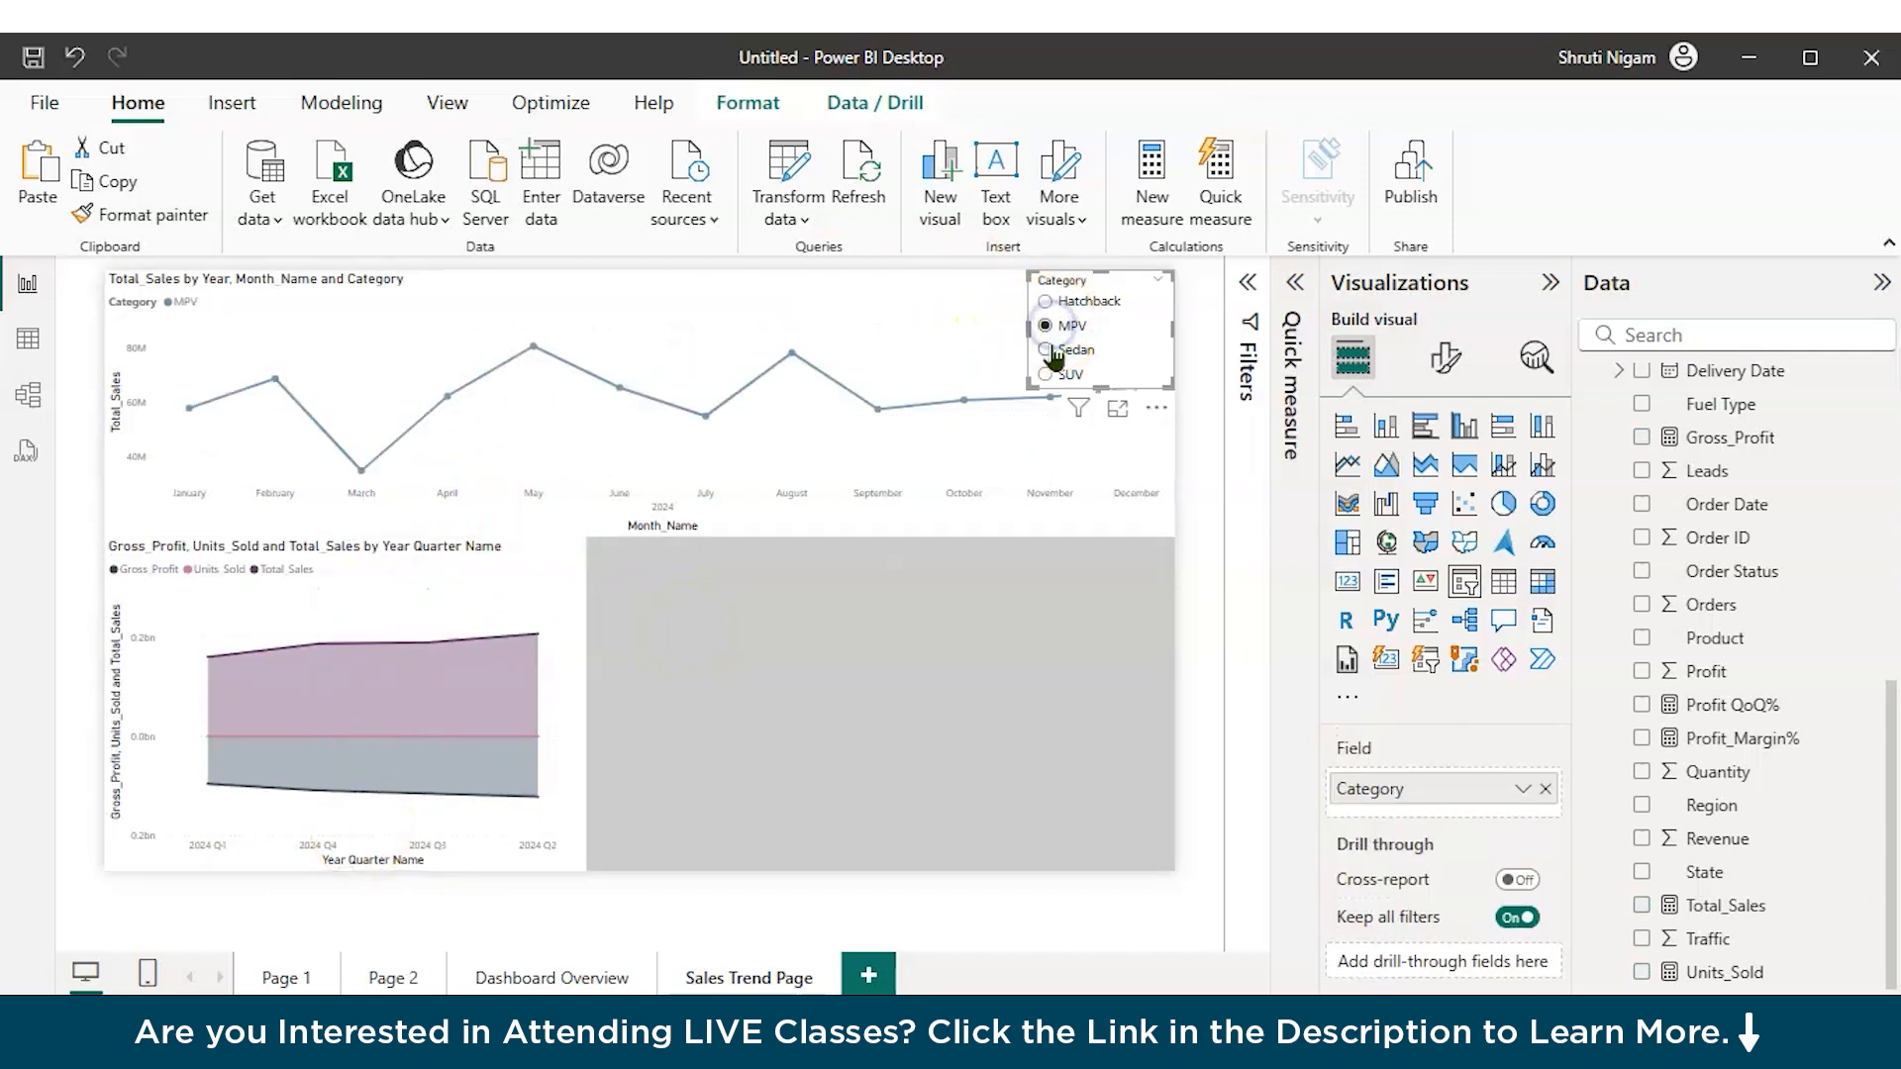
left_click(1049, 350)
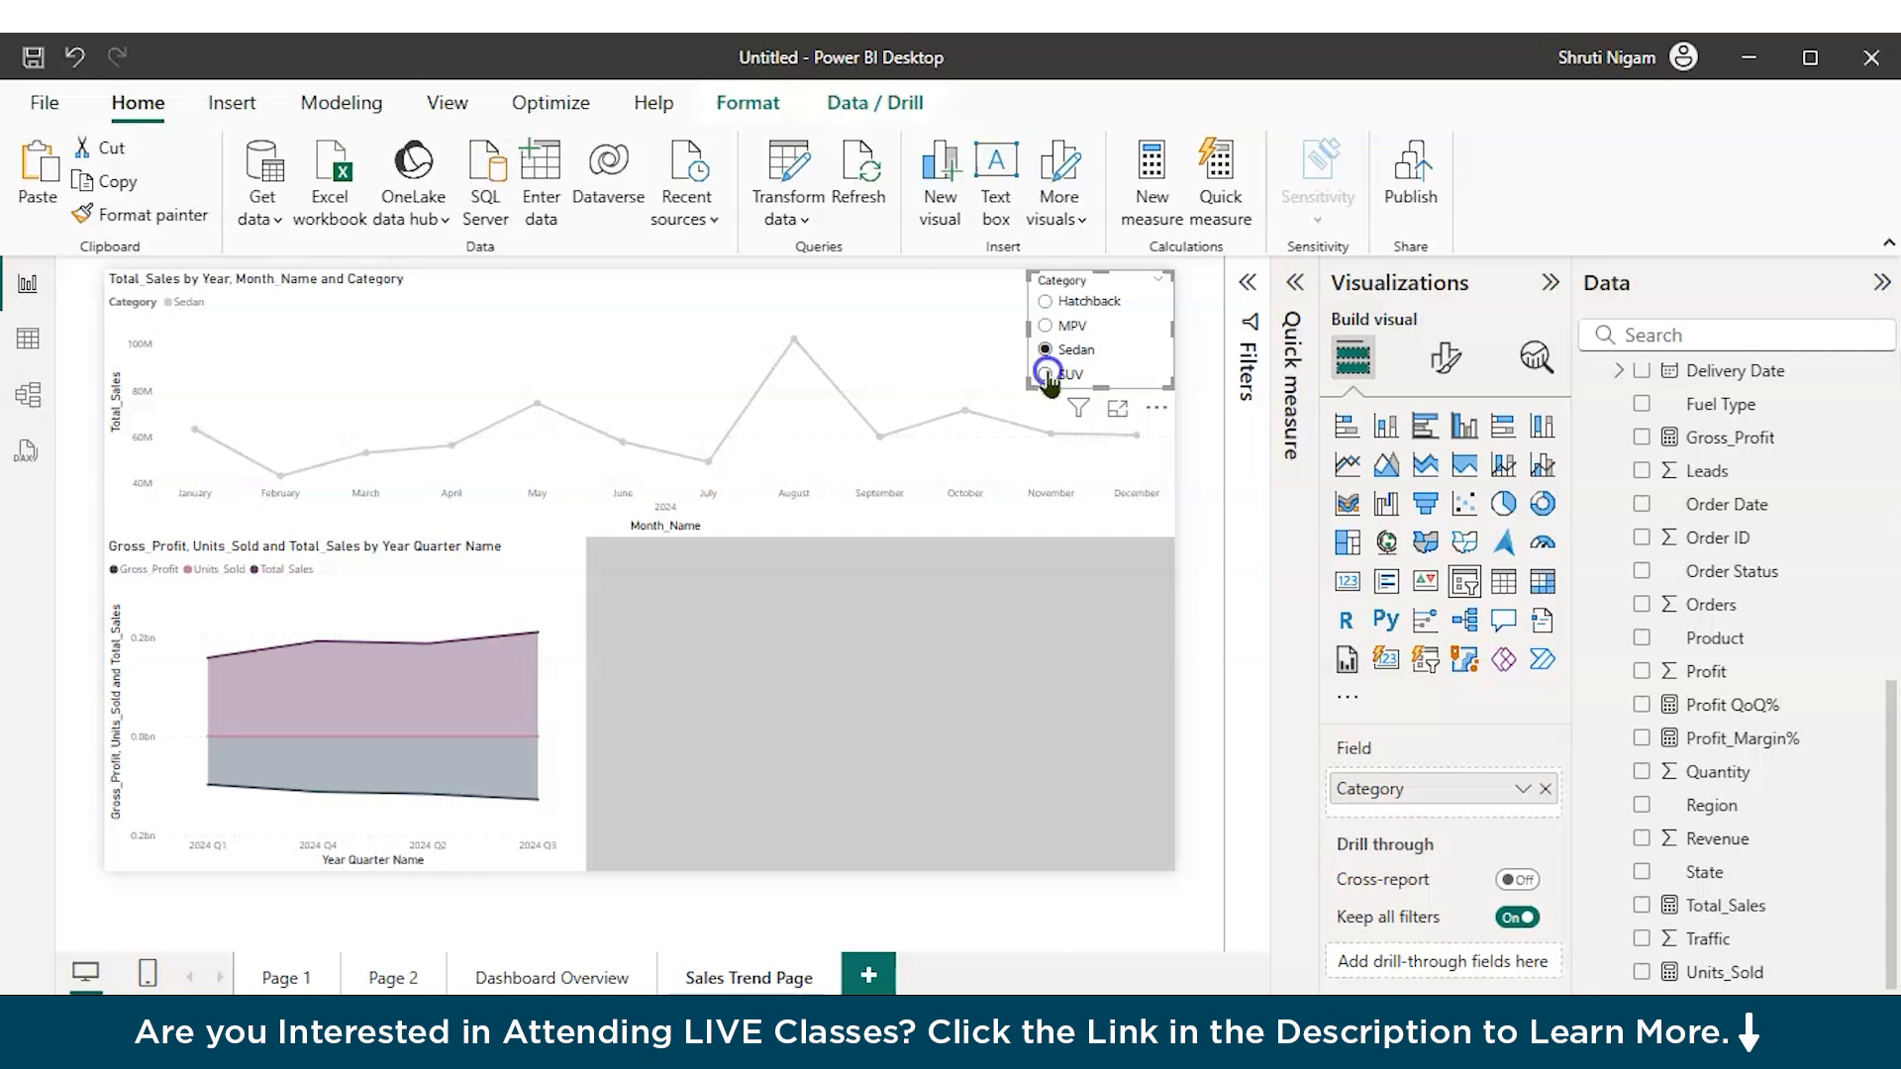
left_click(1049, 375)
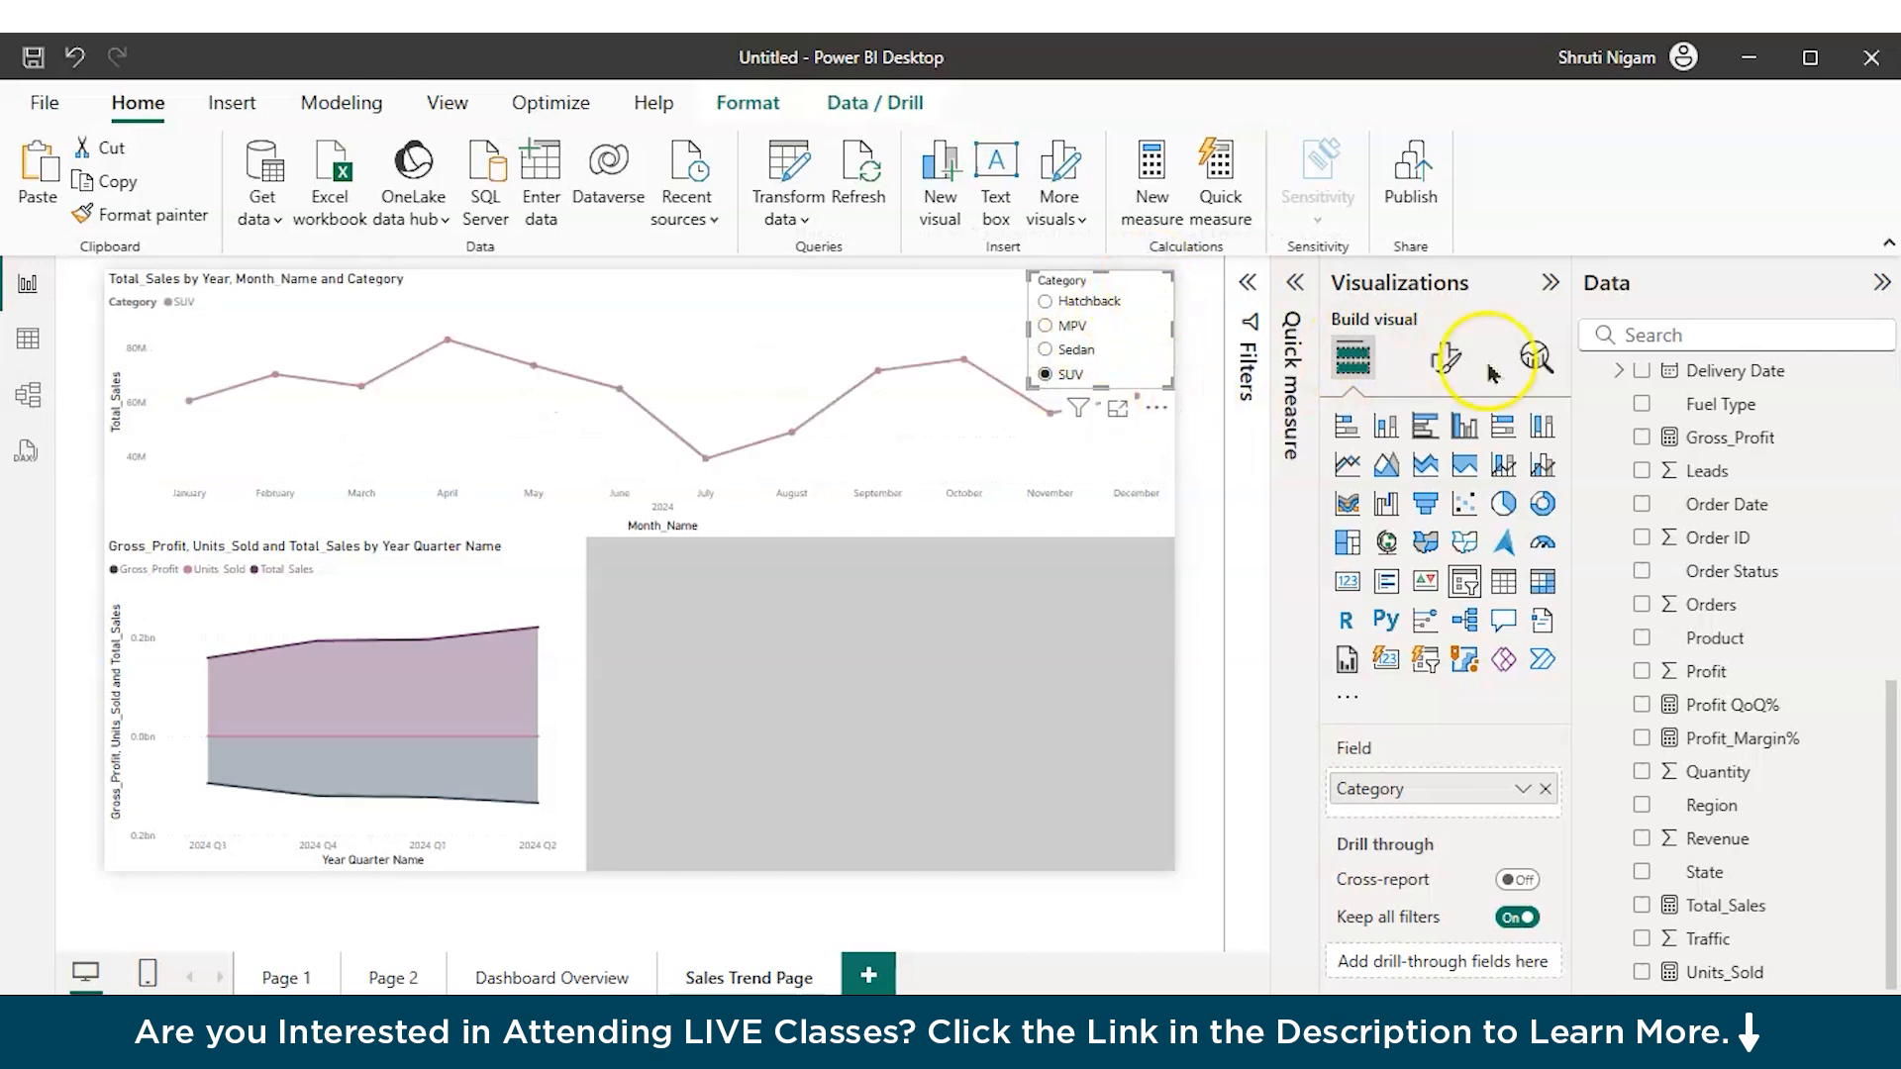
Step: Turn off single select and enable the "Select all" option for the Category slicer, and clear its category filter
left_click(1448, 360)
left_click(1348, 552)
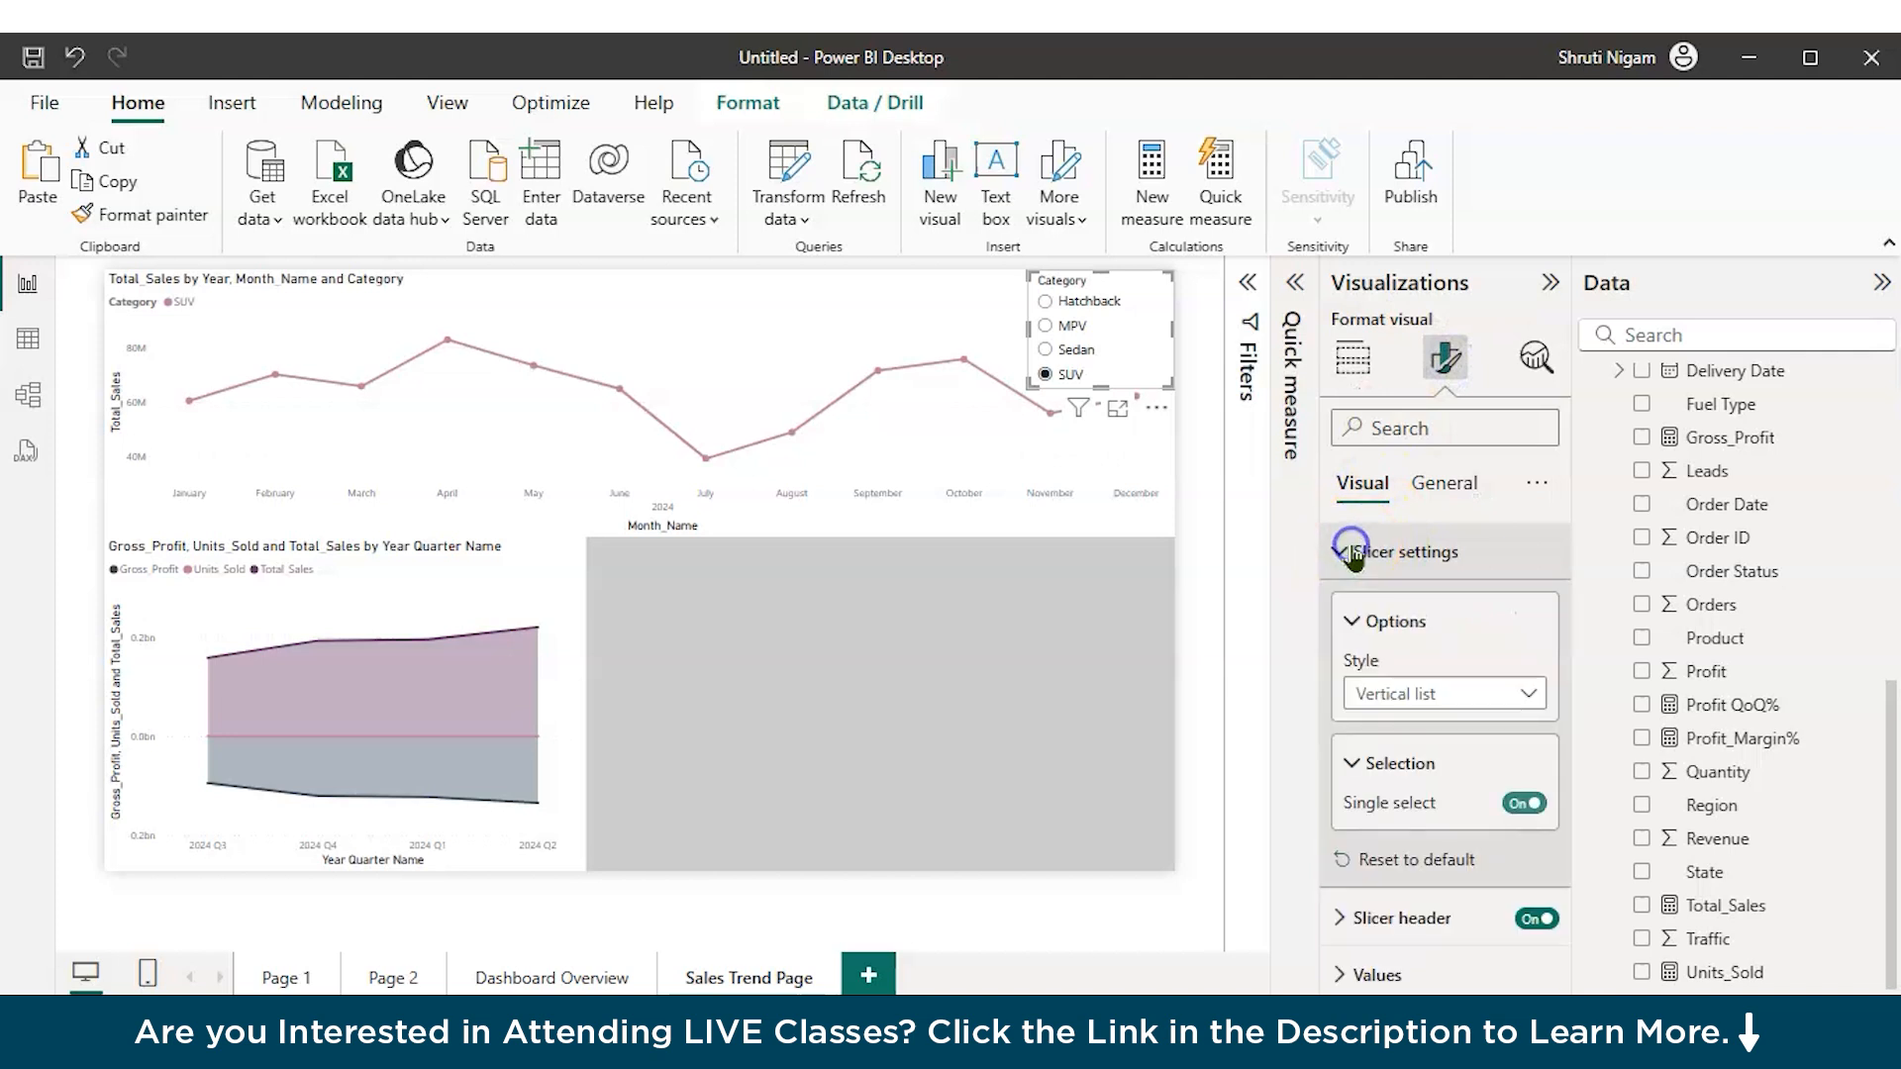
left_click(1523, 803)
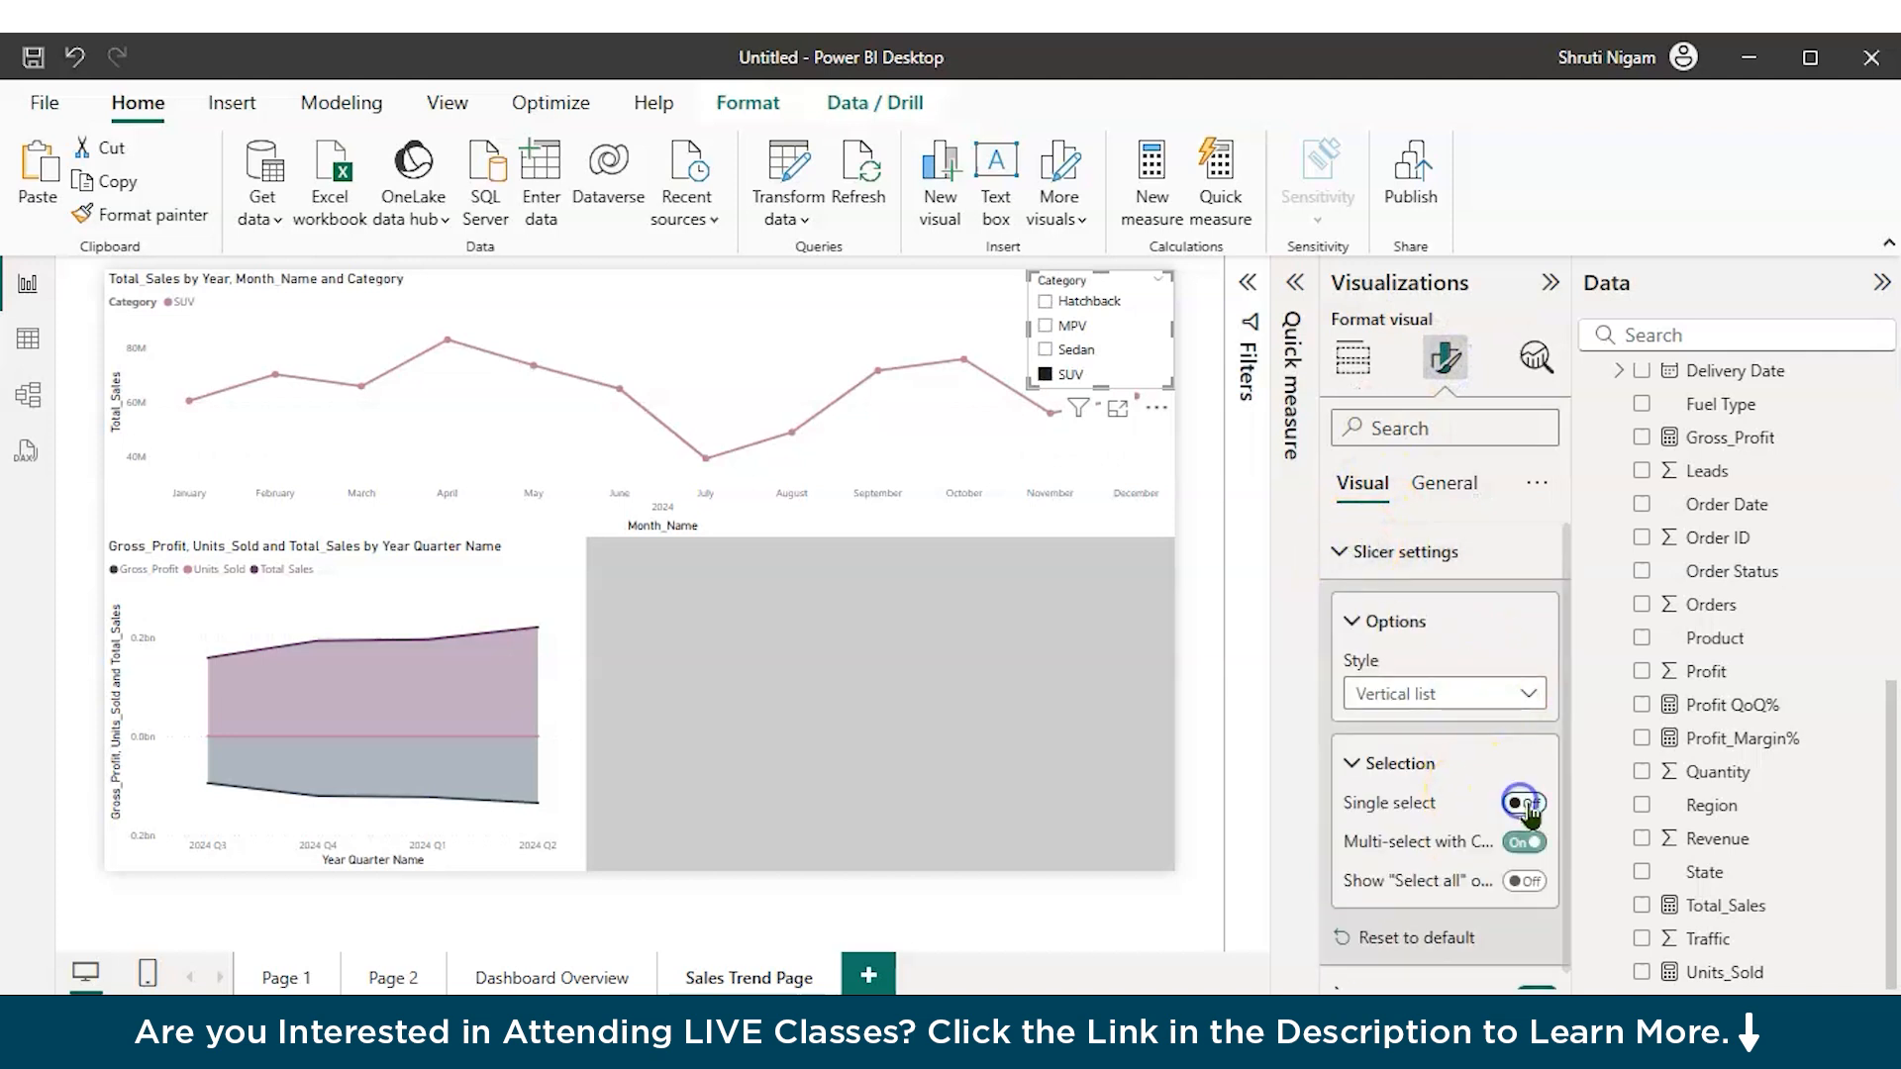
left_click(1532, 882)
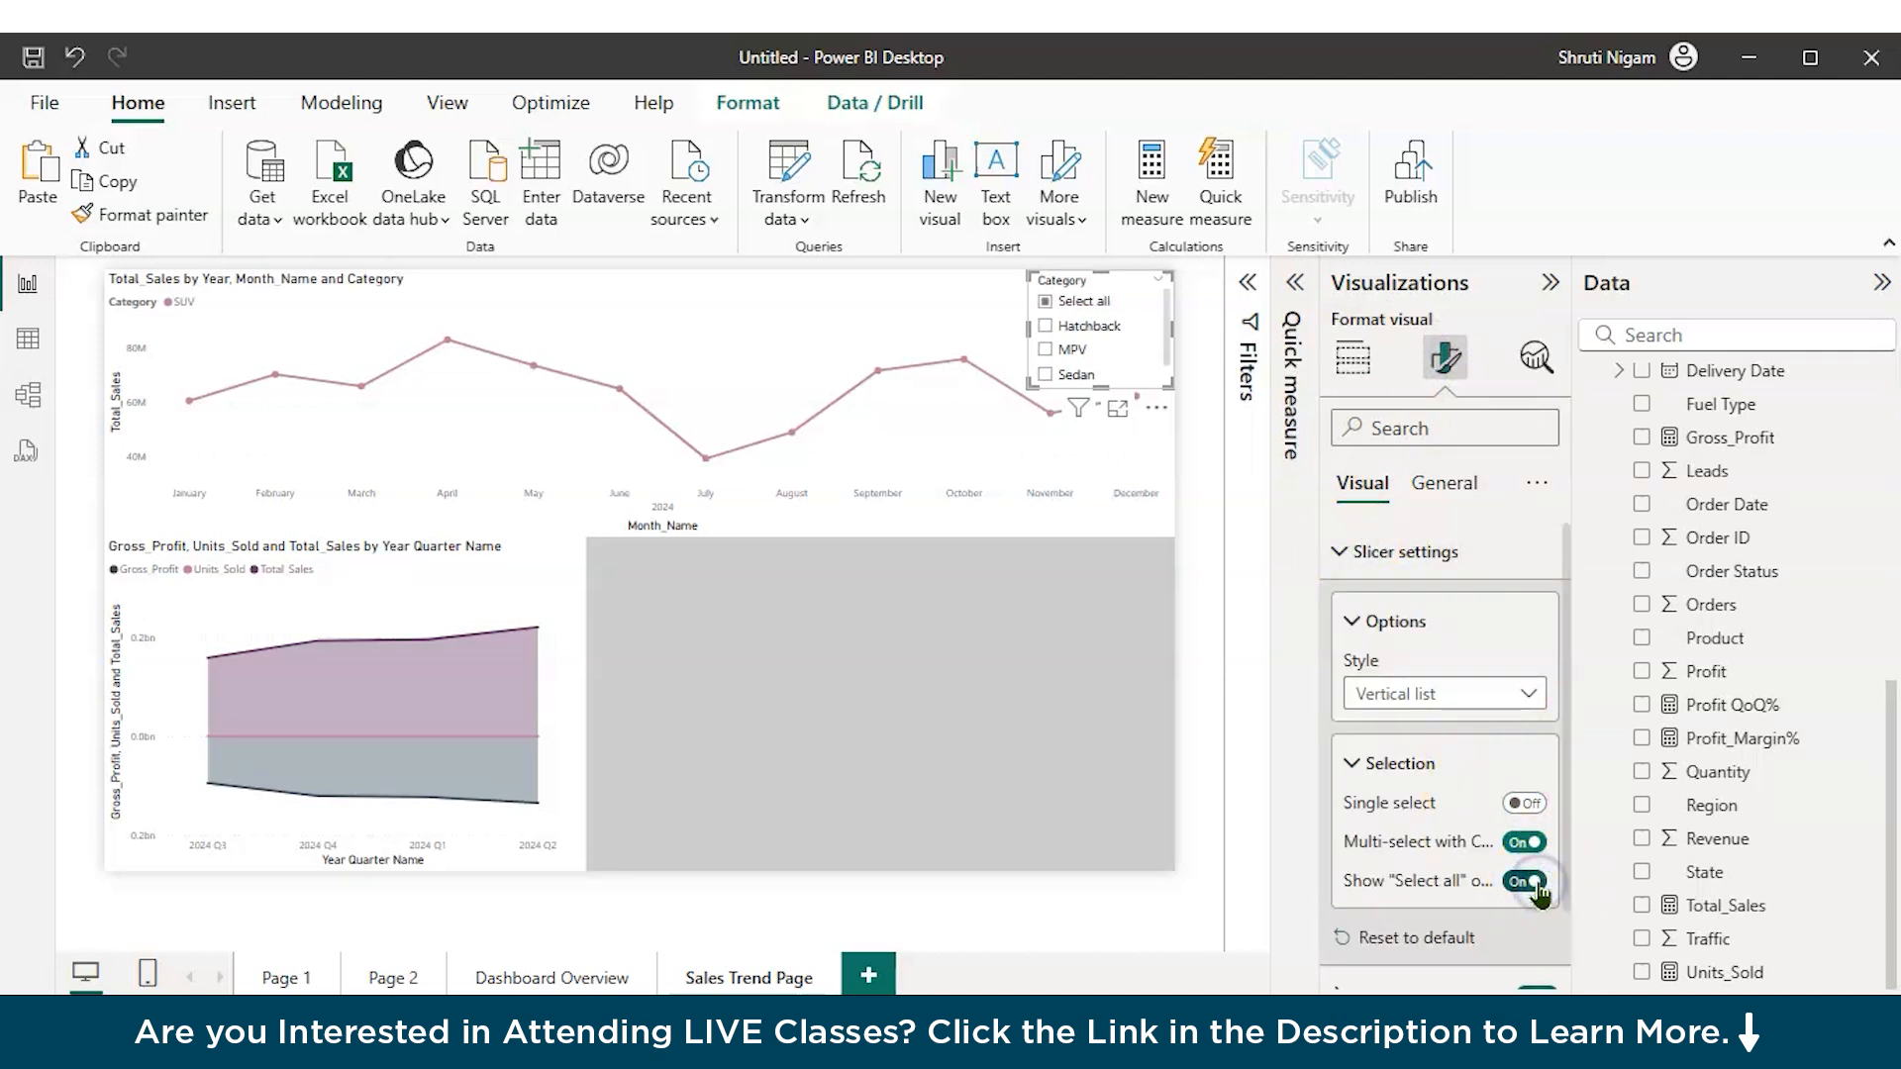
left_click(1525, 803)
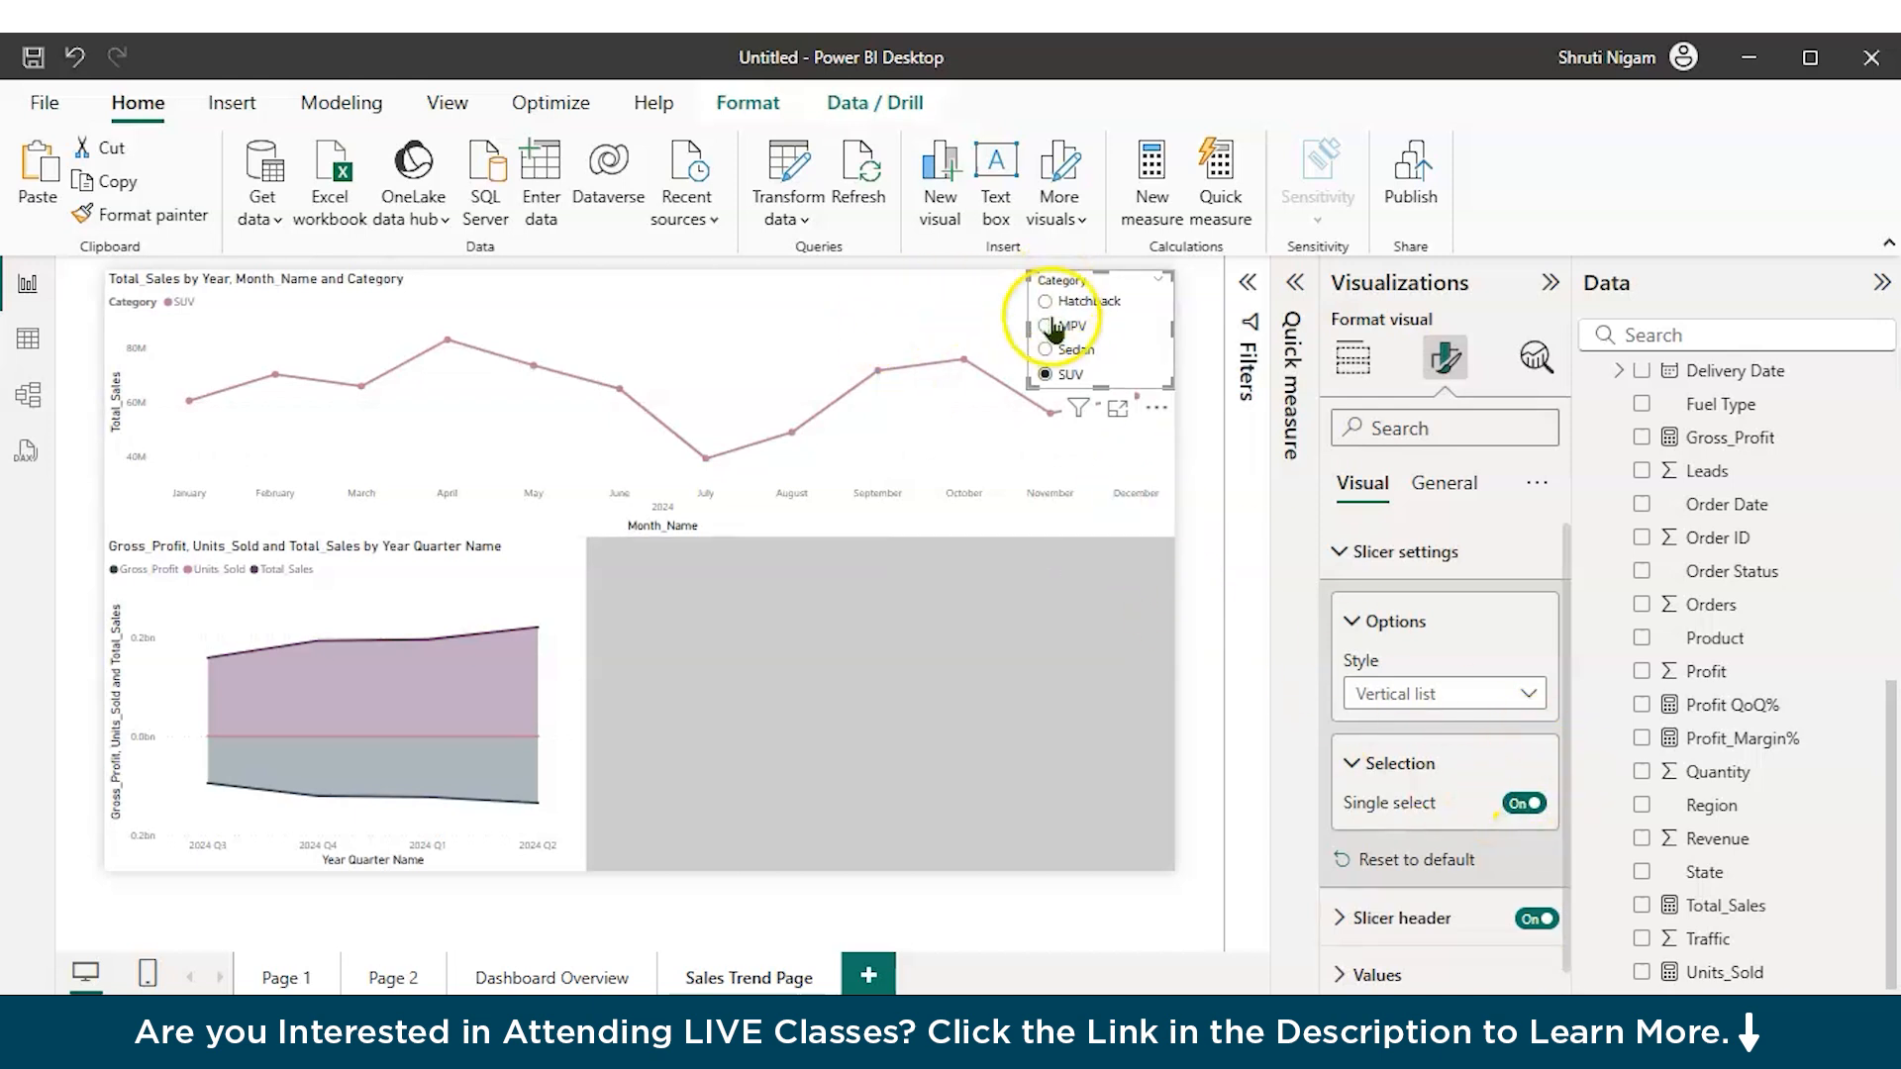
left_click(1525, 804)
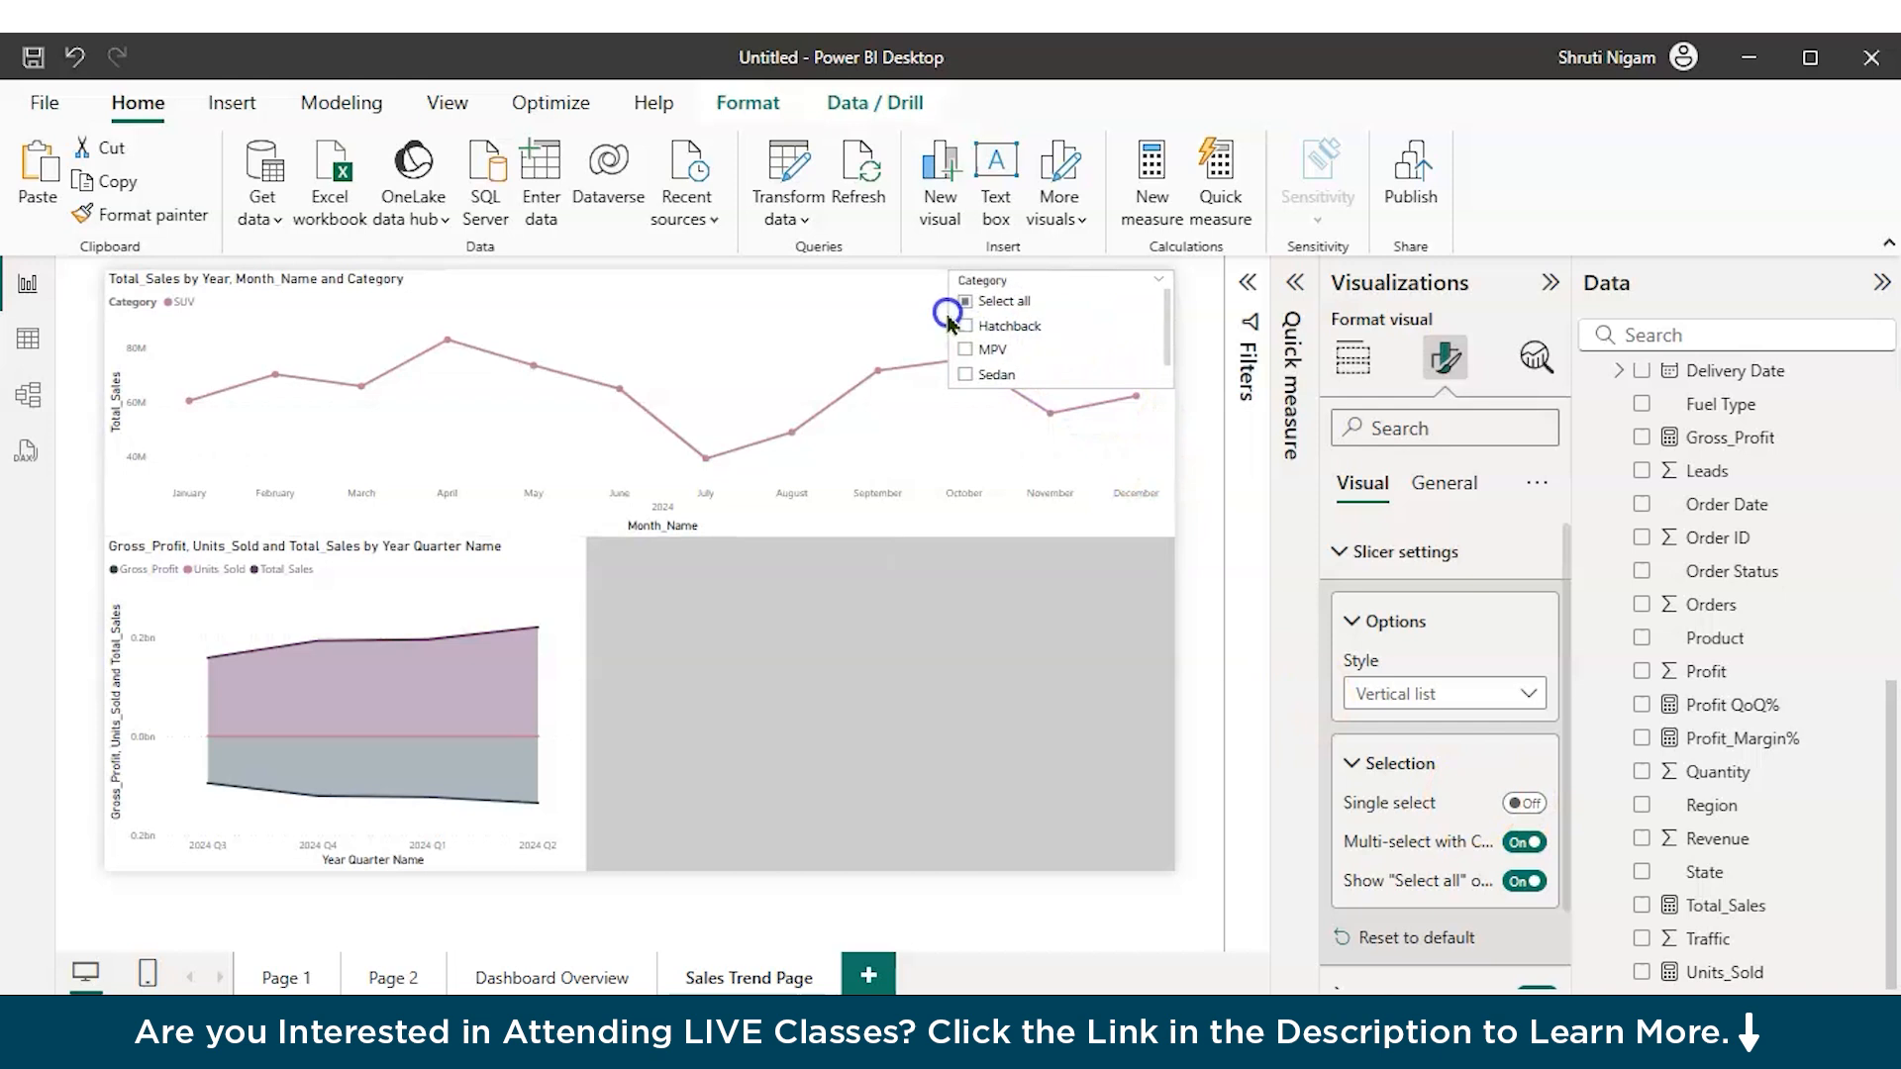
left_click(1045, 349)
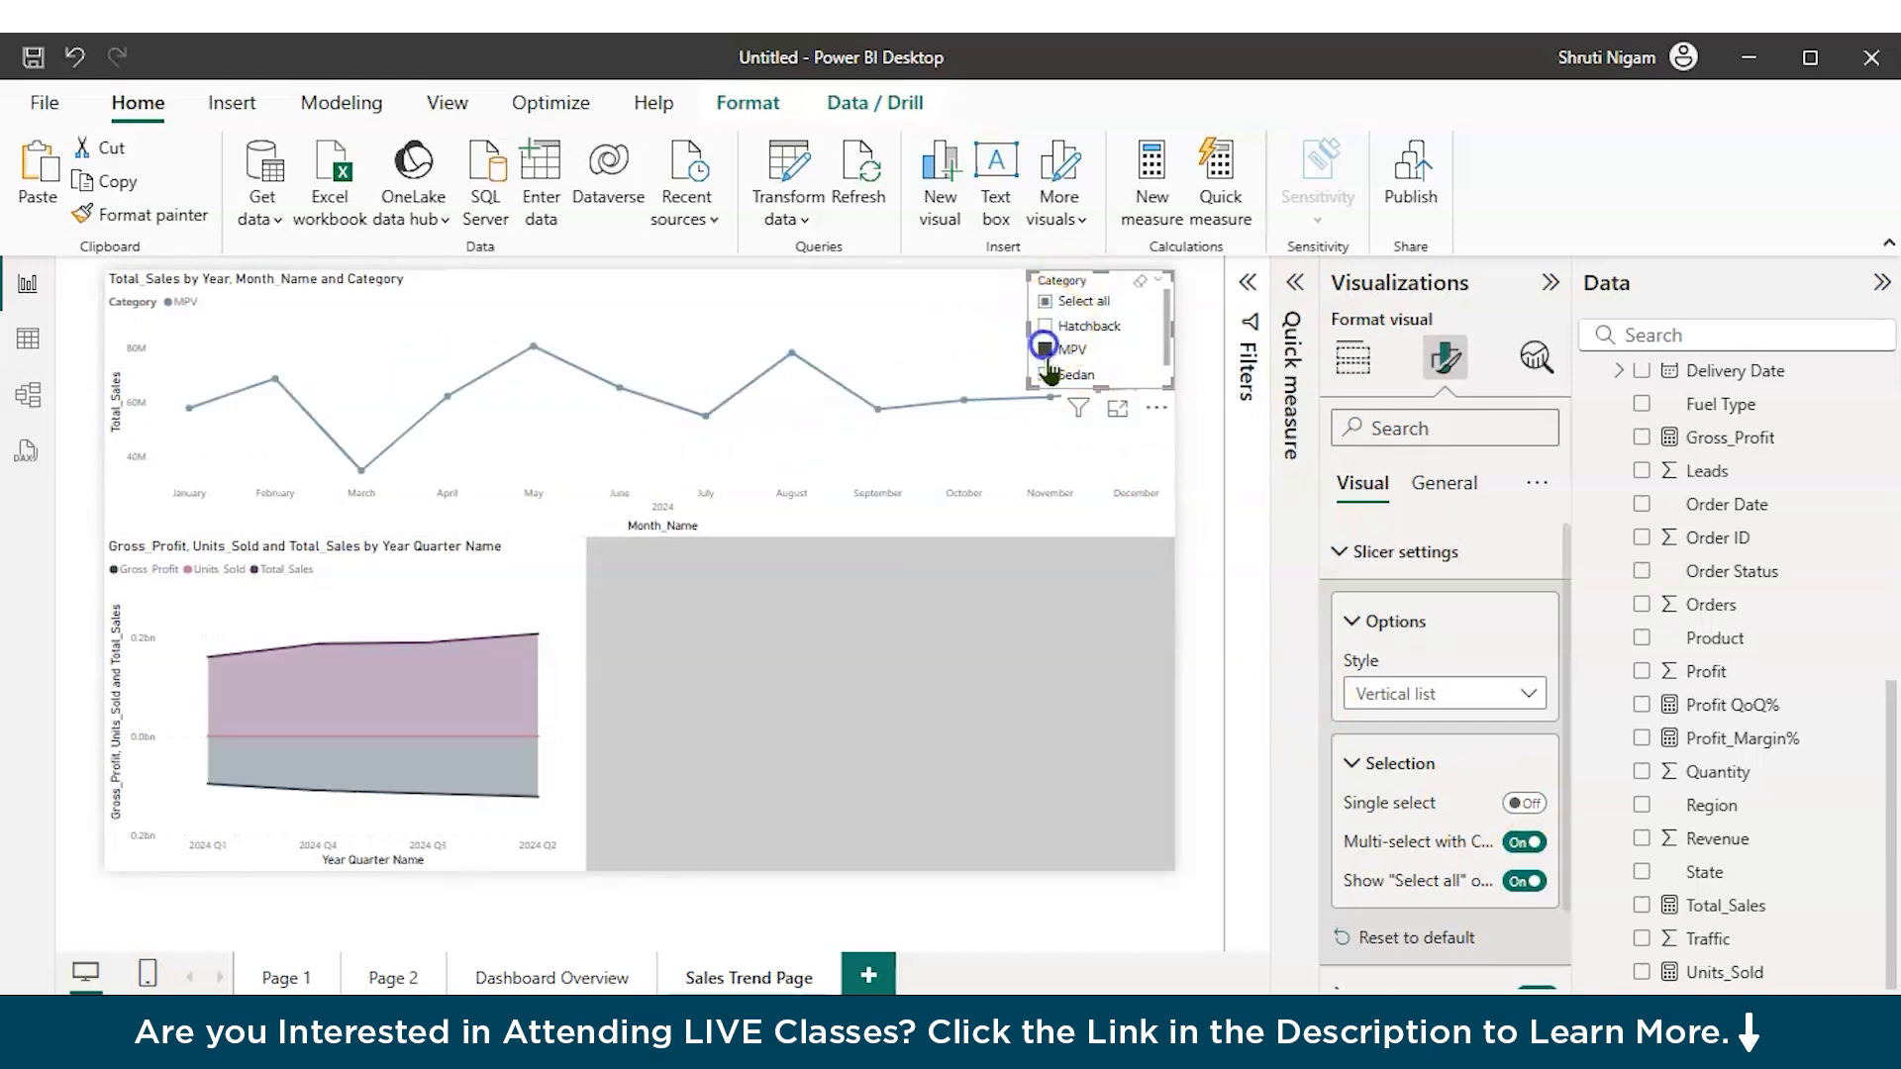
left_click(1046, 302)
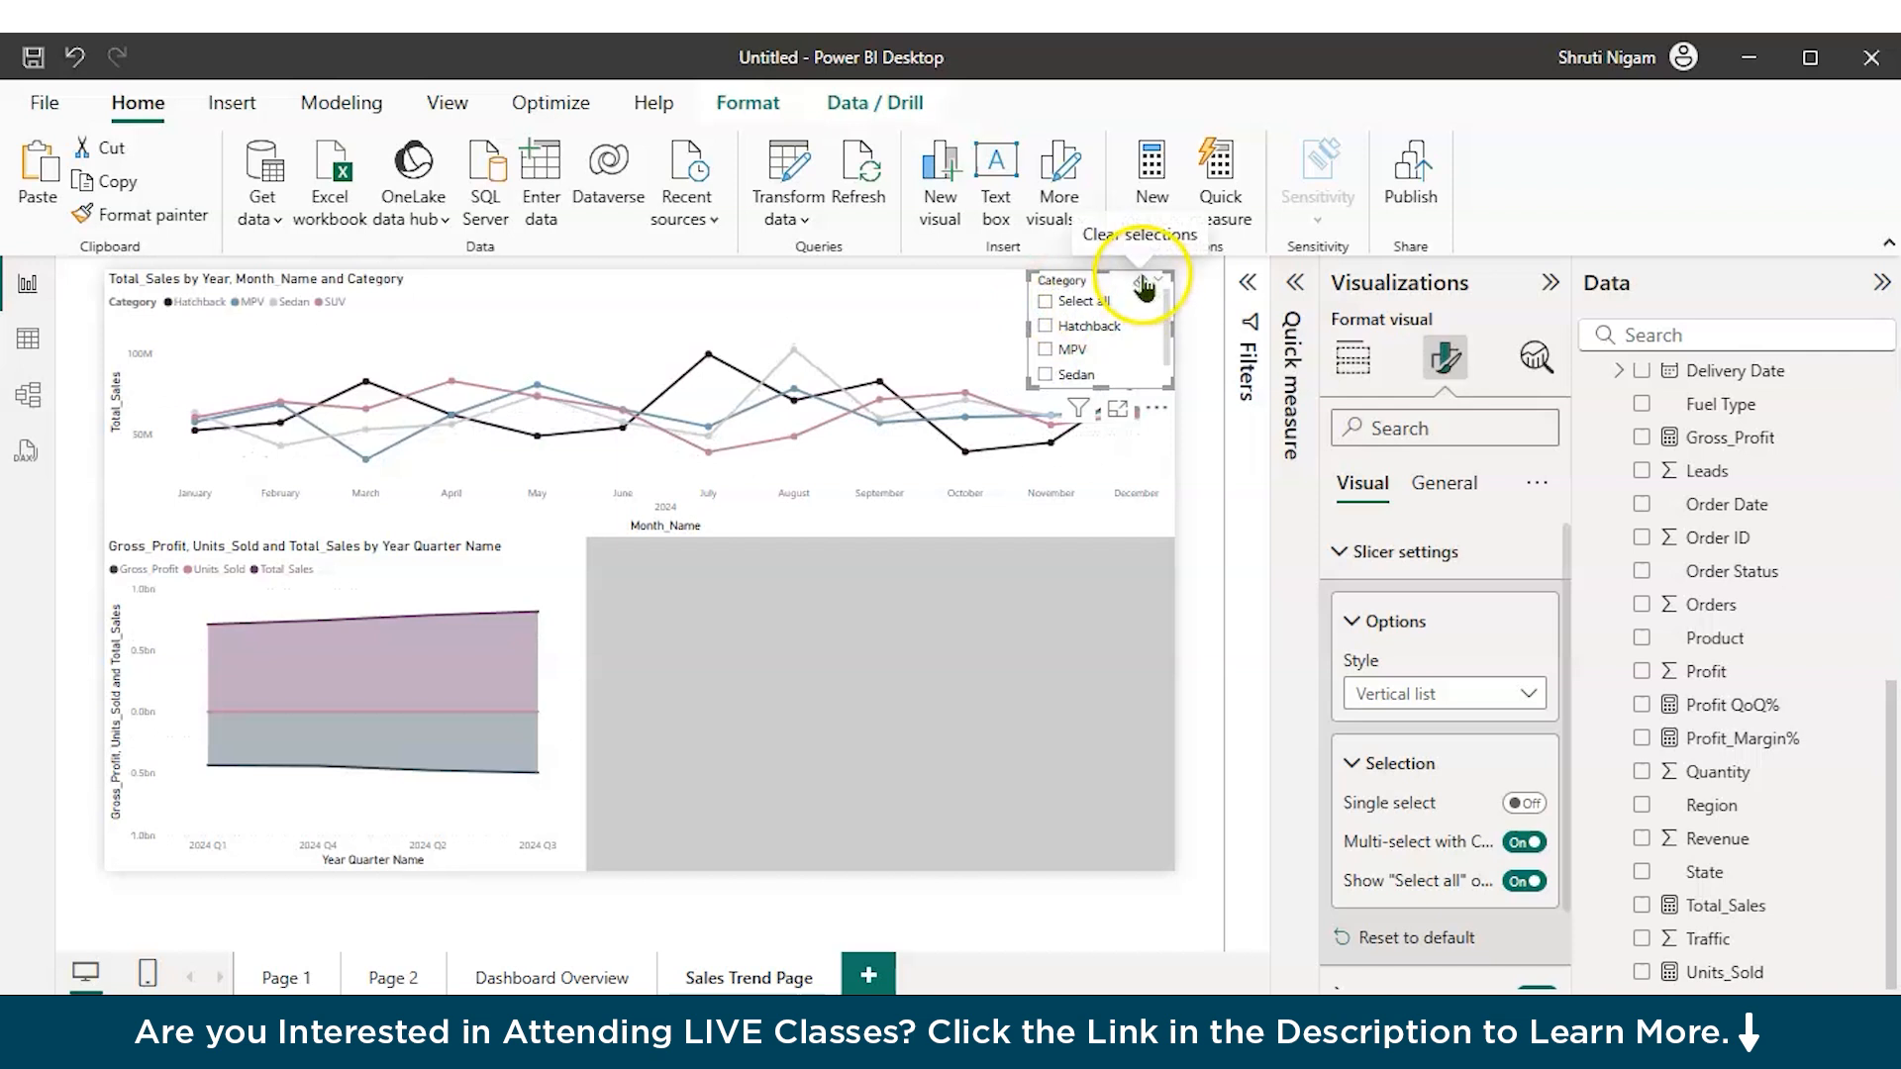
Step: Try showing data labels on the area chart, and turn them off again
left_click(484, 591)
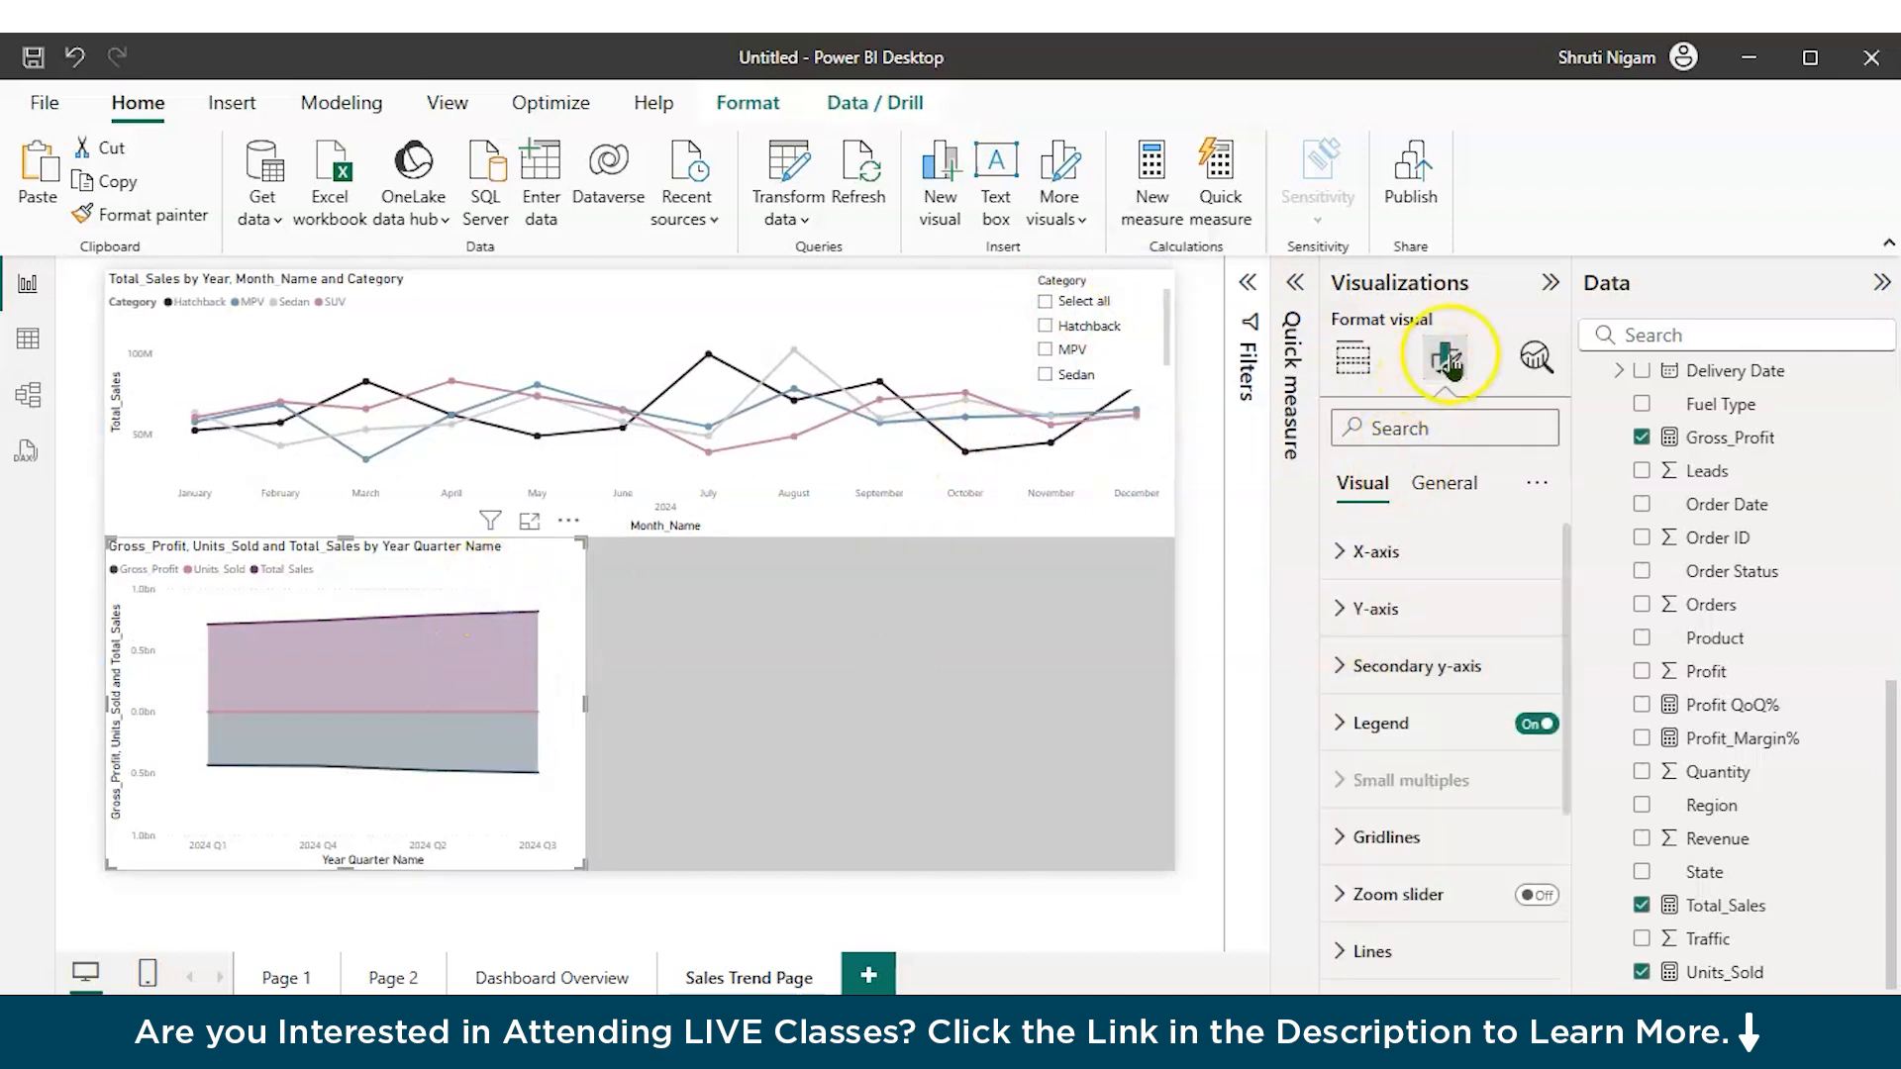
left_click(1444, 485)
left_click(1342, 492)
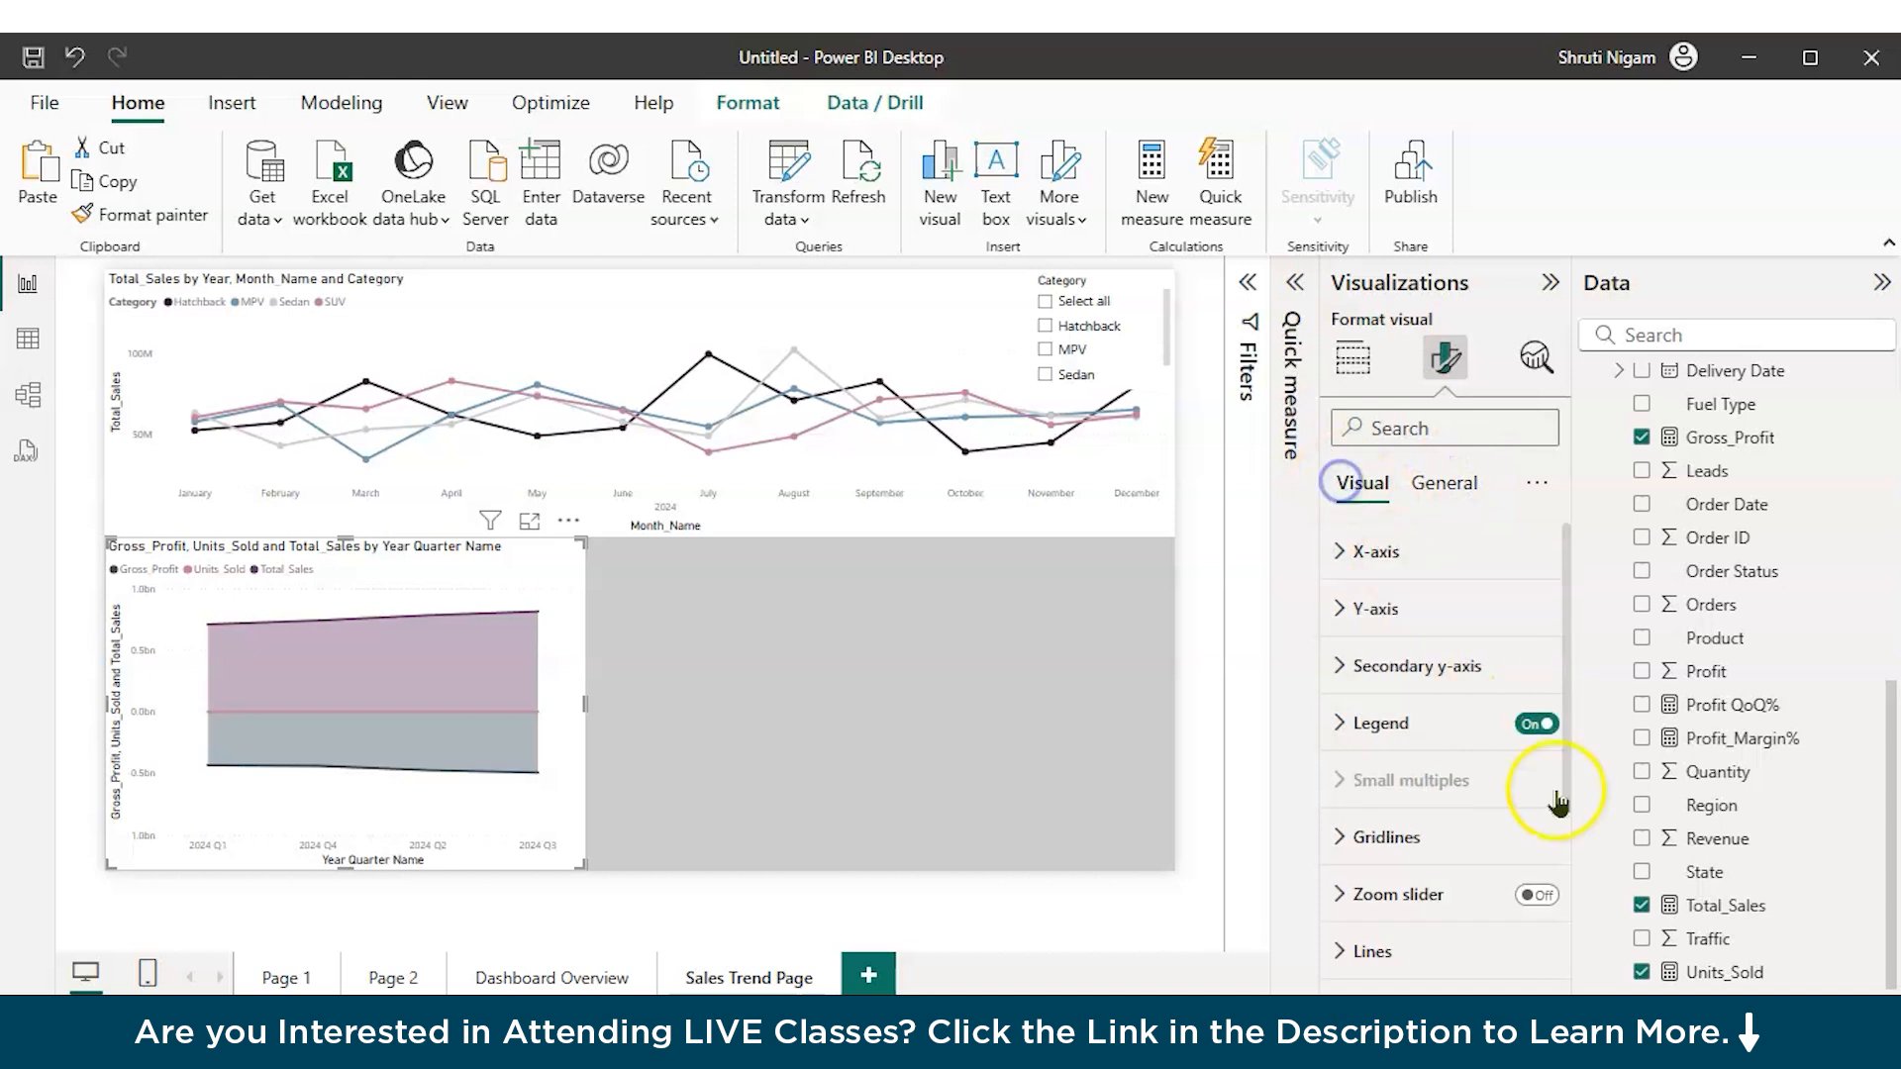
scroll(1549, 797, "down", 5)
left_click(1537, 849)
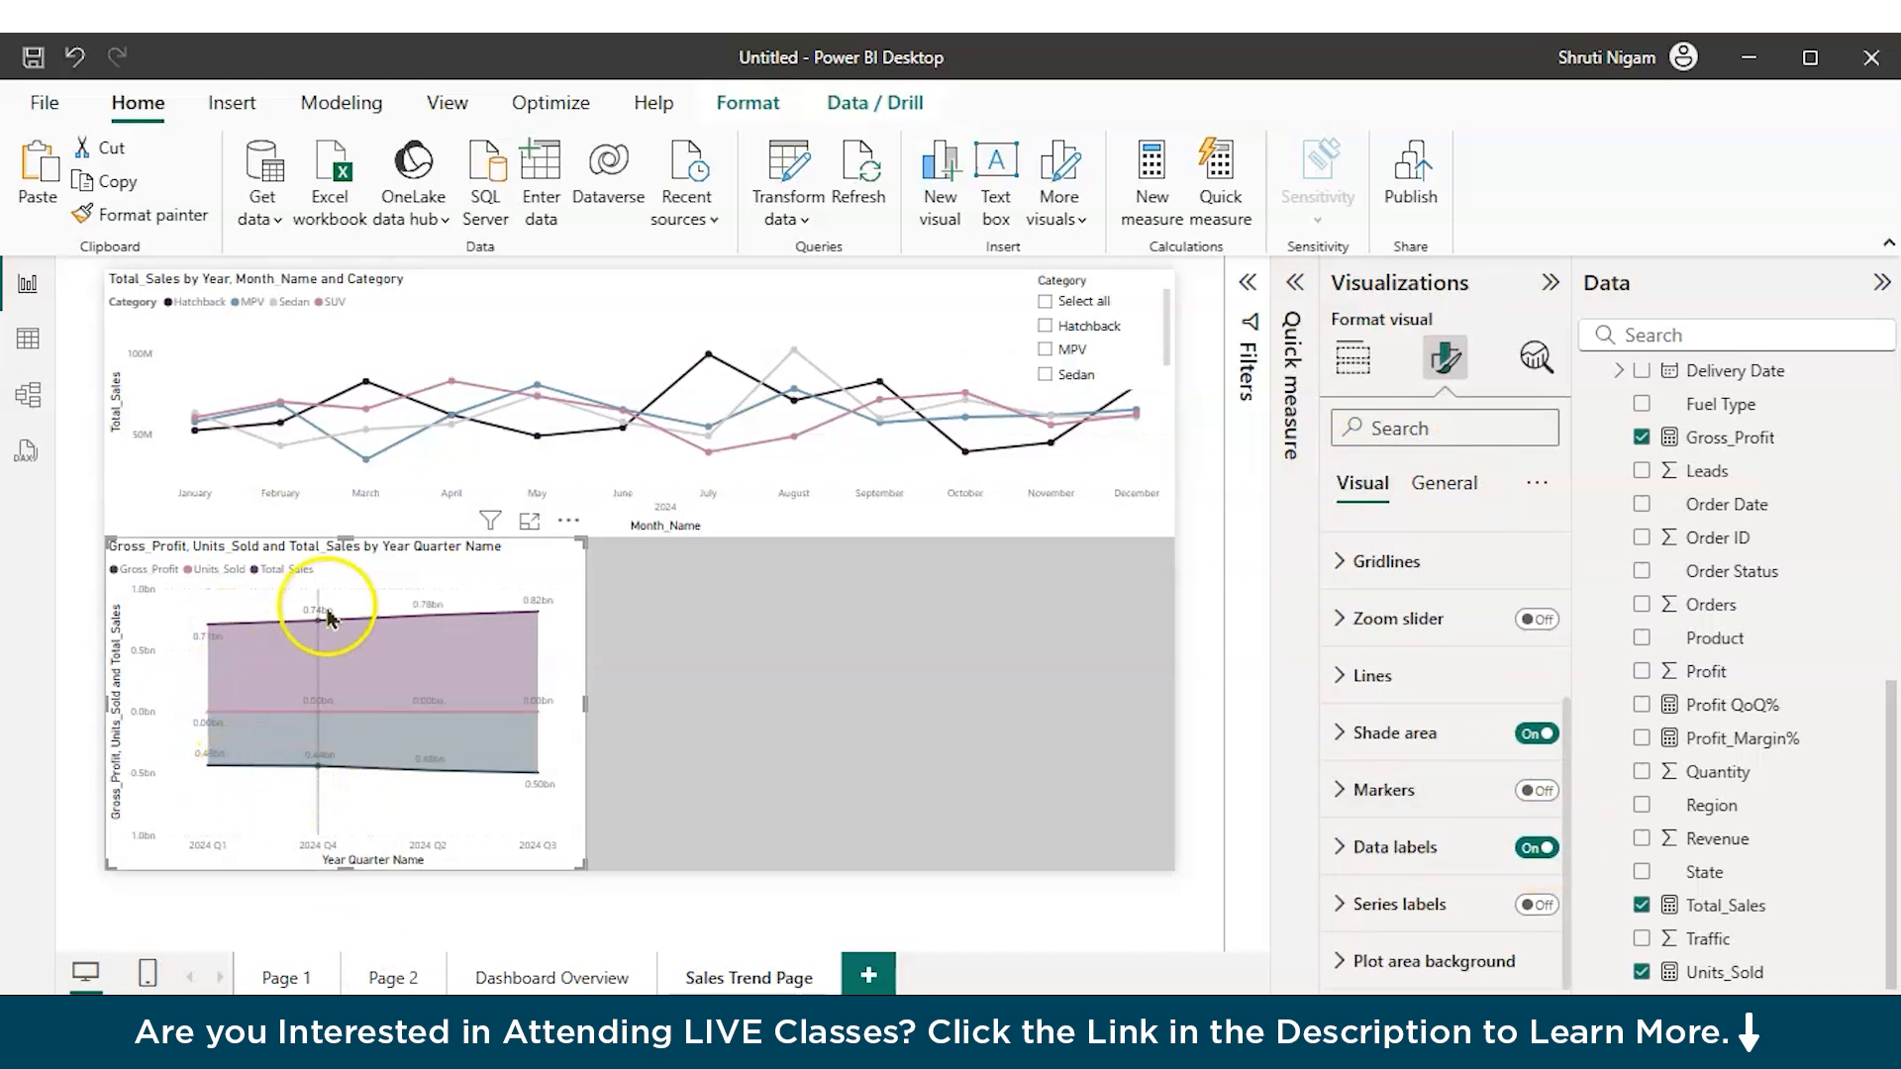
mouse_move(577, 840)
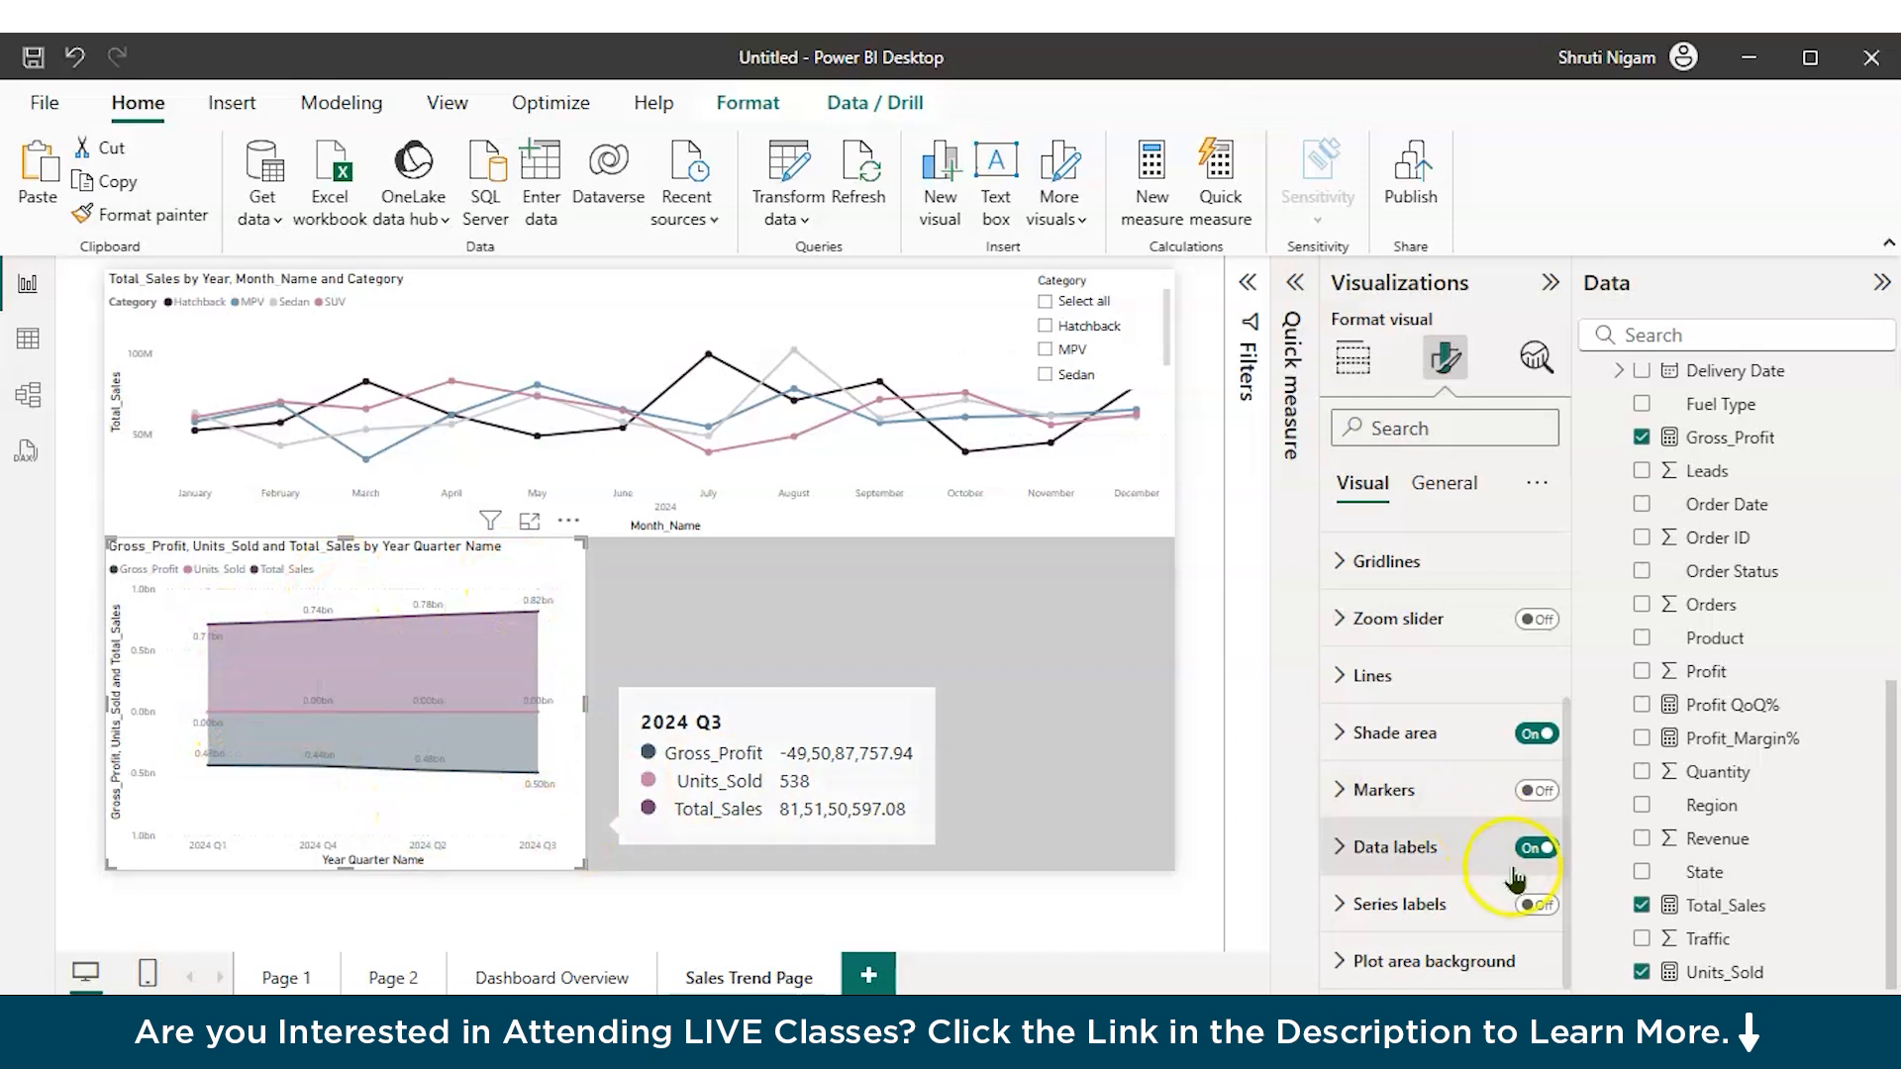
left_click(1536, 848)
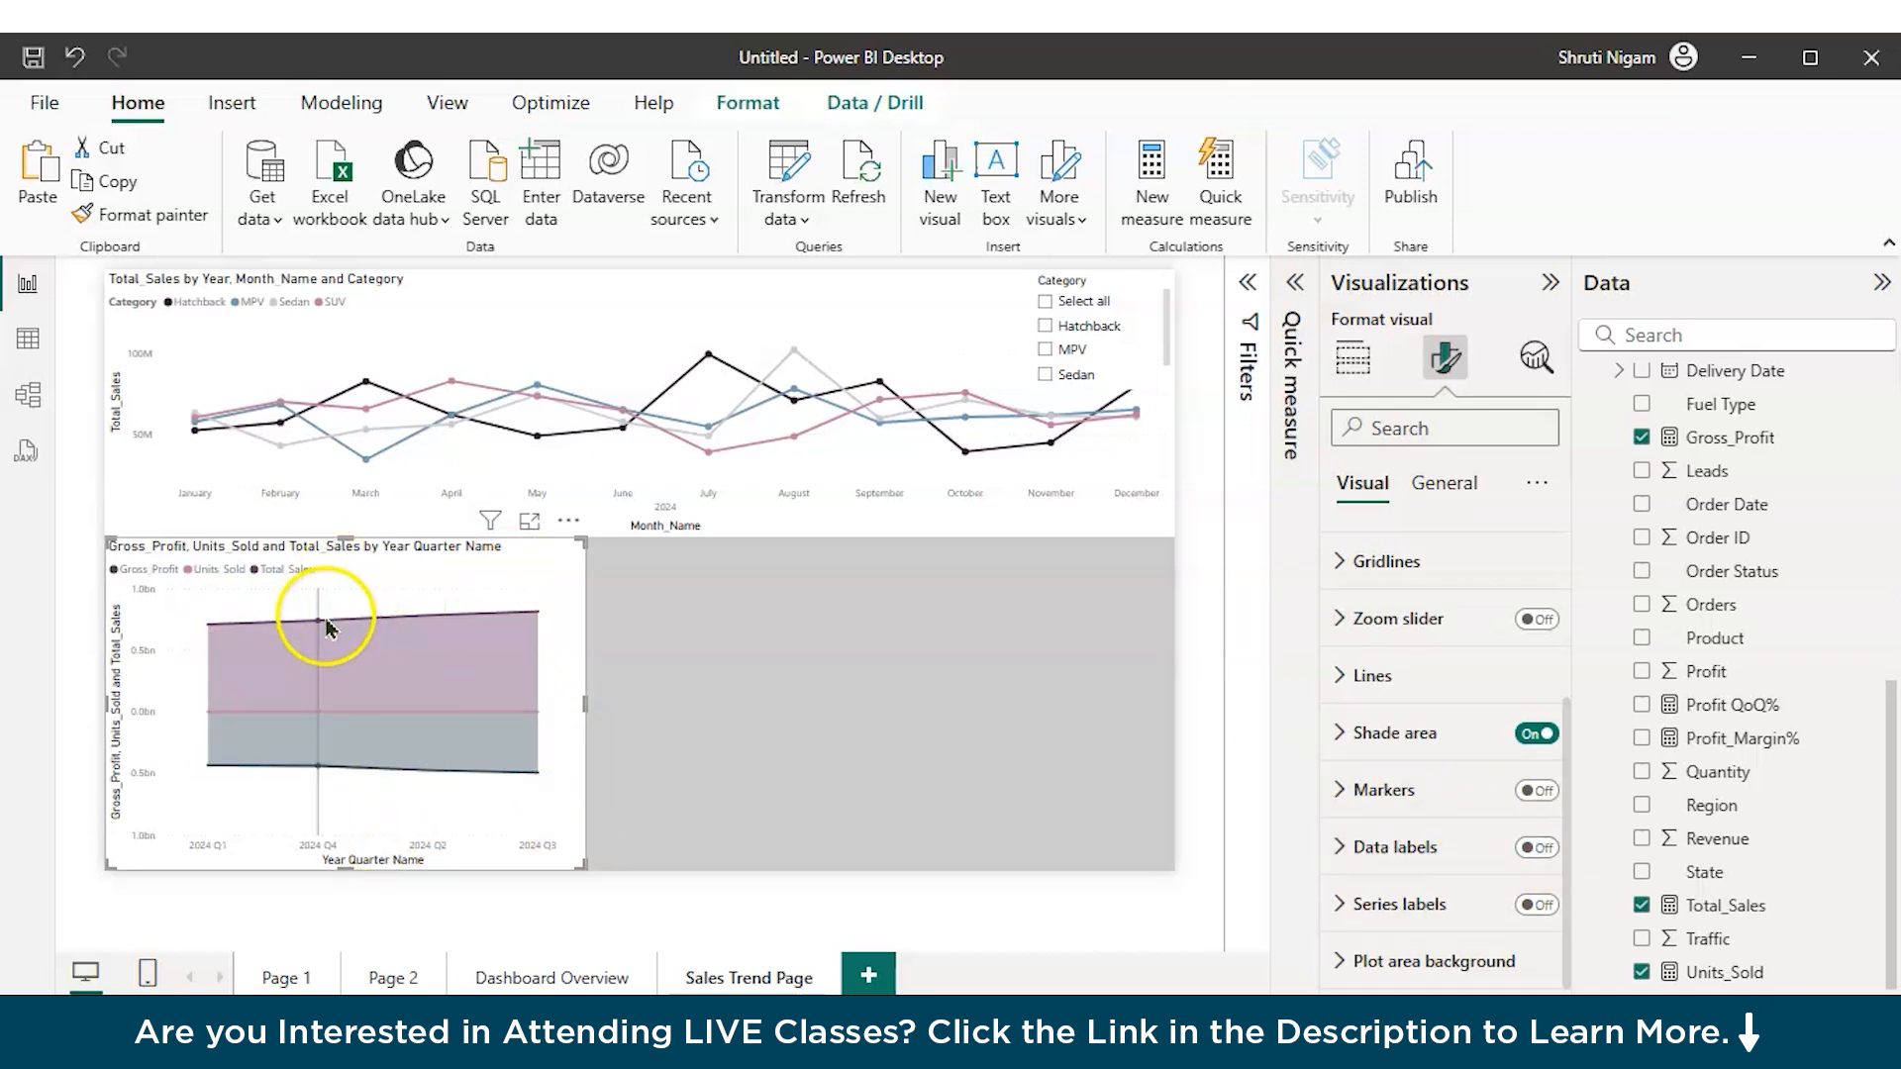
mouse_move(319, 628)
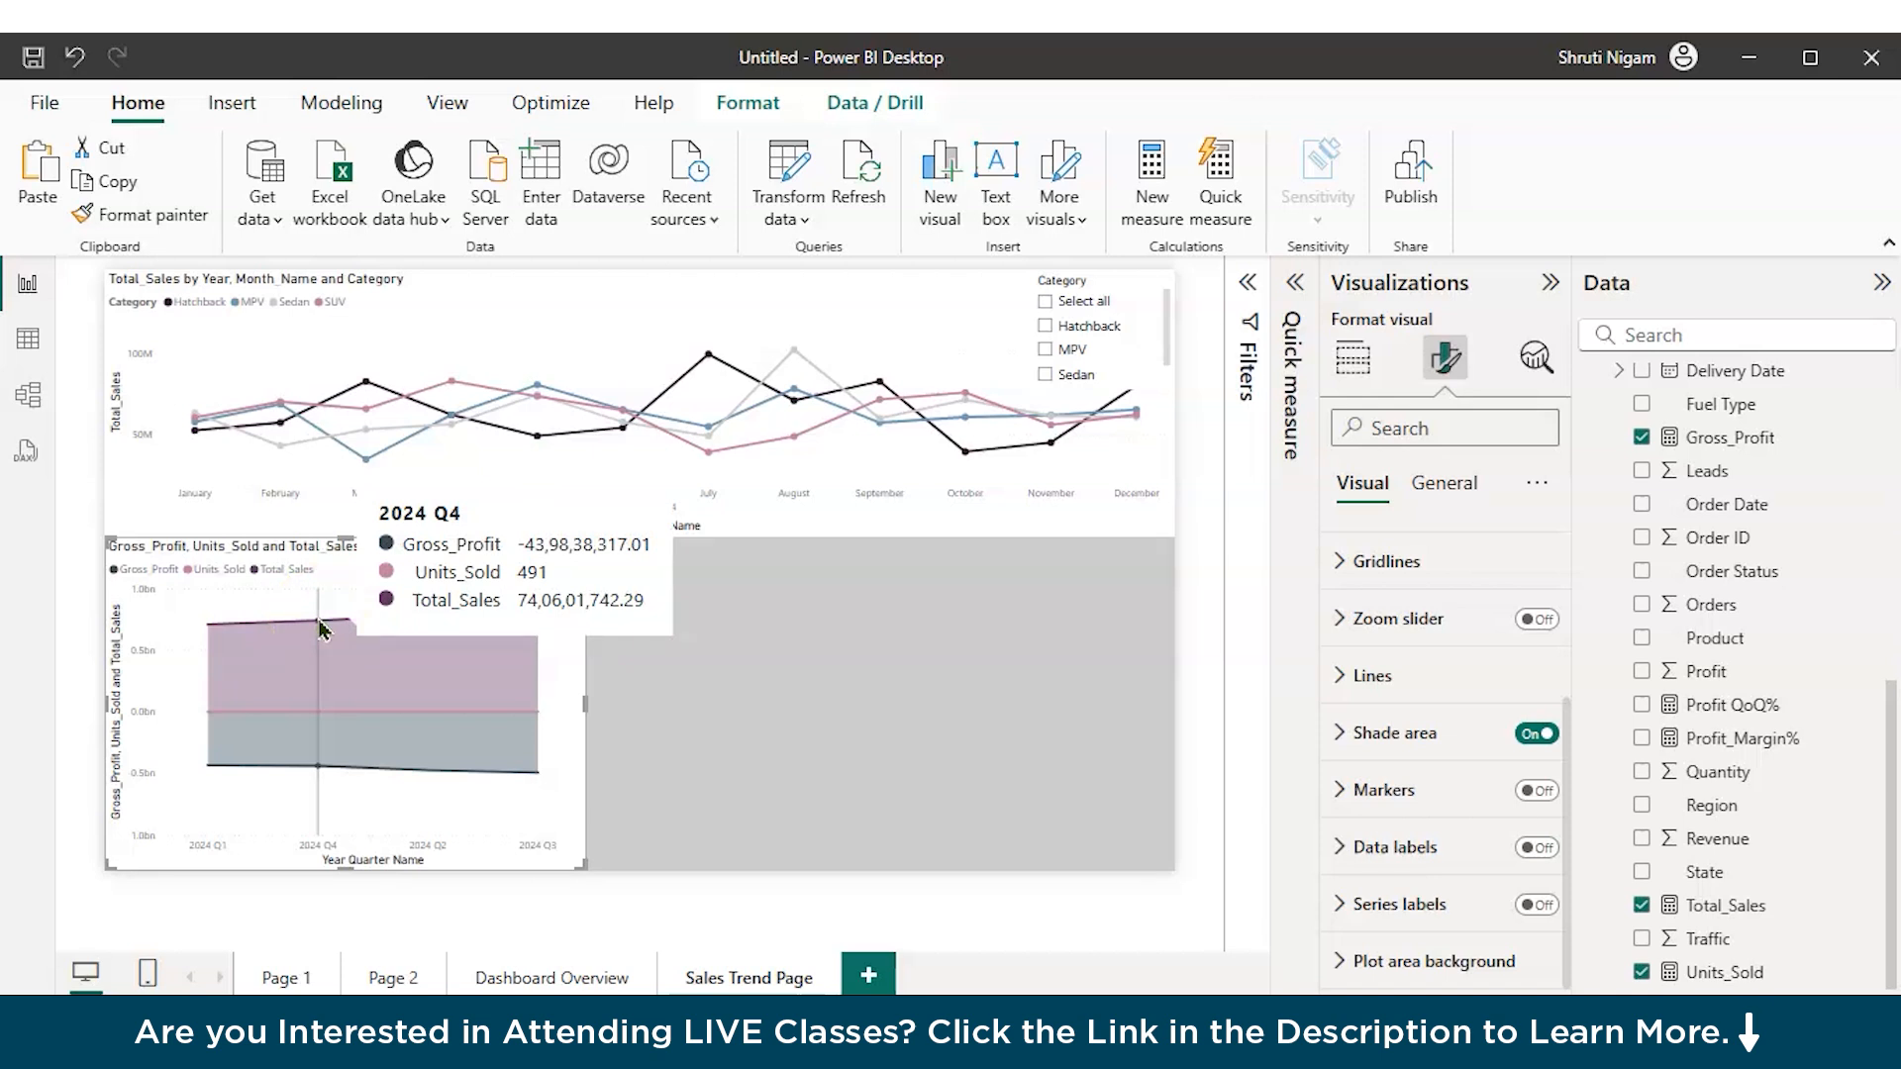
Step: Add a ribbon chart in the empty area beside the area chart, showing Profit_Margin% by Fuel Type with QTR as the legend
left_click(906, 701)
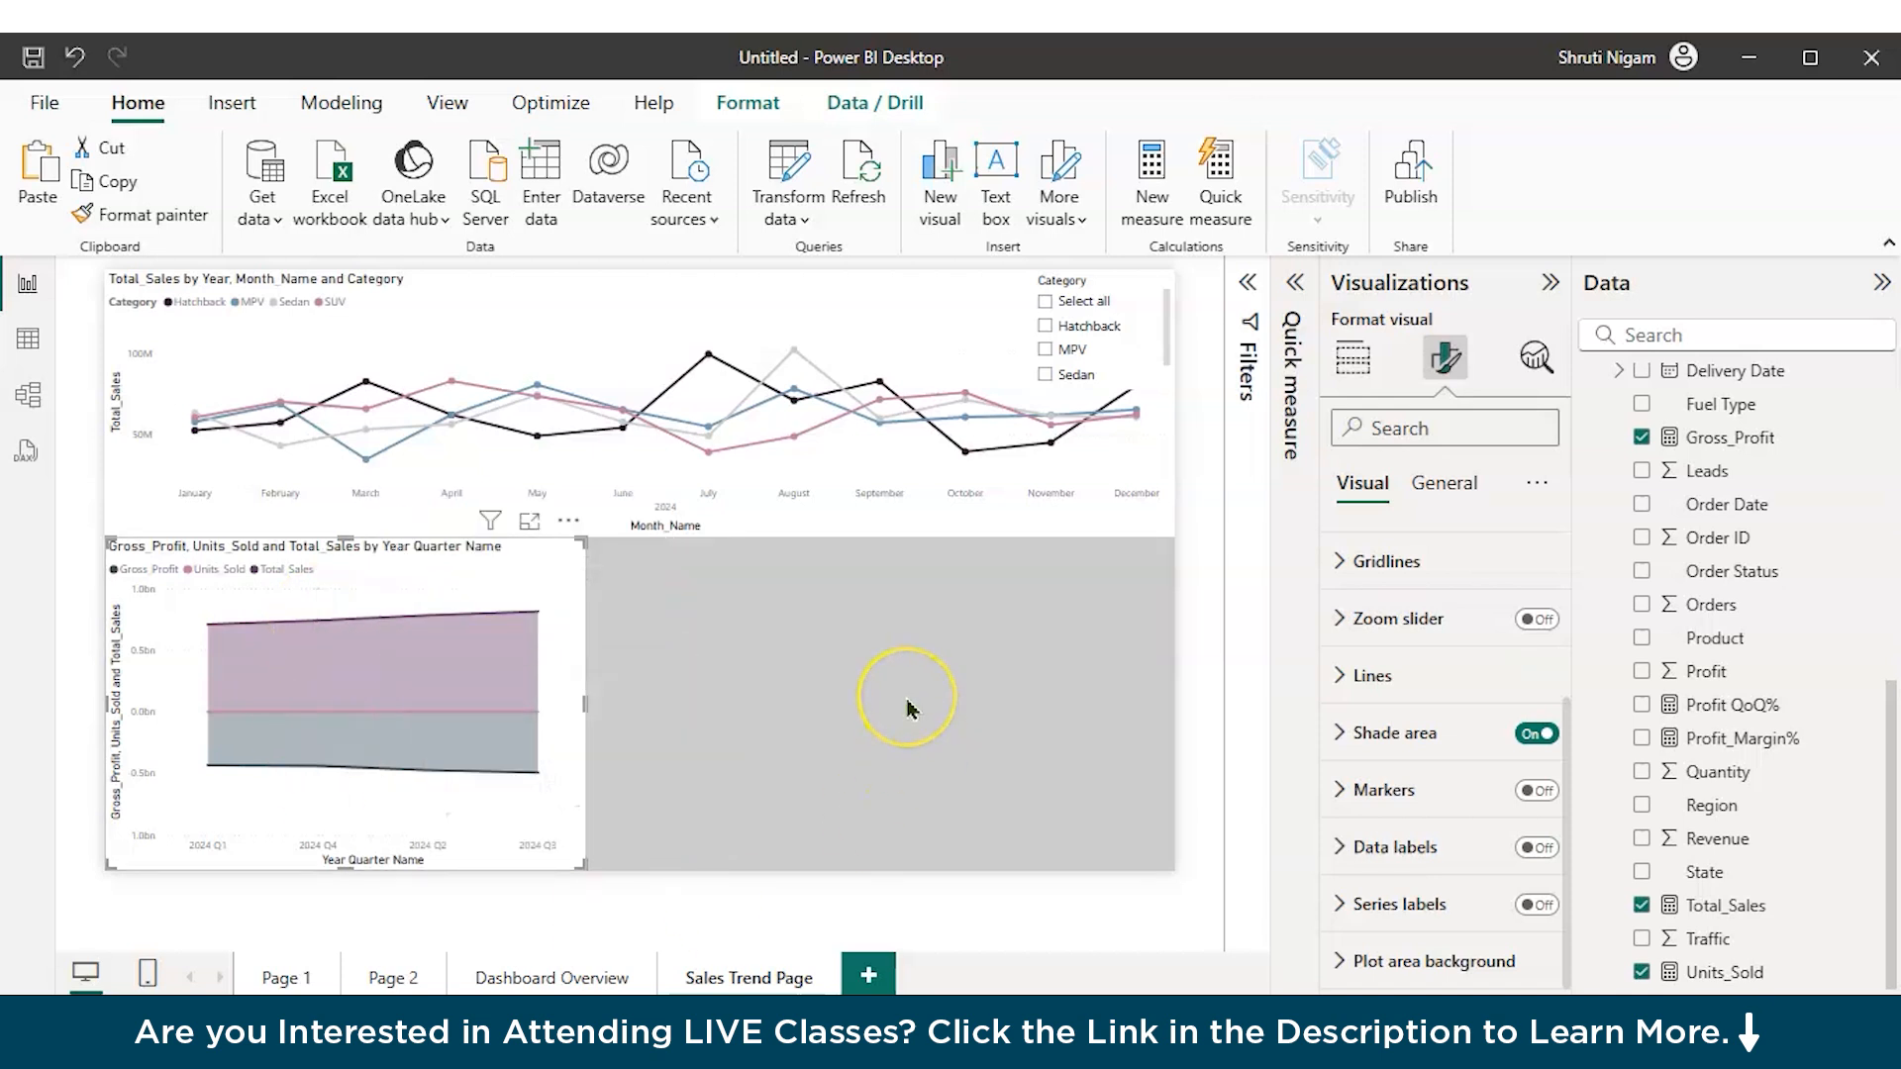
left_click(911, 708)
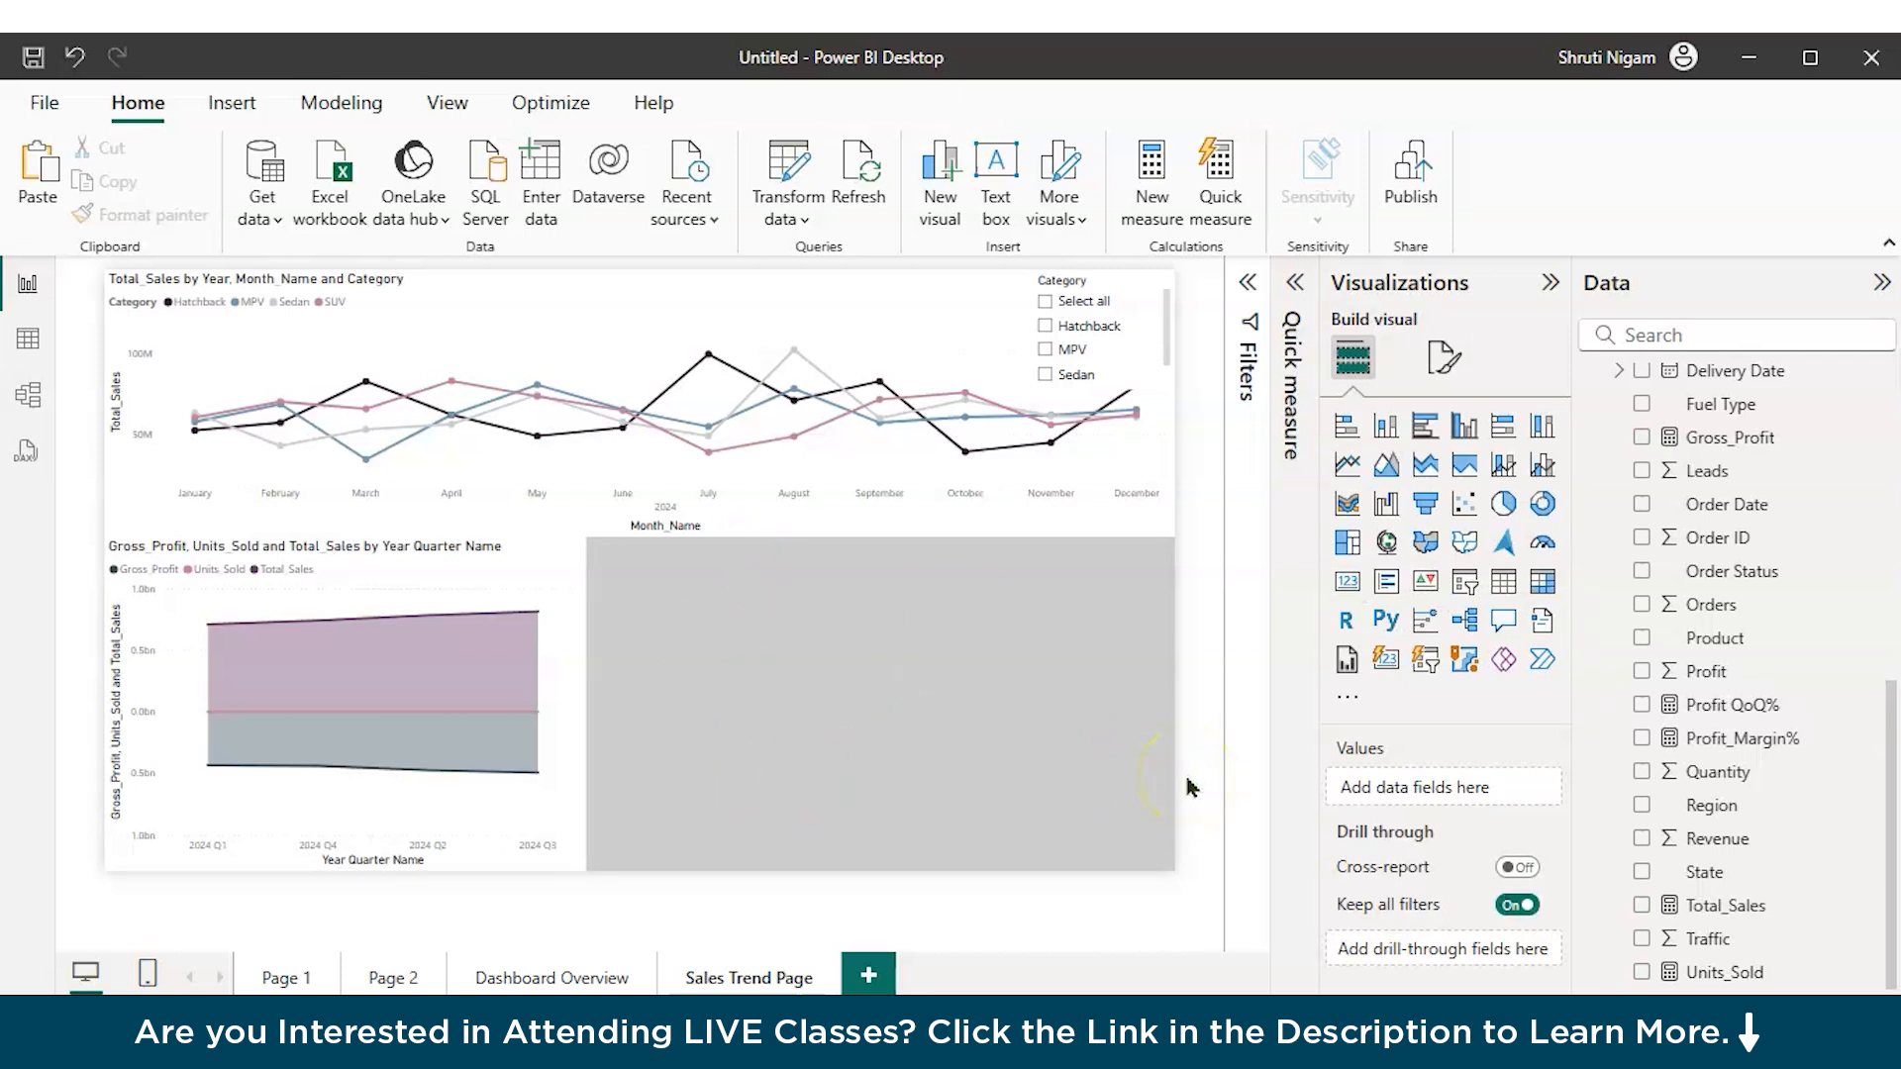
left_click(1347, 506)
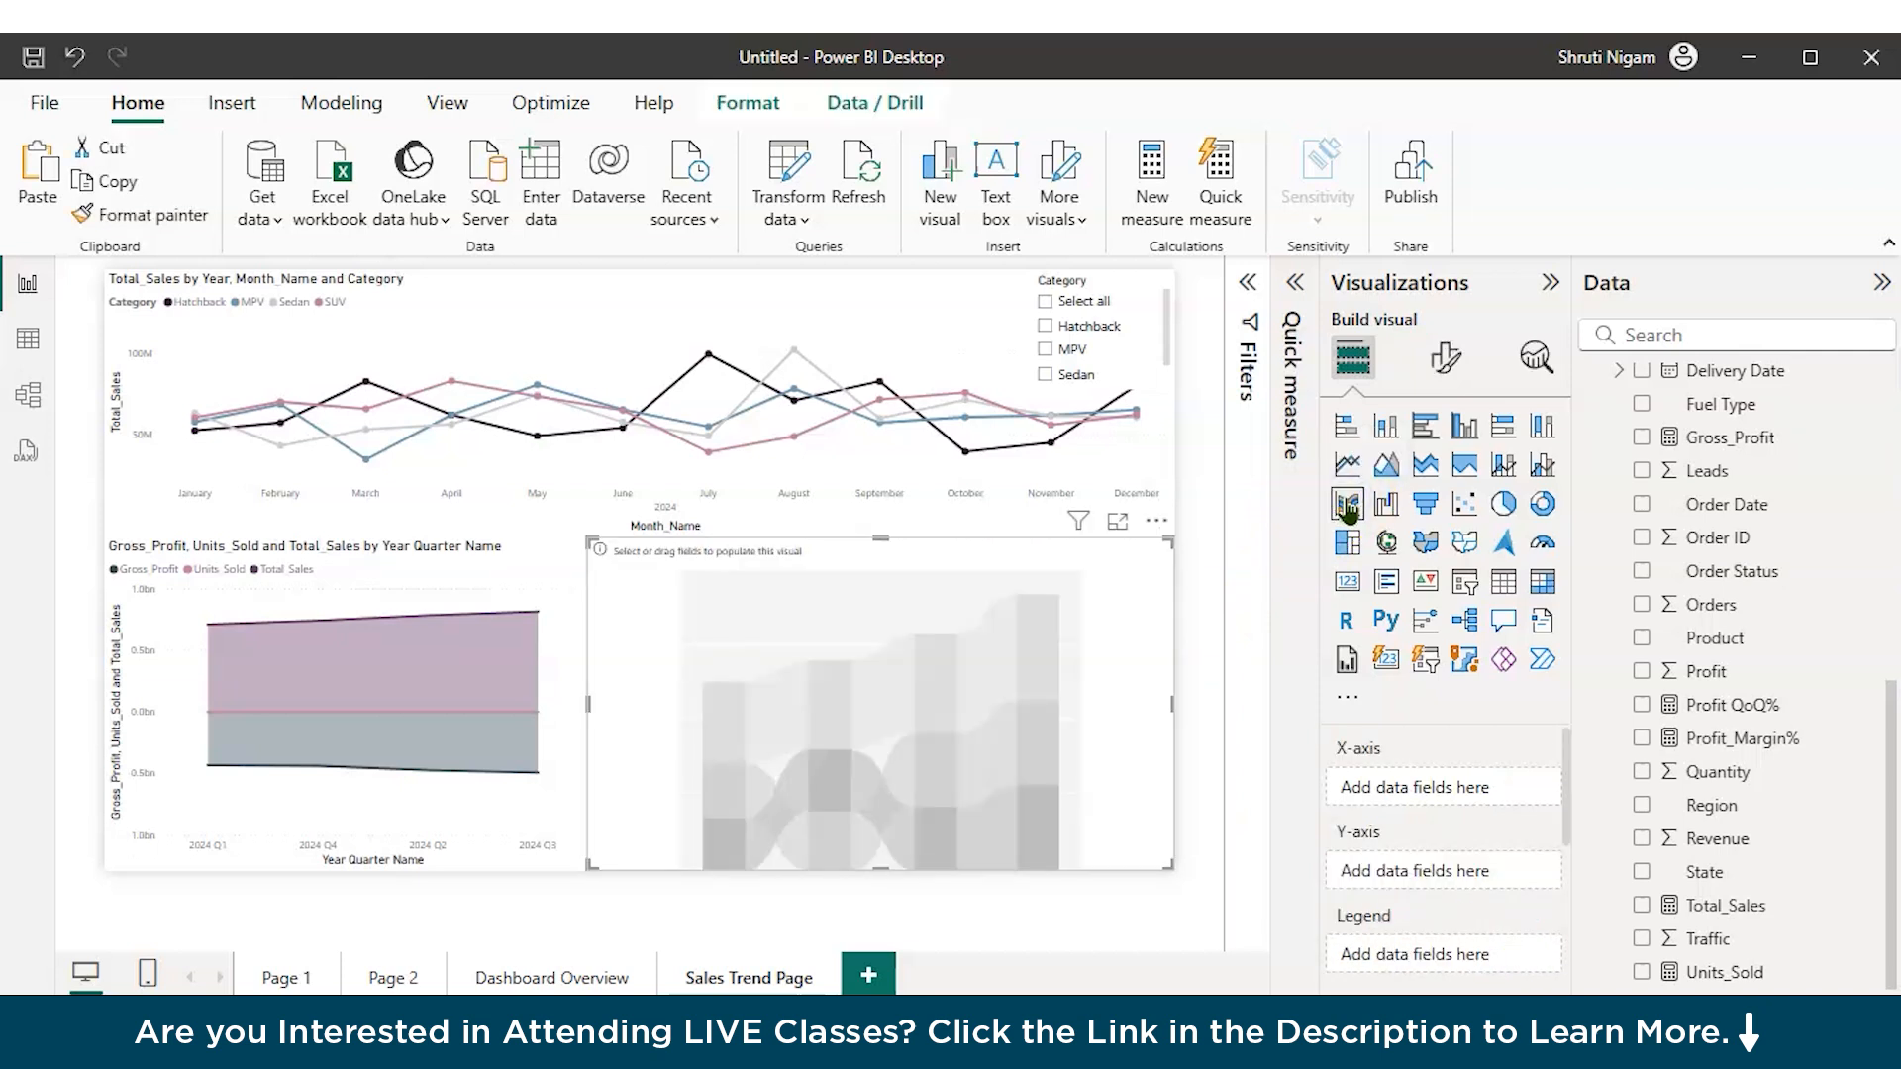
left_click(1642, 739)
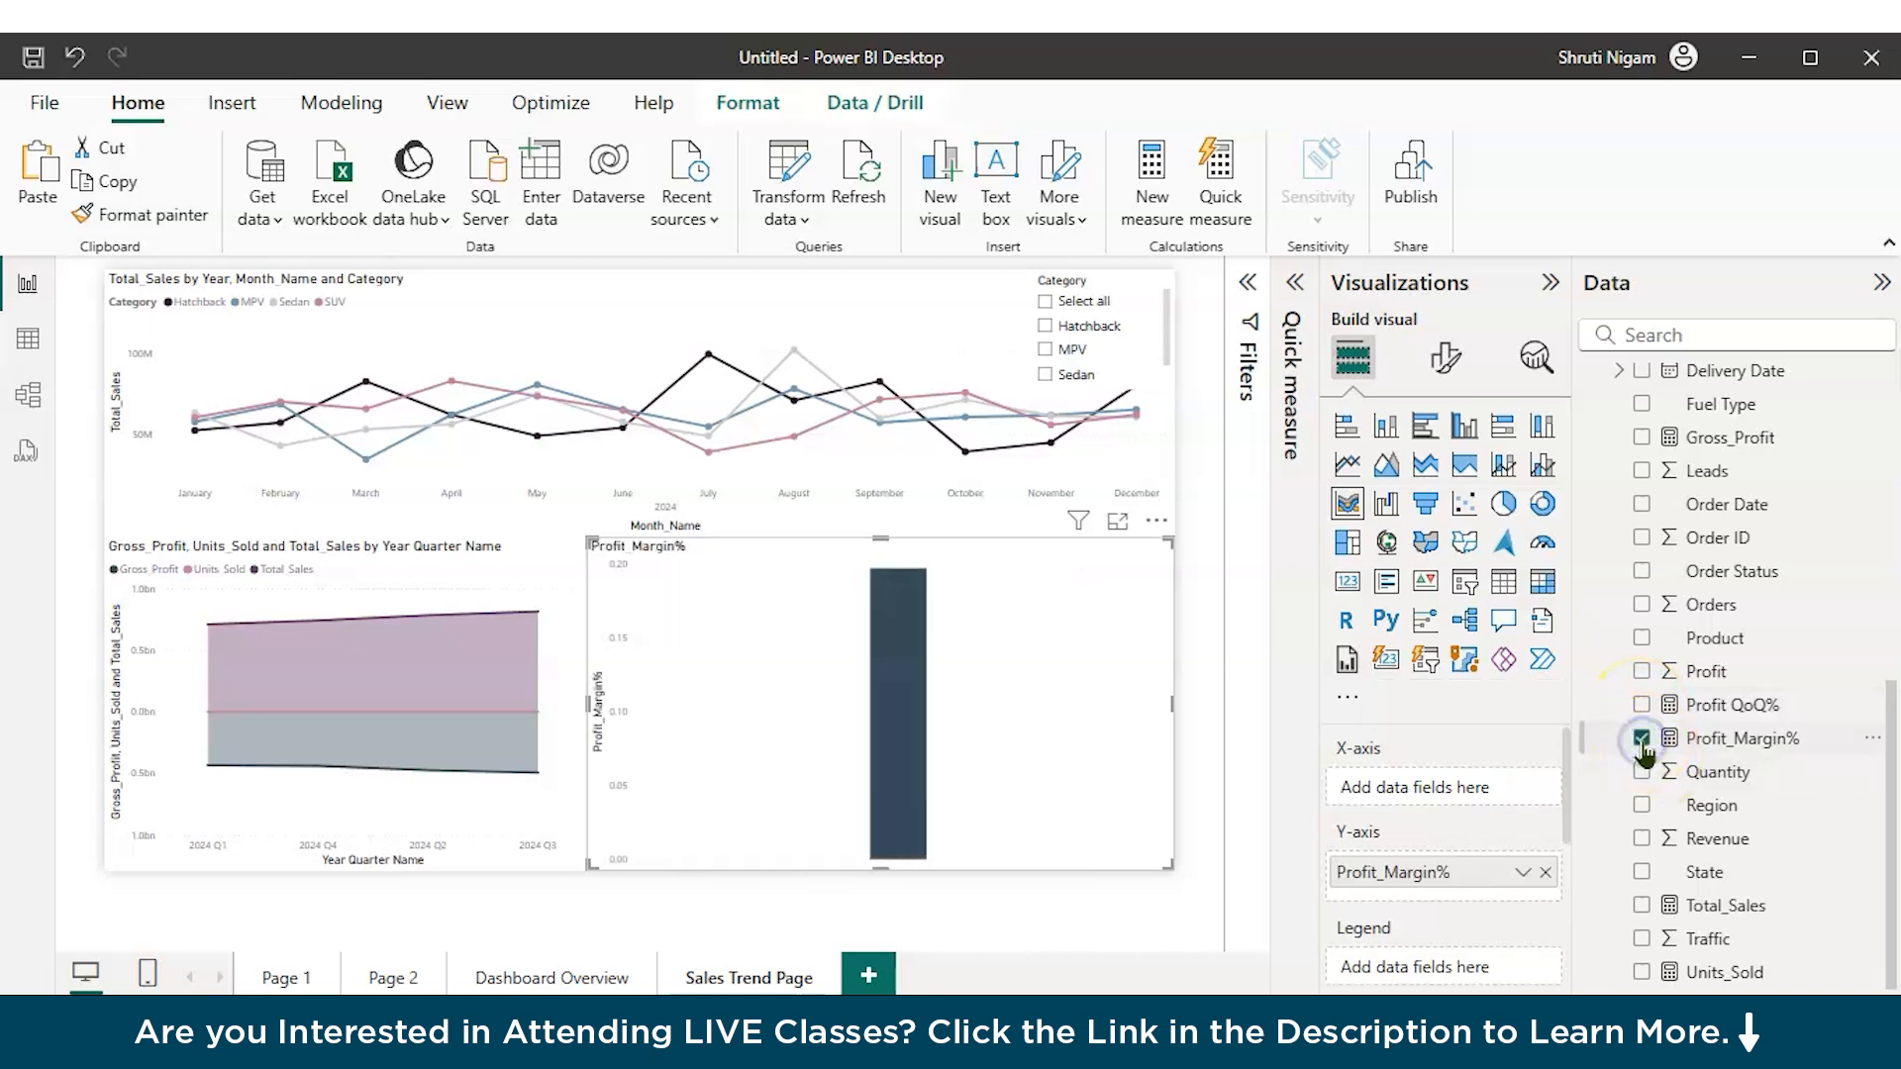
scroll(1676, 632, "up", 5)
scroll(1673, 634, "down", 3)
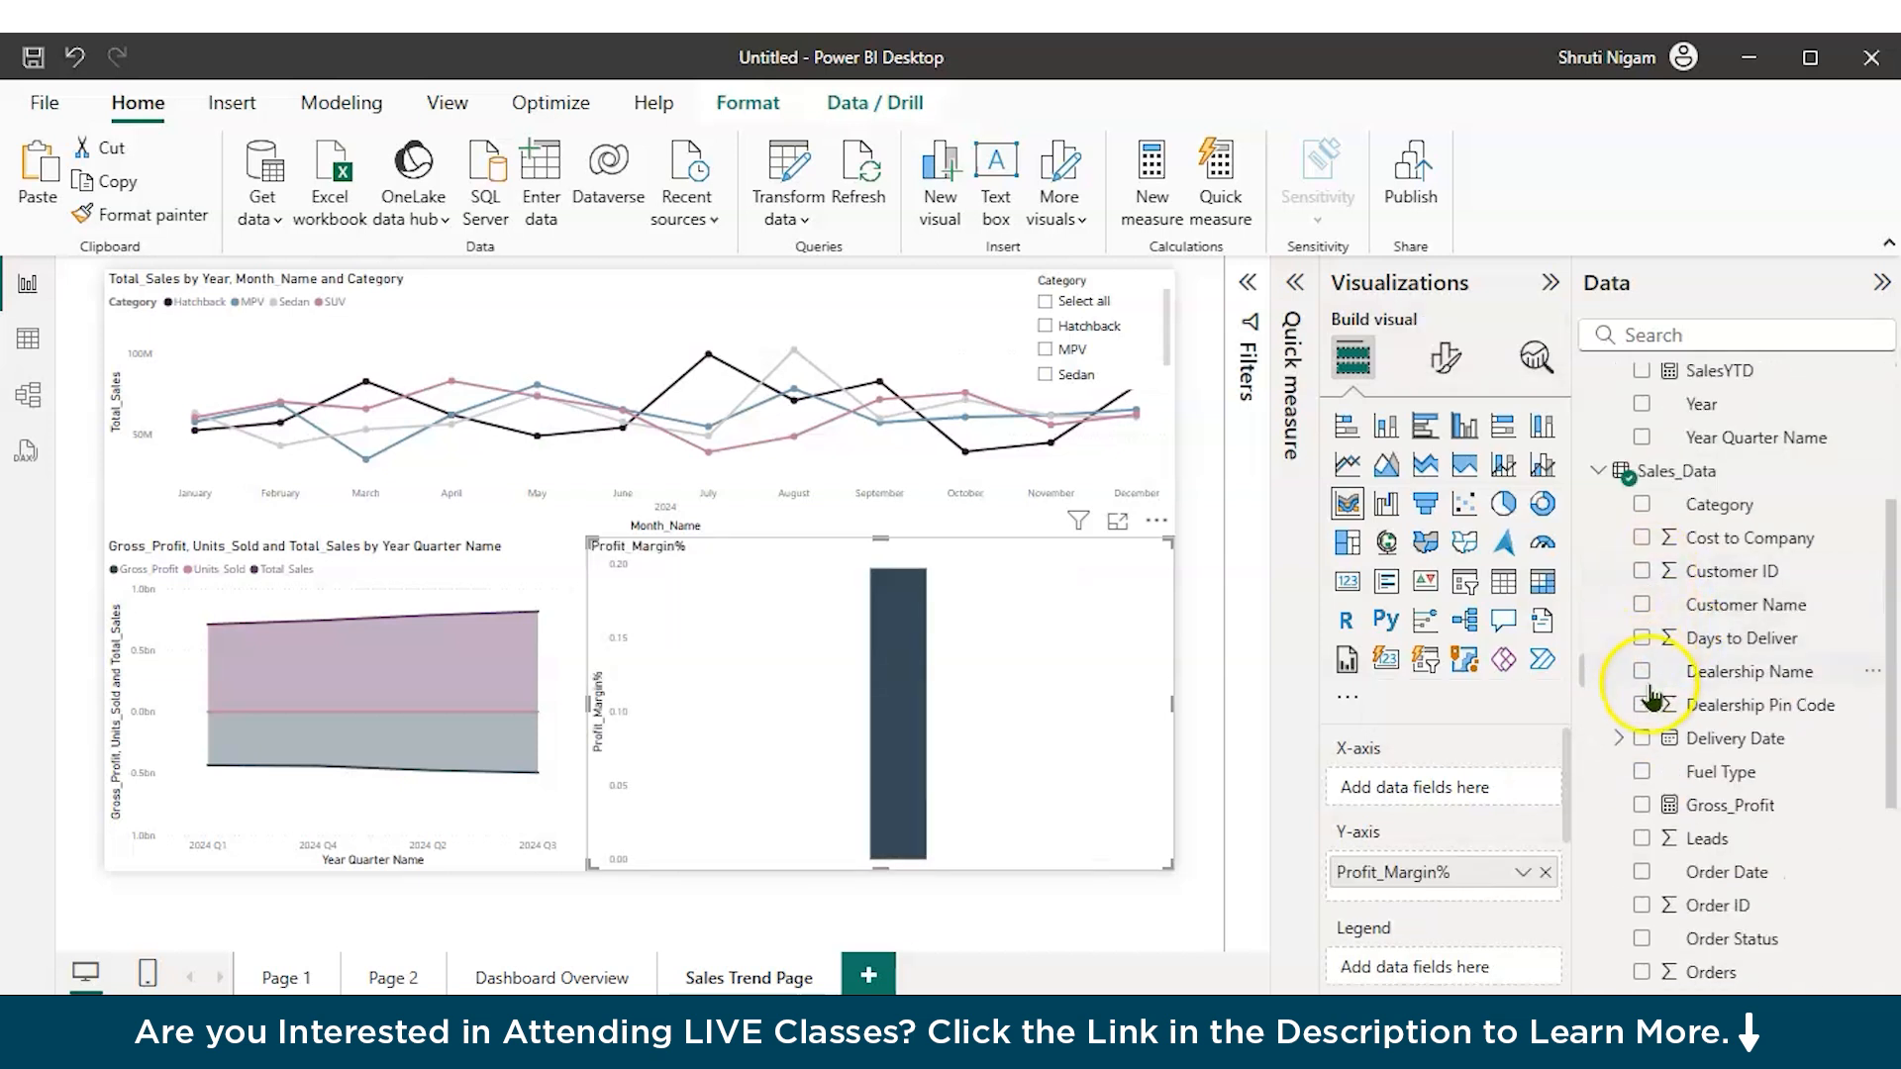
left_click(1642, 773)
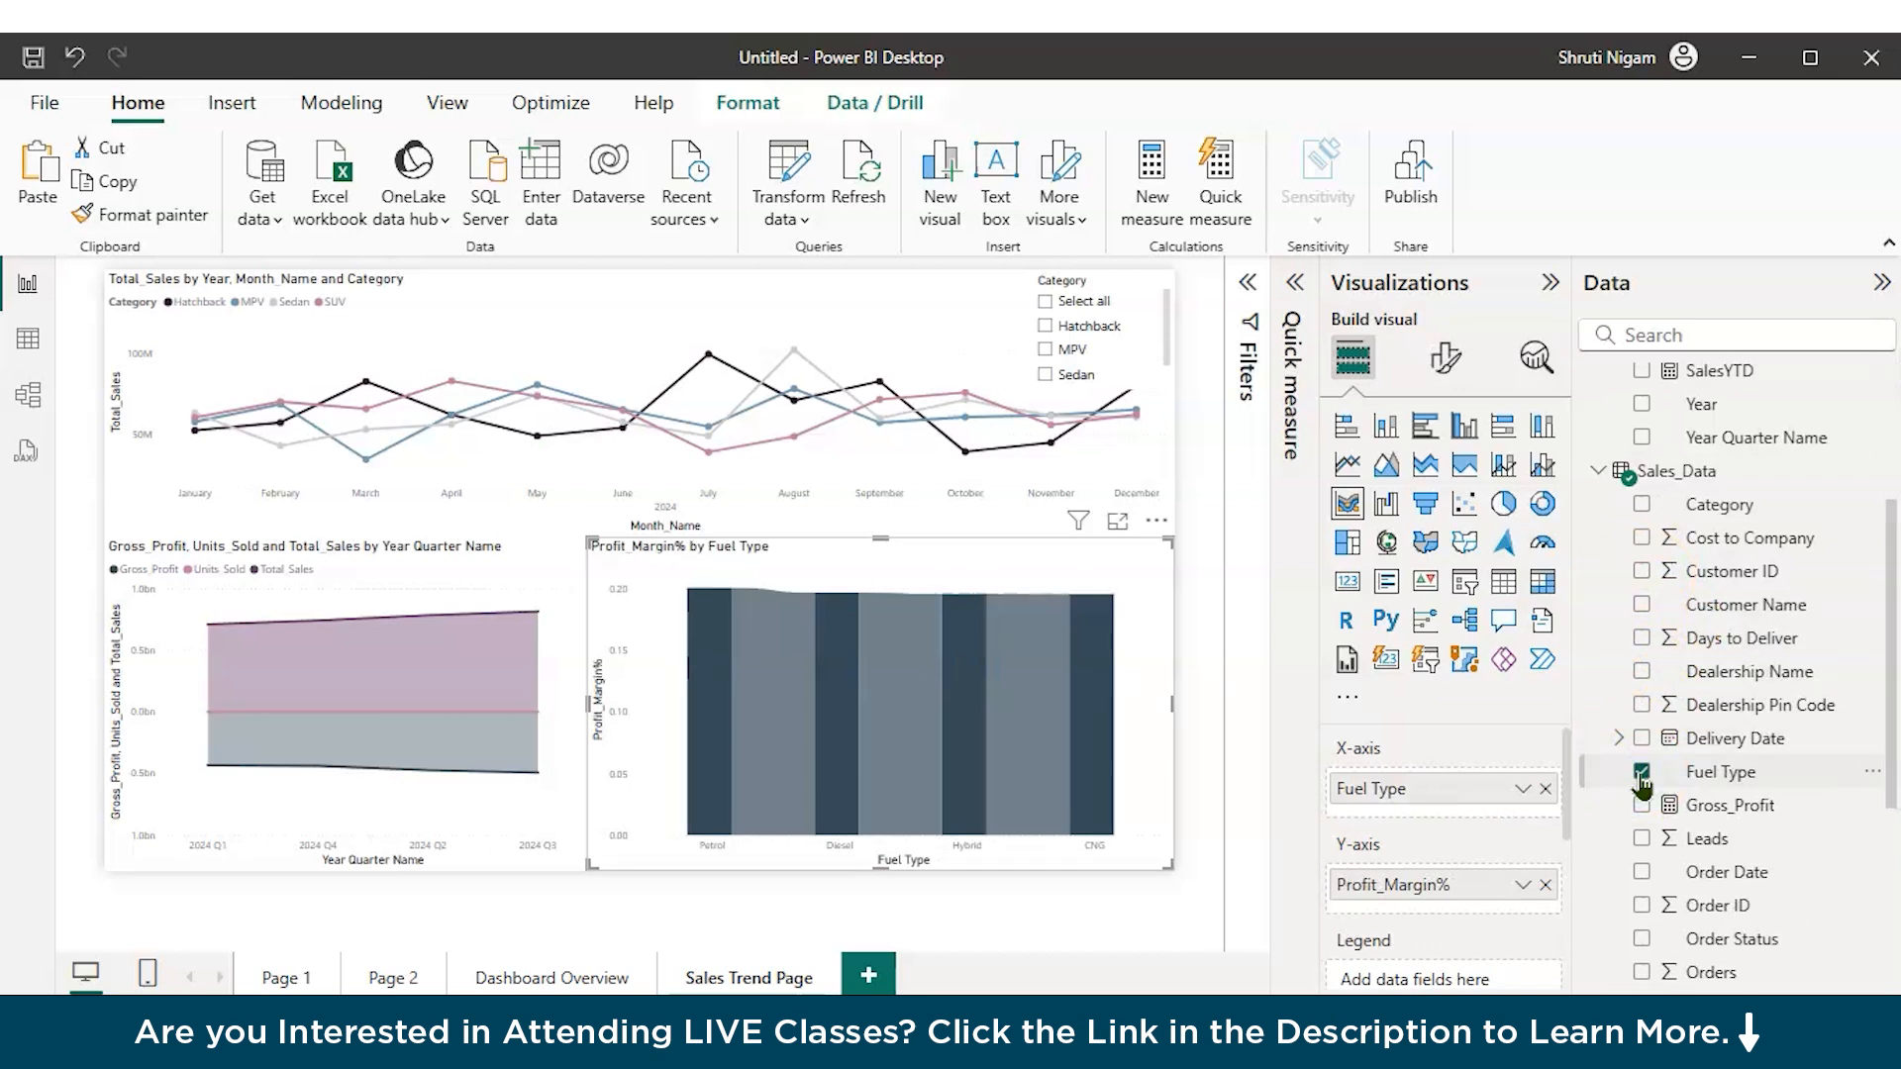
scroll(1651, 798, "up", 2)
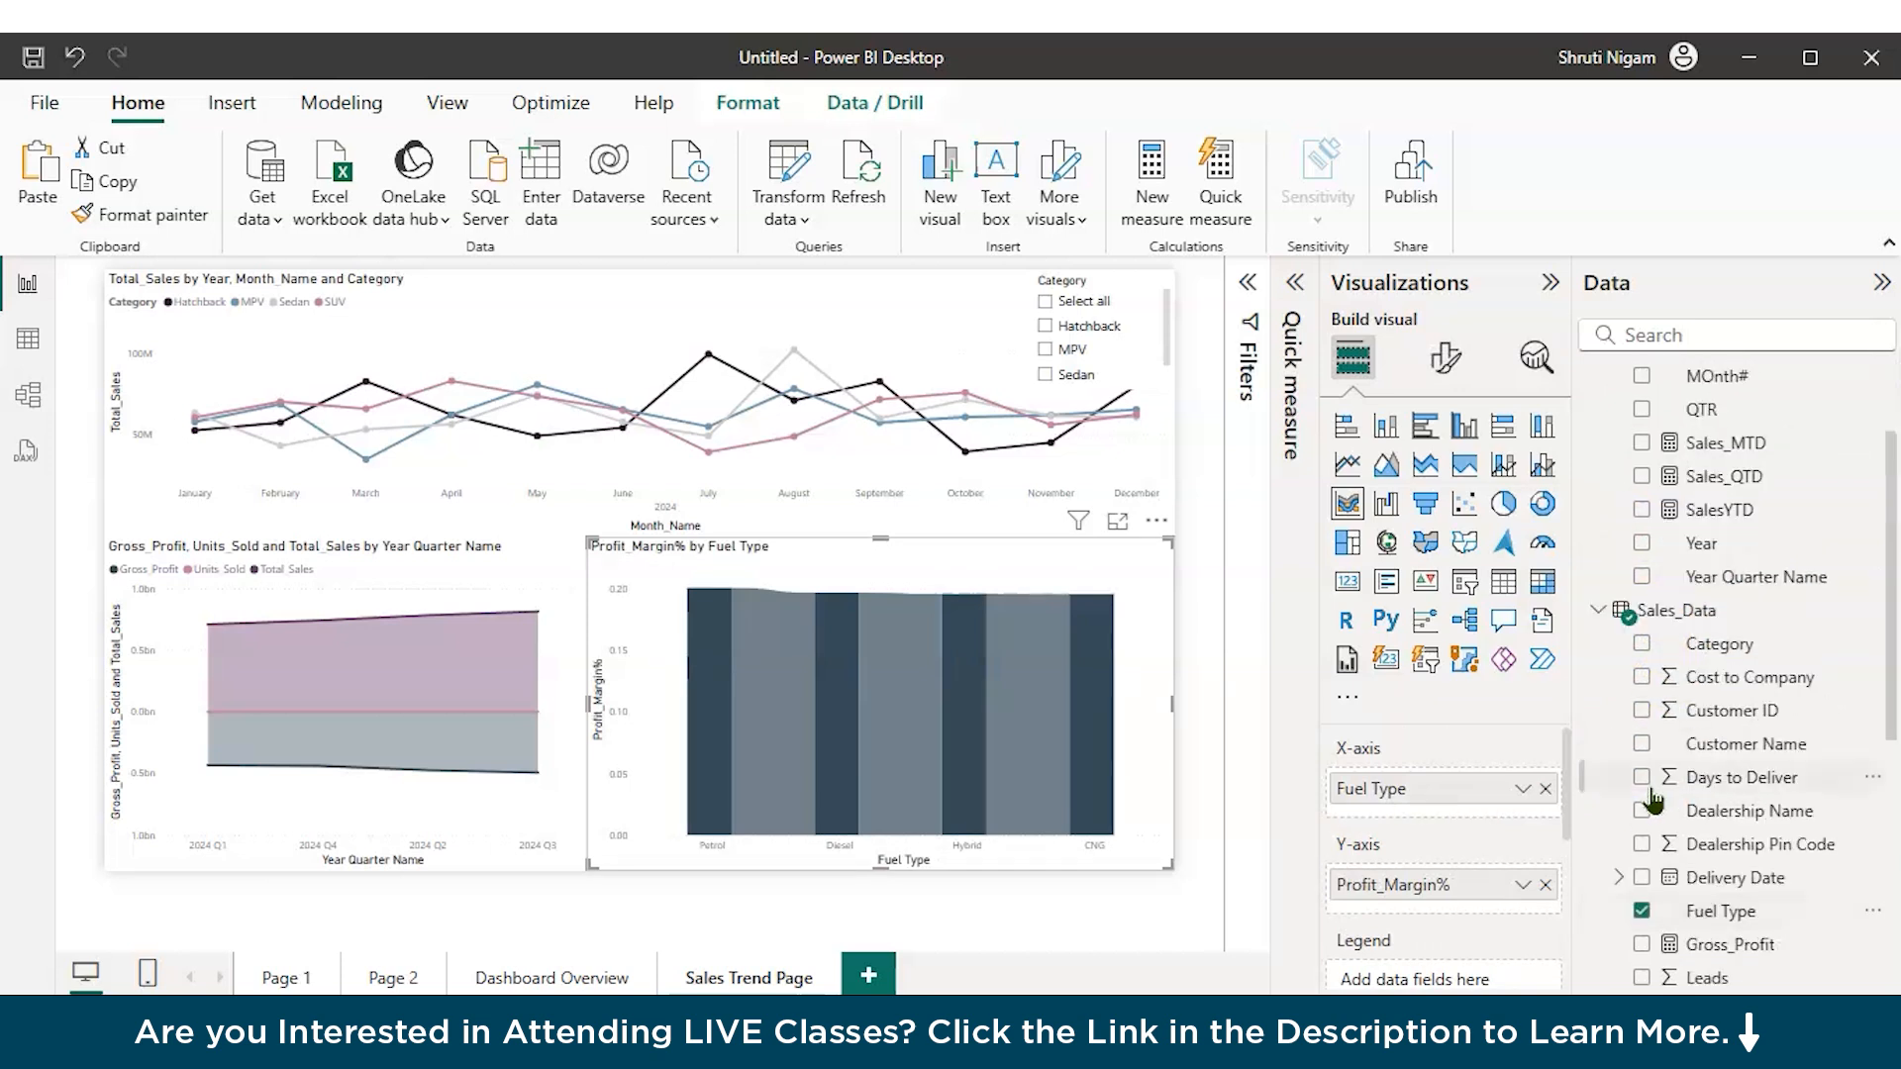
left_click_drag(1683, 409, 1418, 827)
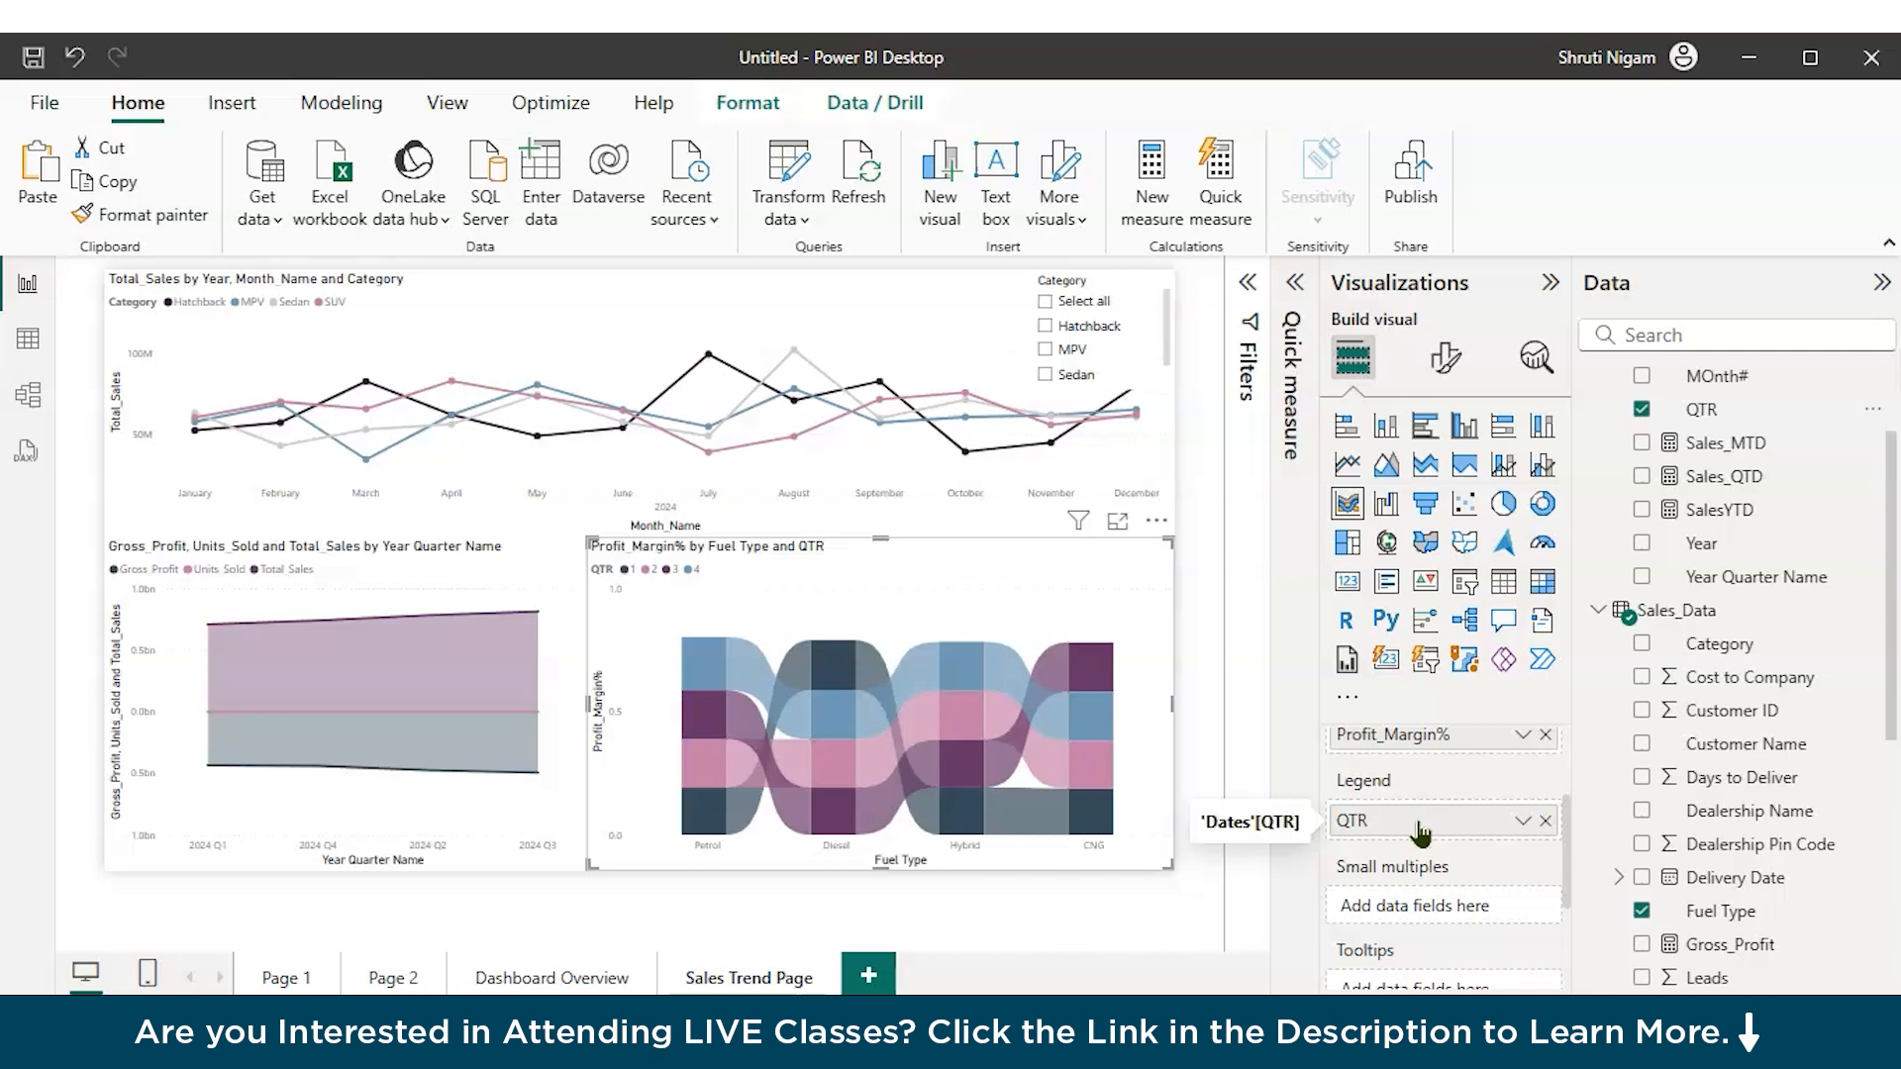
Step: Swap the ribbon chart's fields so that QTR is on the x-axis and Fuel Type is the legend
mouse_move(698, 842)
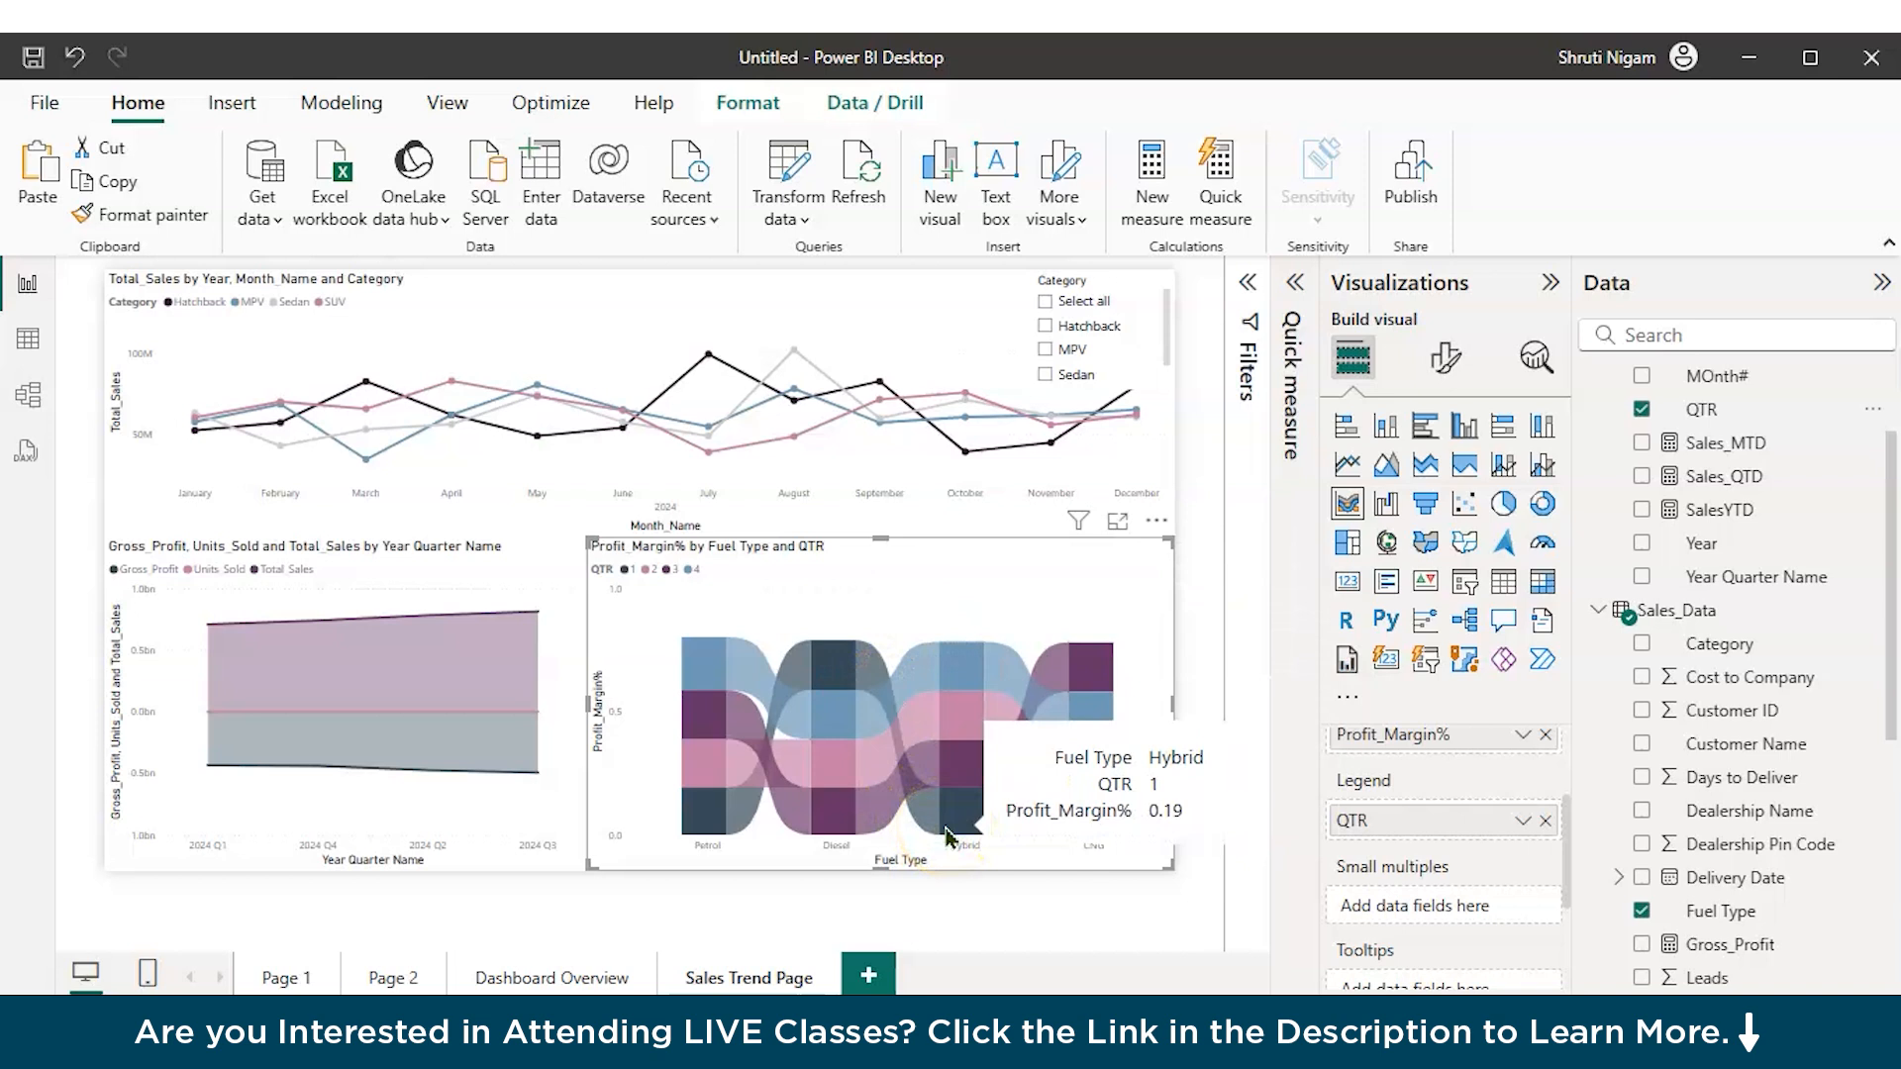
scroll(1472, 901, "up", 2)
left_click_drag(1439, 774, 1427, 903)
left_click(1546, 778)
left_click_drag(1721, 911, 1411, 961)
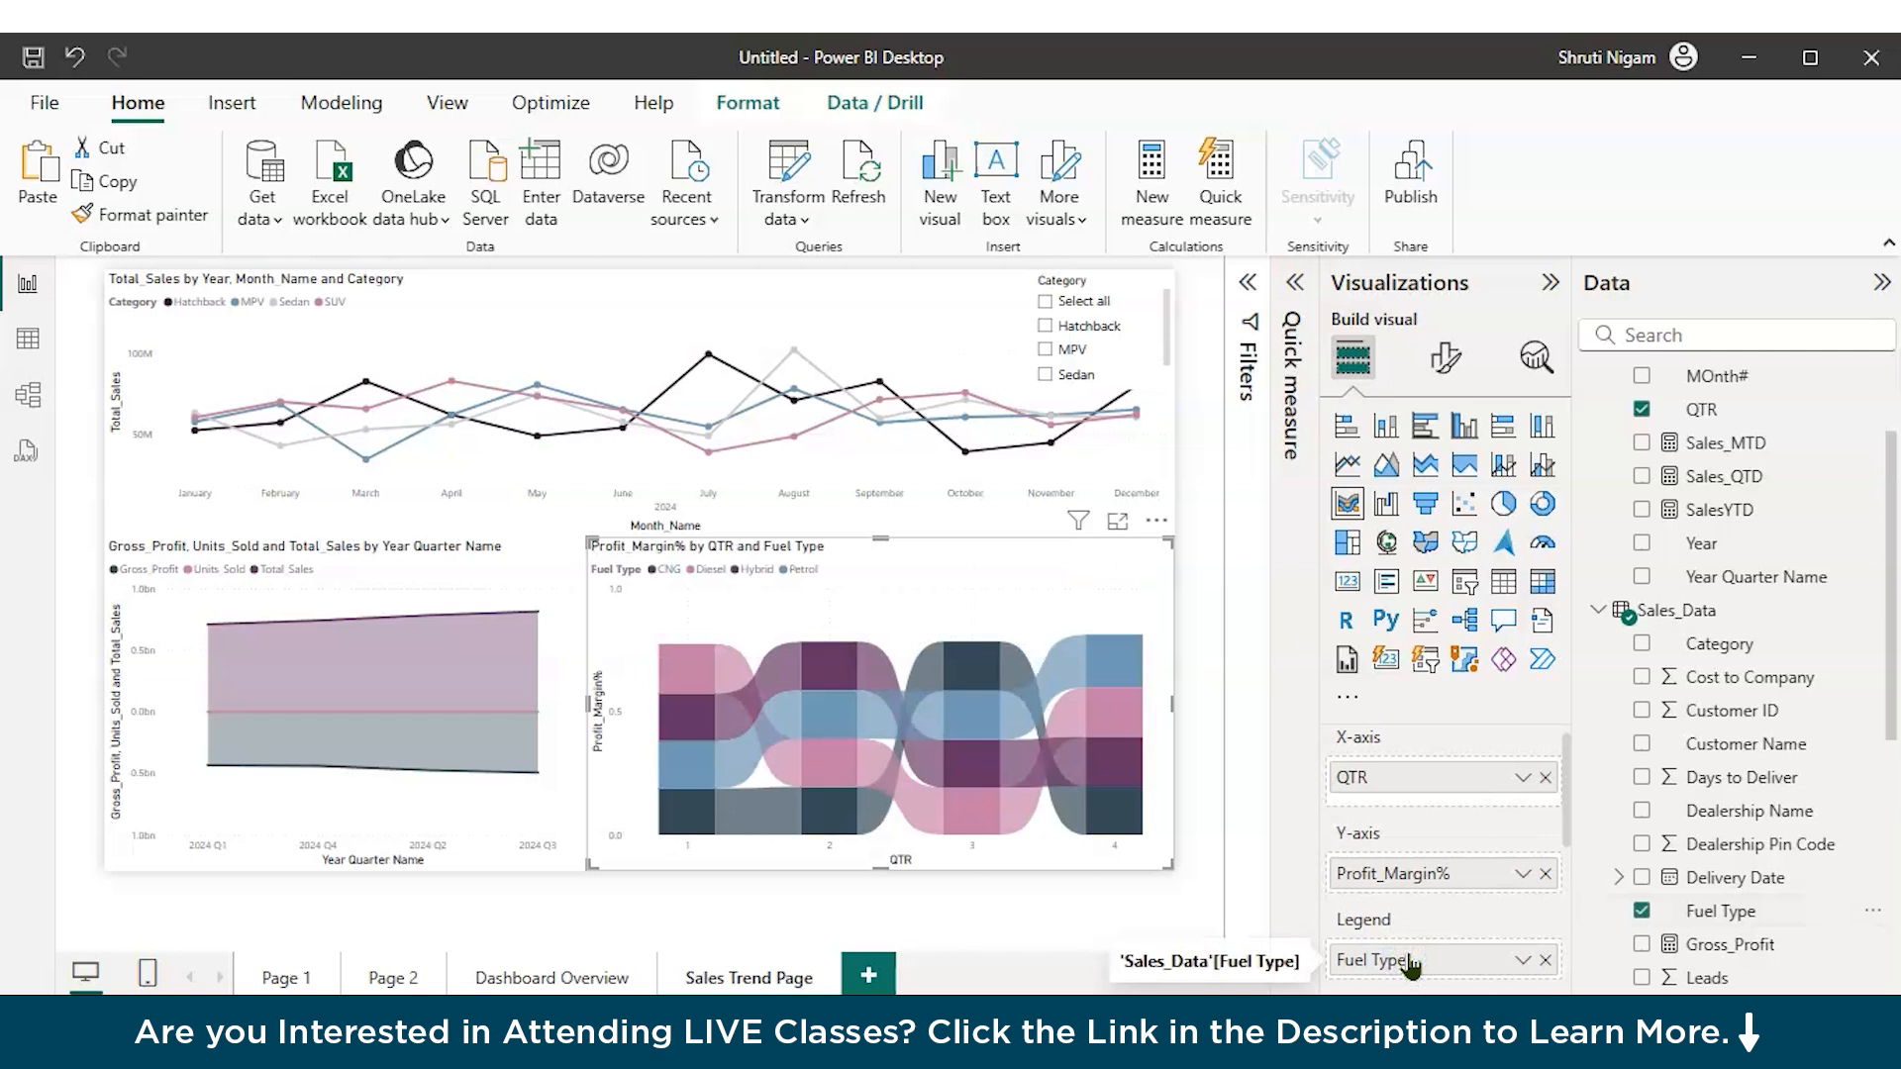
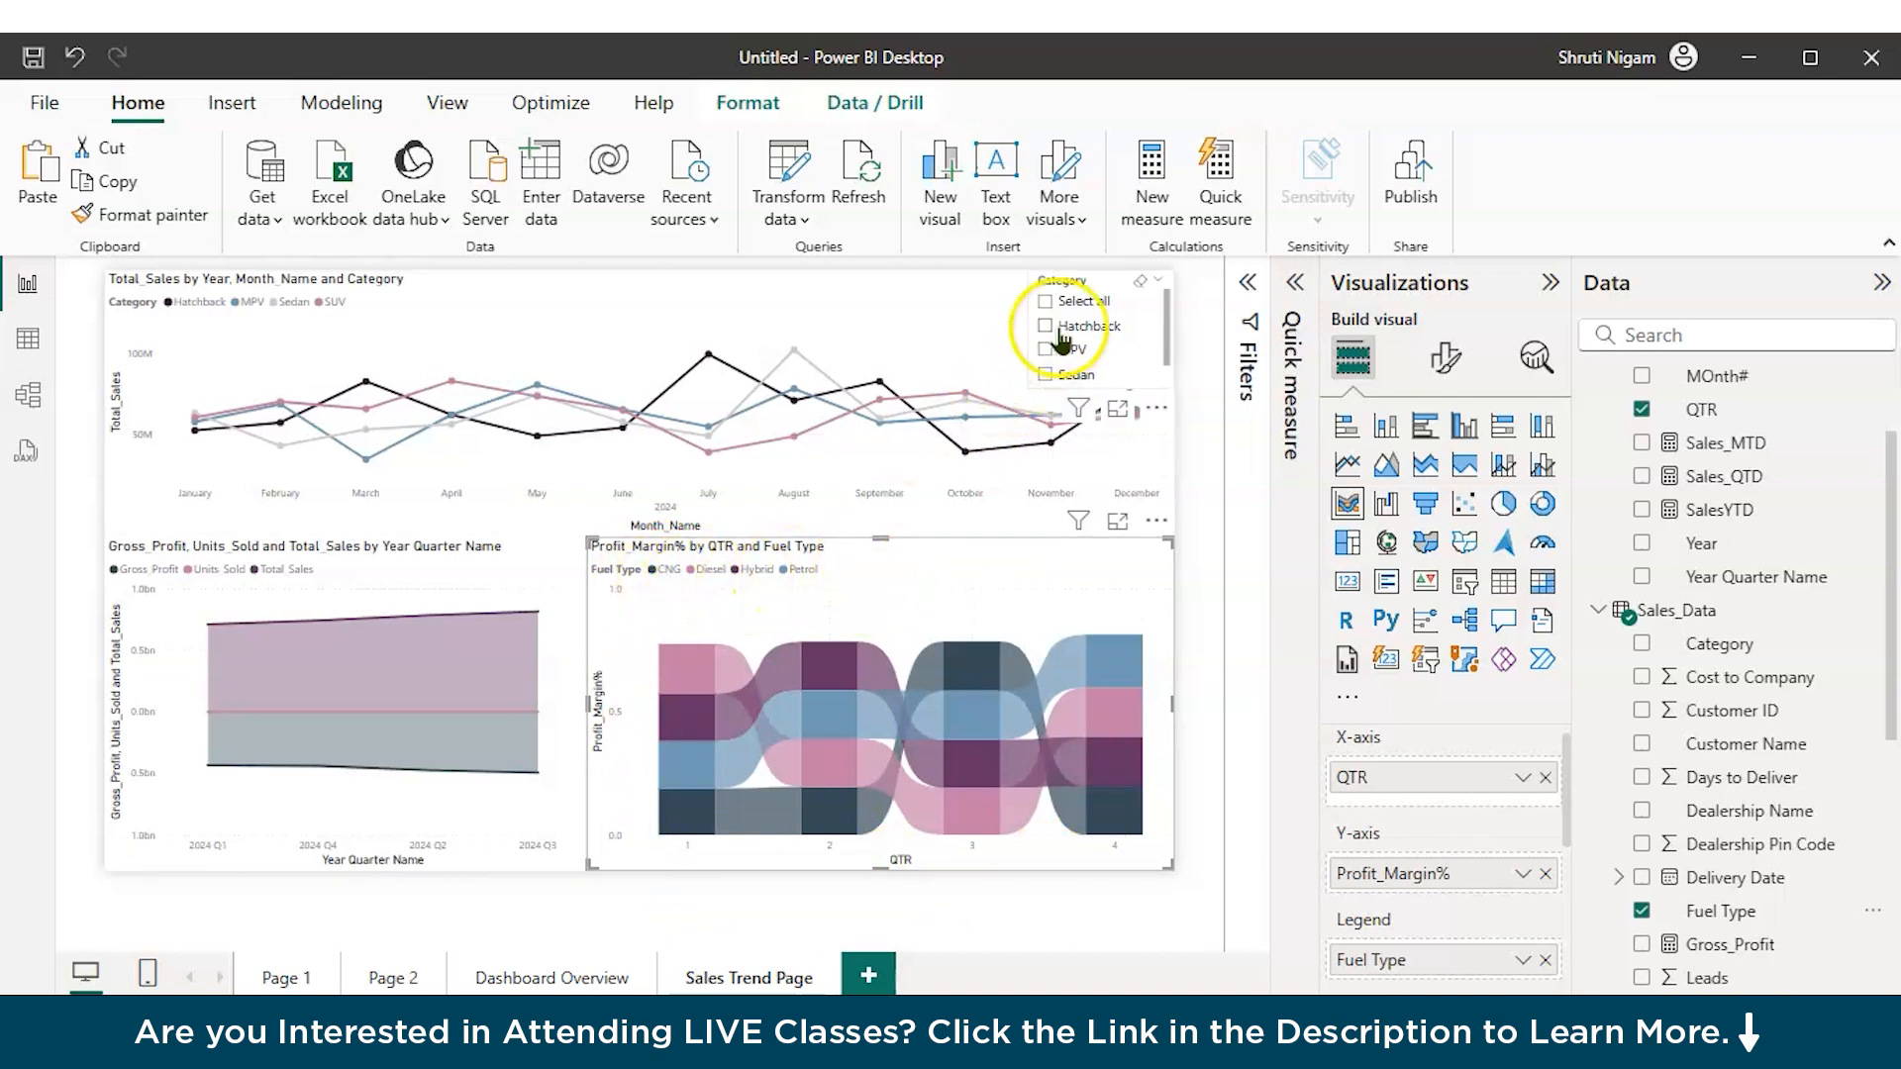
mouse_move(668, 867)
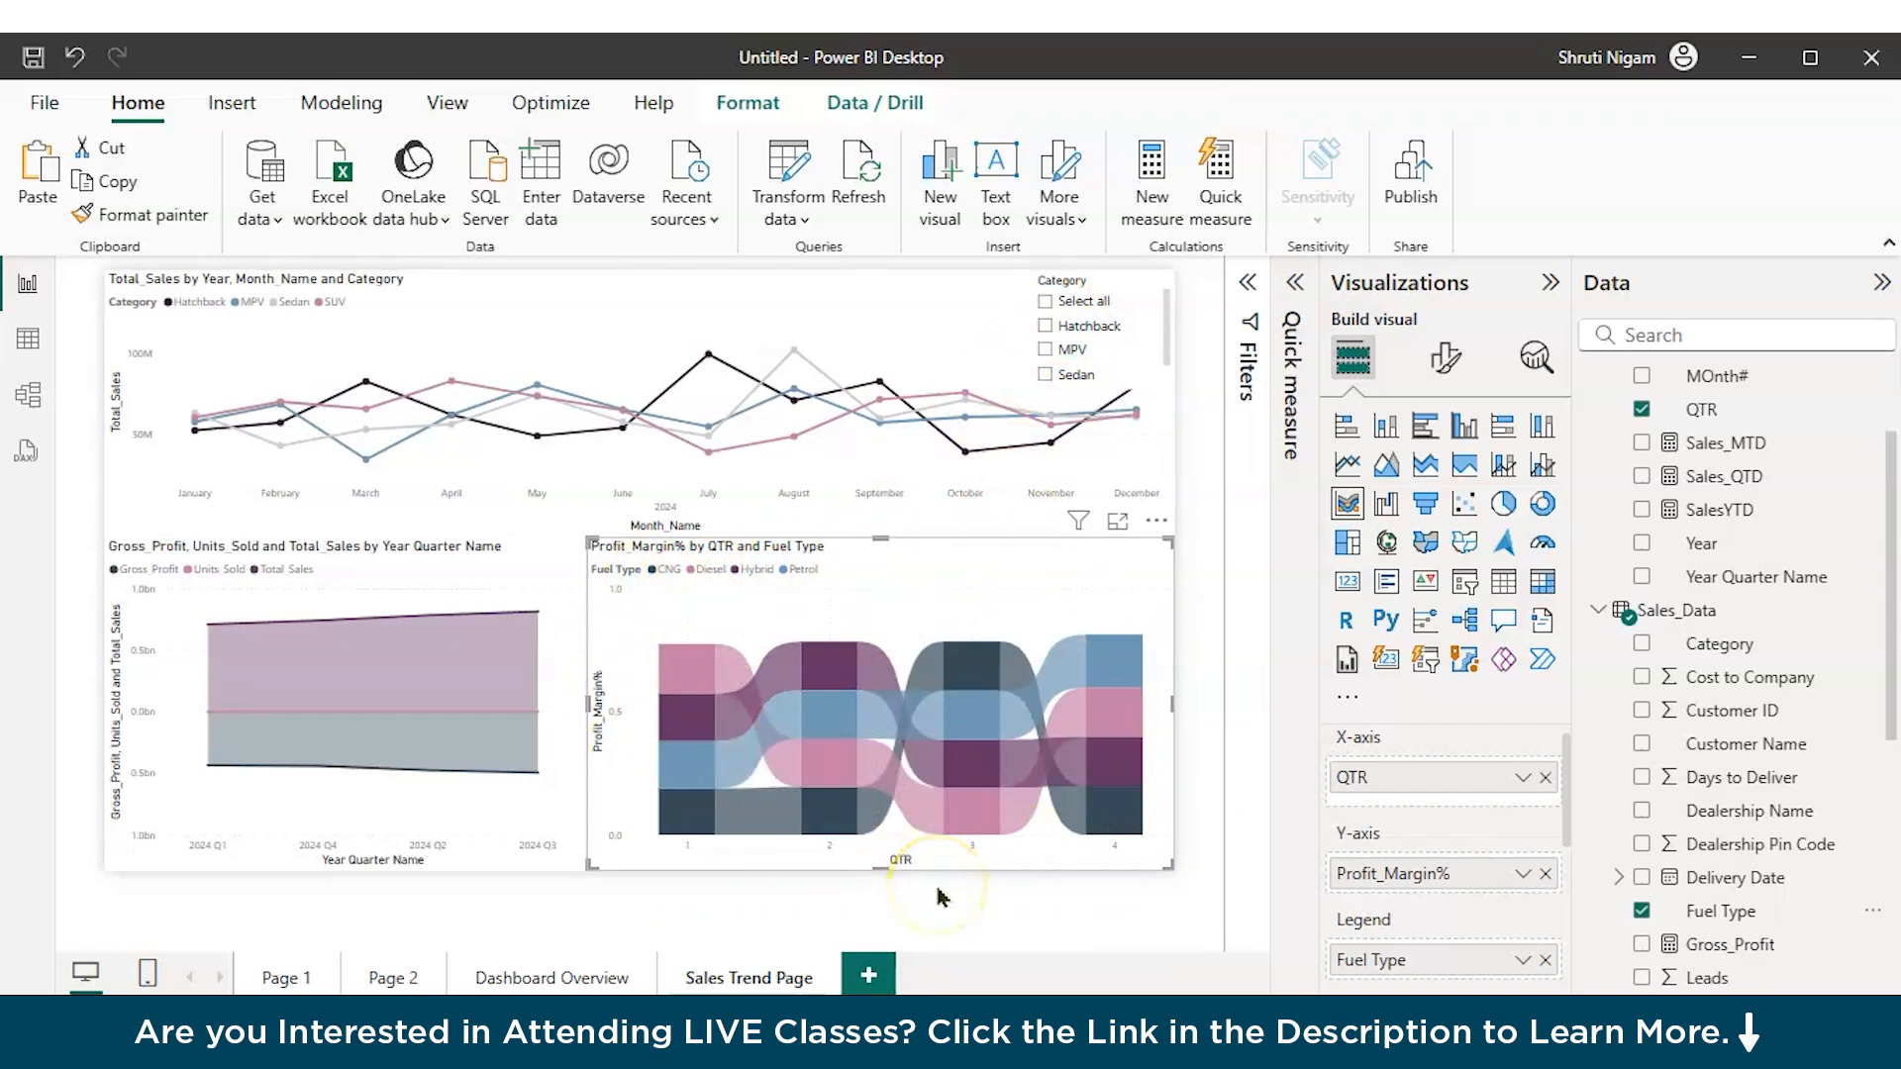
scroll(1625, 756, "up", 2)
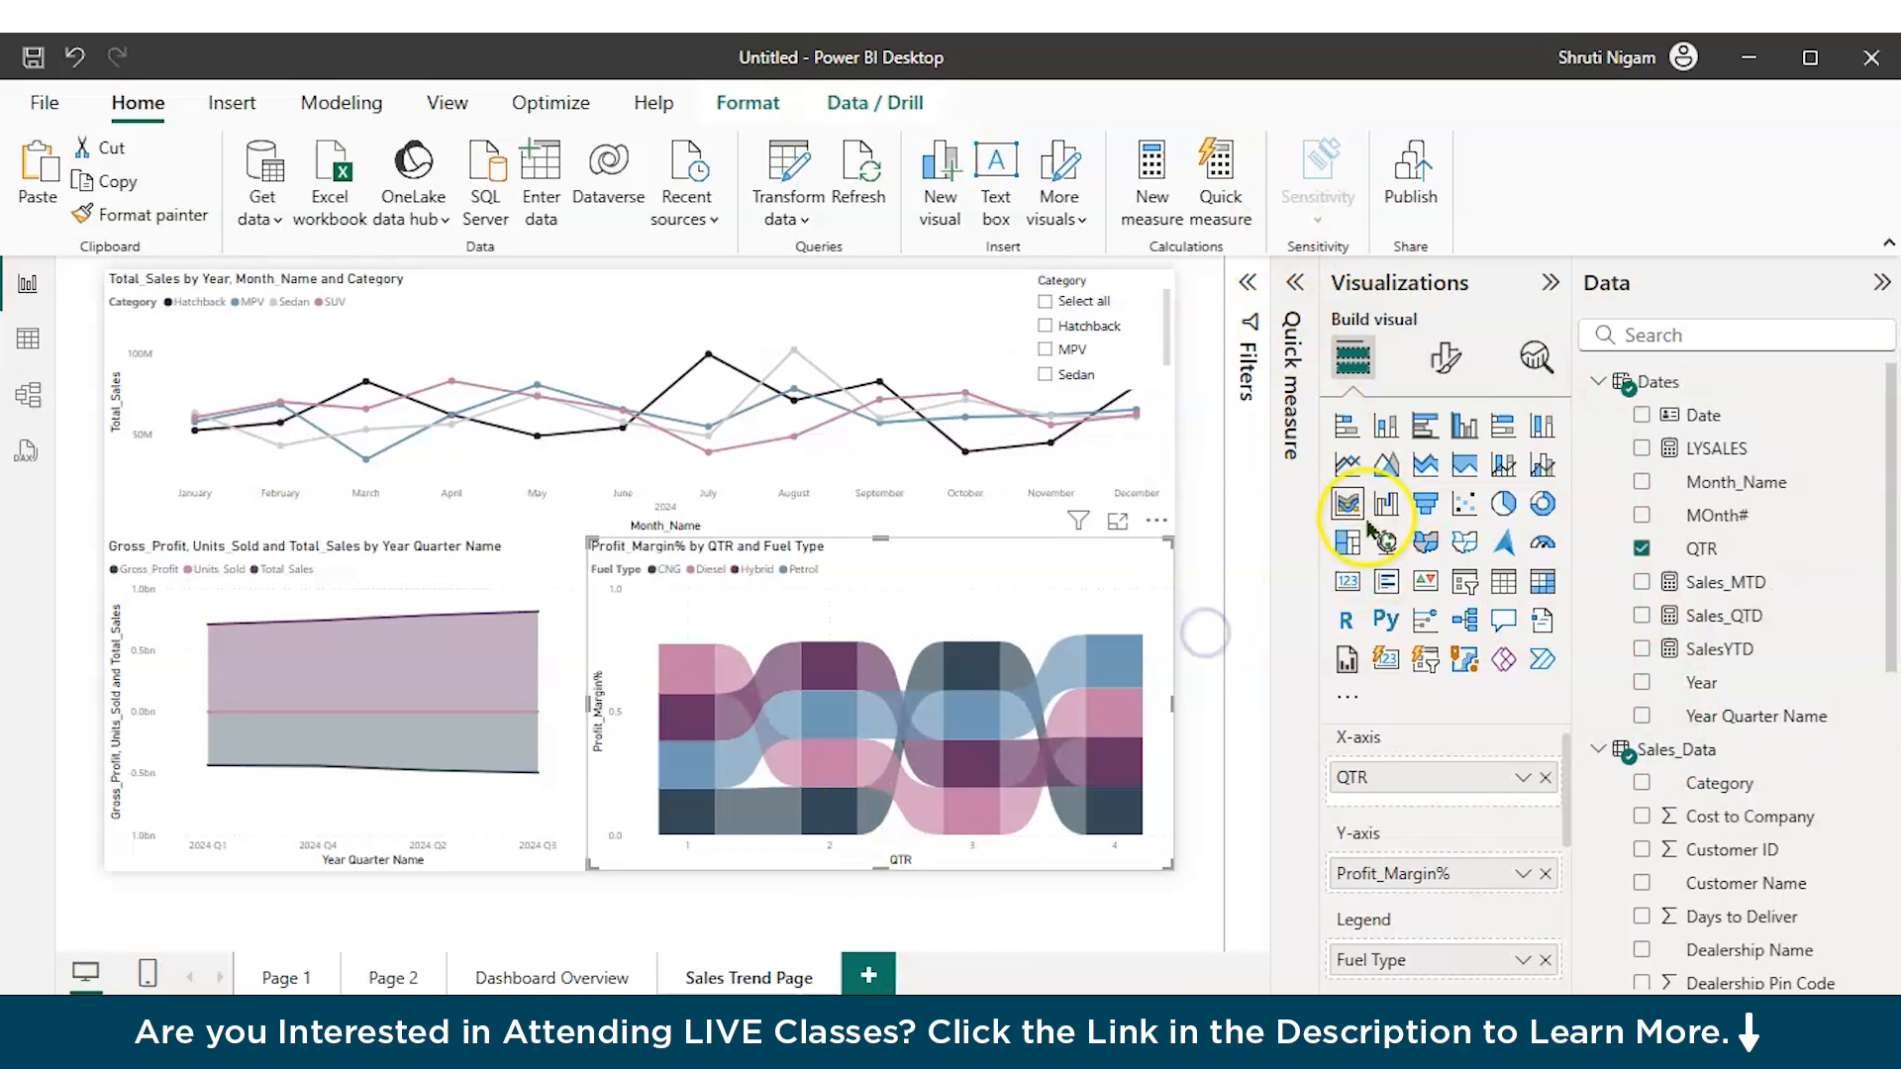
left_click(1464, 581)
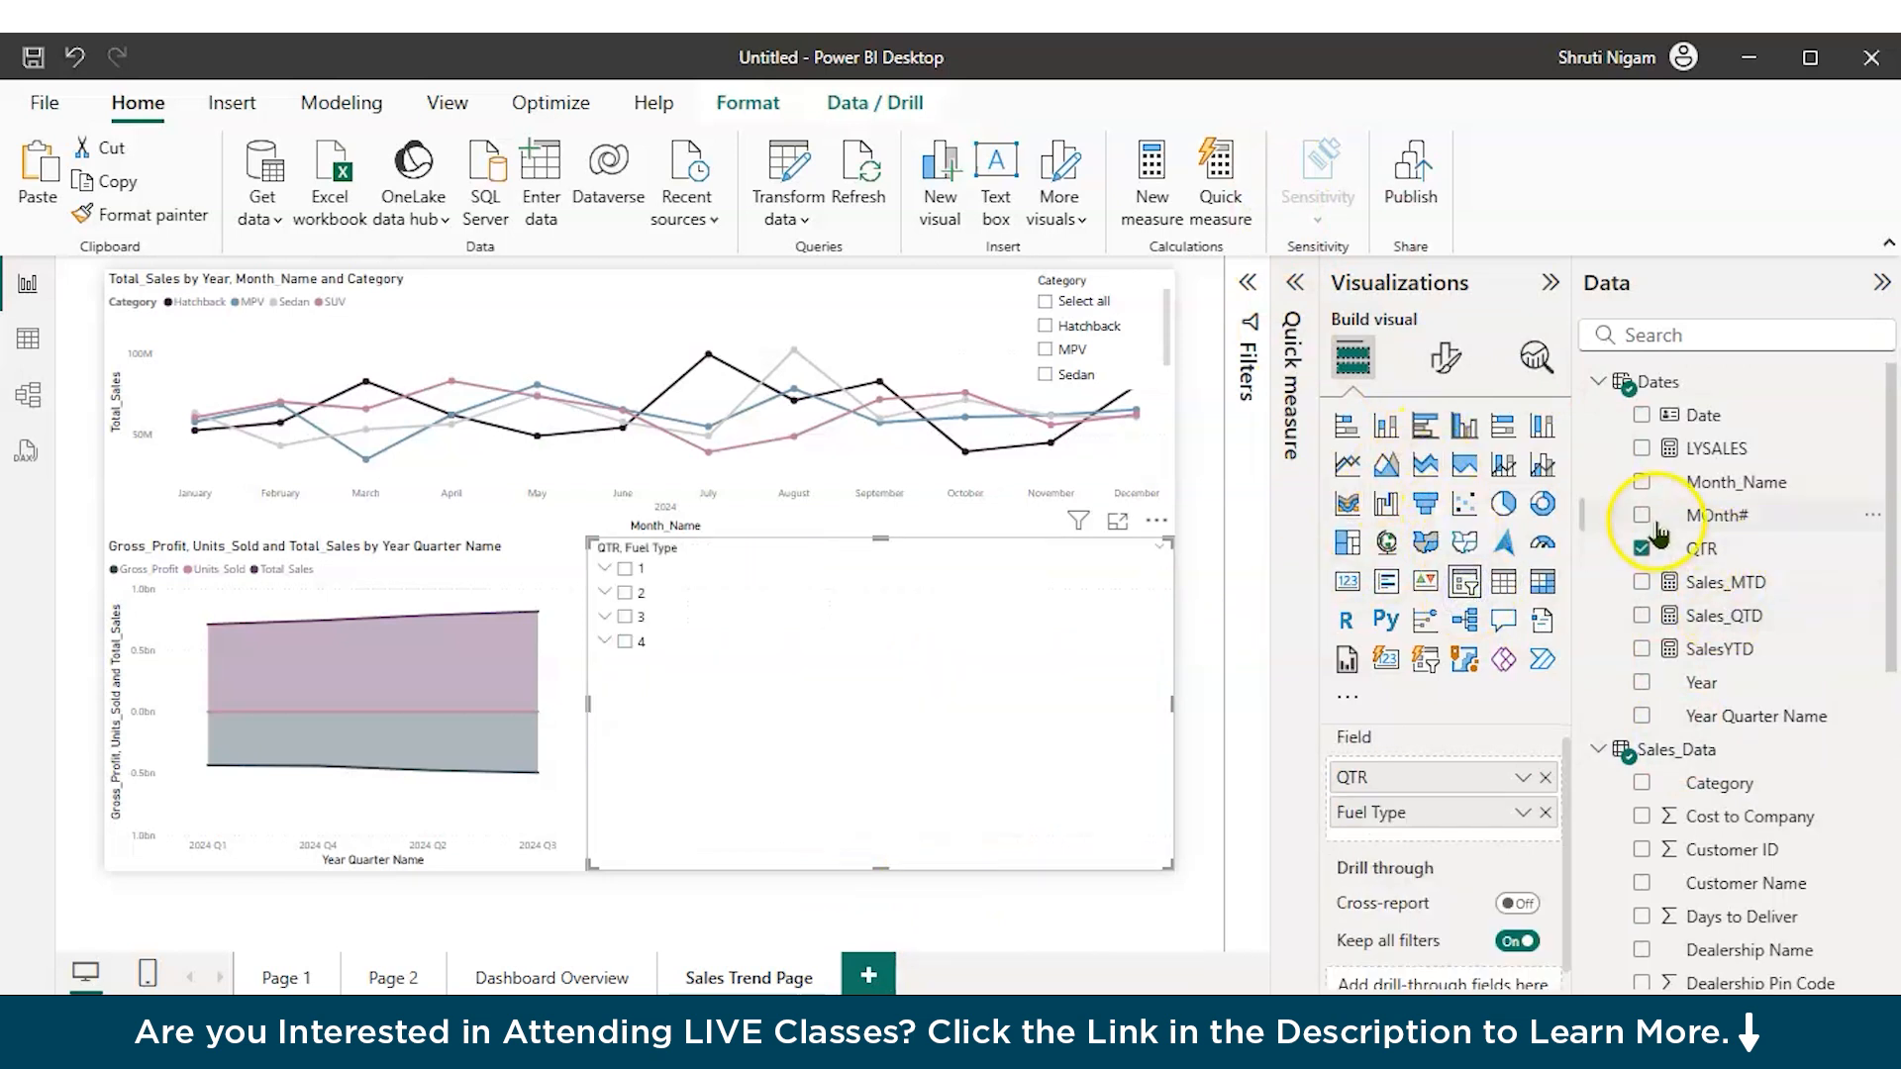
key("ctrl+z")
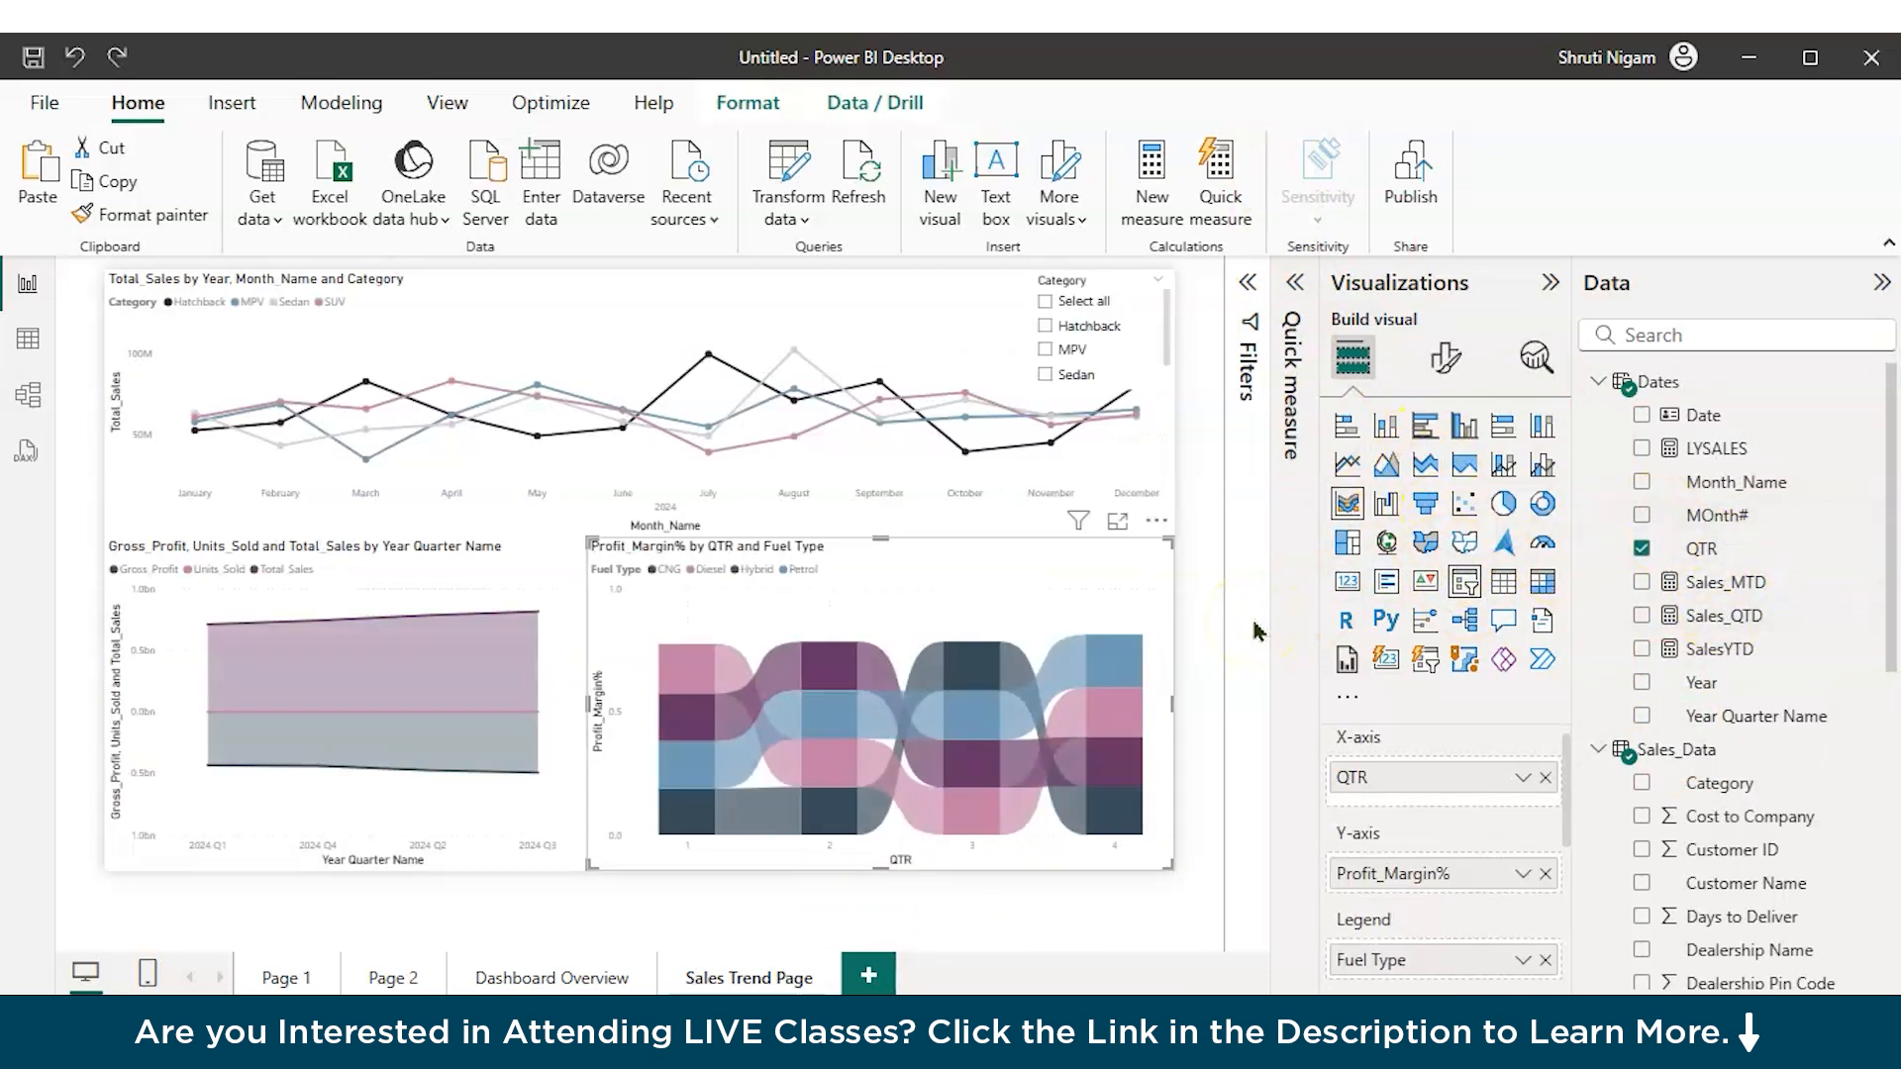
Step: Shrink the ribbon chart from its lower-right corner to leave a grey background margin beside and below it
left_click(1168, 438)
left_click(1150, 619)
left_click_drag(1173, 869, 1133, 829)
left_click(1161, 854)
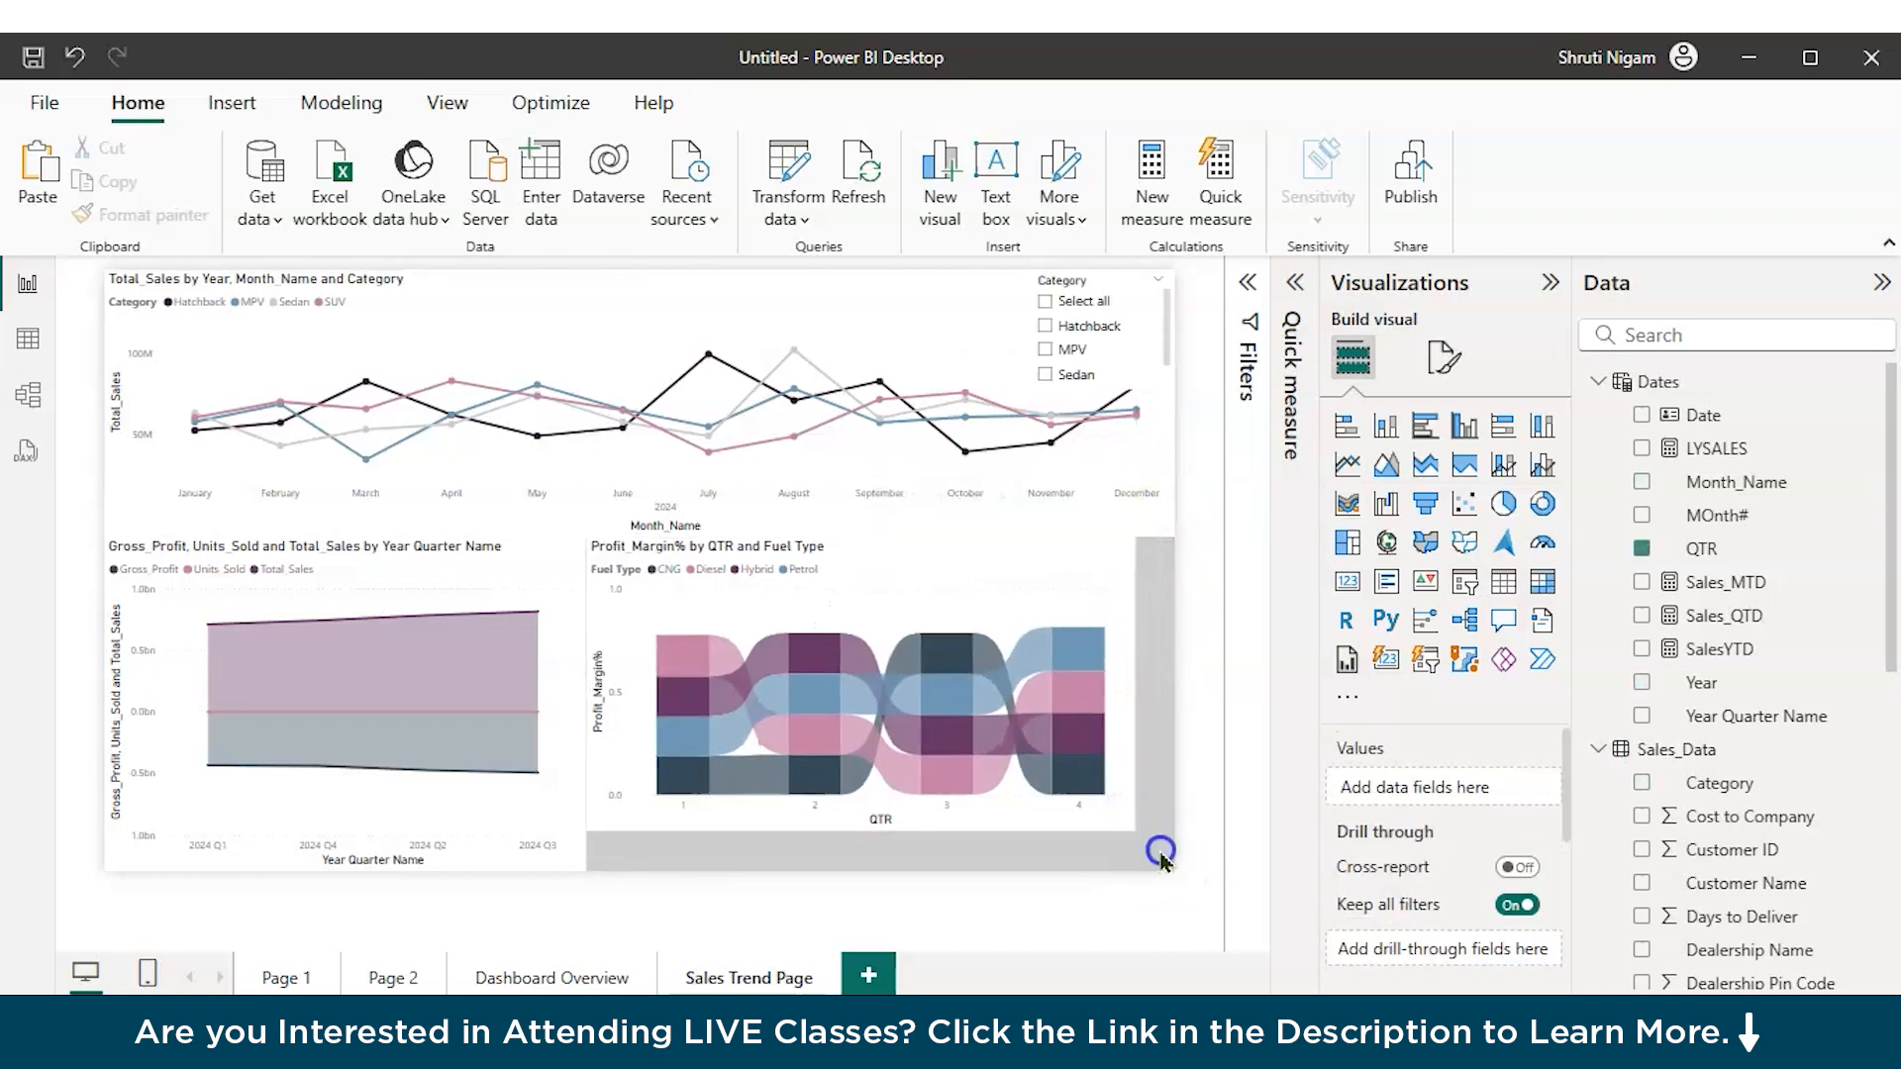
Step: Add a slicer for the Year field from the Dates table and set its style to Vertical list
left_click(1465, 581)
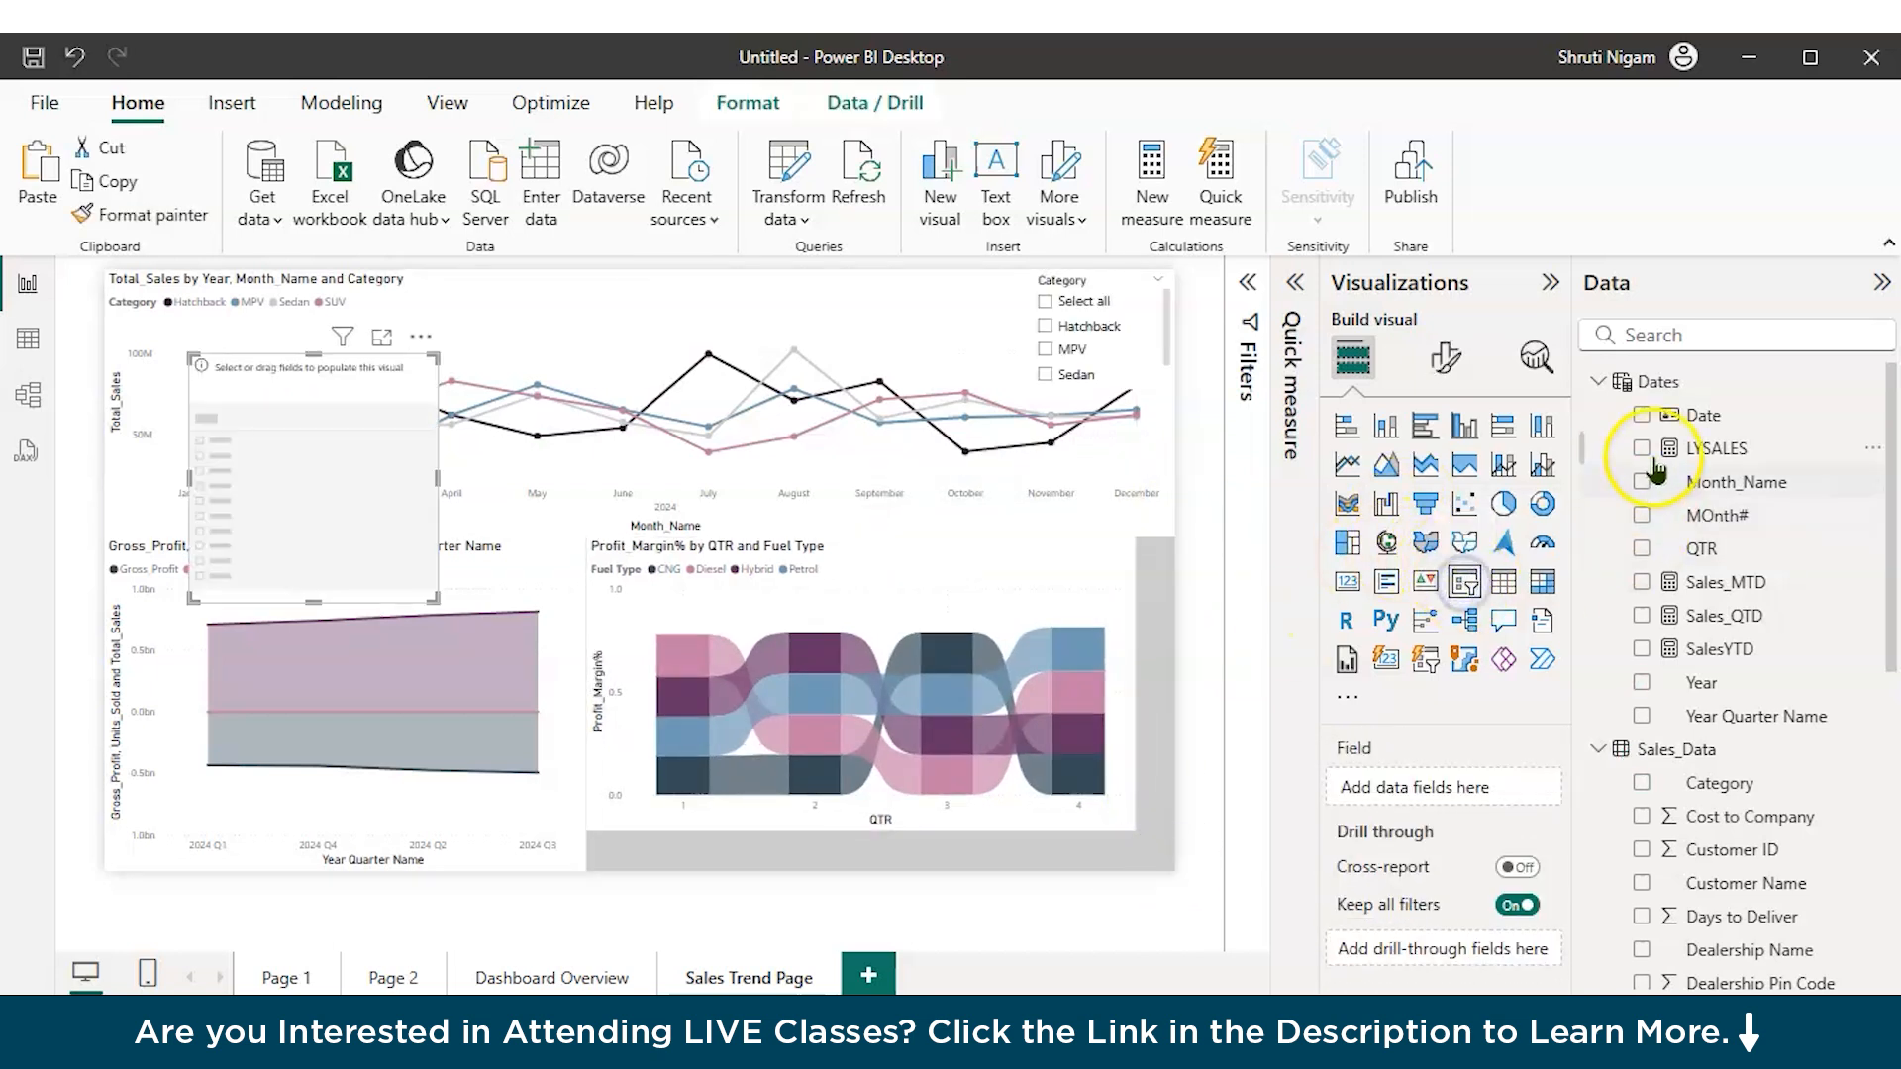
left_click(1642, 682)
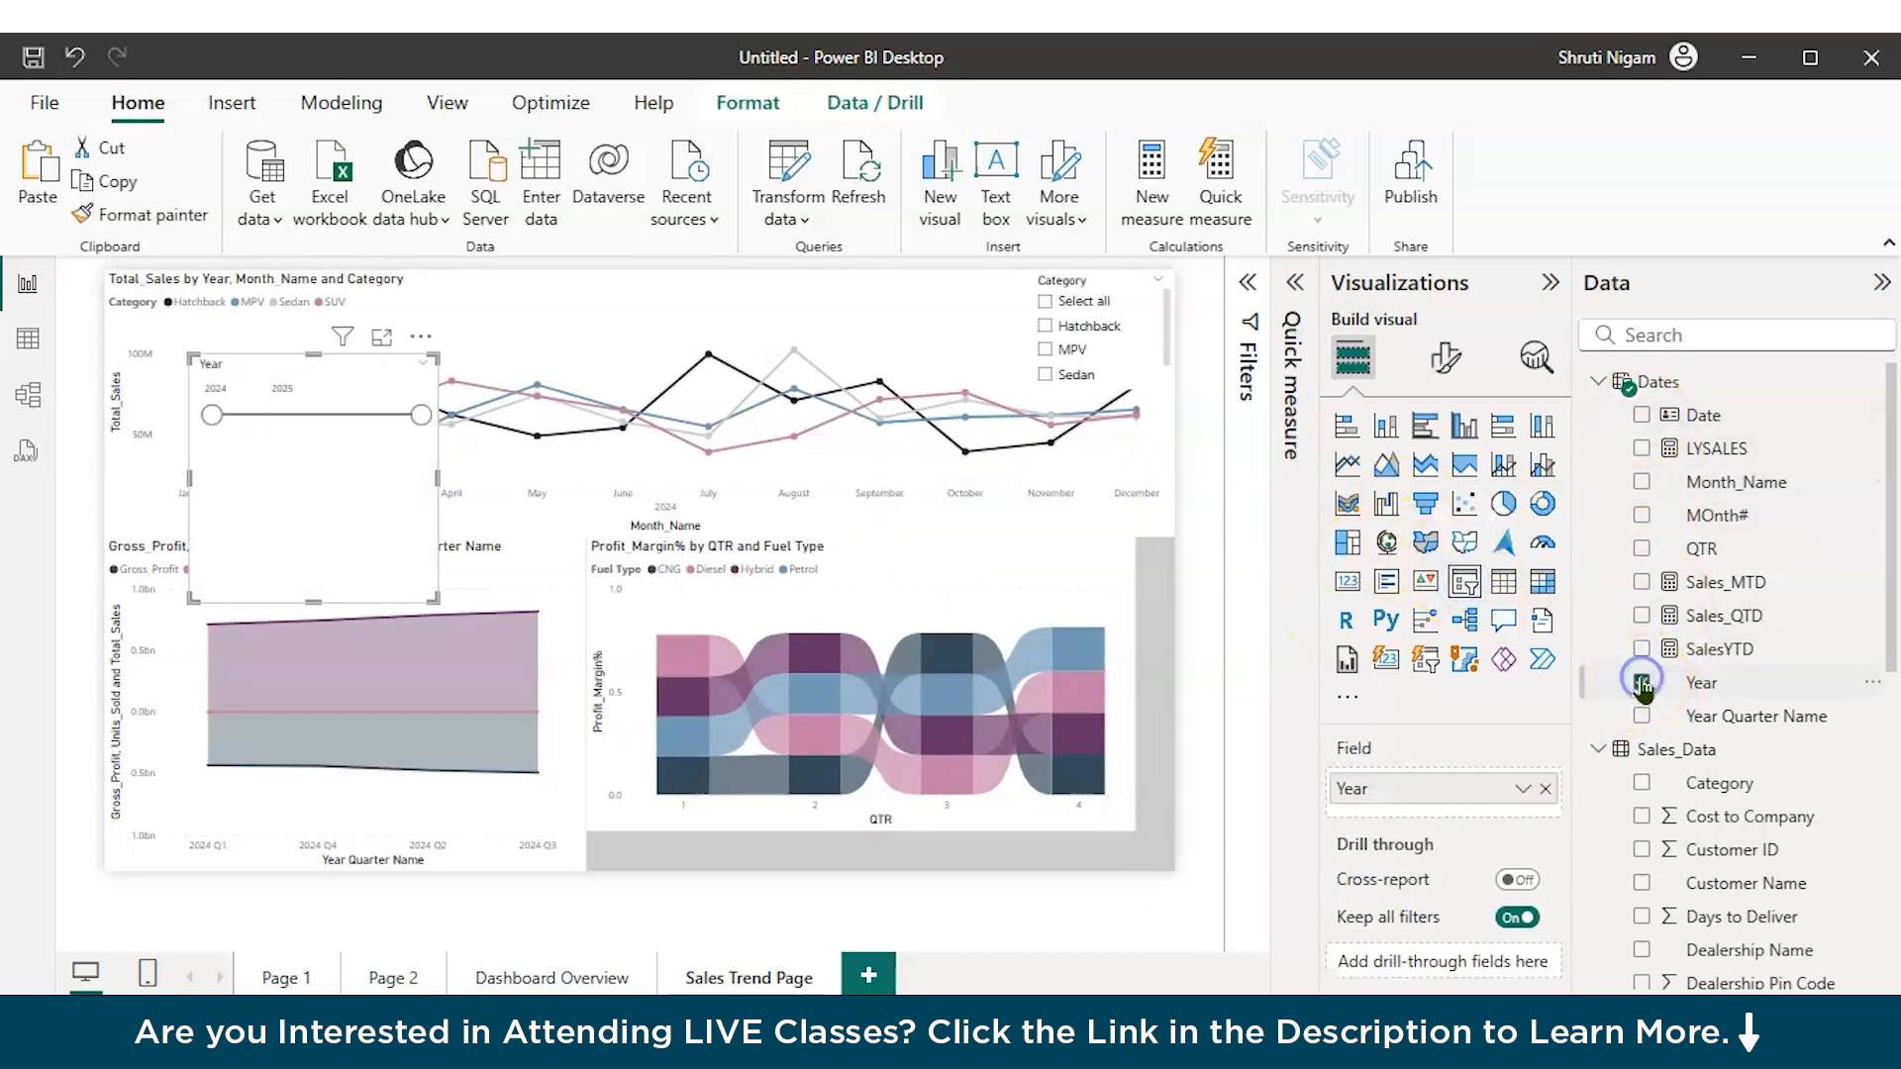
left_click(1445, 356)
left_click(1410, 570)
left_click(1505, 693)
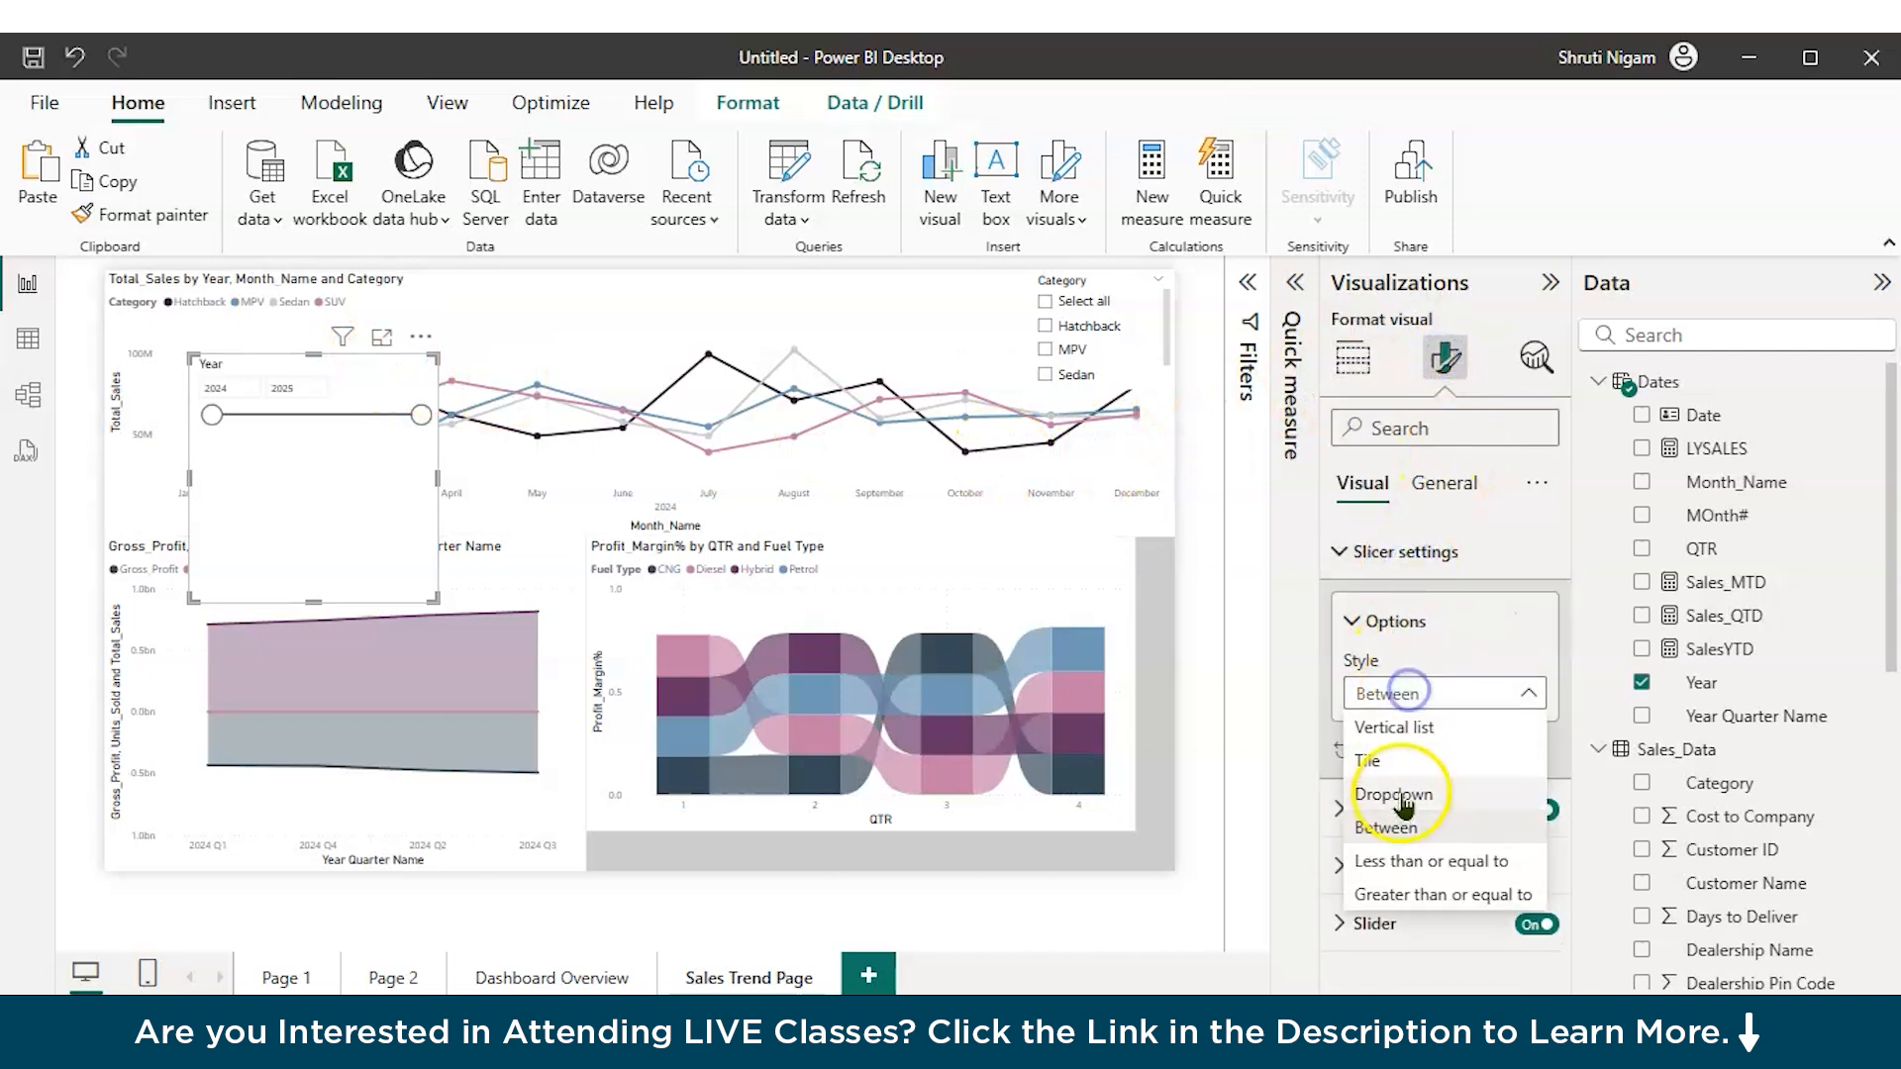
left_click(1421, 743)
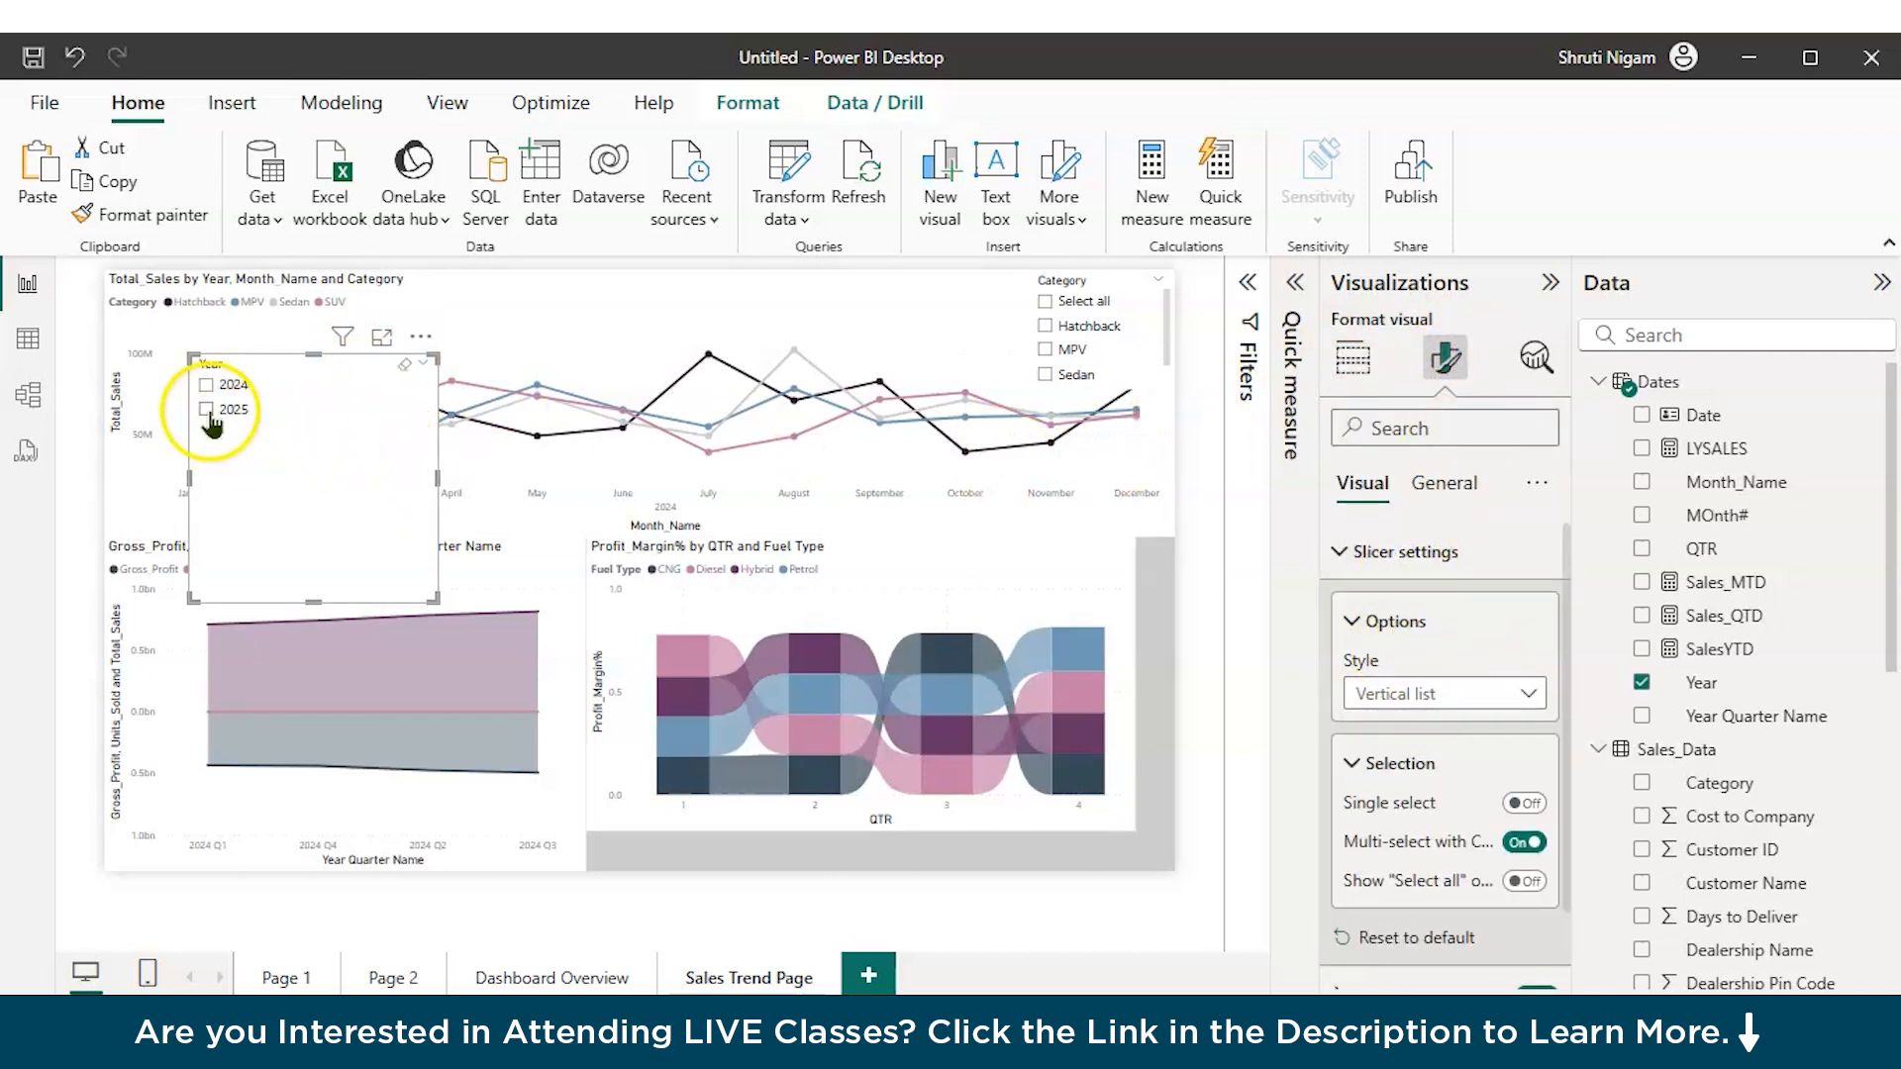
Step: Try filtering the page by 2025 and by 2024 with the Year slicer, and clear its selection
left_click(208, 411)
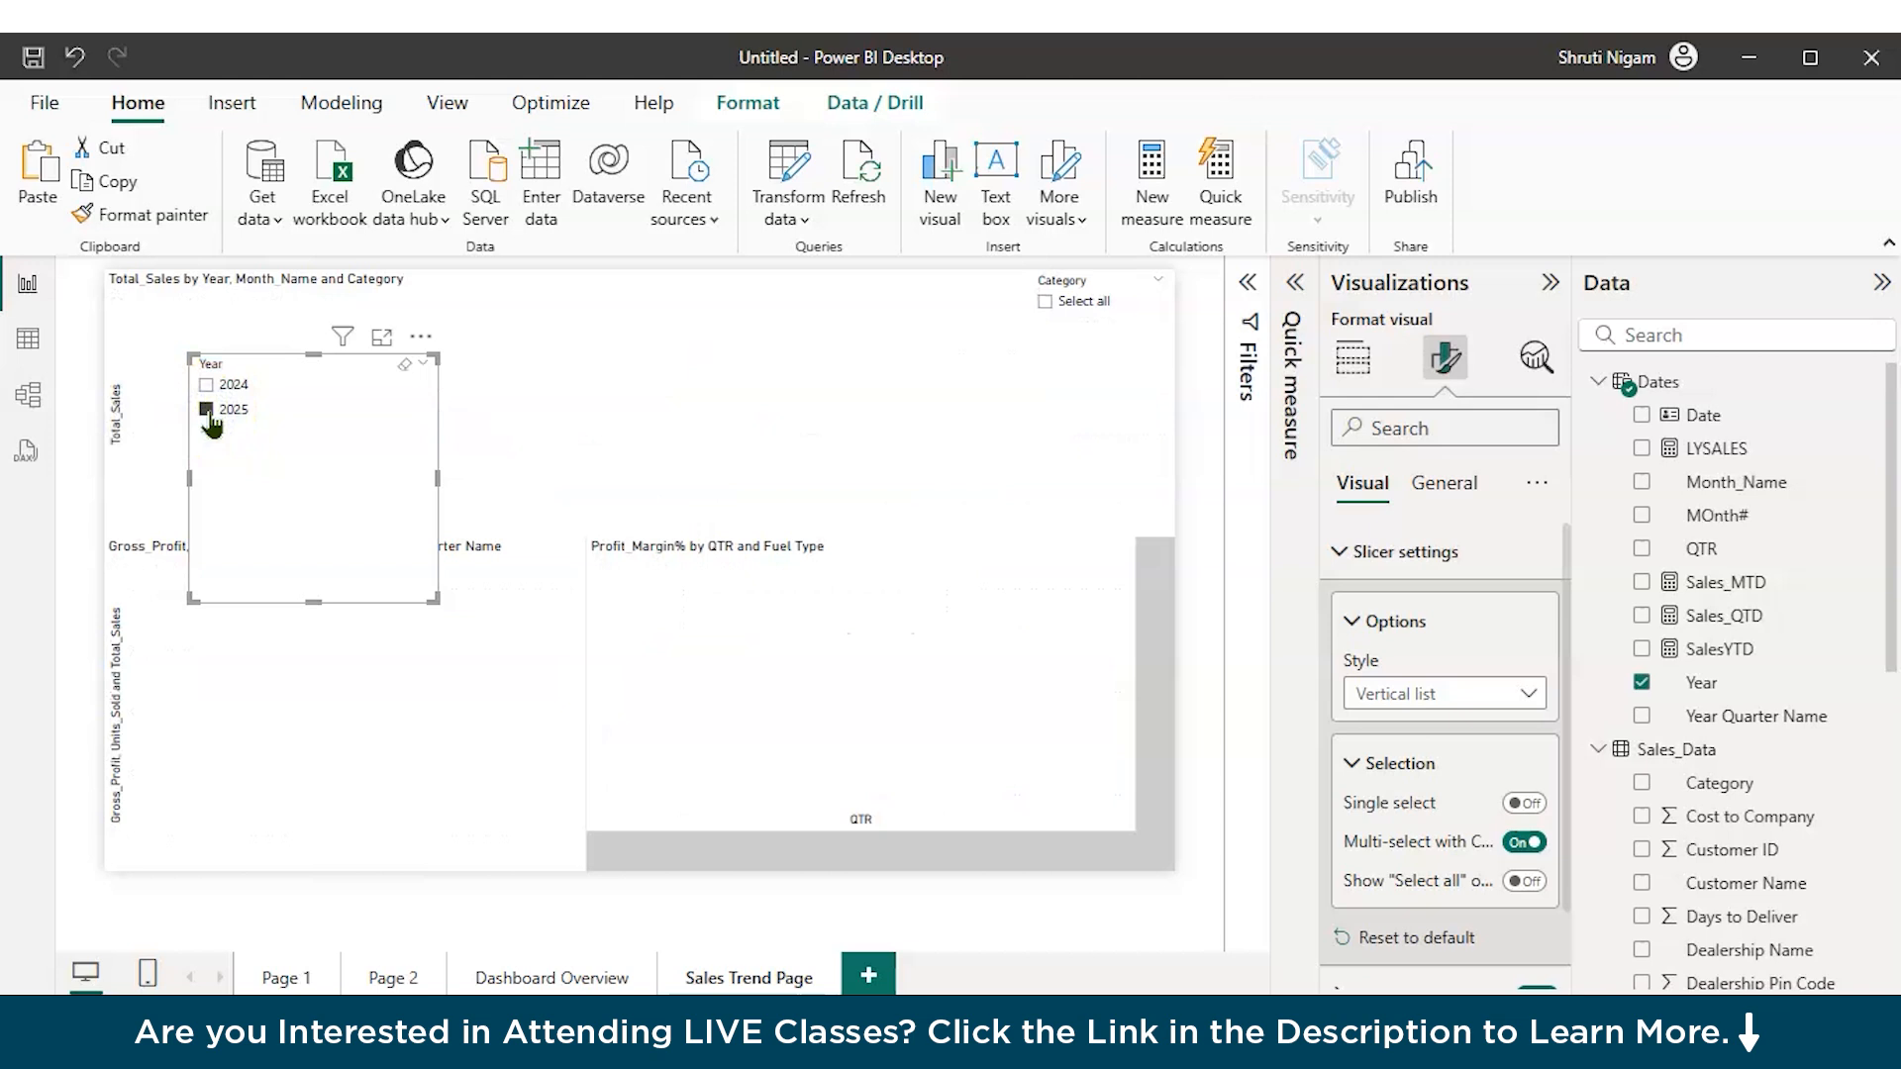
left_click(222, 392)
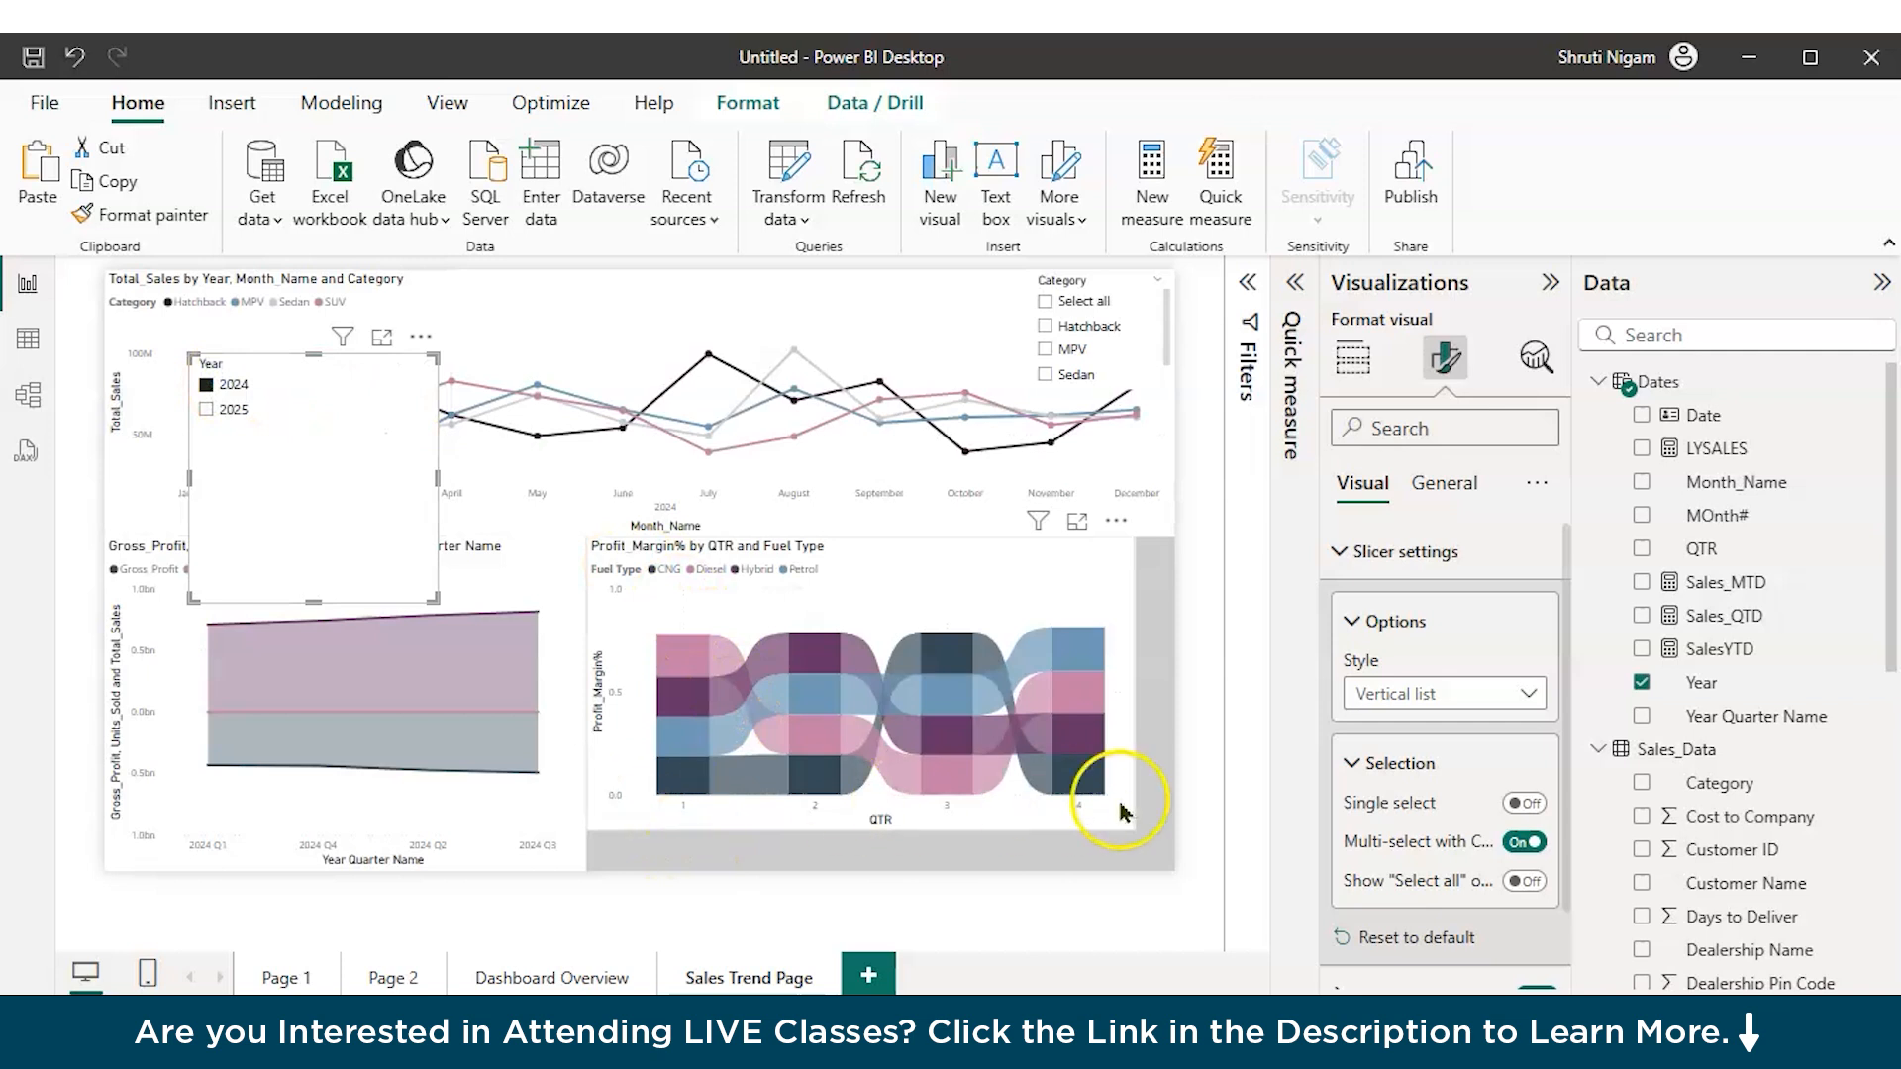
left_click(404, 364)
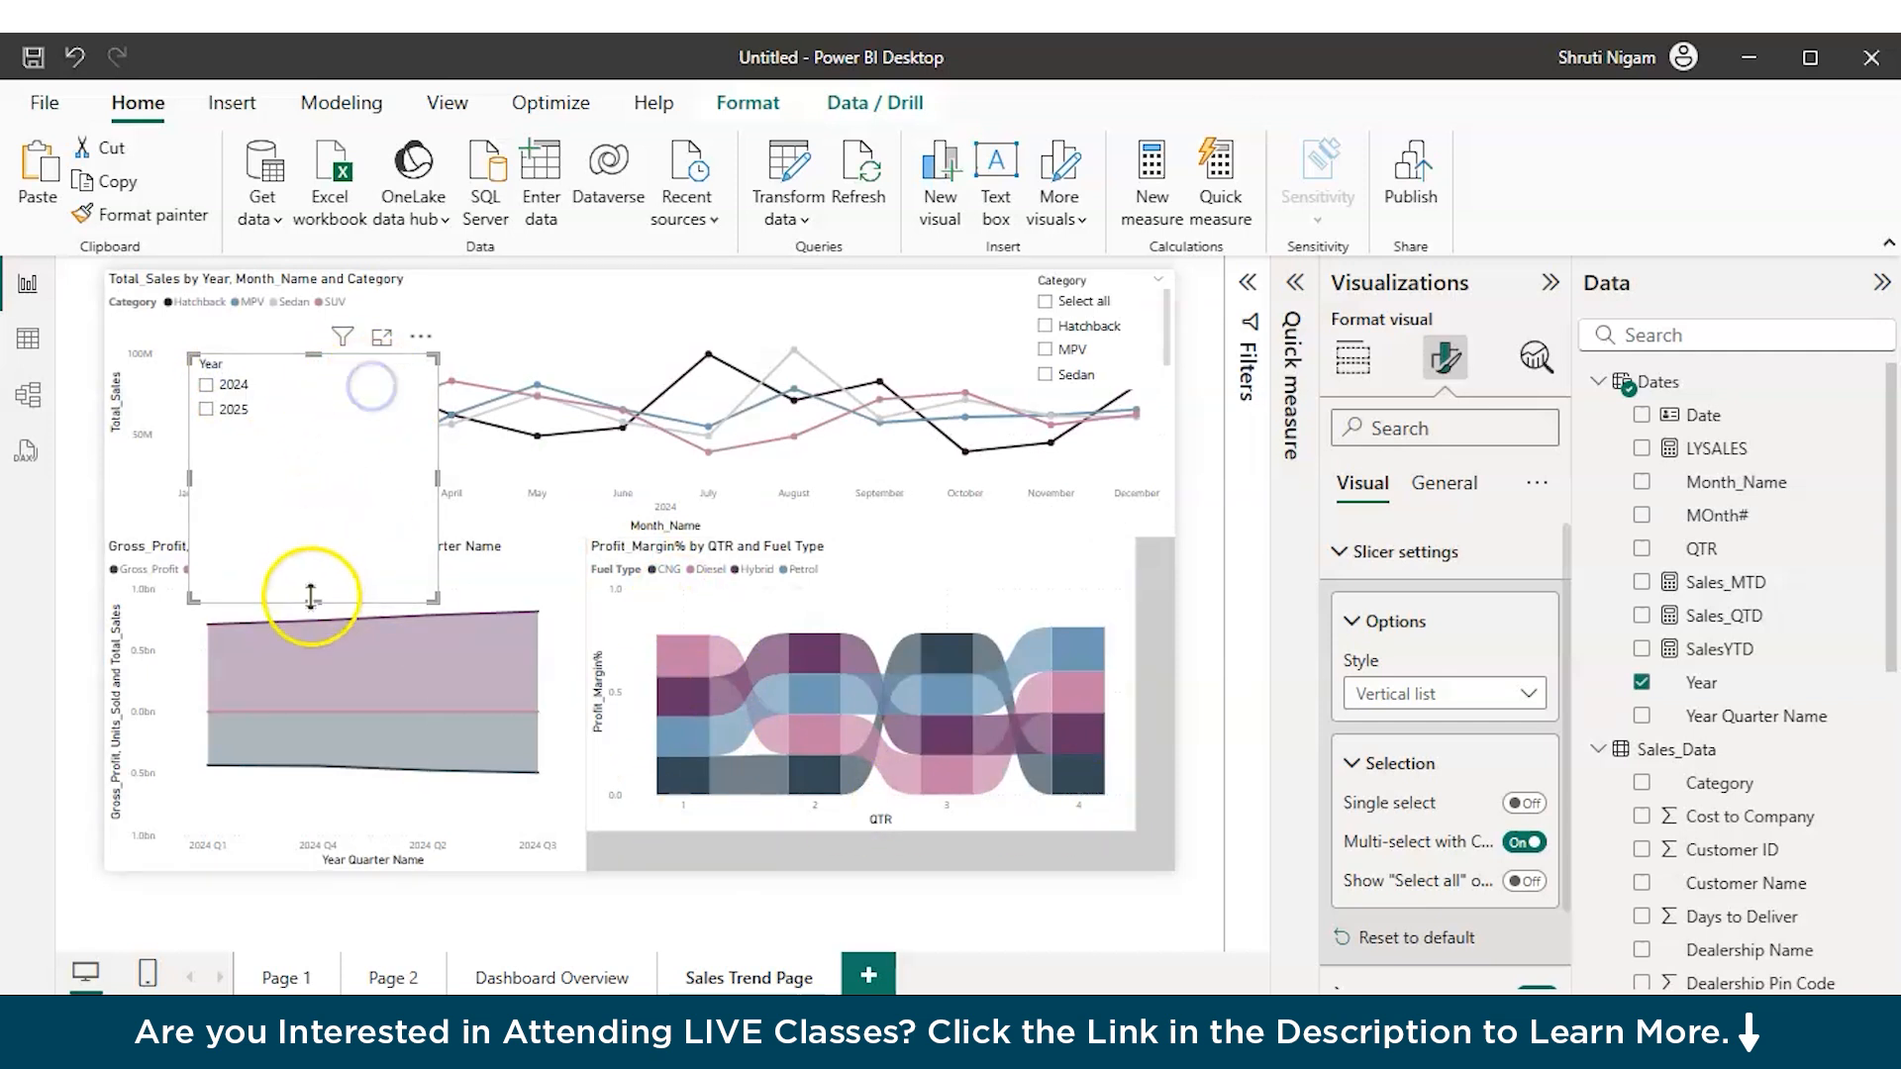
Step: Shrink the Year slicer and place it beside the Category slicer, in front of the line chart, with 2024 selected
left_click_drag(310, 599, 895, 297)
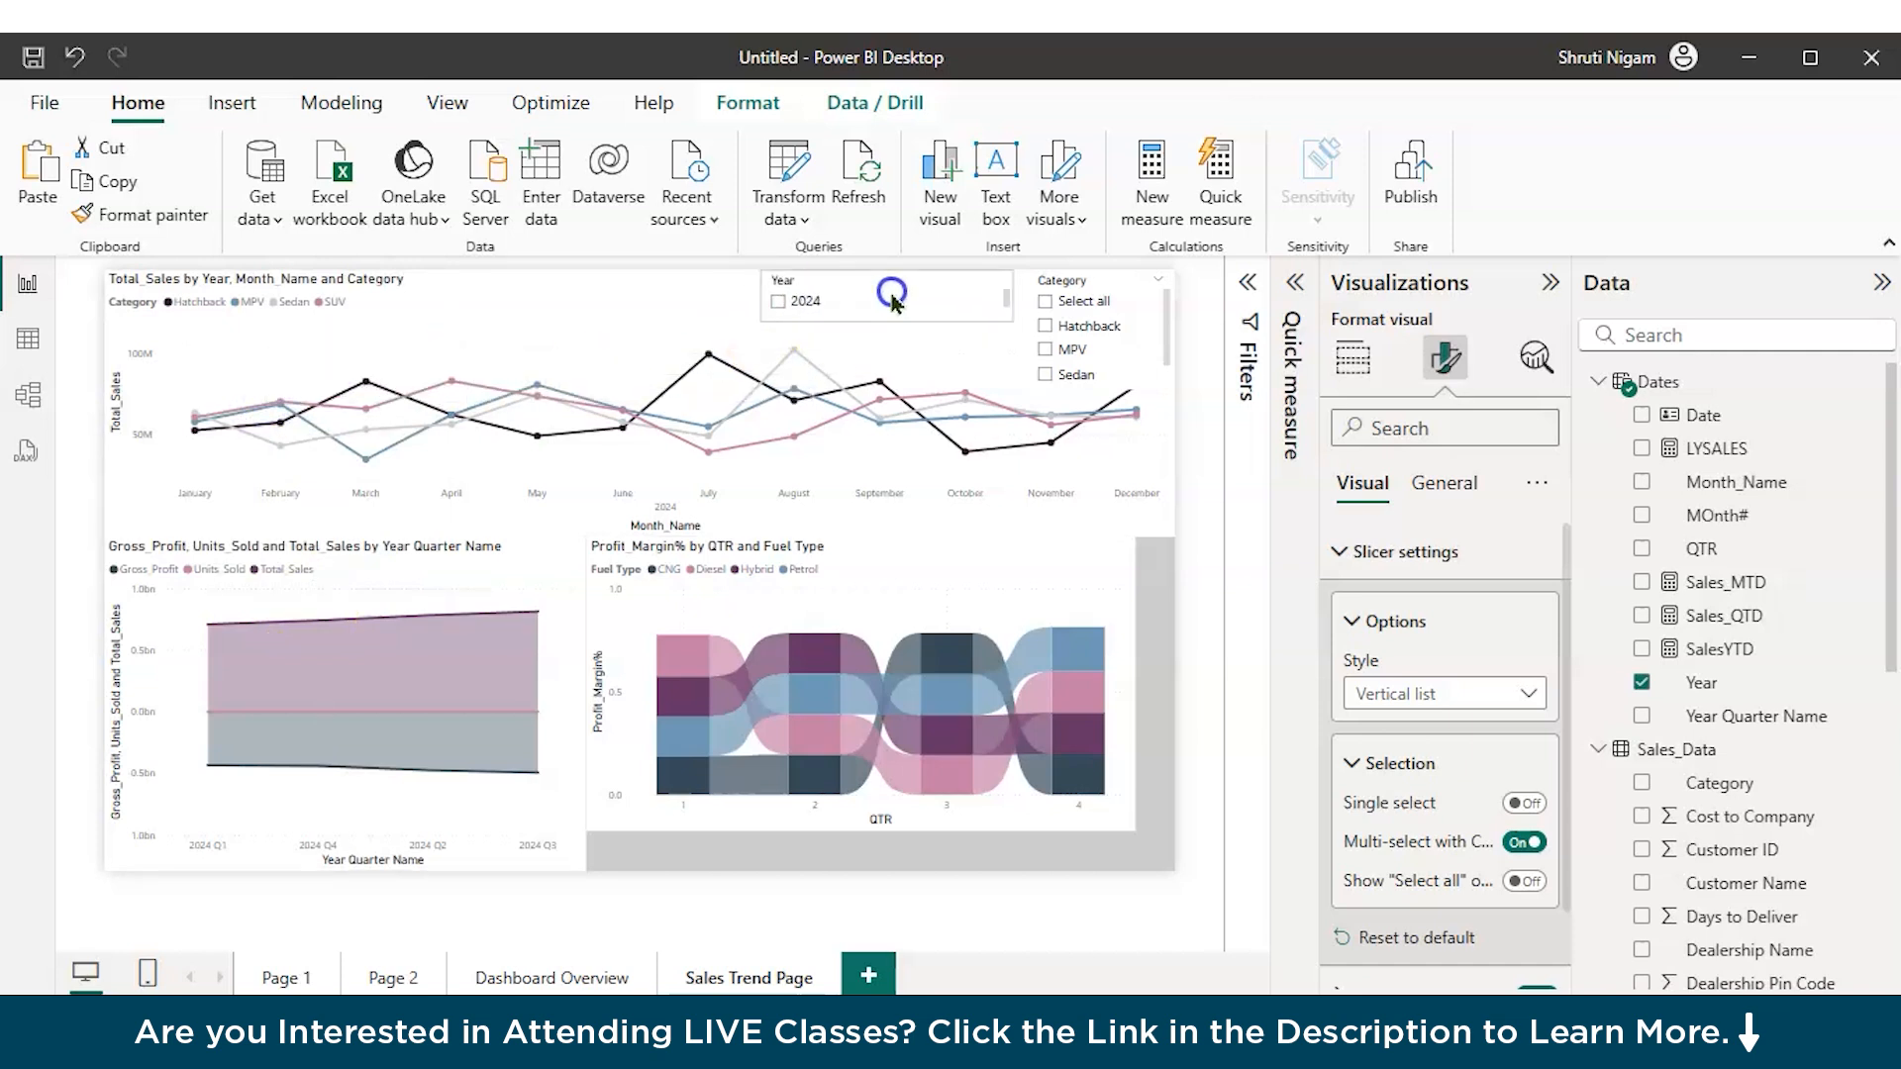
left_click(776, 300)
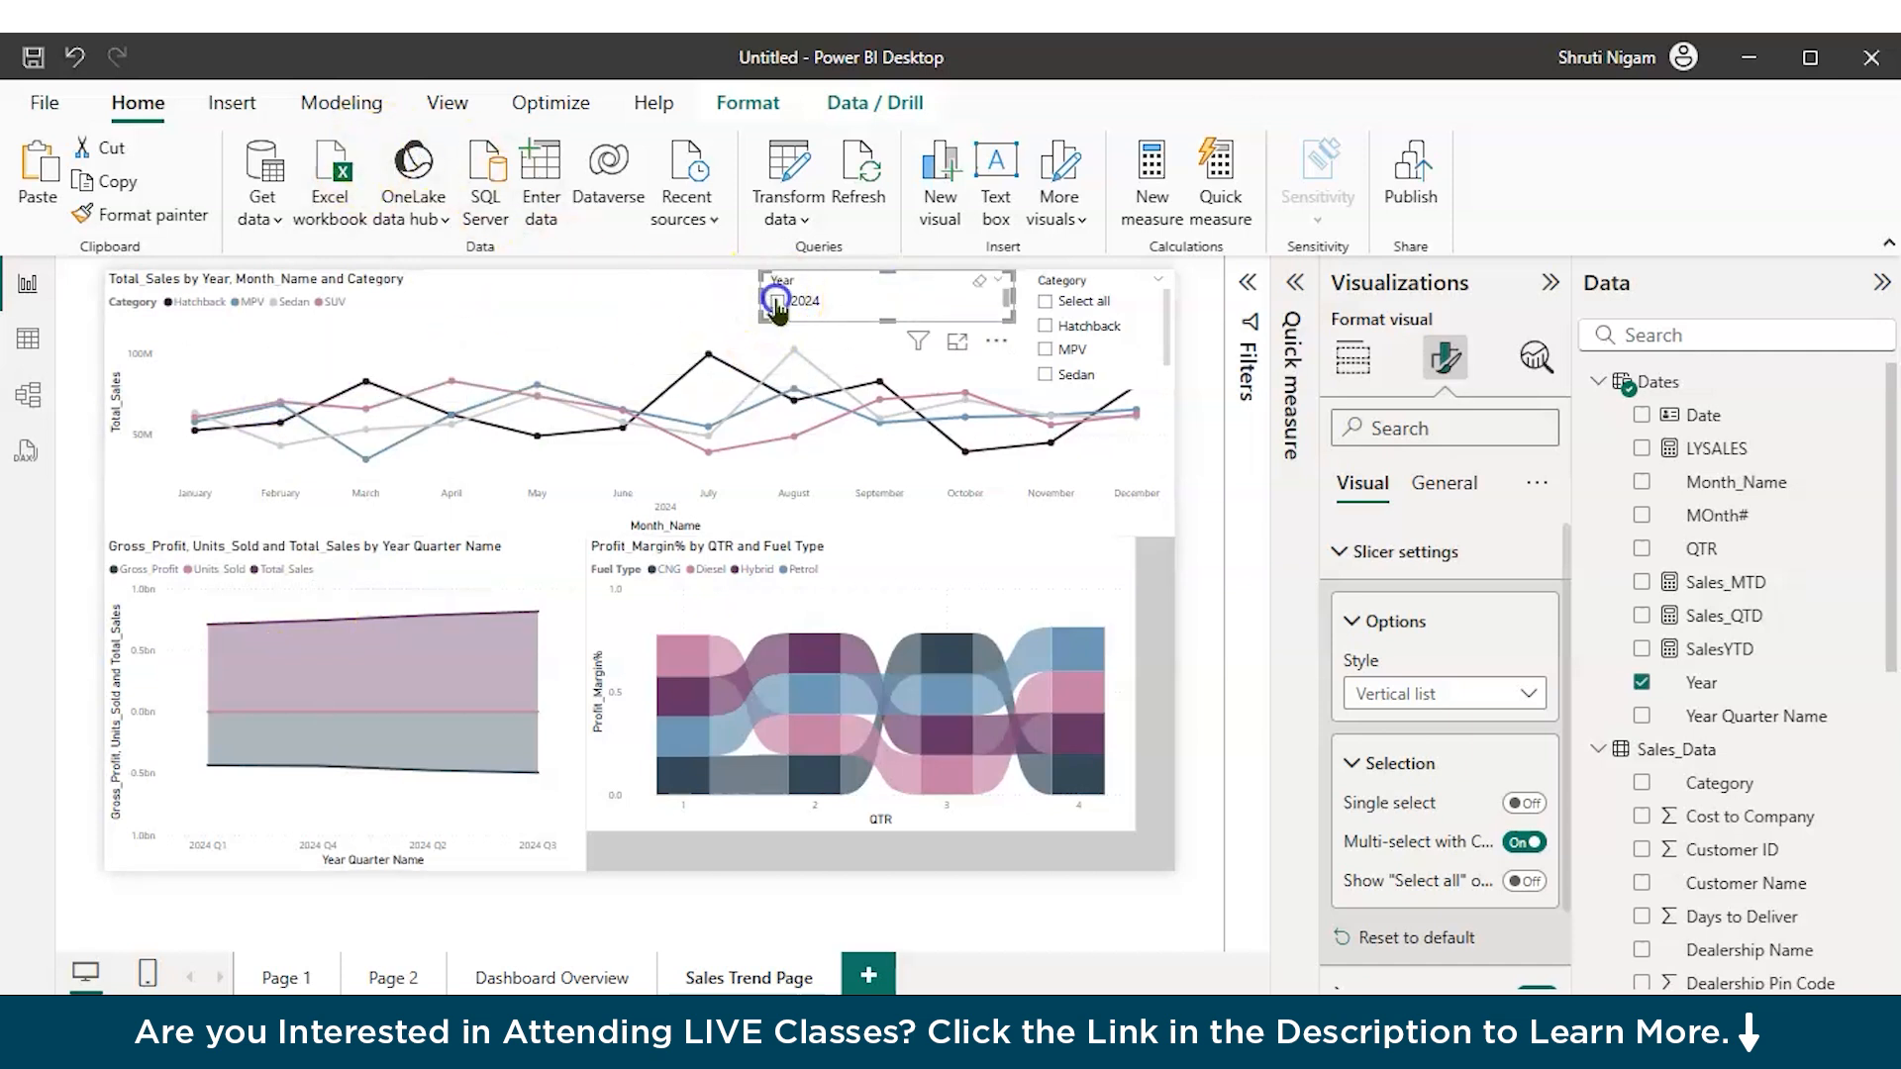
left_click(743, 101)
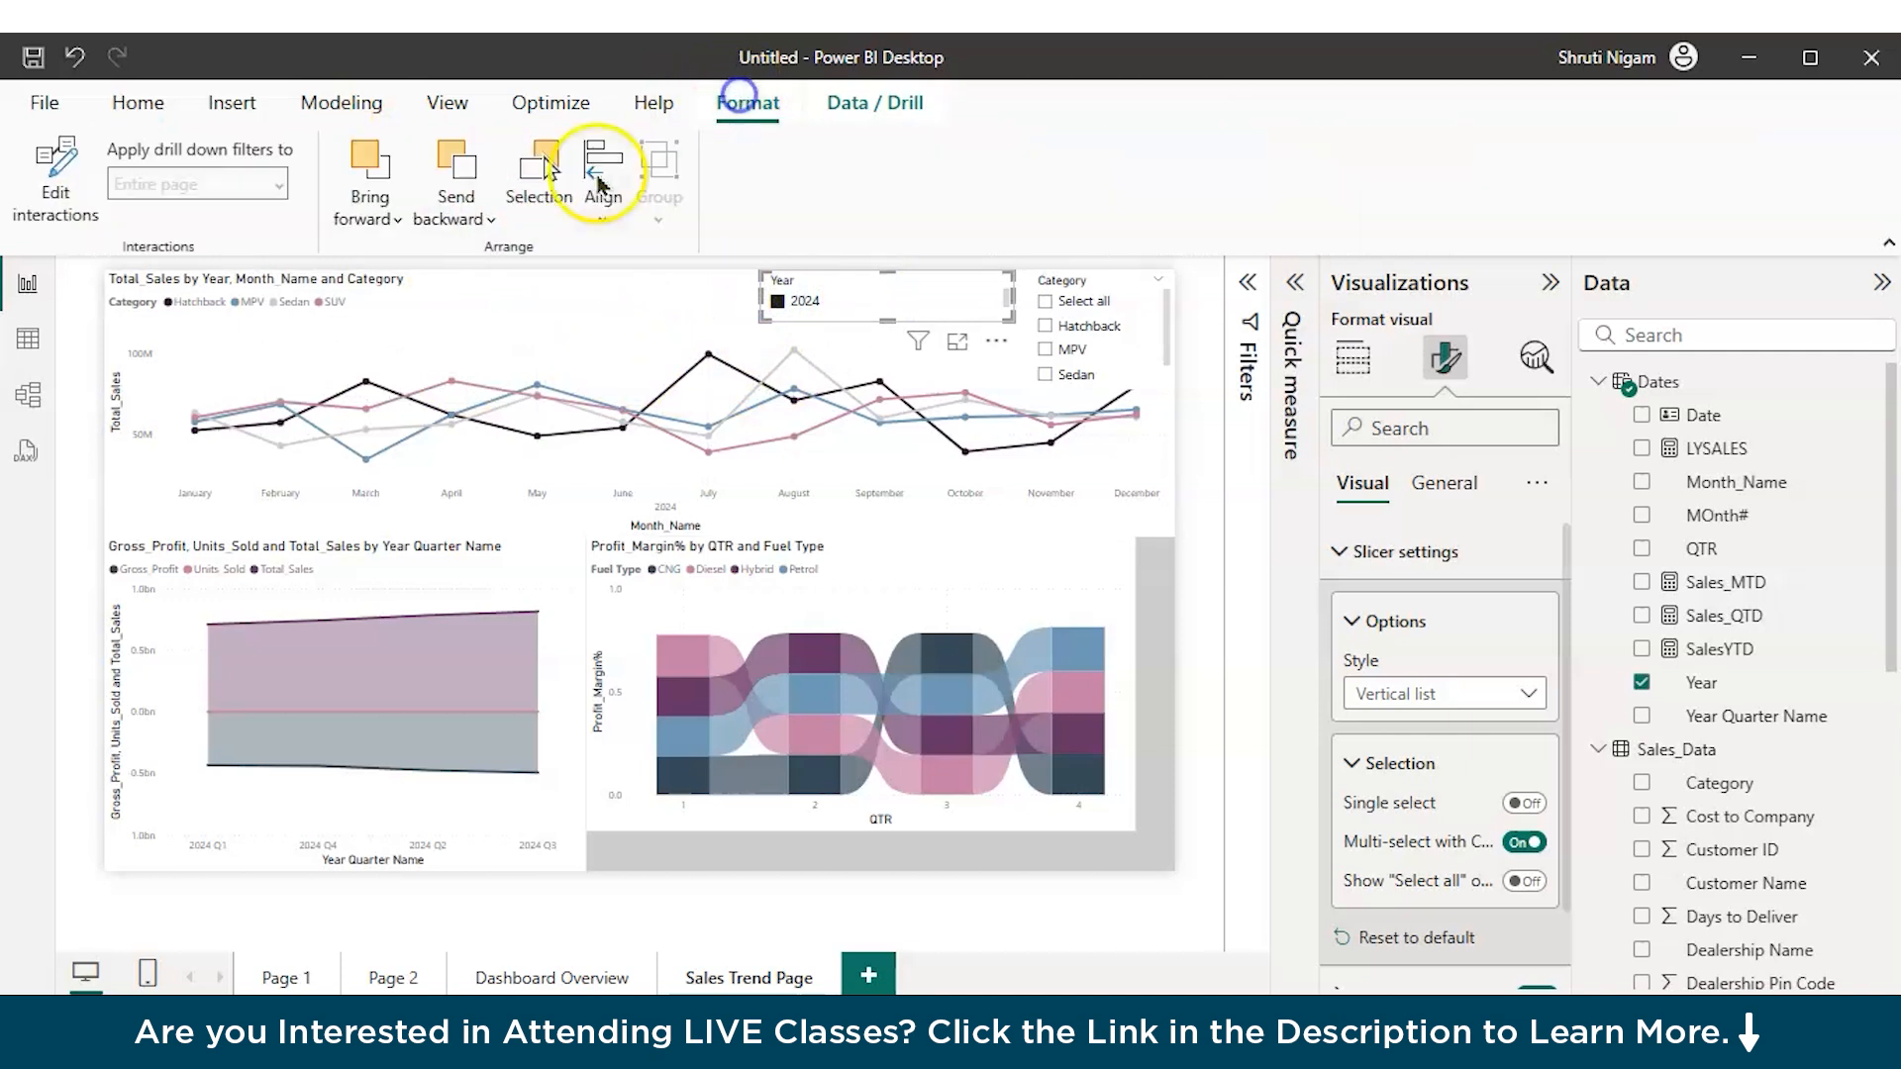
left_click(370, 208)
left_click(389, 306)
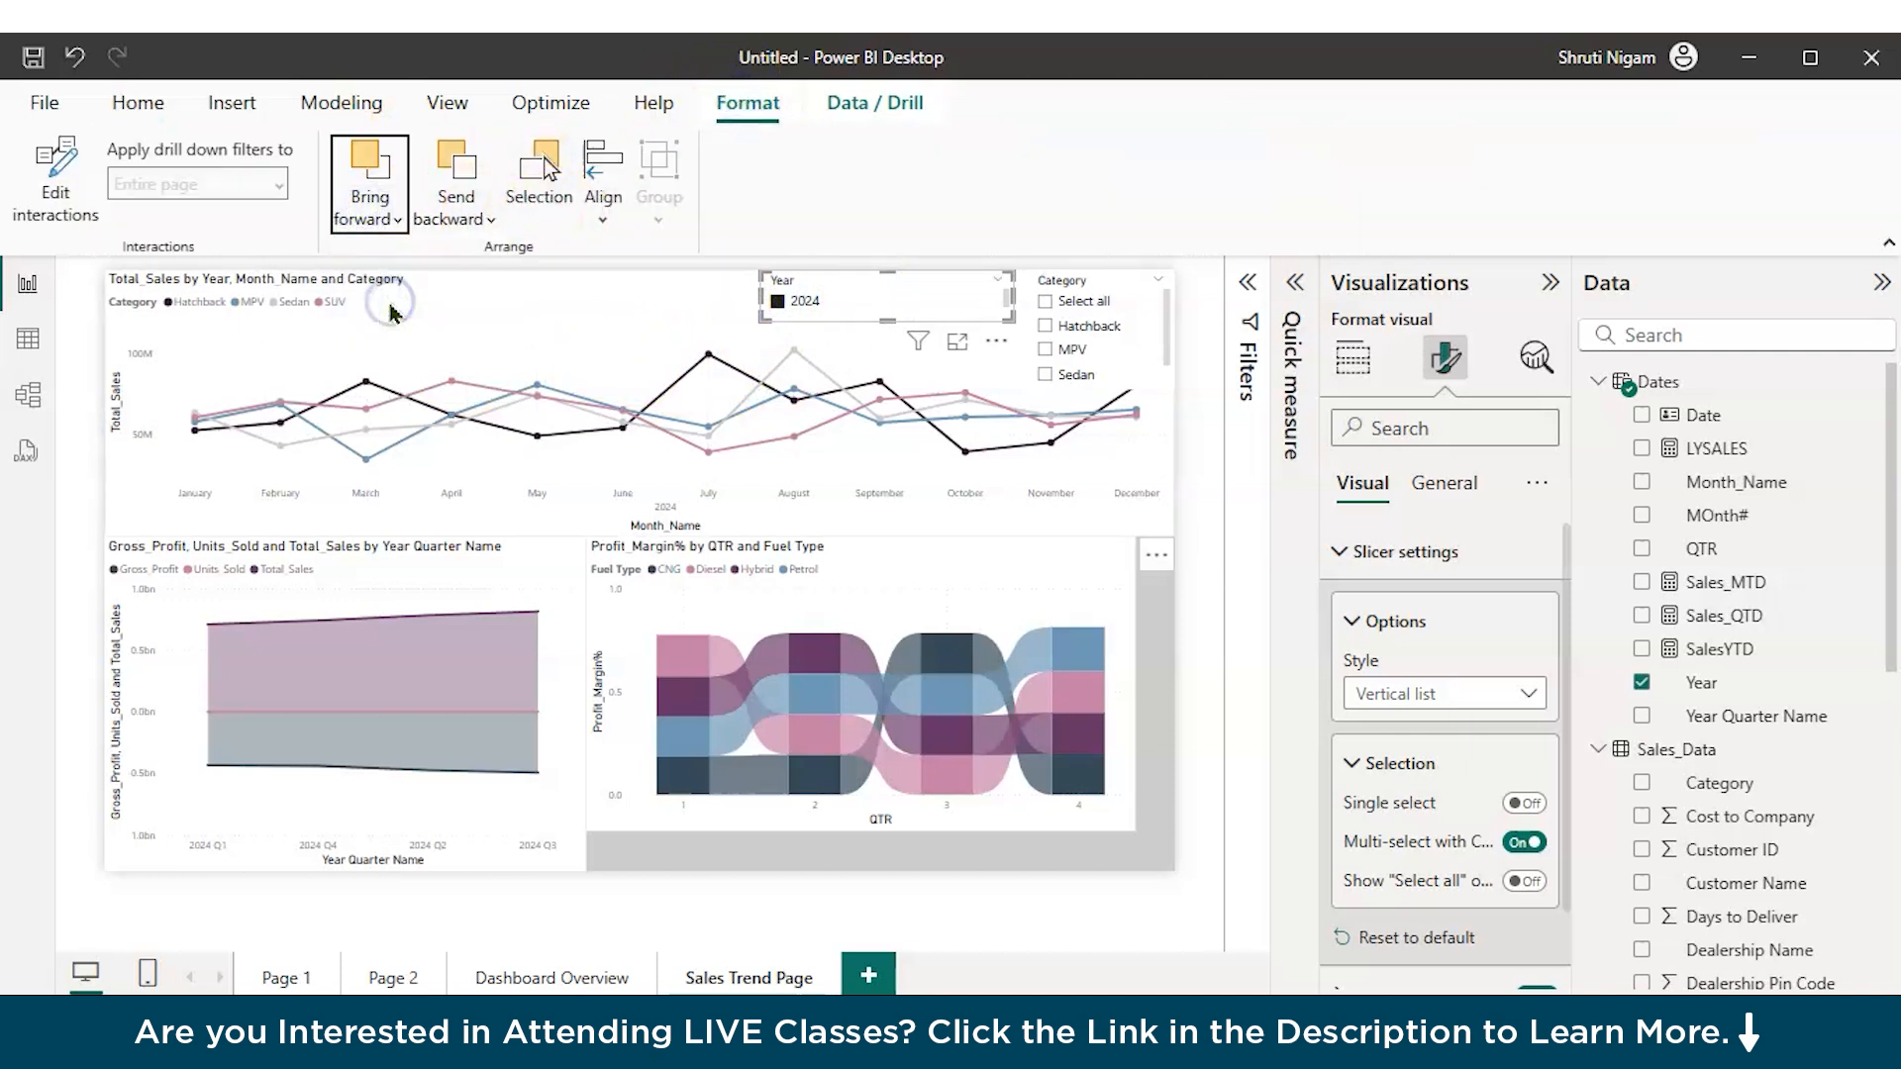
Step: Resize and reposition the area and ribbon charts to align side by side with a background margin around them
left_click(1122, 606)
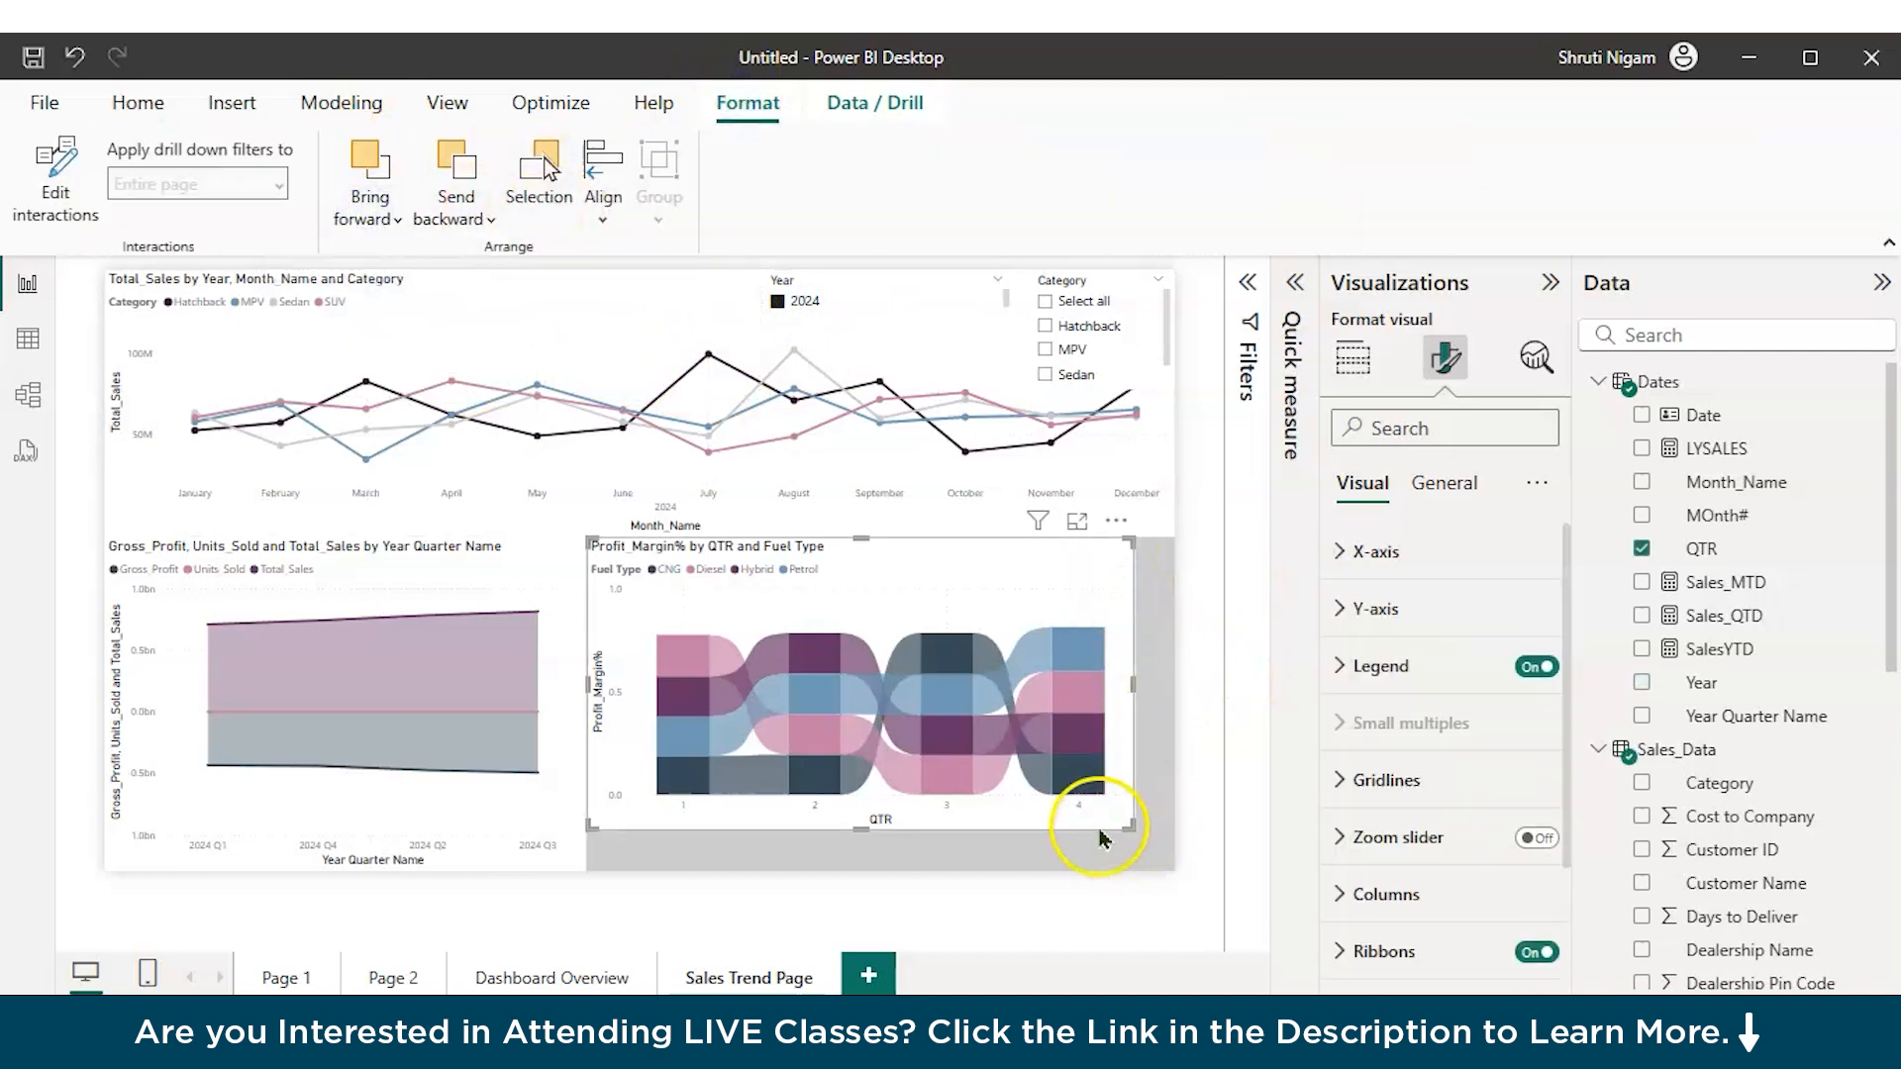
left_click(535, 806)
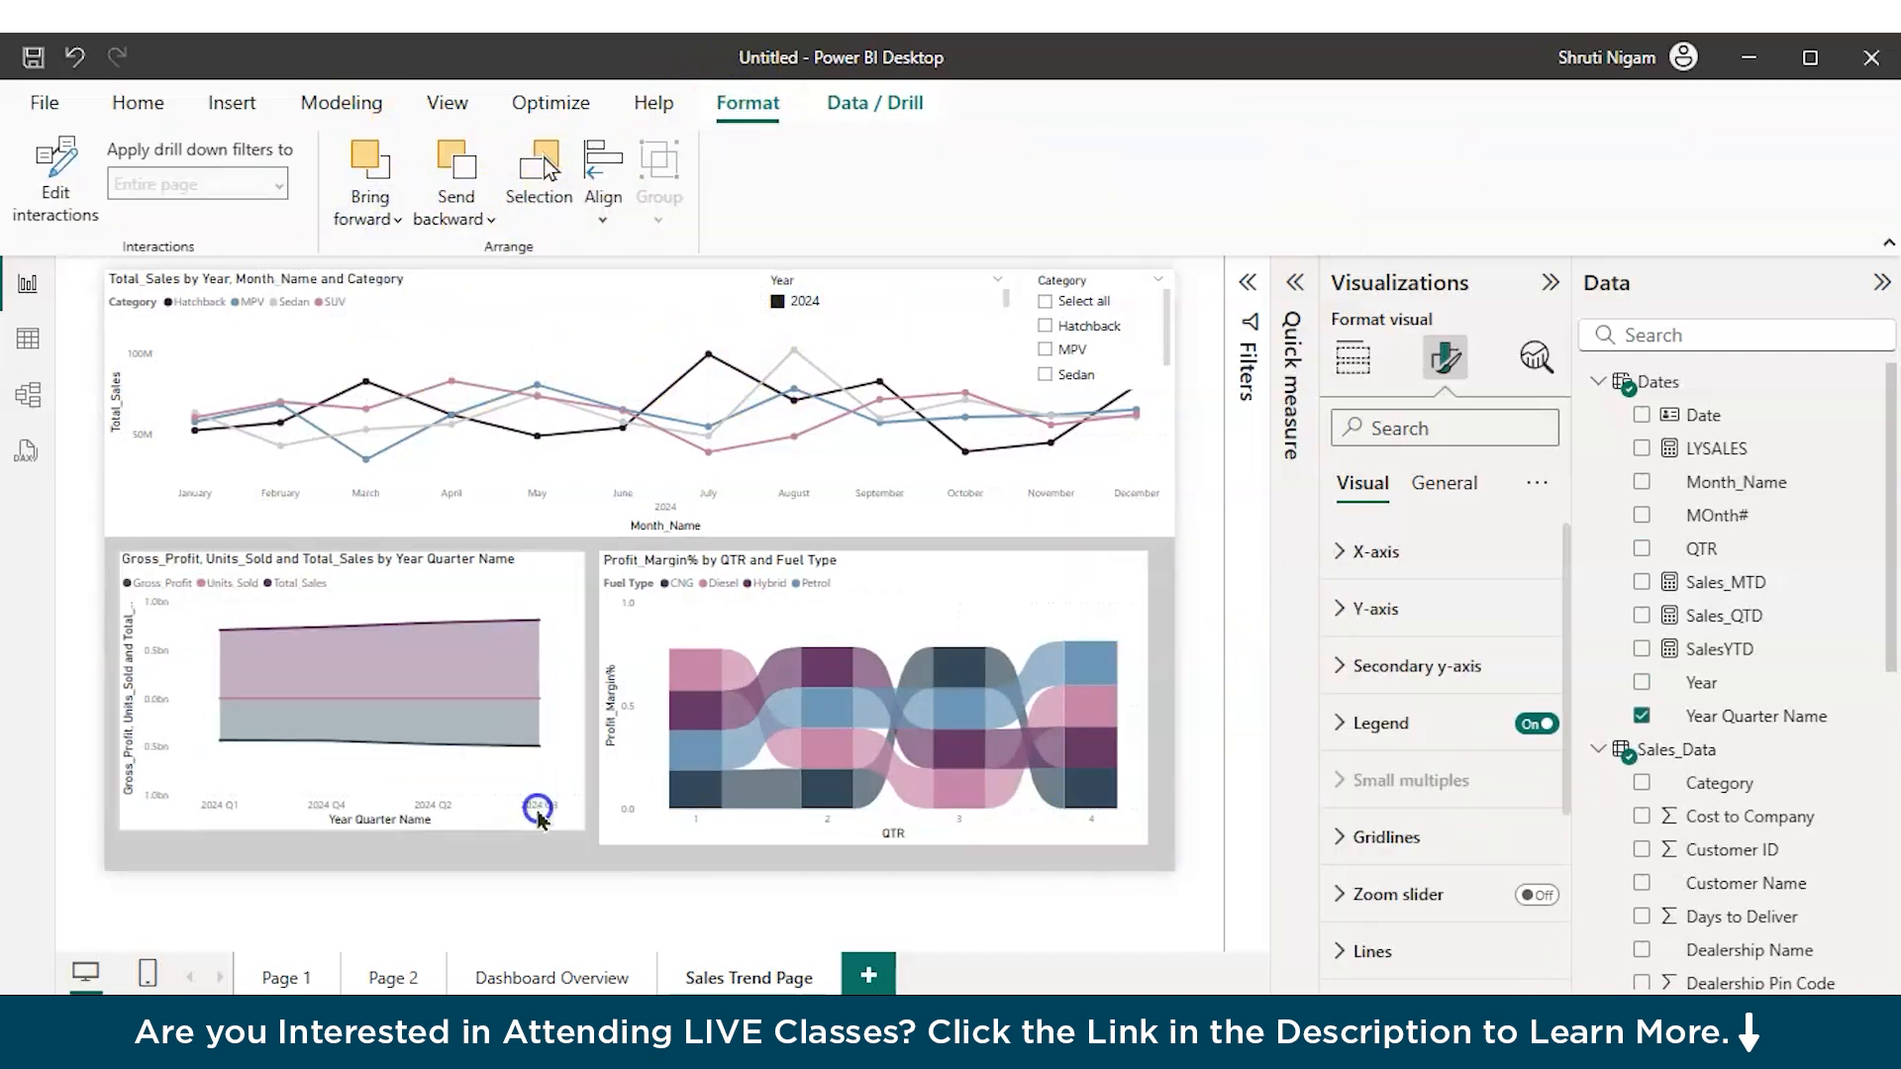
left_click(356, 844)
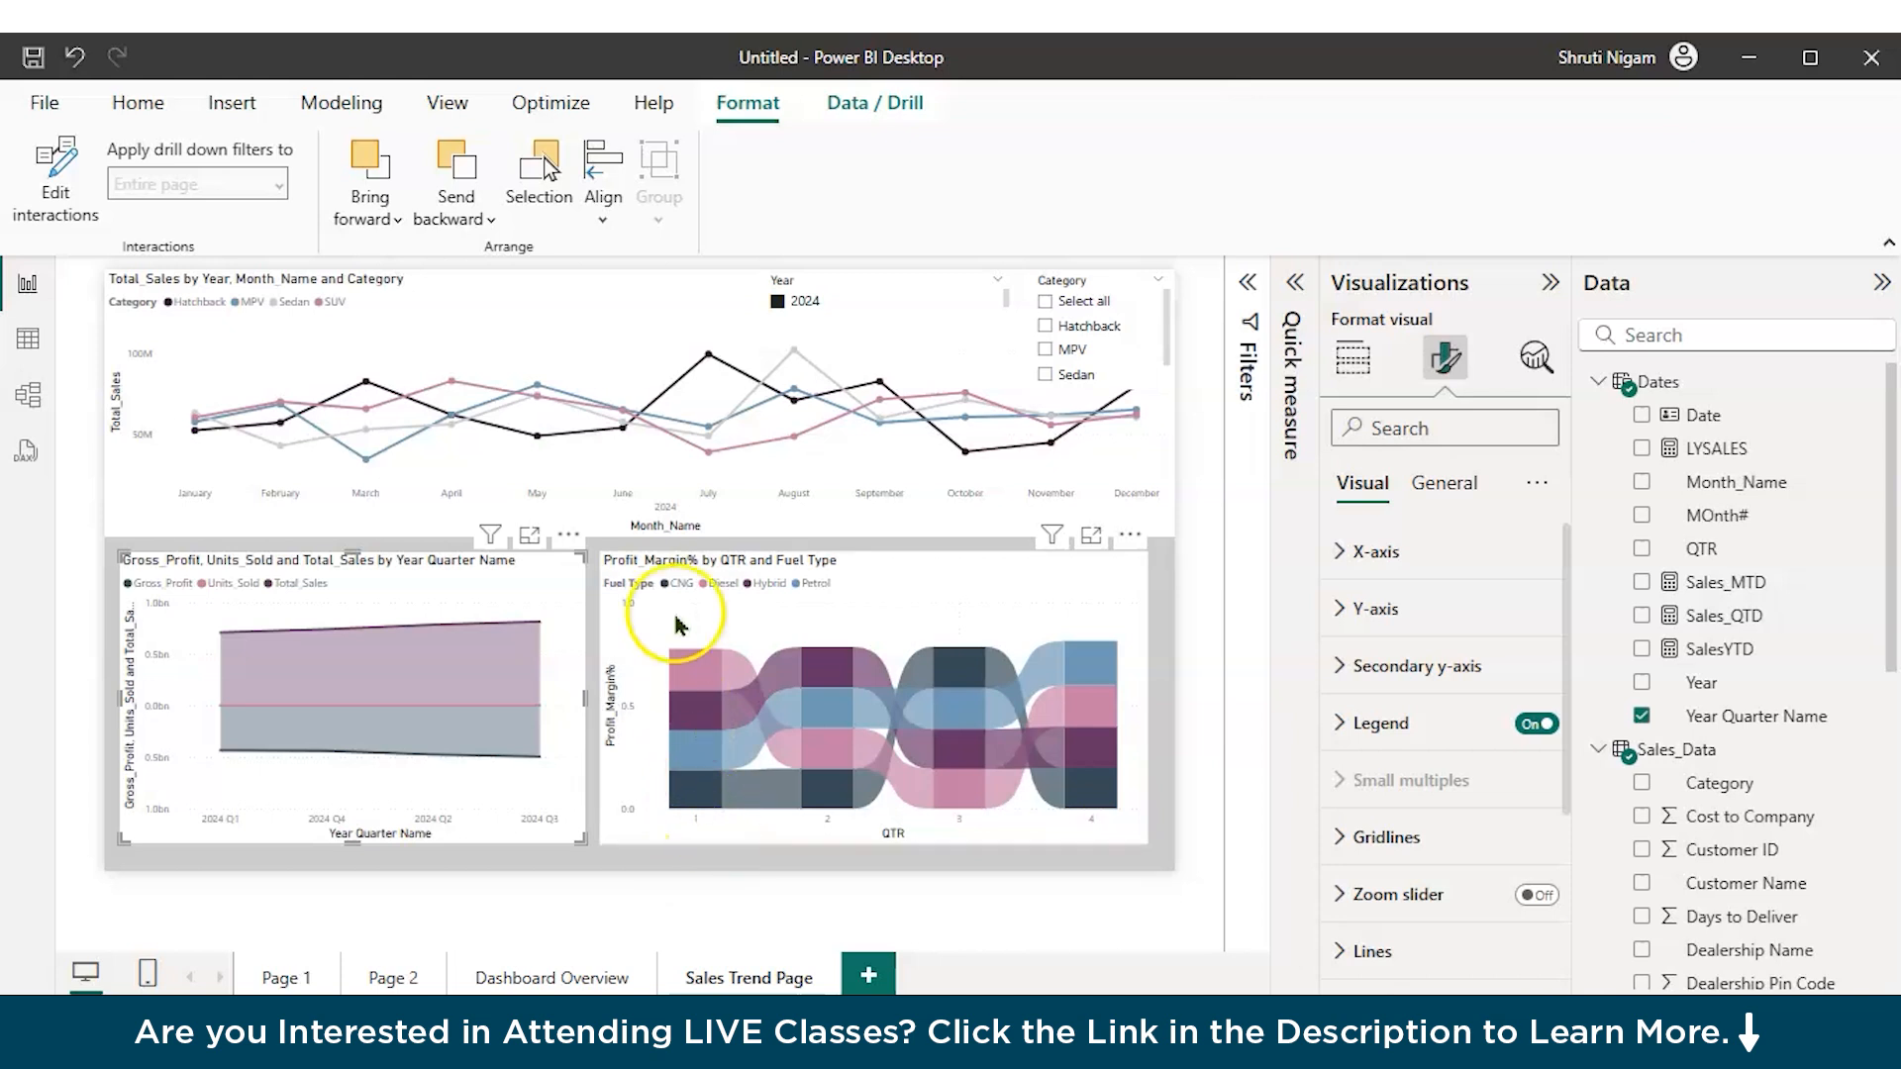
left_click(1059, 948)
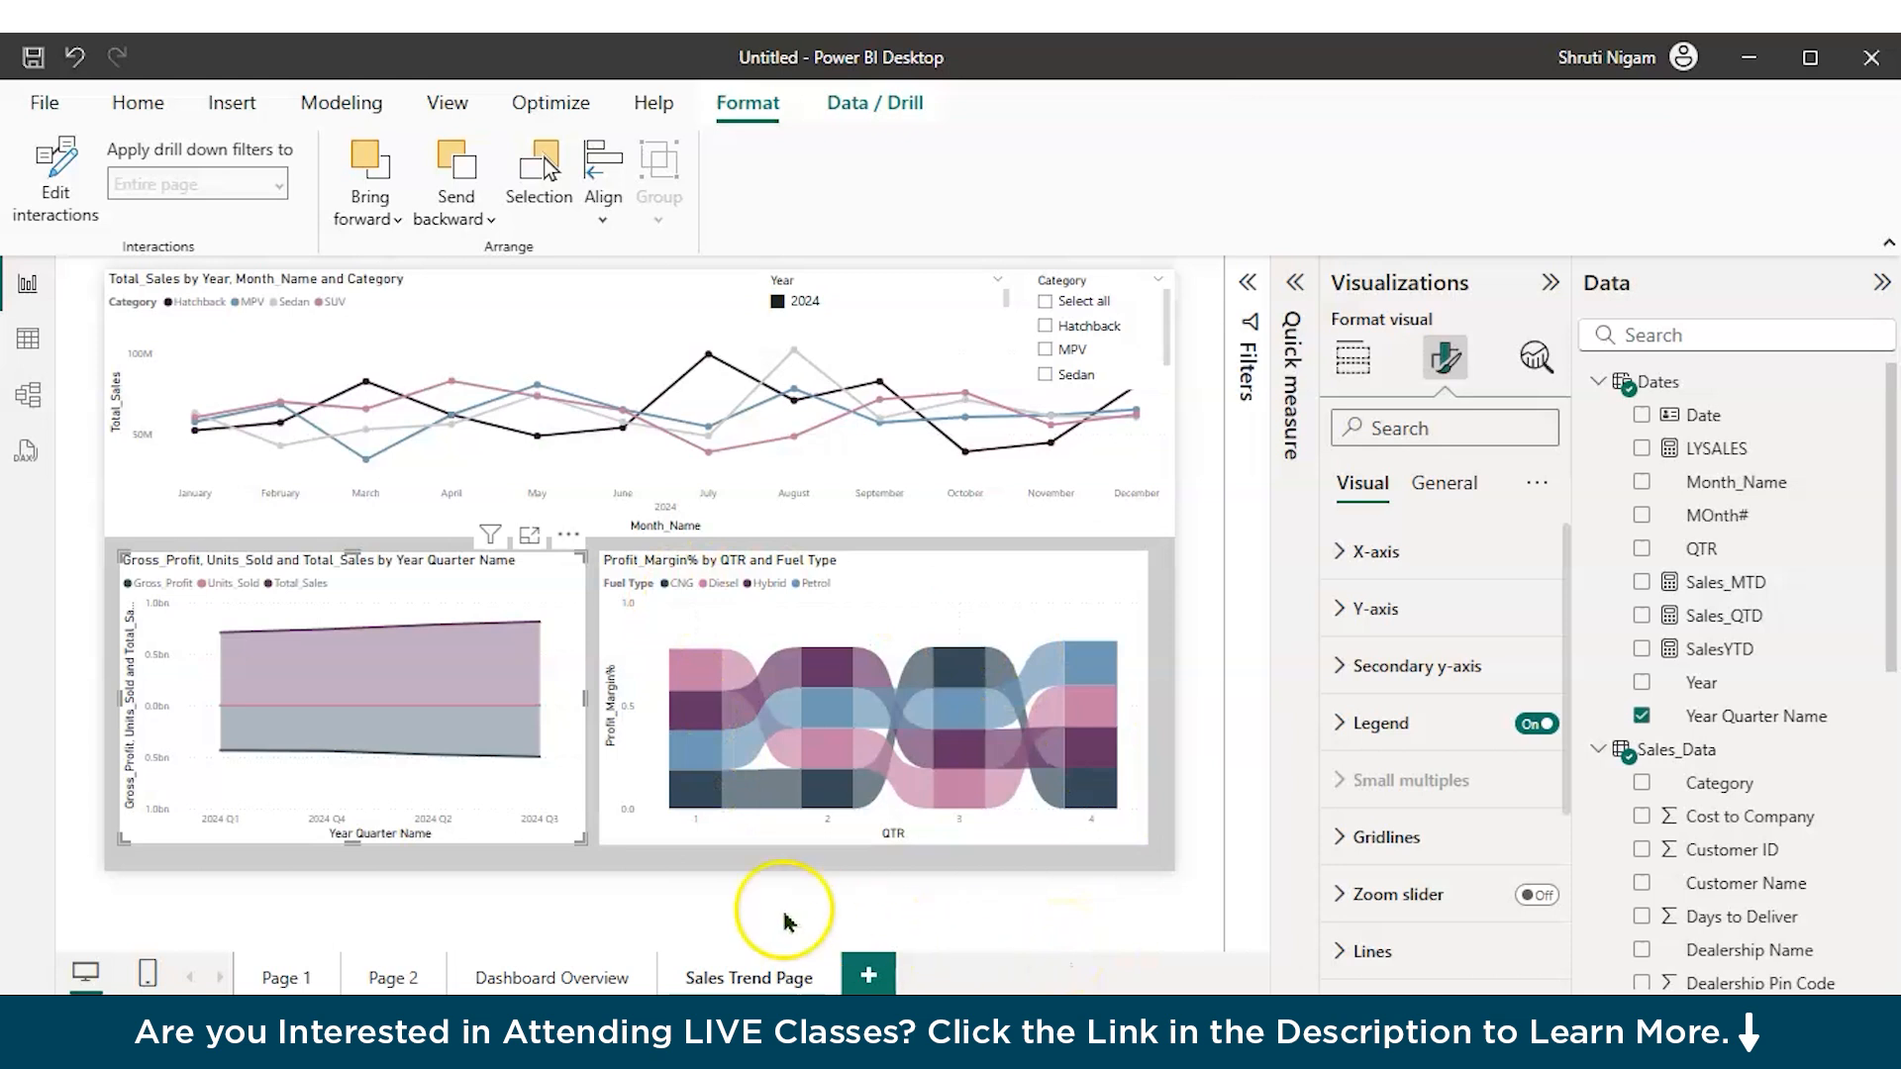
Step: Cross-highlight the page by the CNG, Diesel, Hybrid and Petrol legend entries of the ribbon chart, and clear the highlight
left_click(677, 589)
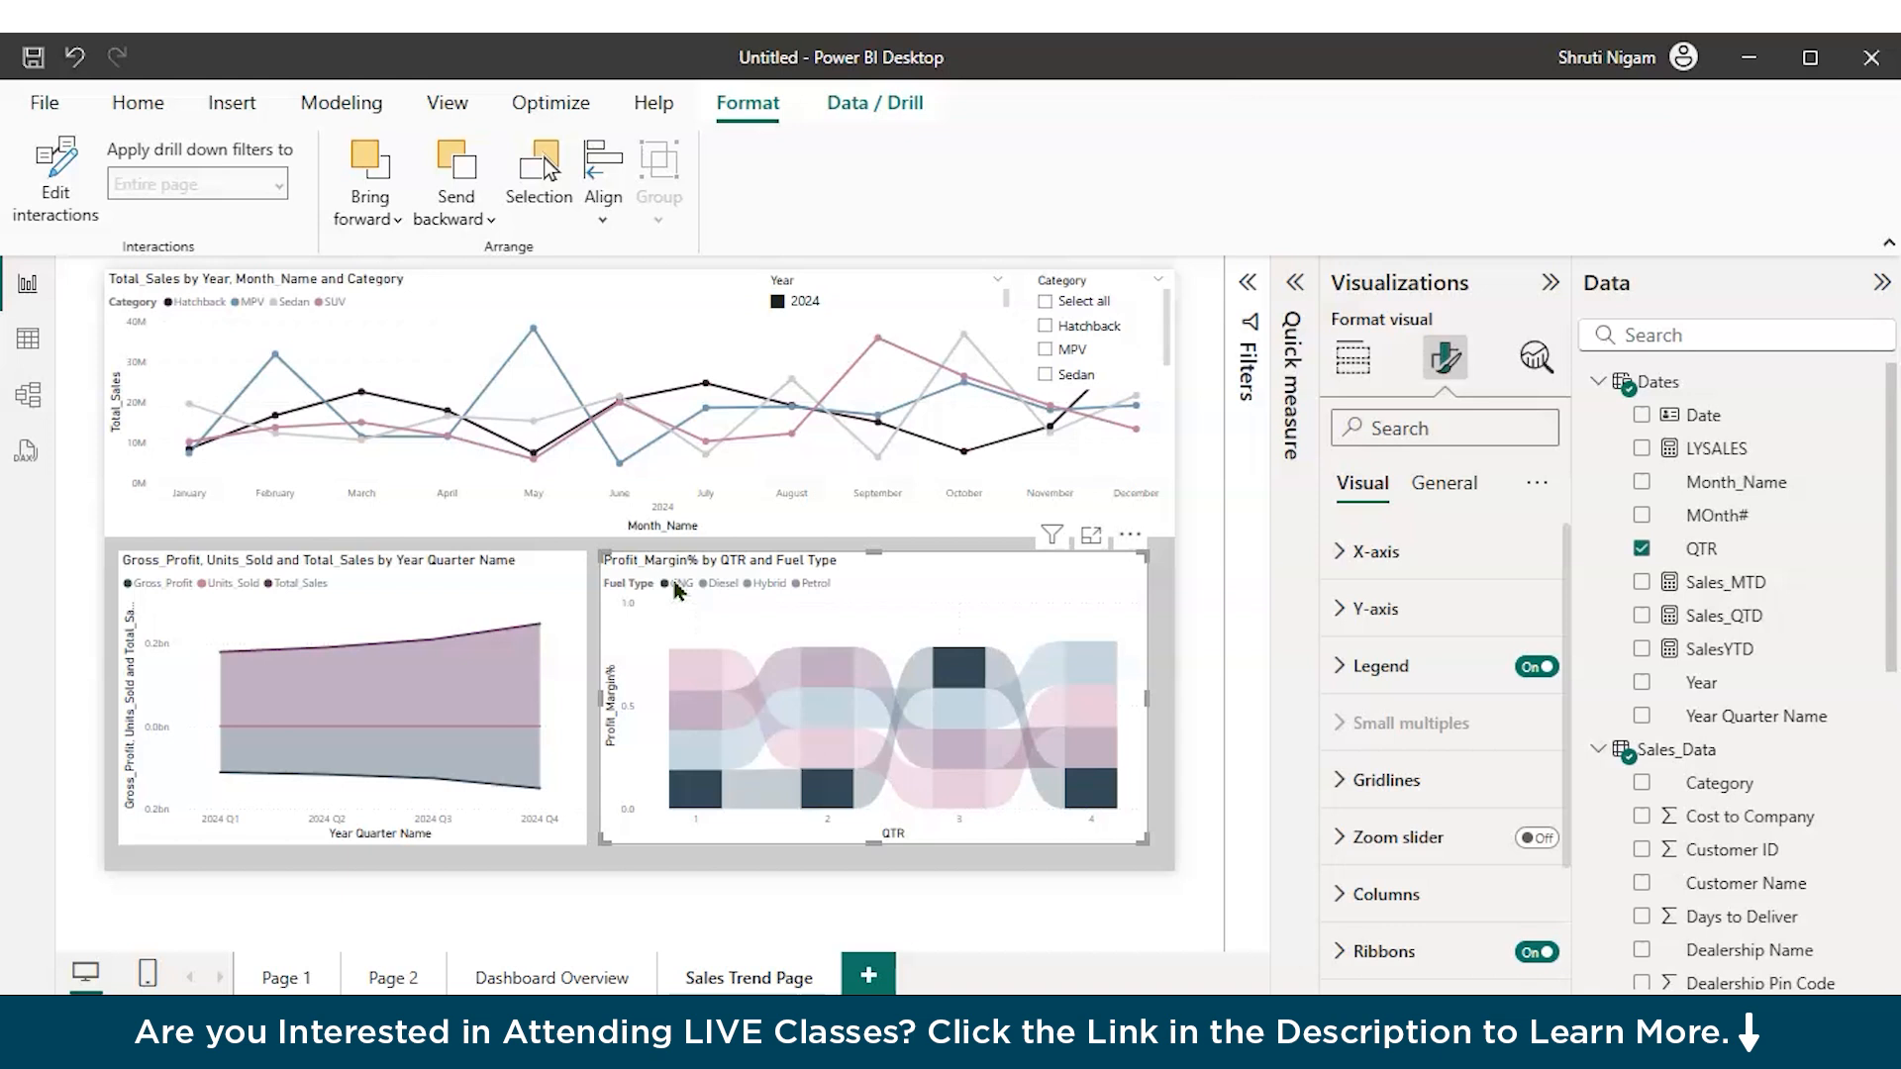
left_click(726, 584)
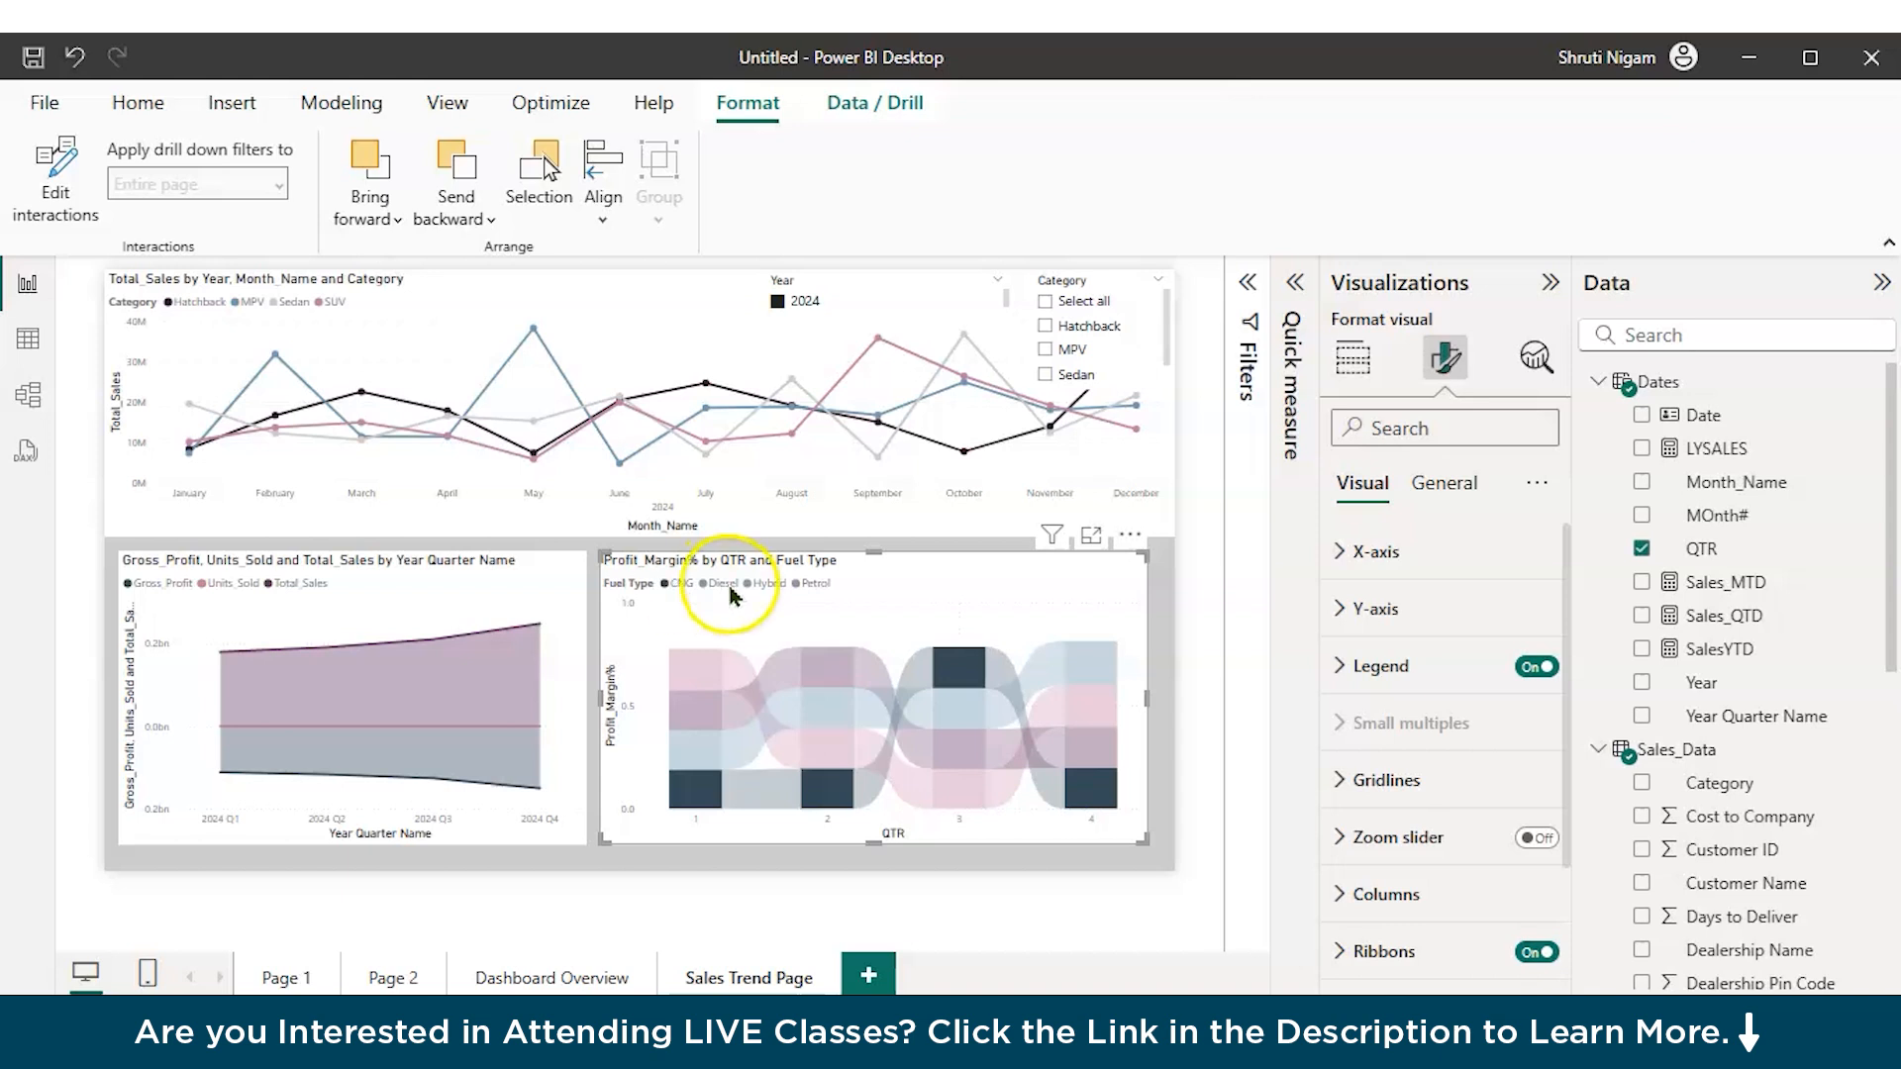
left_click(764, 584)
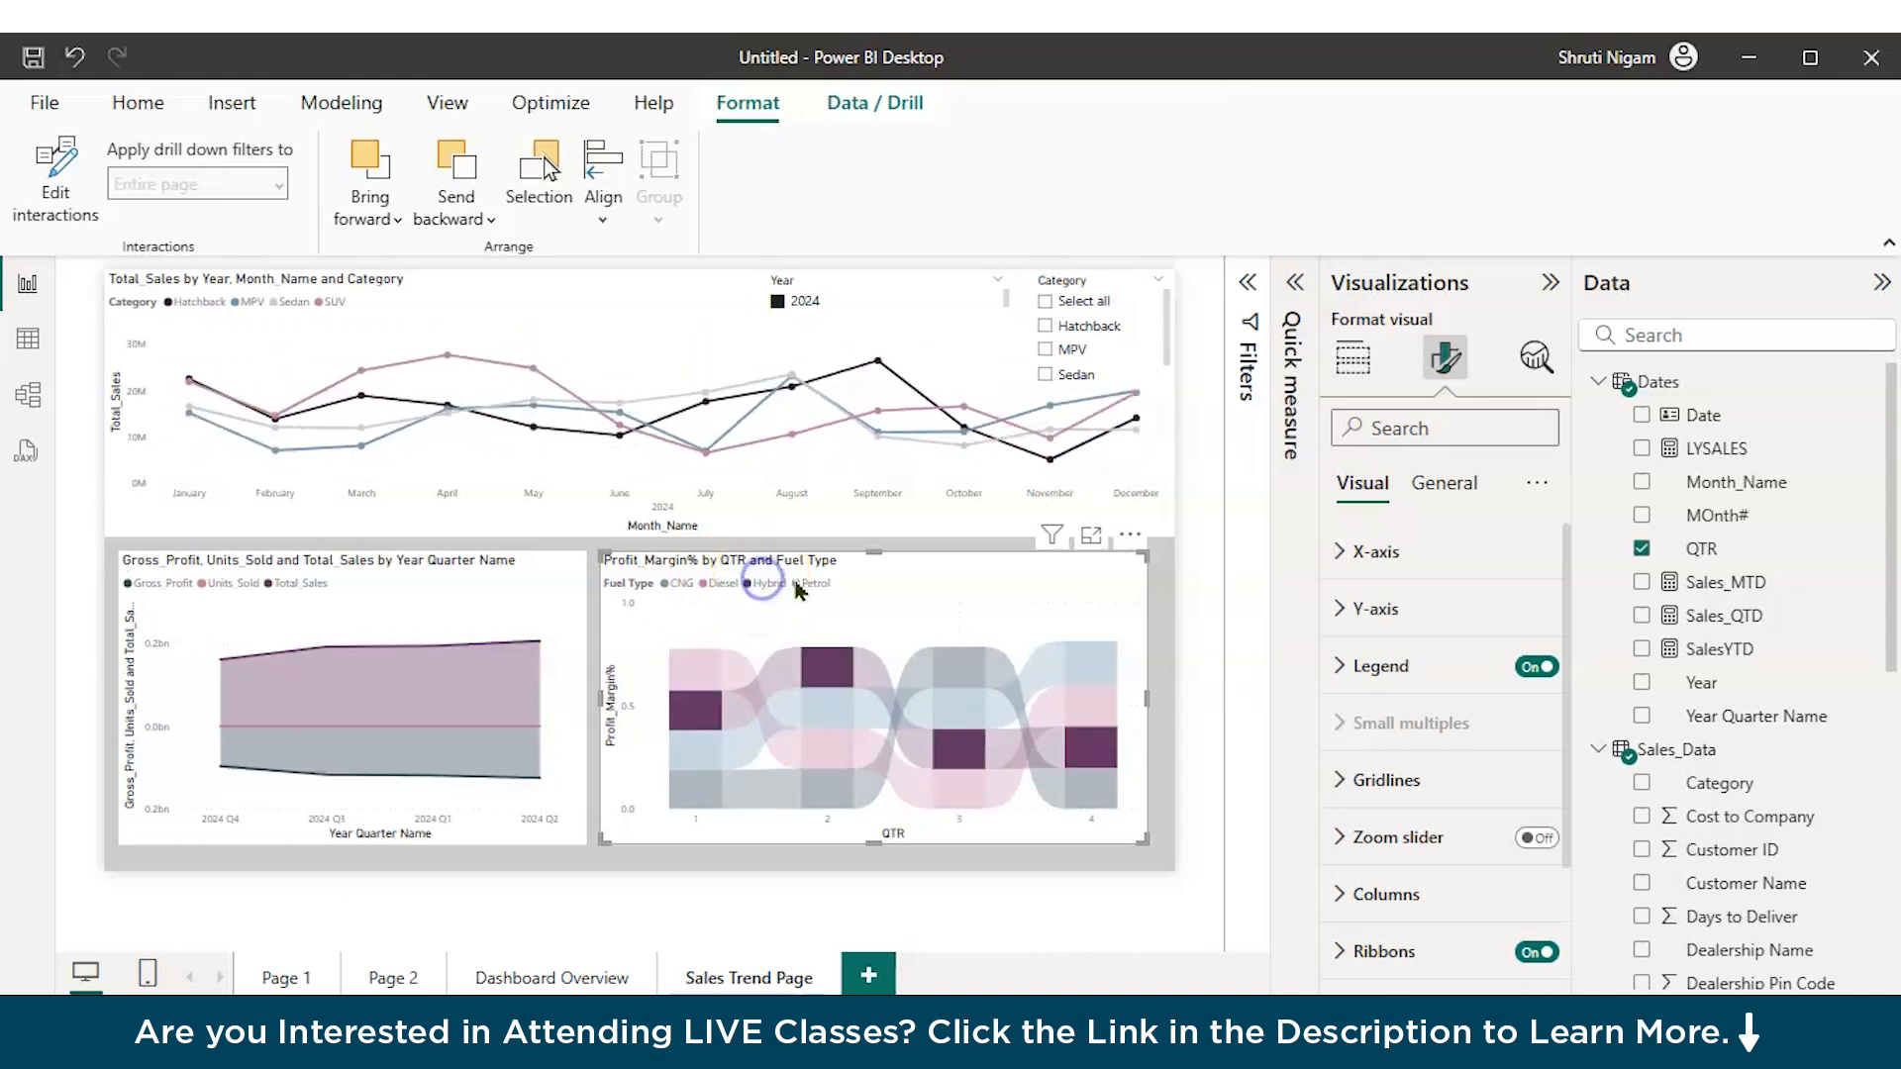
left_click(814, 585)
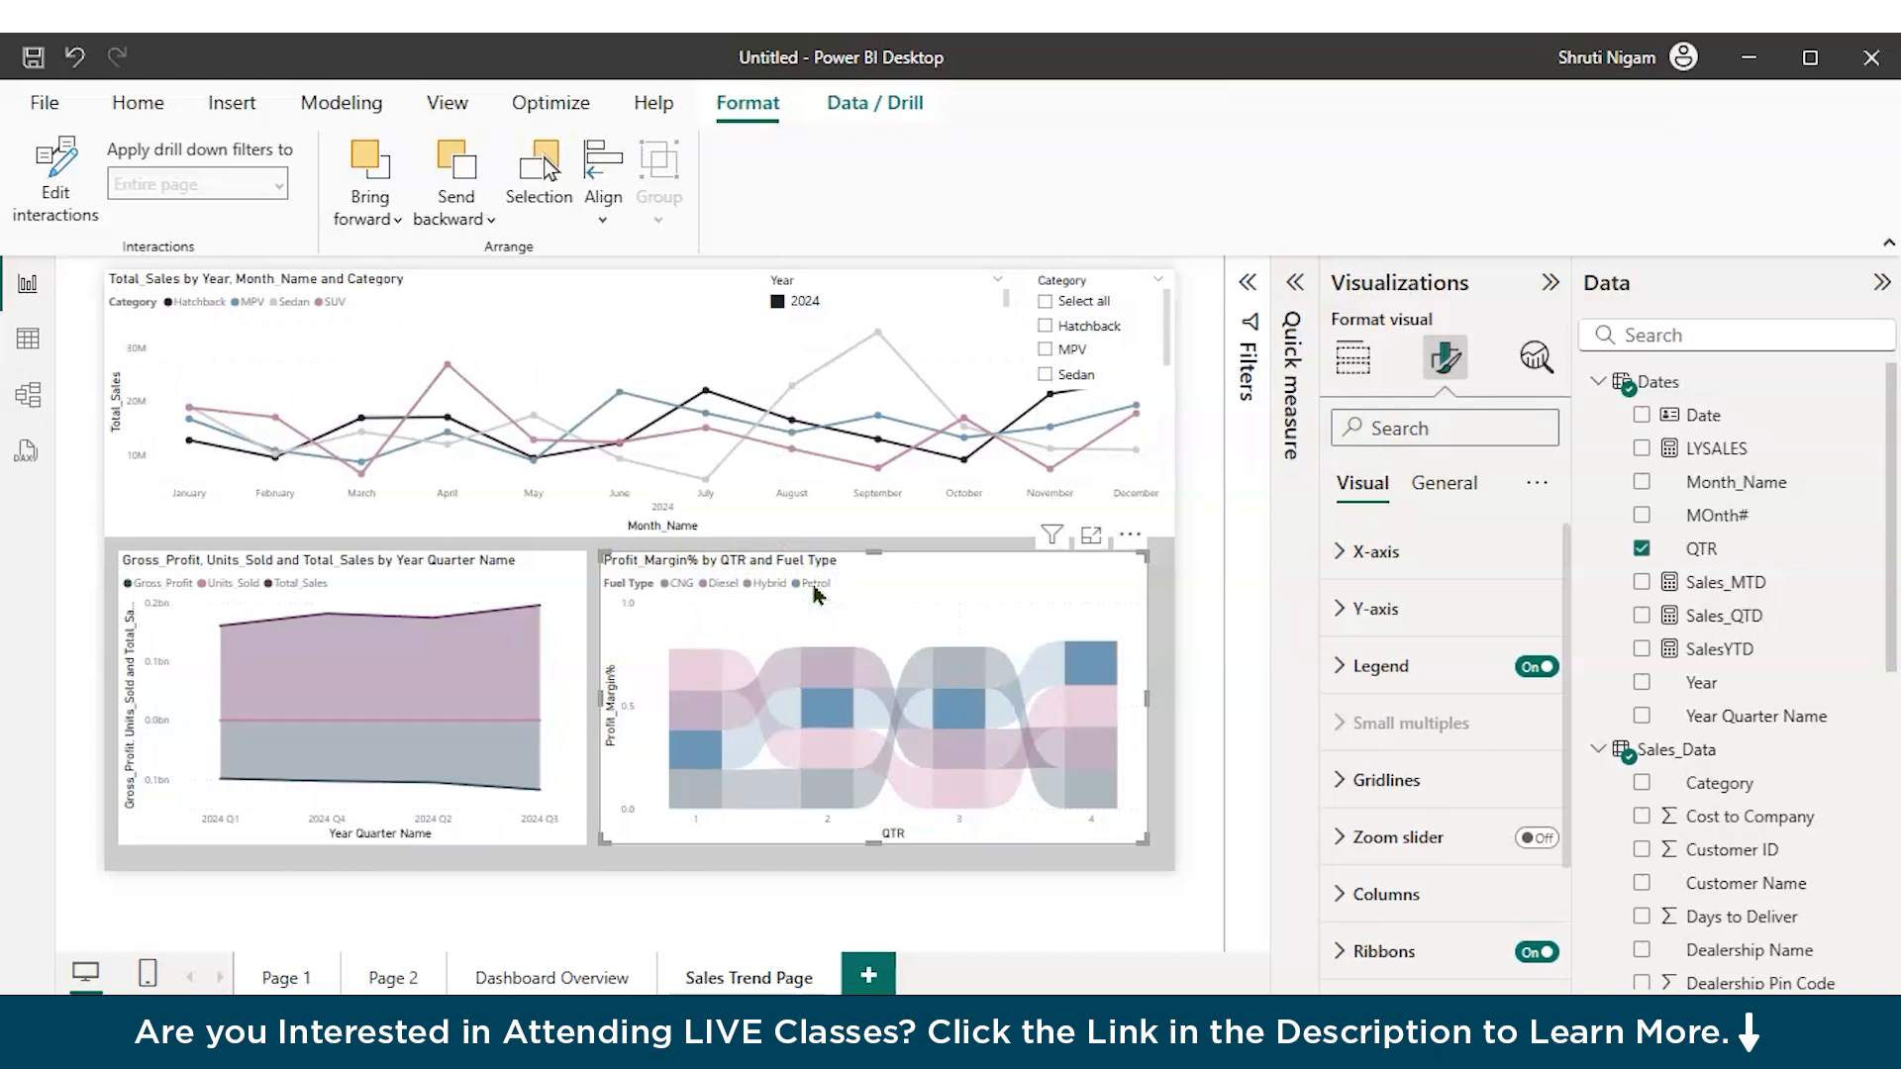
left_click(814, 586)
left_click(560, 928)
Step: Add a new report page and name it "Performance vs Targets"
left_click(880, 977)
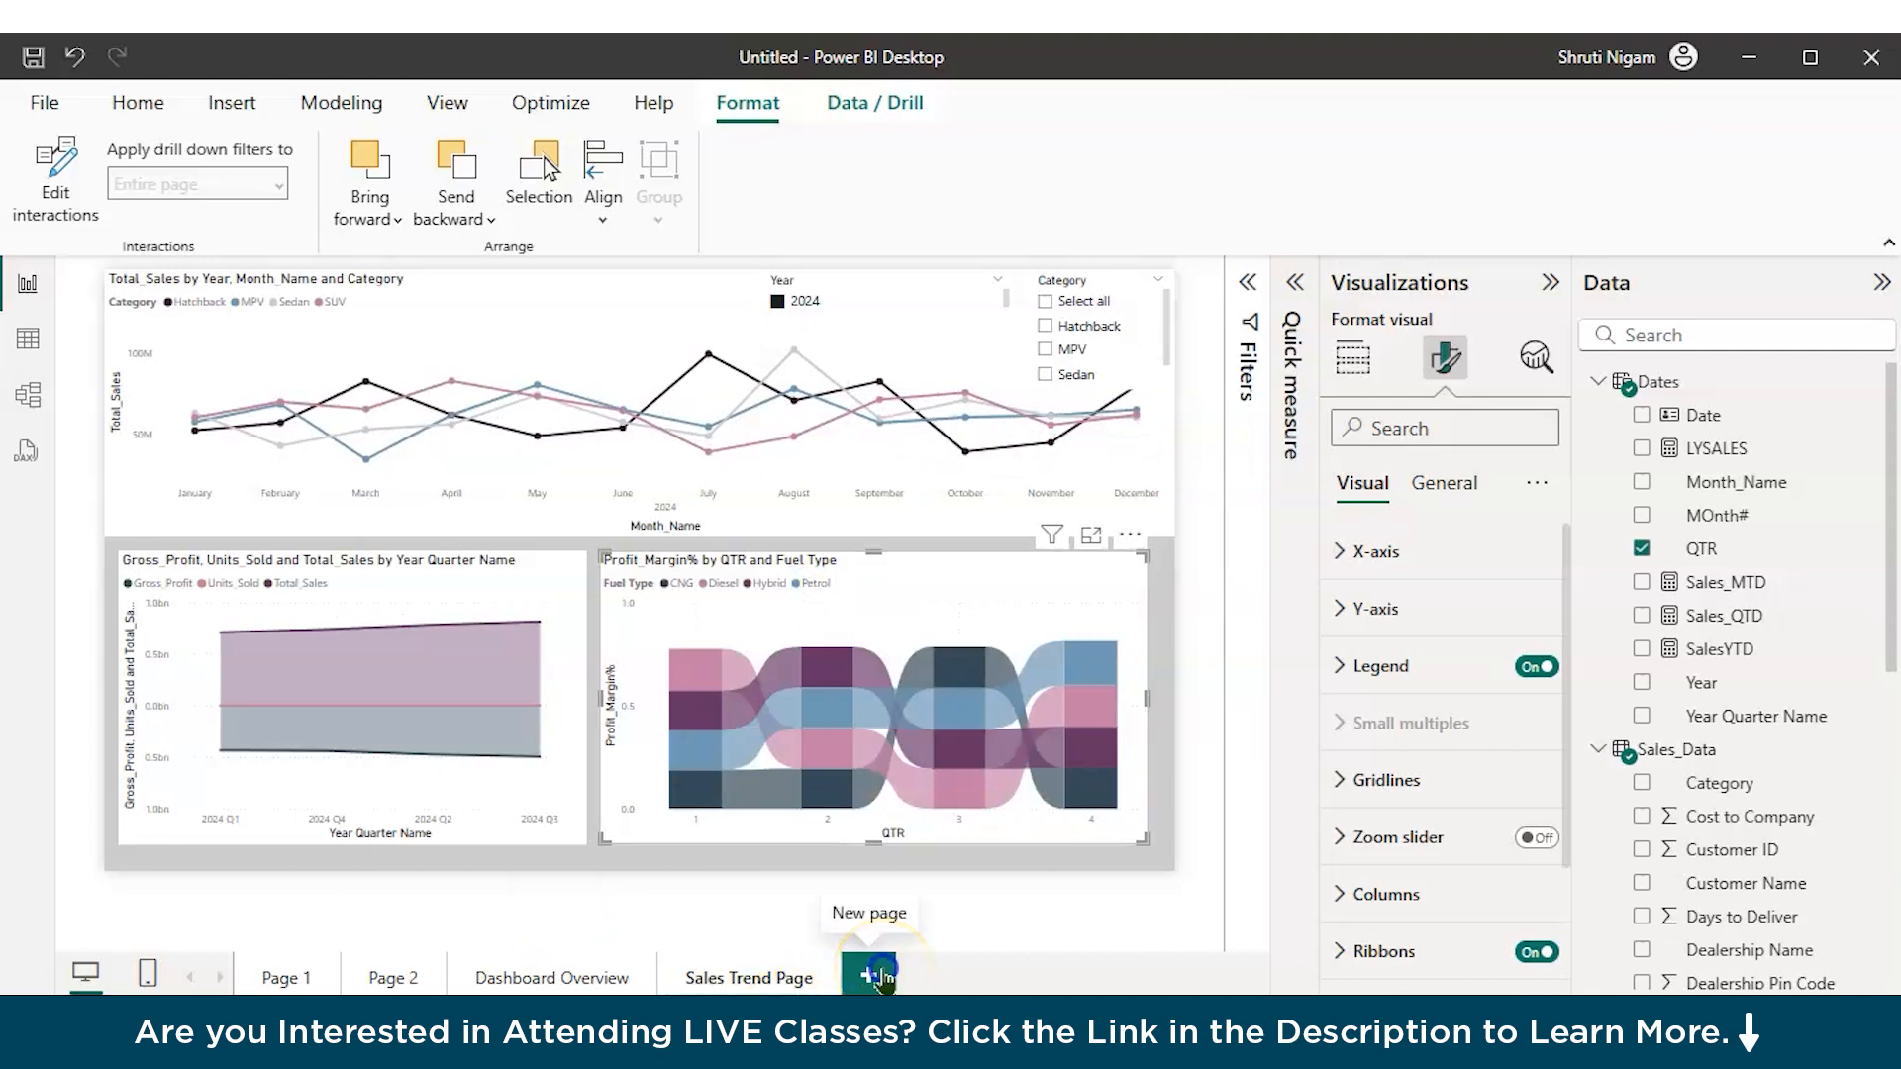
double_click(892, 978)
key("BackSpace")
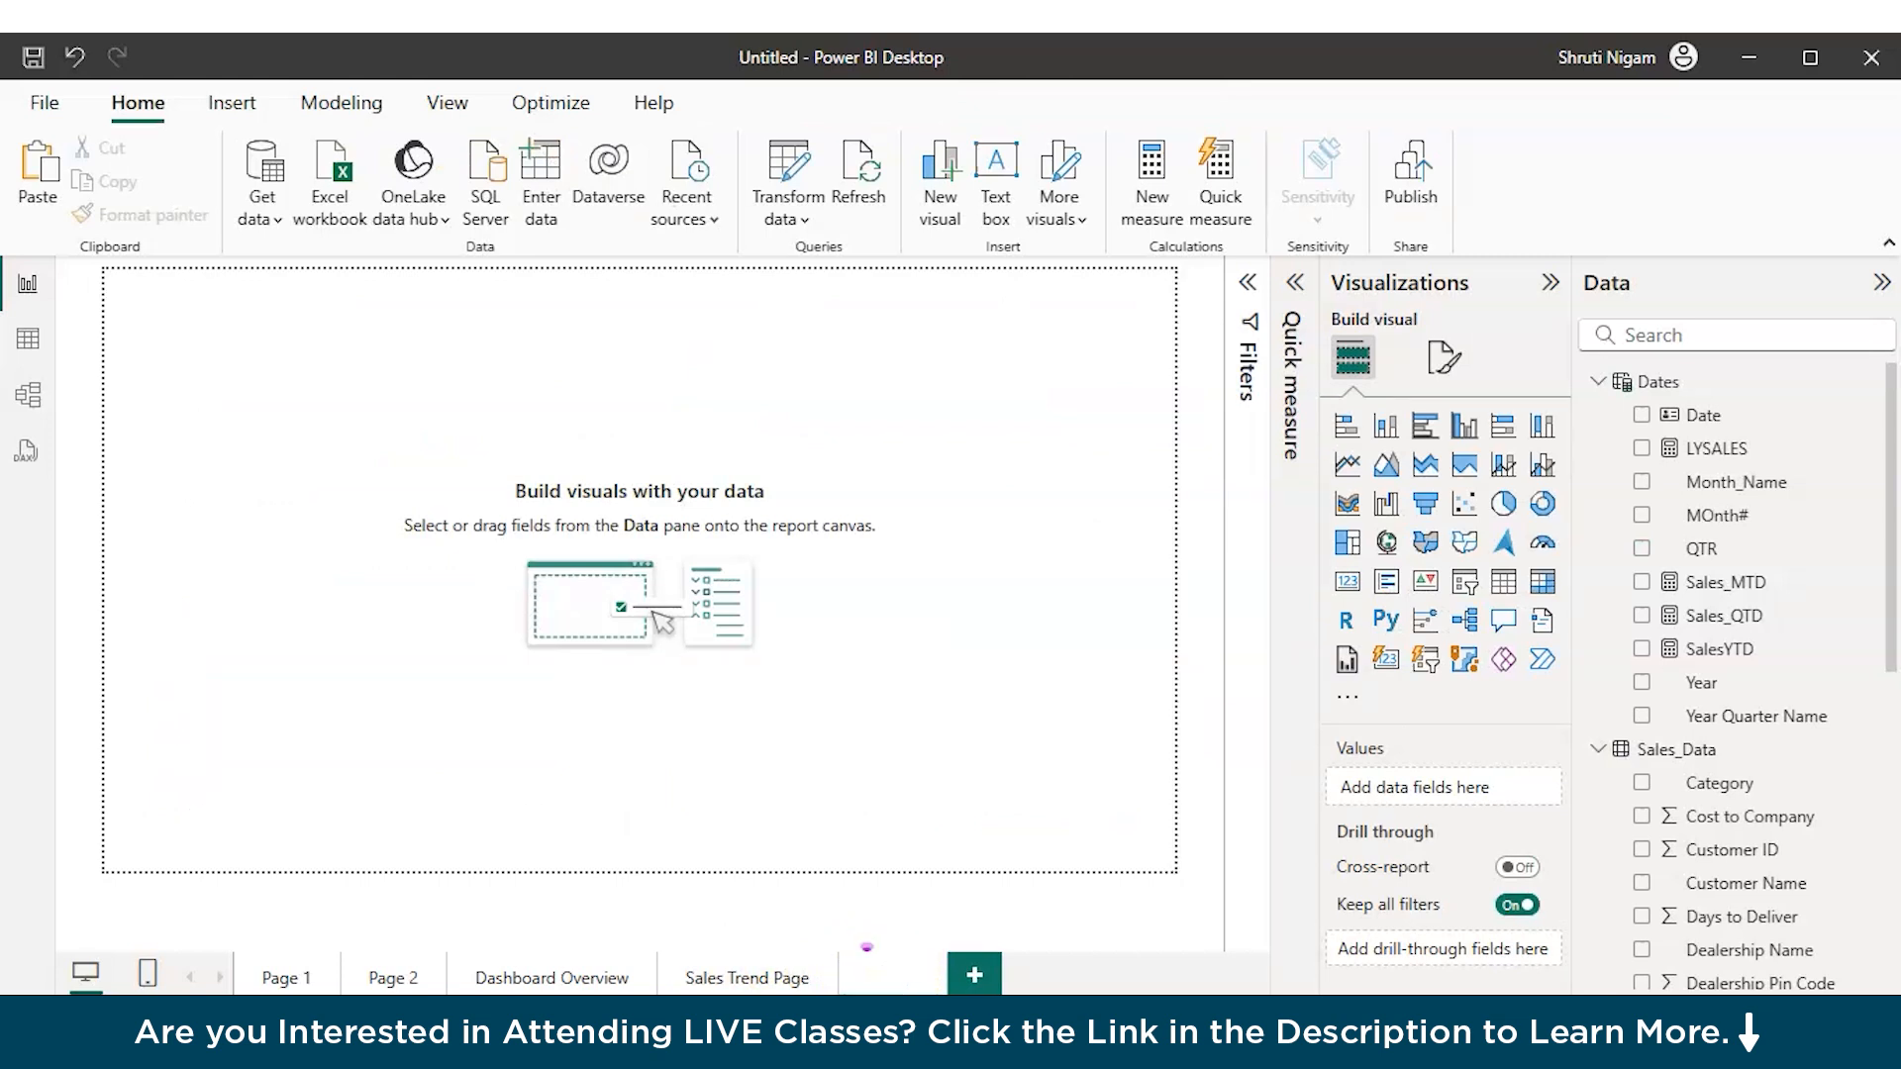
type("Perfirmnc")
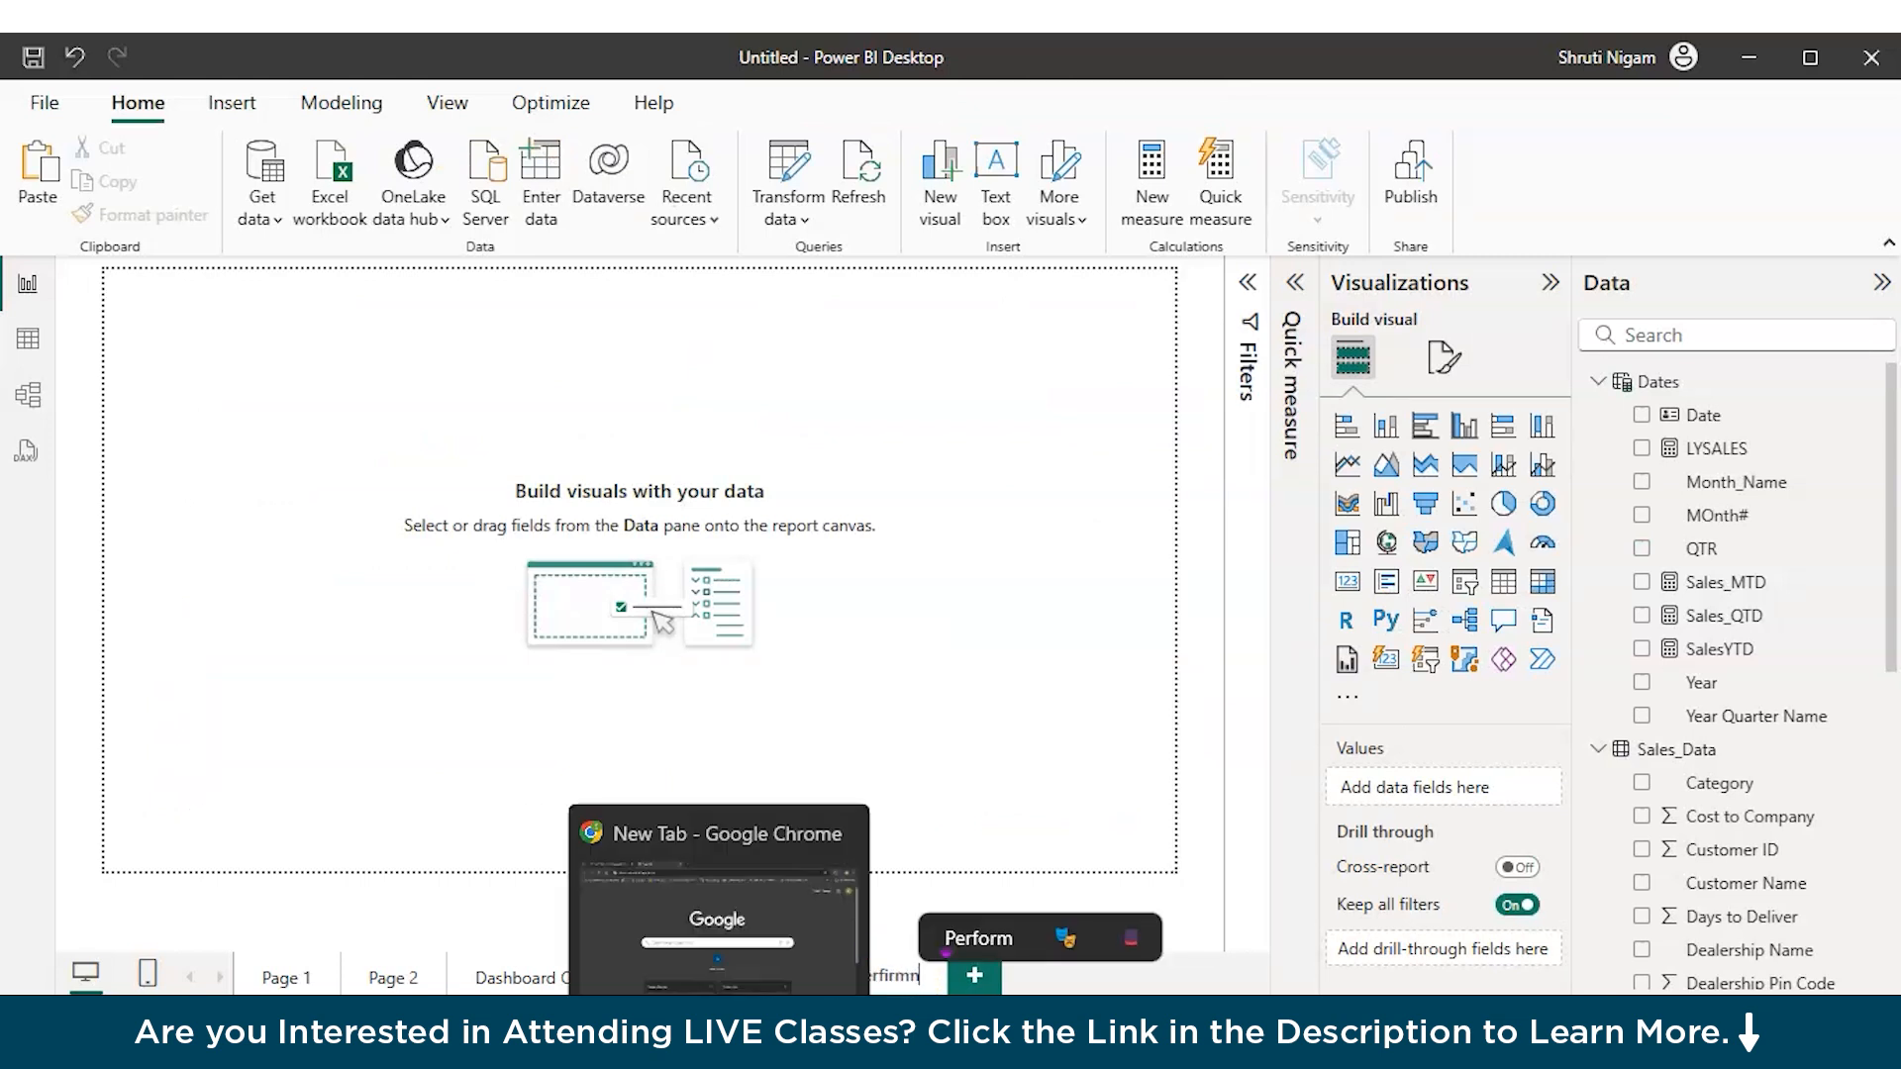
key("BackSpace")
type("nce vs Targer")
key("BackSpace")
type("ts")
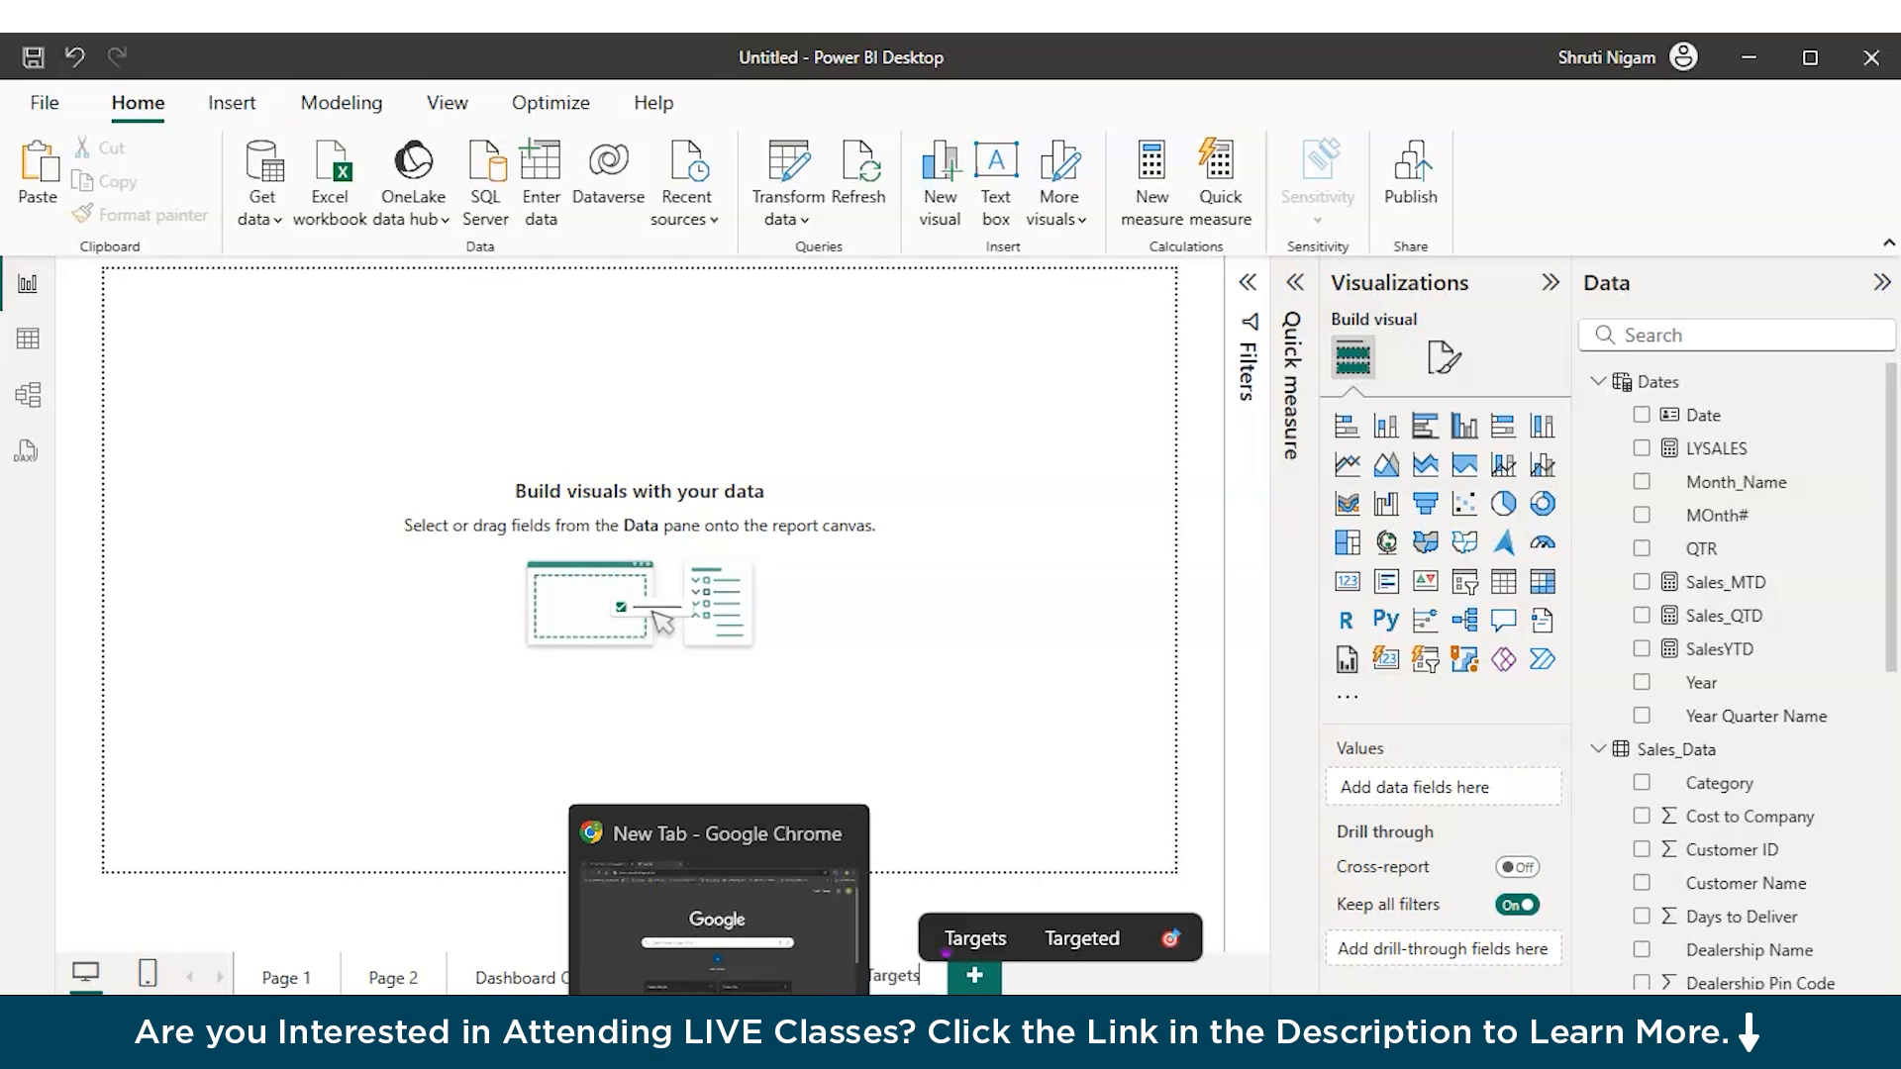
key("Return")
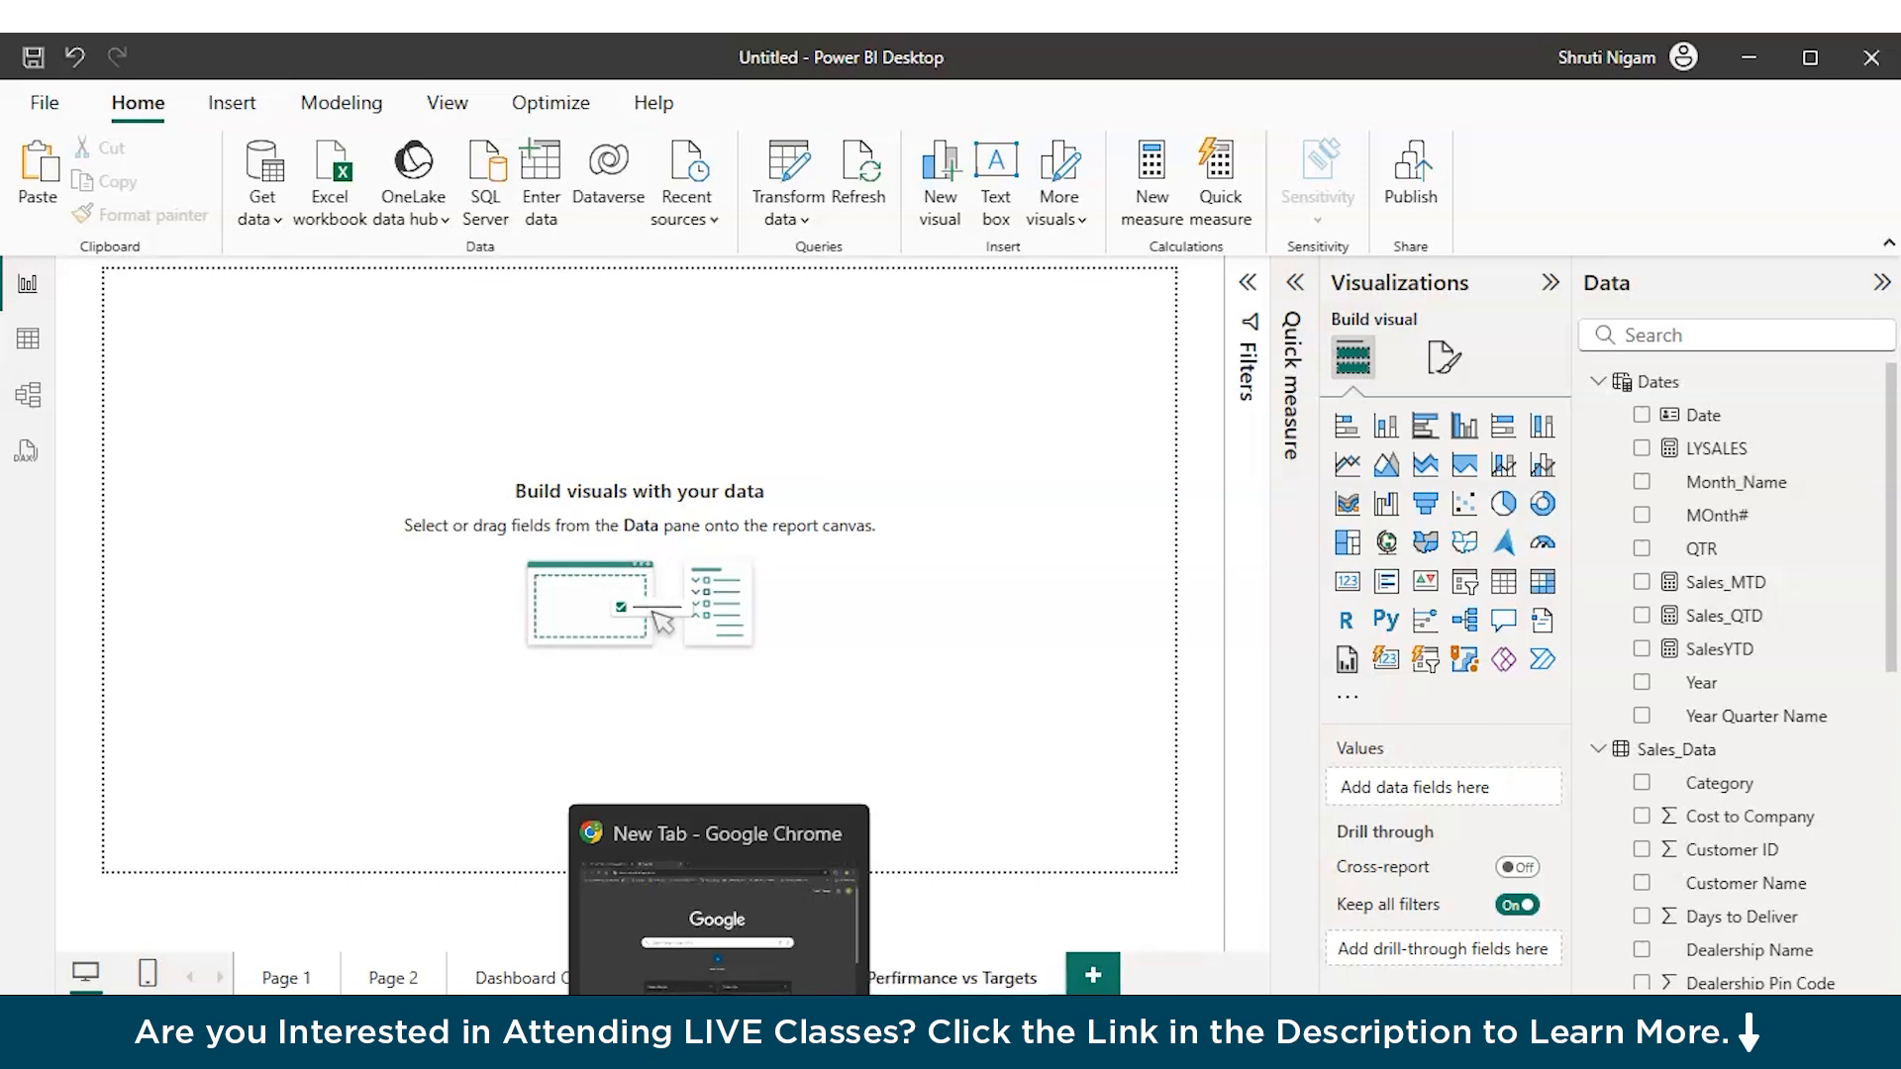
double_click(903, 978)
mouse_move(965, 1049)
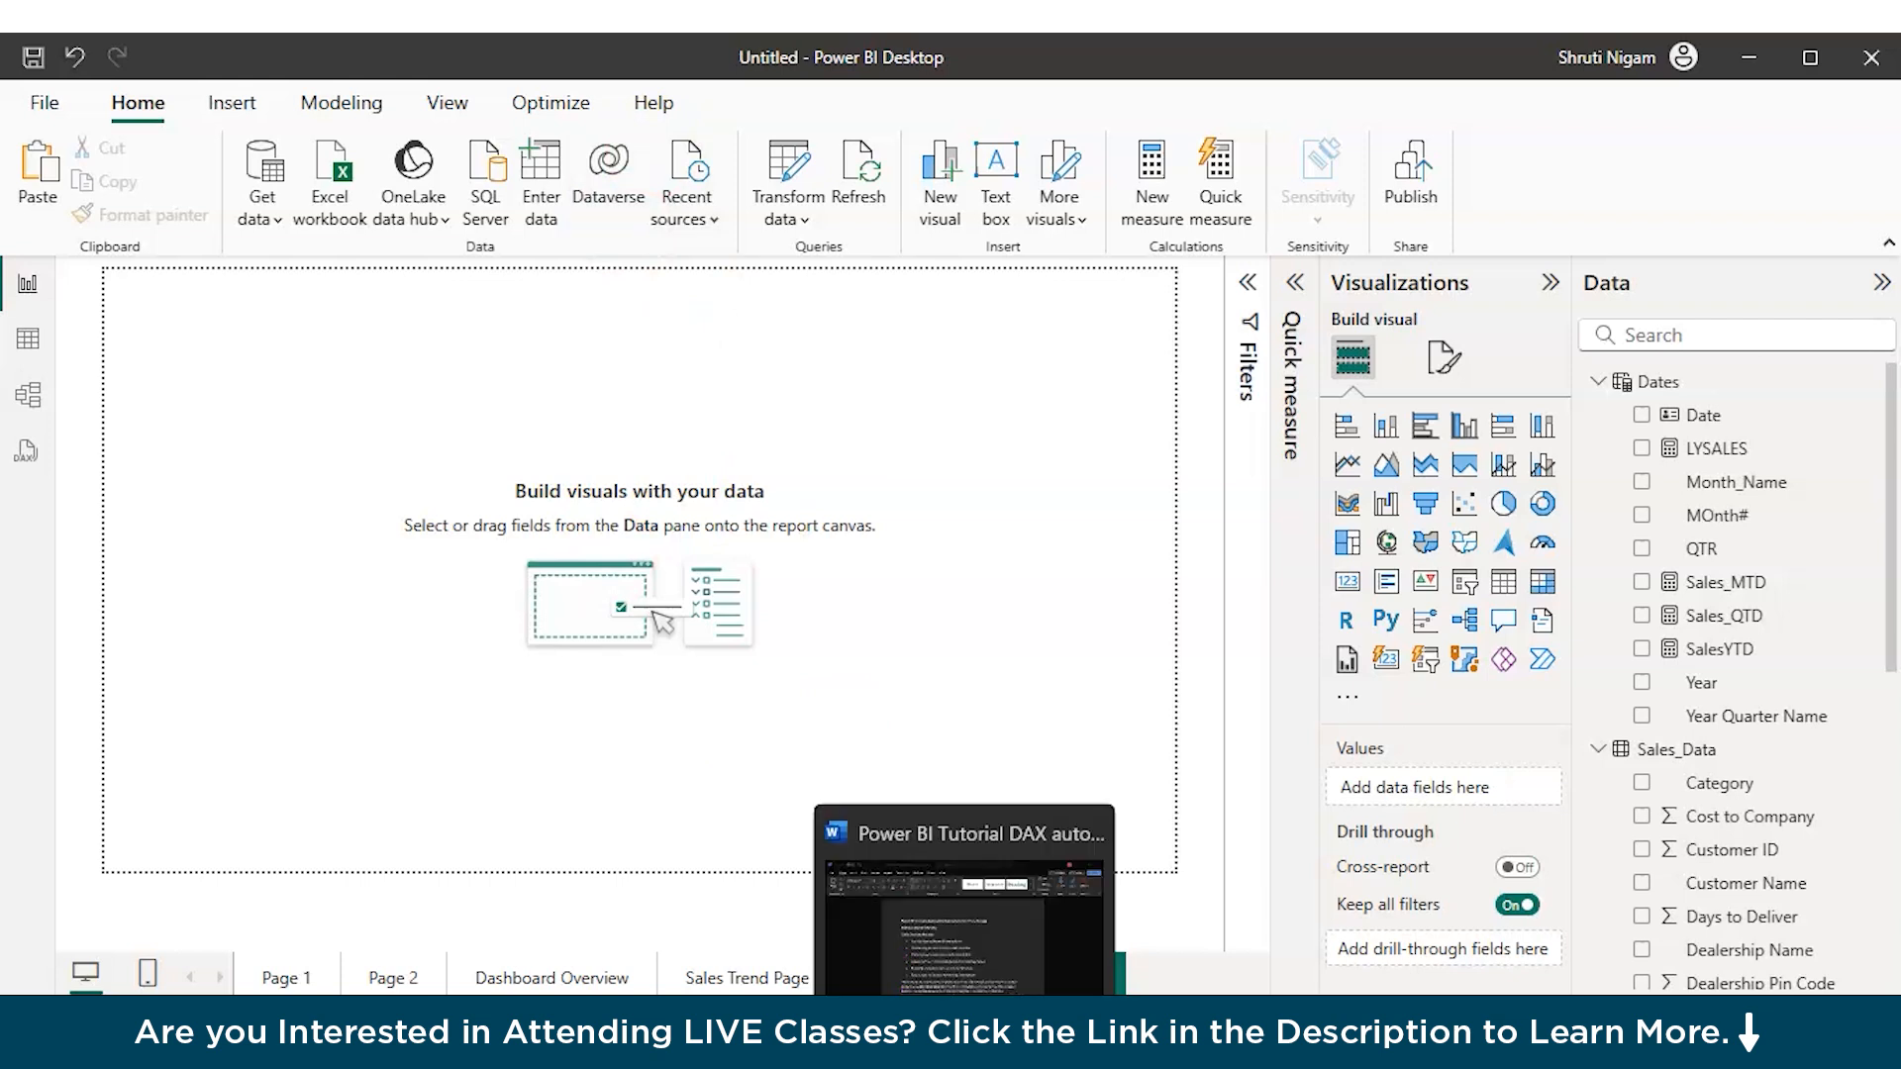
left_click(355, 748)
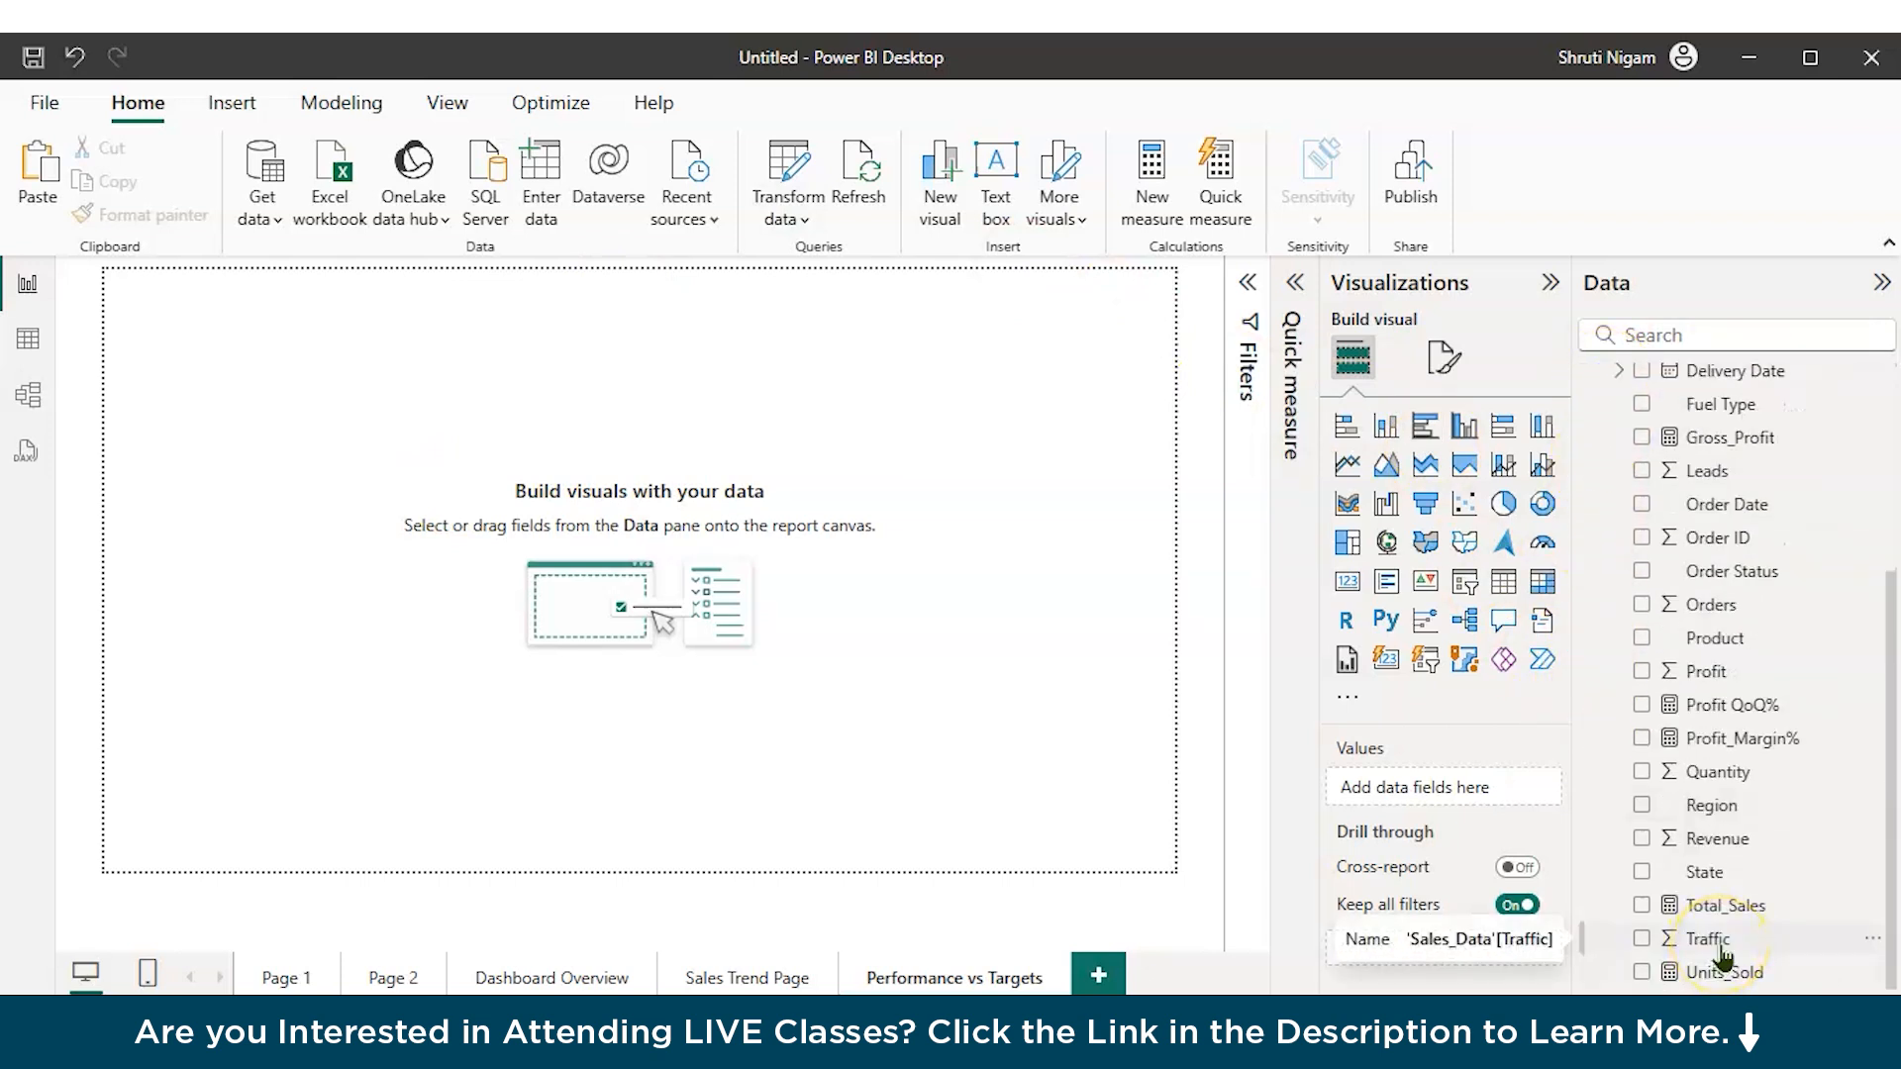
Step: Examine the Traffic and Leads columns among the fields of the Sales_Data table
left_click(1721, 952)
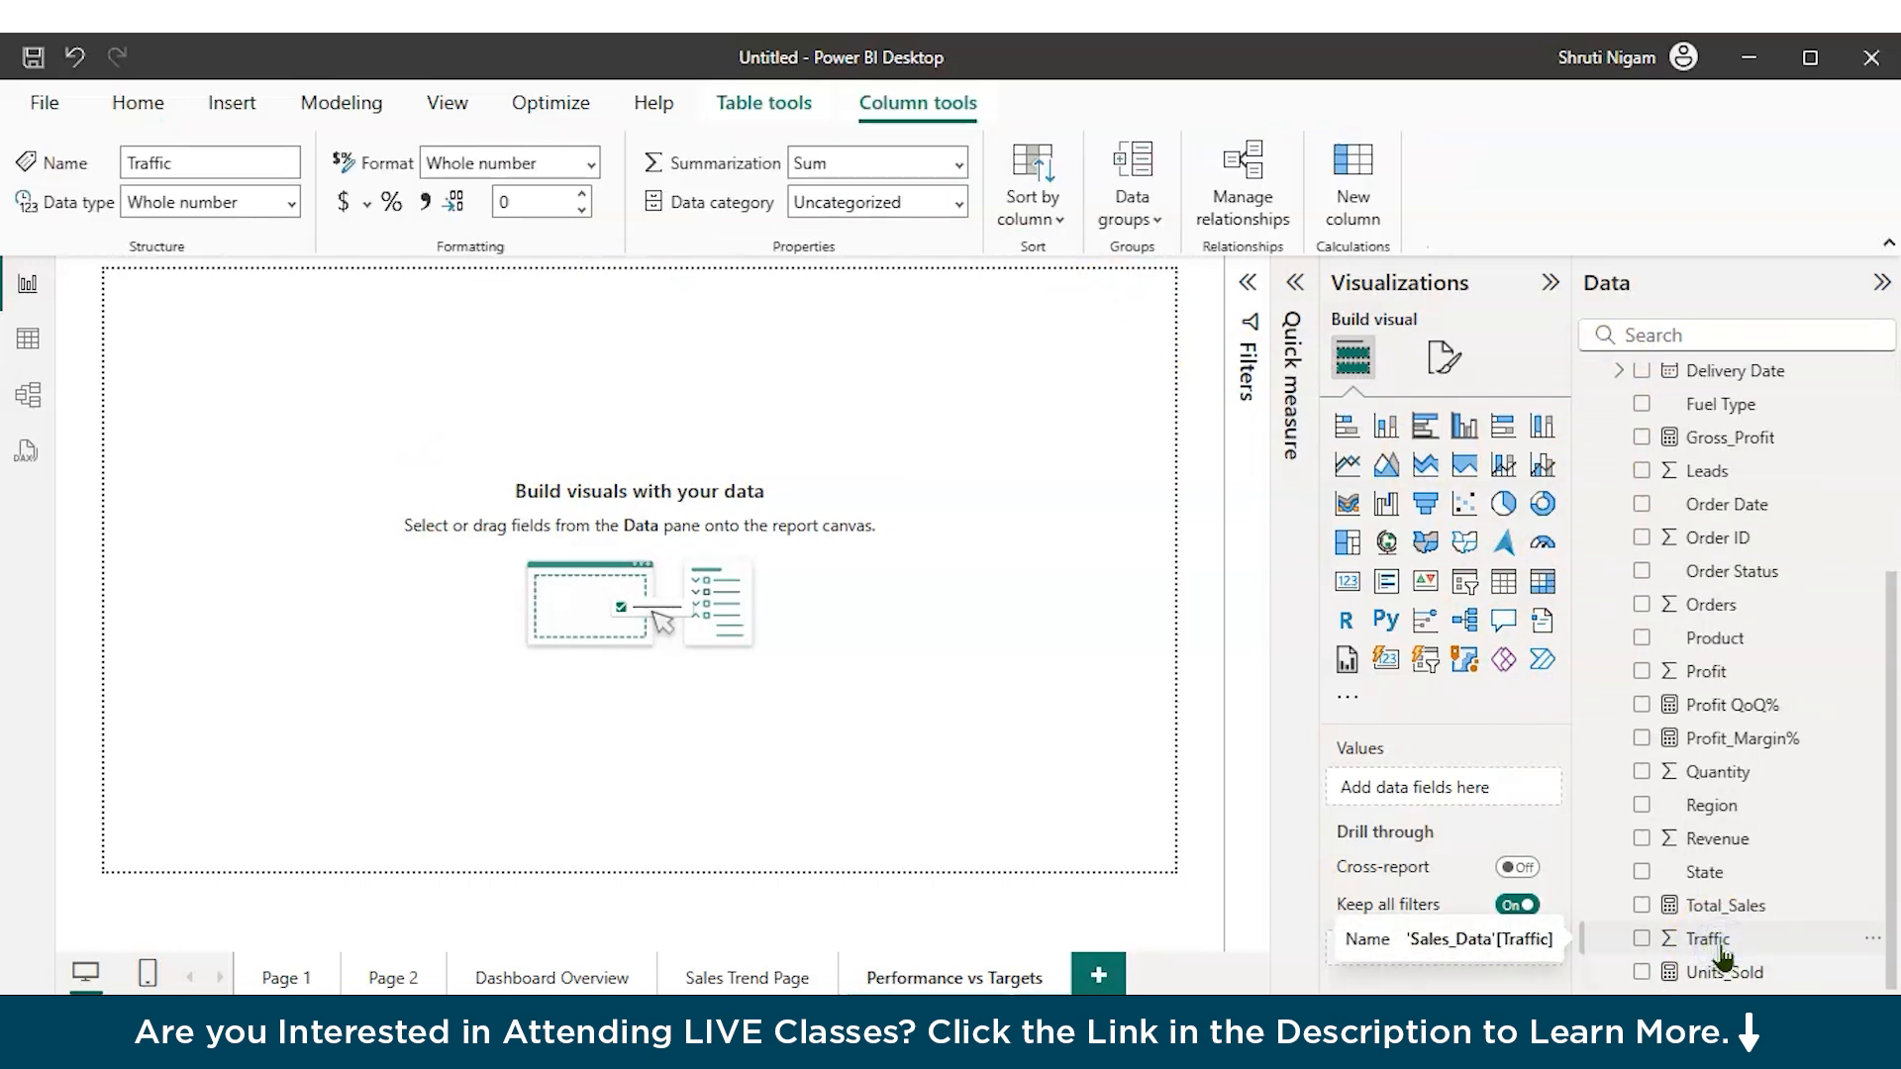
left_click(1720, 485)
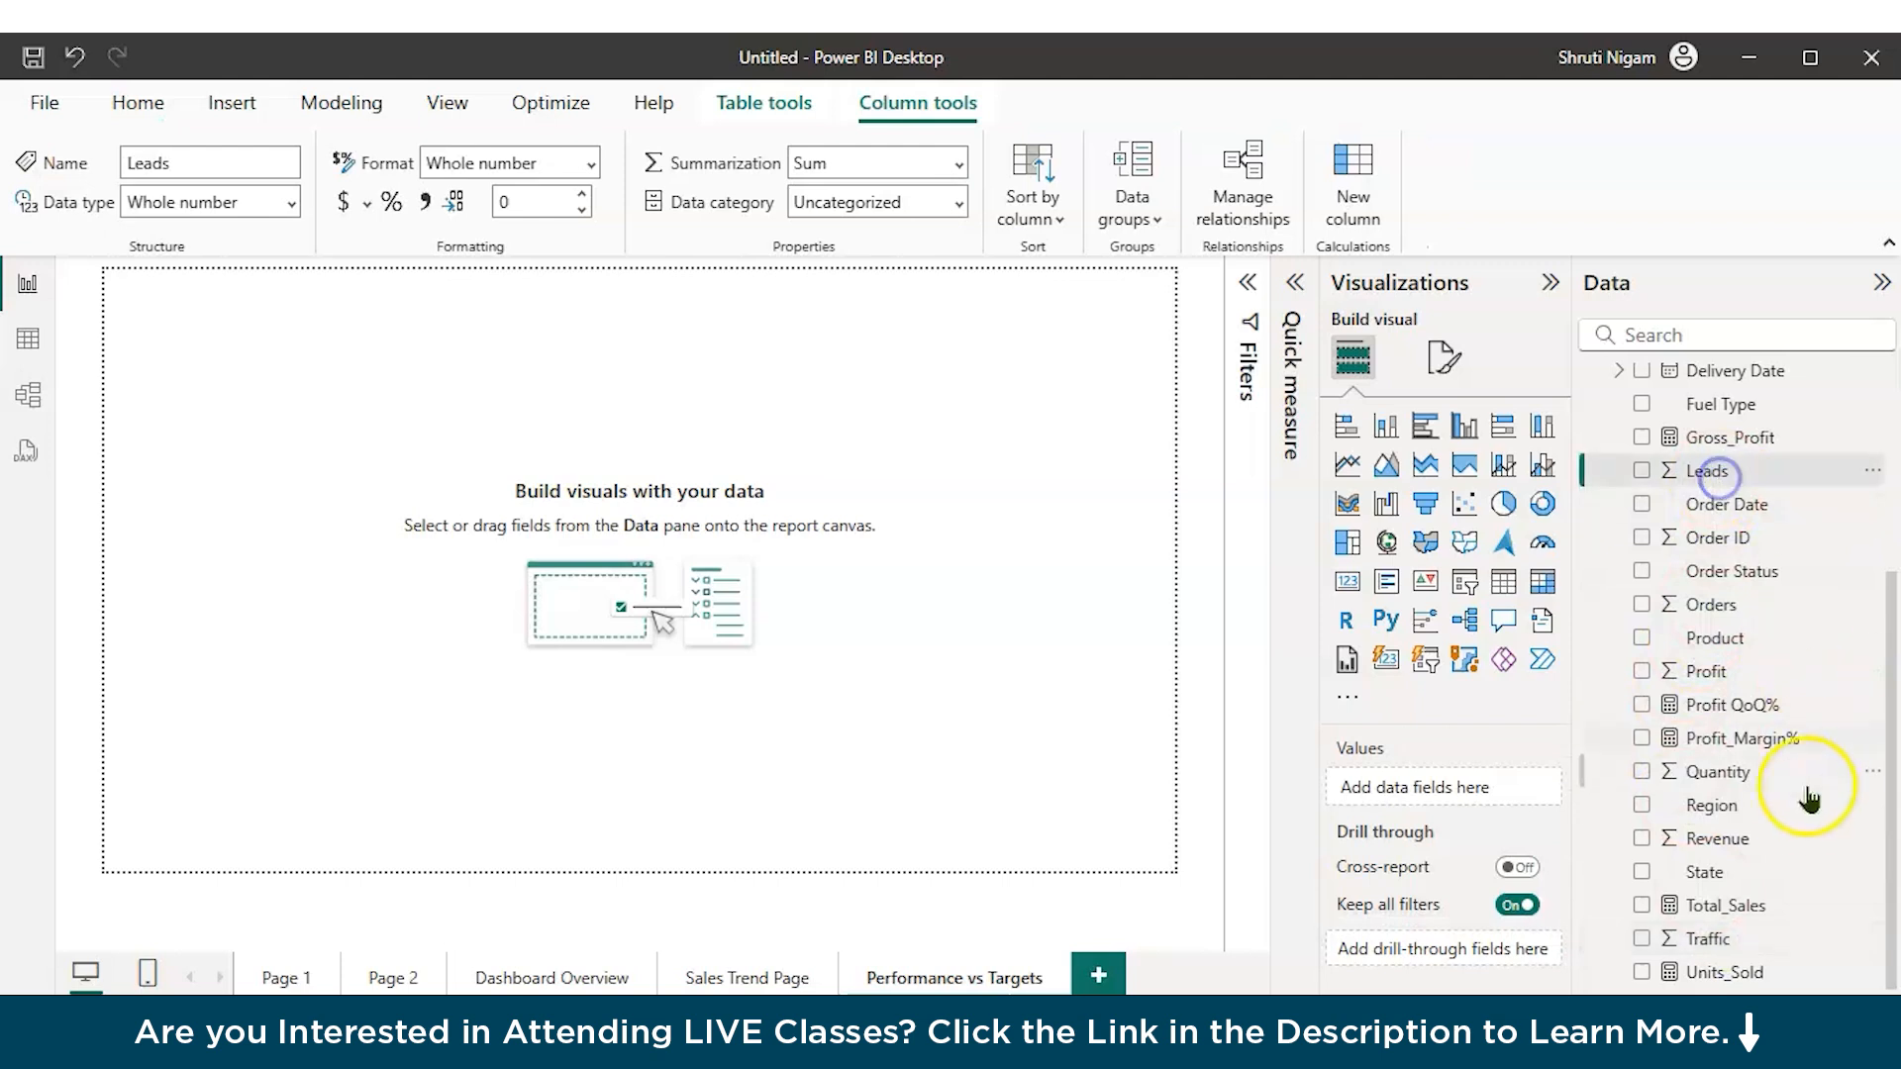
scroll(1803, 793, "up", 3)
scroll(1808, 815, "up", 3)
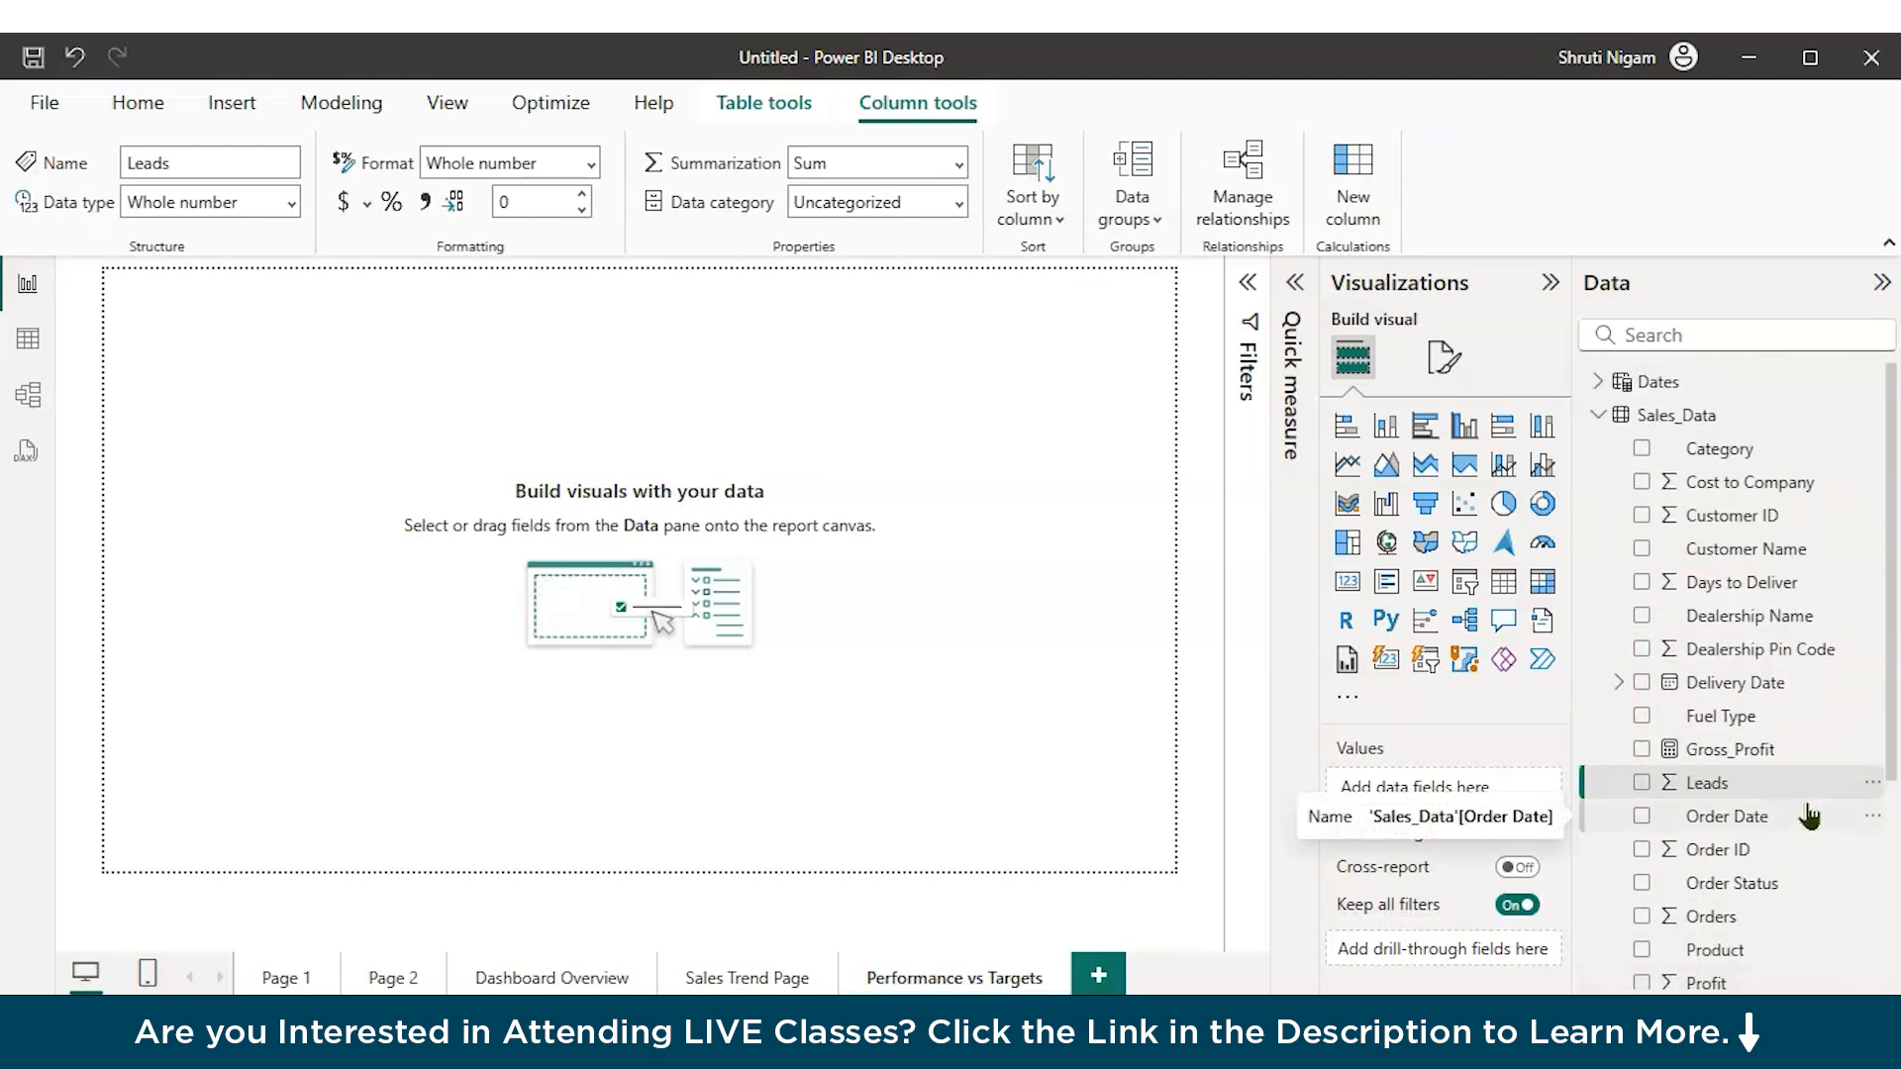
scroll(1810, 816, "down", 3)
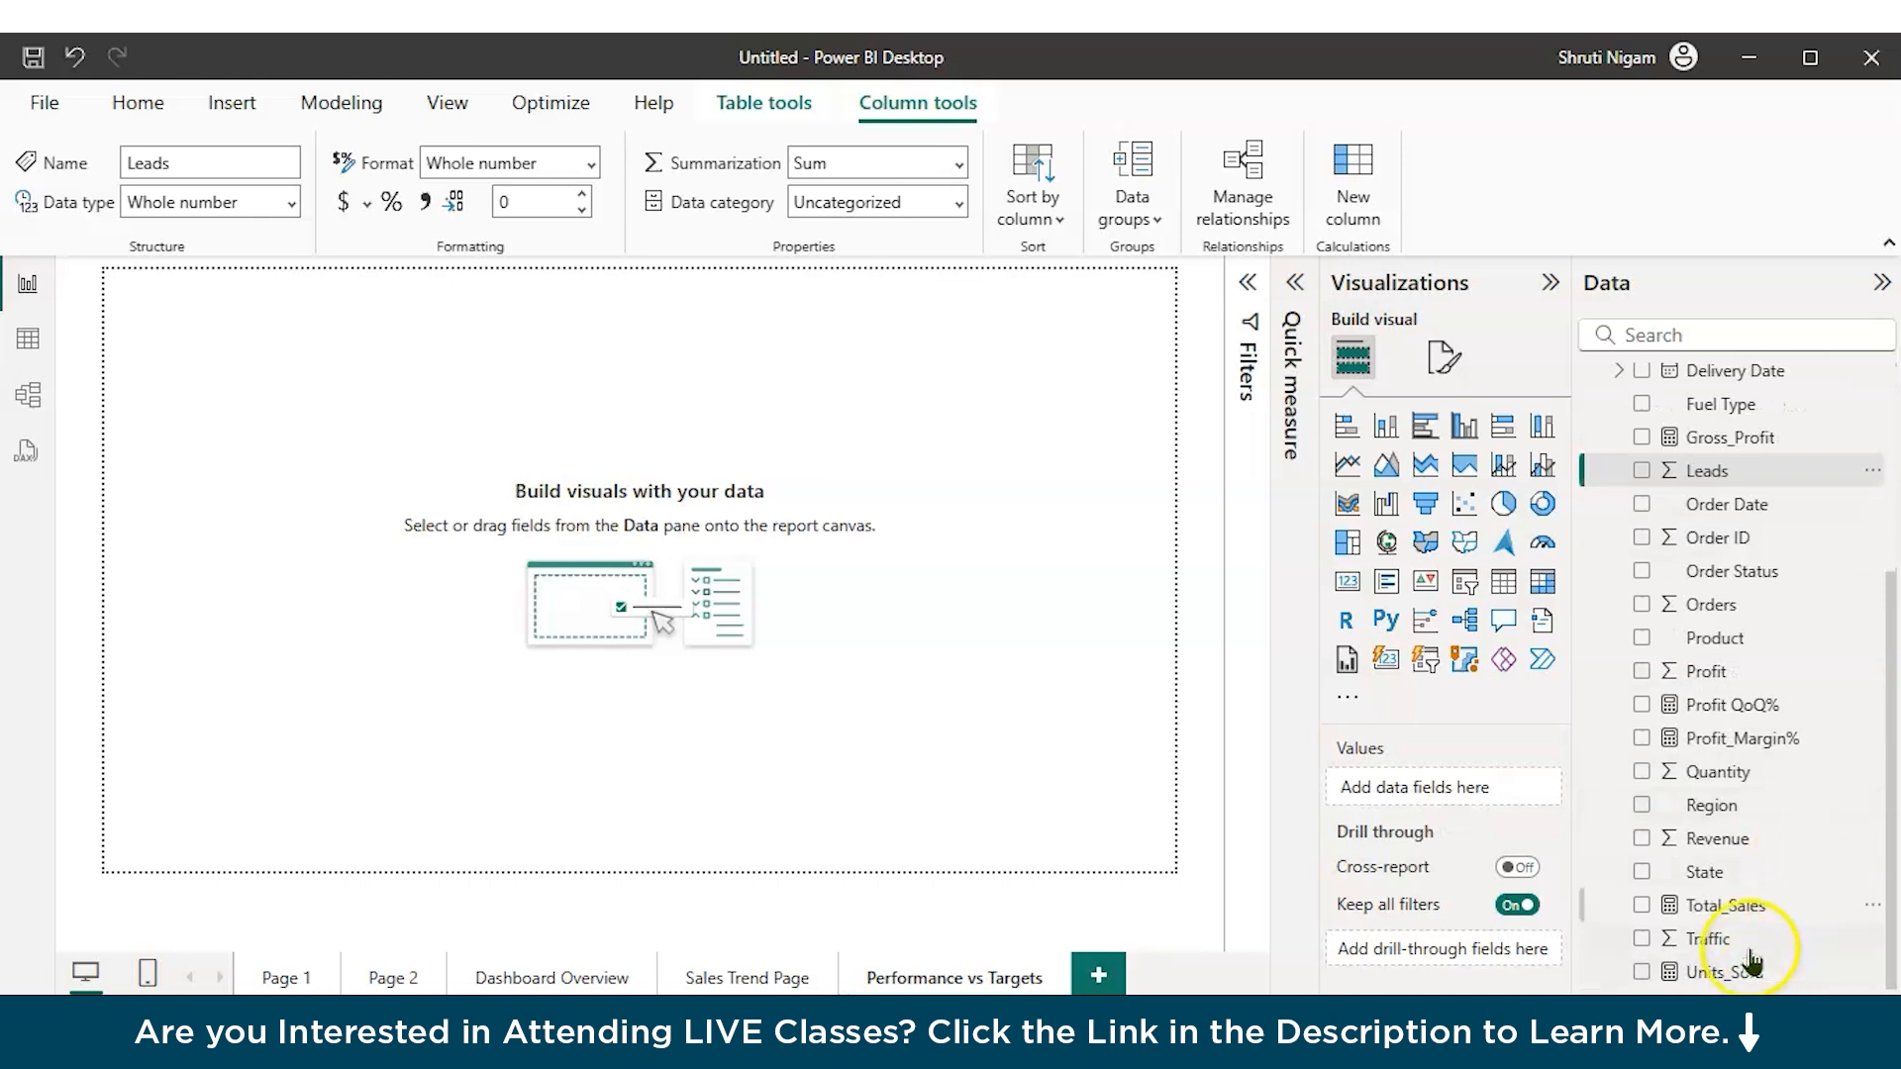